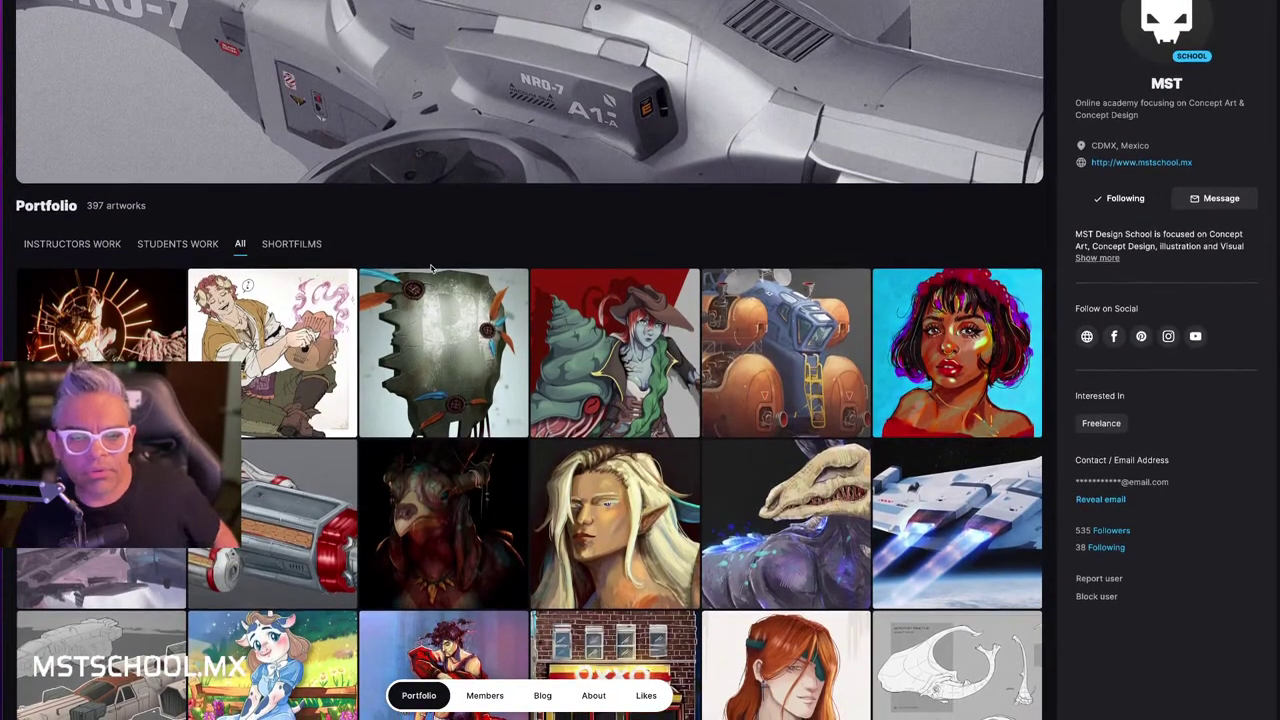
- Scroll down through the MST school portfolio grid on ArtStation
scroll(432, 268, "down", 5)
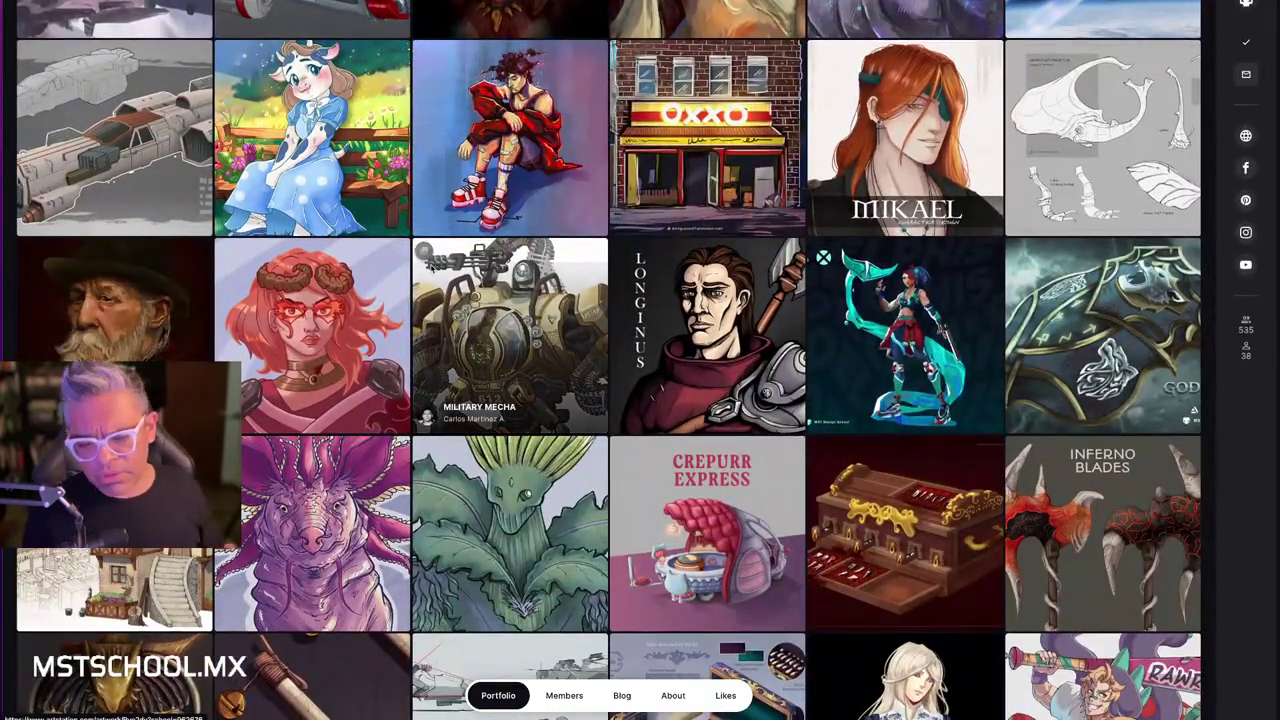
mouse_move(509, 330)
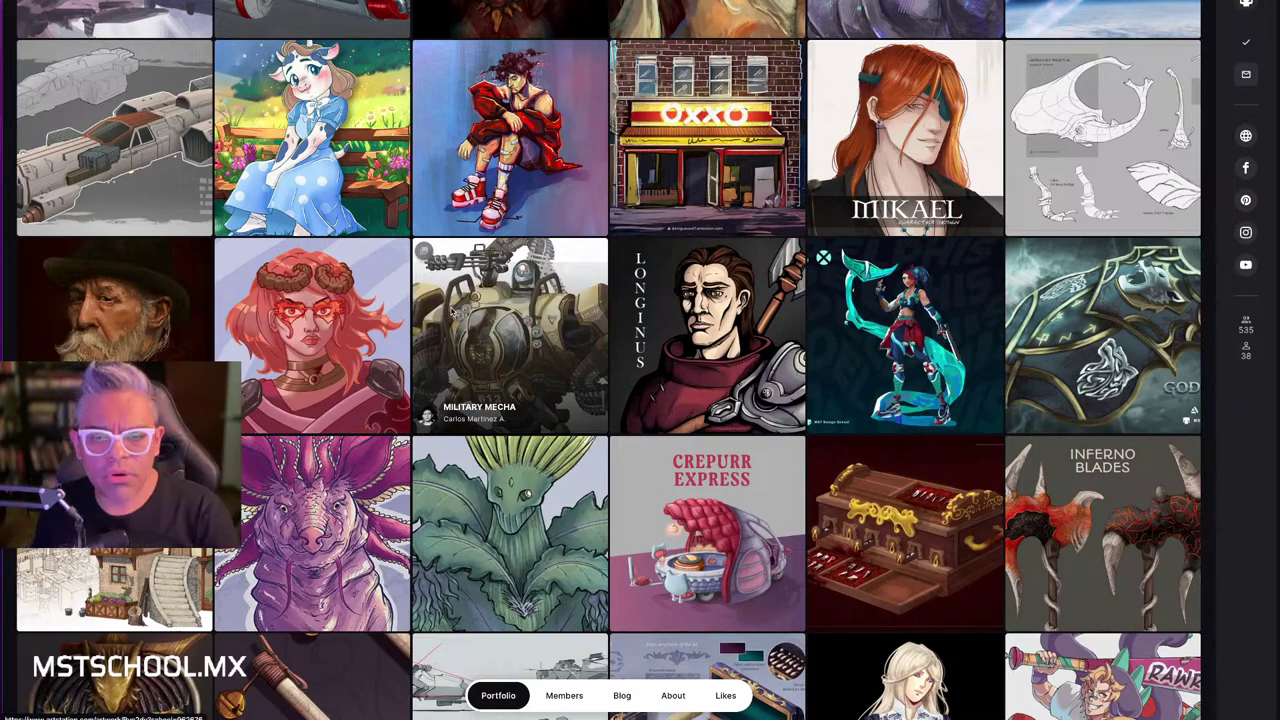
scroll(440, 270, "down", 2)
scroll(450, 312, "down", 4)
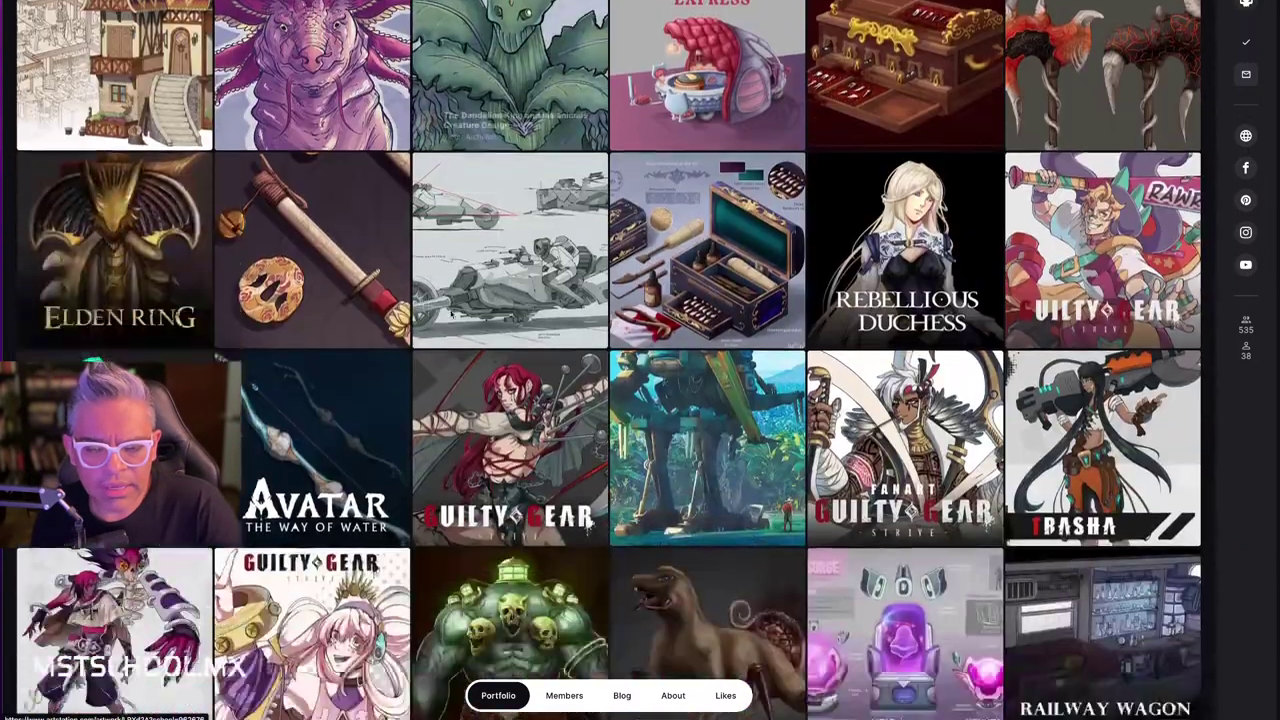
scroll(450, 312, "down", 2)
scroll(449, 315, "down", 2)
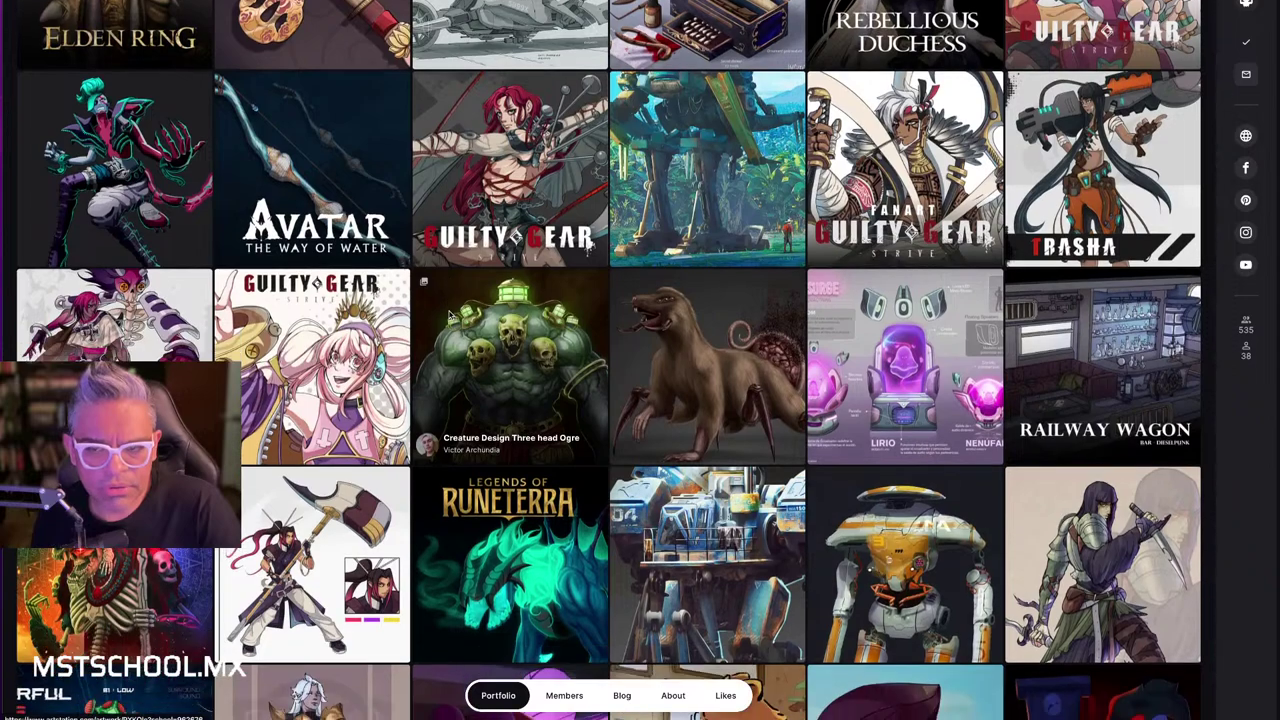
scroll(447, 313, "down", 1)
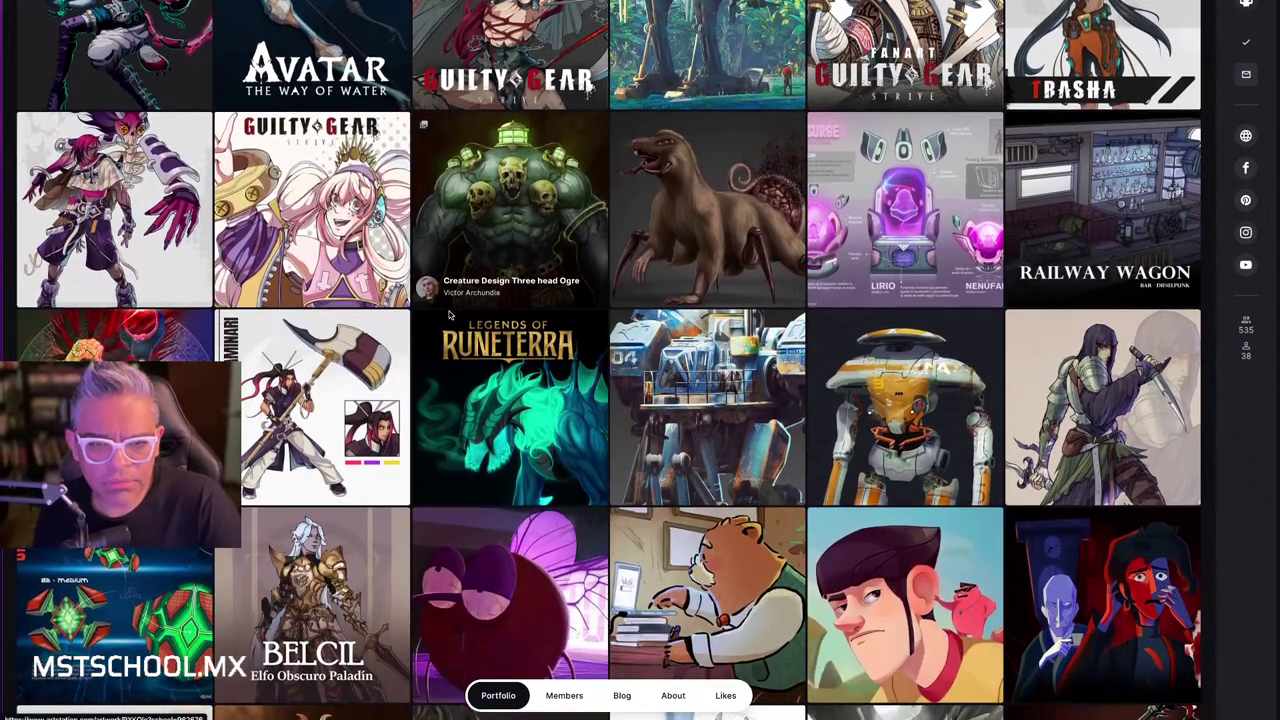
scroll(449, 315, "down", 2)
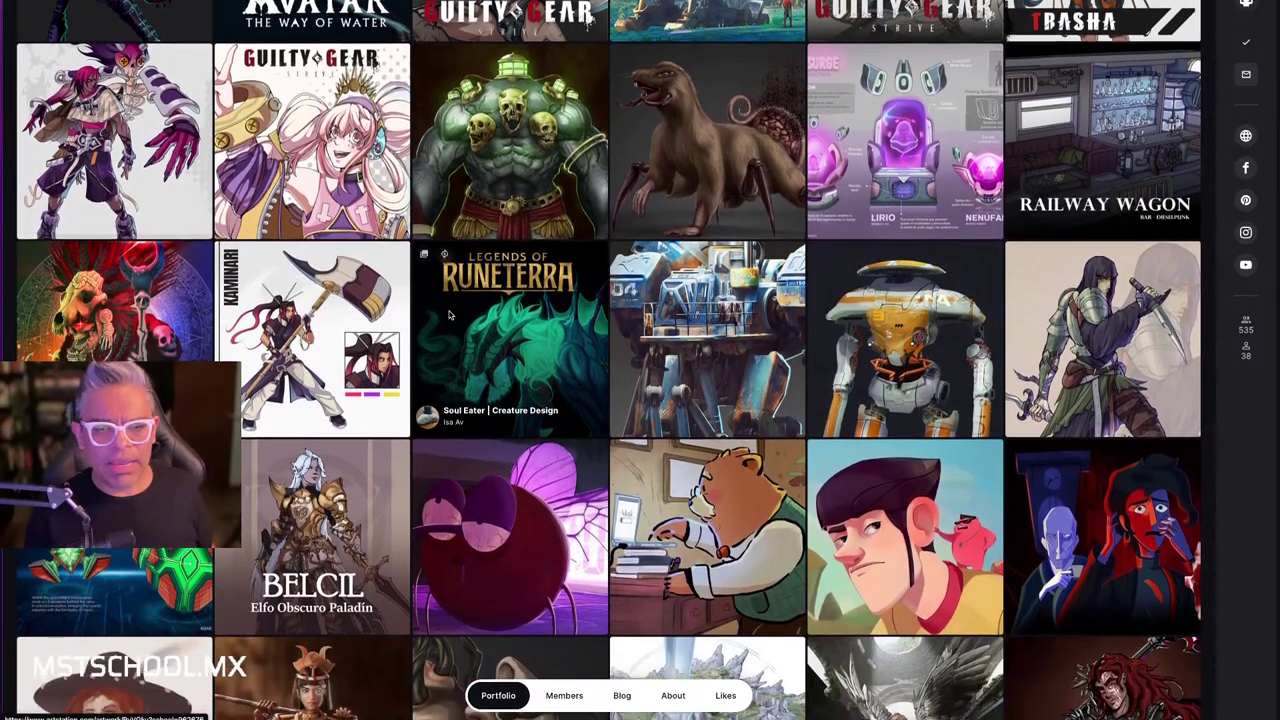
scroll(449, 315, "down", 1)
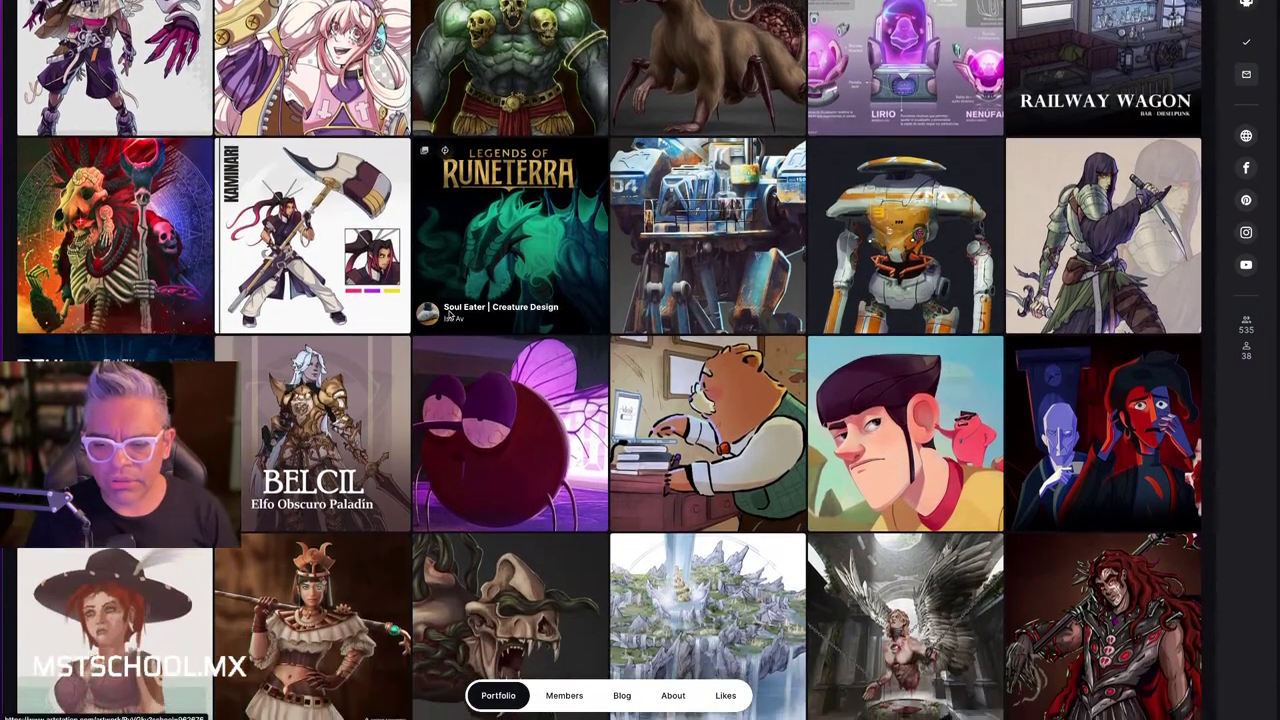
scroll(449, 315, "down", 4)
scroll(449, 315, "down", 2)
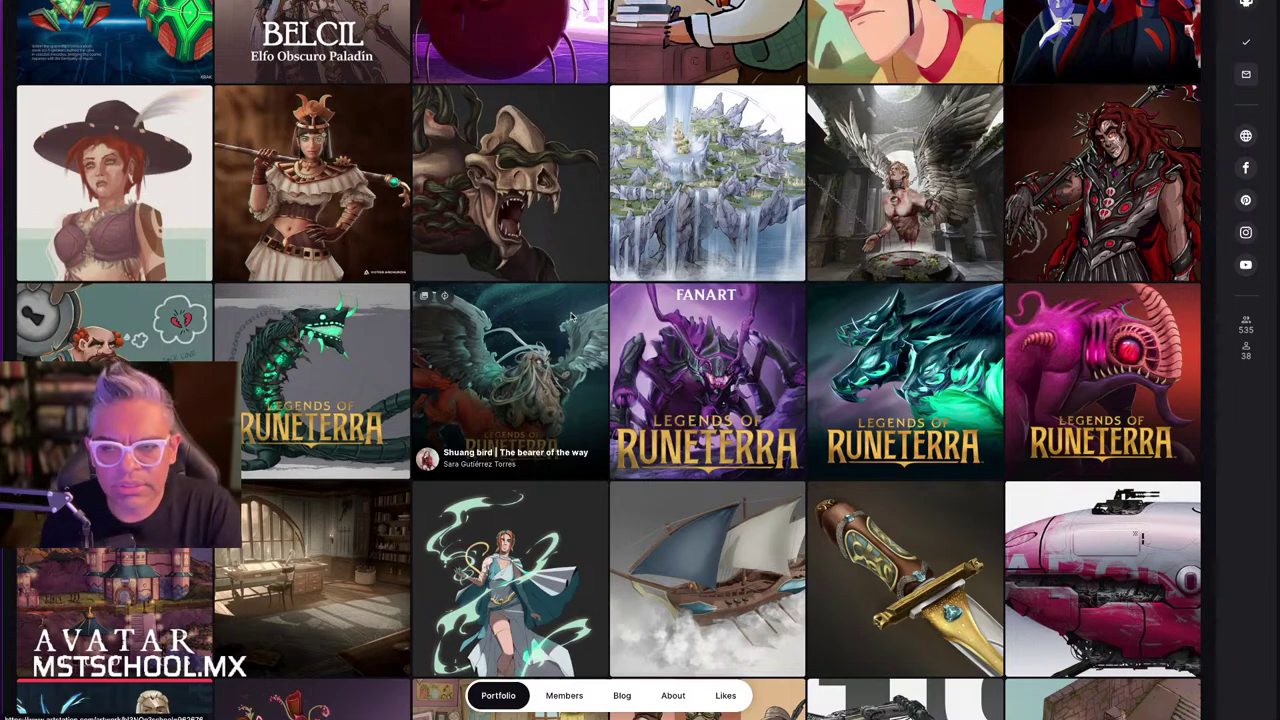
- Scroll back up the portfolio, then switch to the Photoshop PHOTOBASH document
scroll(571, 316, "up", 1)
scroll(571, 316, "up", 1)
scroll(571, 316, "up", 1)
scroll(571, 316, "up", 3)
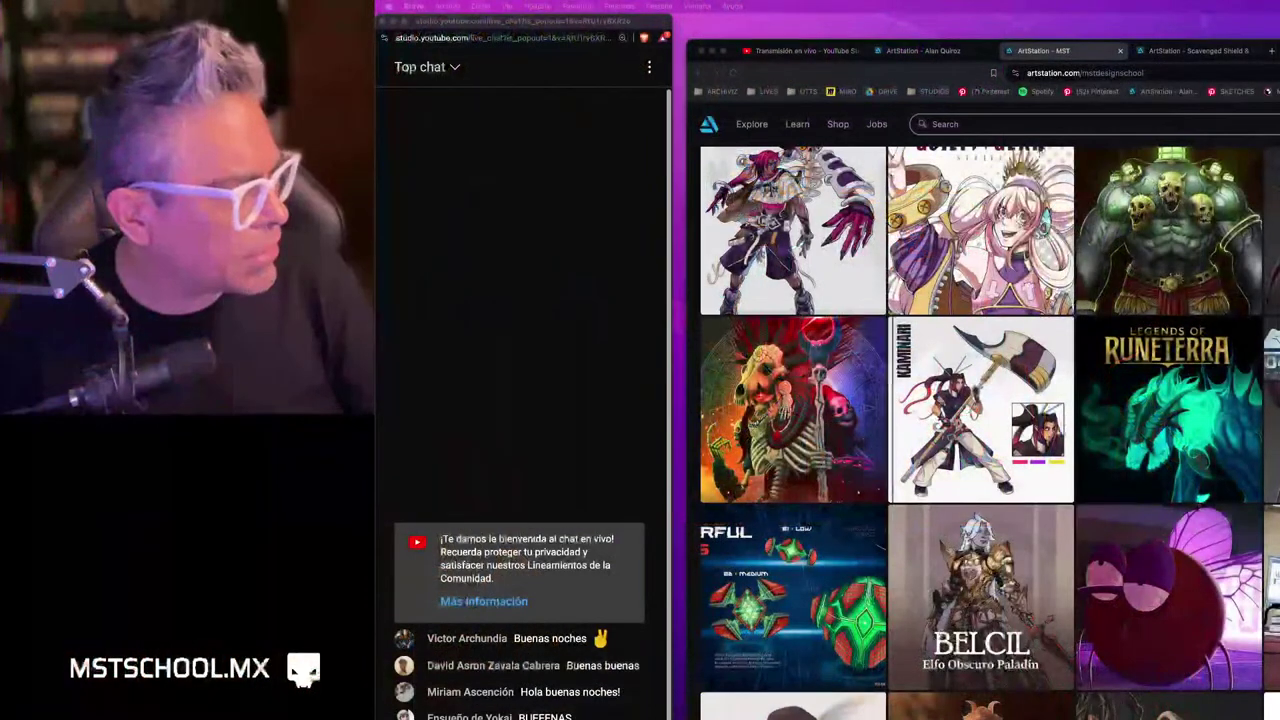
key("super+Tab")
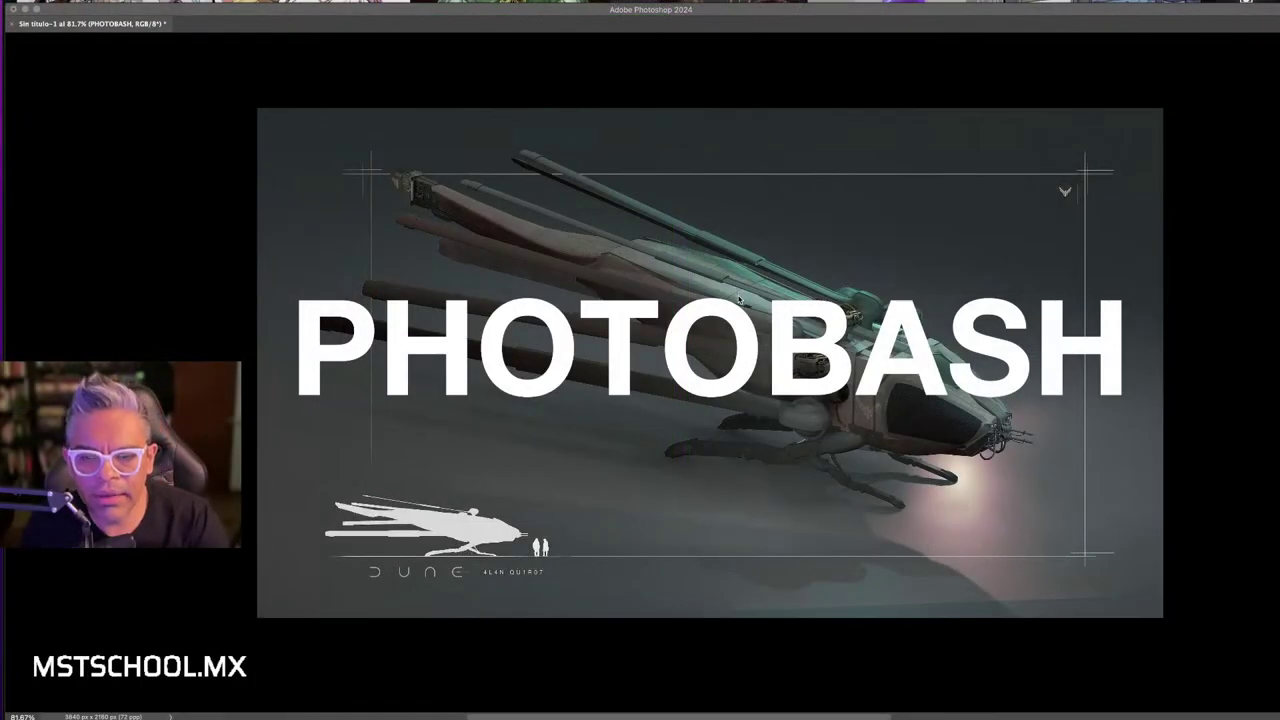
left_click(767, 292)
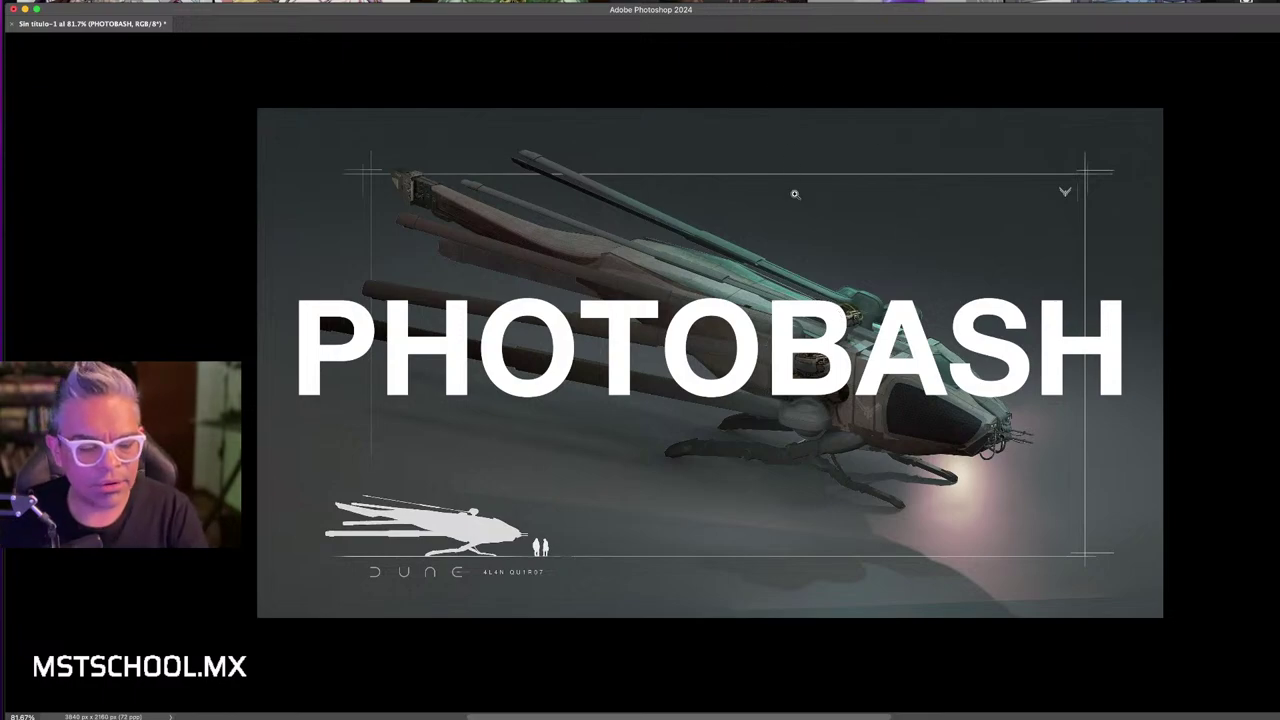
- Bring the PureRef product-photo board forward beside the canvas and deselect the cyclist image
key("Tab")
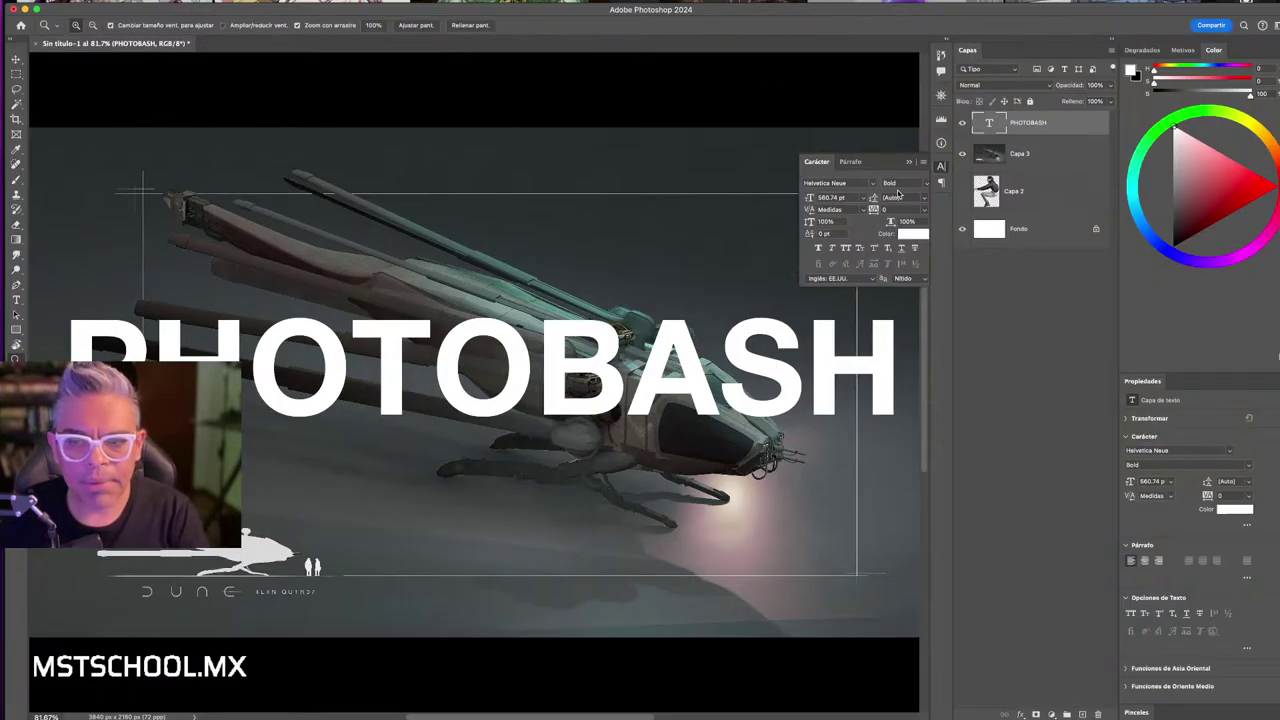
key("Tab")
key("super+Tab")
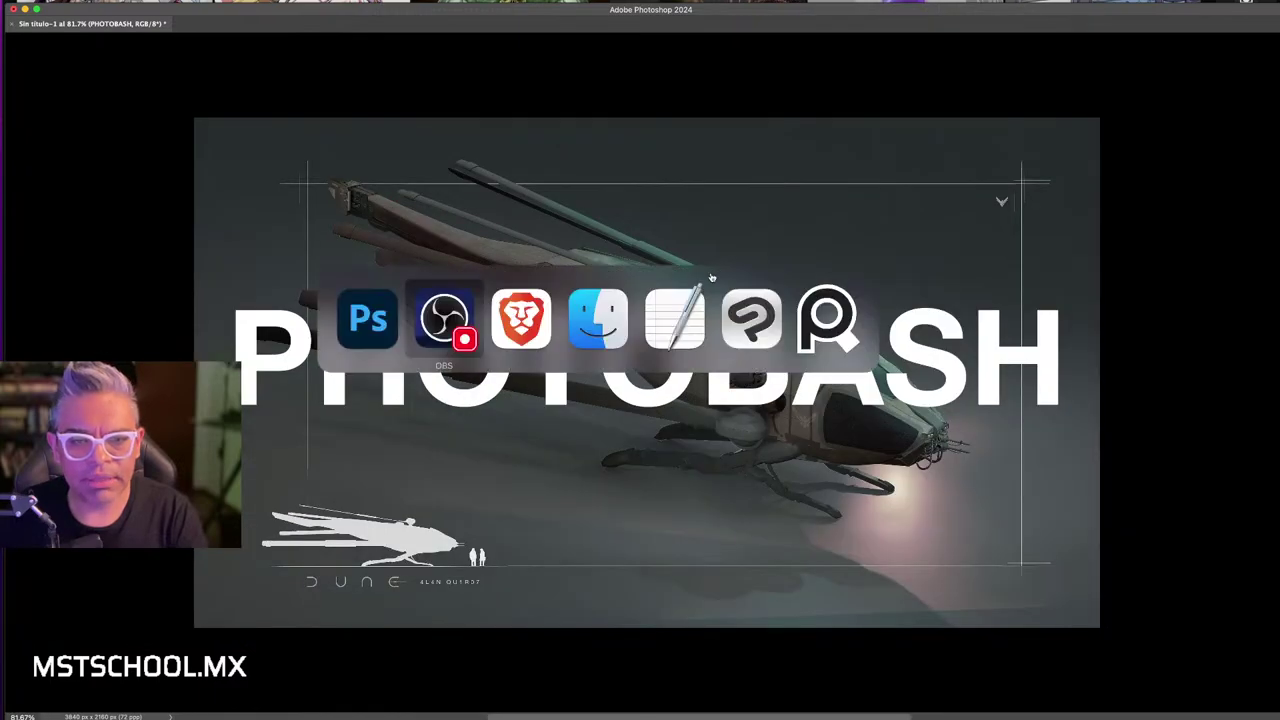
key("super+Tab")
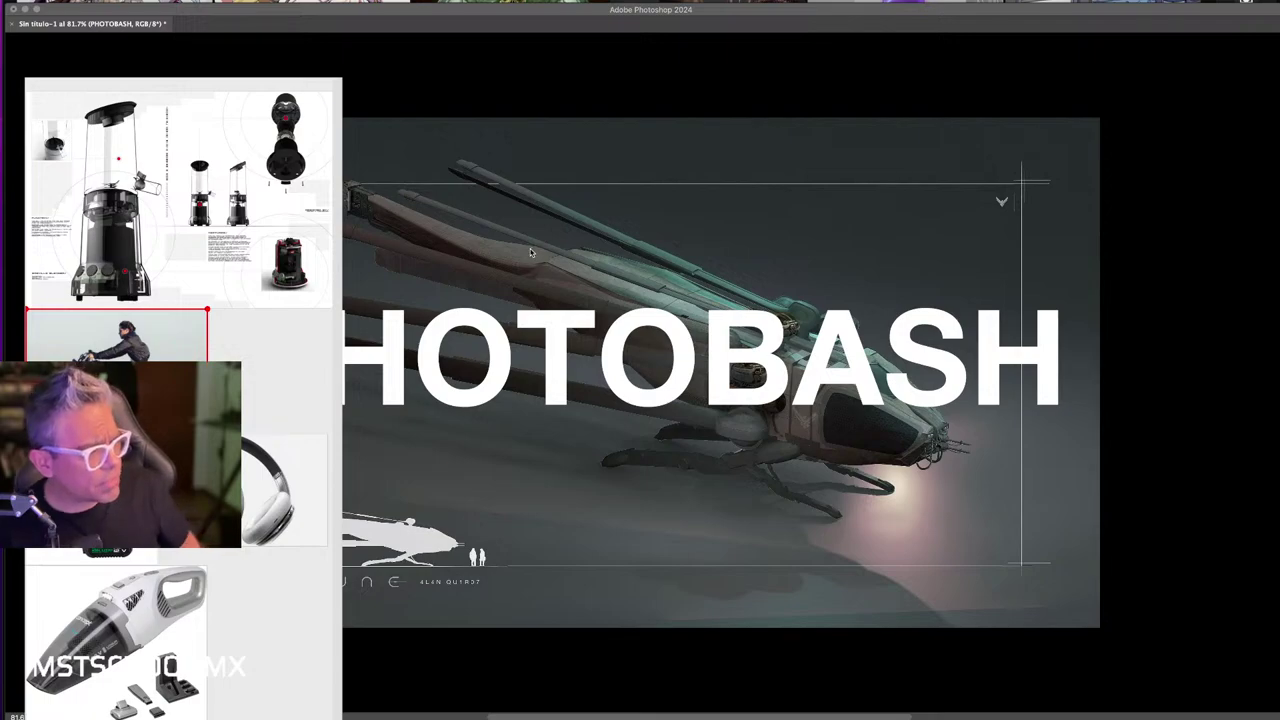
left_click(313, 84)
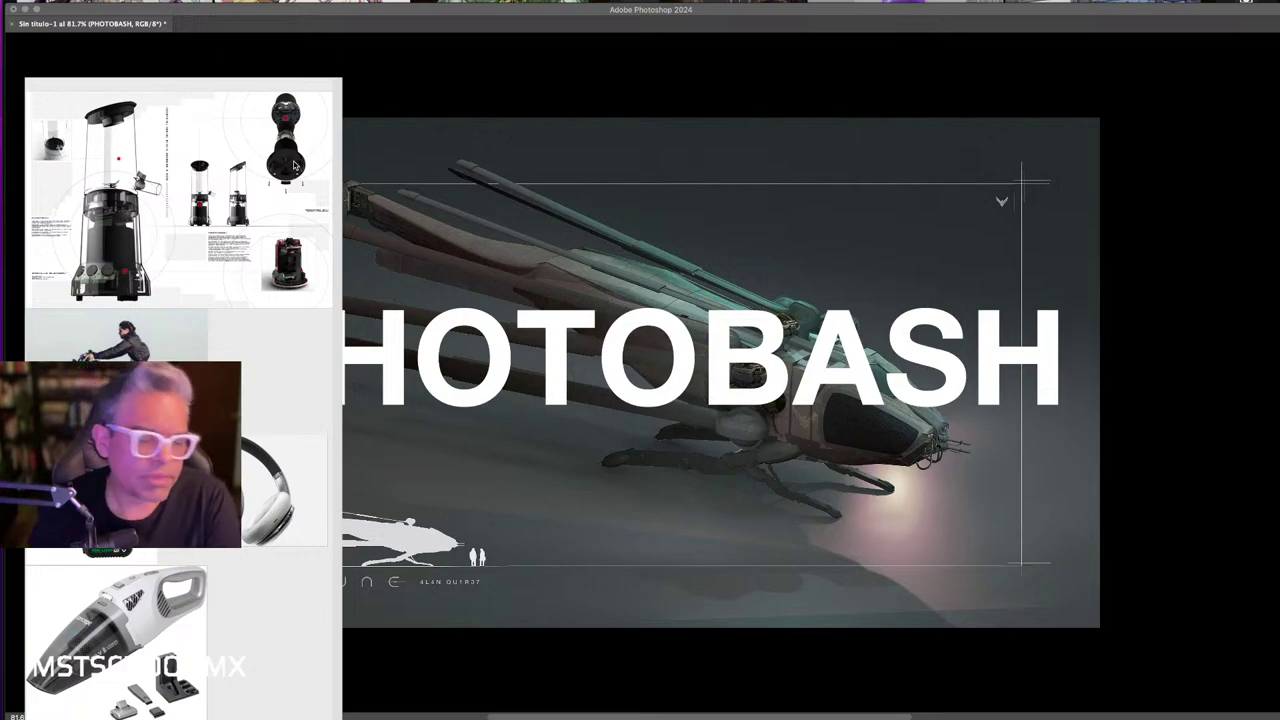
- Hide Capa 2, Capa 3 and the text layer, leaving only the white background
key("super+h")
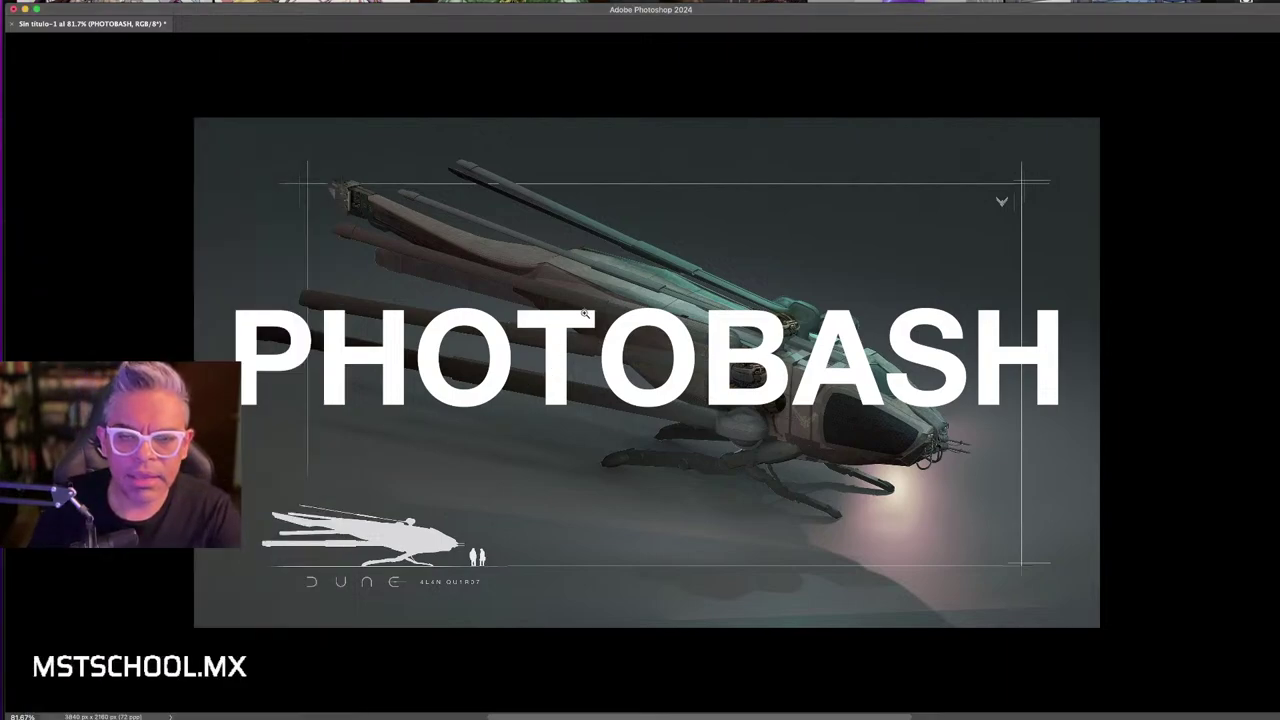
key("Tab")
left_click_drag(961, 153, 966, 188)
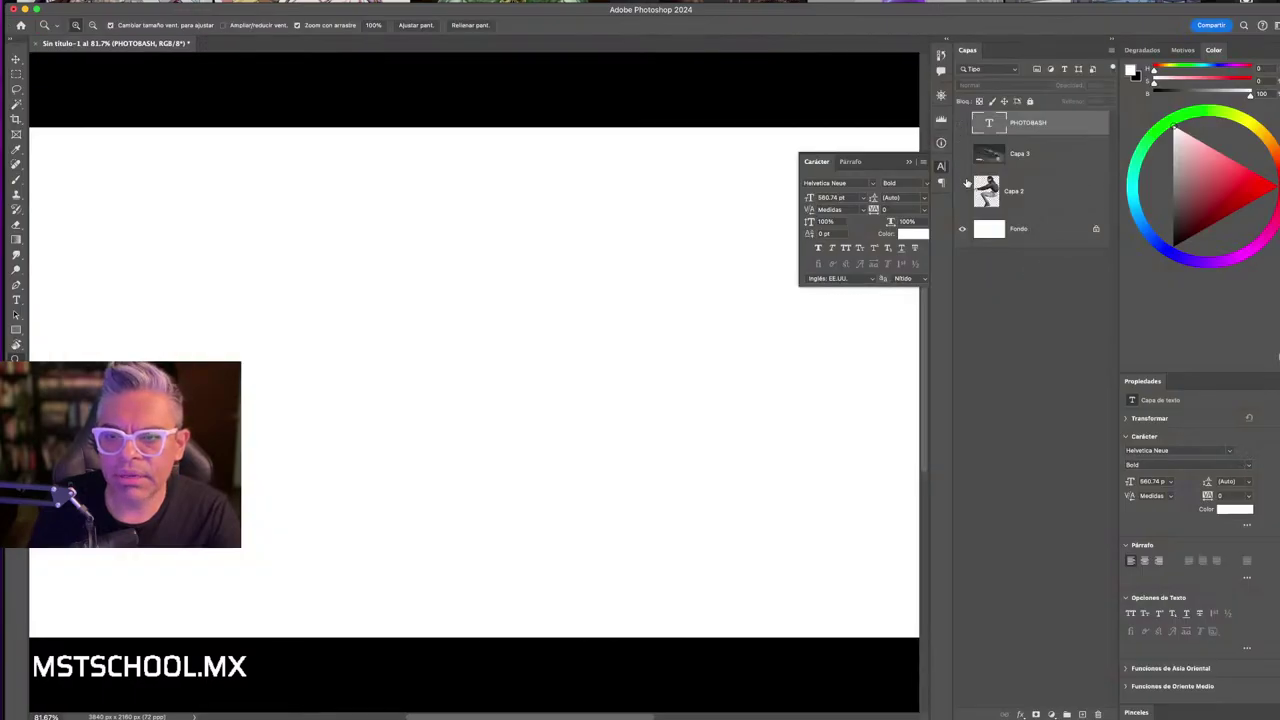
key("Tab")
- Copy the handheld vacuum from PureRef and paste it in as Capa 4, centred in view
key("super+Tab")
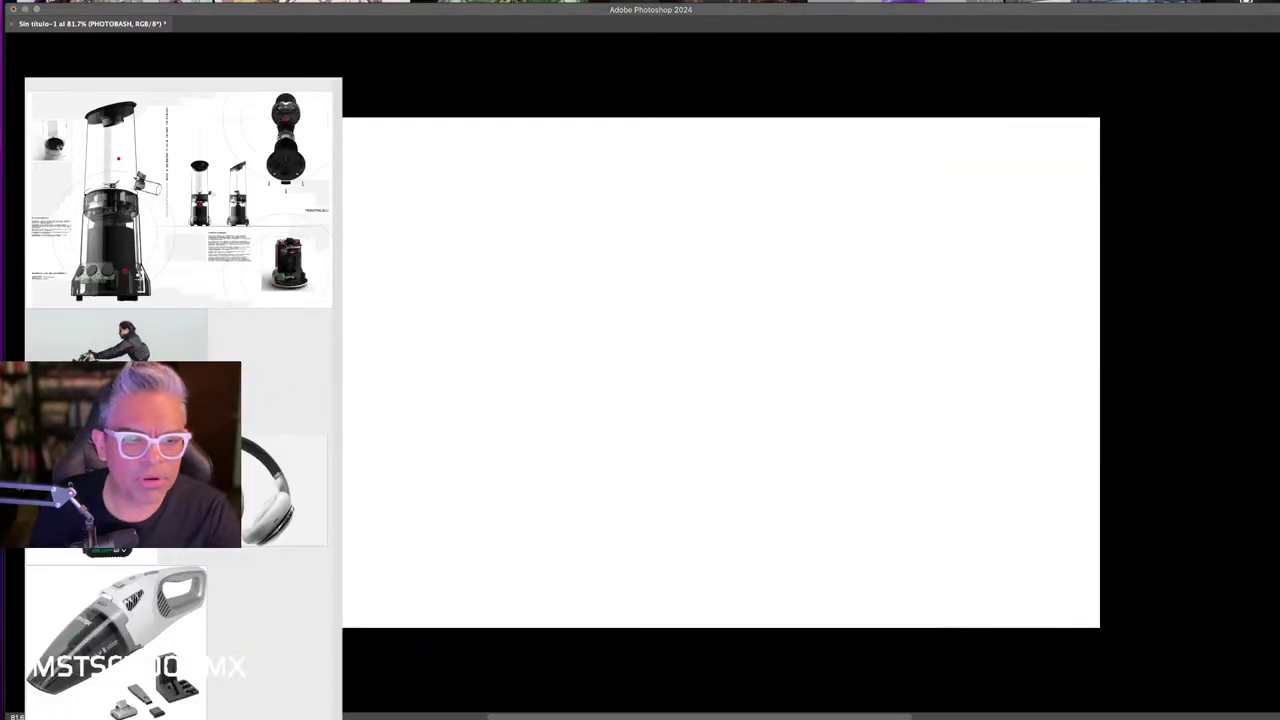
scroll(157, 607, "up", 1)
left_click(157, 607)
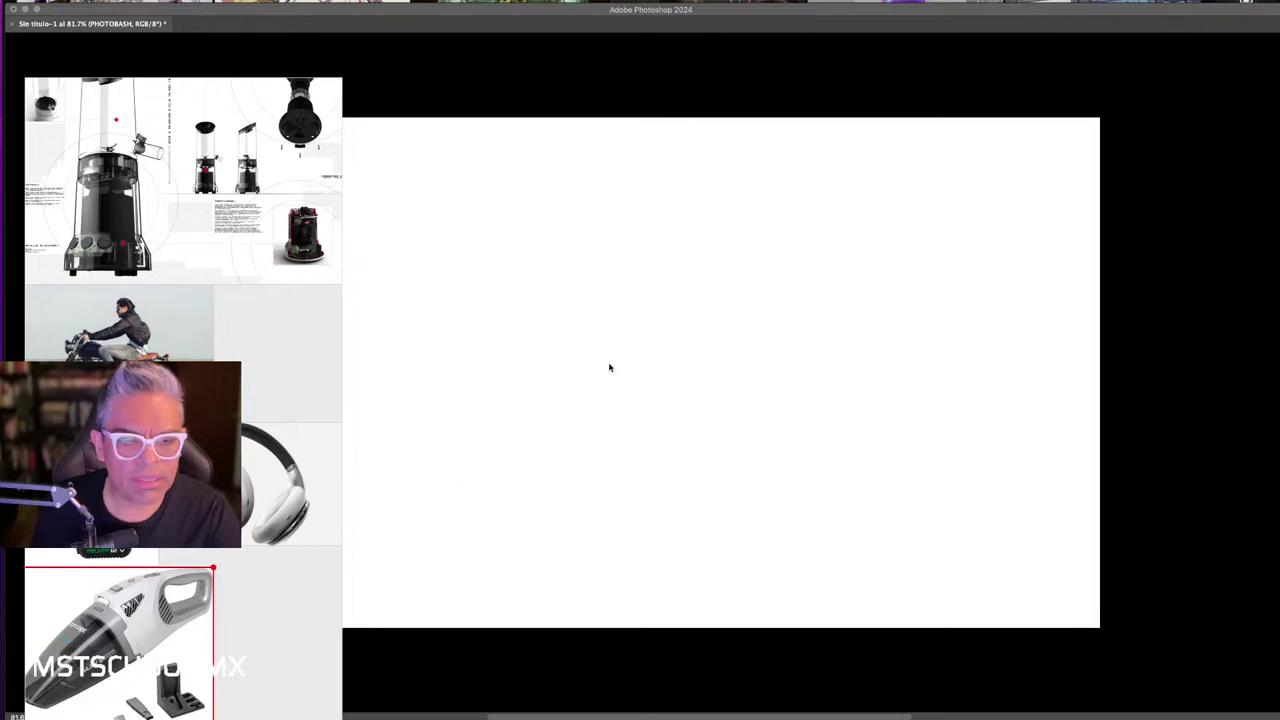
key("super+Tab")
key("super+v")
left_click_drag(611, 368, 685, 316)
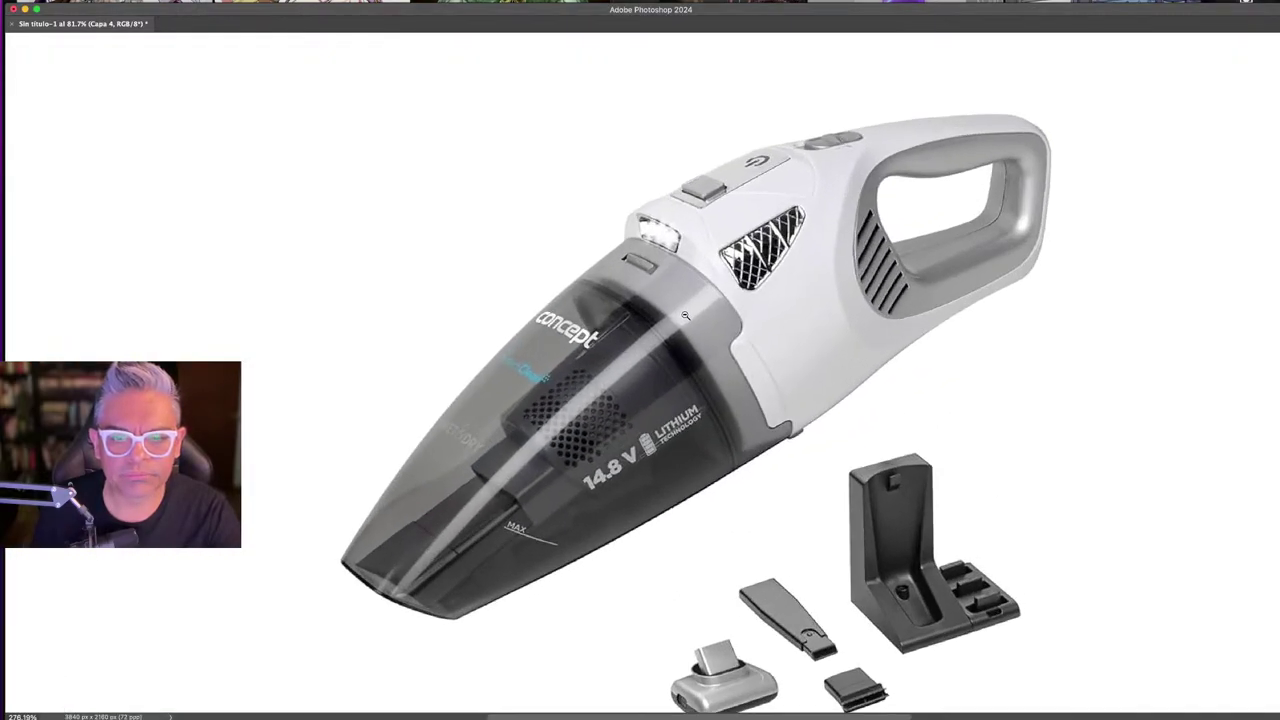
scroll(685, 316, "right", 5)
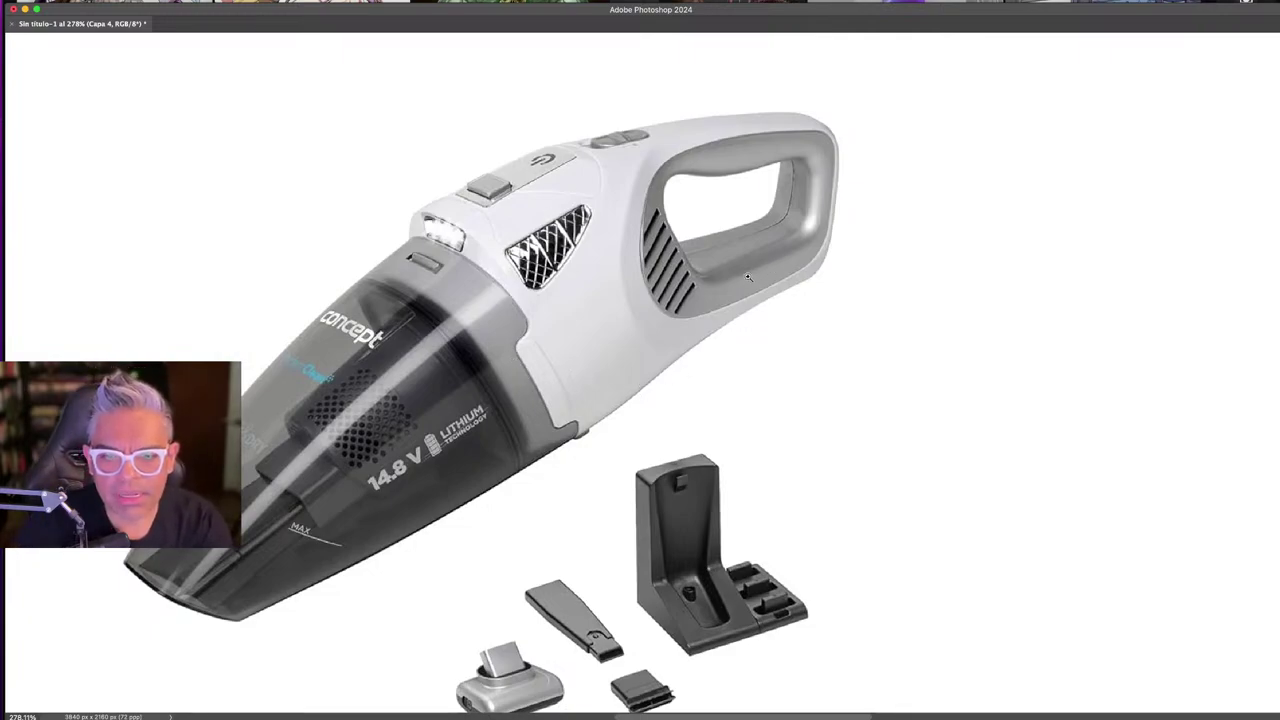
scroll(744, 279, "down", 2)
scroll(744, 279, "down", 2)
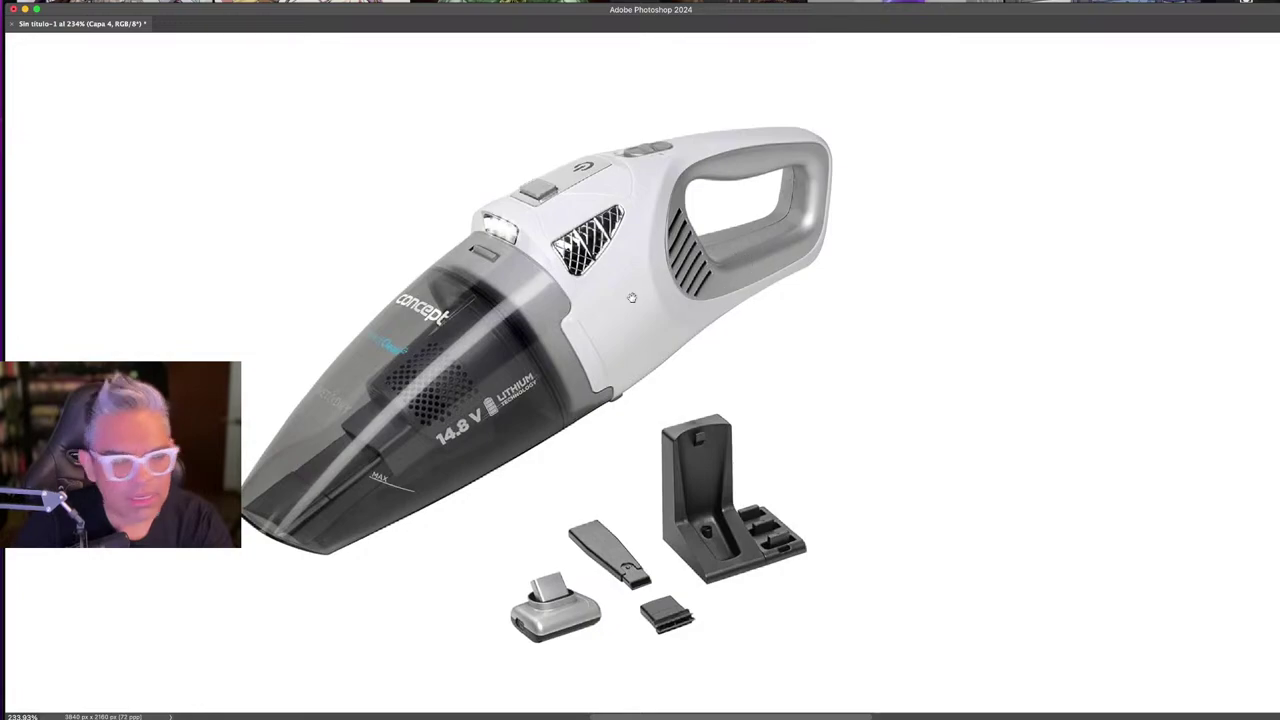
left_click_drag(659, 290, 745, 256)
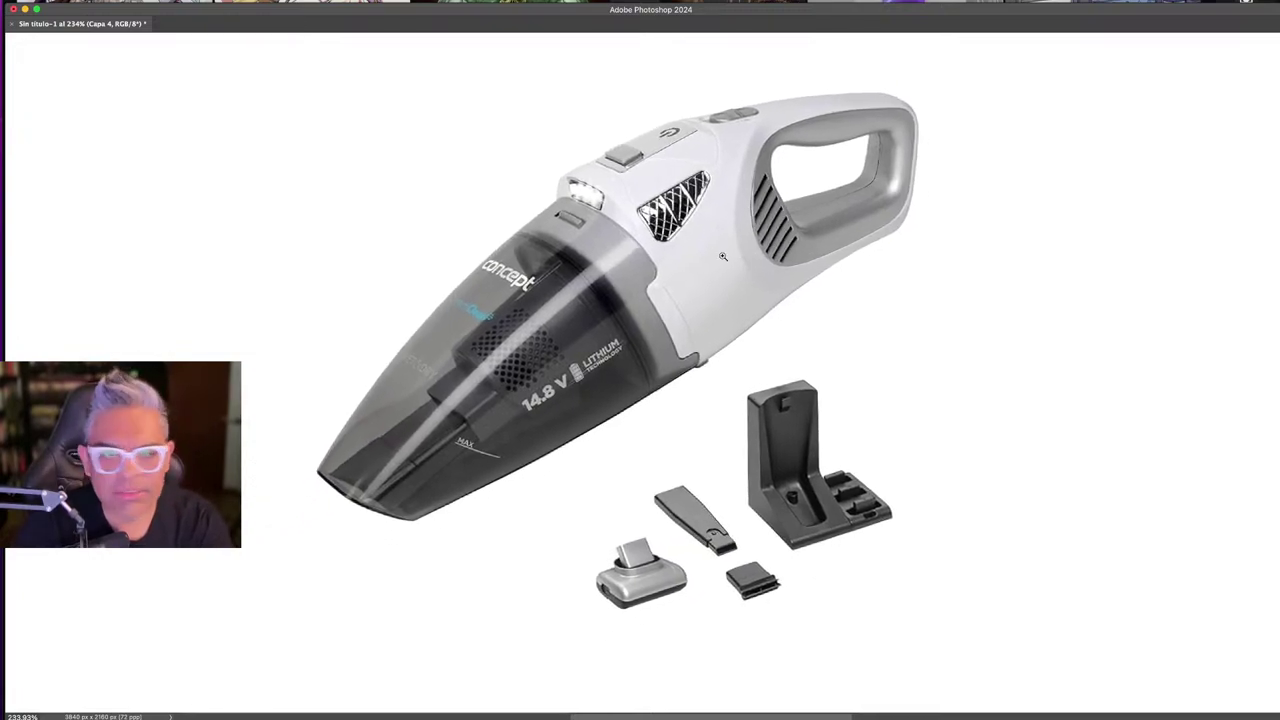
- Reposition the reference board, pick the blender sheet, then hide the board to reveal the canvas
scroll(709, 296, "left", 3)
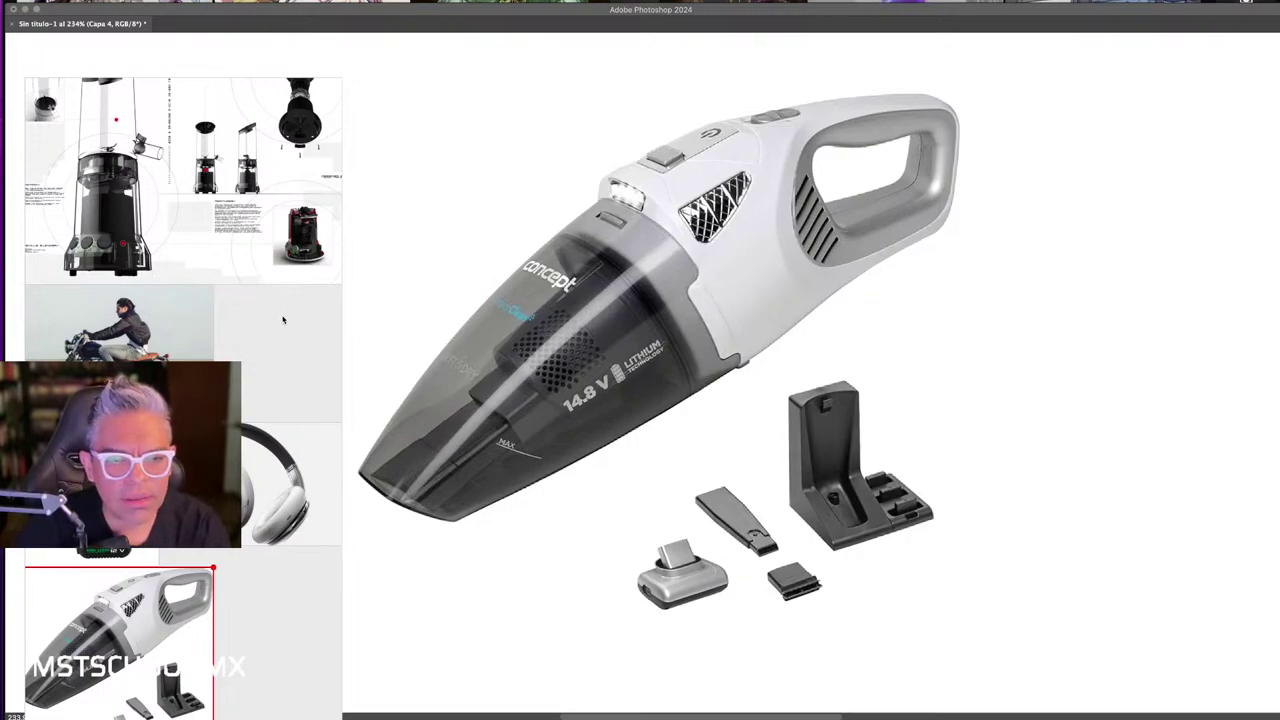
left_click_drag(283, 320, 299, 277)
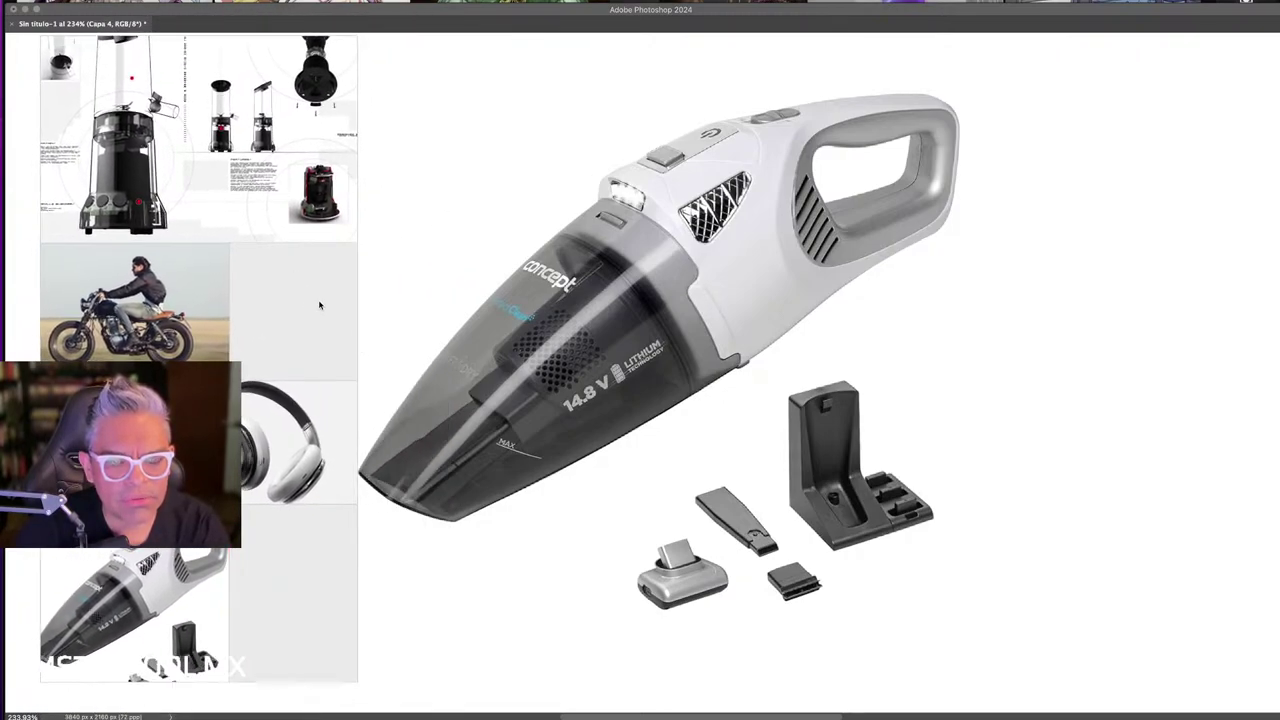
left_click_drag(290, 325, 283, 337)
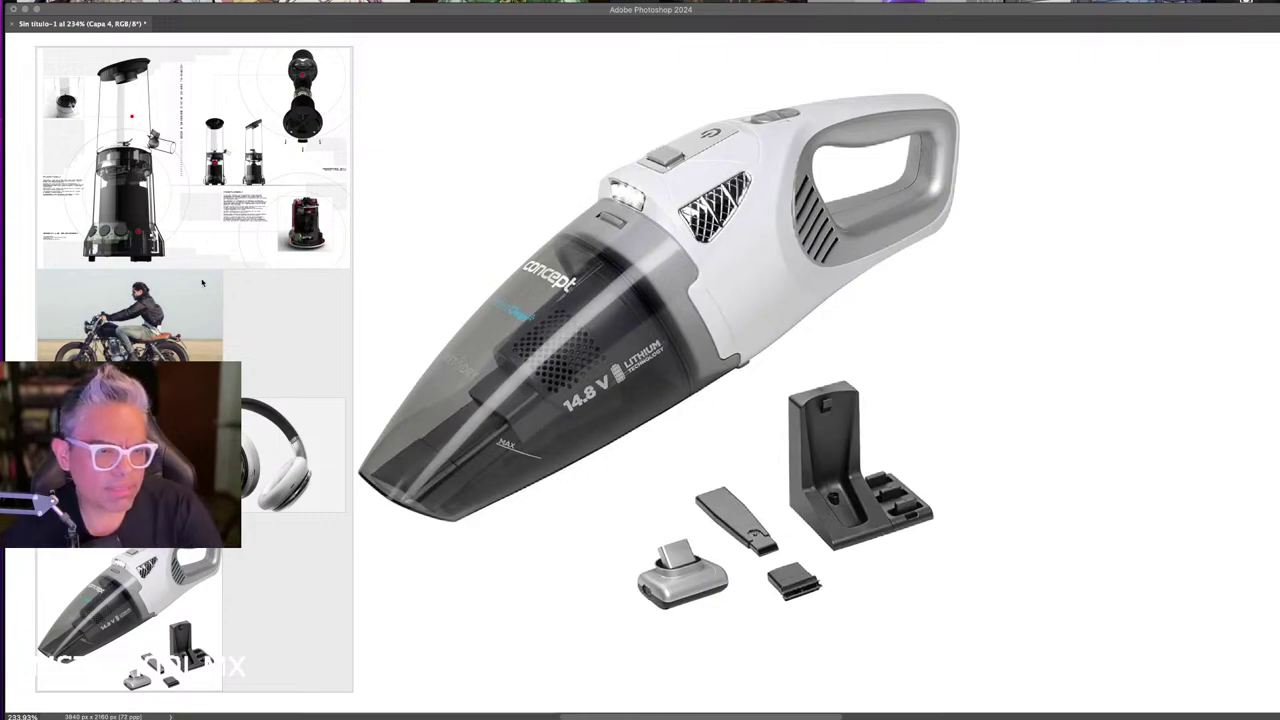
left_click(128, 197)
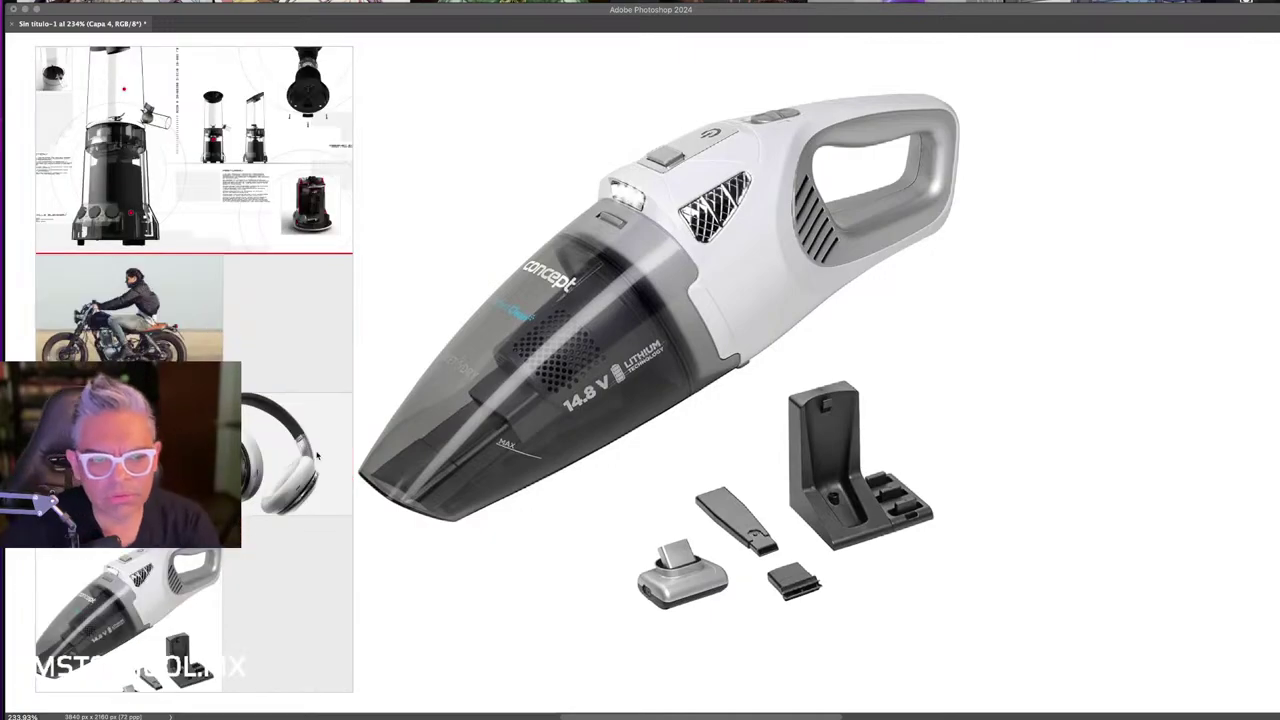
left_click(453, 321)
- Lasso the accessories beside the vacuum and erase them
scroll(753, 333, "right", 3)
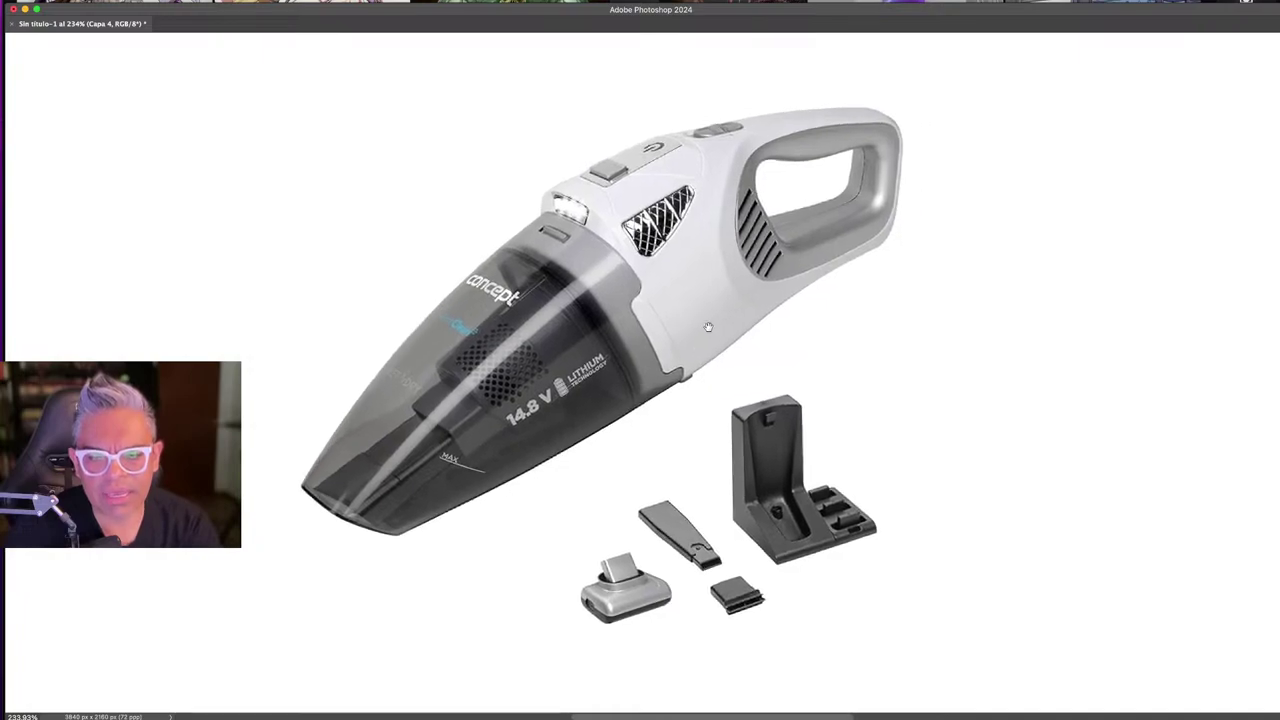
left_click_drag(802, 348, 891, 380)
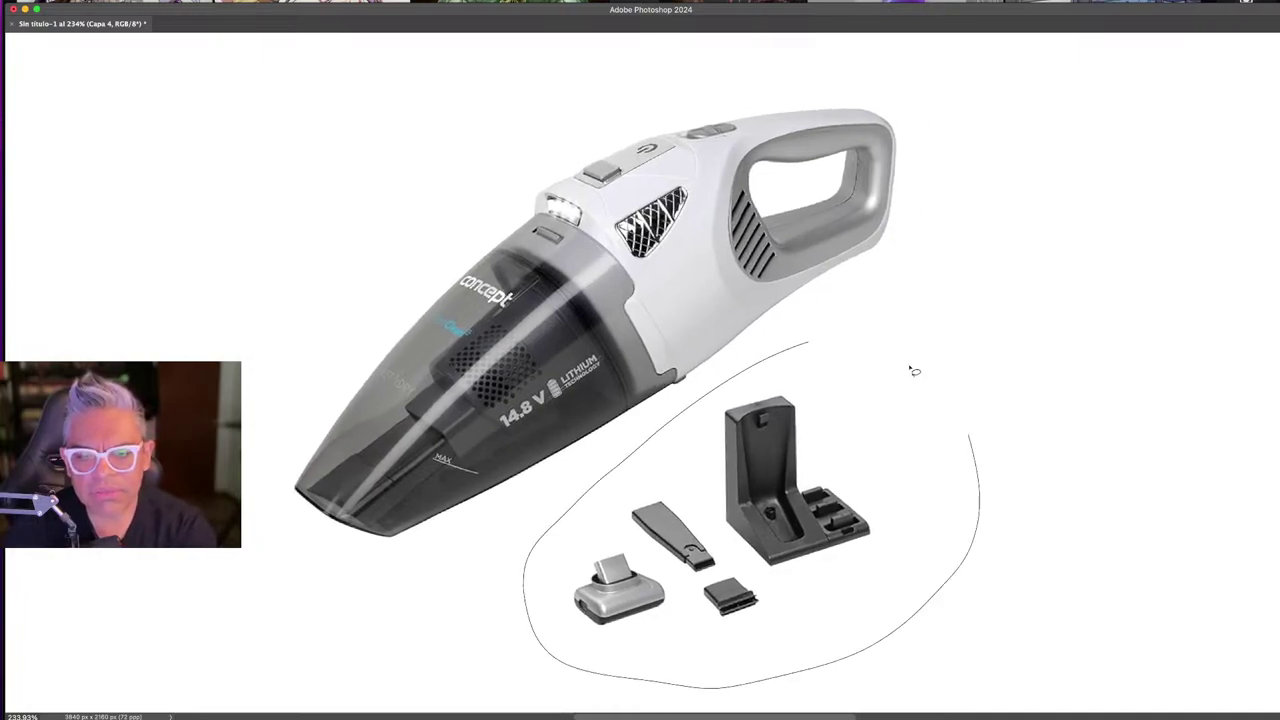
key("Delete")
key("ctrl+d")
scroll(700, 332, "down", 1)
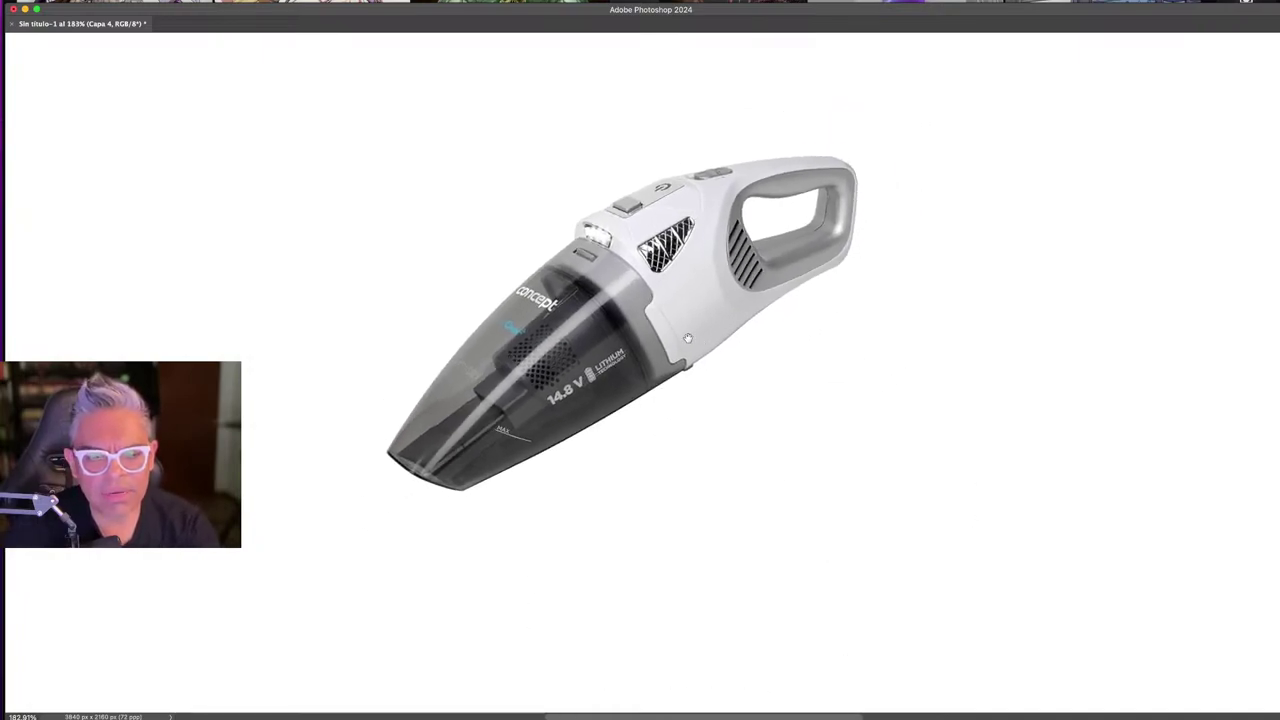
scroll(665, 335, "down", 1)
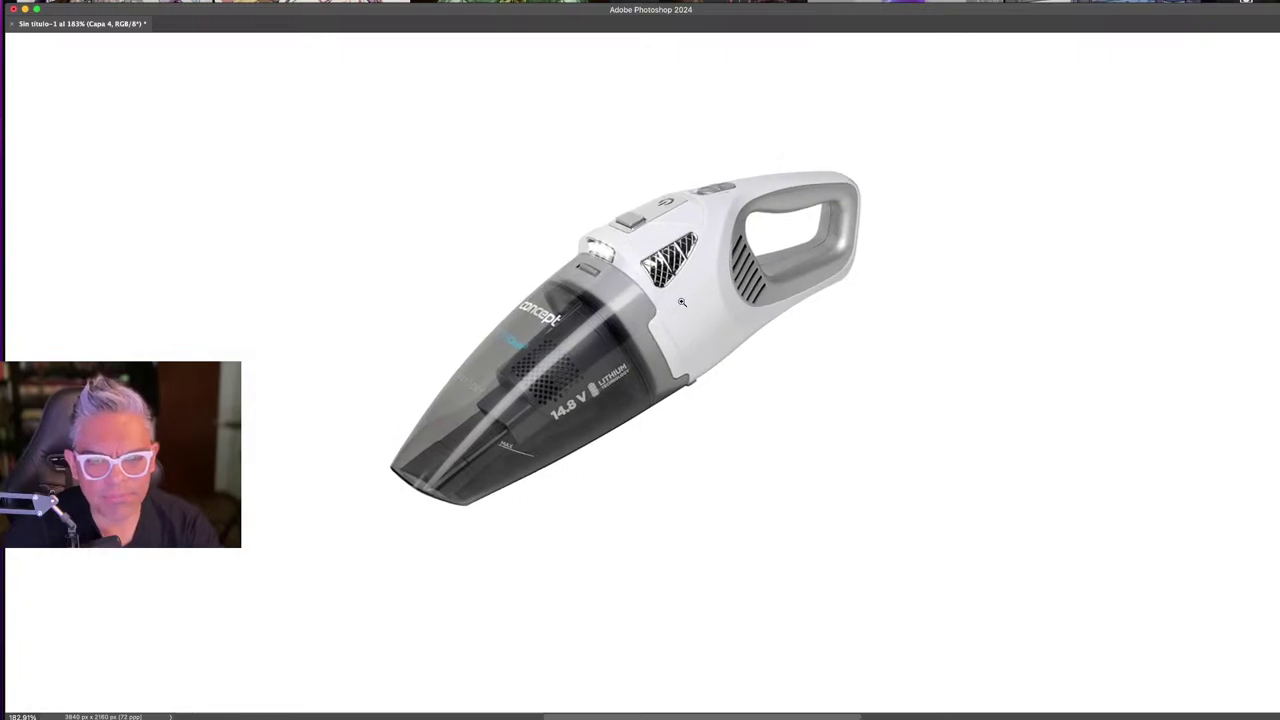
scroll(692, 276, "up", 2)
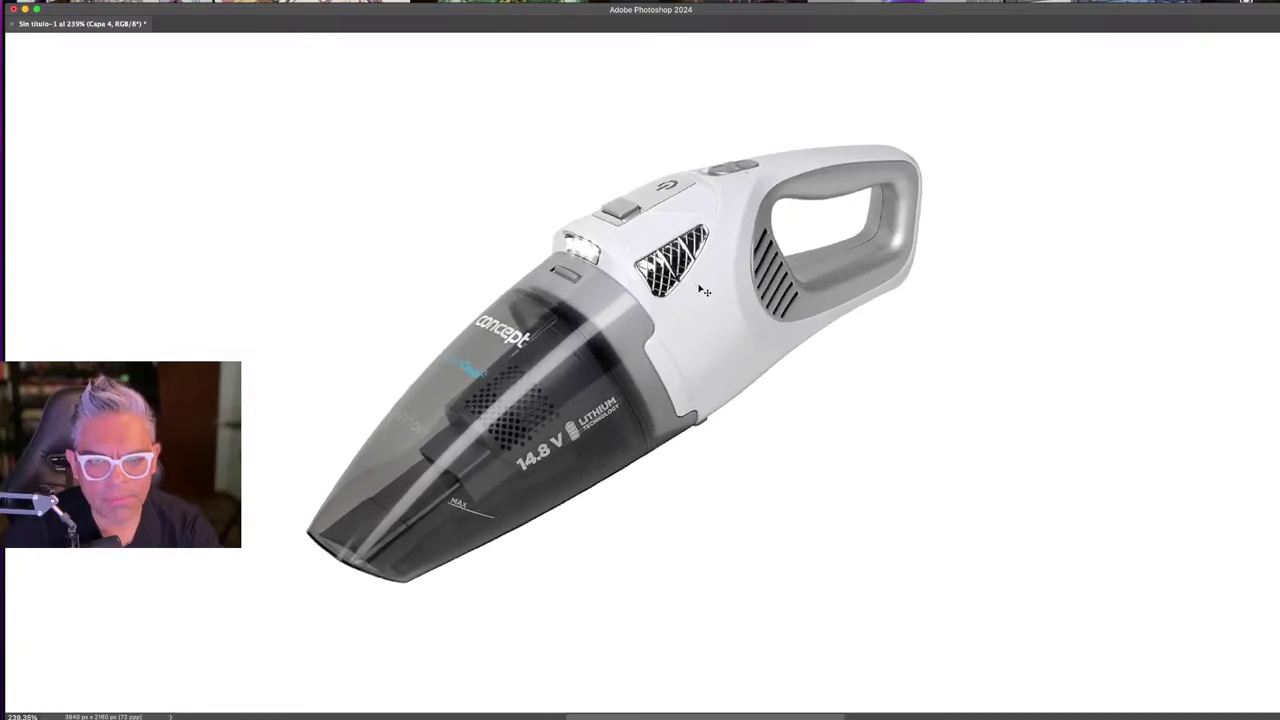
- Try selecting the white area around the vacuum with the Magic Wand, then deselect
key("Tab")
scroll(704, 291, "right", 5)
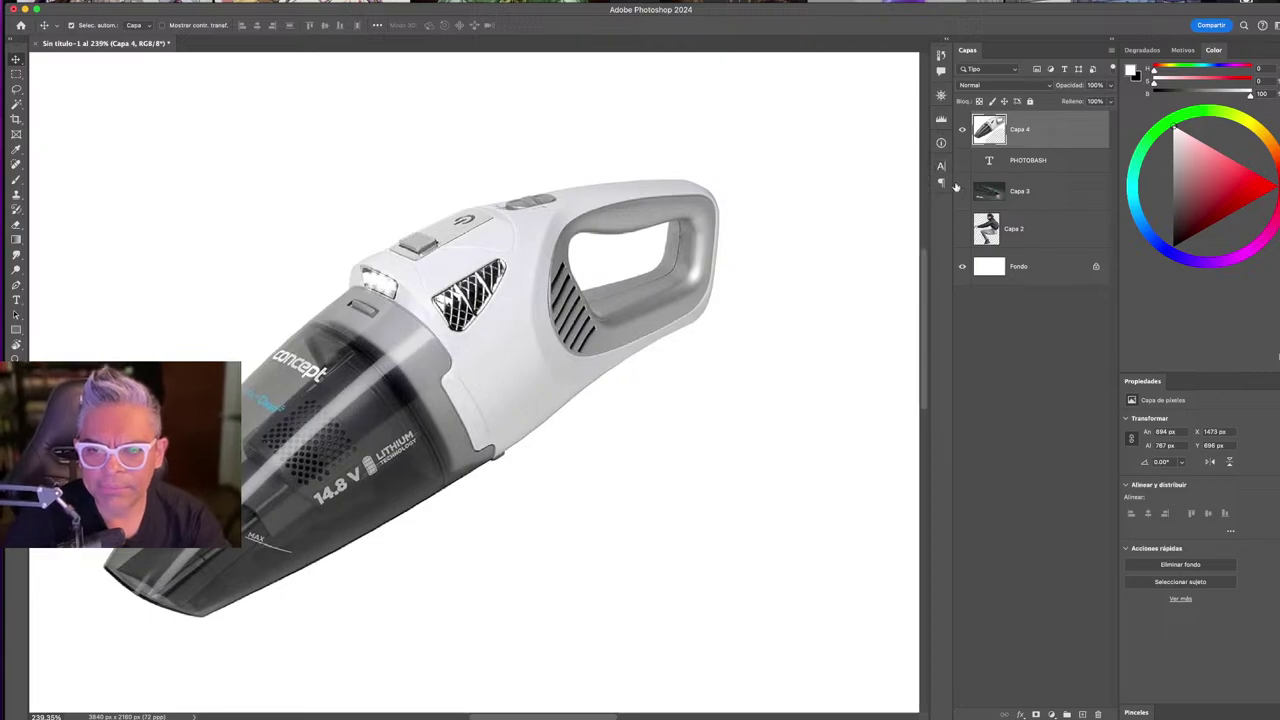
scroll(617, 262, "left", 3)
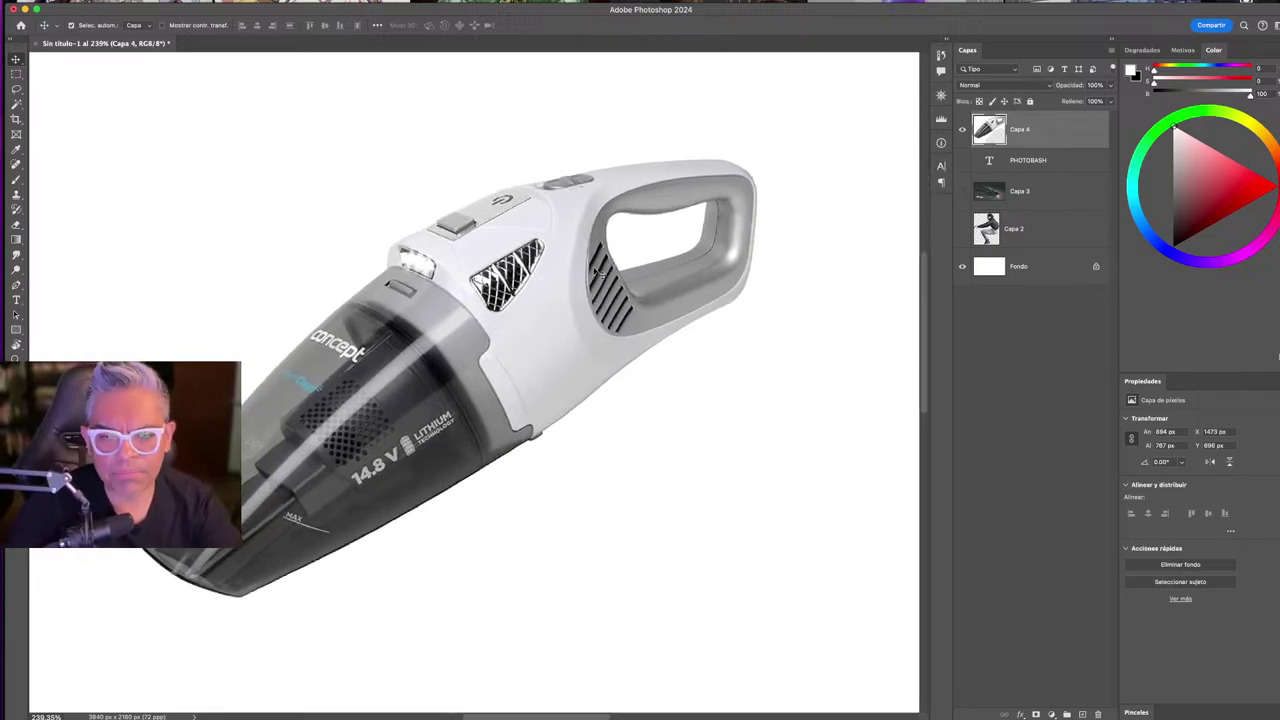
key("w")
left_click(509, 177)
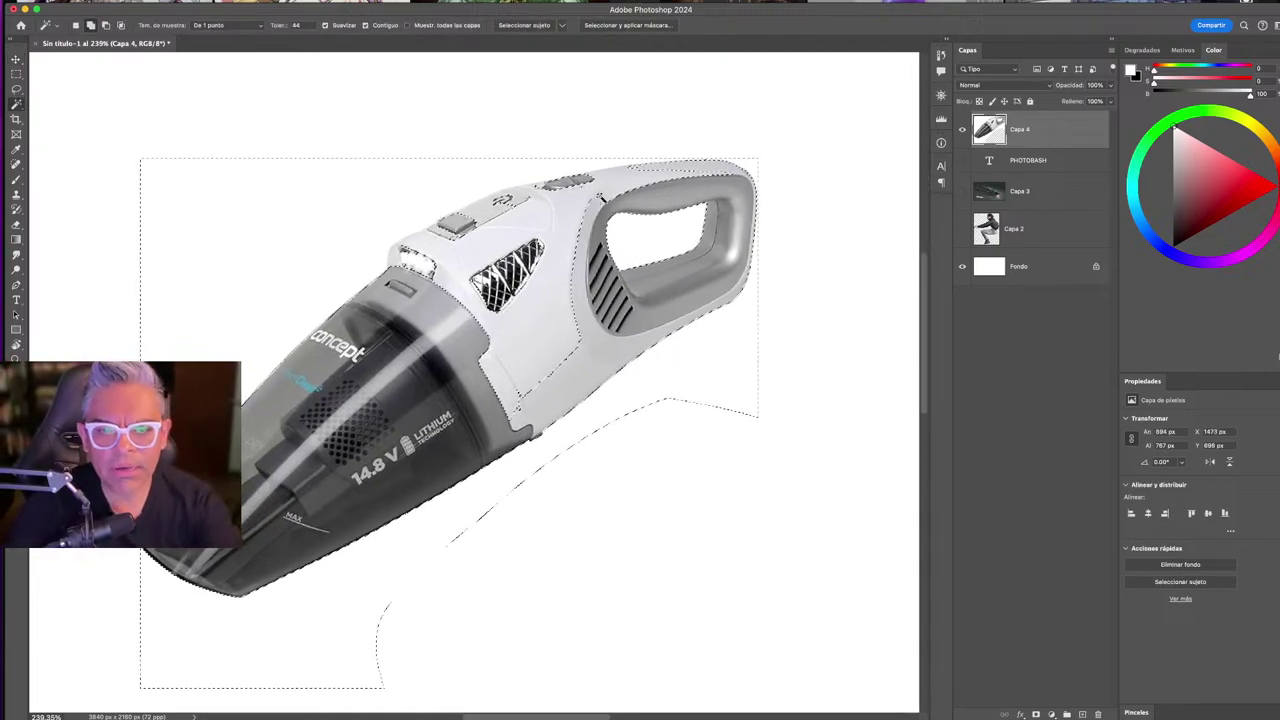
key("ctrl+d")
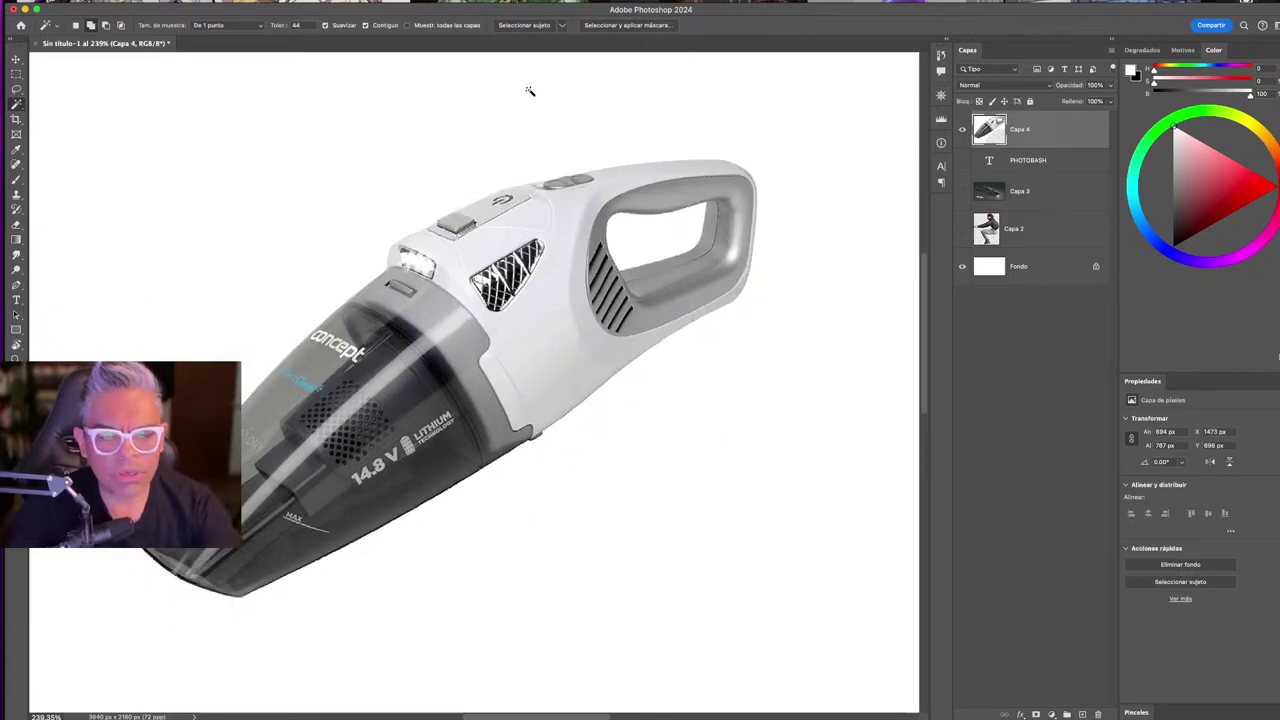
- Select Subject, copy the vacuum to Capa 5, remove Capa 4, and activate Fondo
left_click(551, 27)
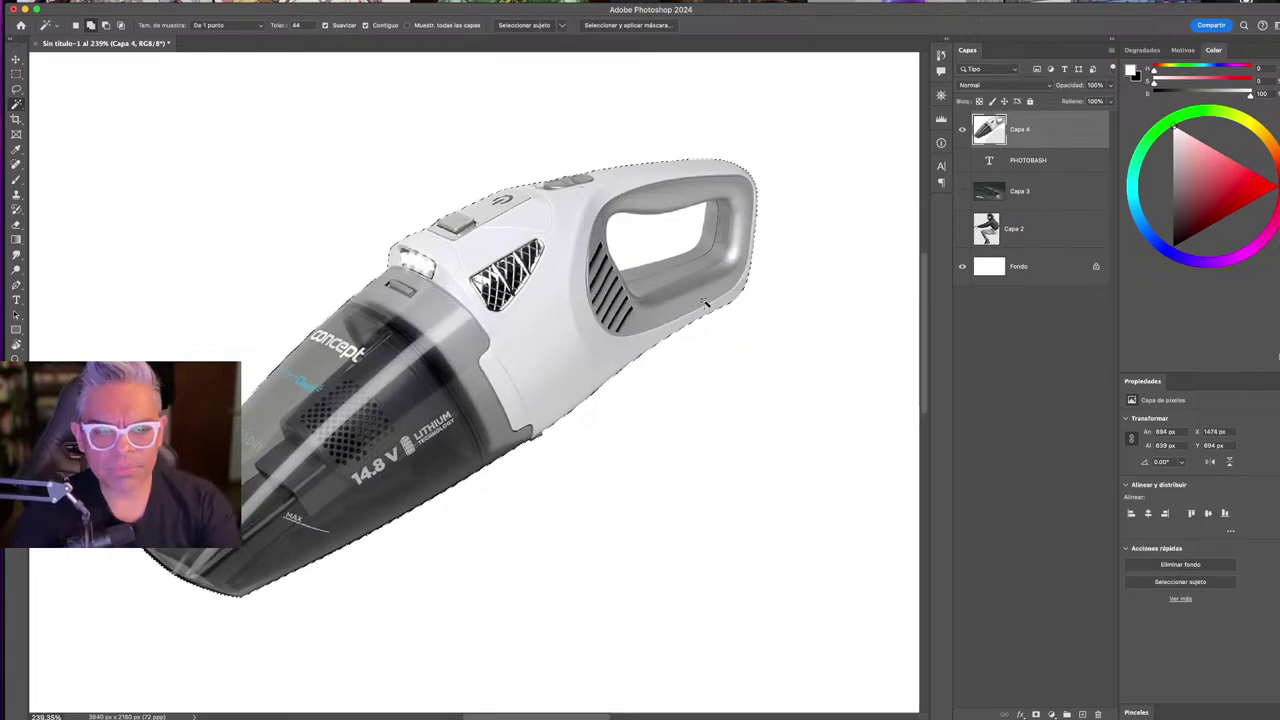
key("ctrl+j")
key("ctrl+e")
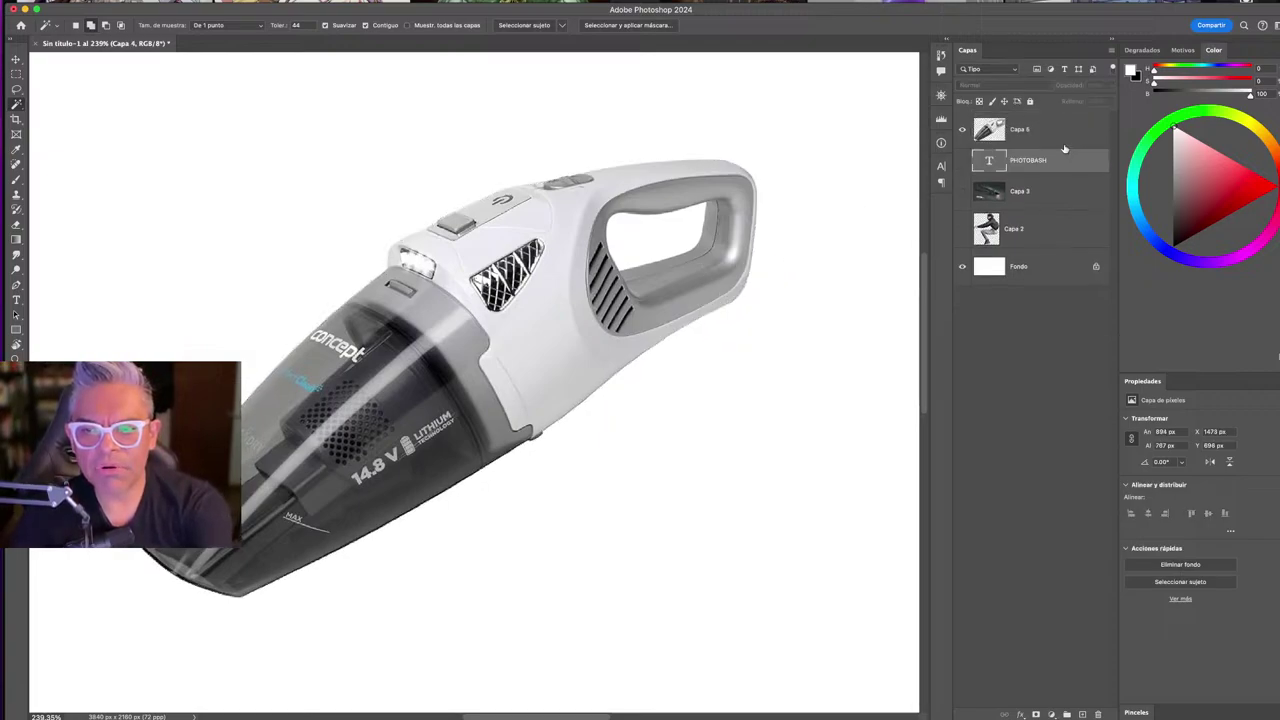
left_click(620, 224)
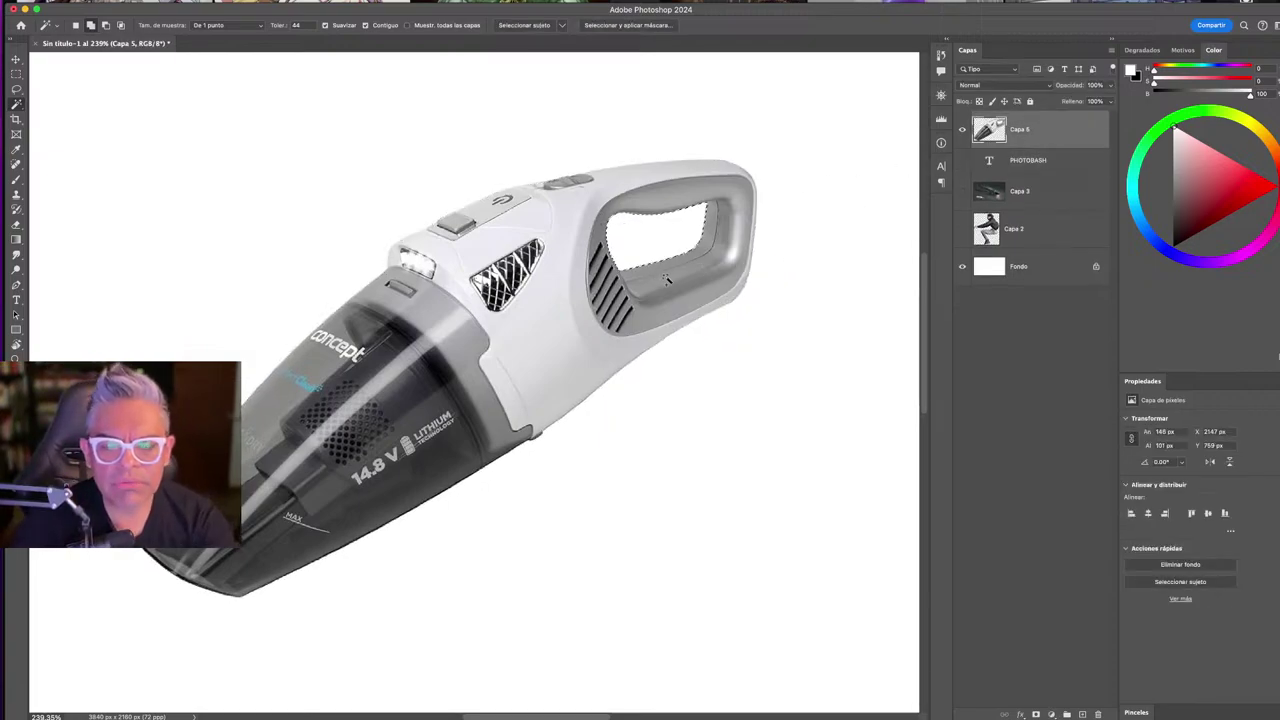
key("ctrl+d")
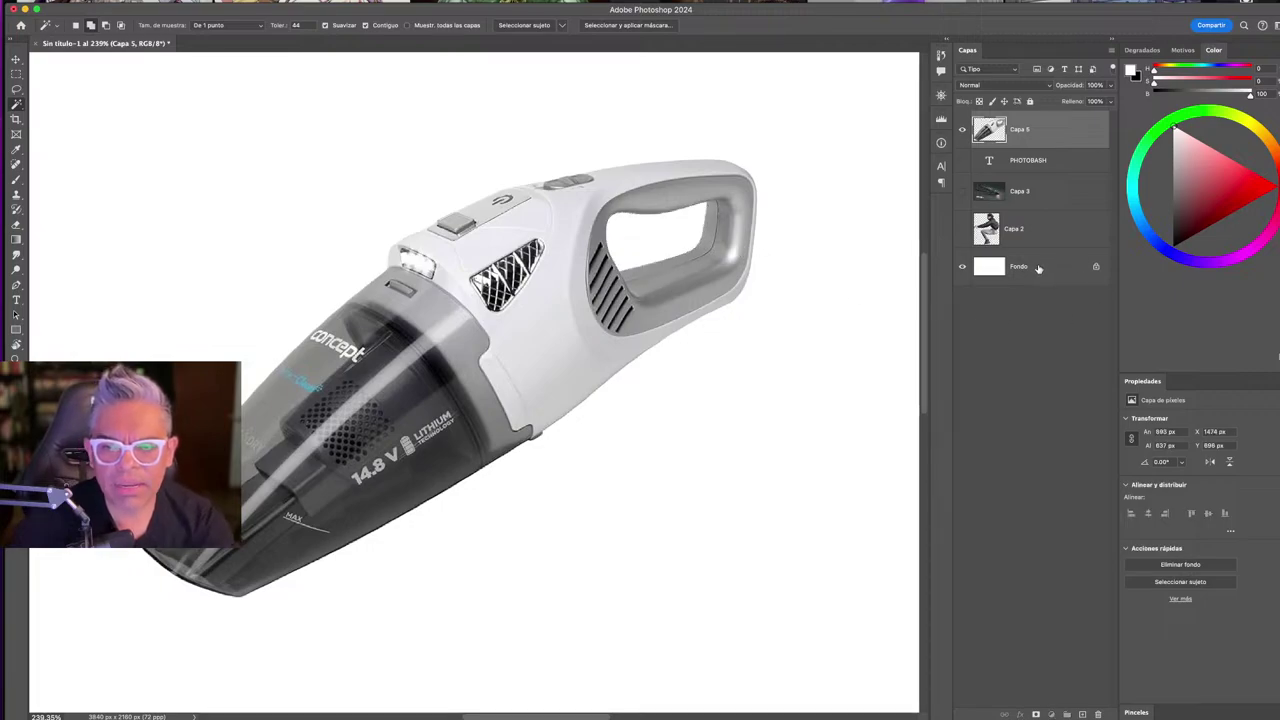
left_click(808, 275, "ctrl")
- Lower Fondo's Hue/Saturation Lightness to about -16 for a light grey backdrop
key("ctrl+u")
left_click_drag(840, 227, 827, 229)
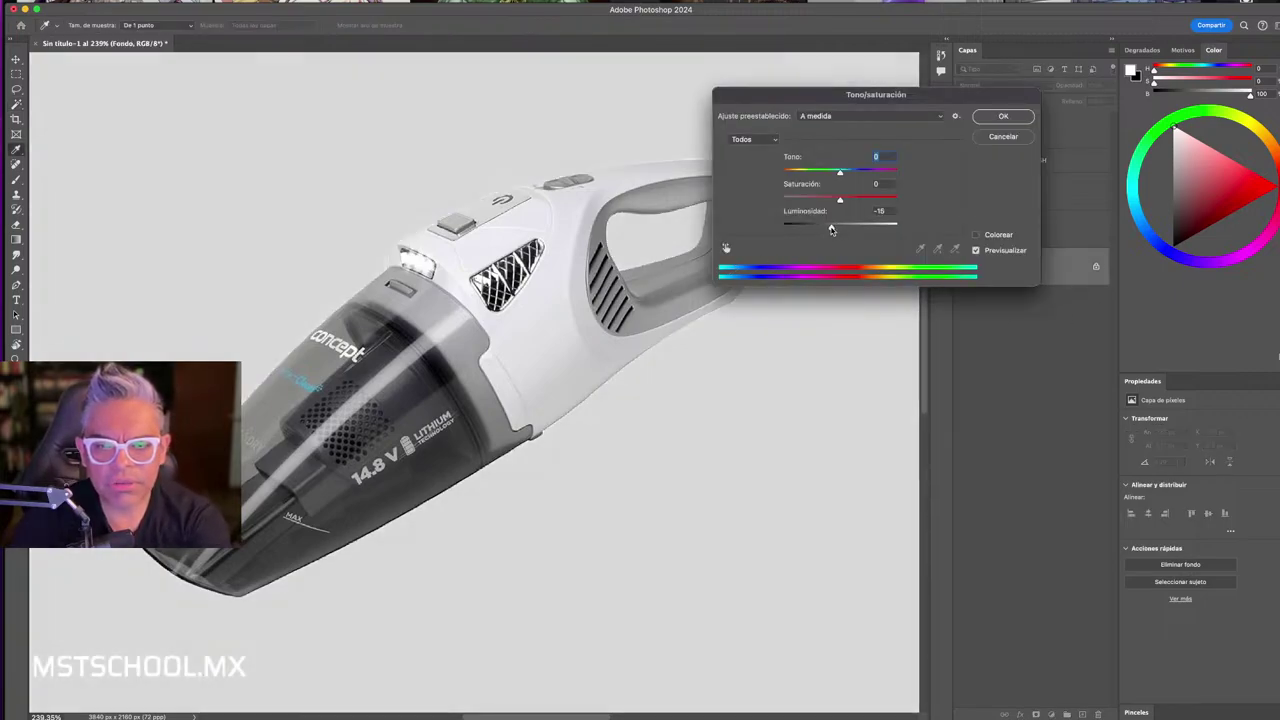
key("Return")
key("ctrl+plus")
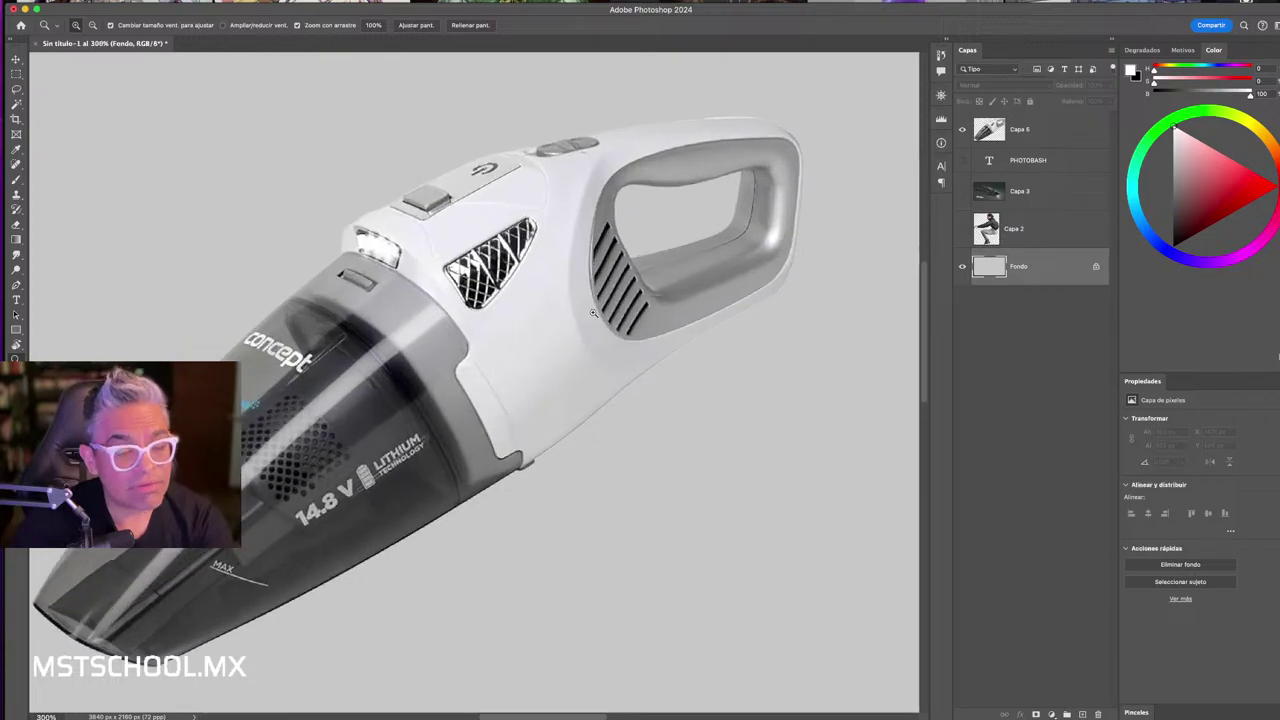
key("Tab")
left_click_drag(591, 304, 542, 350)
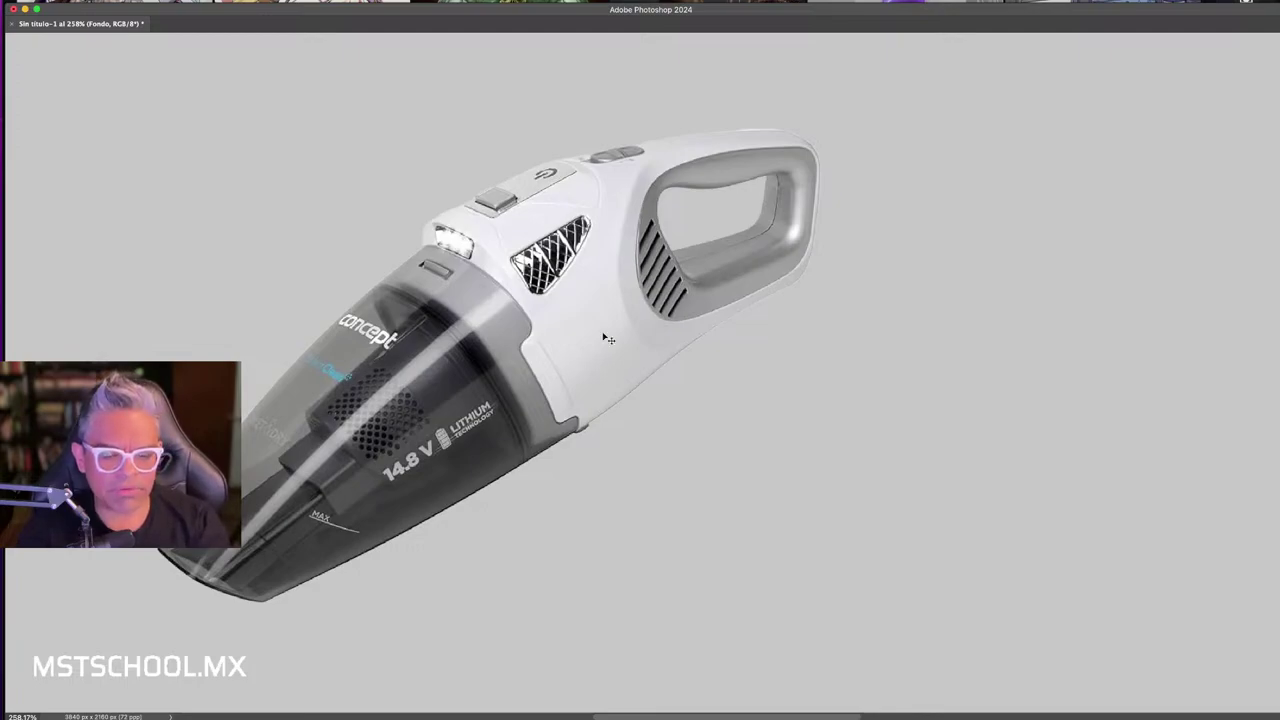
- Cut the copied vacuum's front half to its own layer and spread nozzle and handle apart
mouse_move(600, 334)
left_mouse_down()
mouse_move(578, 332)
mouse_move(578, 309)
mouse_move(540, 340)
mouse_move(305, 227)
mouse_move(666, 287)
left_mouse_up()
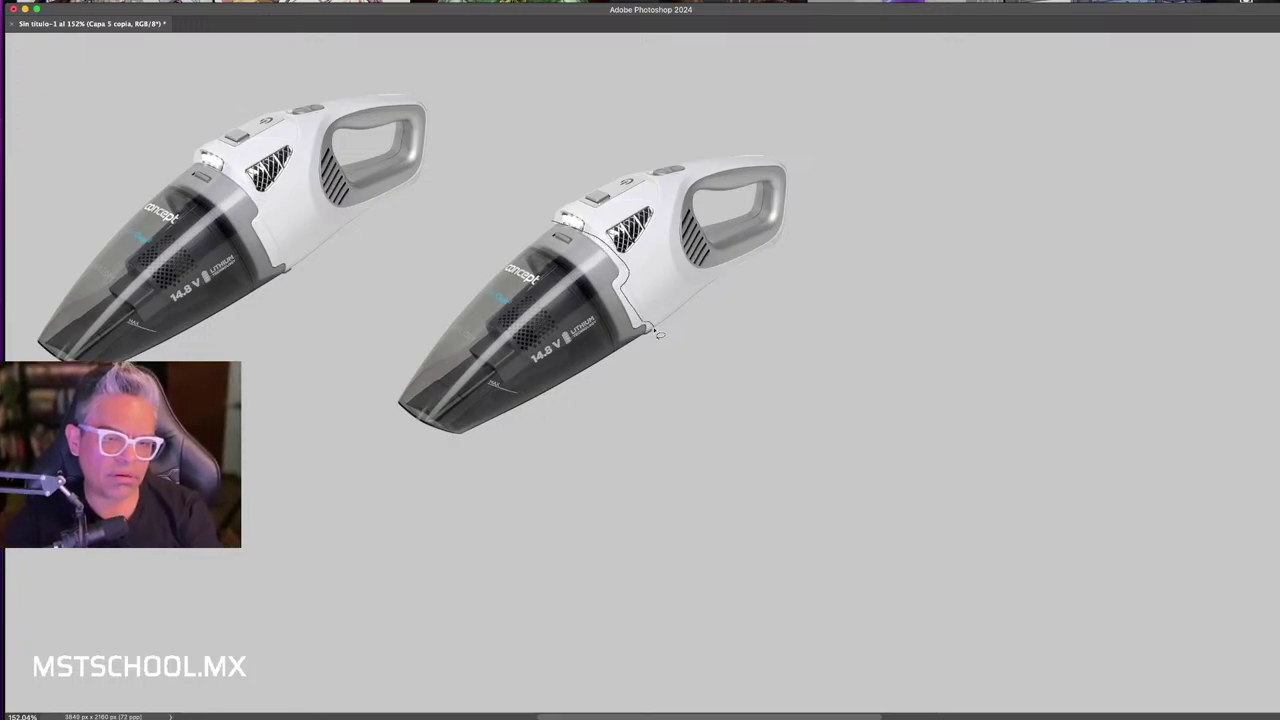
left_click_drag(380, 307, 385, 300)
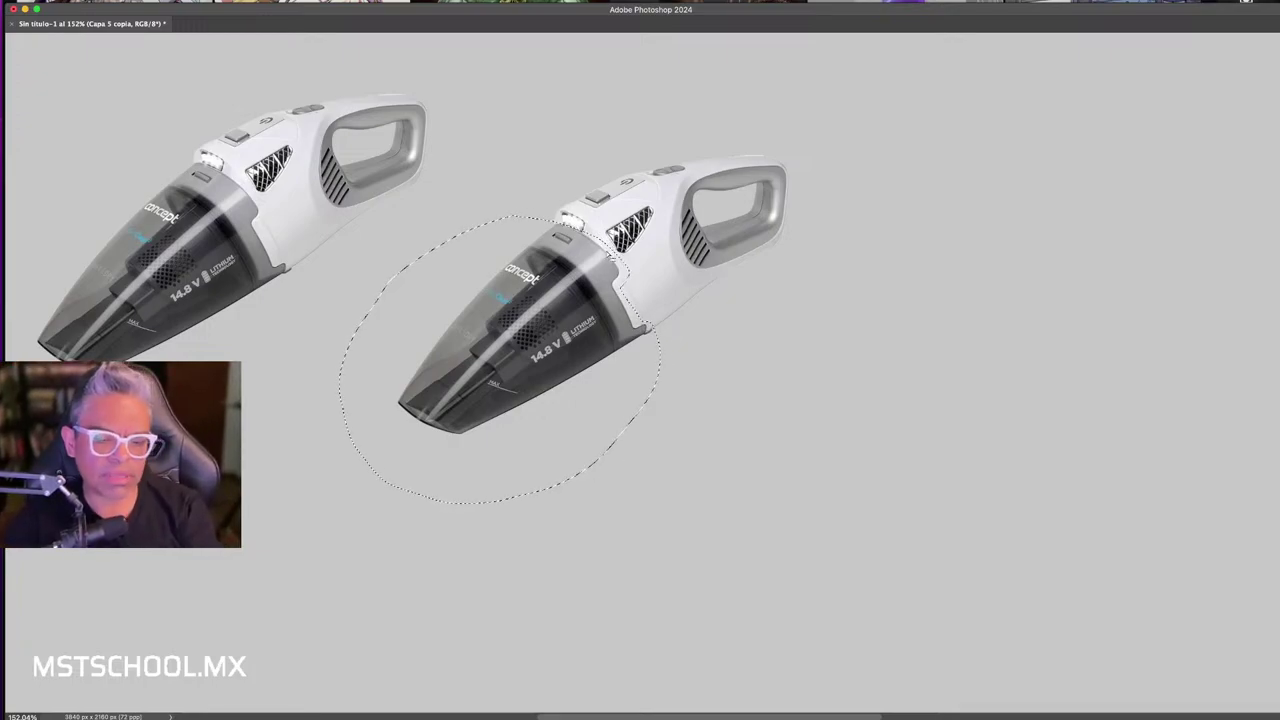
key("ctrl+j")
left_click_drag(573, 300, 287, 455)
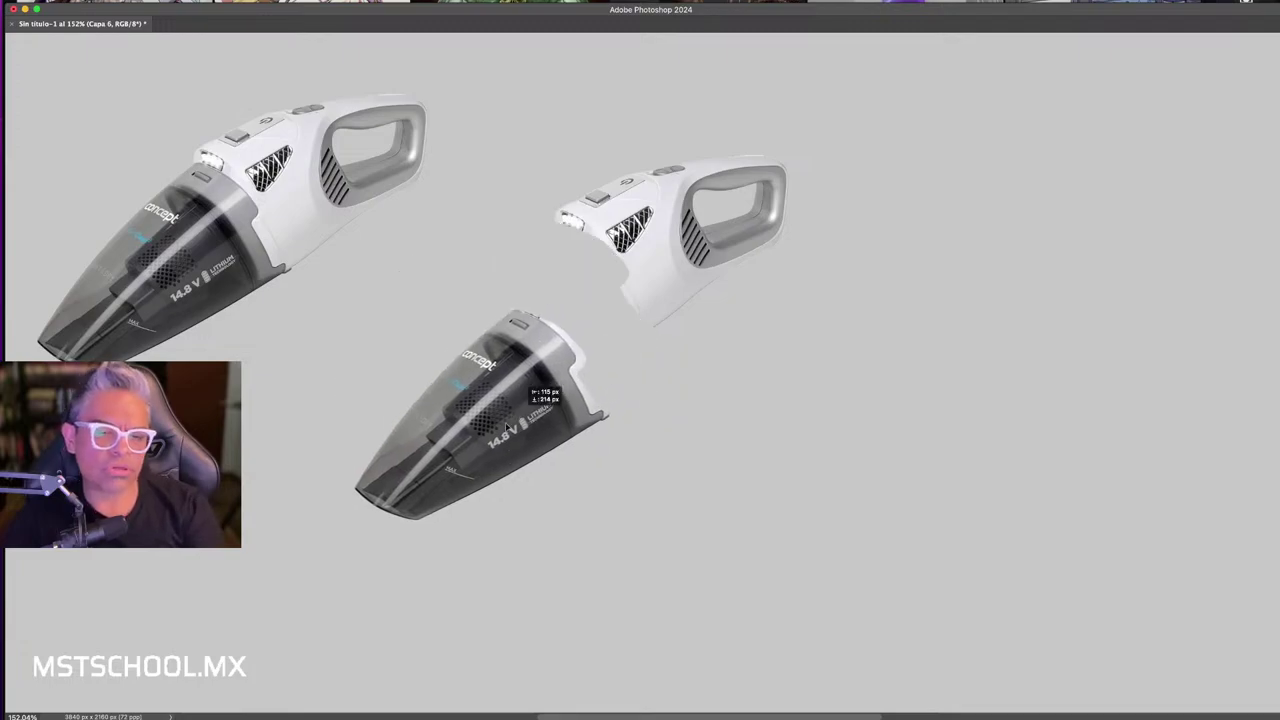
left_click_drag(672, 280, 871, 350)
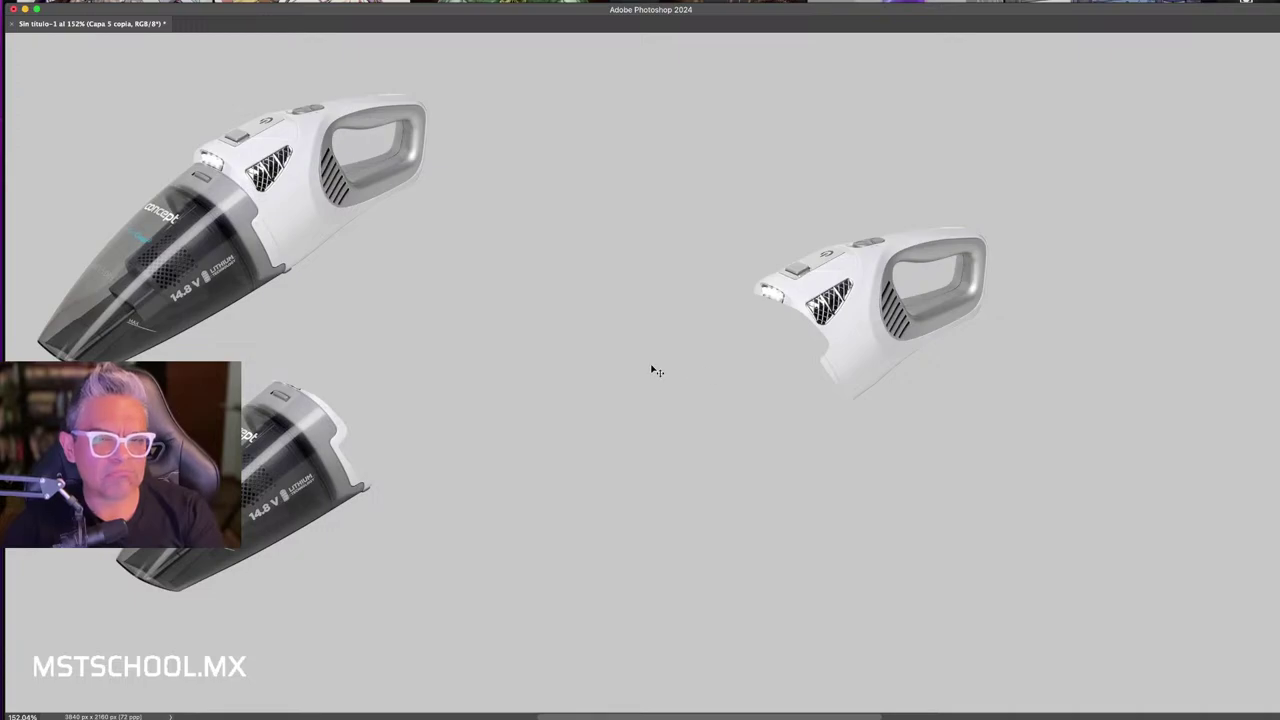
scroll(900, 313, "up", 3)
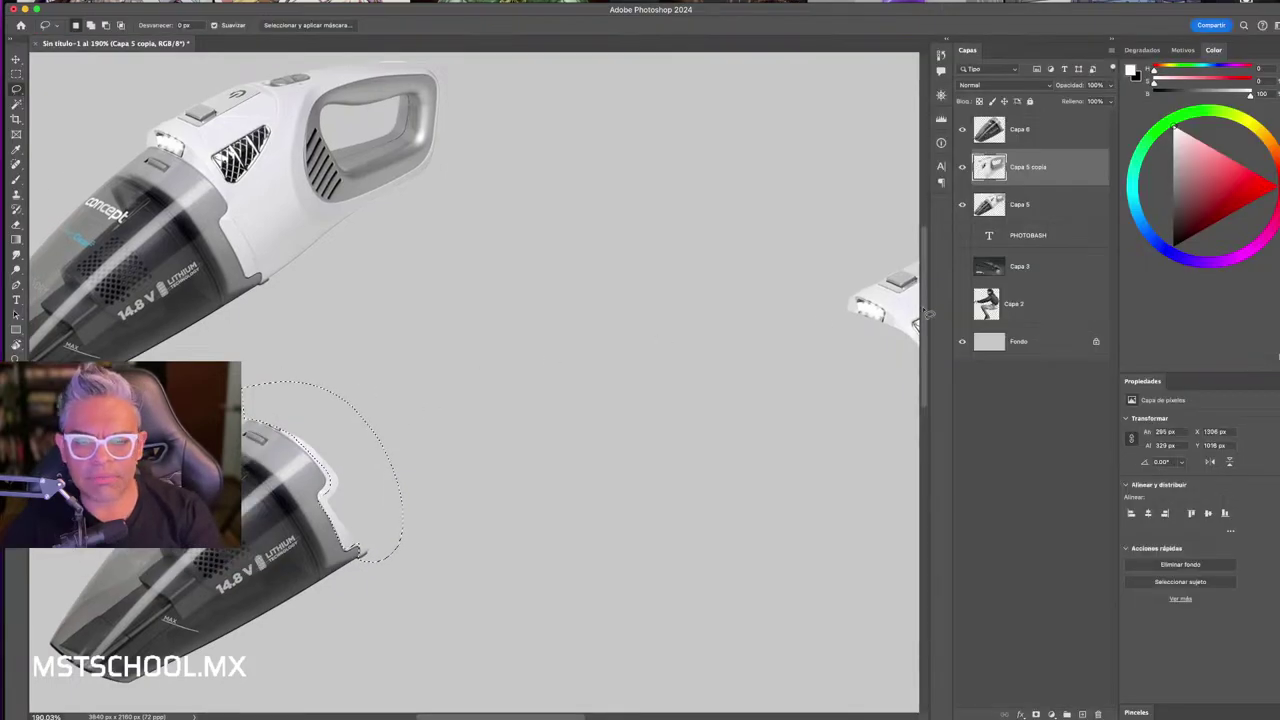
- On Capa 6, lasso and delete the white leftover on the nozzle's cut edge
key("Tab")
left_click(1066, 198)
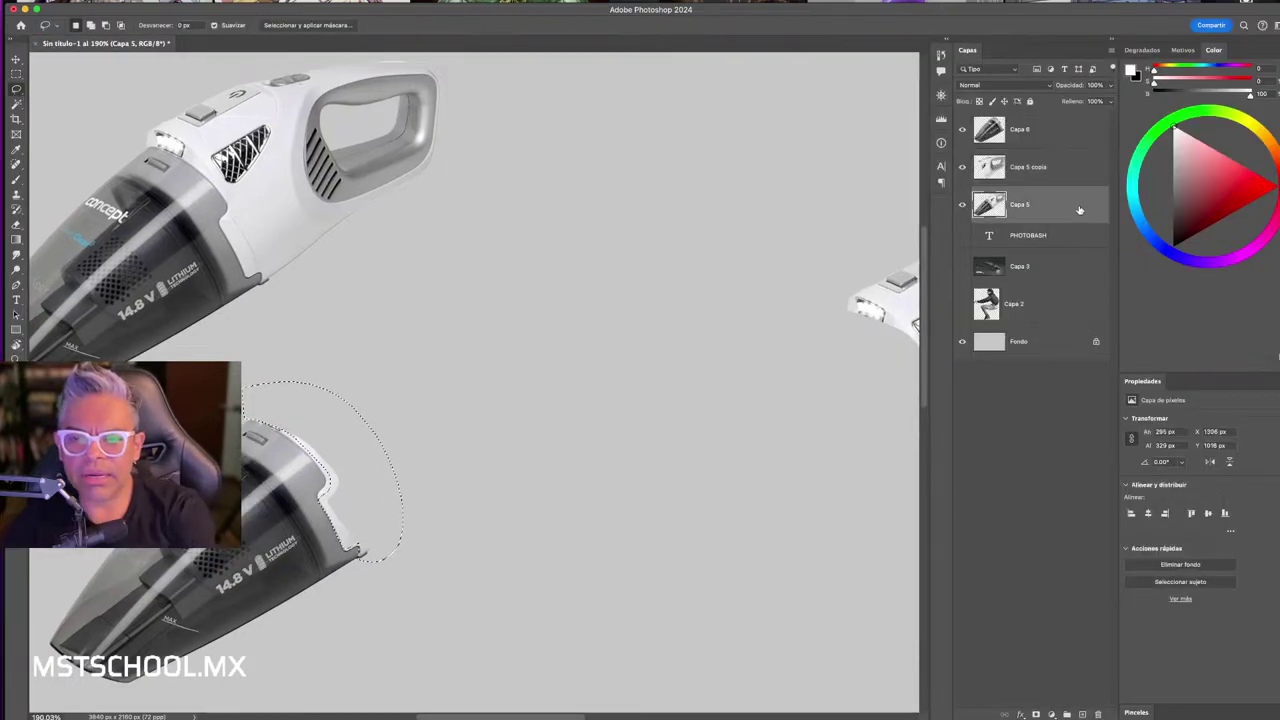
key("ctrl+z")
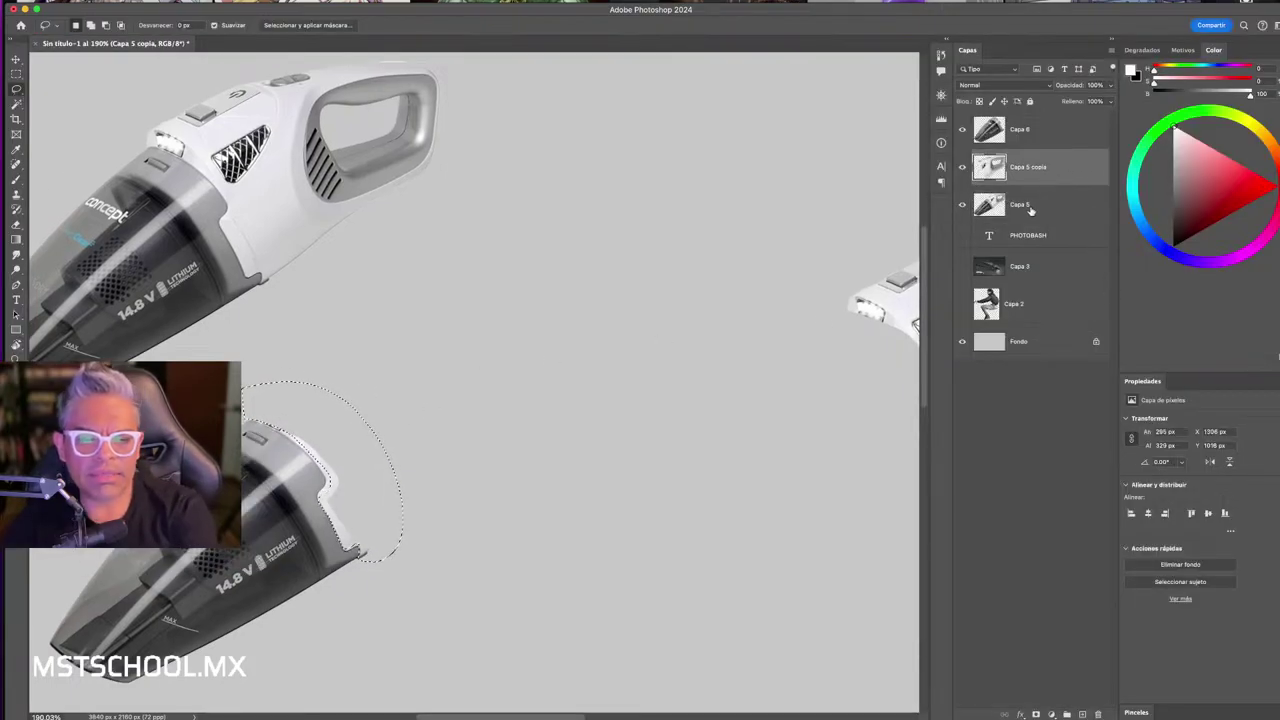
left_click(1050, 138)
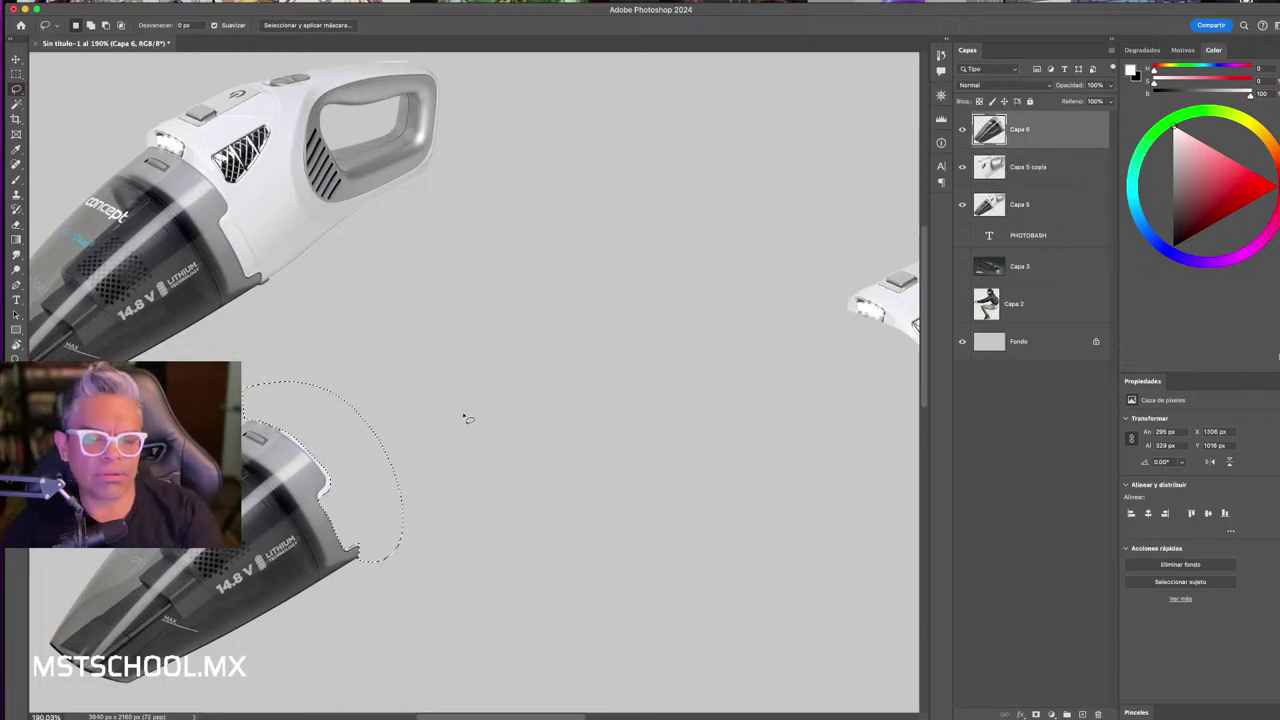
key("ctrl+d")
left_click(347, 410)
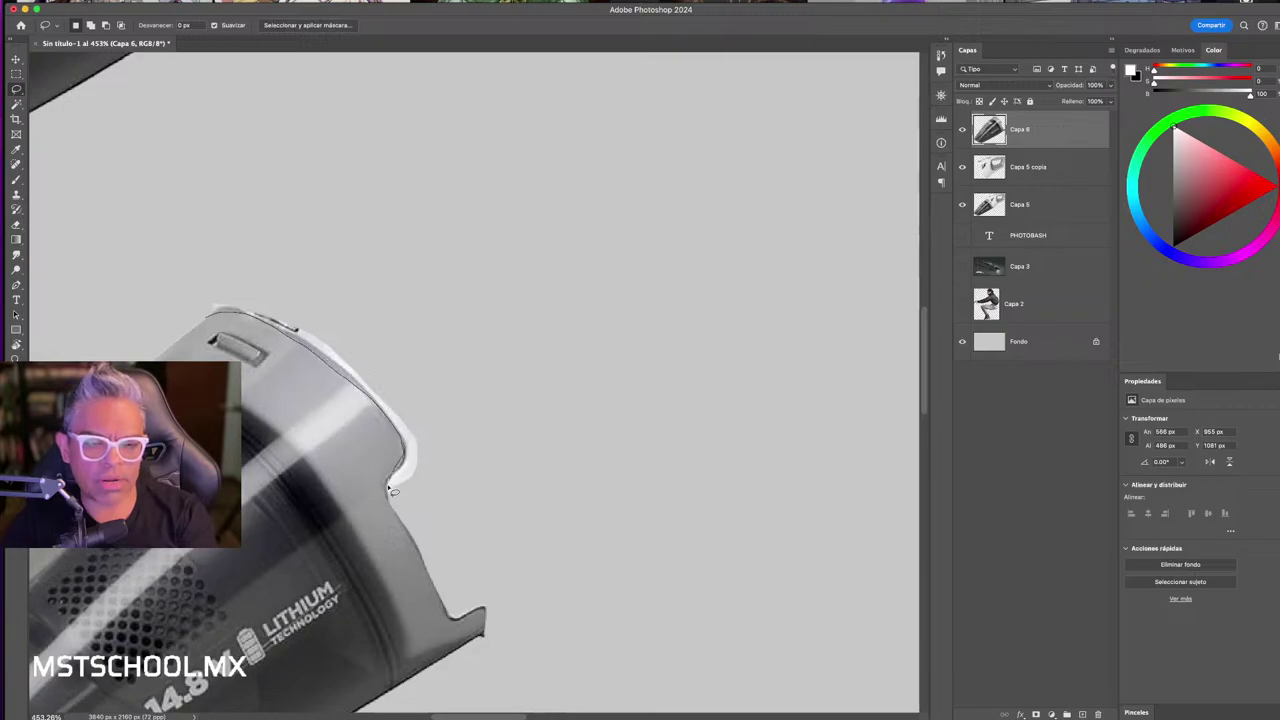
left_click_drag(277, 249, 280, 250)
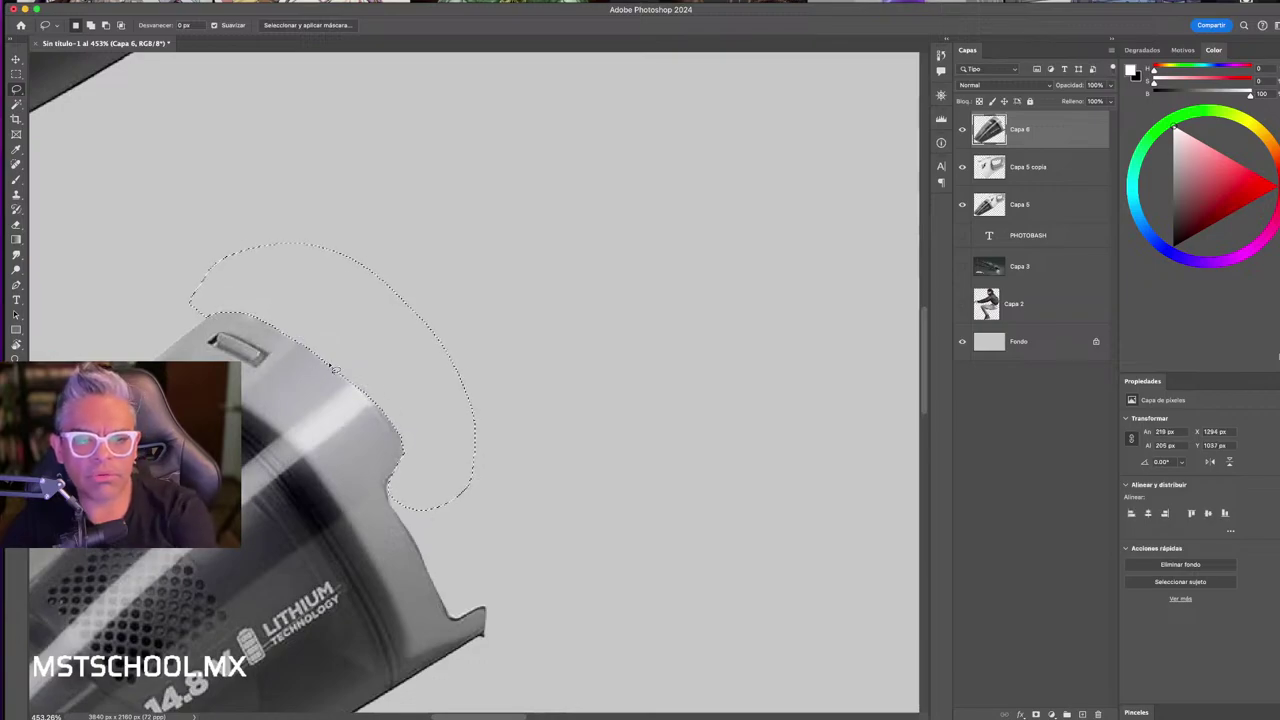
key("ctrl+d")
key("z")
mouse_move(489, 295)
left_mouse_down()
mouse_move(482, 380)
mouse_move(563, 354)
left_mouse_up()
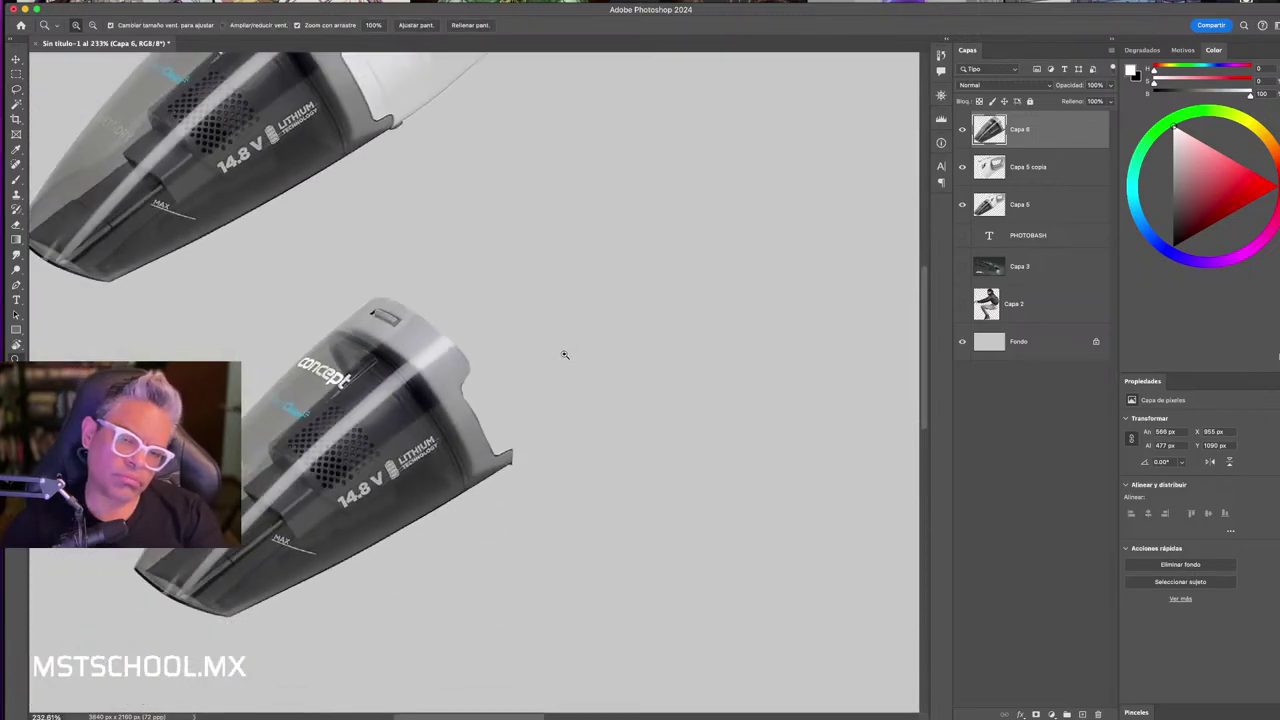
left_click_drag(714, 289, 531, 331)
- Move the handle piece to the canvas centre and Alt-drag a duplicate just to its right
key("v")
left_click_drag(905, 232, 512, 243)
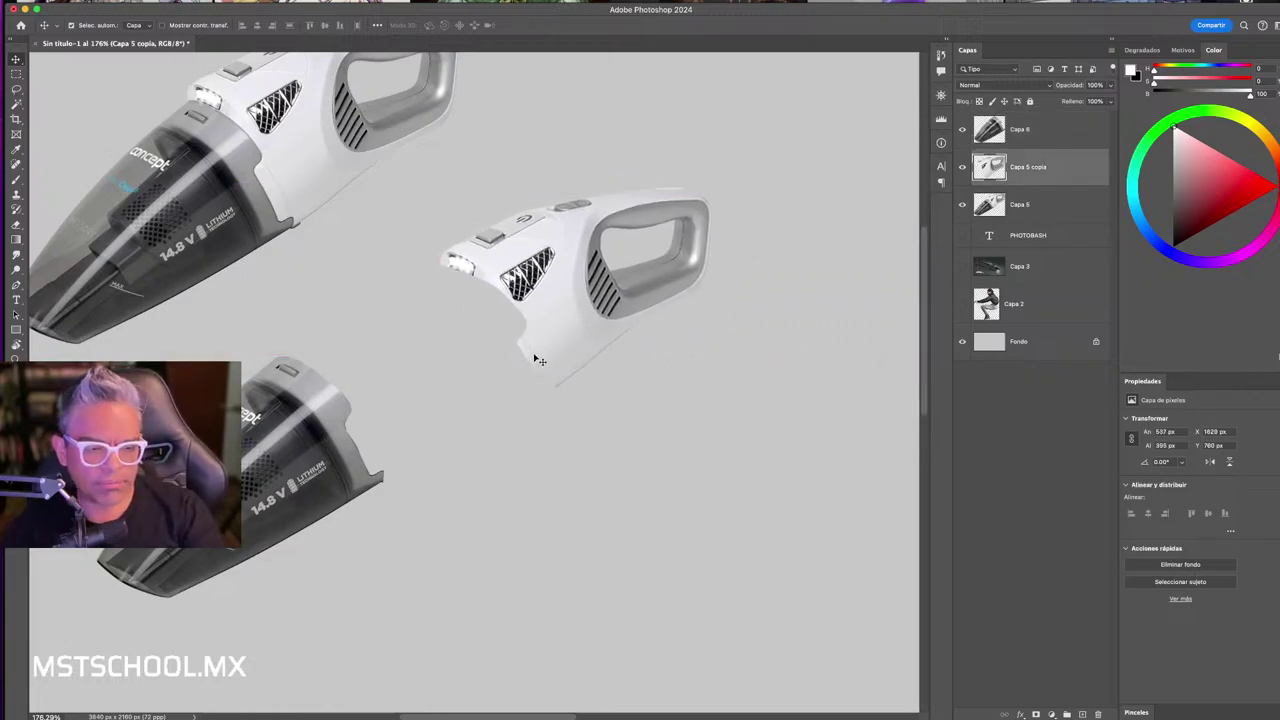
left_click_drag(594, 320, 560, 305)
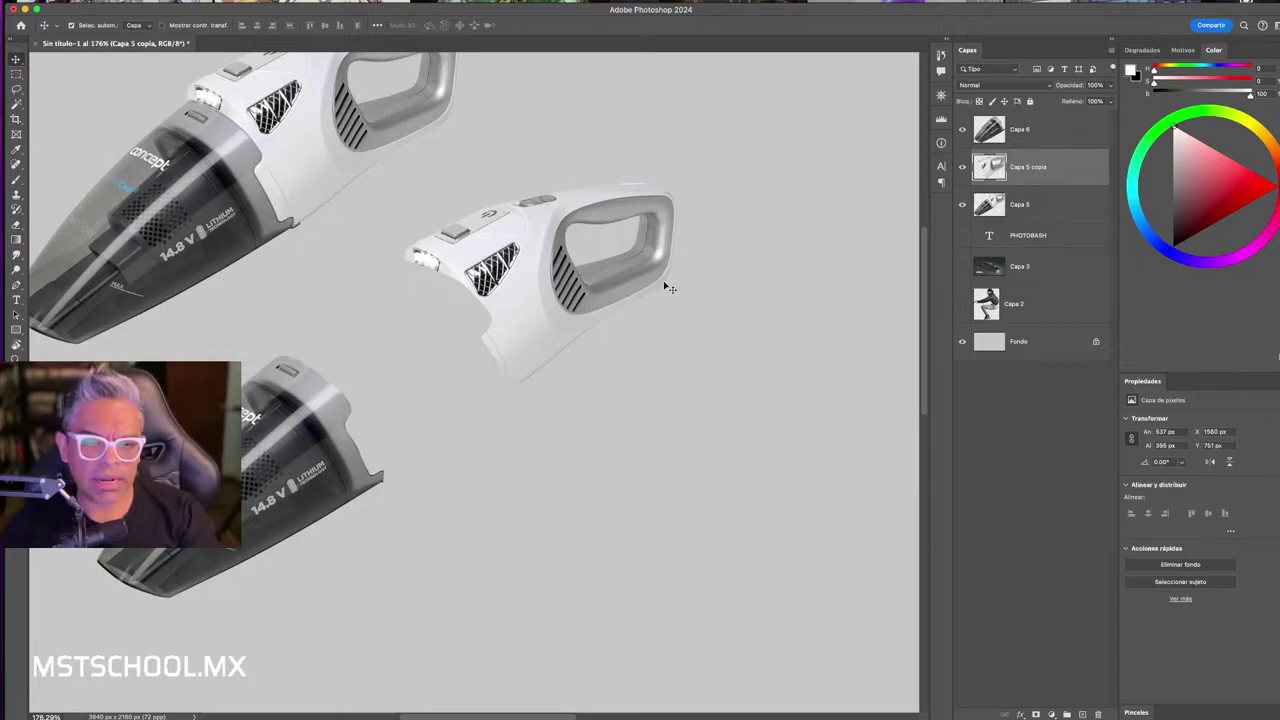
key("Tab")
mouse_move(669, 288)
left_mouse_down()
mouse_move(854, 261)
mouse_move(794, 281)
left_mouse_up()
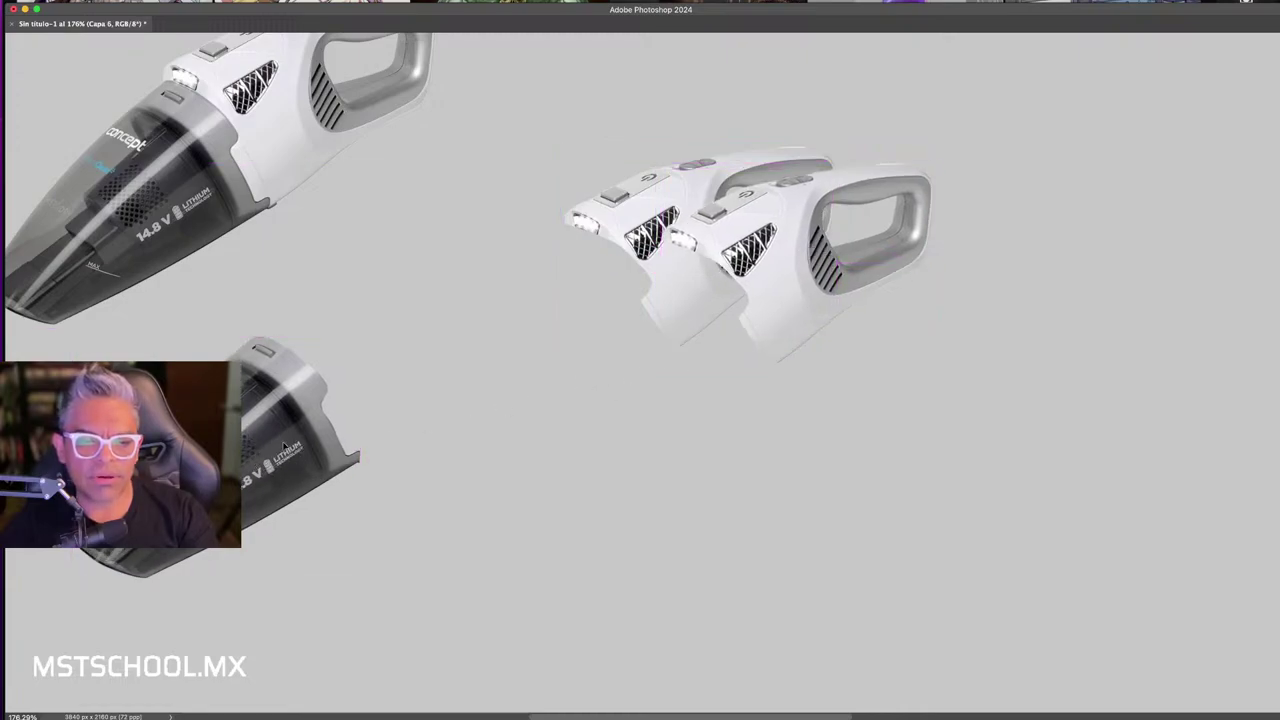
- Duplicate the lower vacuum to the right and rotate both parts about 13 degrees
mouse_move(255, 464)
left_mouse_down("alt")
mouse_move(640, 368)
mouse_move(573, 428)
left_mouse_up("alt")
left_click(760, 250, "shift")
key("ctrl+t")
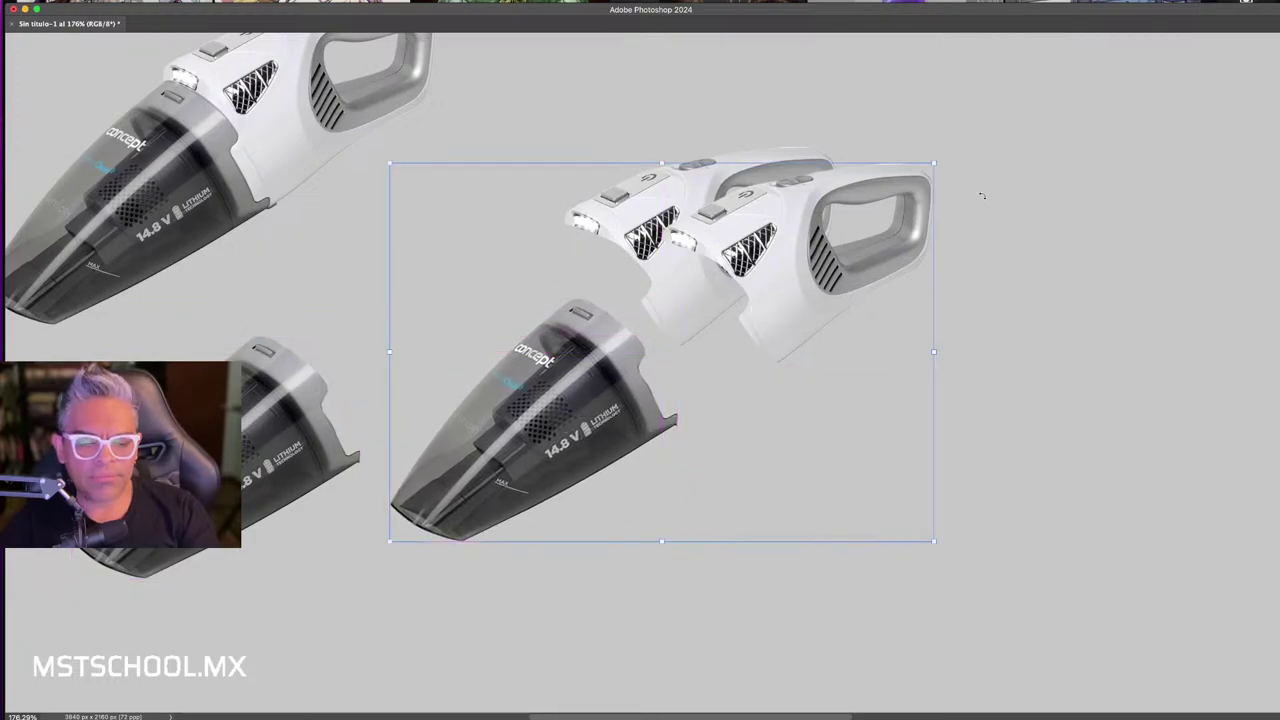
mouse_move(980, 190)
left_mouse_down()
mouse_move(1049, 206)
mouse_move(1080, 323)
mouse_move(1074, 354)
left_mouse_up()
key("Return")
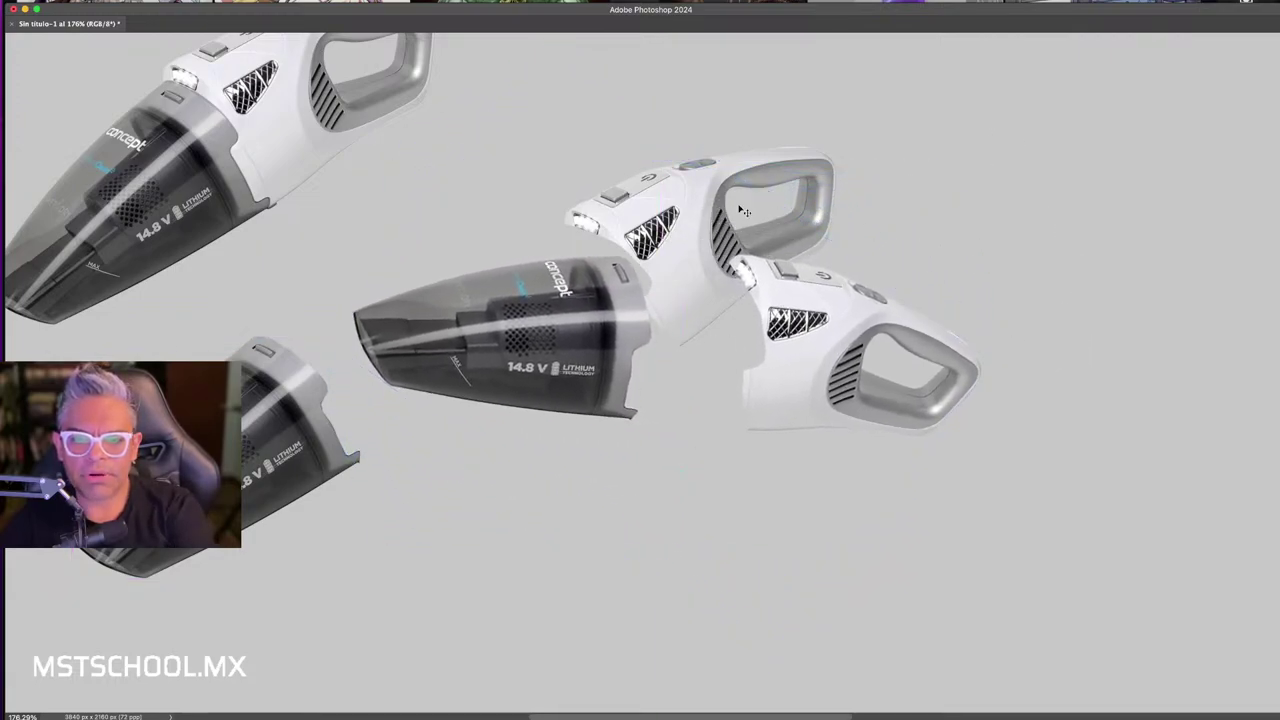
- Separate the handle and dust-cup pieces, lining them up side by side; undo a trial vertical flip
mouse_move(628, 222)
left_mouse_down()
mouse_move(288, 205)
mouse_move(23, 230)
left_mouse_up()
left_click_drag(829, 360, 902, 370)
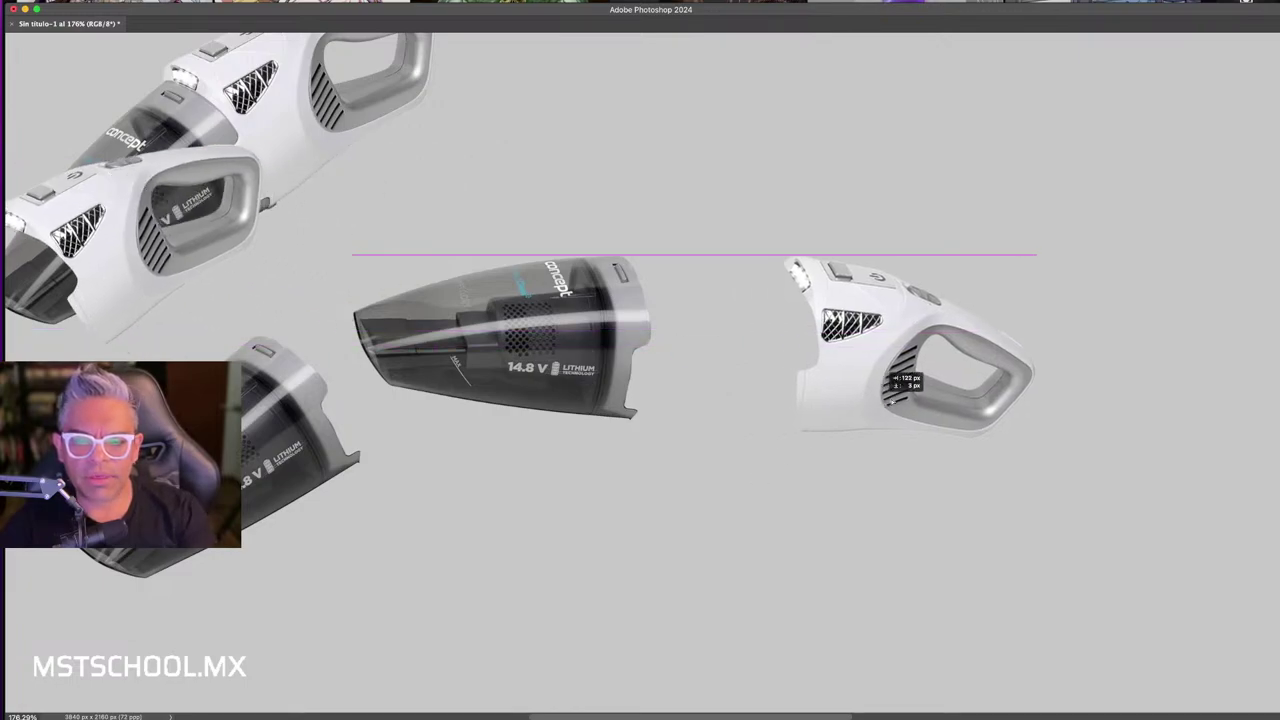
left_click_drag(570, 388, 663, 415)
left_click_drag(865, 391, 852, 404)
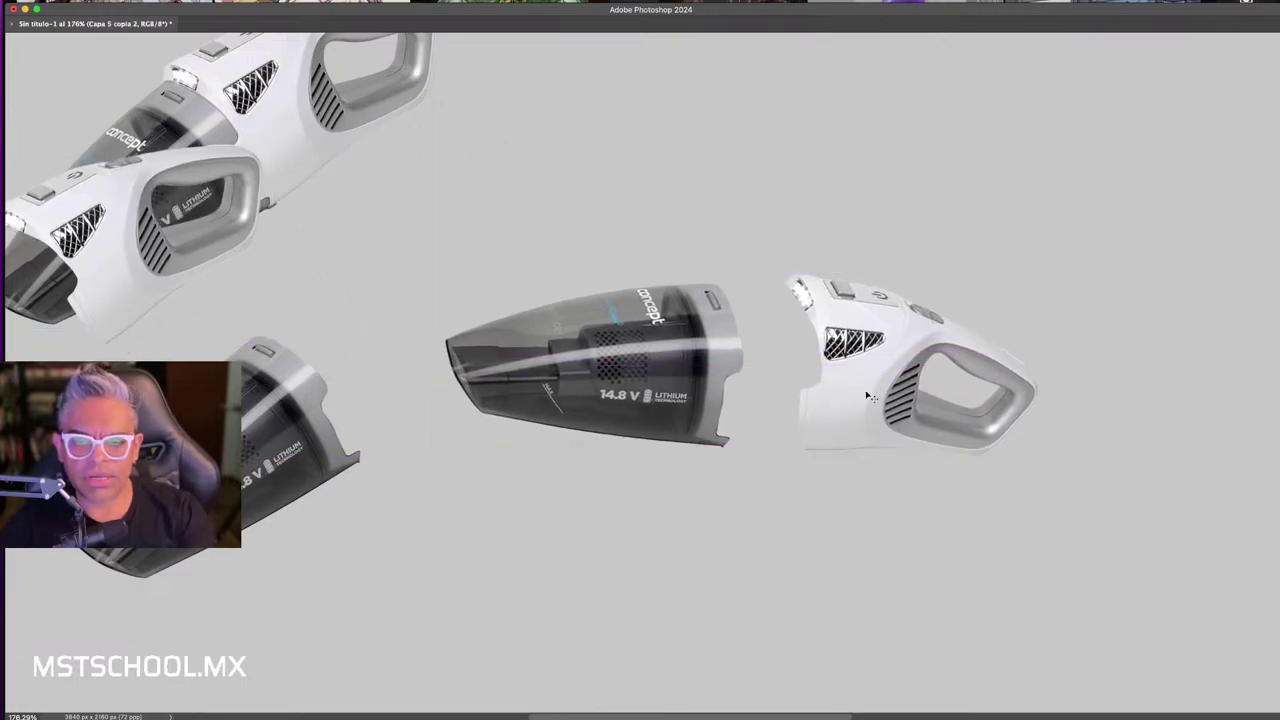
right_click(868, 393)
left_click(930, 658)
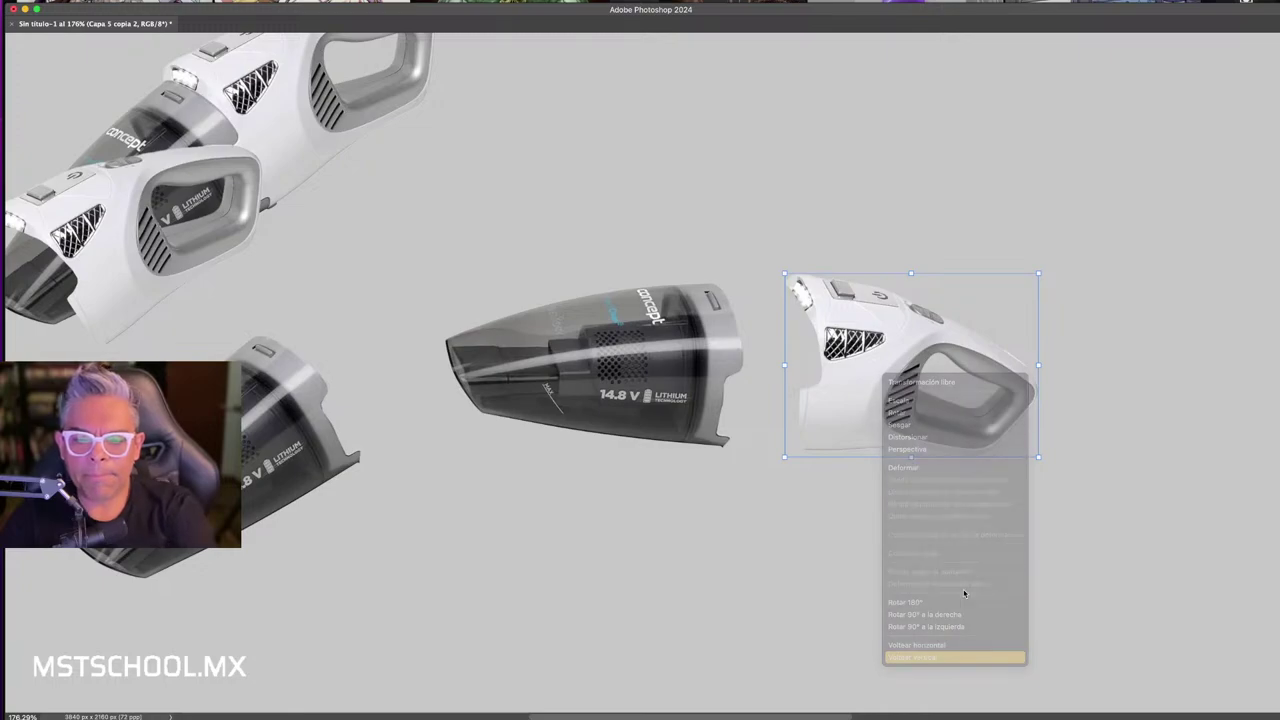
key("ctrl+z")
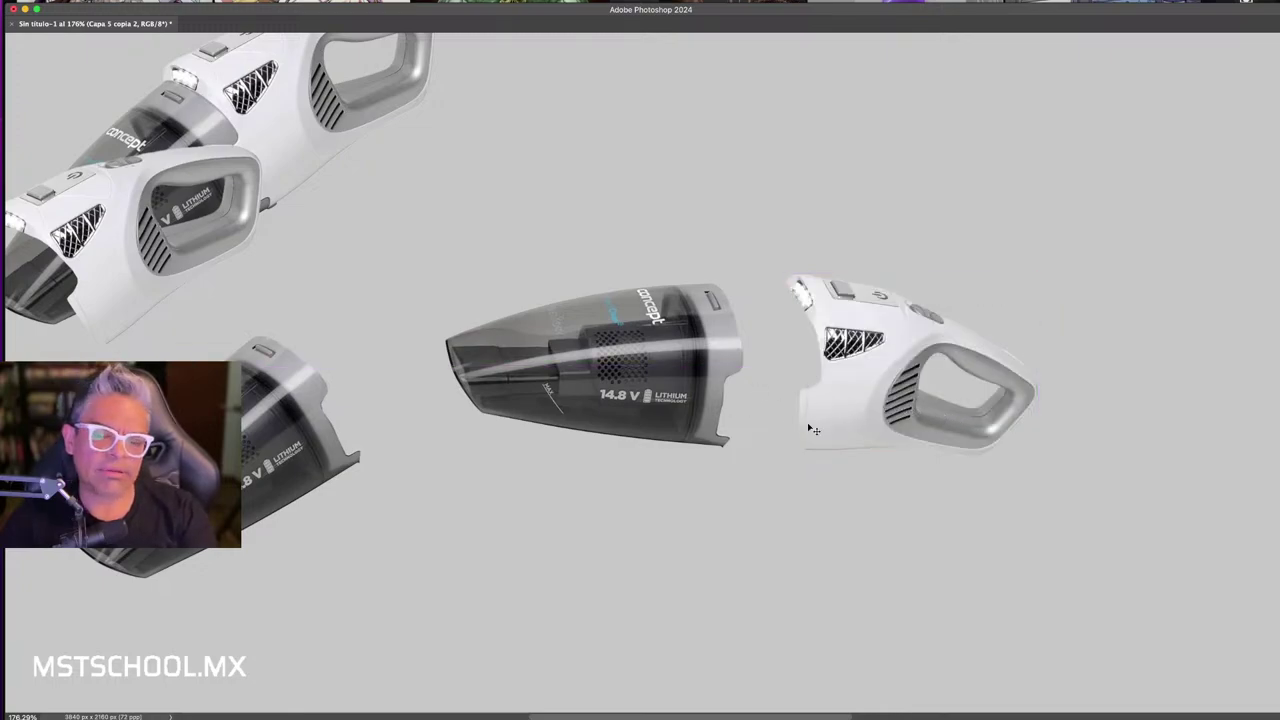
left_click(837, 450)
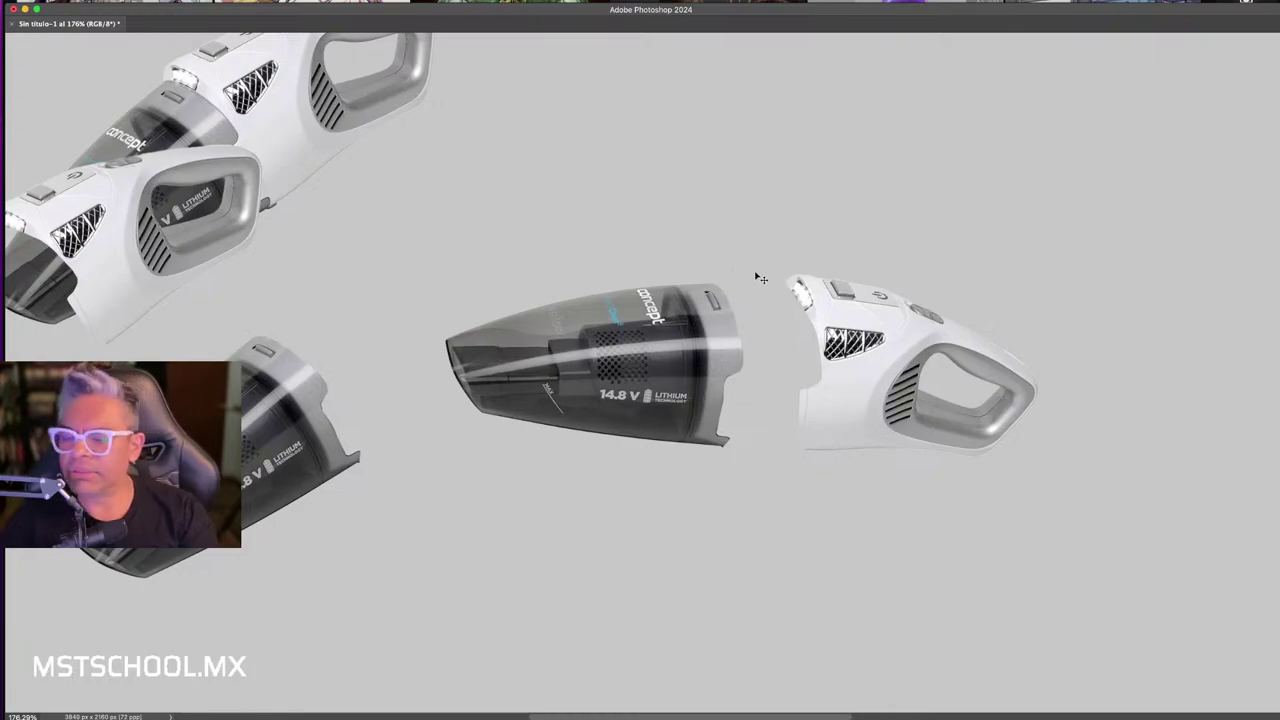
- Show the rulers and move the handle piece out to the upper left
key("ctrl+r")
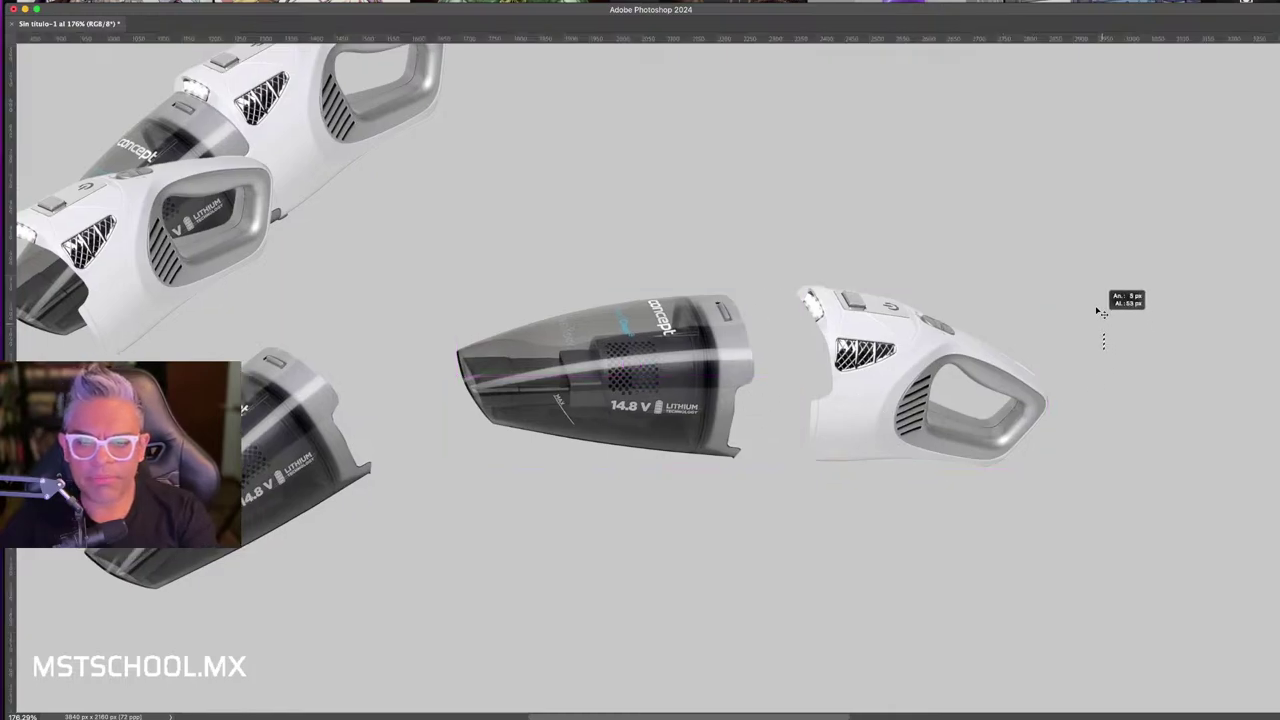
left_click_drag(914, 312, 933, 297)
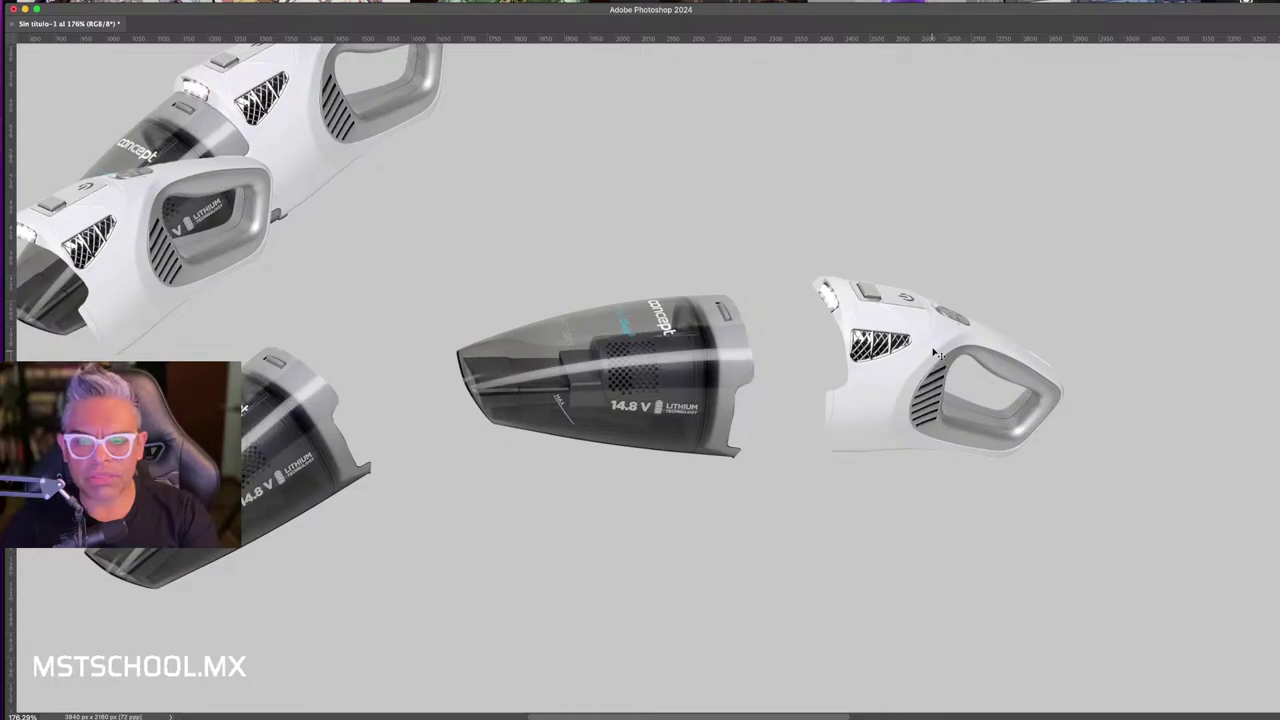
left_click_drag(937, 354, 361, 152)
- Duplicate the nozzle, flip the copy horizontally, and butt it against the original
mouse_move(629, 375)
left_mouse_down()
mouse_move(725, 421)
mouse_move(985, 405)
left_mouse_up()
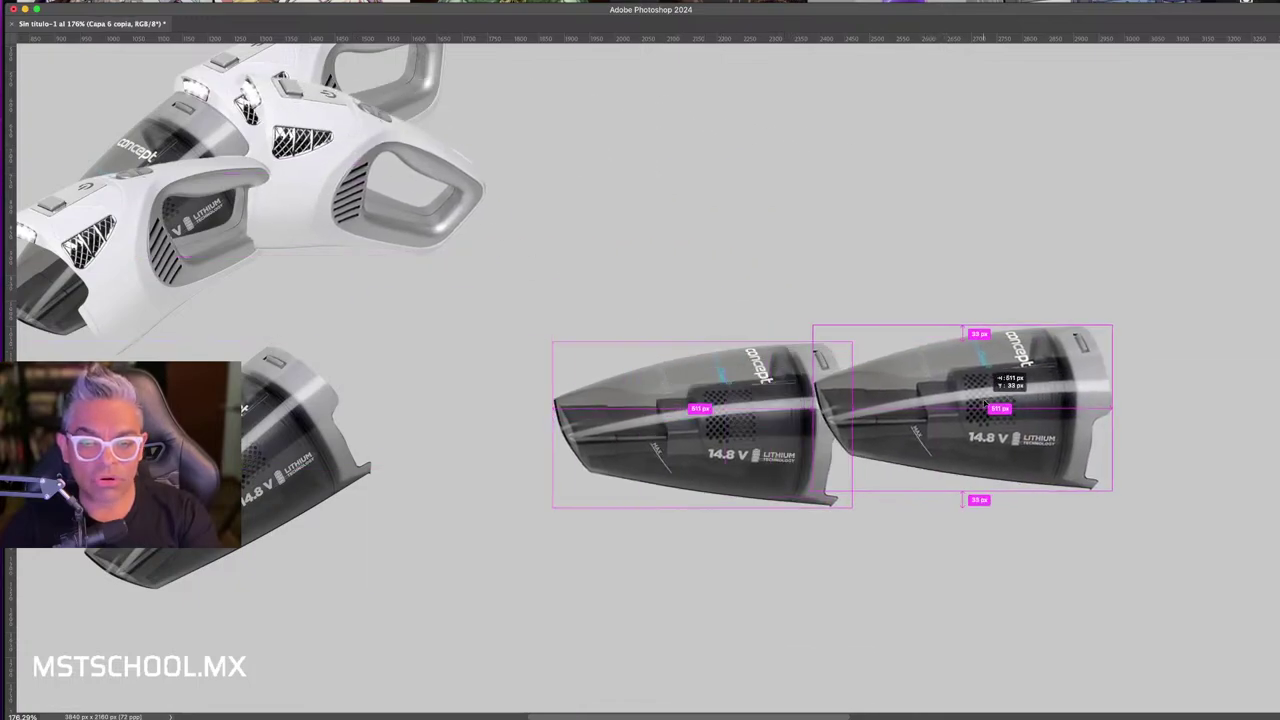
key("ctrl+t")
right_click(993, 377)
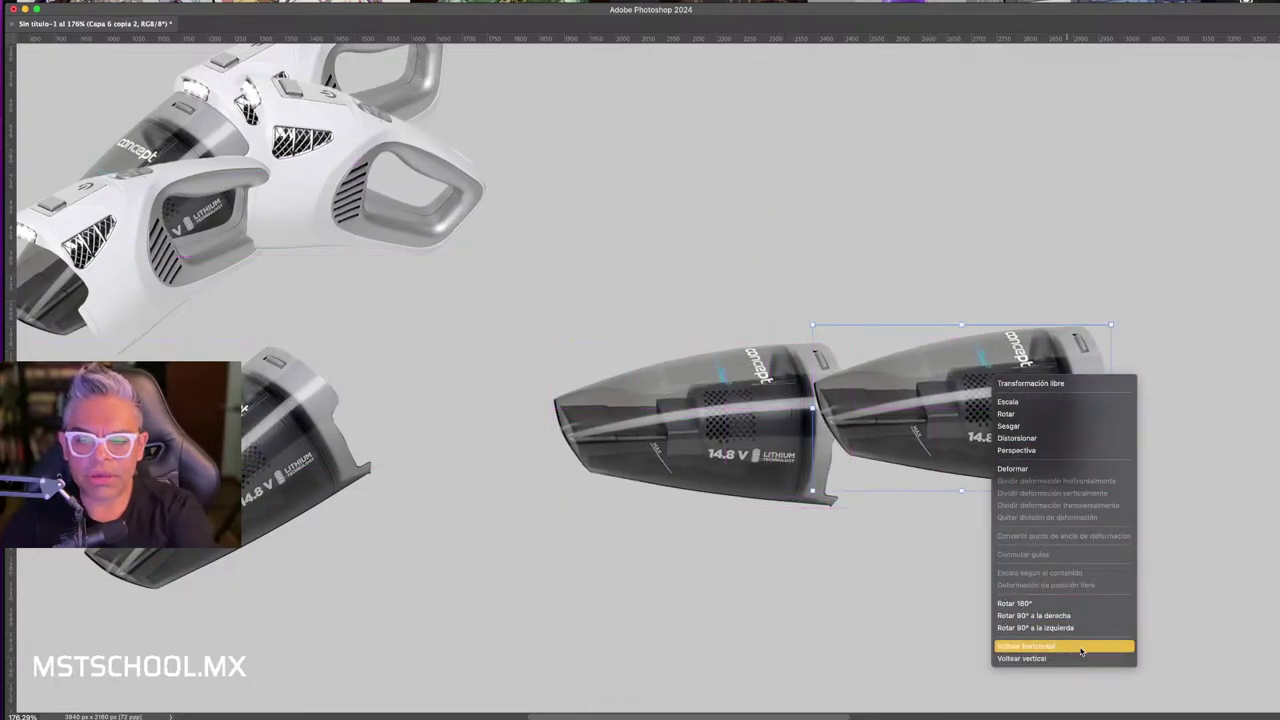
left_click(1081, 646)
left_click_drag(919, 425, 1081, 424)
key("Return")
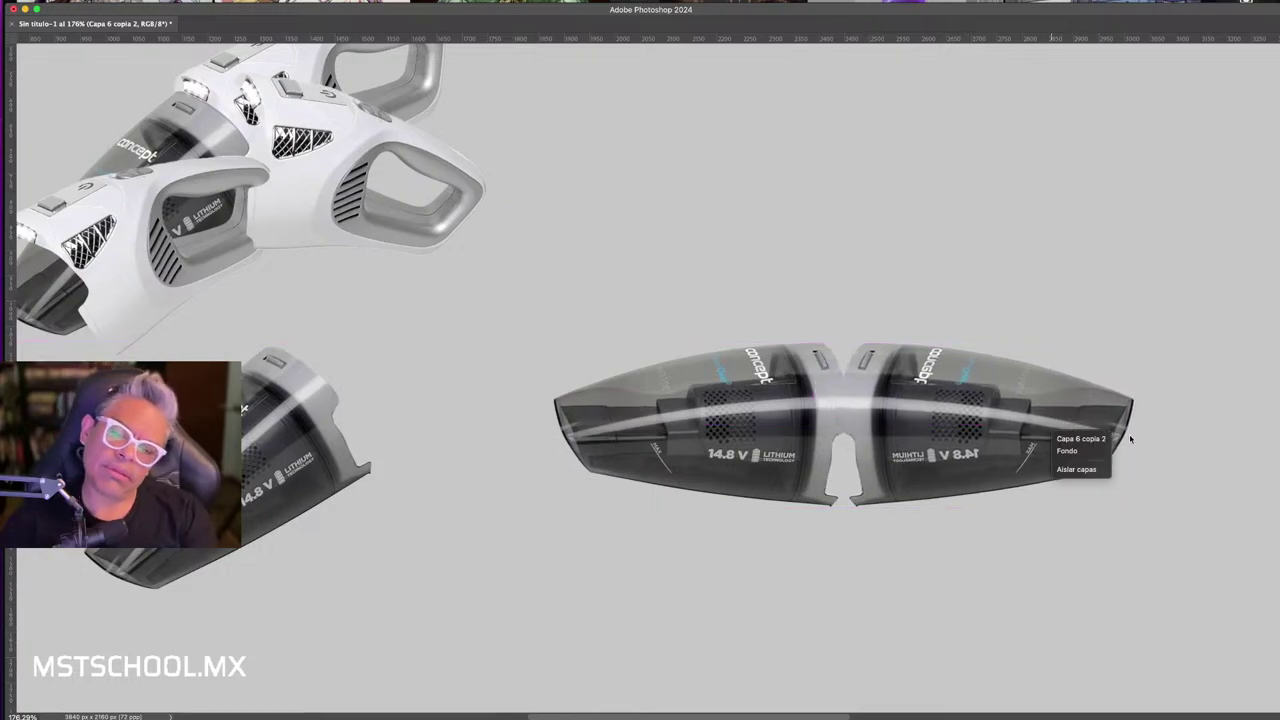
- Distort the mirrored nozzle's right corners inward so its far end tapers
key("ctrl+t")
right_click(1001, 423)
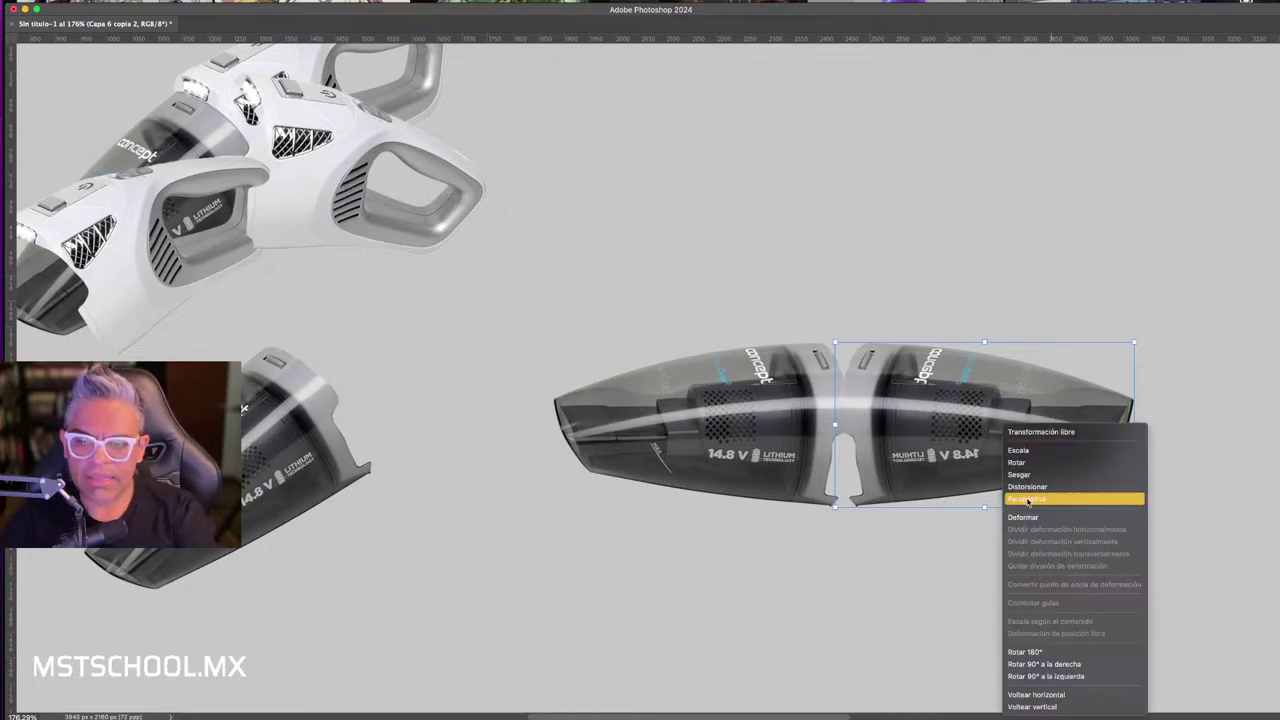
left_click(1094, 690)
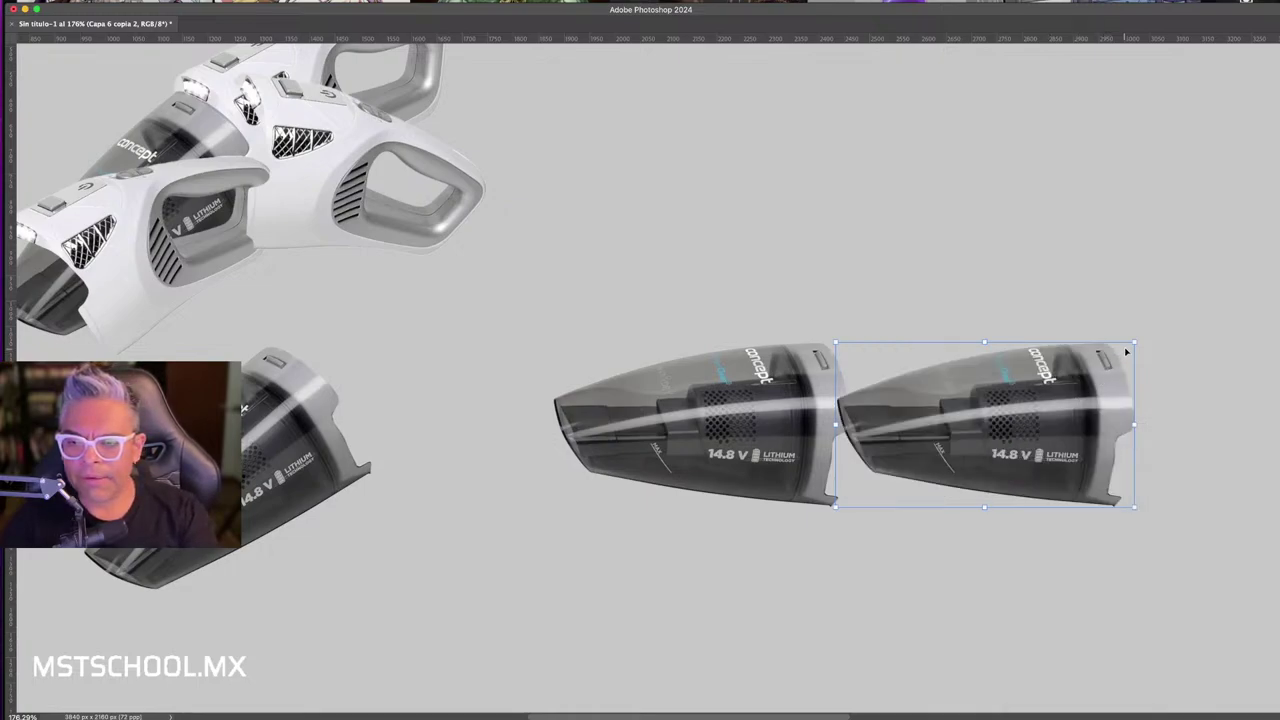
key("ctrl+z")
right_click(1040, 405)
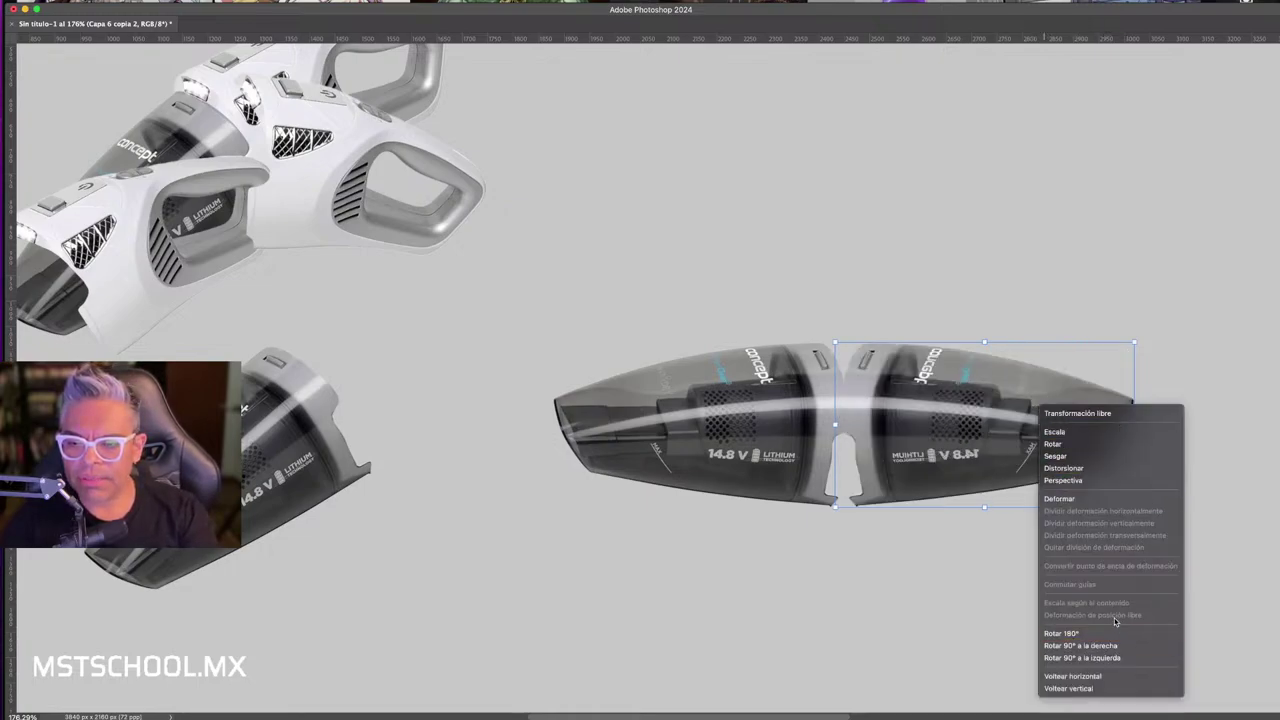
left_click(925, 450)
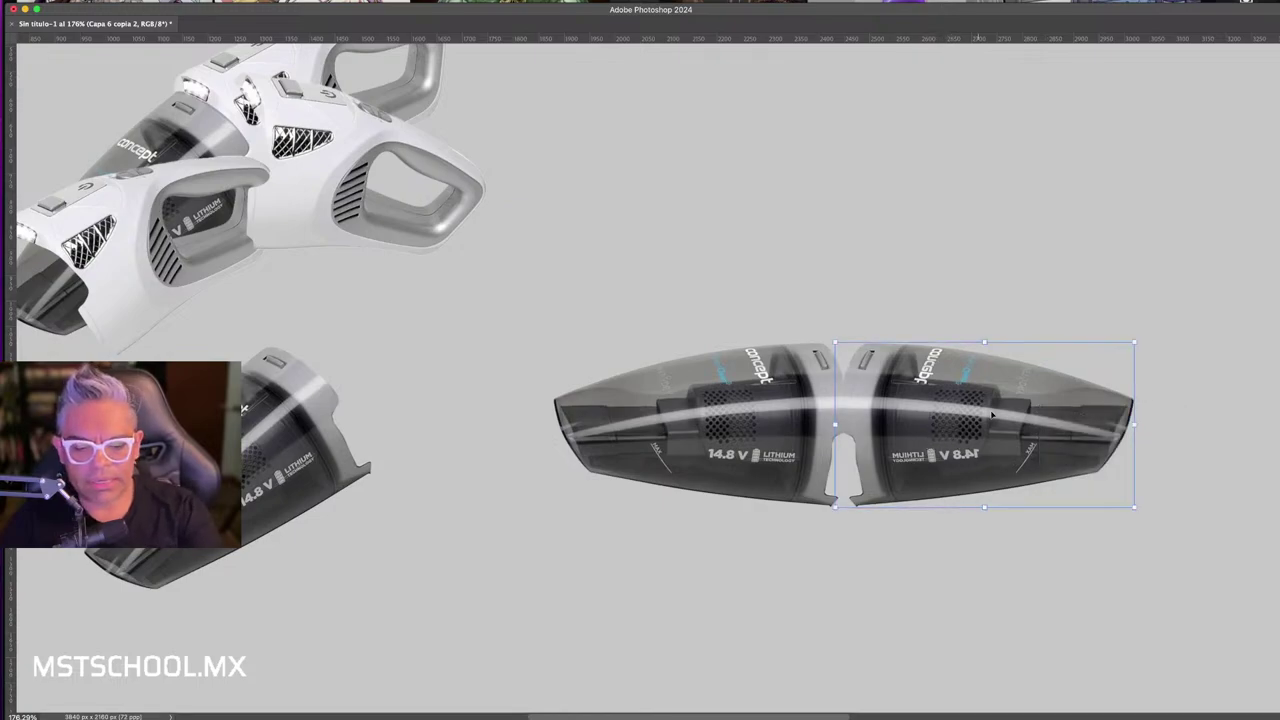
right_click(1019, 398)
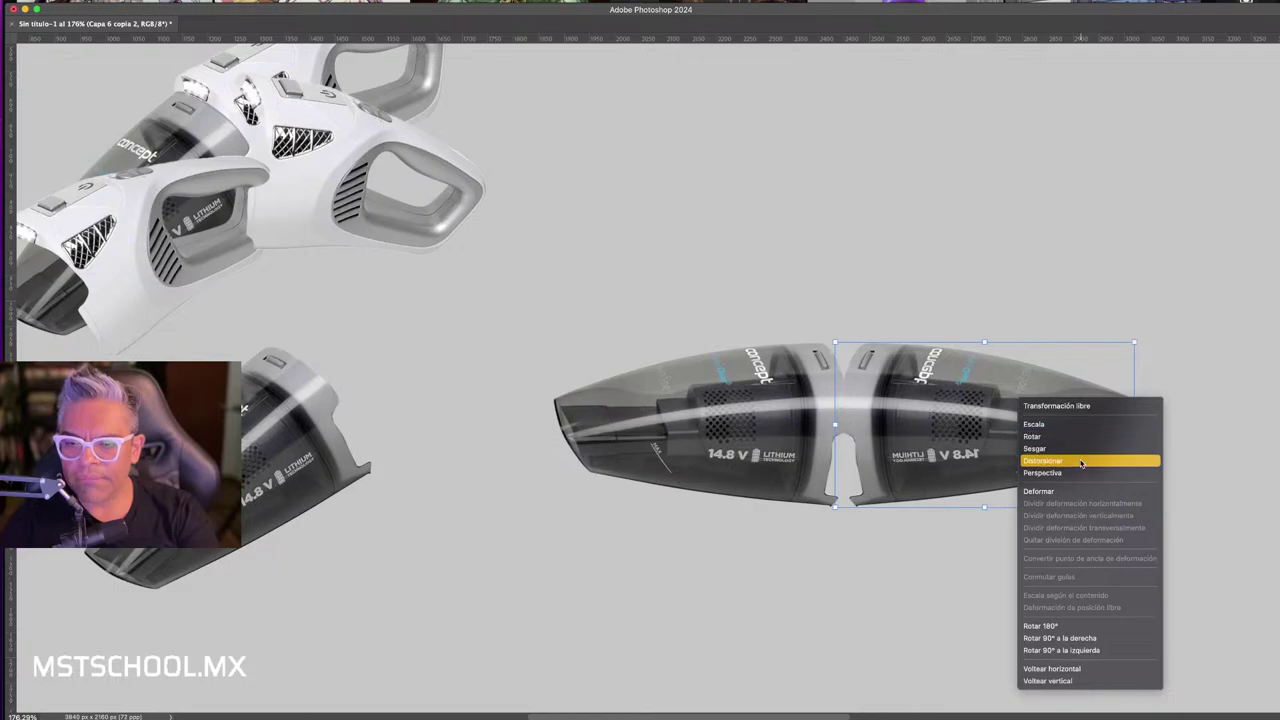
left_click(1045, 460)
left_click_drag(1127, 347, 1065, 343)
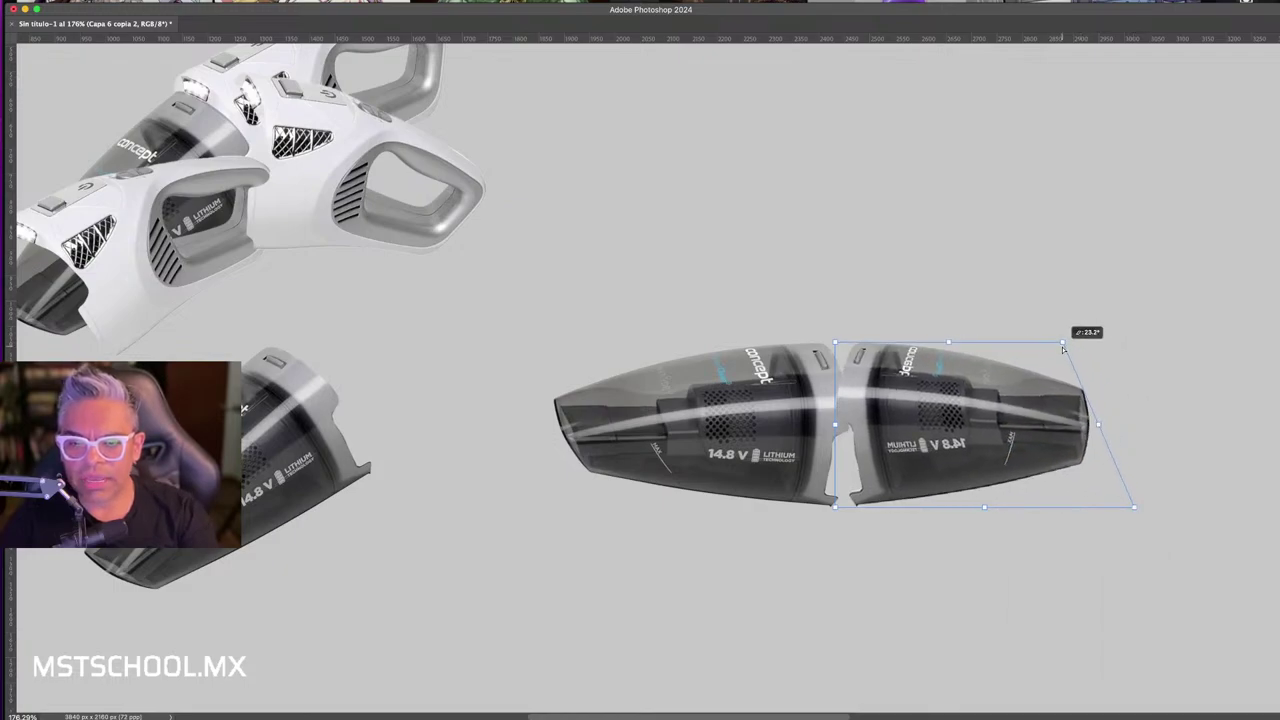
left_click_drag(1129, 511, 1037, 478)
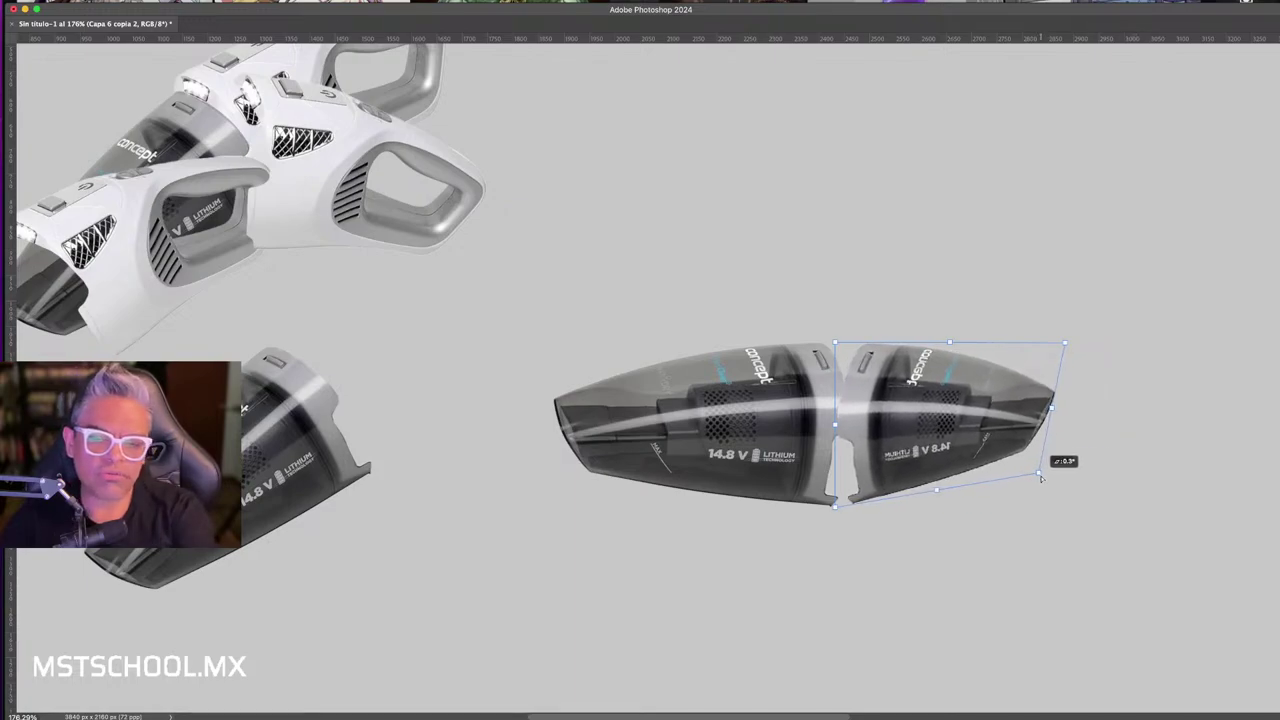
key("Return")
- Try a brush stroke over the right piece near the concept logo, then restore the panels
right_click(971, 369)
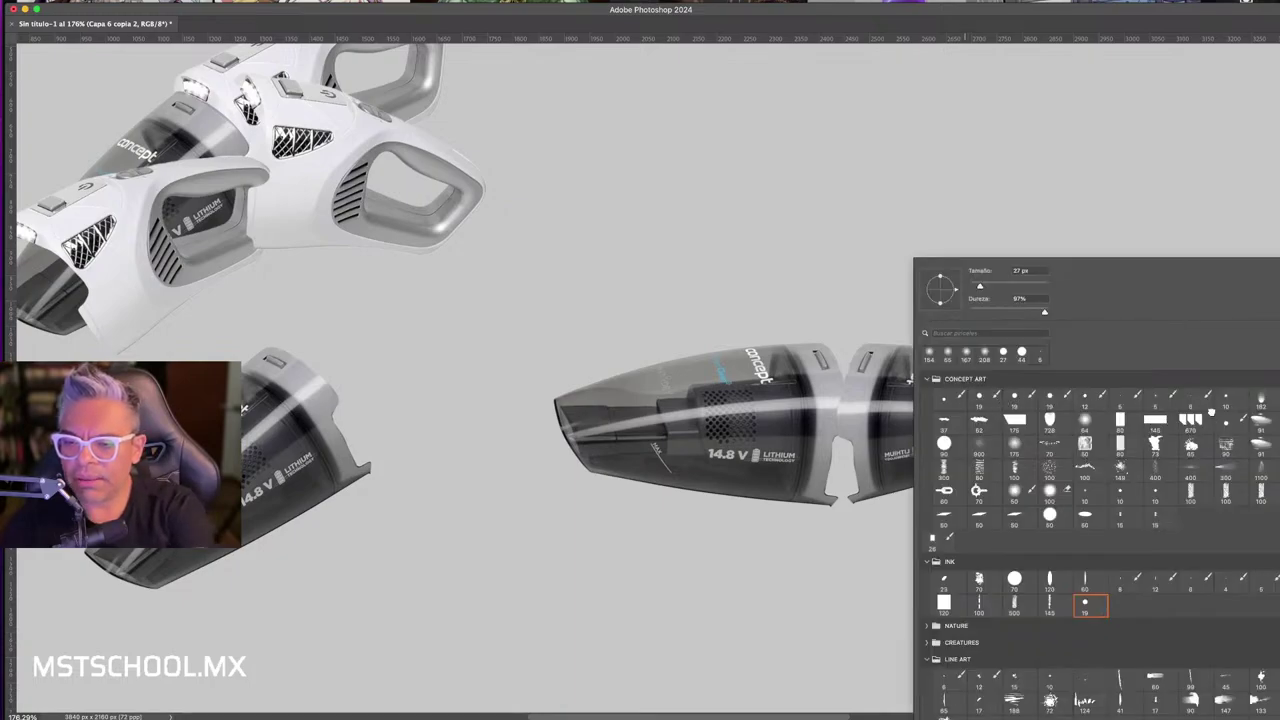
key("Escape")
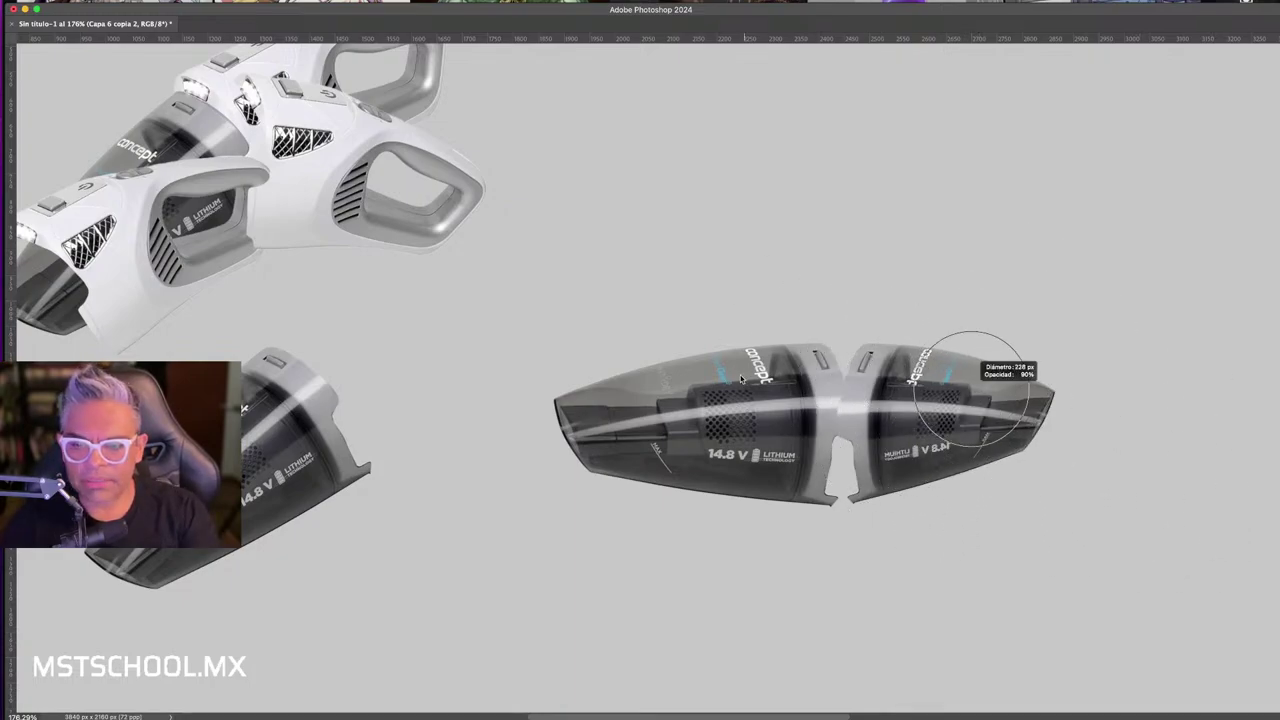
left_click_drag(925, 372, 989, 362)
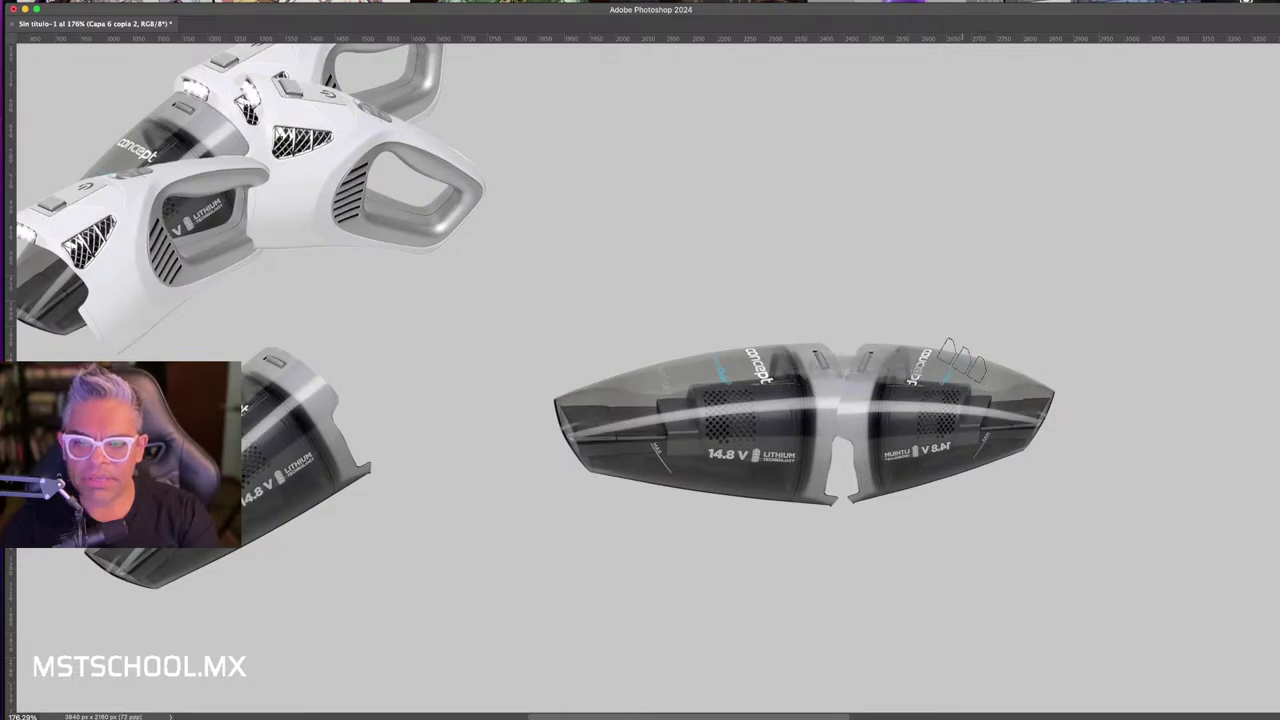
right_click(900, 362)
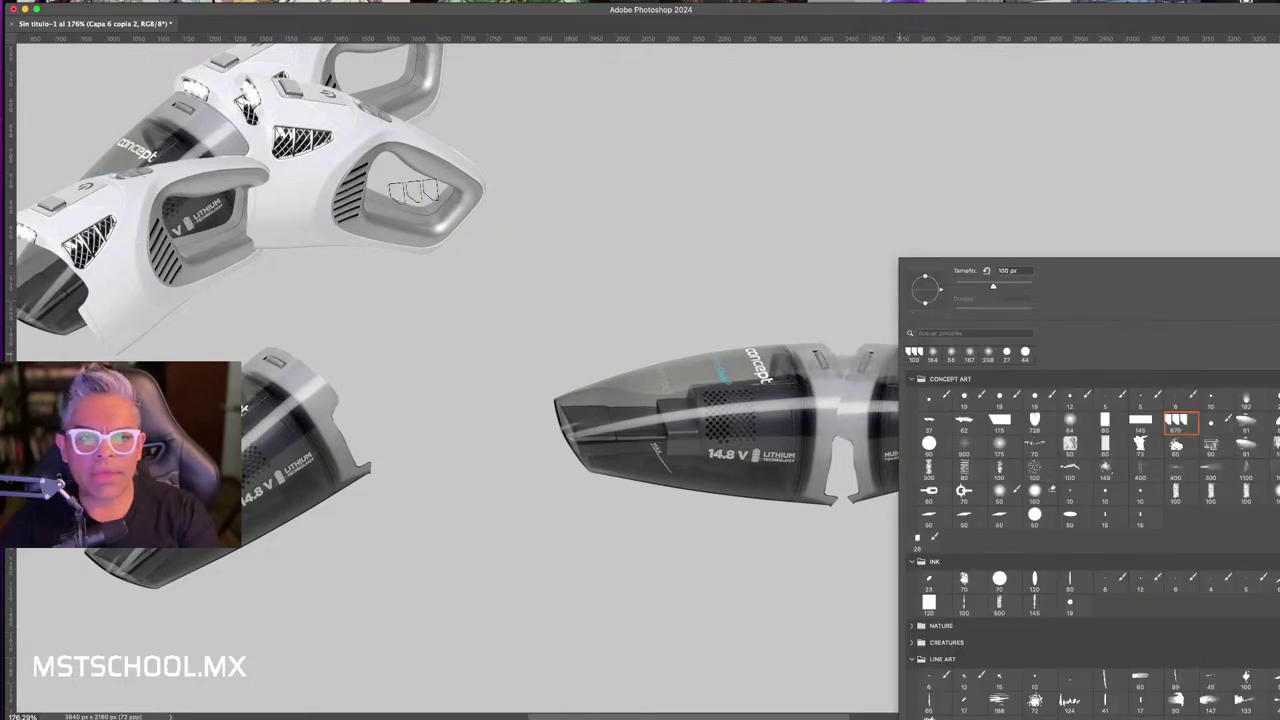
key("Escape")
key("Tab")
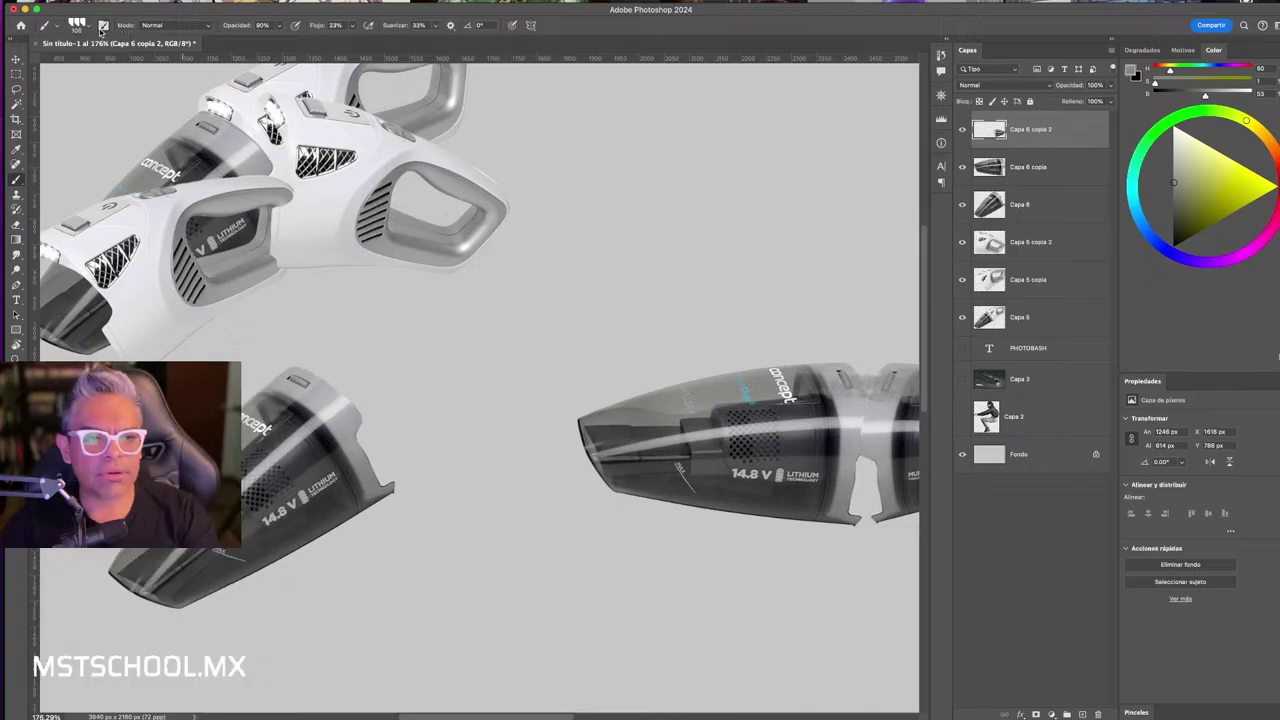
- Check the Shape Dynamics angle control and test two strokes near the nozzle, undoing both
left_click(103, 26)
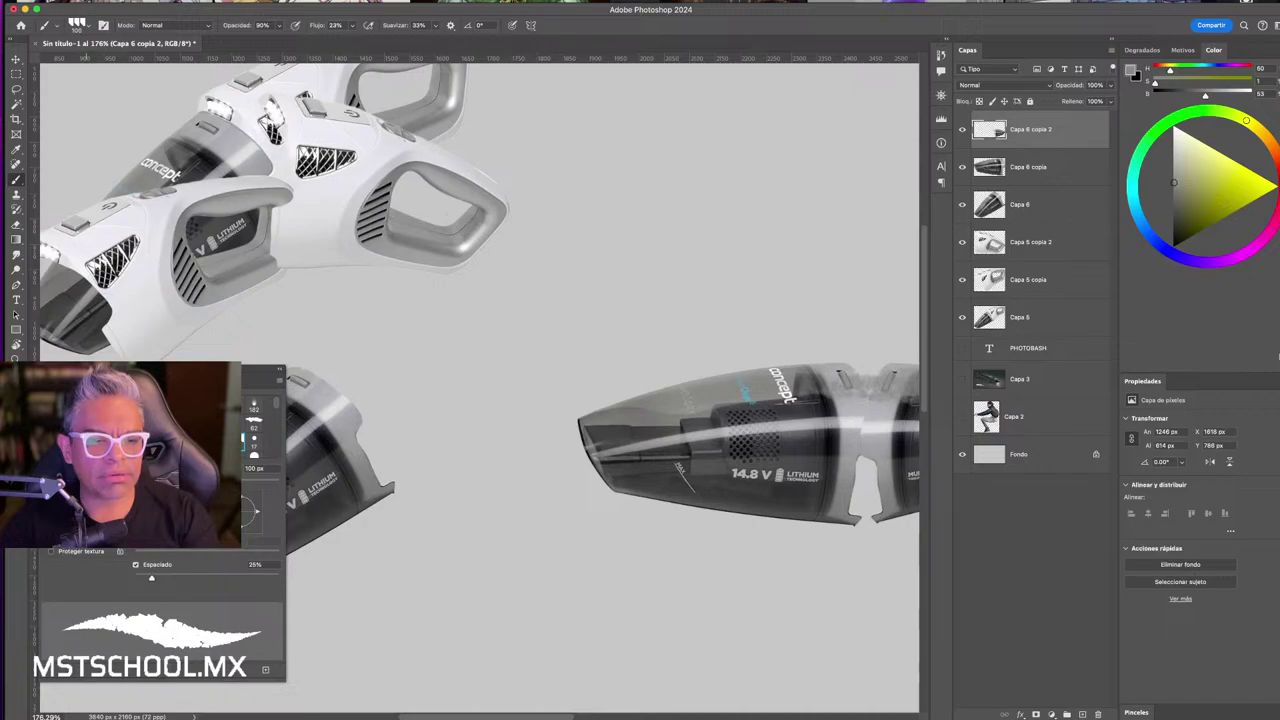
left_click(70, 400)
left_click(195, 551)
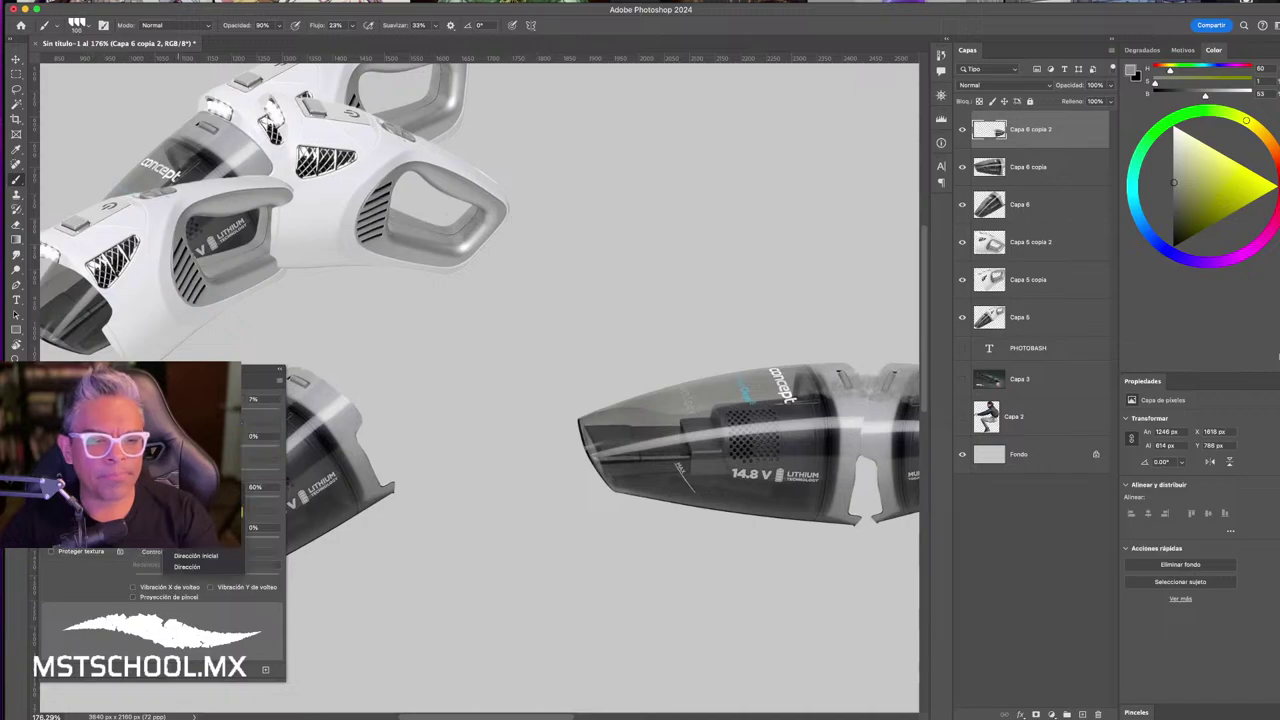
key("Escape")
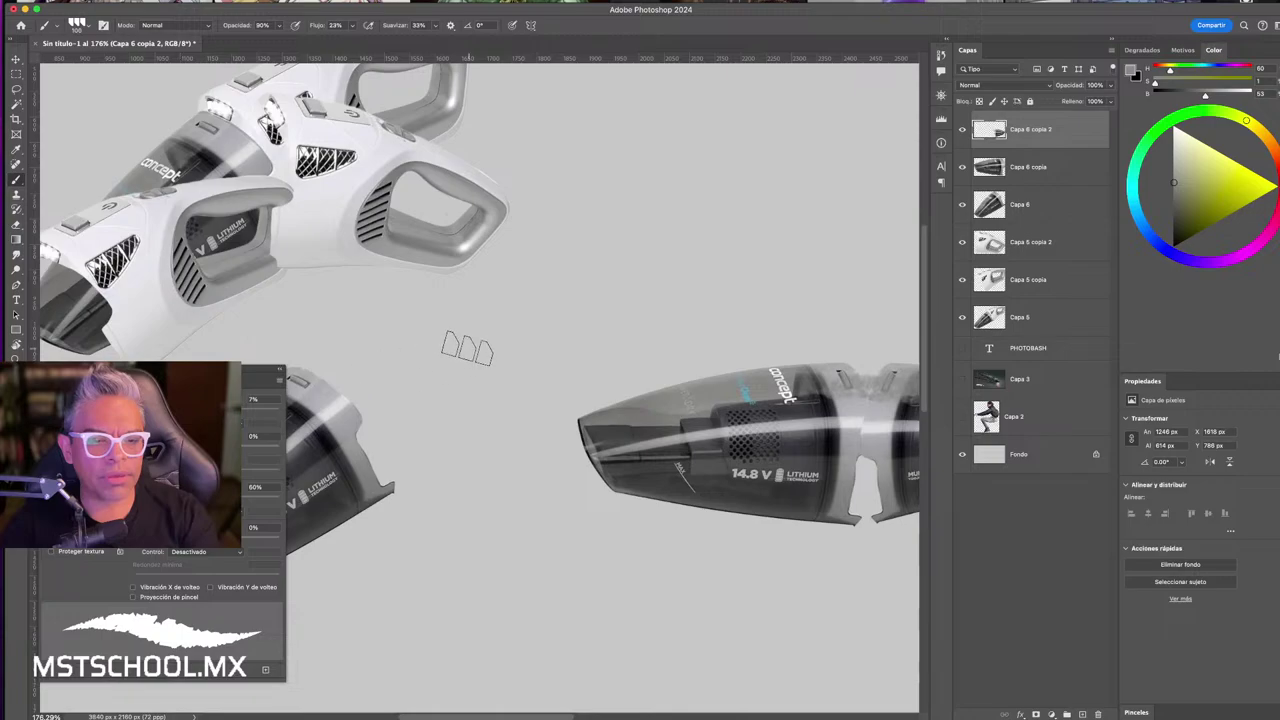
left_click_drag(467, 348, 529, 414)
key("ctrl+z")
left_click_drag(455, 342, 580, 455)
key("ctrl+z")
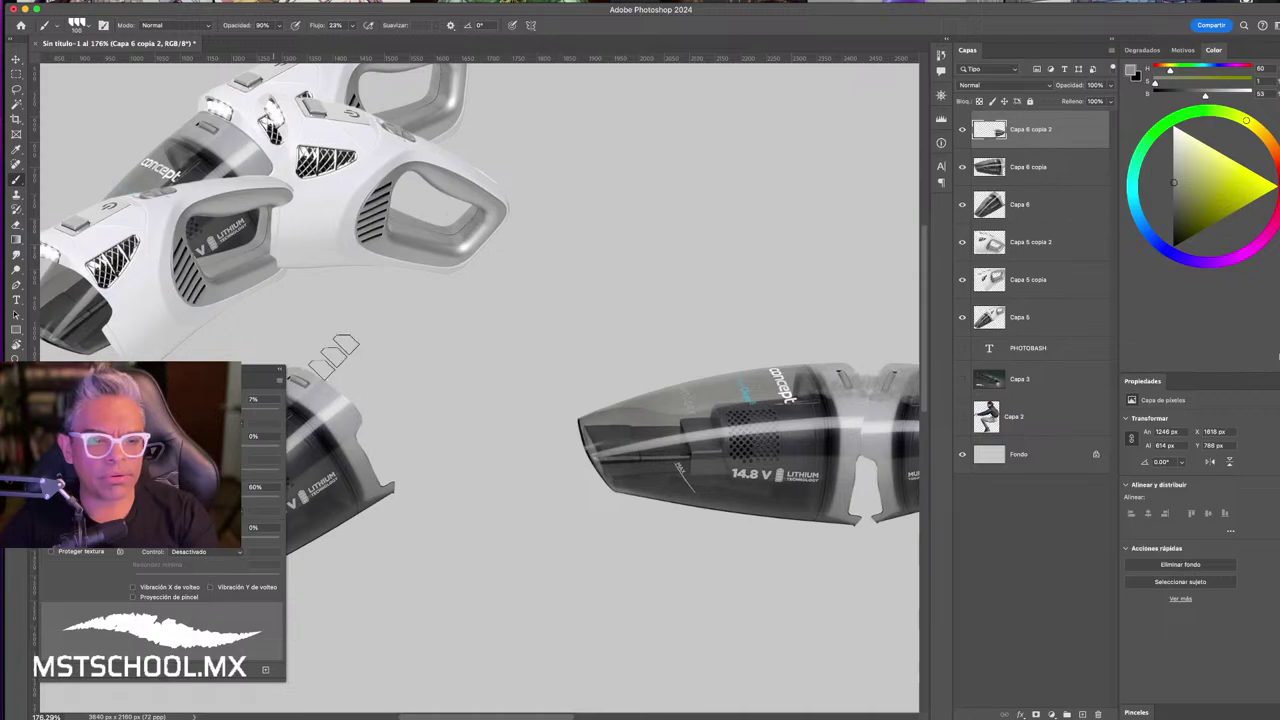
- Toggle the interface off and on and browse the brush presets and settings
key("Tab")
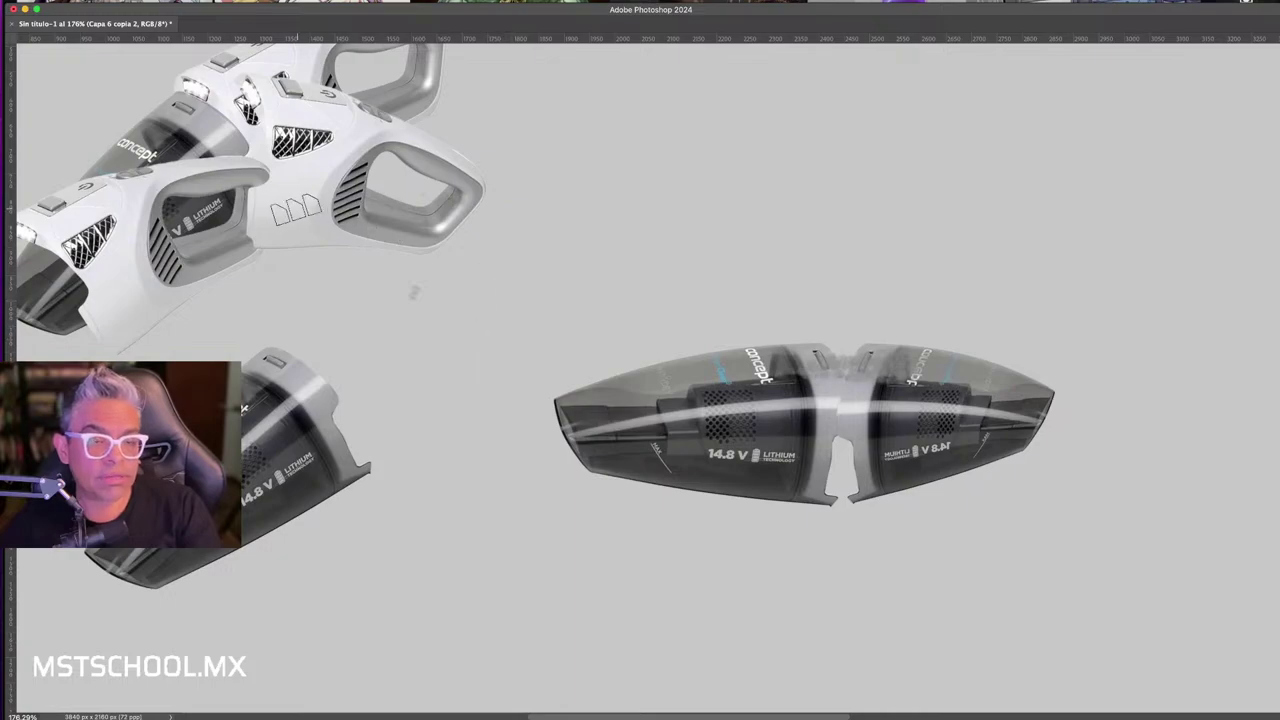
key("Tab")
left_click(89, 23)
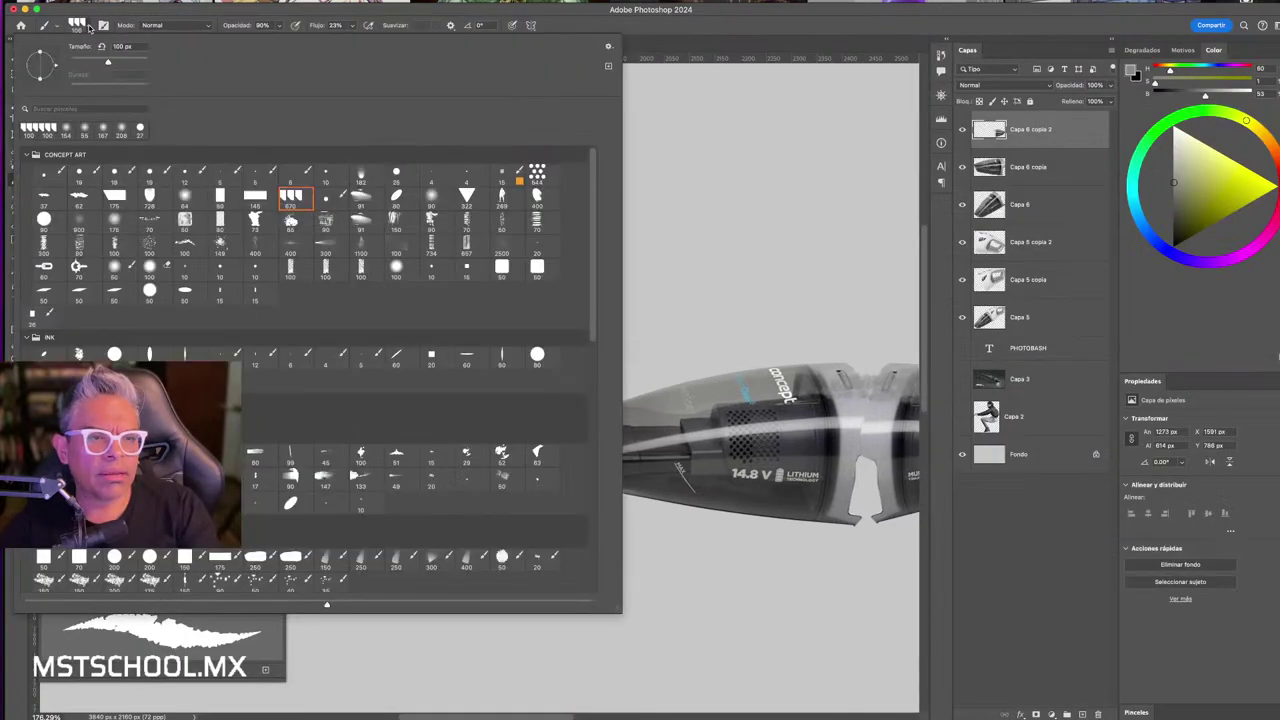
left_click(85, 29)
left_click(85, 29)
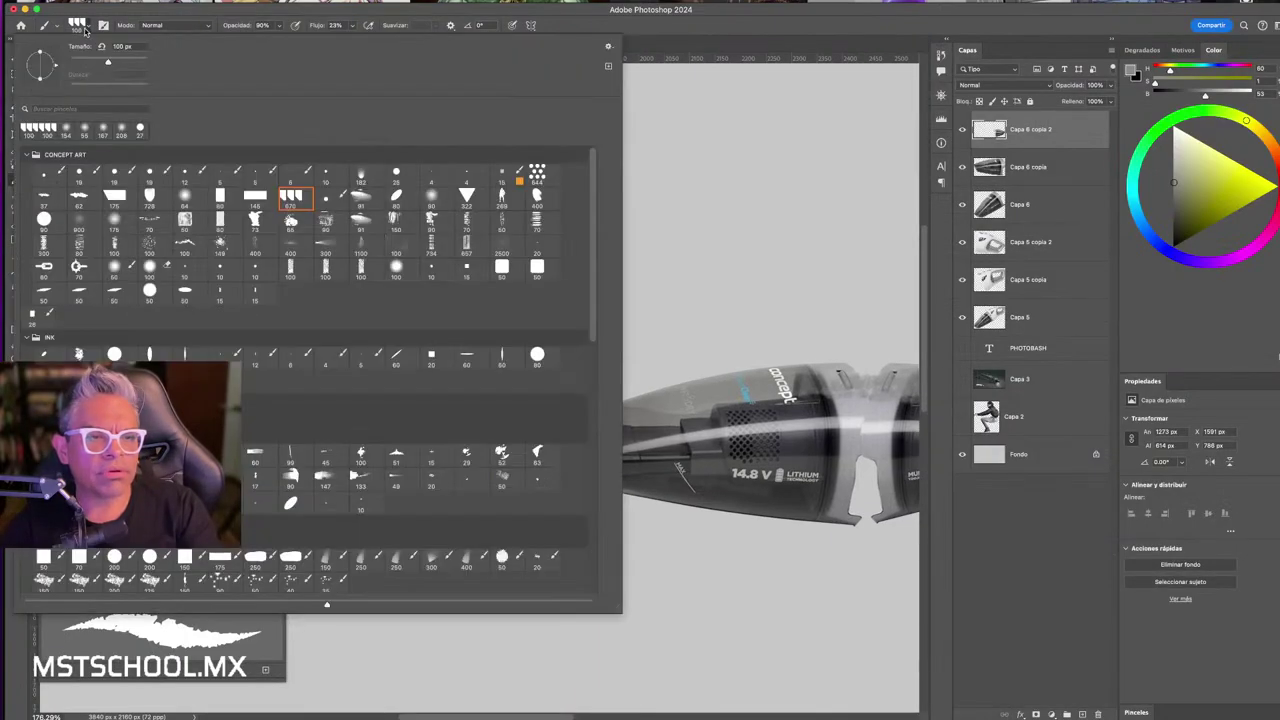
left_click(84, 29)
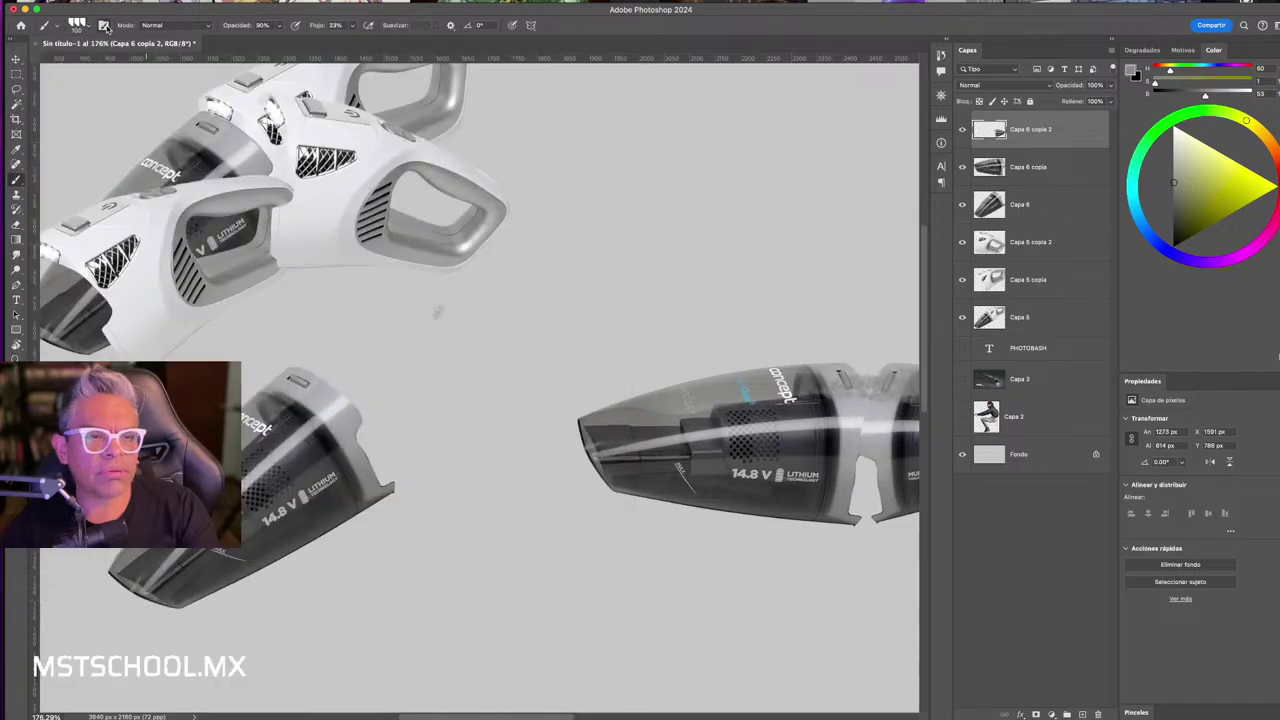
left_click(103, 28)
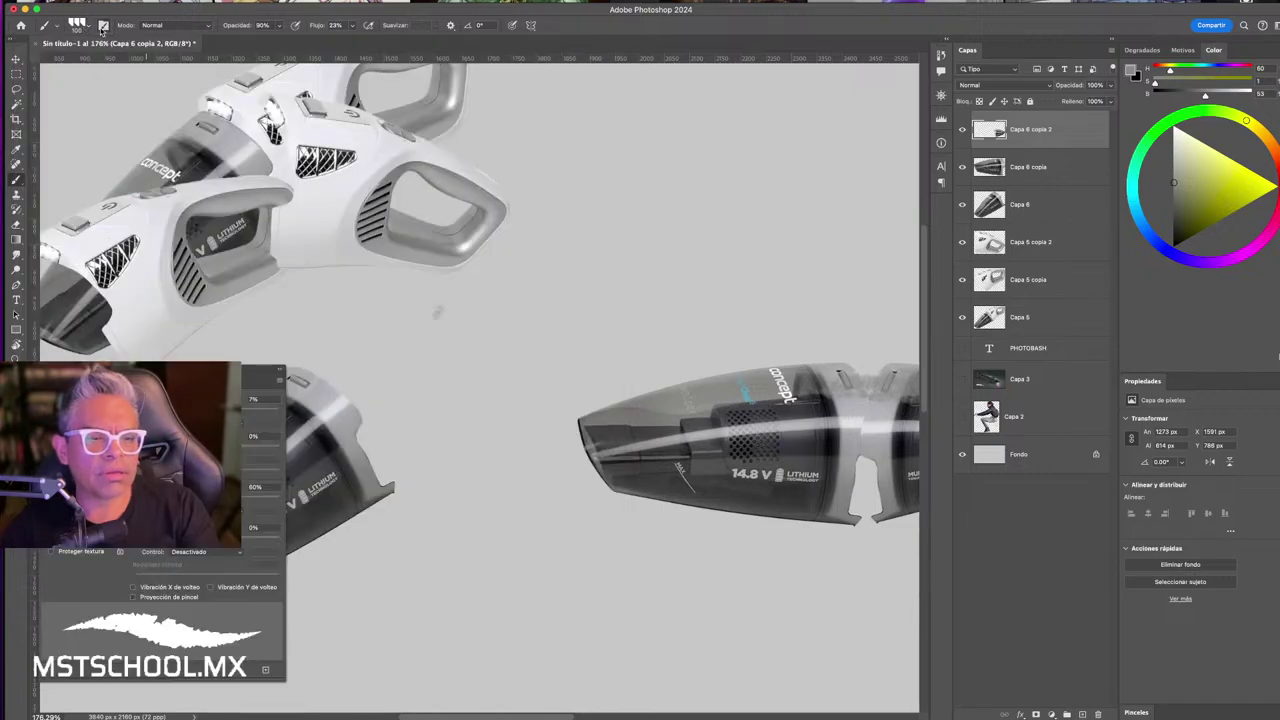
left_click(103, 28)
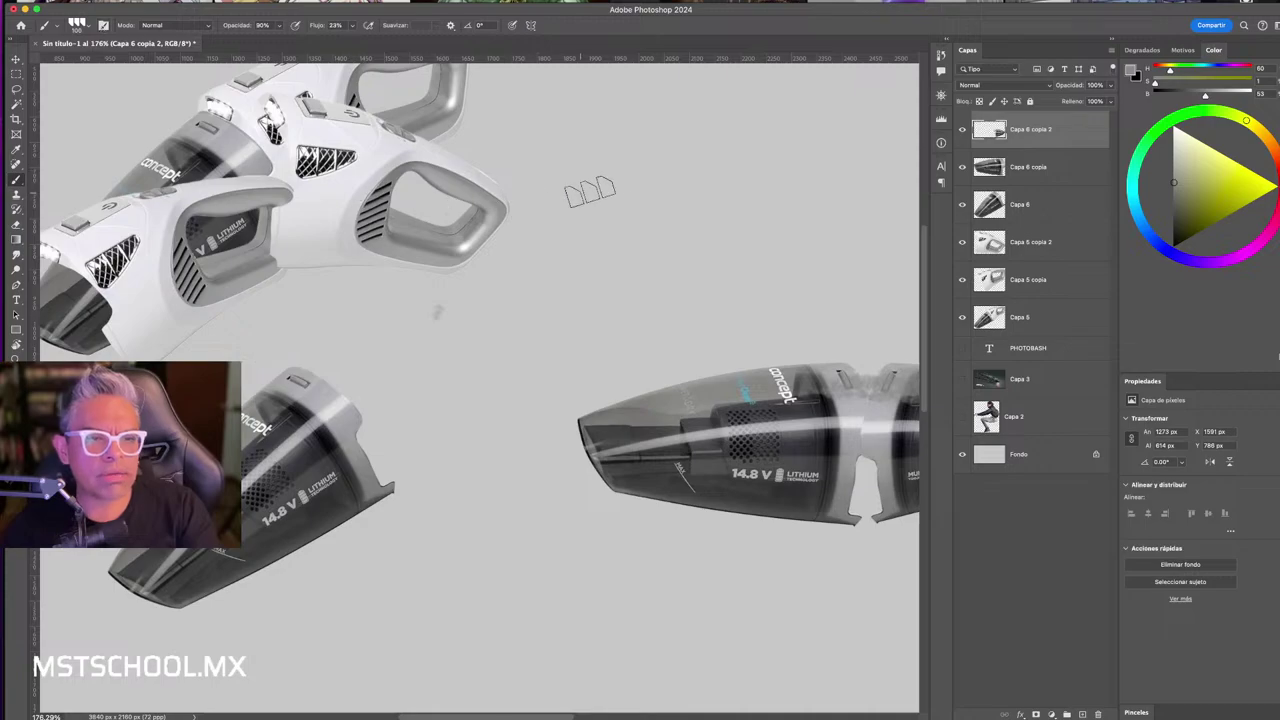
- Select the 145 px textured brush and test a stroke above the vacuum, undoing it
right_click(604, 192)
left_click(851, 356)
key("Return")
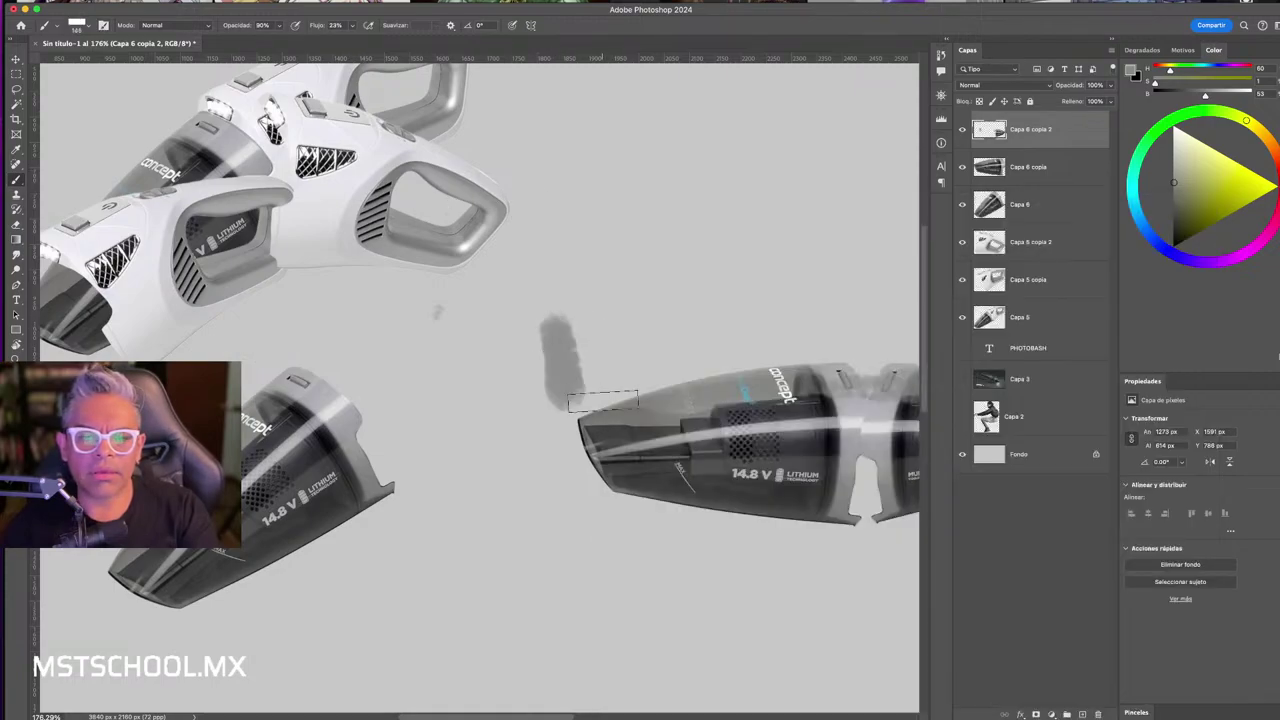
right_click(606, 245)
key("Escape")
left_click_drag(639, 165, 655, 299)
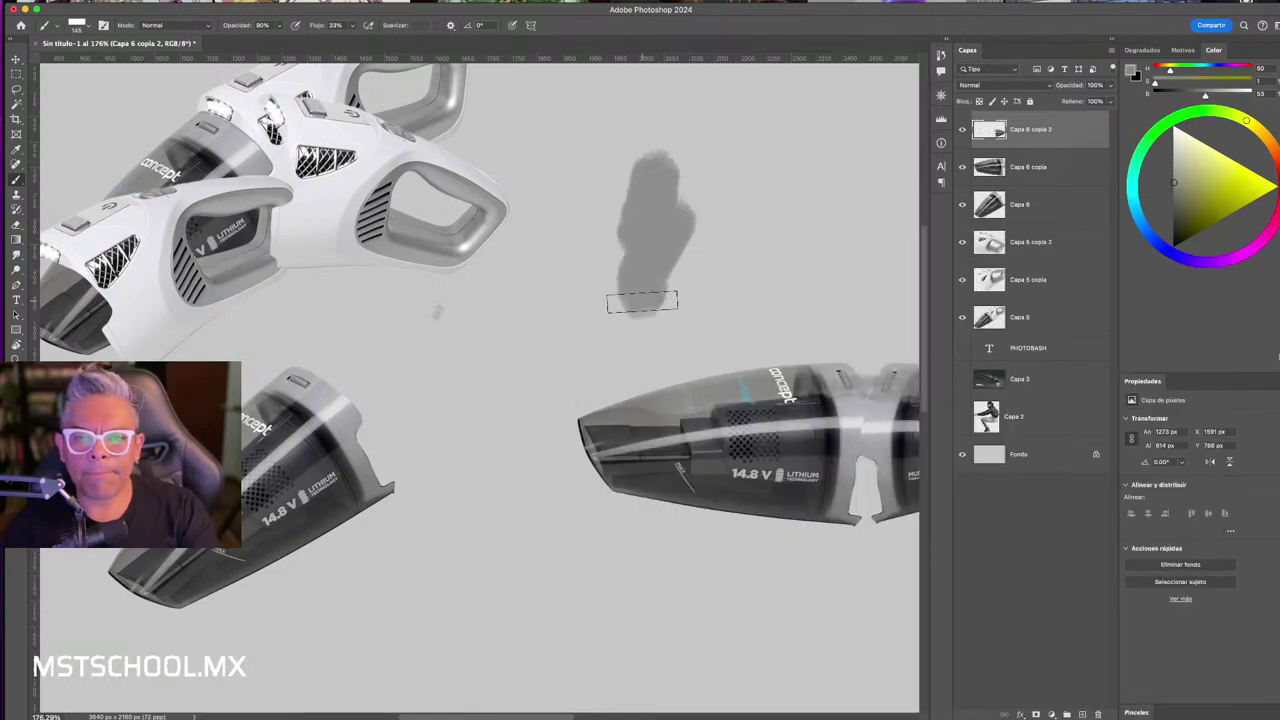
key("ctrl+z")
- Paint a small grey blob above the vacuum nozzle
left_click_drag(675, 258, 690, 288)
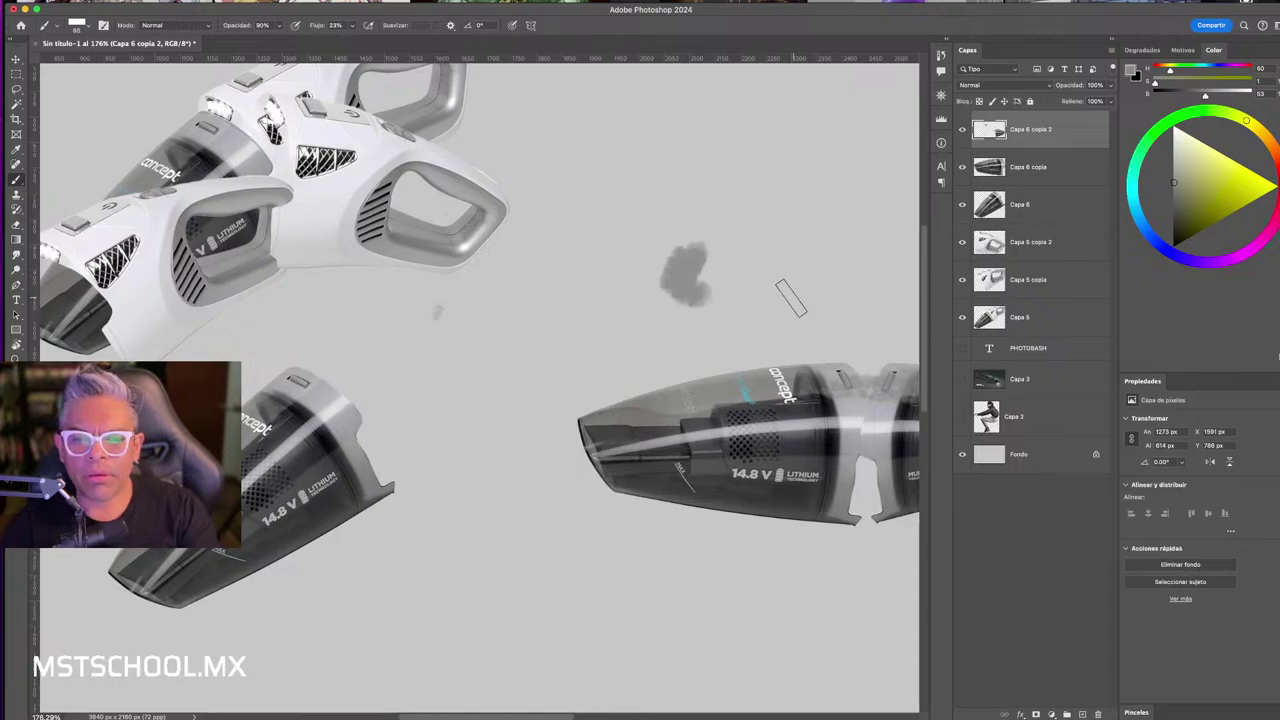
key("Tab")
right_click(720, 229)
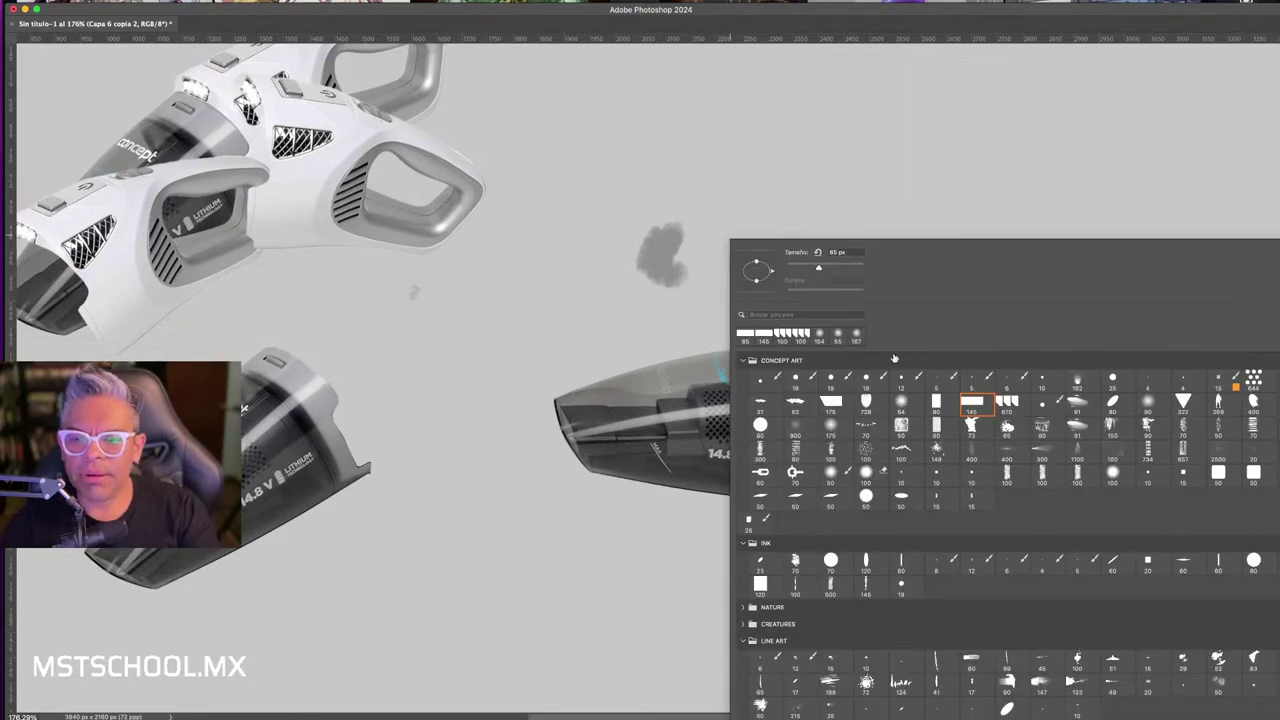
key("Escape")
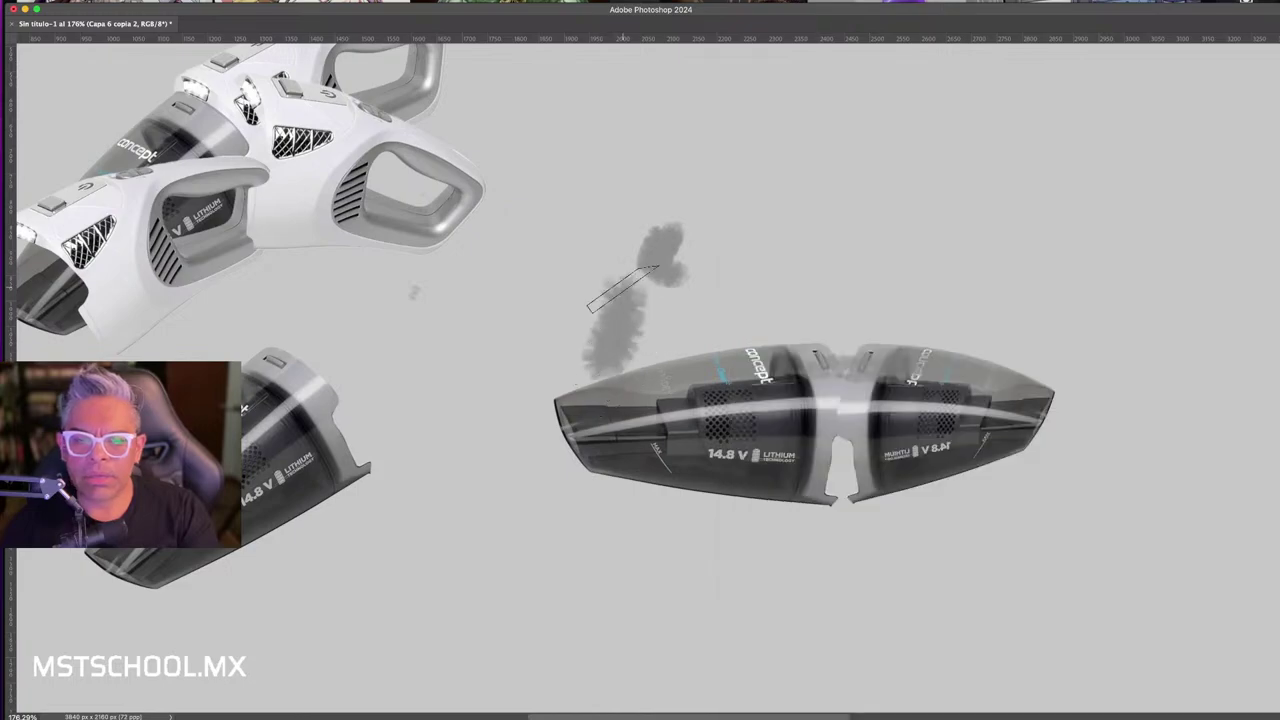
key("Tab")
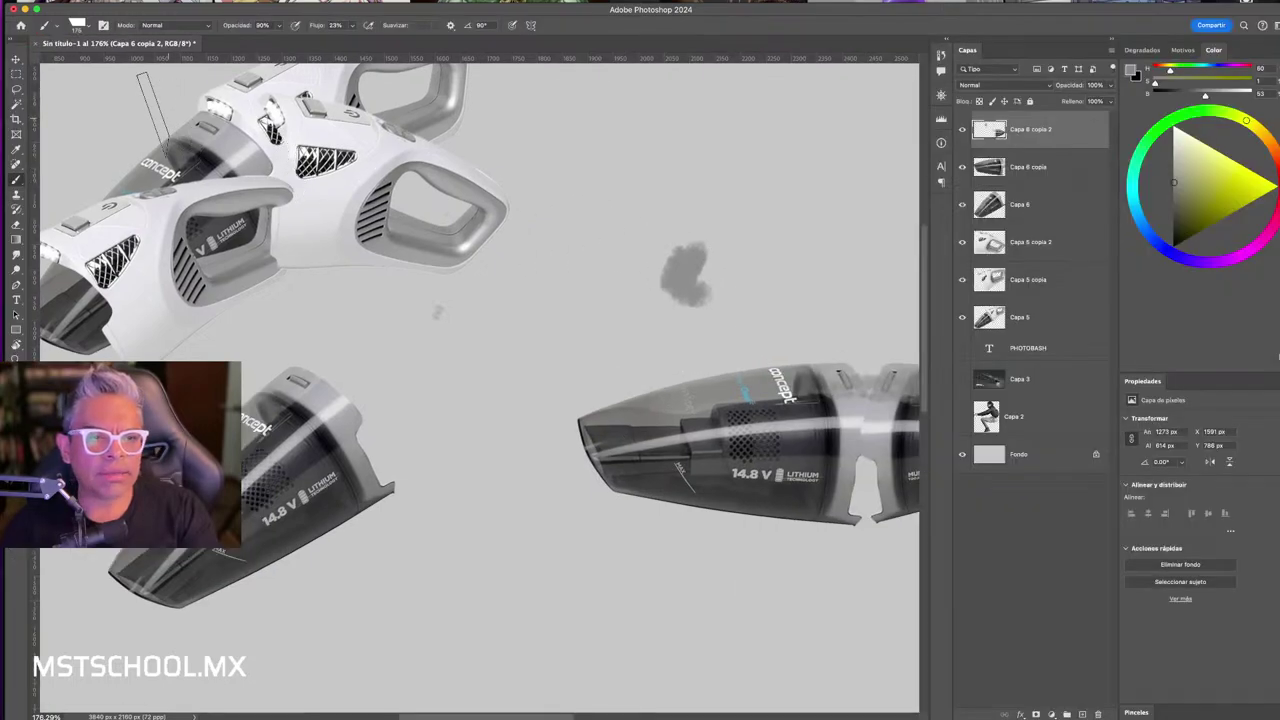
- Move Brush Settings aside, set size jitter to 0%, and paint a grey shape above the vacuum
left_click(103, 25)
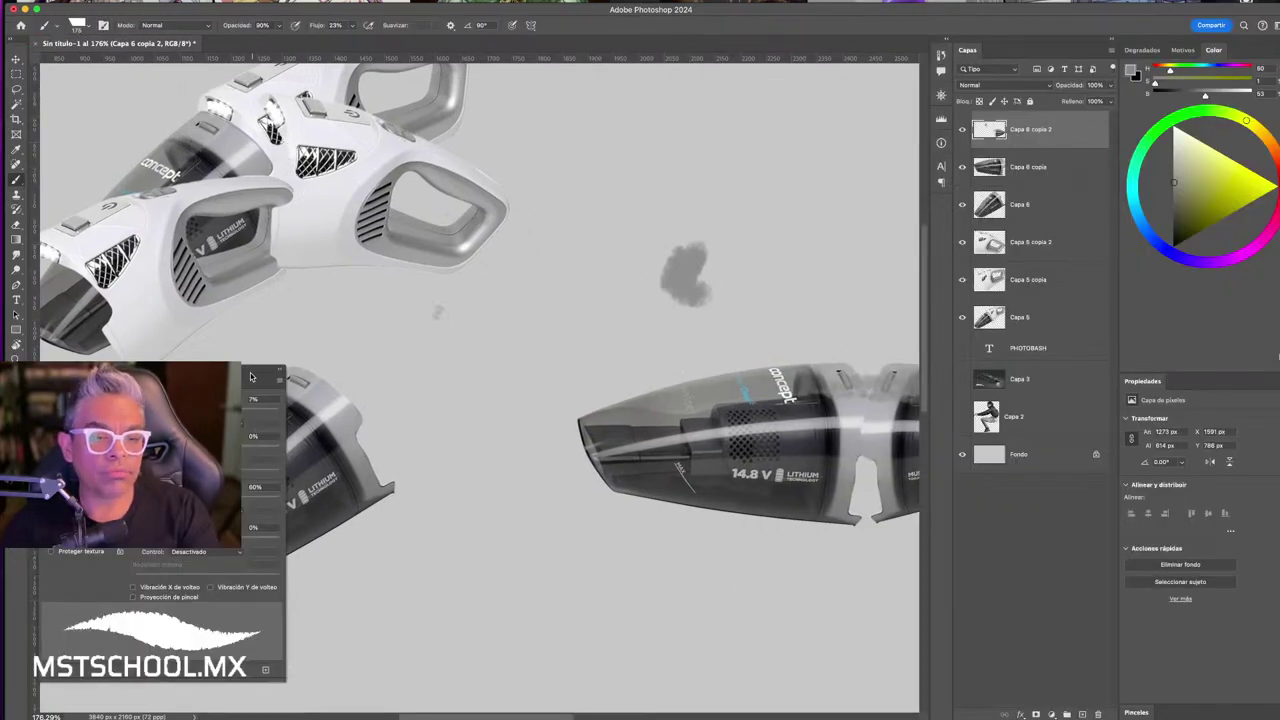
left_click_drag(258, 368, 676, 212)
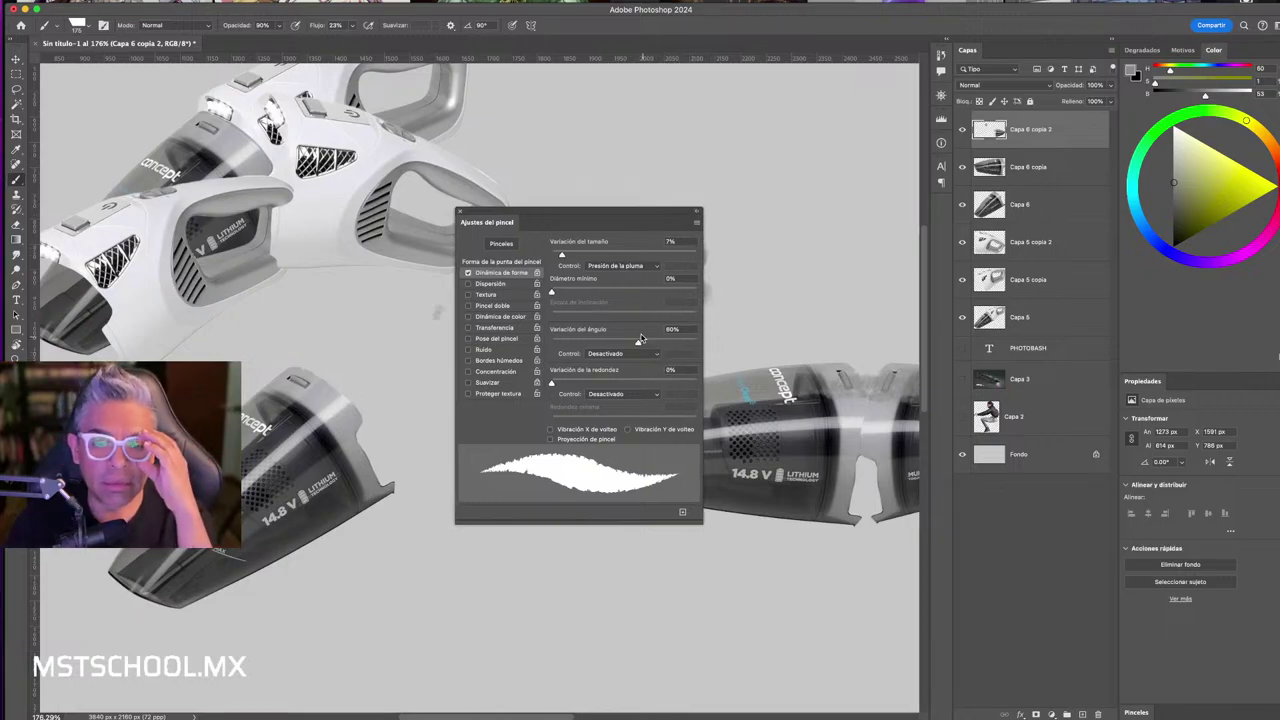
left_click_drag(561, 257, 551, 257)
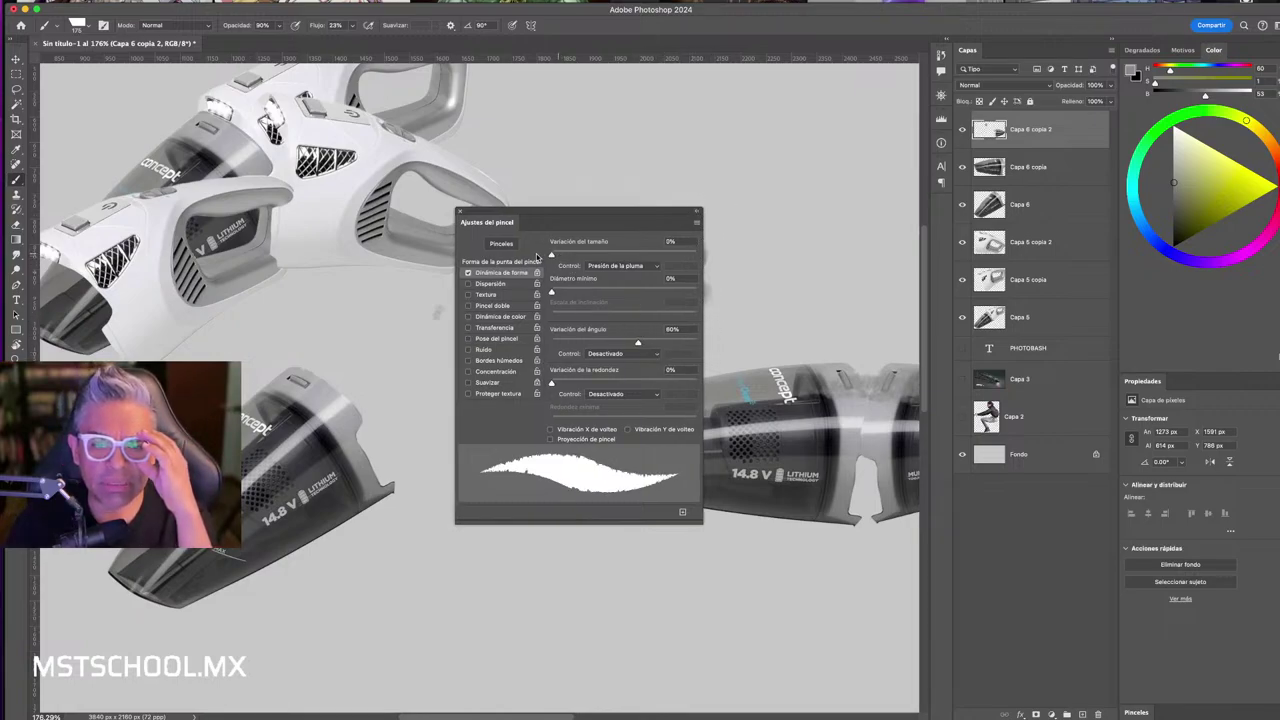
left_click_drag(735, 165, 775, 195)
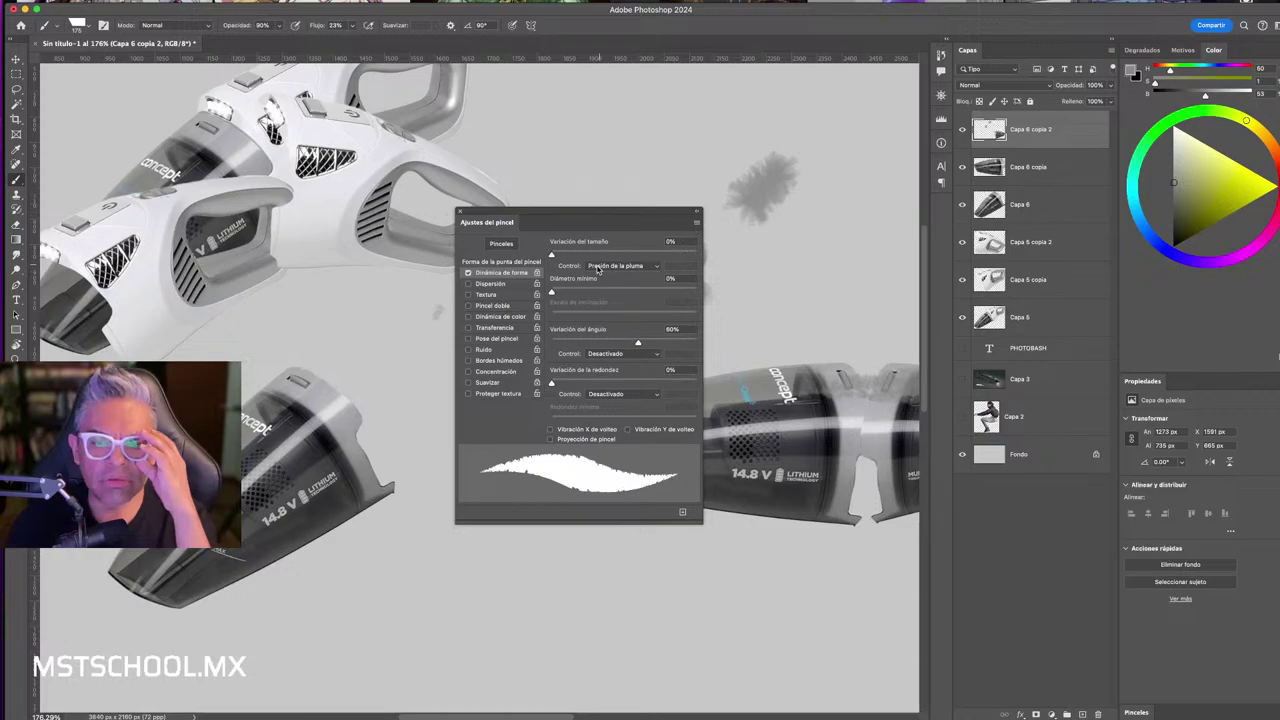
- Raise size jitter to 21% and enlarge the grey cloud shape beside the blob
left_click_drag(551, 255, 582, 255)
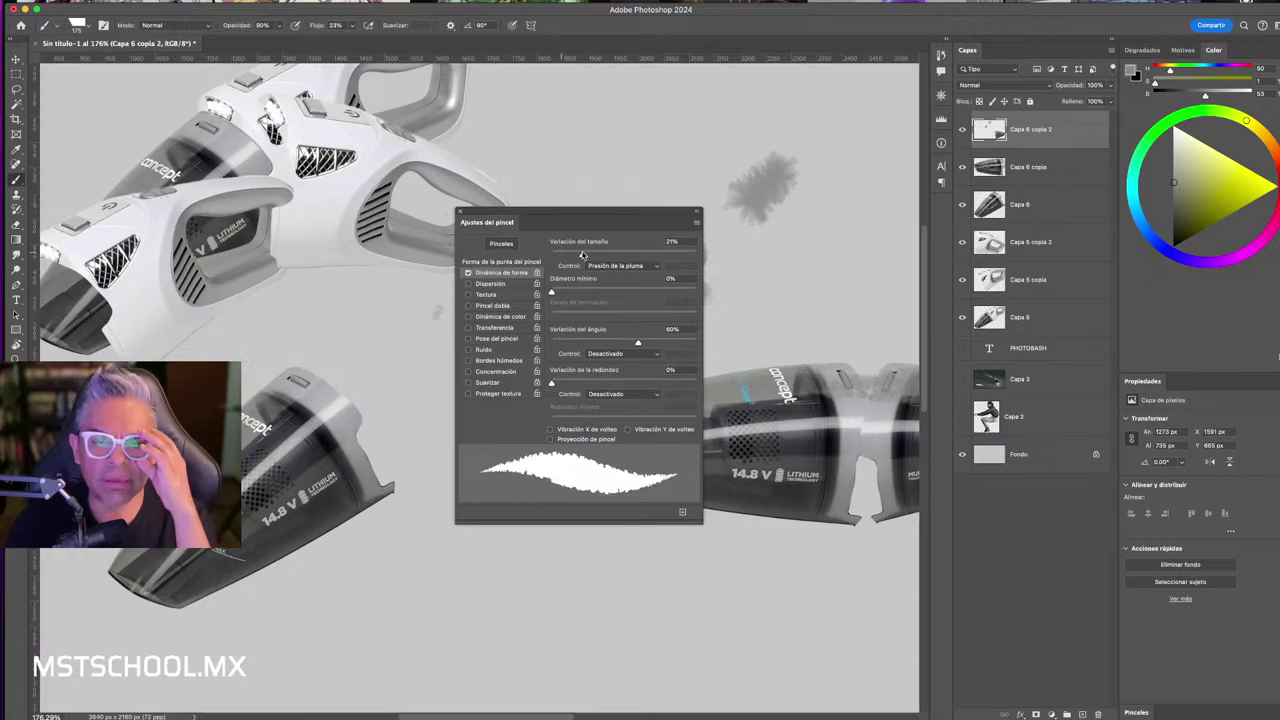
left_click_drag(745, 215, 865, 280)
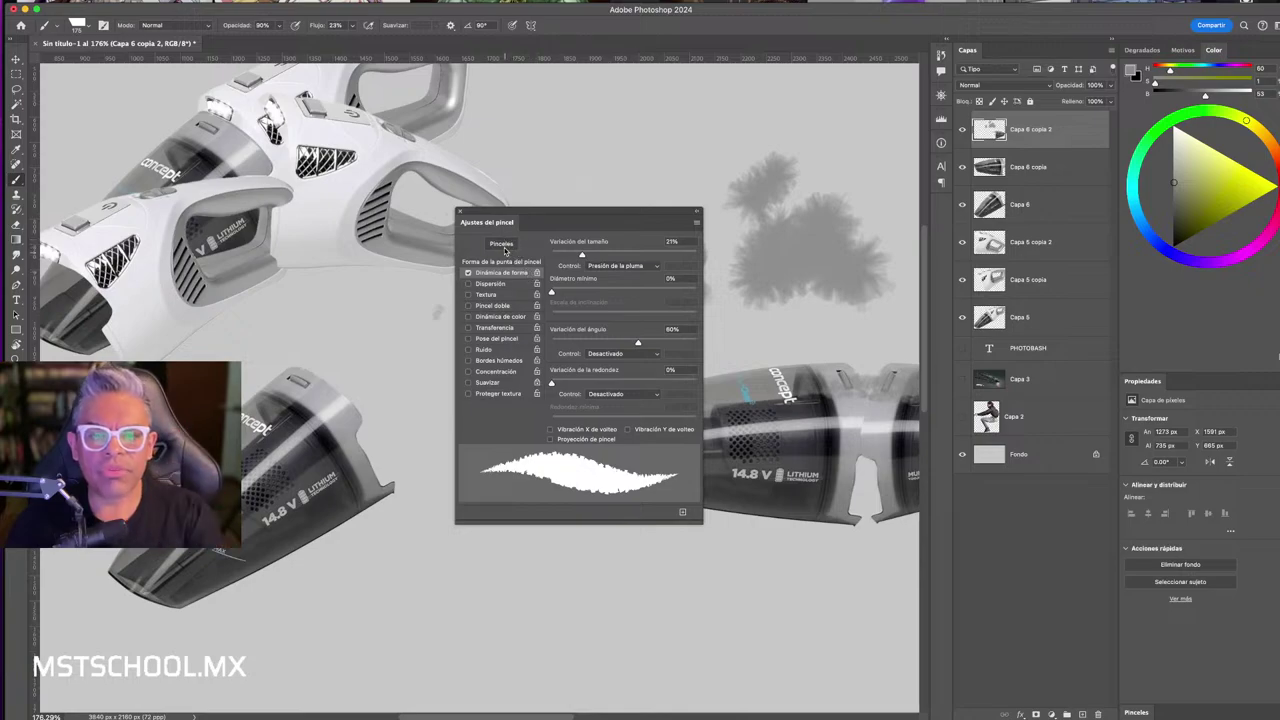
left_click(503, 246)
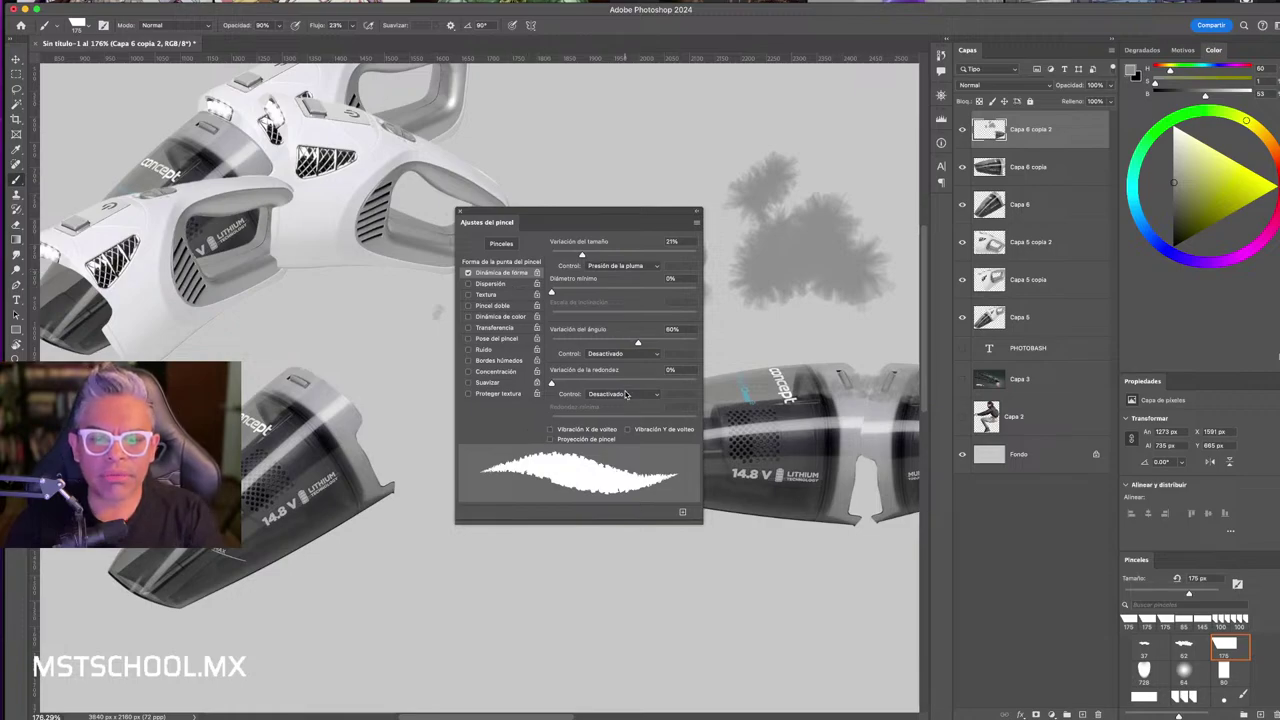
left_click_drag(750, 215, 762, 267)
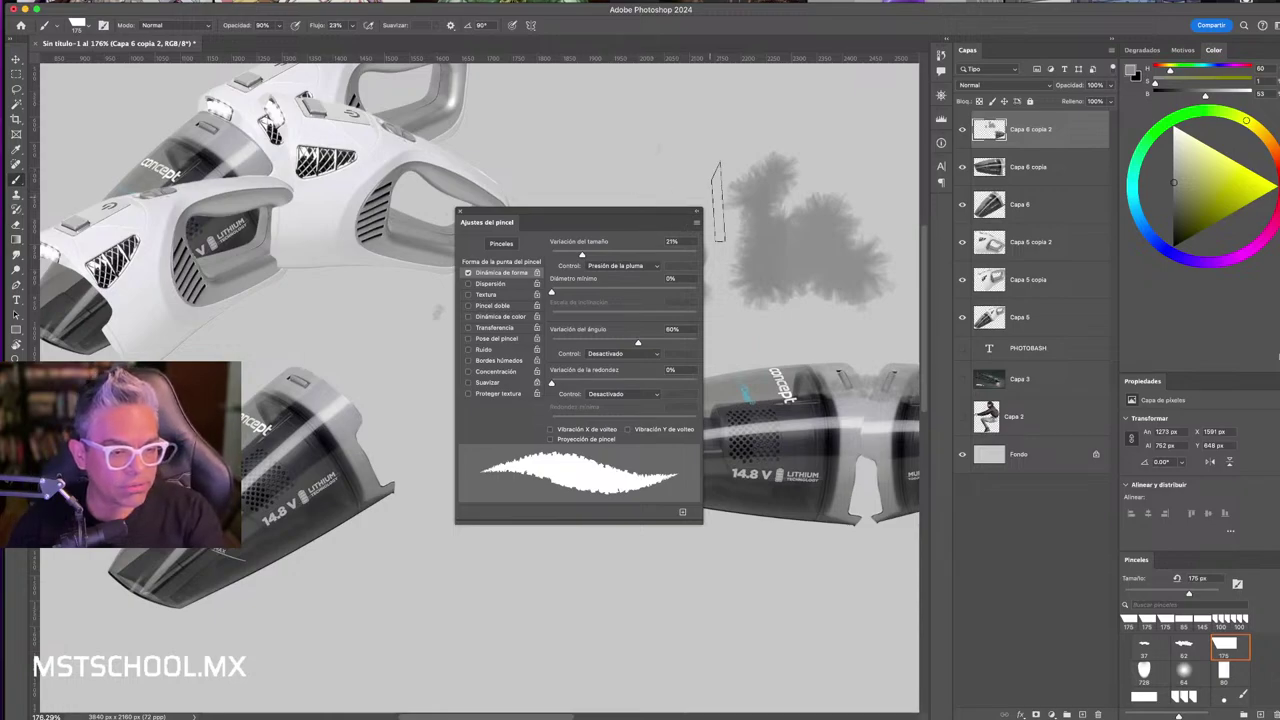
- Try different brush presets, painting a long grey stroke above the vacuum
key("Tab")
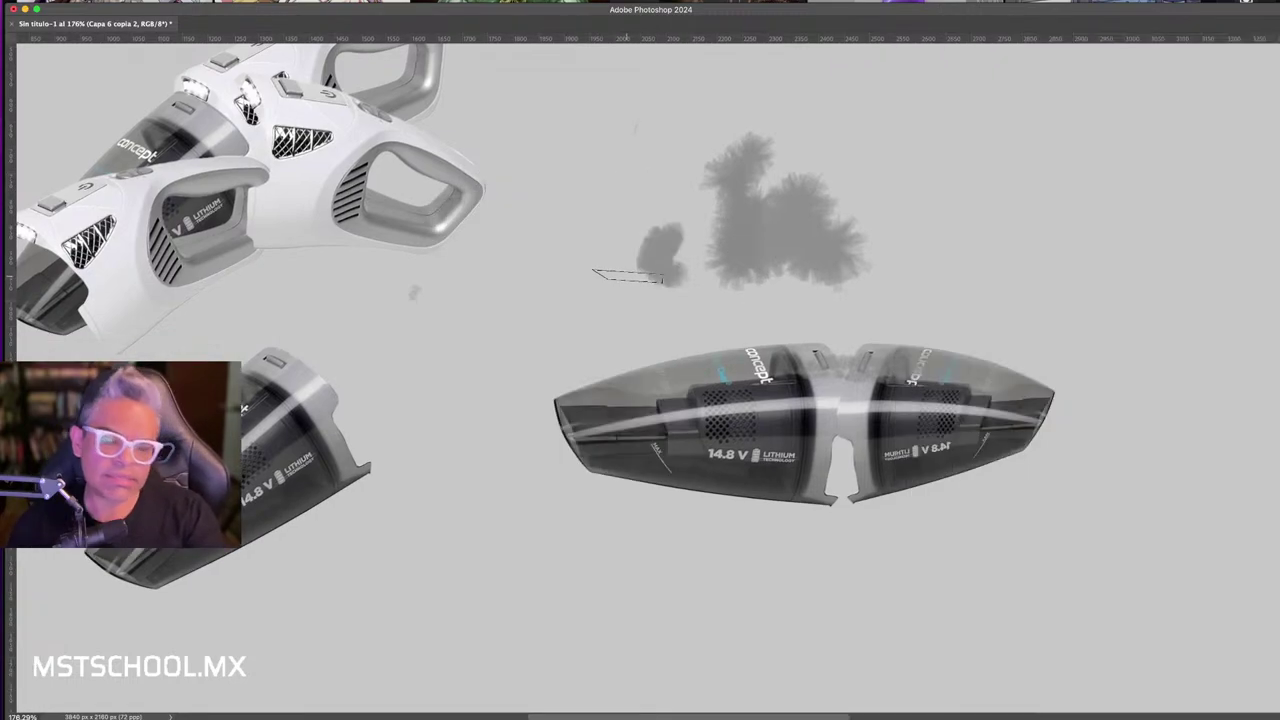
right_click(607, 272)
left_click(866, 425)
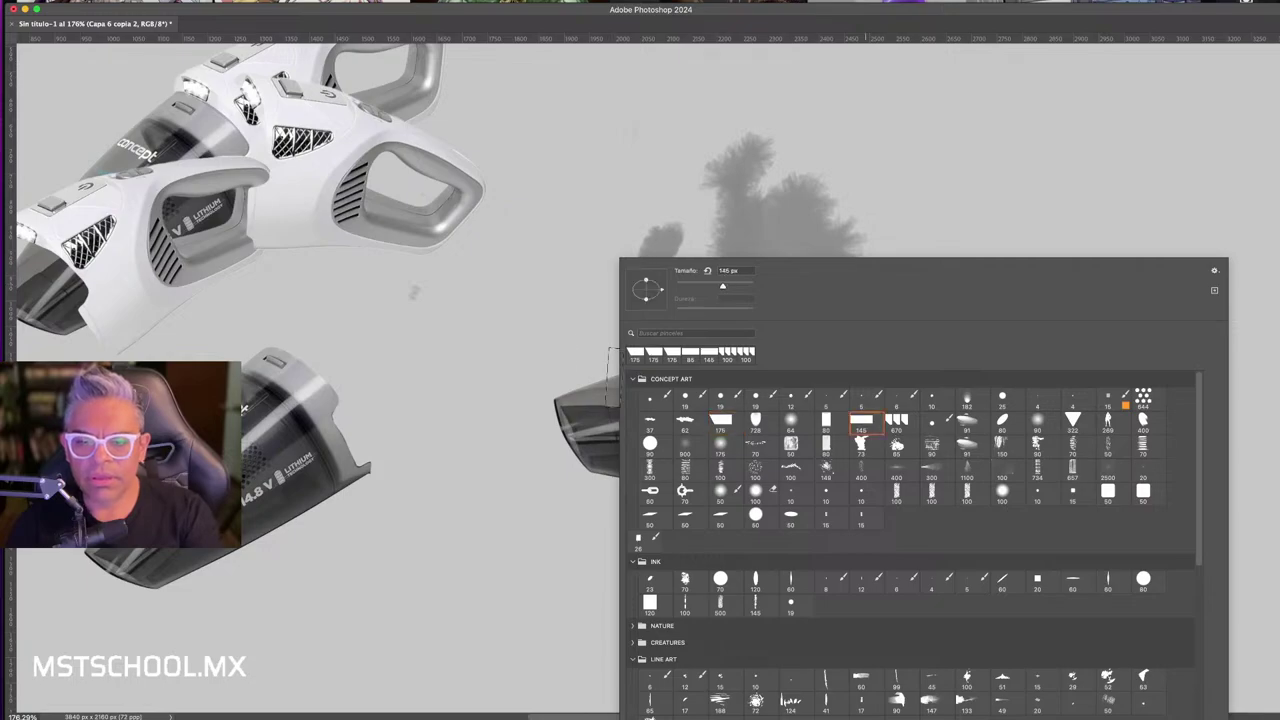
left_click_drag(490, 364, 685, 330)
right_click(700, 293)
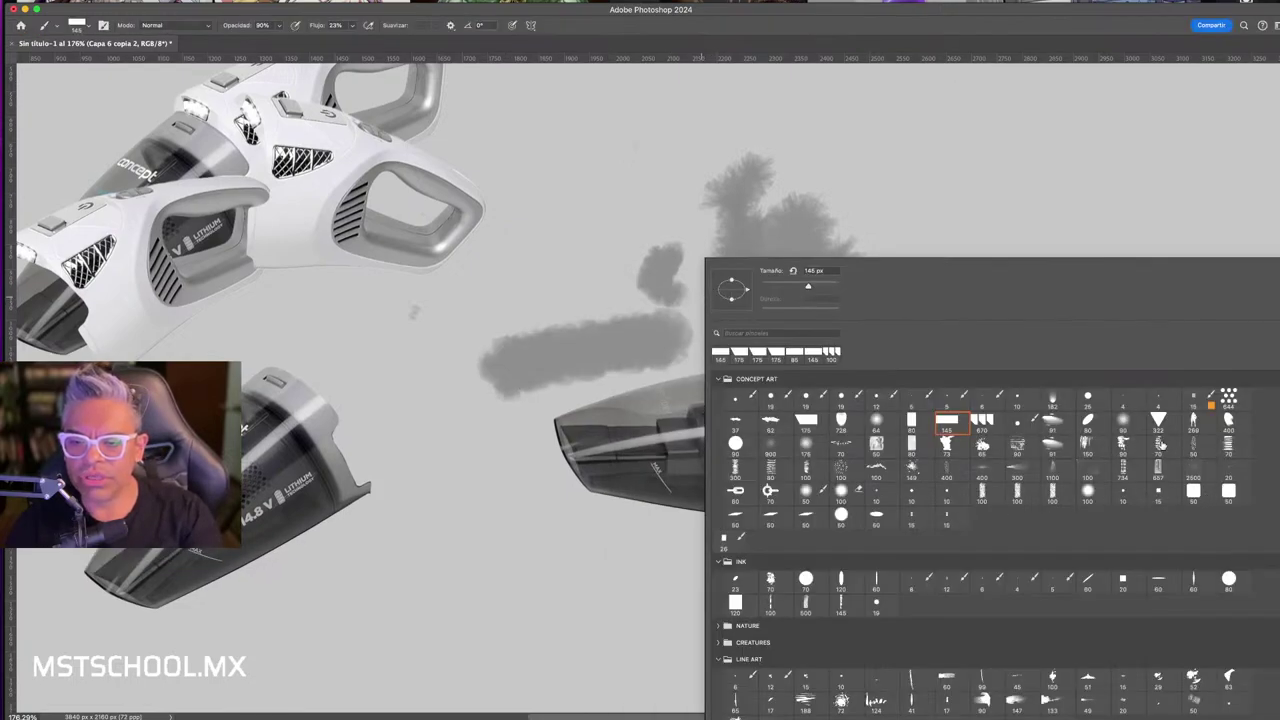
left_click(1194, 492)
left_click(505, 427)
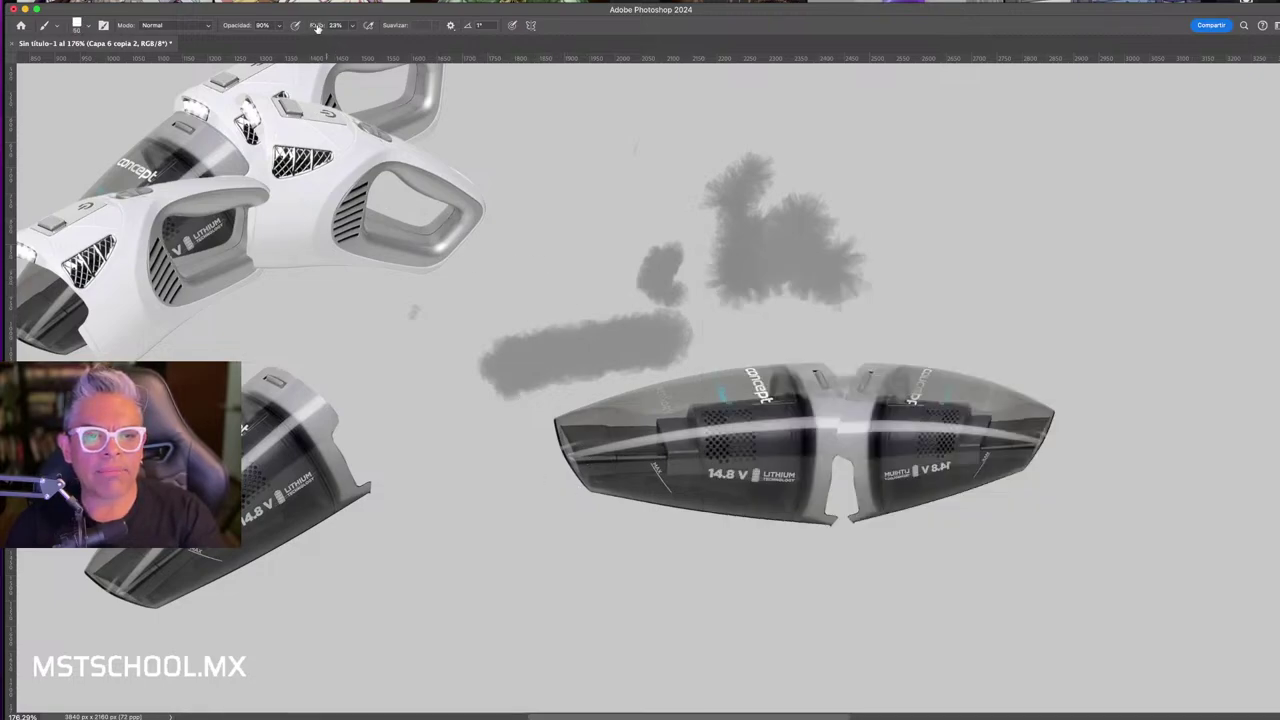
- Paint a dark X mark to the left of the grey clouds
left_click_drag(565, 185, 612, 228)
key("ctrl+z")
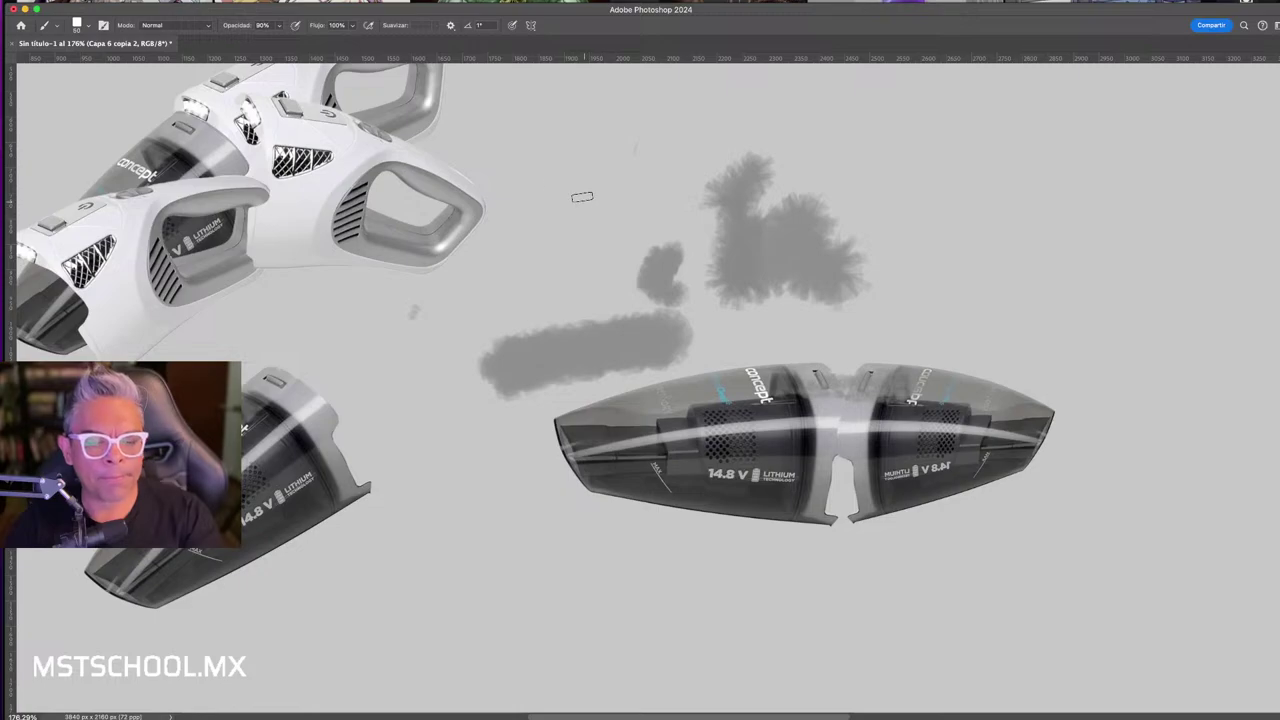
left_click_drag(560, 188, 622, 236)
left_click_drag(610, 176, 585, 260)
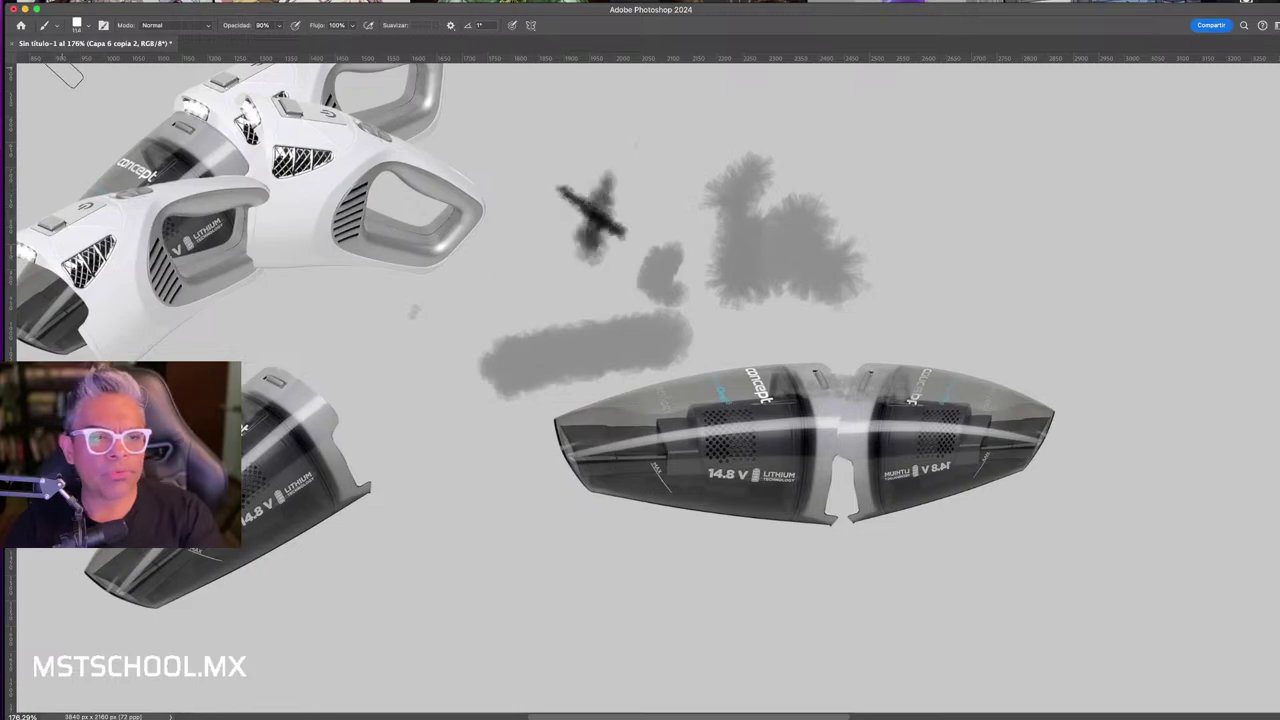
- Select the 175 px brush and set its size jitter to 0%, testing a stroke
left_click(84, 25)
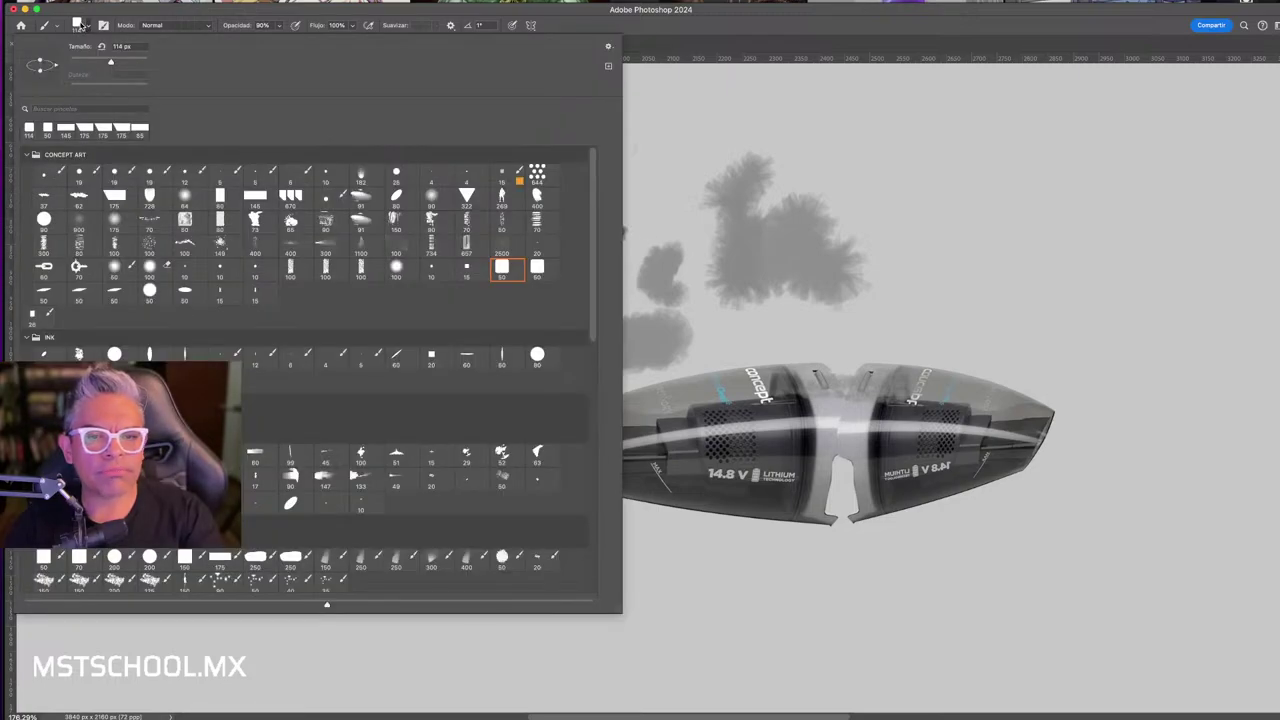
double_click(114, 205)
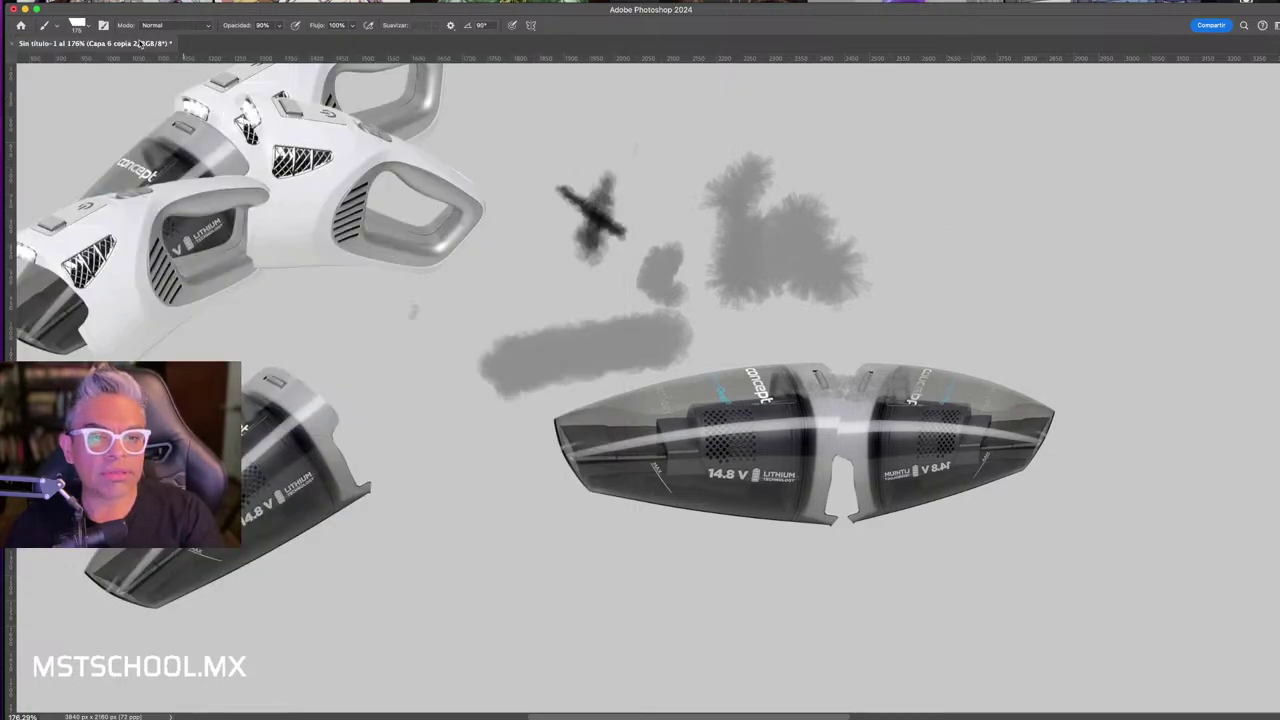
left_click(101, 27)
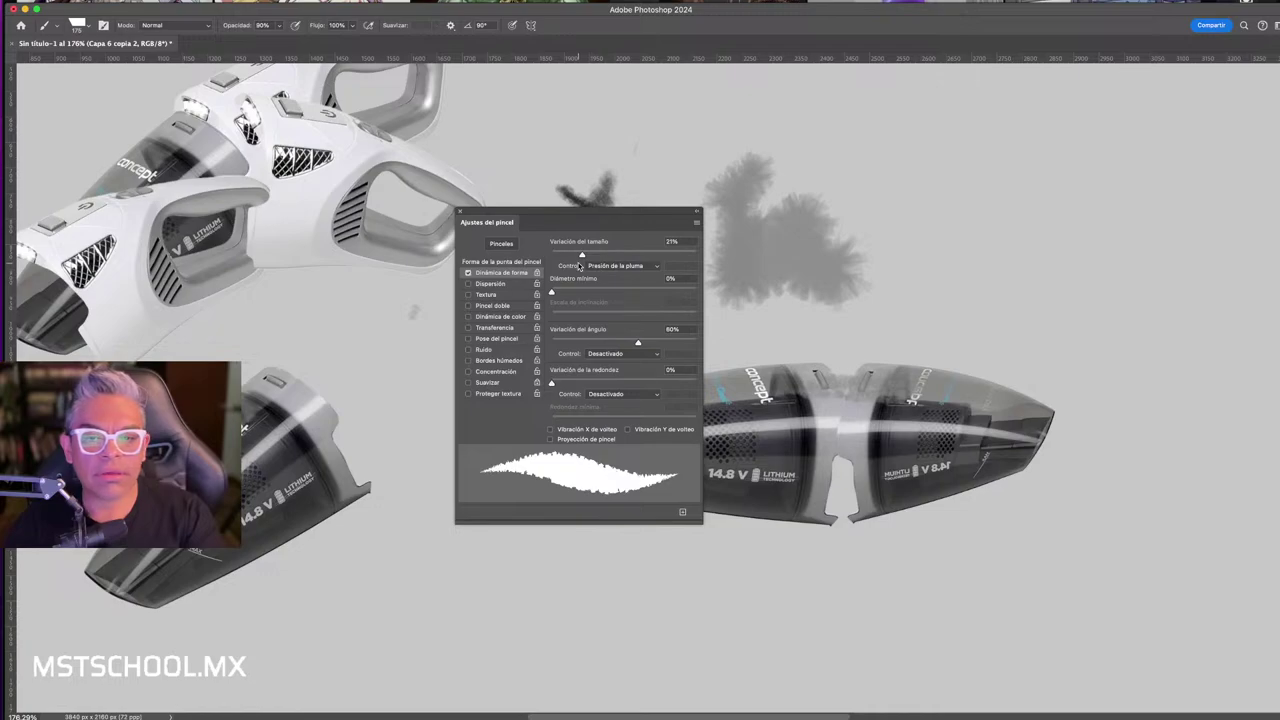
left_click_drag(580, 254, 523, 259)
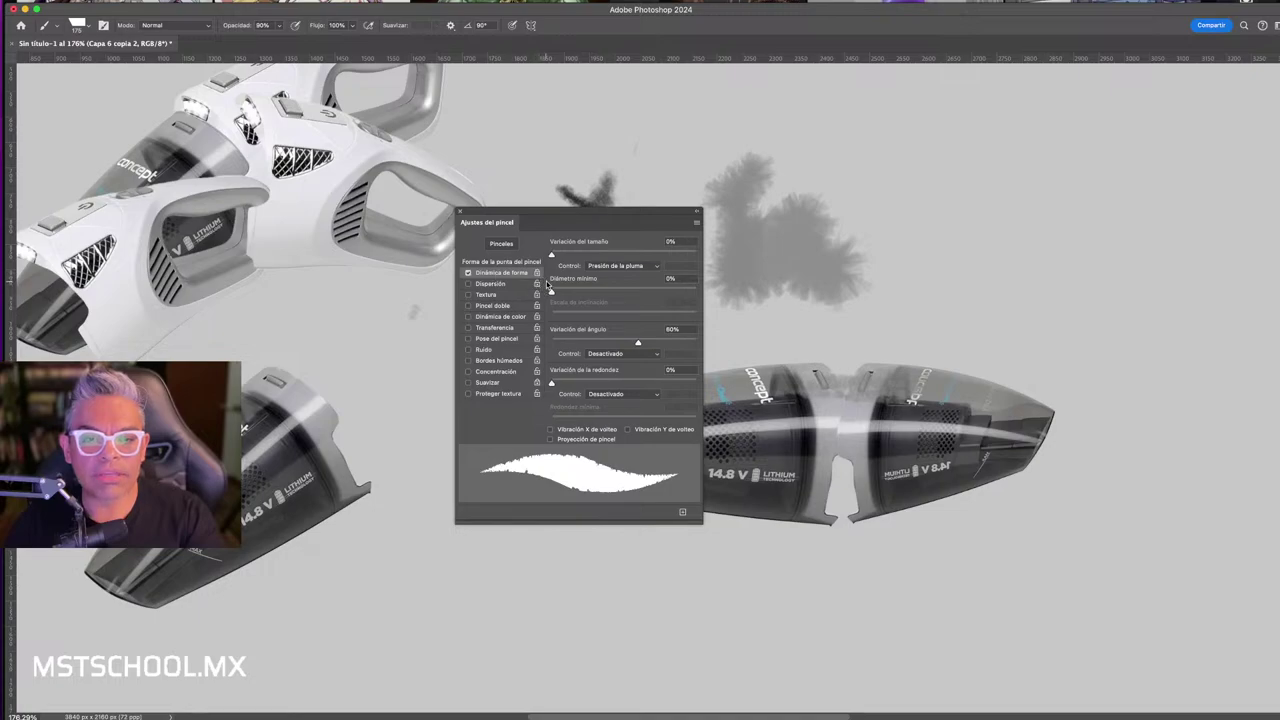
mouse_move(765, 205)
left_mouse_down()
mouse_move(800, 190)
mouse_move(955, 215)
left_mouse_up()
key("ctrl+z")
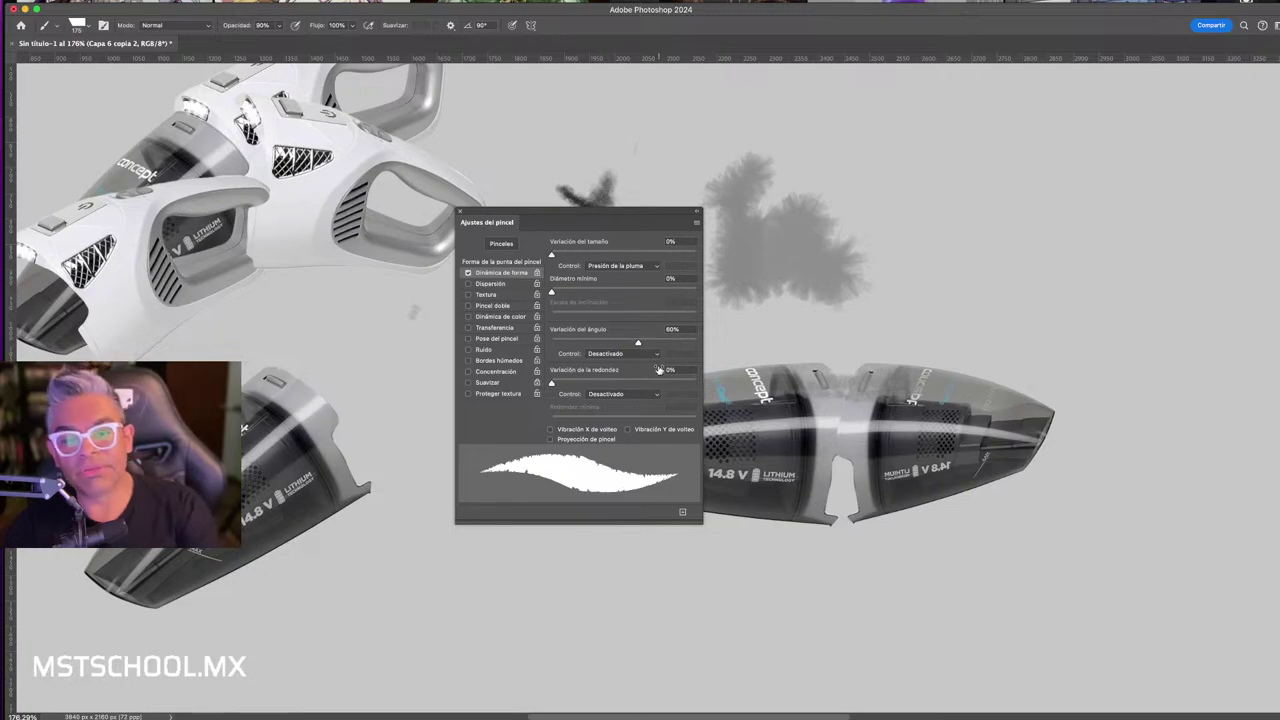
- Set angle jitter to 0%, test with dabs, and undo the scratch marks
left_click_drag(638, 346, 535, 350)
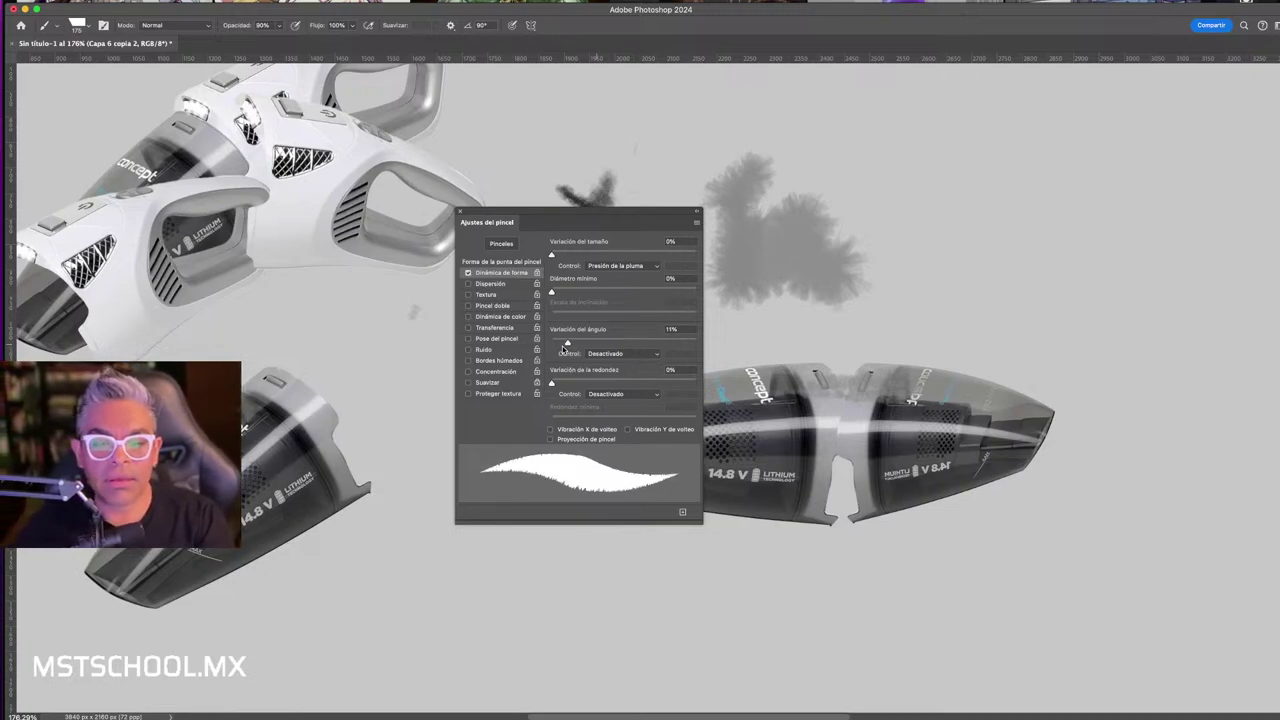
left_click_drag(830, 290, 995, 262)
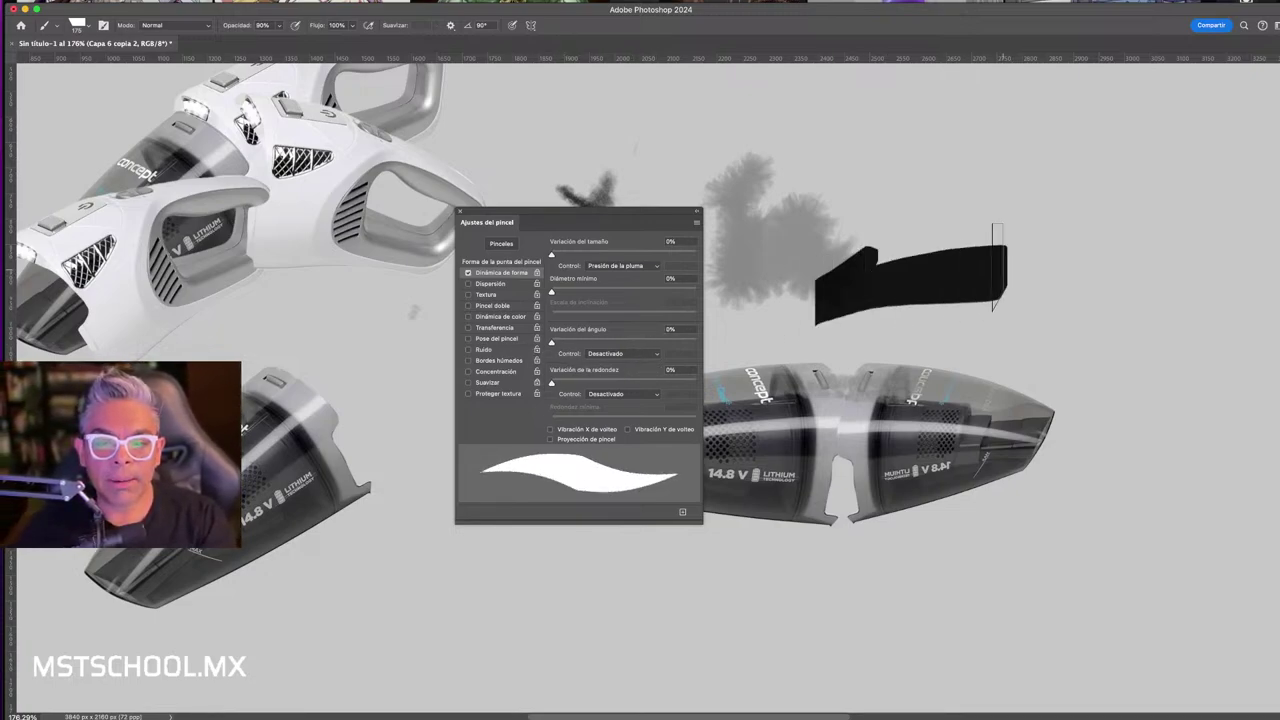
key("ctrl+z")
left_click(785, 194)
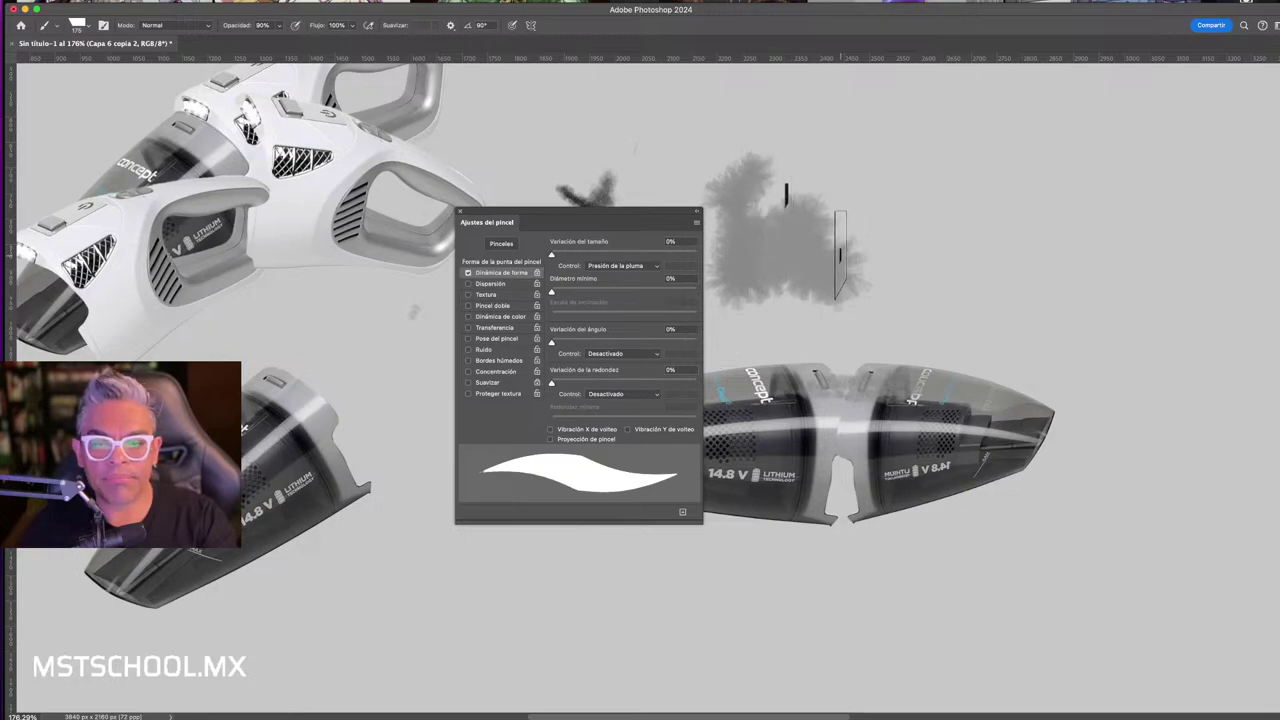
left_click(866, 278)
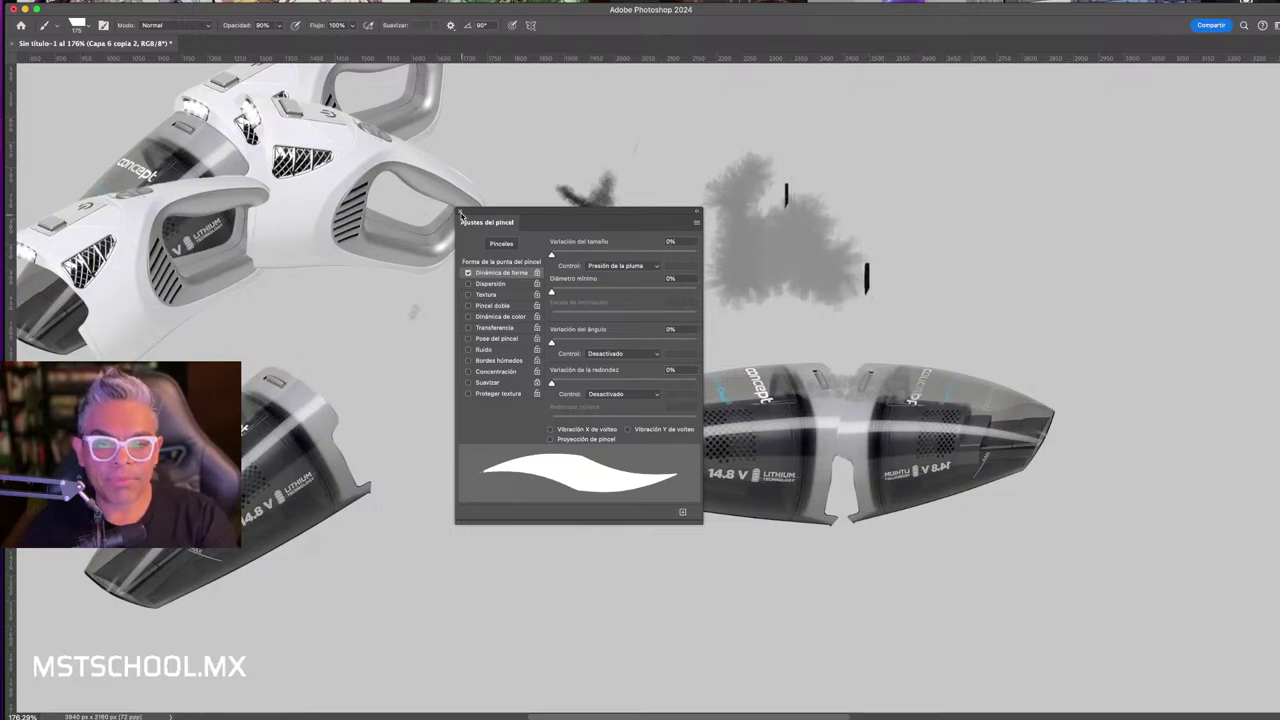
left_click(460, 212)
key("ctrl+z")
key("ctrl+z")
- Shrink the brush and overpaint the craft's right half and logo with dark and light bands
key("ctrl+z")
key("ctrl+z")
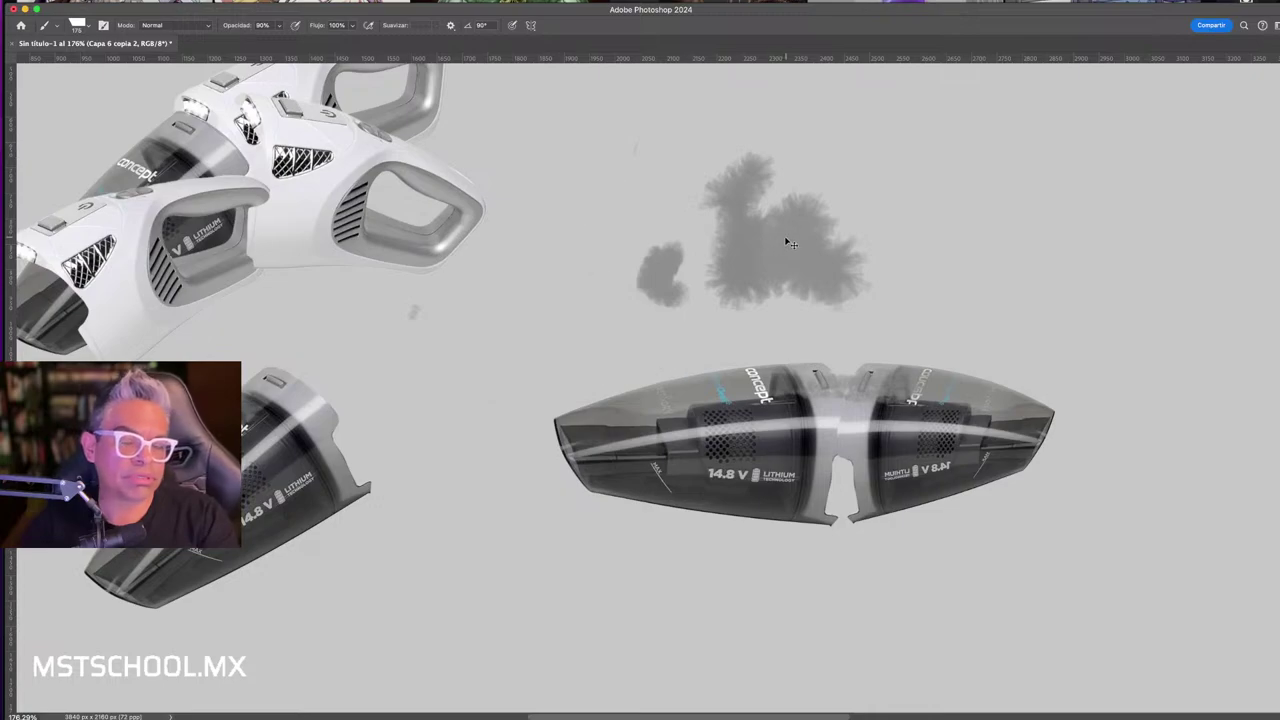
key("ctrl+z")
key("ctrl+z")
key("ctrl+z")
key("ctrl+z")
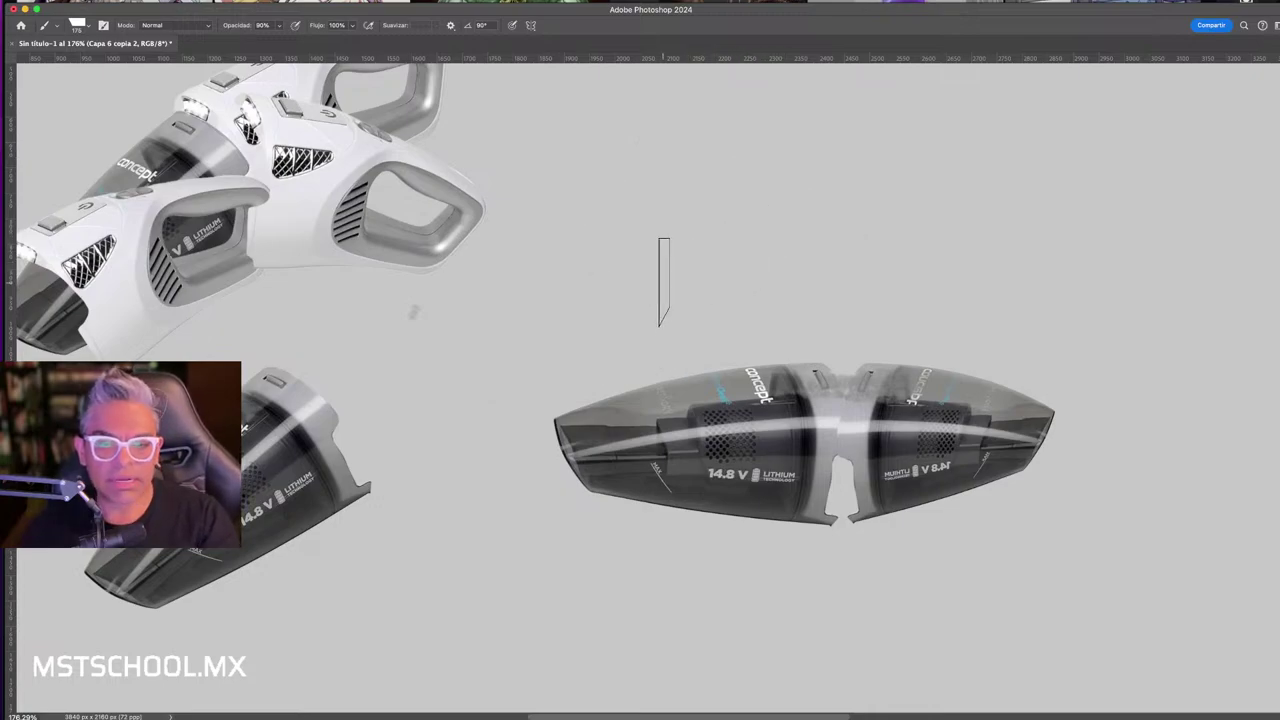
left_click_drag(666, 272, 655, 272)
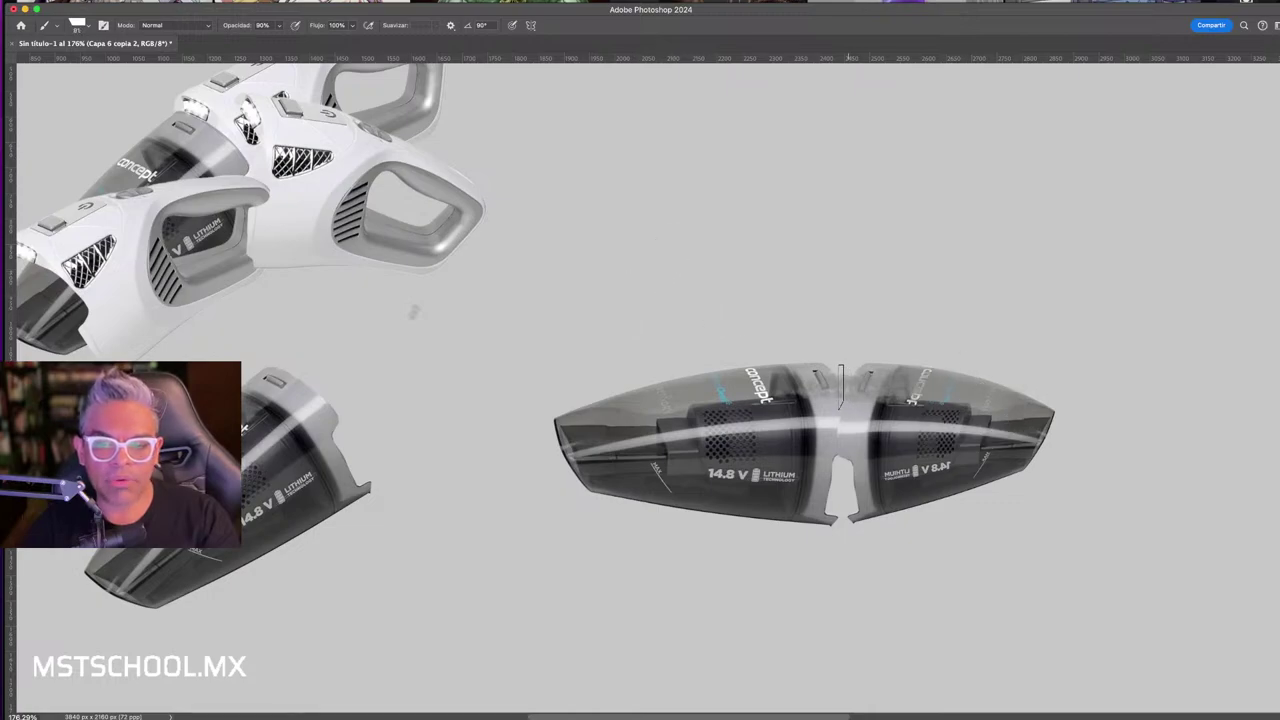
left_click_drag(900, 388, 974, 395)
left_click_drag(827, 380, 982, 402)
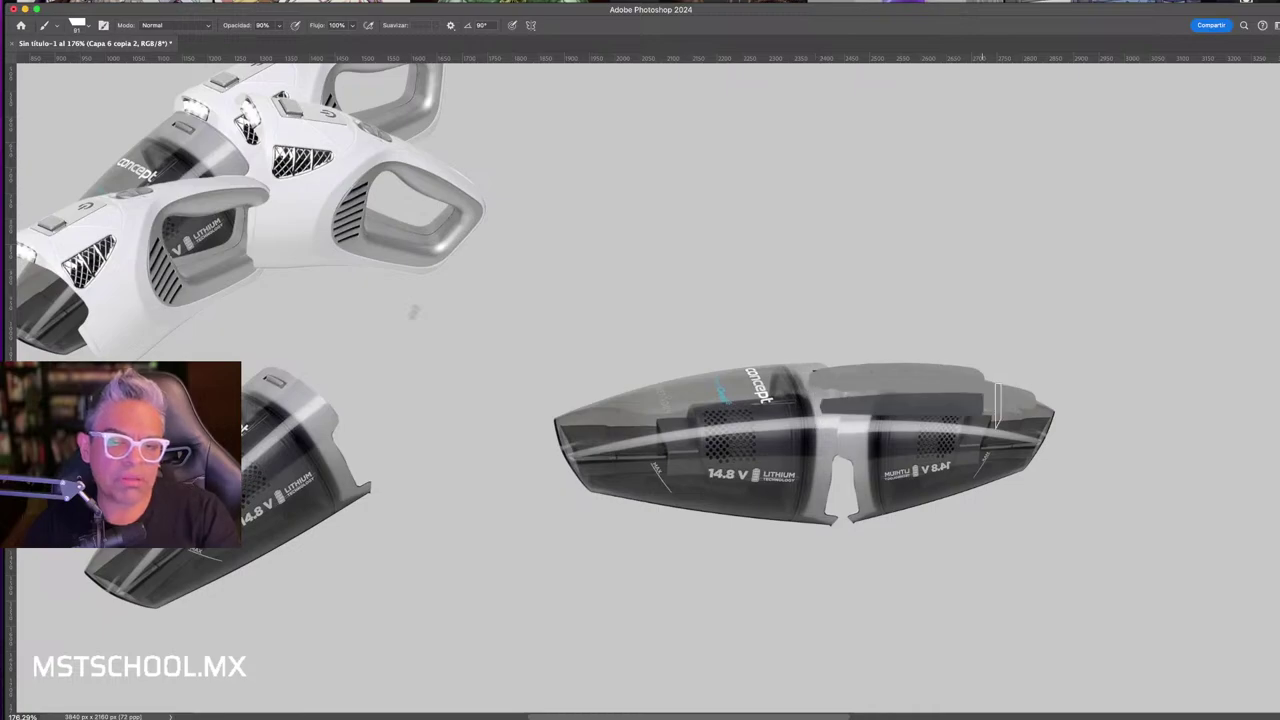
mouse_move(820, 405)
left_mouse_down()
mouse_move(1030, 405)
mouse_move(830, 395)
mouse_move(1022, 420)
left_mouse_up()
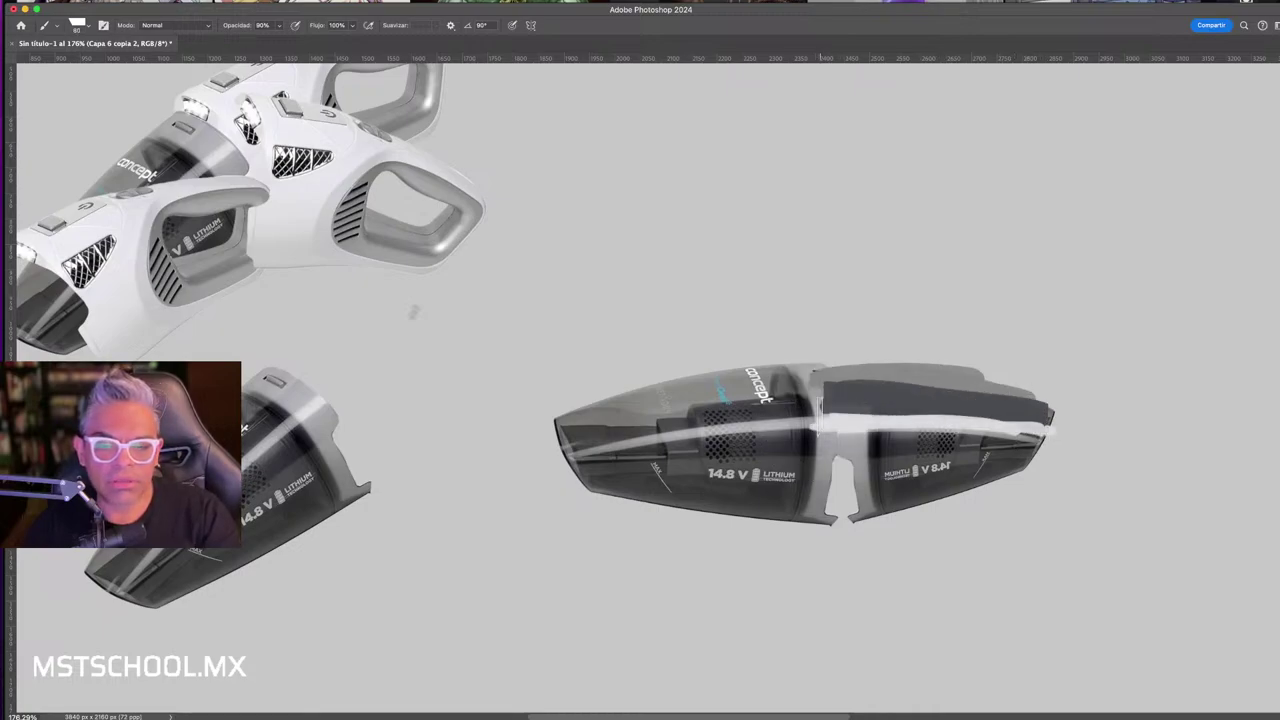
left_click_drag(750, 418, 1036, 412)
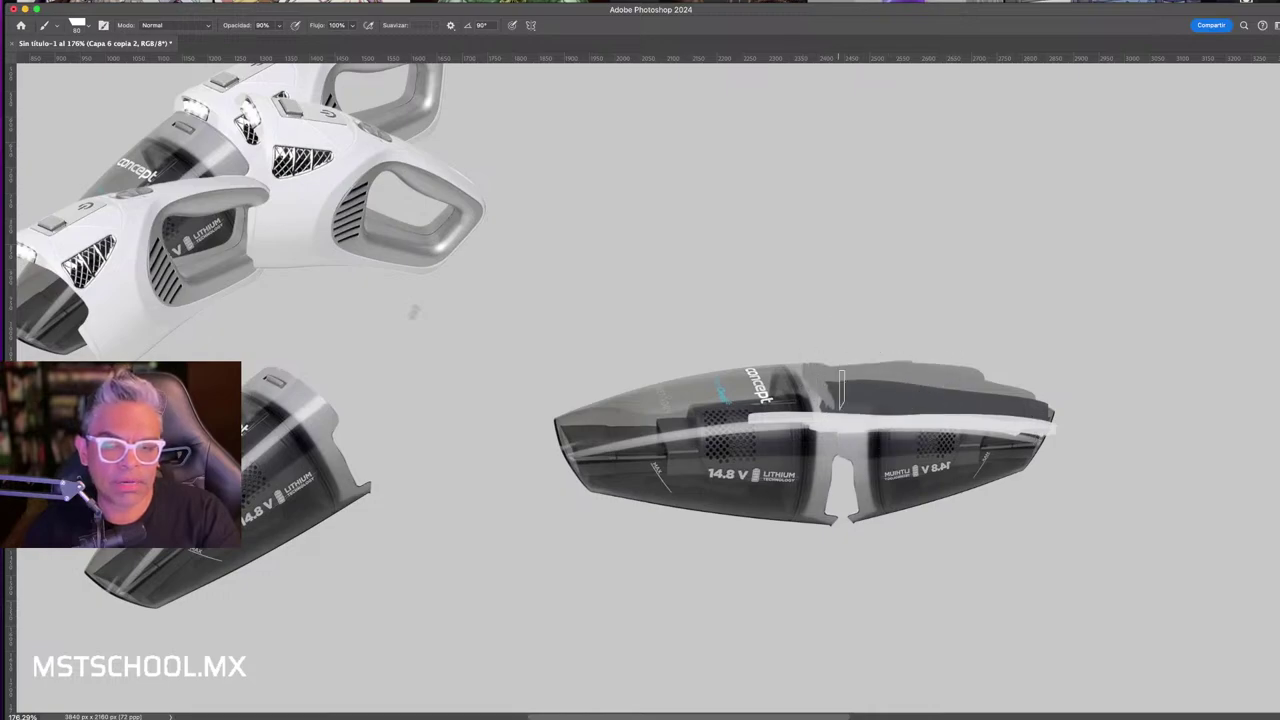
left_click_drag(812, 392, 1013, 396)
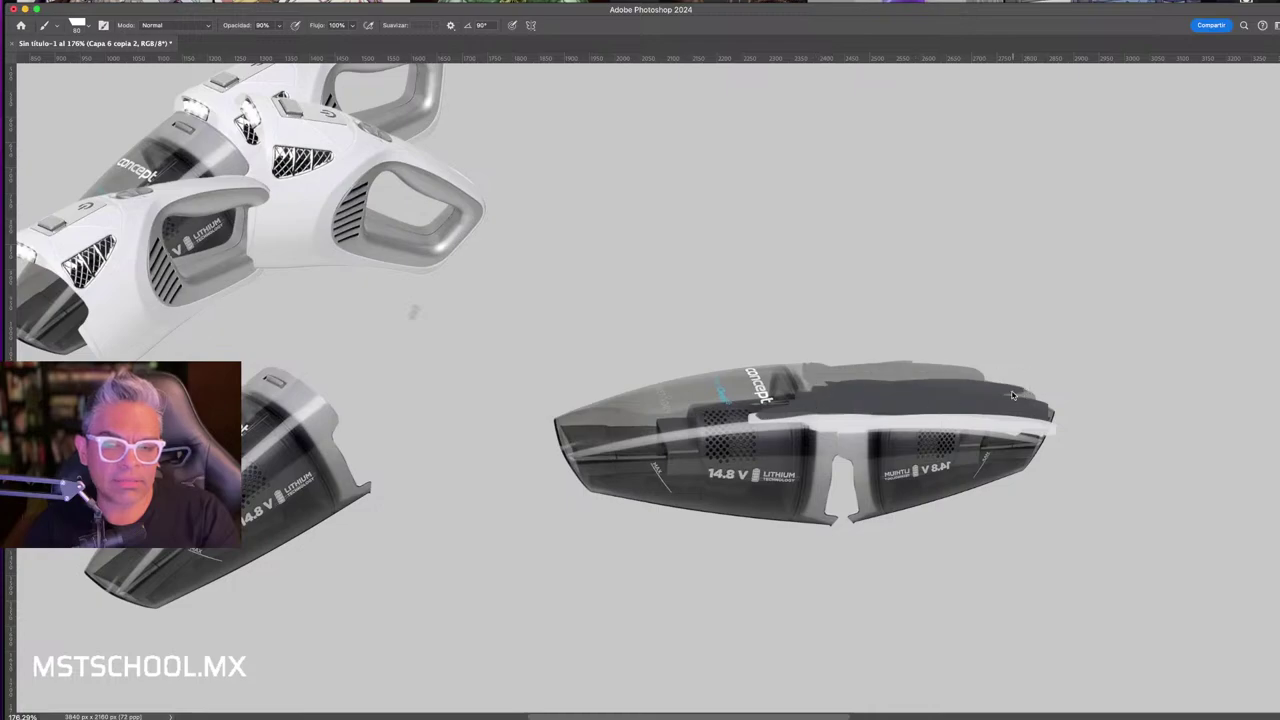
mouse_move(786, 370)
left_mouse_down()
mouse_move(989, 372)
mouse_move(1061, 405)
left_mouse_up()
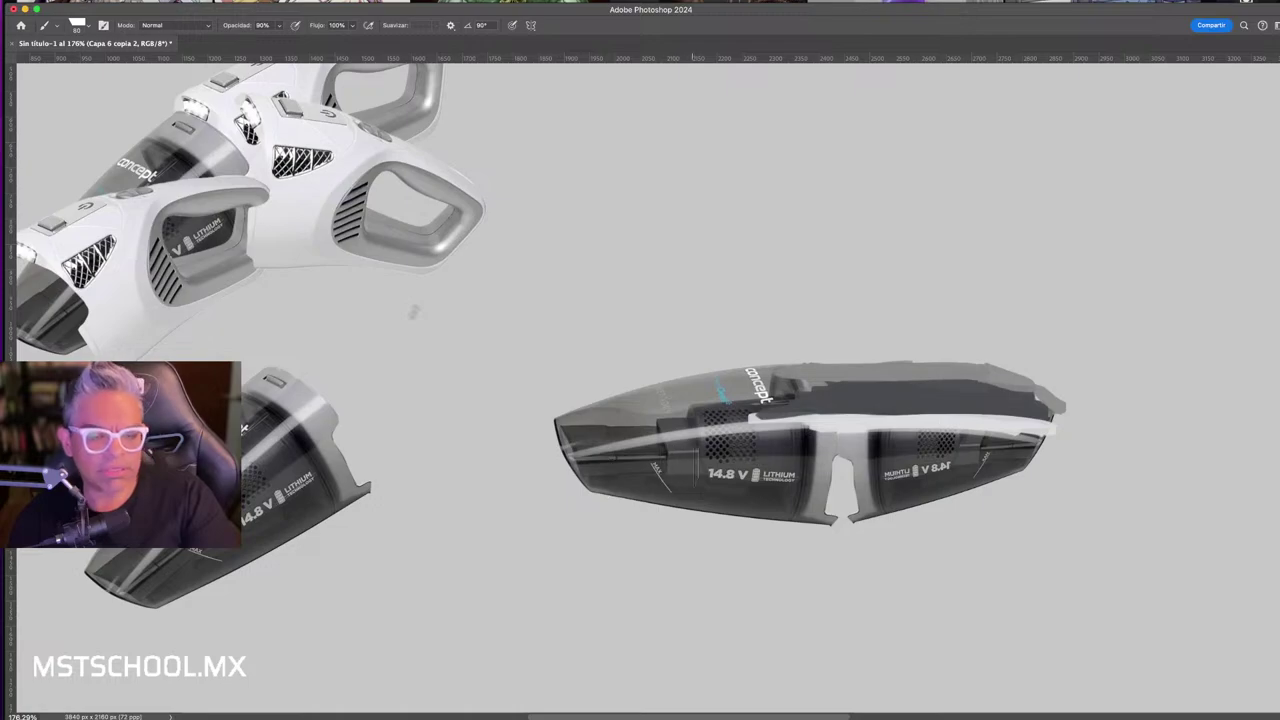
- Move the craft higher and paint over the white streak, 14.8 V LITHIUM text and highlight
key("v")
left_click_drag(780, 450, 823, 296)
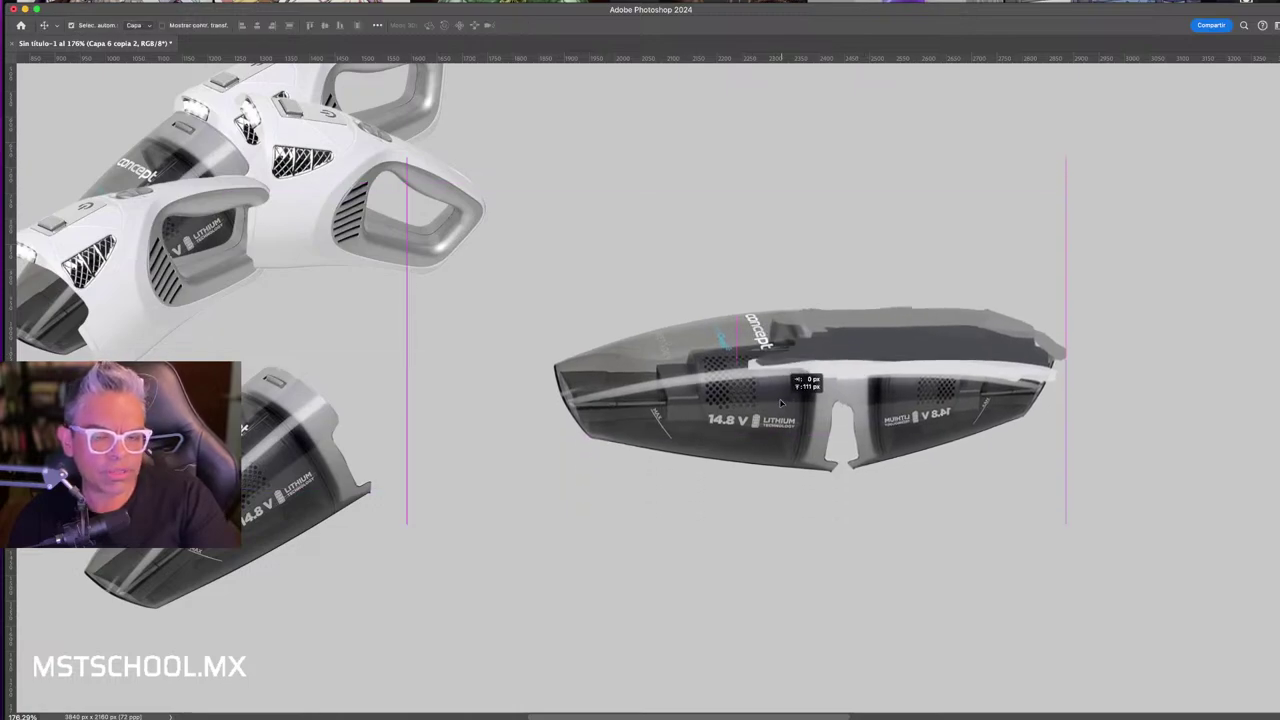
left_click(935, 297)
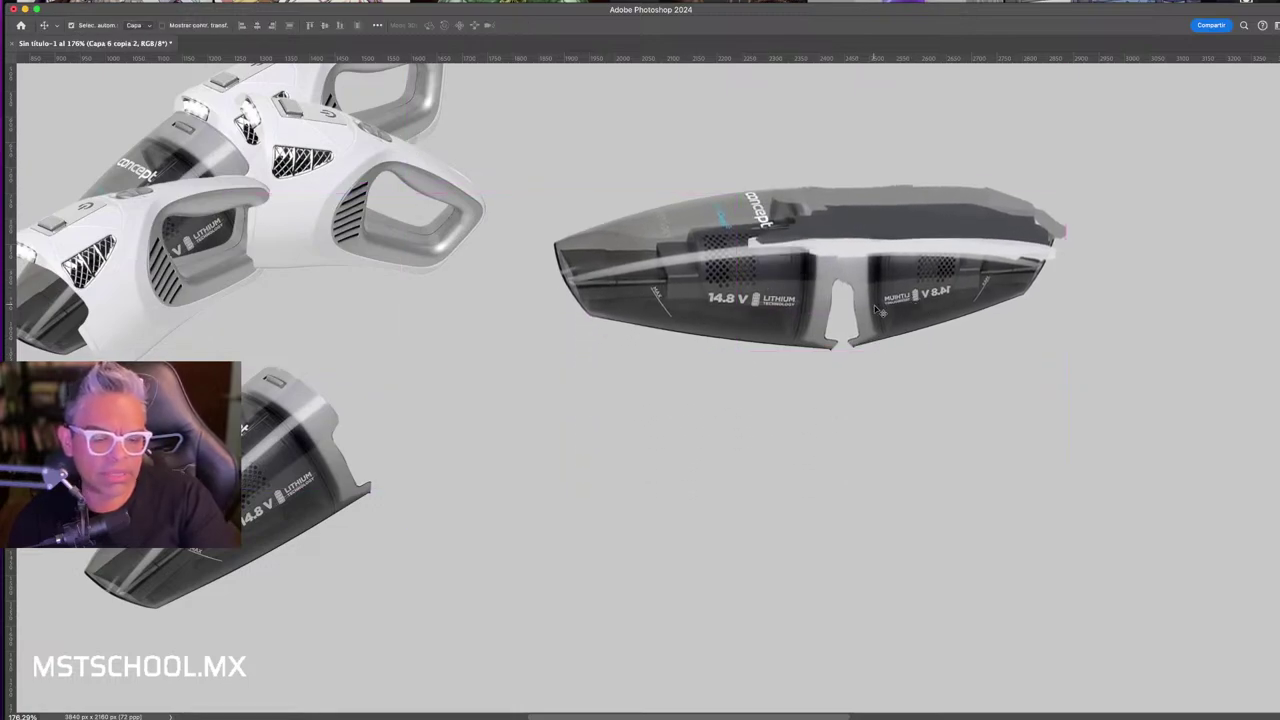
key("b")
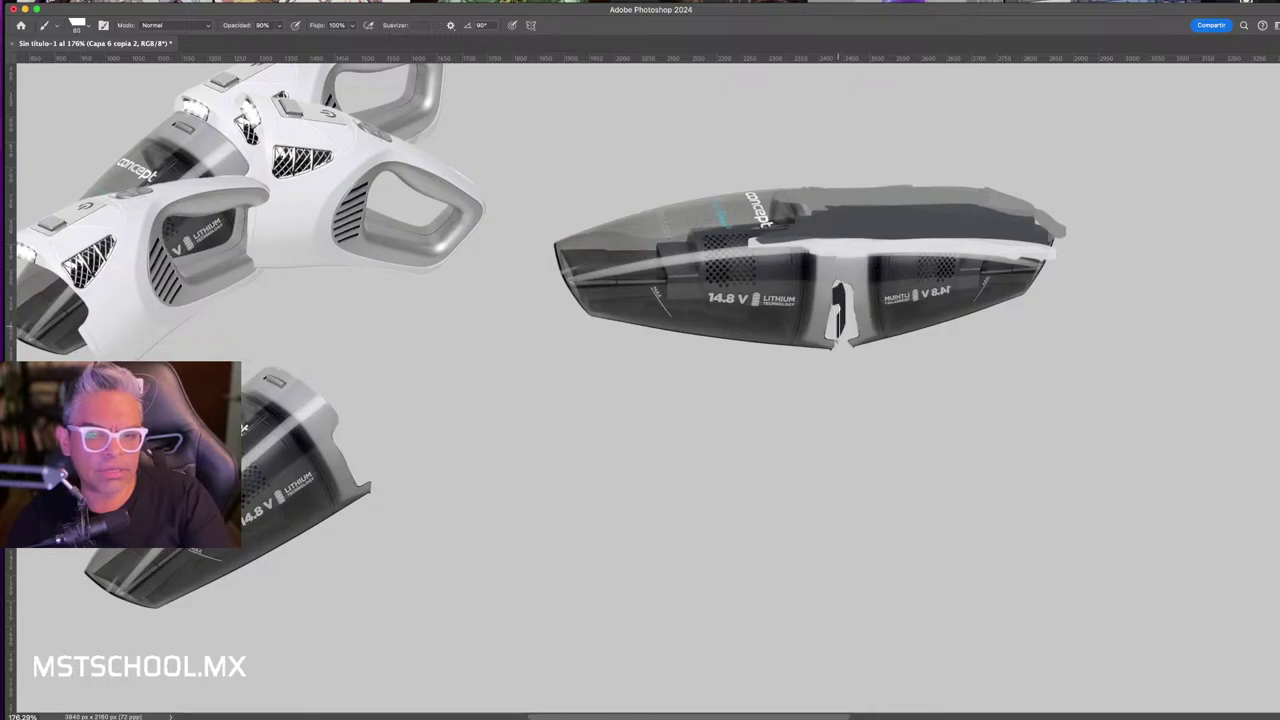
mouse_move(840, 340)
left_mouse_down()
mouse_move(860, 305)
mouse_move(840, 270)
mouse_move(840, 340)
mouse_move(875, 305)
mouse_move(852, 305)
left_mouse_up()
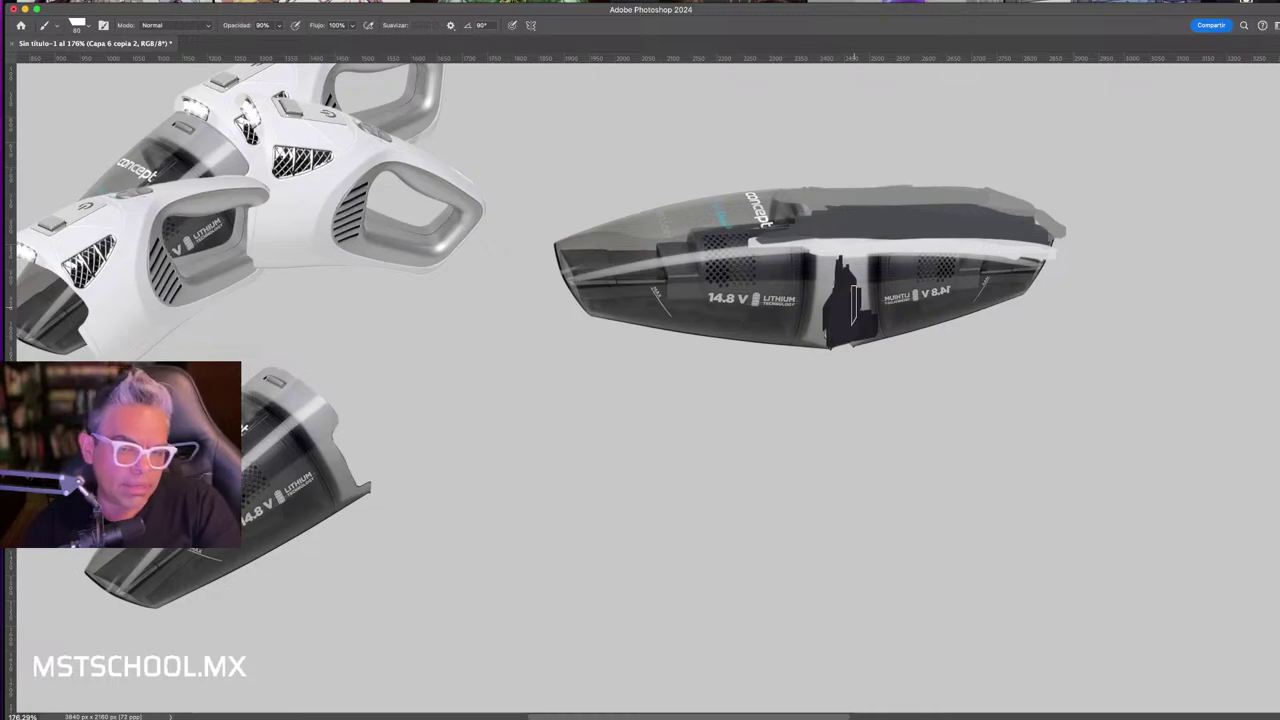
left_click_drag(955, 290, 882, 295)
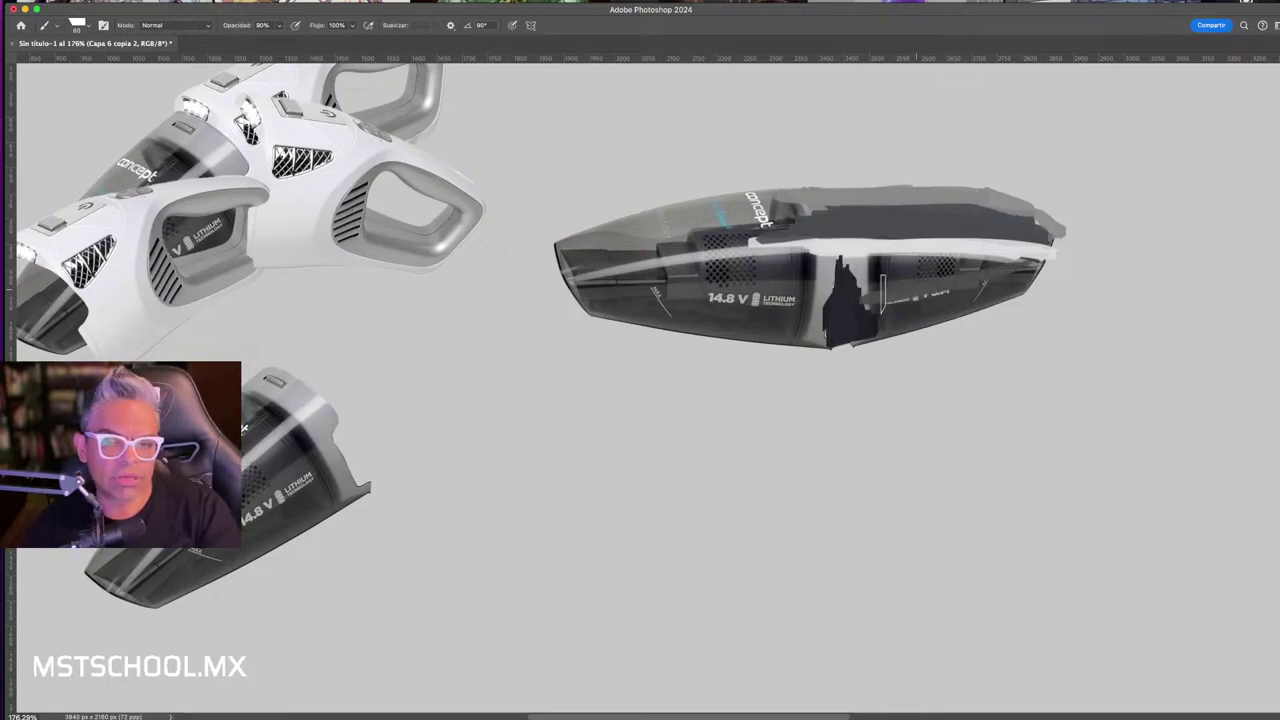
mouse_move(1015, 235)
left_mouse_down()
mouse_move(835, 258)
mouse_move(1010, 255)
left_mouse_up()
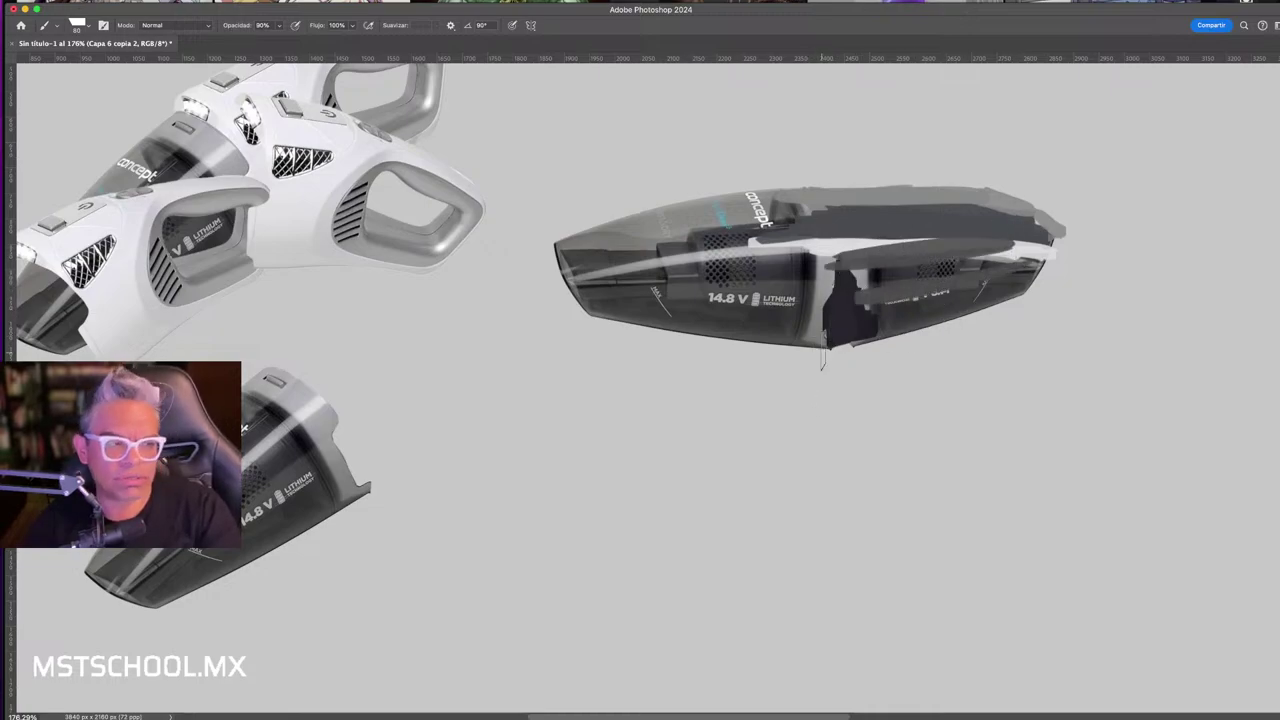
- Reposition the craft several times, settling the vacuum body up toward the top right
key("v")
mouse_move(837, 230)
left_mouse_down()
mouse_move(935, 240)
mouse_move(926, 340)
mouse_move(822, 378)
left_mouse_up()
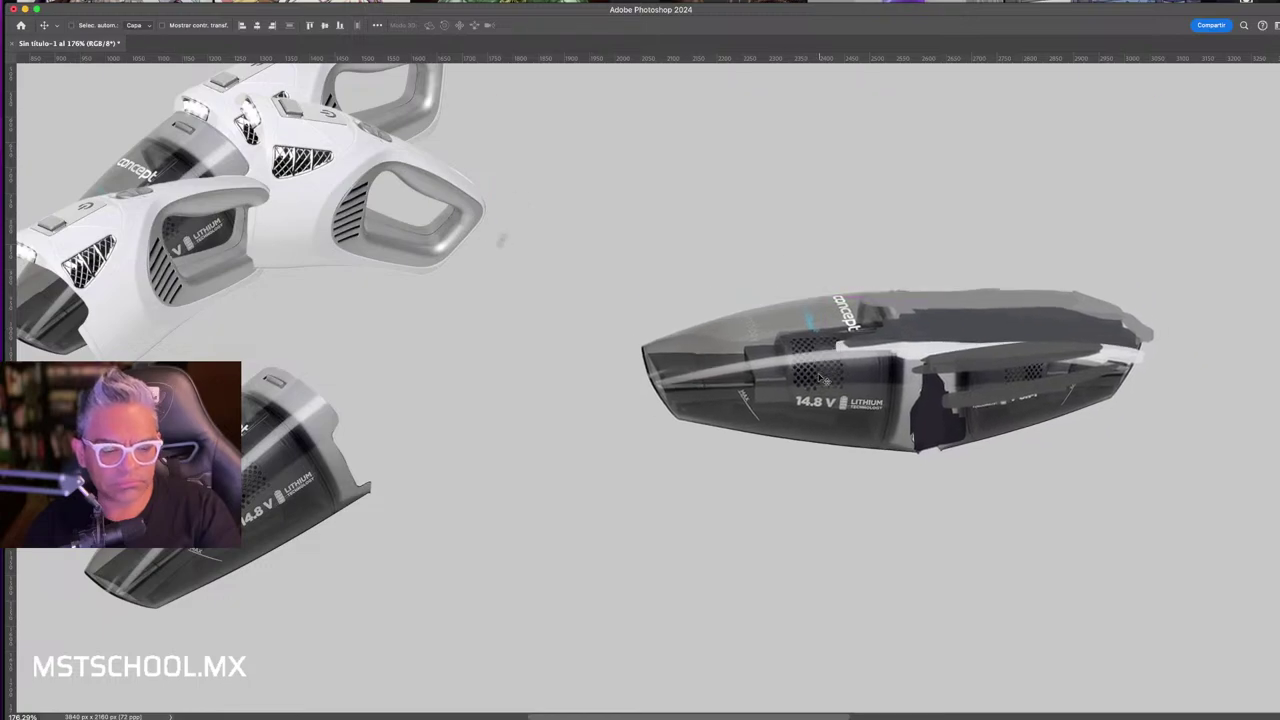
key("e")
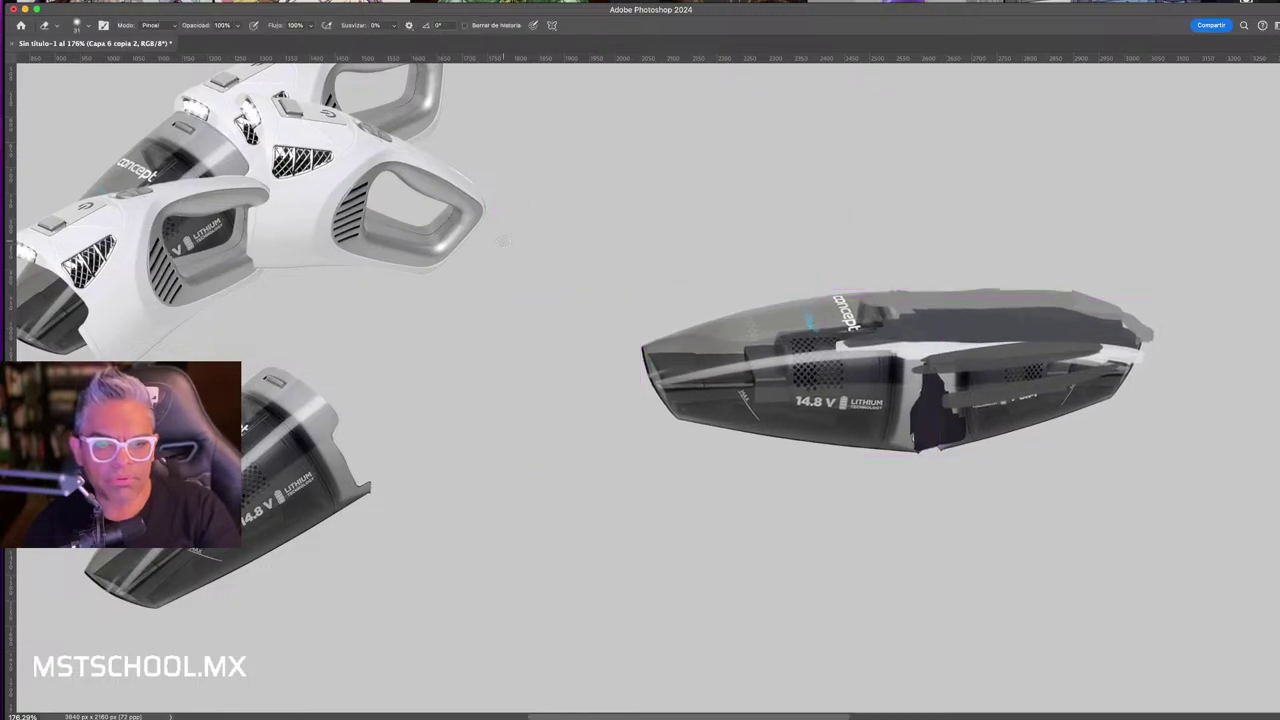
key("v")
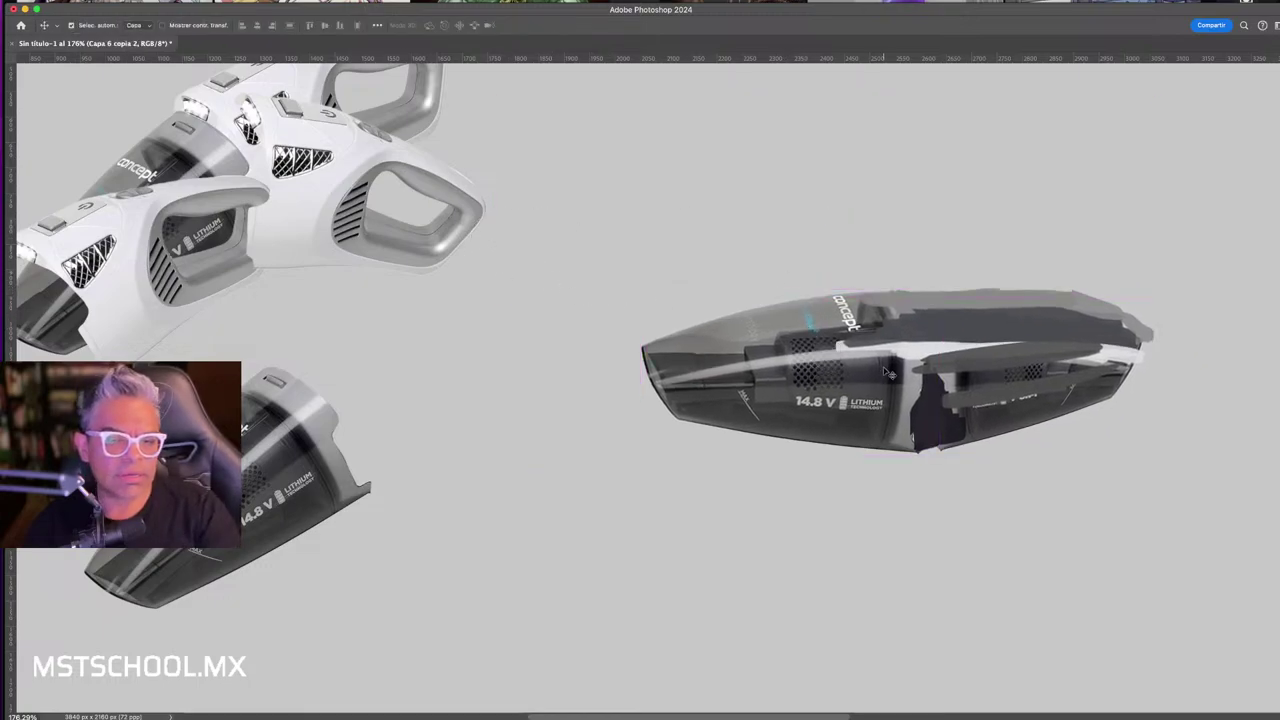
left_click_drag(885, 372, 788, 457)
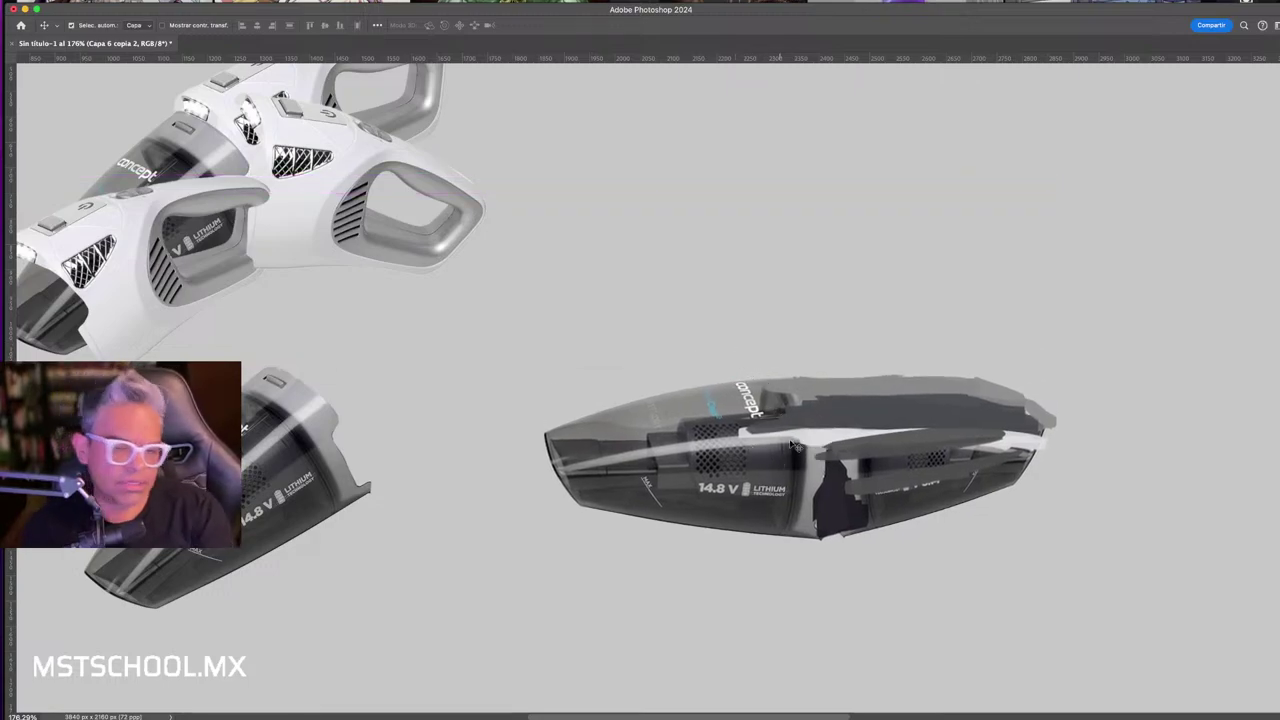
mouse_move(789, 444)
left_mouse_down()
mouse_move(834, 468)
mouse_move(822, 476)
mouse_move(928, 476)
left_mouse_up()
key("b")
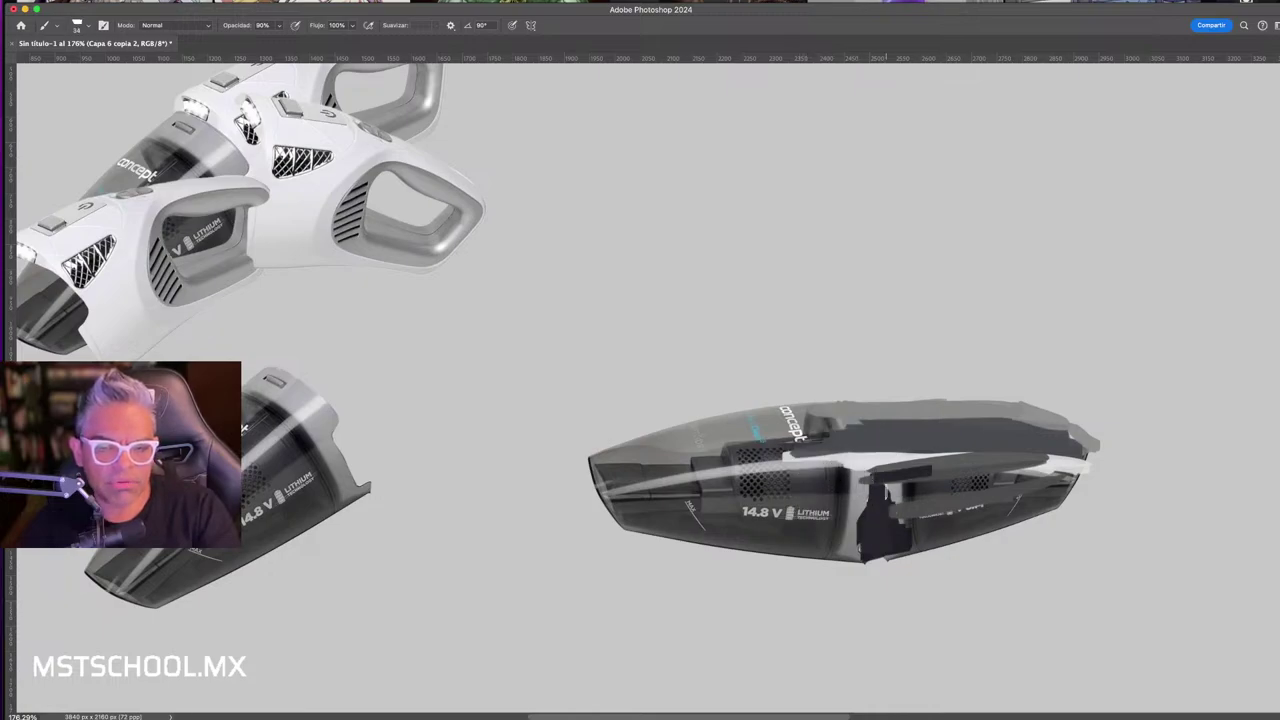
key("v")
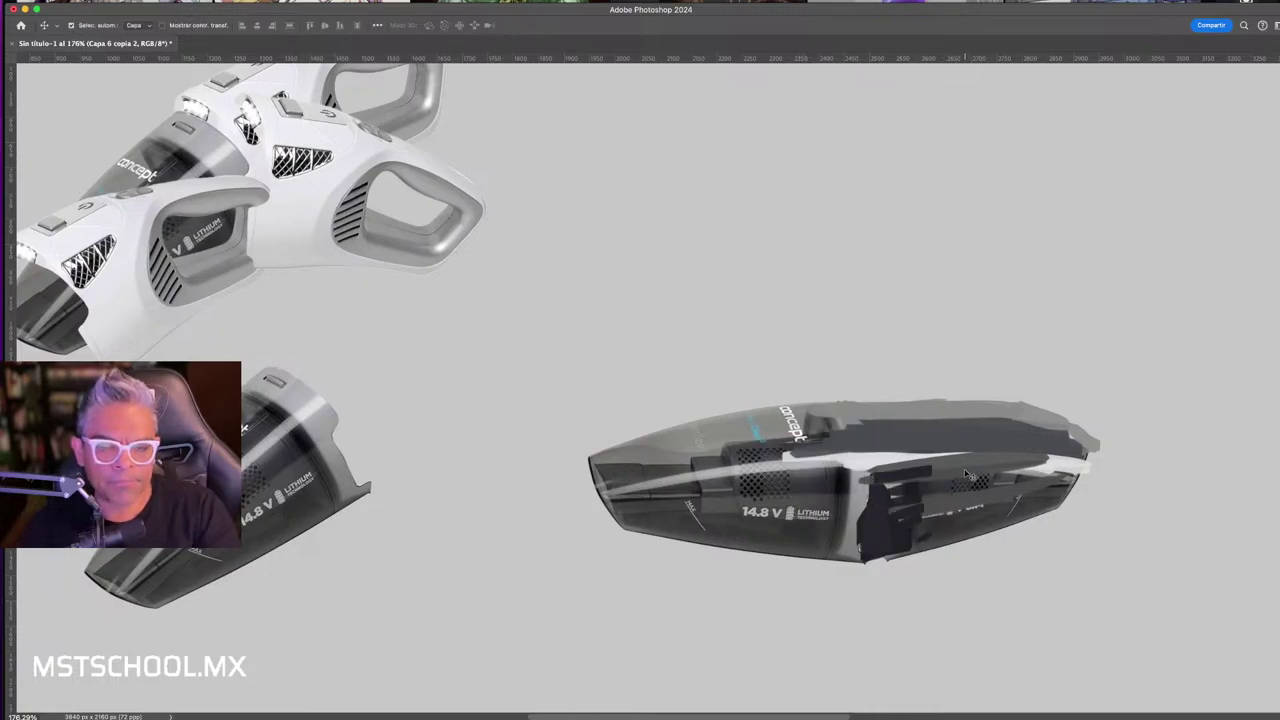
left_click_drag(972, 492, 993, 274)
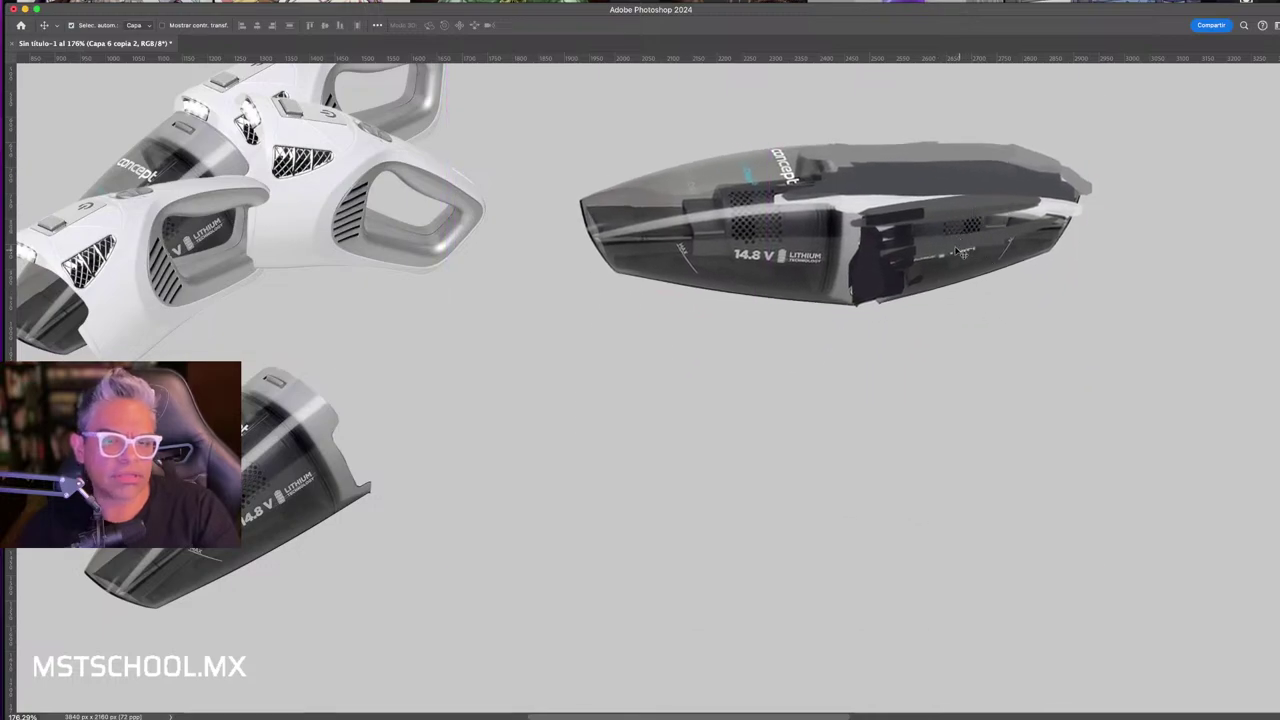
- Paint white highlights along the body's top edge and dark strokes over the concept lettering
key("b")
mouse_move(883, 200)
left_mouse_down()
mouse_move(1064, 190)
mouse_move(800, 195)
left_mouse_up()
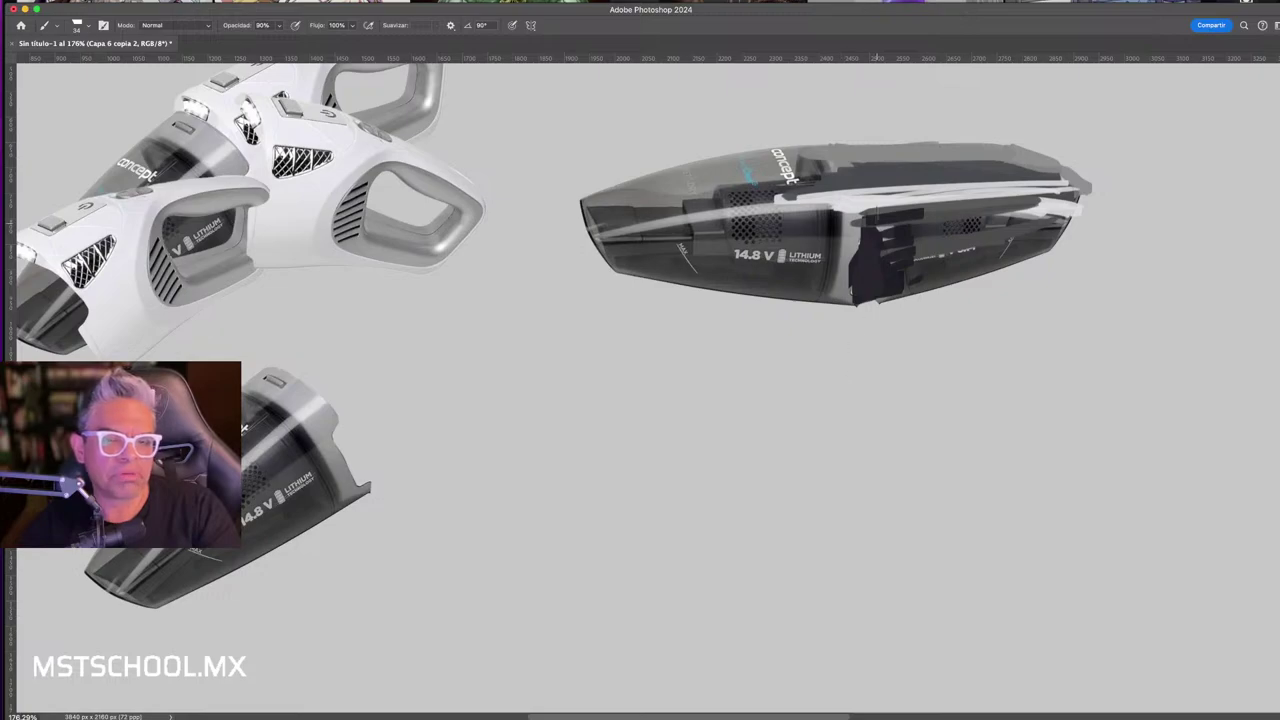
left_click_drag(778, 146, 785, 165)
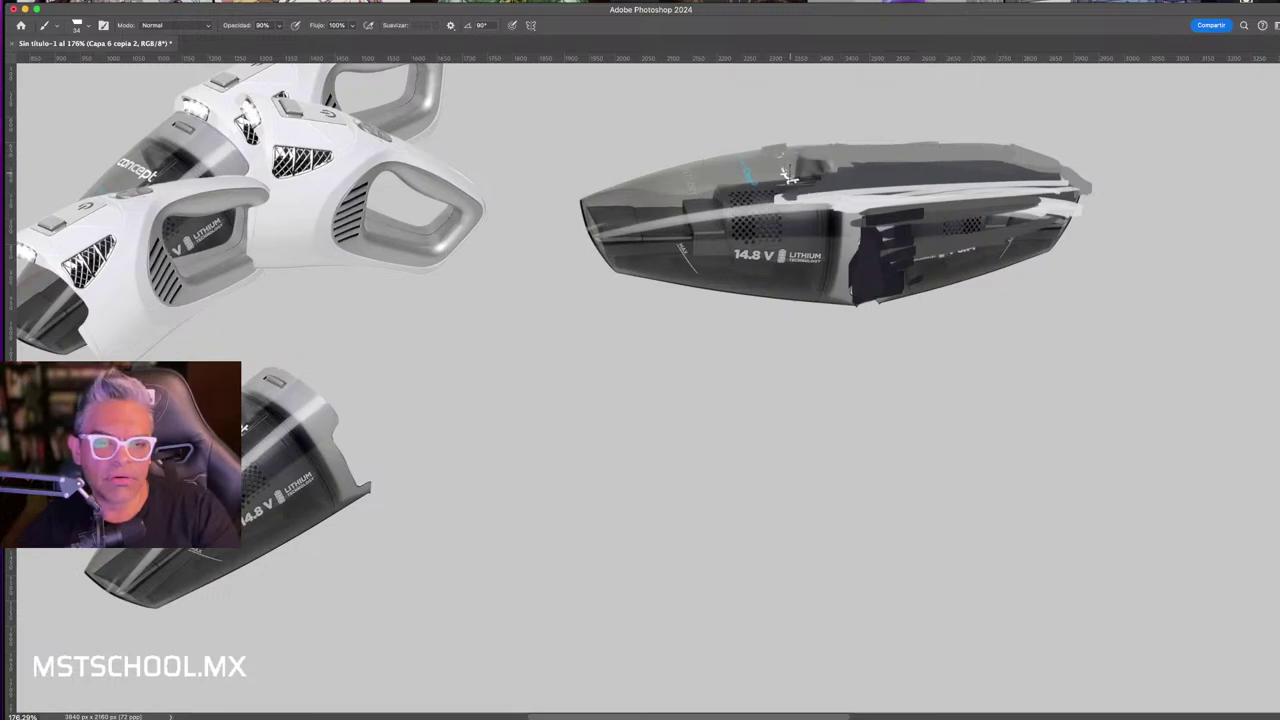
- Duplicate the vacuum body and place a copy over the handheld vacuum at upper left
key("v")
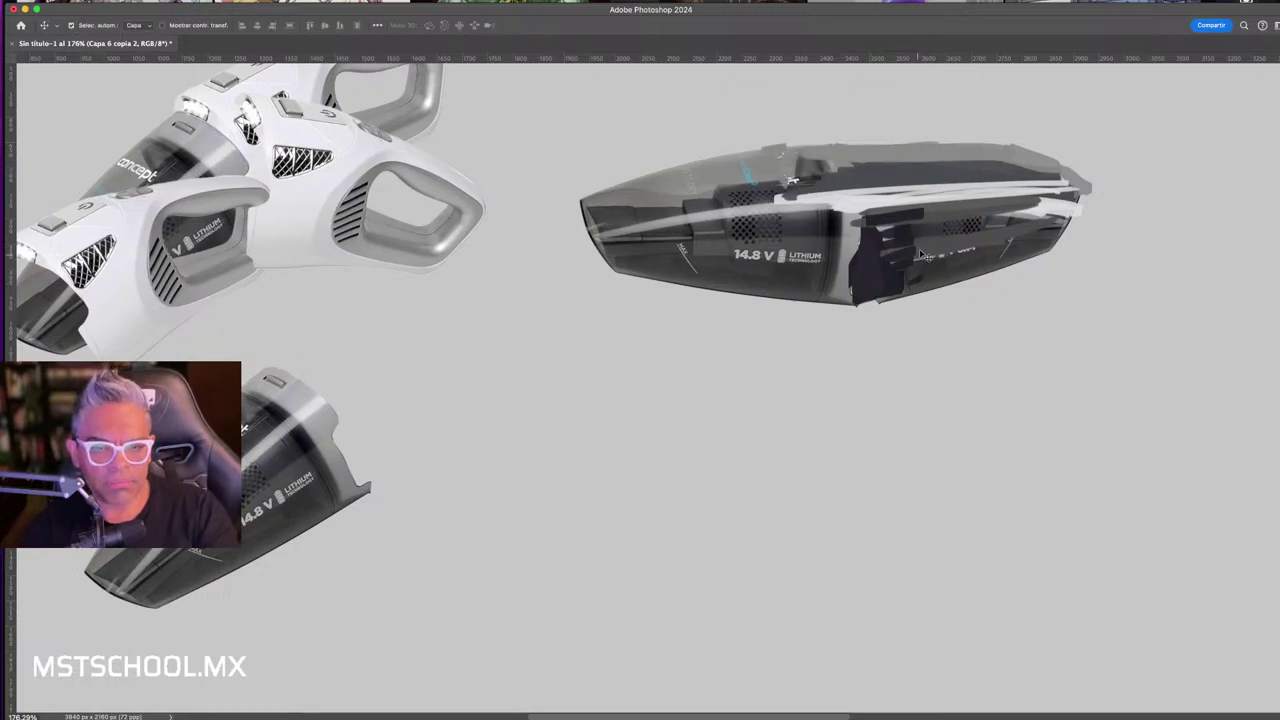
mouse_move(925, 255)
left_mouse_down()
mouse_move(868, 193)
mouse_move(863, 422)
left_mouse_up()
left_click_drag(809, 202, 437, 362)
left_click_drag(514, 320, 468, 235)
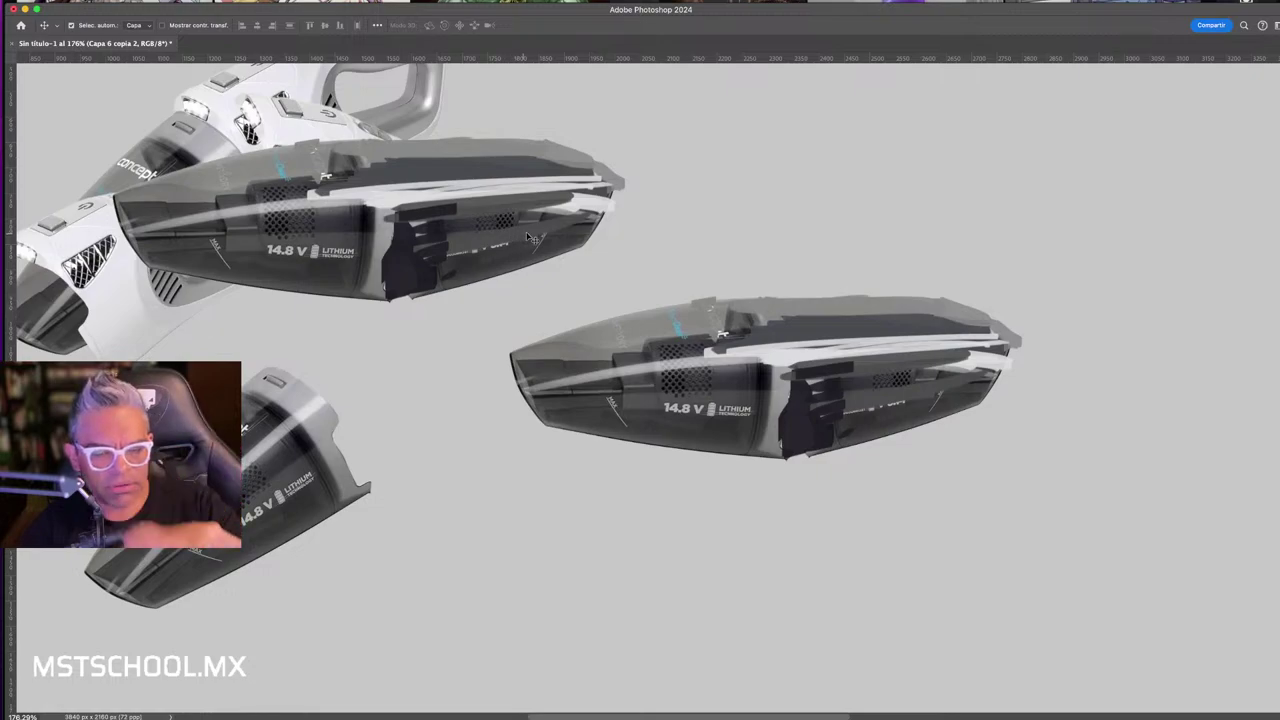
left_click_drag(517, 240, 483, 213)
left_click_drag(243, 428, 153, 240)
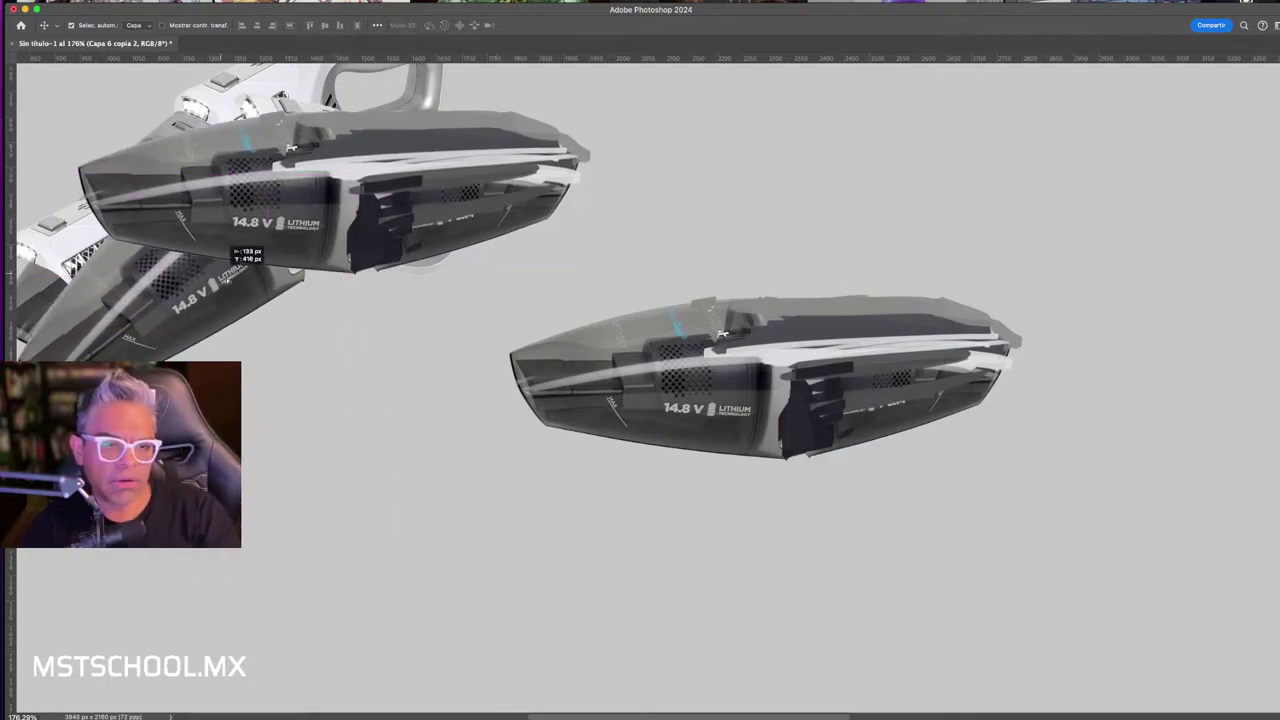
- Duplicate the original vacuum body with Ctrl+J and move the copy right and down
left_click(703, 342)
key("ctrl+j")
key("ctrl+t")
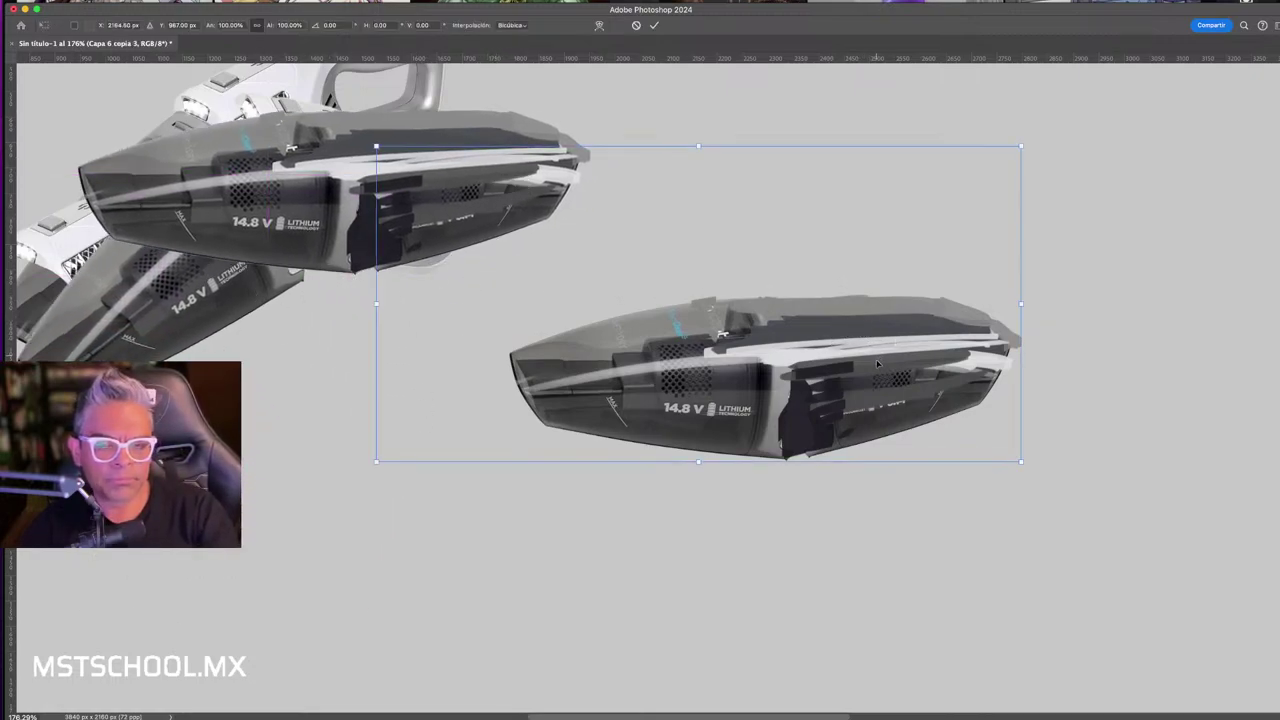
left_click_drag(850, 328, 1065, 455)
key("Return")
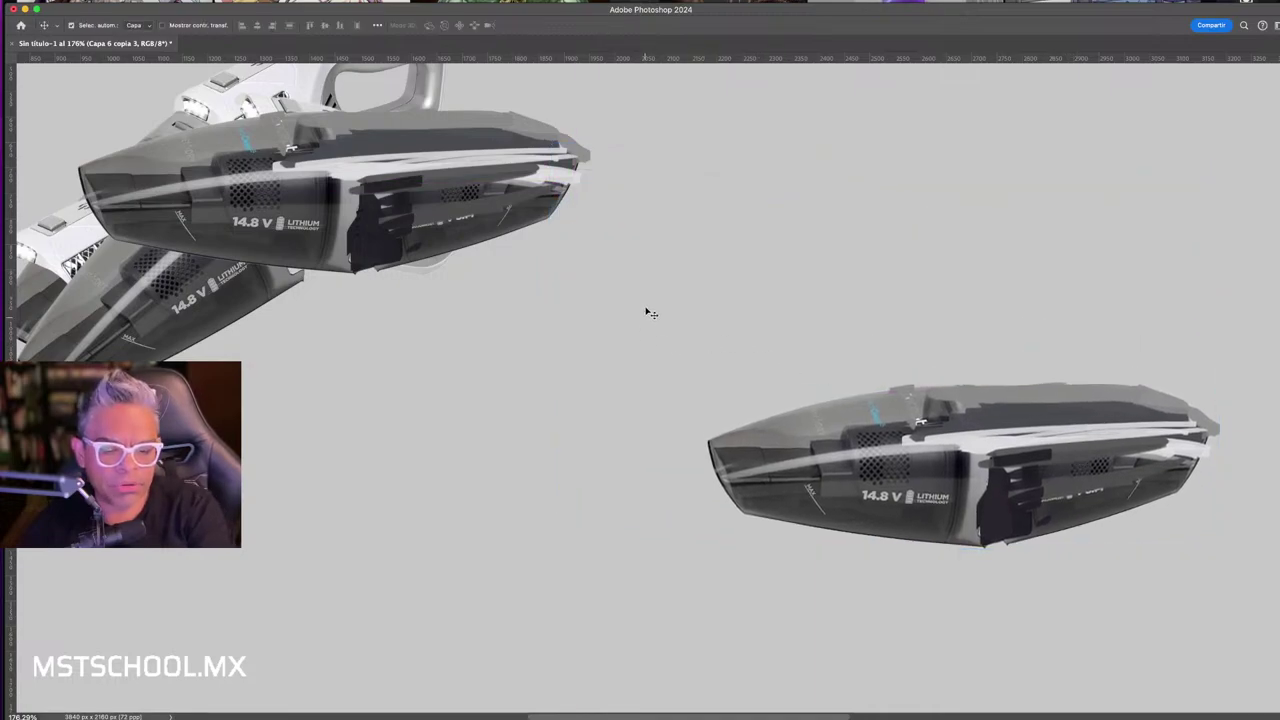
- Lasso-select around the lower vacuum and shift the lower body to the left
key("l")
left_click_drag(634, 229, 756, 236)
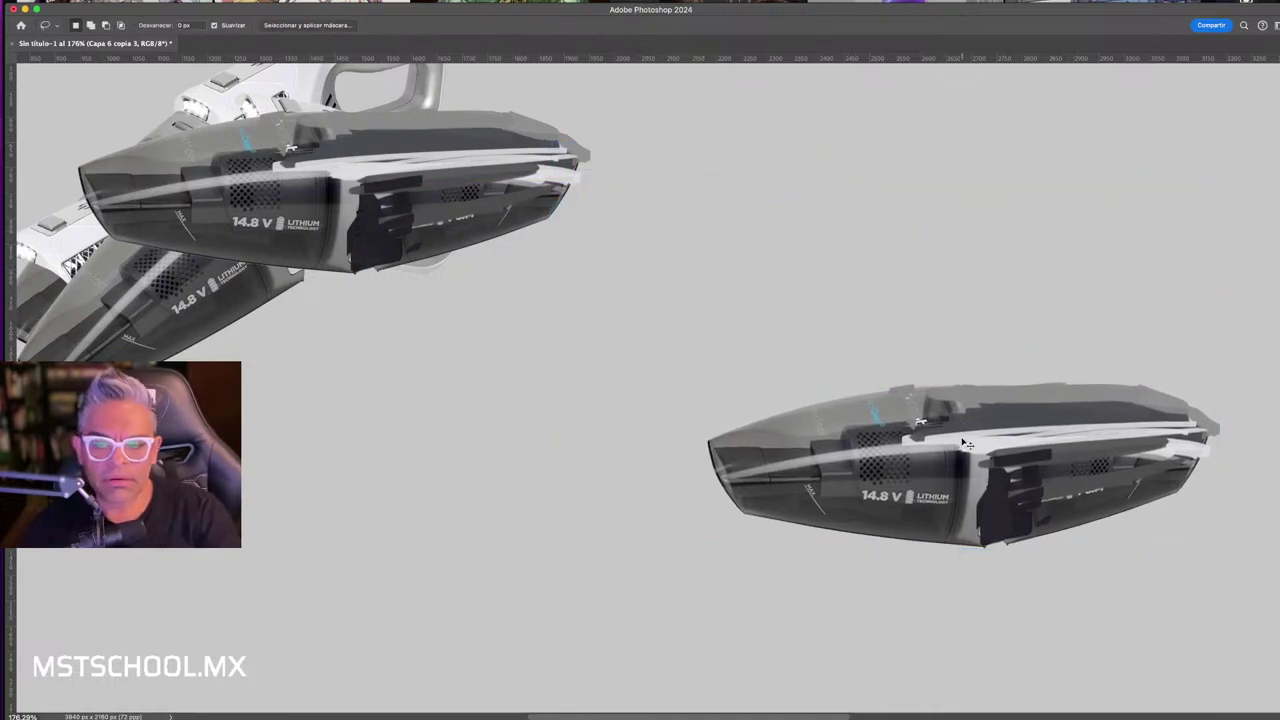
key("ctrl+t")
key("Return")
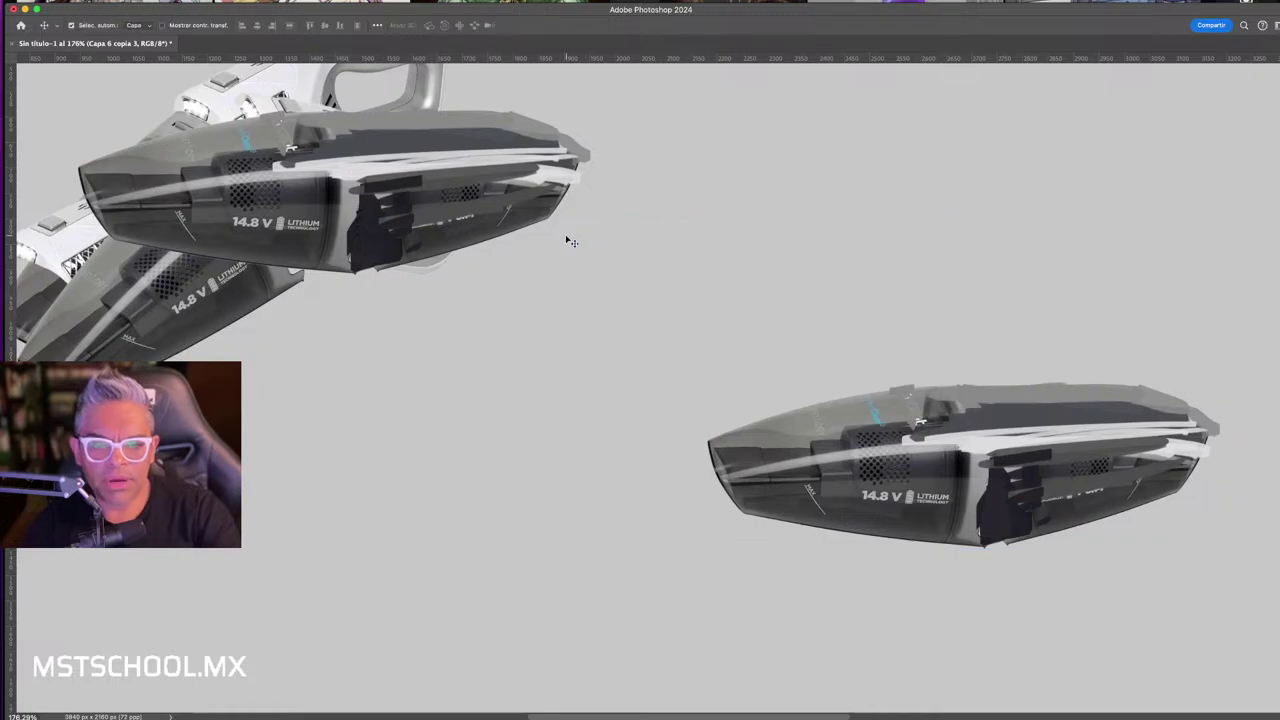
key("l")
left_click_drag(685, 285, 686, 543)
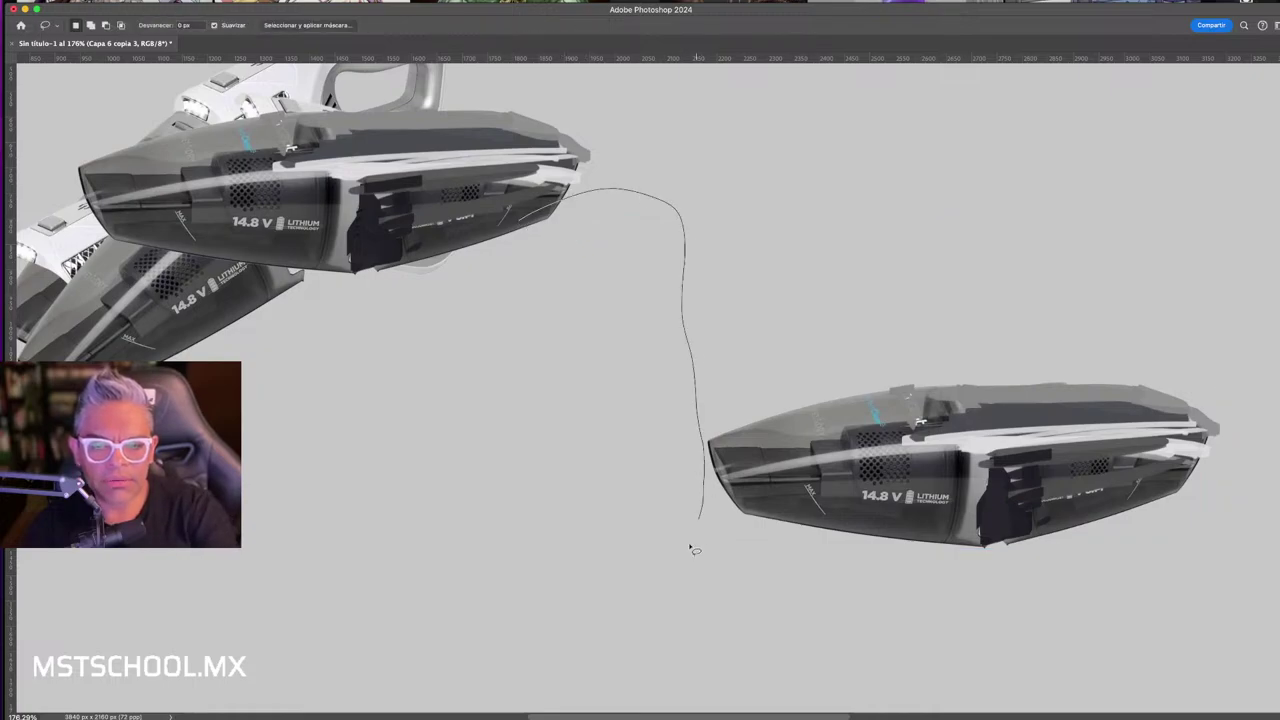
key("v")
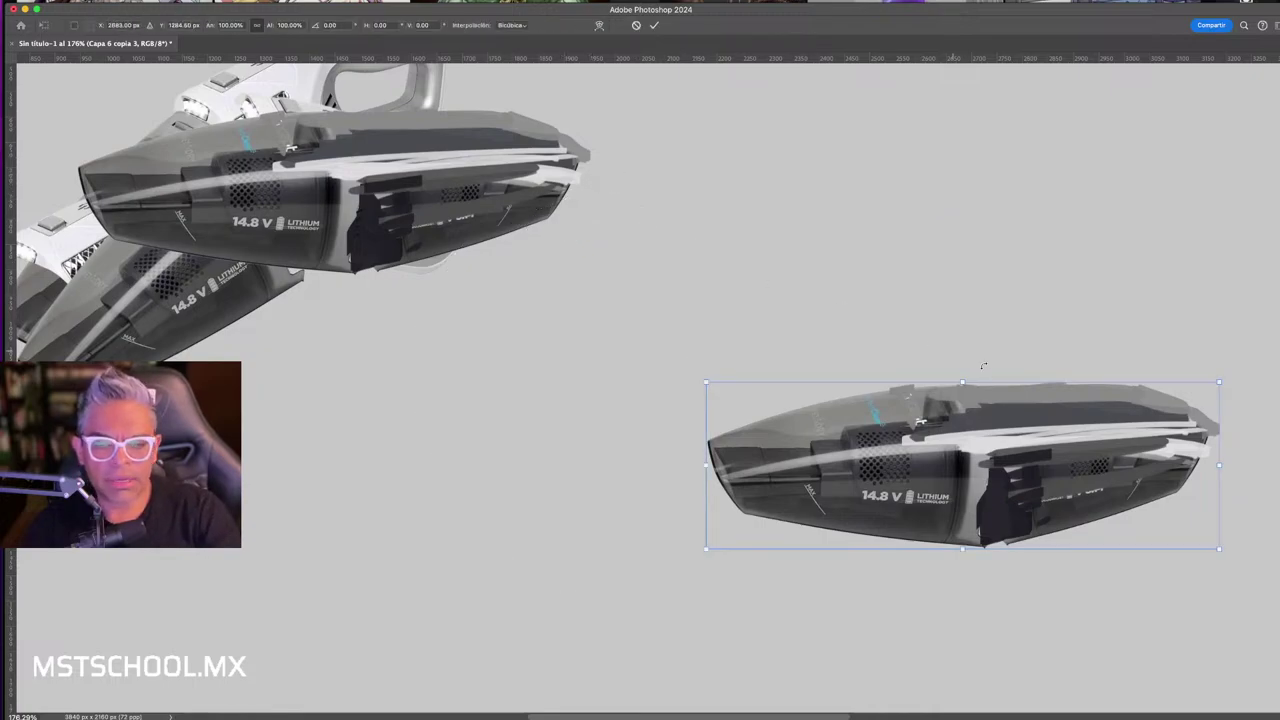
left_click_drag(870, 289, 643, 313)
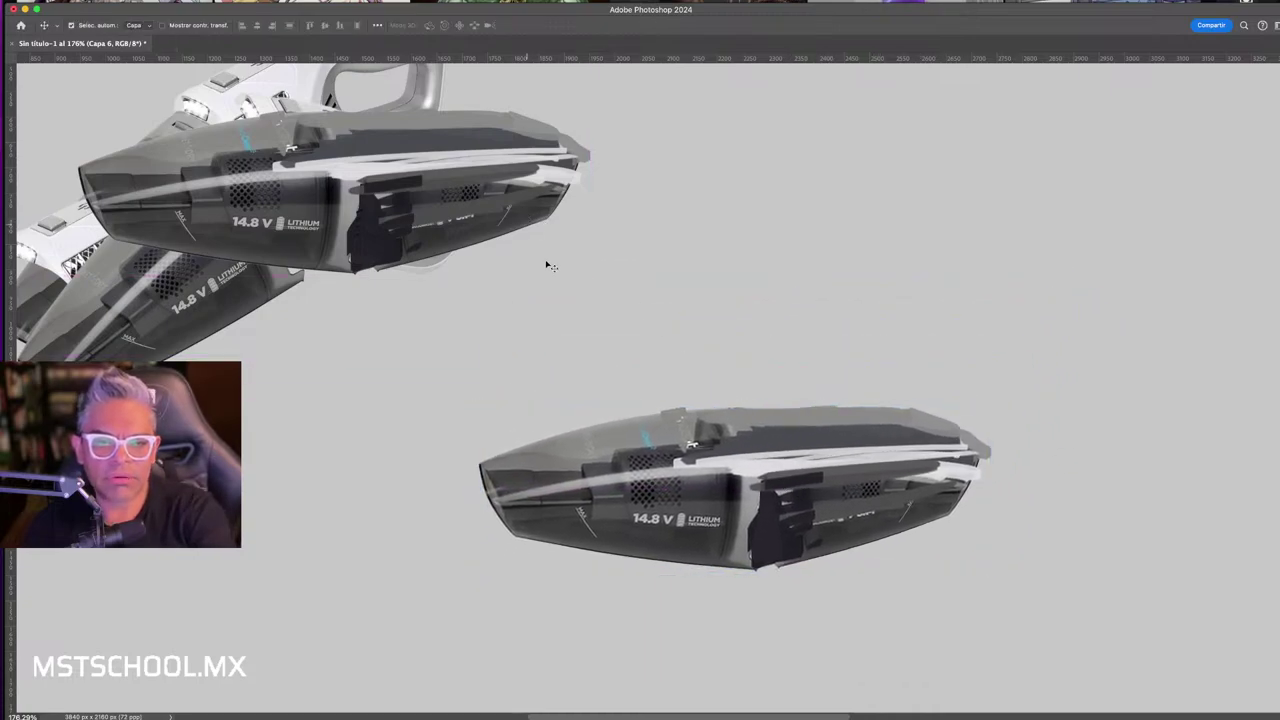
- Line the copies up, bringing the lower vacuum up level beside the other copy
key("ctrl+z")
left_click_drag(870, 457, 520, 267)
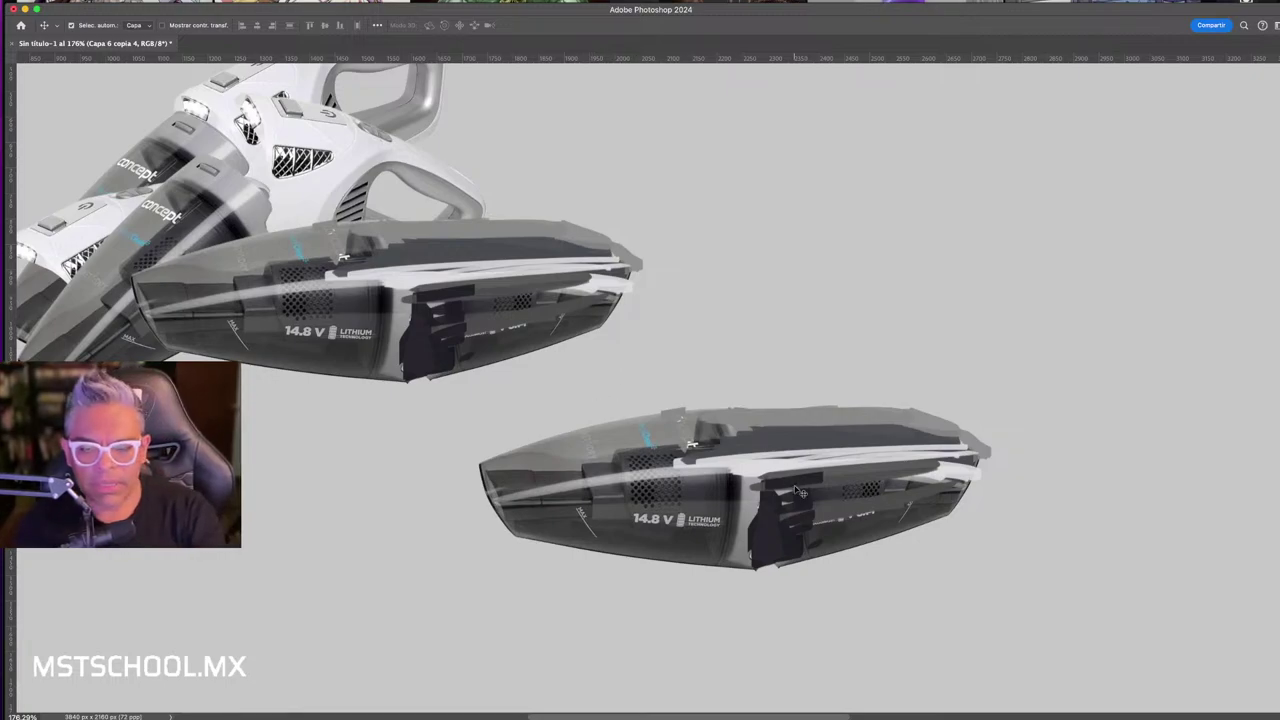
left_click_drag(597, 354, 542, 330)
mouse_move(795, 499)
left_mouse_down()
mouse_move(972, 284)
mouse_move(963, 309)
left_mouse_up()
- Taper the right vacuum body with a Perspective free transform
key("ctrl+t")
right_click(1030, 304)
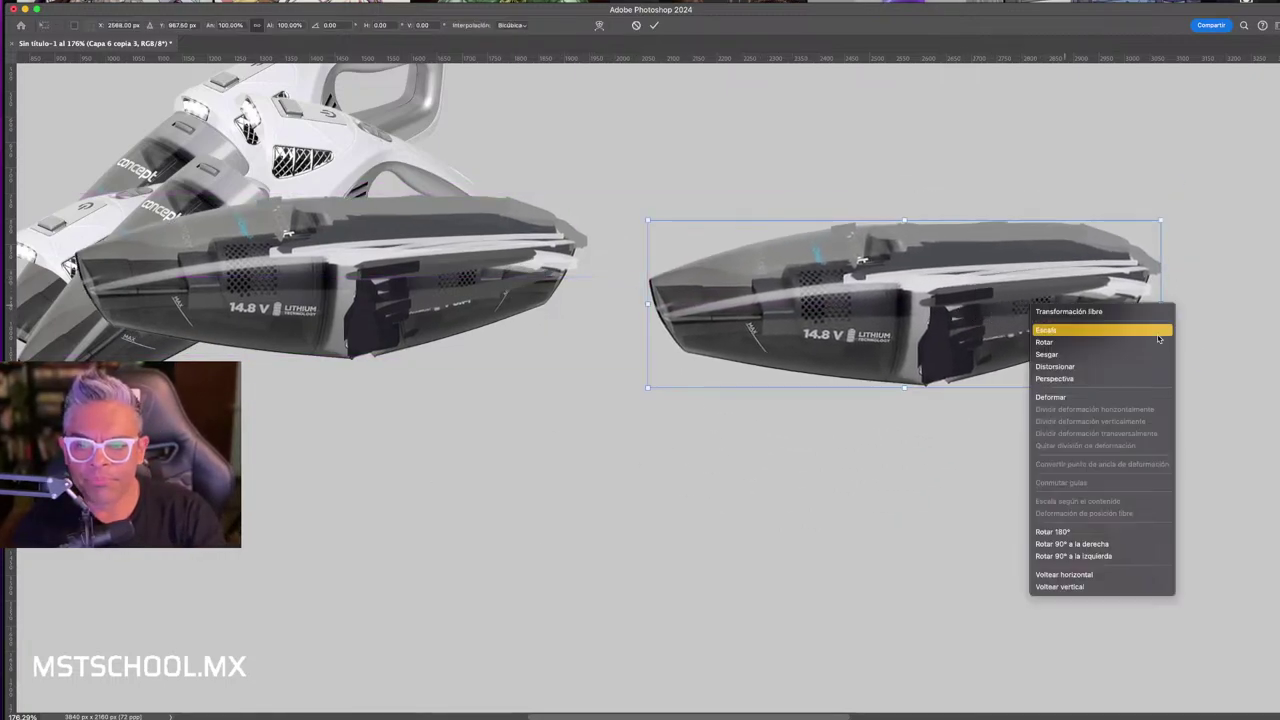
left_click(1128, 378)
mouse_move(1161, 388)
left_mouse_down()
mouse_move(1076, 399)
mouse_move(1204, 331)
mouse_move(1173, 351)
left_mouse_up()
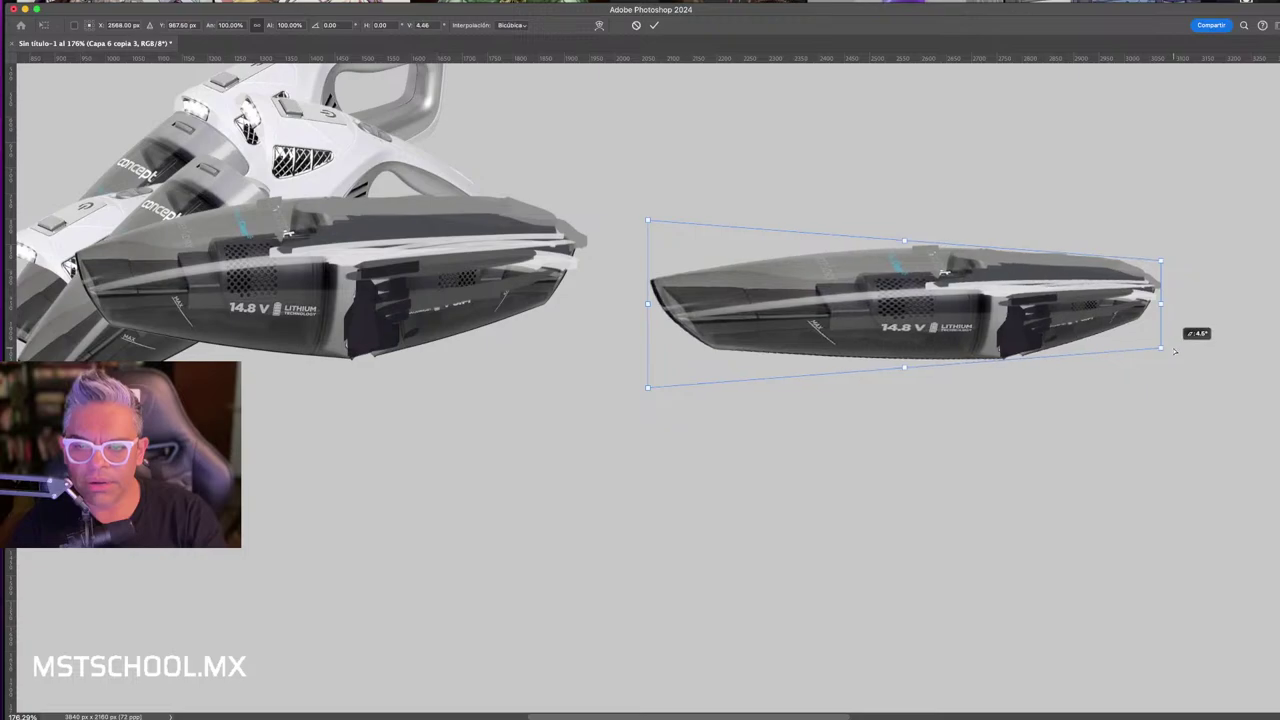
key("Return")
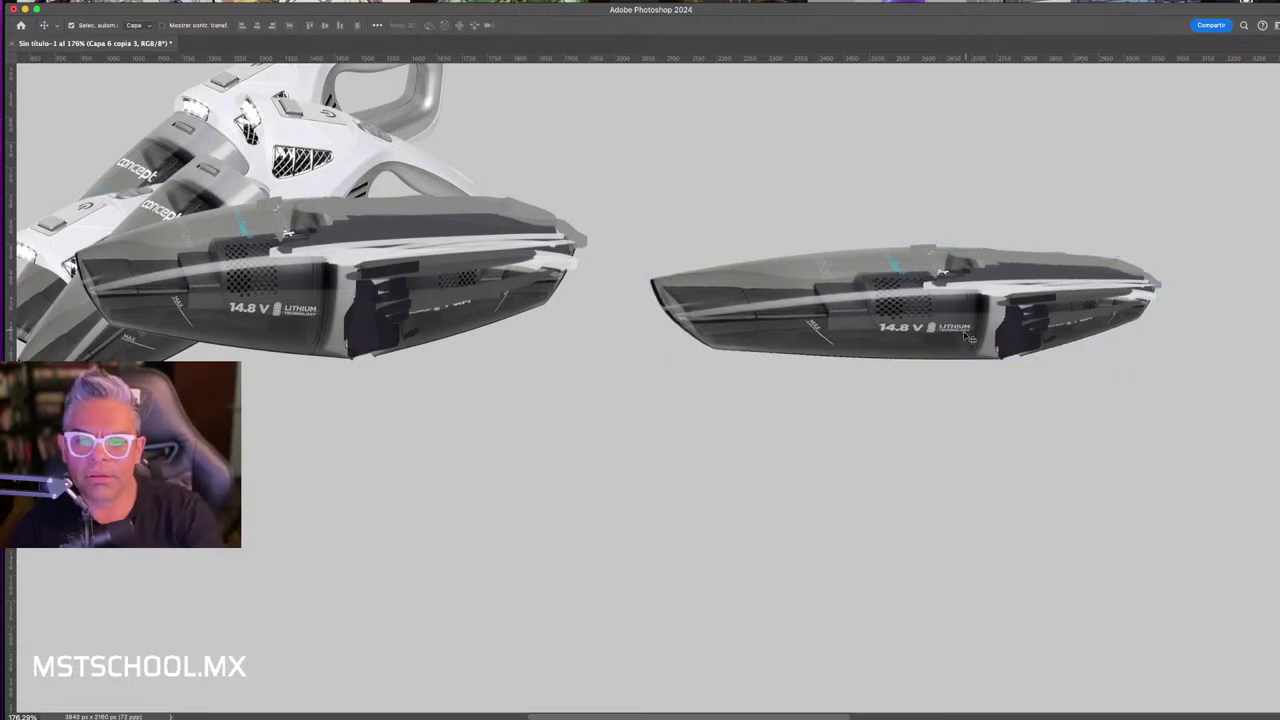
- Duplicate the tapered body below itself and nudge both pieces into a staggered arrangement
mouse_move(971, 336)
left_mouse_down()
mouse_move(942, 360)
mouse_move(935, 320)
mouse_move(1022, 442)
left_mouse_up()
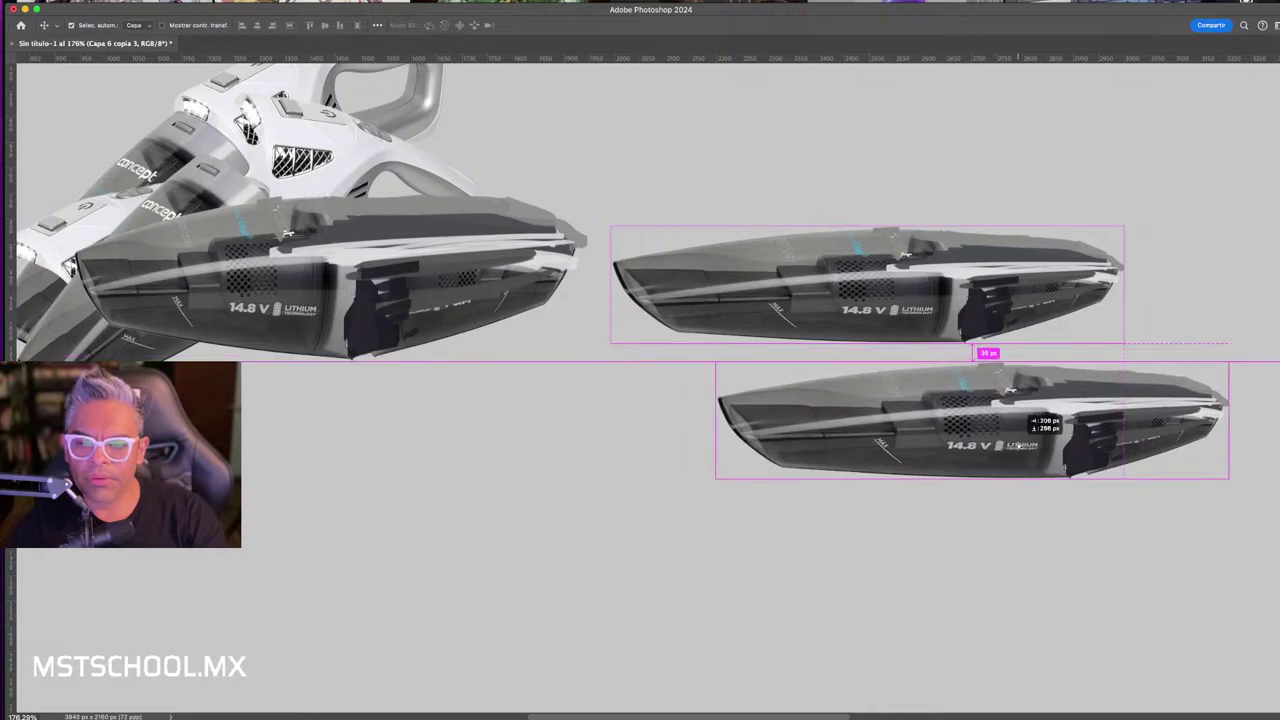
left_click_drag(1022, 442, 1010, 455)
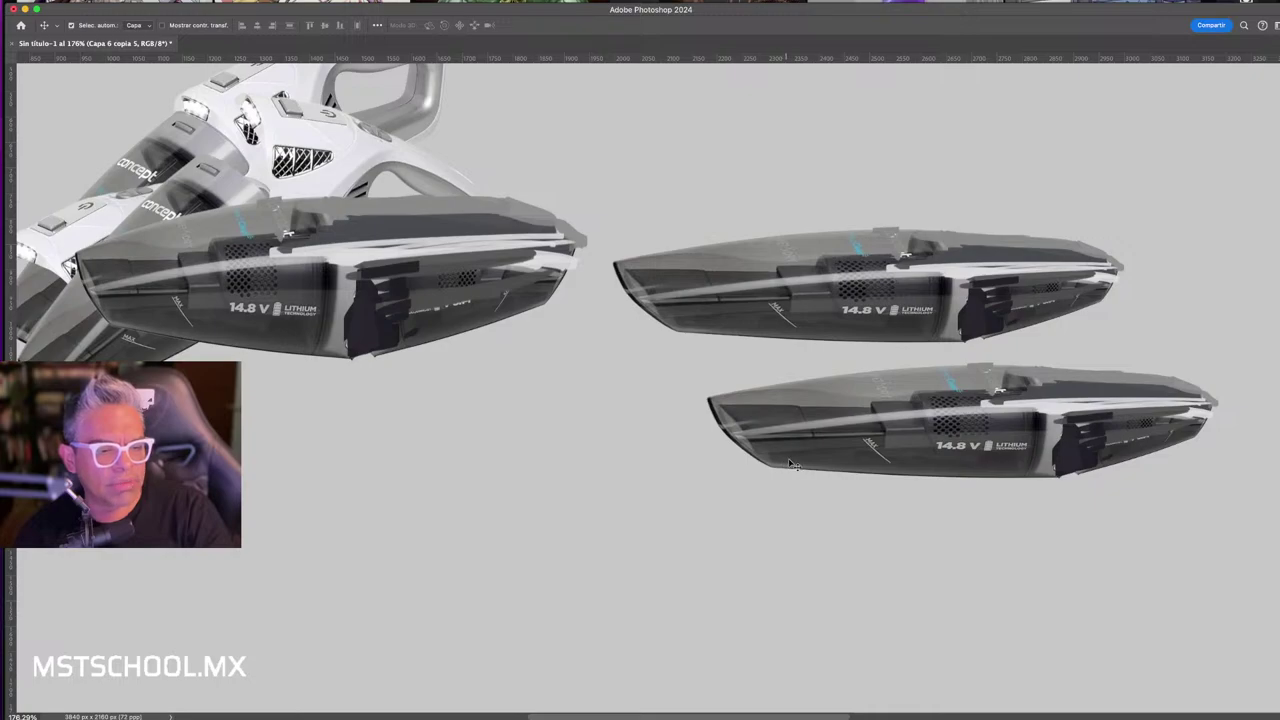
left_click_drag(978, 415, 939, 442)
left_click_drag(967, 296, 985, 302)
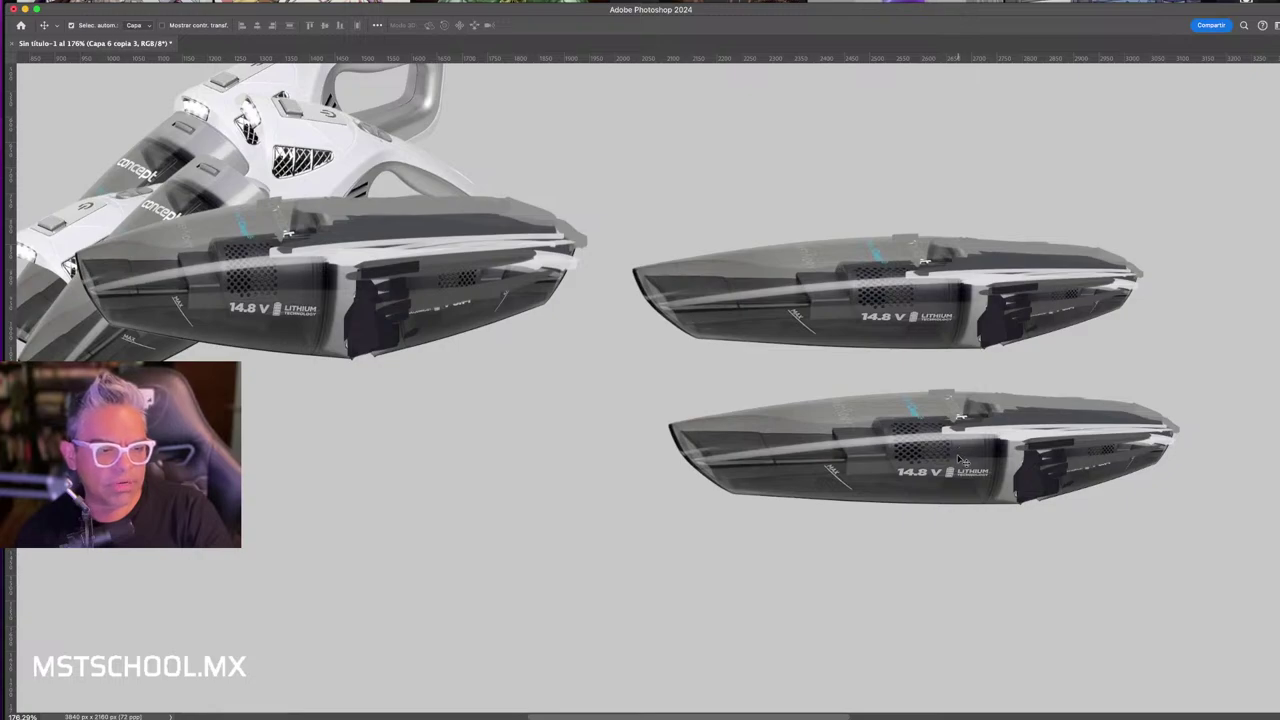
left_click_drag(959, 460, 962, 476)
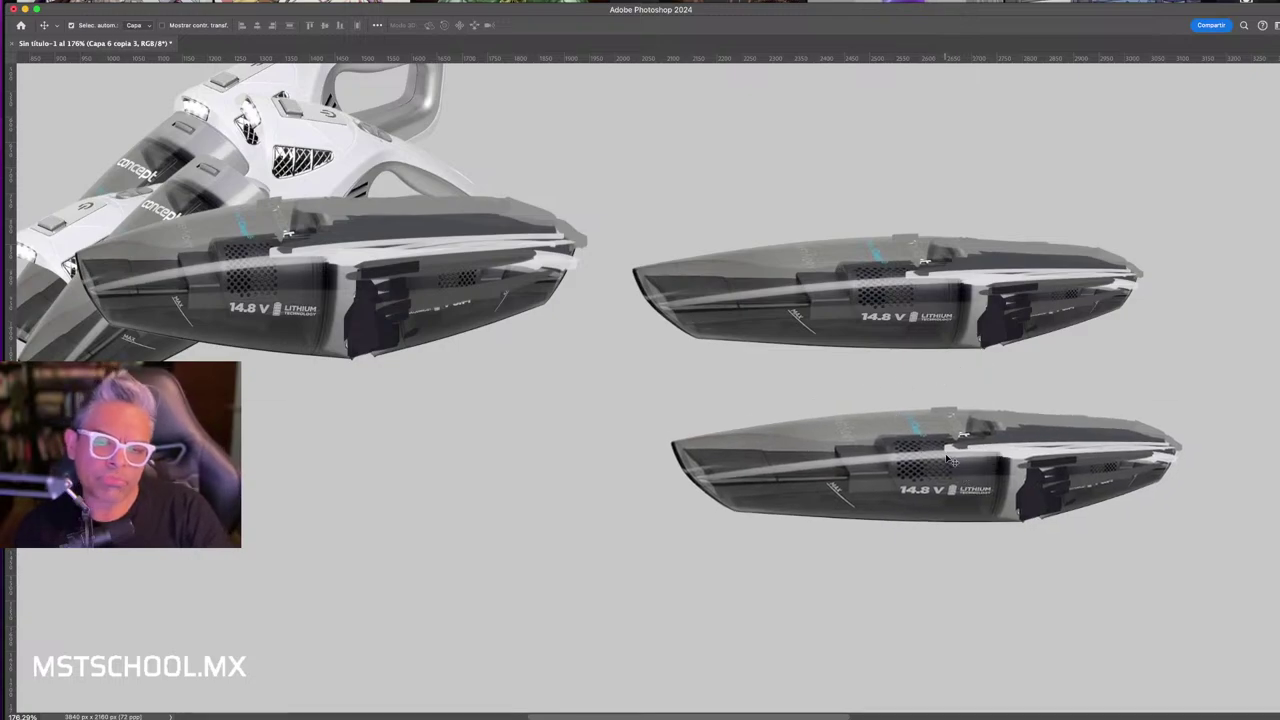
left_click_drag(900, 460, 880, 460)
left_click_drag(965, 316, 909, 333)
left_click_drag(940, 457, 950, 457)
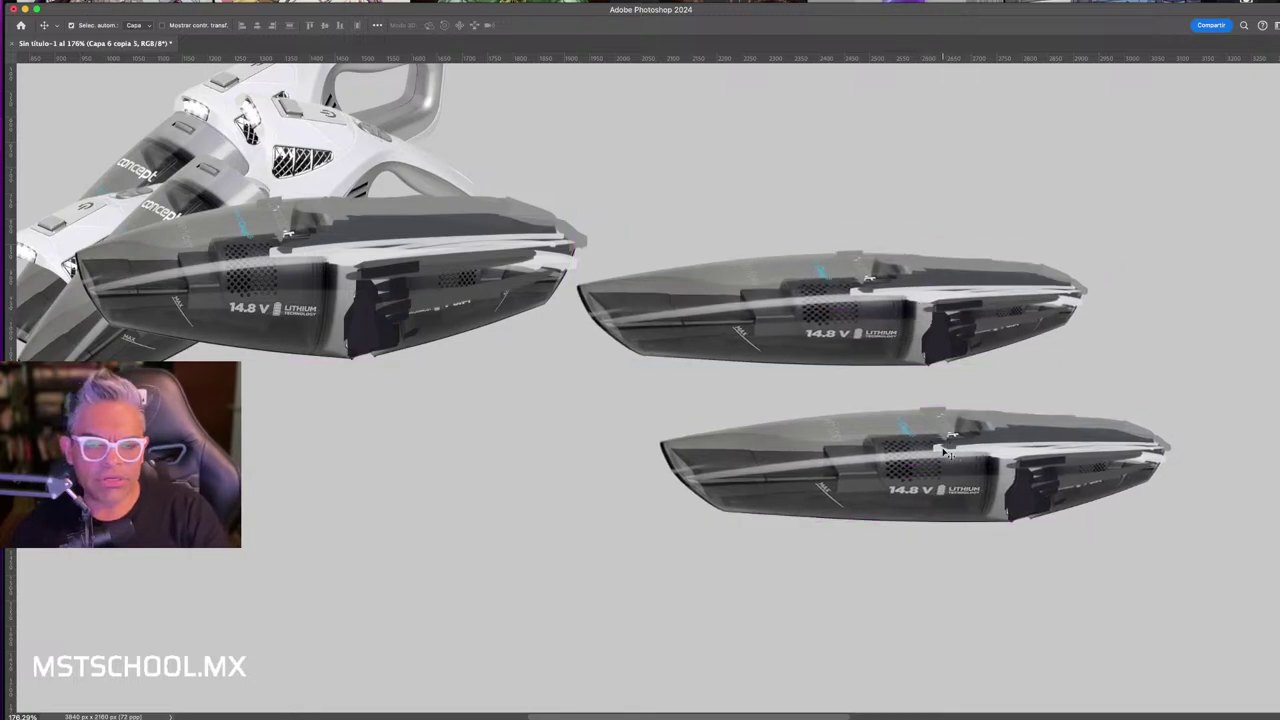
- Rough in dark strokes on the clip below the middle battery, then cover them with light grey
key("b")
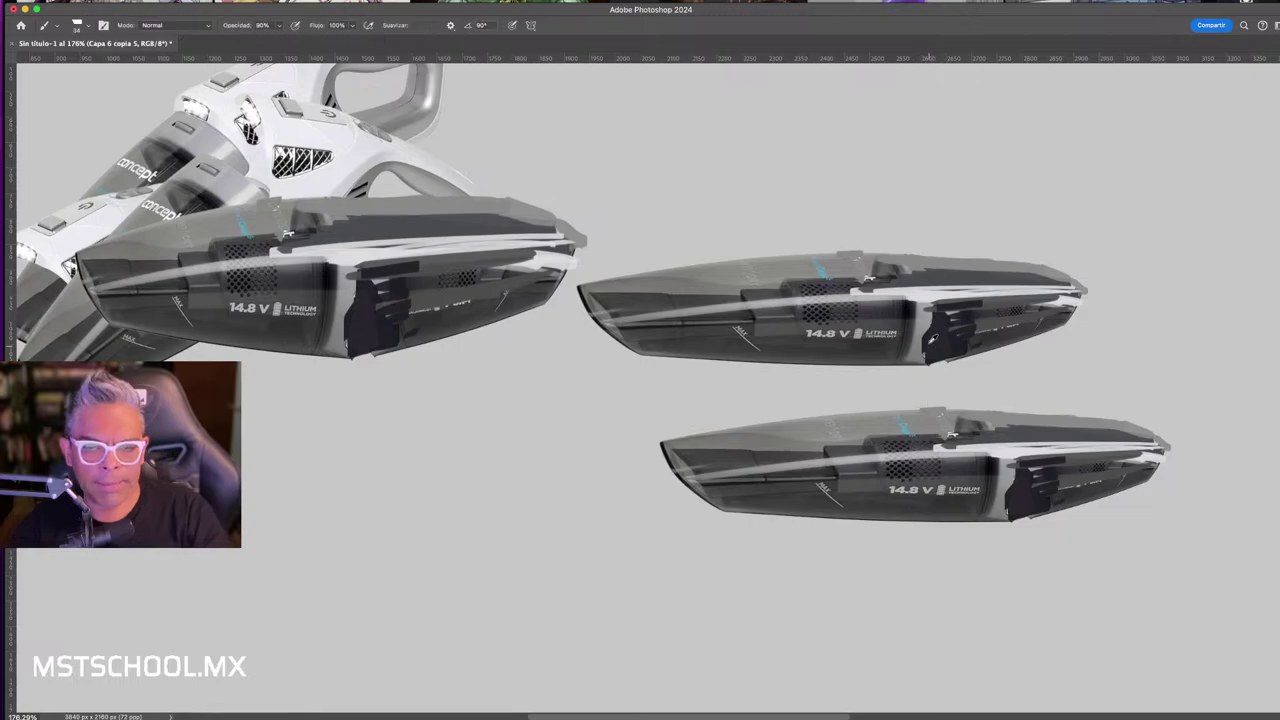
mouse_move(952, 338)
left_mouse_down()
mouse_move(961, 328)
mouse_move(985, 372)
mouse_move(1047, 400)
left_mouse_up()
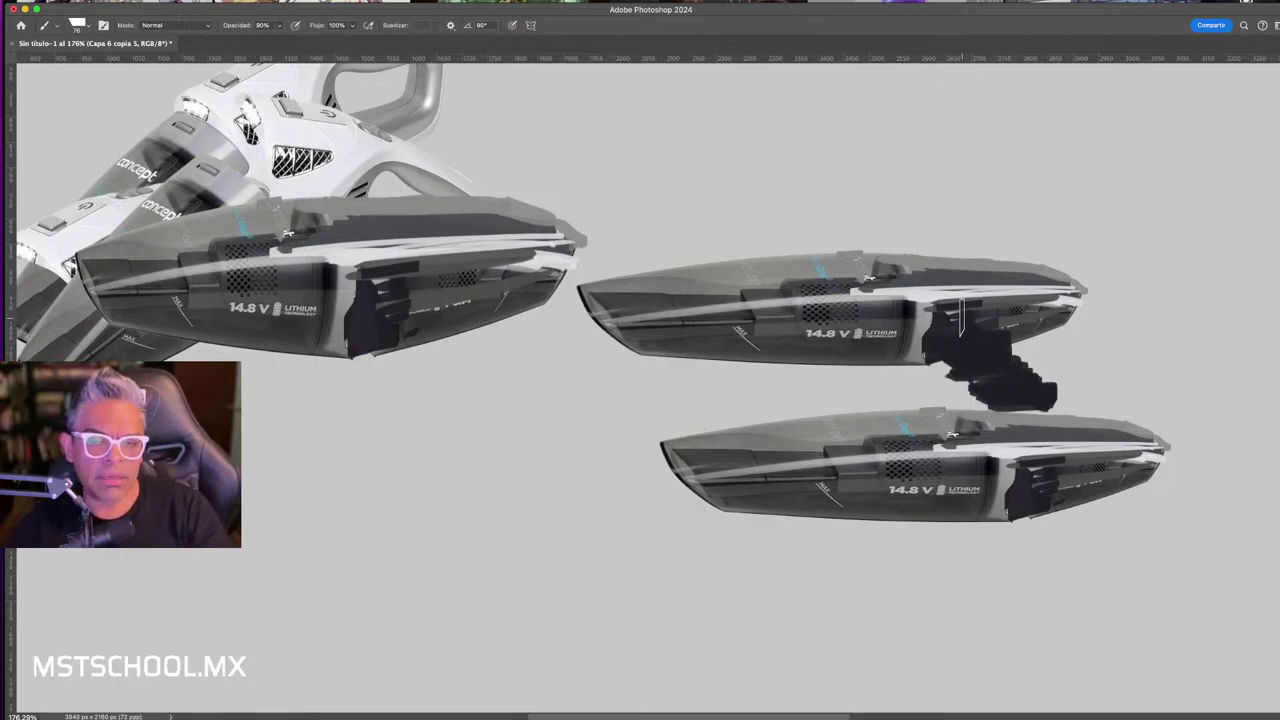
left_click_drag(1023, 318, 1051, 390)
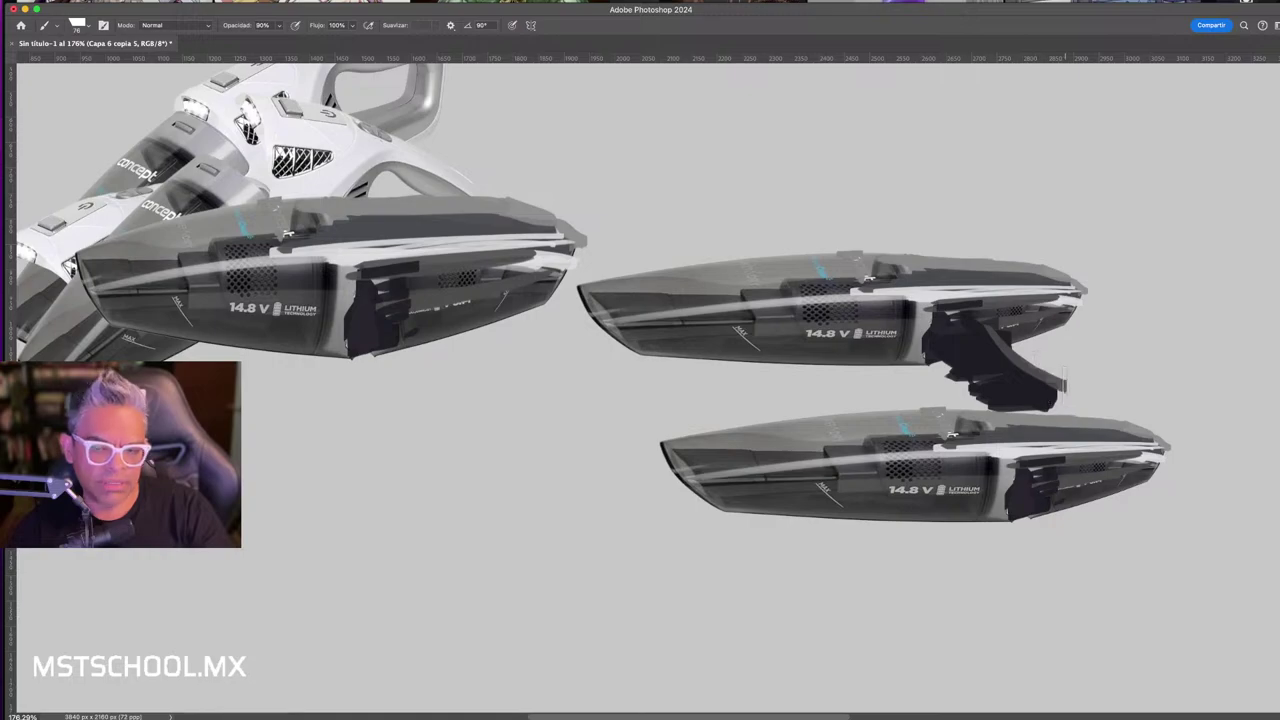
left_click_drag(994, 326, 1076, 402)
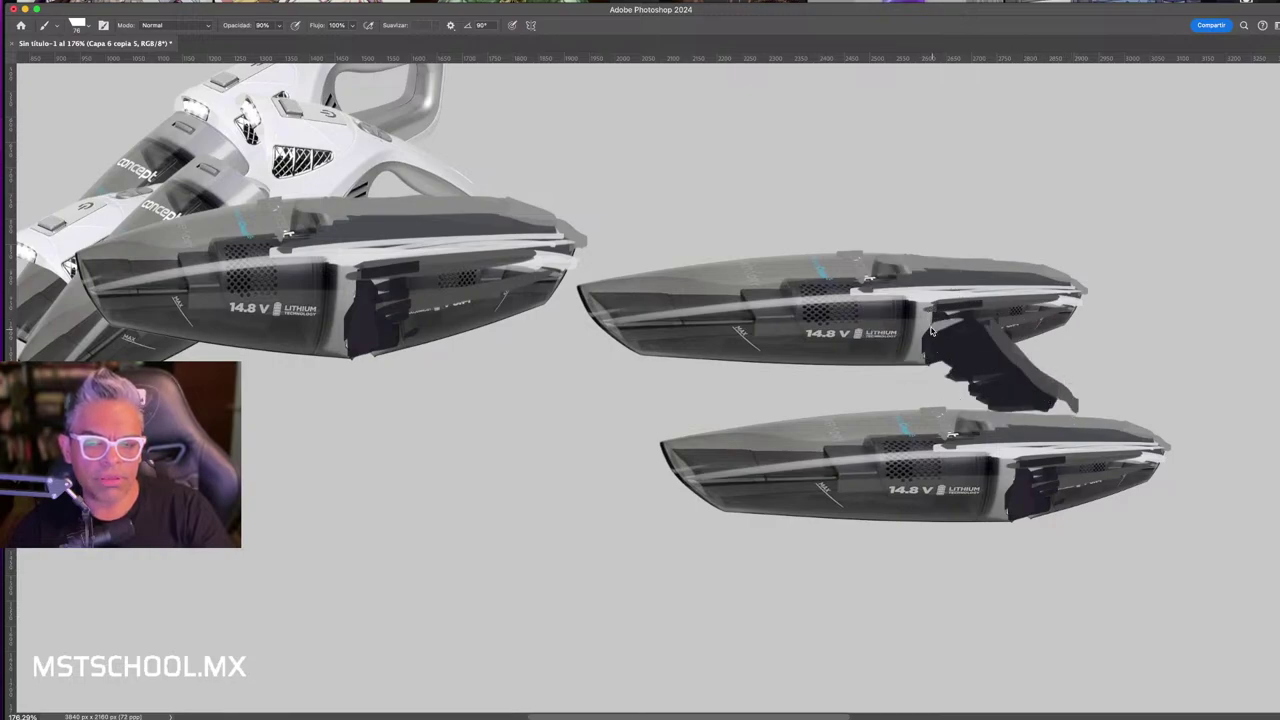
mouse_move(931, 331)
left_mouse_down()
mouse_move(1009, 385)
mouse_move(1035, 379)
mouse_move(1030, 399)
left_mouse_up()
mouse_move(978, 367)
left_mouse_down()
mouse_move(992, 352)
mouse_move(985, 330)
left_mouse_up()
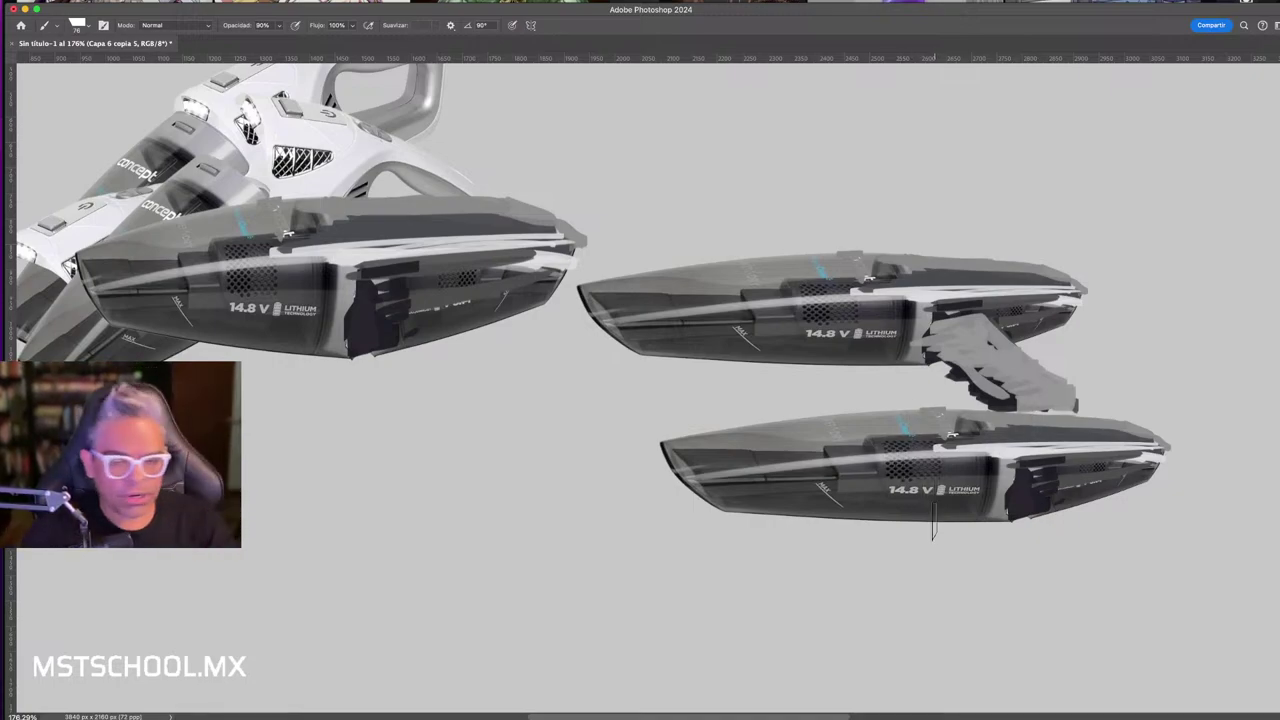
- With the brush reduced to 42, shade the clip's left side and lighten its top edge
left_click_drag(956, 306, 1004, 398)
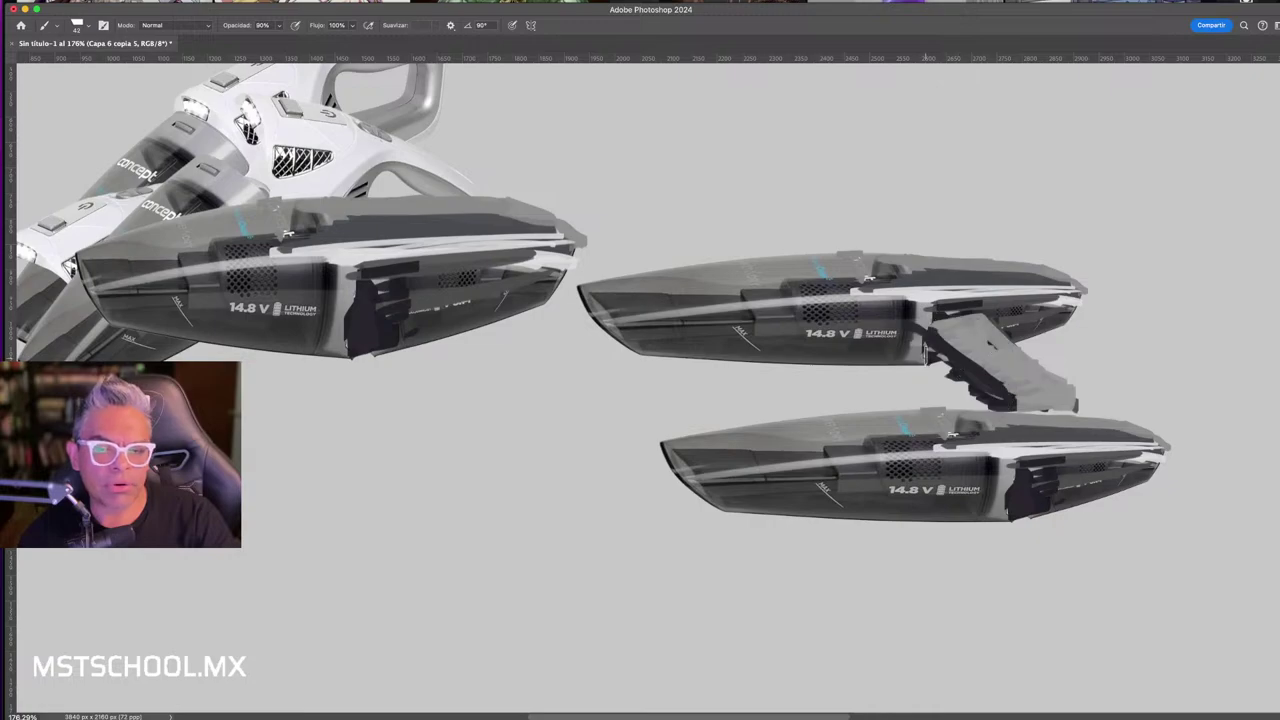
left_click_drag(932, 360, 968, 390)
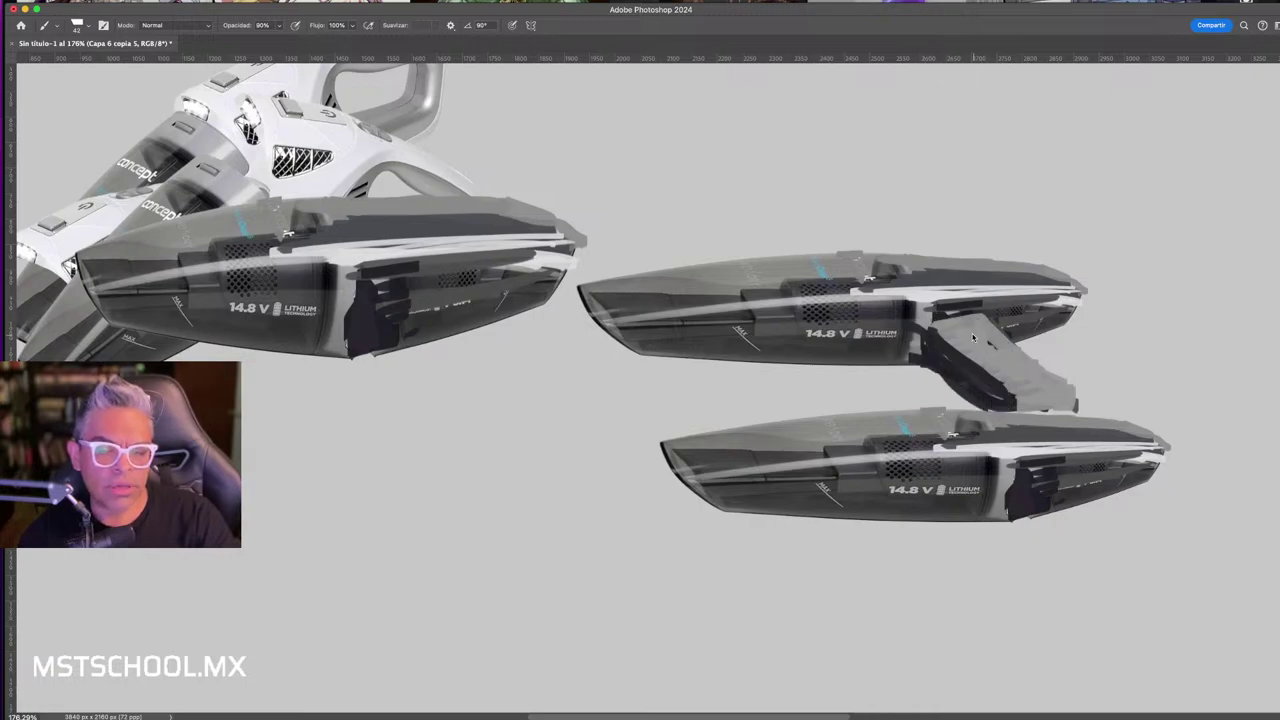
left_click_drag(938, 324, 992, 311)
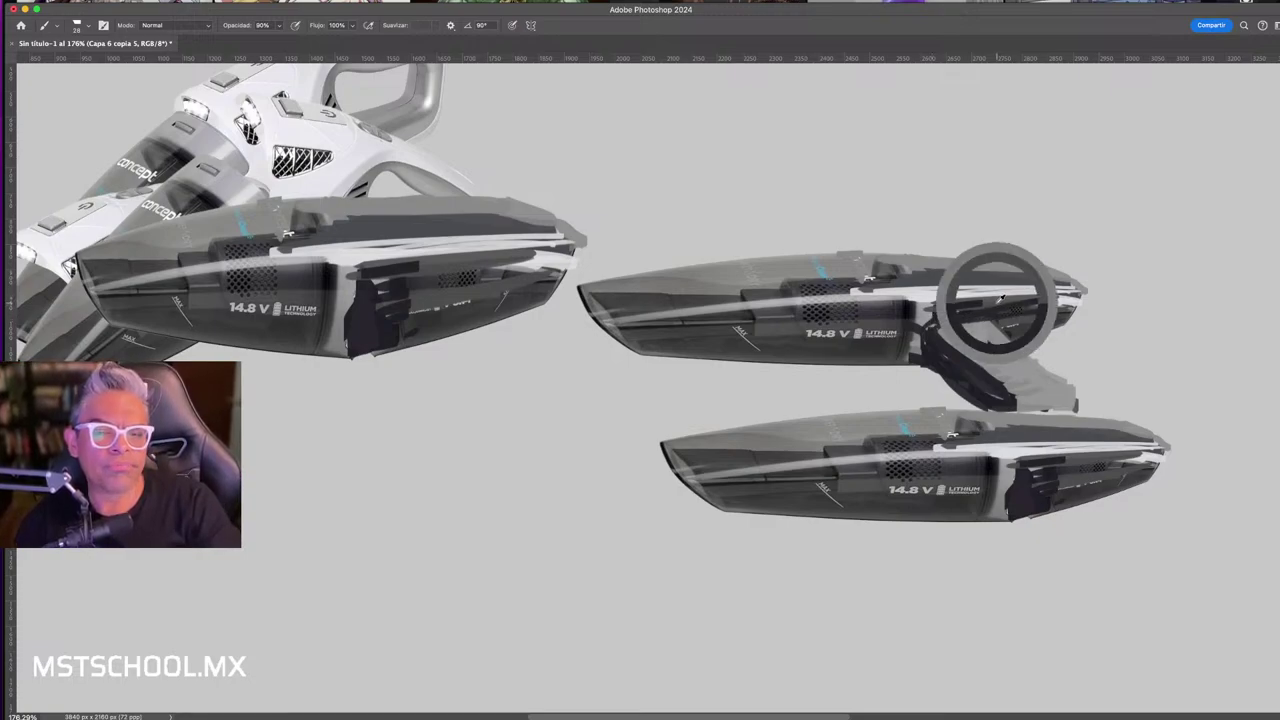
left_click_drag(998, 298, 990, 345)
left_click_drag(1057, 292, 1038, 299)
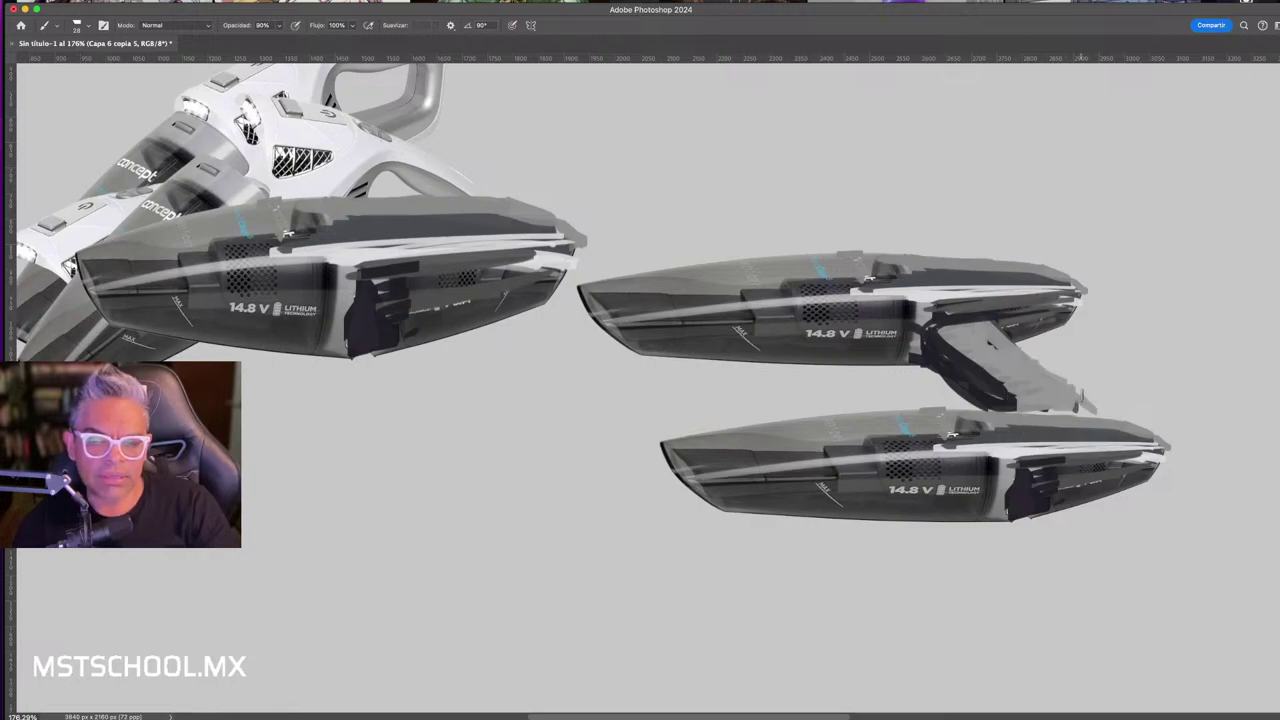
left_click_drag(930, 340, 993, 390)
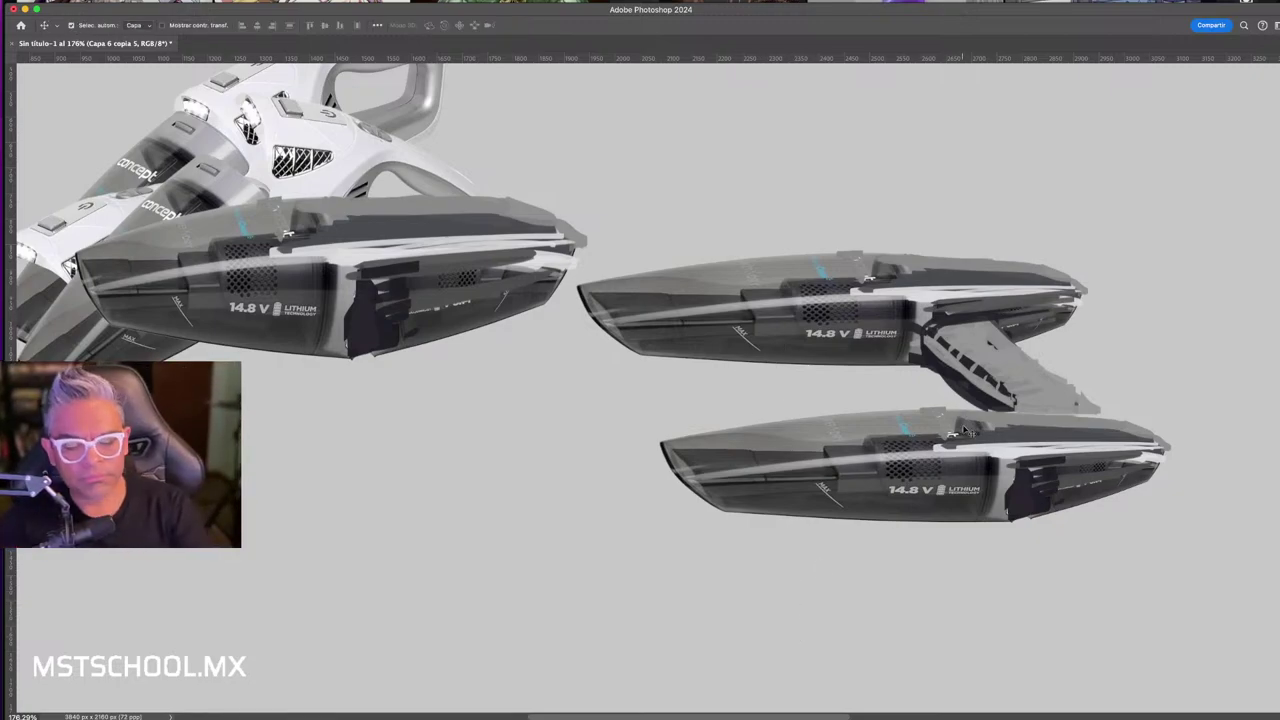
- Scale the lower battery up to about 118% and shift it slightly right
key("v")
left_click_drag(980, 485, 987, 490)
key("ctrl+t")
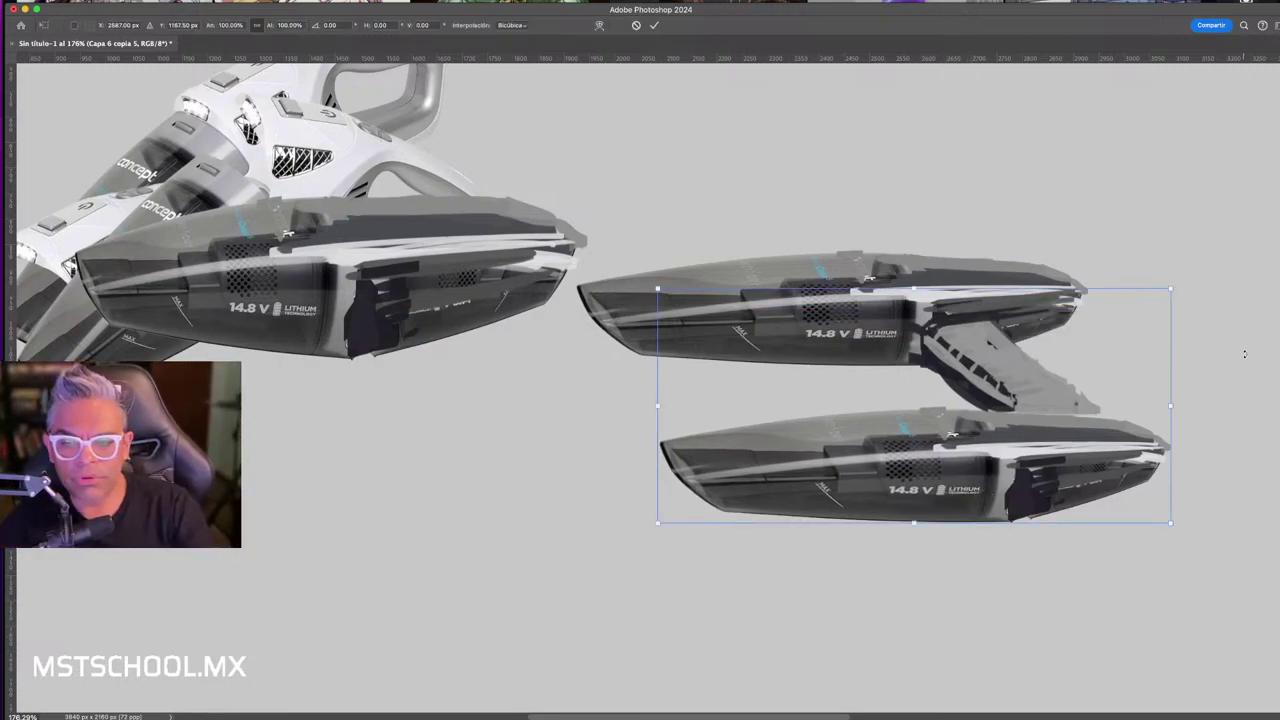
left_click_drag(1171, 290, 1212, 269)
left_click_drag(1099, 451, 1108, 478)
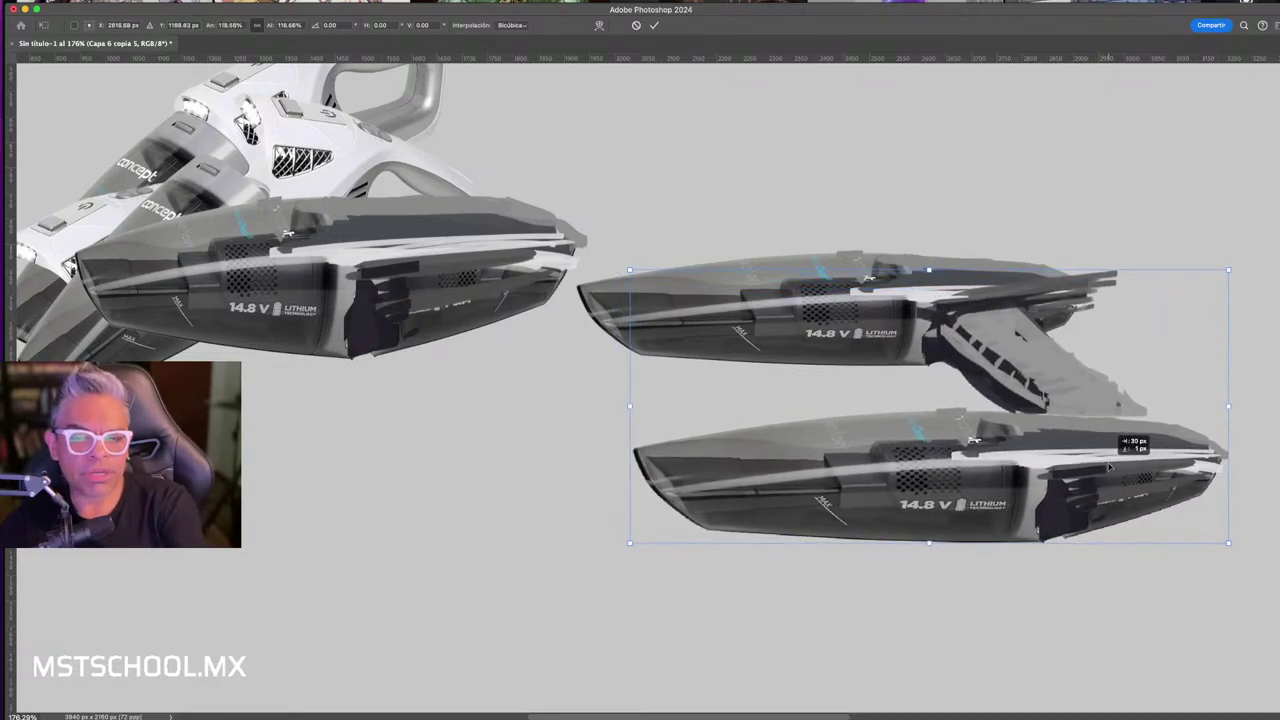
key("Return")
- With a slightly larger brush, paint and reshape dark hatch strokes below the middle battery
key("b")
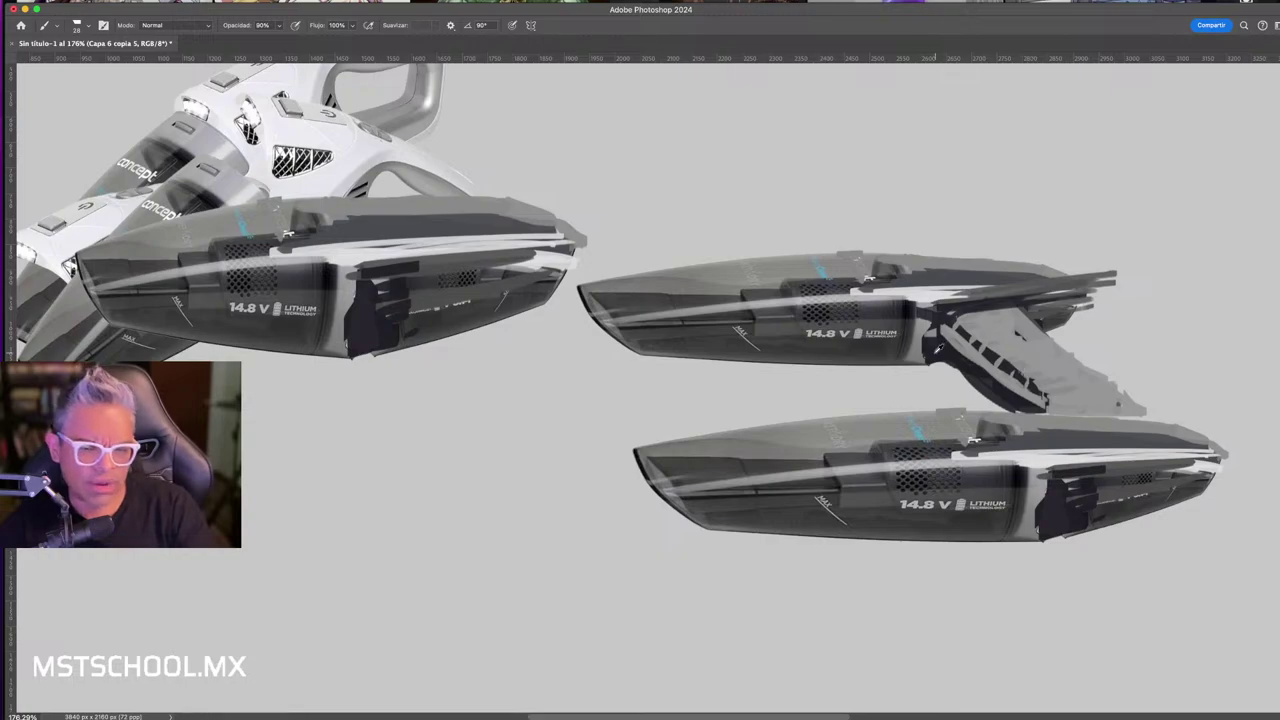
key("bracketright")
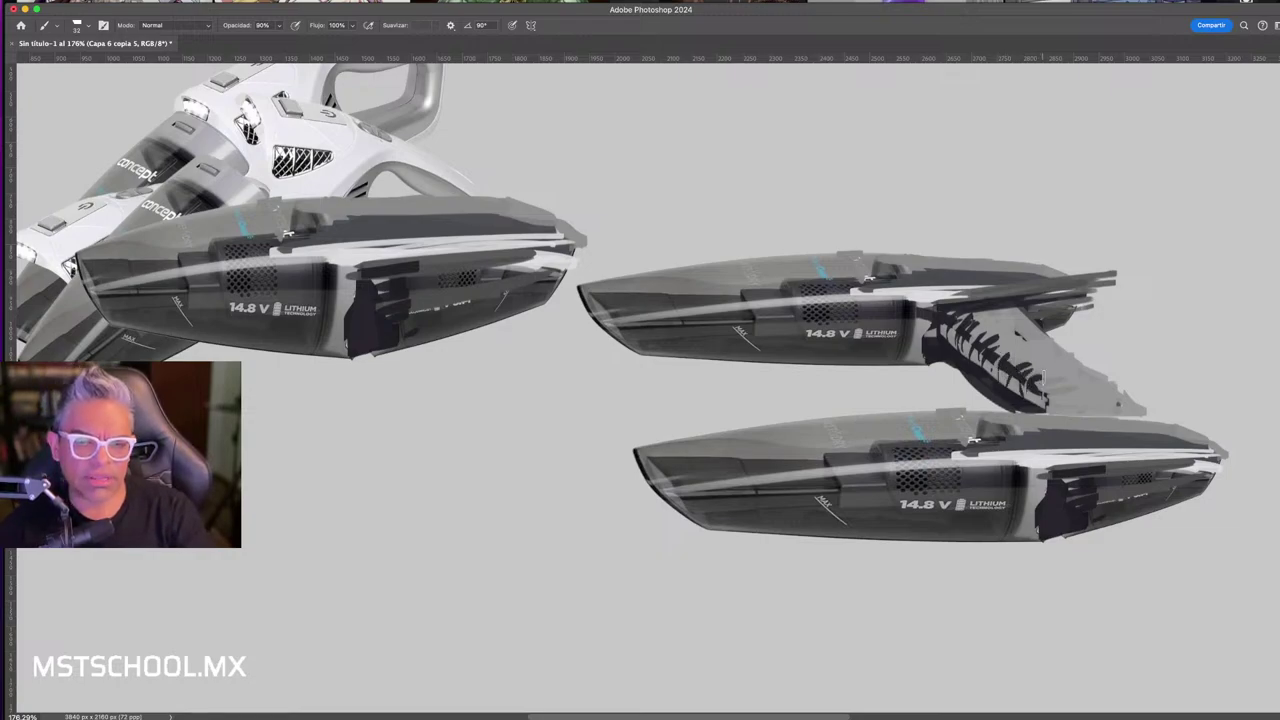
mouse_move(970, 315)
left_mouse_down()
mouse_move(1052, 372)
mouse_move(1047, 398)
left_mouse_up()
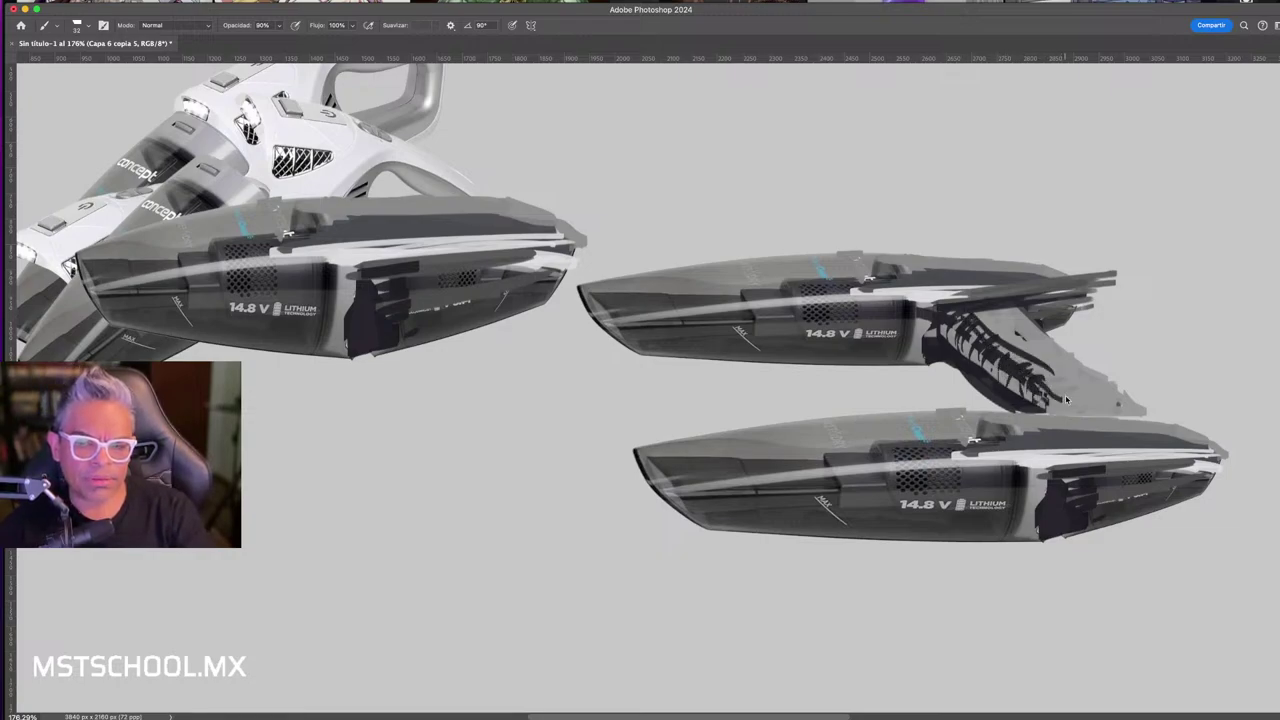
left_click_drag(962, 322, 1046, 384)
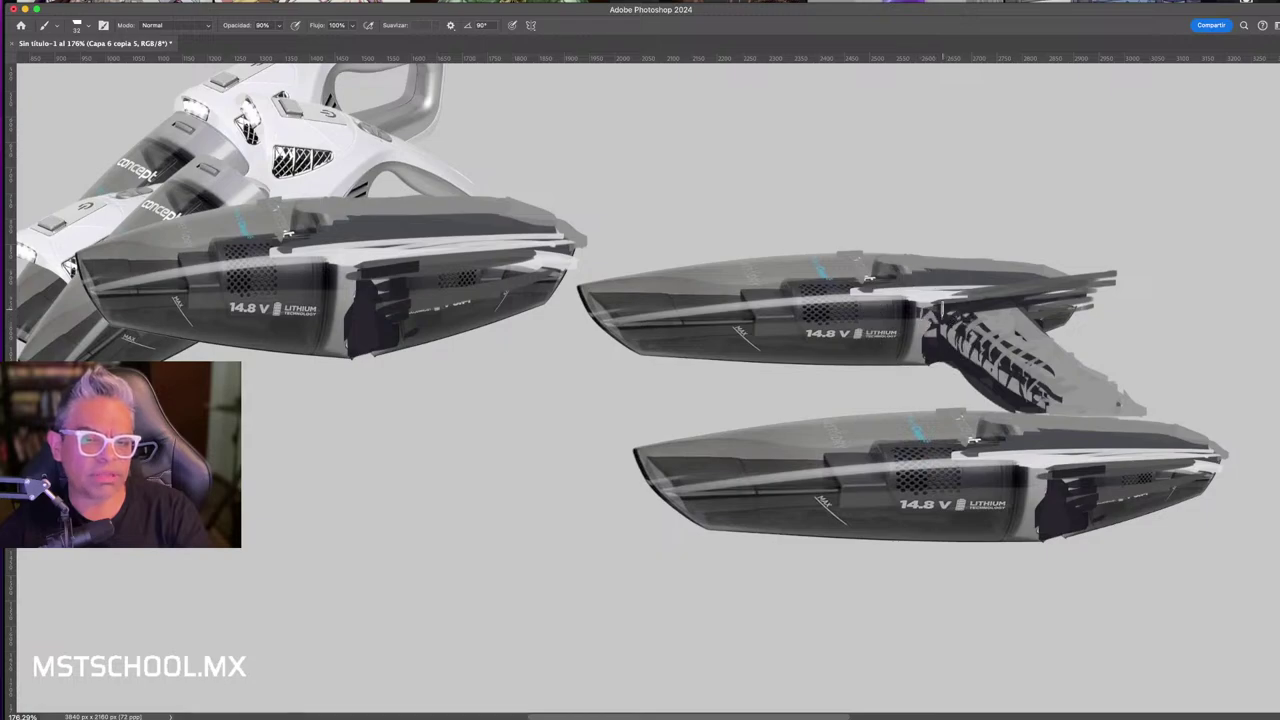
- Brighten the top edges of the middle and lower batteries with light strokes
left_click_drag(945, 302, 1049, 285)
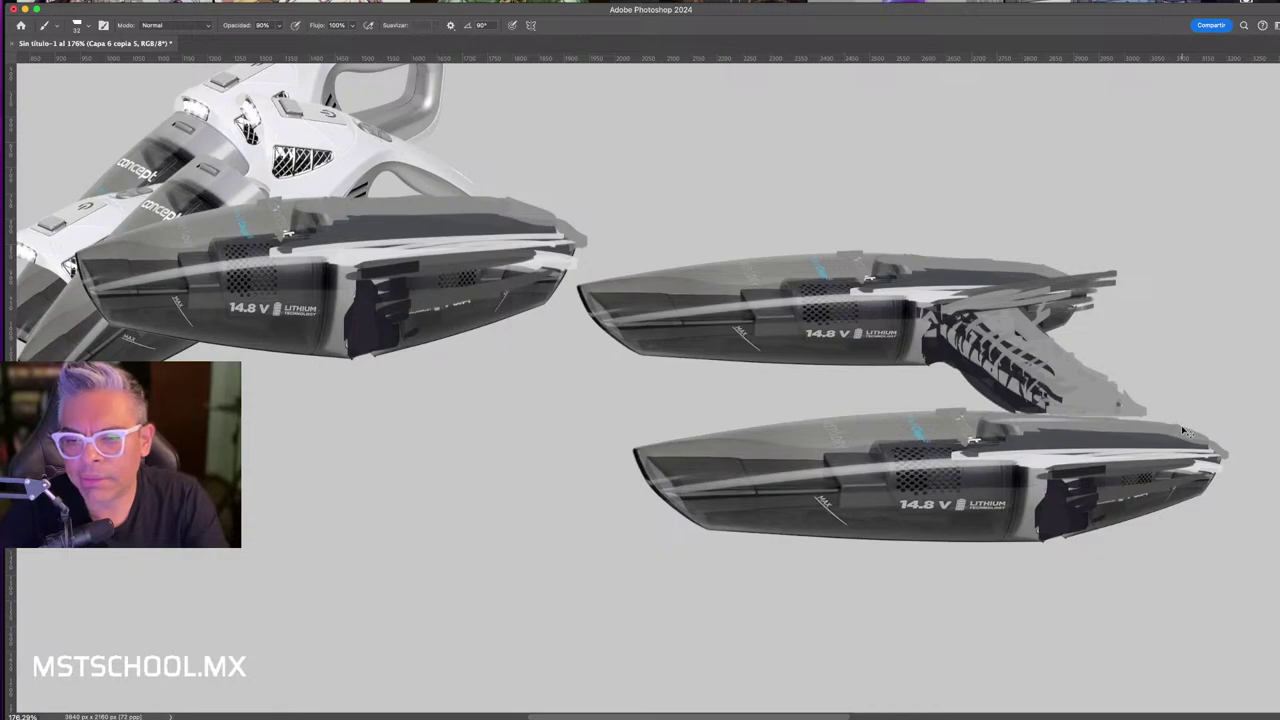
left_click_drag(940, 412, 1065, 410)
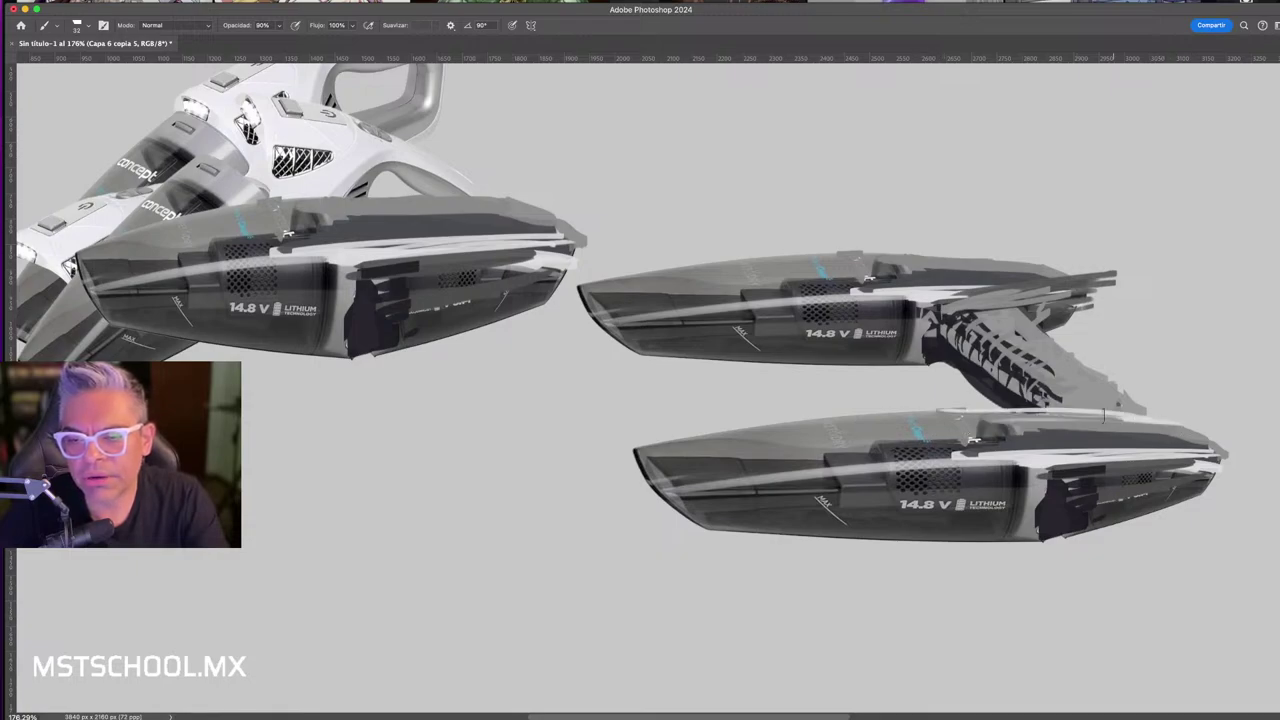
left_click_drag(904, 411, 1177, 432)
left_click_drag(787, 298, 1044, 287)
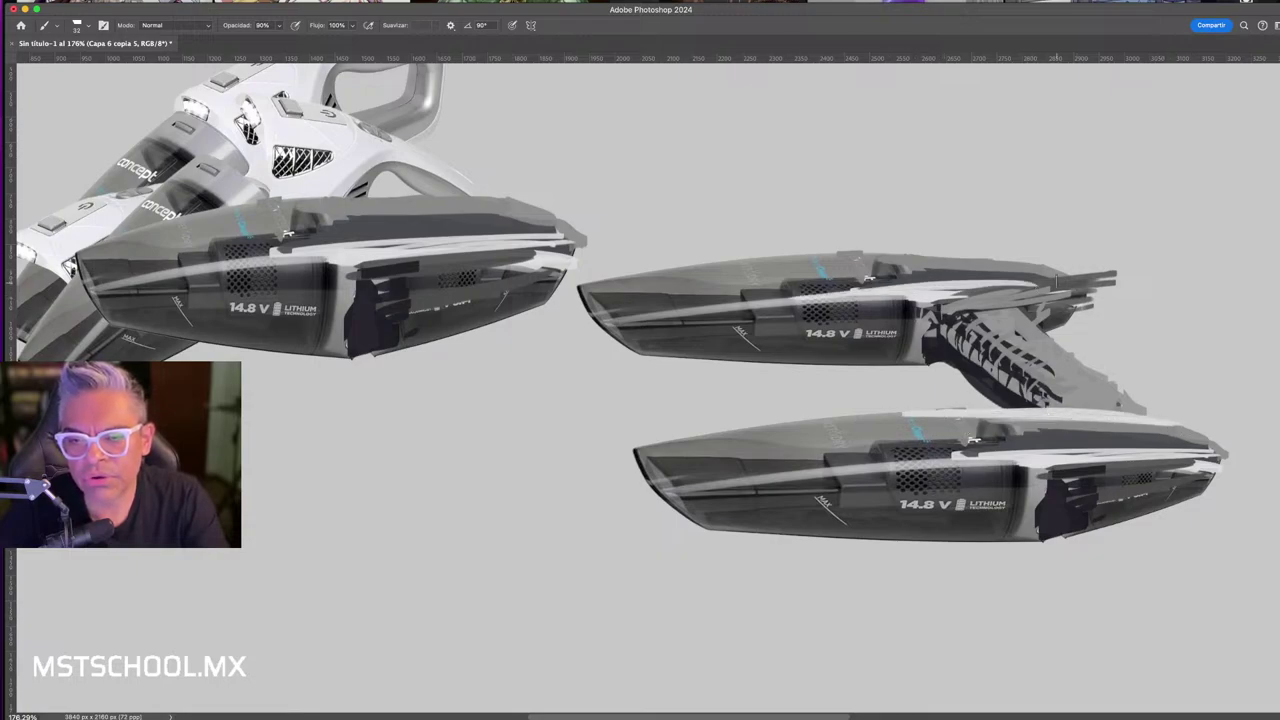
left_click_drag(924, 290, 1040, 285)
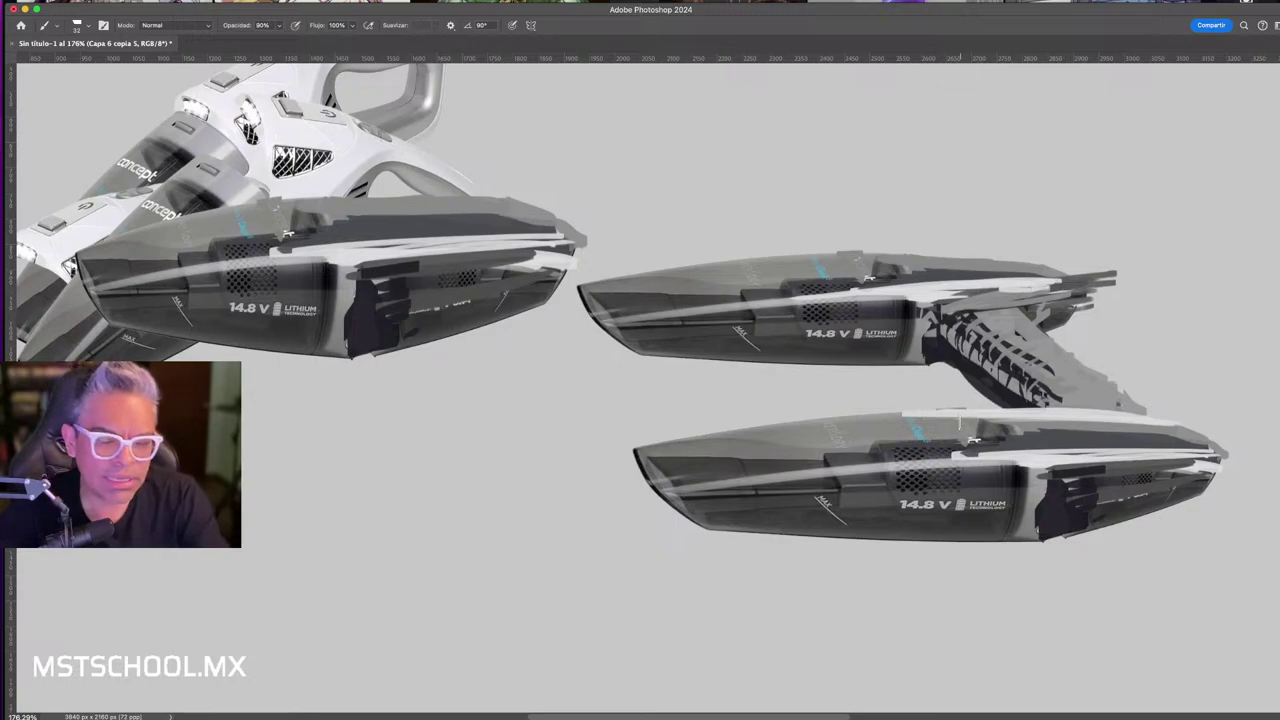
key("v")
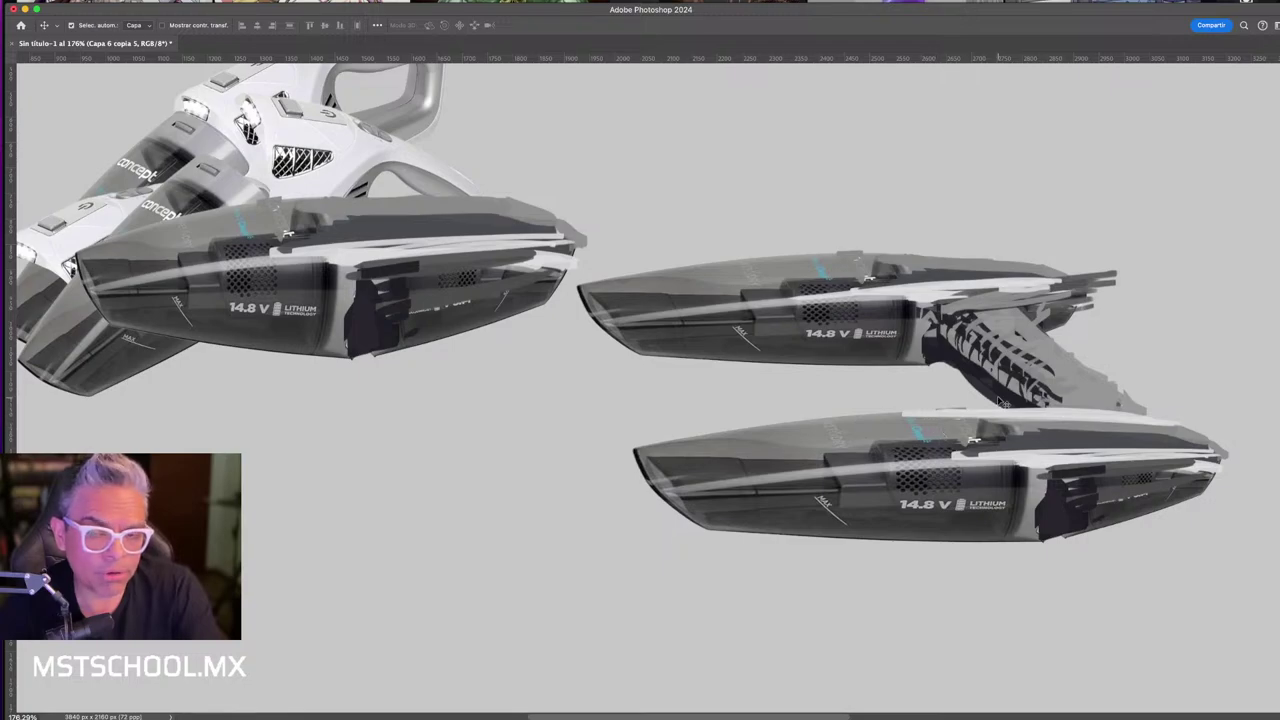
- Darken the hatching with a bigger brush, then stroke a sampled light grey along the middle battery's top
key("b")
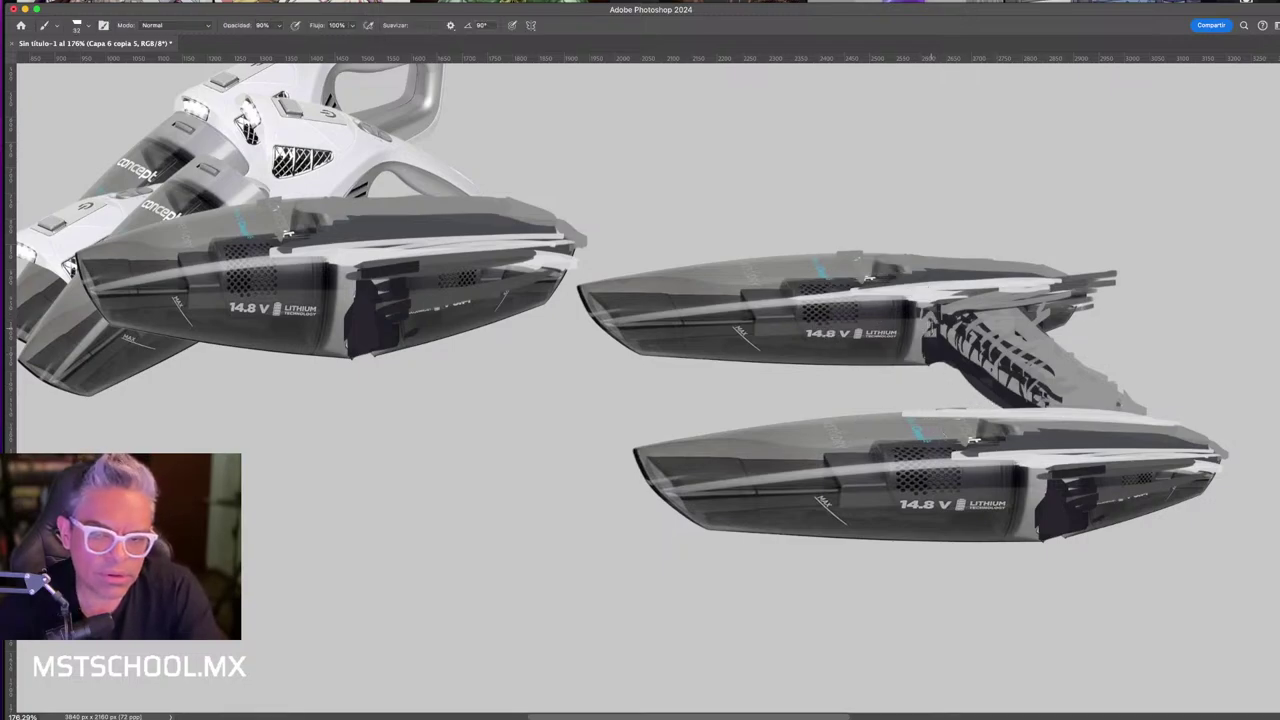
left_click_drag(960, 324, 998, 362)
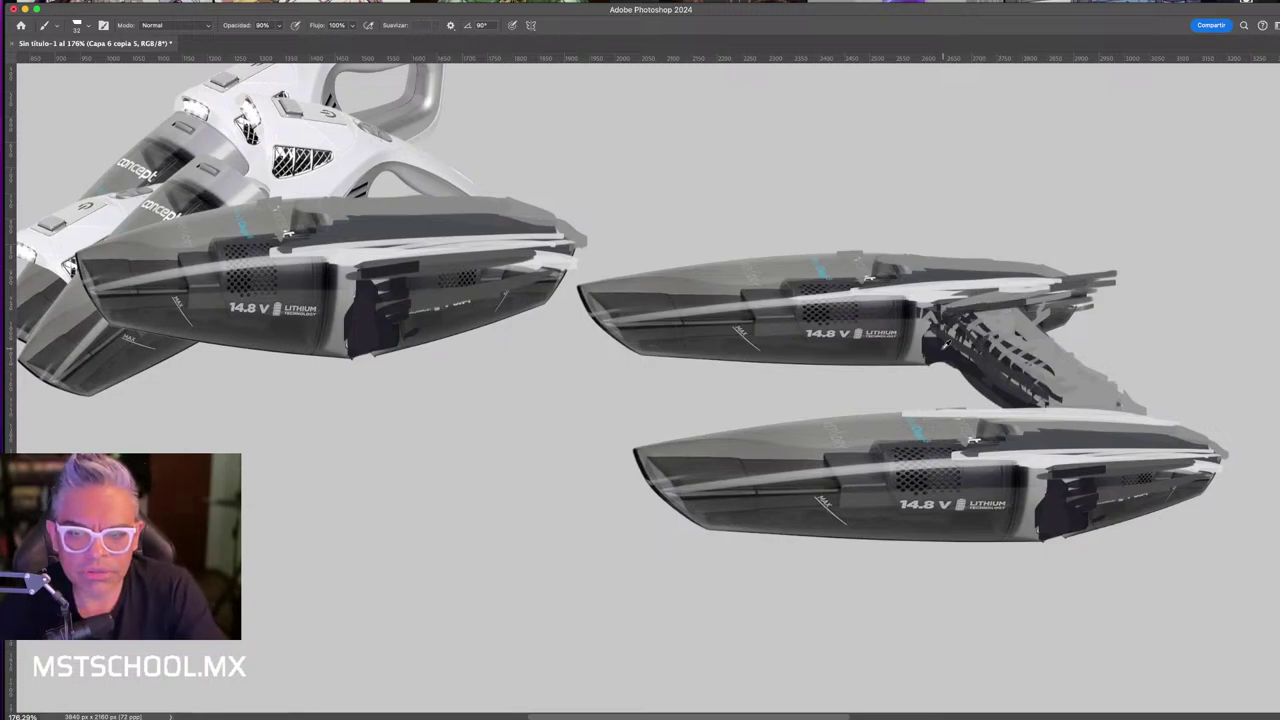
mouse_move(1005, 305)
left_mouse_down()
mouse_move(947, 327)
mouse_move(998, 305)
left_mouse_up()
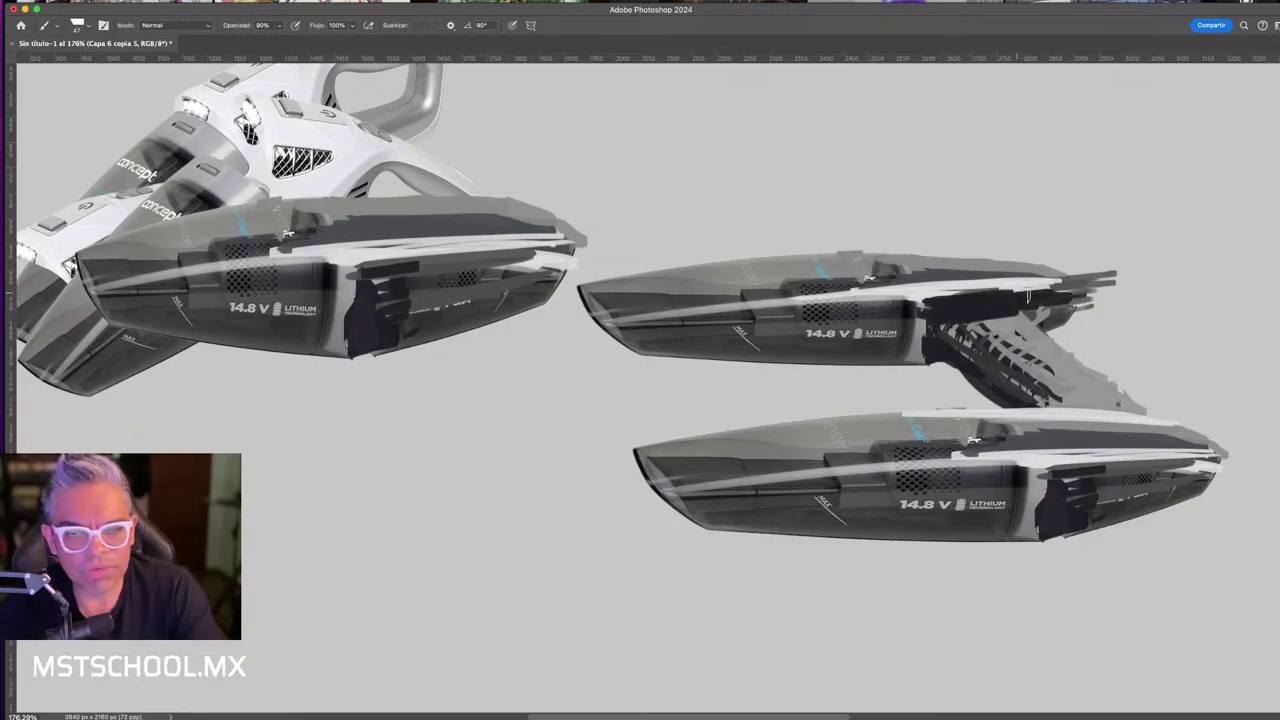
left_click(920, 258, "alt")
left_click_drag(862, 272, 1058, 284)
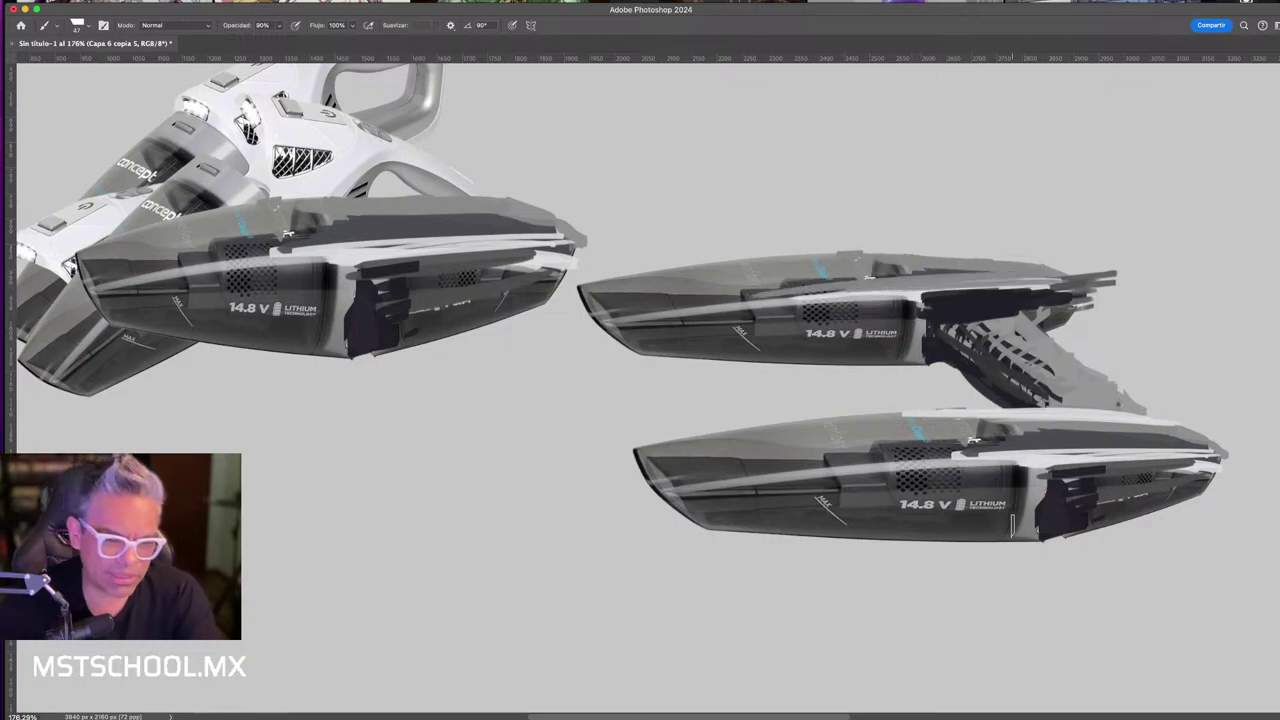
- Move the middle battery slightly left and nudge the batteries right and up
key("v")
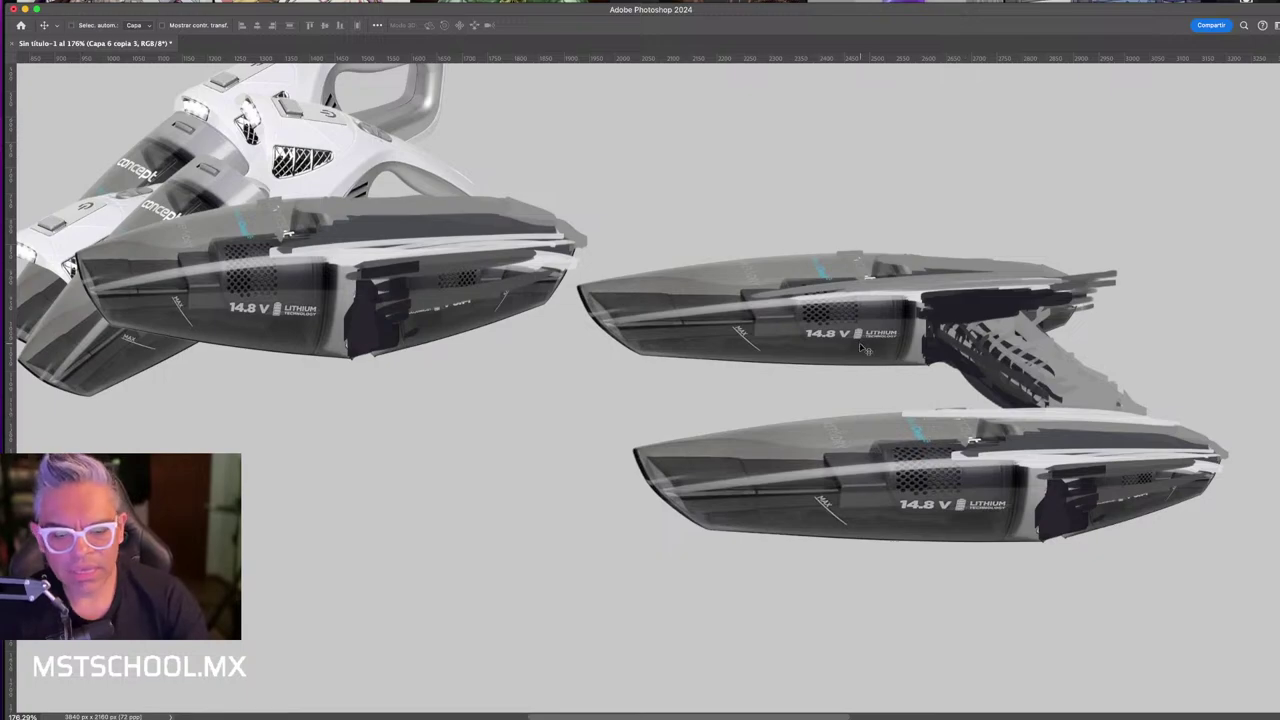
key("ctrl+t")
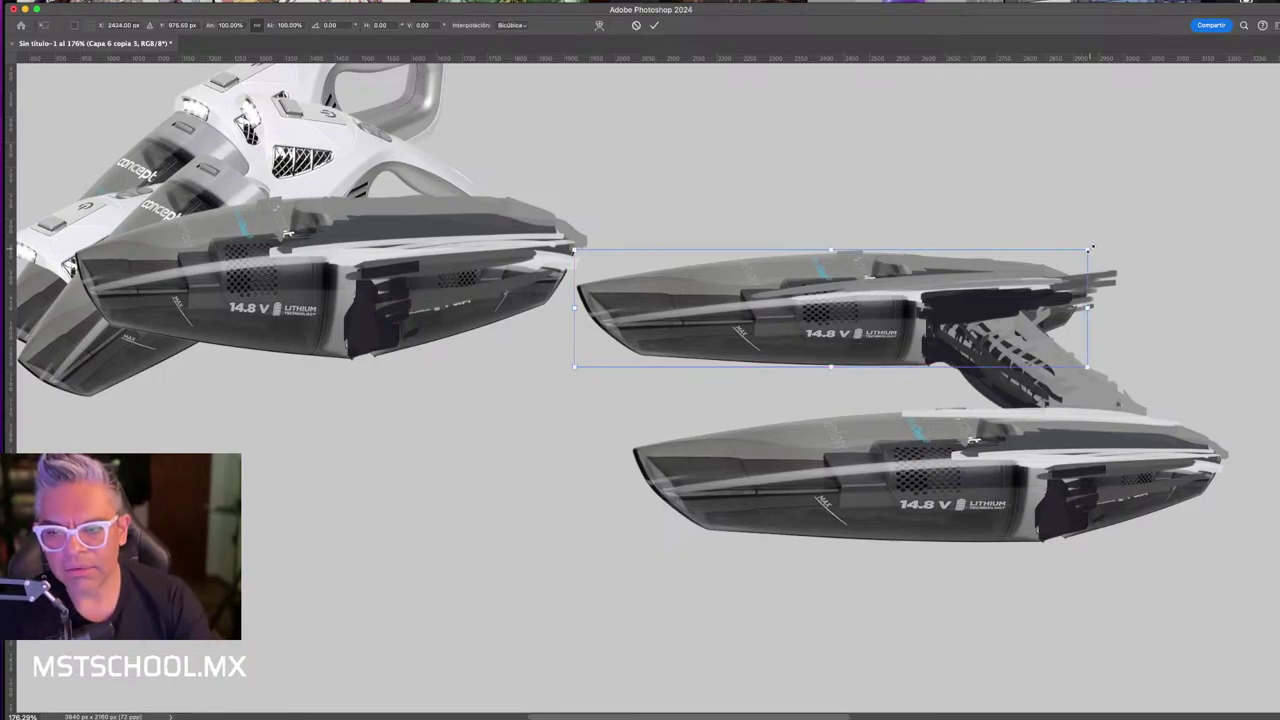
left_click_drag(1041, 277, 1005, 280)
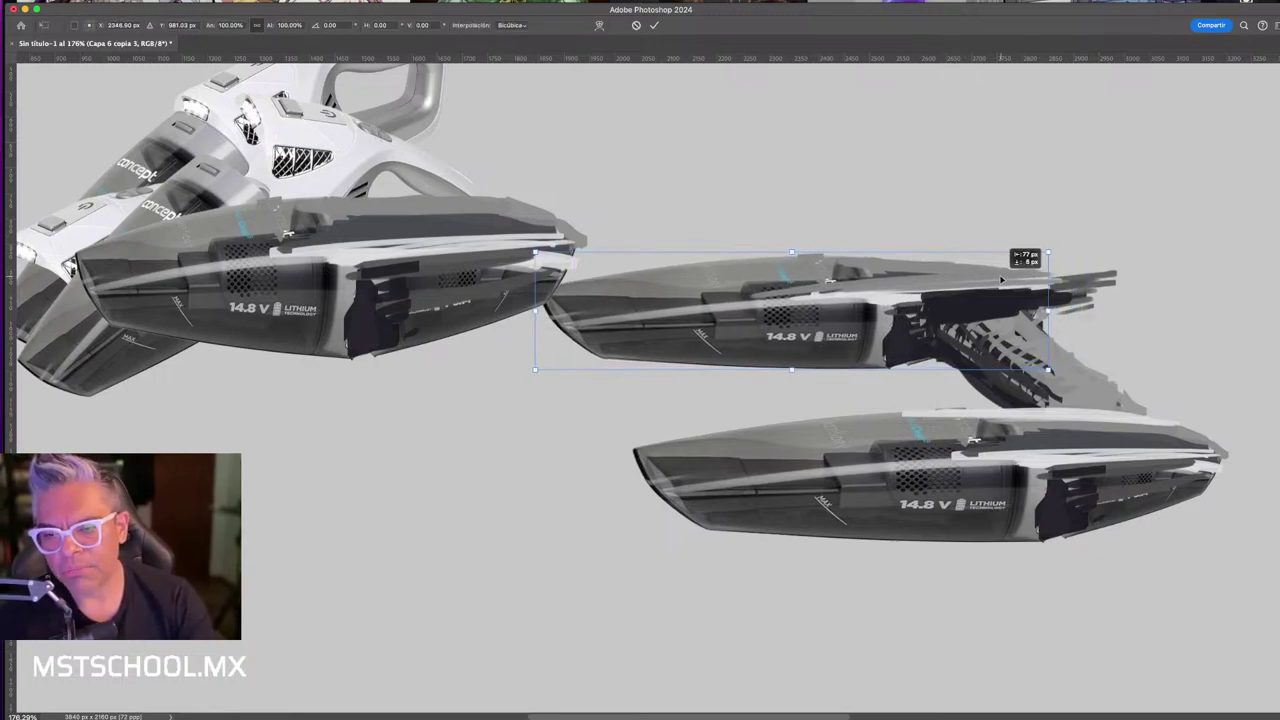
key("Return")
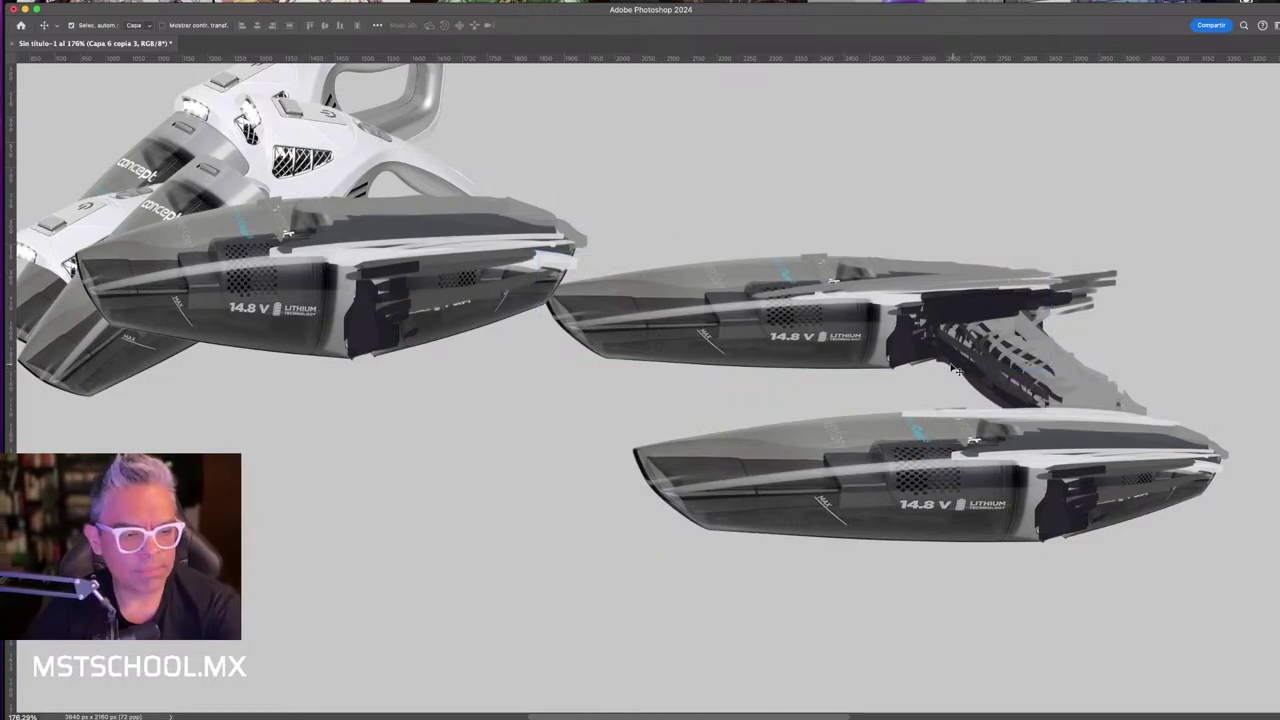
mouse_move(946, 281)
left_mouse_down()
mouse_move(969, 273)
mouse_move(915, 291)
left_mouse_up()
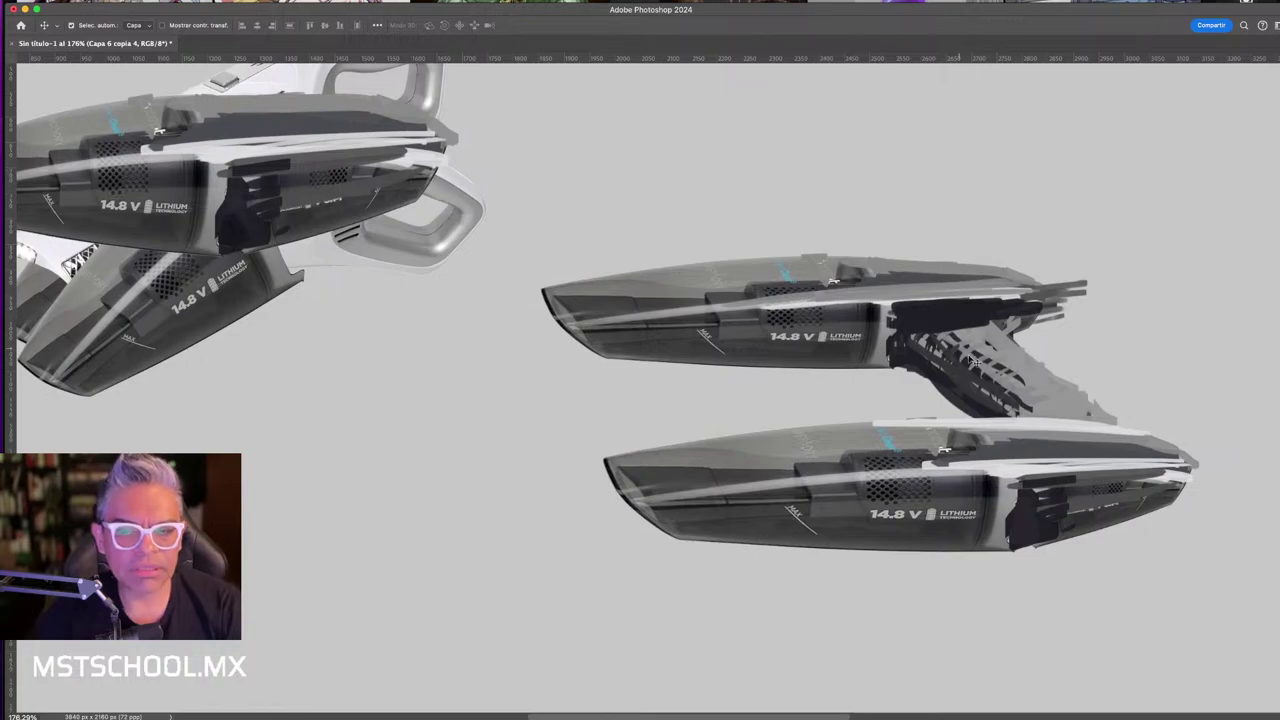
left_click_drag(965, 288, 1011, 340)
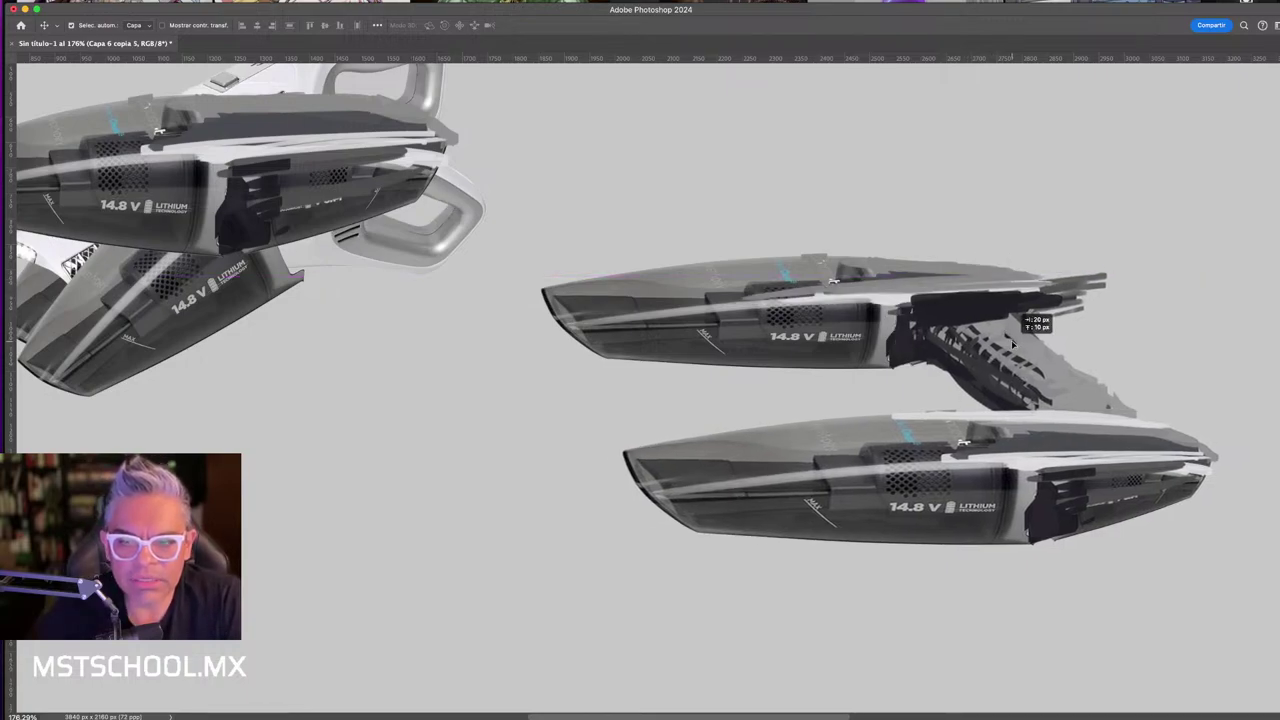
- Try shrinking the lower battery to 92%, then undo back to full size and revert recent changes
key("ctrl+t")
left_click_drag(1216, 271, 1166, 294)
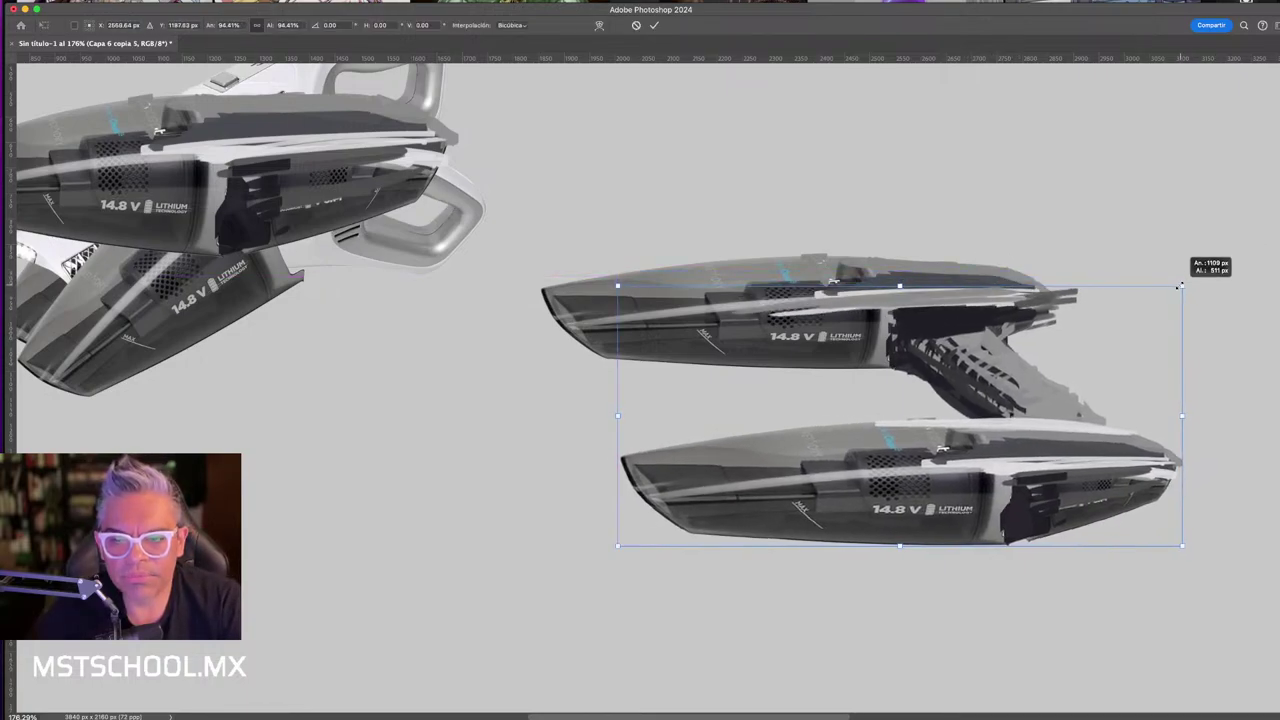
key("ctrl+z")
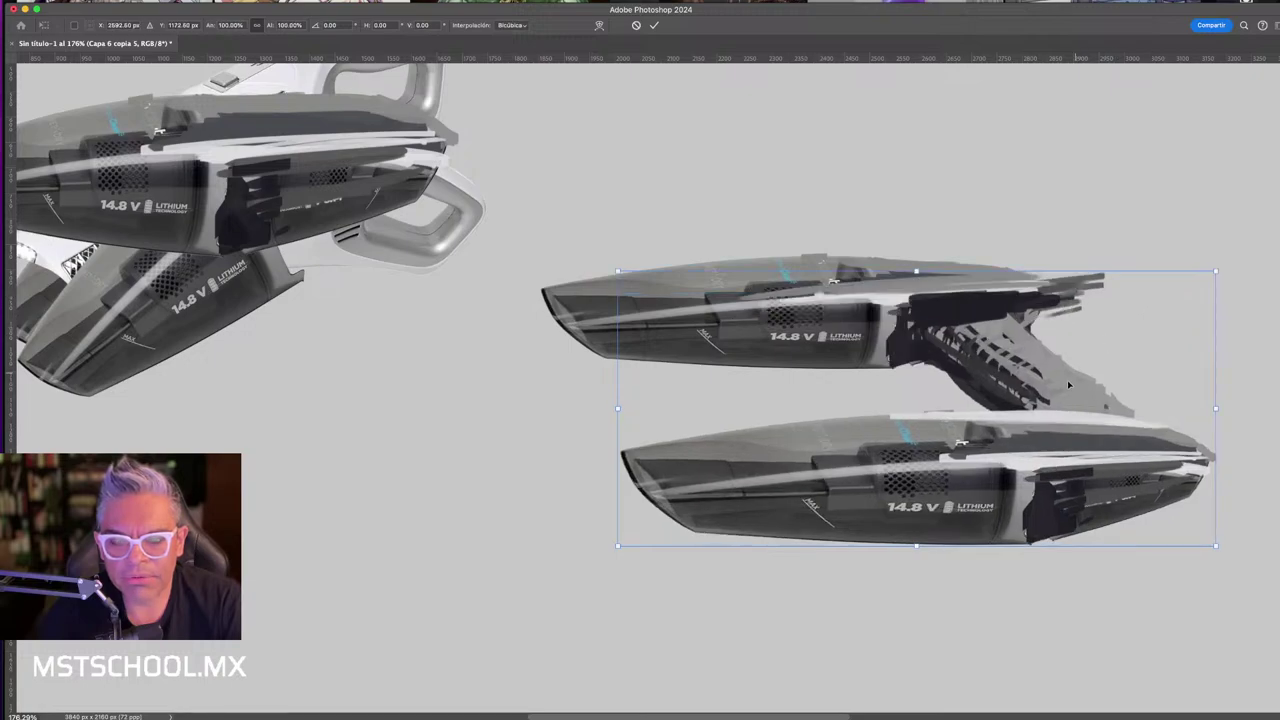
key("Return")
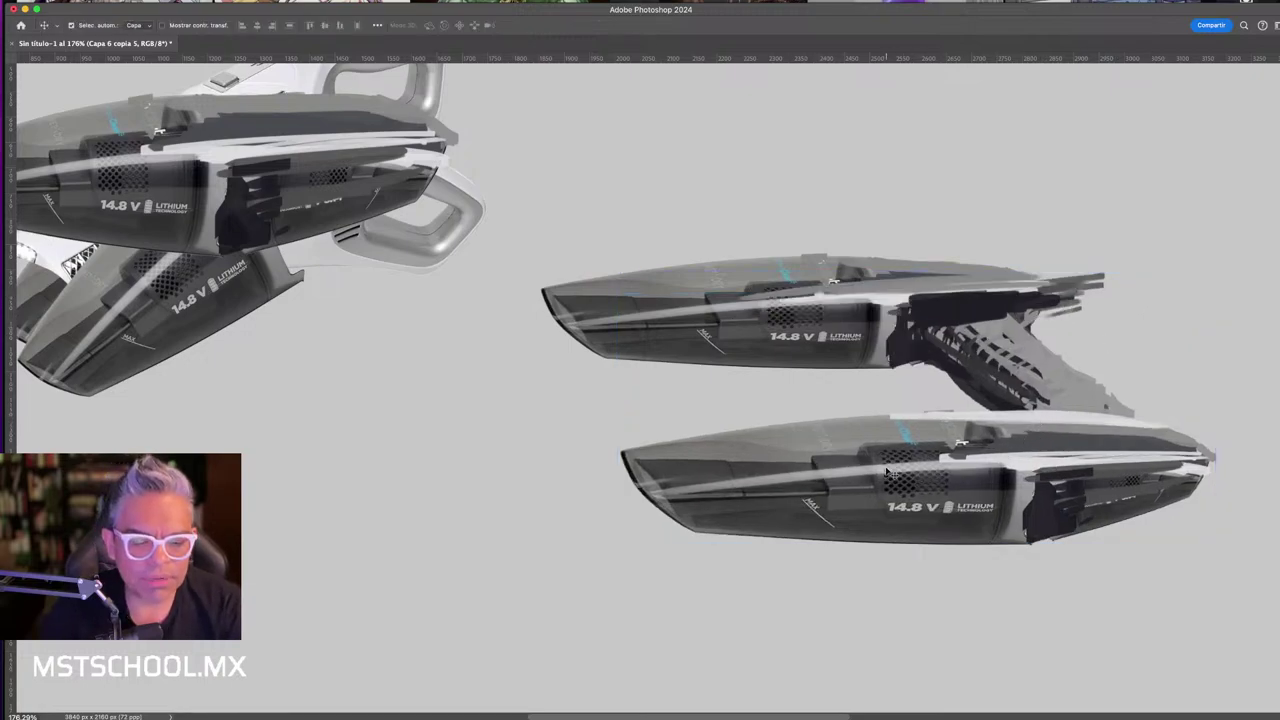
key("ctrl+z")
key("ctrl+z")
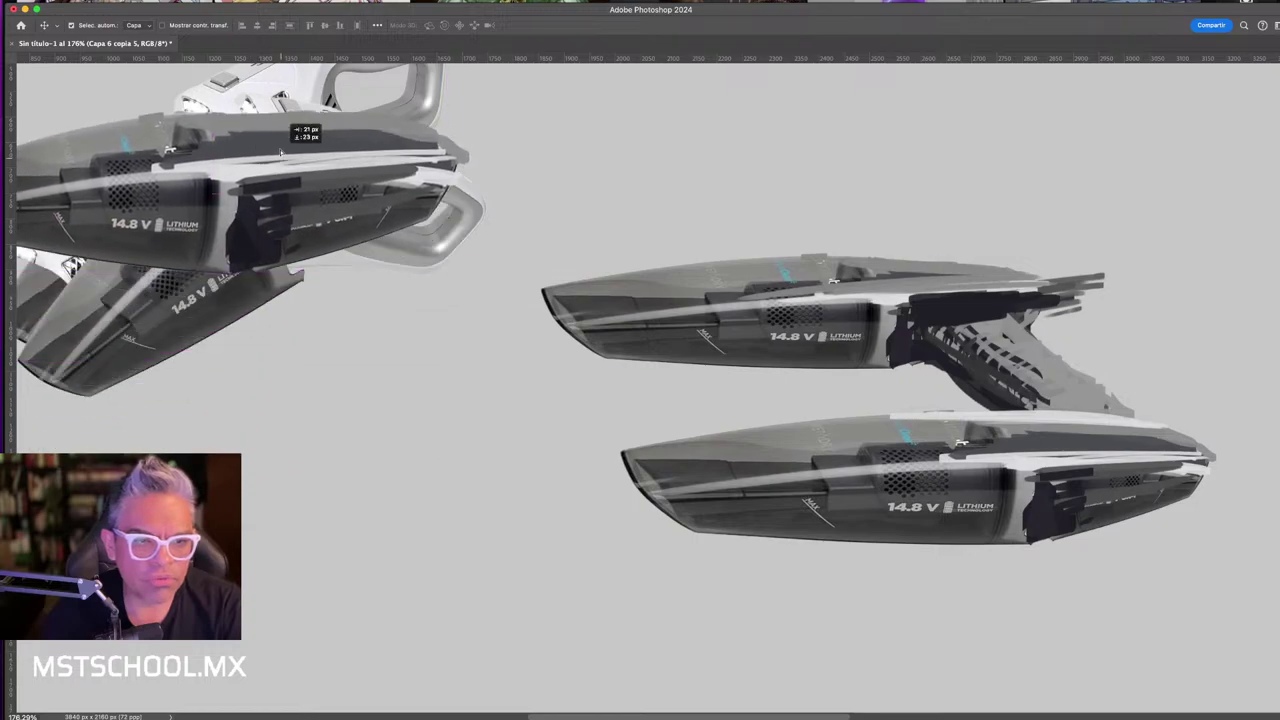
key("ctrl+z")
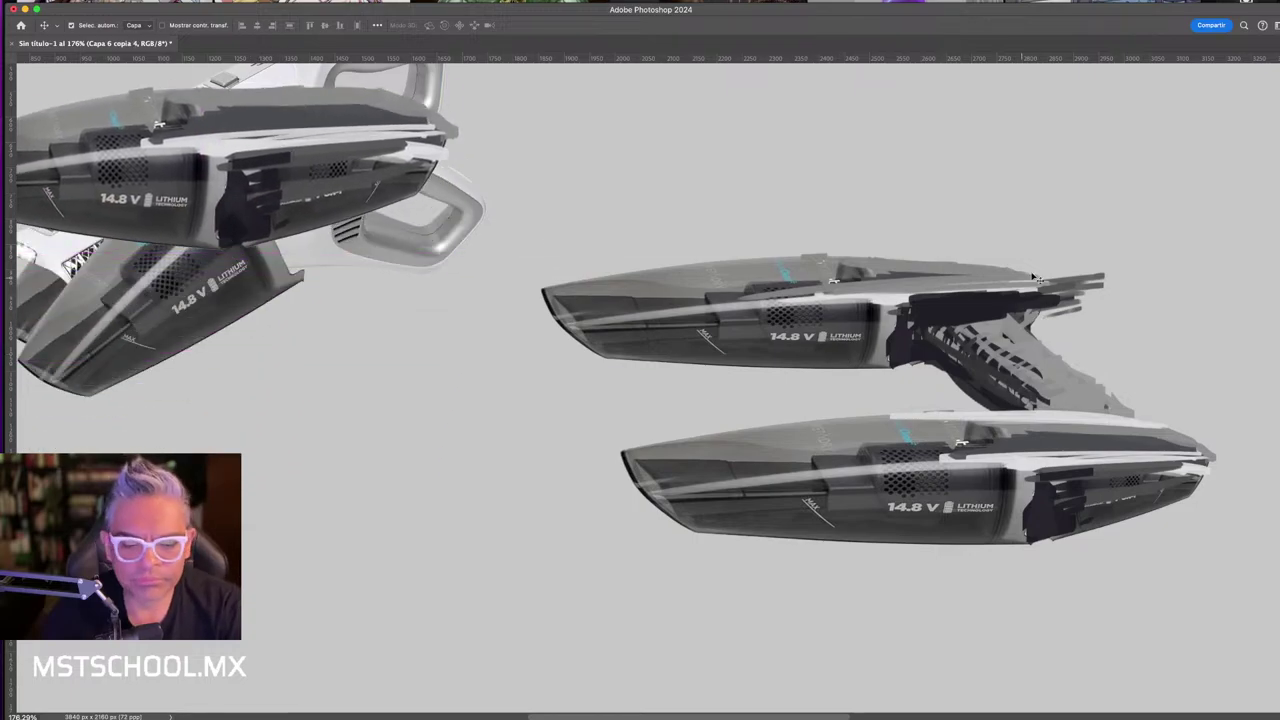
- Reactivate the right-hand craft layer and choose a hard rectangular brush tip
key("b")
key("alt+bracketright")
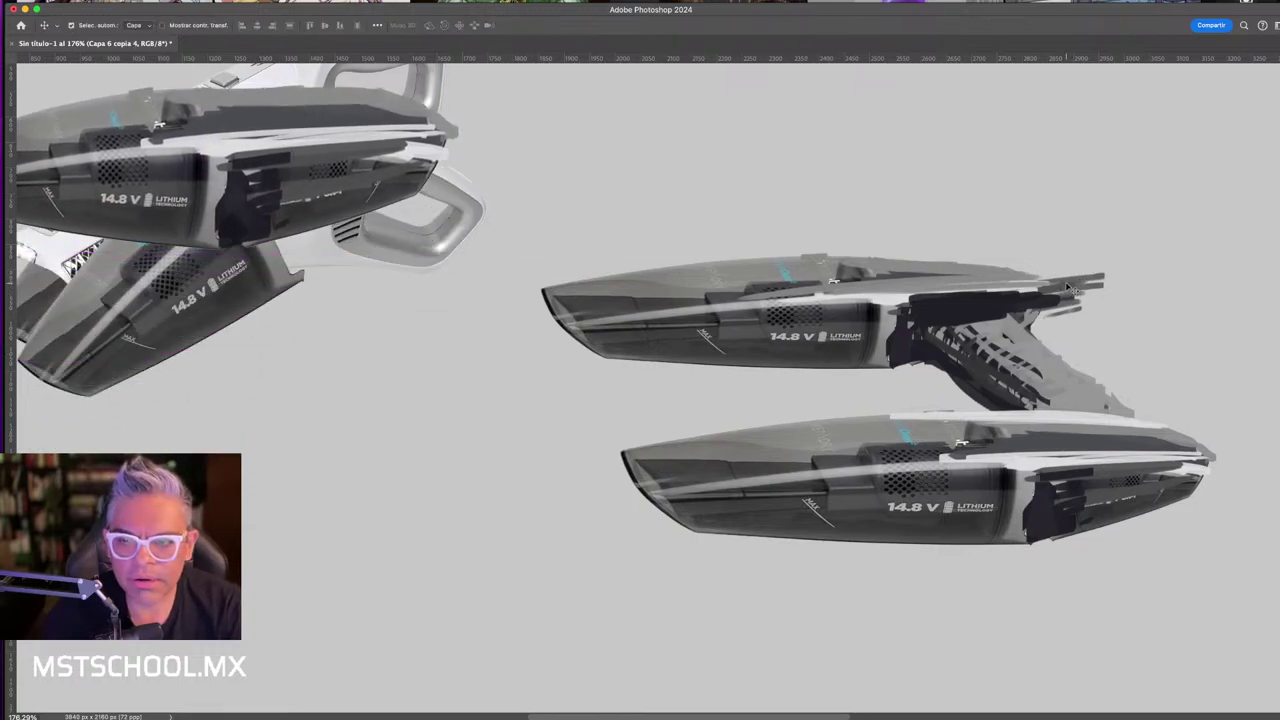
right_click(1071, 267)
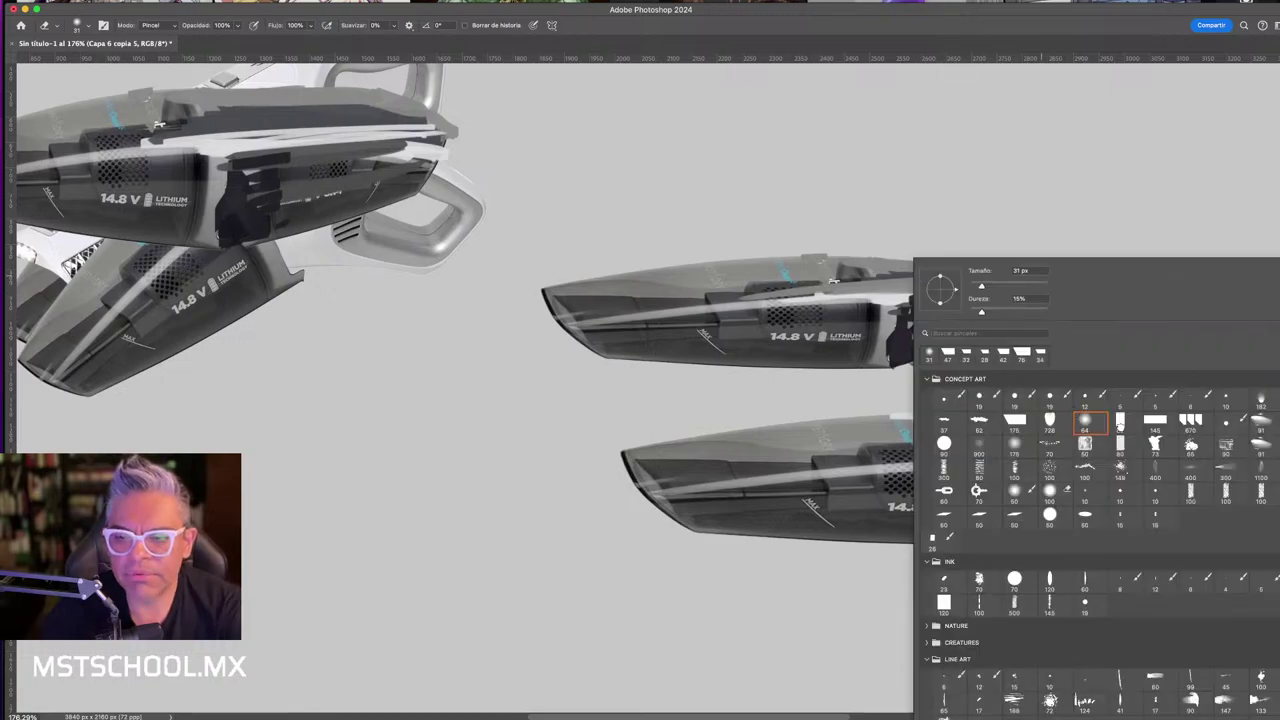
double_click(1120, 421)
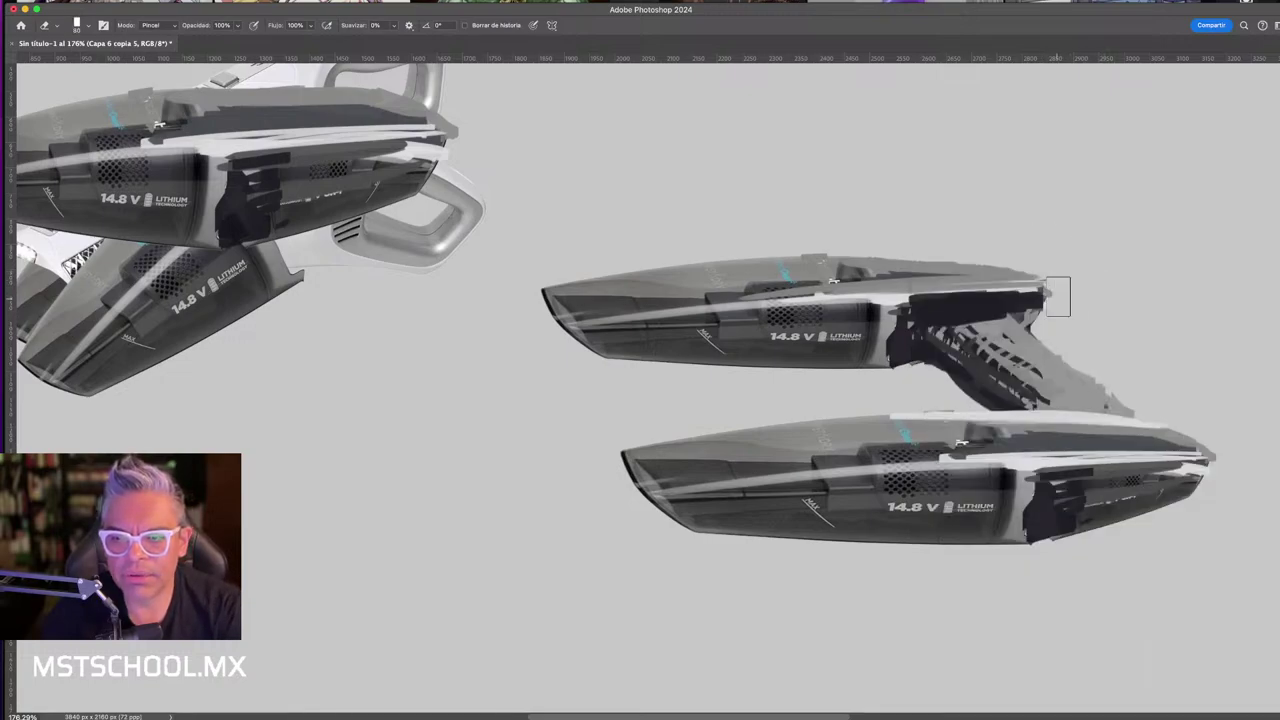
key("b")
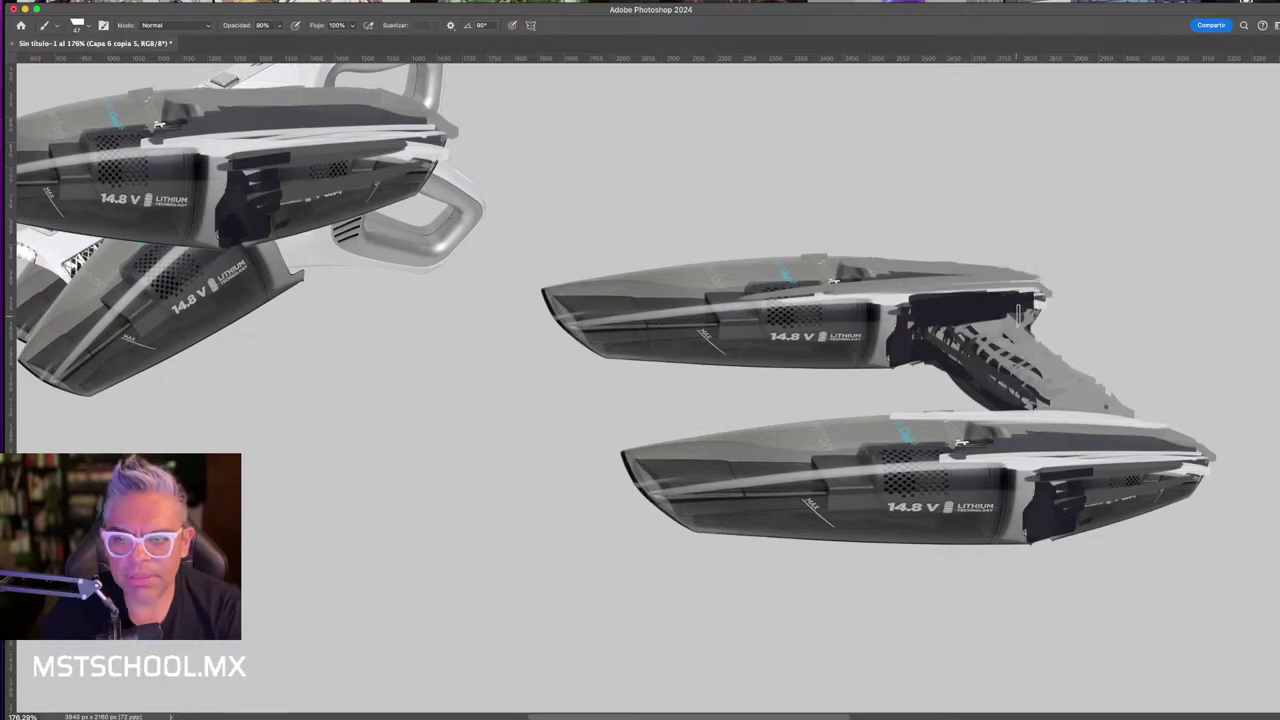
- Paint light and dark straight strokes along the rear edges of both right-hand craft
mouse_move(941, 316)
left_mouse_down()
mouse_move(965, 306)
mouse_move(993, 327)
left_mouse_up()
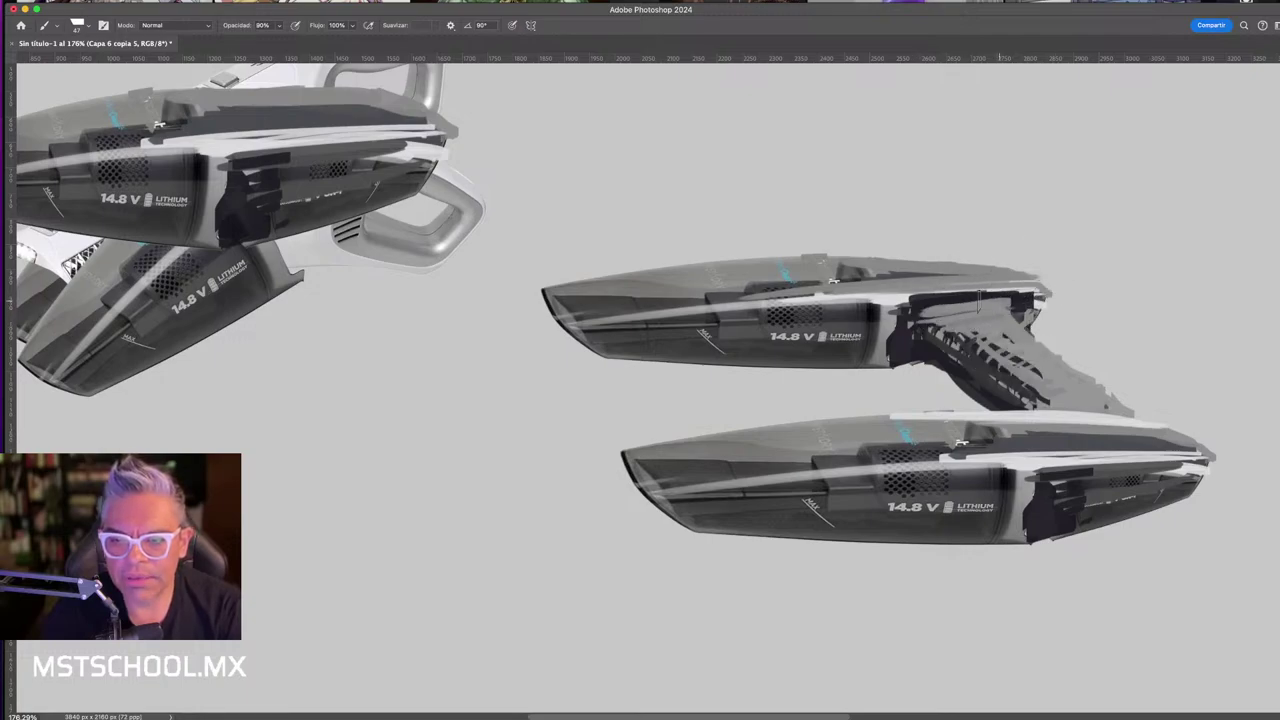
mouse_move(1105, 291)
left_mouse_down()
mouse_move(929, 297)
mouse_move(1152, 280)
left_mouse_up()
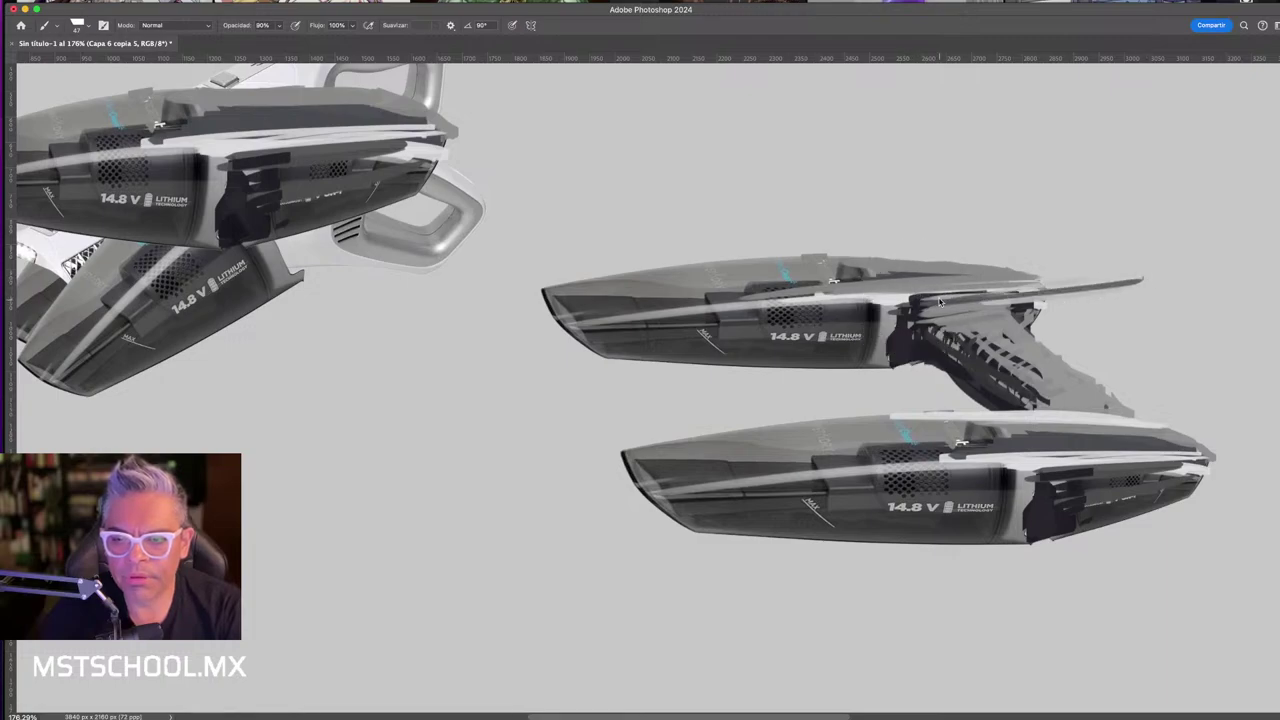
left_click_drag(954, 296, 1164, 274)
mouse_move(1165, 466)
left_mouse_down()
mouse_move(1250, 450)
mouse_move(1050, 470)
left_mouse_up()
- Sample a grey and extend the upper fin with darker and lighter grey strokes
left_click(1012, 290, "alt")
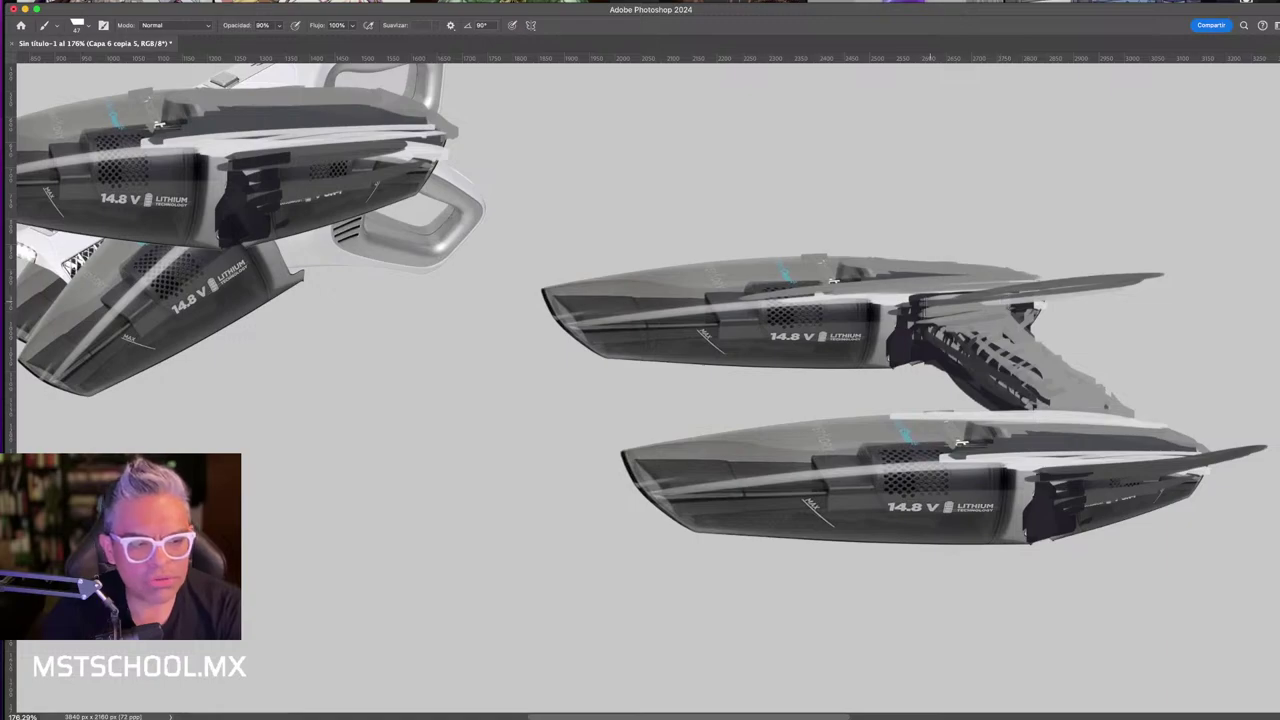
left_click(1014, 319, "alt")
left_click_drag(966, 276, 1046, 288)
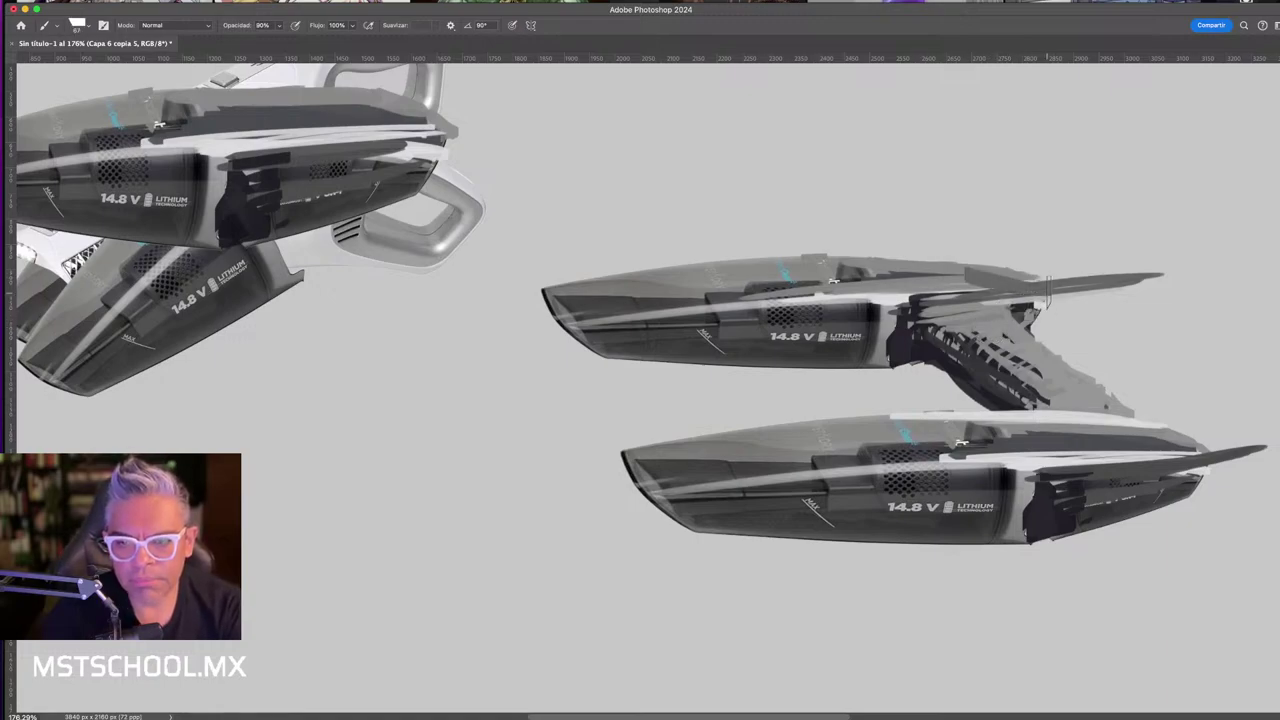
left_click_drag(796, 277, 1116, 270)
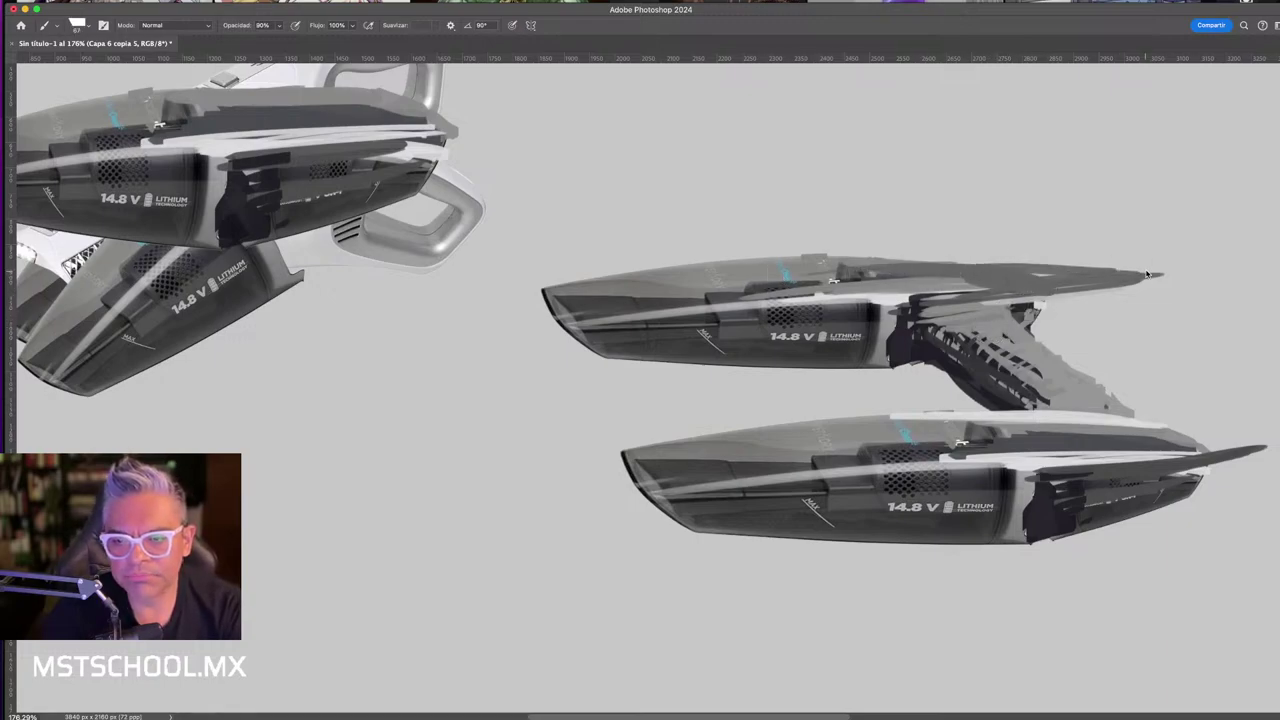
mouse_move(902, 279)
left_mouse_down()
mouse_move(1160, 264)
mouse_move(963, 283)
left_mouse_up()
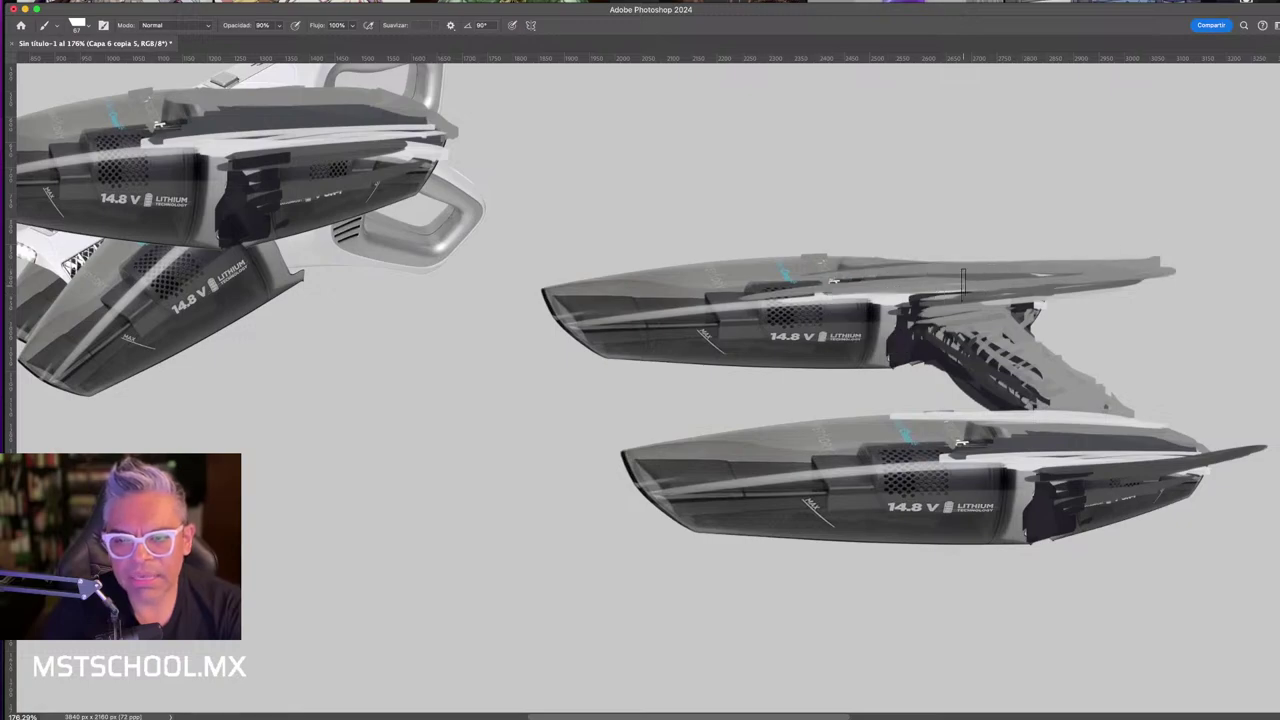
- Shade the lower fin's underside to its tip and add dark shapes under the upper craft
mouse_move(1059, 437)
left_mouse_down()
mouse_move(826, 392)
mouse_move(1148, 398)
mouse_move(960, 408)
left_mouse_up()
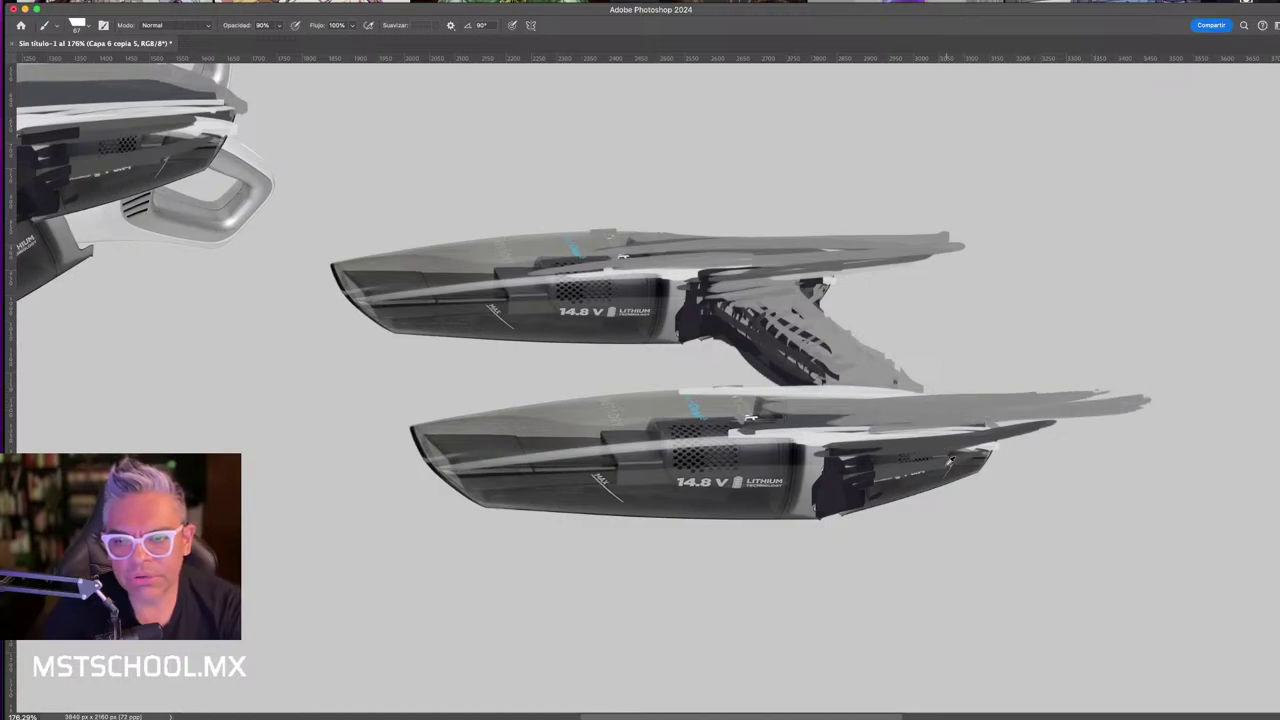
mouse_move(992, 448)
left_mouse_down()
mouse_move(1136, 428)
mouse_move(900, 436)
mouse_move(1088, 408)
left_mouse_up()
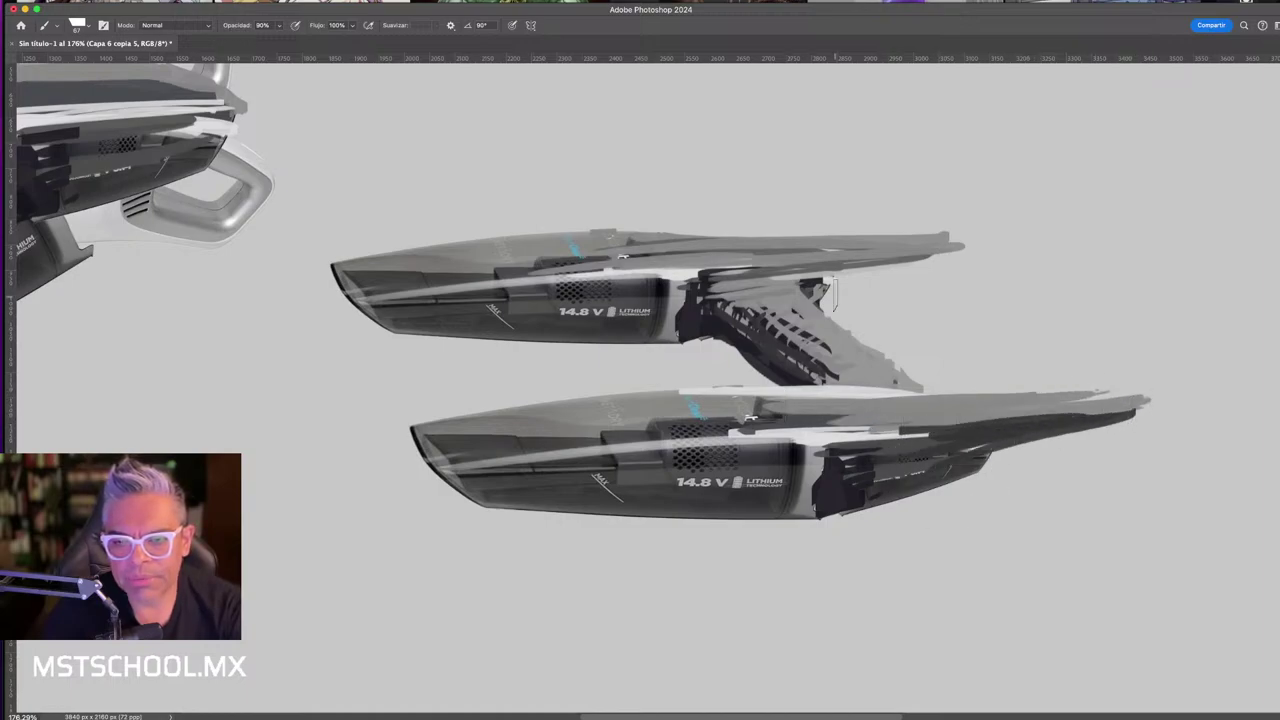
mouse_move(822, 298)
left_mouse_down()
mouse_move(954, 258)
mouse_move(930, 264)
left_mouse_up()
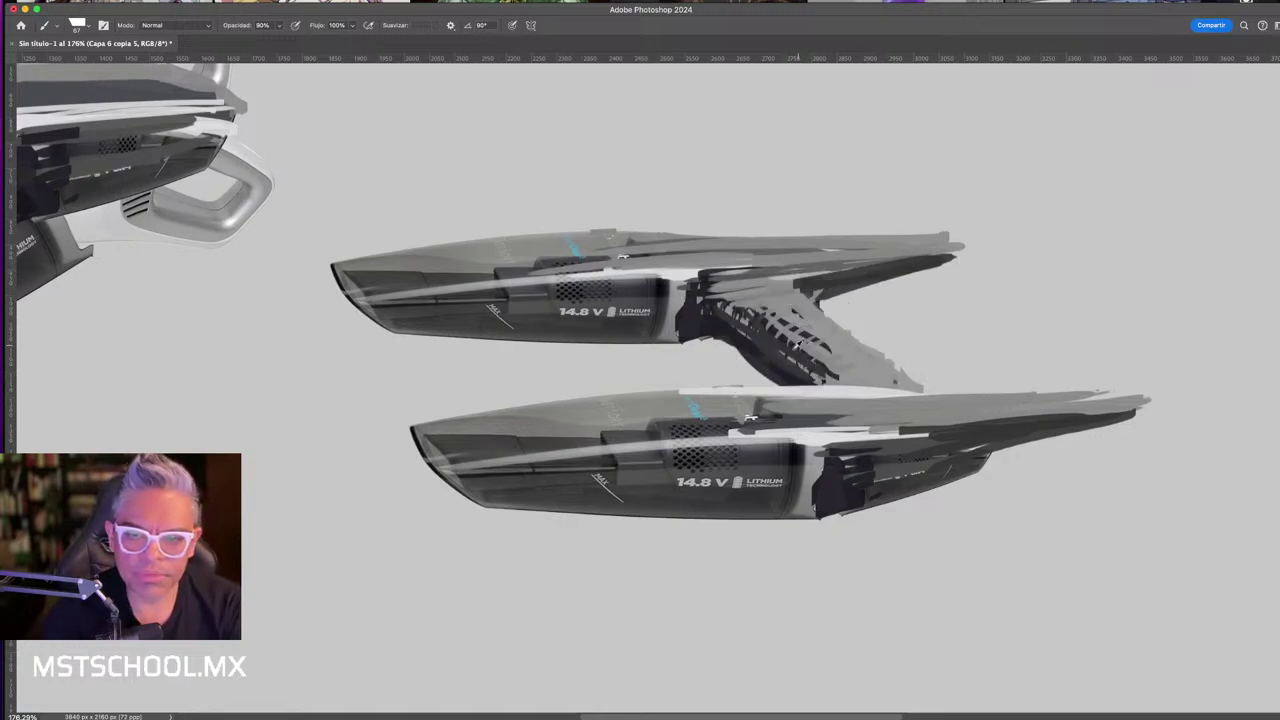
mouse_move(740, 340)
left_mouse_down()
mouse_move(855, 318)
mouse_move(840, 335)
left_mouse_up()
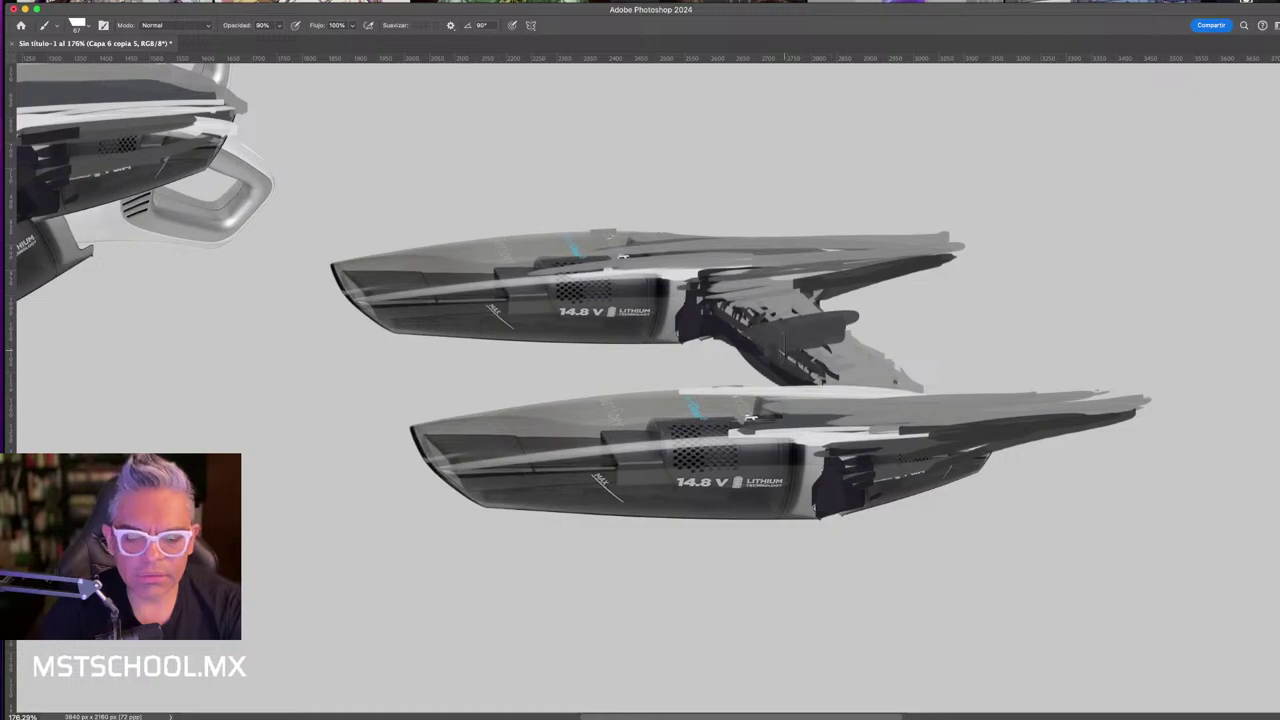
left_click_drag(752, 340, 905, 316)
- Check the 14.8 V label close up, then paint grey over the dark fin under the upper craft
key("z")
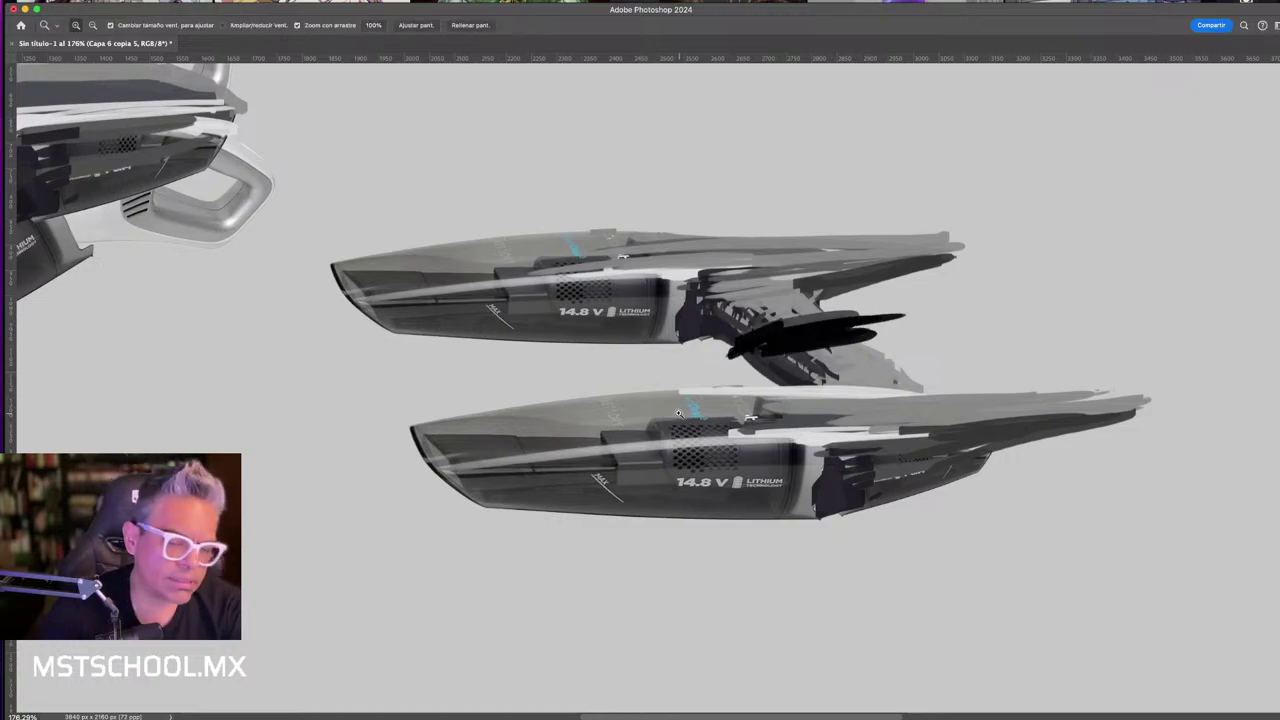
left_click_drag(573, 320, 723, 350)
scroll(629, 298, "up", 3)
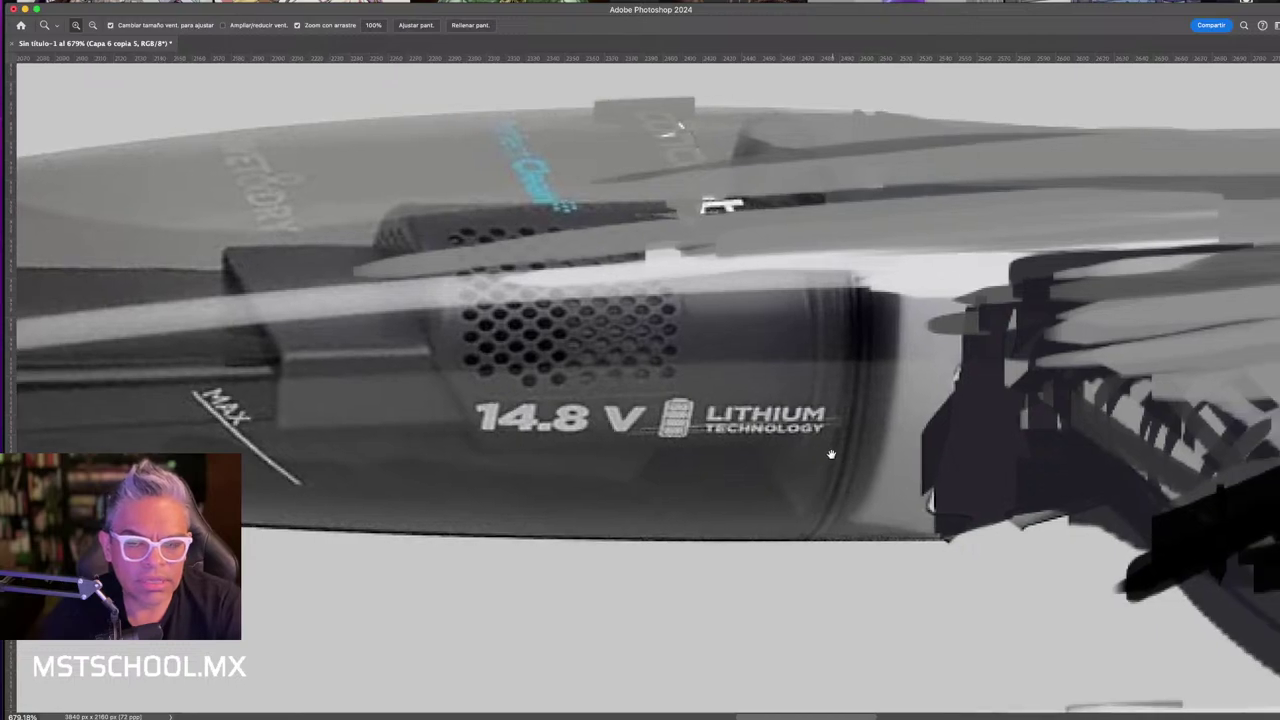
mouse_move(876, 503)
left_mouse_down()
mouse_move(787, 346)
mouse_move(770, 340)
left_mouse_up()
key("b")
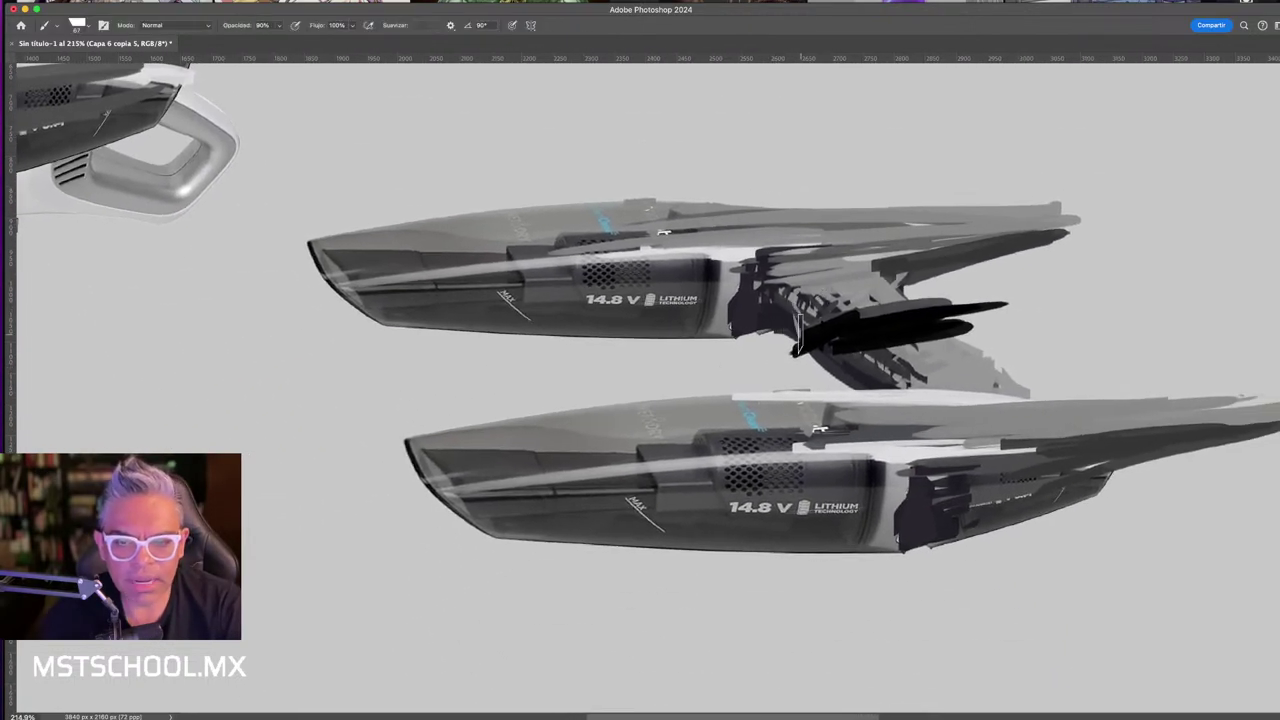
mouse_move(842, 350)
left_mouse_down()
mouse_move(882, 318)
mouse_move(985, 300)
mouse_move(969, 324)
mouse_move(831, 352)
mouse_move(933, 308)
left_mouse_up()
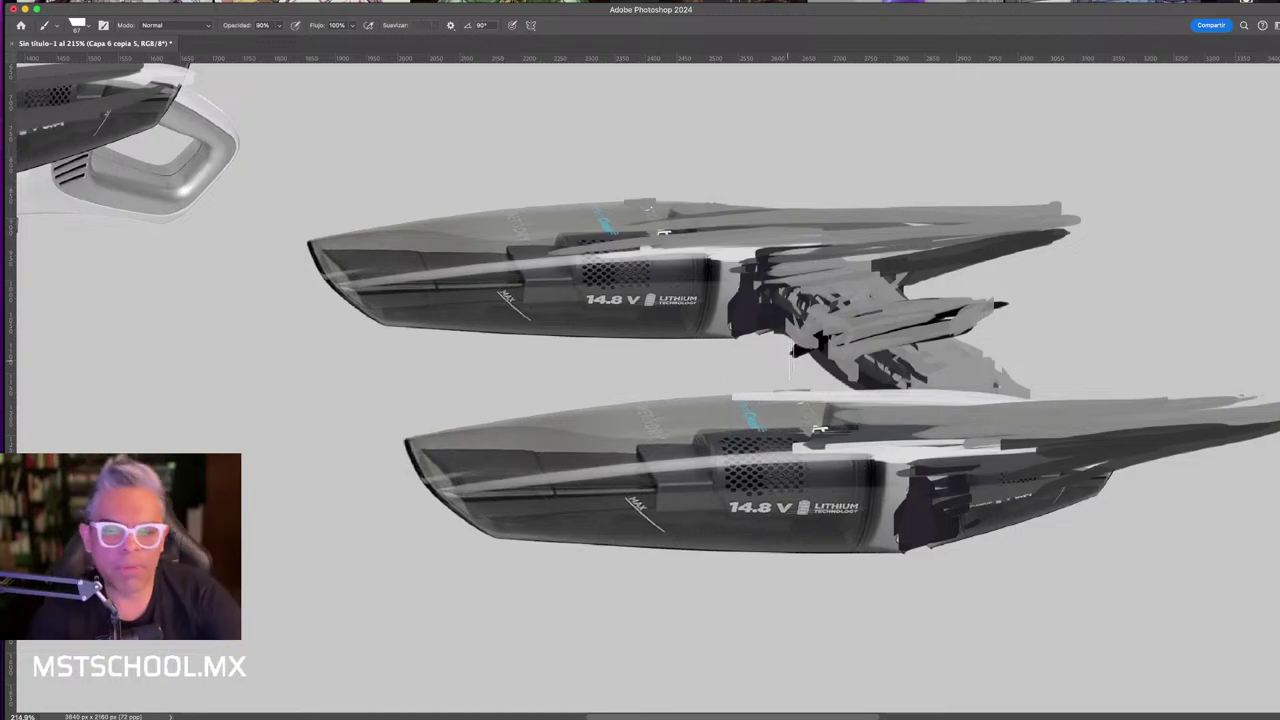
key("z")
mouse_move(819, 340)
left_mouse_down()
mouse_move(785, 368)
mouse_move(713, 322)
mouse_move(845, 207)
left_mouse_up()
key("v")
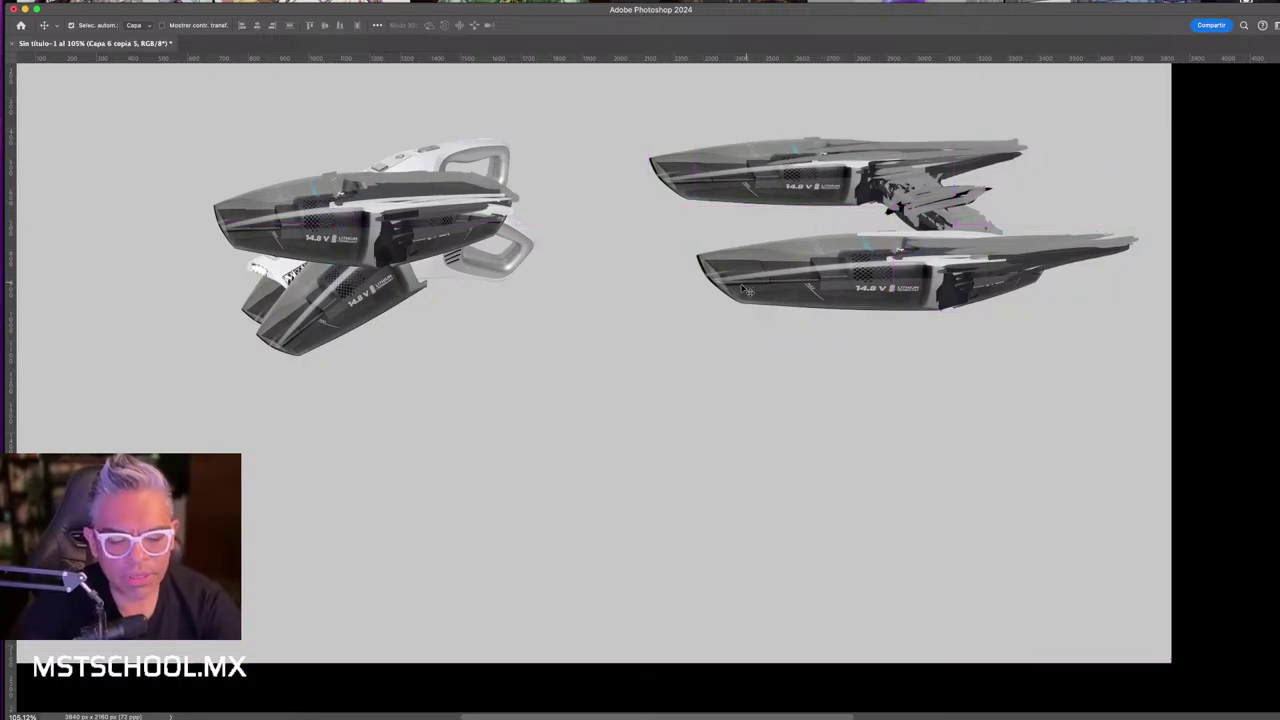
- Create a new layer for guide lines and set a thin 17 px brush
key("b")
key("ctrl+shift+n")
key("Return")
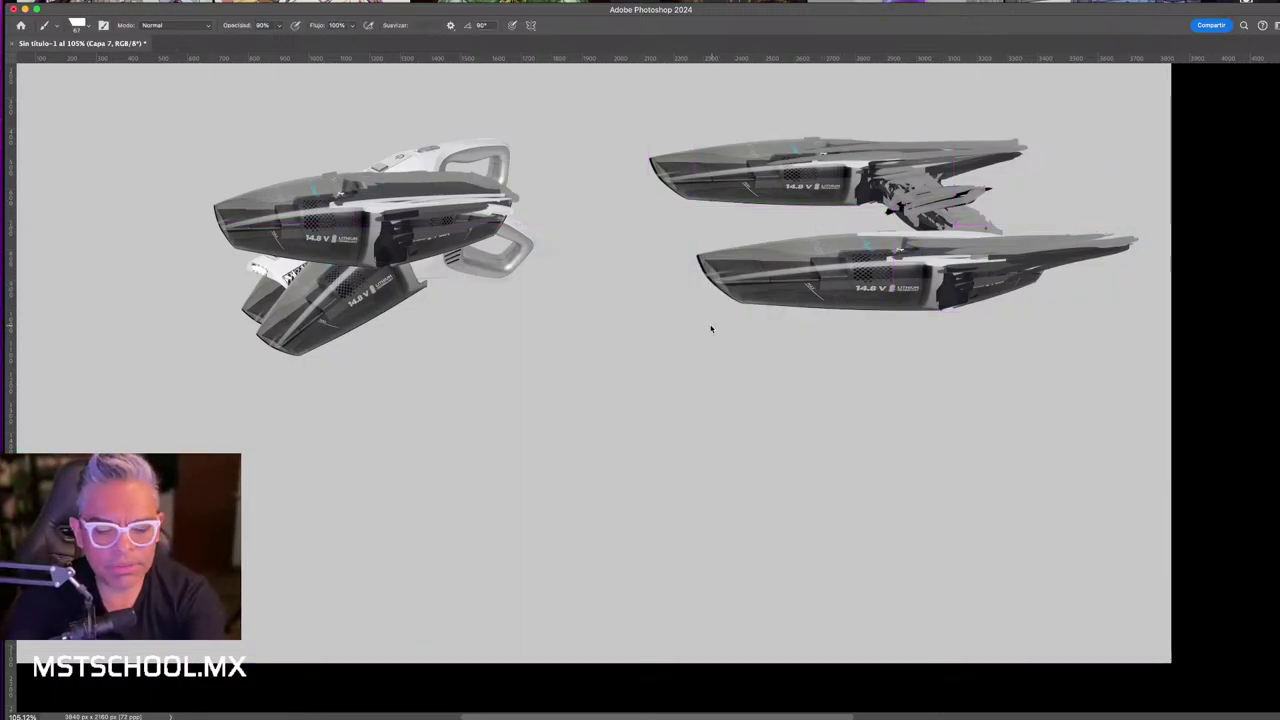
right_click(524, 360)
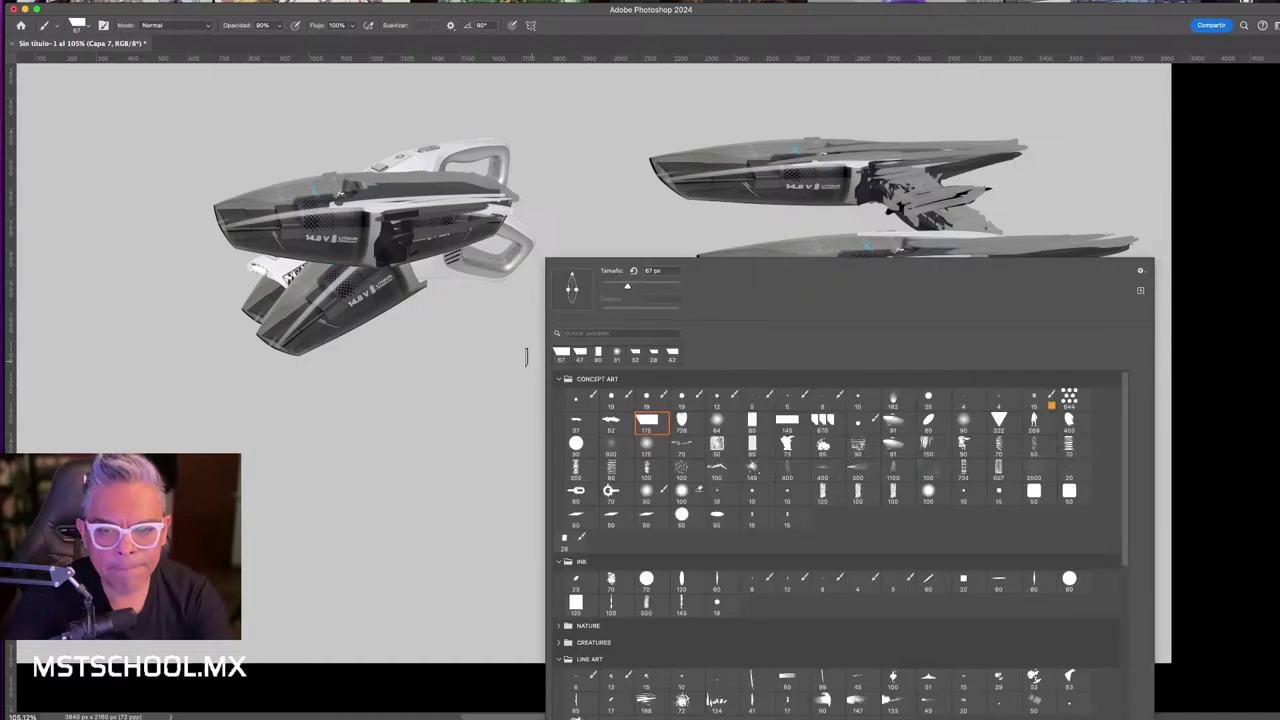
key("Escape")
left_click_drag(519, 361, 506, 367)
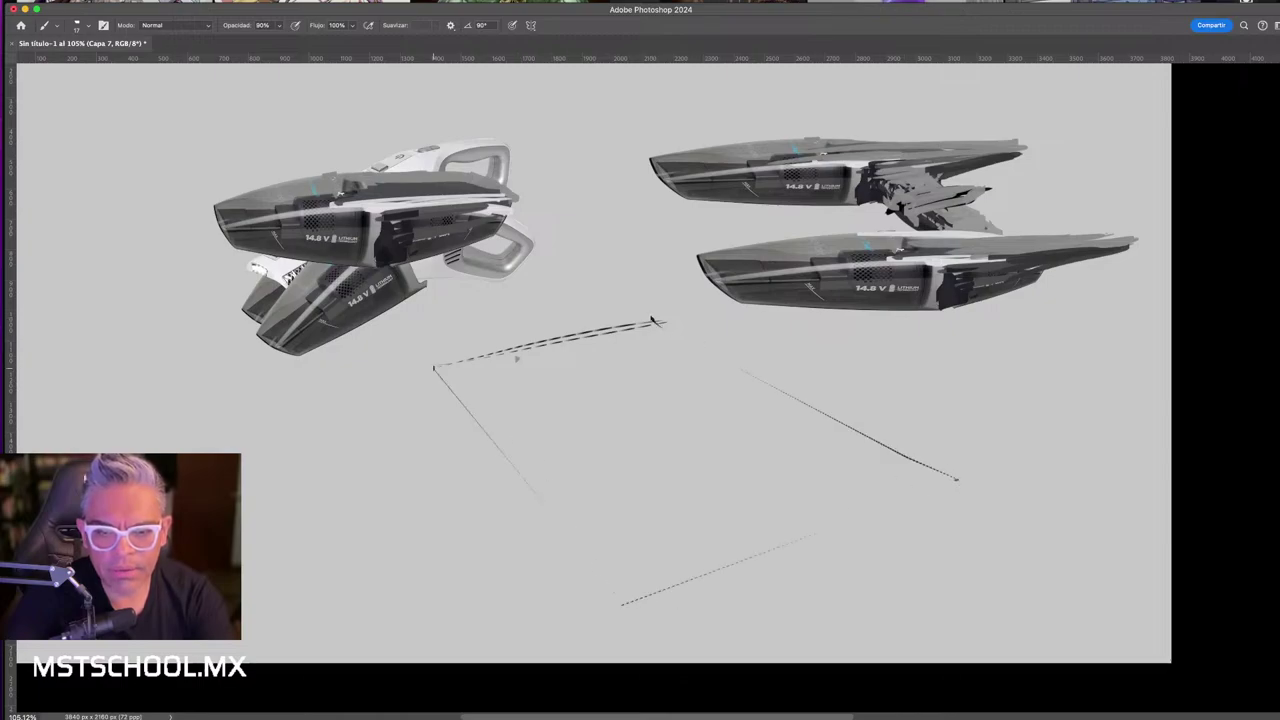
- Move both right-hand craft down-left toward the guide lines
key("v")
left_click_drag(950, 298, 750, 505)
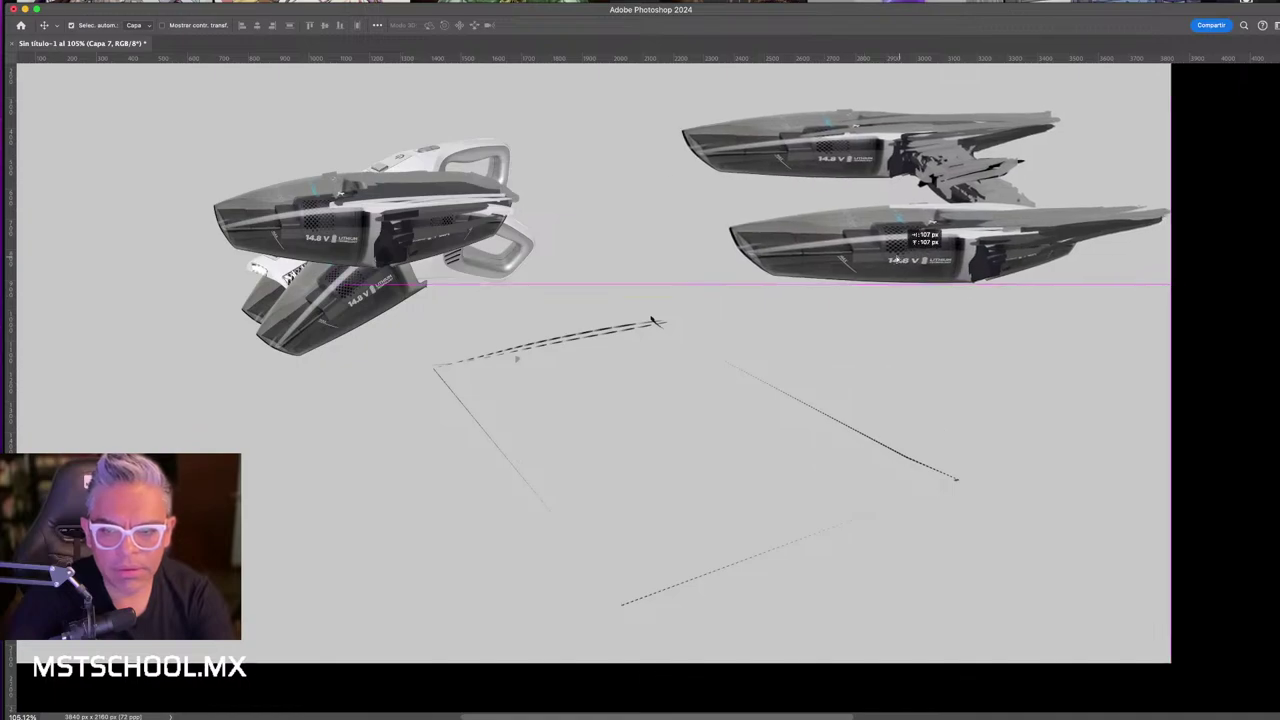
key("ctrl+t")
- Skew the craft pair, raising its right side and angling the lower-left corner along the guides
right_click(766, 465)
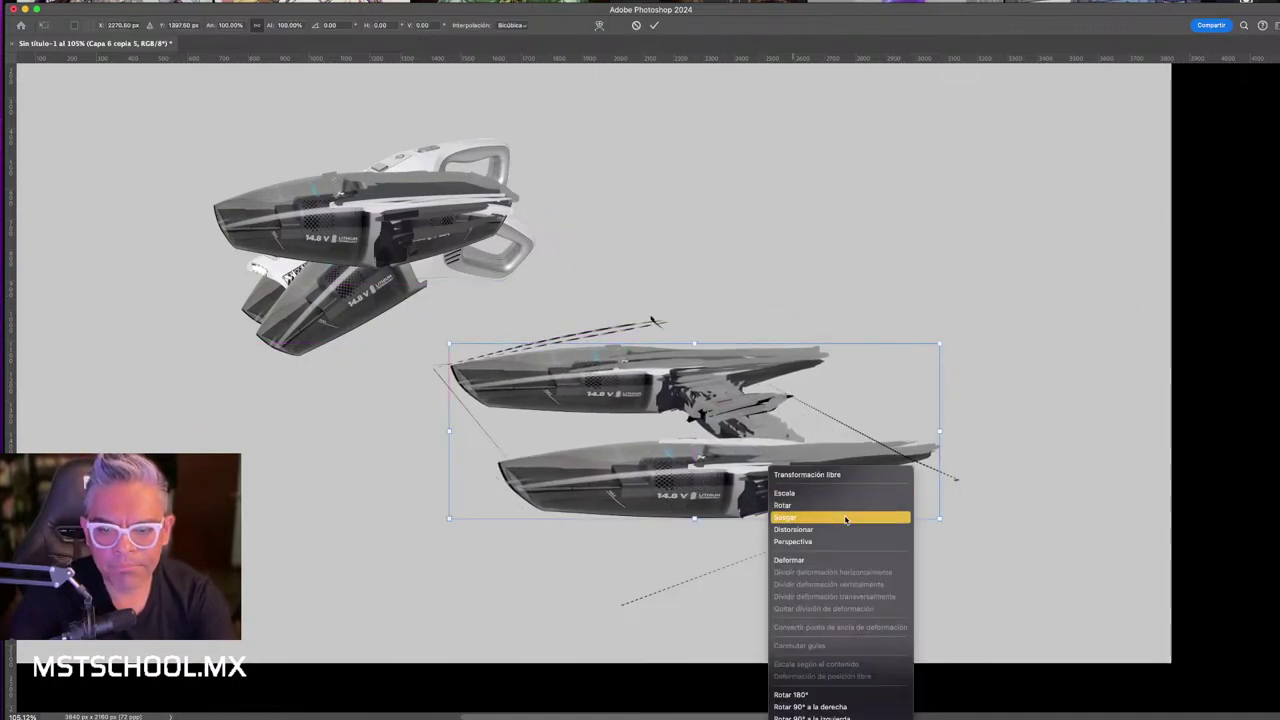
left_click(810, 529)
left_click_drag(943, 345, 800, 263)
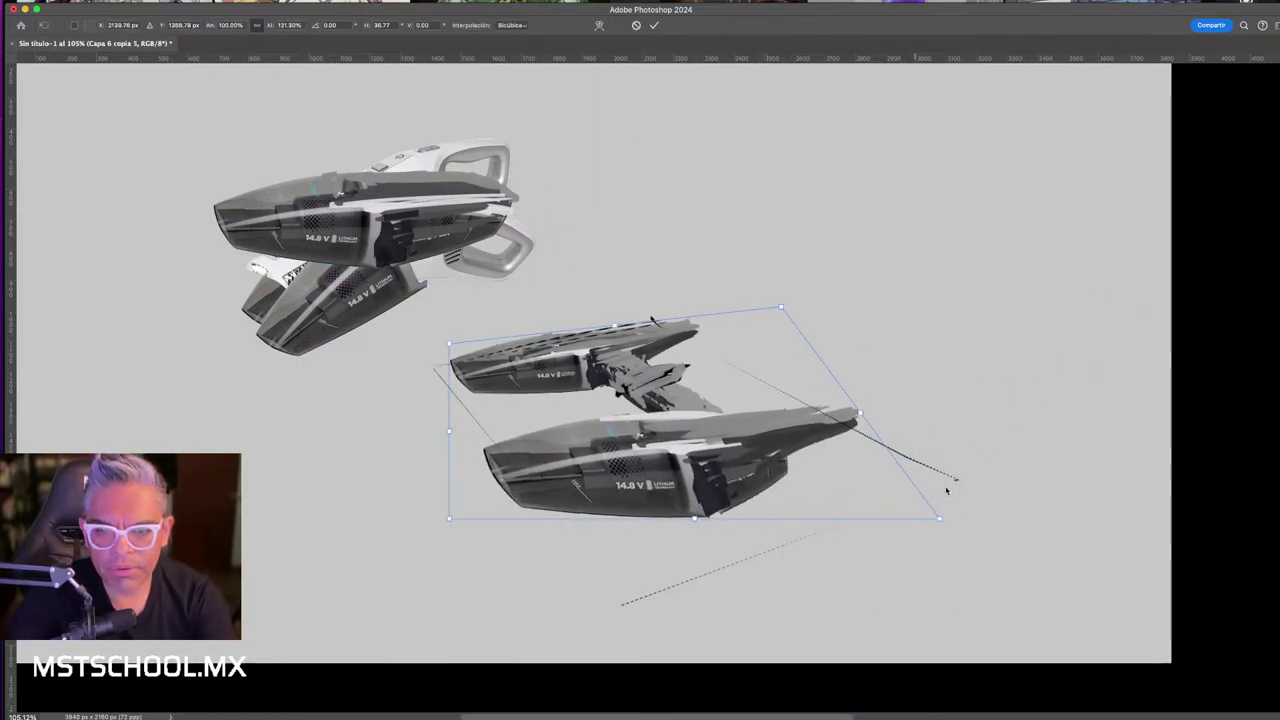
mouse_move(940, 518)
left_mouse_down()
mouse_move(955, 476)
mouse_move(934, 476)
left_mouse_up()
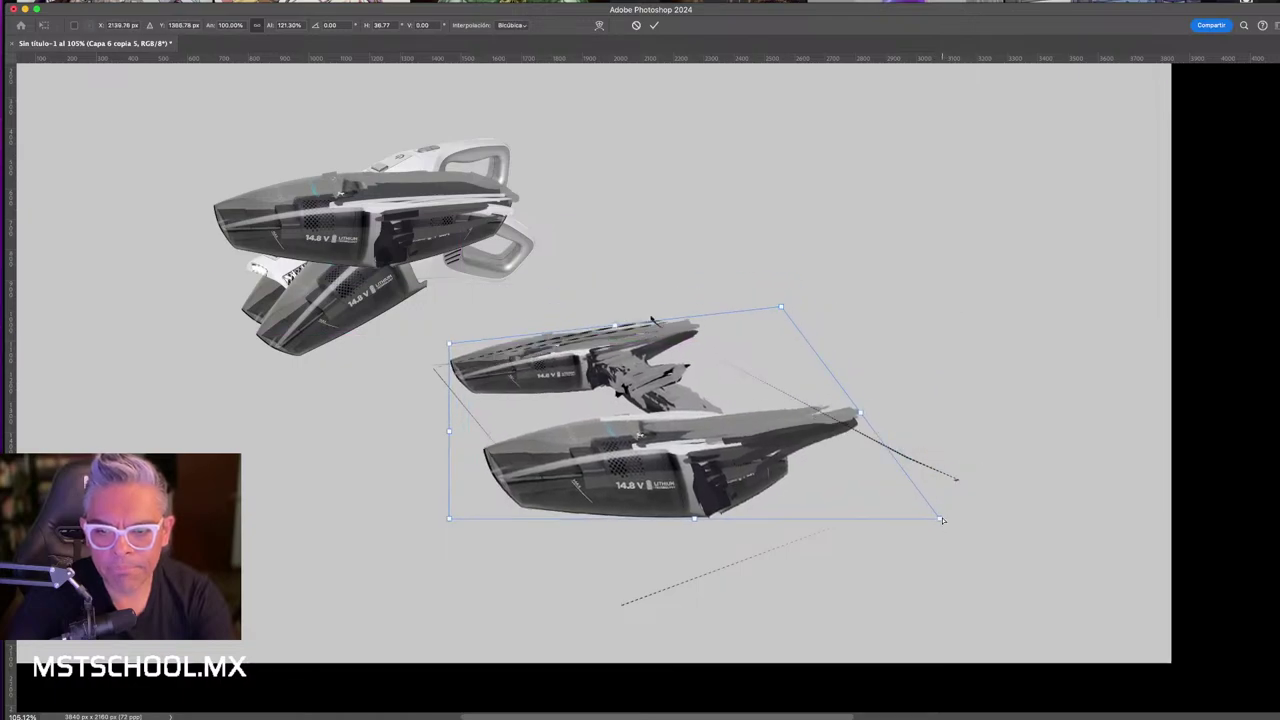
left_click_drag(447, 520, 510, 649)
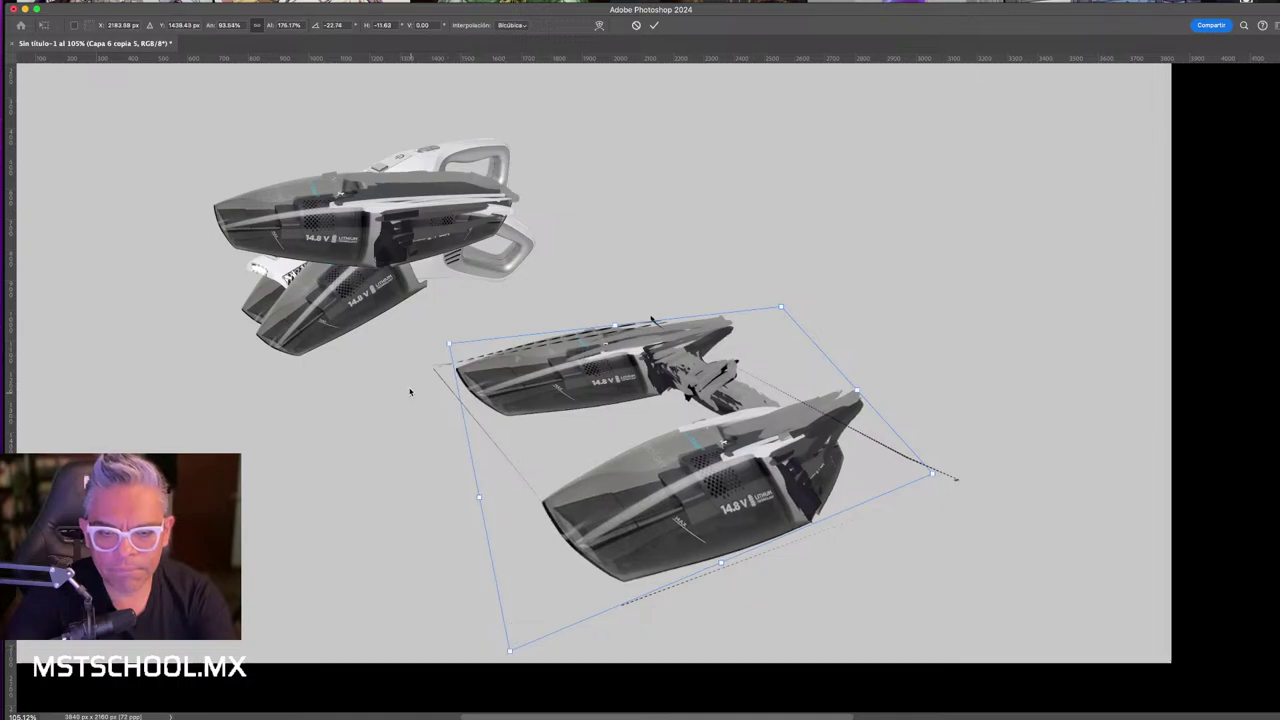
- Stretch the remaining corners outward to fine-tune the perspective, then apply the distortion
left_click_drag(449, 342, 416, 347)
mouse_move(798, 308)
left_mouse_down()
mouse_move(815, 336)
mouse_move(778, 334)
left_mouse_up()
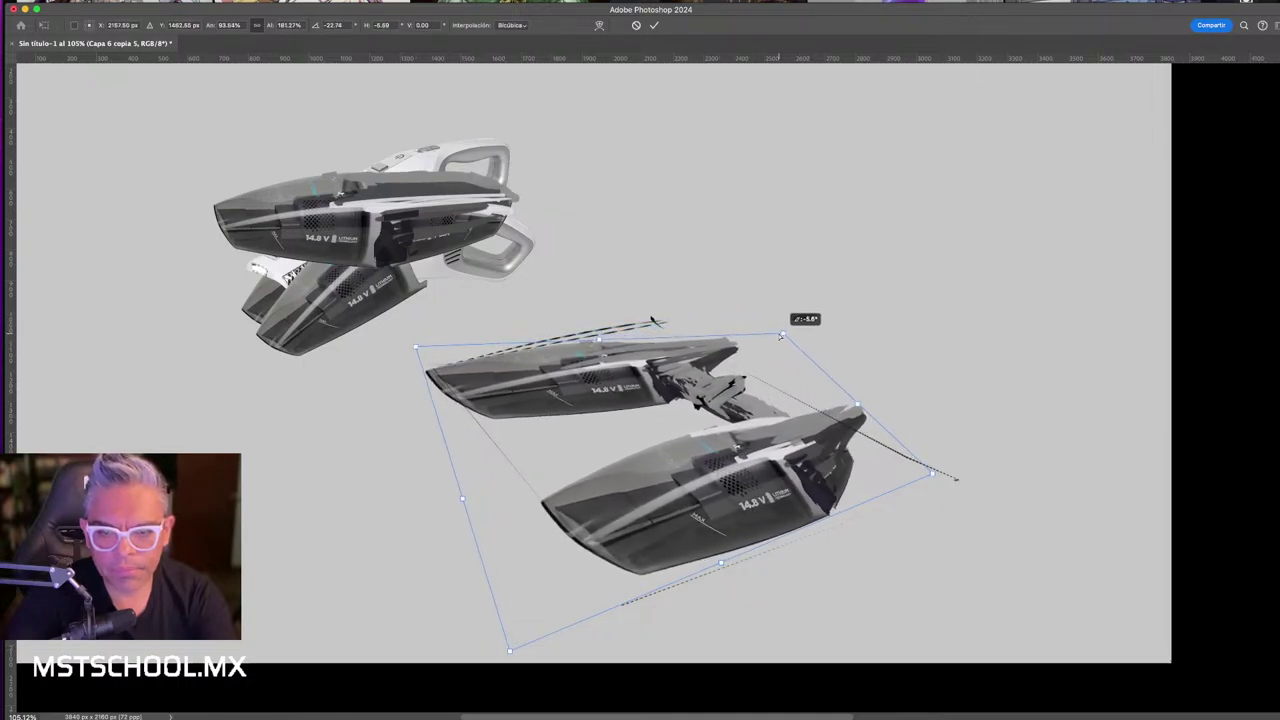
left_click_drag(932, 472, 964, 465)
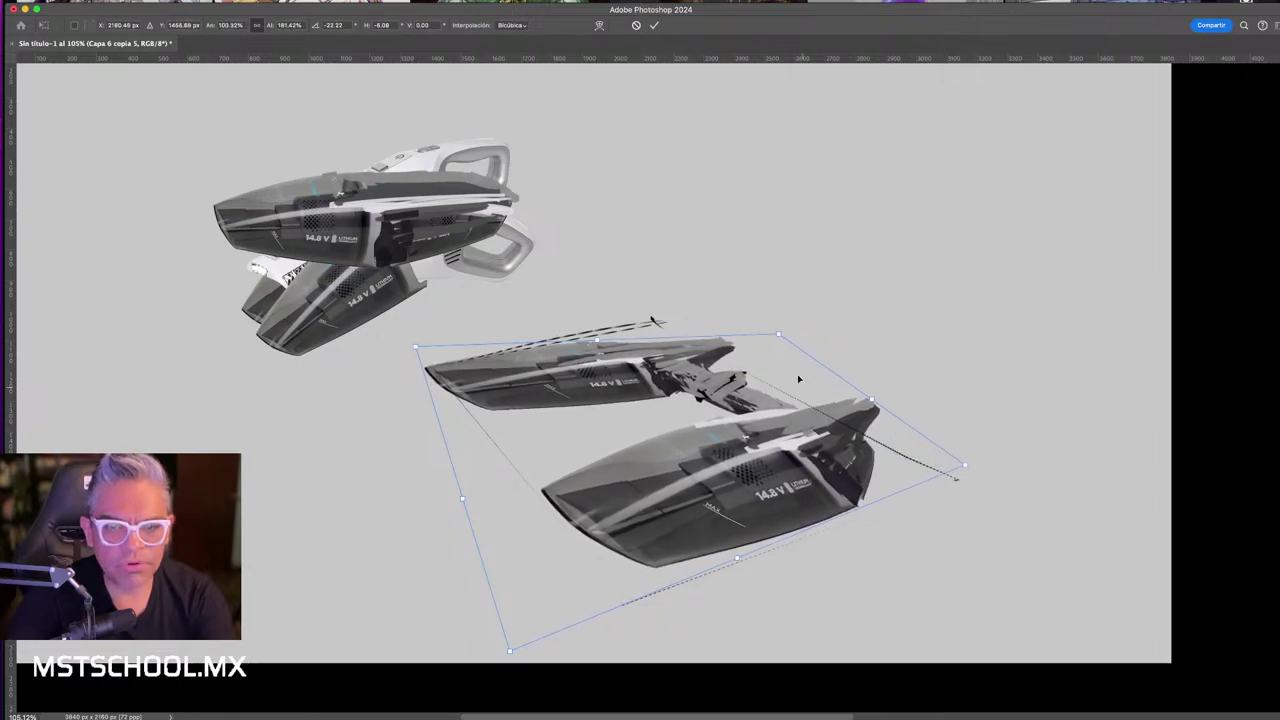
left_click_drag(778, 334, 862, 242)
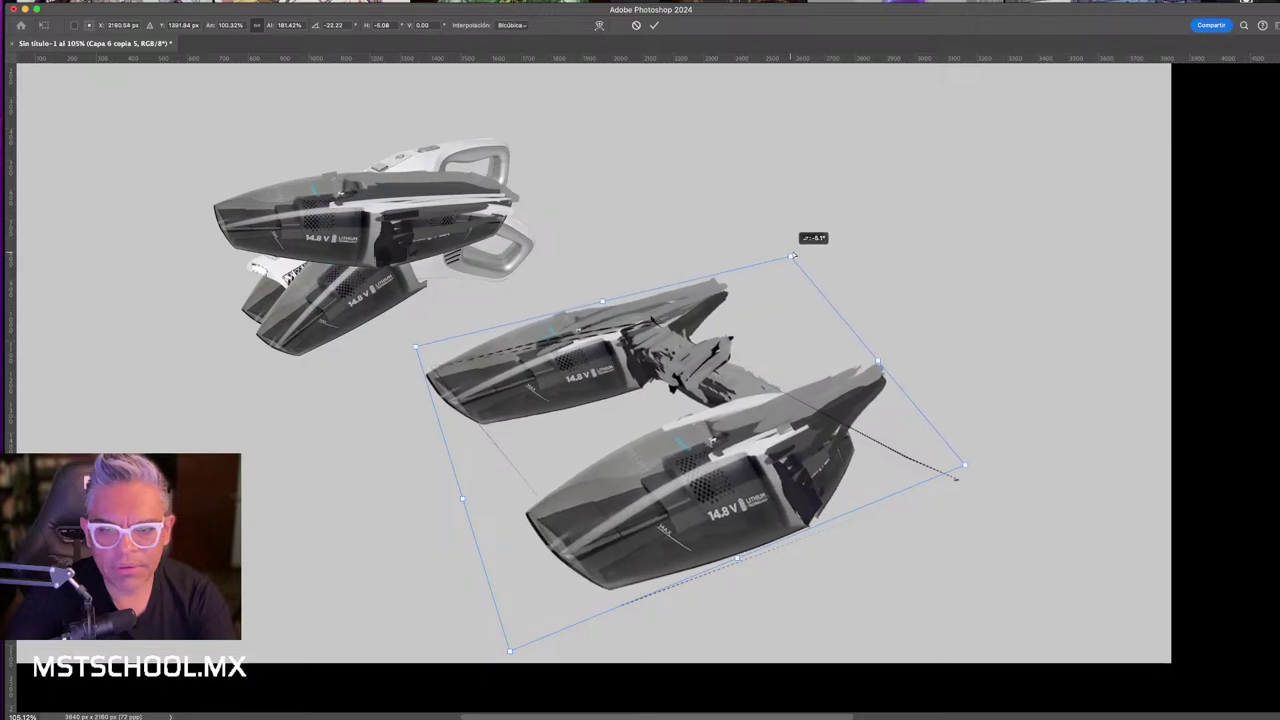
left_click_drag(862, 242, 871, 241)
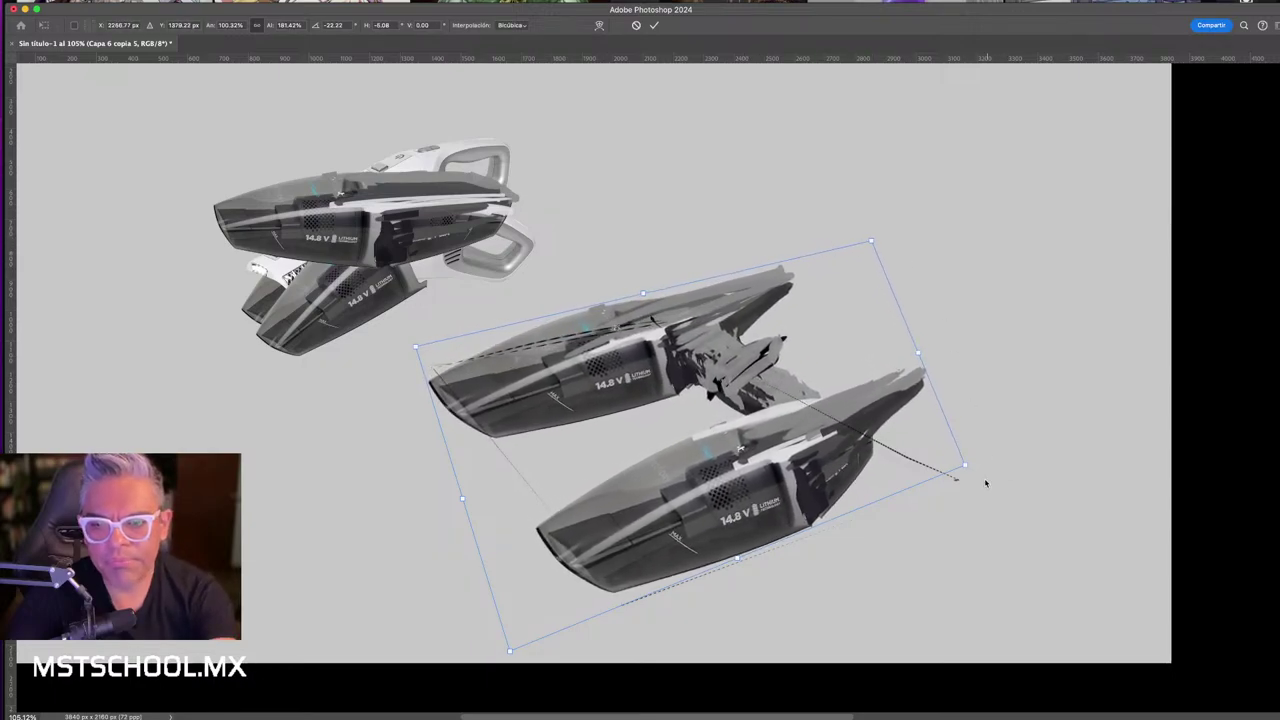
key("Return")
- Try a straight brush line beside the upper hull, undo it, and restore the panels
key("b")
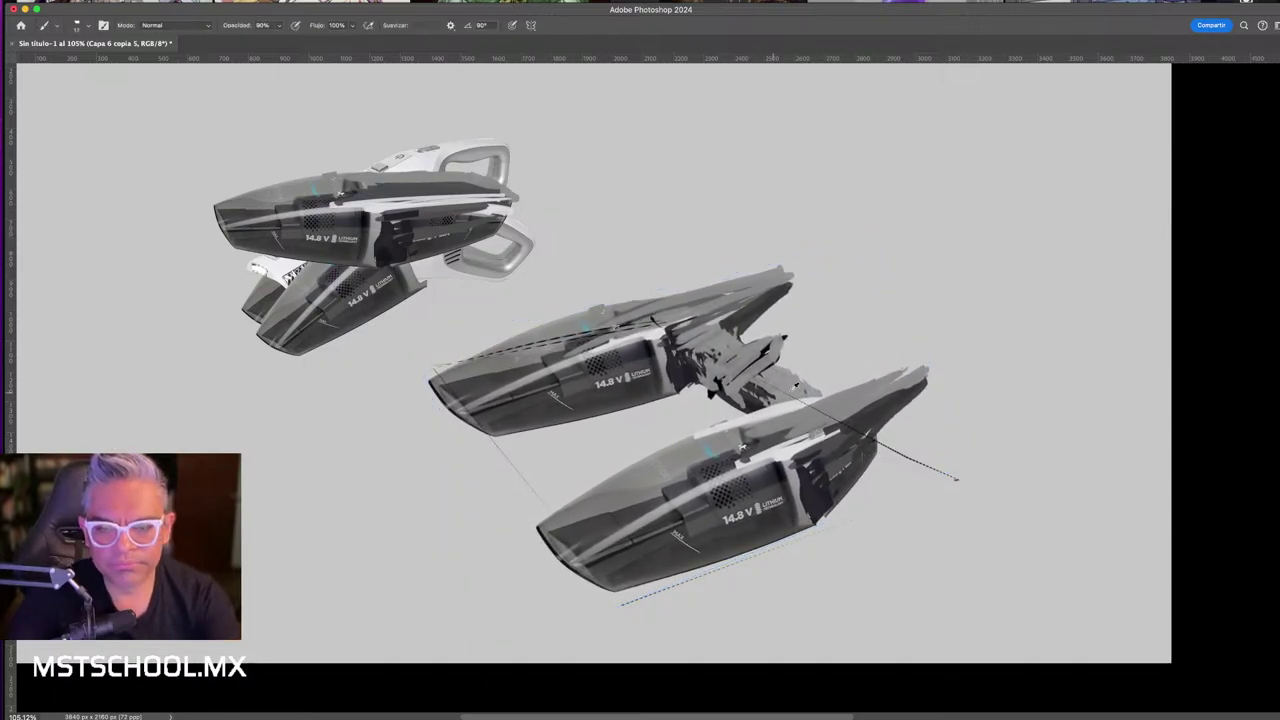
left_click_drag(831, 303, 958, 388)
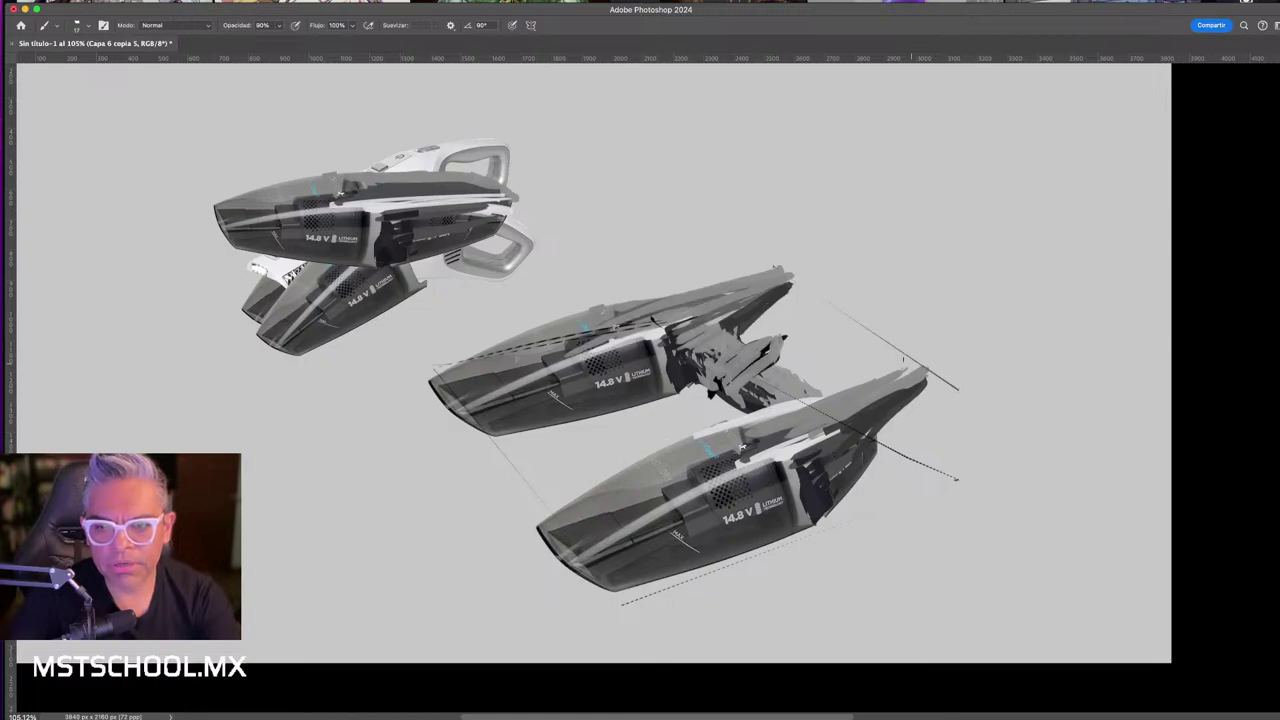
key("ctrl+z")
key("Tab")
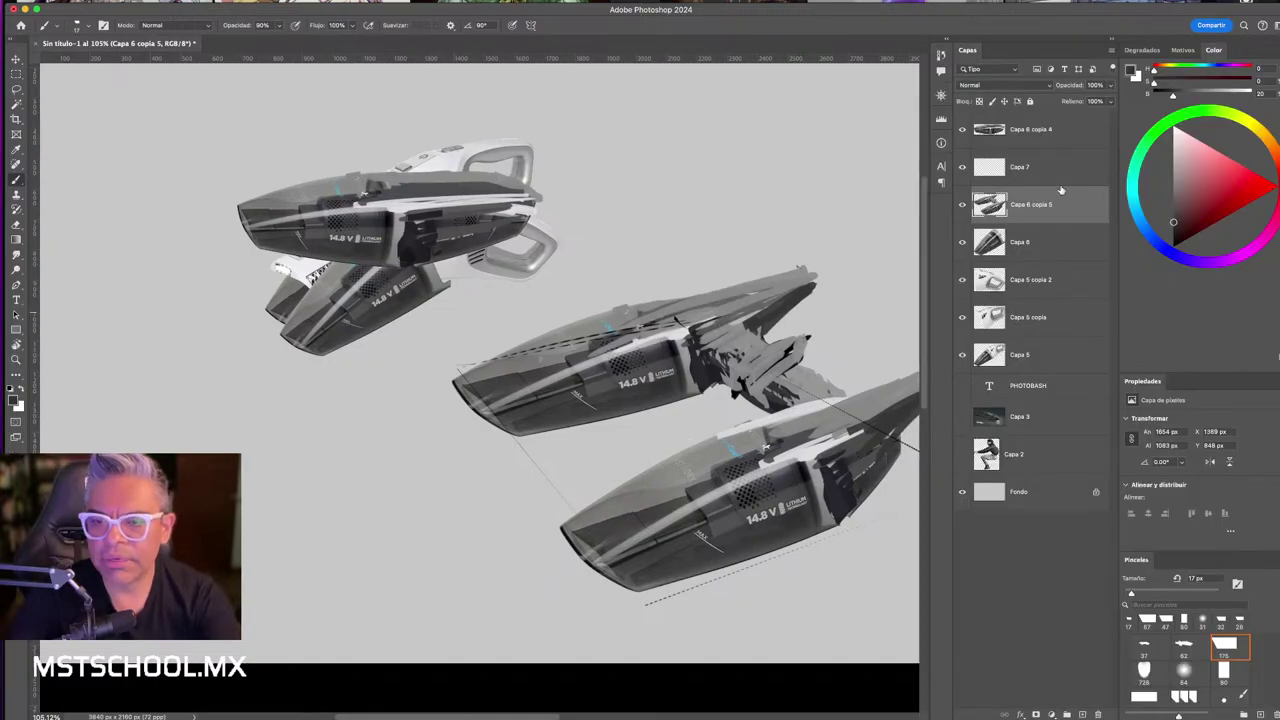
- Hide the panels and brush a thin dashed streak off the upper hull
left_click(1030, 167)
key("Tab")
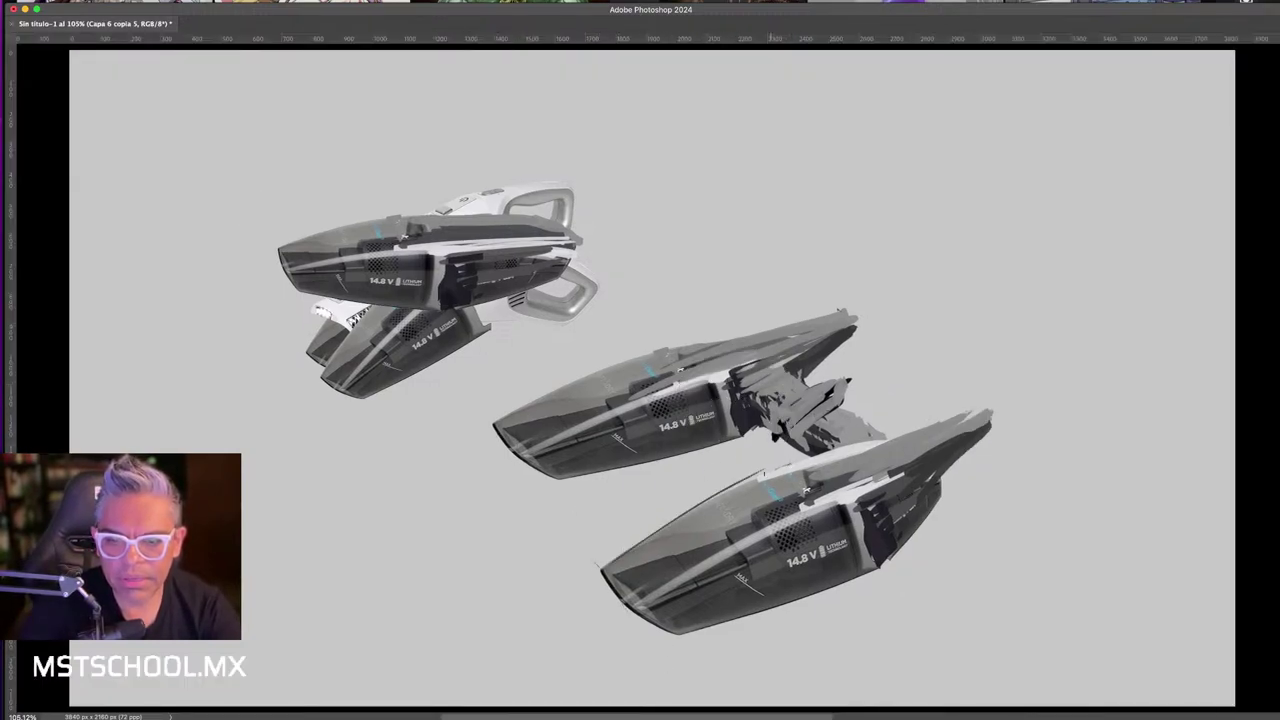
left_click_drag(685, 347, 925, 292)
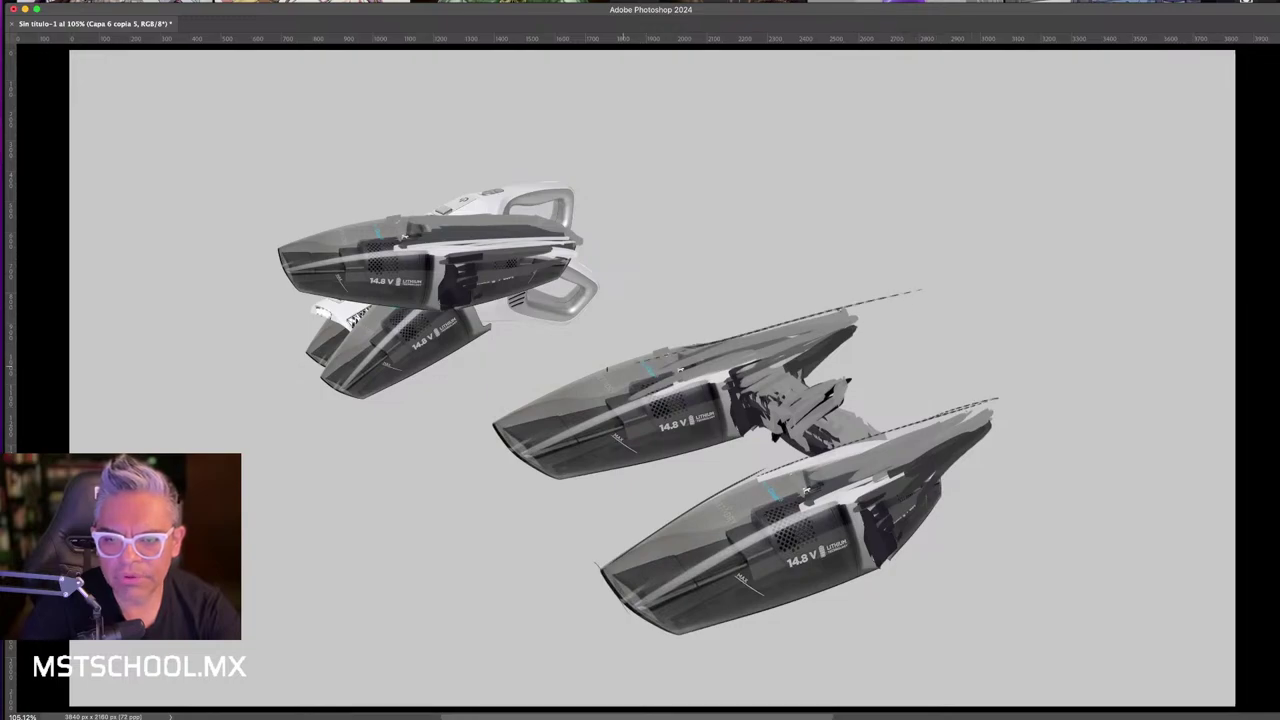
scroll(790, 430, "up", 2)
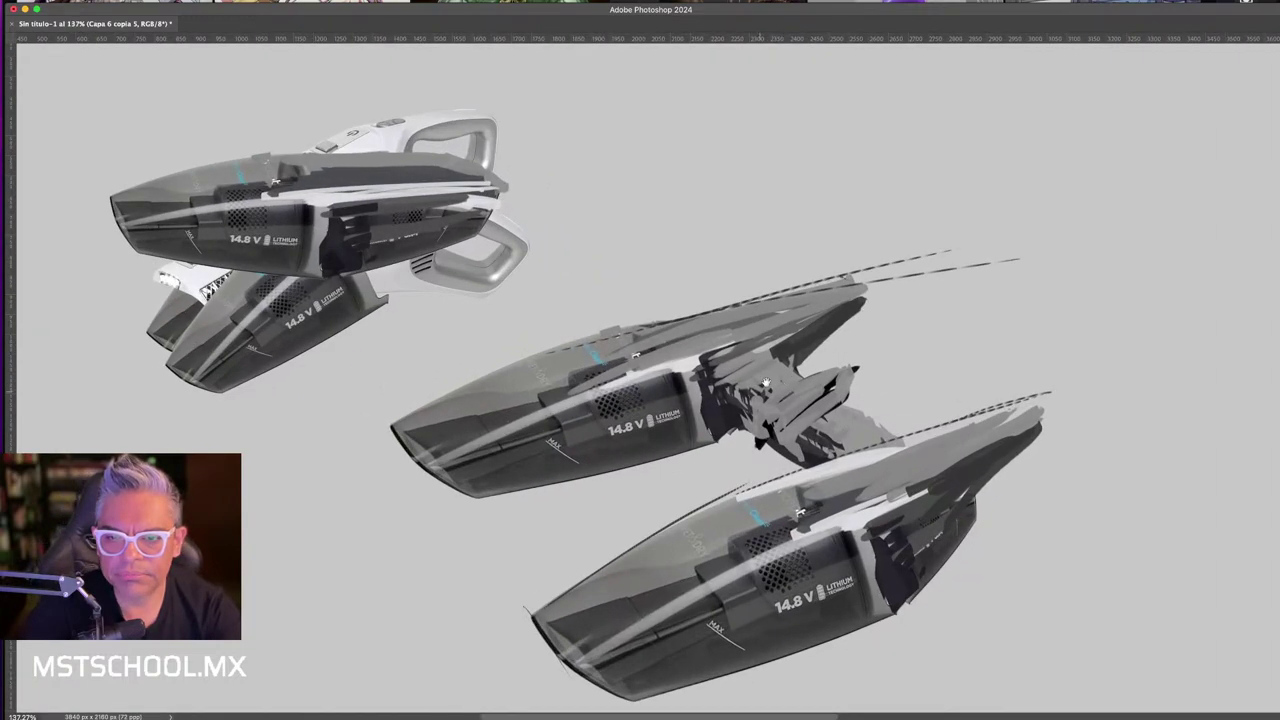
scroll(790, 430, "up", 2)
scroll(835, 378, "down", 2)
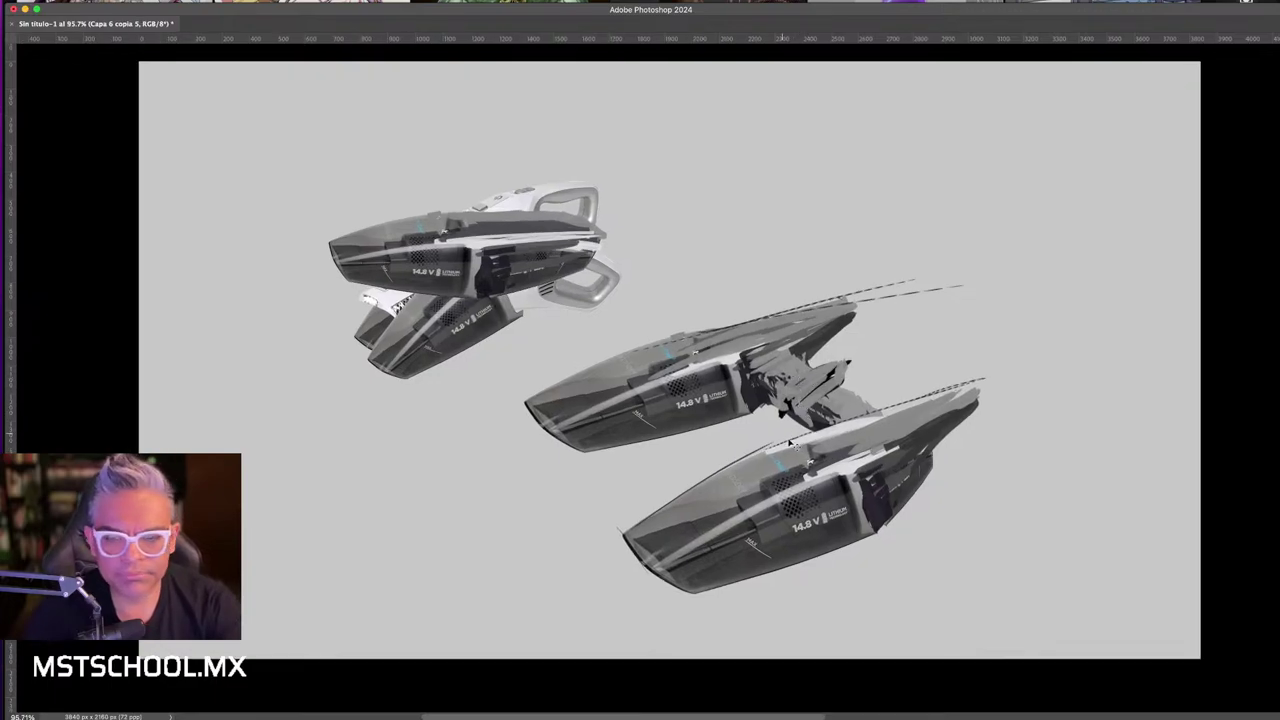
- Move the twin-hull craft up-right and shrink it, then move the dark vacuum piece top-left
left_click_drag(835, 378, 985, 190)
key("ctrl+t")
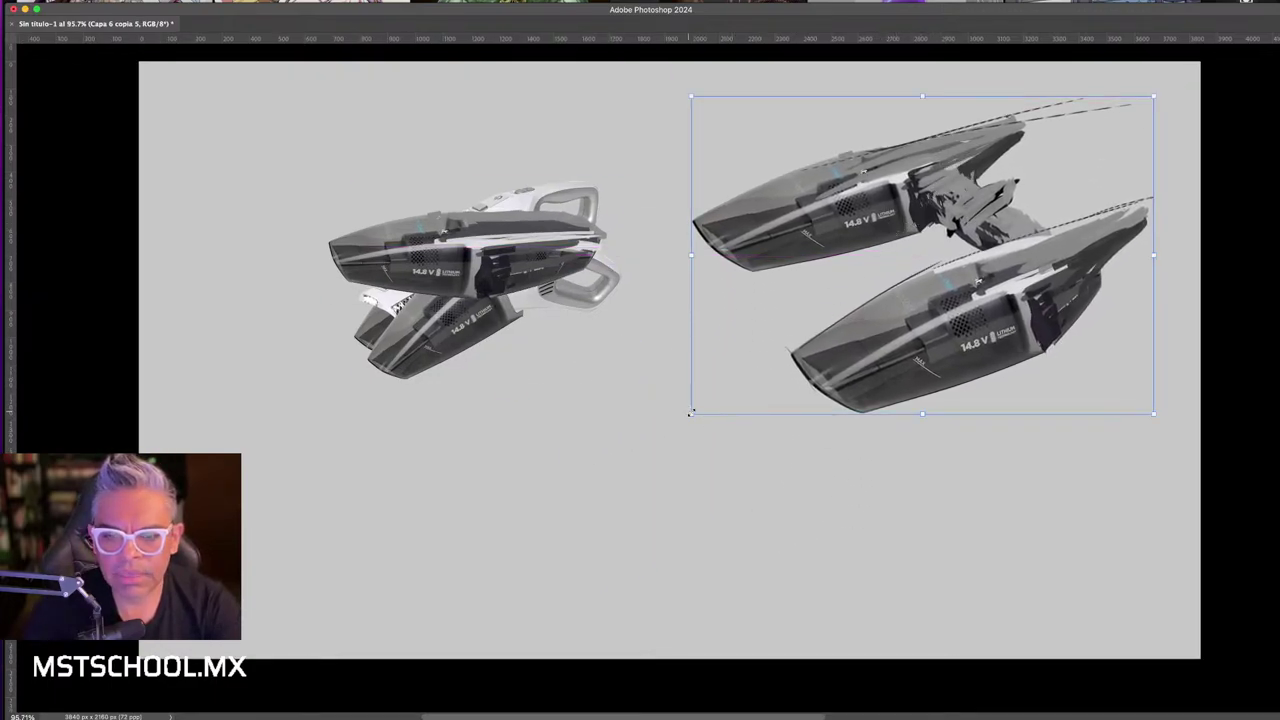
left_click_drag(690, 412, 838, 316)
key("Return")
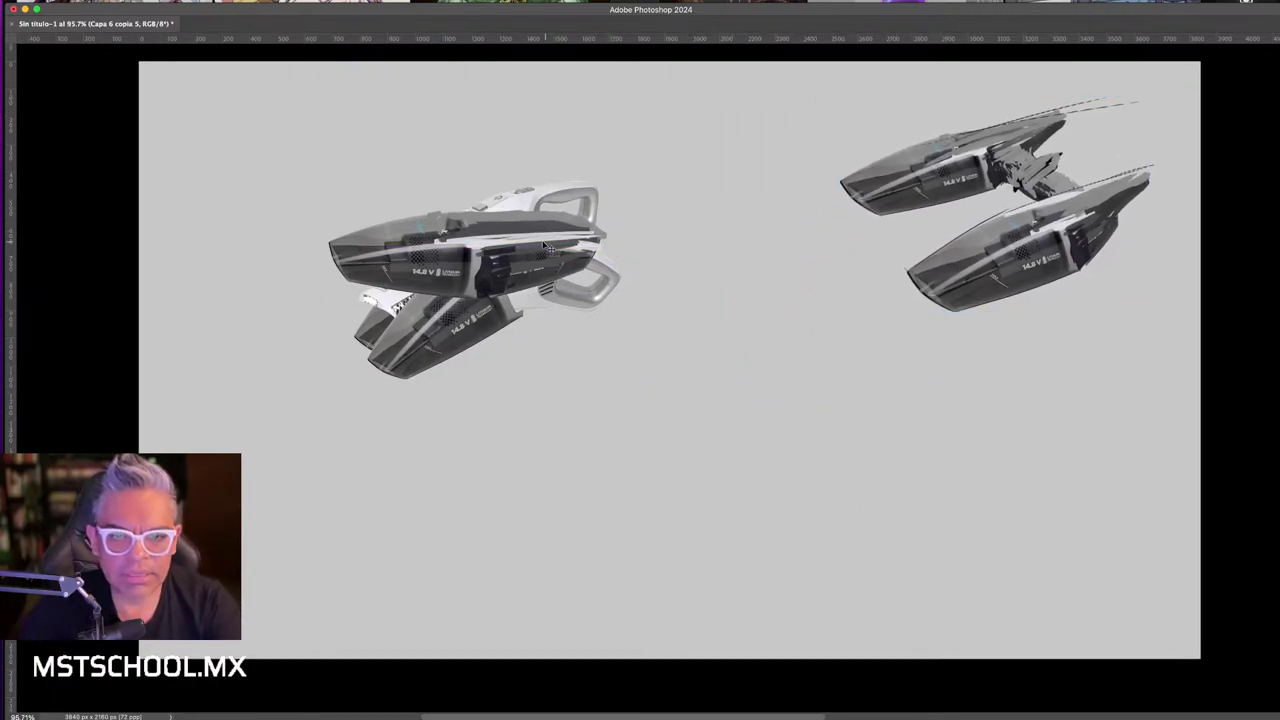
left_click_drag(546, 246, 367, 133)
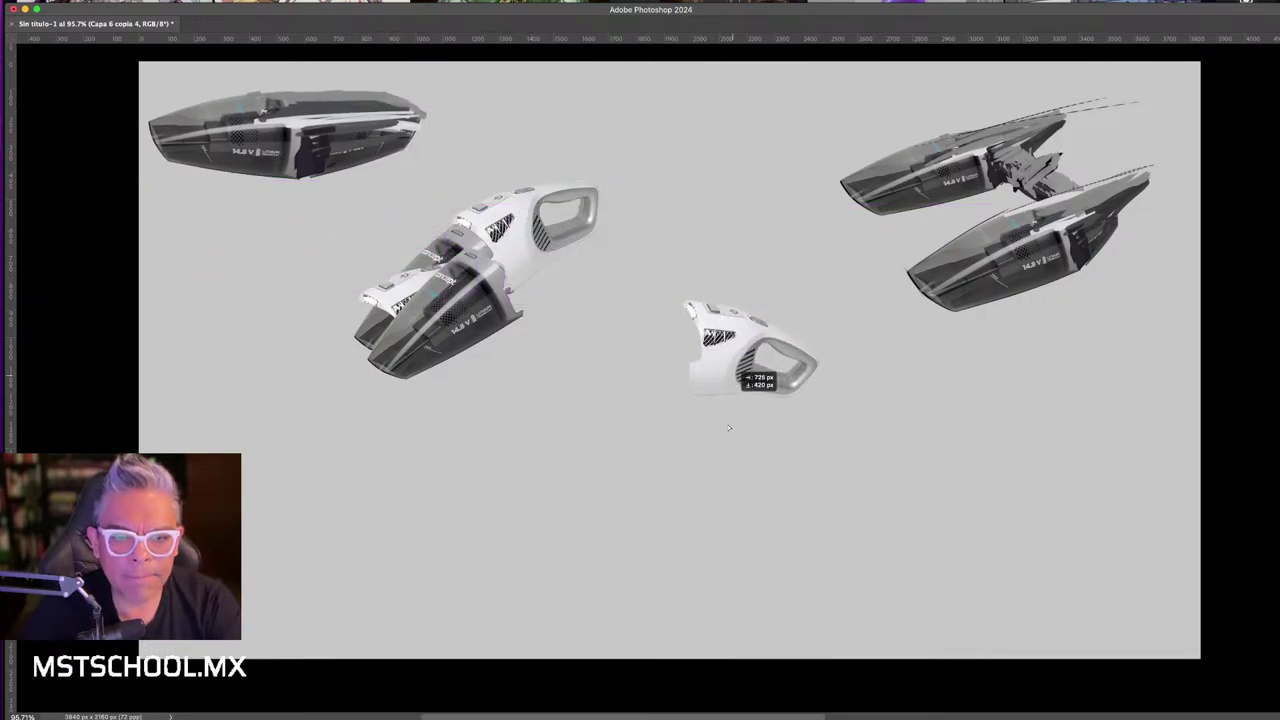
- Drop the white handle piece to the lower centre, rotate it about -135°, and zoom in
left_click_drag(520, 288, 625, 525)
scroll(717, 437, "up", 3)
scroll(705, 449, "down", 1)
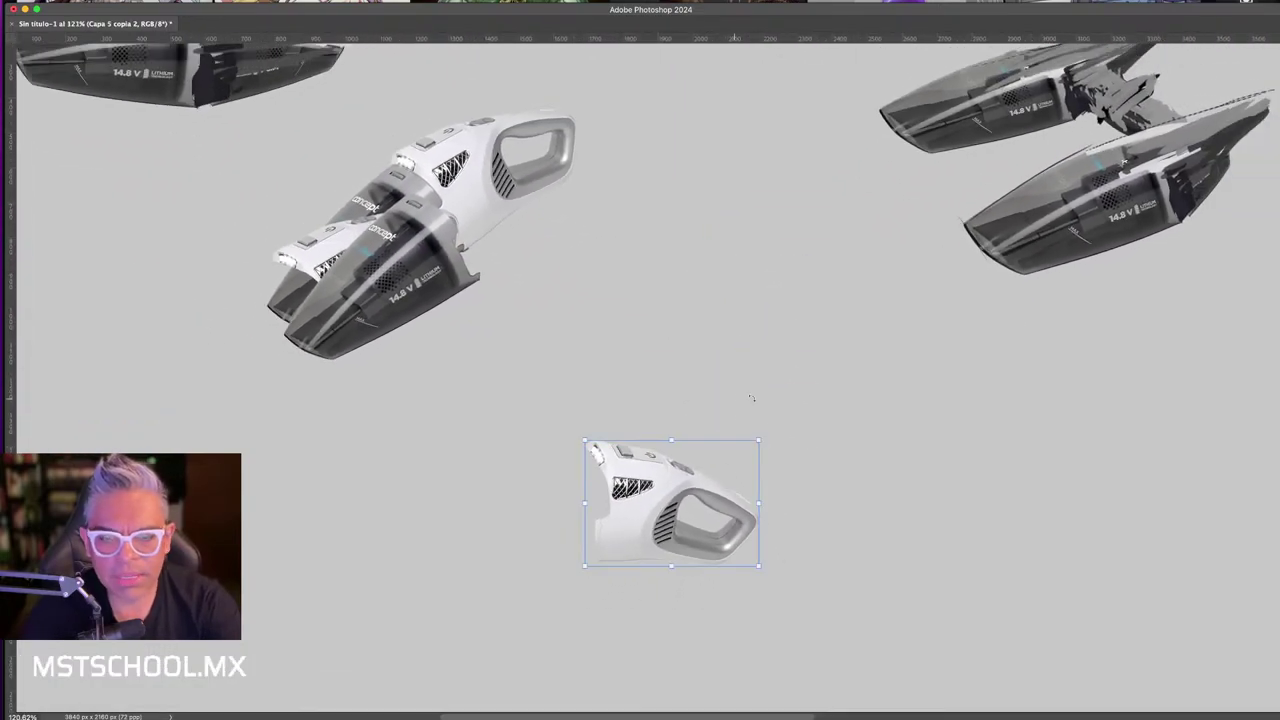
mouse_move(788, 429)
left_mouse_down()
mouse_move(487, 465)
mouse_move(713, 386)
mouse_move(699, 420)
left_mouse_up()
double_click(674, 522)
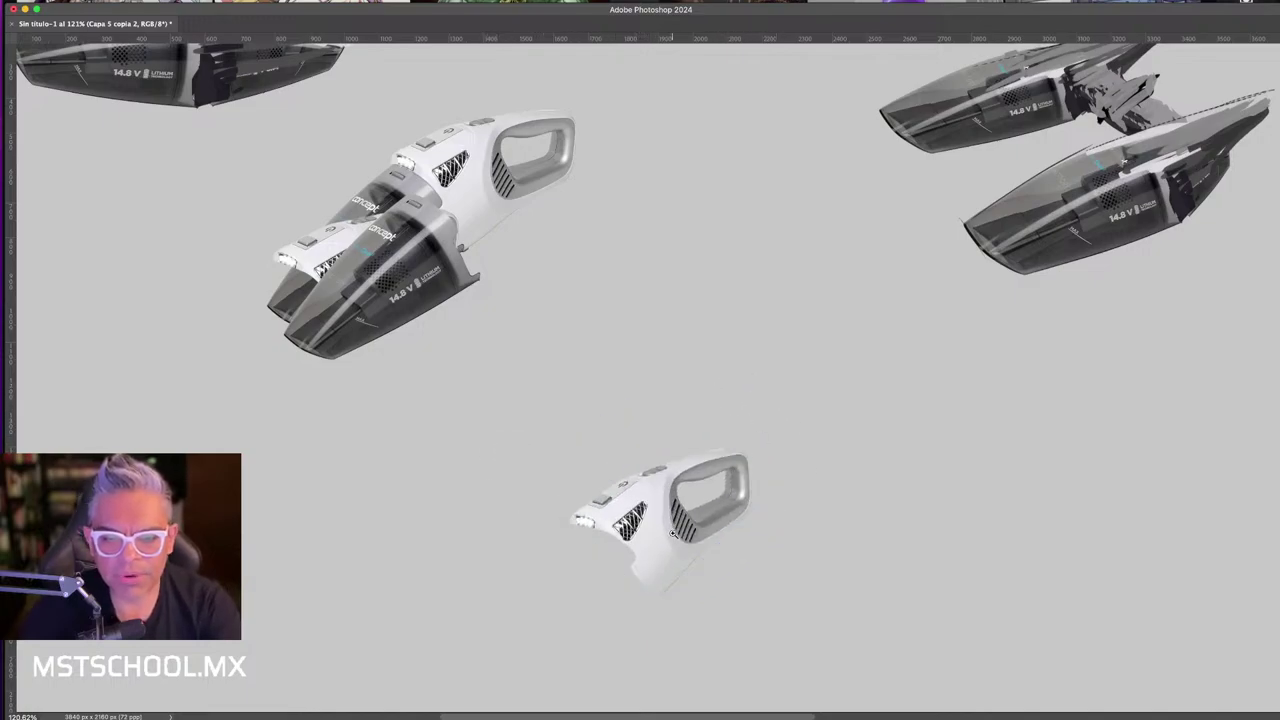
left_click_drag(646, 570, 722, 334)
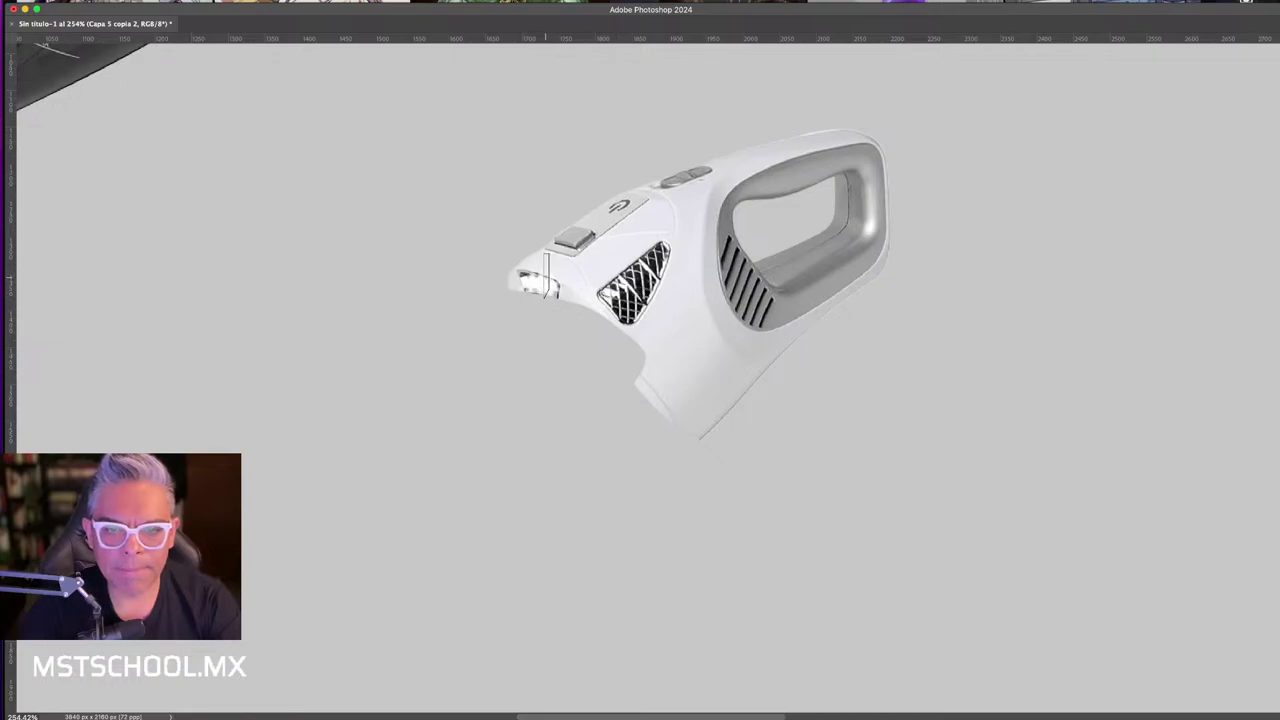
- Paint a long white nozzle onto the handle's front, hatching its opening in dark grey
left_click(554, 278)
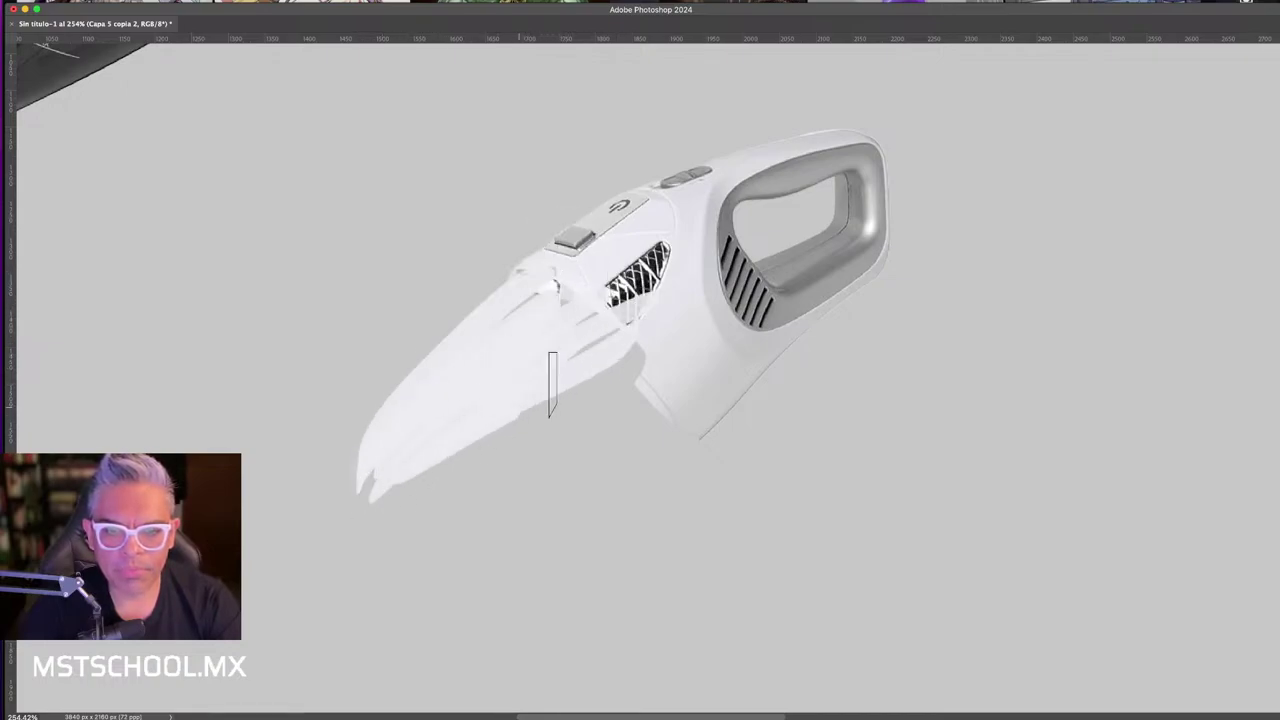
mouse_move(552, 385)
left_mouse_down()
mouse_move(645, 396)
mouse_move(689, 429)
mouse_move(551, 537)
mouse_move(424, 422)
mouse_move(521, 432)
mouse_move(558, 402)
left_mouse_up()
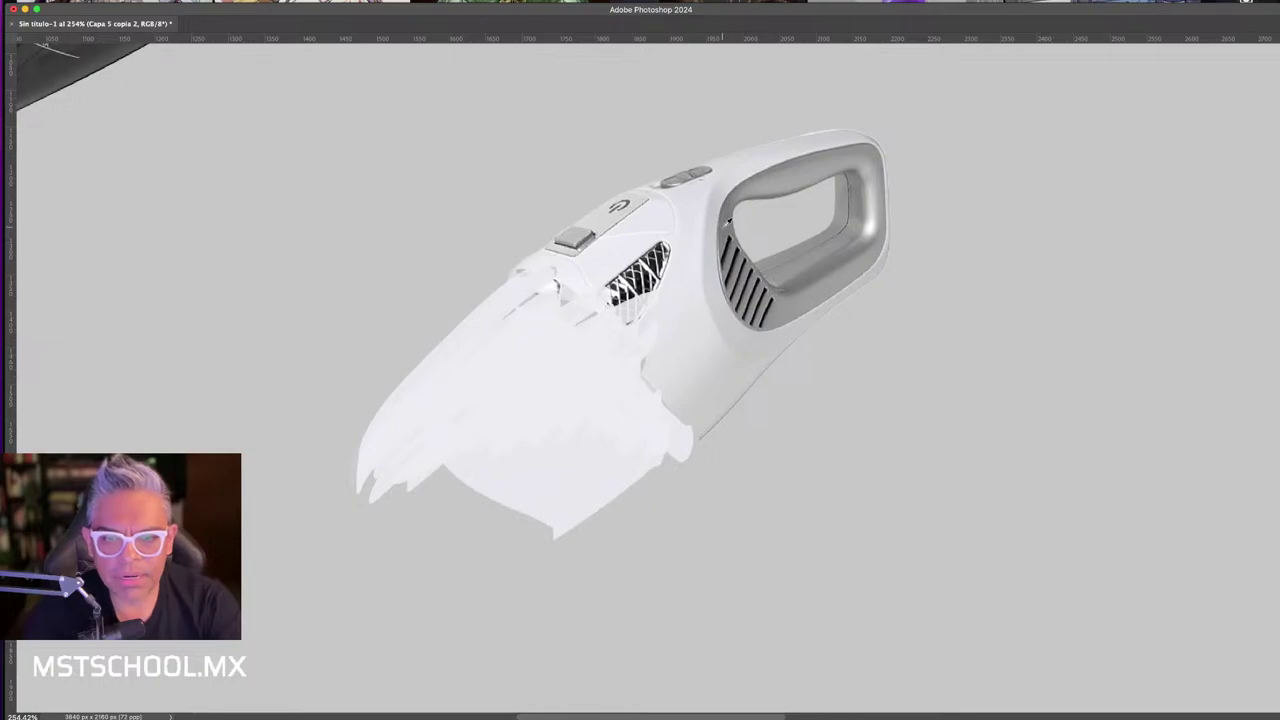
mouse_move(416, 398)
left_mouse_down()
mouse_move(440, 367)
mouse_move(556, 508)
left_mouse_up()
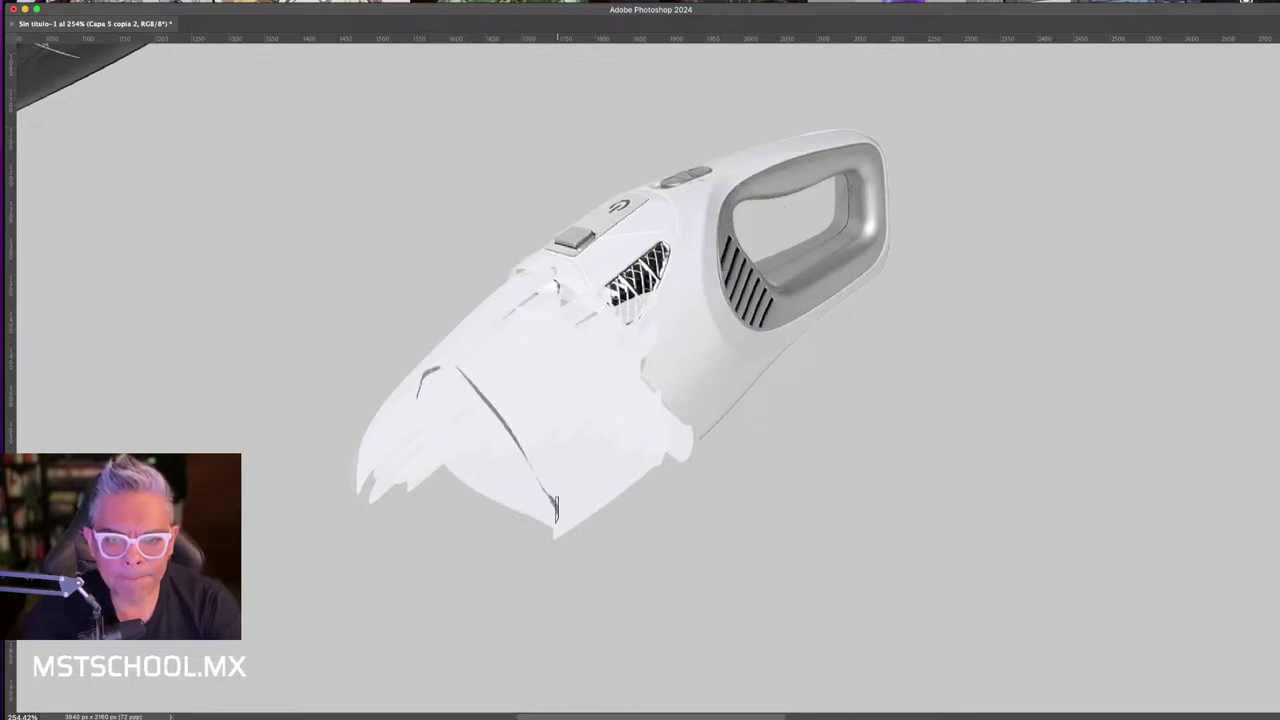
left_click_drag(448, 379, 556, 510)
left_click_drag(412, 400, 565, 525)
mouse_move(376, 490)
left_mouse_down()
mouse_move(384, 421)
mouse_move(409, 434)
mouse_move(436, 484)
left_mouse_up()
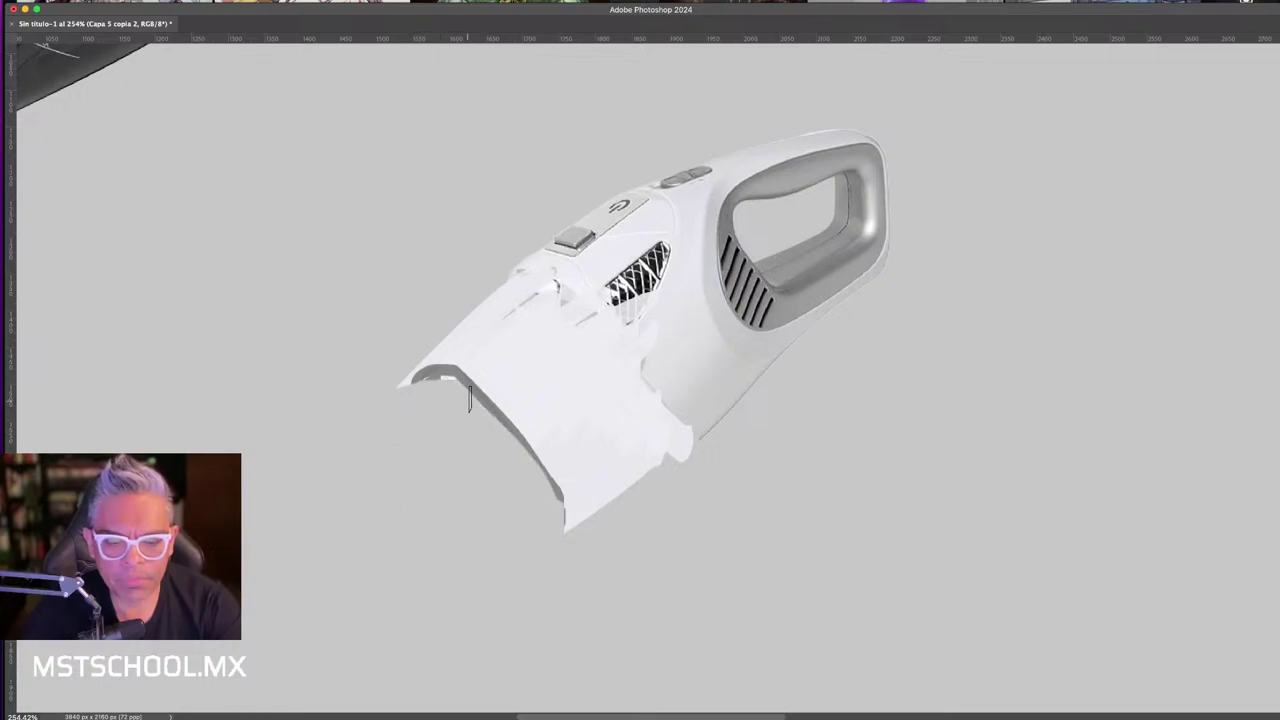
left_click(443, 371)
mouse_move(414, 380)
left_mouse_down()
mouse_move(466, 512)
mouse_move(499, 516)
left_mouse_up()
left_click_drag(410, 384, 541, 478)
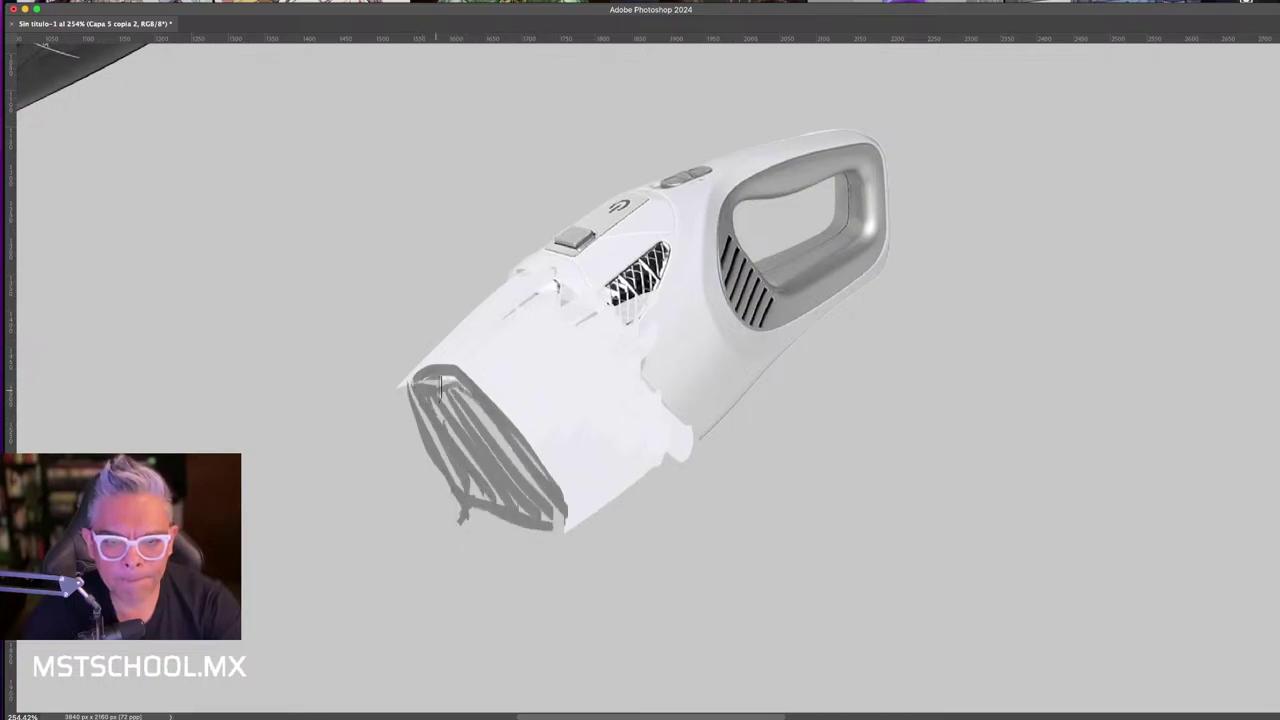
left_click_drag(440, 386, 511, 487)
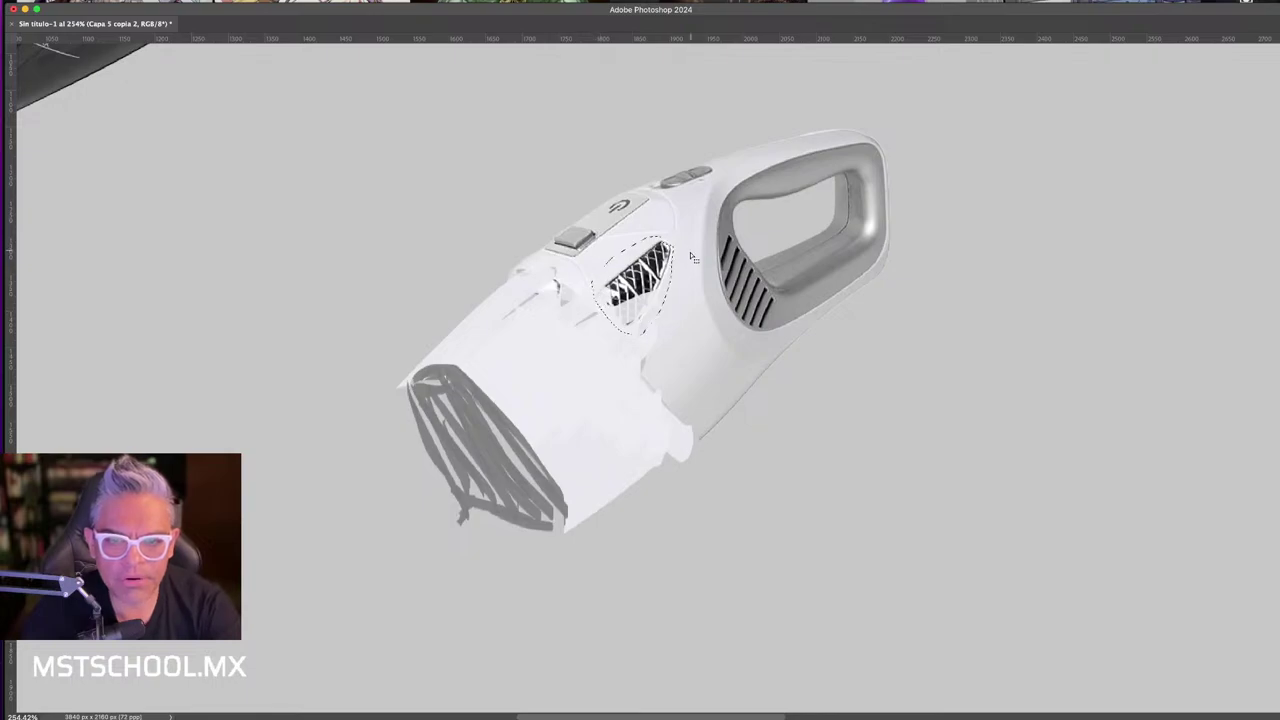
- Duplicate the grille onto layer Capa 7, place it right of the handle, rotated 150°
key("ctrl+j")
left_click_drag(680, 280, 907, 390)
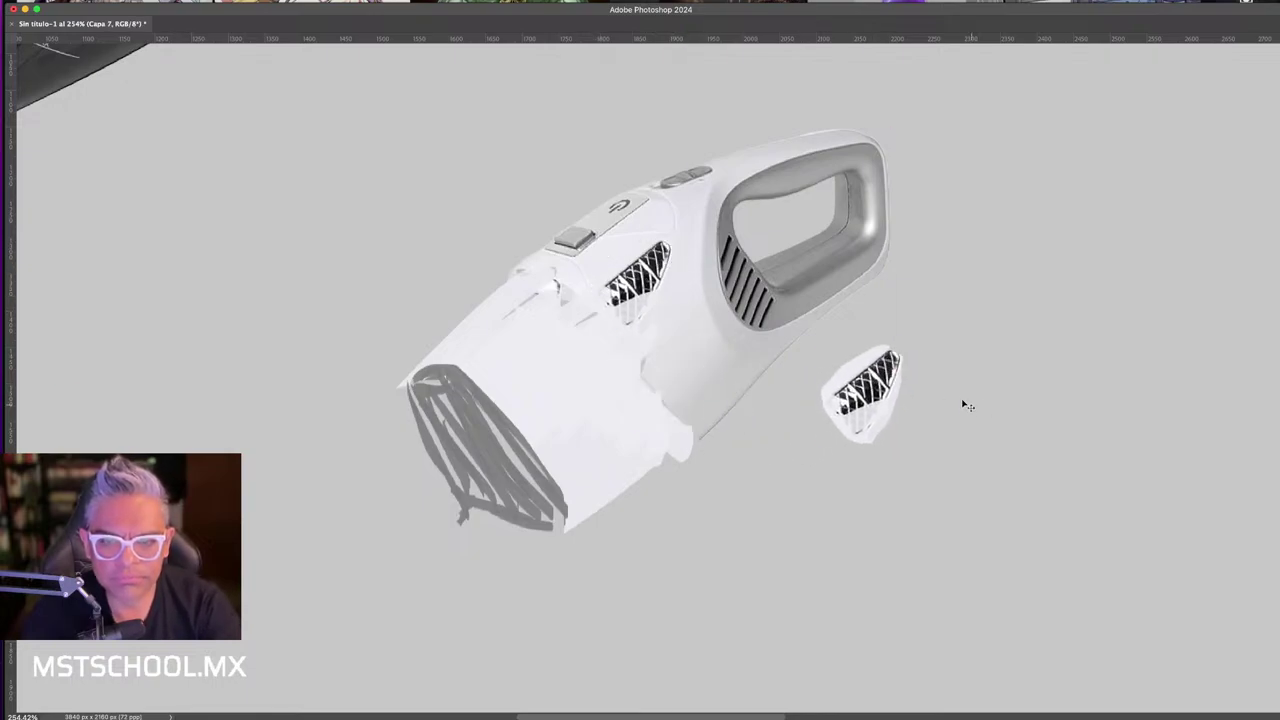
left_click_drag(929, 318, 890, 476)
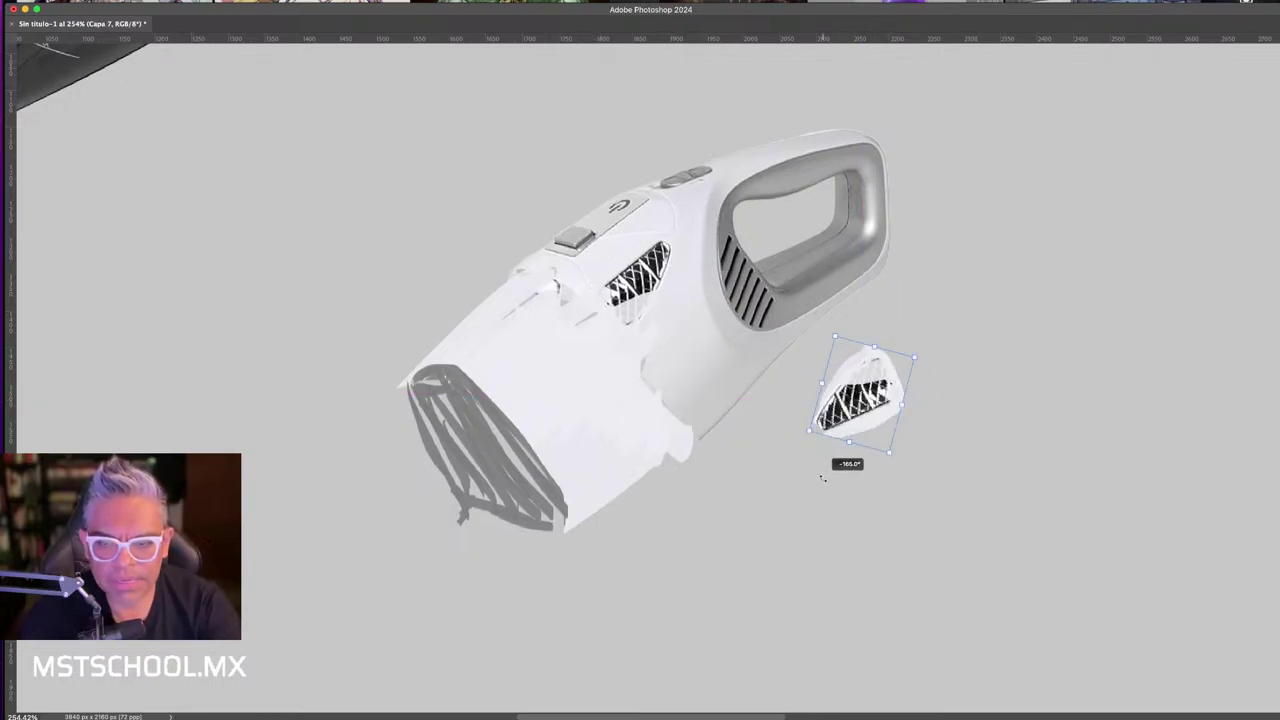
double_click(857, 447)
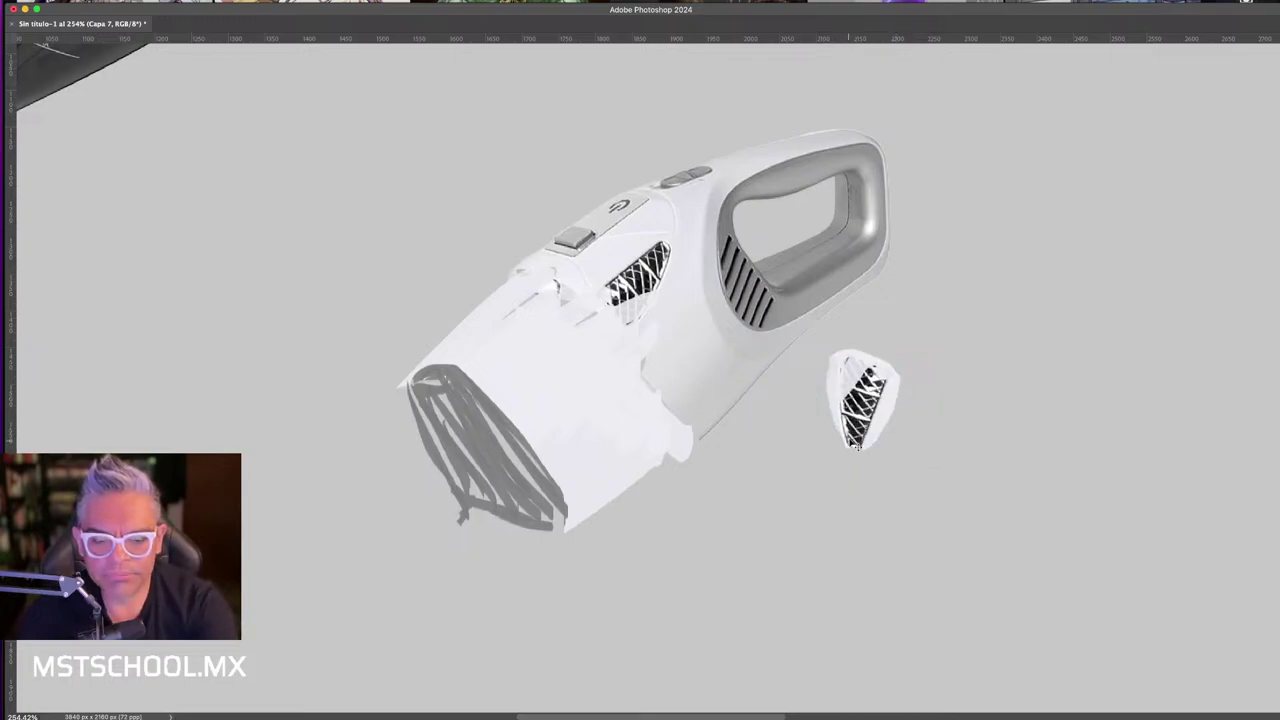
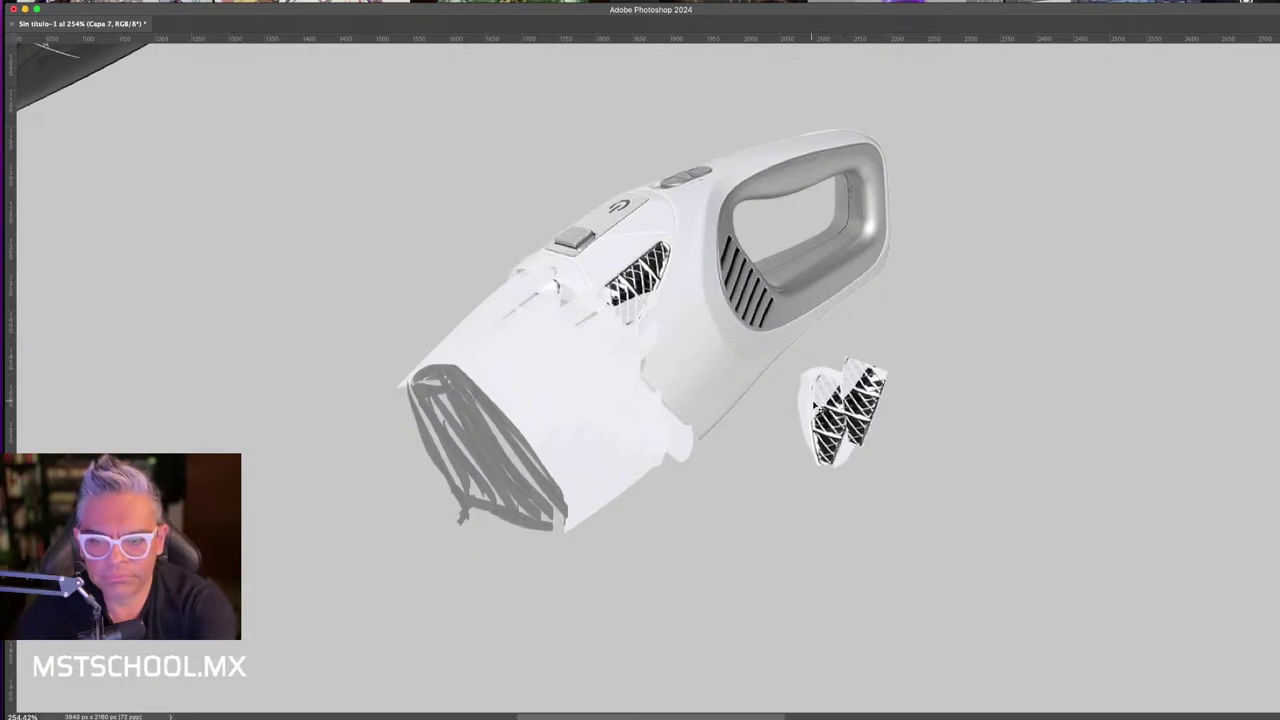
- Duplicate the grille and move, rotate and enlarge the copy beside the handle, darkening its top edge
mouse_move(868, 390)
left_mouse_down()
mouse_move(820, 449)
mouse_move(755, 288)
left_mouse_up()
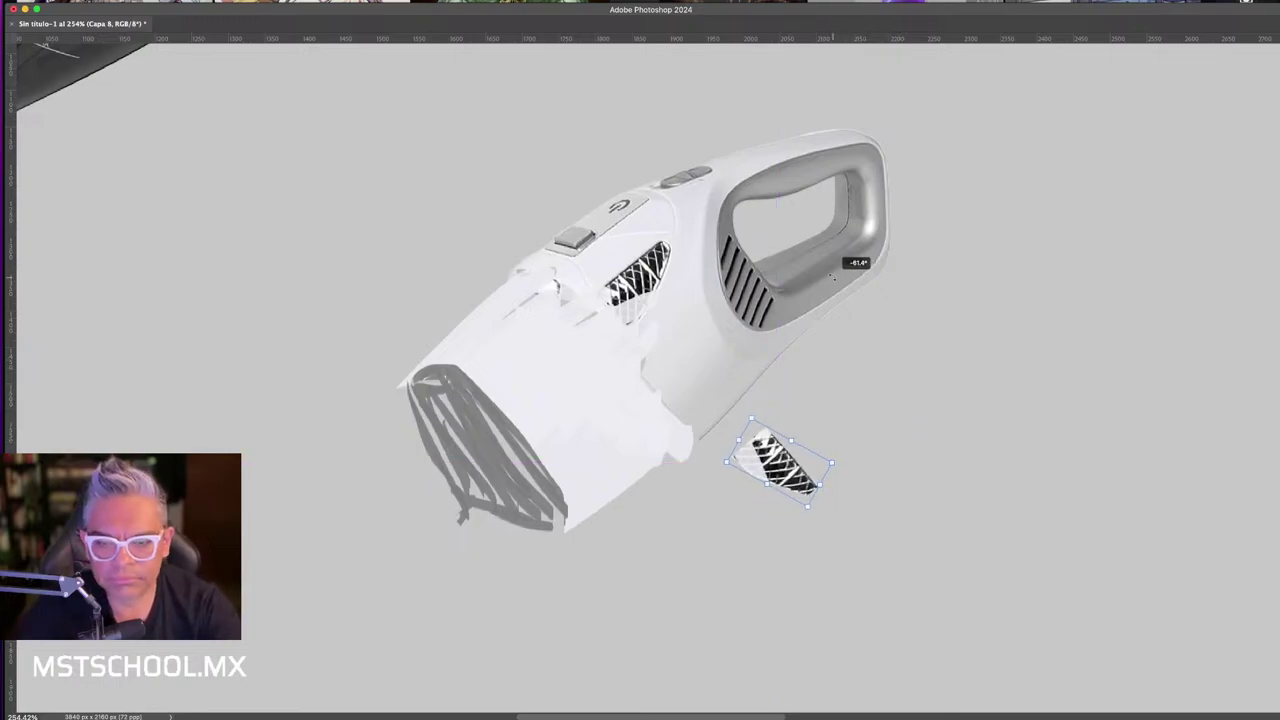
left_click_drag(866, 352, 866, 352)
left_click_drag(925, 345, 914, 283)
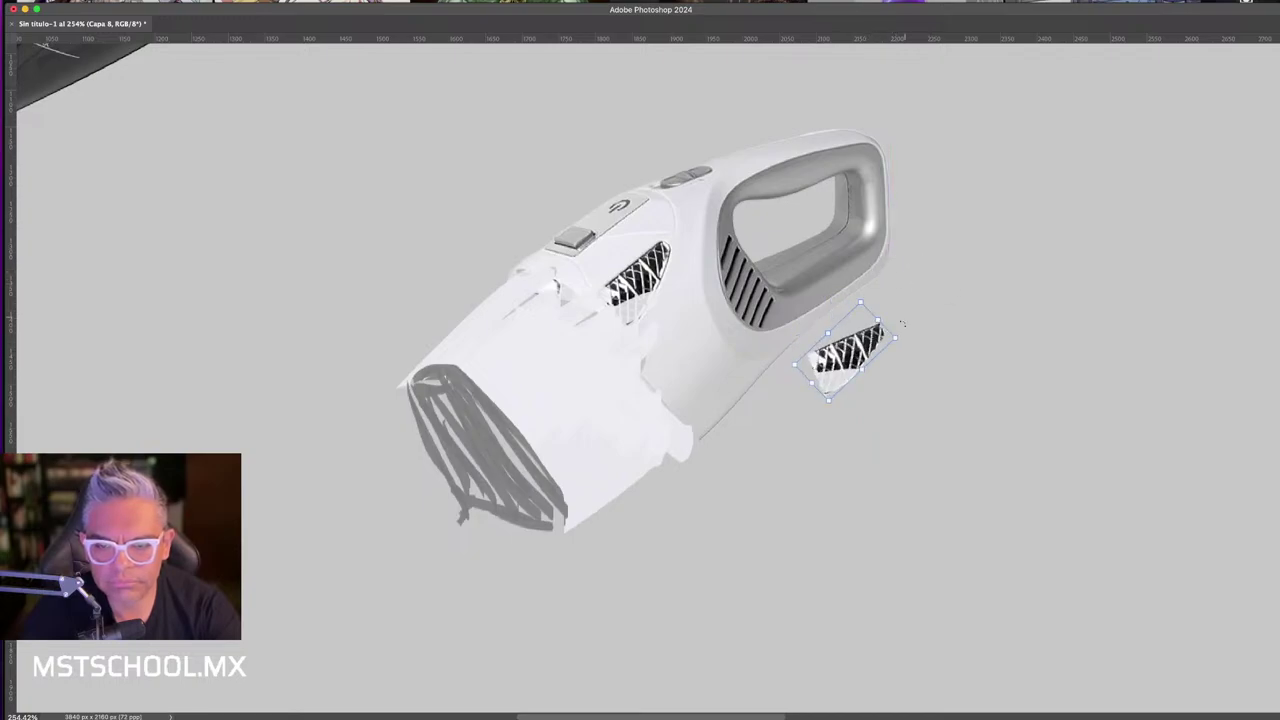
left_click_drag(895, 340, 945, 312)
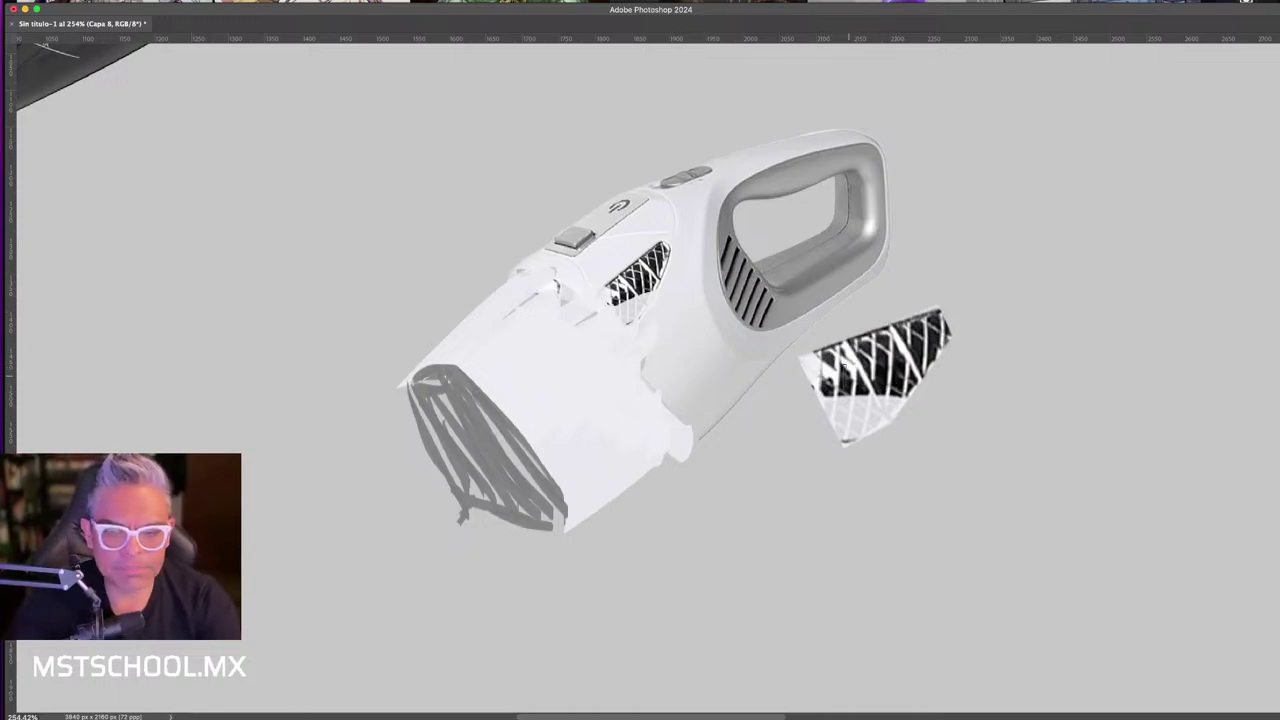
left_click_drag(808, 350, 929, 304)
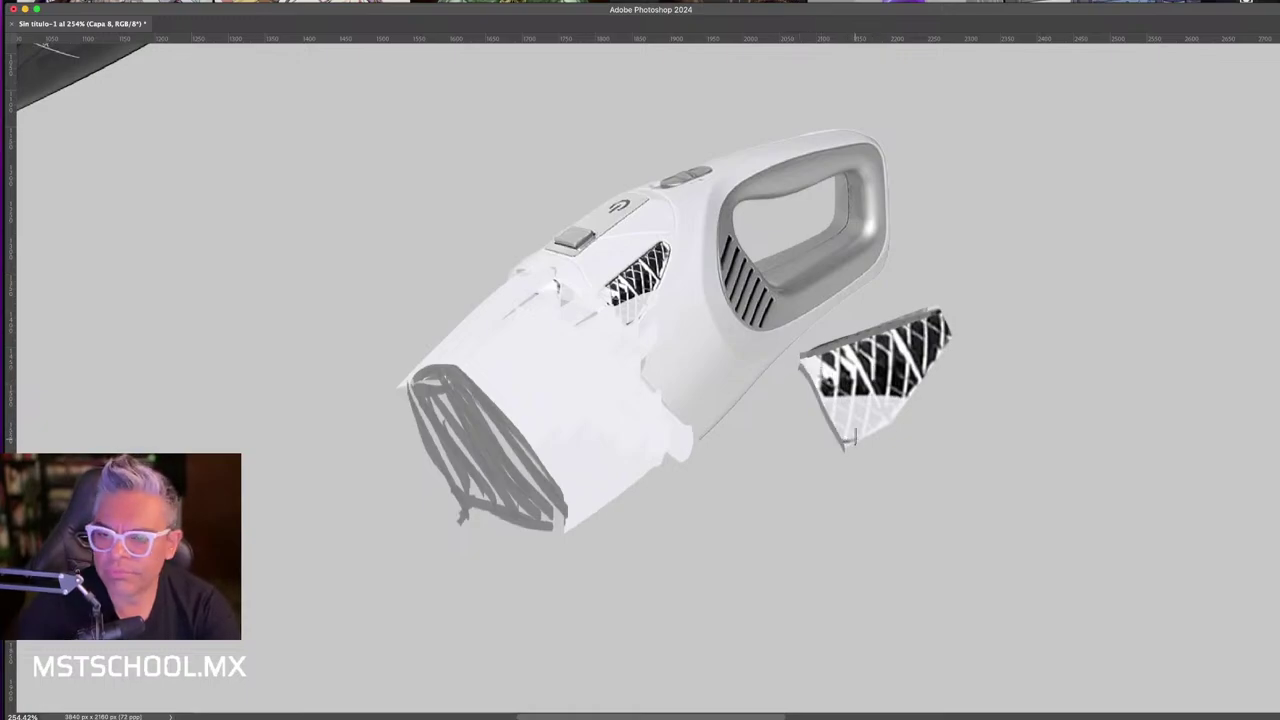
key("Tab")
- Paint a dark connector bar joining the grille patch to the body, shading its lower edge
left_click(1047, 279)
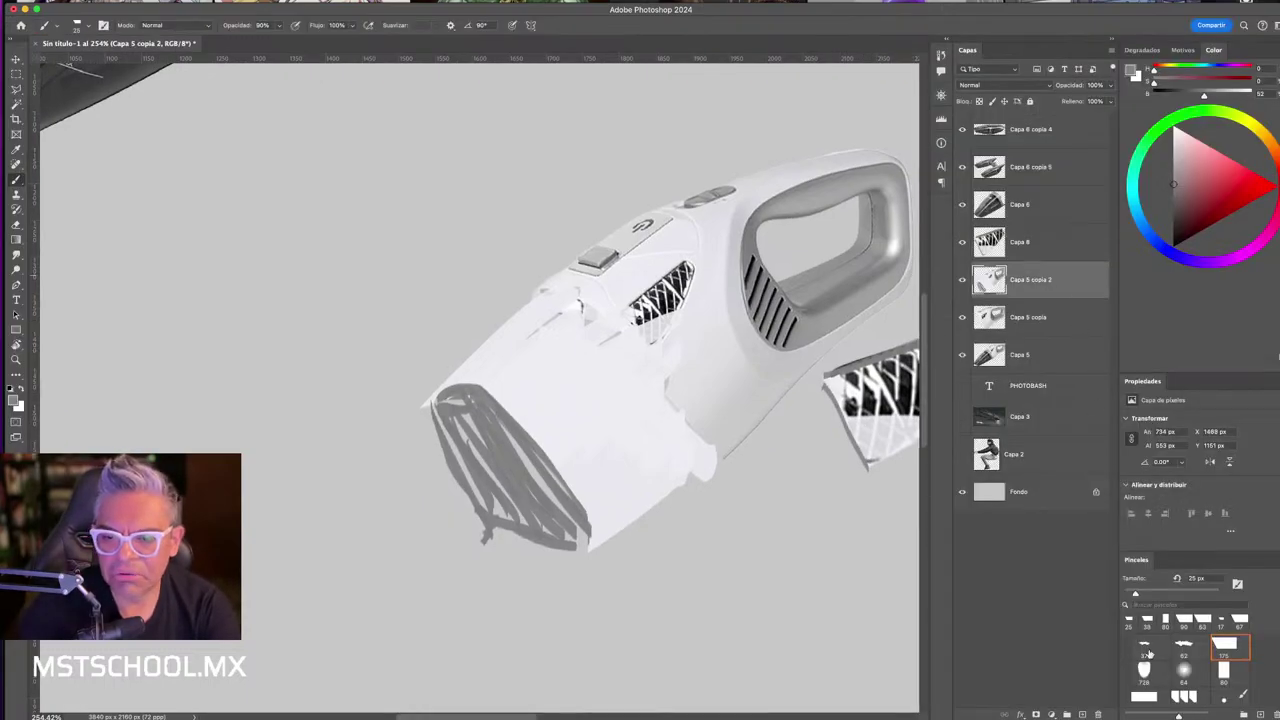
key("Tab")
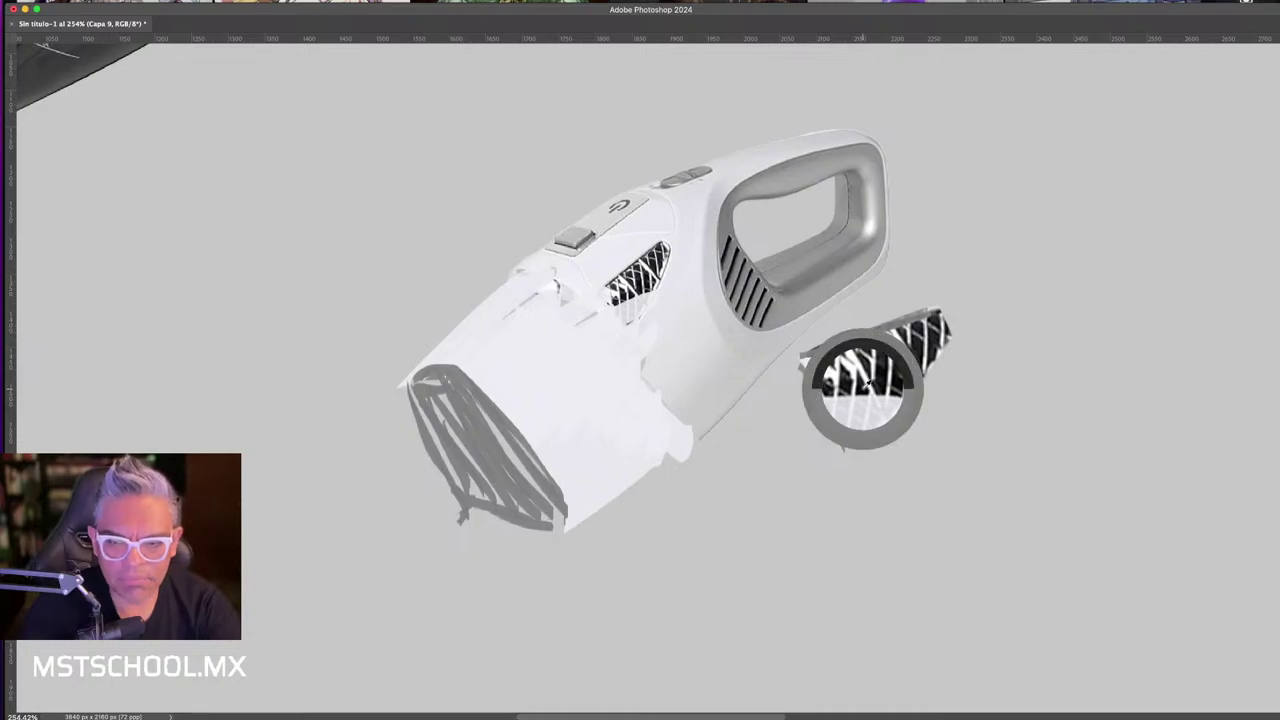
mouse_move(809, 376)
left_mouse_down()
mouse_move(727, 362)
mouse_move(858, 372)
left_mouse_up()
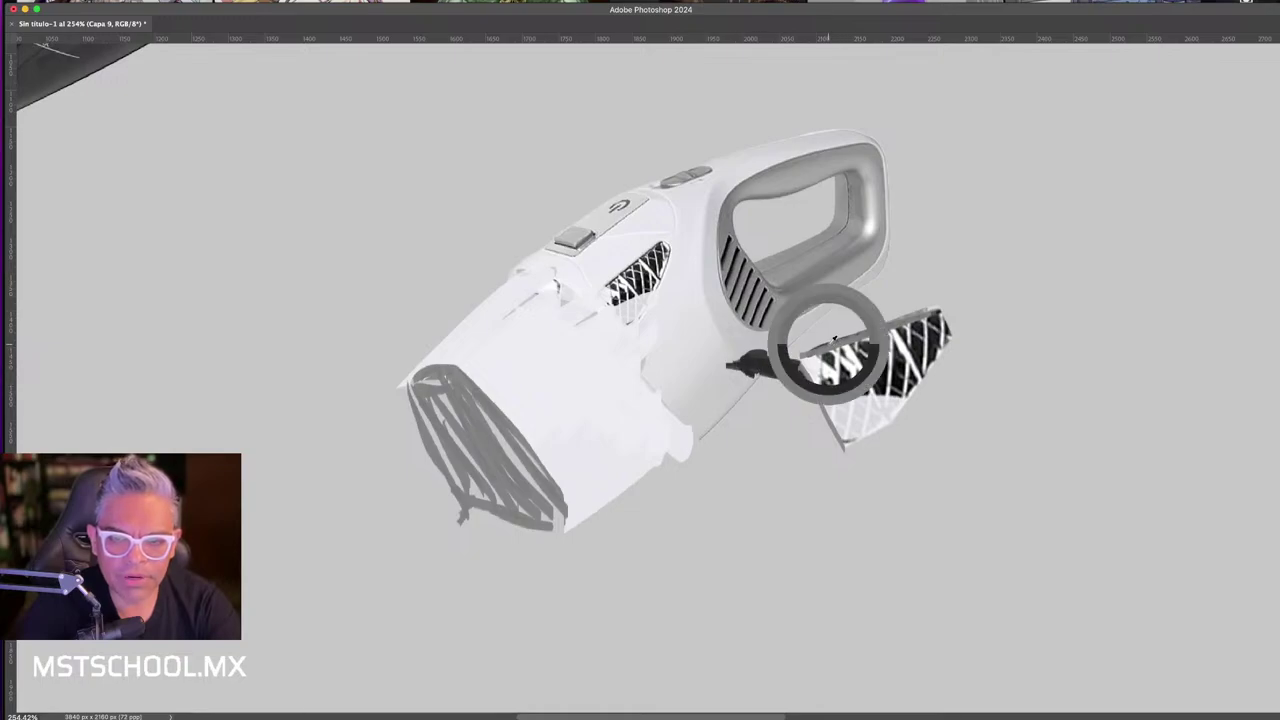
mouse_move(748, 362)
left_mouse_down()
mouse_move(866, 376)
mouse_move(712, 350)
mouse_move(706, 404)
mouse_move(676, 430)
left_mouse_up()
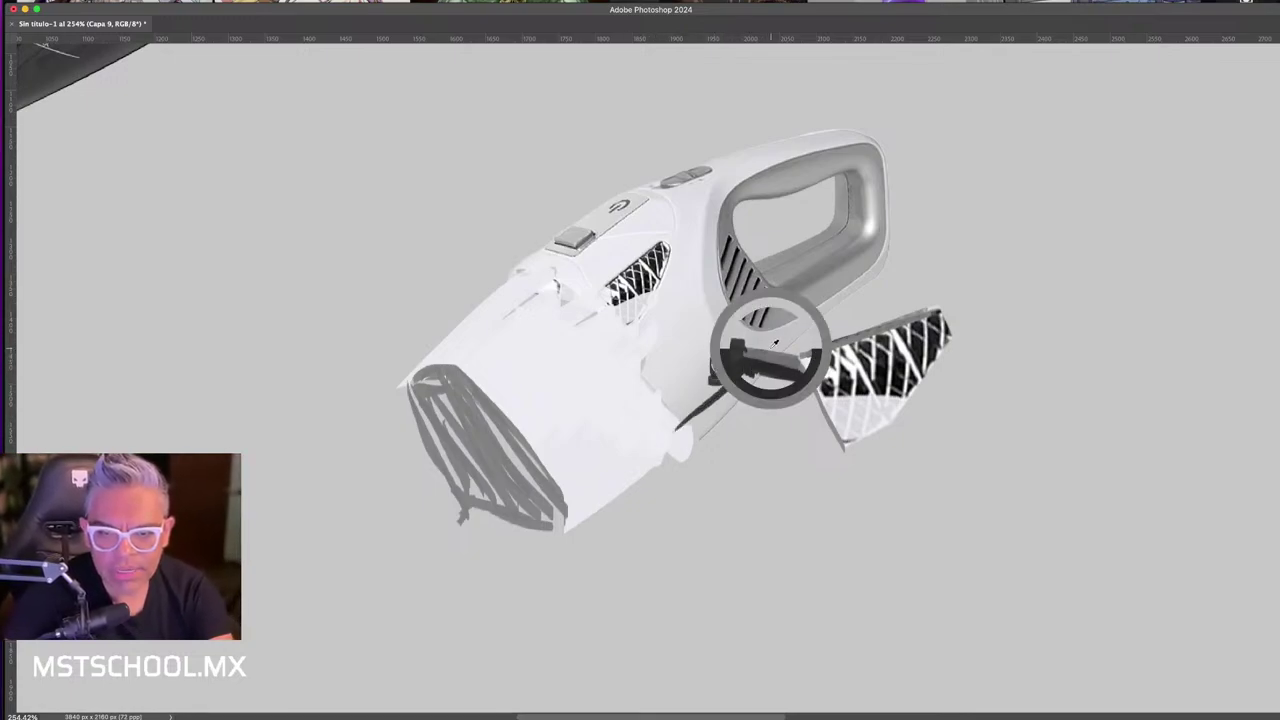
mouse_move(740, 360)
left_mouse_down()
mouse_move(705, 360)
mouse_move(540, 530)
left_mouse_up()
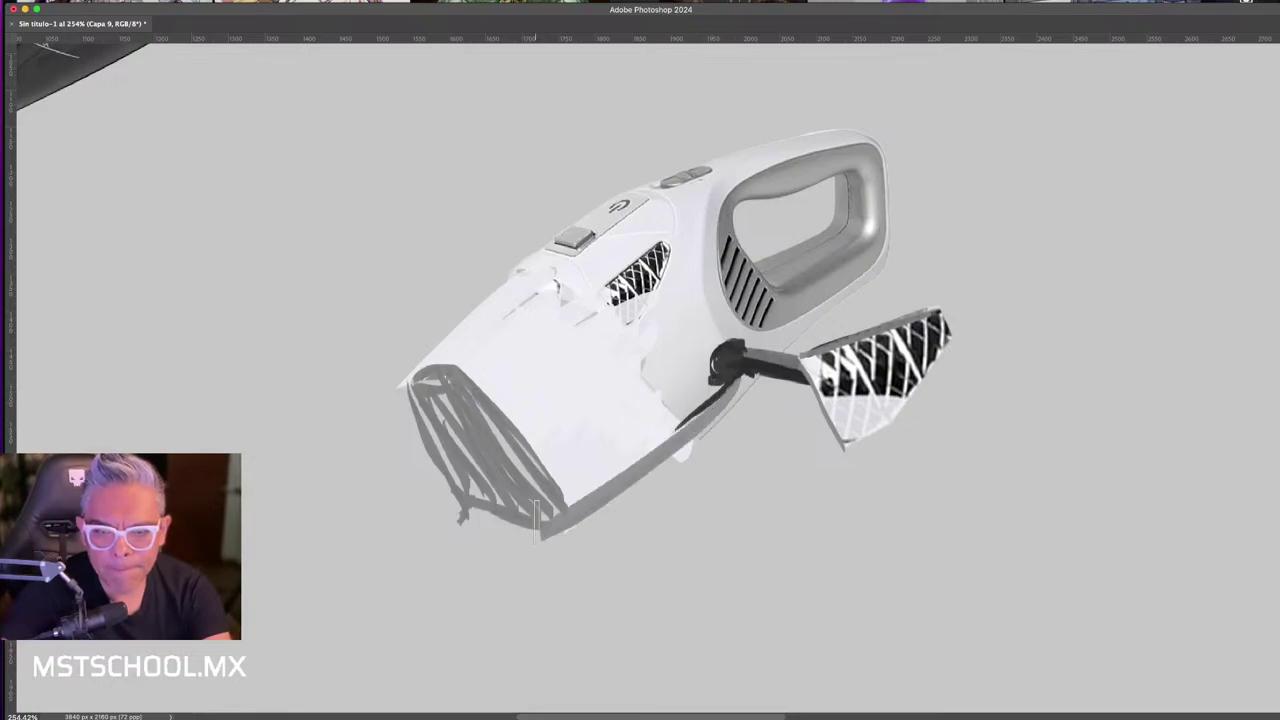
left_click_drag(706, 415, 585, 512)
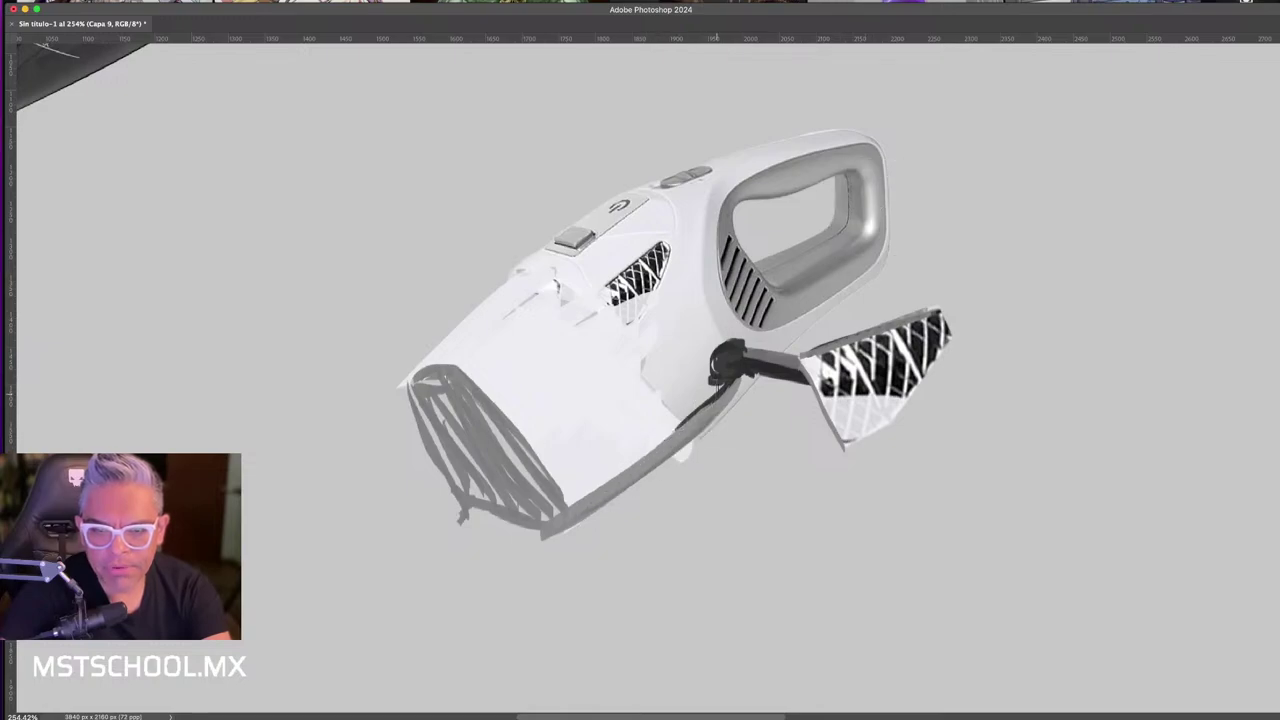
left_click_drag(714, 388, 558, 528)
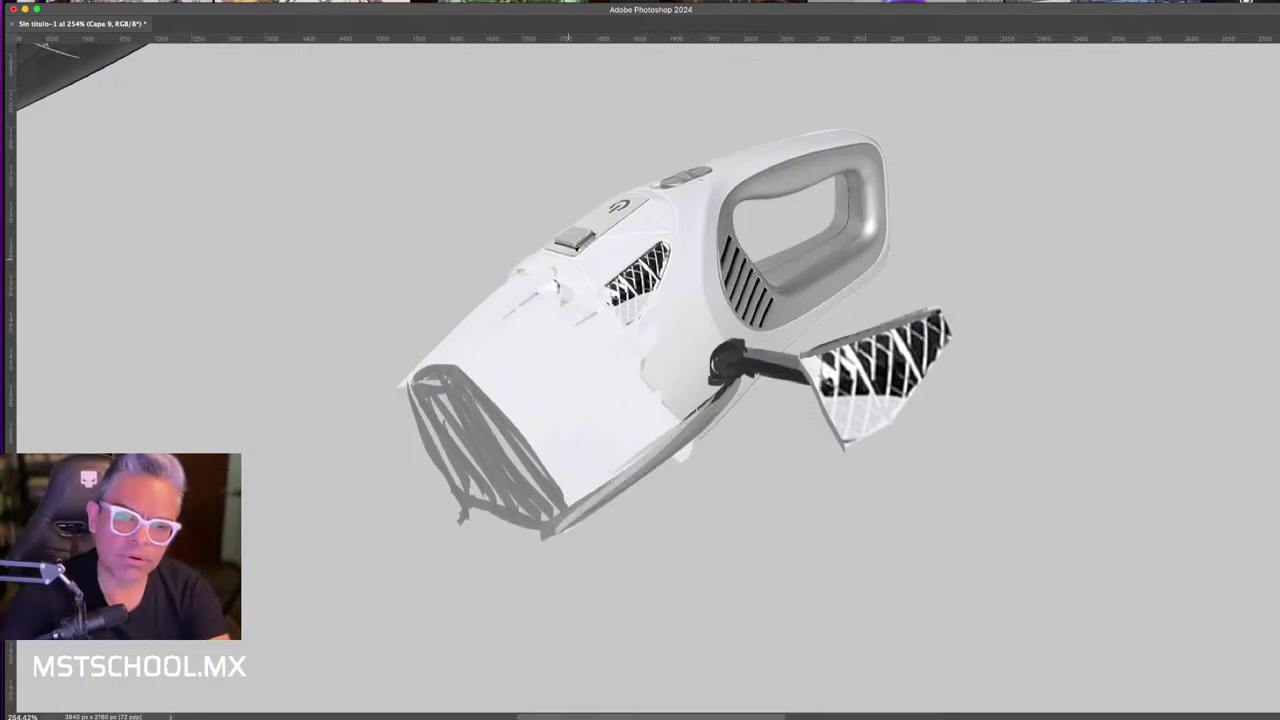
- Paint out the top button, power icon and small front vent in white
left_click_drag(532, 268, 612, 205)
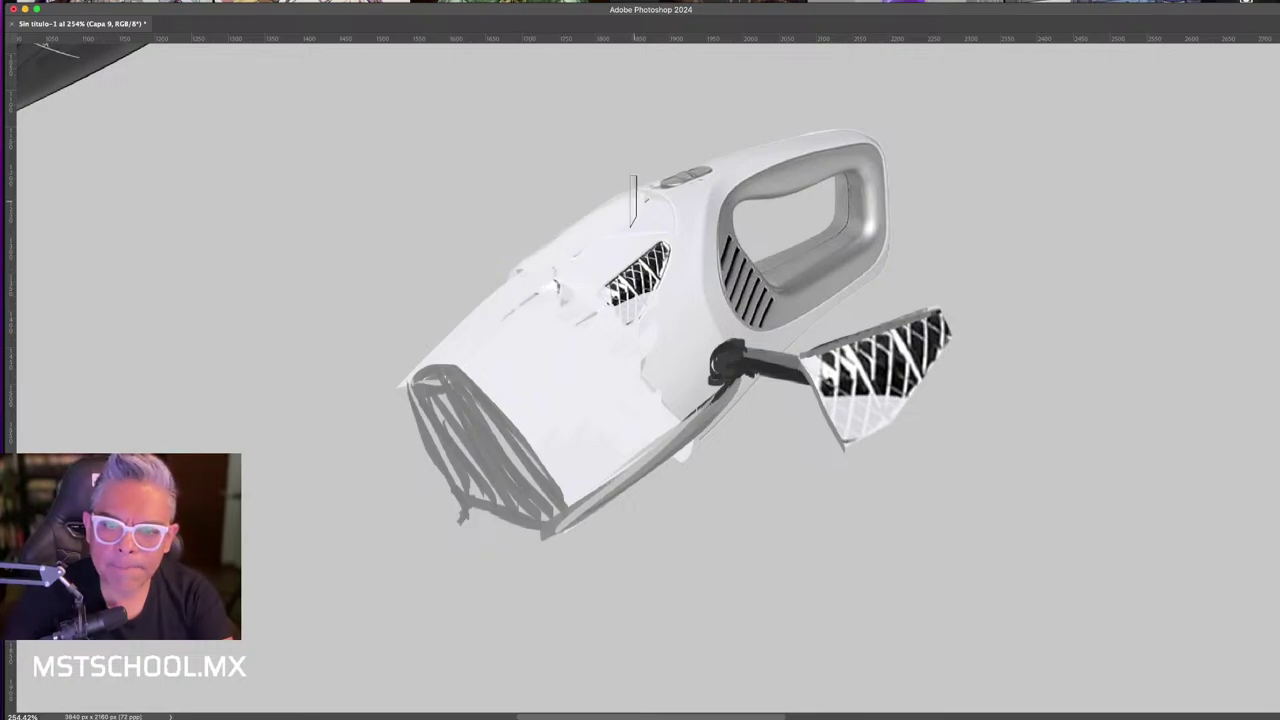
left_click_drag(578, 300, 673, 269)
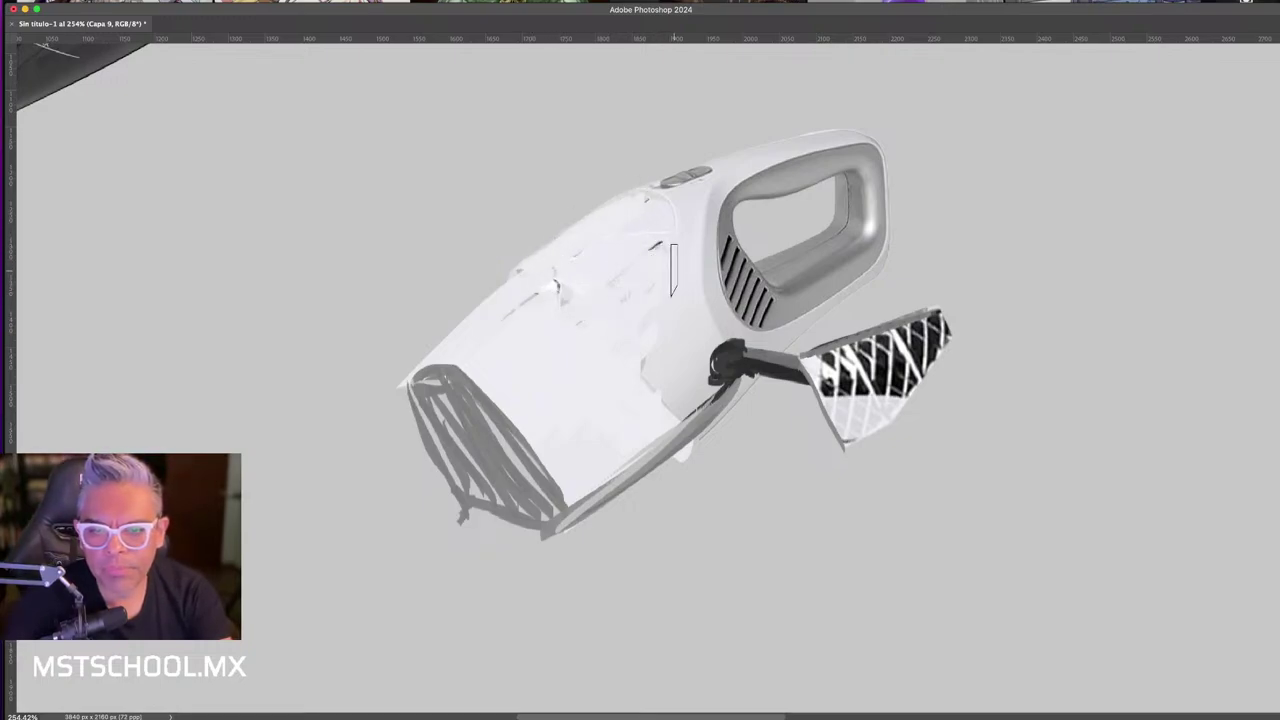
scroll(673, 270, "down", 5)
- Pick a small brush preset and undo the stray black stroke
scroll(719, 338, "up", 5)
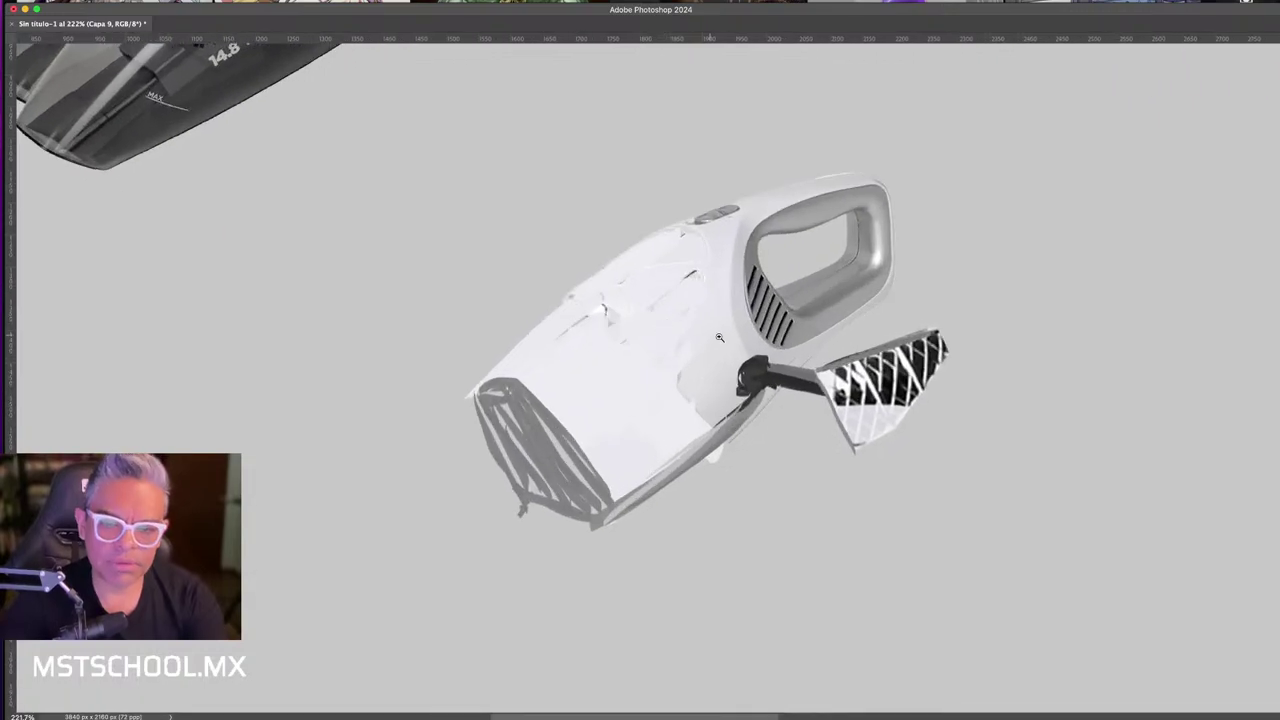
right_click(672, 290)
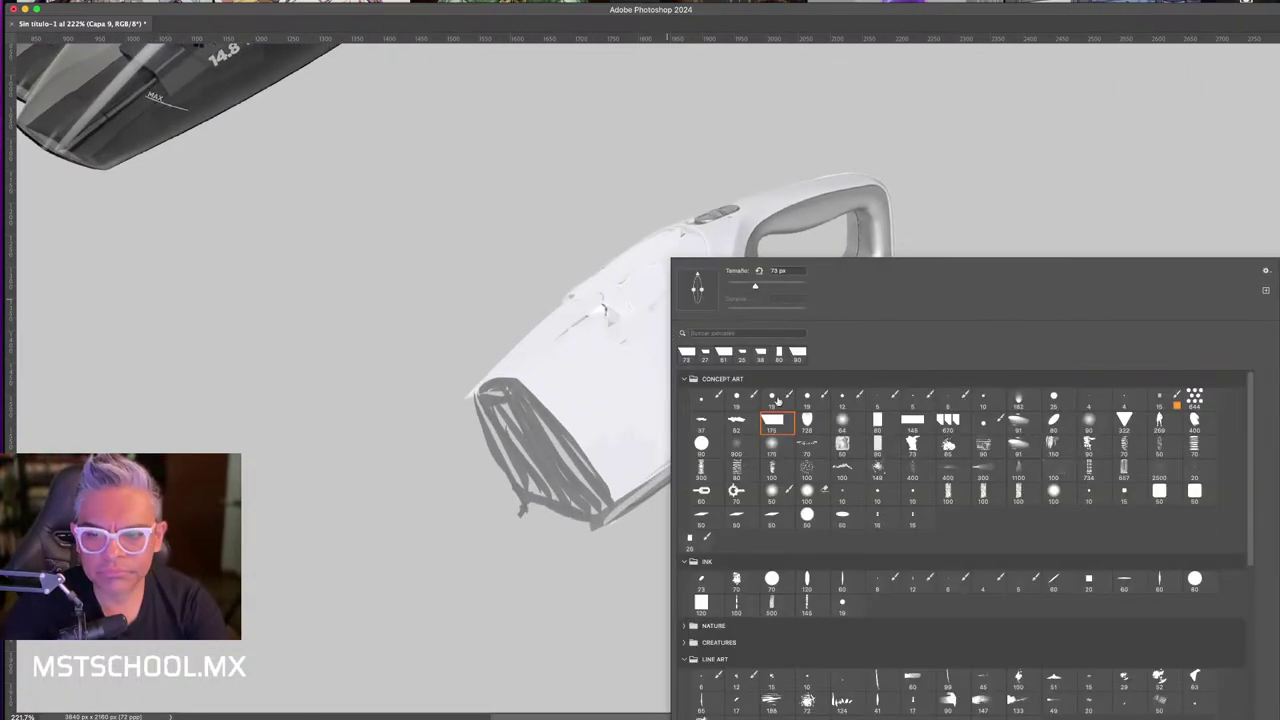
double_click(1146, 409)
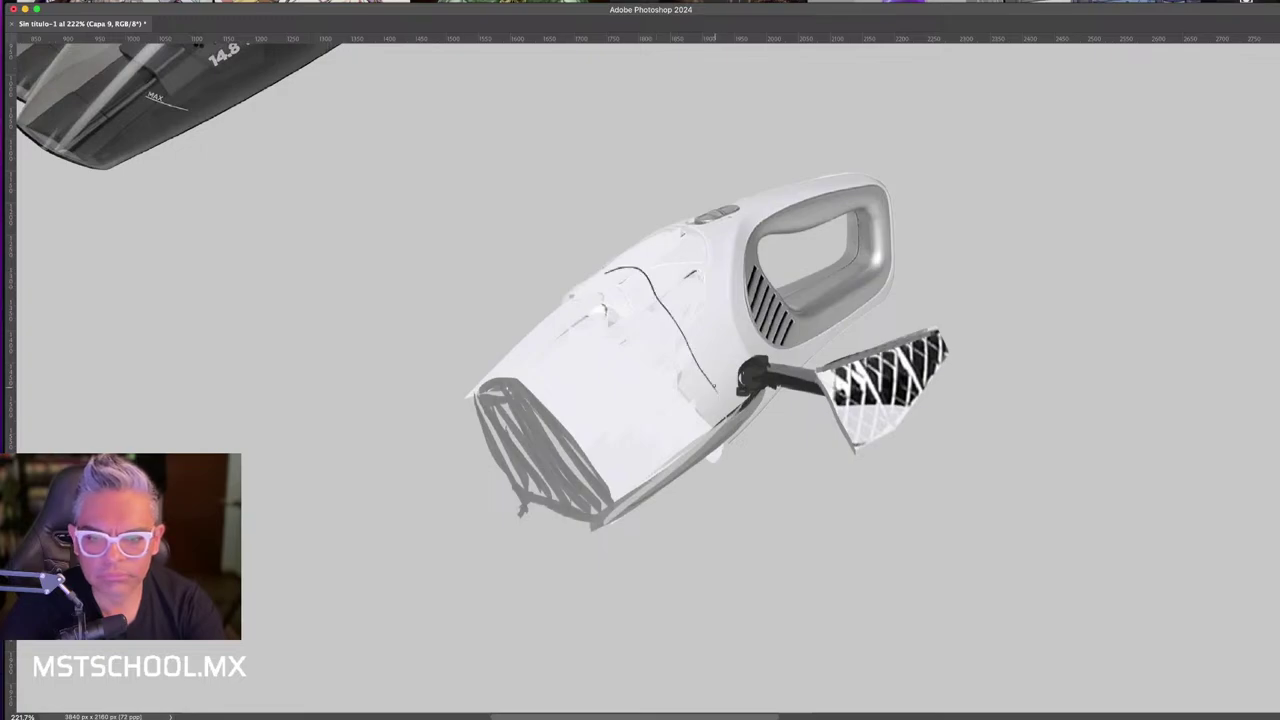
key("ctrl+z")
- Reset the Brush tool to its defaults via the Tool Preset picker menu
key("Tab")
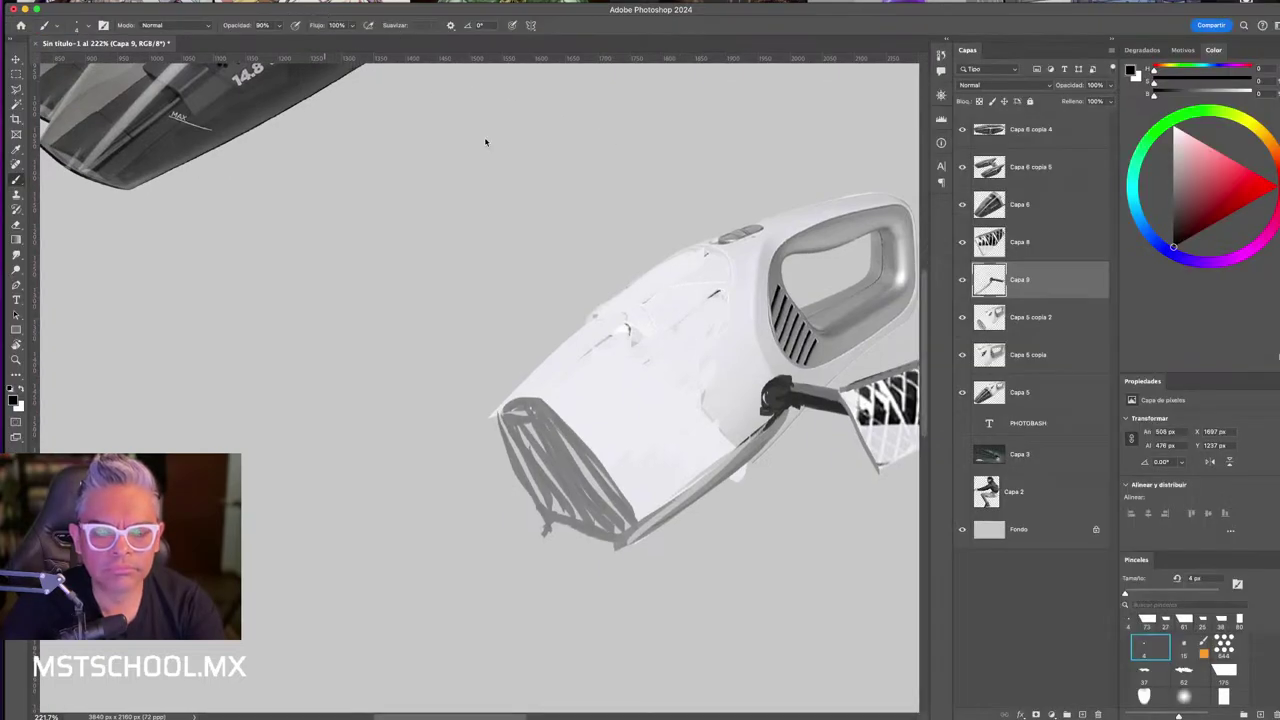
left_click(77, 26)
left_click(74, 28)
left_click(55, 28)
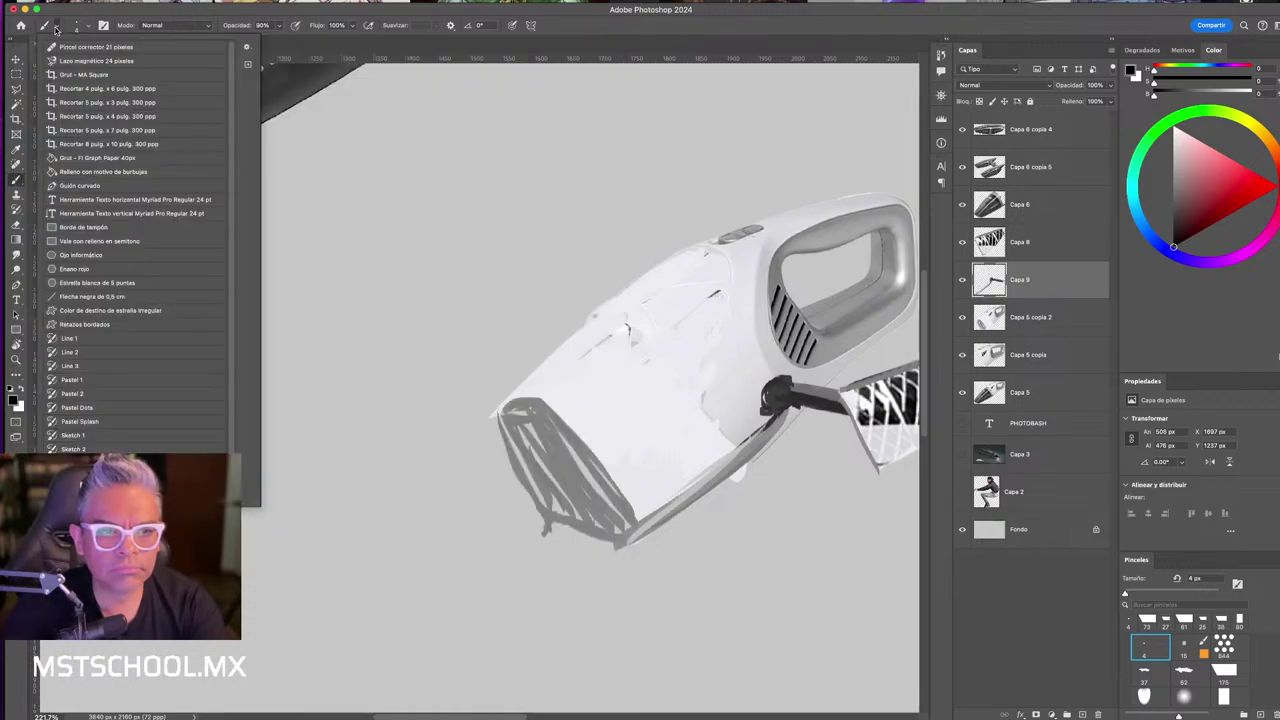
left_click(248, 47)
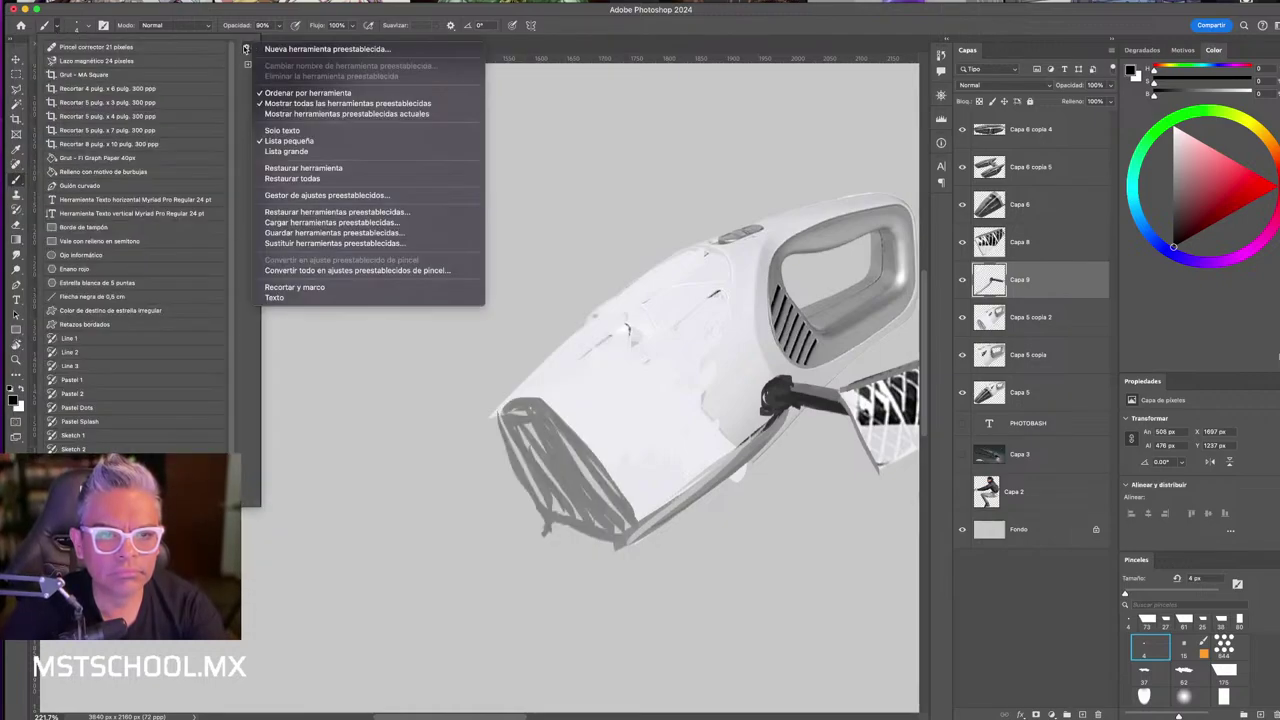
left_click(301, 170)
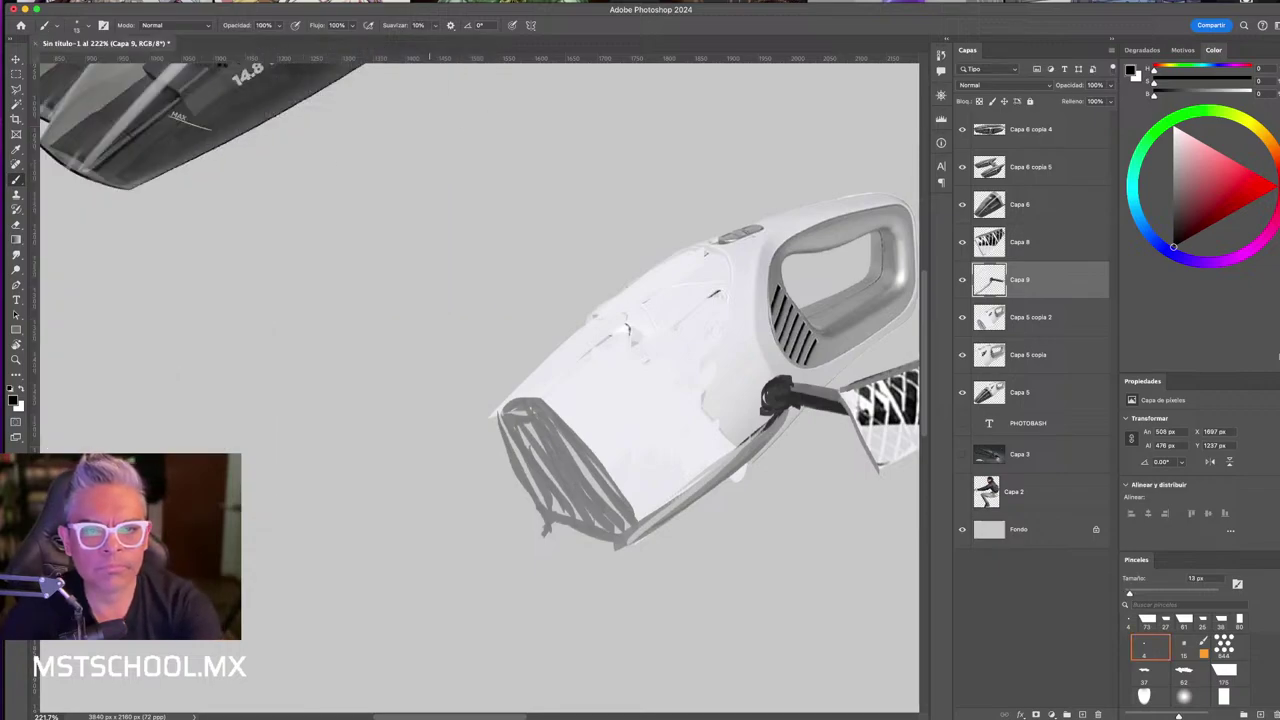
left_click(419, 27)
type("81")
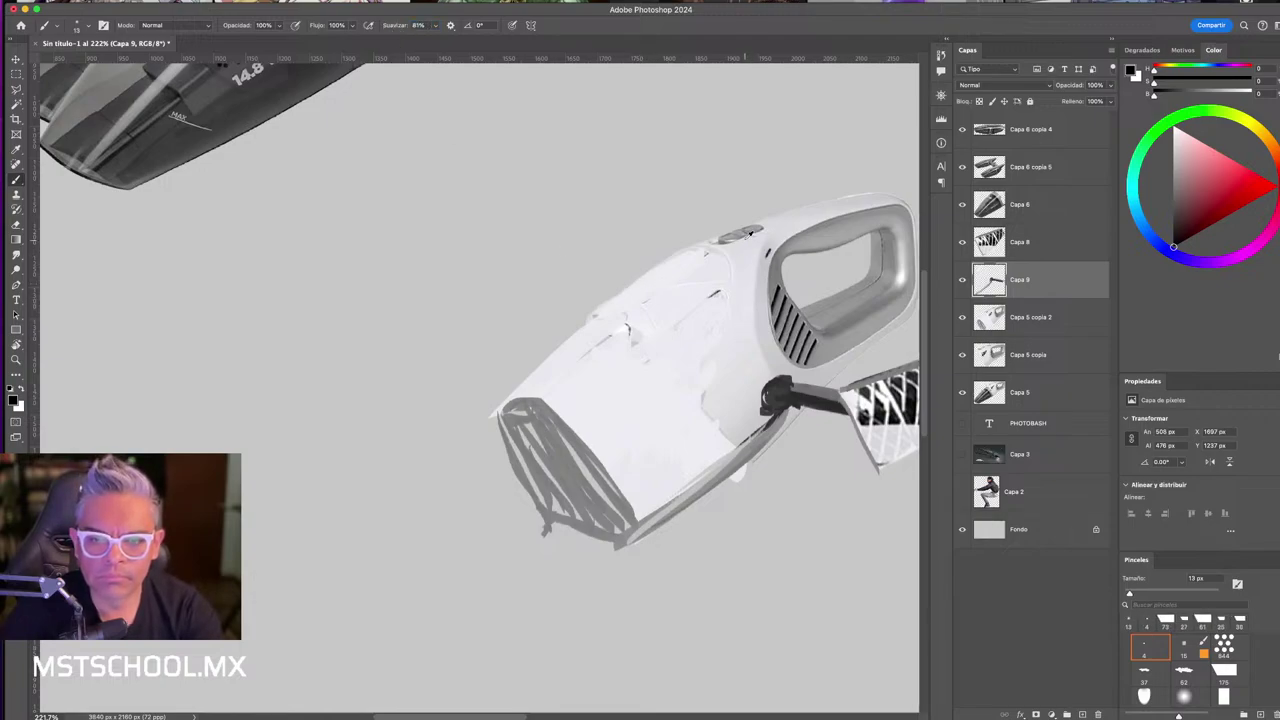
- Sample greys from the vacuum and draw a curved seam line down the body
left_click(748, 233, "alt")
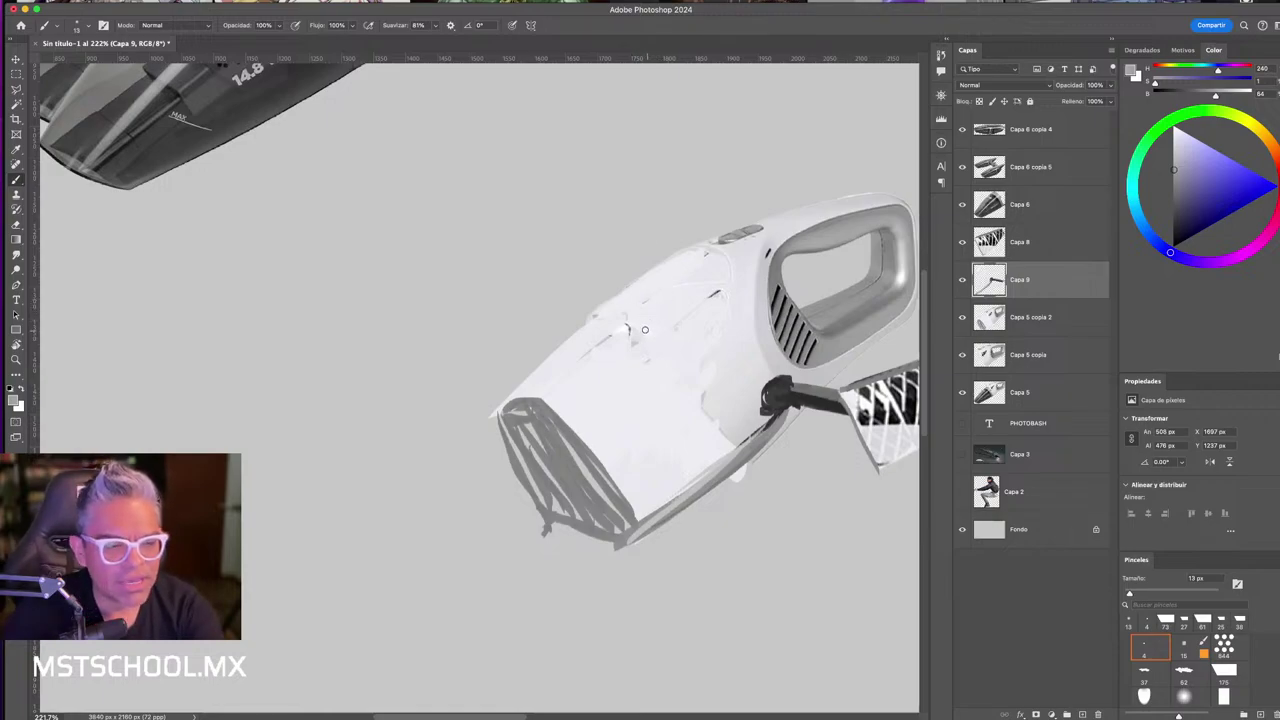
left_click(716, 294, "alt")
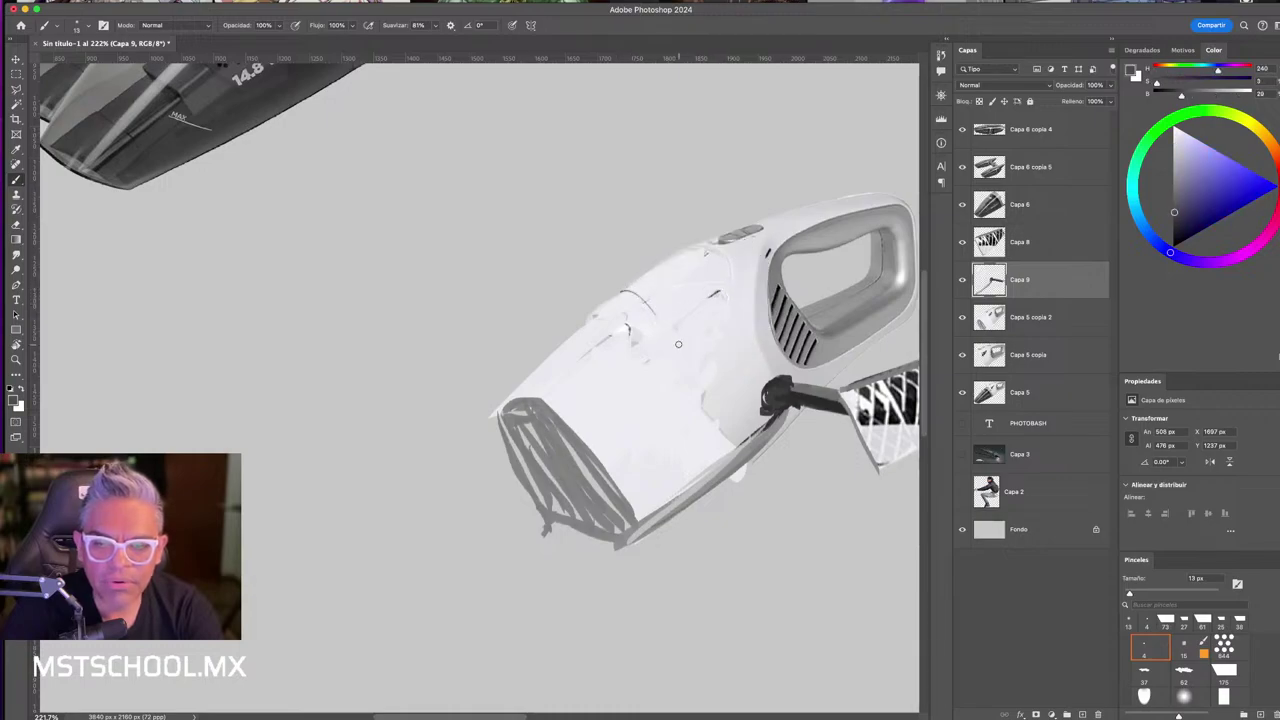
left_click_drag(612, 296, 721, 410)
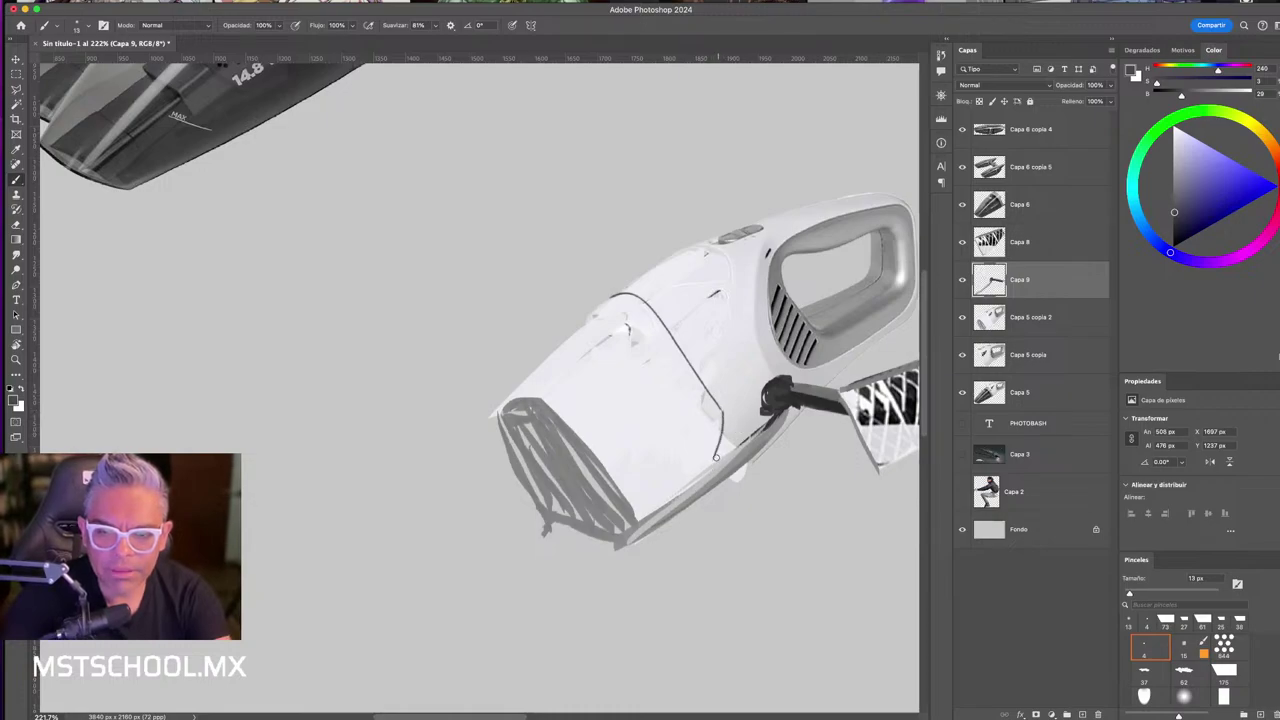
left_click_drag(714, 457, 637, 517)
- Draw the nozzle's upper and left contour lines and add hatching shade across it
left_click_drag(501, 400, 578, 342)
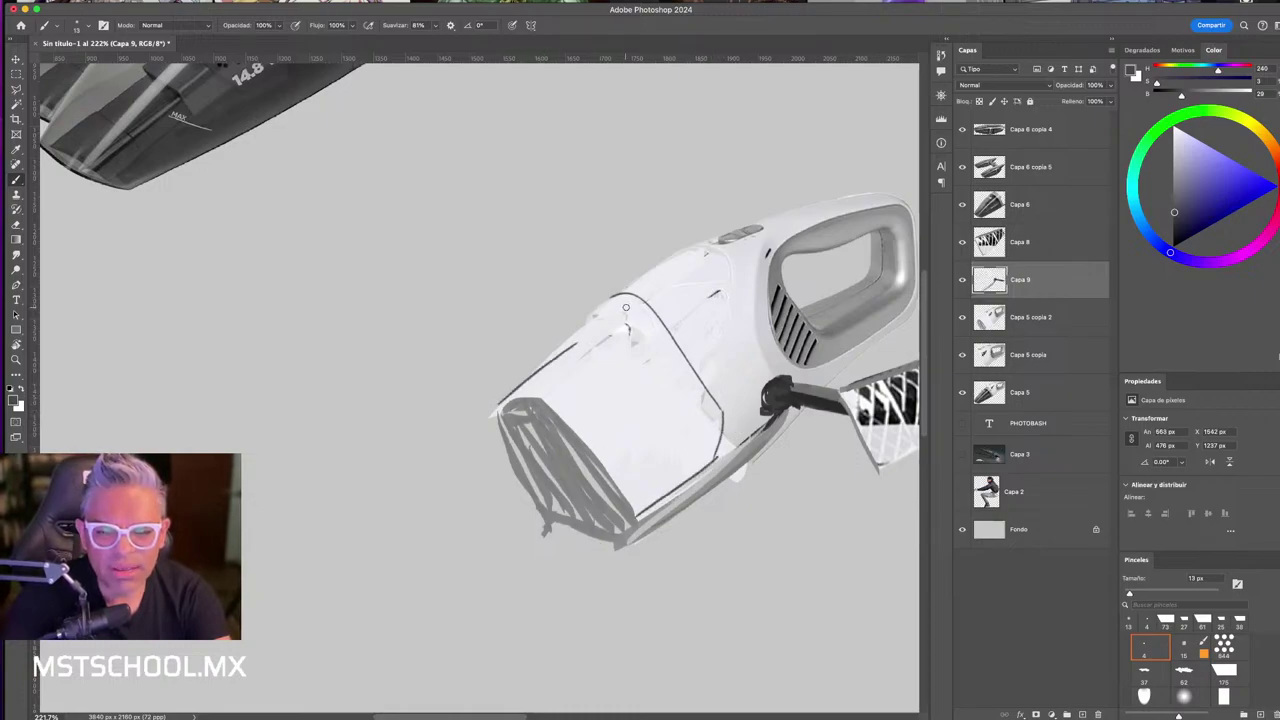
left_click_drag(498, 399, 552, 348)
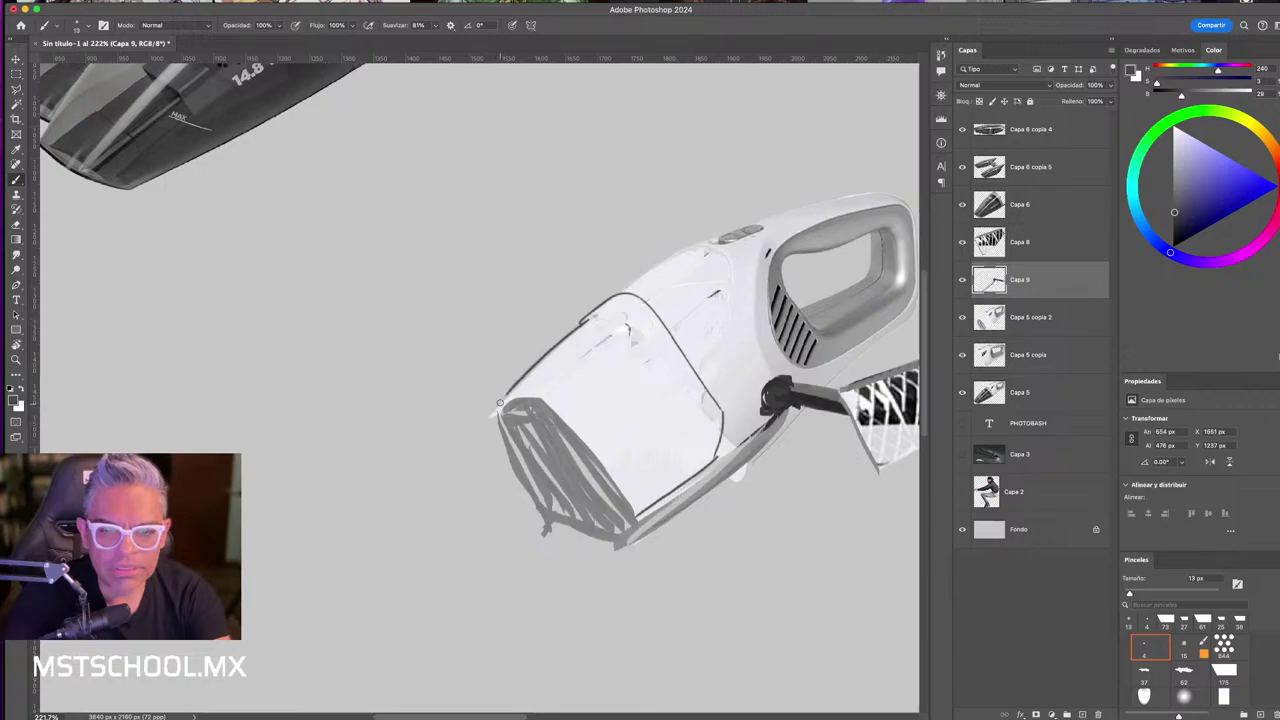
mouse_move(495, 414)
left_mouse_down()
mouse_move(543, 496)
mouse_move(522, 462)
left_mouse_up()
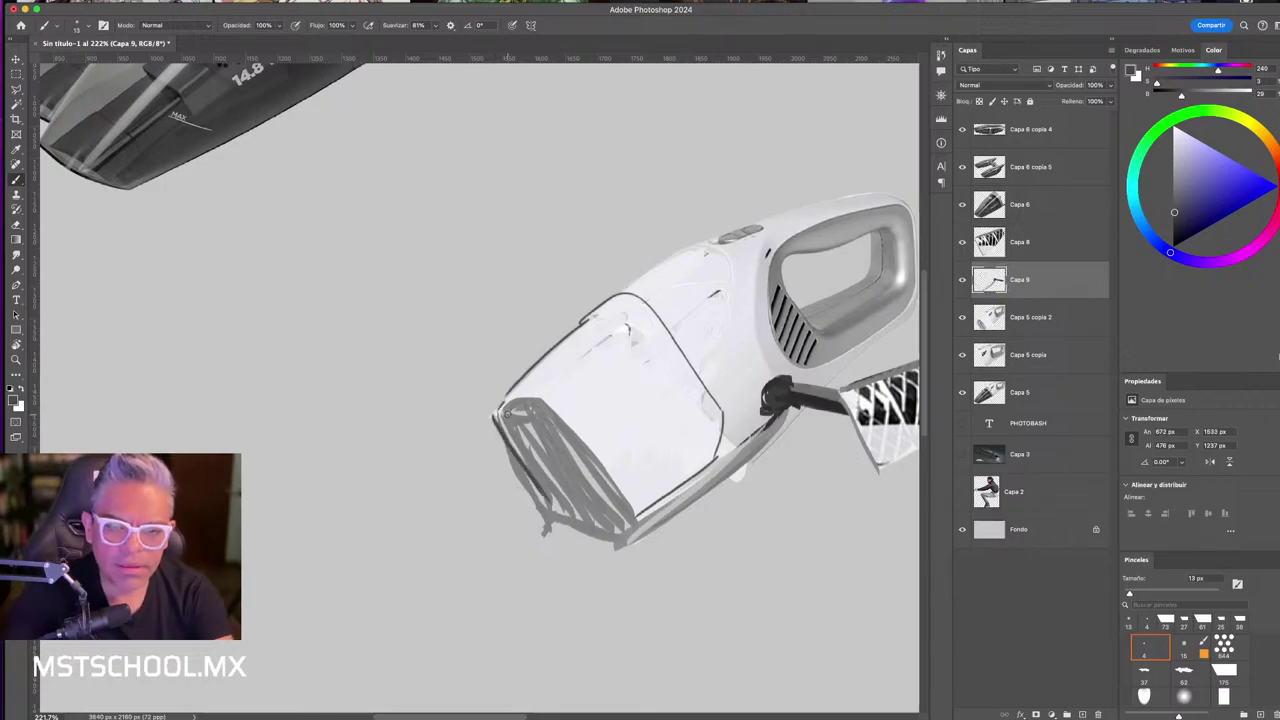
mouse_move(536, 408)
left_mouse_down()
mouse_move(630, 506)
mouse_move(570, 461)
left_mouse_up()
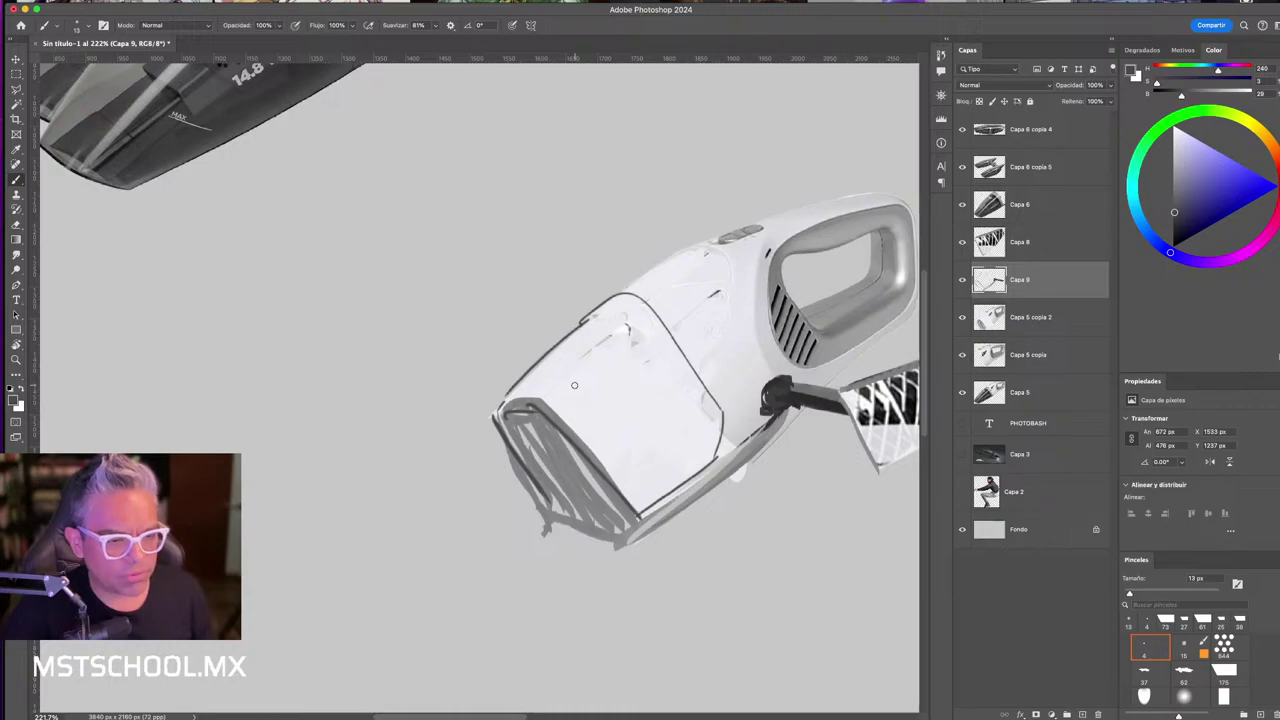
- Zoom out to both vacuums and merge Capa 5 copia 2 into Capa 9
key("z")
left_click_drag(563, 380, 535, 390)
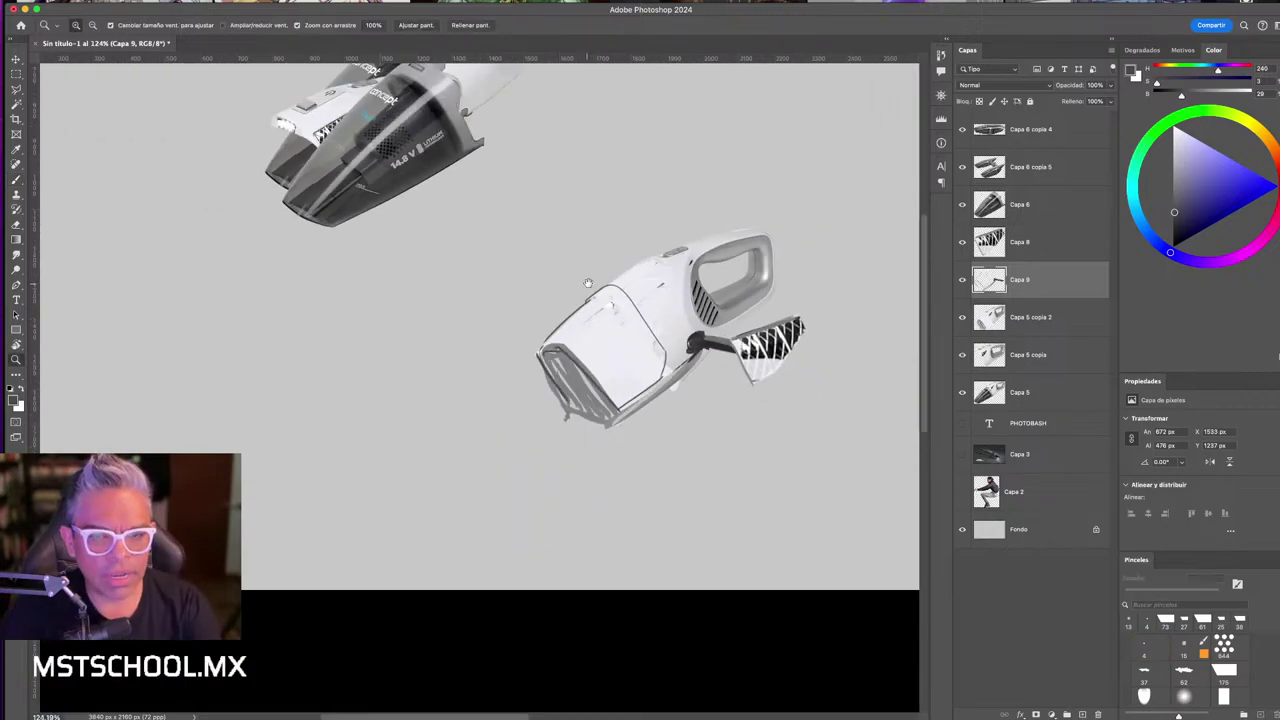
scroll(535, 390, "up", 2)
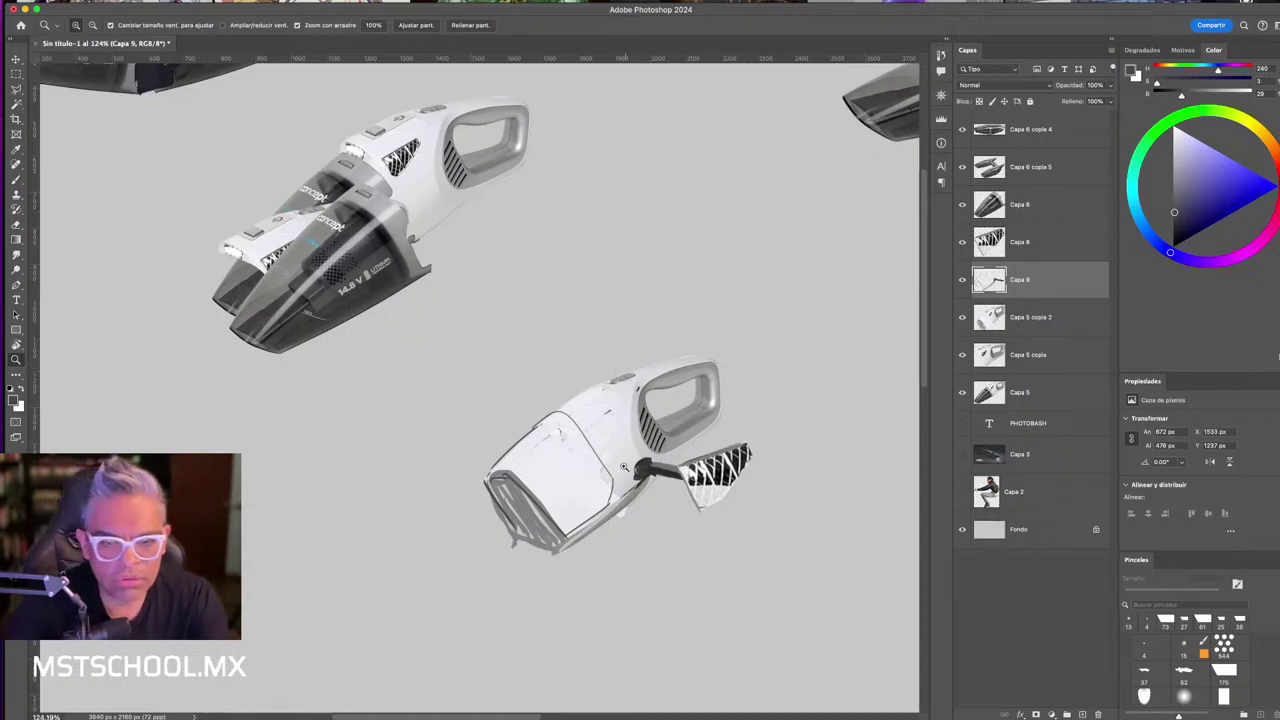
scroll(690, 450, "up", 5)
key("b")
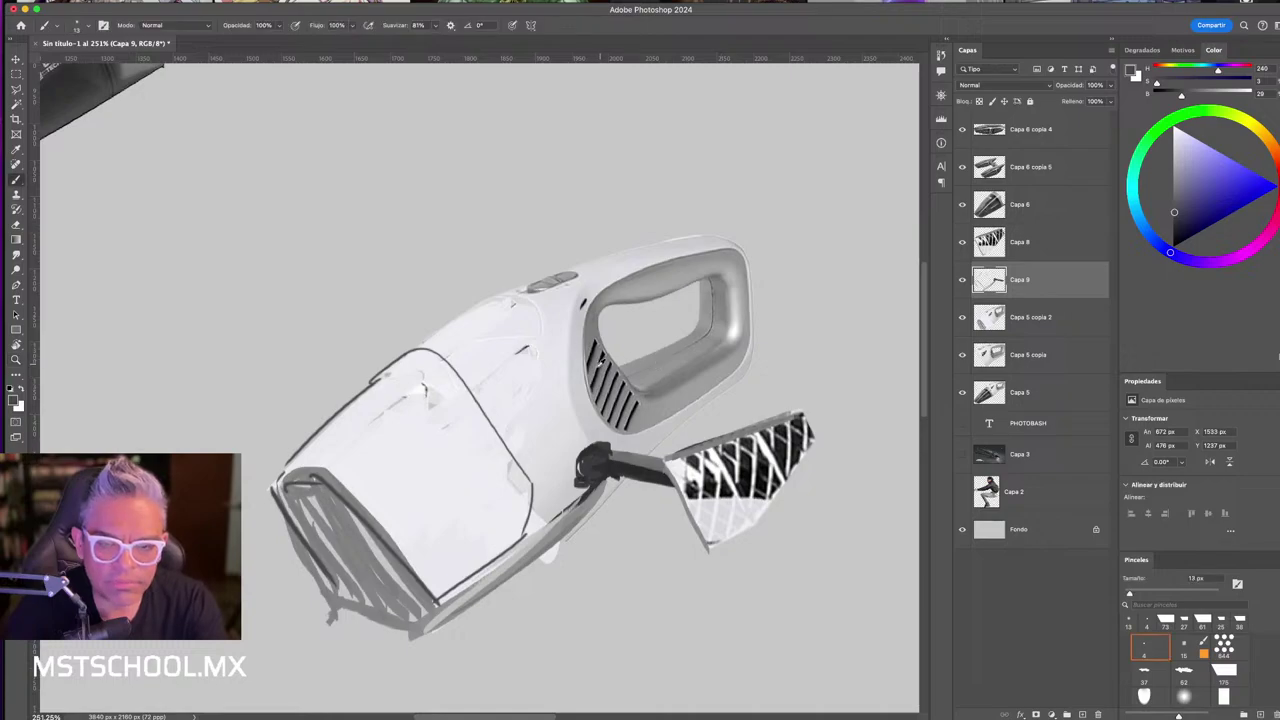
left_click(600, 343, "alt")
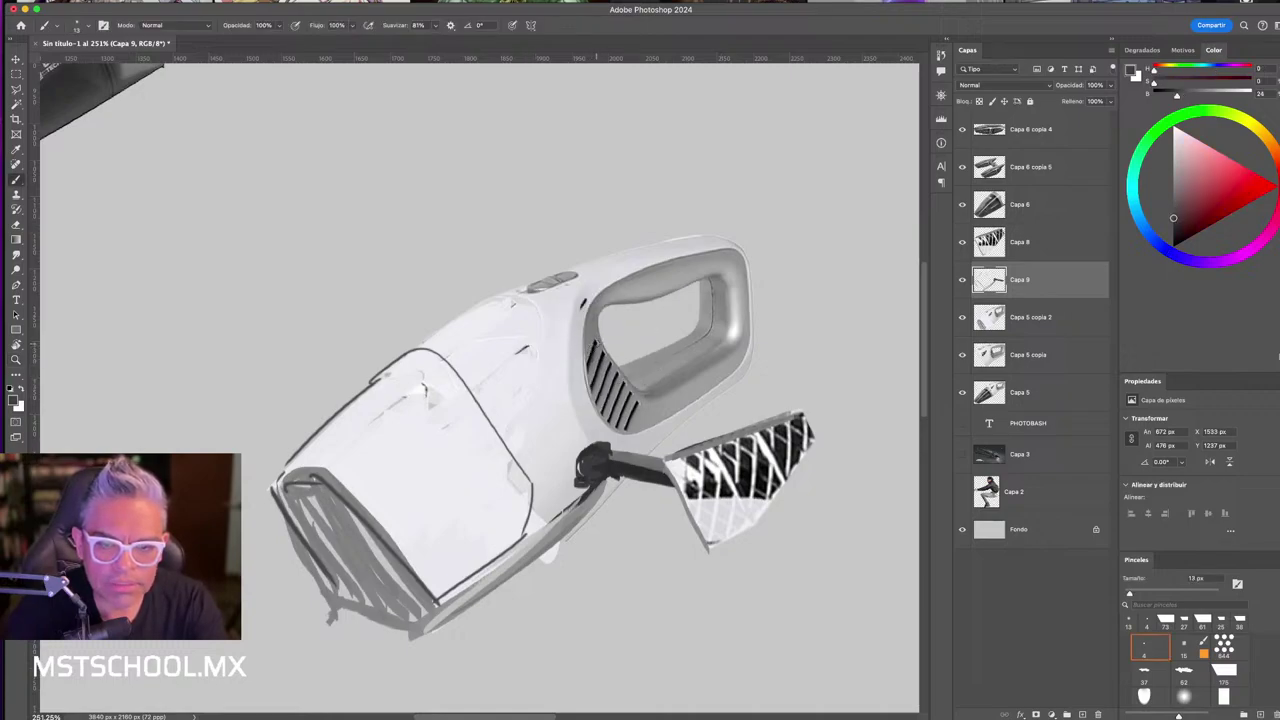
left_click(1044, 316, "shift")
key("ctrl+e")
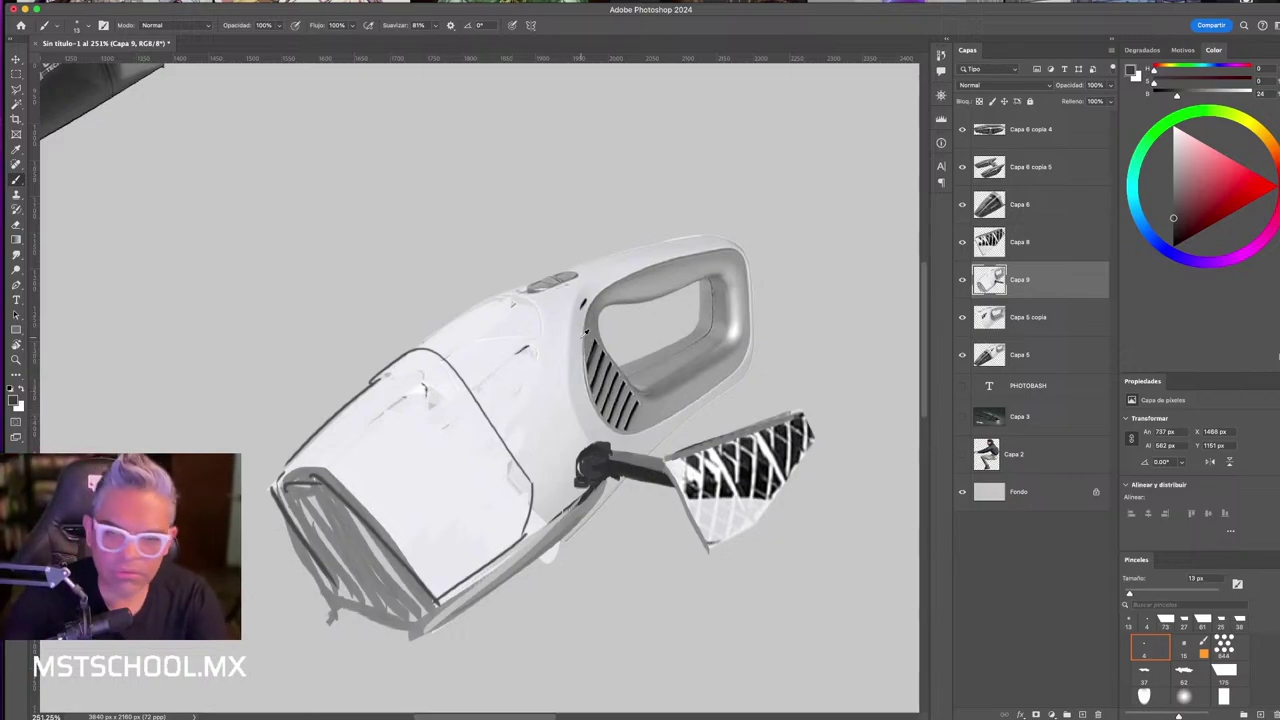
- Paint a white highlight along the vacuum's top edge with a 40 px flat brush
left_click(322, 497, "alt")
left_click(595, 455, "alt")
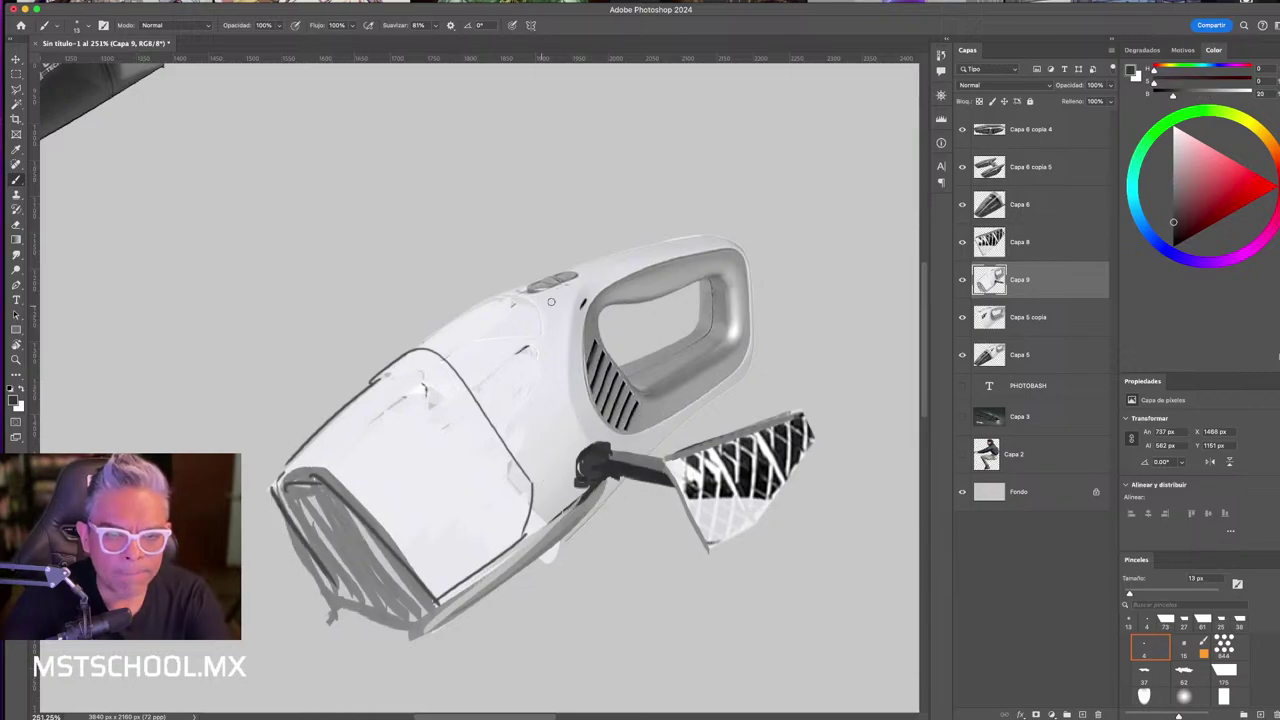
left_click(475, 323, "alt")
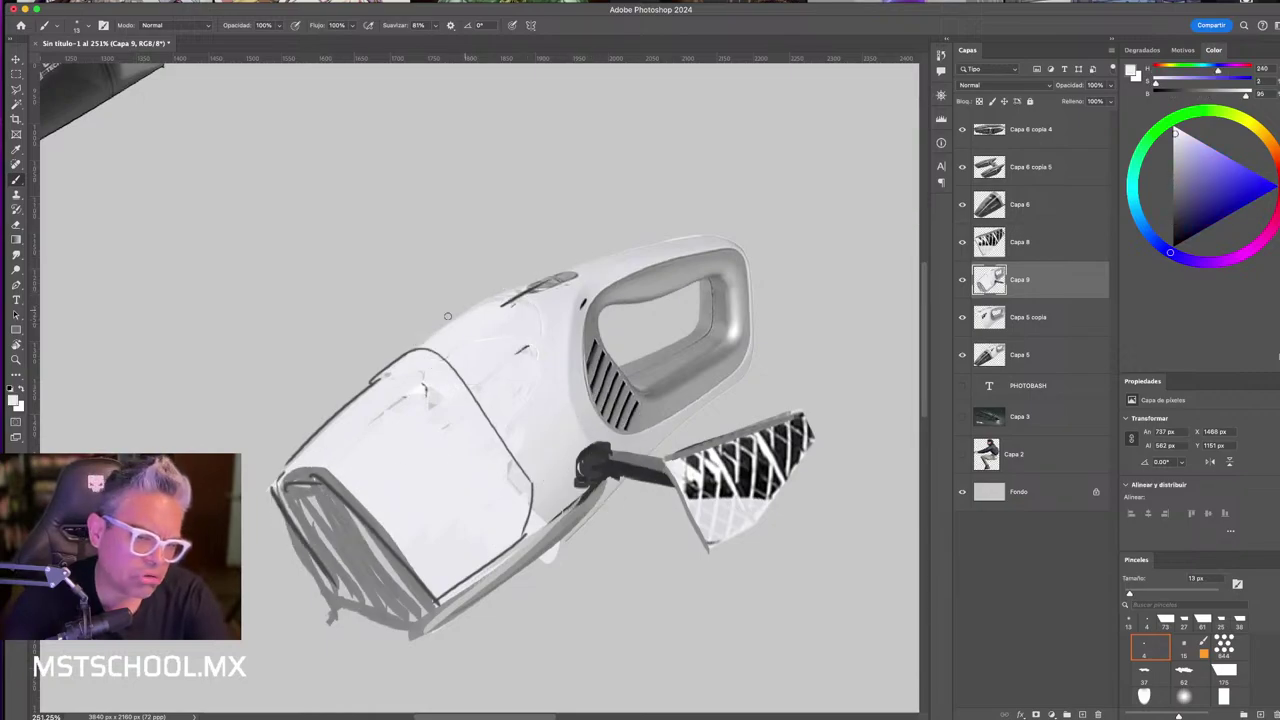
right_click(541, 267)
double_click(804, 418)
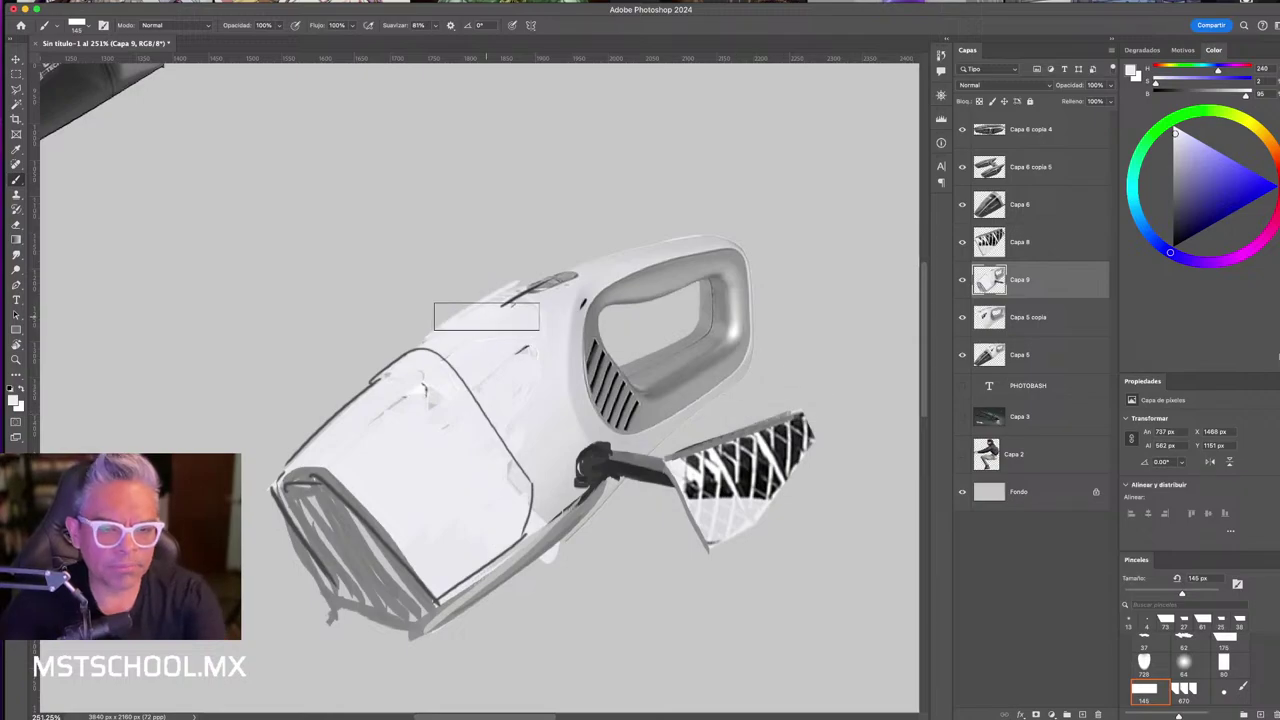
mouse_move(503, 310)
left_mouse_down()
mouse_move(427, 318)
mouse_move(553, 250)
mouse_move(708, 224)
left_mouse_up()
left_click(632, 256, "alt")
mouse_move(556, 273)
left_mouse_down()
mouse_move(707, 221)
mouse_move(479, 300)
left_mouse_up()
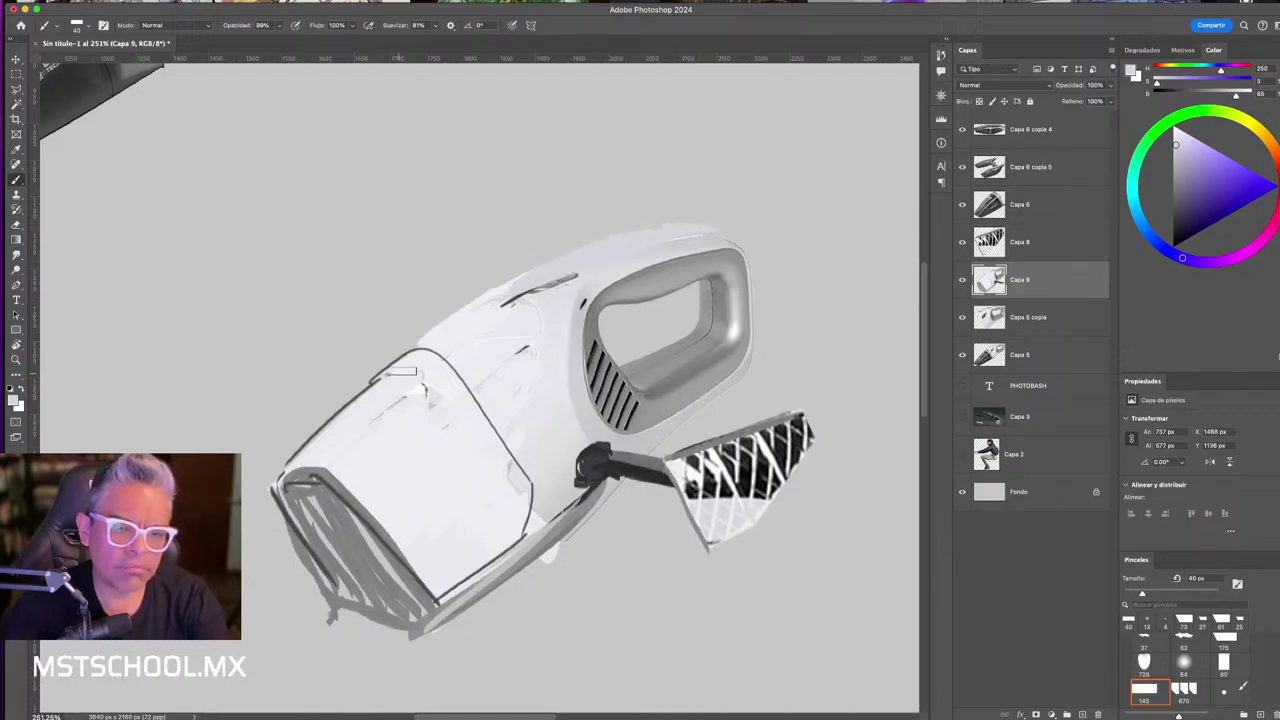
left_click_drag(577, 260, 451, 335)
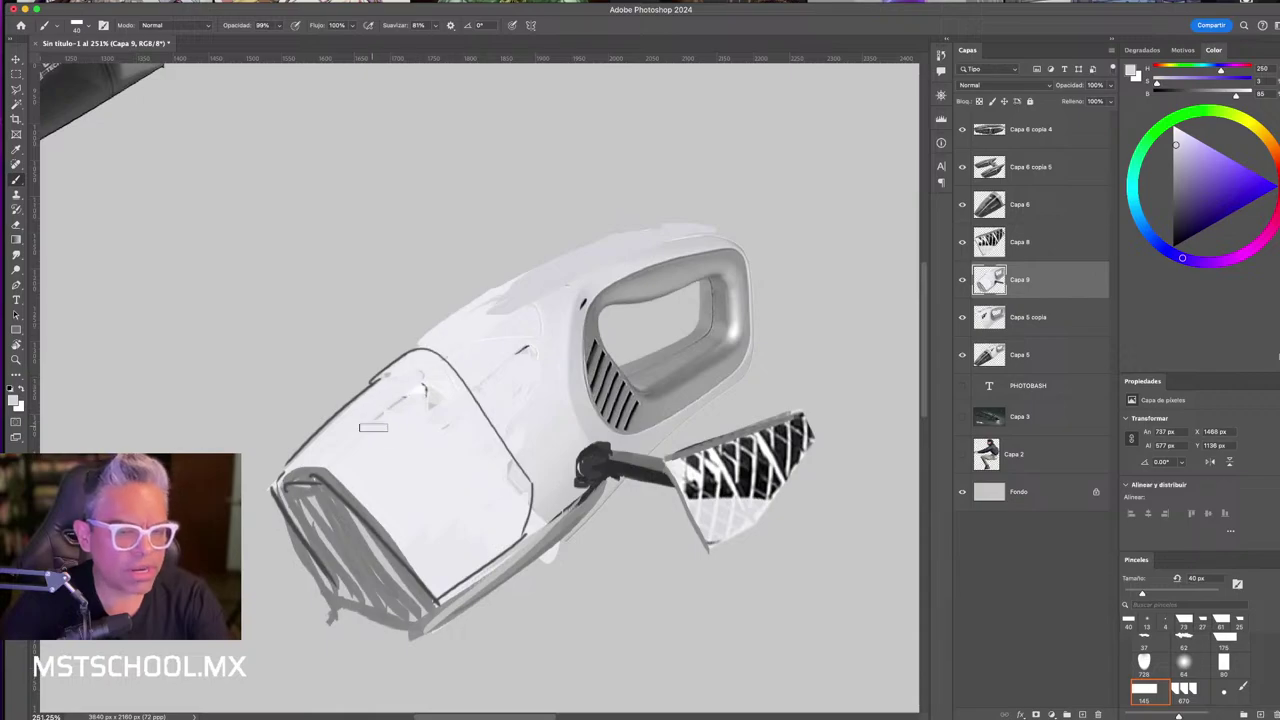
- Recentre the whole vacuum and sample a dark grey on grille layer Capa 8 with a 62 px brush
key("z")
left_click_drag(581, 472, 545, 480)
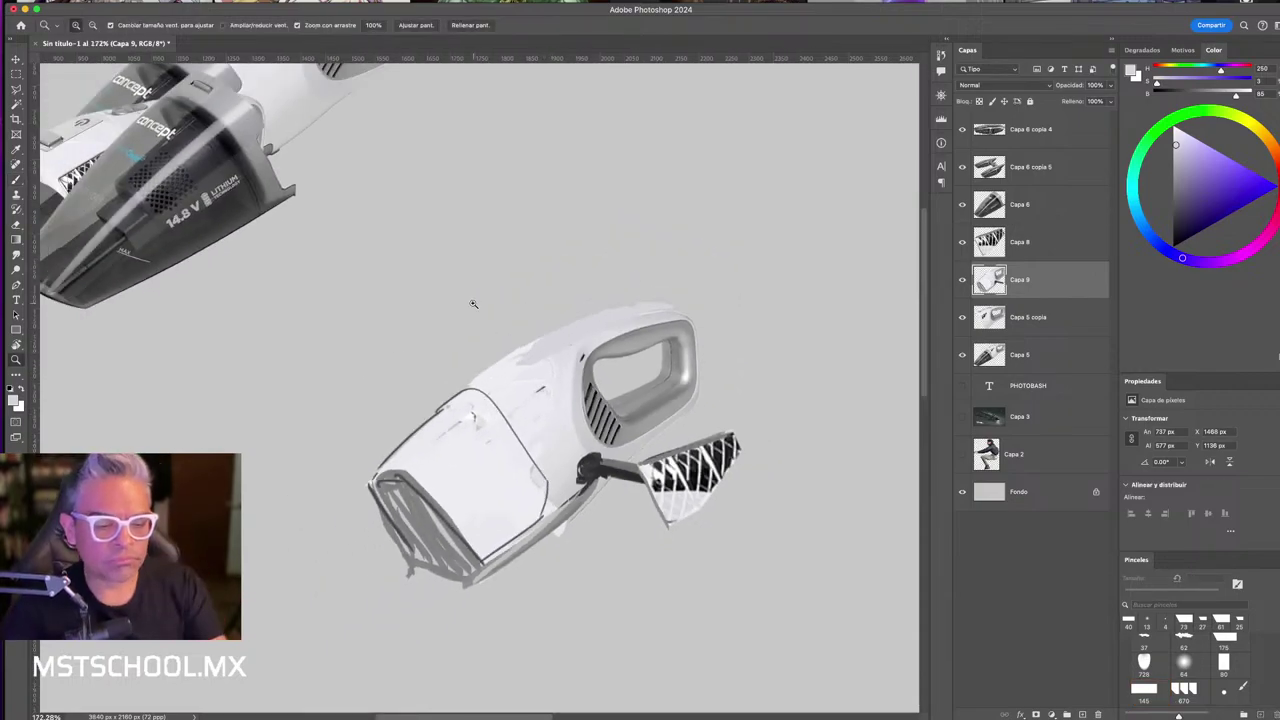
left_click_drag(564, 338, 624, 398)
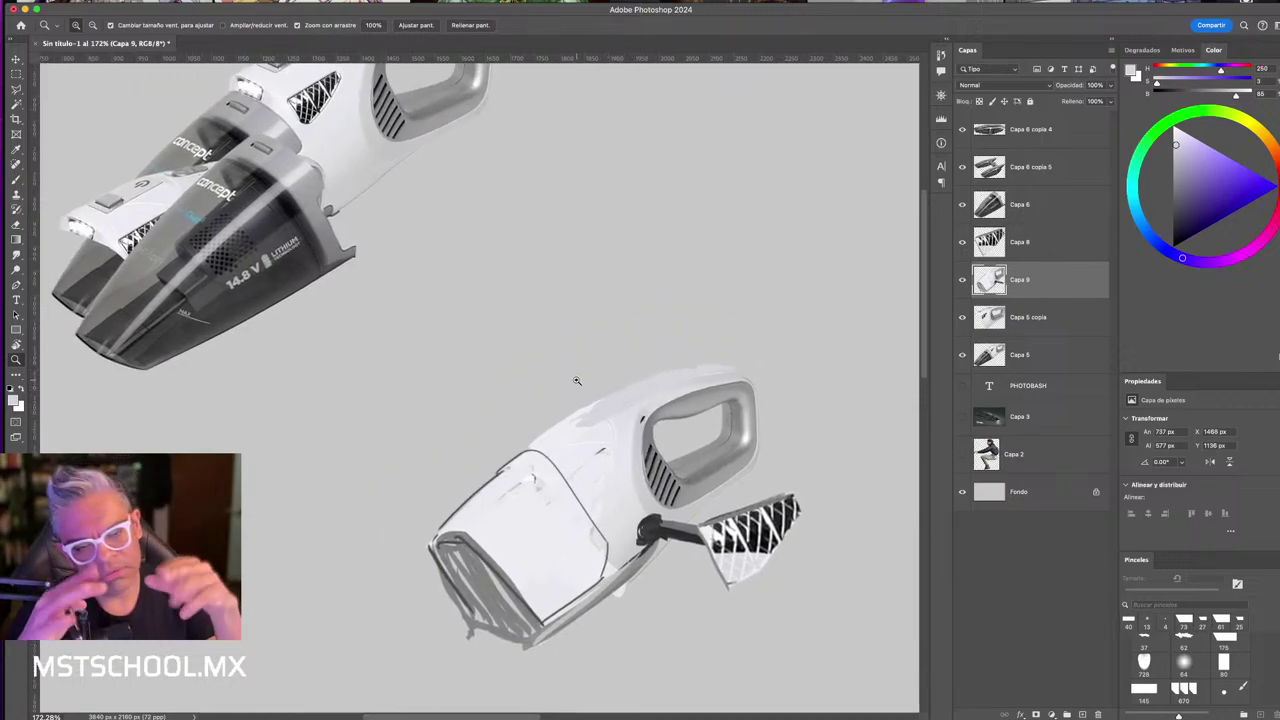
key("b")
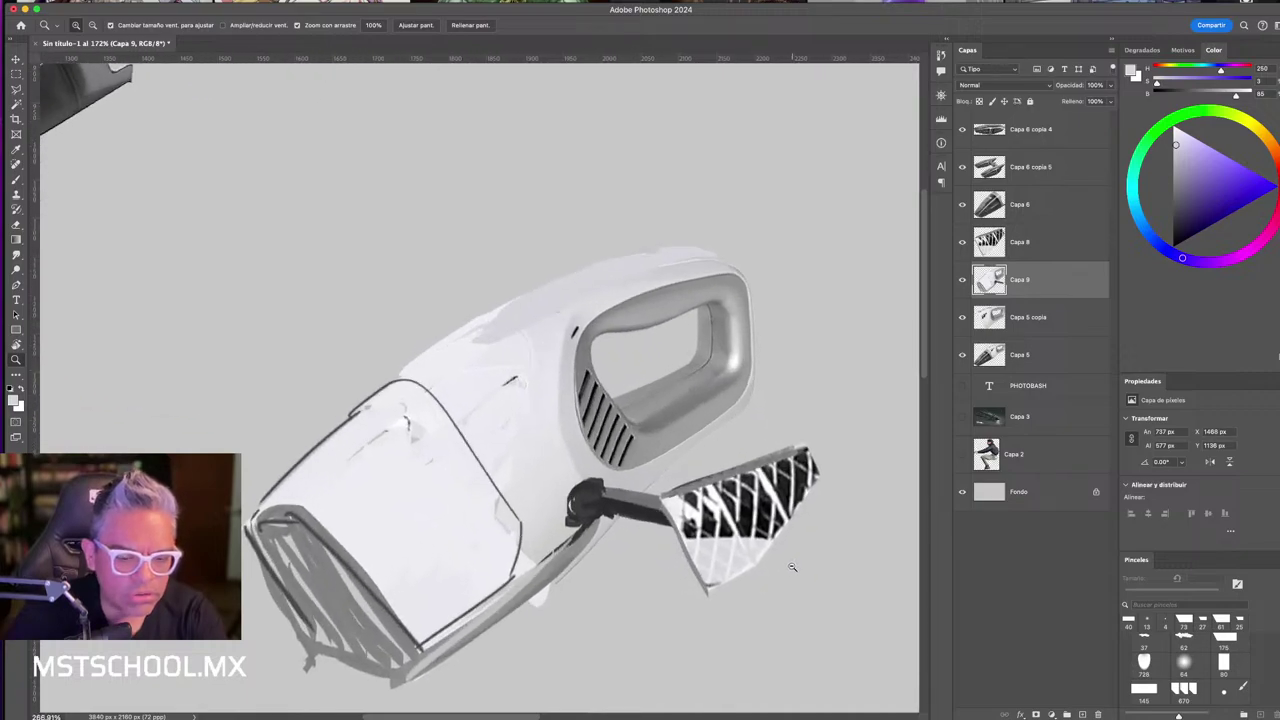
scroll(765, 560, "up", 2)
left_click(742, 528, "alt")
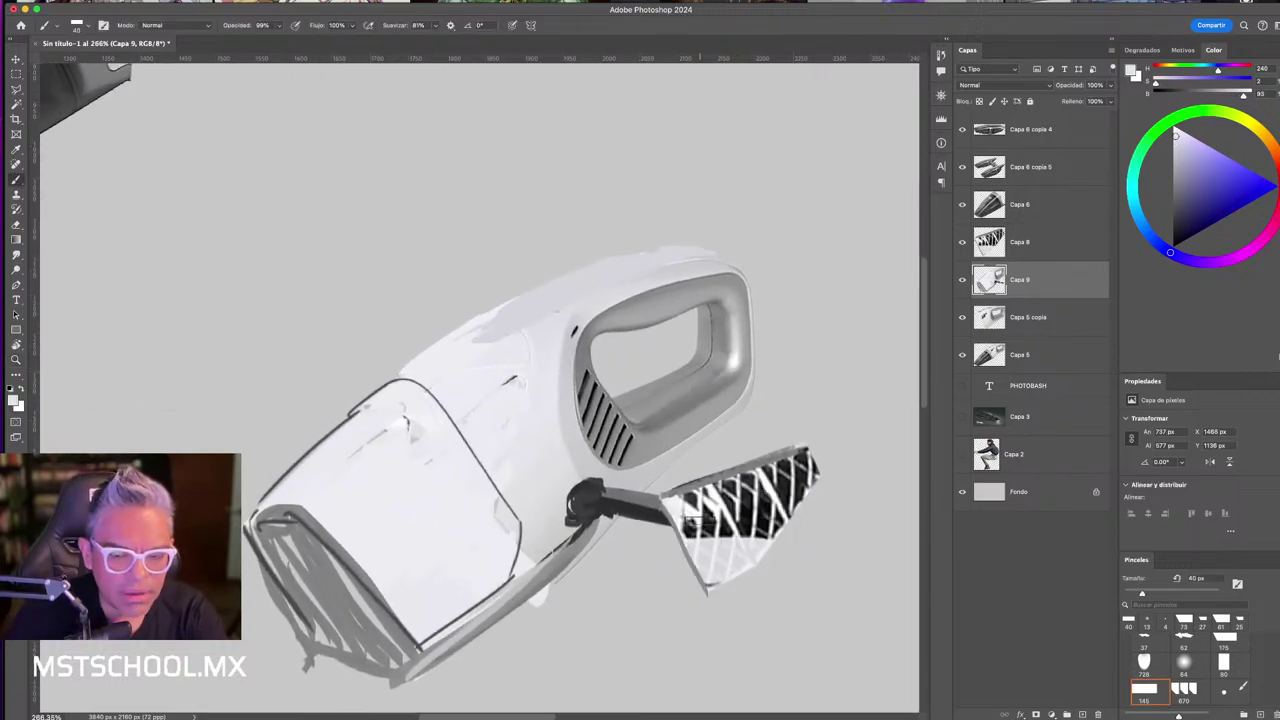
key("alt+bracketright")
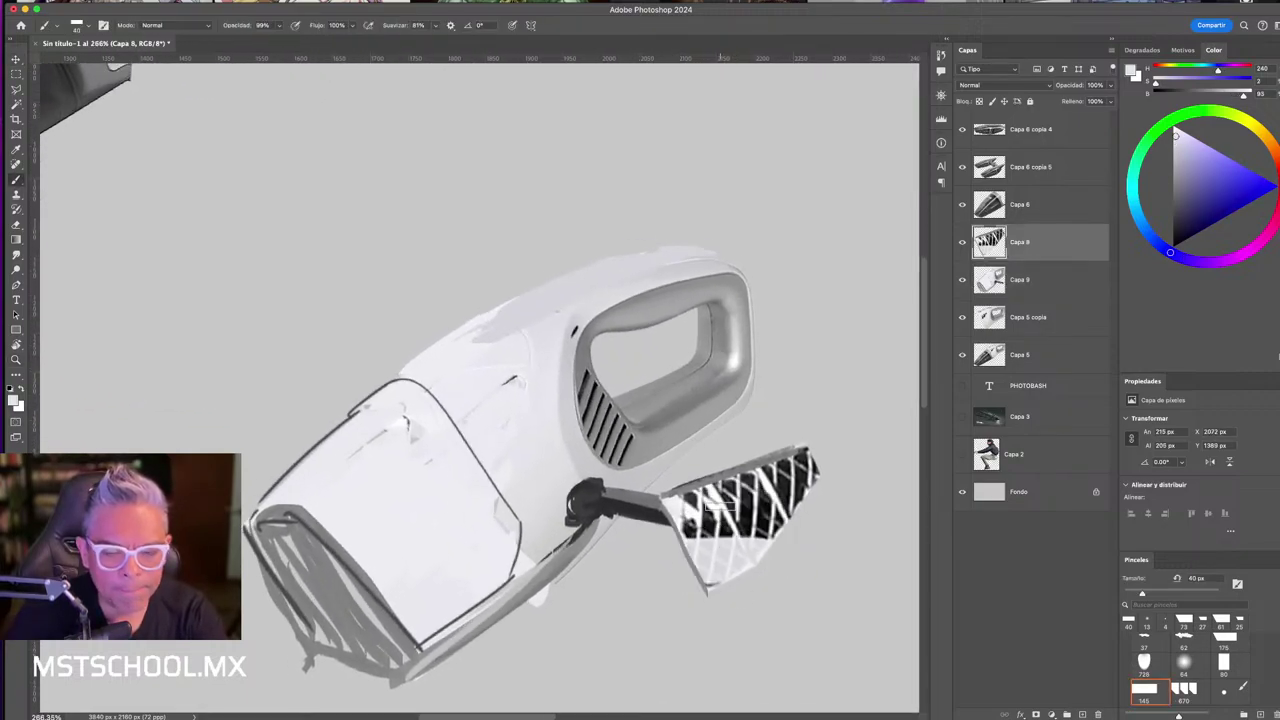
left_click(751, 499, "alt")
key("bracketright")
key("bracketright")
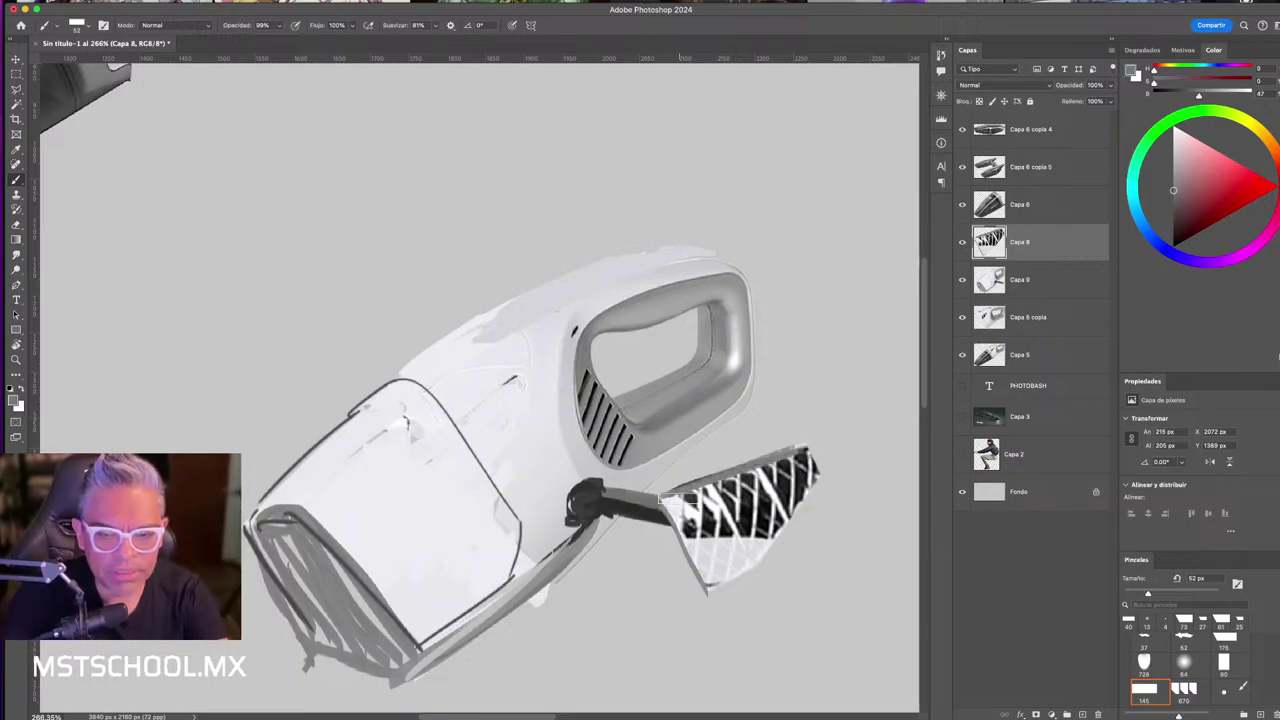
- Paint dark grey over the grille patch edges and extend the black connector toward the body
left_click_drag(705, 560, 717, 578)
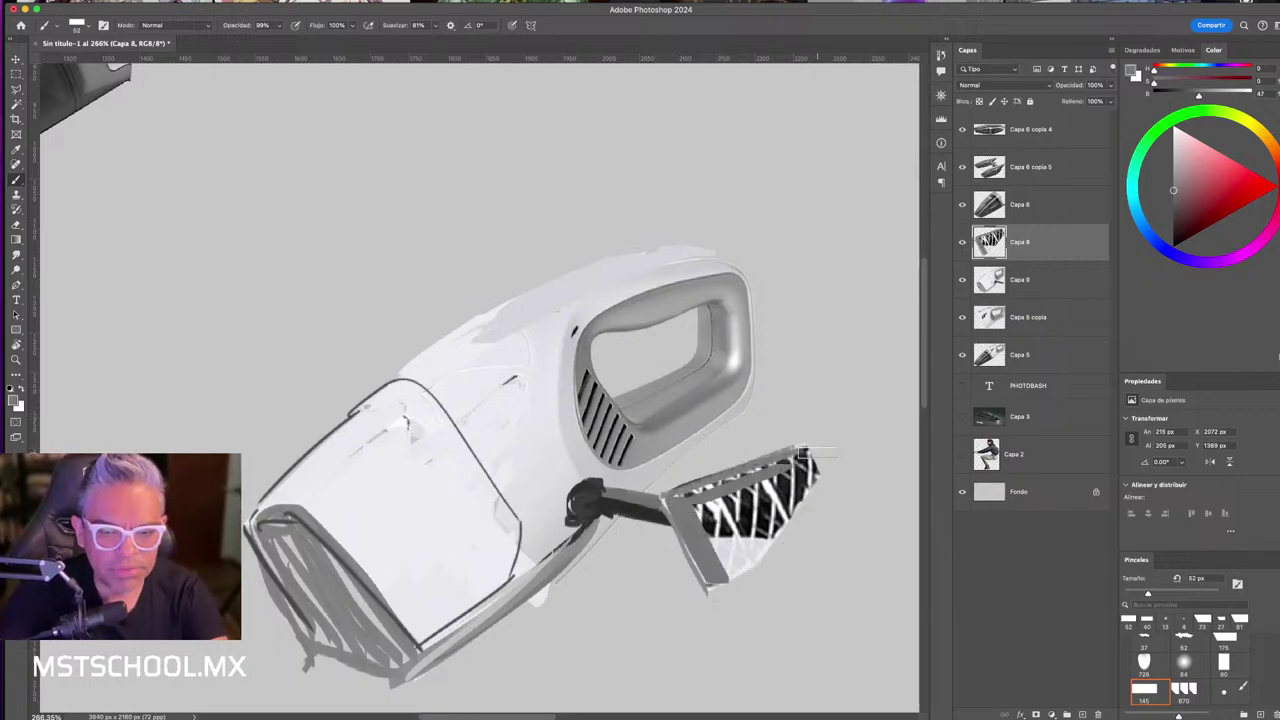
mouse_move(690, 497)
left_mouse_down()
mouse_move(800, 503)
mouse_move(740, 558)
mouse_move(715, 540)
mouse_move(770, 489)
mouse_move(722, 543)
mouse_move(680, 510)
mouse_move(720, 556)
left_mouse_up()
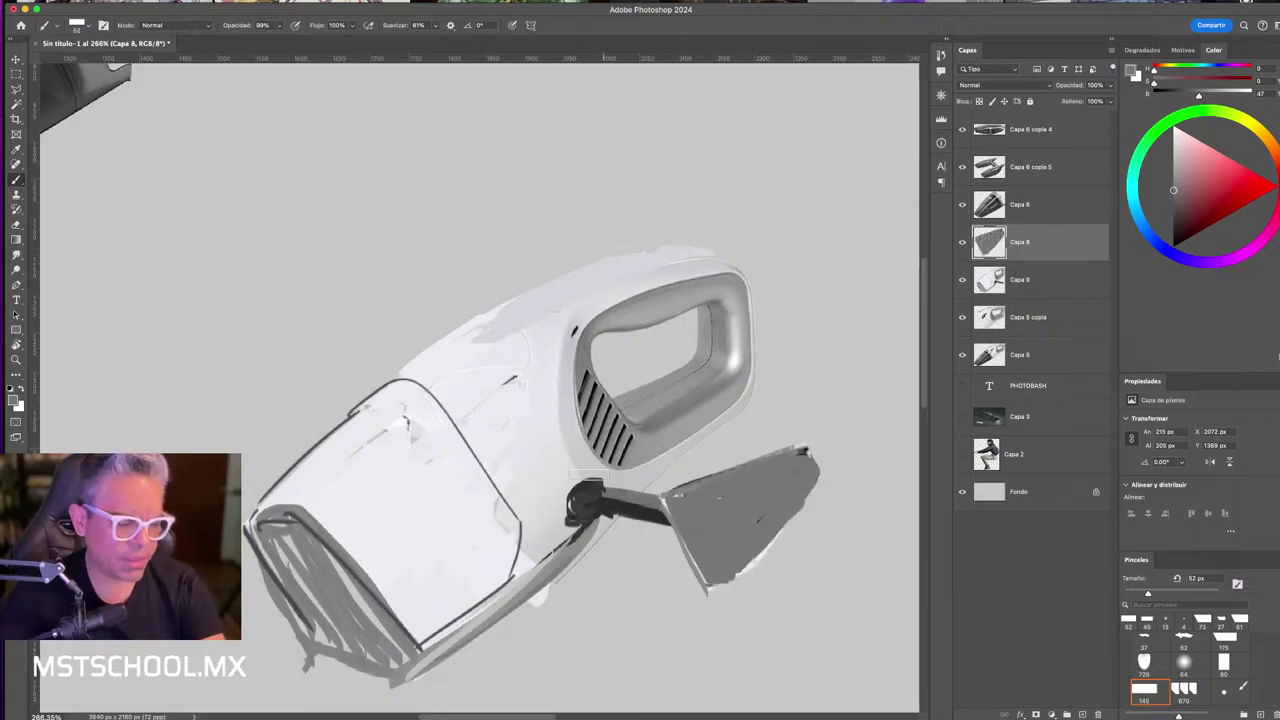
mouse_move(630, 518)
left_mouse_down()
mouse_move(520, 527)
mouse_move(550, 502)
left_mouse_up()
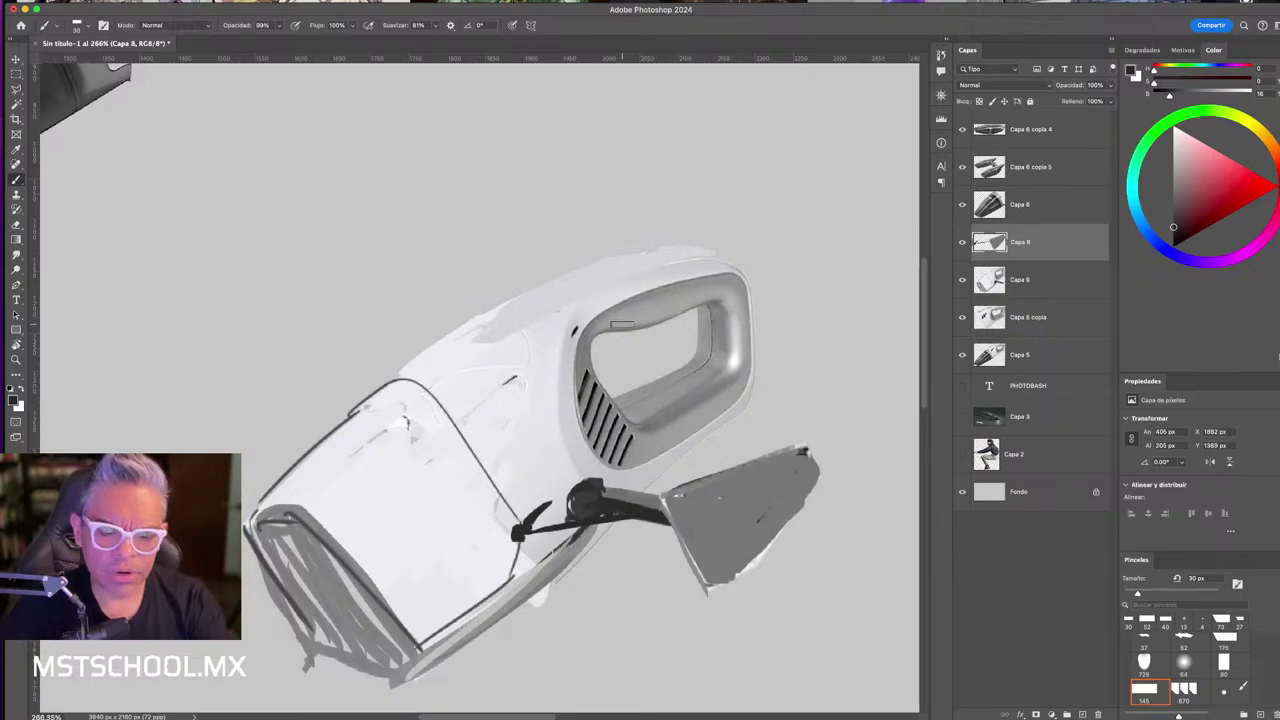
key("l")
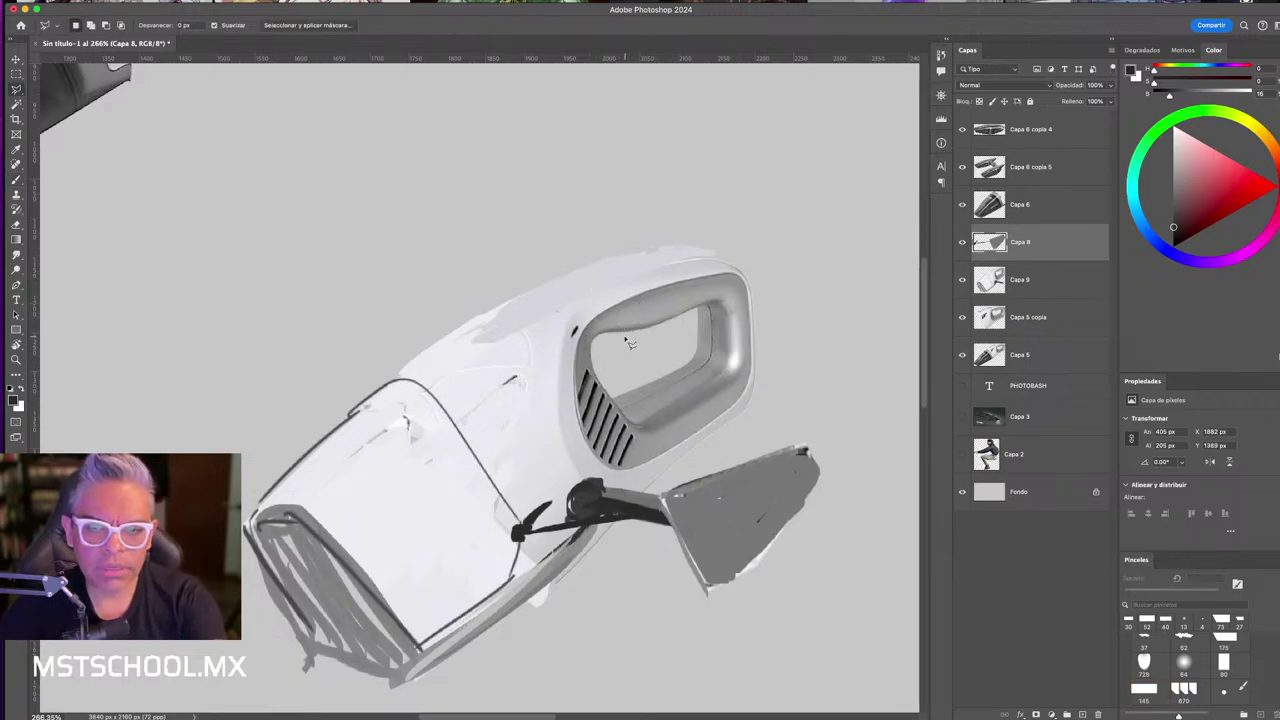
- Lasso the handle opening and delete its contents from Capa 9
key("shift+l")
key("shift+l")
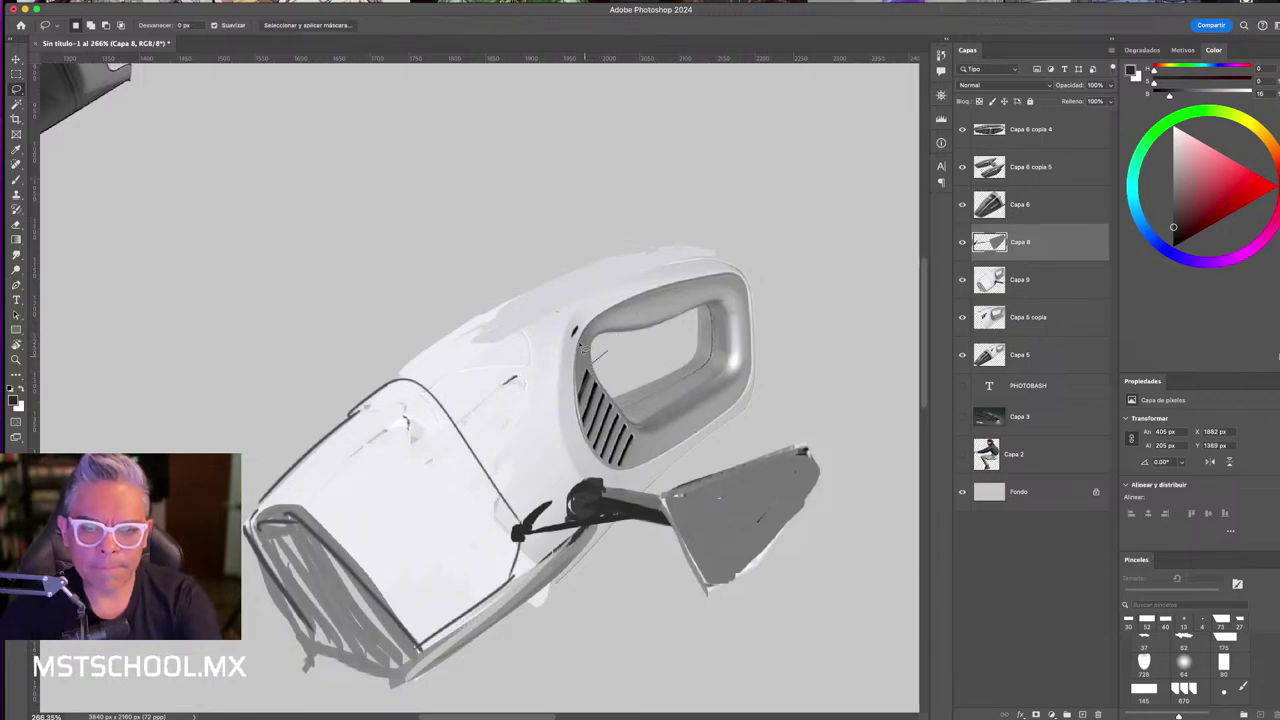
left_click_drag(577, 345, 673, 274)
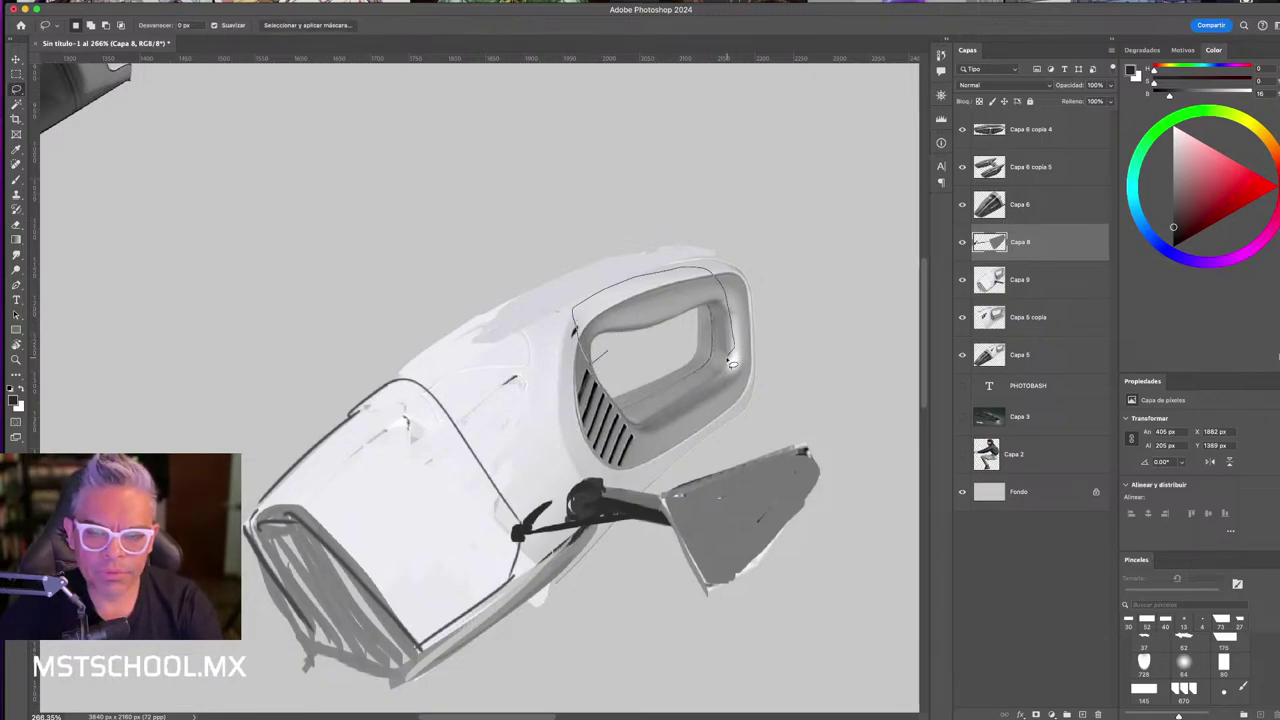
left_click_drag(732, 364, 705, 324)
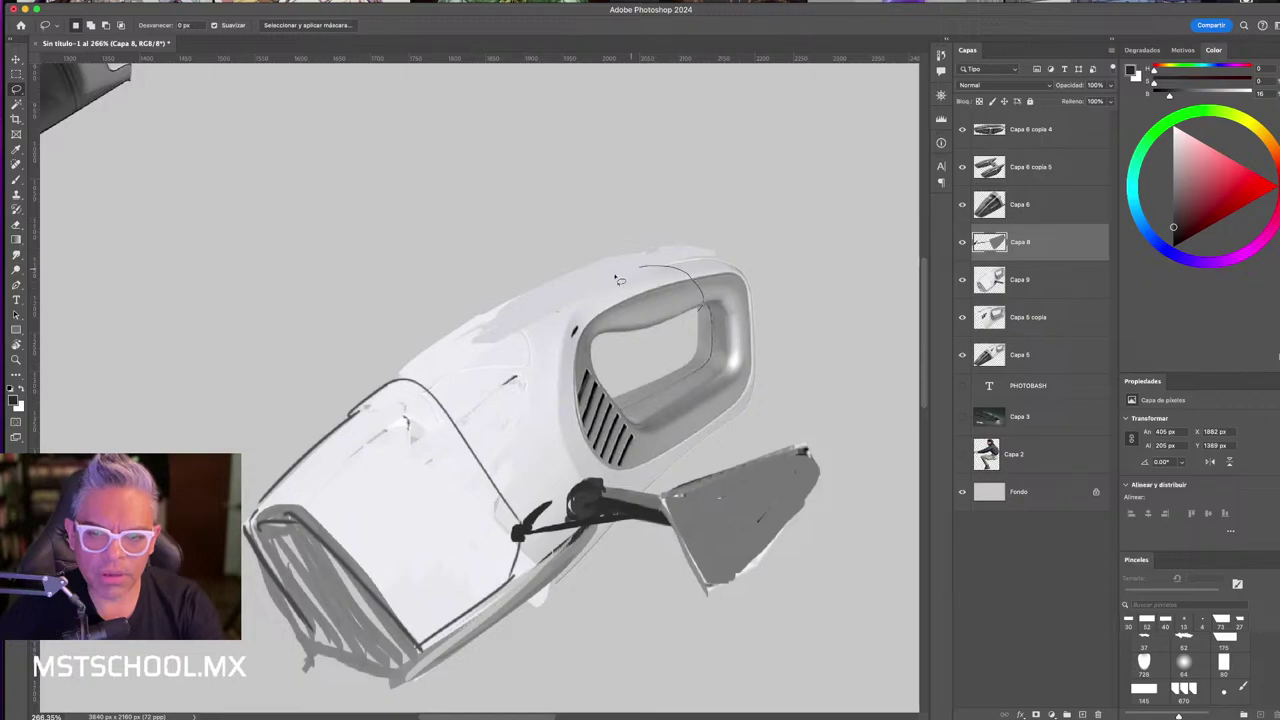
left_click_drag(619, 280, 677, 354)
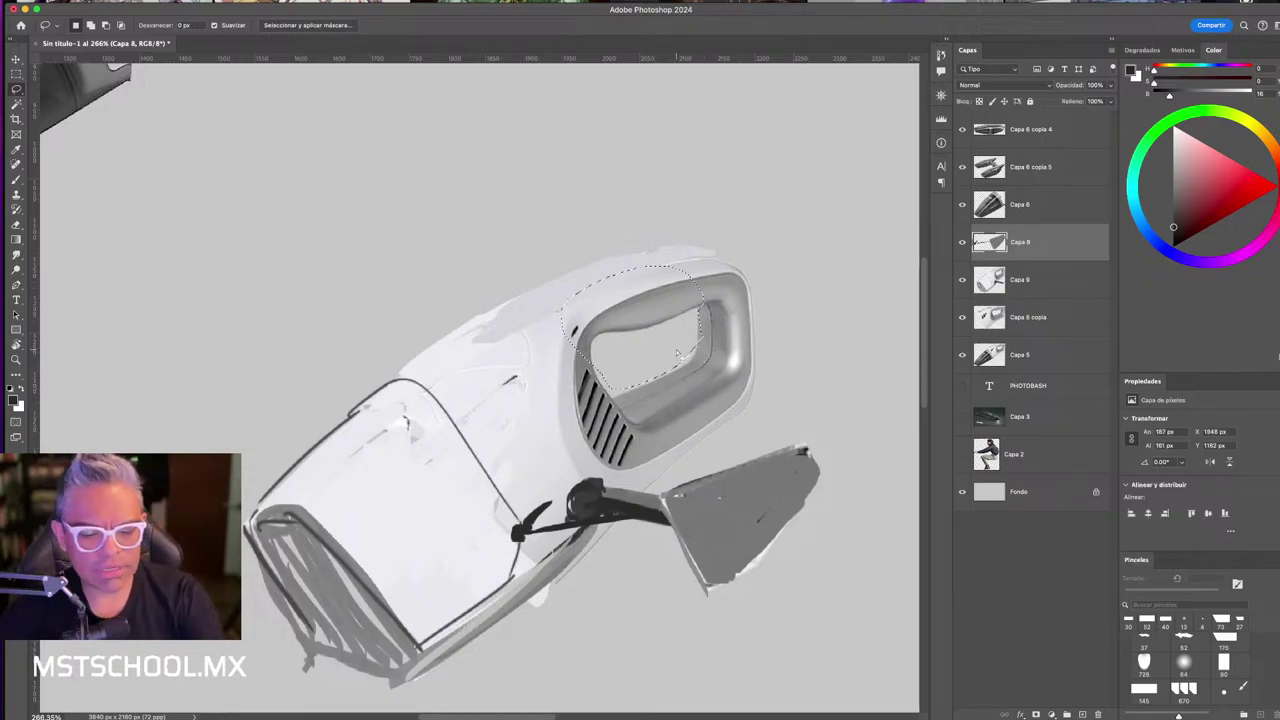
left_click(1050, 278)
key("Delete")
key("ctrl+d")
- Paint light grey strokes across the vacuum's upper body
key("b")
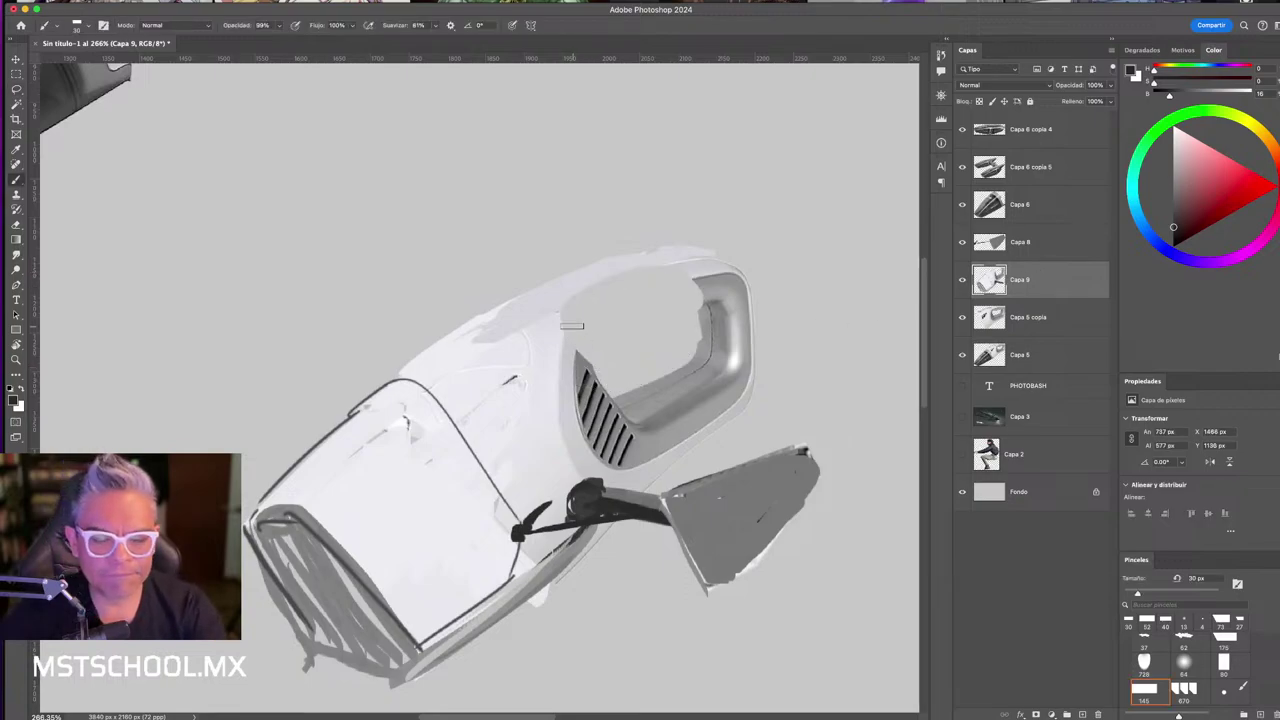
left_click(560, 292, "alt")
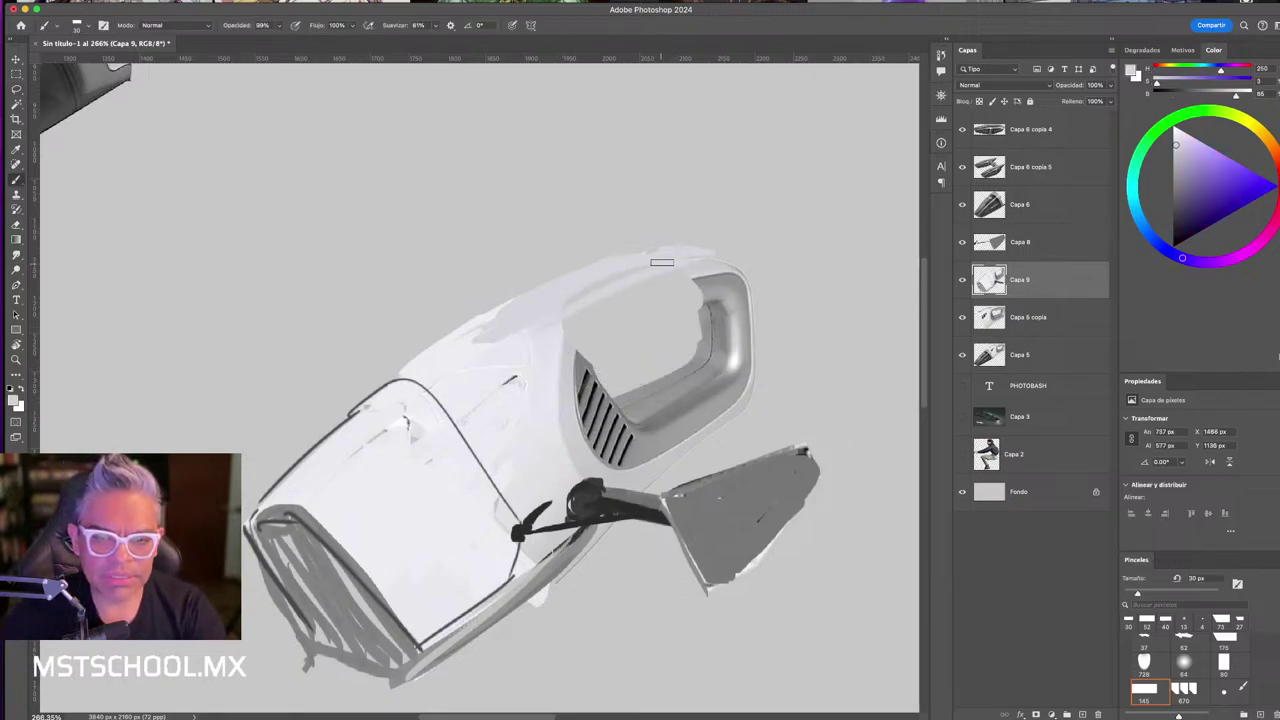
mouse_move(662, 262)
left_mouse_down()
mouse_move(566, 305)
mouse_move(712, 251)
left_mouse_up()
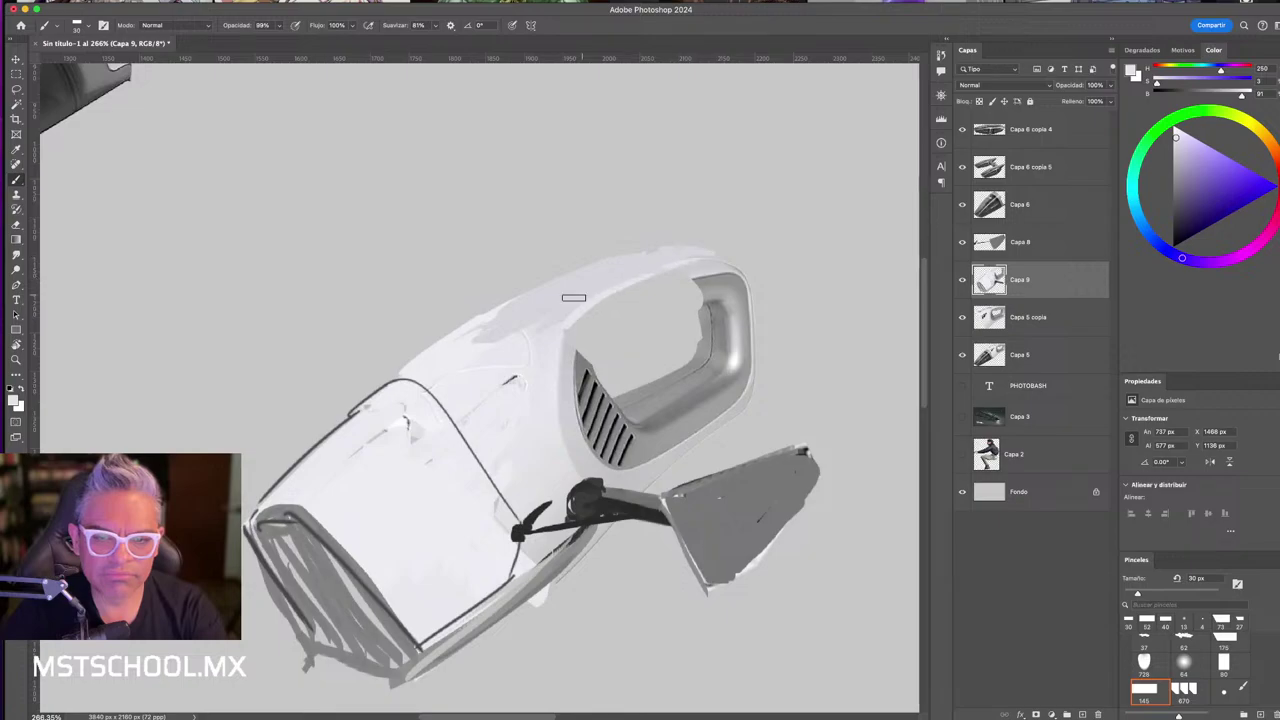
left_click_drag(586, 296, 562, 300)
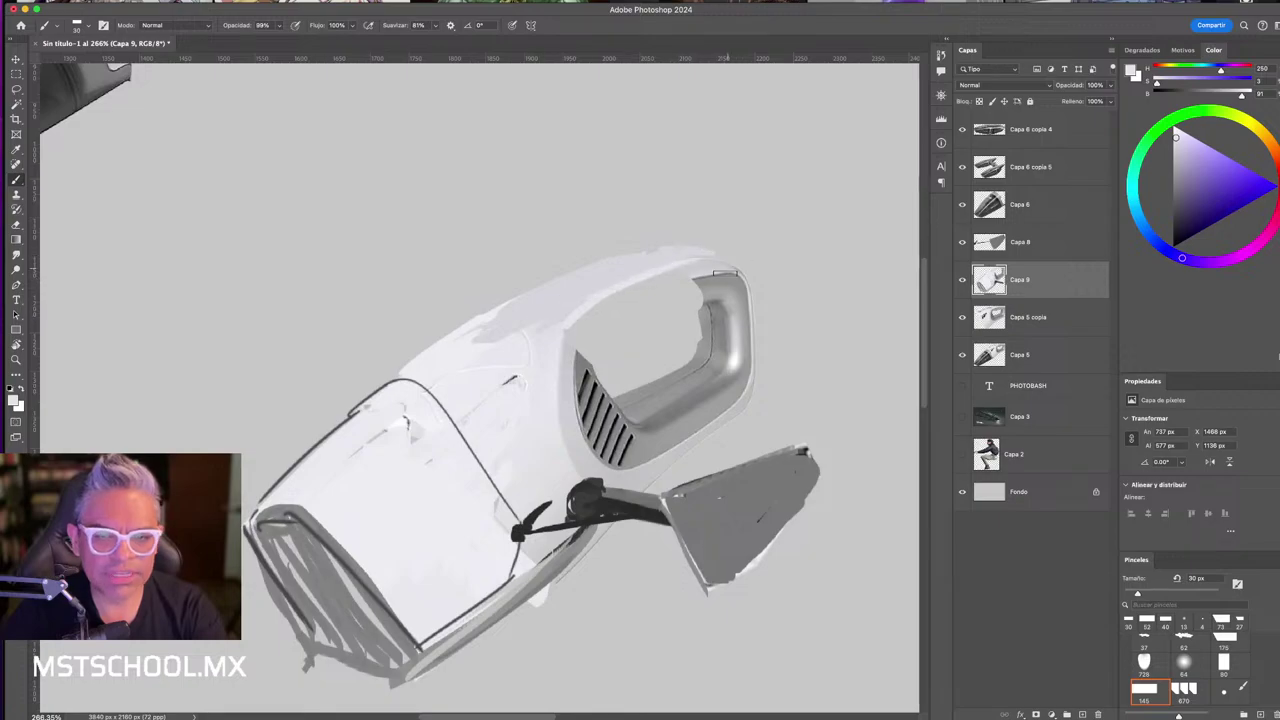
- Shade the handle's inner wall darker grey and lighten its top rim
left_click(712, 318, "alt")
left_click_drag(698, 282, 711, 362)
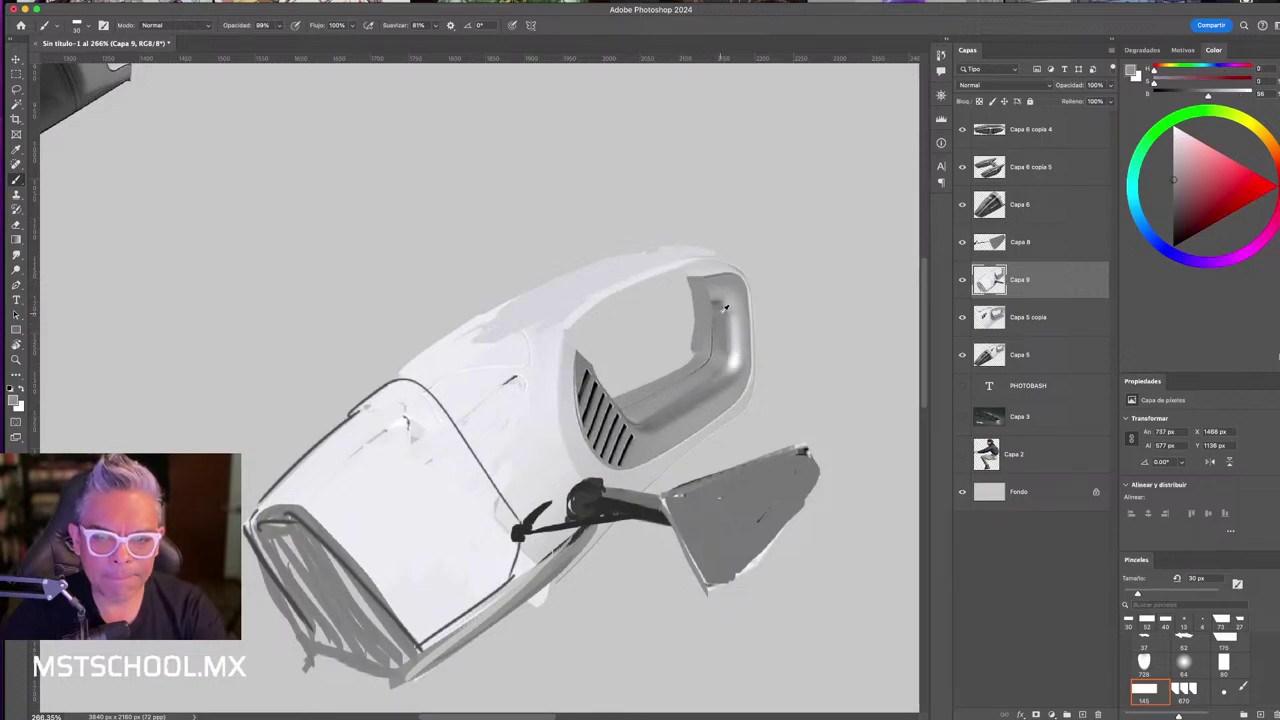
left_click(724, 307, "alt")
left_click_drag(712, 280, 711, 379)
left_click(737, 298, "alt")
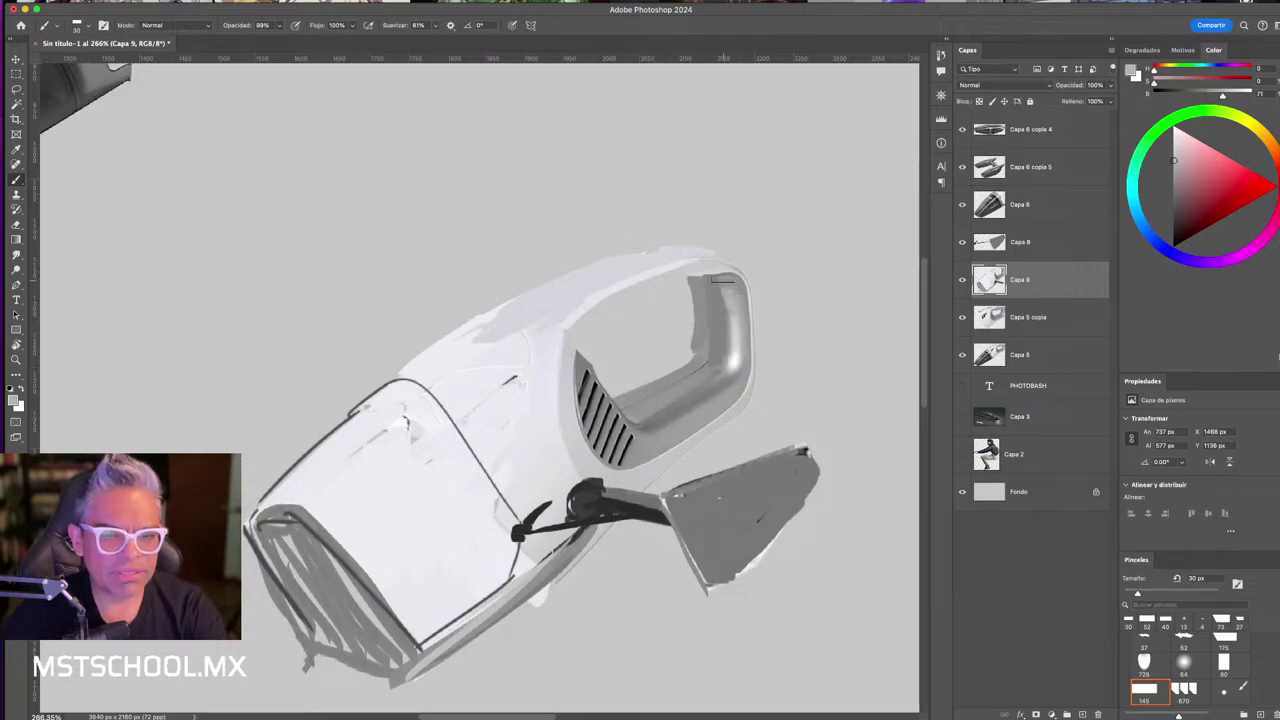
left_click_drag(732, 284, 662, 272)
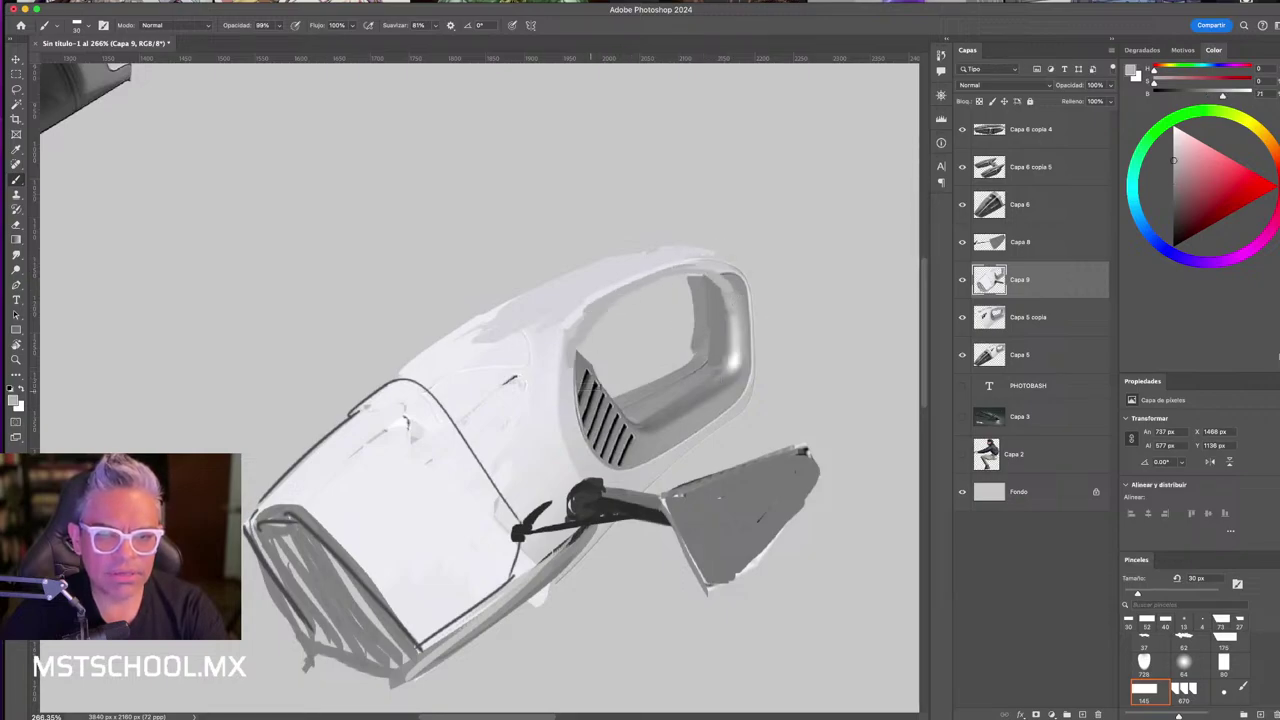
key("z")
left_click_drag(618, 512, 588, 517)
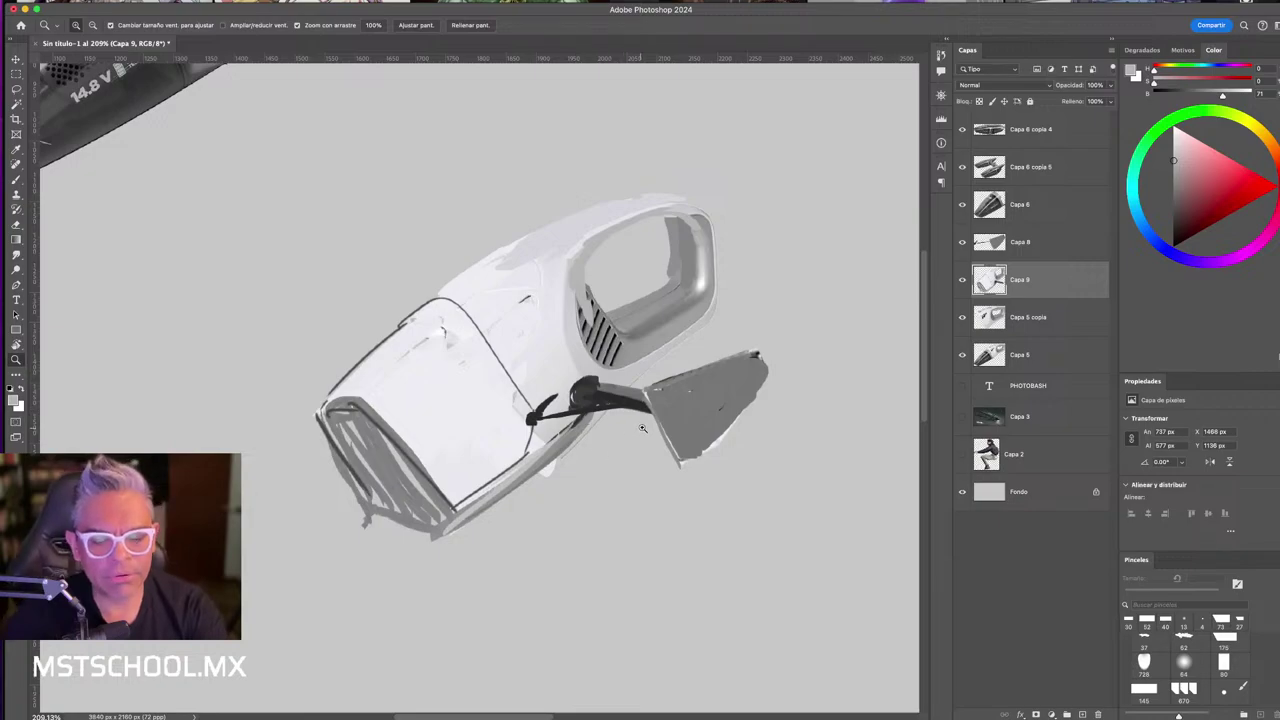
- Merge Capa 9 into Capa 8, then try rotating the body and cancel it
key("ctrl+t")
key("Return")
key("ctrl+e")
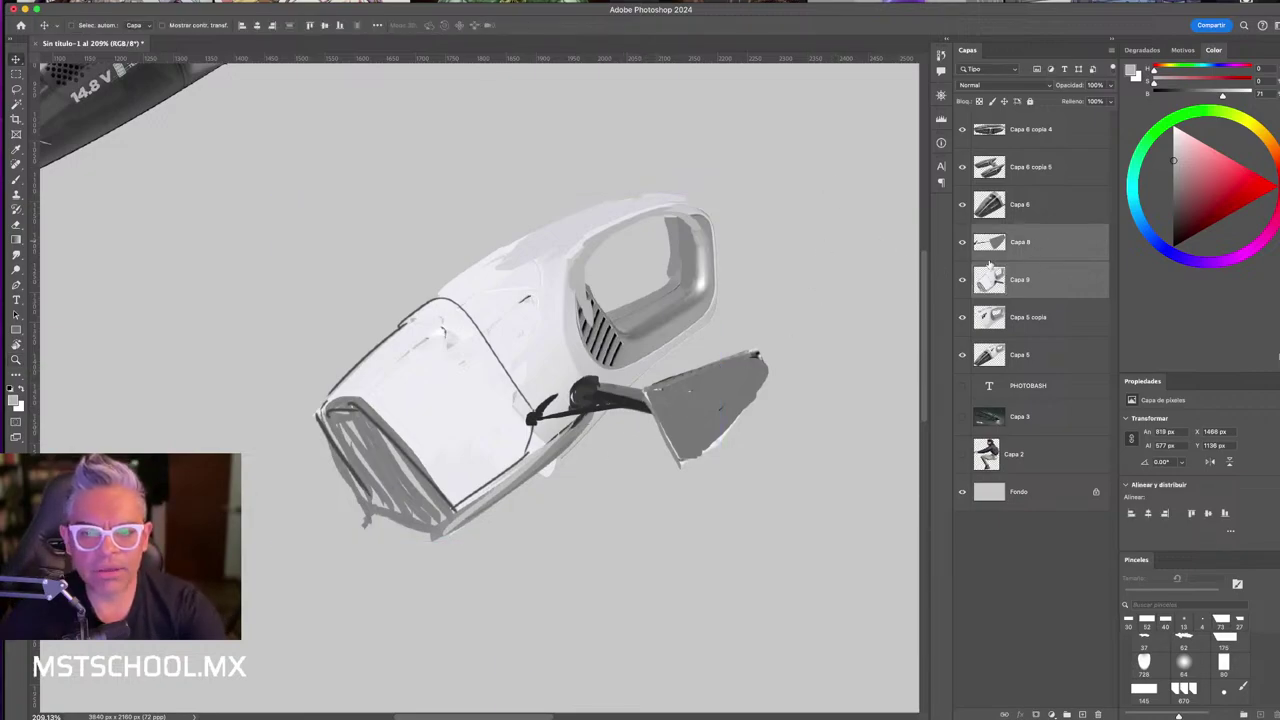
key("ctrl+t")
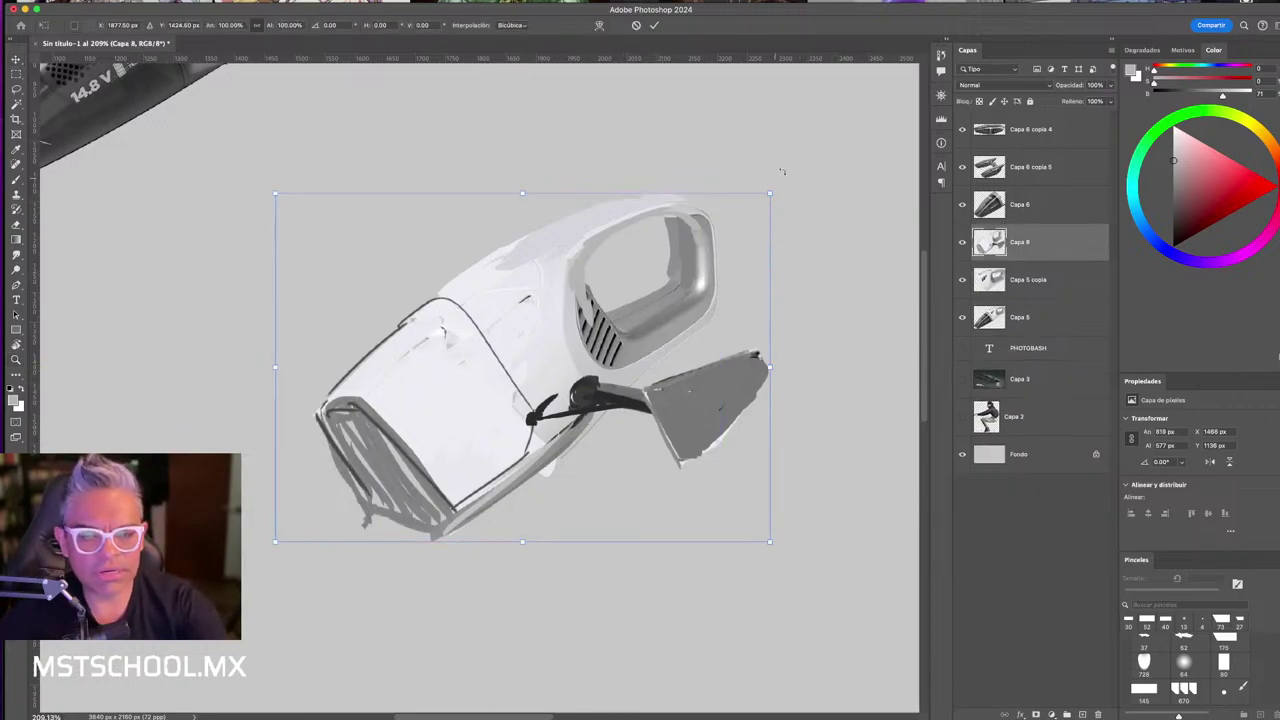
left_click_drag(800, 180, 819, 307)
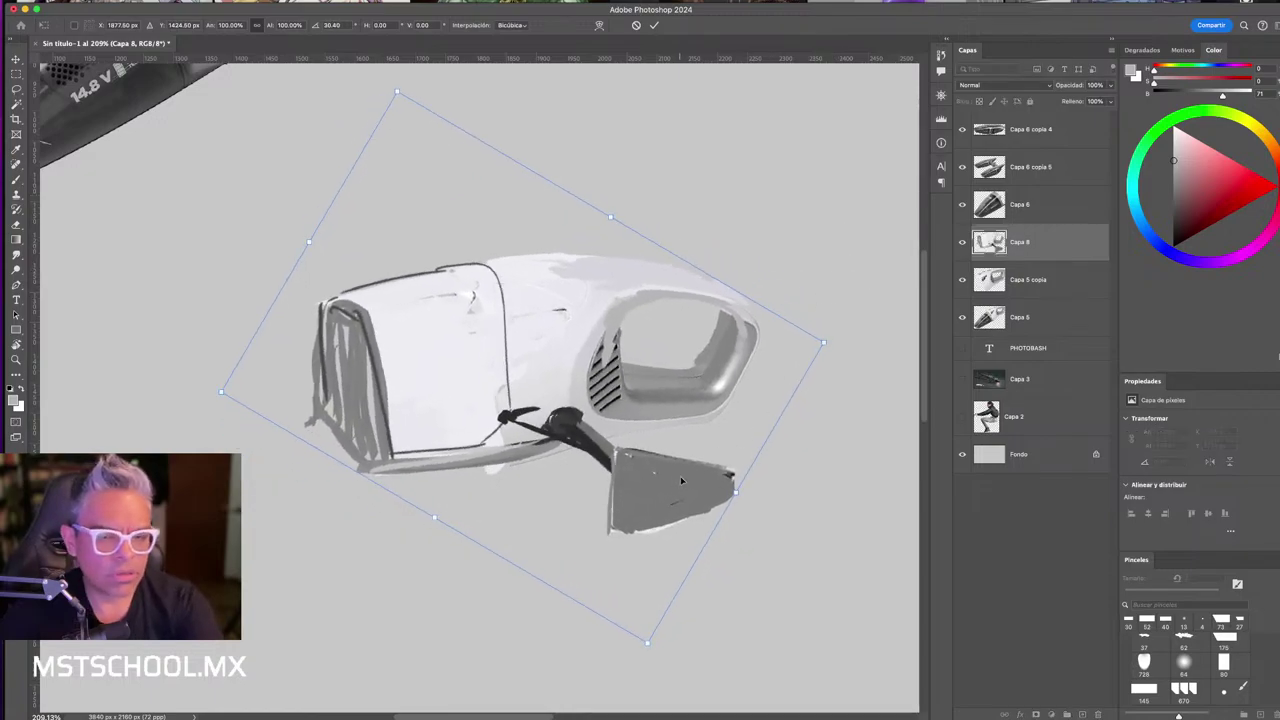
key("Escape")
- Paint the nozzle longer to the right and shrink the brush to 27 px
key("b")
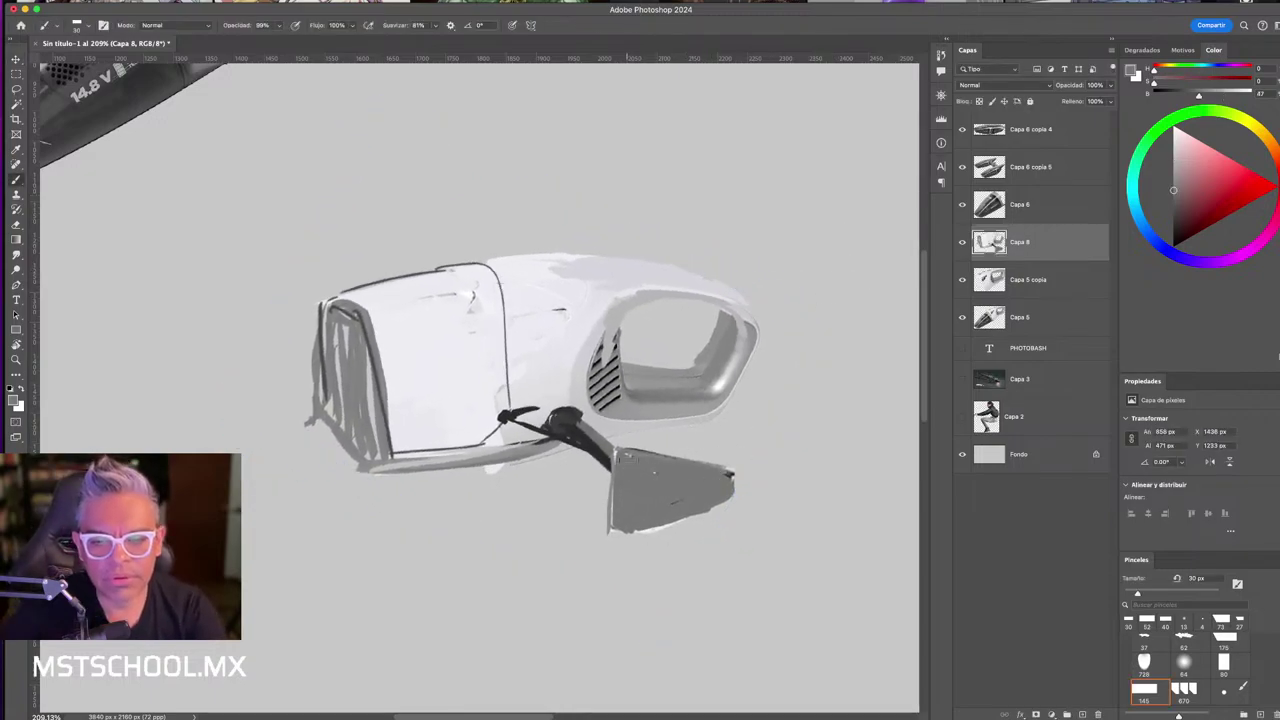
left_click_drag(791, 474, 723, 477)
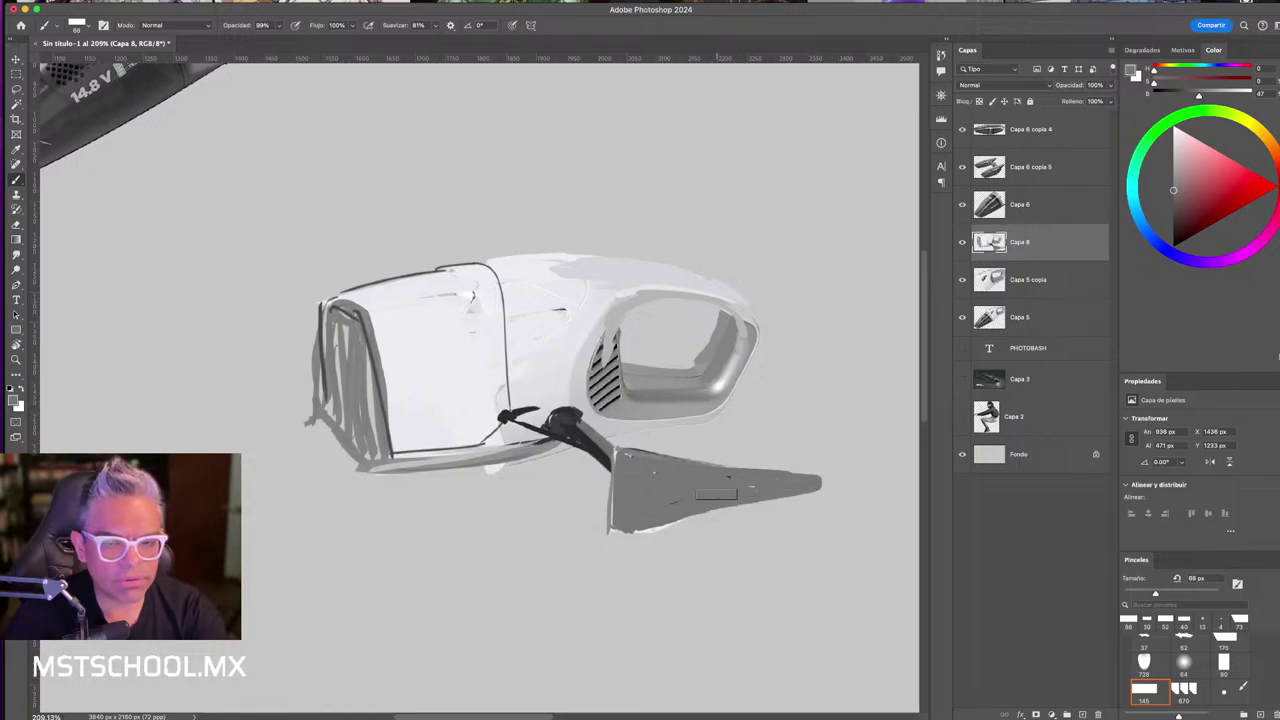
left_click_drag(600, 432, 570, 432)
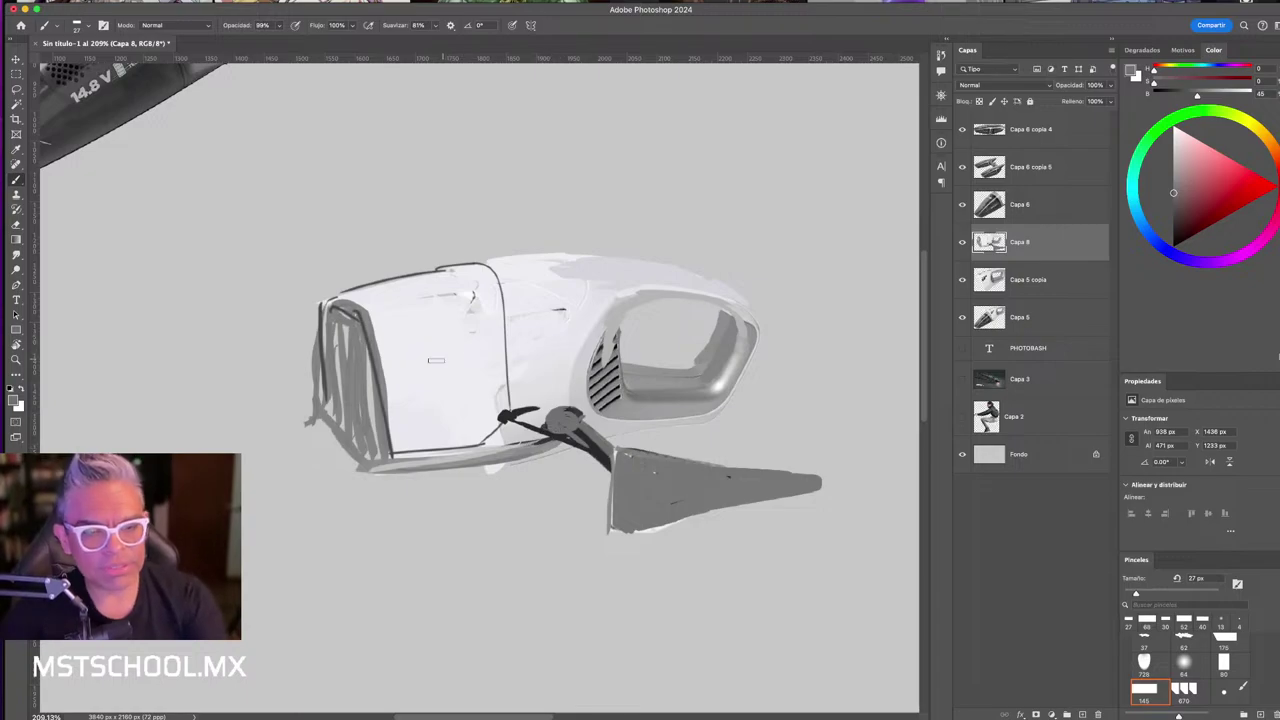
- Paint black vertical ribs on the front with a 10 px brush, undoing stray strokes
left_click_drag(420, 357, 448, 349)
key("b")
left_click(335, 240, "alt")
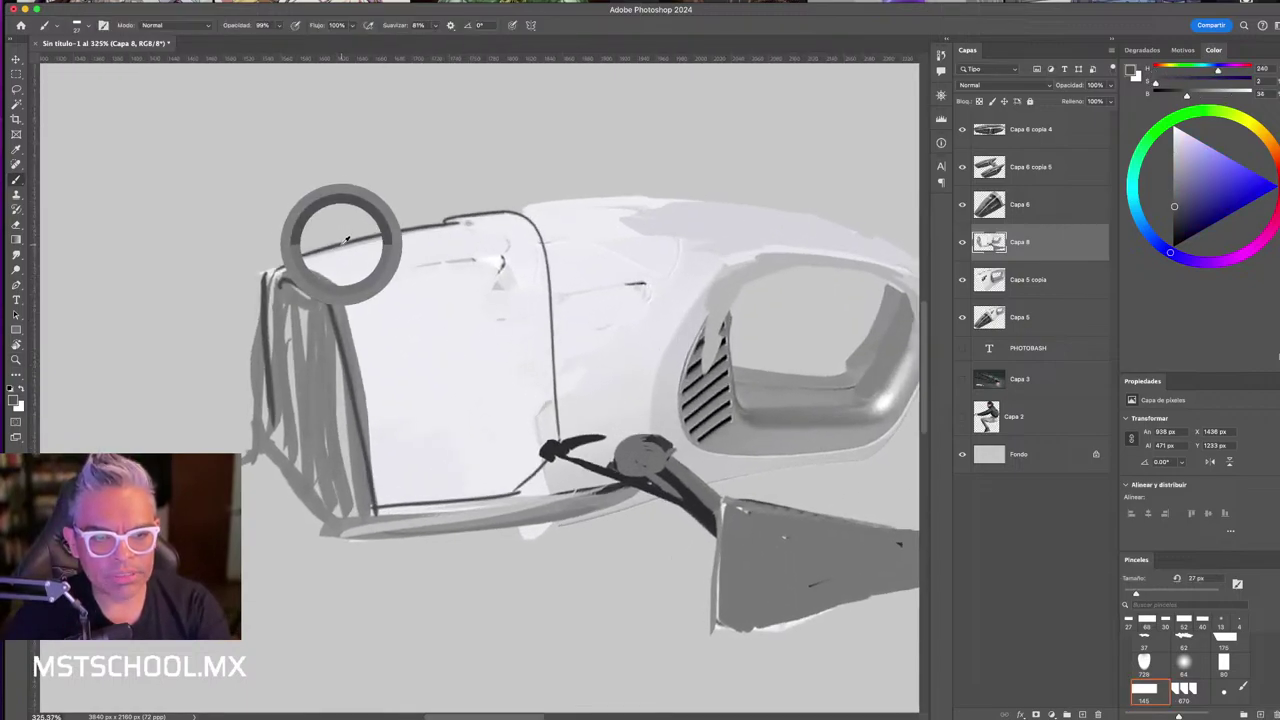
mouse_move(345, 420)
left_mouse_down()
mouse_move(325, 430)
mouse_move(299, 298)
mouse_move(330, 442)
left_mouse_up()
key("d")
key("ctrl+z")
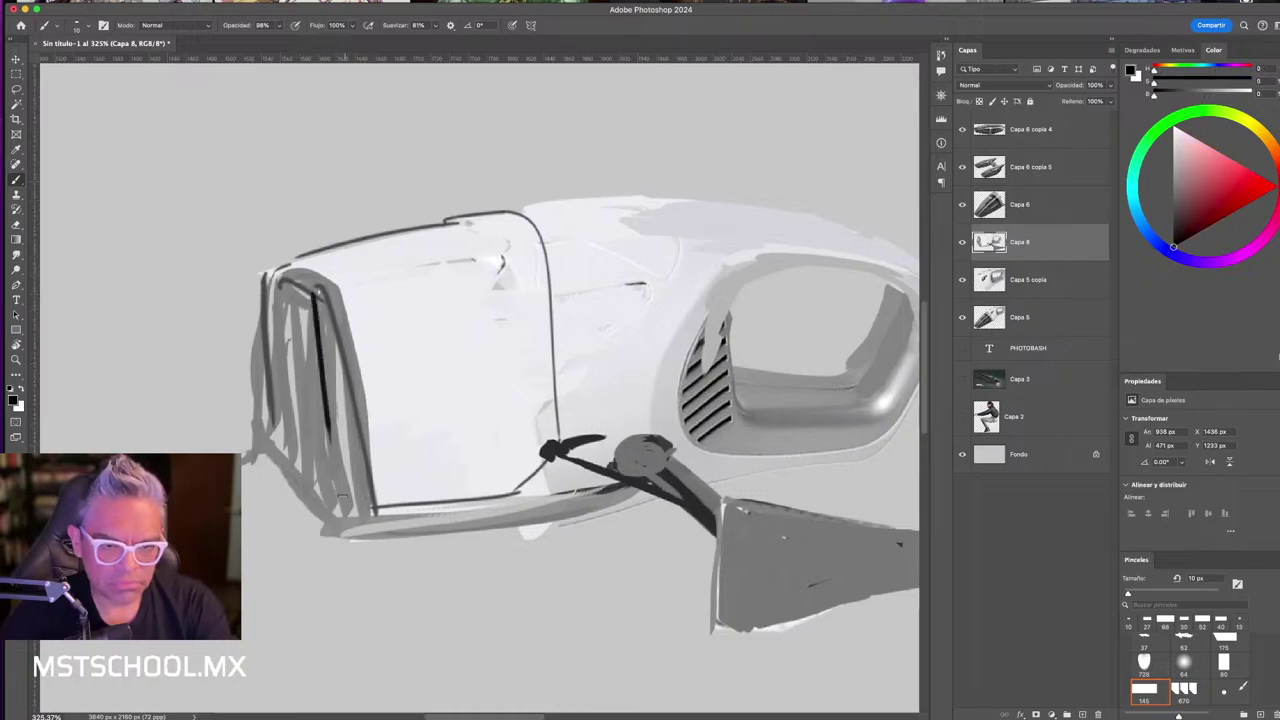
mouse_move(290, 282)
left_mouse_down()
mouse_move(304, 422)
mouse_move(280, 430)
left_mouse_up()
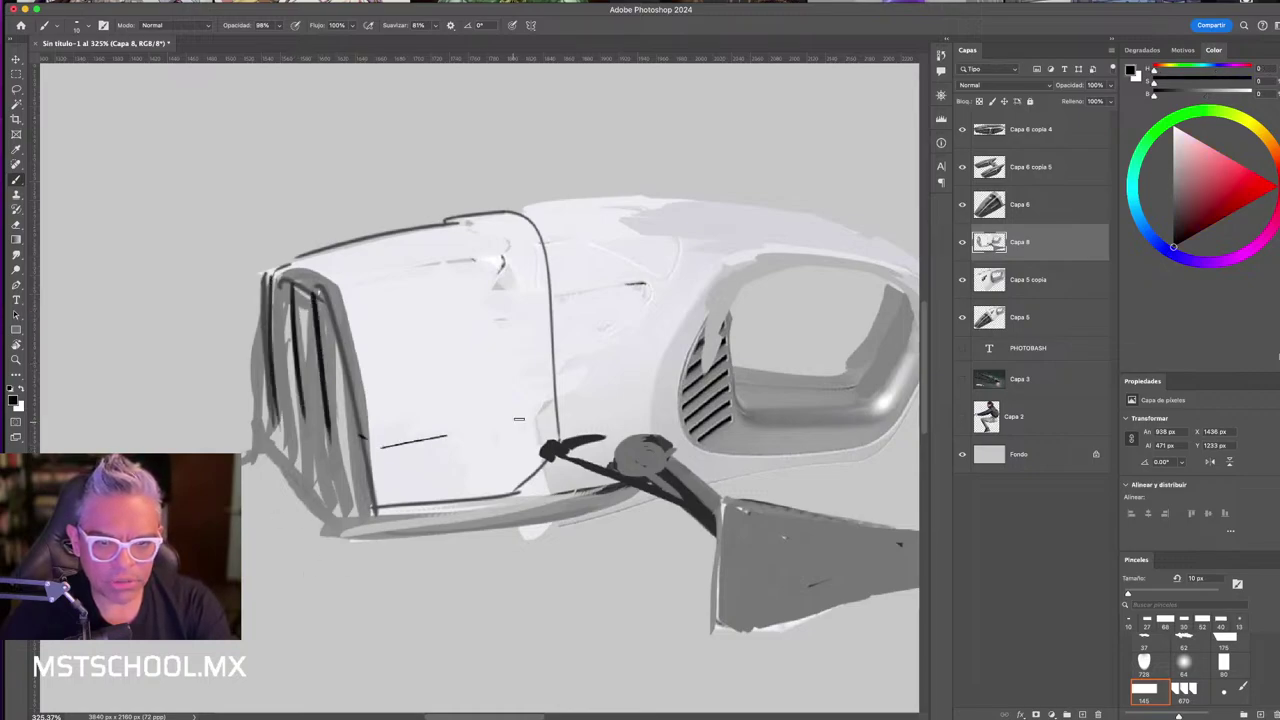
key("ctrl+z")
left_click(515, 428, "alt")
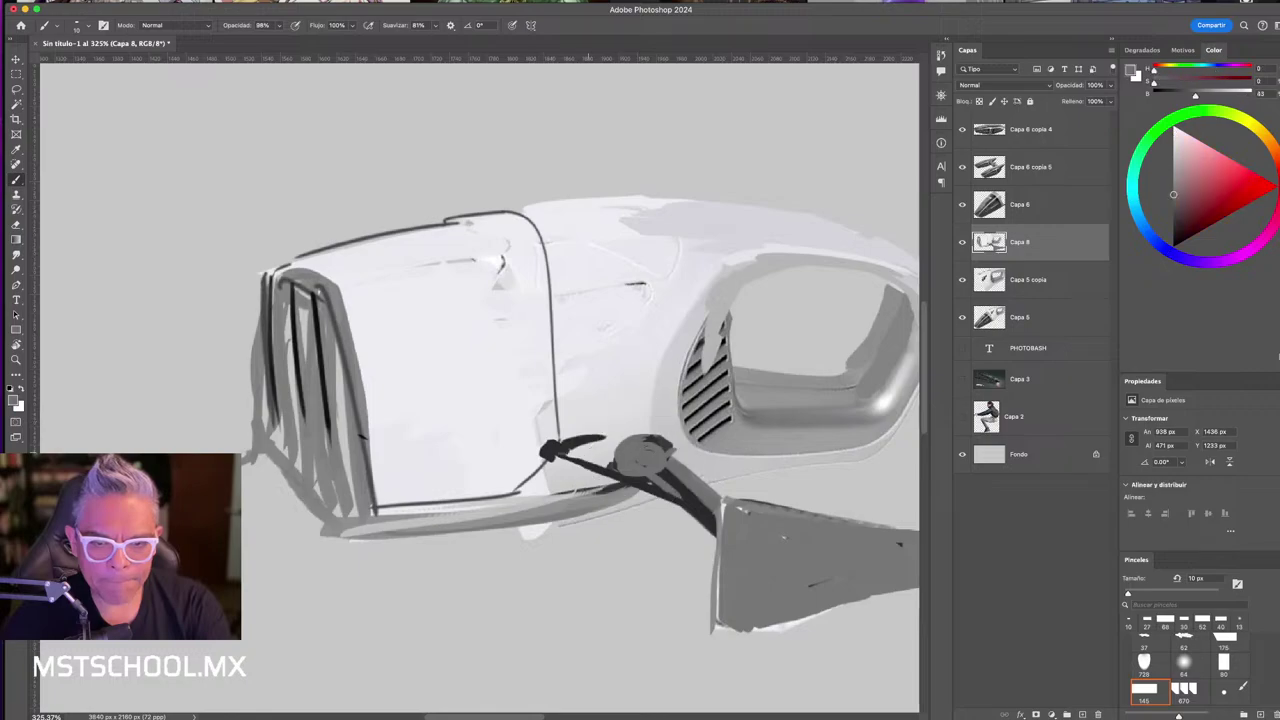
key("bracketleft")
key("bracketleft")
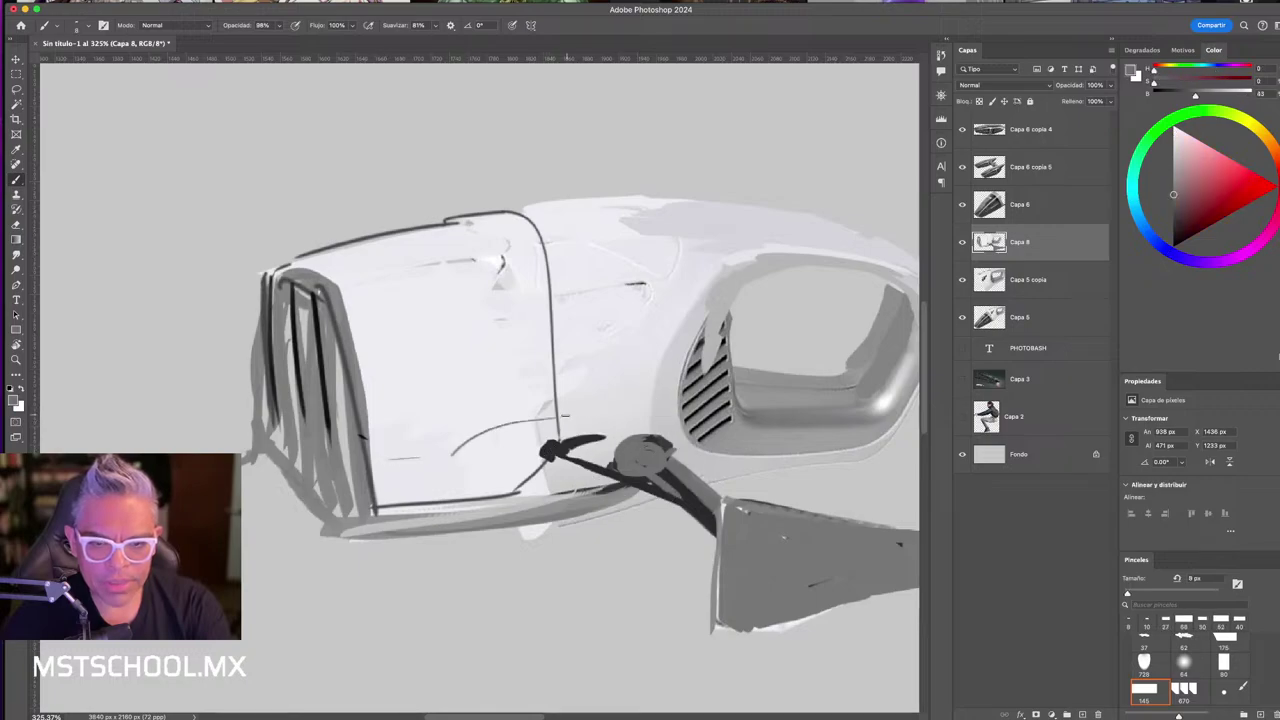
key("Tab")
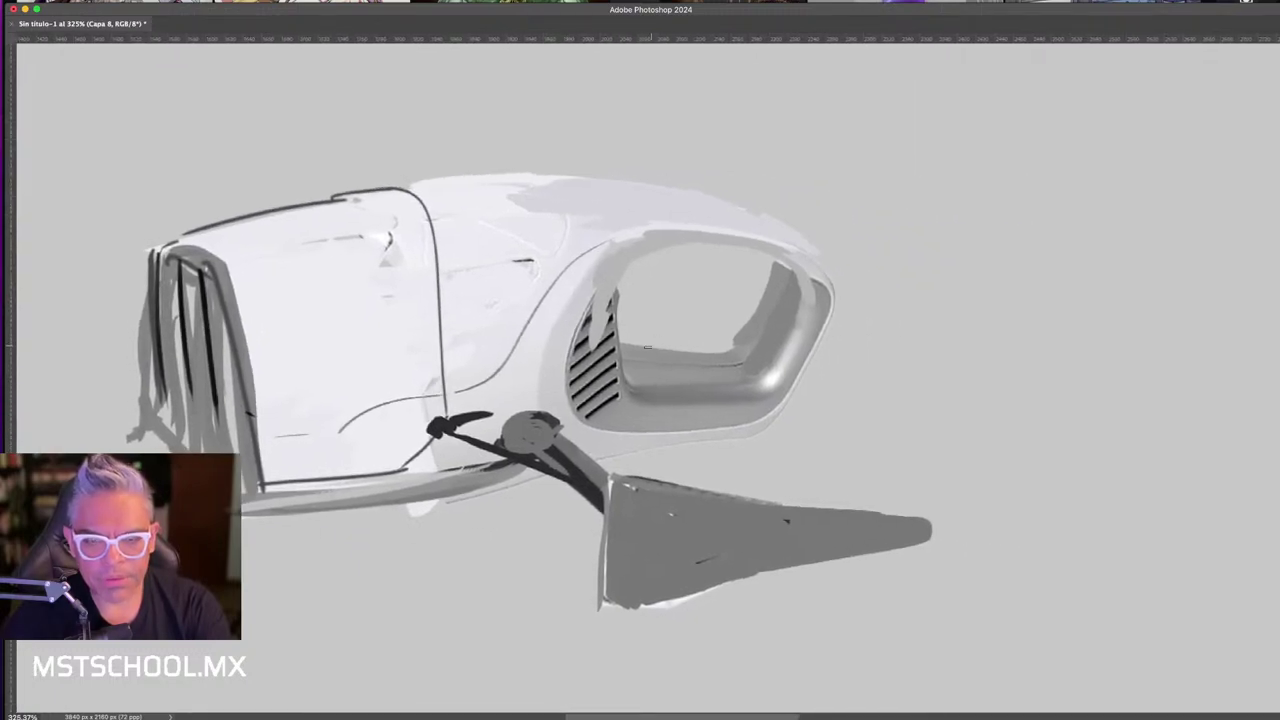
scroll(690, 328, "down", 5)
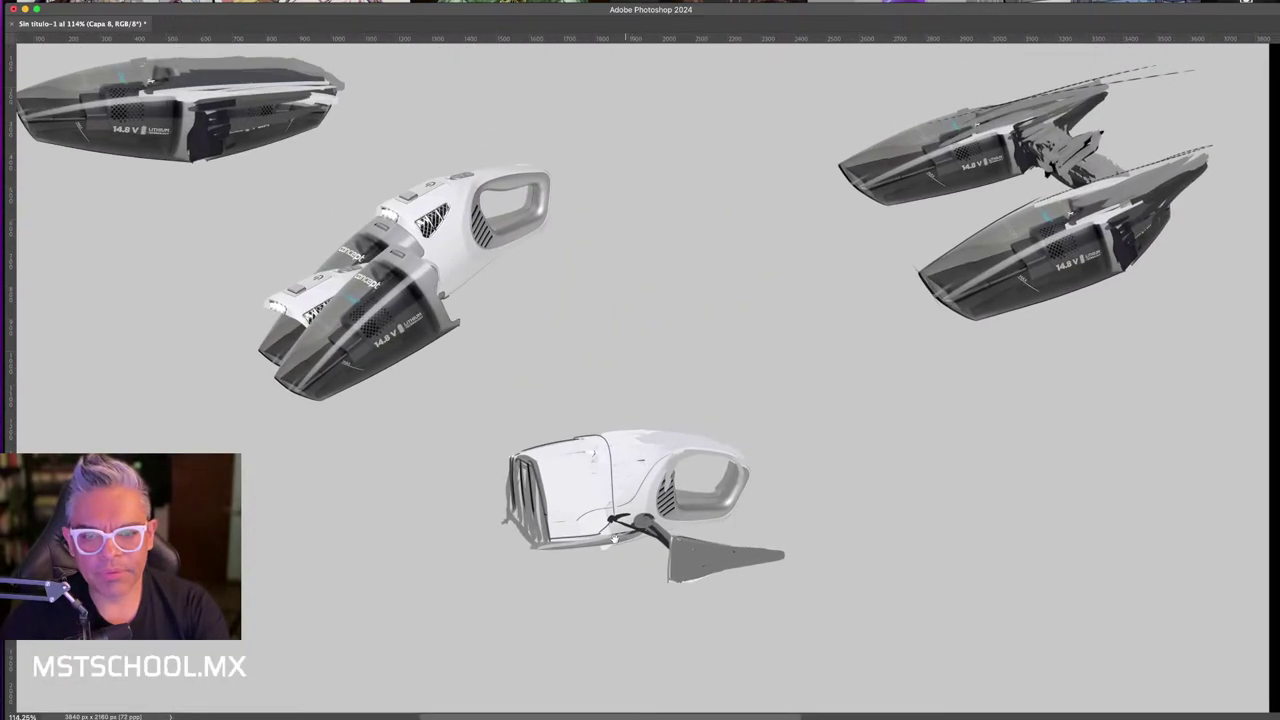
- Duplicate the man photo layer Capa 2, show it, and move it above the body layers
key("Tab")
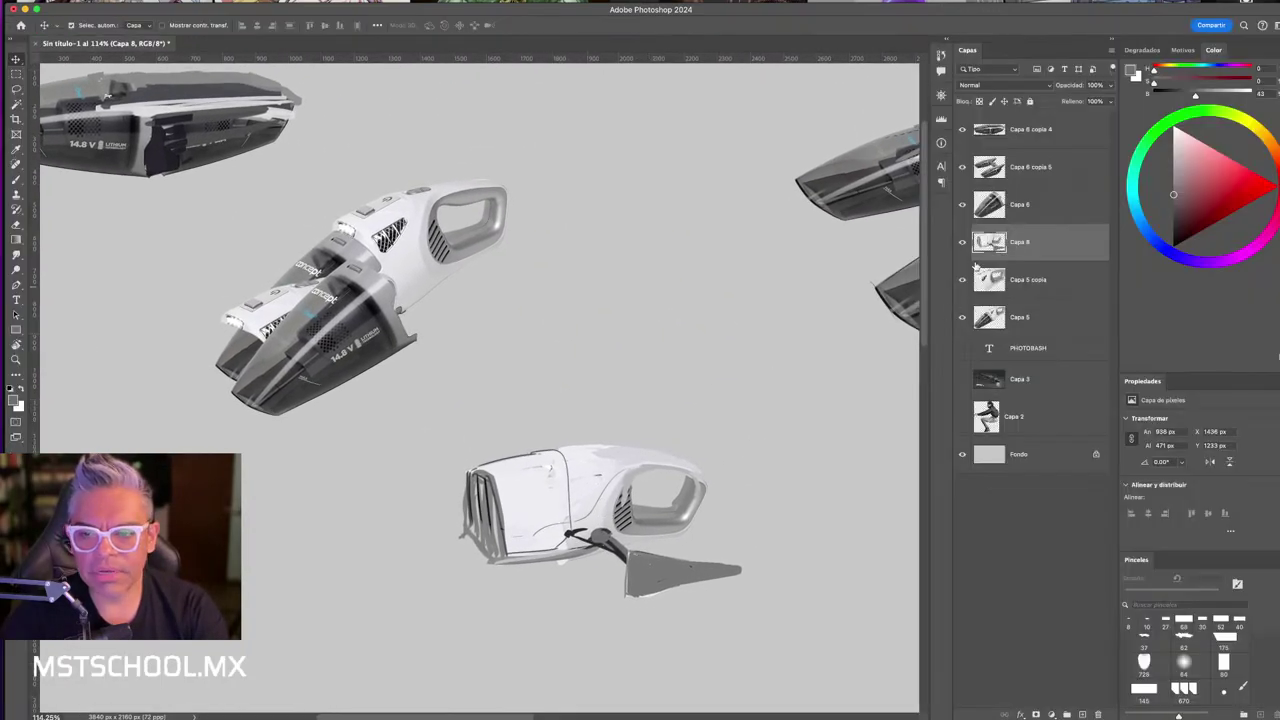
left_click(1008, 428)
key("ctrl+j")
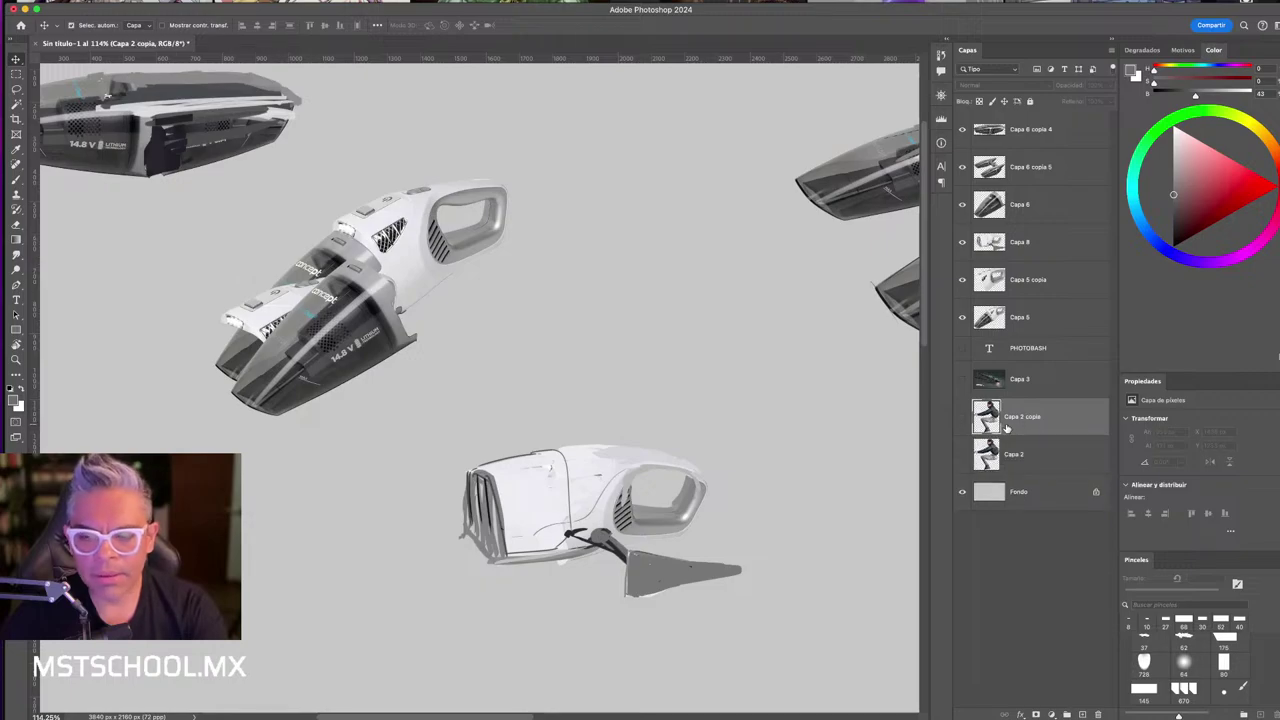
left_click(963, 424)
key("z")
left_click(655, 388)
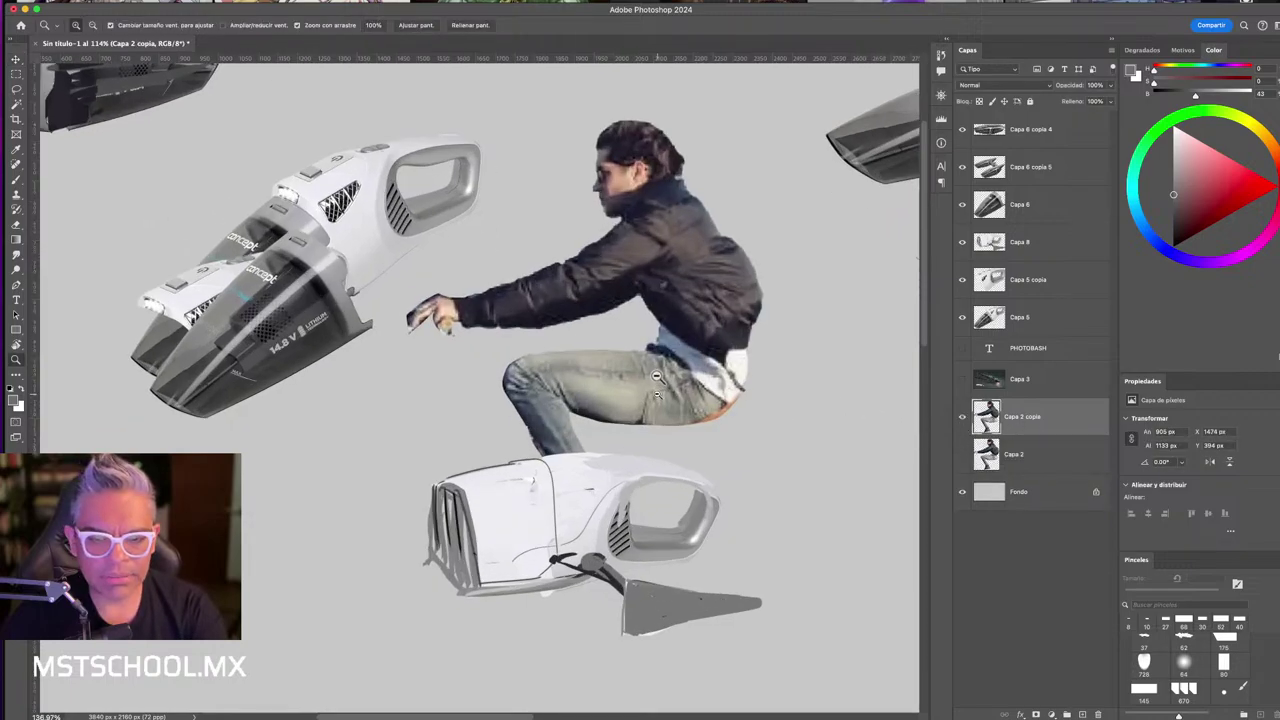
key("v")
left_click_drag(657, 377, 709, 489)
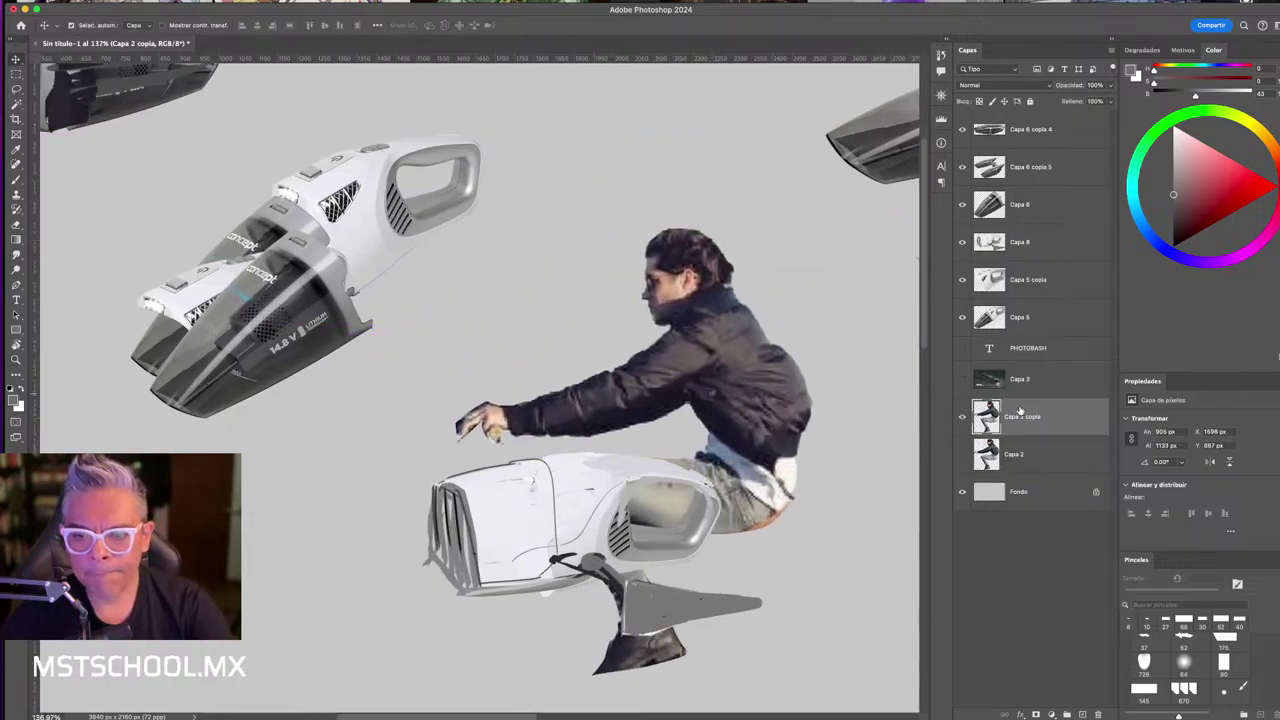
left_click_drag(1022, 416, 1026, 243)
- Scale the man down and place him inside the handle opening
key("ctrl+t")
left_click_drag(814, 229, 586, 537)
left_click_drag(555, 583, 676, 497)
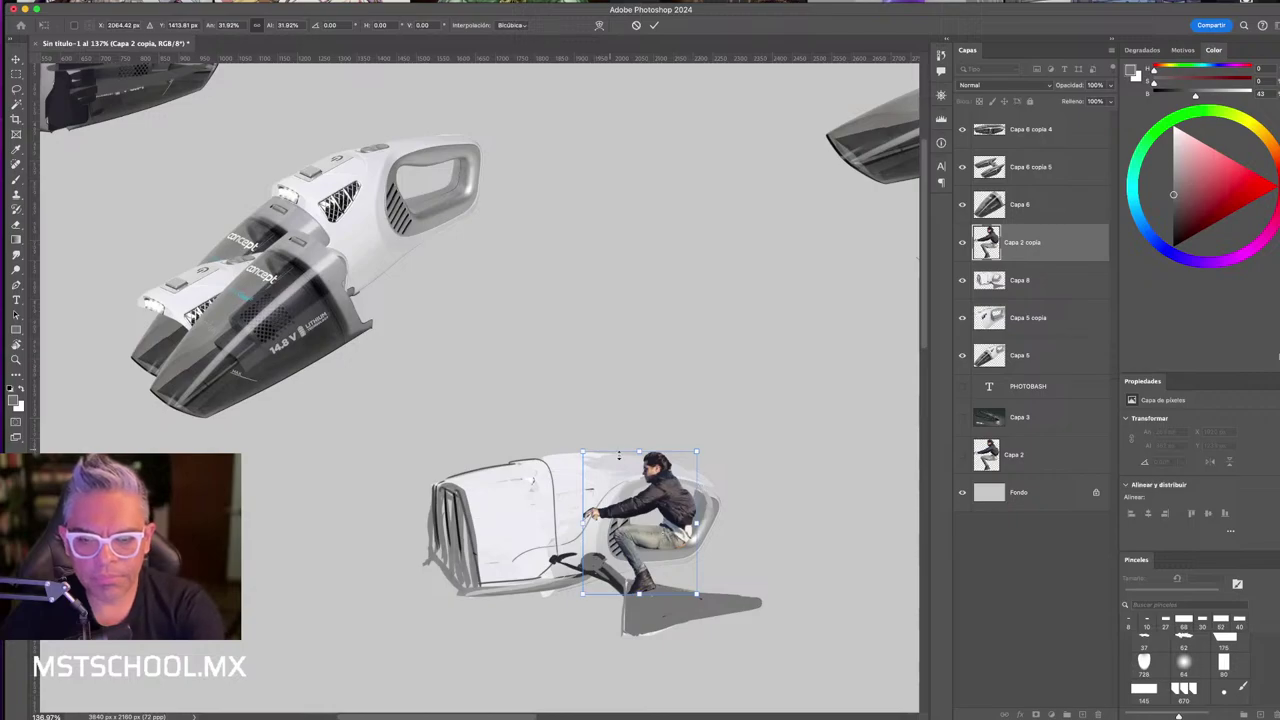
mouse_move(580, 451)
left_mouse_down()
mouse_move(676, 506)
mouse_move(704, 499)
left_mouse_up()
key("Return")
- Distort the man's outline to fit his seated pose in the cockpit
key("z")
key("ctrl+t")
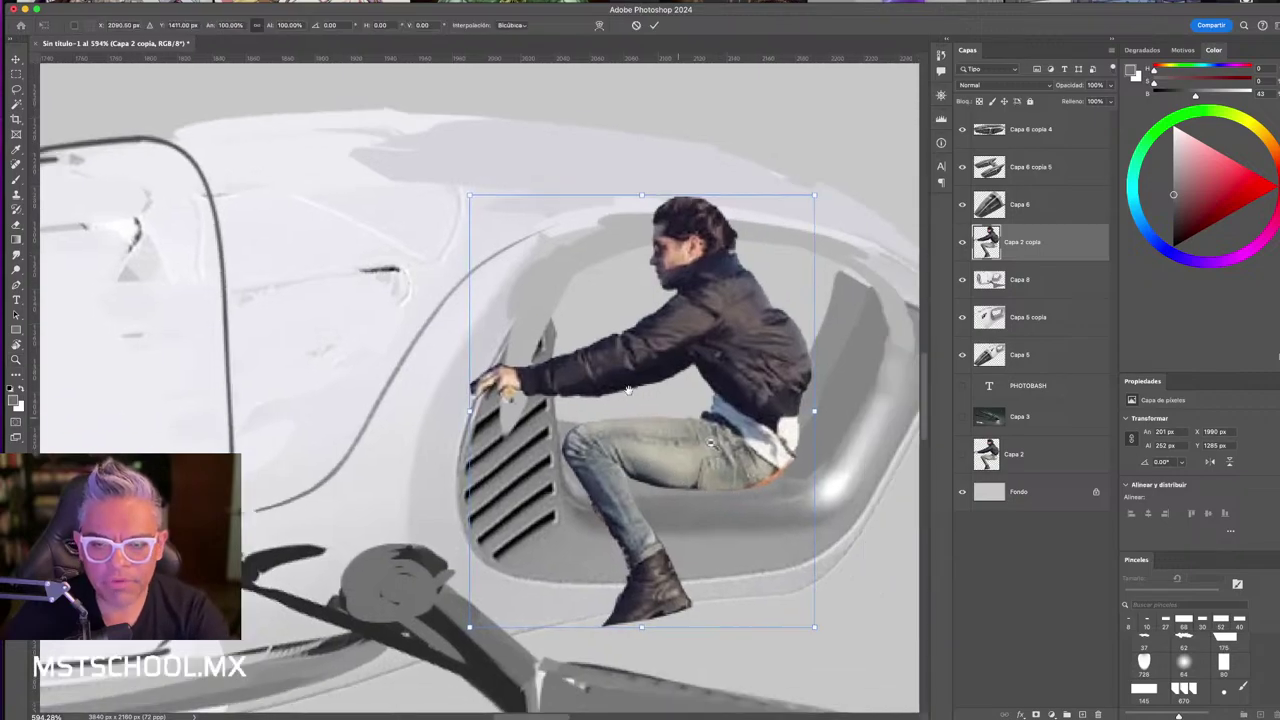
scroll(583, 355, "down", 3)
scroll(583, 355, "right", 5)
right_click(583, 352)
left_click(600, 408)
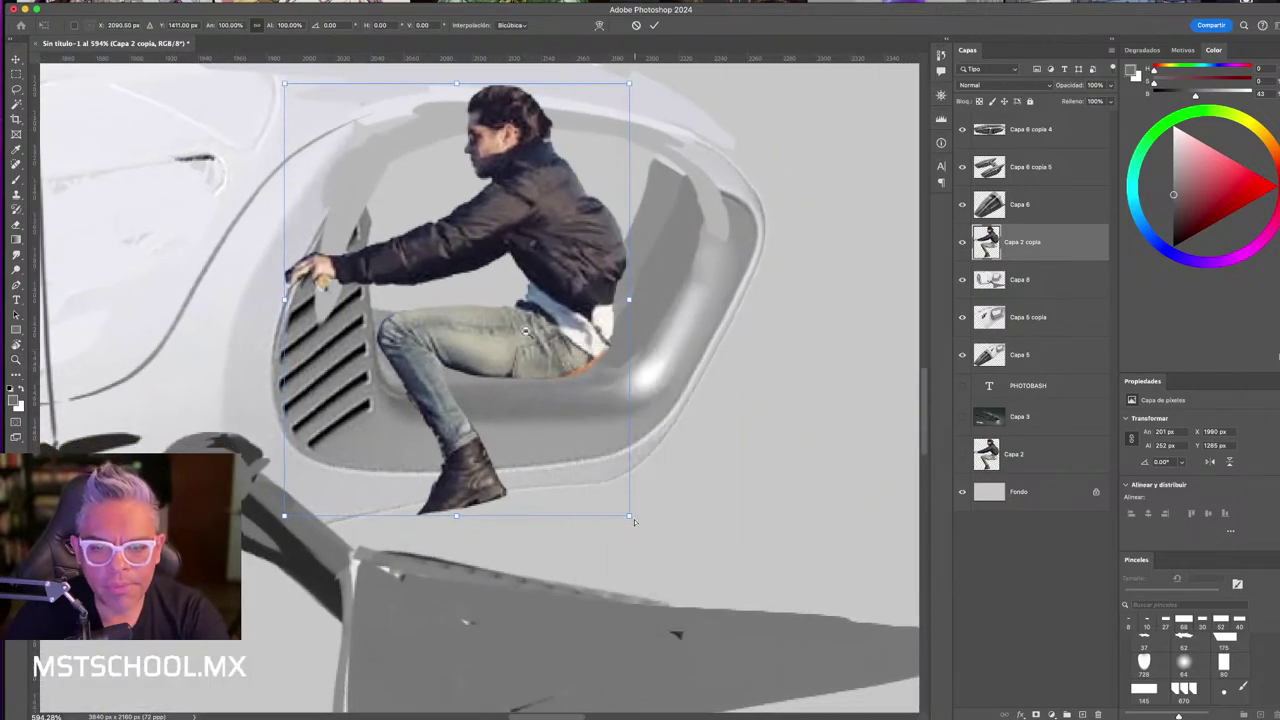
left_click_drag(629, 516, 580, 474)
left_click_drag(556, 324, 570, 338)
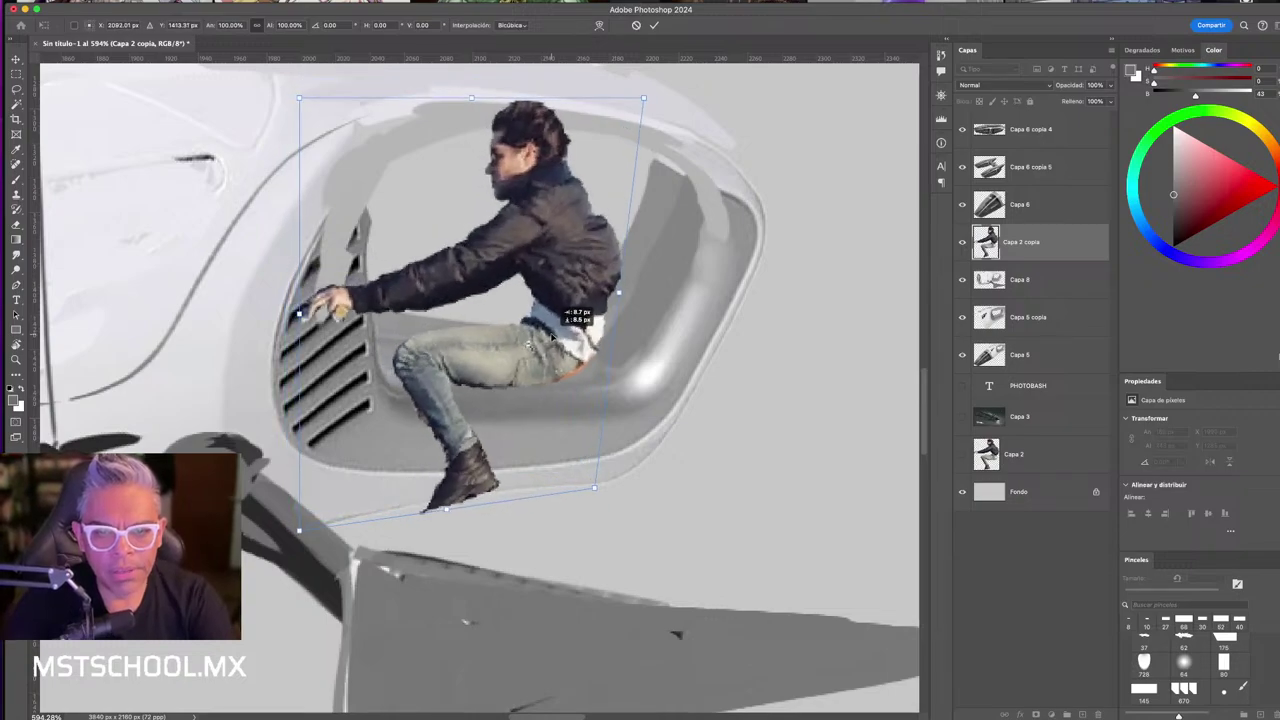
key("Return")
scroll(600, 400, "up", 5)
scroll(600, 400, "left", 8)
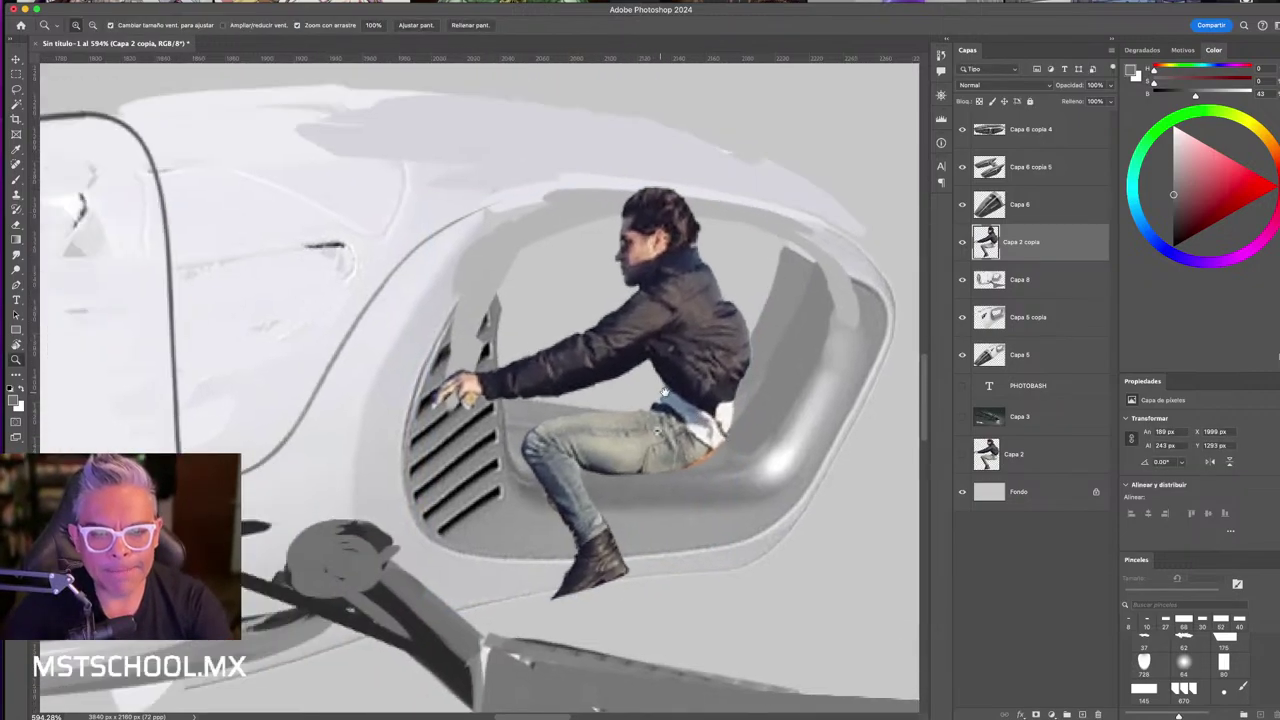
- Add a new layer beneath the man and paint a dark shadow under his jacket
key("b")
left_click(1038, 274)
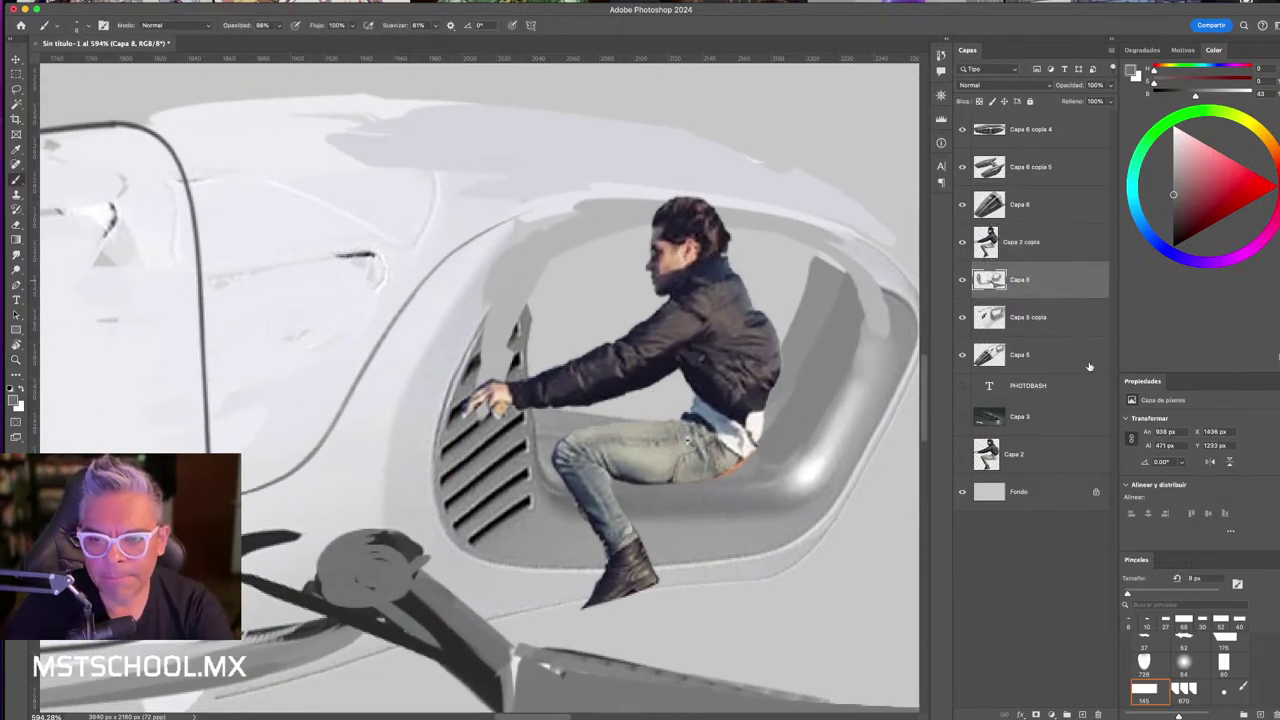
left_click(1082, 713)
key("ctrl+bracketleft")
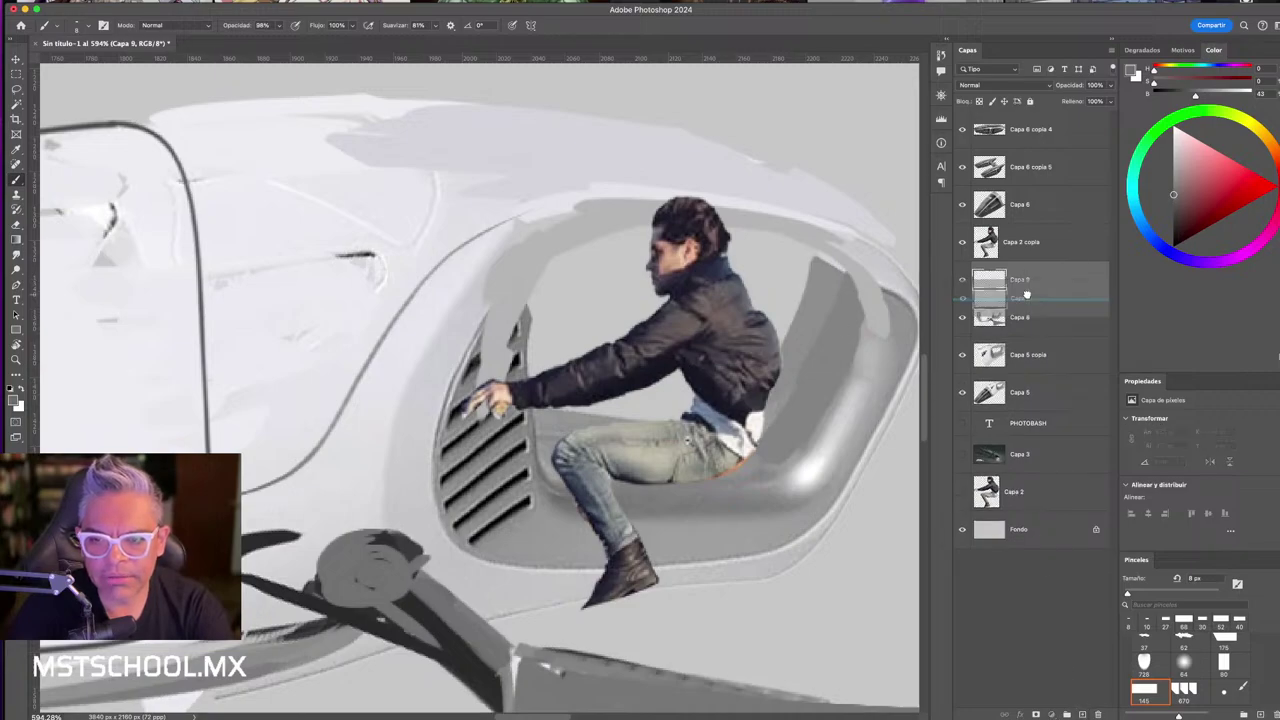
key("ctrl+bracketleft")
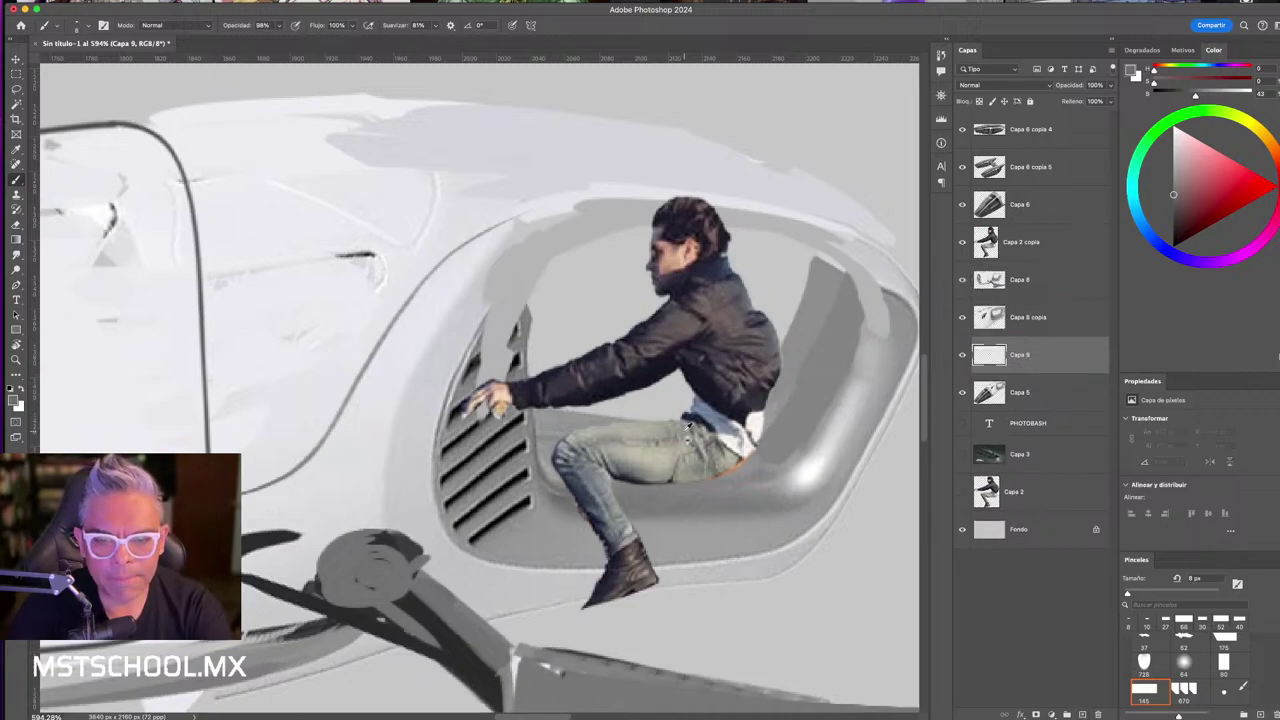
left_click_drag(690, 402, 650, 402)
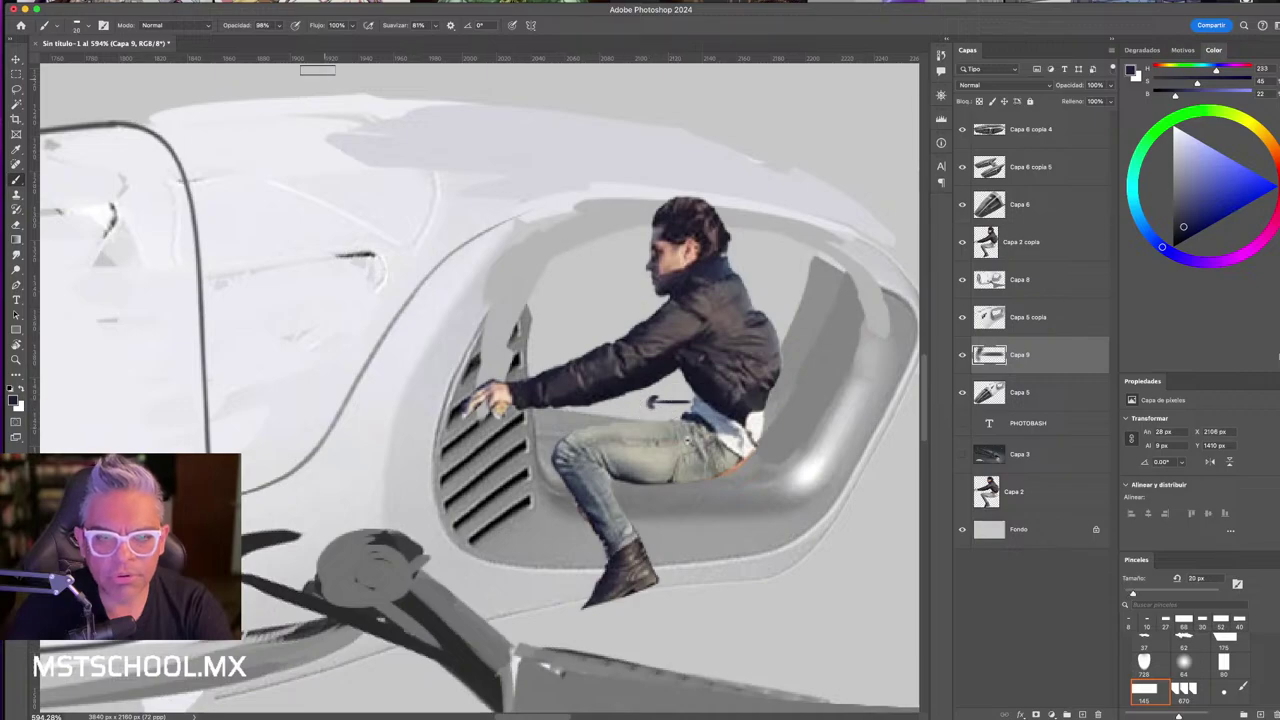
- Extend the rider's jacket shadow and sleeve down to his hands using colours sampled from the figure
left_click_drag(690, 410, 600, 408)
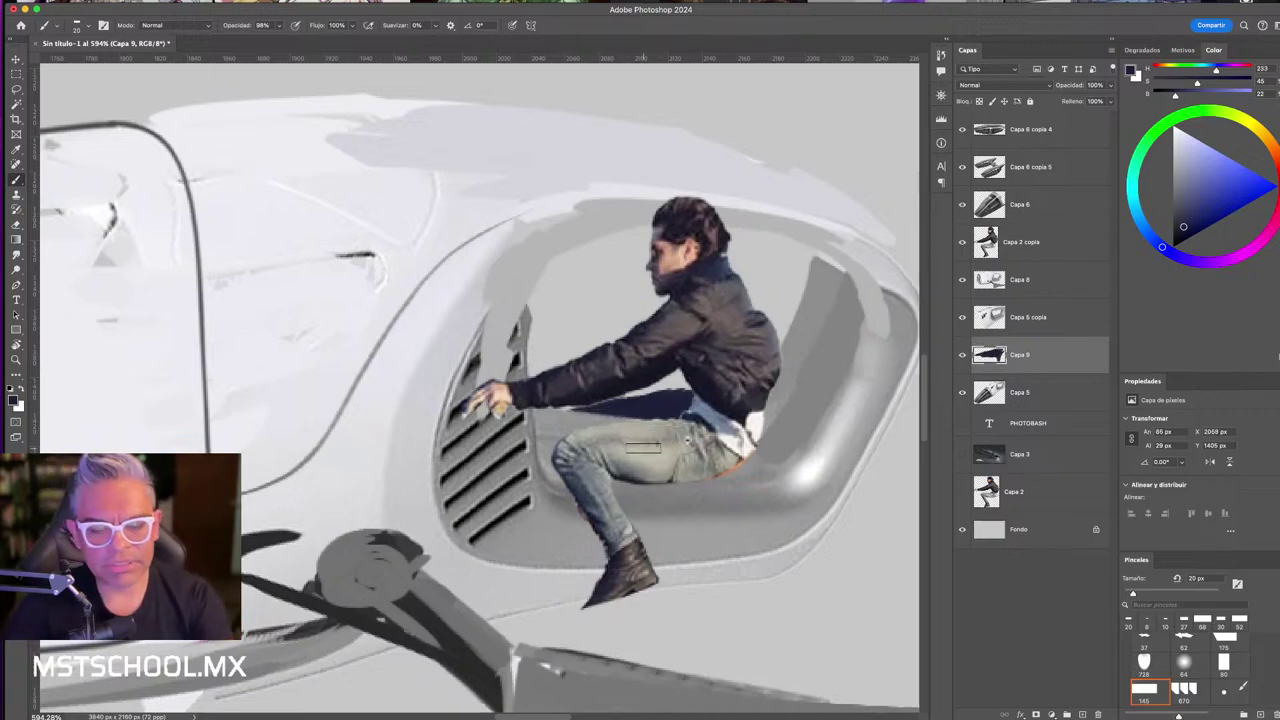
left_click(640, 432, "alt")
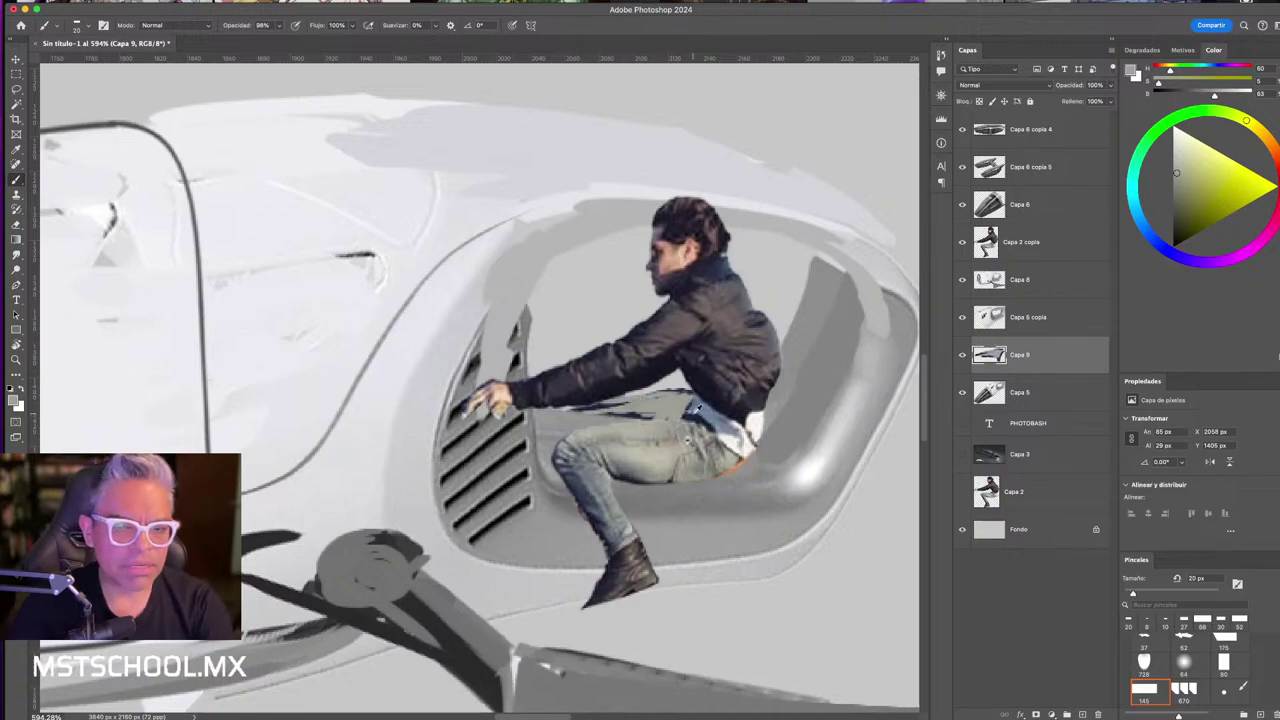
left_click(697, 409, "alt")
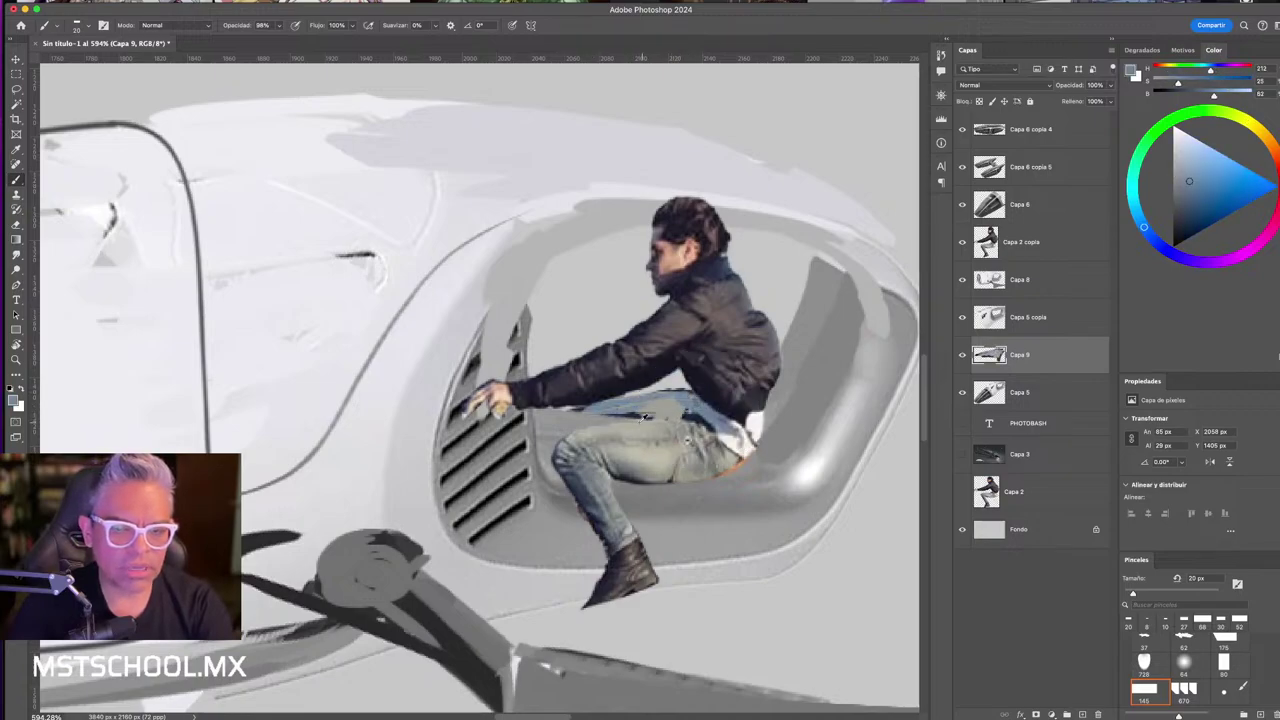
left_click(630, 408, "alt")
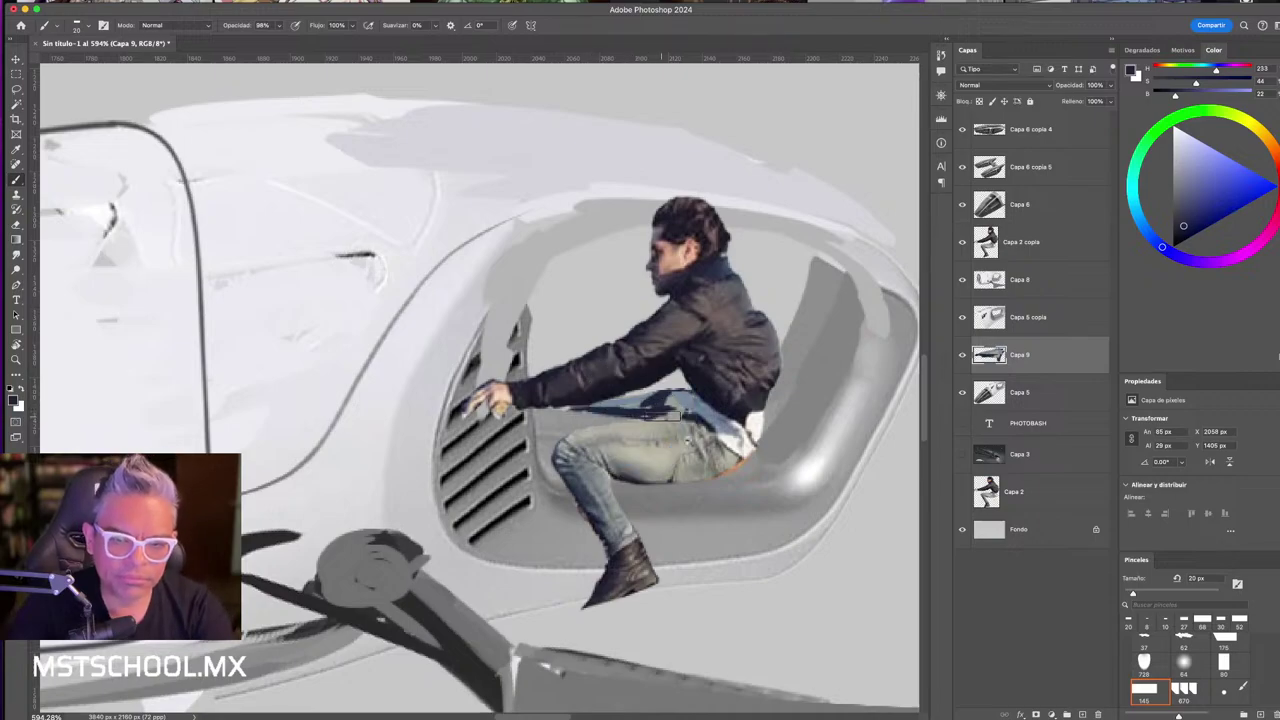
left_click(586, 466, "alt")
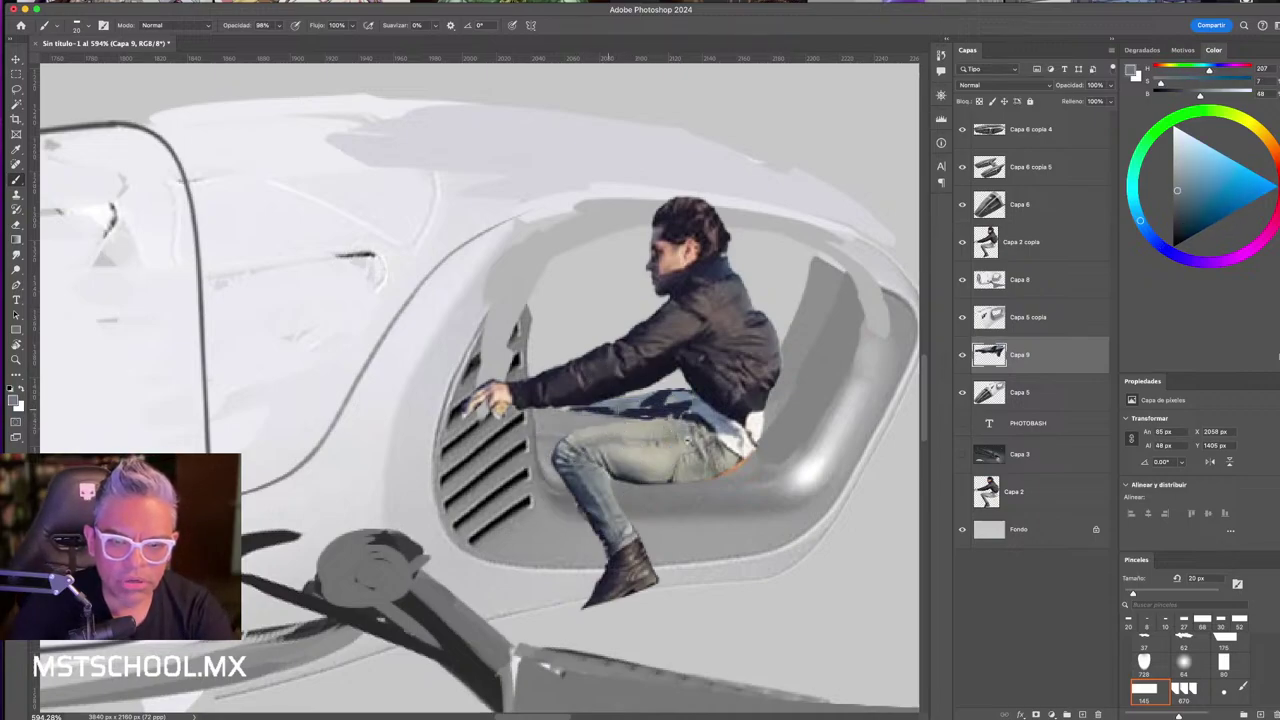
left_click_drag(632, 404, 692, 390)
left_click(676, 350, "alt")
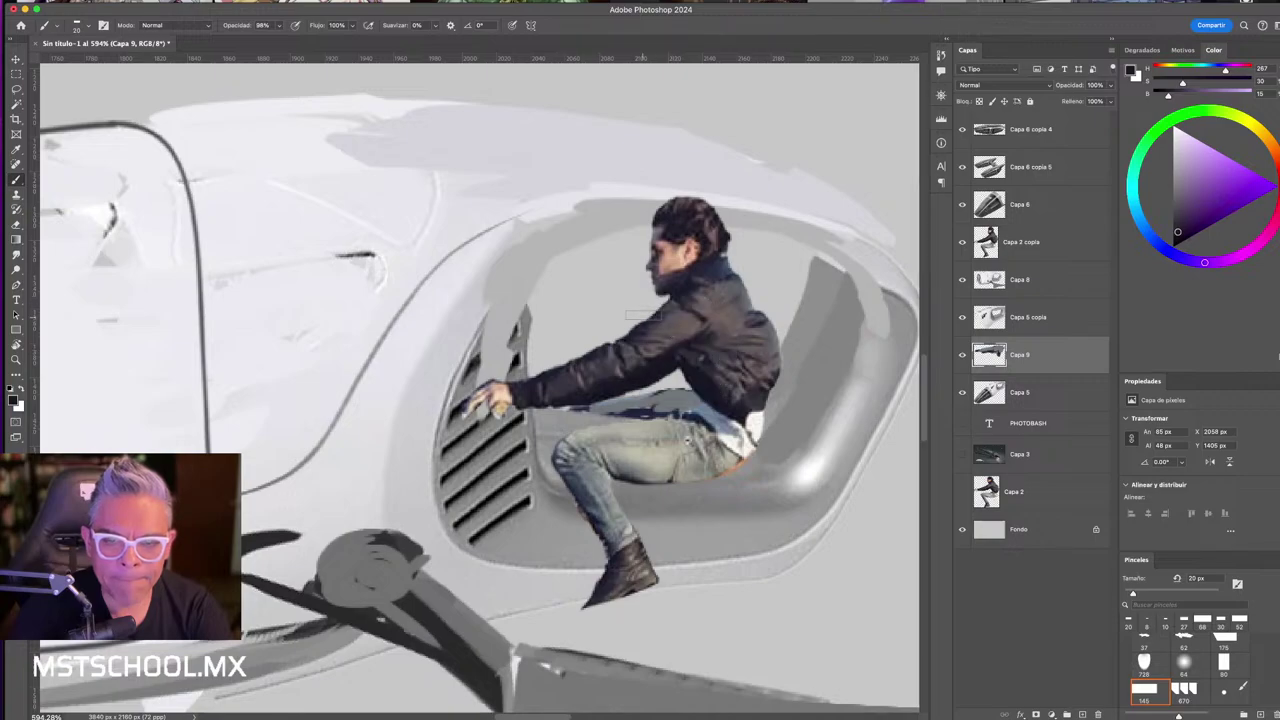
mouse_move(655, 303)
left_mouse_down()
mouse_move(535, 352)
mouse_move(672, 306)
left_mouse_up()
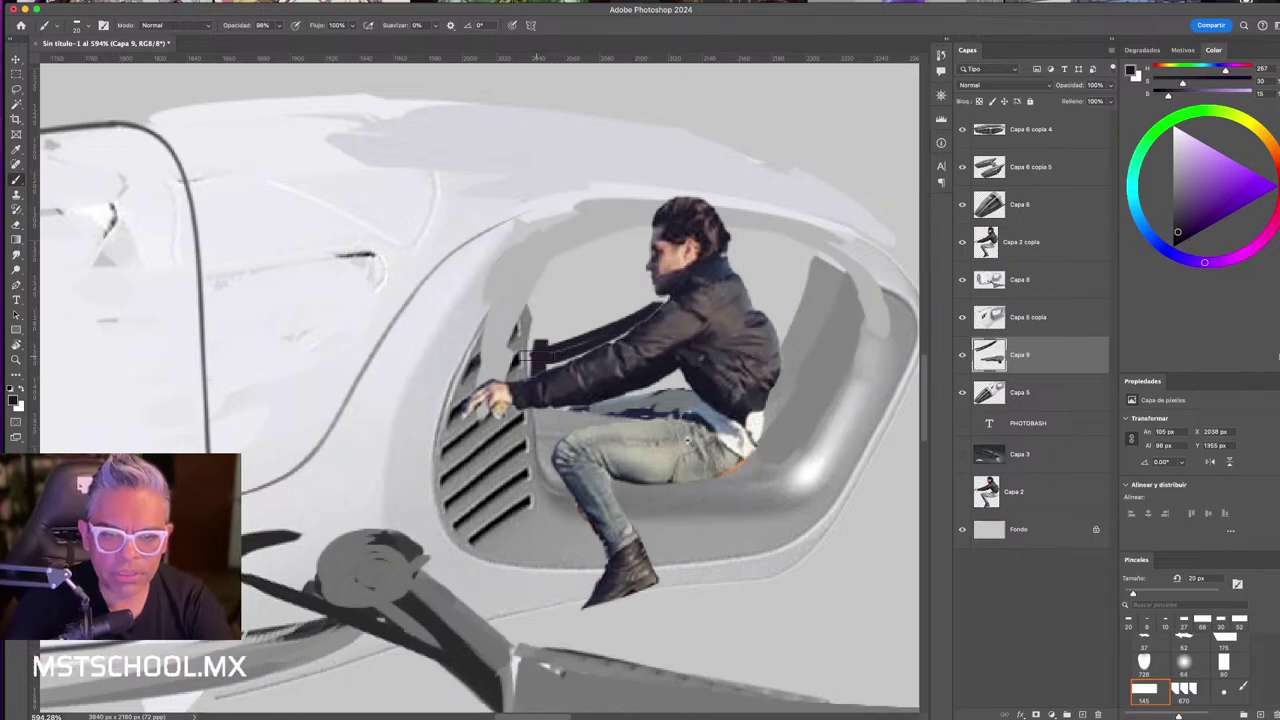
mouse_move(594, 340)
left_mouse_down()
mouse_move(530, 362)
mouse_move(643, 306)
left_mouse_up()
left_click_drag(500, 358, 545, 350)
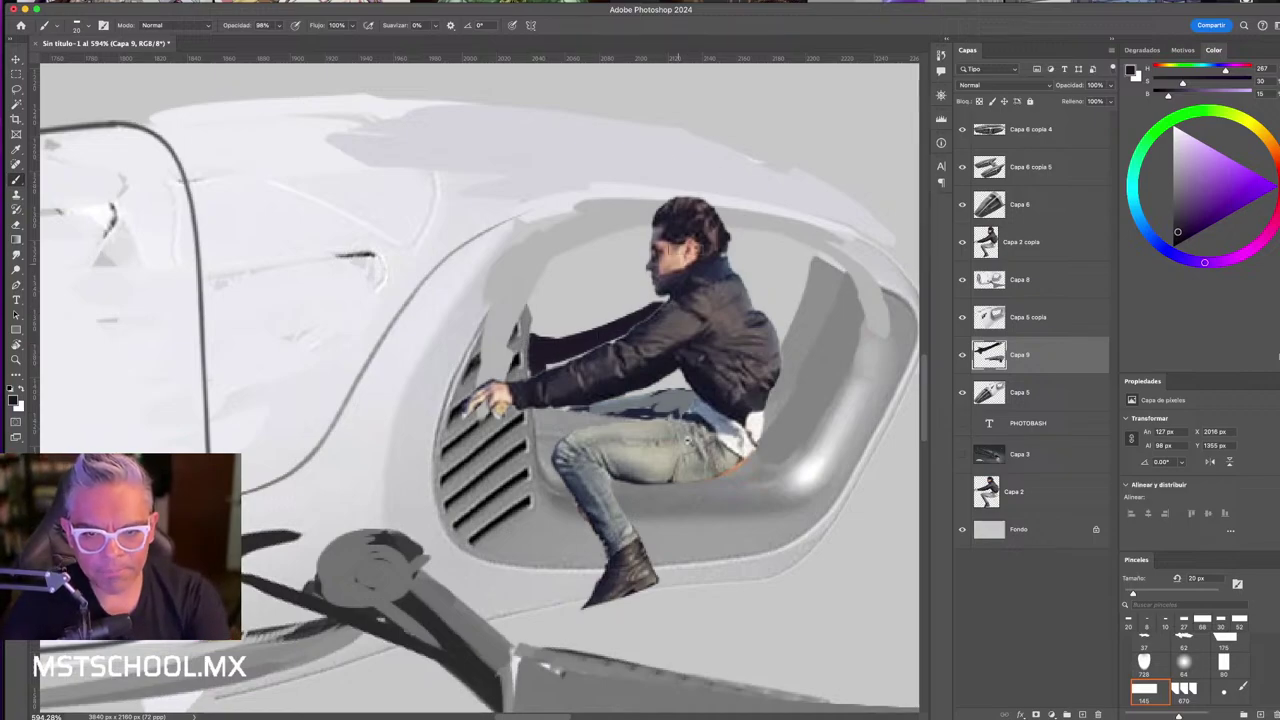
- Paint a dark hood shape over the rider's face and head on Capa 2 copia
left_click(666, 233, "alt")
left_click_drag(664, 230, 686, 228)
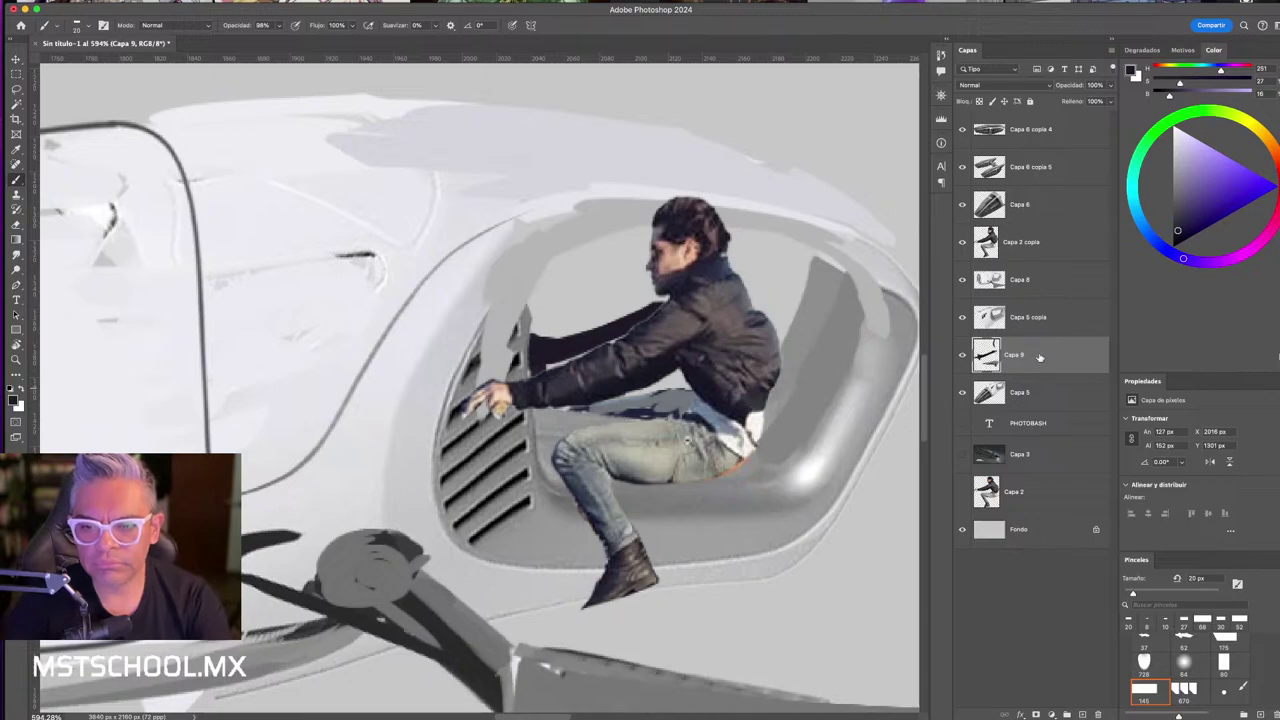
left_click(1020, 242)
left_click(674, 214, "alt")
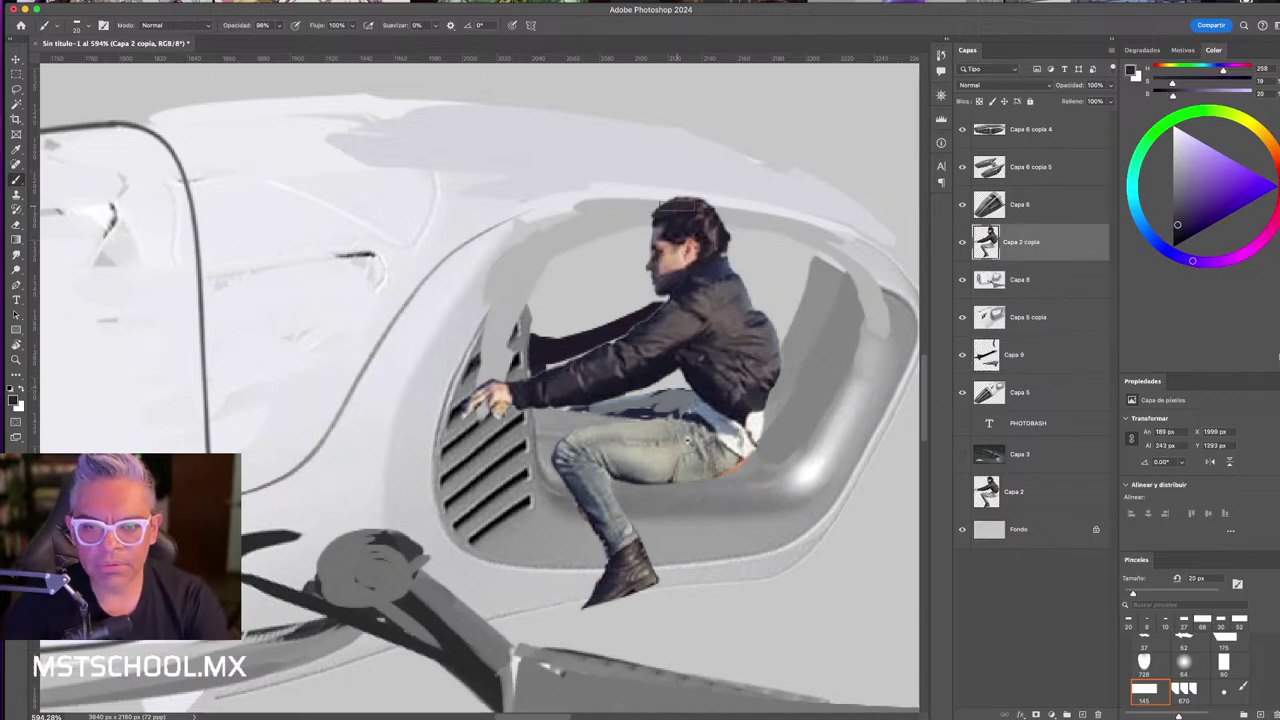
mouse_move(669, 219)
left_mouse_down()
mouse_move(593, 252)
mouse_move(670, 264)
left_mouse_up()
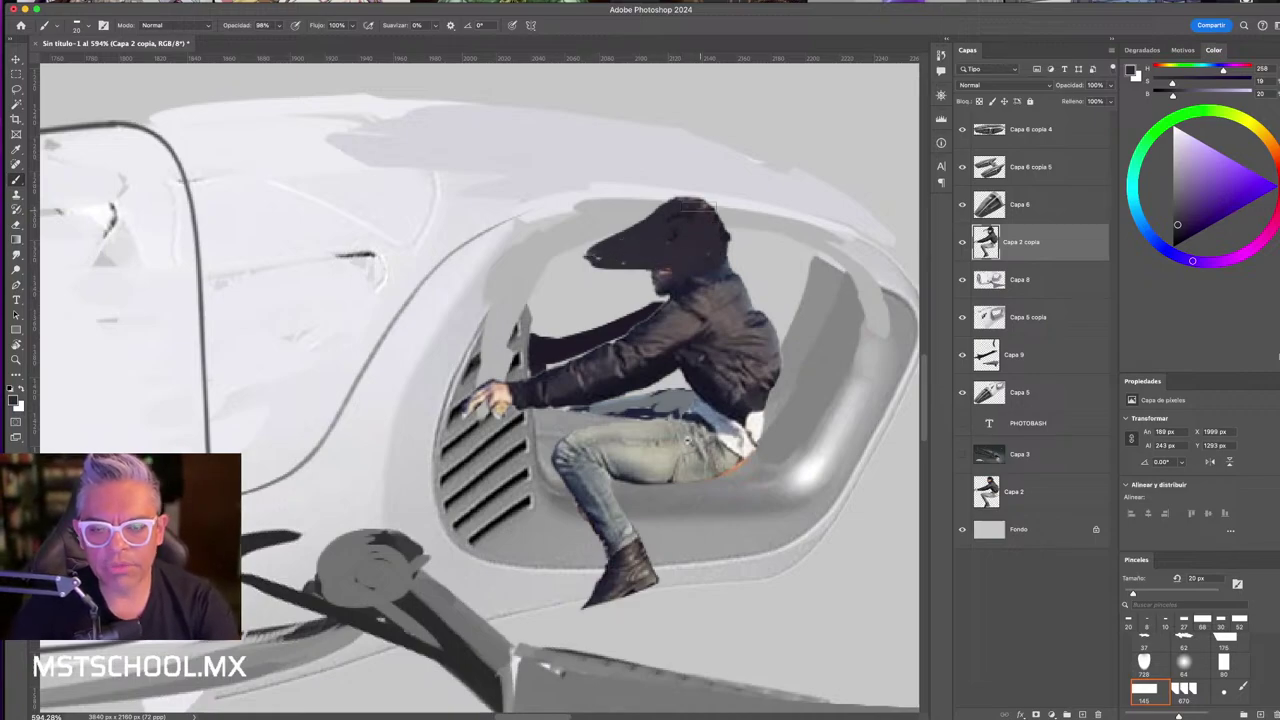
- Zoom out and merge Capa 8, Capa 5 copia and Capa 9 into one Capa 8 layer, checking its visibility
key("z")
left_click_drag(700, 205, 735, 474)
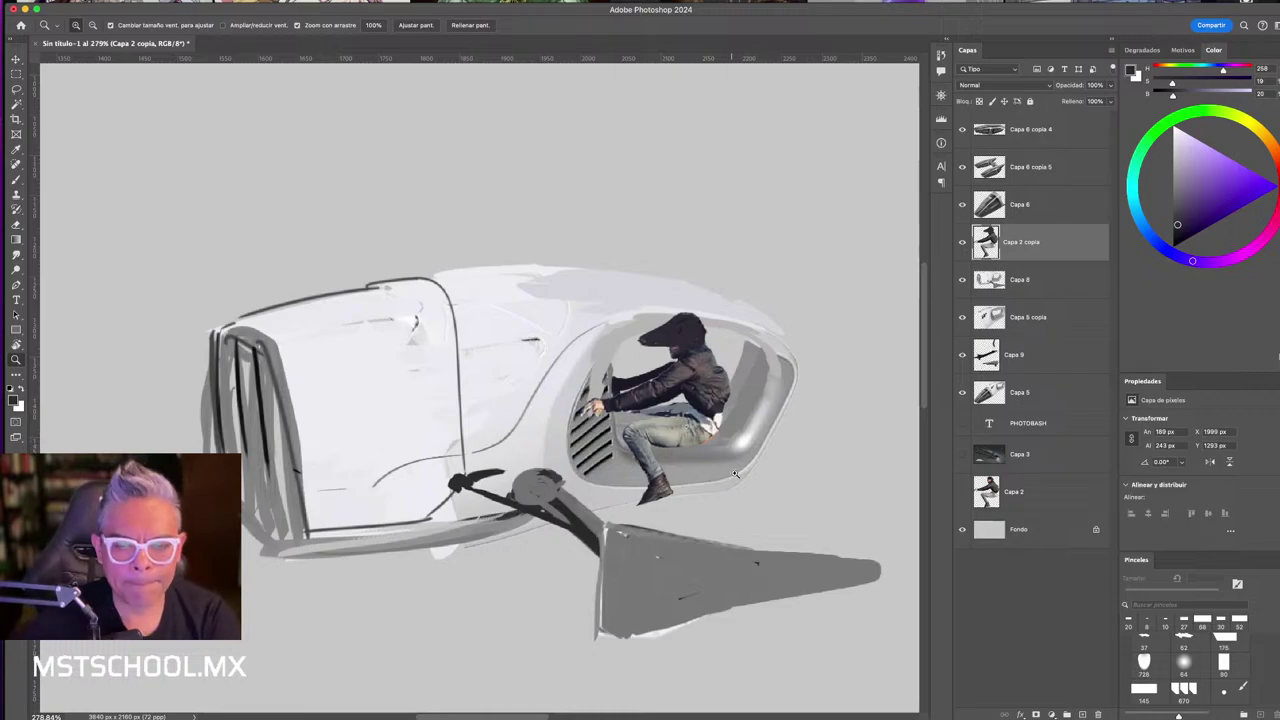
key("l")
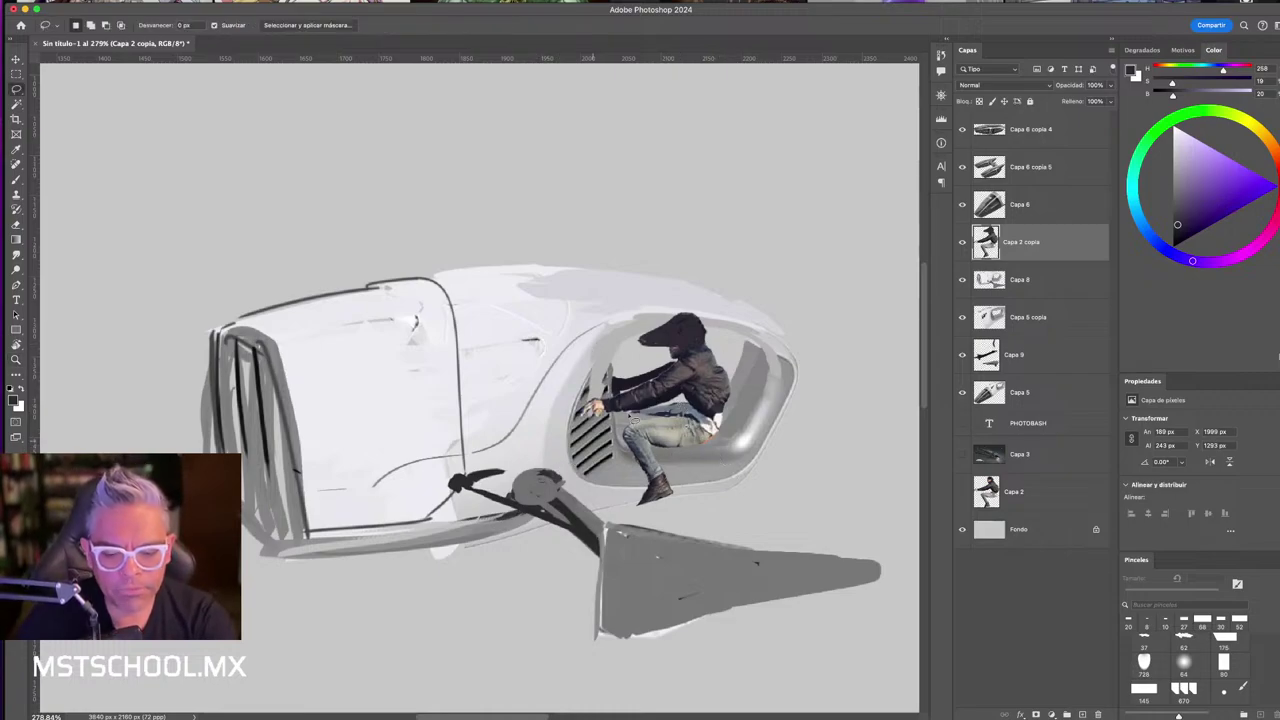
left_click(1040, 285)
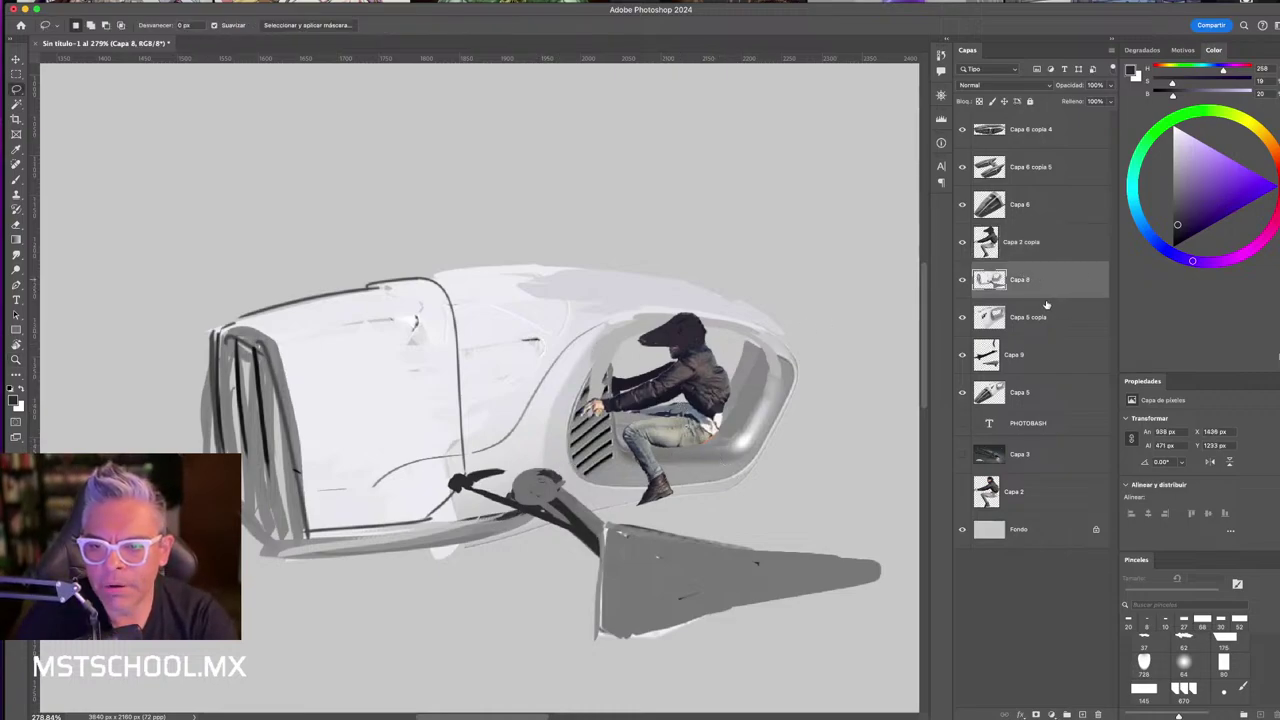
left_click(1043, 318, "shift")
left_click(1041, 360, "shift")
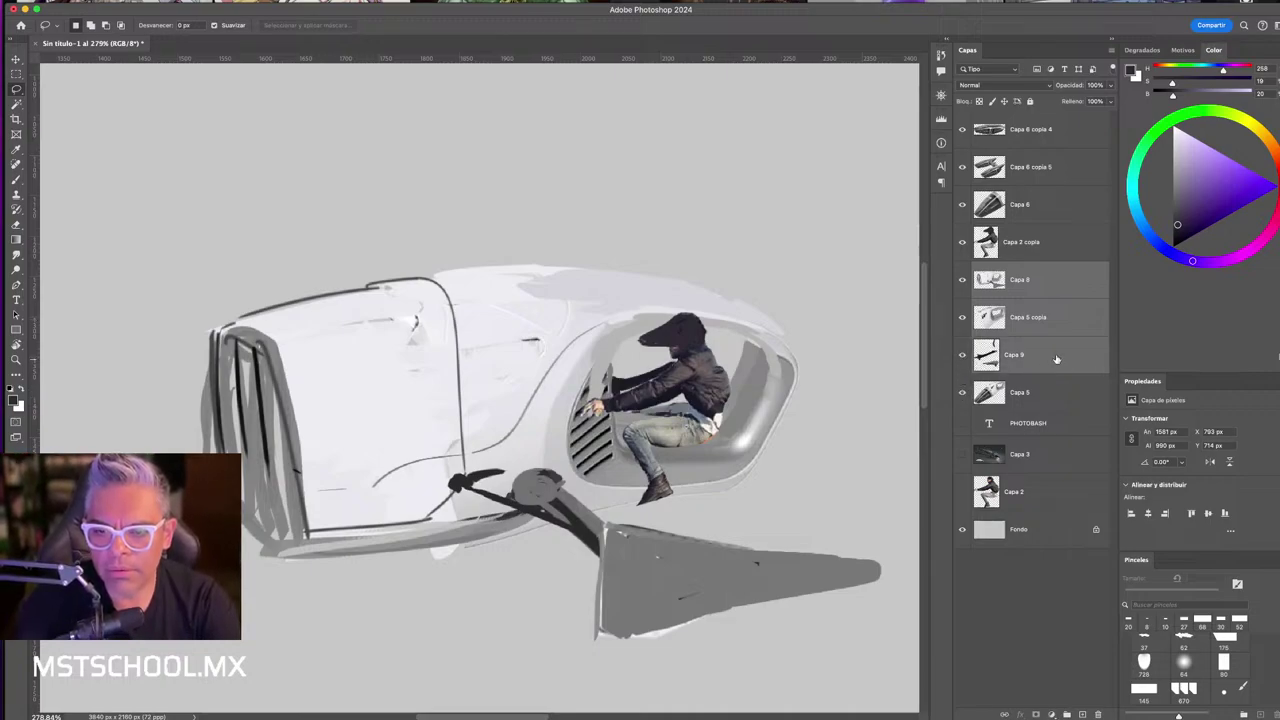
key("ctrl+e")
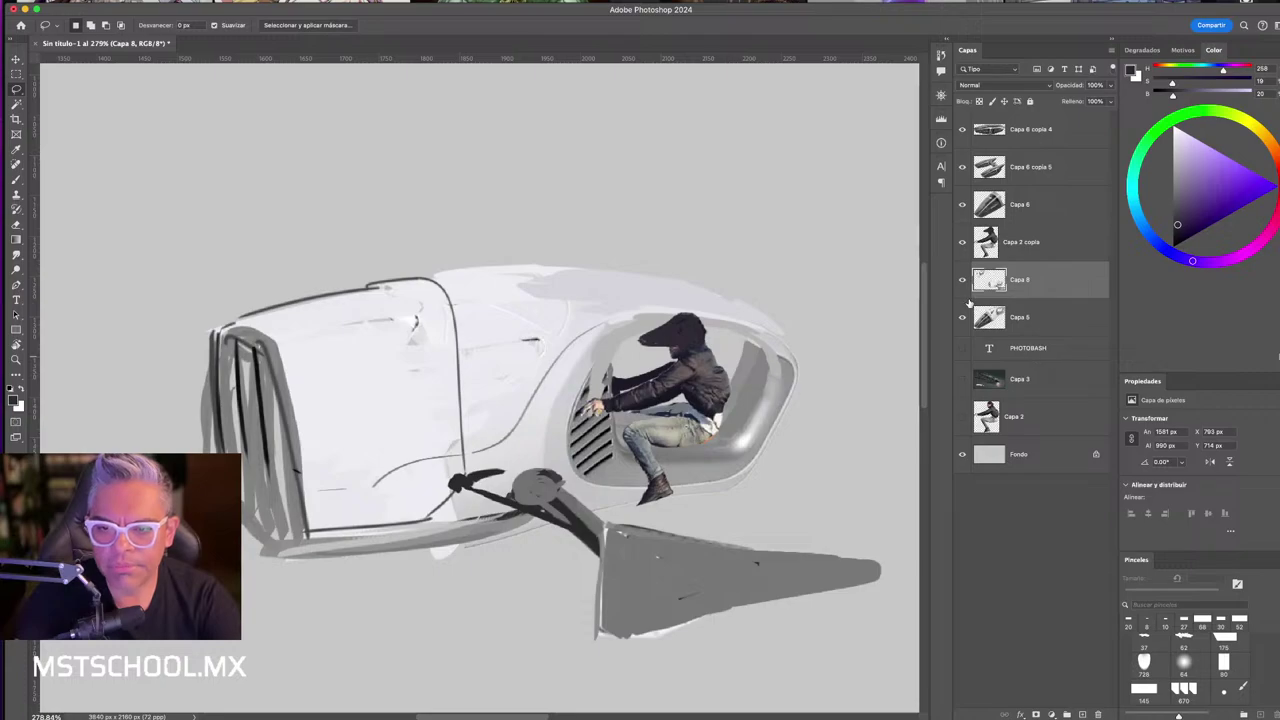
left_click(962, 280)
left_click(962, 280)
- Lasso the vented left body section of the merged vehicle layer
key("ctrl+t")
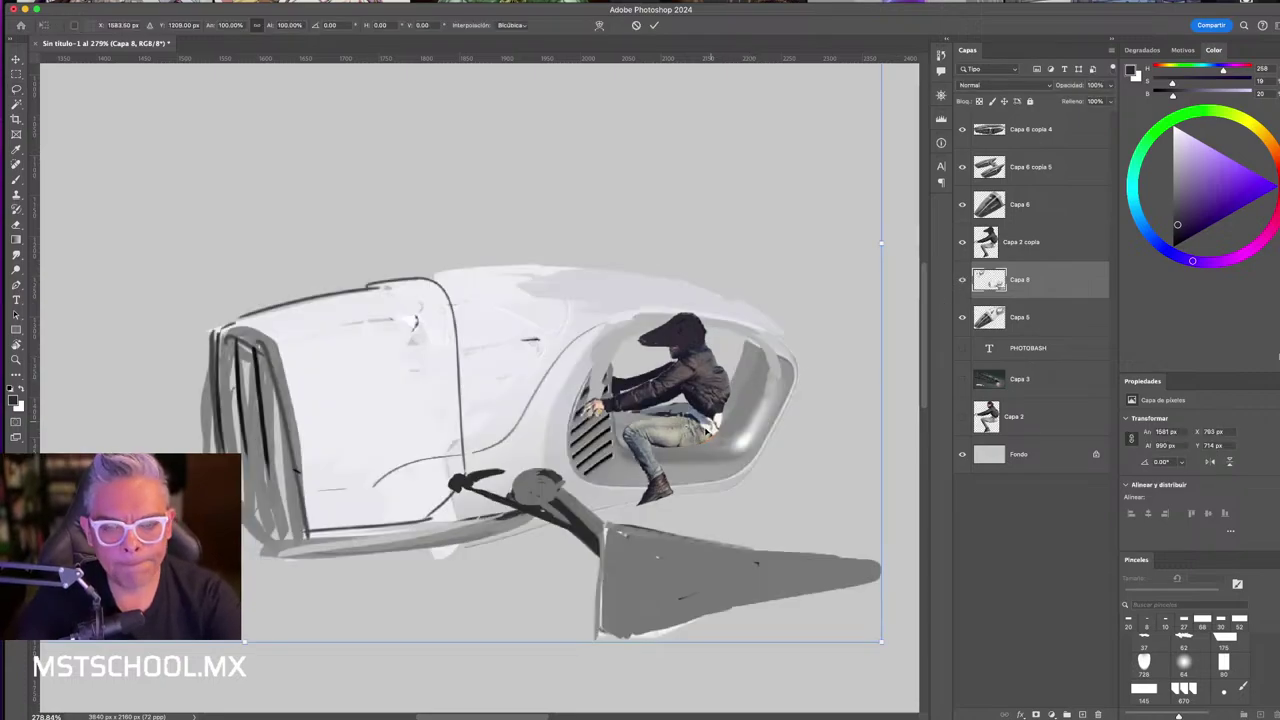
key("Return")
key("l")
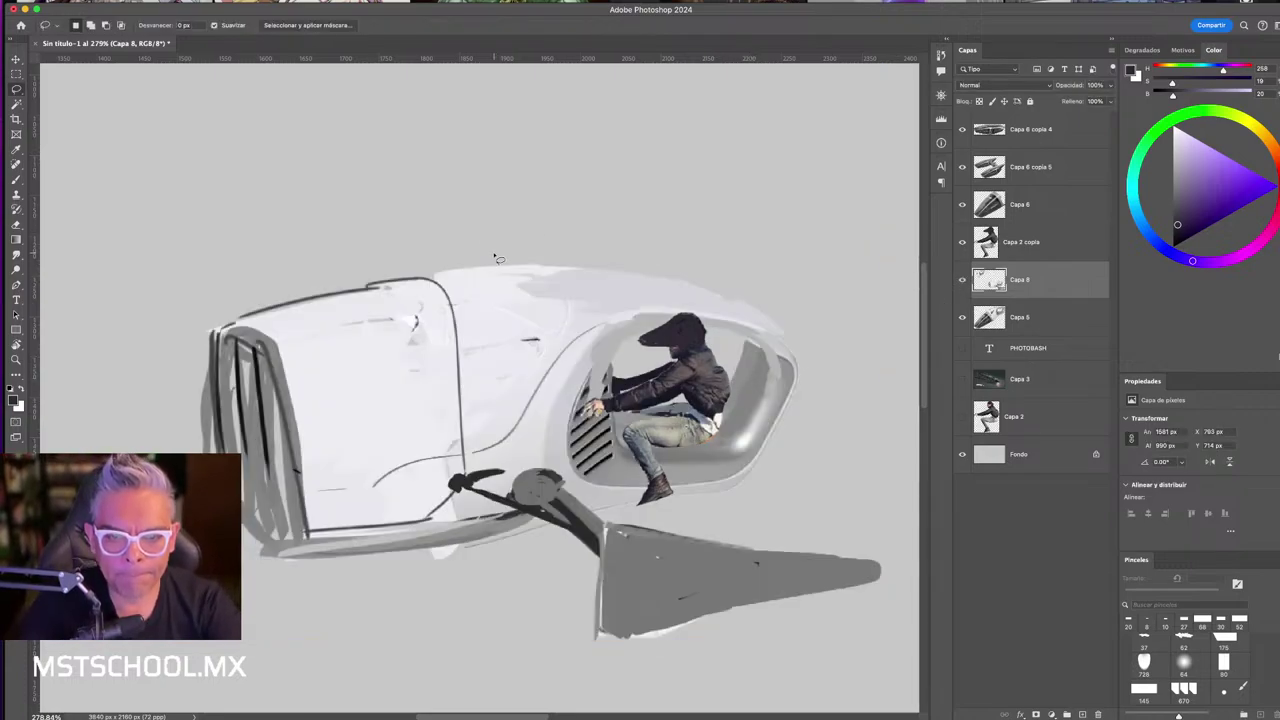
left_click_drag(460, 240, 517, 375)
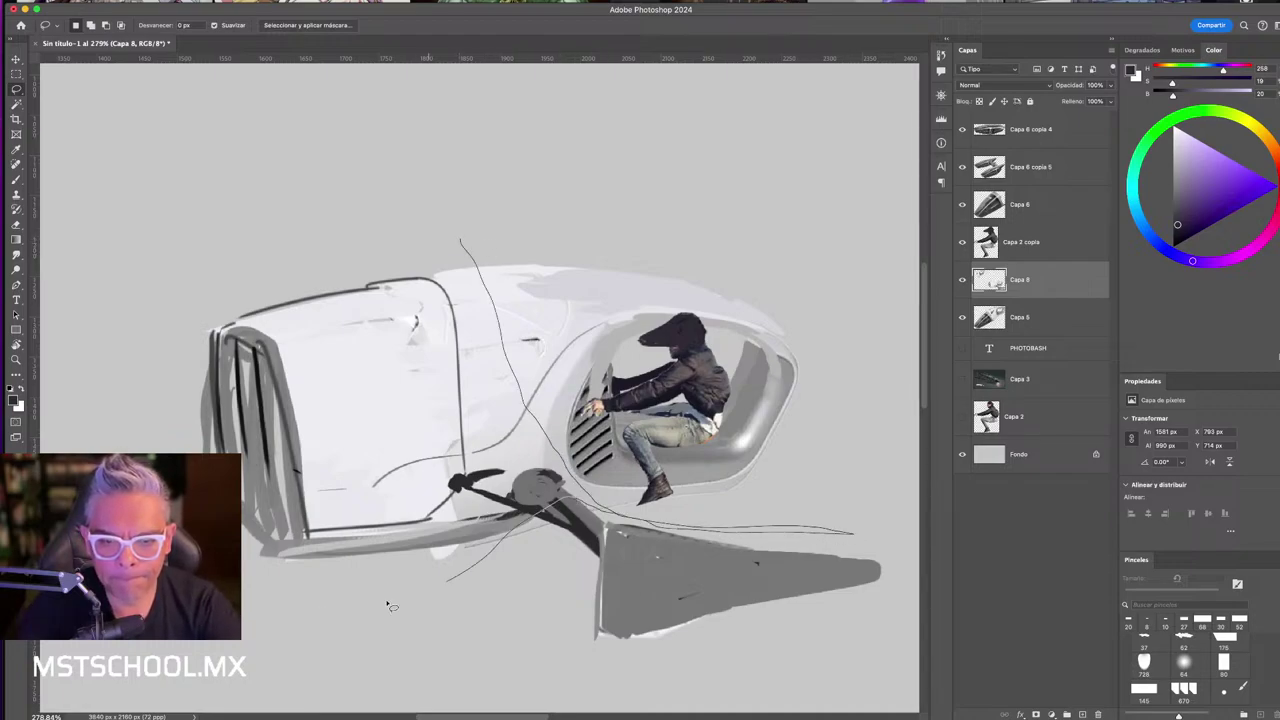
left_click_drag(248, 218, 433, 242)
- Perspective-distort the section: lift its bottom edge, pull the top-right corner in, skew the left edge
key("ctrl+t")
right_click(435, 385)
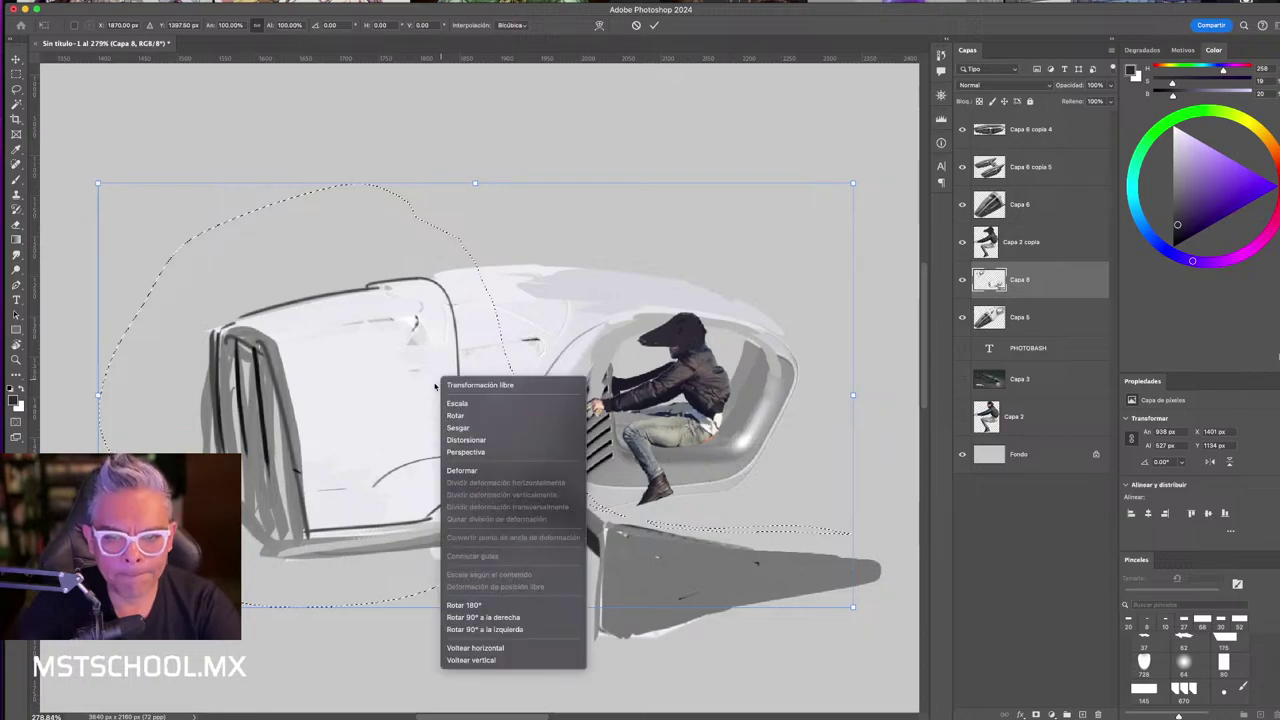
left_click(483, 451)
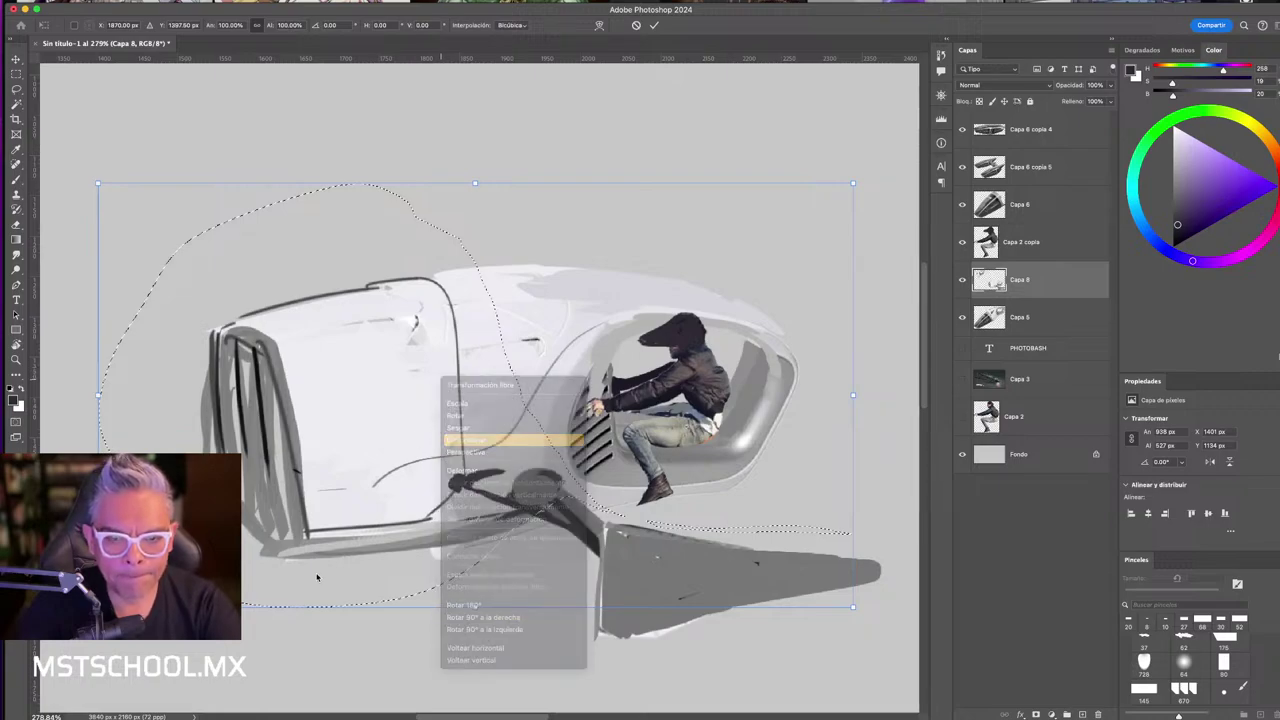
mouse_move(475, 606)
left_mouse_down()
mouse_move(466, 576)
mouse_move(492, 545)
left_mouse_up()
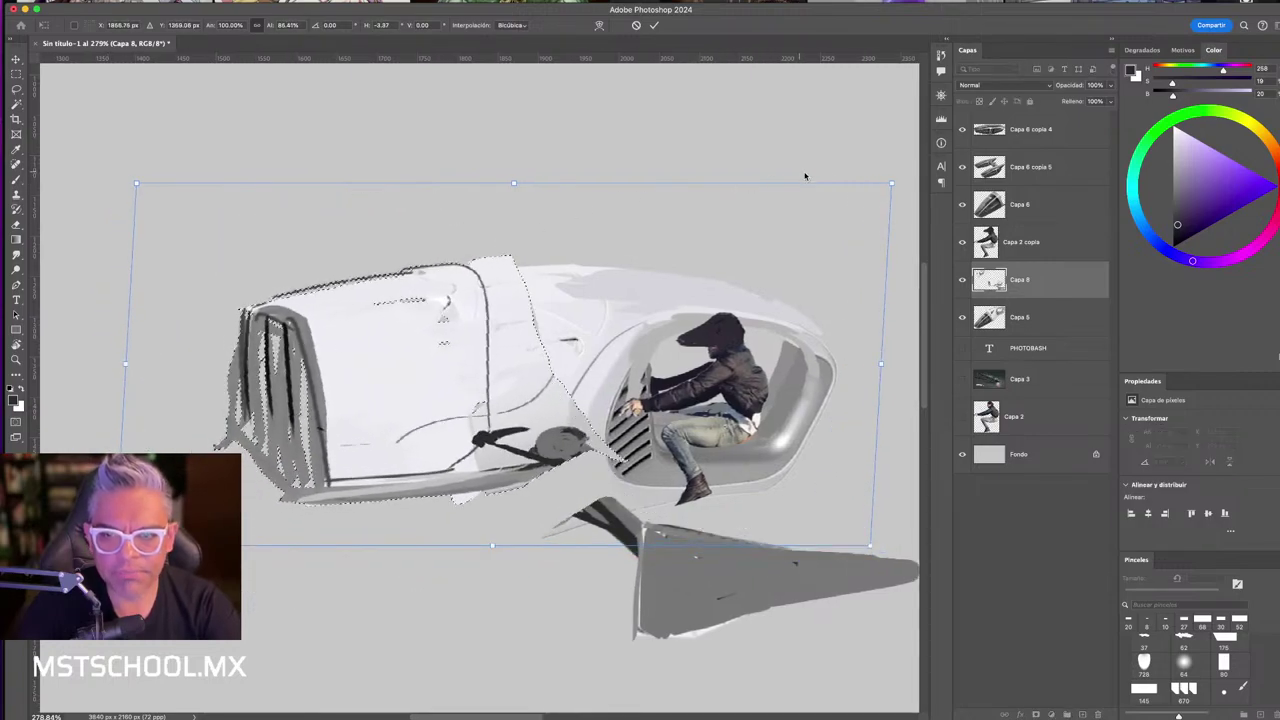
mouse_move(892, 183)
left_mouse_down()
mouse_move(908, 194)
mouse_move(878, 212)
left_mouse_up()
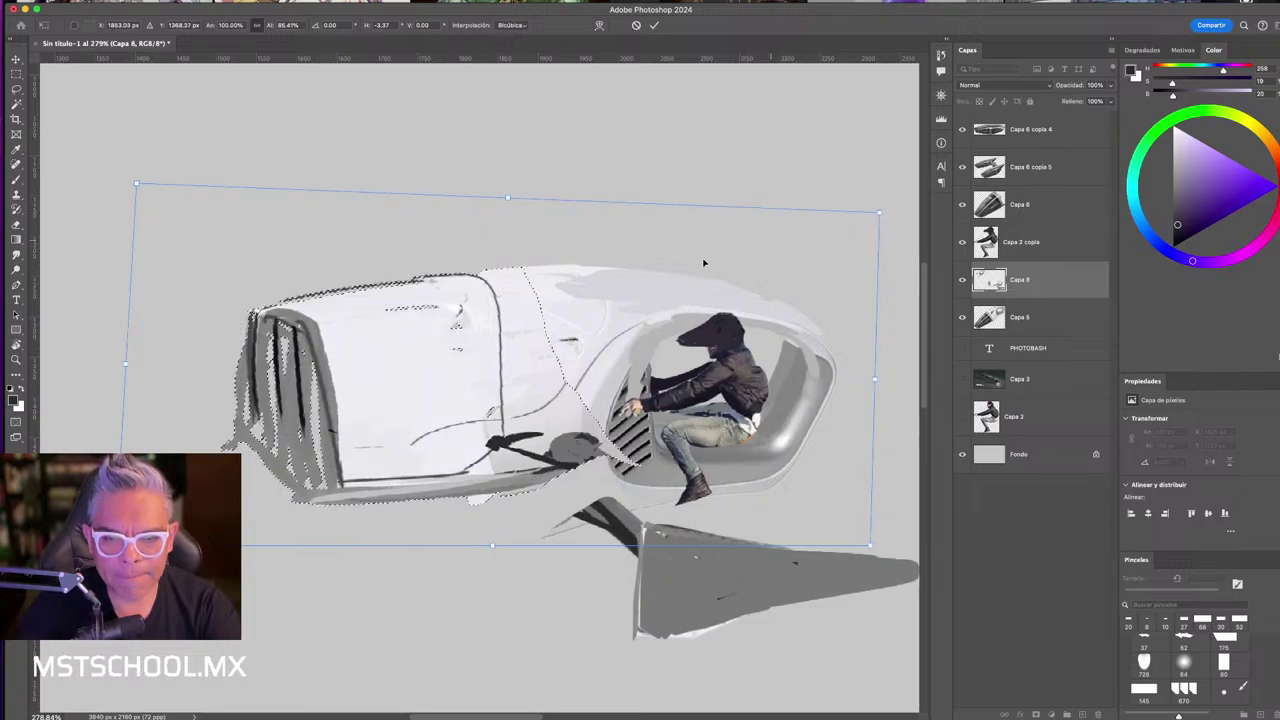
left_click_drag(132, 364, 147, 383)
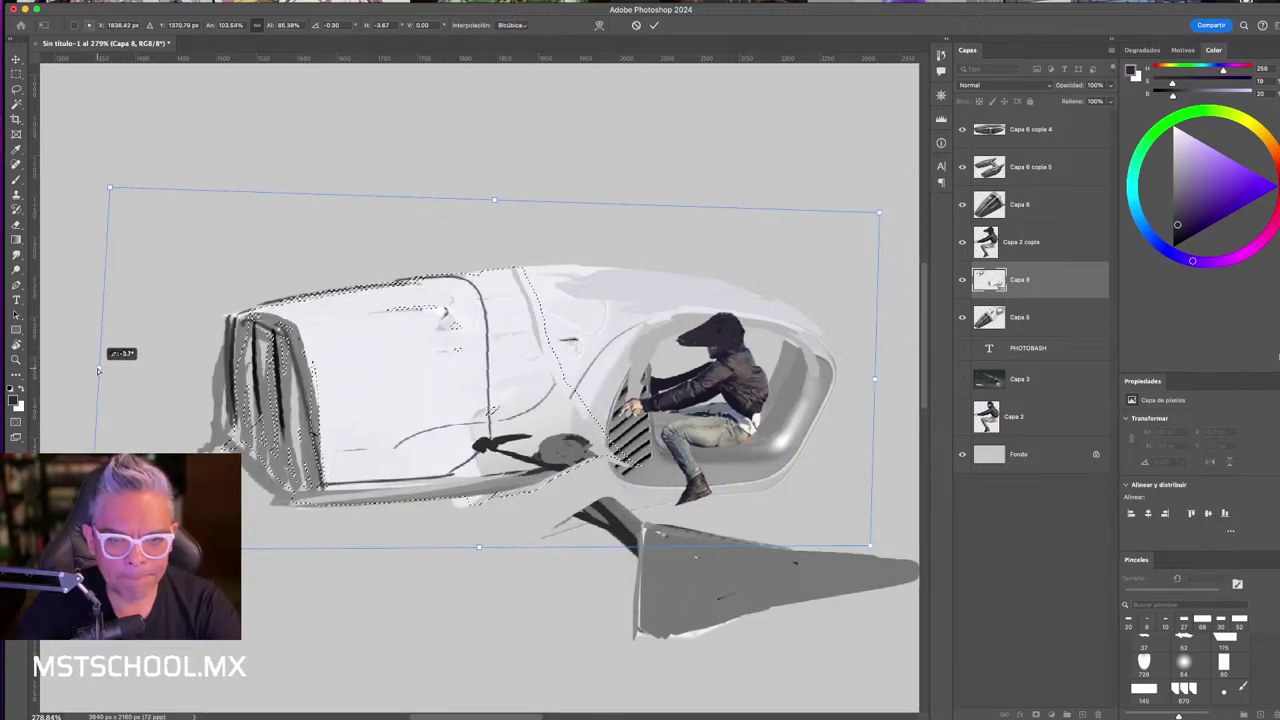
key("Return")
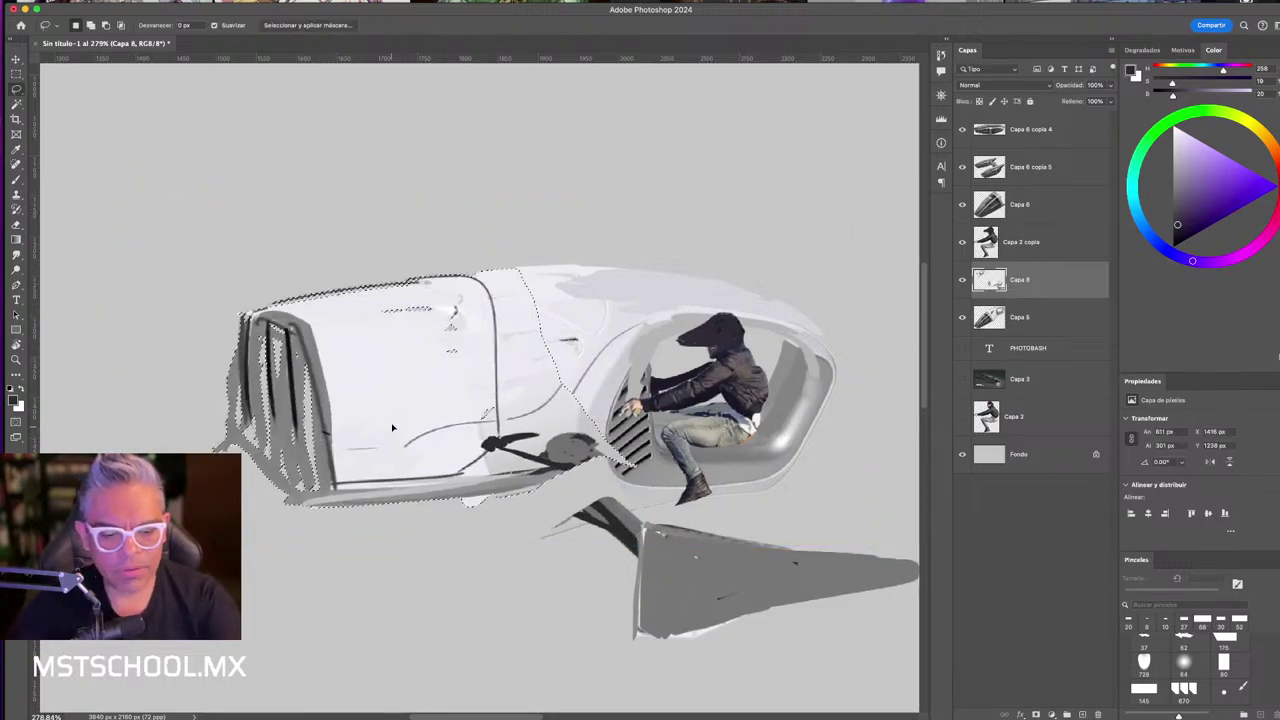
- Draw 15 px straight guide lines along the roof and diagonally across the rear body
key("b")
left_click_drag(578, 338, 568, 340)
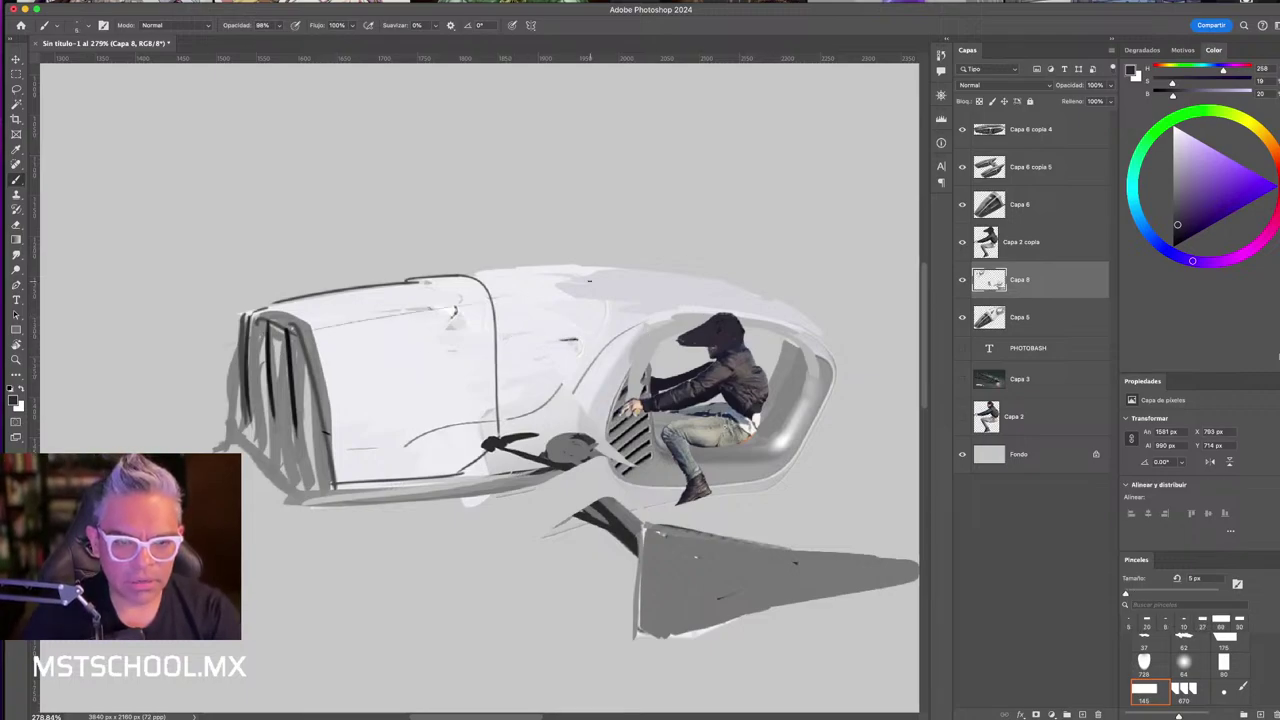
left_click_drag(198, 300, 377, 397)
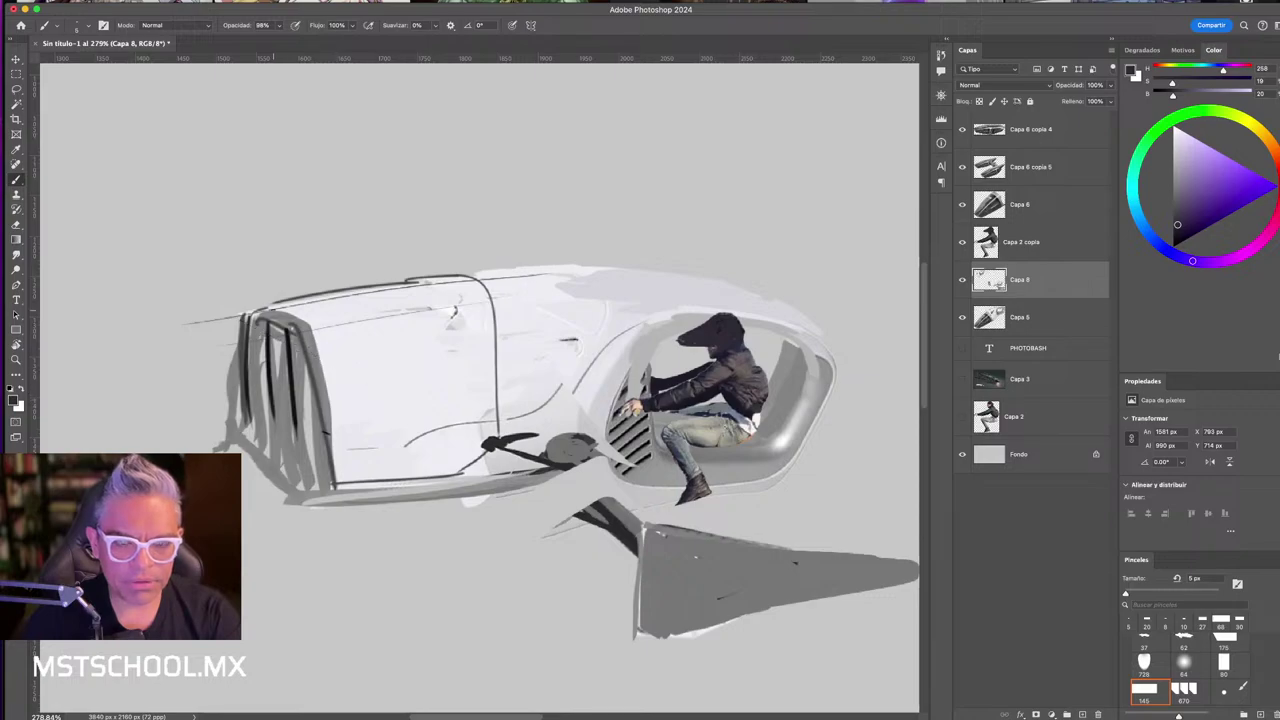
key("ctrl+z")
left_click_drag(291, 334, 300, 334)
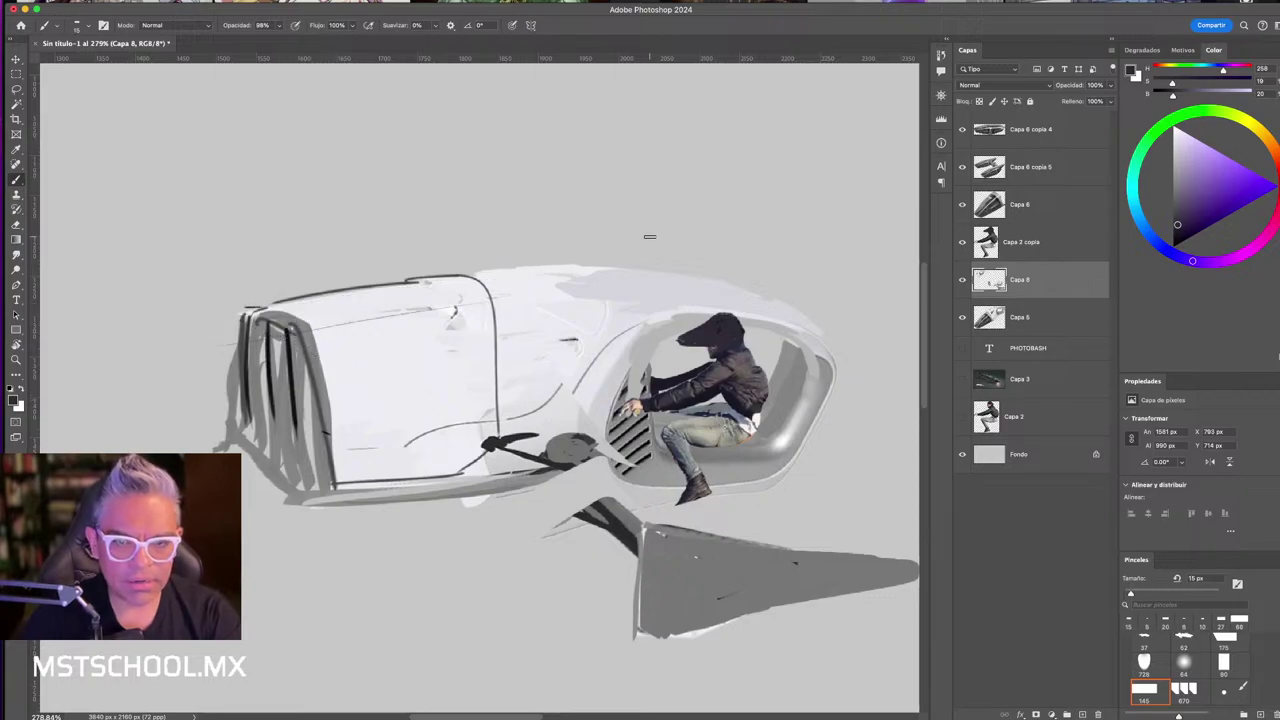
left_click(728, 245, "shift")
left_click(213, 308, "shift")
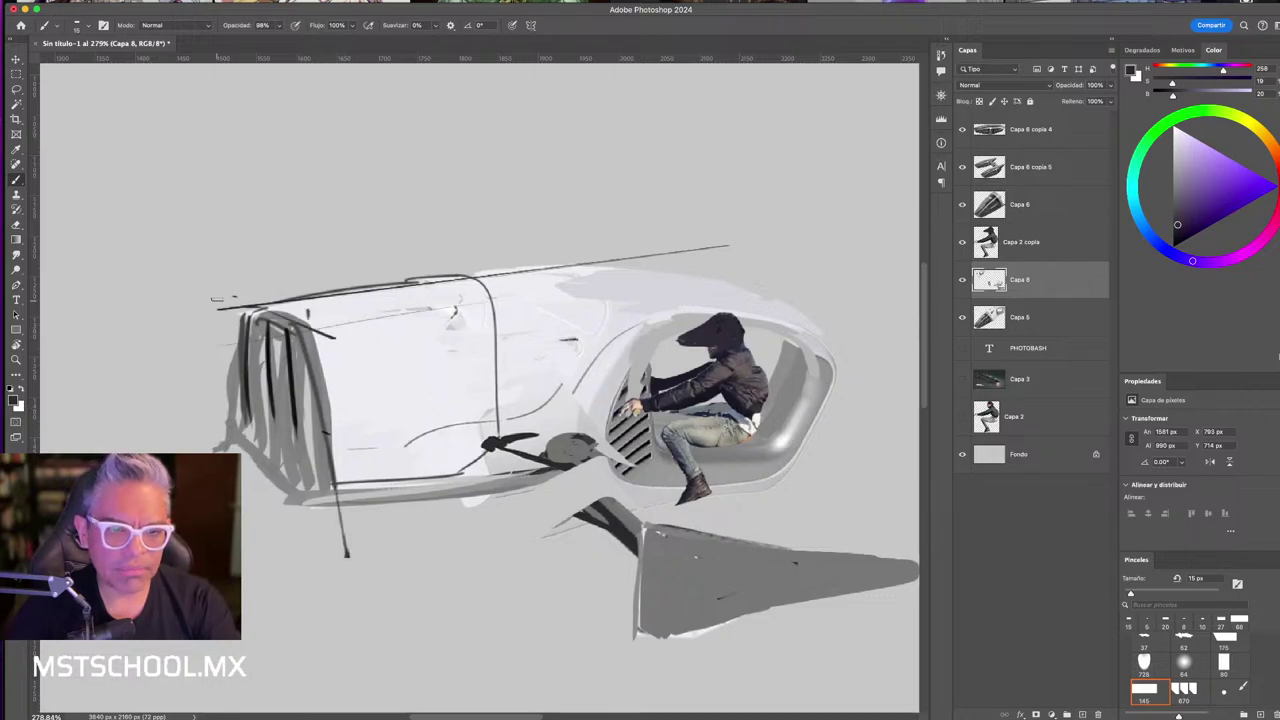
left_click_drag(242, 433, 425, 557)
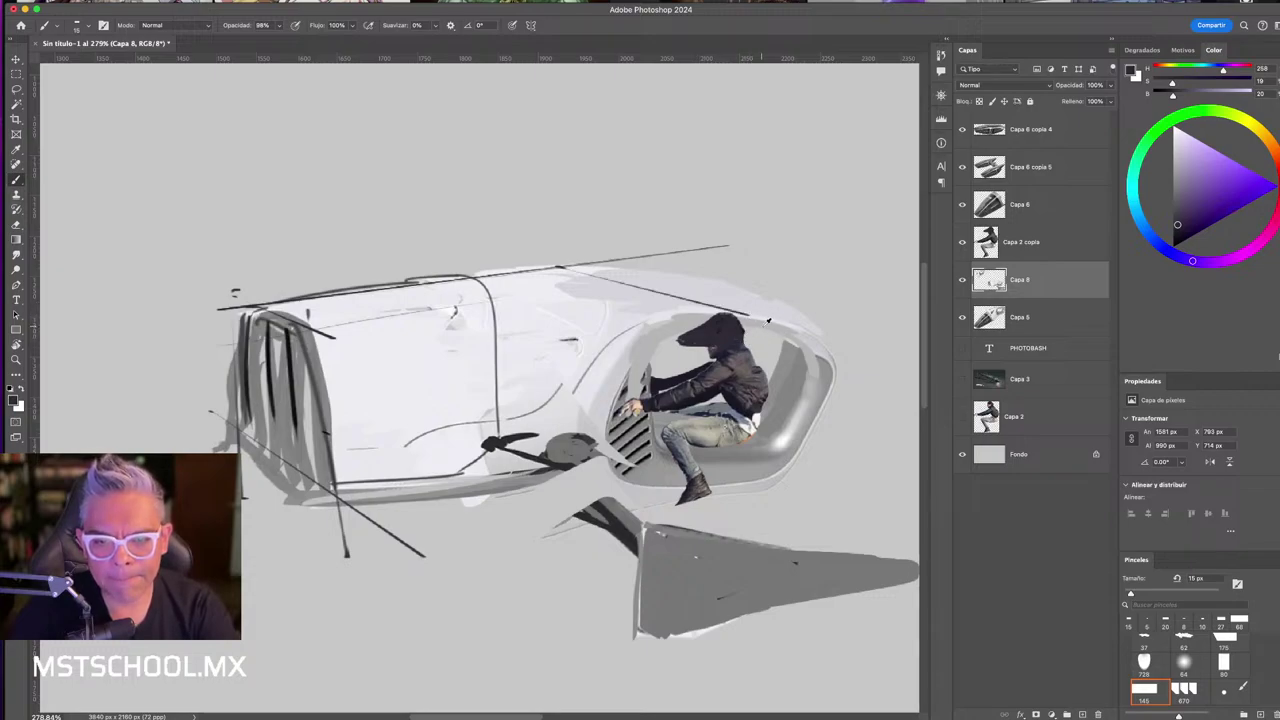
- Lasso the cockpit section with the rider, rotate it about -15.7° and shift it down
key("l")
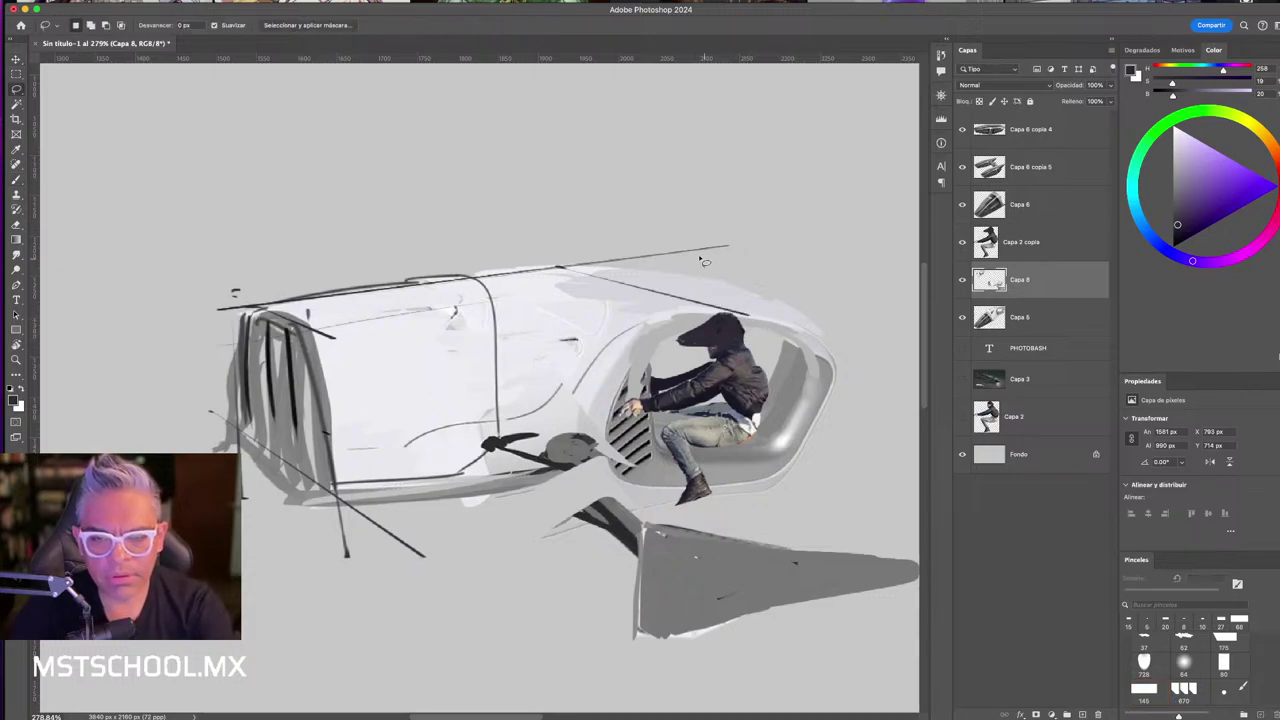
left_click_drag(887, 471, 816, 270)
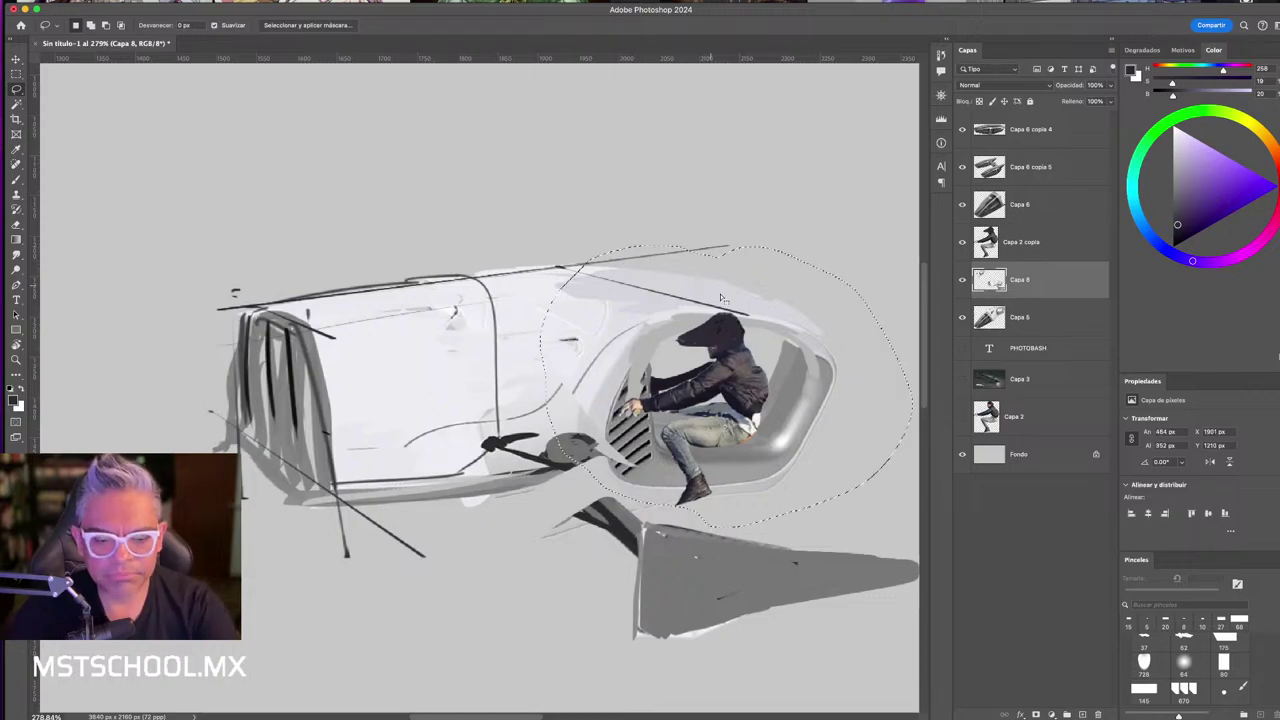
key("ctrl+t")
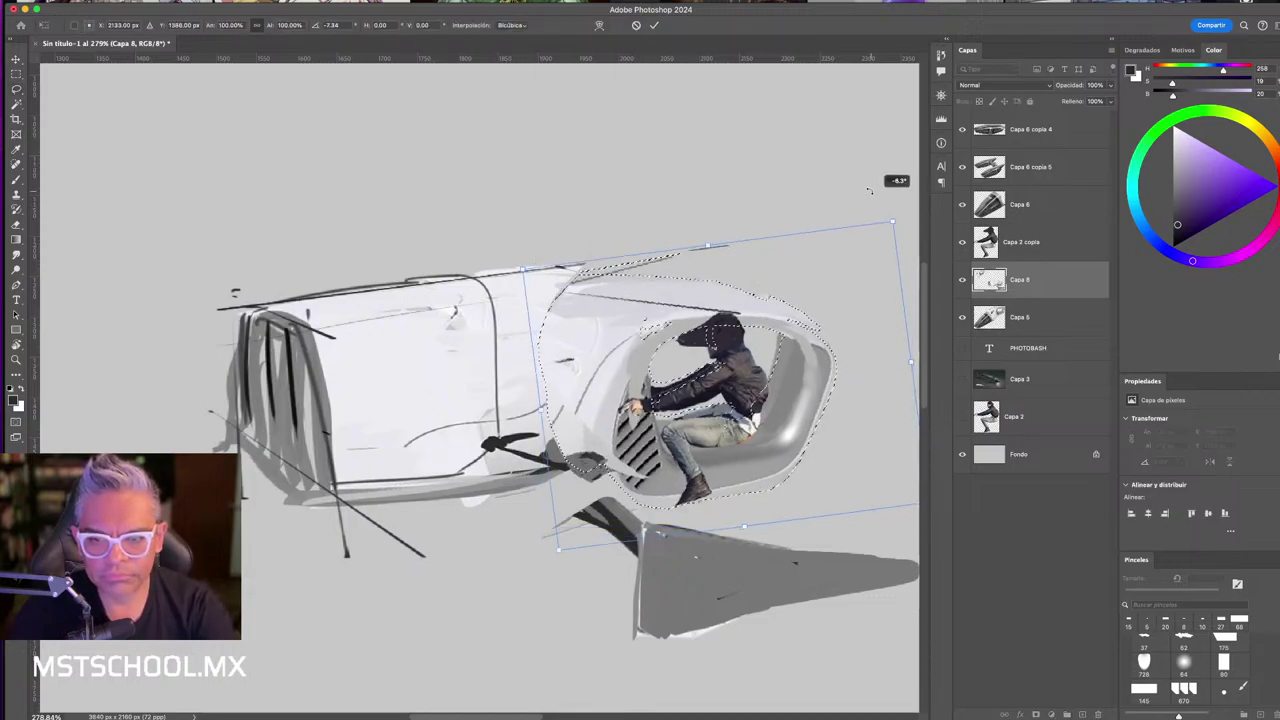
left_click_drag(881, 242, 870, 152)
left_click_drag(826, 265, 818, 343)
key("Return")
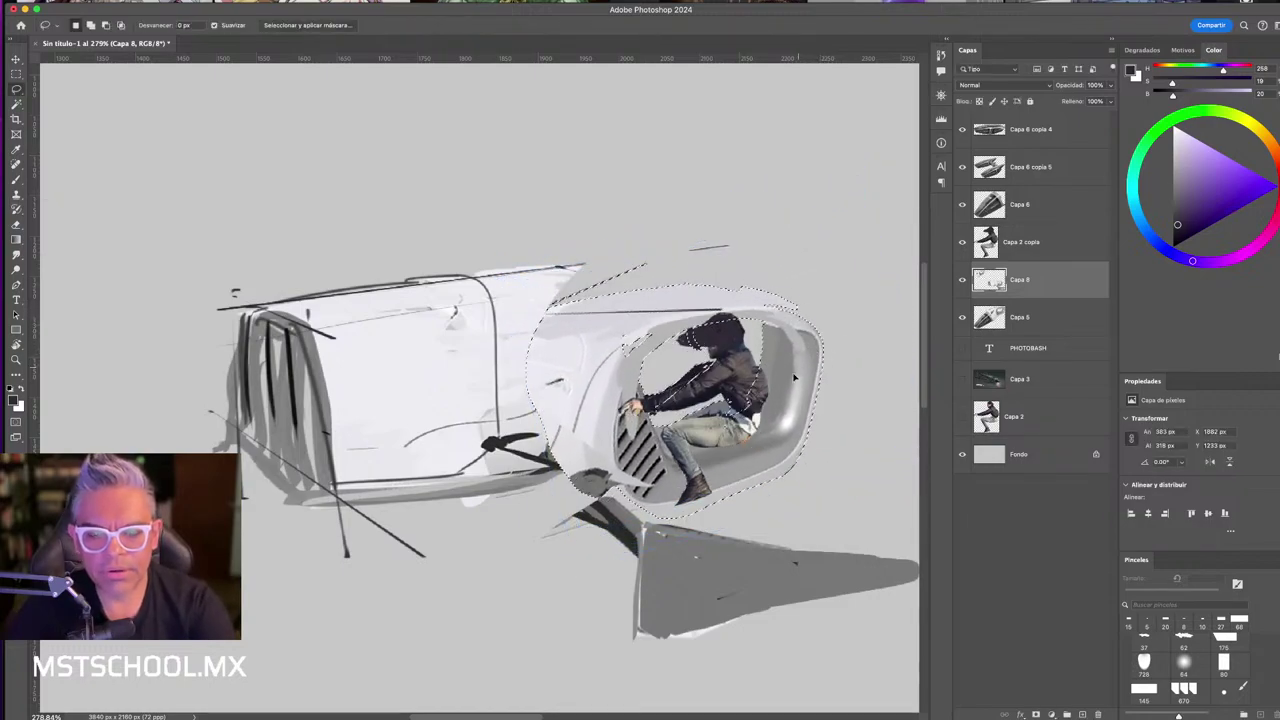
- Nudge the seated figure down and right, then return to the body layer with white paint
left_click_drag(714, 370, 737, 384)
key("alt+bracketleft")
key("b")
key("x")
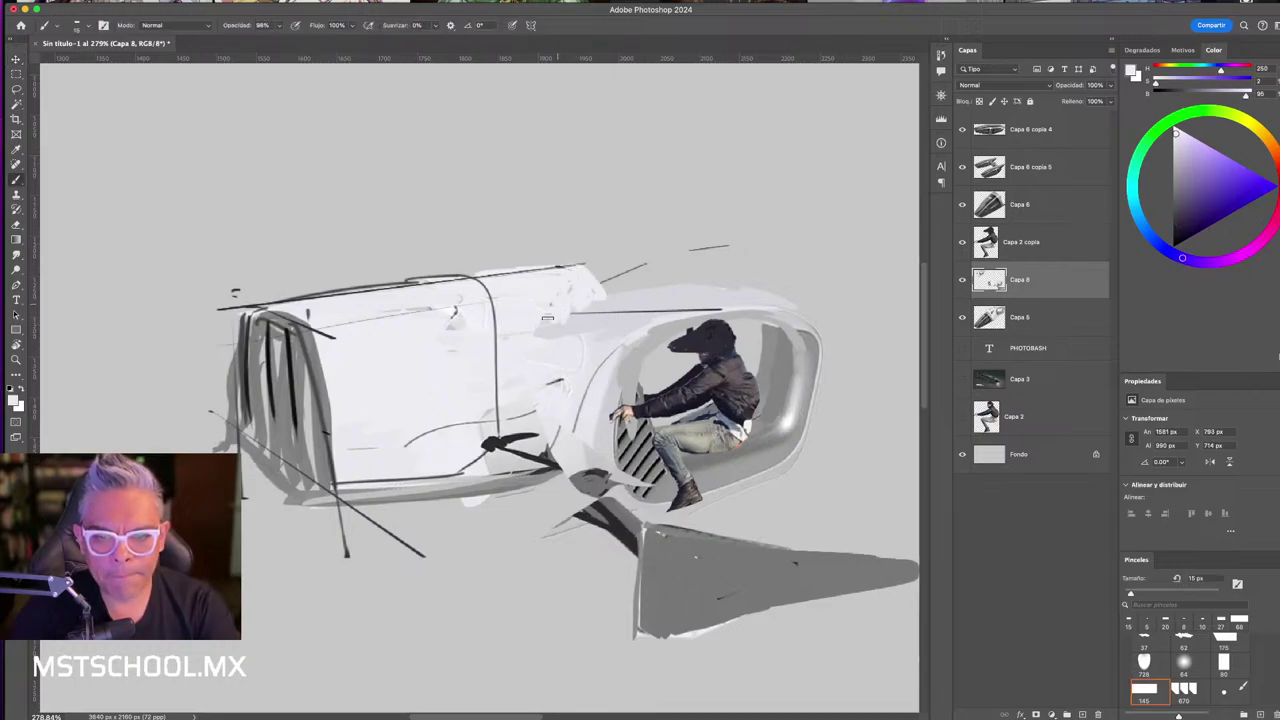
- Paint light grey and near-white strokes along the cockpit's top rim with a 39 px brush
left_click_drag(583, 318, 637, 333)
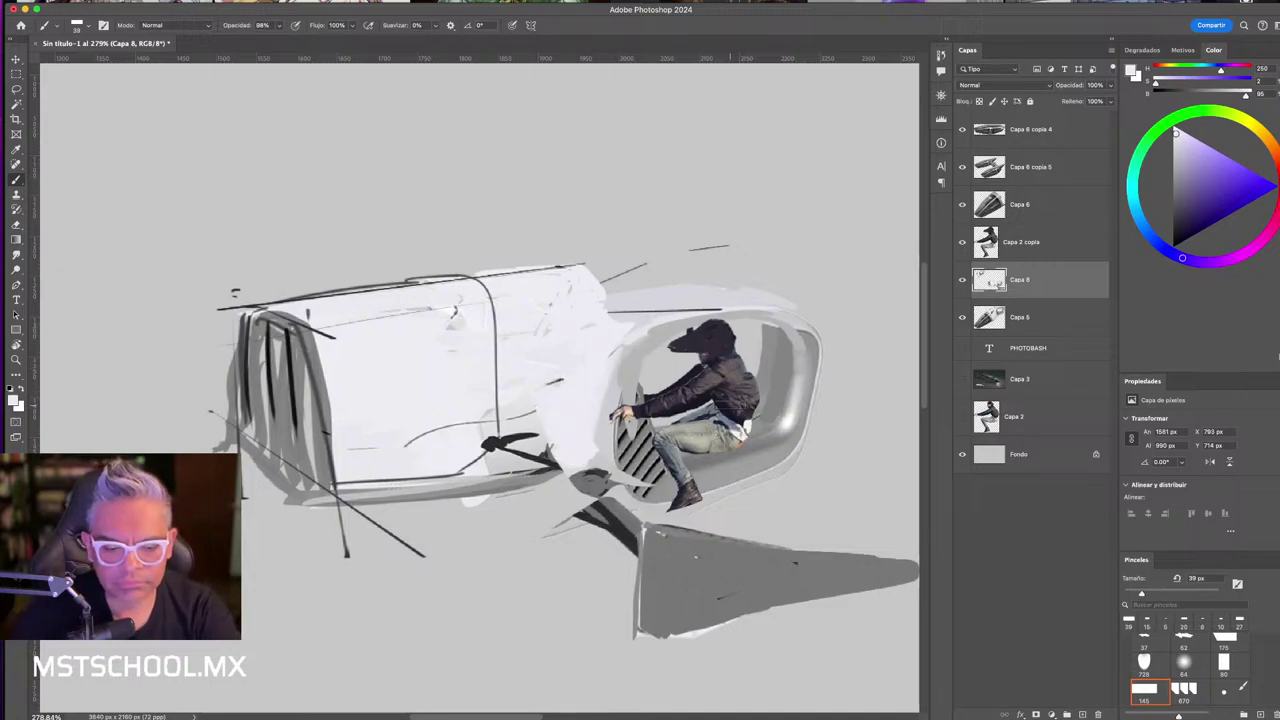
scroll(757, 299, "up", 3)
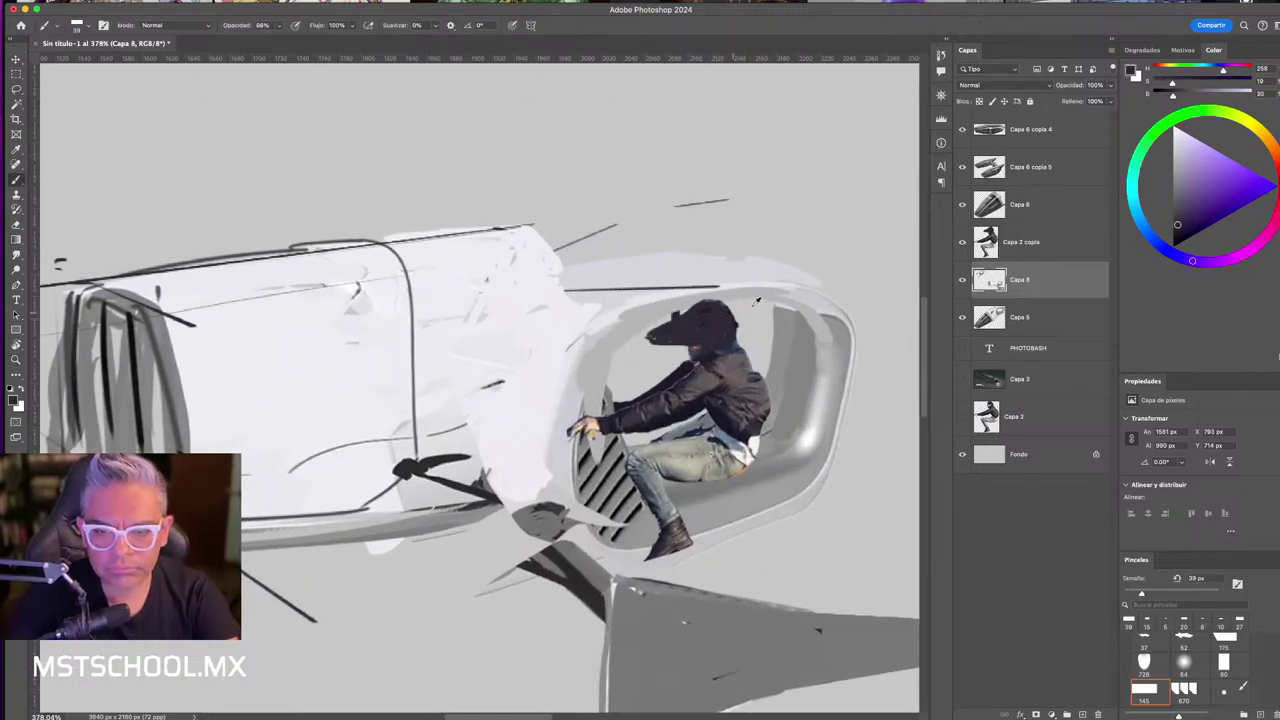
left_click(1173, 207)
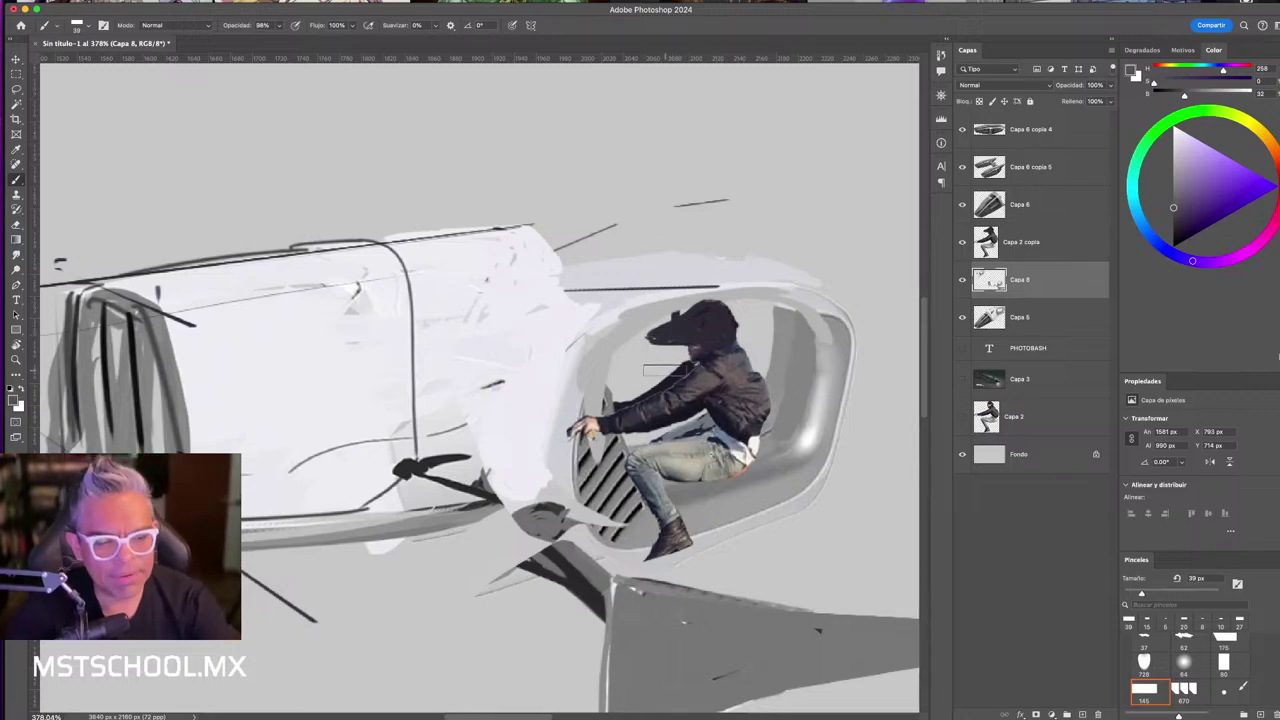
left_click(766, 293, "alt")
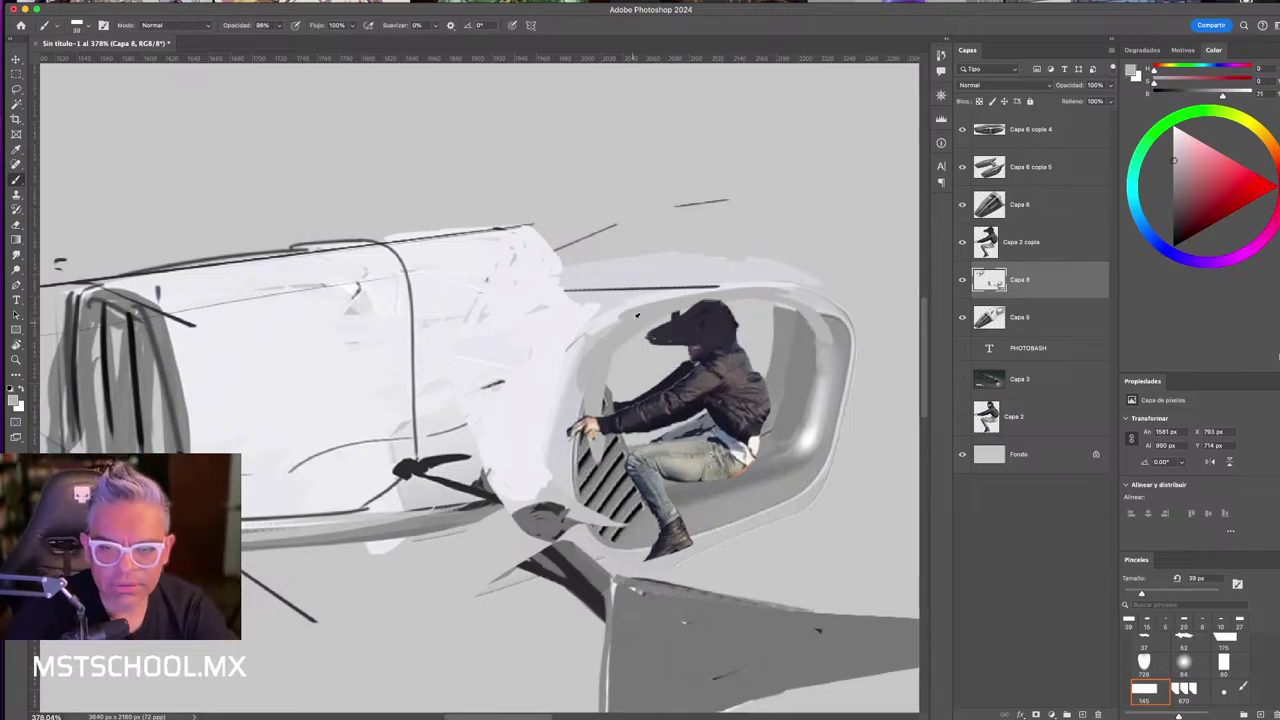
left_click_drag(590, 318, 799, 282)
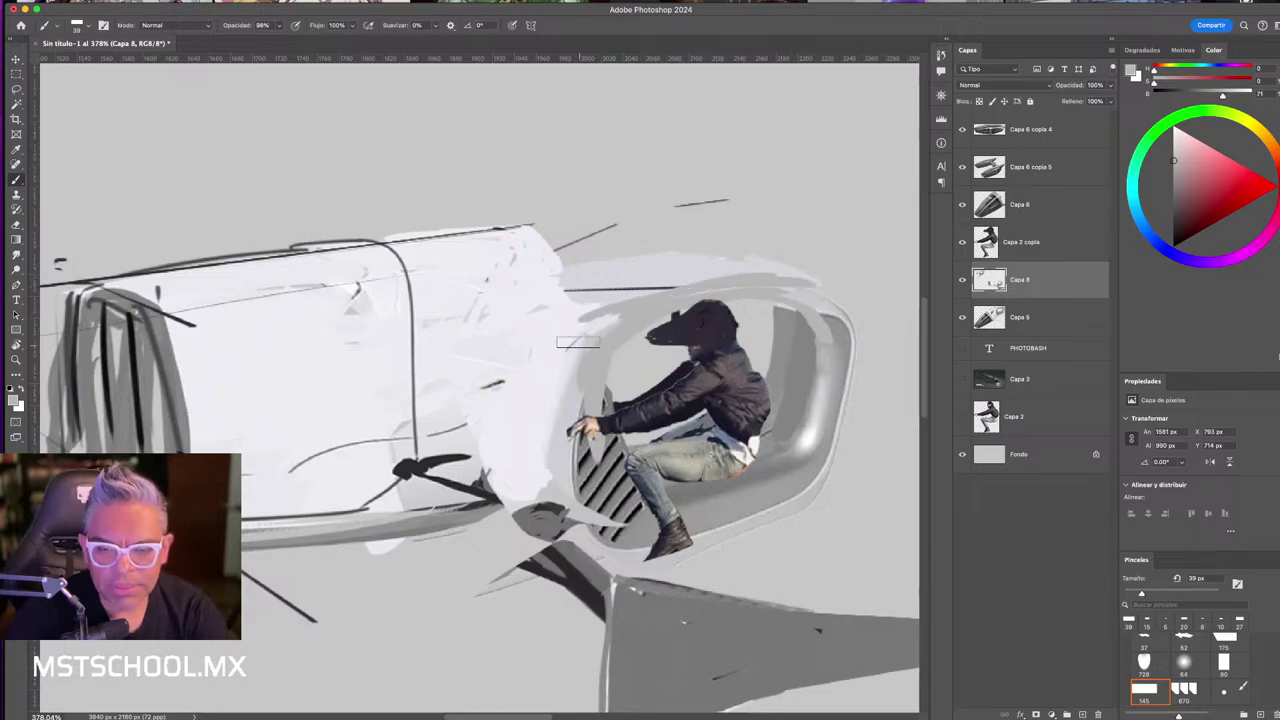
left_click(550, 322, "alt")
left_click_drag(590, 318, 800, 282)
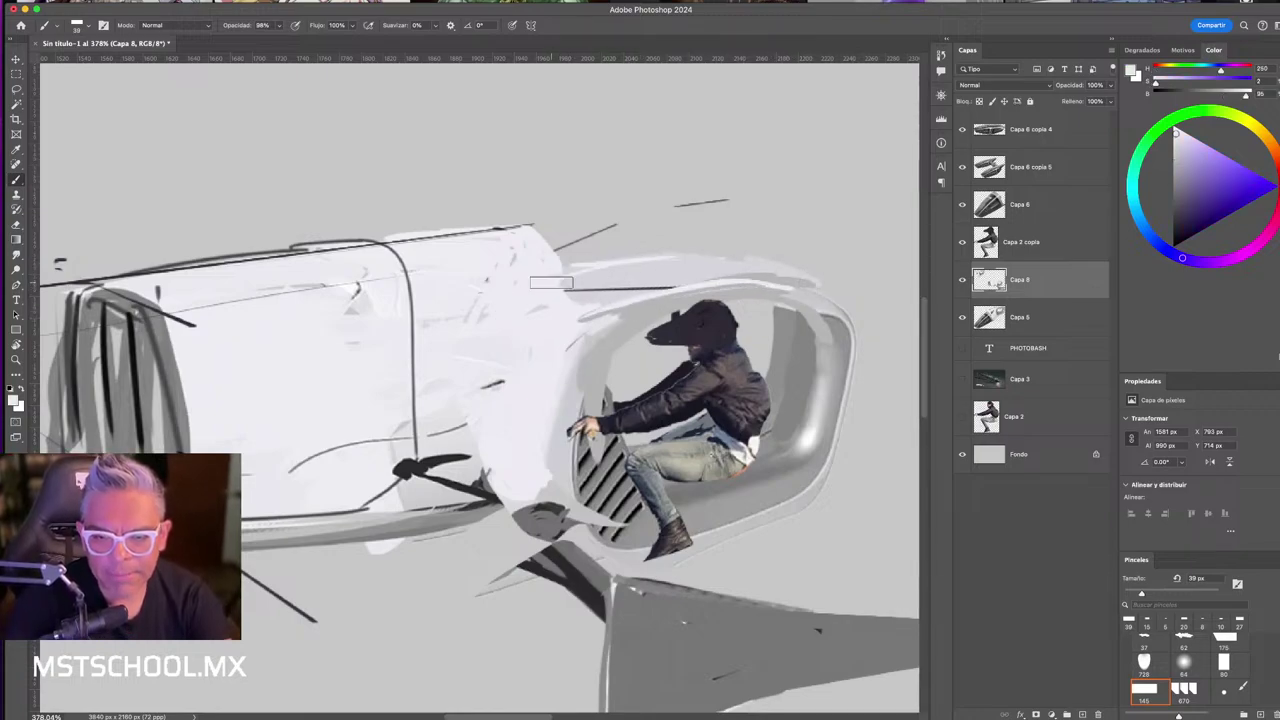
left_click(672, 330, "alt")
left_click_drag(1174, 195, 1173, 211)
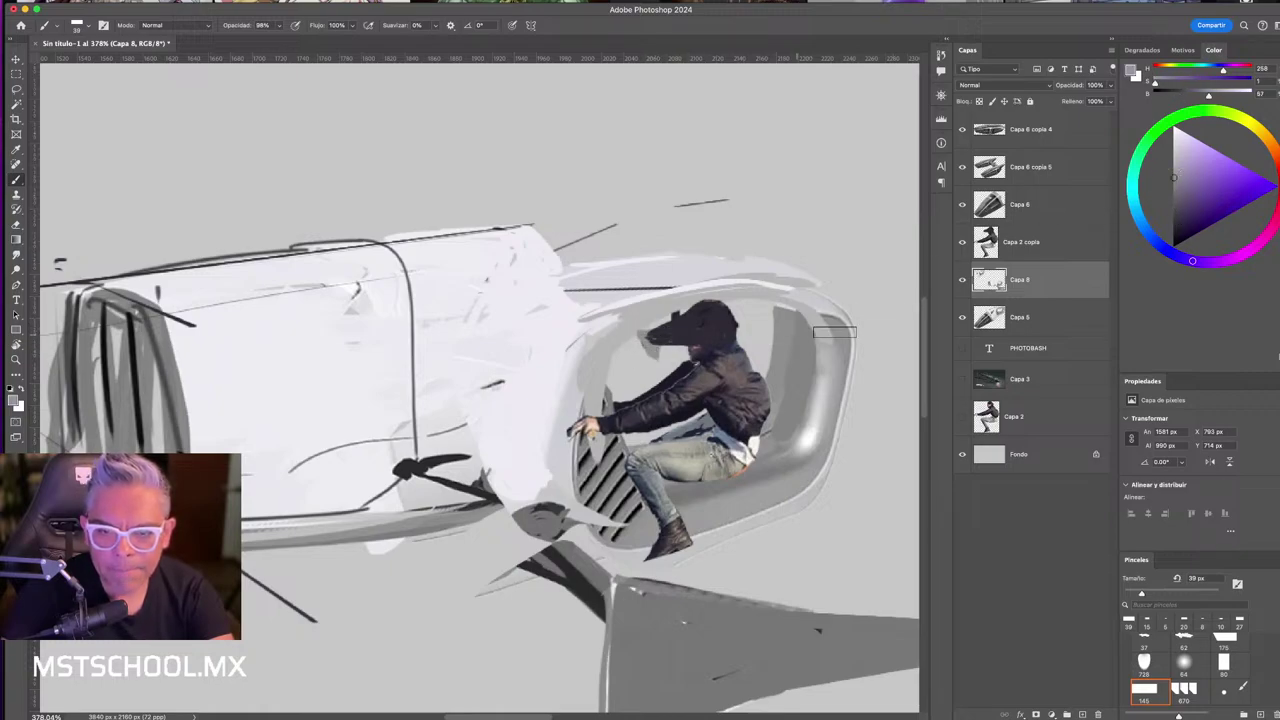
- Erase the patch right of the figure's head at 45 px and lighten around the helmet
left_click(1043, 236)
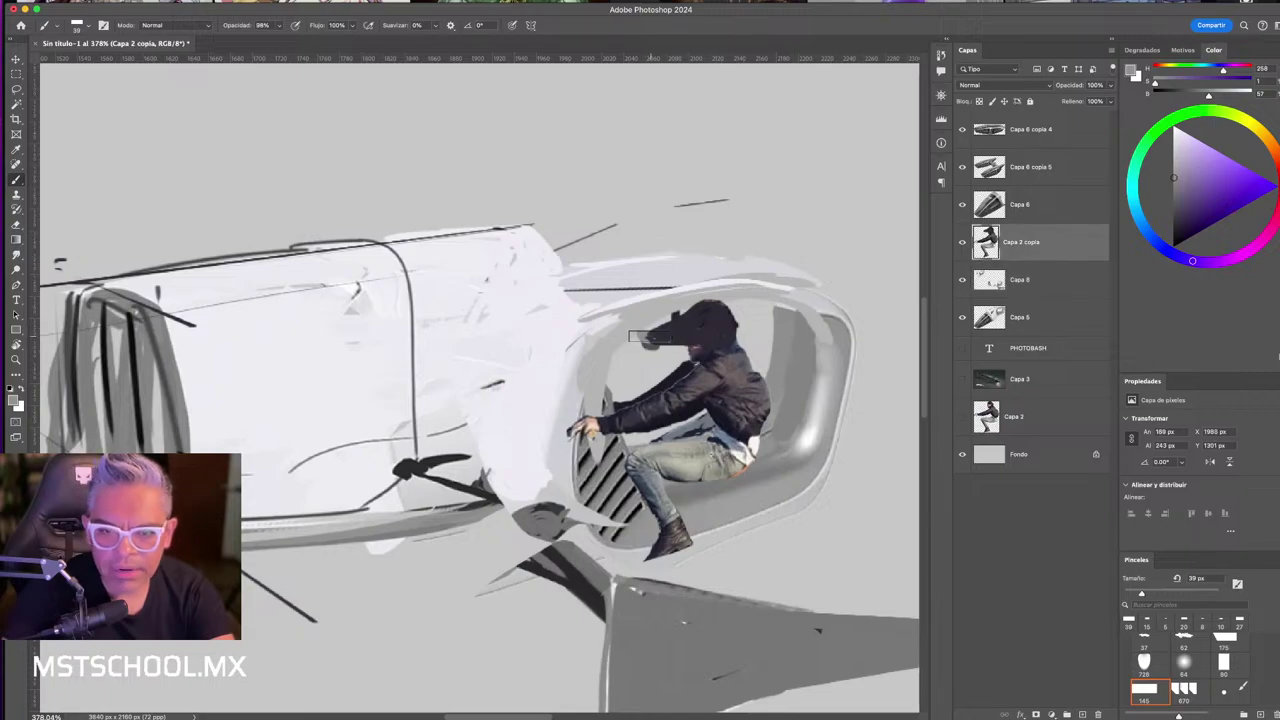
key("bracketleft")
key("bracketleft")
key("bracketleft")
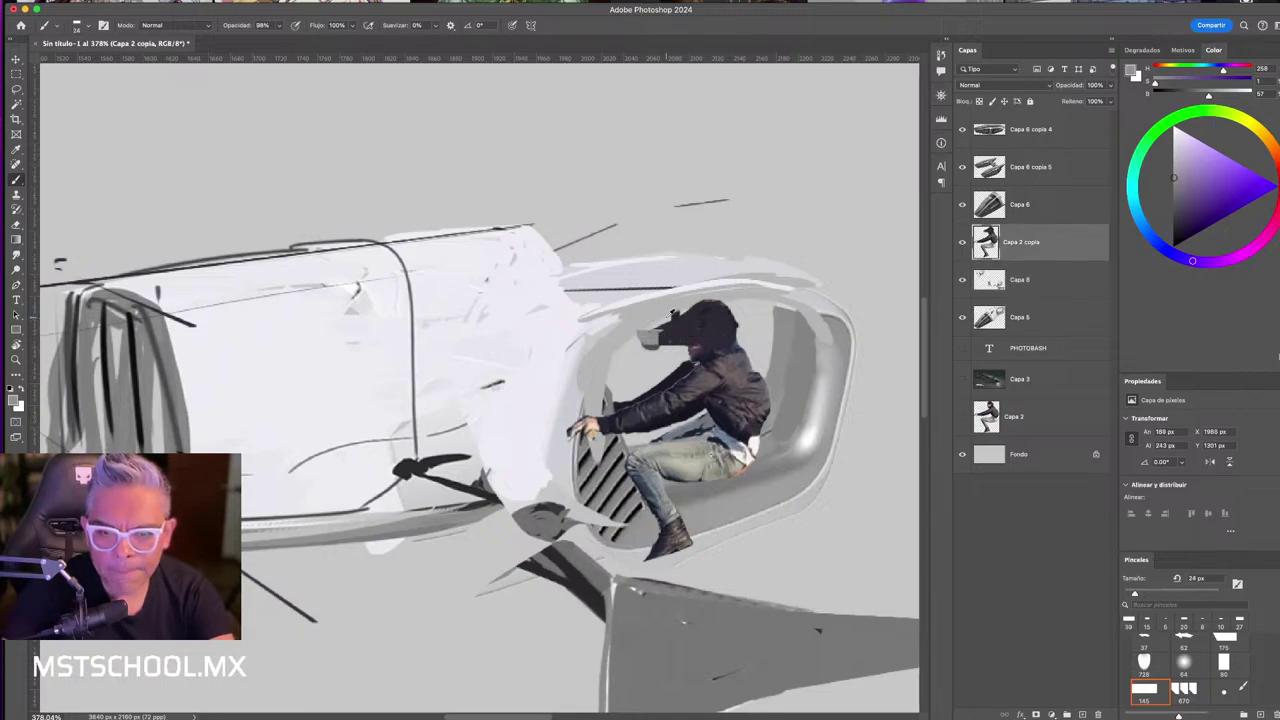
key("v")
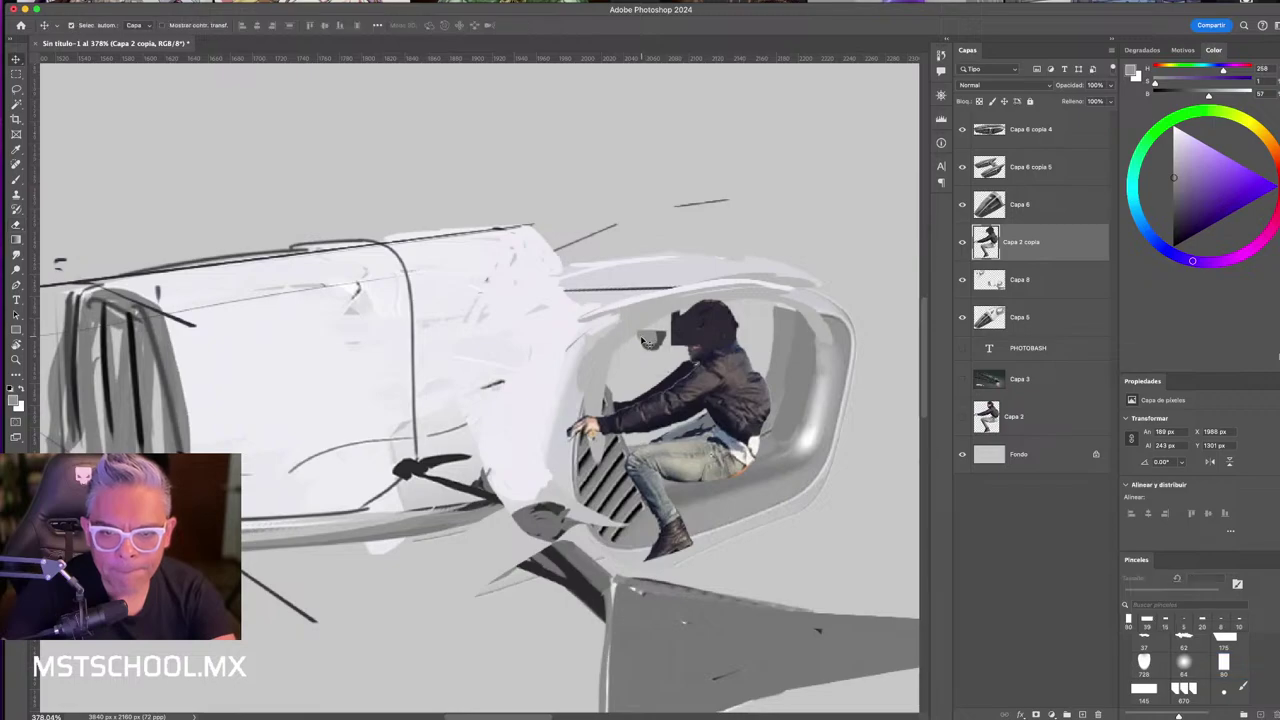
key("alt+bracketleft")
key("e")
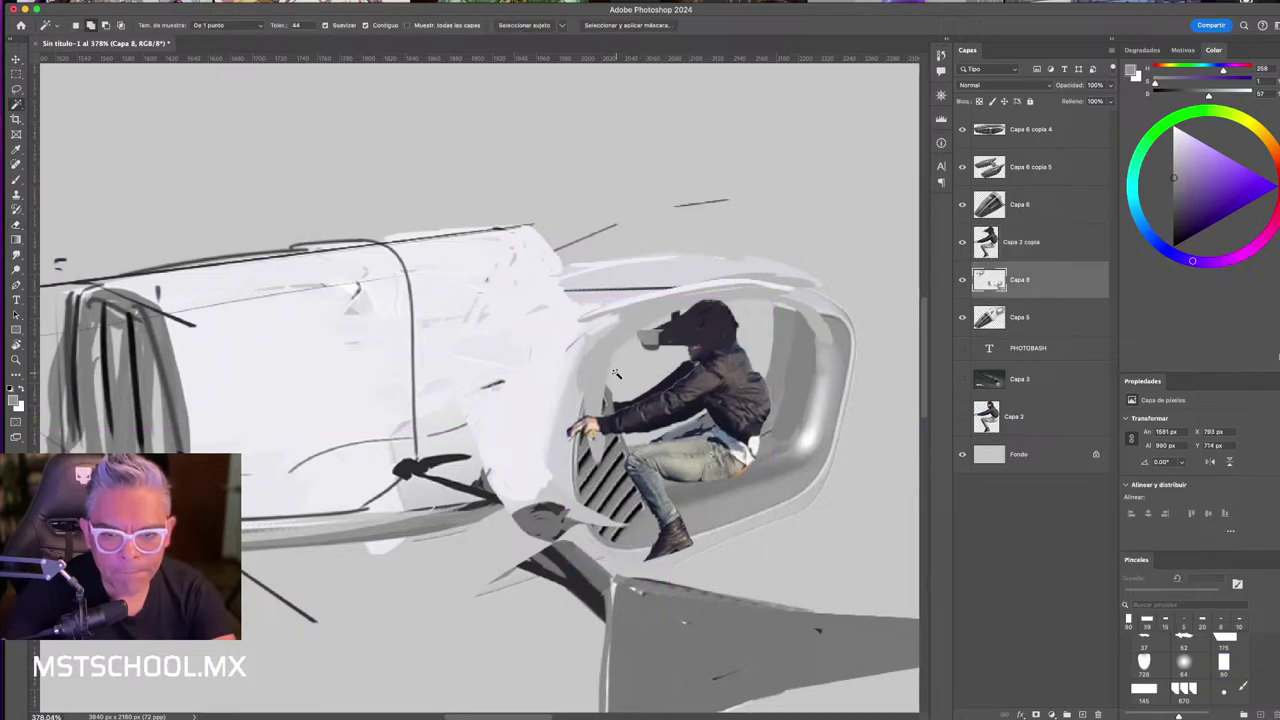
left_click_drag(615, 373, 585, 372)
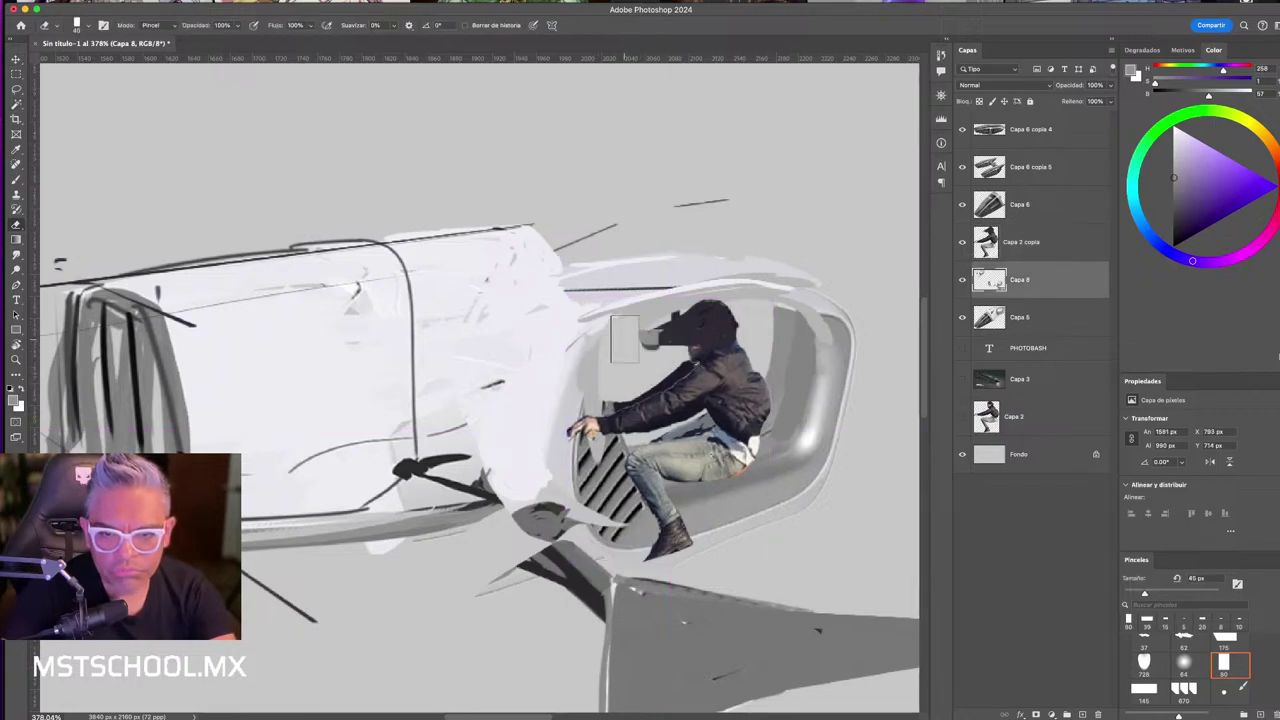
left_click_drag(744, 305, 772, 309)
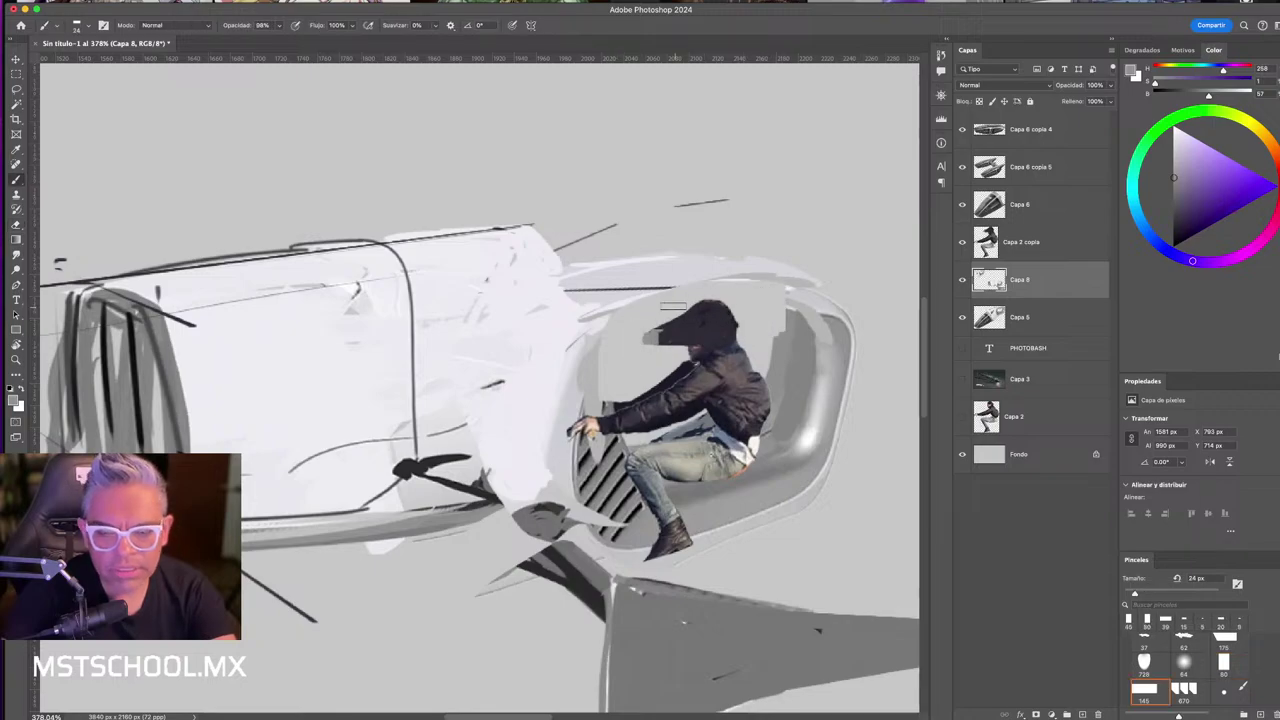
key("b")
left_click_drag(590, 301, 637, 306)
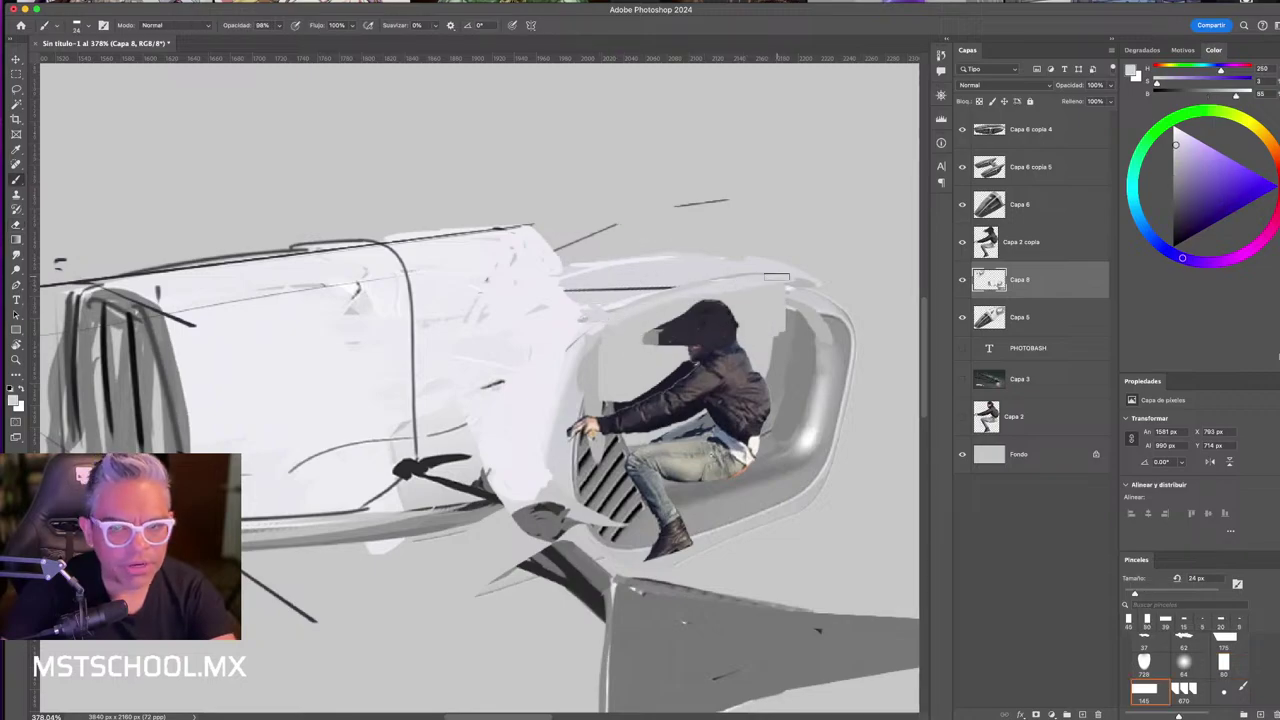
left_click_drag(776, 276, 810, 298)
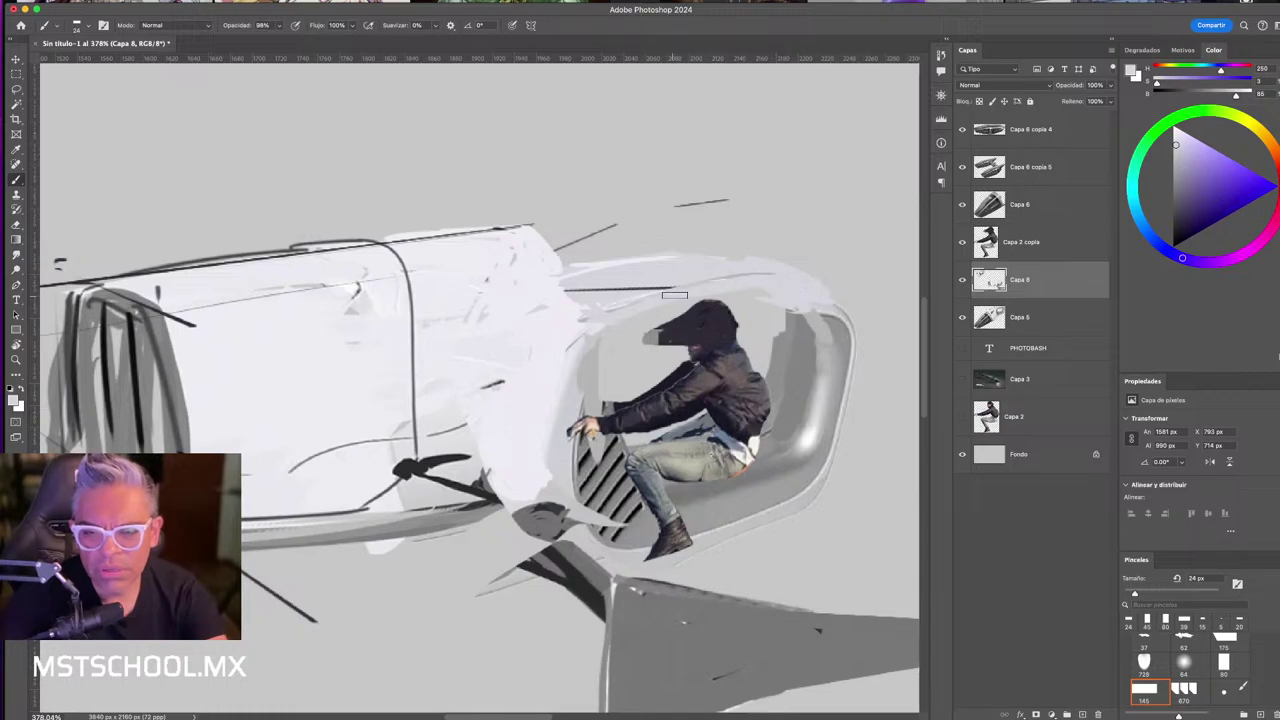
- Paint grey along the cockpit's upper rim and darken the lower grille
left_click(595, 355, "alt")
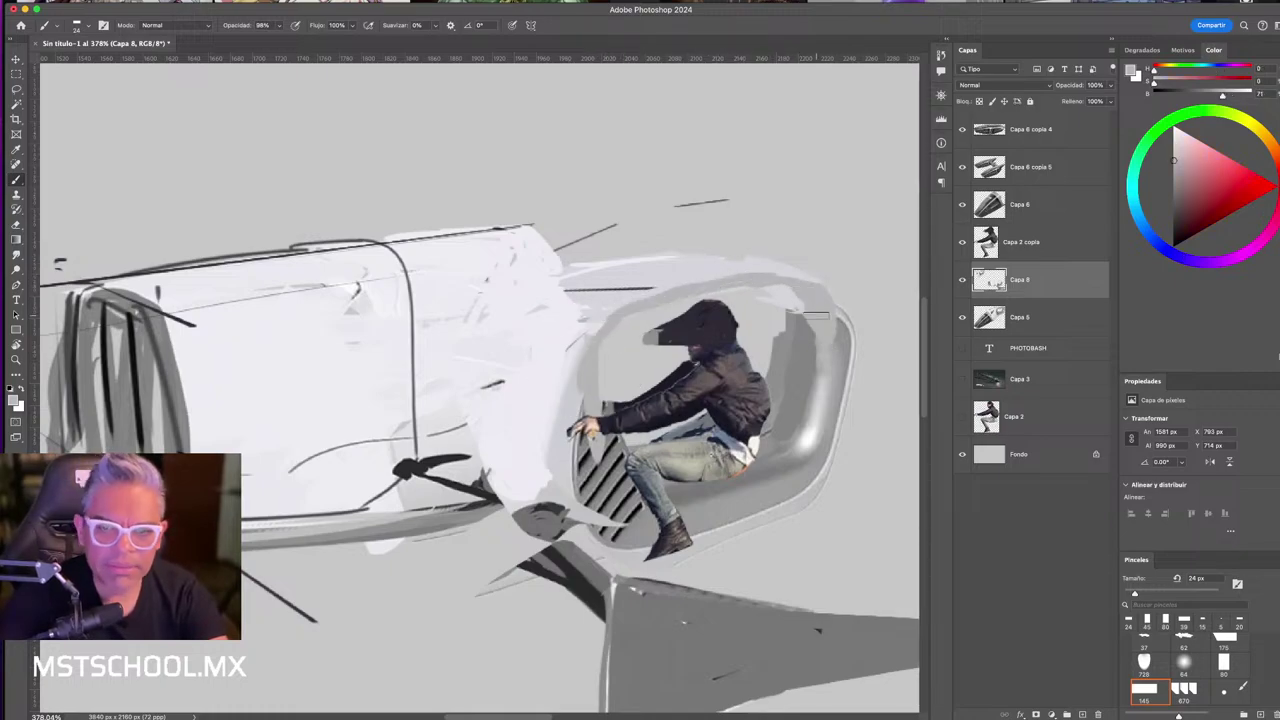
mouse_move(815, 316)
left_mouse_down()
mouse_move(780, 292)
mouse_move(590, 310)
mouse_move(580, 345)
left_mouse_up()
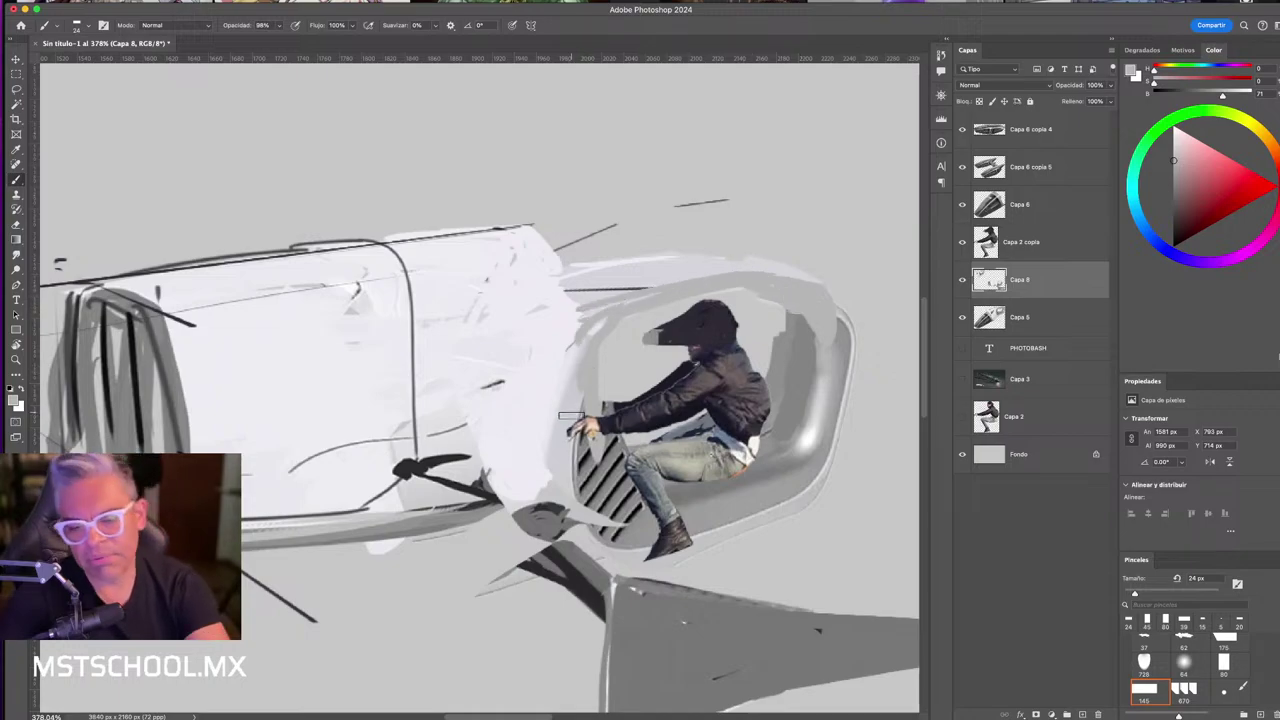
left_click(600, 517, "alt")
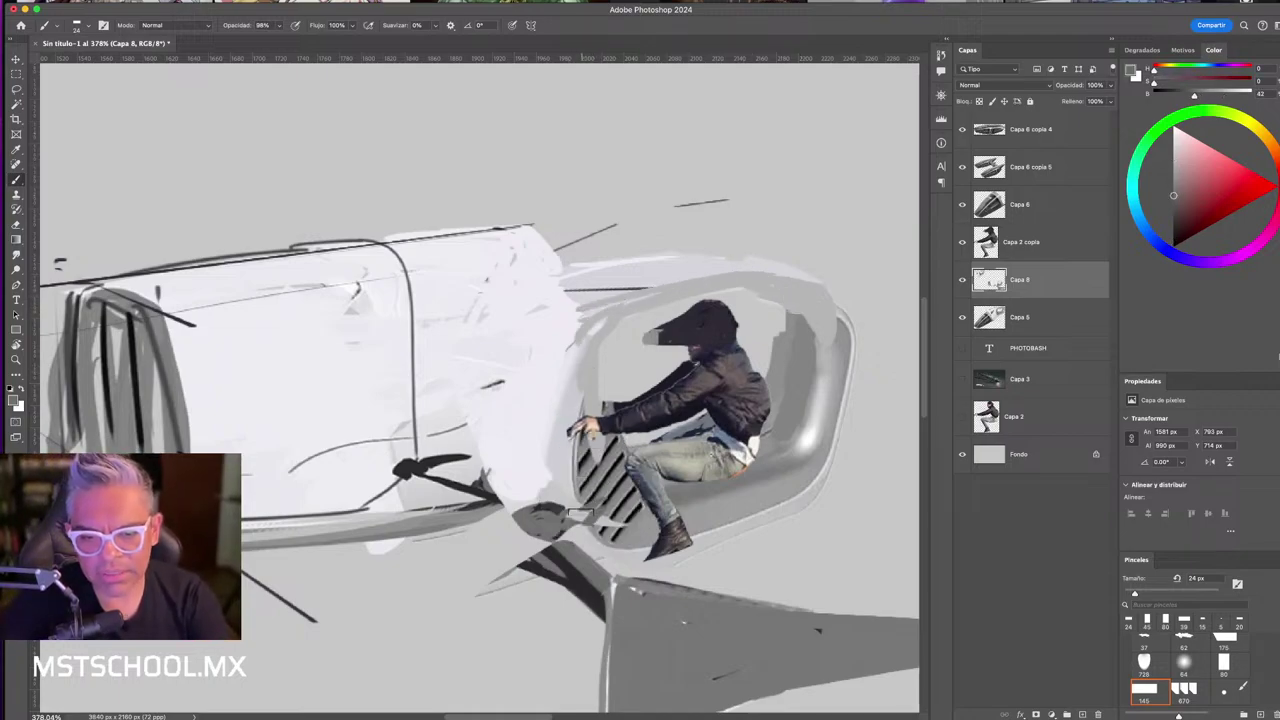
left_click(564, 598, "alt")
left_click_drag(520, 525, 600, 590)
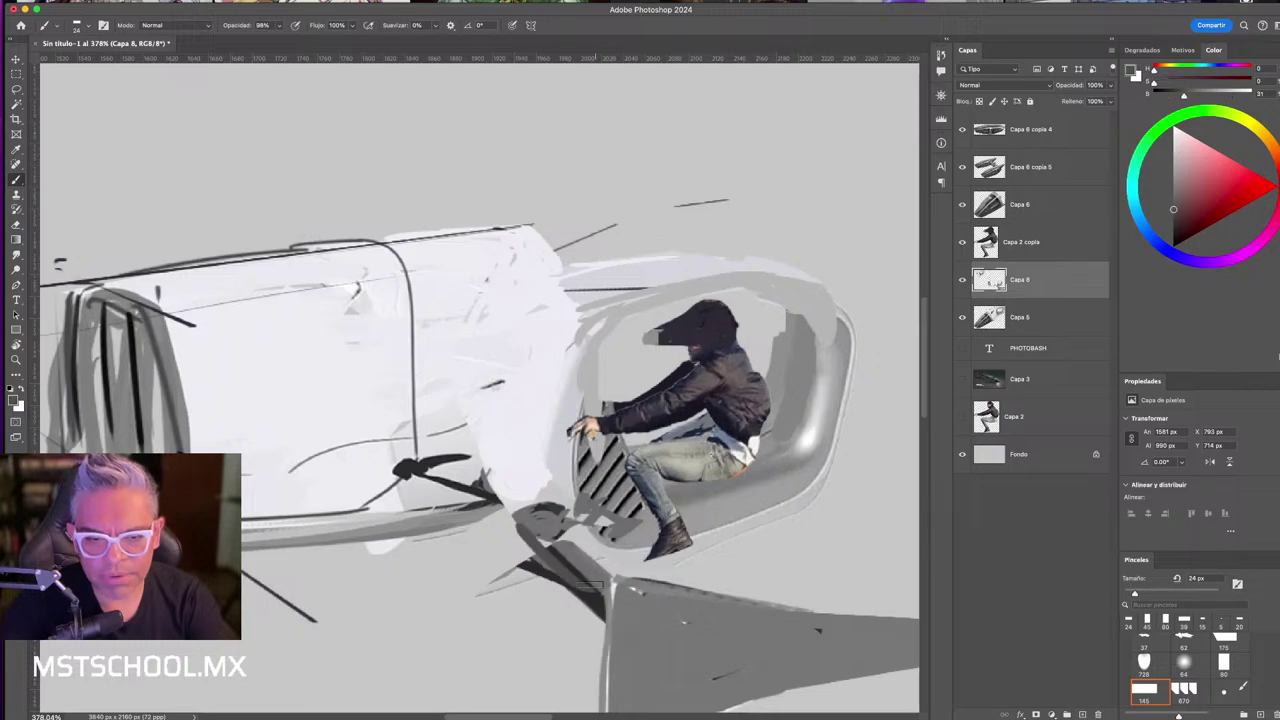
mouse_move(550, 555)
left_mouse_down()
mouse_move(628, 602)
mouse_move(505, 500)
left_mouse_up()
- Paint a dark diagonal shadow strut under the cockpit with a short crossing stroke
left_click(597, 597, "alt")
left_click_drag(590, 580, 485, 505)
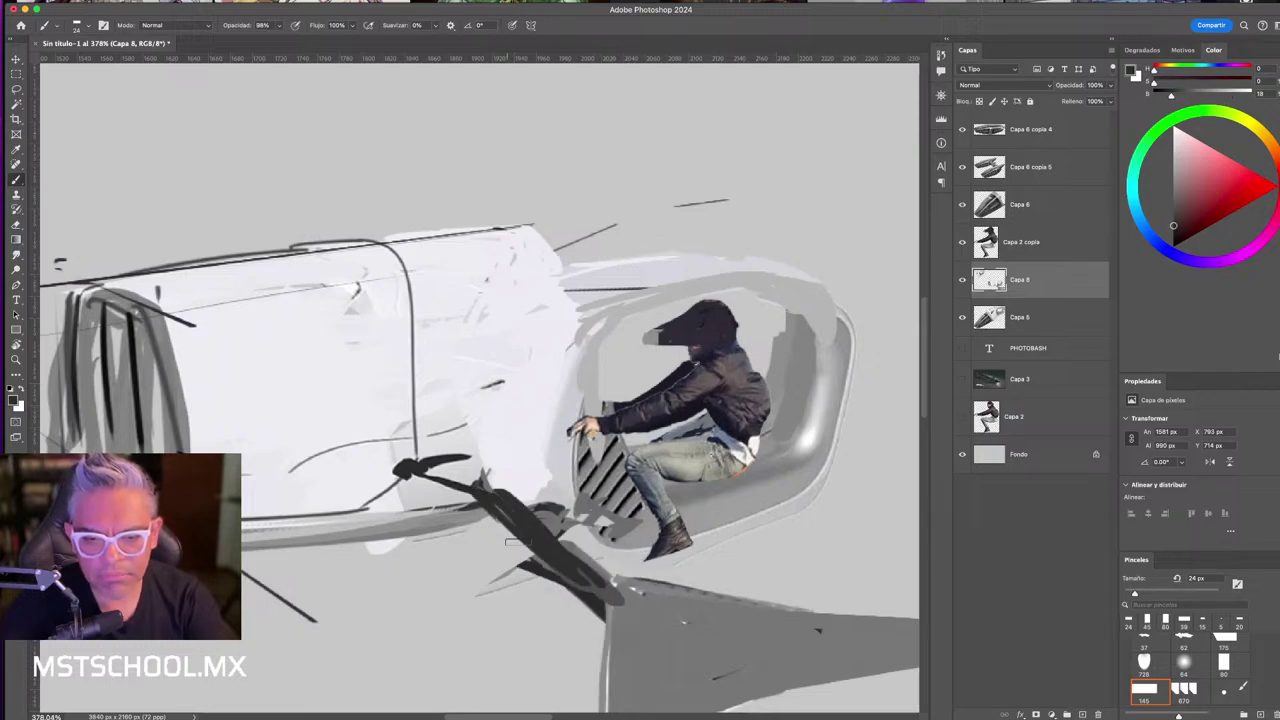
mouse_move(550, 565)
left_mouse_down()
mouse_move(414, 478)
mouse_move(472, 474)
mouse_move(480, 459)
left_mouse_up()
left_click(509, 462, "alt")
mouse_move(400, 485)
left_mouse_down()
mouse_move(488, 440)
mouse_move(493, 491)
mouse_move(479, 386)
mouse_move(530, 386)
left_mouse_up()
key("z")
- Paint a dark shadow band under the body and a thin grey line across it
key("b")
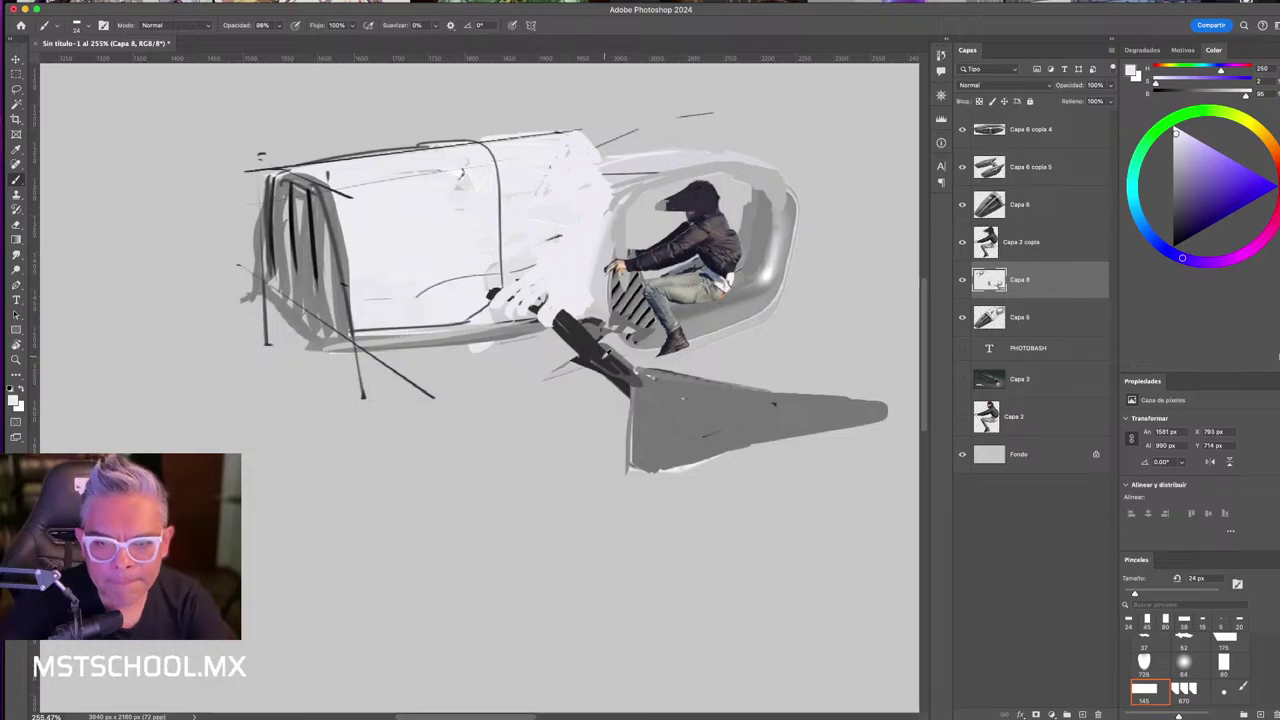
mouse_move(585, 355)
left_mouse_down()
mouse_move(555, 322)
mouse_move(605, 370)
left_mouse_up()
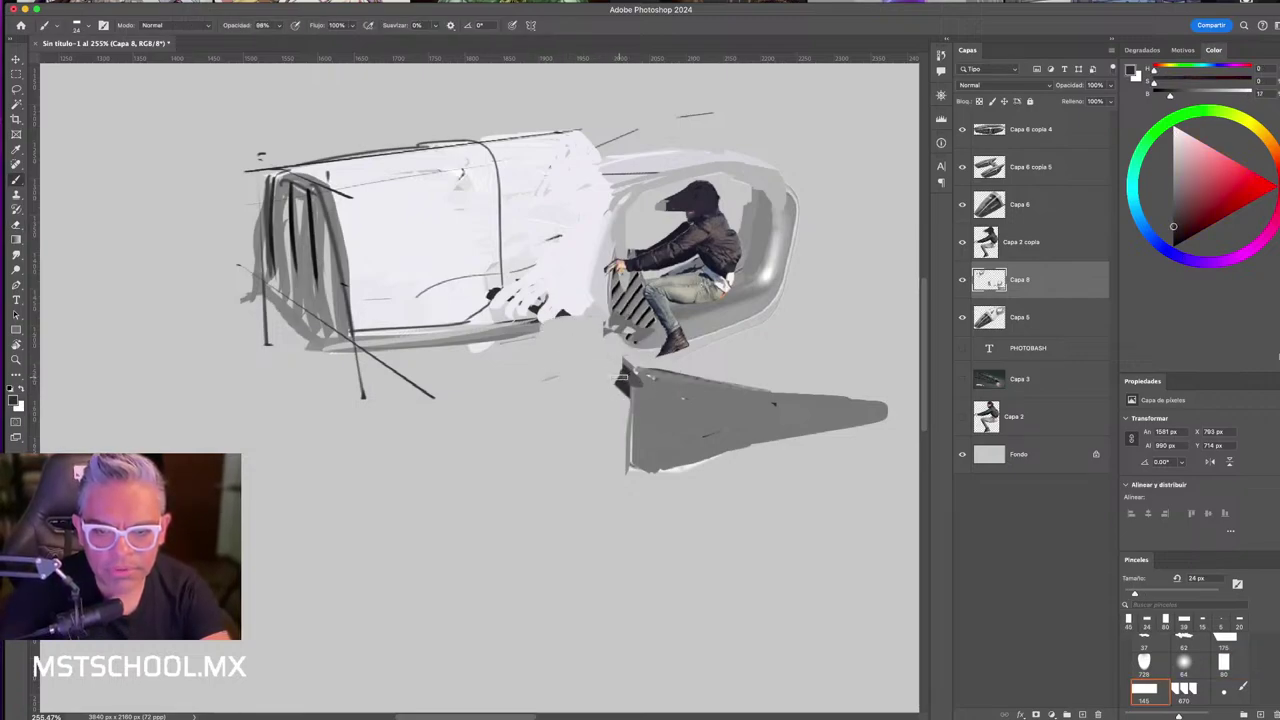
mouse_move(628, 373)
left_mouse_down()
mouse_move(541, 365)
mouse_move(477, 332)
left_mouse_up()
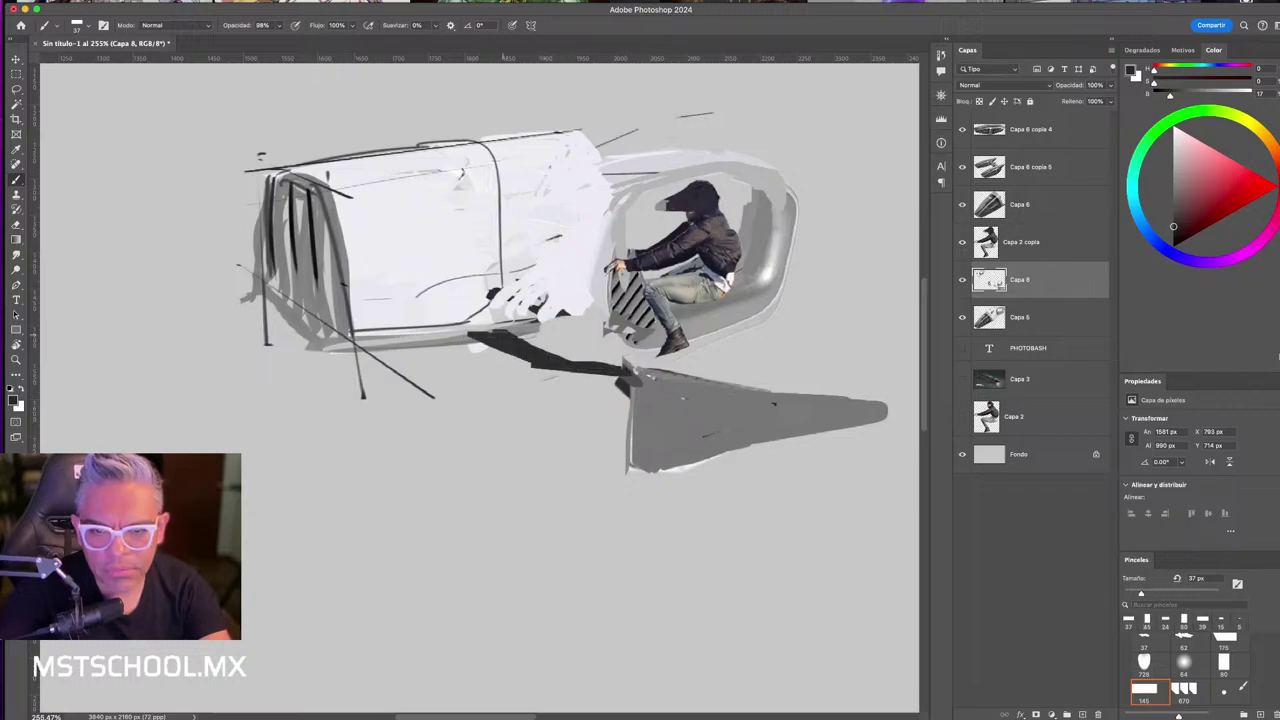
left_click(540, 325, "alt")
left_click_drag(545, 325, 605, 324)
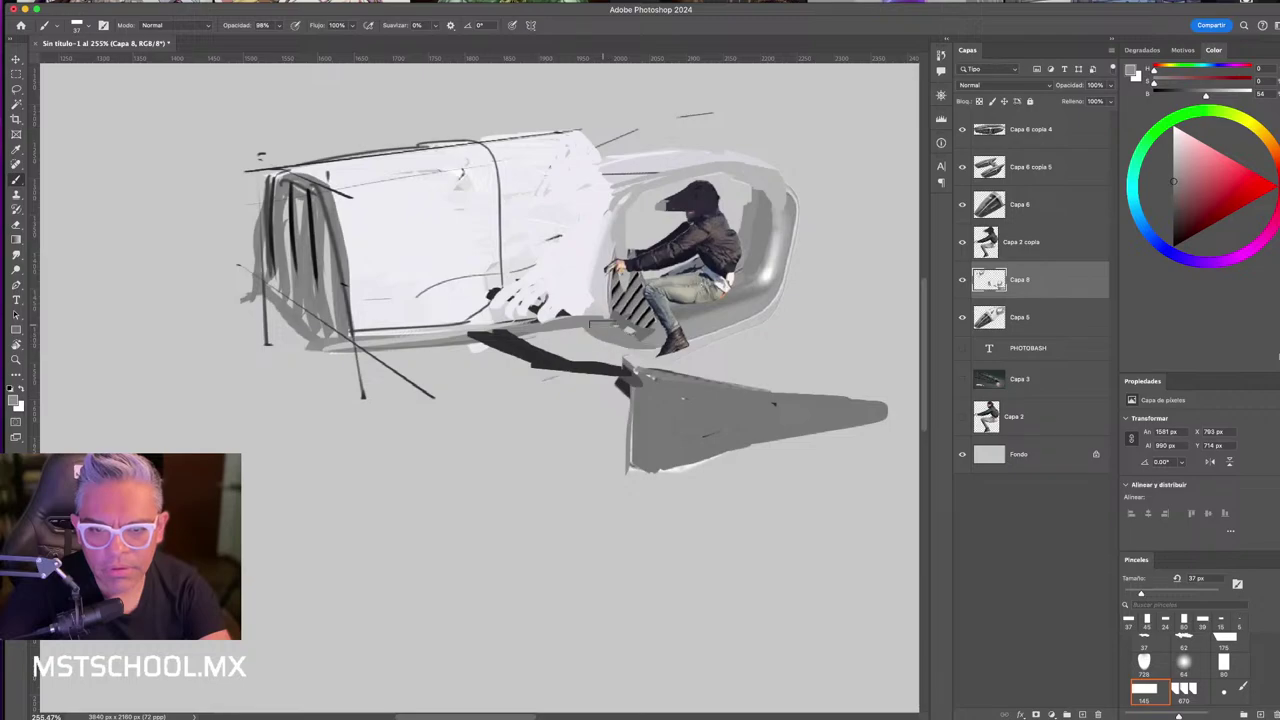
- Add near-white highlights along the body's top and top-right edge
left_click(582, 165, "alt")
left_click_drag(562, 132, 725, 143)
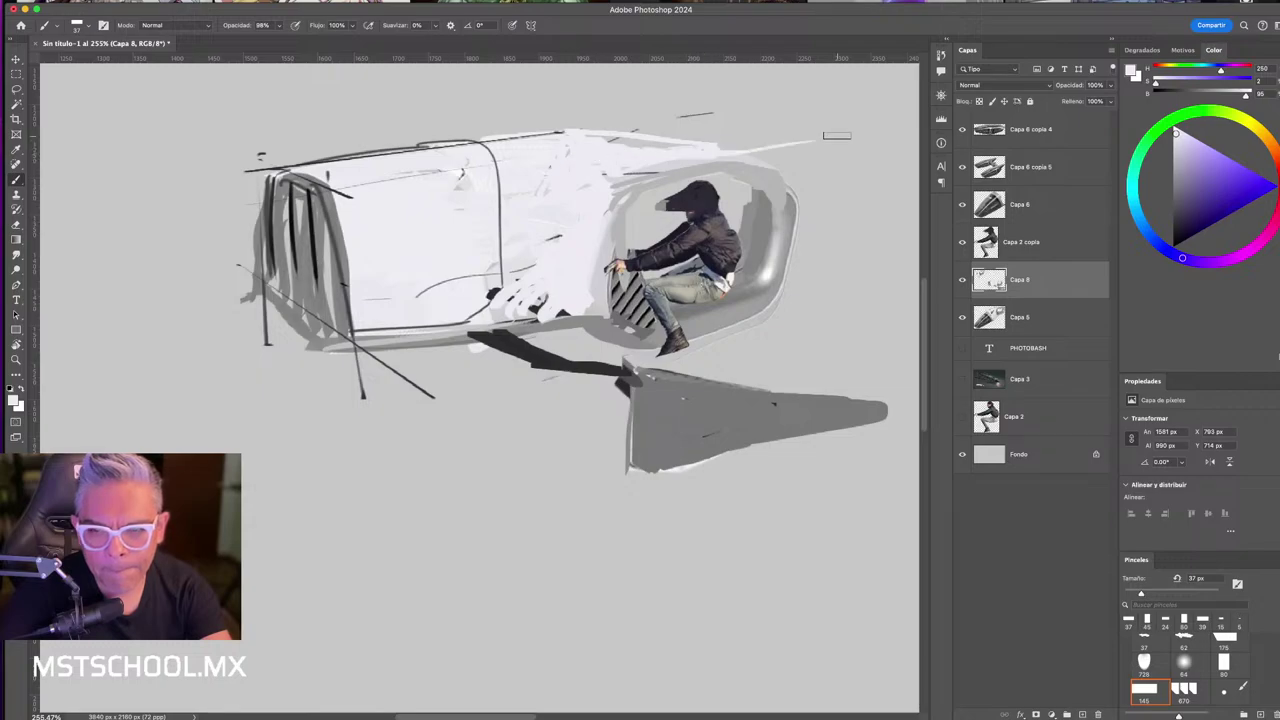
left_click(797, 188, "alt")
left_click_drag(836, 140, 812, 168)
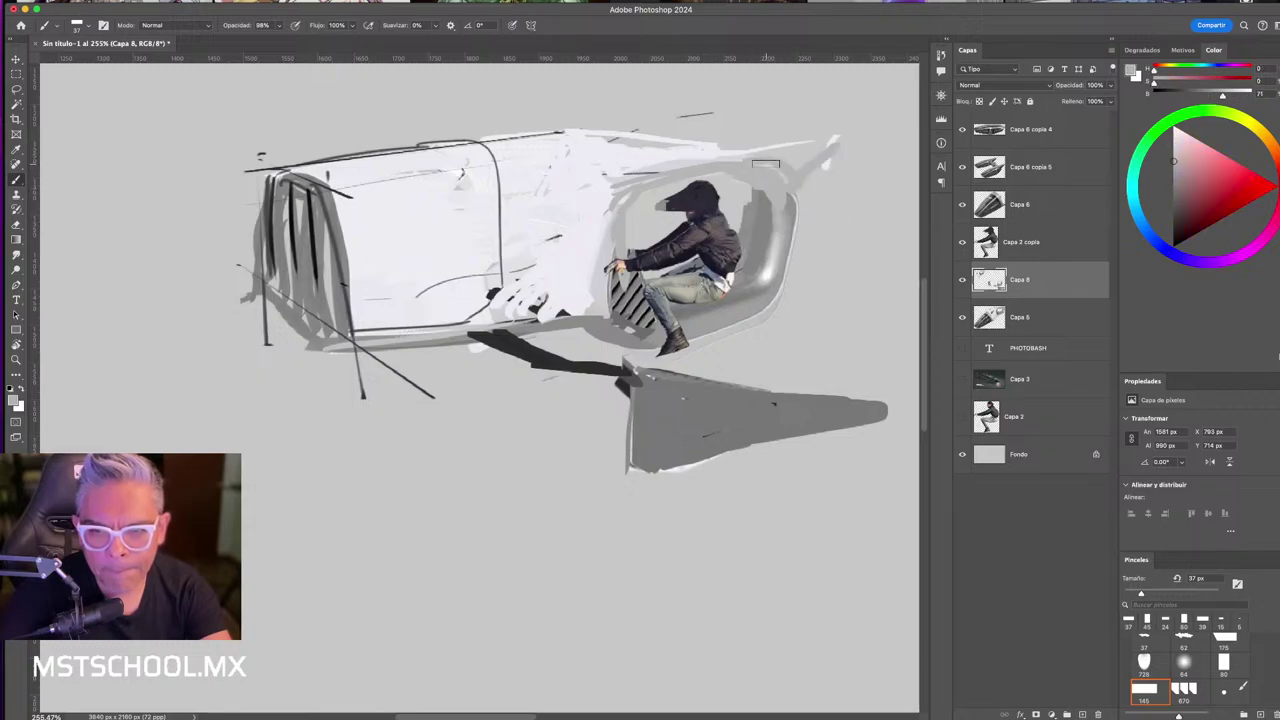
left_click(680, 163, "alt")
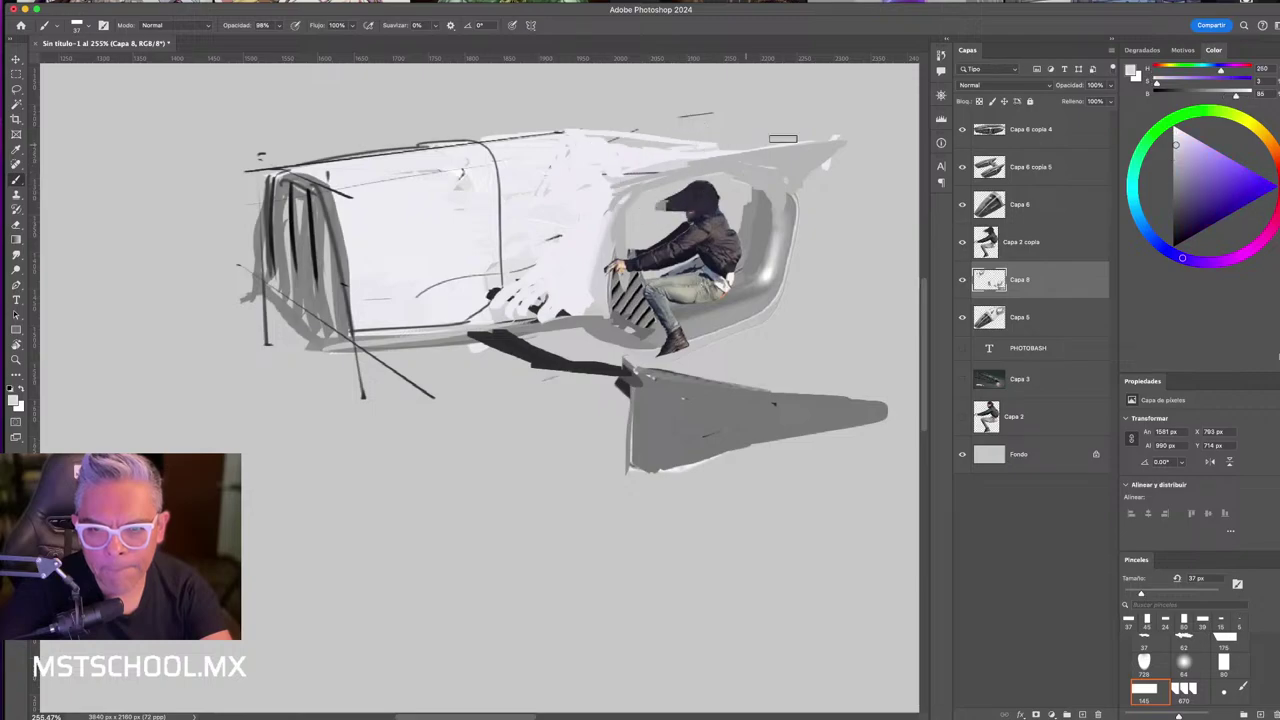
left_click(606, 146, "alt")
left_click_drag(610, 144, 855, 130)
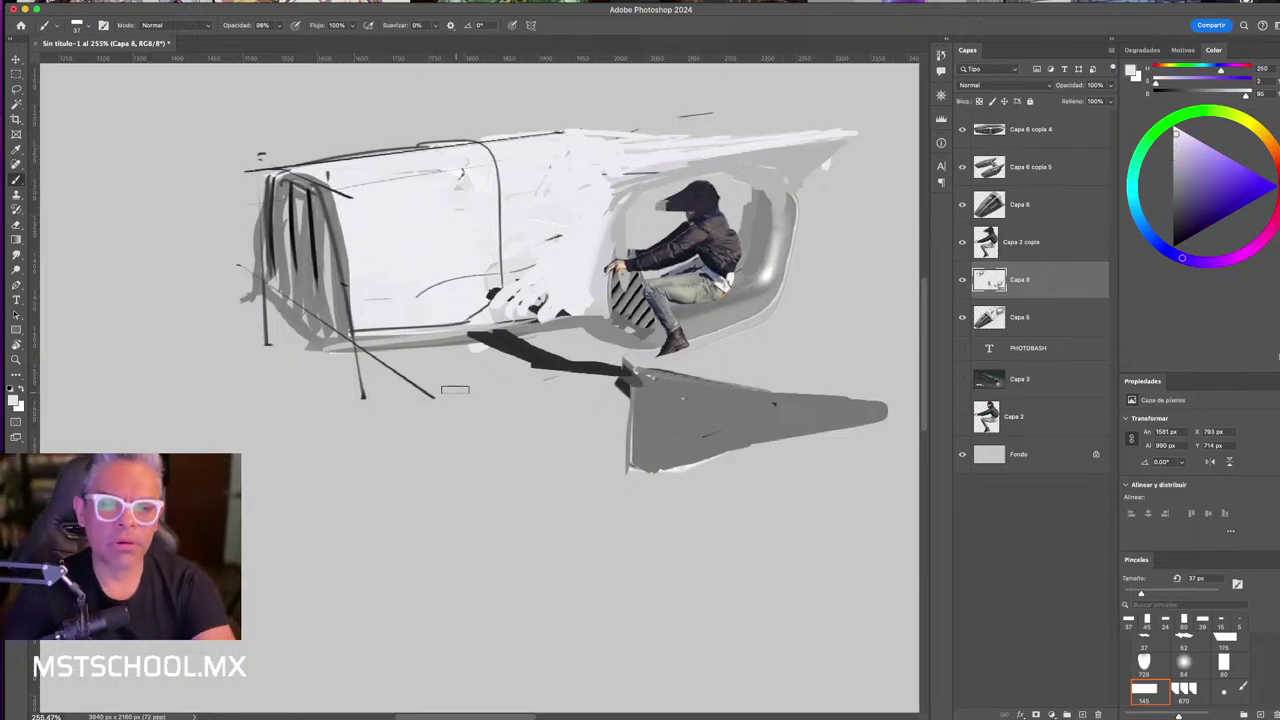
- Draw thin 14 px dark lines down from the fin and along its lower and upper edges
left_click(523, 353, "alt")
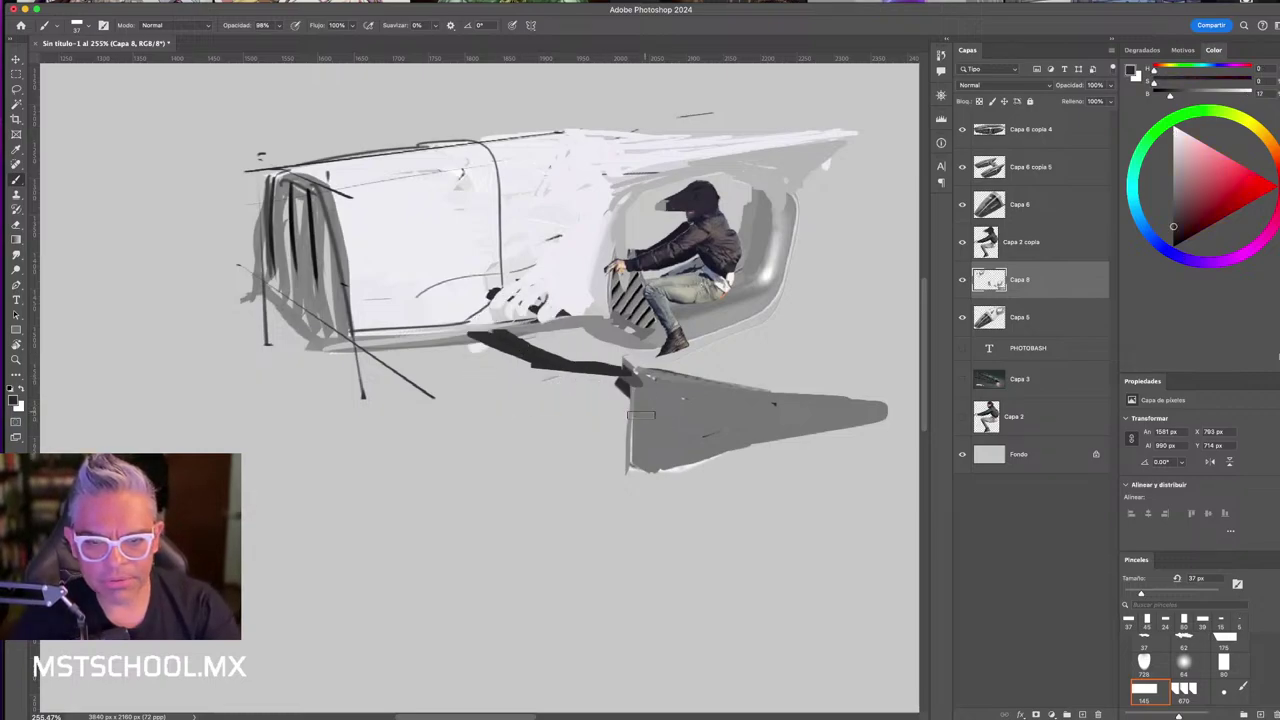
left_click_drag(650, 420, 629, 421)
left_click_drag(631, 372, 632, 520)
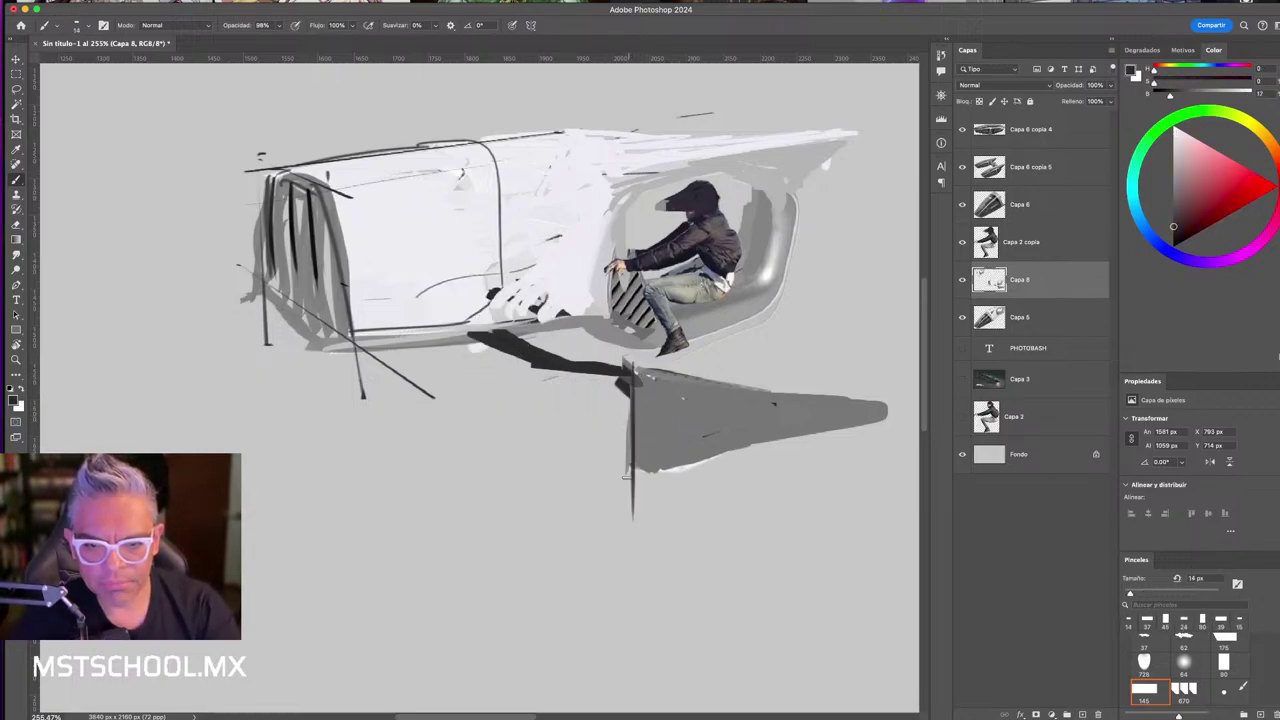
left_click_drag(900, 416, 688, 462)
scroll(600, 400, "right", 3)
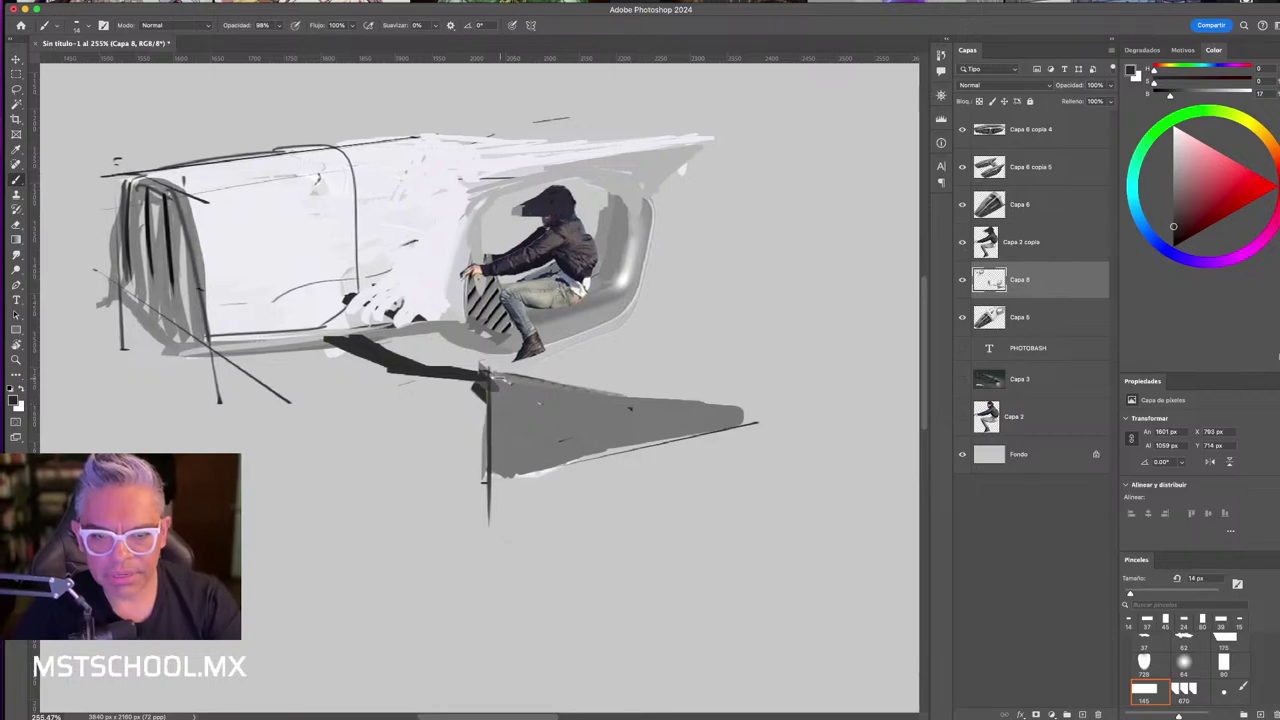
mouse_move(584, 394)
left_mouse_down()
mouse_move(790, 420)
mouse_move(747, 444)
left_mouse_up()
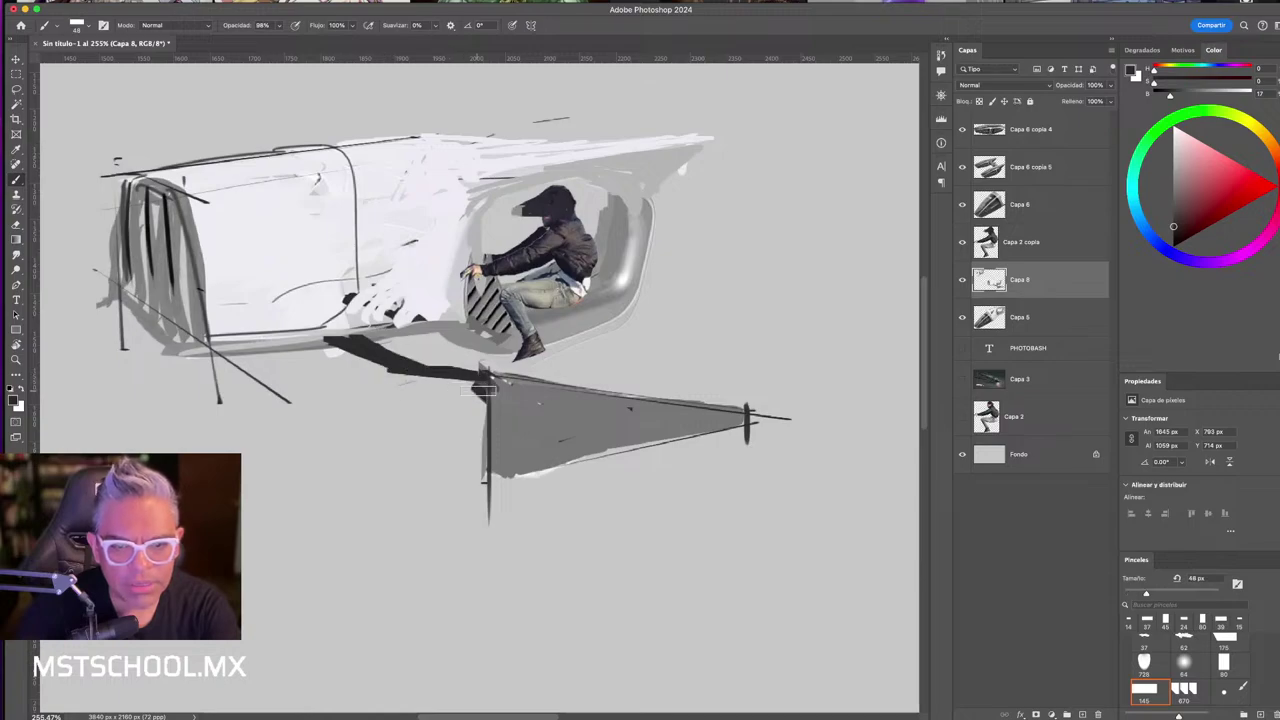
- Paint dark diagonal and horizontal shadows under the body, plus a white stroke along its lower edge
left_click_drag(457, 408, 473, 422)
left_click_drag(395, 382, 455, 421)
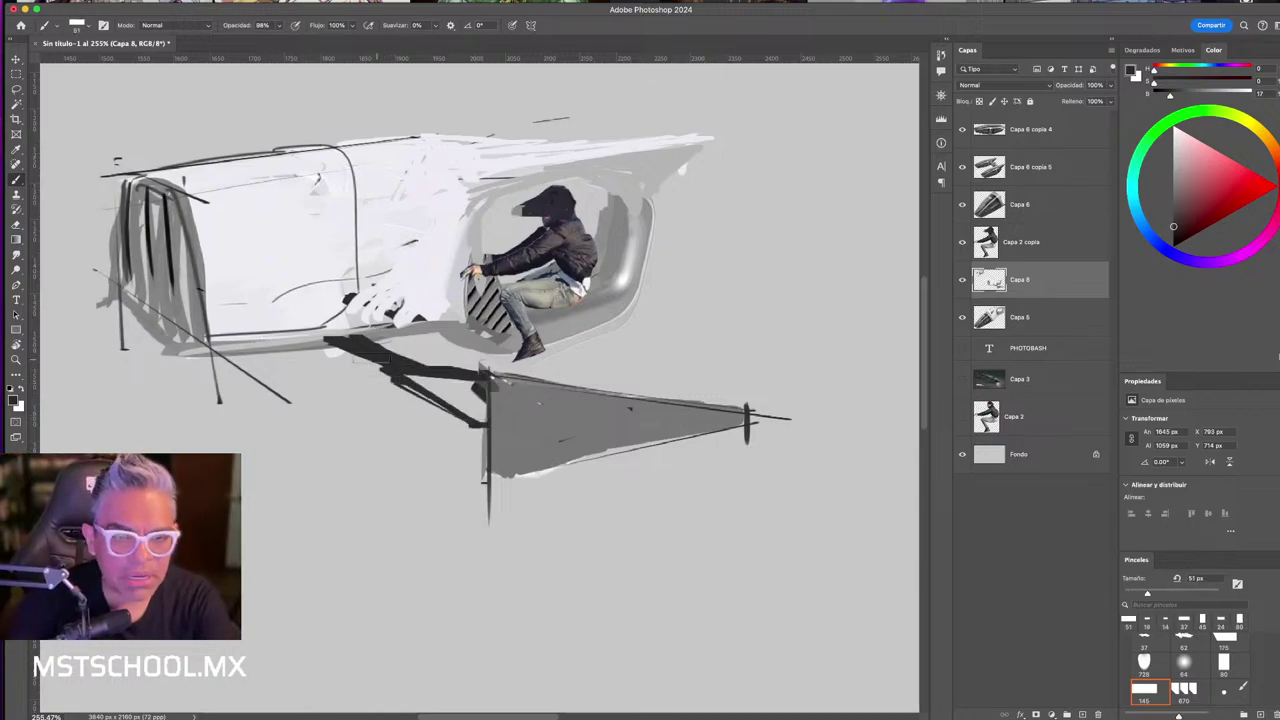
left_click_drag(310, 350, 395, 321)
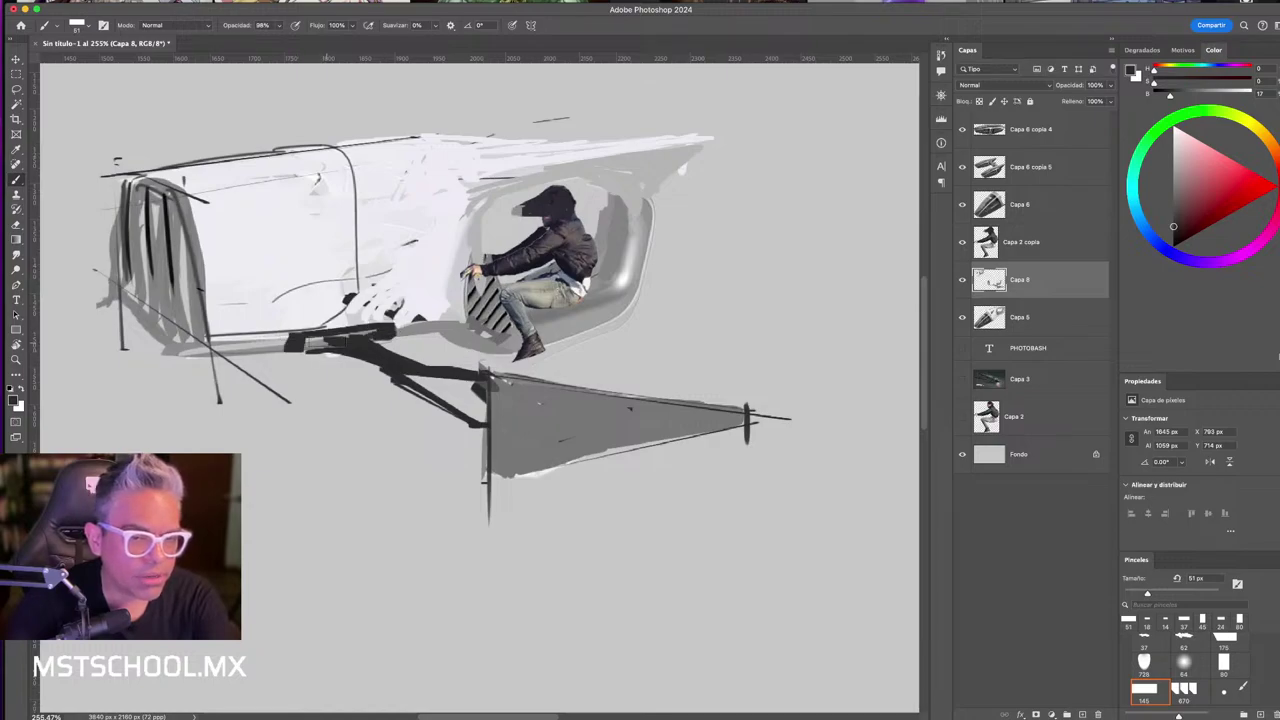
left_click(308, 315, "alt")
mouse_move(285, 342)
left_mouse_down()
mouse_move(387, 322)
mouse_move(295, 342)
left_mouse_up()
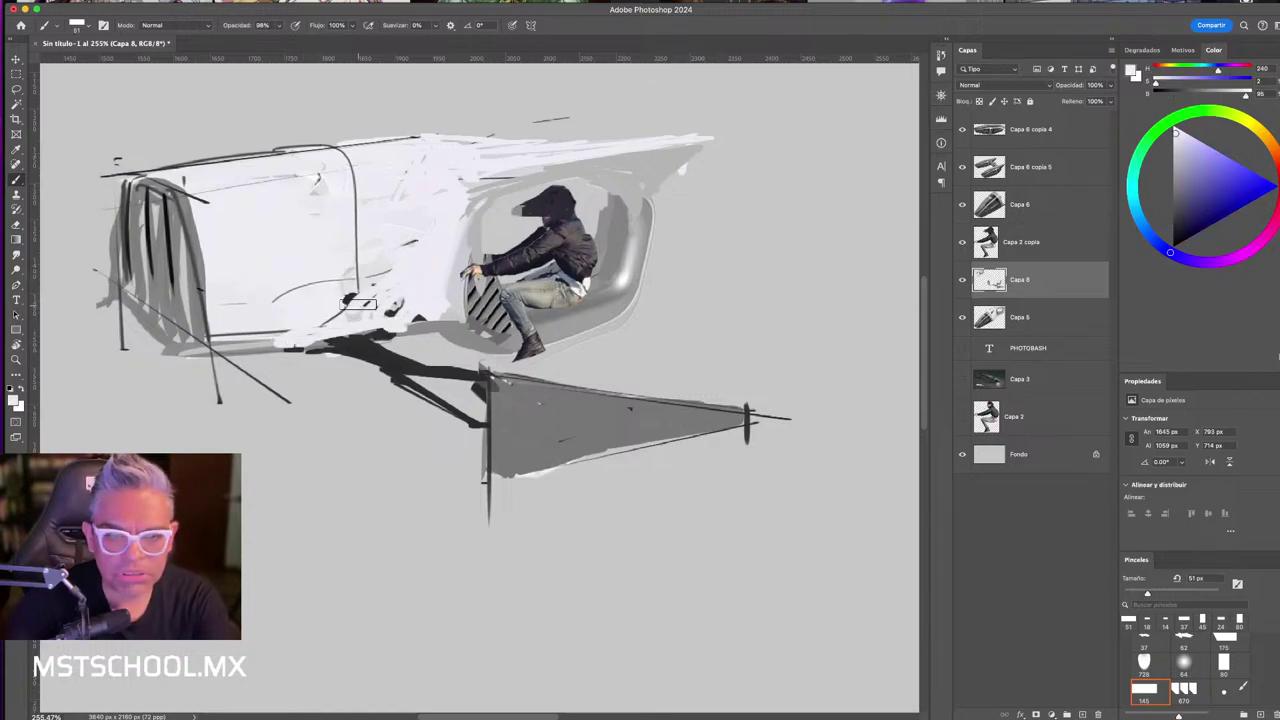
- Merge the Capa 8 sketch layer into the Capa 2 copia figure layer
key("o")
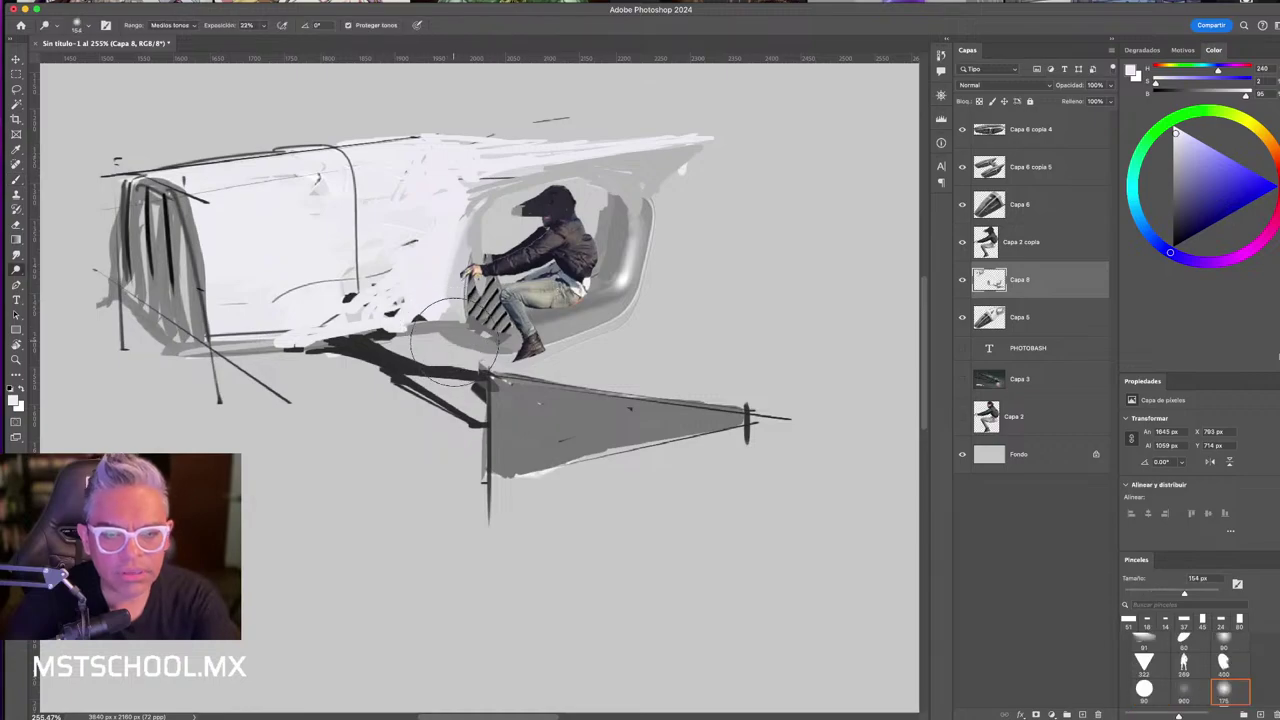
left_click(1053, 240, "shift")
key("ctrl+e")
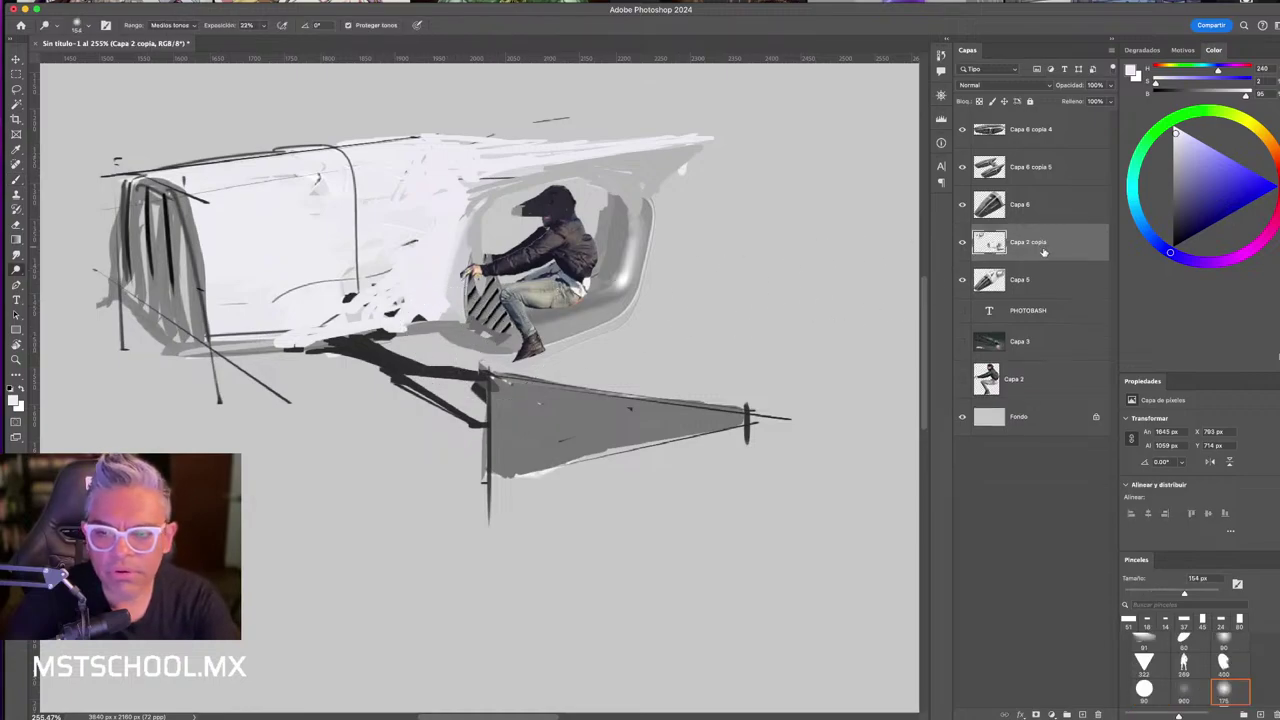
key("ctrl+z")
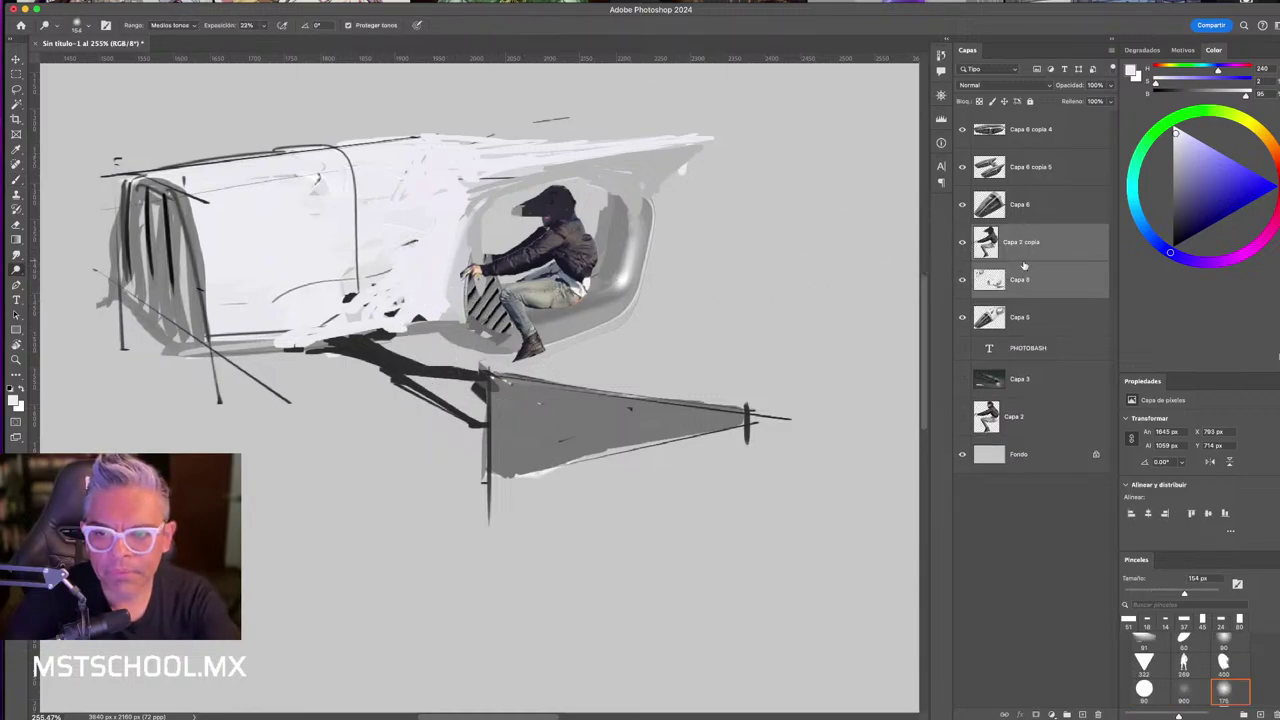
left_click(1024, 272)
left_click(1047, 245, "shift")
key("ctrl+e")
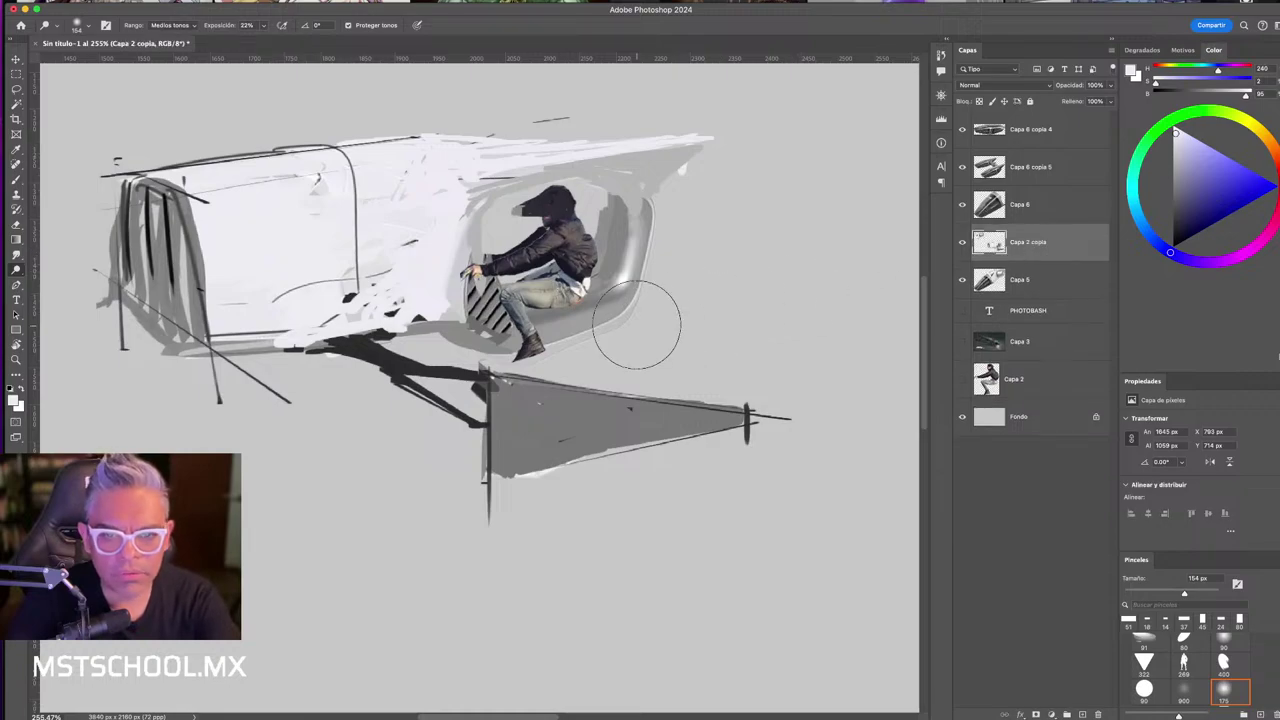
- Dodge the figure's hood, jacket and jeans at 83 px and darken the slatted stripes
left_click_drag(510, 268, 480, 268)
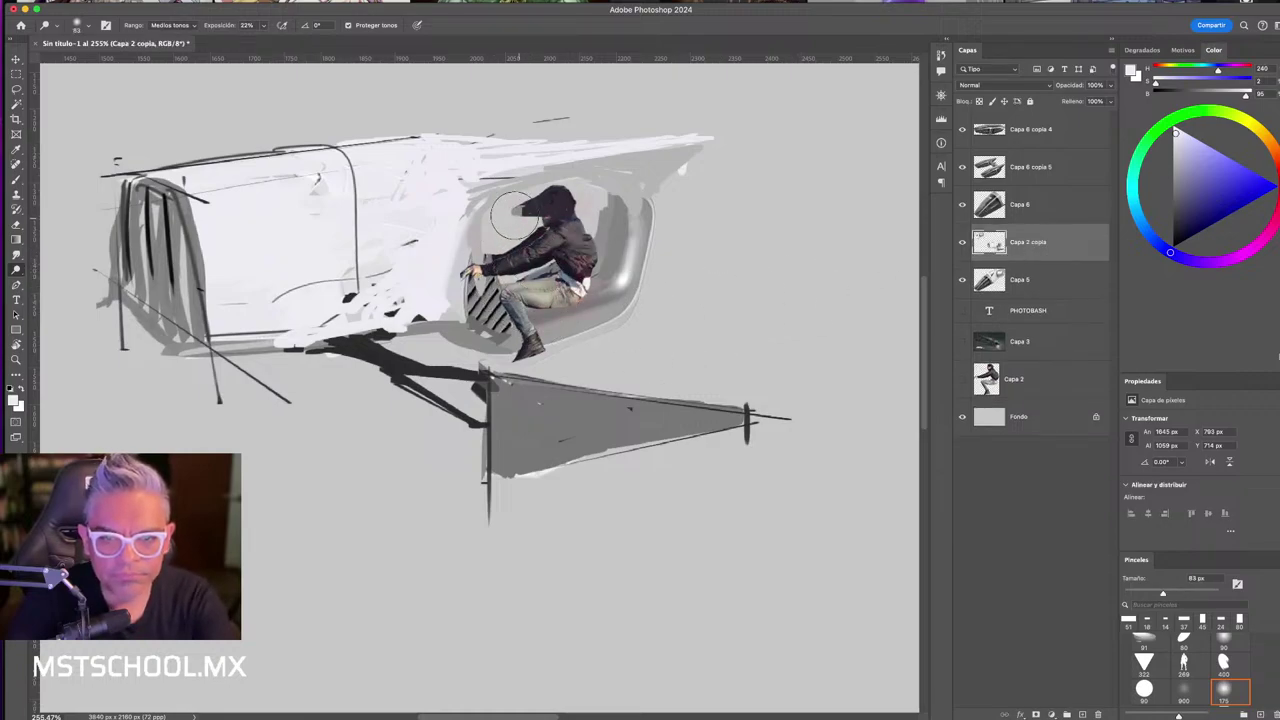
left_click_drag(578, 240, 517, 207)
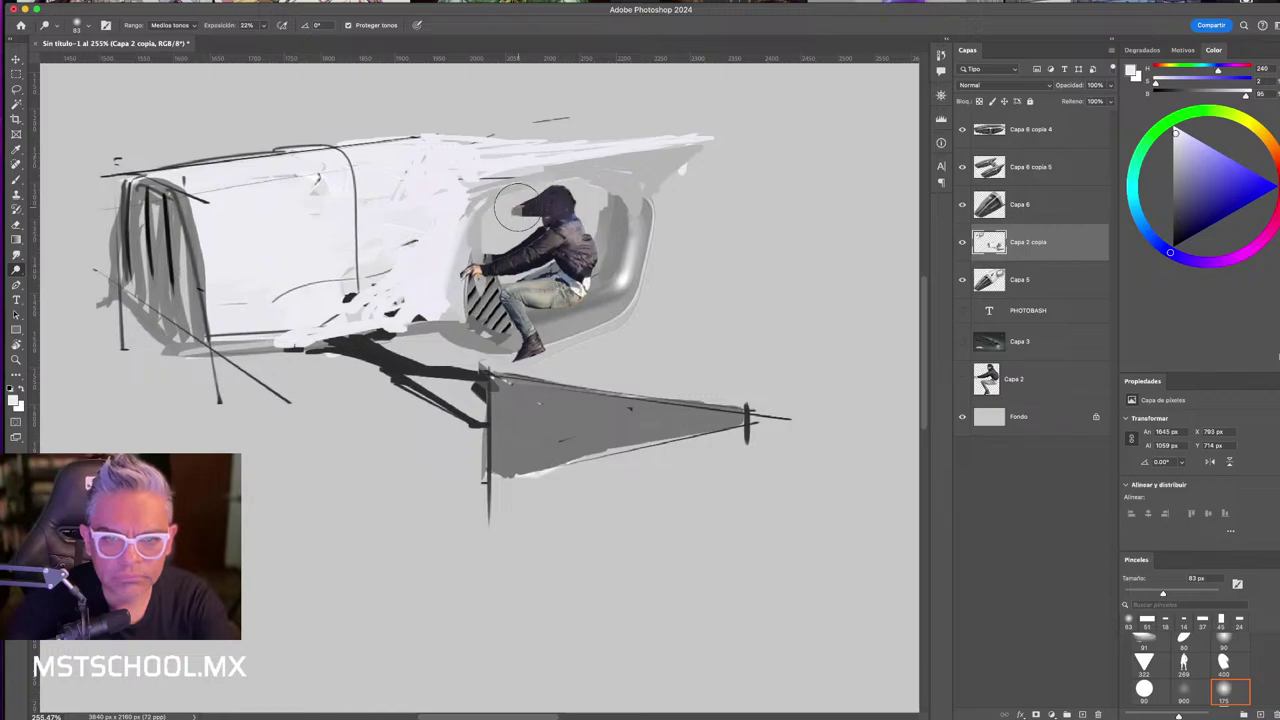
mouse_move(552, 282)
left_mouse_down()
mouse_move(513, 330)
mouse_move(410, 335)
left_mouse_up()
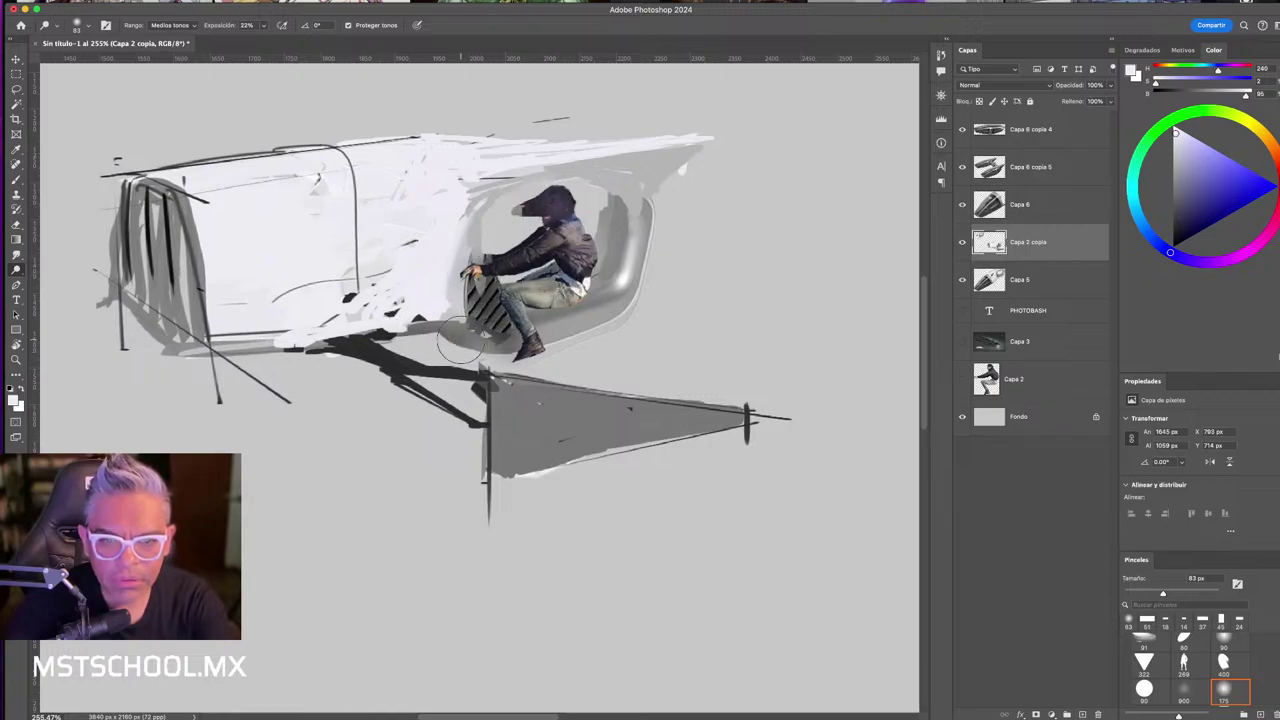
mouse_move(150, 340)
left_mouse_down()
mouse_move(135, 230)
mouse_move(163, 245)
left_mouse_up()
- Copy the upper-left vacuum photo to its own layer and move it up beside the ship
key("z")
left_click_drag(415, 363, 651, 486)
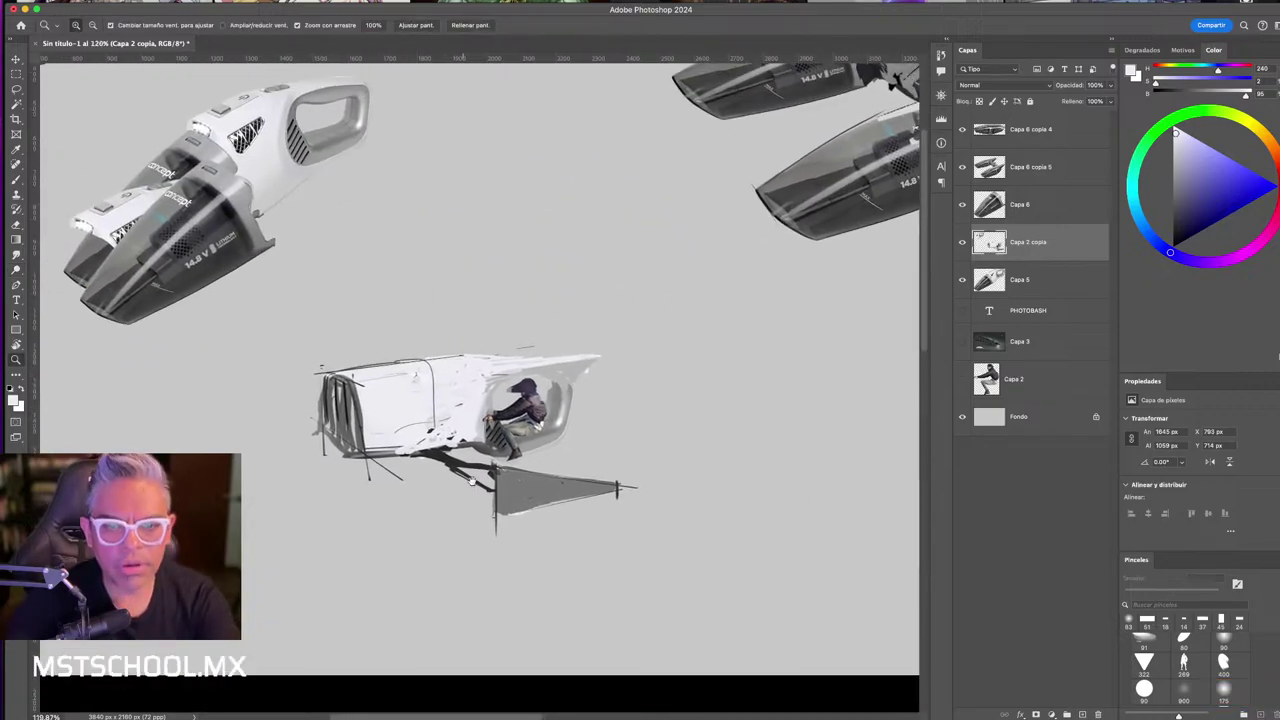
key("v")
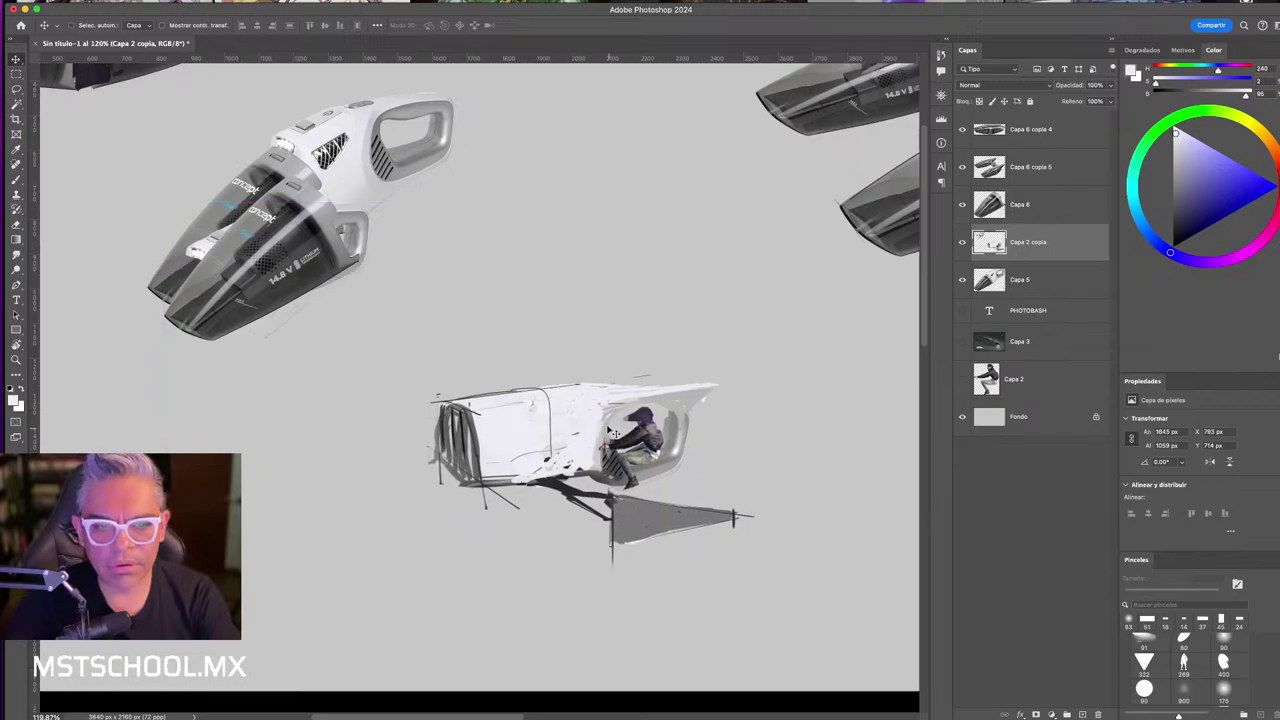
key("l")
left_click_drag(232, 124, 218, 145)
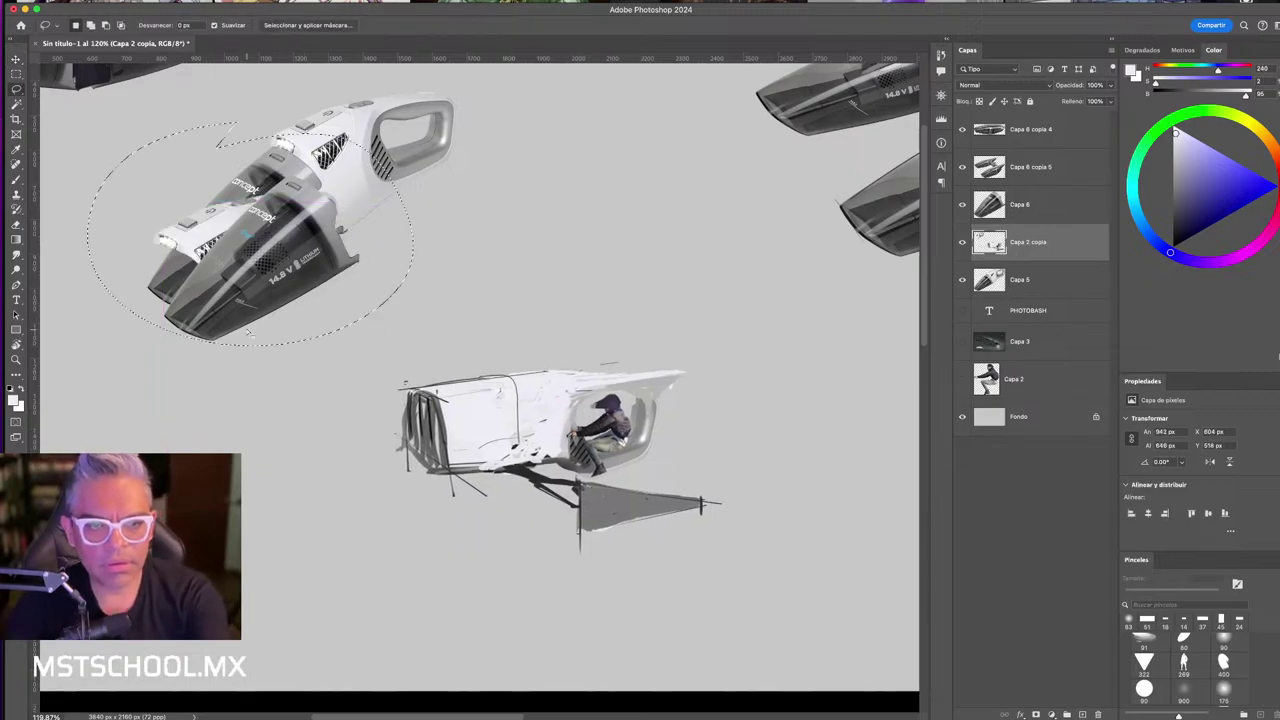
key("ctrl+j")
key("v")
left_click_drag(540, 430, 620, 200)
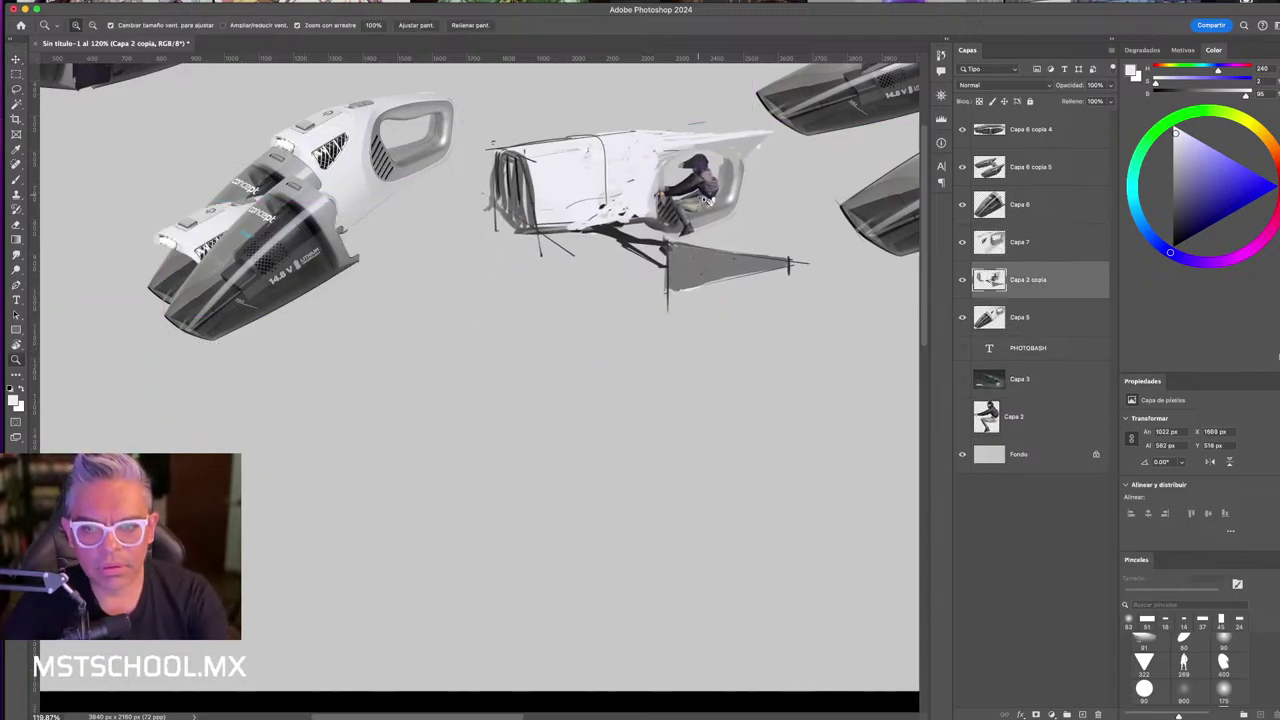
- Duplicate the vacuum nose piece lower down on the canvas
key("z")
mouse_move(480, 350)
left_mouse_down()
mouse_move(429, 351)
mouse_move(607, 410)
mouse_move(727, 424)
left_mouse_up()
key("v")
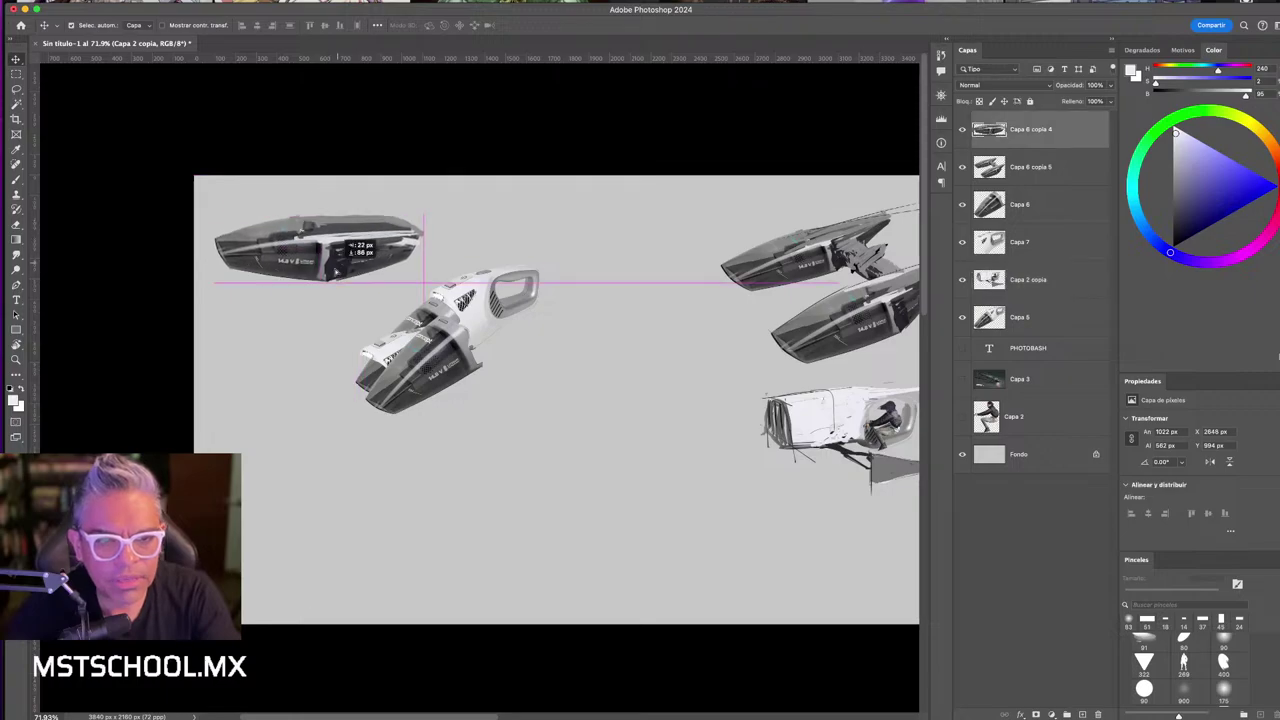
mouse_move(333, 250)
left_mouse_down()
mouse_move(628, 463)
mouse_move(688, 448)
mouse_move(655, 315)
mouse_move(650, 351)
left_mouse_up()
key("z")
key("v")
- Delete the right part of the top copy and shift it left over the lower one
key("l")
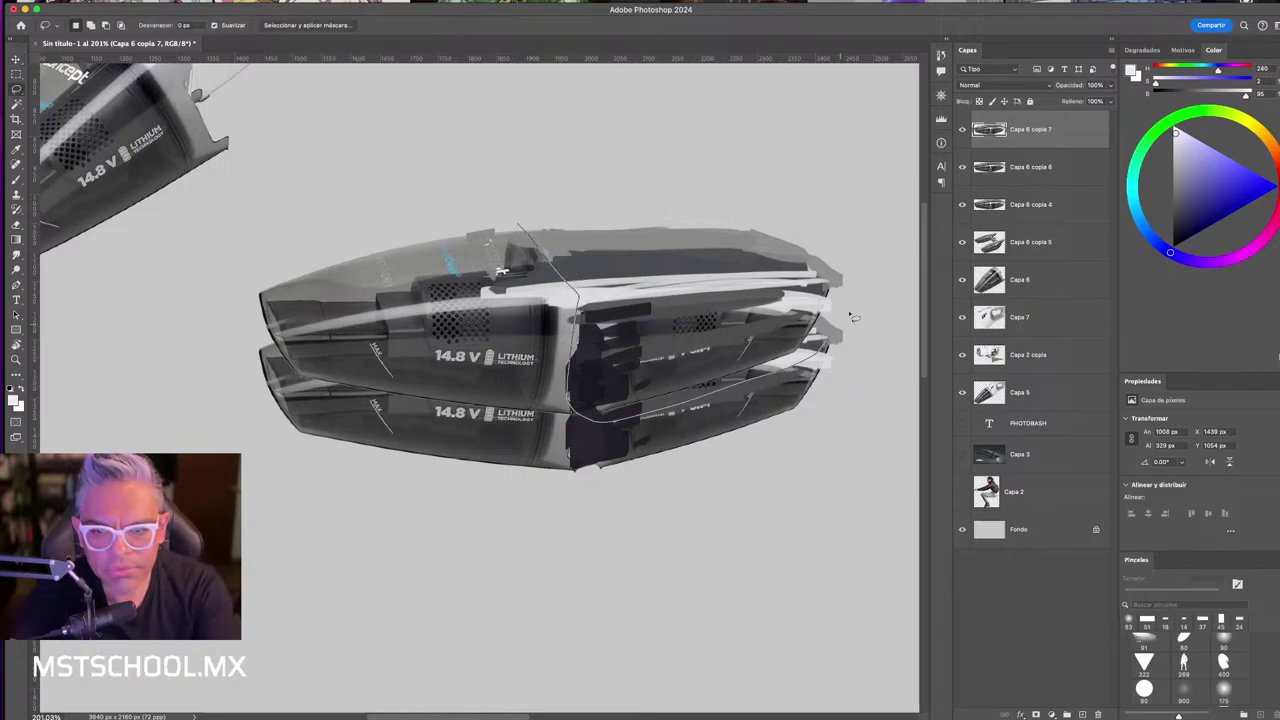
left_click_drag(853, 317, 540, 215)
key("Delete")
key("ctrl+d")
key("v")
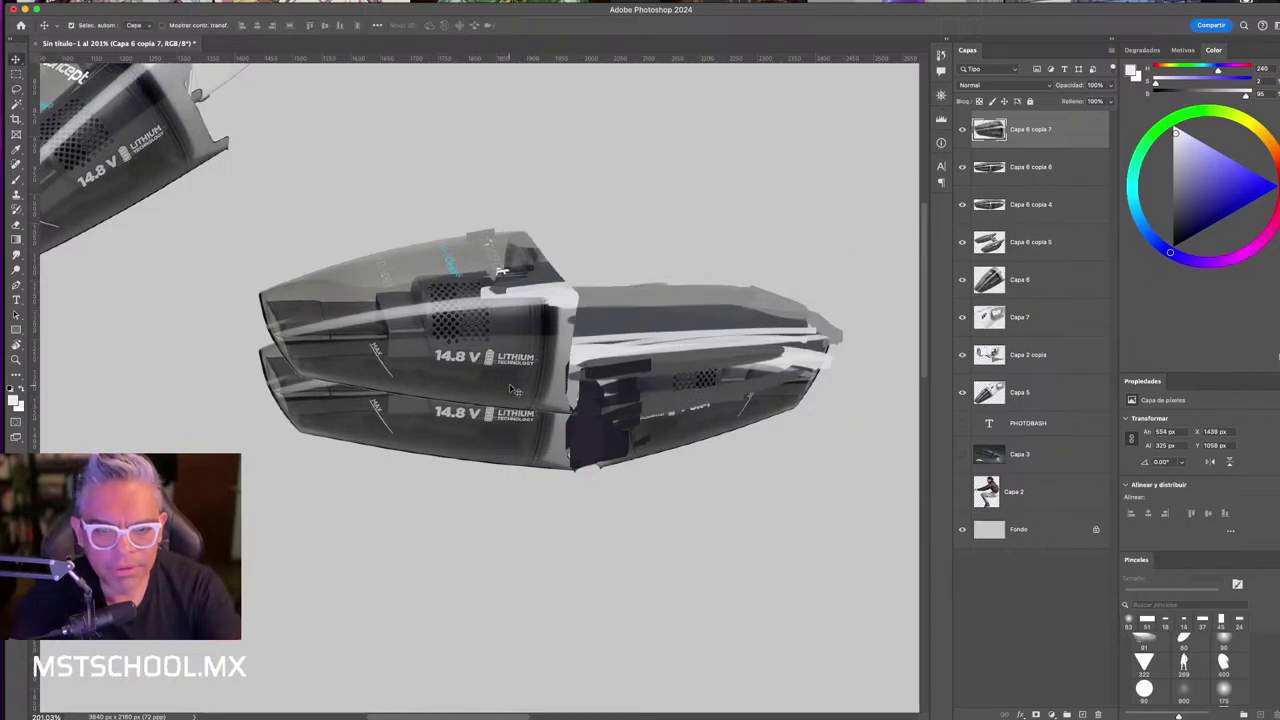
left_click_drag(512, 389, 500, 382)
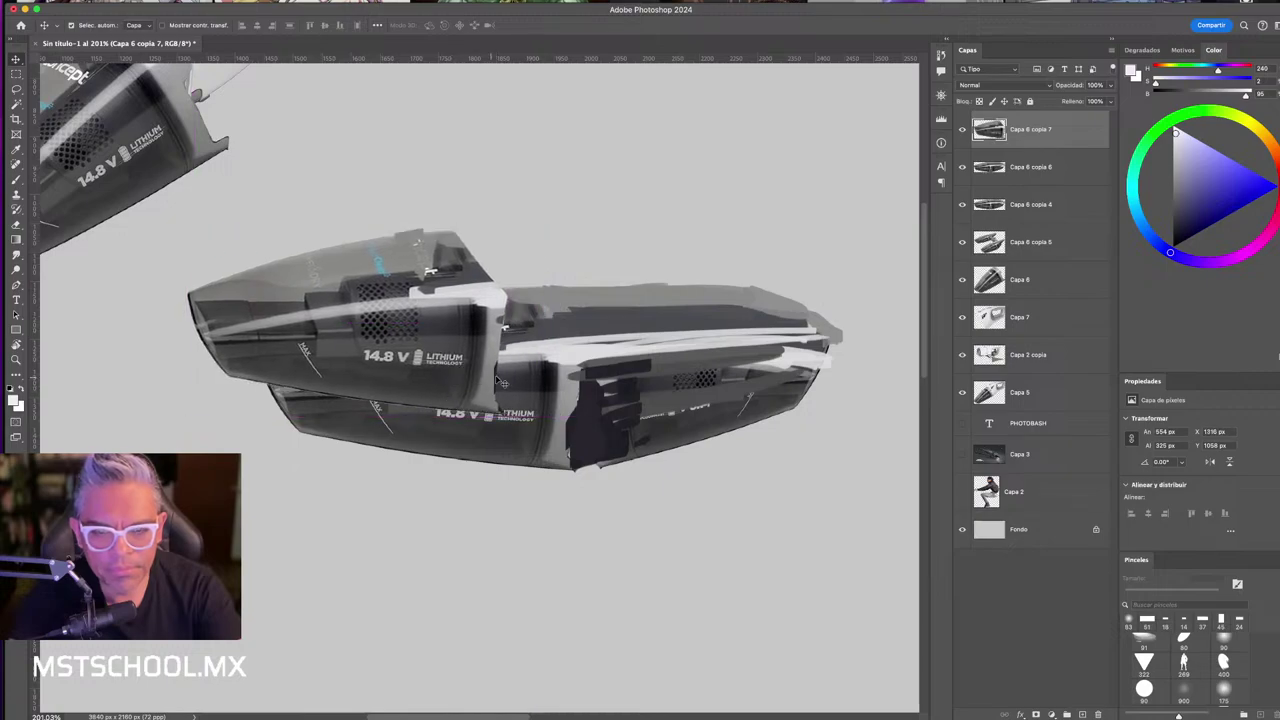
key("b")
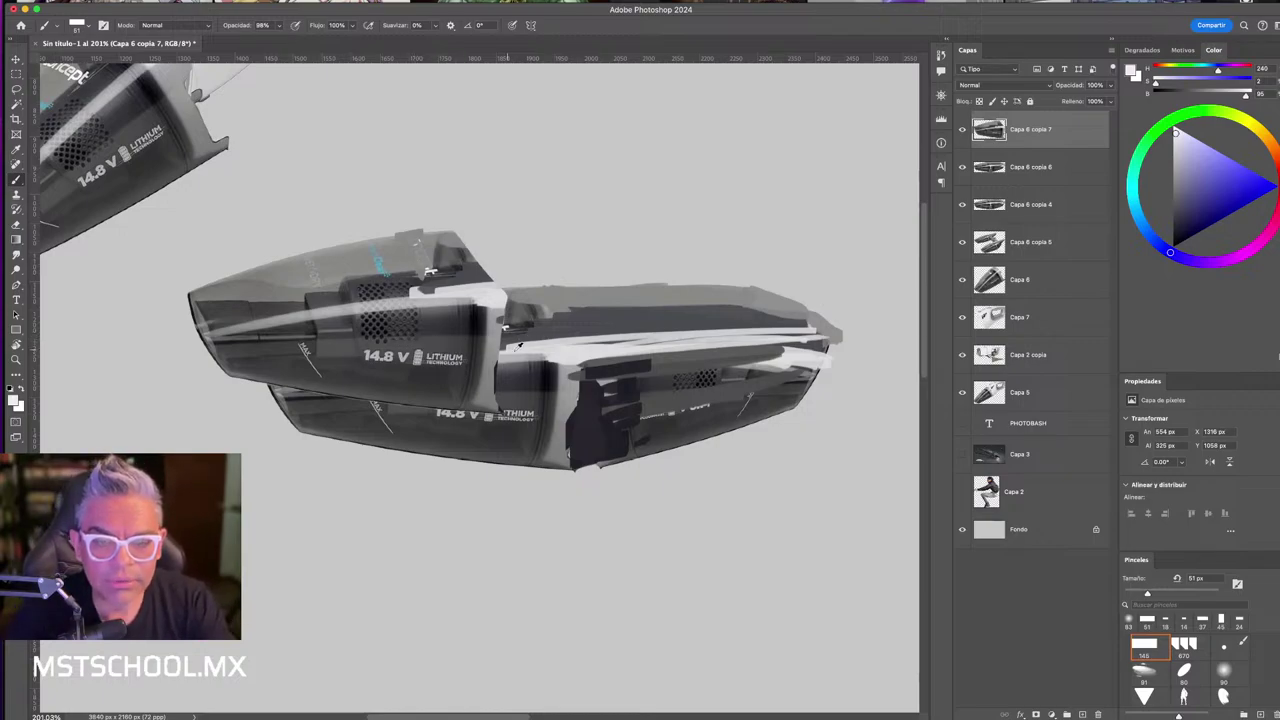
- Paint light and dark grey streaks along the vehicle's lower body, resizing the brush to 46 and 112 px
left_click_drag(483, 366, 504, 385)
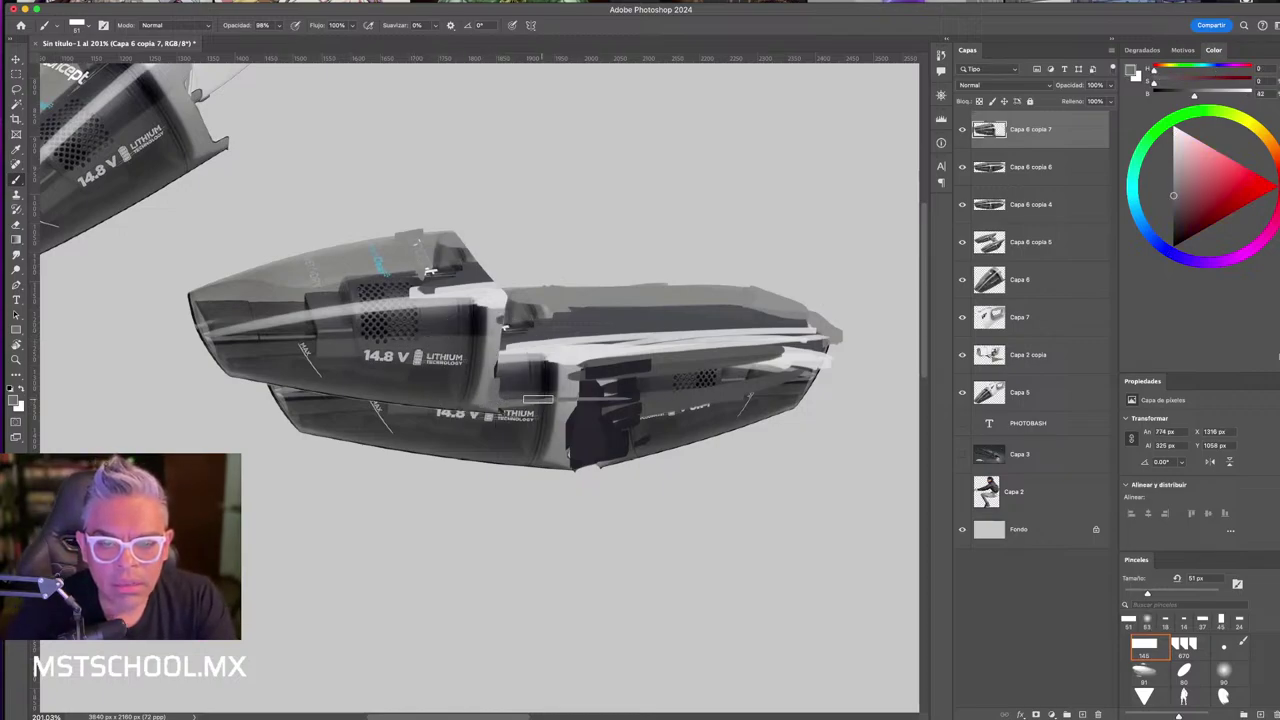
left_click_drag(690, 386, 497, 398)
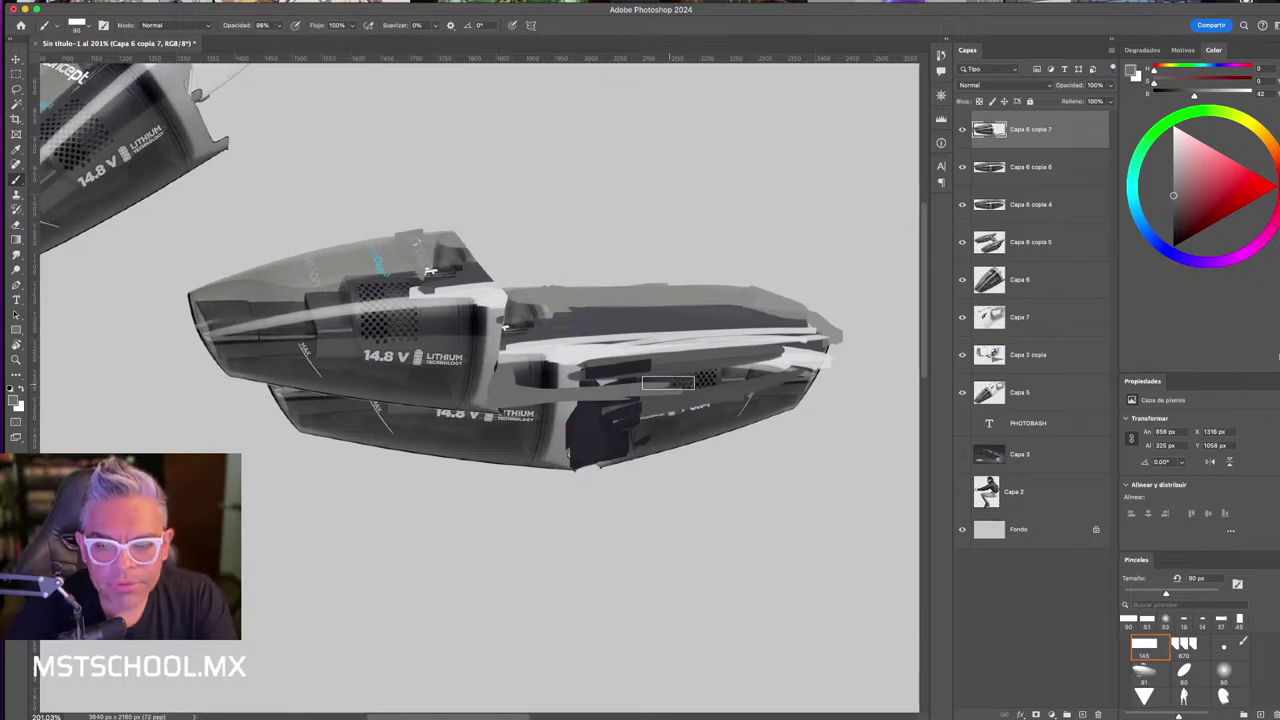
mouse_move(655, 398)
left_mouse_down()
mouse_move(600, 450)
mouse_move(515, 457)
left_mouse_up()
left_click_drag(608, 400, 476, 420)
left_click(583, 423, "alt")
mouse_move(660, 391)
left_mouse_down()
mouse_move(450, 405)
mouse_move(530, 454)
left_mouse_up()
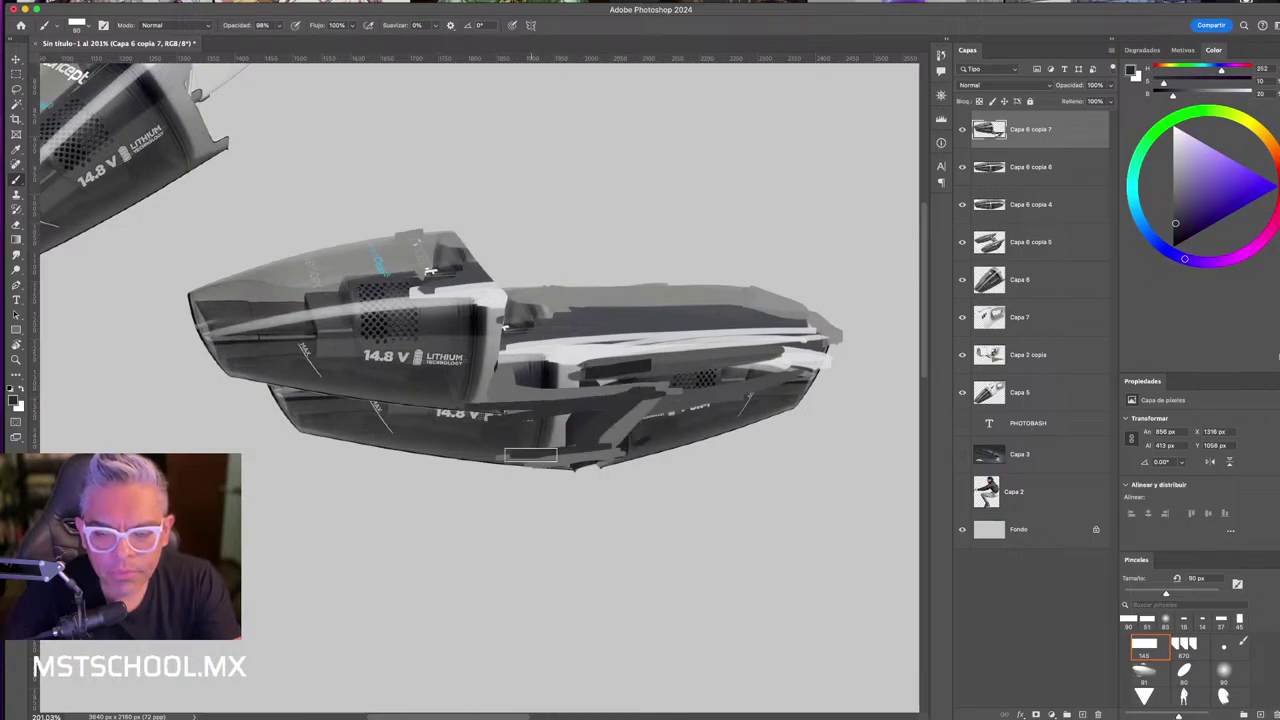
left_click_drag(480, 280, 458, 281)
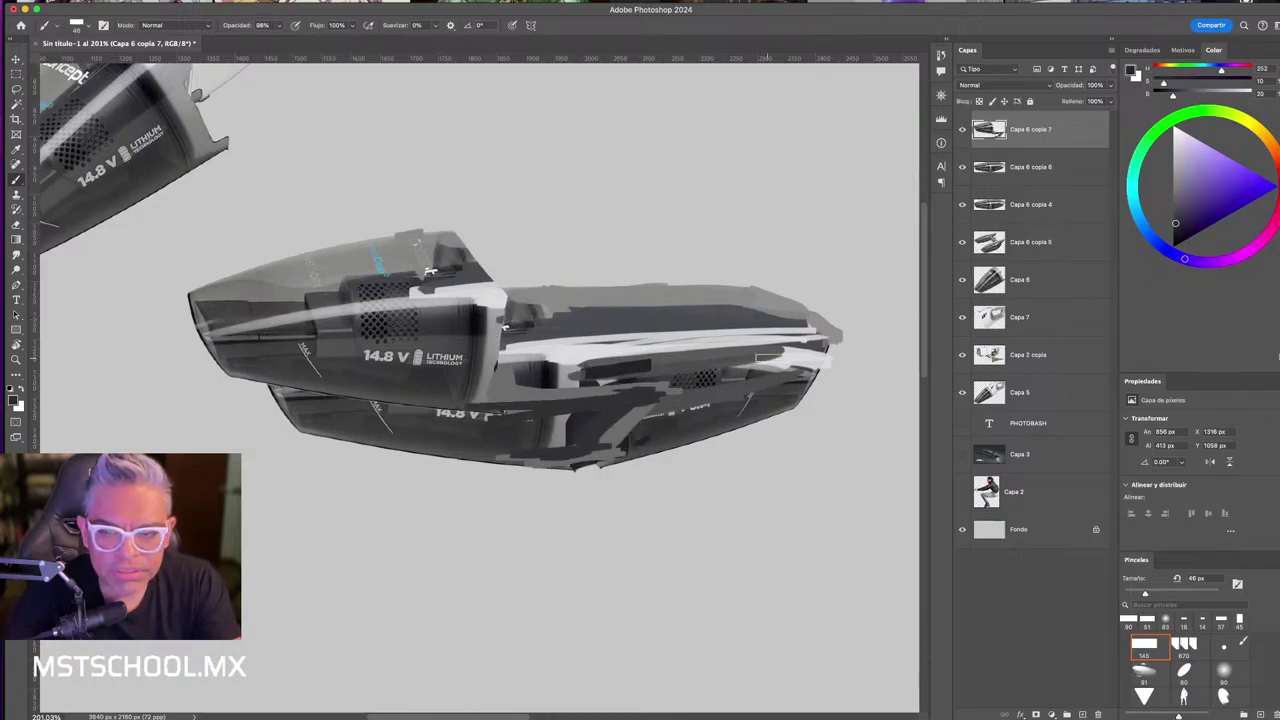
left_click(281, 375, "alt")
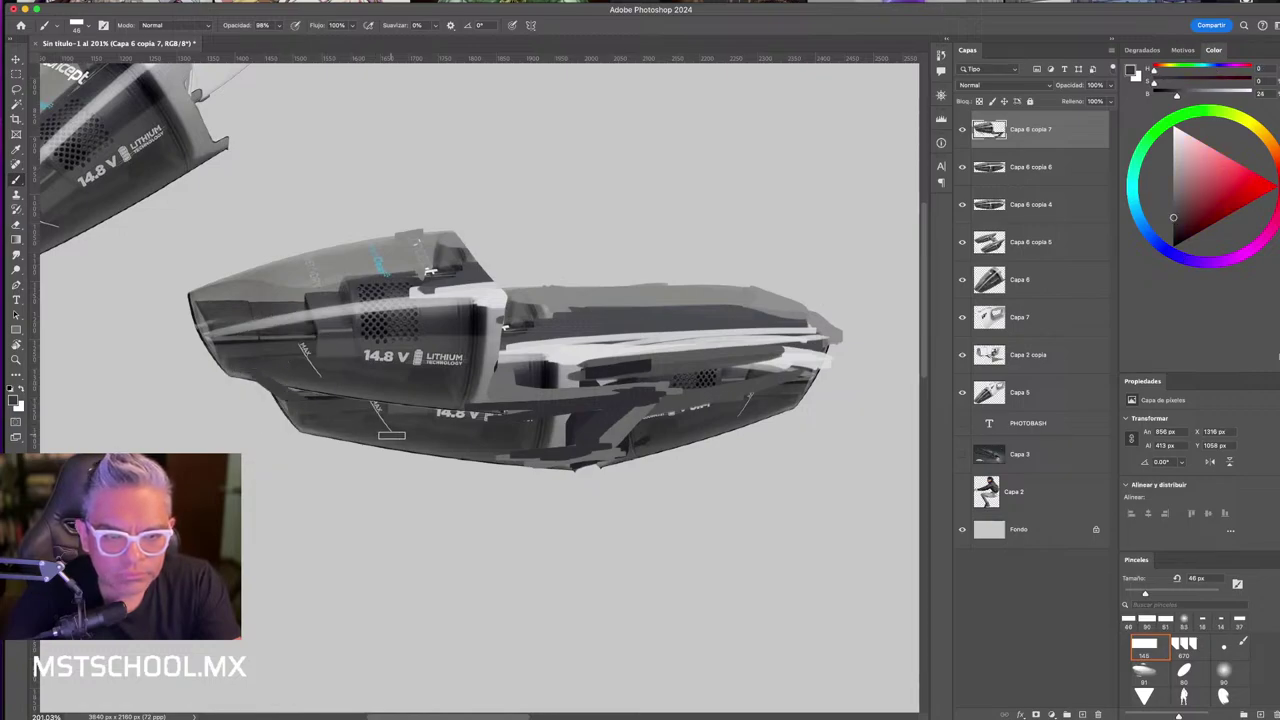
mouse_move(302, 396)
left_mouse_down()
mouse_move(405, 395)
mouse_move(520, 430)
mouse_move(354, 418)
left_mouse_up()
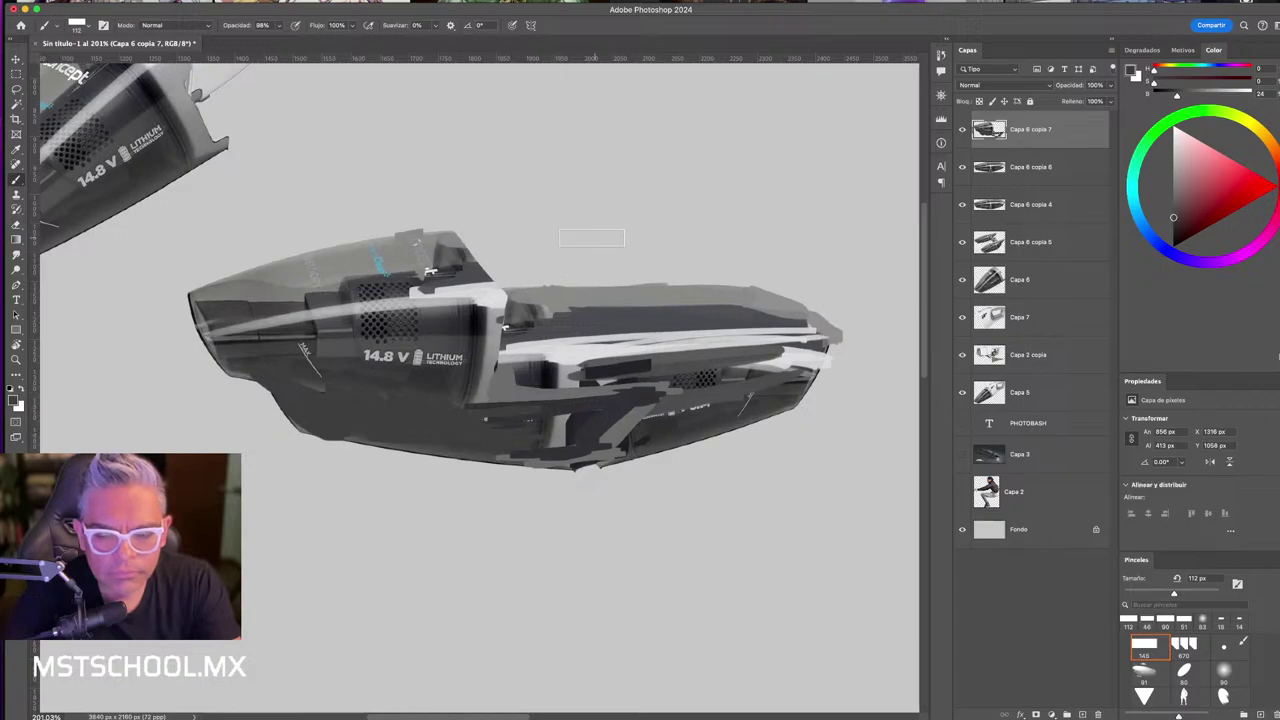
- Shift the upper-left vacuum piece up and right, then zoom out to view the whole canvas
key("z")
scroll(490, 430, "up", 5)
key("v")
left_click(617, 428)
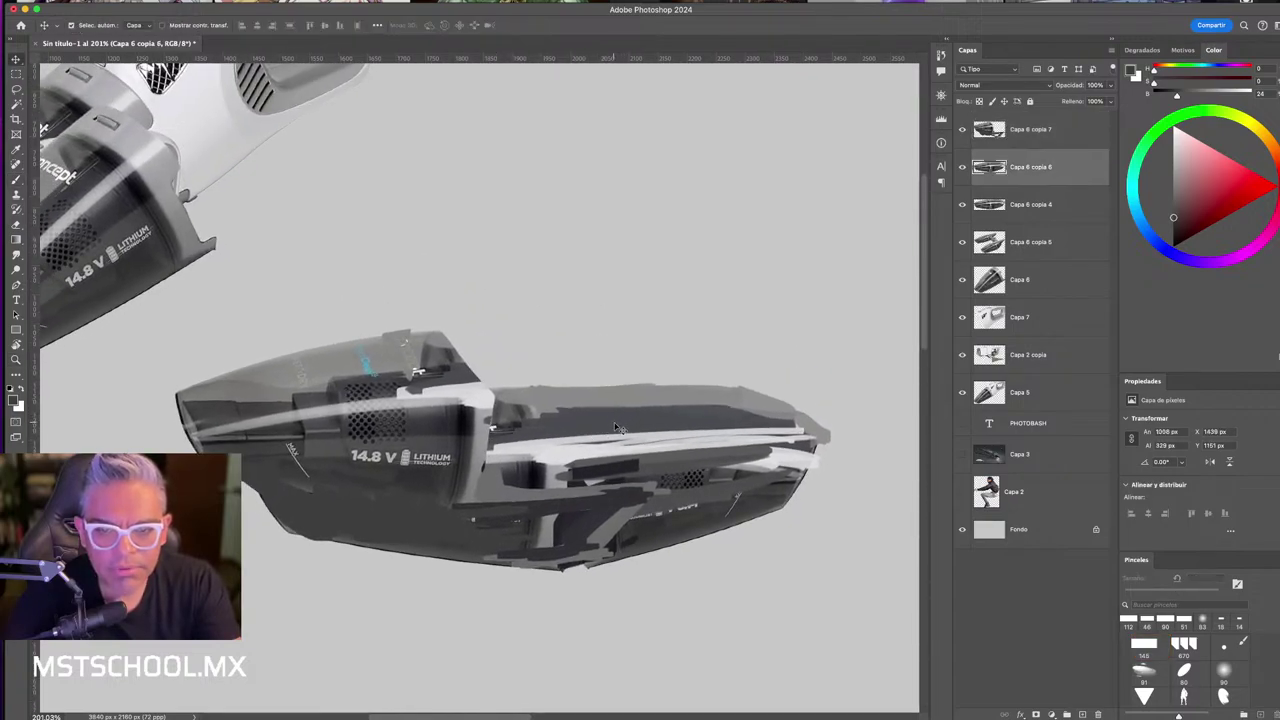
left_click_drag(115, 225, 155, 185)
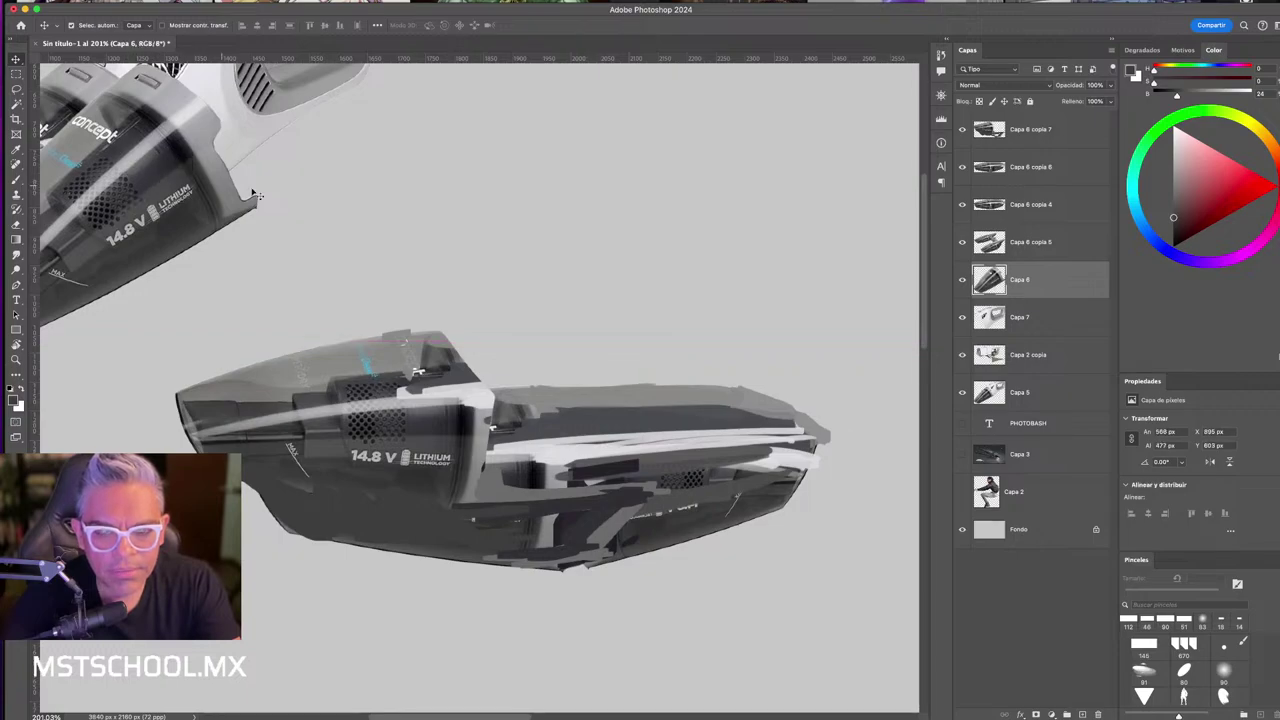
key("z")
scroll(422, 234, "down", 2)
scroll(422, 234, "down", 3)
scroll(232, 167, "up", 2)
- Duplicate the vacuum piece, rotate it horizontal, flip it horizontally and tilt it about 19°
key("v")
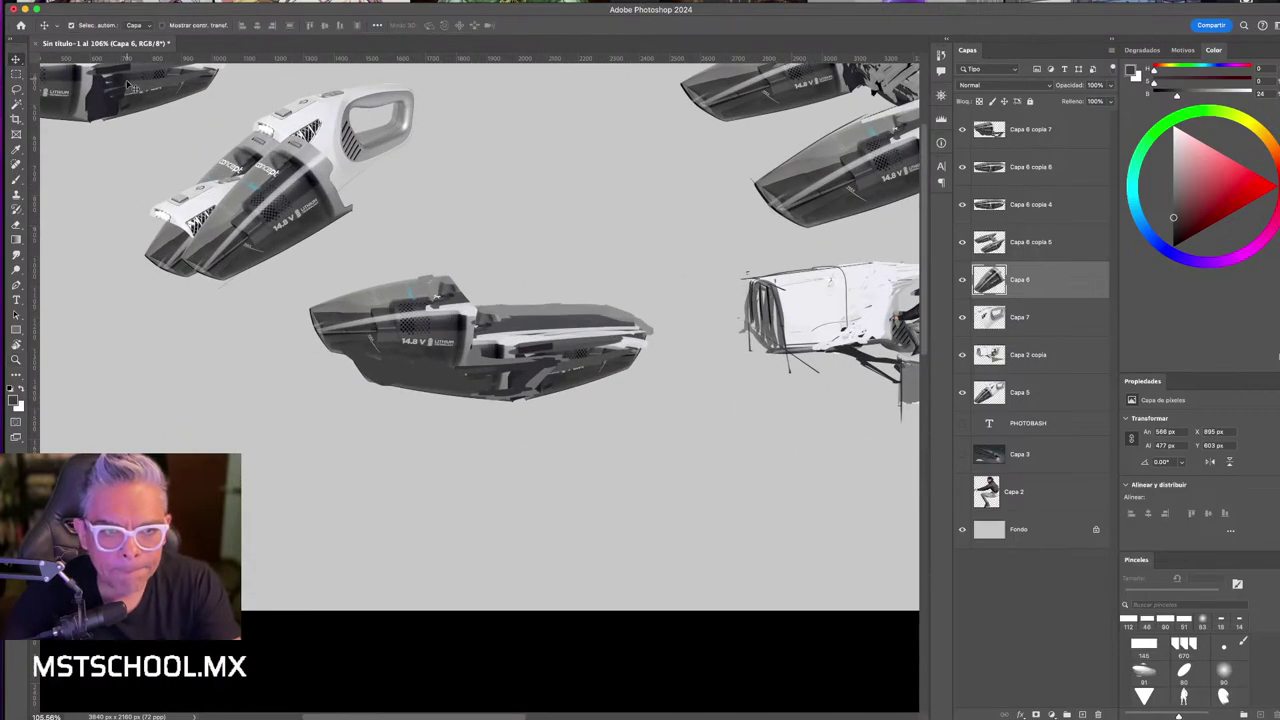
left_click_drag(130, 87, 596, 210)
key("ctrl+t")
mouse_move(700, 255)
left_mouse_down()
mouse_move(325, 185)
mouse_move(368, 248)
left_mouse_up()
right_click(527, 213)
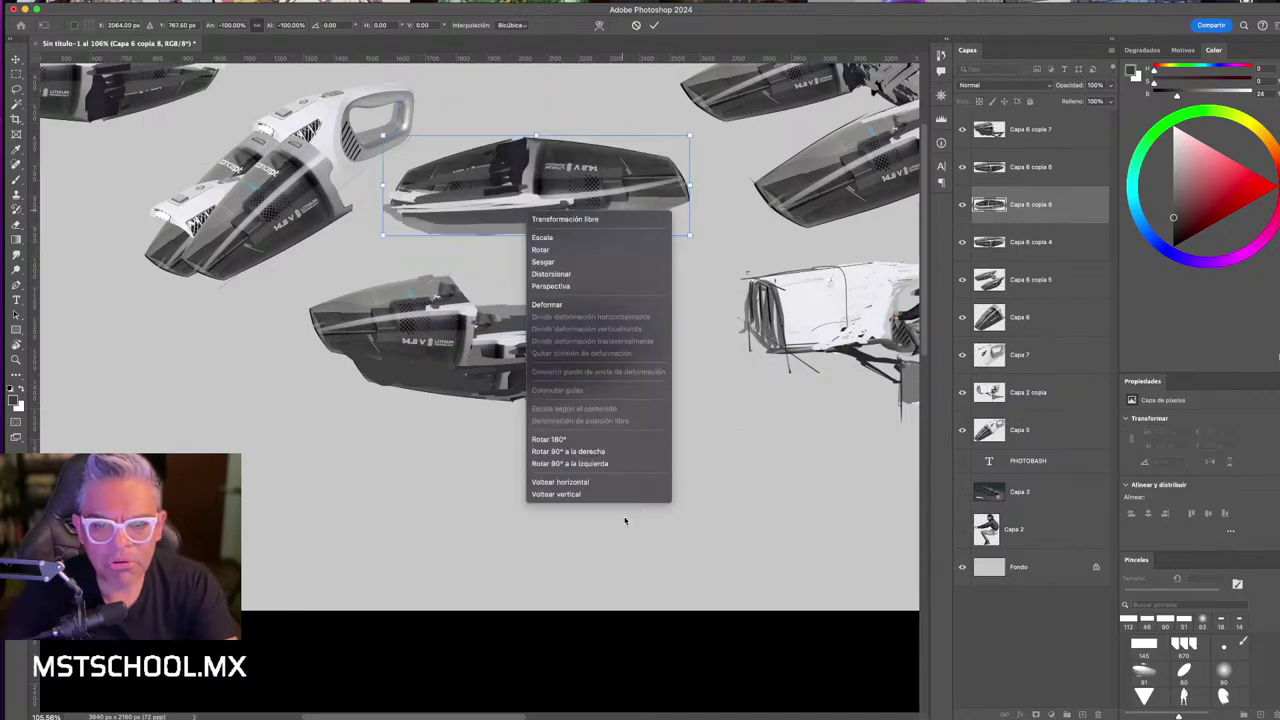
left_click(590, 482)
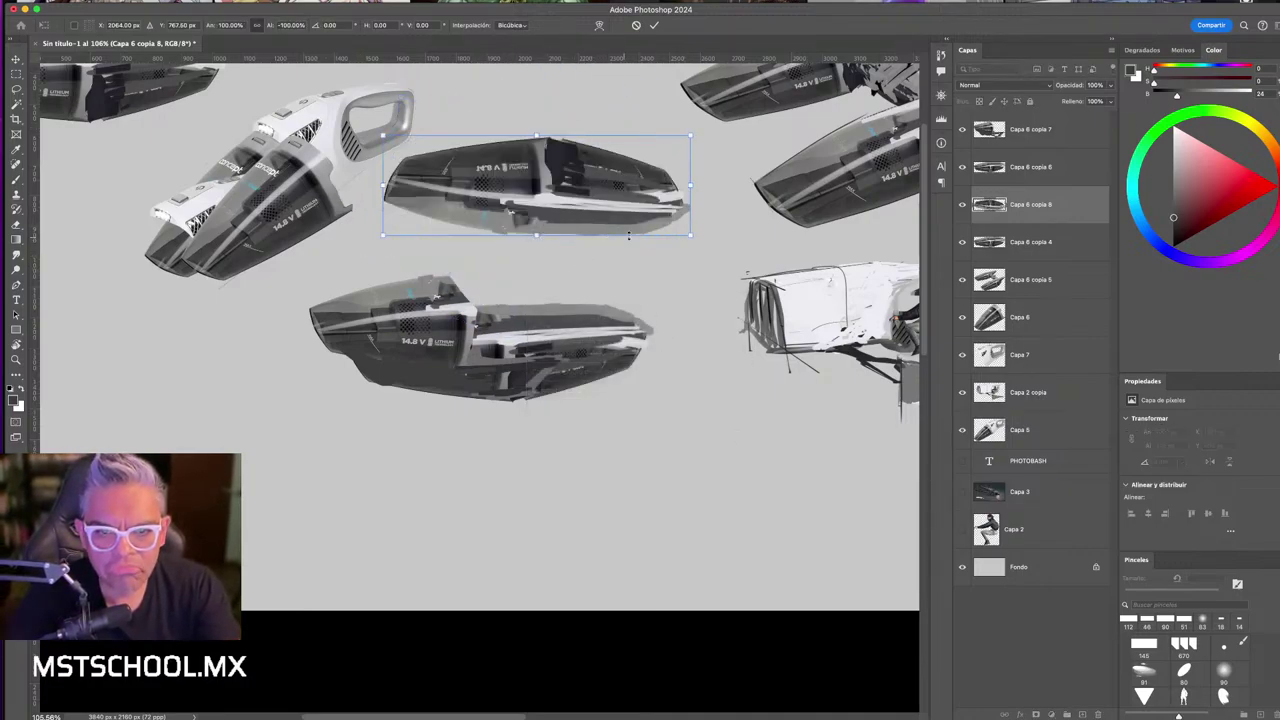
left_click_drag(698, 259, 723, 194)
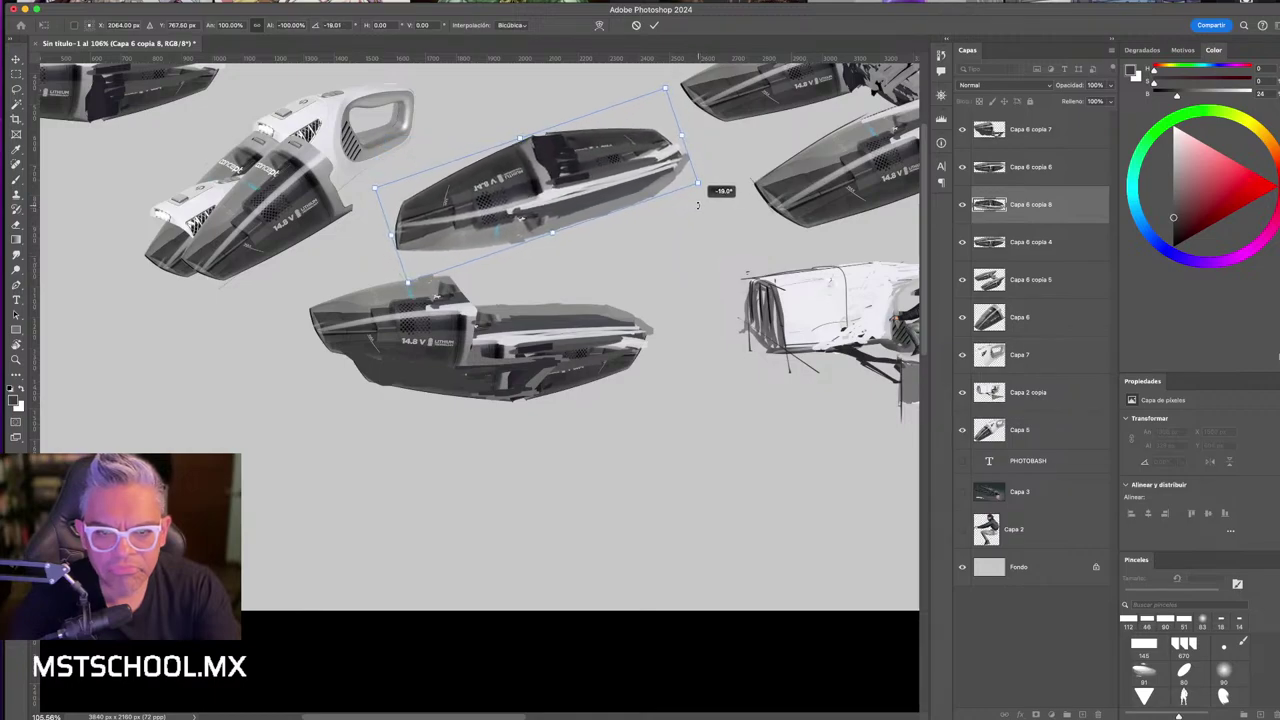
left_click_drag(598, 197, 554, 217)
key("Return")
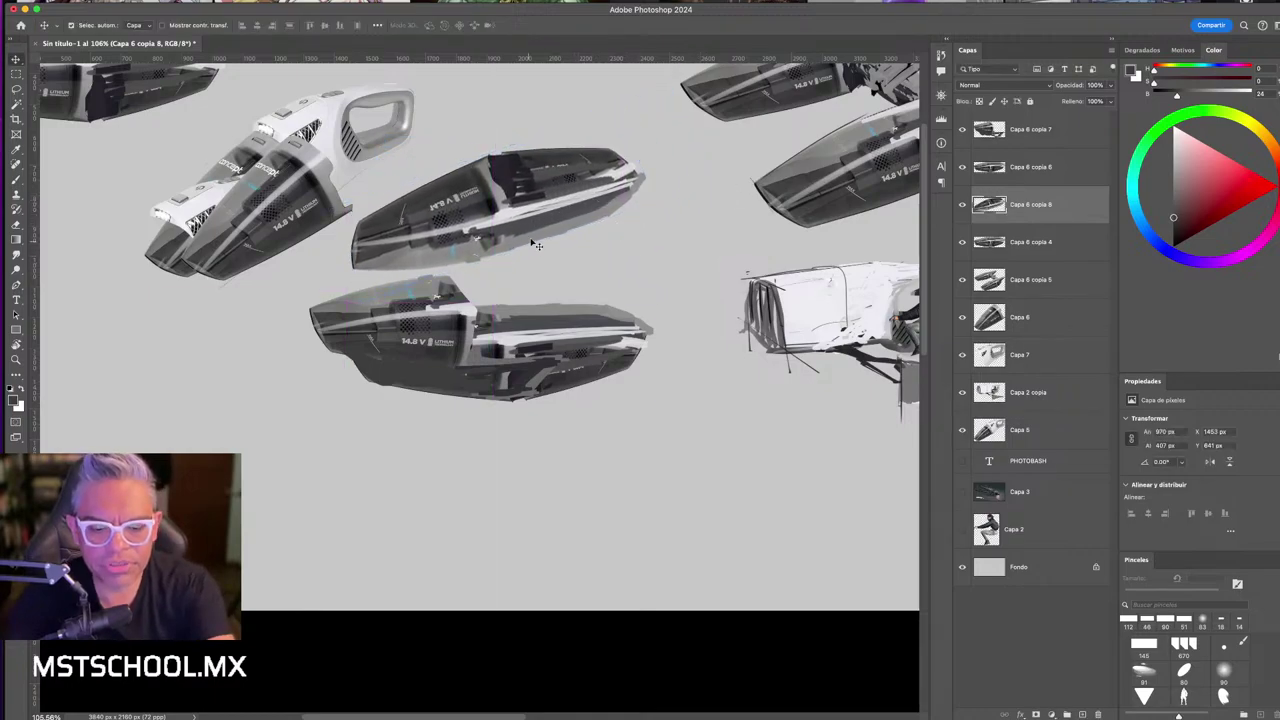
- Lasso the tilted copy onto its own layer and move it toward the upper left
key("l")
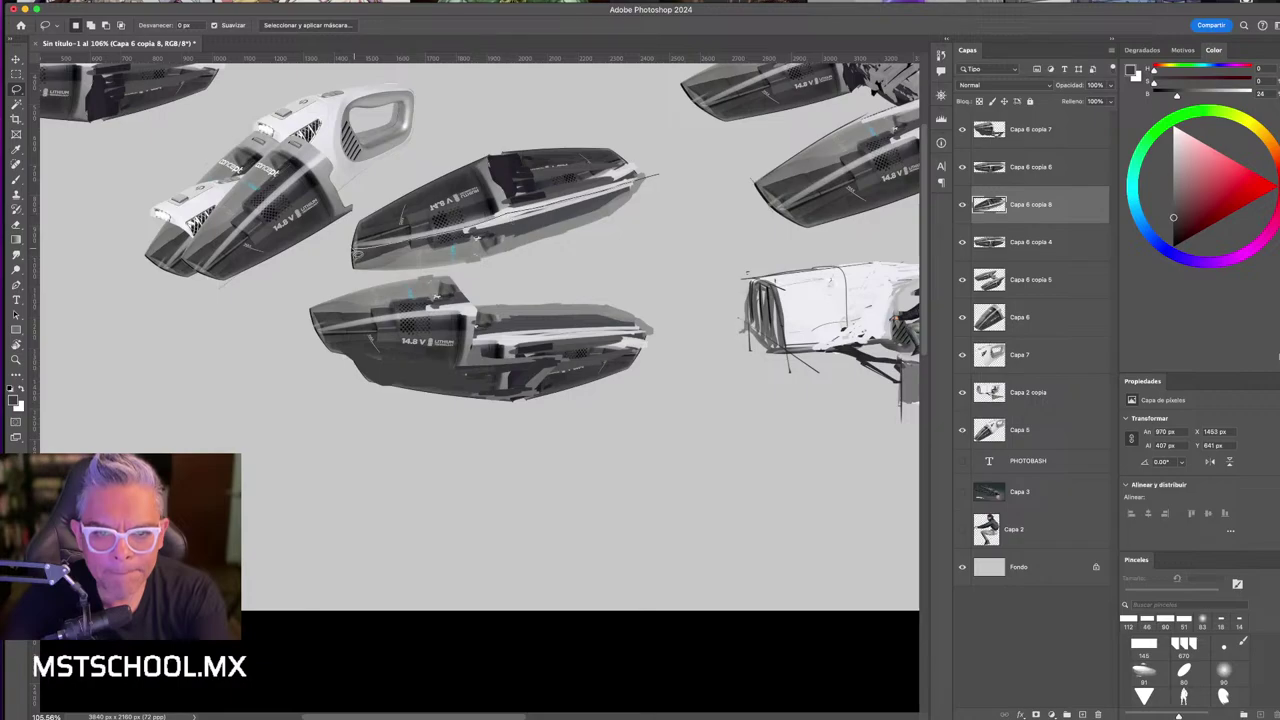
left_click_drag(655, 152, 640, 188)
key("super+j")
key("v")
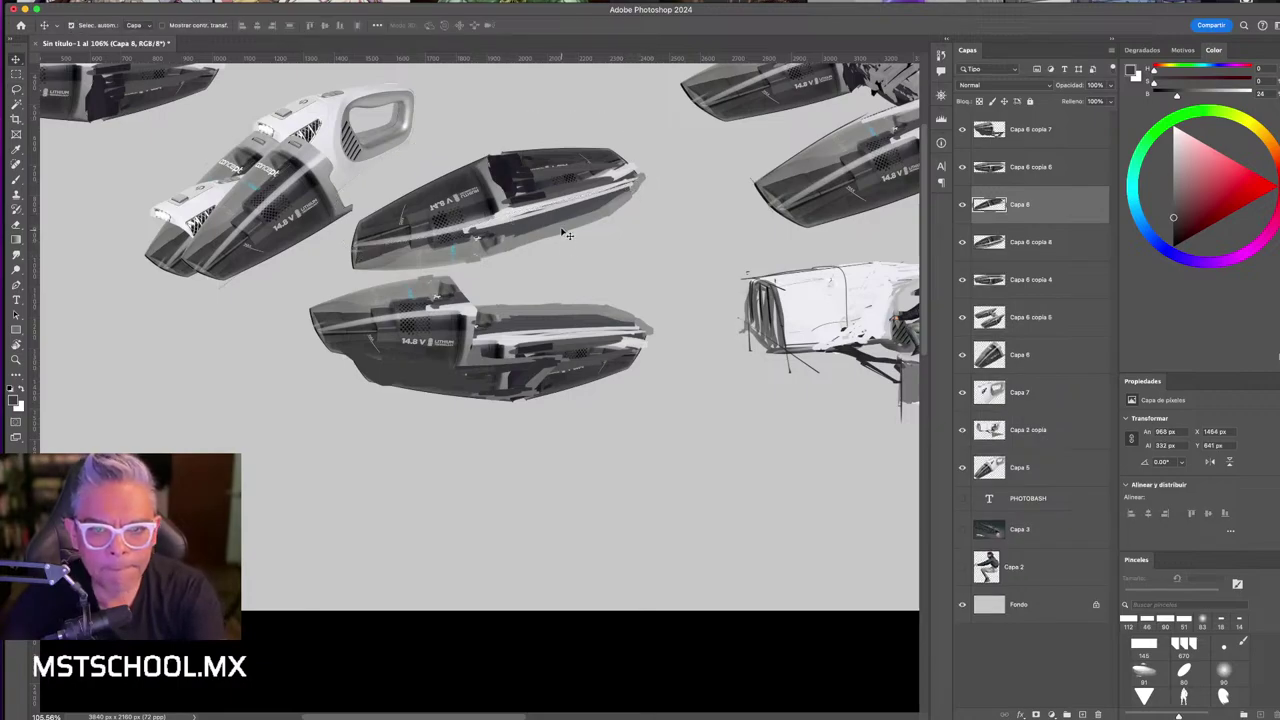
left_click_drag(563, 190, 178, 160)
- Rotate the Capa 8 piece back to horizontal and zoom in on the two stacked vacuums
left_click(608, 194)
key("ctrl+t")
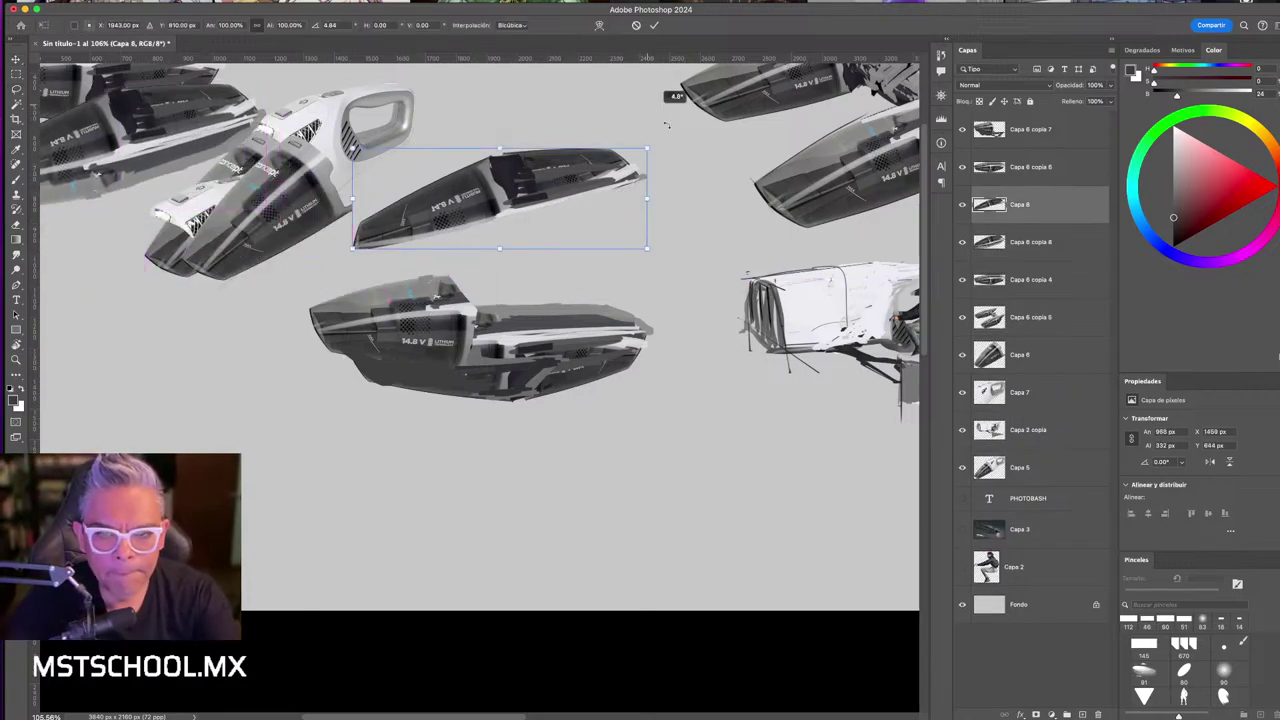
left_click_drag(663, 94, 655, 190)
key("Return")
key("z")
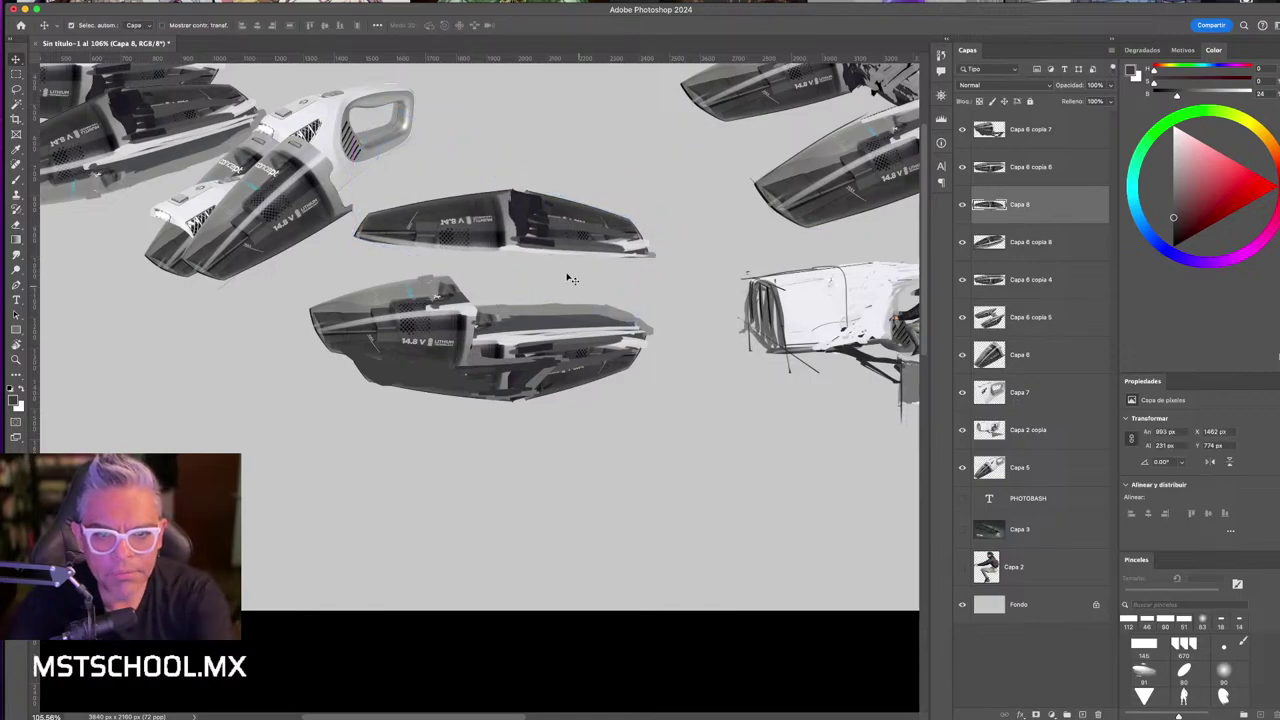
mouse_move(478, 245)
left_mouse_down()
mouse_move(494, 235)
mouse_move(478, 500)
left_mouse_up()
key("v")
key("z")
left_click_drag(645, 392, 637, 400)
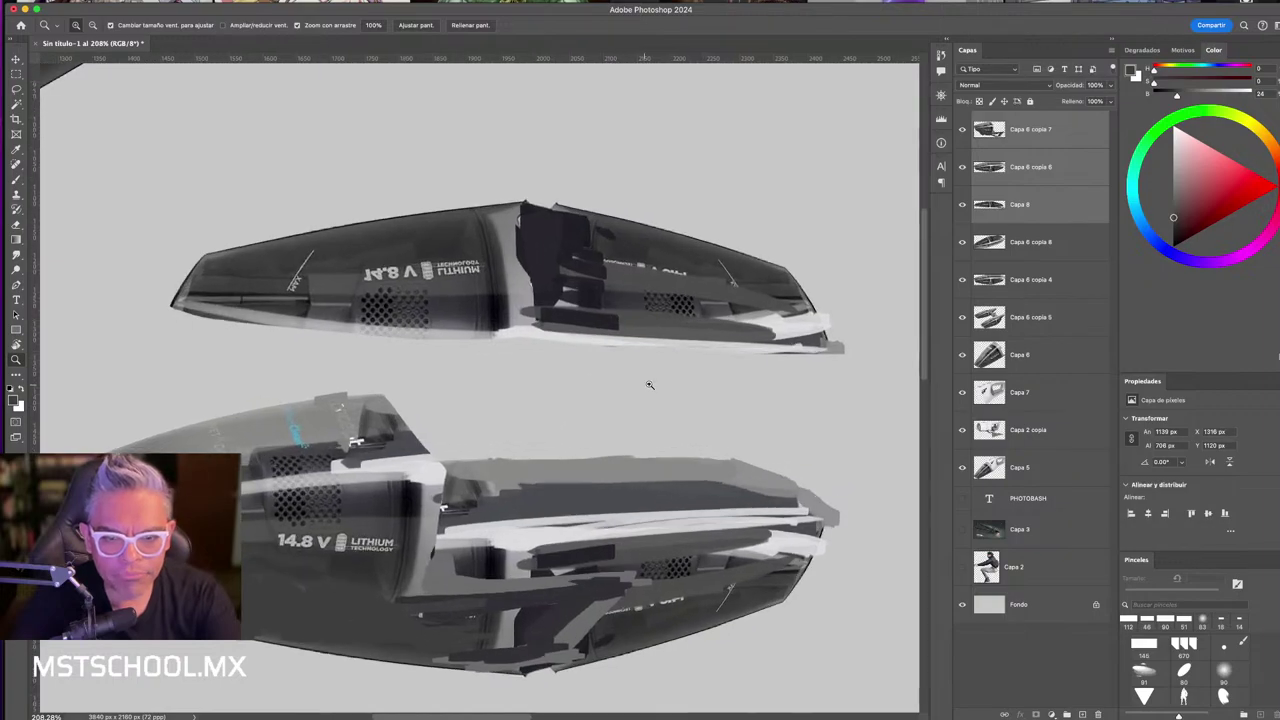
- Rotate the mirrored Capa 8 vacuum about 3°, hide the panels, and shift it up and right
key("v")
left_click(657, 323)
key("ctrl+t")
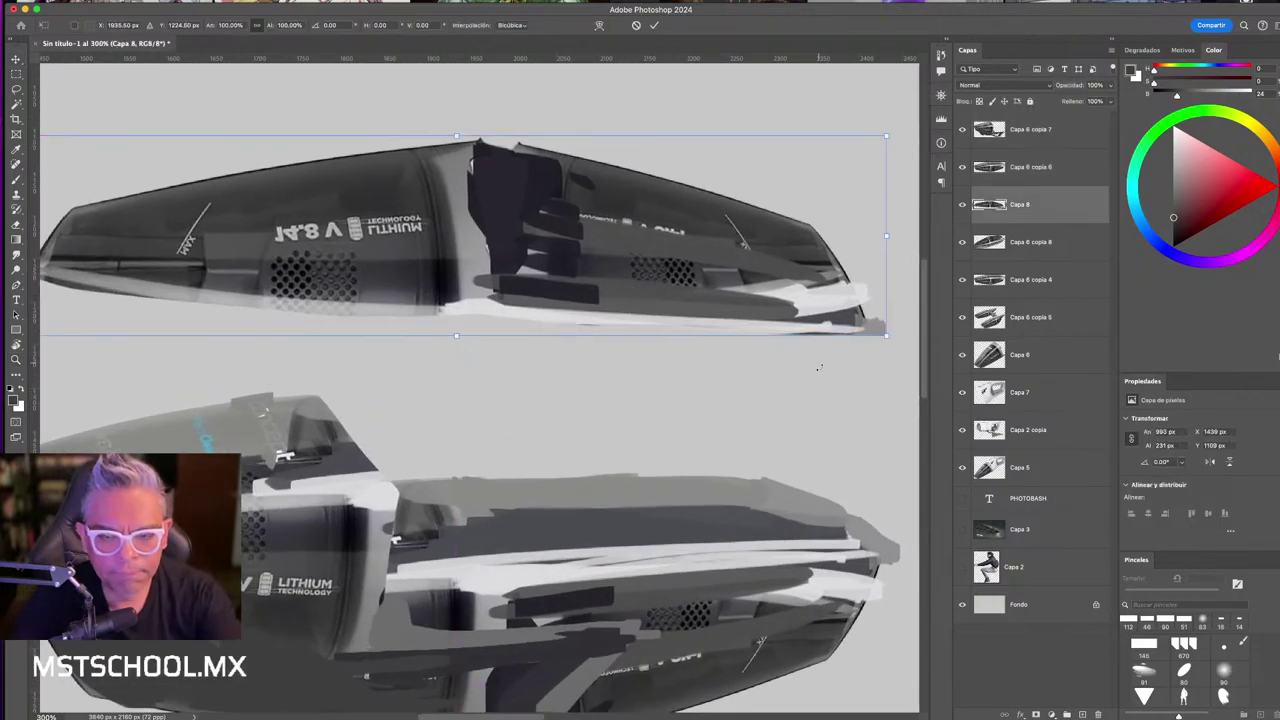
left_click_drag(870, 345, 845, 372)
key("Return")
key("Tab")
scroll(640, 375, "down", 2)
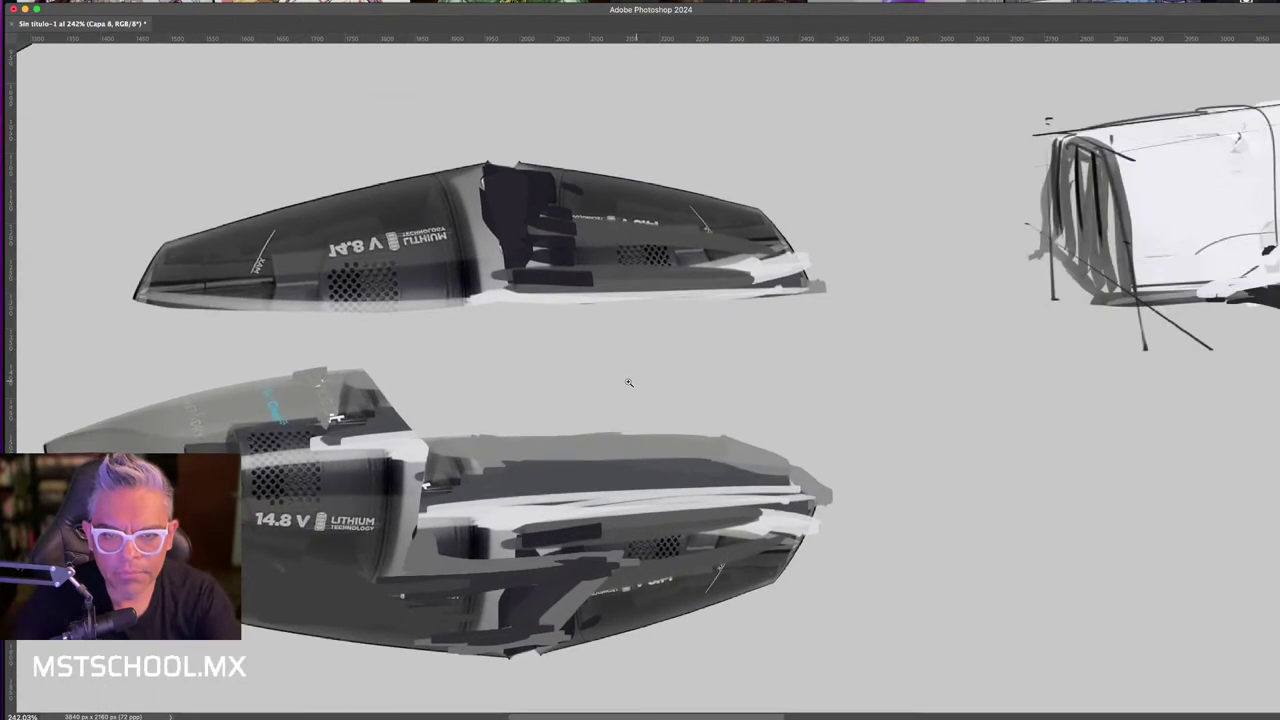
left_click_drag(628, 380, 691, 336)
mouse_move(715, 250)
left_mouse_down()
mouse_move(726, 245)
mouse_move(722, 188)
mouse_move(728, 202)
left_mouse_up()
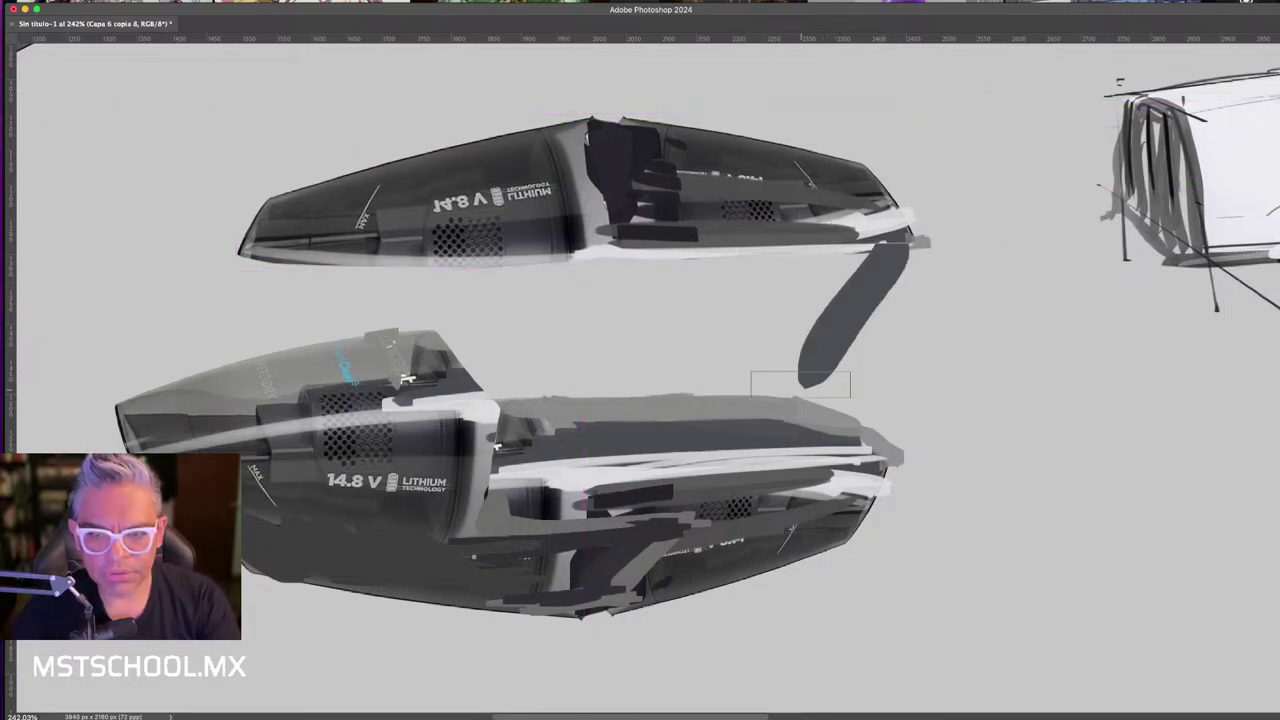
- Paint a thick dark curved arm from the top vacuum's right end down to the lower body
left_click_drag(907, 232, 845, 418)
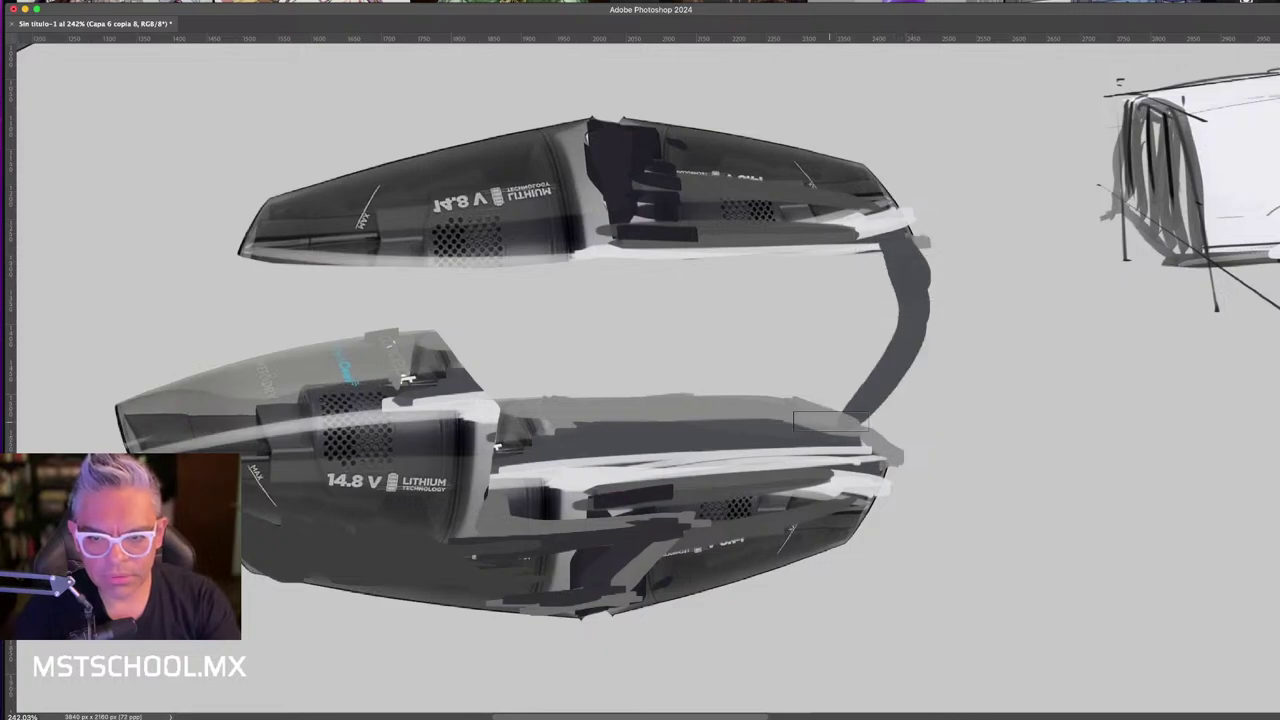
key("Tab")
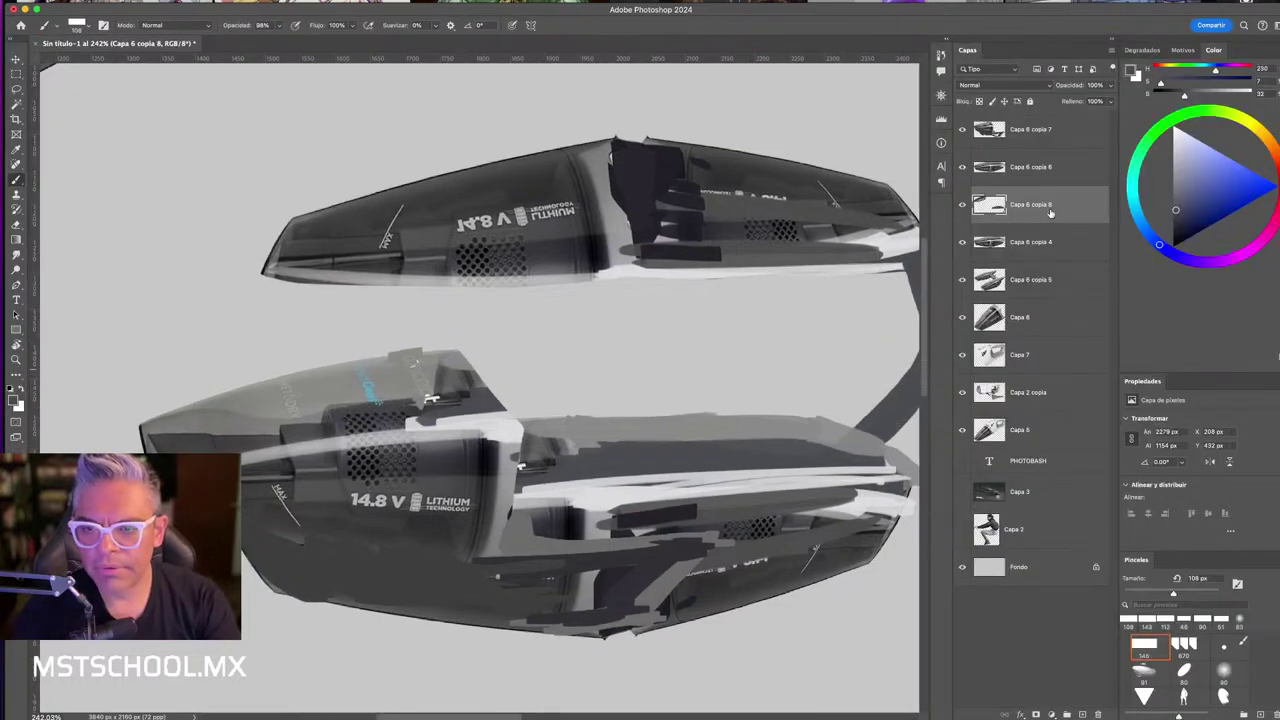
key("Tab")
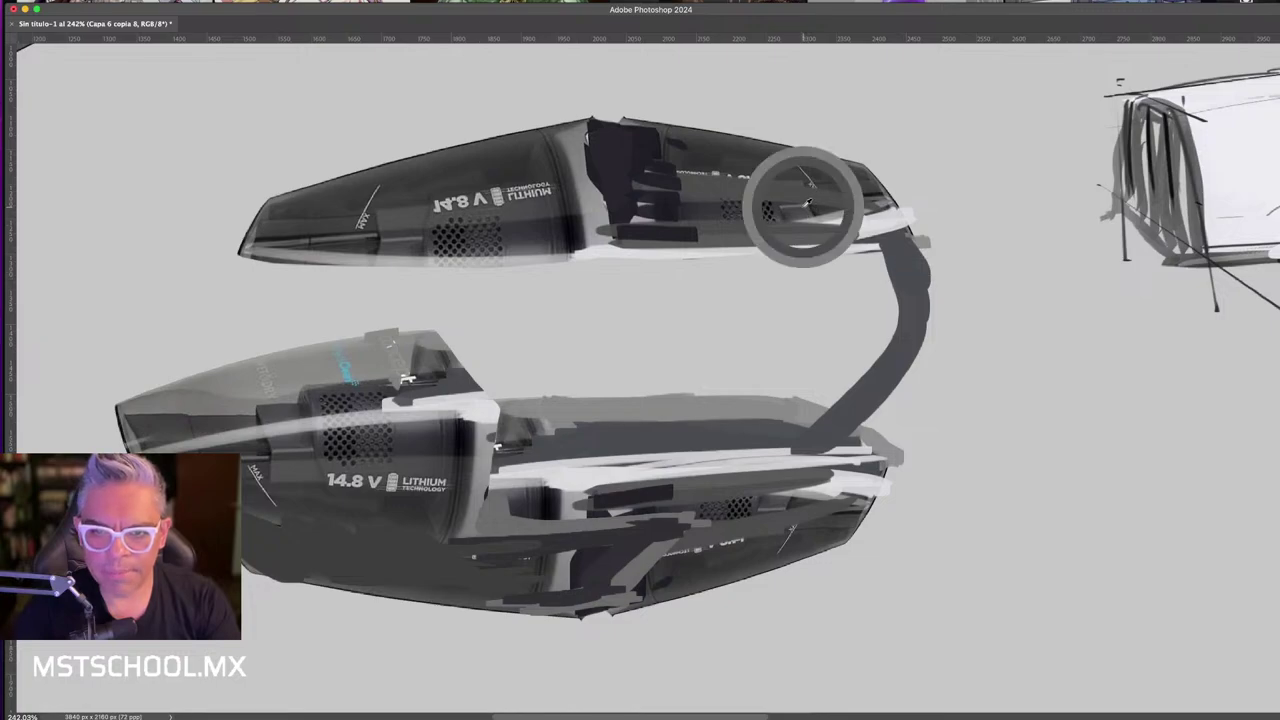
mouse_move(884, 238)
left_mouse_down()
mouse_move(895, 361)
mouse_move(829, 437)
left_mouse_up()
mouse_move(837, 243)
left_mouse_down()
mouse_move(865, 338)
mouse_move(810, 250)
mouse_move(835, 355)
mouse_move(826, 382)
mouse_move(740, 360)
mouse_move(555, 398)
left_mouse_up()
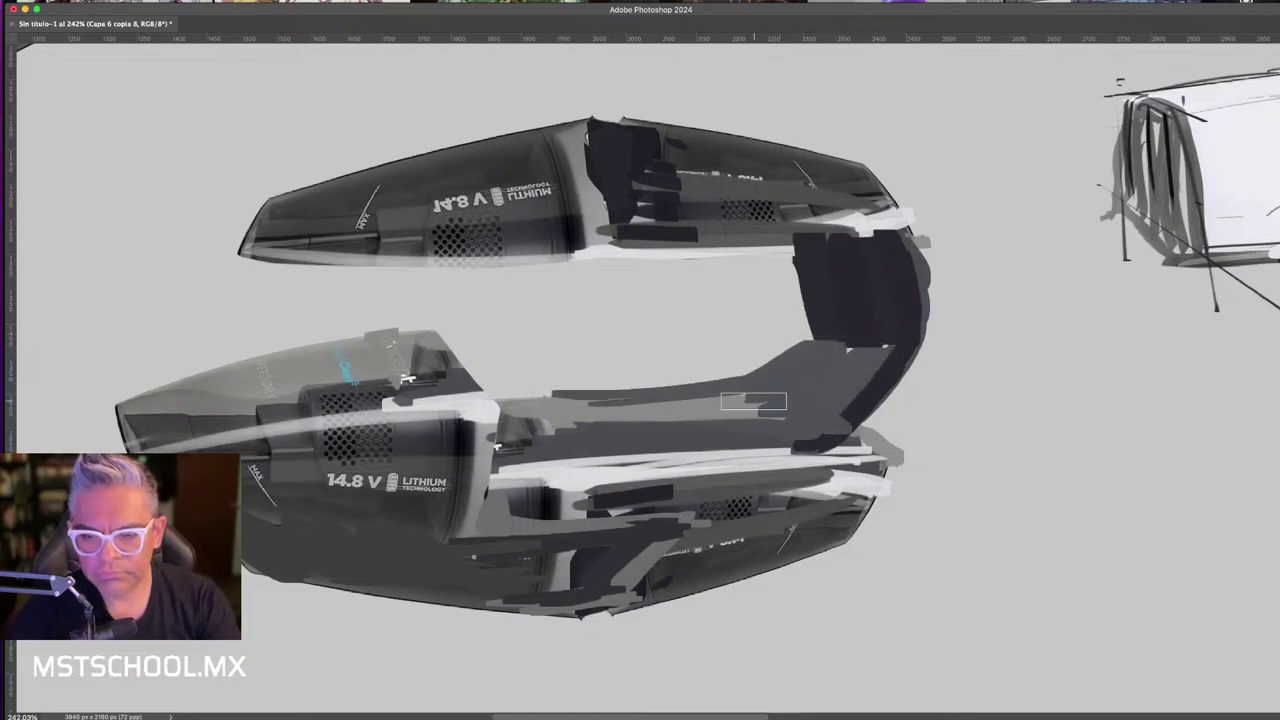
left_click(758, 230, "alt")
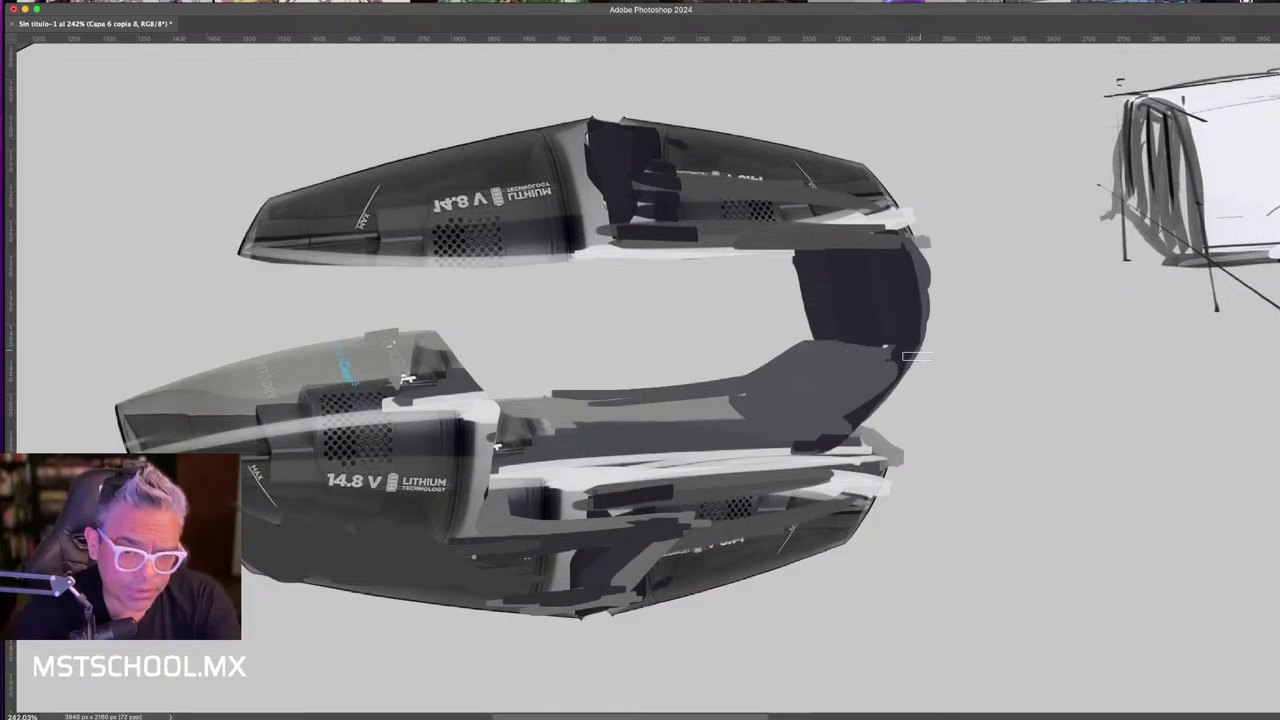
mouse_move(900, 360)
left_mouse_down()
mouse_move(870, 445)
mouse_move(892, 440)
mouse_move(660, 477)
left_mouse_up()
- Add grey highlights on the lower-right edge, darken the panel's left edge and lighten the lower nozzle
mouse_move(859, 446)
left_mouse_down()
mouse_move(778, 452)
mouse_move(804, 470)
mouse_move(864, 470)
mouse_move(845, 512)
left_mouse_up()
left_click_drag(903, 405, 845, 492)
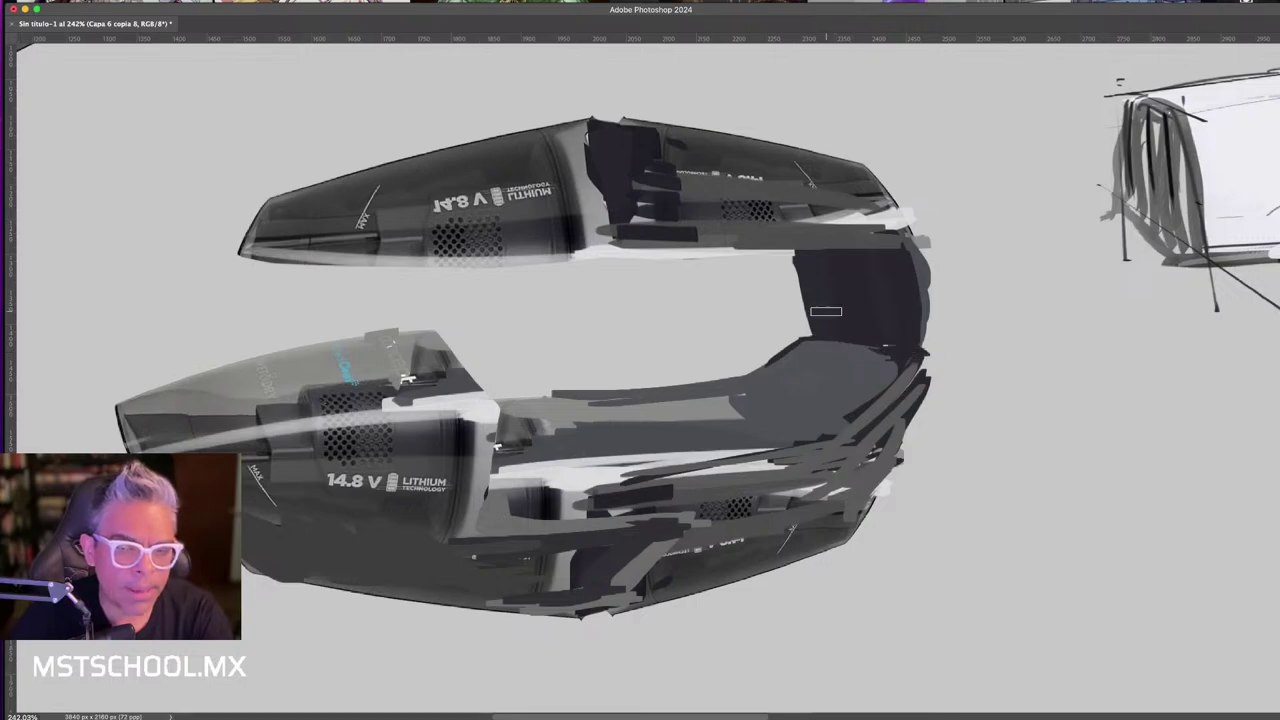
left_click_drag(812, 337, 779, 262)
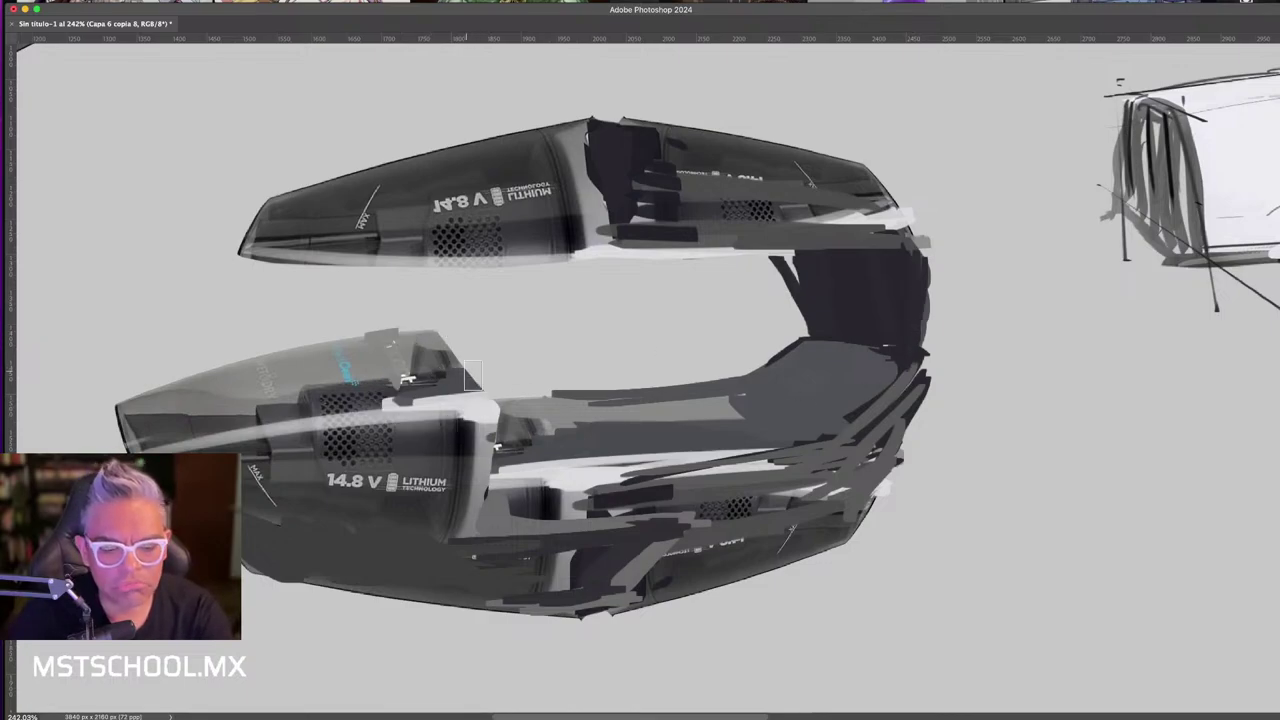
left_click_drag(496, 392, 342, 328)
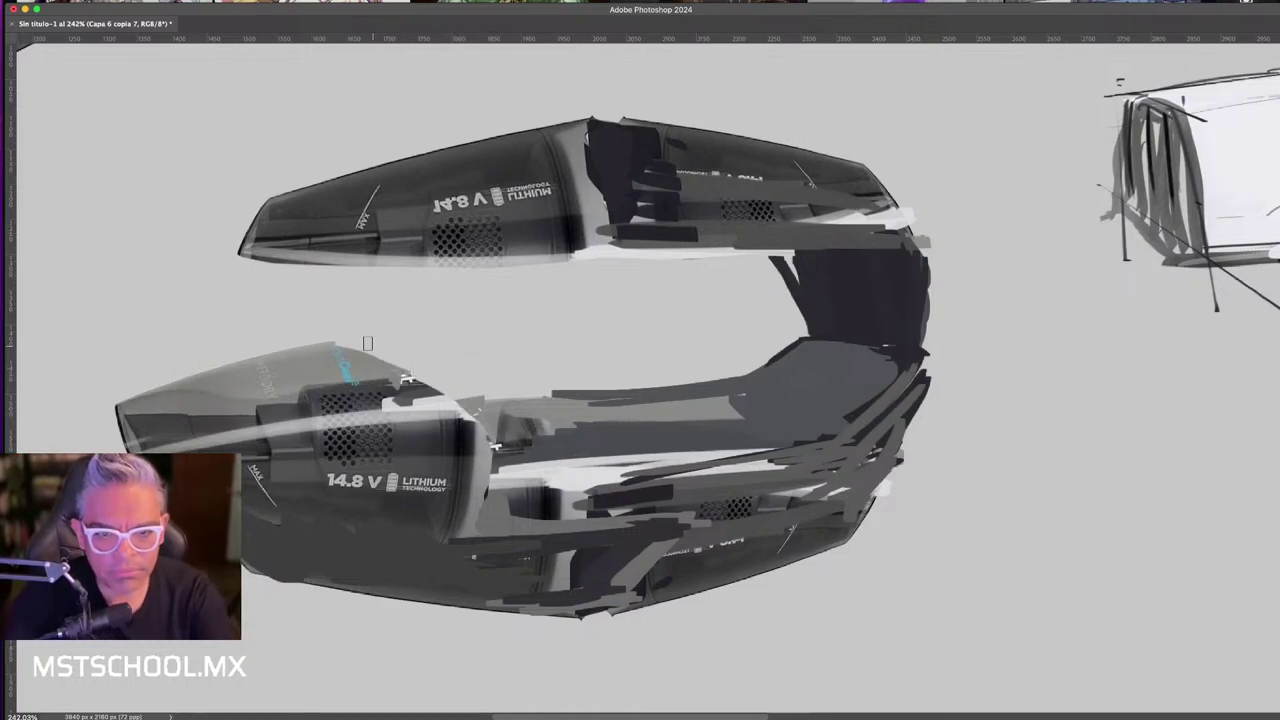
left_click_drag(367, 343, 98, 419)
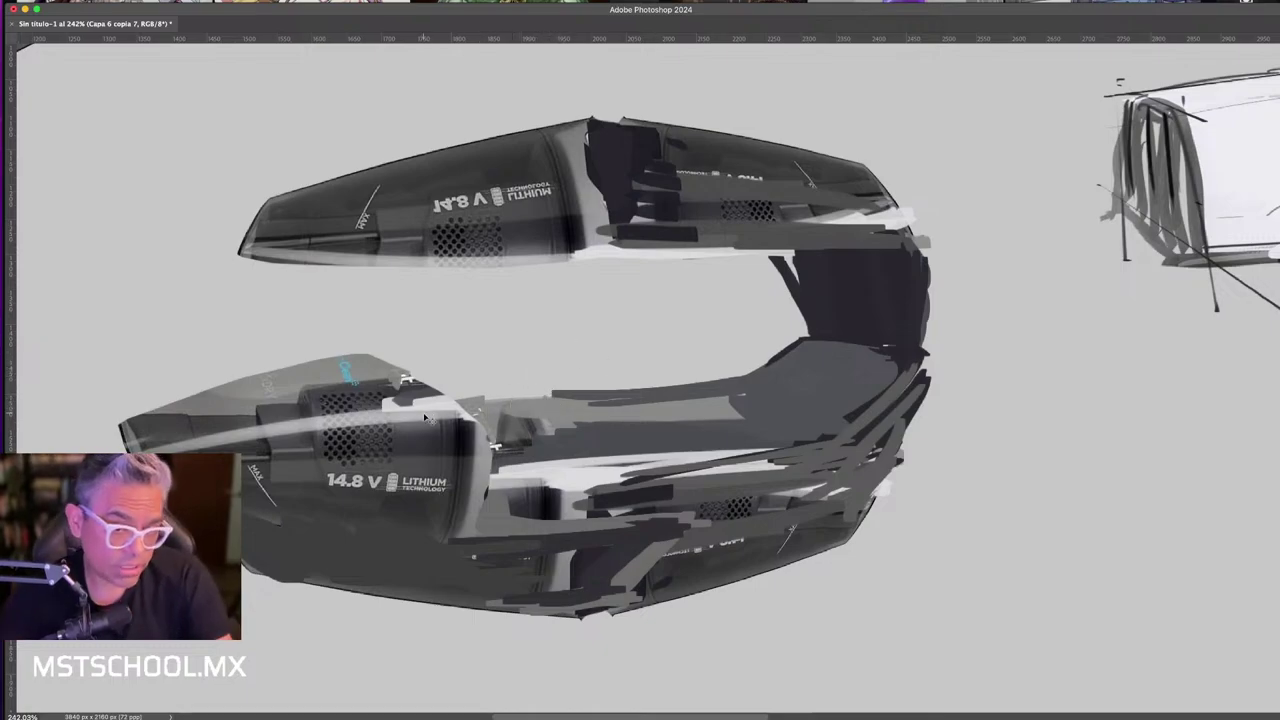
- Squash the lower vacuum body vertically with Free Transform
key("ctrl+t")
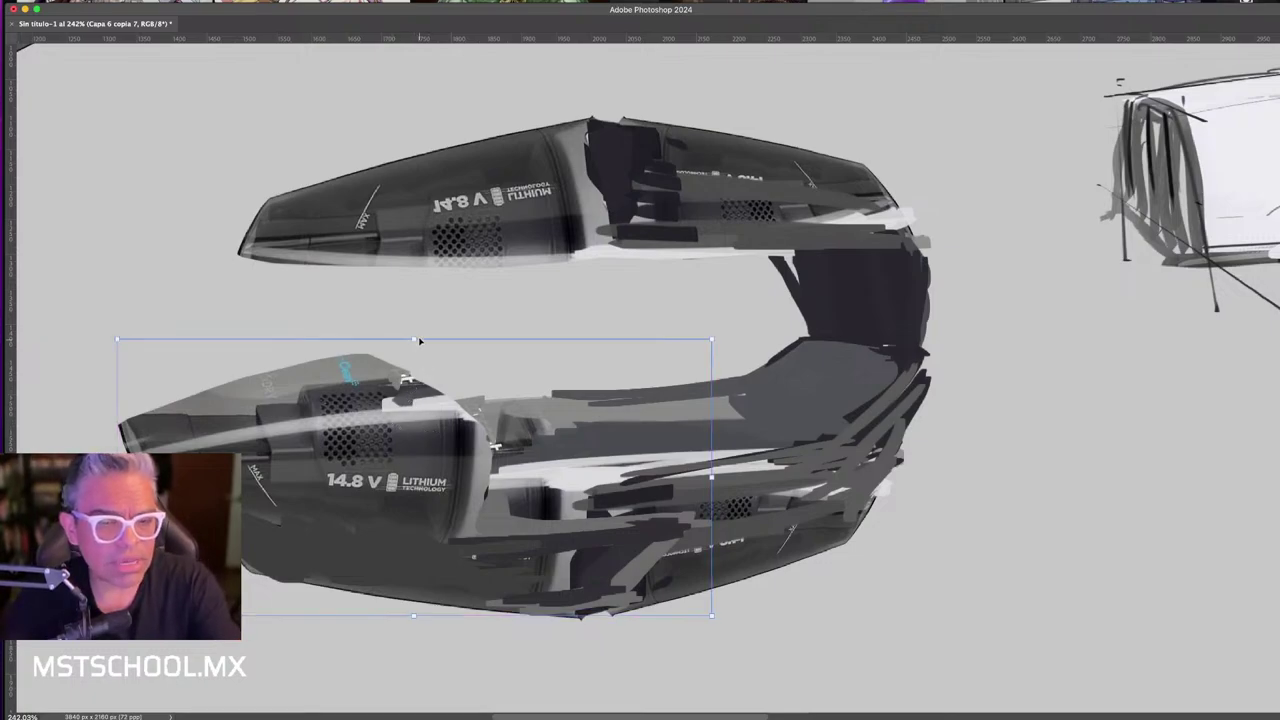
left_click_drag(414, 340, 430, 377)
key("Return")
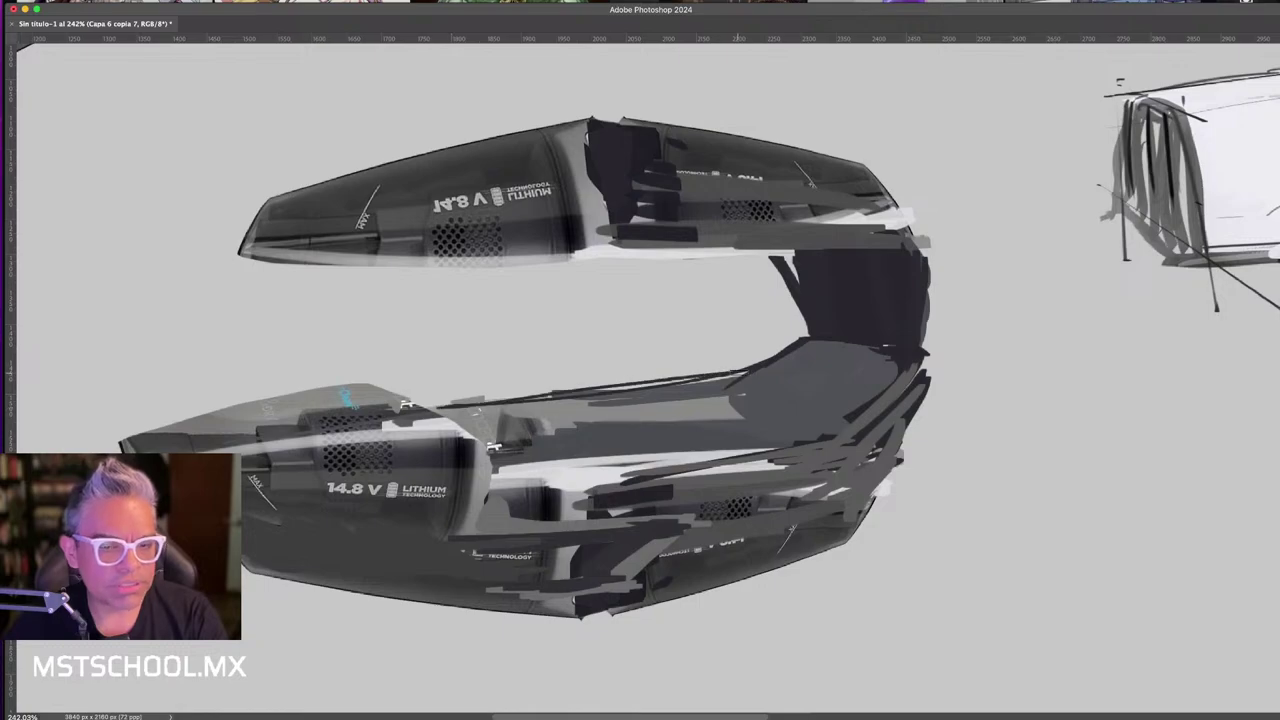
- Add dark strokes across the lower body and grey strokes on the curved arm's inner section
mouse_move(450, 408)
left_mouse_down()
mouse_move(534, 457)
mouse_move(756, 447)
left_mouse_up()
left_click_drag(510, 474, 808, 437)
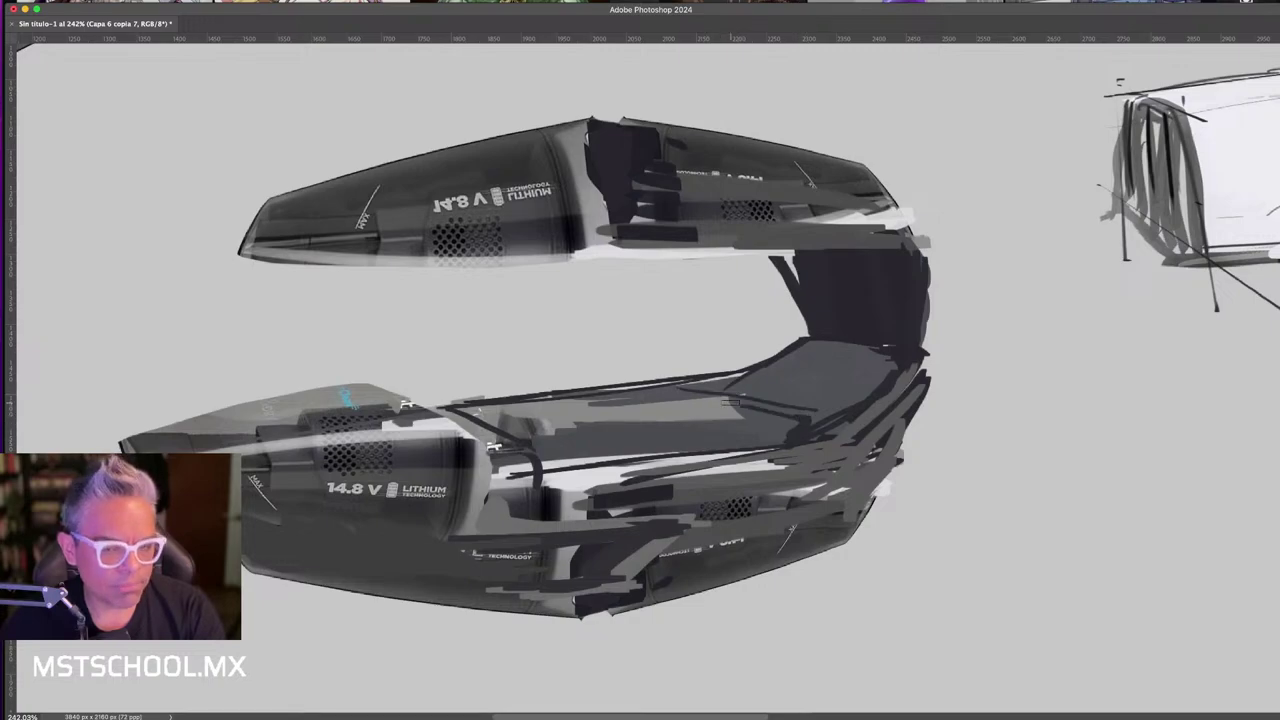
left_click_drag(805, 336, 687, 393)
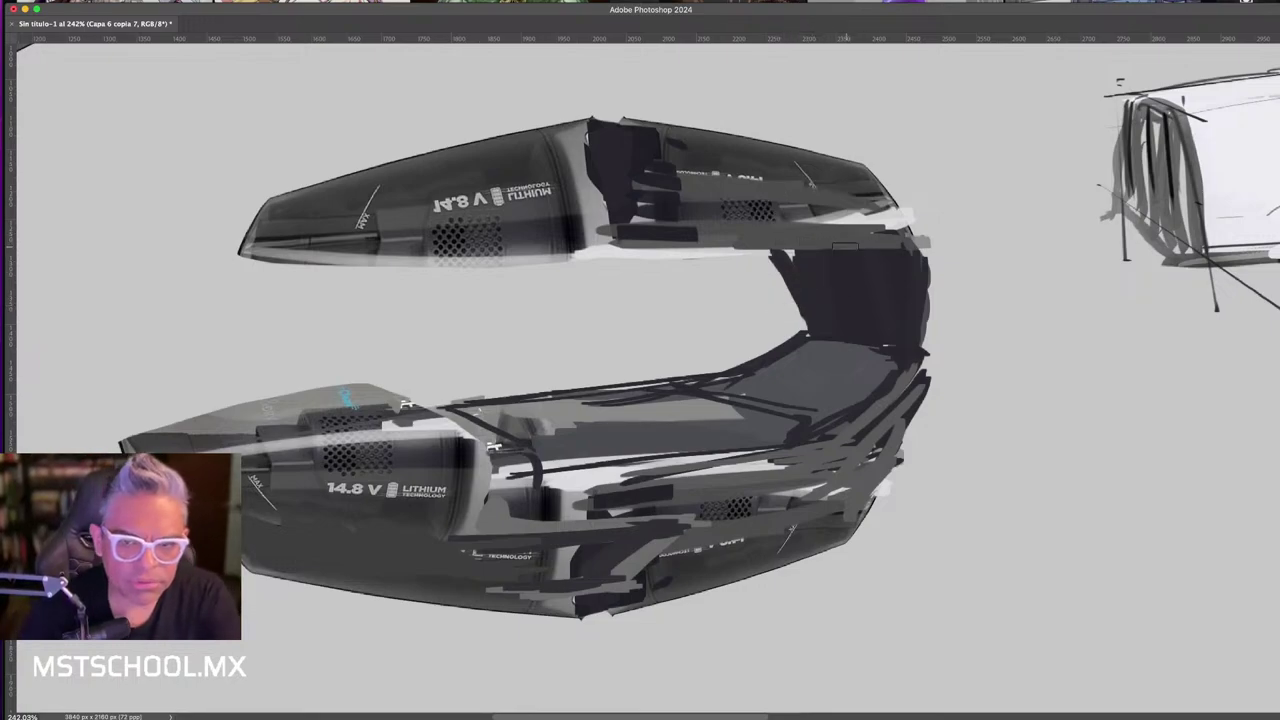
mouse_move(887, 282)
left_mouse_down()
mouse_move(913, 332)
mouse_move(870, 412)
left_mouse_up()
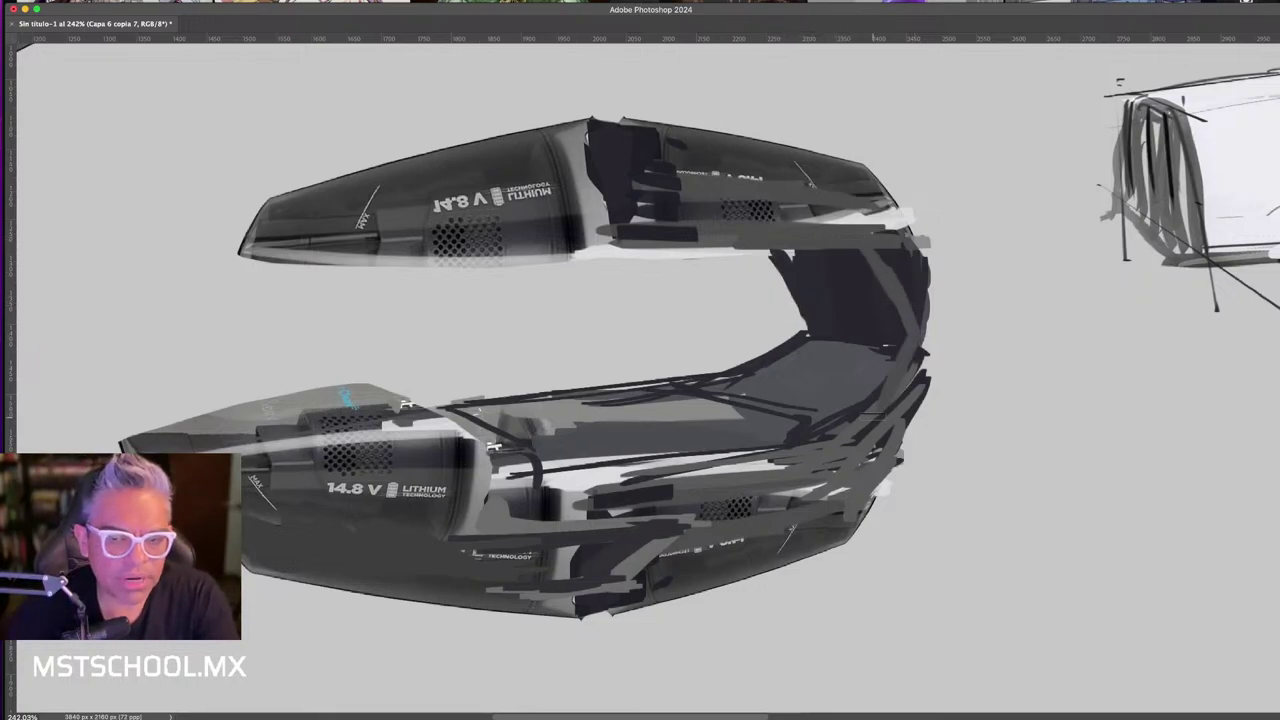
left_click_drag(740, 256, 777, 305)
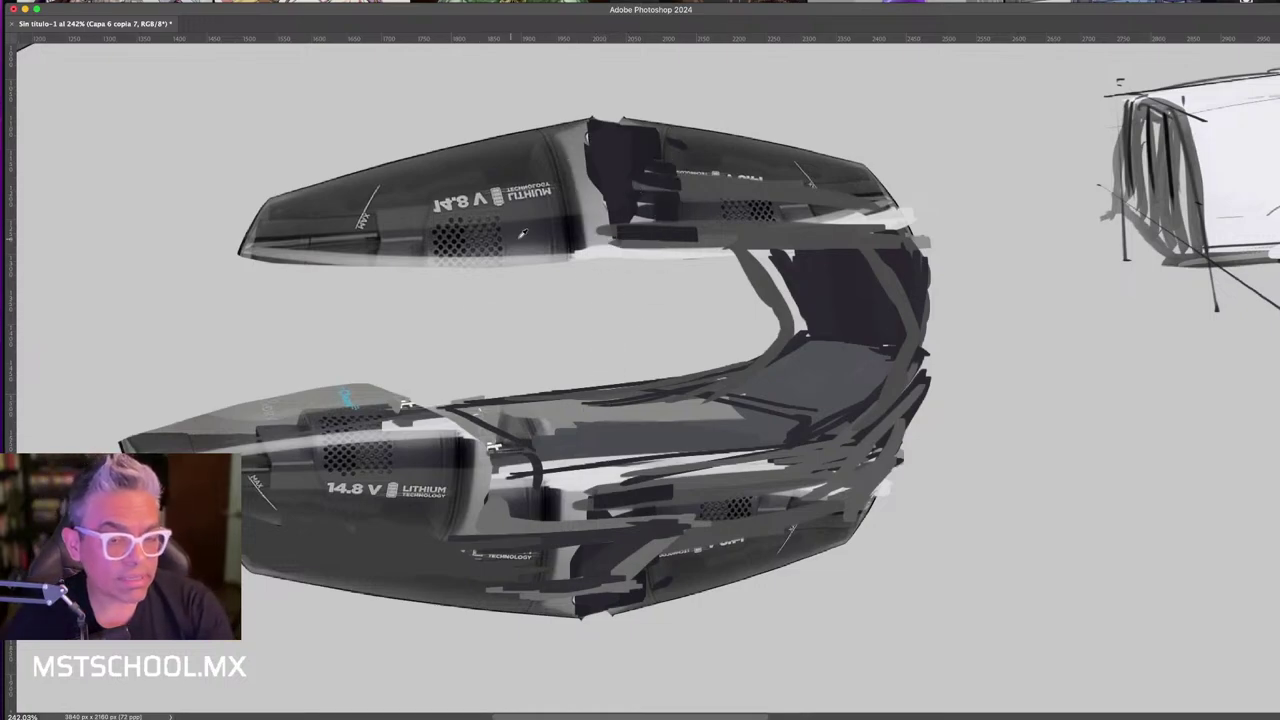
- Copy the upper vacuum body to a new layer and flare its left end with Perspective
key("ctrl+t")
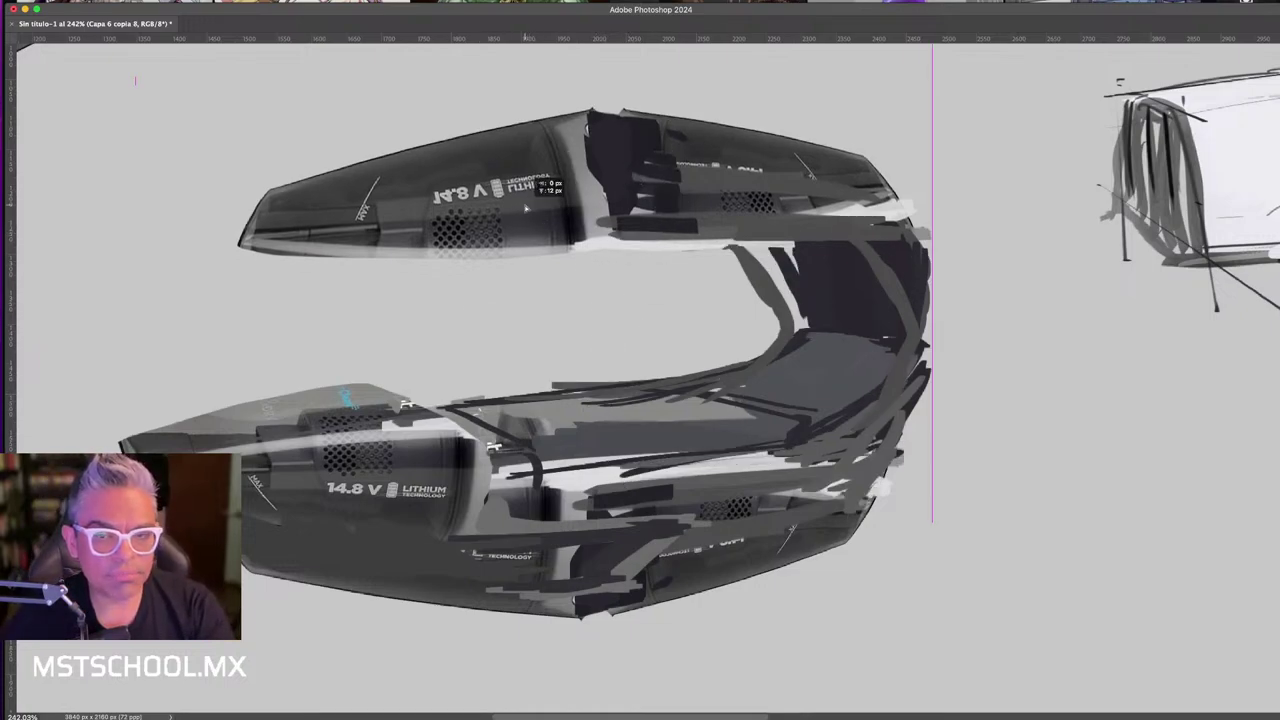
key("Escape")
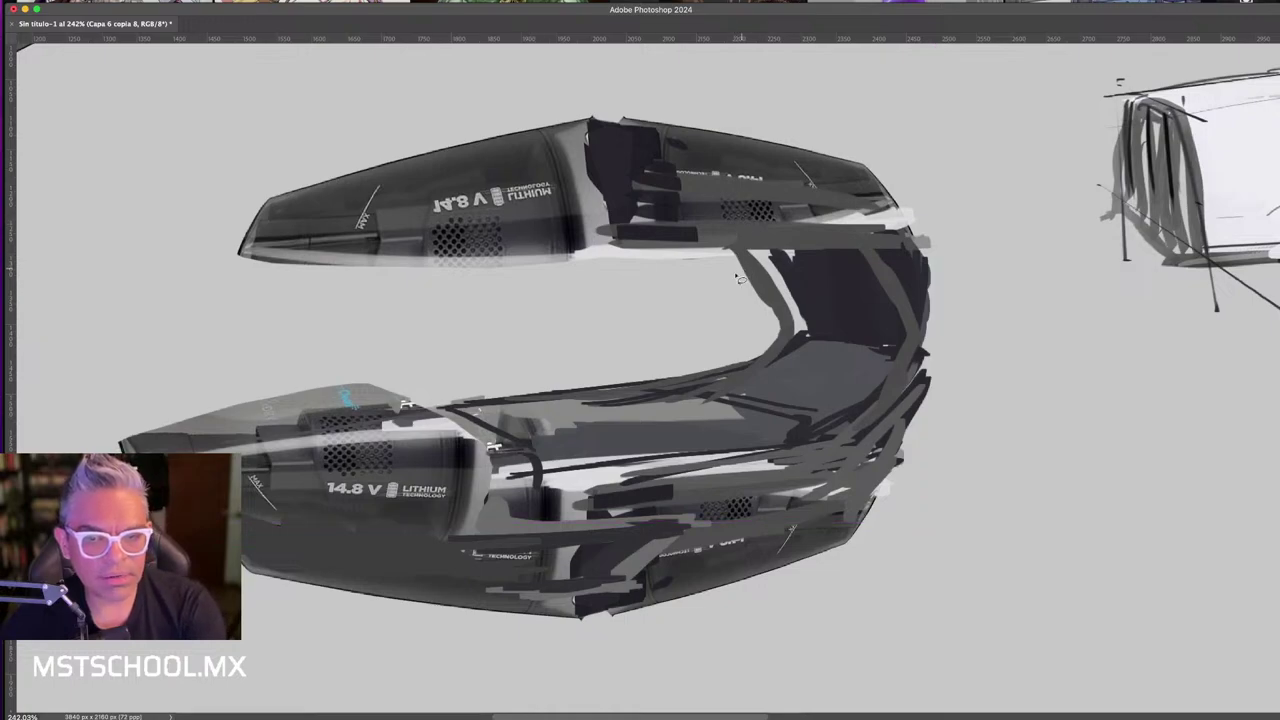
mouse_move(738, 265)
left_mouse_down()
mouse_move(440, 330)
mouse_move(712, 285)
left_mouse_up()
key("ctrl+j")
key("ctrl+t")
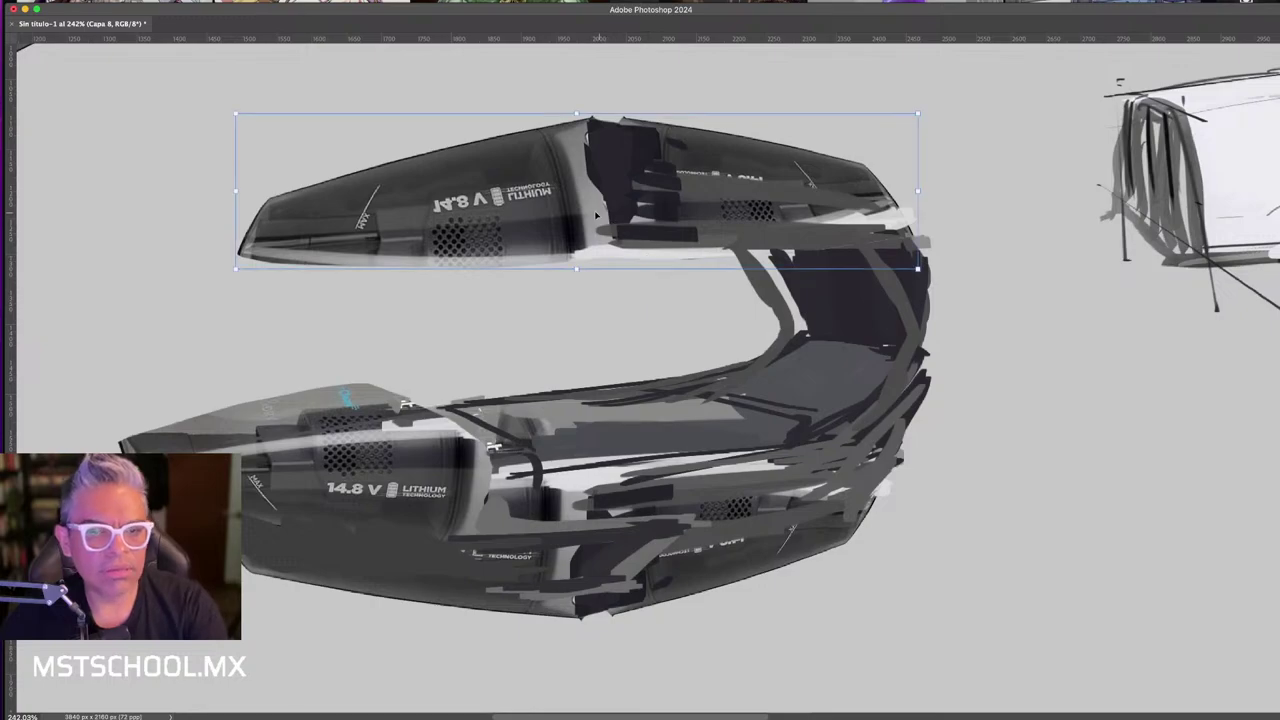
right_click(597, 212)
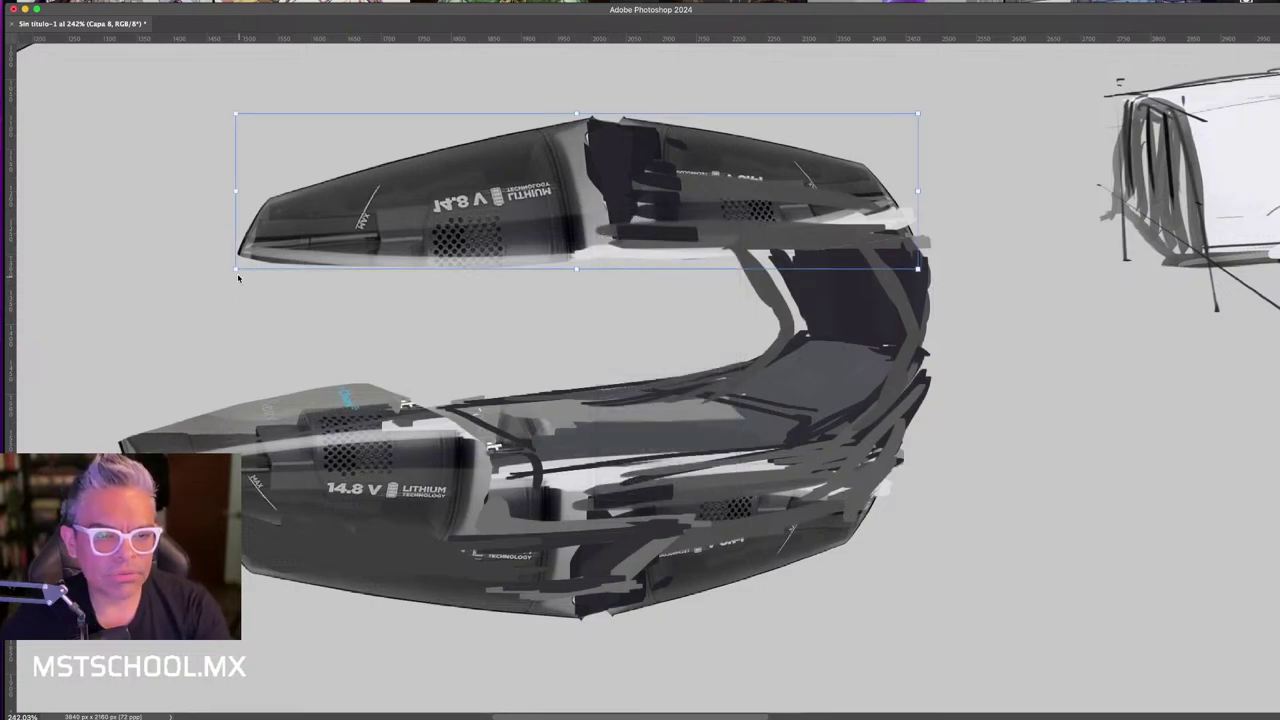
mouse_move(237, 268)
left_mouse_down()
mouse_move(258, 320)
mouse_move(242, 314)
left_mouse_up()
key("Return")
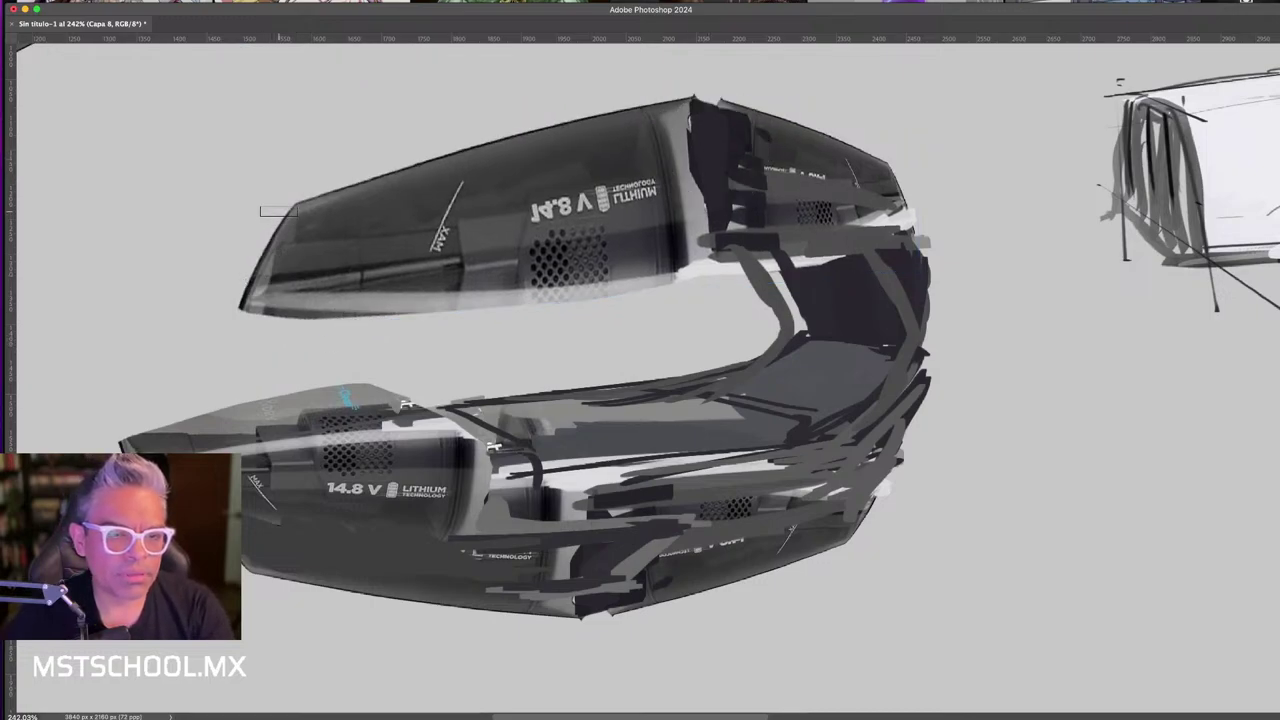
- Paint a dark end cap plus dark and light grey strokes along the upper battery's top edges
mouse_move(282, 210)
left_mouse_down()
mouse_move(238, 296)
mouse_move(249, 219)
mouse_move(370, 205)
mouse_move(500, 128)
left_mouse_up()
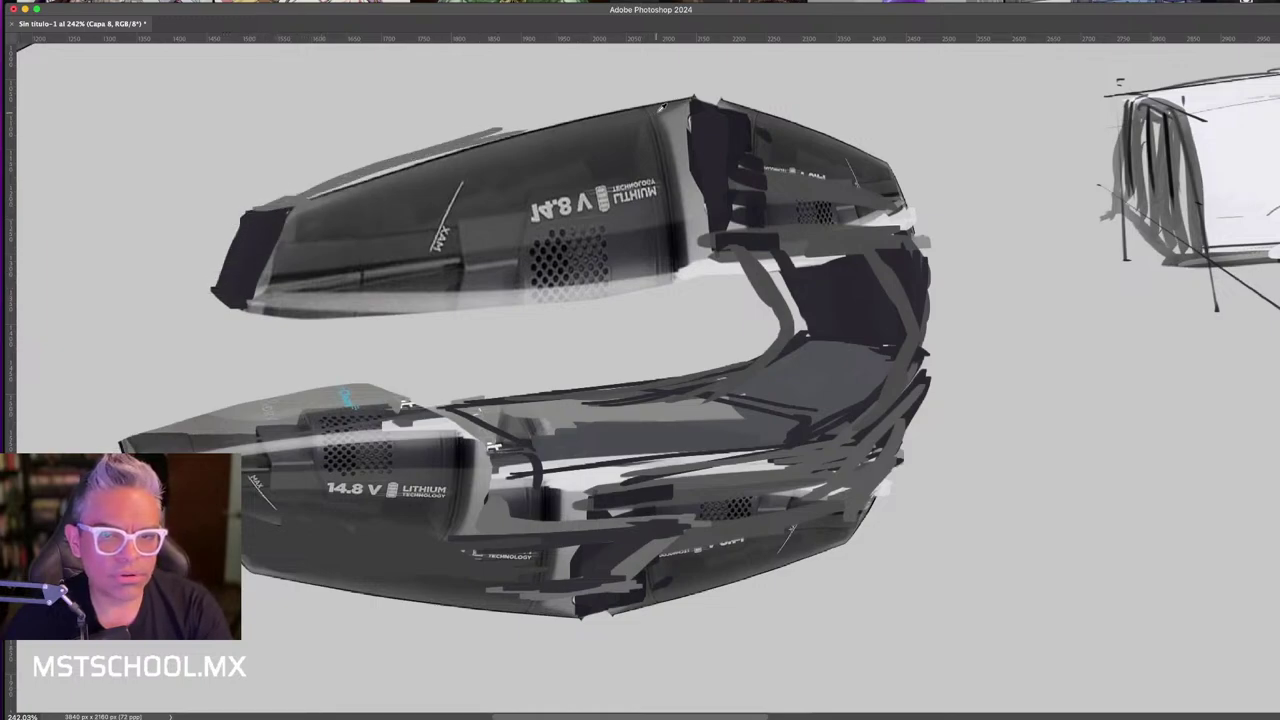
left_click_drag(322, 180, 500, 123)
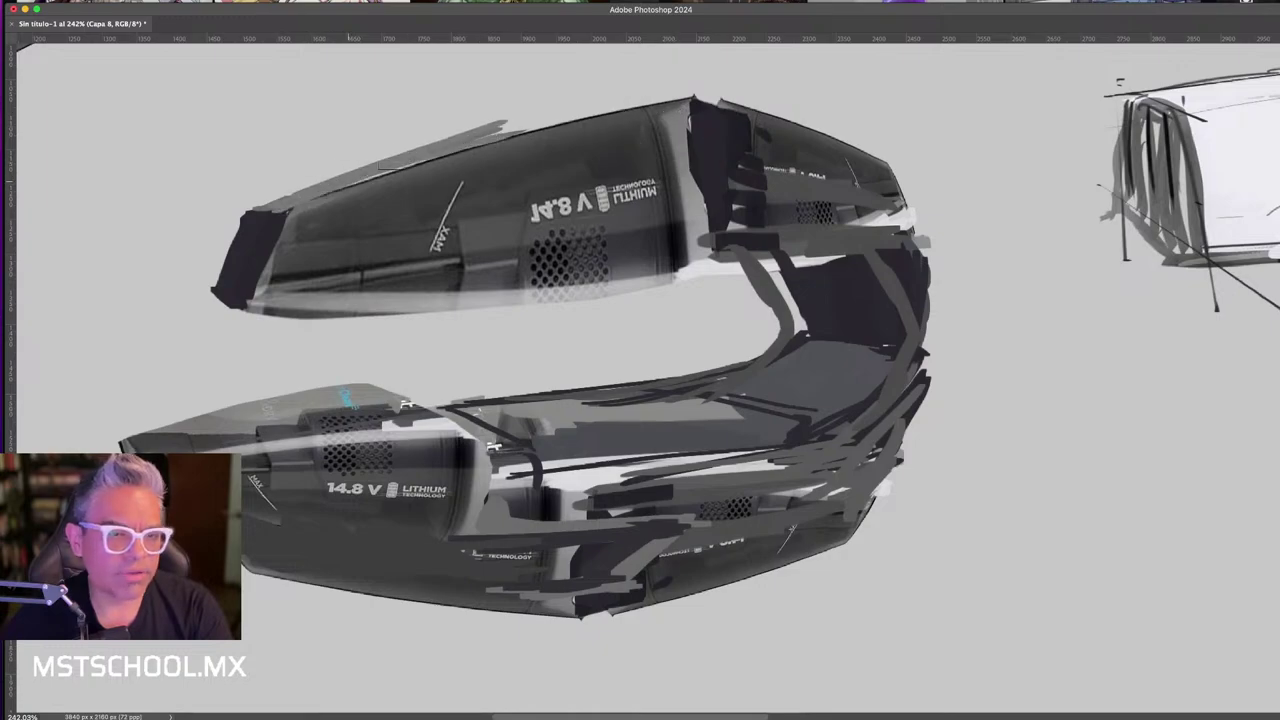
left_click_drag(415, 145, 680, 97)
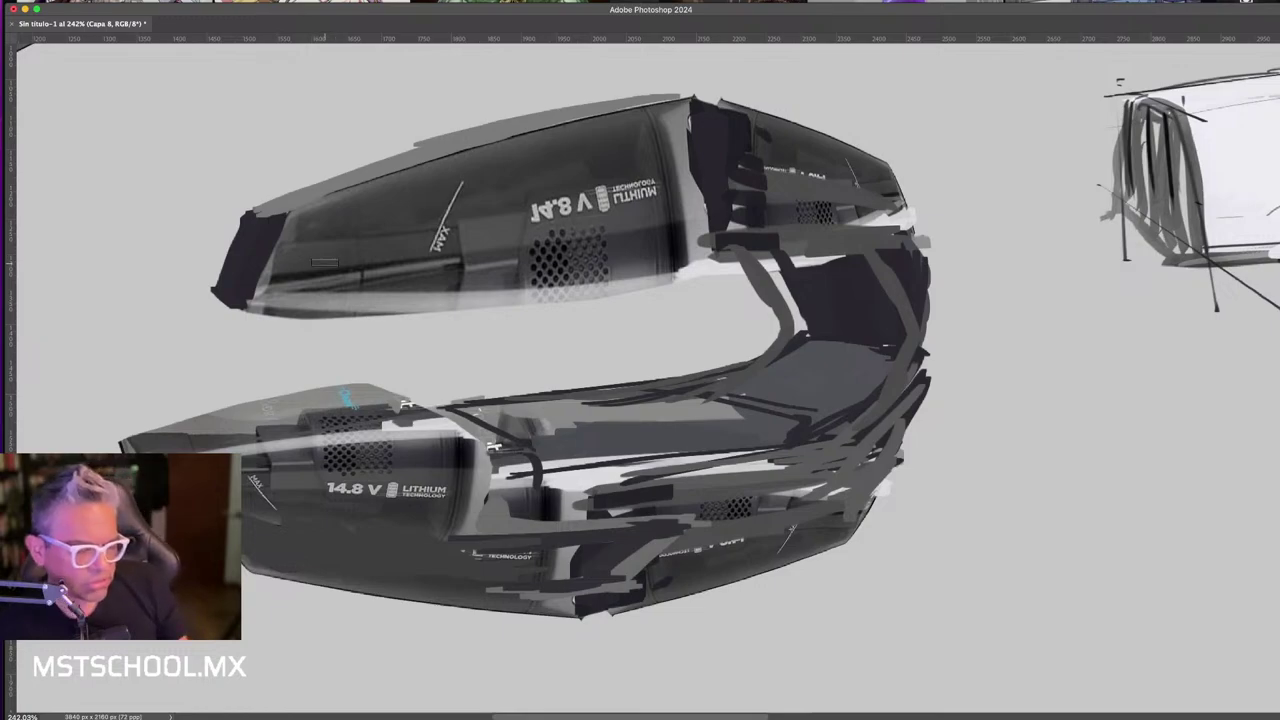
left_click_drag(420, 145, 278, 208)
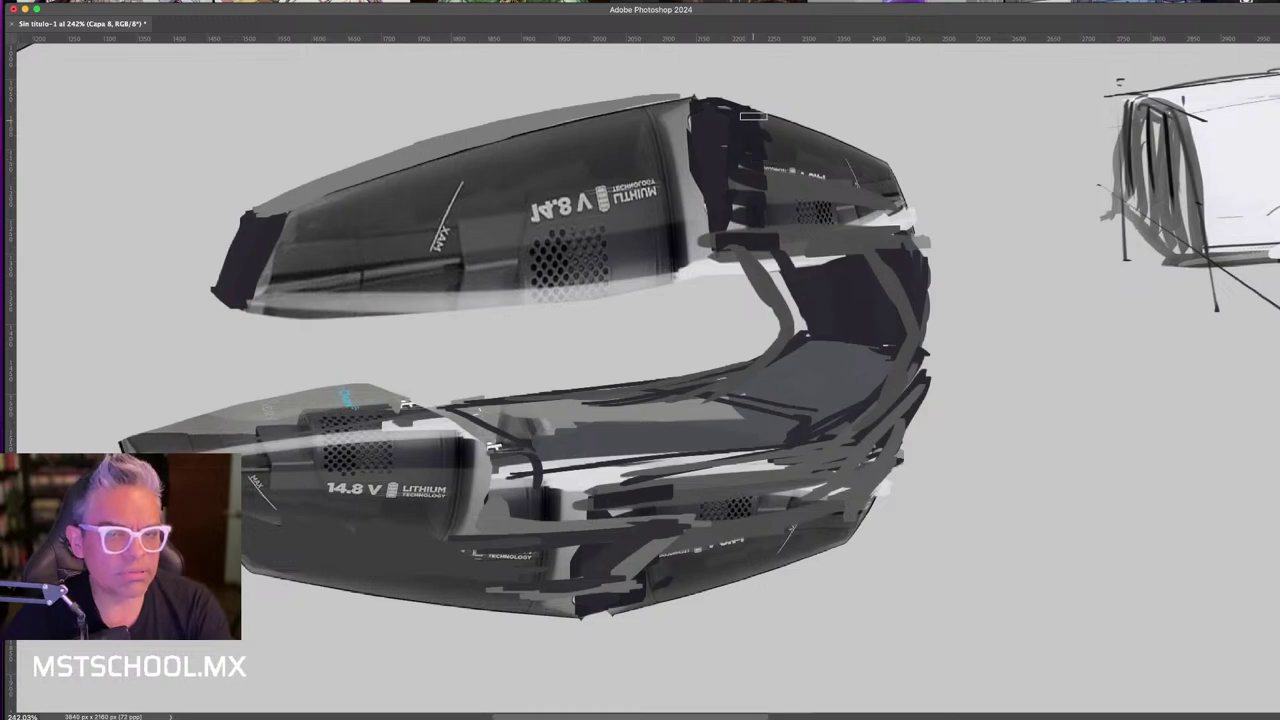
left_click_drag(753, 116, 887, 162)
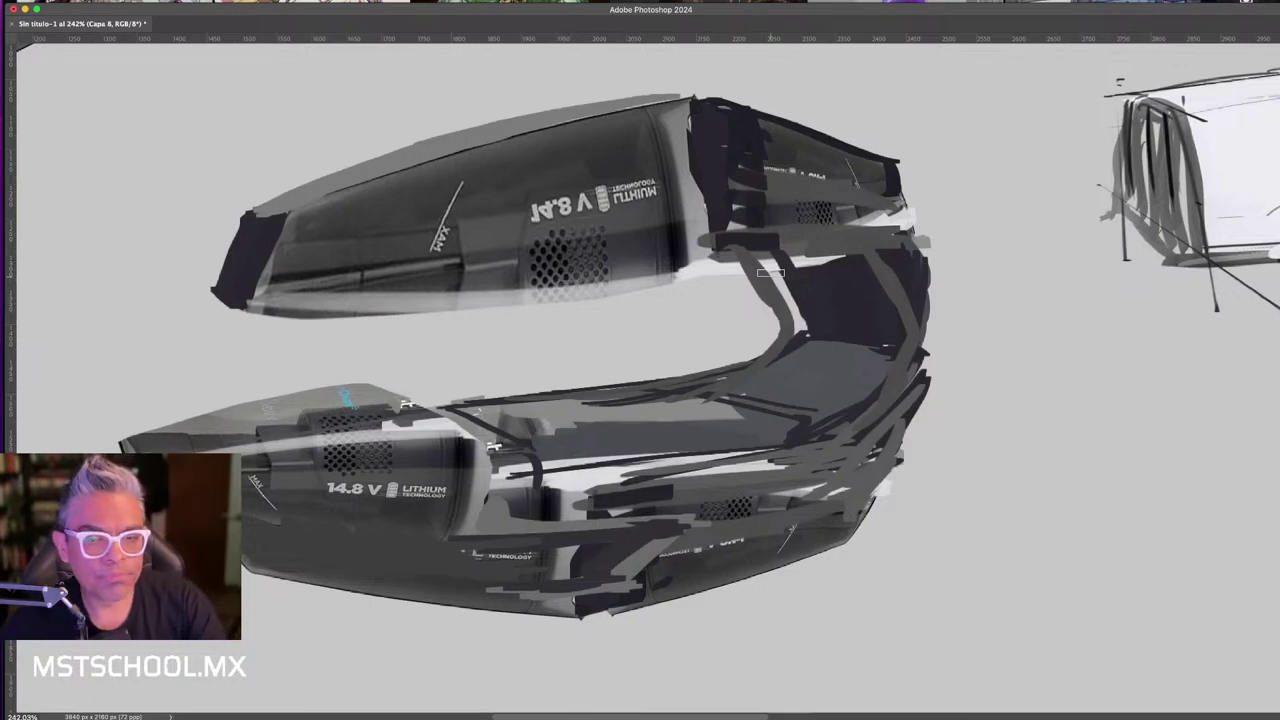
- Move the upper battery piece up and right and zoom in around the upper body
scroll(778, 298, "down", 3)
key("ctrl+t")
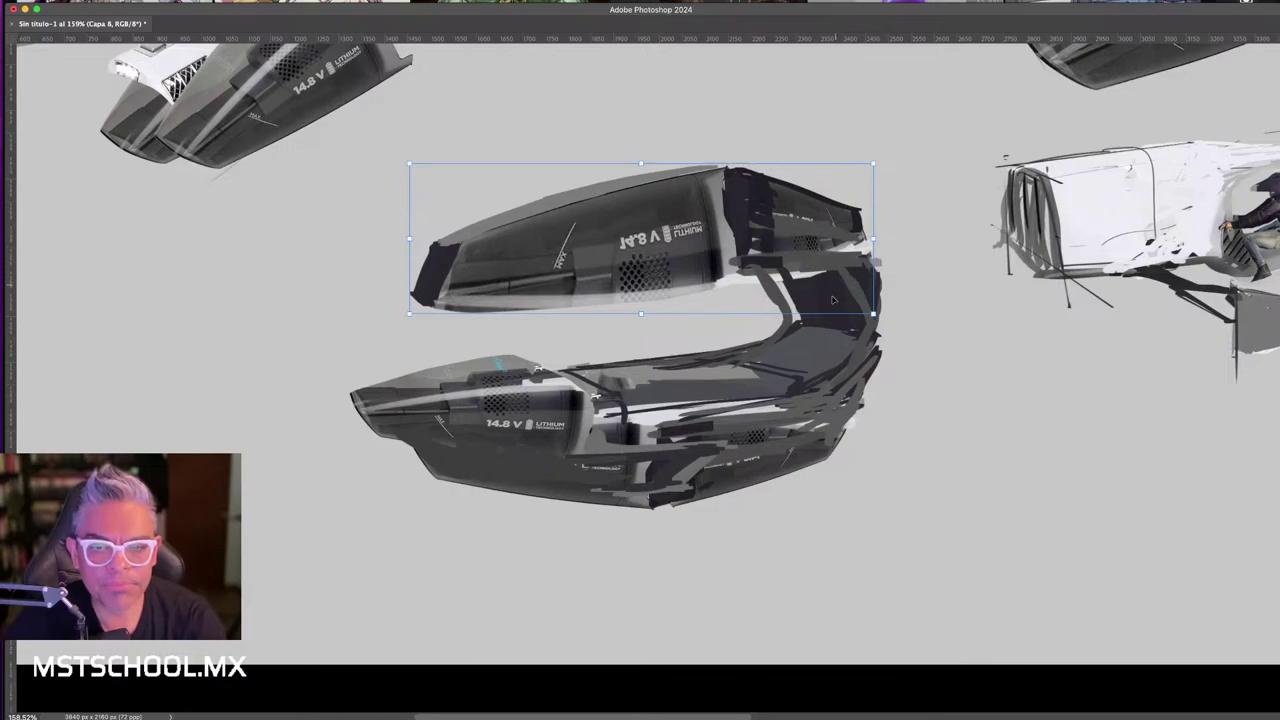
key("Escape")
key("ctrl+t")
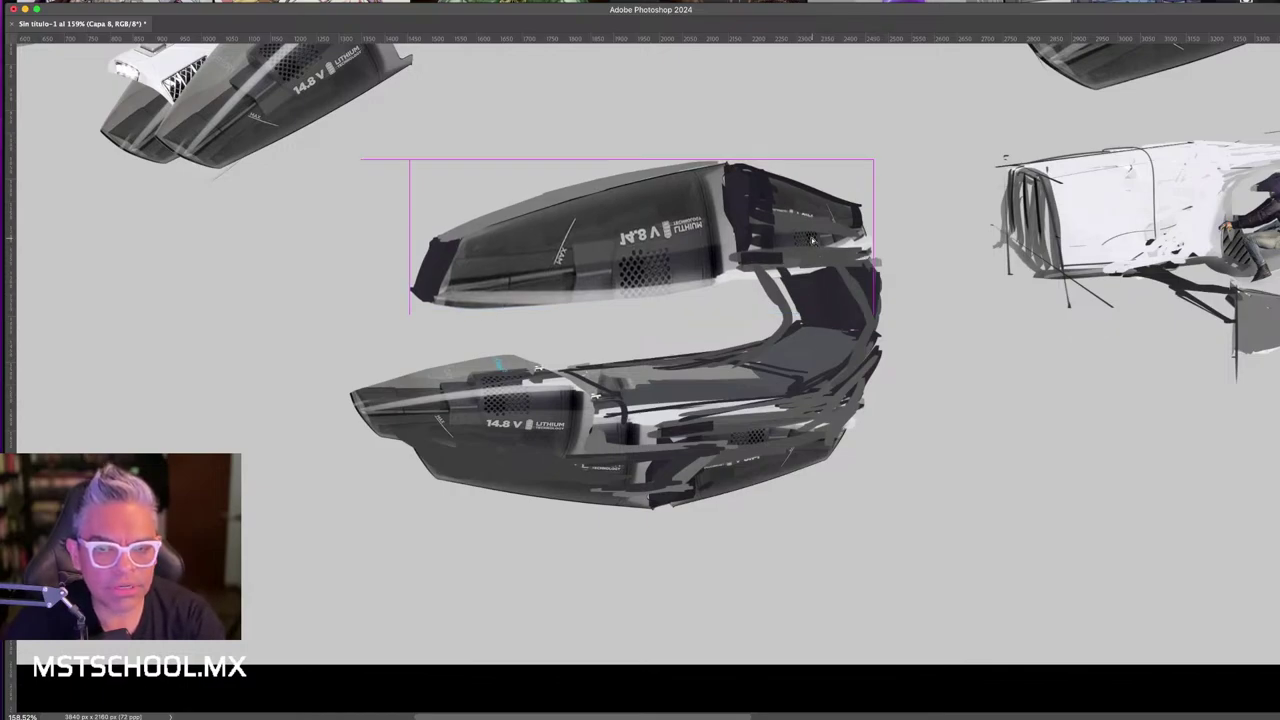
key("Escape")
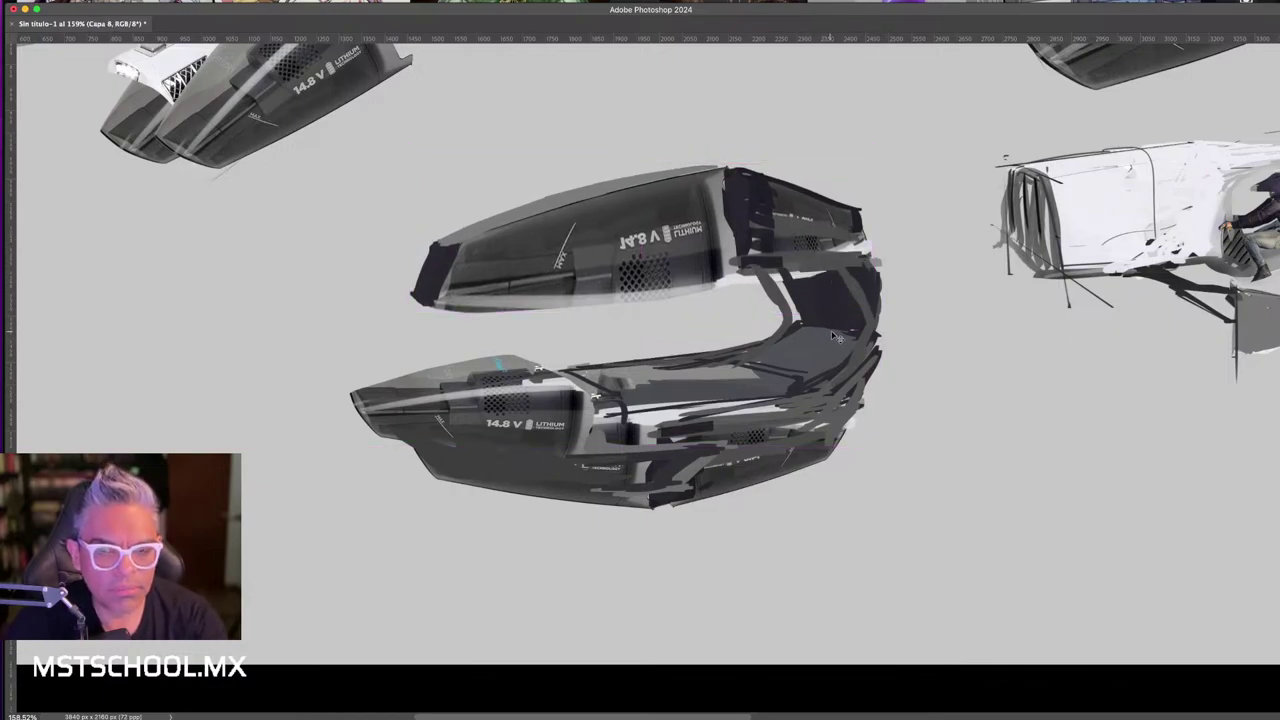
mouse_move(823, 329)
left_mouse_down()
mouse_move(709, 380)
mouse_move(615, 385)
left_mouse_up()
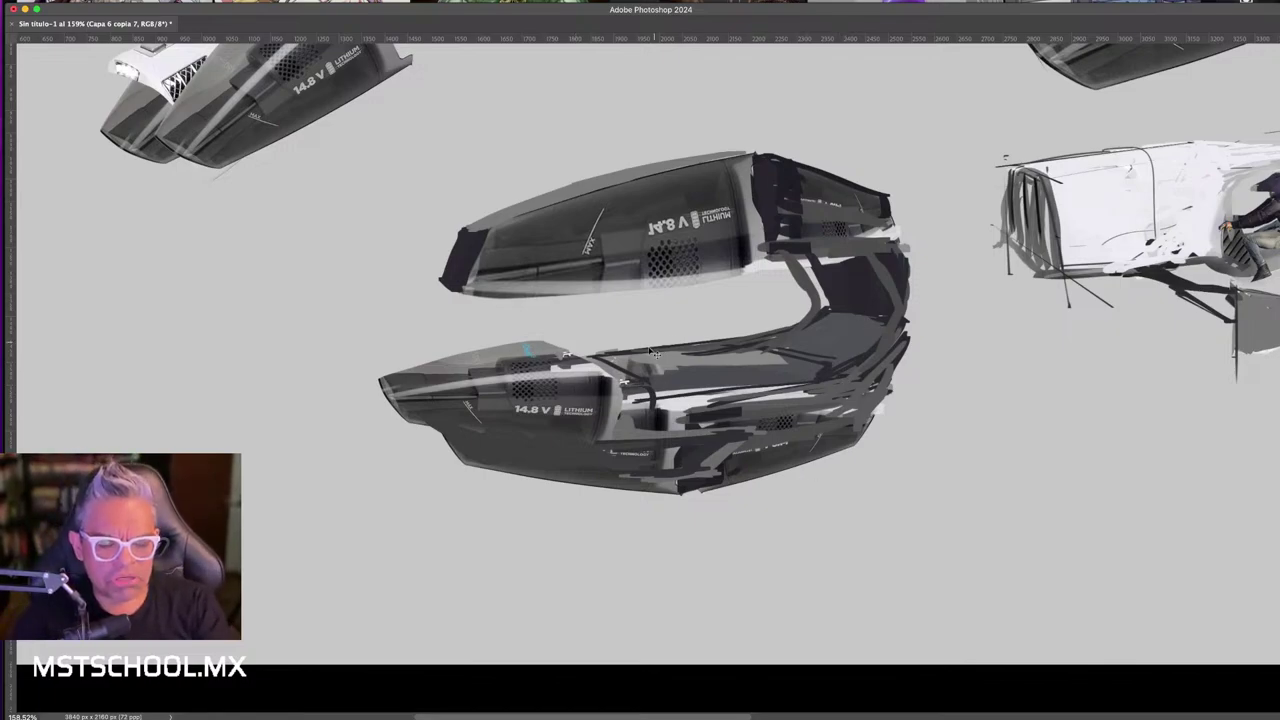
left_click_drag(727, 258, 727, 258)
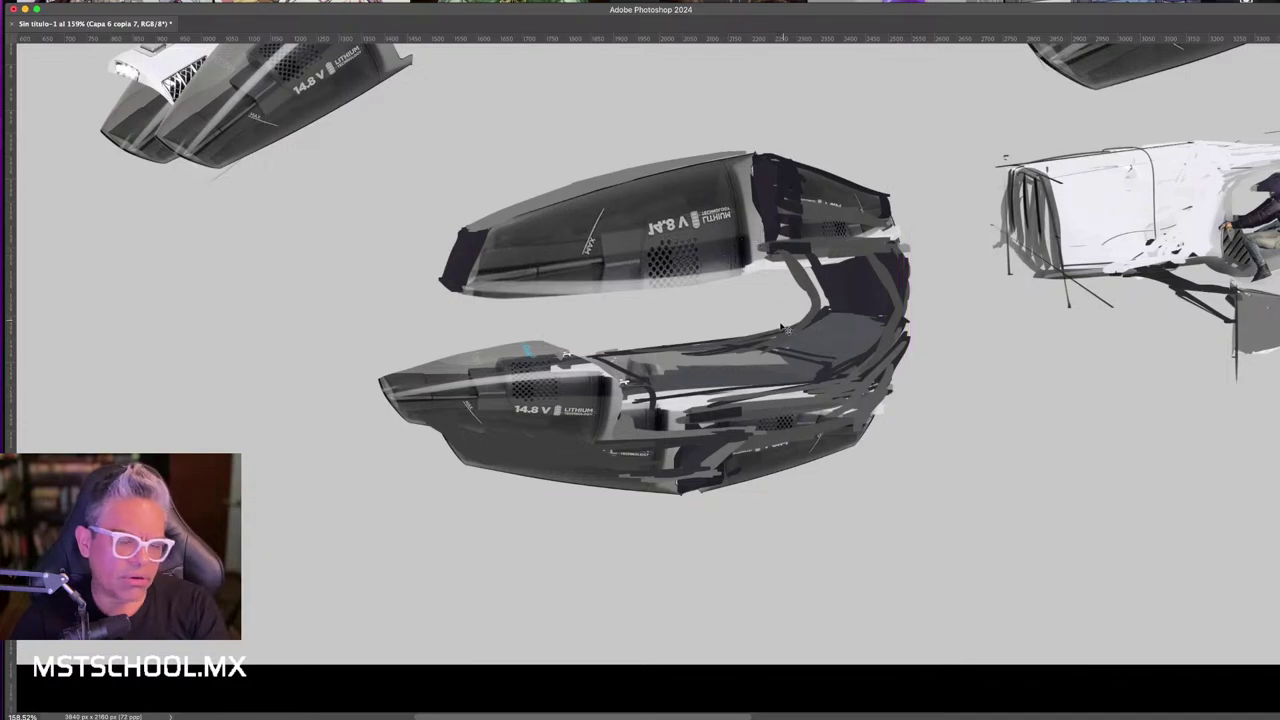
left_click_drag(603, 307, 617, 299)
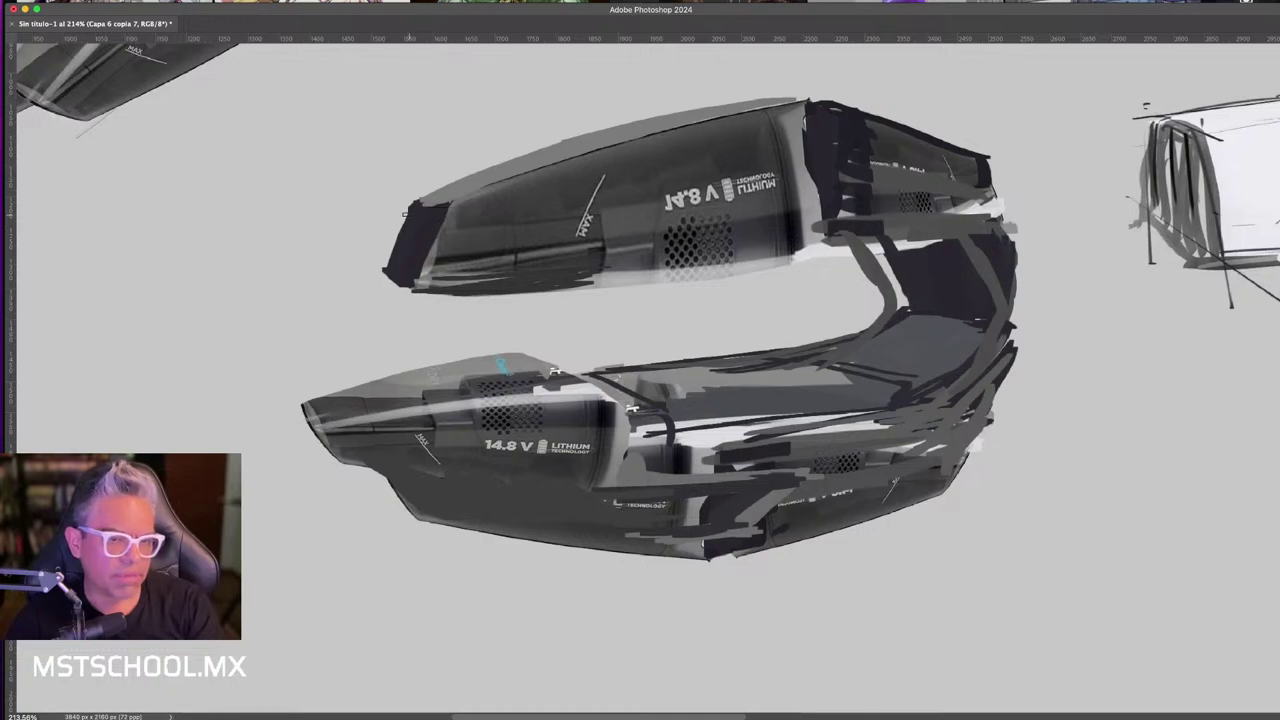
- Add light hatching on the dark left end cap and white highlights along the lower edge
mouse_move(392, 261)
left_mouse_down()
mouse_move(422, 213)
mouse_move(405, 272)
left_mouse_up()
mouse_move(432, 214)
left_mouse_down()
mouse_move(412, 284)
mouse_move(397, 283)
left_mouse_up()
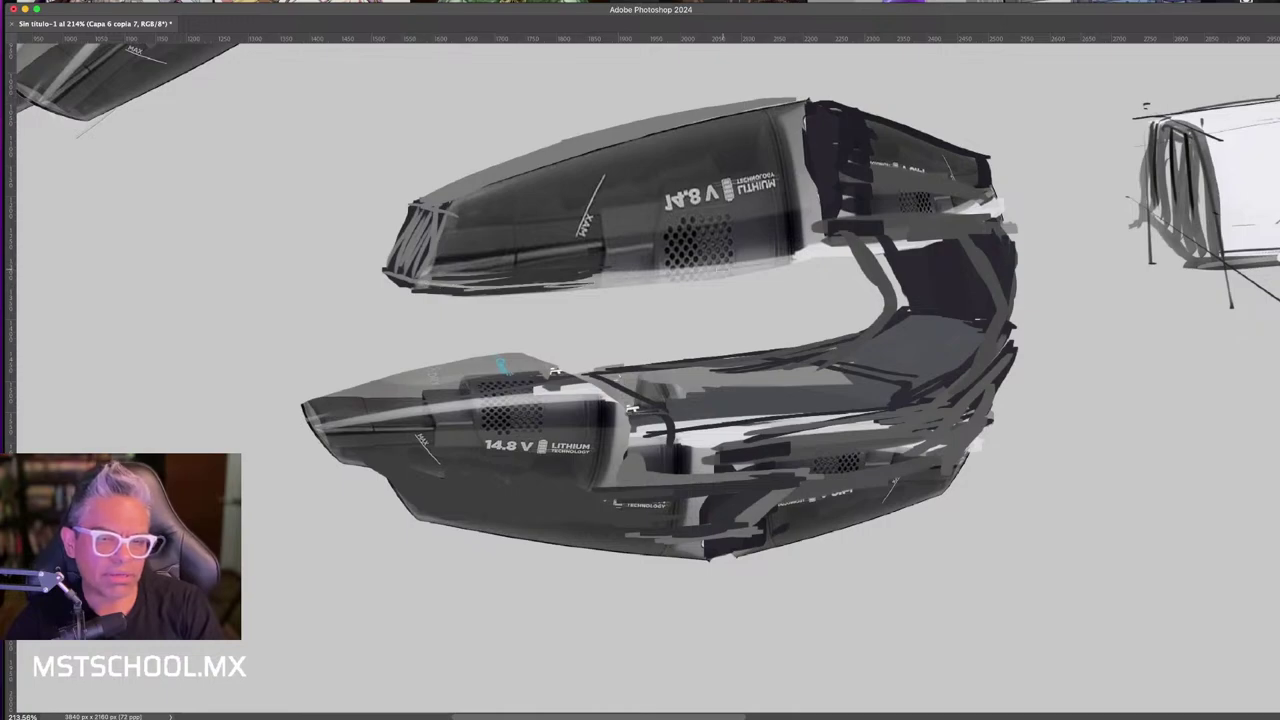
left_click_drag(796, 245, 938, 216)
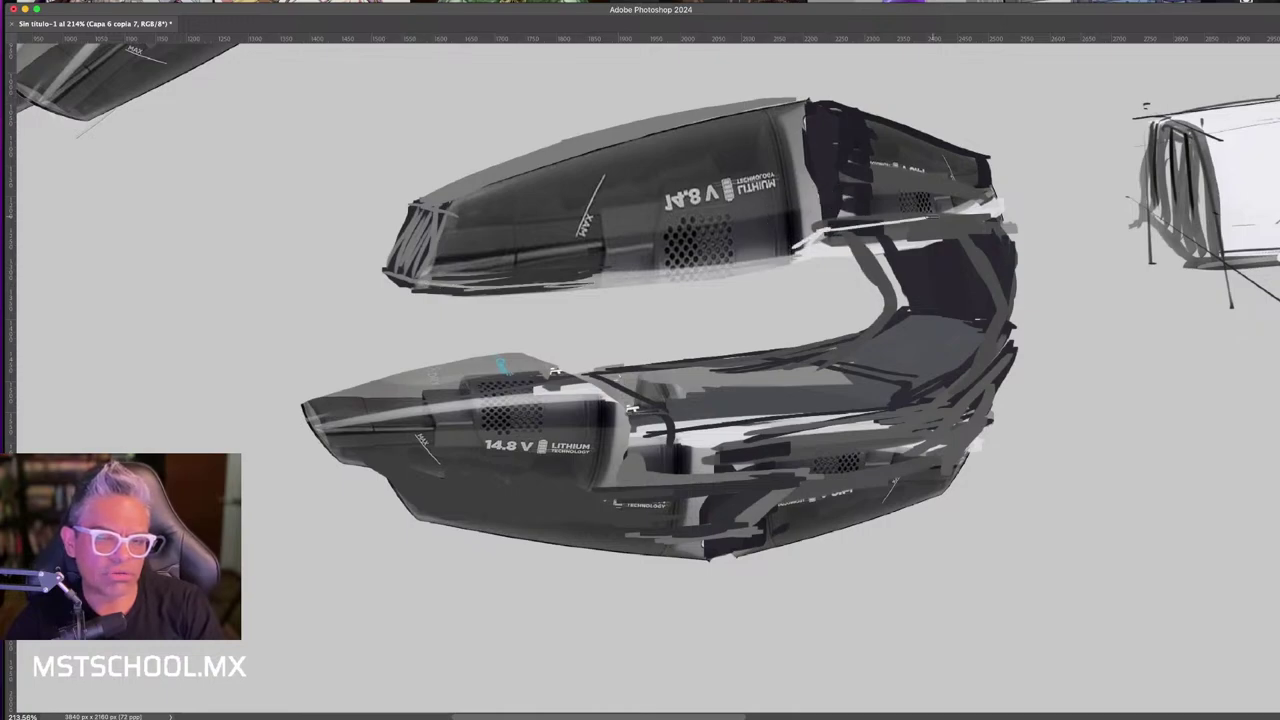
mouse_move(806, 238)
left_mouse_down()
mouse_move(959, 226)
mouse_move(944, 226)
left_mouse_up()
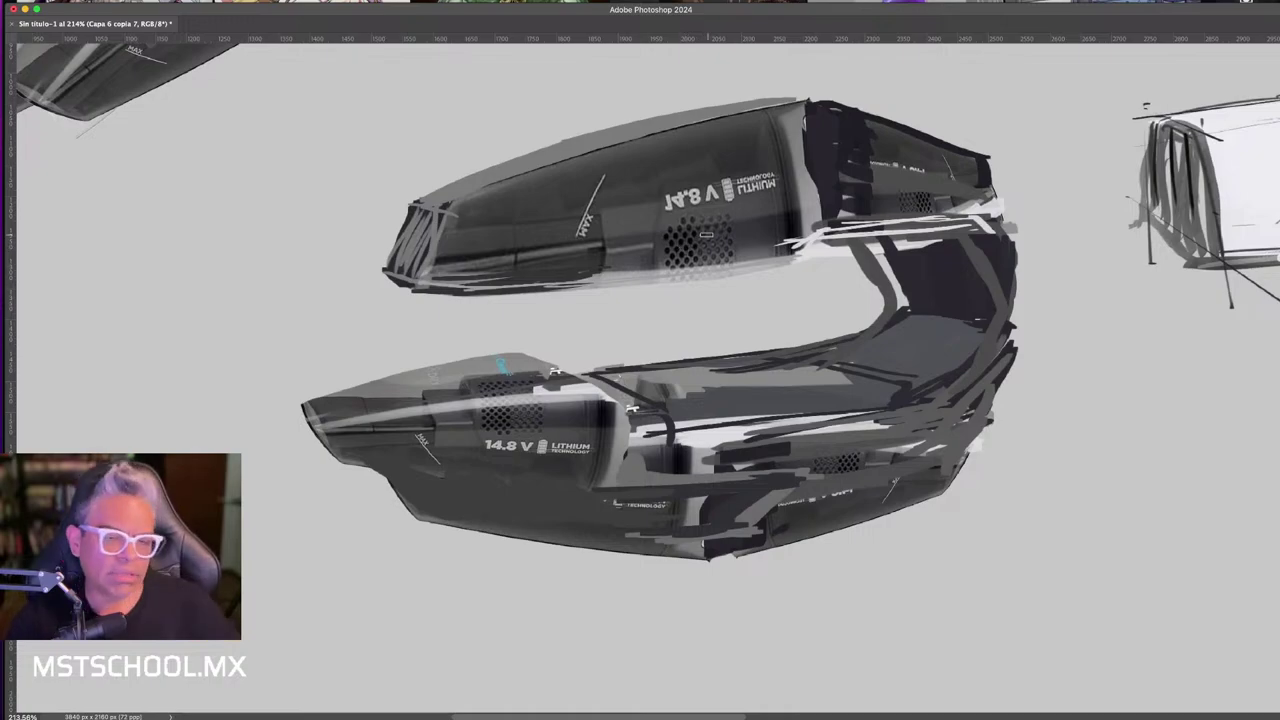
- Select the central vacuum sketch, testing and undoing a small downward nudge
scroll(815, 263, "down", 3)
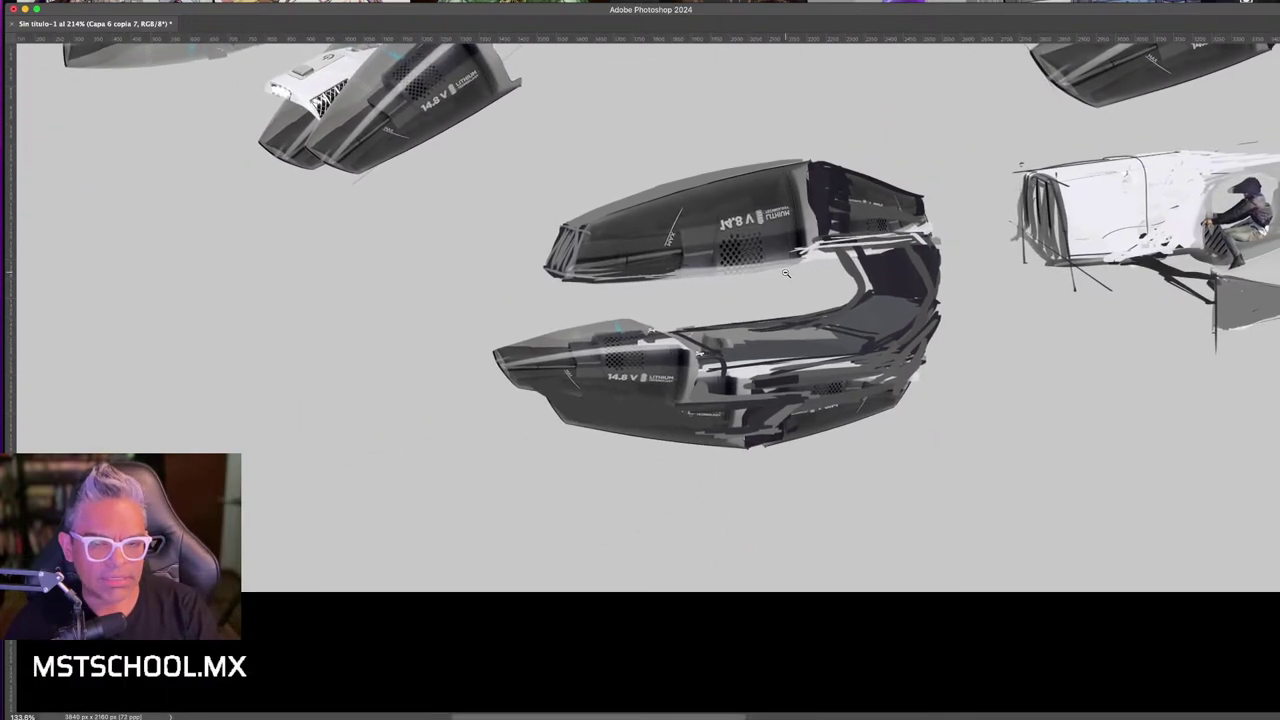
left_click(797, 247)
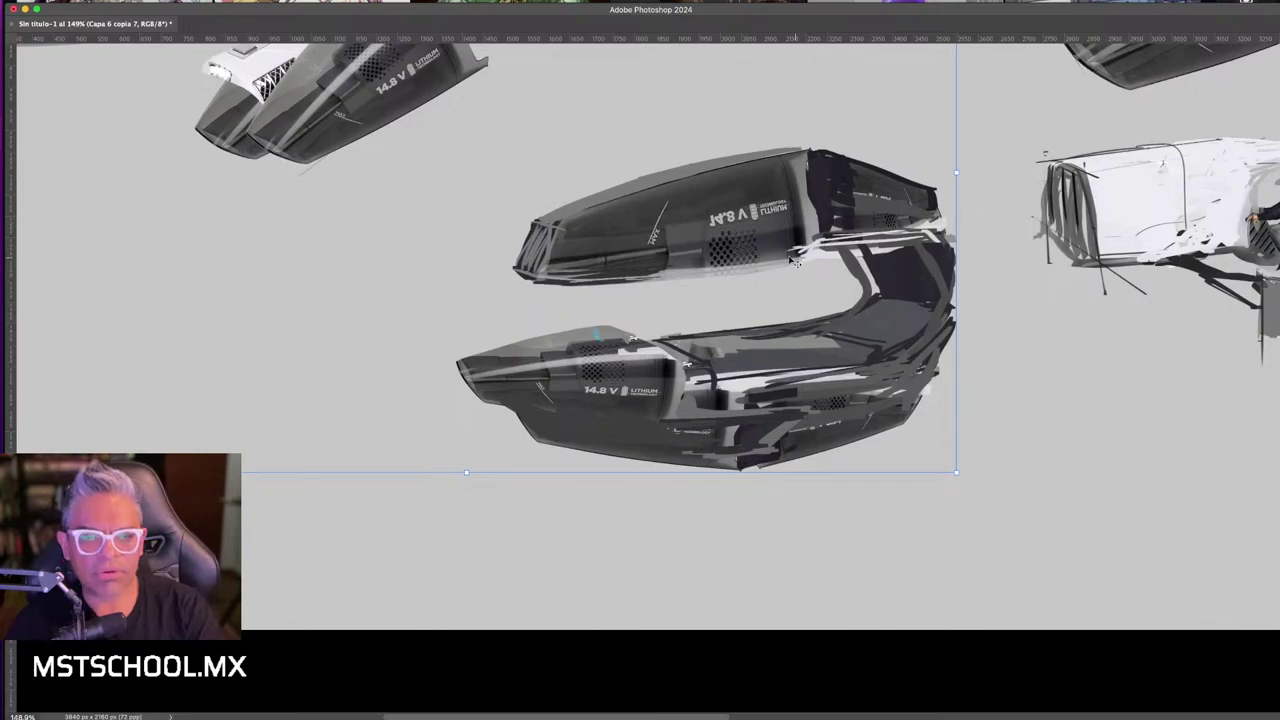
scroll(796, 258, "down", 2)
scroll(800, 256, "down", 3)
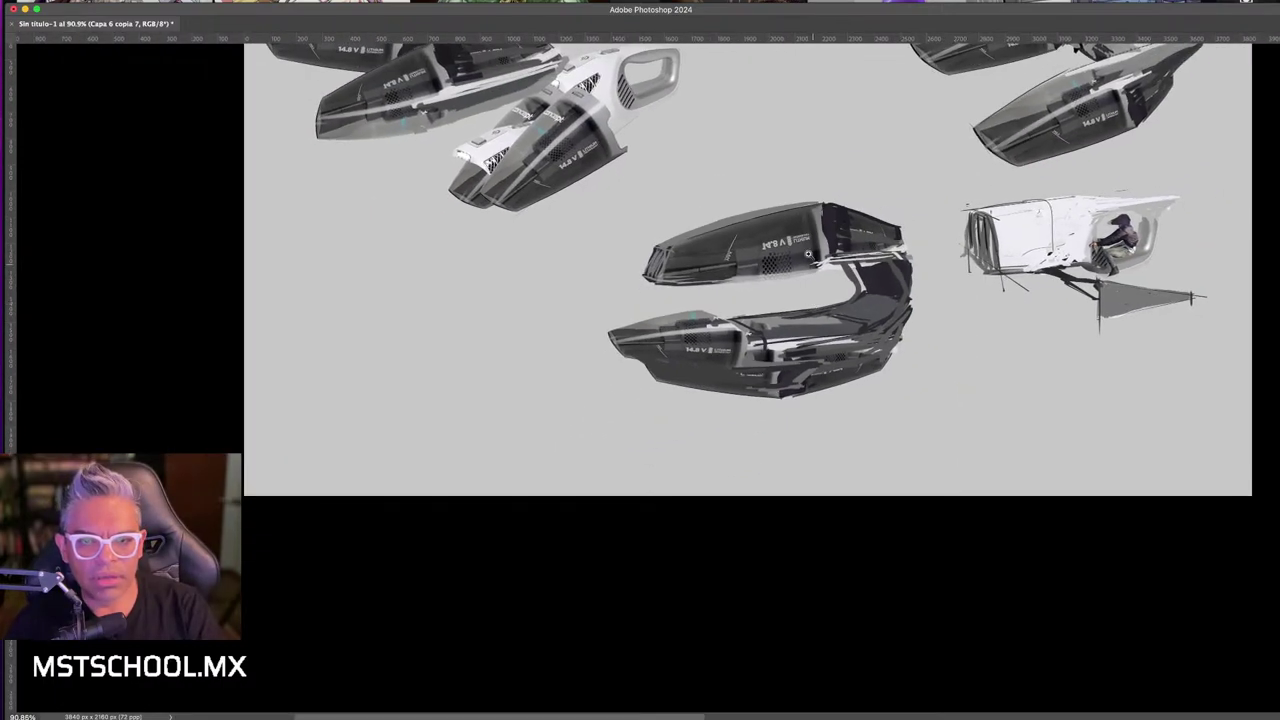
left_click_drag(806, 253, 805, 291)
key("ctrl+z")
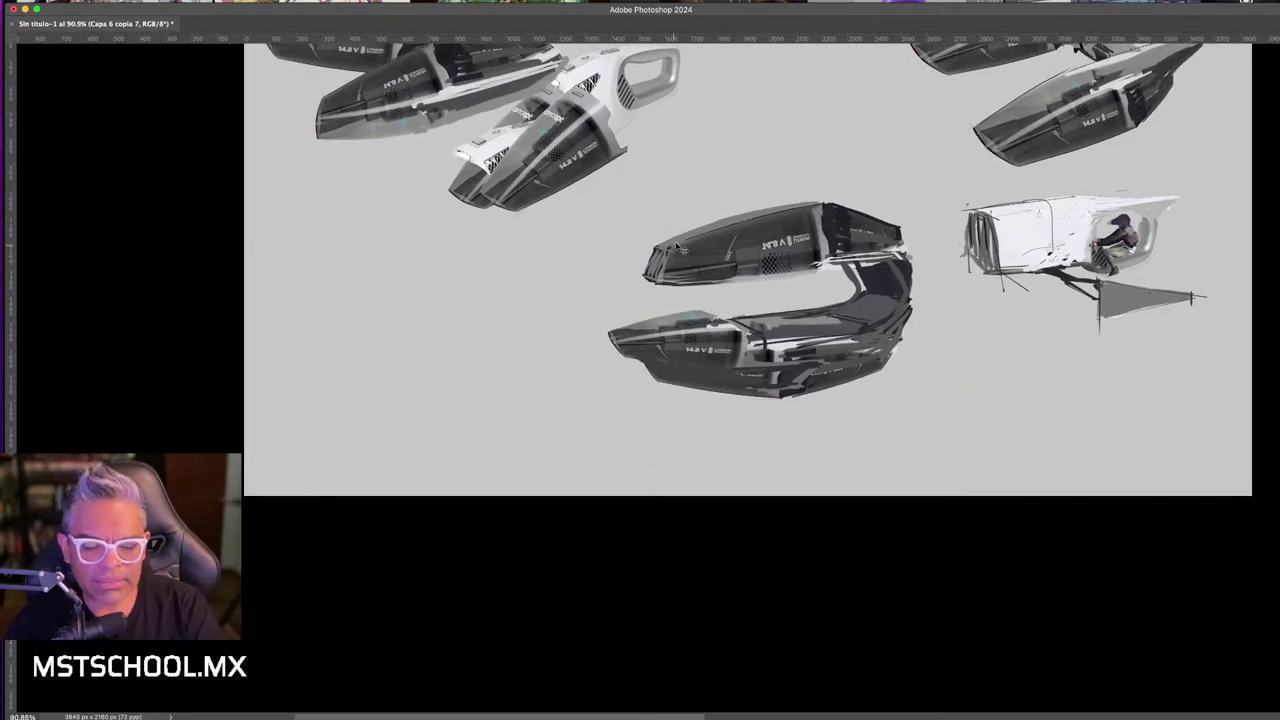
- Lasso the whole central sketch, copy it to a new layer and flip it vertically
mouse_move(680, 197)
left_mouse_down()
mouse_move(903, 420)
mouse_move(900, 196)
mouse_move(930, 190)
left_mouse_up()
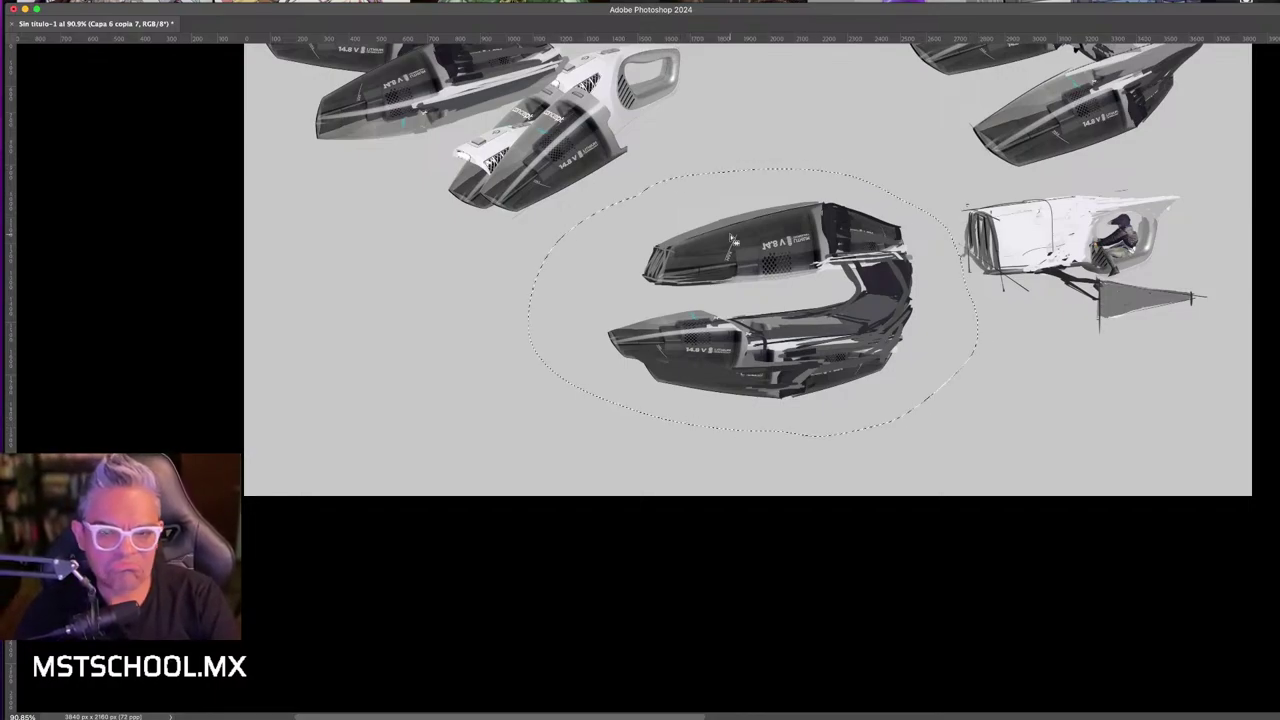
key("ctrl+j")
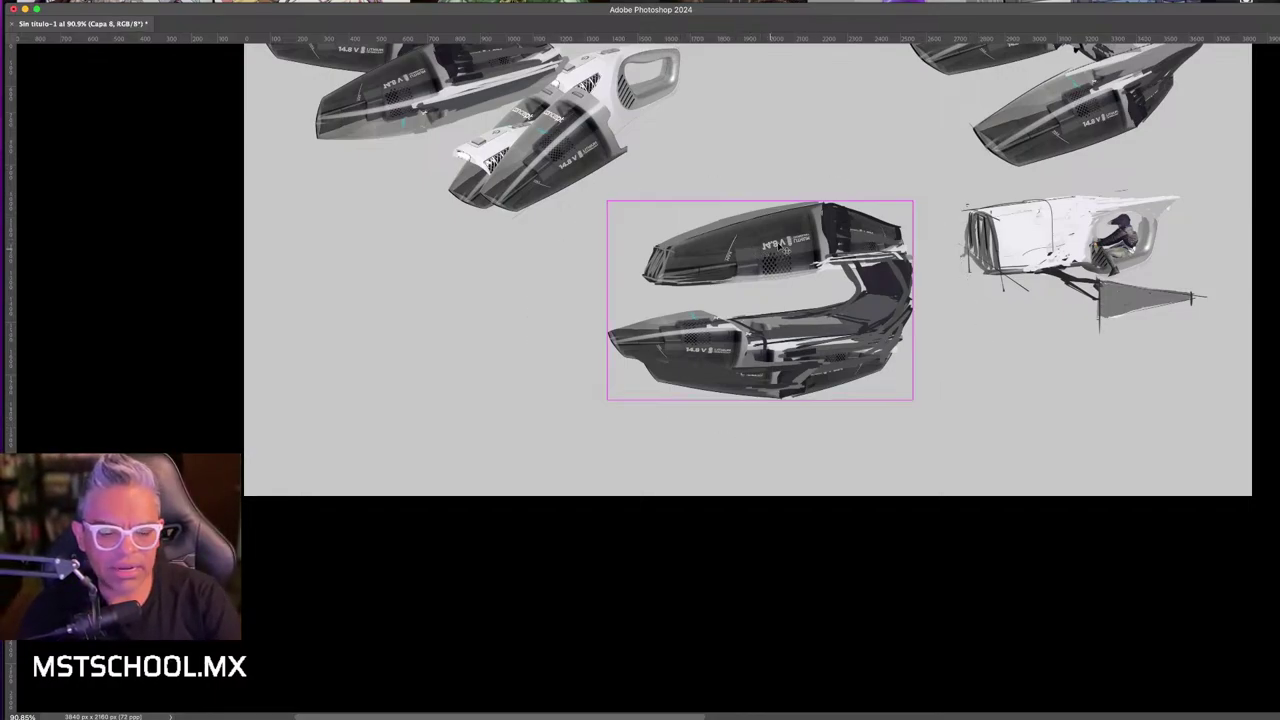
key("ctrl+t")
right_click(812, 230)
left_click(880, 513)
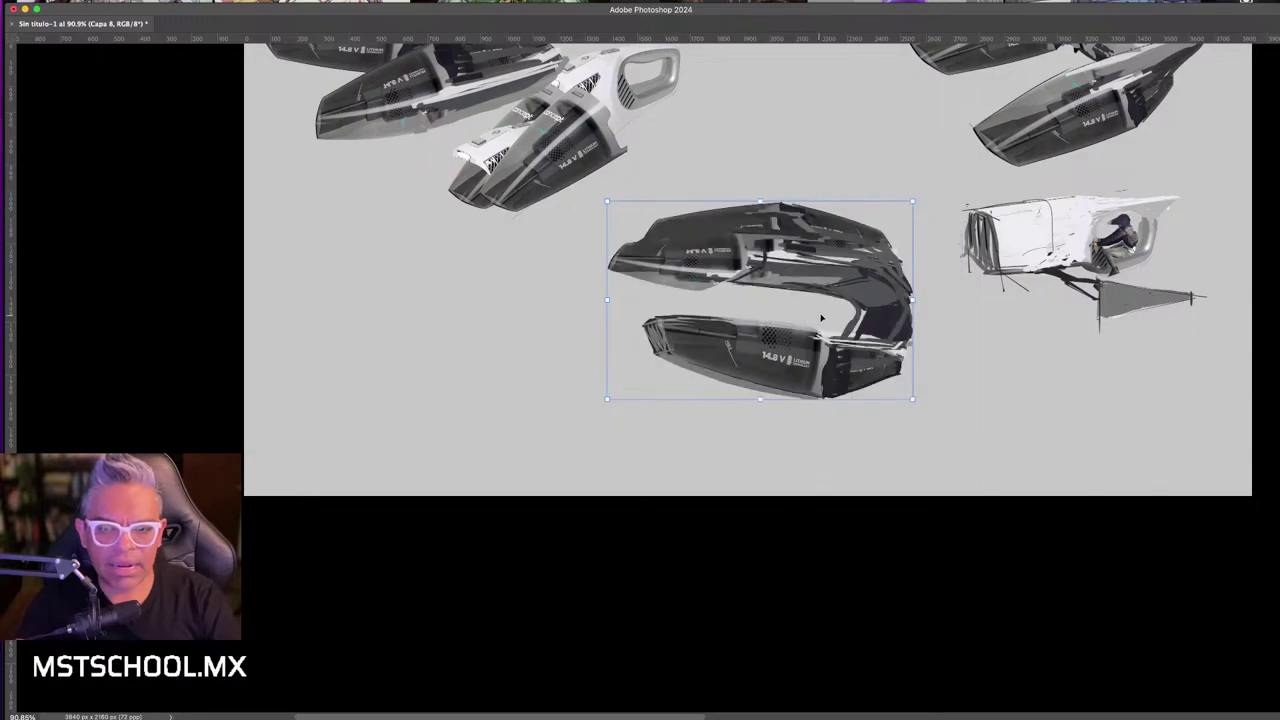
key("Return")
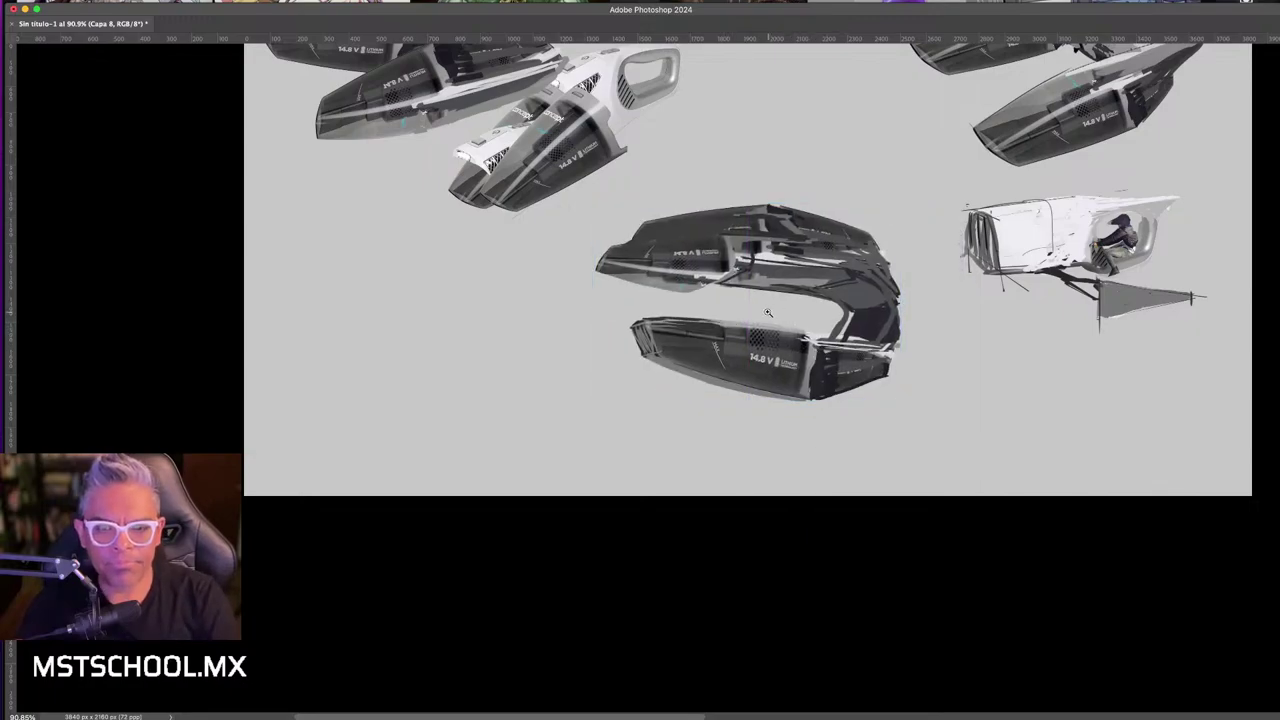
left_click_drag(763, 294, 812, 294)
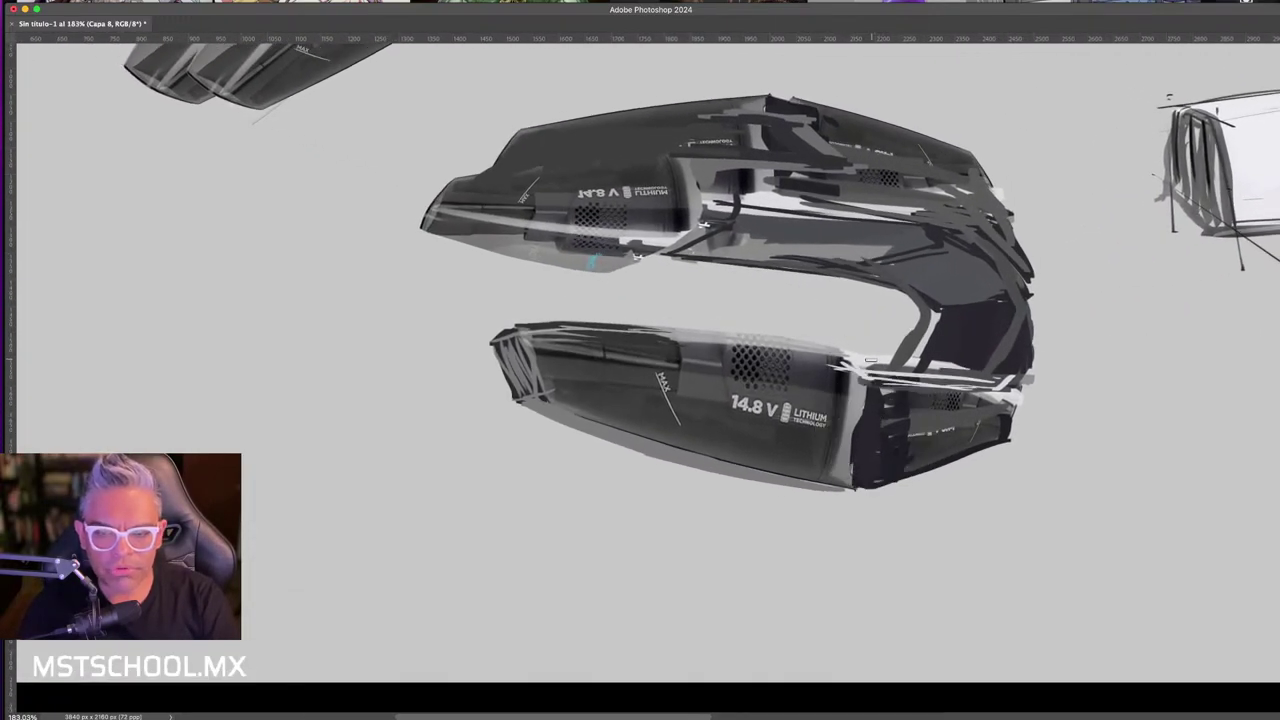
- Darken the body's inner rear and paint a dark curve on the upper rear
mouse_move(916, 372)
left_mouse_down()
mouse_move(918, 450)
mouse_move(960, 446)
left_mouse_up()
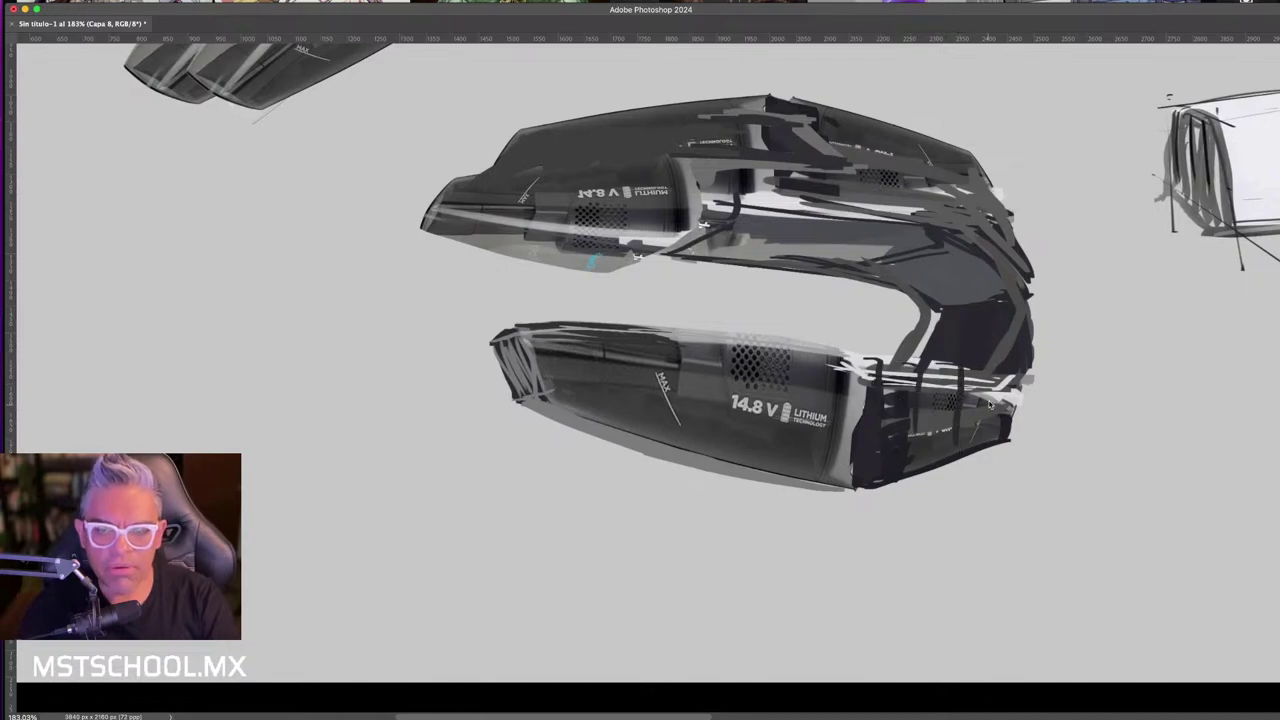
left_click_drag(990, 368, 988, 442)
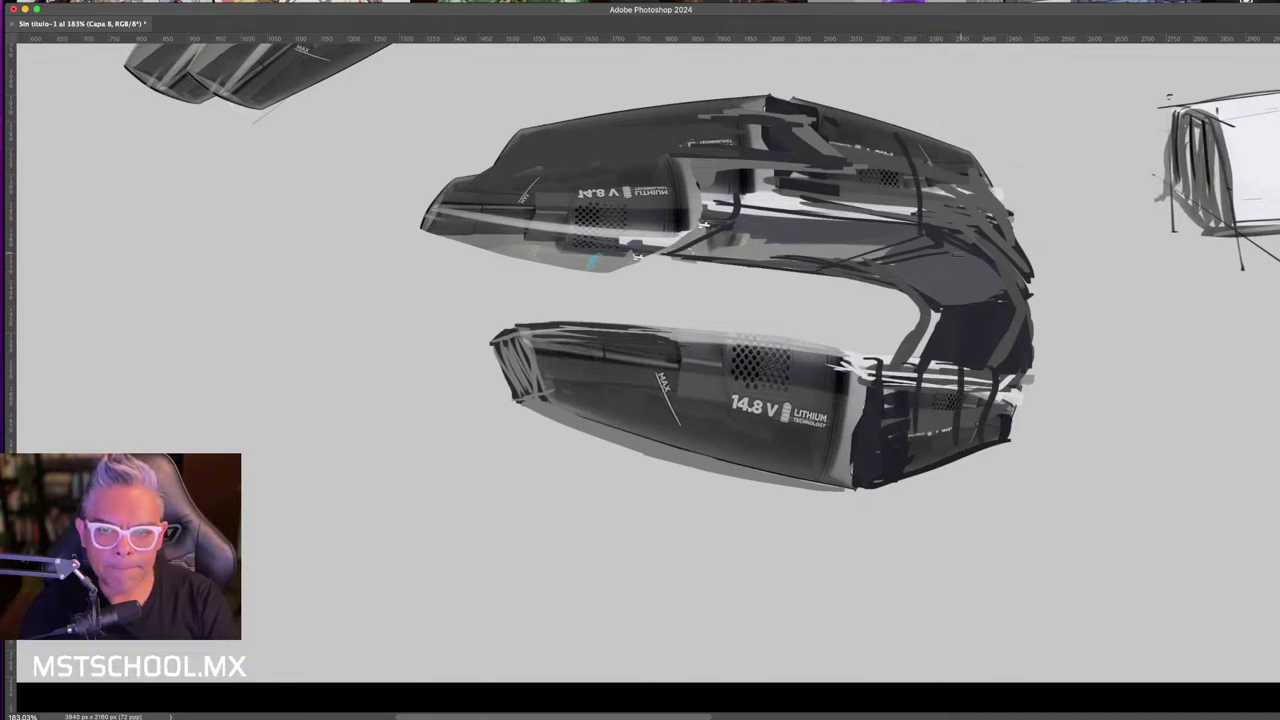
left_click_drag(1004, 250, 960, 146)
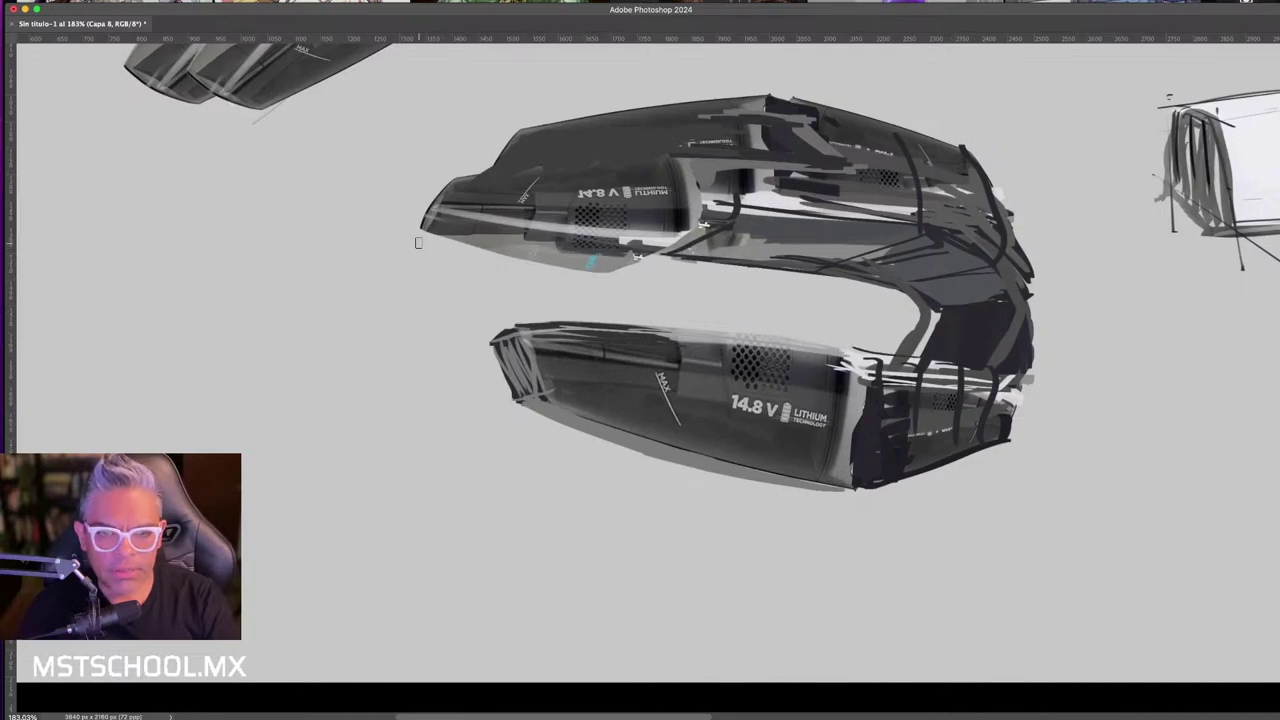
- Clean the lower edge, then add a grey underside band, dark hatching and a contour line
mouse_move(418, 242)
left_mouse_down()
mouse_move(645, 258)
mouse_move(434, 231)
mouse_move(655, 232)
mouse_move(424, 223)
left_mouse_up()
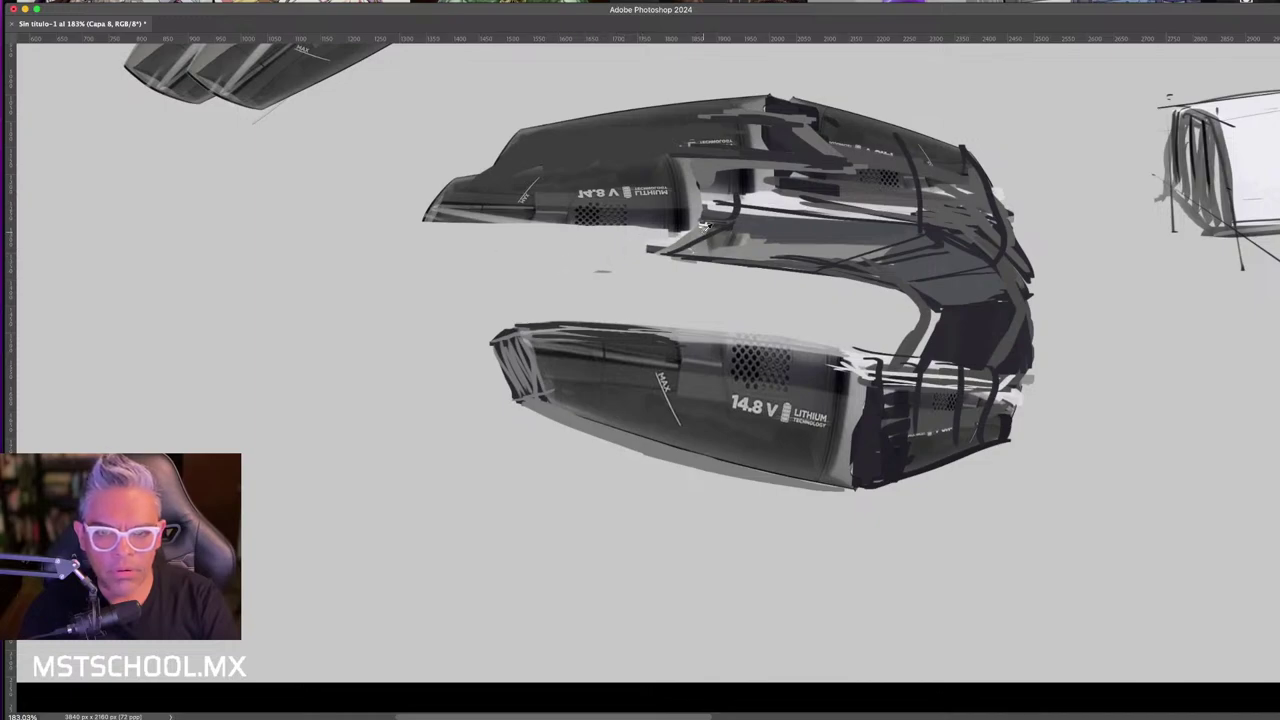
mouse_move(600, 235)
left_mouse_down()
mouse_move(460, 234)
mouse_move(680, 236)
mouse_move(445, 234)
mouse_move(620, 232)
mouse_move(445, 226)
mouse_move(540, 222)
left_mouse_up()
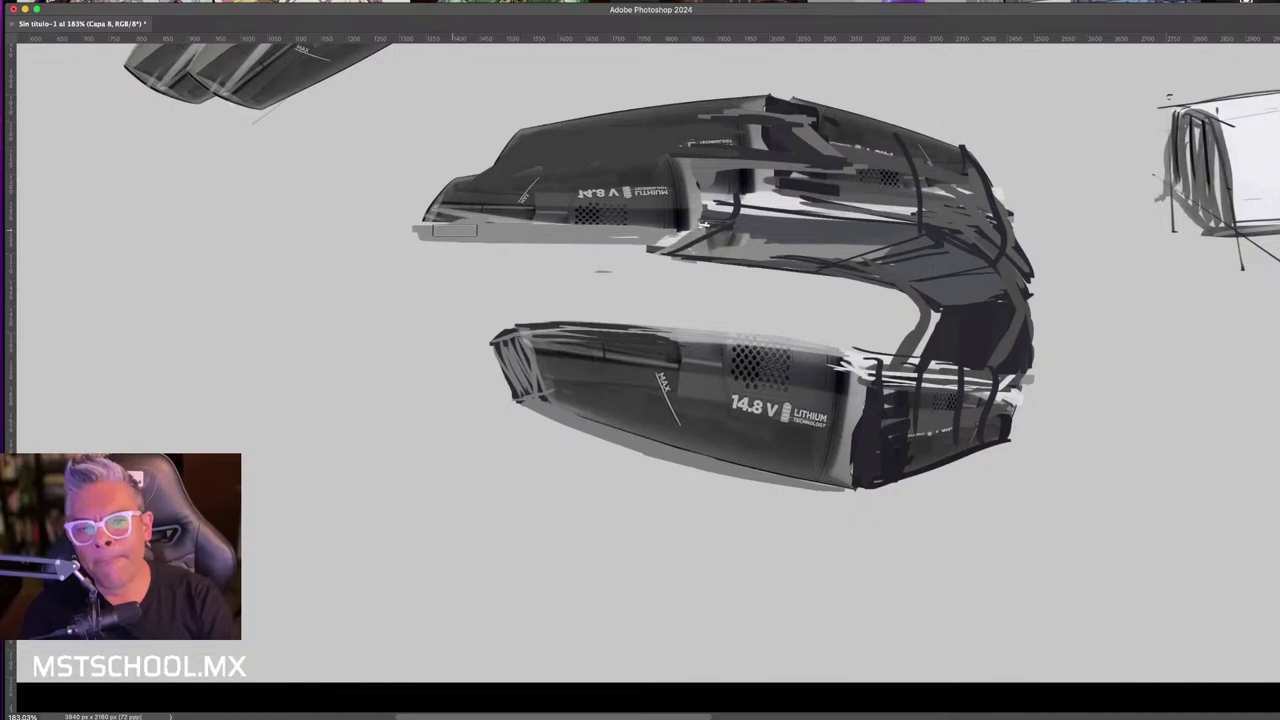
left_click_drag(607, 249, 430, 248)
mouse_move(585, 254)
left_mouse_down()
mouse_move(700, 222)
mouse_move(588, 248)
left_mouse_up()
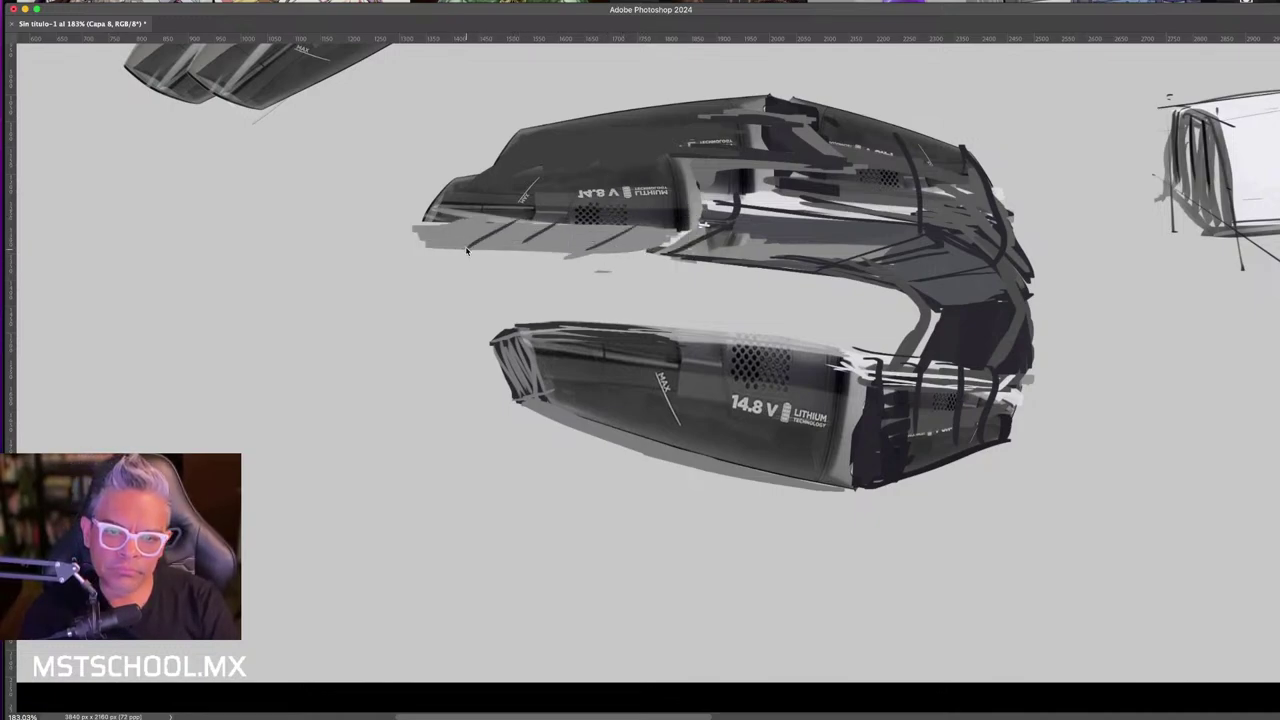
mouse_move(466, 250)
left_mouse_down()
mouse_move(412, 230)
mouse_move(402, 240)
mouse_move(672, 252)
left_mouse_up()
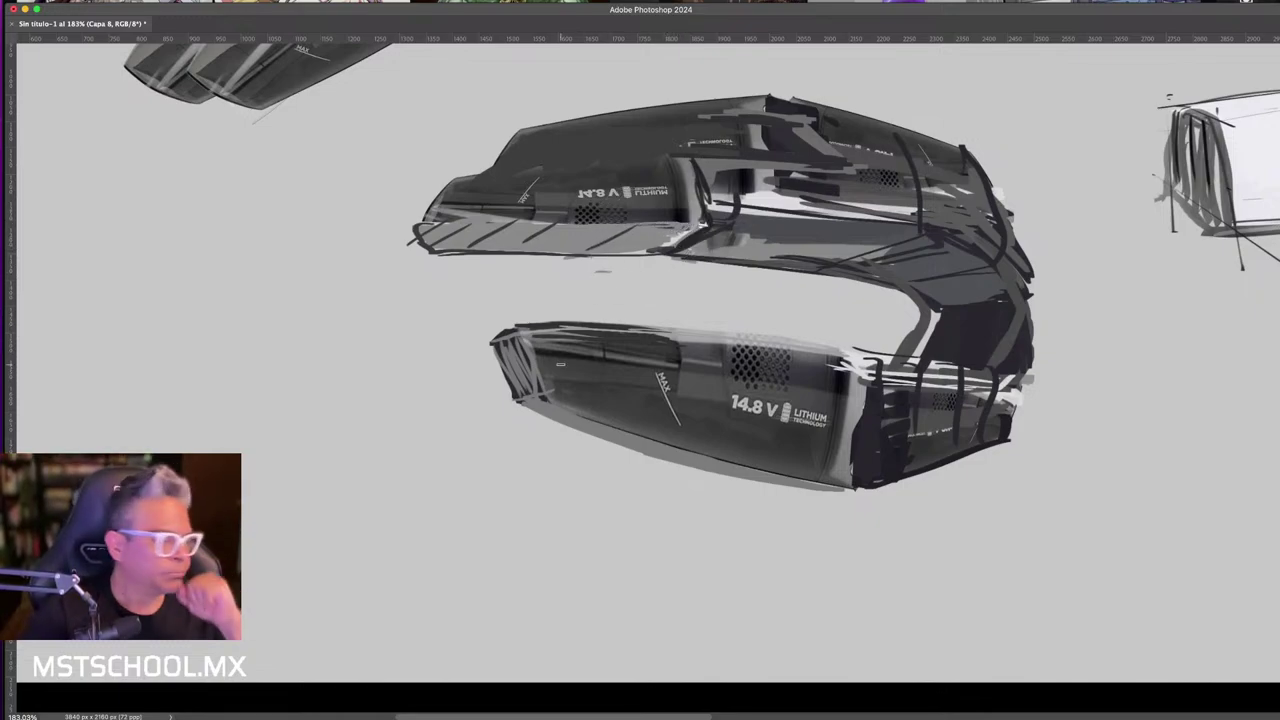
- Compare via undo/redo, then hatch light strokes across the upper shape's underside
key("ctrl+z")
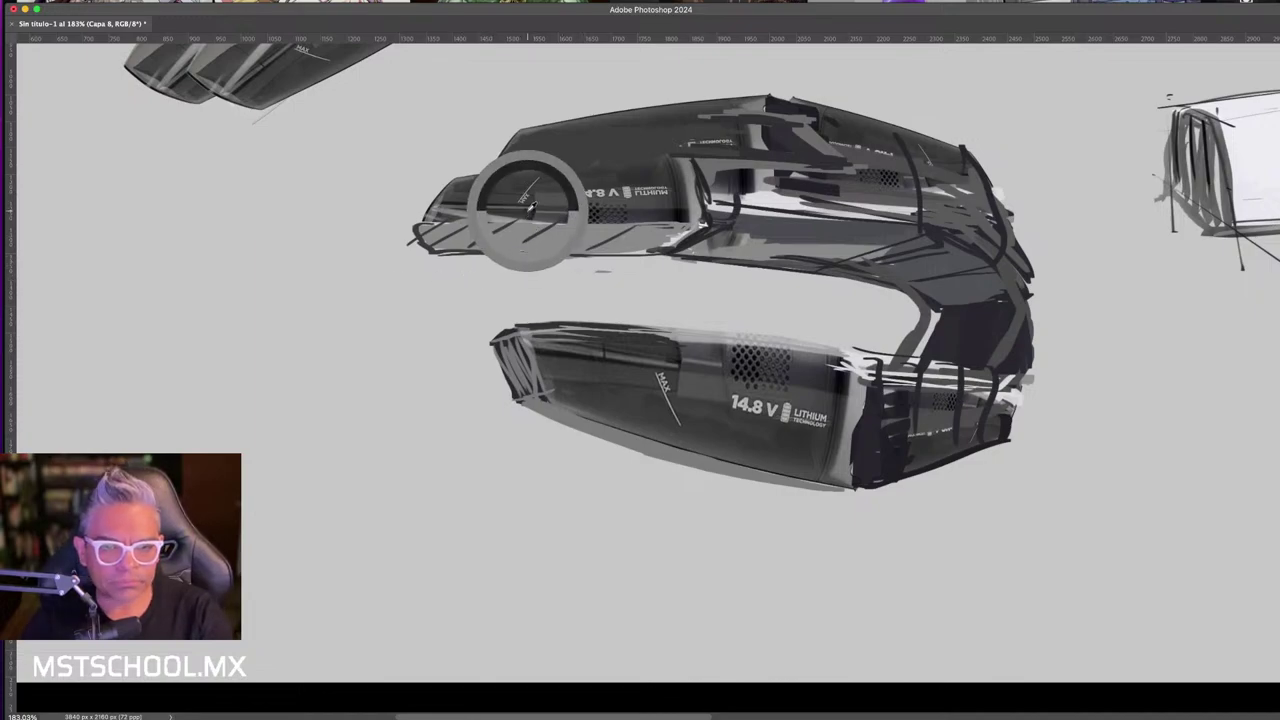
key("ctrl+shift+z")
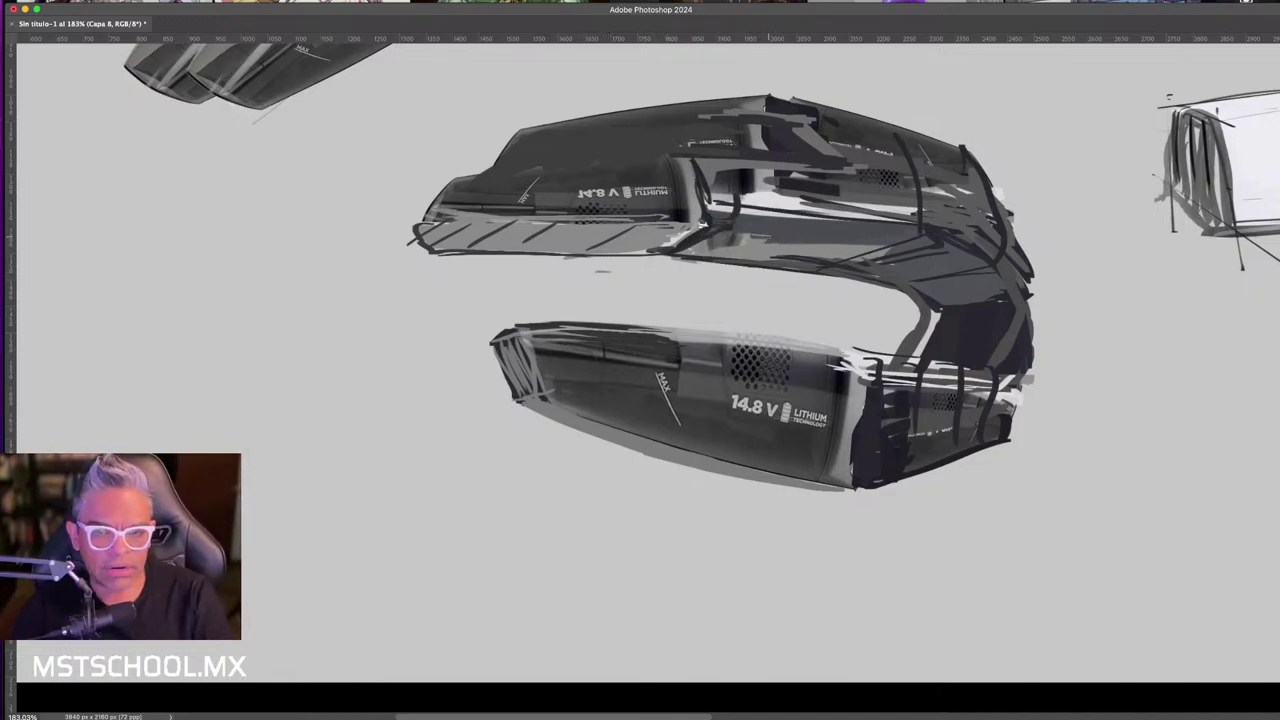
left_click_drag(740, 236, 918, 233)
mouse_move(844, 252)
left_mouse_down()
mouse_move(934, 240)
mouse_move(948, 256)
left_mouse_up()
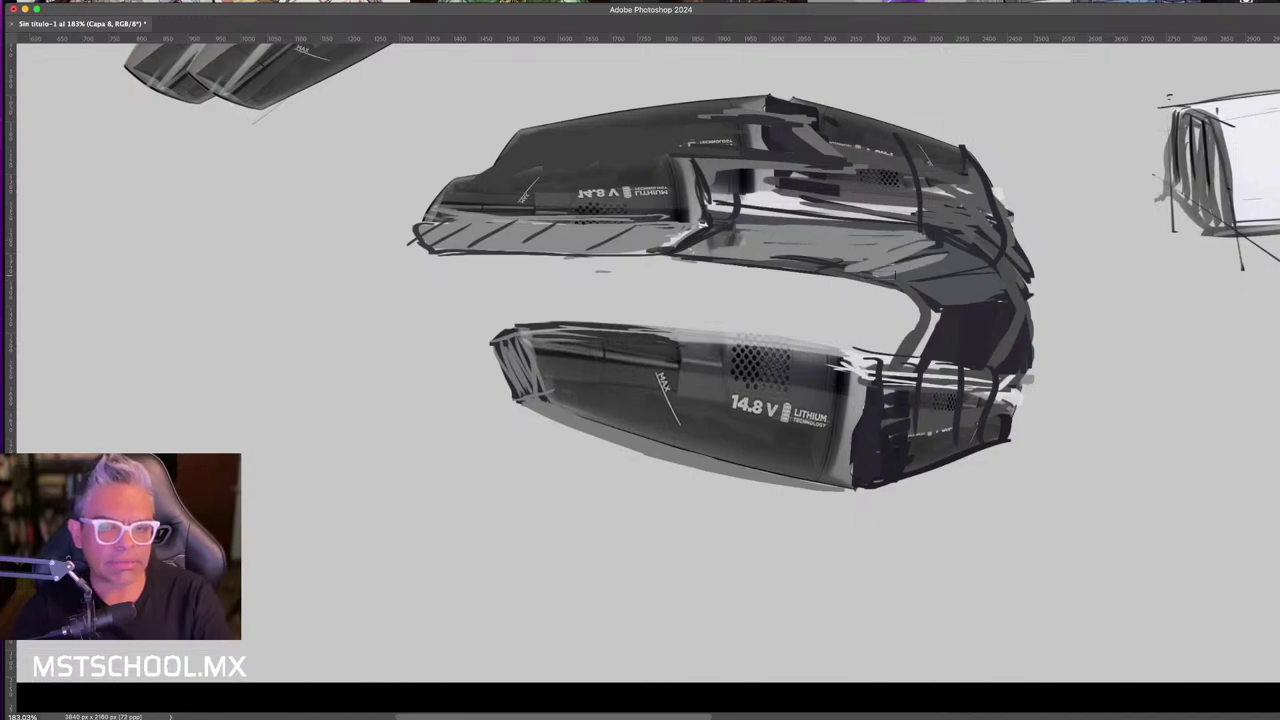
mouse_move(880, 280)
left_mouse_down()
mouse_move(984, 262)
mouse_move(997, 274)
left_mouse_up()
mouse_move(920, 298)
left_mouse_down()
mouse_move(1015, 288)
mouse_move(1006, 252)
left_mouse_up()
left_click_drag(790, 270, 955, 246)
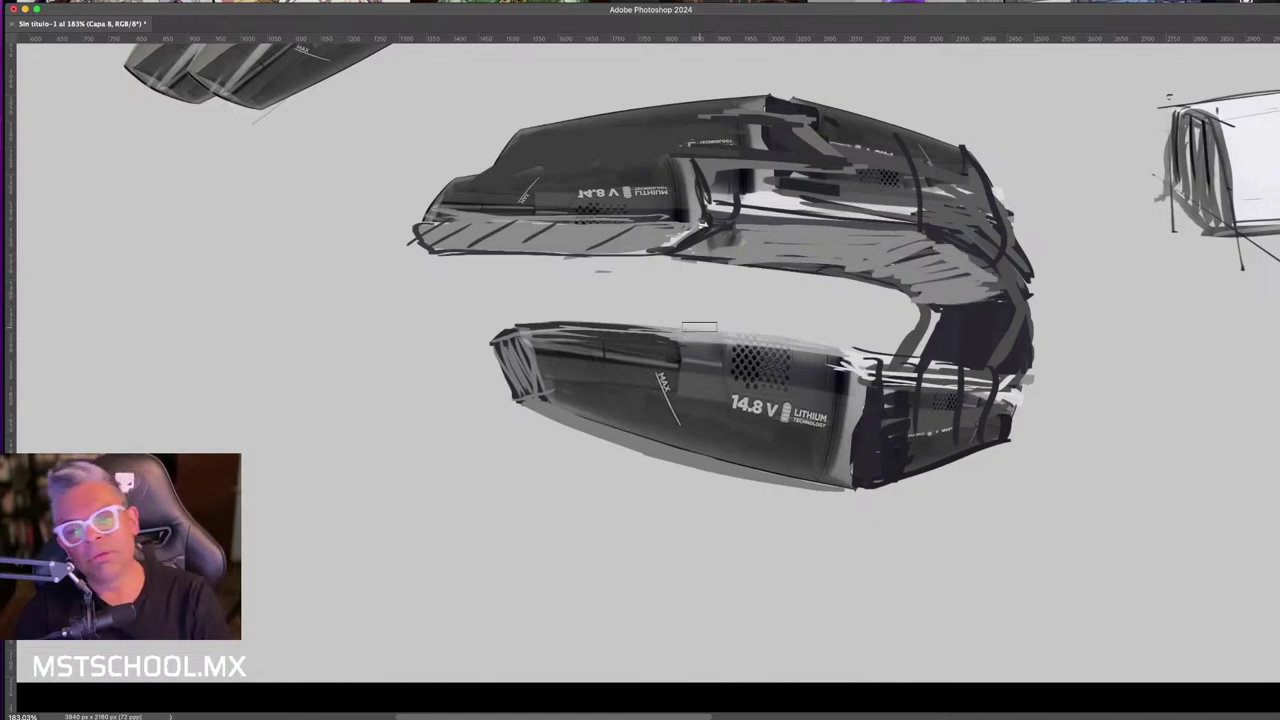
- Sample a grey, add darker marks on the underside and lighten the body's dark inner curve
left_click(664, 172, "alt")
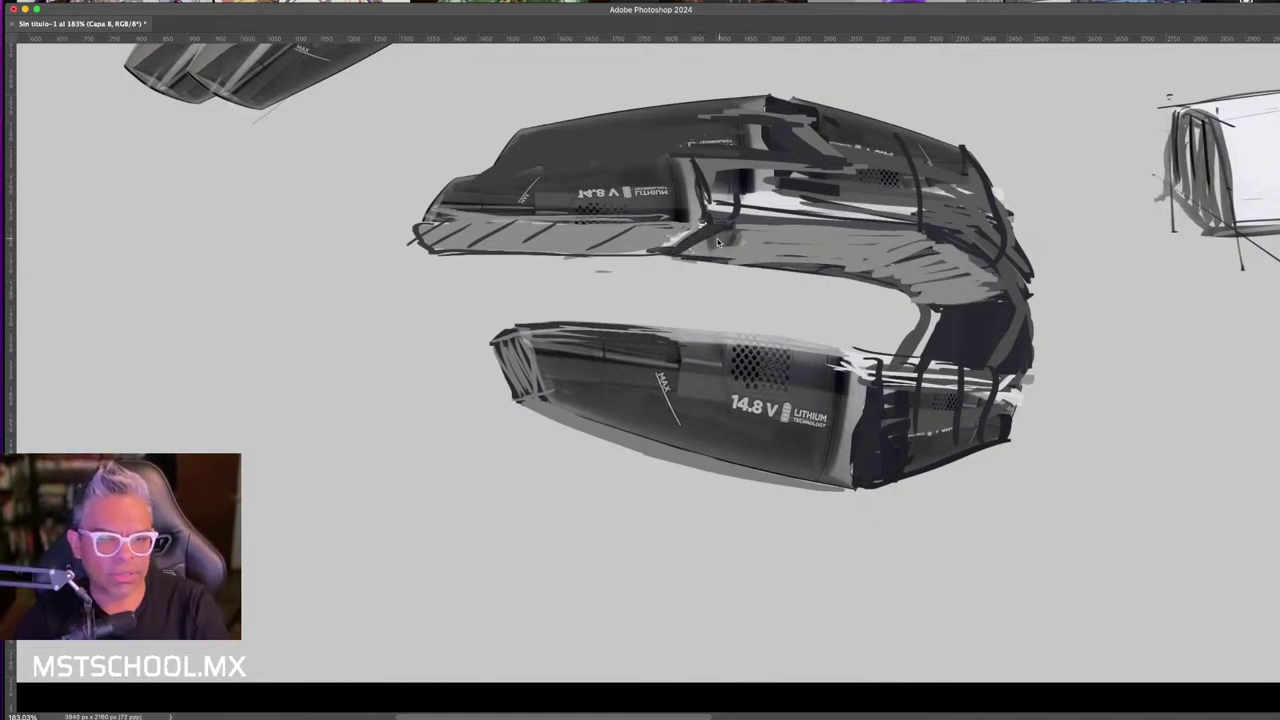
mouse_move(717, 242)
left_mouse_down()
mouse_move(740, 248)
mouse_move(640, 250)
left_mouse_up()
left_click_drag(716, 230, 740, 226)
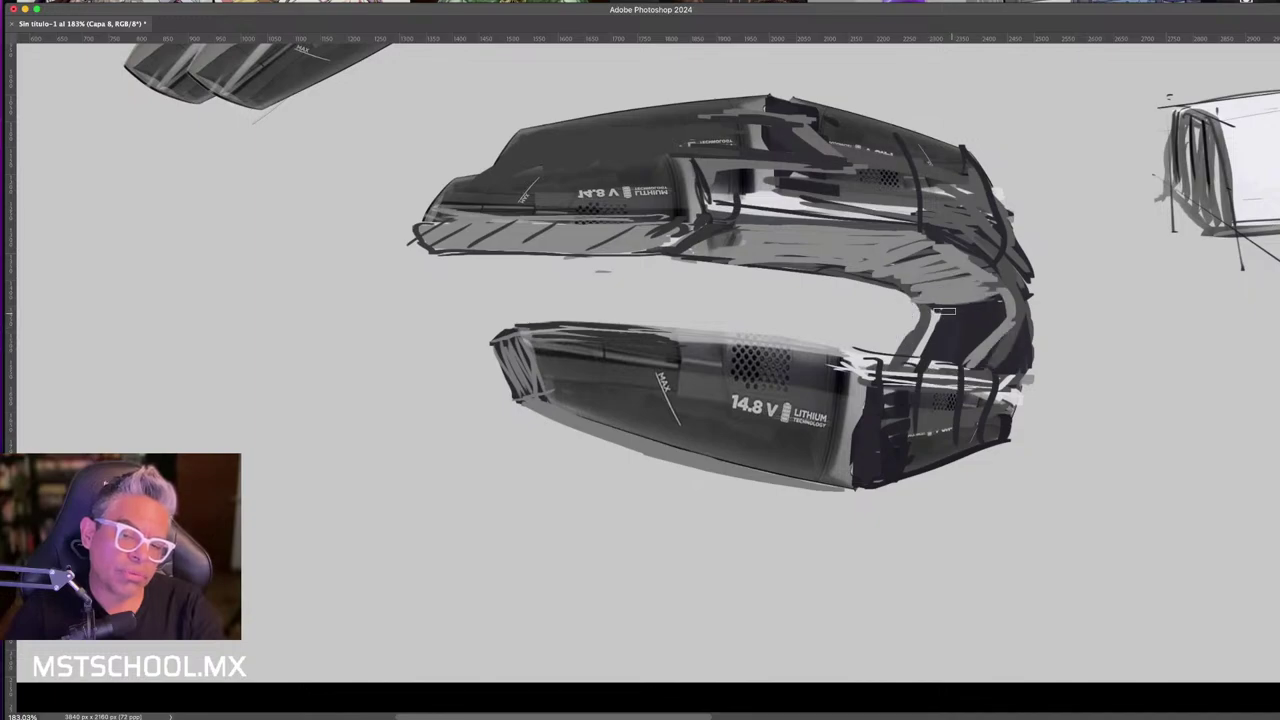
left_click_drag(945, 305, 896, 352)
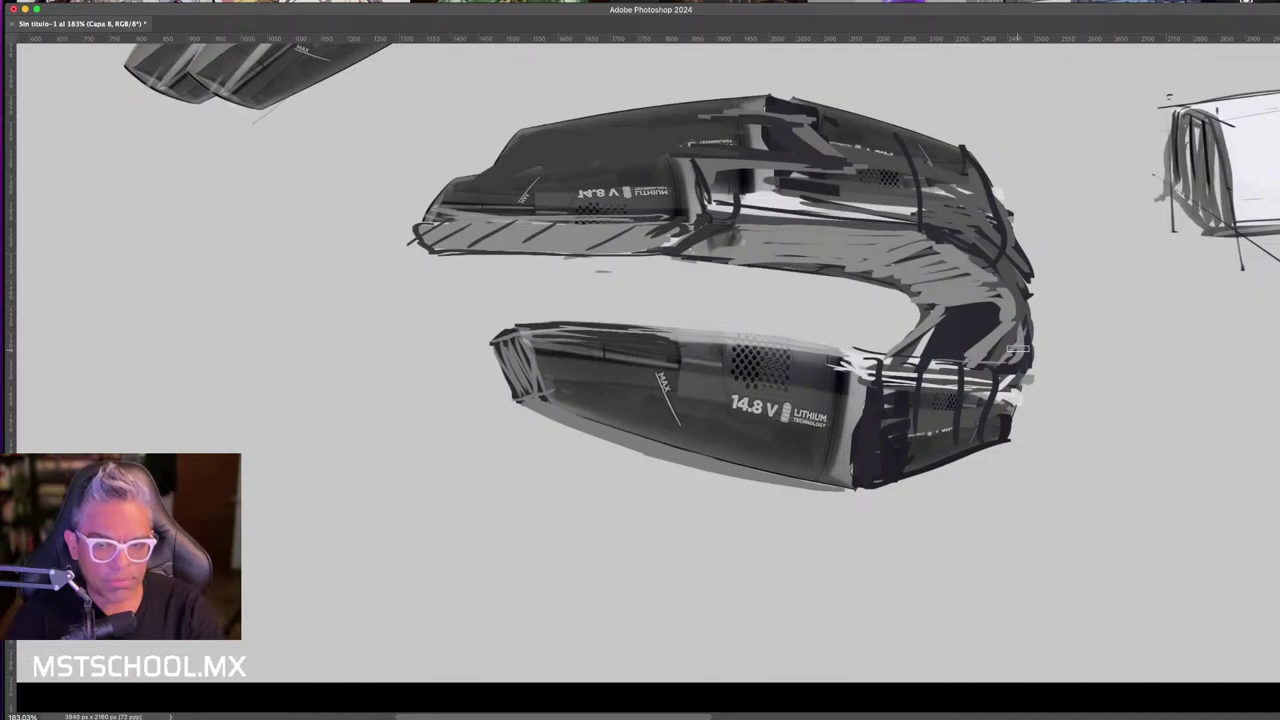
left_click_drag(1008, 366, 893, 443)
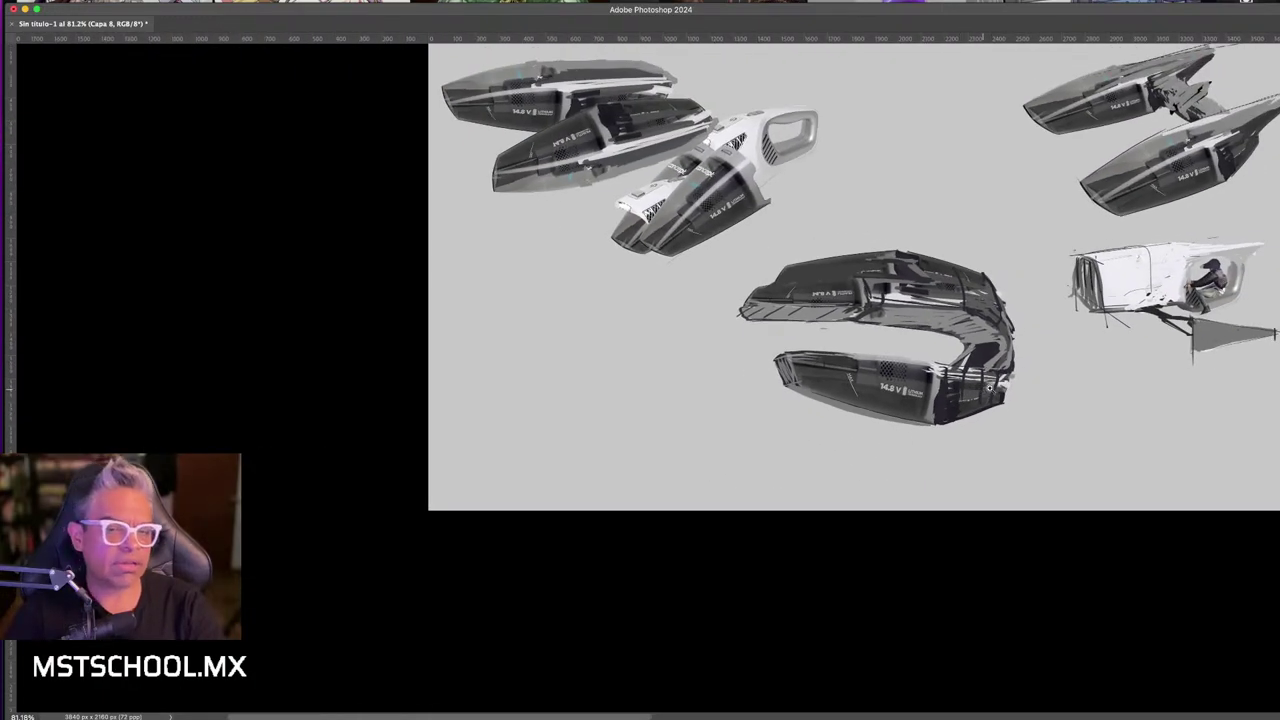
- Zoom in and hatch dark diagonal strokes into the curved joint with a 31 px brush
left_click_drag(988, 385, 1059, 382)
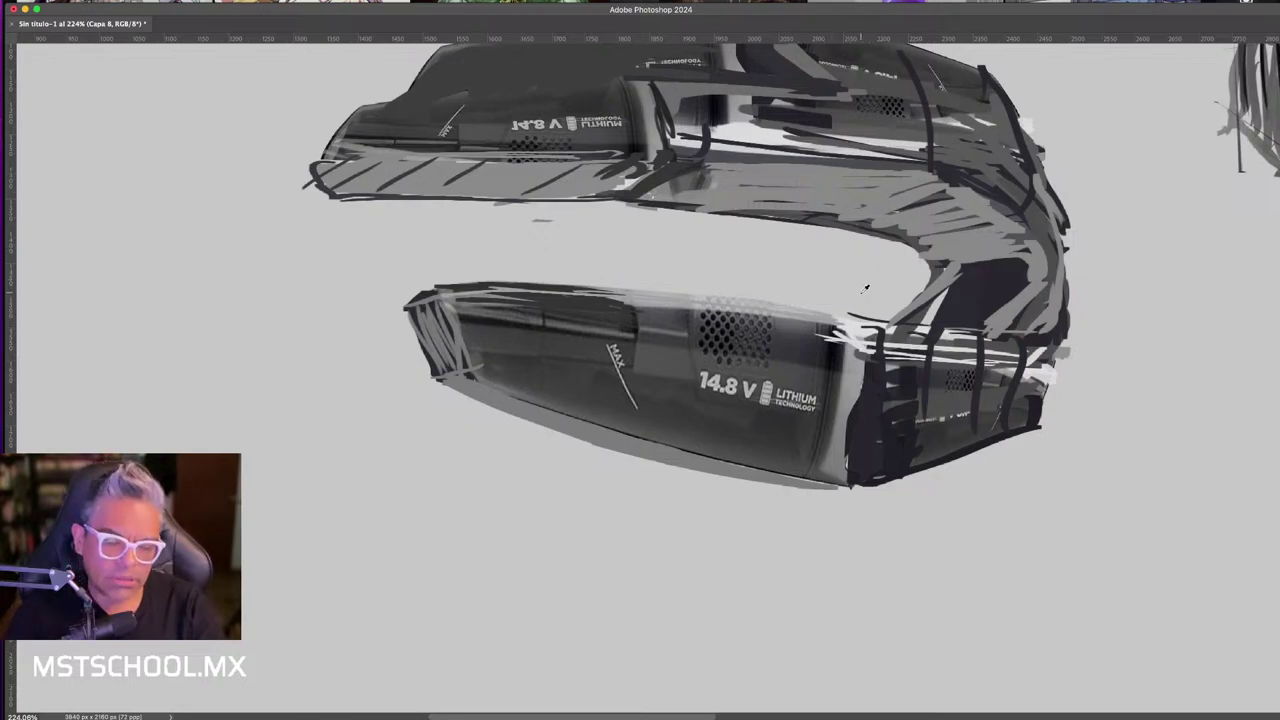
mouse_move(821, 289)
left_mouse_down()
mouse_move(871, 306)
mouse_move(842, 300)
mouse_move(906, 300)
mouse_move(830, 315)
mouse_move(915, 305)
mouse_move(832, 315)
mouse_move(868, 305)
left_mouse_up()
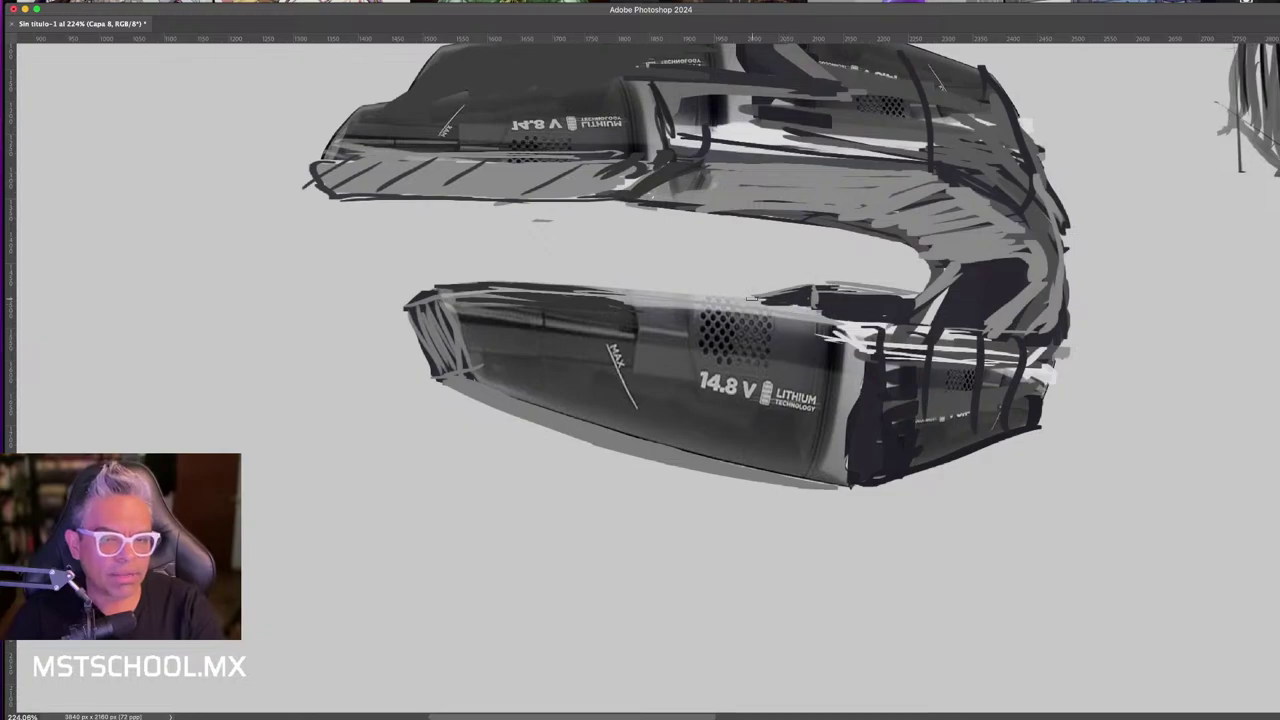
left_click_drag(832, 290, 779, 296)
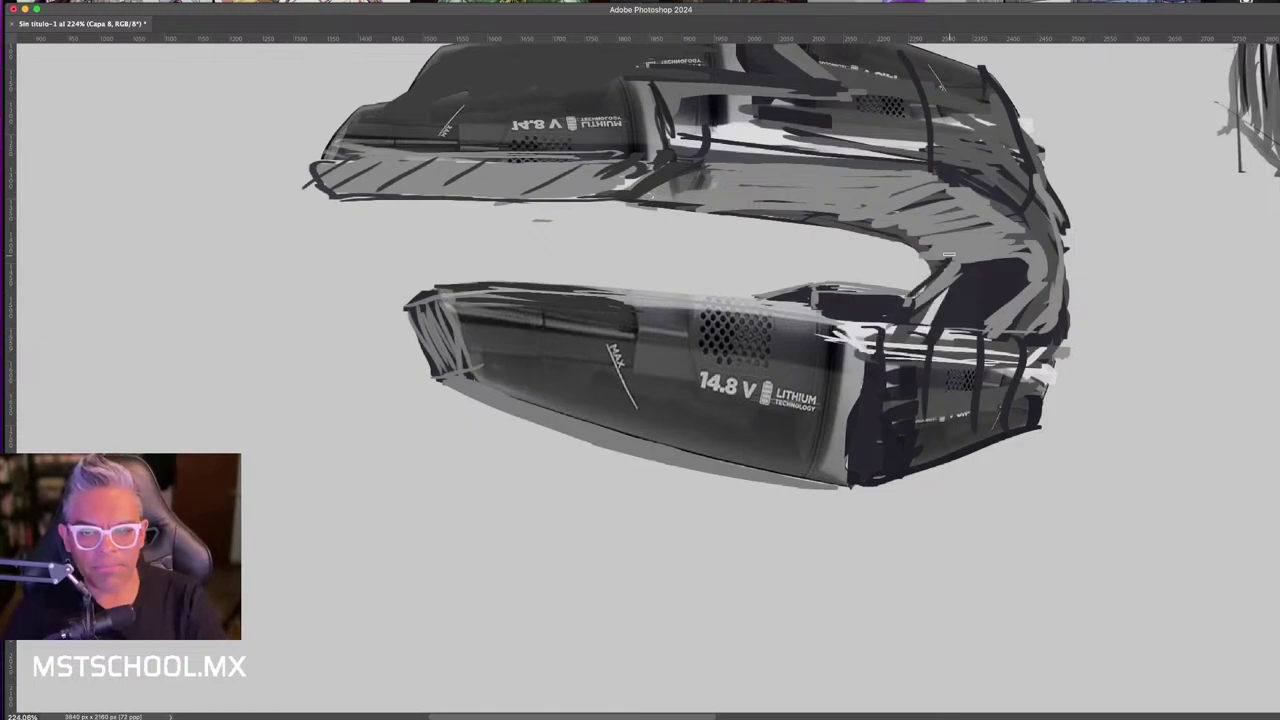
mouse_move(948, 255)
left_mouse_down()
mouse_move(891, 295)
mouse_move(930, 226)
left_mouse_up()
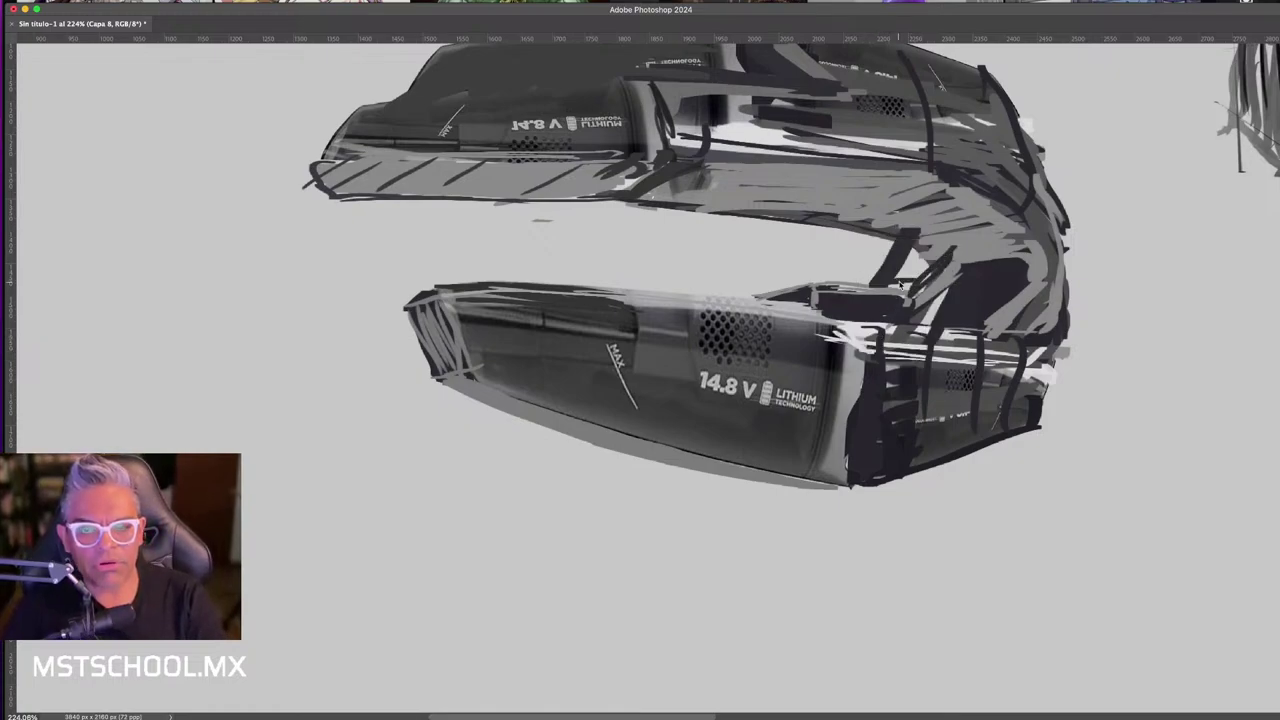
mouse_move(900, 280)
left_mouse_down()
mouse_move(968, 226)
mouse_move(934, 283)
left_mouse_up()
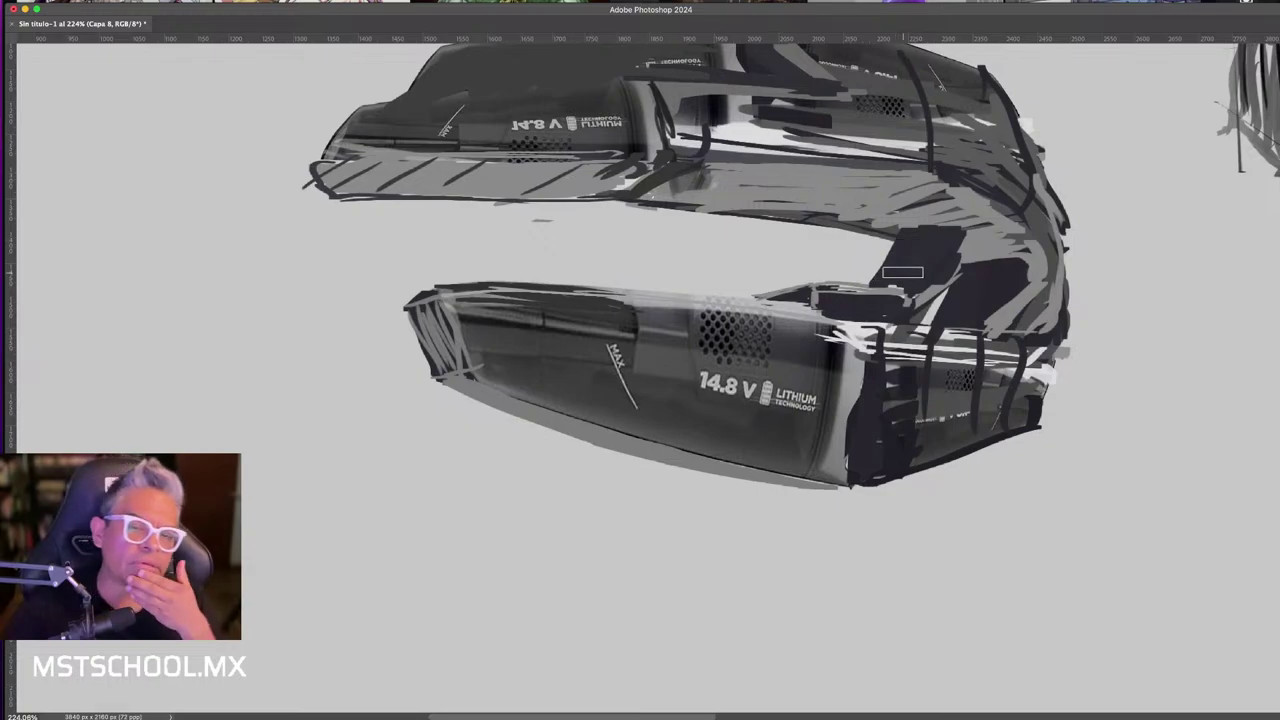
left_click_drag(896, 233, 984, 212)
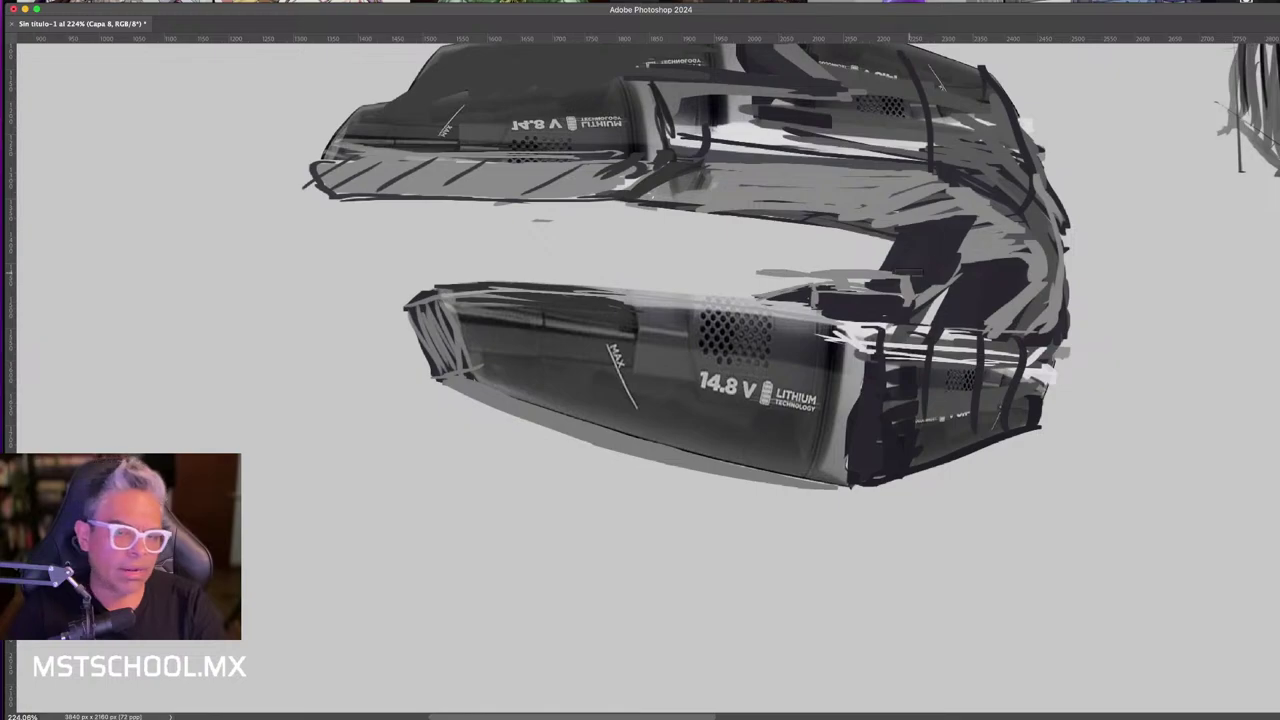
left_click_drag(845, 276, 827, 285)
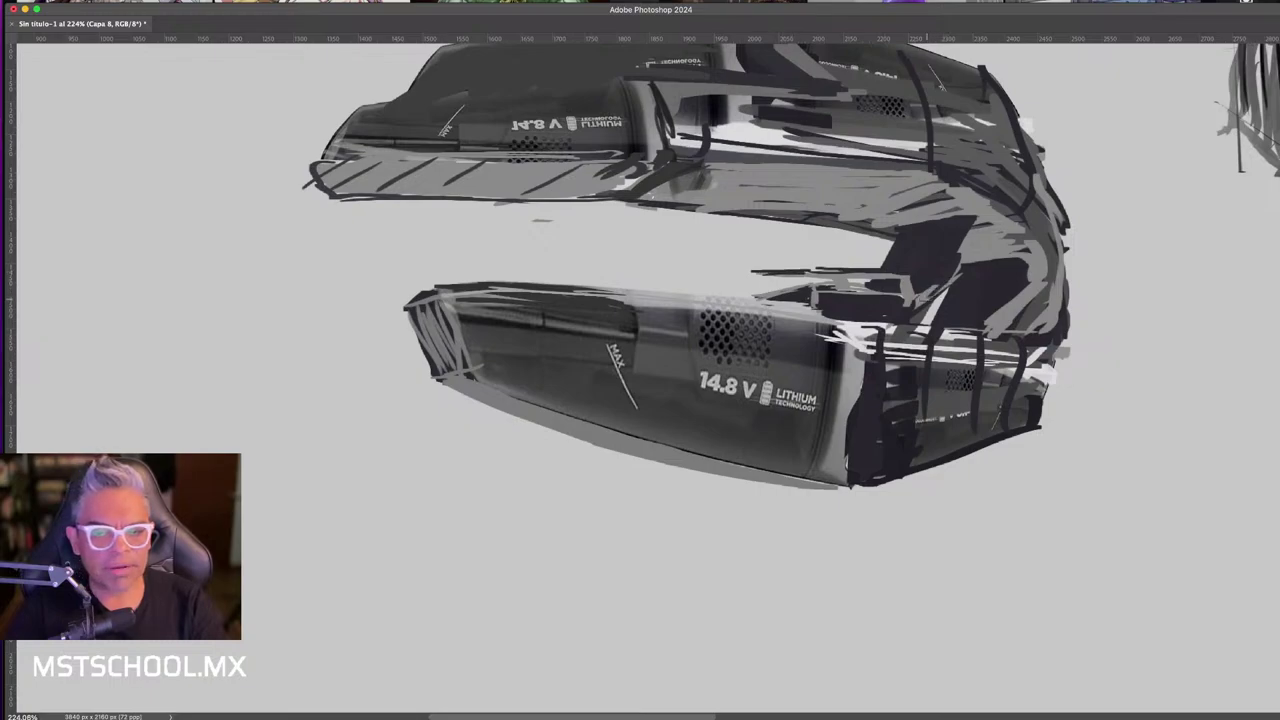
left_click_drag(920, 305, 958, 276)
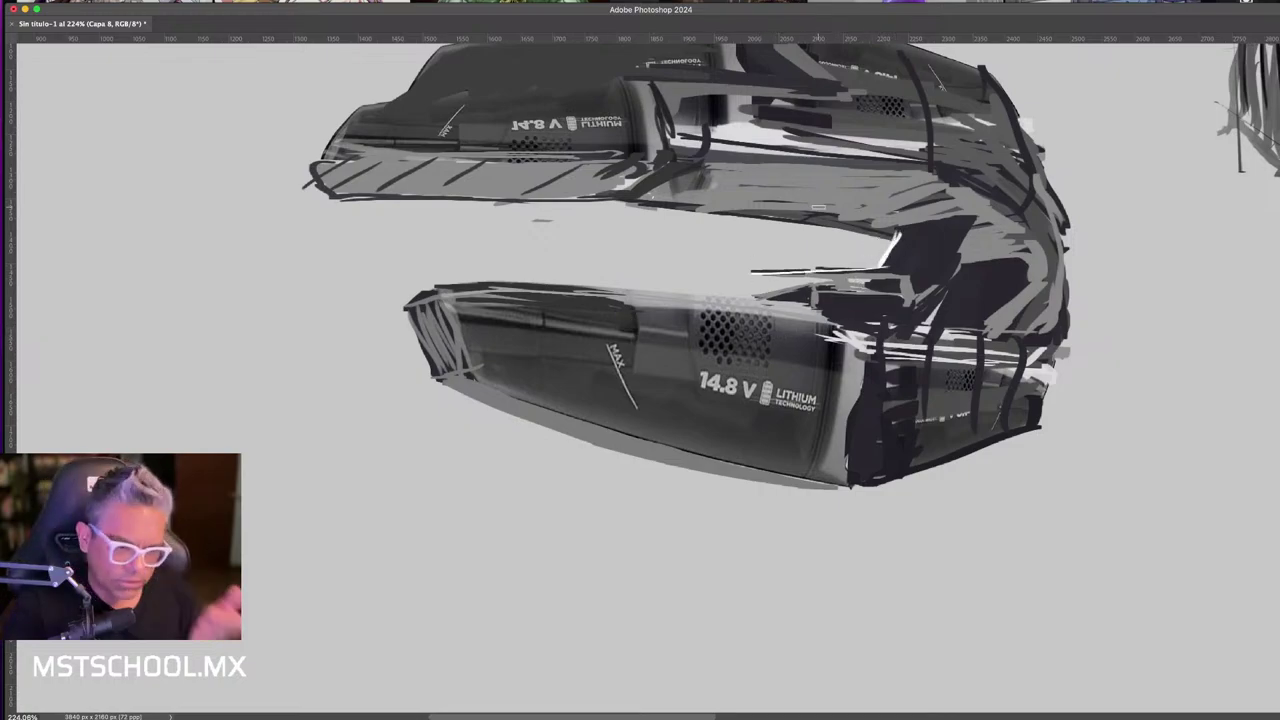
- Run a thin white highlight along the upper body's lower edge, then add dark and light side strokes
left_click_drag(361, 198, 579, 206)
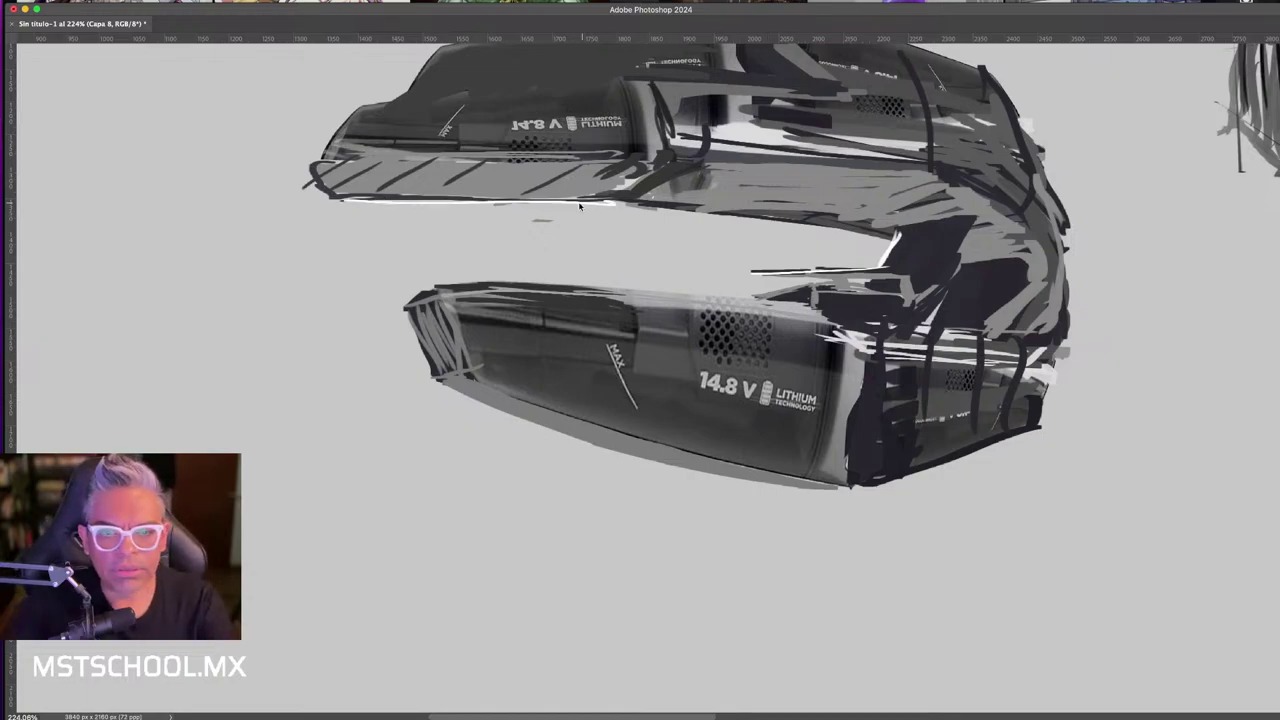
mouse_move(362, 205)
left_mouse_down()
mouse_move(655, 207)
mouse_move(806, 232)
mouse_move(623, 224)
left_mouse_up()
scroll(532, 378, "down", 3)
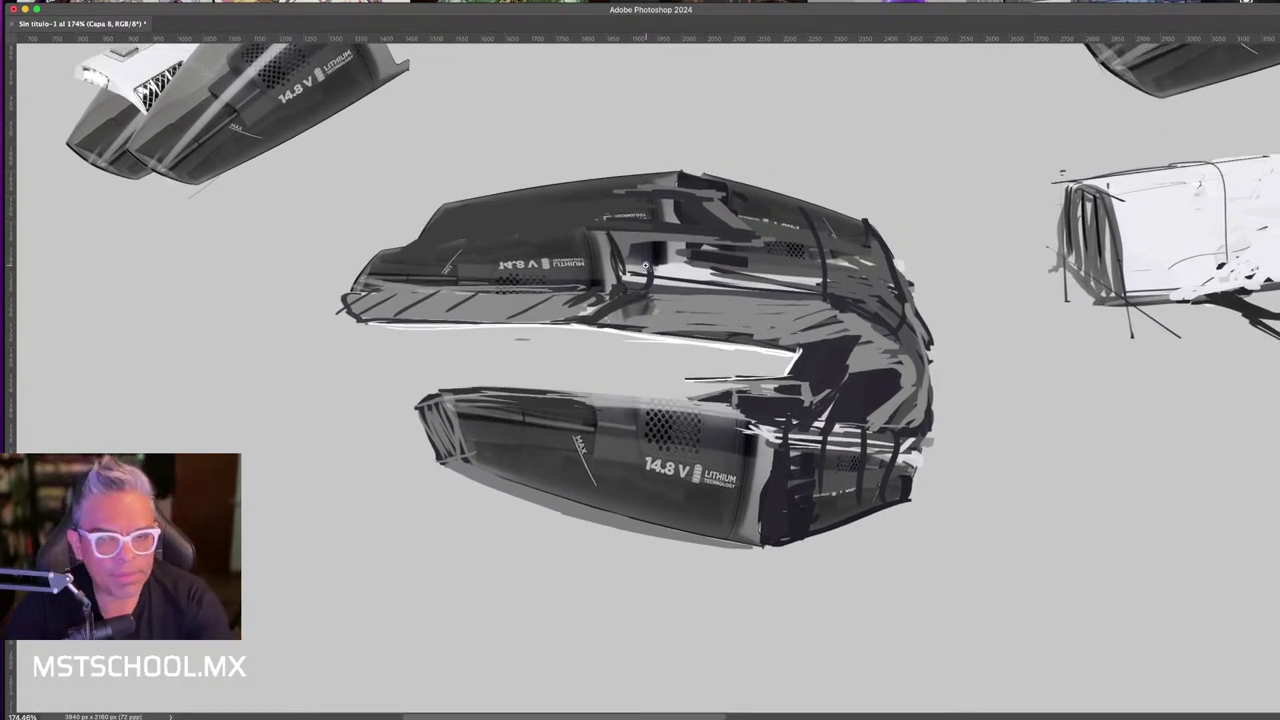
scroll(647, 268, "up", 3)
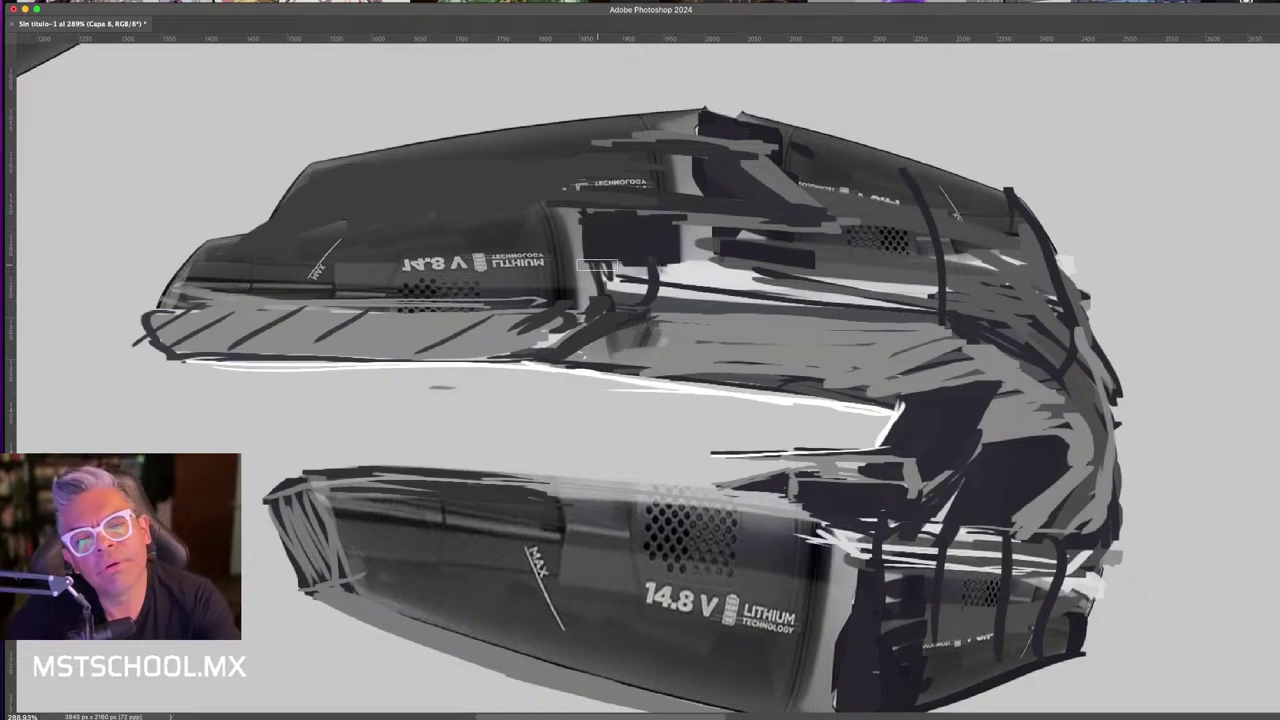
mouse_move(625, 212)
left_mouse_down()
mouse_move(643, 277)
mouse_move(640, 267)
left_mouse_up()
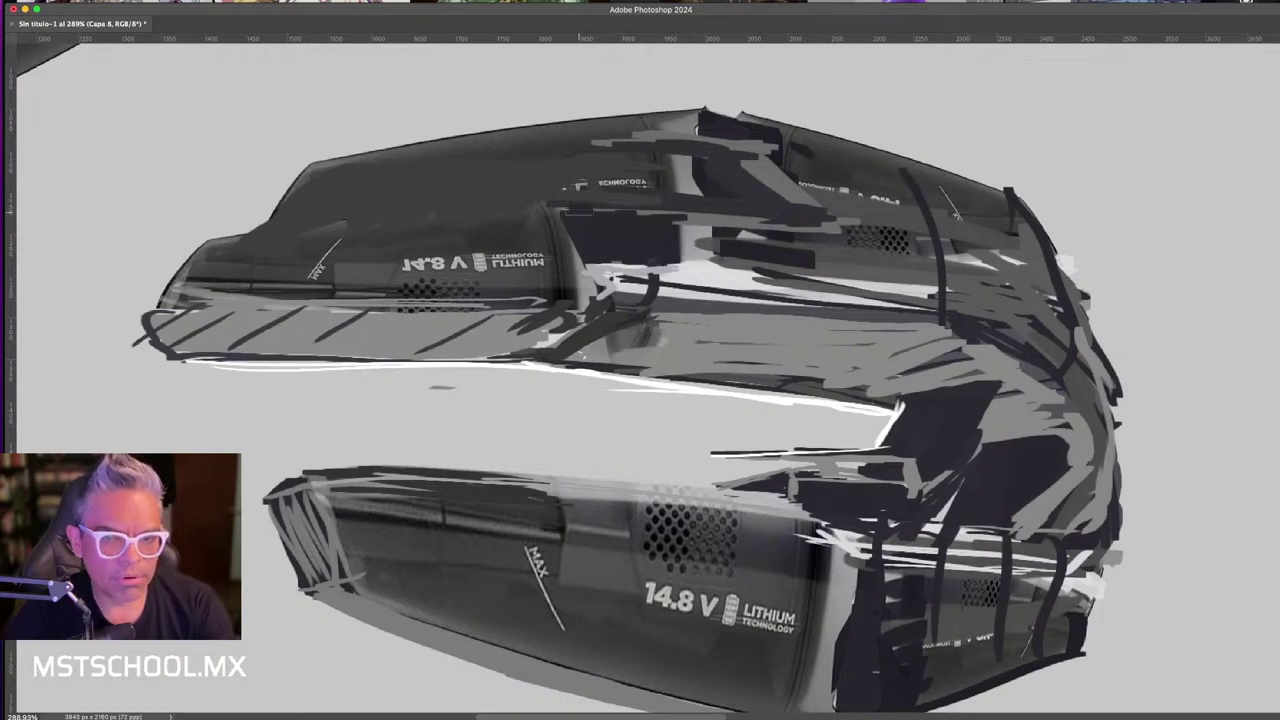
left_click_drag(590, 255, 686, 264)
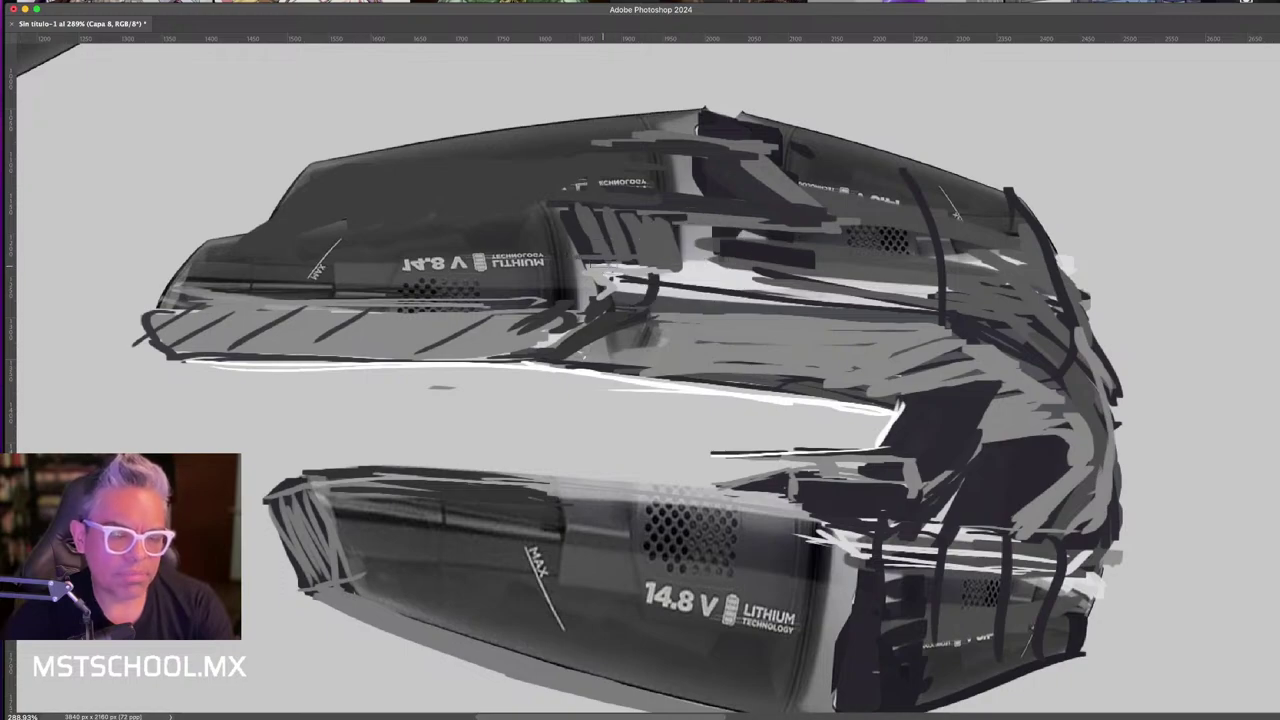
left_click_drag(686, 264, 586, 268)
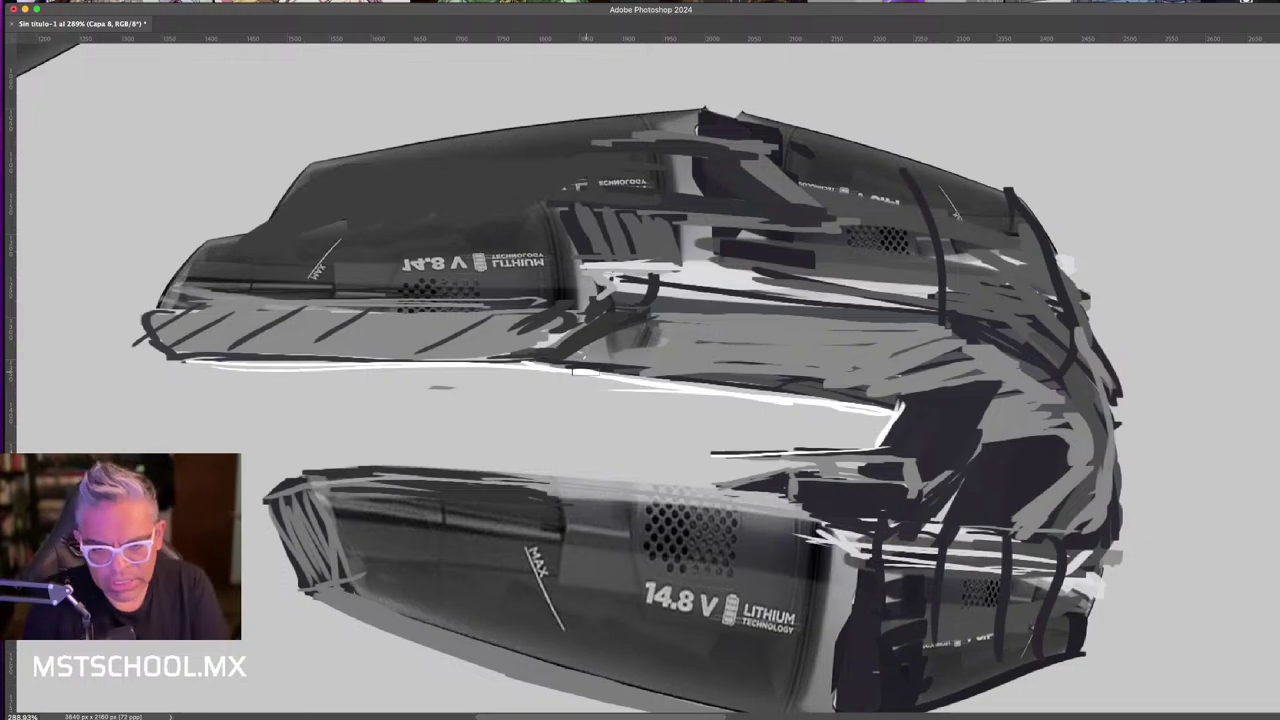
- Darken the upper vacuum's front tip and nose edge, and the edge line below the 14.8 V label
scroll(772, 341, "down", 4)
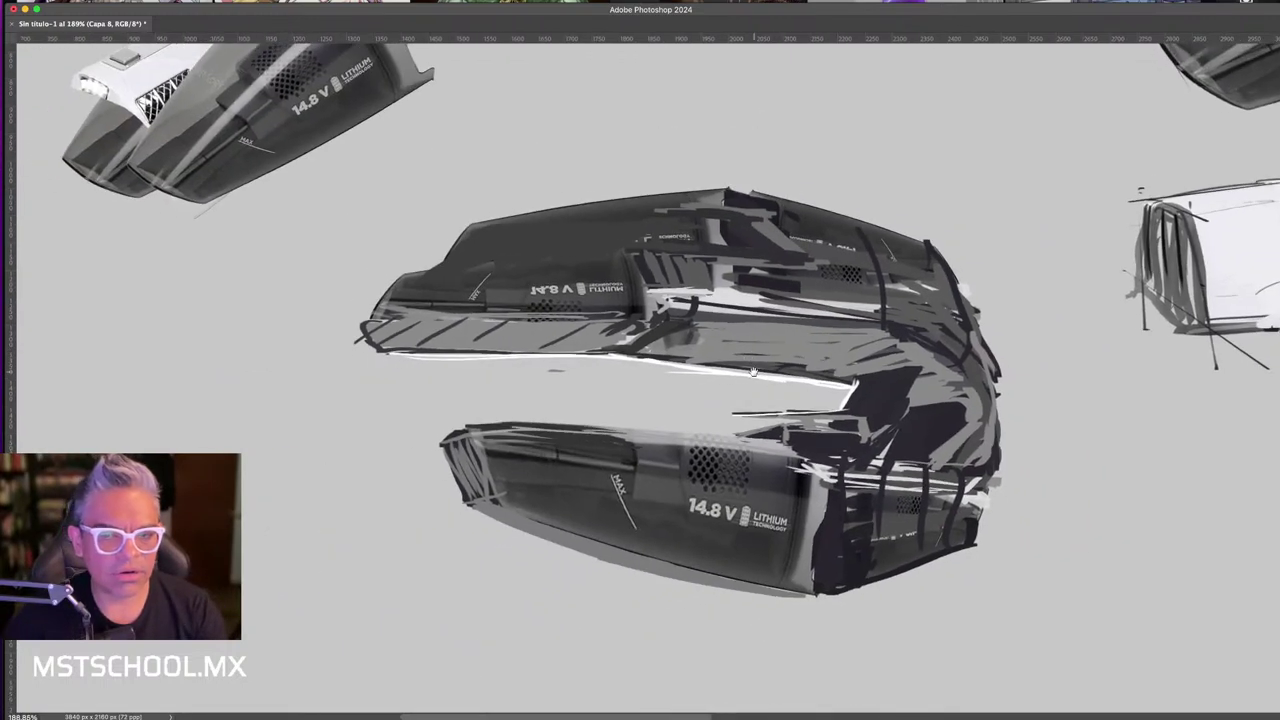
scroll(729, 263, "up", 2)
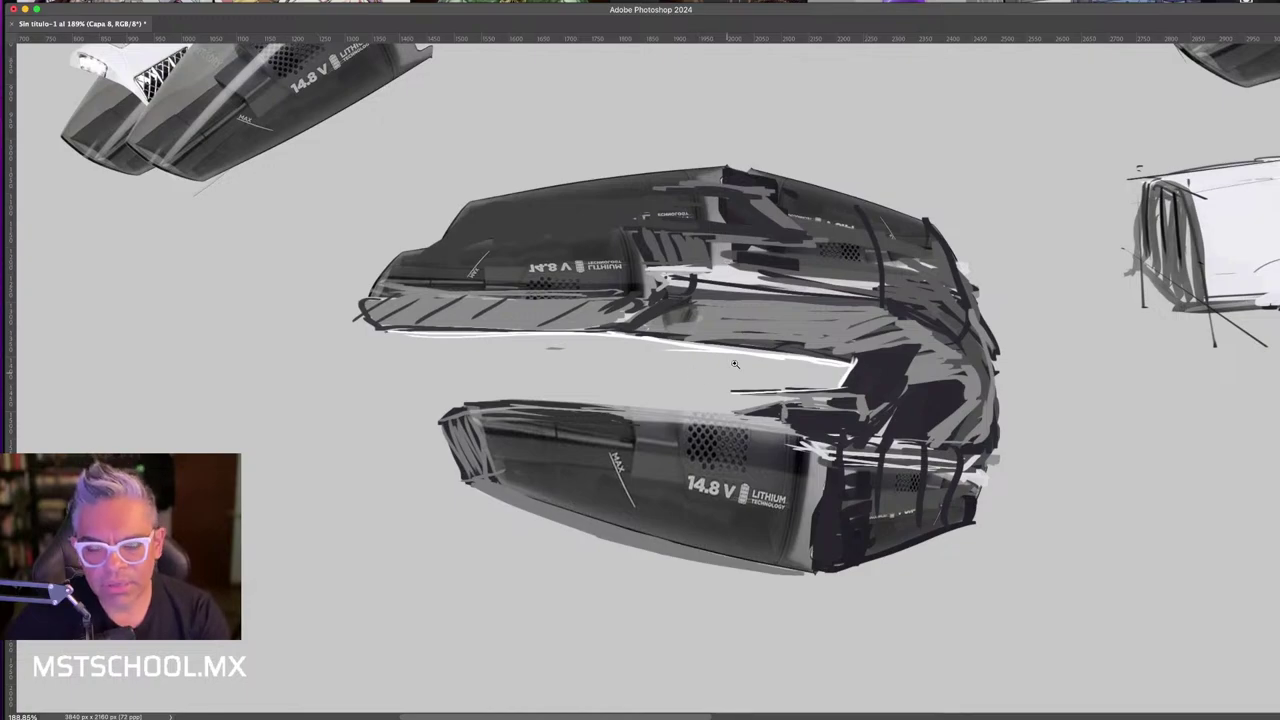
scroll(436, 298, "up", 2)
scroll(436, 298, "up", 1)
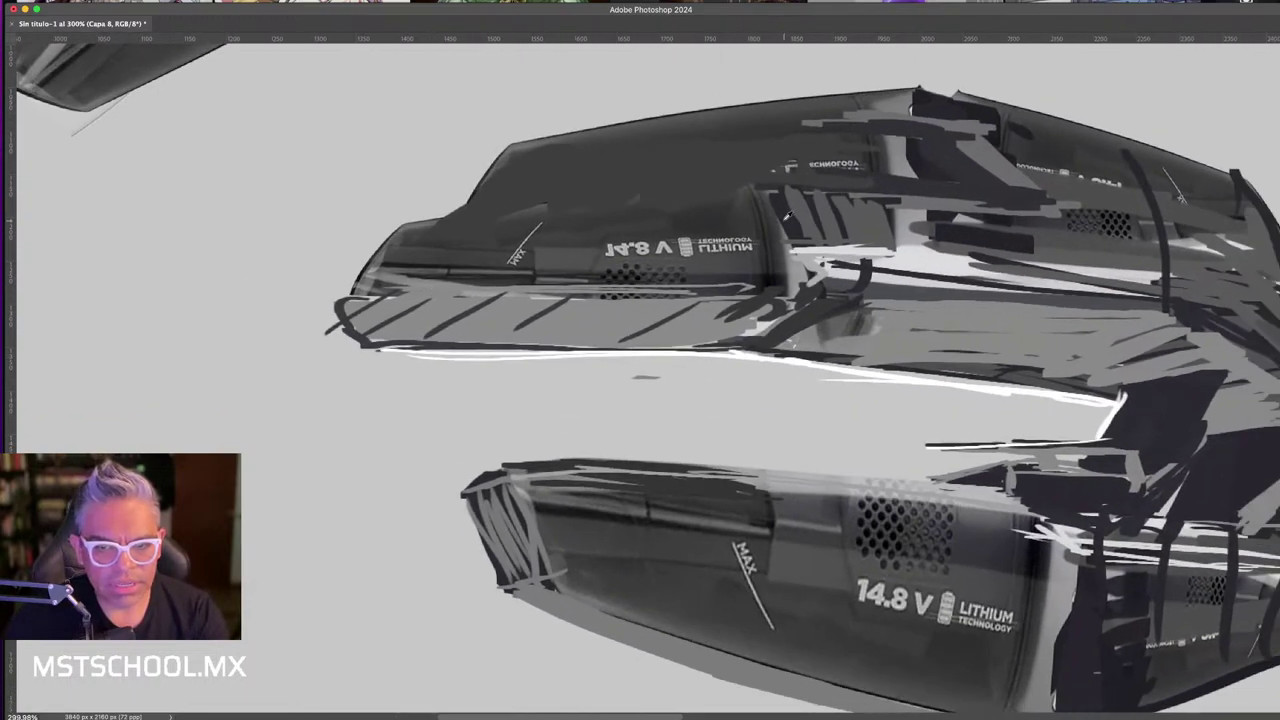
mouse_move(375, 255)
left_mouse_down()
mouse_move(362, 268)
mouse_move(390, 300)
mouse_move(358, 290)
mouse_move(360, 318)
left_mouse_up()
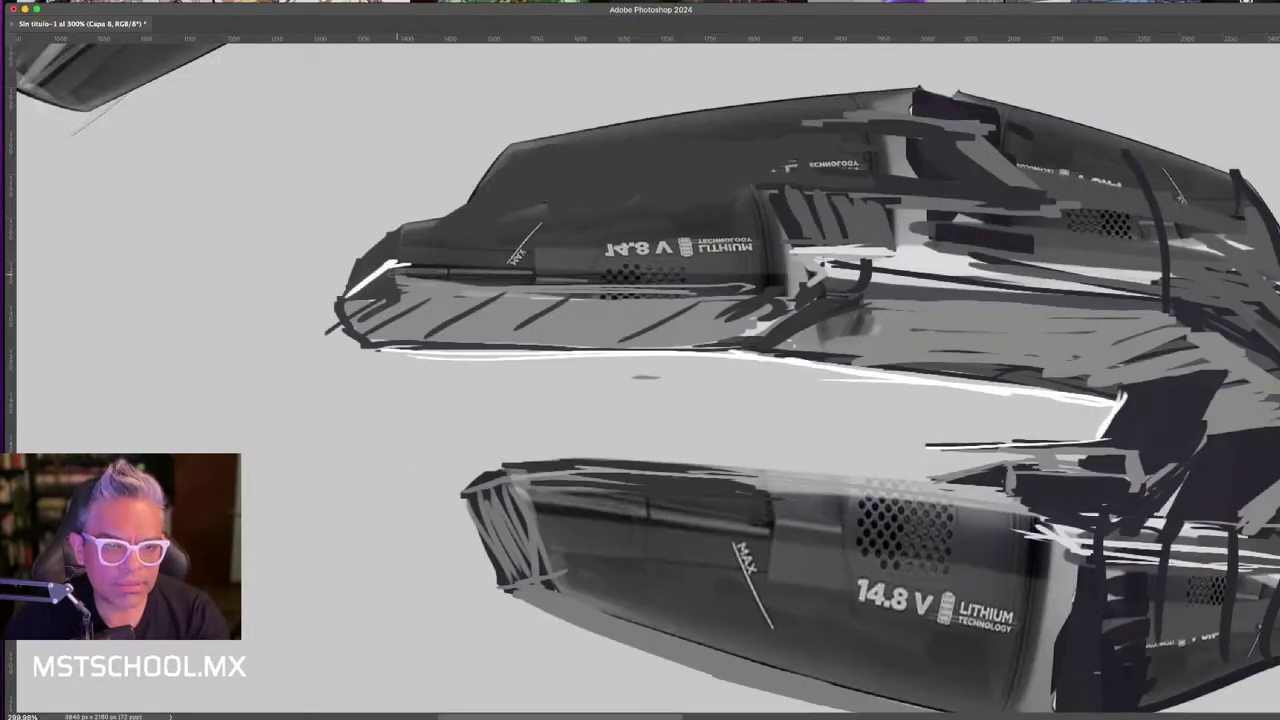
left_click_drag(400, 264, 348, 292)
left_click_drag(545, 270, 774, 230)
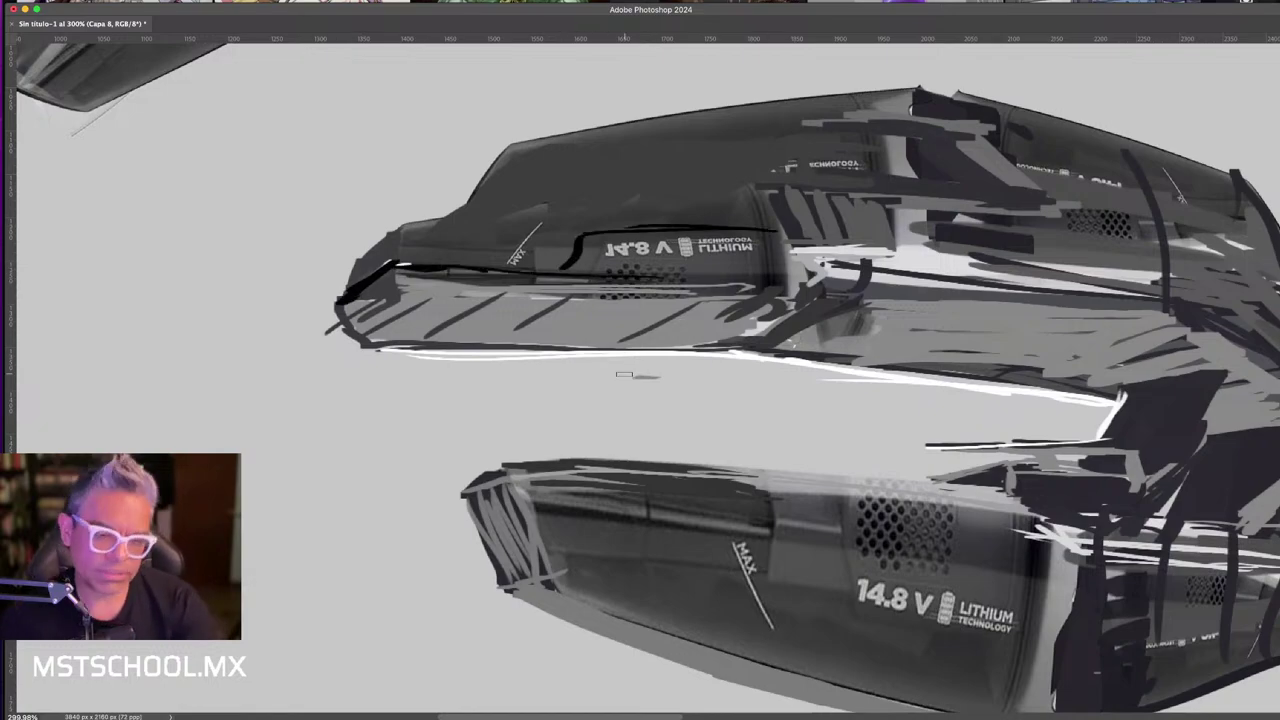
left_click_drag(653, 411, 553, 303)
- Thicken the curved body's right side with dark strokes and hatch the area below the upper housing
scroll(553, 303, "down", 3)
scroll(700, 390, "right", 2)
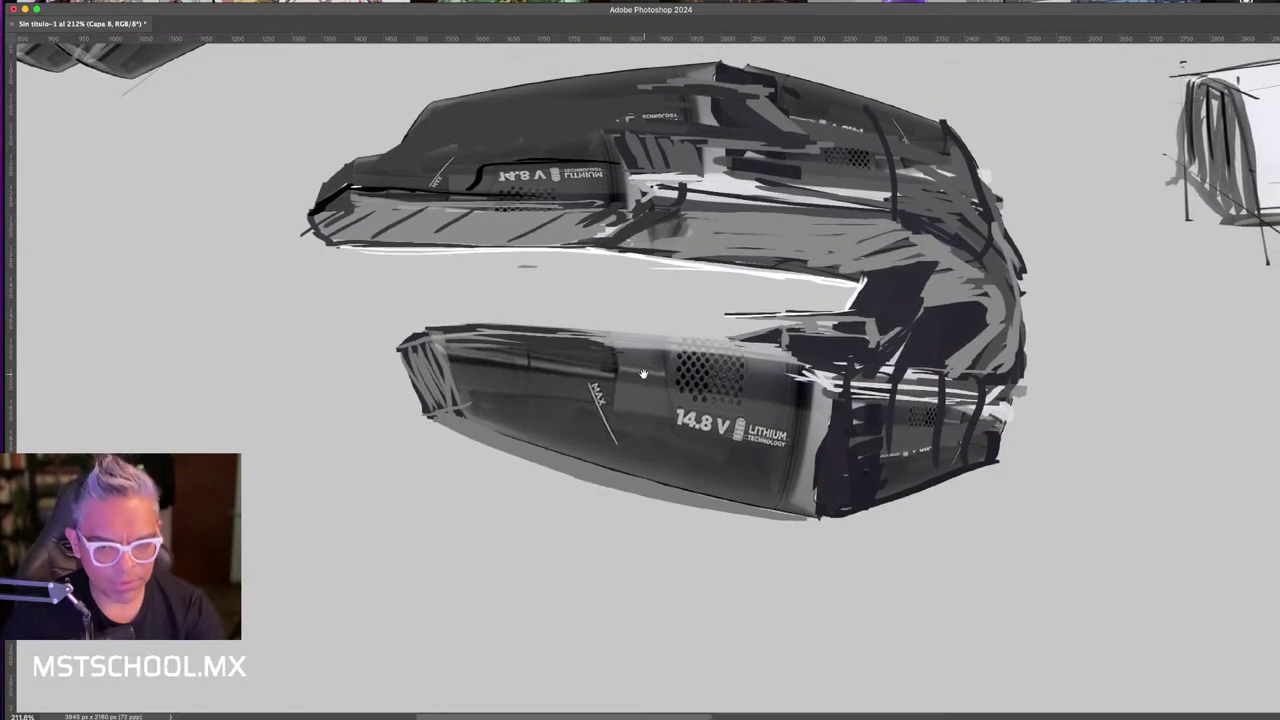
scroll(890, 285, "up", 1)
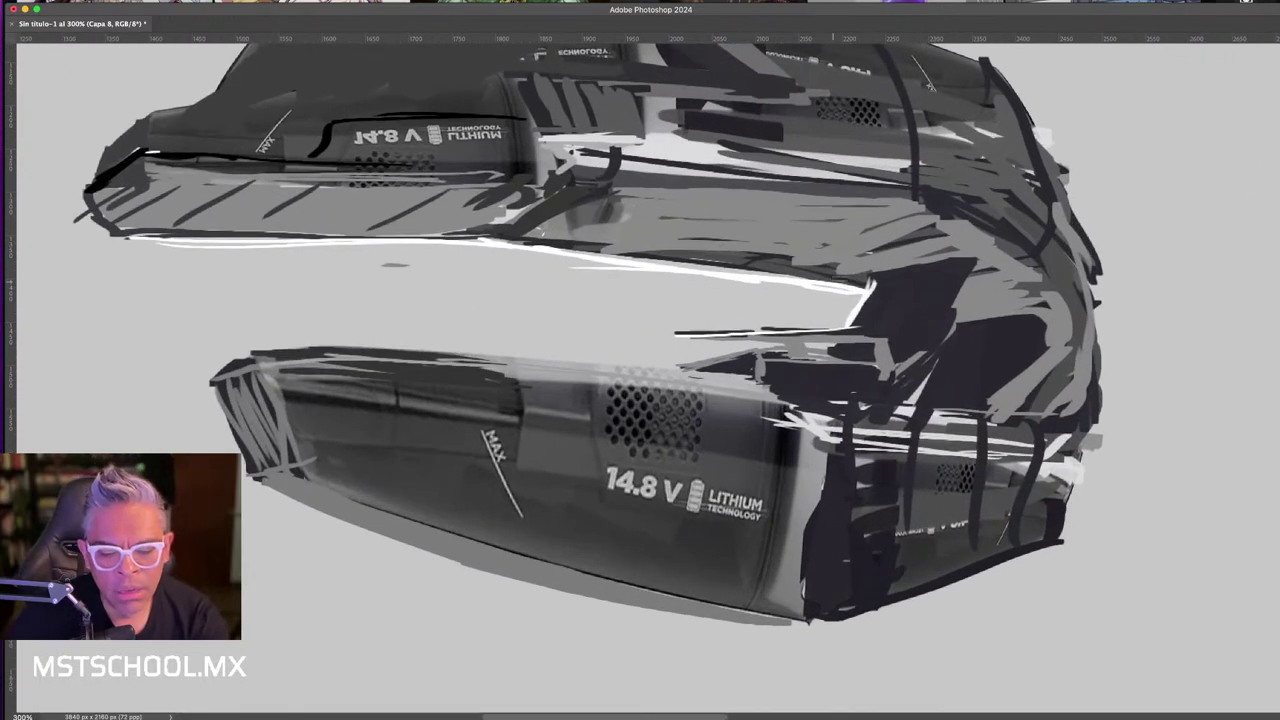
left_click_drag(800, 265, 938, 222)
left_click_drag(740, 255, 908, 205)
left_click_drag(690, 260, 870, 212)
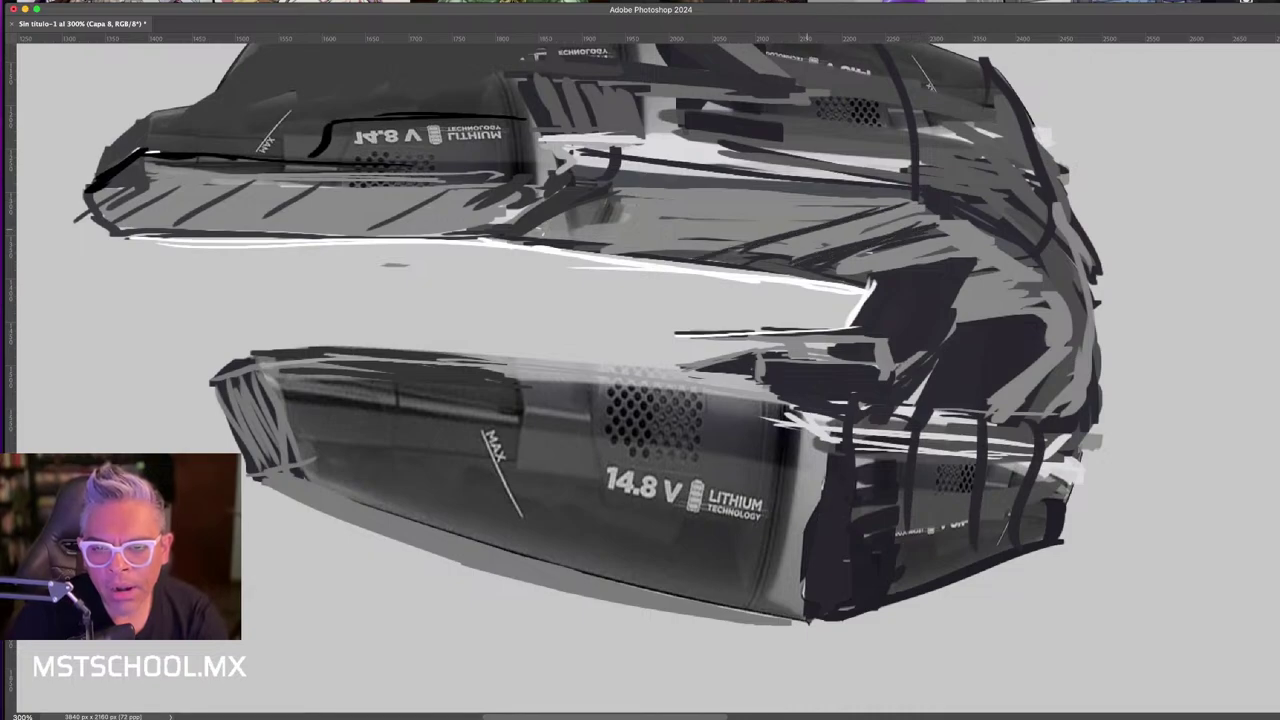
left_click_drag(715, 255, 830, 198)
left_click_drag(640, 252, 824, 196)
left_click_drag(560, 242, 750, 196)
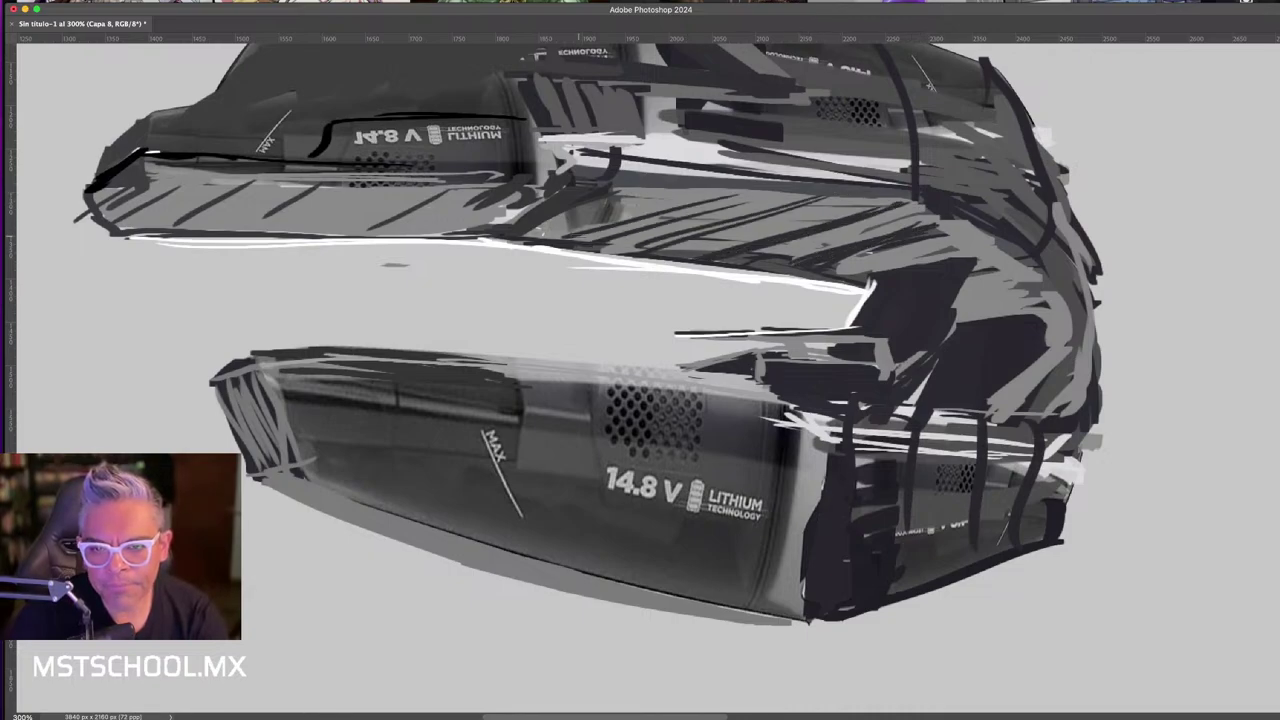
left_click_drag(628, 230, 762, 190)
scroll(845, 354, "down", 3)
scroll(845, 355, "up", 2)
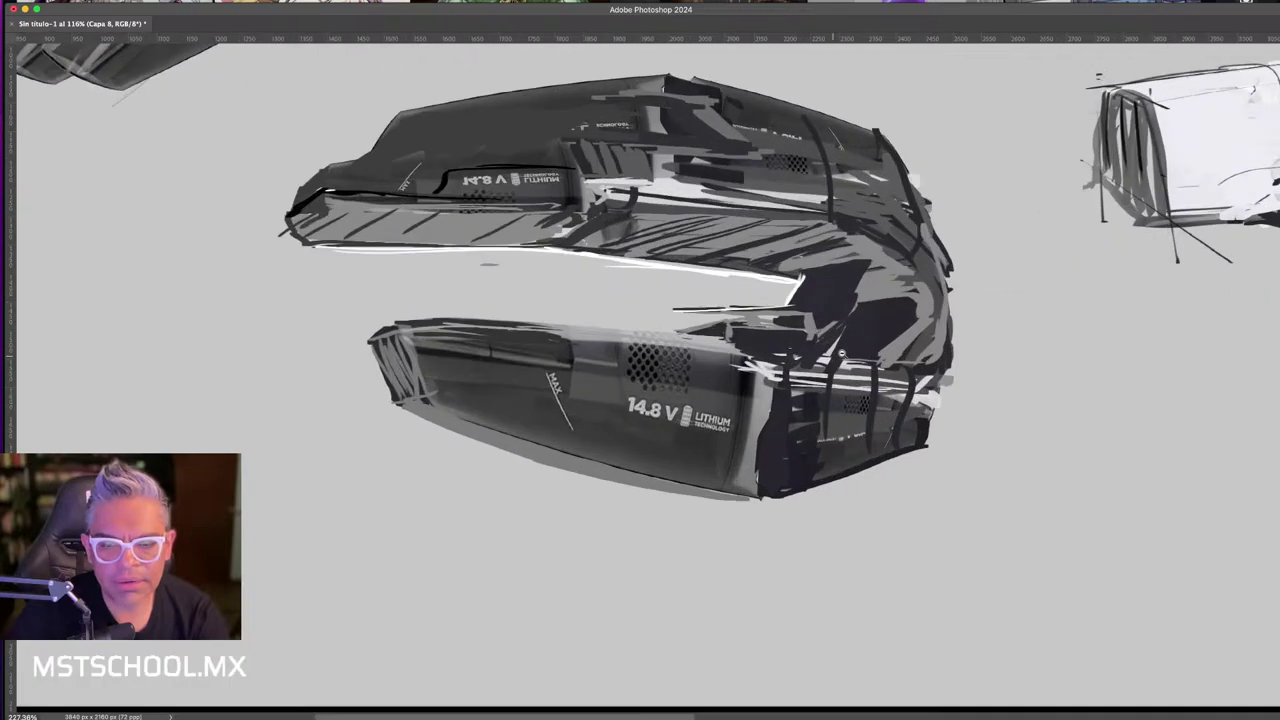
scroll(845, 355, "up", 2)
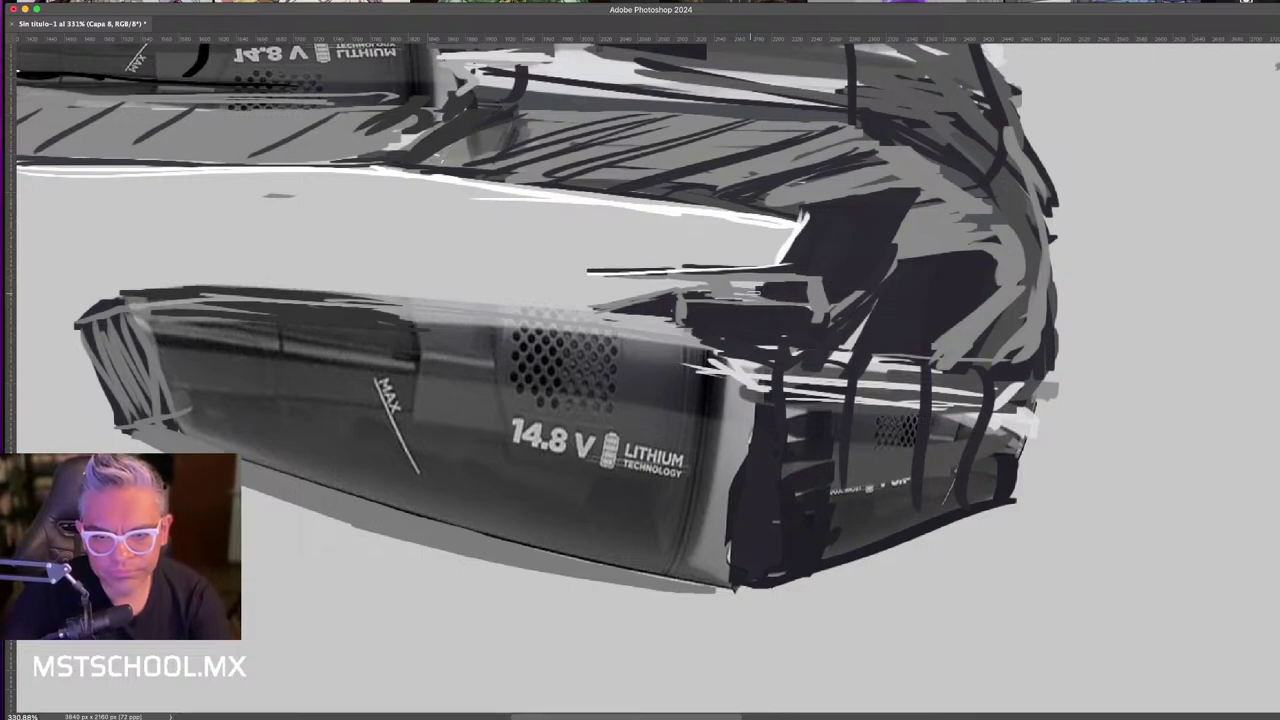
- Cover the inner curve's white edges and the ledge between housings with dark paint, then zoom out
mouse_move(785, 289)
left_mouse_down()
mouse_move(660, 296)
mouse_move(714, 440)
mouse_move(641, 525)
left_mouse_up()
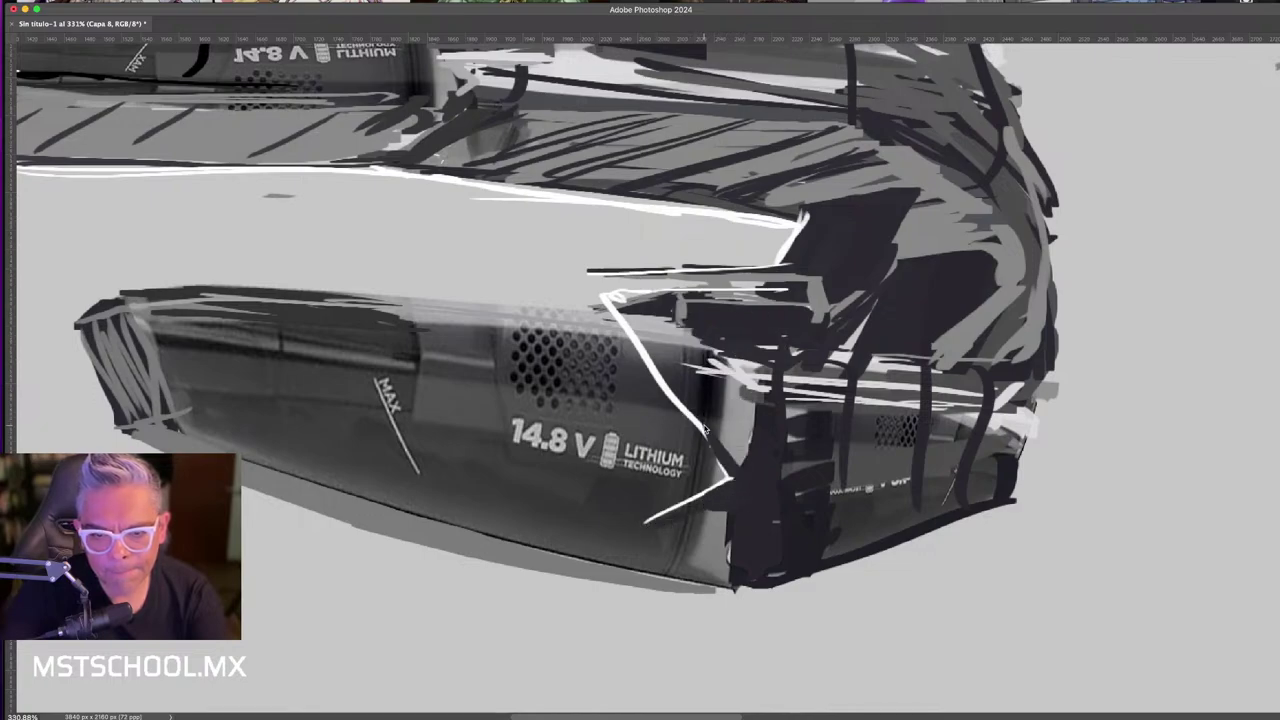
mouse_move(705, 430)
left_mouse_down()
mouse_move(600, 298)
mouse_move(685, 408)
left_mouse_up()
mouse_move(604, 301)
left_mouse_down()
mouse_move(820, 290)
mouse_move(690, 300)
mouse_move(803, 302)
left_mouse_up()
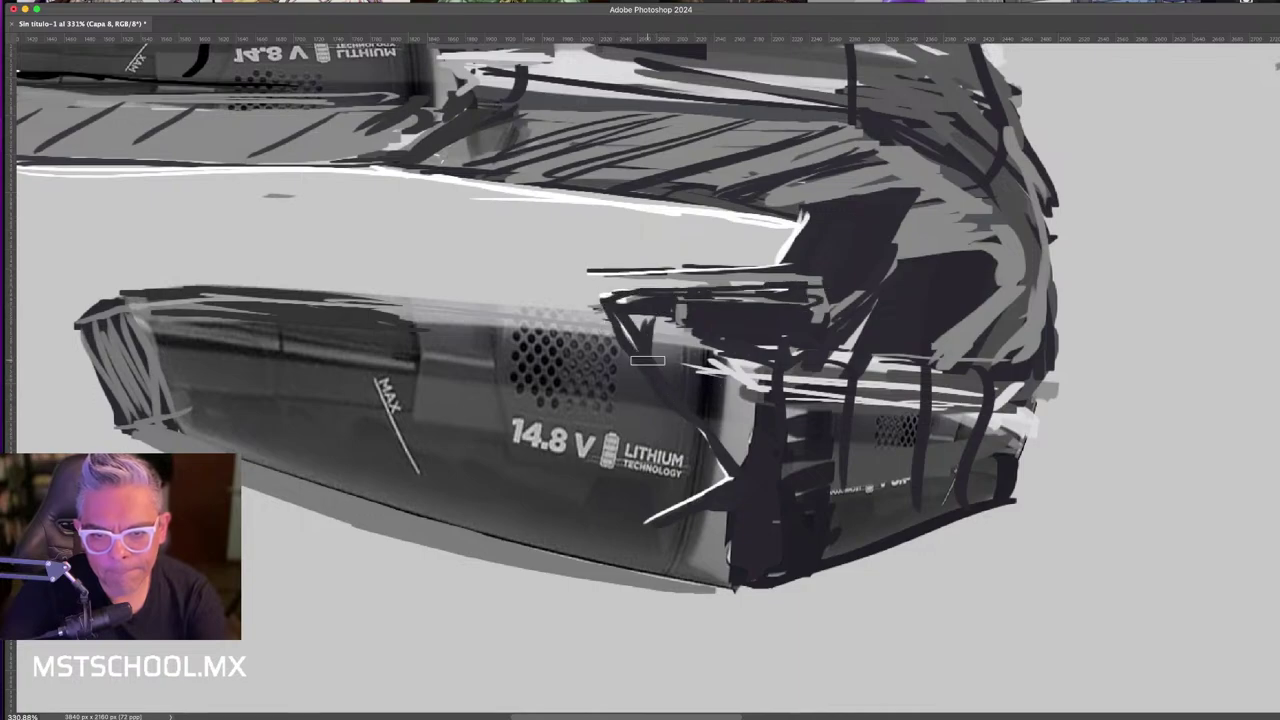
left_click_drag(647, 360, 636, 318)
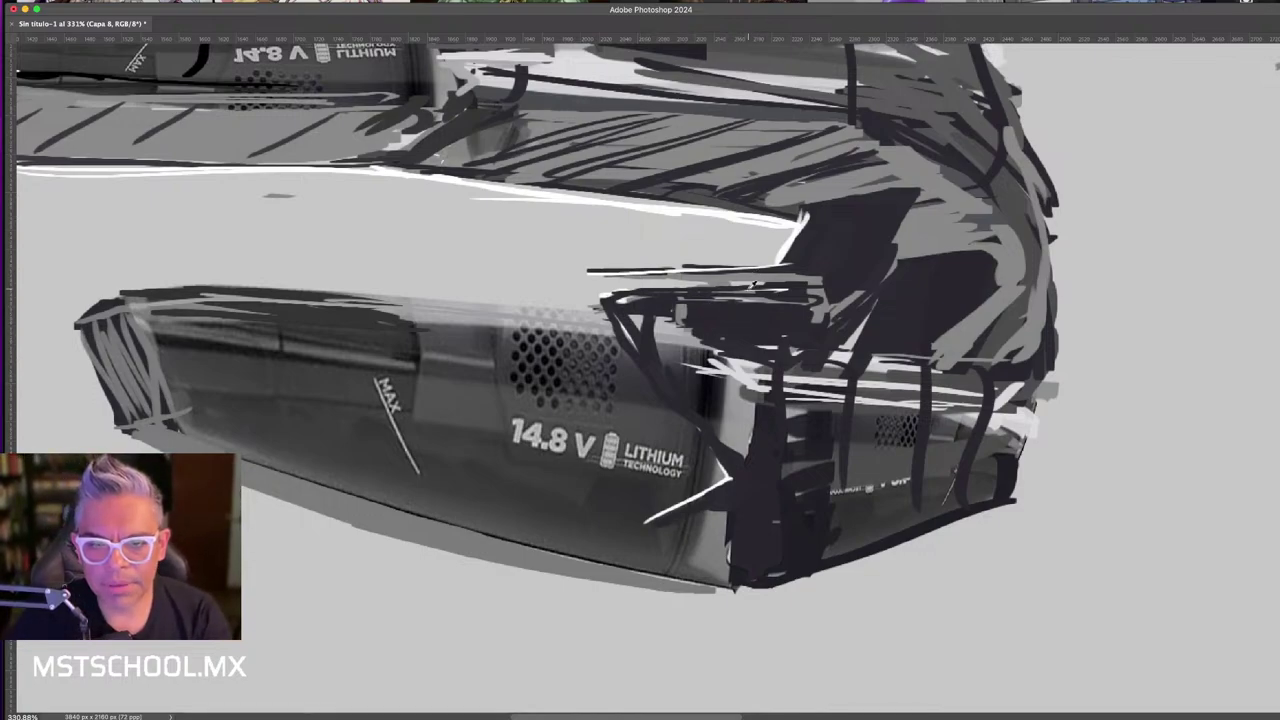
mouse_move(800, 222)
left_mouse_down()
mouse_move(755, 270)
mouse_move(730, 269)
left_mouse_up()
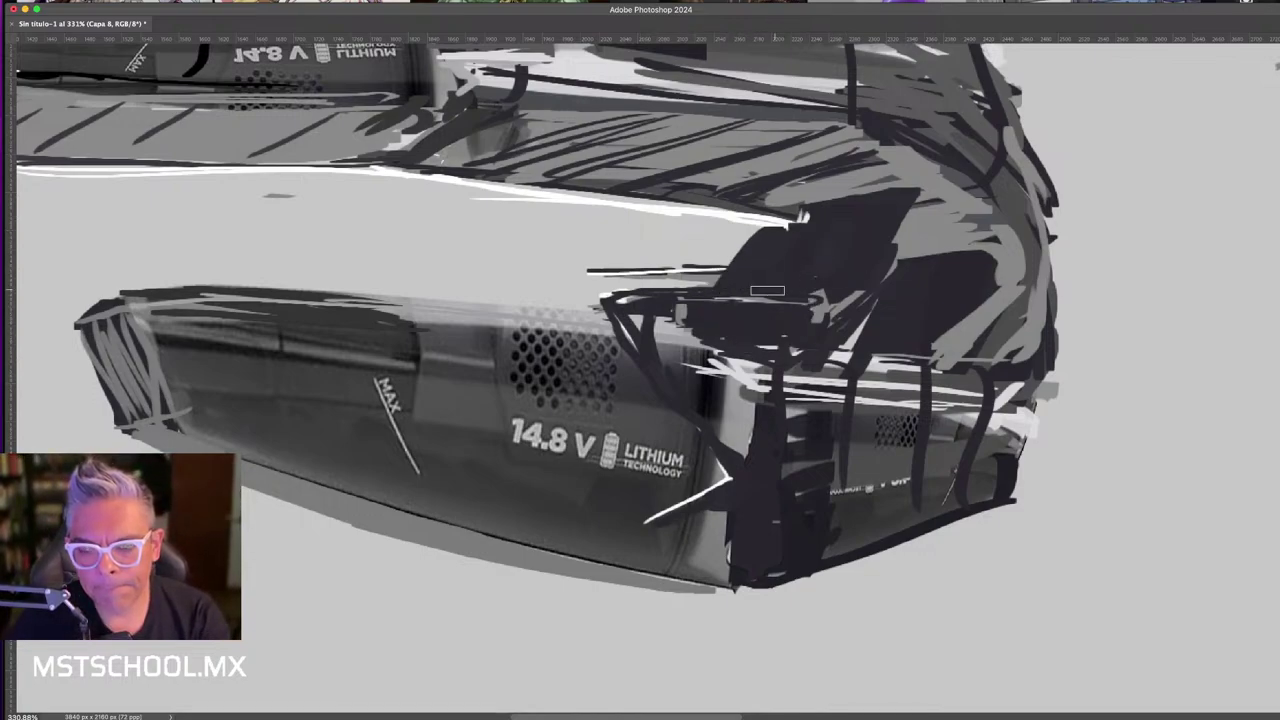
mouse_move(805, 212)
left_mouse_down()
mouse_move(774, 232)
mouse_move(730, 181)
mouse_move(644, 179)
mouse_move(665, 186)
mouse_move(605, 205)
mouse_move(748, 187)
mouse_move(720, 275)
left_mouse_up()
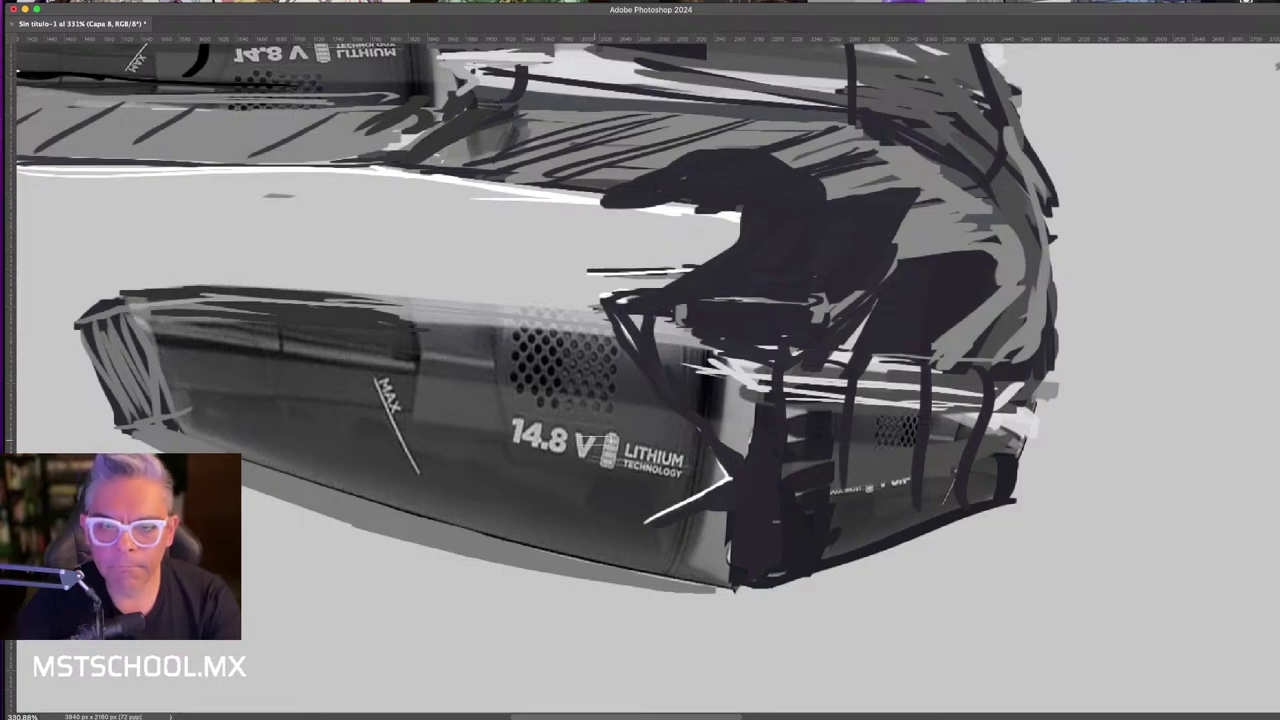
scroll(703, 403, "down", 9)
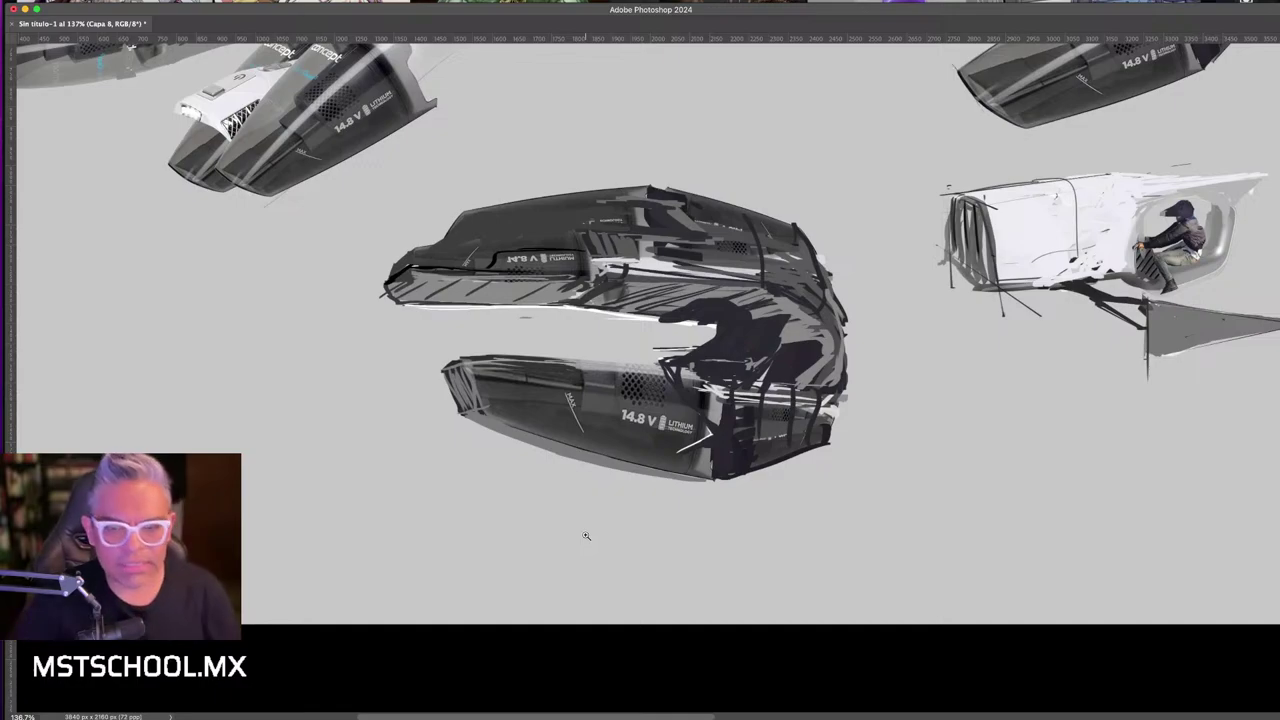
- Shift the curved vacuum sketch down-right and pull the overlapping vacuum pieces apart
scroll(1150, 372, "down", 3)
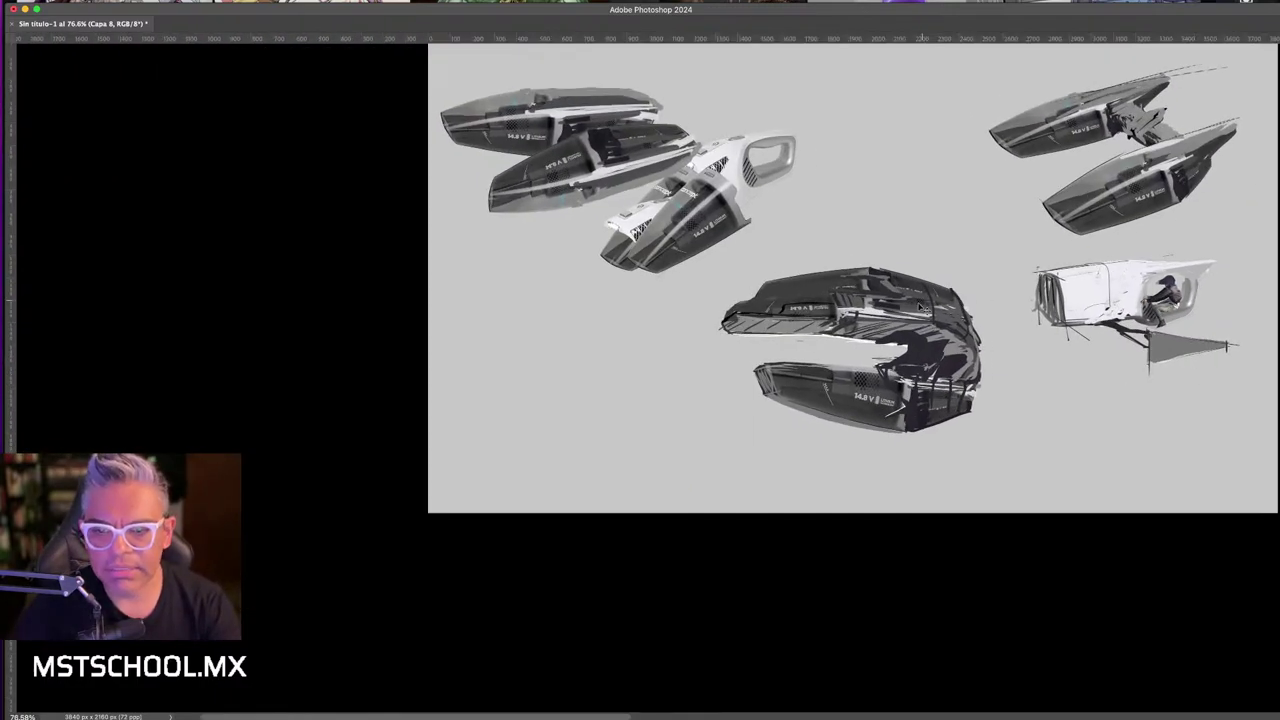
mouse_move(922, 305)
left_mouse_down()
mouse_move(966, 217)
mouse_move(1009, 408)
left_mouse_up()
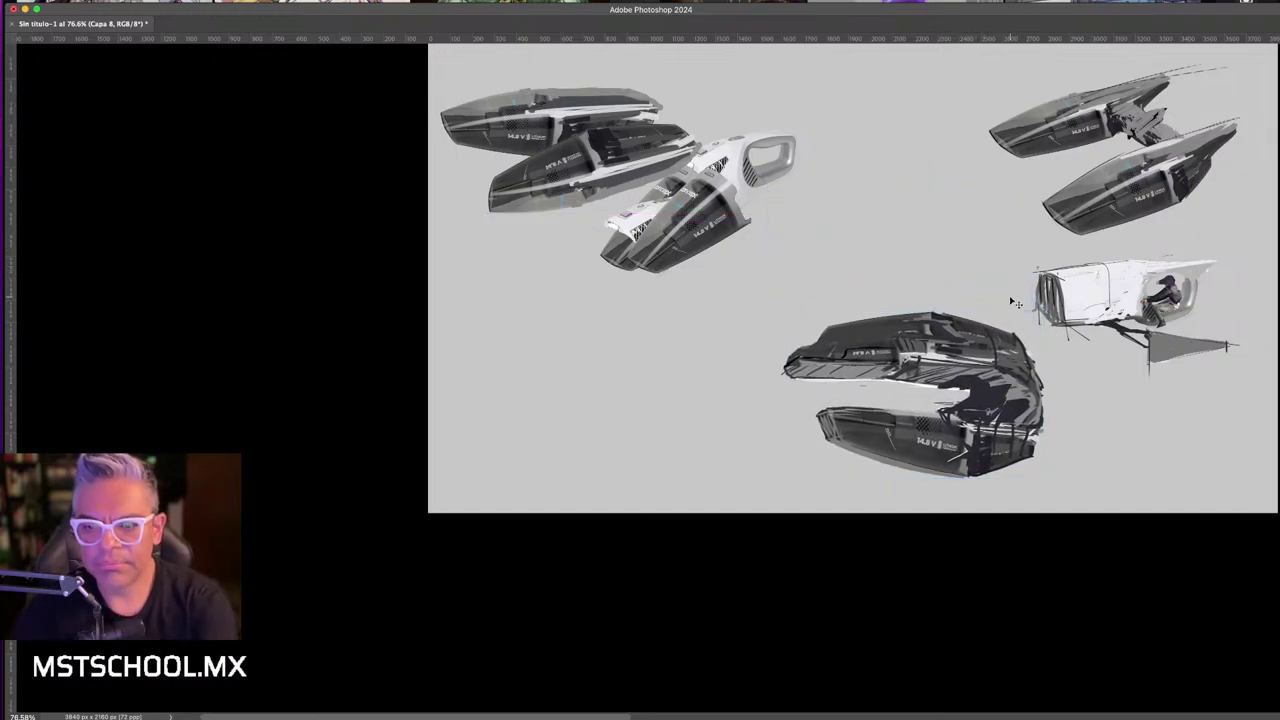
scroll(763, 366, "up", 2)
scroll(699, 320, "up", 2)
scroll(575, 262, "up", 2)
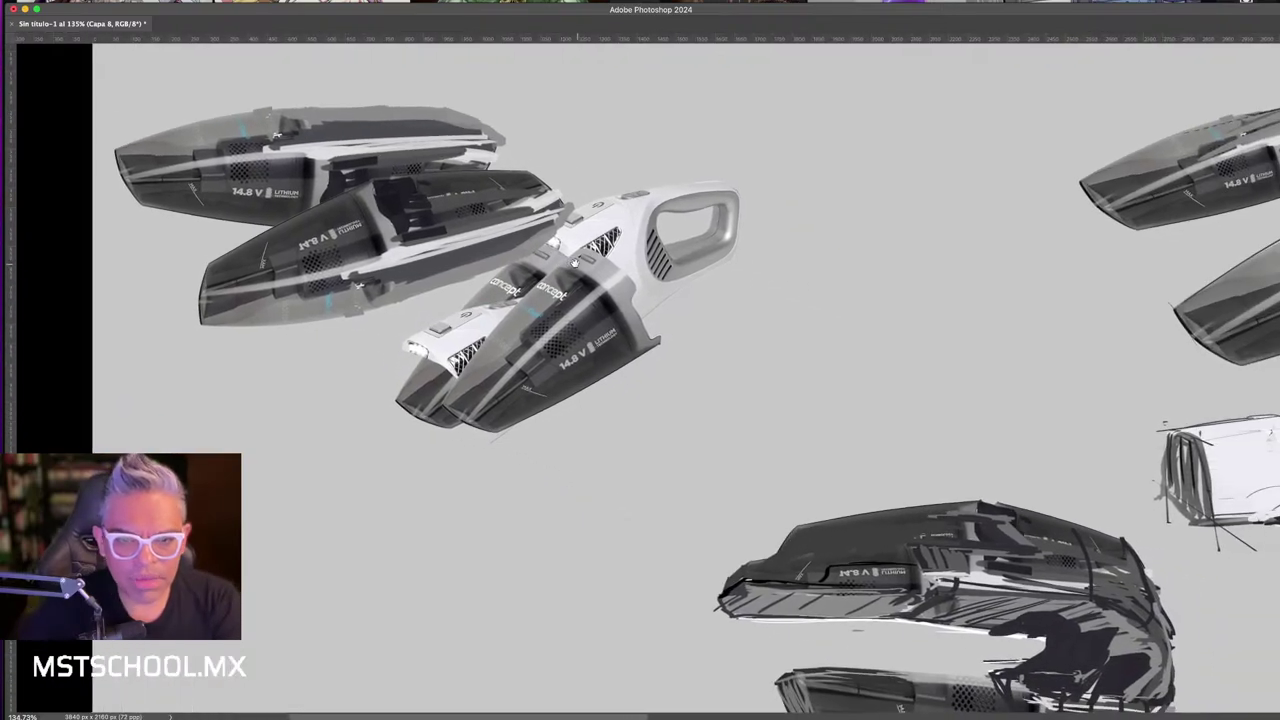
scroll(723, 280, "down", 3)
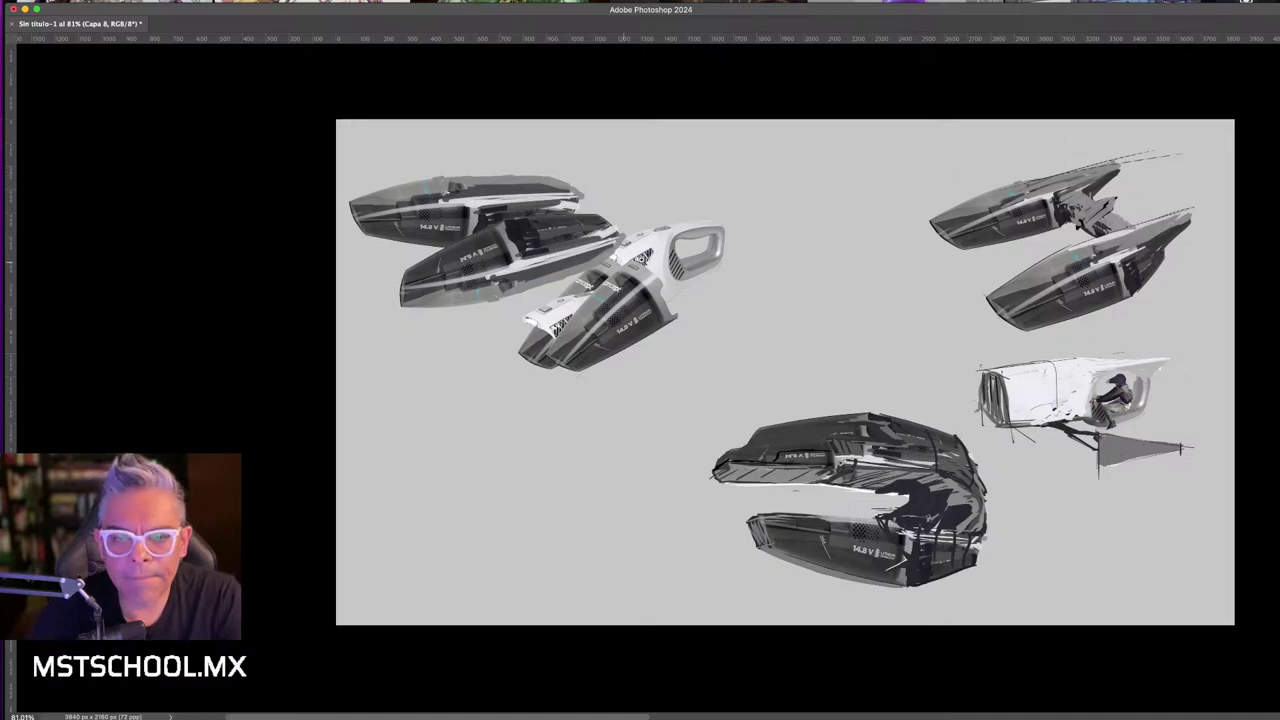
left_click_drag(600, 320, 464, 425)
left_click_drag(510, 250, 490, 300)
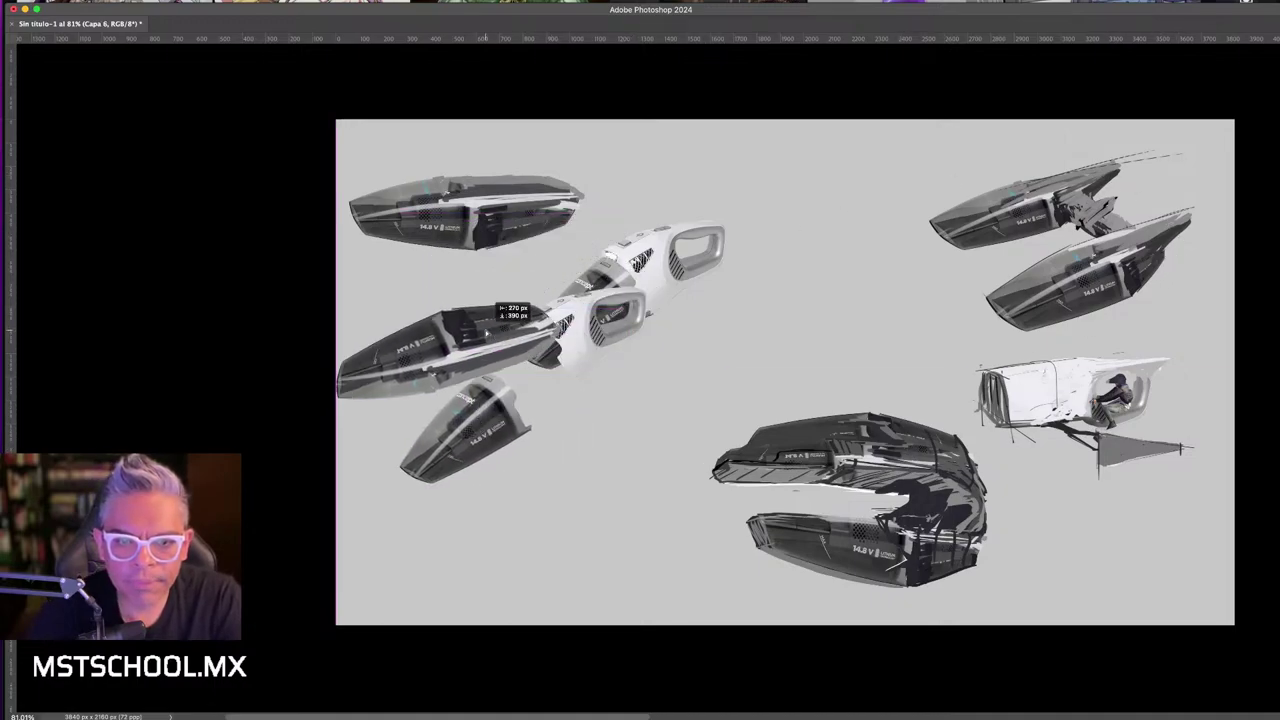
left_click_drag(600, 300, 935, 340)
scroll(721, 353, "up", 5)
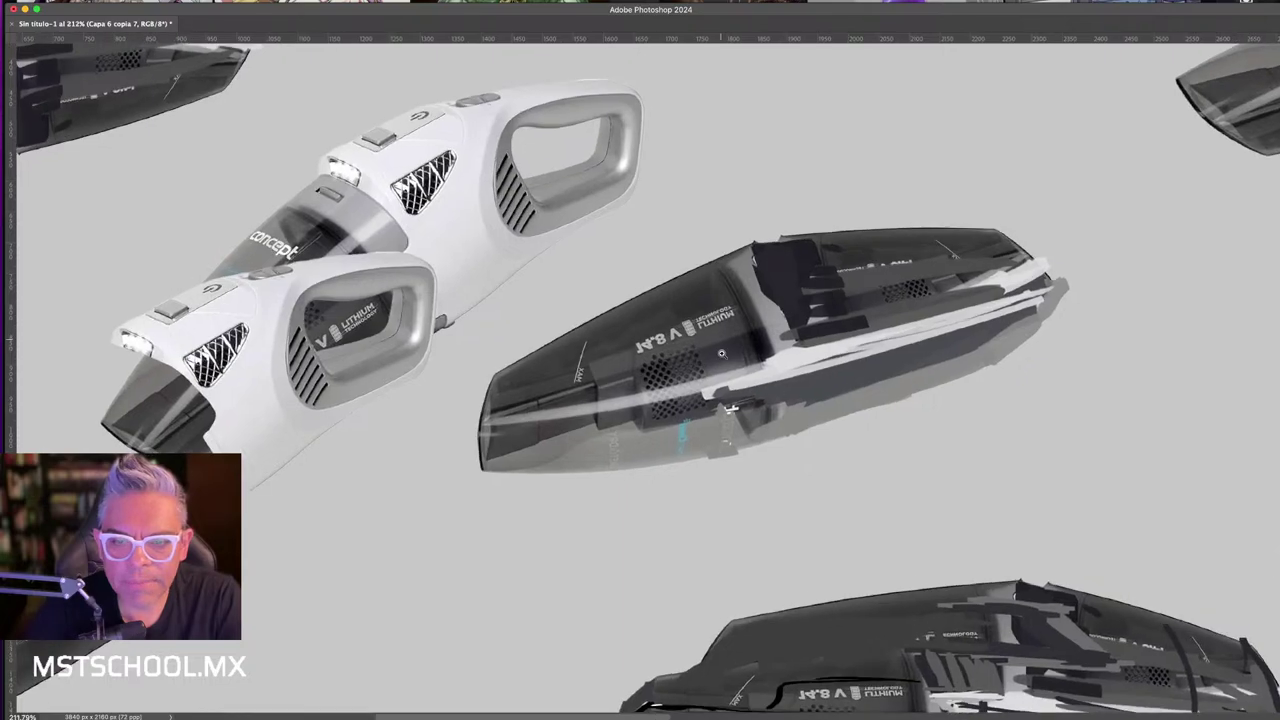
scroll(818, 313, "down", 5)
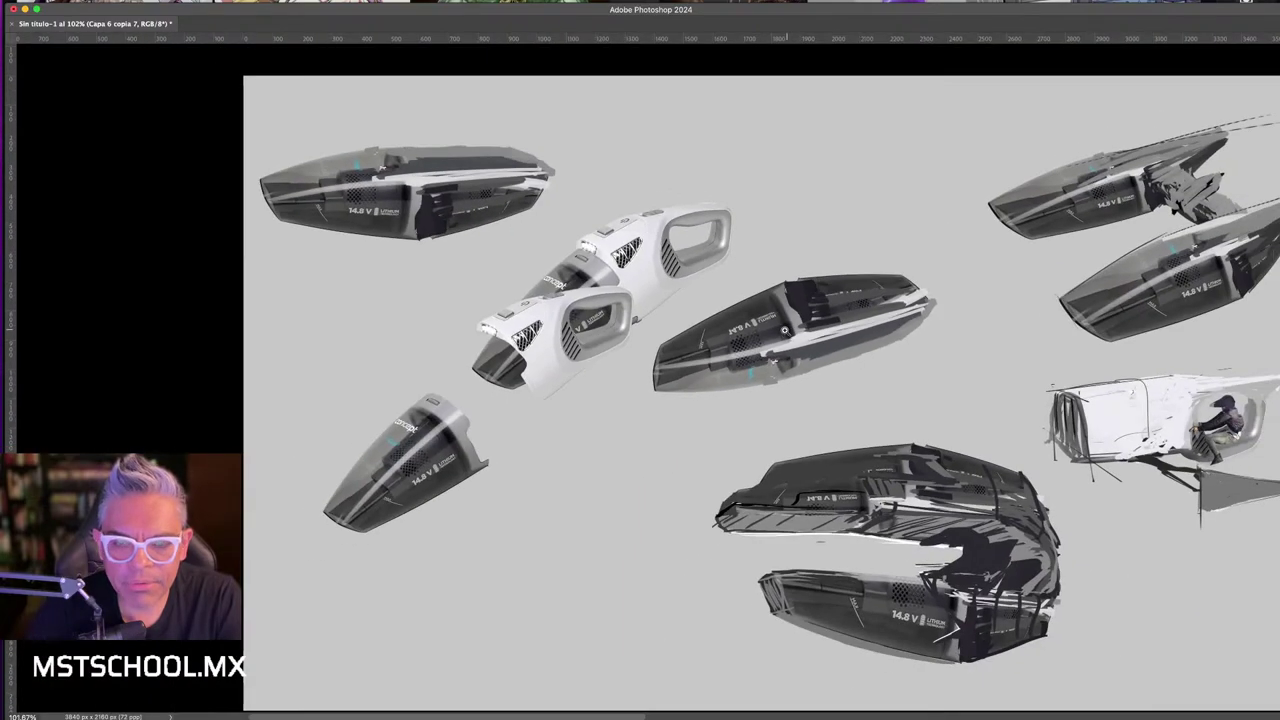
- Reposition the dark piece, white handle and cone, and rotate the dark cone upright
mouse_move(785, 330)
left_mouse_down()
mouse_move(575, 245)
mouse_move(395, 285)
mouse_move(430, 200)
left_mouse_up()
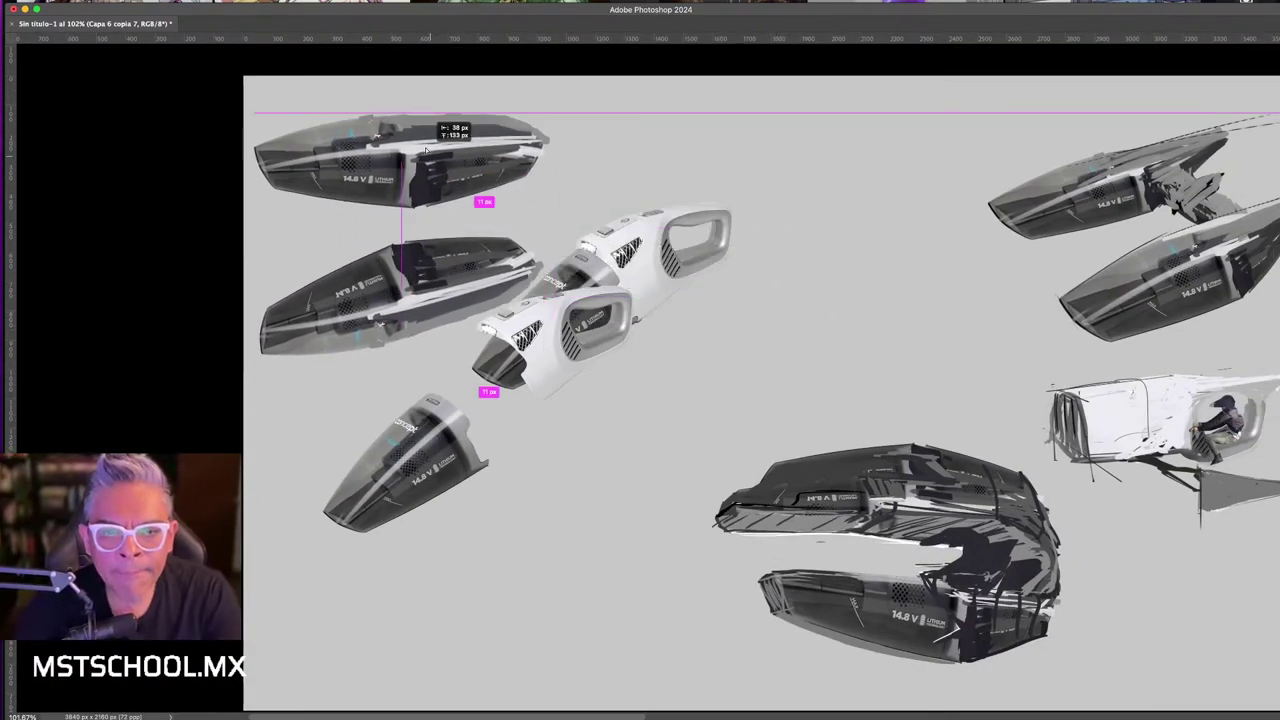
mouse_move(619, 294)
left_mouse_down()
mouse_move(534, 245)
mouse_move(449, 225)
left_mouse_up()
left_click_drag(437, 414, 526, 504)
key("ctrl+t")
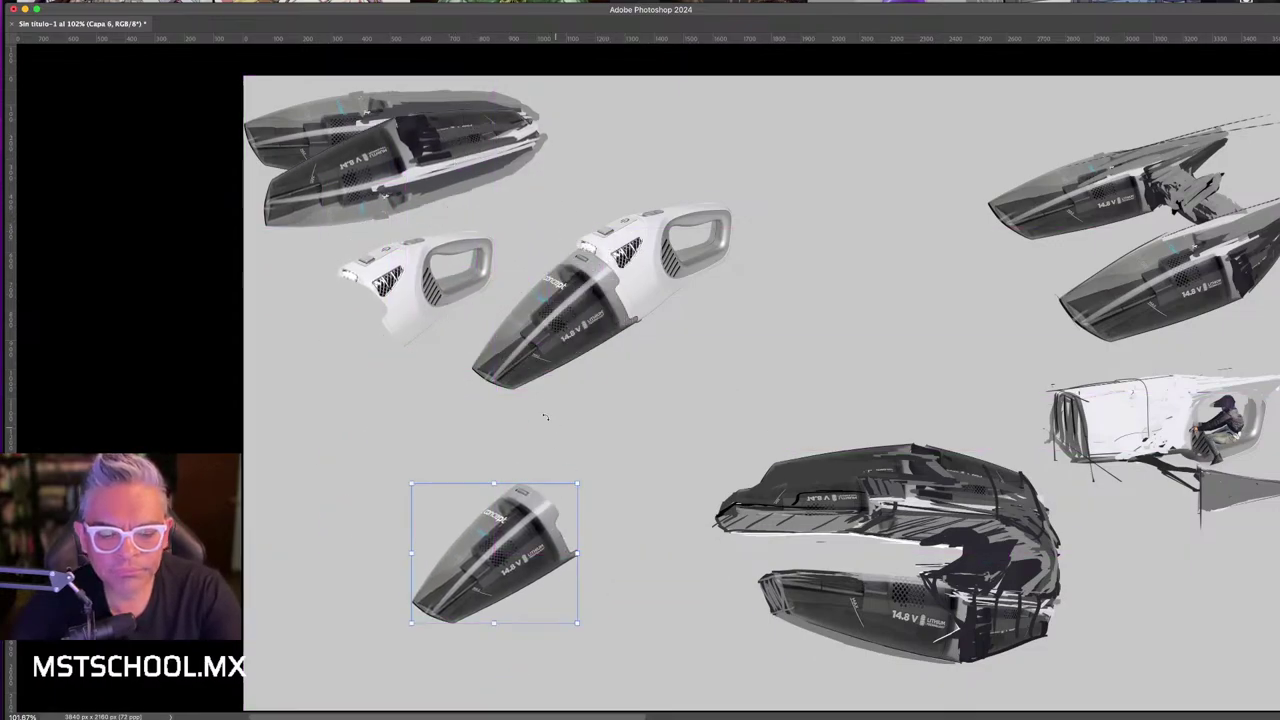
mouse_move(500, 460)
left_mouse_down()
mouse_move(576, 626)
mouse_move(590, 618)
left_mouse_up()
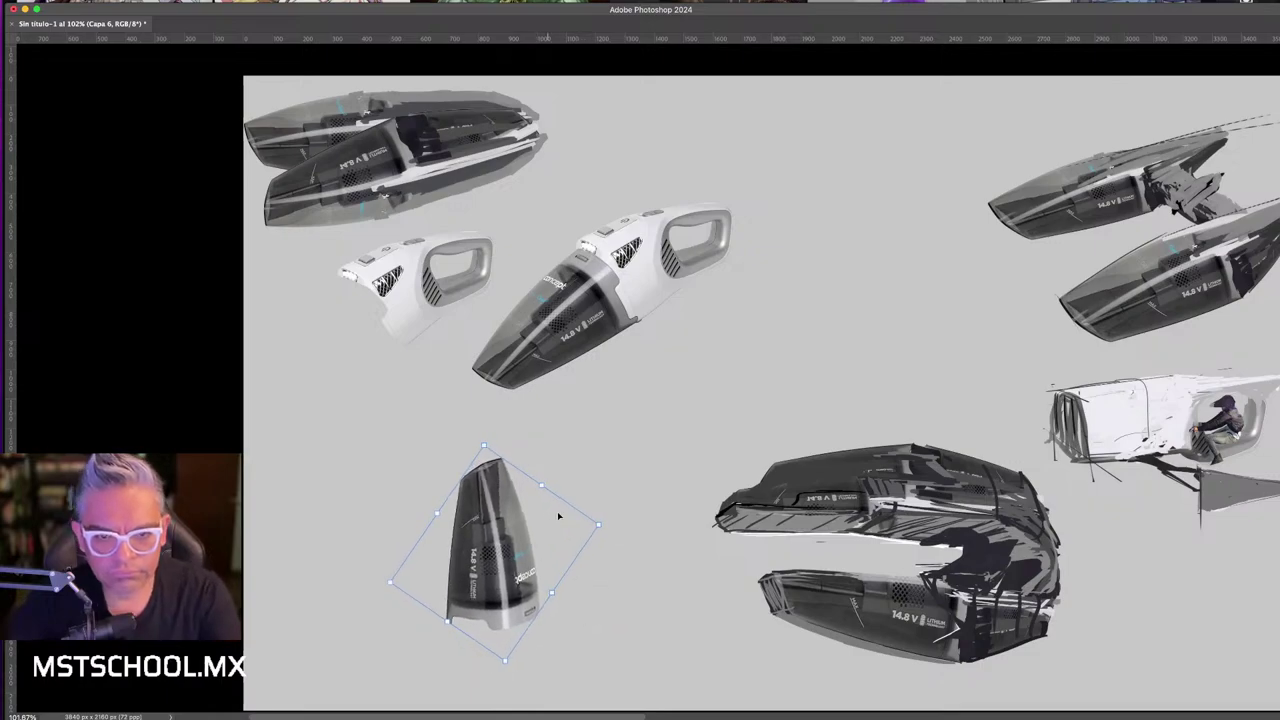
key("Return")
scroll(516, 585, "up", 2)
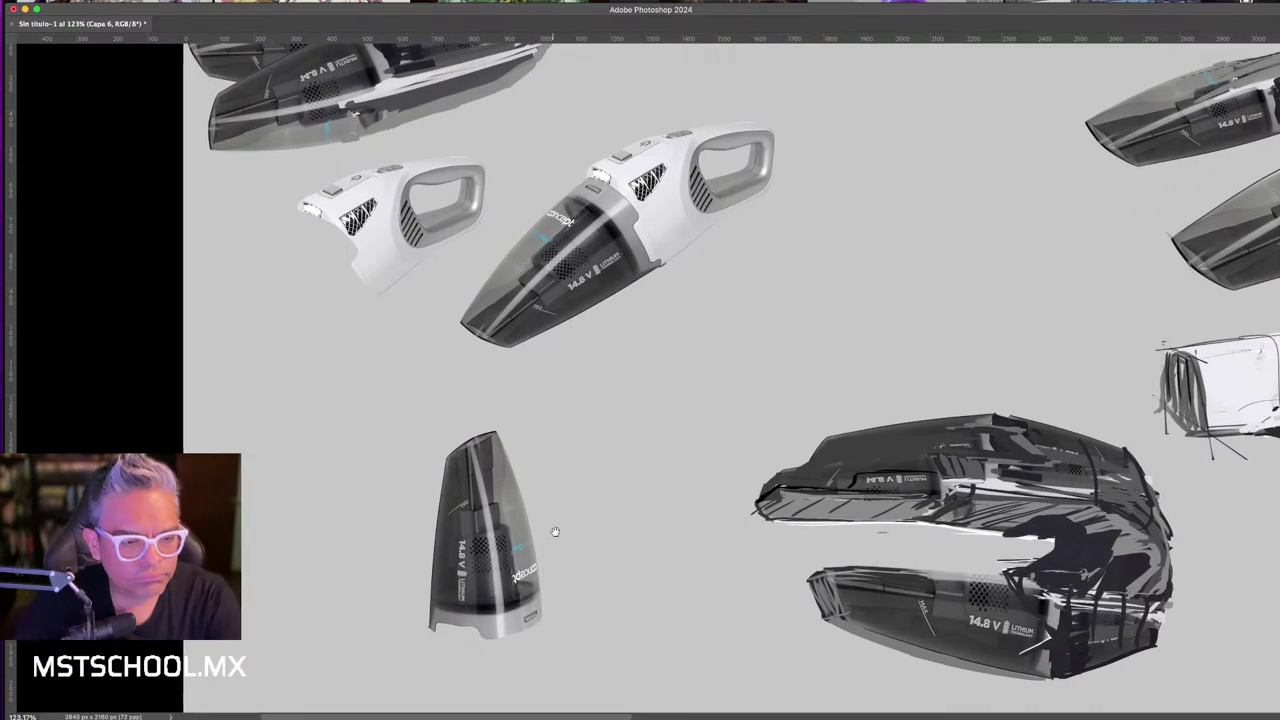
scroll(550, 528, "up", 2)
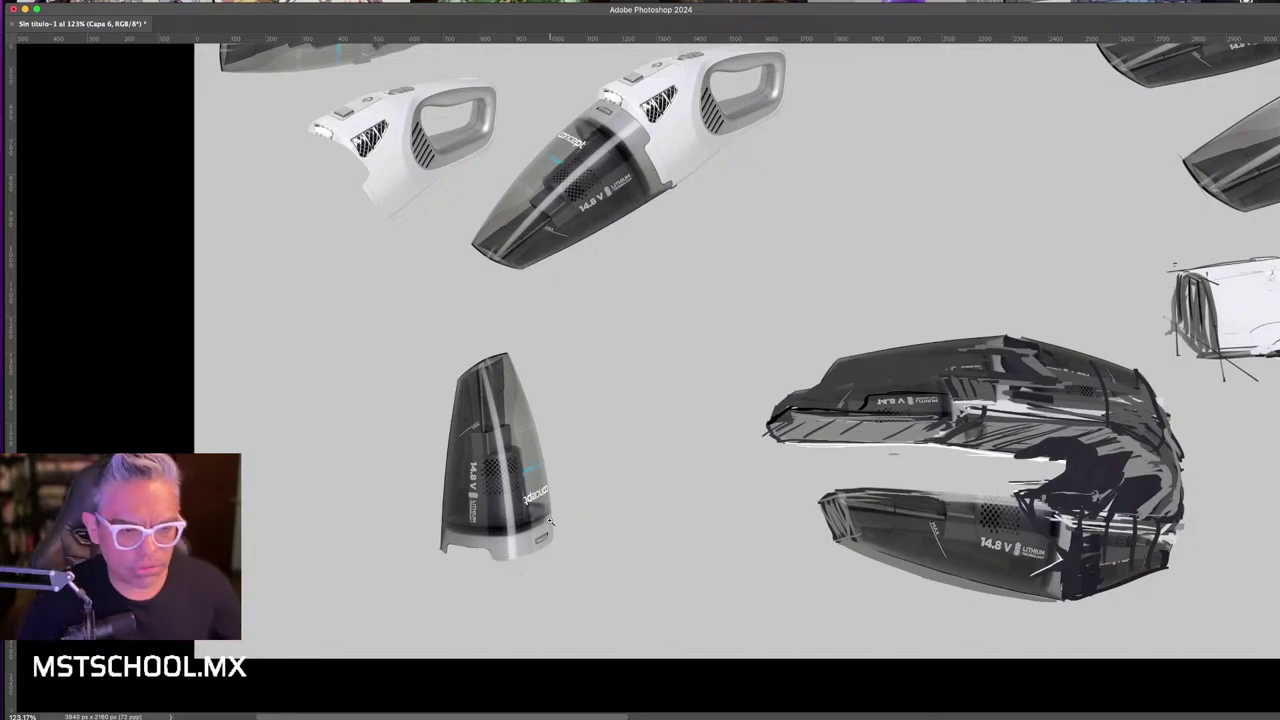
scroll(876, 379, "down", 1)
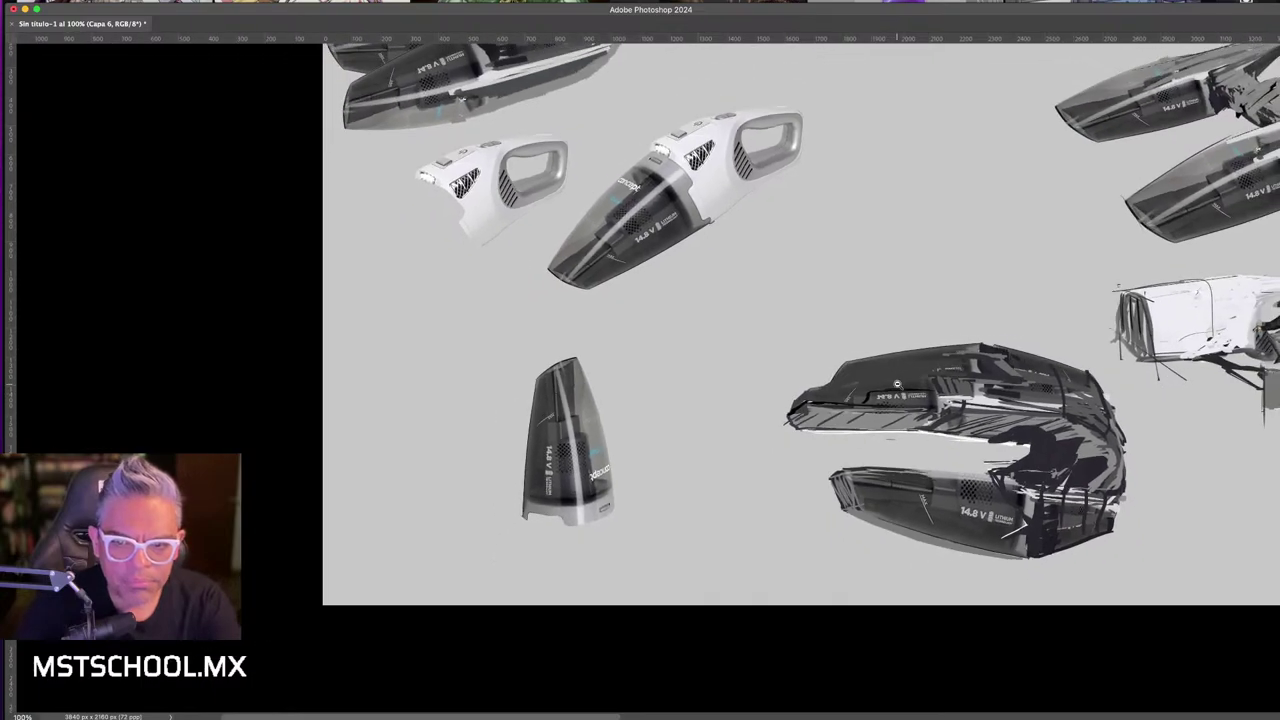
scroll(910, 460, "up", 3)
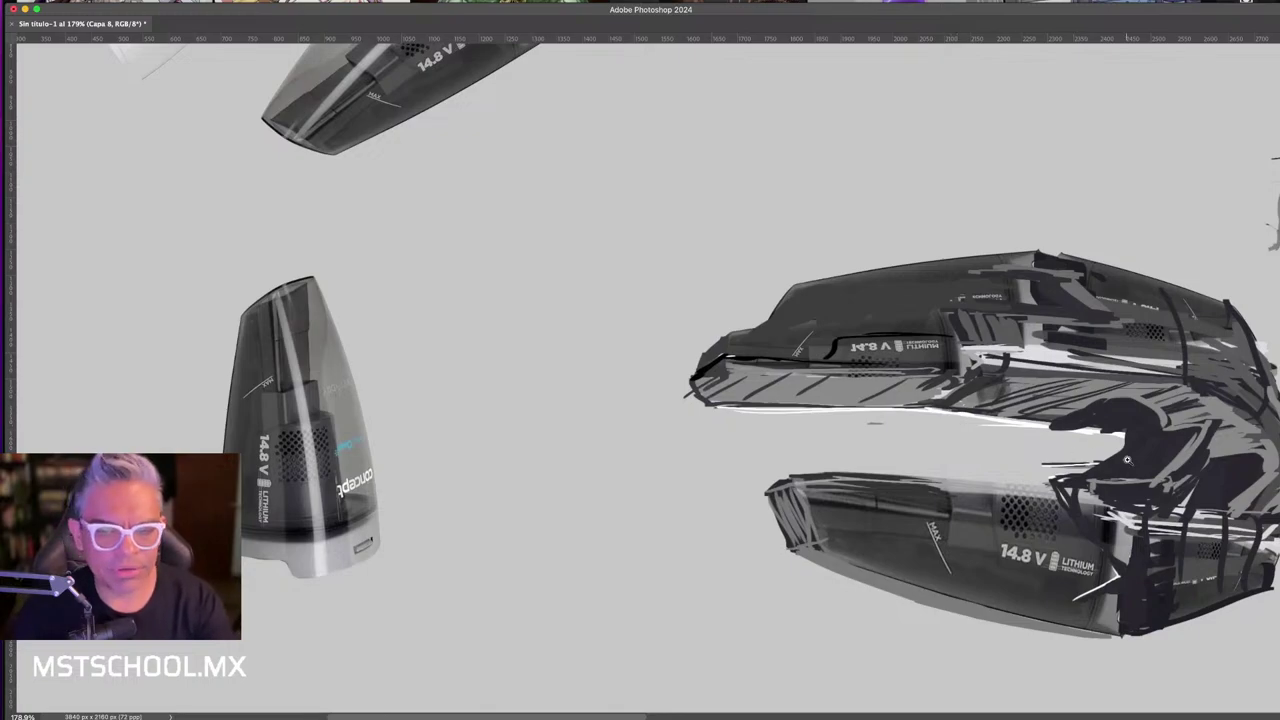
- Paint grey over the old highlight line, then a fresh white highlight with a 52 px brush
scroll(1127, 459, "up", 3)
scroll(937, 451, "up", 3)
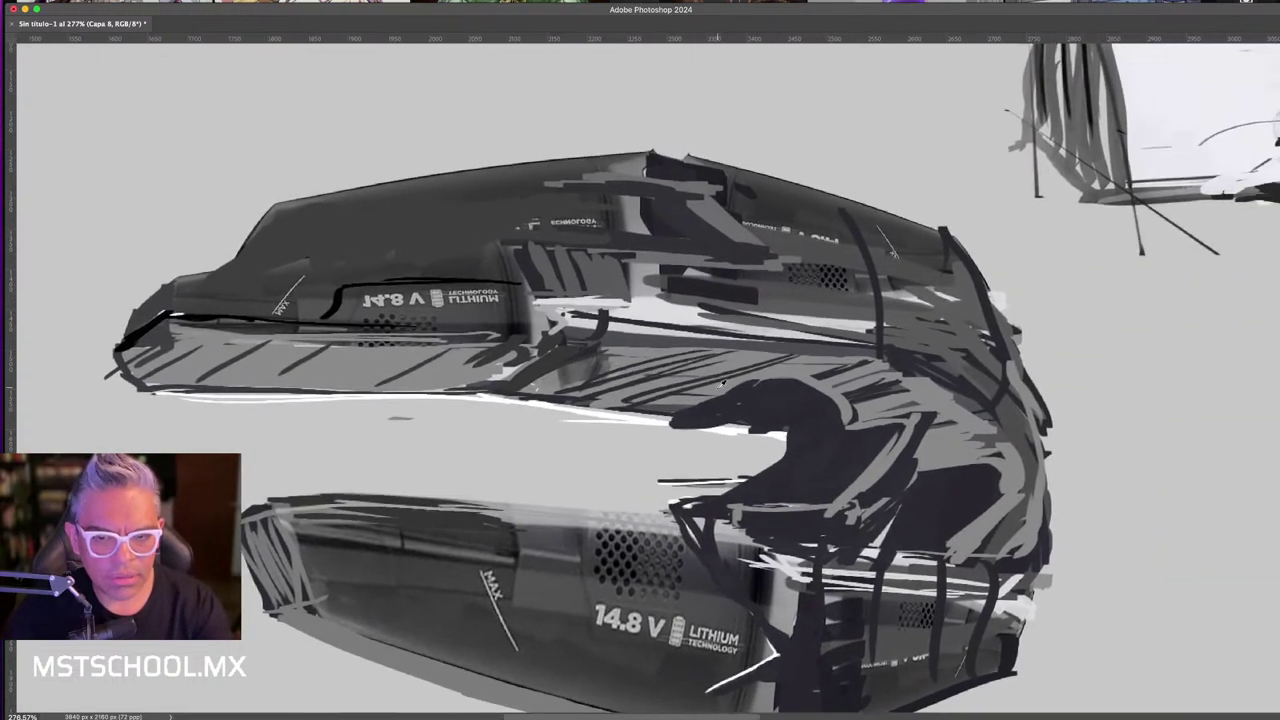
left_click_drag(679, 425, 714, 424)
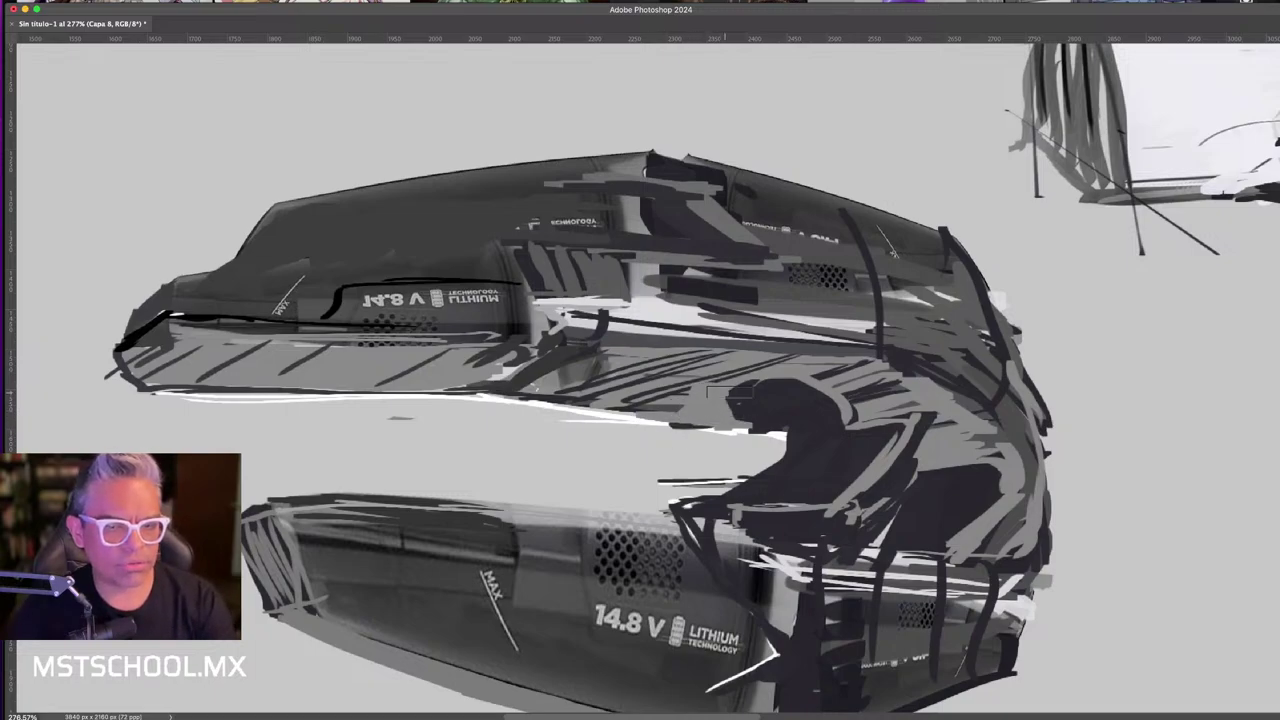
left_click(620, 418, "ctrl+alt")
mouse_move(620, 418)
left_mouse_down()
mouse_move(633, 430)
mouse_move(770, 434)
left_mouse_up()
left_click_drag(628, 424, 768, 438)
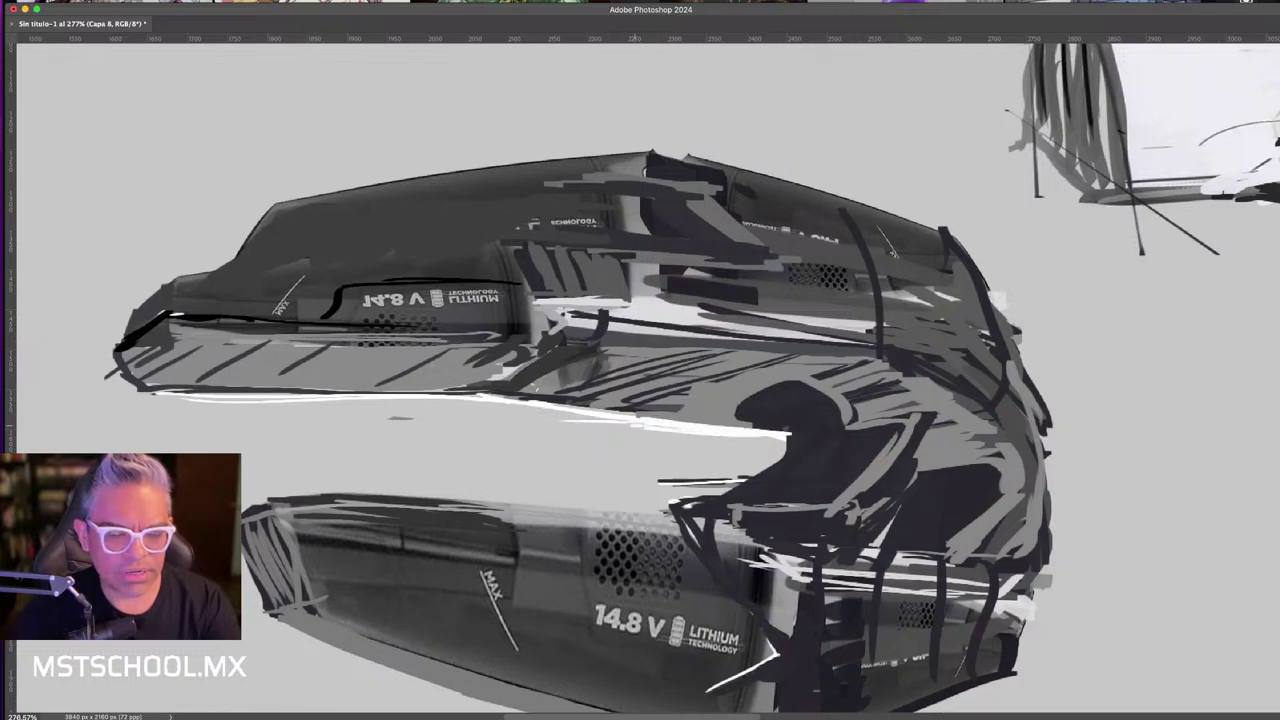
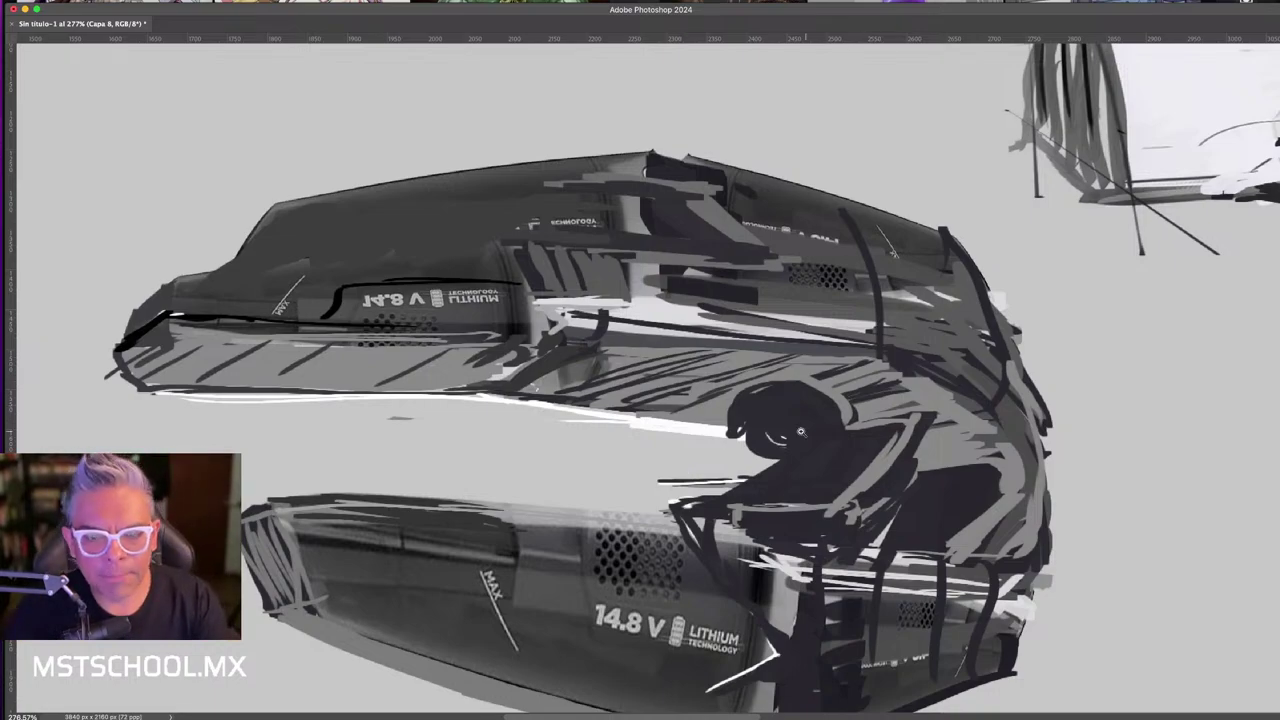
- Move the ship pair, seated figure and central vacuum sketch to new spots across the sheet
scroll(800, 431, "down", 3)
scroll(800, 431, "down", 1)
scroll(782, 420, "down", 3)
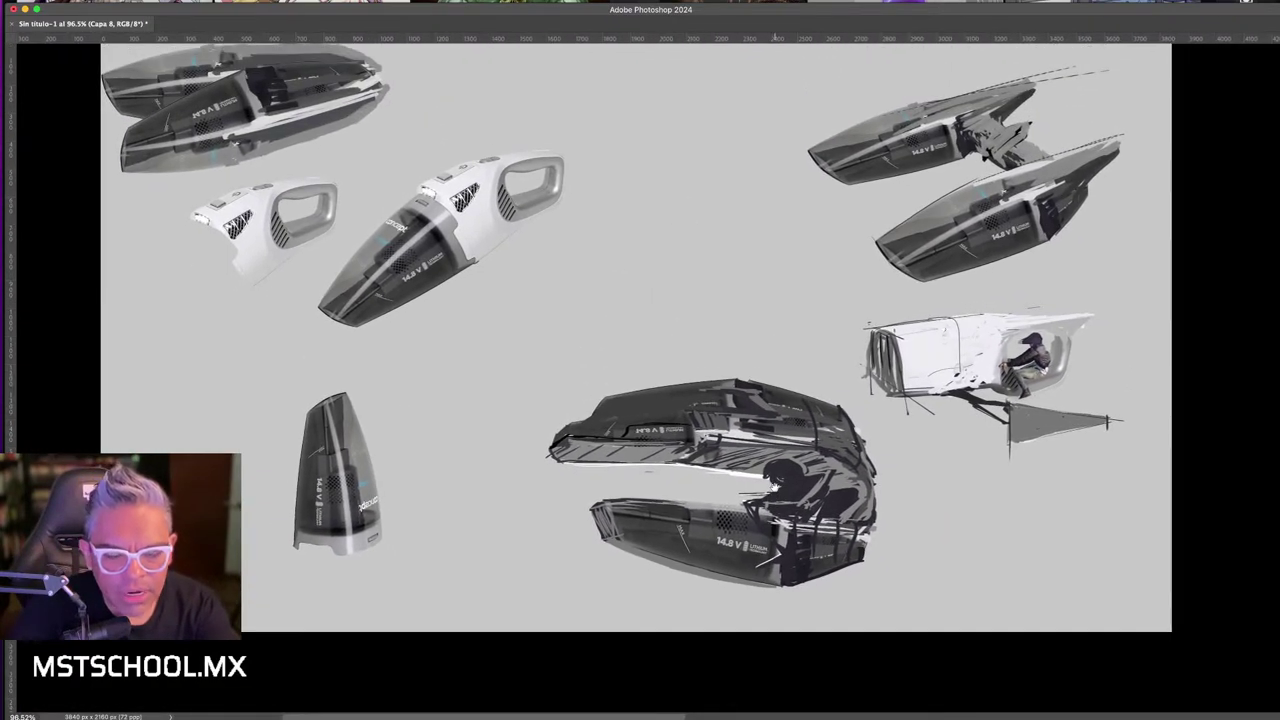
left_click_drag(802, 443, 806, 430)
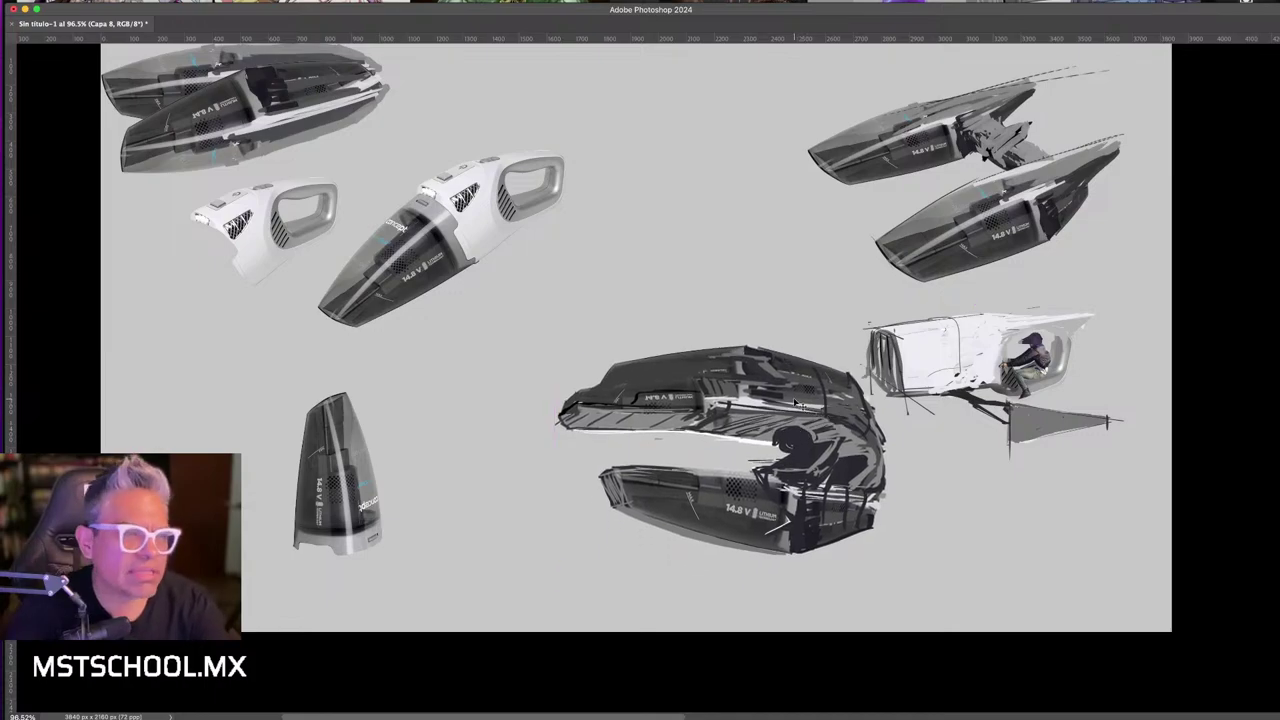
key("ctrl+t")
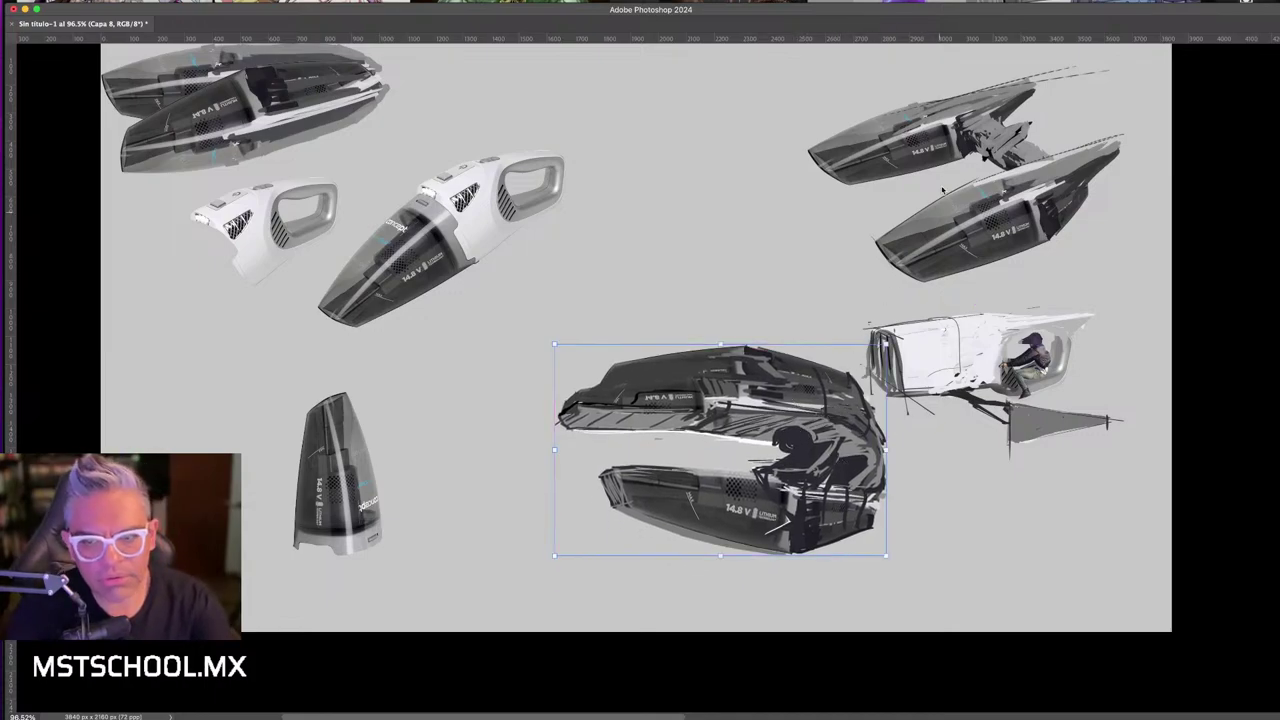
key("Return")
scroll(890, 190, "up", 3)
left_click_drag(963, 299, 858, 277)
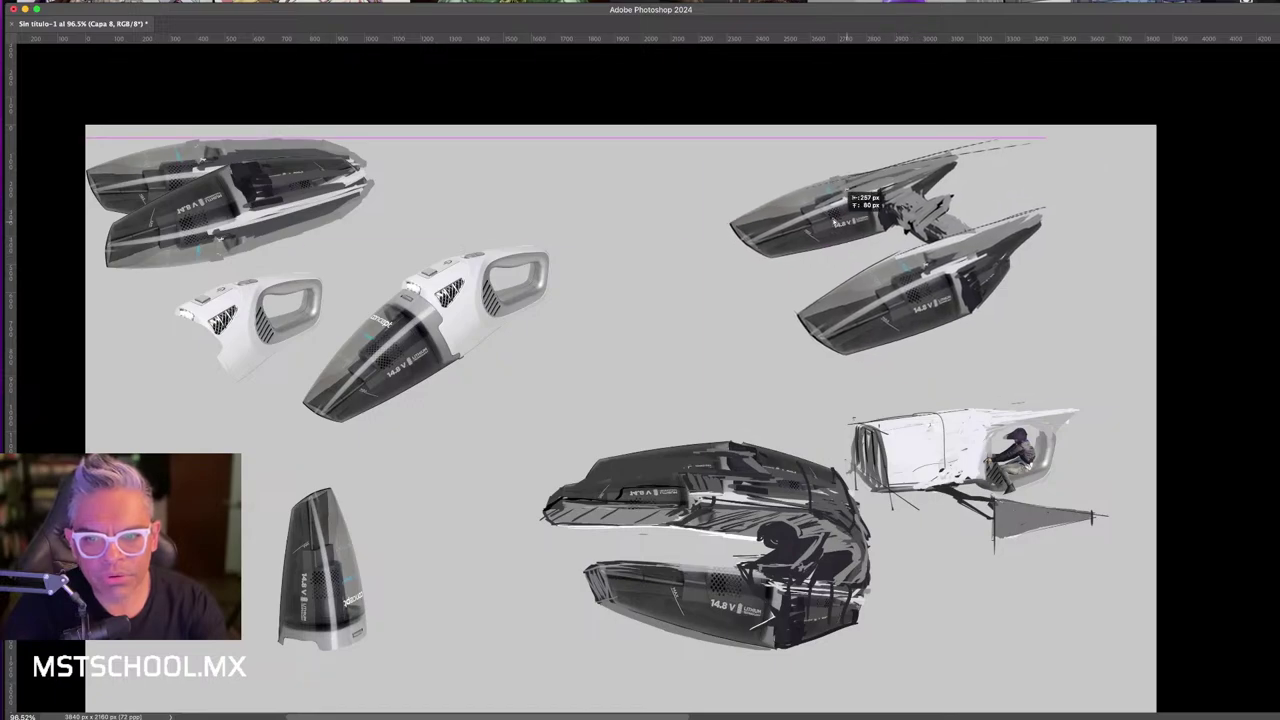
left_click_drag(899, 470, 937, 385)
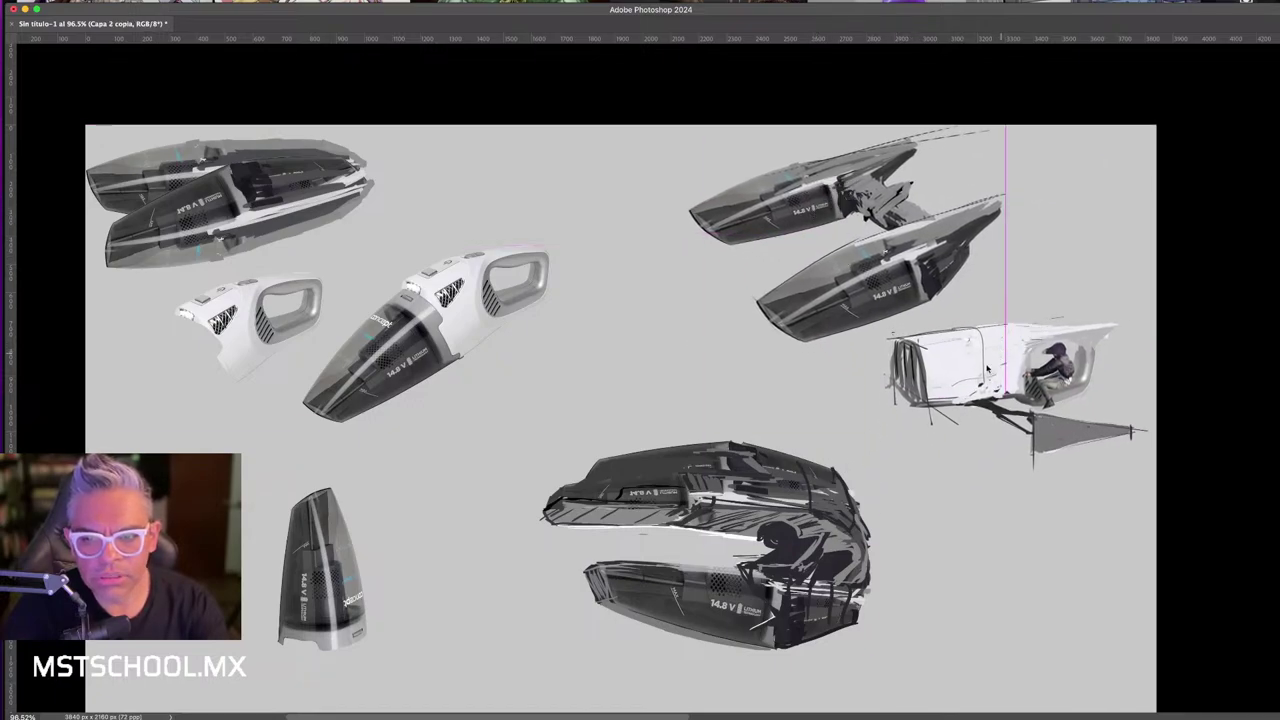
mouse_move(838, 511)
left_mouse_down()
mouse_move(920, 535)
mouse_move(1116, 540)
left_mouse_up()
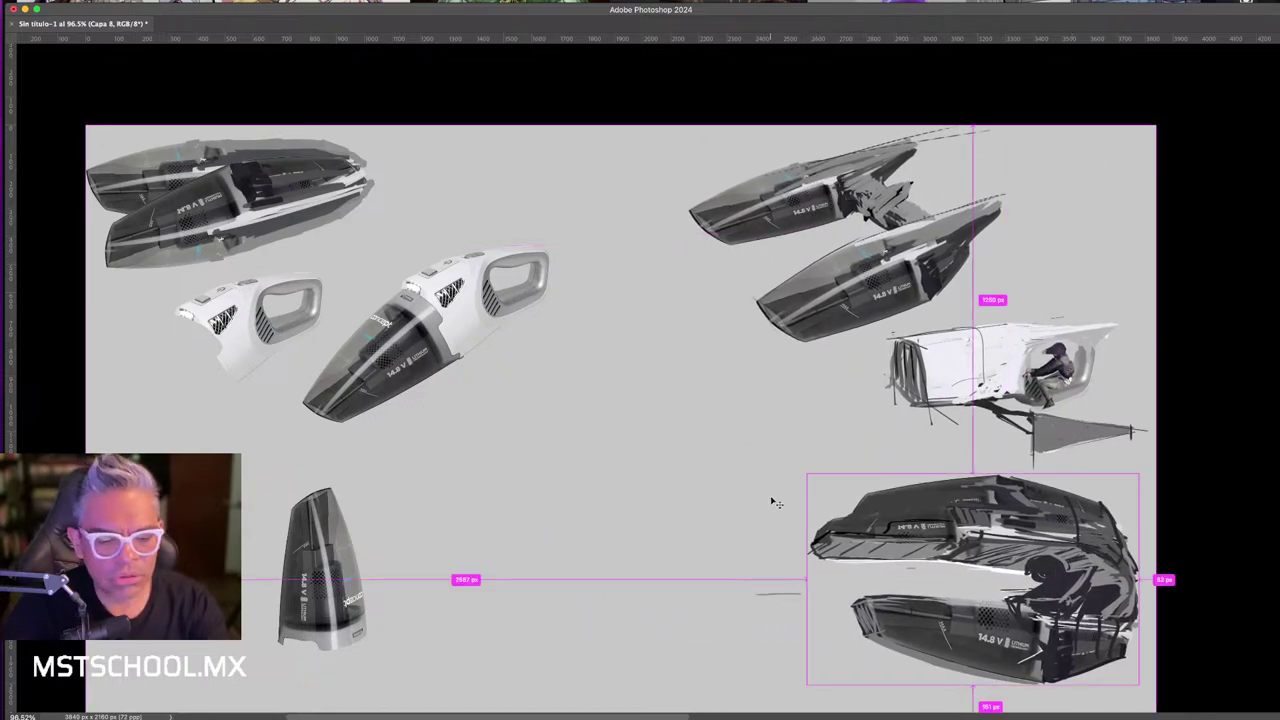
- Save the document as naves.psd
key("super+s")
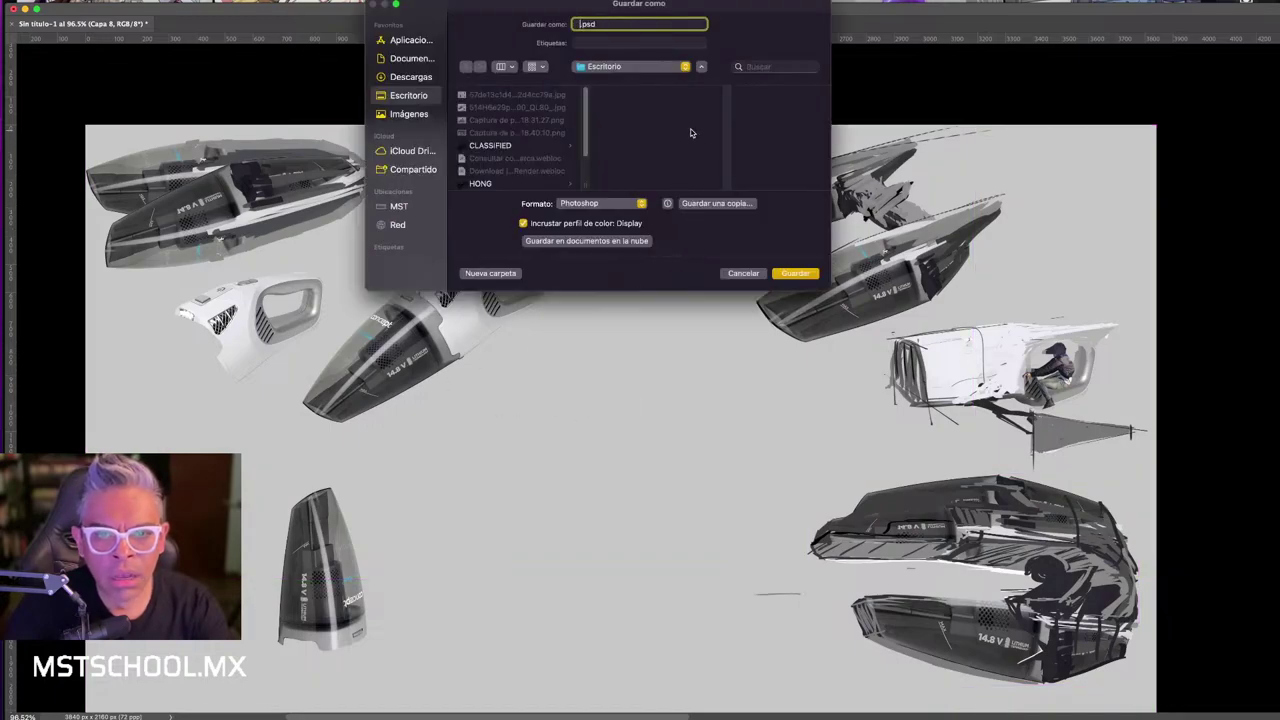
left_click_drag(615, 7, 597, 93)
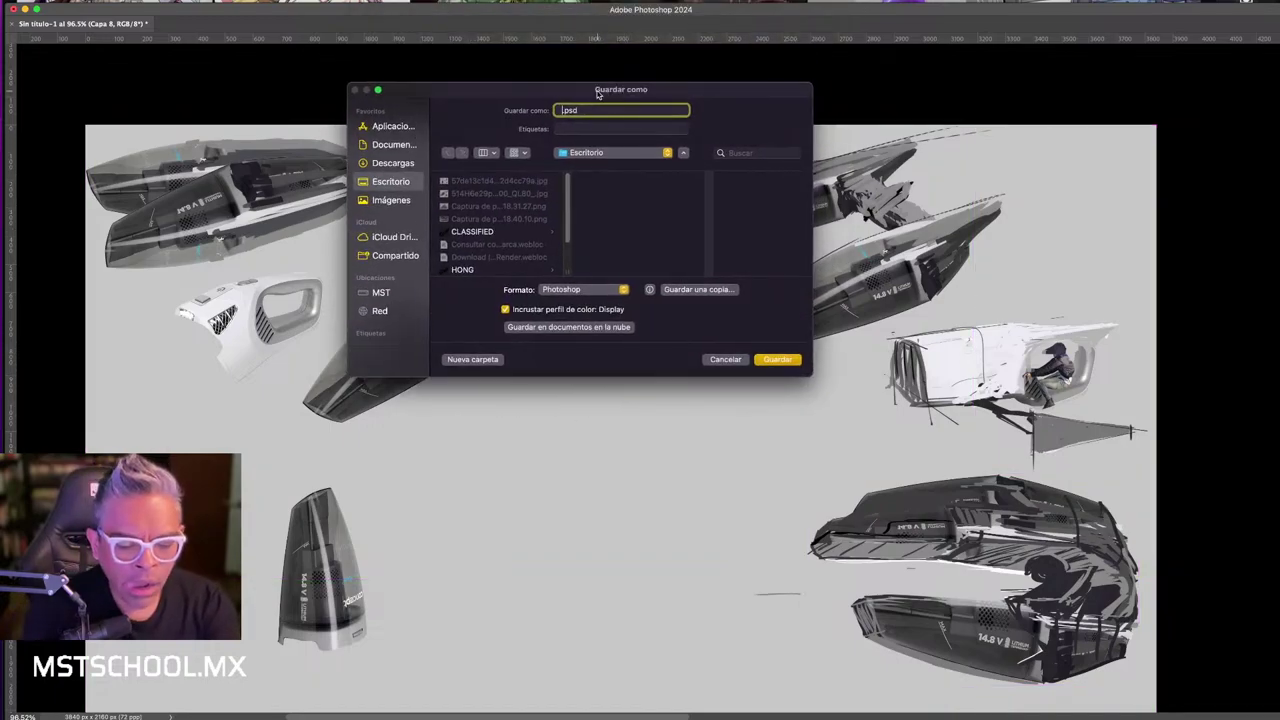
type("naves")
key("Return")
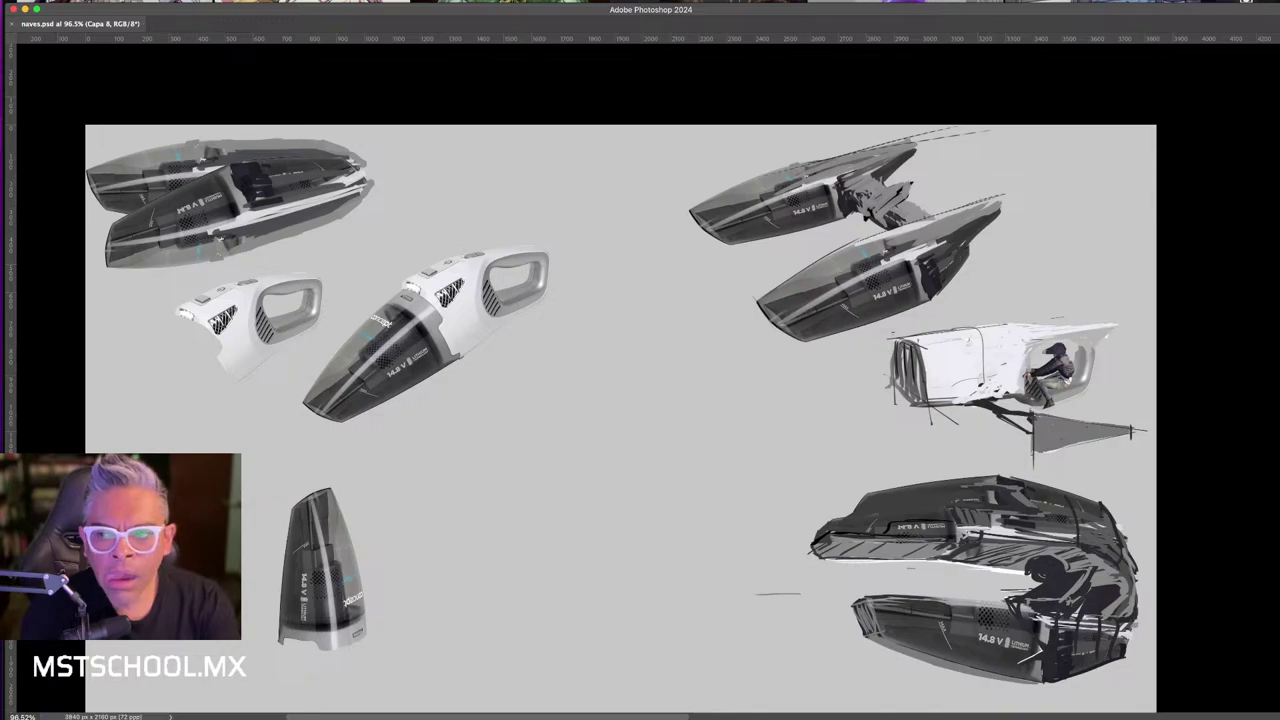
- Place a duplicate of the vacuum canister beside the original
scroll(413, 291, "down", 2)
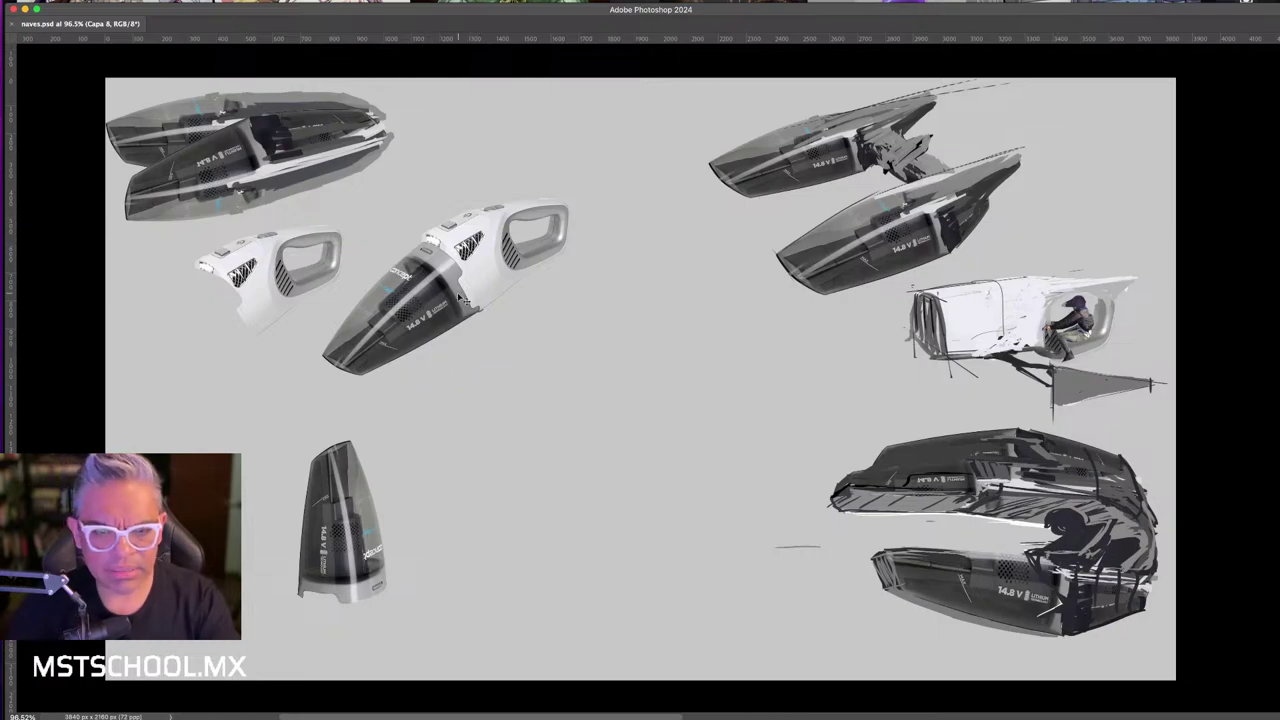
mouse_move(357, 530)
left_mouse_down()
mouse_move(527, 503)
mouse_move(567, 515)
left_mouse_up()
key("ctrl+d")
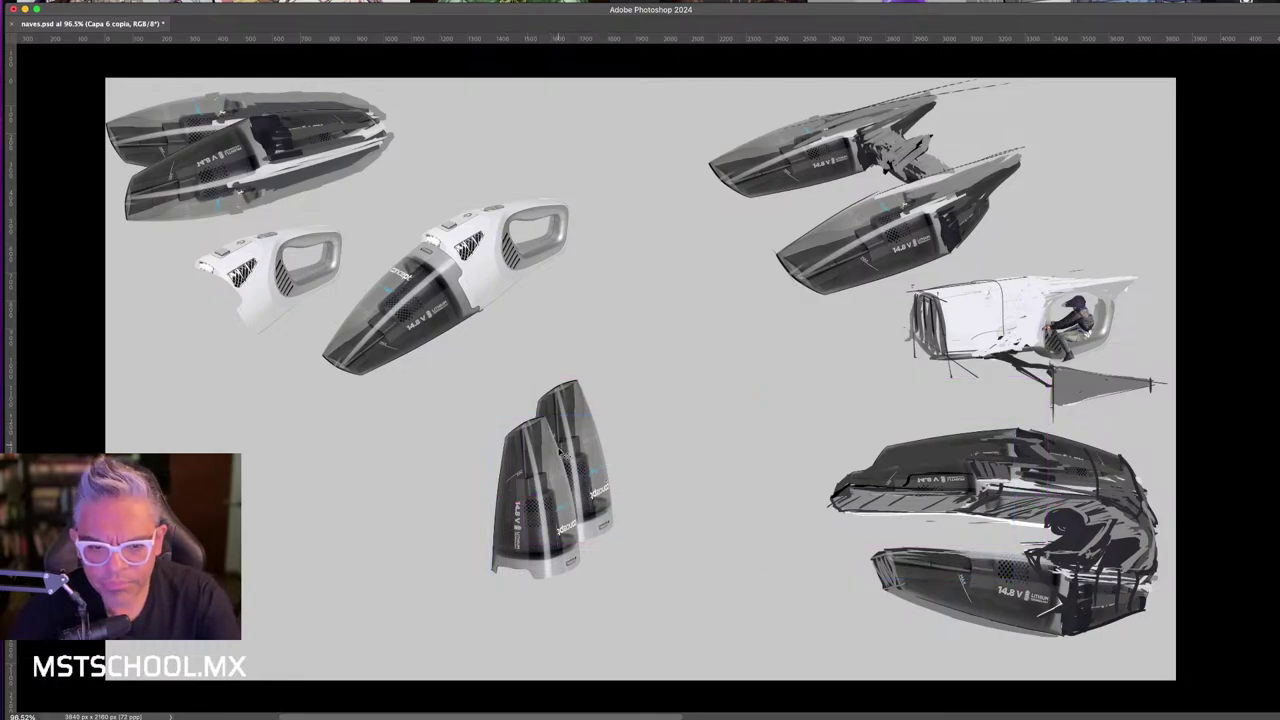
left_click_drag(650, 372, 1095, 633)
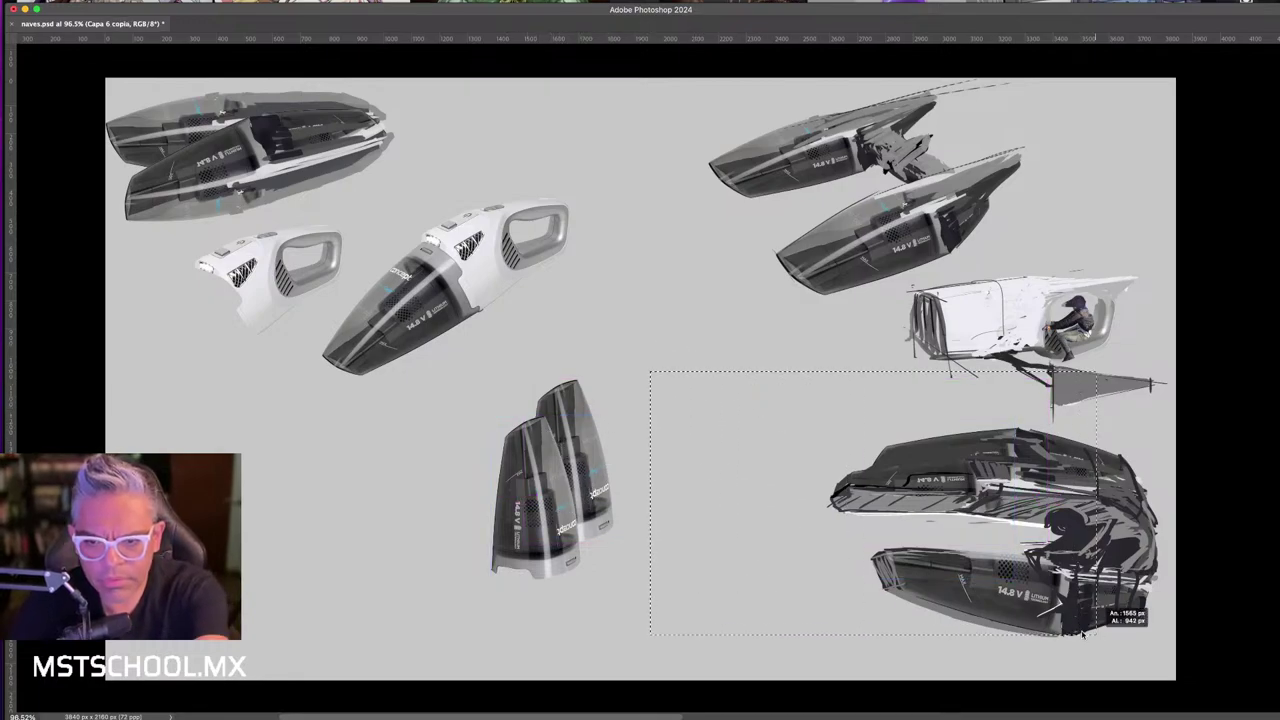
key("ctrl+d")
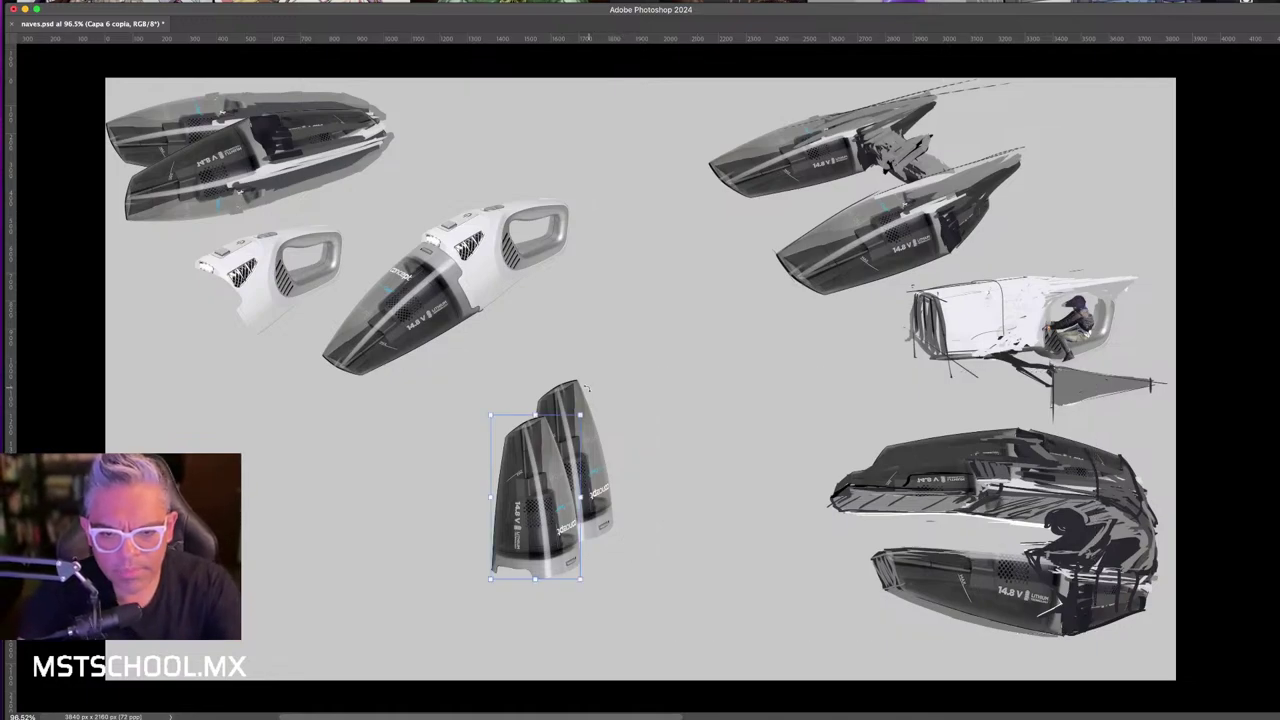
left_click_drag(580, 413, 602, 545)
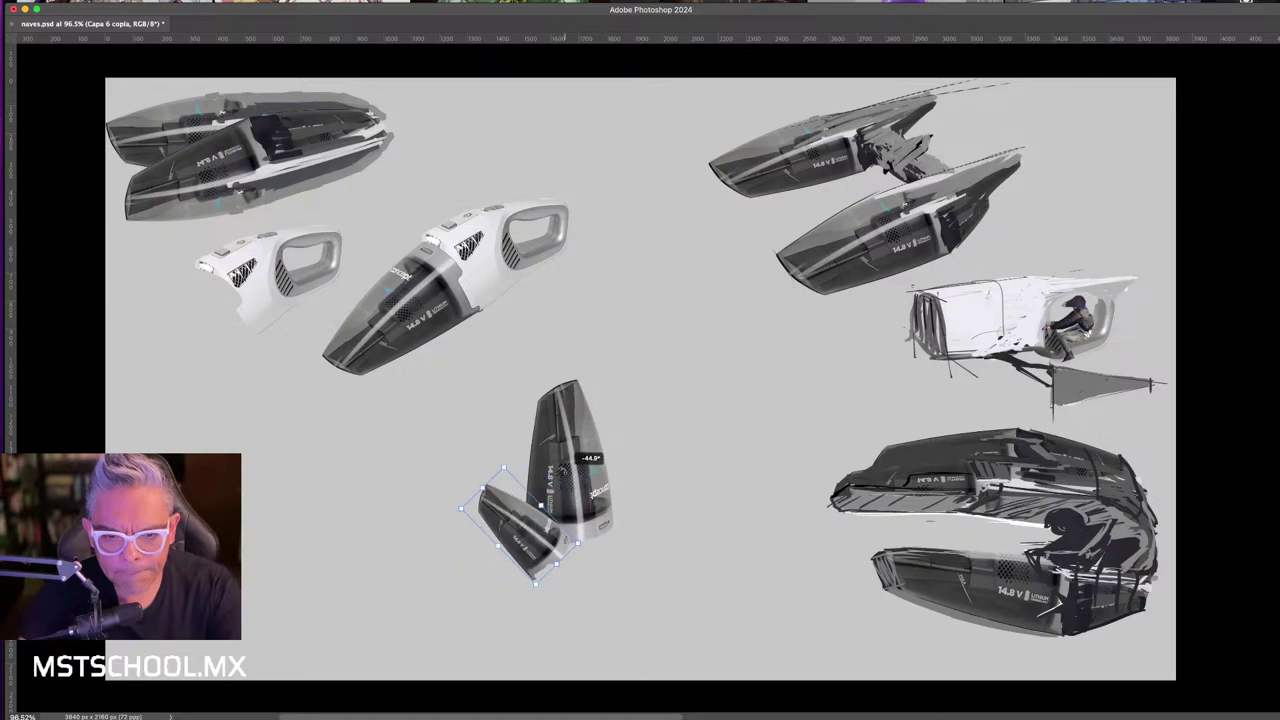
key("super+z")
- Rotate the canister copy about 77° so it lies on its side
right_click(503, 497)
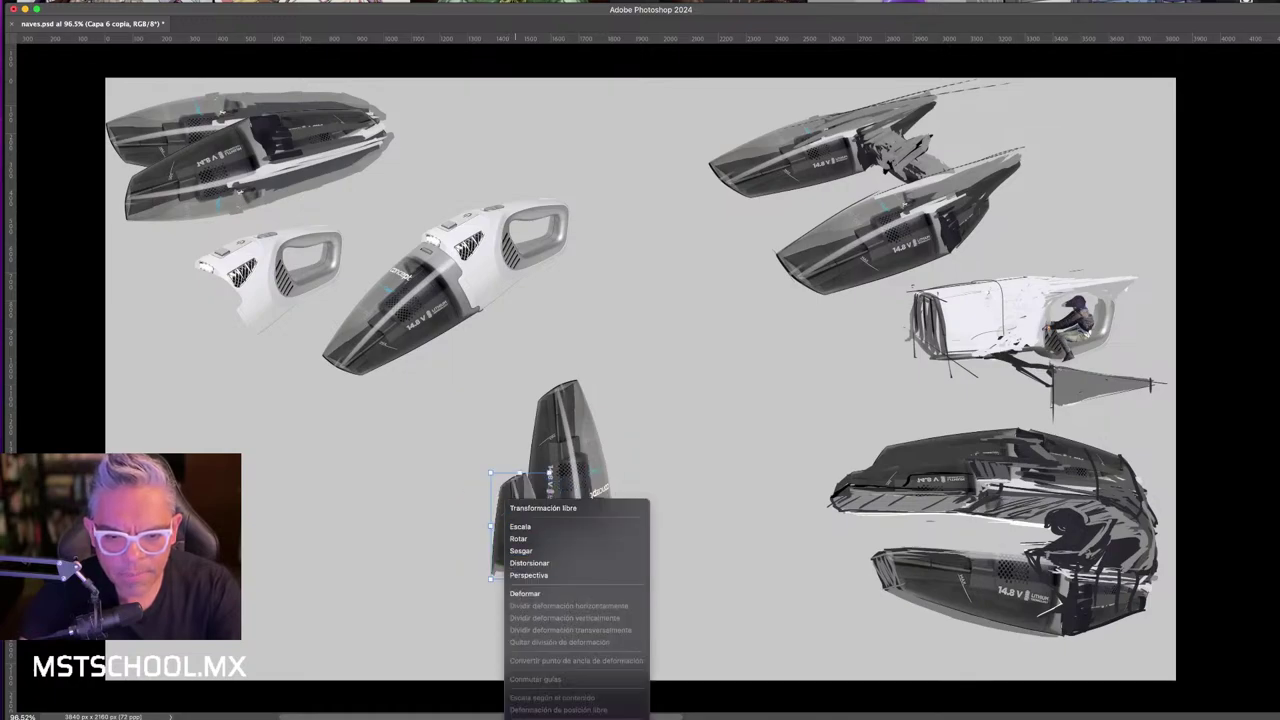
left_click(552, 507)
left_click_drag(549, 470, 597, 583)
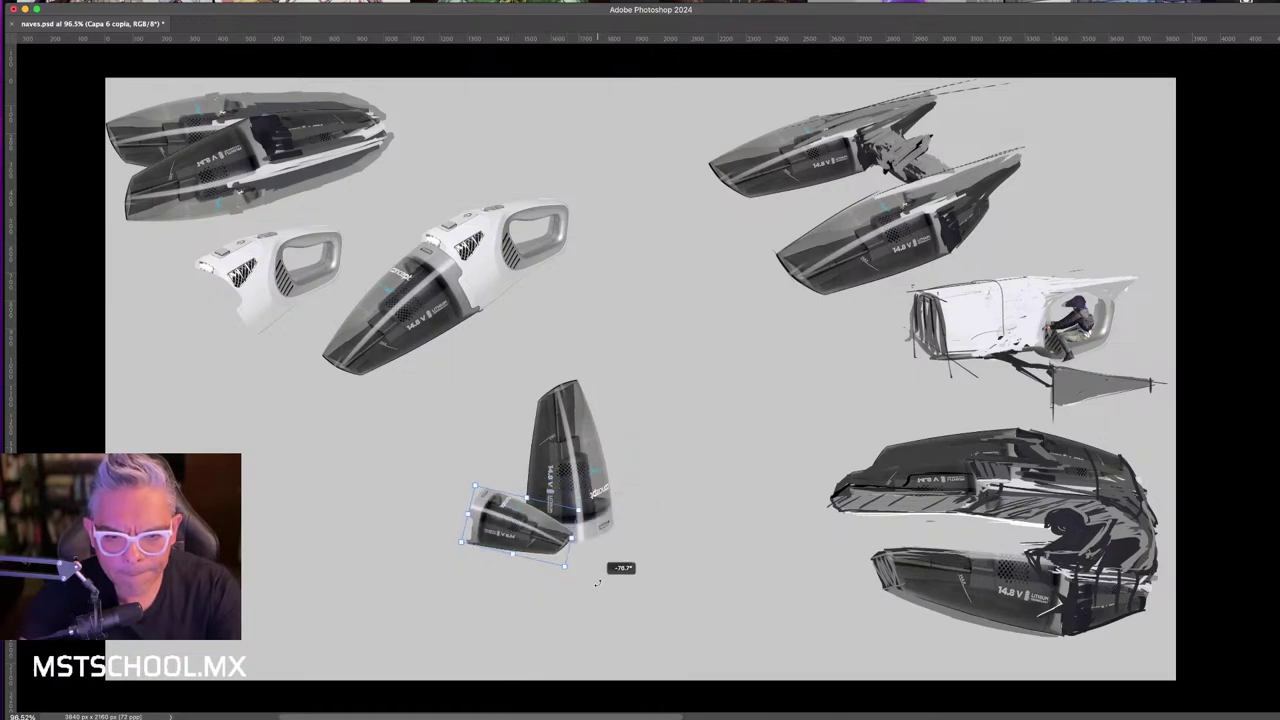
key("Return")
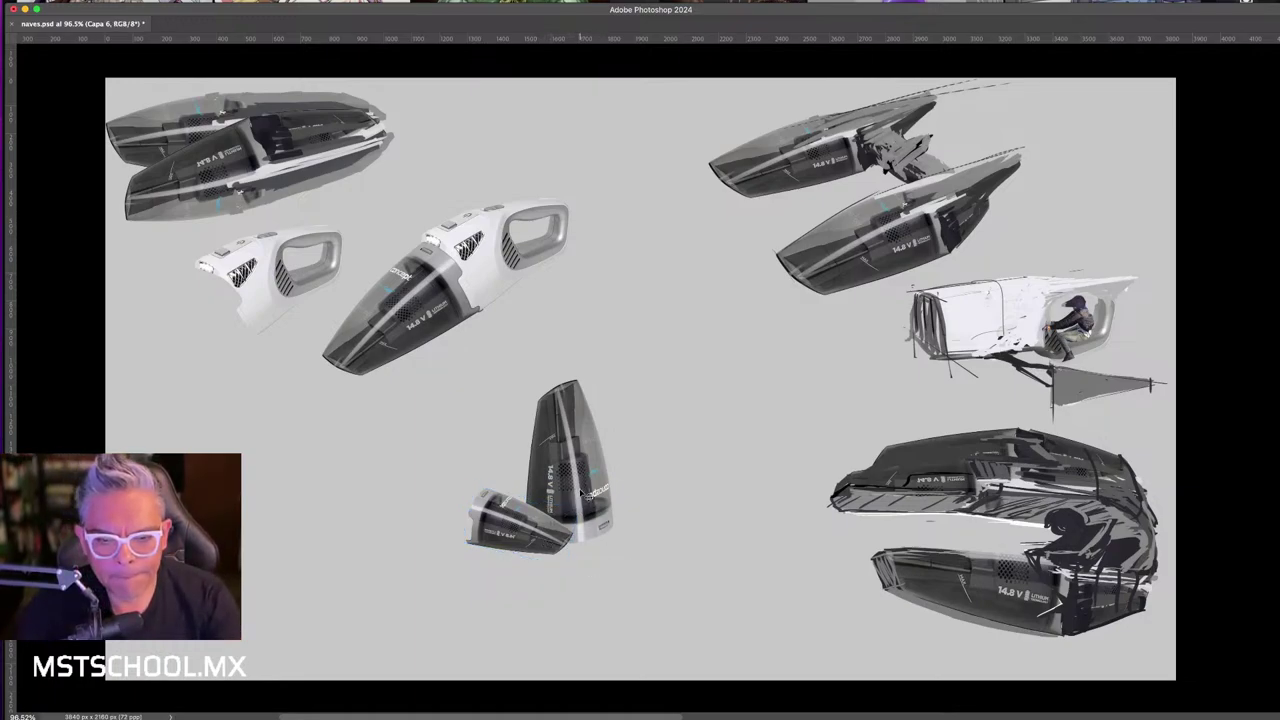
- Make a second lying canister copy and stack Capa 6 copia 2 beneath Capa 6
left_click_drag(546, 534, 609, 511)
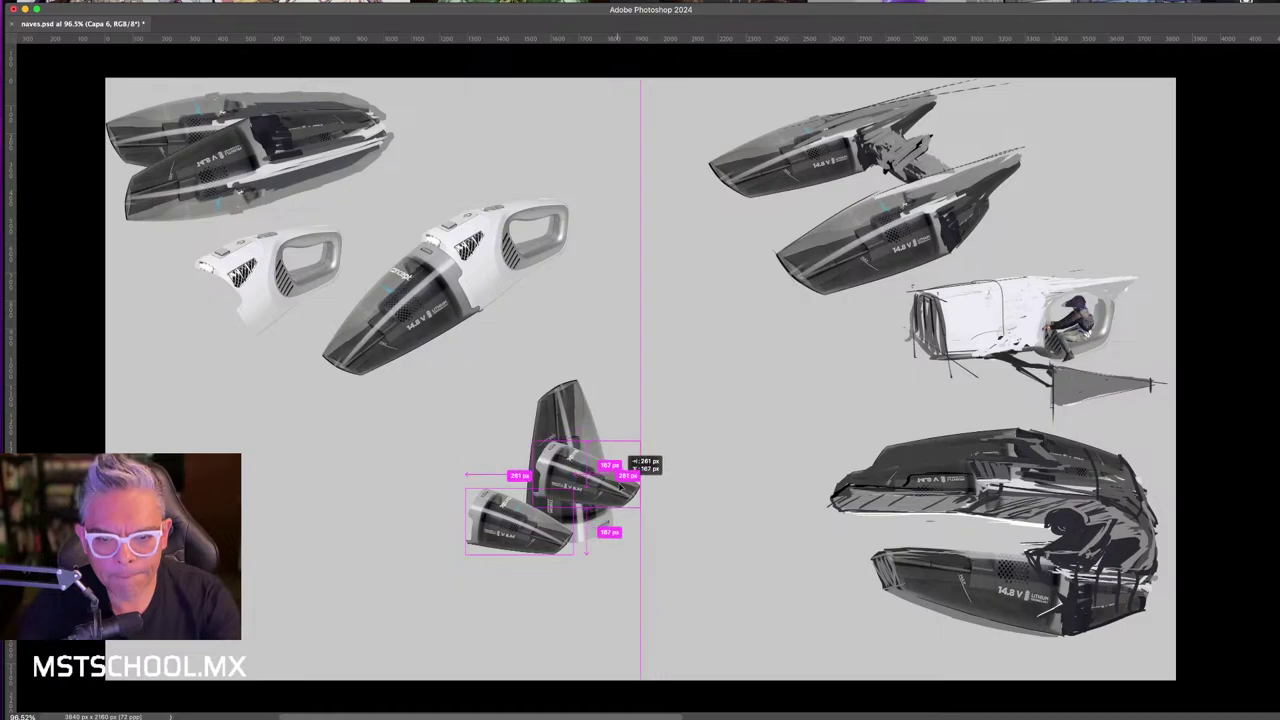
key("Tab")
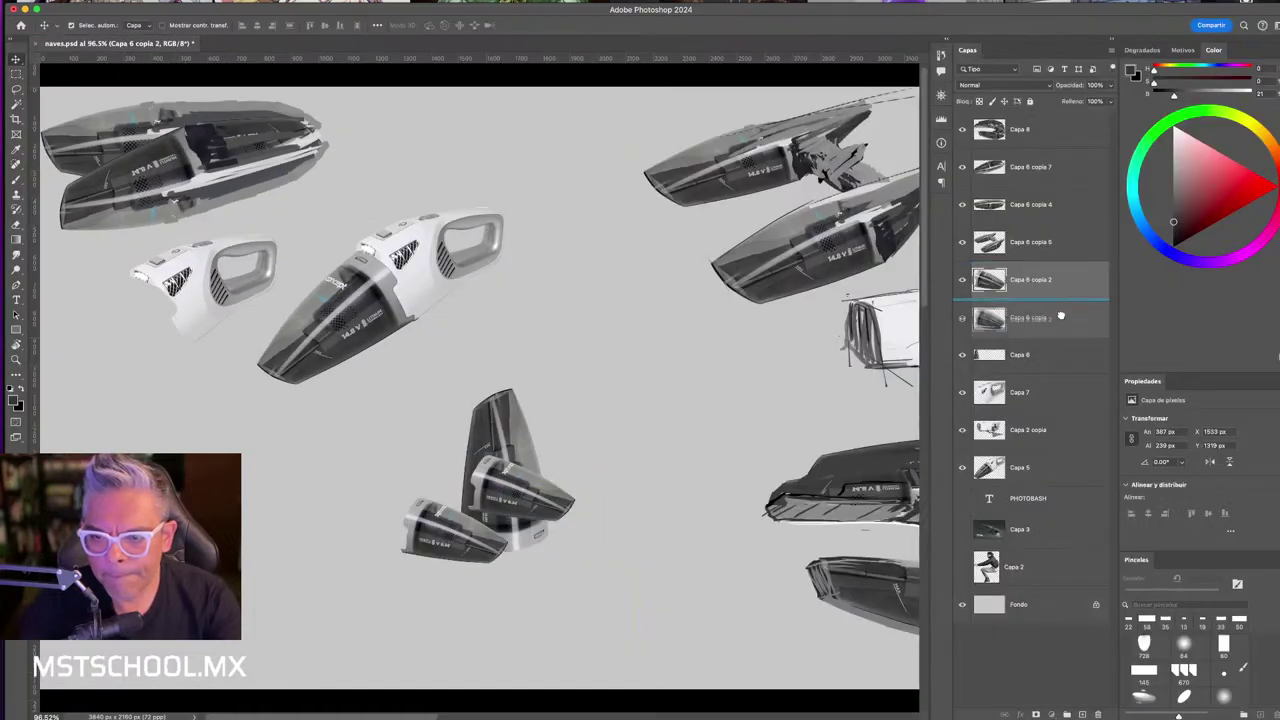
left_click_drag(1078, 278, 1051, 372)
key("Tab")
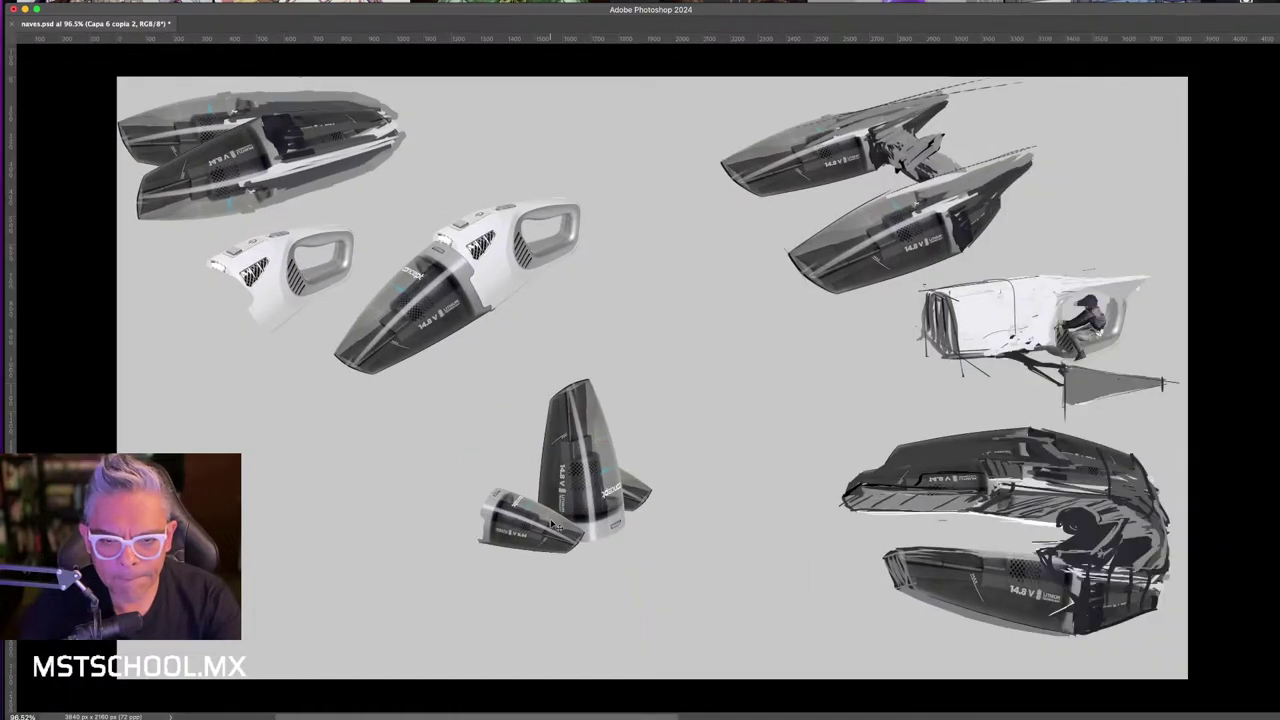
- Duplicate the tall canister to its left and stack Capa 6 copia 3 beneath Capa 6
scroll(549, 541, "up", 2)
scroll(593, 512, "up", 2)
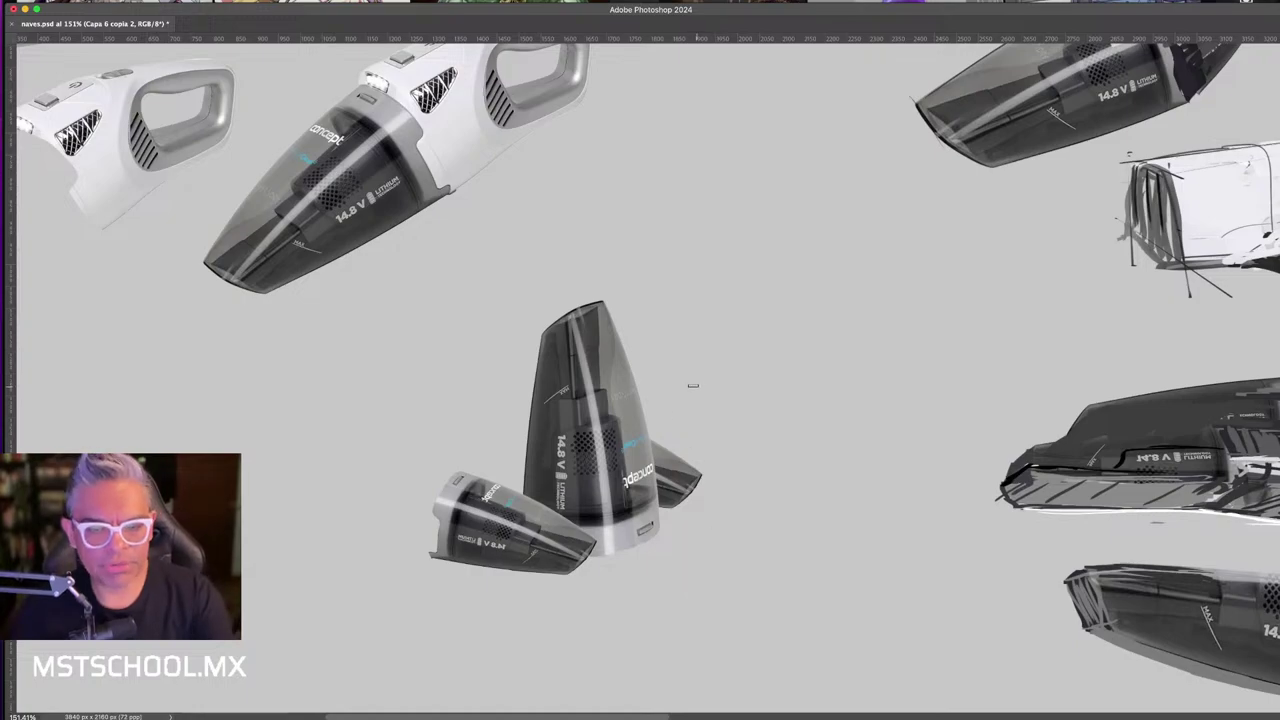
left_click_drag(619, 458, 585, 441)
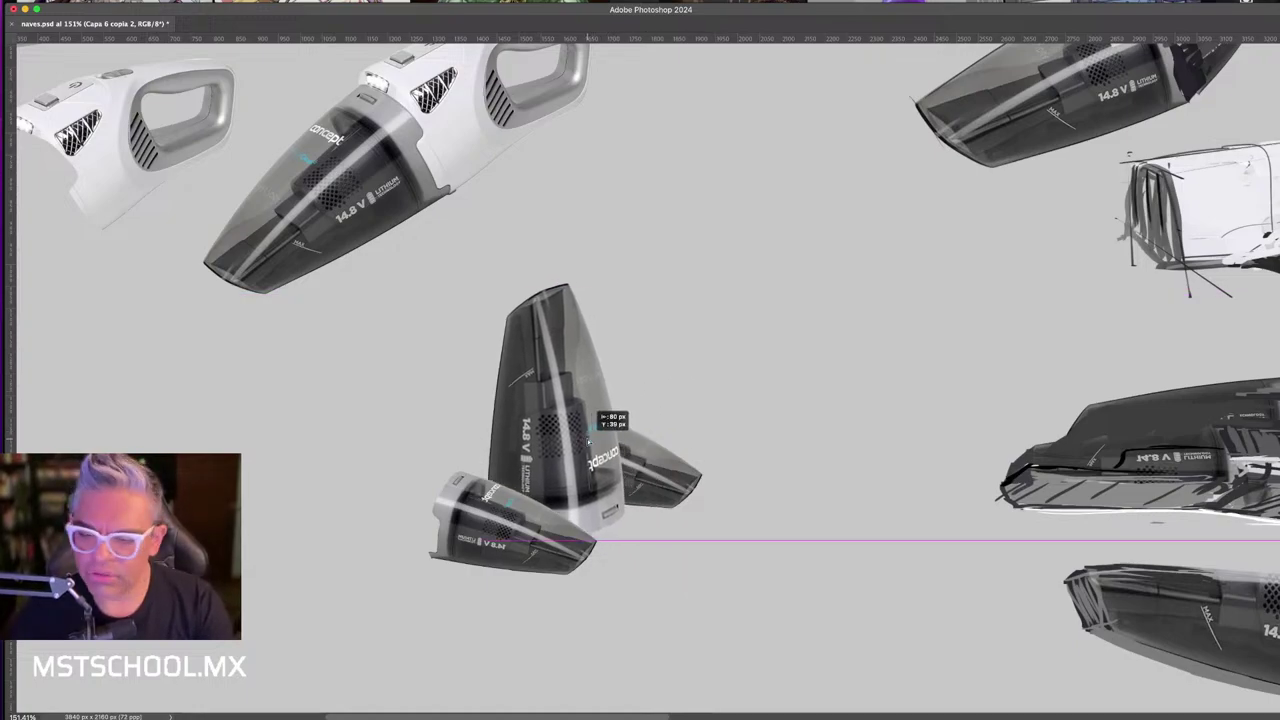
left_click_drag(656, 458, 650, 460)
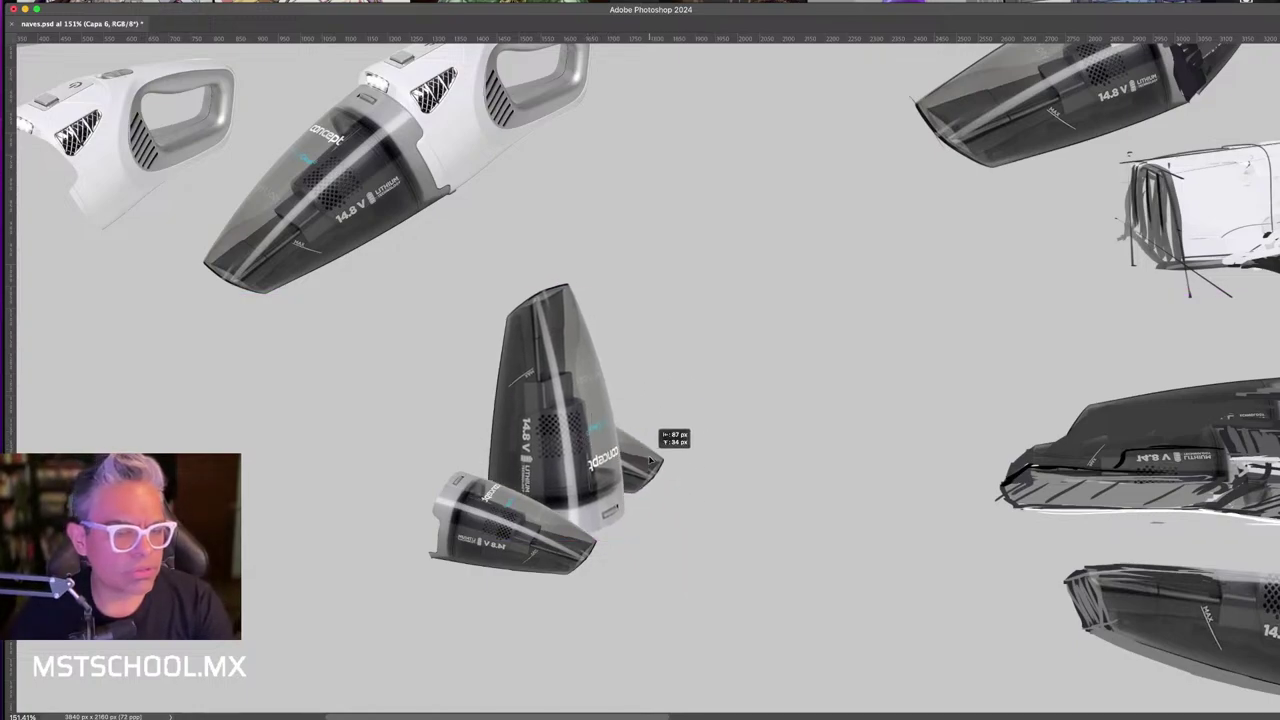
left_click_drag(560, 420, 470, 410)
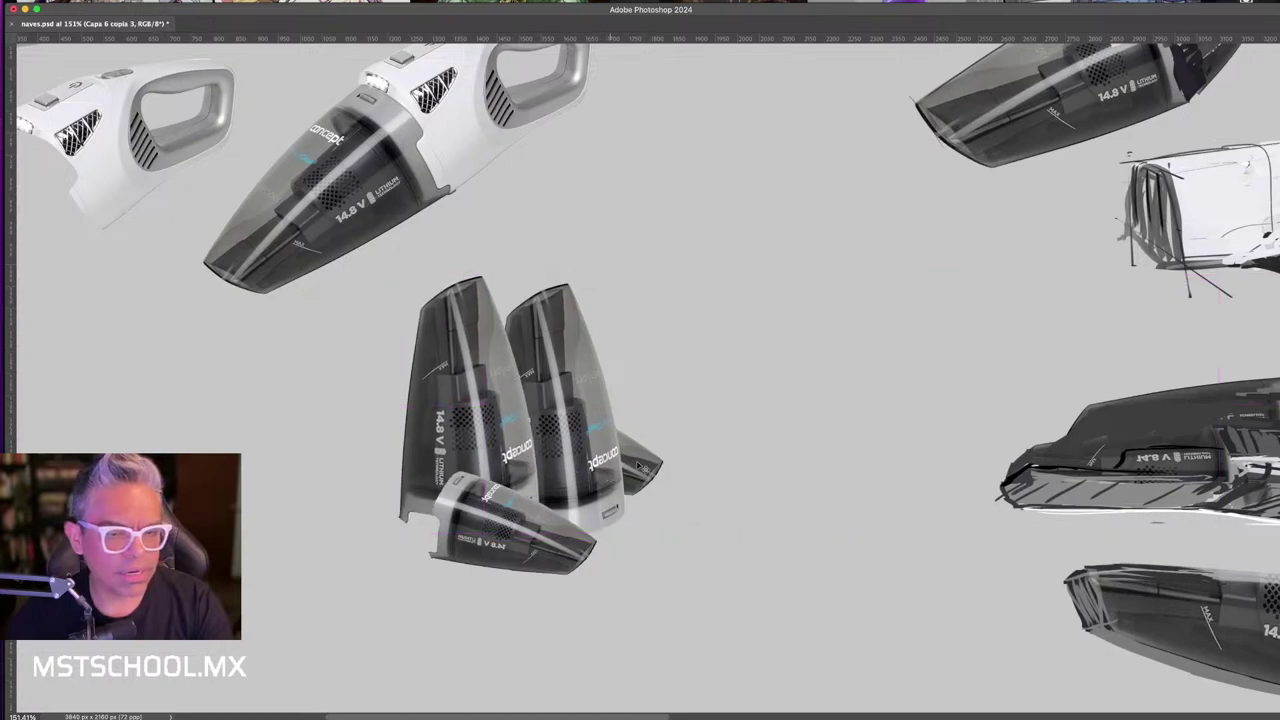
key("Tab")
left_click_drag(1047, 318, 1045, 356)
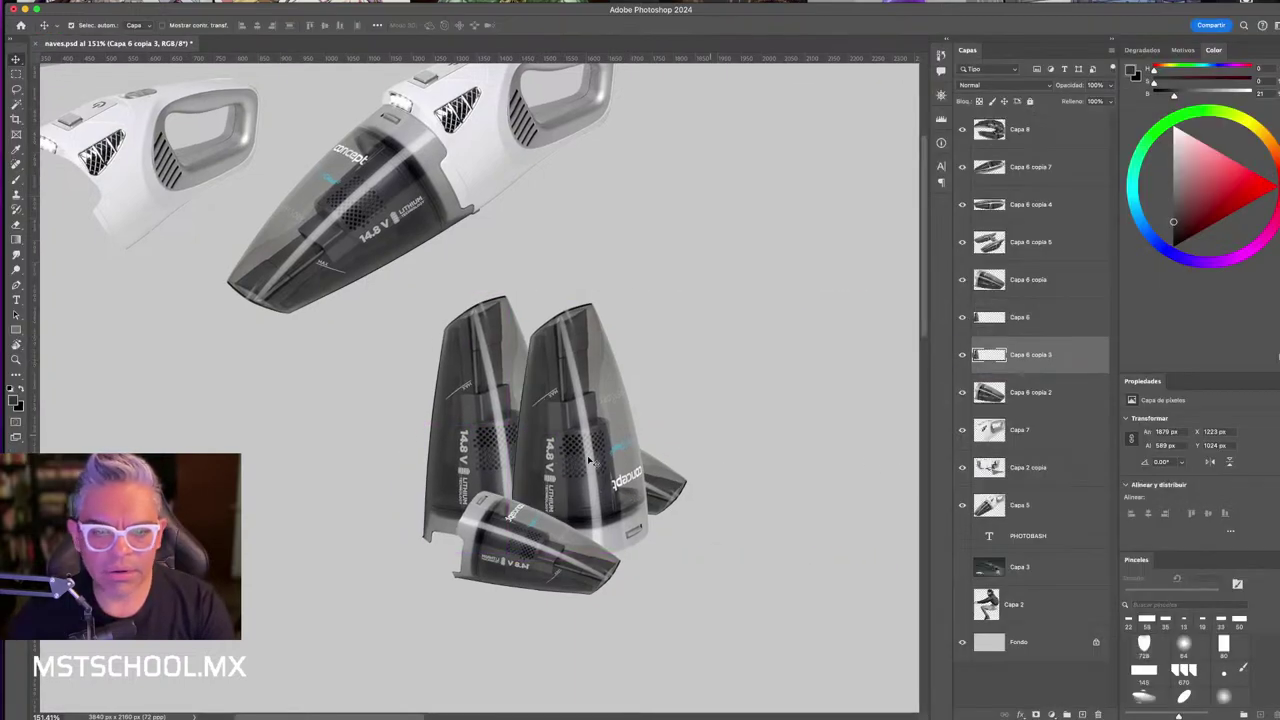
mouse_move(484, 441)
left_mouse_down()
mouse_move(541, 455)
mouse_move(452, 445)
left_mouse_up()
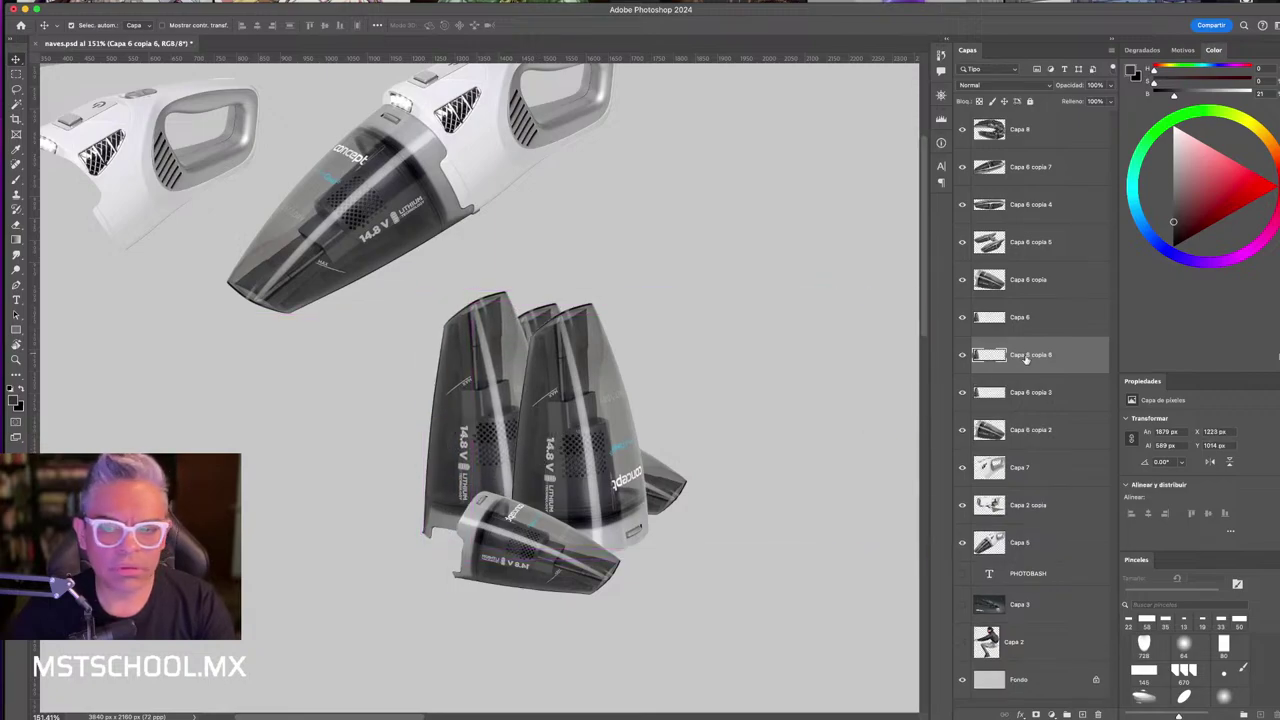
left_click_drag(1045, 355, 1045, 412)
left_click_drag(463, 430, 499, 425)
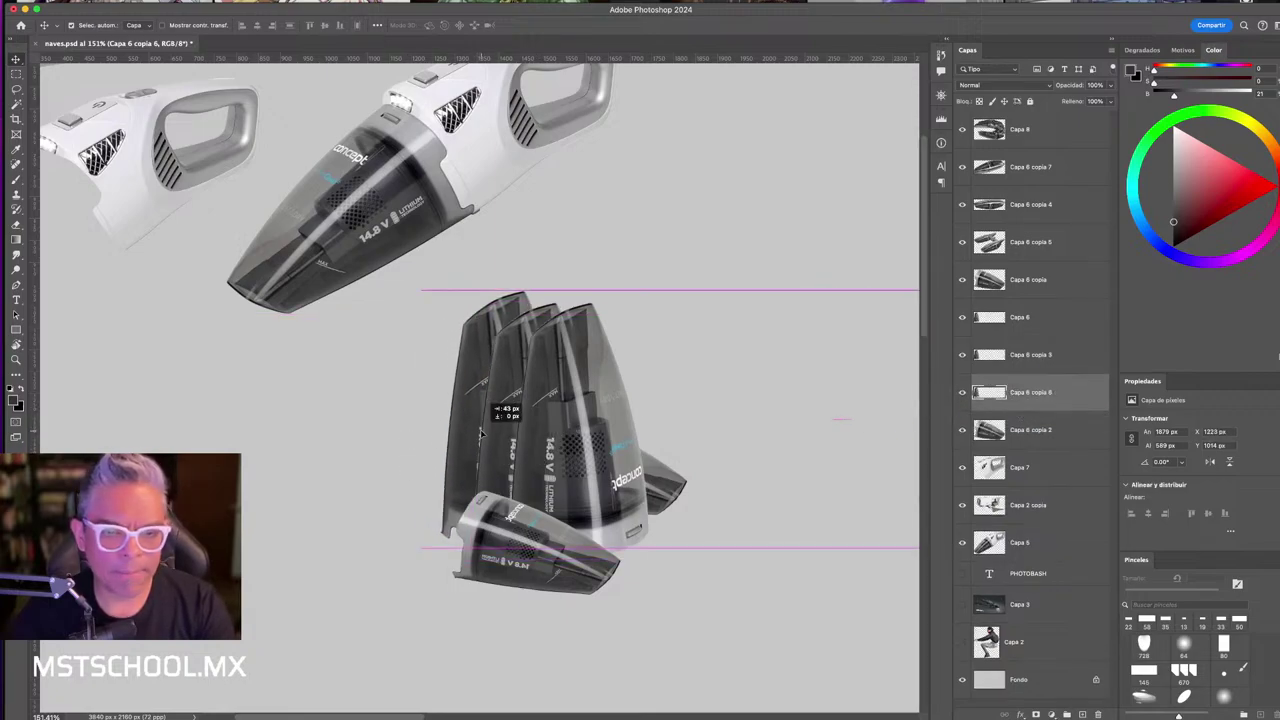
- Tilt the leftmost canister copy about -8.7° and reposition another copy
key("ctrl+t")
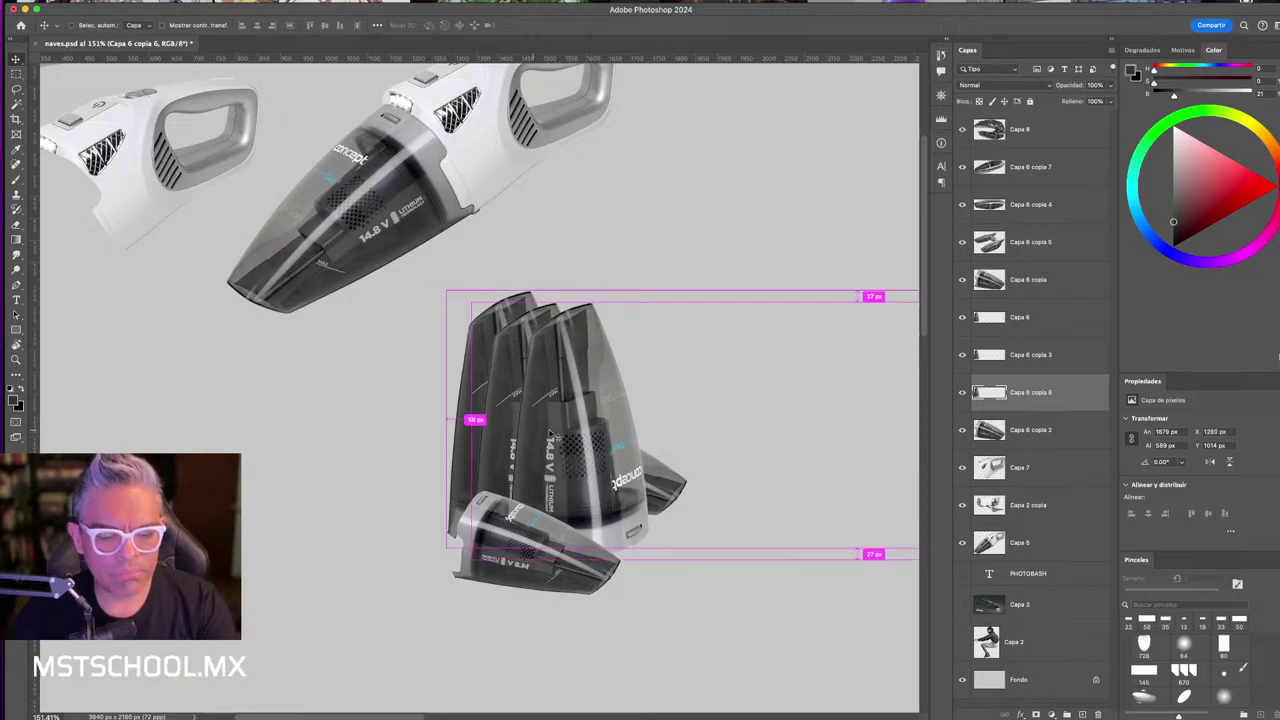
left_click_drag(749, 236, 700, 217)
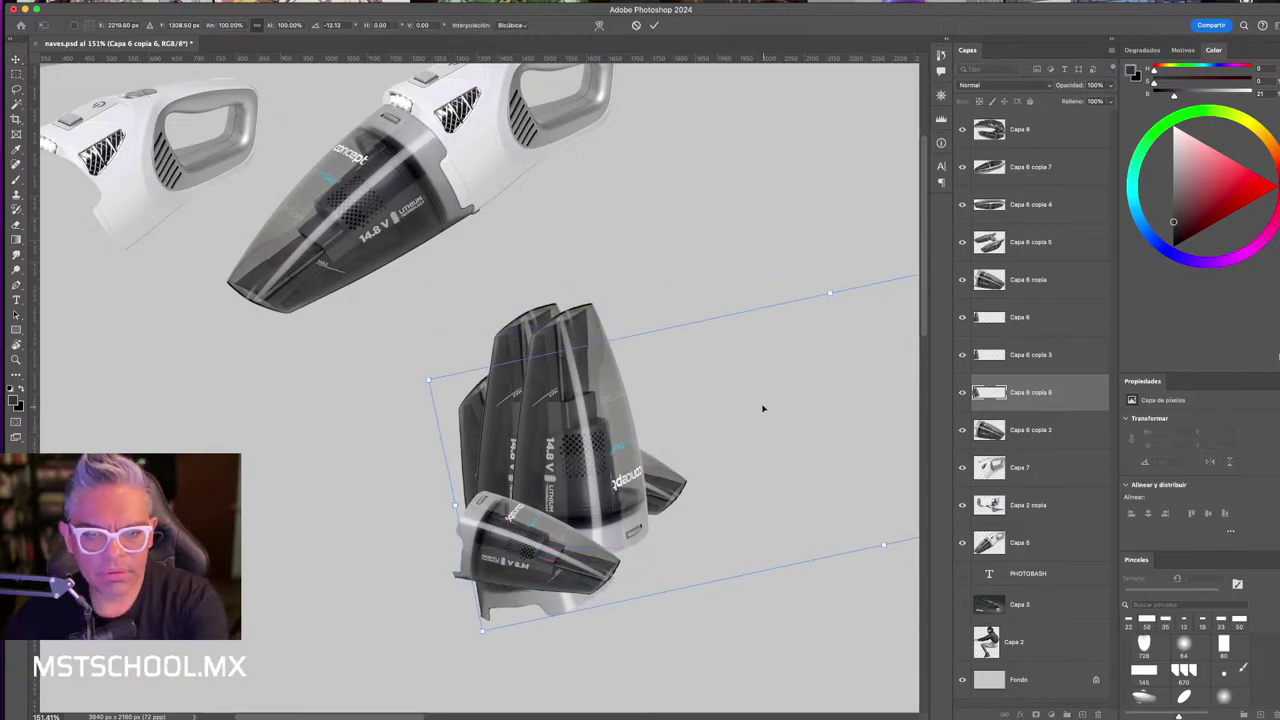
key("Return")
key("Tab")
mouse_move(830, 400)
left_mouse_down()
mouse_move(770, 403)
mouse_move(654, 290)
mouse_move(848, 385)
left_mouse_up()
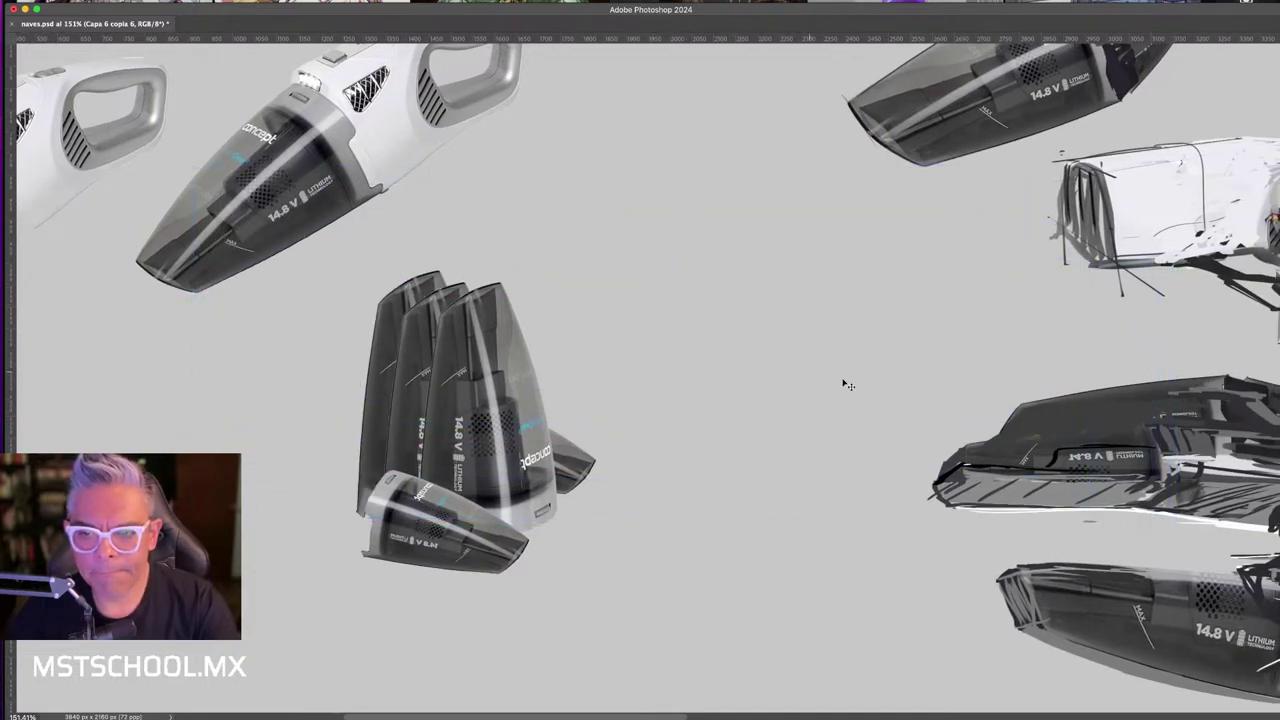
mouse_move(1192, 551)
left_mouse_down()
mouse_move(951, 346)
mouse_move(871, 344)
left_mouse_up()
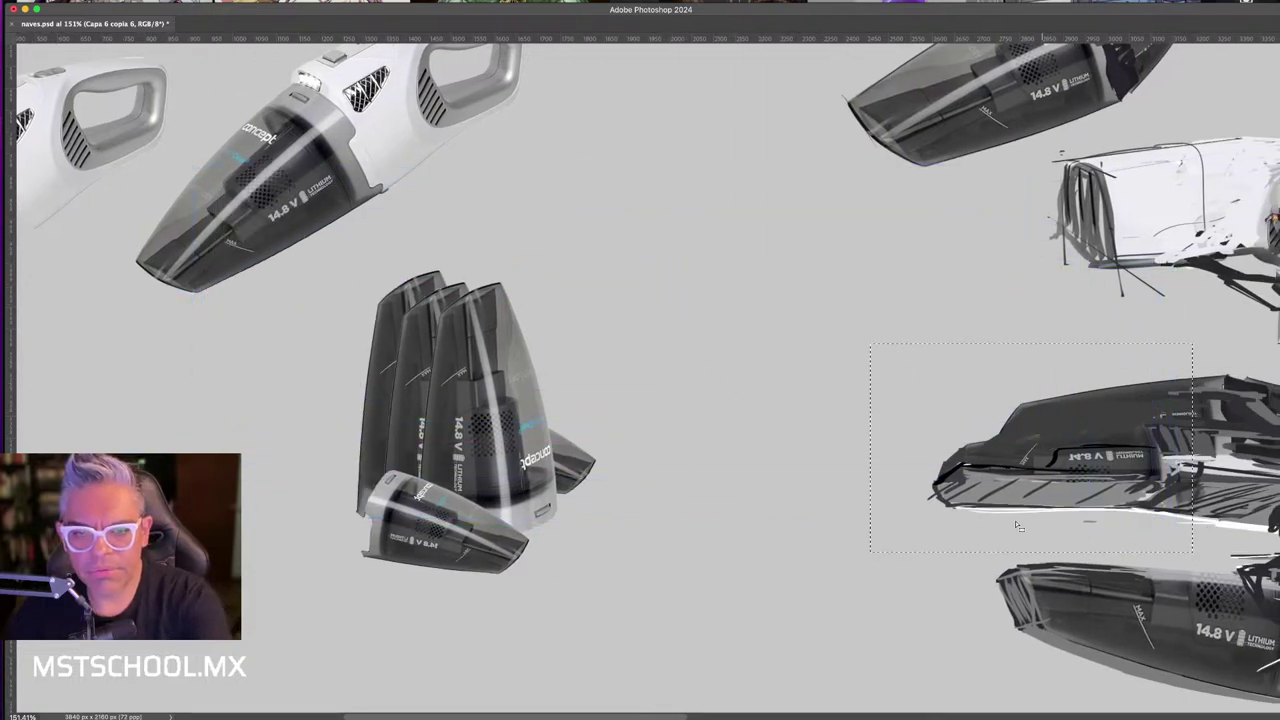
key("ctrl+d")
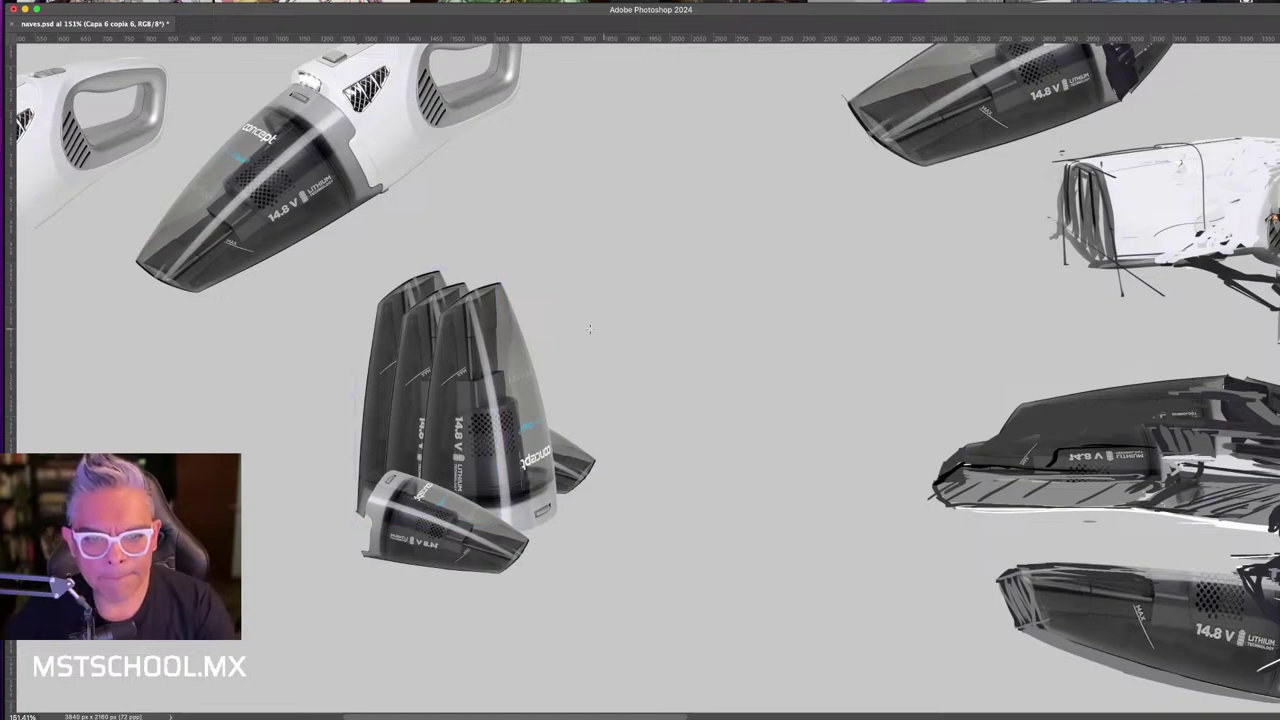
- Tilt one cone so its top leans left and re-pose the left cone copies
key("ctrl+t")
left_click_drag(427, 238, 392, 260)
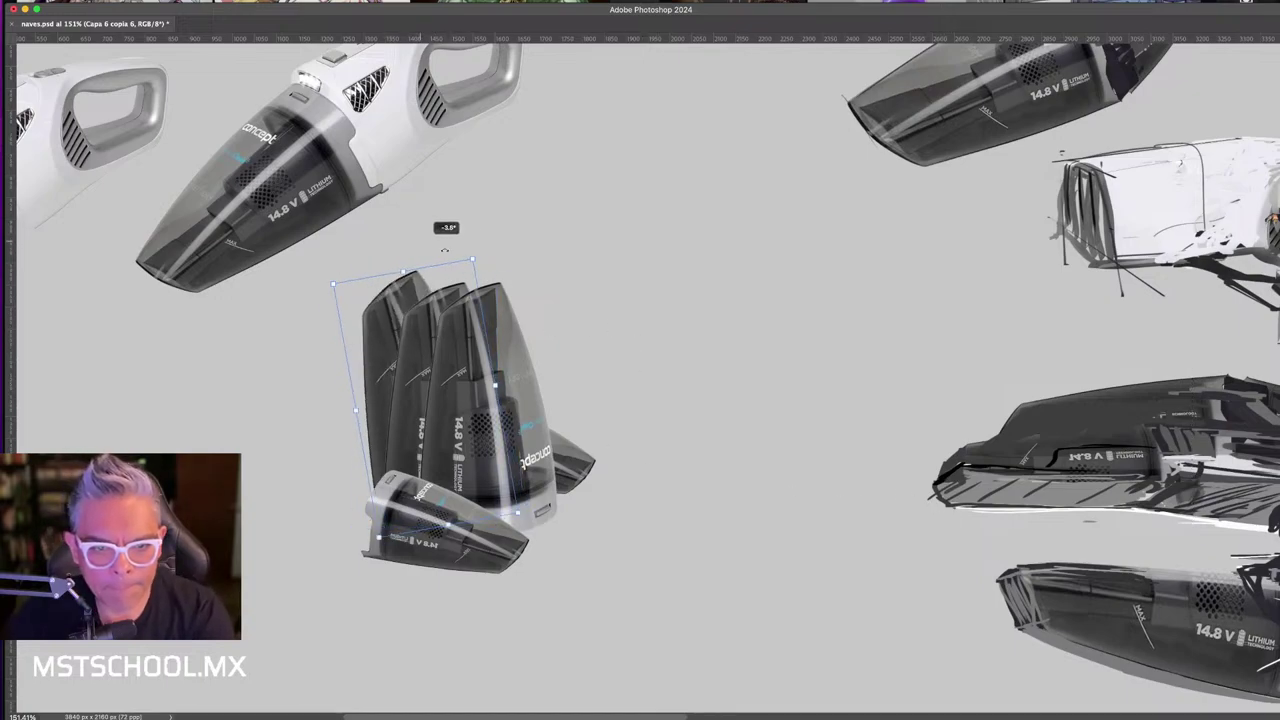
key("Return")
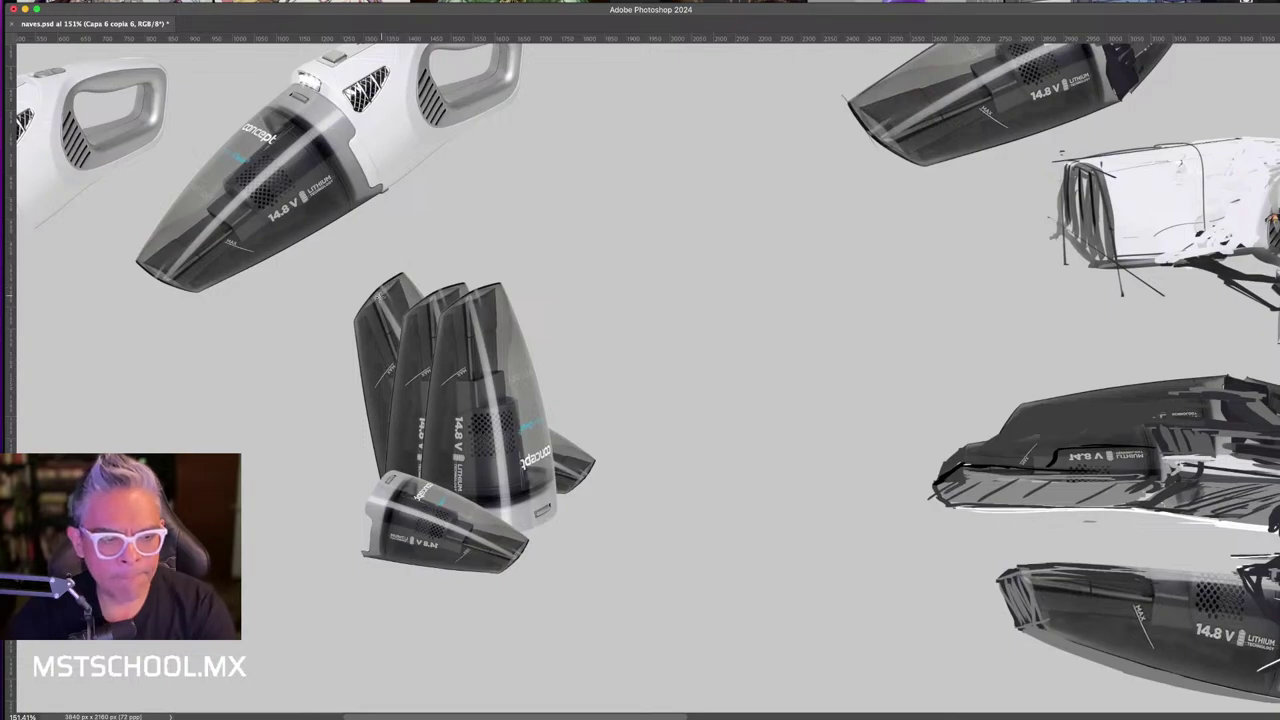
mouse_move(443, 413)
left_mouse_down()
mouse_move(430, 400)
mouse_move(527, 375)
left_mouse_up()
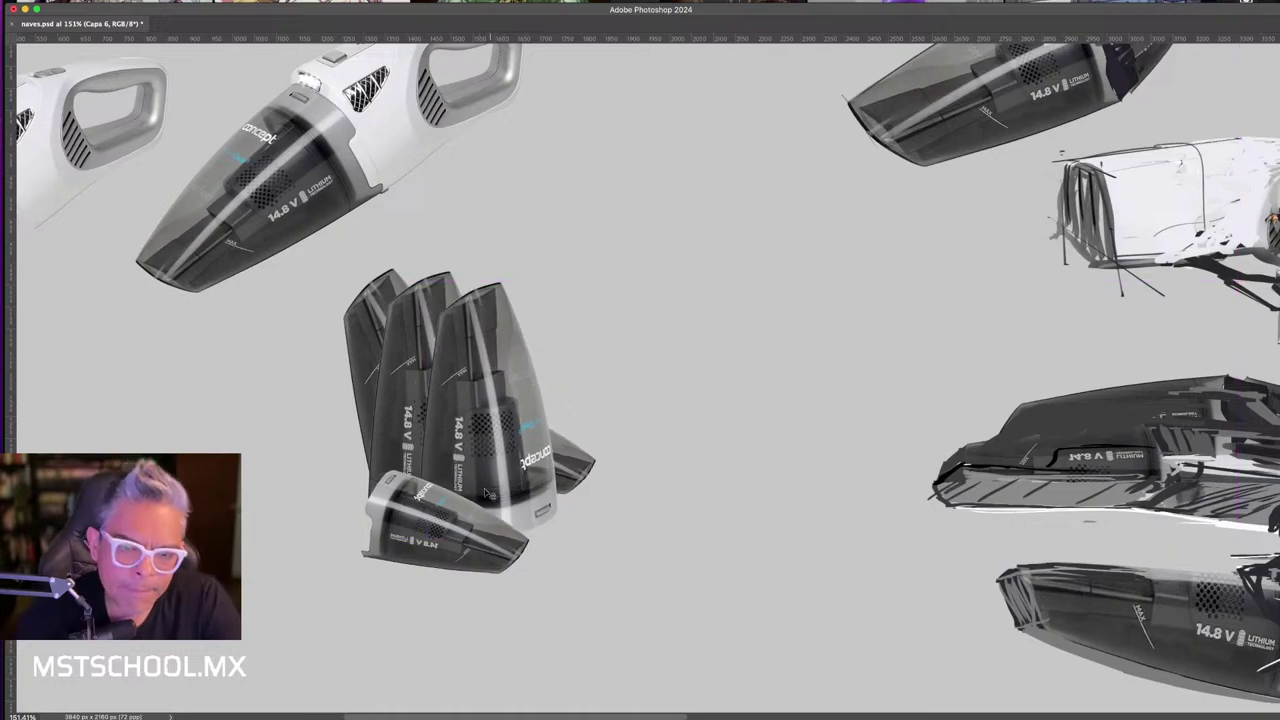
left_click(478, 534)
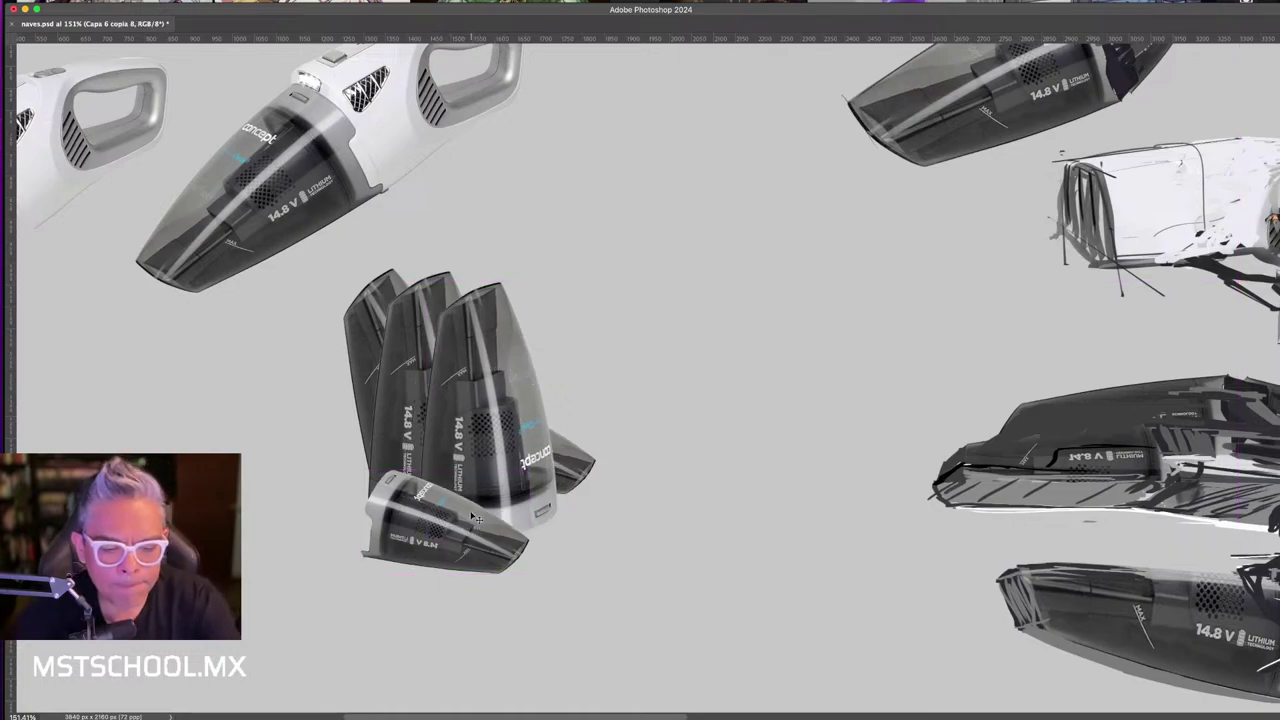
- Duplicate the bottom cone, flip it horizontally, move it left and skew it about 20°
key("ctrl+t")
right_click(466, 506)
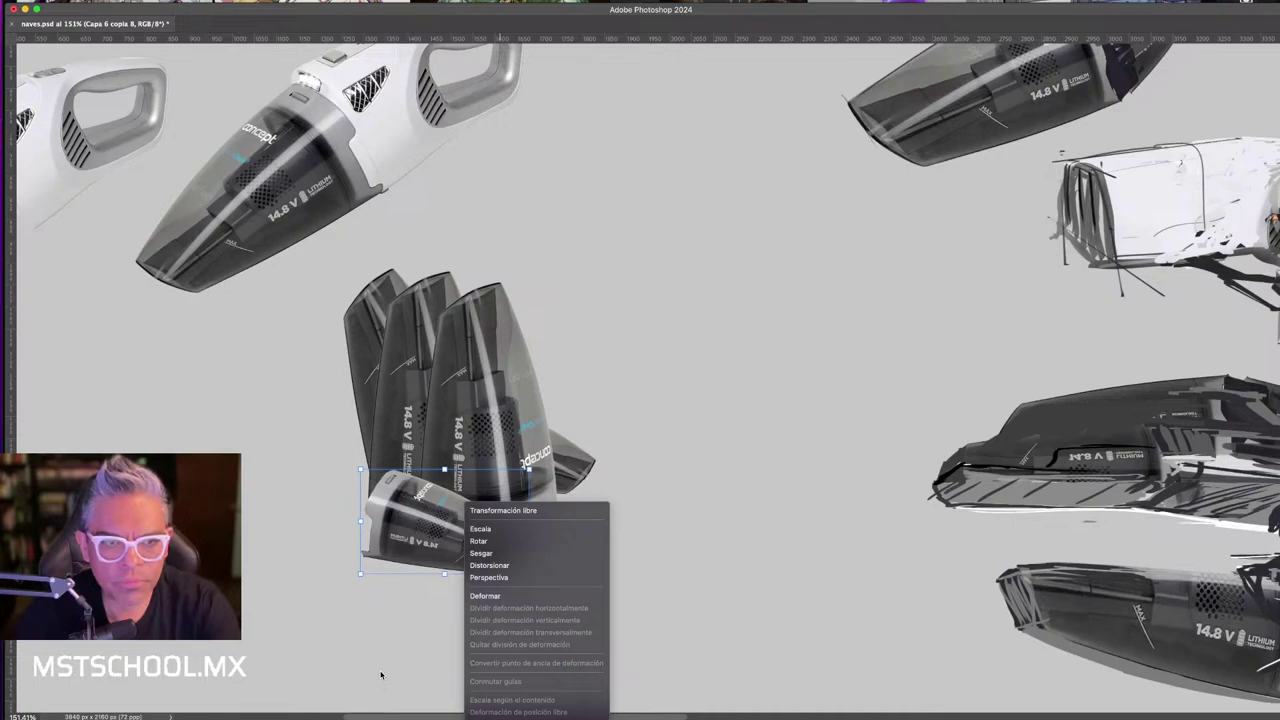
left_click(505, 700)
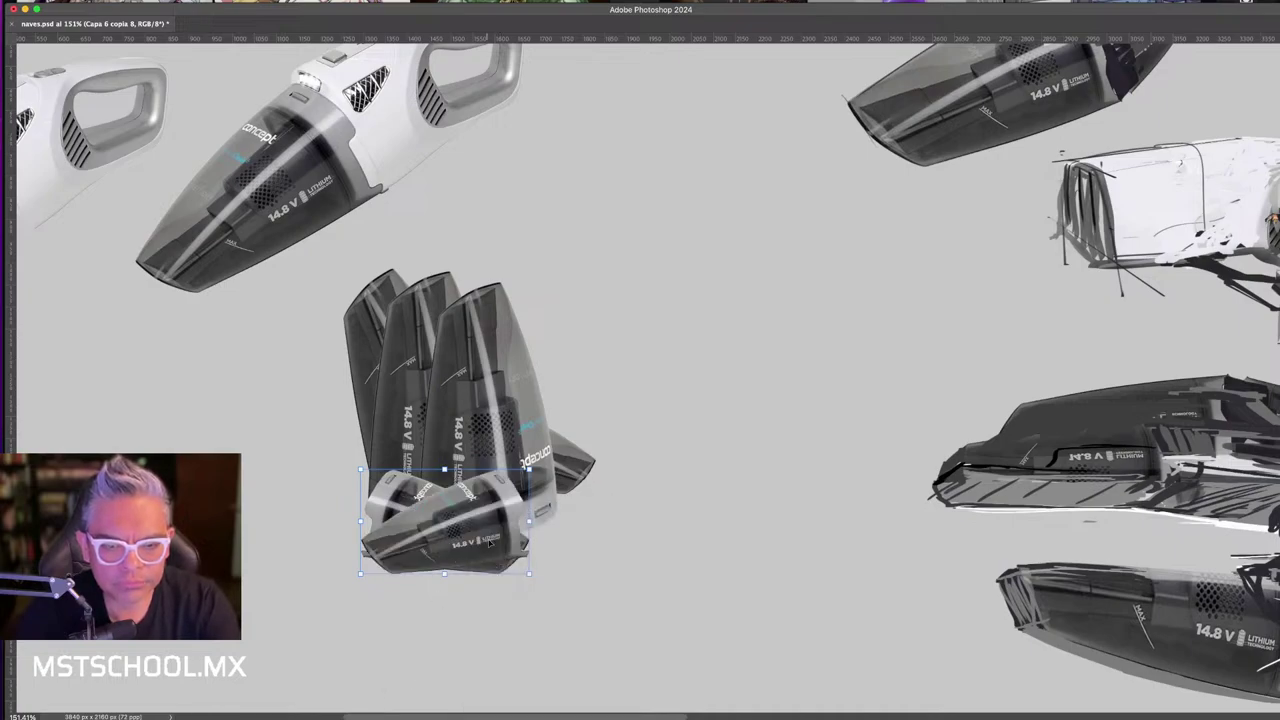
left_click_drag(450, 525, 316, 512)
right_click(316, 512)
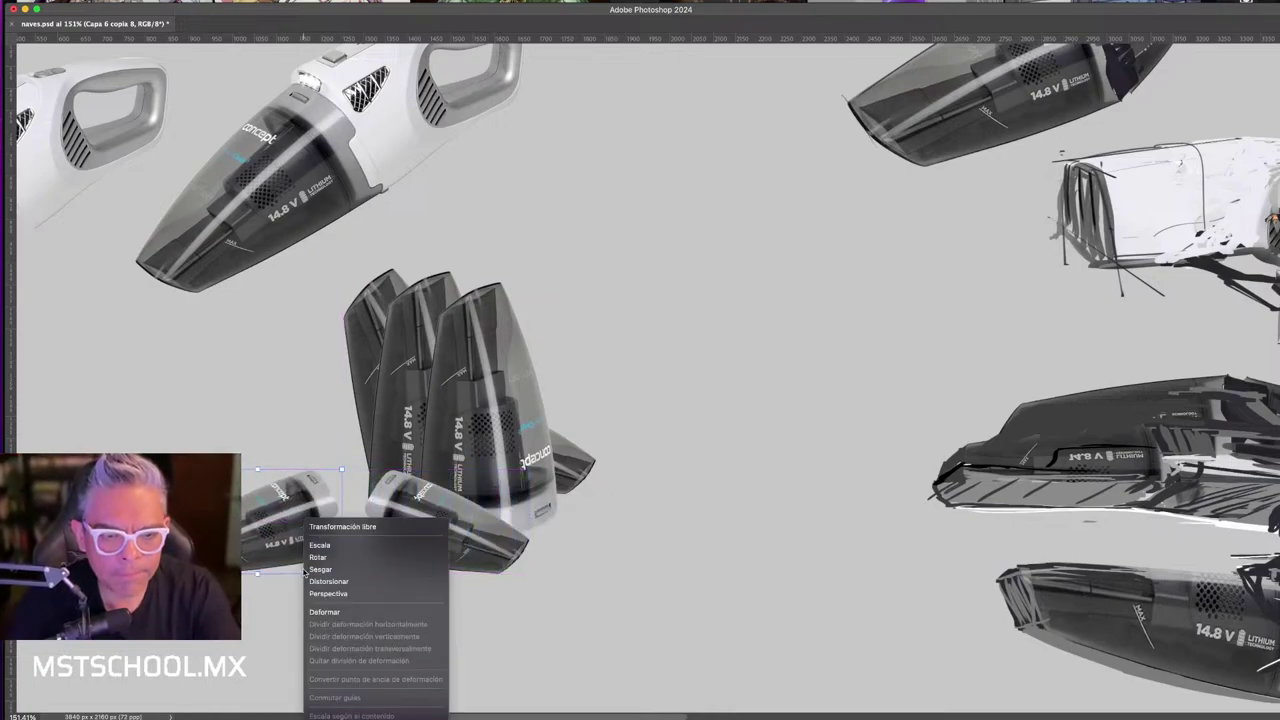
left_click(340, 577)
mouse_move(258, 468)
left_mouse_down()
mouse_move(173, 413)
mouse_move(203, 356)
left_mouse_up()
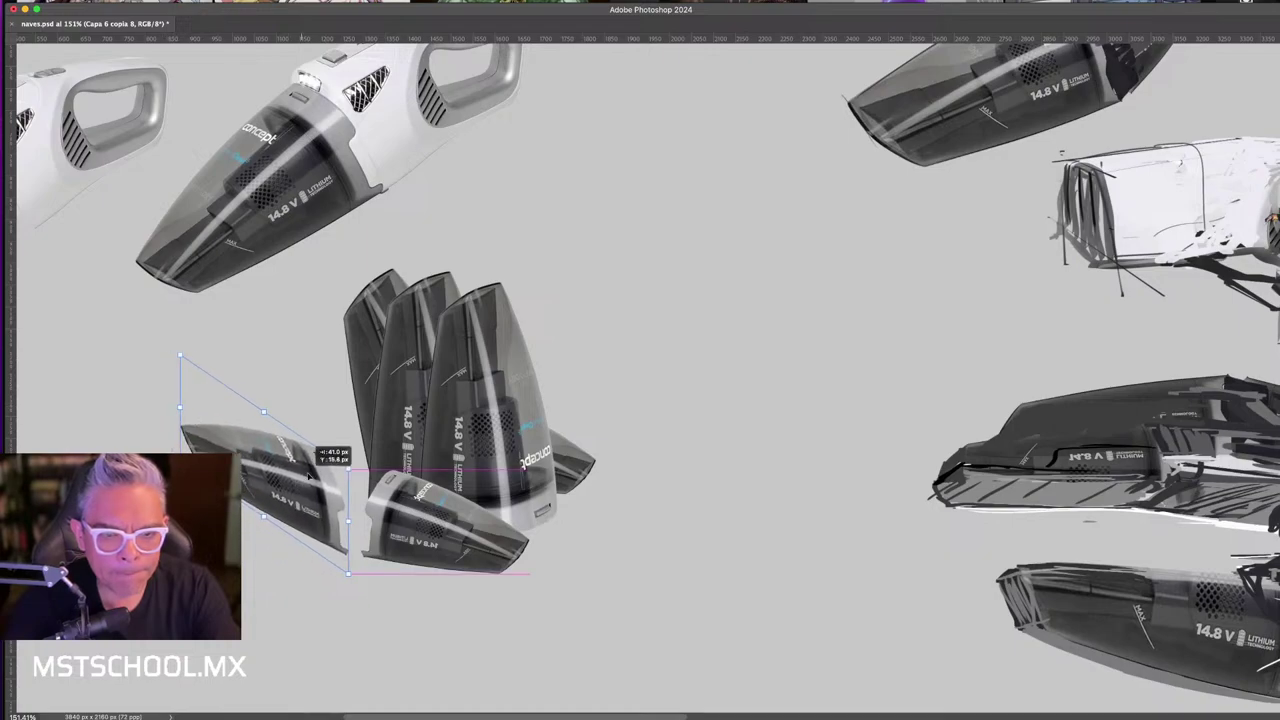
- Reshape the flipped cone copy and rotate it about -38°
right_click(349, 483)
left_click(370, 510)
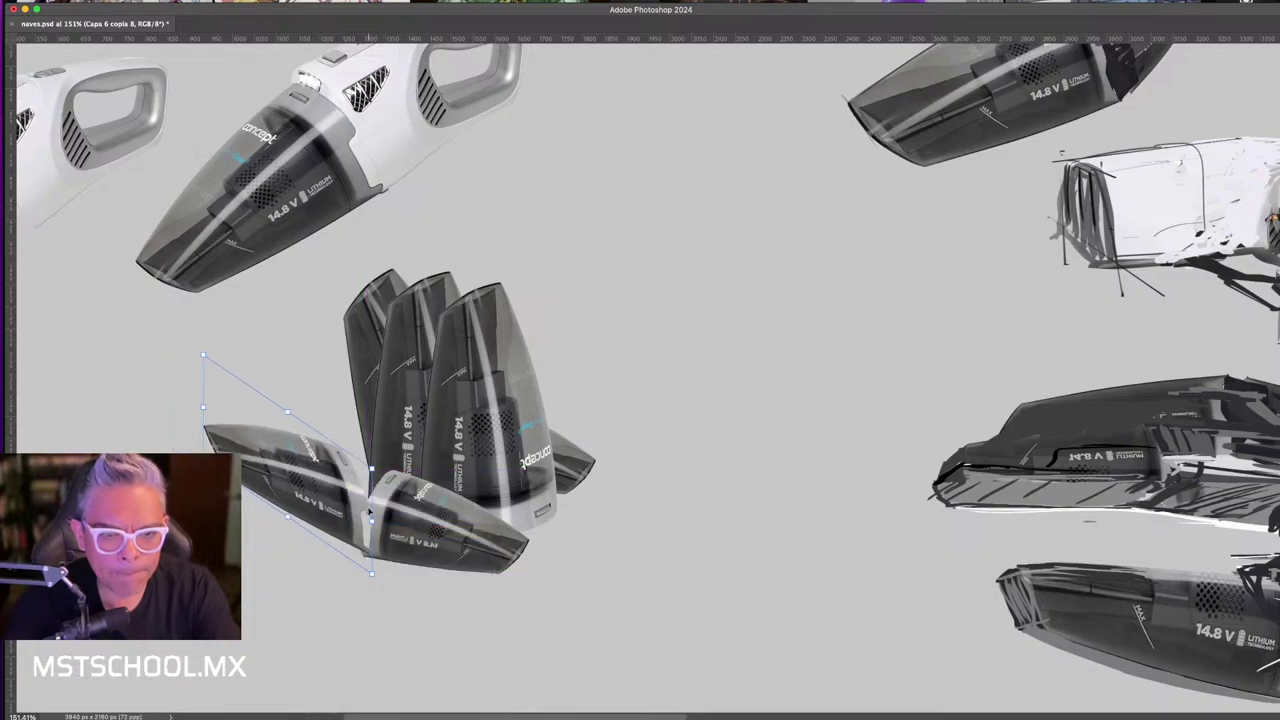
mouse_move(372, 520)
left_mouse_down()
mouse_move(372, 534)
mouse_move(380, 508)
left_mouse_up()
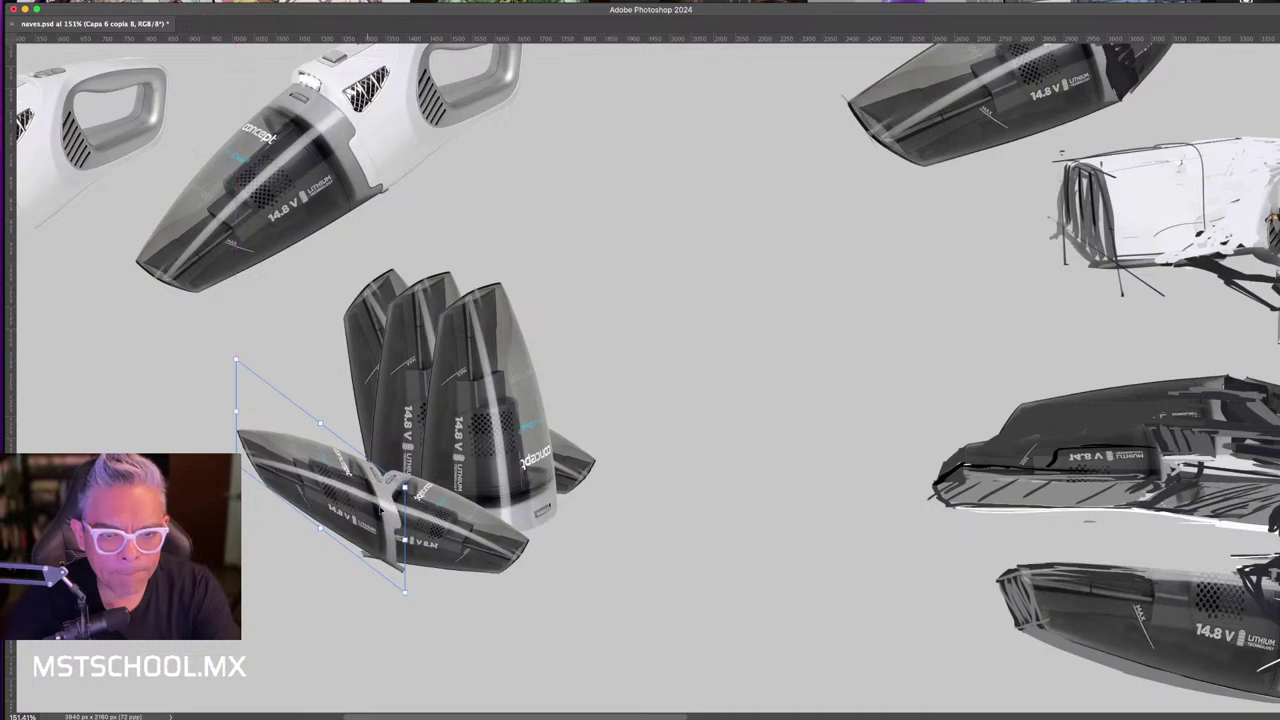
right_click(262, 476)
left_click(300, 544)
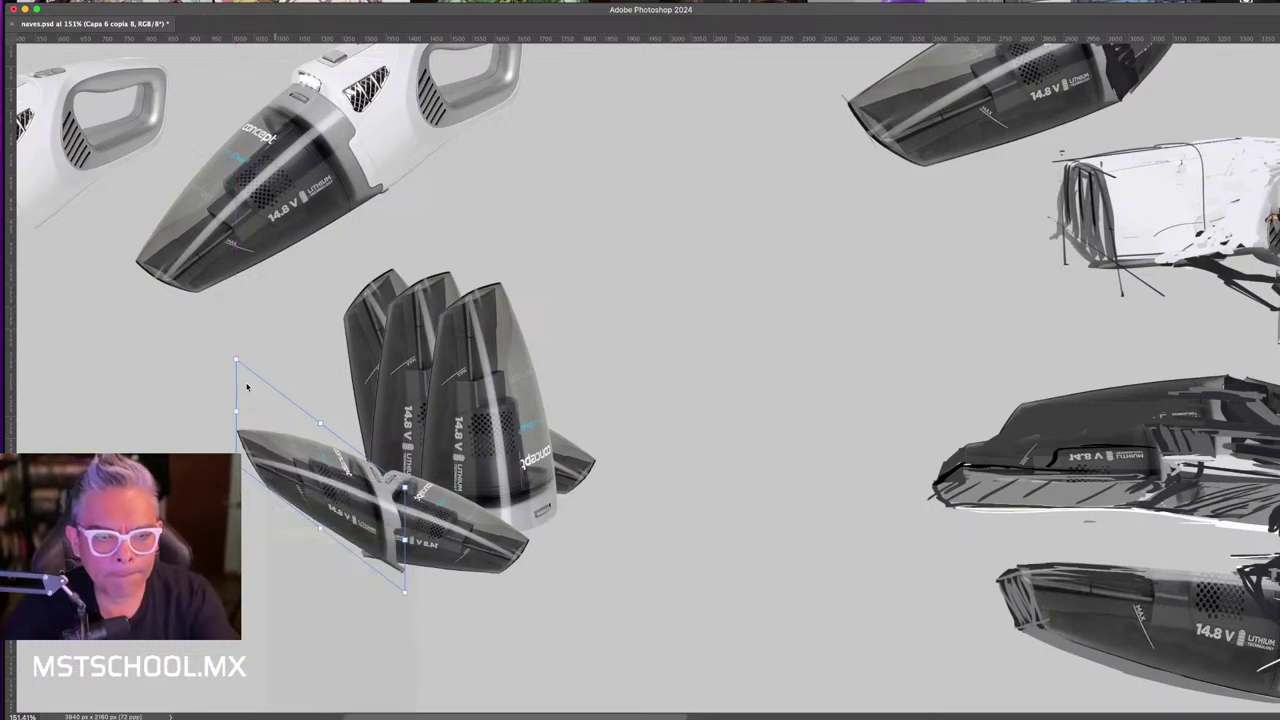
left_click_drag(237, 362, 329, 455)
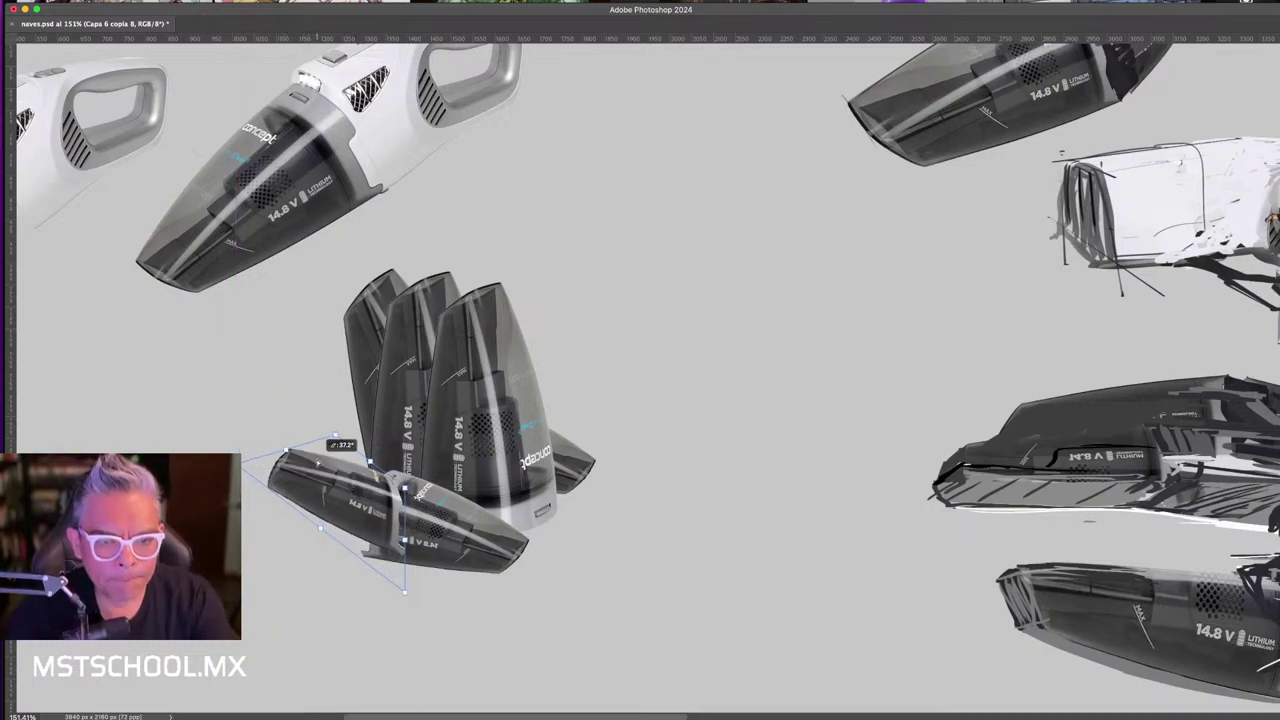
double_click(380, 508)
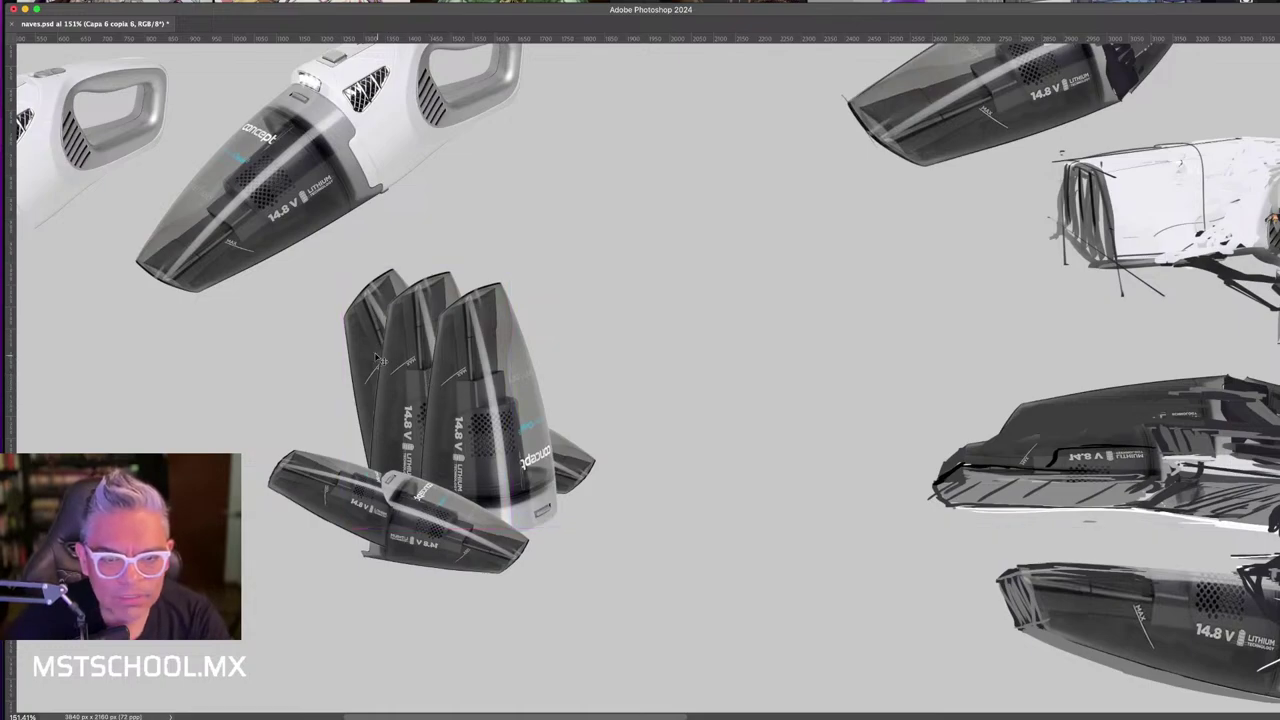
- Rotate the leftmost cone about 45° and shift it down-left
left_click_drag(378, 358, 354, 358)
left_click_drag(550, 330, 489, 250)
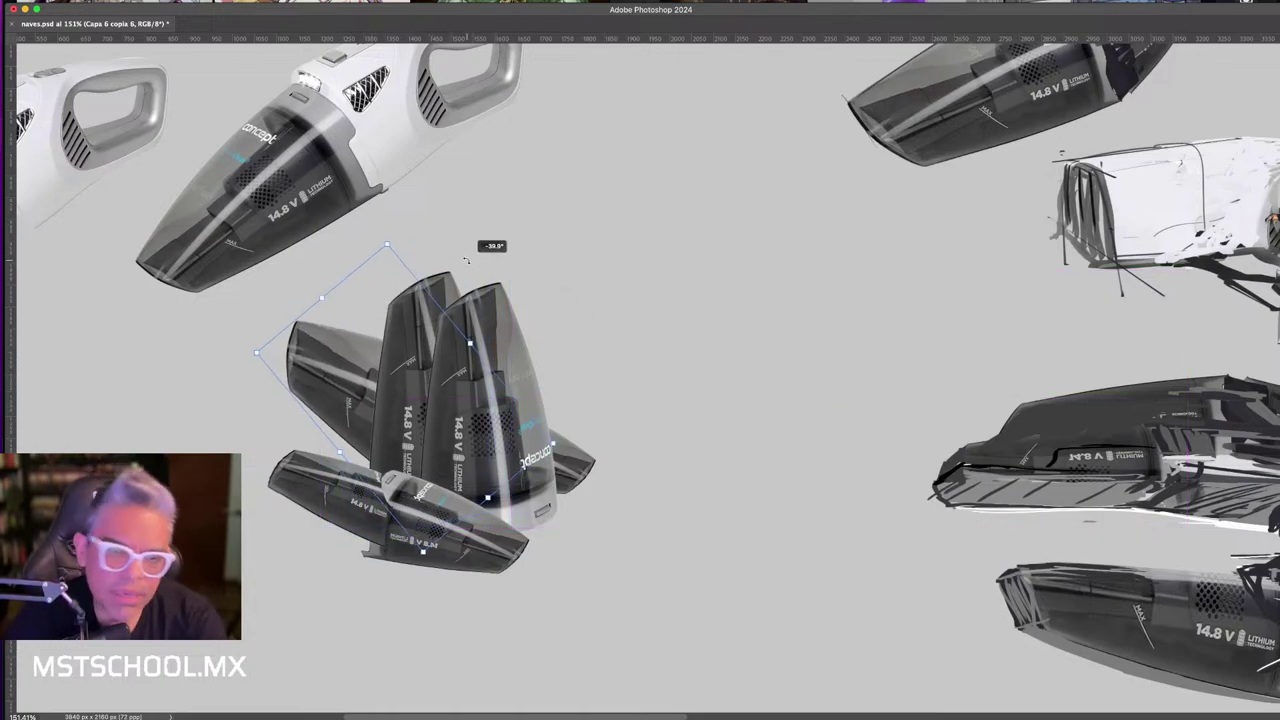
mouse_move(402, 357)
left_mouse_down()
mouse_move(430, 395)
mouse_move(413, 401)
left_mouse_up()
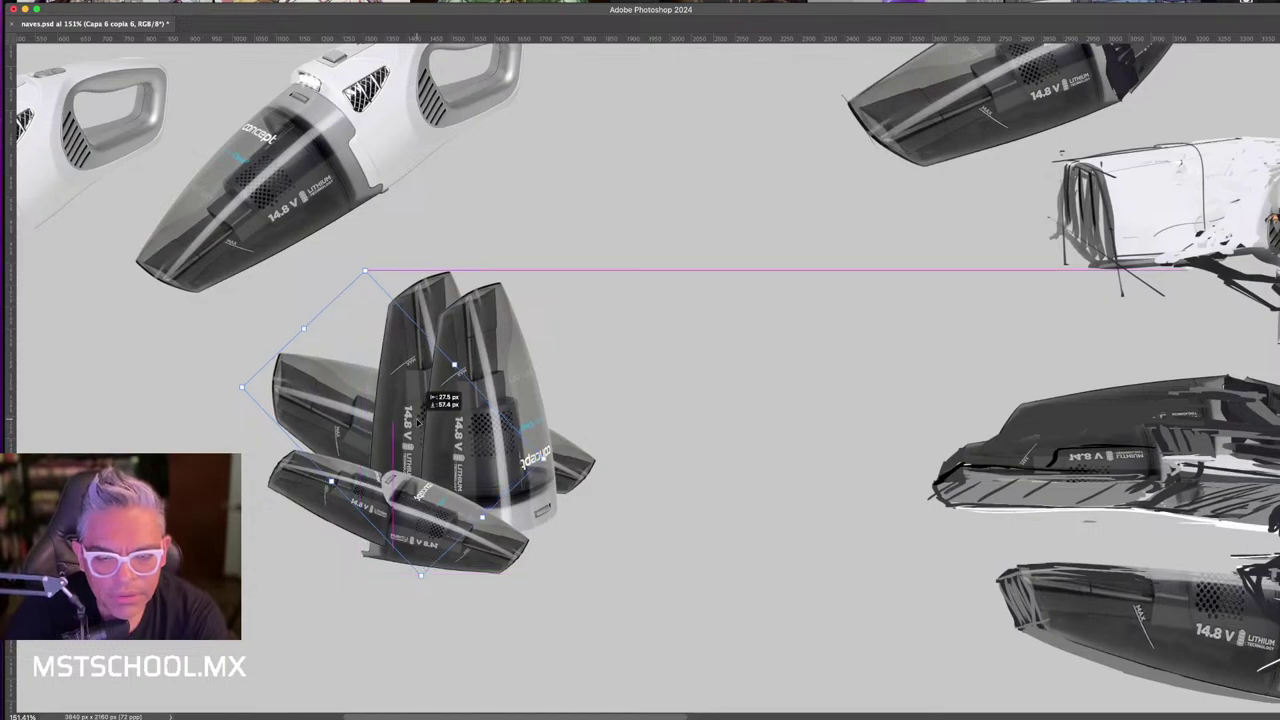
key("Return")
- Delete the leftover duplicate cone layer and rotate the upright vacuum about -61°
left_click(503, 403)
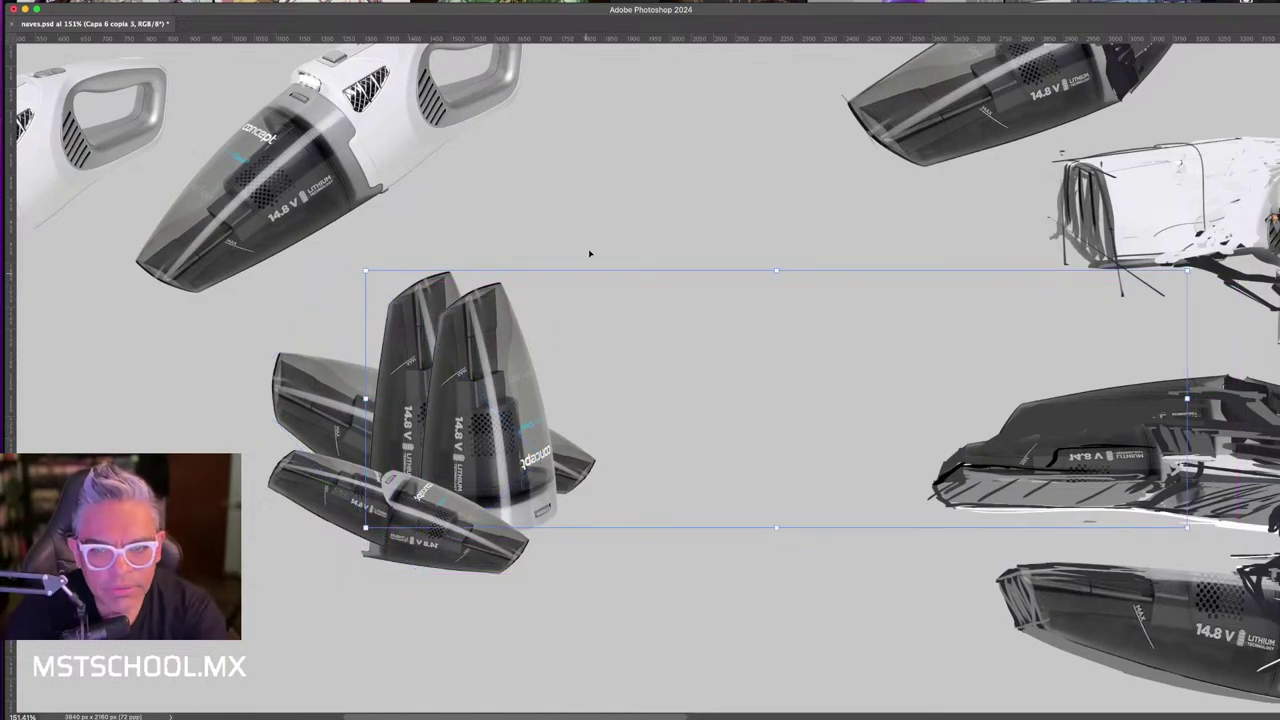
key("m")
left_click_drag(881, 274, 1234, 557)
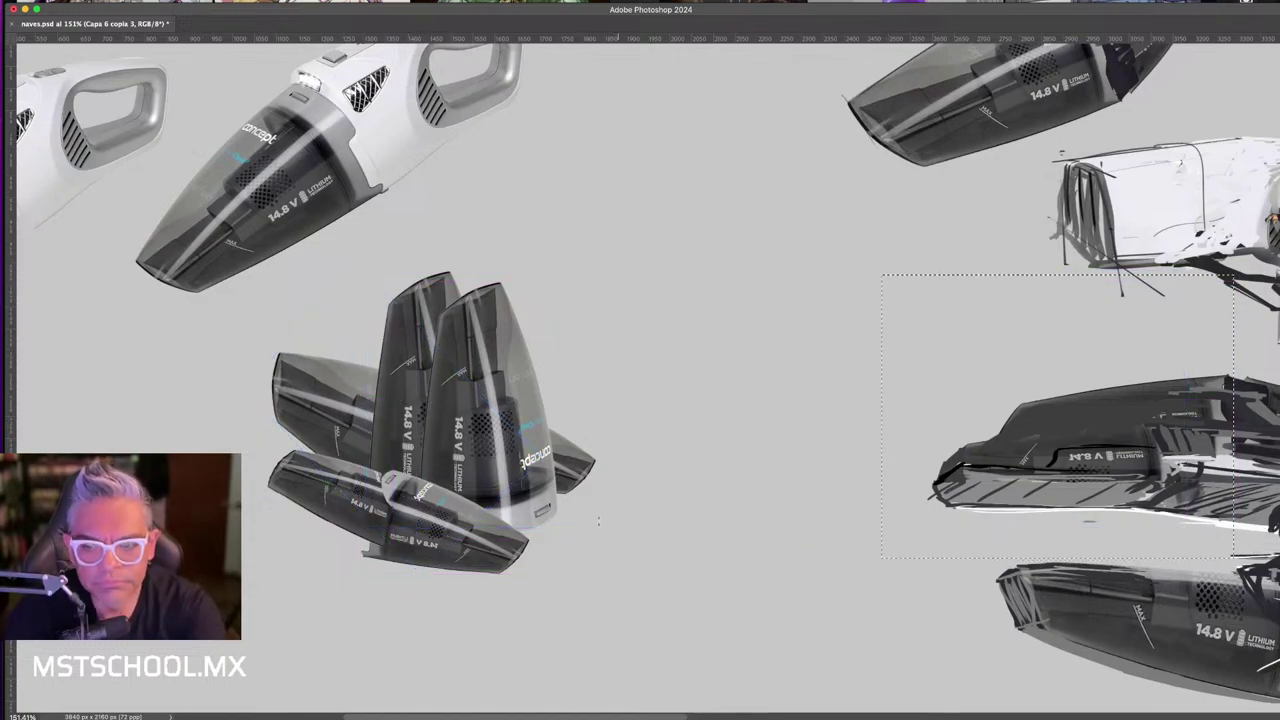
key("Delete")
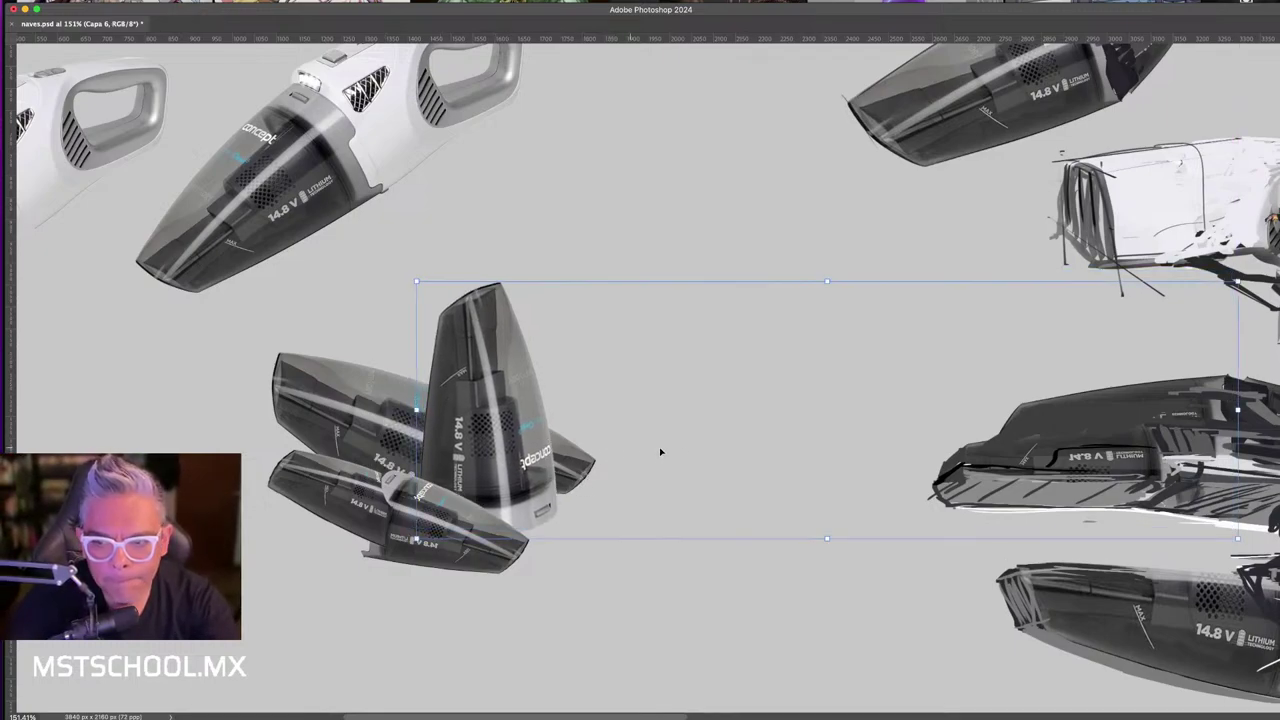
left_click_drag(1163, 577, 1261, 610)
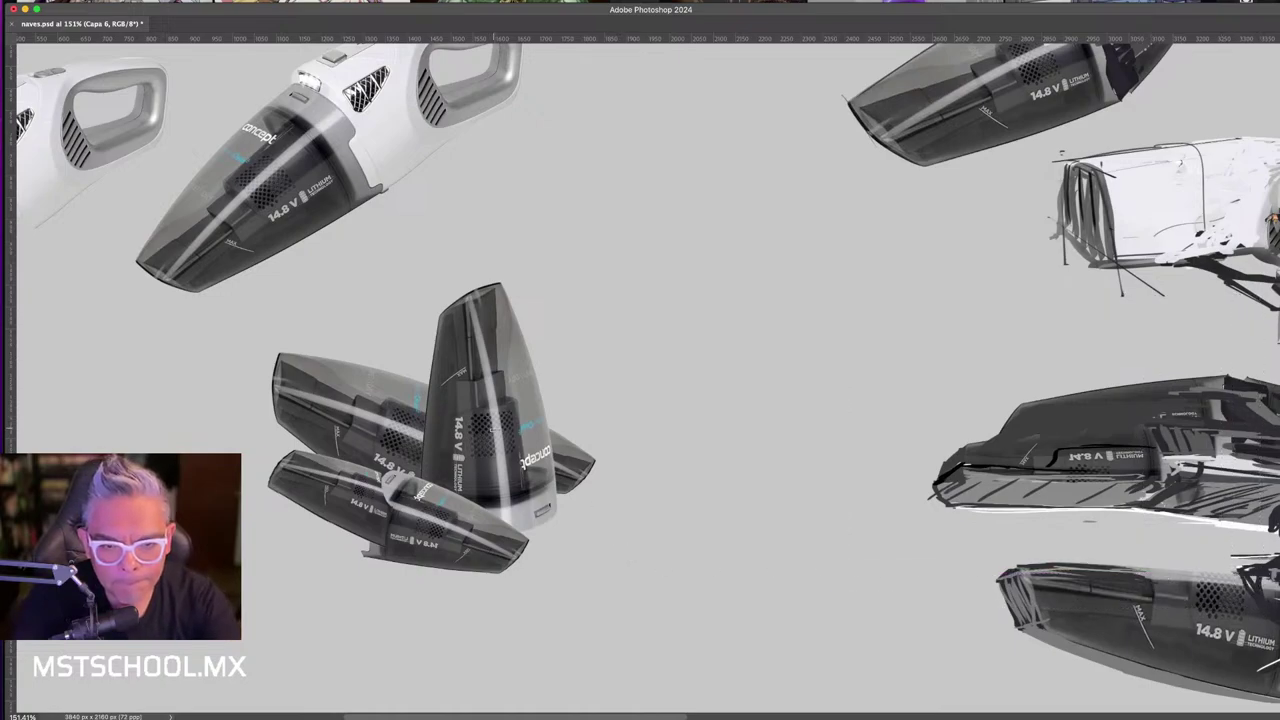
key("ctrl+t")
mouse_move(639, 425)
left_mouse_down()
mouse_move(605, 395)
mouse_move(436, 443)
left_mouse_up()
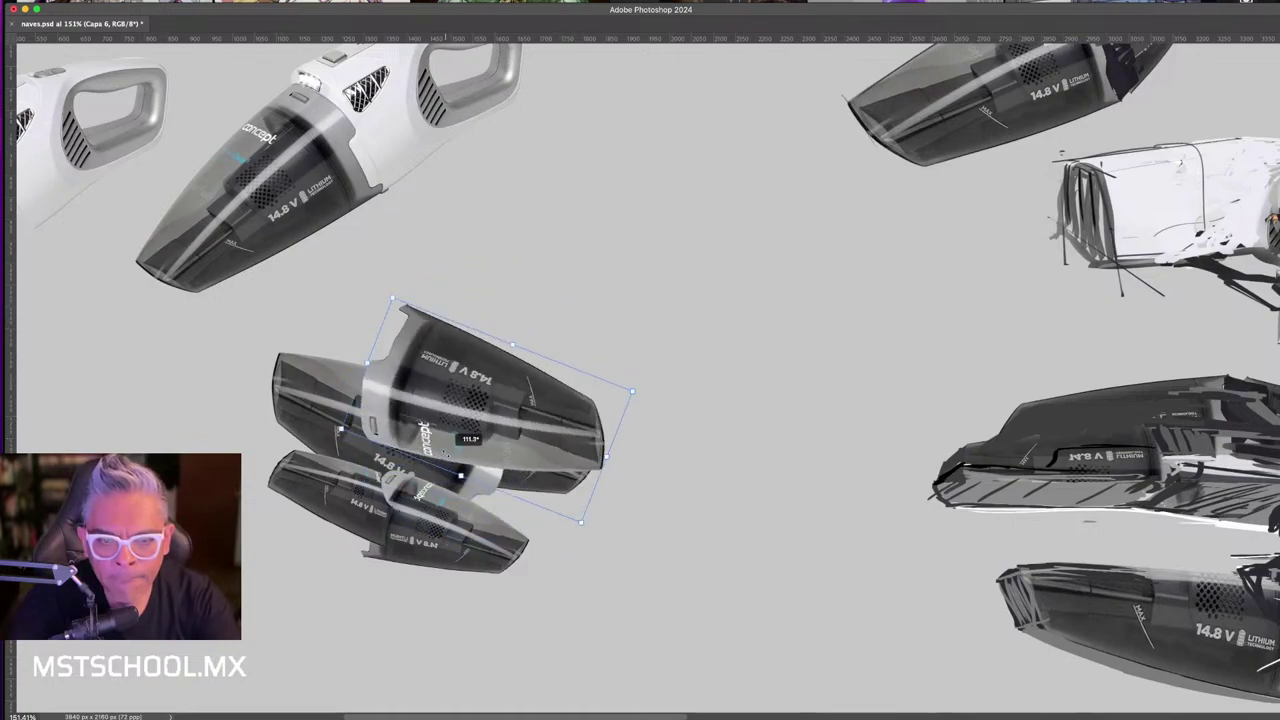
- Apply a perspective distortion to the rotated vacuum and move it down-right
right_click(498, 390)
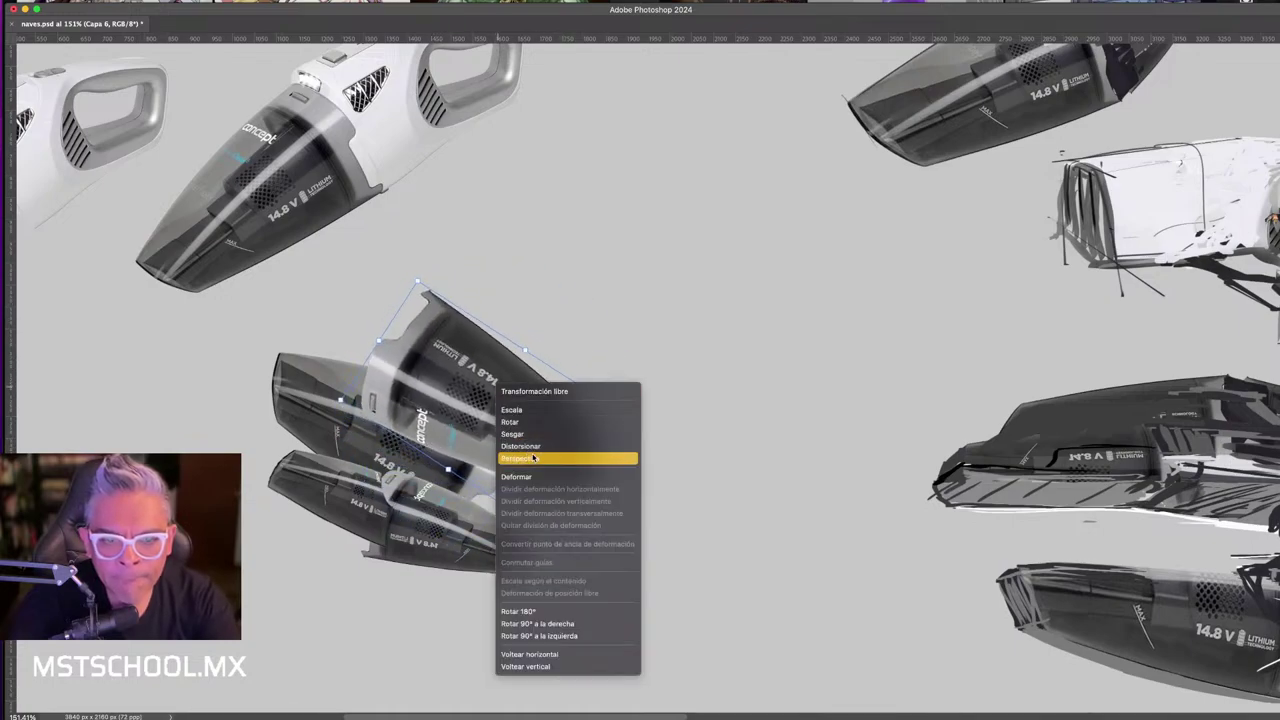
left_click(540, 445)
mouse_move(438, 297)
left_mouse_down()
mouse_move(420, 322)
mouse_move(437, 343)
left_mouse_up()
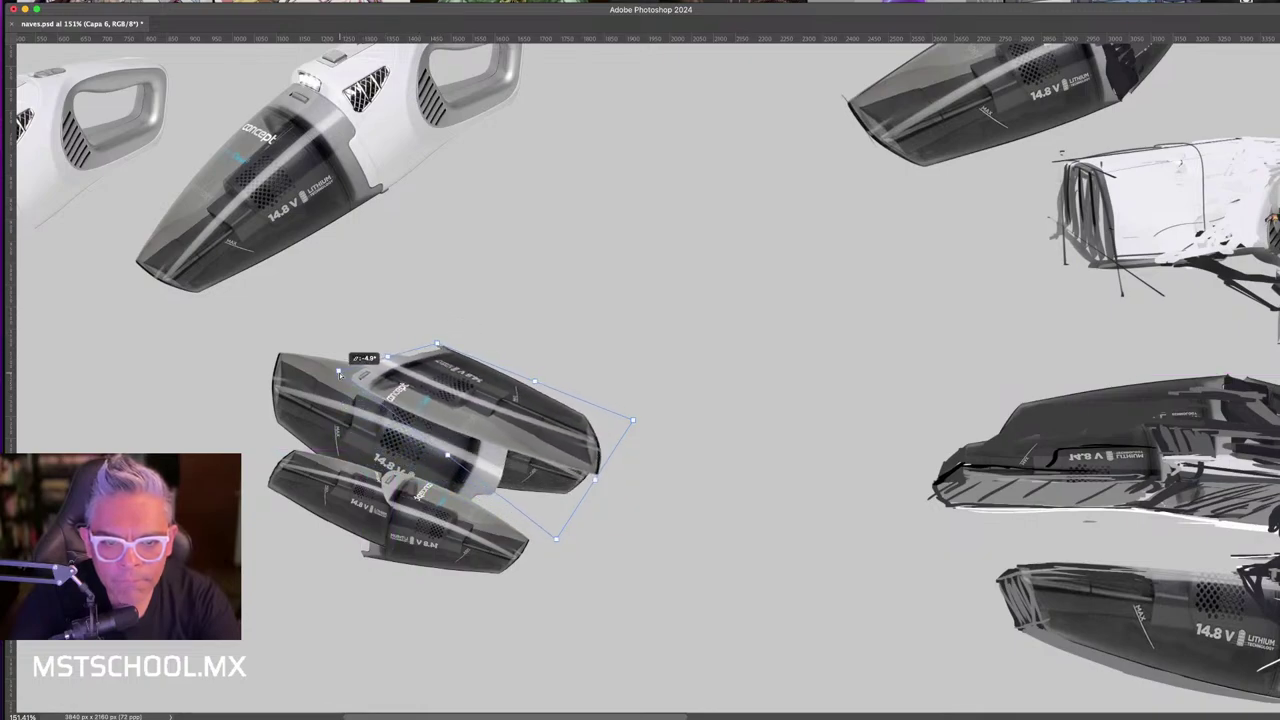
left_click_drag(633, 426, 634, 433)
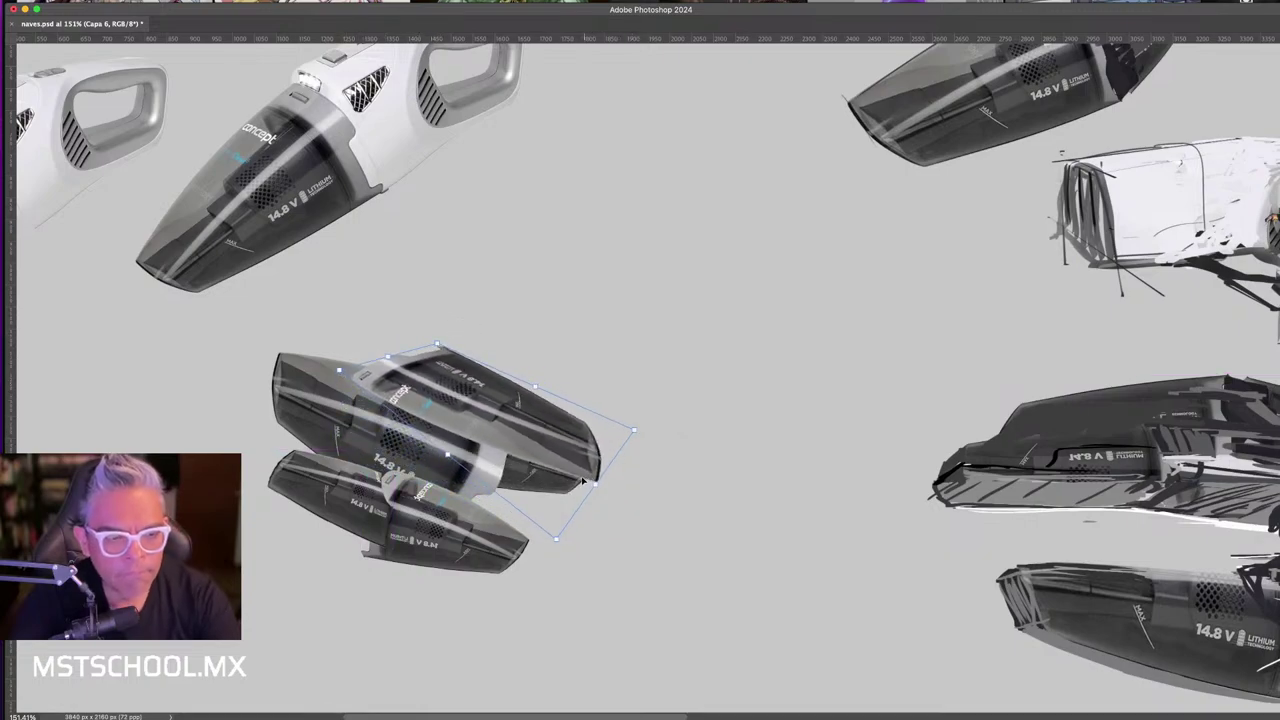
left_click_drag(557, 537, 560, 535)
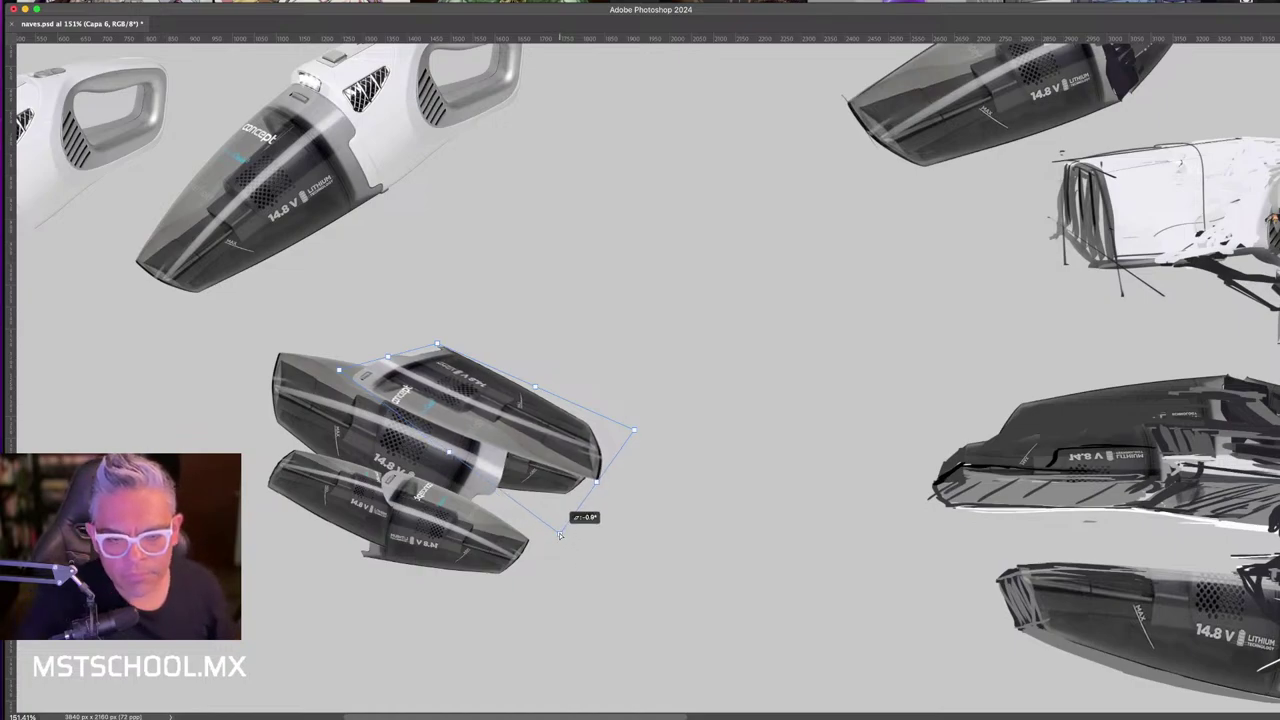
mouse_move(539, 428)
left_mouse_down()
mouse_move(559, 476)
mouse_move(511, 475)
mouse_move(606, 521)
left_mouse_up()
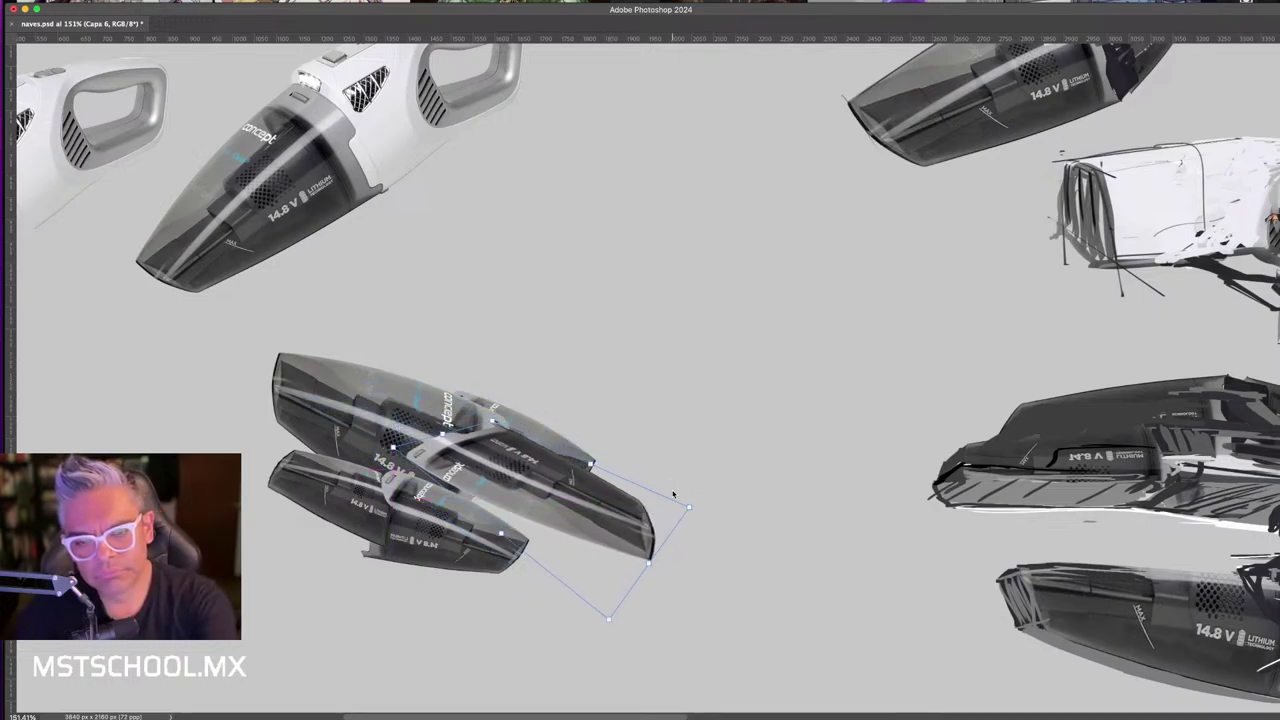
key("Return")
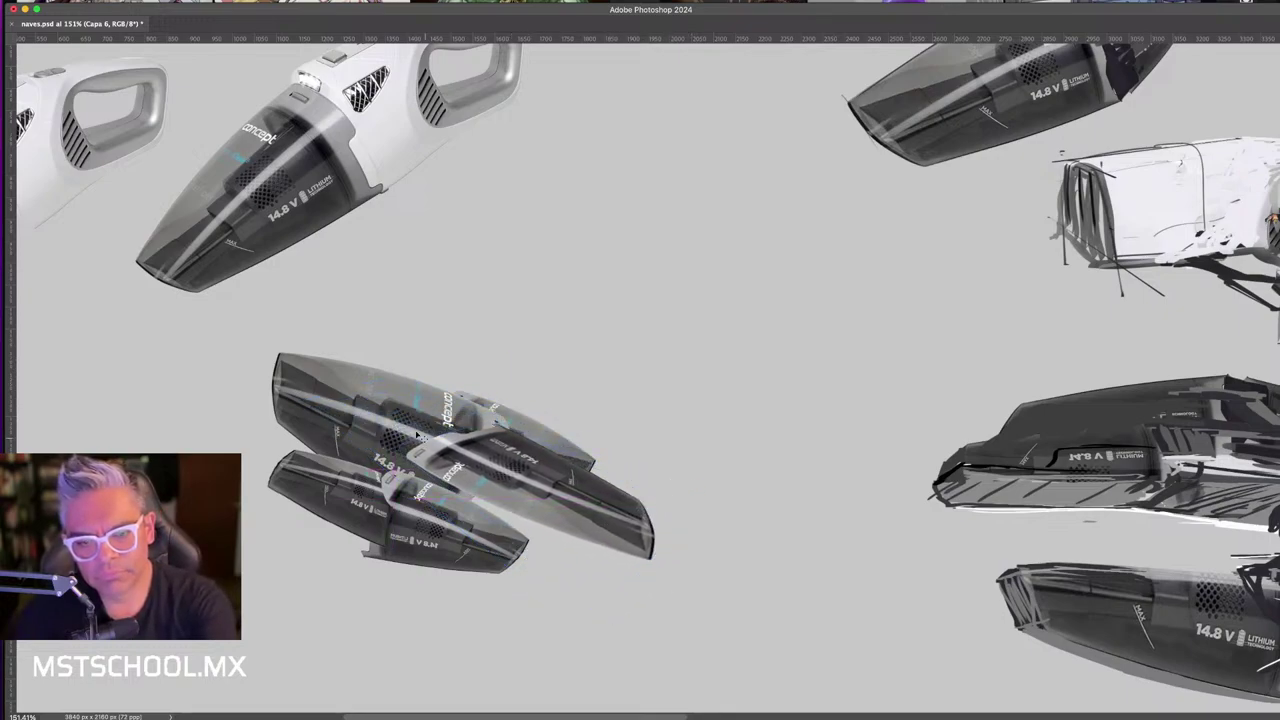
- Add two more vacuum copies and stack the new one below Capa 6 copia 2
left_click_drag(387, 416, 377, 422)
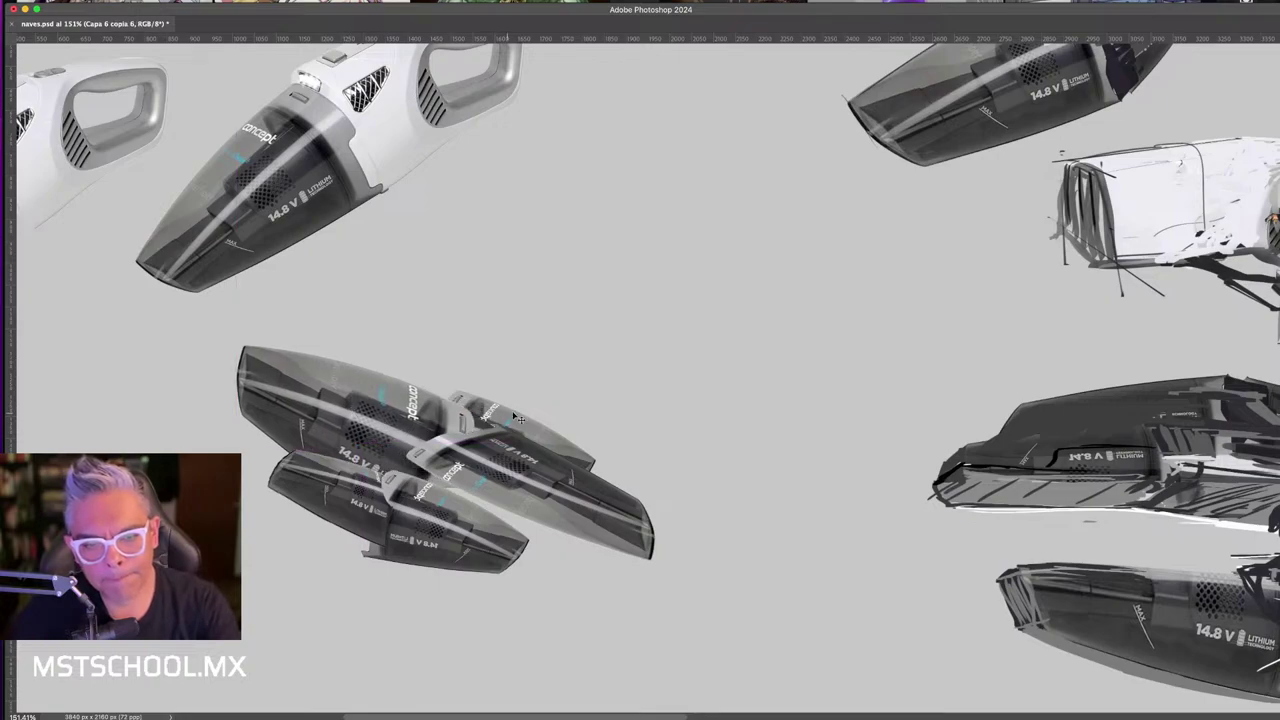
left_click_drag(519, 418, 527, 407)
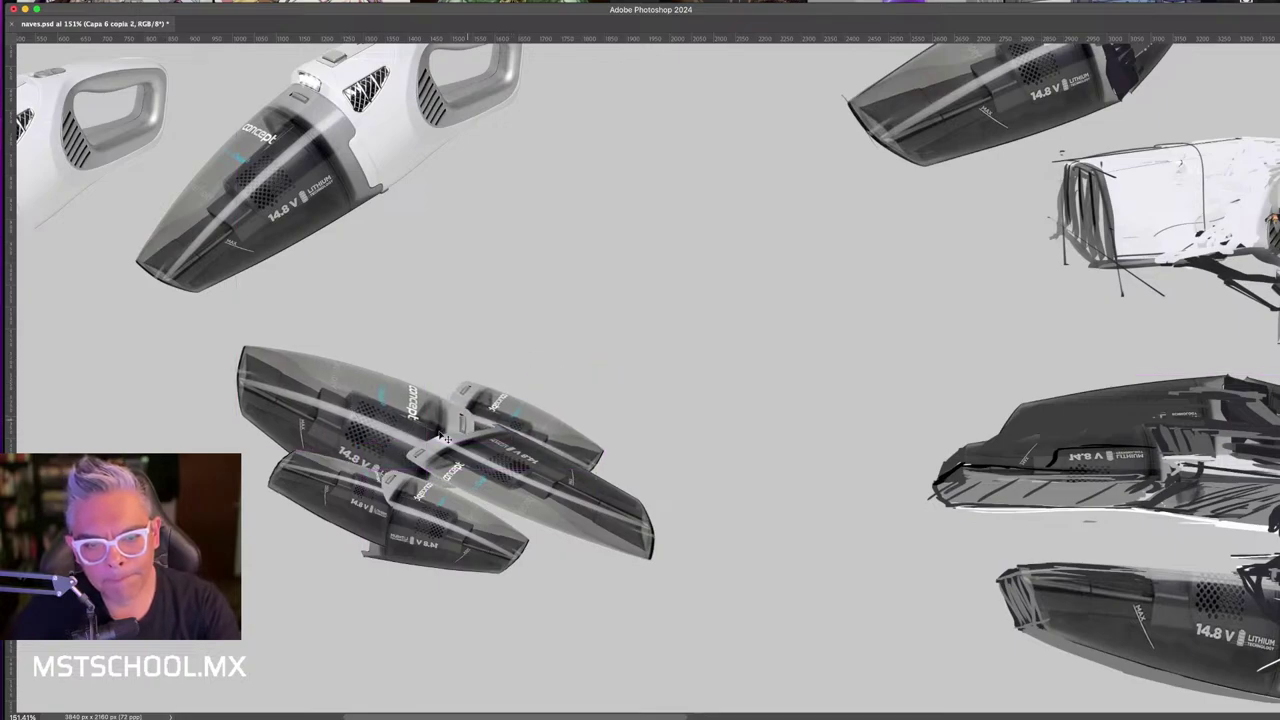
left_click_drag(362, 492, 414, 443)
key("Tab")
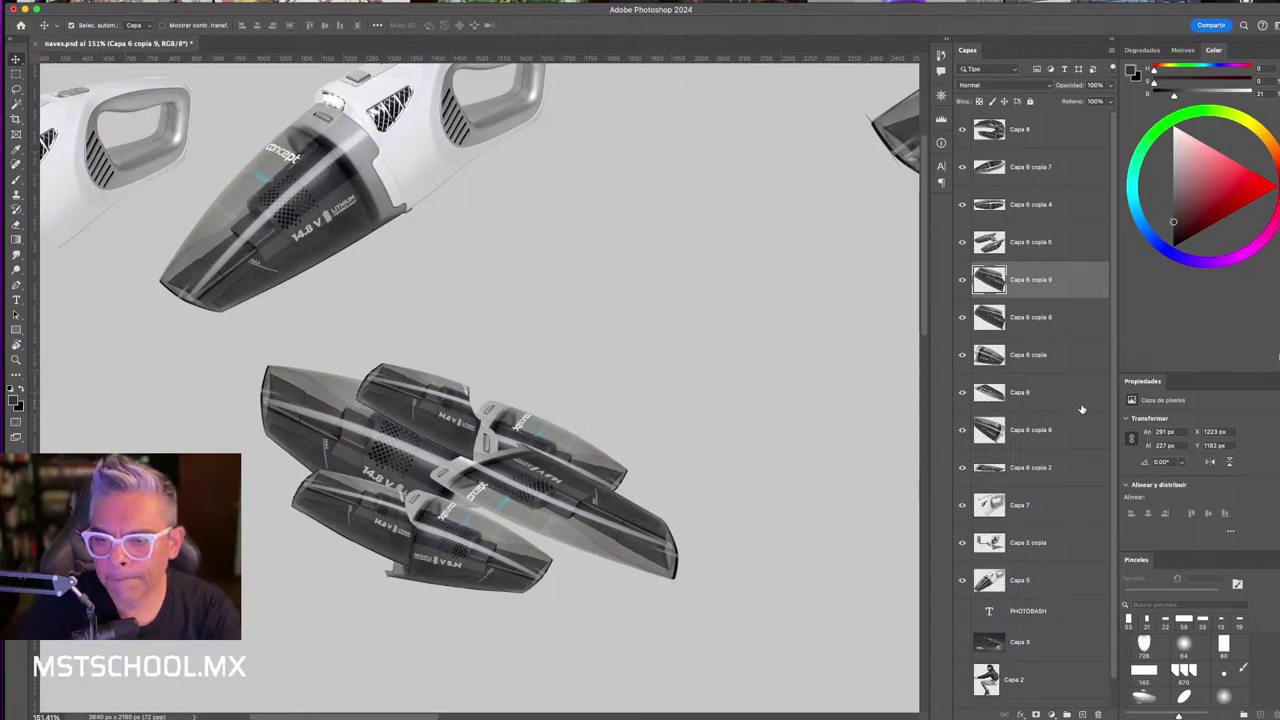
left_click_drag(1041, 281, 1048, 486)
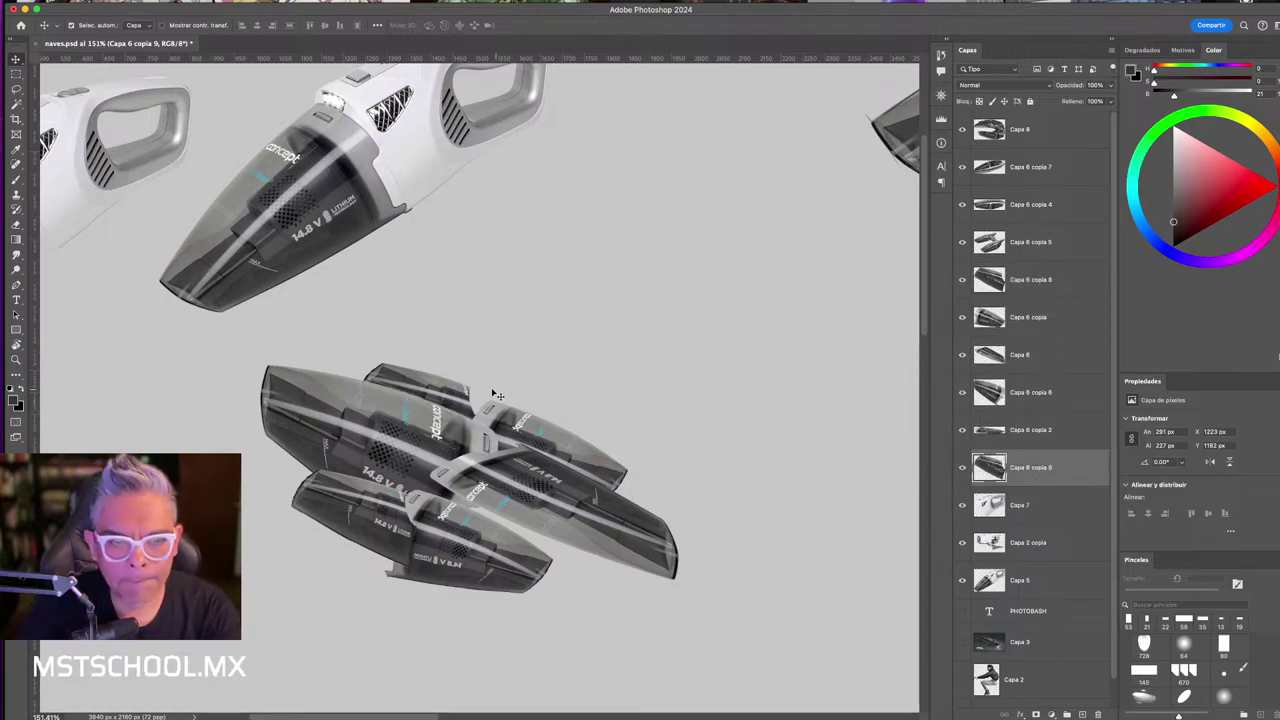
key("Tab")
left_click_drag(435, 376, 432, 374)
- Tilt the view about 45° to study the ship, then restore panels and select Capa 6 copia 6
scroll(535, 487, "up", 3)
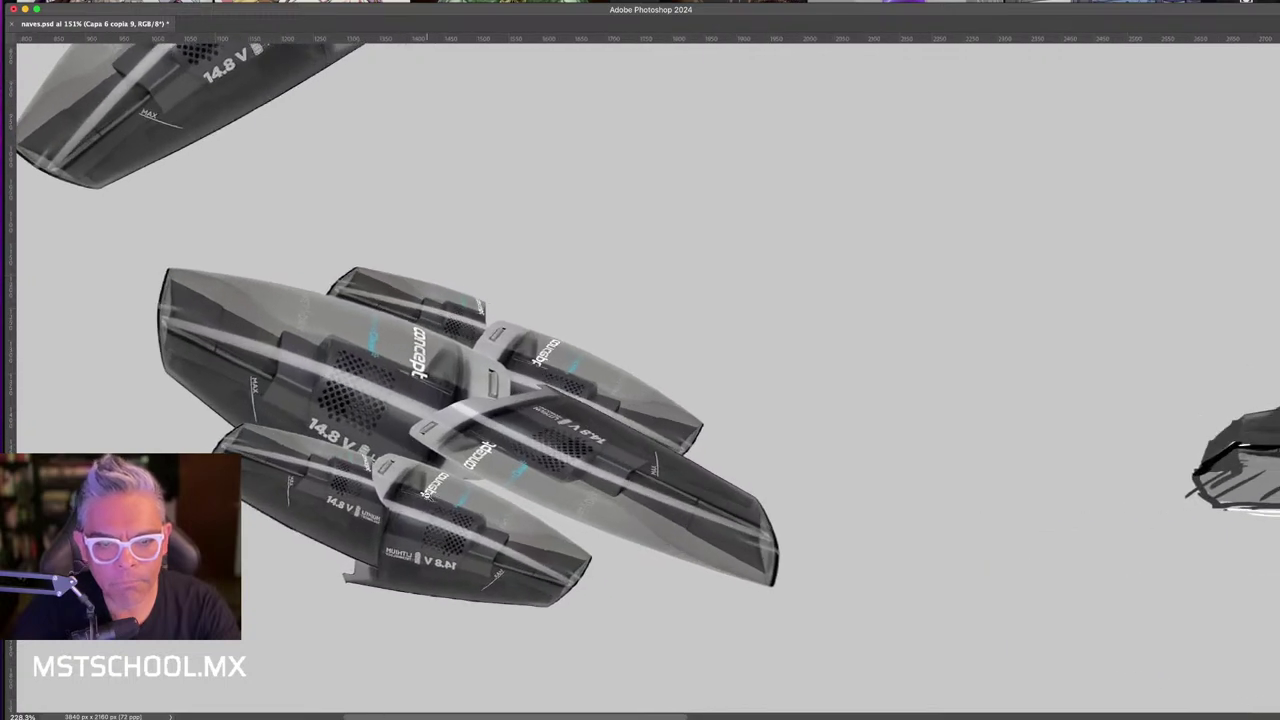
scroll(535, 487, "left", 1)
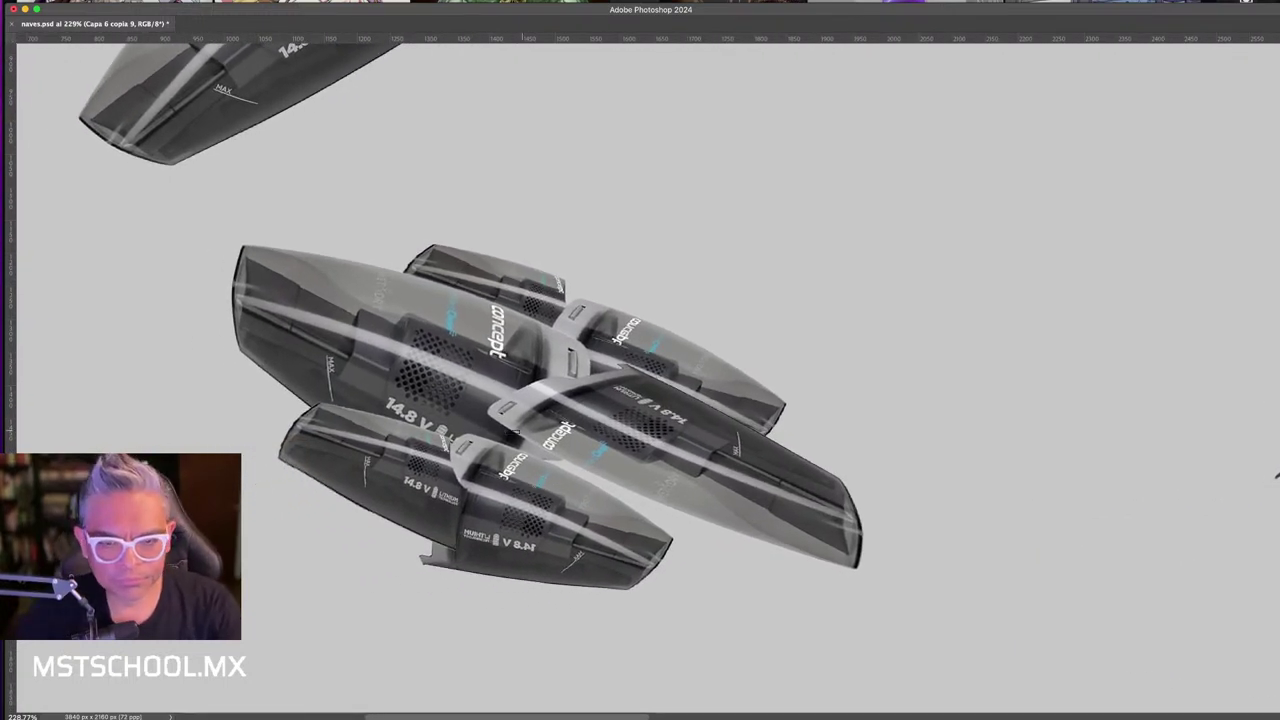
key("r")
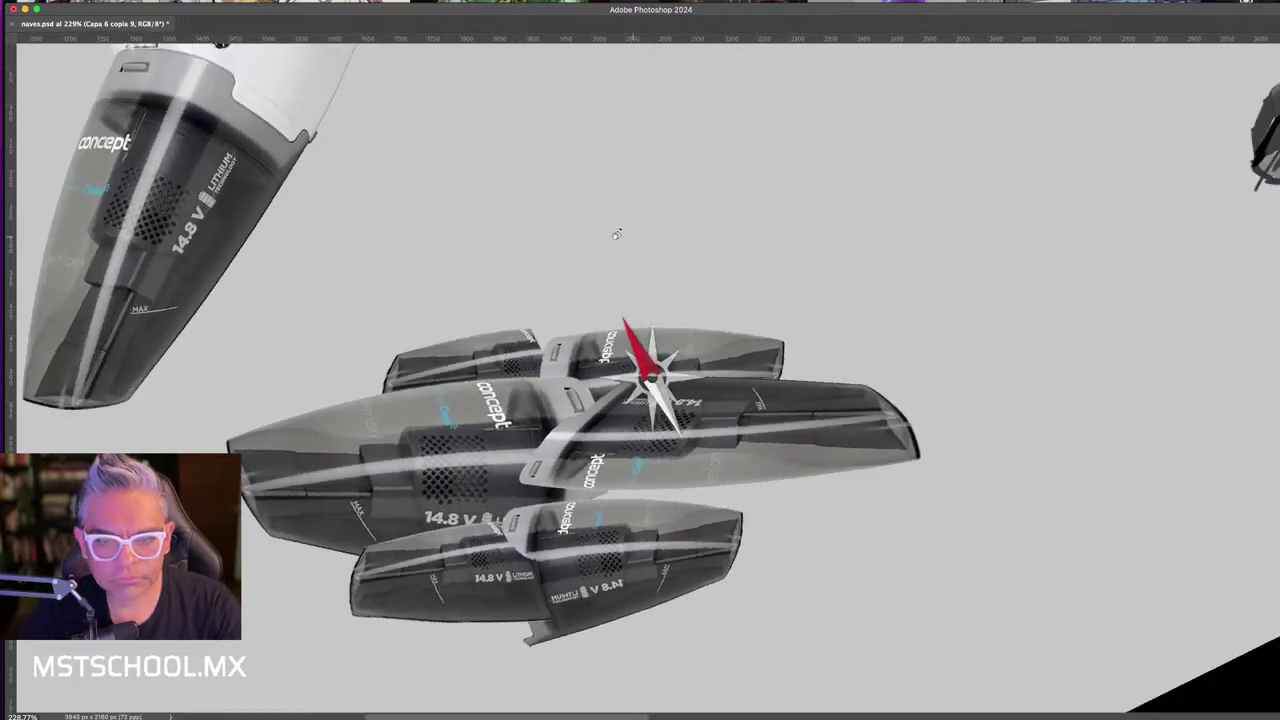
left_click_drag(694, 273, 586, 229)
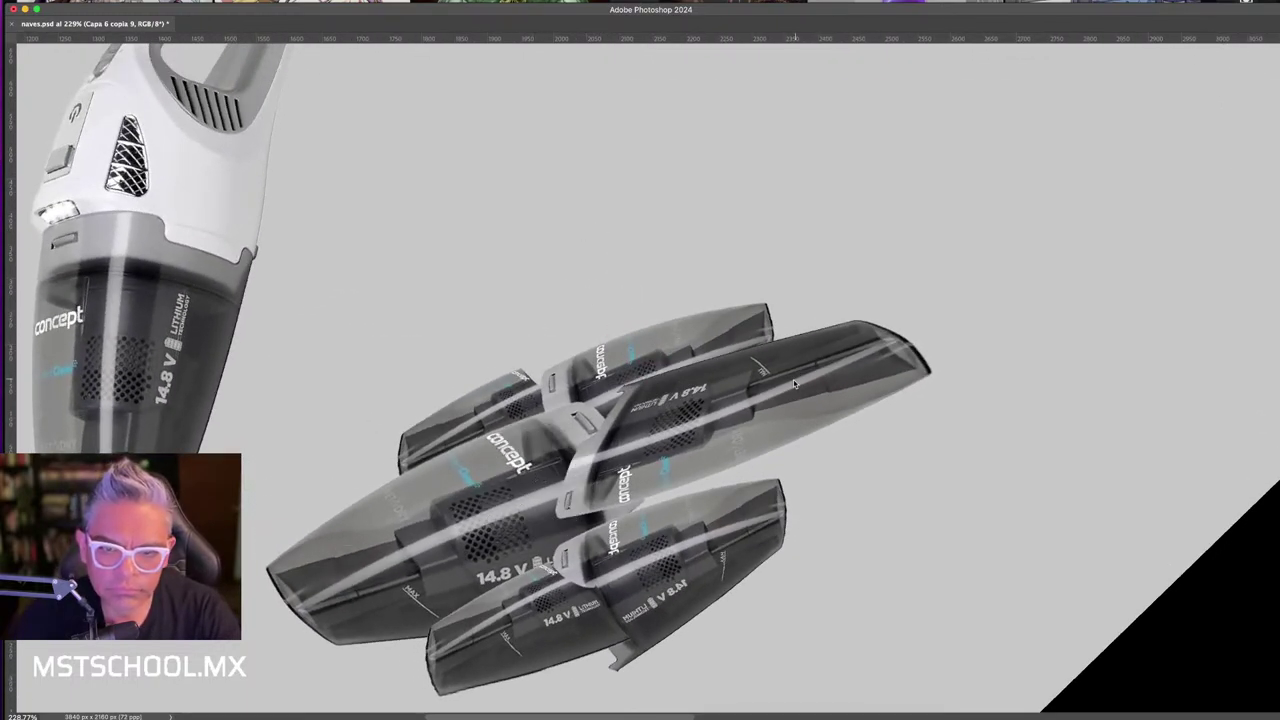
key("Tab")
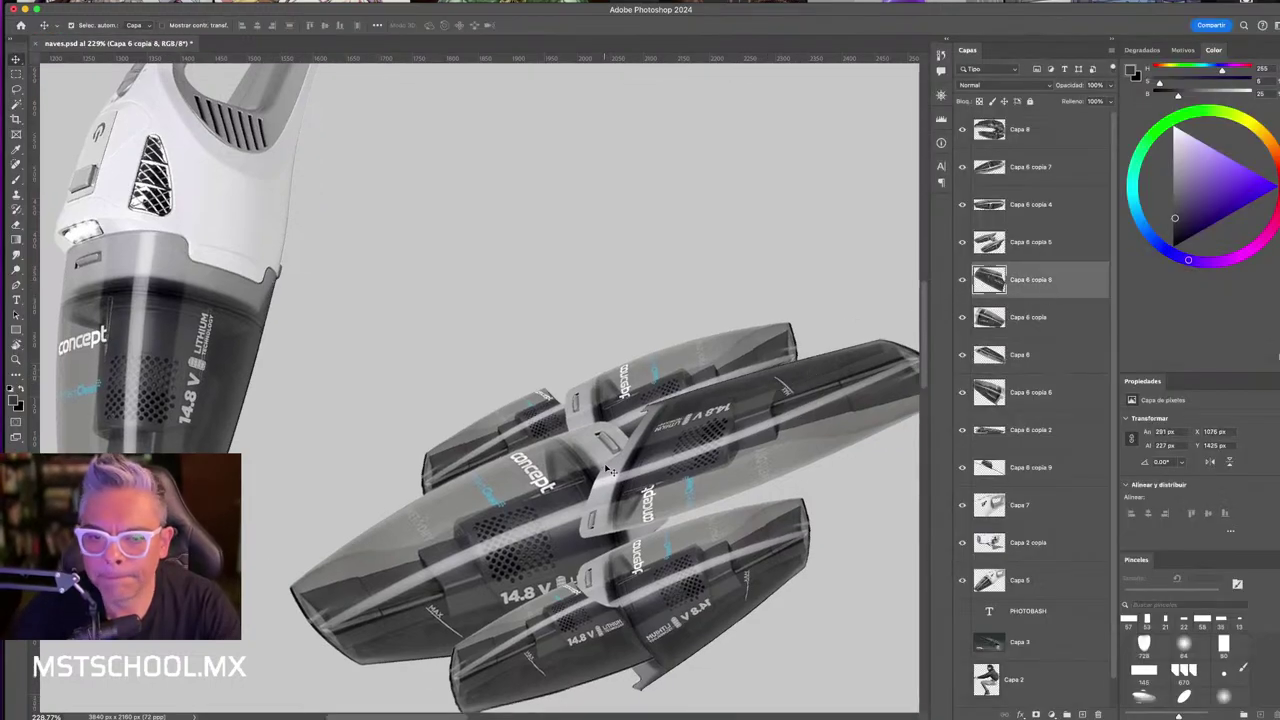
left_click(748, 430)
- Nudge a vacuum pod into place and add a new empty layer, Capa 9
left_click_drag(748, 430, 630, 486)
key("b")
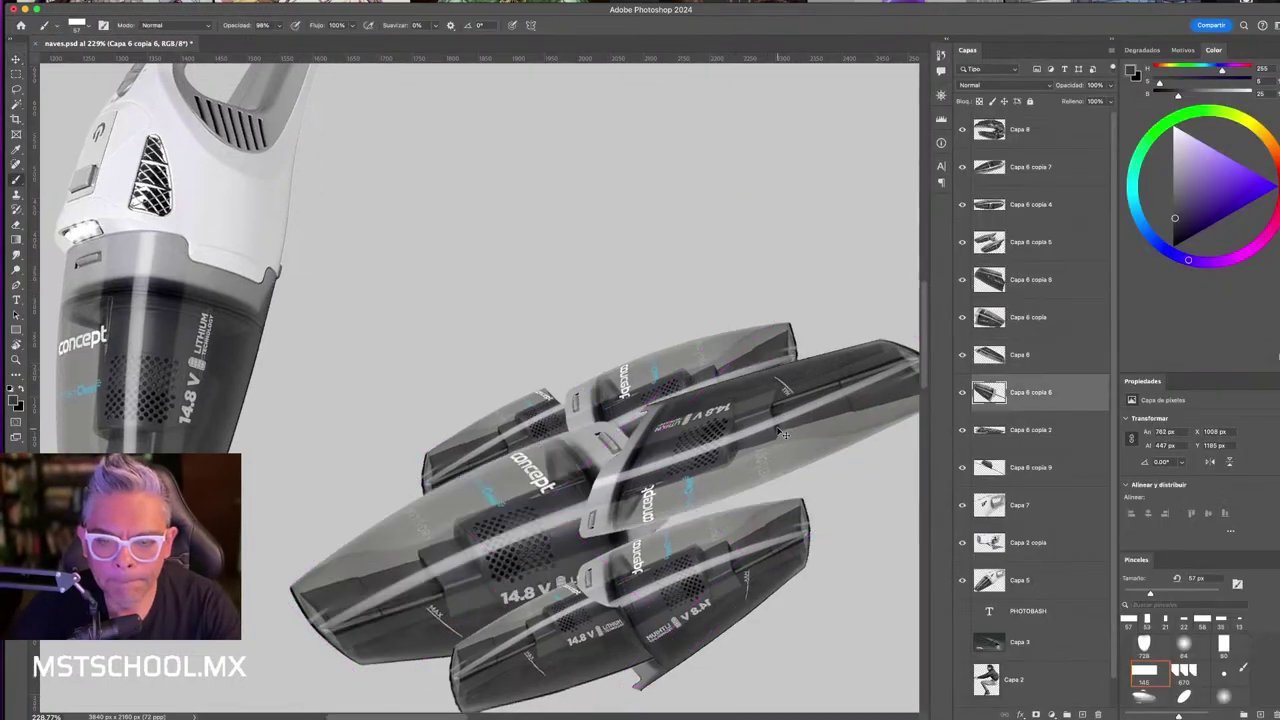
left_click(984, 204)
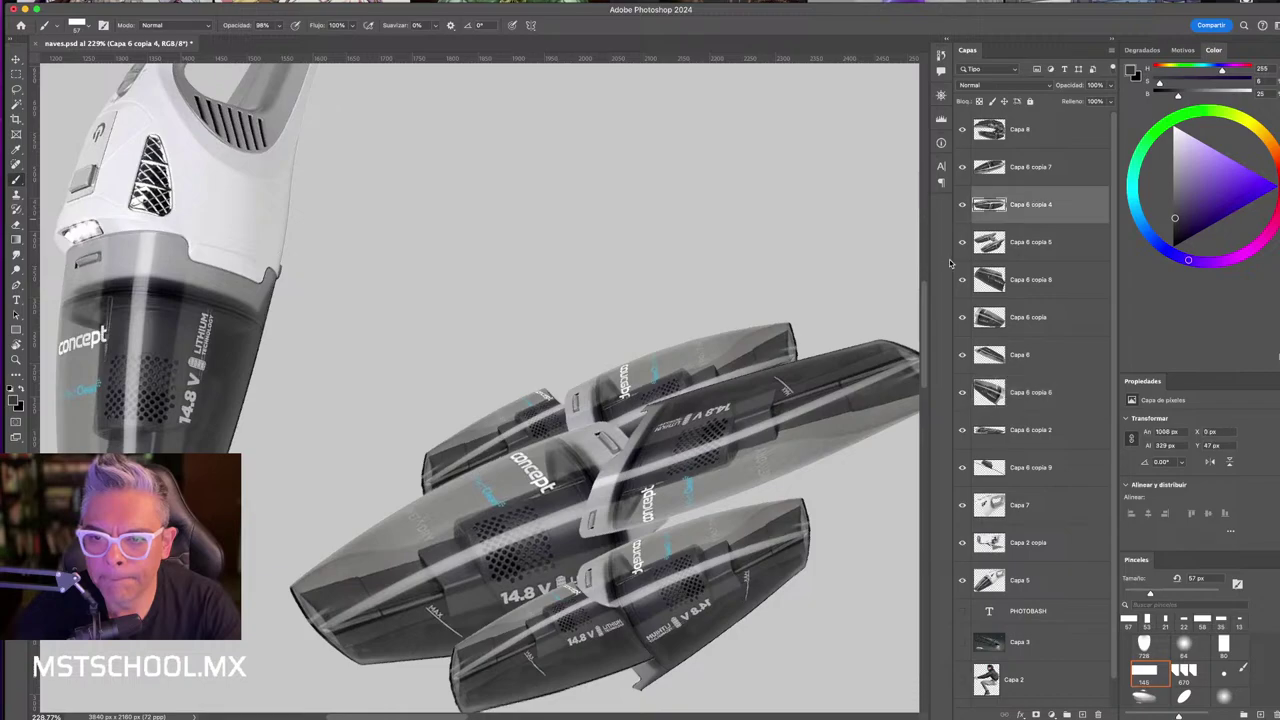
left_click(986, 170)
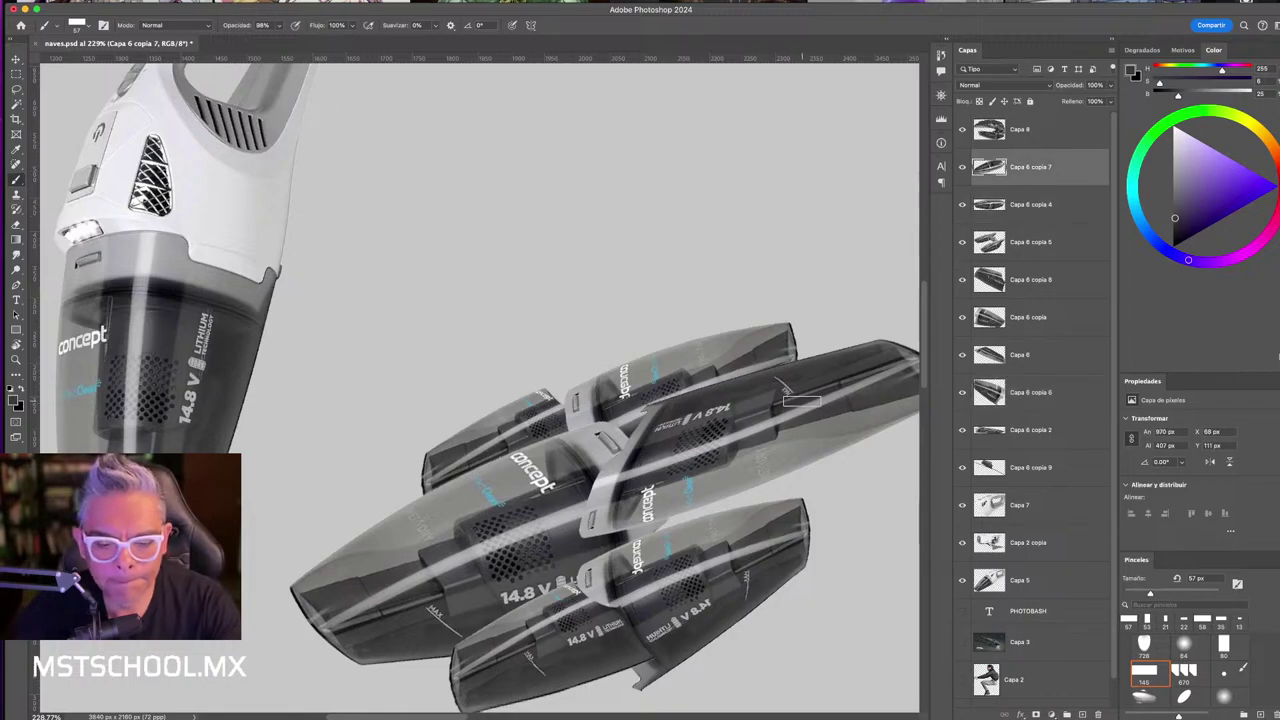
key("ctrl+shift+n")
key("Return")
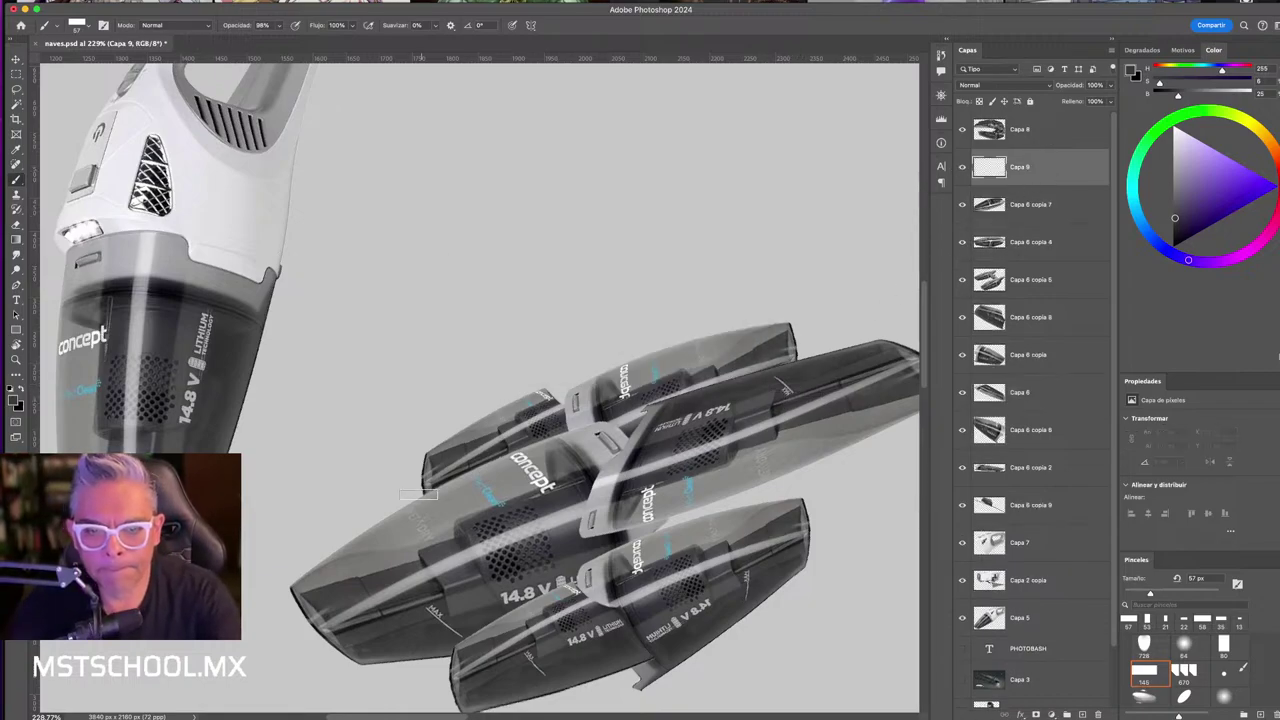
- Paint long light grey diagonal strokes across the ship
left_click_drag(417, 493, 675, 383)
scroll(596, 380, "down", 3)
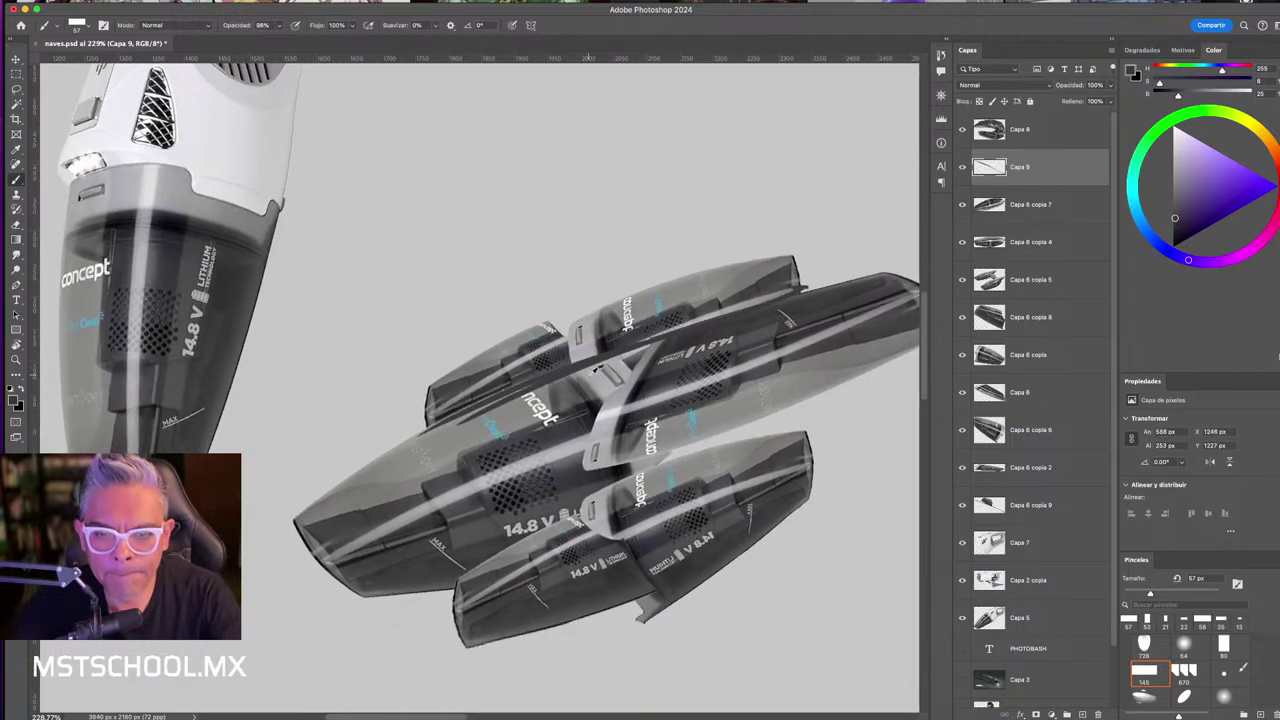
left_click(614, 406, "alt")
scroll(592, 330, "right", 4)
scroll(592, 330, "down", 2)
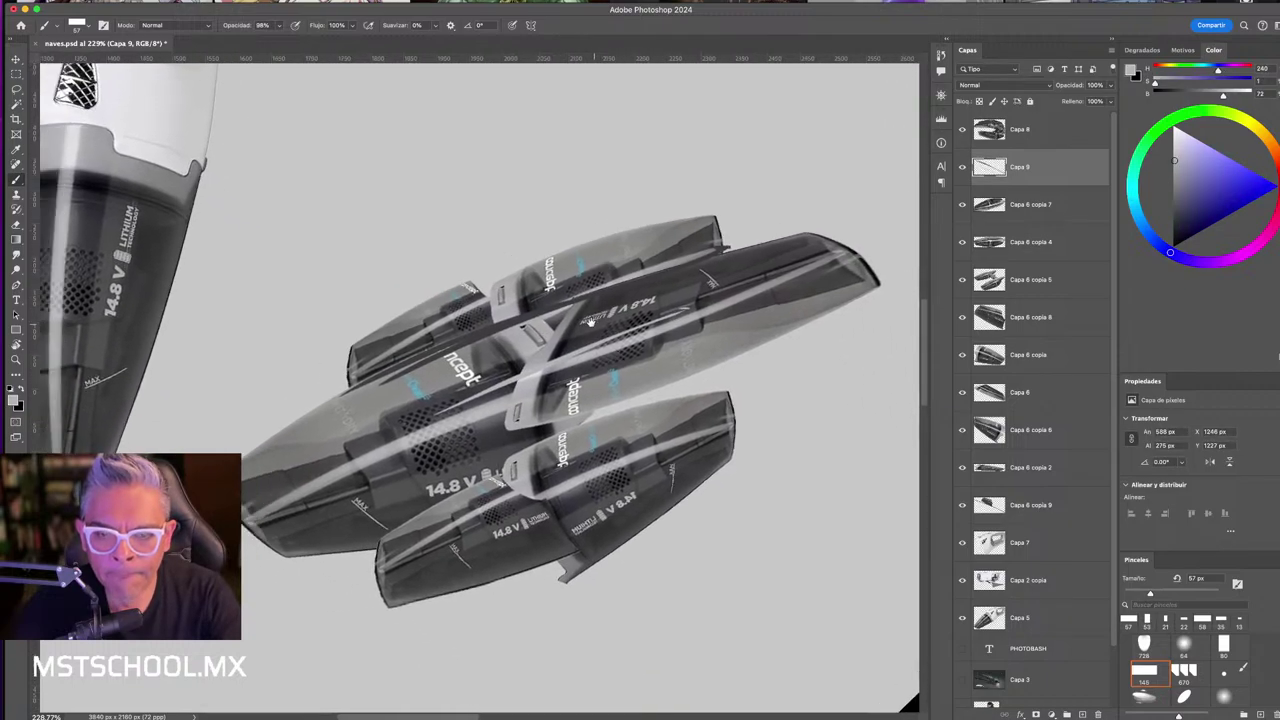
left_click_drag(850, 258, 475, 388)
left_click_drag(796, 238, 302, 405)
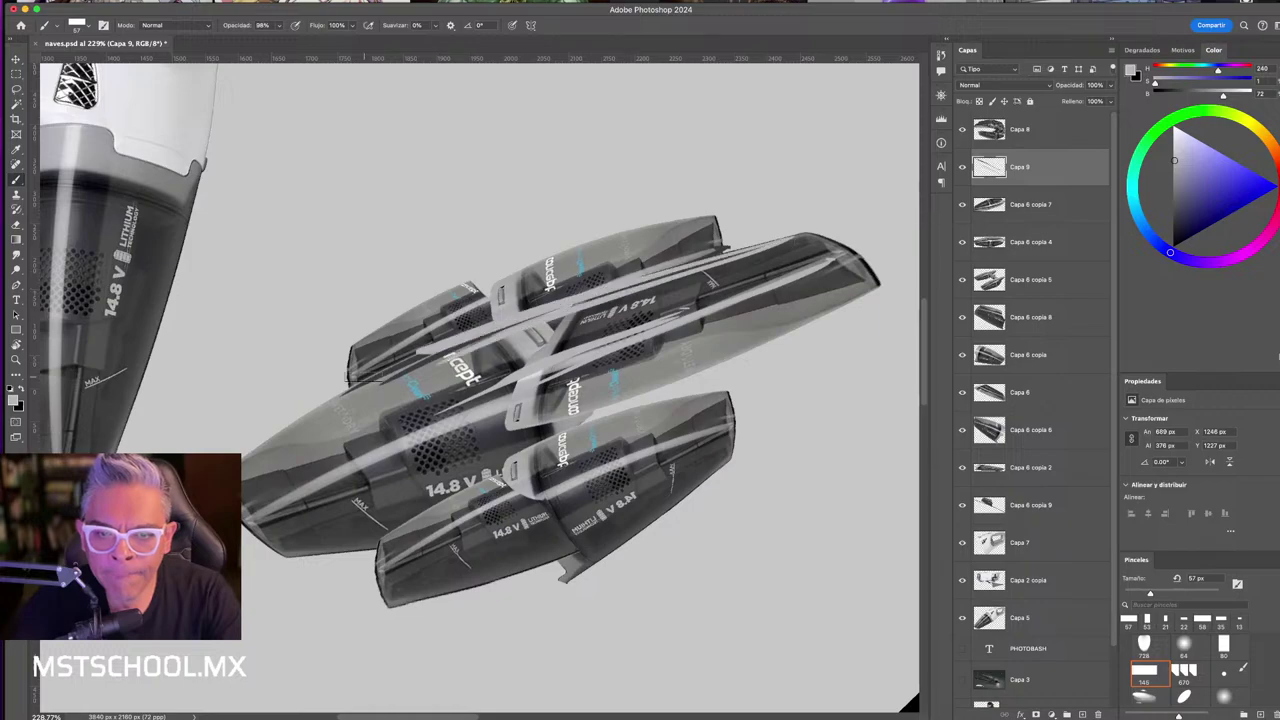
left_click_drag(410, 368, 258, 440)
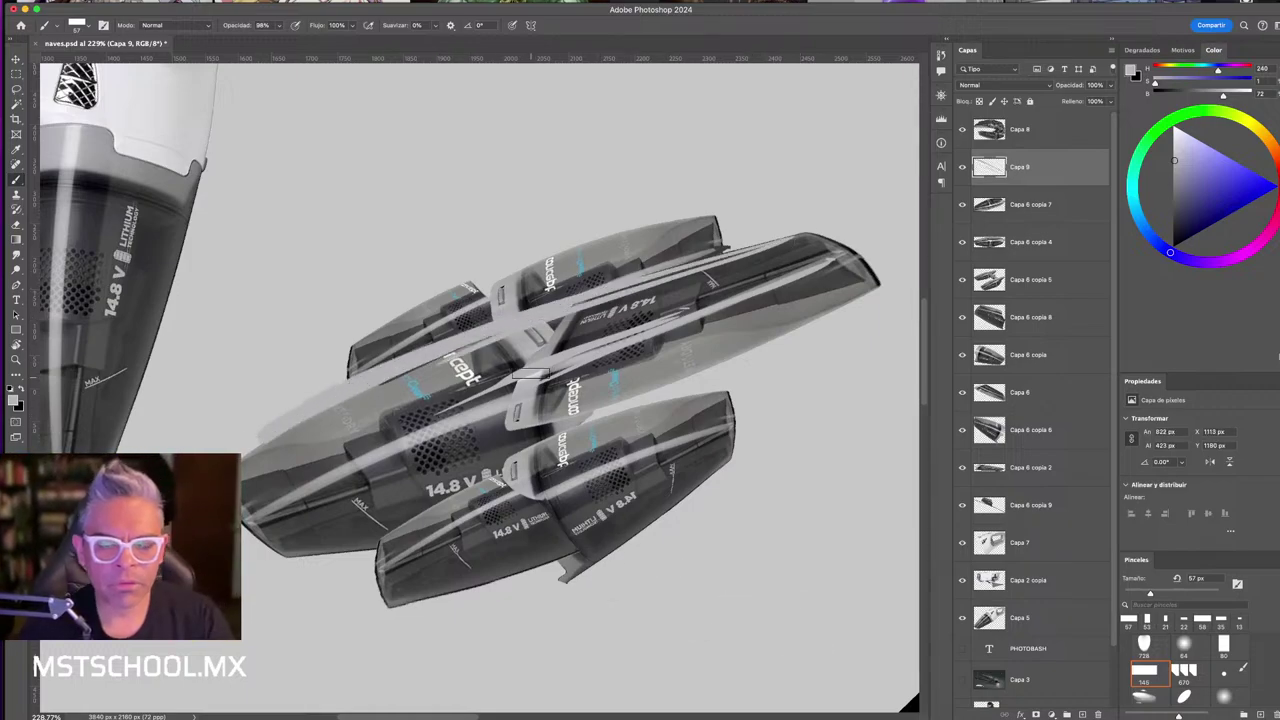
- Adjust the view and draw a thin black line along the ship's top-left edge
key("z")
mouse_move(484, 422)
left_mouse_down()
mouse_move(471, 234)
mouse_move(680, 272)
left_mouse_up()
key("r")
key("b")
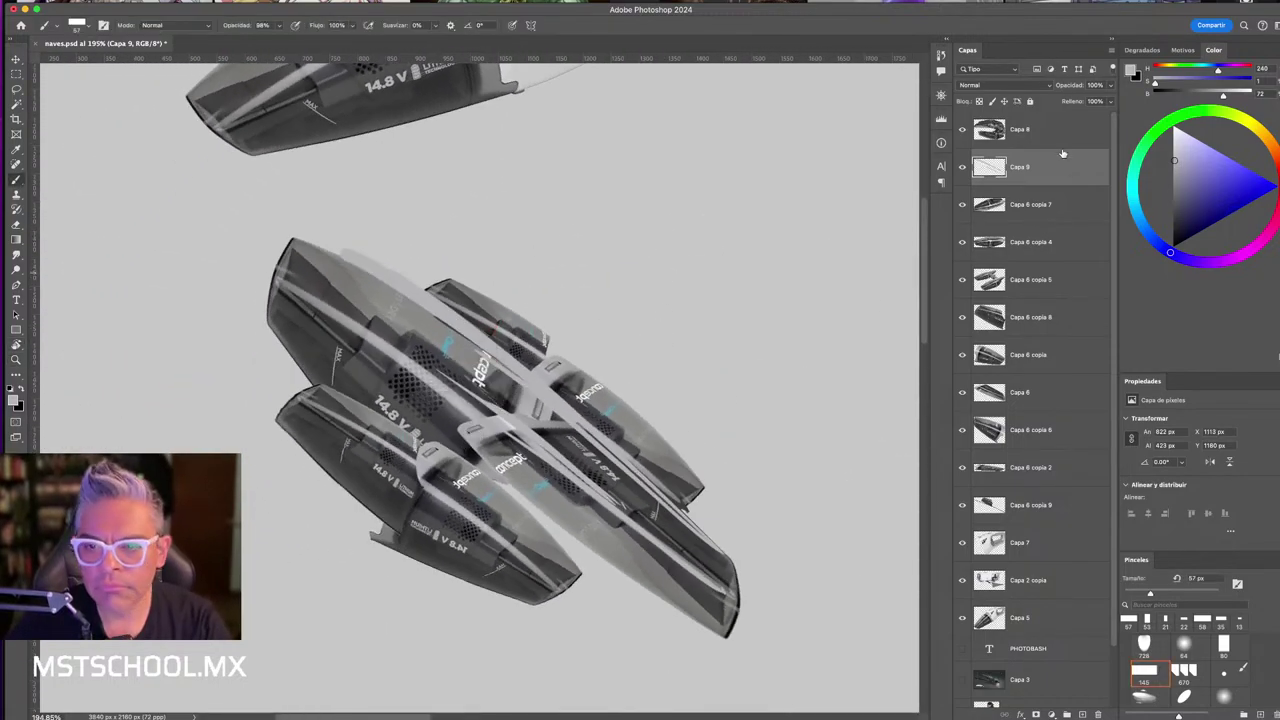
key("bracketleft")
key("bracketleft")
key("bracketleft")
key("d")
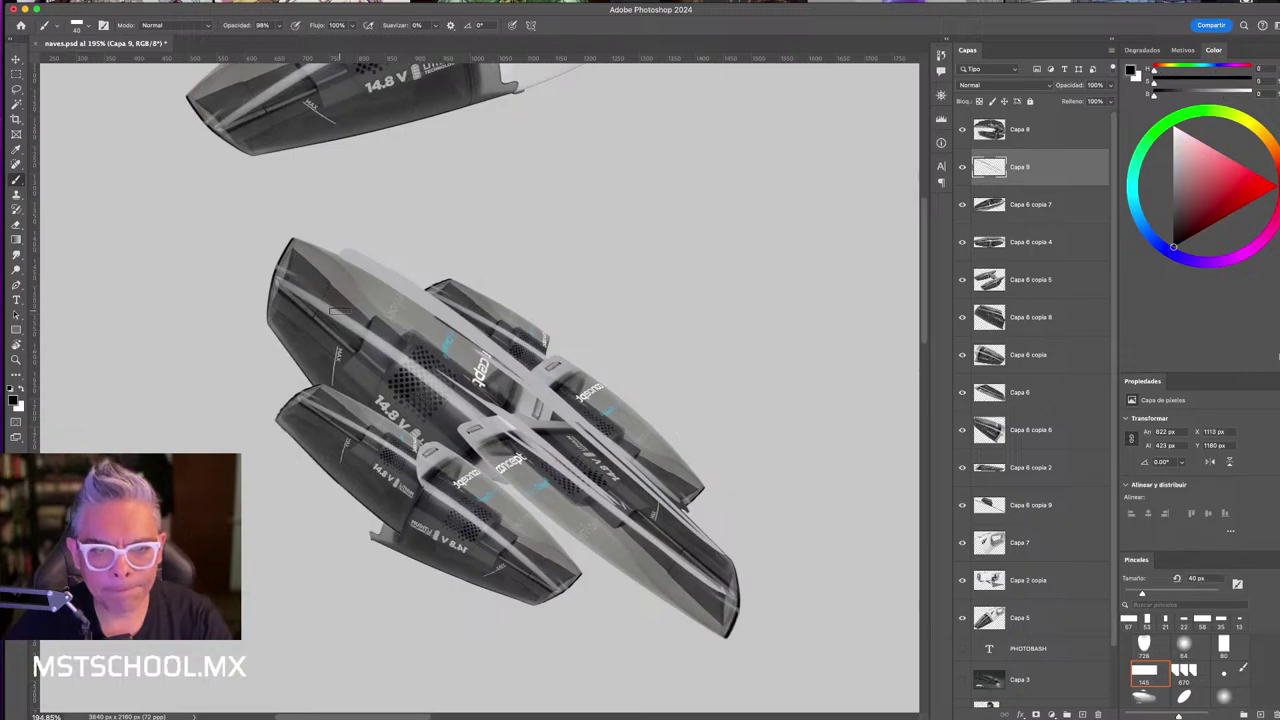
mouse_move(258, 252)
left_mouse_down()
mouse_move(335, 232)
mouse_move(396, 272)
left_mouse_up()
- Paint light grey along the upper-left edge, over the 14.8 V marking and the upper-right pod
left_click(358, 258, "alt")
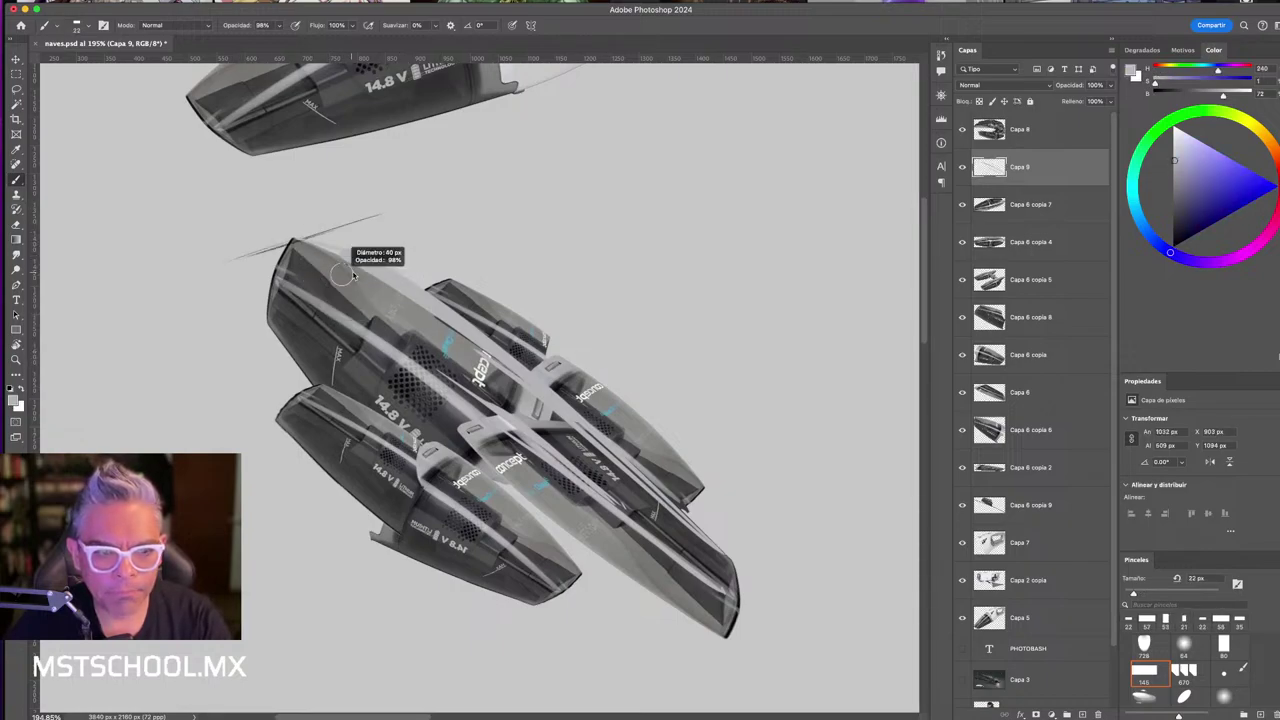
left_click_drag(300, 237, 447, 314)
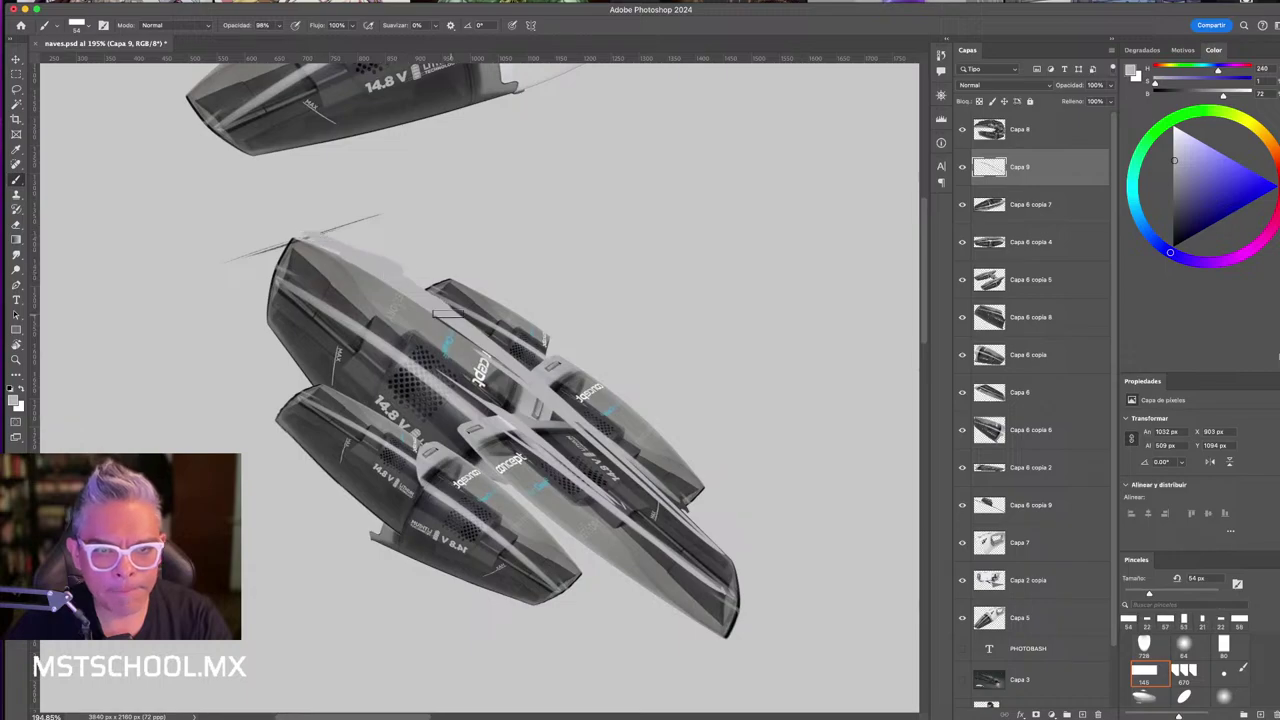
left_click(355, 290, "alt")
left_click_drag(292, 243, 265, 352)
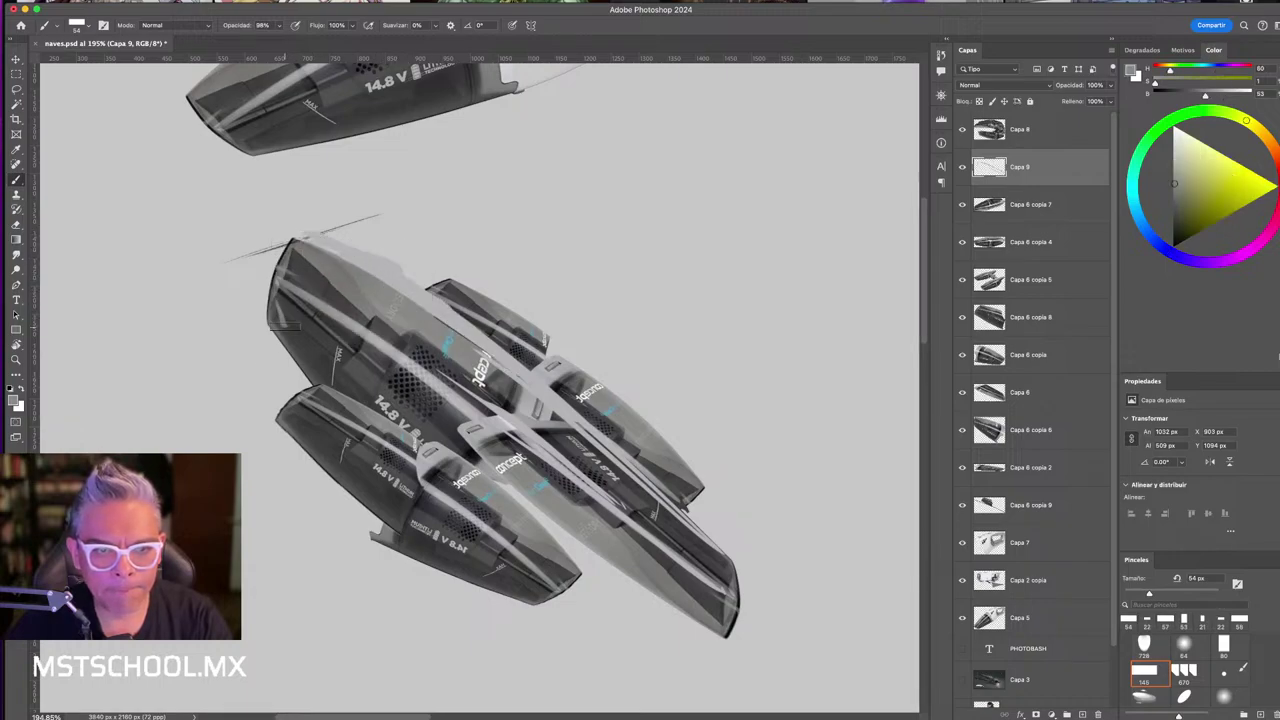
left_click_drag(325, 382, 587, 570)
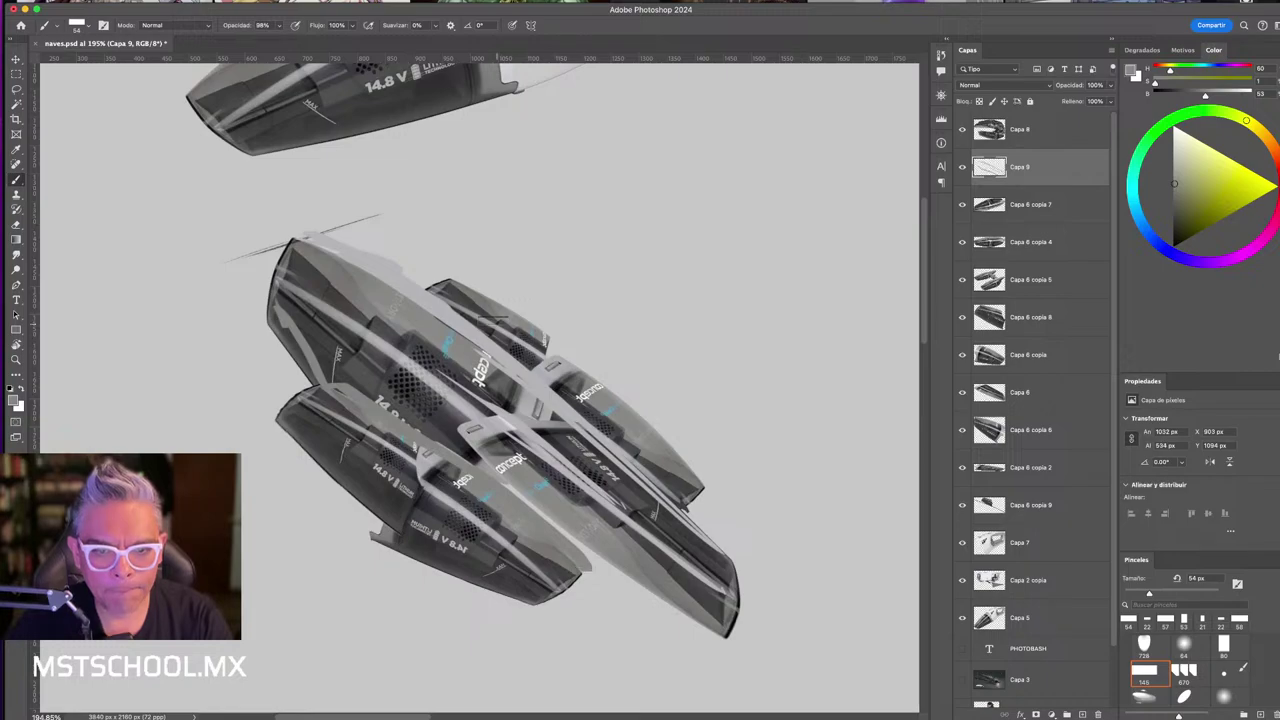
mouse_move(458, 286)
left_mouse_down()
mouse_move(575, 348)
mouse_move(698, 470)
left_mouse_up()
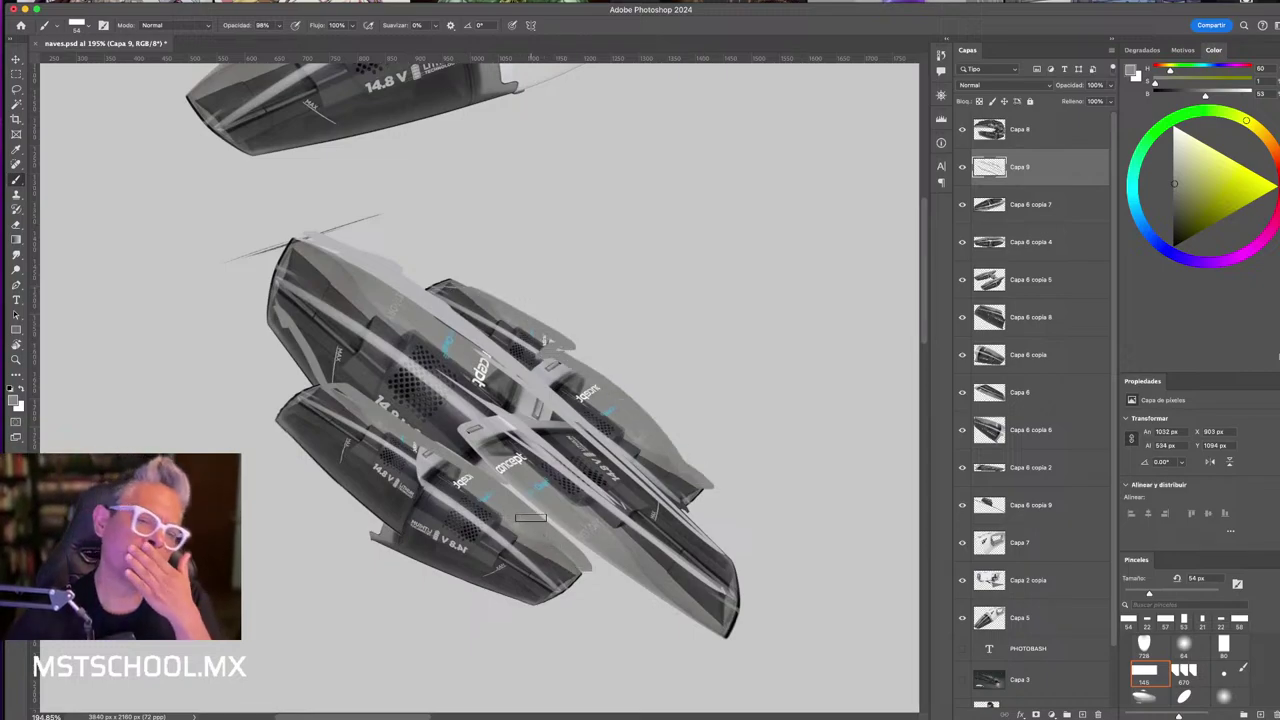
- Paint sampled light and dark greys over the hull's centre and upper section
left_click(468, 422, "alt")
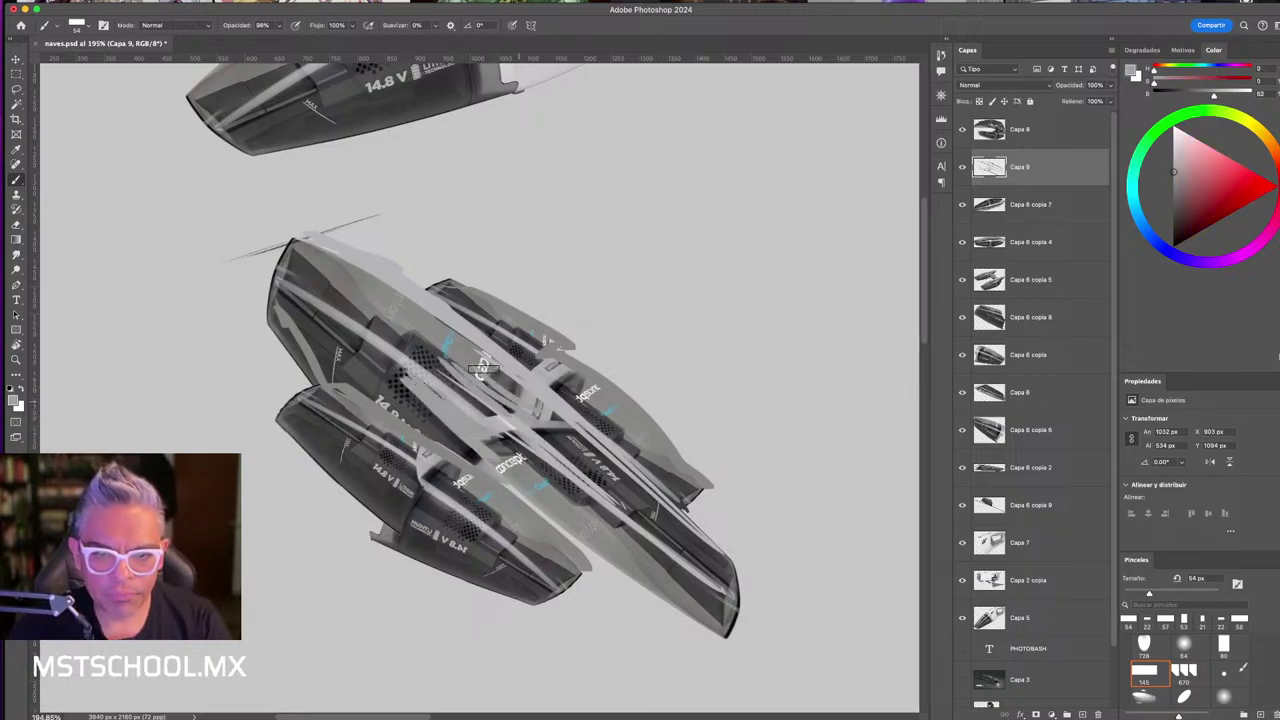
mouse_move(484, 345)
left_mouse_down()
mouse_move(395, 374)
mouse_move(428, 350)
left_mouse_up()
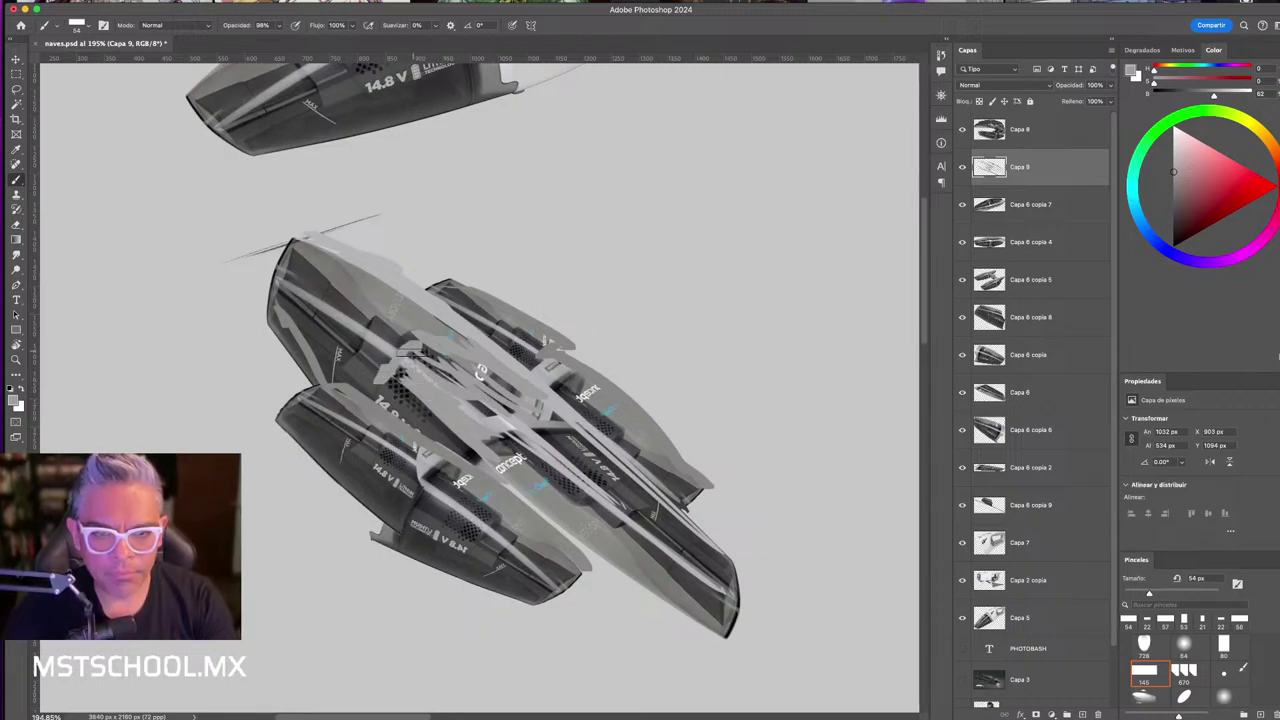
left_click(349, 287, "alt")
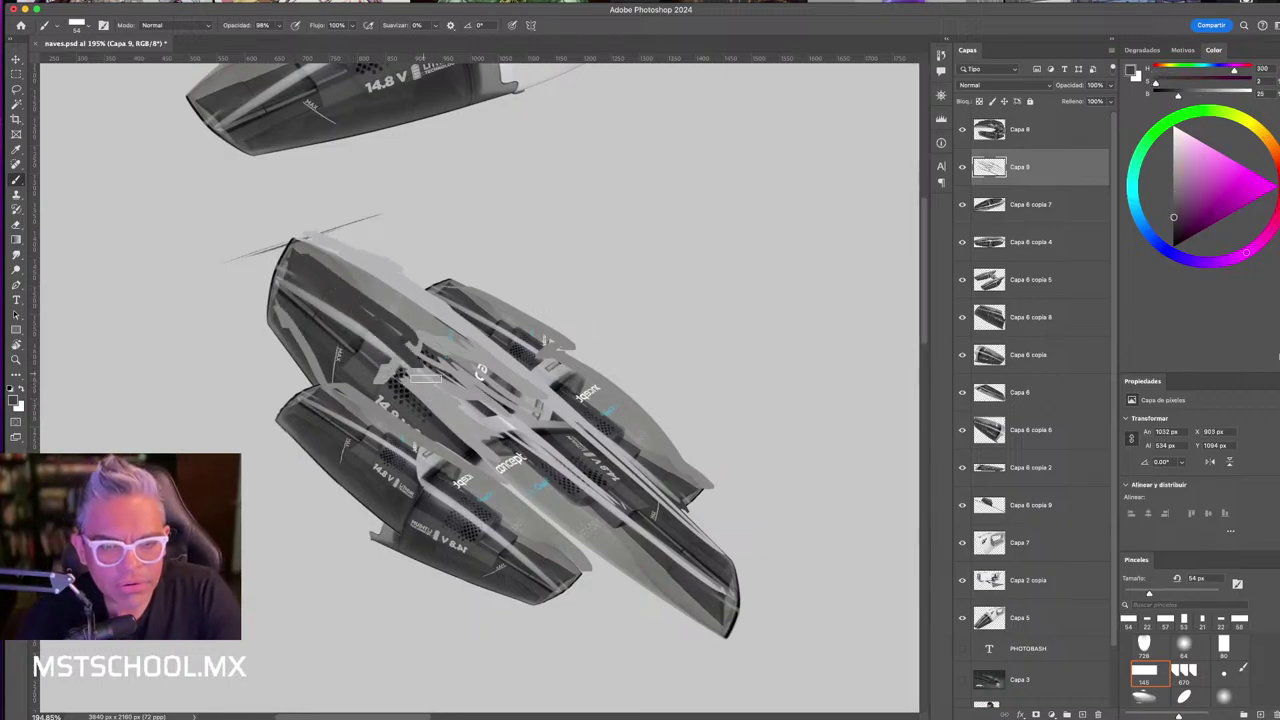
left_click_drag(372, 370, 366, 320)
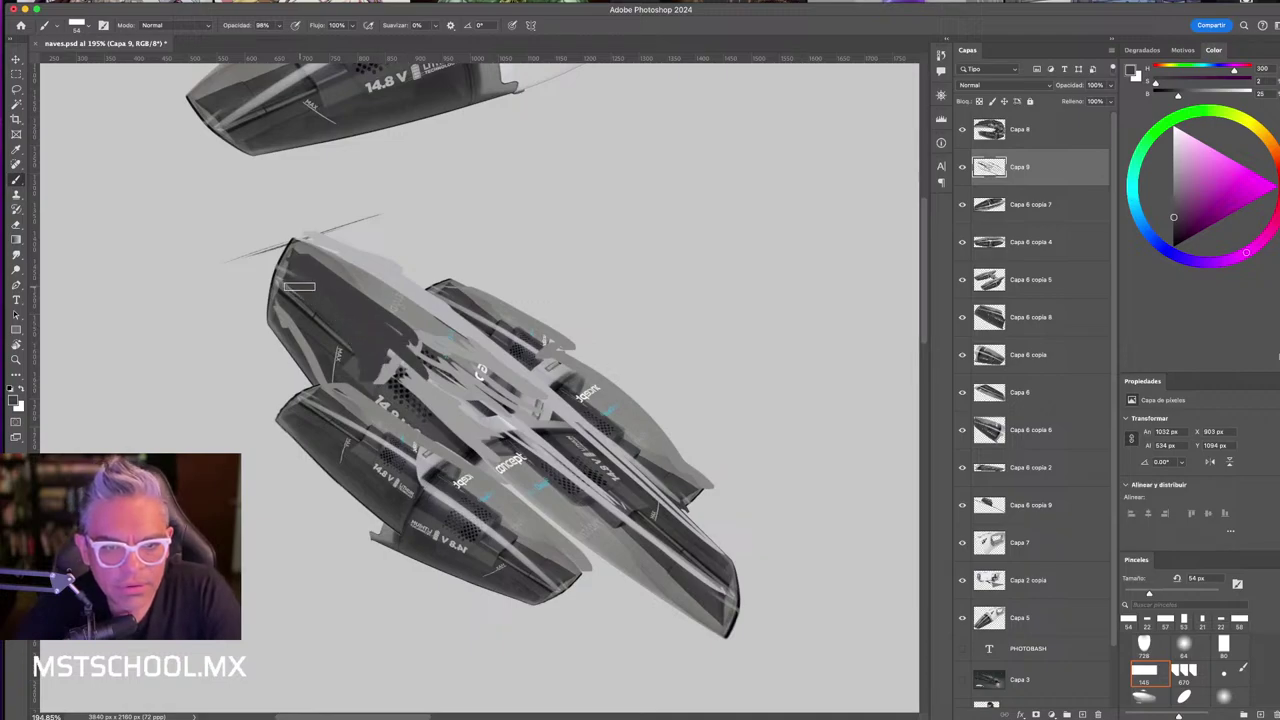
left_click(437, 305, "alt")
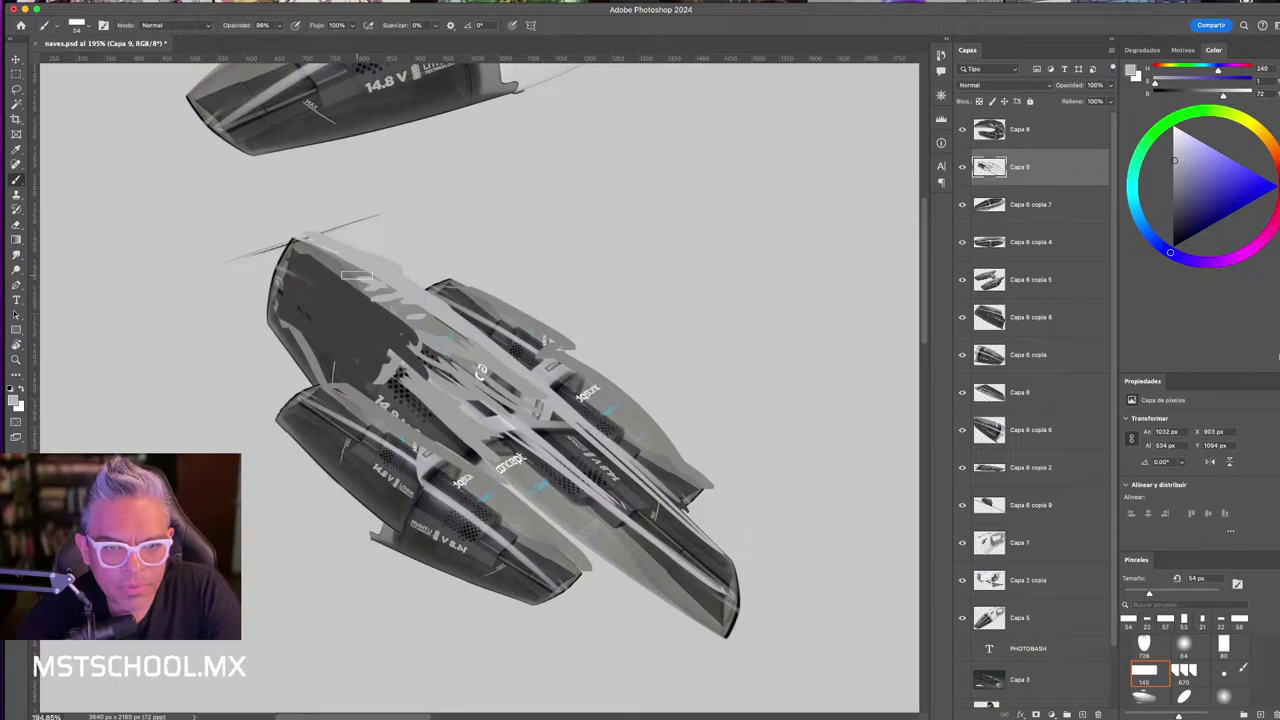
left_click_drag(357, 274, 290, 242)
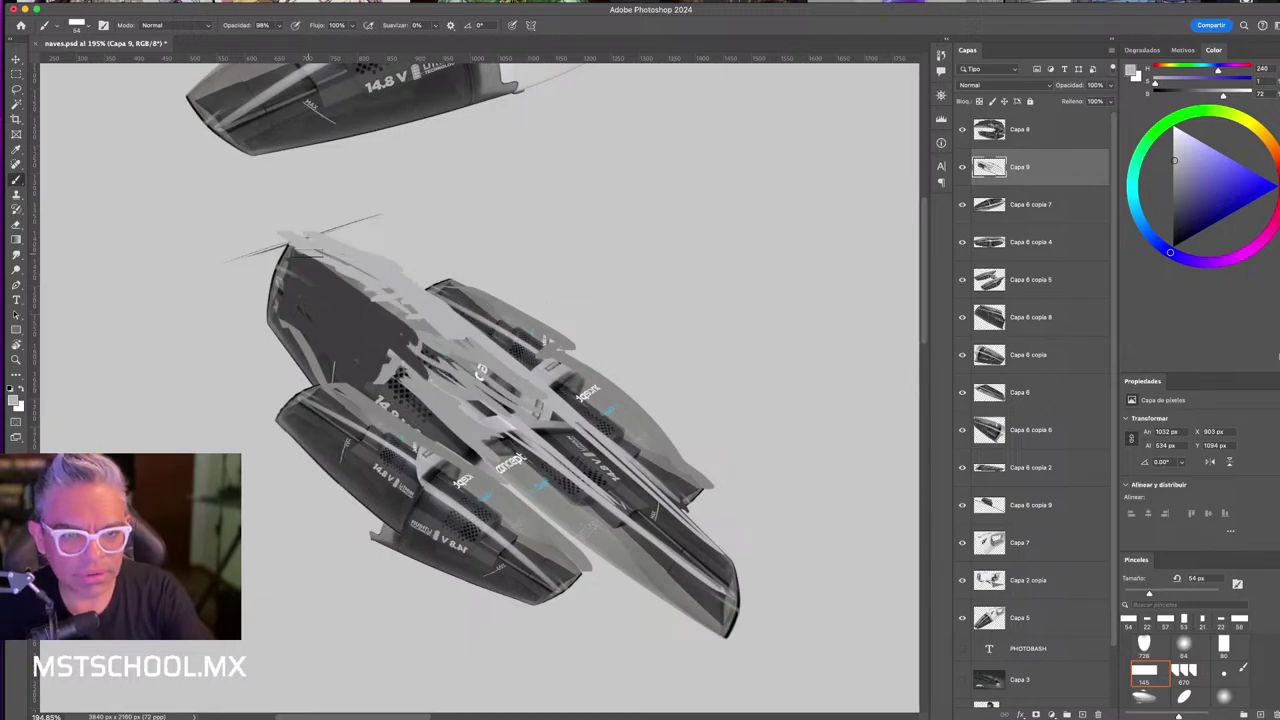
left_click_drag(295, 250, 485, 378)
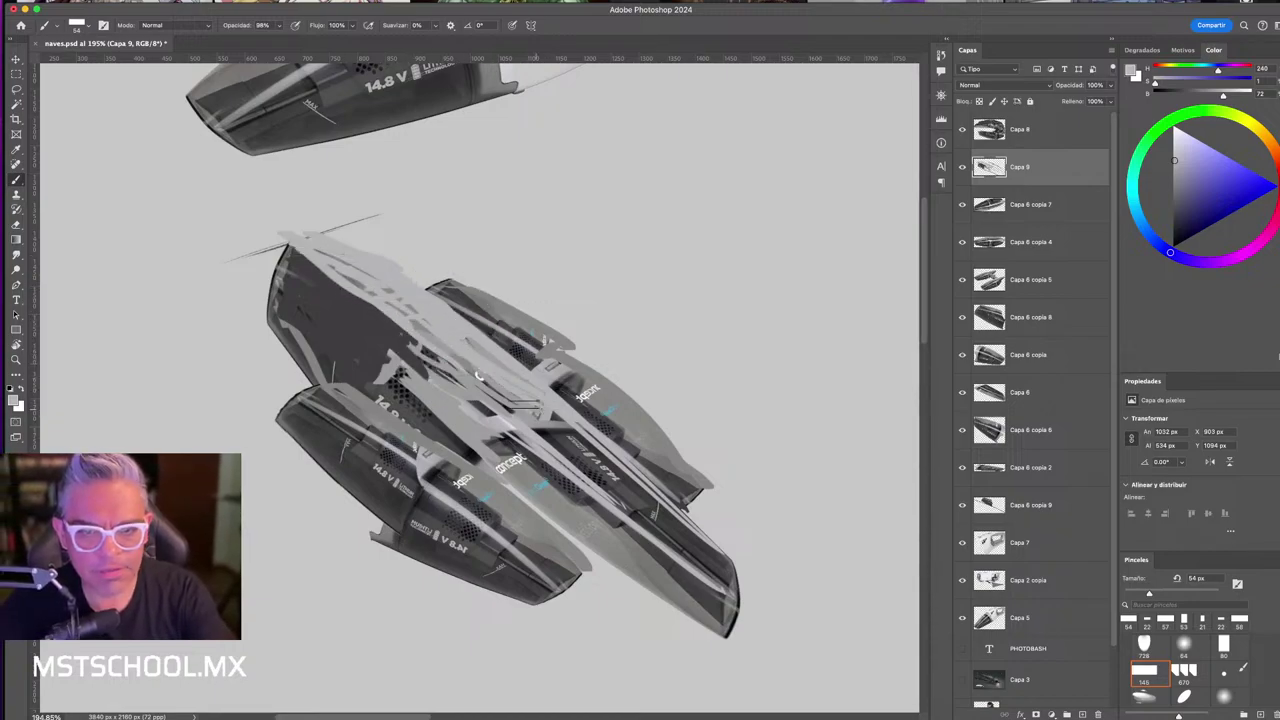
- Paint a dark grey wedge left of the hull and zoom out to see the whole ship
left_click(590, 395, "alt")
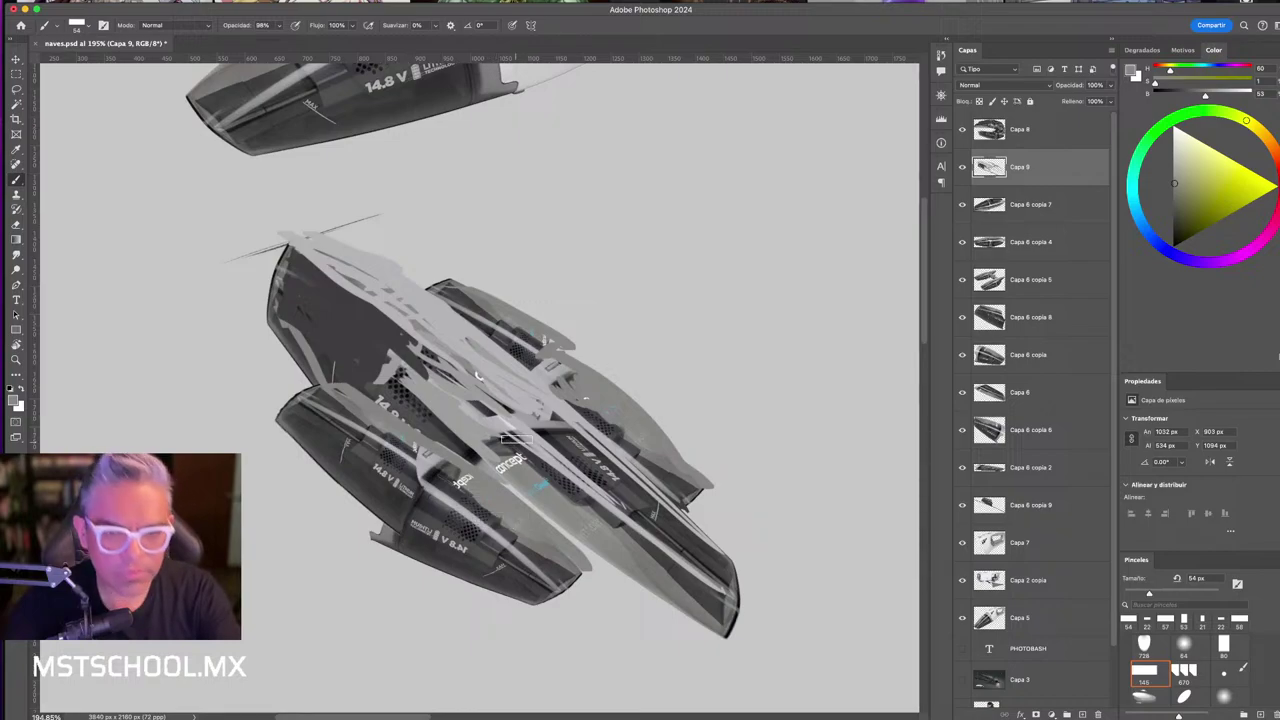
left_click(545, 365, "alt")
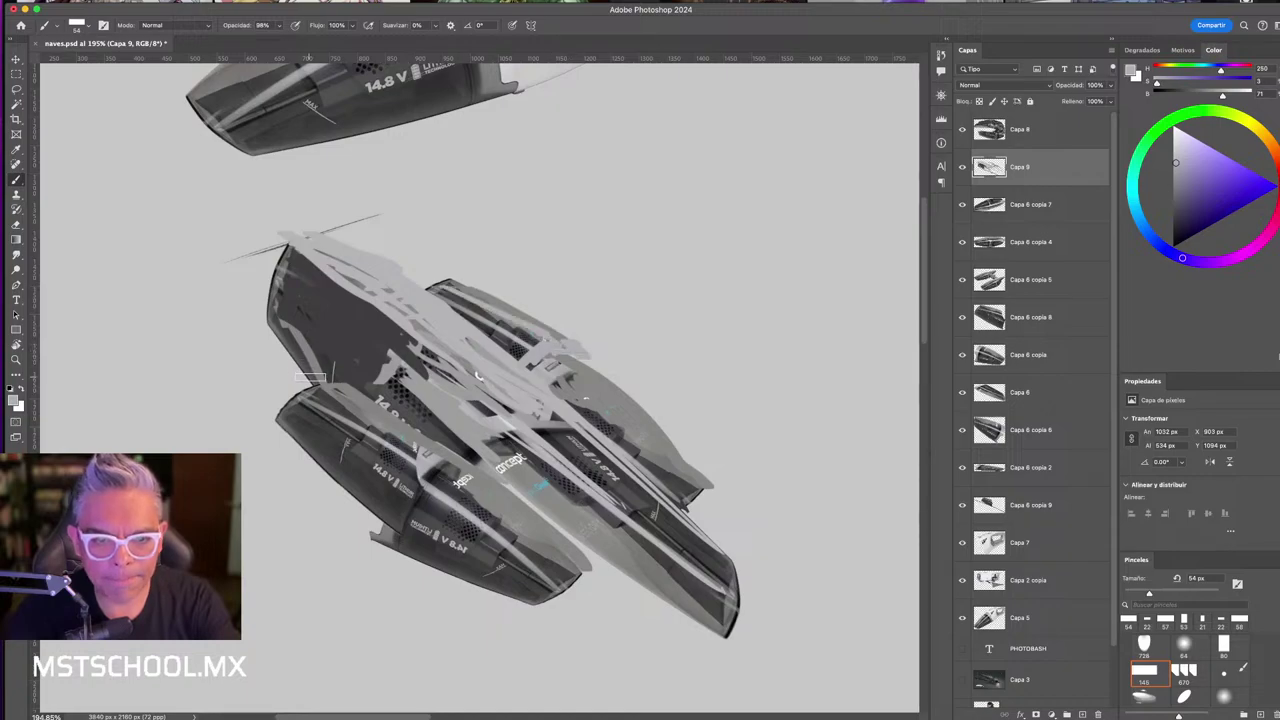
left_click(310, 372, "alt")
mouse_move(304, 408)
left_mouse_down()
mouse_move(262, 370)
mouse_move(320, 352)
mouse_move(258, 365)
left_mouse_up()
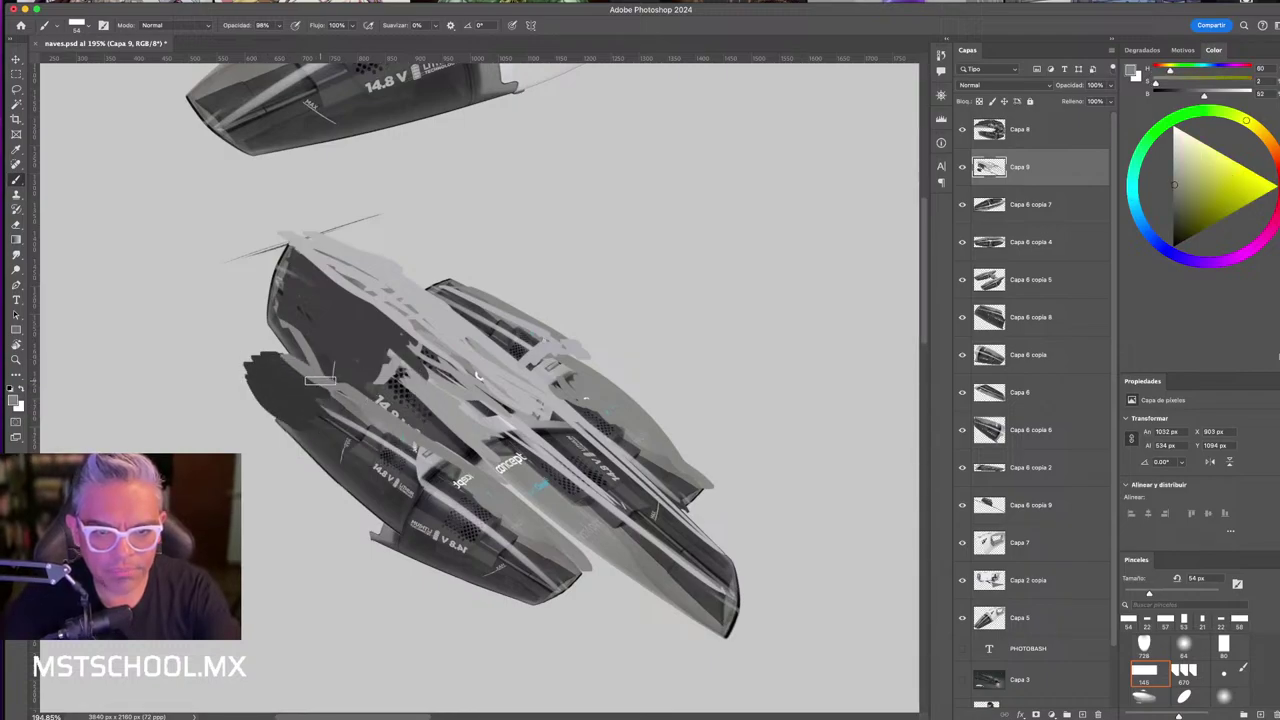
key("z")
left_click_drag(400, 456, 330, 456)
key("r")
left_click_drag(500, 350, 480, 400)
- Merge the paint layer and the Capa 6 ship layers, including Capa 6 copia 8, into Capa 6 copia 7
key("ctrl+t")
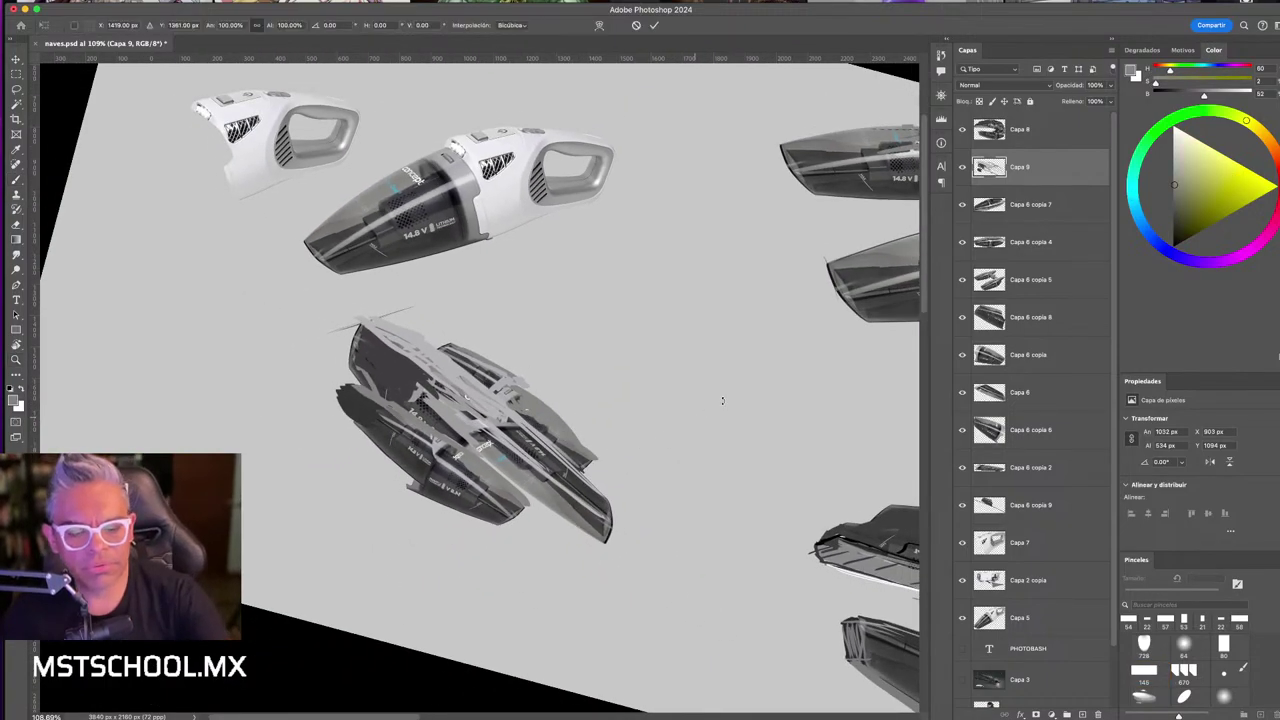
left_click_drag(690, 250, 680, 272)
key("Return")
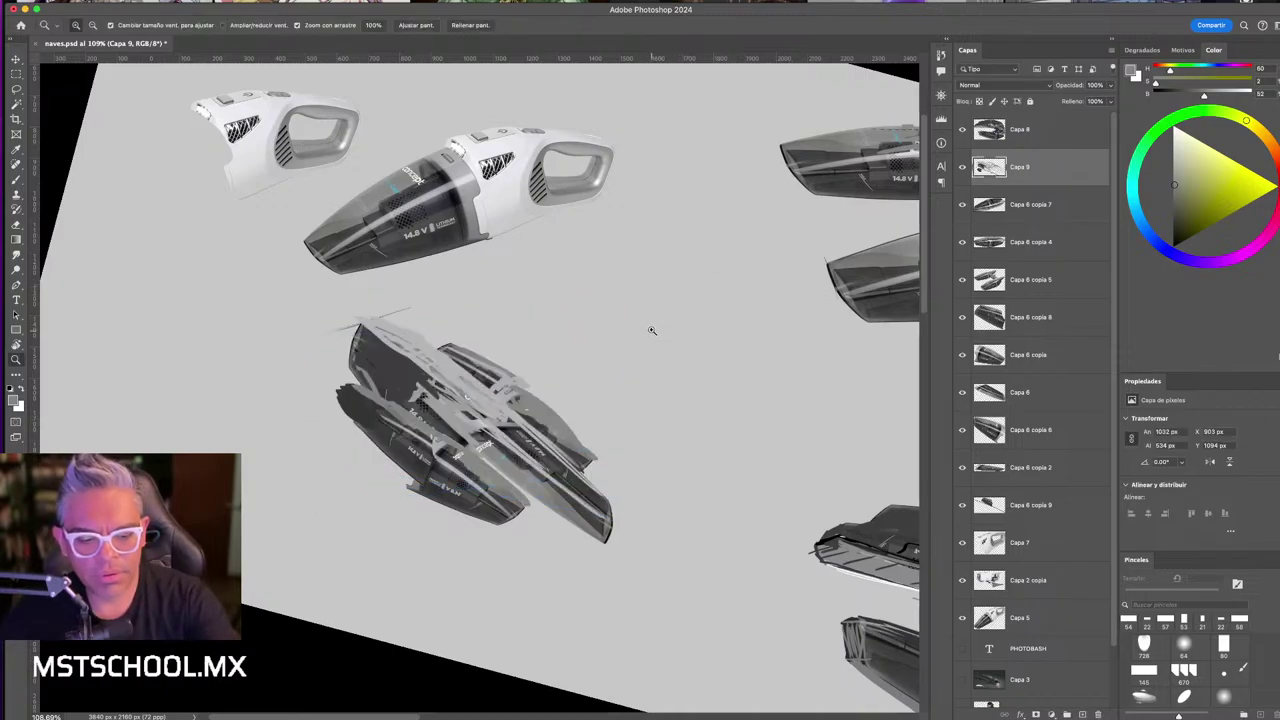
key("ctrl+e")
key("v")
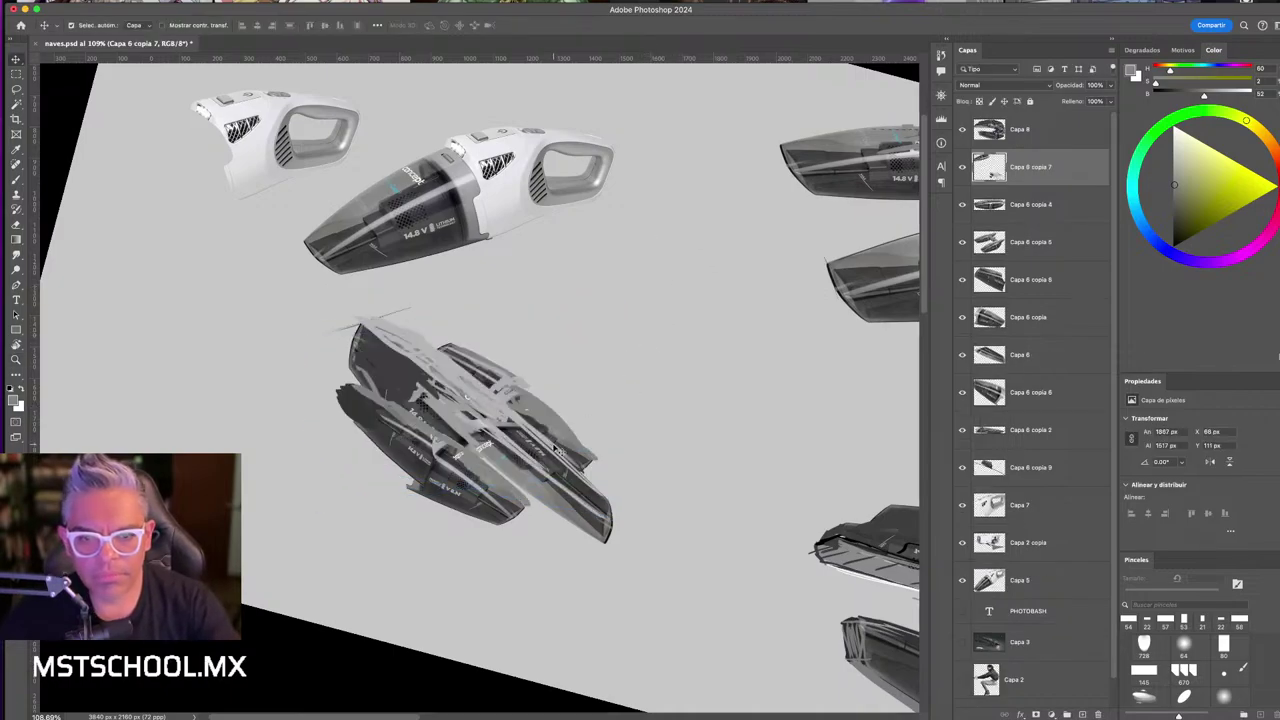
left_click(578, 519, "shift")
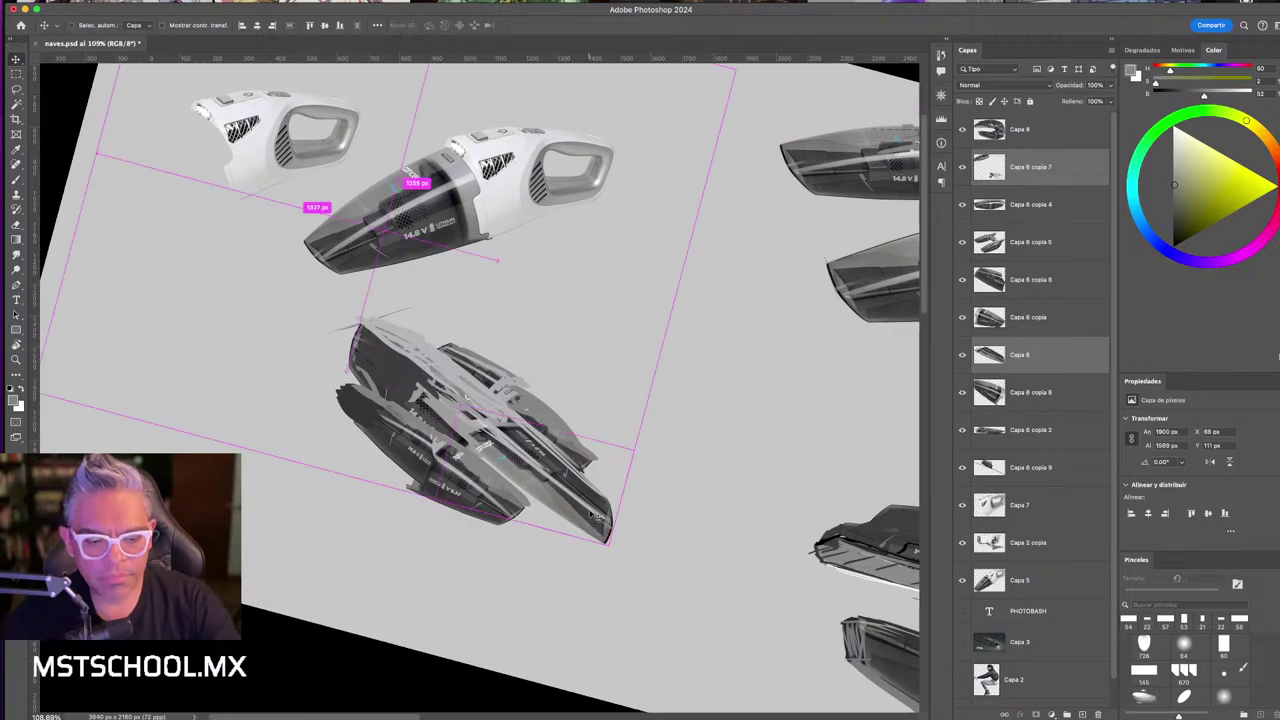
key("ctrl+e")
left_click_drag(578, 519, 505, 518)
key("ctrl+e")
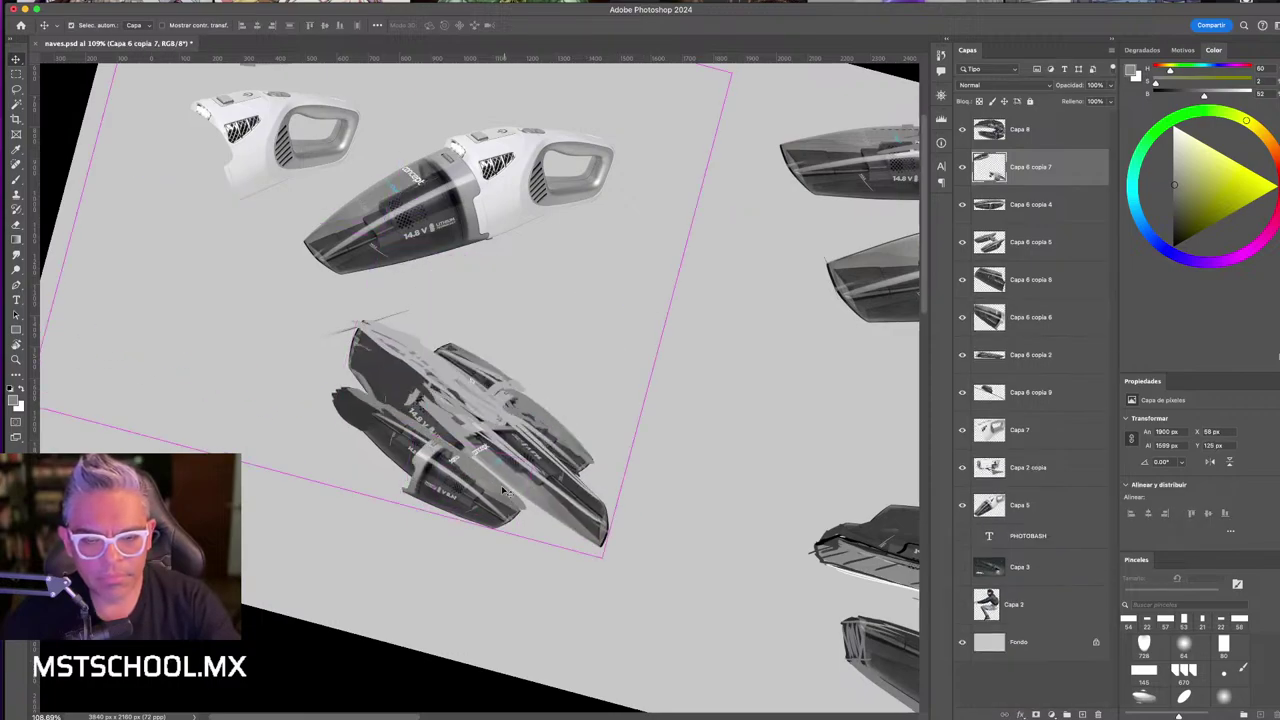
left_click(416, 468, "shift")
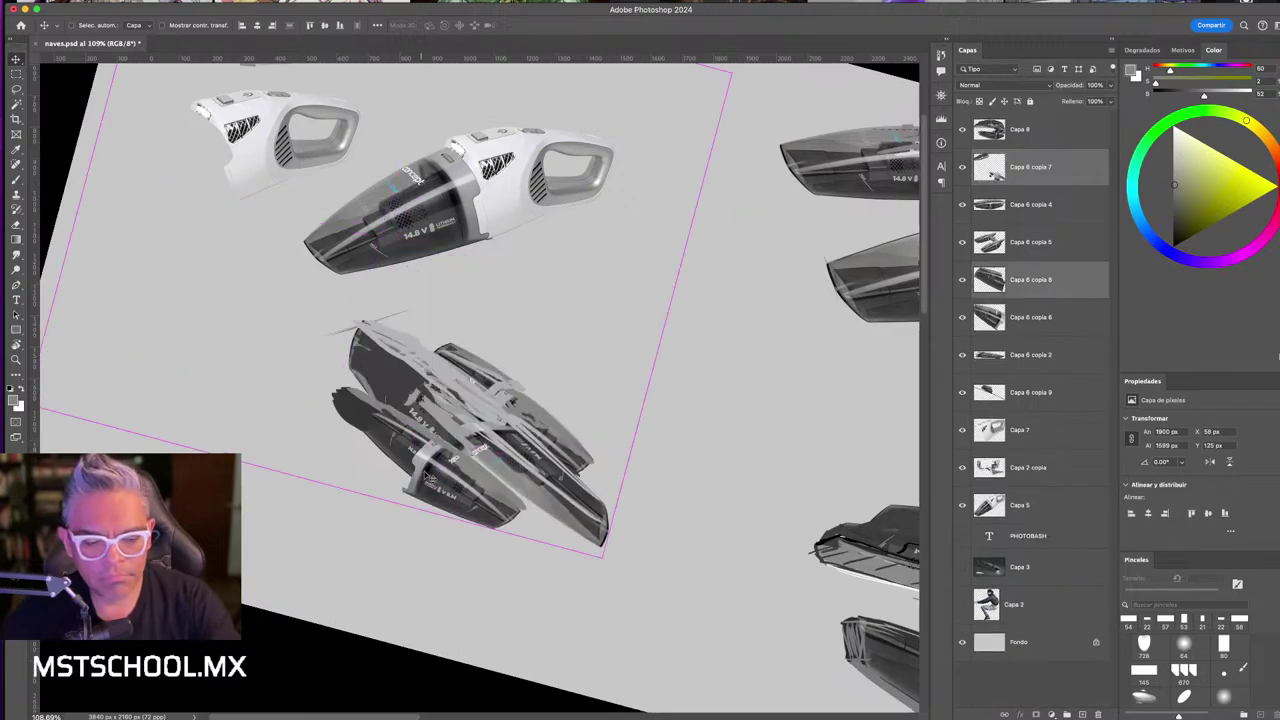
key("ctrl+e")
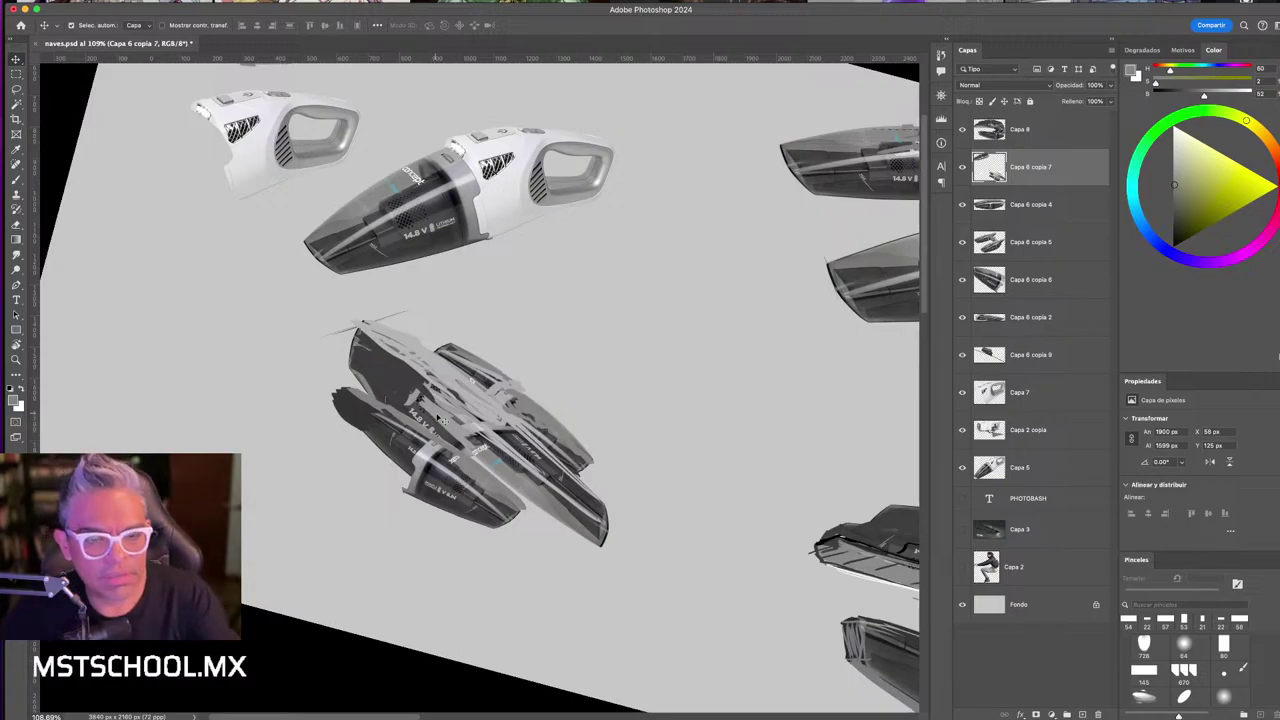
- Rotate the merged ship slightly, then level the canvas view and return to 100% zoom
scroll(510, 460, "down", 2)
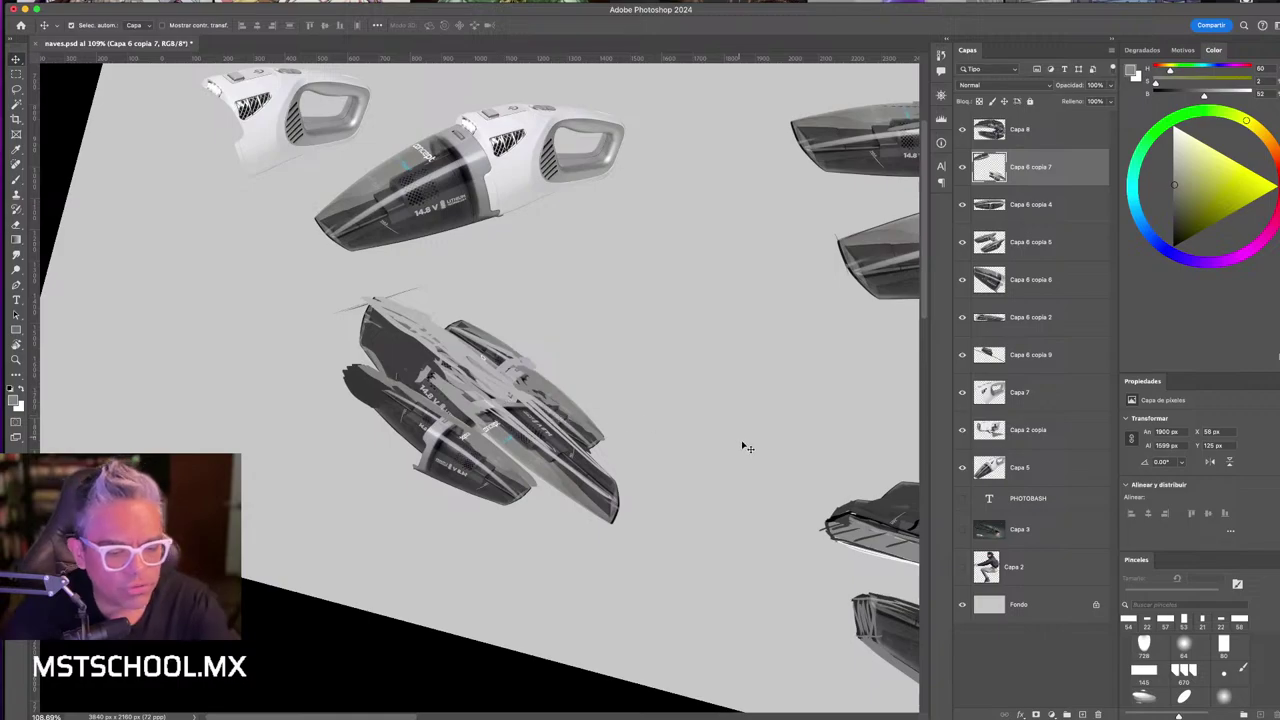
key("ctrl+t")
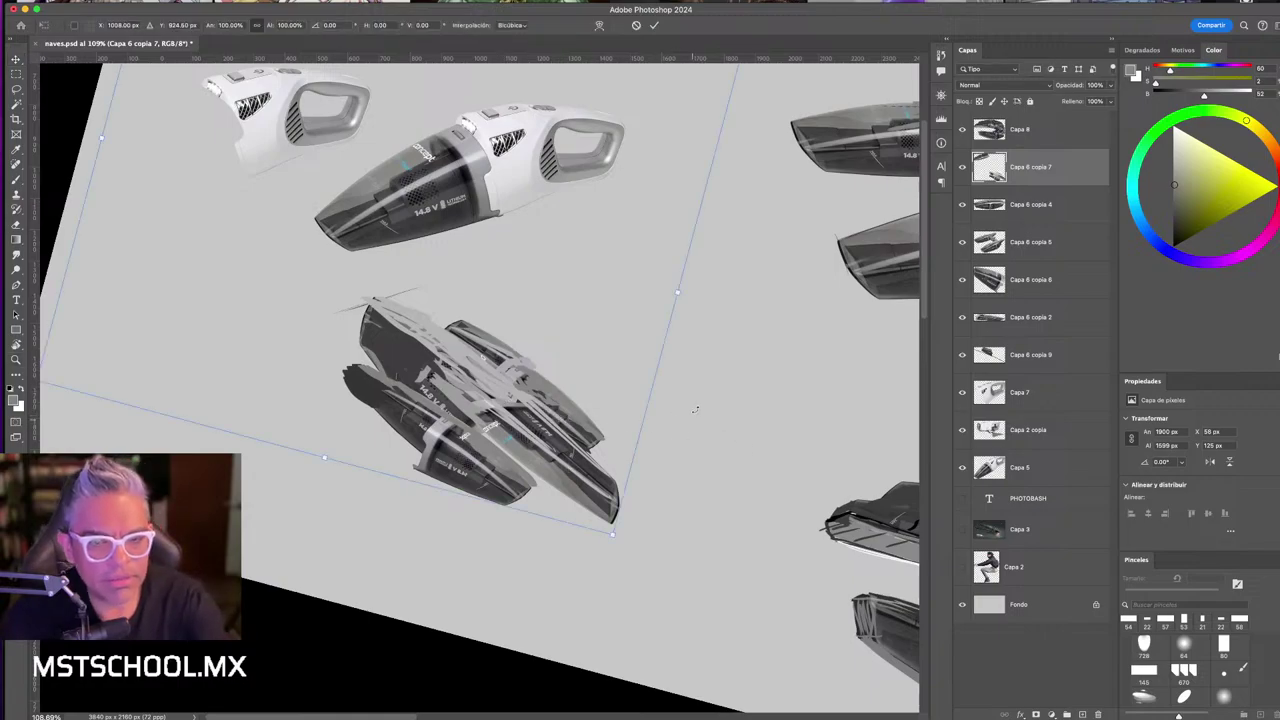
mouse_move(694, 409)
left_mouse_down()
mouse_move(726, 346)
mouse_move(645, 408)
left_mouse_up()
key("Return")
key("z")
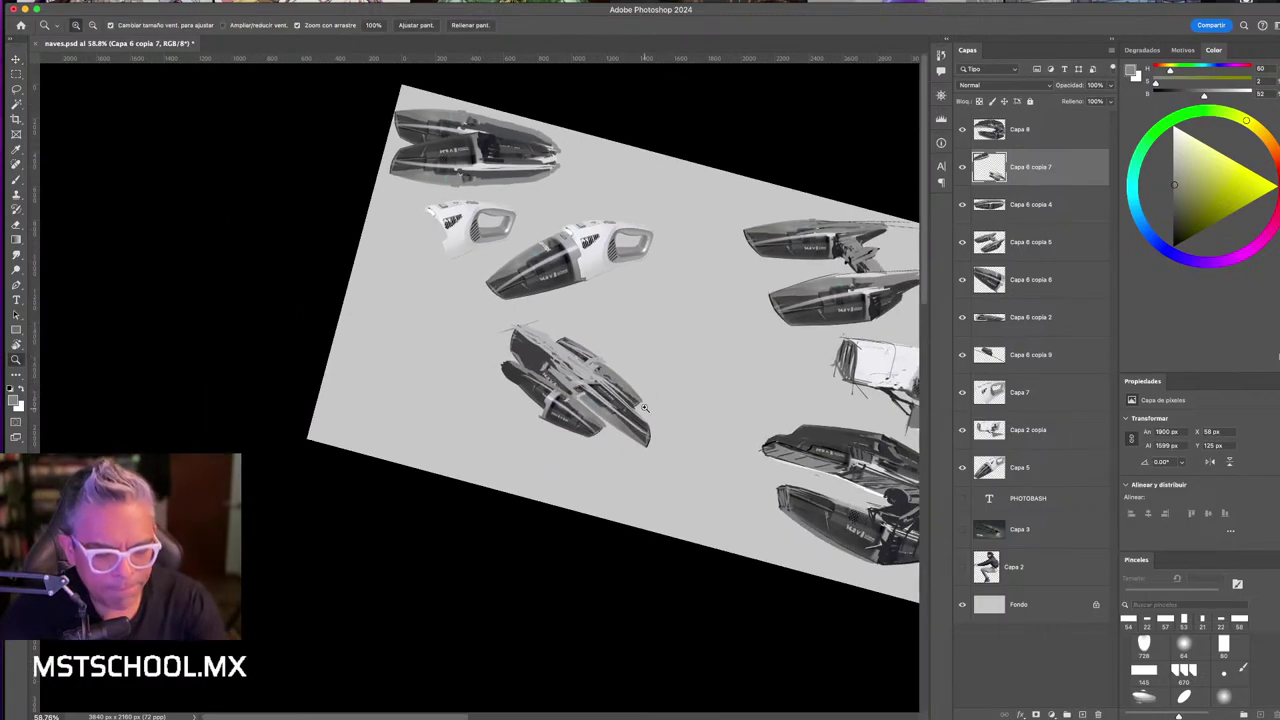
key("r")
left_click_drag(733, 352, 661, 306)
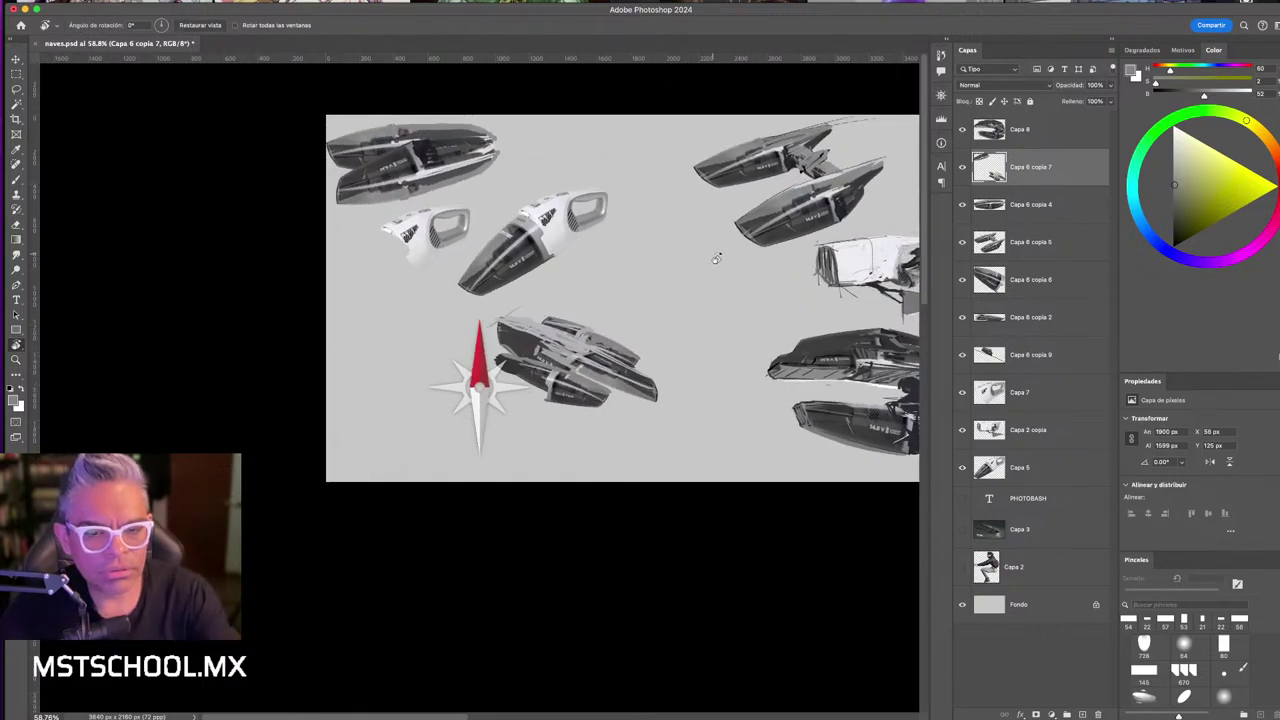
key("ctrl+1")
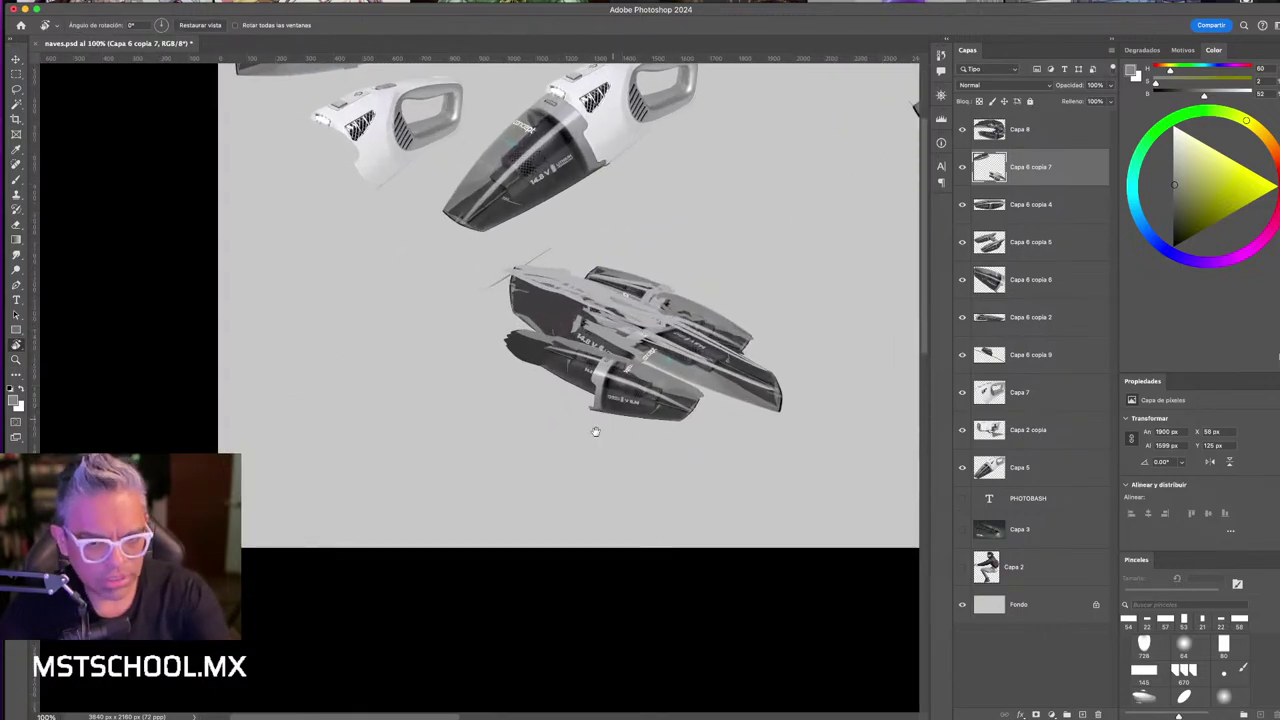
- Move the ship sketch up-right off the vacuum parts, undoing an accidental duplicate
key("v")
mouse_move(512, 234)
left_mouse_down()
mouse_move(755, 330)
mouse_move(637, 370)
left_mouse_up()
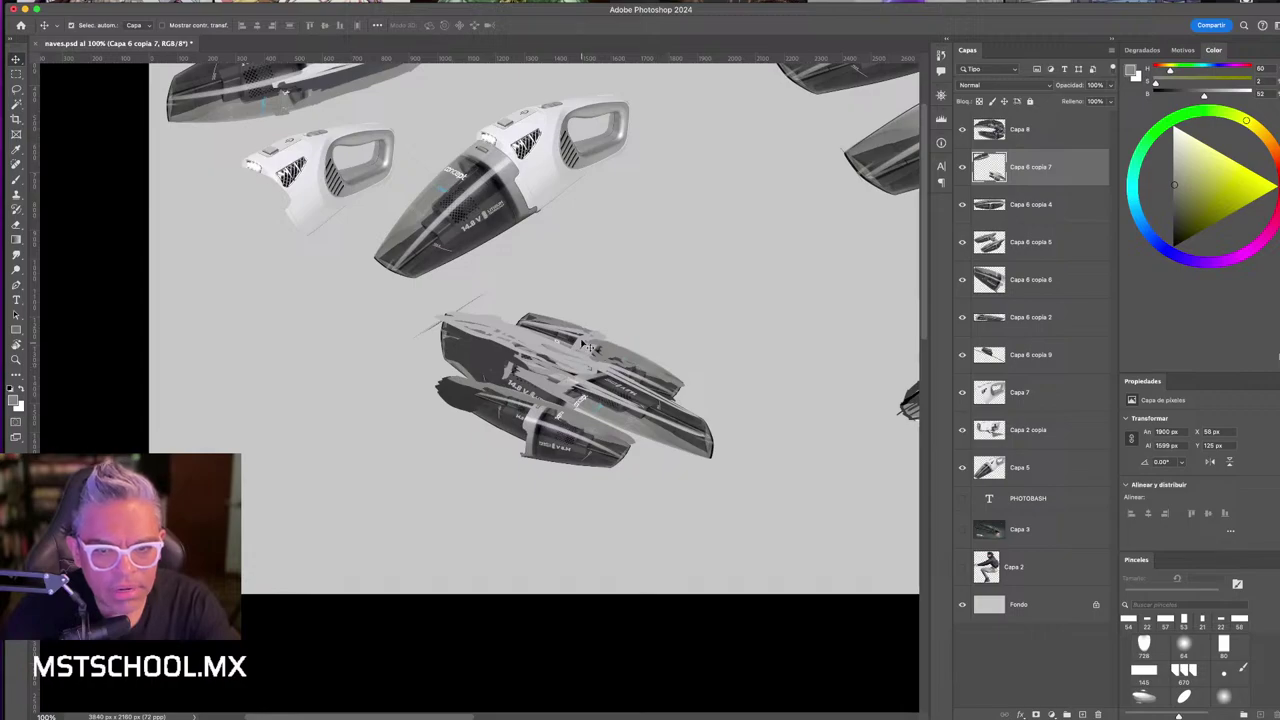
left_click_drag(550, 323, 505, 398)
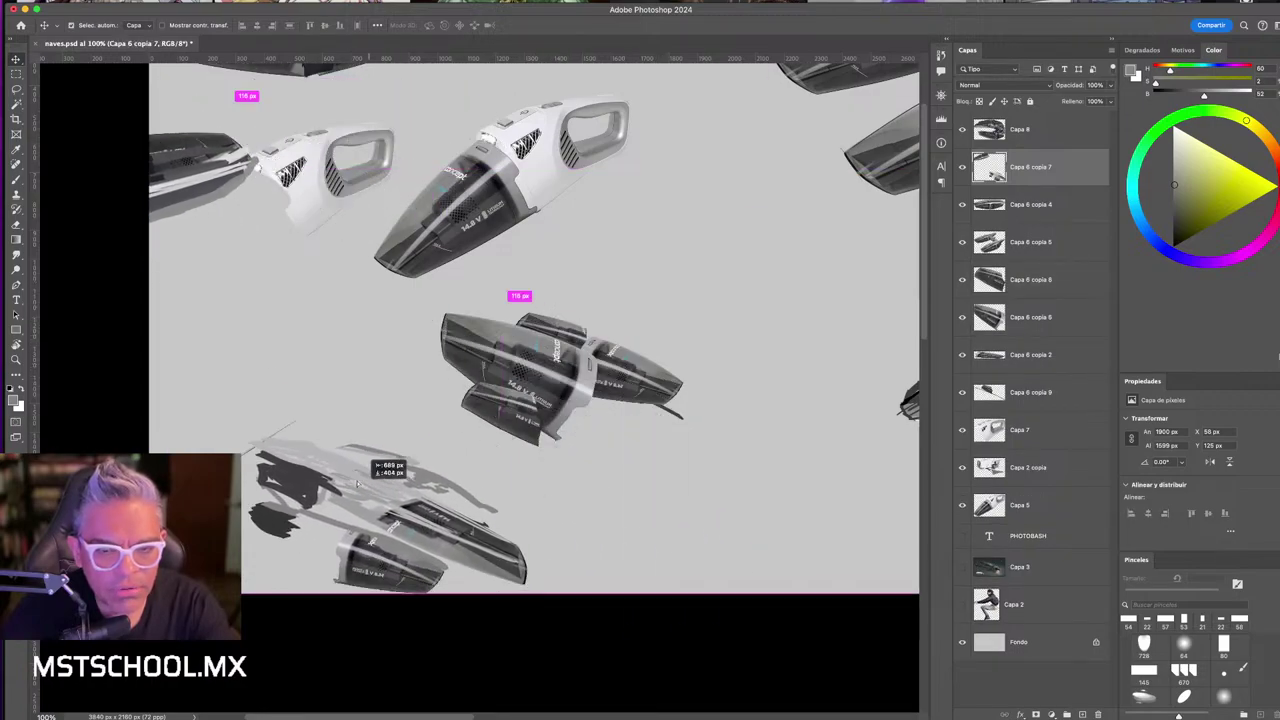
key("ctrl+z")
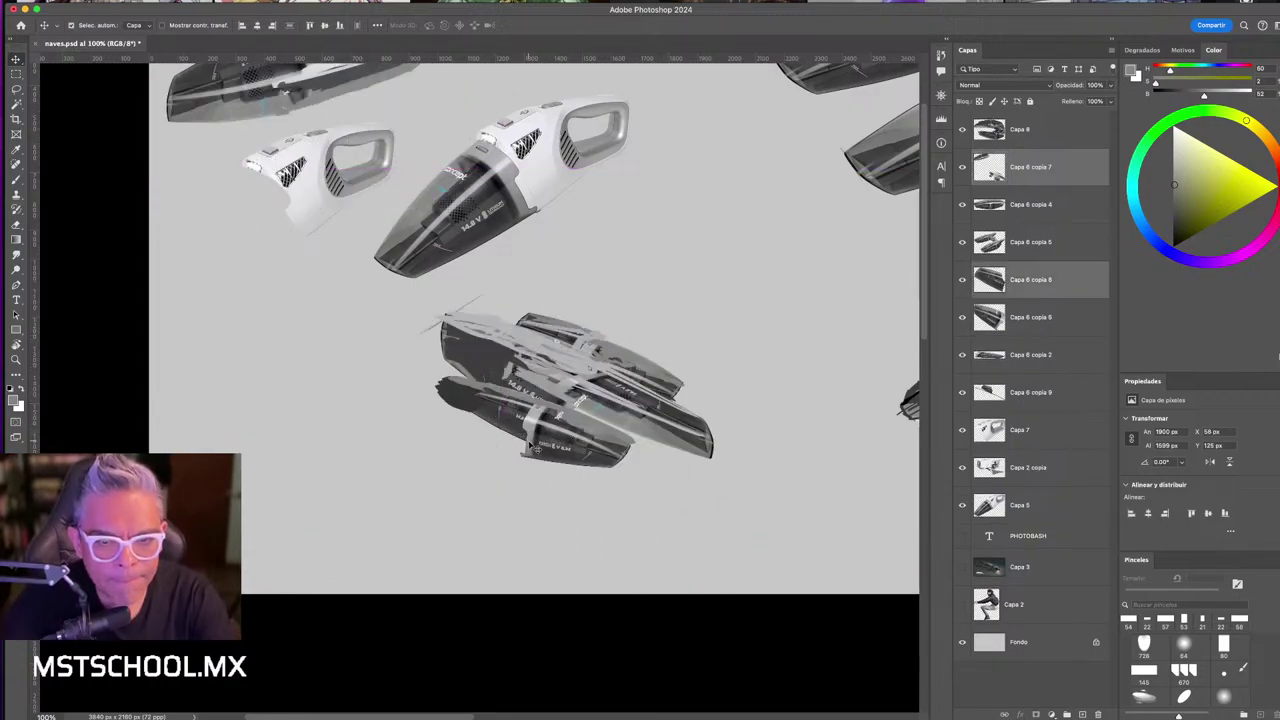
left_click_drag(540, 443, 714, 340)
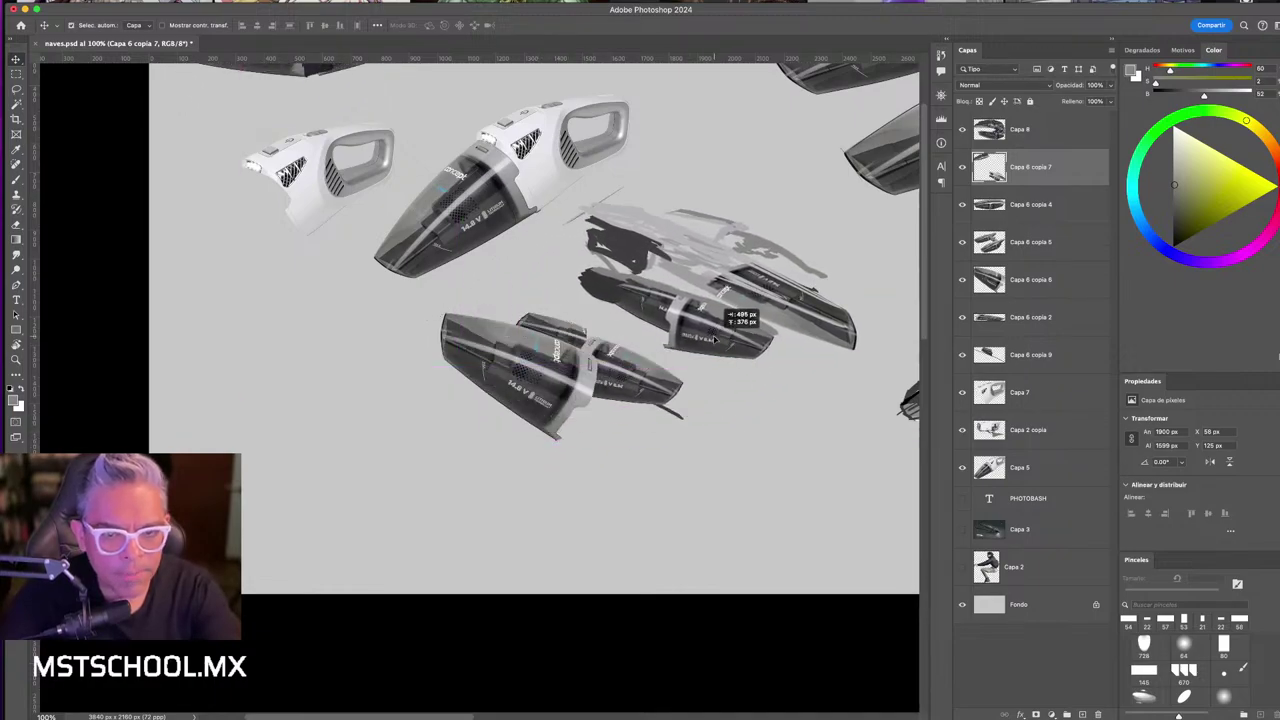
- On Capa 6 copia 2, sample canvas greys and paint a light stroke over the vacuum area
left_click(638, 377)
key("b")
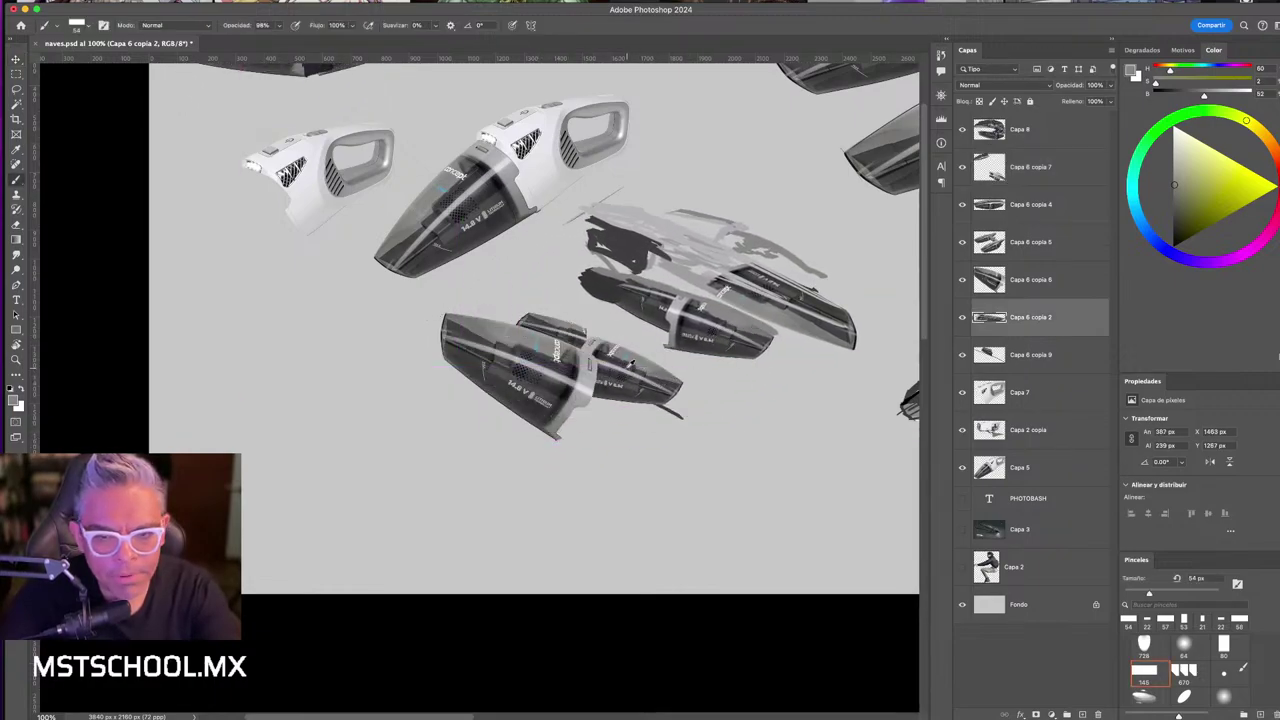
left_click(625, 372, "alt")
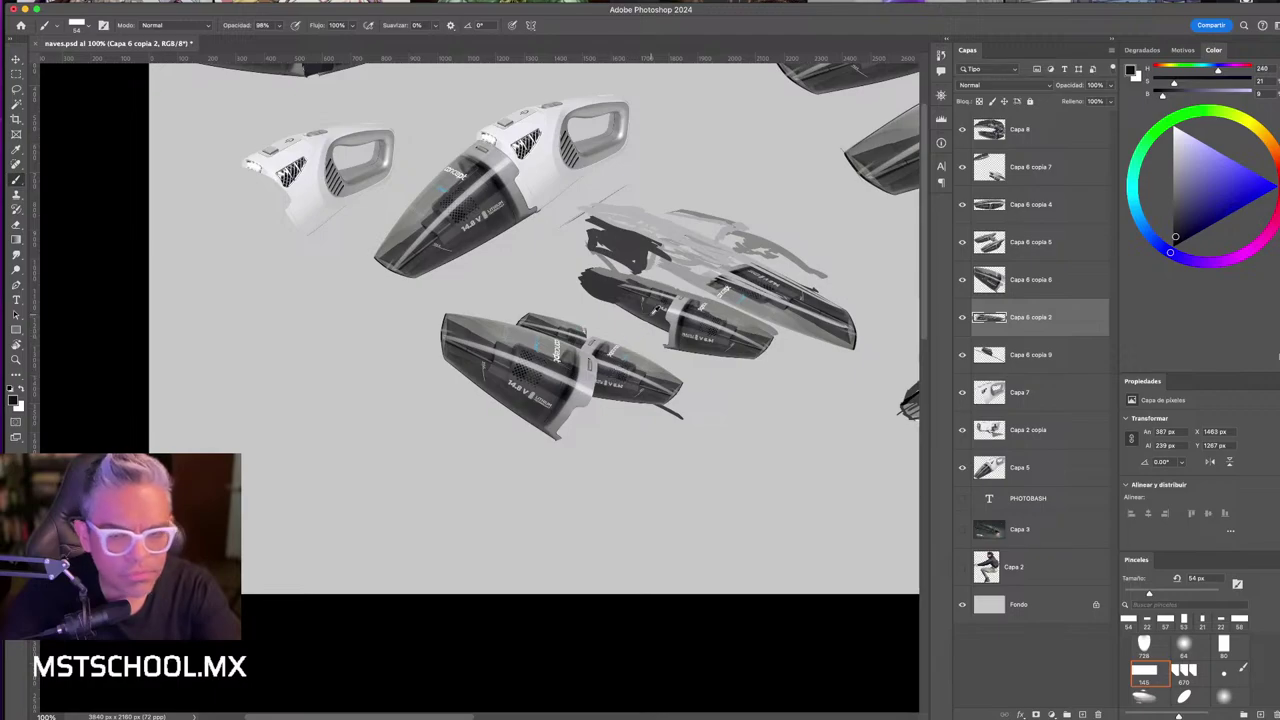
left_click(652, 304, "alt")
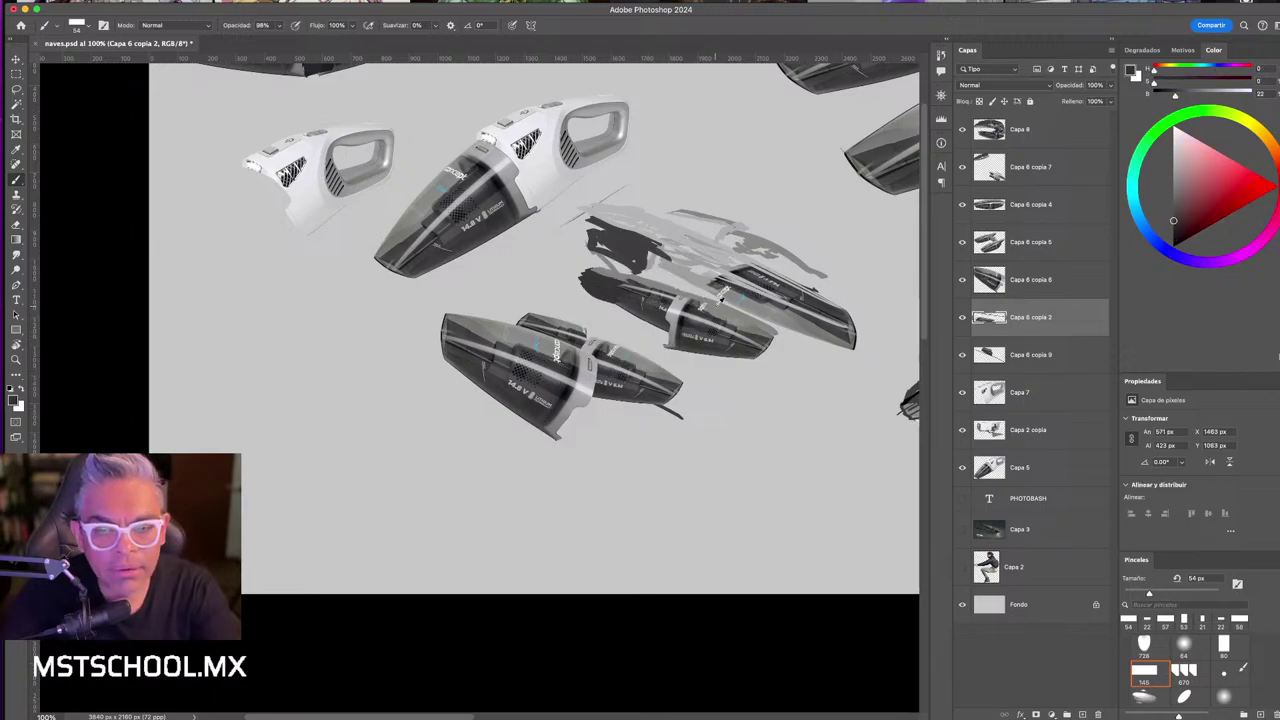
left_click(720, 297, "alt")
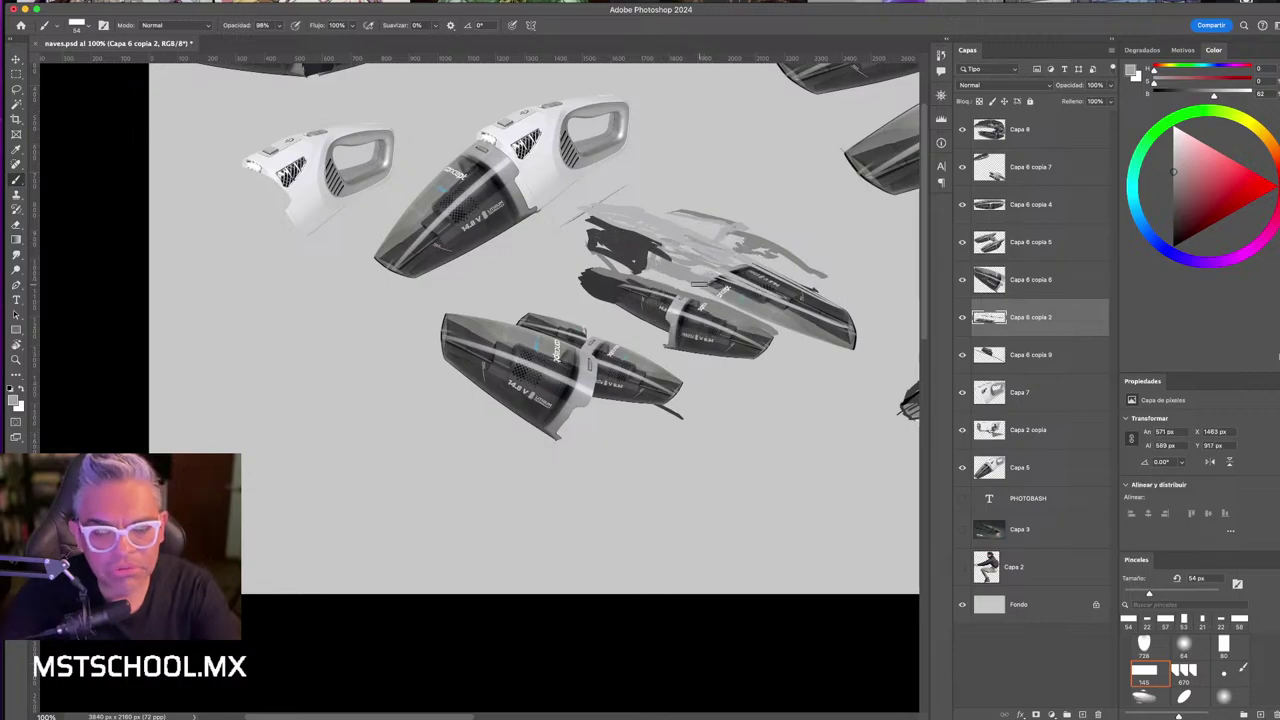
left_click(747, 255, "alt")
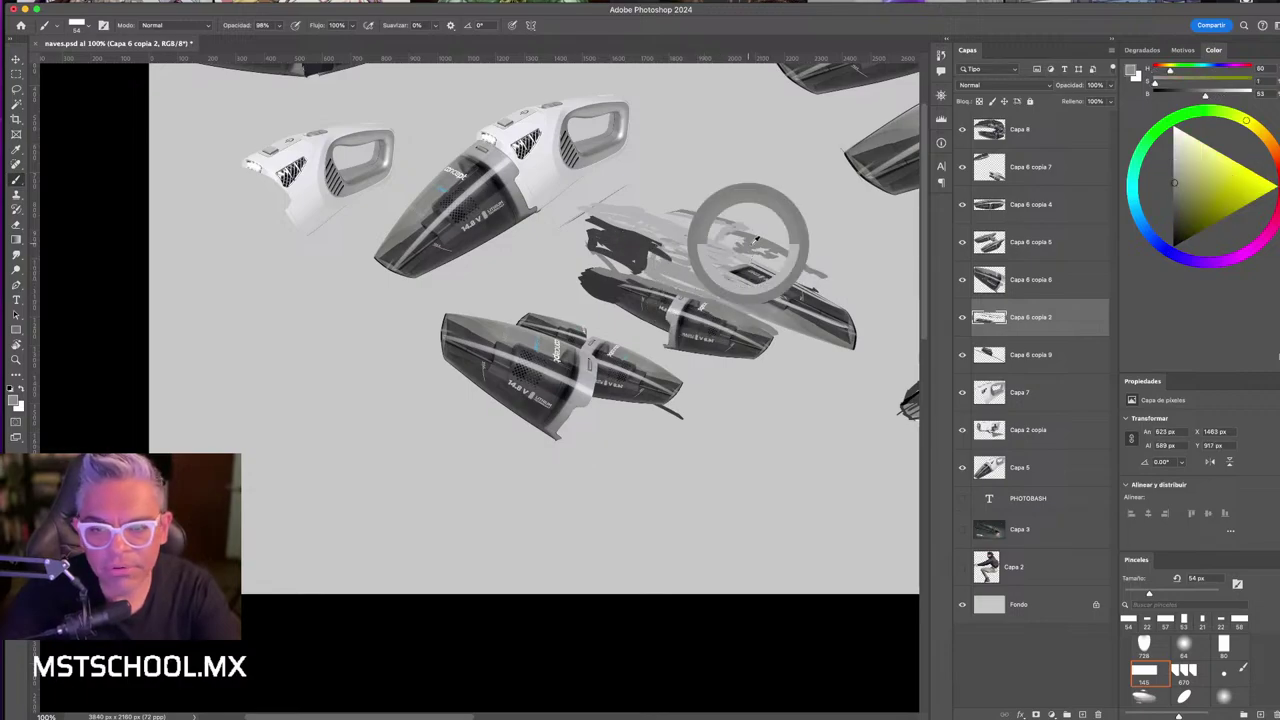
left_click_drag(797, 303, 616, 431)
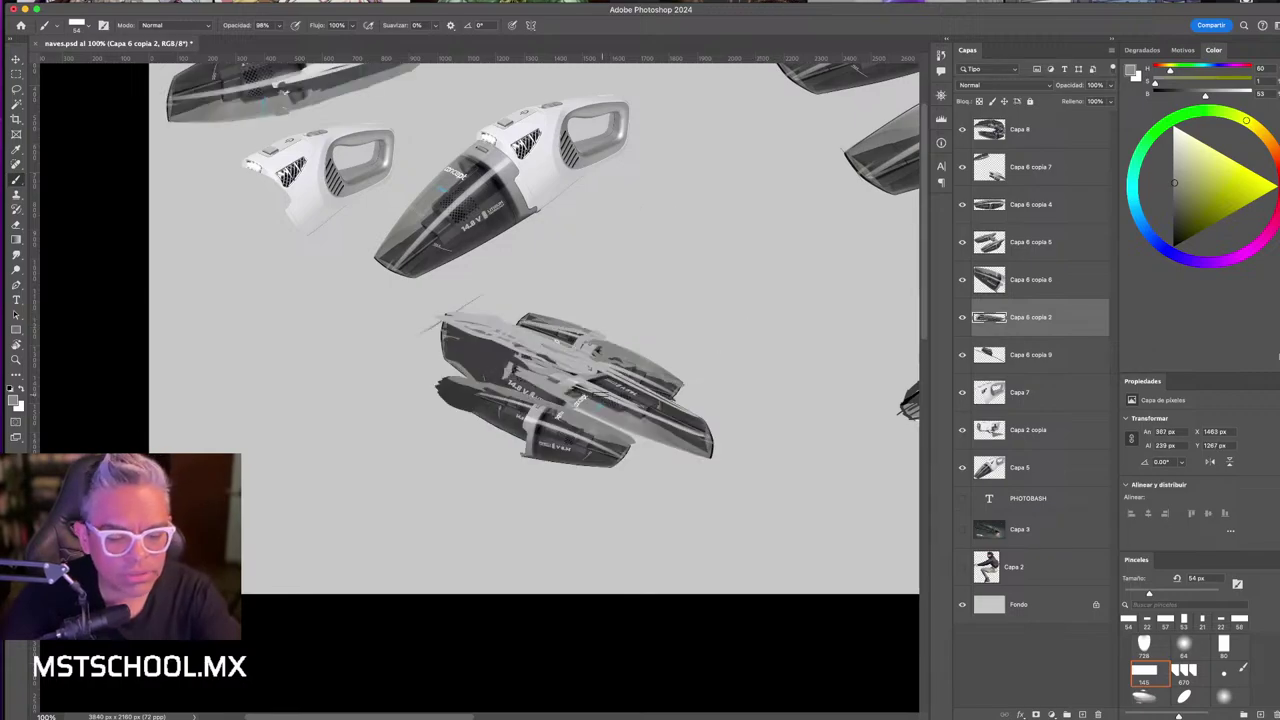
left_click(602, 402, "alt")
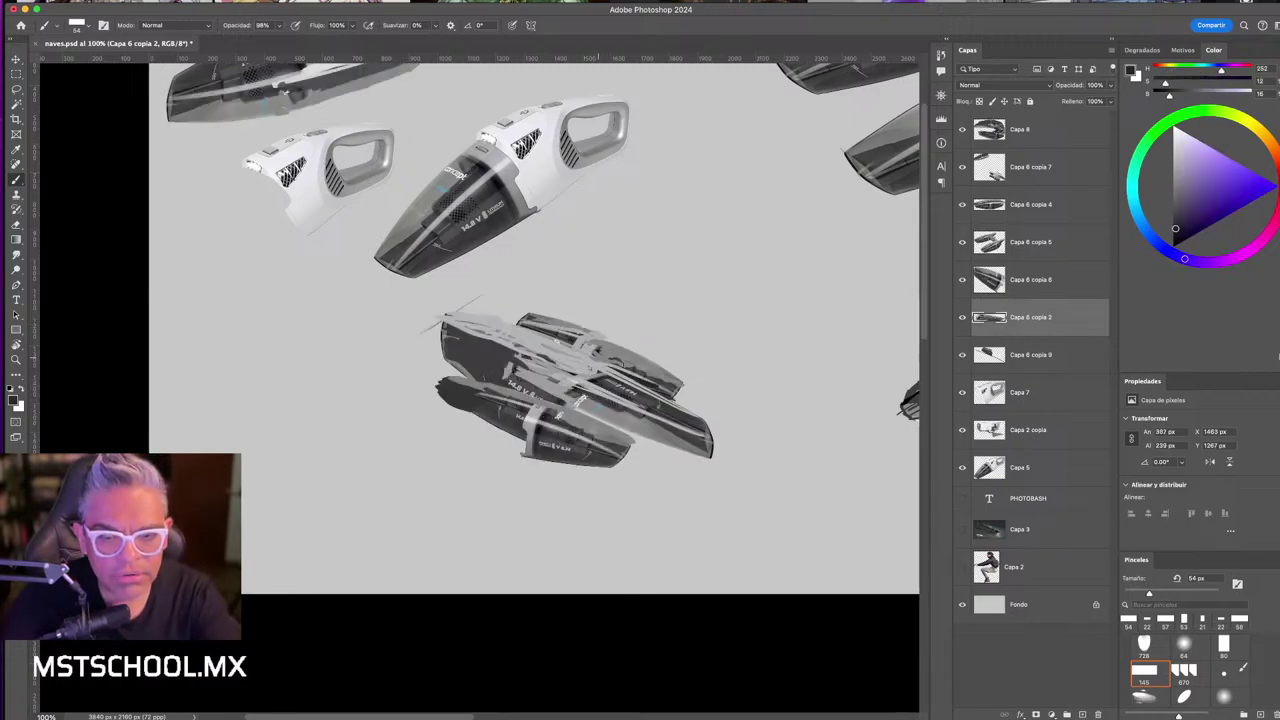
scroll(608, 412, "up", 3)
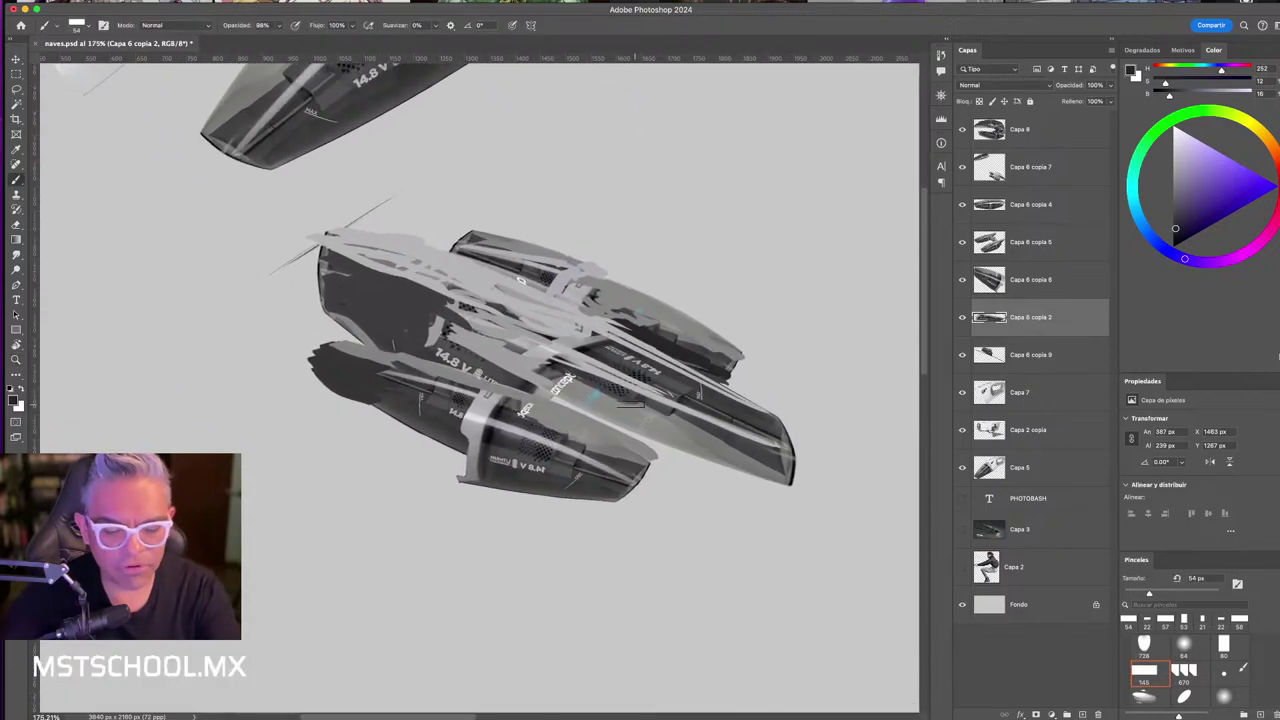
- Select Capa 6 copia 7 and toggle its visibility to compare, zooming out over the ships
key("v")
left_click(610, 412)
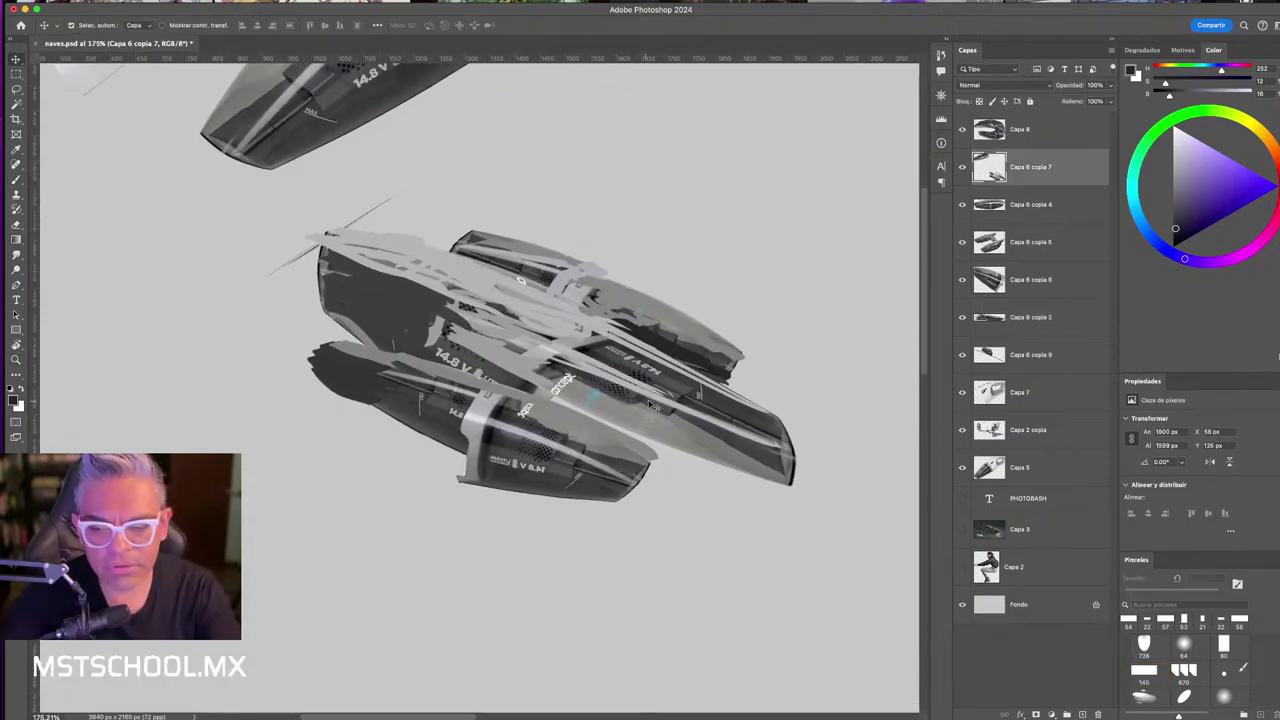
left_click(963, 168)
left_click(963, 168)
left_click_drag(729, 288, 640, 420)
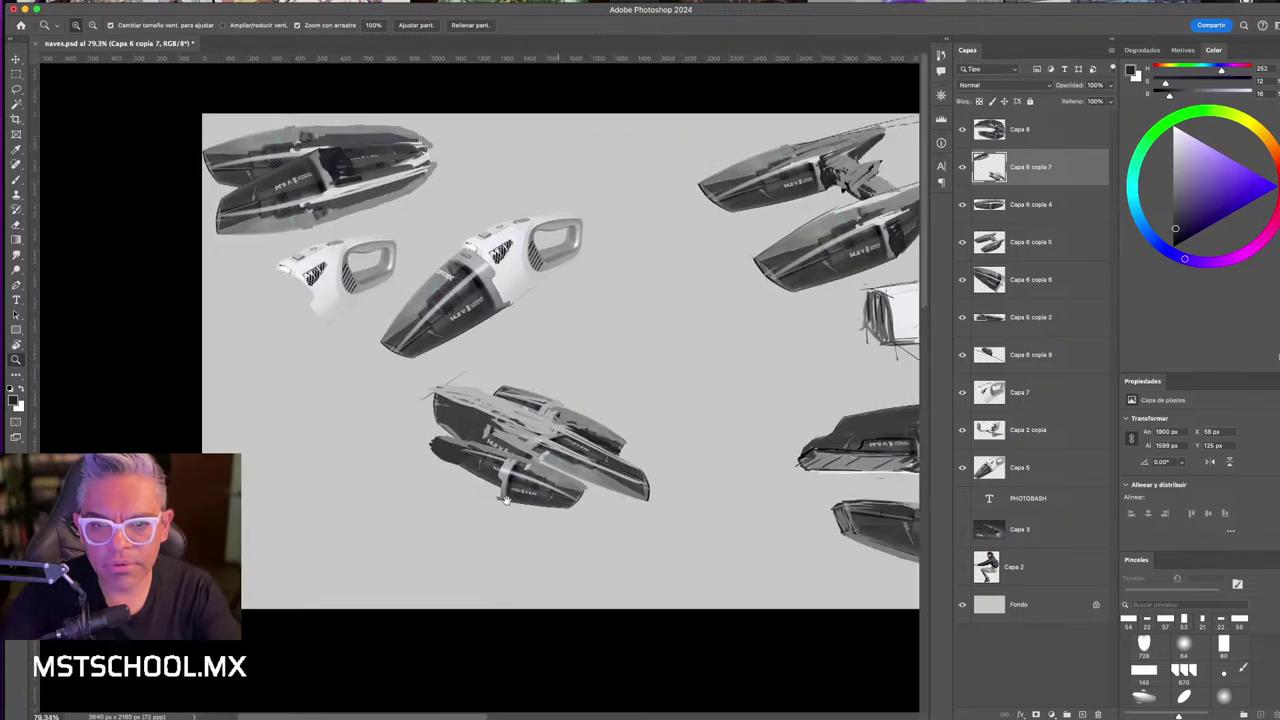
left_click(962, 167)
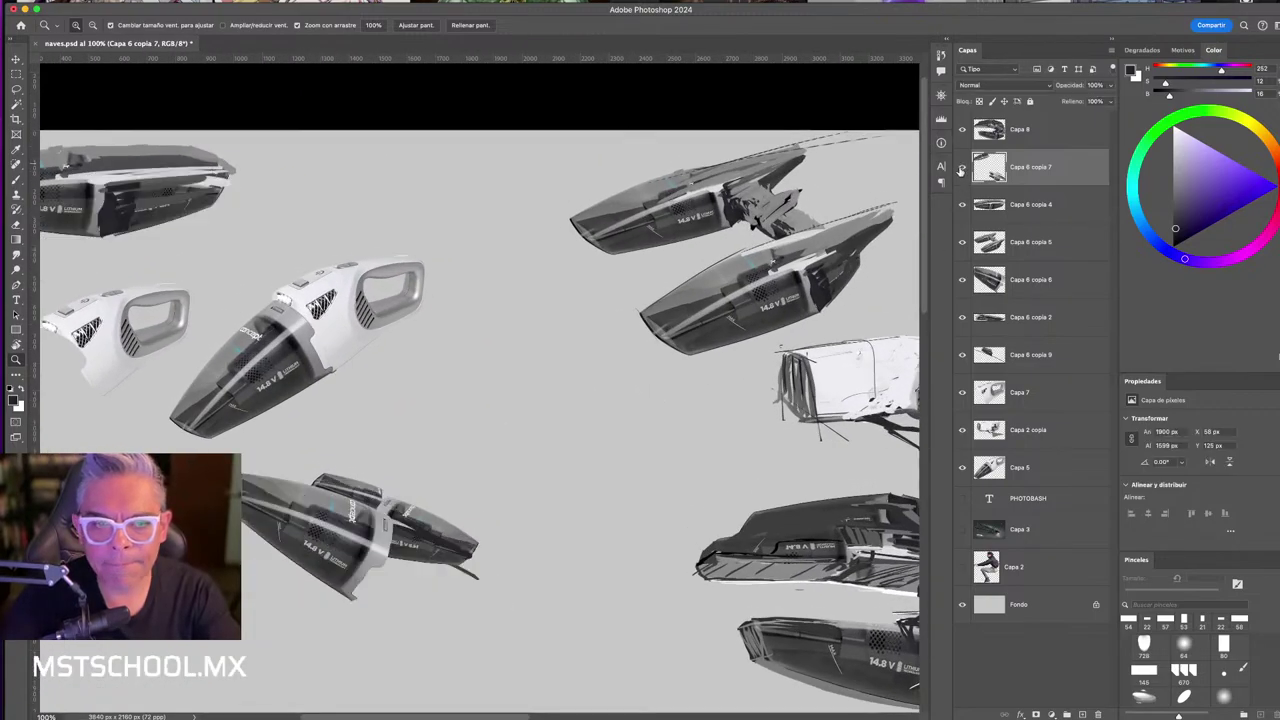
left_click(961, 167)
left_click_drag(638, 273, 823, 232)
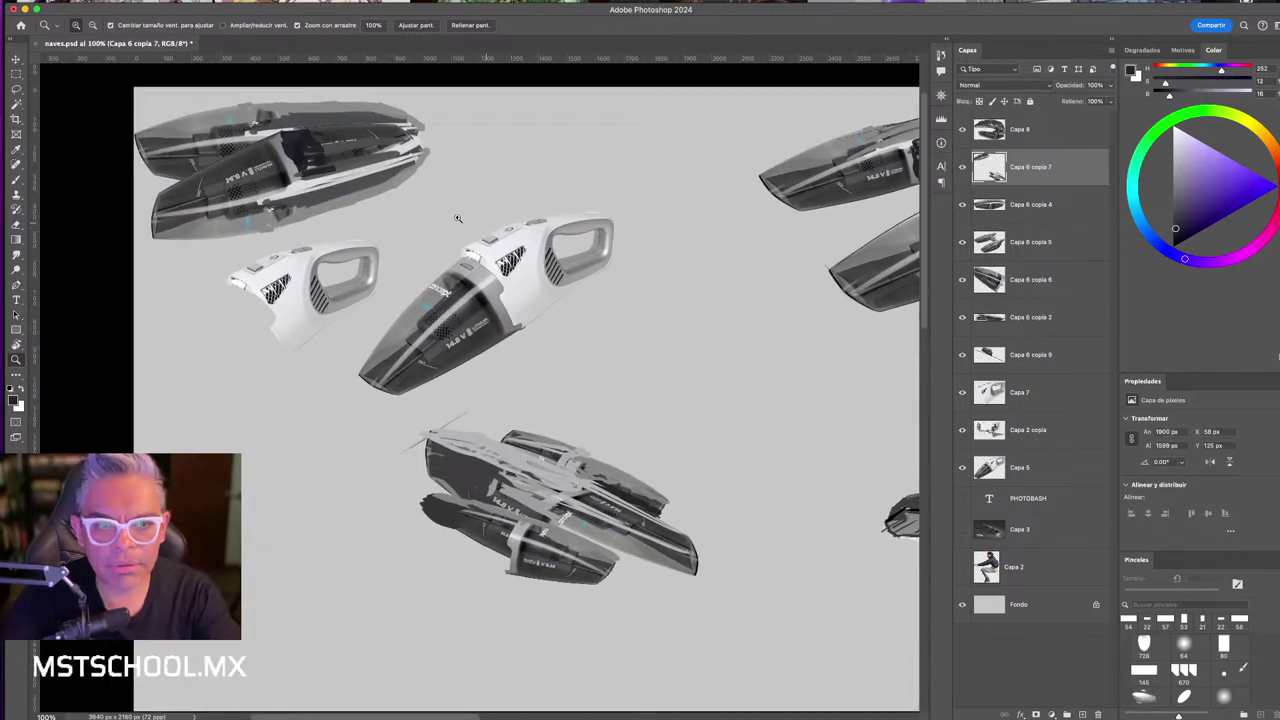
- Lasso-copy the top-left ship to a new layer, nudge the bottom ship, then undo that copy
key("l")
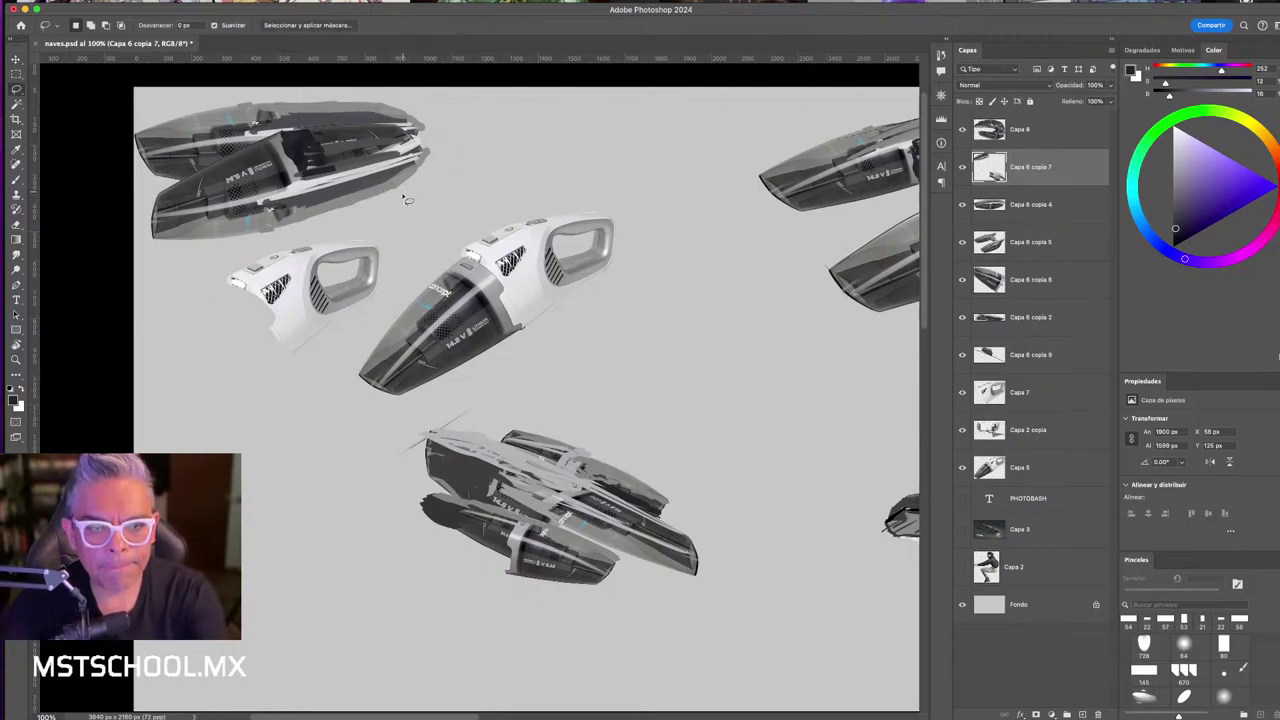
mouse_move(400, 225)
left_mouse_down()
mouse_move(383, 258)
mouse_move(430, 246)
left_mouse_up()
key("ctrl+j")
key("v")
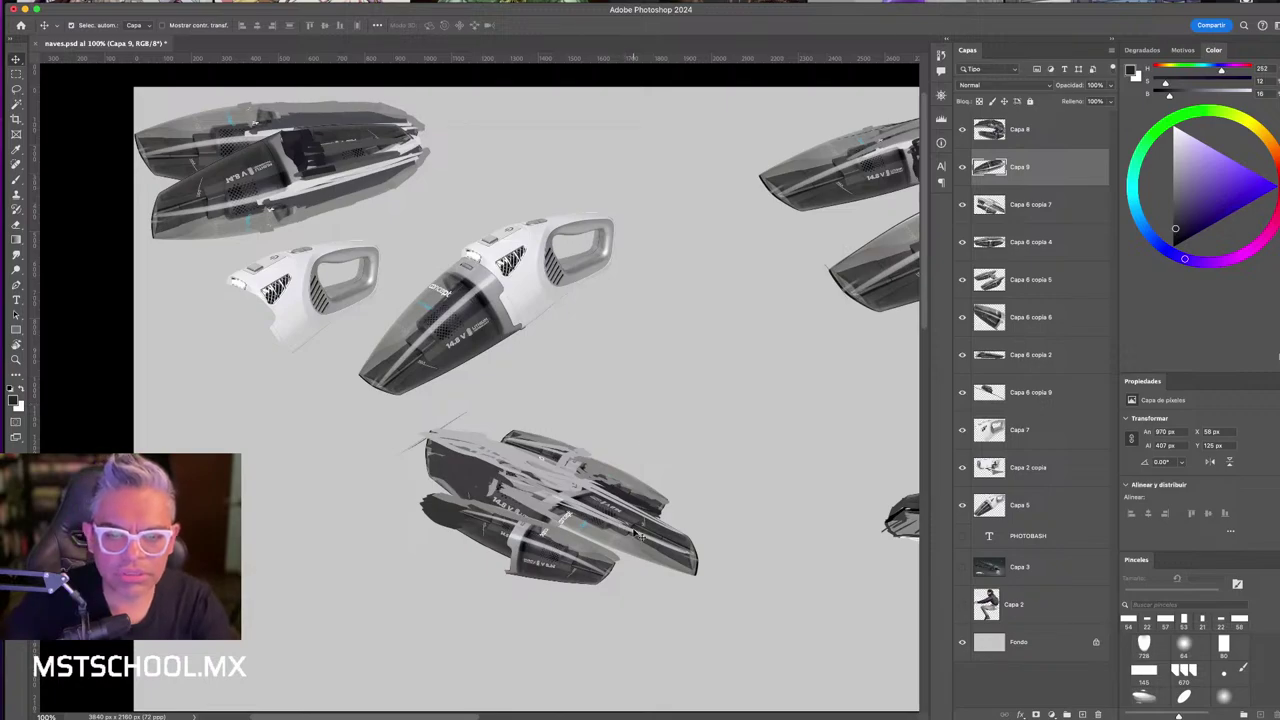
left_click_drag(639, 531, 655, 537)
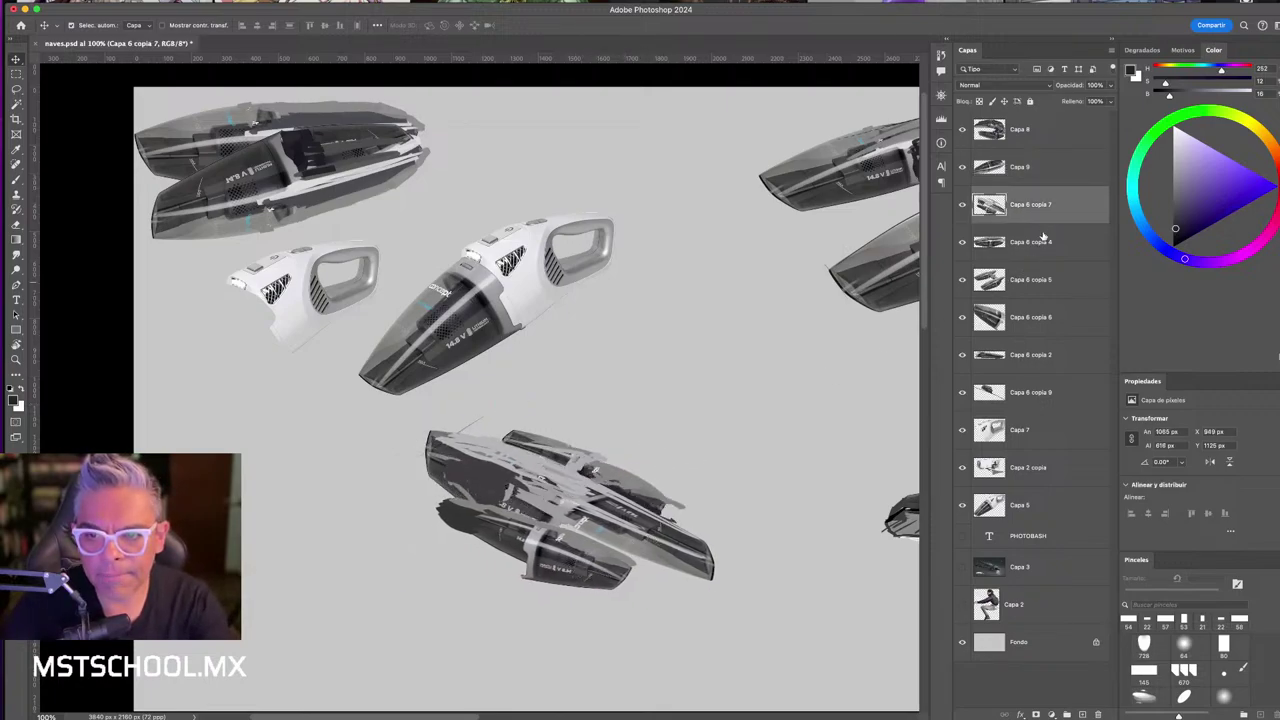
key("ctrl")
key("ctrl+z")
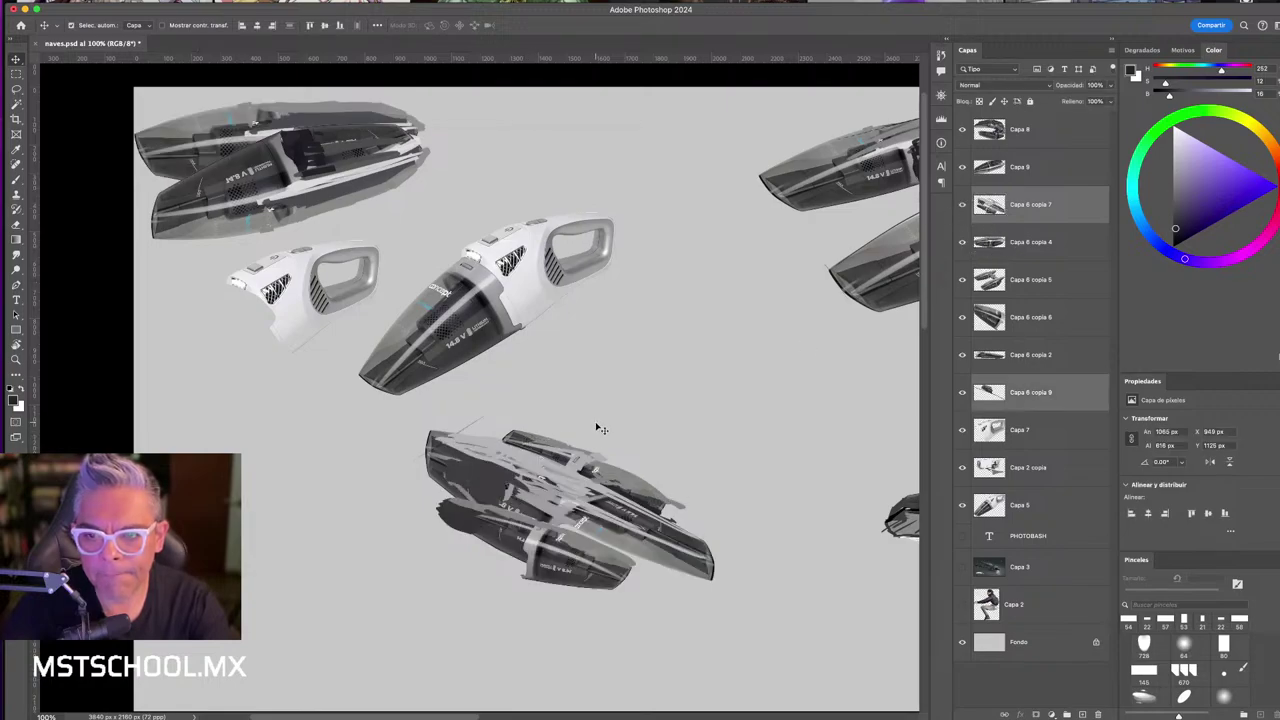
- Merge Capa 6 copia 6 into the ship sketch, toggling visibility to check the result
left_click(962, 207)
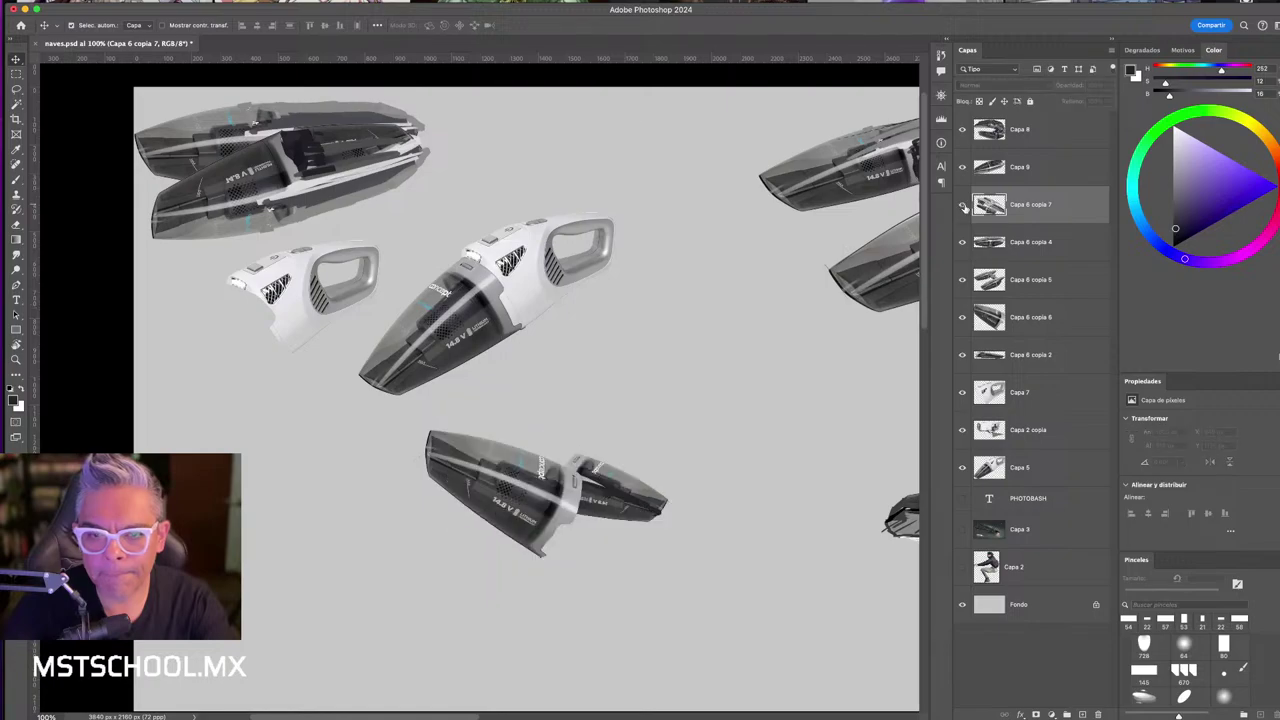
left_click(962, 205)
left_click(763, 323, "shift")
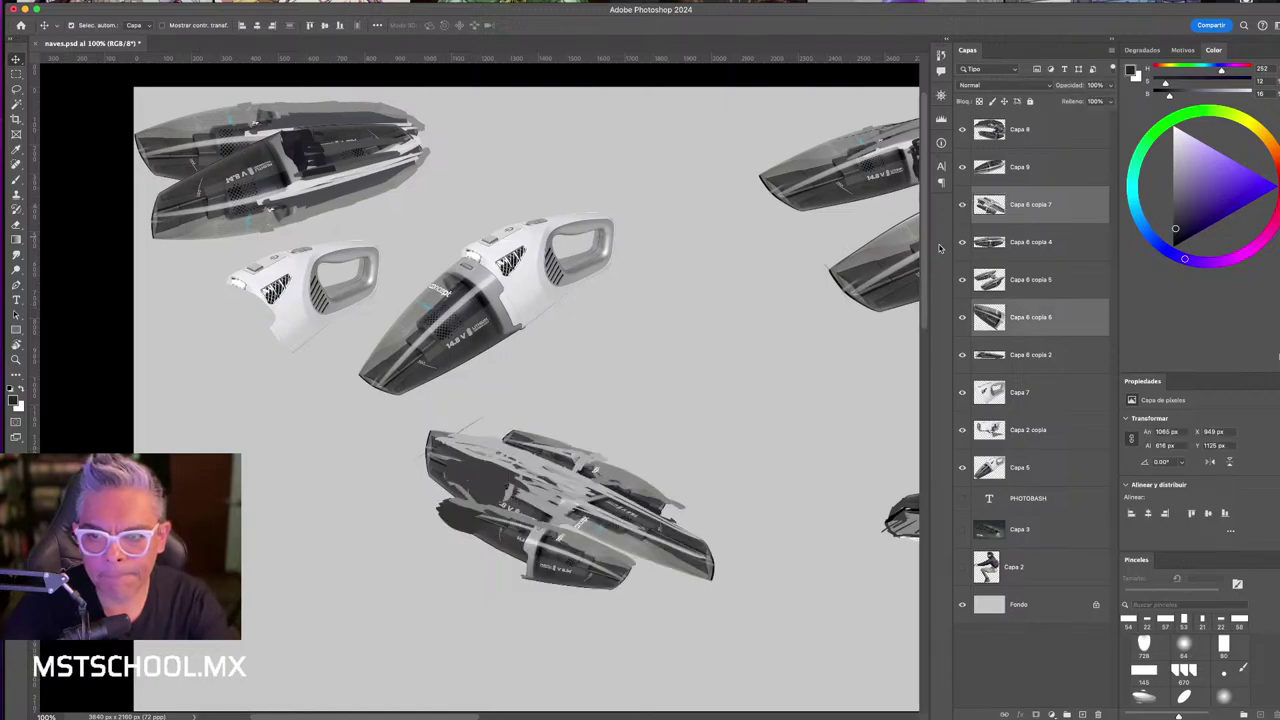
key("ctrl+e")
left_click(962, 207)
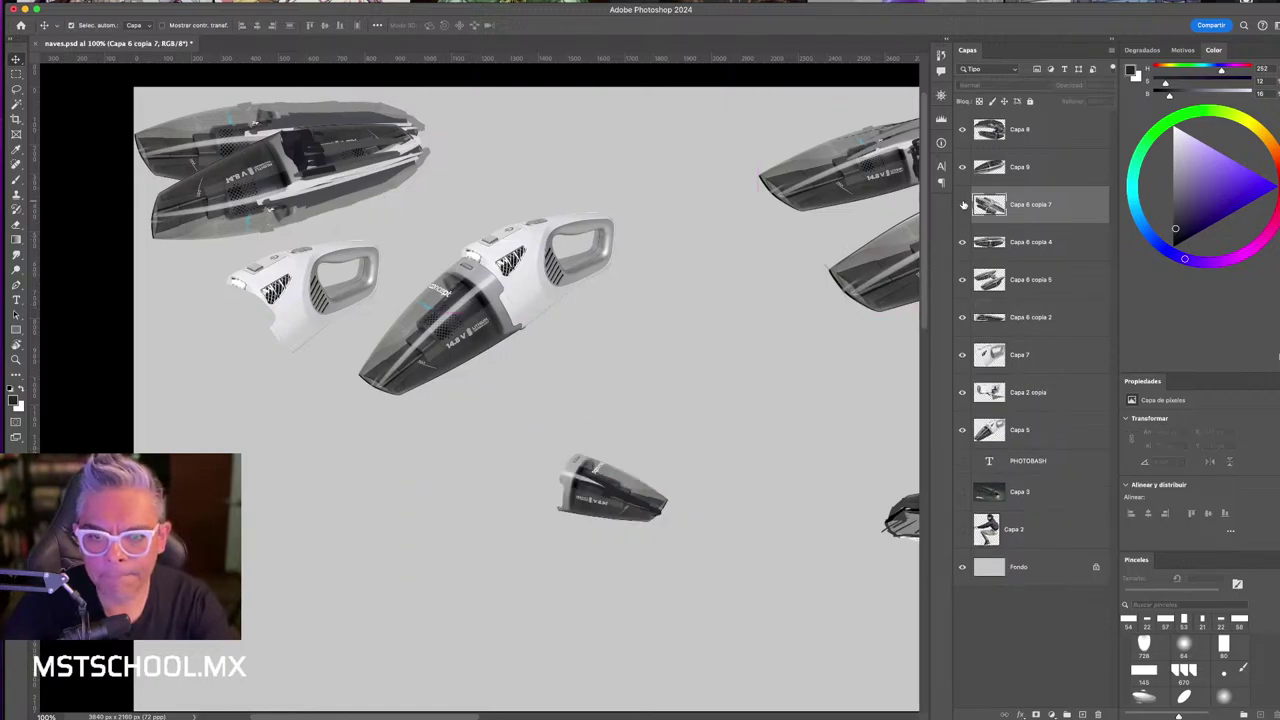
left_click(962, 207)
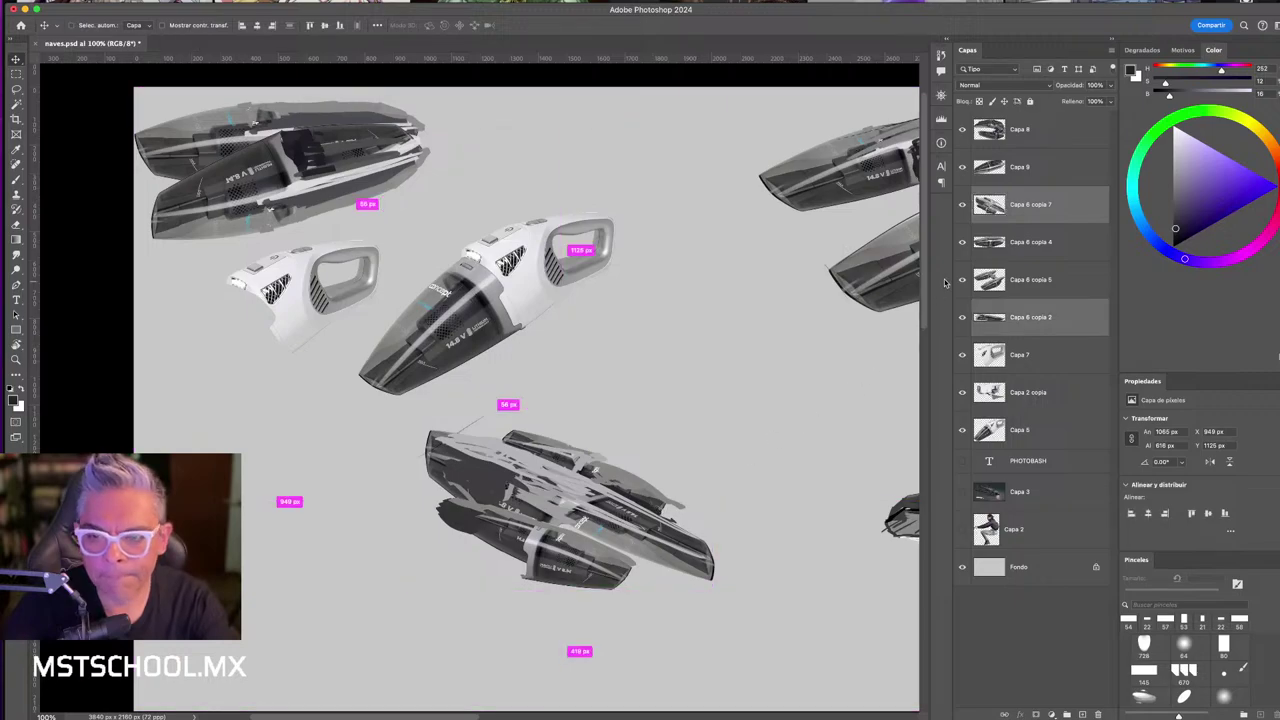
left_click(962, 206)
left_click(962, 206)
- Zoom in on the bottom ship, tilt the view, and paint a sampled darker grey band along its body
key("z")
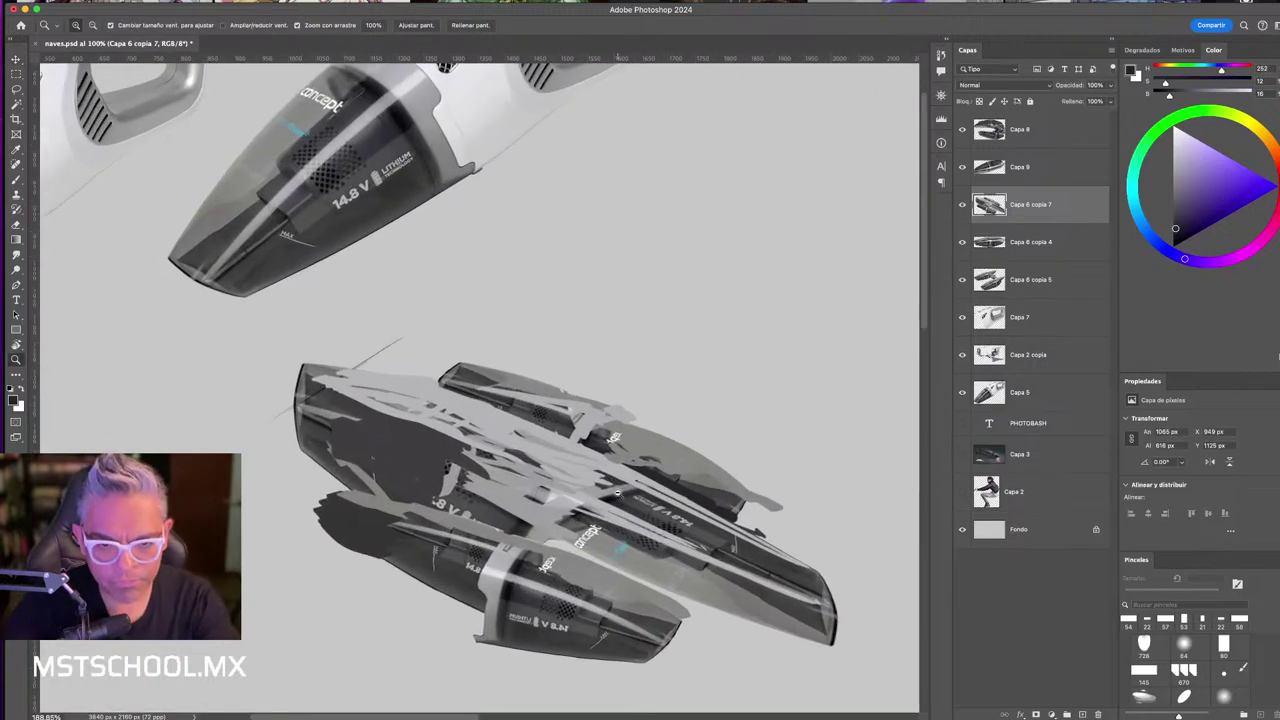
left_click_drag(590, 470, 587, 463)
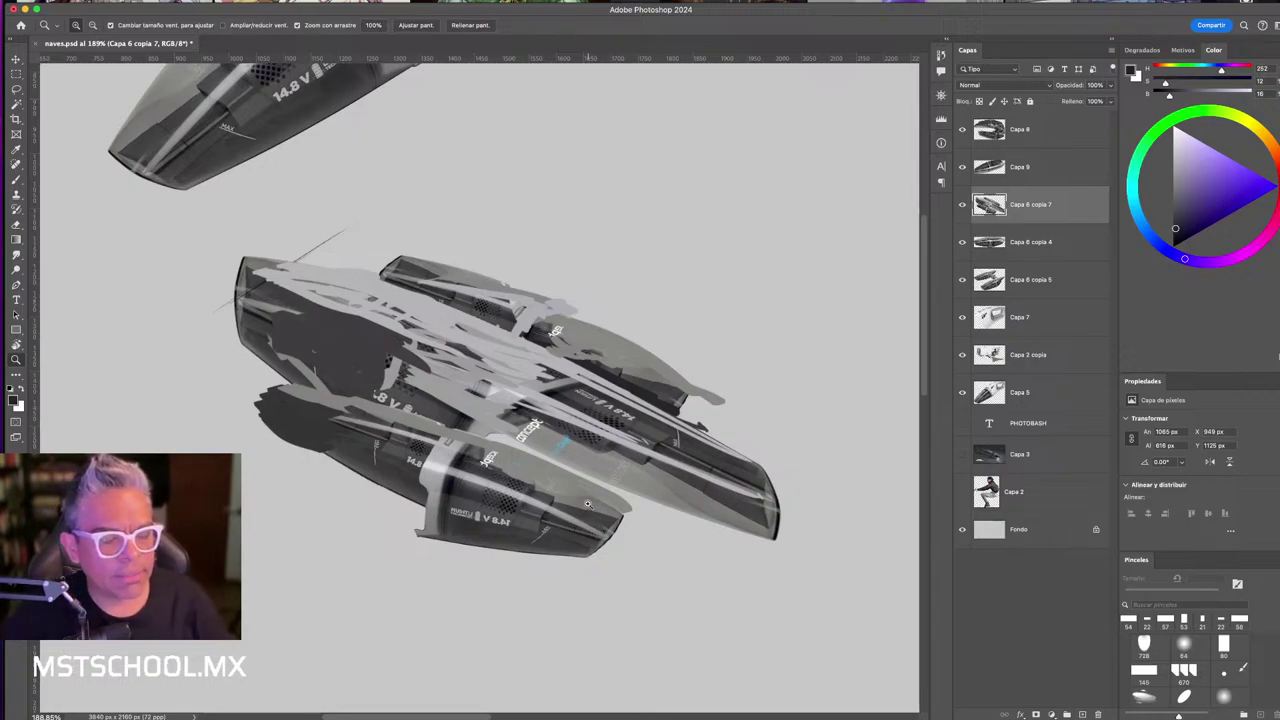
key("b")
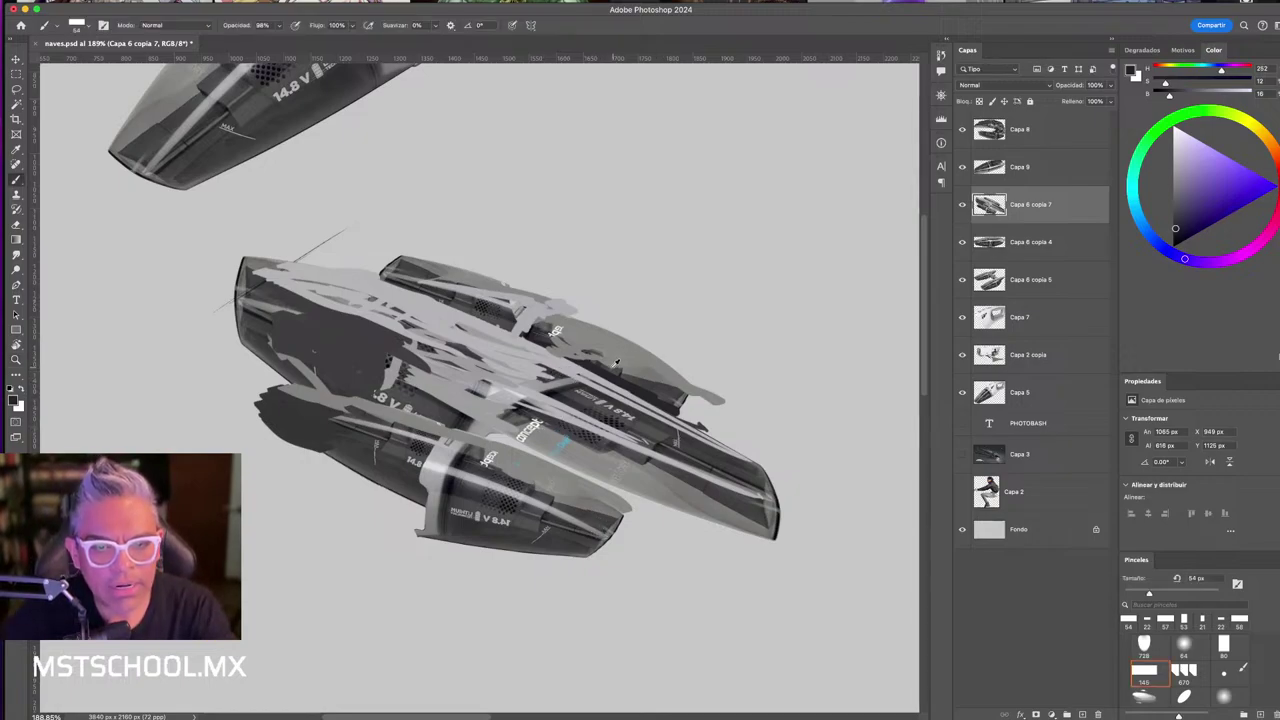
left_click(648, 365, "alt")
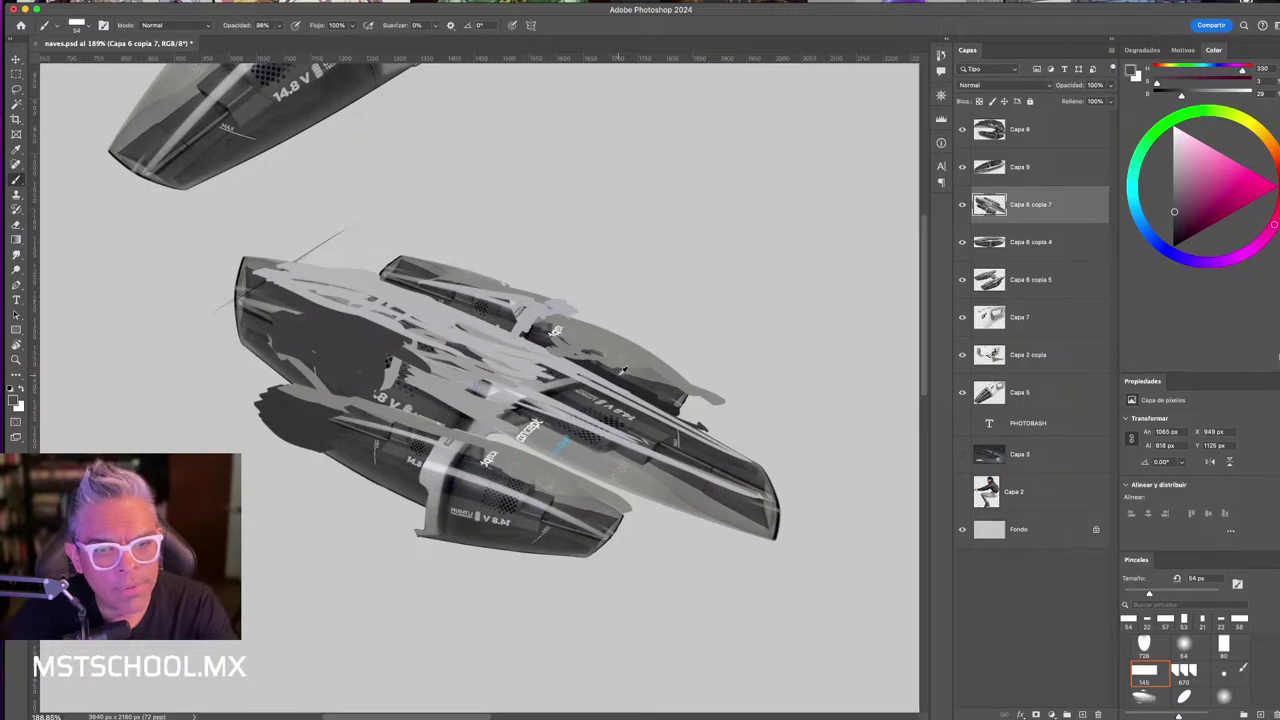
left_click(614, 360, "alt")
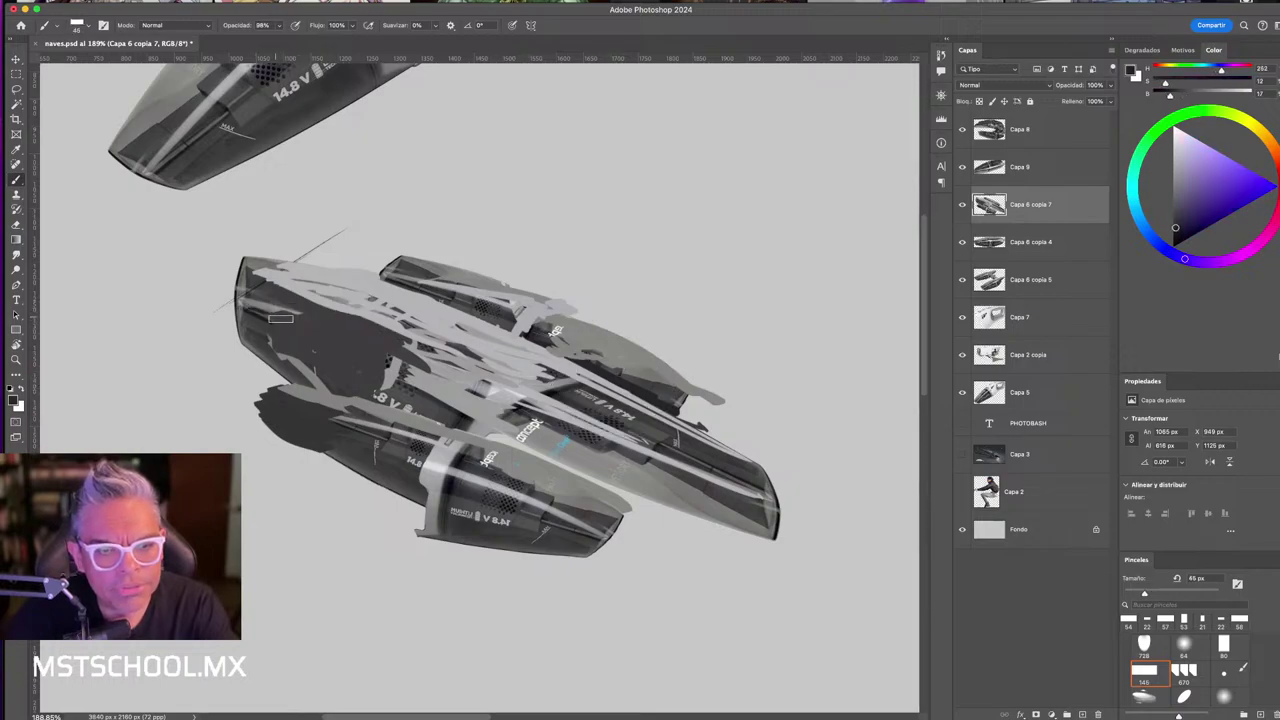
key("r")
left_click_drag(457, 196, 352, 201)
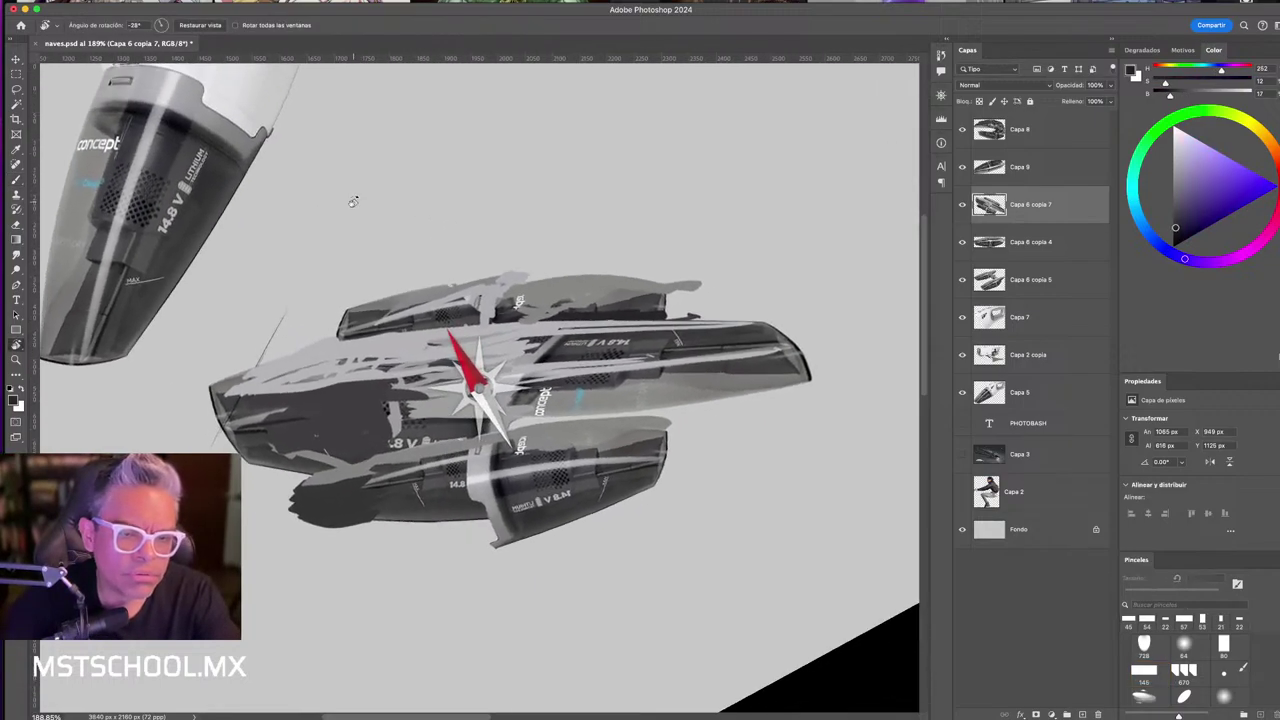
key("b")
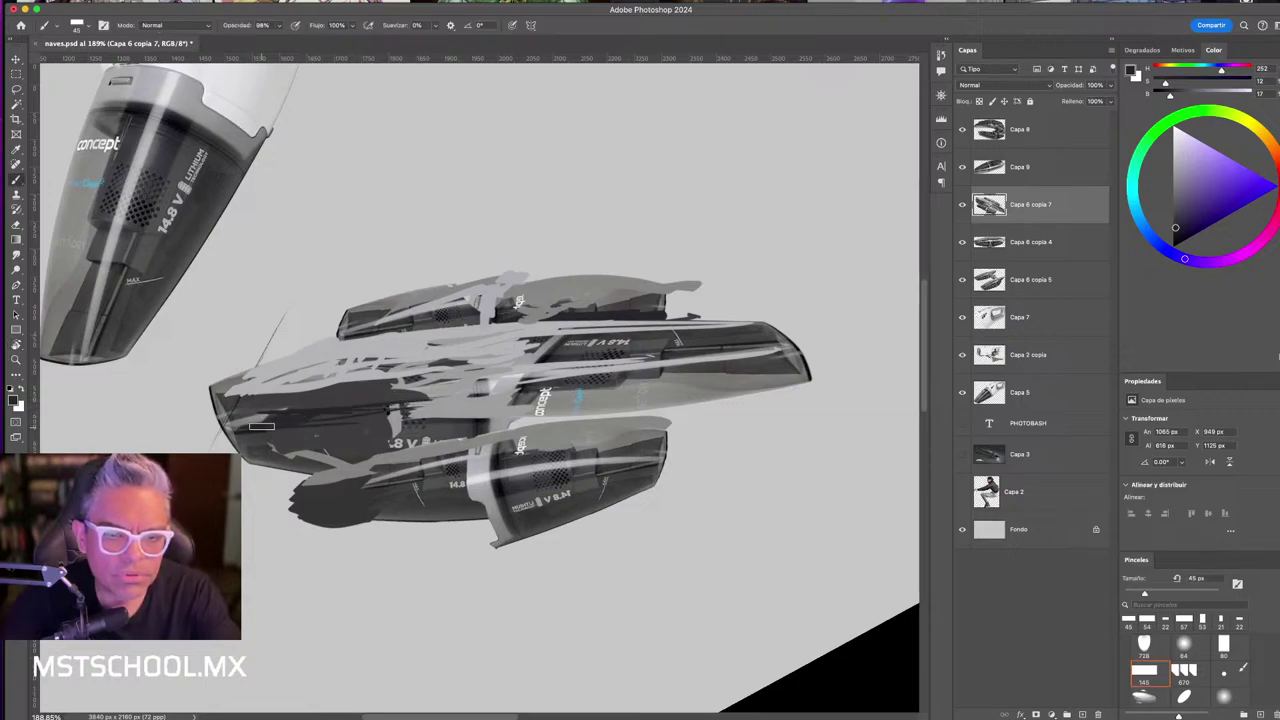
left_click_drag(316, 418, 480, 398)
- Paint dark and light grey strokes over the ship body and upper-left hull, then level the view
left_click(361, 413, "alt")
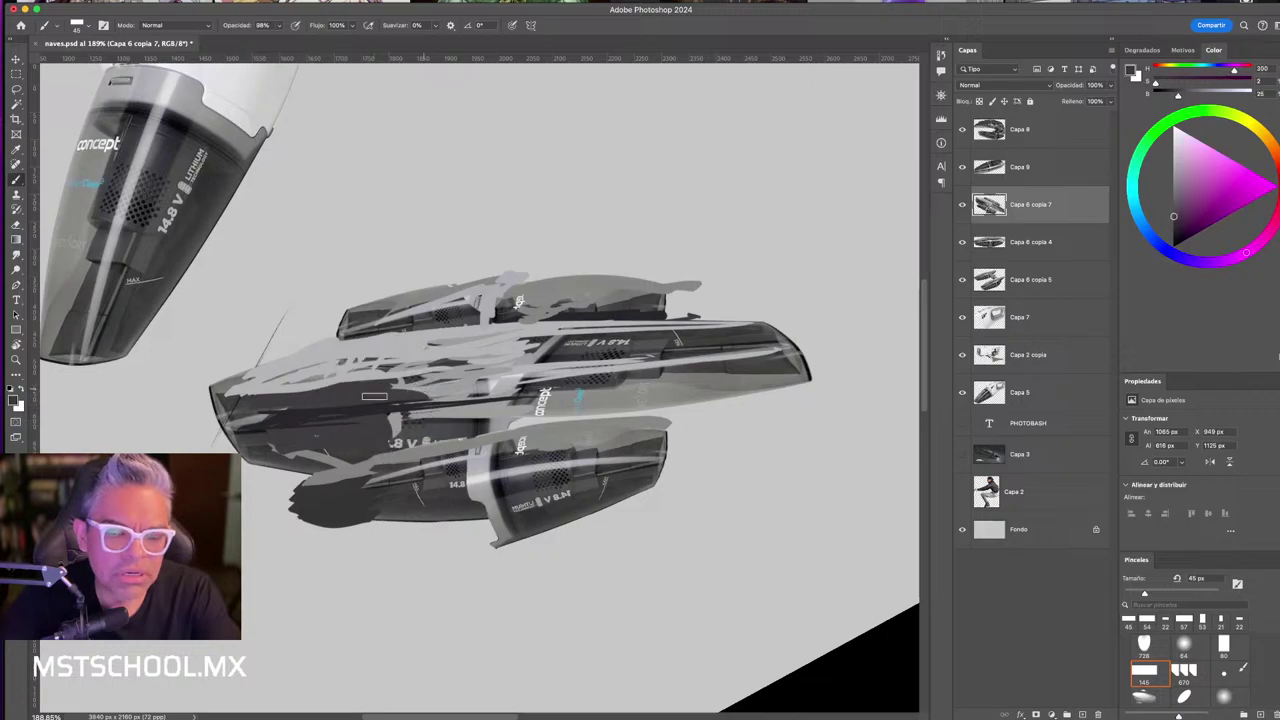
left_click_drag(480, 376, 350, 383)
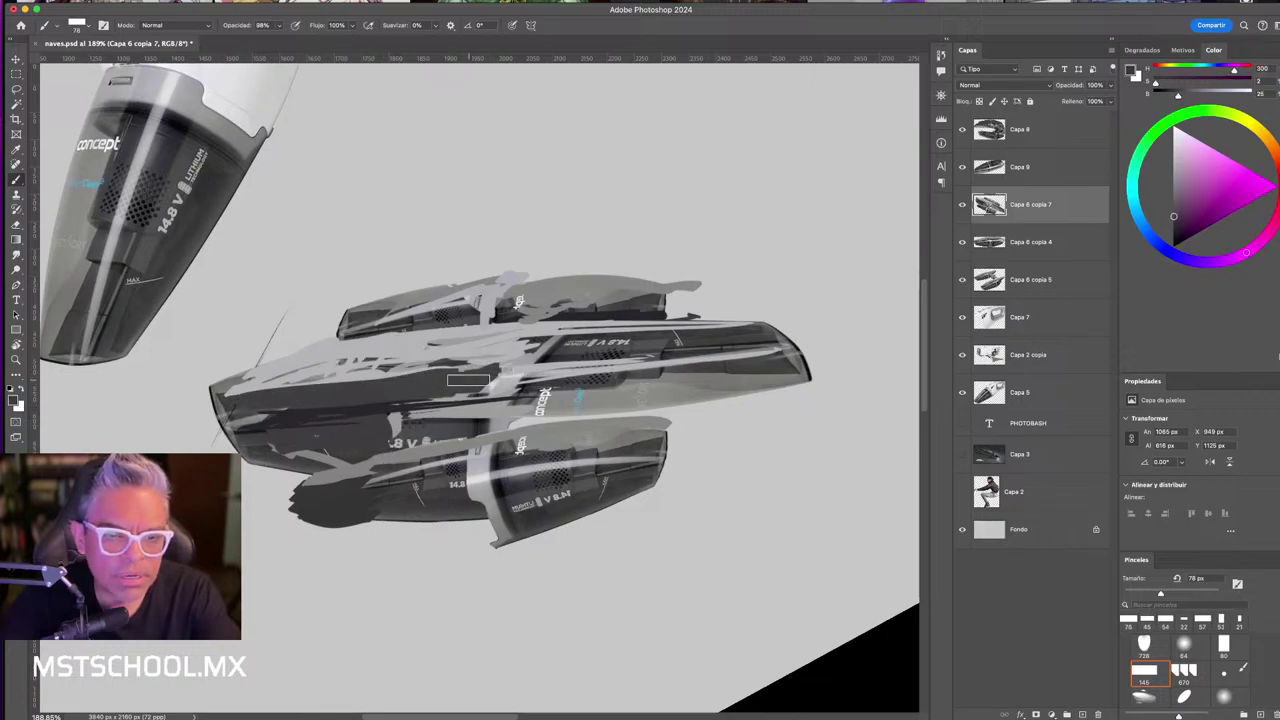
left_click(475, 400, "alt")
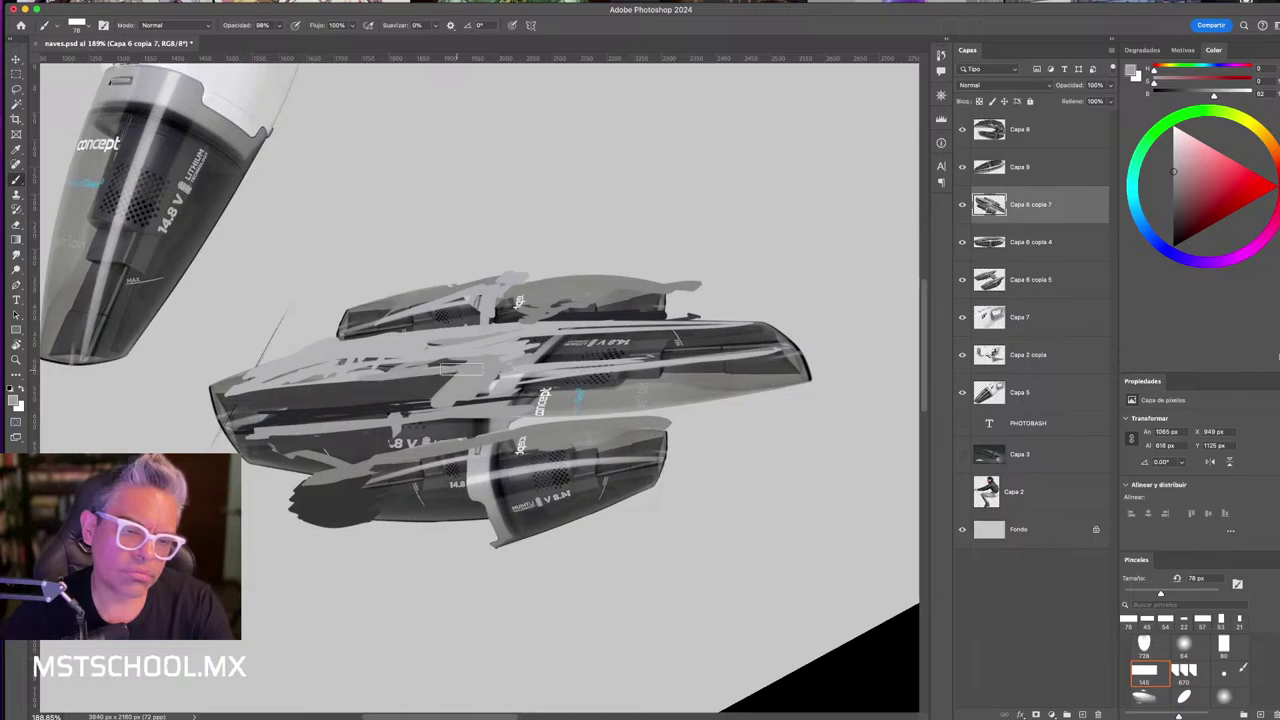
left_click_drag(455, 384, 415, 378)
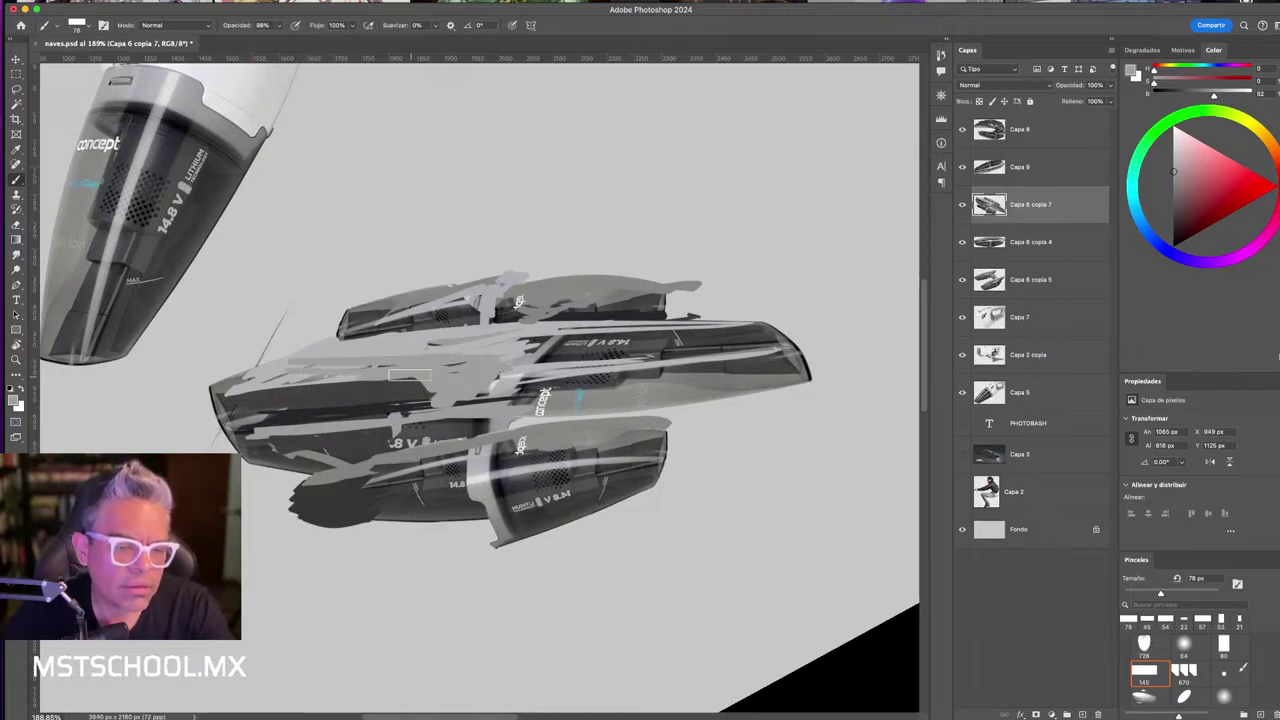
left_click(260, 375, "alt")
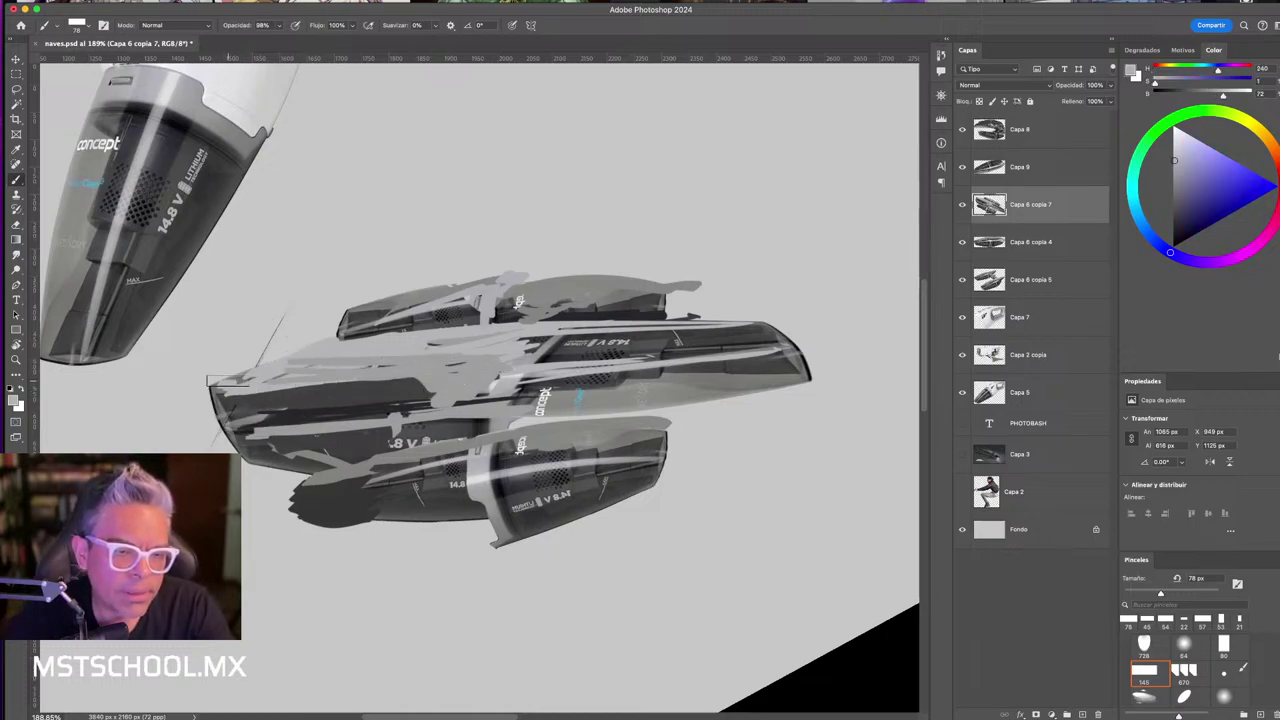
mouse_move(228, 381)
left_mouse_down()
mouse_move(436, 376)
mouse_move(370, 337)
left_mouse_up()
key("r")
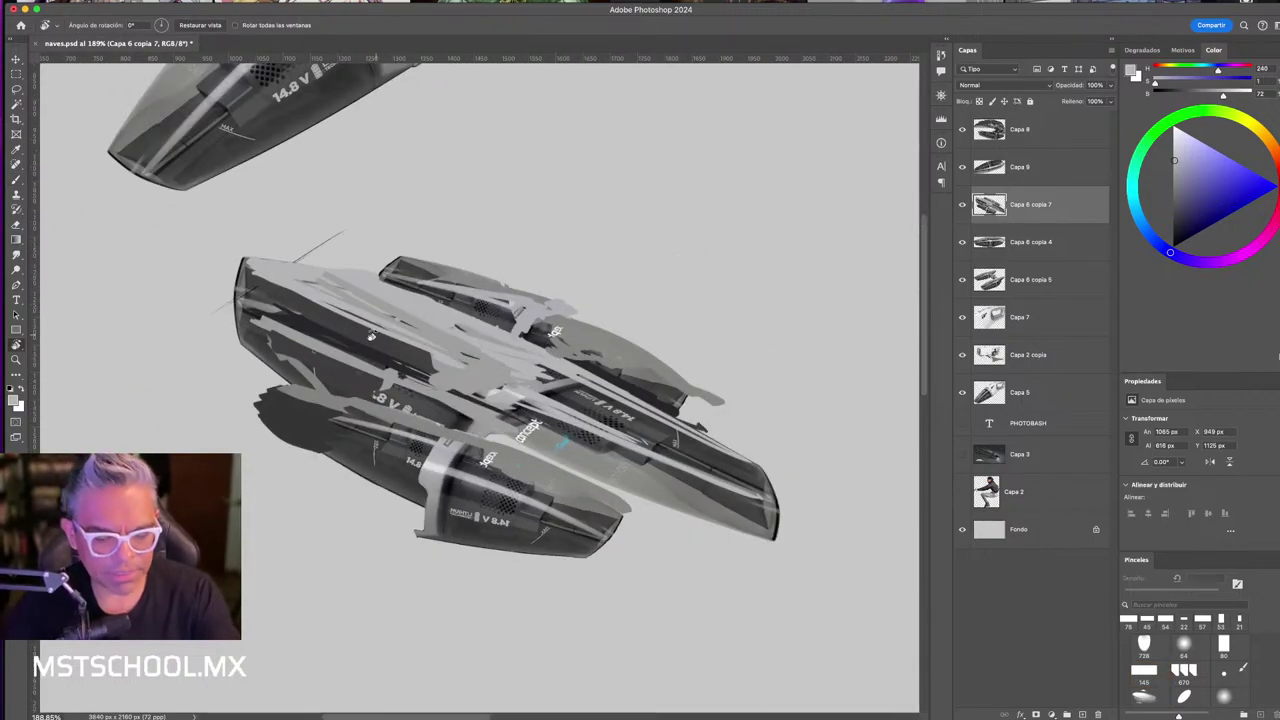
key("b")
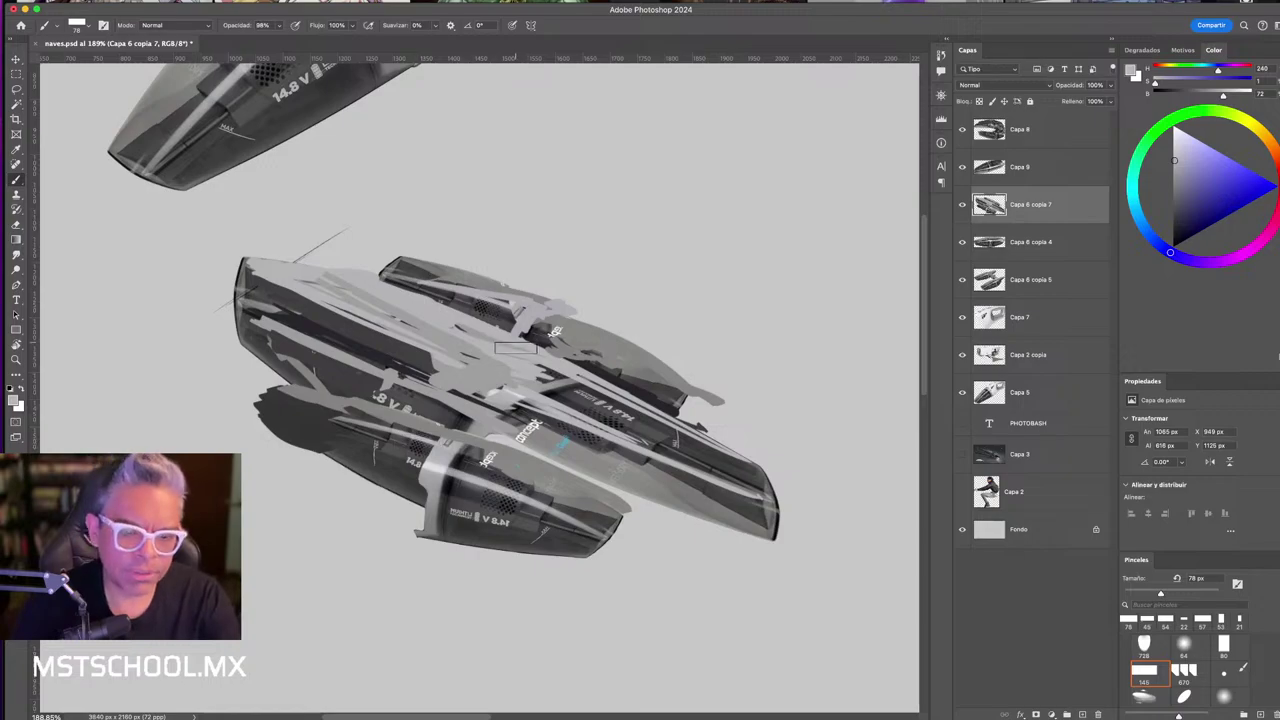
- Lasso and delete the stray top fin piece, then deselect
key("l")
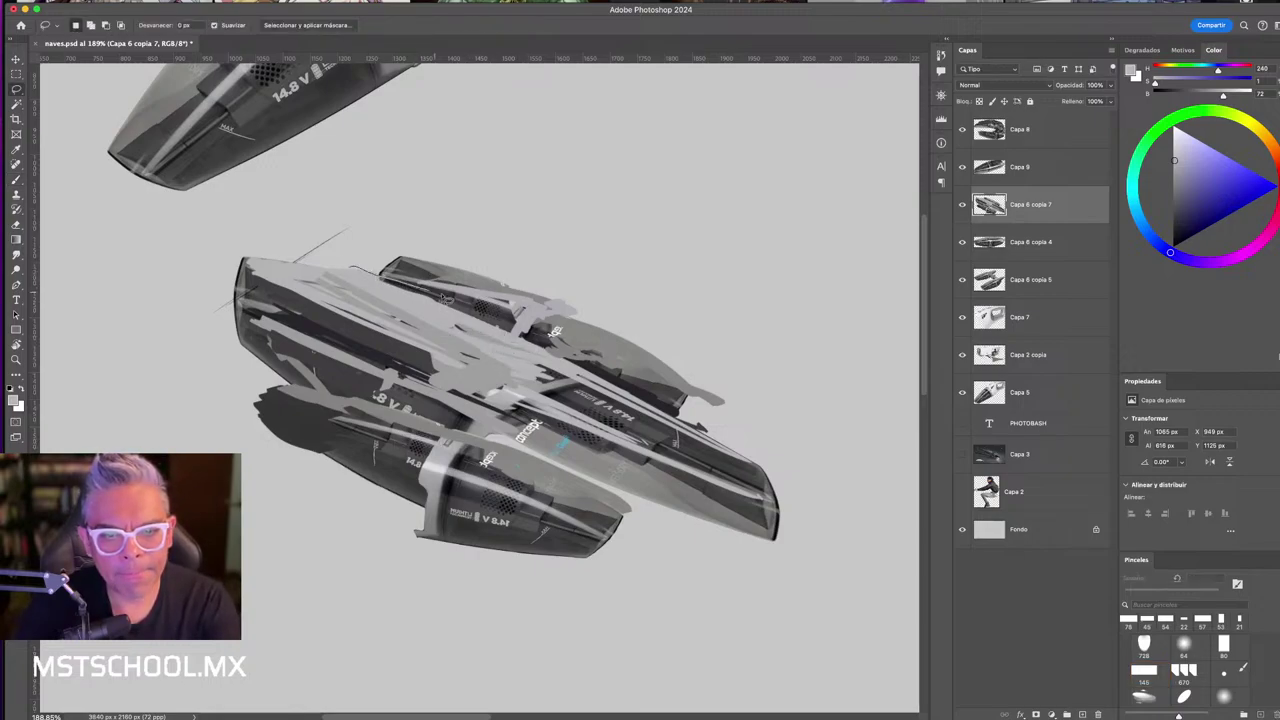
left_click_drag(632, 322, 400, 204)
key("Delete")
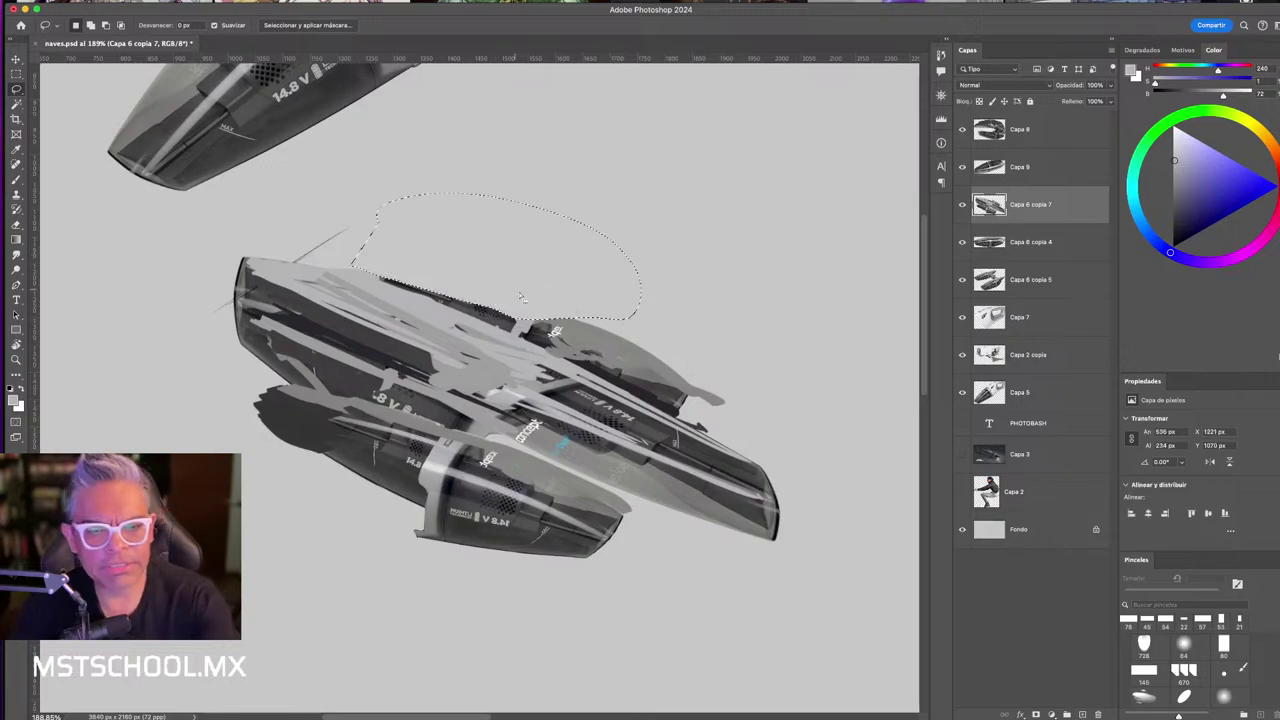
key("ctrl+d")
- Paint light grey and thin dark strokes along the upper hull, then zoom out to all ships
key("z")
left_click_drag(432, 432, 490, 360)
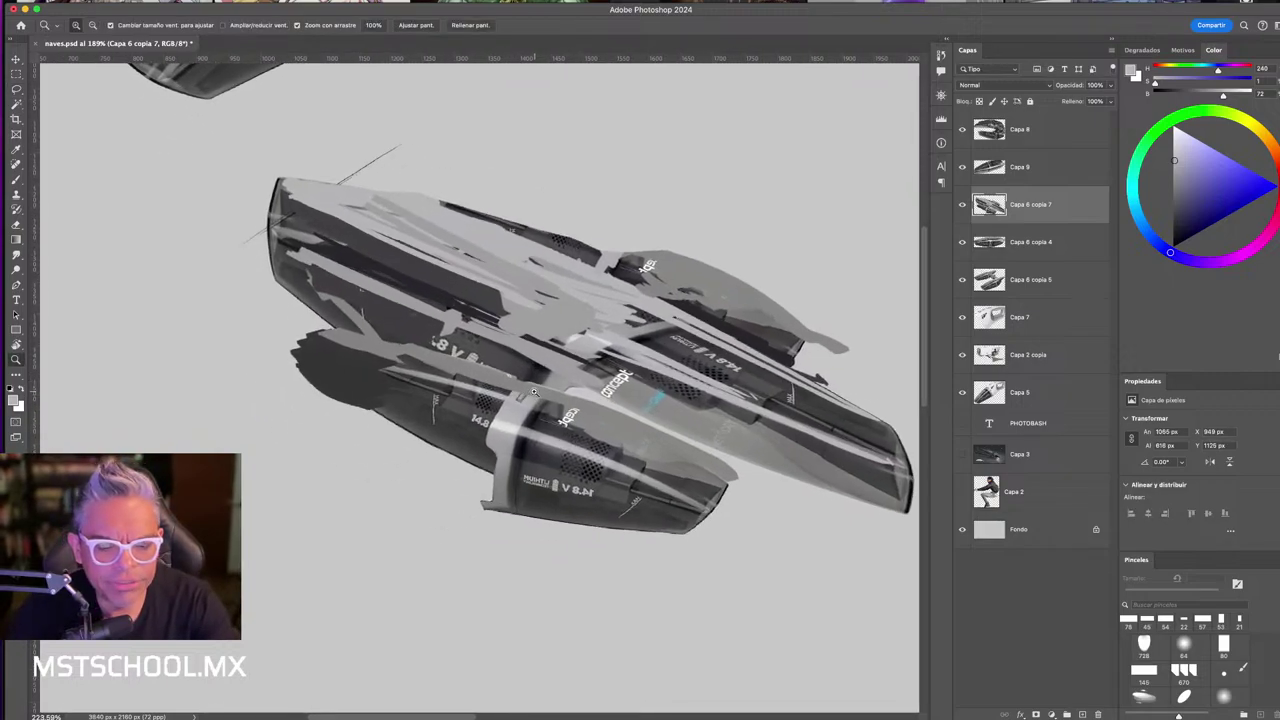
key("b")
left_click_drag(360, 340, 480, 235)
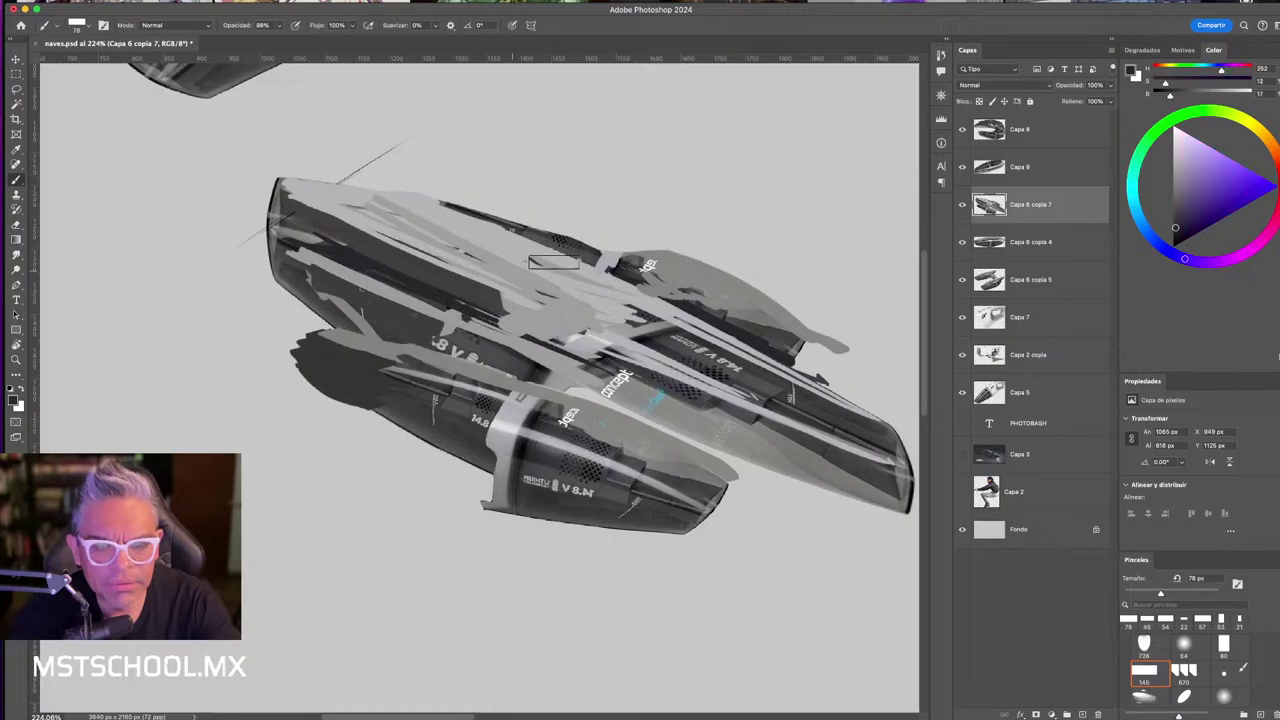
mouse_move(540, 262)
left_mouse_down()
mouse_move(585, 270)
mouse_move(572, 268)
left_mouse_up()
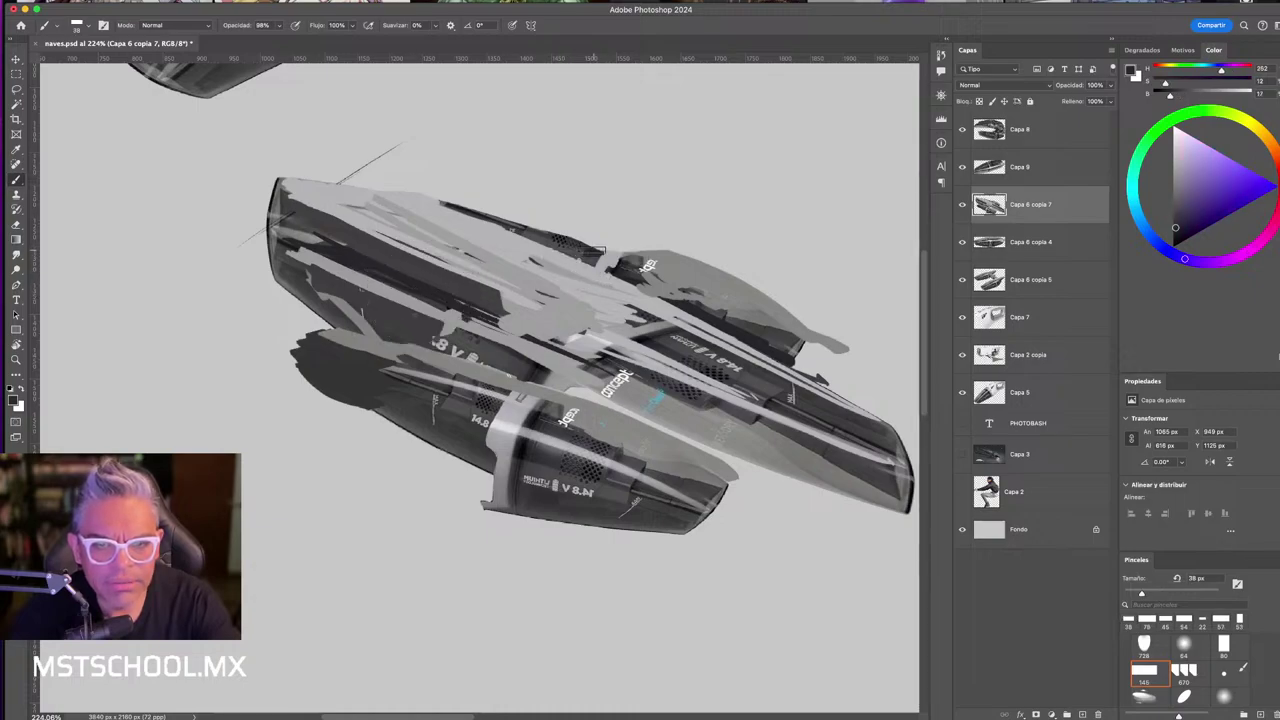
left_click_drag(485, 215, 620, 264)
left_click(518, 415, "alt")
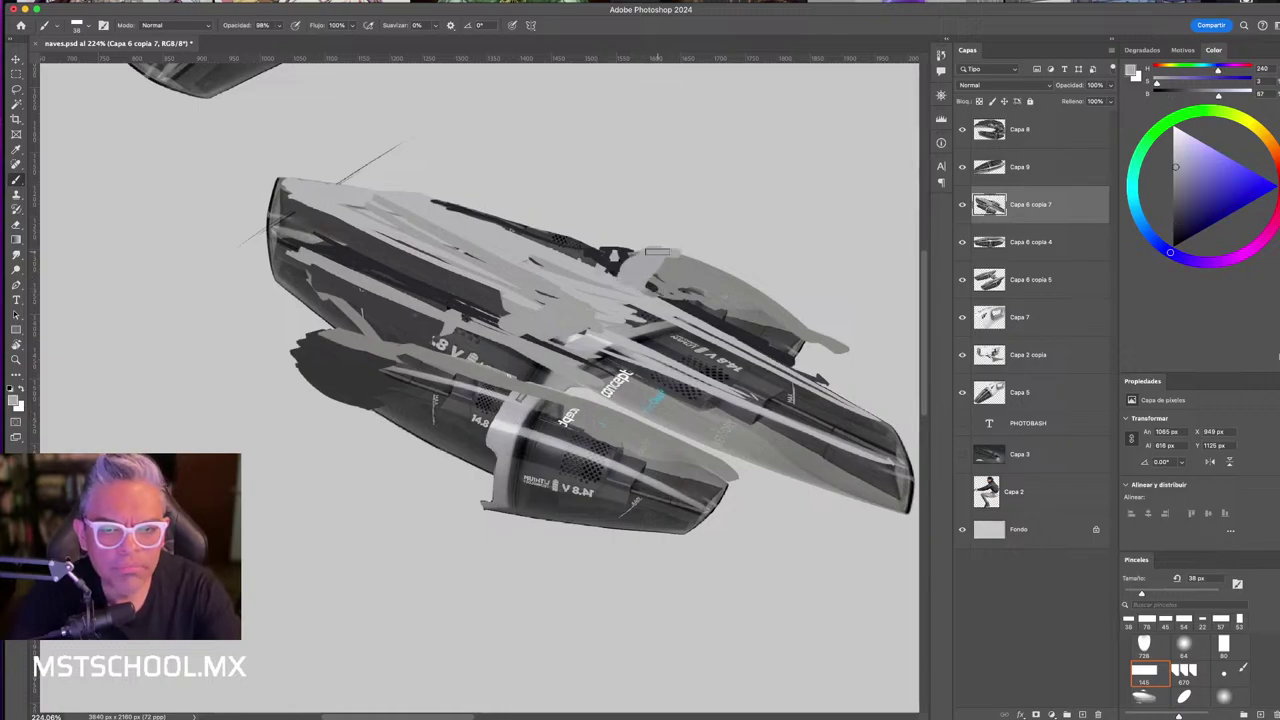
key("z")
left_click_drag(657, 252, 427, 430)
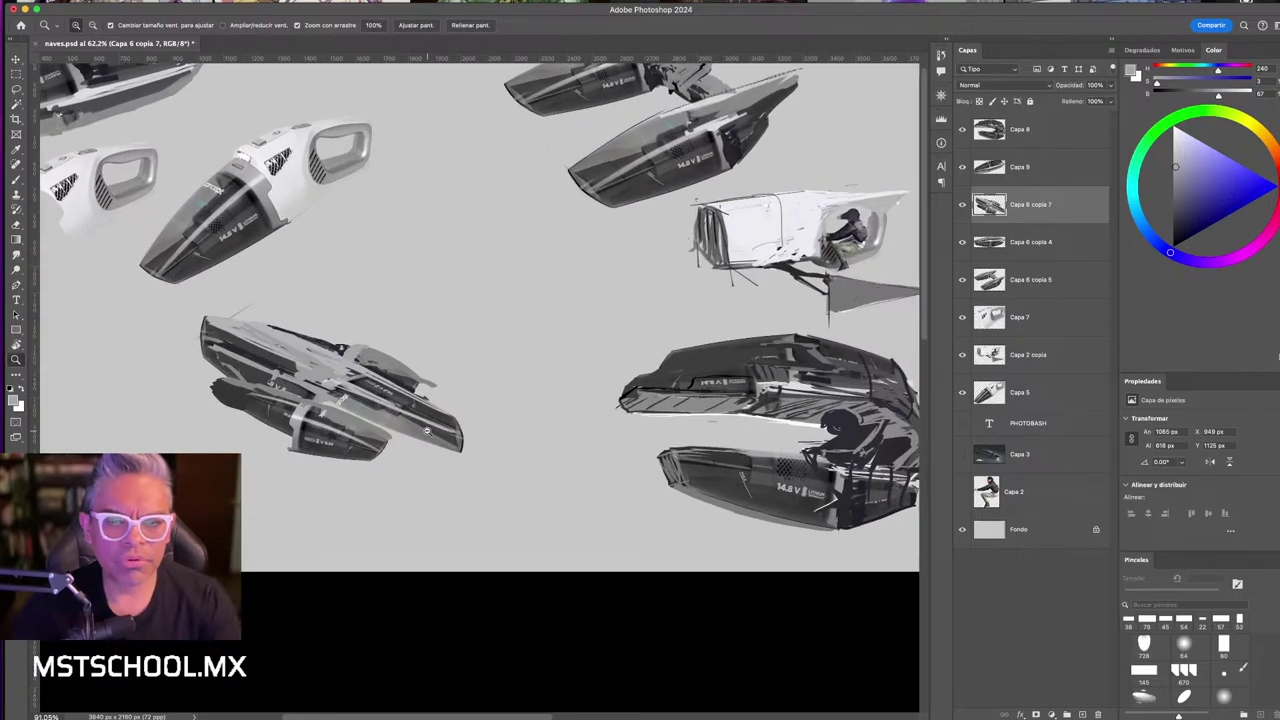
- Rotate the merged ship to lie almost level and place it lower-left on the canvas
key("v")
left_click_drag(399, 377, 588, 274)
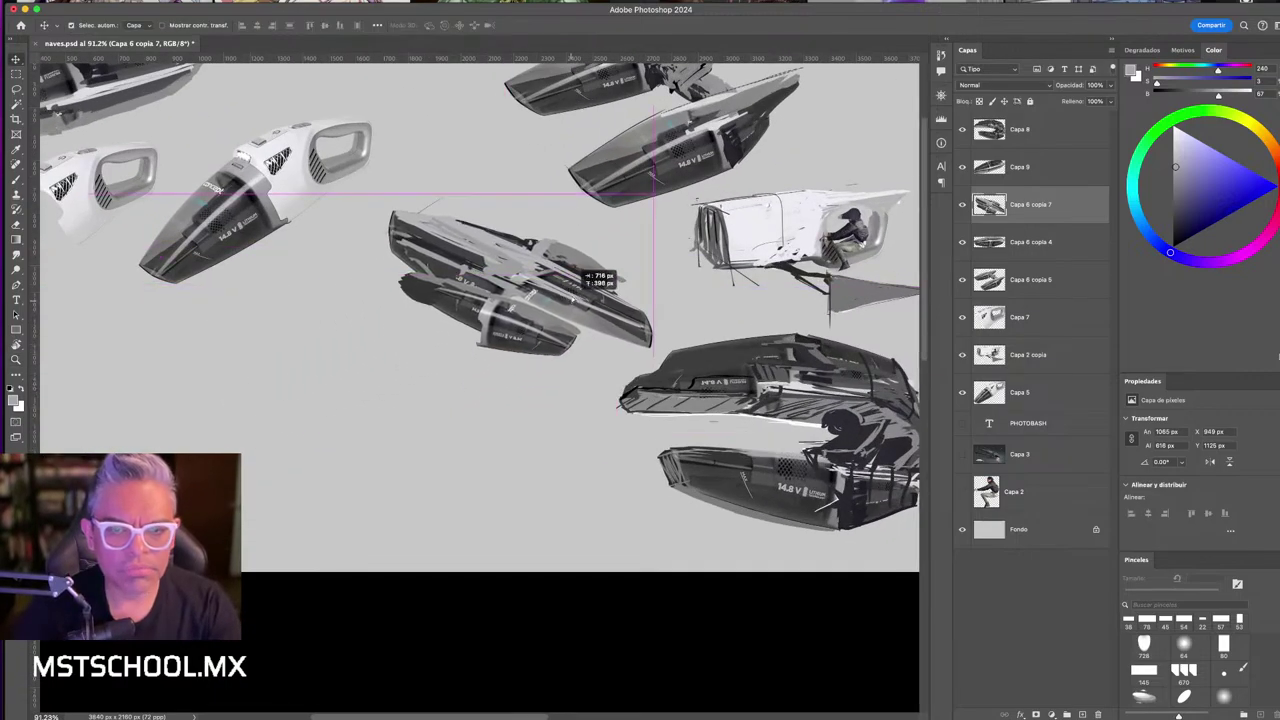
key("ctrl+t")
mouse_move(557, 185)
left_mouse_down()
mouse_move(641, 413)
mouse_move(608, 437)
left_mouse_up()
left_click_drag(500, 331, 400, 466)
key("Return")
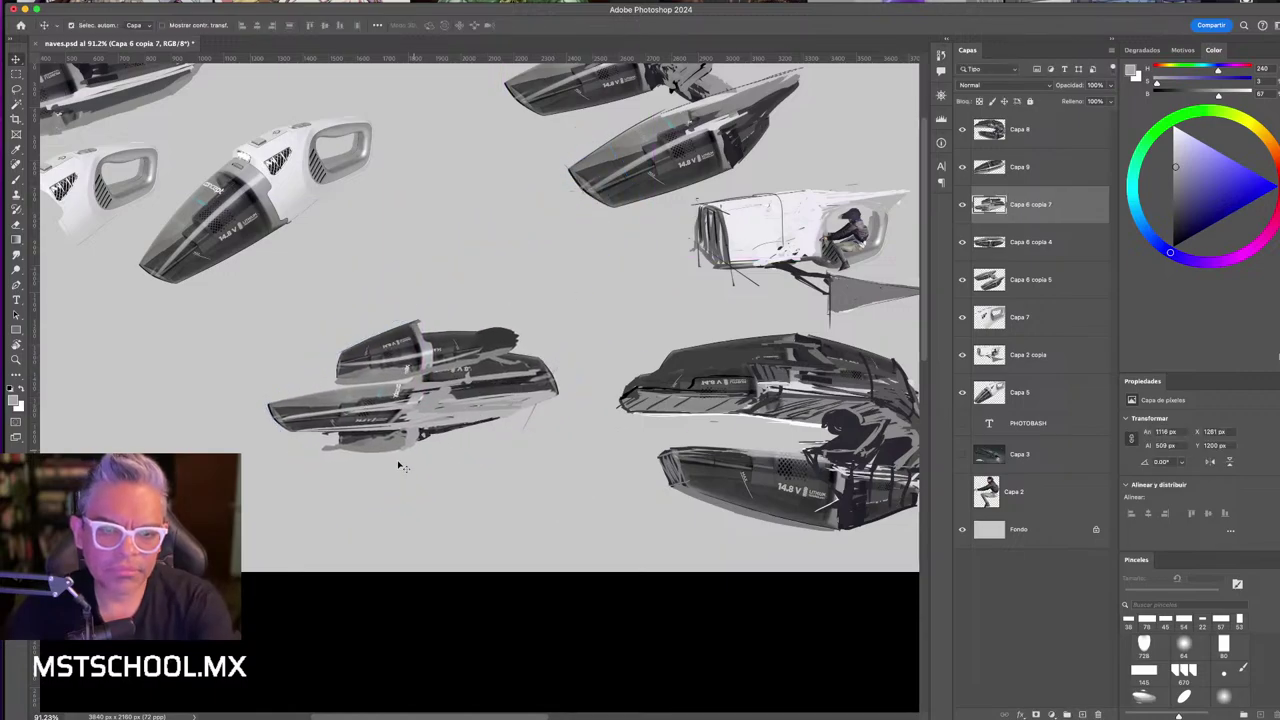
scroll(398, 466, "up", 3)
scroll(398, 466, "up", 2)
- Sketch a mast above the ship in dark grey, then undo all the mast strokes
key("b")
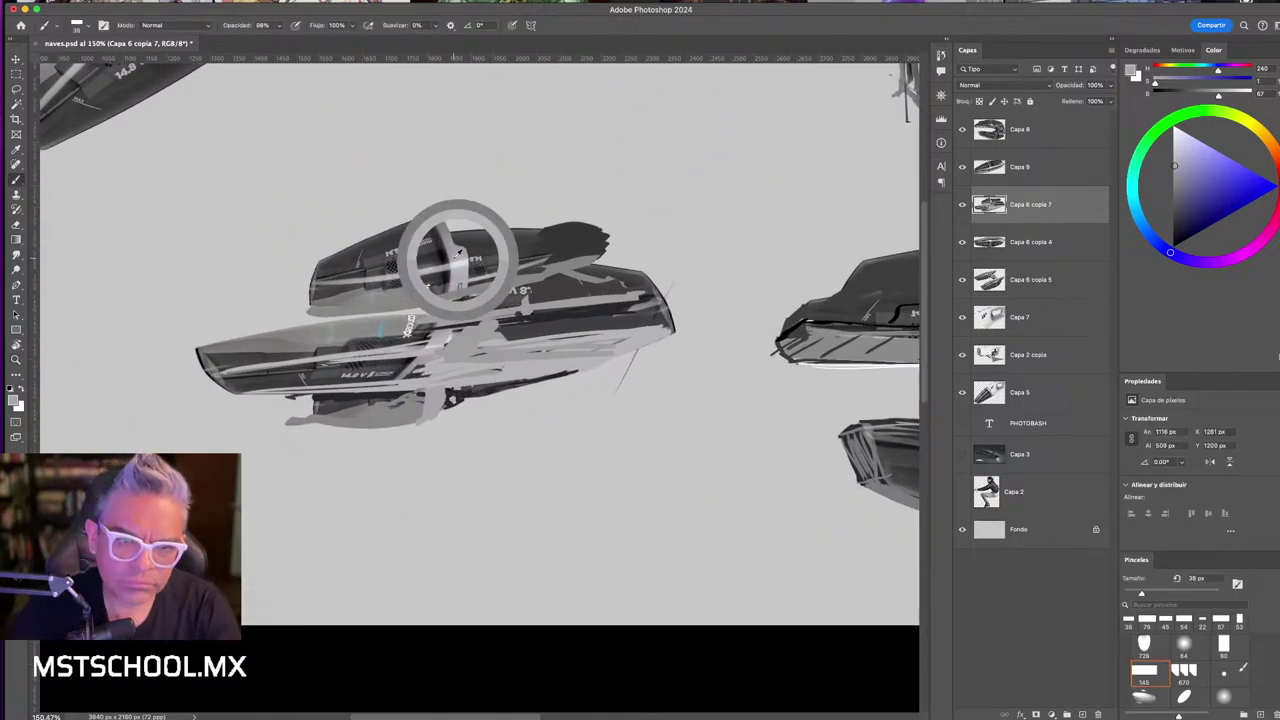
left_click_drag(456, 253, 488, 140)
left_click(511, 198, "alt")
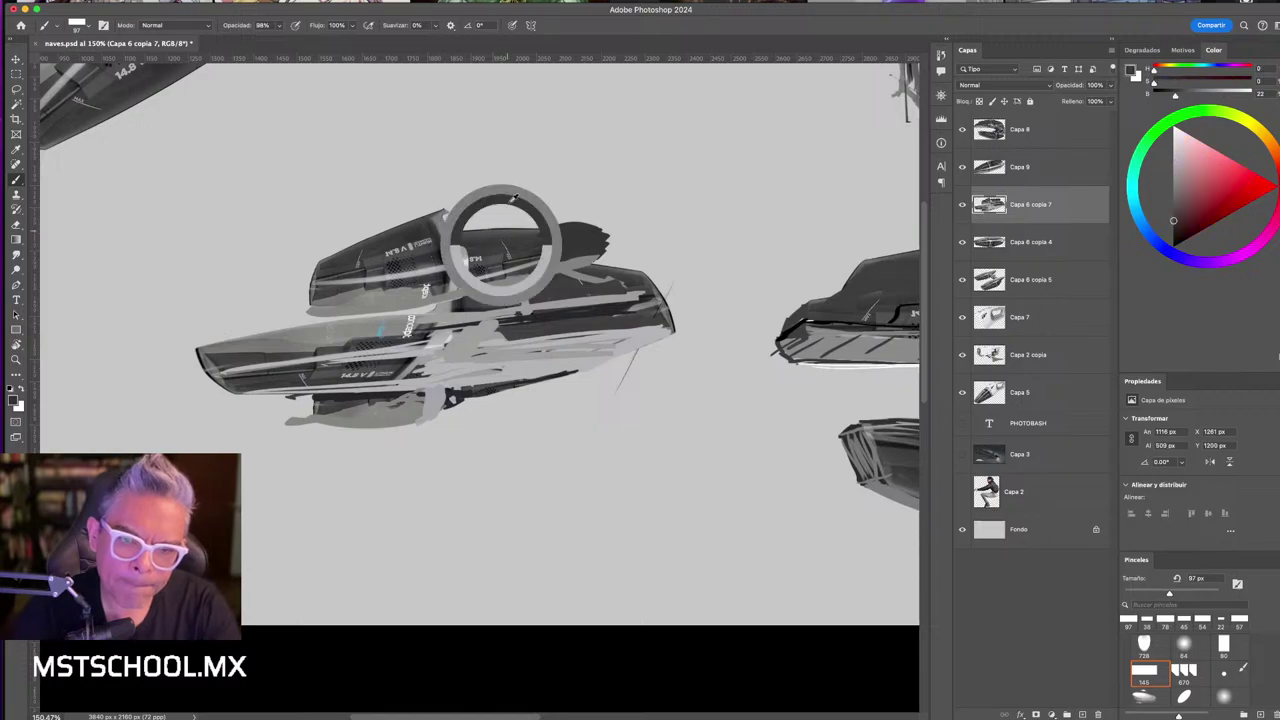
mouse_move(455, 232)
left_mouse_down()
mouse_move(520, 122)
mouse_move(570, 118)
mouse_move(548, 222)
left_mouse_up()
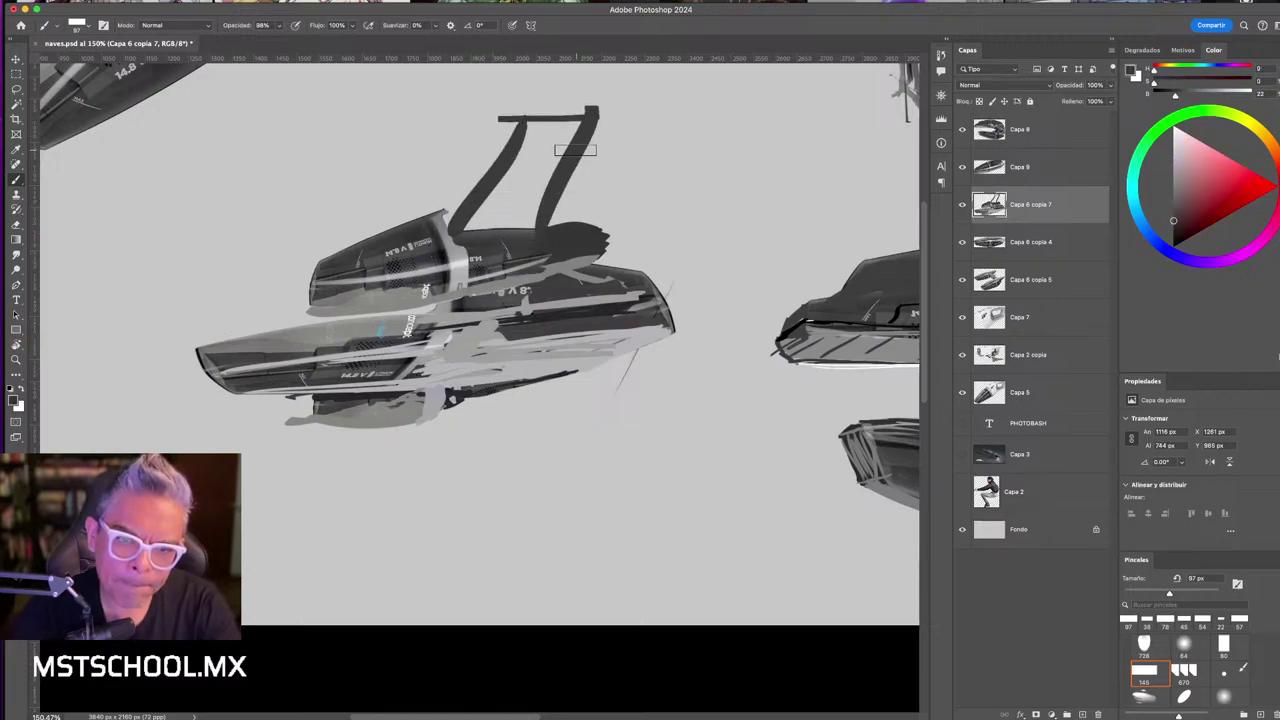
key("ctrl+z")
key("ctrl+z")
key("ctrl+z")
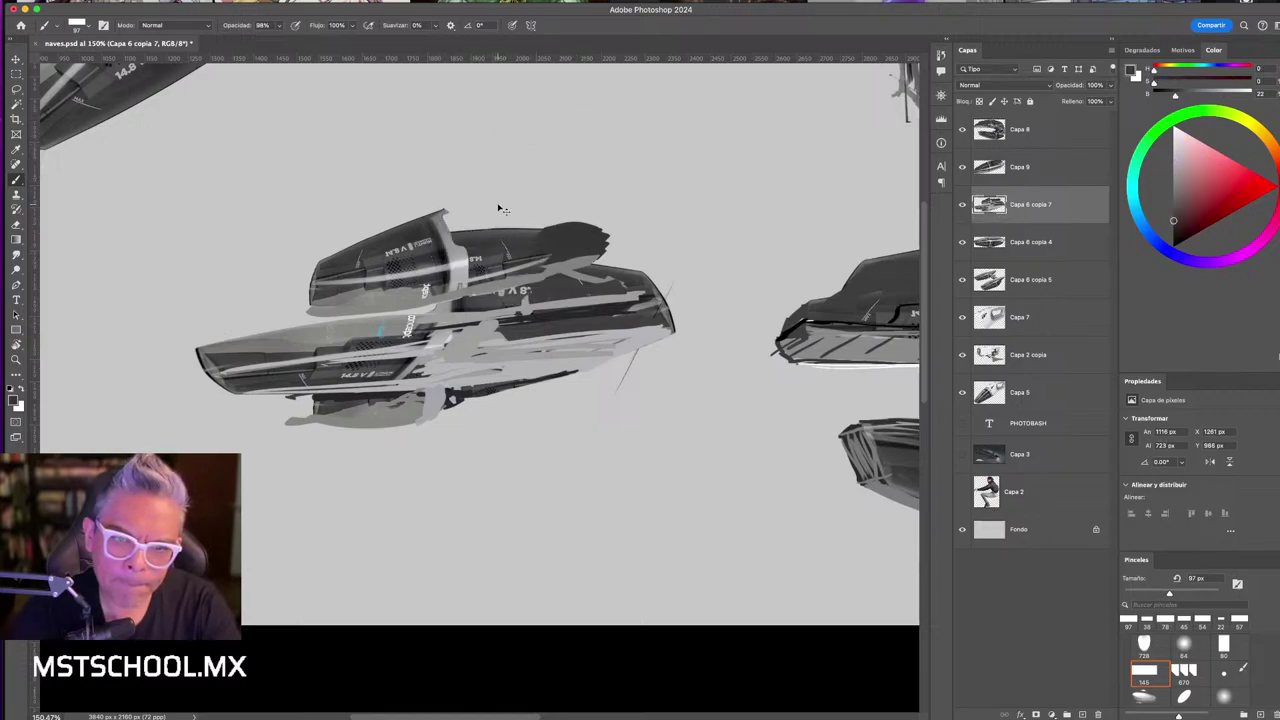
mouse_move(528, 185)
left_mouse_down()
mouse_move(488, 208)
mouse_move(510, 103)
mouse_move(537, 103)
mouse_move(572, 220)
left_mouse_up()
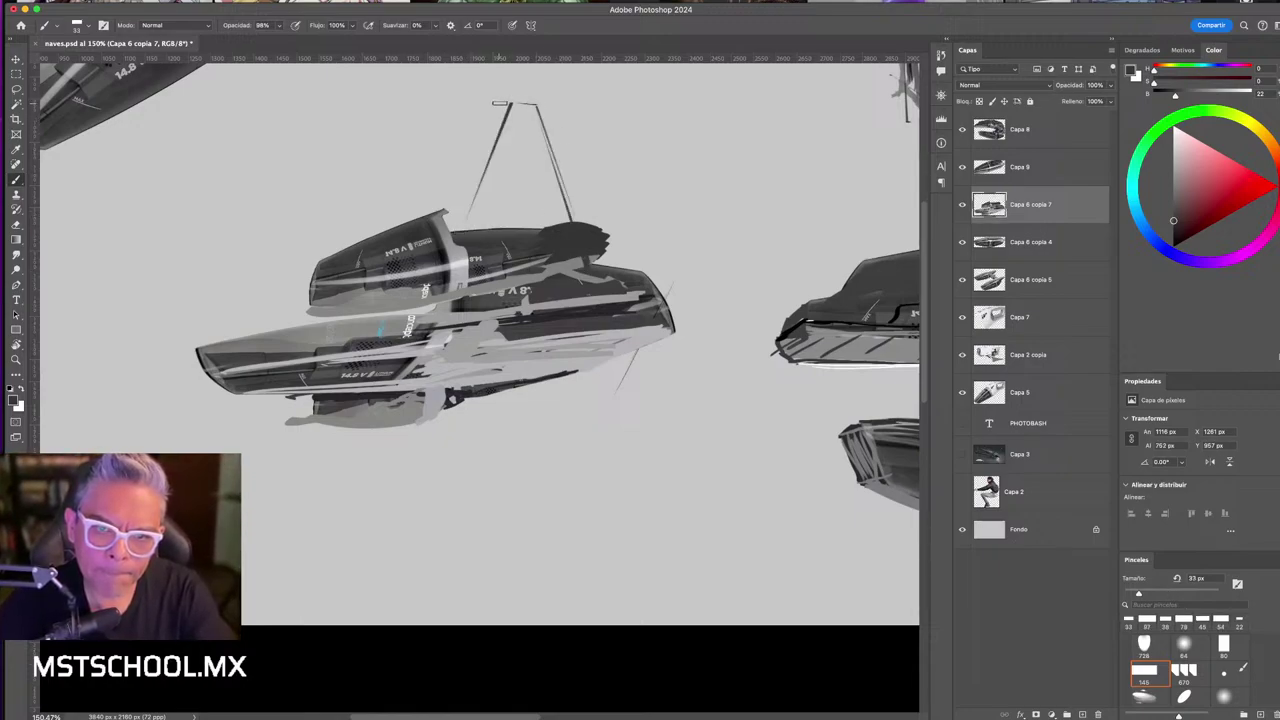
left_click_drag(512, 102, 513, 228)
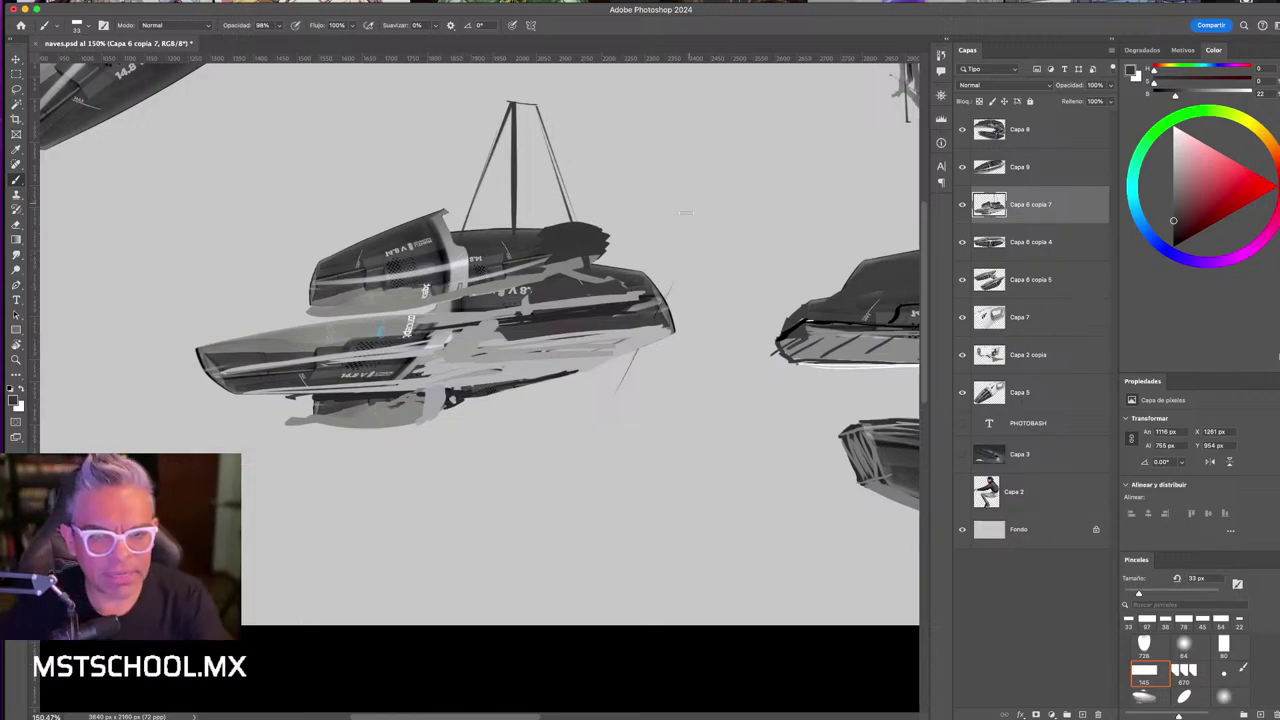
key("ctrl+z")
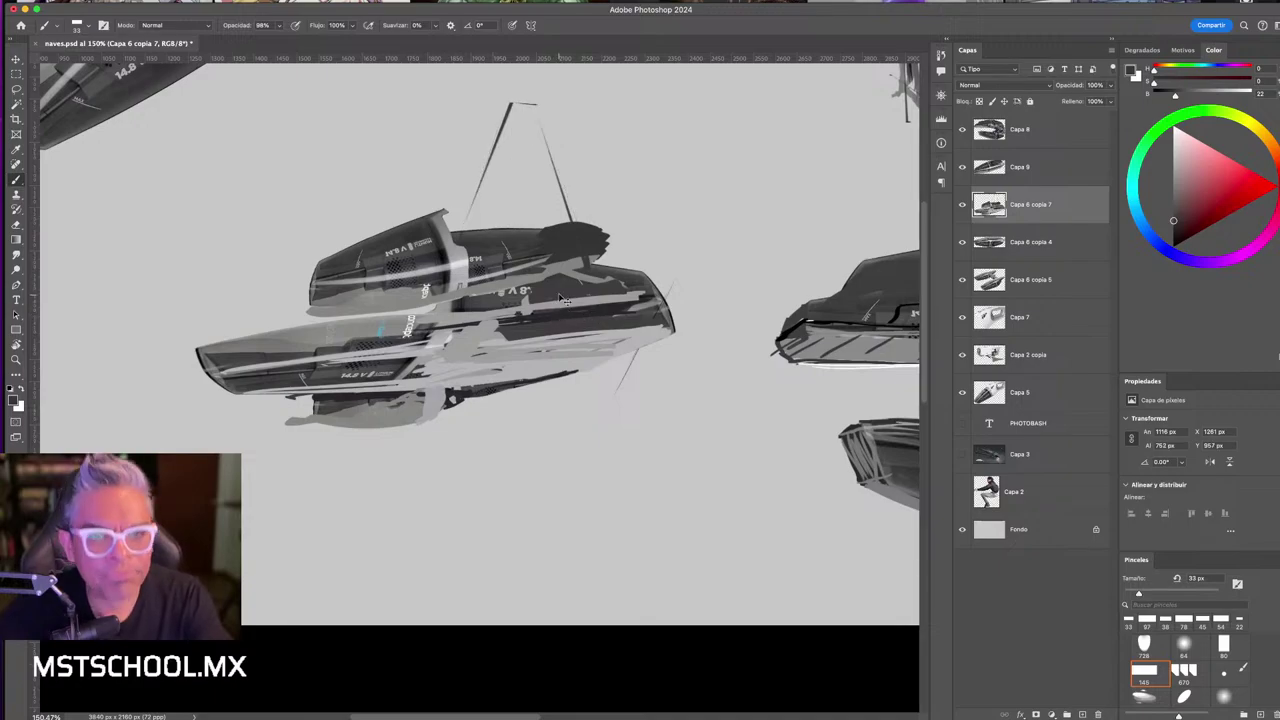
key("ctrl+z")
- Rotate the copied ship a little further and commit the transform
key("ctrl+t")
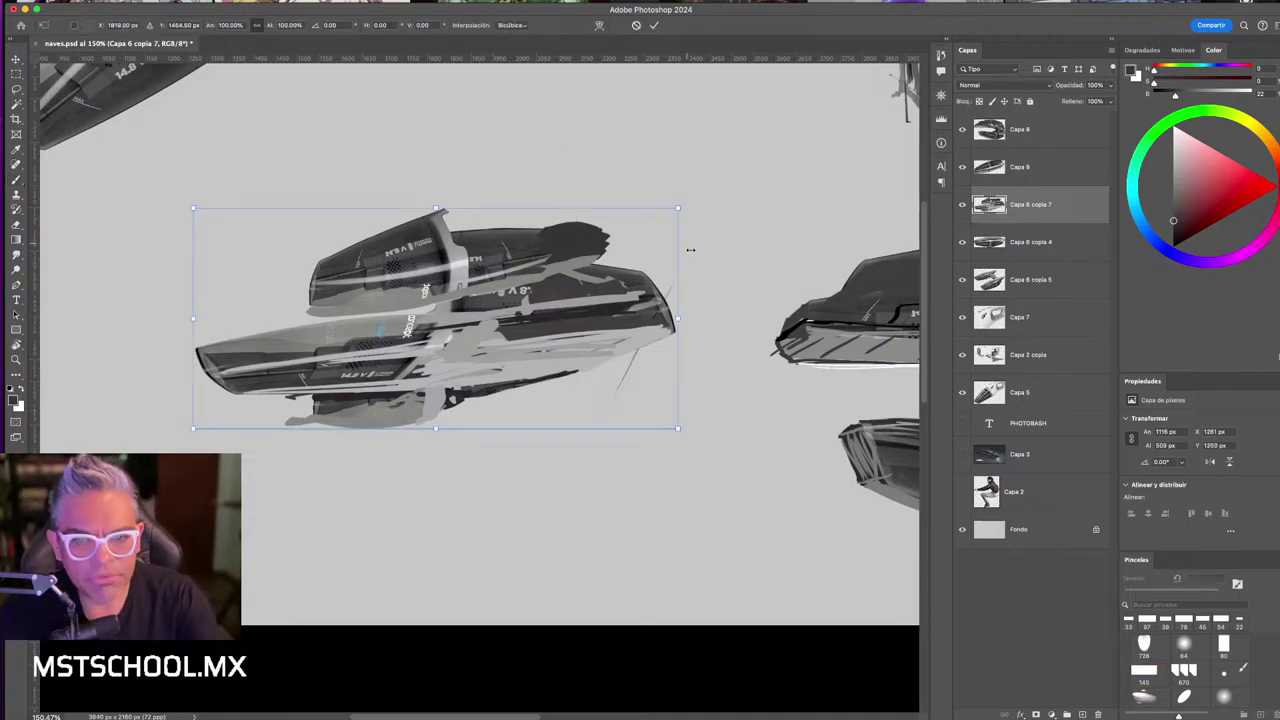
left_click_drag(686, 246, 342, 336)
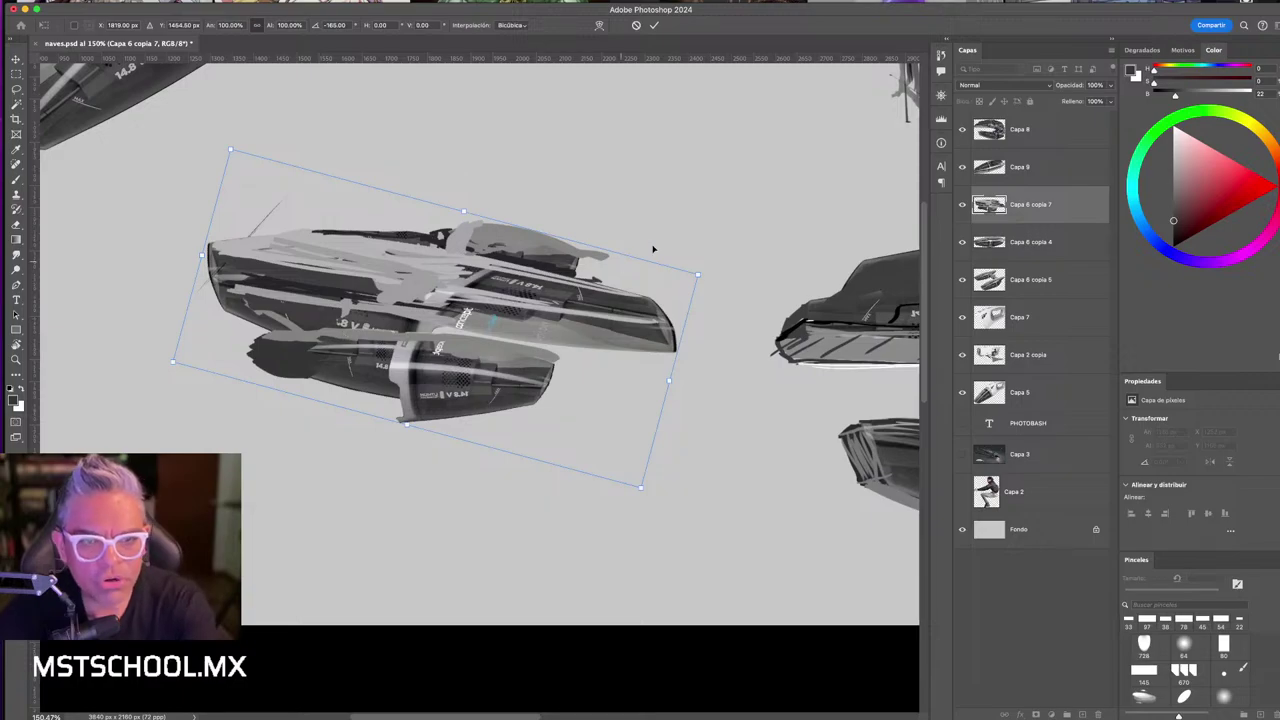
left_click_drag(653, 248, 725, 210)
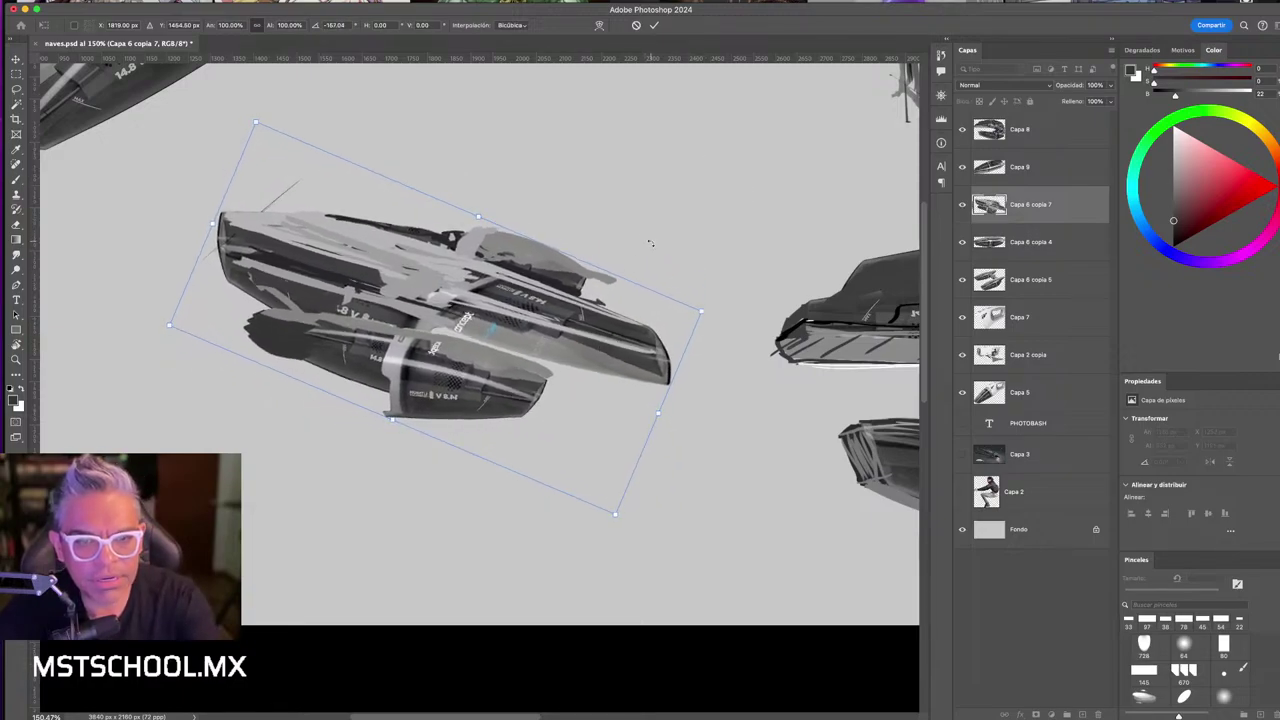
key("Return")
- Outline the shape above the ship with the Polygonal Lasso and delete it
key("l")
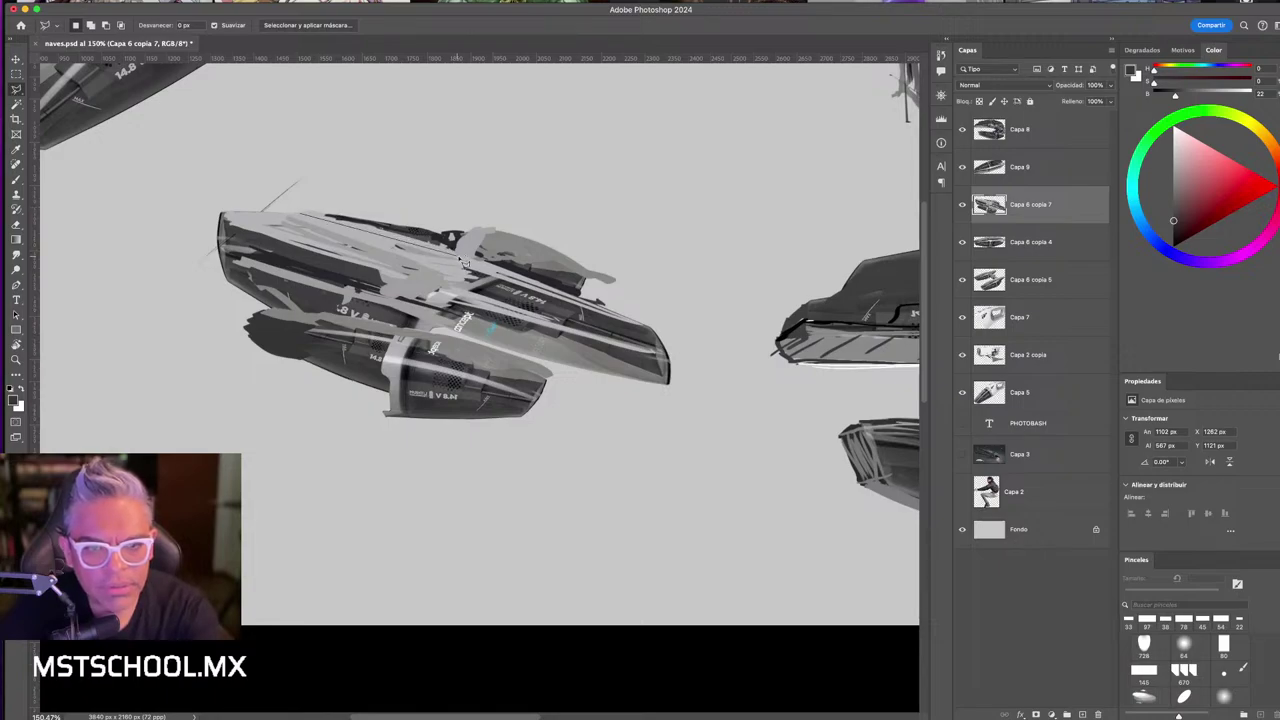
left_click(478, 248)
left_click(486, 222)
left_click(400, 188)
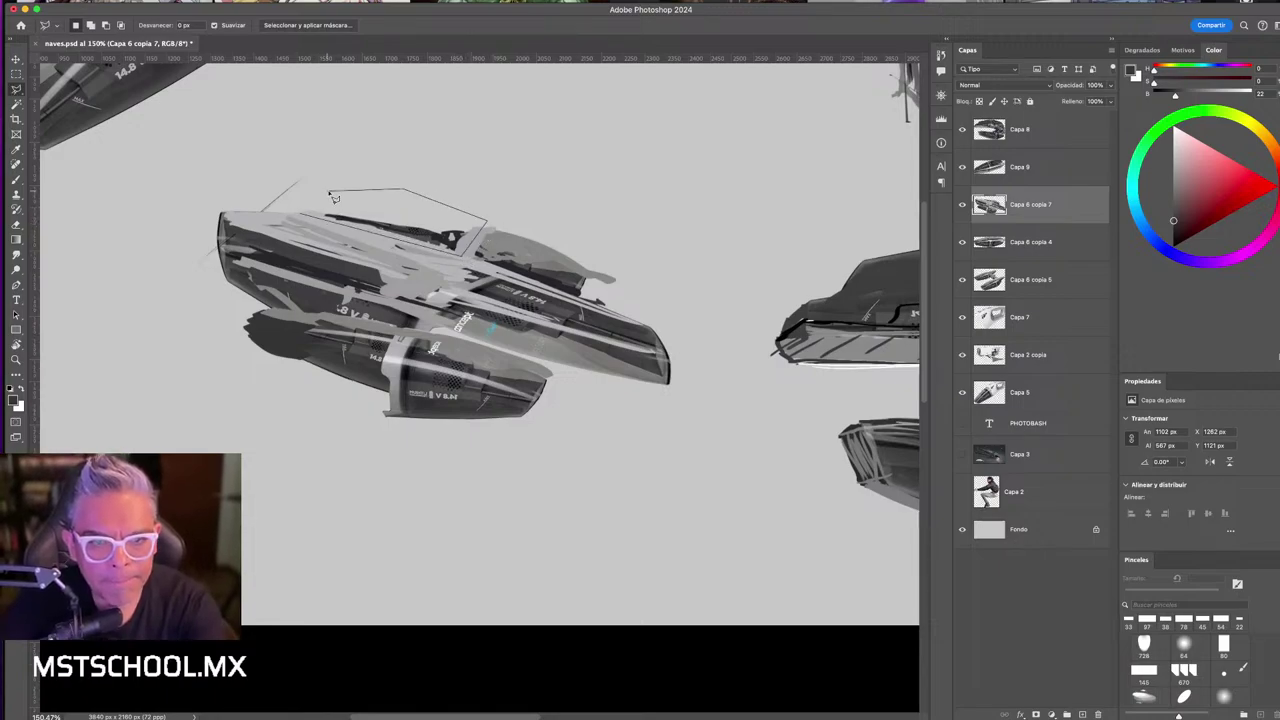
left_click(293, 207)
double_click(305, 220)
key("Delete")
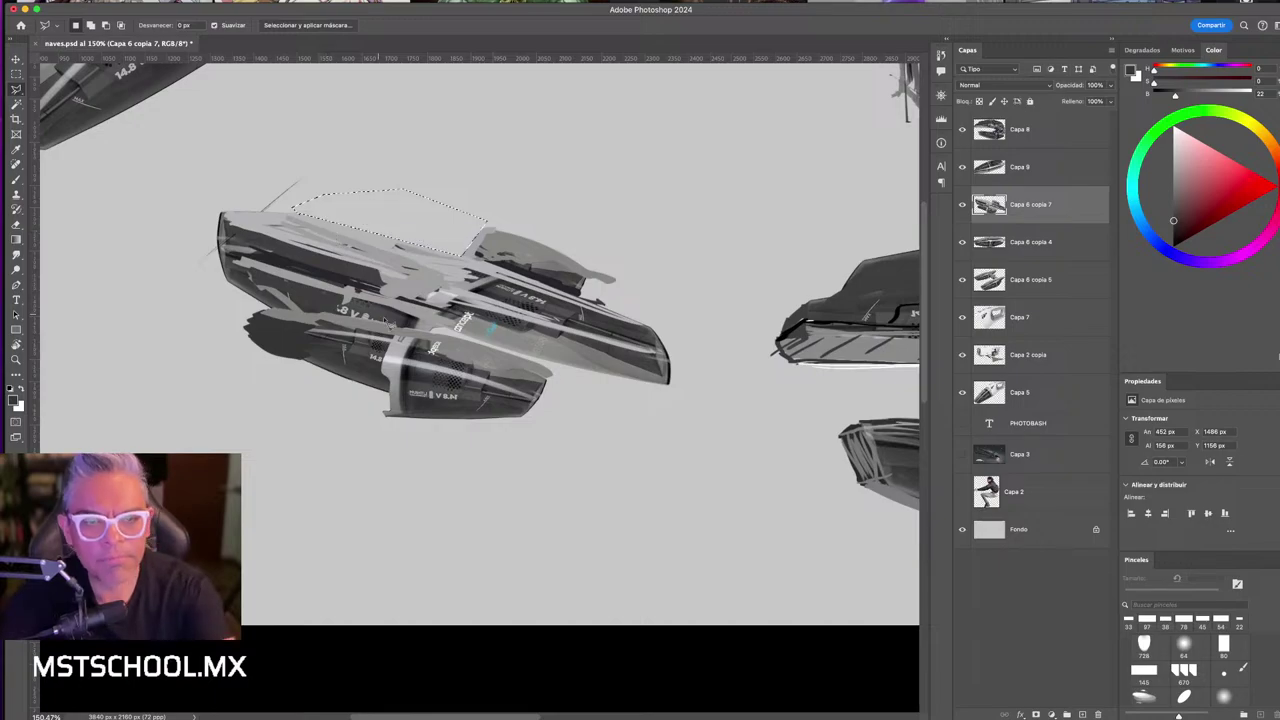
- Set up a much larger brush with greys sampled from the ship and a near-black colour
key("b")
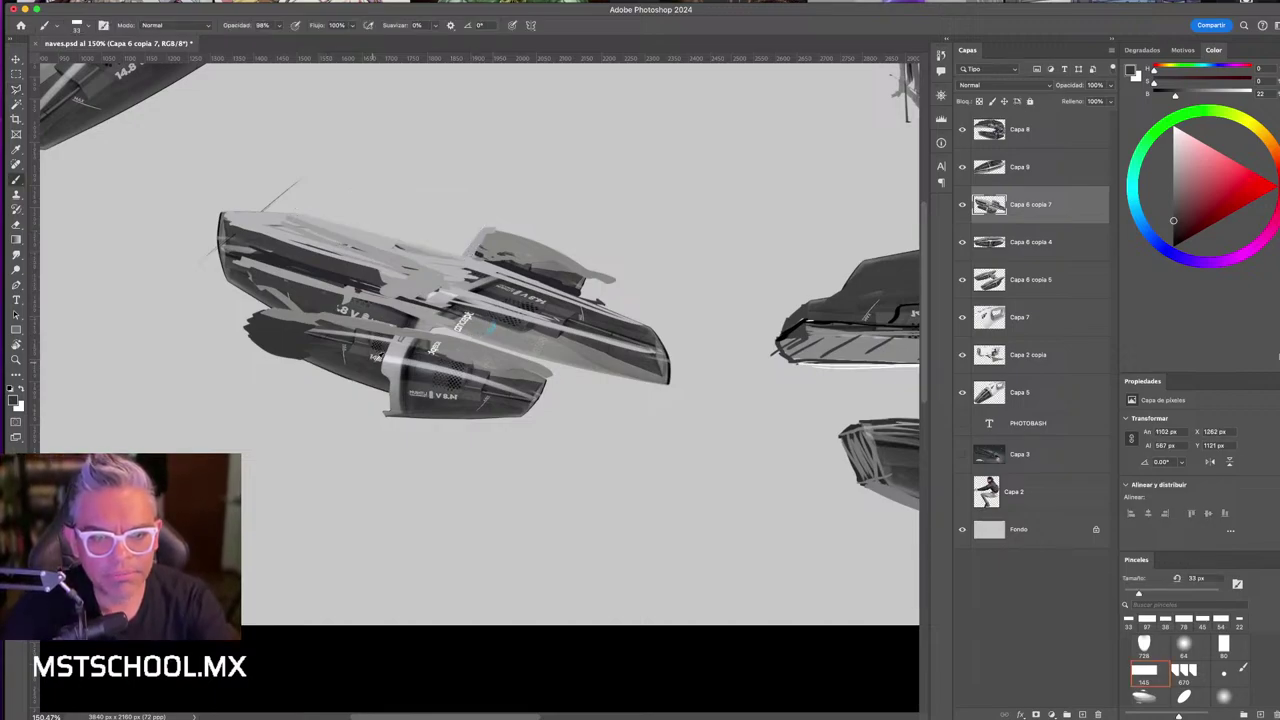
left_click(385, 355, "alt")
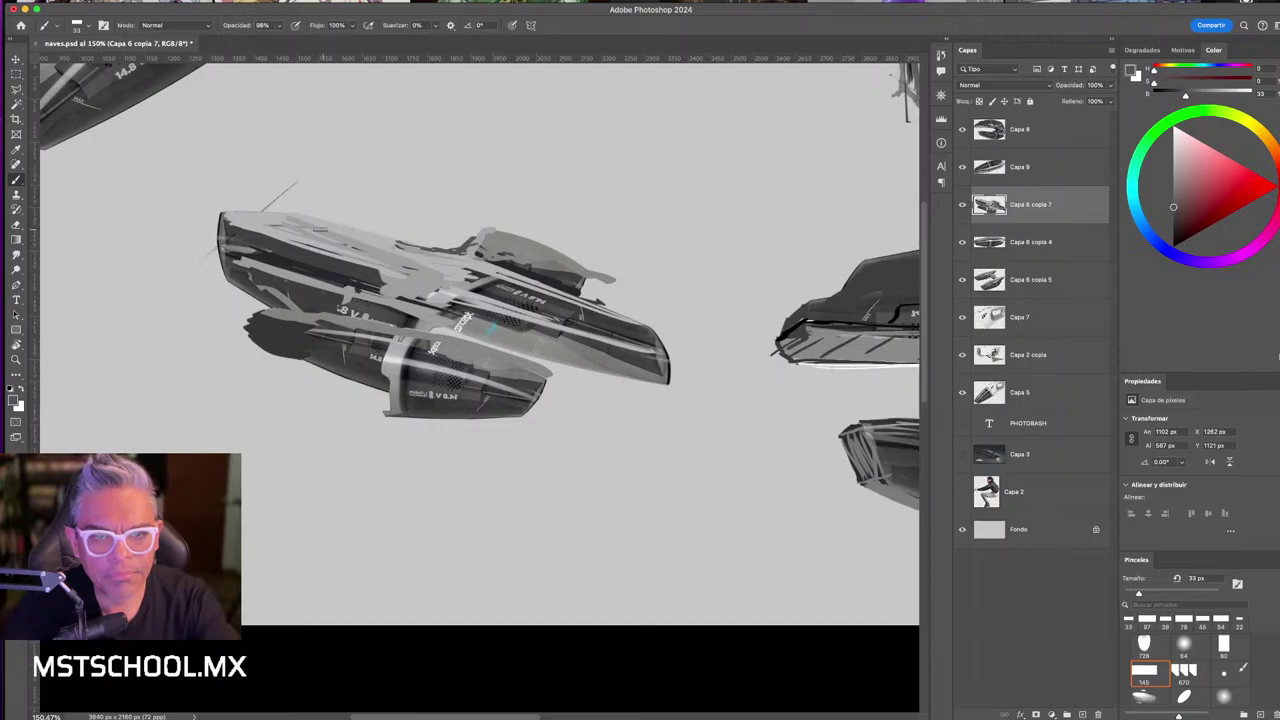
left_click(240, 220, "alt")
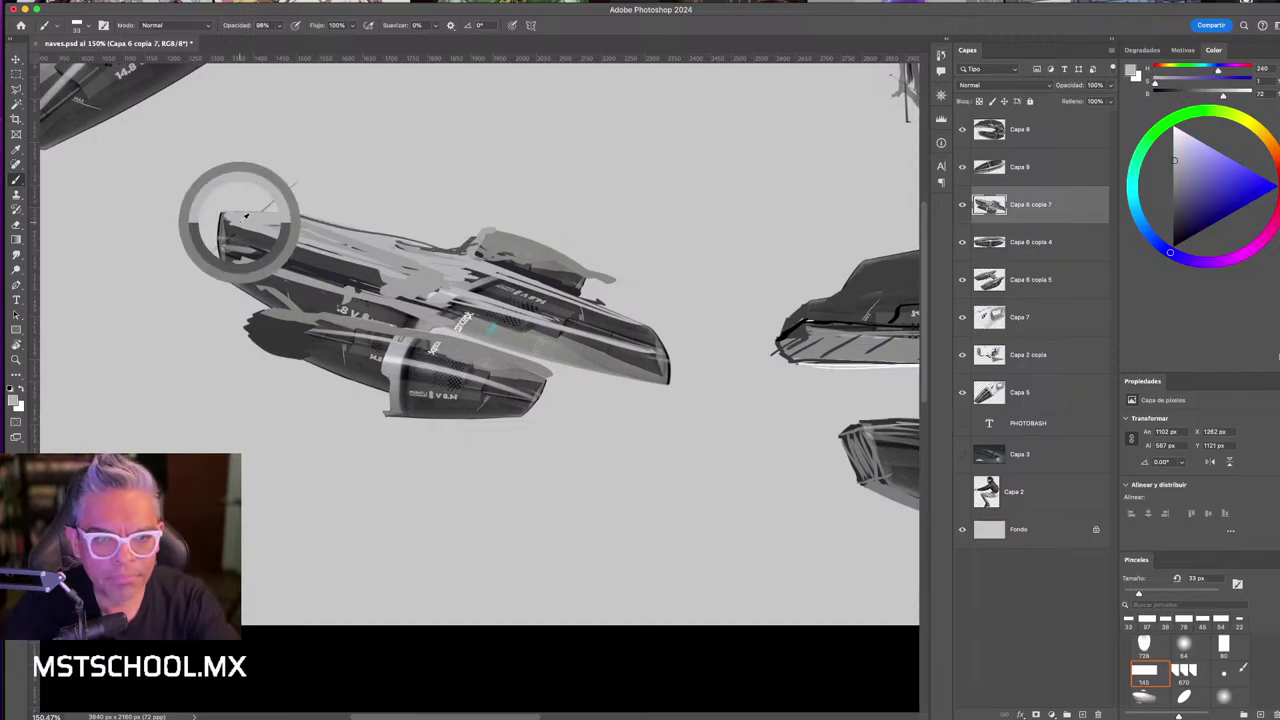
mouse_move(250, 215)
left_mouse_down()
mouse_move(204, 206)
mouse_move(196, 218)
left_mouse_up()
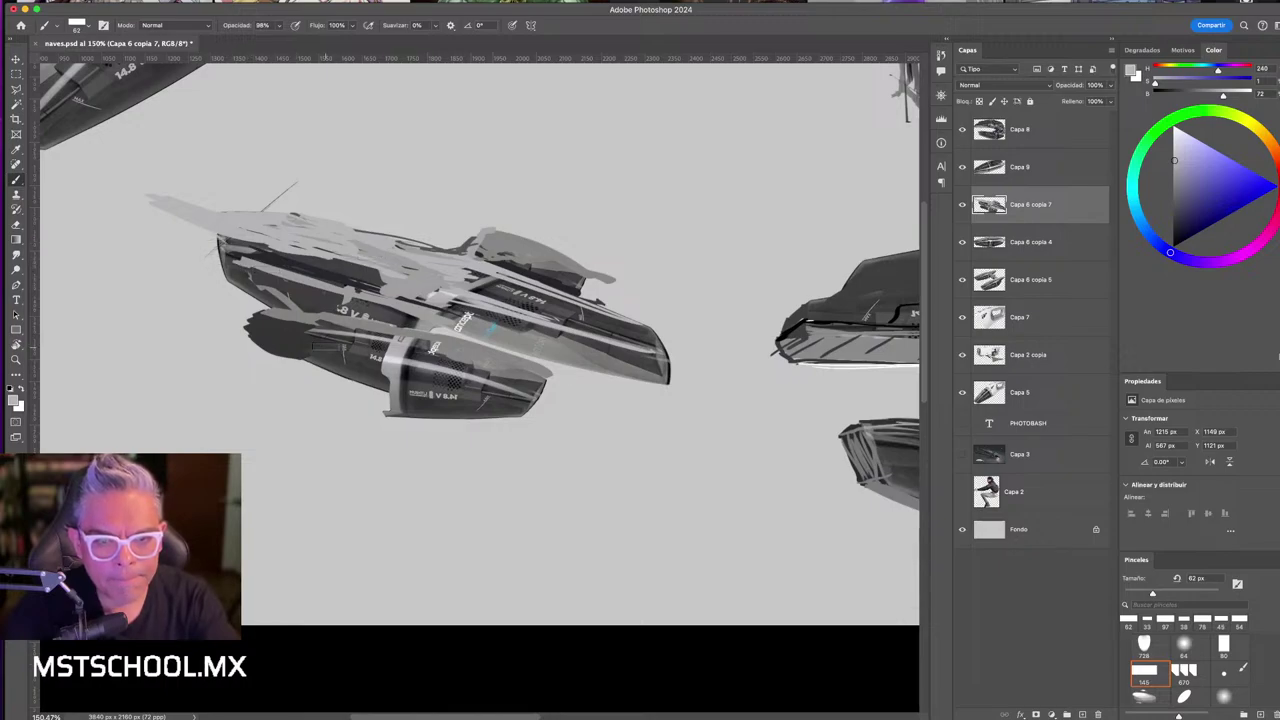
left_click(275, 322, "alt")
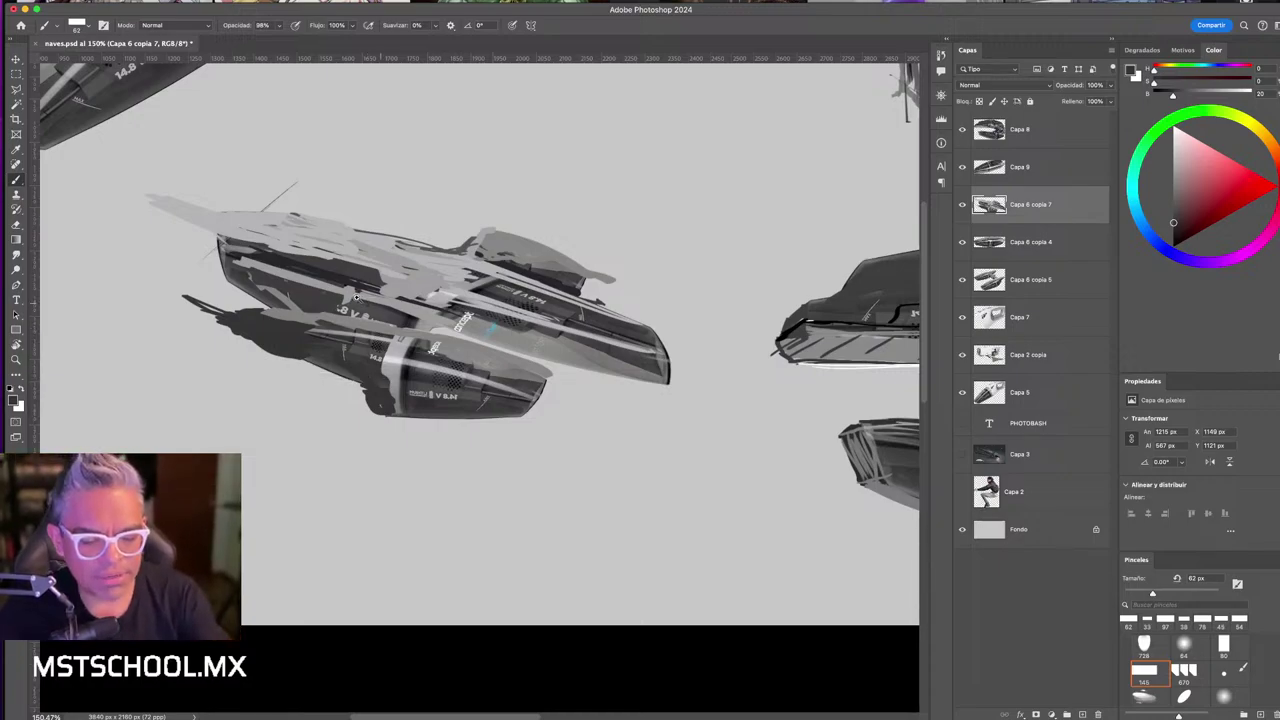
scroll(355, 297, "up", 5)
scroll(355, 297, "up", 1)
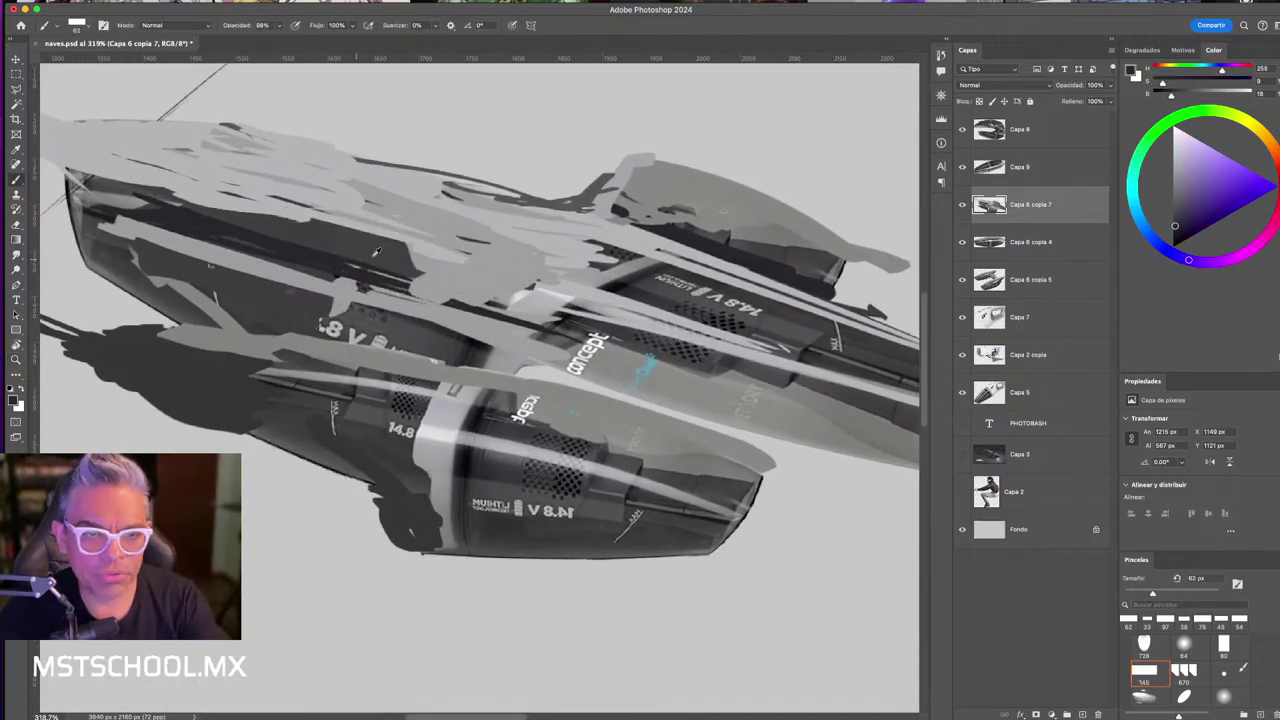
- Paint five dark panel lines across the hull, top and nose of the ship
left_click_drag(600, 207, 470, 238)
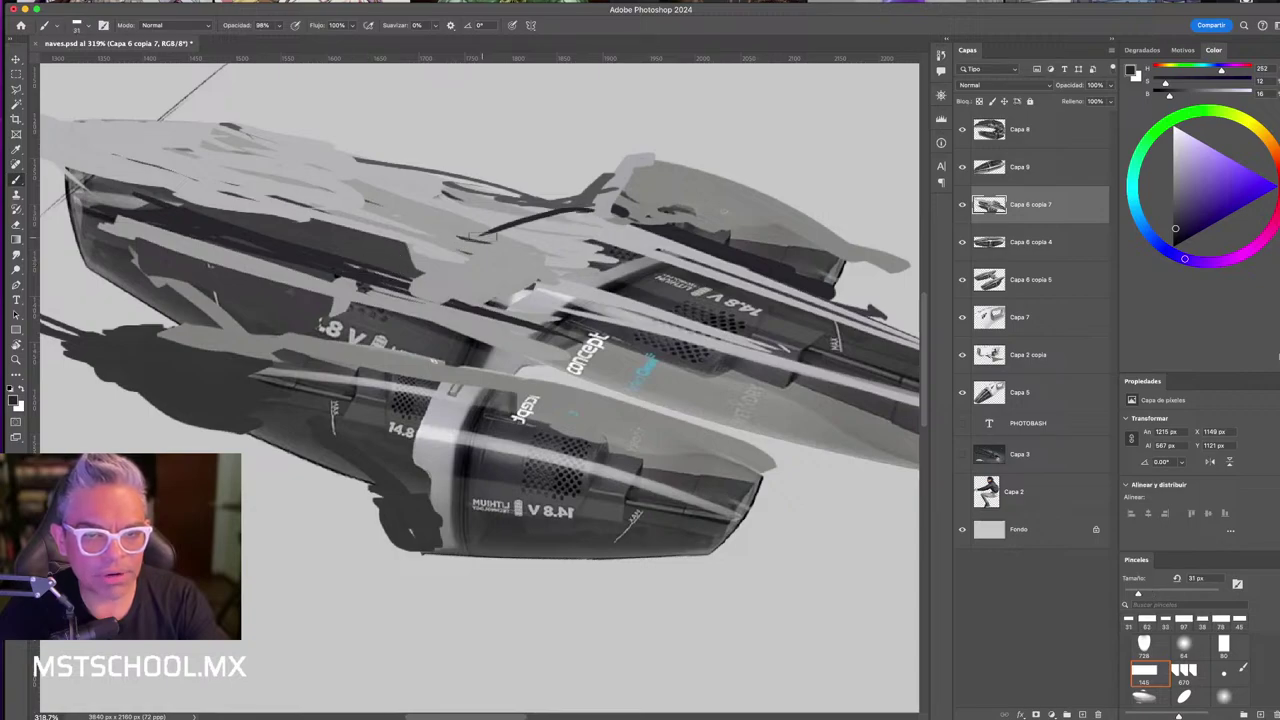
left_click_drag(631, 234, 550, 271)
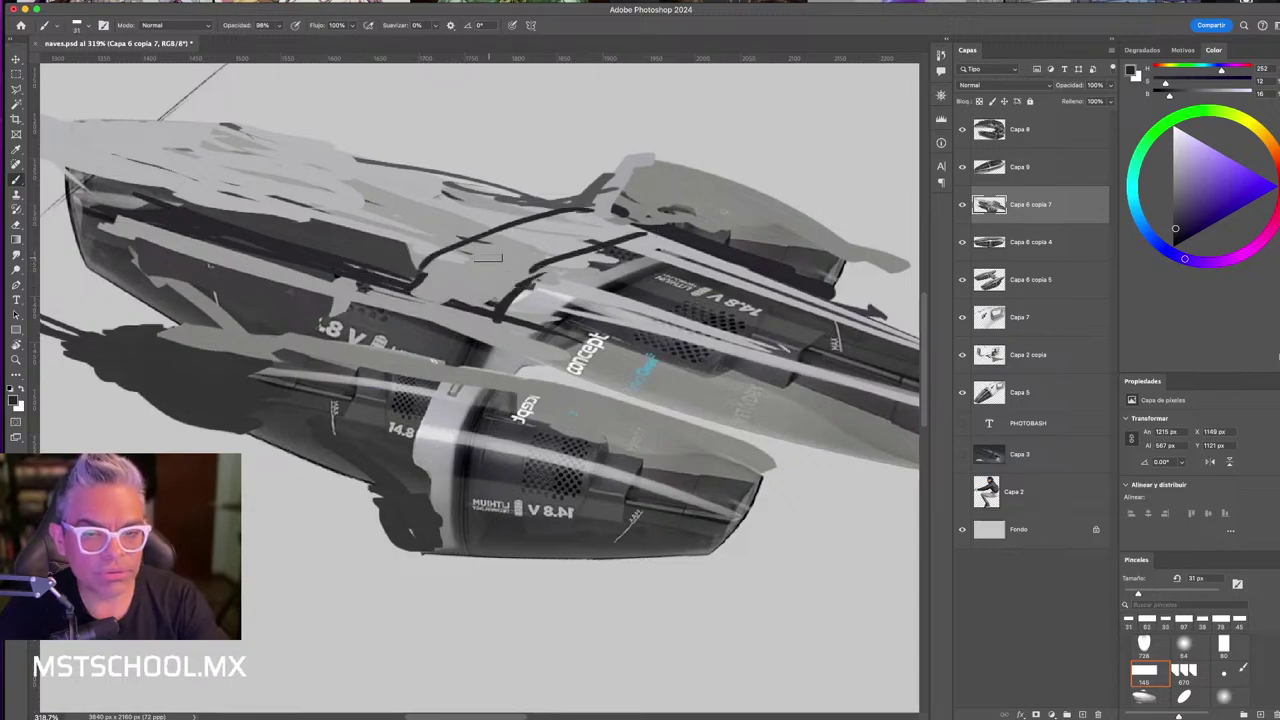
left_click_drag(467, 188, 308, 250)
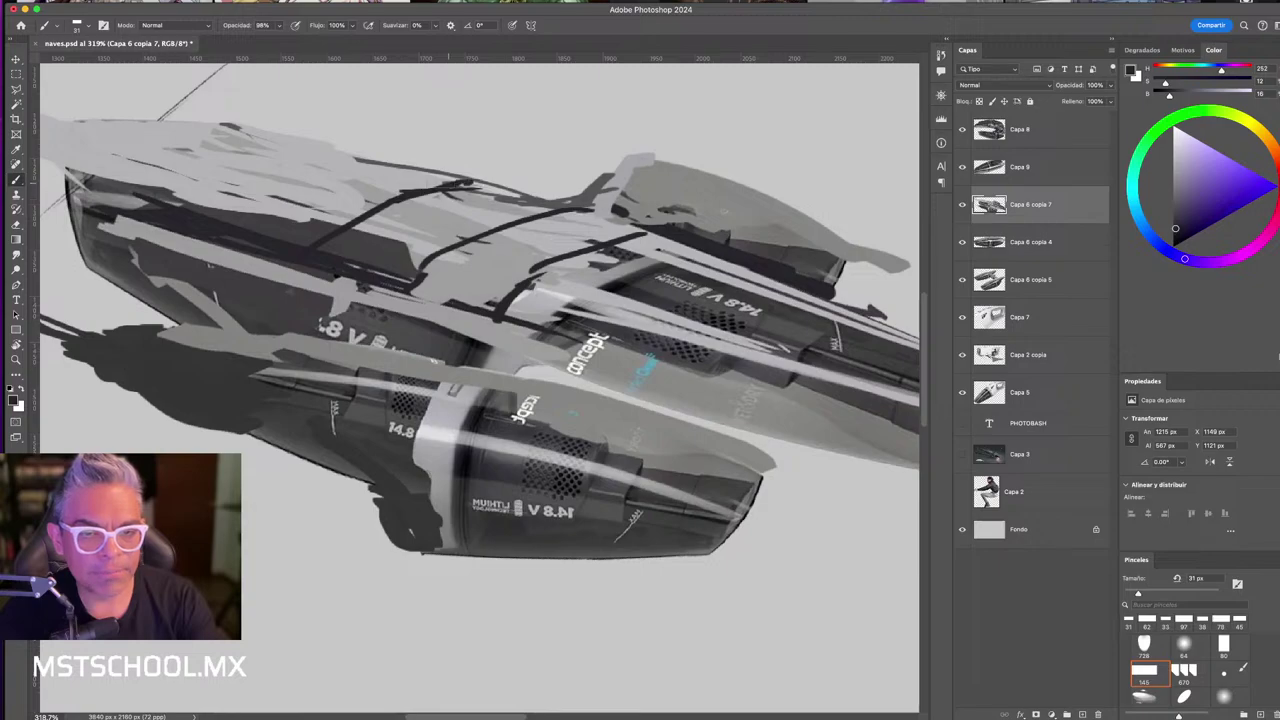
left_click_drag(458, 180, 262, 235)
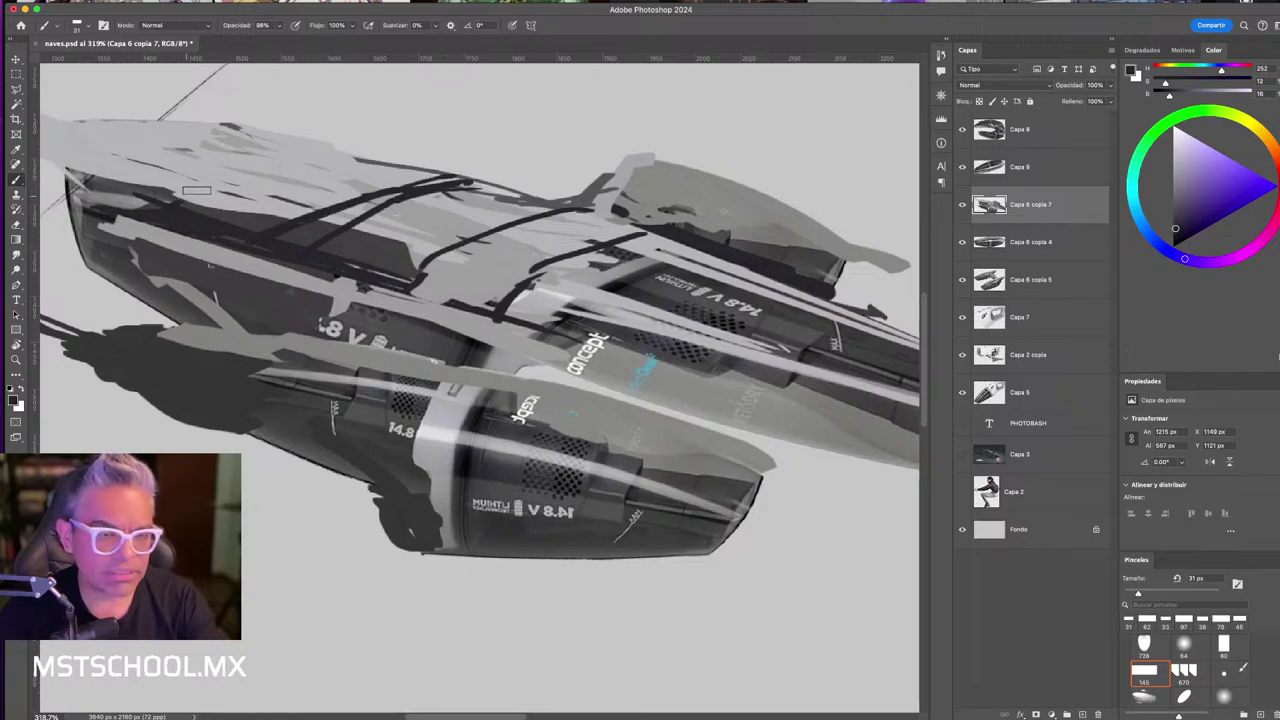
left_click_drag(197, 190, 329, 153)
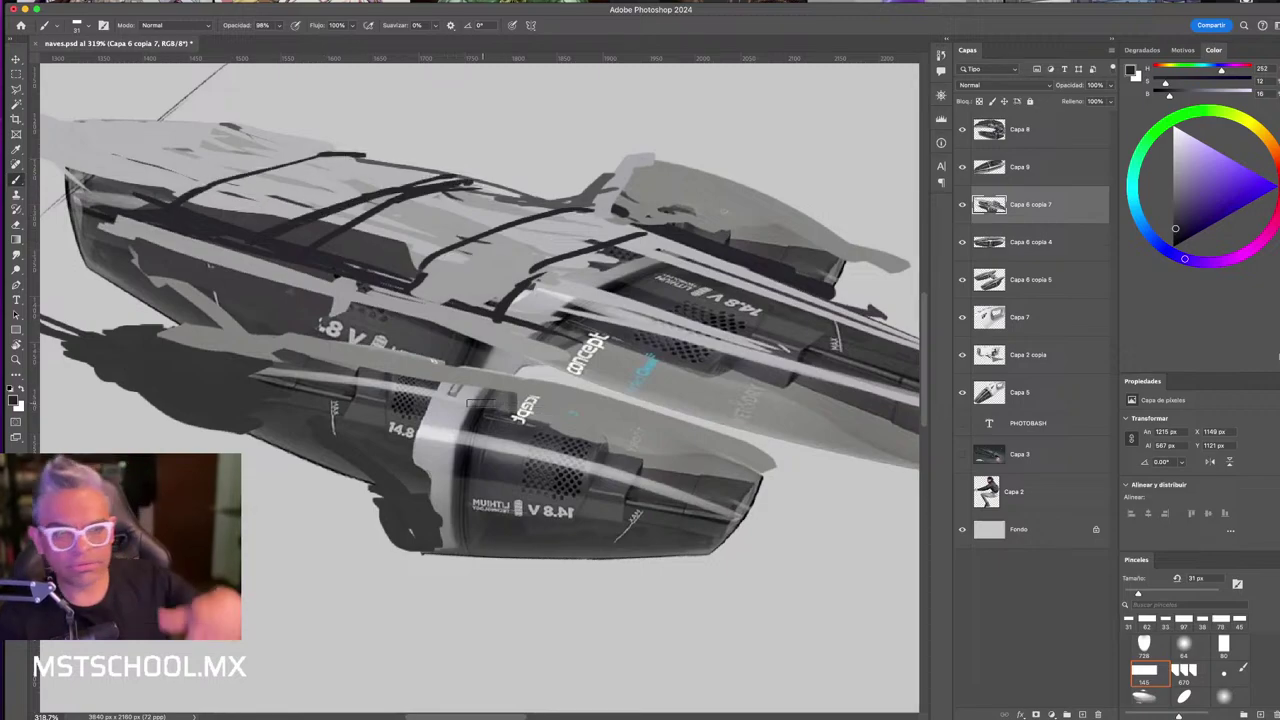
- Paint a long dark stroke under the front wing, from wing tip to hull
key("z")
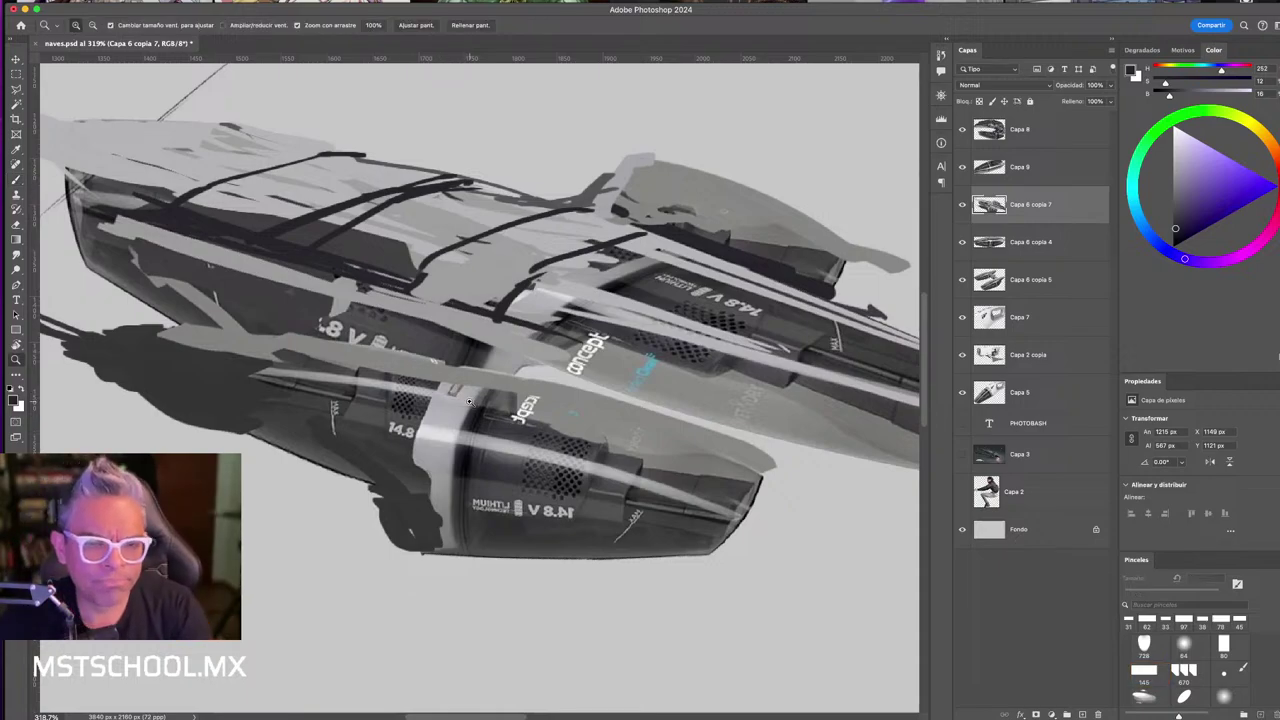
mouse_move(519, 440)
left_mouse_down()
mouse_move(445, 440)
mouse_move(520, 440)
left_mouse_up()
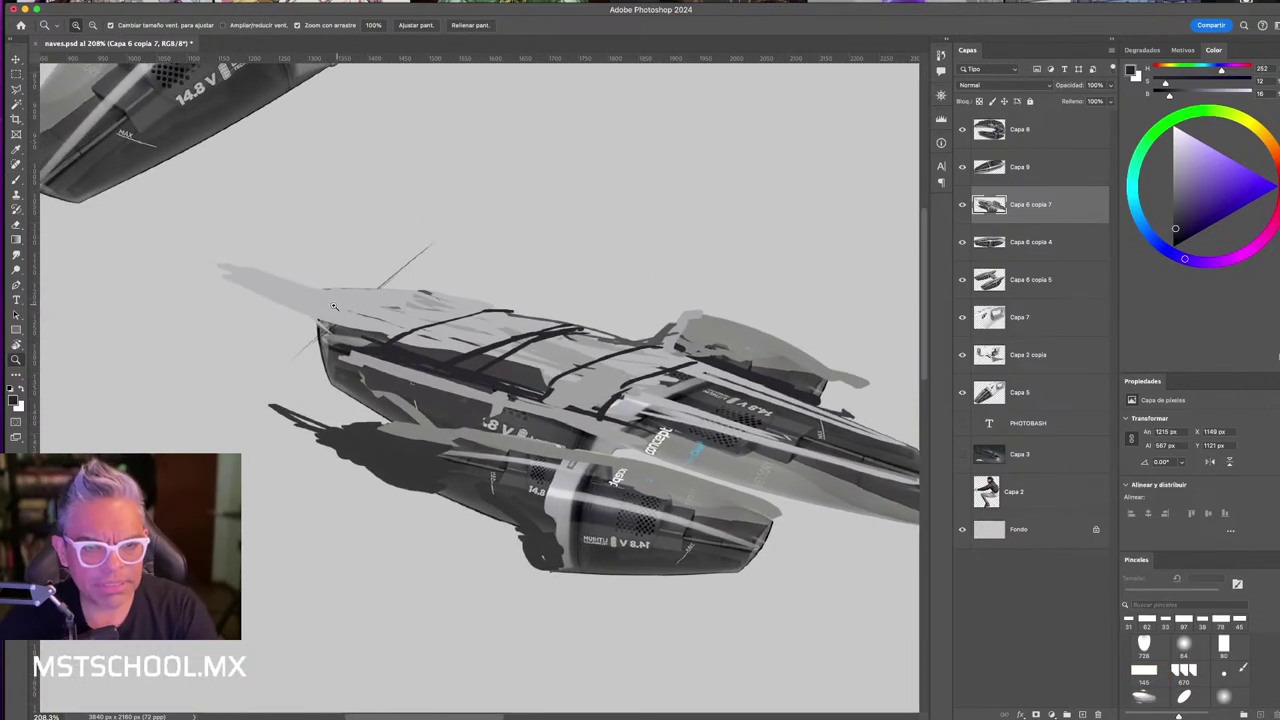
key("b")
left_click(327, 388, "alt")
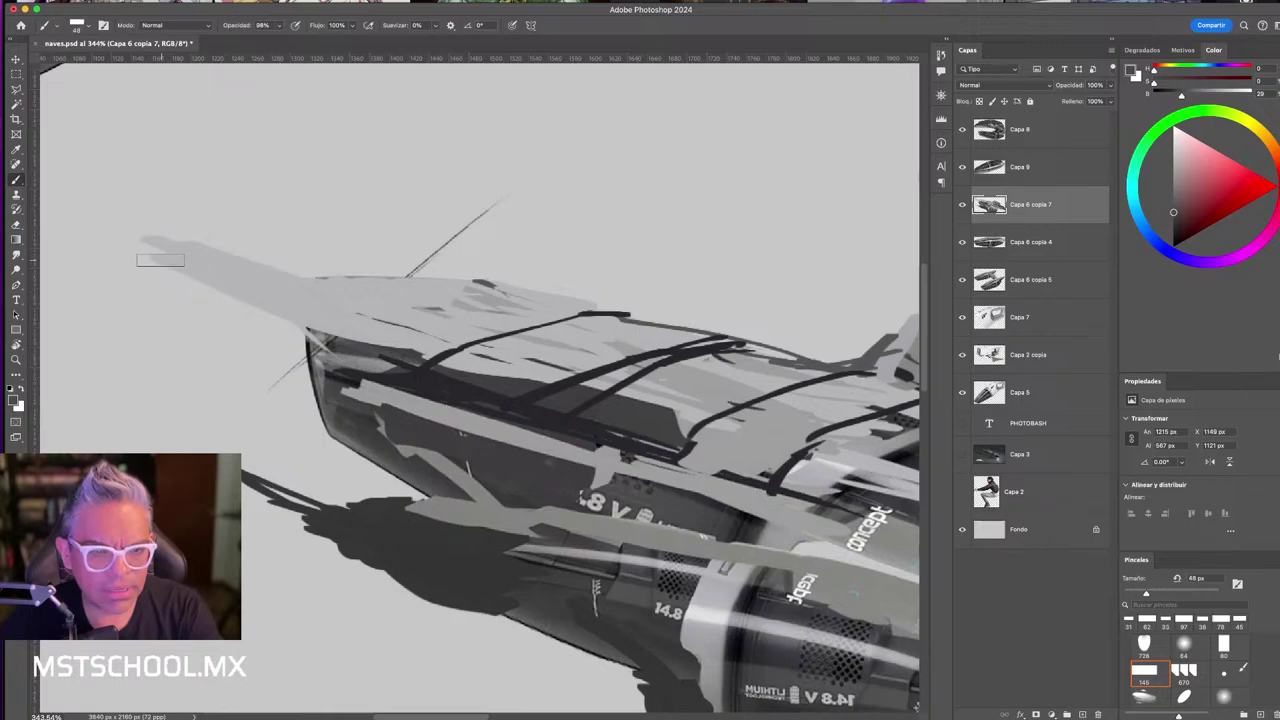
left_click_drag(140, 248, 301, 320)
key("ctrl+z")
left_click_drag(150, 249, 340, 366)
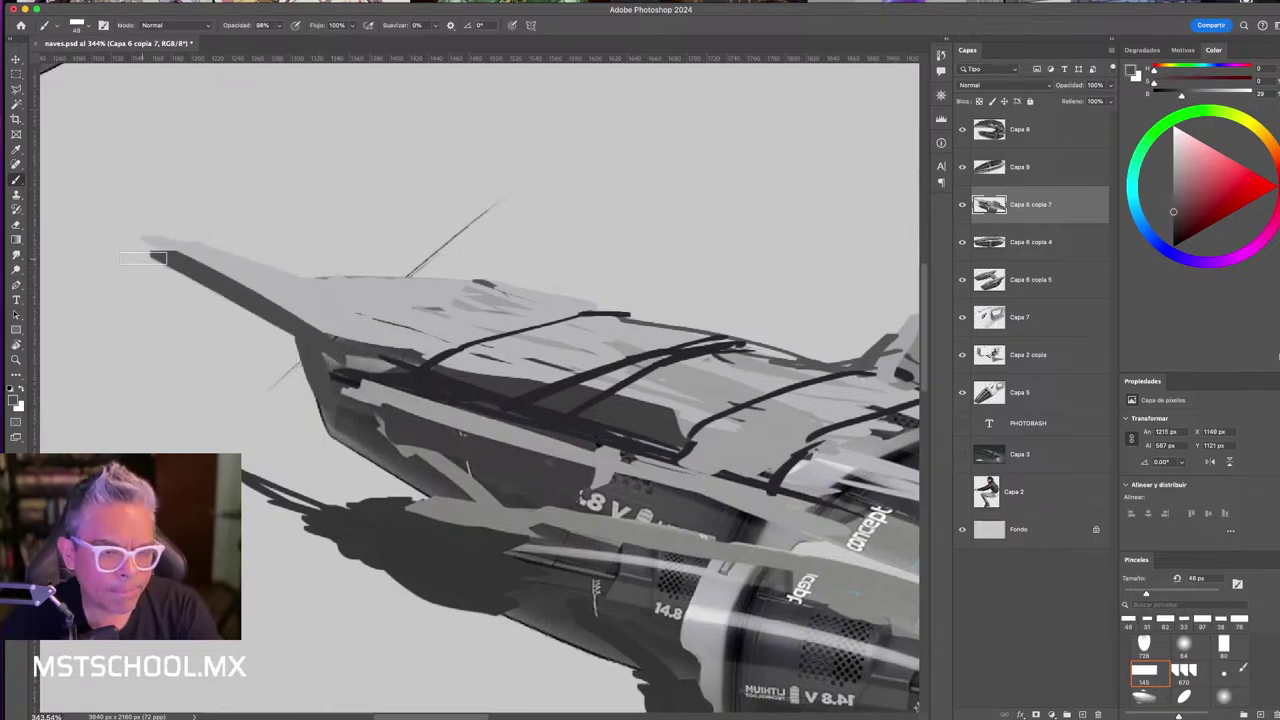
- Shrink the brush to 34 px, sample greys from wing and hull, and adjust the painting hue
left_click_drag(165, 250, 145, 245)
left_click(313, 300, "alt")
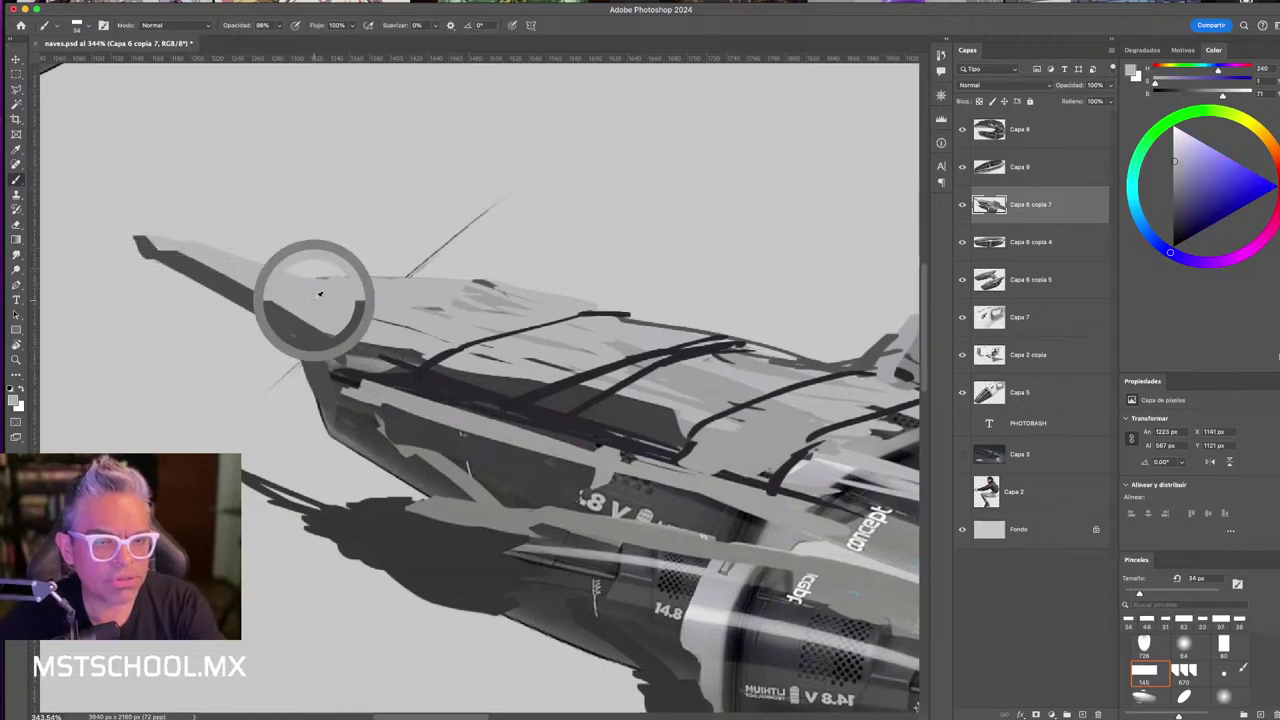
left_click(306, 326, "alt")
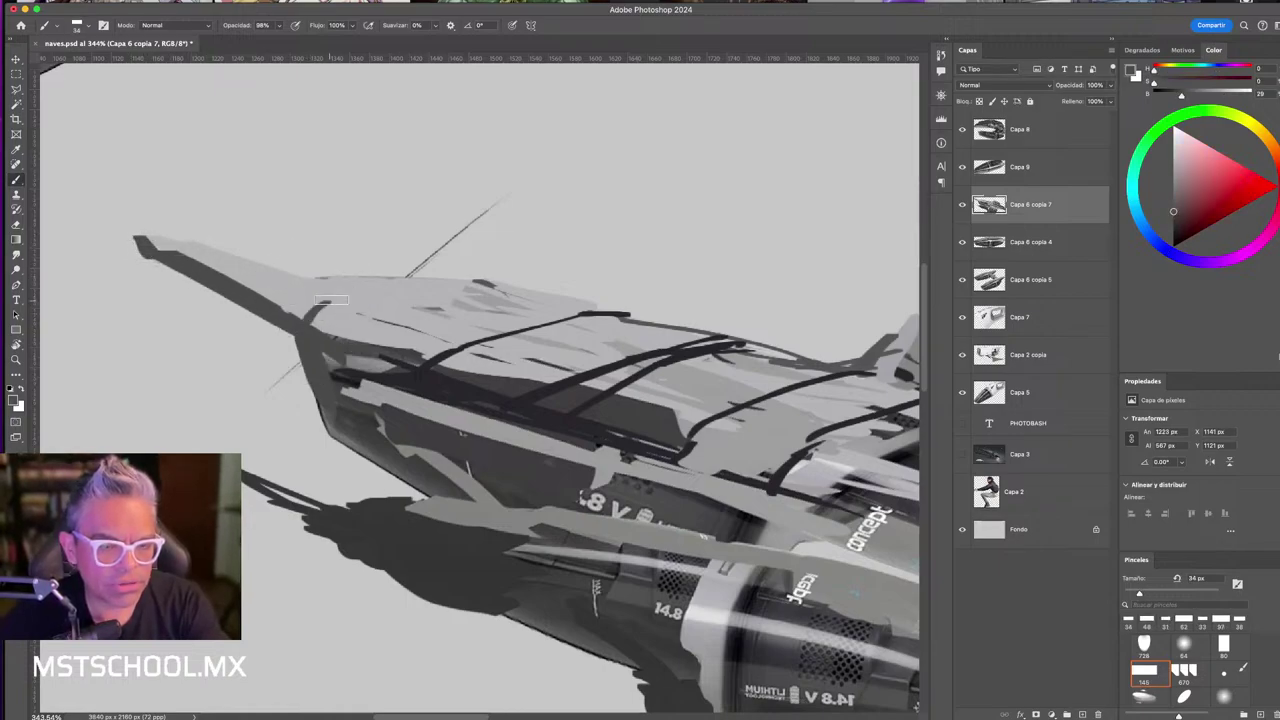
key("z")
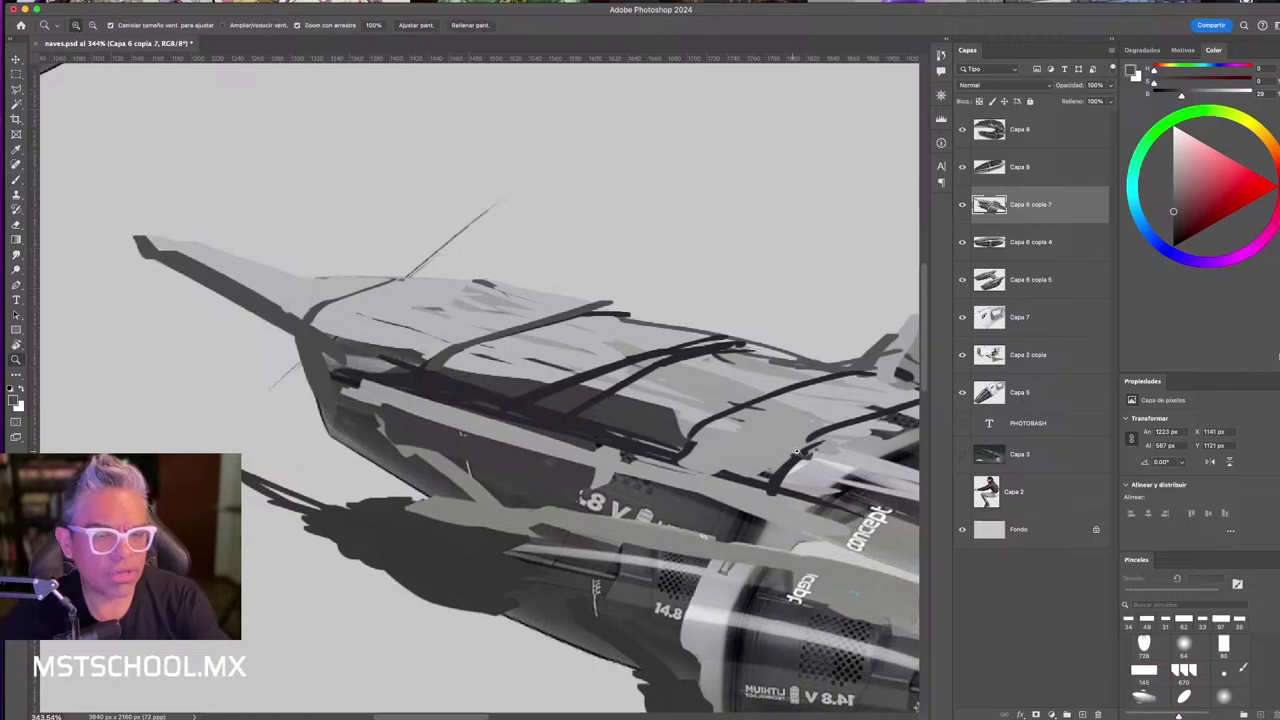
left_click_drag(605, 308, 600, 335)
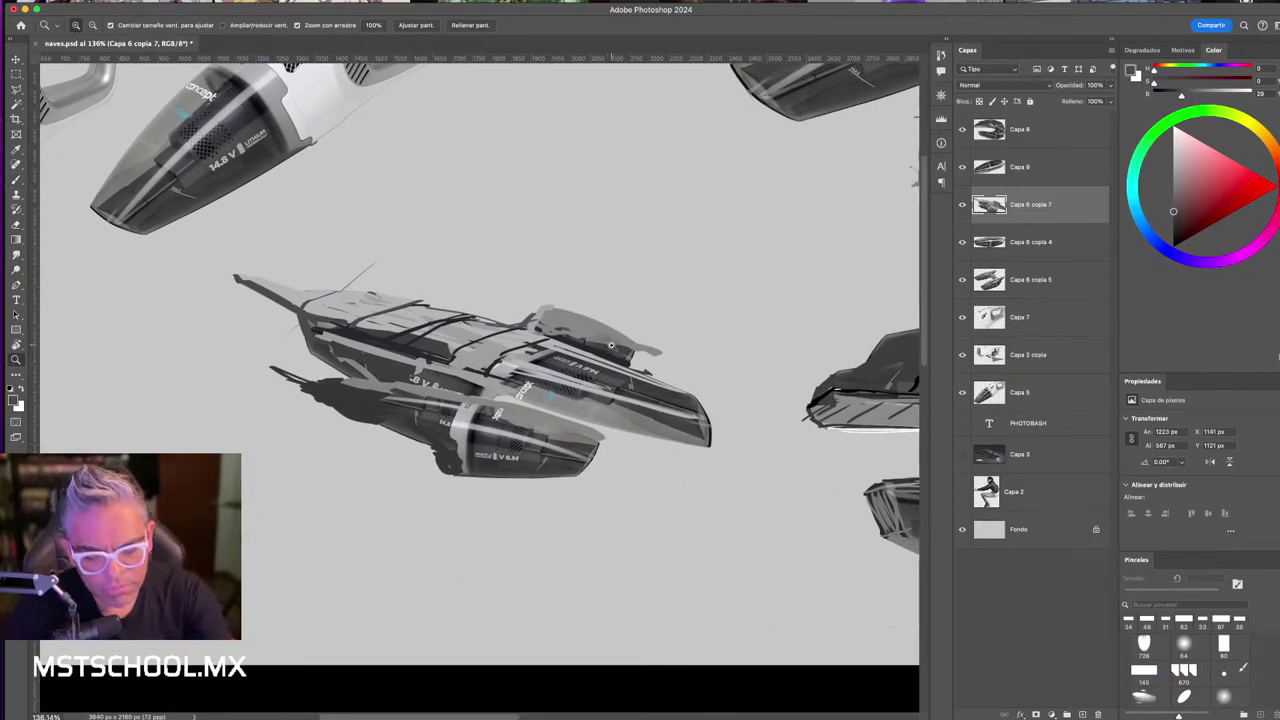
left_click_drag(507, 346, 490, 350)
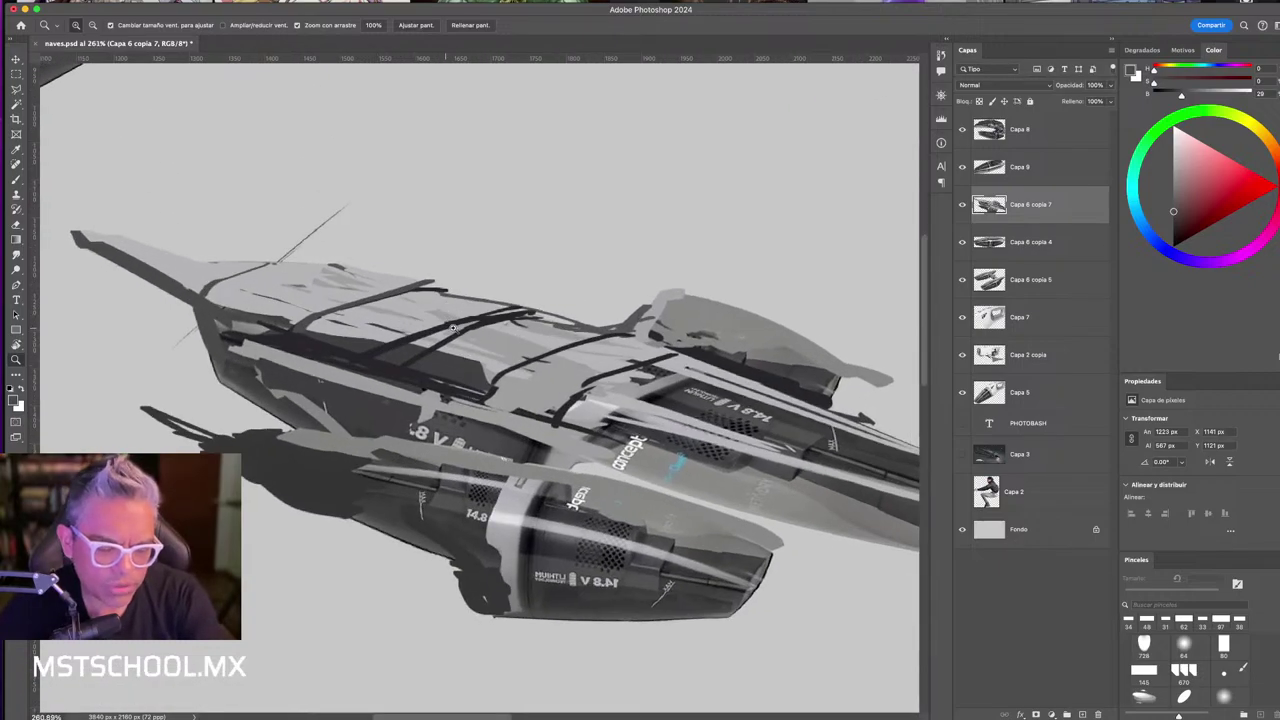
key("b")
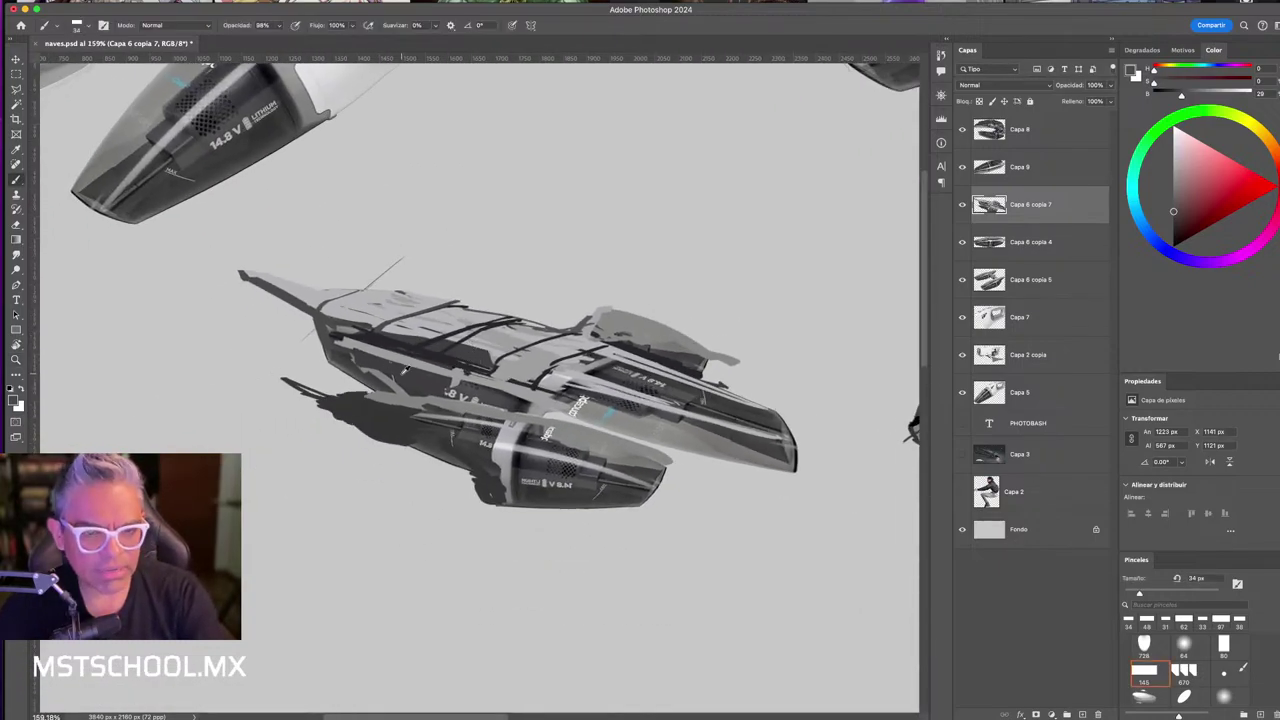
left_click(340, 313, "alt")
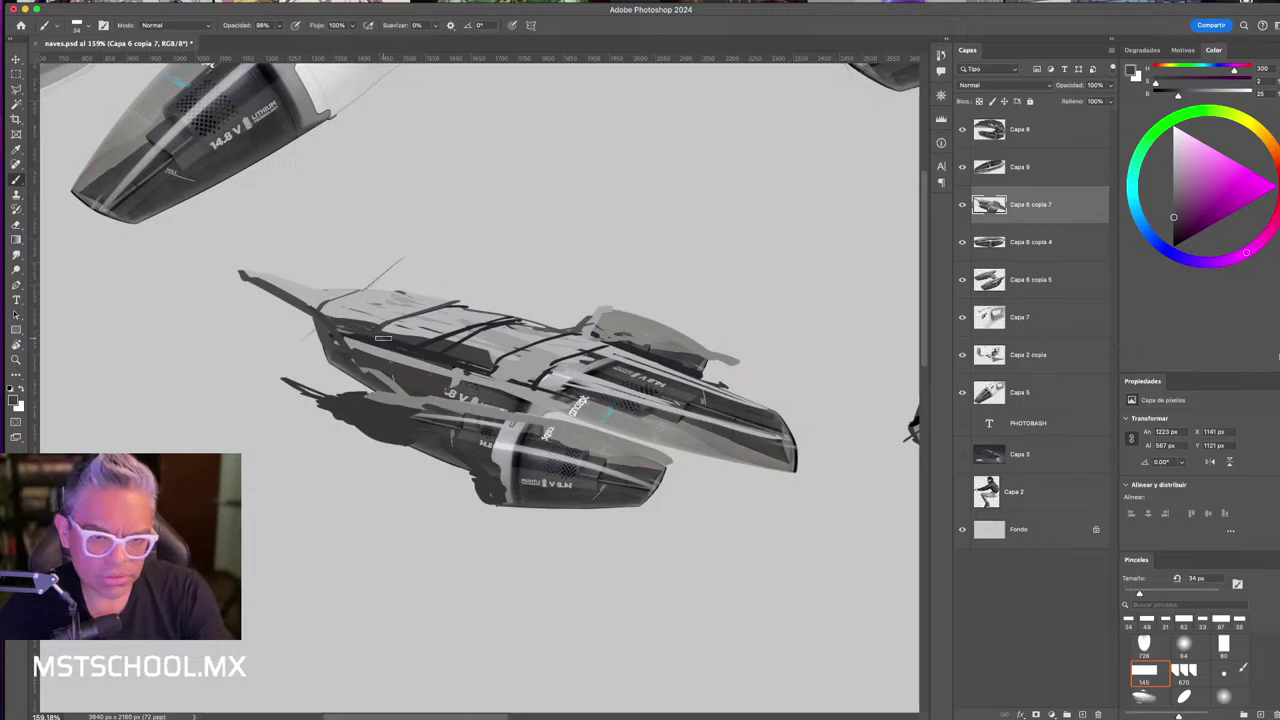
left_click_drag(383, 339, 278, 265)
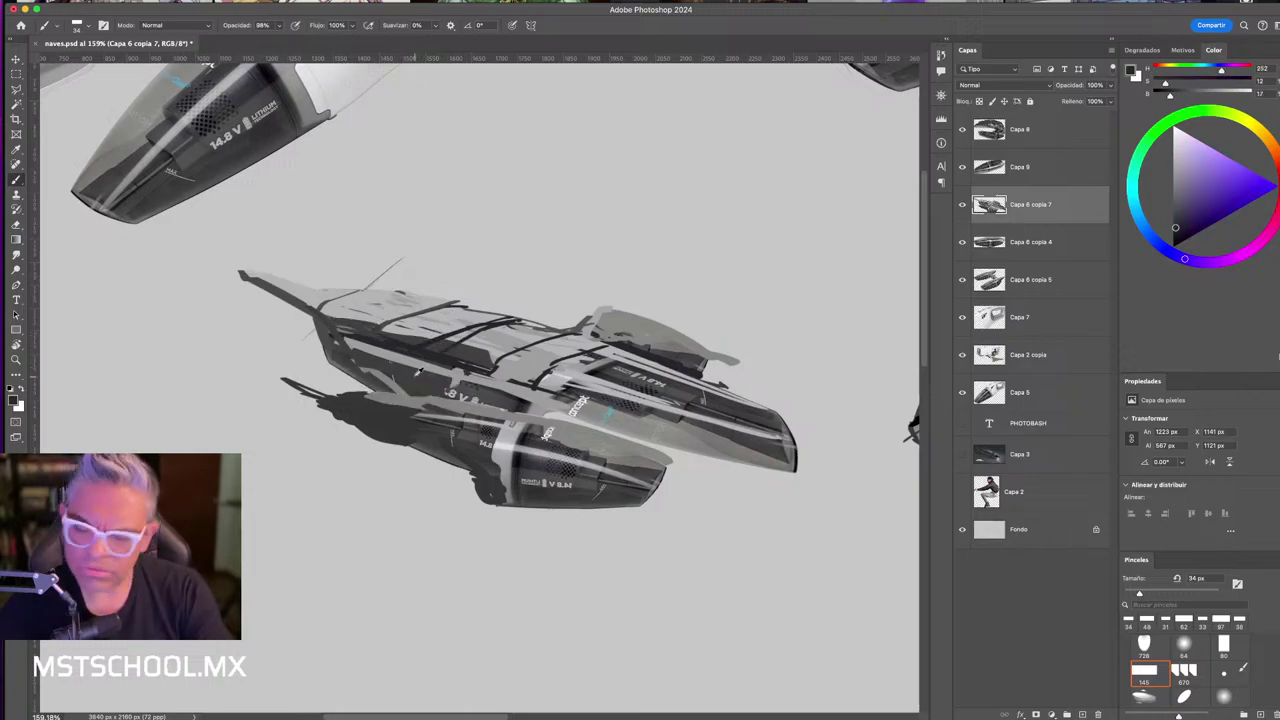
left_click_drag(418, 371, 390, 334)
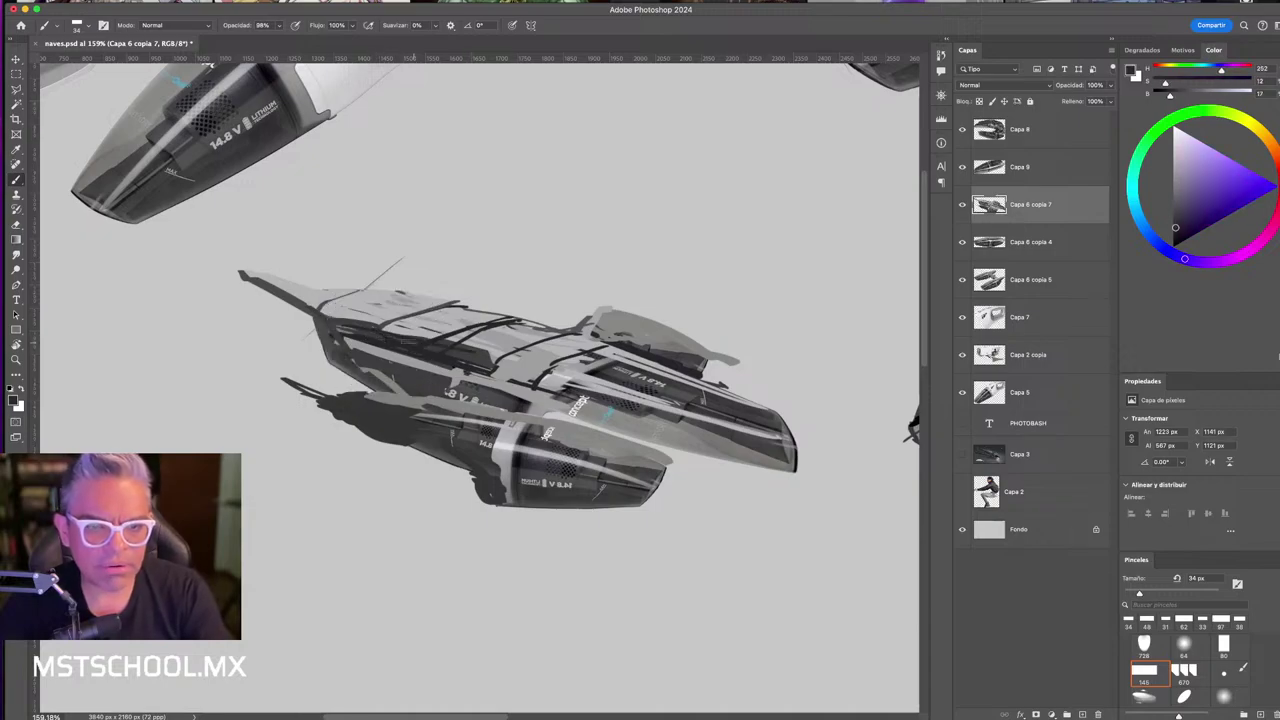
left_click_drag(488, 352, 484, 348)
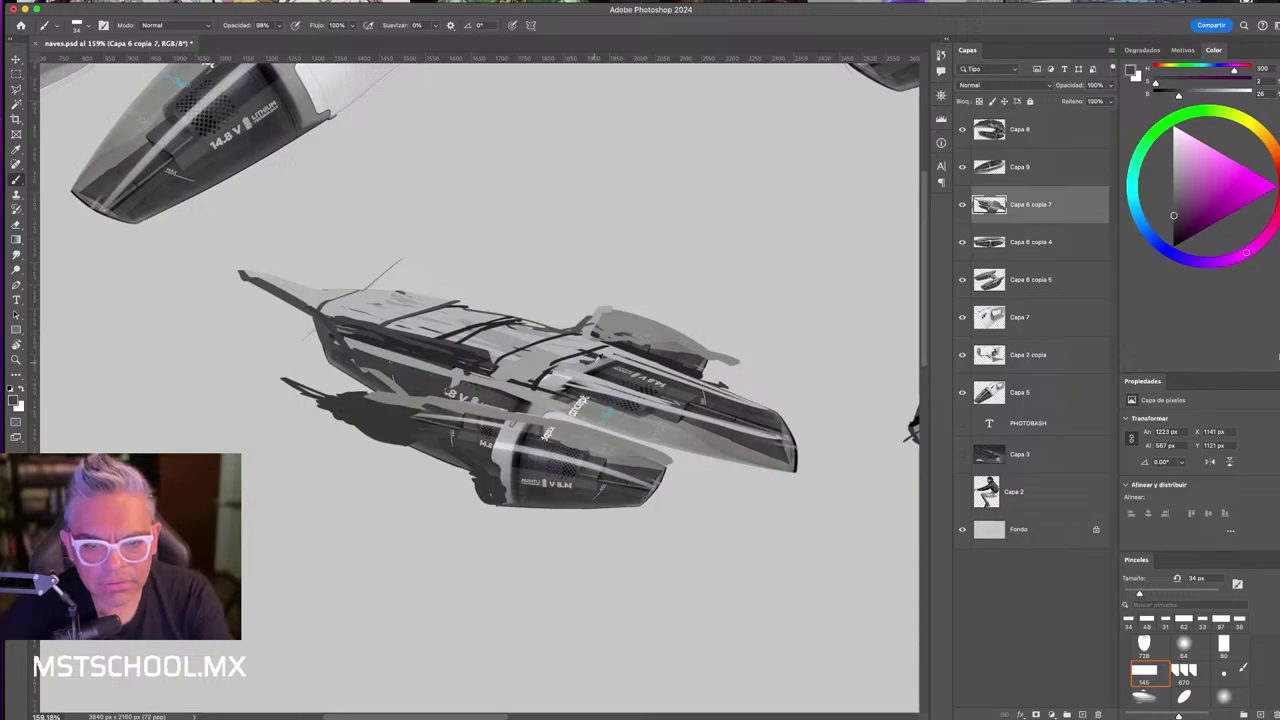
key("l")
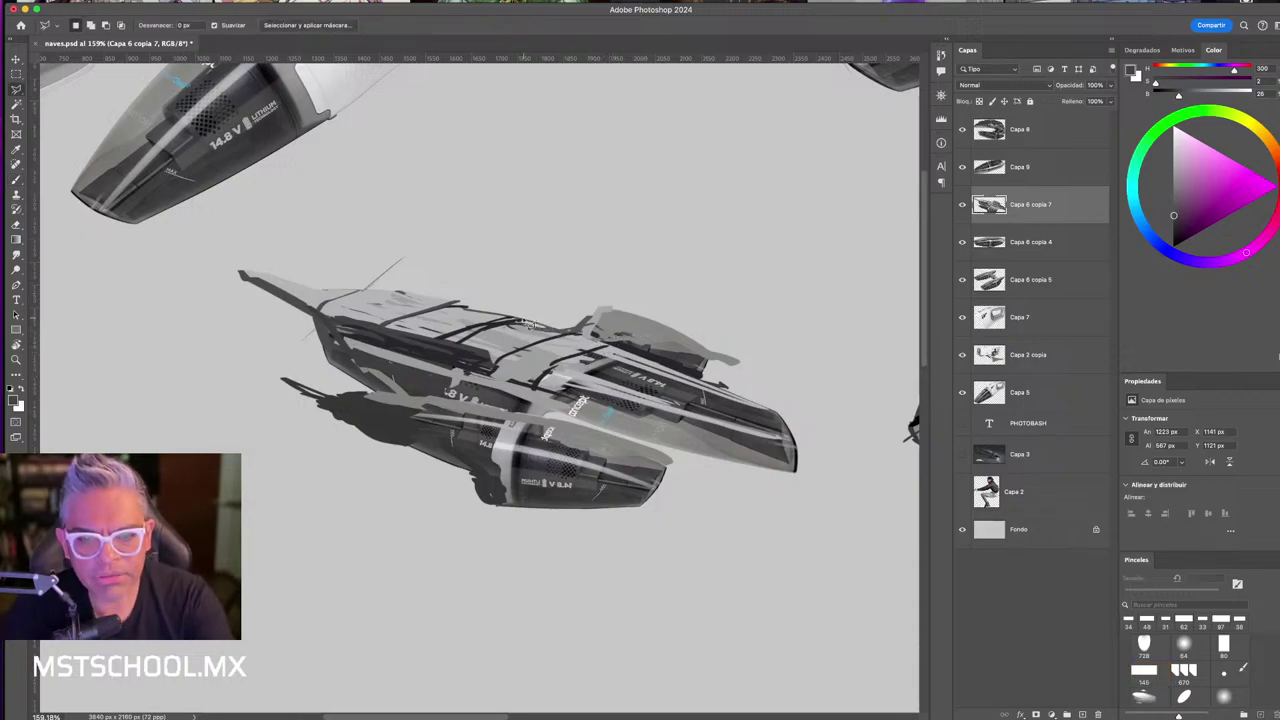
- Lasso the fin area above the hull and copy it onto a new layer
left_click_drag(530, 324, 738, 397)
left_click(783, 350)
left_click(683, 263)
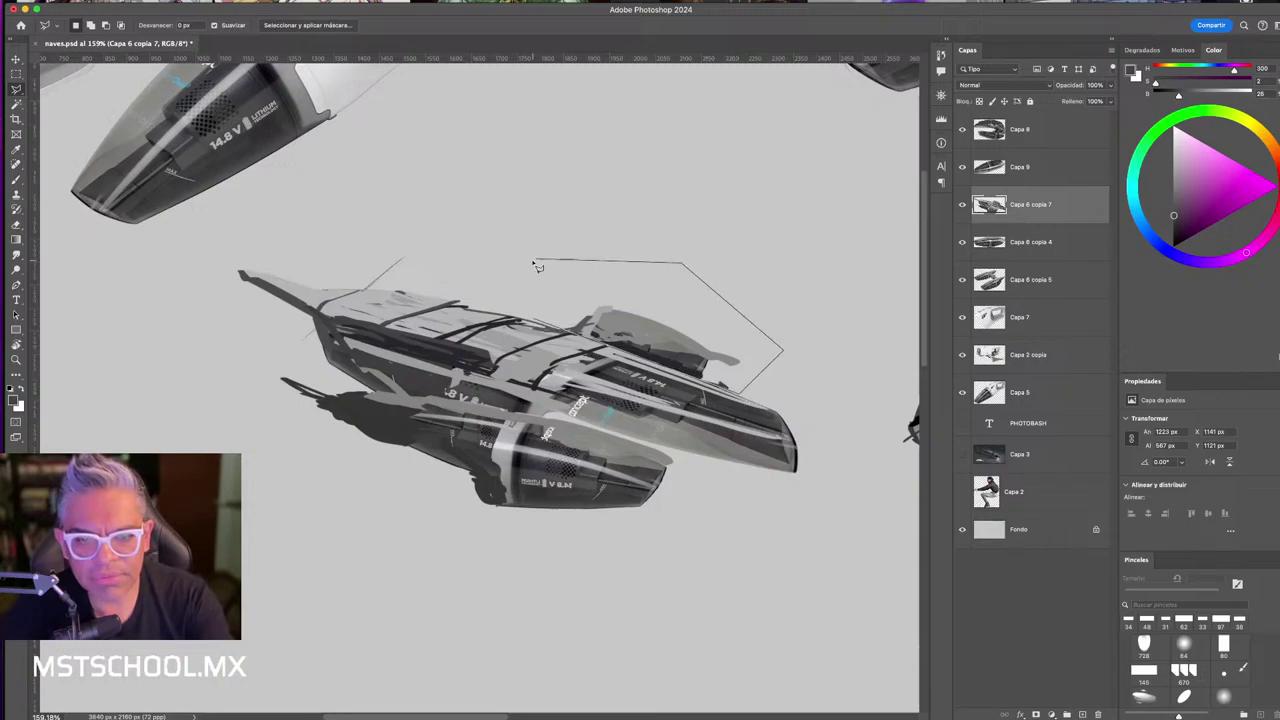
left_click(524, 265)
left_click(521, 309)
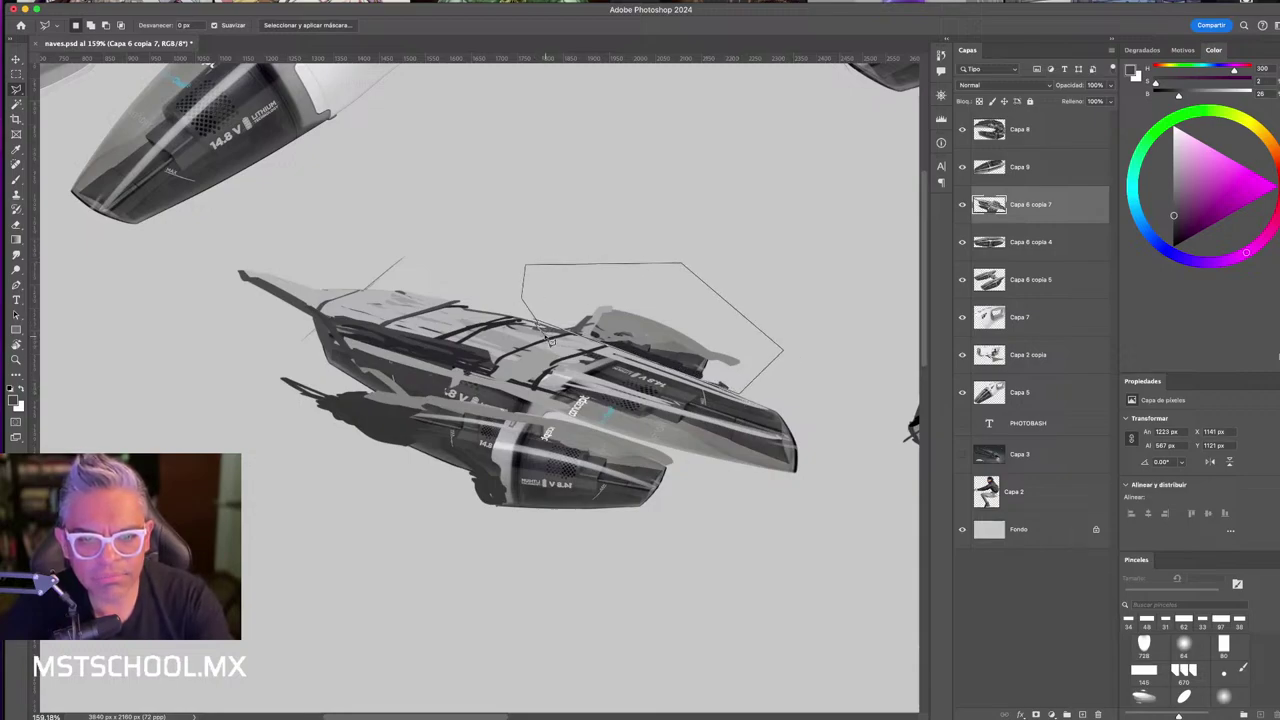
left_click(537, 326)
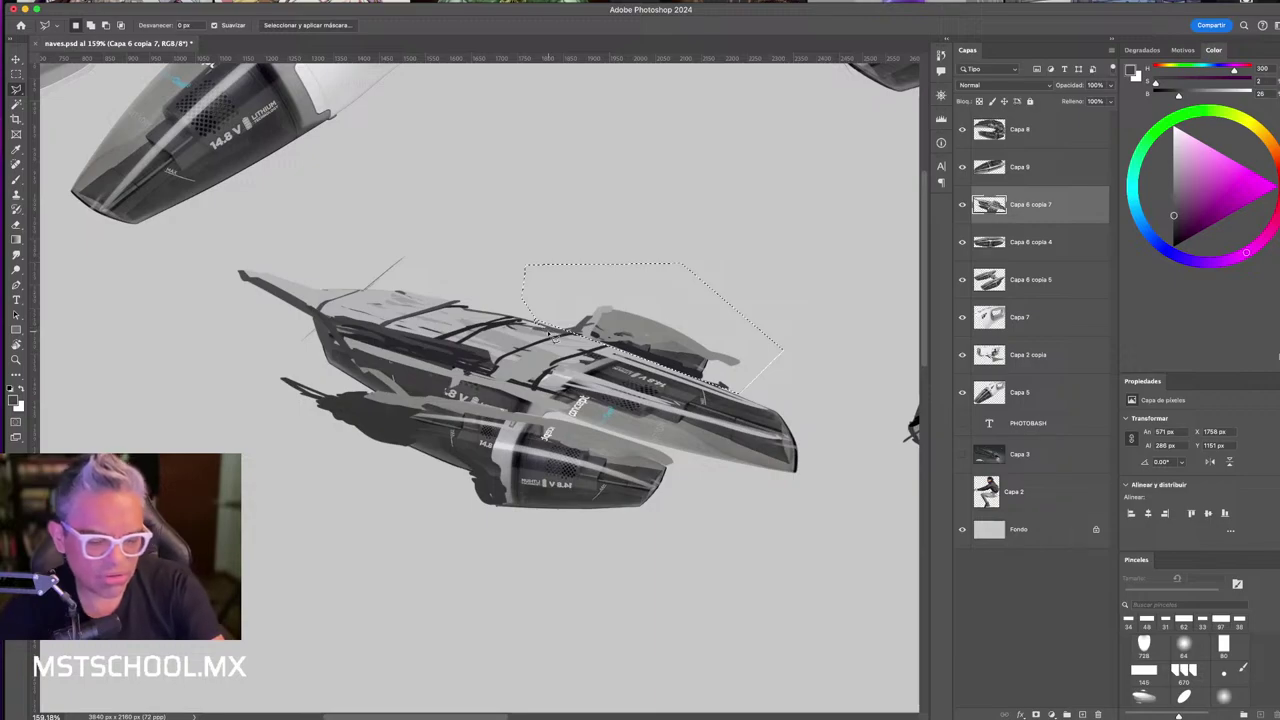
key("ctrl+j")
- Place the fin layer beneath Capa 6 copia 7, shift it down about 53 px, and erase part of it
key("v")
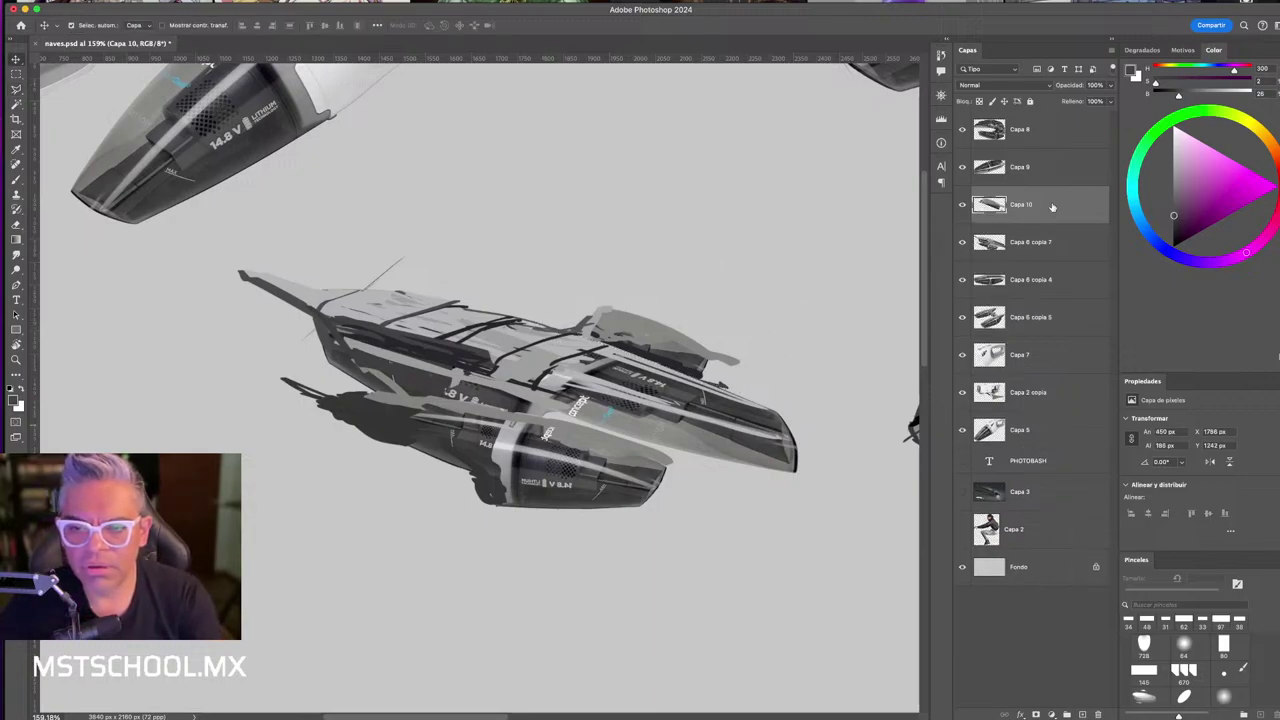
left_click_drag(1052, 206, 1054, 263)
left_click_drag(651, 346, 660, 366)
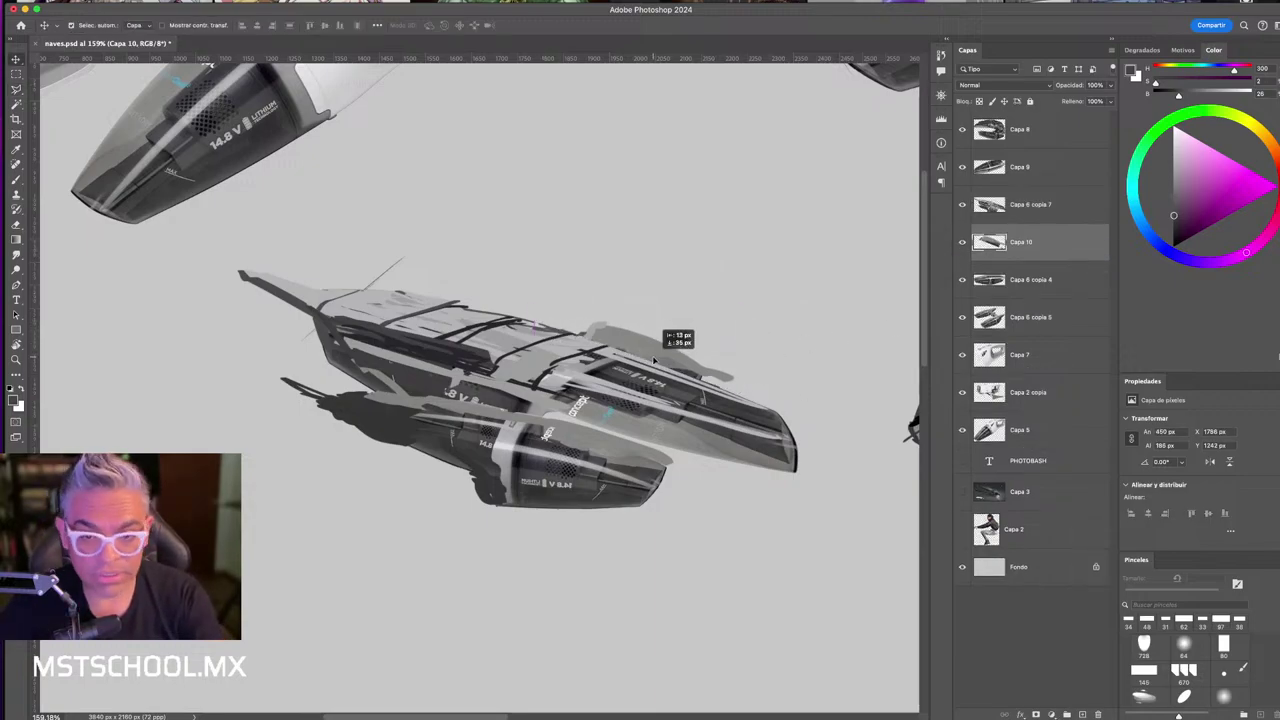
key("e")
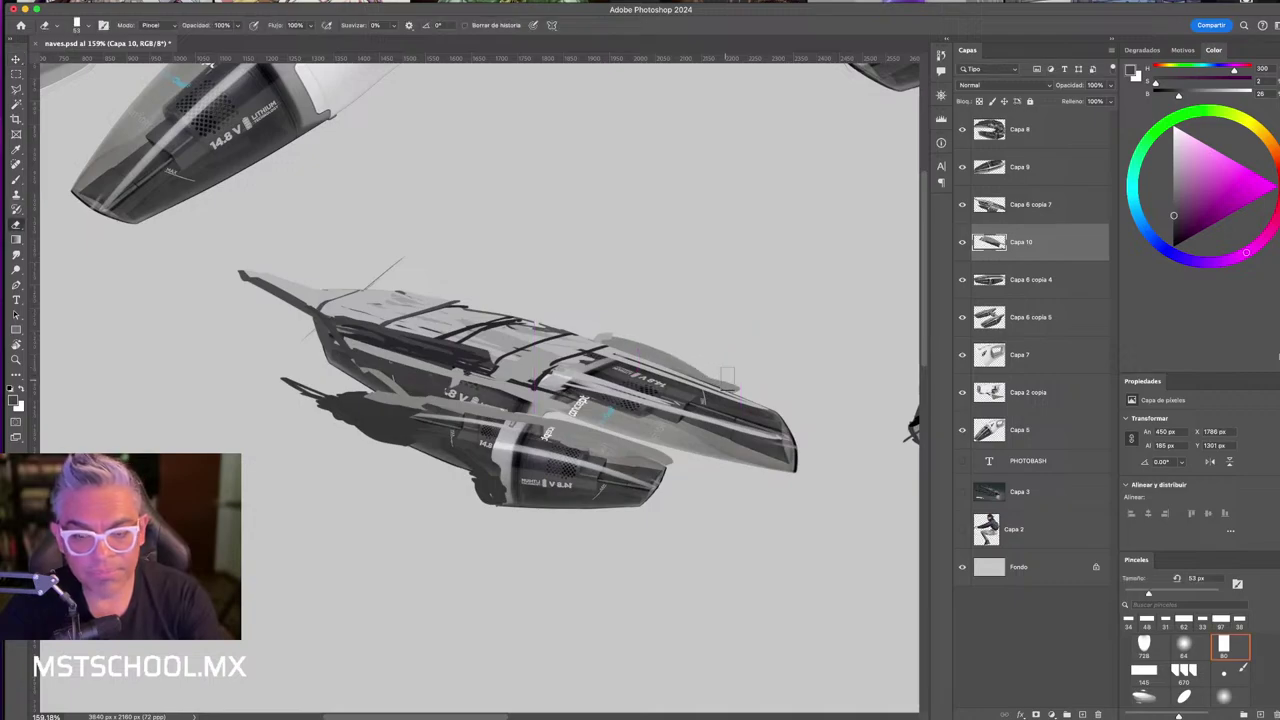
left_click(725, 374)
key("v")
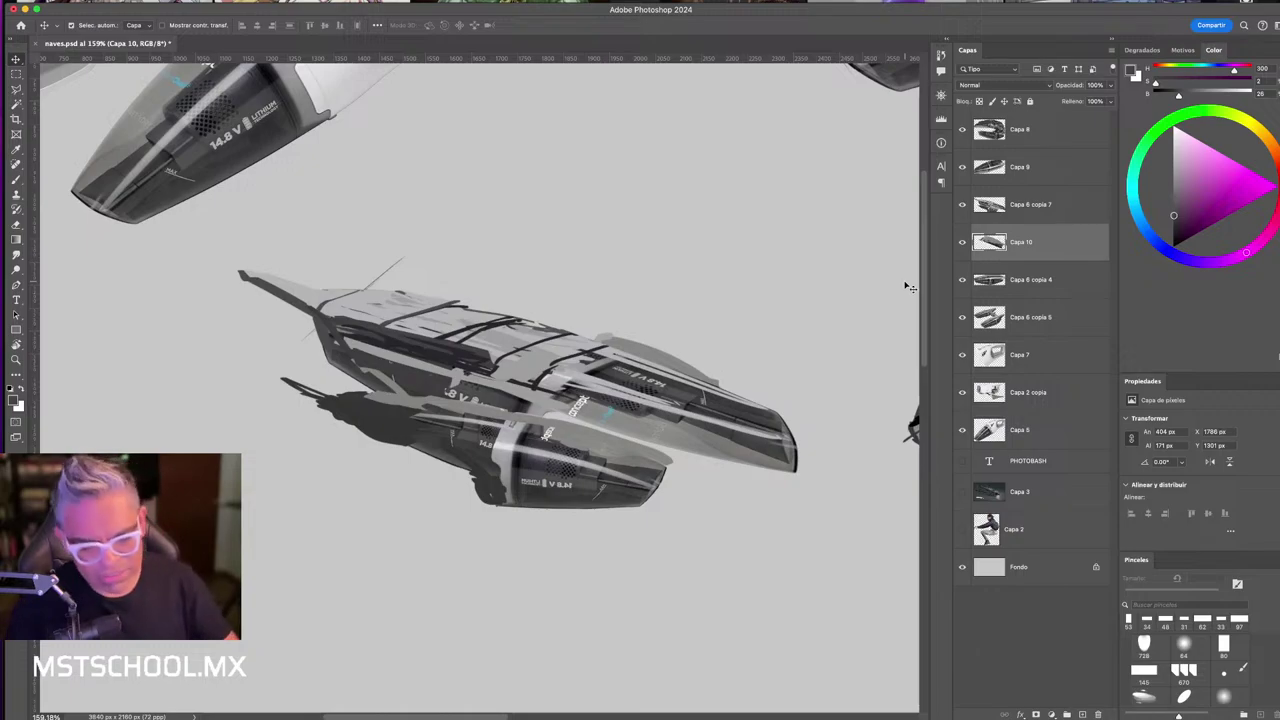
- Sample the ship's grey on Capa 6 copia 7 and tone down the dark nose spike
key("b")
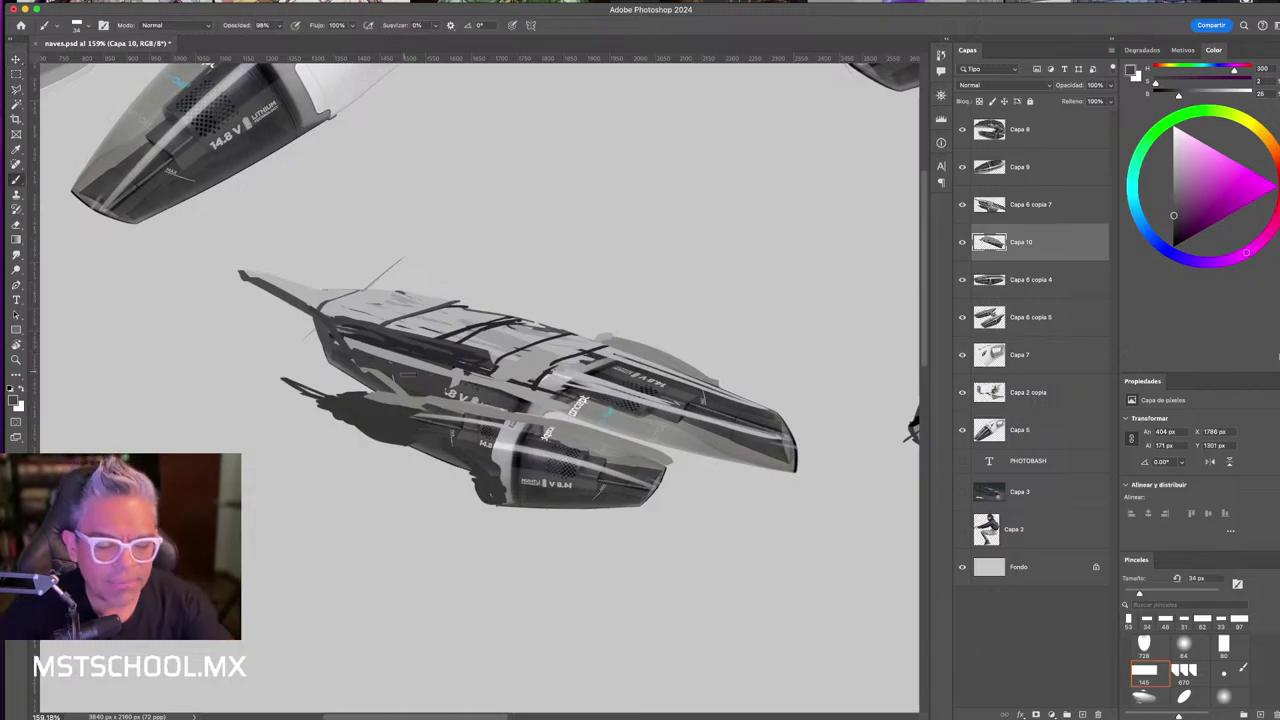
left_click(440, 356, "alt")
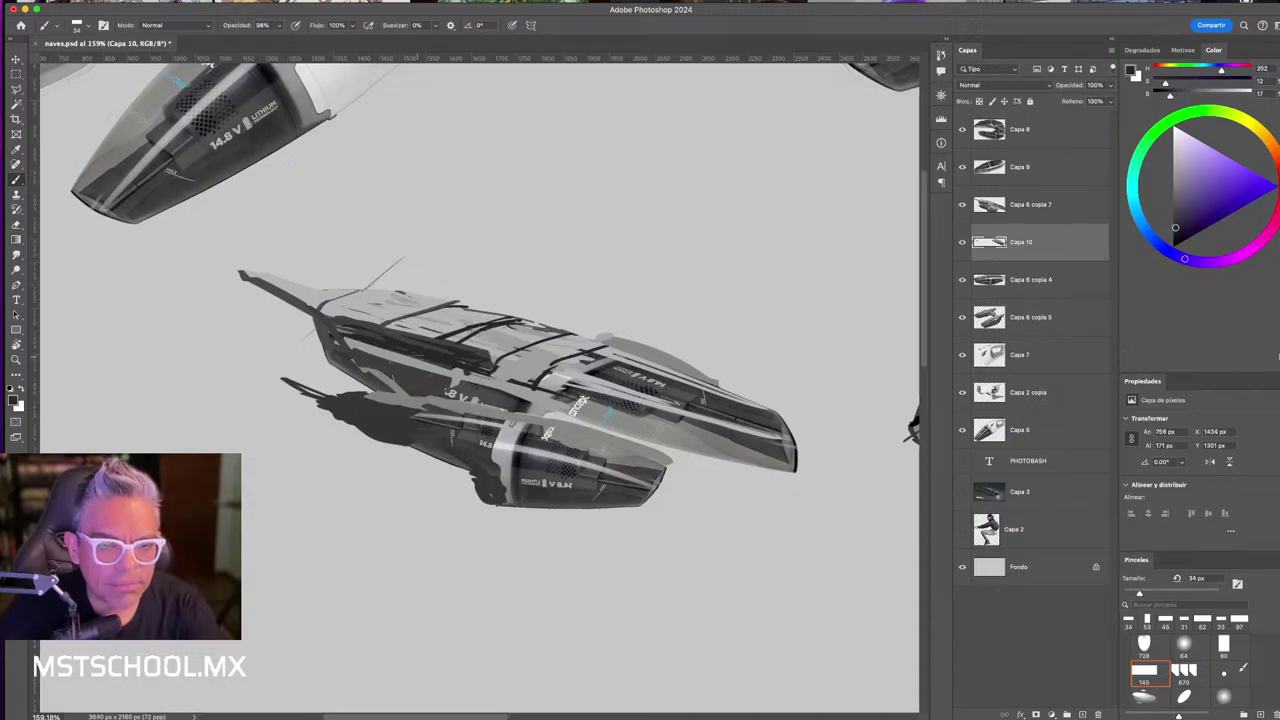
left_click(434, 362, "ctrl")
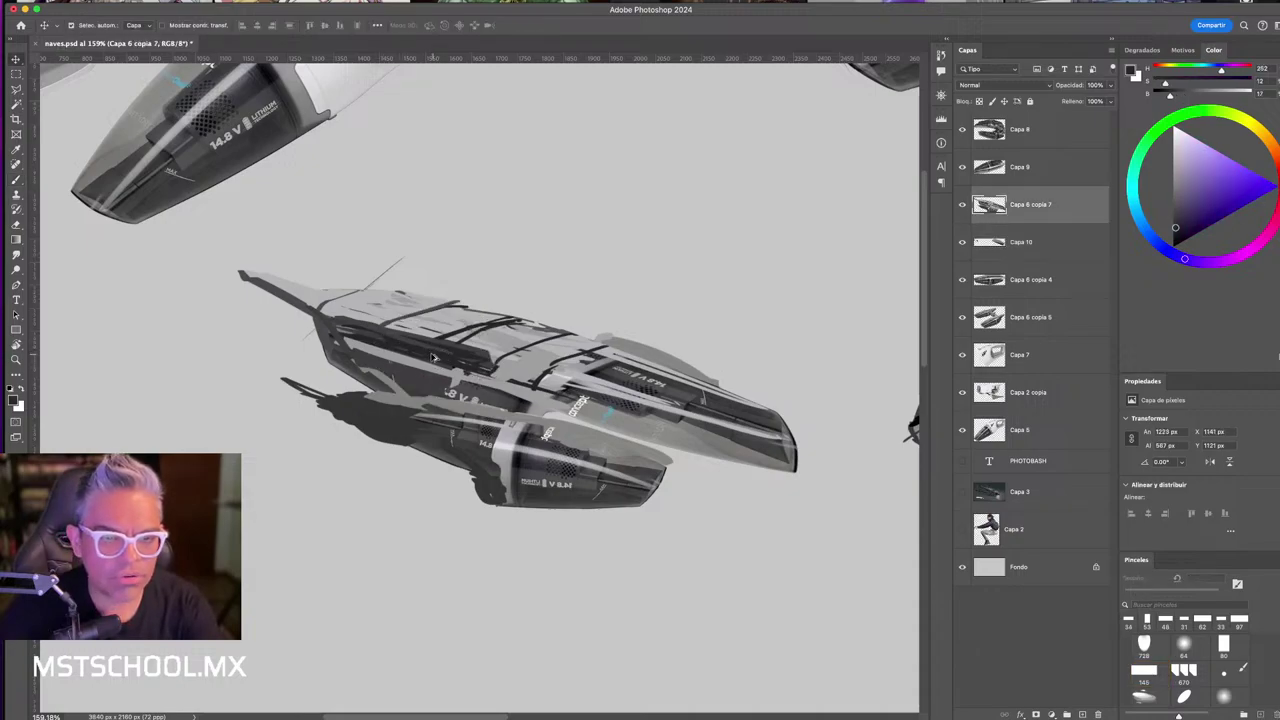
key("b")
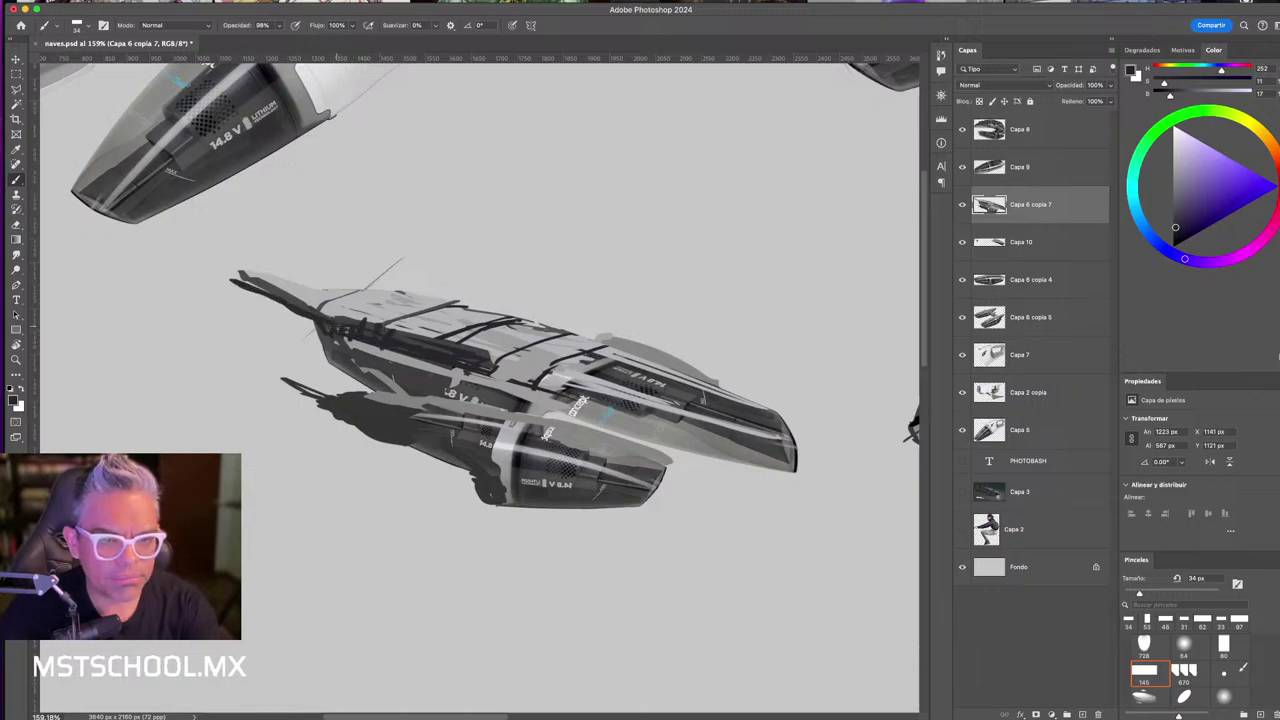
key("ctrl+z")
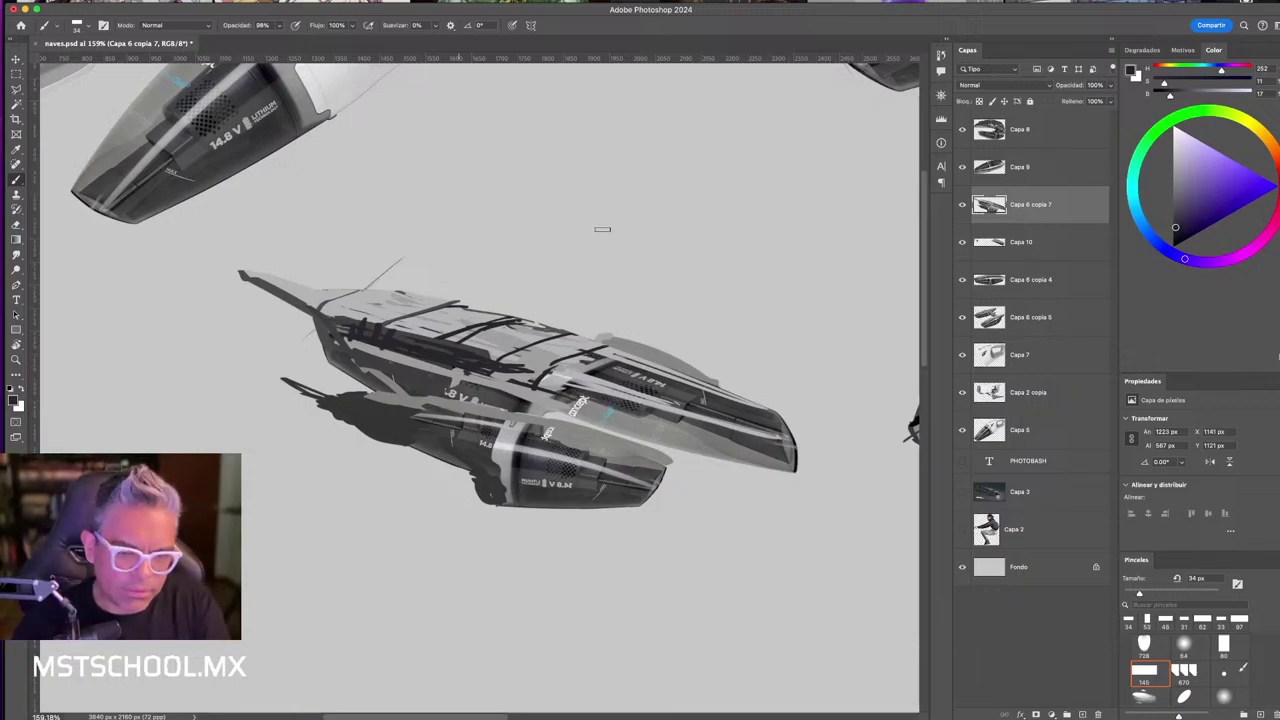
scroll(490, 455, "down", 6)
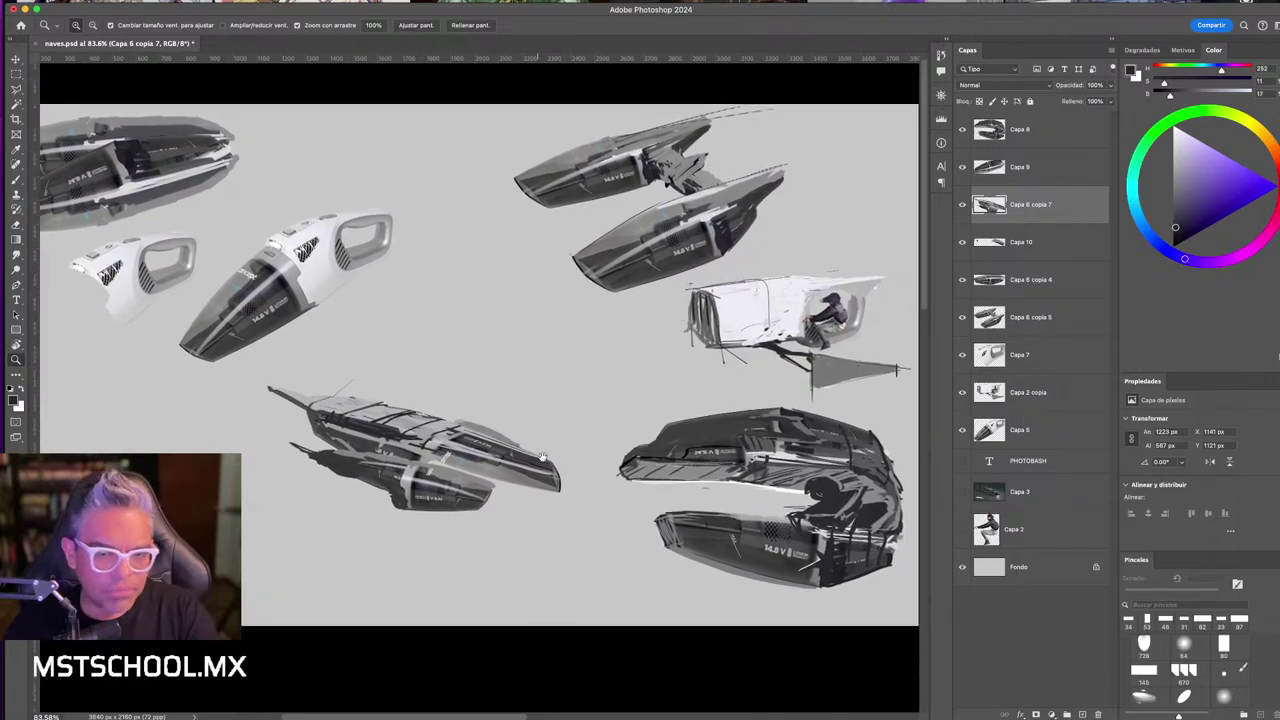
- Select all layers of the lower-left ship and move it up and to the right
key("v")
left_click_drag(490, 454, 544, 417)
key("ctrl+z")
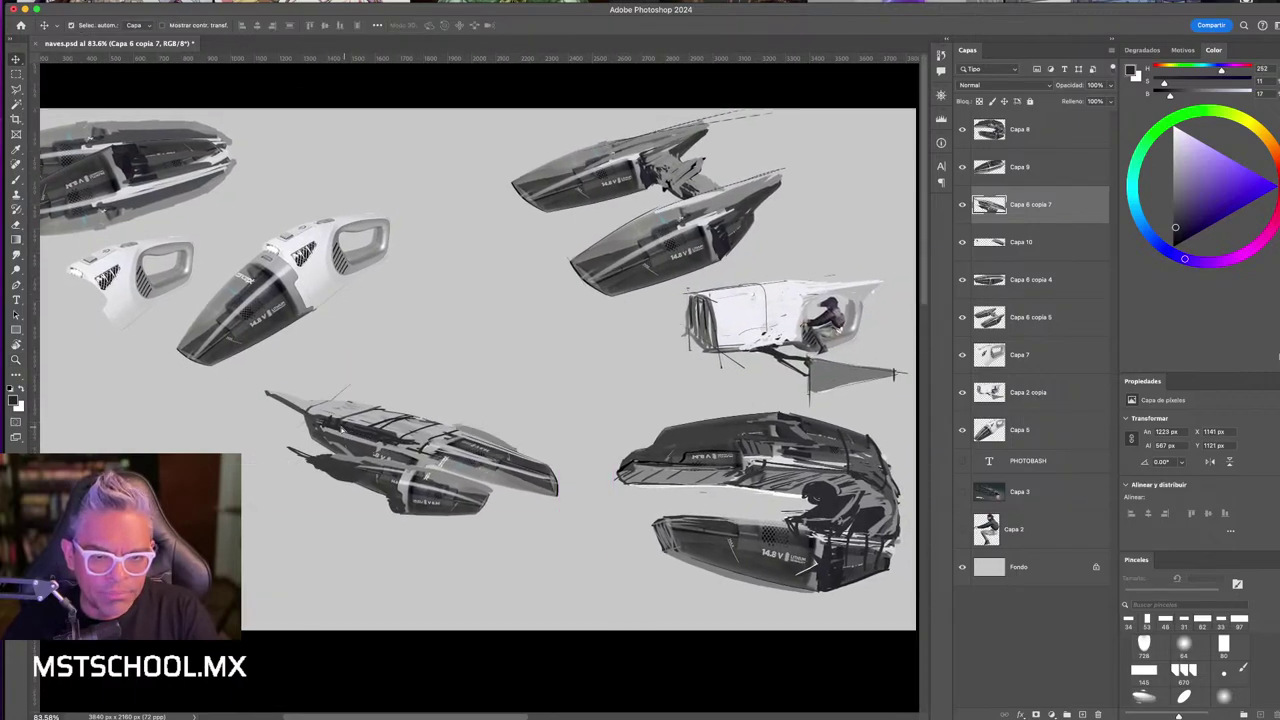
left_click_drag(455, 452, 577, 352)
key("ctrl+z")
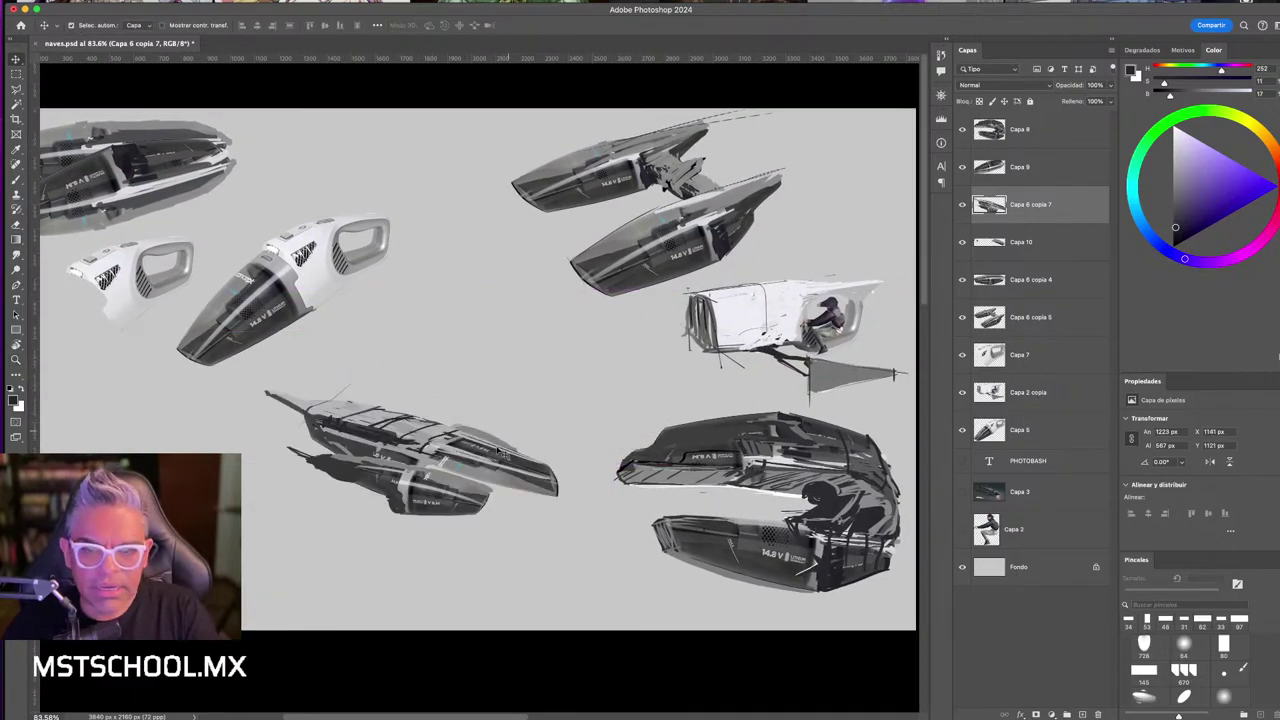
left_click(465, 553)
left_click_drag(284, 536, 530, 400)
mouse_move(463, 491)
left_mouse_down()
mouse_move(504, 432)
mouse_move(504, 560)
left_mouse_up()
- Merge the fin into its ship, save, and reposition the ship and vacuum images
key("ctrl+e")
key("ctrl+s")
mouse_move(581, 427)
left_mouse_down()
mouse_move(614, 441)
mouse_move(654, 434)
left_mouse_up()
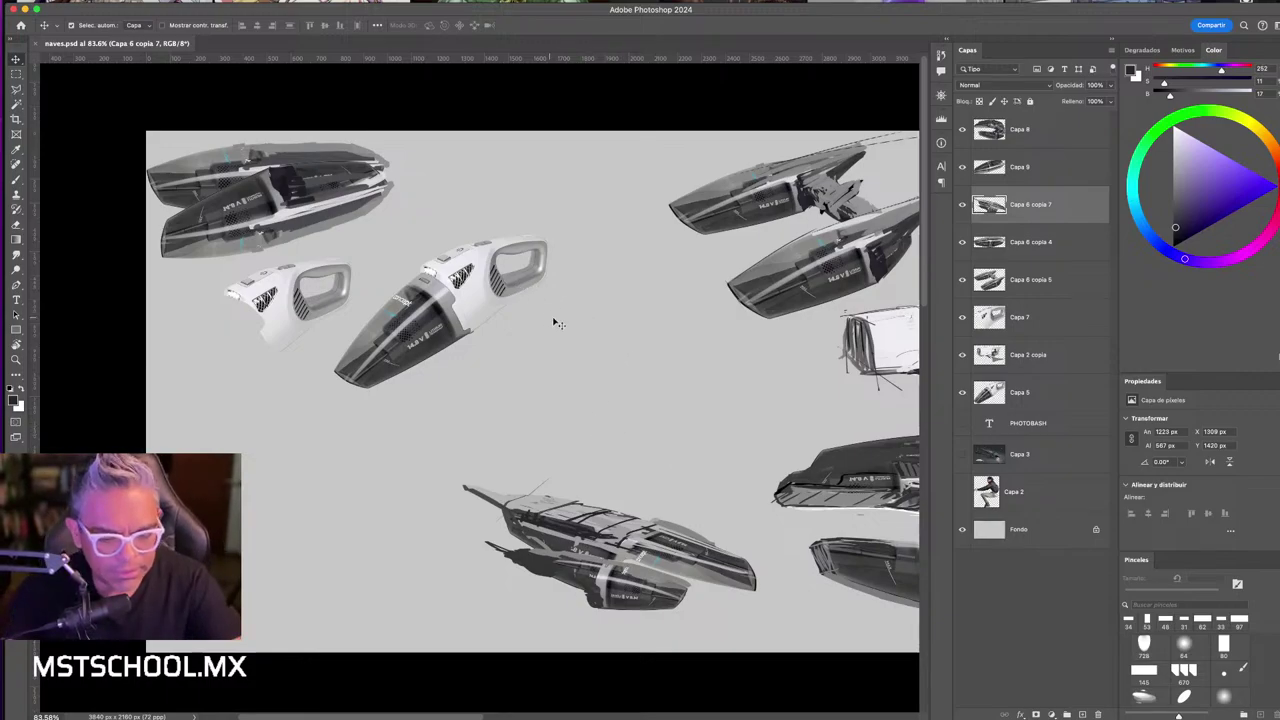
left_click_drag(474, 313, 520, 230)
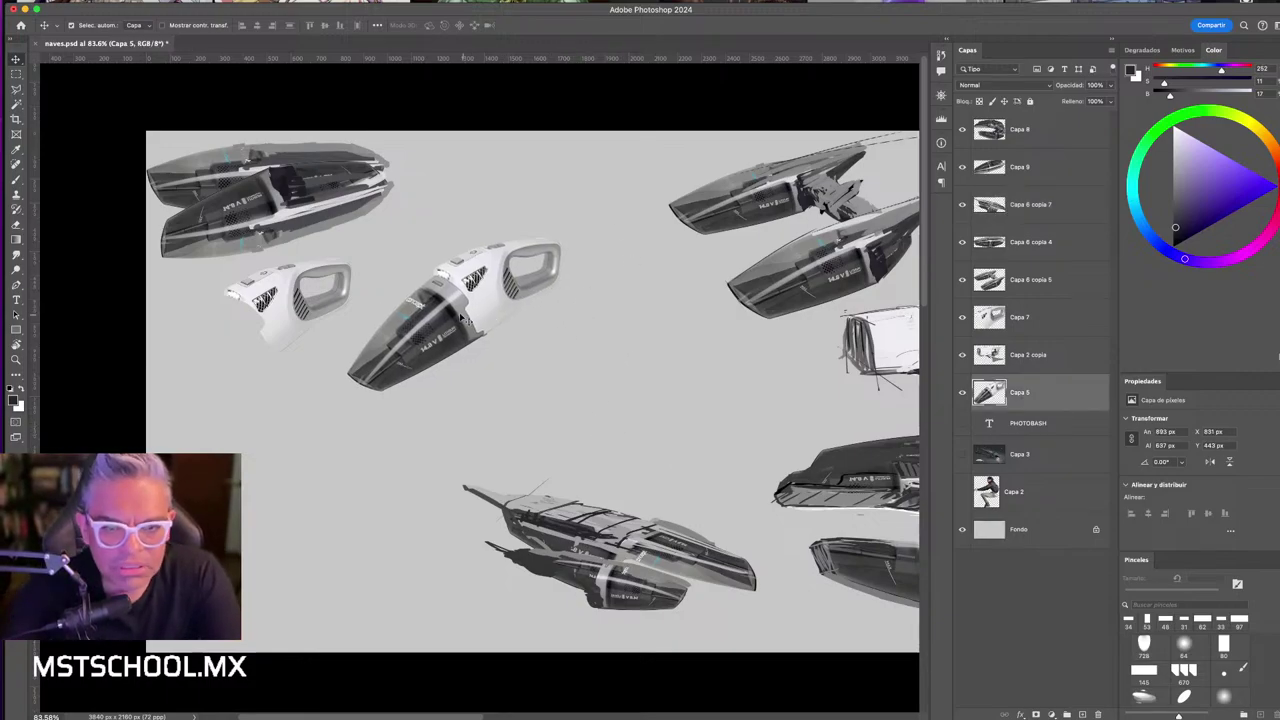
mouse_move(275, 158)
left_mouse_down()
mouse_move(292, 229)
mouse_move(372, 170)
left_mouse_up()
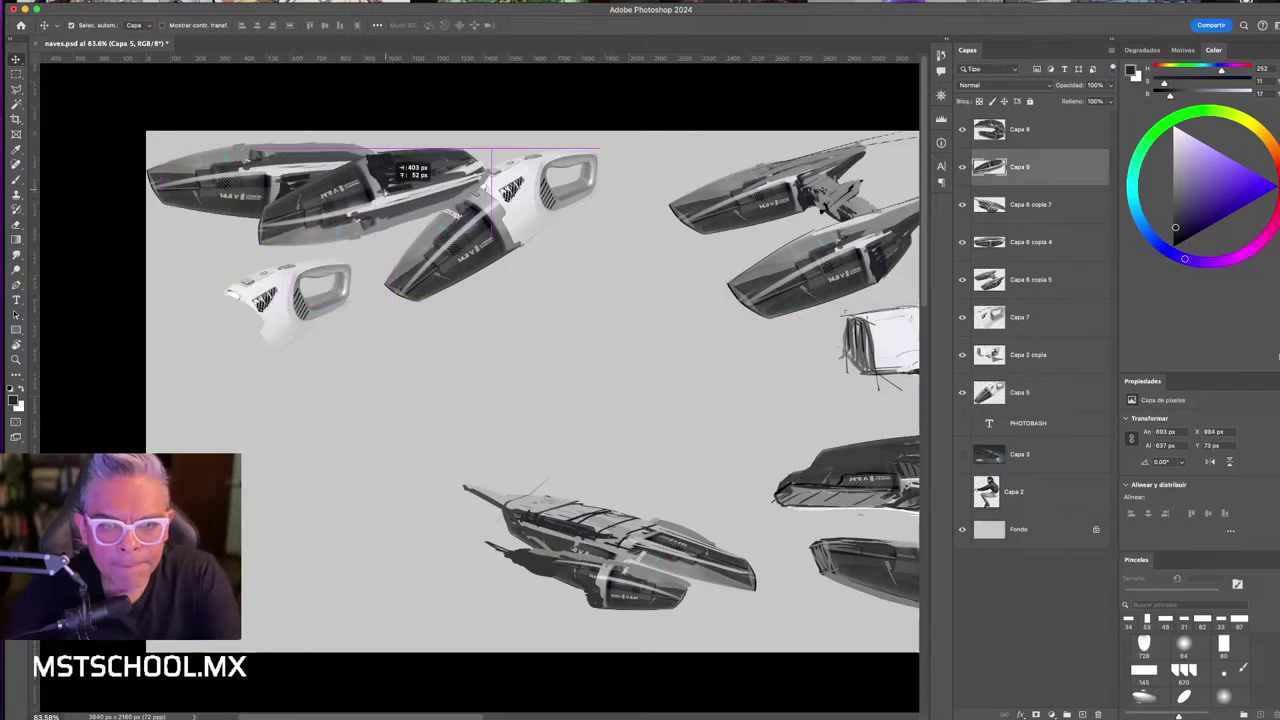
- Zoom out and copy the blender reference image from PureRef
key("z")
left_click_drag(764, 450, 617, 413)
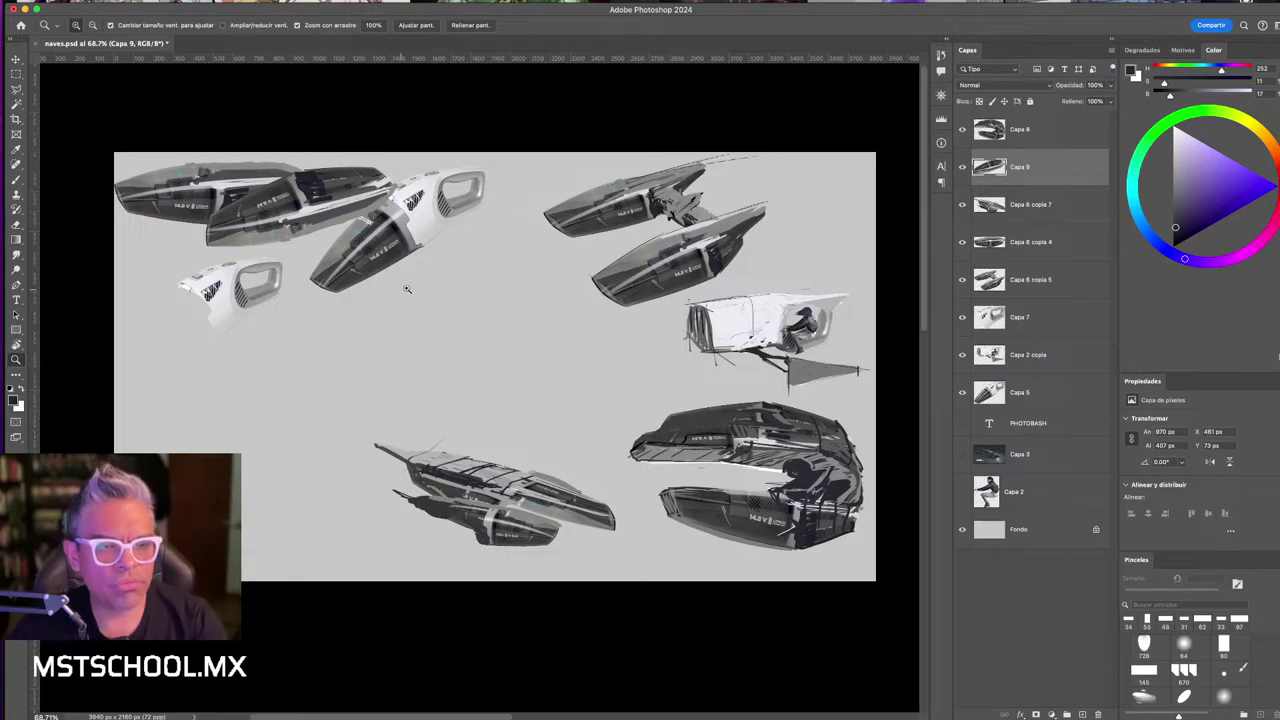
key("super+Tab")
key("super+Tab")
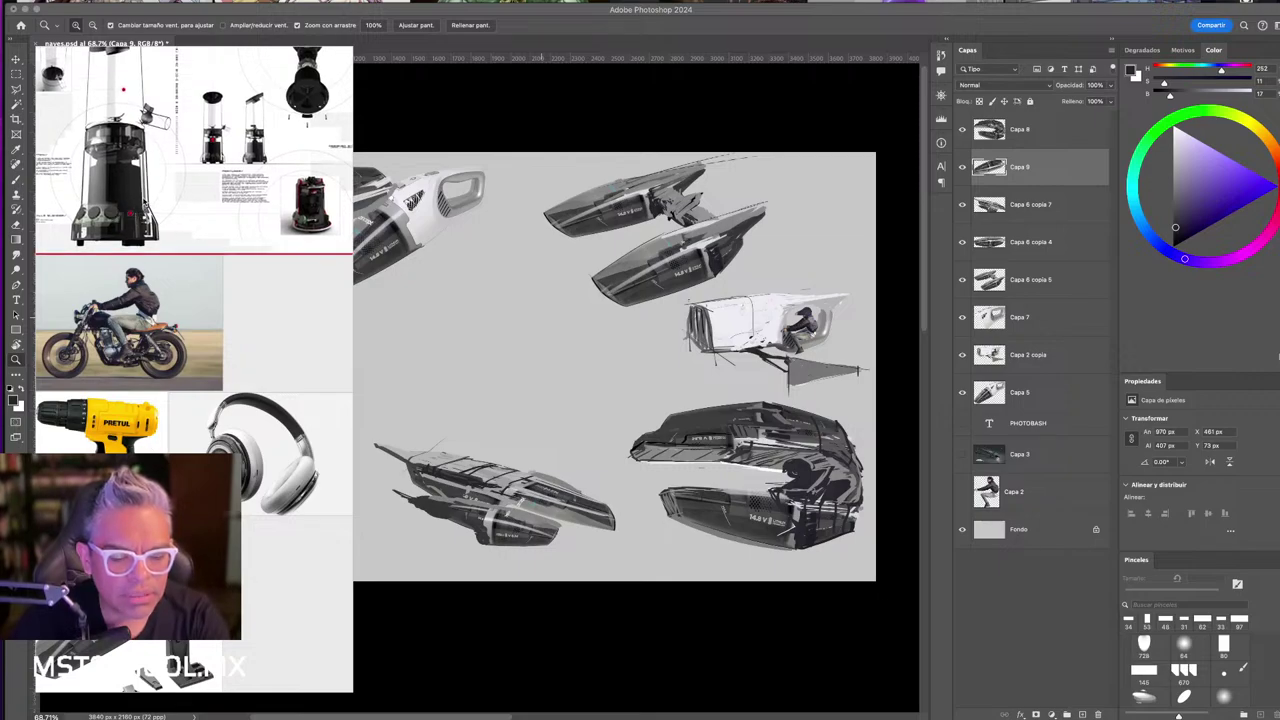
mouse_move(139, 200)
left_mouse_down()
mouse_move(208, 195)
mouse_move(186, 218)
left_mouse_up()
left_click(524, 318)
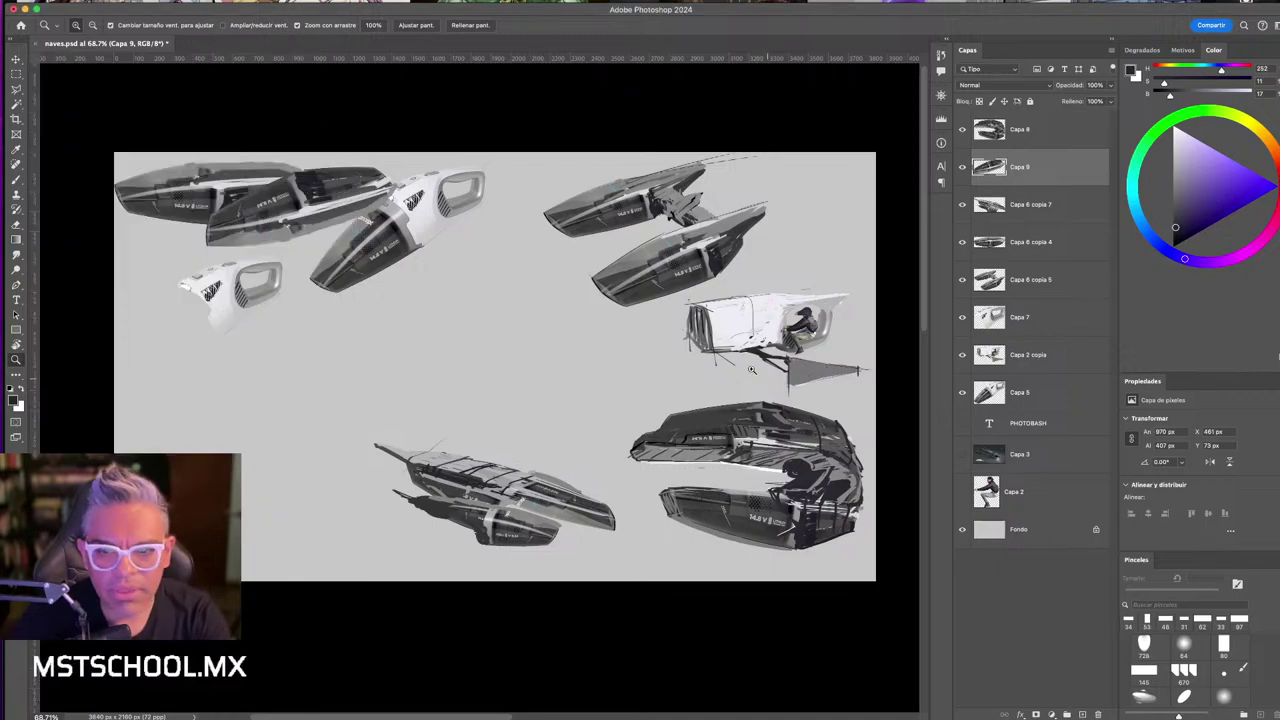
- Delete the white, top-left and small vacuum images
key("v")
left_click(430, 238, "shift")
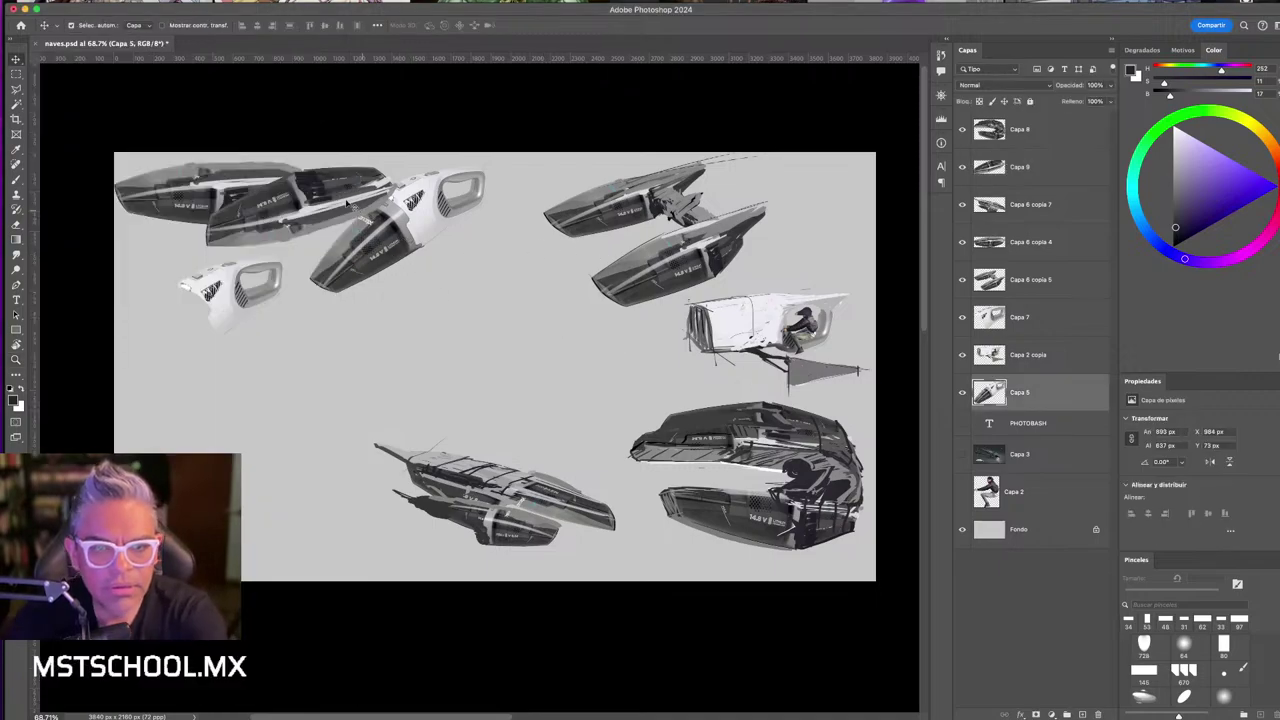
key("Delete")
left_click(230, 187)
key("Delete")
left_click(232, 287)
key("Delete")
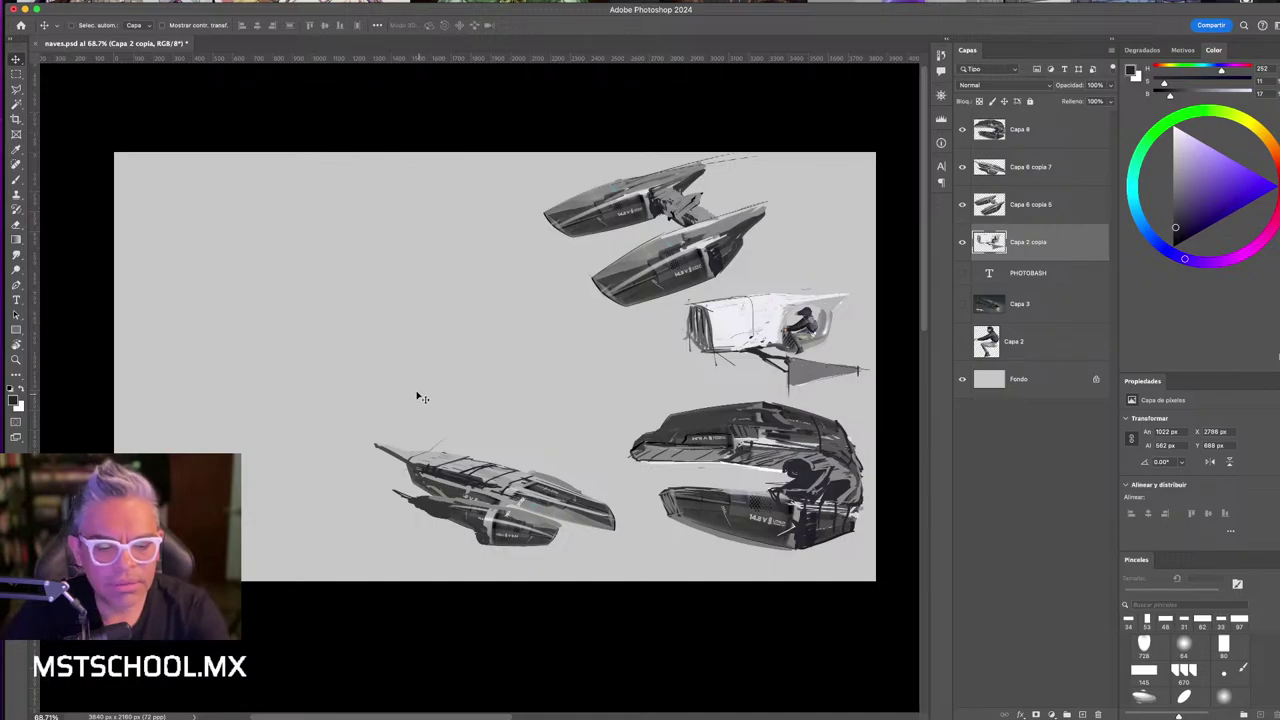
- Paste the blender design sheet and scale it to about 73%
key("ctrl+v")
key("ctrl+t")
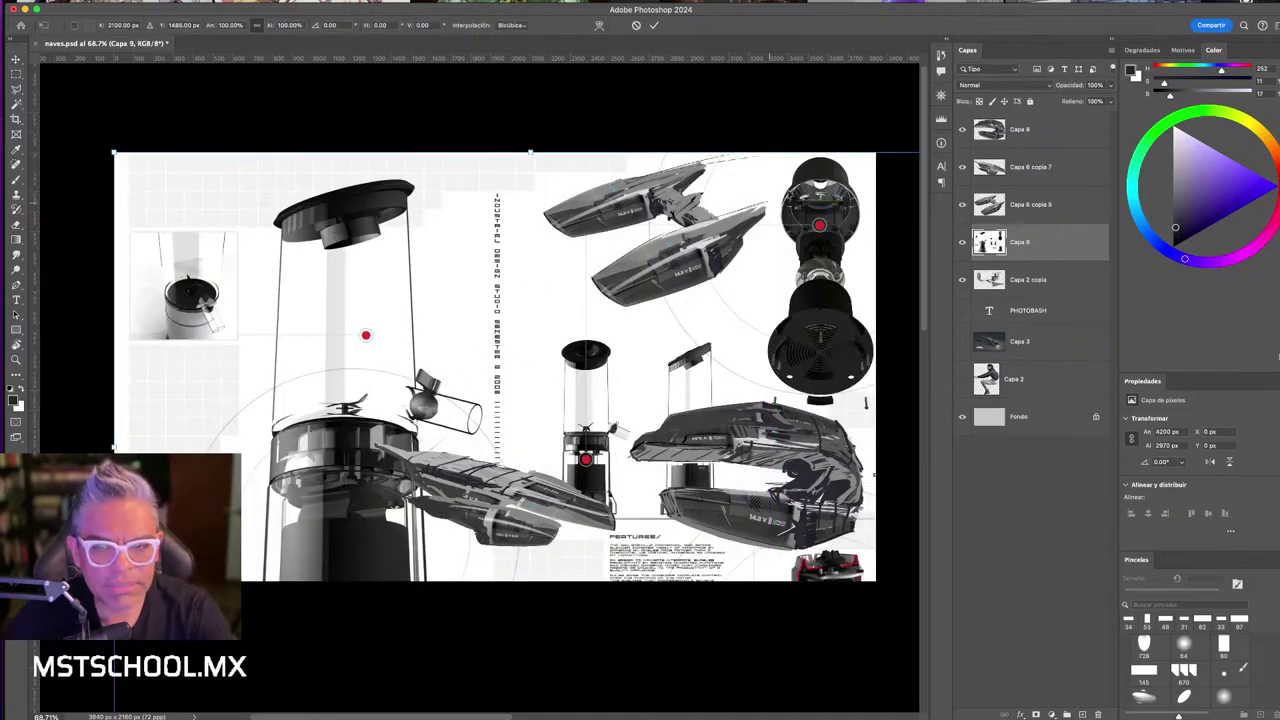
left_click_drag(115, 152, 188, 209)
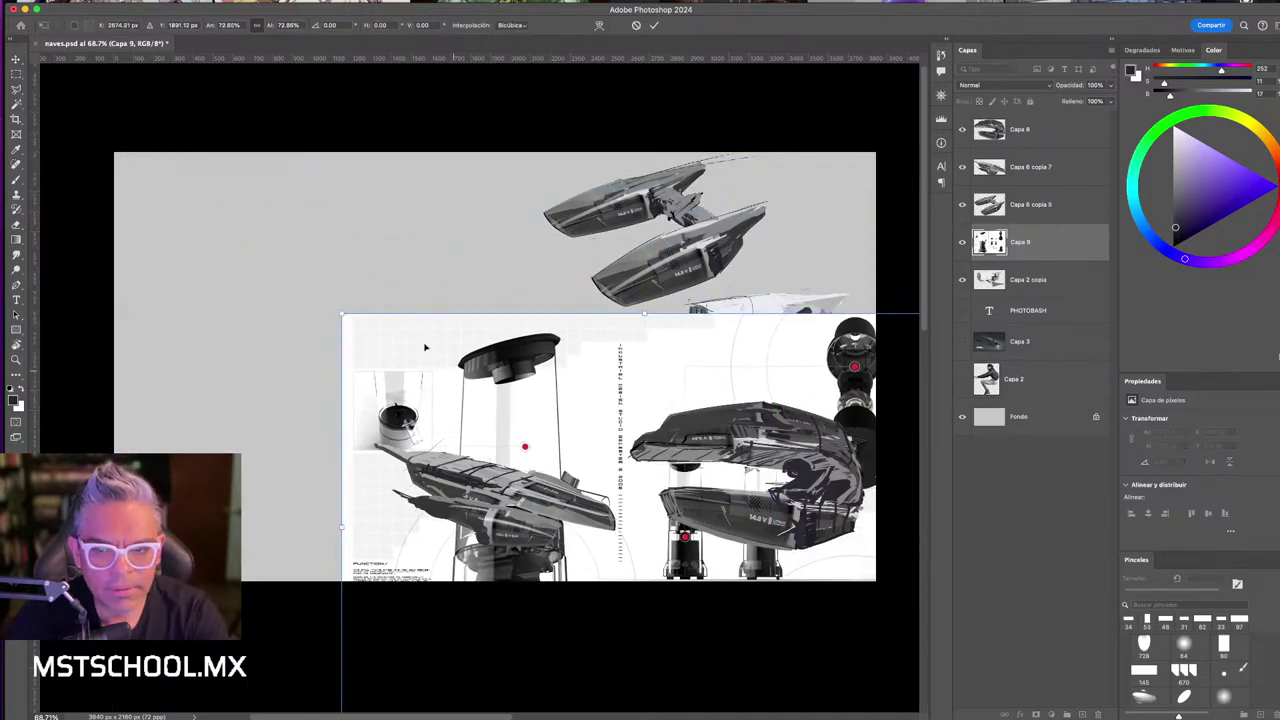
- Commit the resize, then outline the blender and copy it to its own layer
key("Return")
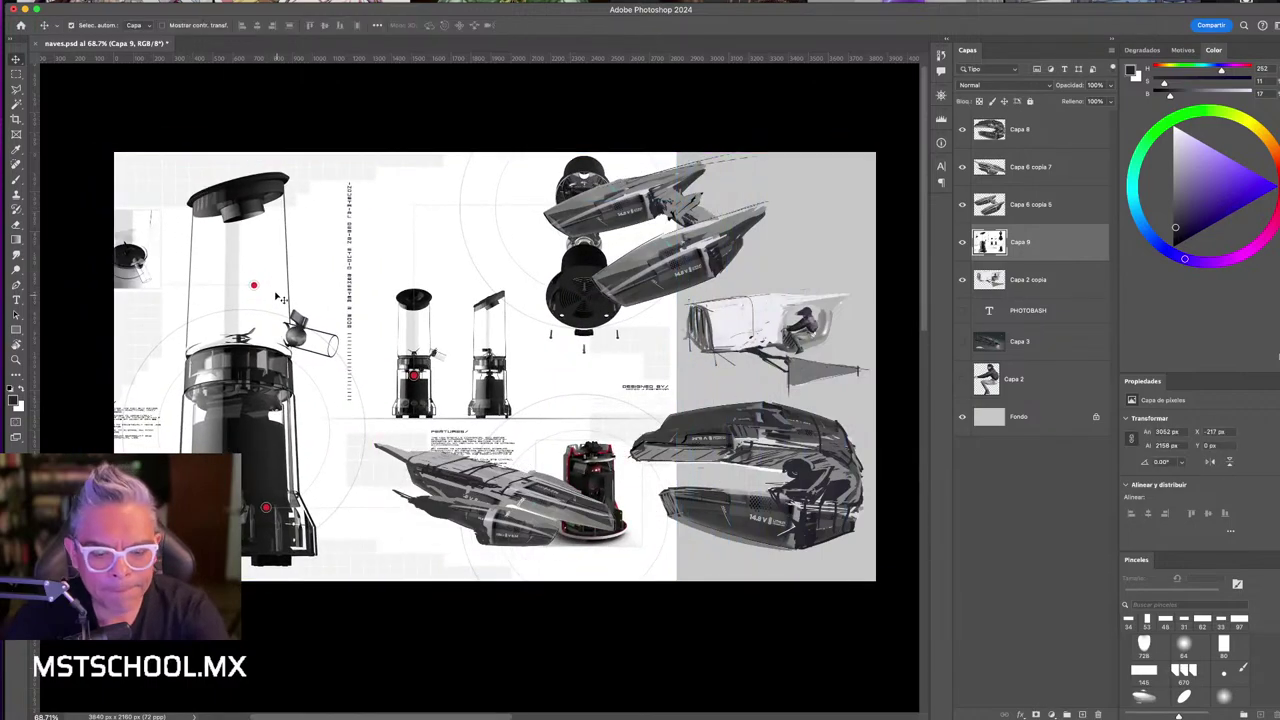
key("l")
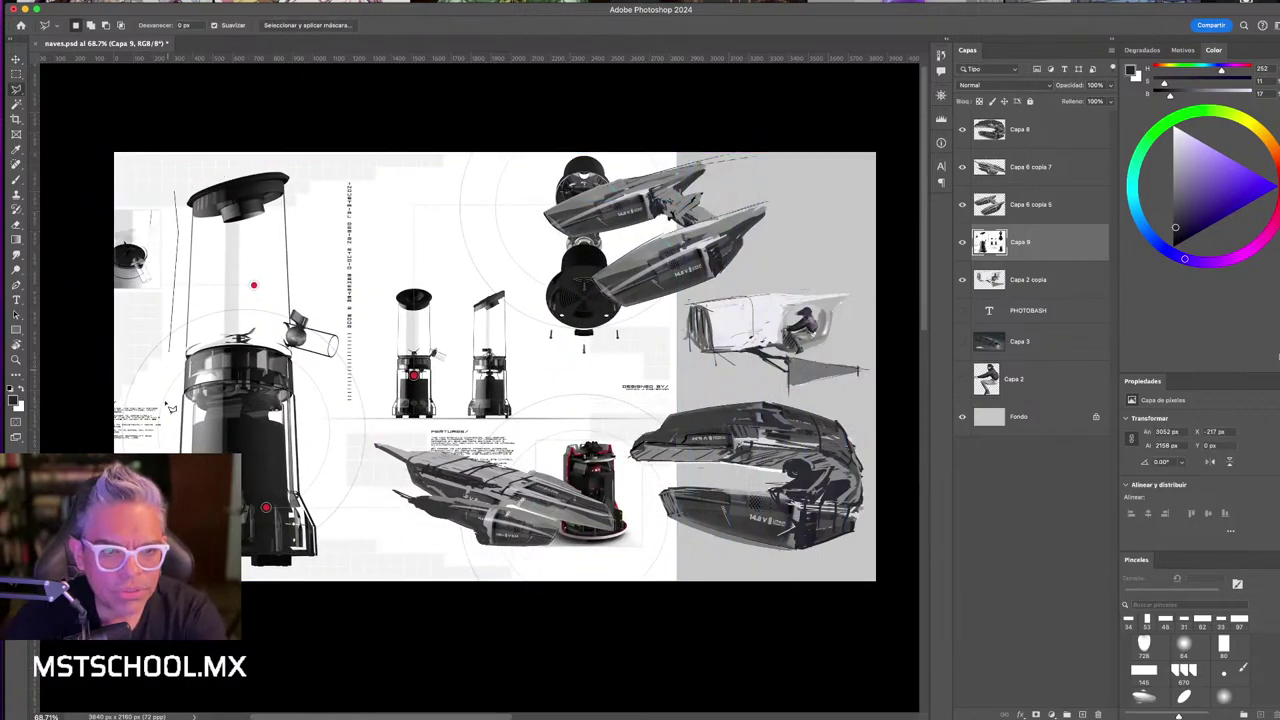
left_click_drag(170, 408, 334, 531)
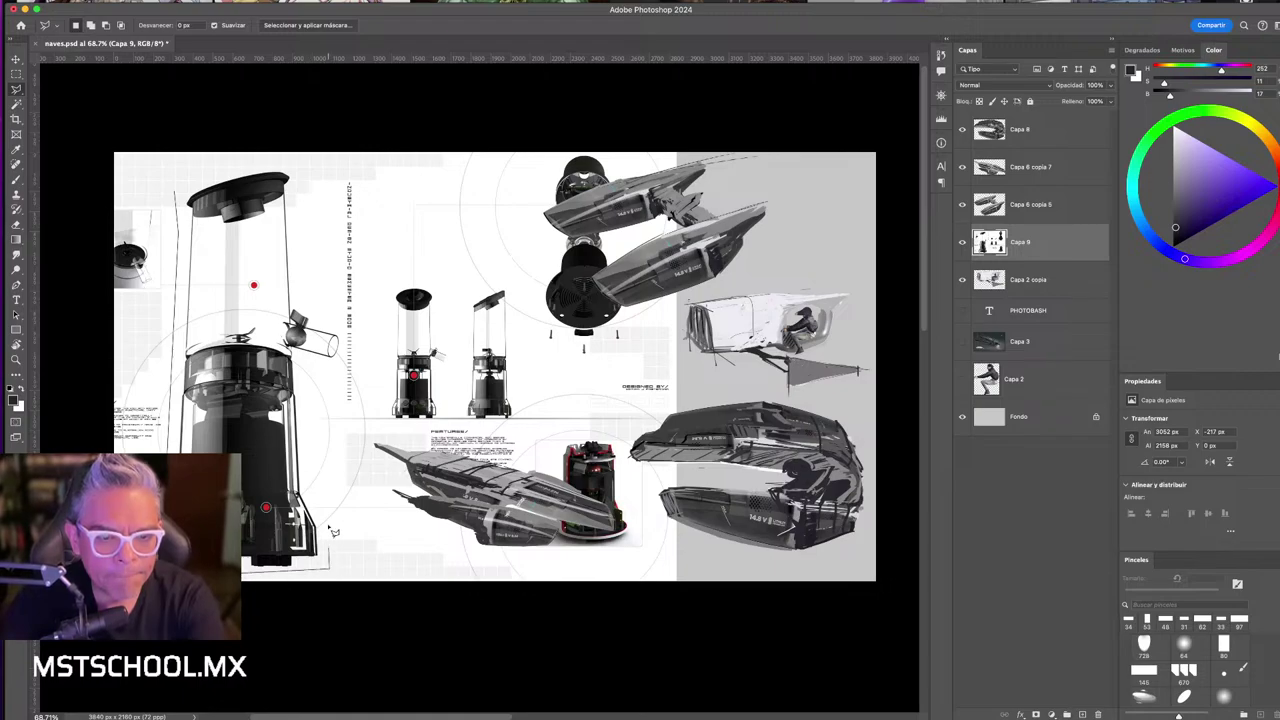
left_click_drag(305, 389, 303, 360)
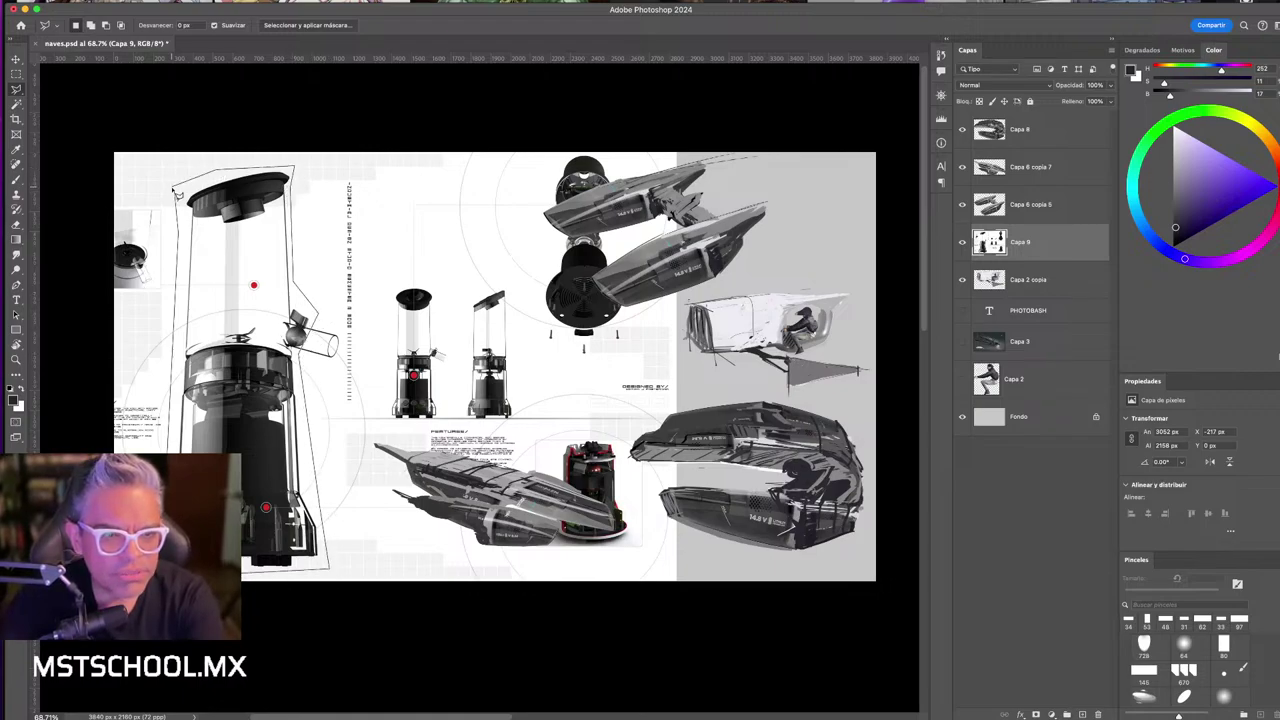
left_click_drag(176, 193, 176, 195)
key("ctrl+j")
- Hide the design sheet Capa 9 and delete the white strip left of the tube on Capa 10
key("v")
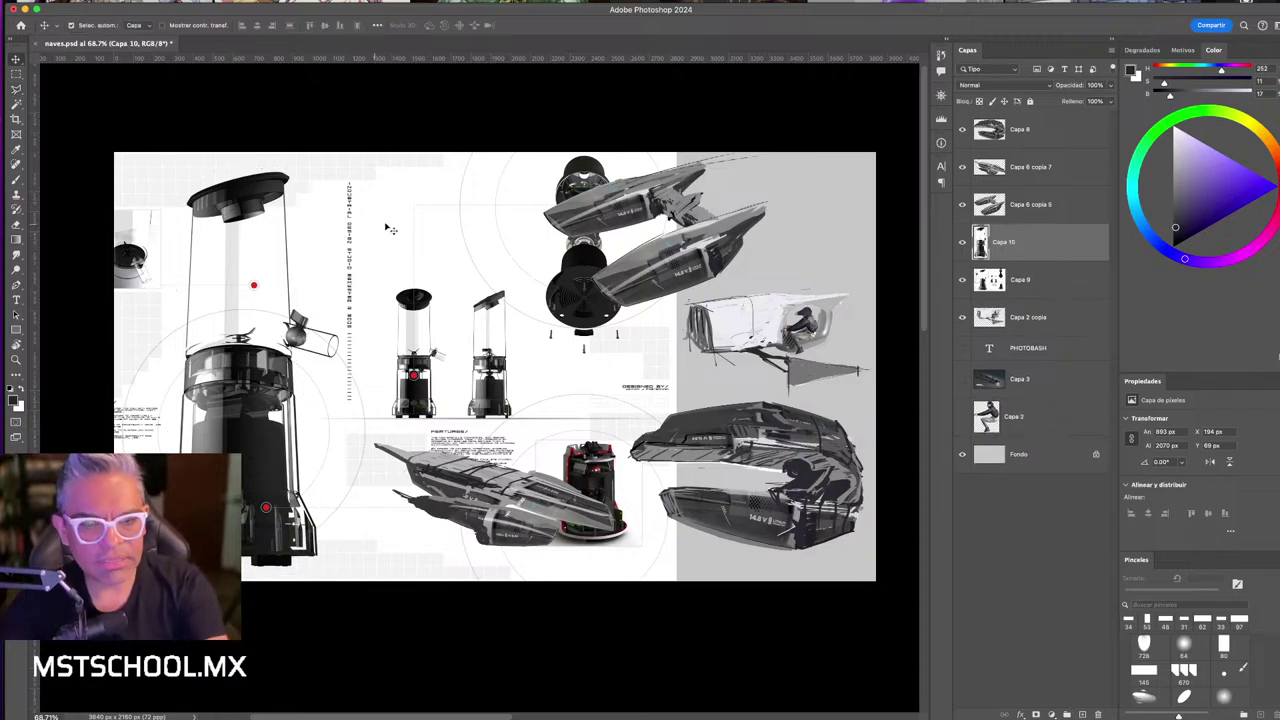
key("alt+bracketleft")
key("ctrl+comma")
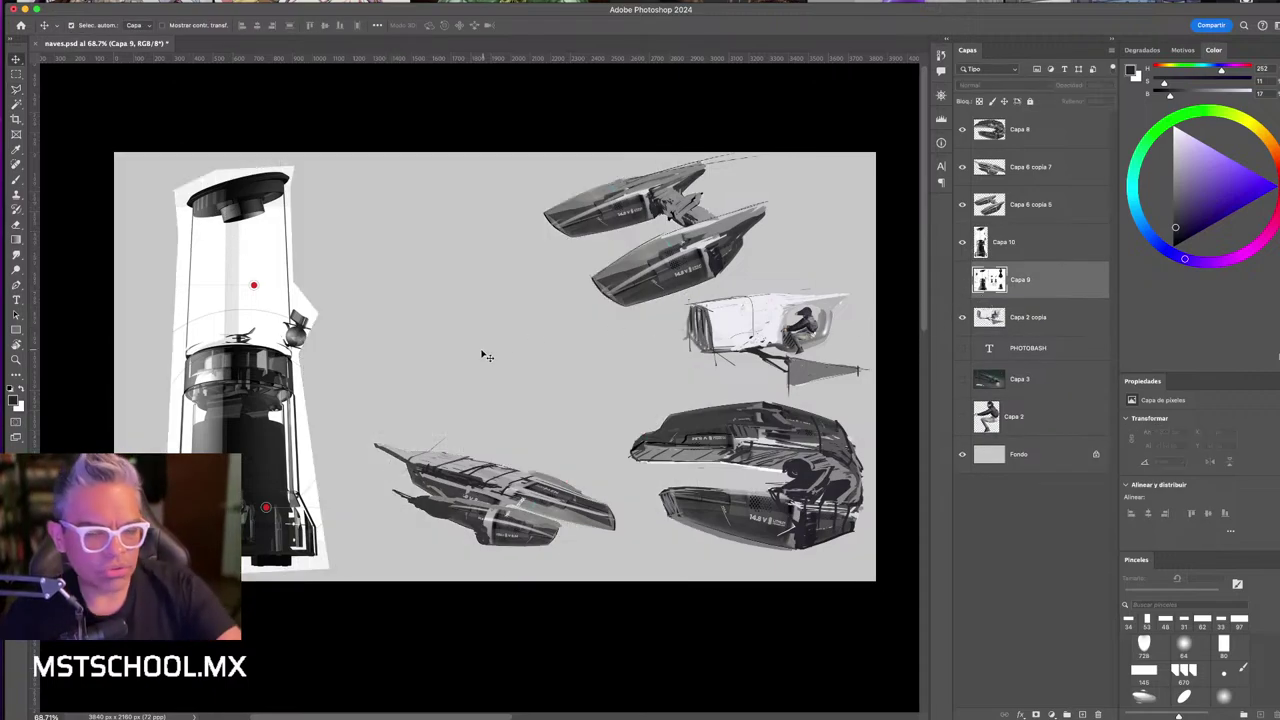
key("l")
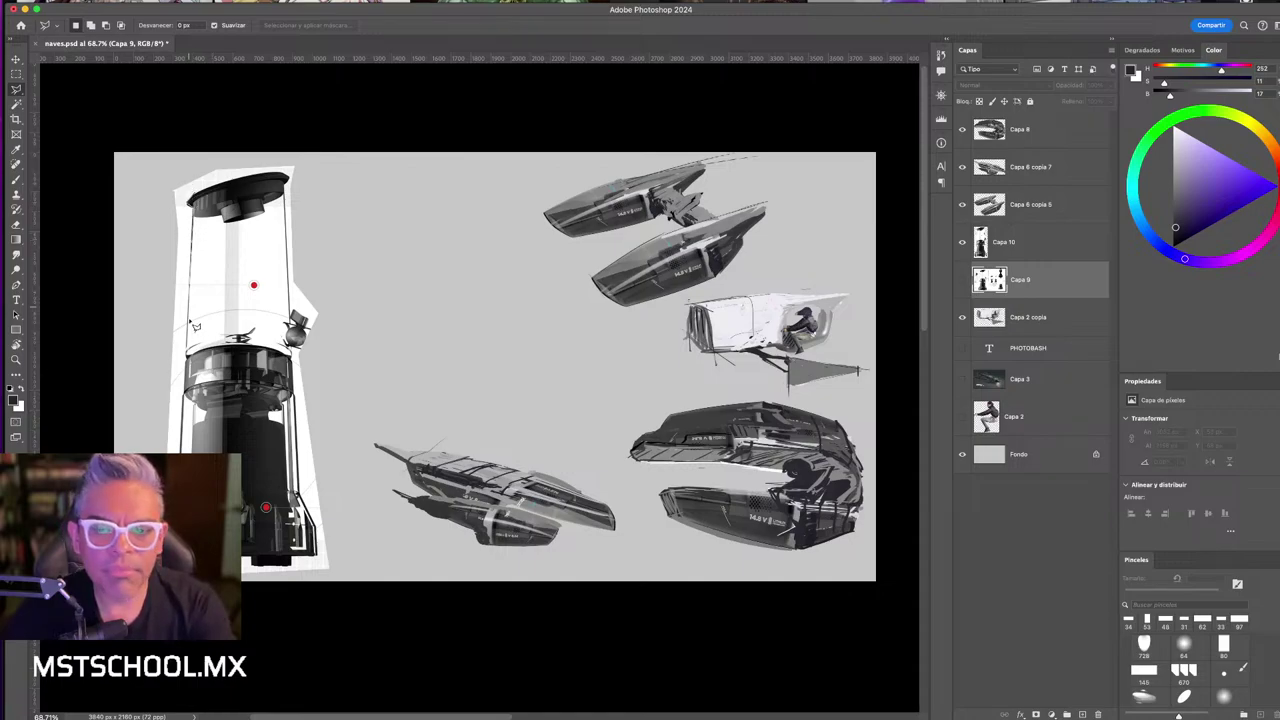
left_click_drag(192, 250, 191, 372)
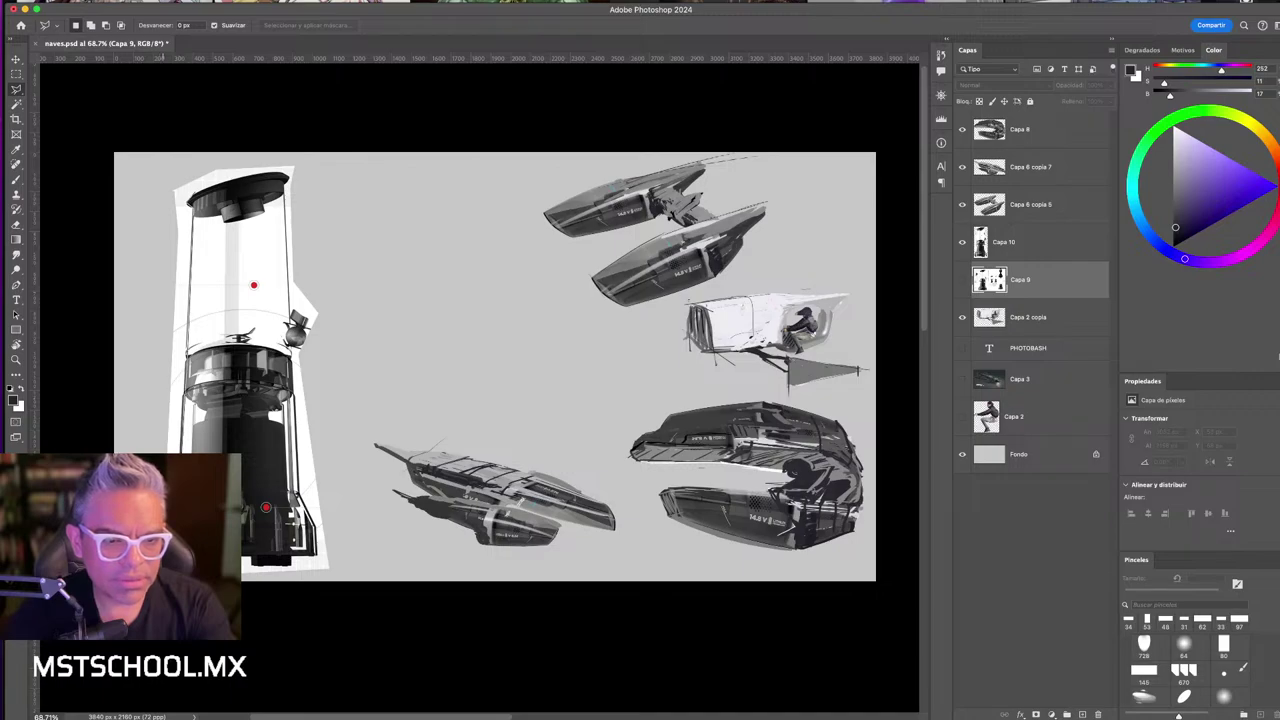
mouse_move(118, 415)
left_mouse_down()
mouse_move(180, 172)
mouse_move(195, 192)
left_mouse_up()
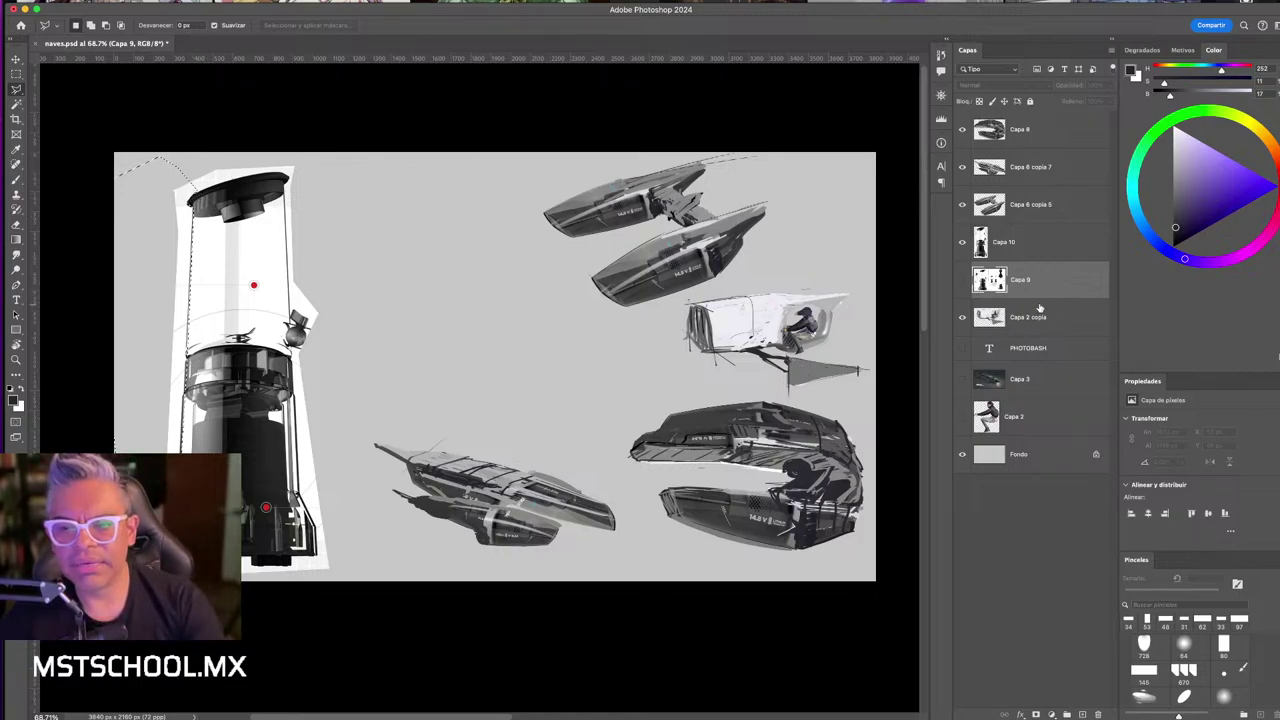
left_click(1060, 243)
key("Delete")
key("ctrl+d")
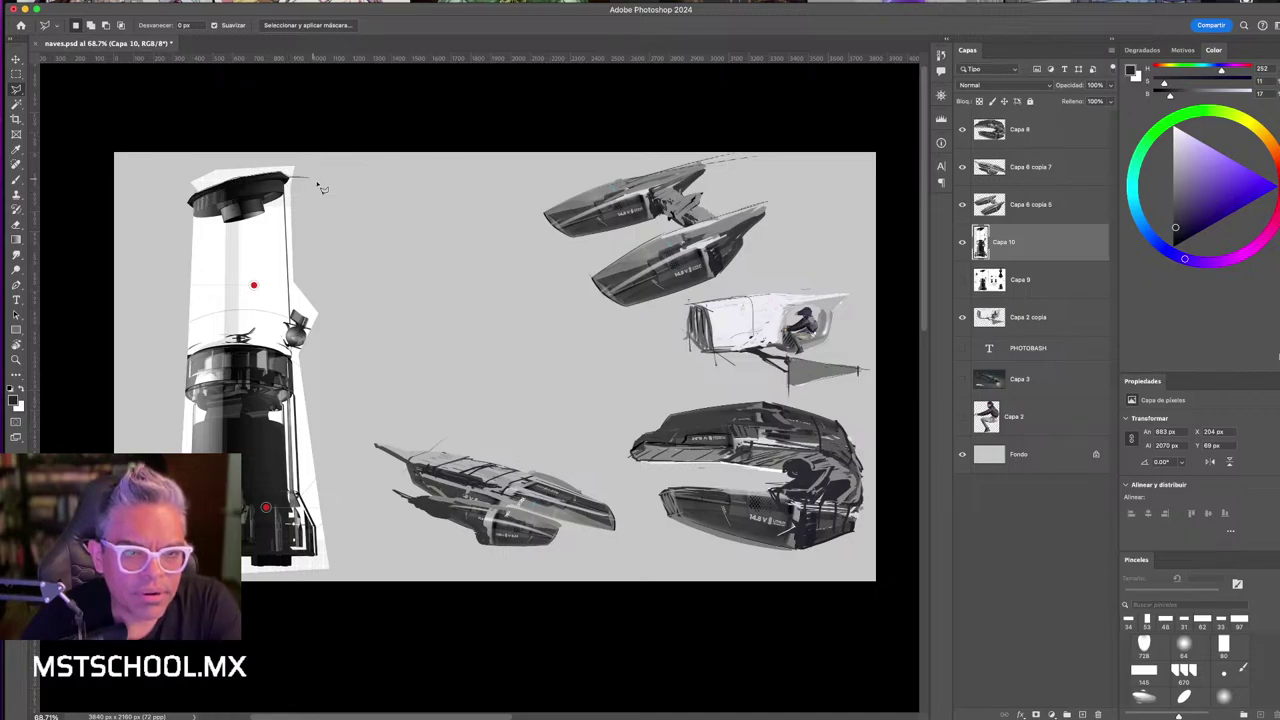
- Delete the white area above the cap and the white wedge right of the tube
left_click(210, 162)
left_click(187, 200)
key("Delete")
key("ctrl+d")
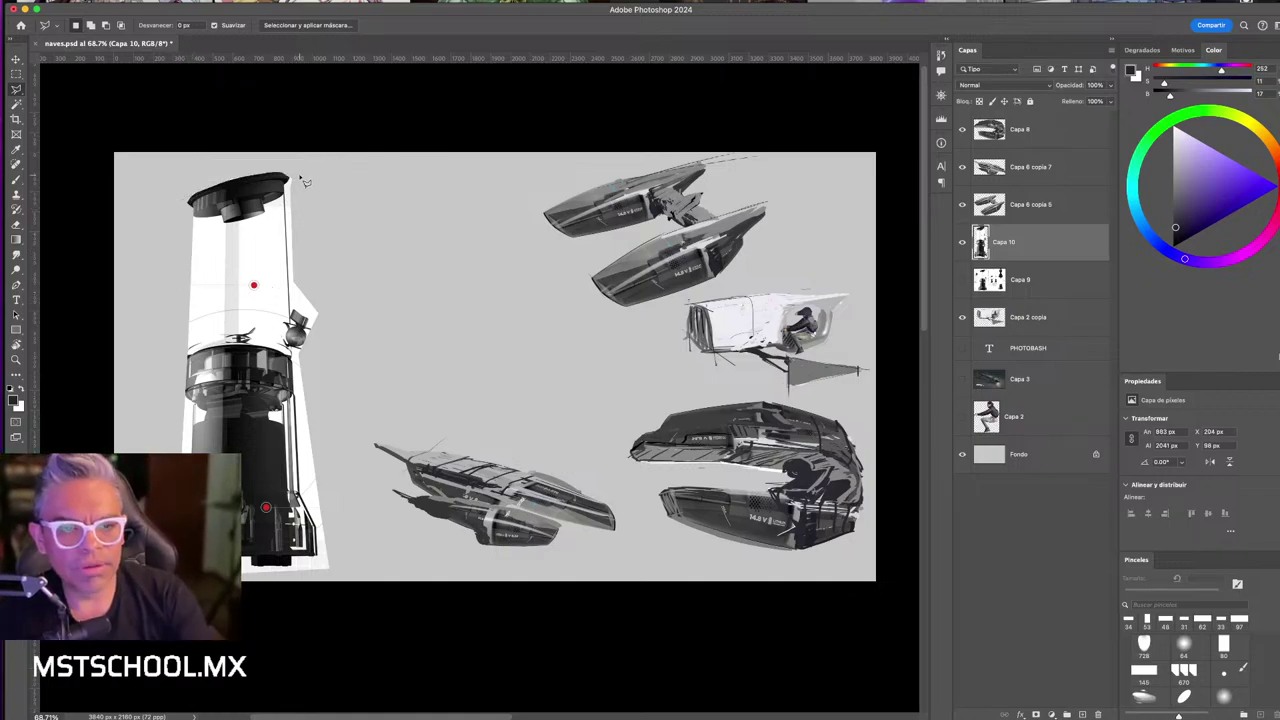
left_click(291, 283)
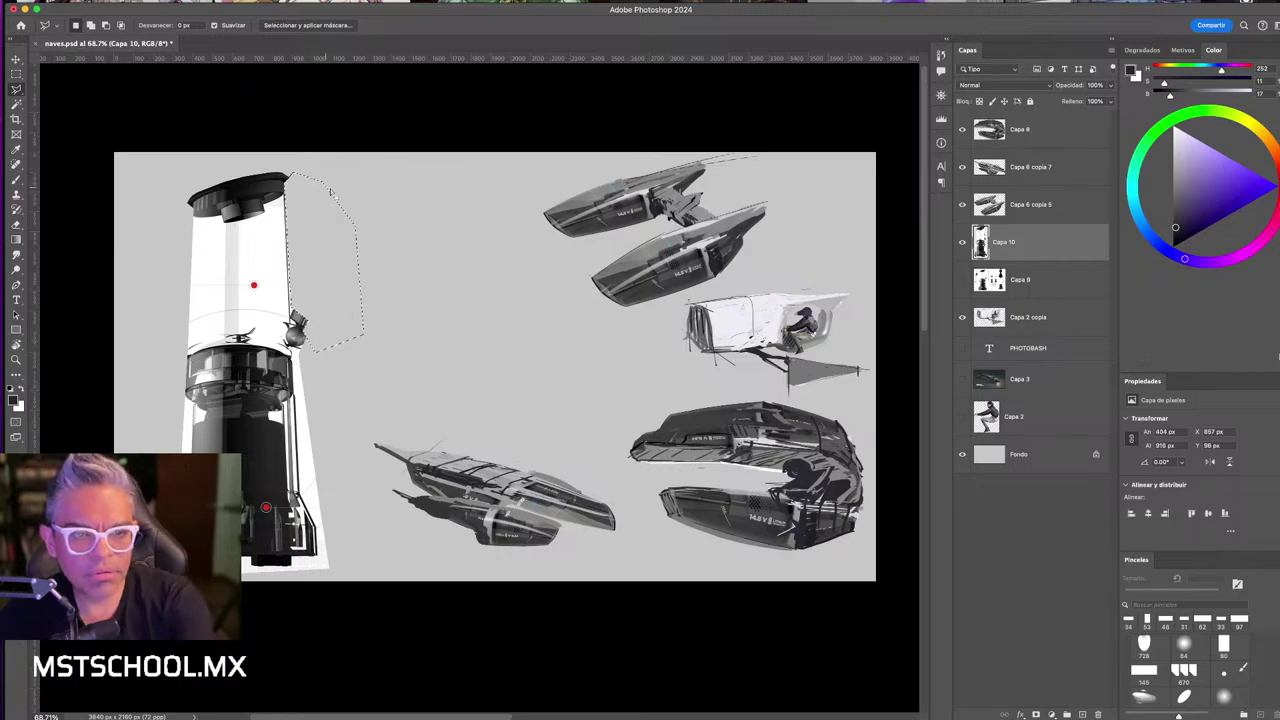
left_click(306, 353)
key("Delete")
key("ctrl+d")
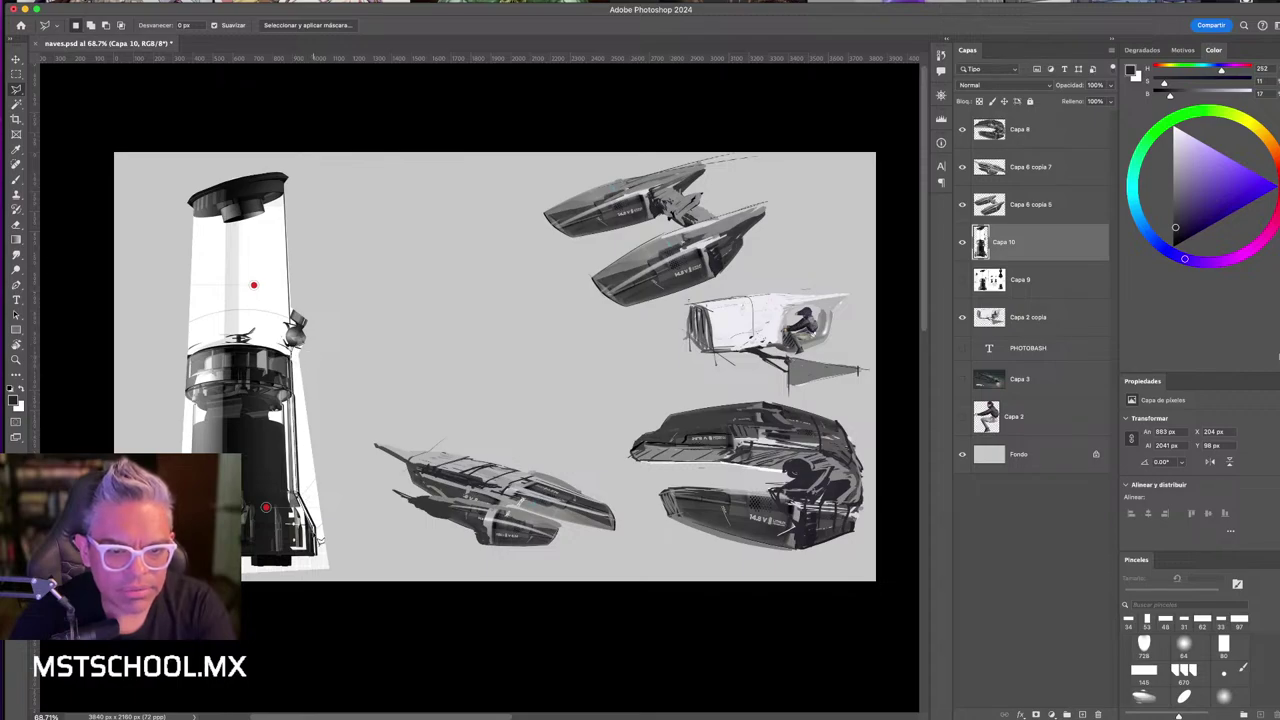
- Remove the white area beside the lower tube and start outlining the strip left of the base
left_click(281, 568)
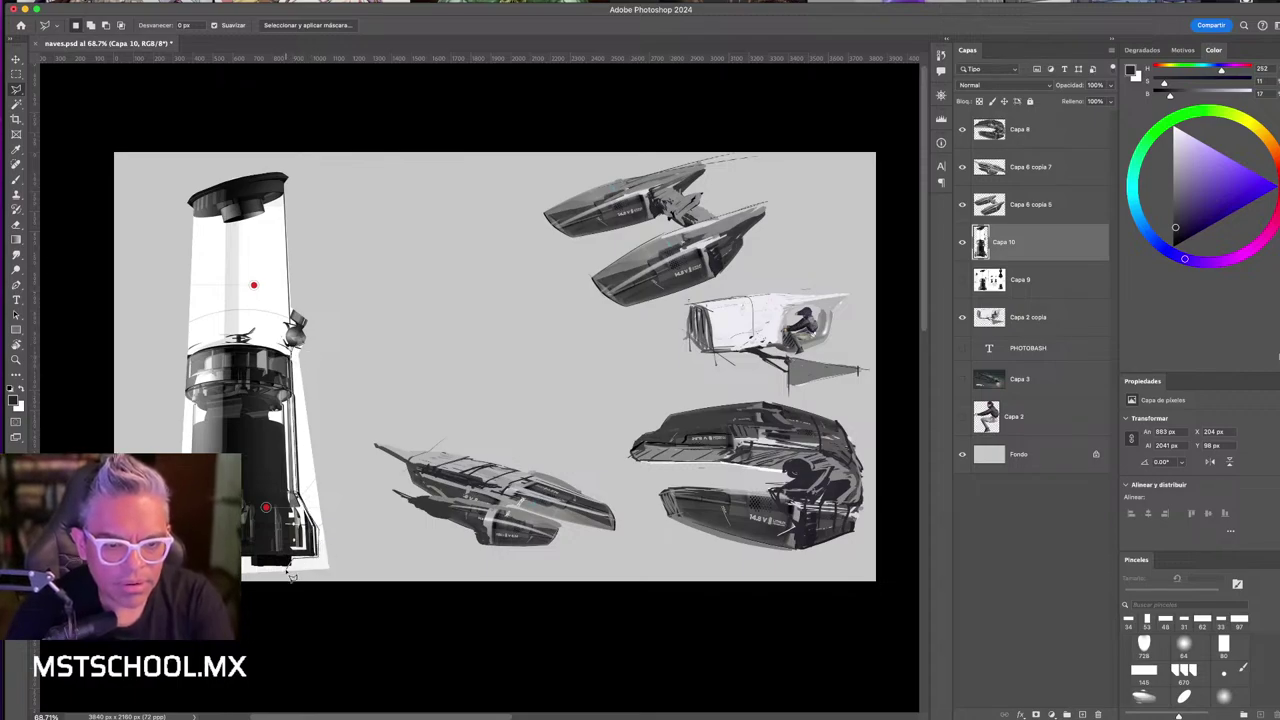
left_click(361, 578)
left_click(347, 350)
left_click(318, 338)
left_click(296, 345)
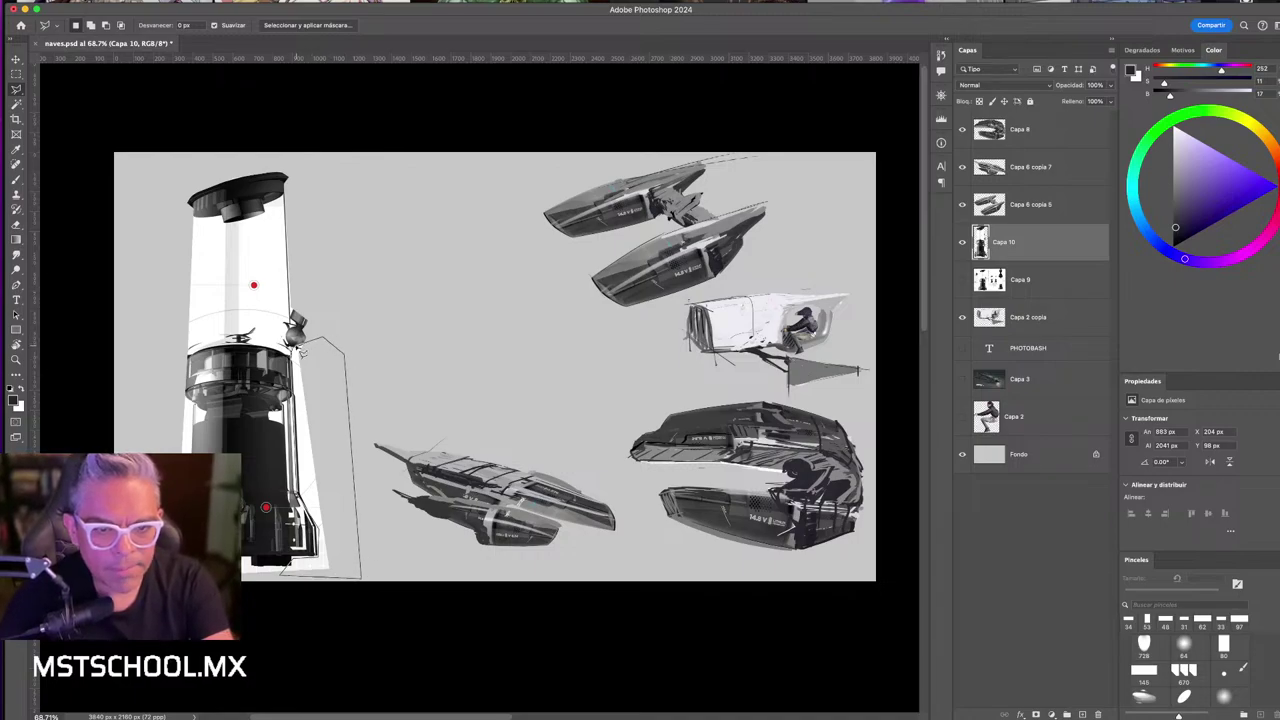
key("Return")
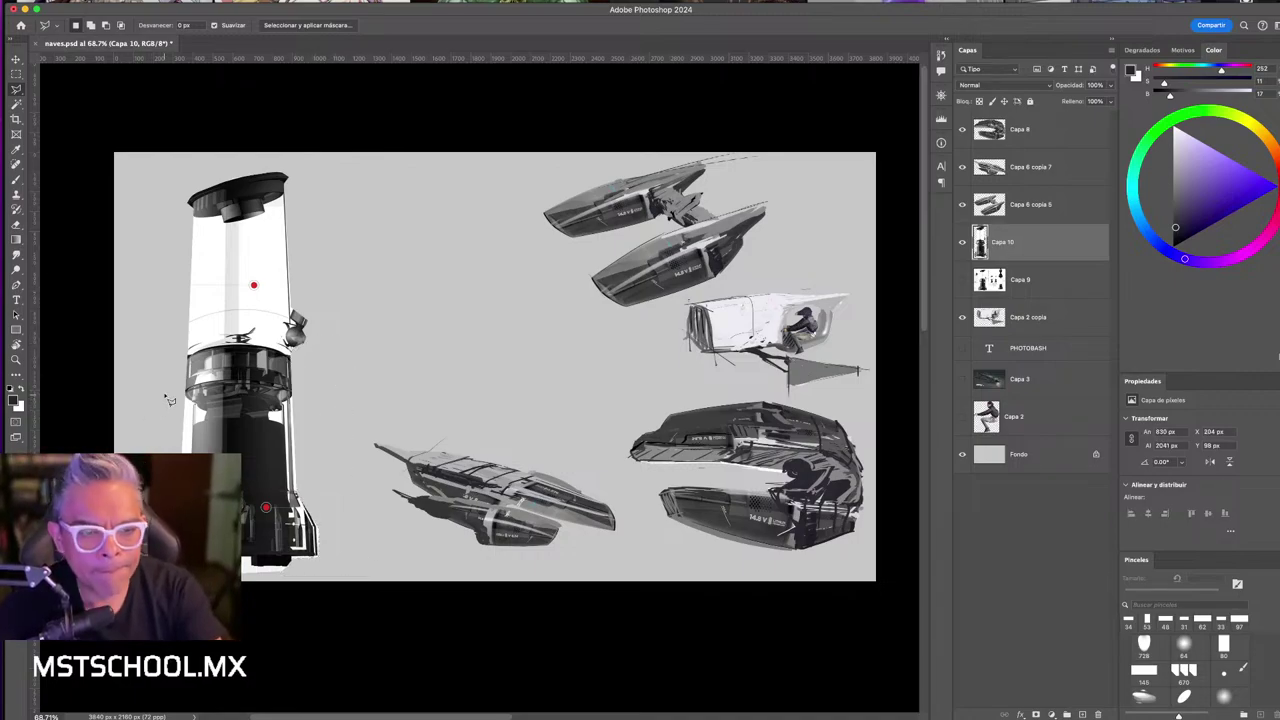
left_click(162, 385)
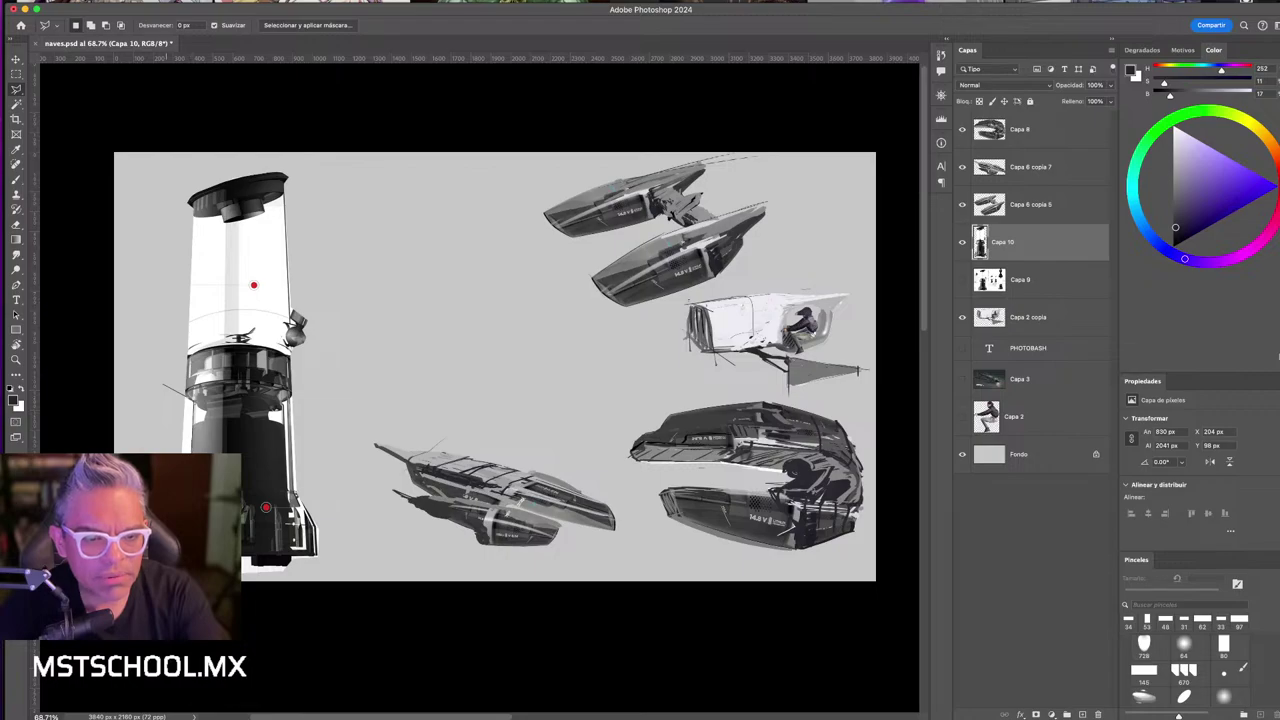
left_click(192, 394)
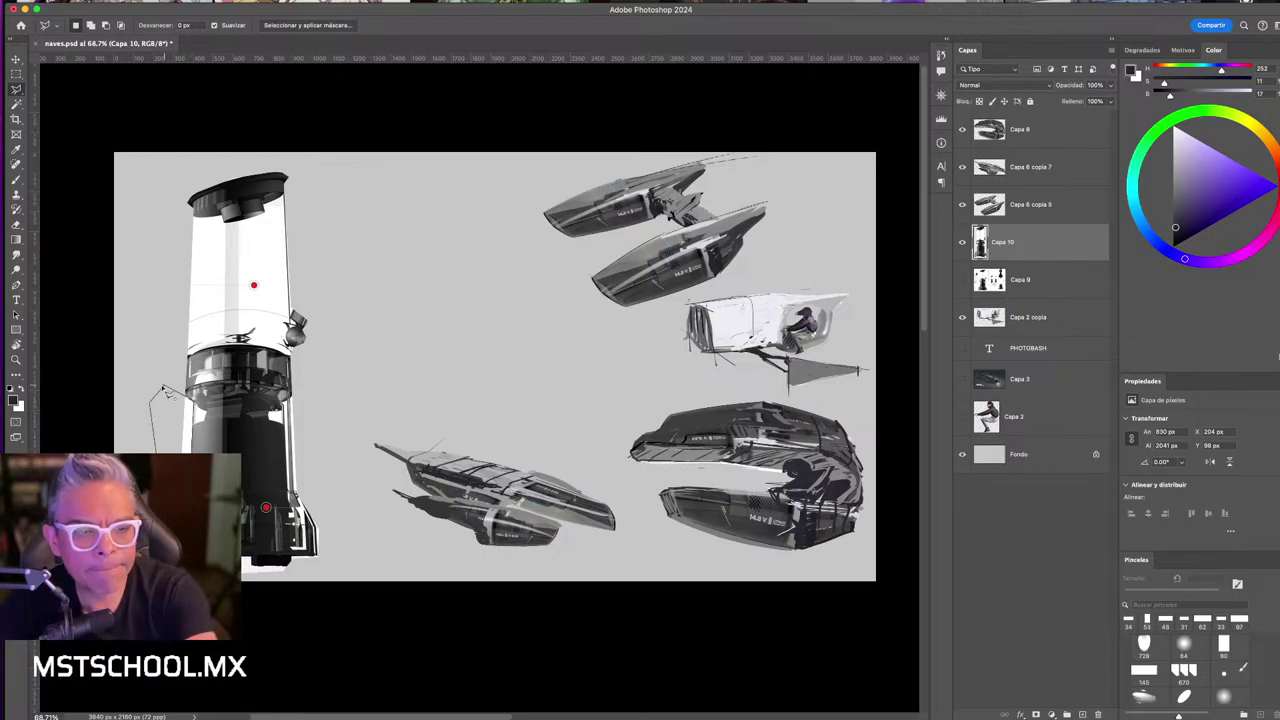
- Zoom in on the blender's base and begin outlining the white strip beneath it
key("z")
mouse_move(180, 440)
left_mouse_down()
mouse_move(332, 443)
mouse_move(257, 402)
left_mouse_up()
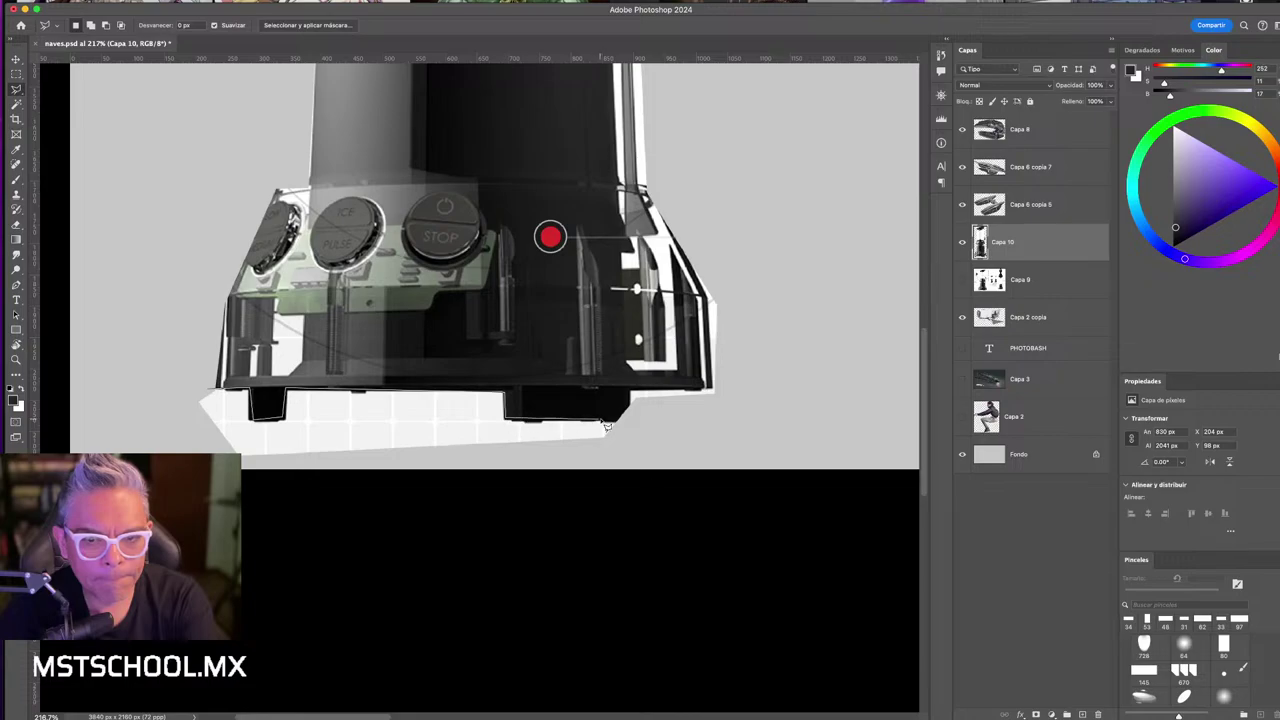
left_click(630, 386)
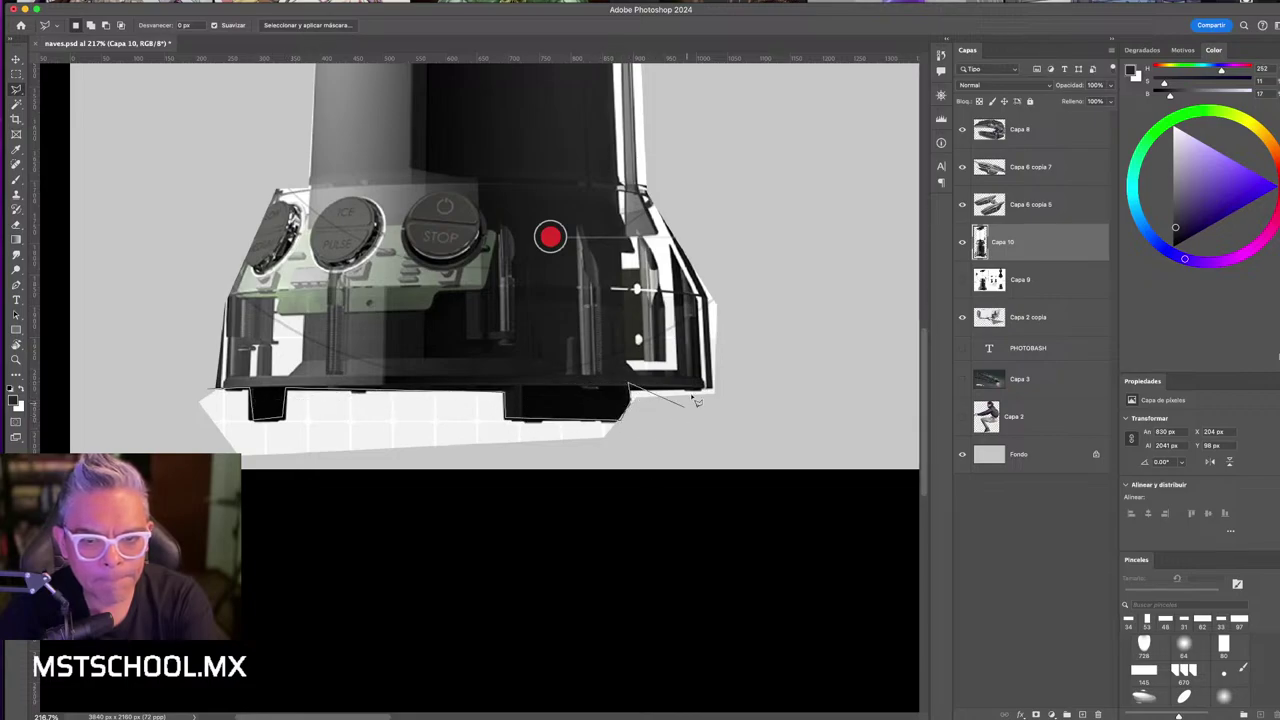
left_click(309, 404)
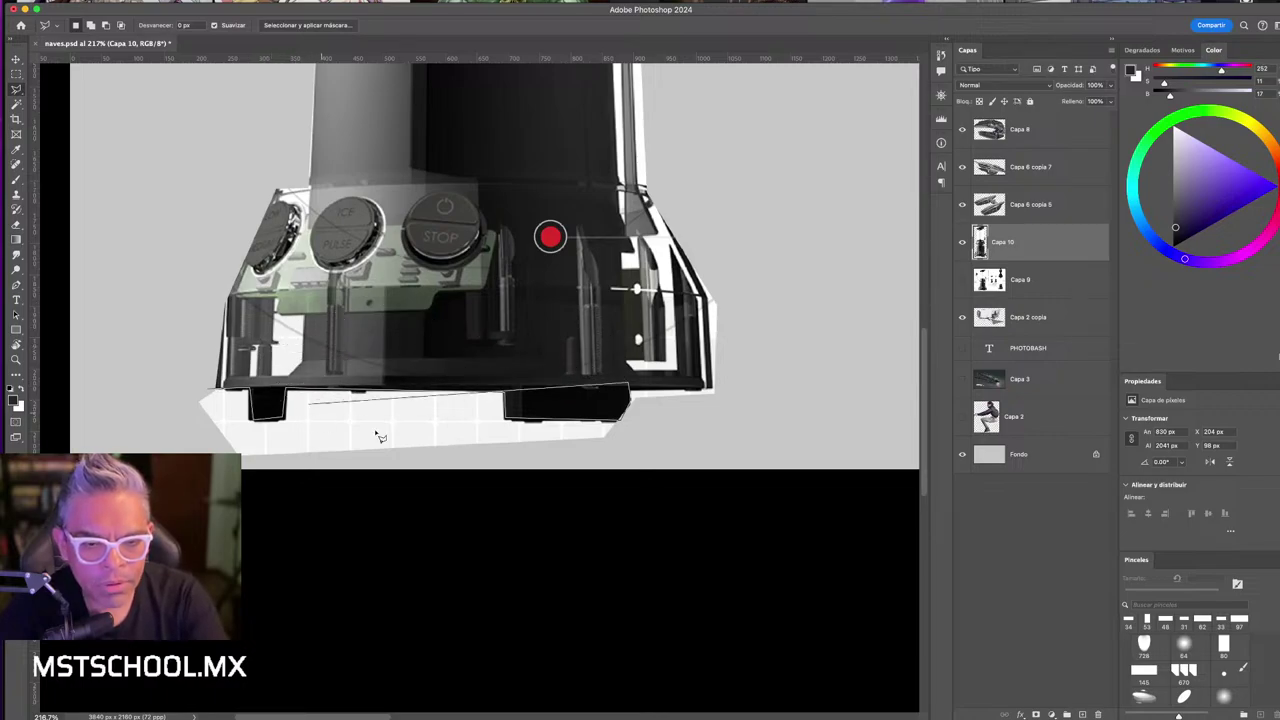
key("BackSpace")
- Close the outline around the white under the base, delete it and deselect
left_click(745, 381)
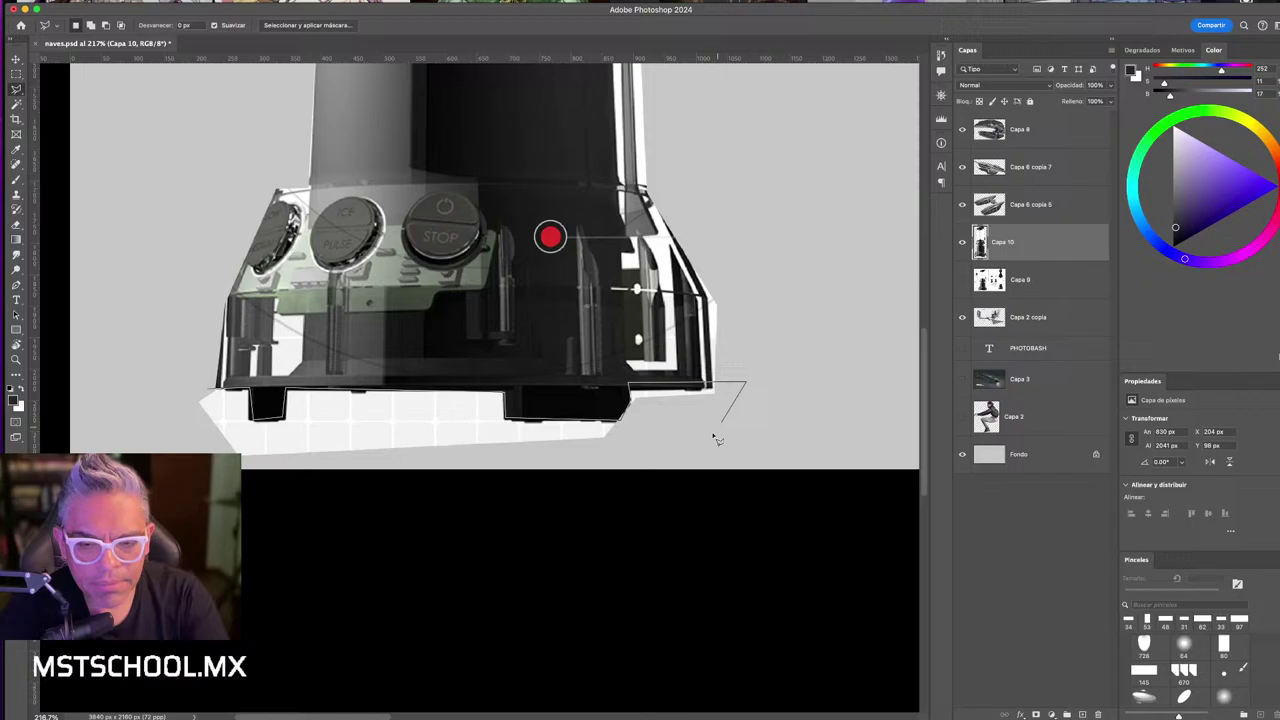
left_click(605, 463)
left_click(215, 467)
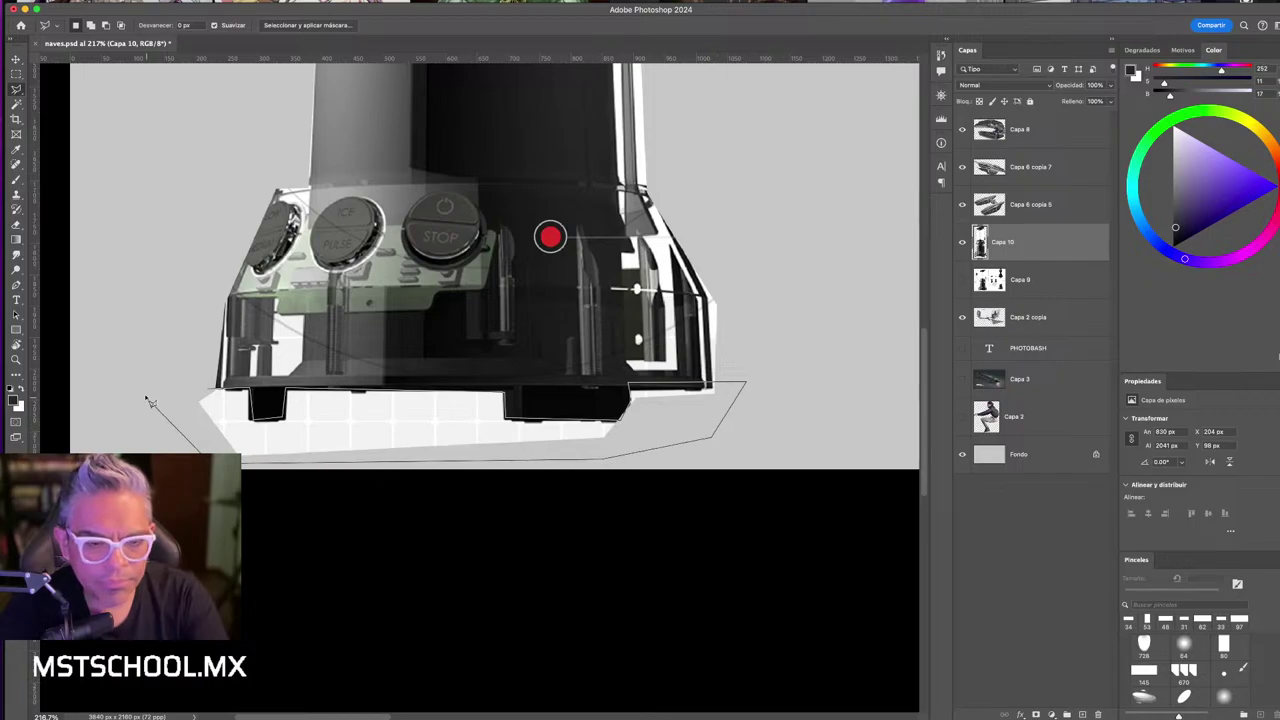
left_click(213, 396)
key("BackSpace")
key("super+d")
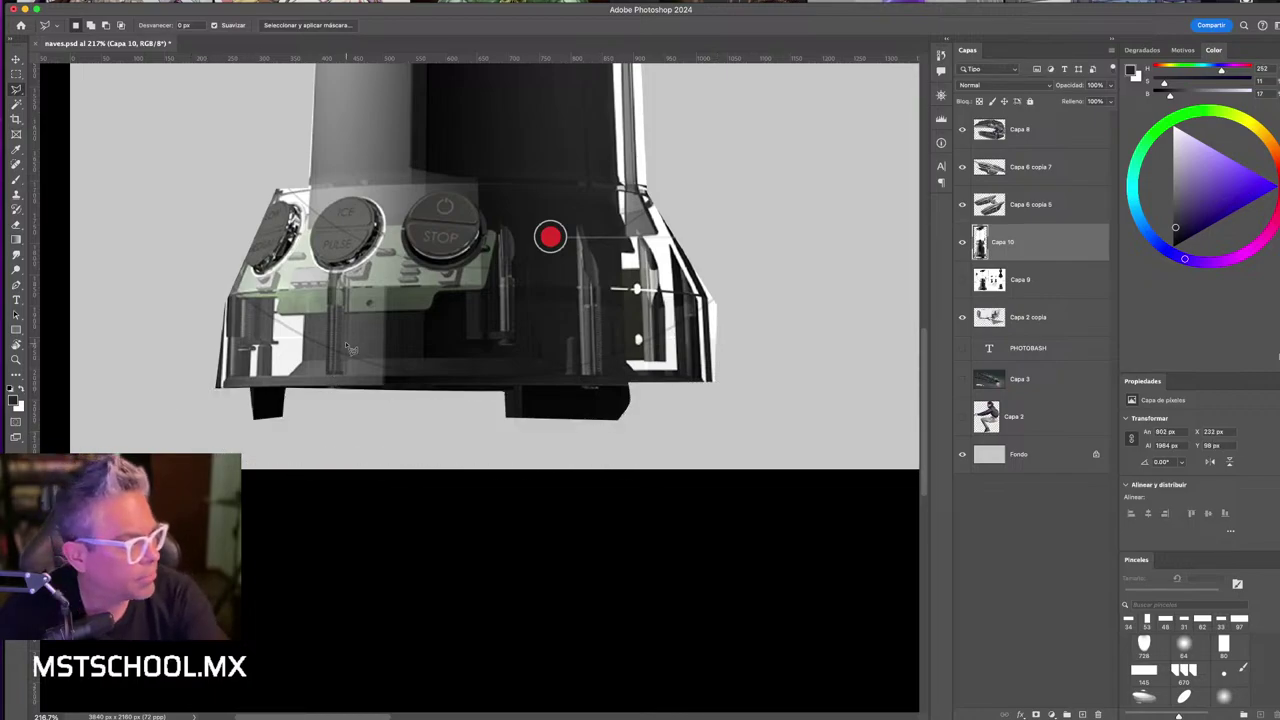
scroll(351, 348, "up", 5)
scroll(400, 380, "up", 1)
scroll(436, 403, "up", 4)
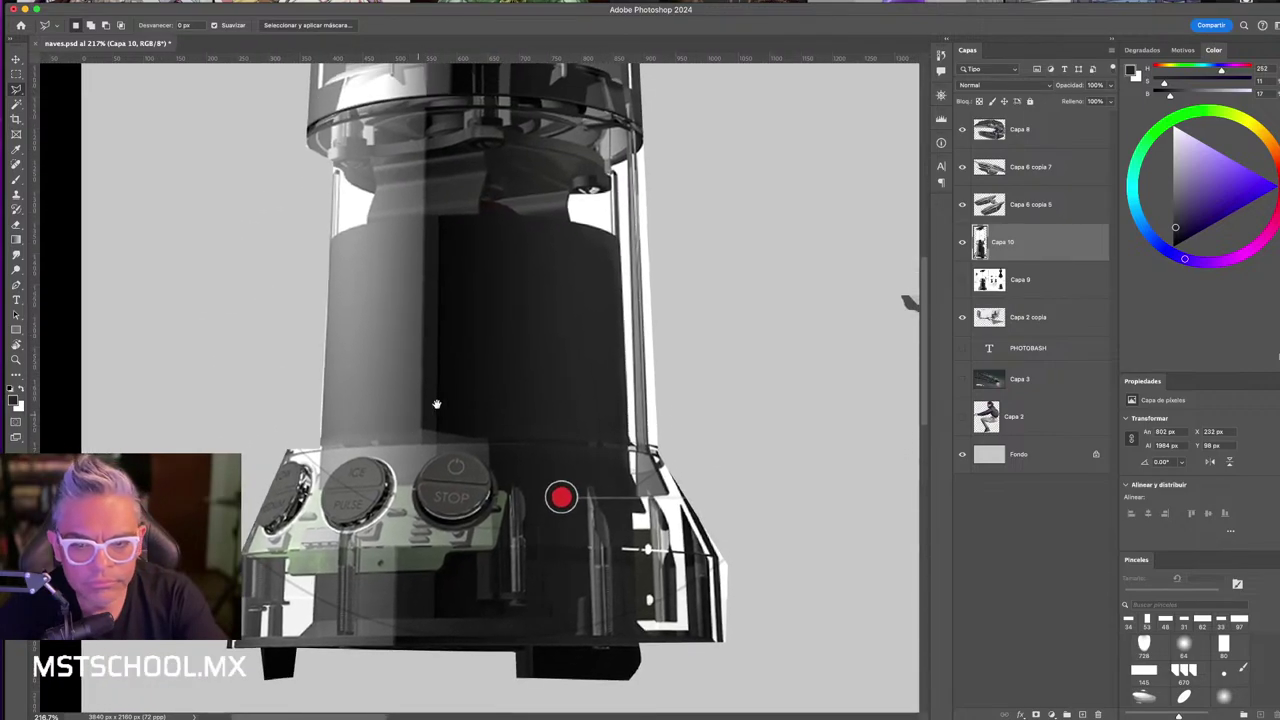
scroll(436, 403, "down", 5)
scroll(430, 405, "down", 2)
- Nudge the blender, extend the canvas up and right, and fill Capa 0 grey
key("v")
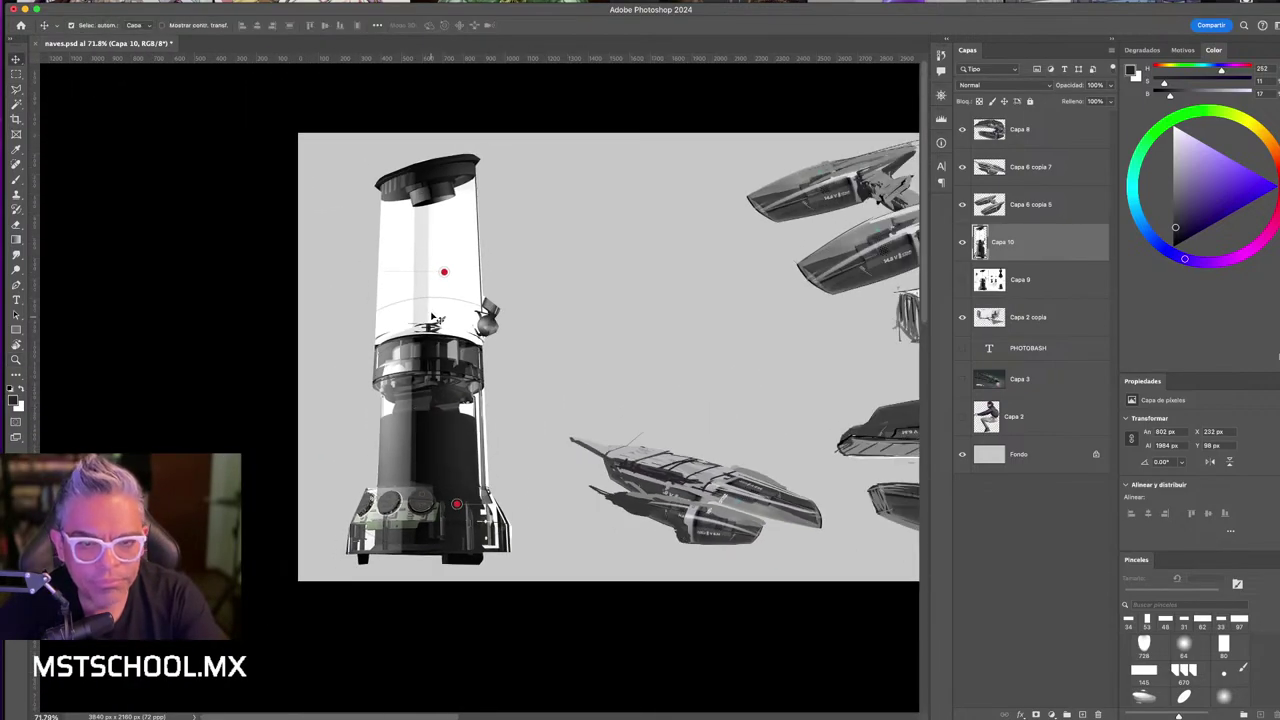
left_click_drag(436, 318, 406, 310)
scroll(591, 328, "down", 2)
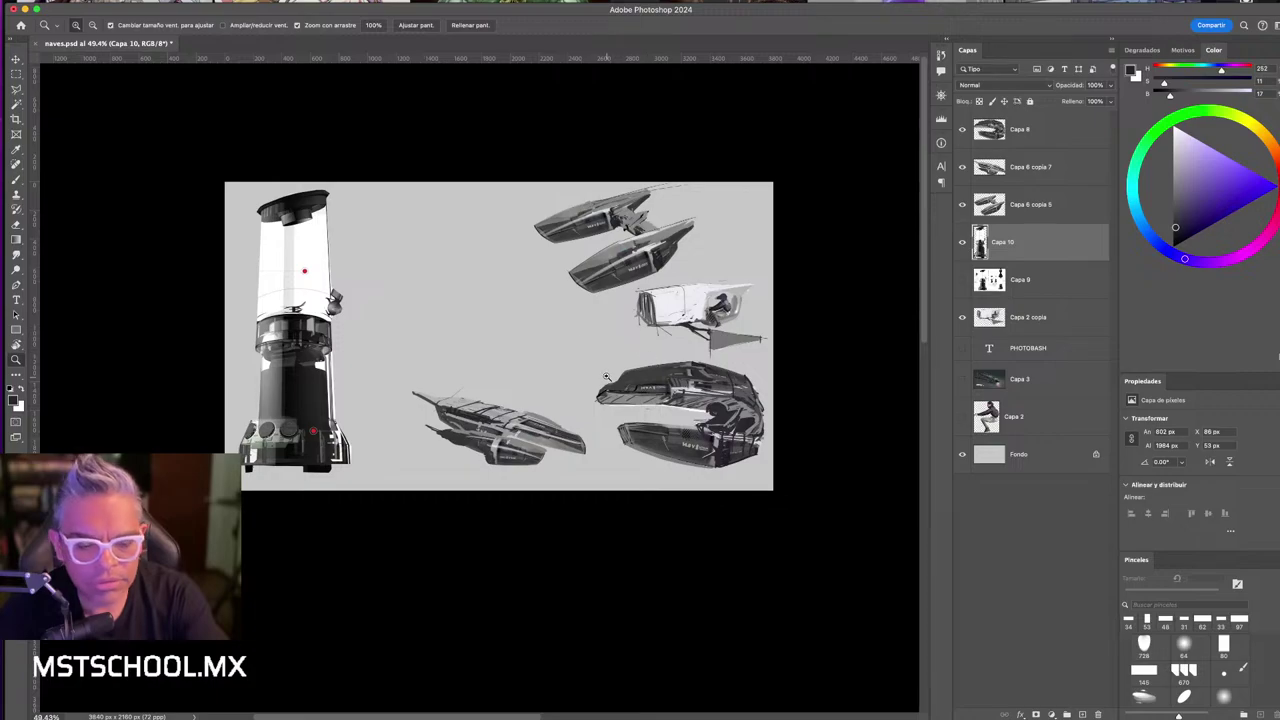
key("c")
left_click_drag(772, 182, 888, 97)
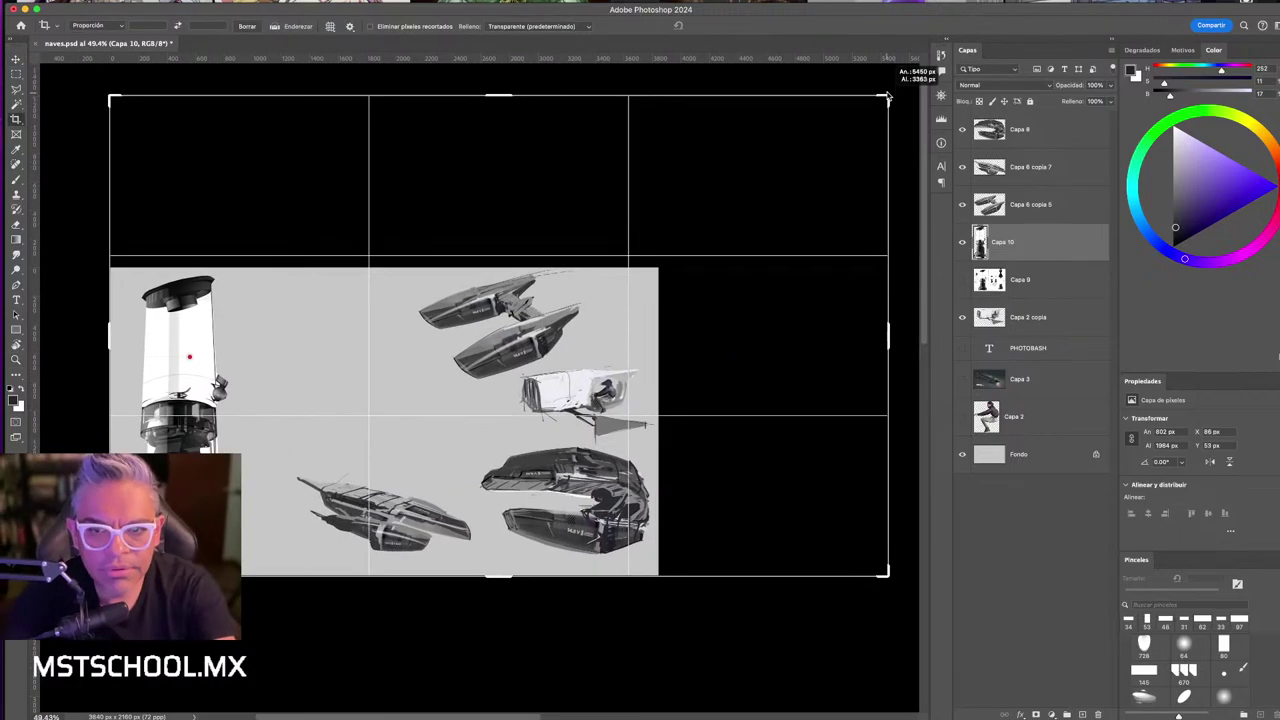
key("Return")
key("b")
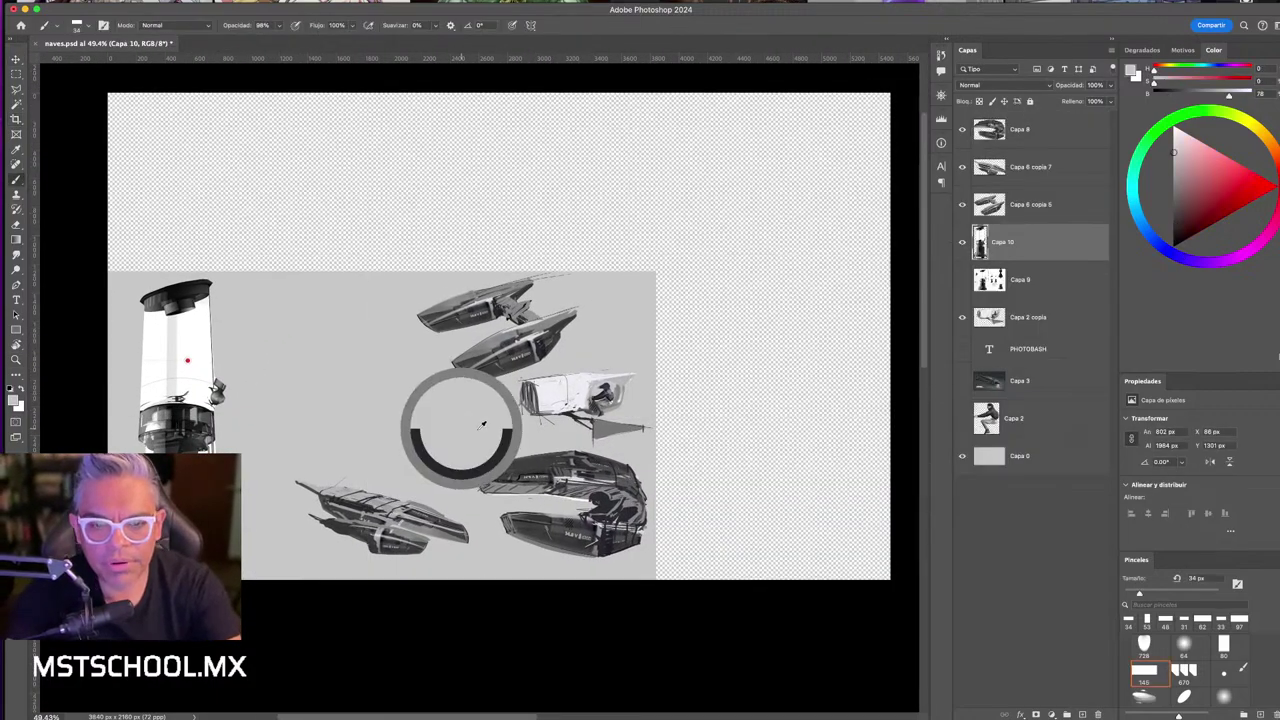
left_click(1020, 456)
key("alt+BackSpace")
- Stack the ships along the right side and place a blender copy beside the original
key("v")
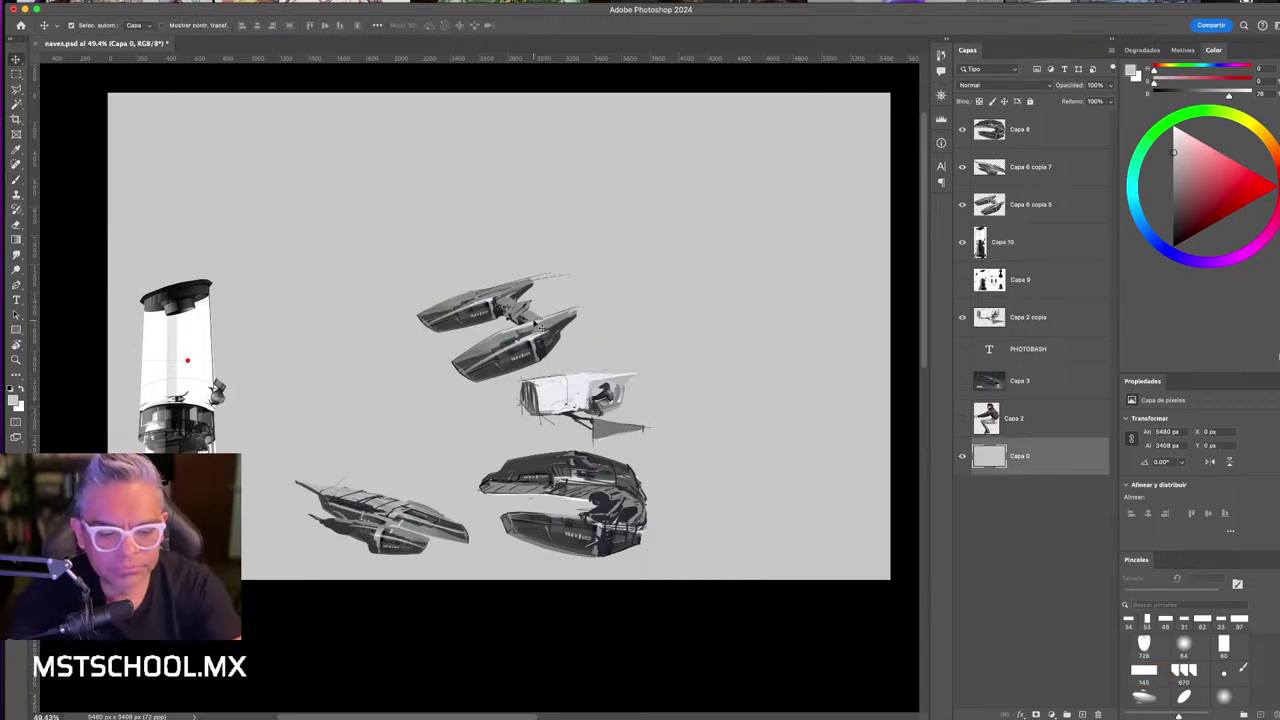
left_click_drag(540, 327, 810, 182)
left_click_drag(571, 403, 769, 293)
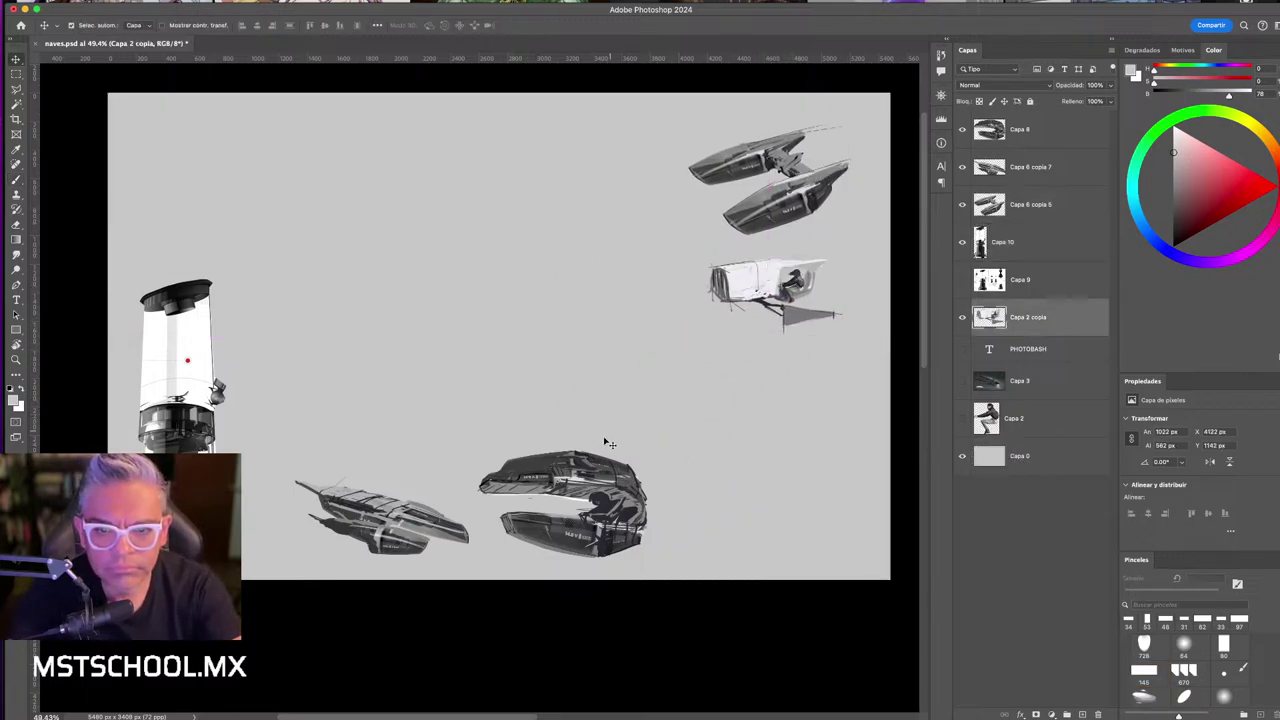
left_click_drag(600, 470, 777, 365)
left_click_drag(390, 515, 727, 500)
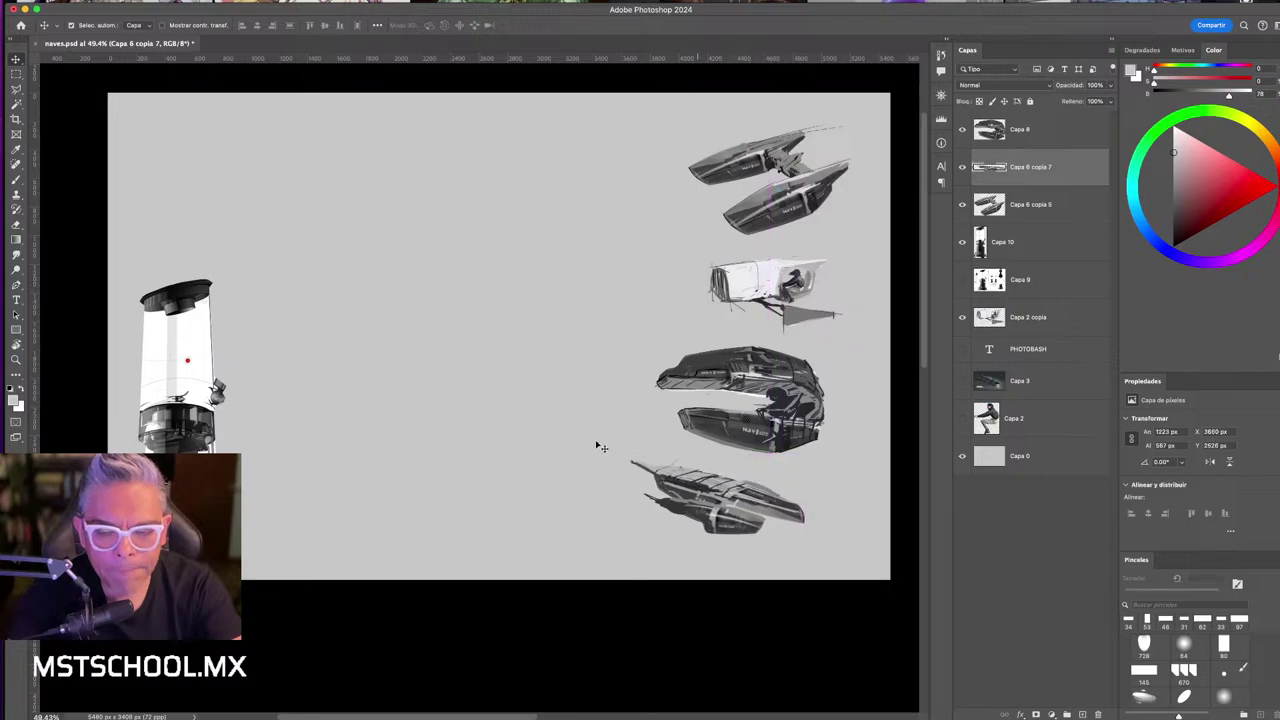
left_click_drag(185, 396, 257, 328)
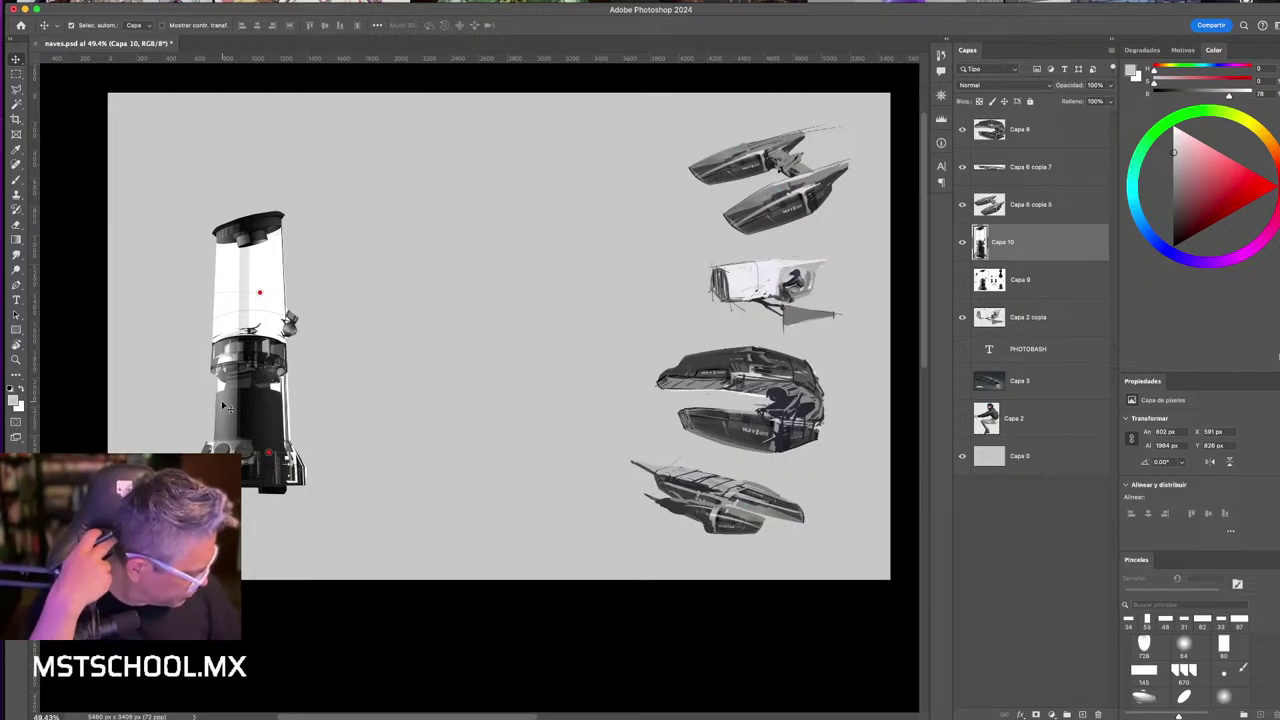
mouse_move(282, 322)
left_mouse_down()
mouse_move(228, 229)
mouse_move(461, 266)
left_mouse_up()
- Try rotating the blender copy horizontal, then distorting its top corner, in Free Transform
key("ctrl+t")
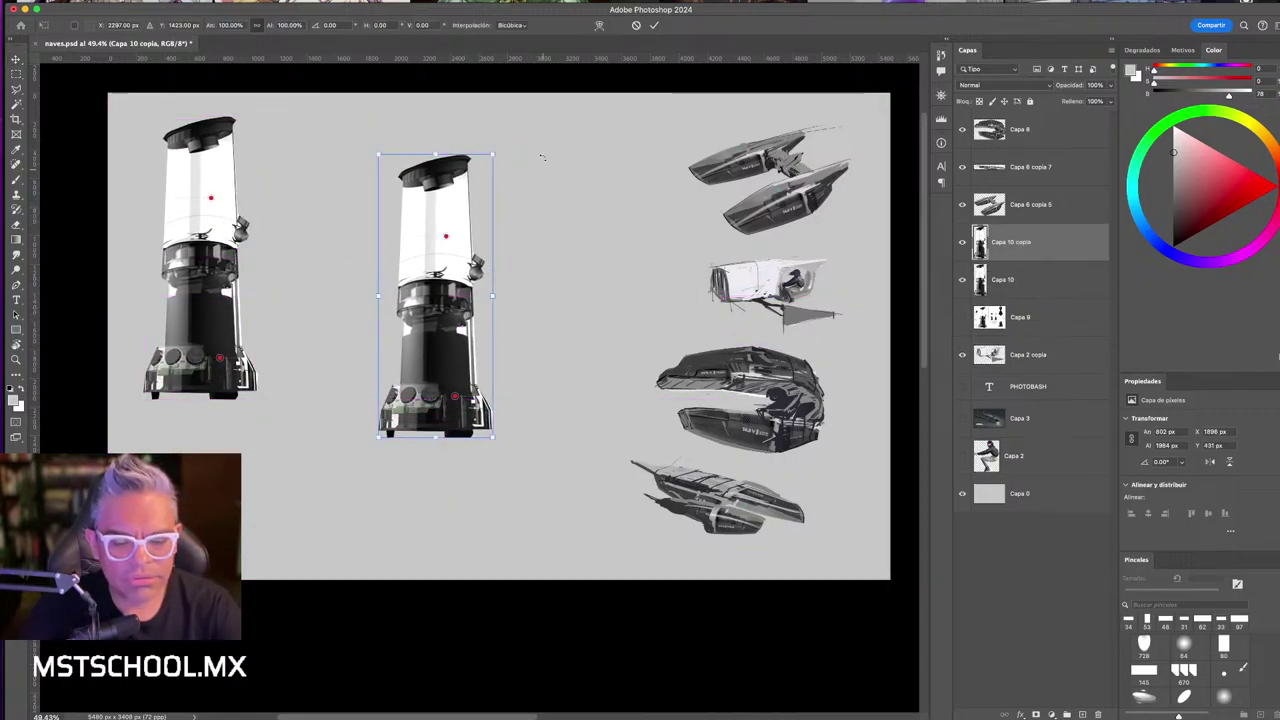
mouse_move(541, 157)
left_mouse_down()
mouse_move(617, 248)
mouse_move(565, 330)
left_mouse_up()
right_click(452, 273)
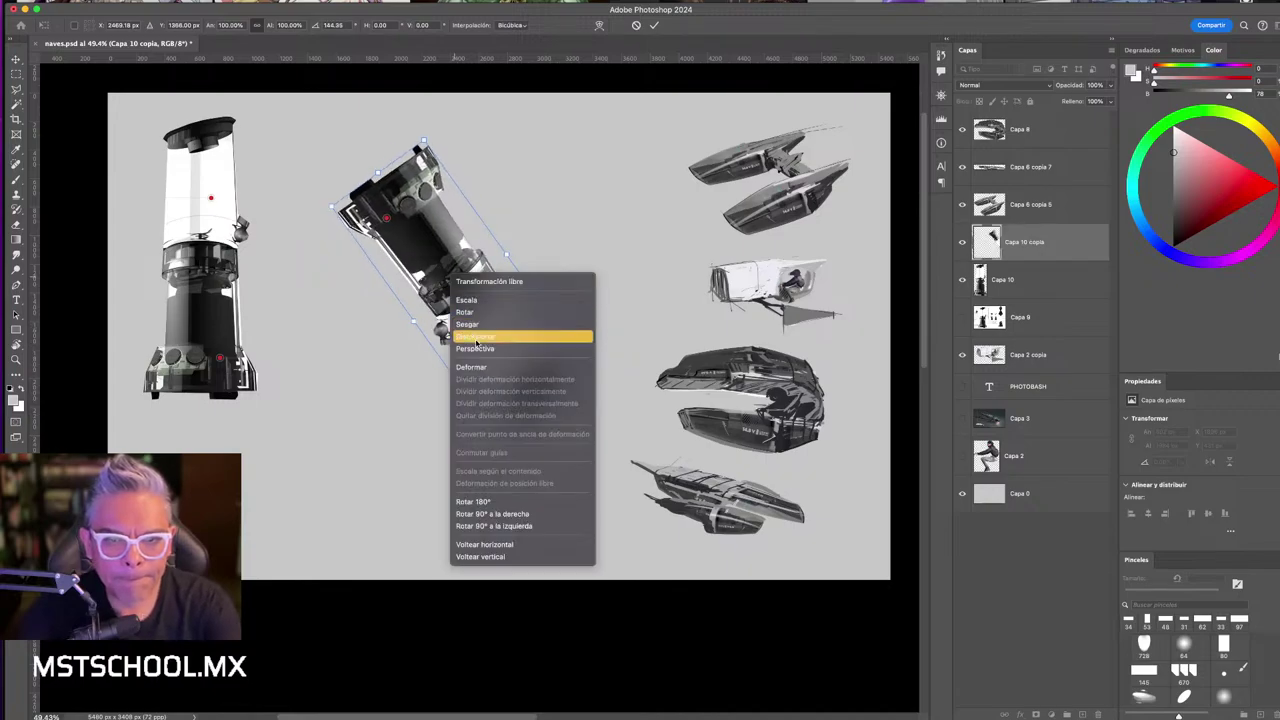
left_click(476, 338)
left_click_drag(424, 143, 410, 198)
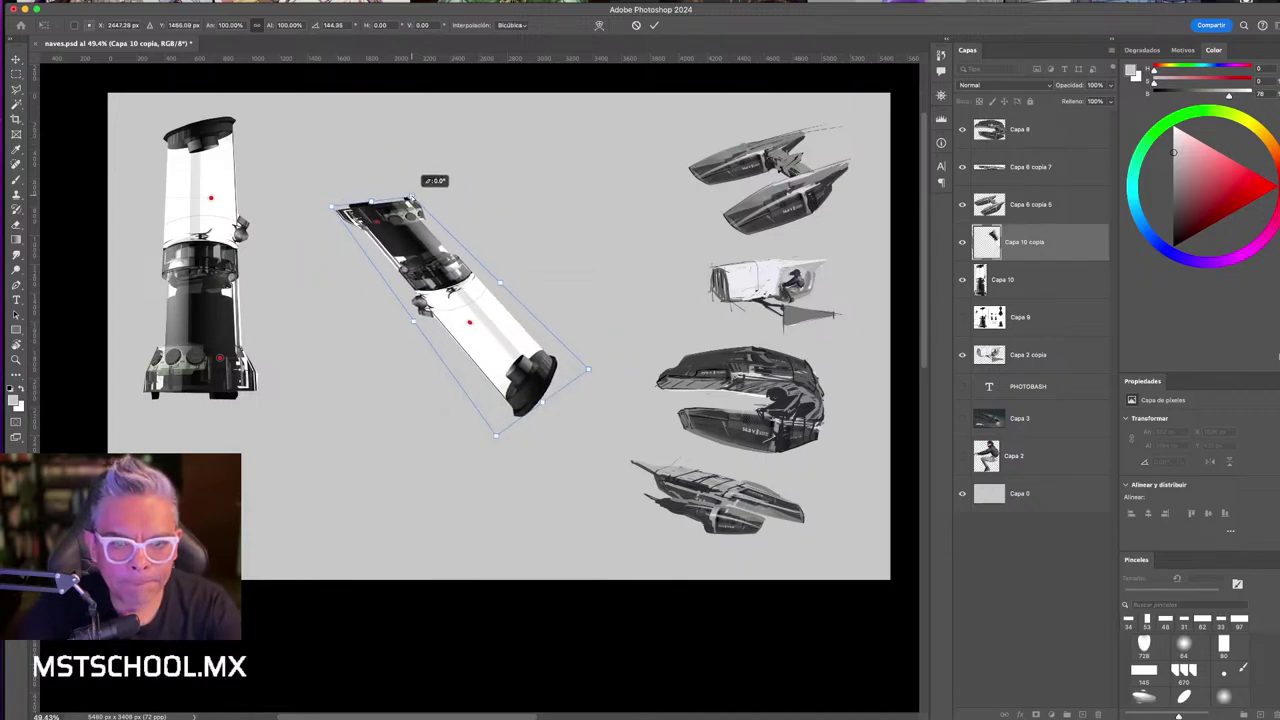
key("Return")
- Undo the distortion and tilt the copy to about -60° beside the upright original
key("z")
left_click_drag(530, 412, 553, 428)
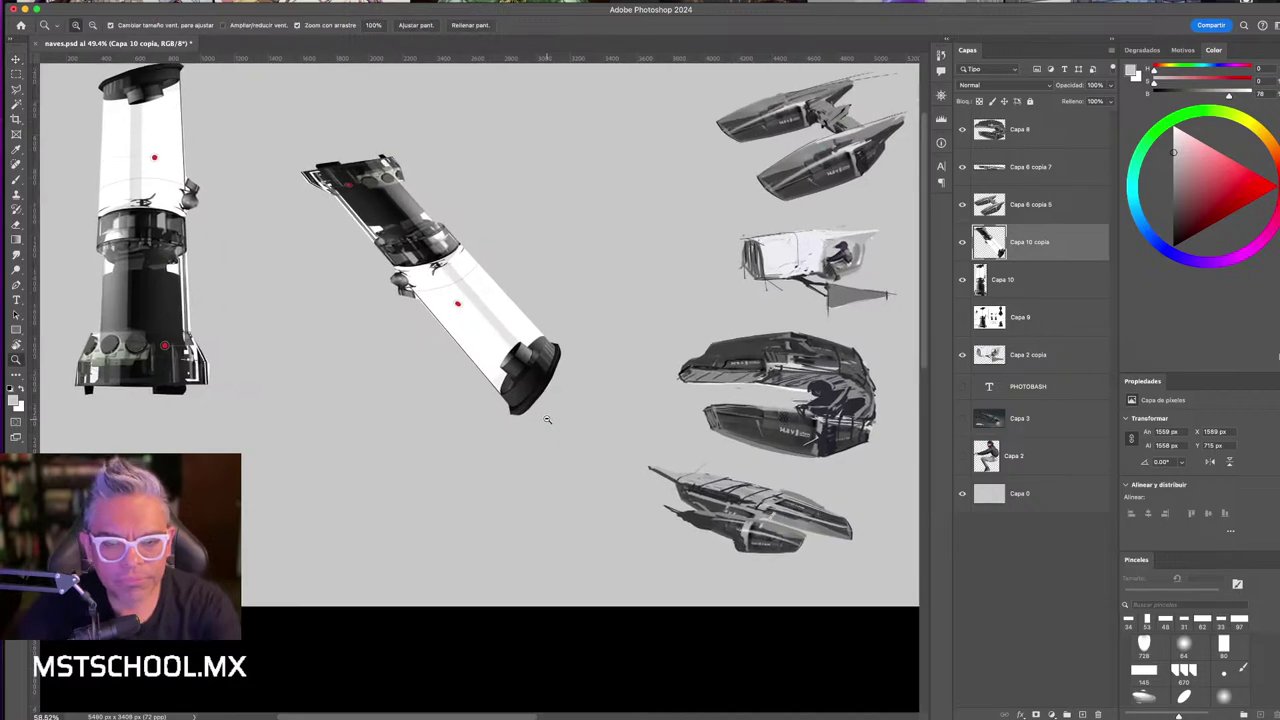
key("ctrl+z")
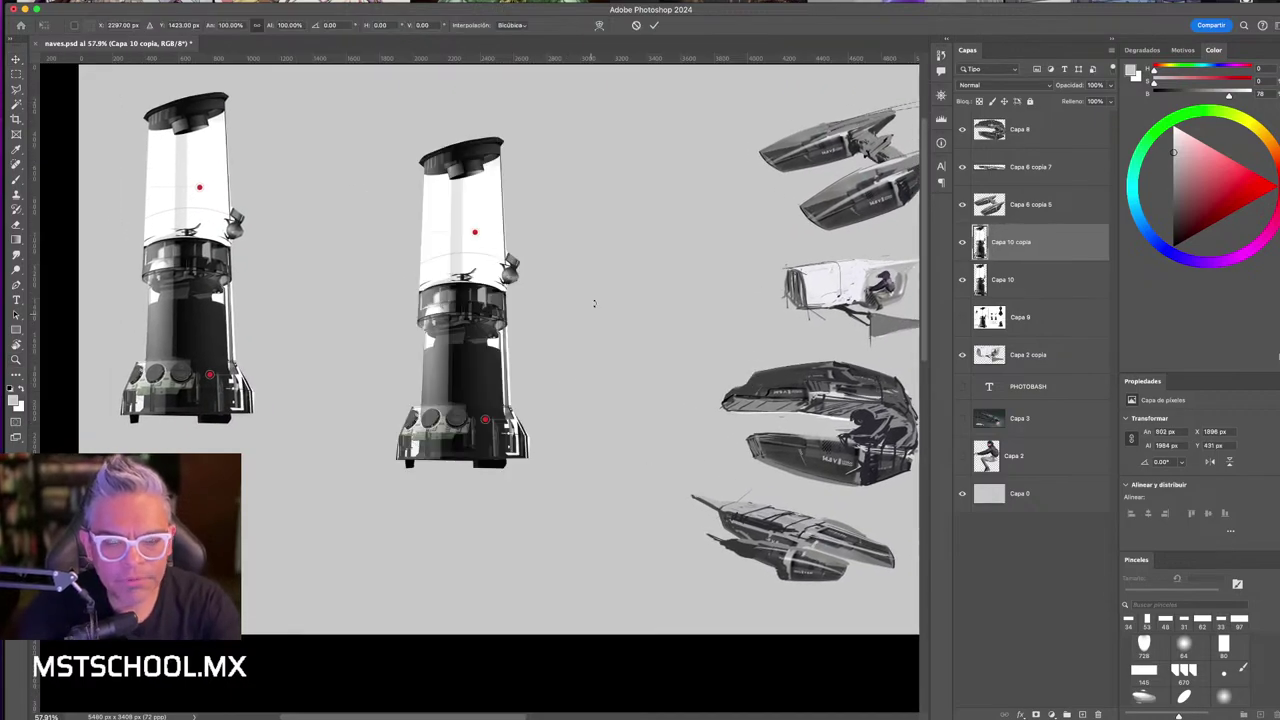
key("ctrl+t")
mouse_move(599, 190)
left_mouse_down()
mouse_move(507, 478)
mouse_move(470, 250)
left_mouse_up()
key("Return")
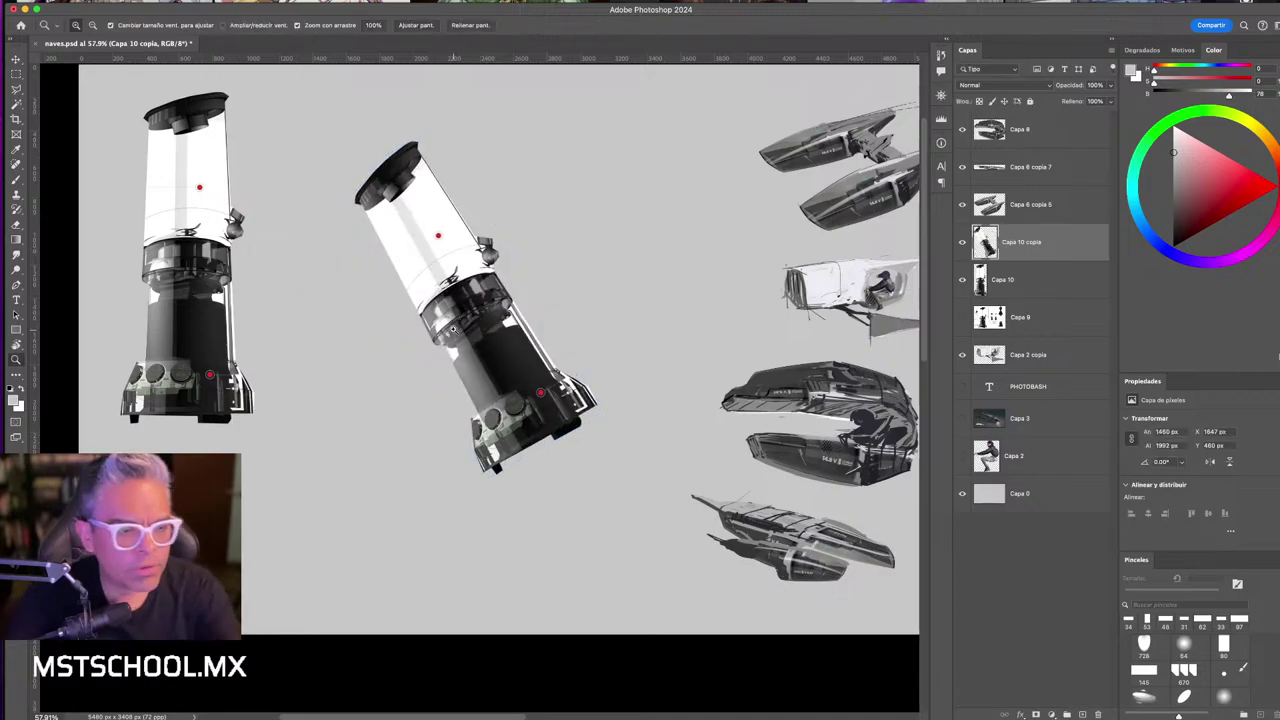
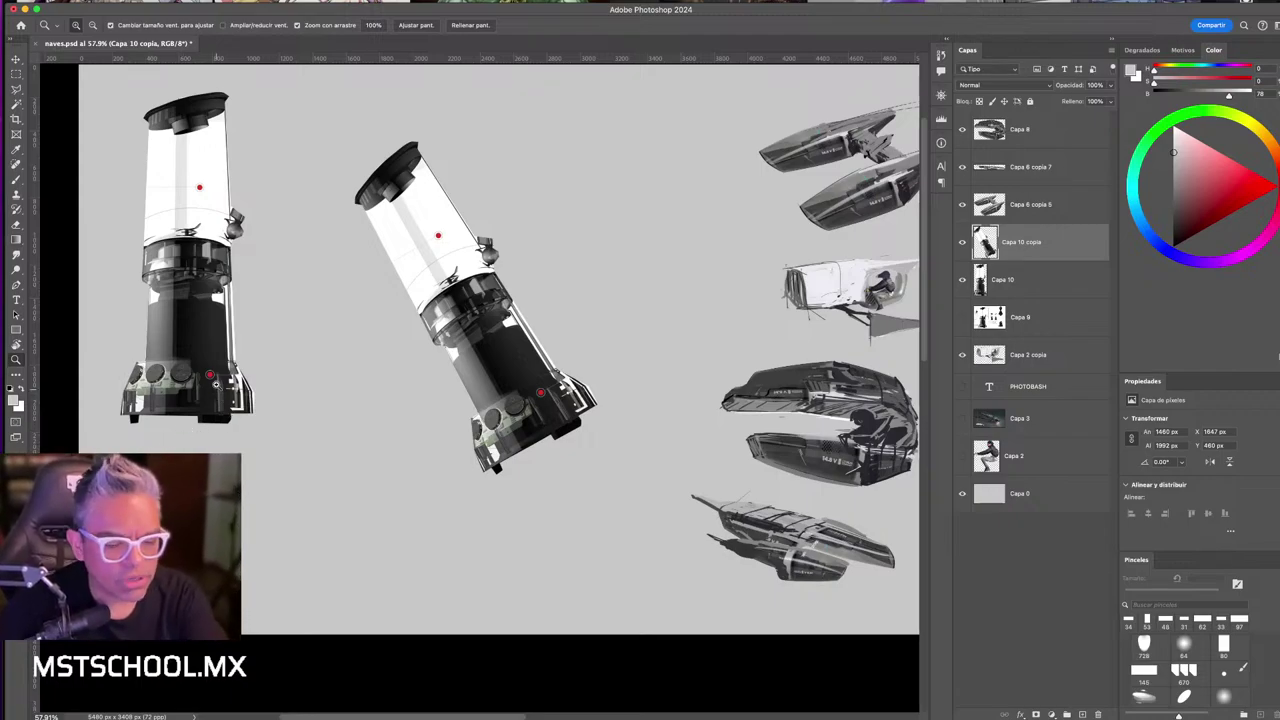
- Reposition the tilted canister layer Capa 10 copia left and down
key("v")
left_click_drag(400, 305, 360, 318)
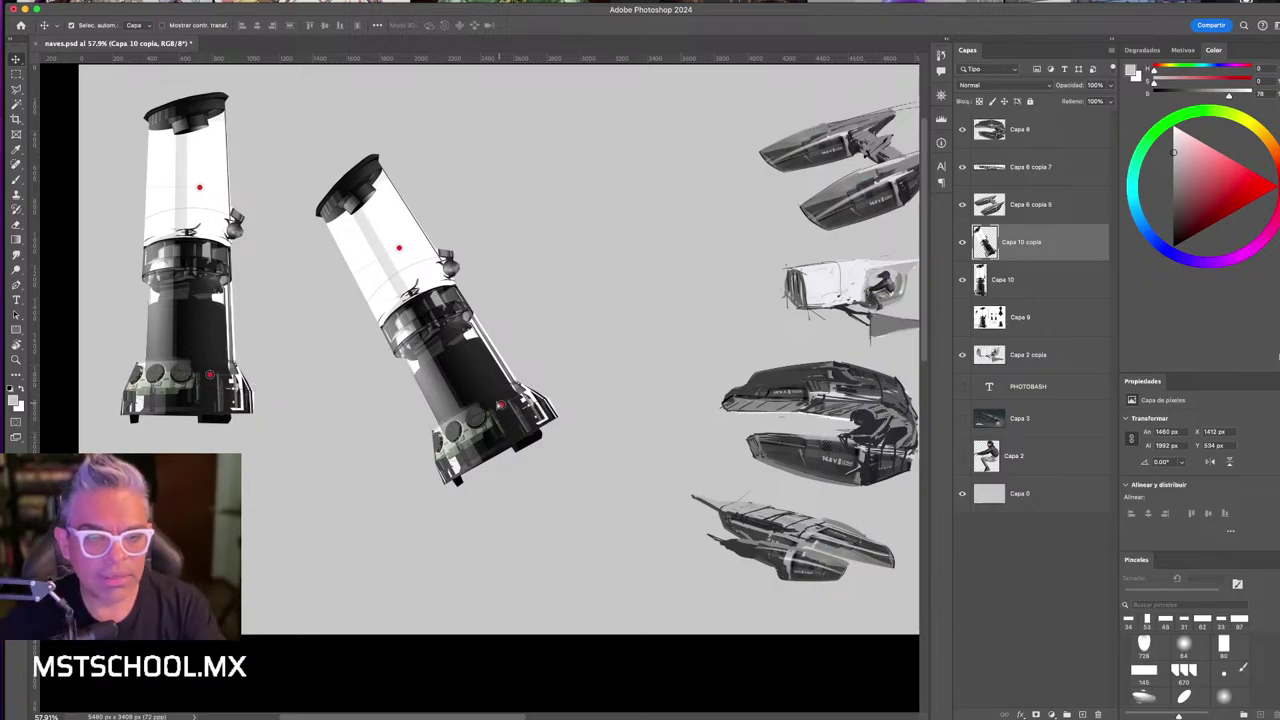
left_click_drag(502, 408, 513, 428)
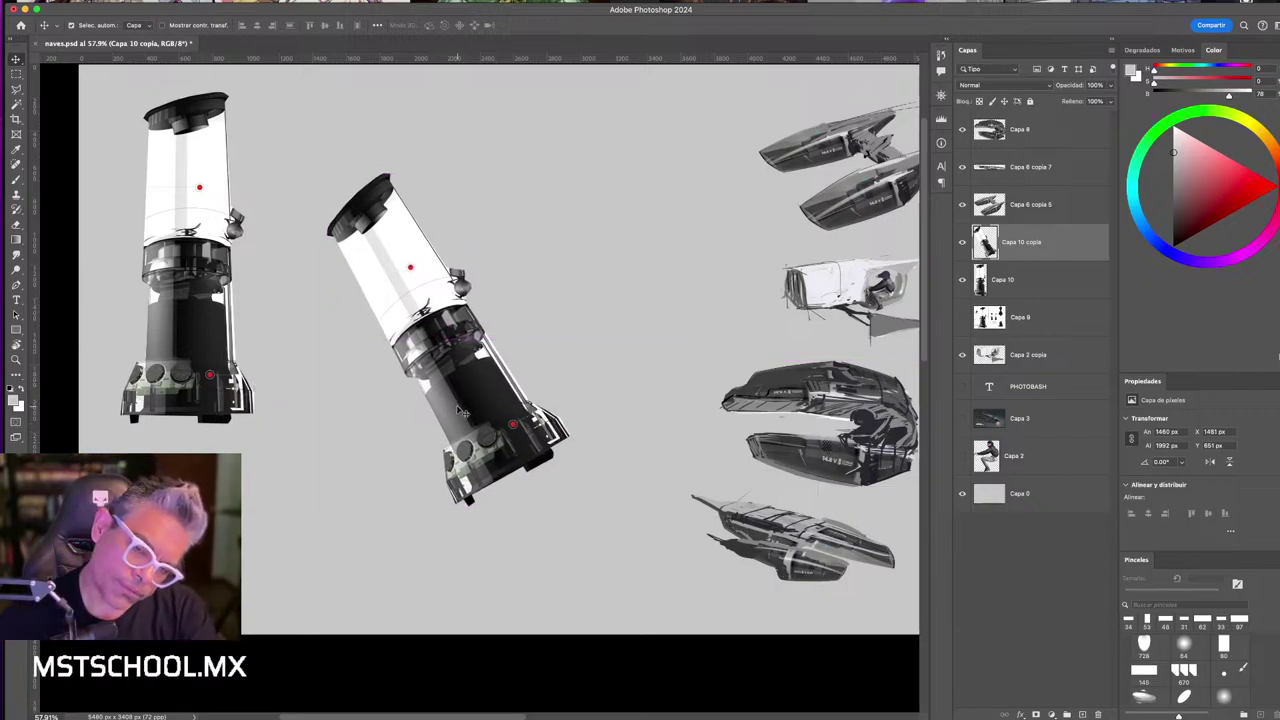
key("ctrl+t")
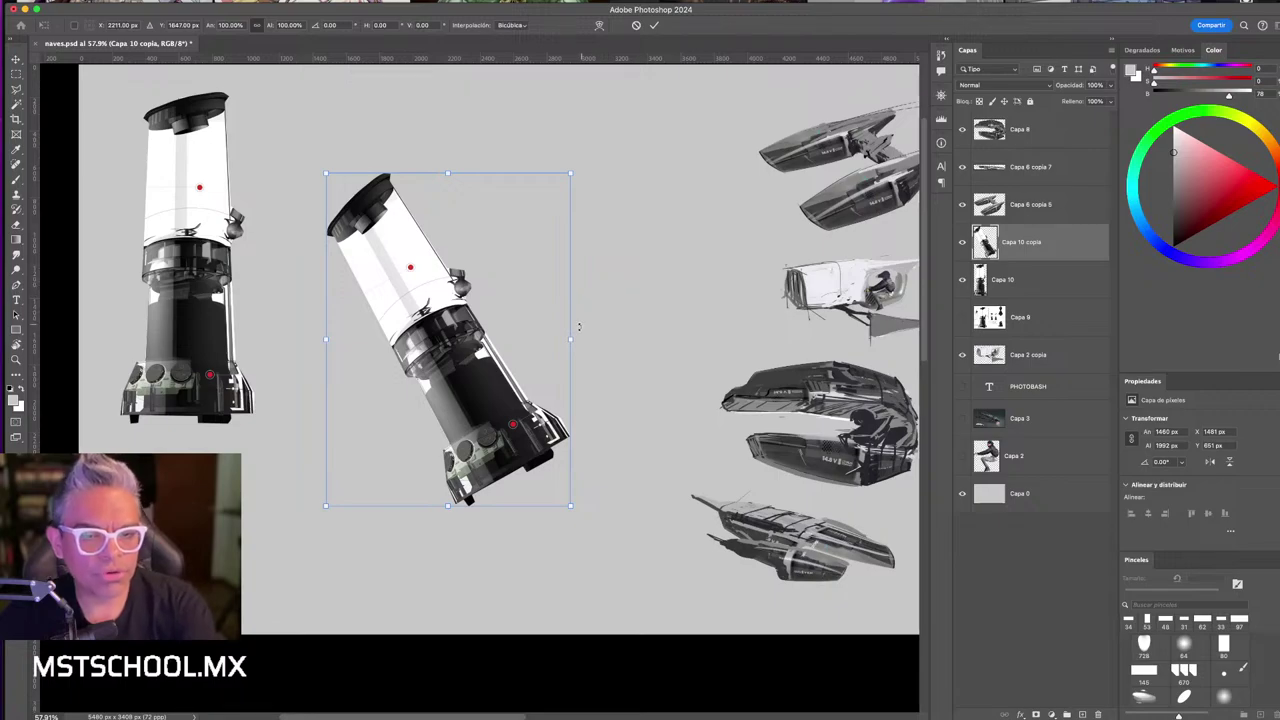
key("Return")
key("l")
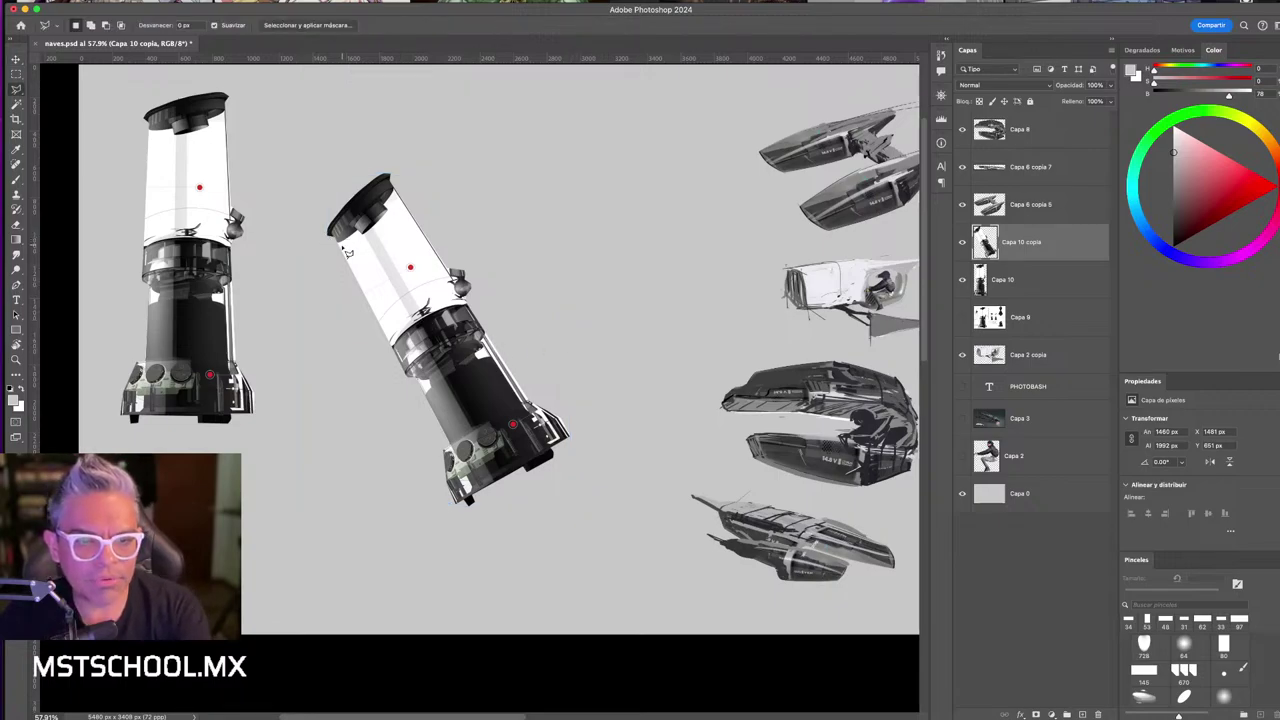
- Erase the canister's top cap with a large eraser
key("e")
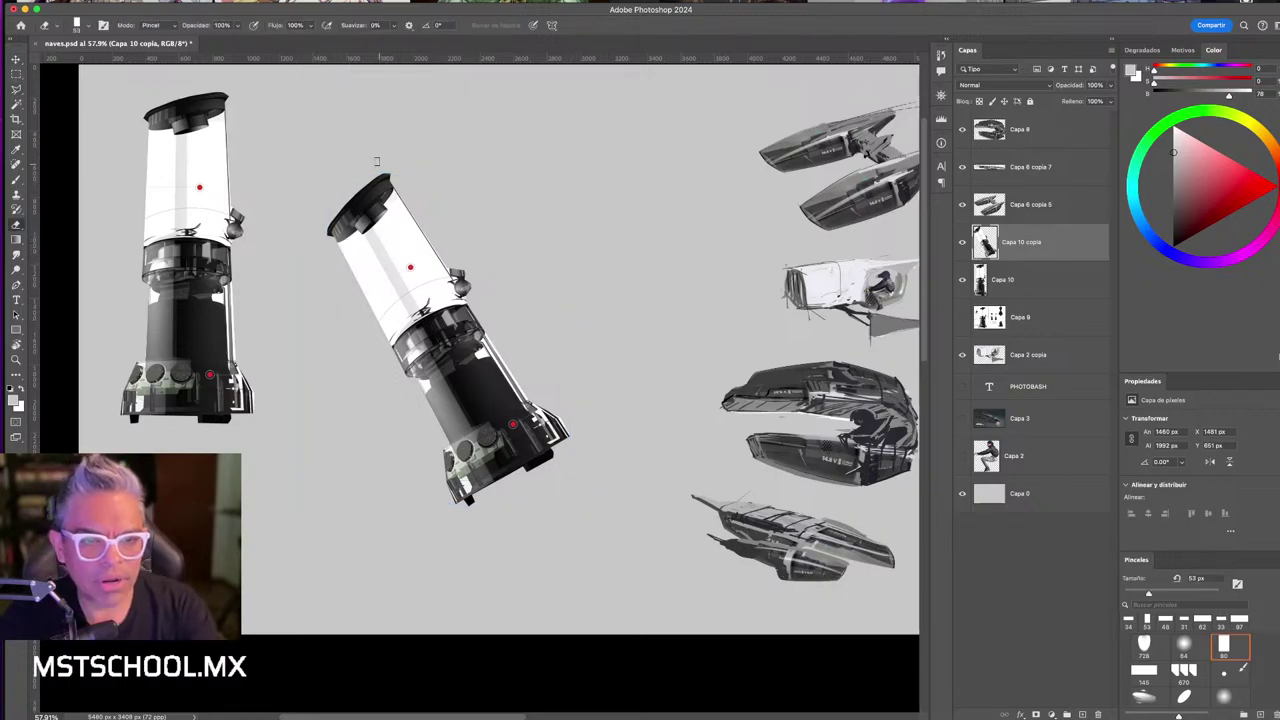
key("bracketright")
key("bracketright")
key("bracketright")
left_click_drag(413, 187, 327, 231)
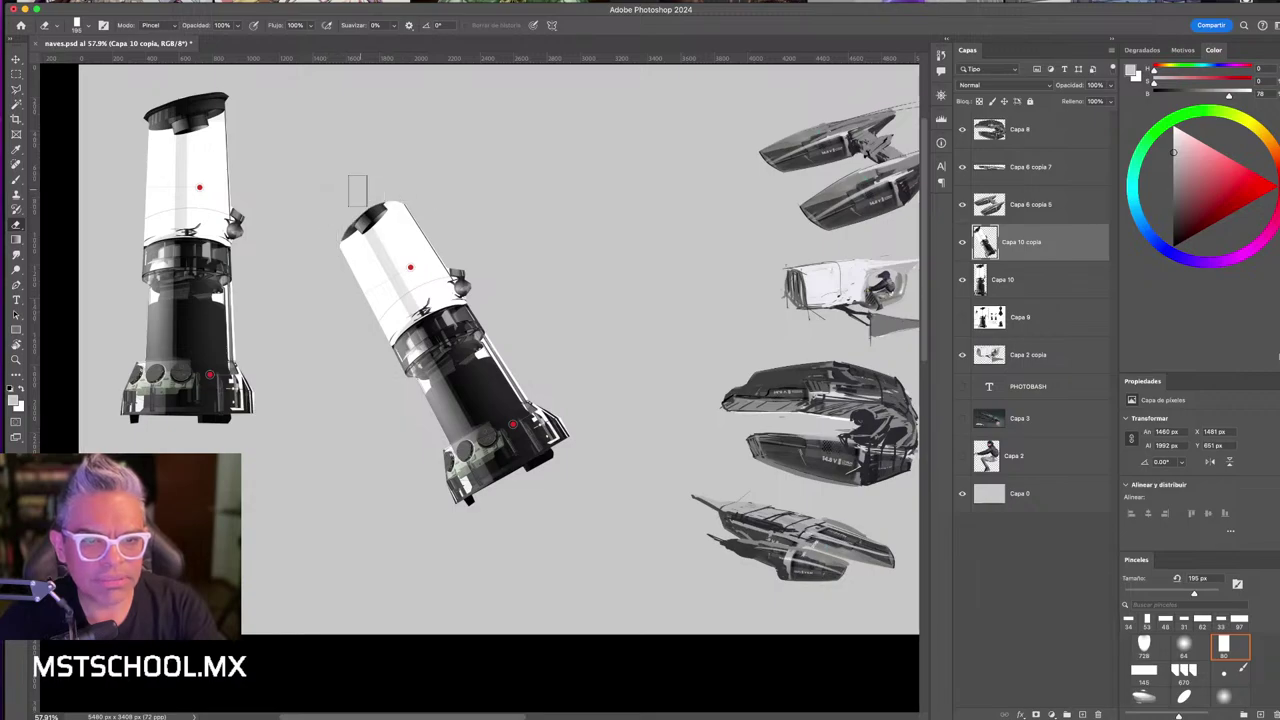
left_click(356, 190)
- Paint a thick black rim along the canister's base
key("b")
scroll(540, 466, "up", 3)
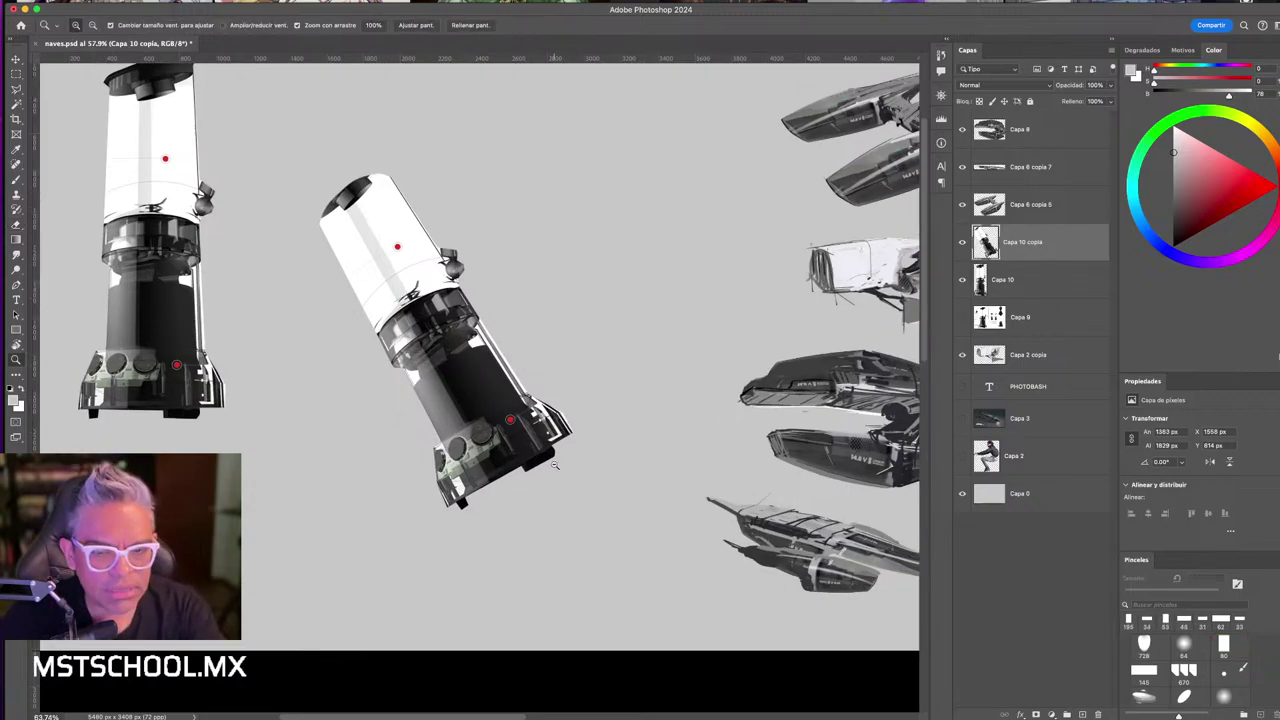
key("x")
key("bracketright")
key("bracketright")
key("bracketright")
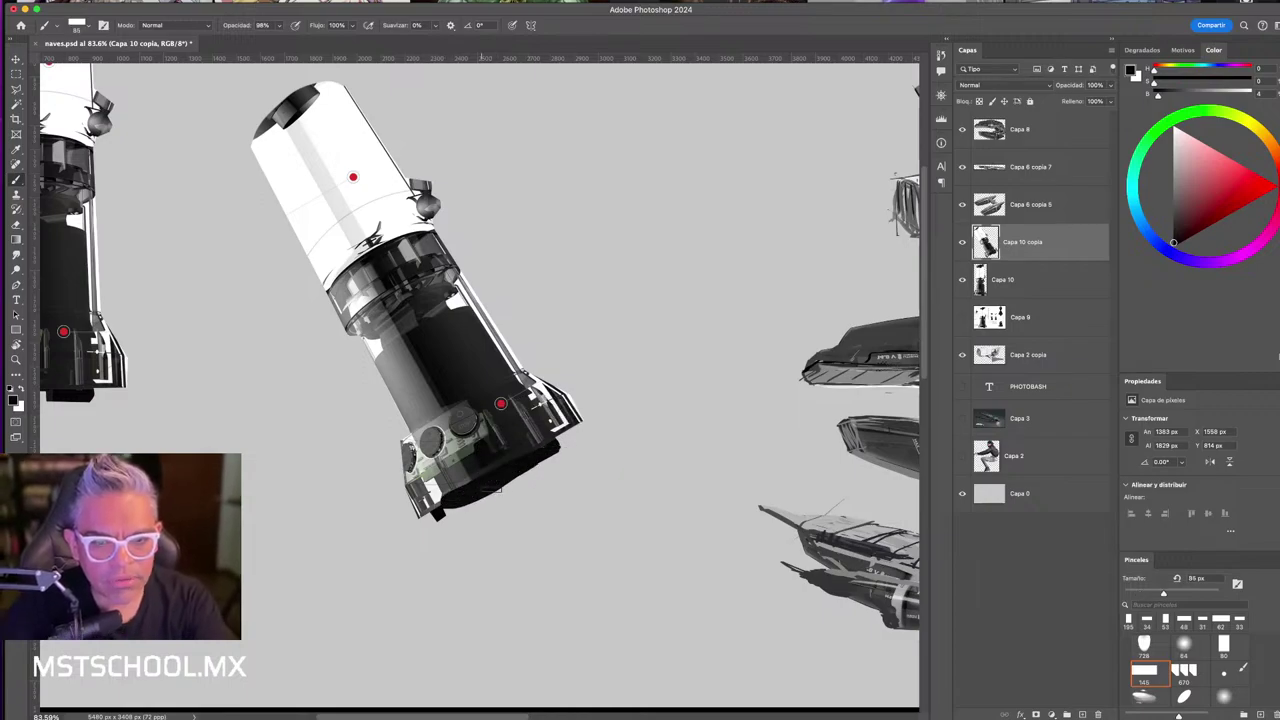
left_click_drag(445, 505, 568, 452)
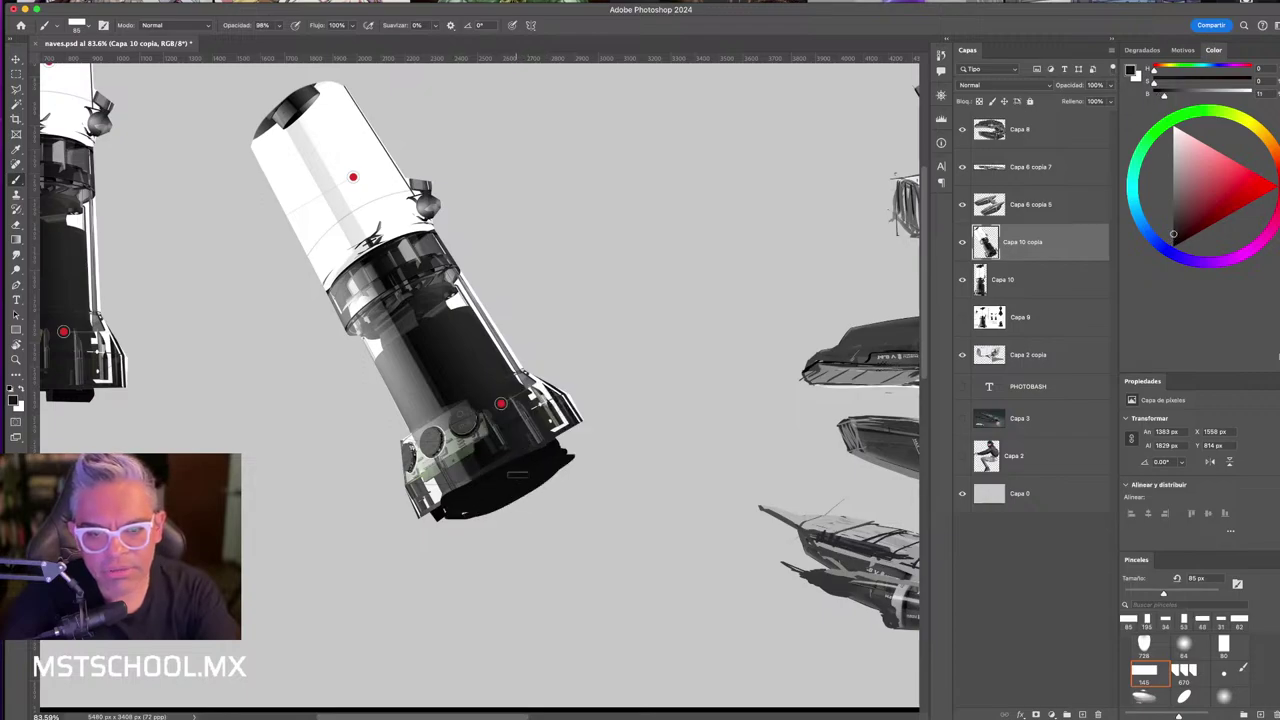
left_click_drag(447, 507, 560, 462)
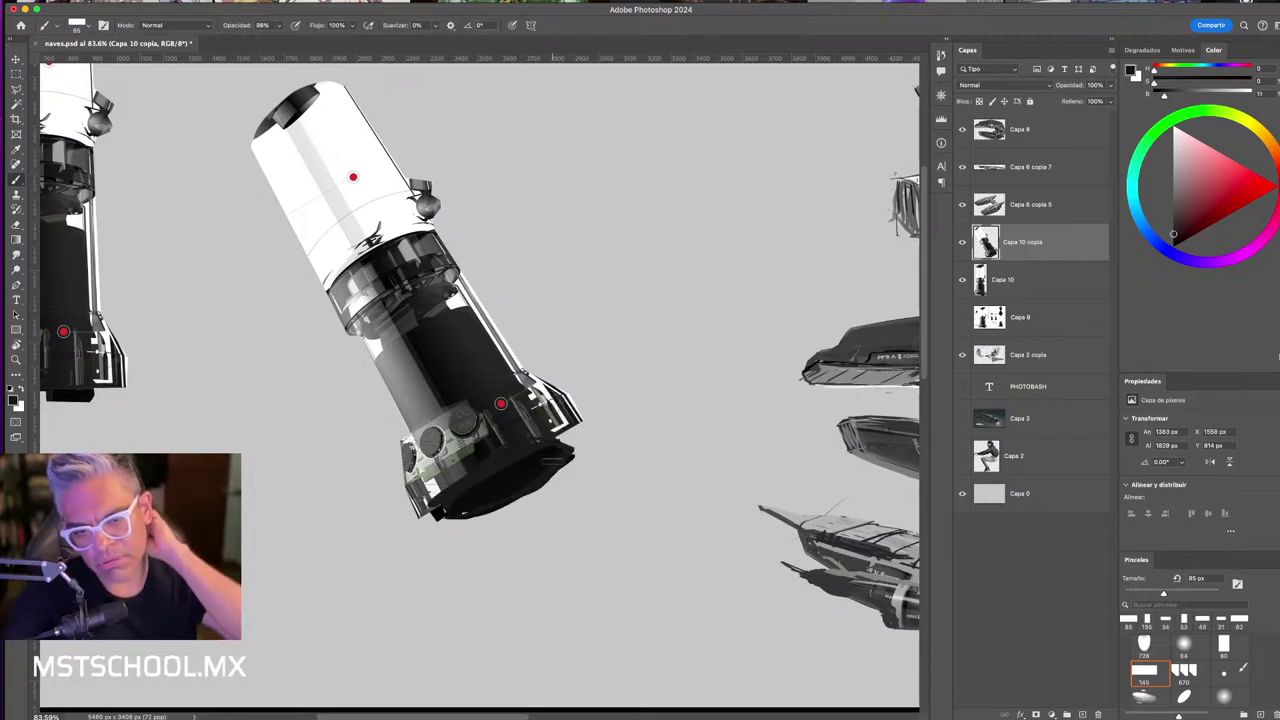
left_click_drag(500, 518, 445, 522)
- Rotate the canister to lie nearly horizontal and zoom out
key("ctrl+t")
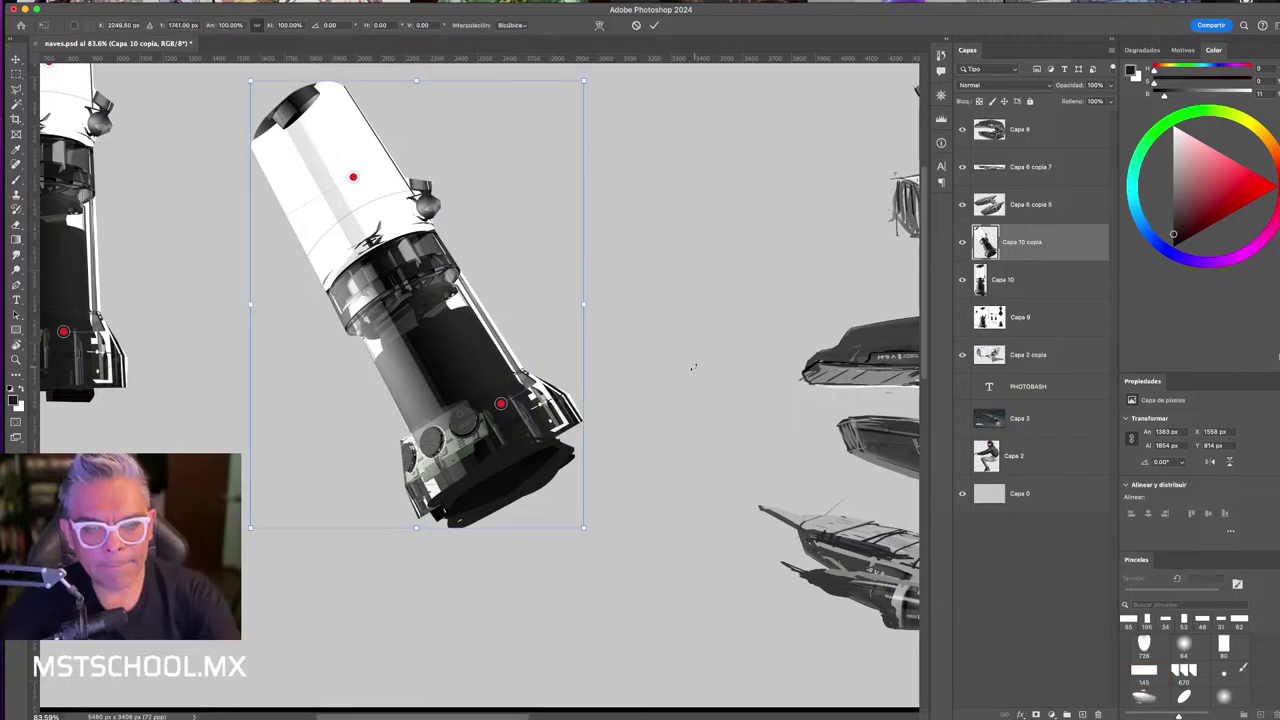
mouse_move(605, 340)
left_mouse_down()
mouse_move(560, 140)
mouse_move(505, 350)
mouse_move(470, 352)
mouse_move(603, 305)
mouse_move(520, 320)
left_mouse_up()
key("Return")
key("z")
key("v")
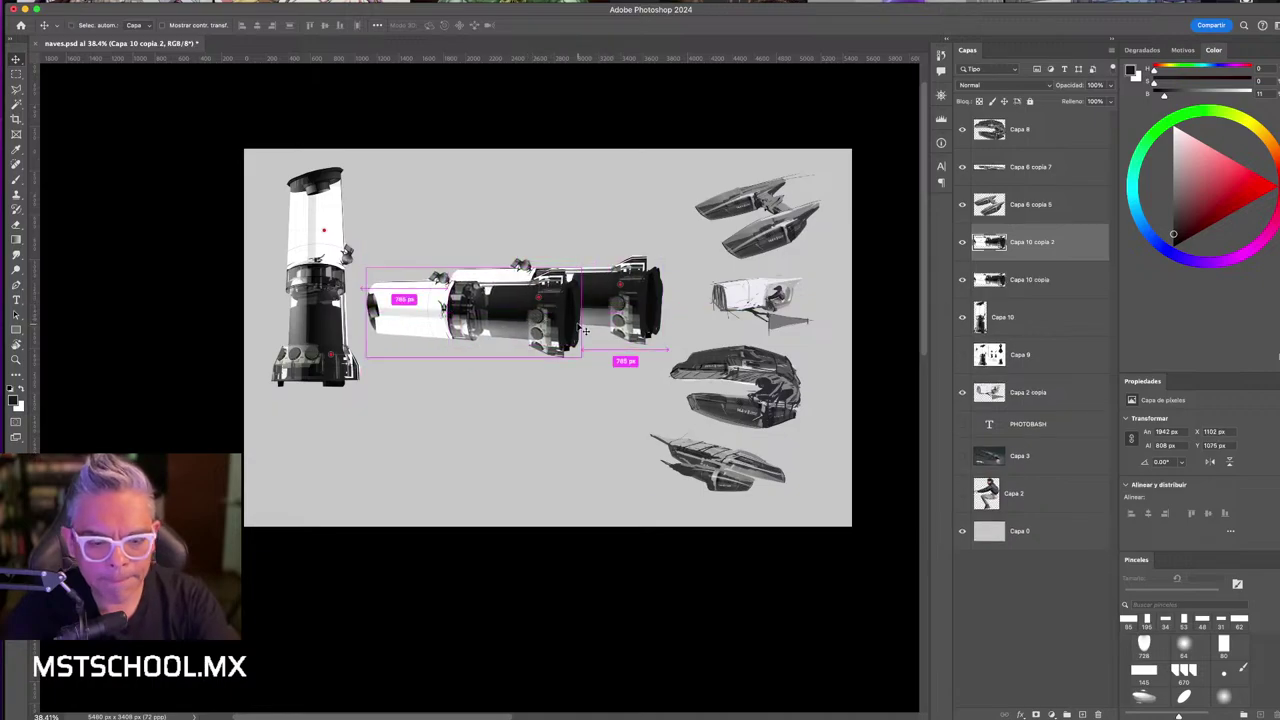
- Duplicate the horizontal canister and scale the copy up to about 118%
key("ctrl+t")
left_click_drag(581, 268, 598, 258, "alt")
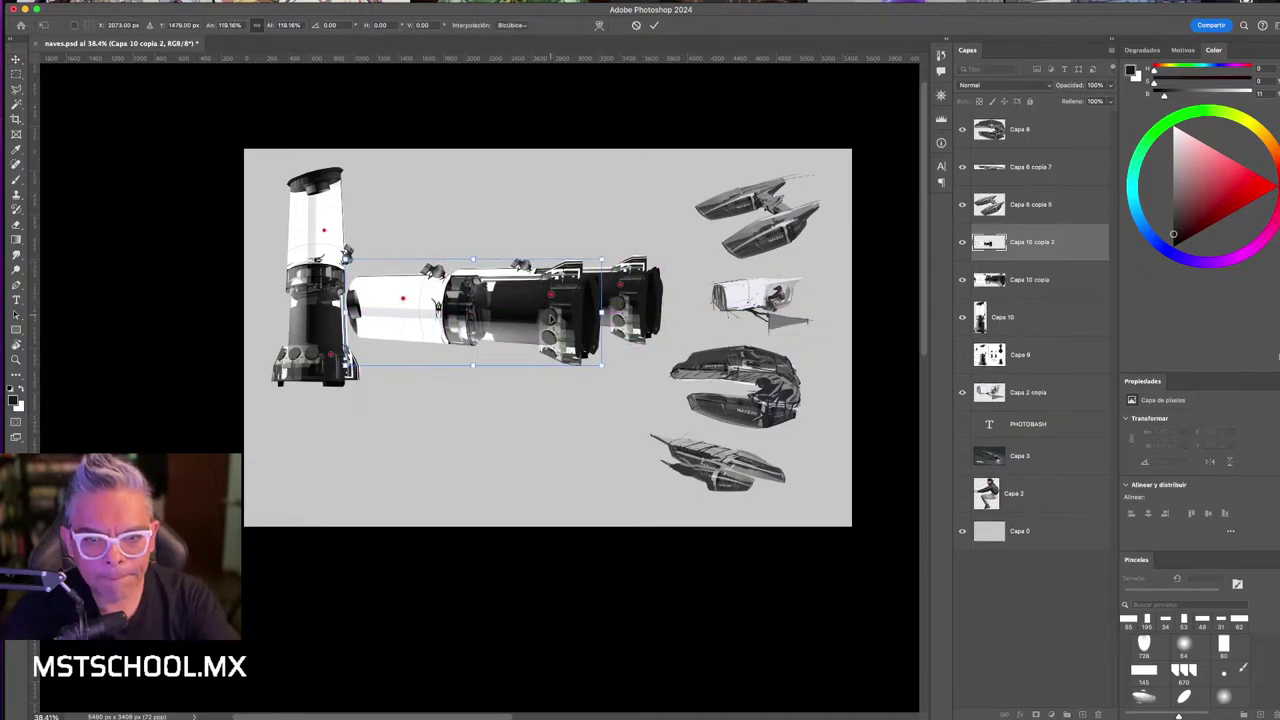
left_click_drag(538, 317, 535, 318)
key("Return")
- Move the upright canister aside, hide Capa 10 and select both canister copies
left_click_drag(321, 302, 250, 390)
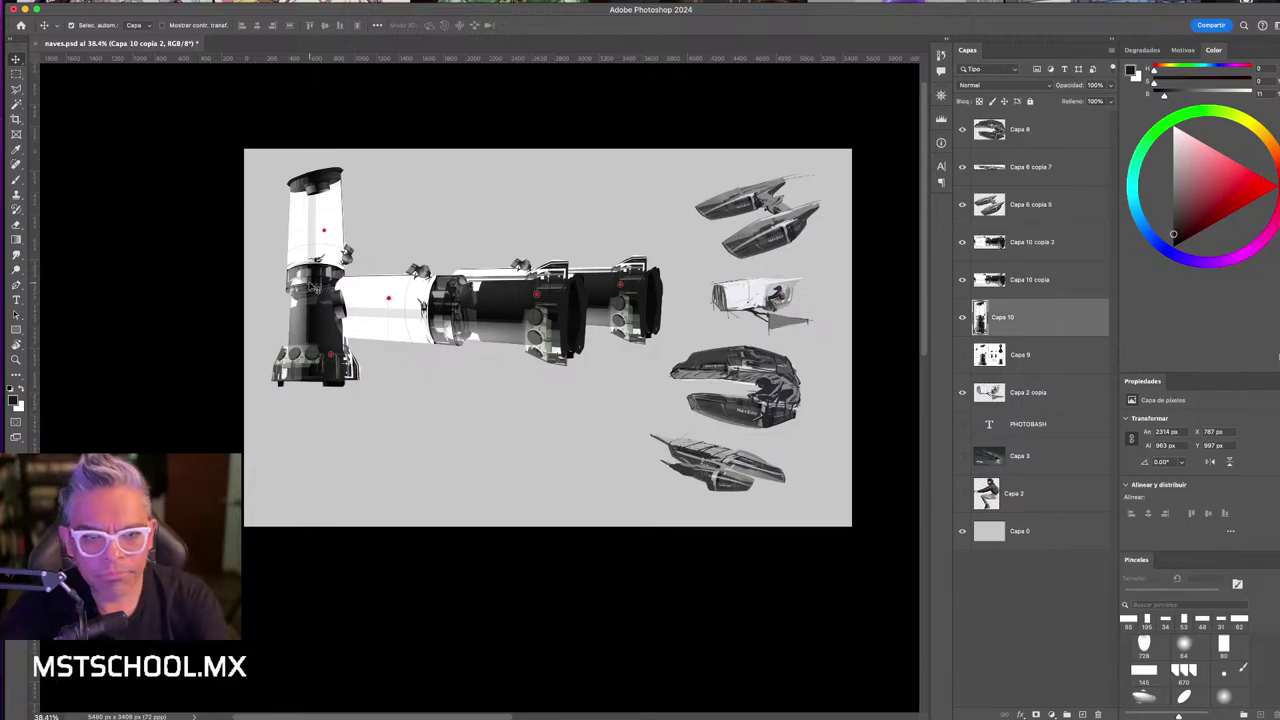
left_click(962, 317)
scroll(541, 306, "up", 3)
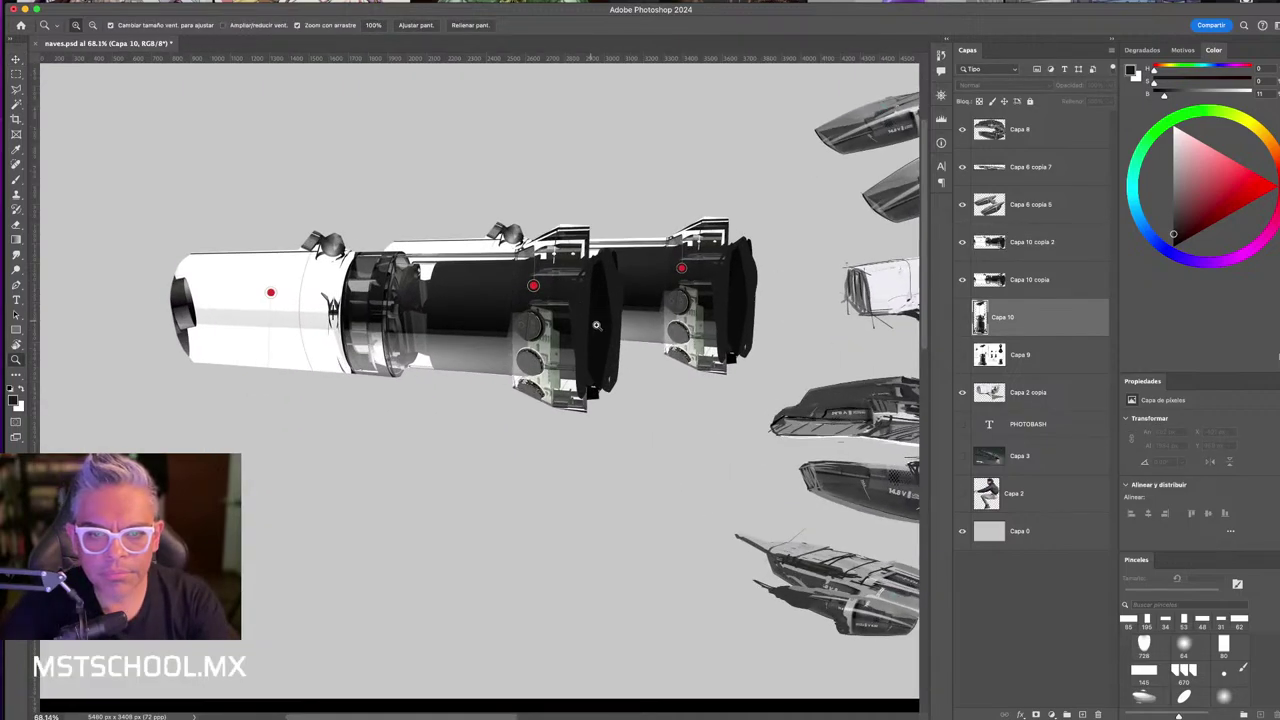
left_click(575, 315)
left_click(575, 315, "shift")
- Scale both canisters down together and slide them end to end
key("ctrl+r")
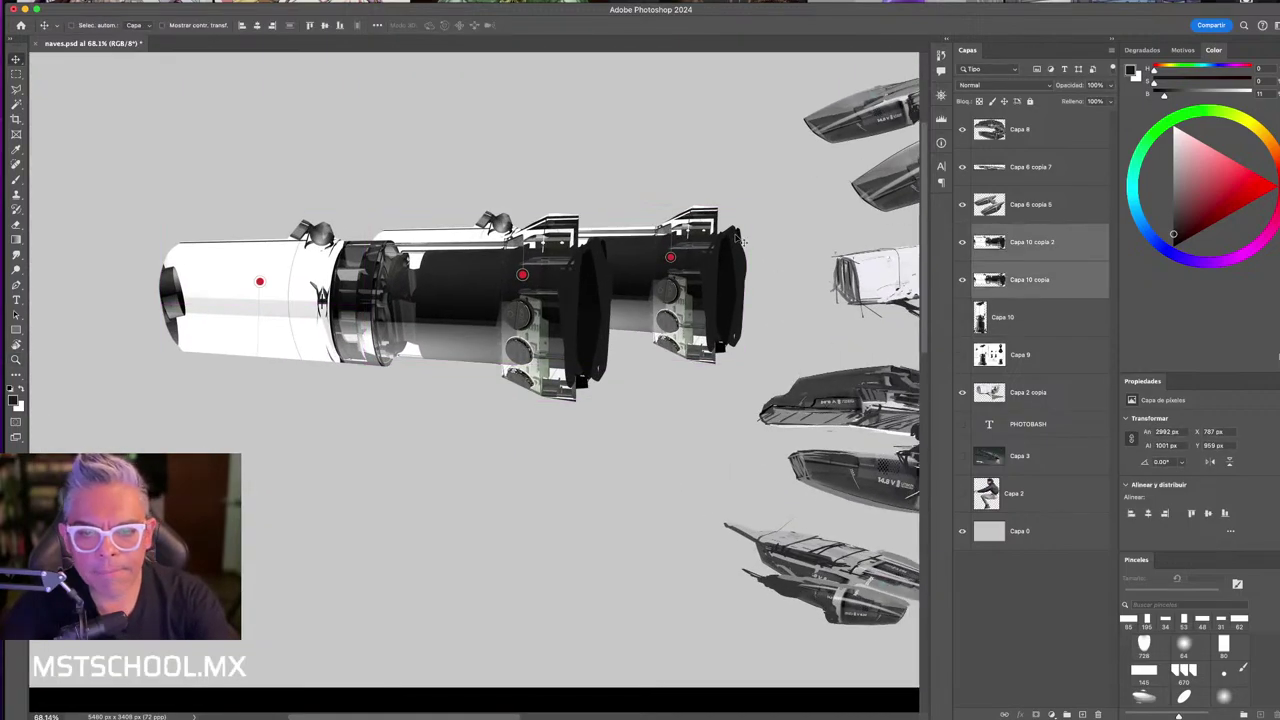
key("ctrl+t")
left_click_drag(748, 204, 586, 259)
key("Return")
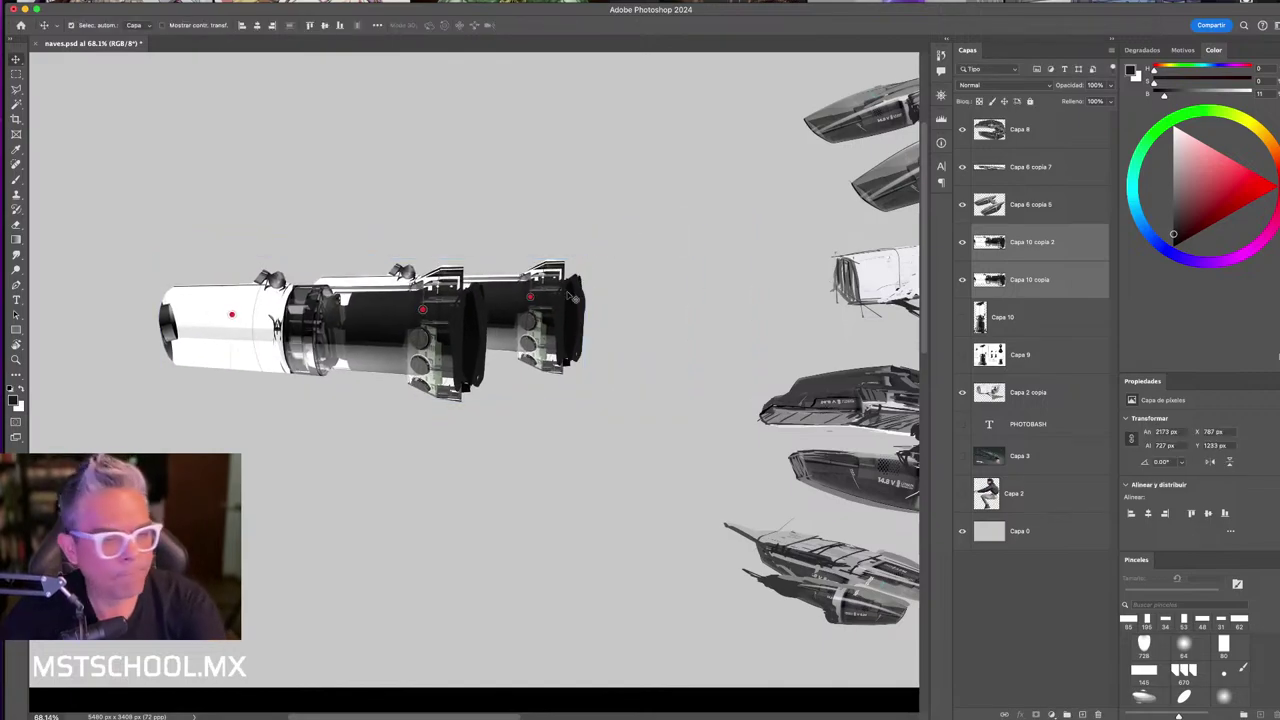
left_click(507, 322)
left_click_drag(463, 330, 418, 336)
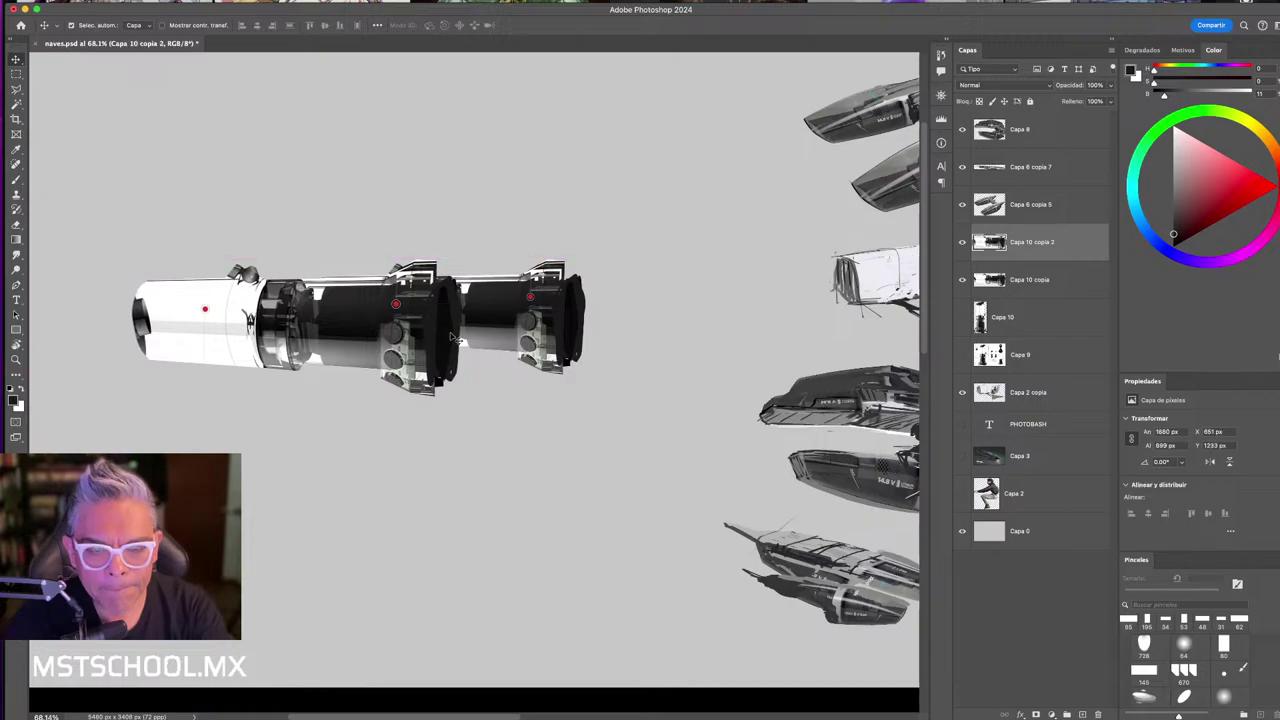
- Stamp a black fin on the hull with brush preset 670 at about 143 px
key("b")
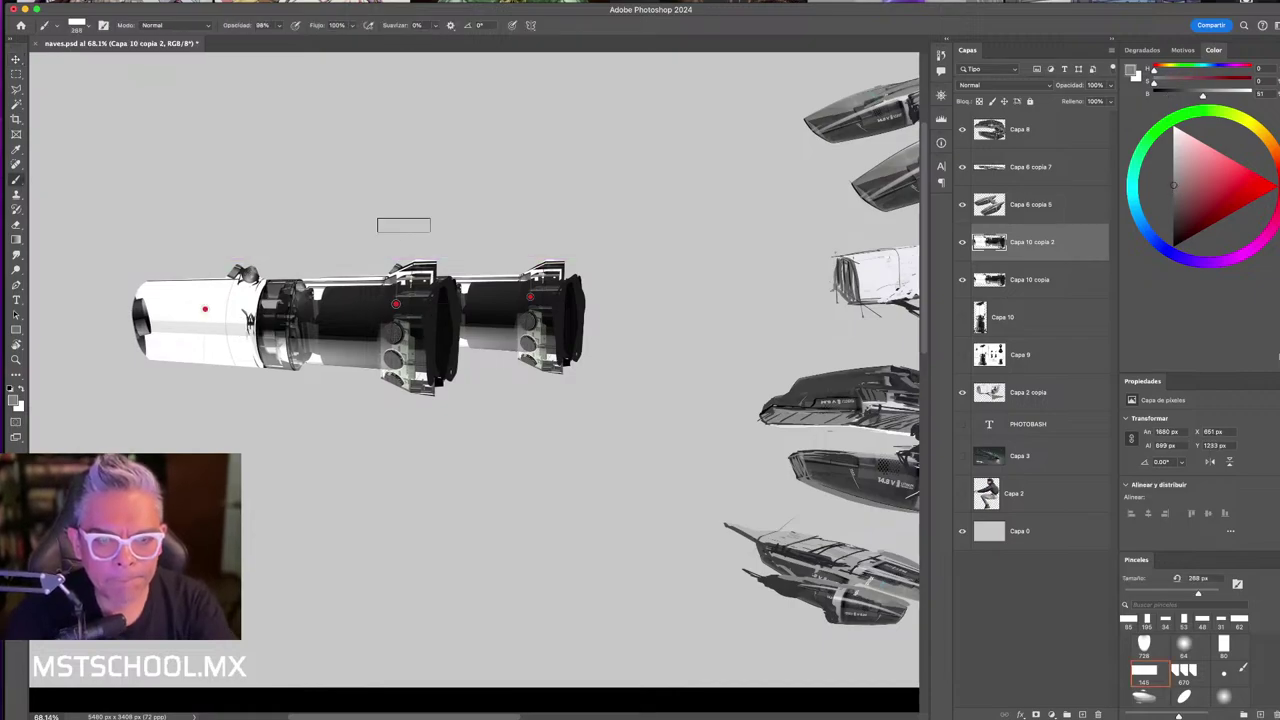
right_click(565, 212)
double_click(804, 372)
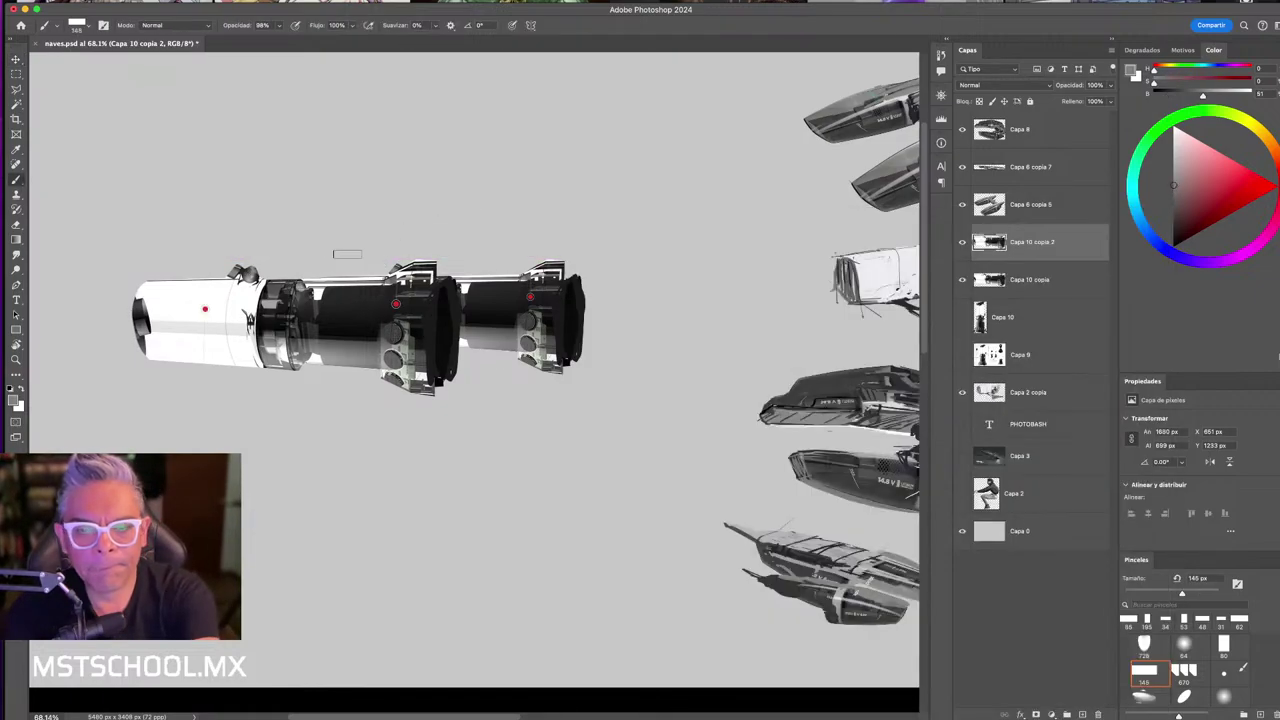
right_click(368, 241)
double_click(658, 406)
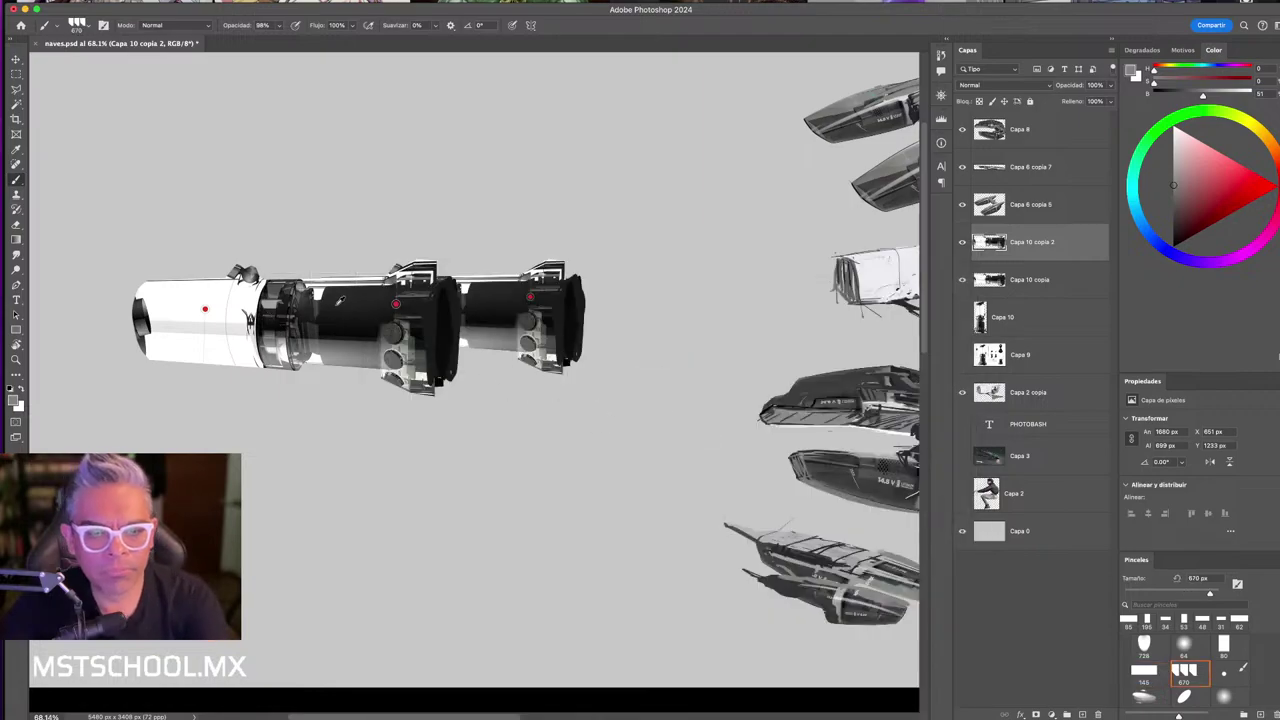
left_click_drag(320, 278, 237, 256)
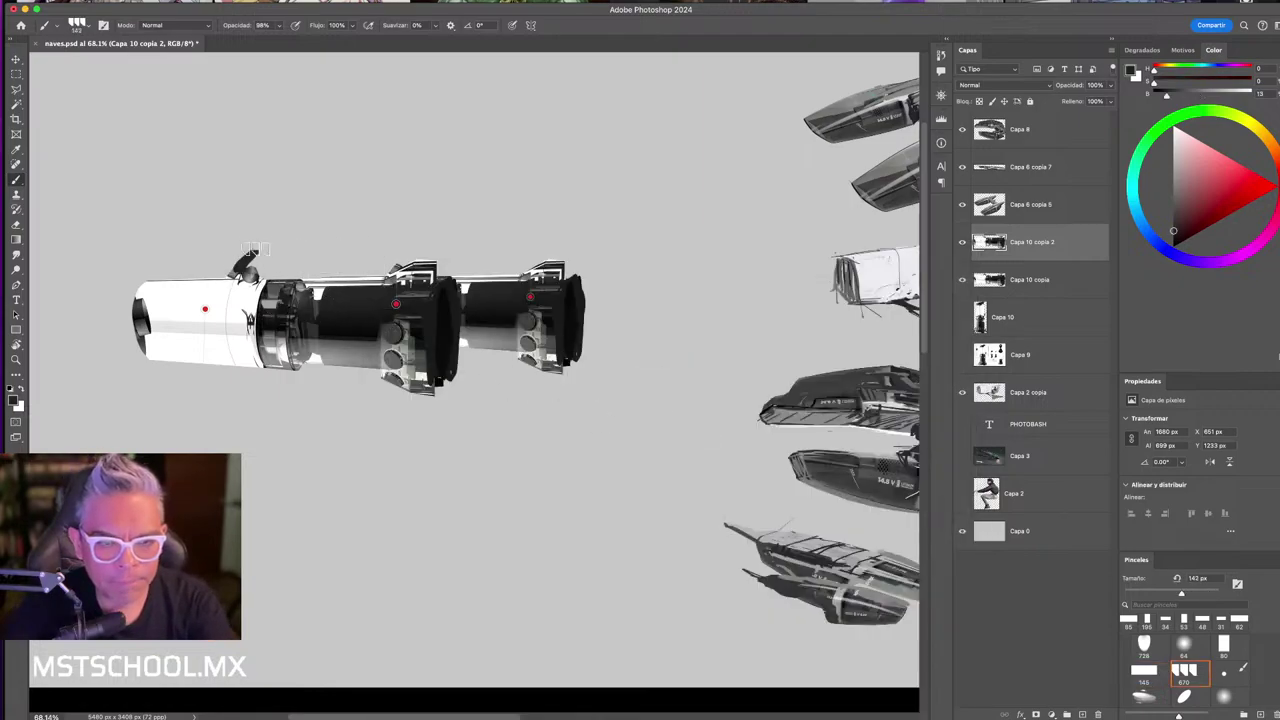
left_click(249, 262)
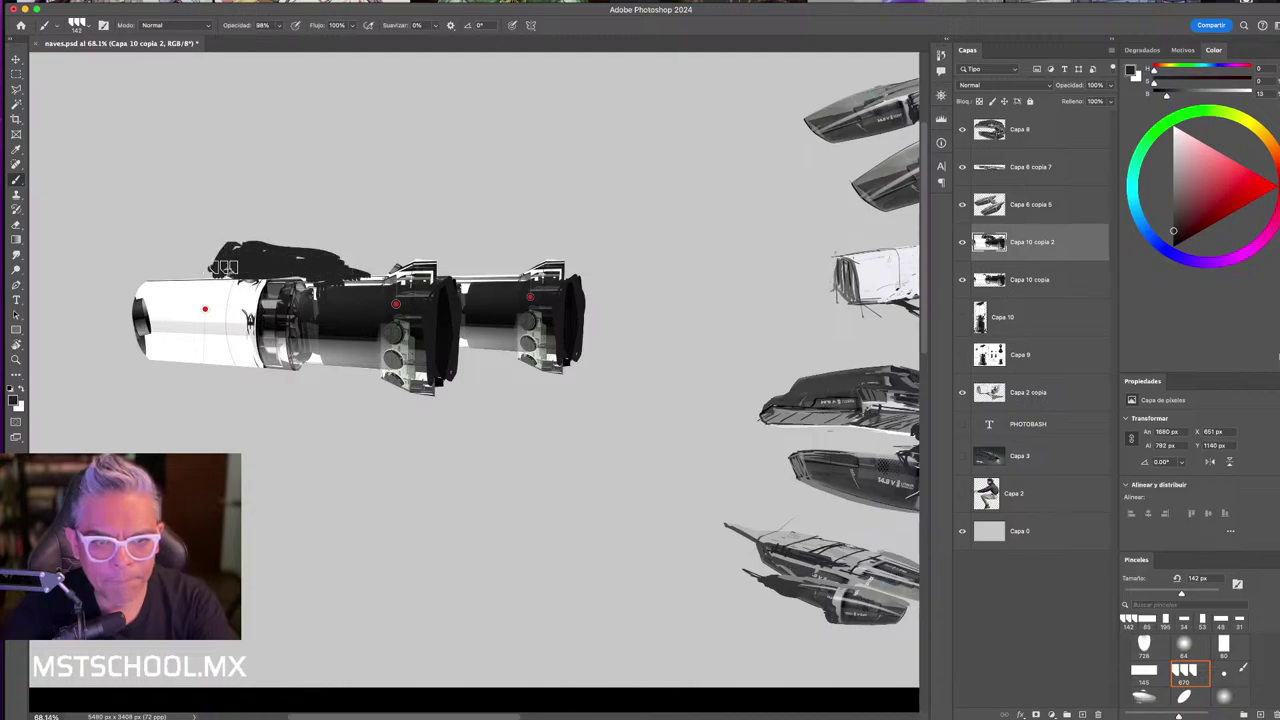
- Switch the paint colour between black, hull white and barrel grey for accents
left_click_drag(396, 318, 410, 330)
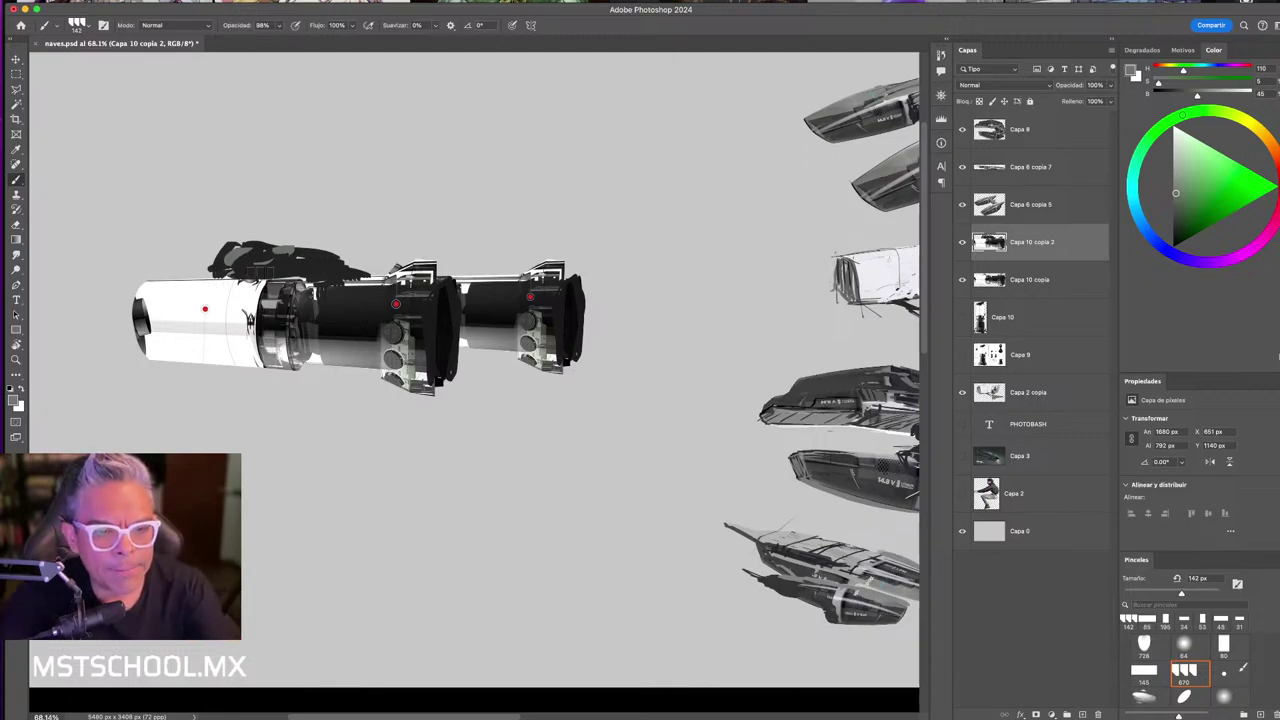
left_click(305, 258, "alt")
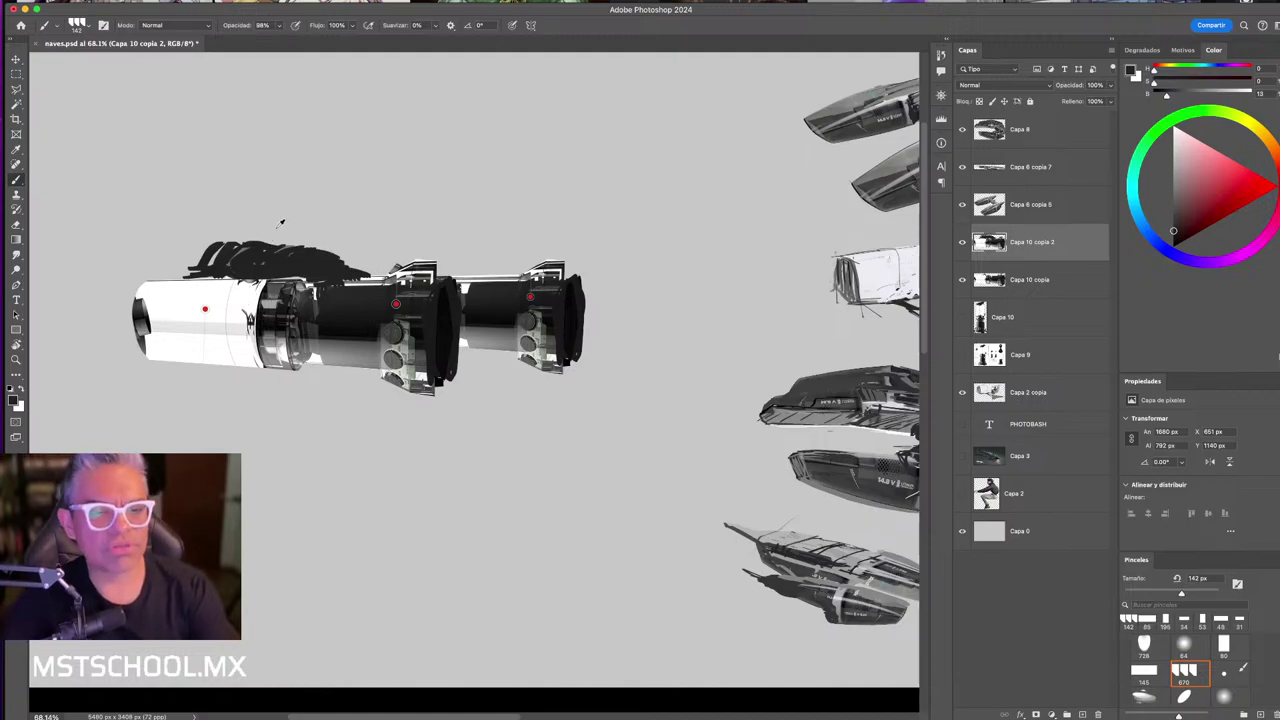
left_click(255, 288, "alt")
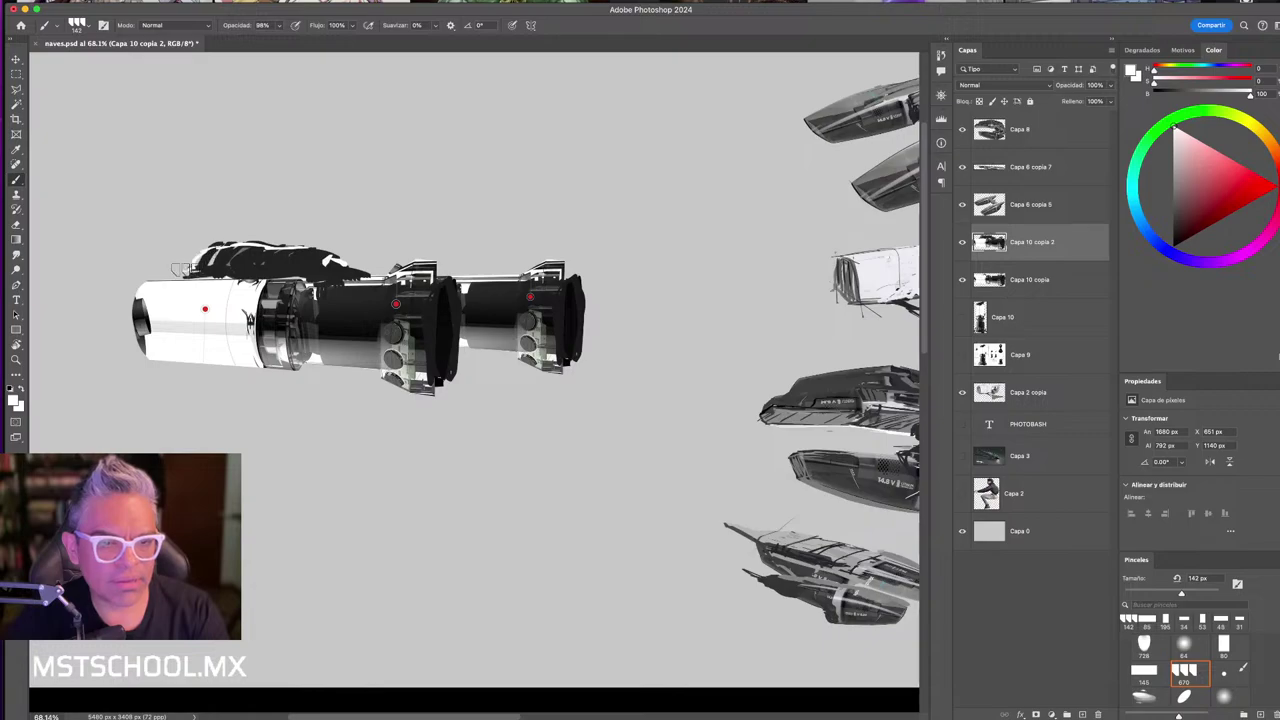
left_click(400, 344, "alt")
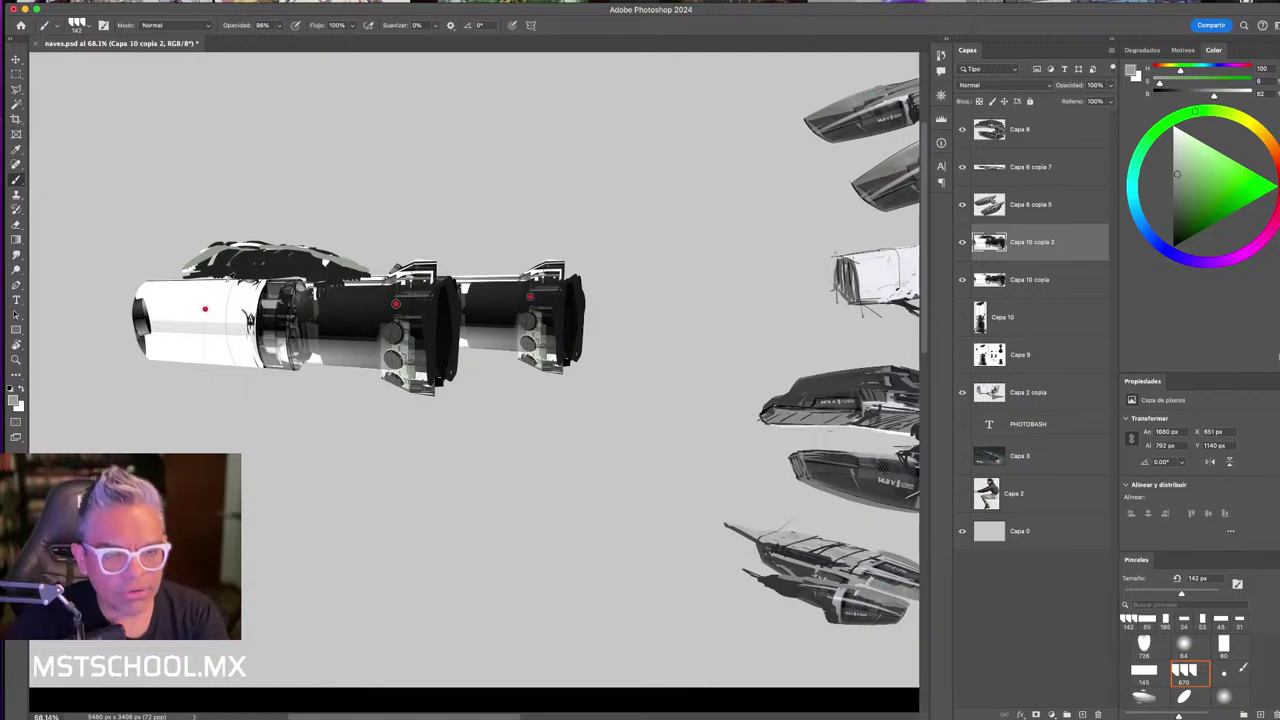
- Darken the rear barrel's ring with black and shrink the brush to 76 px
left_click(352, 317, "alt")
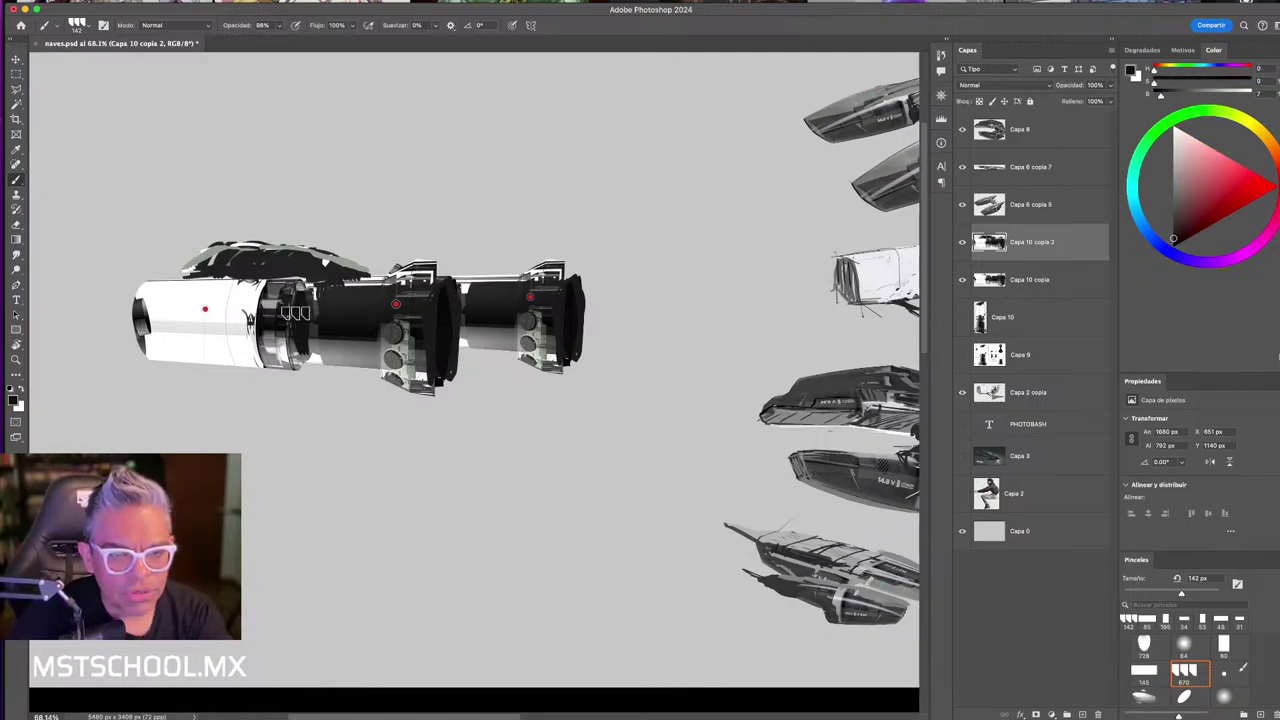
left_click_drag(302, 294, 297, 352)
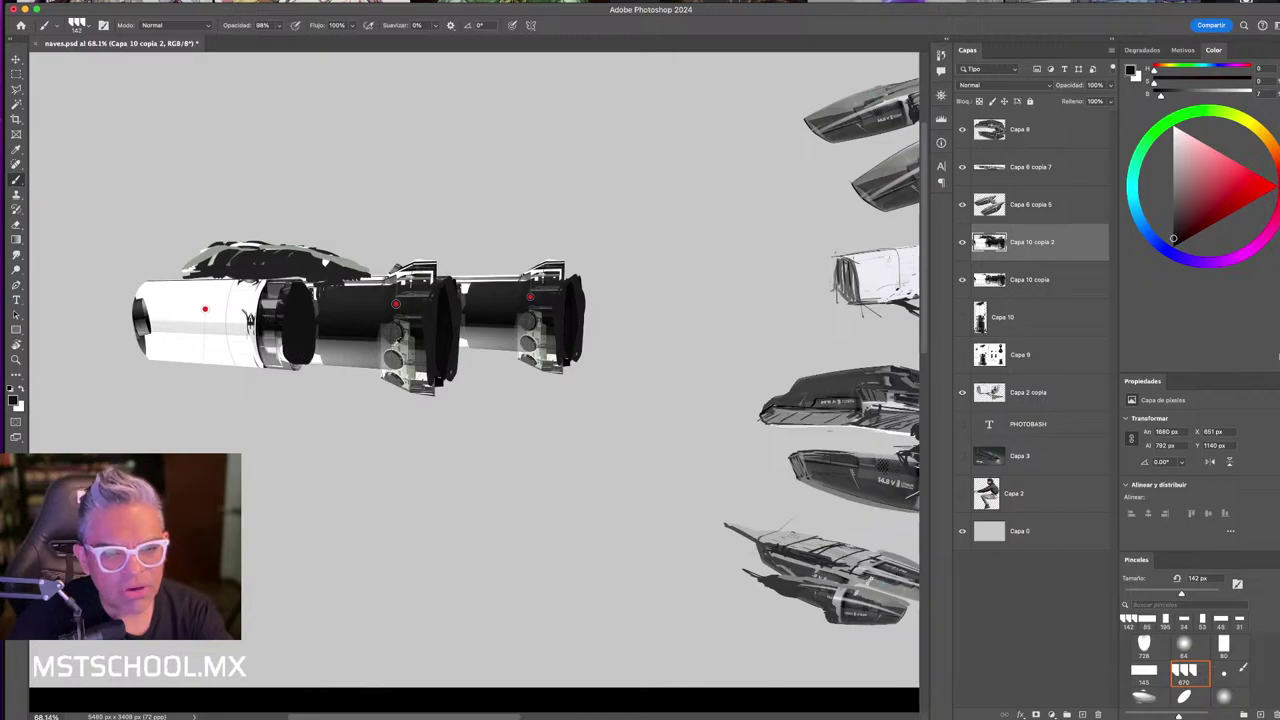
left_click(400, 357, "alt")
left_click_drag(400, 357, 360, 357)
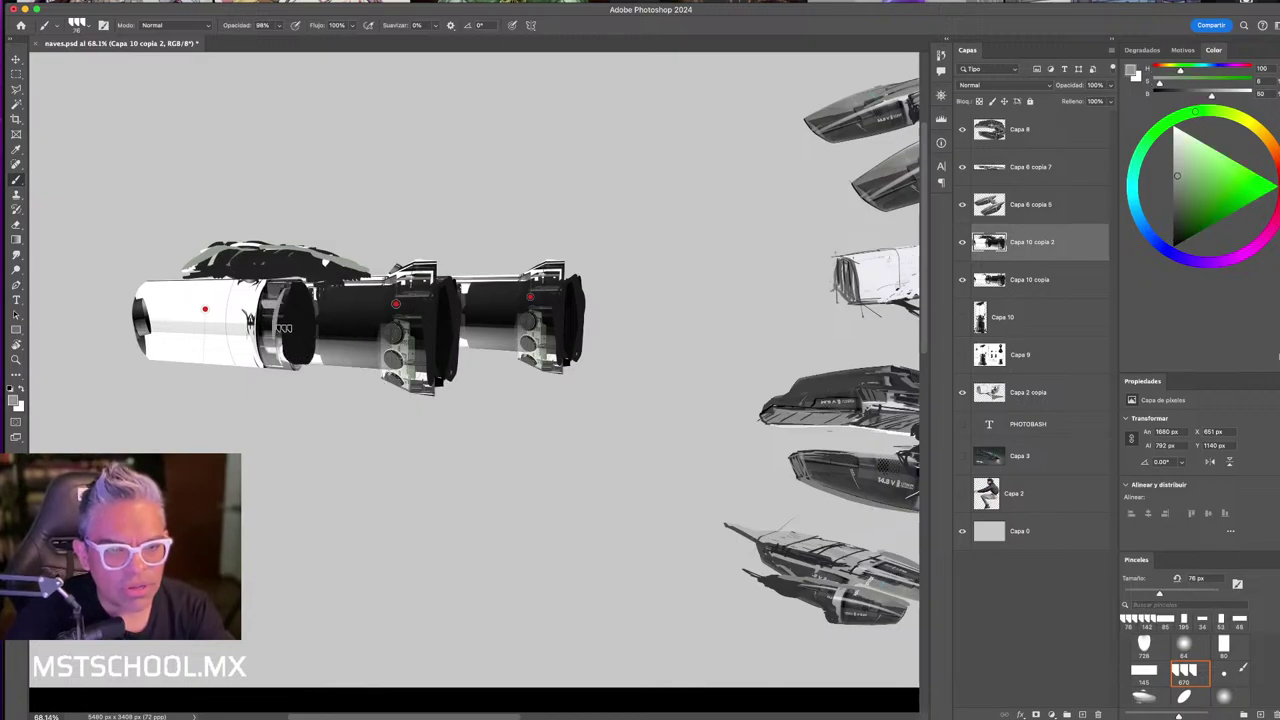
- Sample barrel colours and paint over the grey marks on the white barrel
left_click(265, 302, "alt")
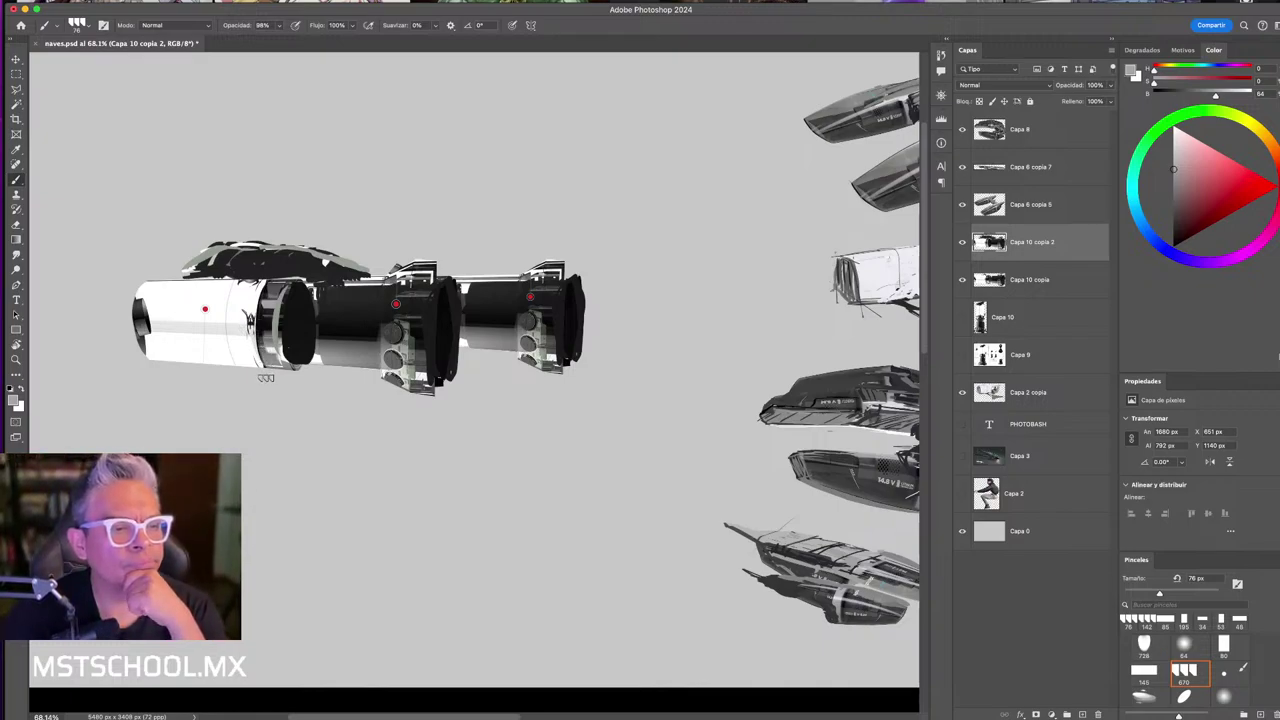
left_click(271, 306, "alt")
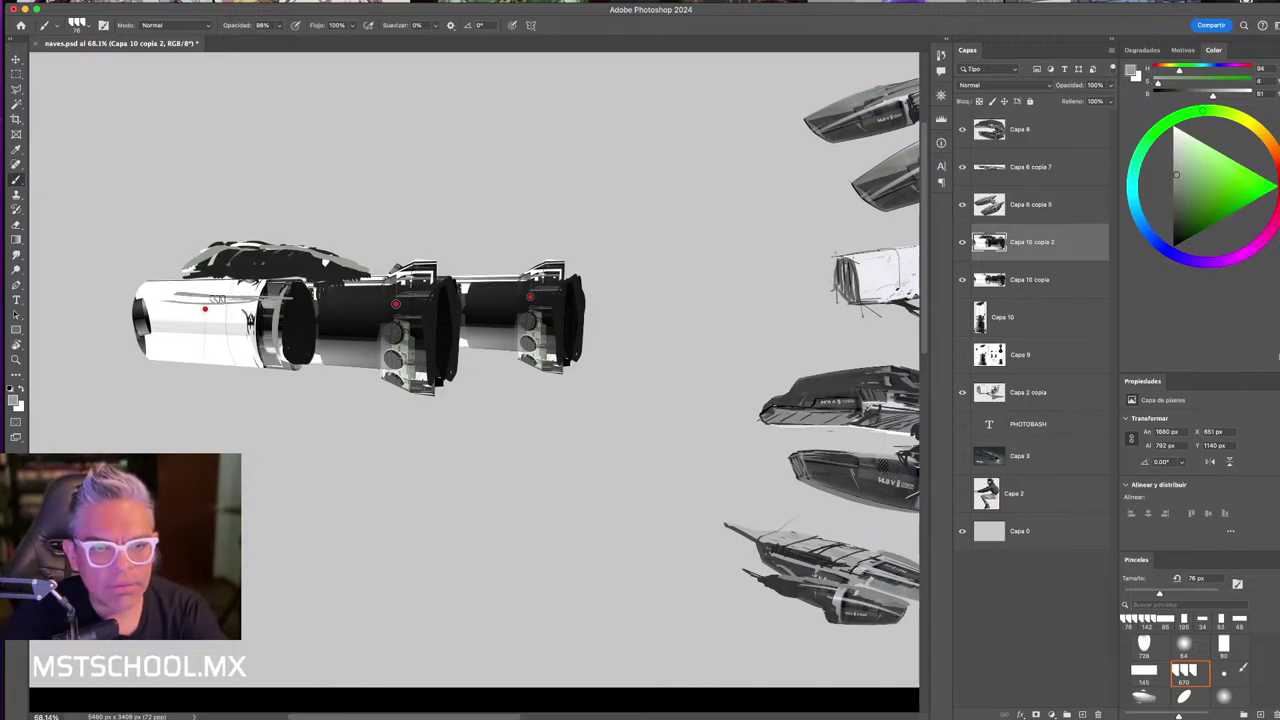
left_click_drag(175, 298, 262, 310)
left_click(134, 312, "alt")
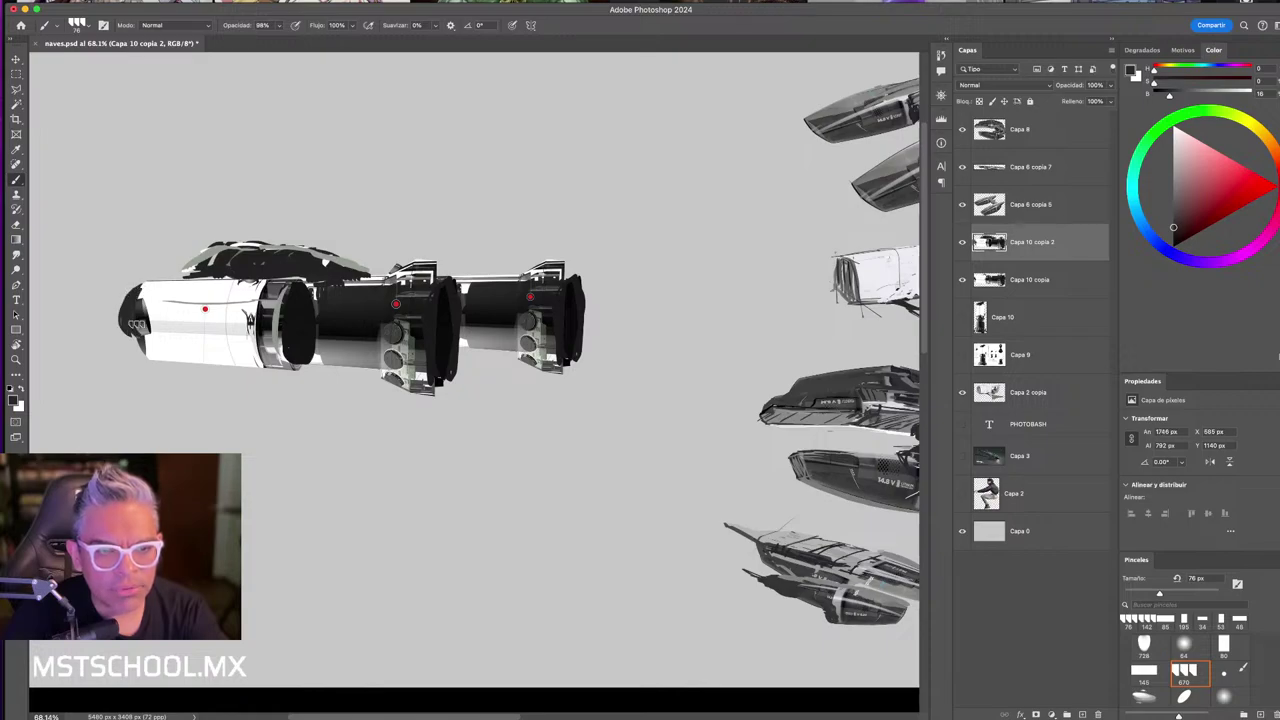
left_click(175, 331, "alt")
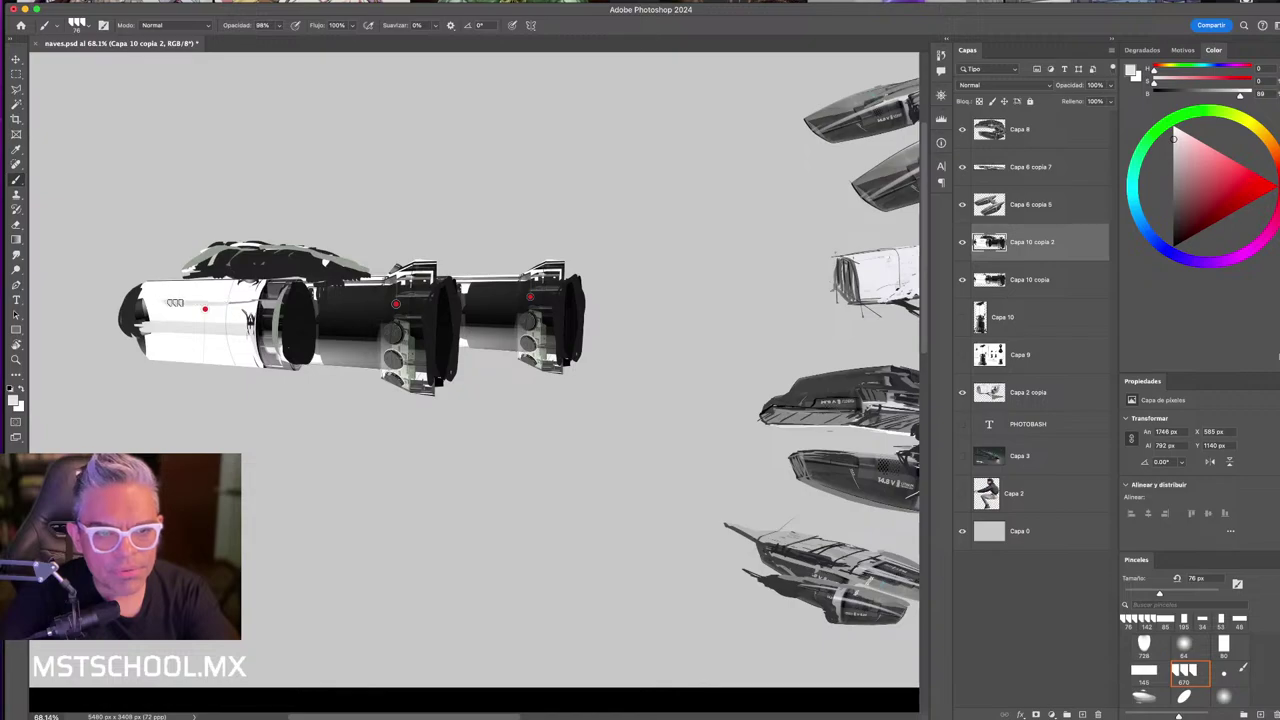
left_click(205, 293, "alt")
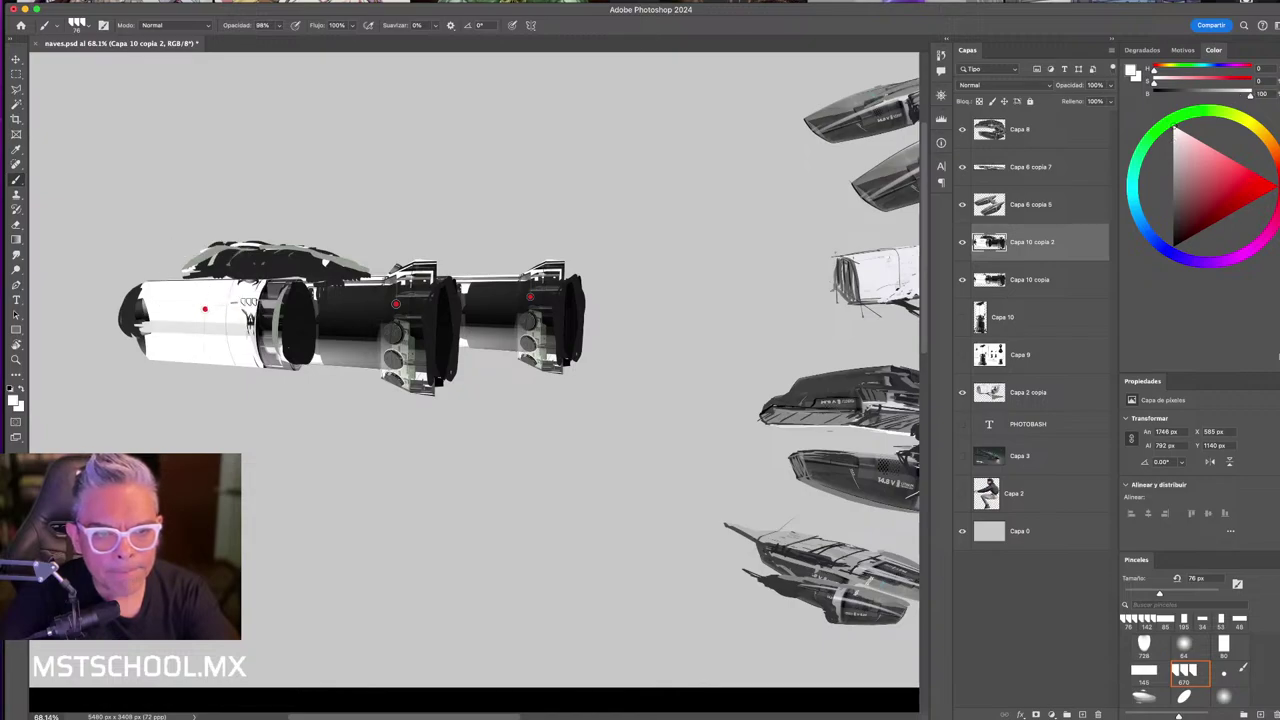
left_click(315, 260, "alt")
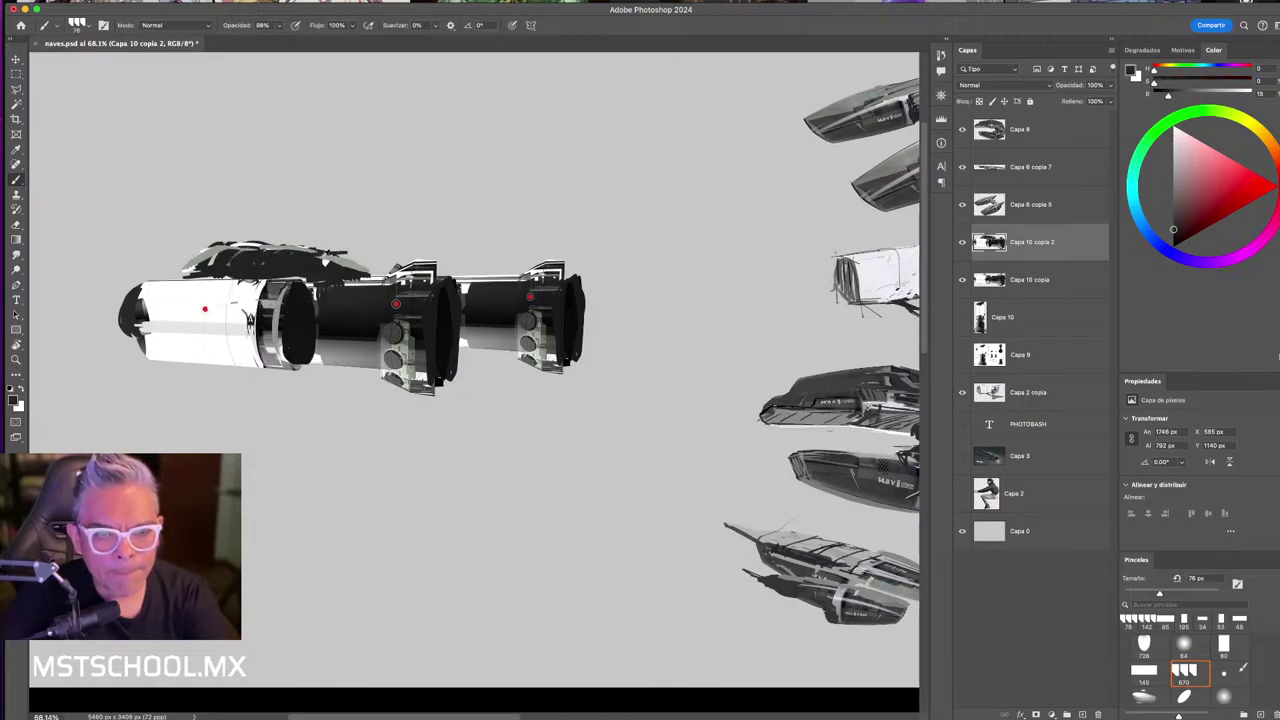
left_click(332, 258, "alt")
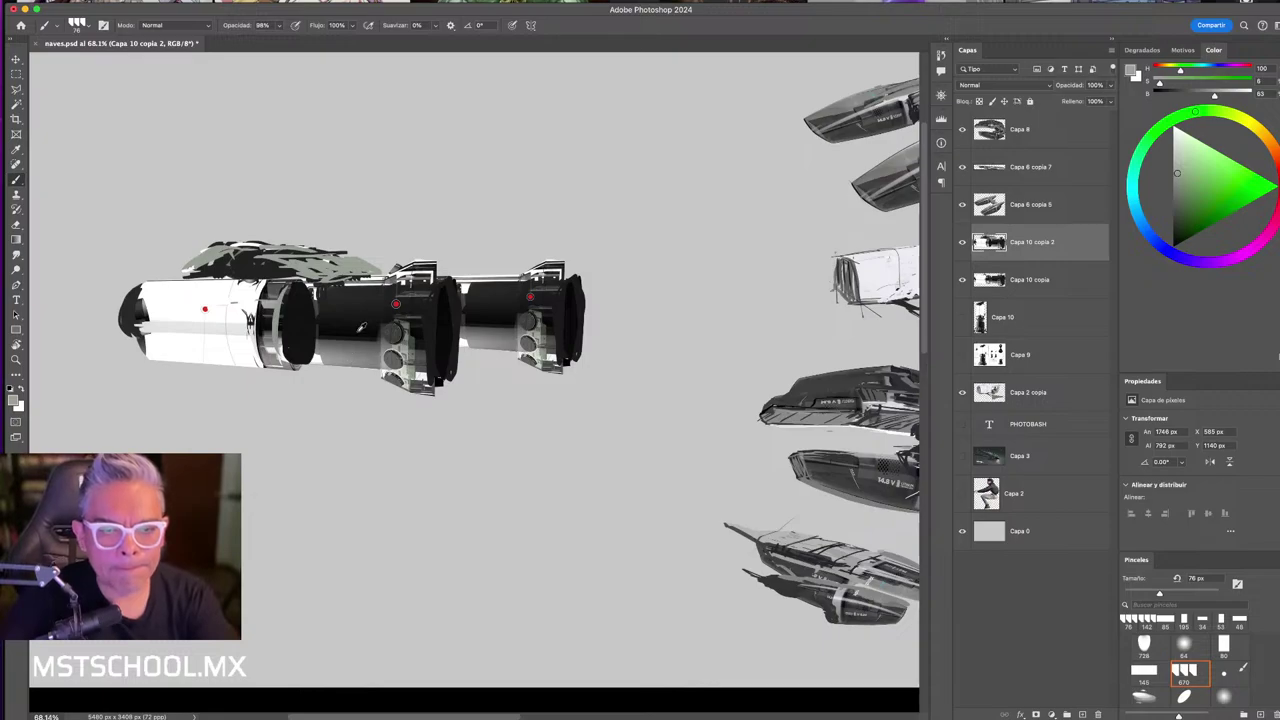
- Paint two long black rods under the front and rear engines
key("d")
left_click_drag(345, 386, 505, 401)
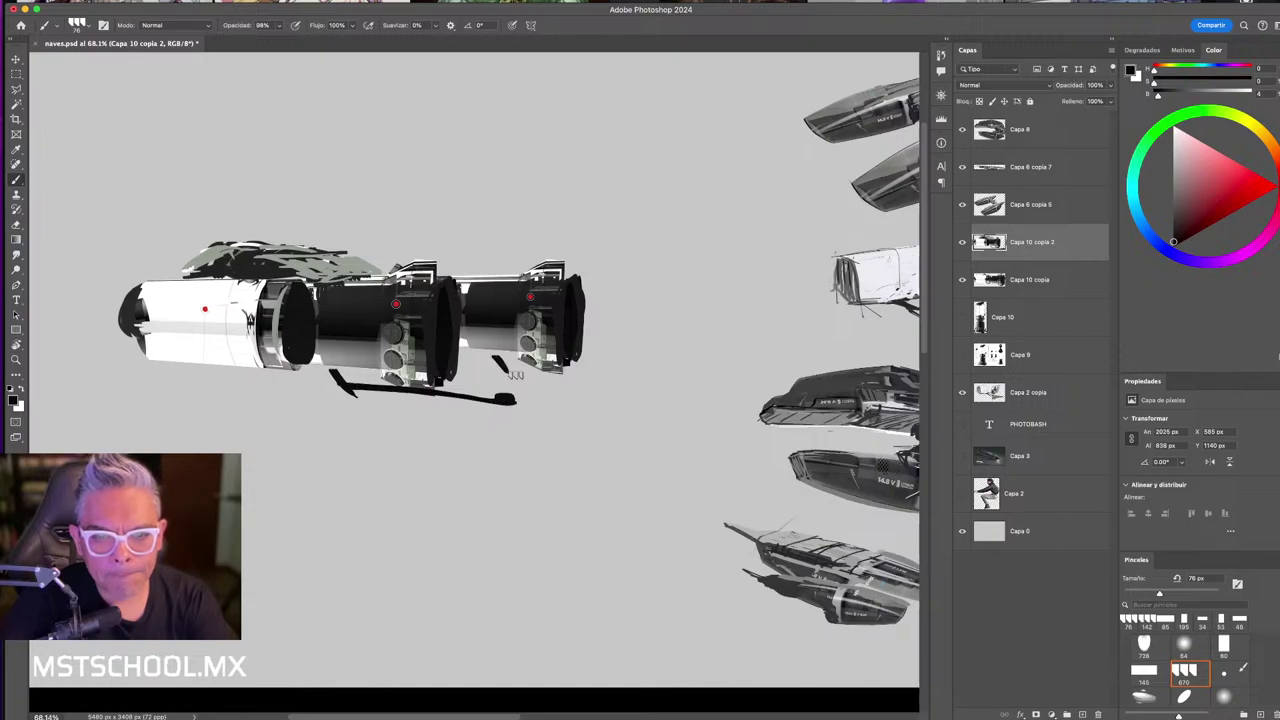
left_click_drag(548, 371, 632, 377)
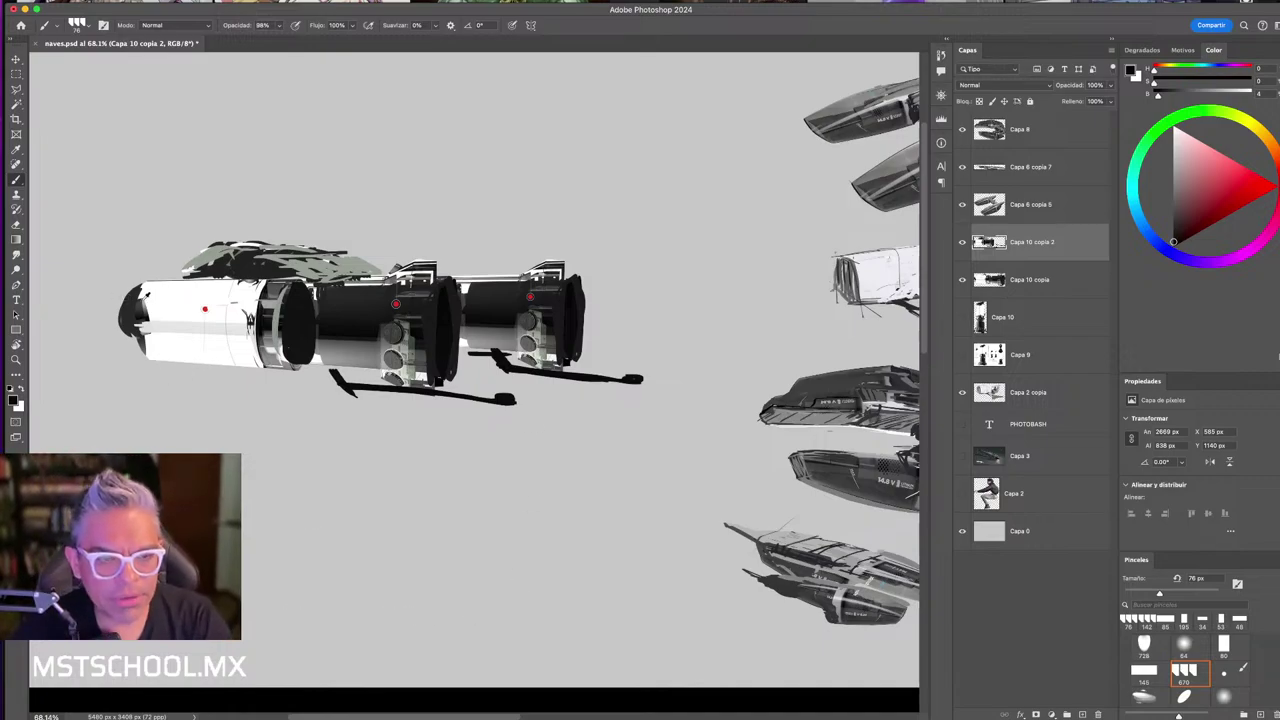
key("x")
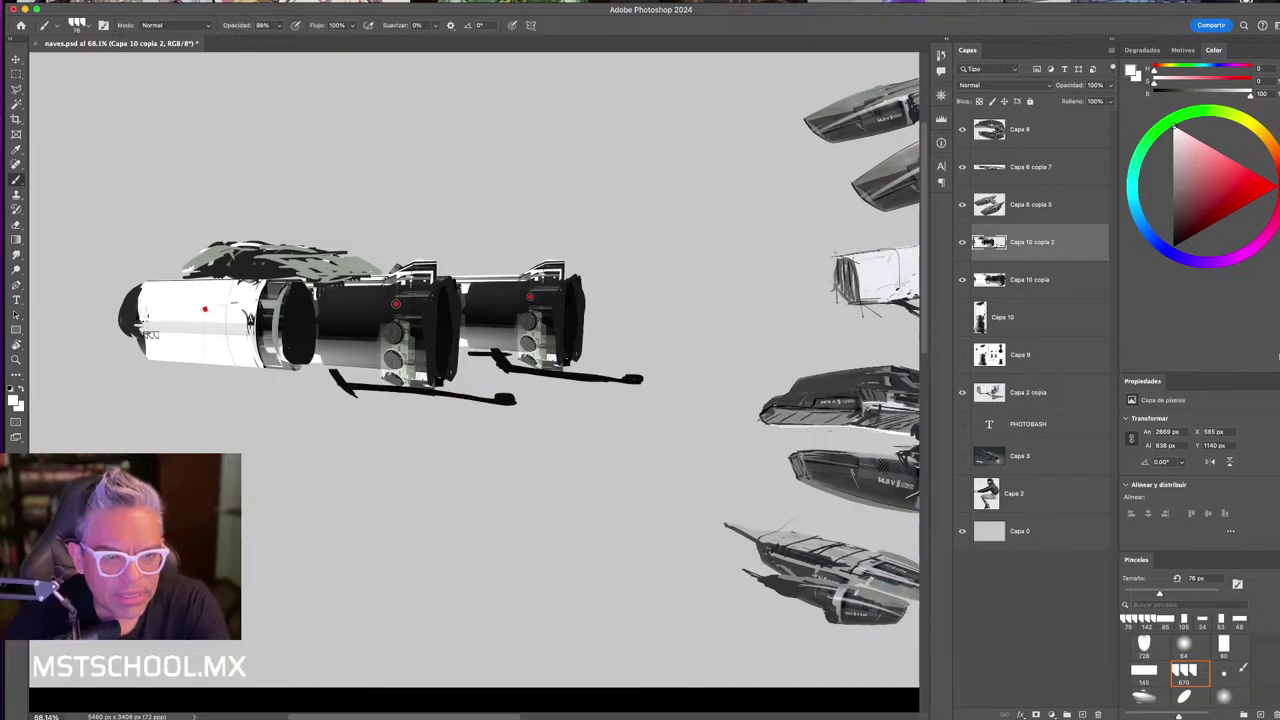
left_click(135, 340, "alt")
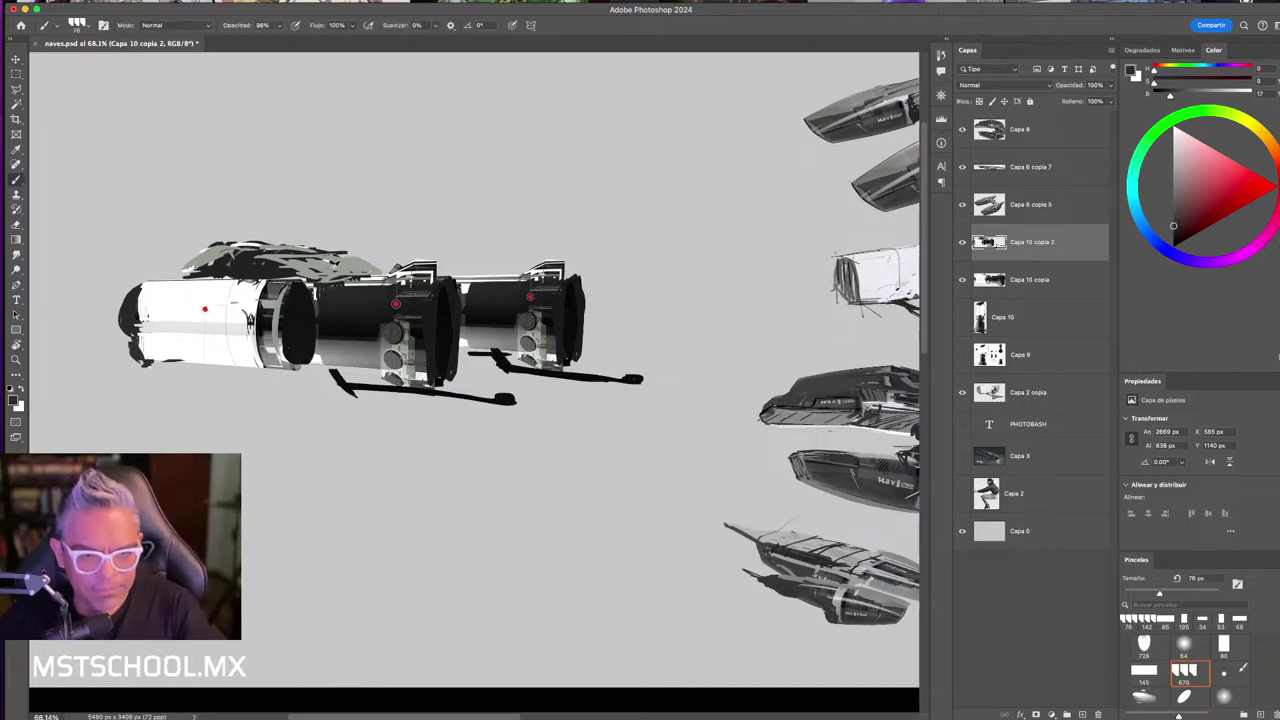
left_click(333, 267, "alt")
- Dodge and burn the top panel, then repaint it with white and black strokes
key("o")
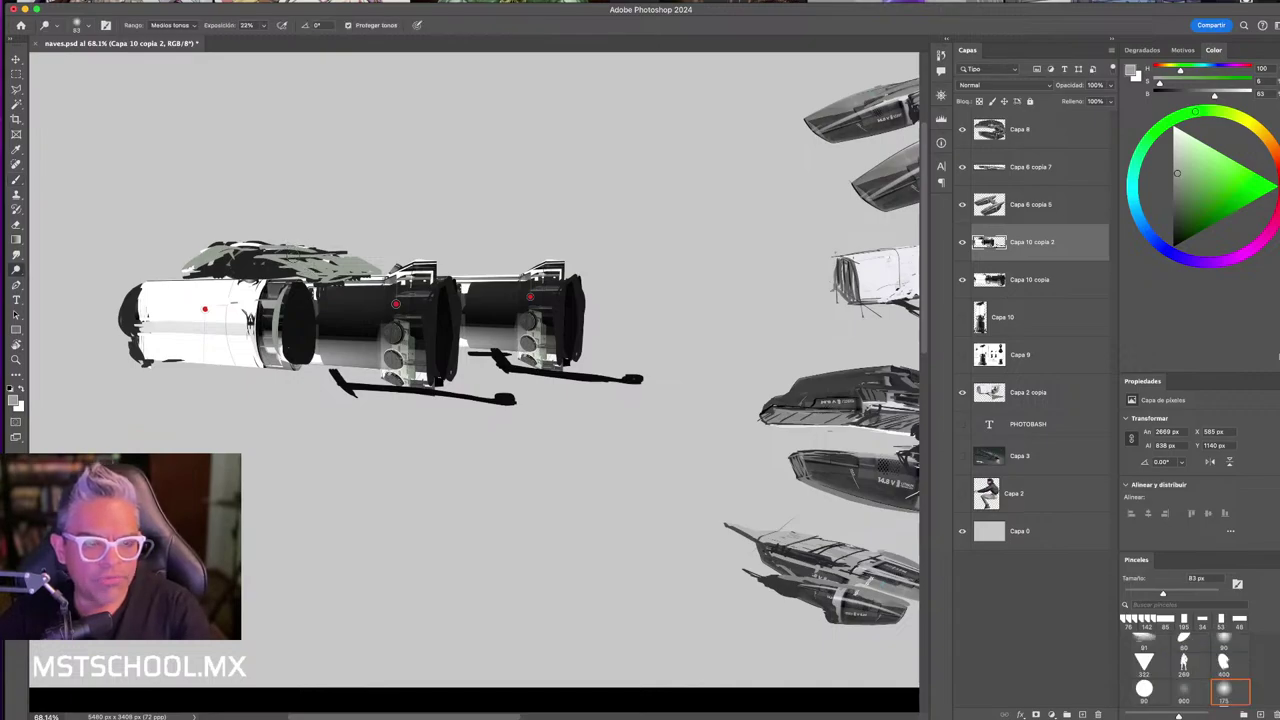
mouse_move(253, 237)
left_mouse_down()
mouse_move(366, 243)
mouse_move(320, 229)
mouse_move(290, 250)
mouse_move(178, 268)
left_mouse_up()
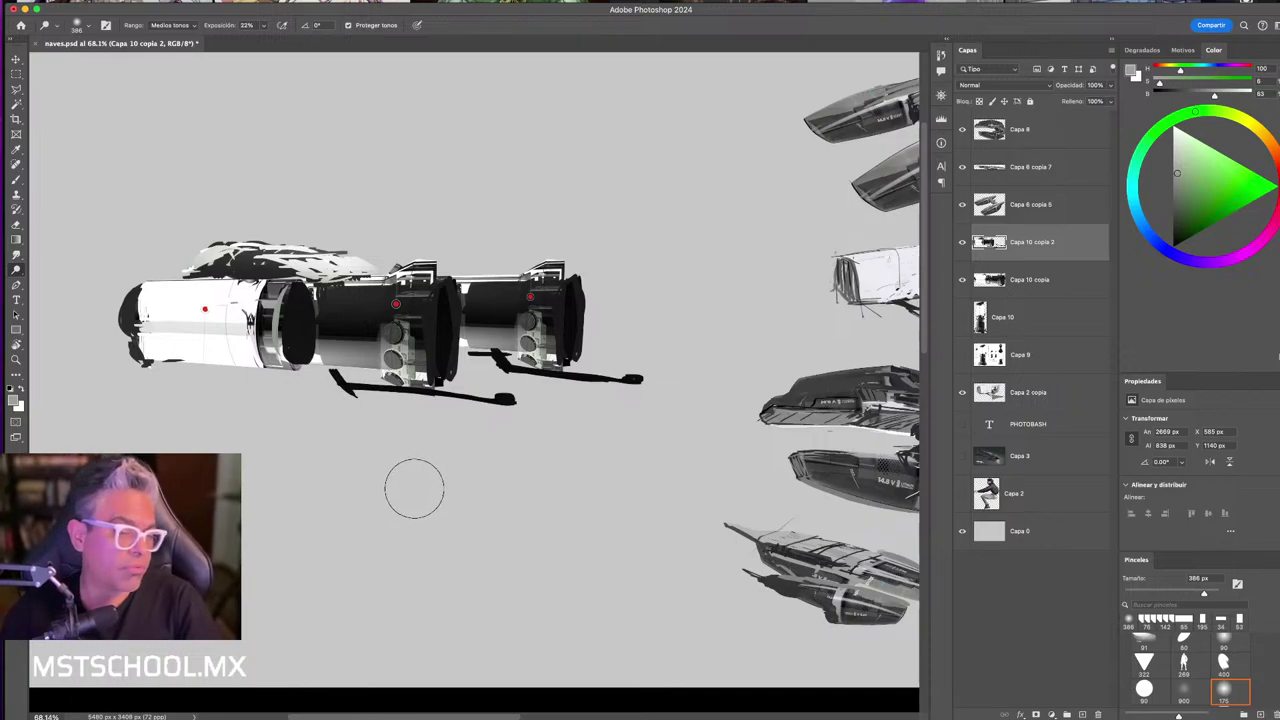
key("b")
key("x")
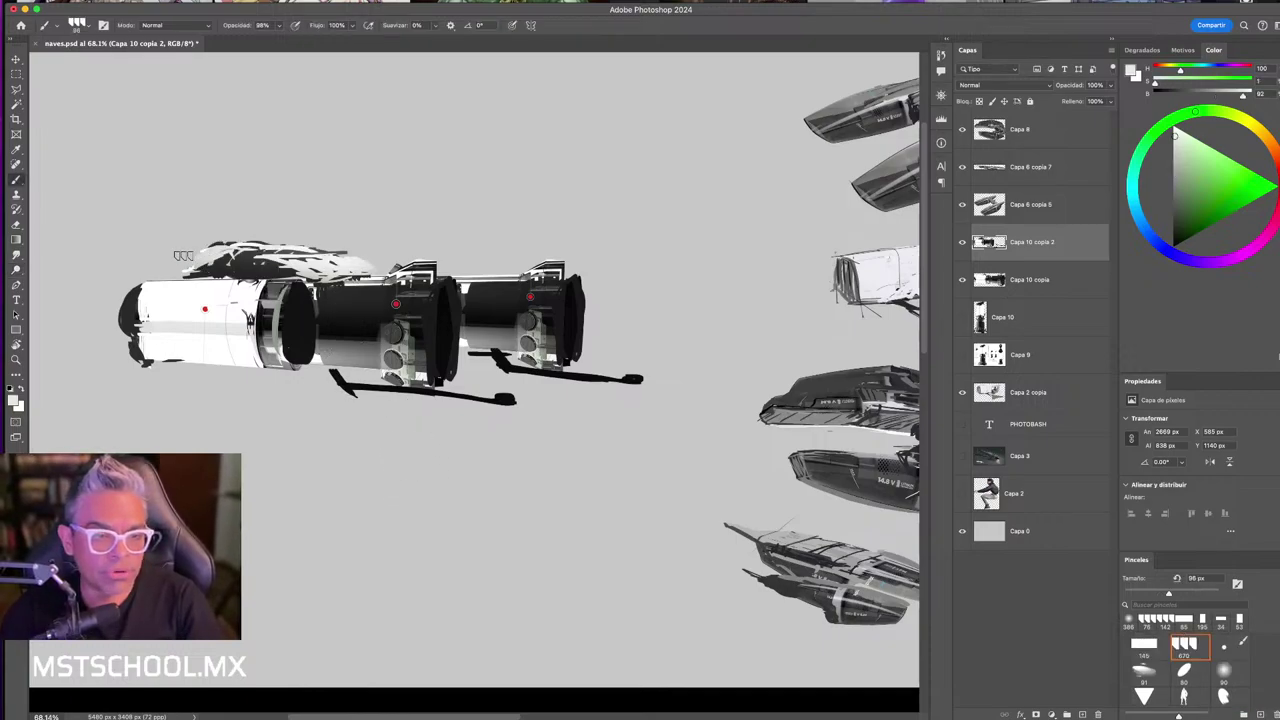
left_click(183, 255)
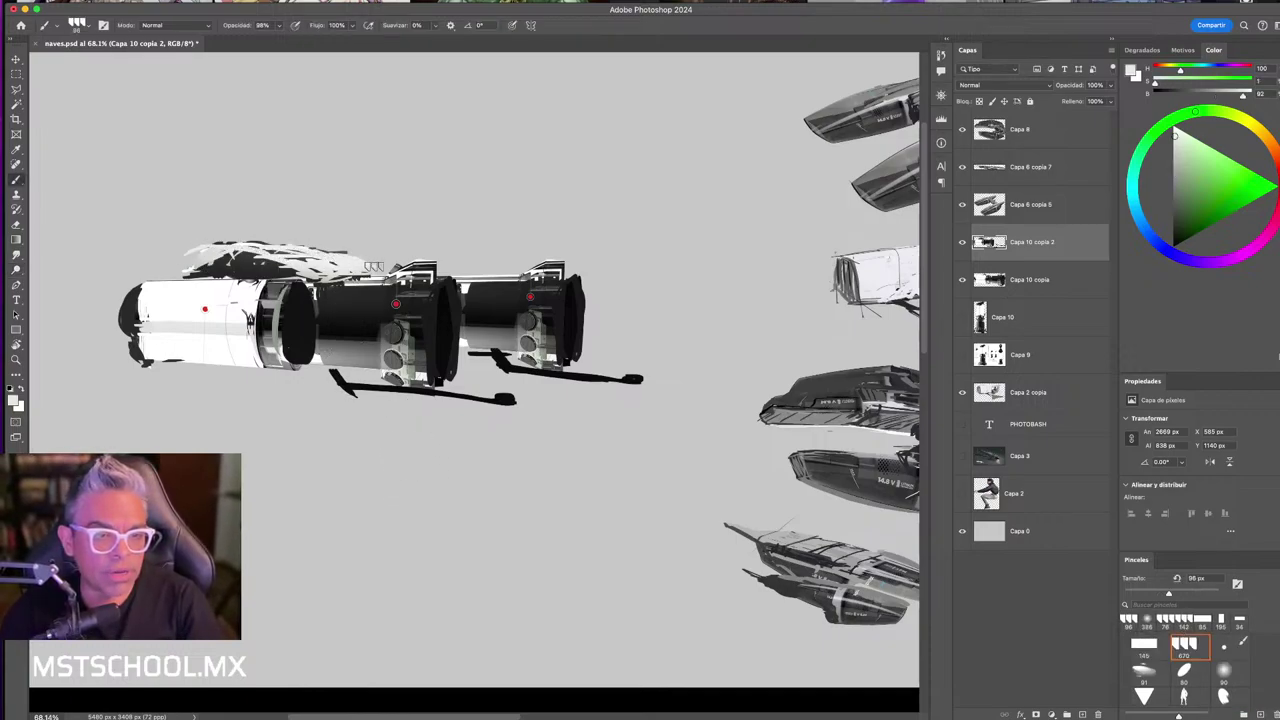
key("x")
mouse_move(205, 288)
left_mouse_down()
mouse_move(226, 288)
mouse_move(228, 247)
mouse_move(168, 268)
left_mouse_up()
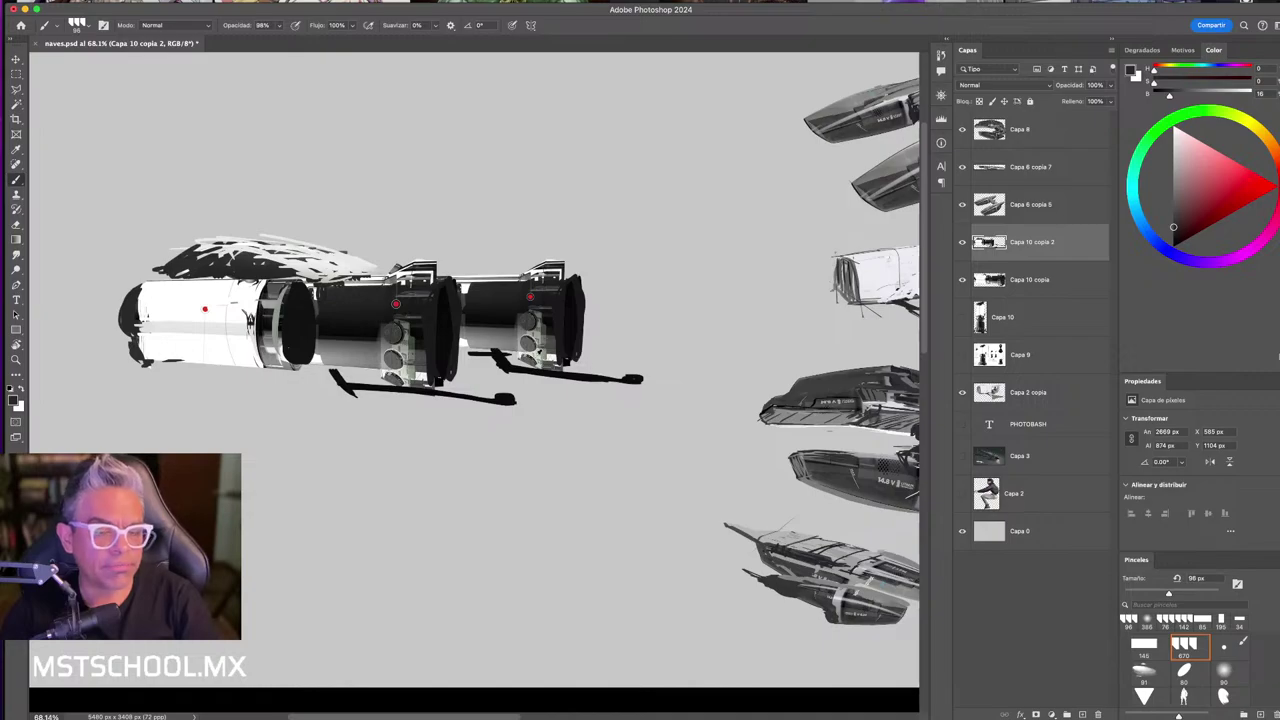
- Draw thin red lines with a 24 px brush, then brighten the top-left edge white
left_click(530, 296, "alt")
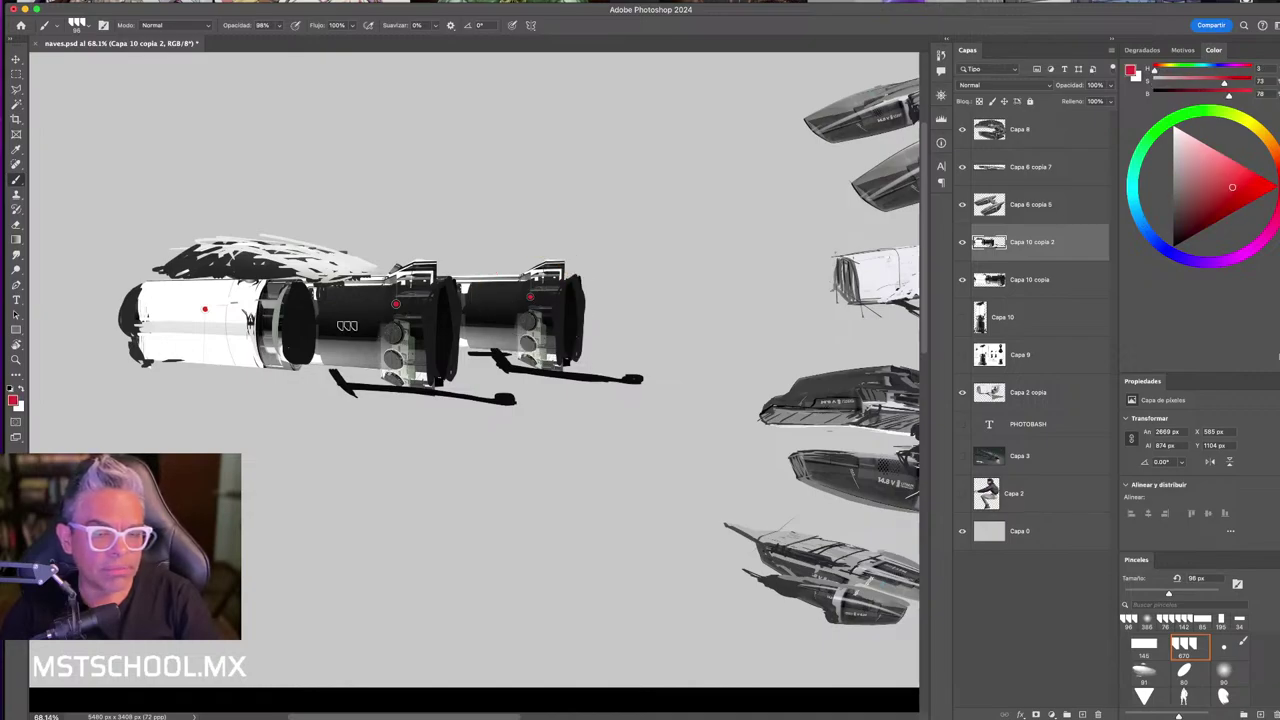
left_click_drag(335, 328, 395, 304)
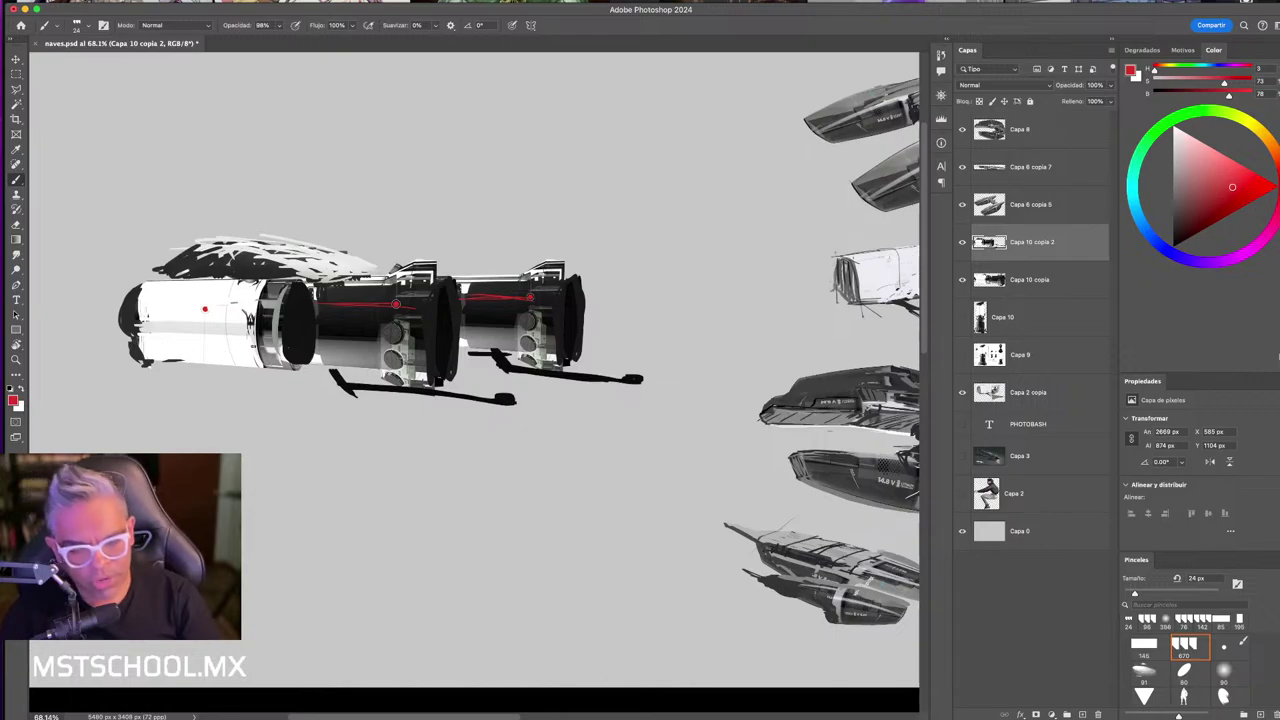
left_click(396, 304, "alt")
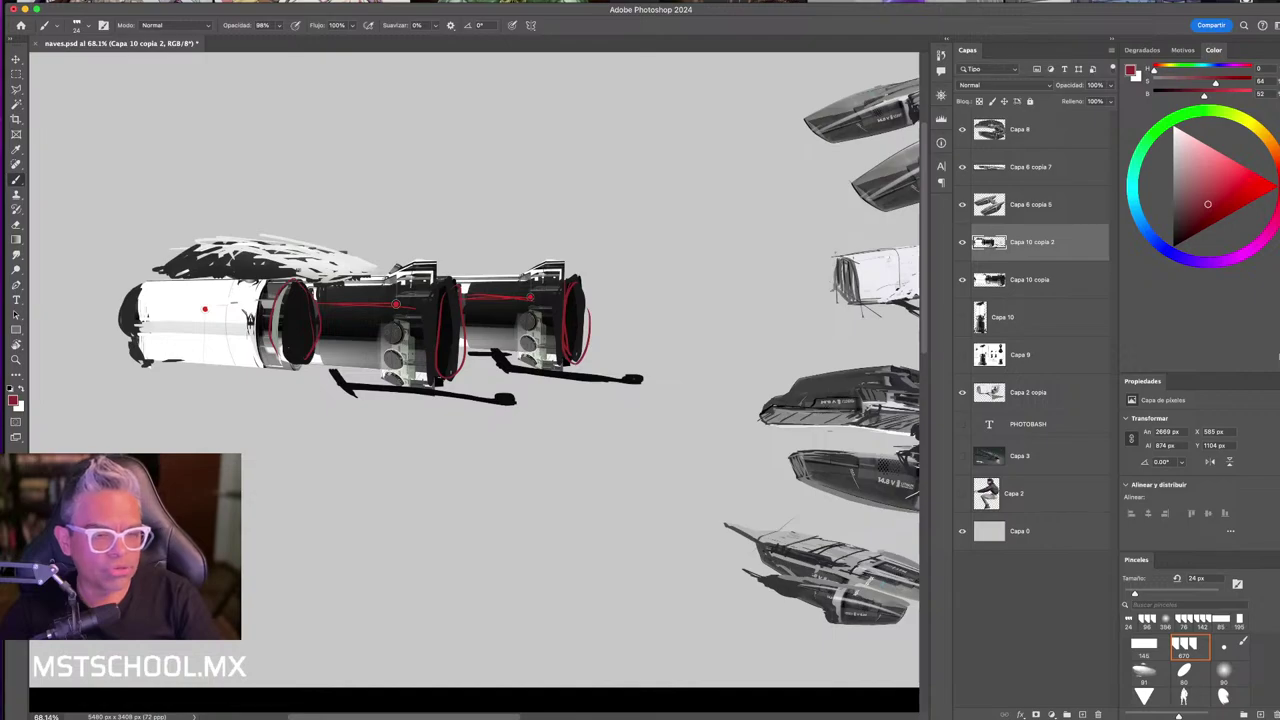
left_click(307, 268, "alt")
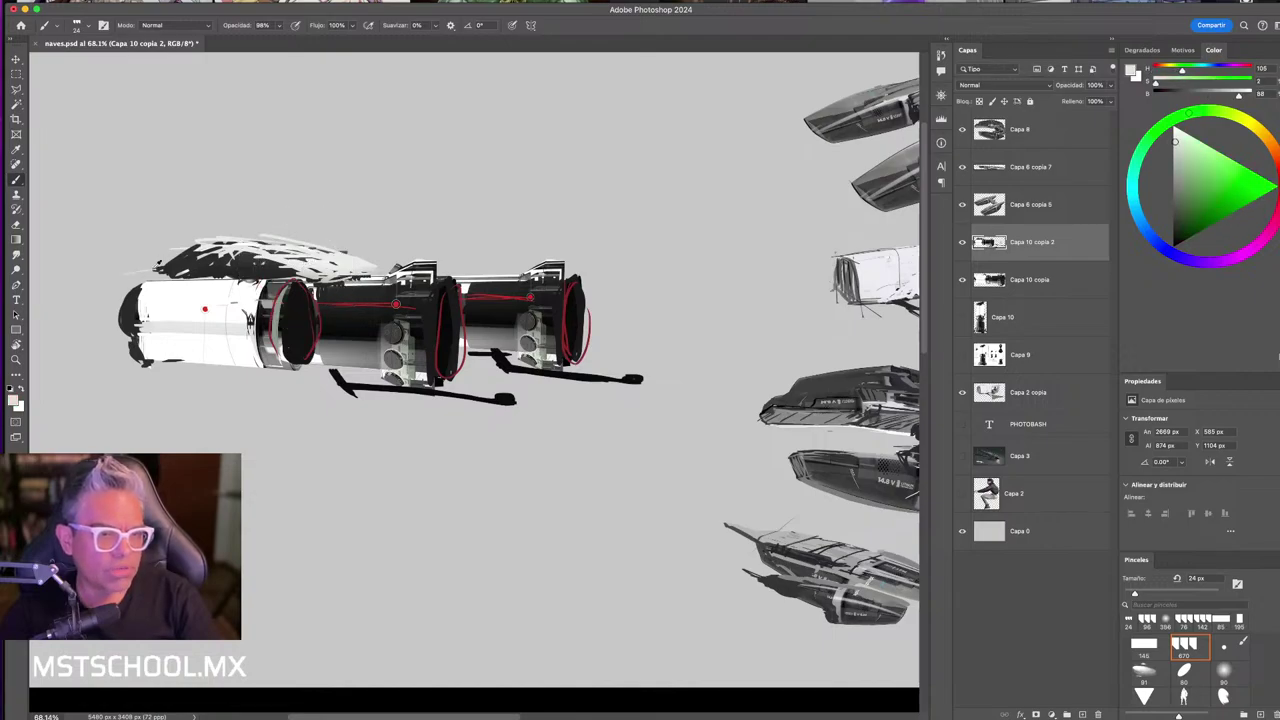
left_click_drag(172, 250, 155, 272)
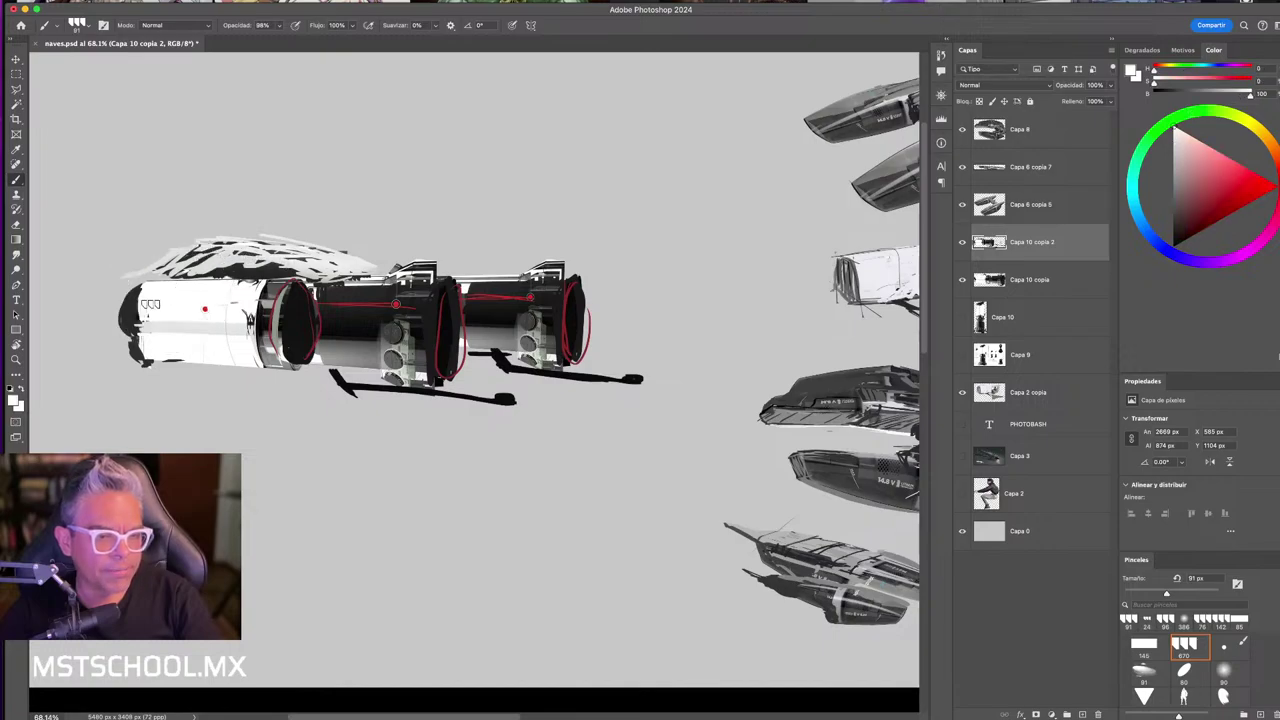
left_click_drag(158, 304, 340, 320)
- Move the ship layers, lock the grey background and merge the two ship layers
key("v")
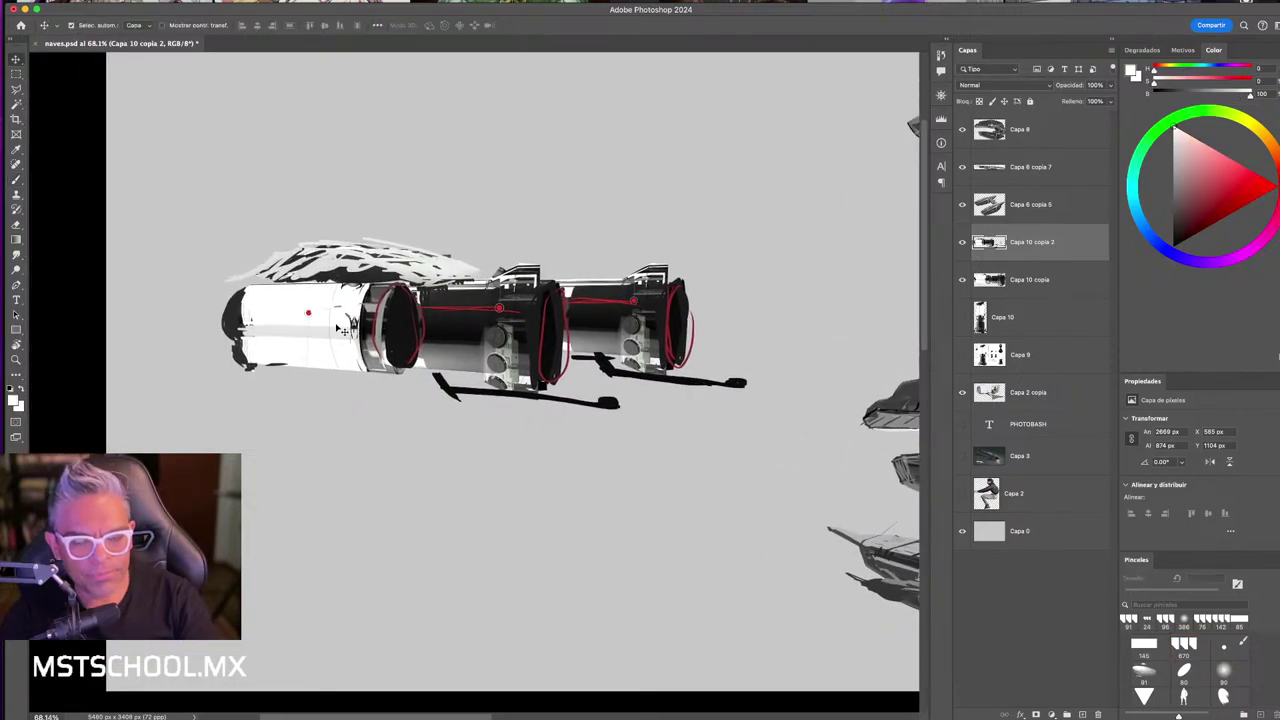
left_click_drag(623, 320, 699, 320)
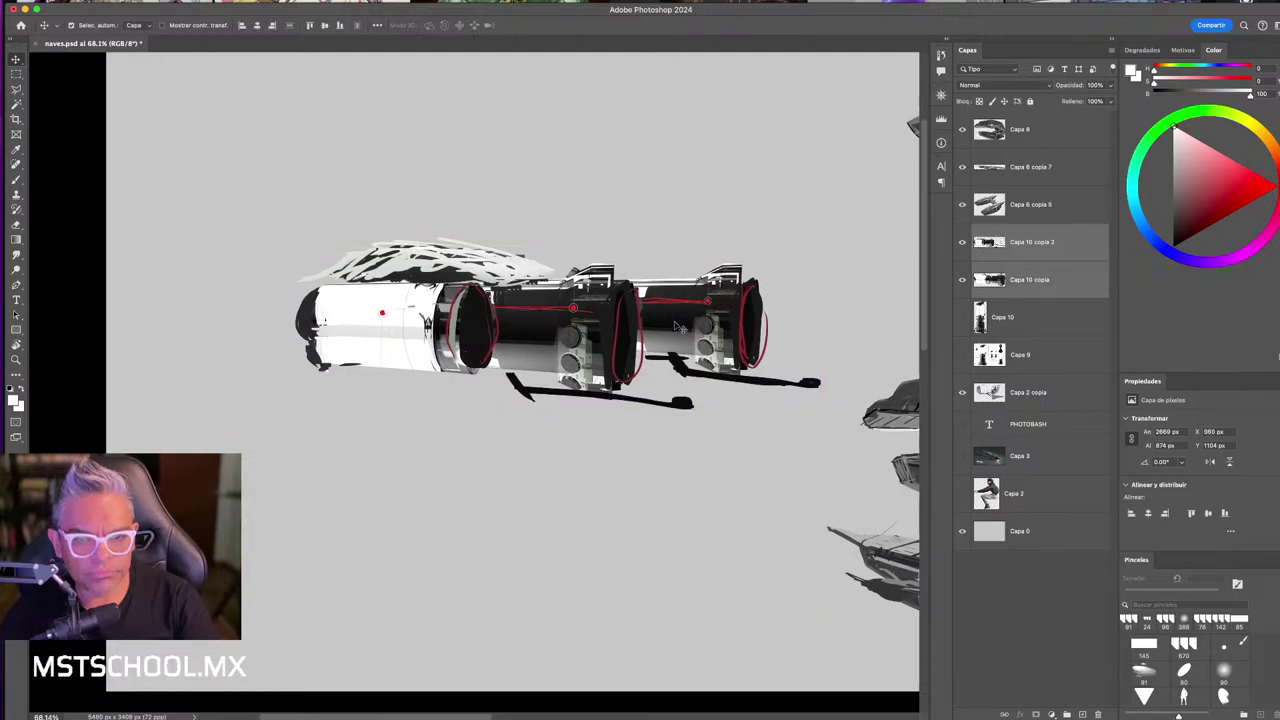
left_click_drag(470, 203, 678, 388)
key("ctrl+z")
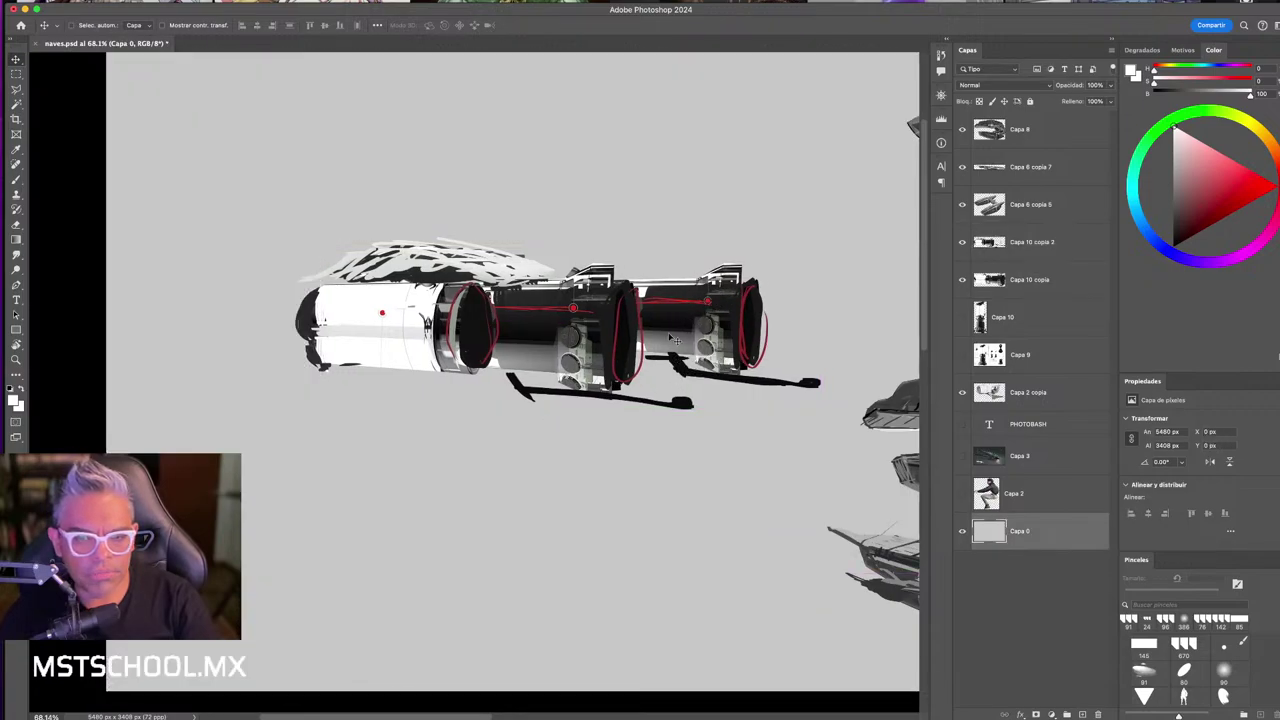
left_click(1030, 102)
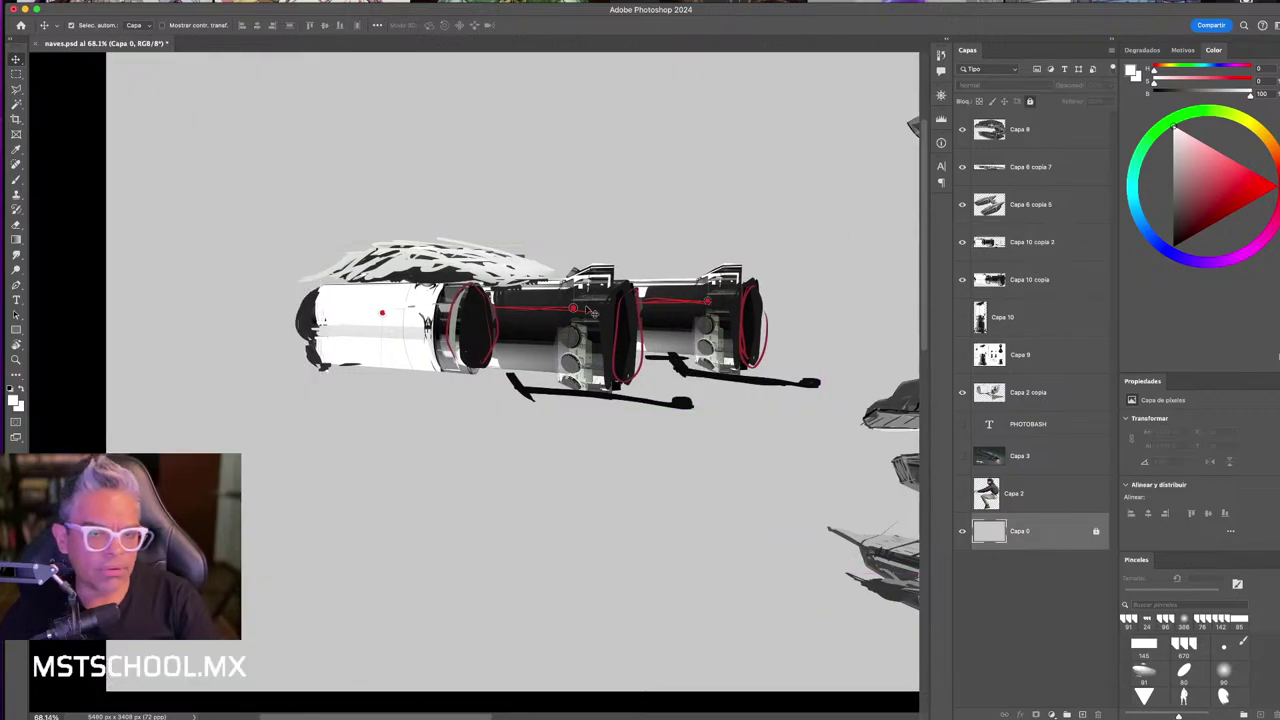
left_click_drag(590, 312, 643, 316)
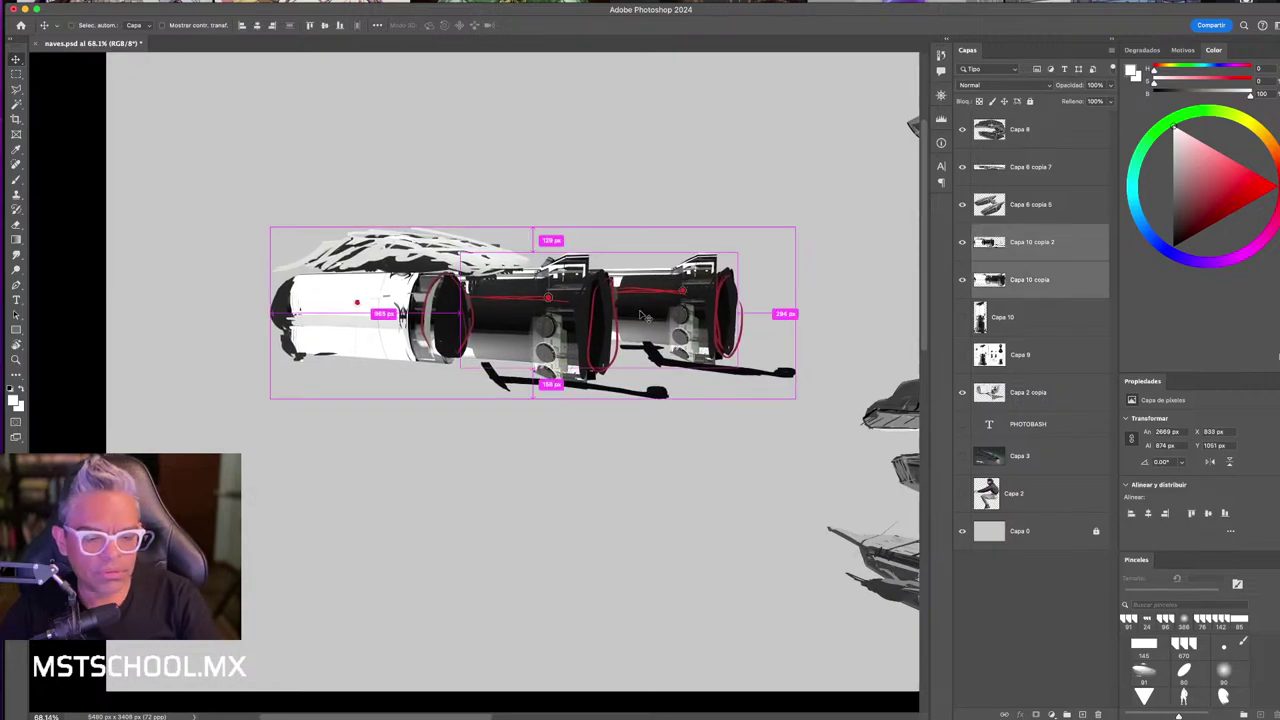
key("ctrl+e")
- Paint out the small outlined boxes on the hull
key("b")
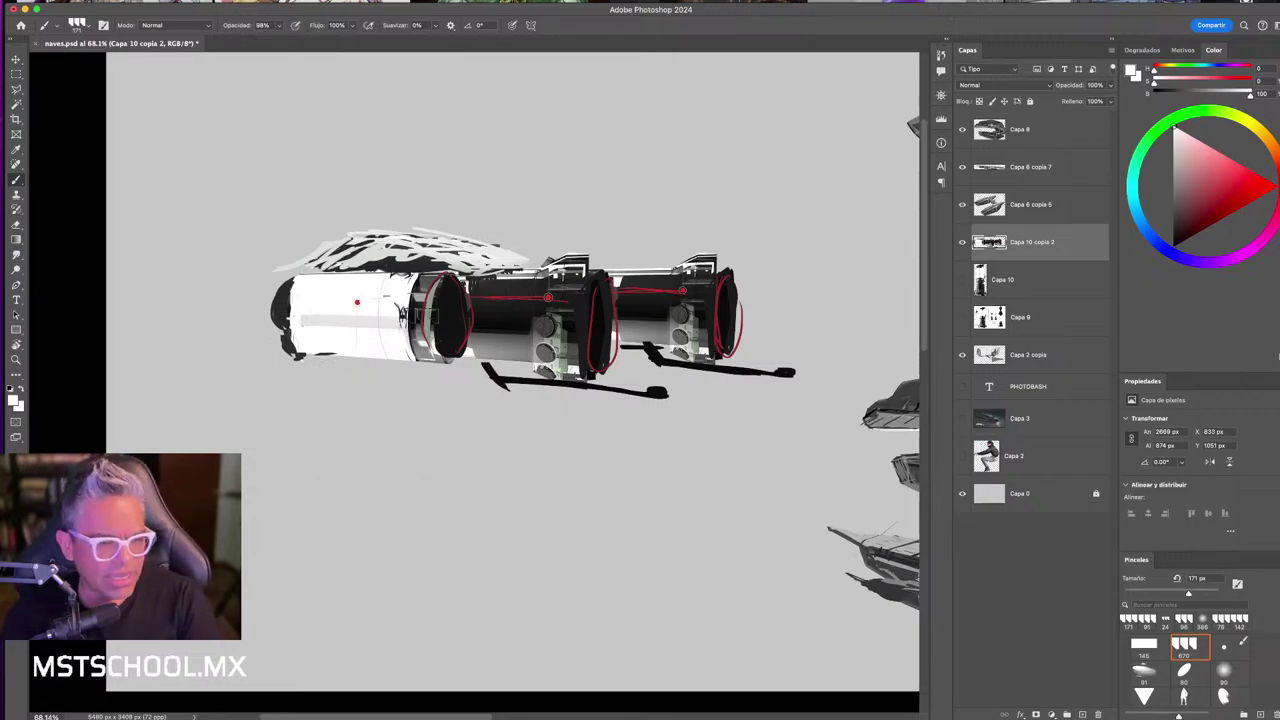
left_click_drag(335, 316, 351, 314)
key("ctrl+z")
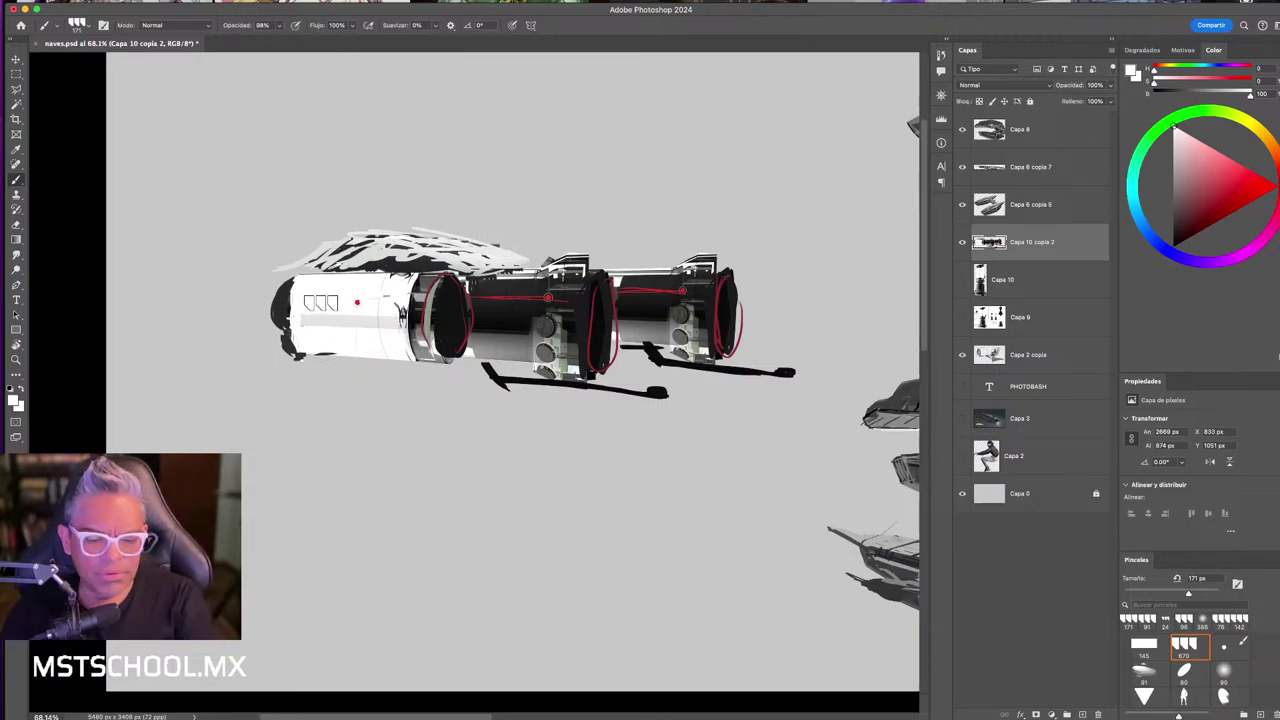
key("ctrl+shift+z")
- Lasso the ship's nose, pull it 361 px left and fill the gap with white
key("l")
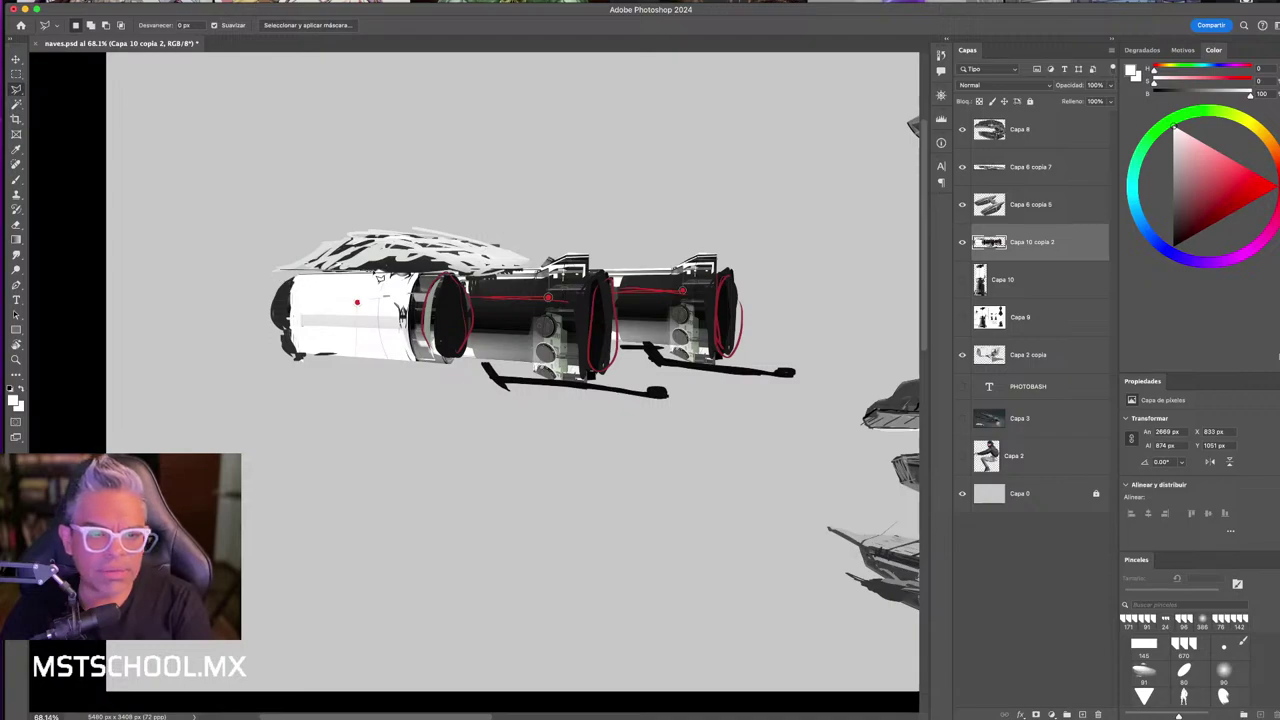
mouse_move(369, 374)
left_mouse_down()
mouse_move(240, 380)
mouse_move(277, 278)
mouse_move(297, 269)
left_mouse_up()
key("v")
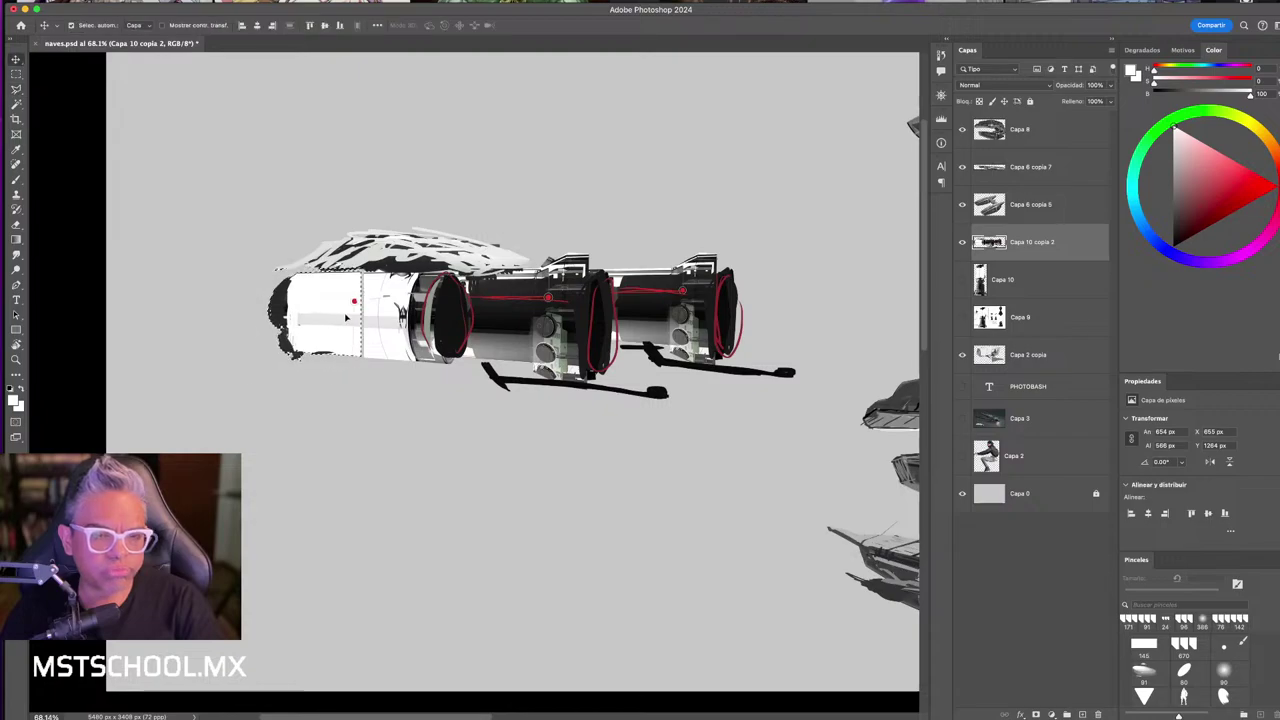
left_click_drag(330, 315, 282, 317)
key("ctrl+d")
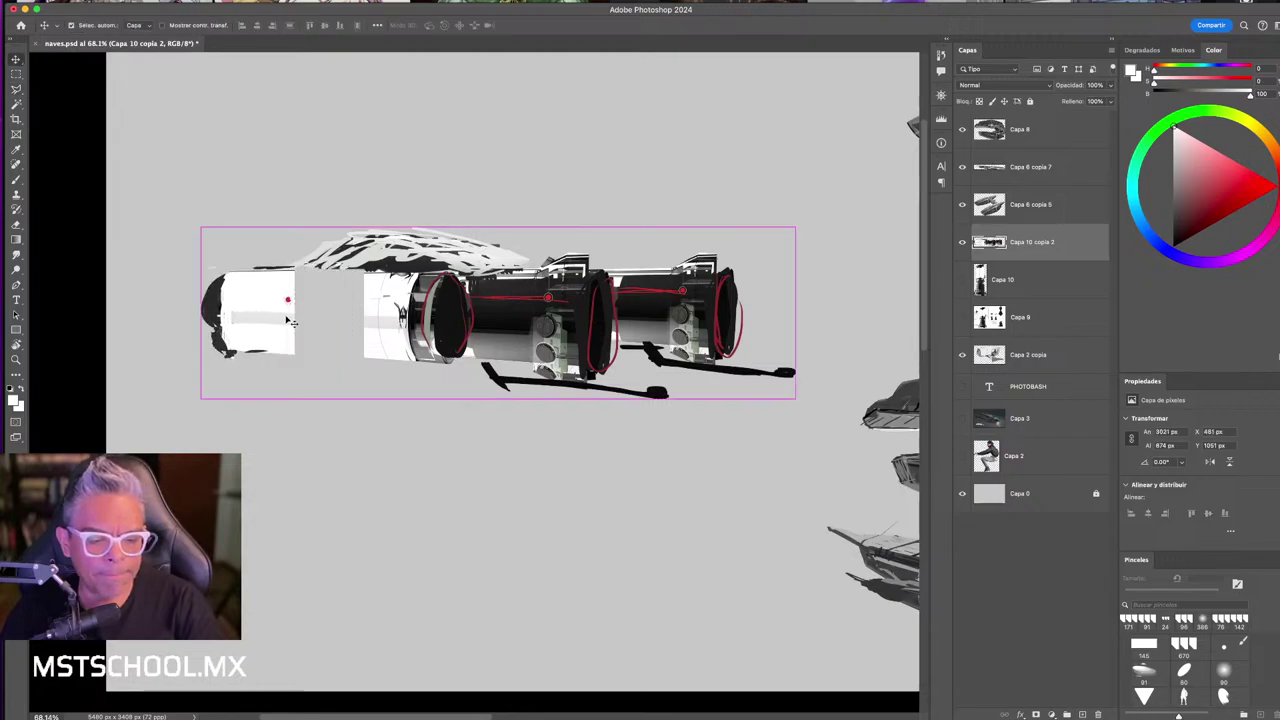
key("b")
mouse_move(340, 300)
left_mouse_down()
mouse_move(320, 290)
mouse_move(342, 352)
left_mouse_up()
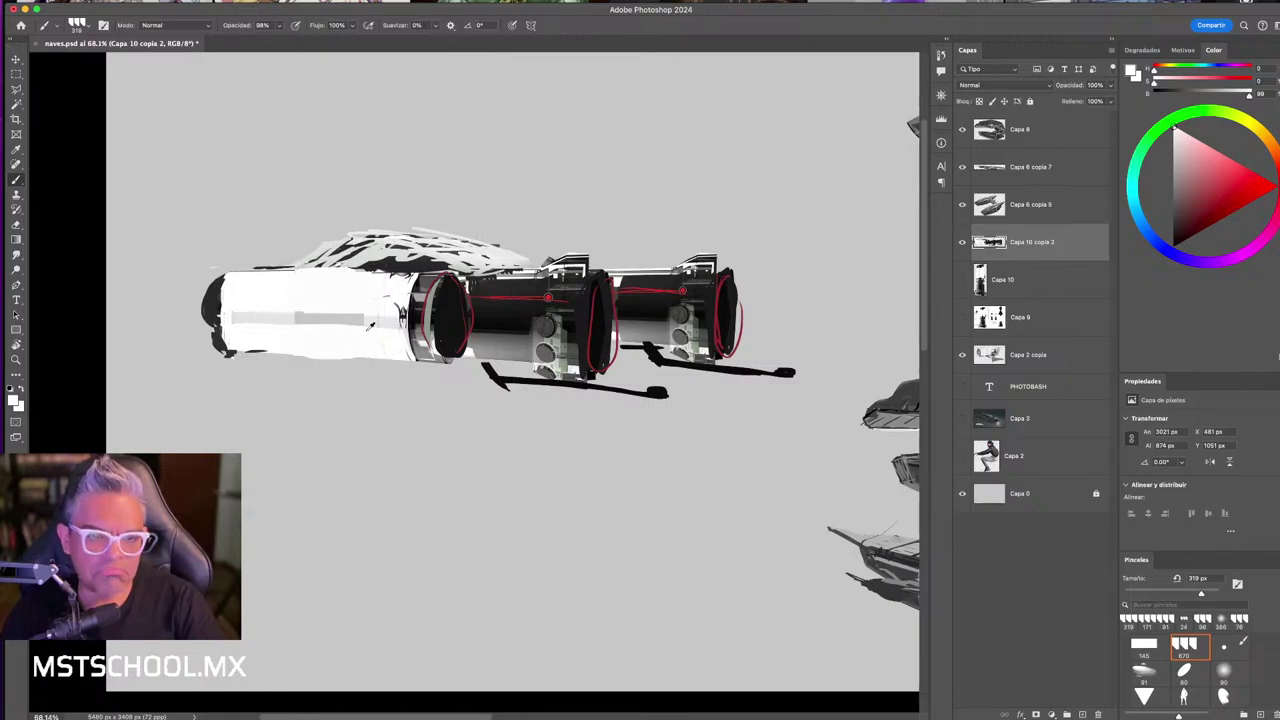
- Reposition the merged ship on the sheet and zoom out
key("bracketleft")
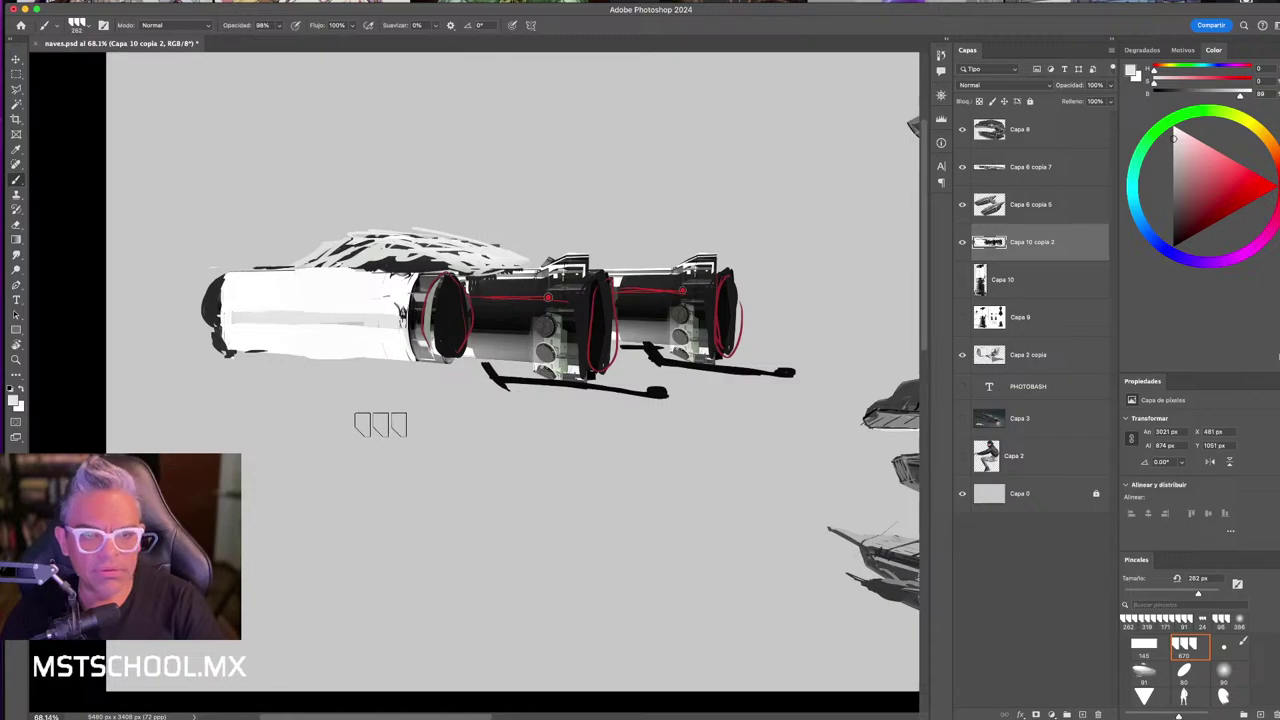
key("v")
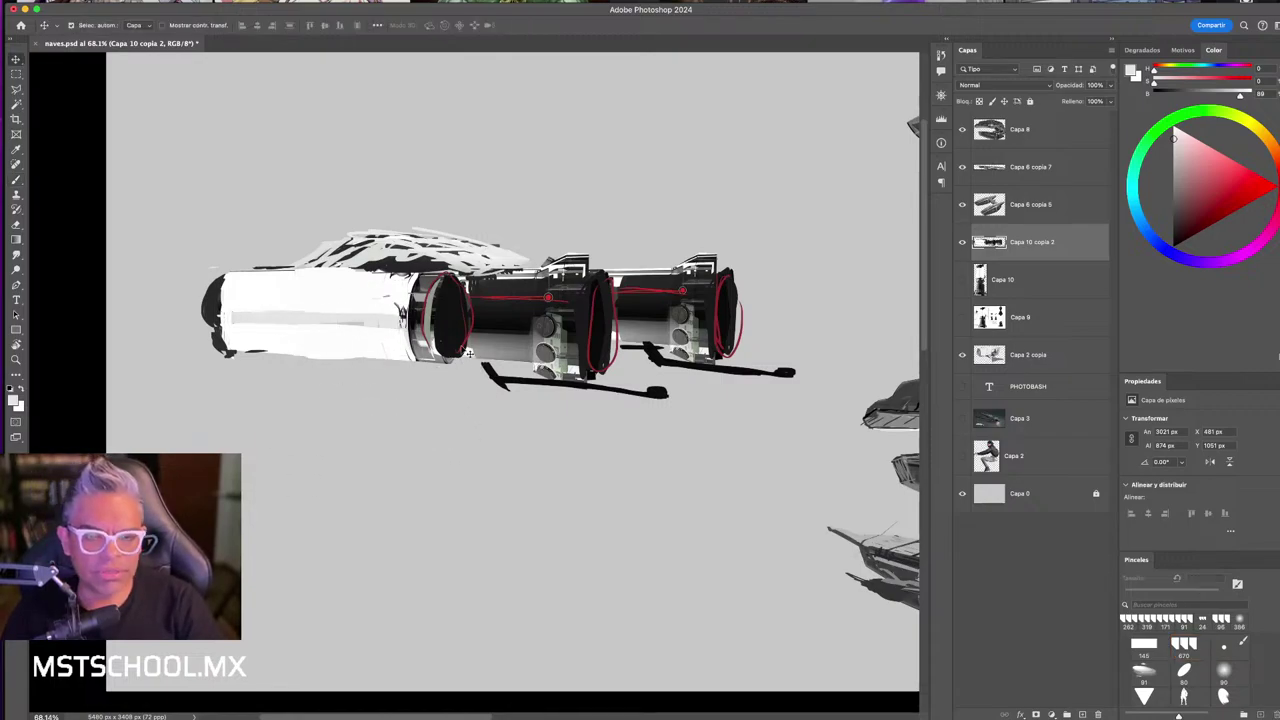
mouse_move(464, 313)
left_mouse_down()
mouse_move(480, 345)
mouse_move(429, 211)
left_mouse_up()
key("z")
left_click_drag(470, 271, 450, 271)
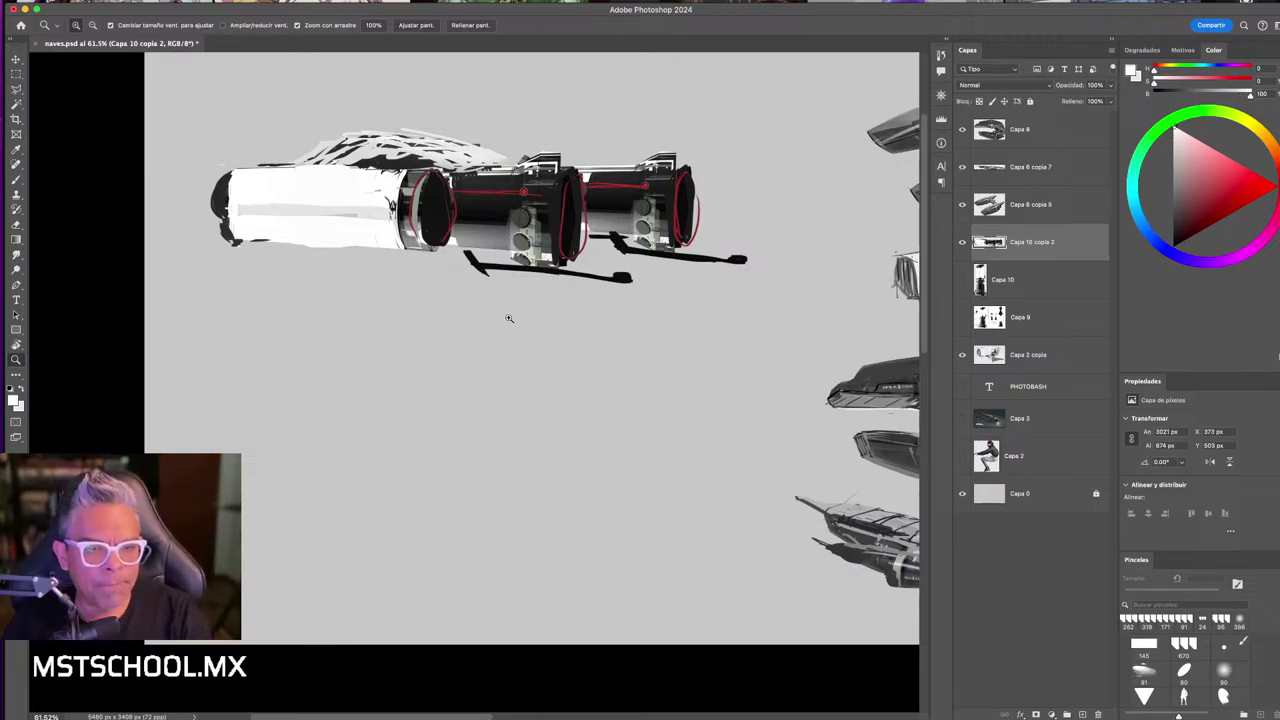
scroll(505, 322, "down", 3)
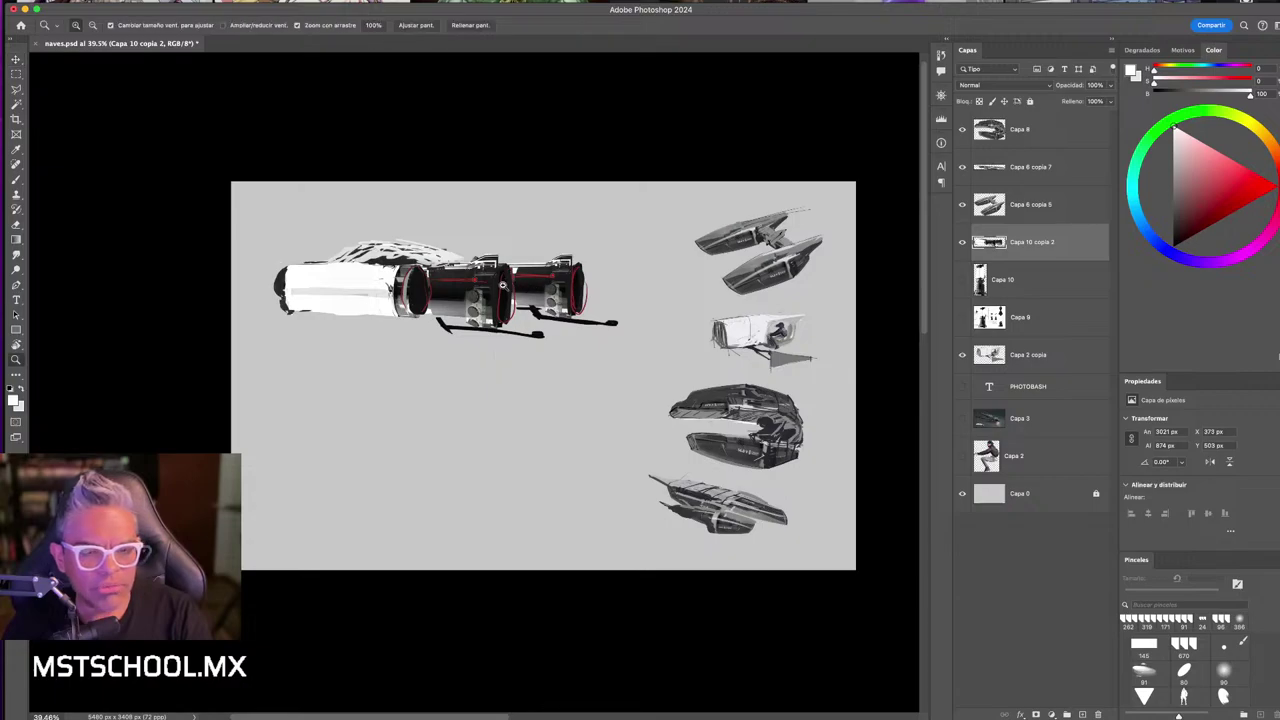
- Rotate the ship 180° so it faces the other way
scroll(532, 275, "up", 4)
key("b")
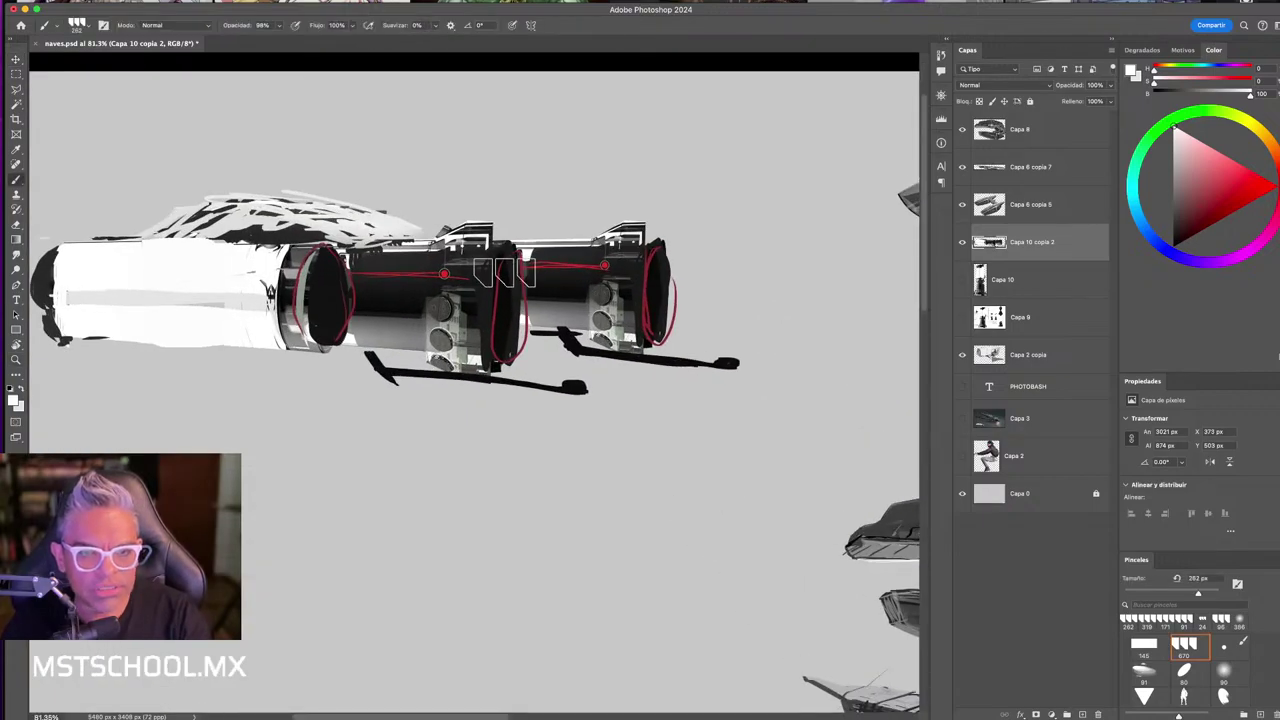
key("ctrl+t")
mouse_move(557, 105)
left_mouse_down()
mouse_move(466, 538)
mouse_move(300, 505)
left_mouse_up()
key("Return")
- Erase and burn the underside, then paint a black dome over the hull
key("e")
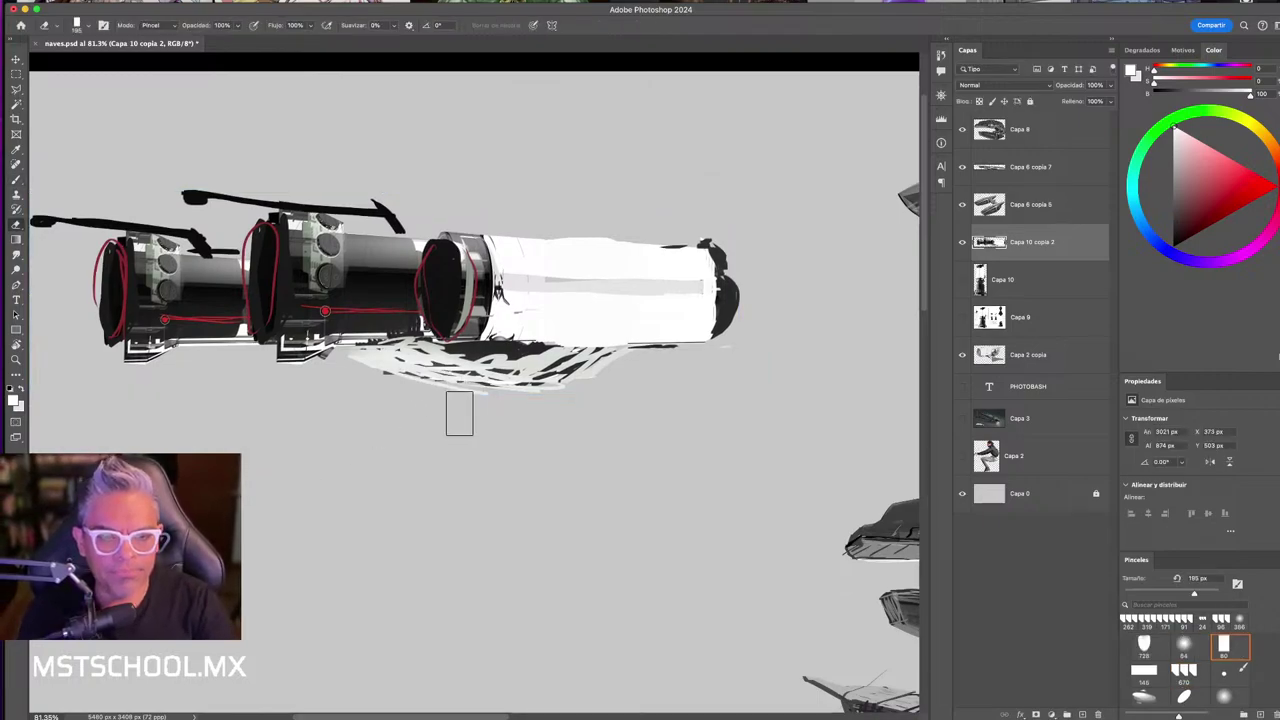
mouse_move(400, 391)
left_mouse_down()
mouse_move(677, 380)
mouse_move(586, 365)
mouse_move(286, 371)
mouse_move(186, 357)
mouse_move(600, 371)
mouse_move(551, 300)
left_mouse_up()
key("o")
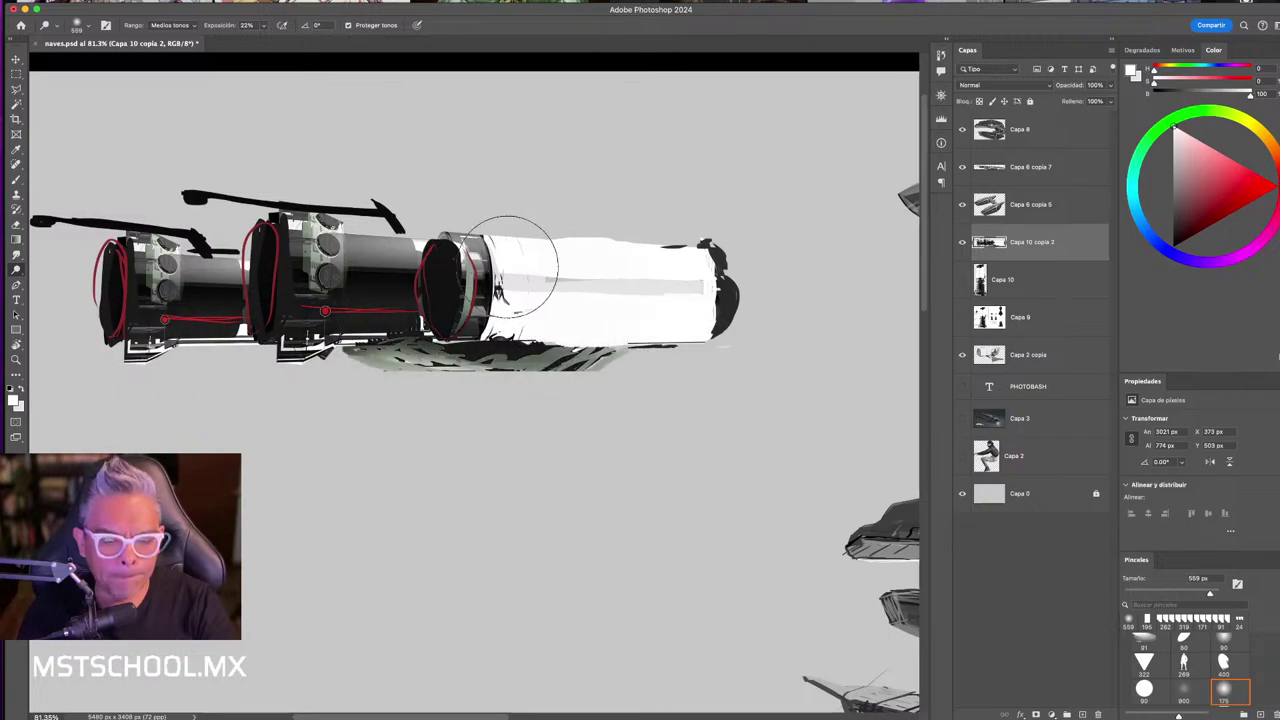
key("b")
key("x")
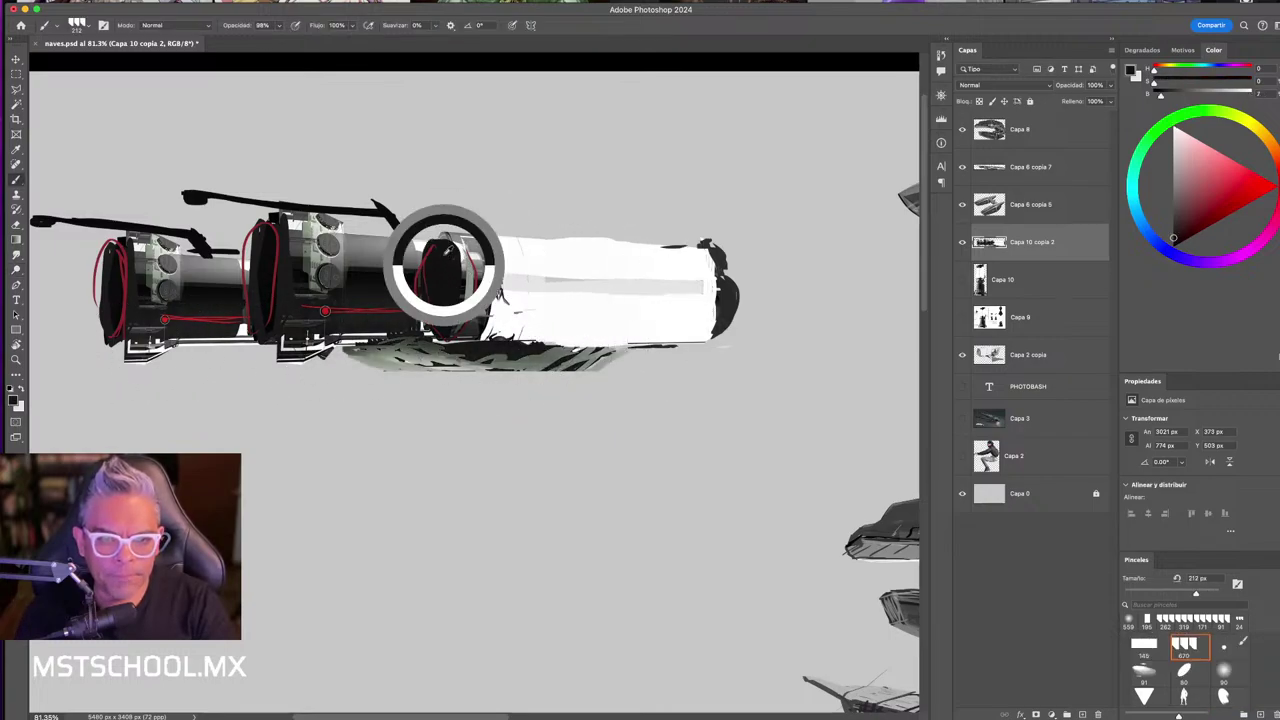
mouse_move(443, 271)
left_mouse_down()
mouse_move(432, 221)
mouse_move(600, 134)
mouse_move(696, 230)
left_mouse_up()
mouse_move(433, 221)
left_mouse_down()
mouse_move(470, 221)
mouse_move(505, 145)
mouse_move(410, 204)
mouse_move(660, 165)
mouse_move(457, 194)
mouse_move(457, 212)
mouse_move(680, 232)
mouse_move(665, 240)
mouse_move(584, 160)
mouse_move(643, 214)
mouse_move(443, 200)
mouse_move(608, 149)
mouse_move(476, 205)
mouse_move(640, 214)
left_mouse_up()
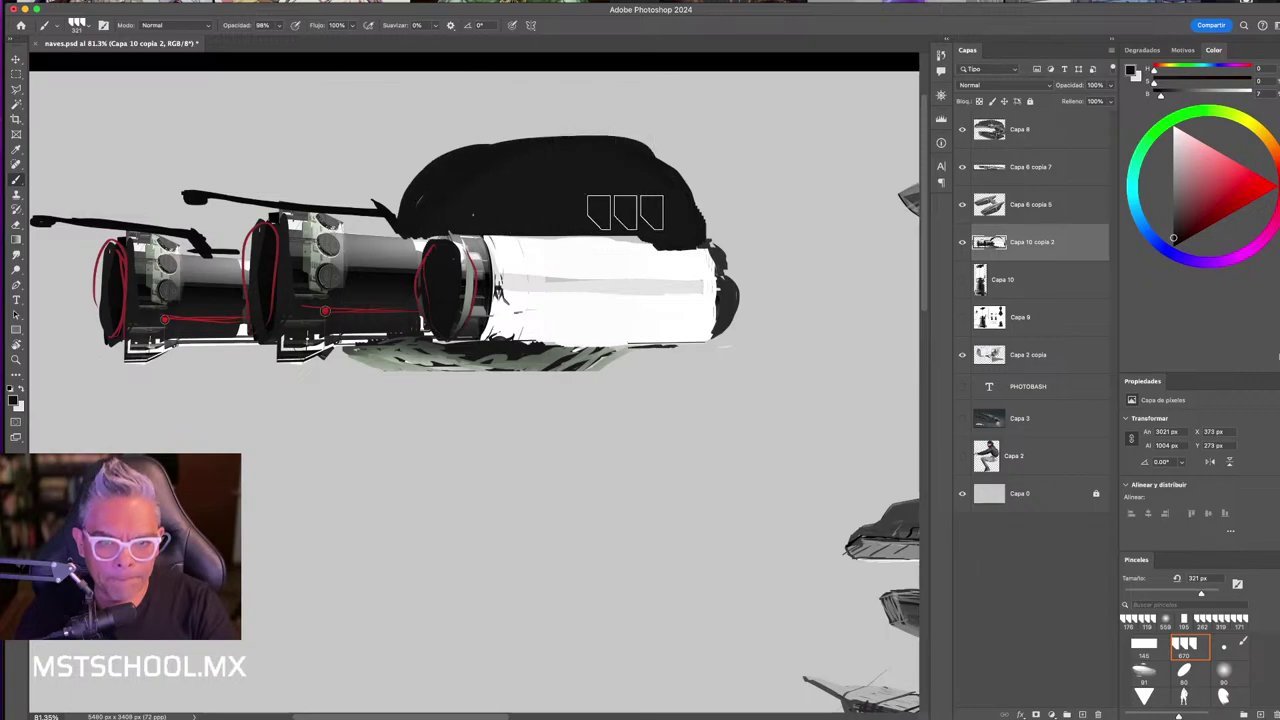
left_click(395, 362, "alt")
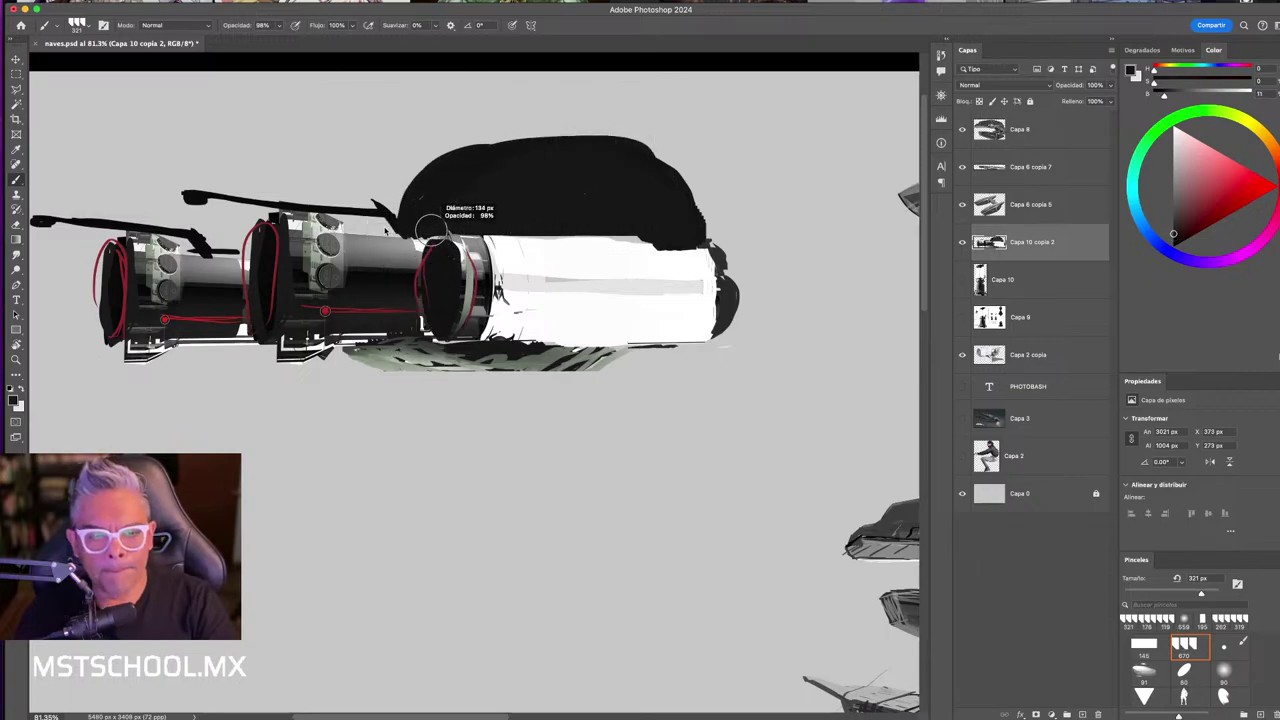
key("bracketleft")
key("bracketleft")
key("bracketleft")
- Add light grey and white highlights along the dome's edge and hull top
left_click(480, 251, "alt")
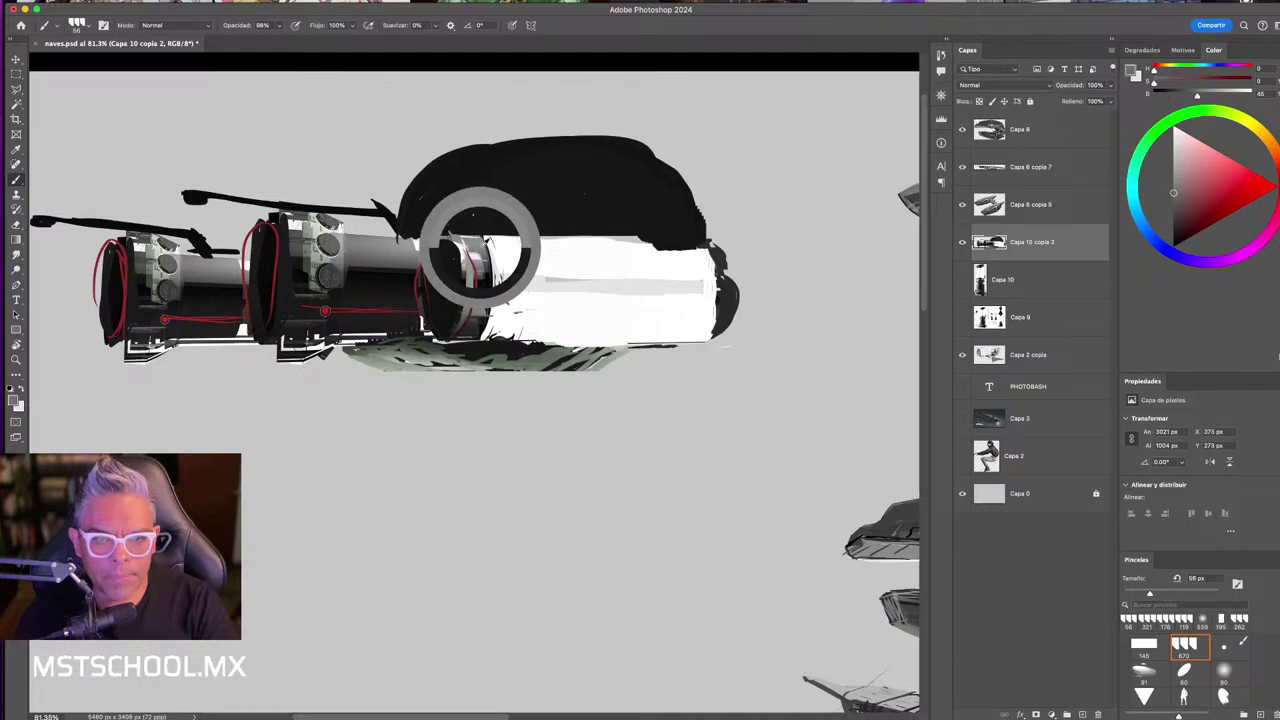
left_click_drag(400, 230, 441, 167)
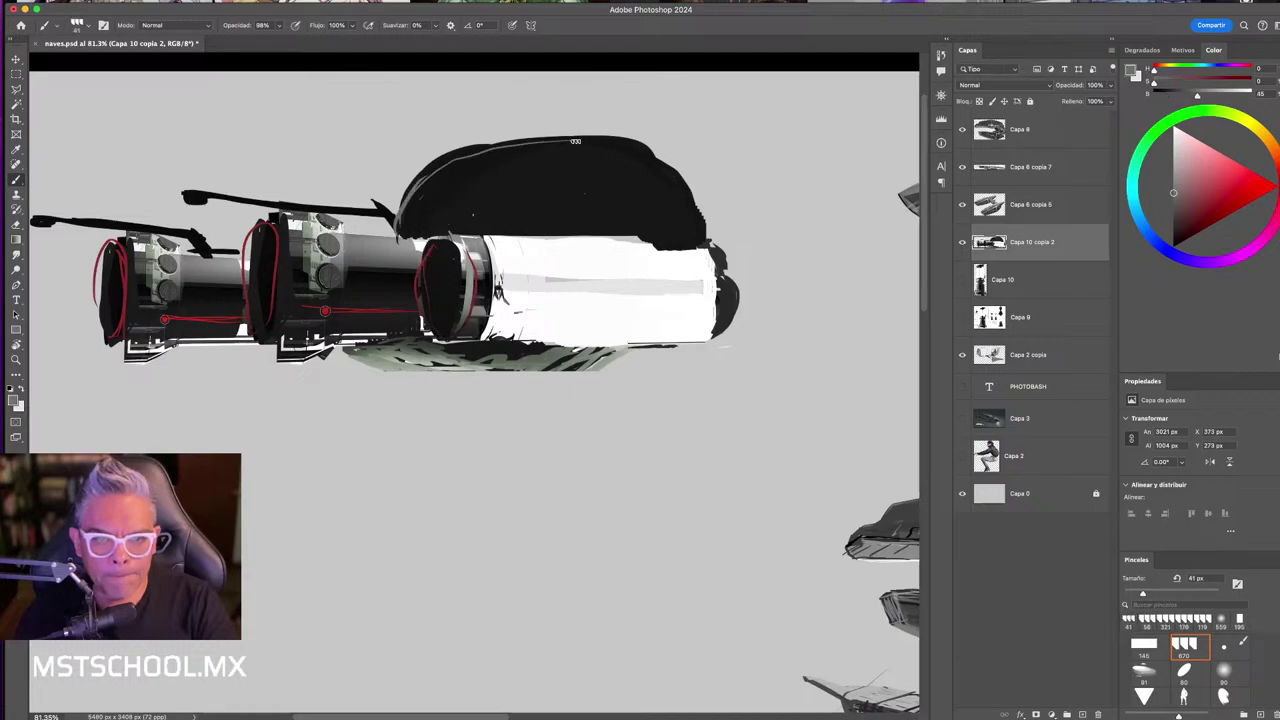
left_click(634, 243, "alt")
left_click_drag(638, 244, 708, 238)
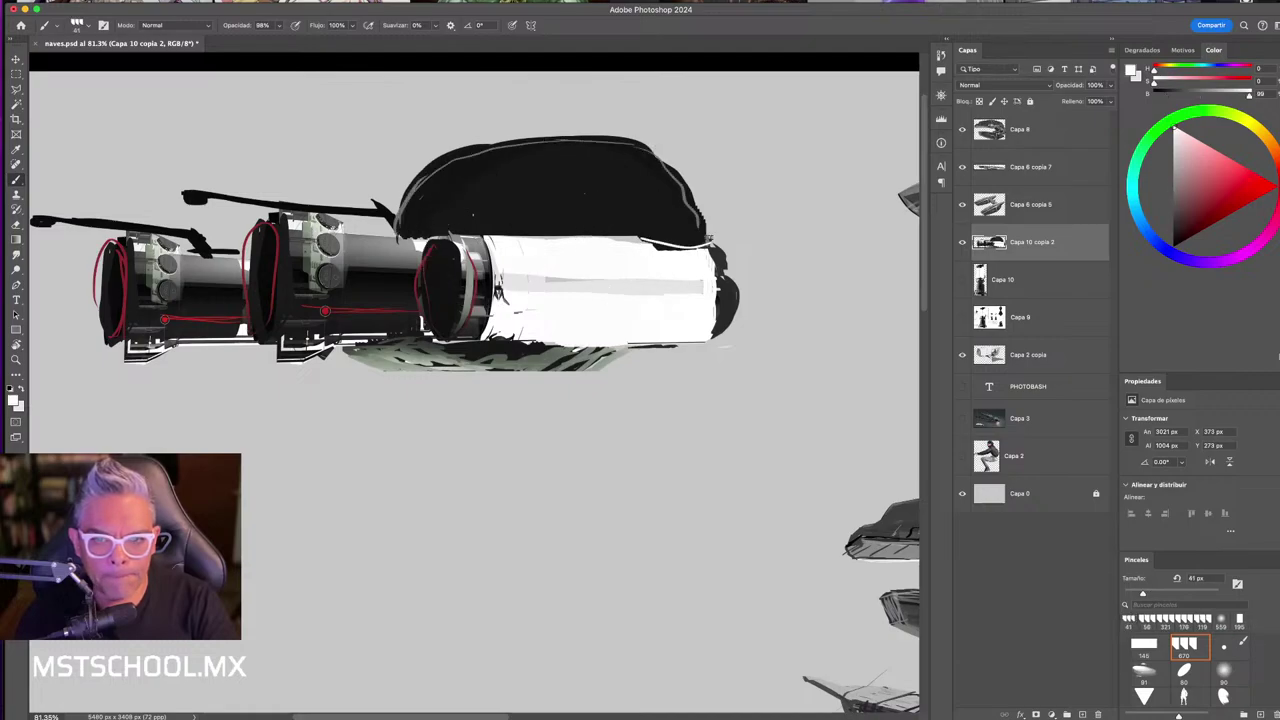
mouse_move(684, 345)
left_mouse_down()
mouse_move(515, 280)
mouse_move(492, 287)
left_mouse_up()
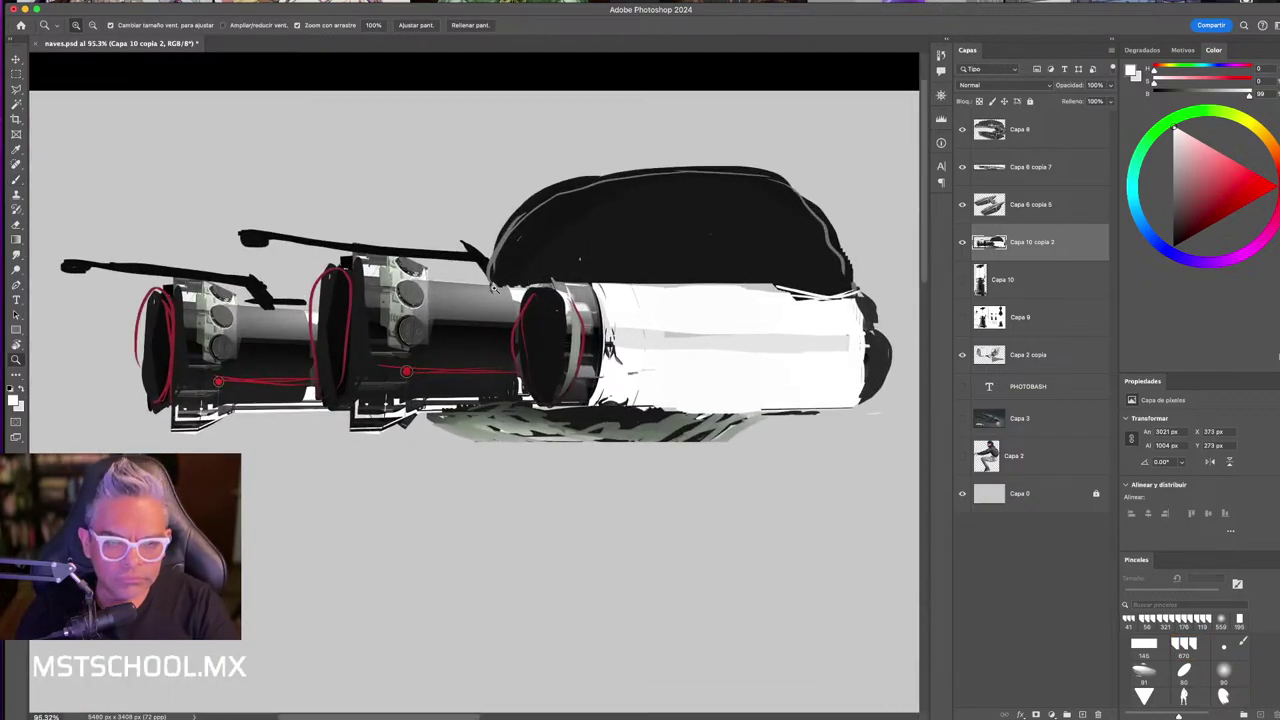
- Erase the black bar, rod and arm above the left tubes
key("e")
left_click_drag(428, 250, 234, 240)
mouse_move(436, 248)
left_mouse_down()
mouse_move(257, 271)
mouse_move(283, 274)
mouse_move(97, 237)
mouse_move(168, 263)
mouse_move(429, 252)
mouse_move(488, 290)
left_mouse_up()
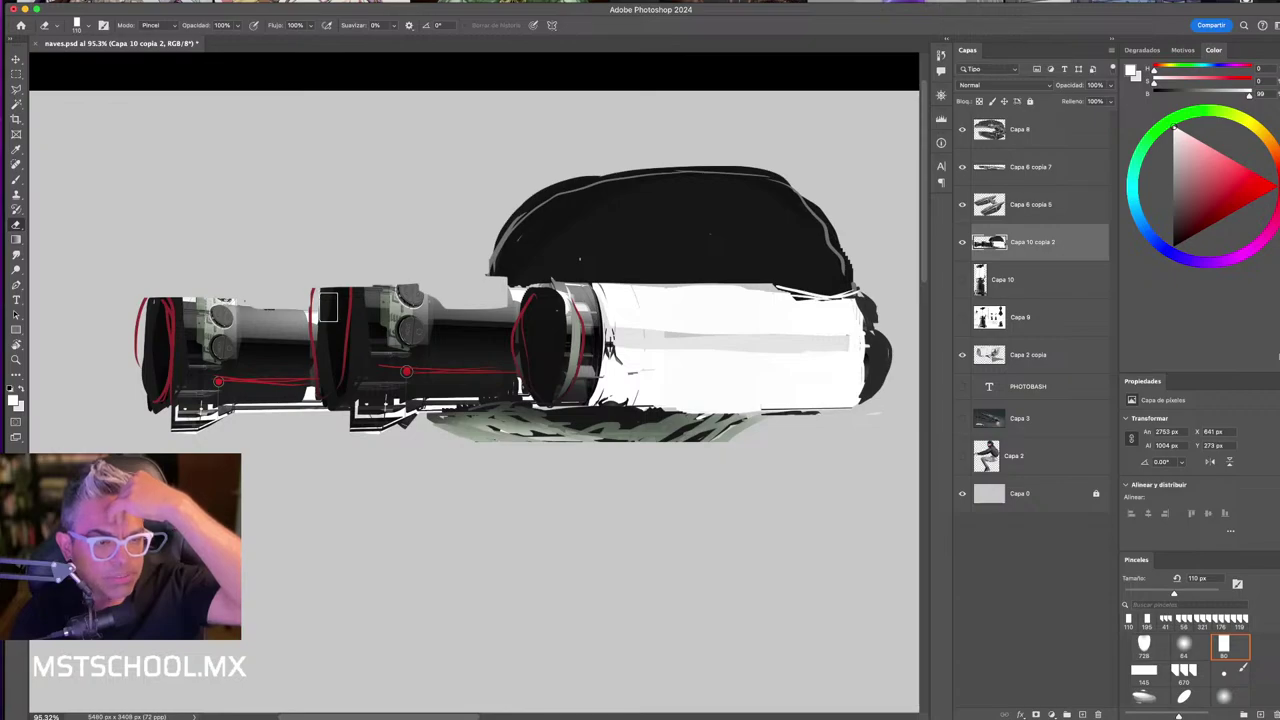
- Paint dark edges on the first tube and grey rims around the middle tube ring
key("b")
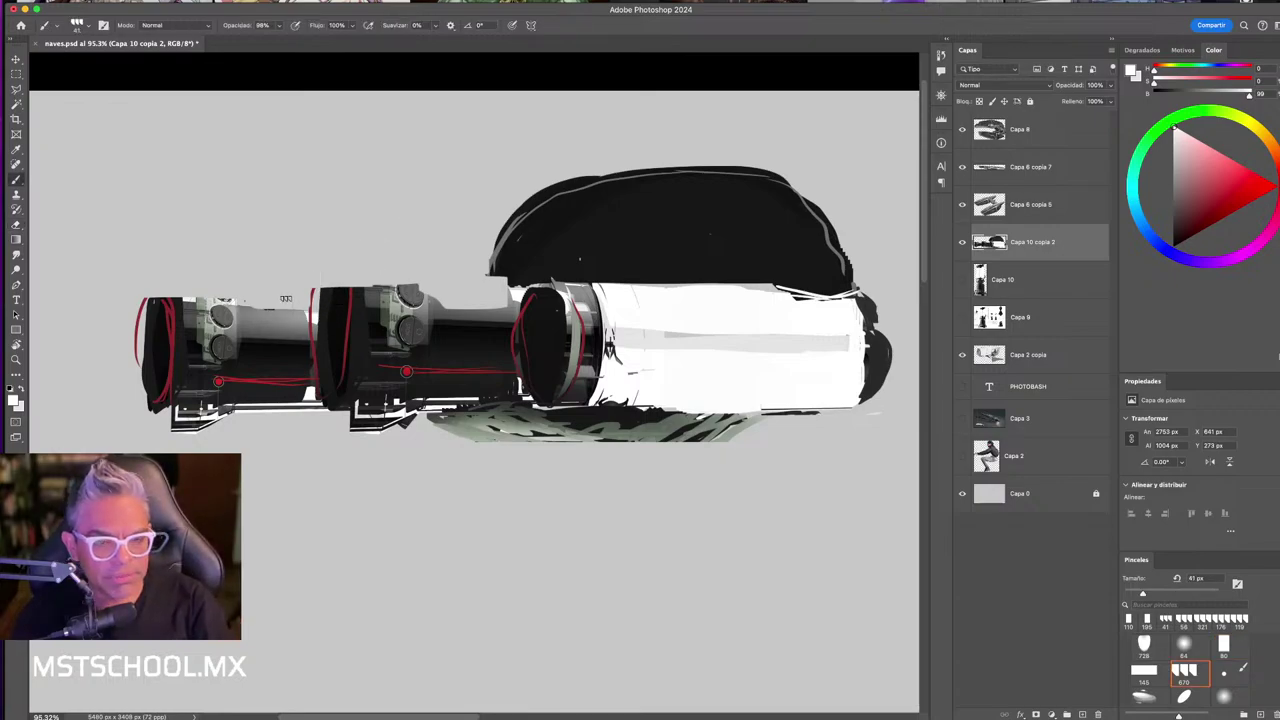
left_click(329, 310, "alt")
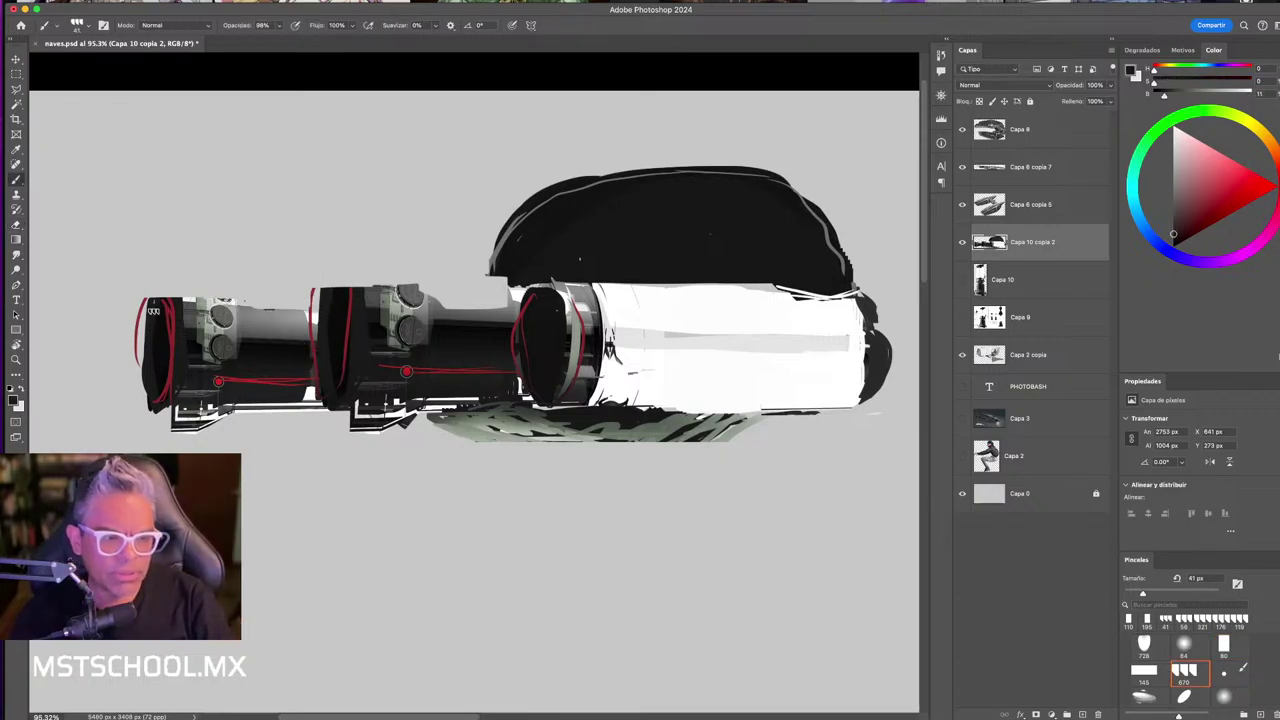
left_click_drag(153, 311, 156, 387)
left_click(164, 336, "alt")
left_click(192, 310, "alt")
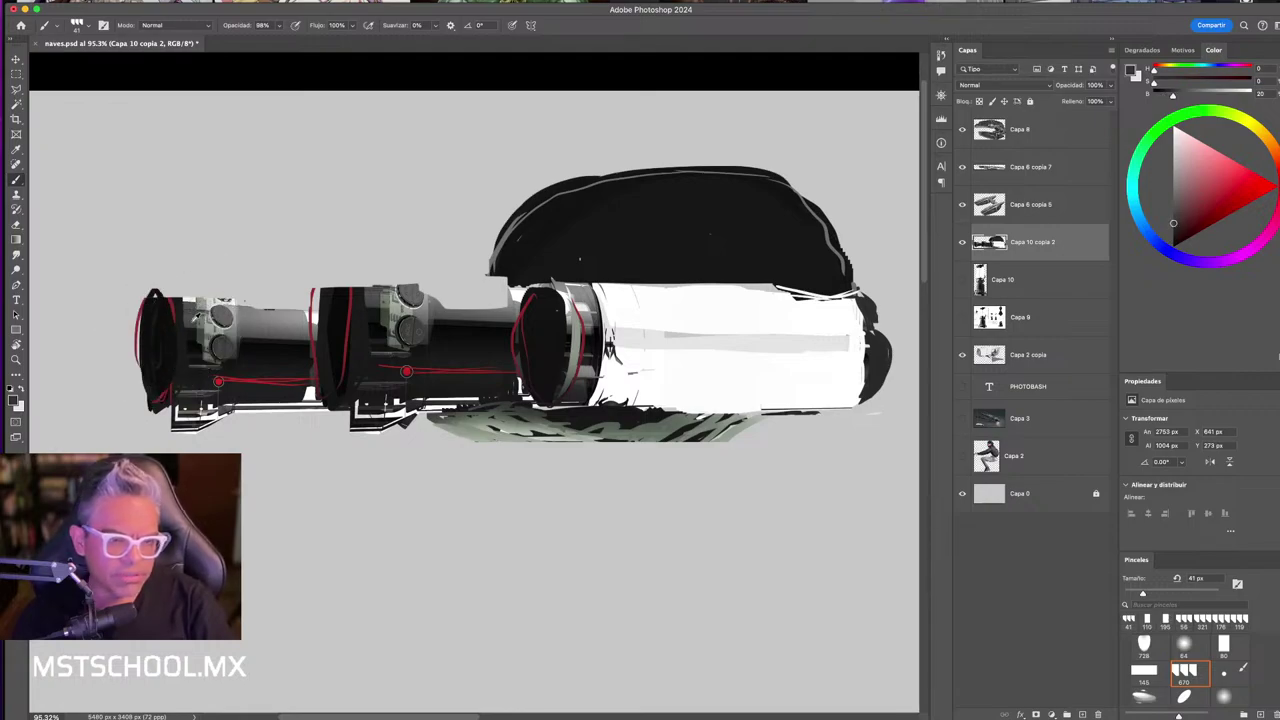
left_click(187, 318, "alt")
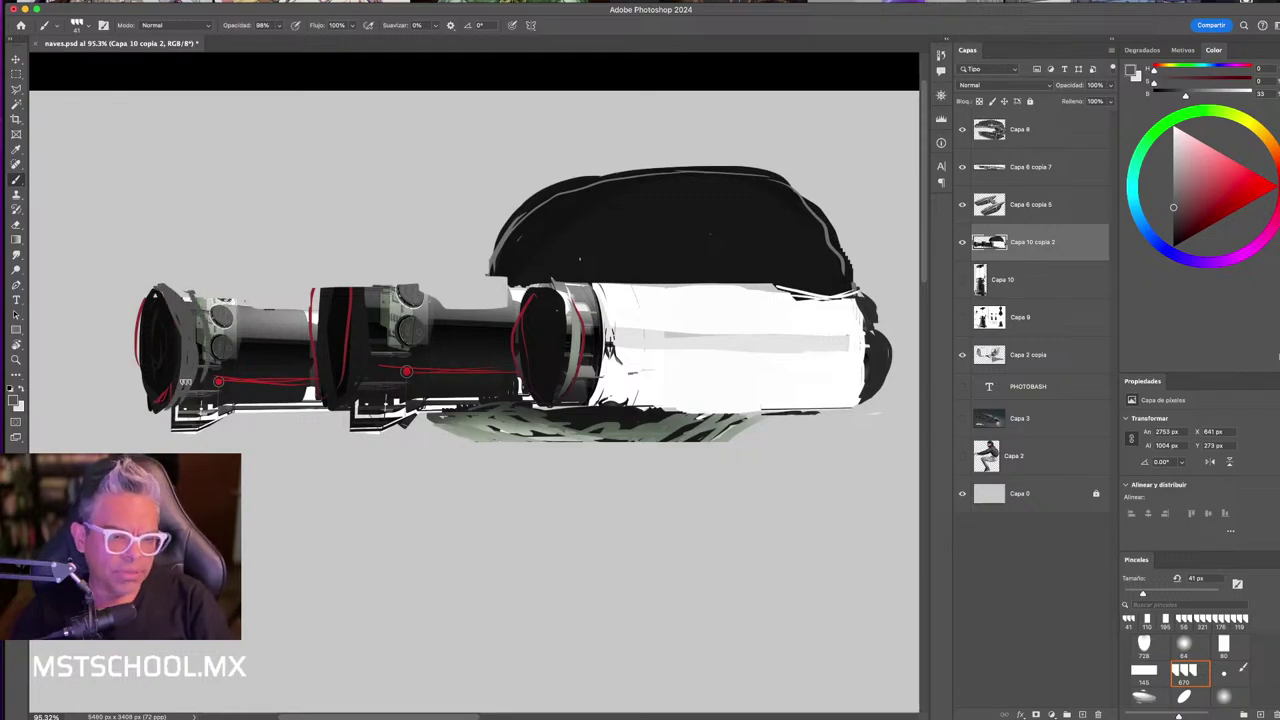
left_click(228, 336, "alt")
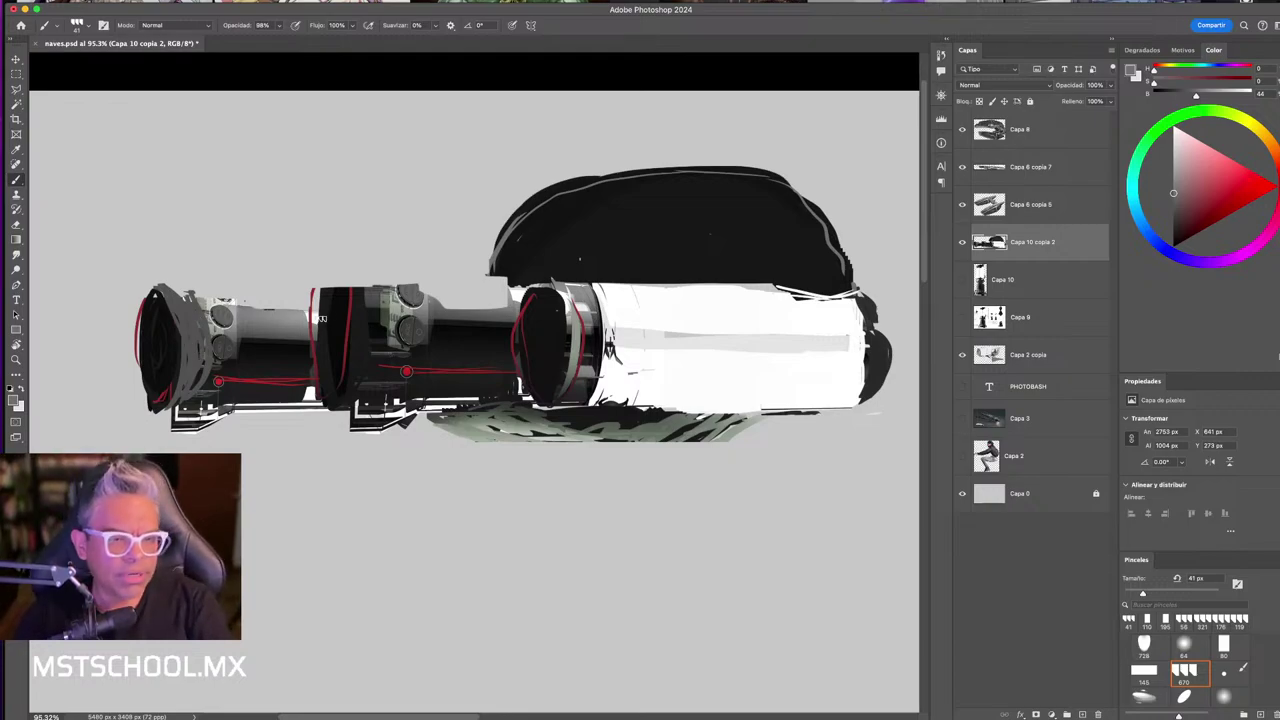
mouse_move(324, 292)
left_mouse_down()
mouse_move(335, 397)
mouse_move(350, 398)
mouse_move(367, 345)
left_mouse_up()
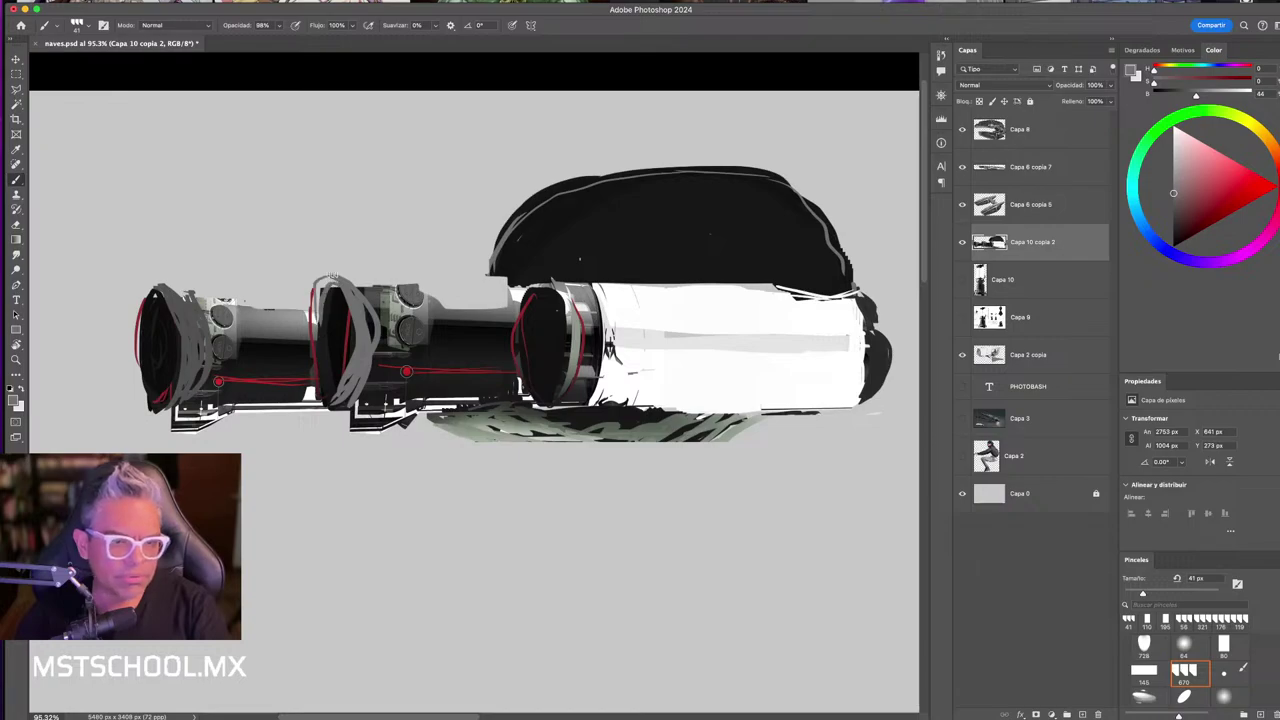
left_click_drag(333, 277, 315, 377)
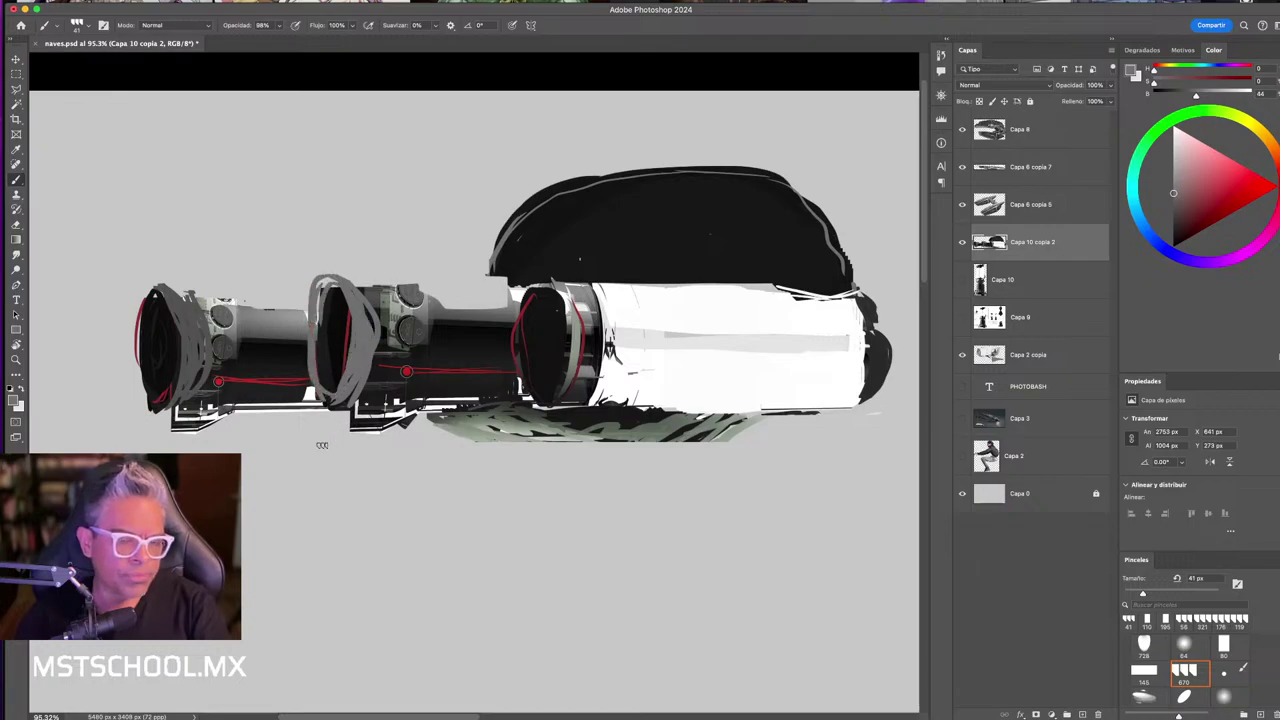
- Paint greenish grey along the hull's left edge, then go back to near-black
left_click(512, 264, "alt")
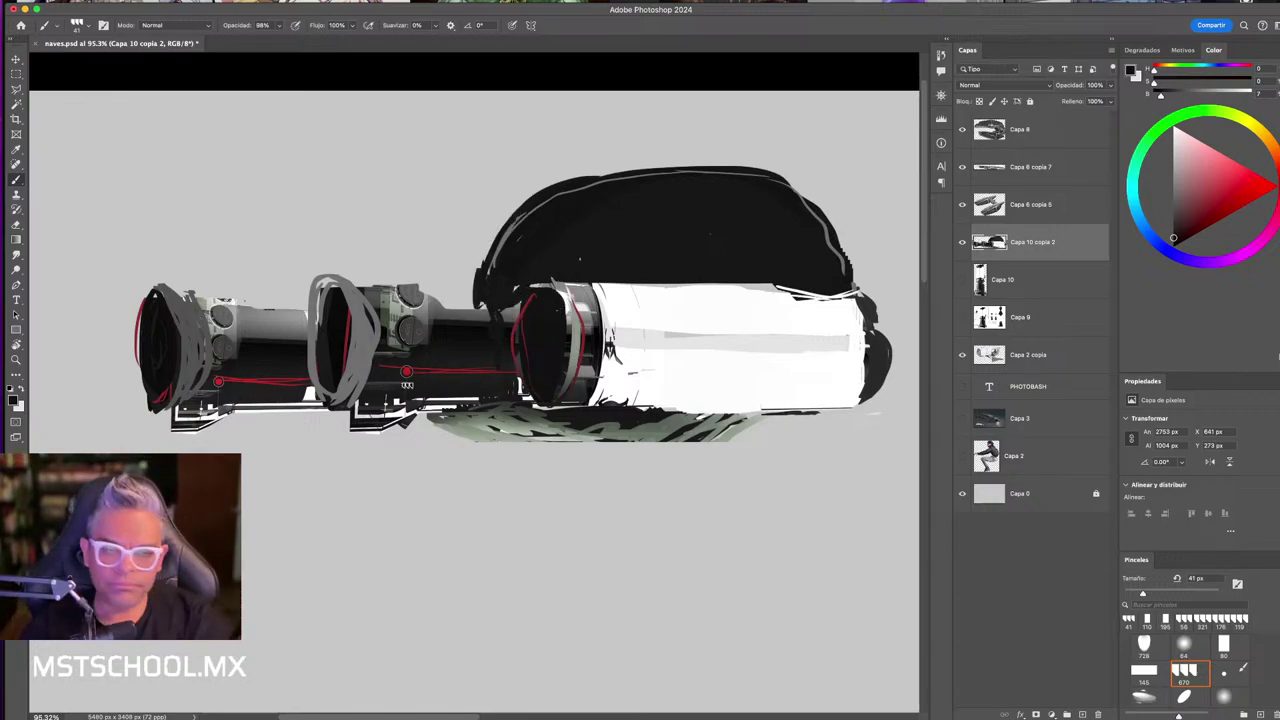
left_click(472, 257, "alt")
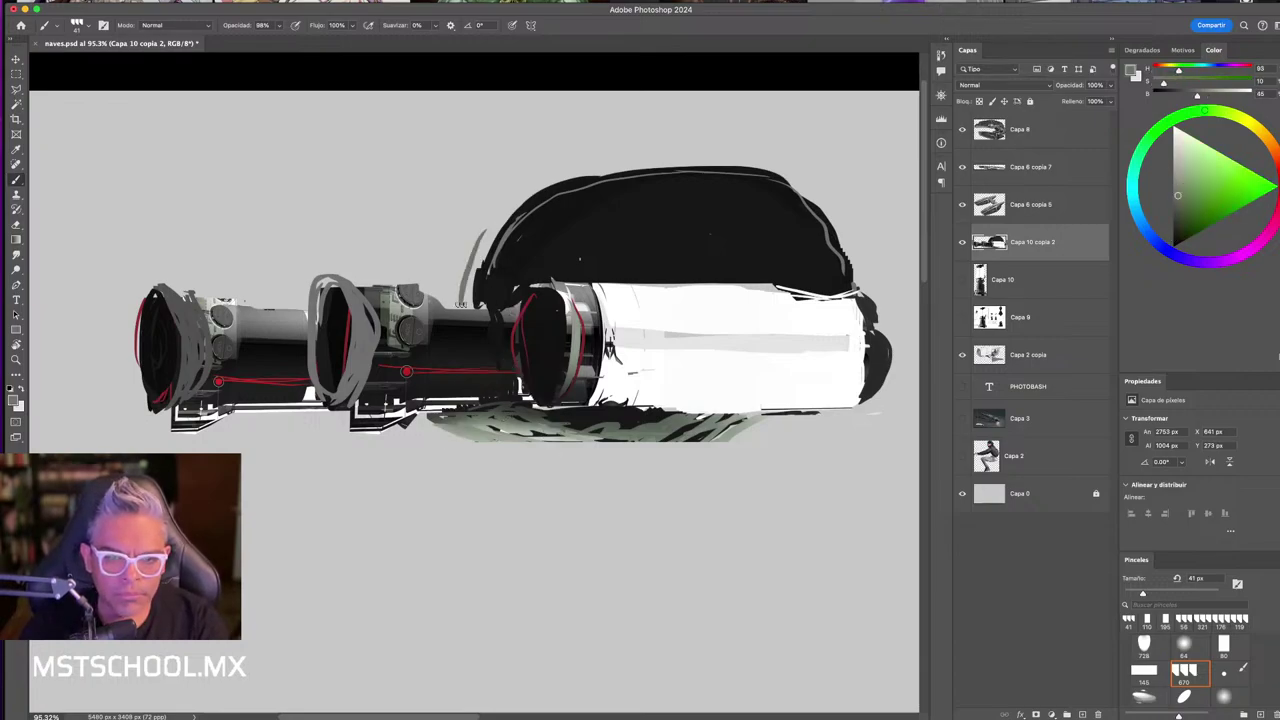
mouse_move(458, 303)
left_mouse_down()
mouse_move(476, 236)
mouse_move(456, 304)
left_mouse_up()
left_click(480, 246, "alt")
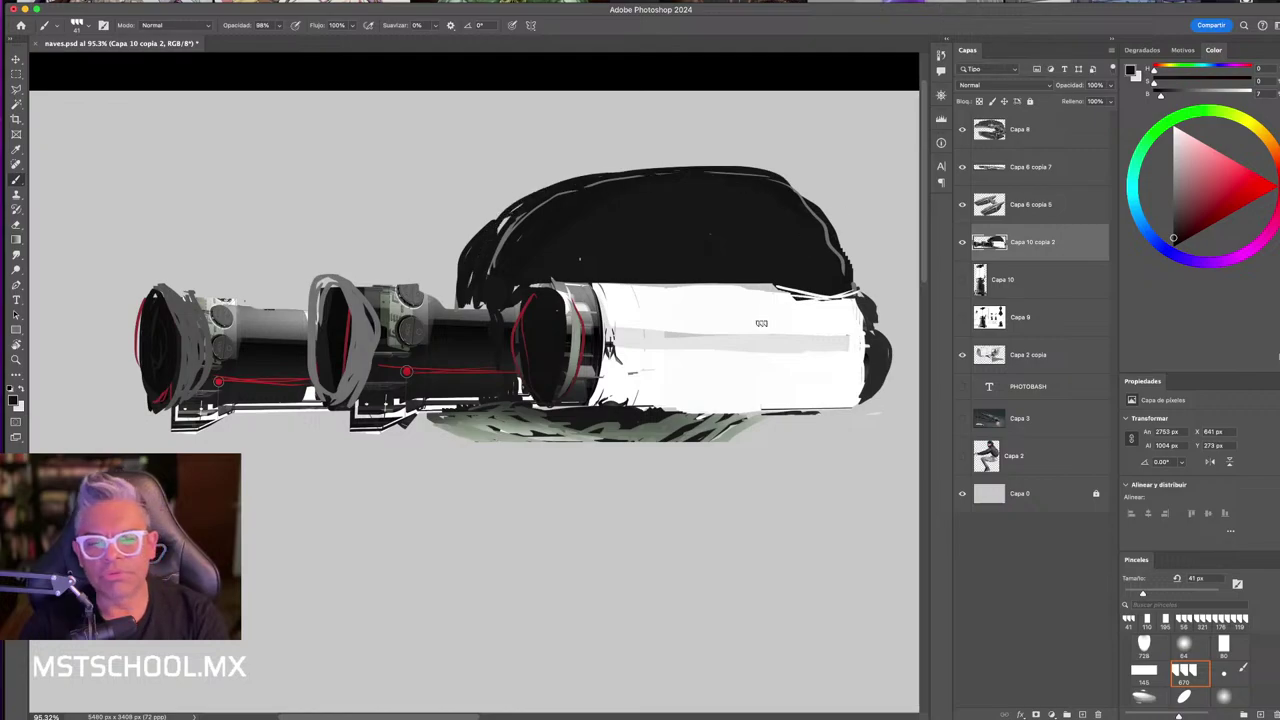
- Zoom out to the whole sheet and begin free-transforming the ship
key("z")
mouse_move(760, 324)
left_mouse_down()
mouse_move(483, 326)
mouse_move(534, 318)
left_mouse_up()
key("v")
key("ctrl+t")
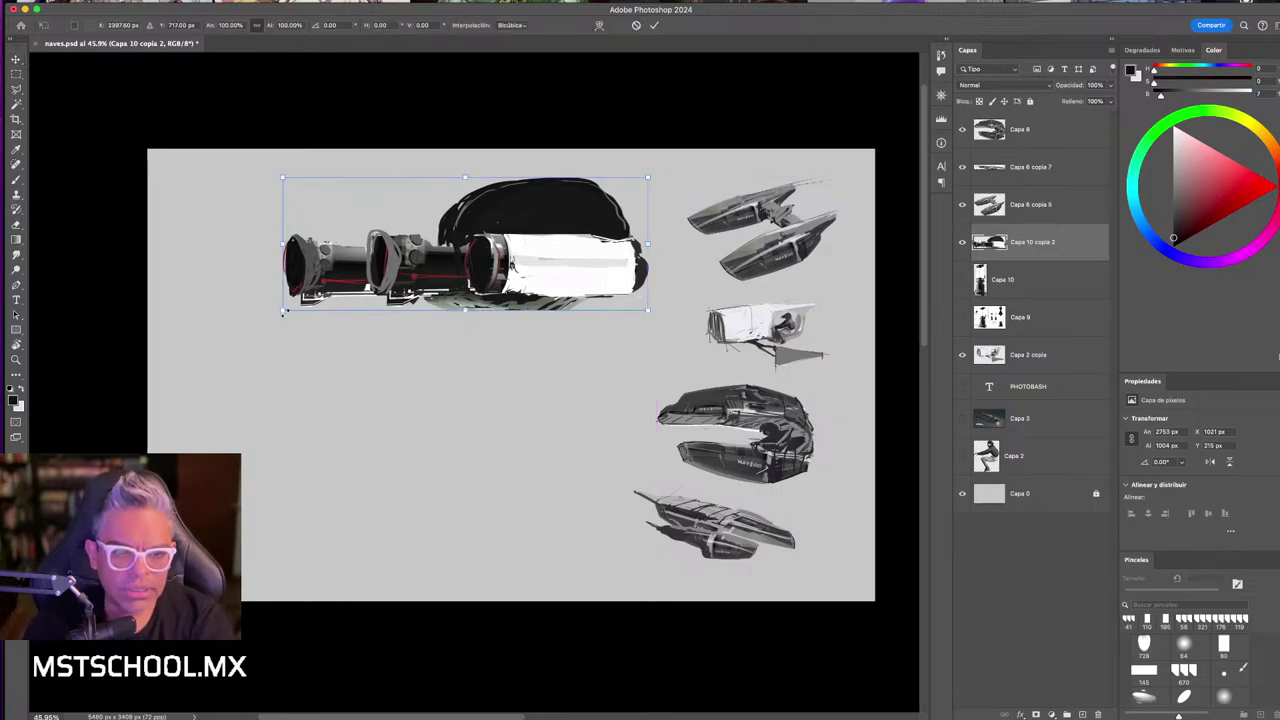
- Shrink the ship toward the top right, then place the headphones photo on the sheet
left_click_drag(284, 312, 424, 259)
key("Return")
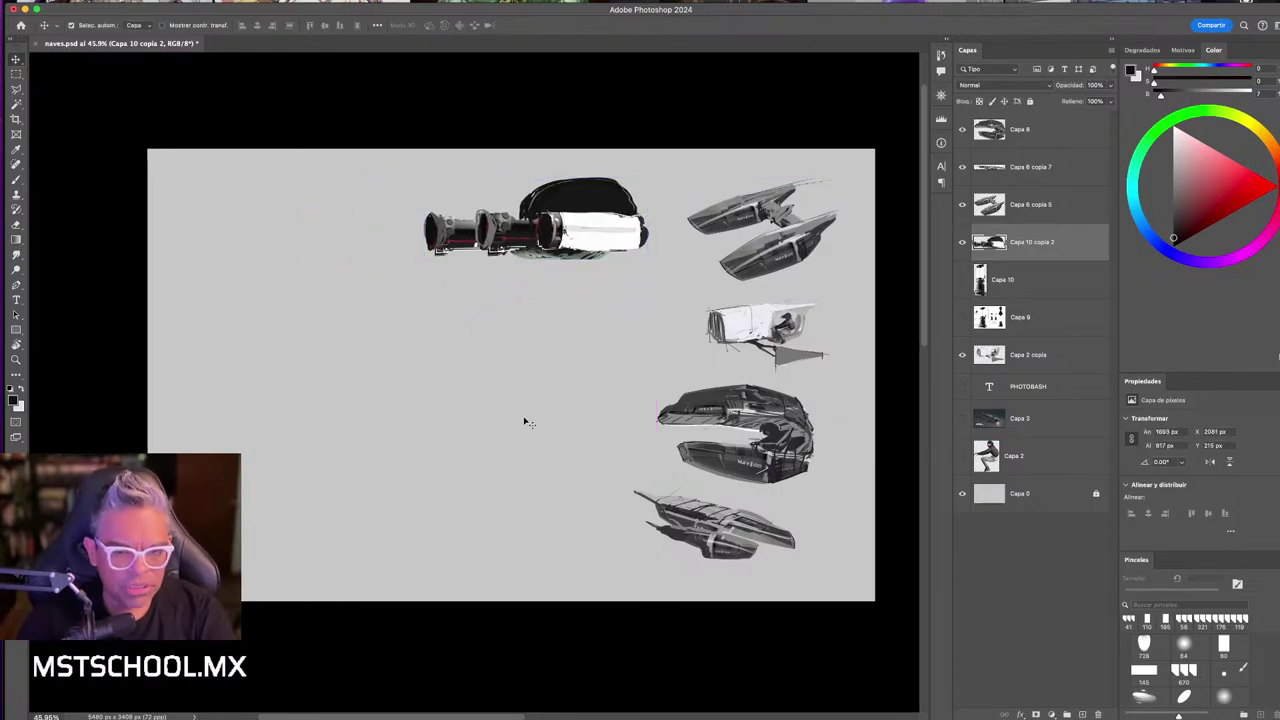
key("super+Tab")
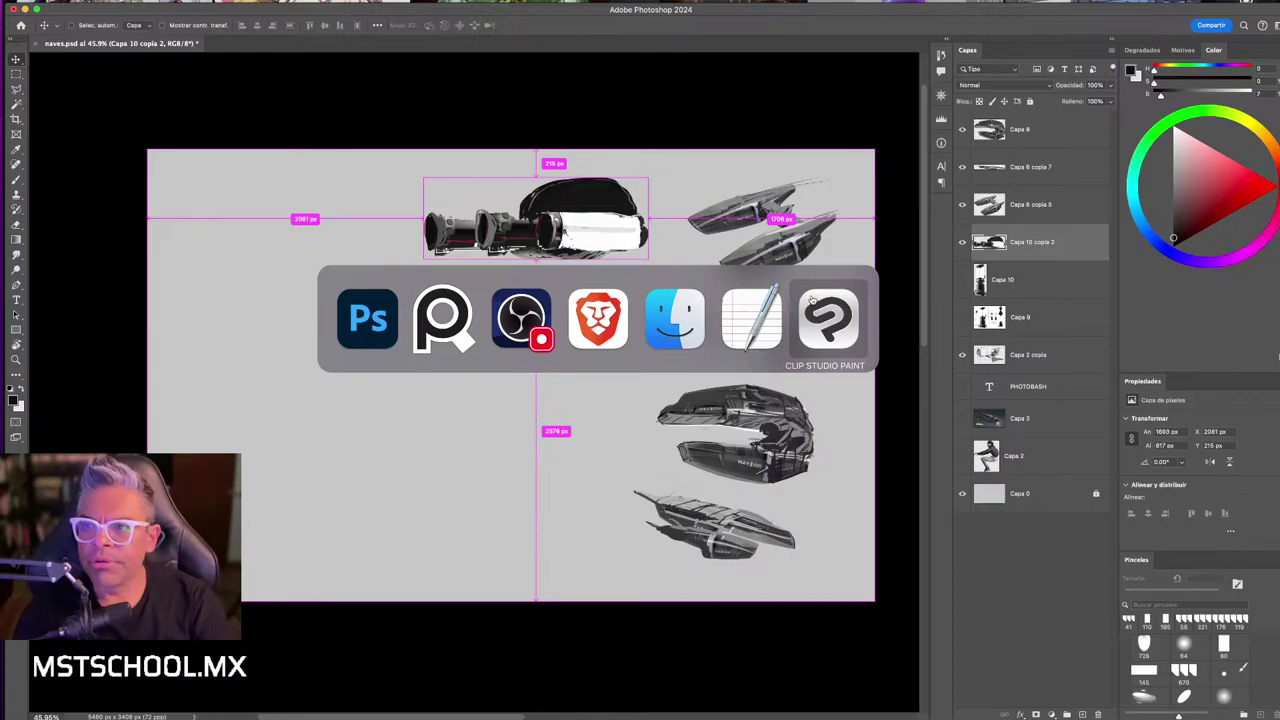
left_click(811, 306)
key("super+Tab")
key("super+Tab")
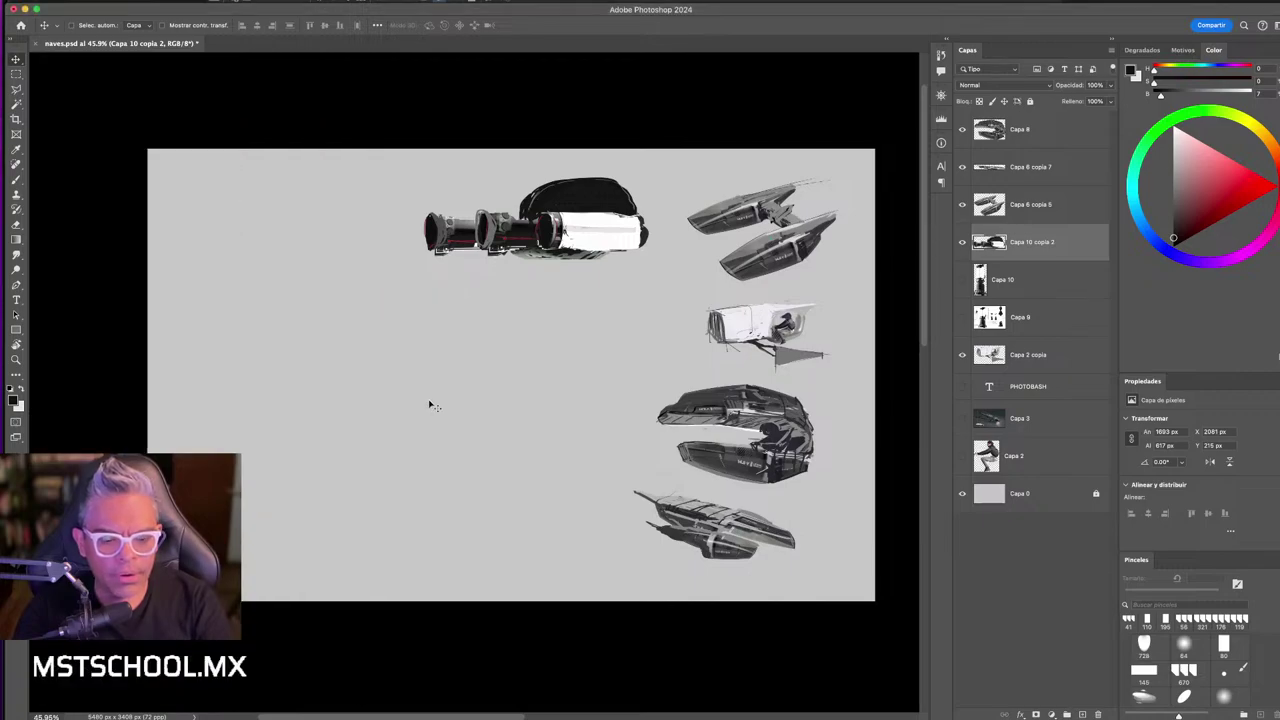
left_click_drag(369, 419, 437, 404)
- Move the headphones photo left and enlarge it
left_click_drag(510, 375, 379, 369)
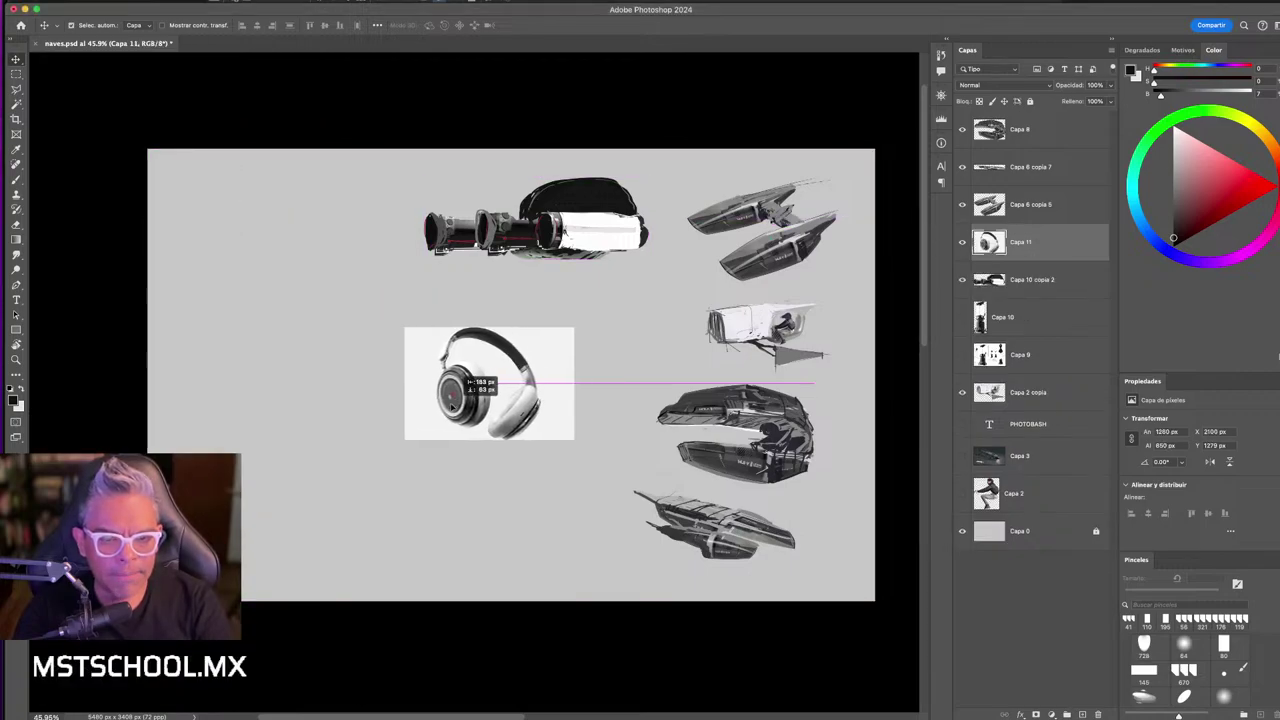
key("ctrl+t")
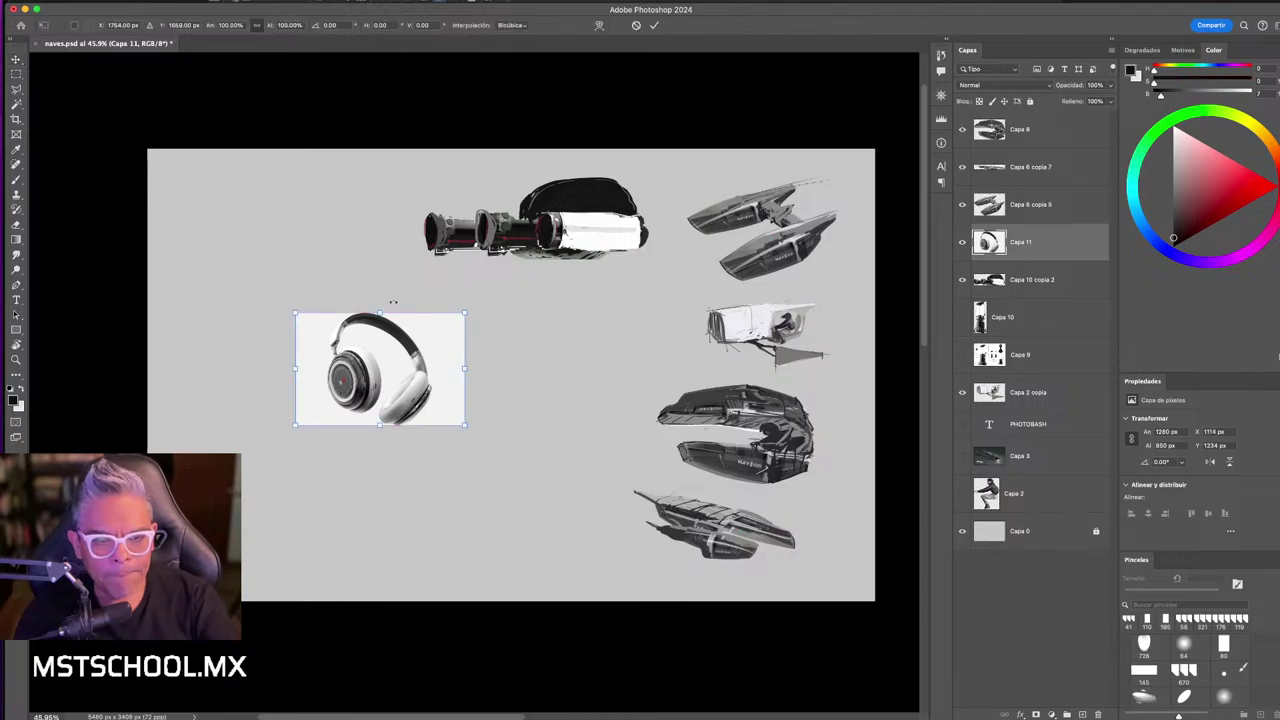
left_click_drag(461, 316, 517, 286)
key("Return")
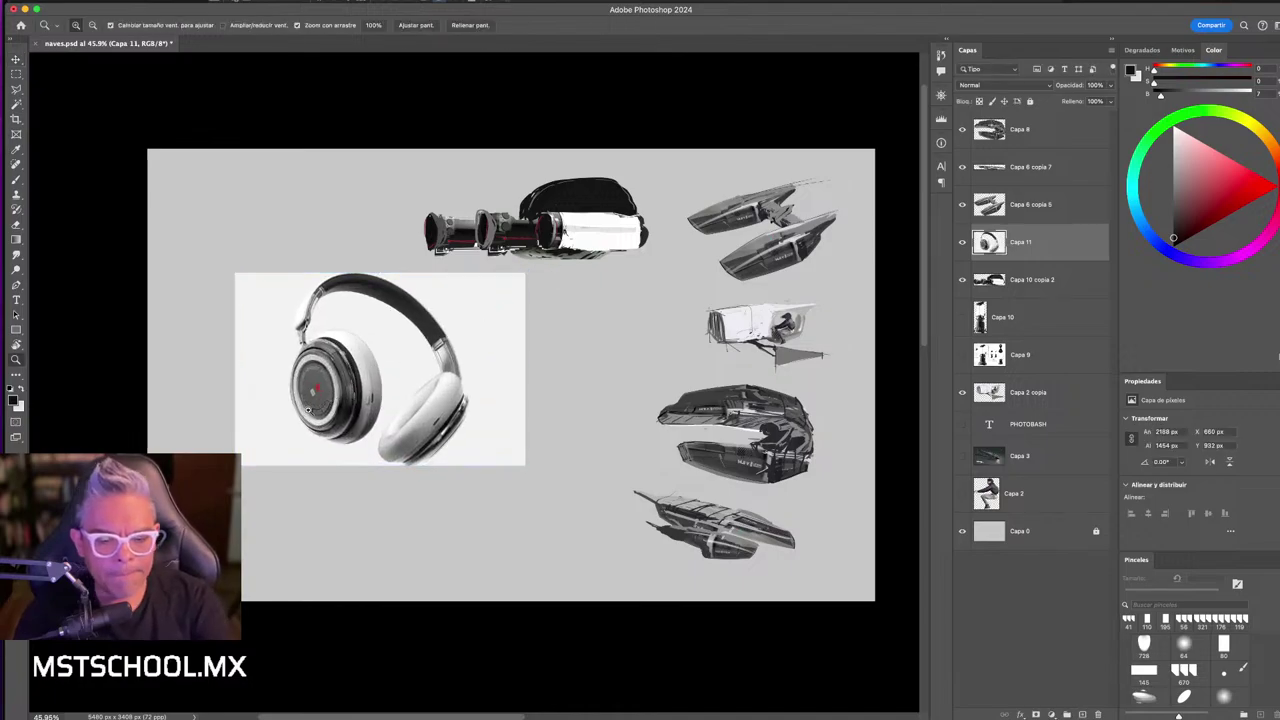
scroll(313, 413, "up", 3)
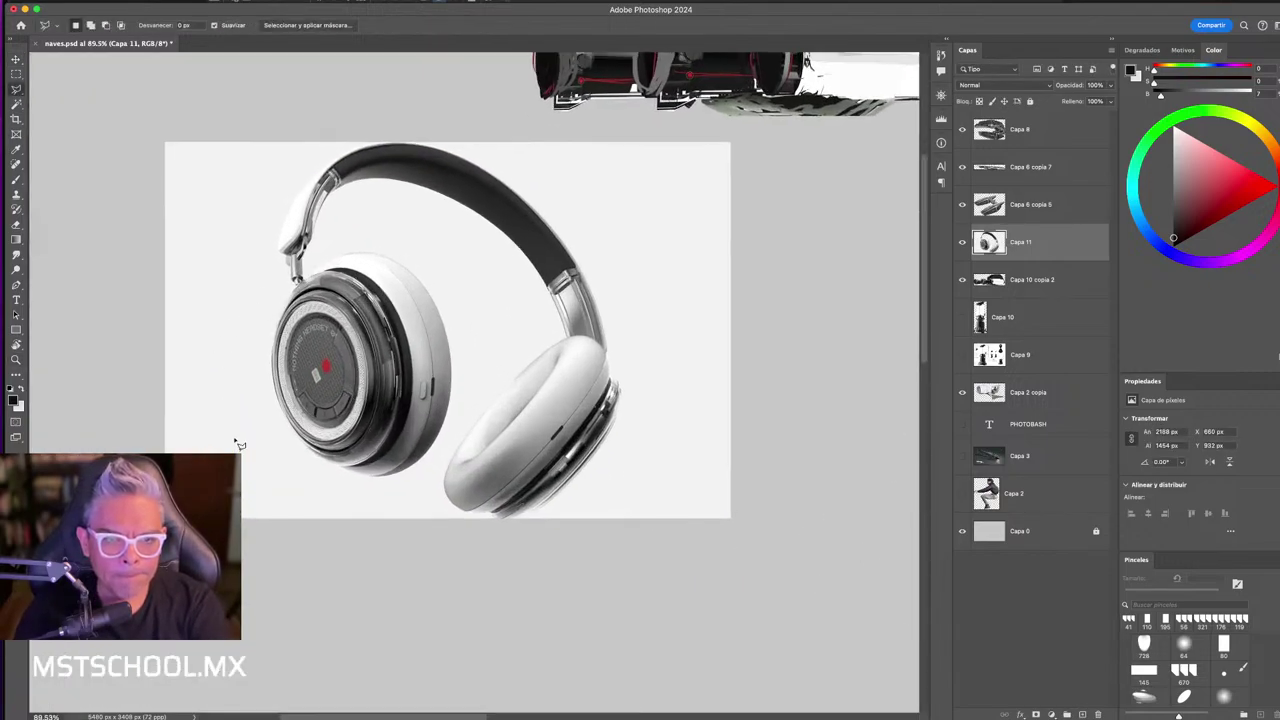
- Lasso the front ear cup onto its own layer and delete the original headphones layer Capa 11
key("shift+l")
key("shift+l")
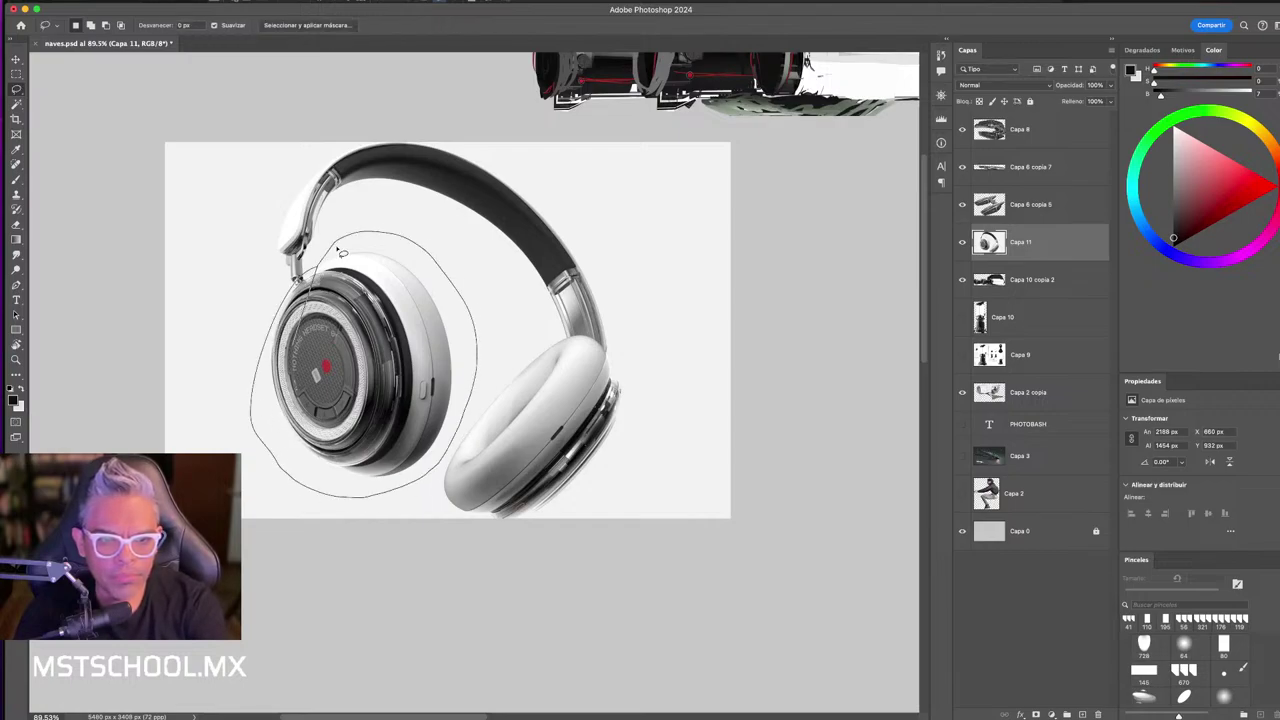
left_click_drag(340, 252, 338, 248)
key("ctrl+j")
key("v")
left_click_drag(400, 320, 286, 334)
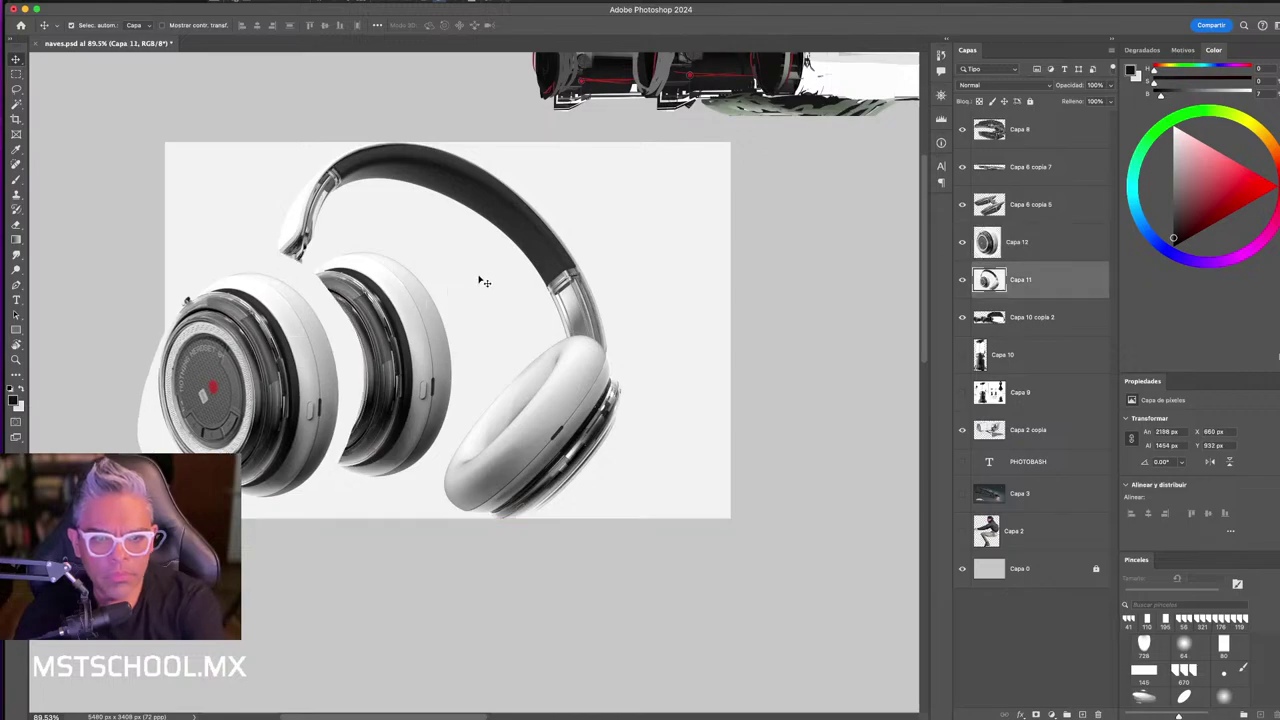
key("Delete")
left_click_drag(350, 360, 410, 345)
- Magic Wand-select and delete the white backdrop around the ear cup
key("w")
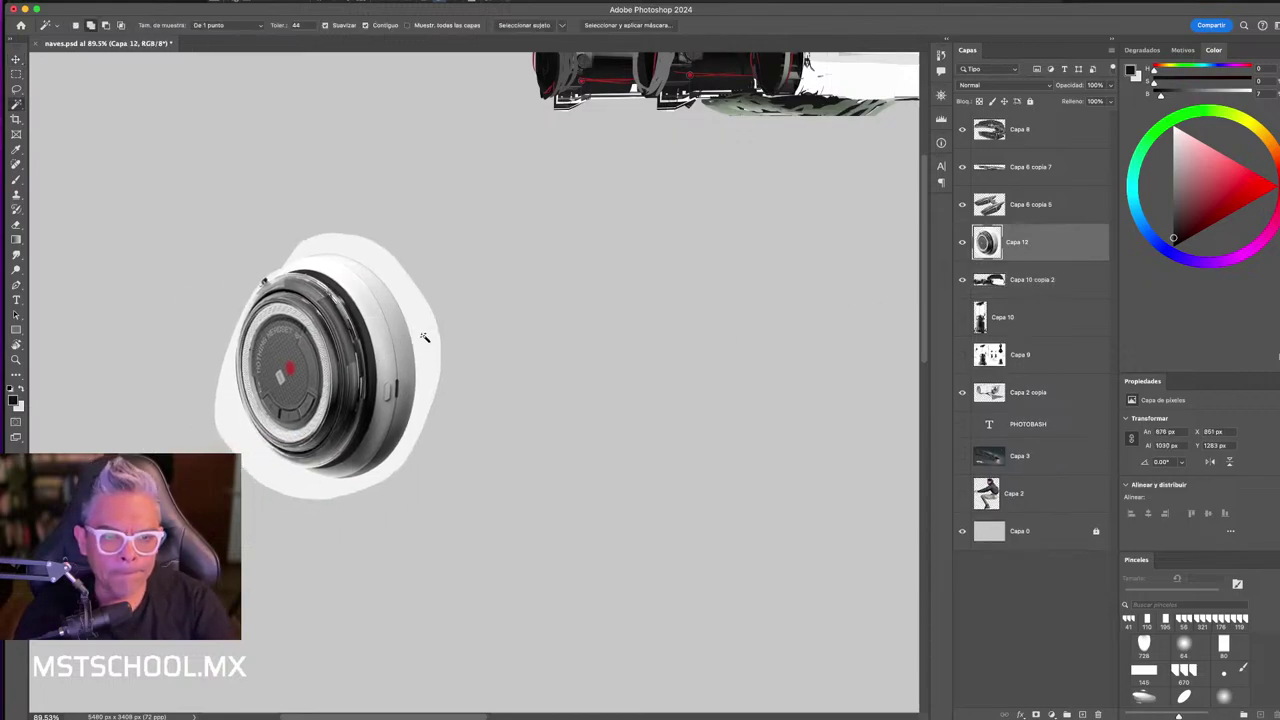
key("ctrl+d")
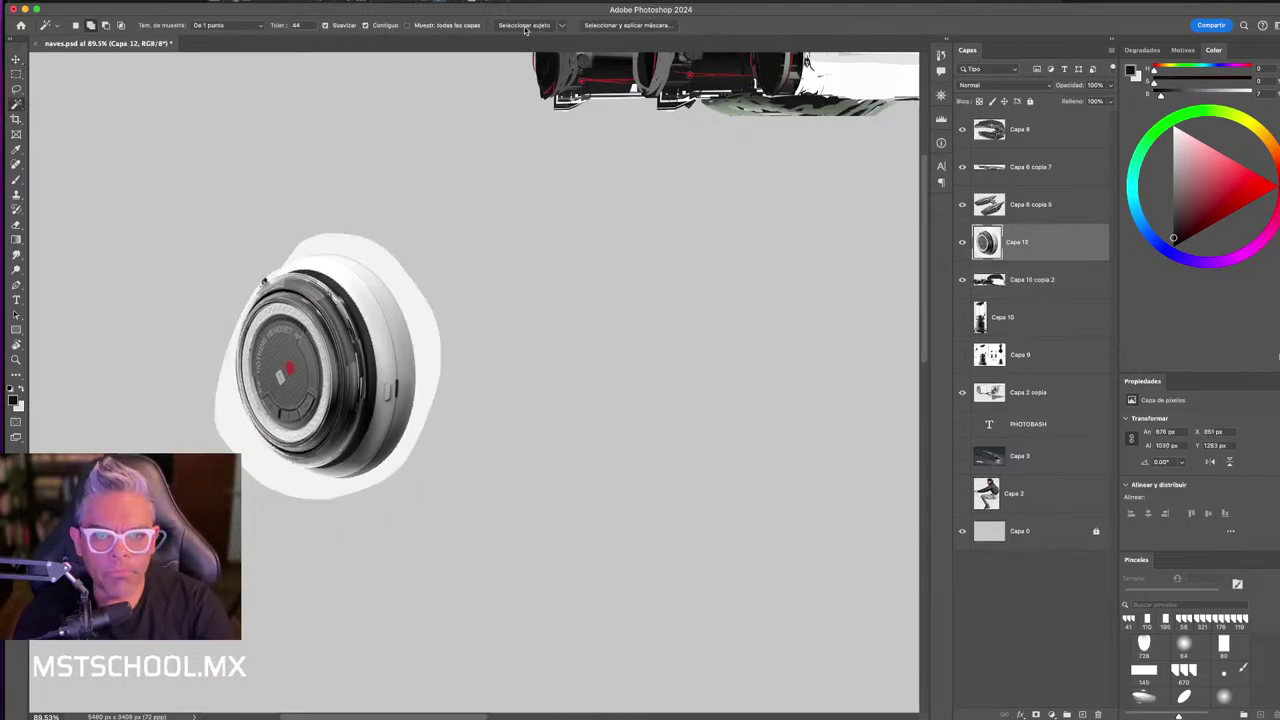
left_click(509, 88)
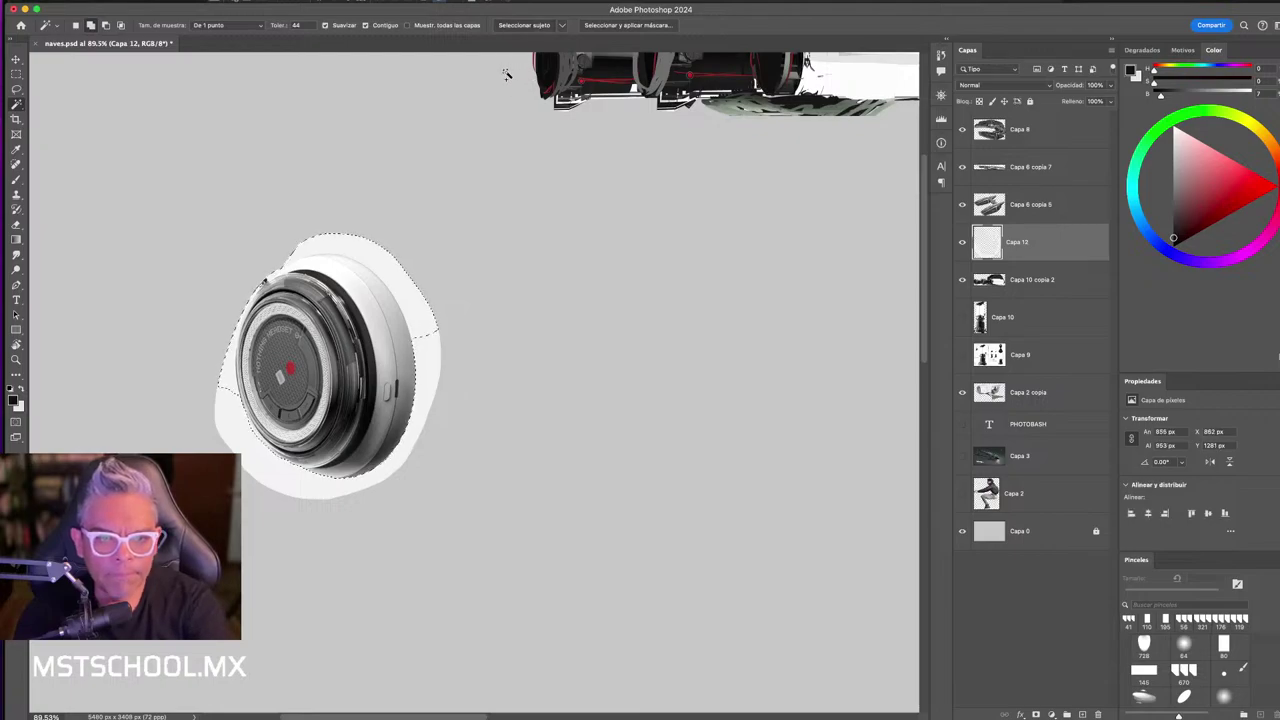
key("Delete")
key("ctrl+z")
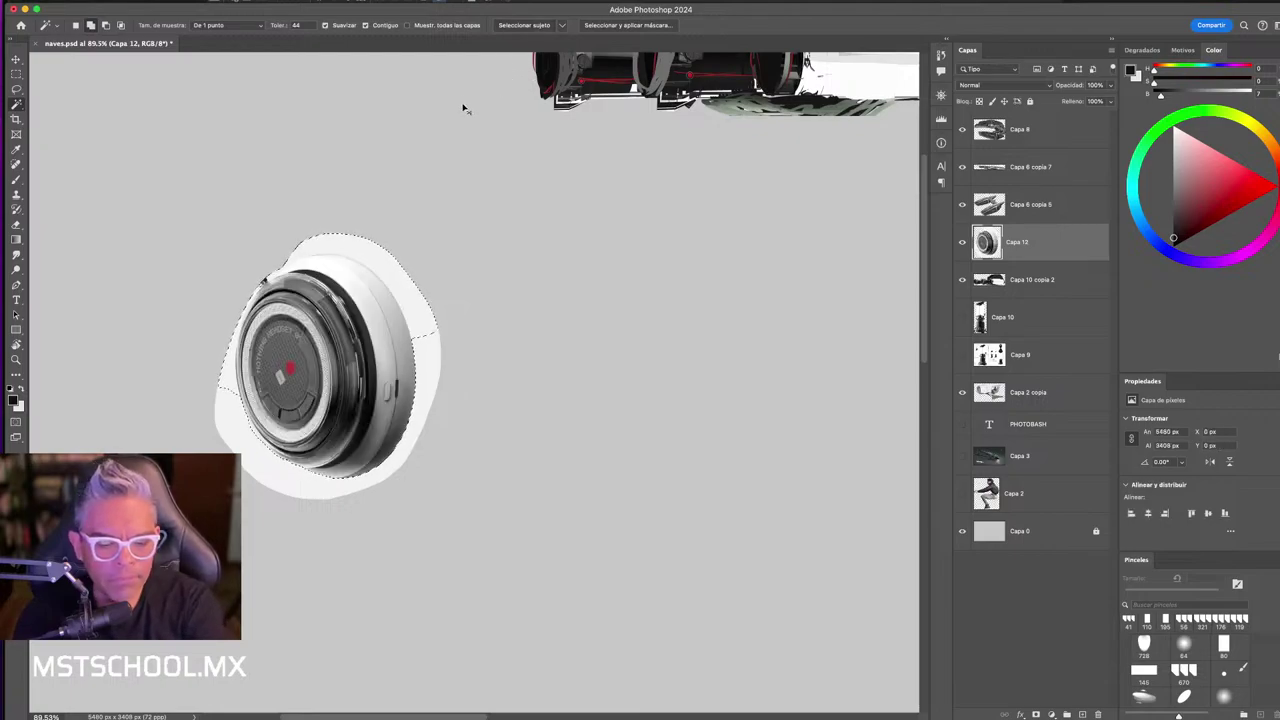
key("Delete")
key("ctrl+d")
key("z")
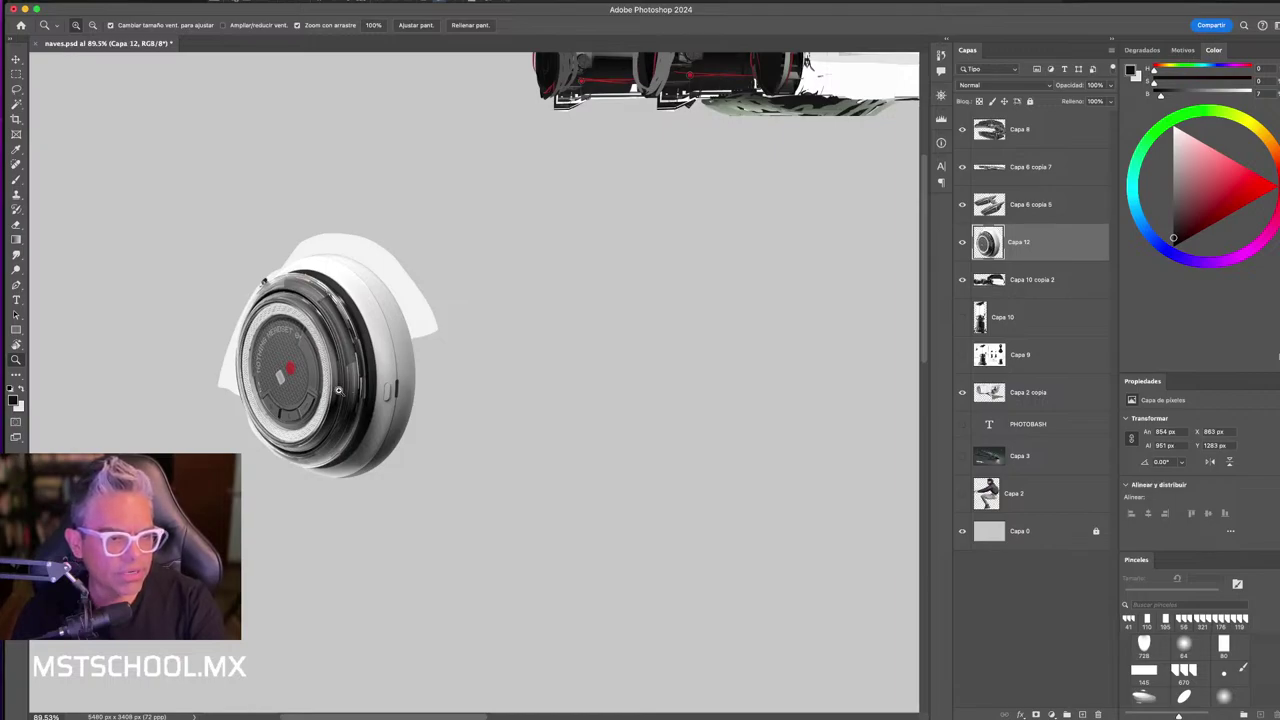
- Lasso and delete the leftover white flap above the ear cup
key("w")
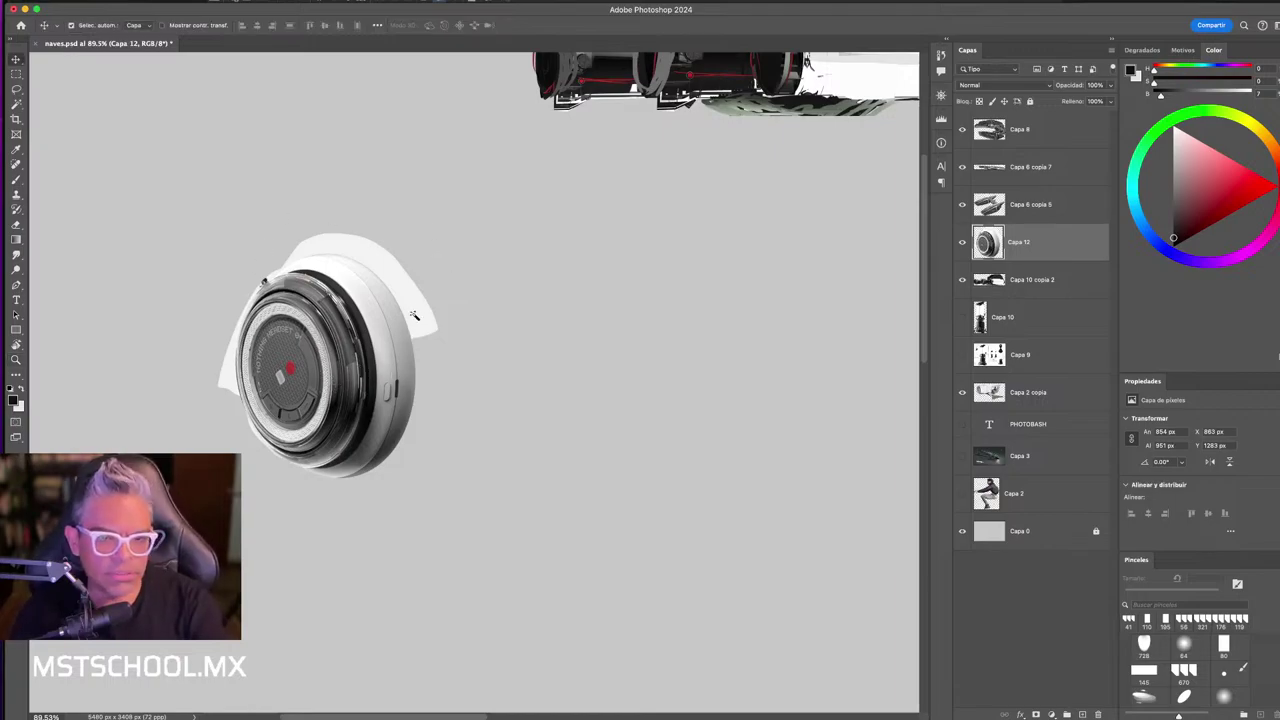
key("shift+w")
left_click(432, 323)
key("ctrl+d")
key("l")
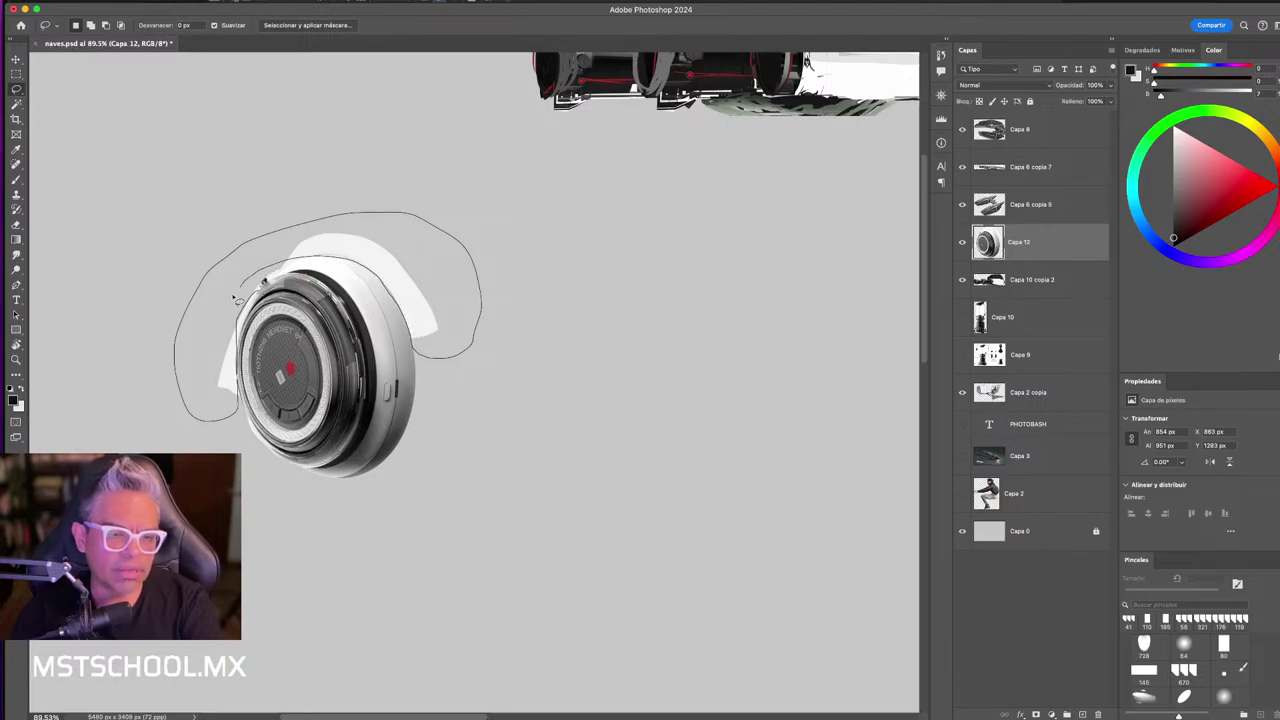
left_click_drag(233, 313, 236, 316)
key("Delete")
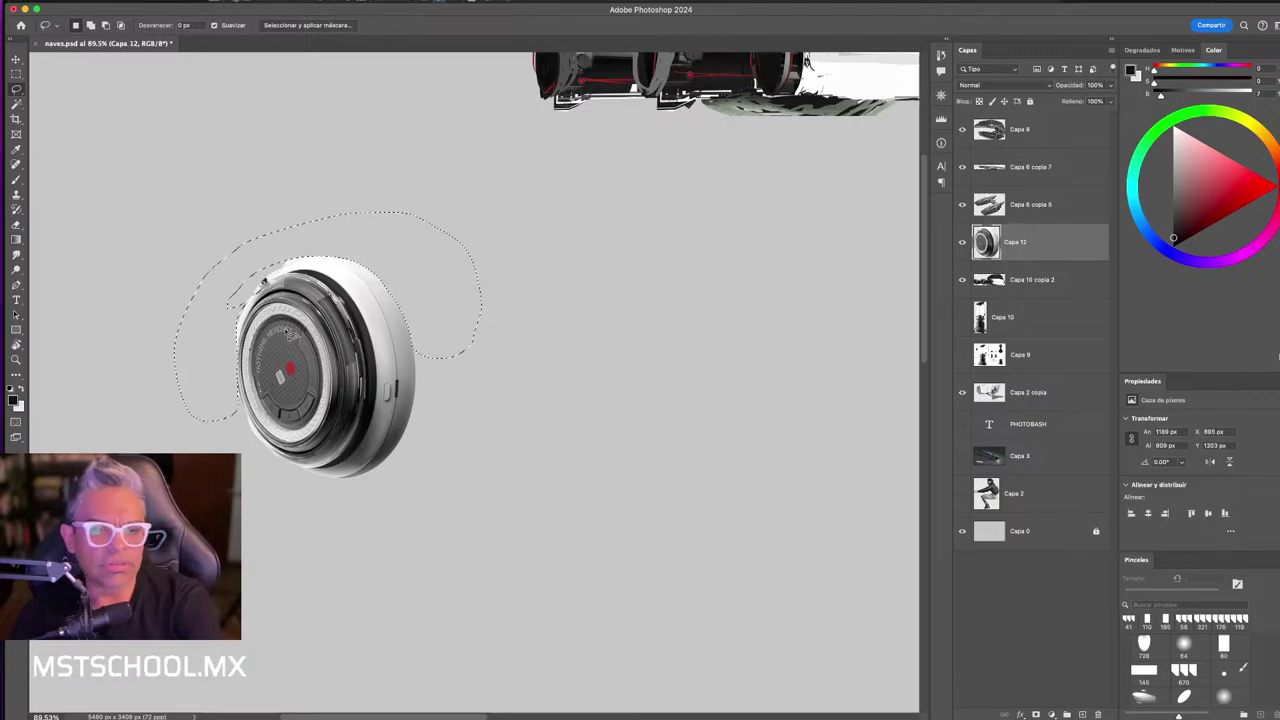
key("ctrl+d")
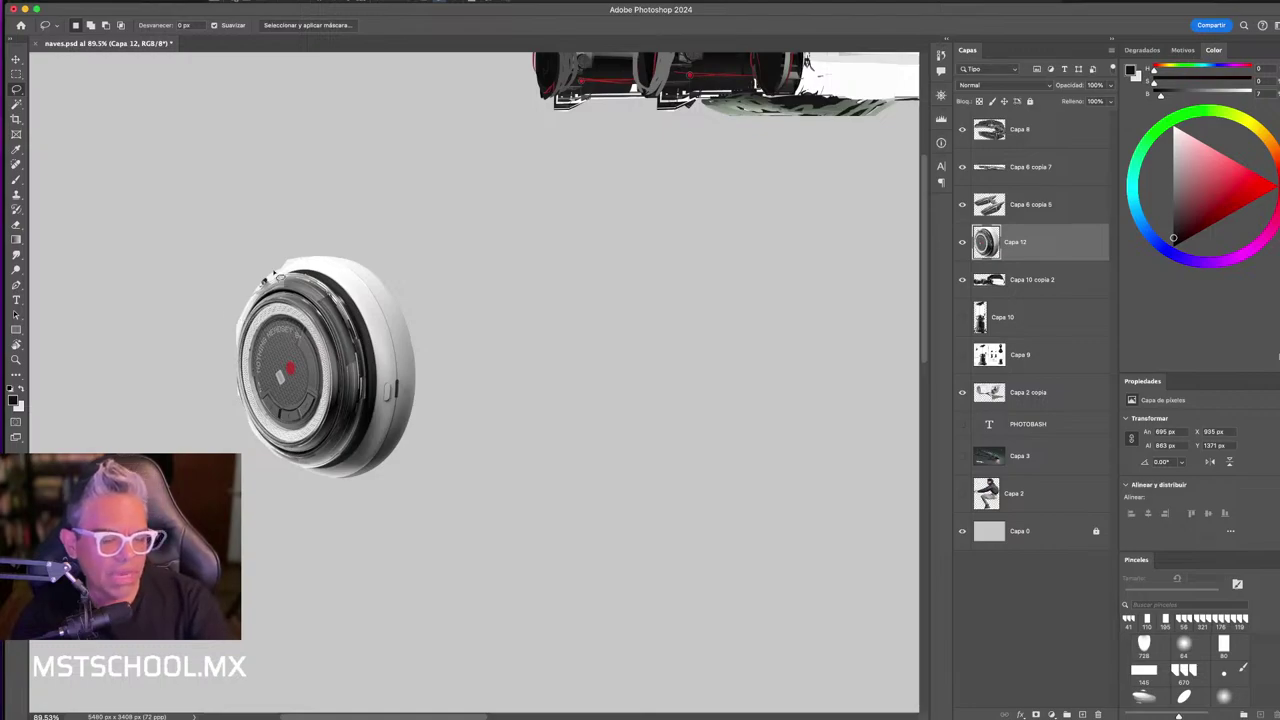
key("e")
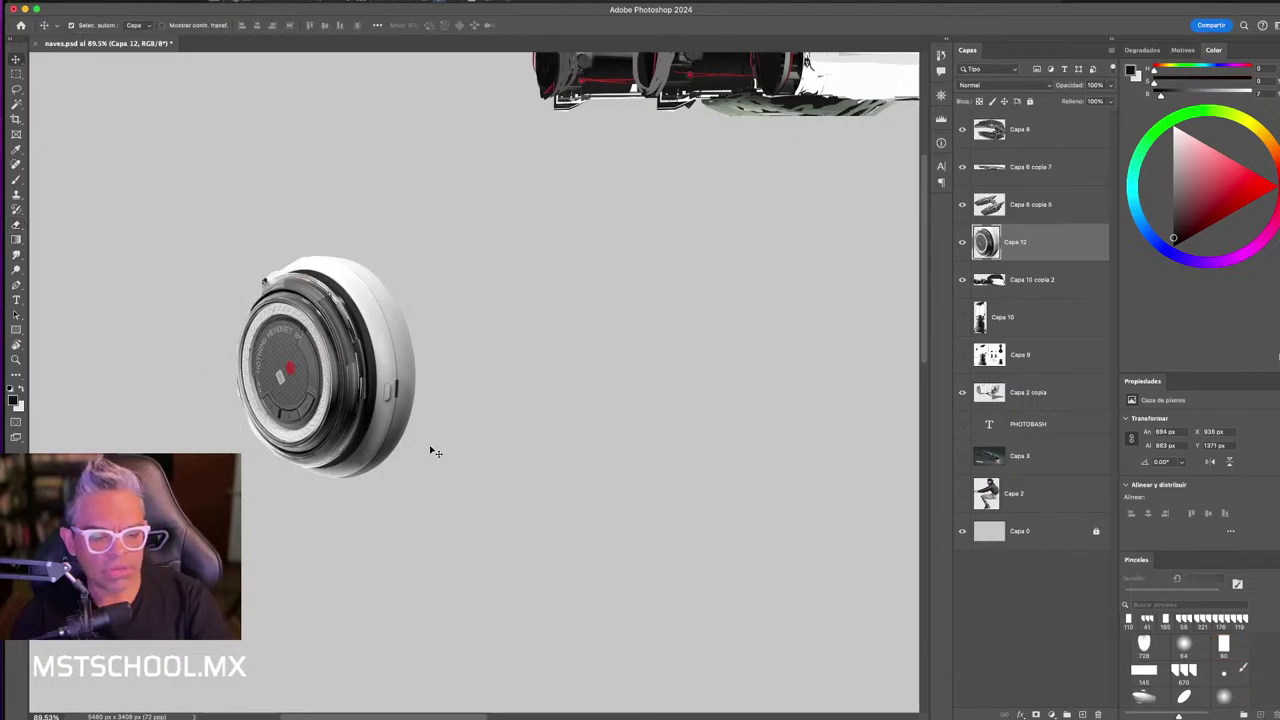
- Rotate the ear cup to face the other way, move it toward centre, and add an empty layer
key("ctrl+t")
mouse_move(485, 280)
left_mouse_down()
mouse_move(486, 208)
mouse_move(450, 460)
mouse_move(403, 501)
mouse_move(235, 547)
mouse_move(250, 530)
left_mouse_up()
key("Return")
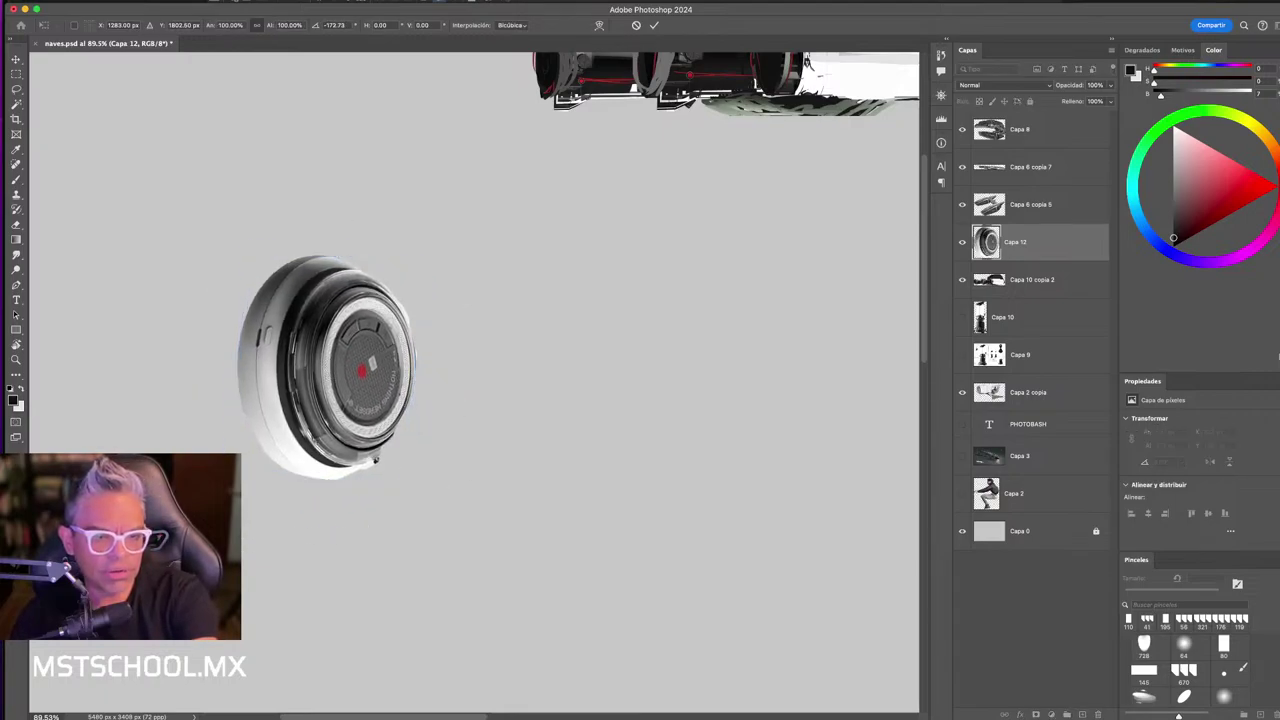
left_click_drag(336, 430, 527, 422)
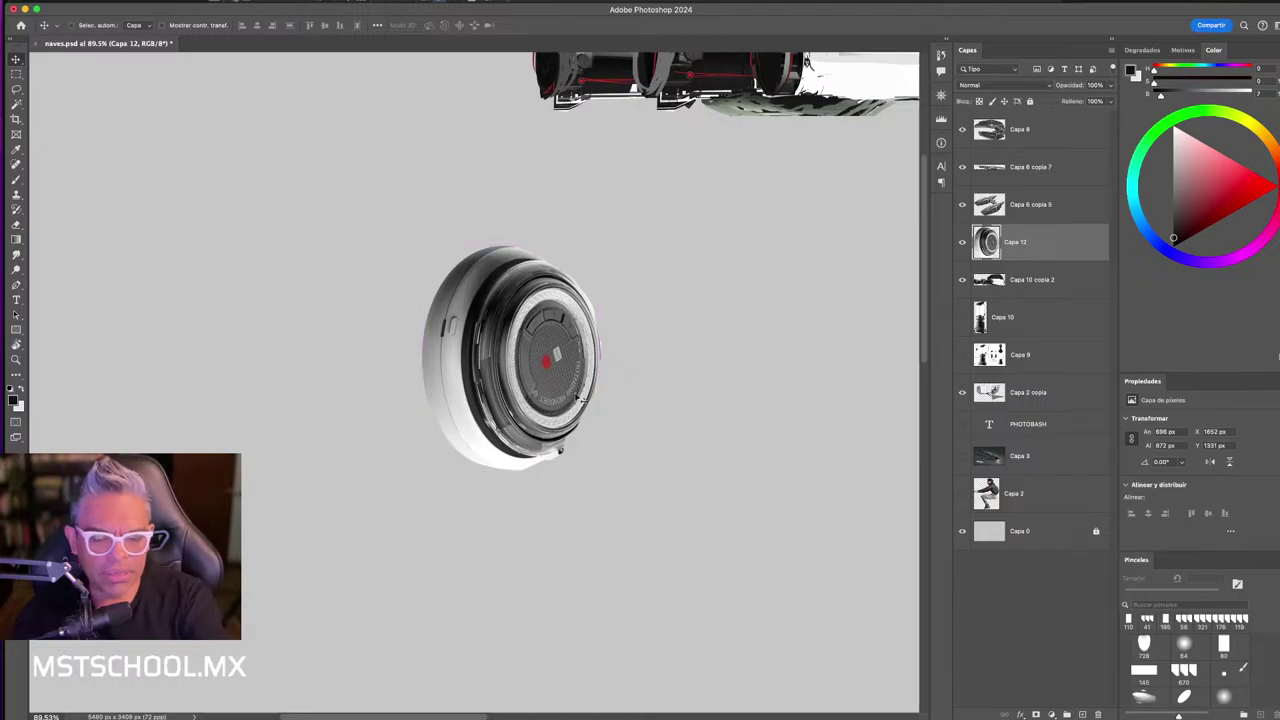
key("super+shift+n")
key("Return")
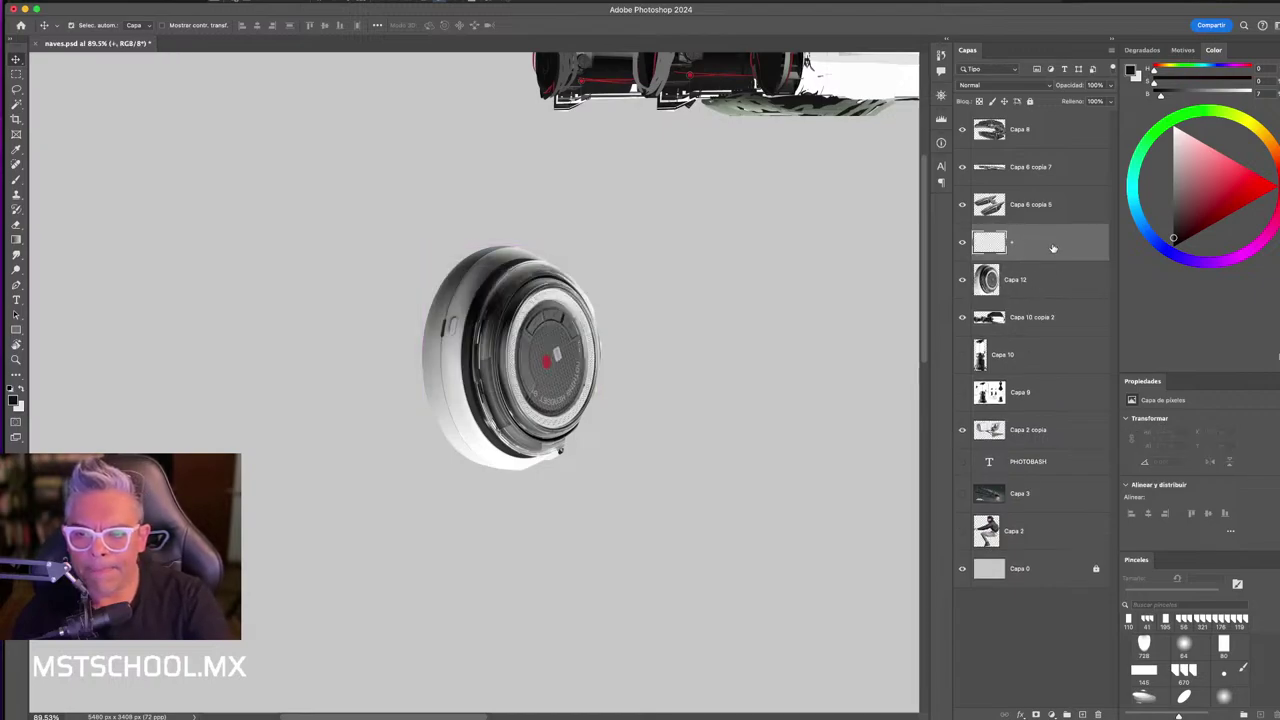
- Move the new layer below the ear cup and fill a large circle with grey
key("super+bracketleft")
key("m")
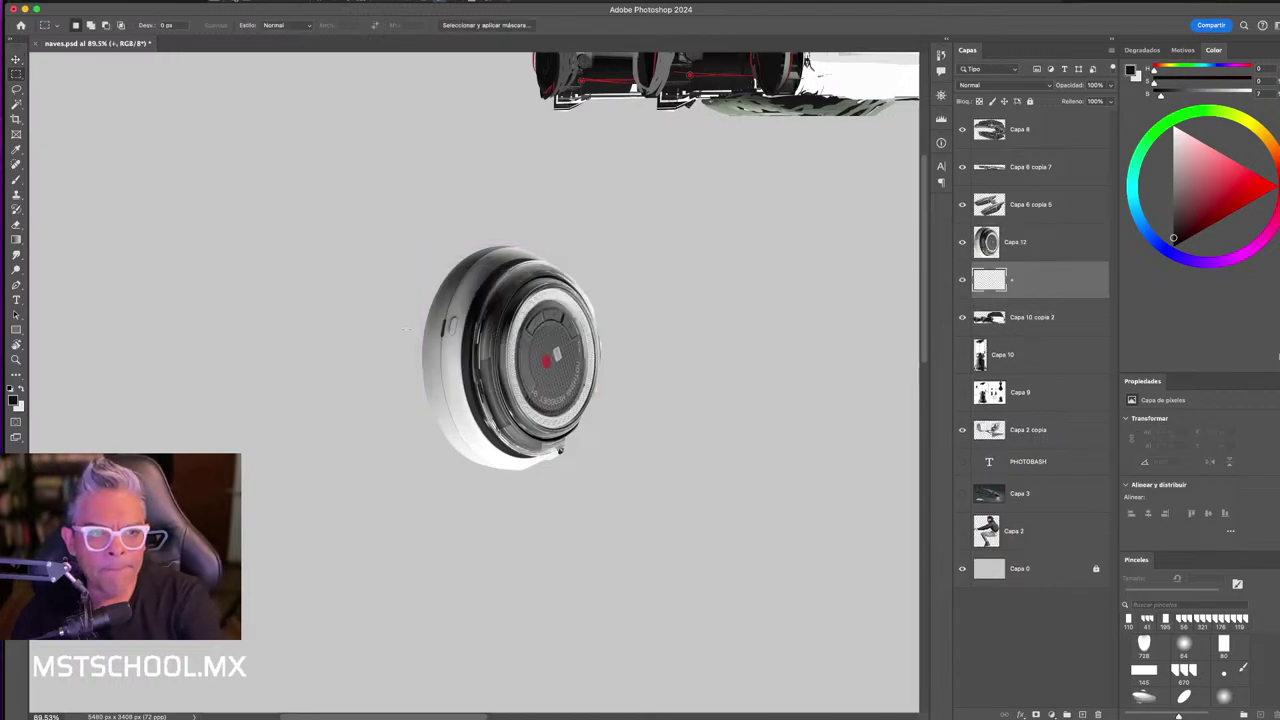
left_click_drag(145, 157, 487, 495)
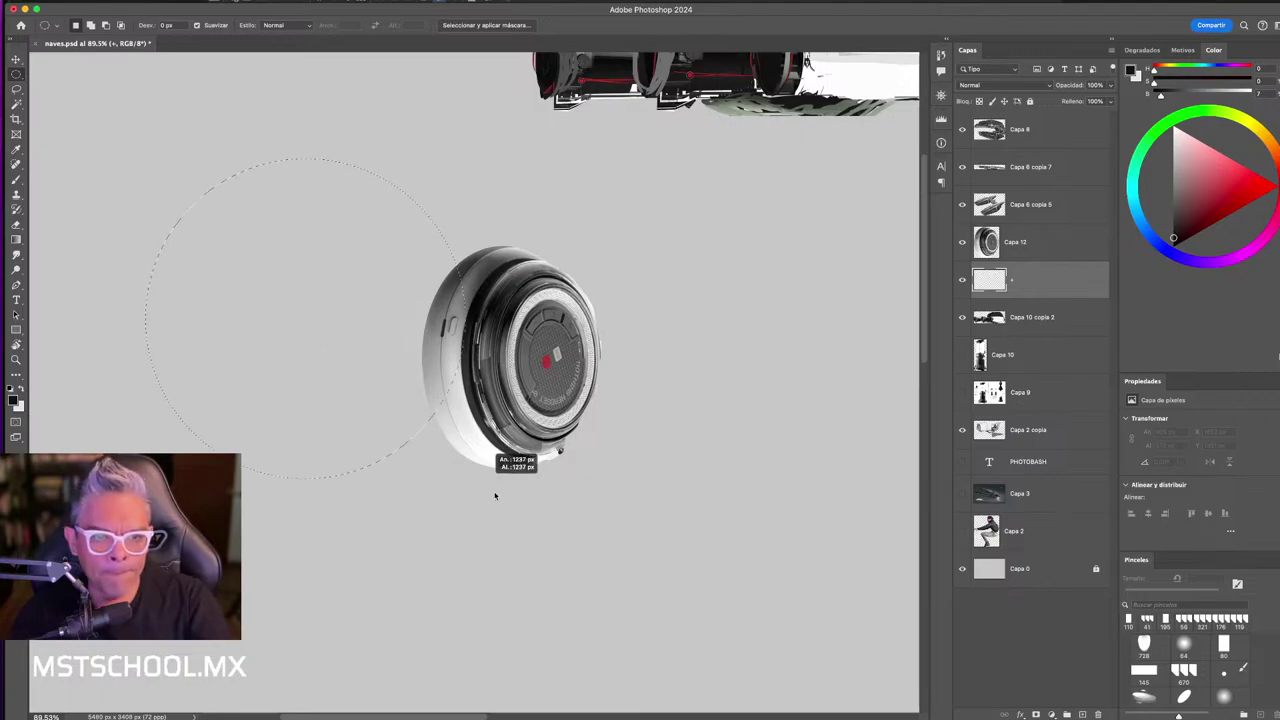
left_click_drag(418, 412, 491, 425)
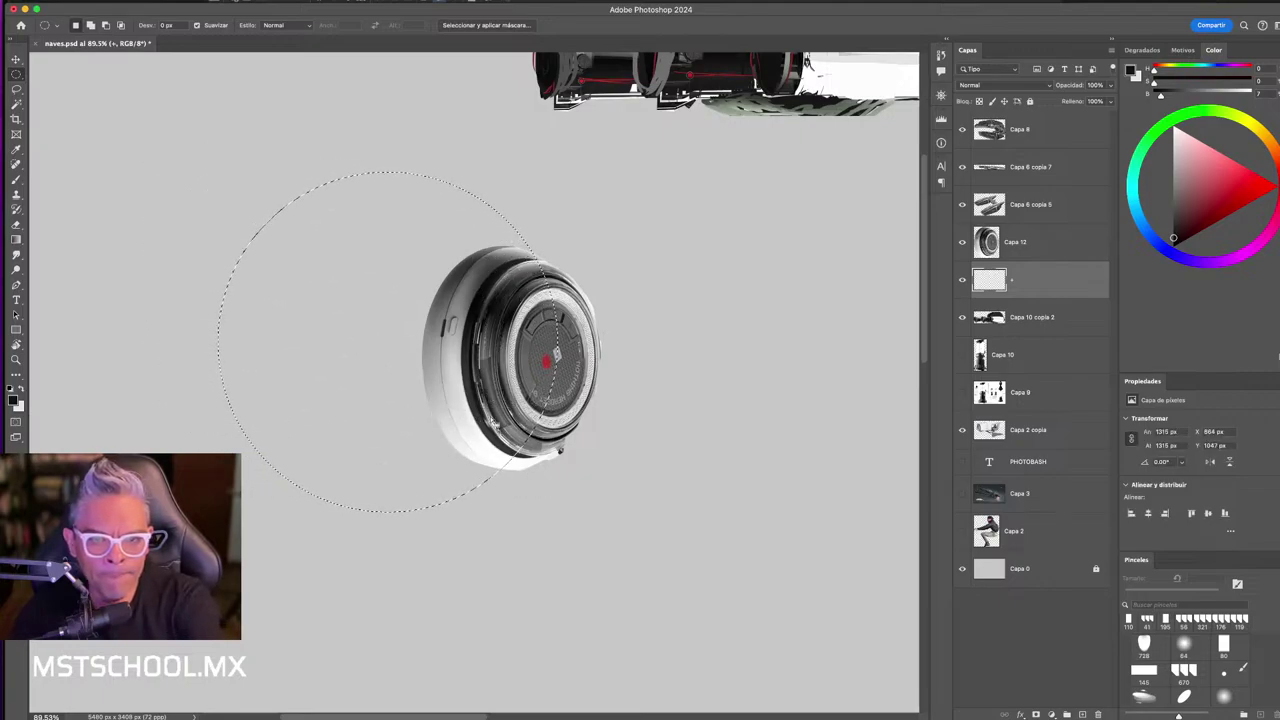
key("b")
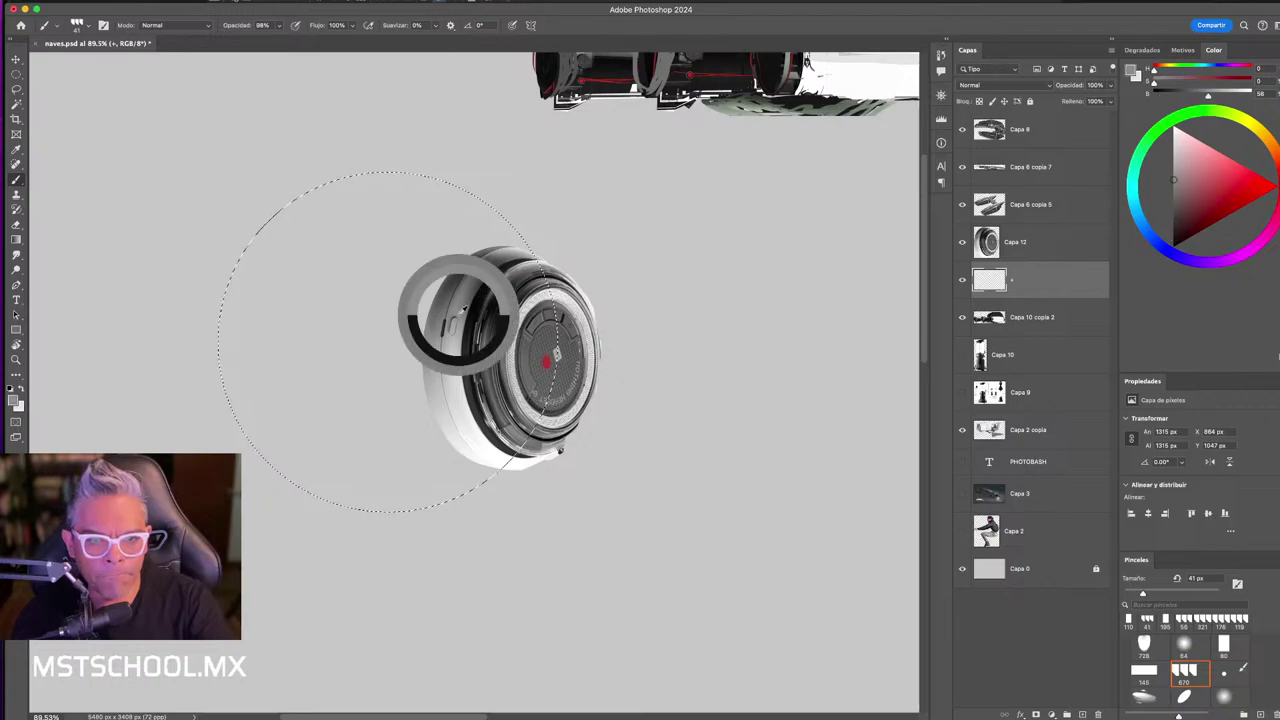
key("alt+BackSpace")
key("ctrl+d")
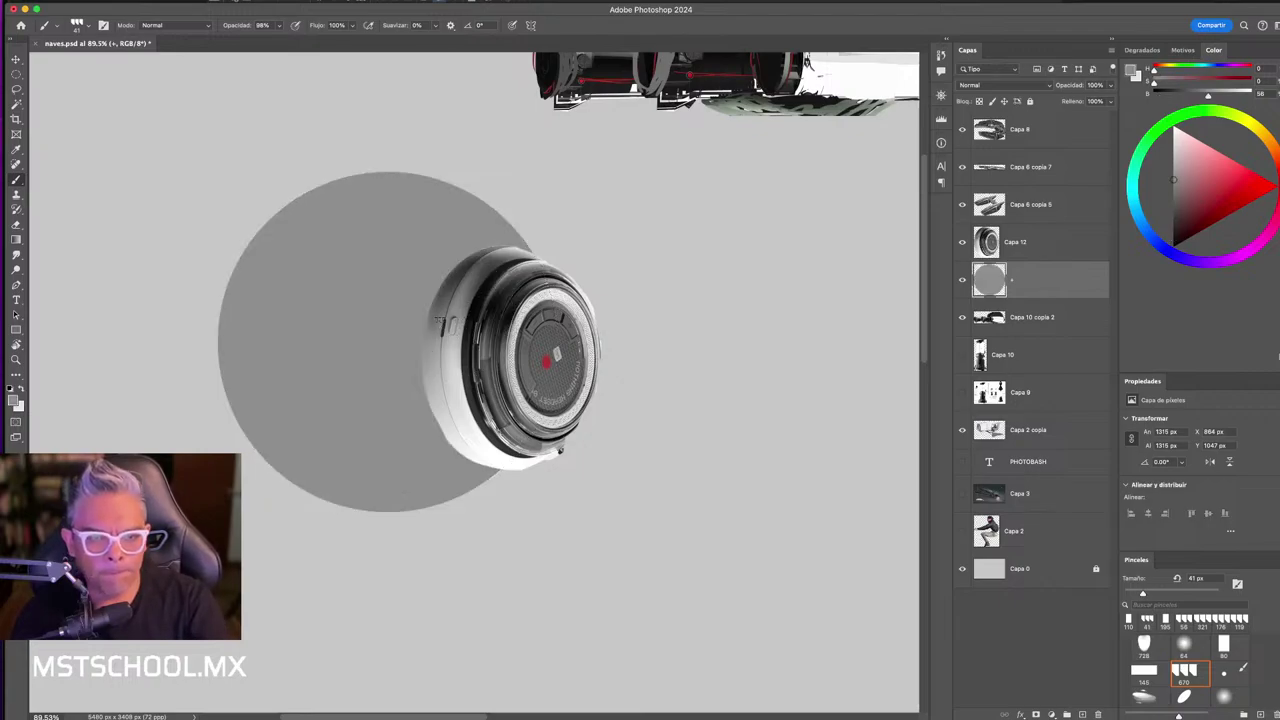
- Rotate the grey circle and ear cup together a half turn
key("o")
left_click_drag(349, 313, 420, 312)
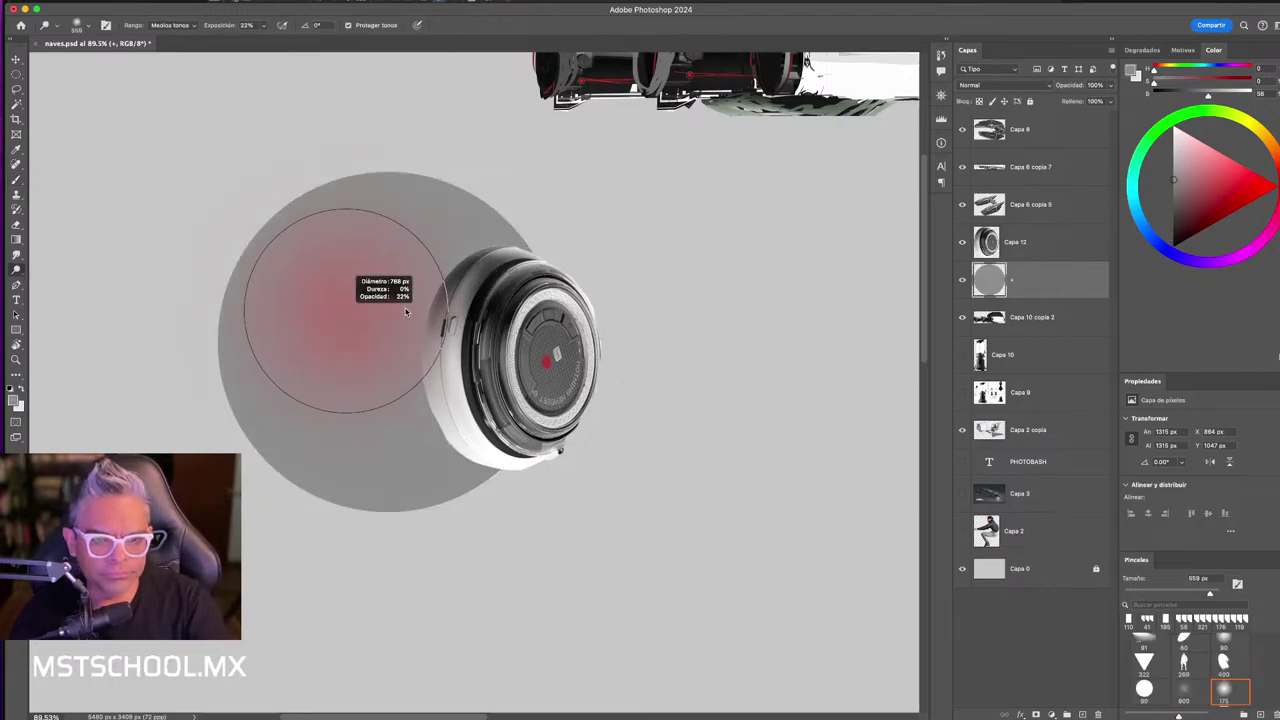
key("shift+alt+bracketright")
key("ctrl+t")
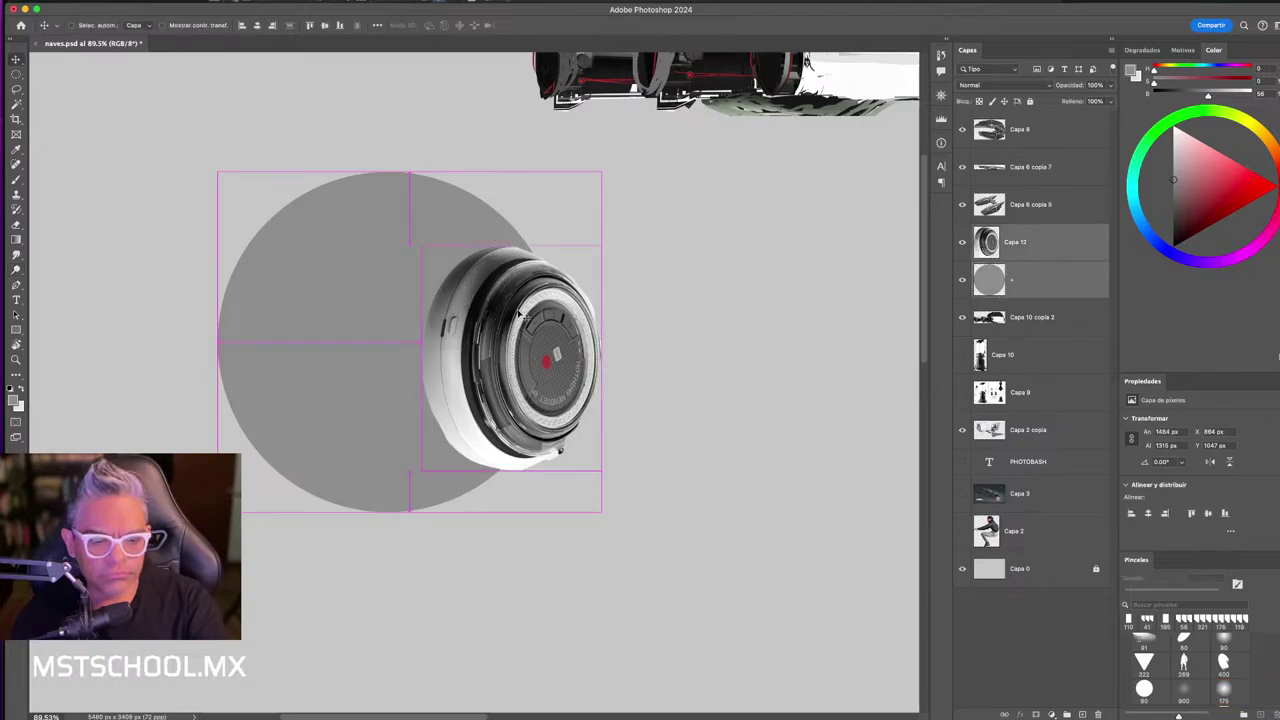
mouse_move(639, 219)
left_mouse_down()
mouse_move(144, 369)
mouse_move(157, 406)
left_mouse_up()
key("Return")
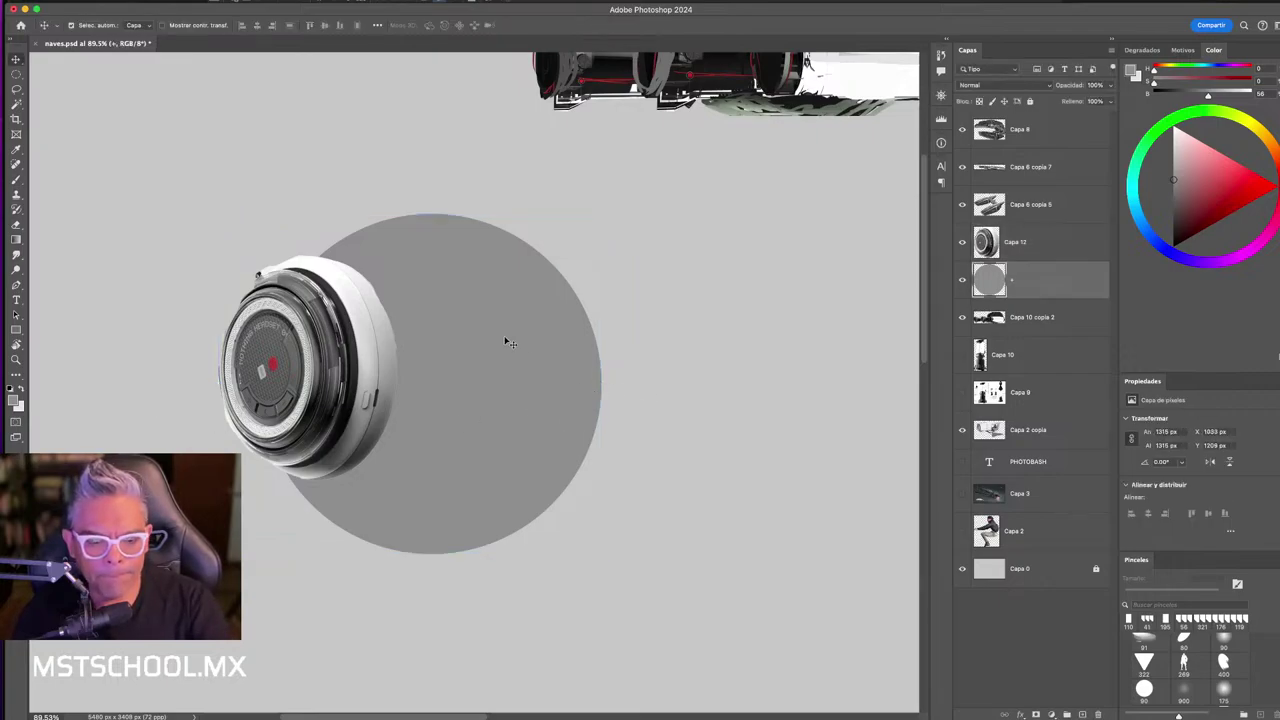
- Dodge highlights onto the top and lower part of the grey sphere
key("o")
mouse_move(414, 285)
left_mouse_down()
mouse_move(534, 316)
mouse_move(557, 346)
mouse_move(435, 401)
mouse_move(449, 240)
mouse_move(506, 451)
mouse_move(554, 443)
left_mouse_up()
mouse_move(481, 515)
left_mouse_down()
mouse_move(423, 486)
mouse_move(286, 486)
mouse_move(406, 480)
mouse_move(571, 400)
mouse_move(457, 500)
mouse_move(440, 490)
mouse_move(215, 509)
left_mouse_up()
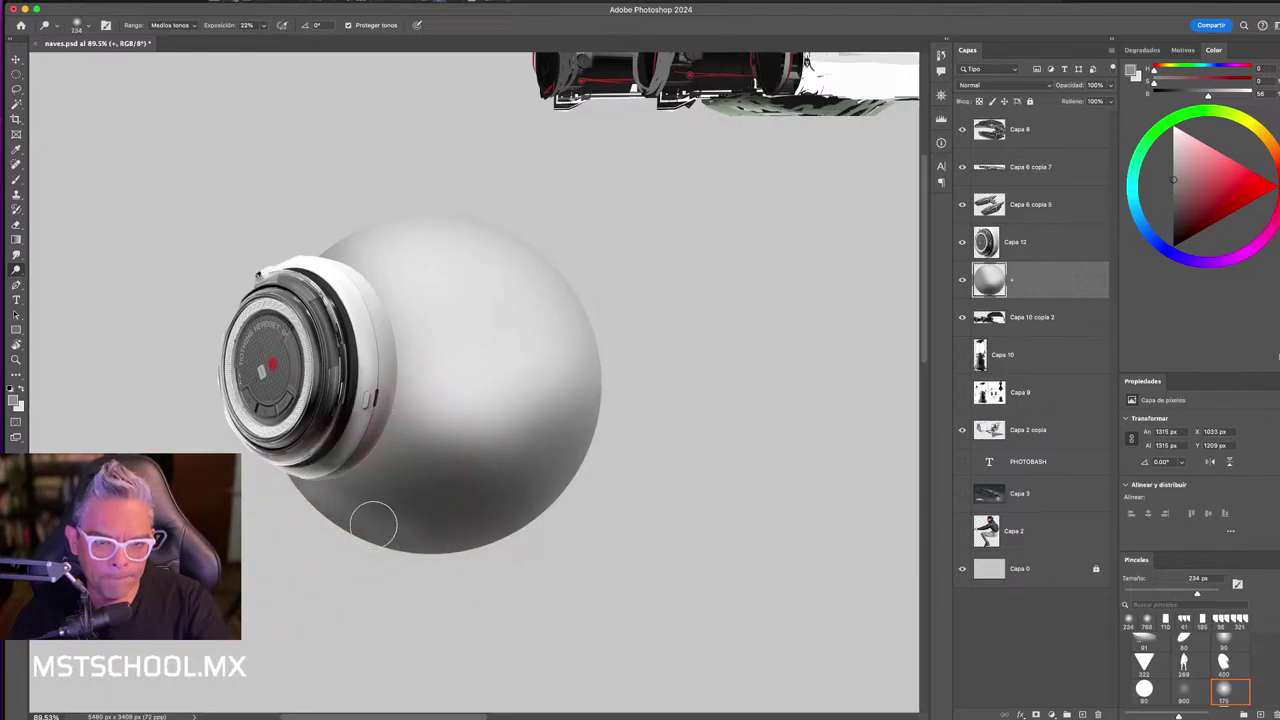
key("z")
scroll(505, 512, "down", 3)
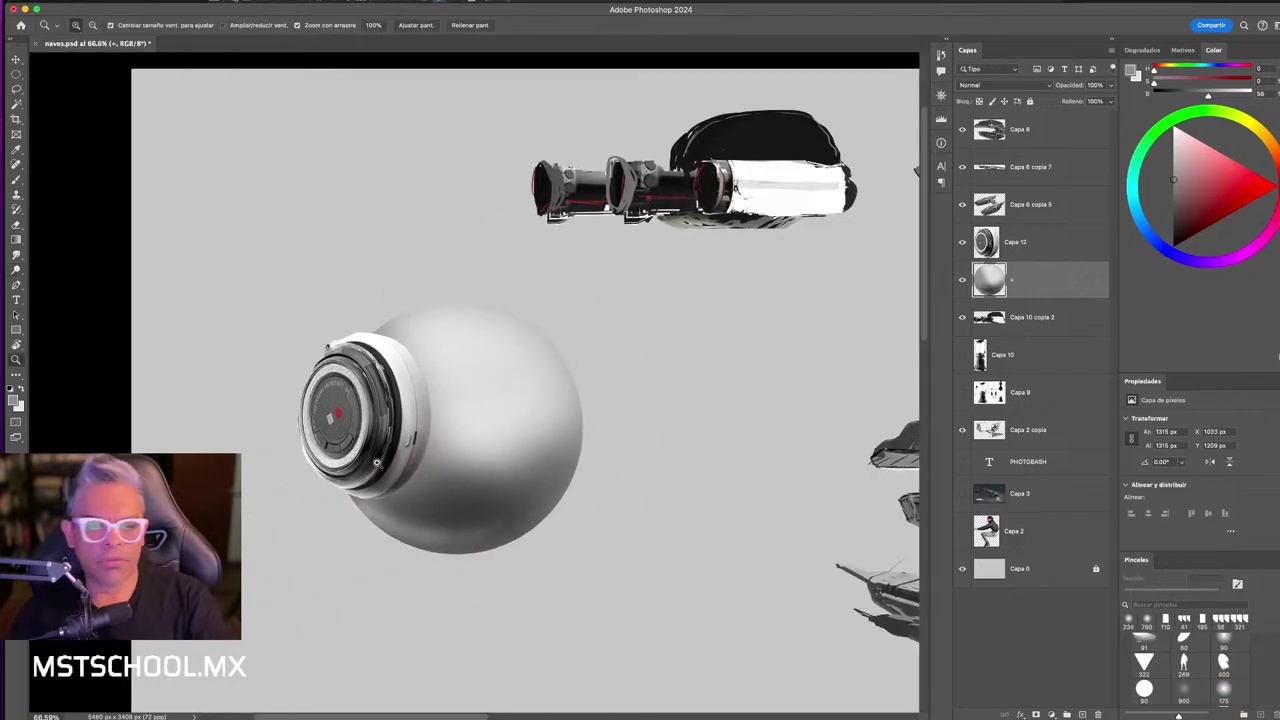
scroll(397, 483, "up", 3)
- Place a copy of the ear cup on the right and shrink it to about 77%
key("v")
left_click_drag(381, 405, 631, 379)
key("ctrl+t")
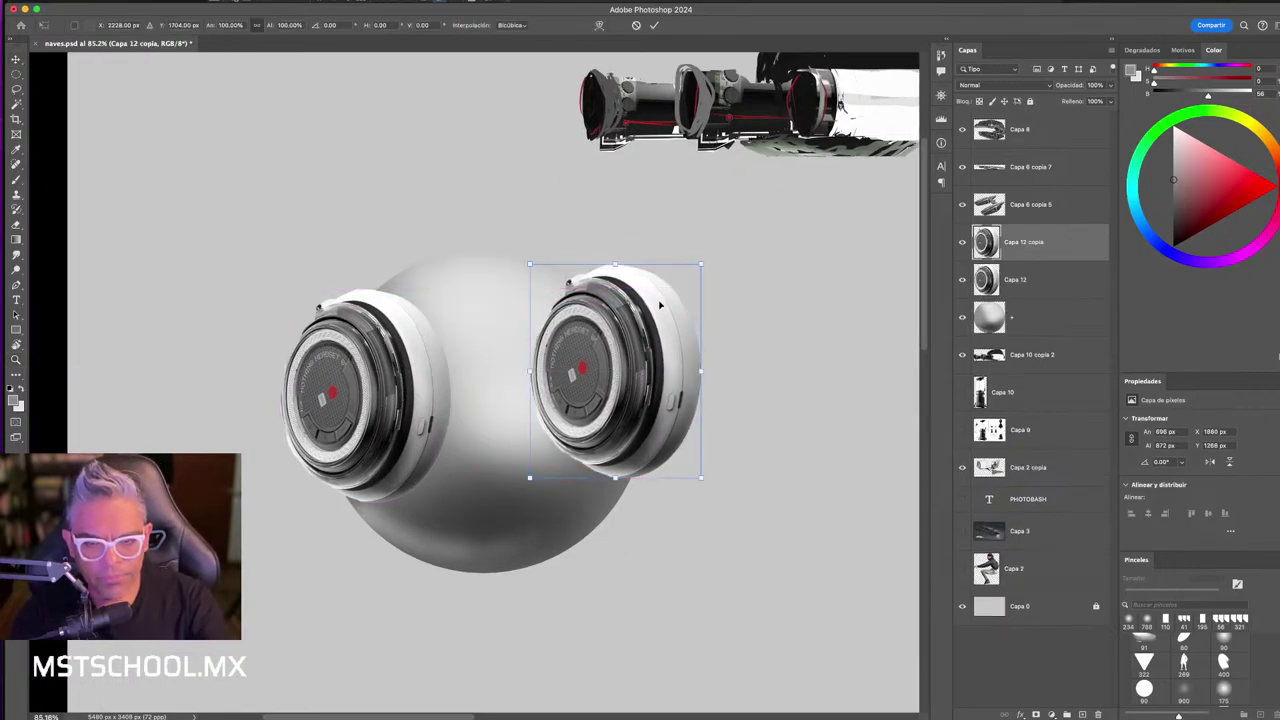
left_click_drag(701, 264, 663, 302)
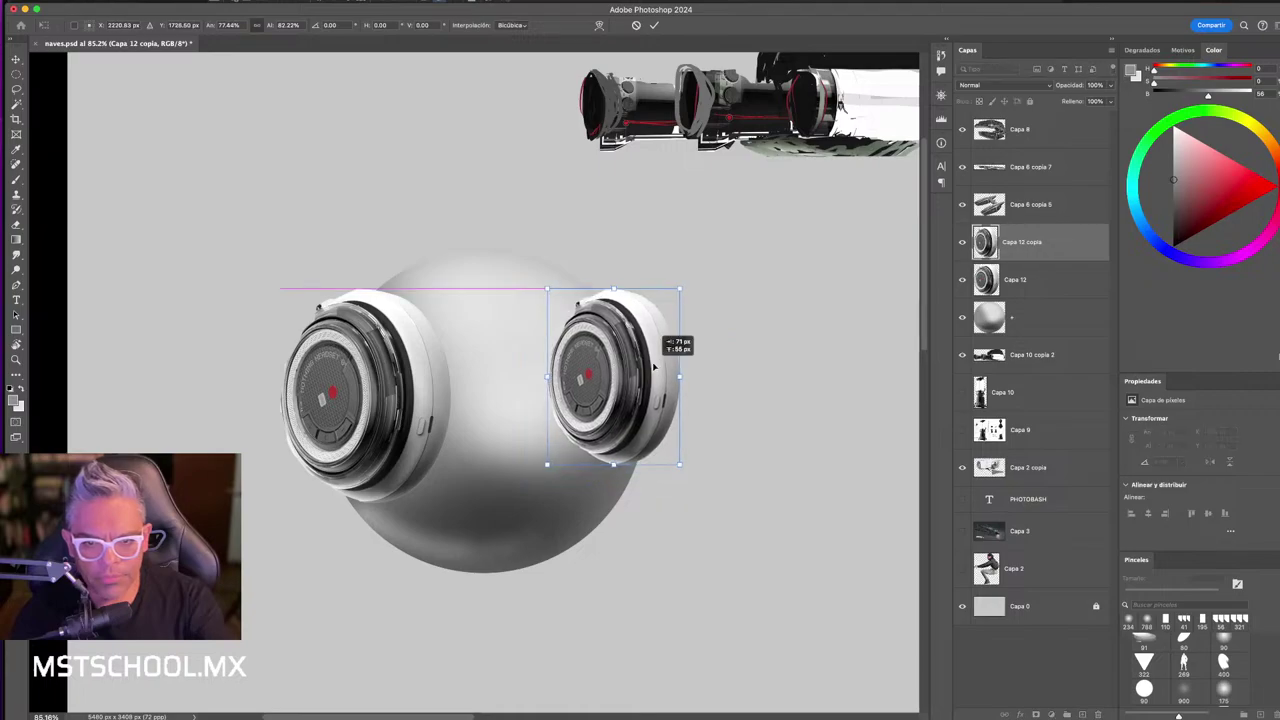
left_click_drag(637, 378, 667, 369)
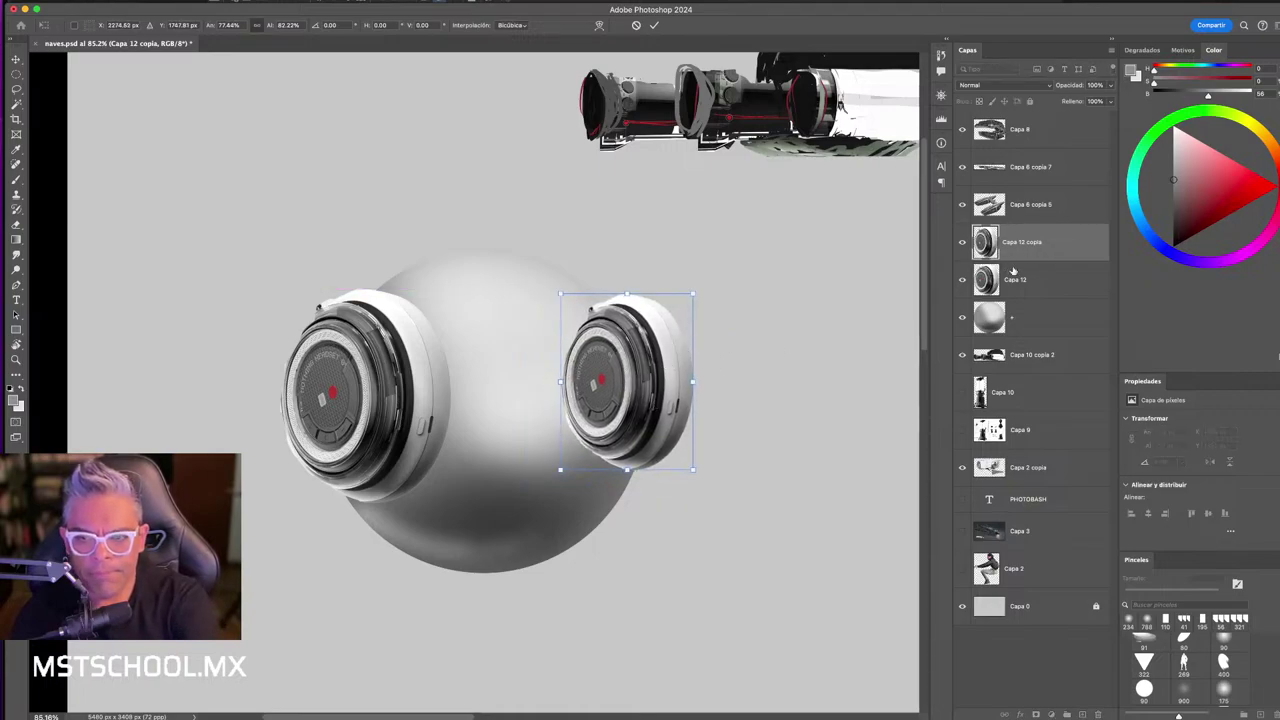
key("Return")
- Set the copy's Hue/Saturation Lightness to -100 and move it beneath the sphere layer
key("ctrl+u")
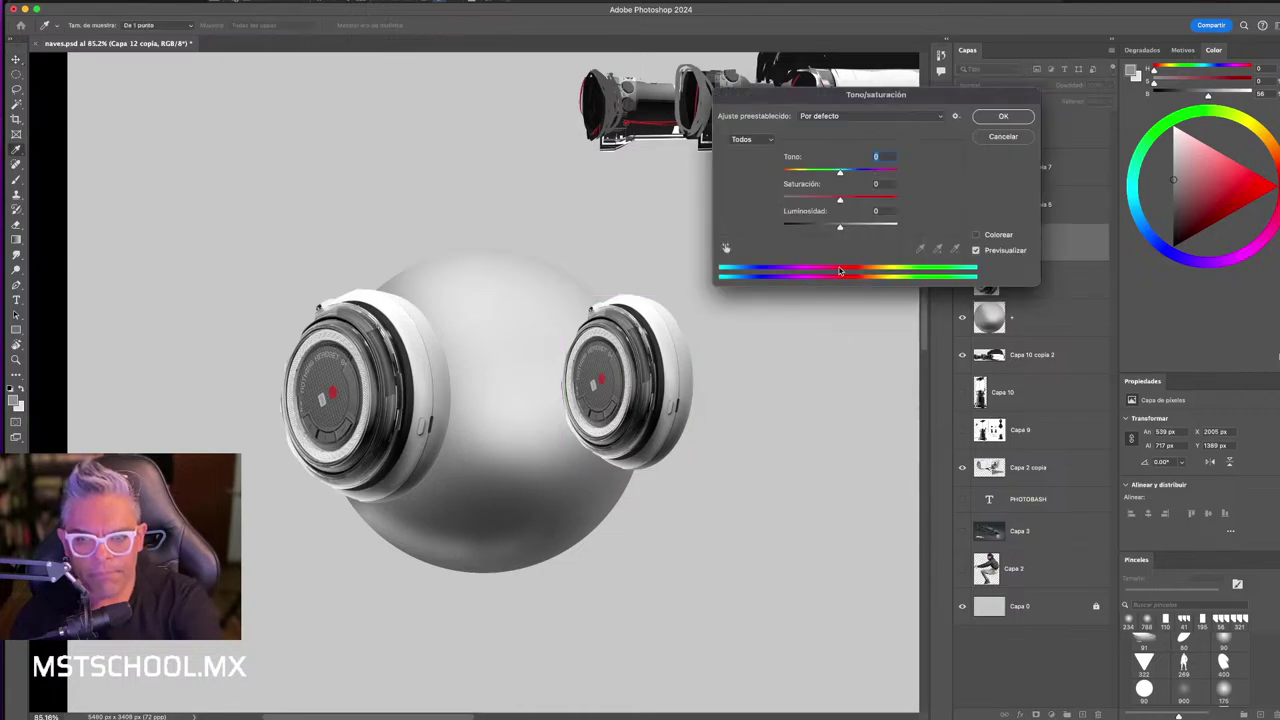
type("-100")
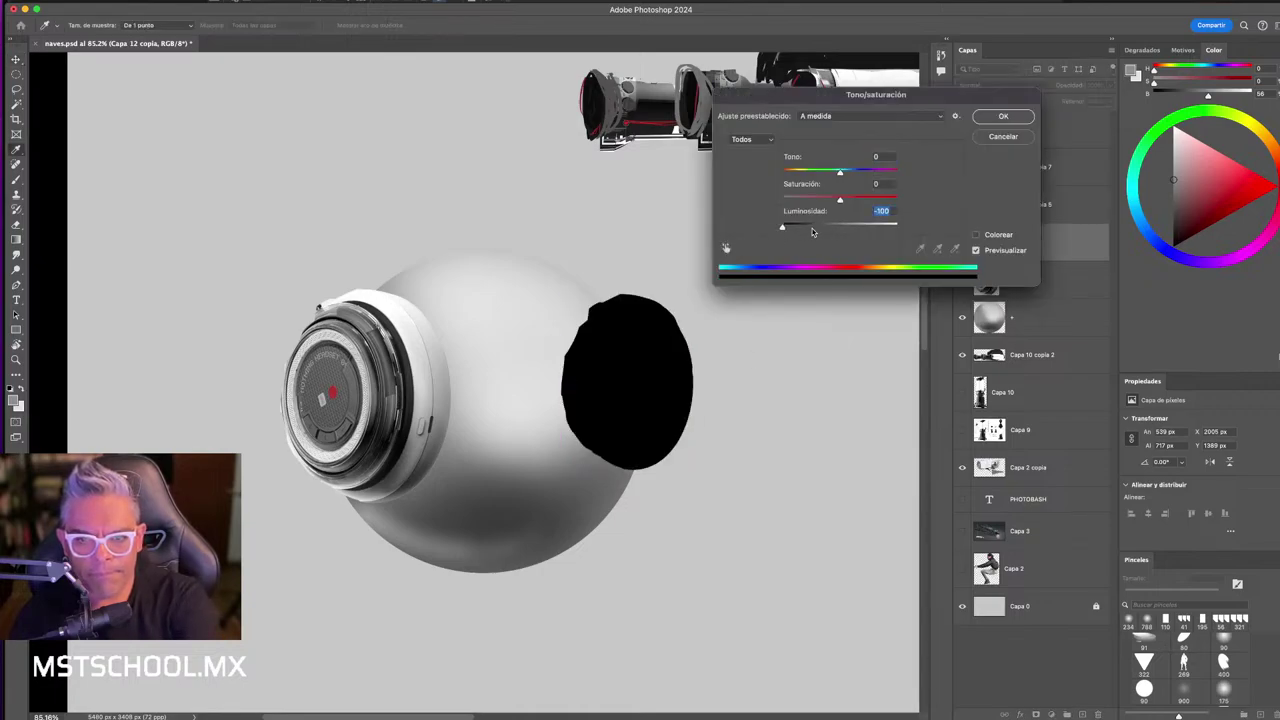
key("Return")
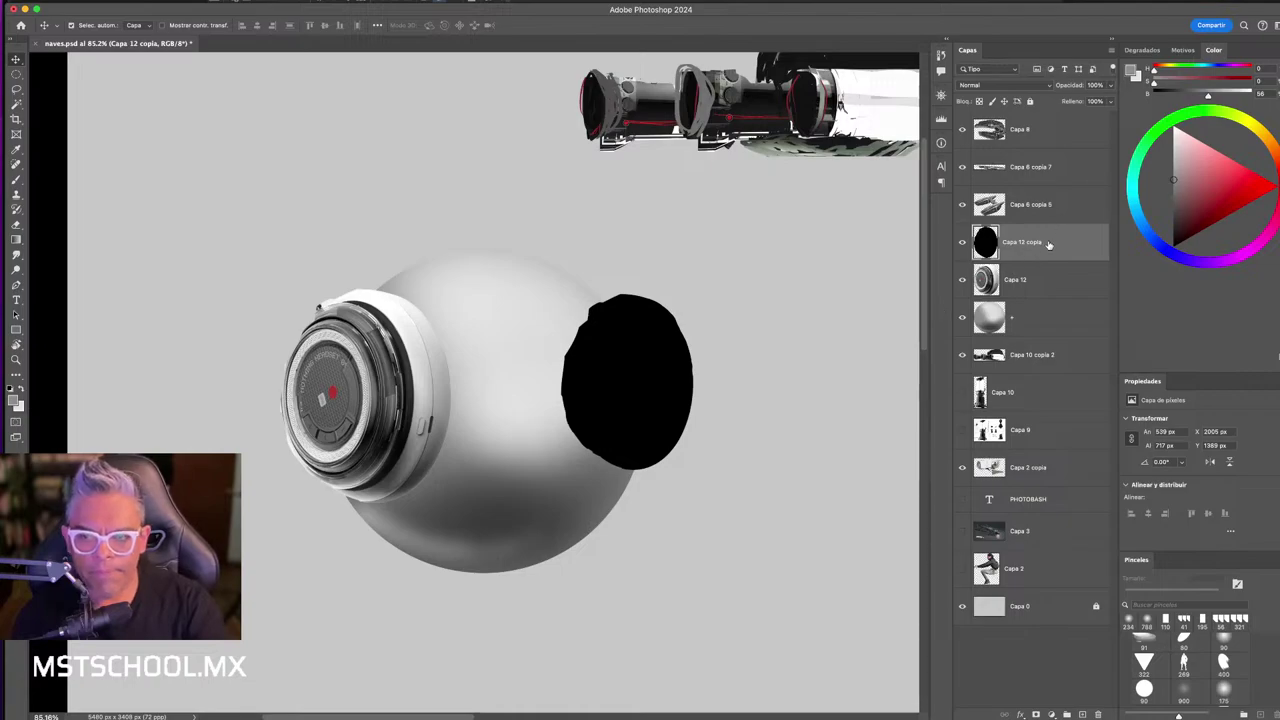
left_click_drag(1010, 242, 1056, 330)
- Brush white, grey and black strokes over the black crescent behind the sphere
key("b")
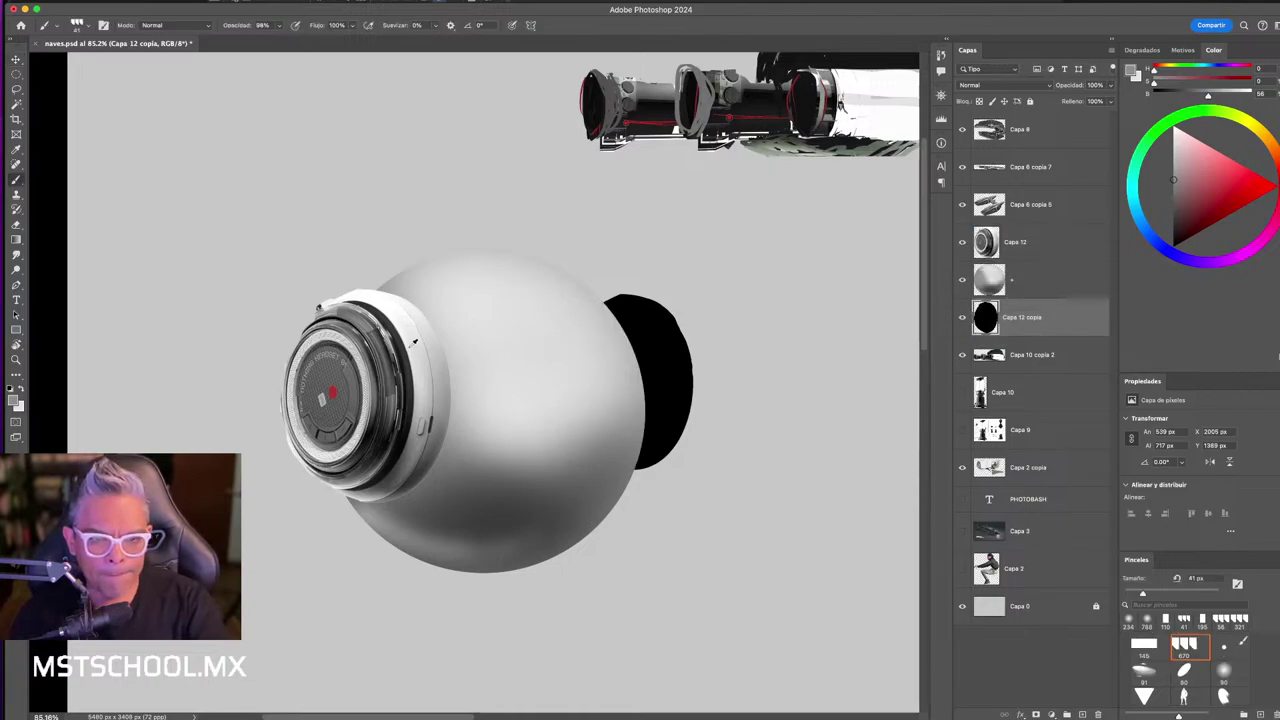
mouse_move(612, 304)
left_mouse_down()
mouse_move(637, 320)
mouse_move(601, 308)
left_mouse_up()
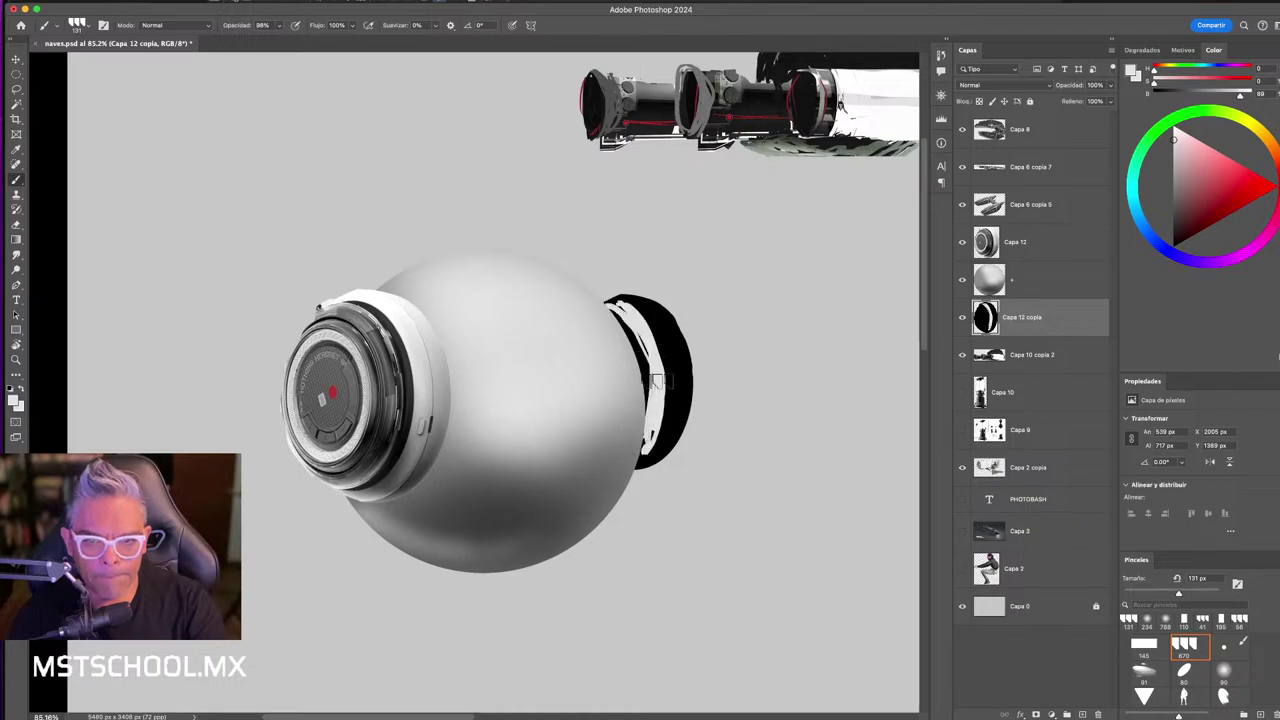
left_click_drag(657, 380, 656, 424)
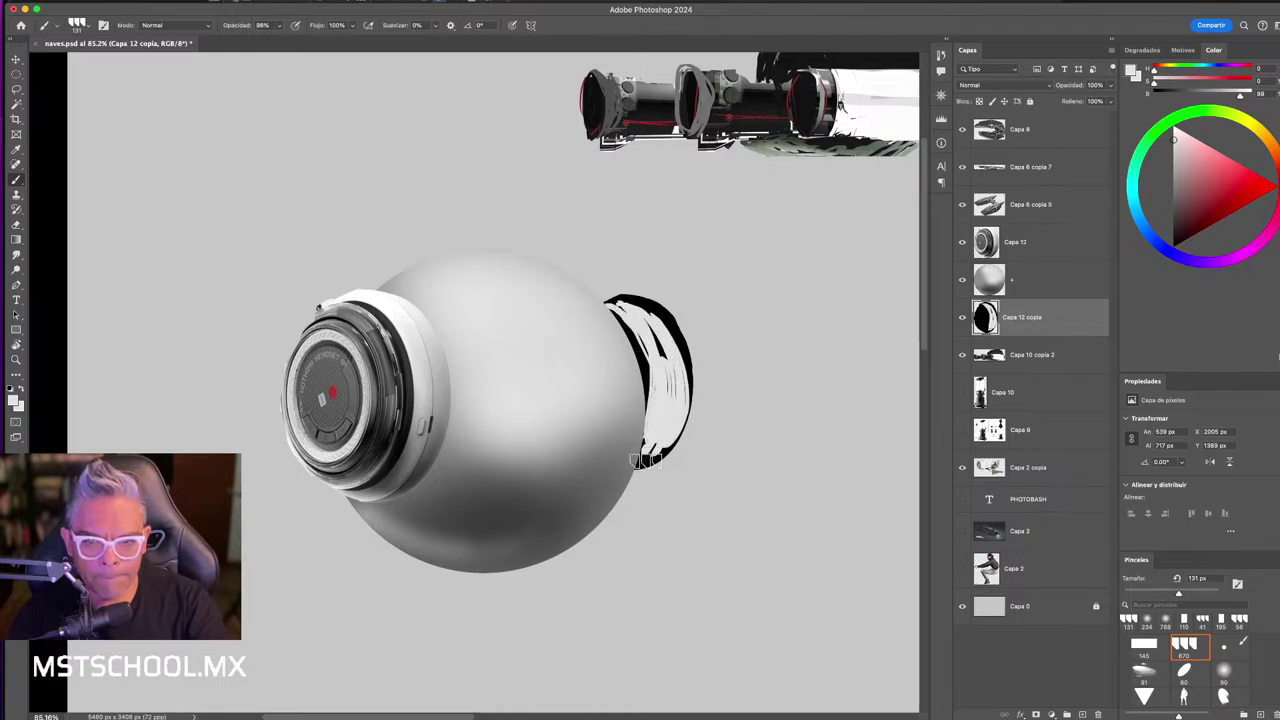
left_click(428, 452, "alt")
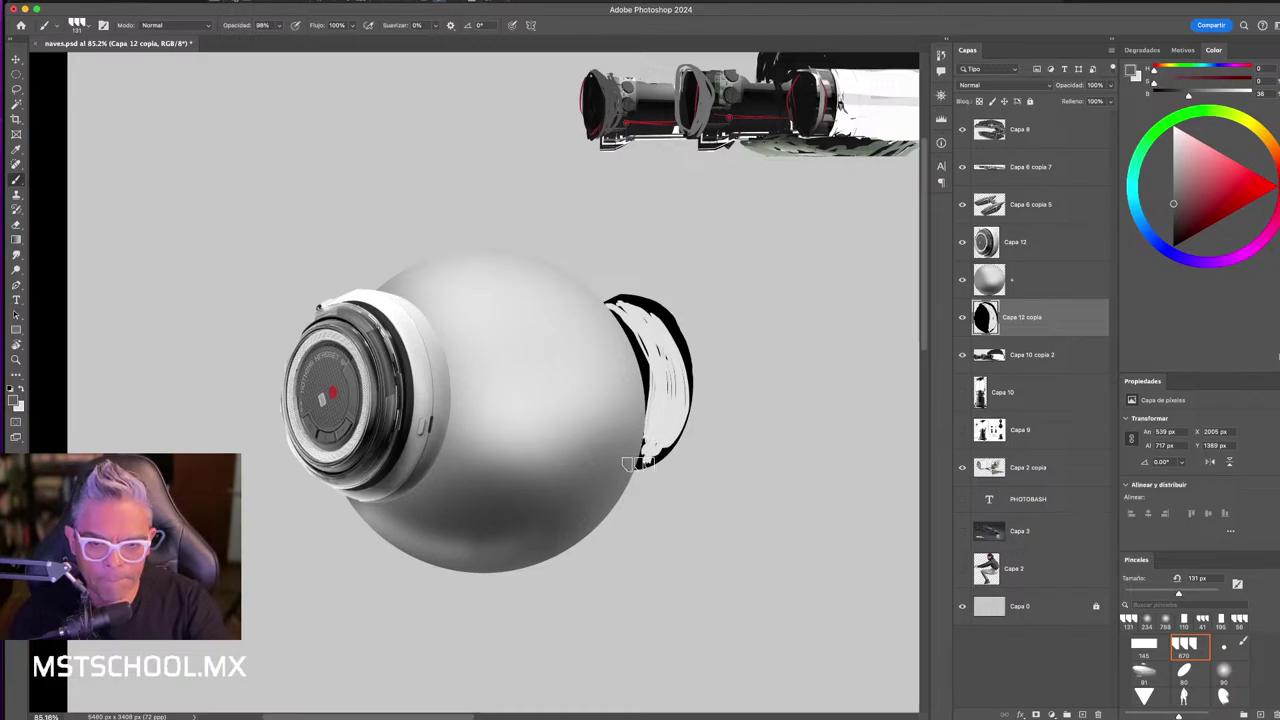
mouse_move(638, 462)
left_mouse_down()
mouse_move(658, 464)
mouse_move(638, 395)
mouse_move(631, 476)
left_mouse_up()
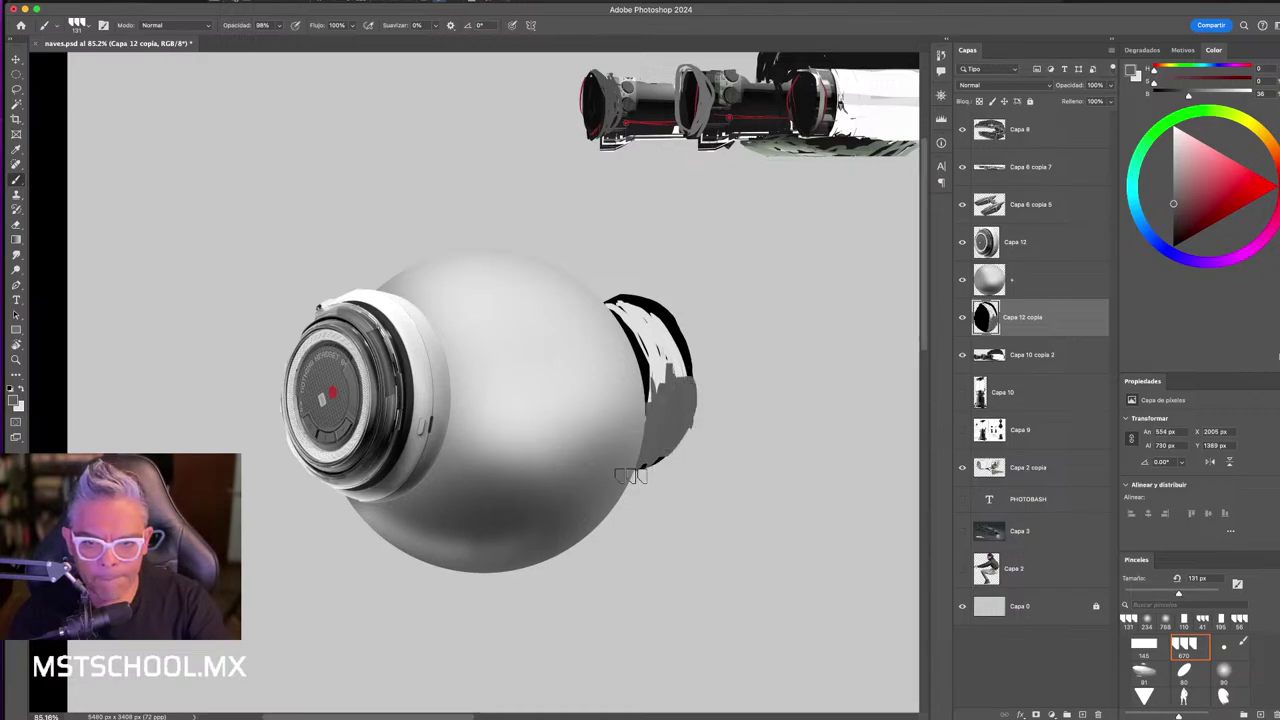
left_click(380, 410, "alt")
mouse_move(640, 370)
left_mouse_down()
mouse_move(615, 298)
mouse_move(677, 373)
mouse_move(665, 423)
left_mouse_up()
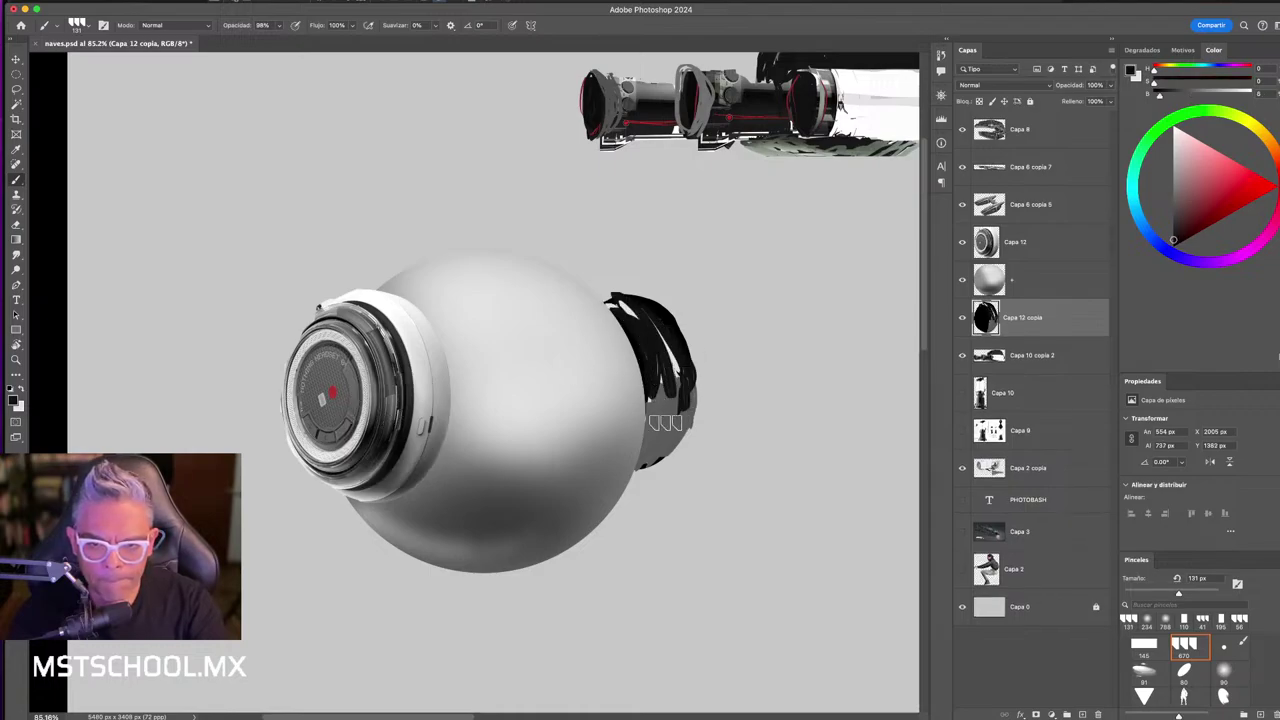
- Paint grey along the crescent's right edge and extend the black, undoing excess grey
left_click(300, 370, "alt")
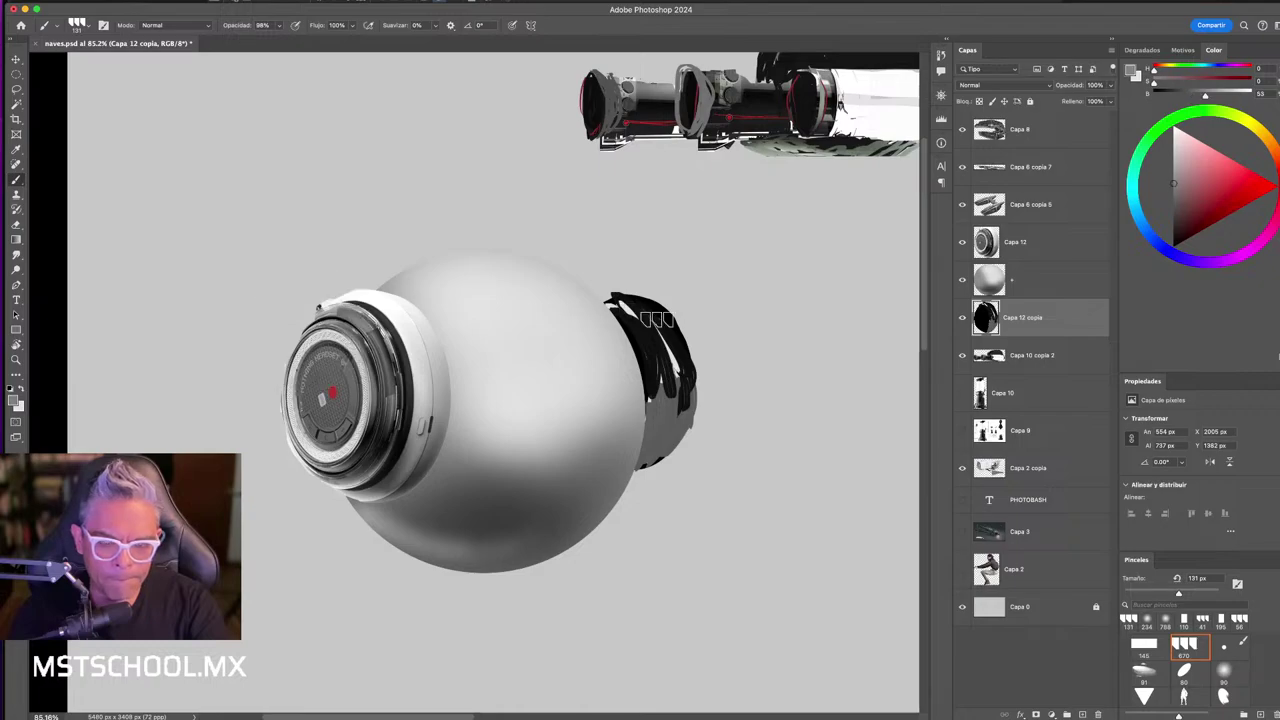
left_click_drag(668, 343, 688, 420)
left_click_drag(675, 318, 702, 452)
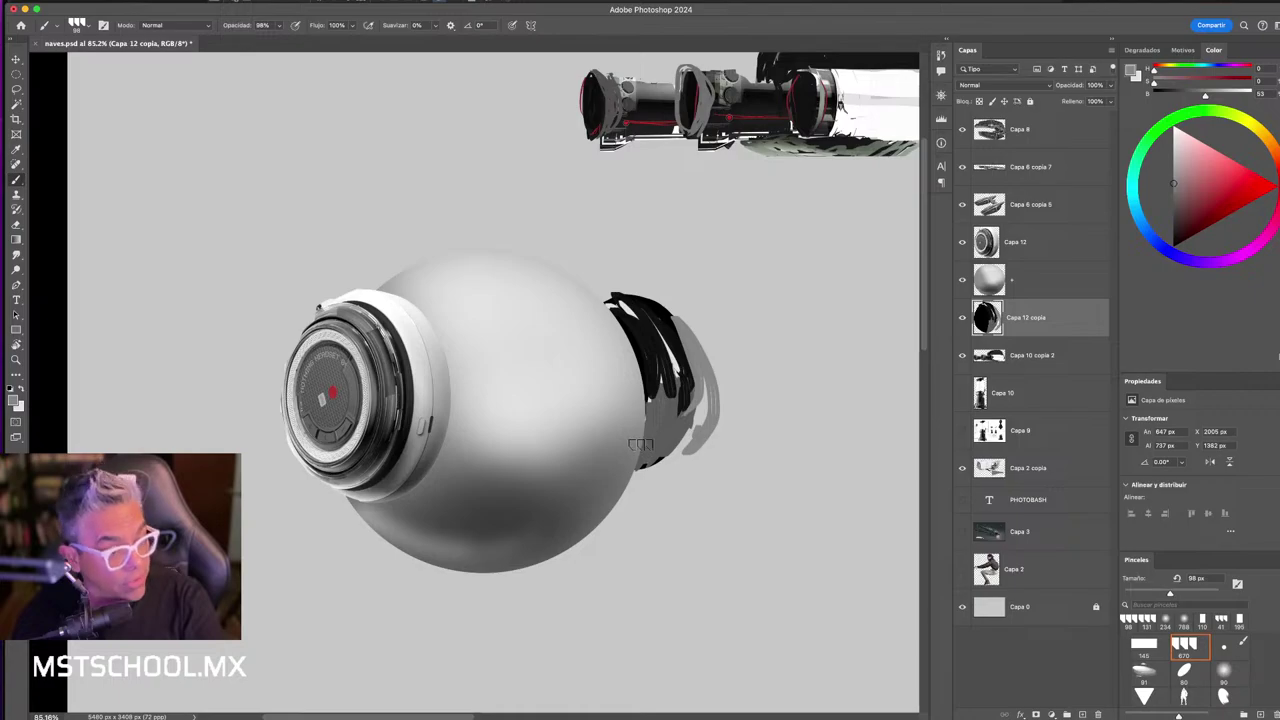
left_click_drag(642, 455, 652, 462)
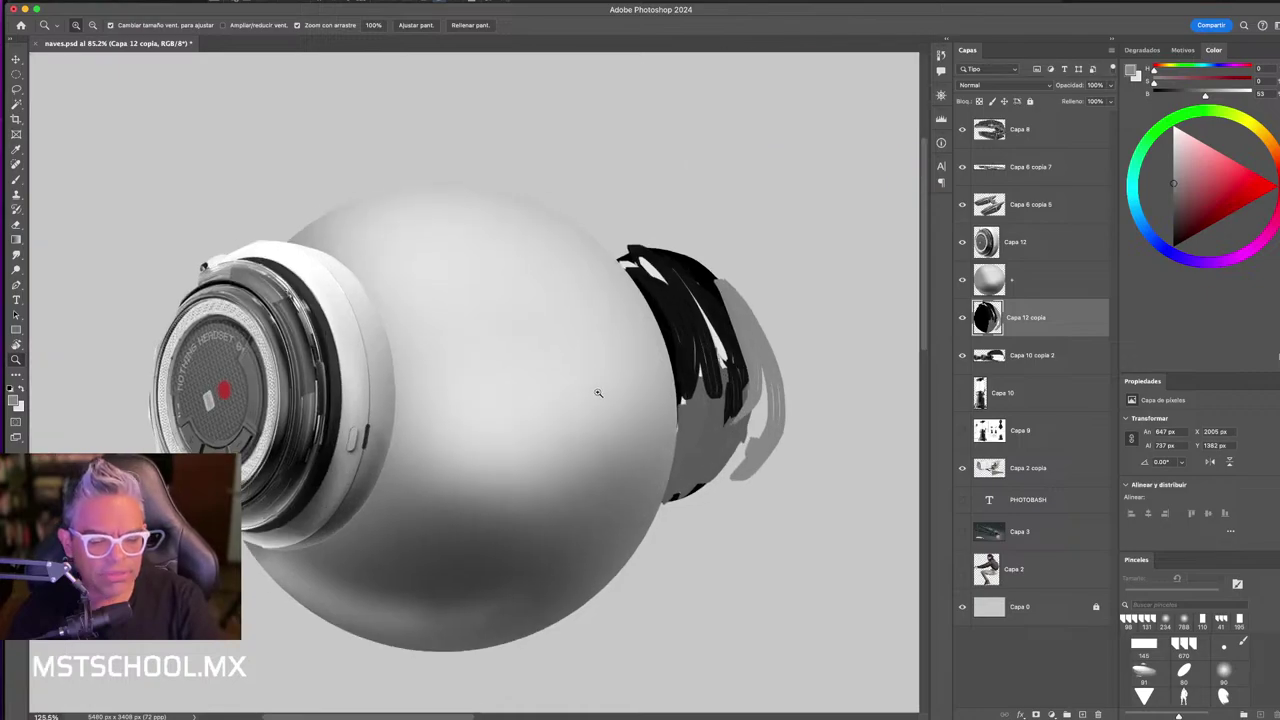
scroll(586, 376, "up", 3)
left_click(672, 362, "alt")
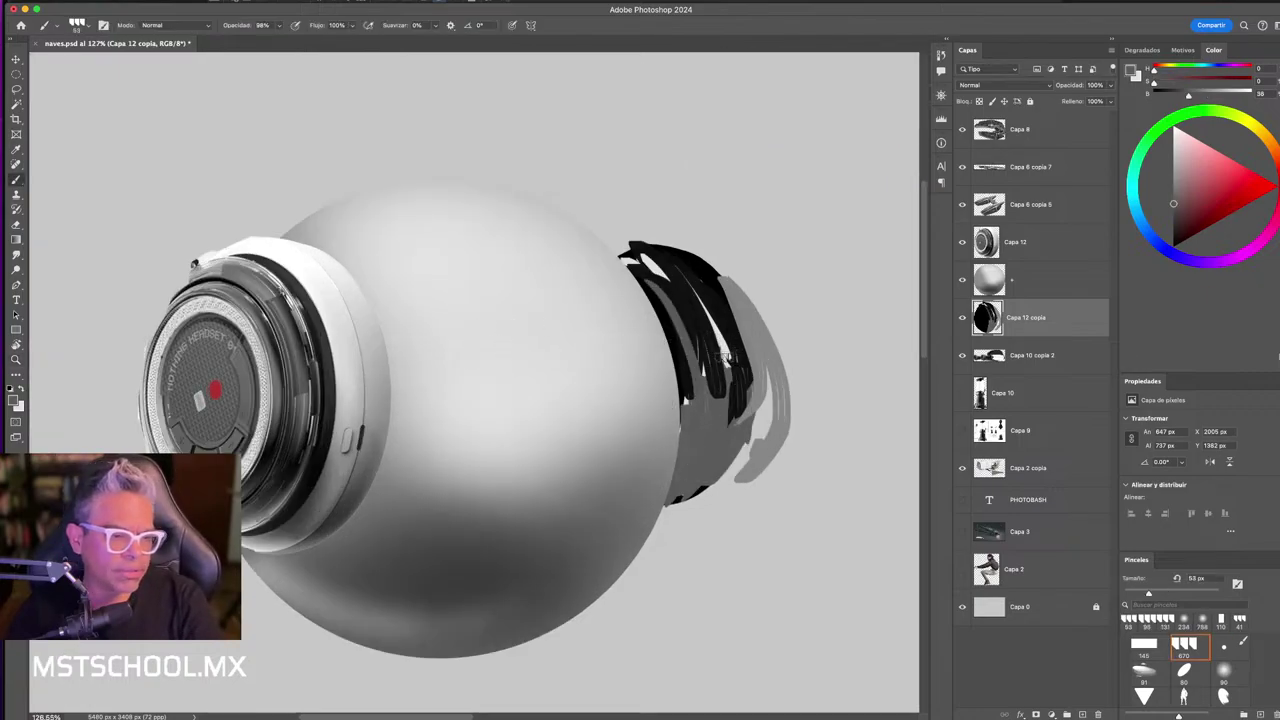
left_click_drag(722, 316, 727, 357)
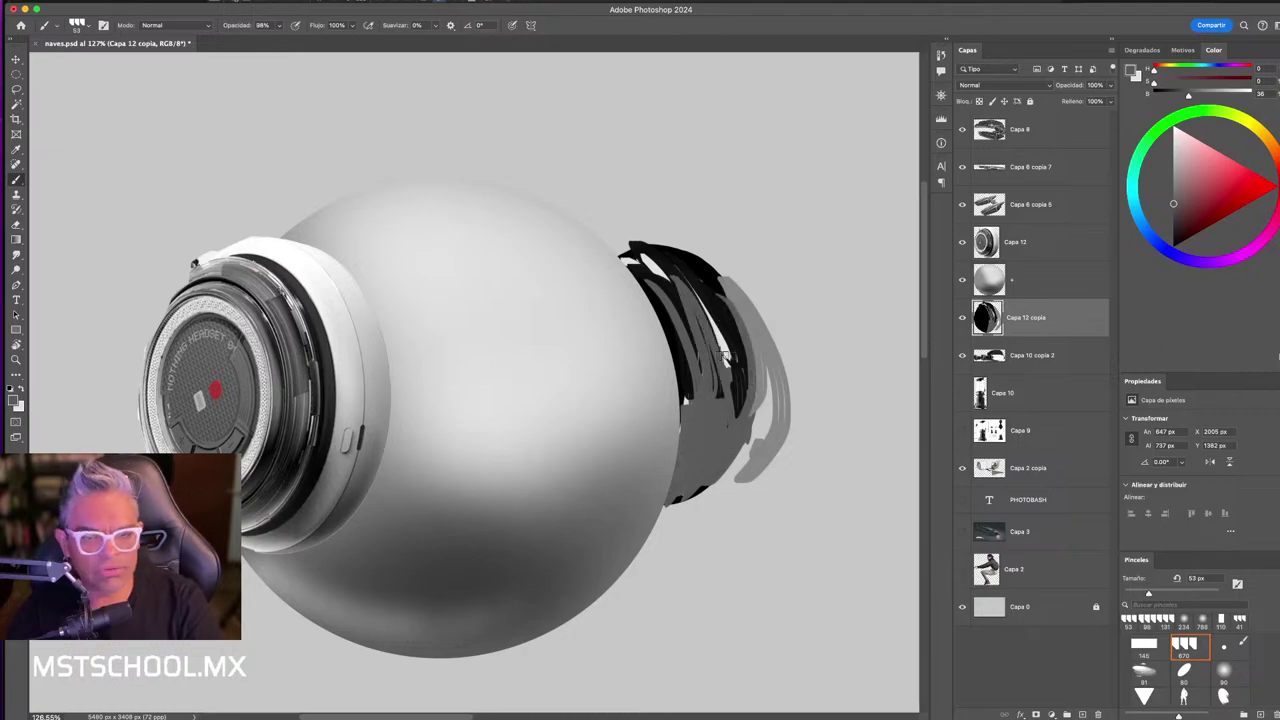
key("ctrl+z")
key("ctrl+z")
key("ctrl+z")
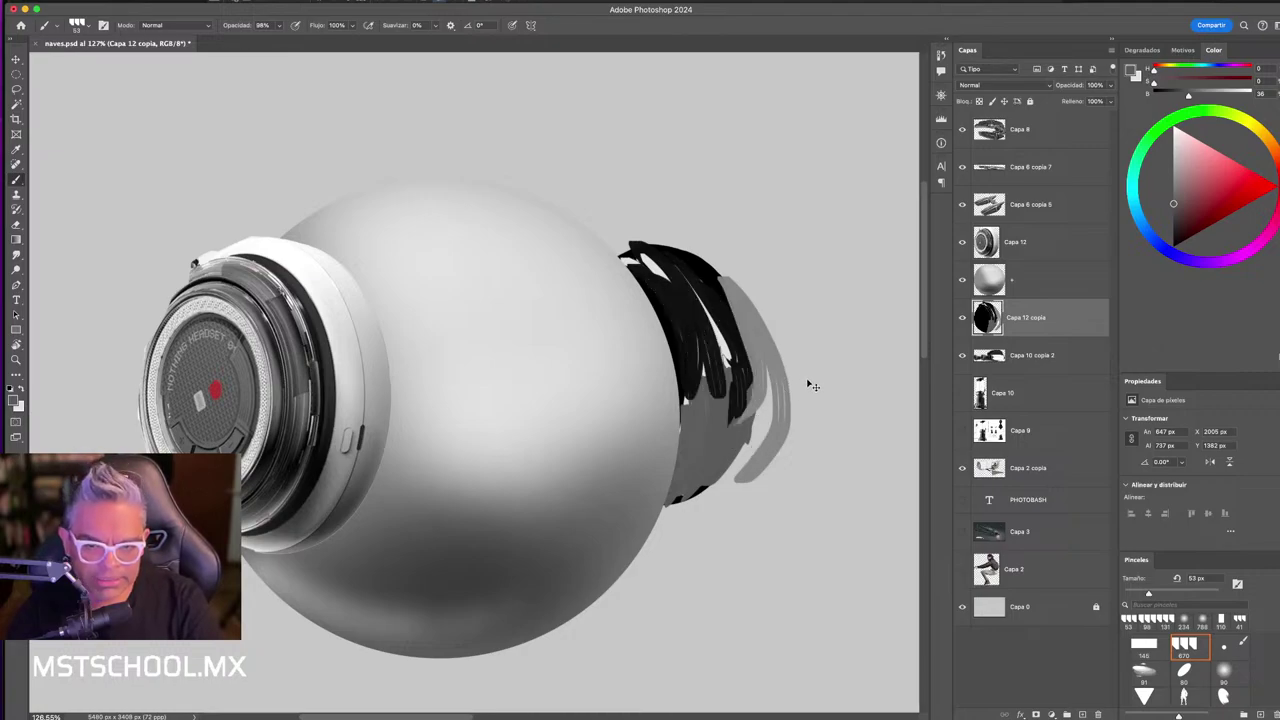
key("ctrl+z")
key("ctrl+z")
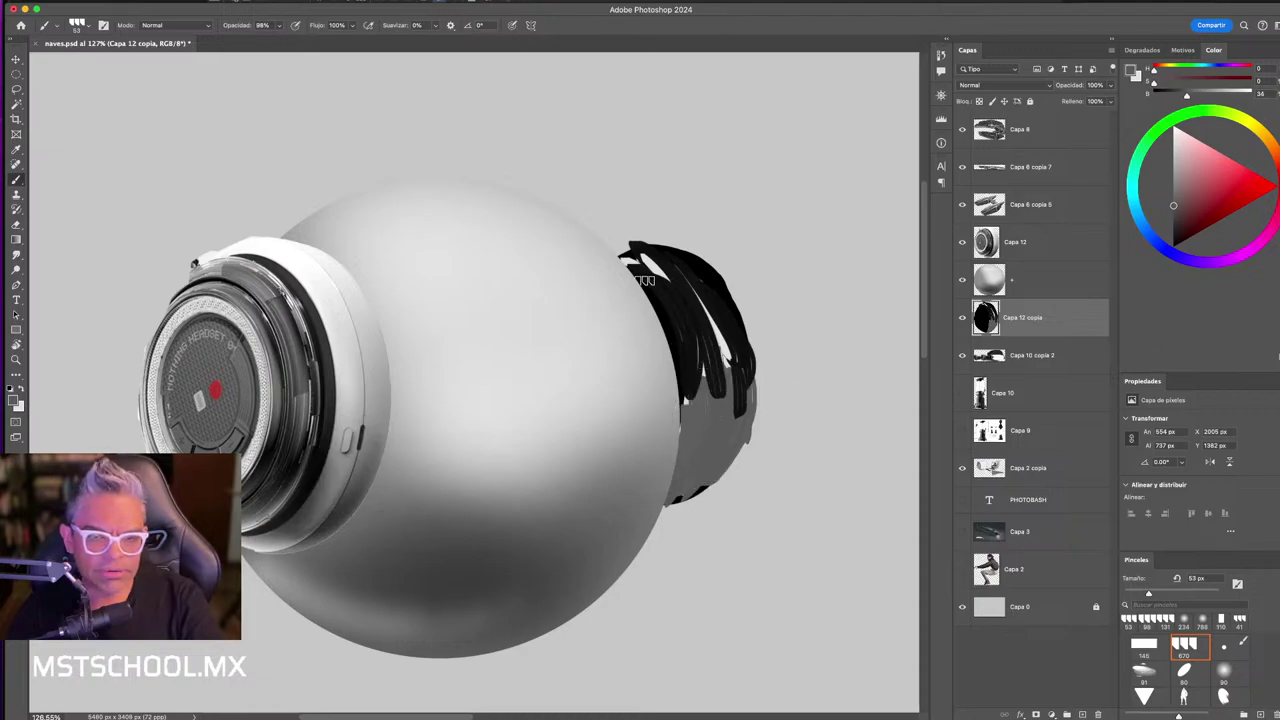
- Streak white strokes down the black shape, then tone them down with mid-grey
left_click_drag(645, 280, 705, 435)
left_click_drag(700, 292, 710, 428)
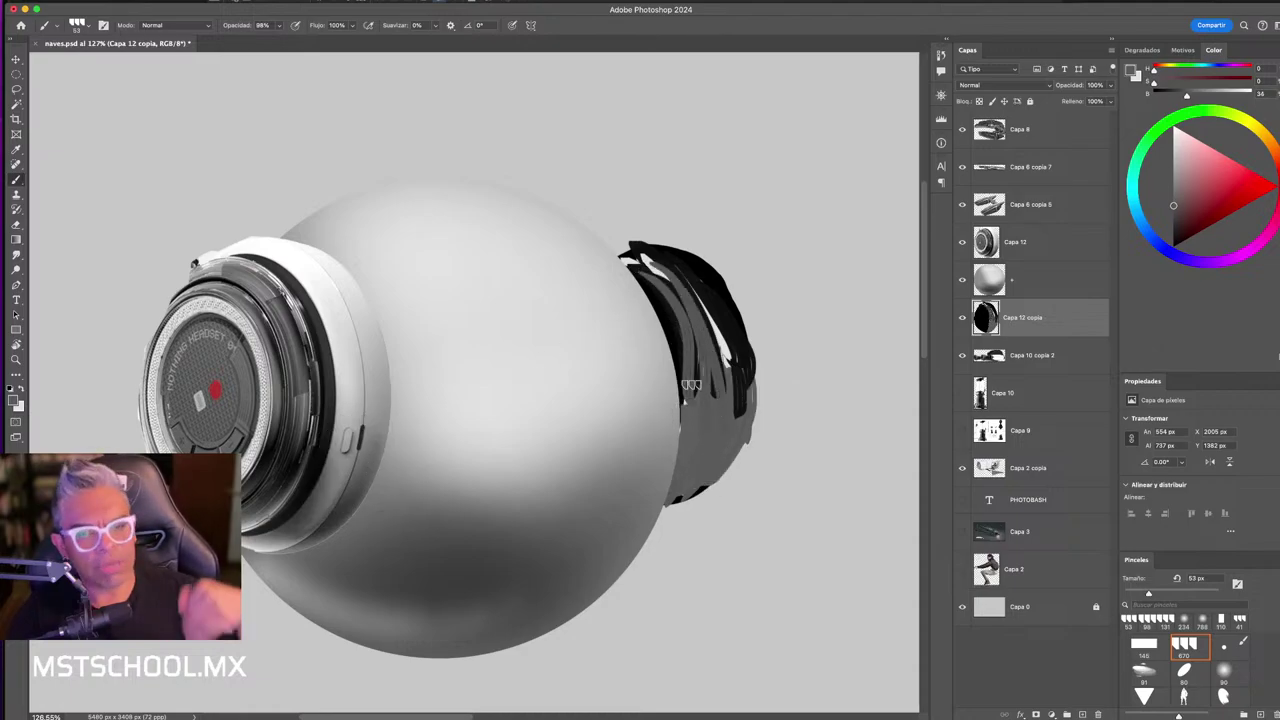
left_click(359, 327, "alt")
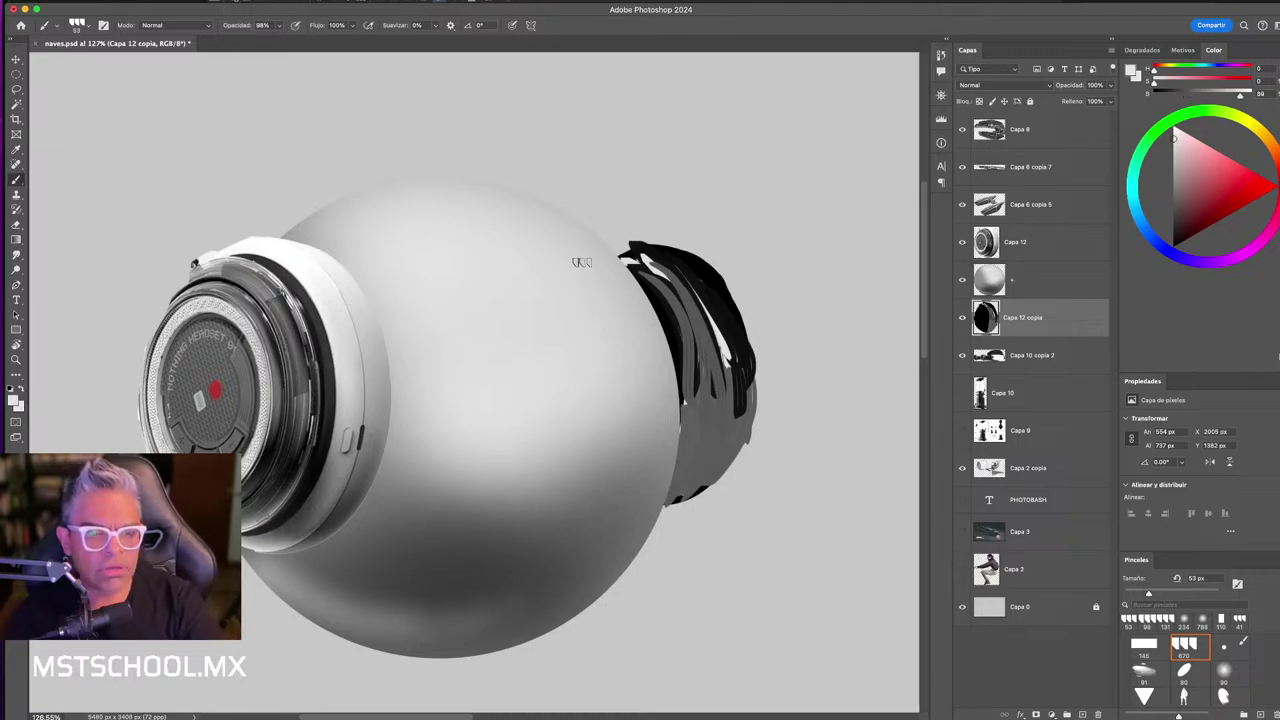
mouse_move(620, 245)
left_mouse_down()
mouse_move(690, 328)
mouse_move(694, 380)
mouse_move(724, 360)
mouse_move(740, 405)
left_mouse_up()
left_click_drag(672, 254, 745, 390)
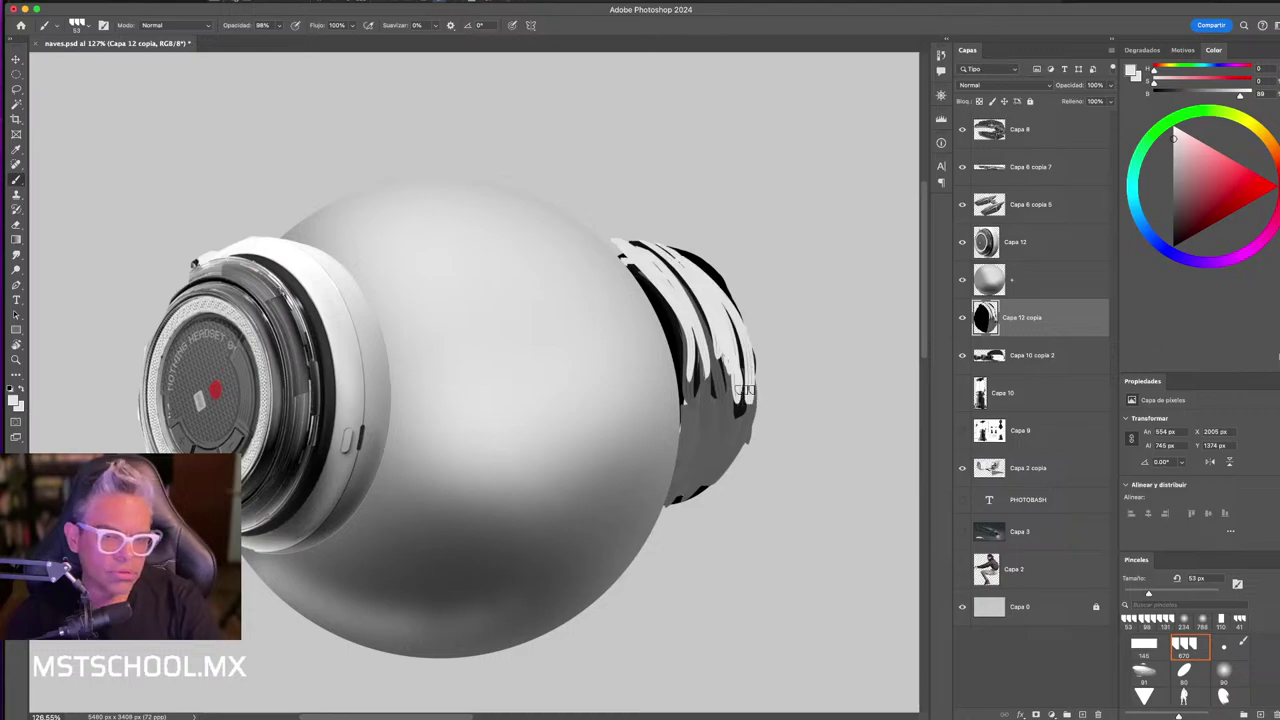
left_click_drag(632, 262, 686, 385)
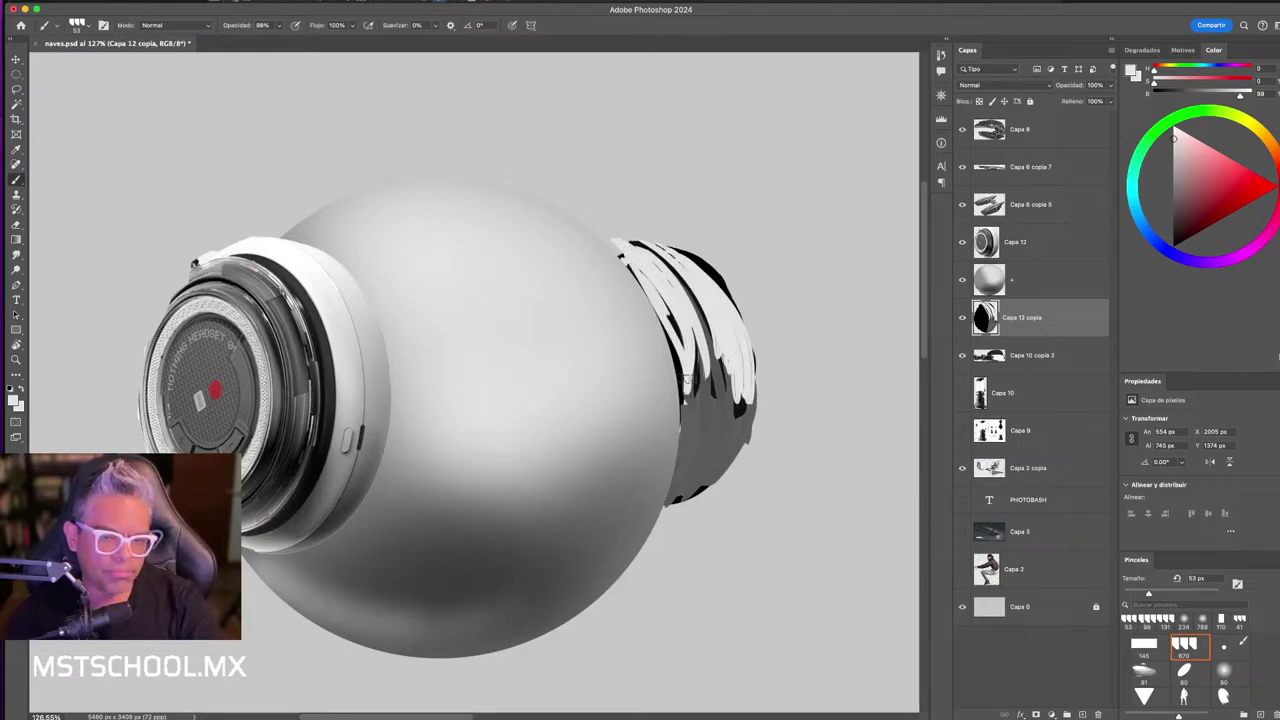
left_click(712, 426, "alt")
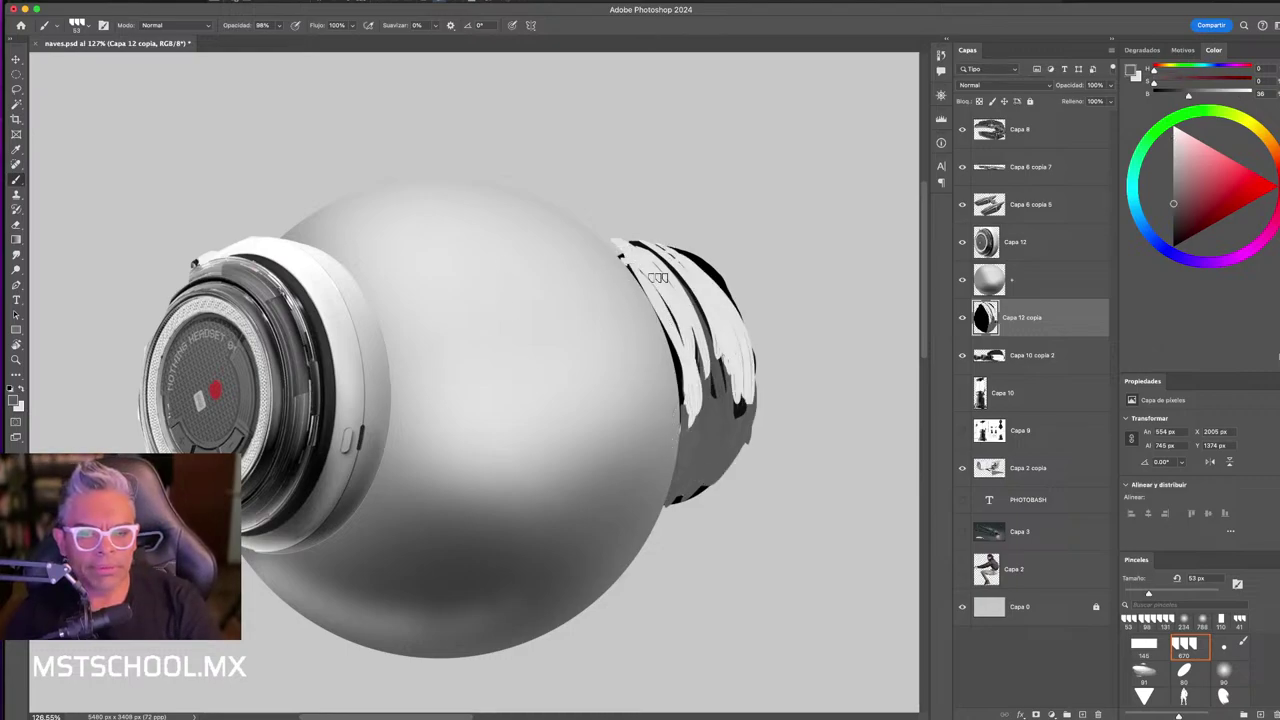
mouse_move(638, 264)
left_mouse_down()
mouse_move(692, 430)
mouse_move(676, 453)
left_mouse_up()
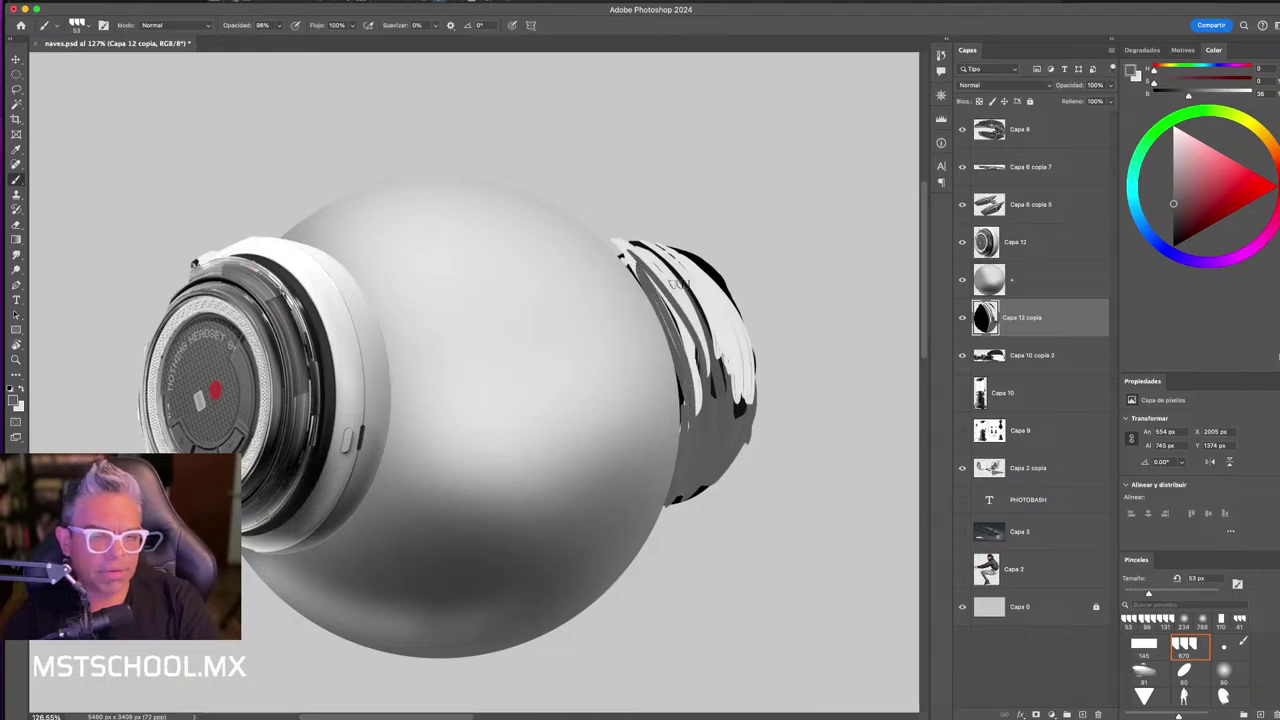
mouse_move(690, 255)
left_mouse_down()
mouse_move(745, 345)
mouse_move(739, 430)
left_mouse_up()
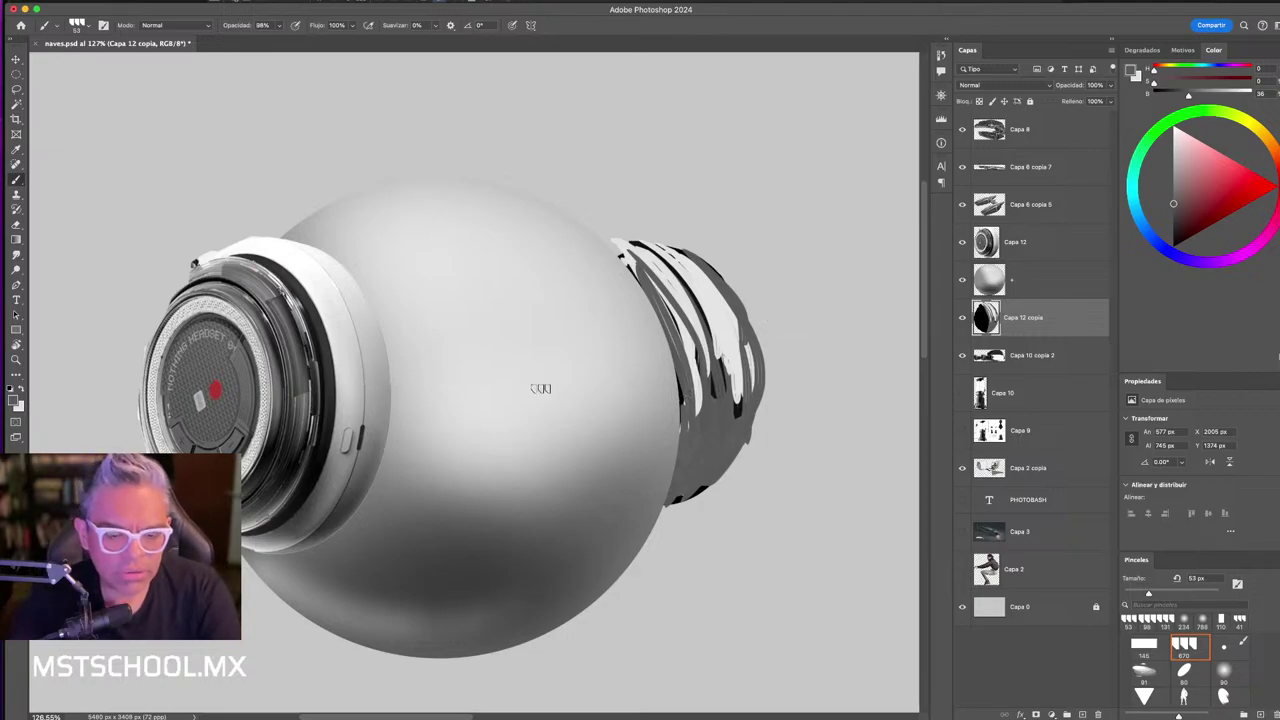
- Burn the grey band on the right rim and brighten the sphere's upper-right rim white
key("o")
left_click_drag(724, 387, 663, 443)
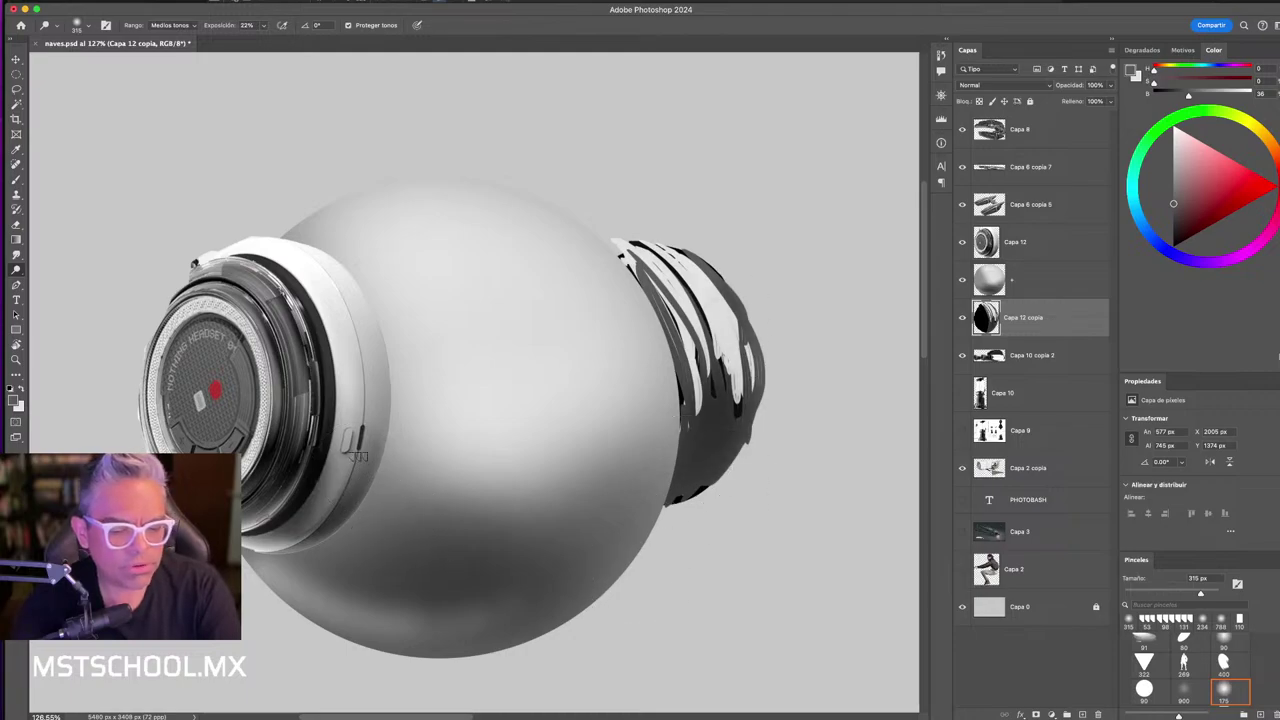
key("b")
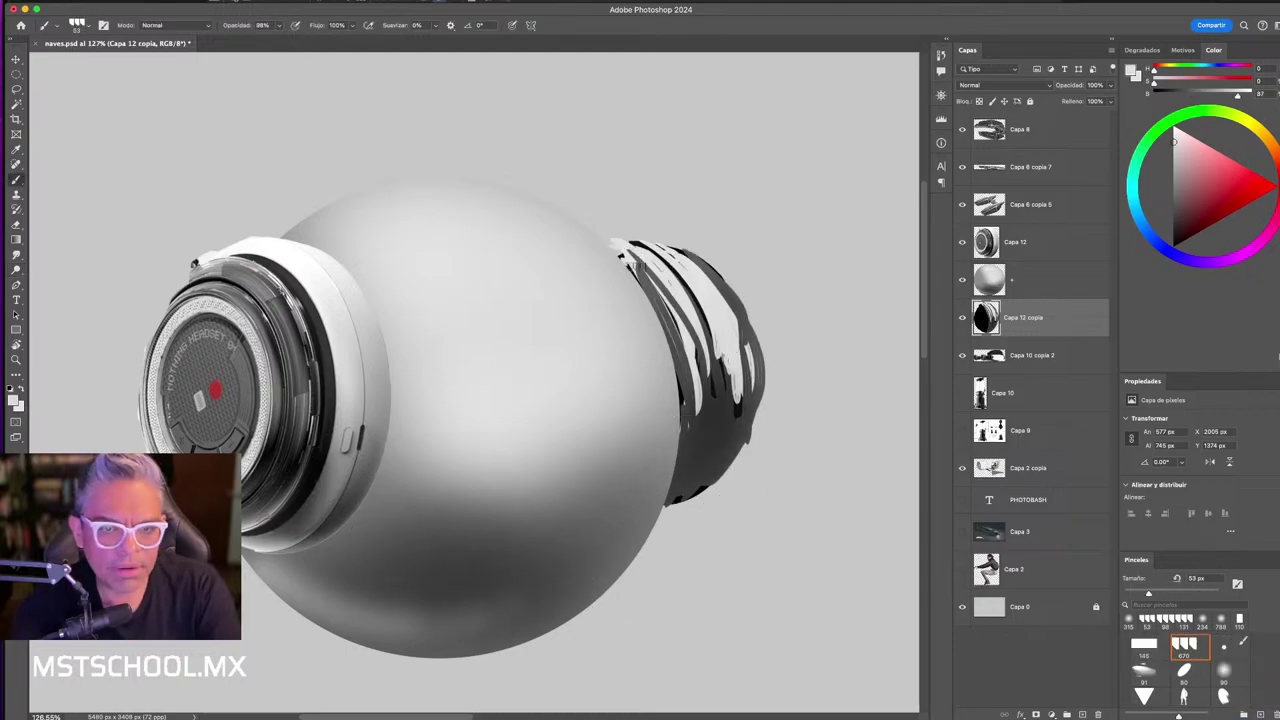
left_click_drag(607, 236, 677, 289)
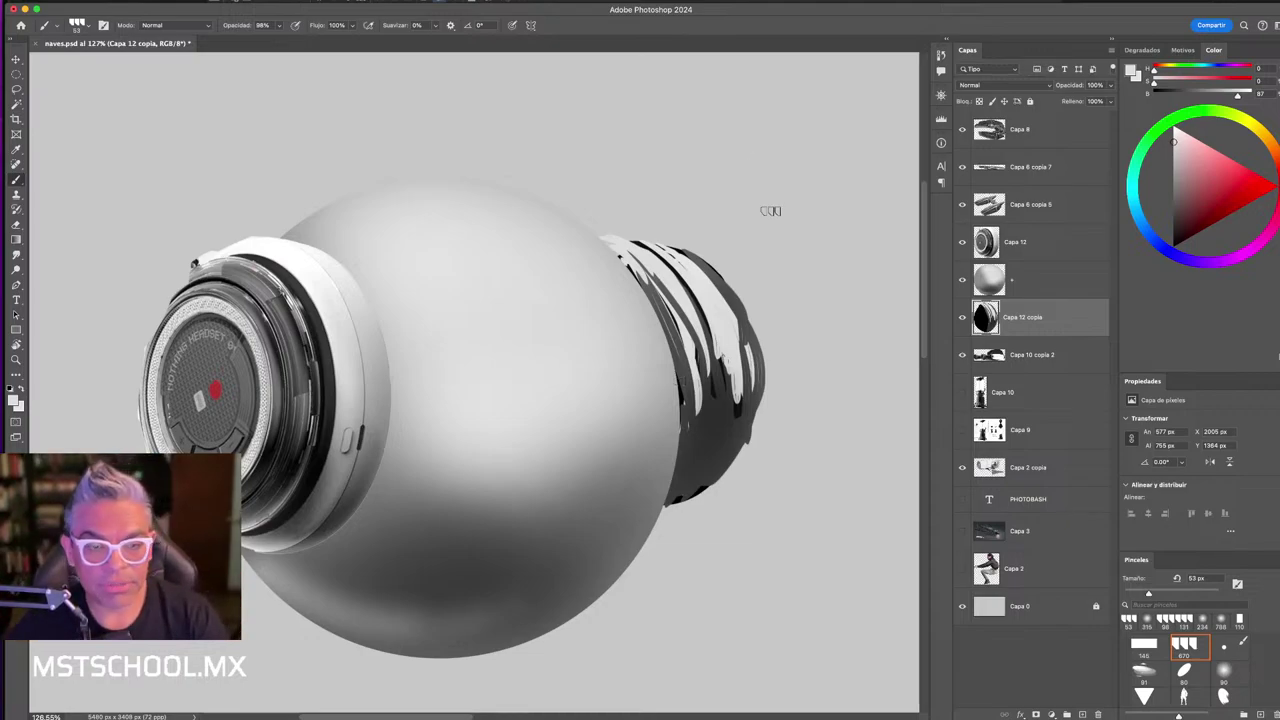
- Sample greys and paint small white strokes along the dark right edge
scroll(544, 340, "down", 5)
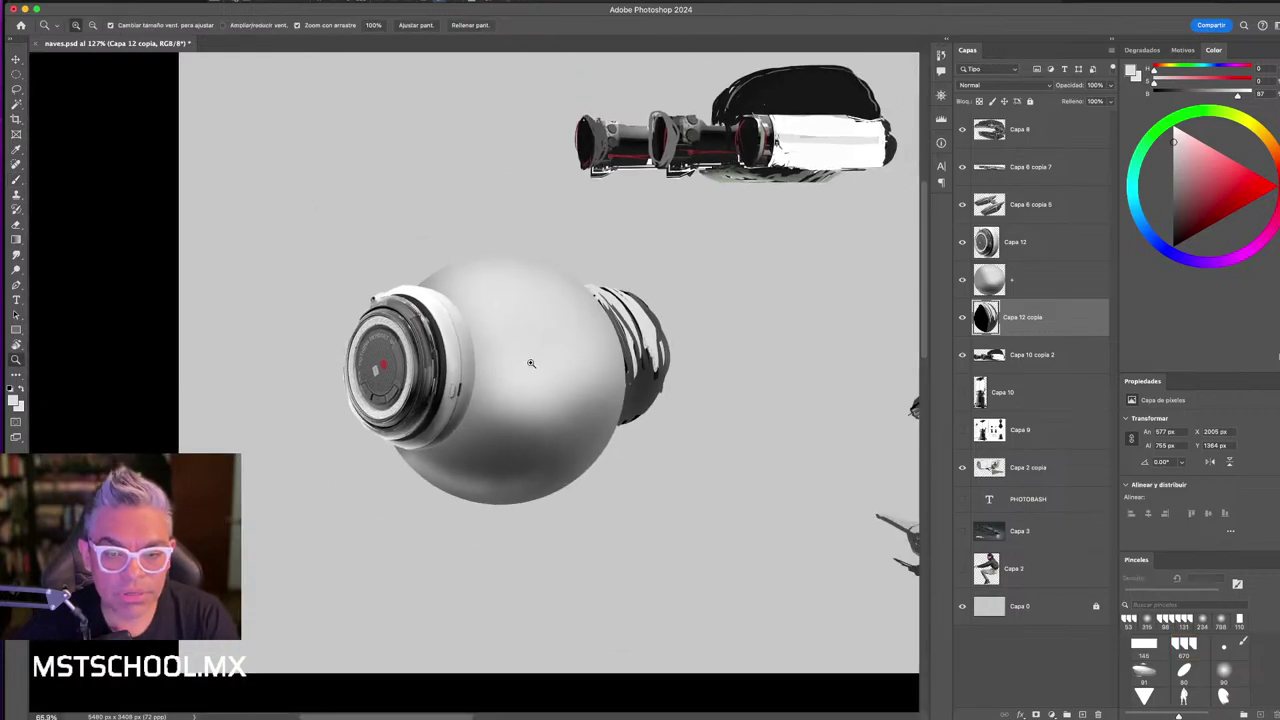
scroll(545, 340, "up", 3)
left_click(670, 390, "alt")
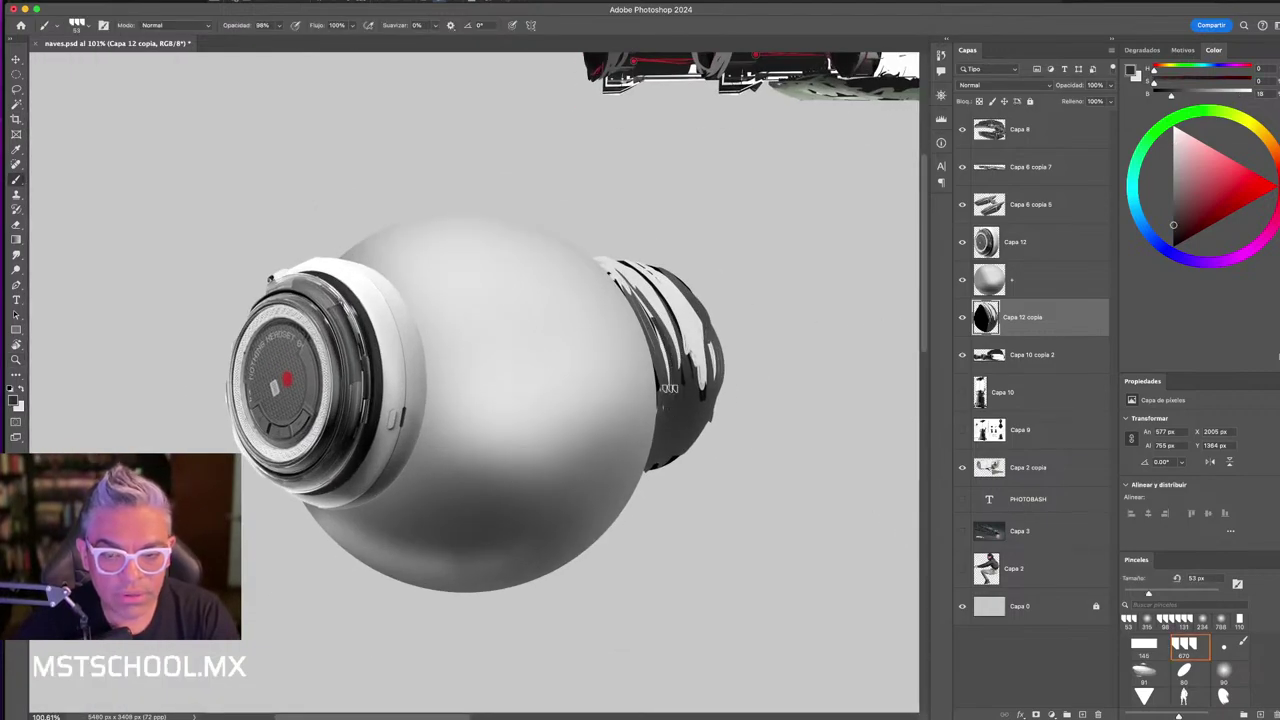
left_click(703, 372, "alt")
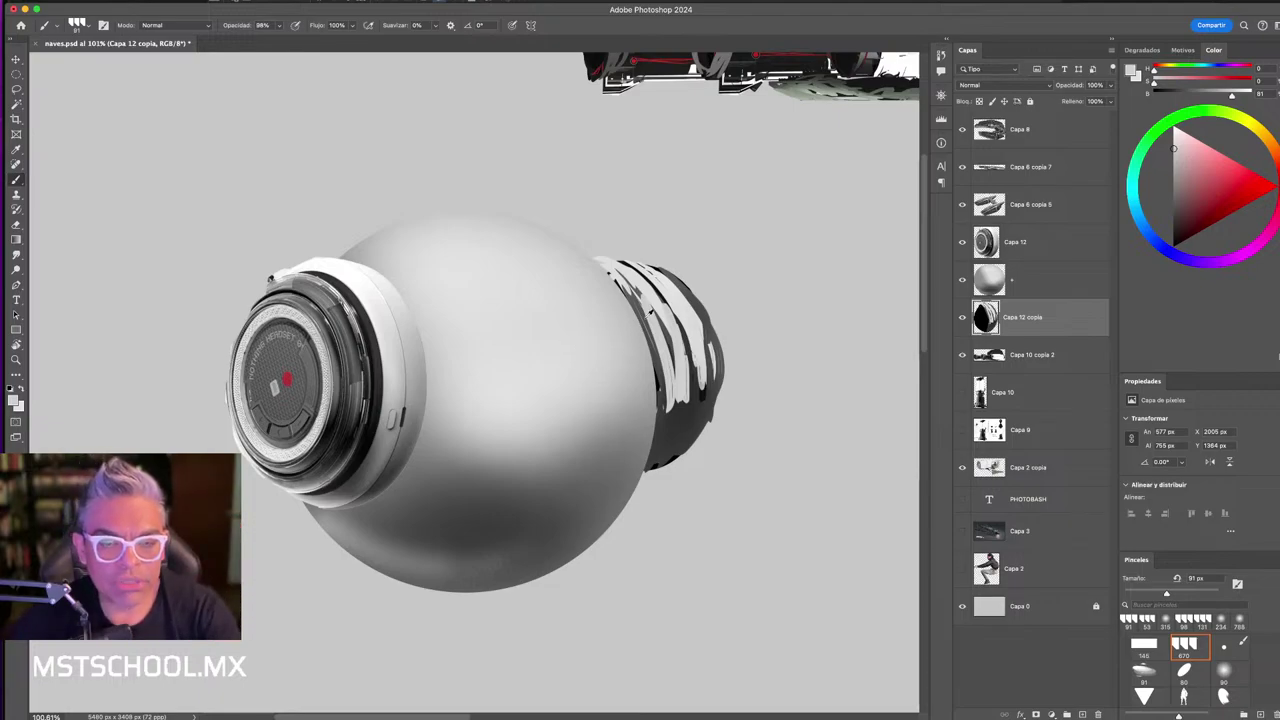
key("bracketleft")
key("bracketleft")
key("bracketleft")
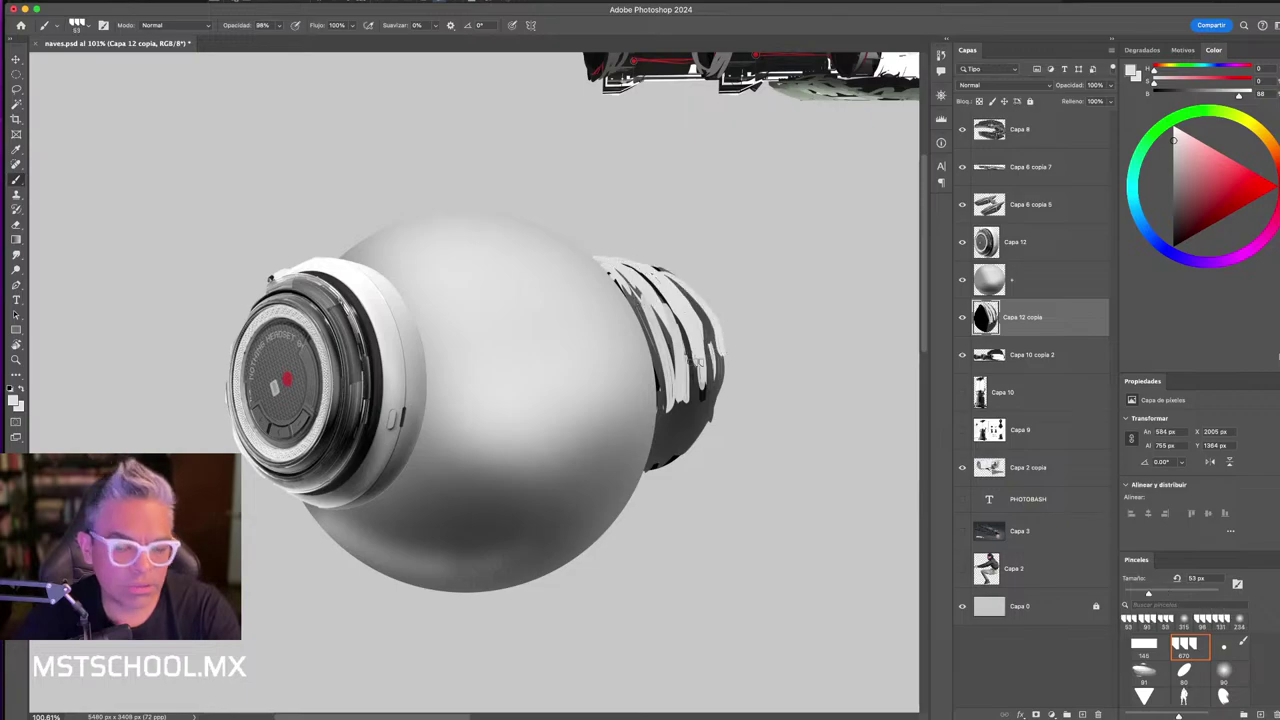
left_click_drag(702, 330, 703, 318)
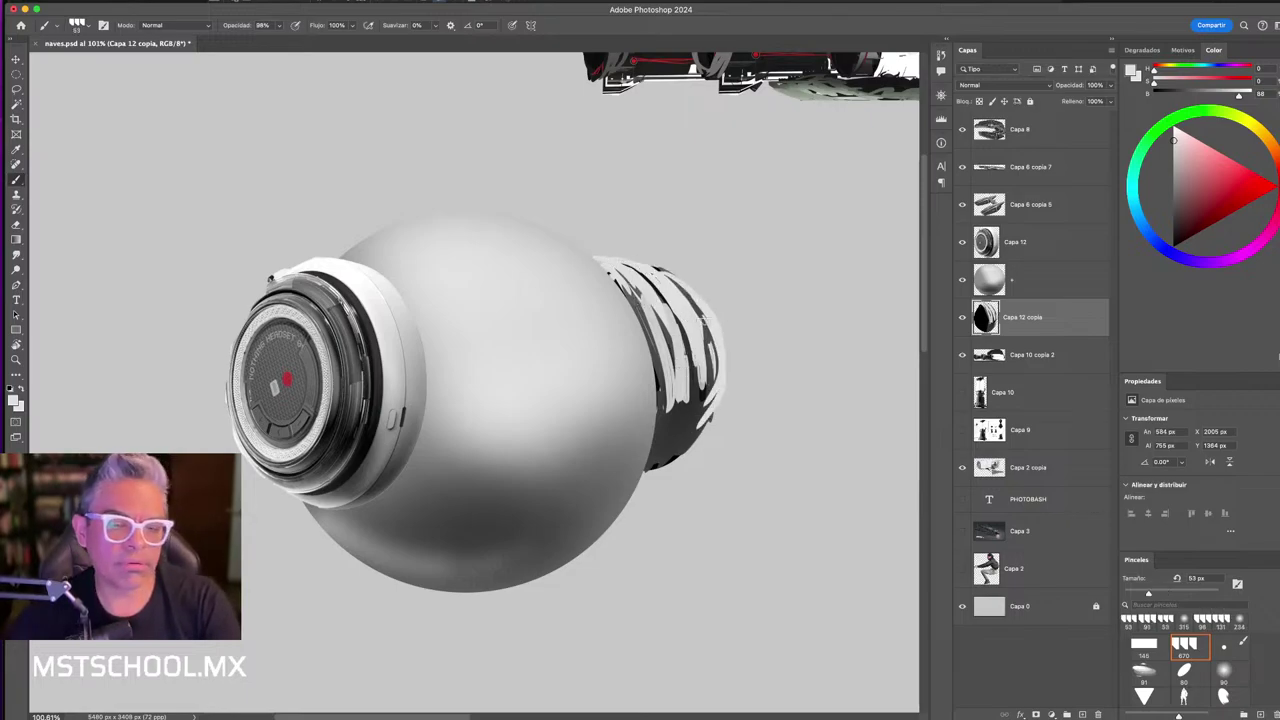
key("x")
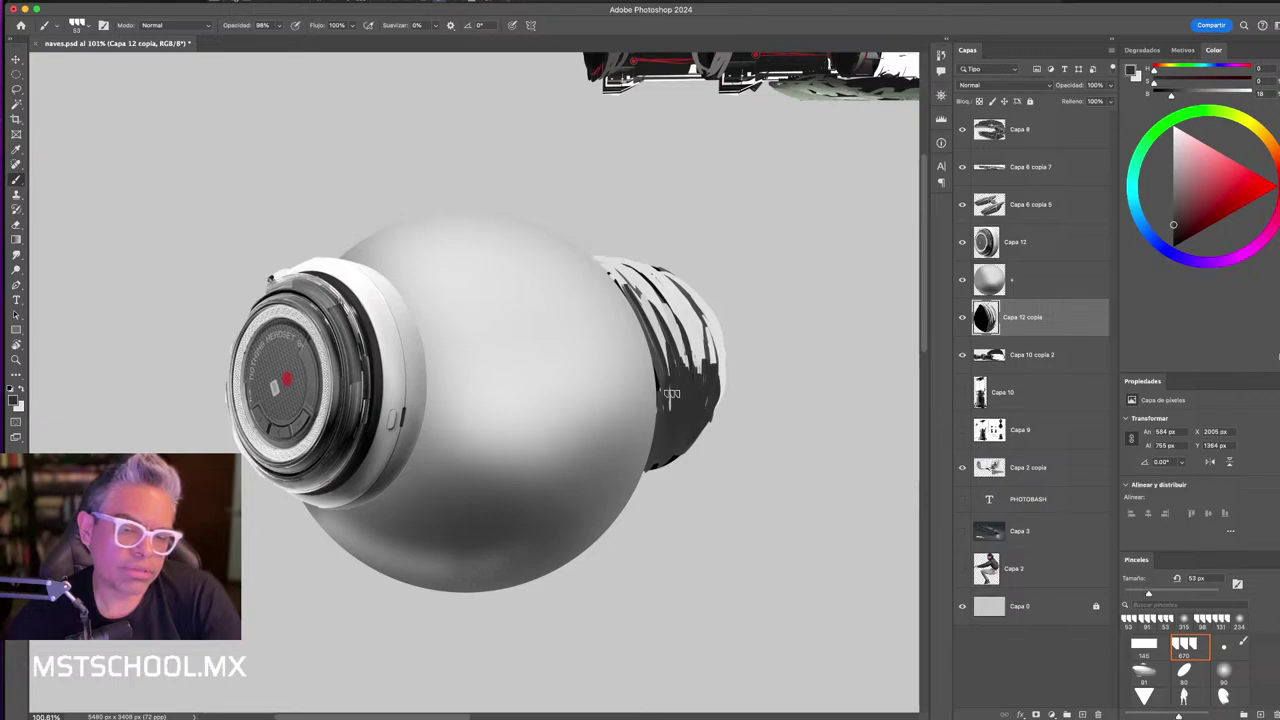
- Dodge the top of the dark fin area with a large brush, then select Capa 12
key("o")
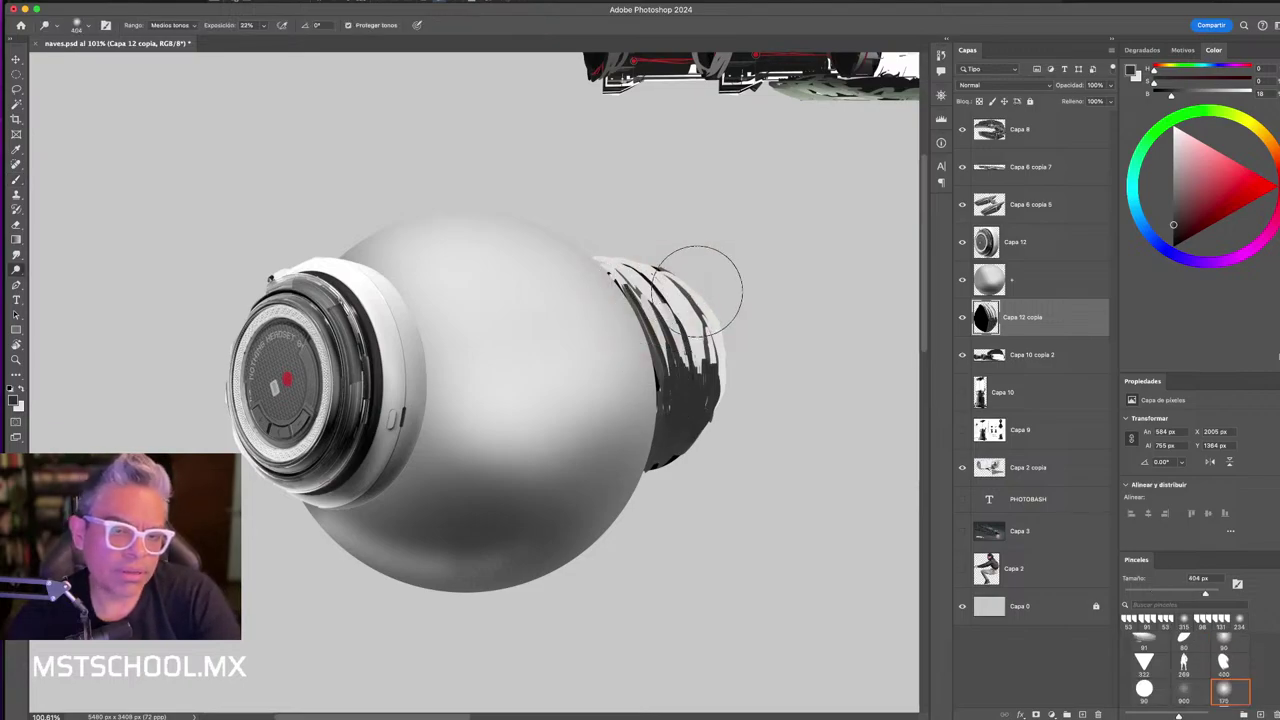
left_click_drag(612, 240, 700, 315)
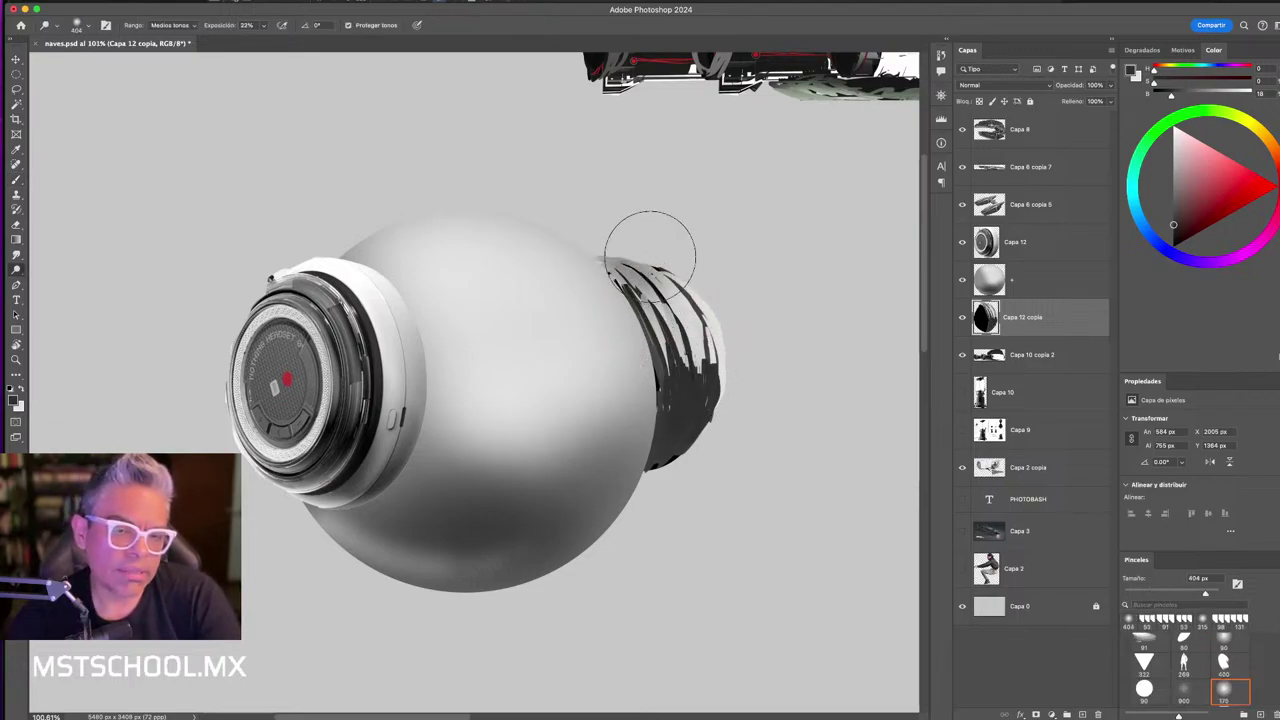
key("v")
left_click(400, 322)
- Dodge the lens rim's top-left and the top of the dark strands, with a white 131 px brush ready
key("o")
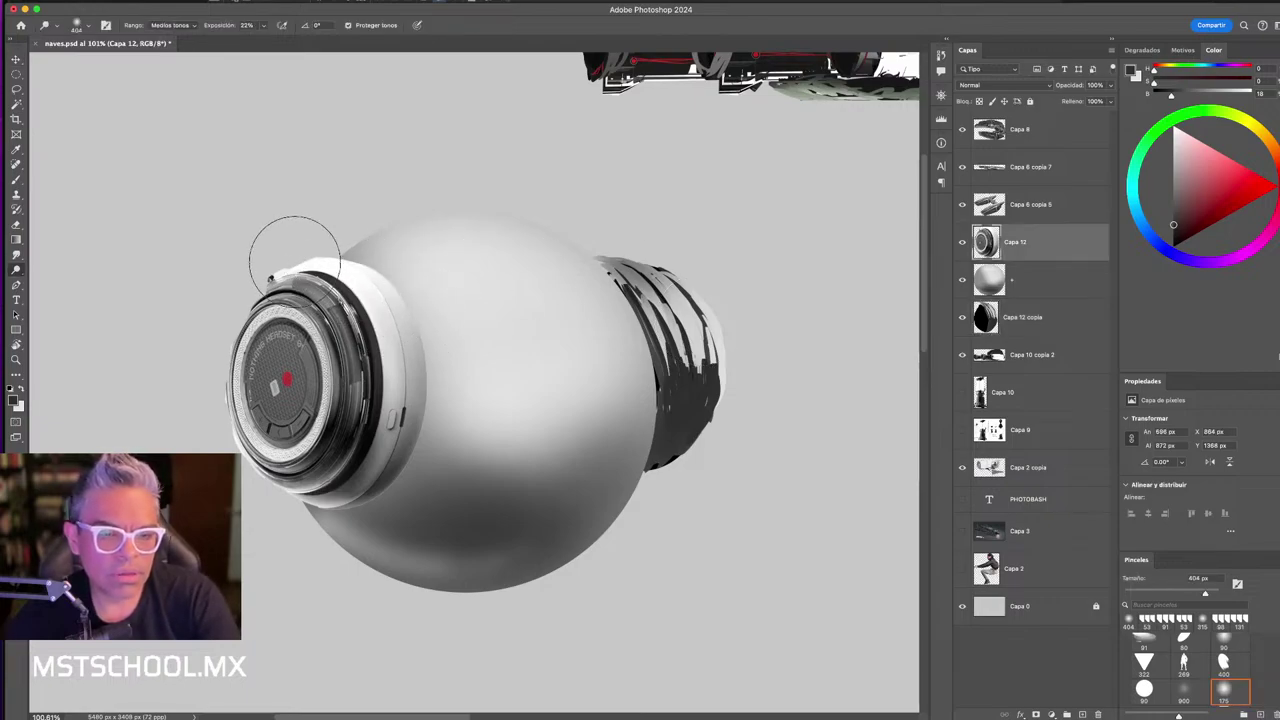
mouse_move(372, 295)
left_mouse_down()
mouse_move(337, 223)
mouse_move(386, 271)
mouse_move(334, 217)
left_mouse_up()
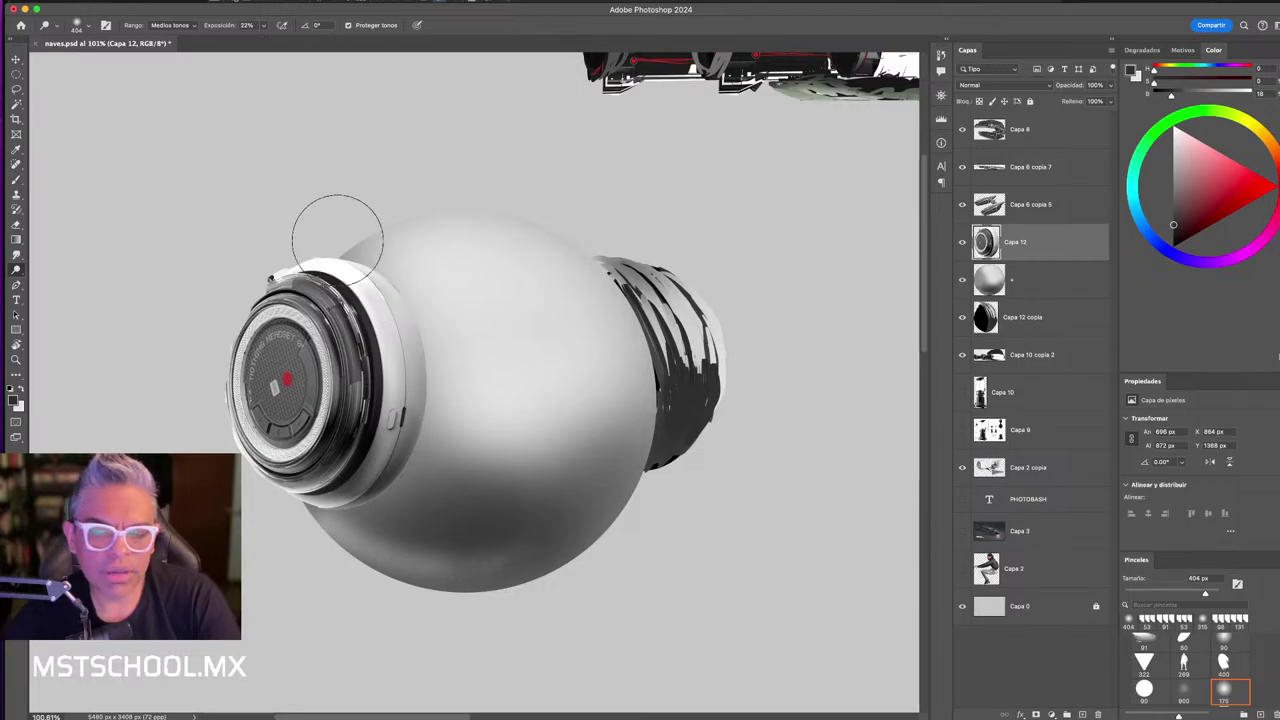
key("b")
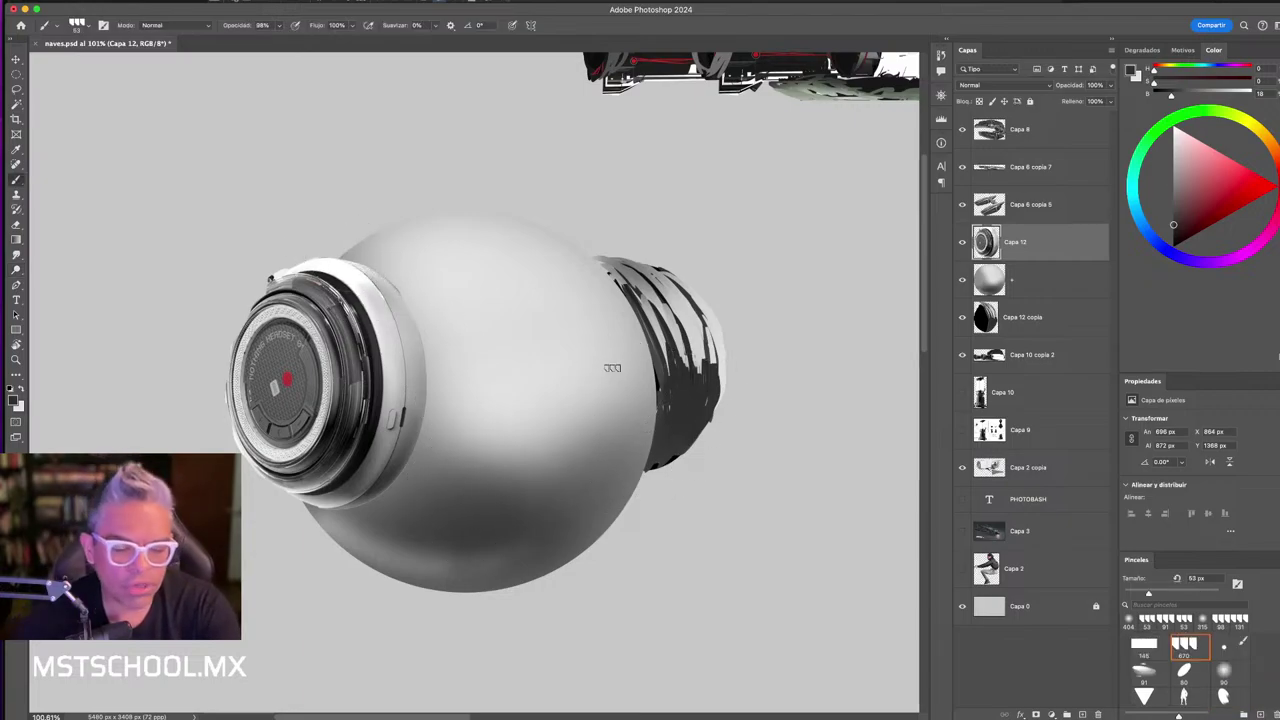
key("x")
left_click_drag(338, 278, 400, 278)
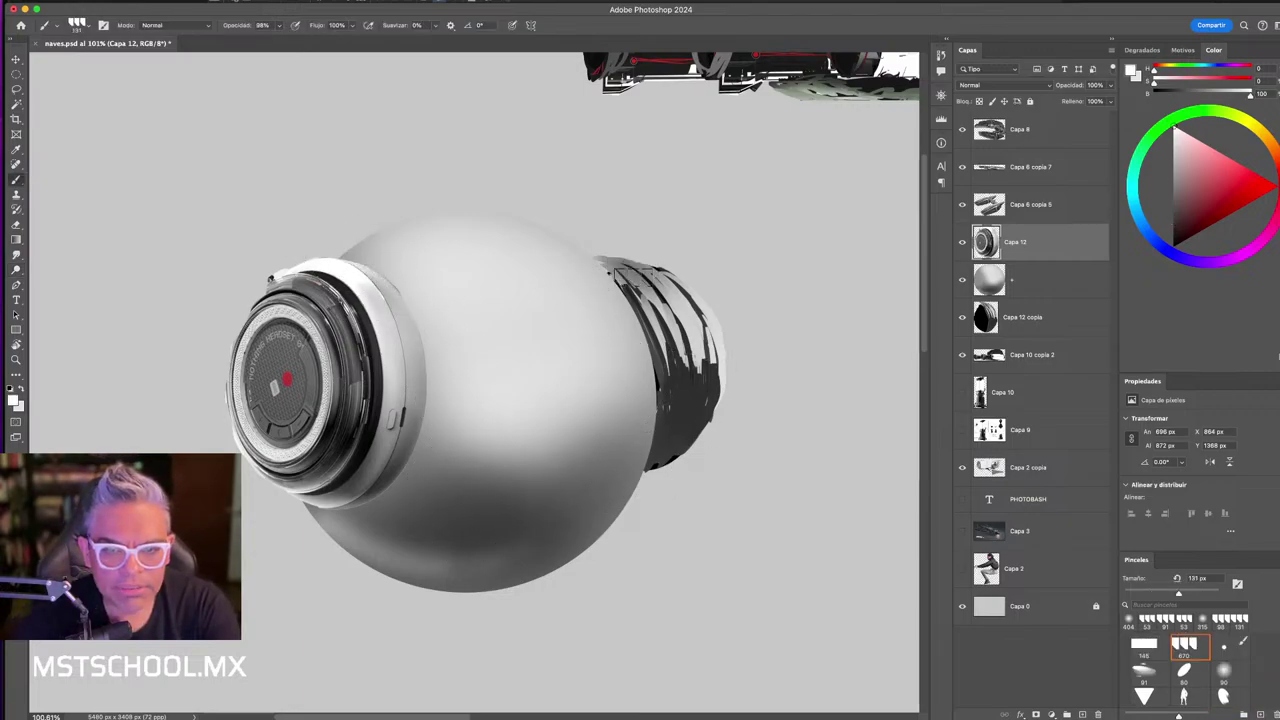
key("o")
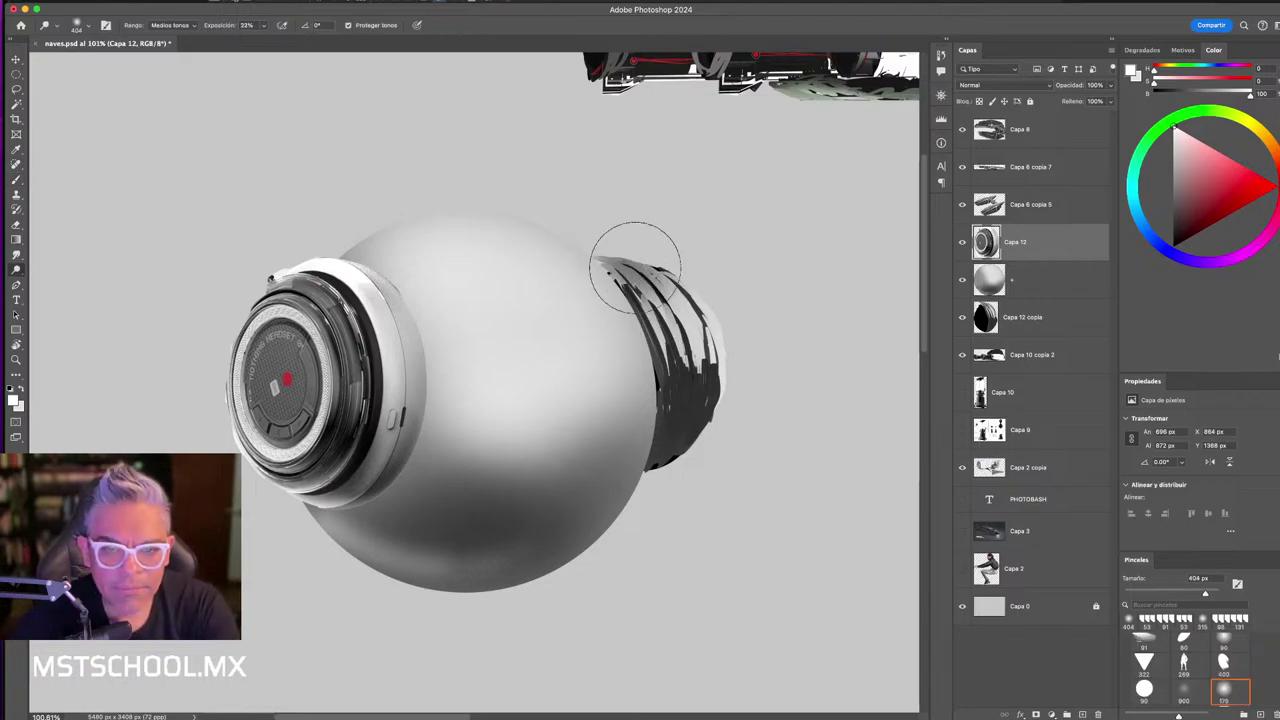
mouse_move(661, 273)
left_mouse_down()
mouse_move(651, 256)
mouse_move(631, 263)
left_mouse_up()
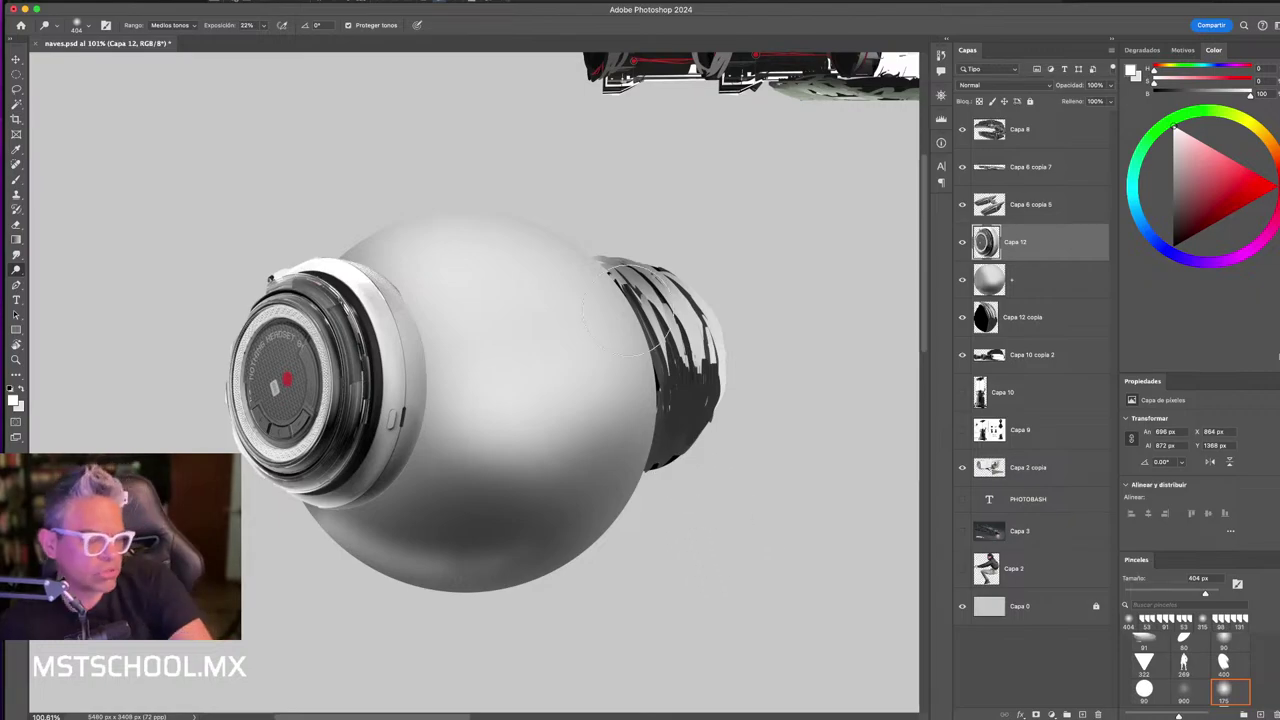
- Paint white highlight streaks over the dark strands on the sphere's right side
key("b")
mouse_move(700, 322)
left_mouse_down()
mouse_move(670, 372)
mouse_move(690, 340)
left_mouse_up()
left_click_drag(700, 385, 670, 425)
mouse_move(690, 355)
left_mouse_down()
mouse_move(710, 420)
mouse_move(661, 452)
left_mouse_up()
left_click_drag(652, 300, 655, 455)
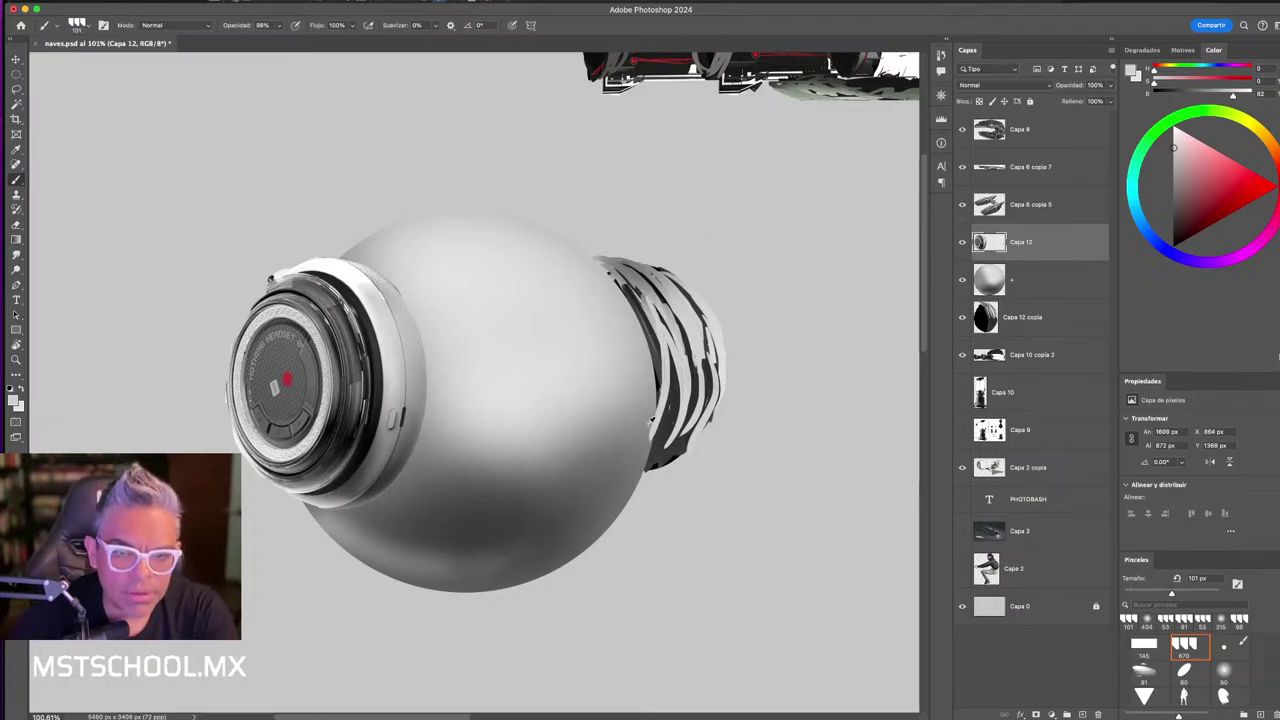
- Paint a sampled darker grey edge along the strands' left side at 50 px, undoing trial strokes
left_click(642, 428, "alt")
left_click_drag(618, 373, 590, 371)
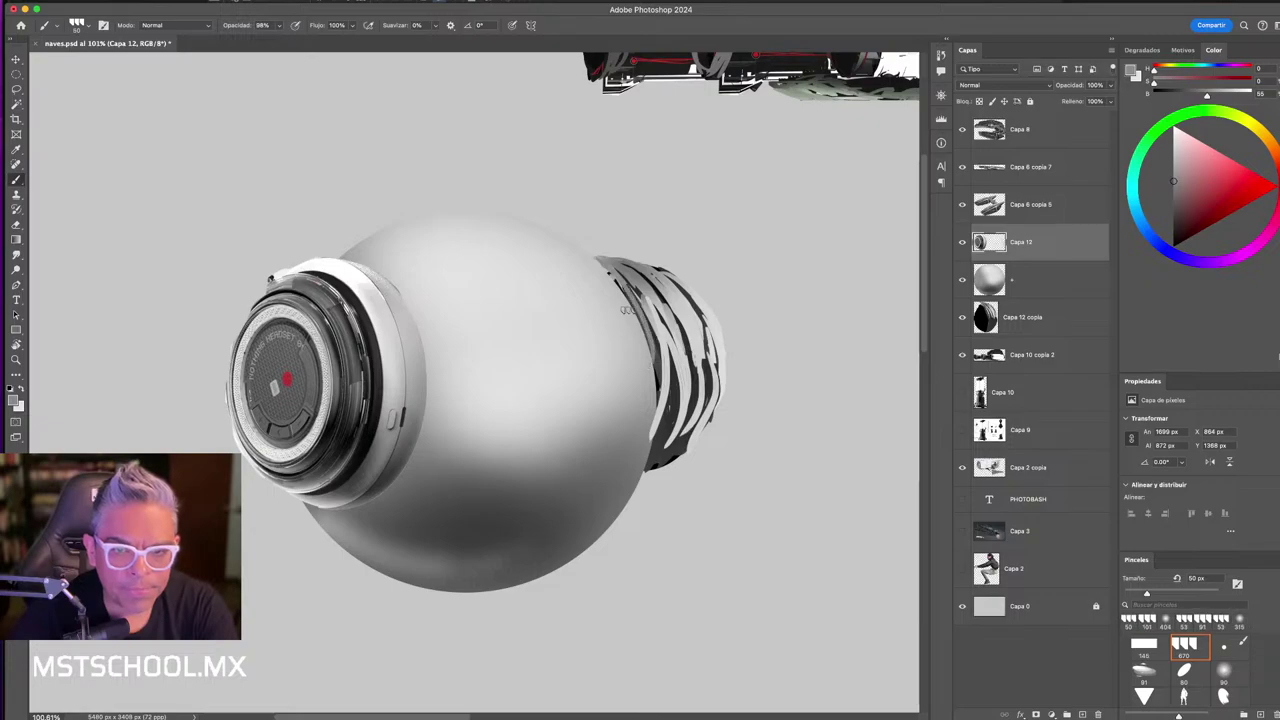
left_click_drag(598, 264, 660, 407)
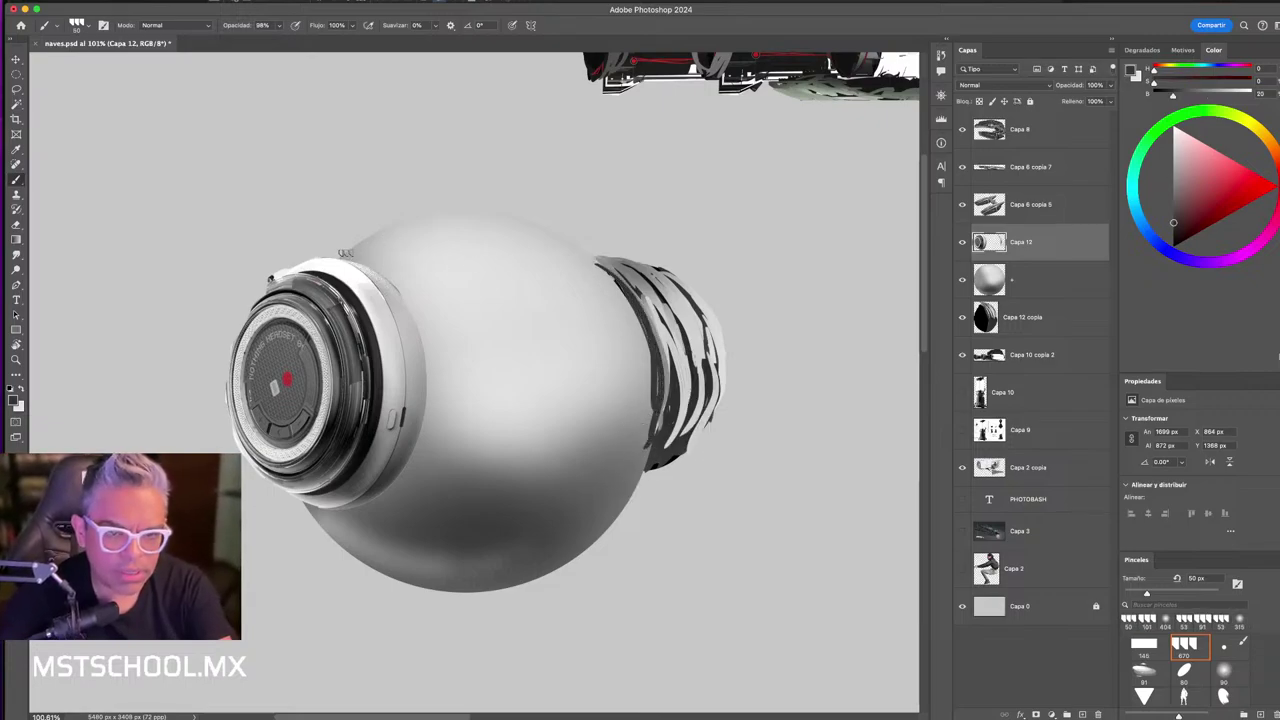
left_click_drag(352, 243, 436, 216)
key("ctrl+z")
left_click_drag(345, 255, 500, 203)
key("ctrl+z")
- Sample greys from the sphere and try a dark curve down it, then undo it
left_click(344, 257, "alt")
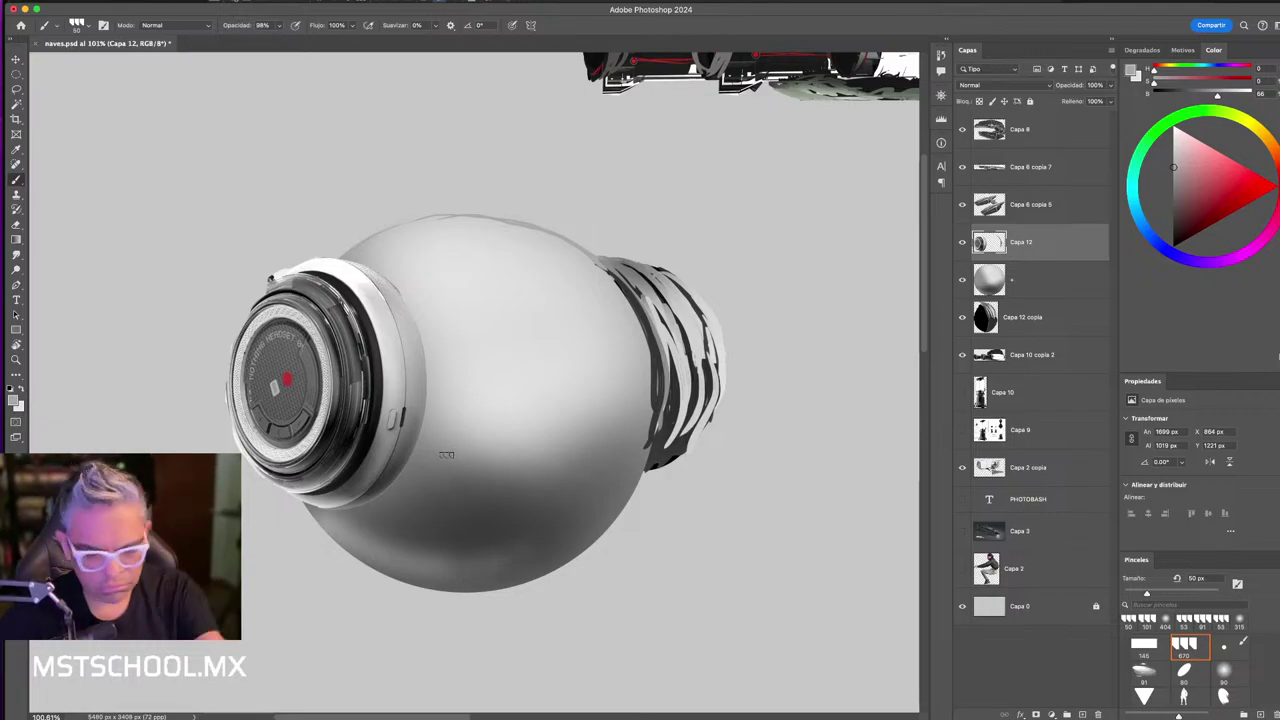
left_click(510, 520, "alt")
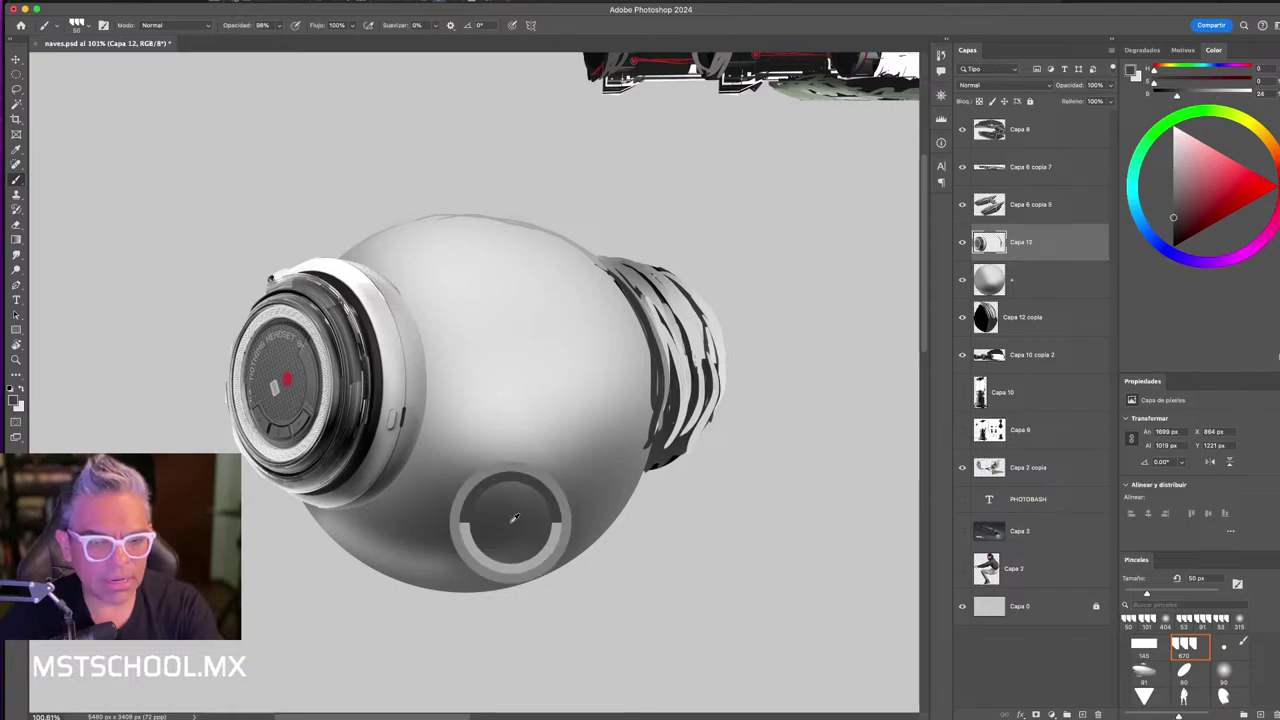
left_click_drag(478, 219, 552, 474)
key("ctrl+z")
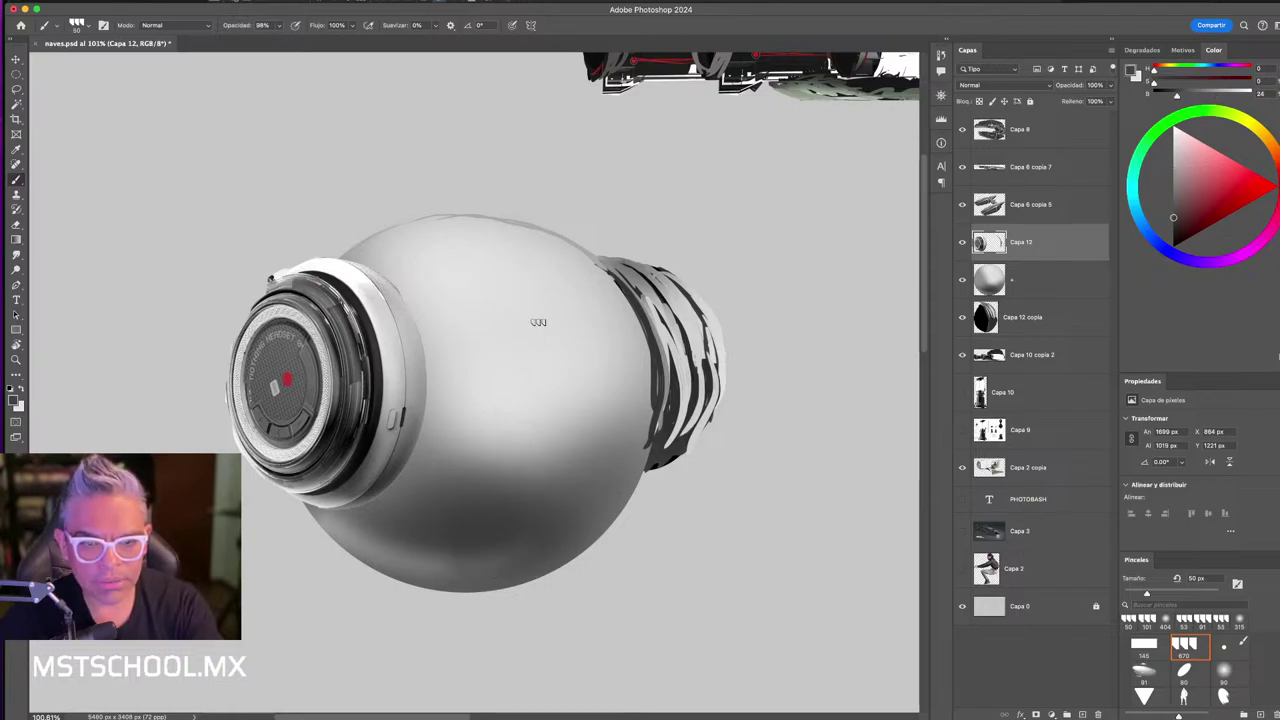
- Lasso the left lens onto a new layer and transform it onto the sphere's right side
key("v")
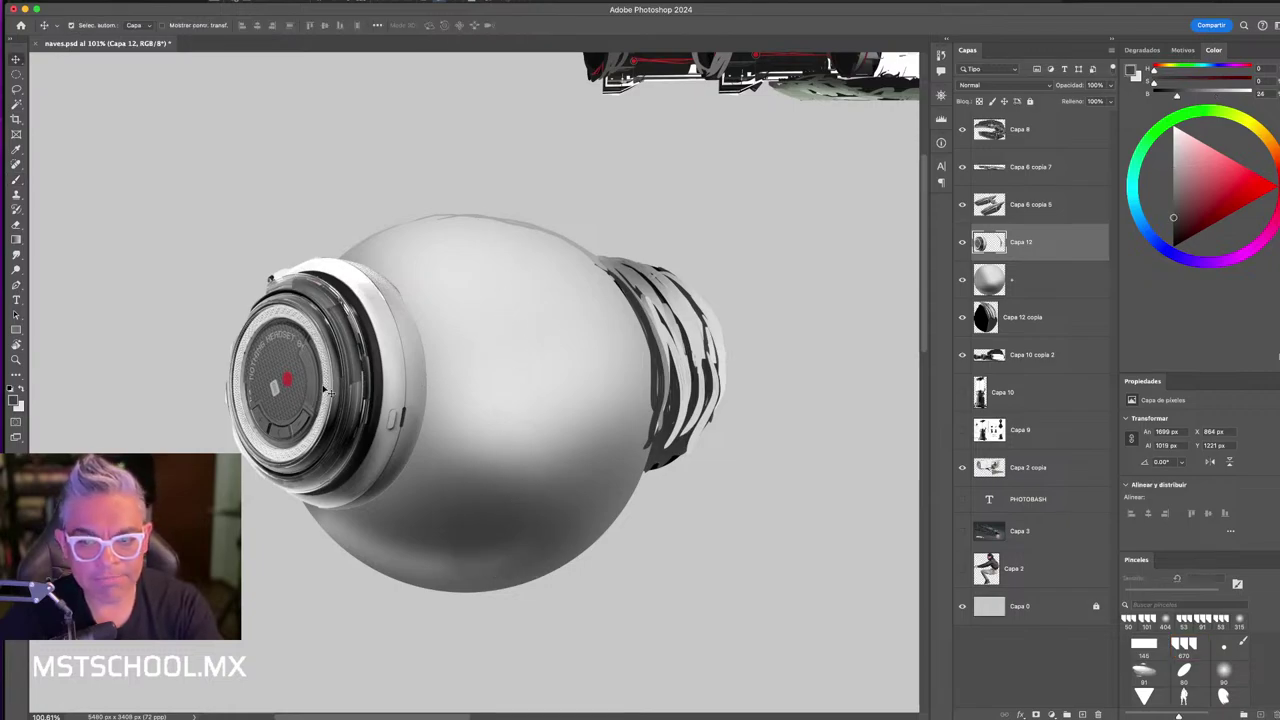
key("l")
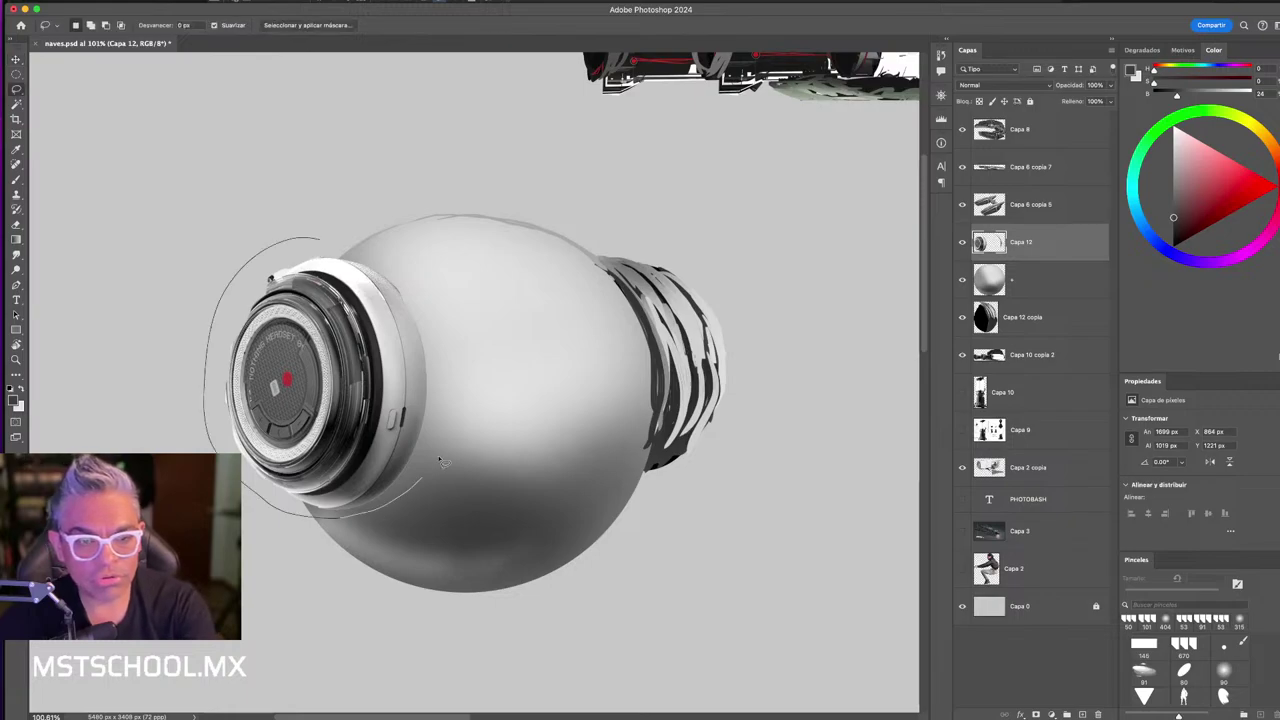
mouse_move(440, 460)
left_mouse_down()
mouse_move(330, 242)
mouse_move(347, 511)
mouse_move(368, 510)
left_mouse_up()
key("ctrl+j")
key("v")
key("ctrl+t")
left_click_drag(386, 397, 569, 405)
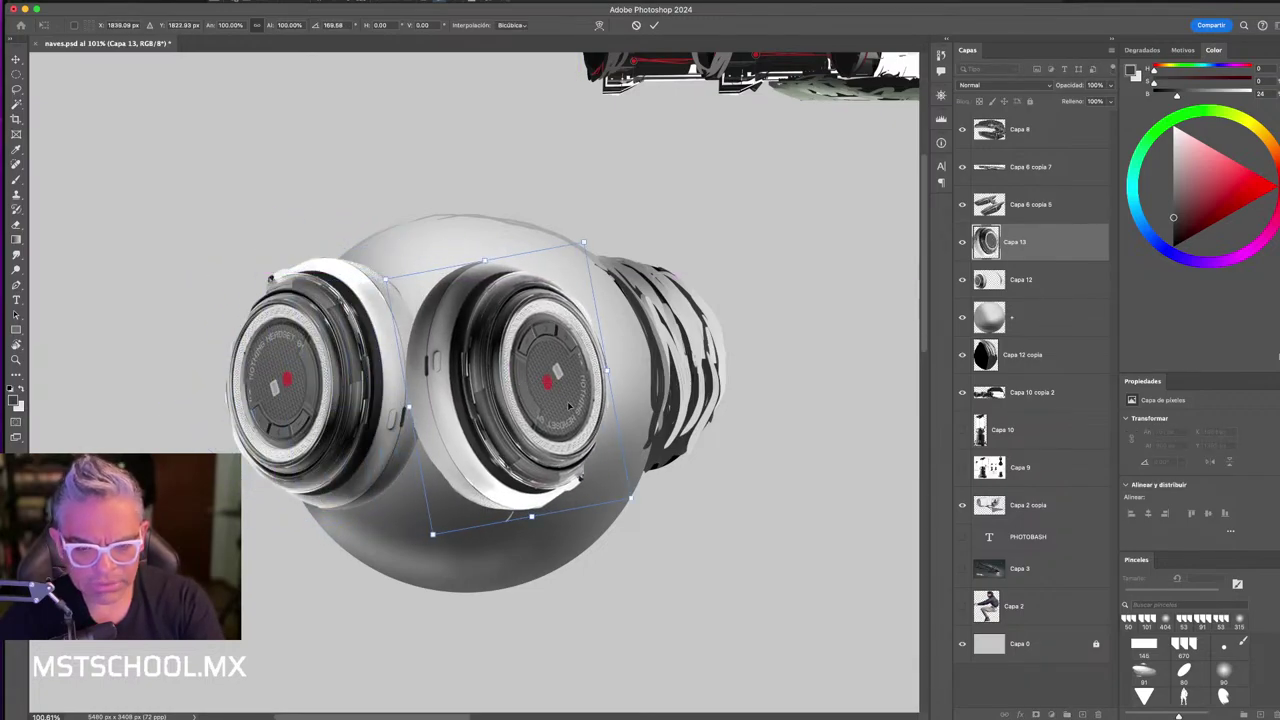
right_click(566, 405)
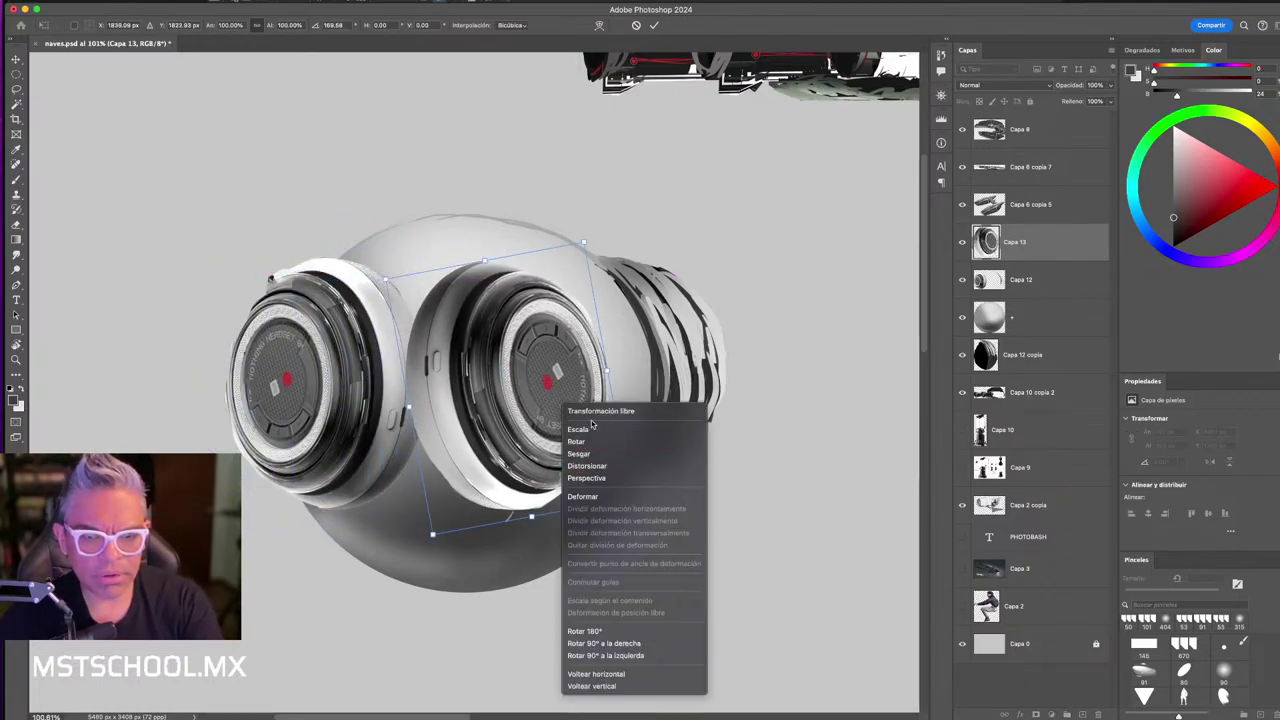
left_click(600, 411)
left_click_drag(409, 407, 292, 399)
left_click_drag(516, 405, 575, 417)
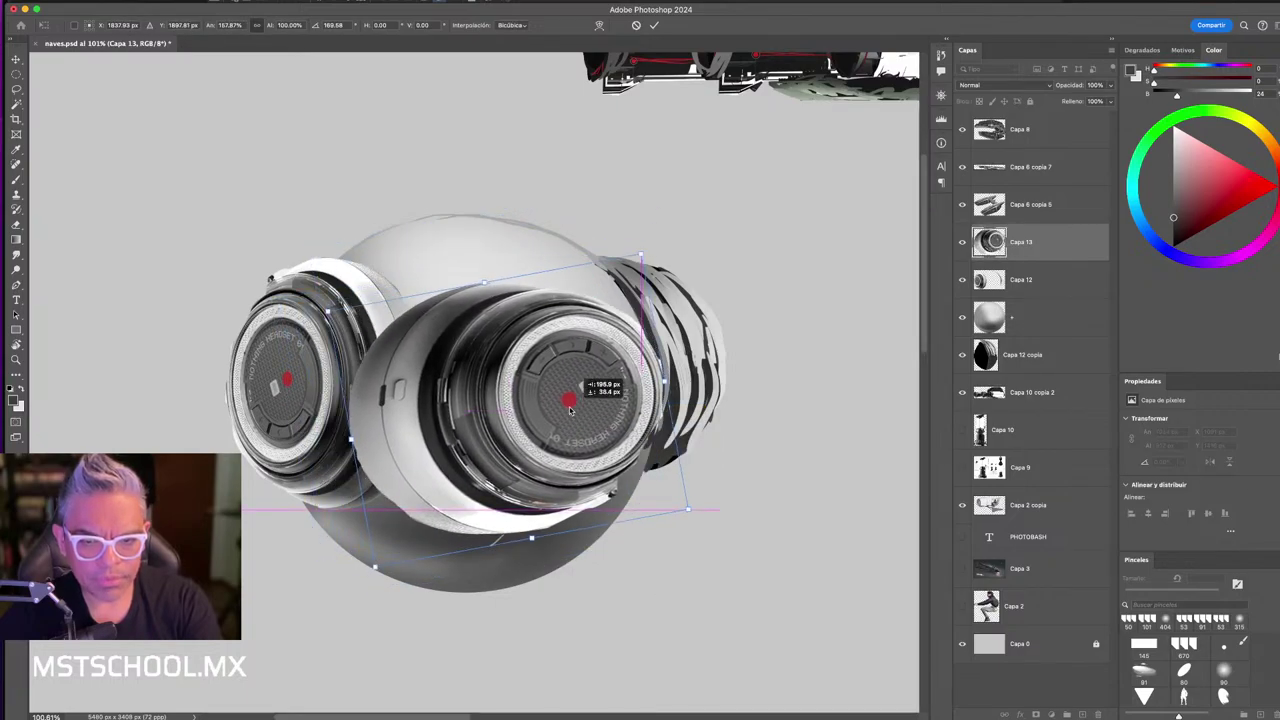
key("Return")
- Isolate the right lens with a circular marquee on its own layer, delete the leftover copy, and reposition it
key("m")
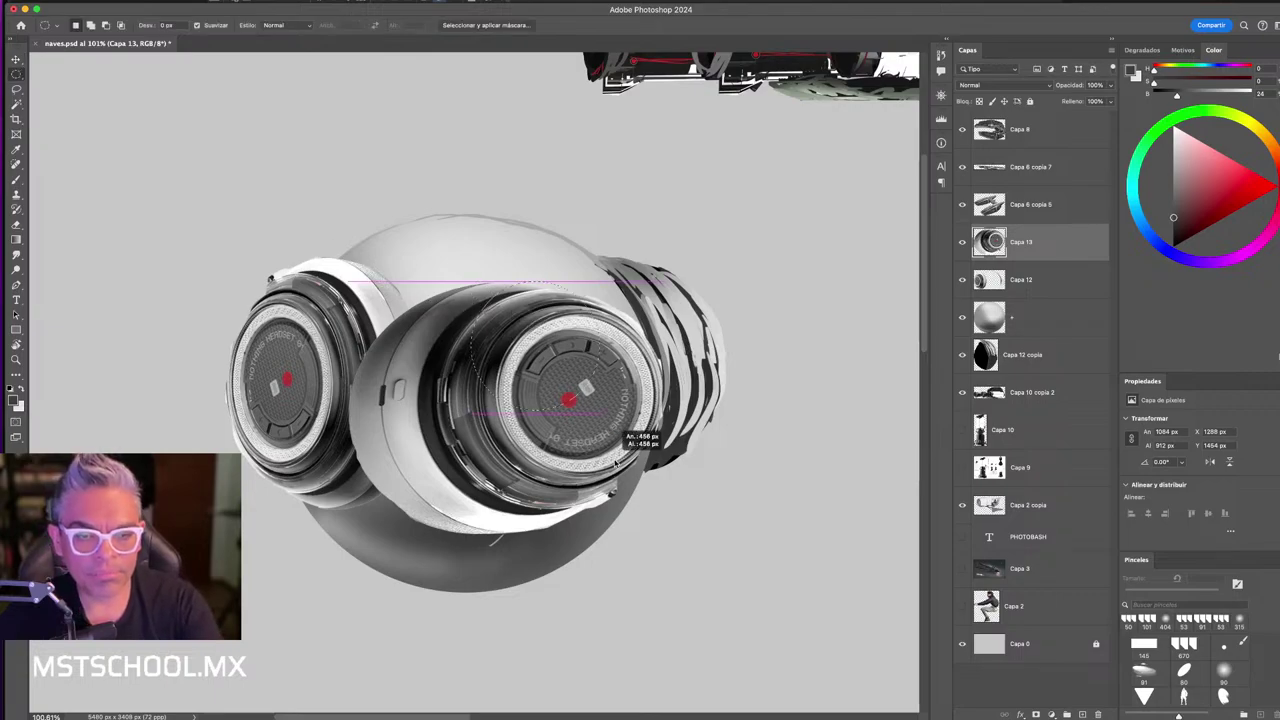
left_click_drag(505, 305, 670, 490)
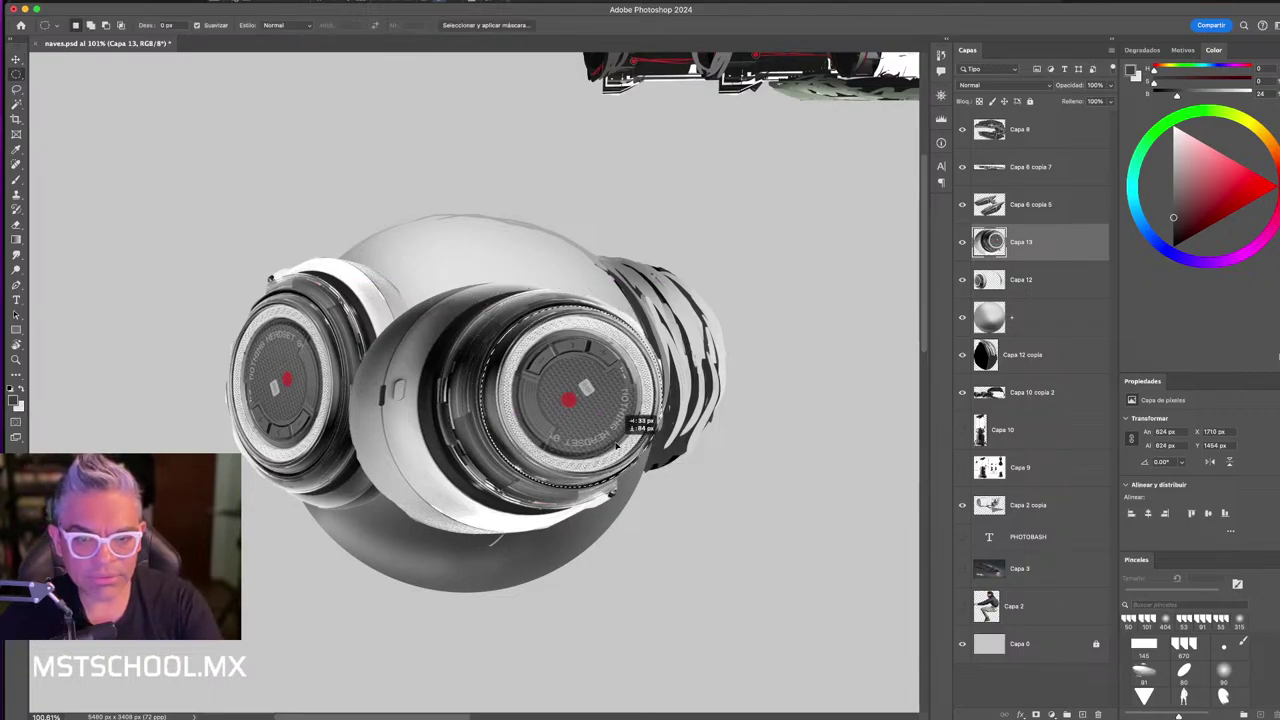
key("ctrl+j")
left_click(1054, 293)
key("Delete")
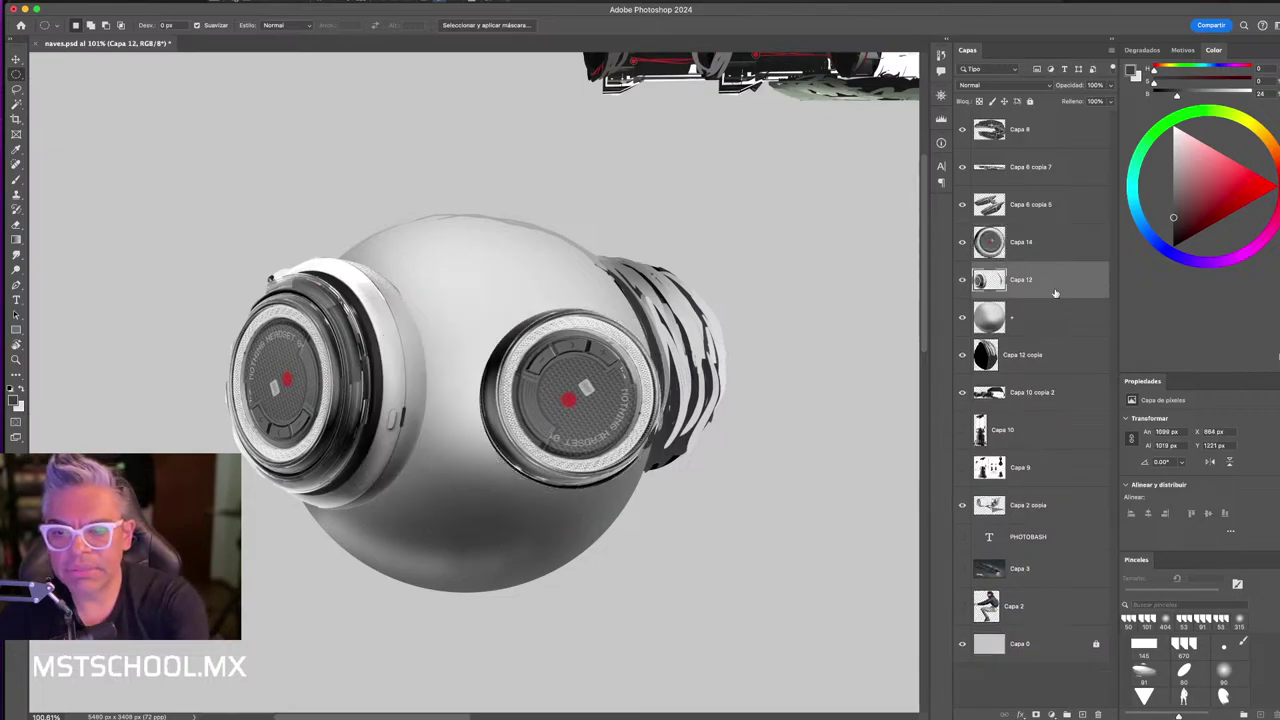
key("v")
mouse_move(623, 435)
left_mouse_down()
mouse_move(598, 428)
mouse_move(583, 396)
left_mouse_up()
- Zoom in on the right lens and adjust its rotation with Free Transform
key("z")
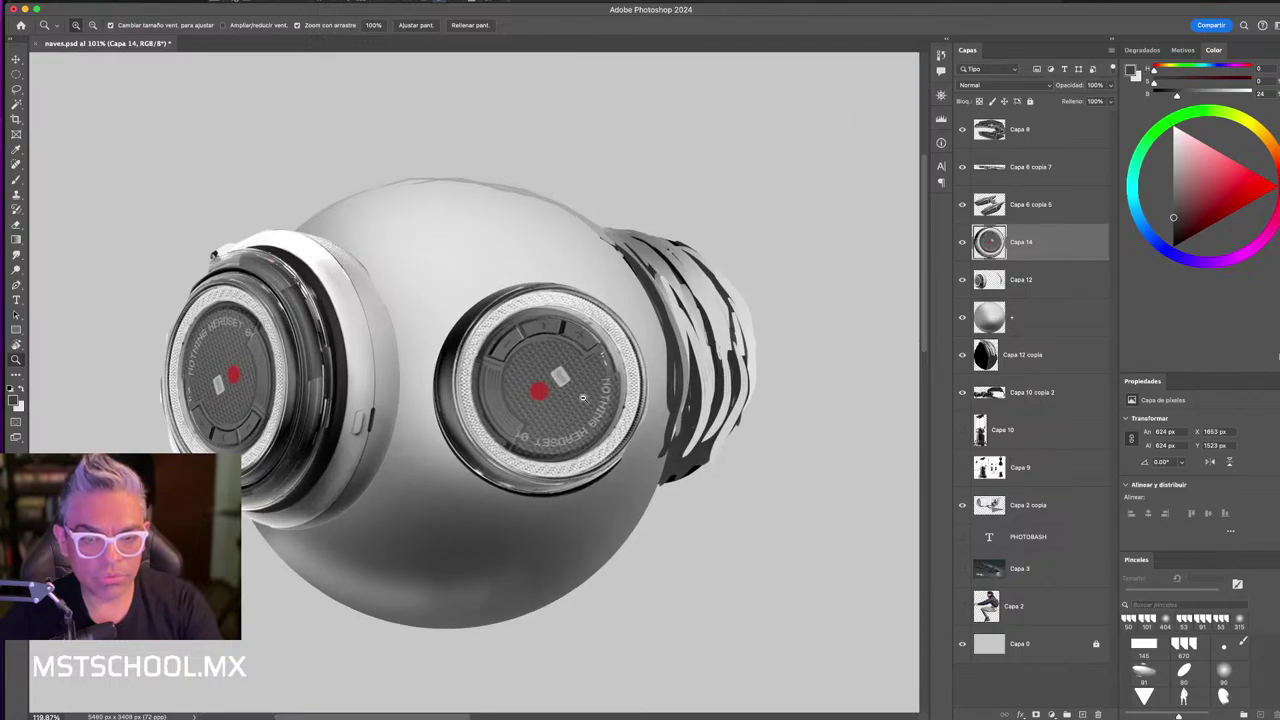
left_click(570, 403)
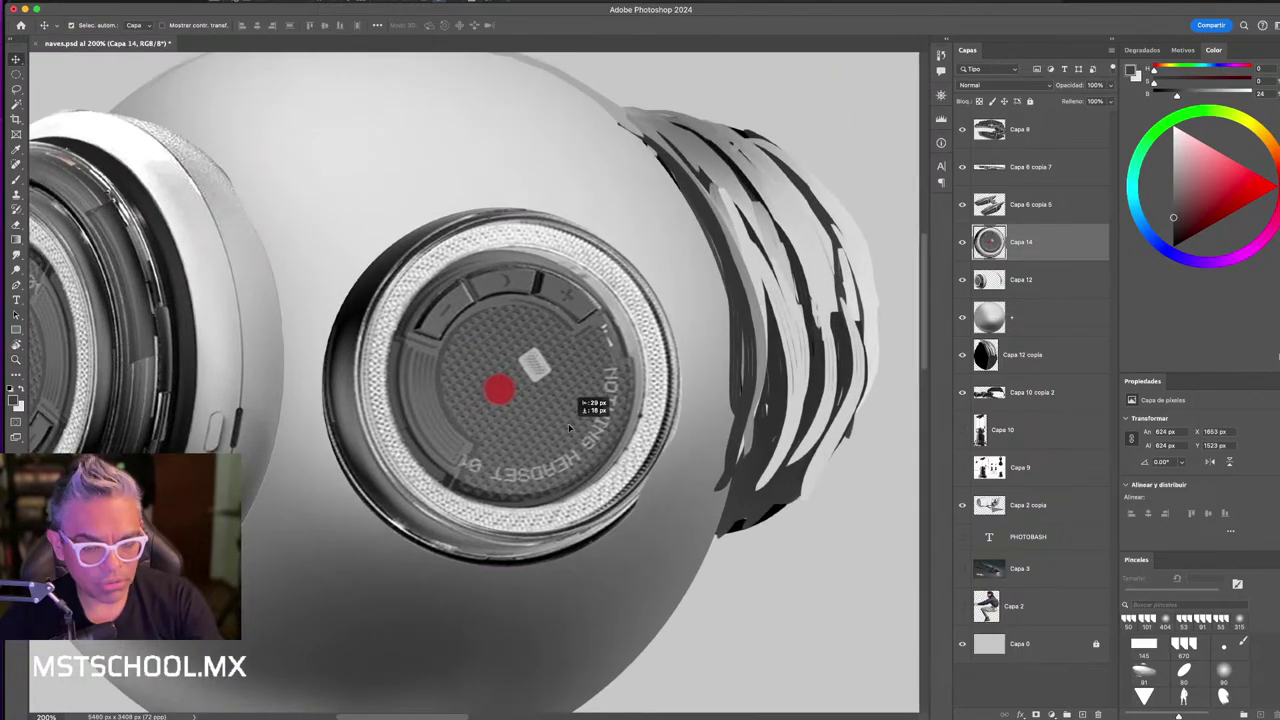
left_click_drag(580, 423, 572, 426)
key("v")
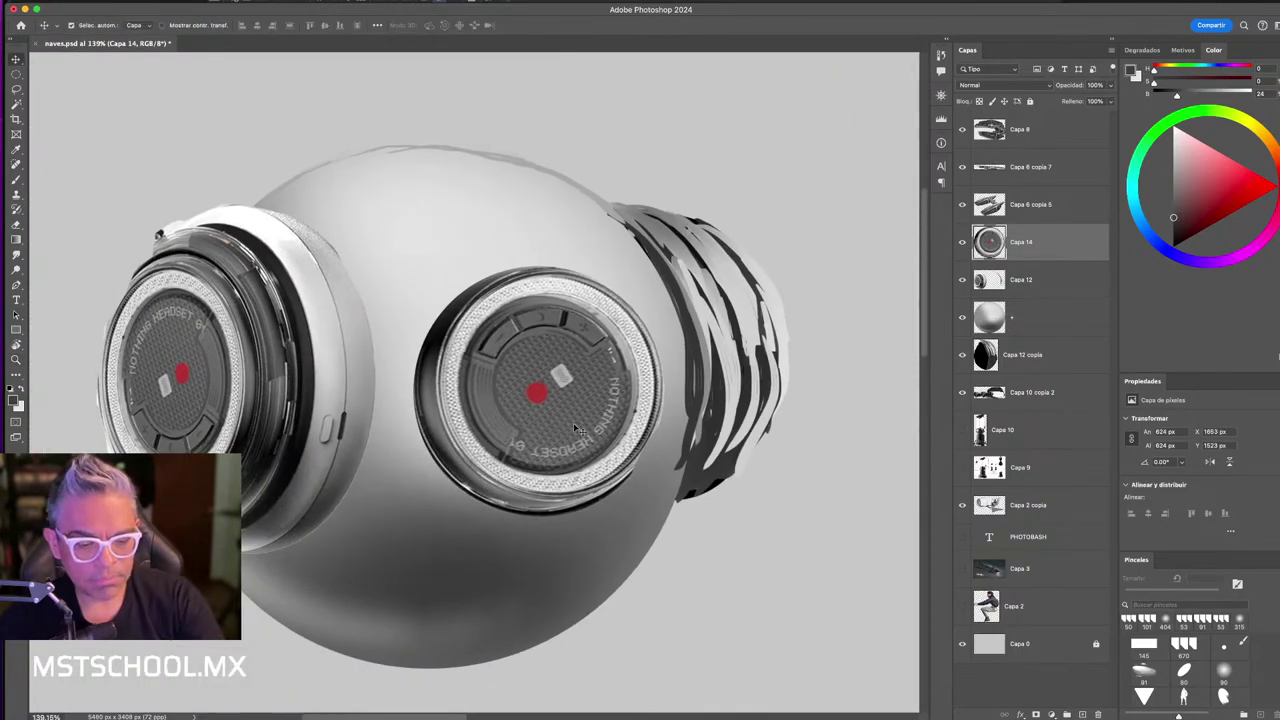
key("ctrl+t")
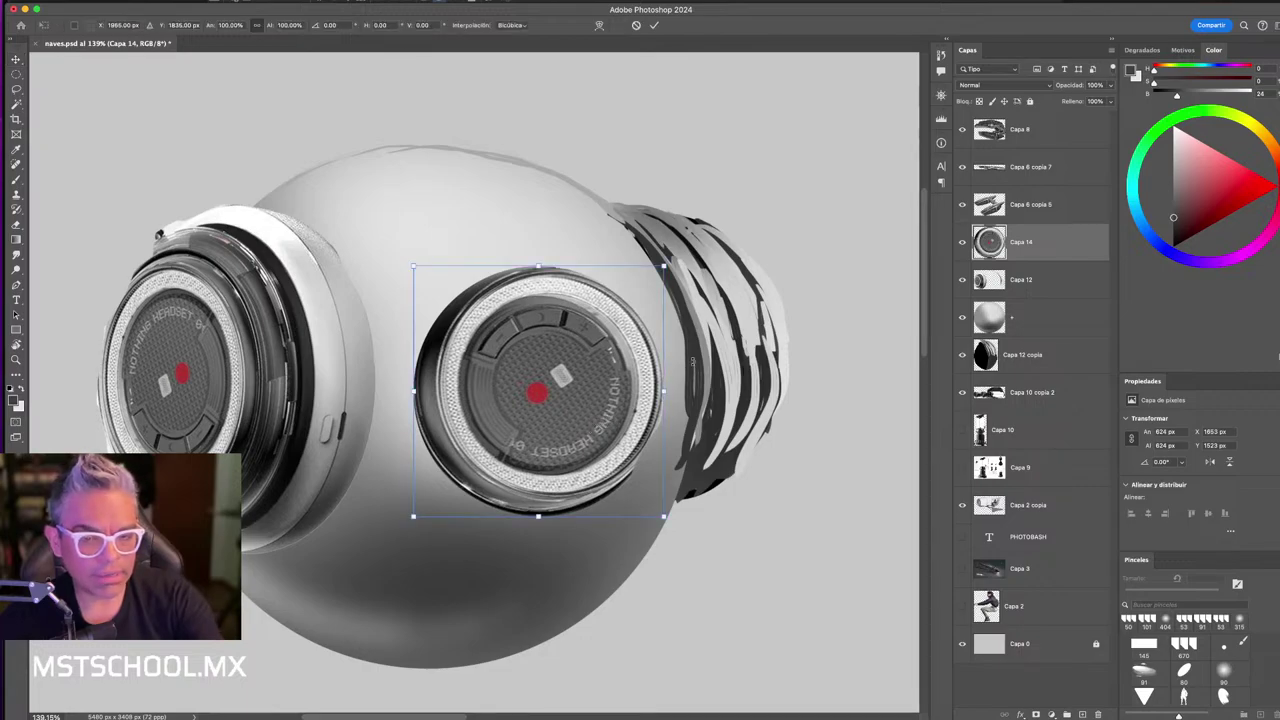
mouse_move(685, 312)
left_mouse_down()
mouse_move(671, 362)
mouse_move(617, 408)
left_mouse_up()
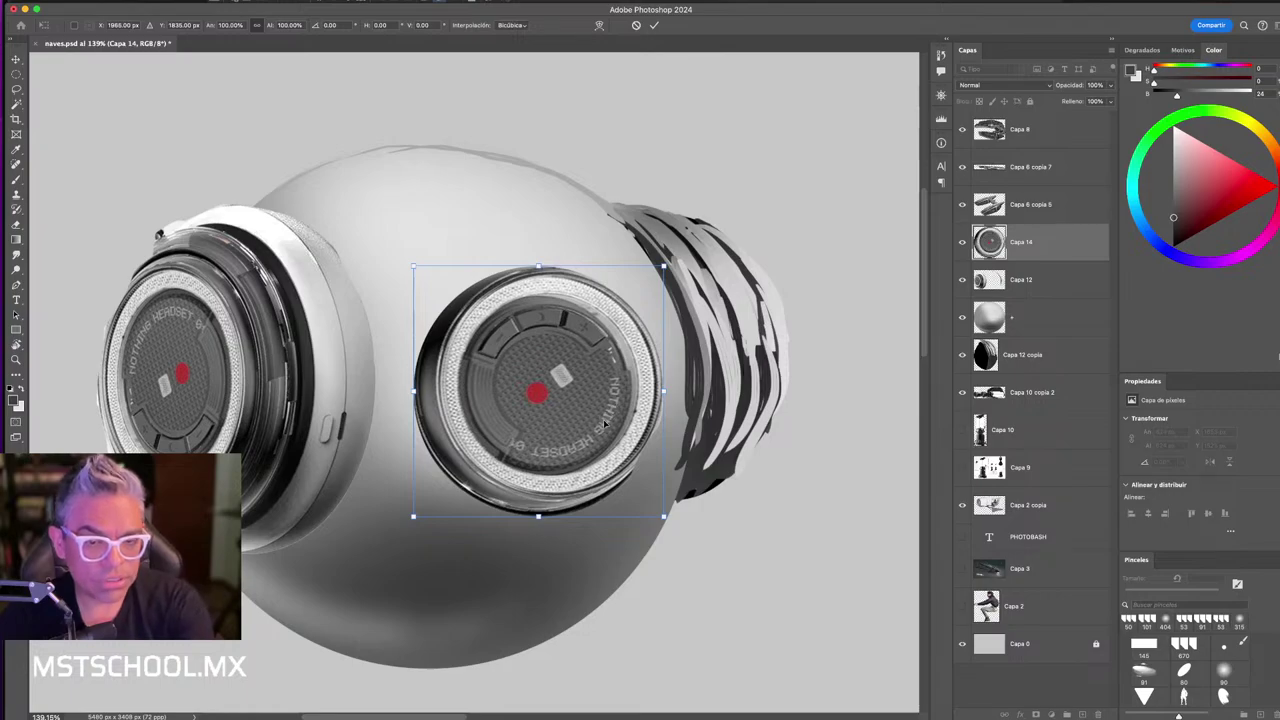
key("Return")
- Duplicate the right lens layer and bring up Hue/Saturation on the lower copy, Capa 14
key("ctrl+j")
left_click(1022, 287)
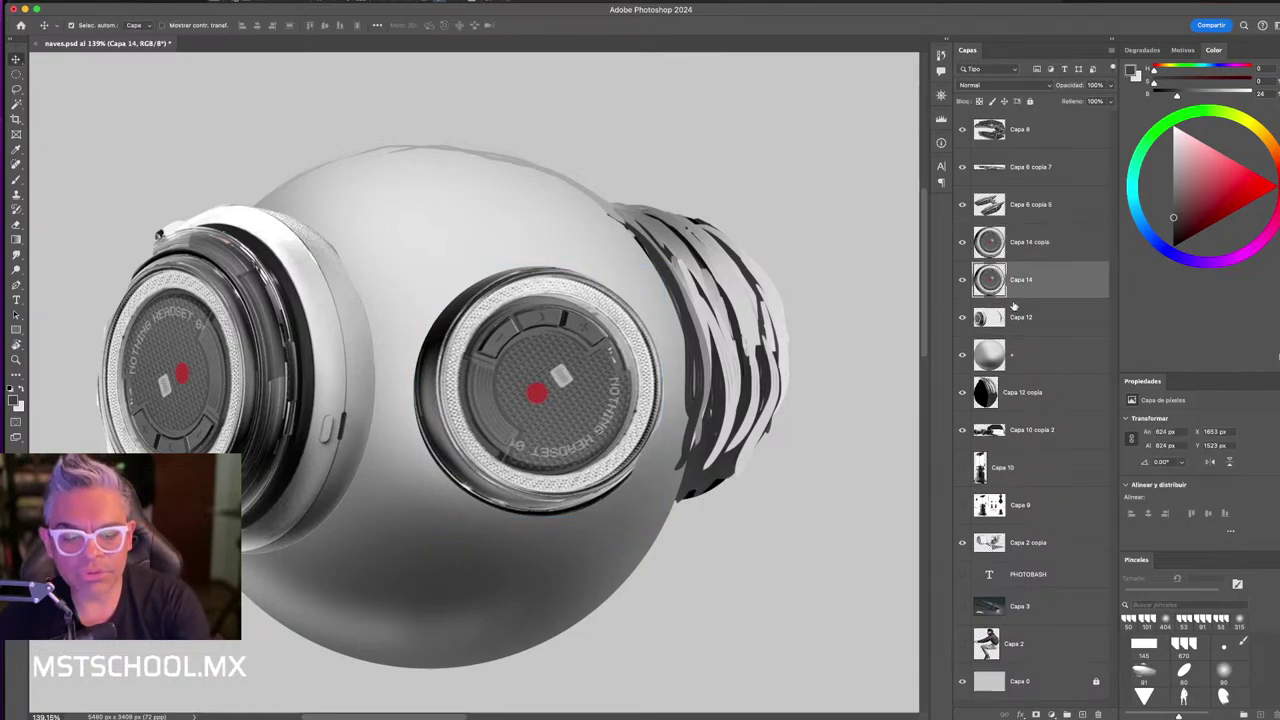
key("ctrl+u")
- Turn the lower lens copy black and blur it with a 23.3 px Gaussian Blur as a shadow
key("Escape")
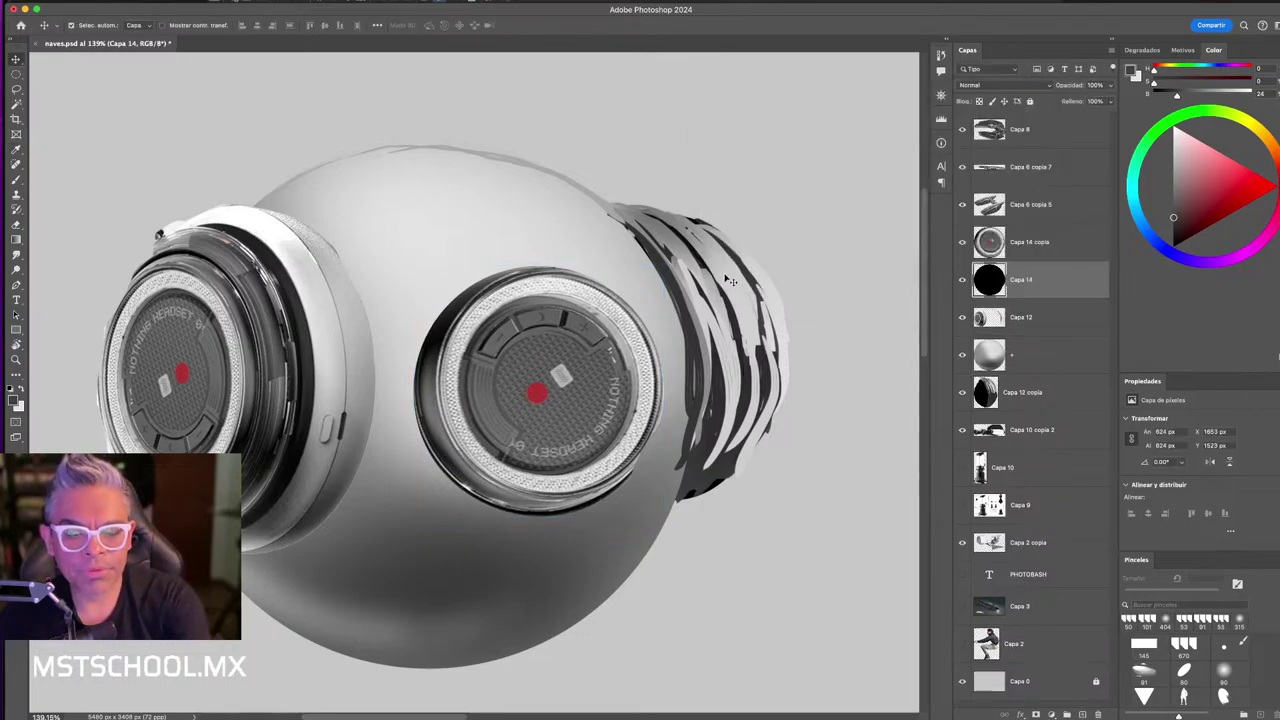
key("ctrl+alt+f")
left_click(886, 398)
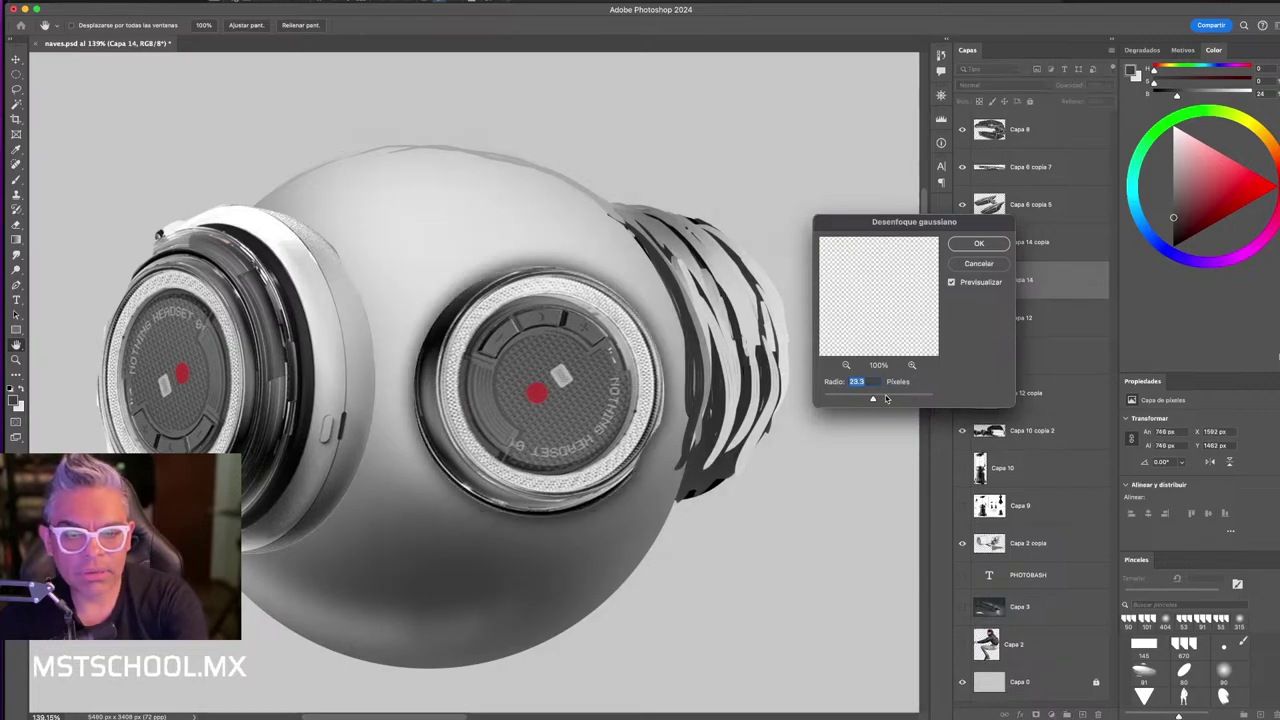
key("Return")
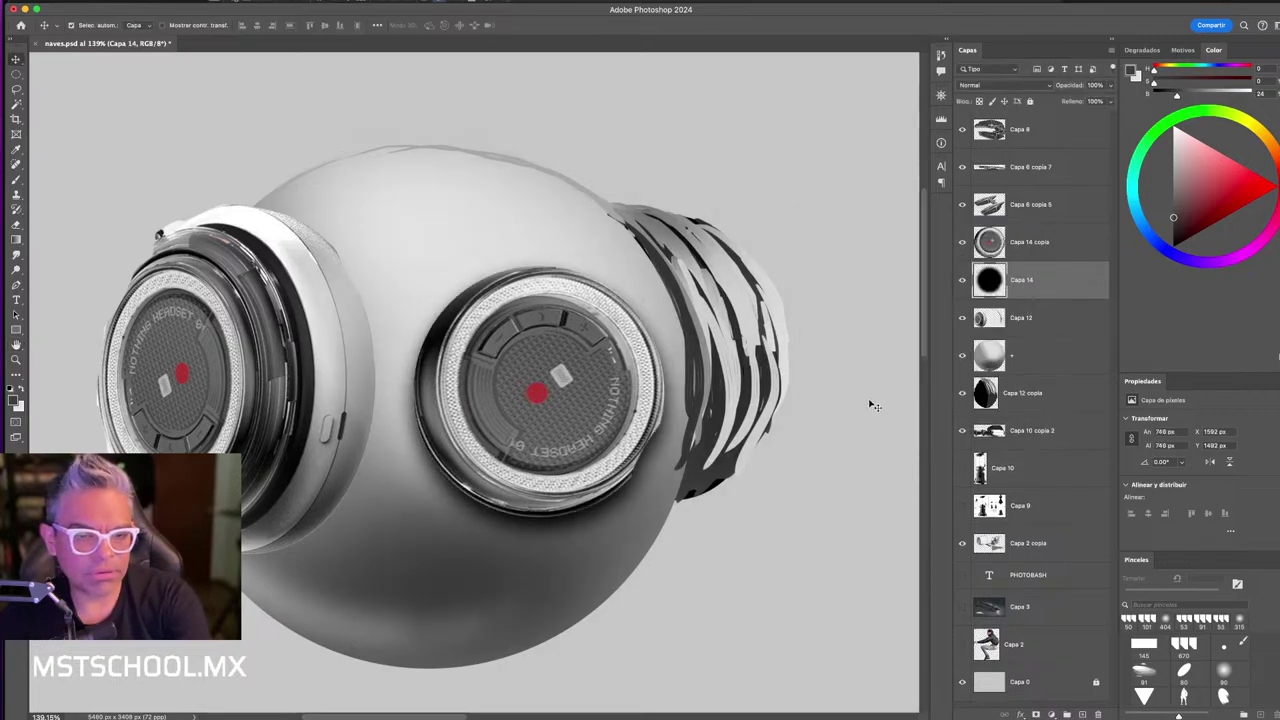
key("ctrl+y")
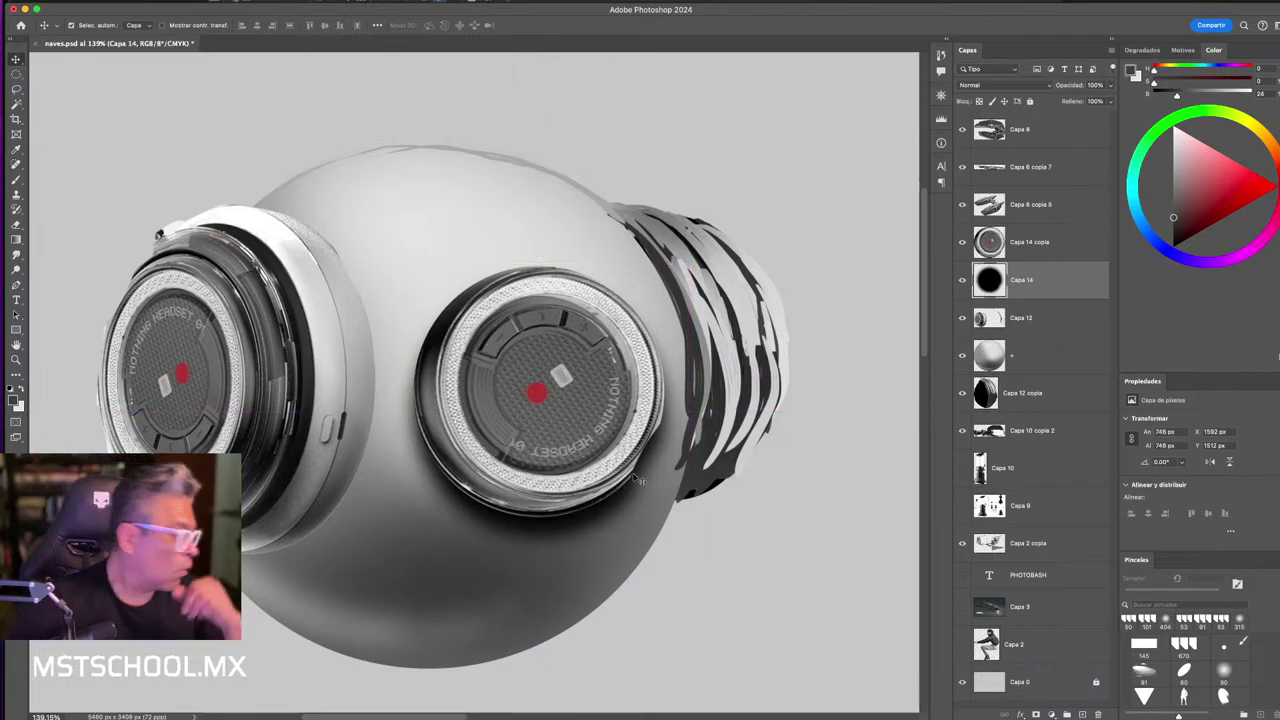
- Stretch the shadow downward below the earcup and fade it to 40% opacity
key("ctrl+t")
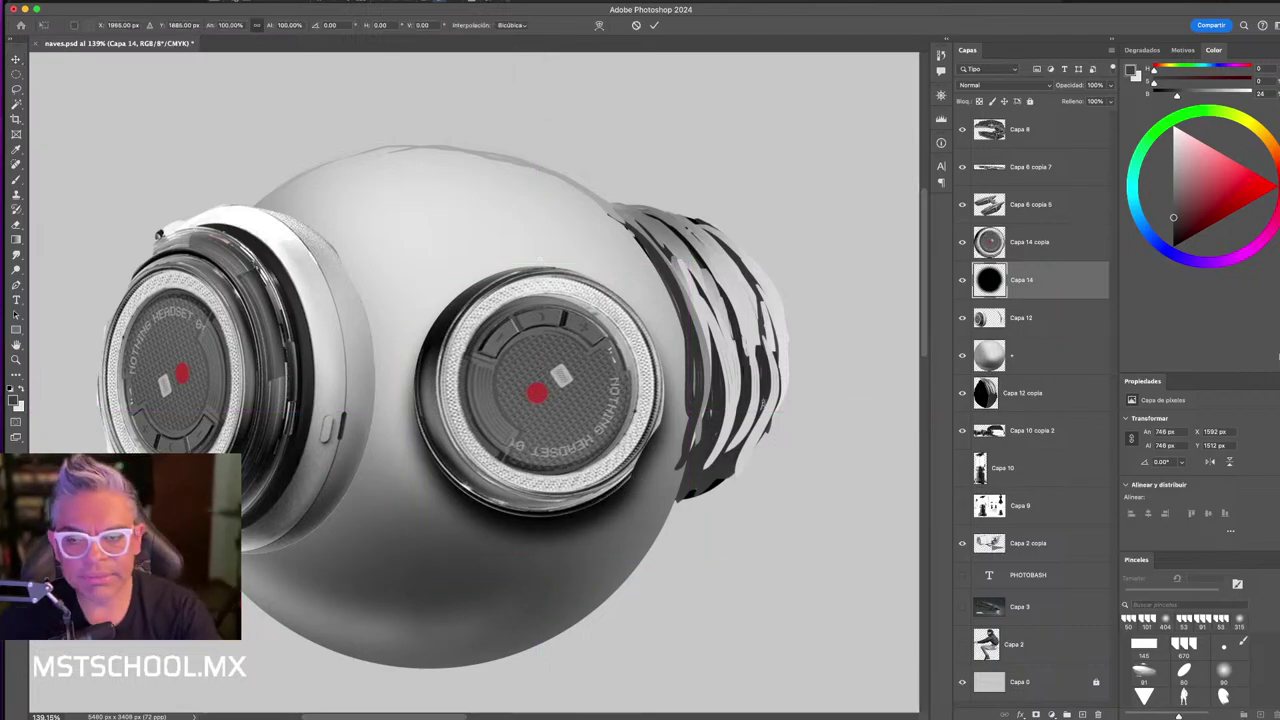
left_click_drag(538, 562, 538, 597)
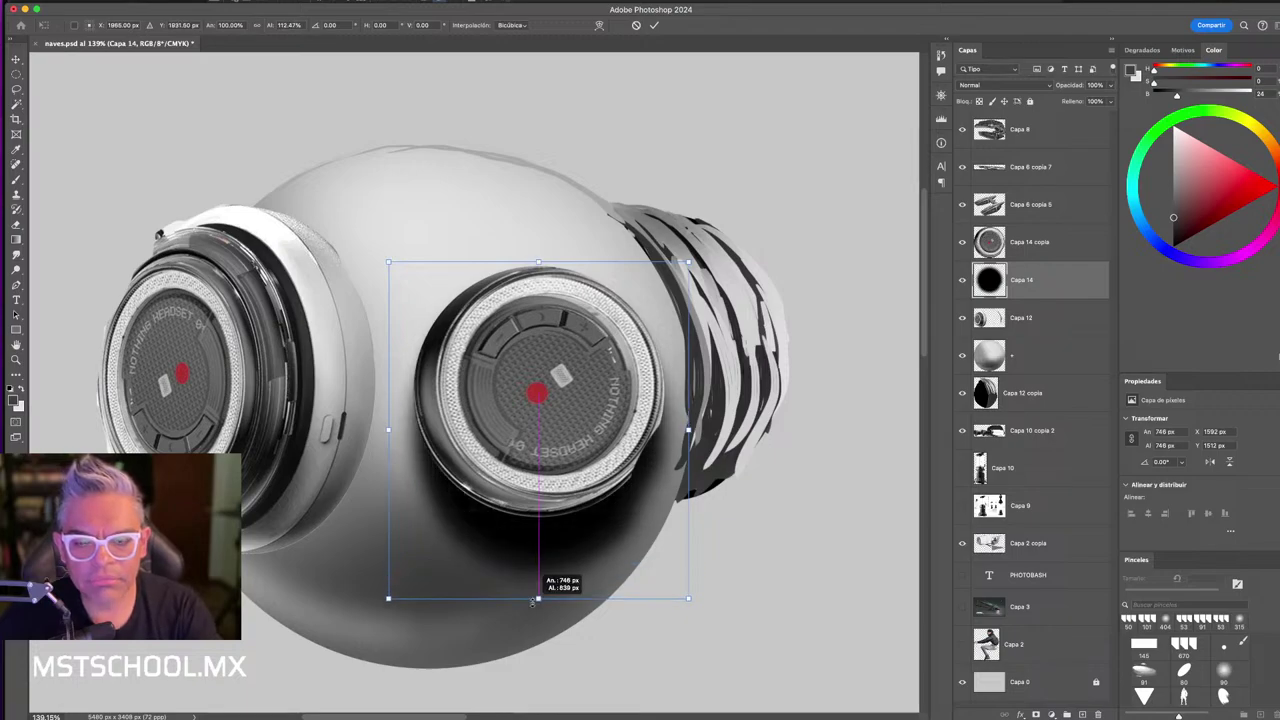
left_click_drag(594, 535, 594, 525)
key("Return")
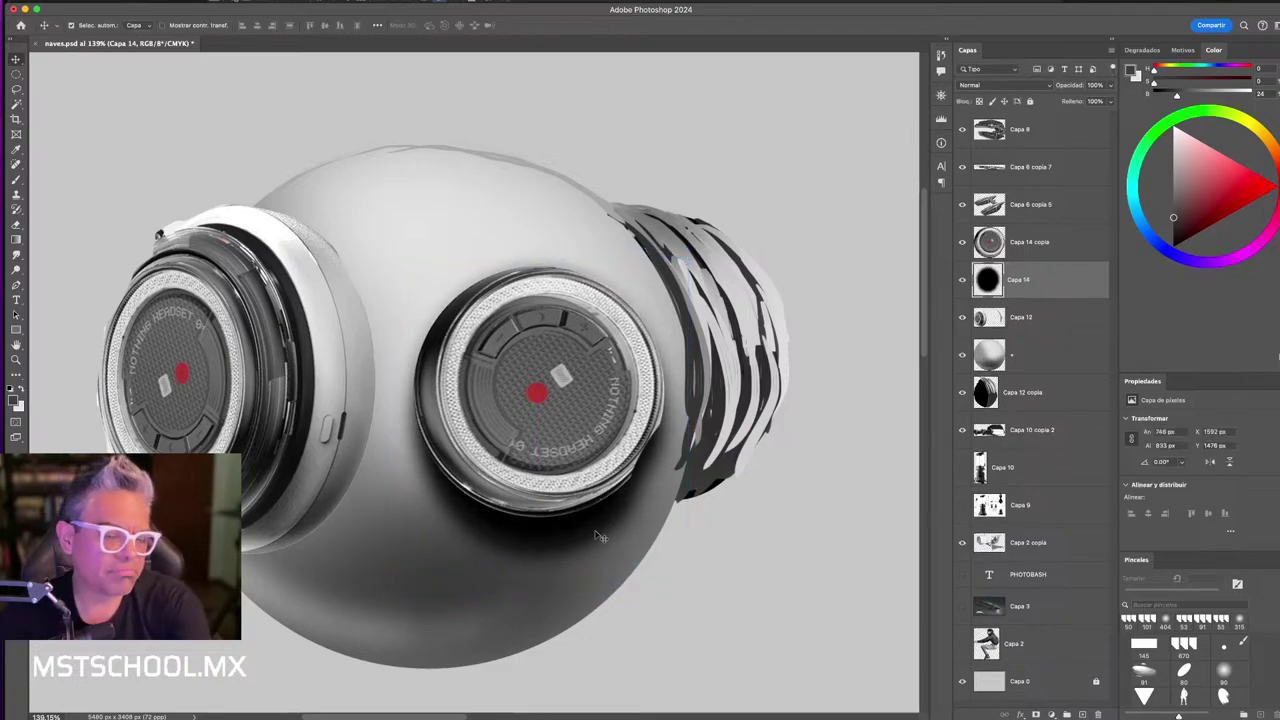
key("4")
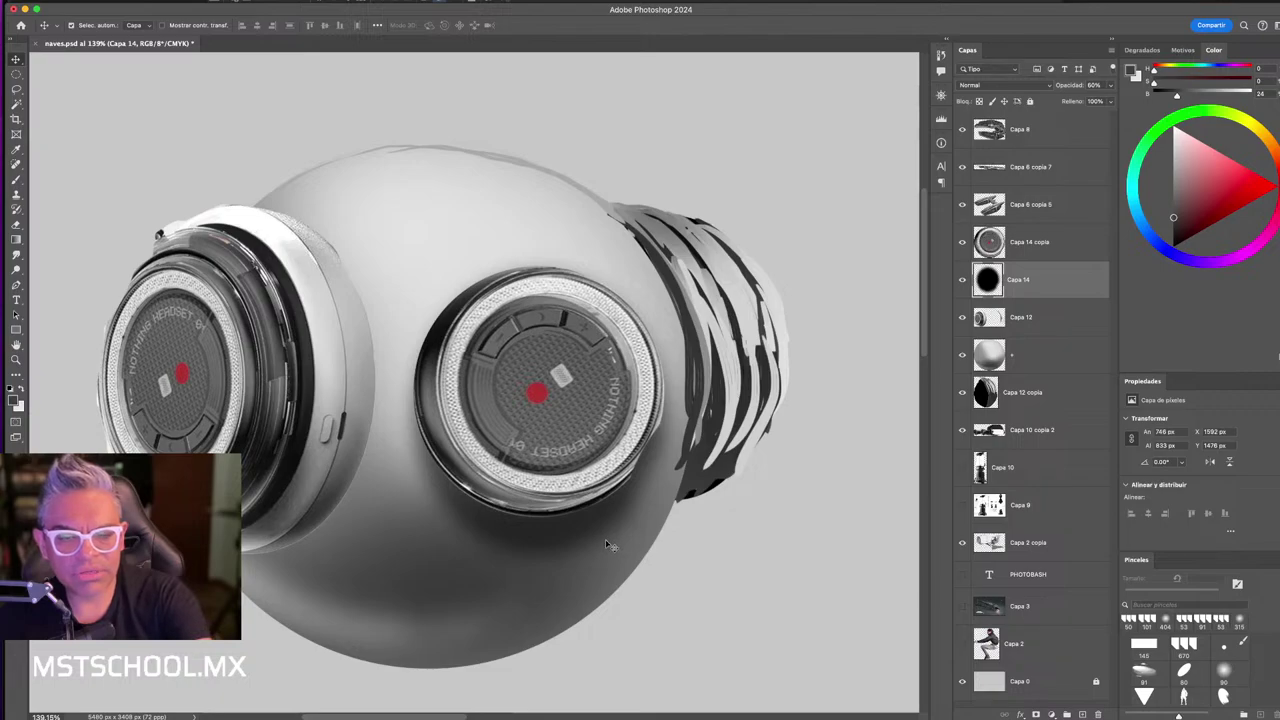
- Scale the earcup and its shadow together down to about 77%
left_click(1062, 257, "shift")
key("ctrl+t")
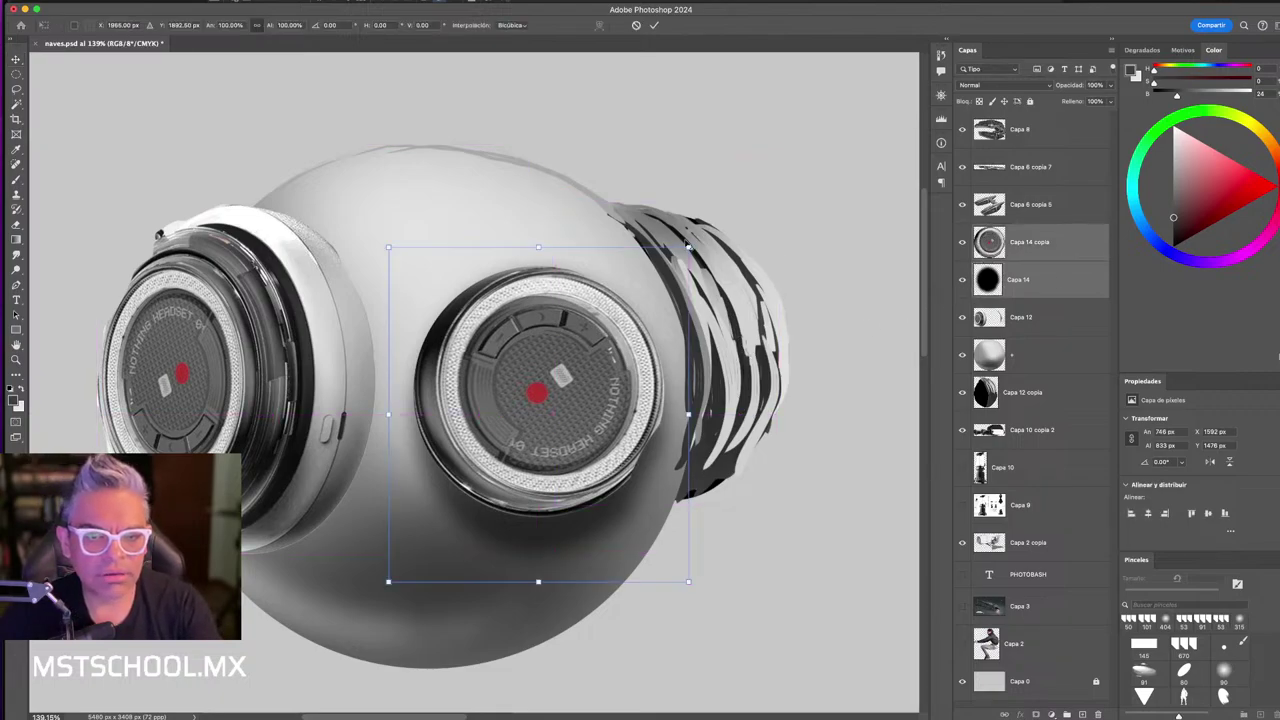
left_click_drag(688, 246, 651, 280)
left_click_drag(576, 375, 632, 385)
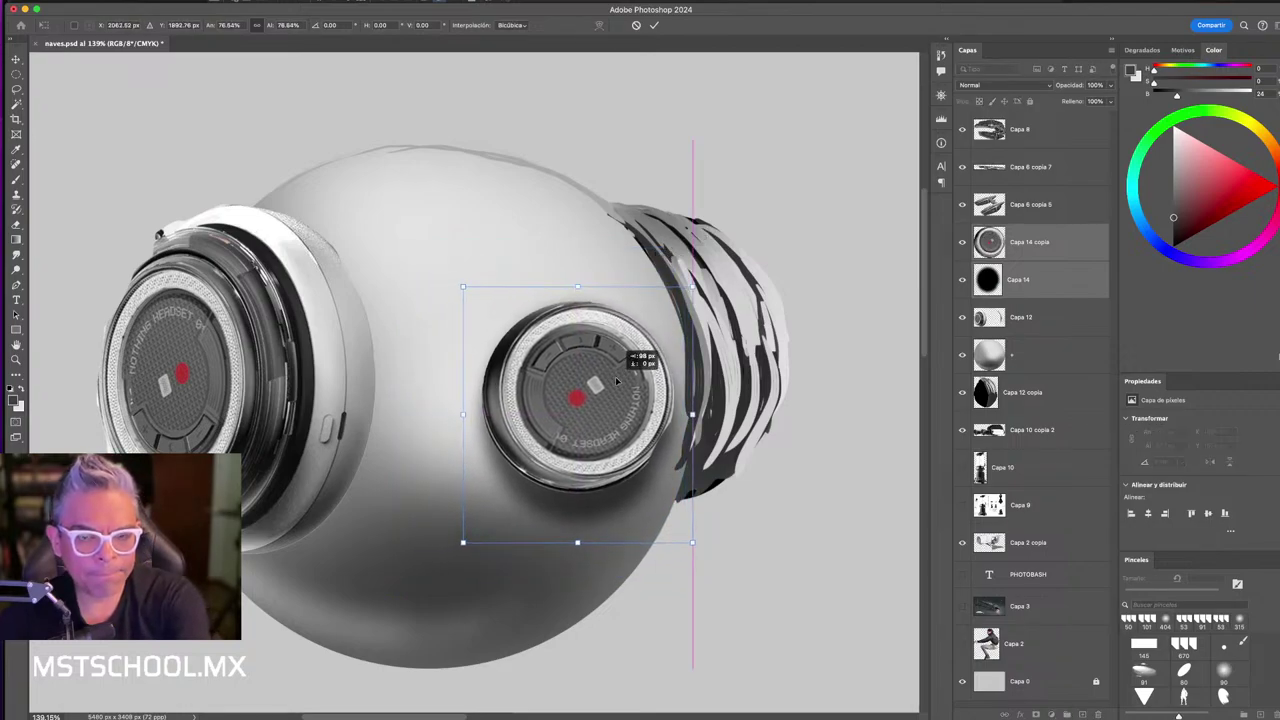
key("Return")
- Narrow the earcup horizontally for perspective and merge the shadow into Capa 14 copia
key("ctrl+t")
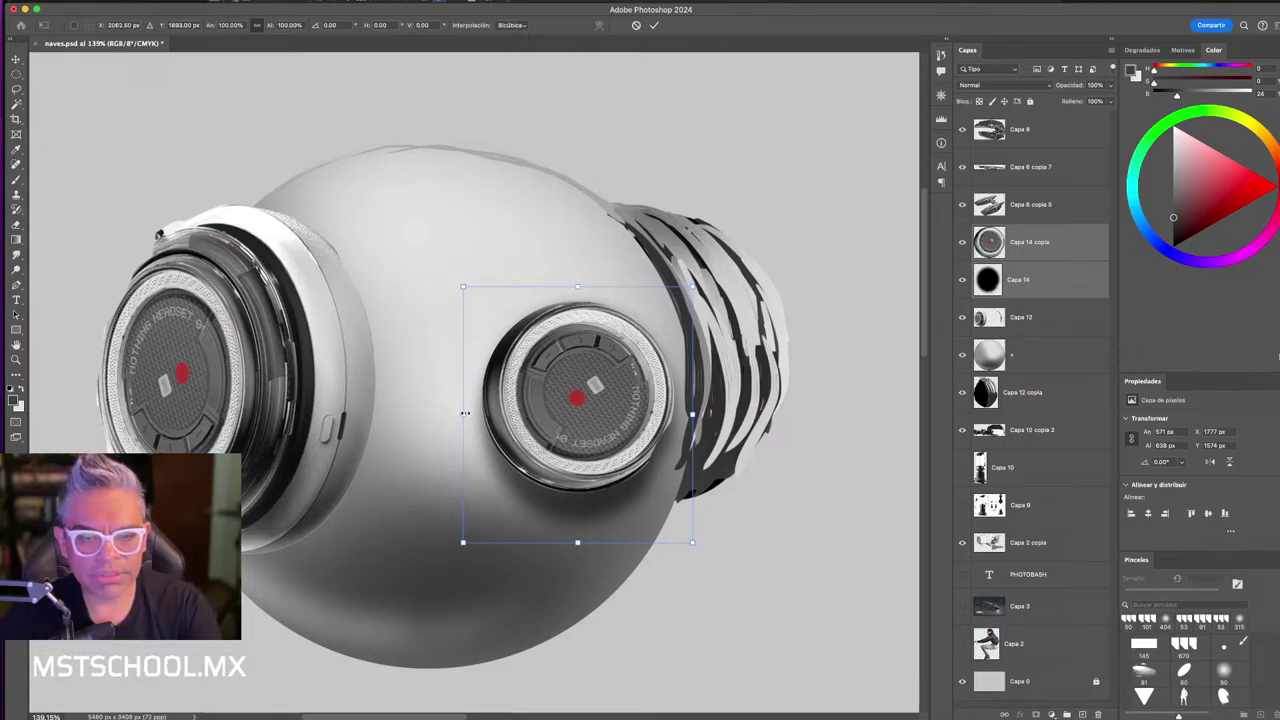
left_click_drag(465, 413, 588, 430)
key("Return")
key("ctrl+e")
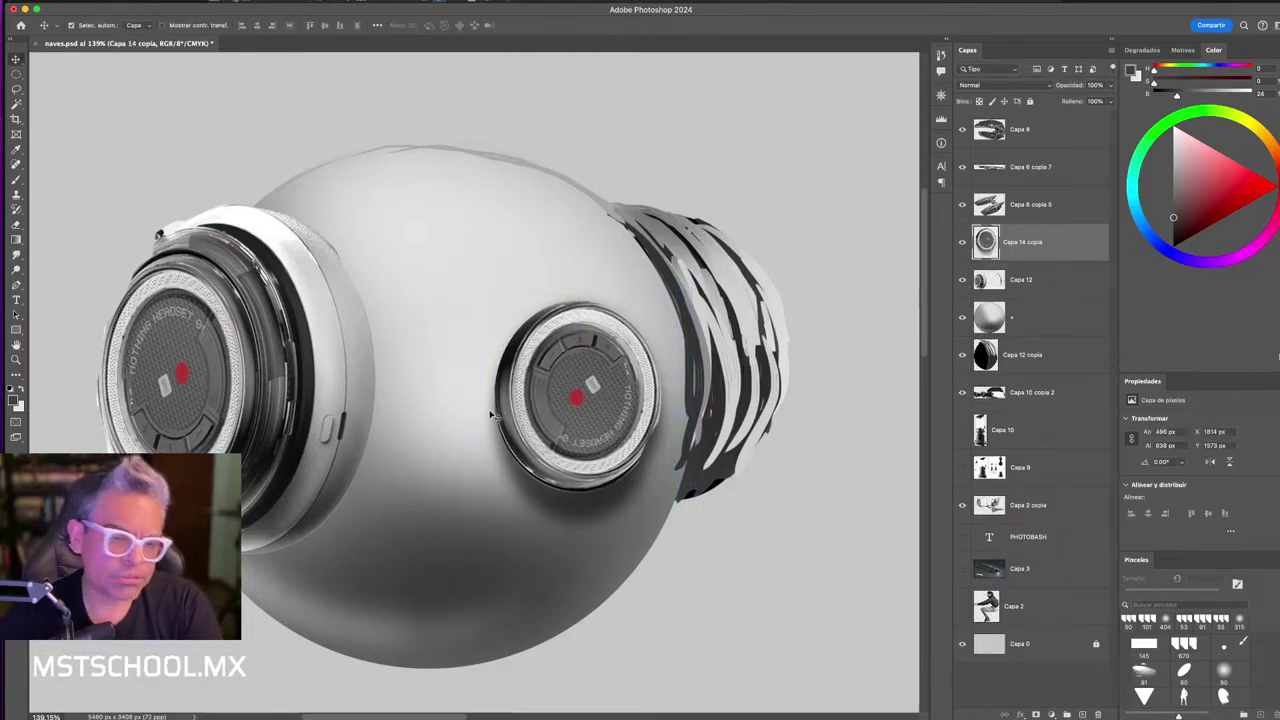
- Paint a sampled grey edge down the right earcup's left rim with a smaller, smoother brush
key("b")
left_click_drag(520, 330, 516, 394)
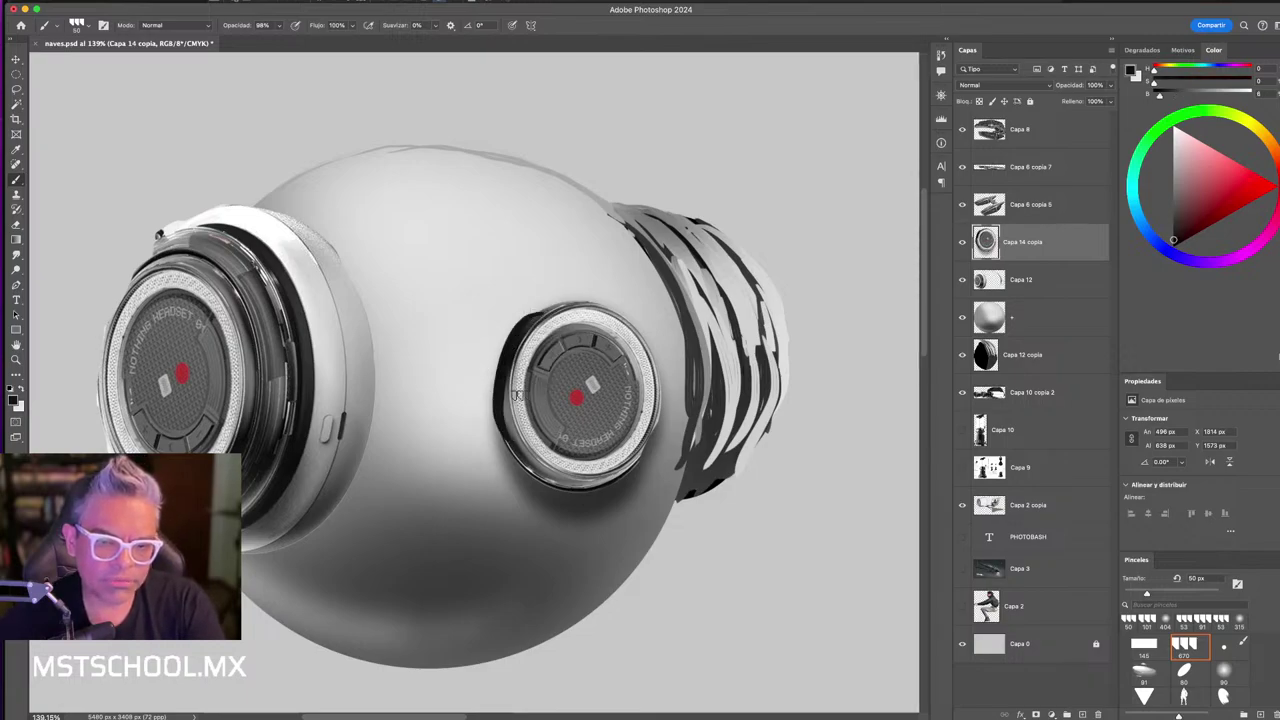
key("ctrl+z")
key("bracketleft")
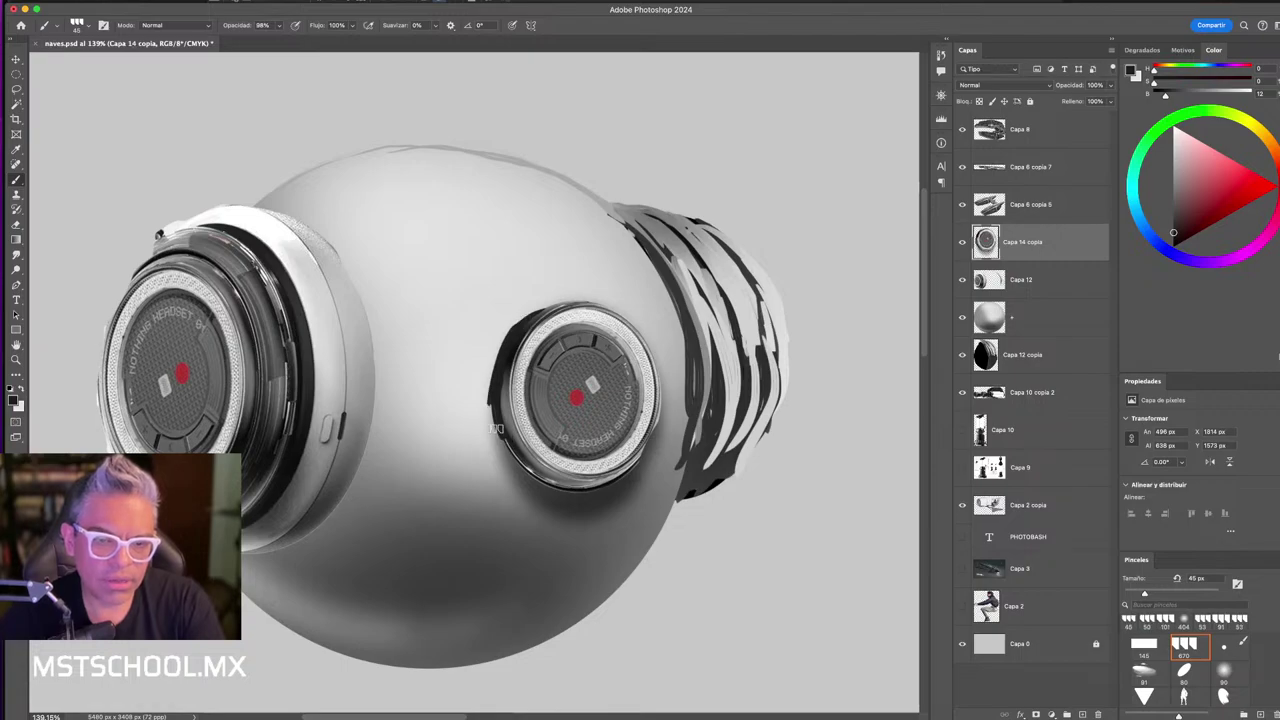
mouse_move(395, 25)
left_mouse_down()
mouse_move(445, 25)
mouse_move(368, 25)
left_mouse_up()
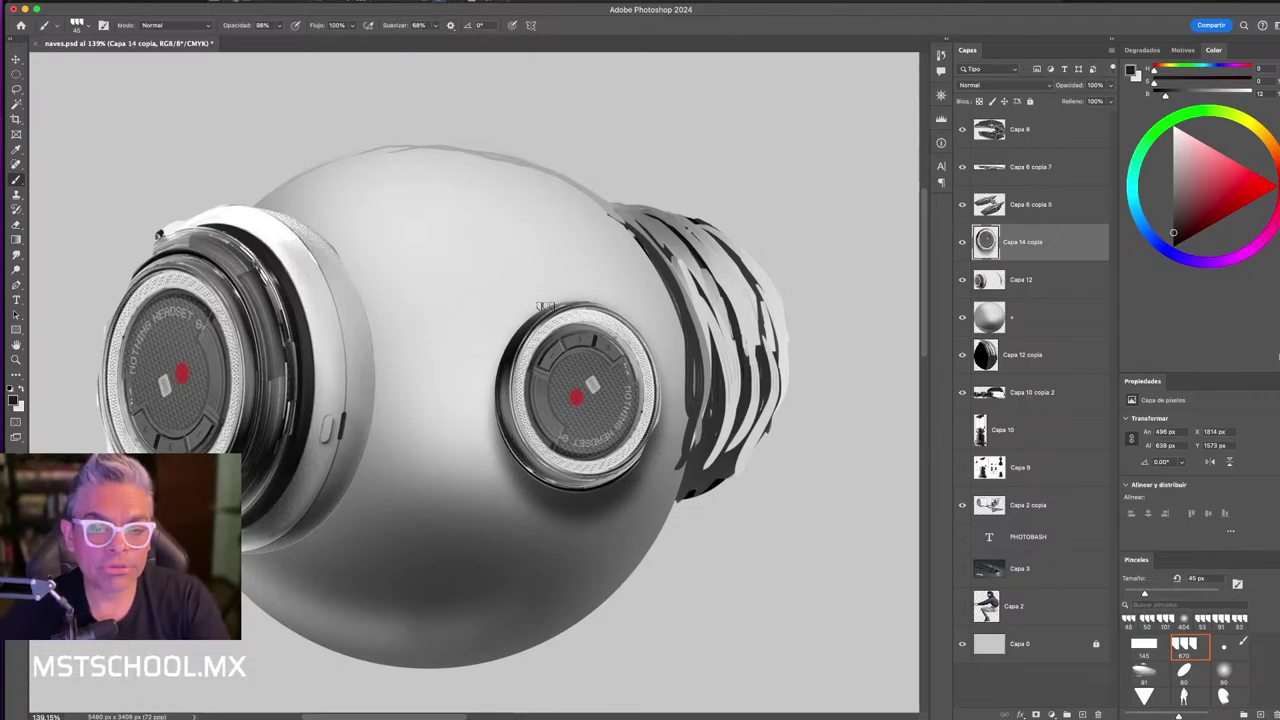
left_click(555, 303, "alt")
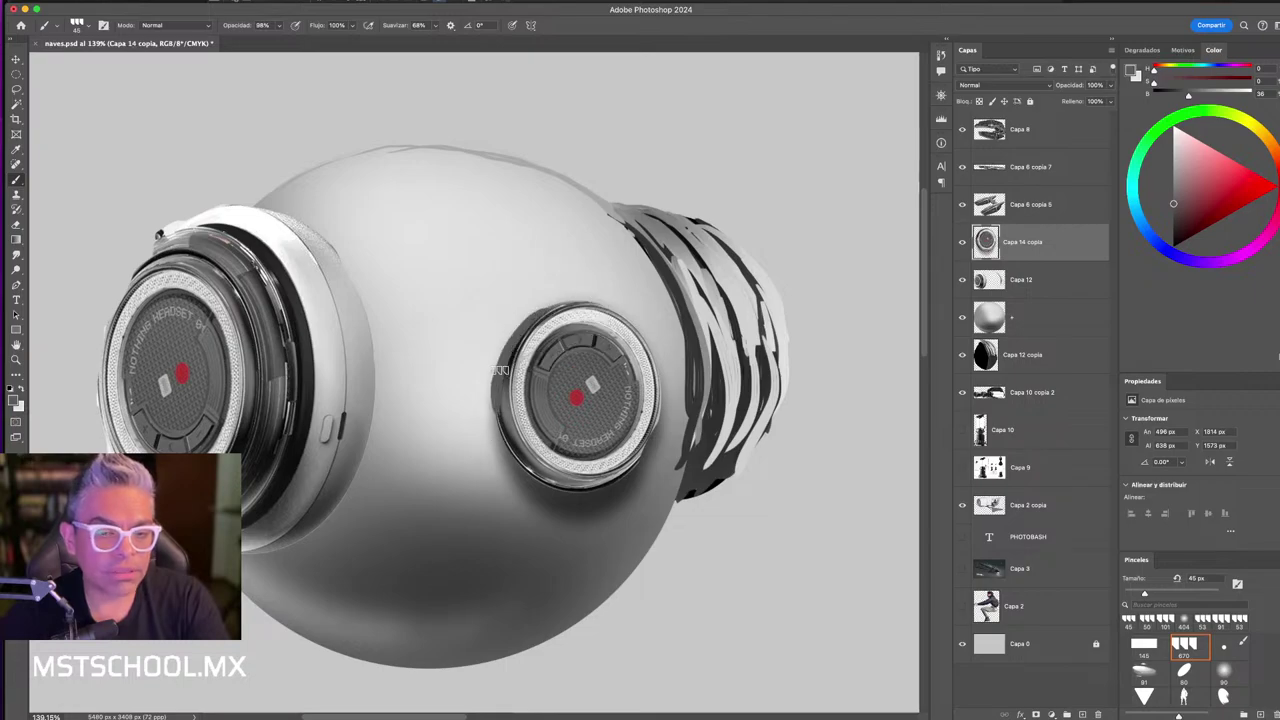
left_click_drag(538, 307, 493, 435)
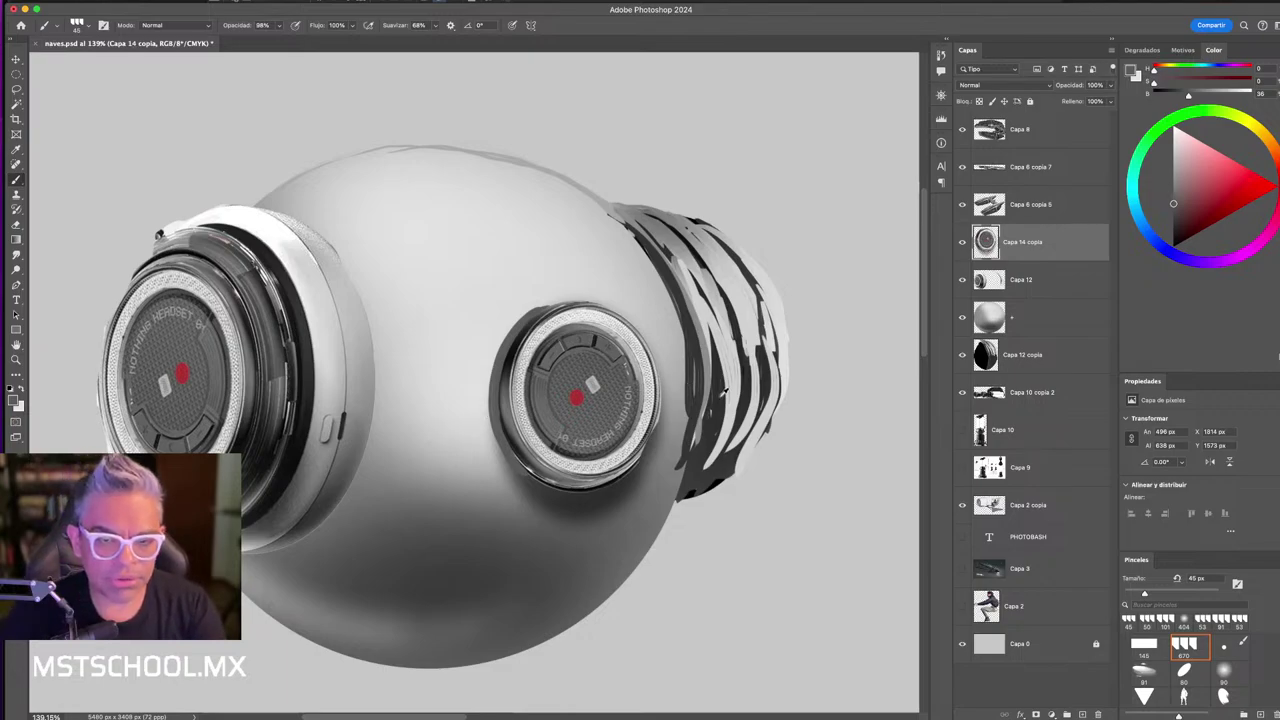
- Darken the earcup's left rim further using the dark tone from the left housing
left_click(720, 397, "alt")
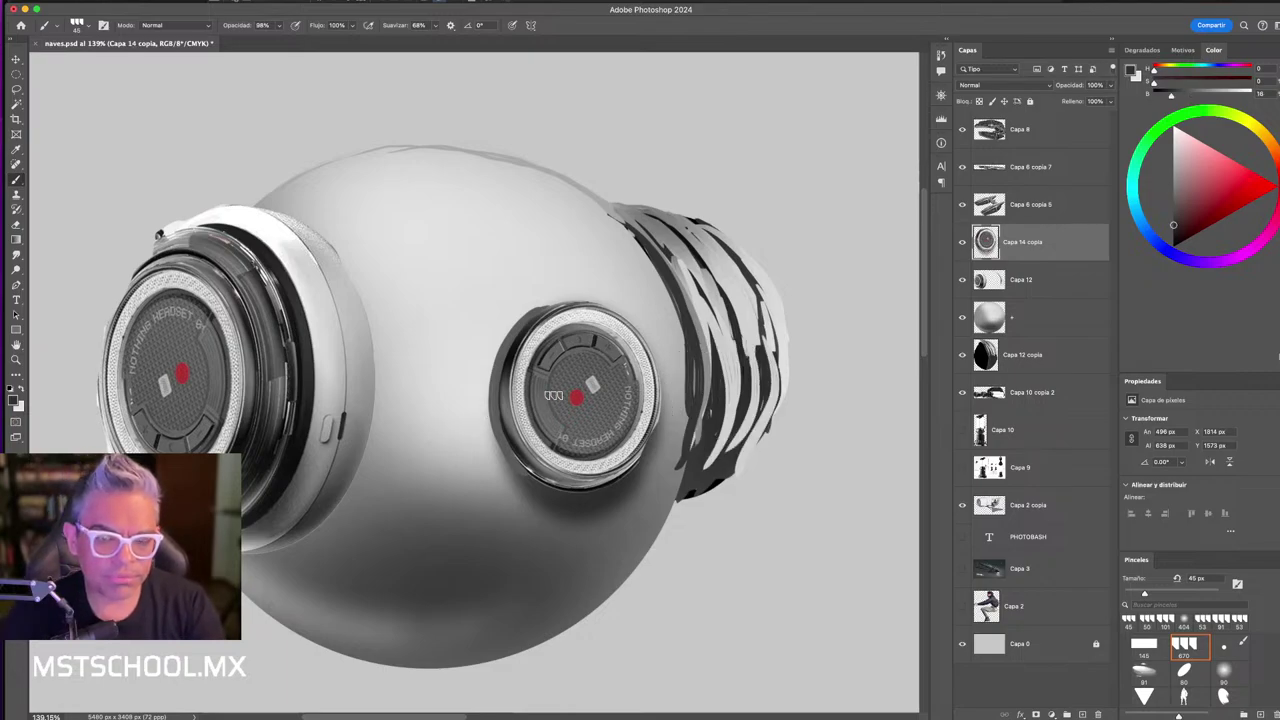
left_click(306, 392, "alt")
mouse_move(540, 312)
left_mouse_down()
mouse_move(500, 400)
mouse_move(530, 470)
mouse_move(506, 447)
left_mouse_up()
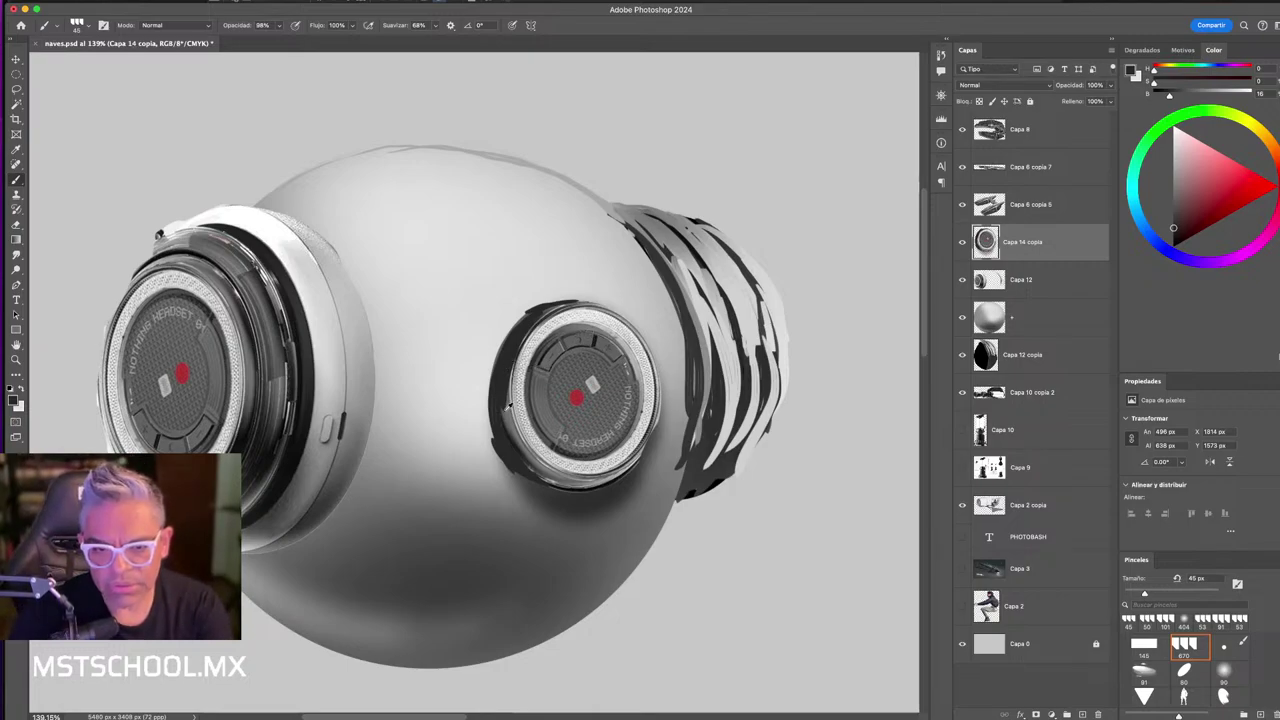
mouse_move(508, 372)
left_mouse_down()
mouse_move(529, 474)
mouse_move(558, 496)
mouse_move(520, 411)
left_mouse_up()
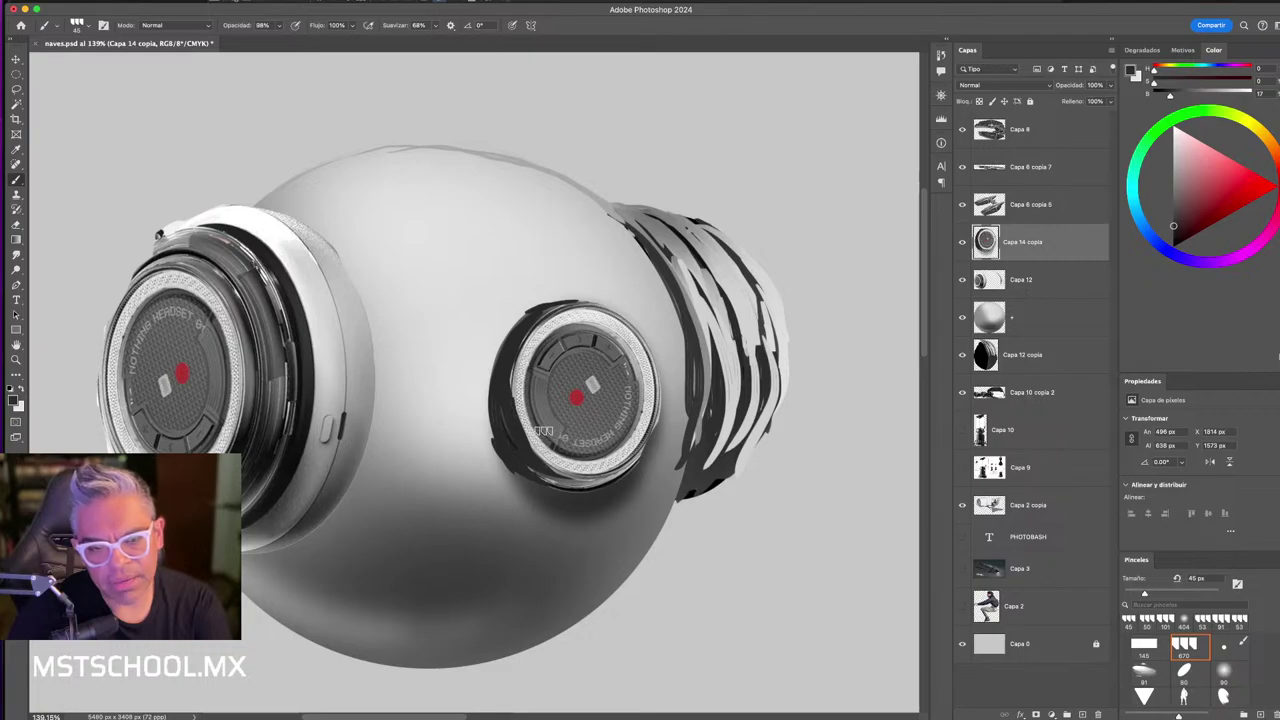
- Paint red accent lines on the right earcup using the red dot's colour, then zoom out
left_click(576, 398, "alt")
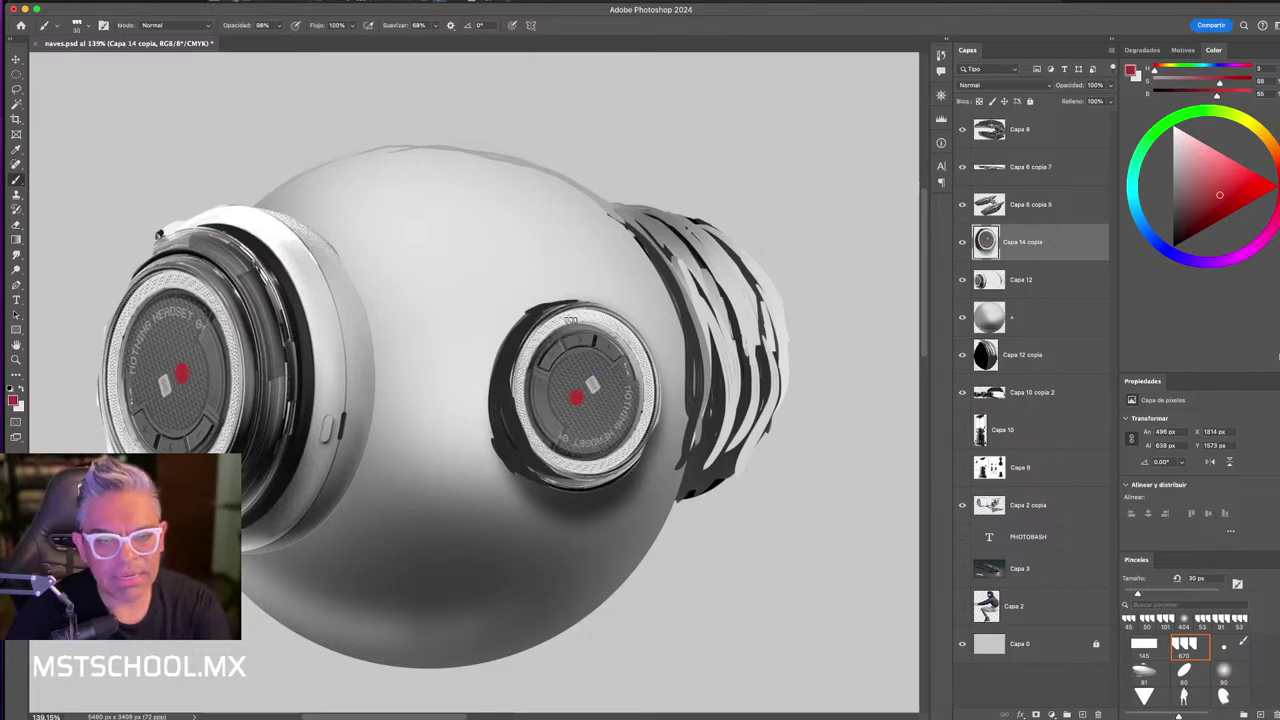
left_click_drag(566, 318, 574, 338)
key("z")
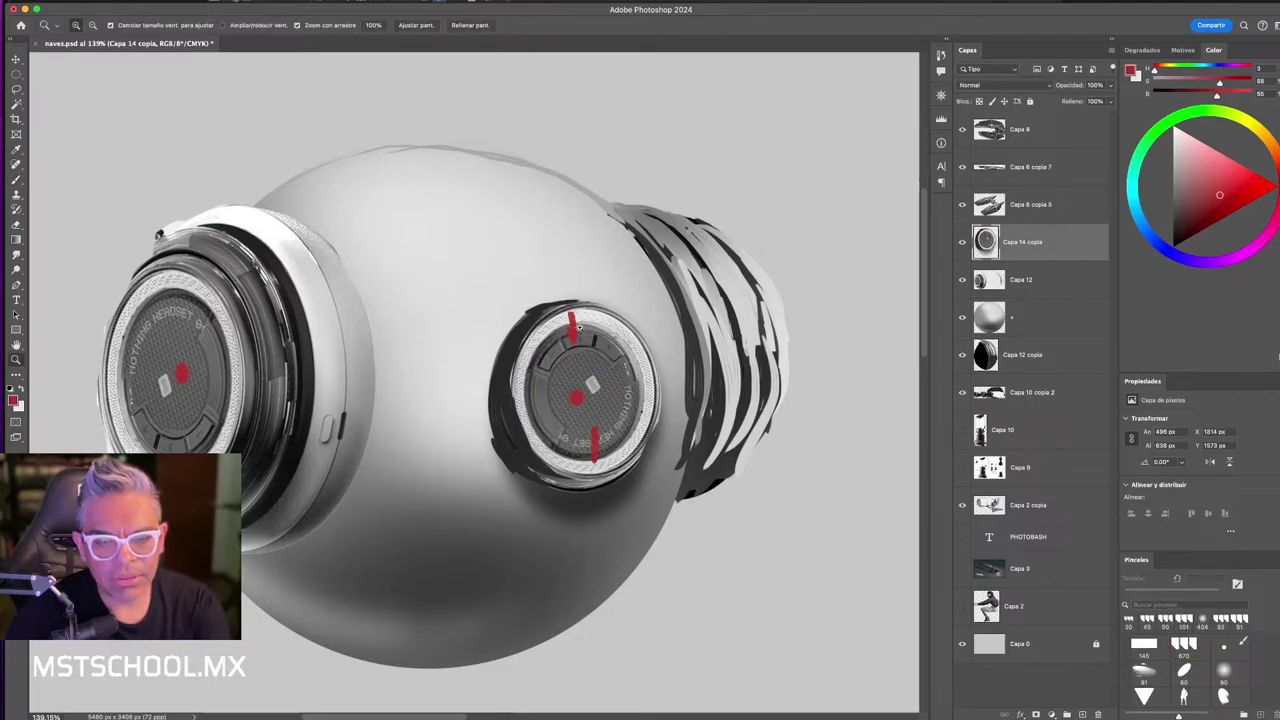
left_click_drag(565, 281, 544, 296)
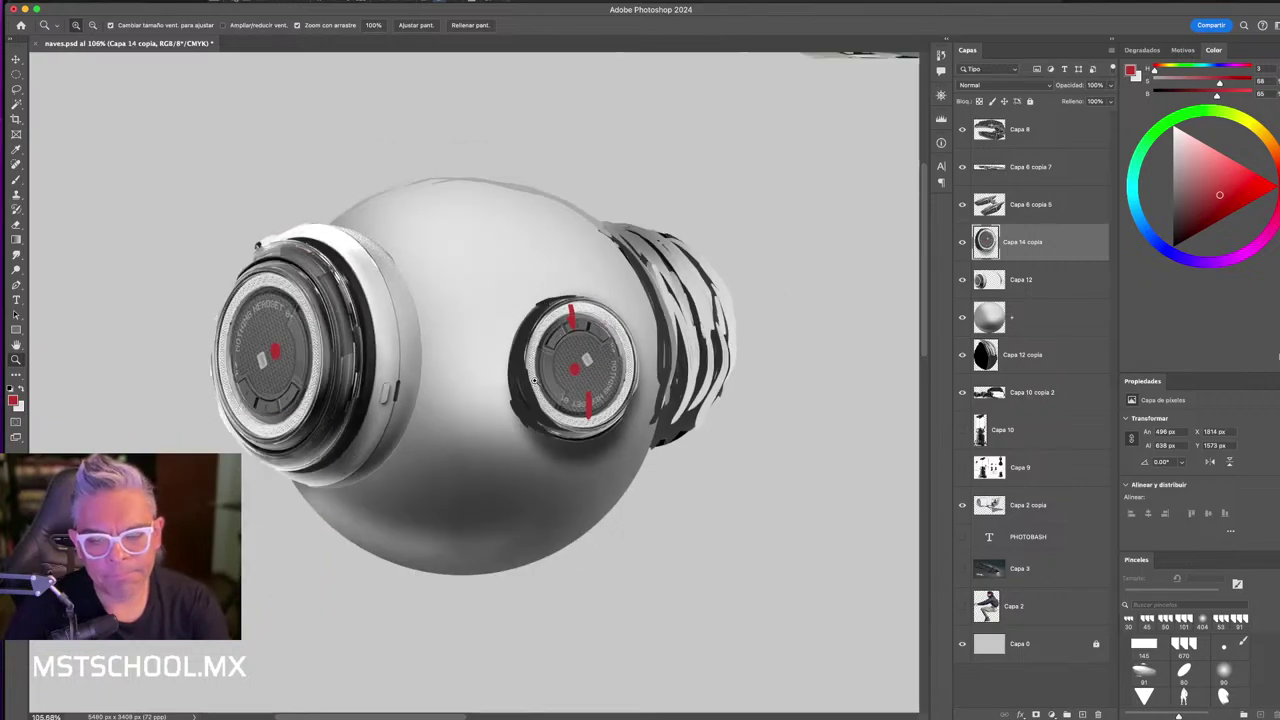
- Shift the sphere ship parts across the canvas and merge the three ship layers into one
left_click_drag(534, 381, 519, 405)
key("v")
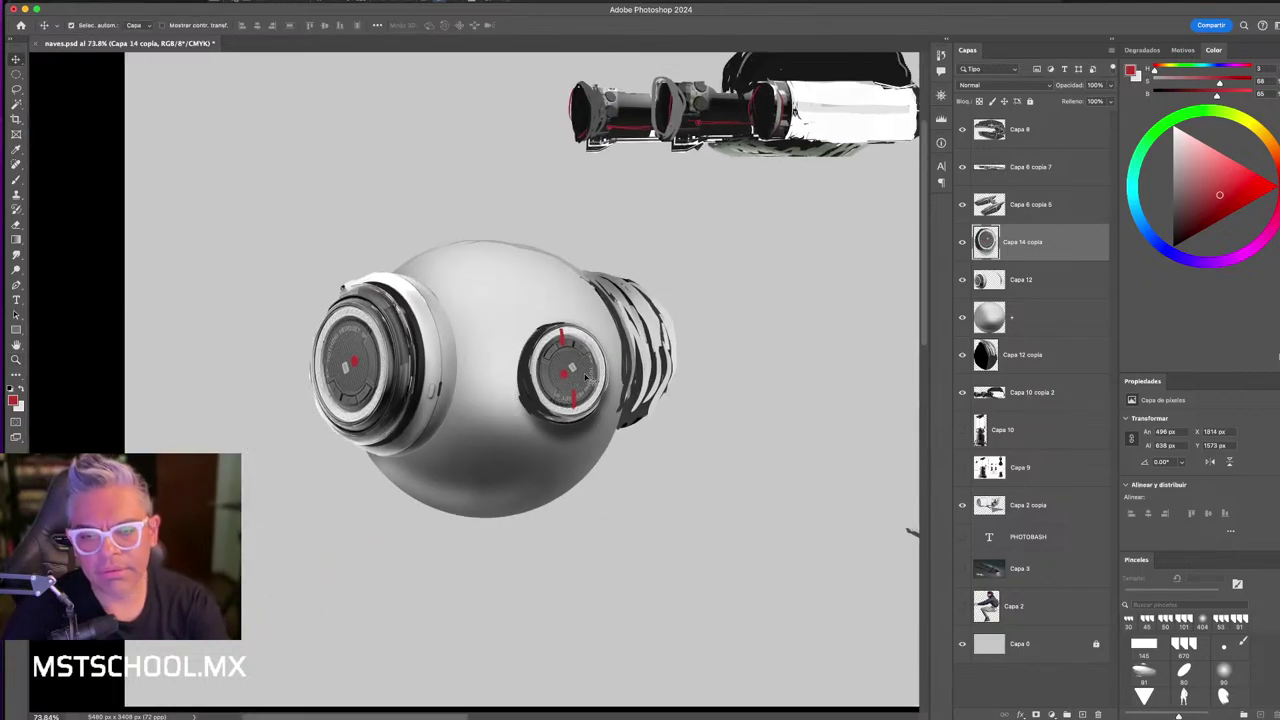
mouse_move(652, 355)
left_mouse_down()
mouse_move(570, 440)
mouse_move(715, 440)
left_mouse_up()
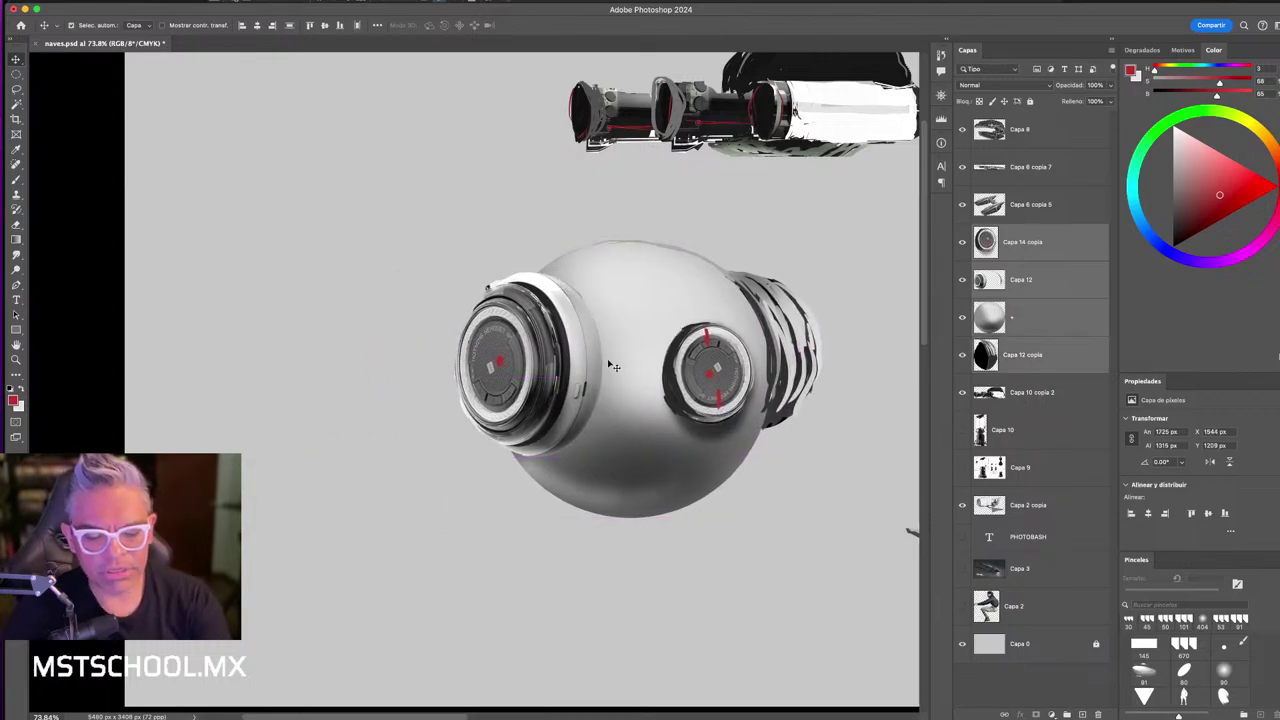
key("b")
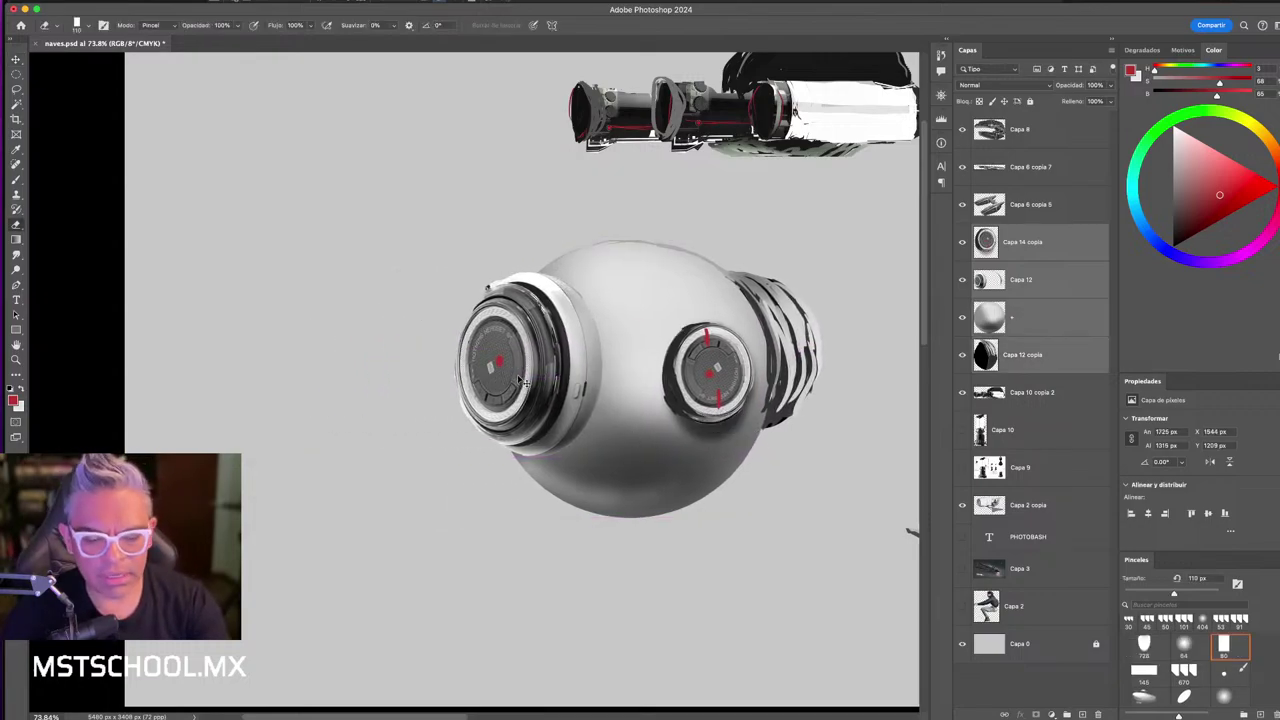
key("ctrl+e")
key("b")
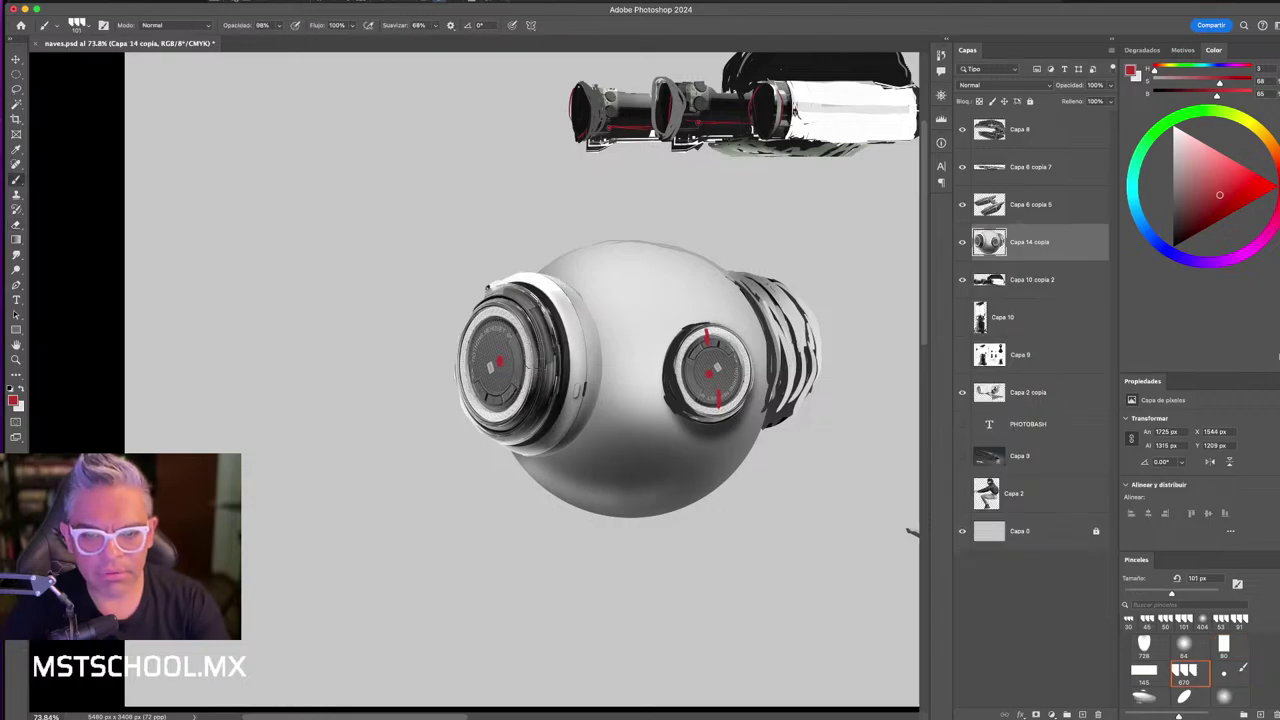
- Copy the left earcup via an elliptical selection to a new layer and move it left of the sphere
key("m")
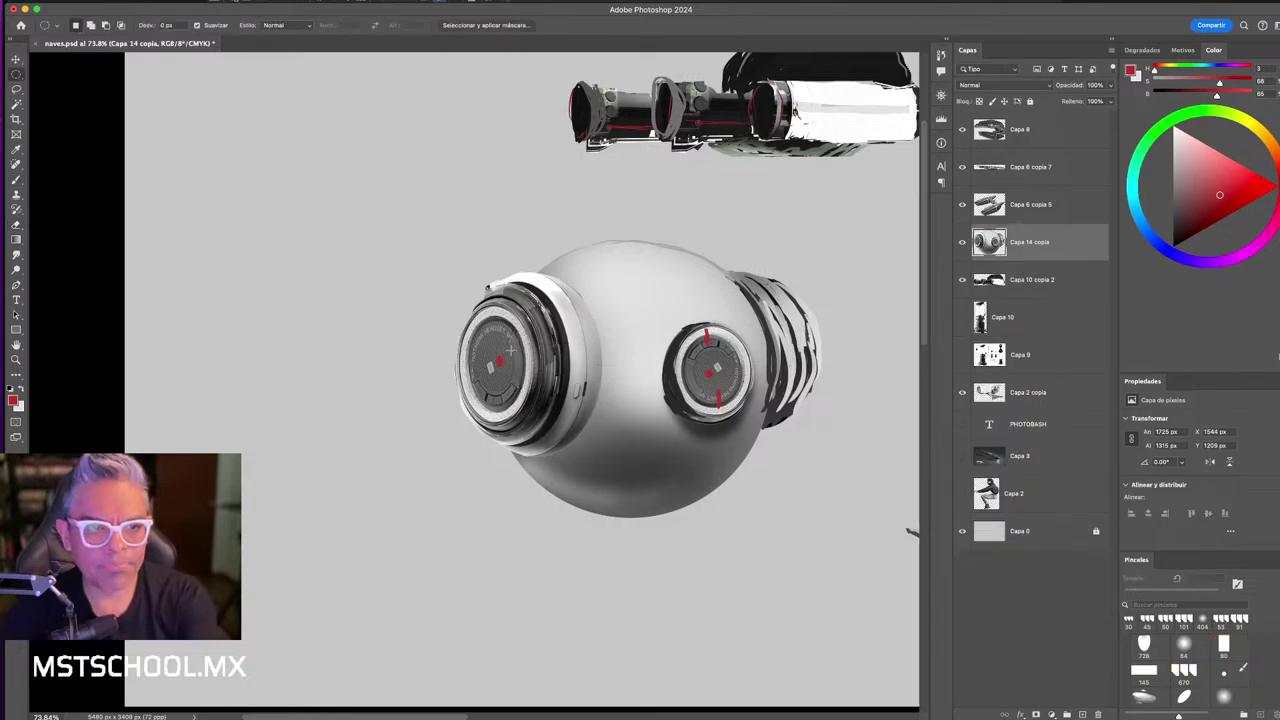
left_click_drag(461, 281, 550, 440)
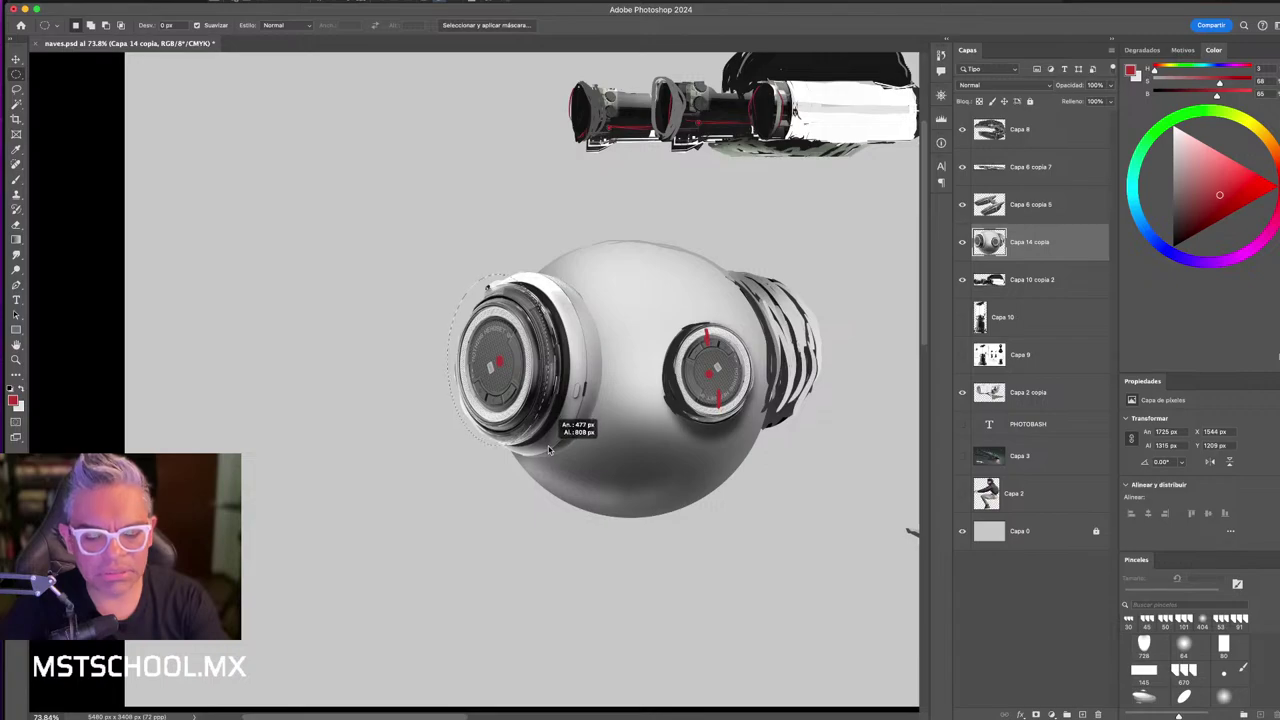
key("ctrl+j")
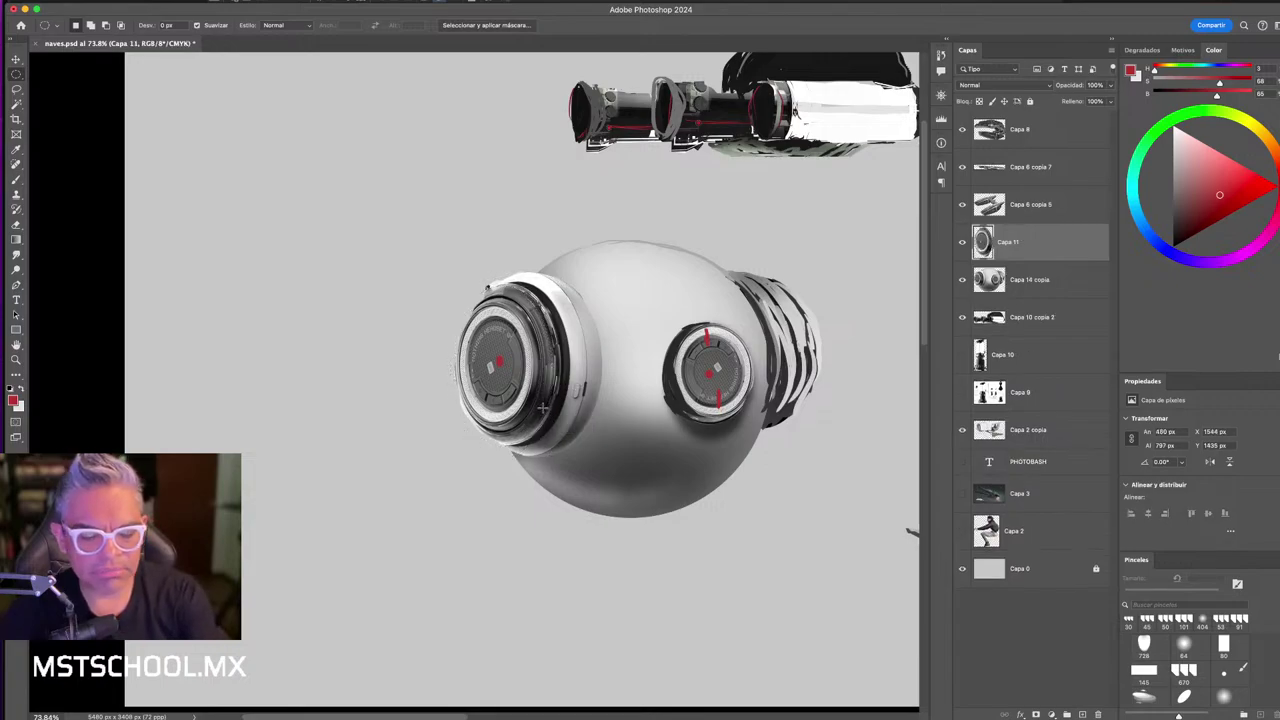
key("v")
left_click_drag(520, 378, 430, 388)
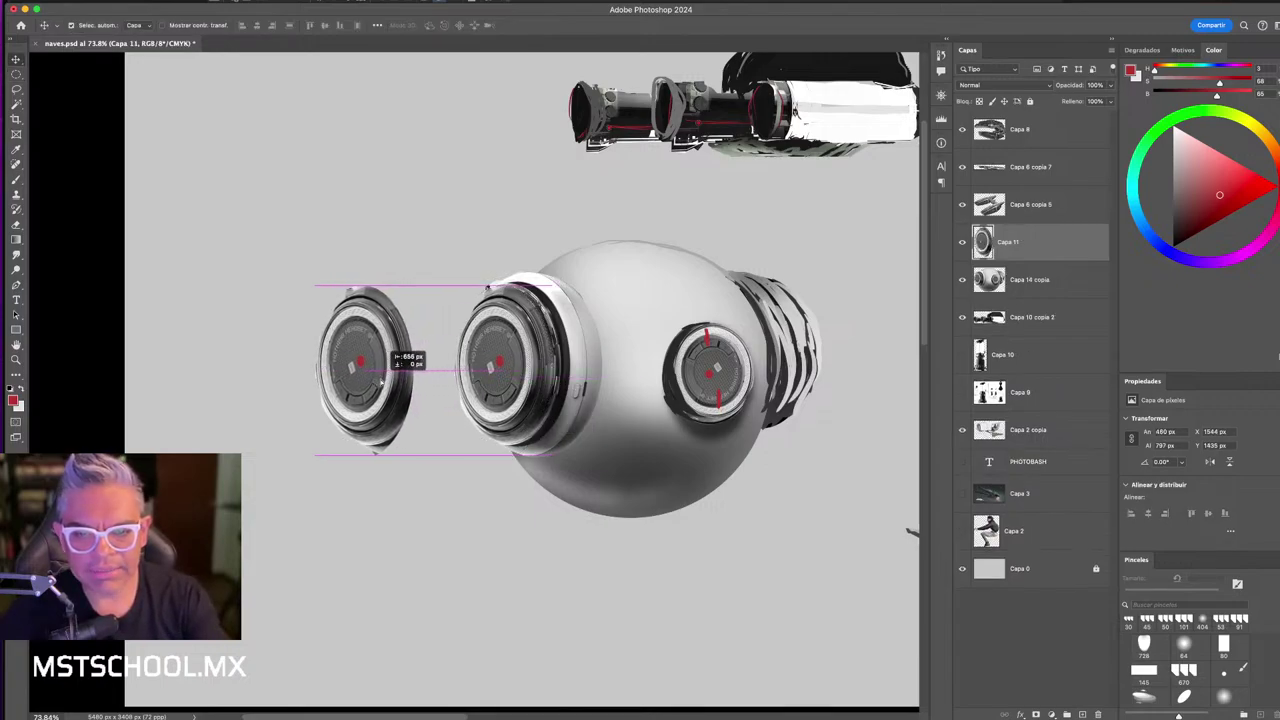
left_click(1035, 283)
- Paint a thick sampled-grey rod linking the detached earcup to the front earcup, redoing its upper edge
key("b")
left_click(565, 345, "alt")
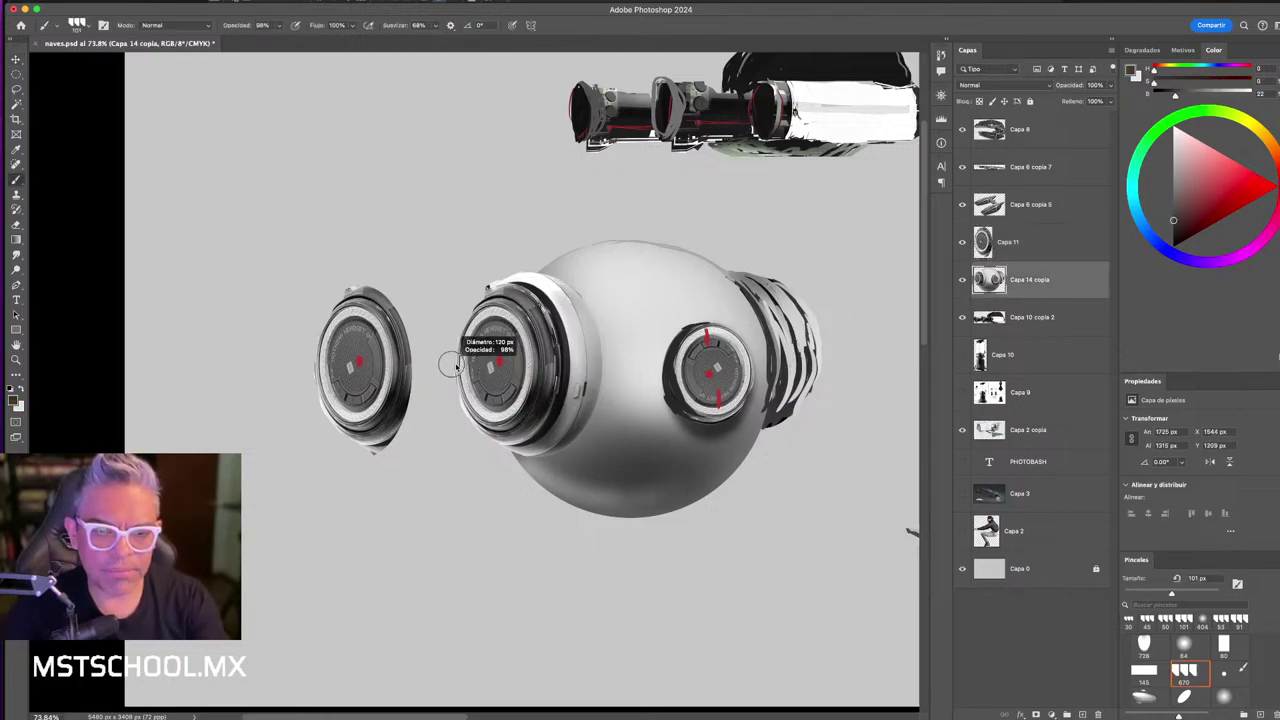
left_click_drag(505, 360, 495, 361)
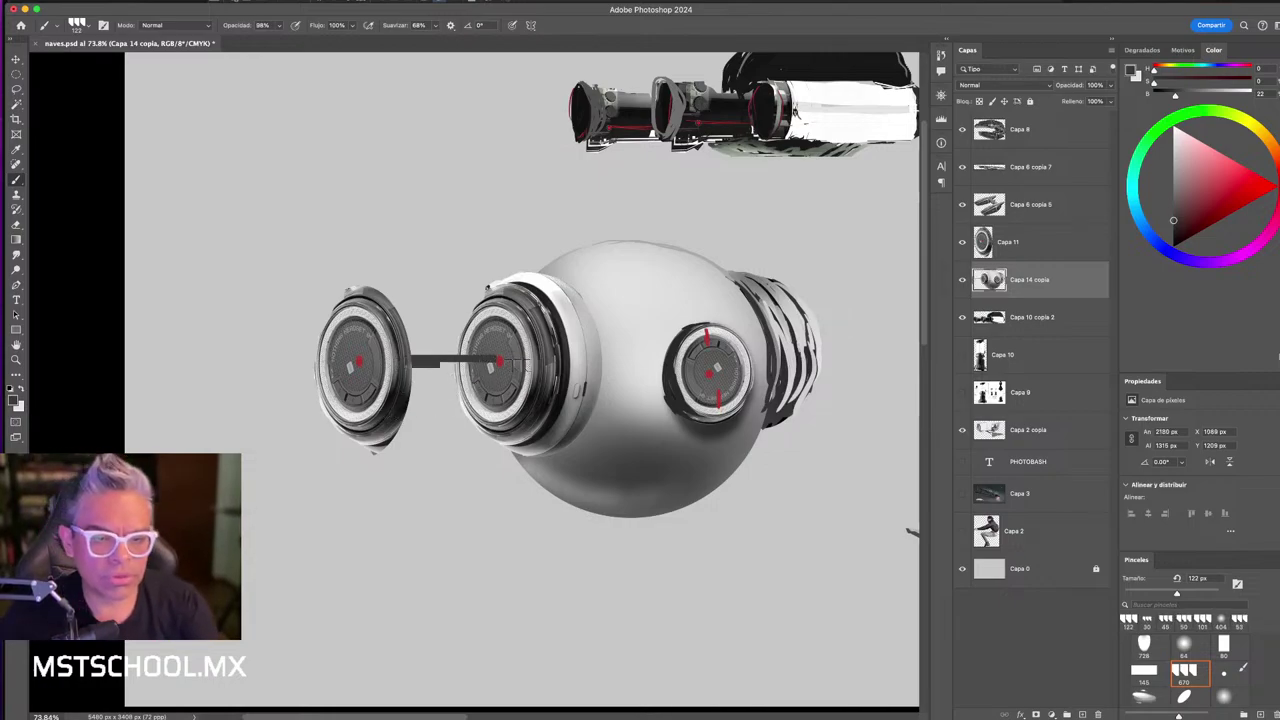
left_click_drag(412, 364, 496, 364)
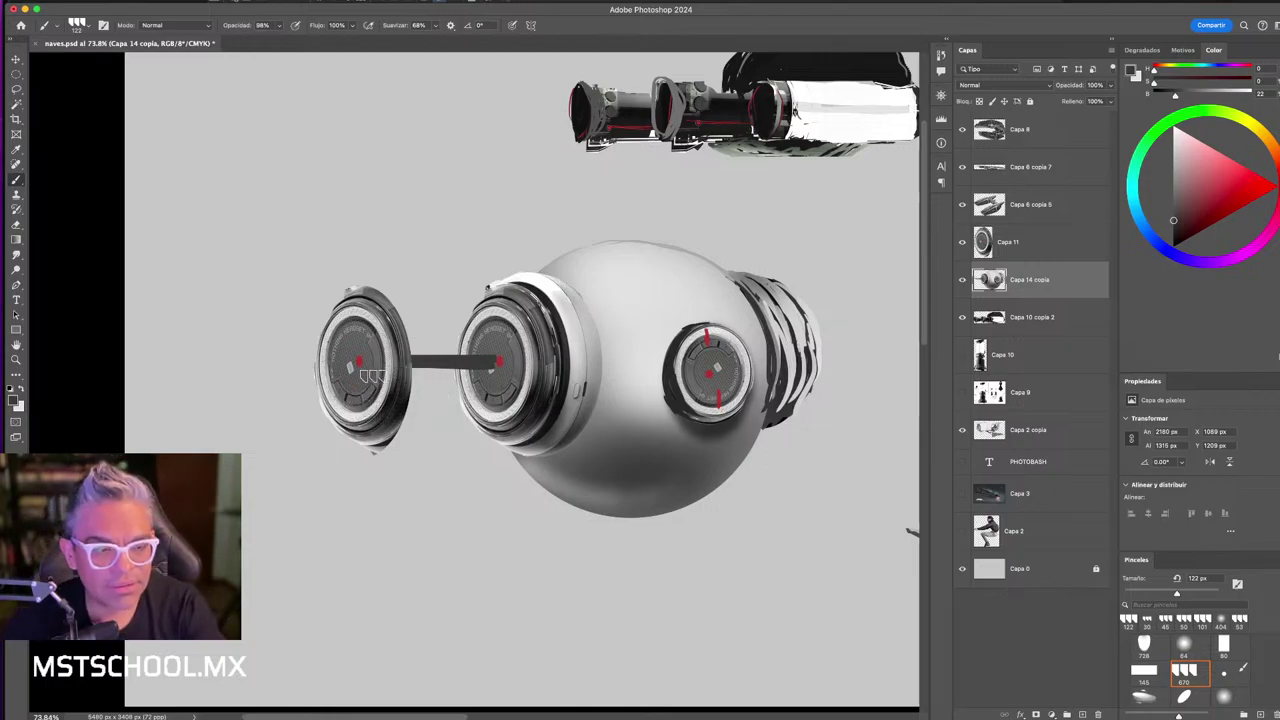
left_click_drag(402, 352, 490, 348)
key("ctrl+z")
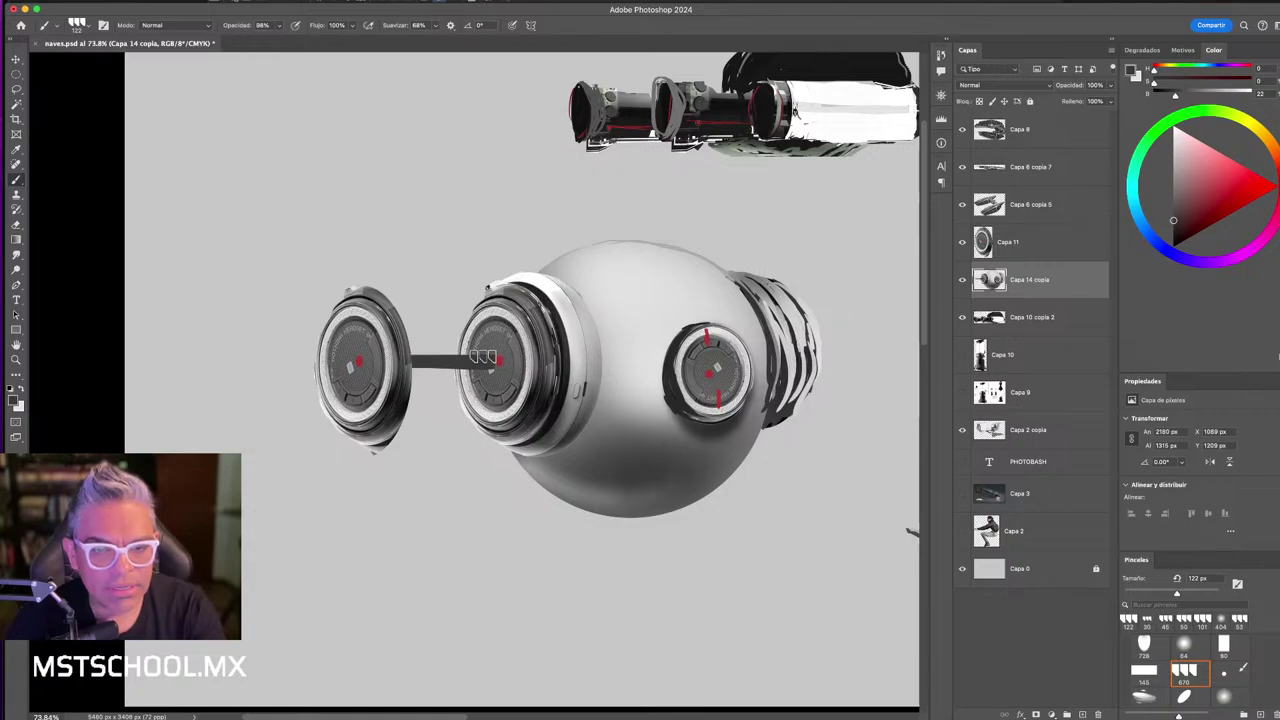
mouse_move(412, 356)
left_mouse_down()
mouse_move(490, 352)
mouse_move(402, 350)
left_mouse_up()
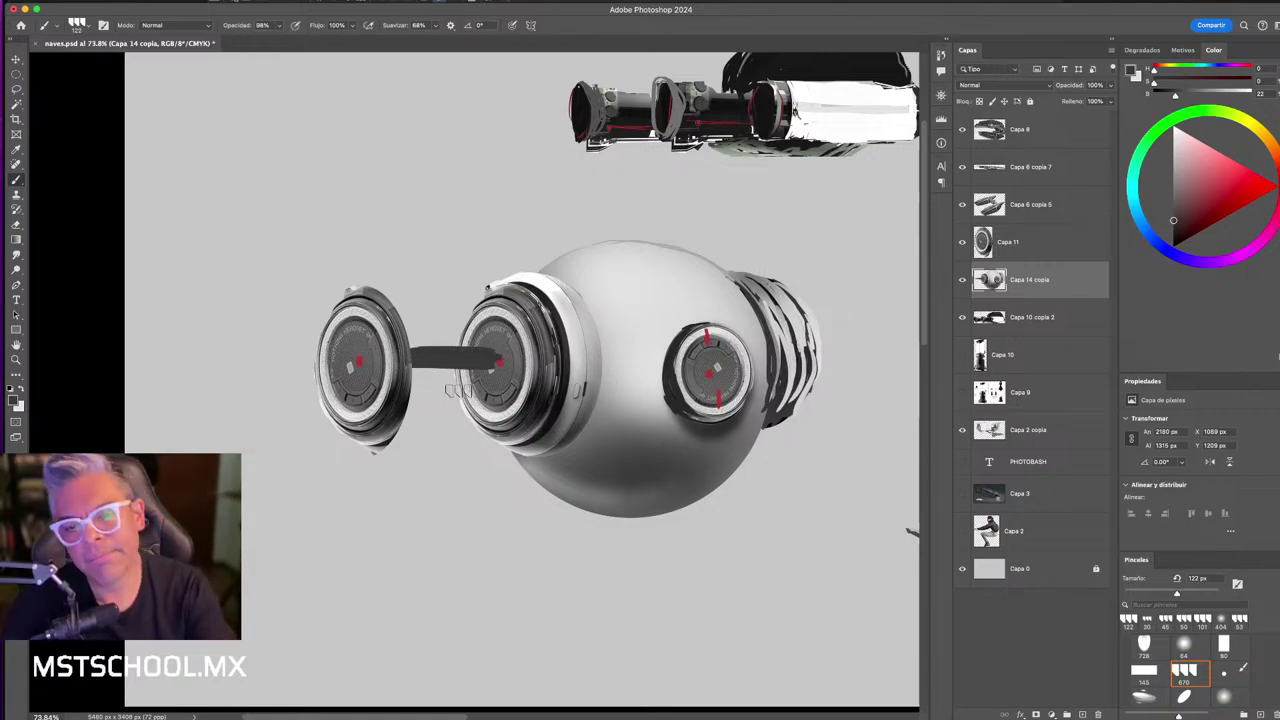
scroll(486, 394, "right", 5)
key("v")
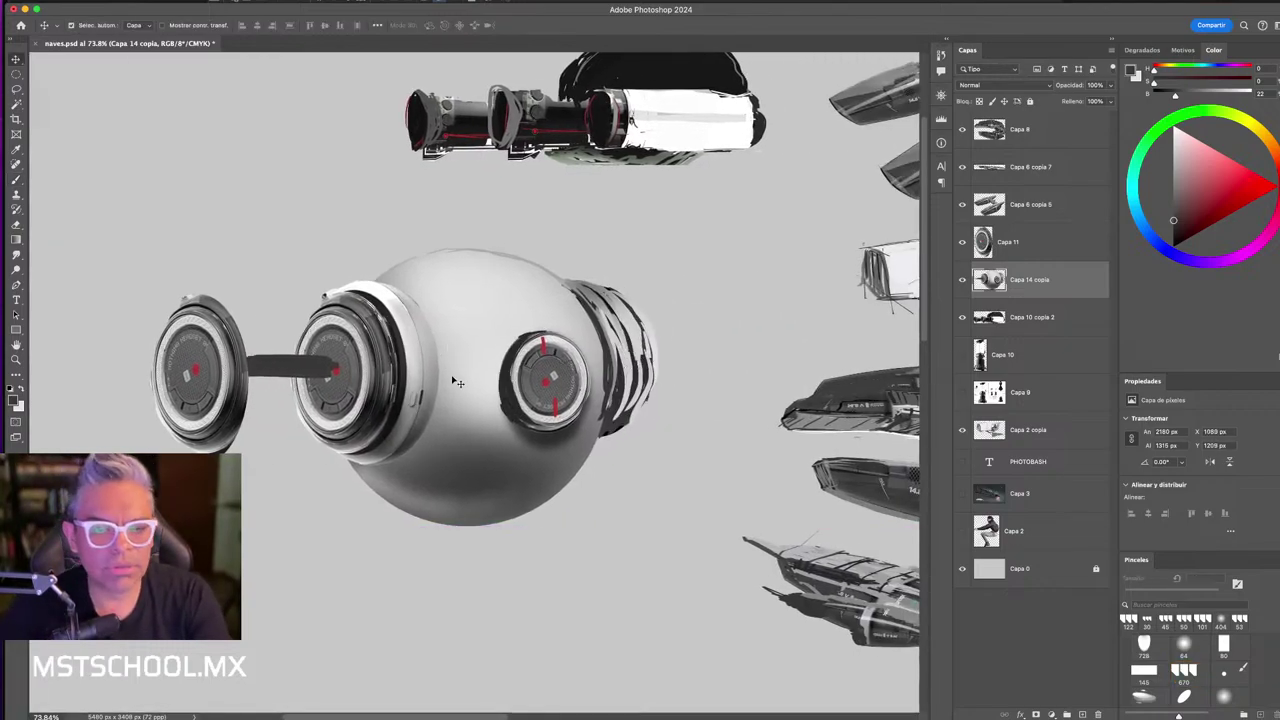
- Darken the middle pod's right rim with an 86 px dark grey brush
key("b")
left_click(391, 350, "alt")
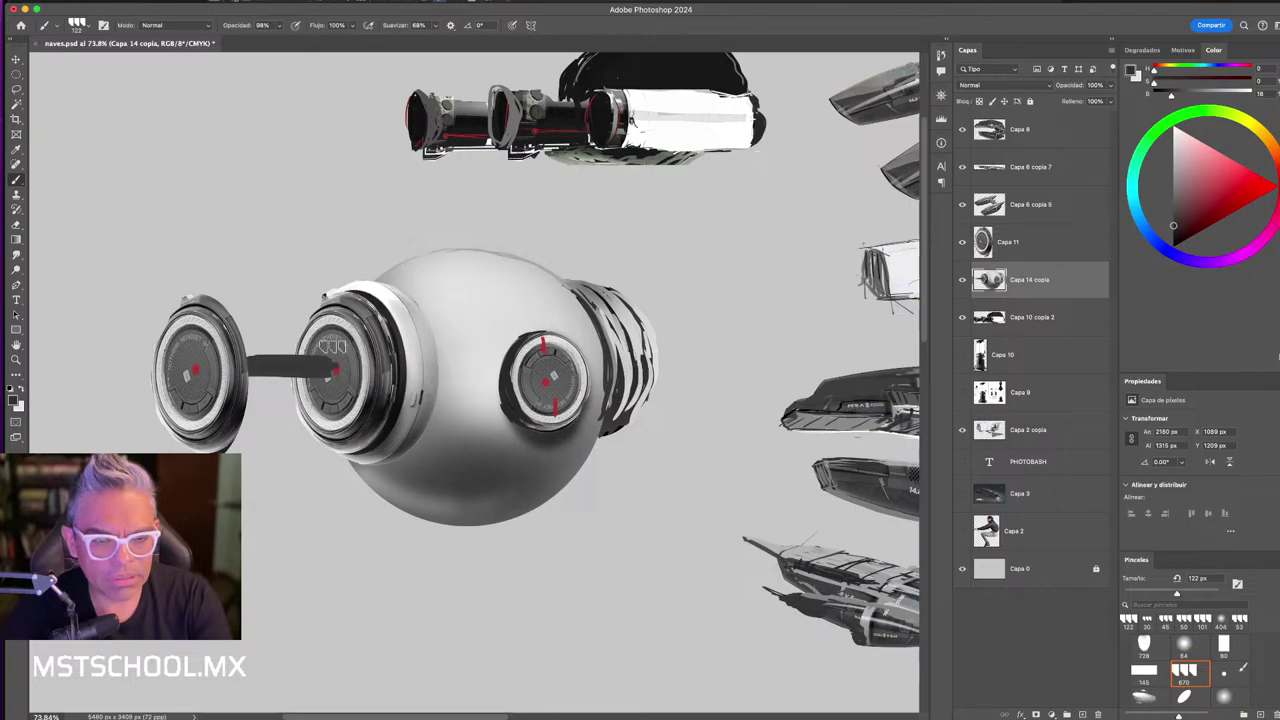
key("bracketleft")
key("bracketleft")
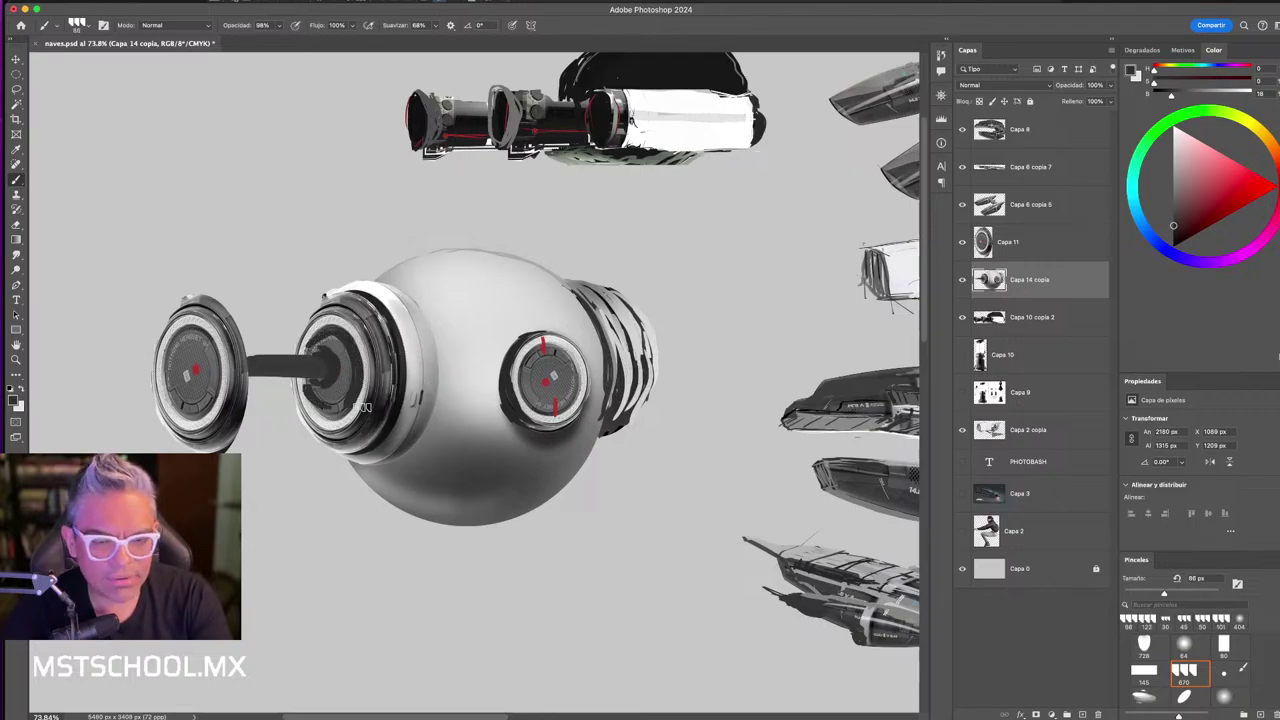
mouse_move(343, 307)
left_mouse_down()
mouse_move(378, 405)
mouse_move(405, 400)
mouse_move(372, 420)
left_mouse_up()
left_click(391, 423, "alt")
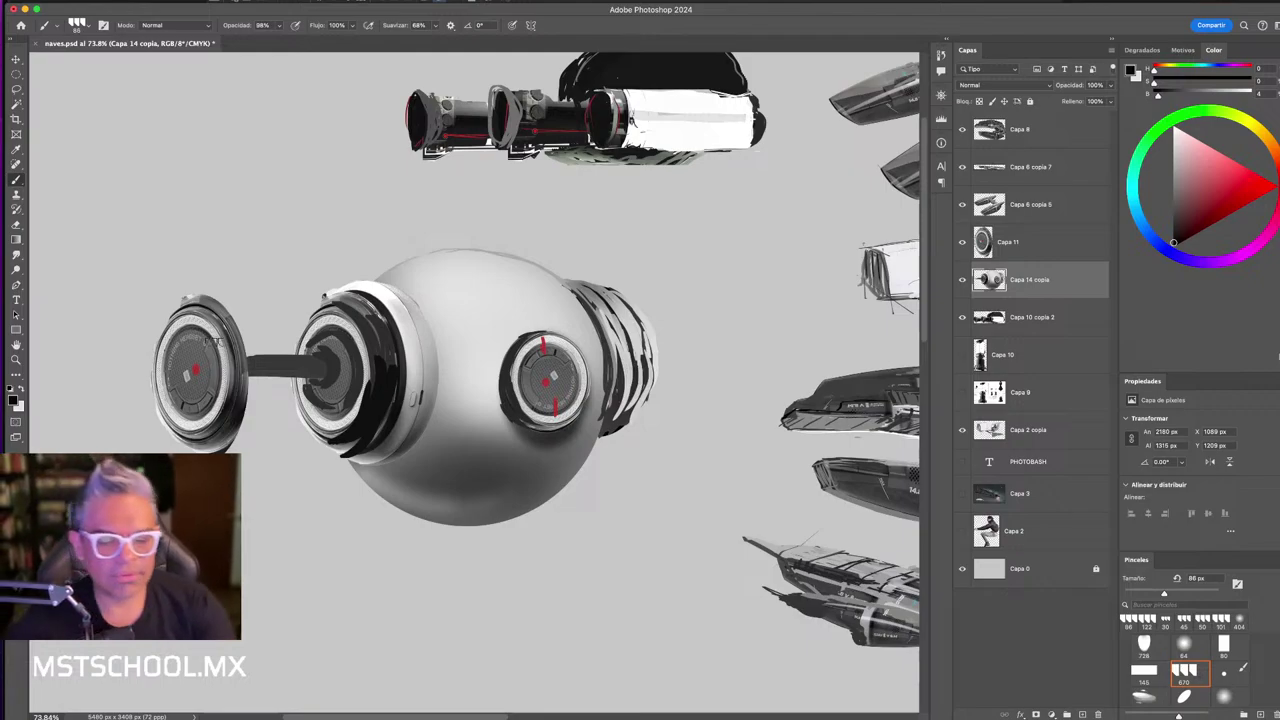
- Paint a solid dark fin atop the left pod and reset the colour to black
key("v")
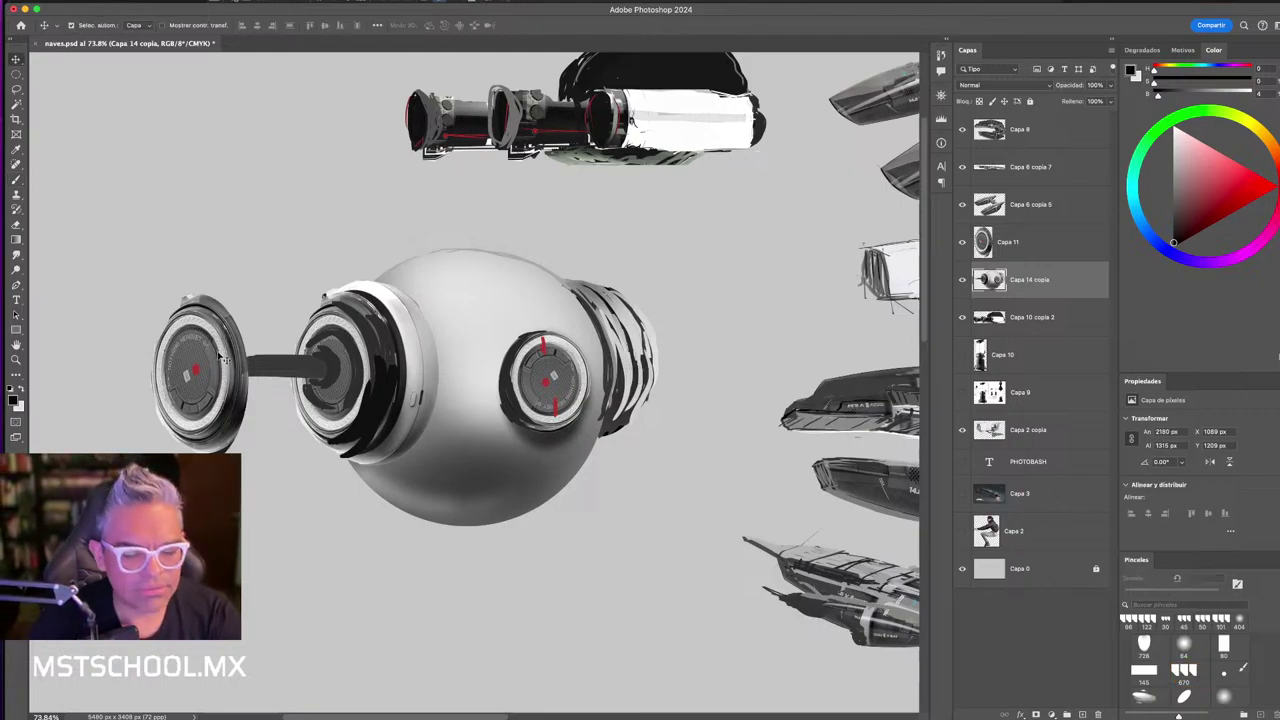
key("b")
left_click(232, 406, "alt")
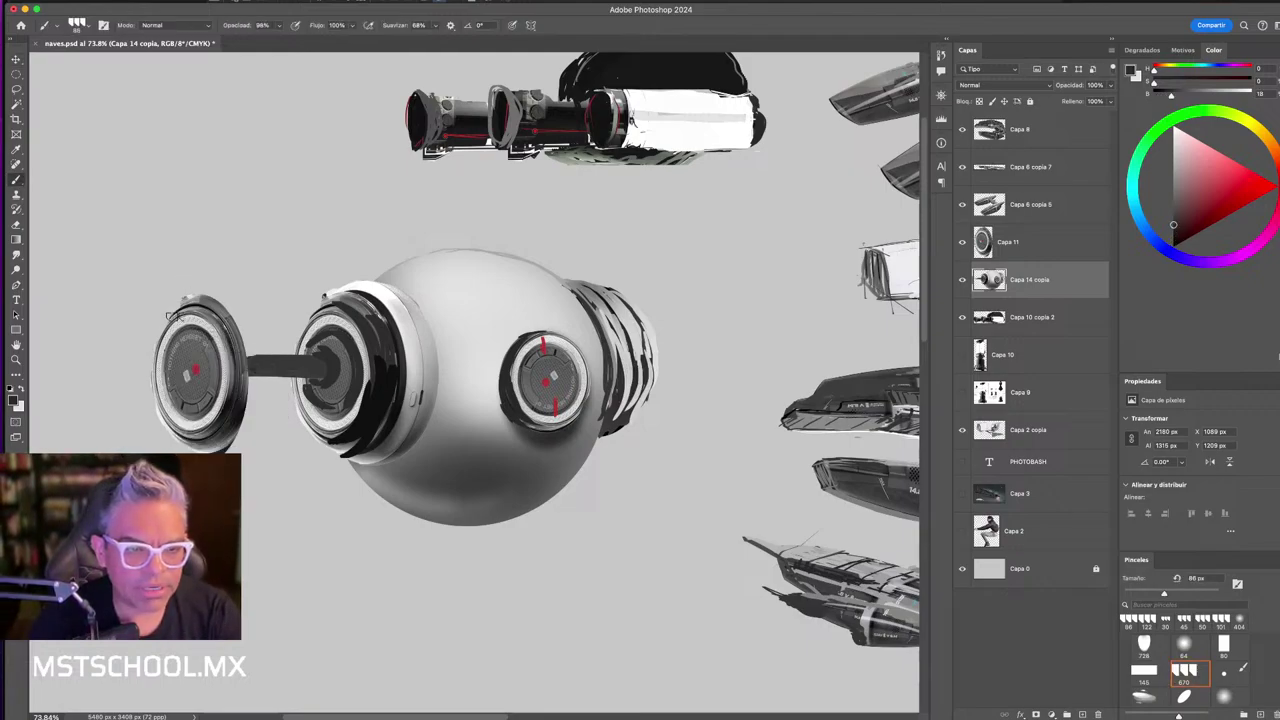
mouse_move(175, 305)
left_mouse_down()
mouse_move(193, 270)
mouse_move(226, 306)
mouse_move(160, 320)
left_mouse_up()
left_click(207, 306, "alt")
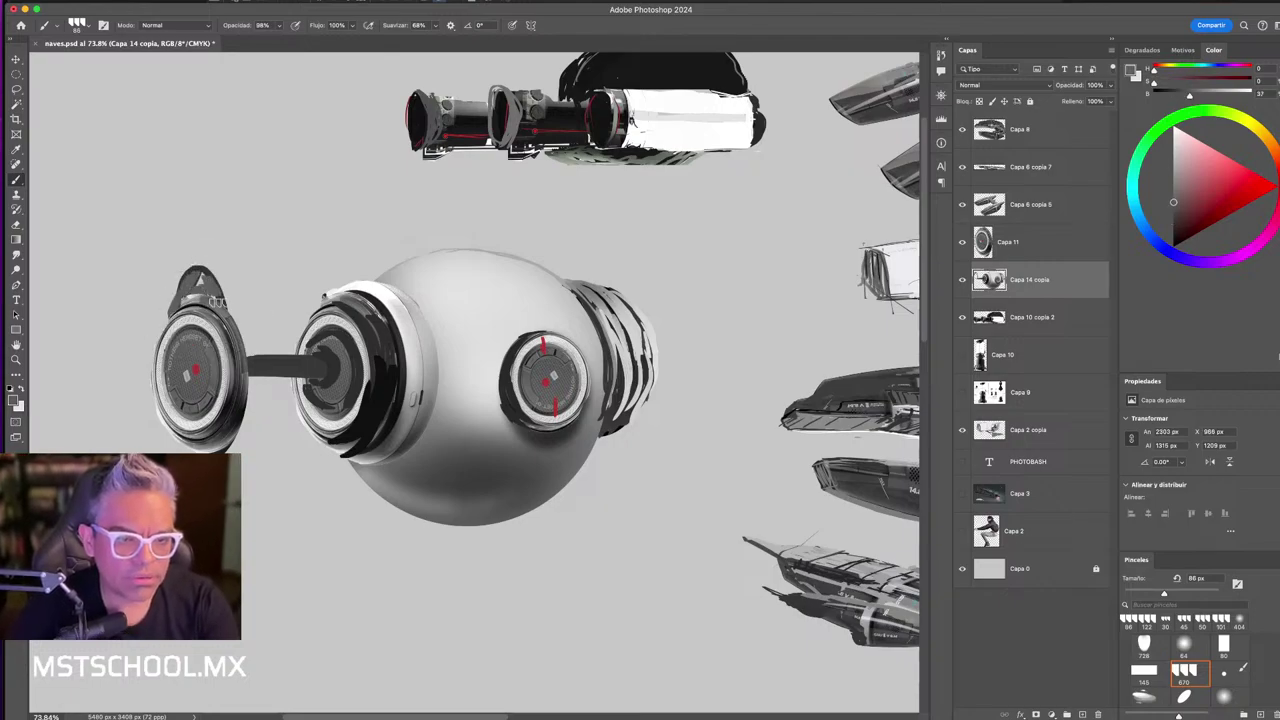
mouse_move(195, 278)
left_mouse_down()
mouse_move(187, 296)
mouse_move(229, 326)
left_mouse_up()
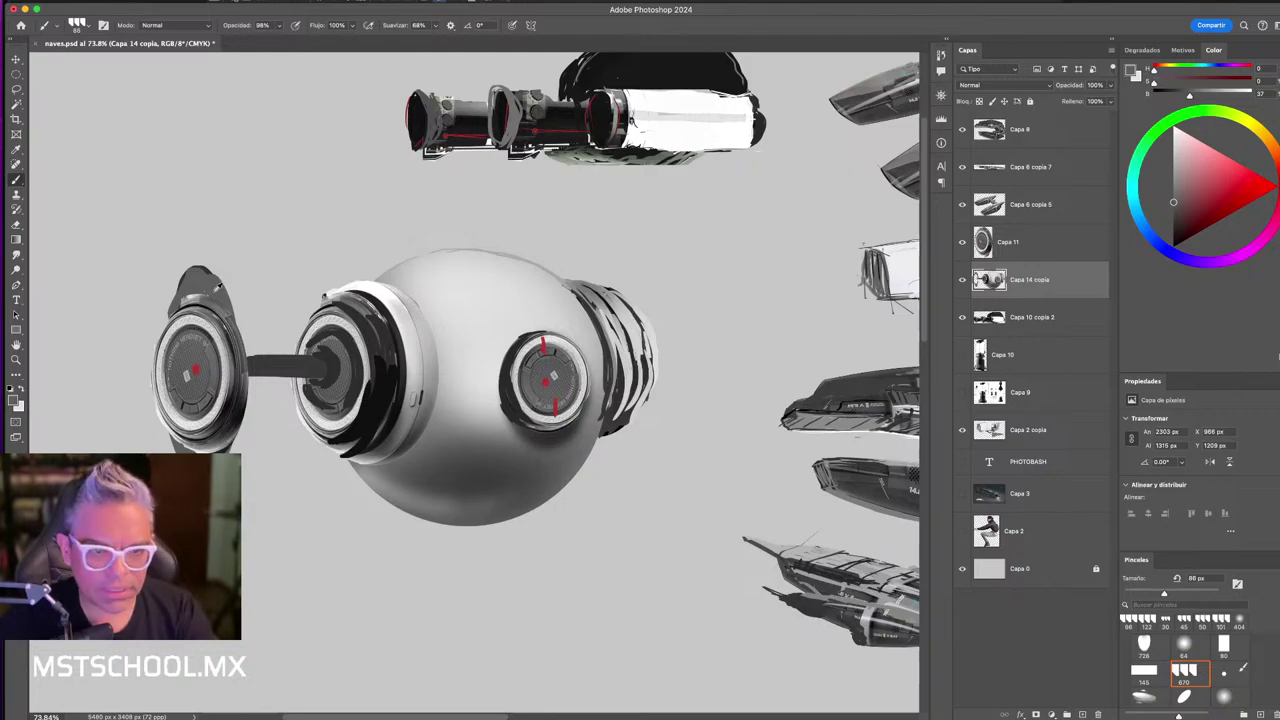
key("d")
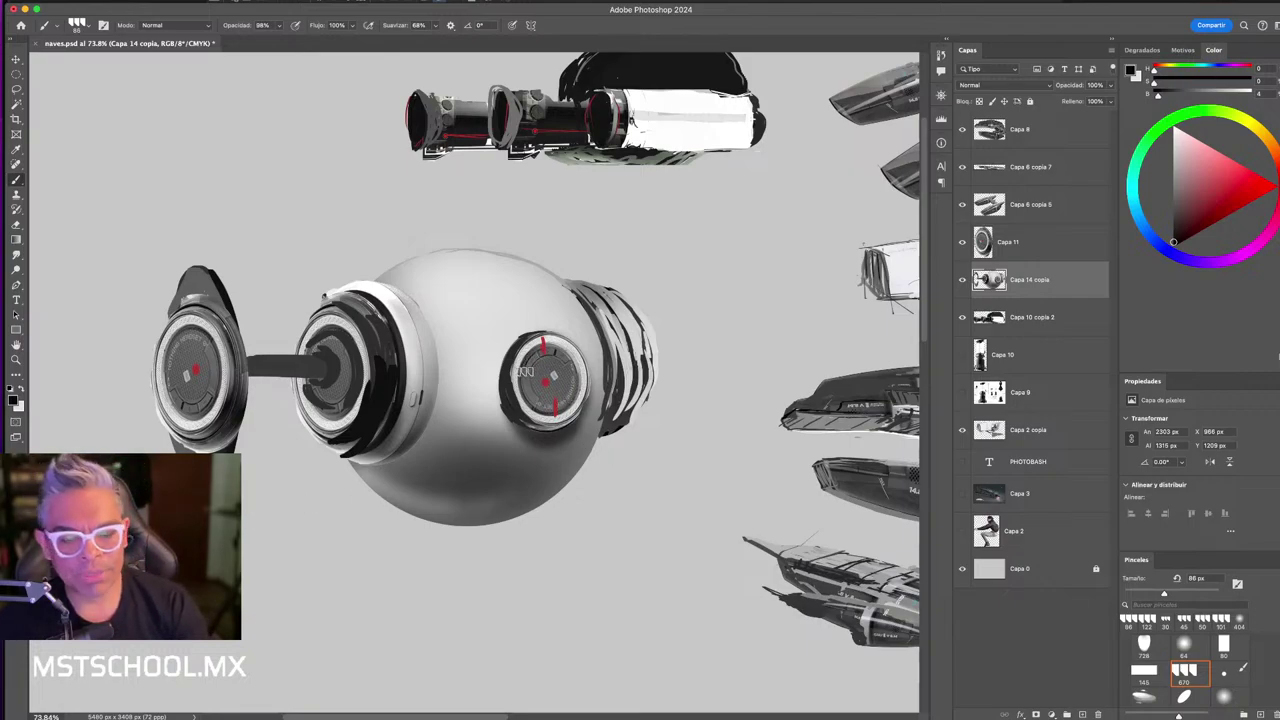
- Add a new empty layer above Capa 10 copia 2
key("v")
left_click(1040, 317)
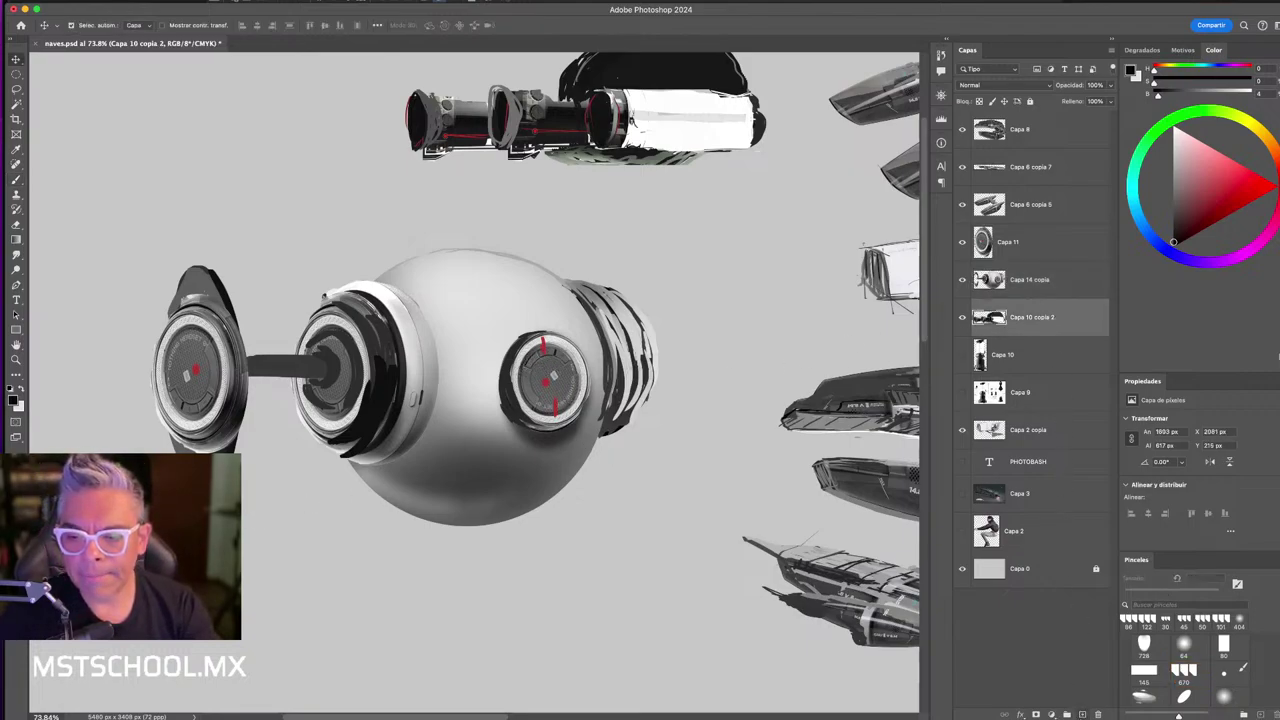
key("ctrl+alt+shift+n")
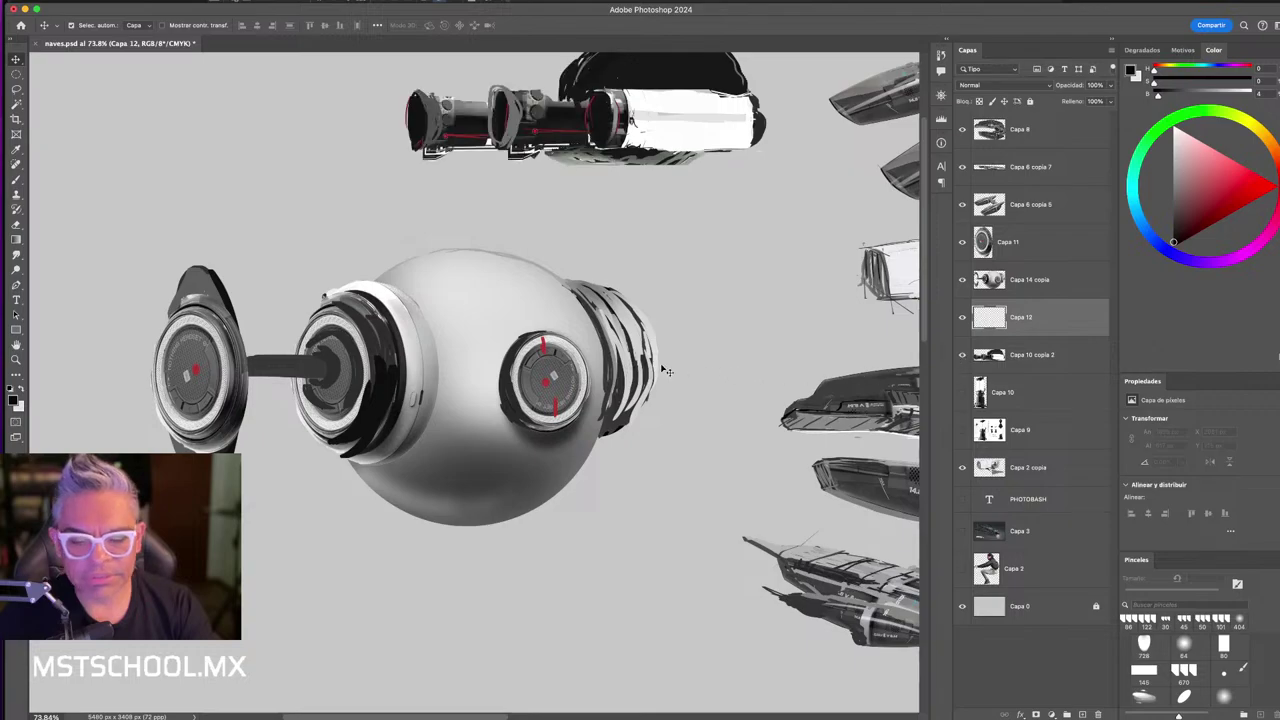
- Paint a black rod along the sphere's ribbed right edge on the new layer
key("b")
key("x")
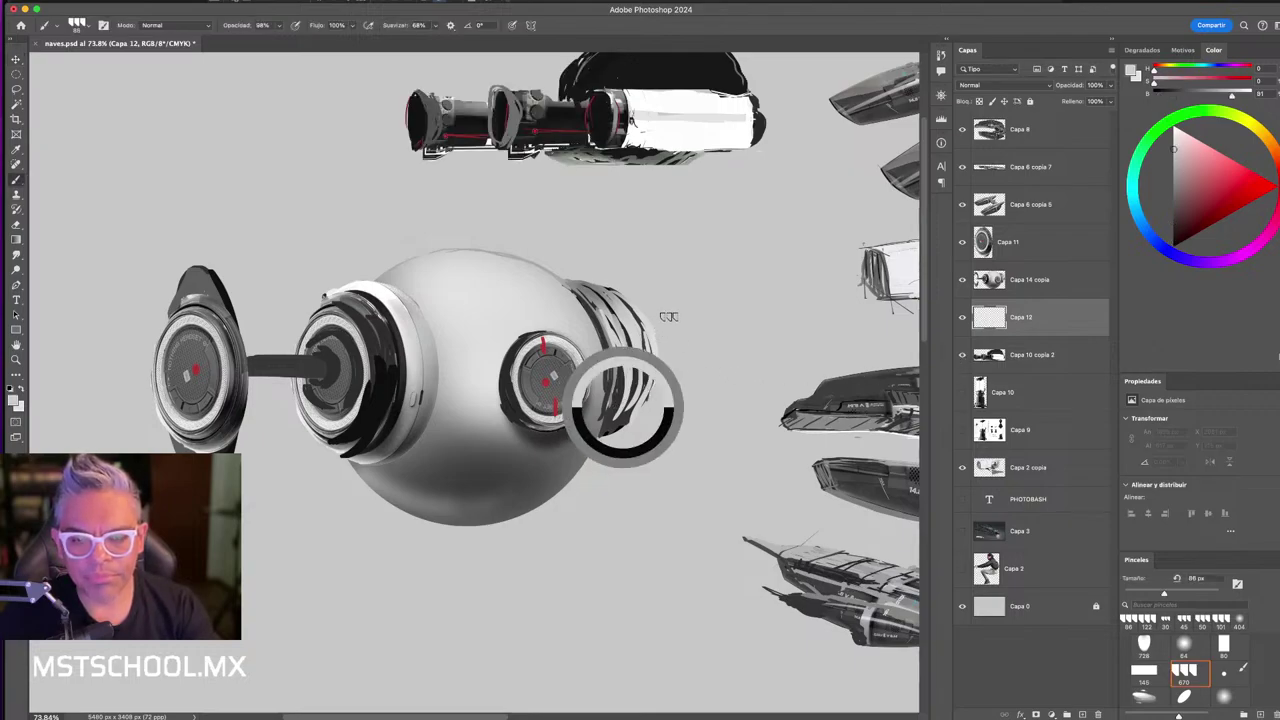
left_click_drag(622, 407, 658, 324)
key("x")
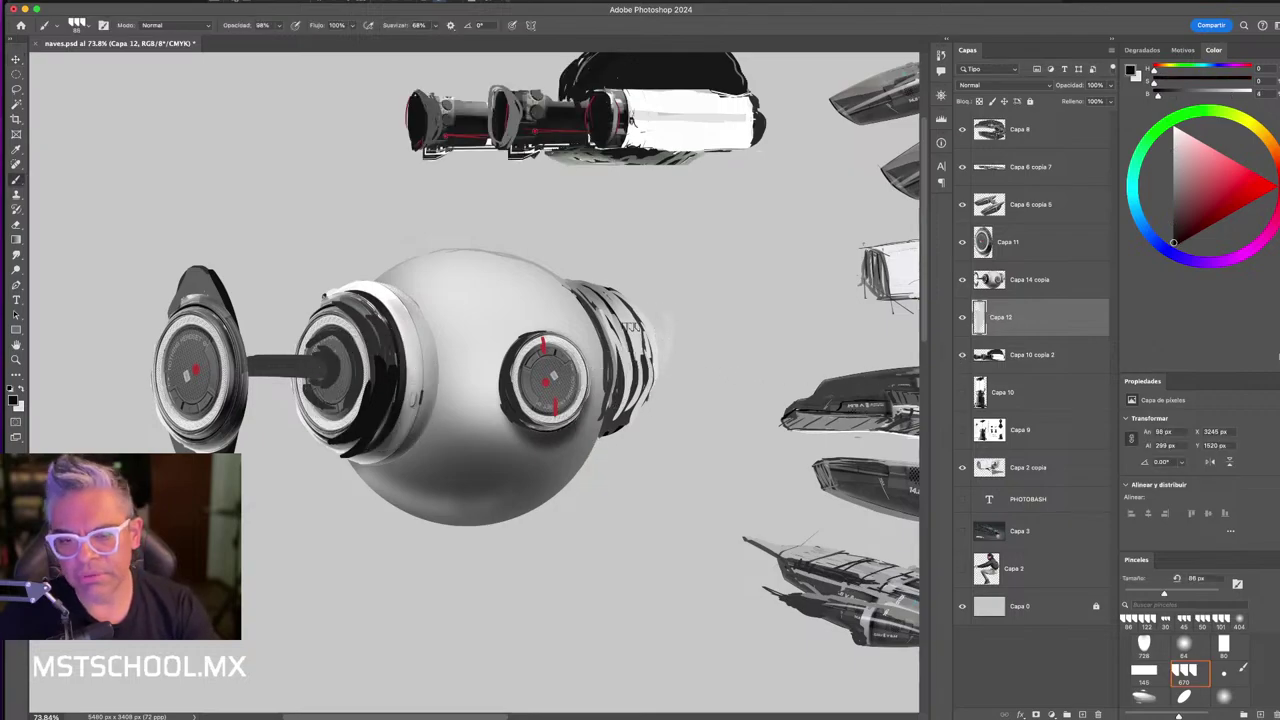
left_click_drag(631, 415, 652, 320)
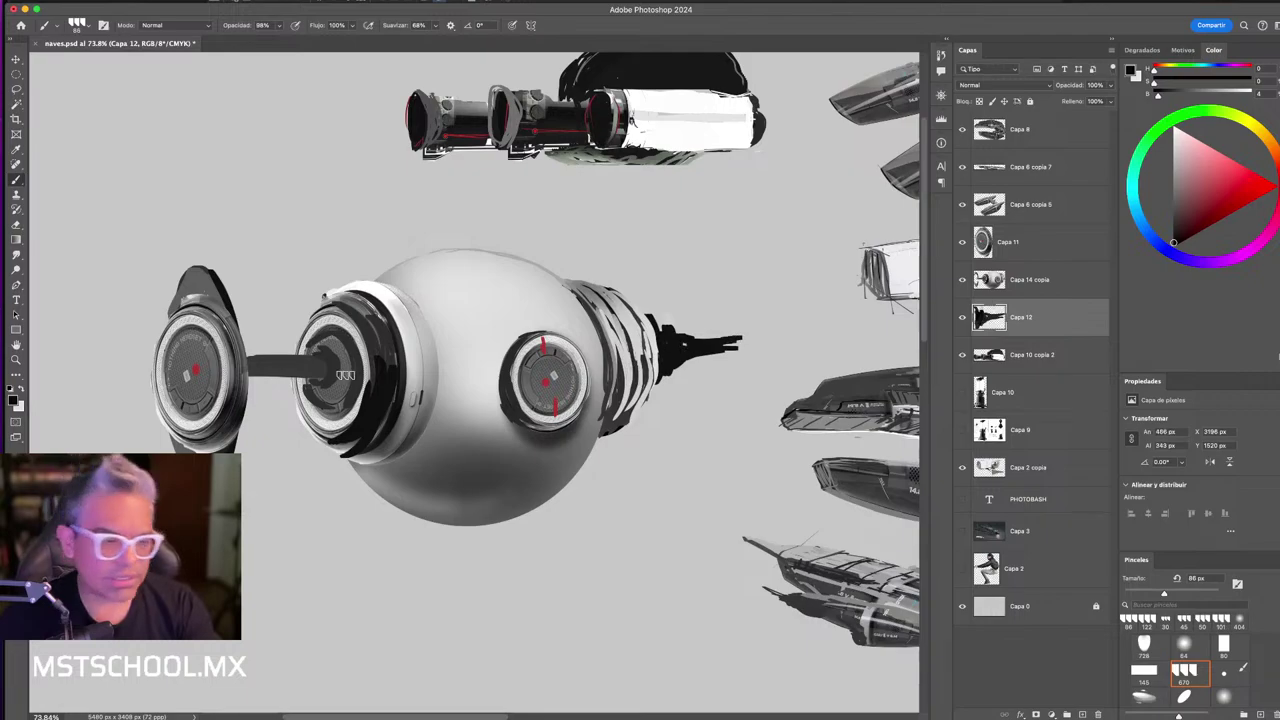
- Sketch and fill a dark grey oval fin at the rod's end
left_click(743, 344, "alt")
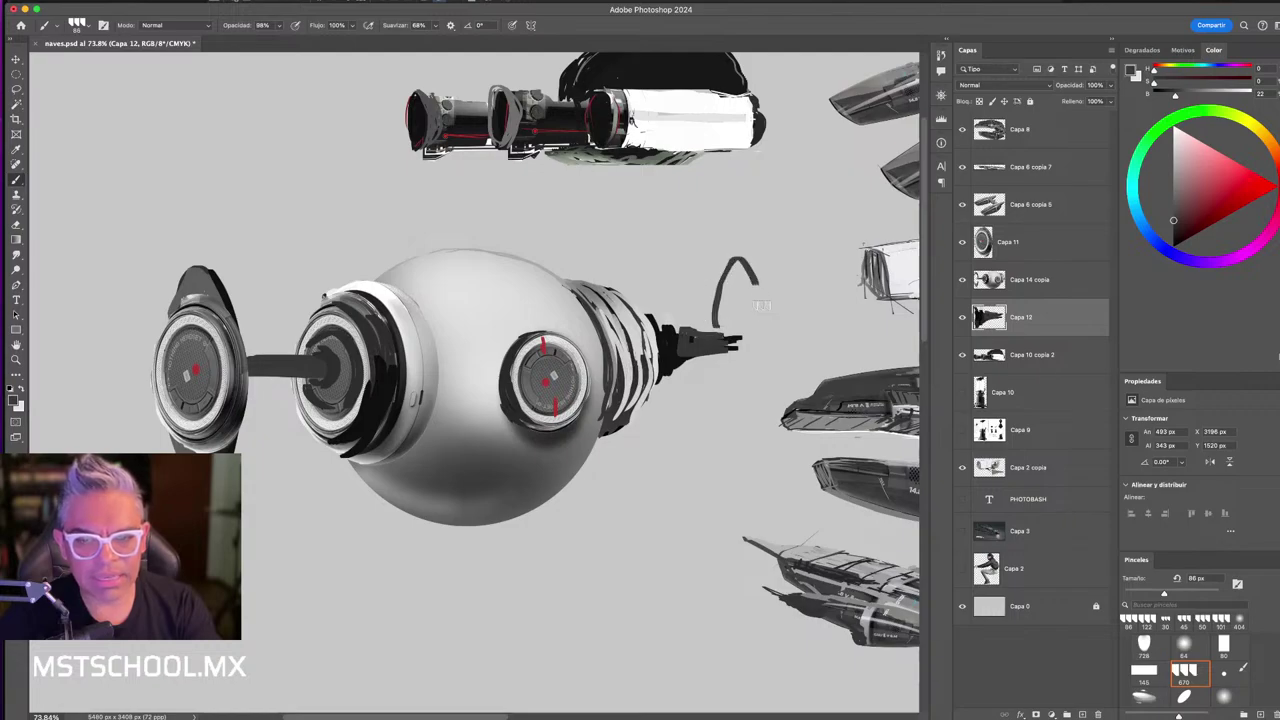
left_click_drag(758, 290, 737, 437)
left_click_drag(714, 322, 744, 422)
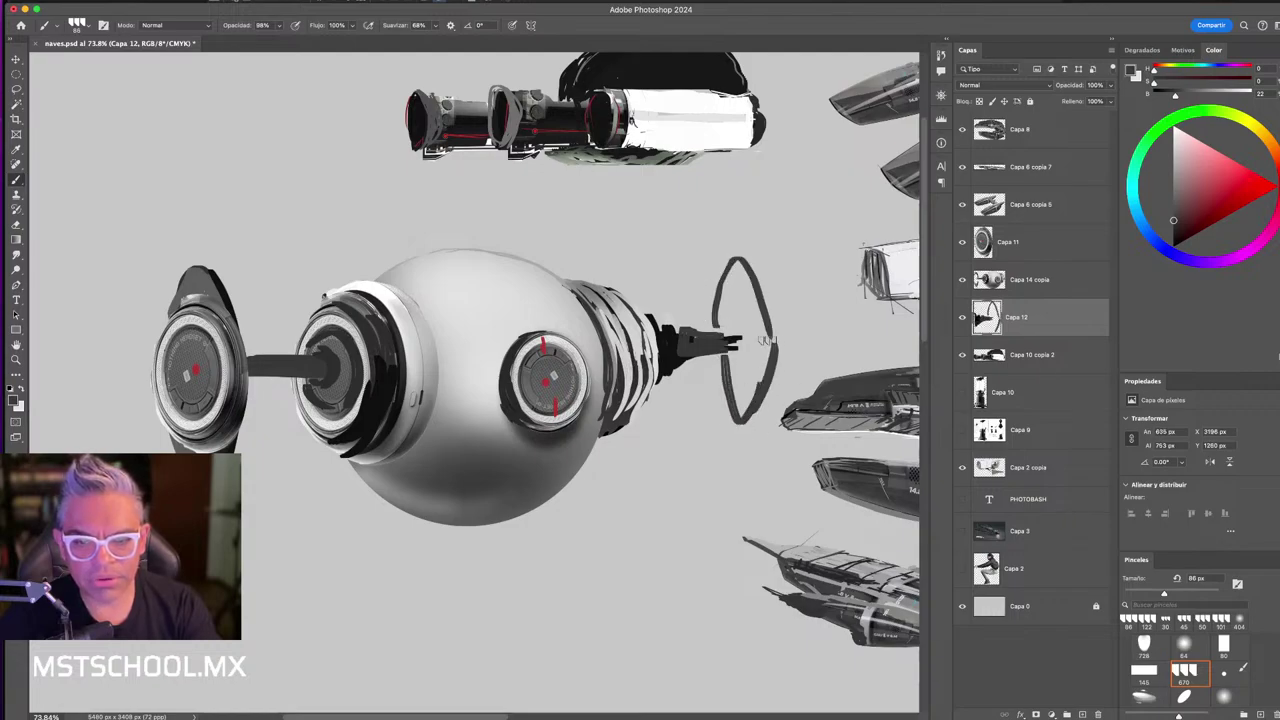
mouse_move(765, 340)
left_mouse_down()
mouse_move(718, 300)
mouse_move(722, 395)
left_mouse_up()
mouse_move(732, 284)
left_mouse_down()
mouse_move(728, 420)
mouse_move(745, 395)
left_mouse_up()
left_click_drag(754, 318, 752, 386)
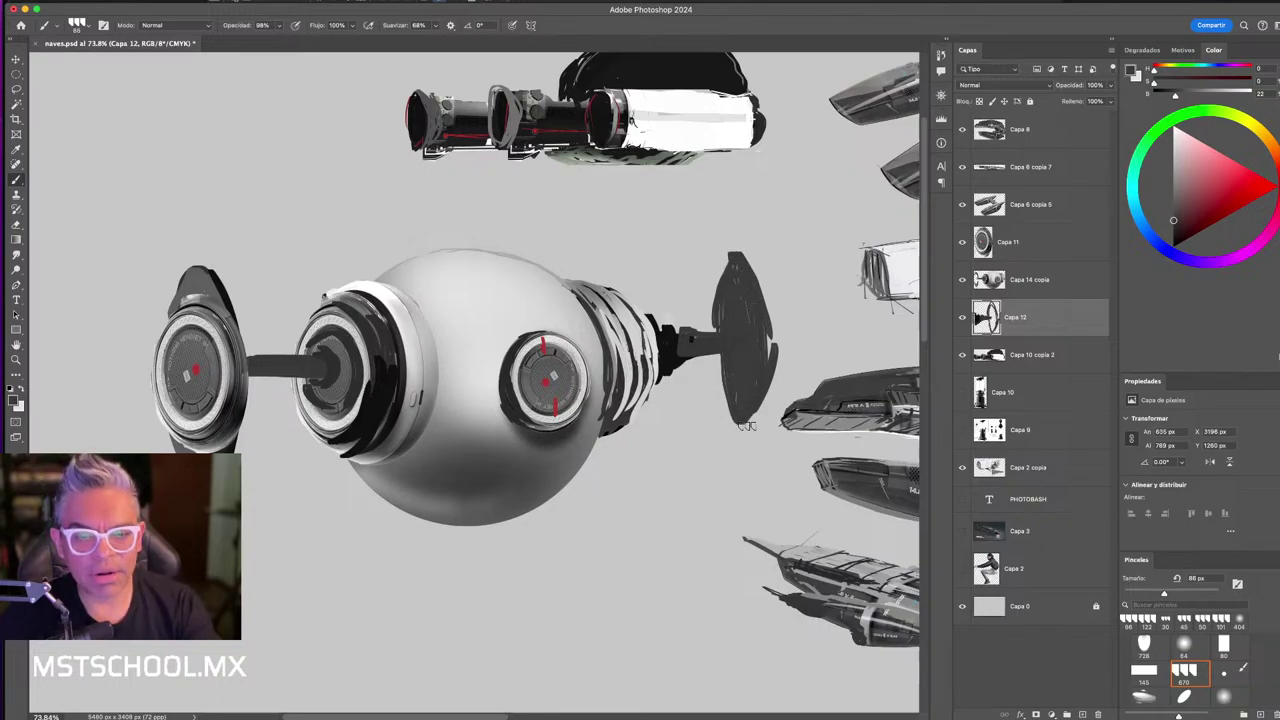
- Extend the fin downward and darken its right side to black
left_click_drag(722, 392, 734, 456)
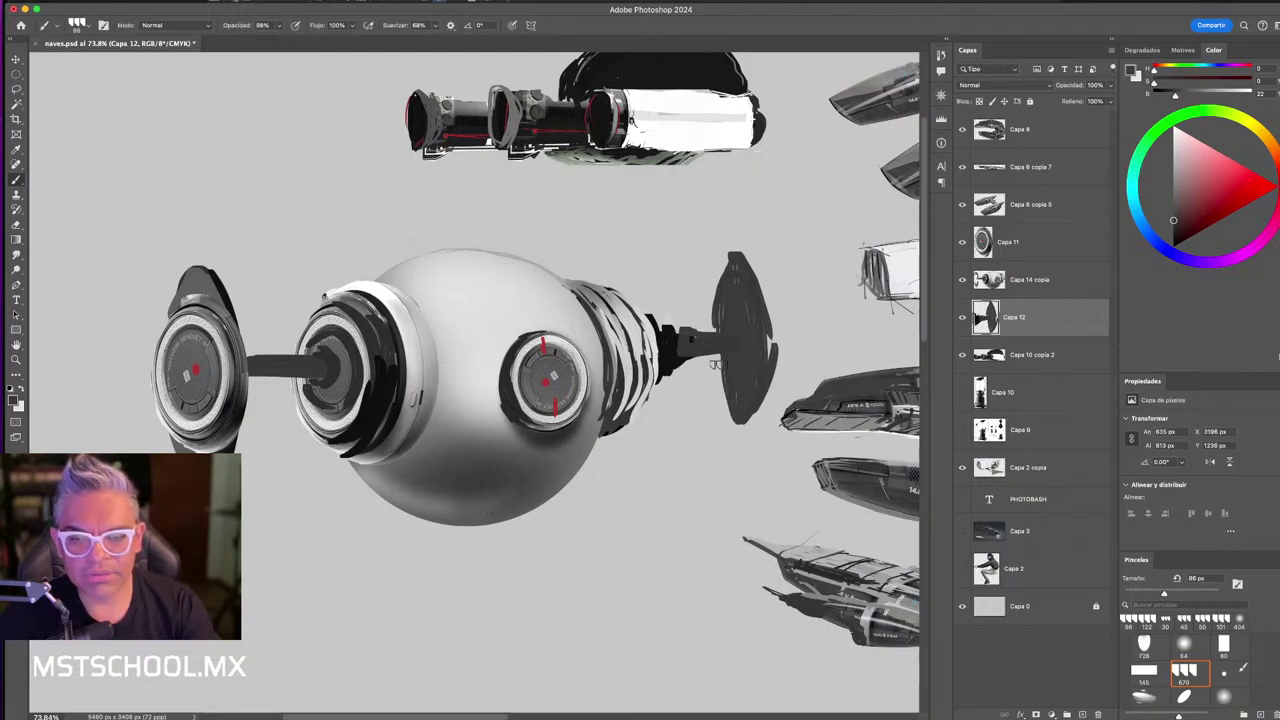
mouse_move(721, 360)
left_mouse_down()
mouse_move(730, 448)
mouse_move(744, 450)
left_mouse_up()
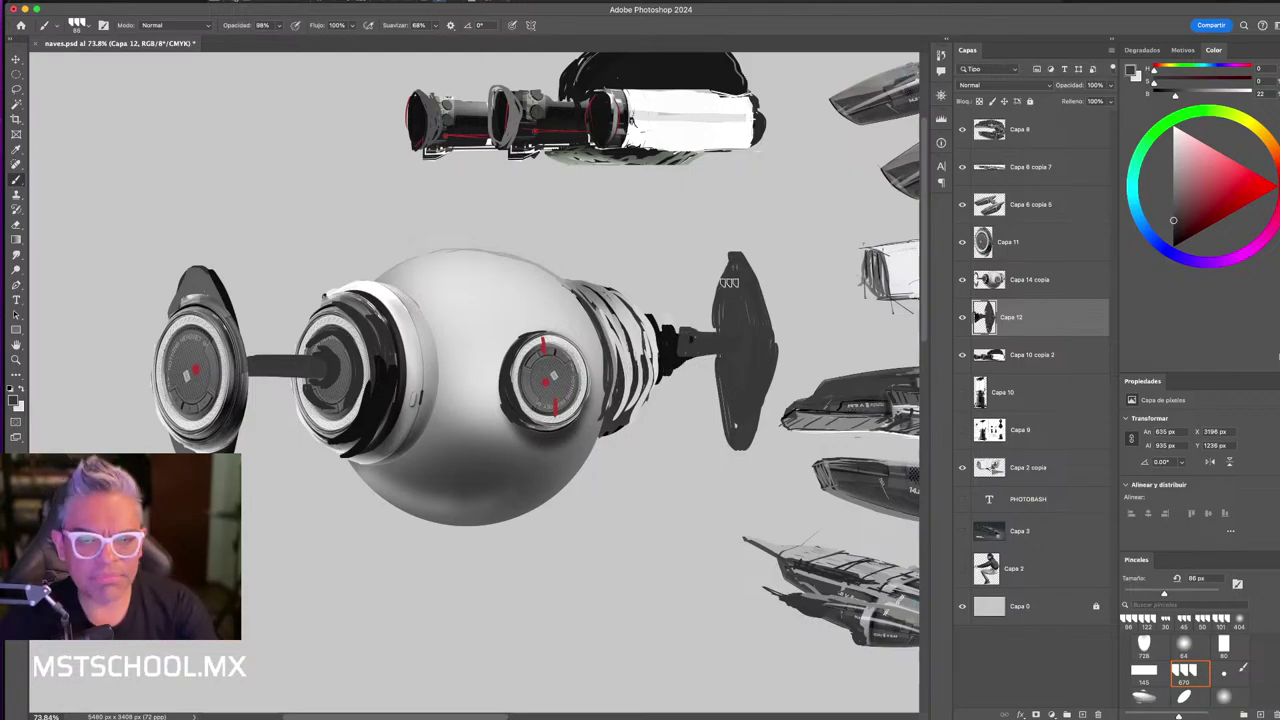
left_click_drag(729, 322, 733, 441)
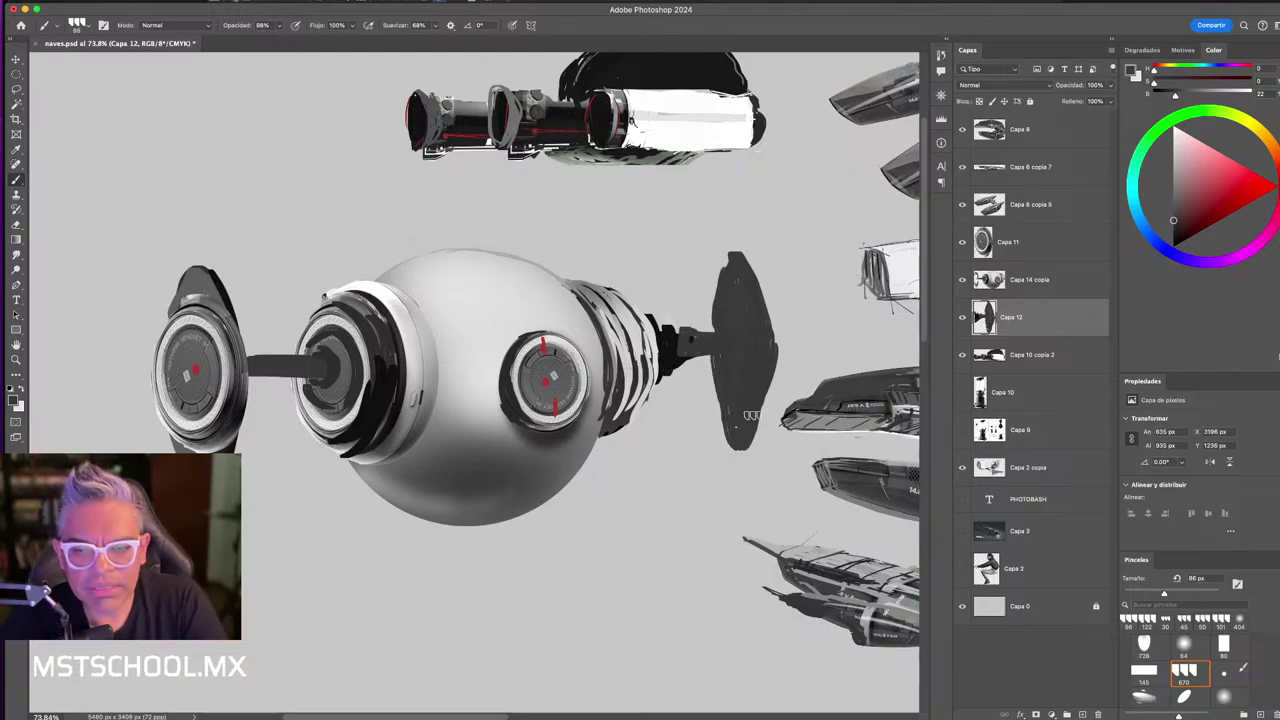
key("d")
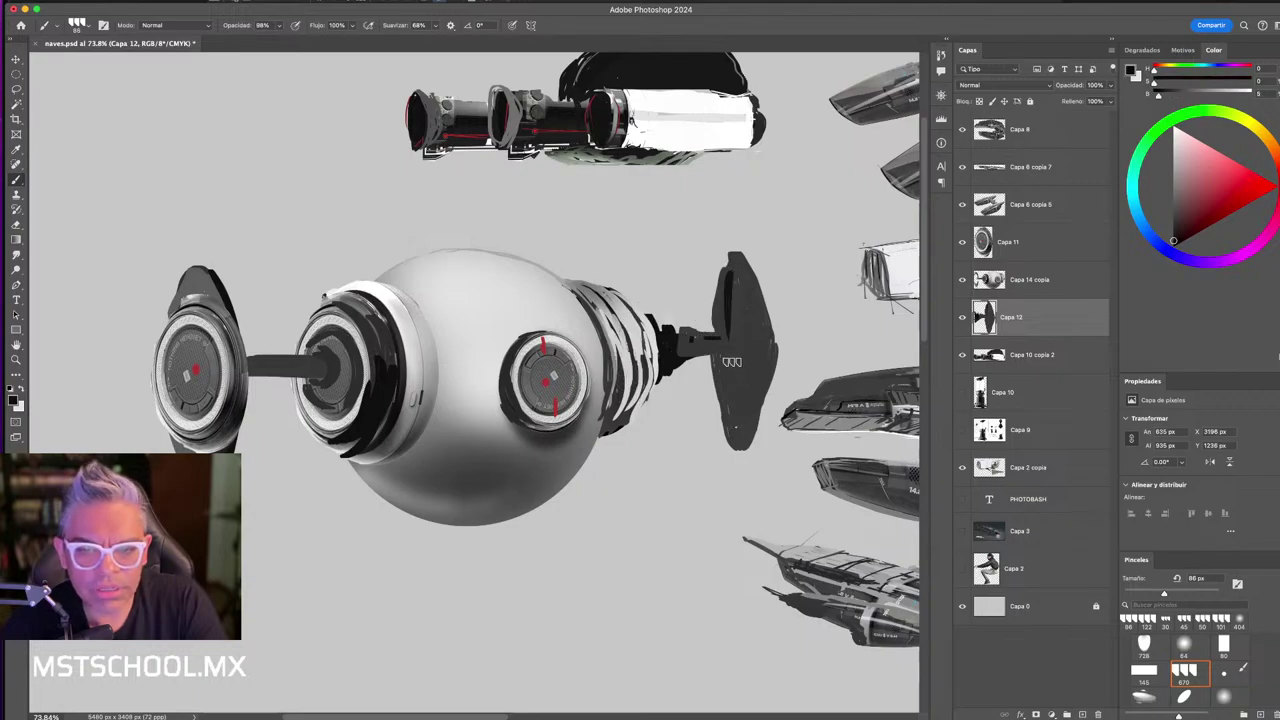
mouse_move(756, 324)
left_mouse_down()
mouse_move(758, 417)
mouse_move(738, 434)
left_mouse_up()
mouse_move(724, 292)
left_mouse_down()
mouse_move(724, 398)
mouse_move(740, 400)
left_mouse_up()
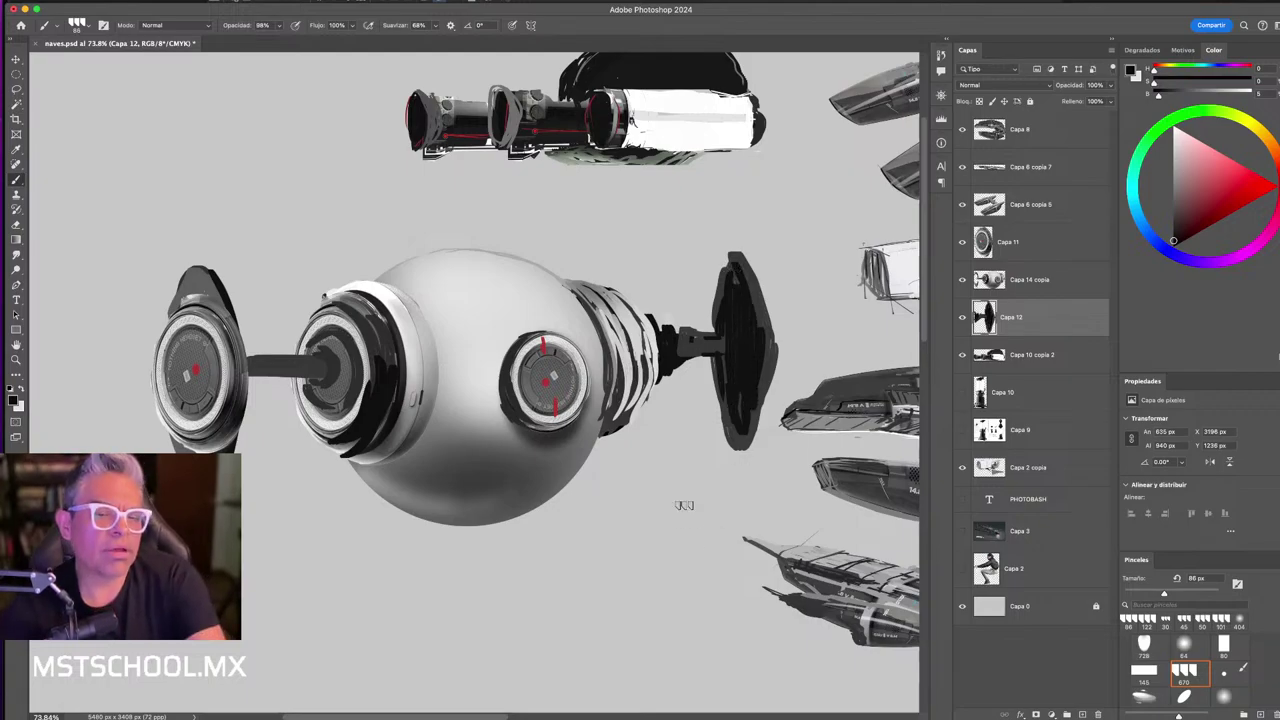
- Merge the fin layer into the 'Capa 14 copia' ship layer
key("v")
left_click(1022, 290, "shift")
key("ctrl+e")
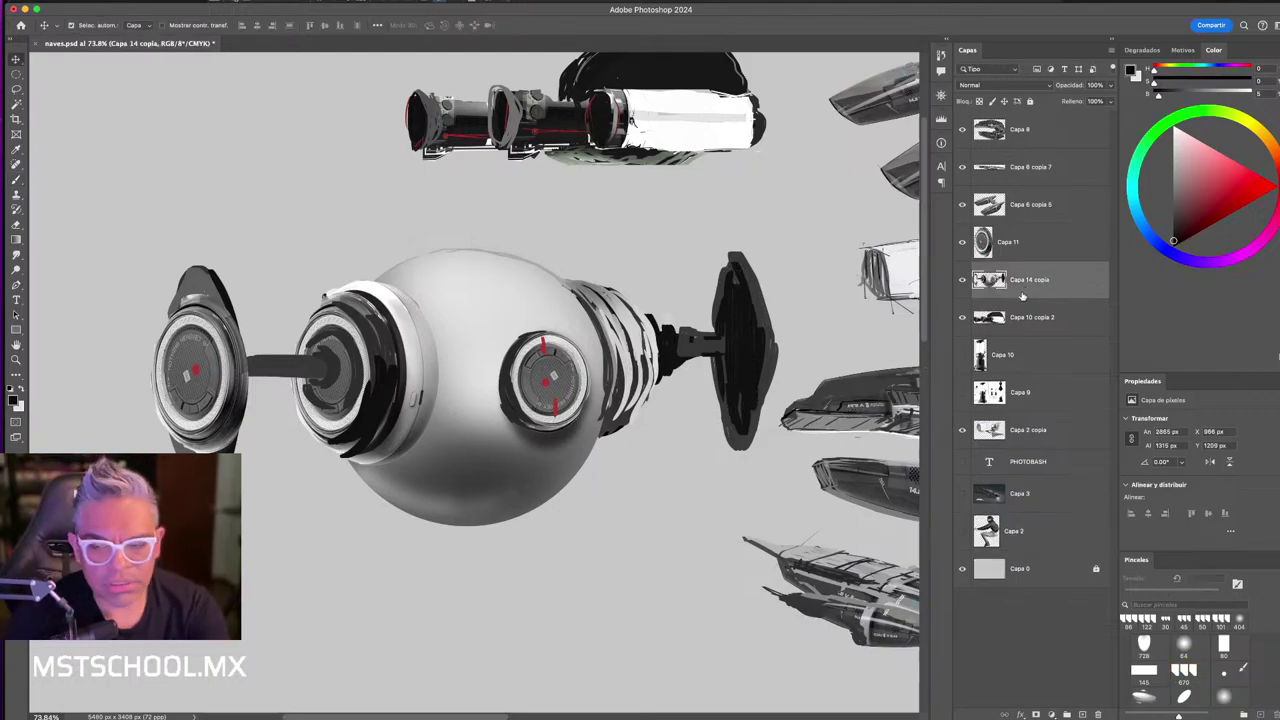
key("ctrl+t")
left_click_drag(775, 246, 560, 300)
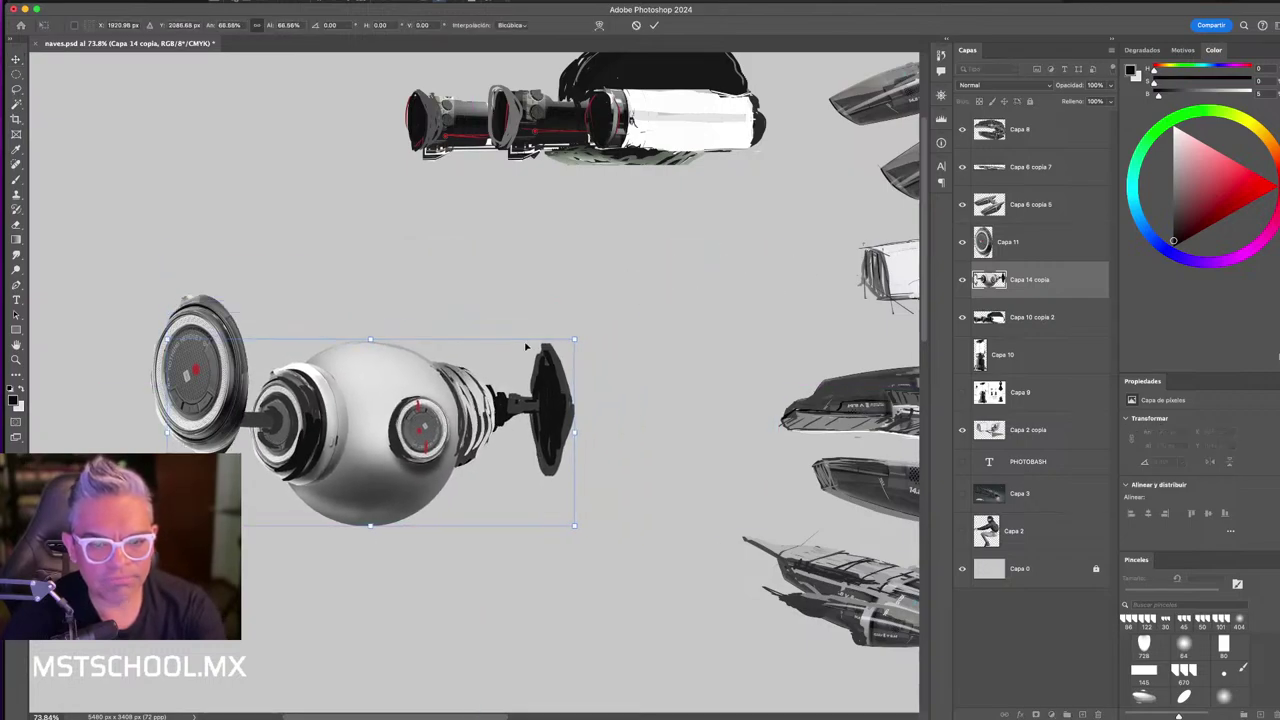
key("Escape")
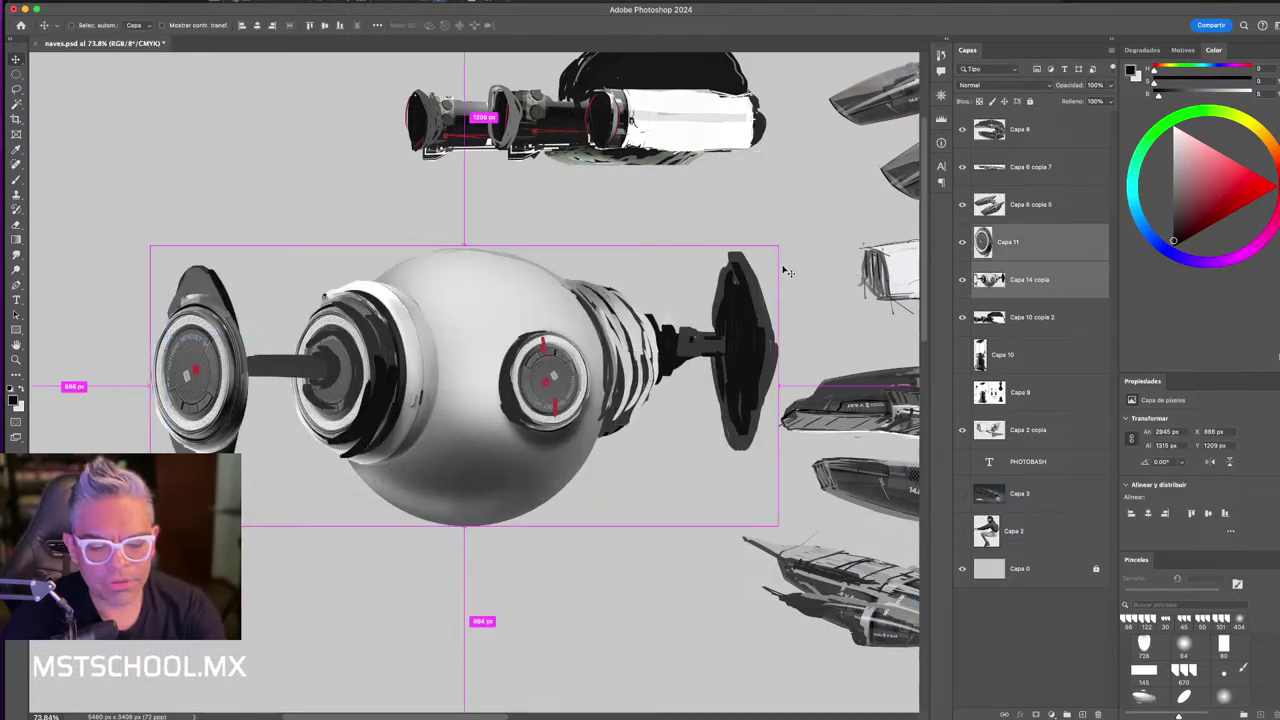
- Merge the ship into 'Capa 11', scale it down, move it up-right, and save
key("ctrl+e")
key("ctrl+t")
left_click_drag(775, 240, 514, 366)
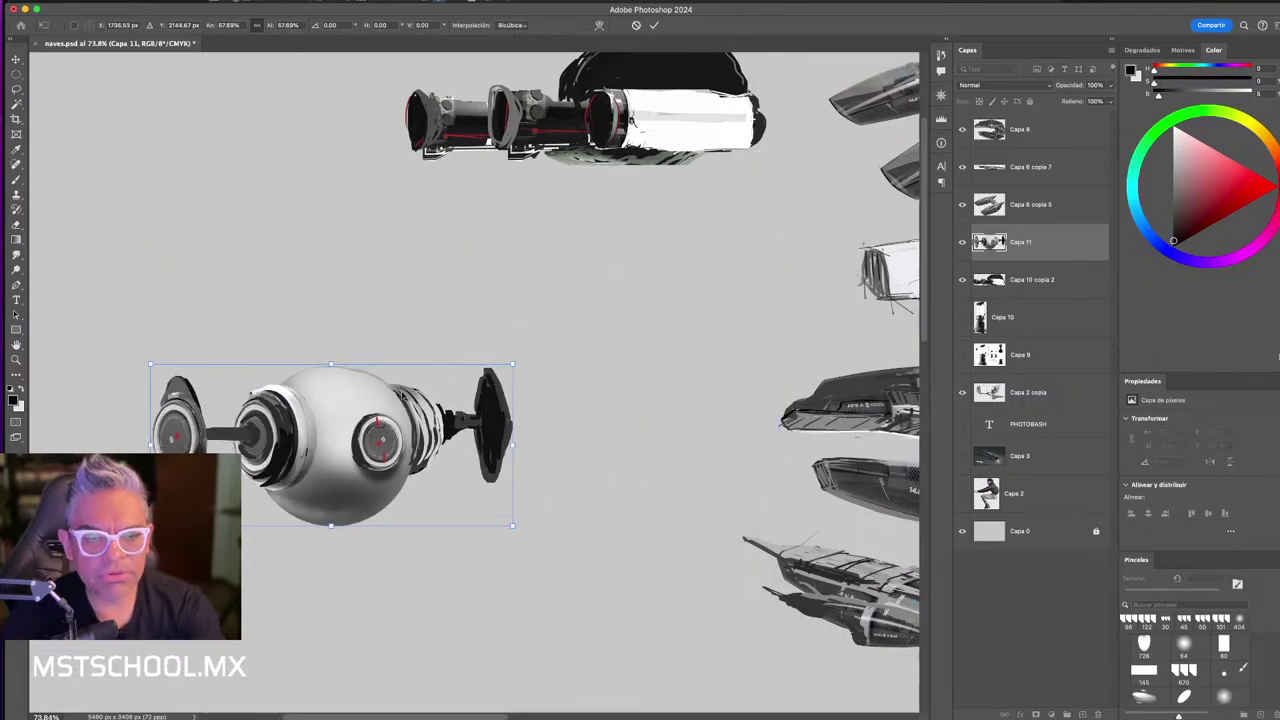
mouse_move(376, 418)
left_mouse_down()
mouse_move(658, 270)
mouse_move(547, 298)
left_mouse_up()
key("Return")
key("z")
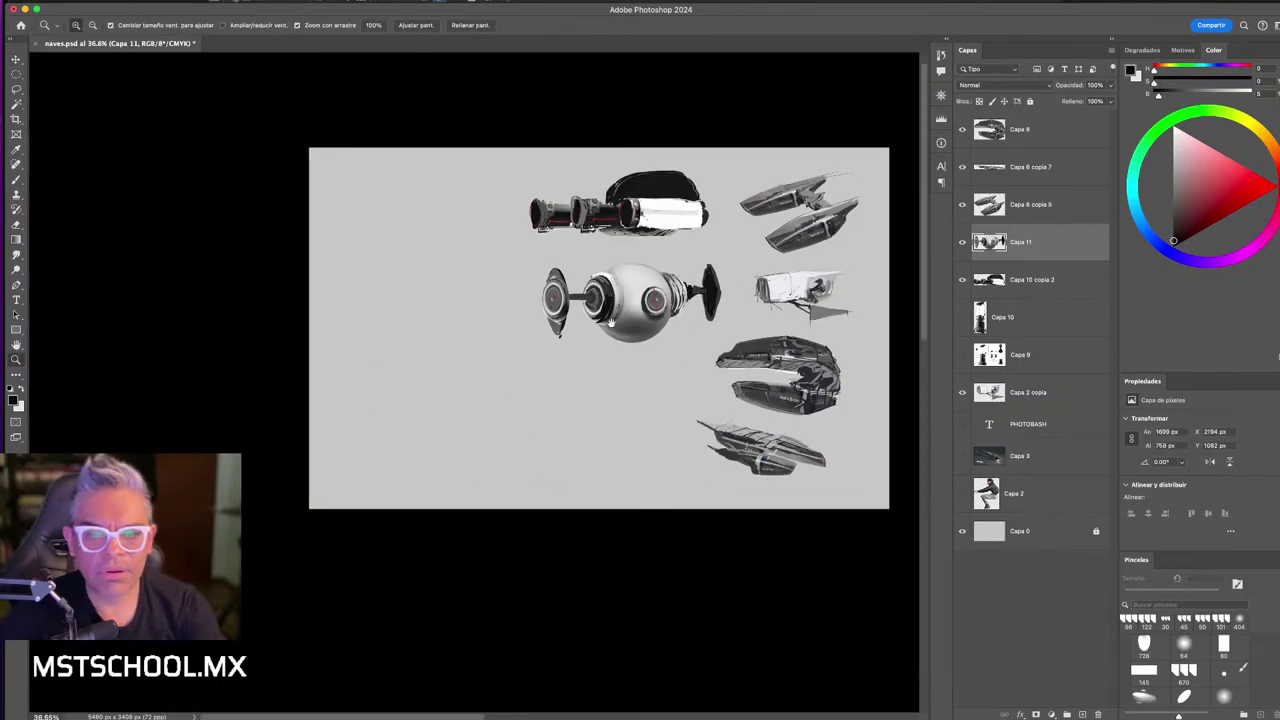
key("ctrl+s")
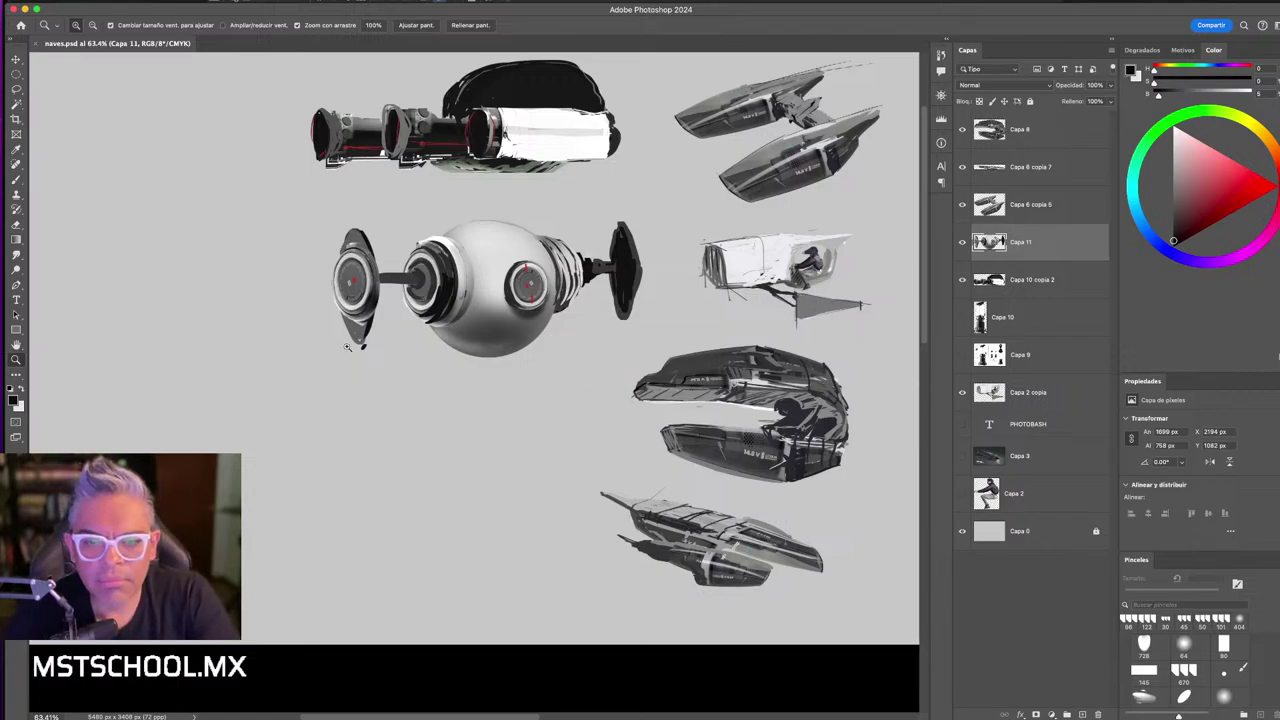
- Hide the panels and zoom in on the twin-hull ship at the top right
scroll(500, 400, "left", 3)
scroll(500, 400, "up", 1)
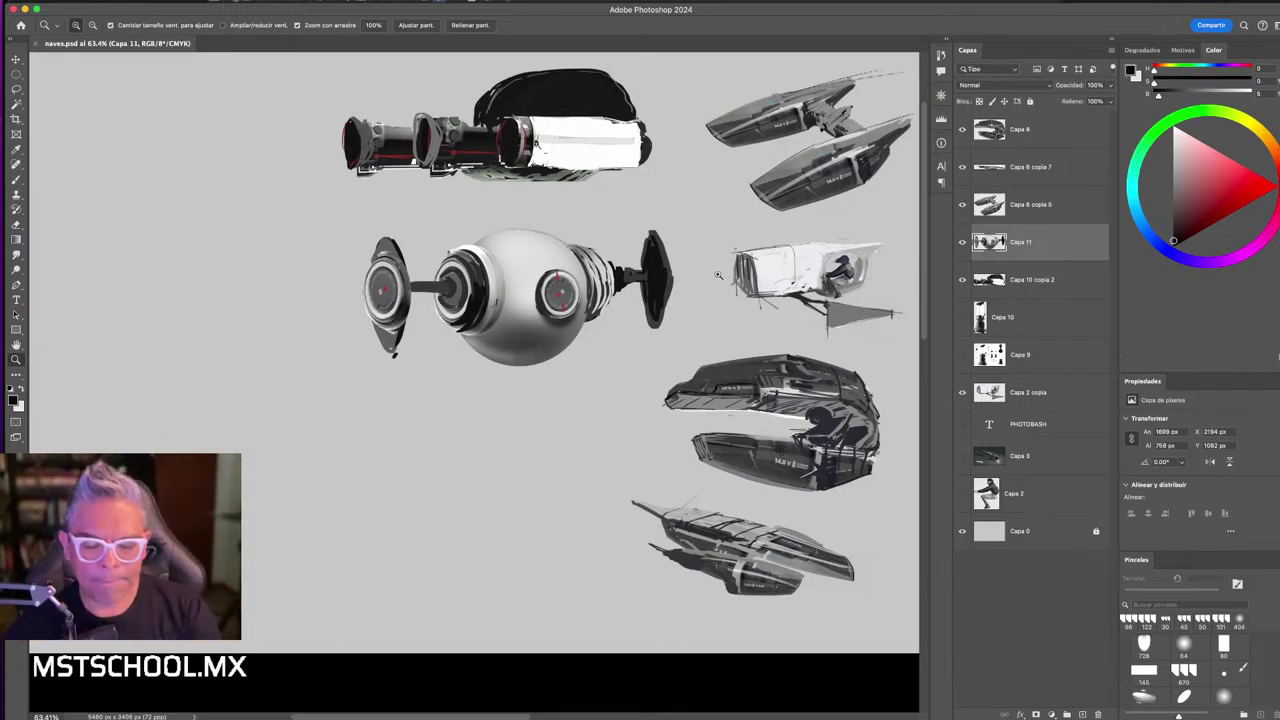
scroll(592, 310, "right", 5)
scroll(596, 225, "up", 2)
scroll(596, 225, "up", 2)
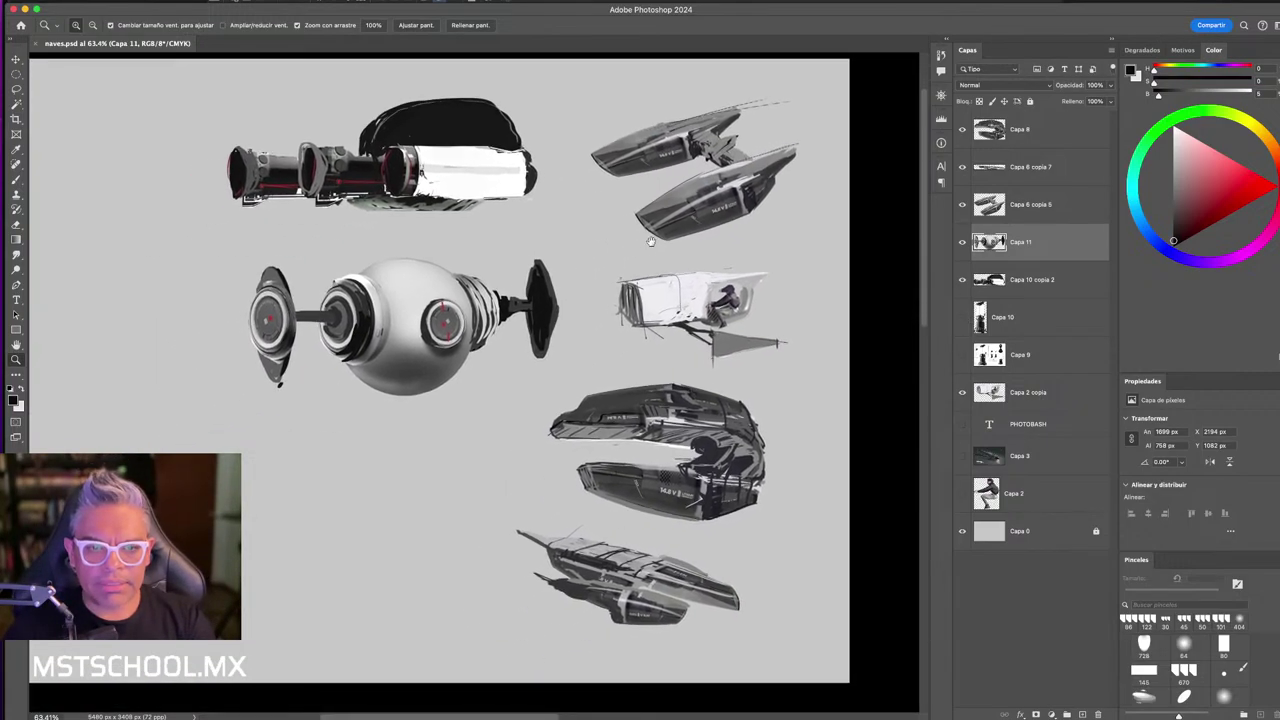
key("Tab")
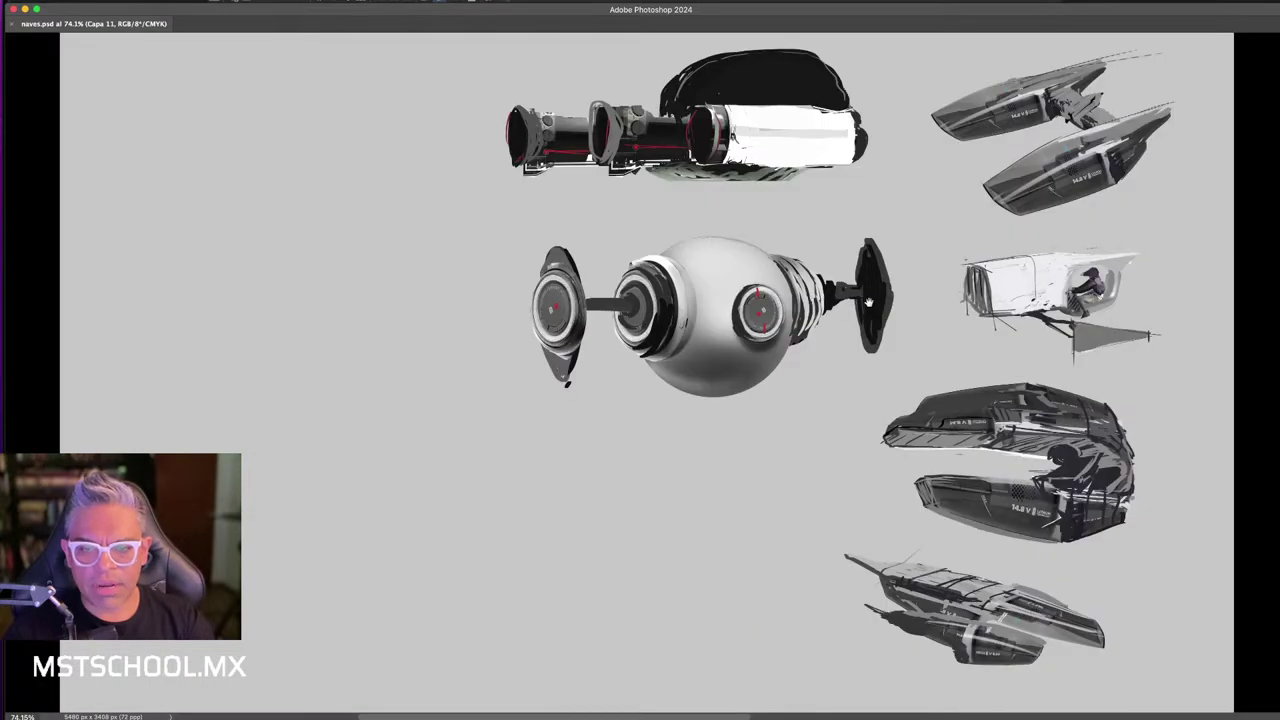
scroll(760, 225, "right", 3)
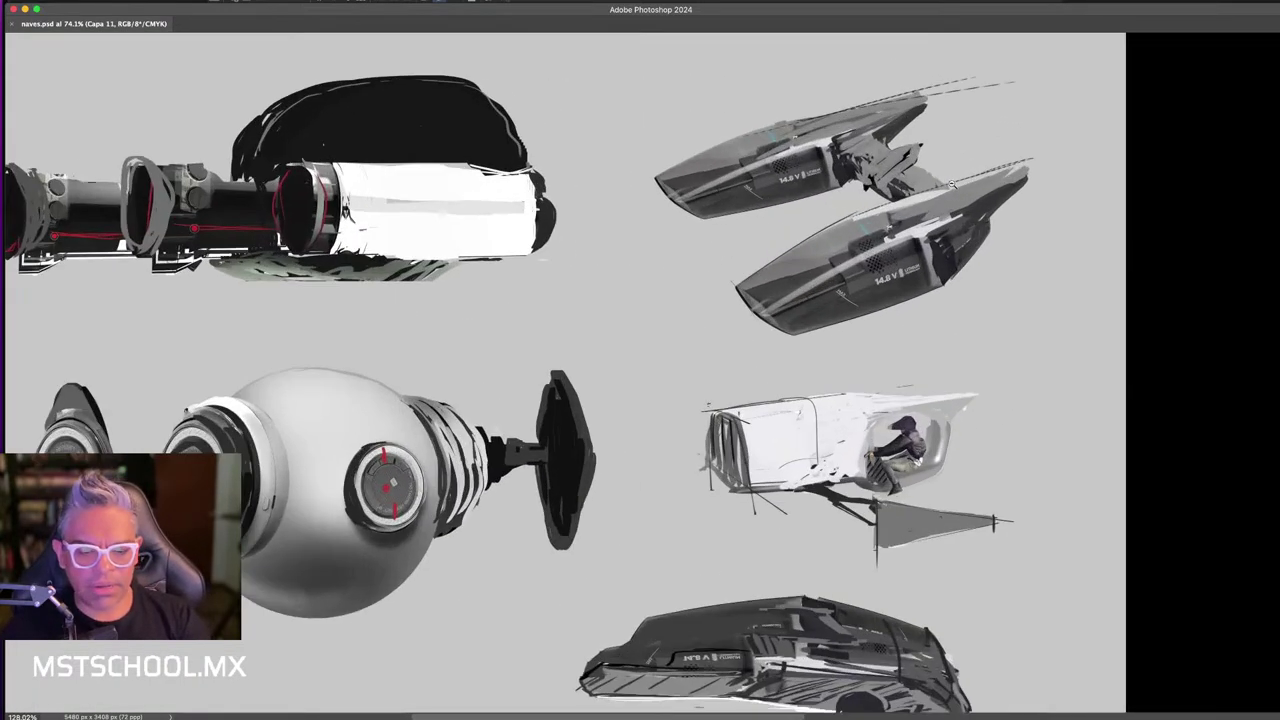
mouse_move(816, 207)
left_mouse_down()
mouse_move(887, 231)
mouse_move(906, 271)
left_mouse_up()
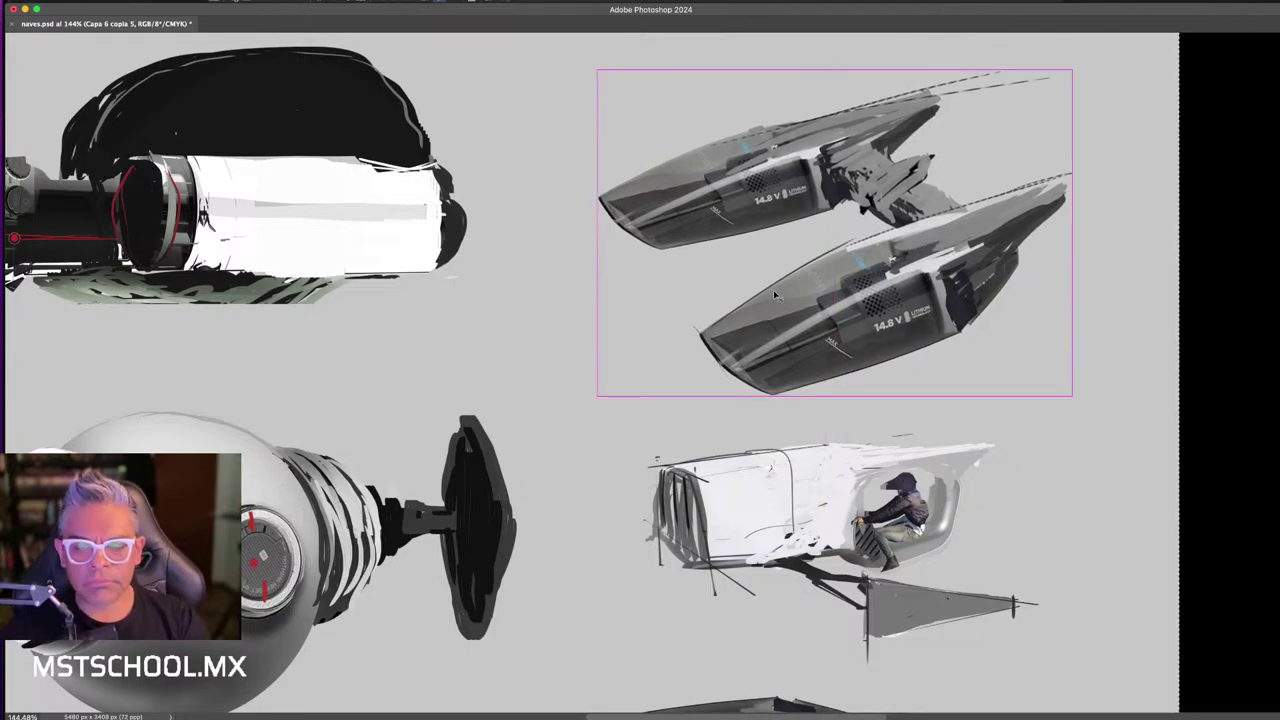
- Save the naves document, copy the twin-hull ship layer, and move to Clip Studio Paint
key("super+Tab")
key("super+s")
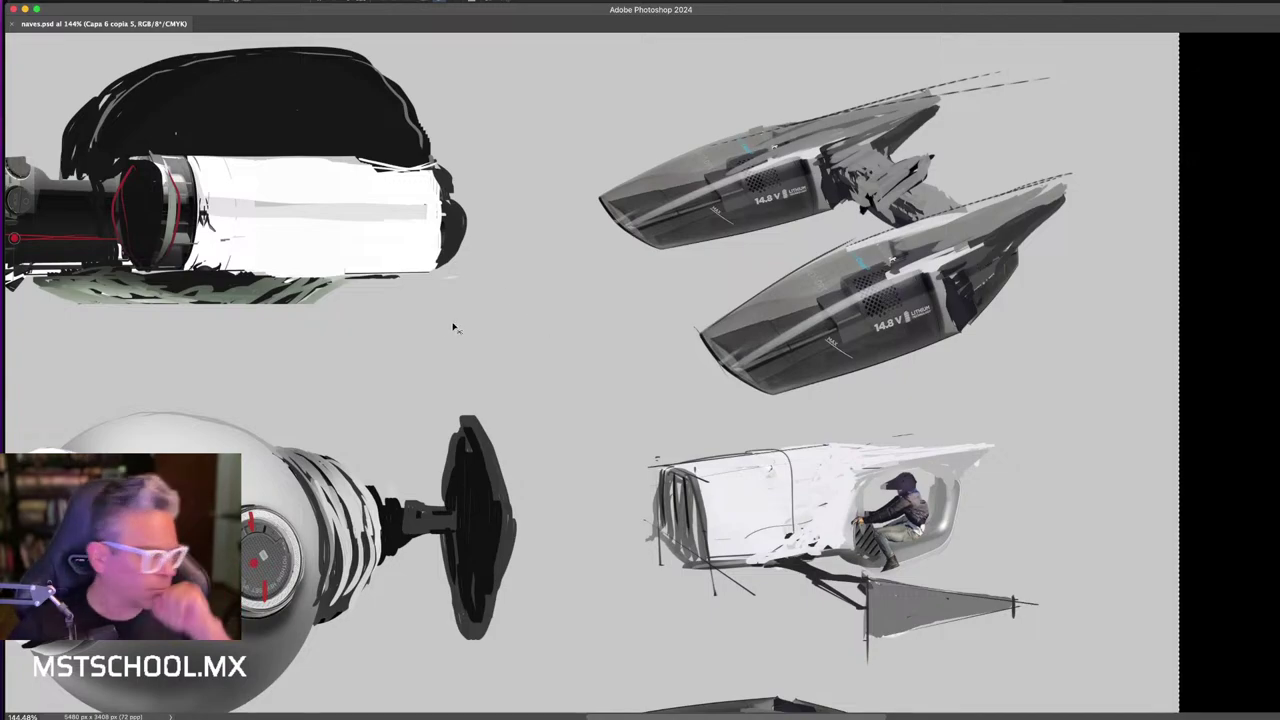
key("super")
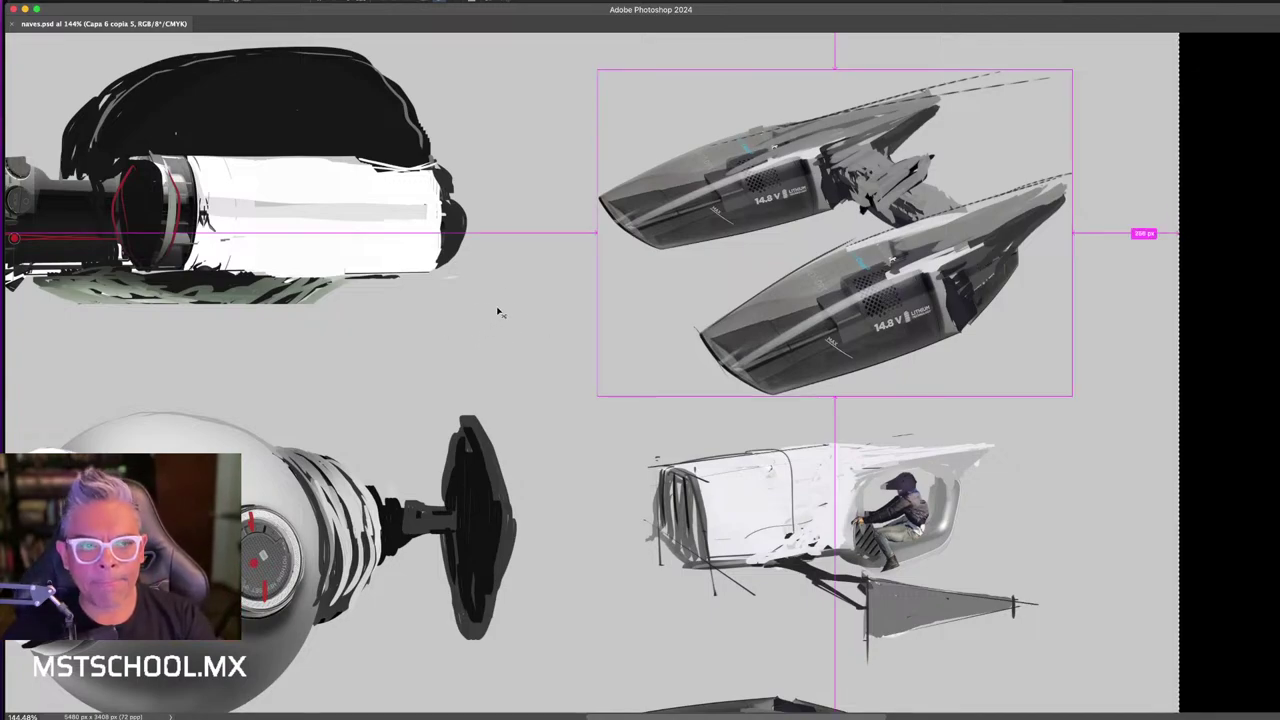
key("super+Tab")
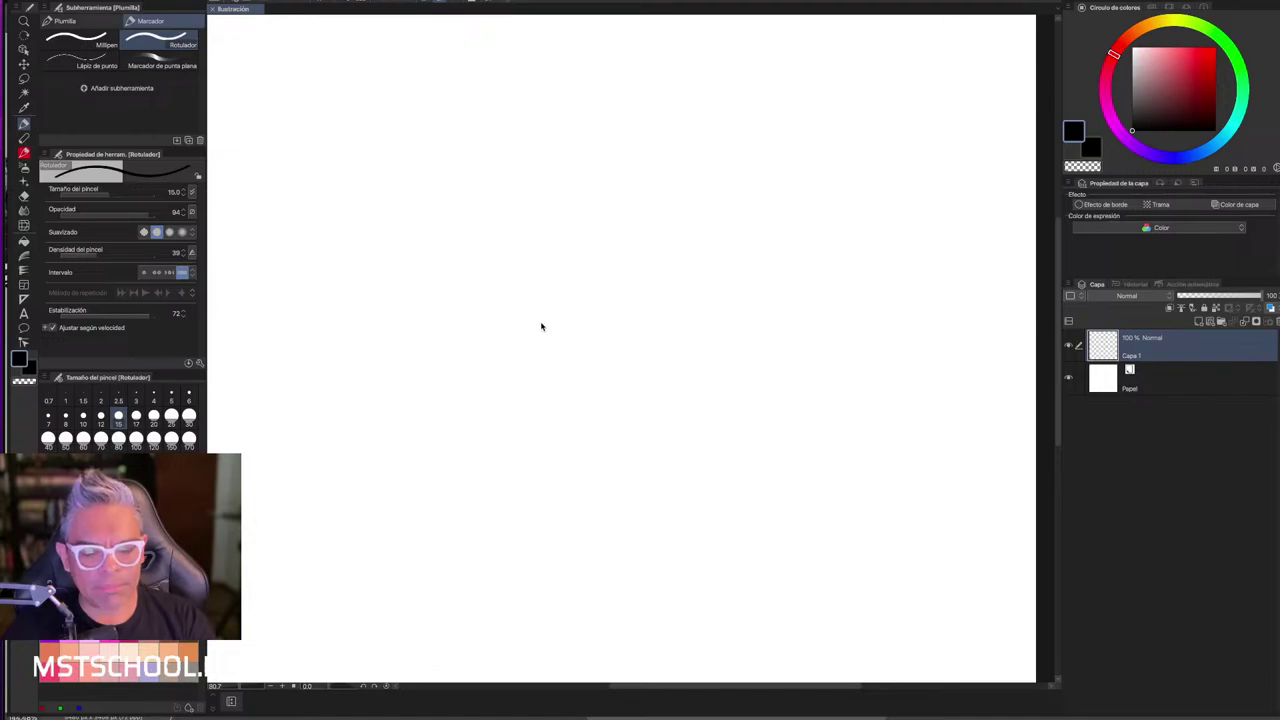
- Paste the twin-hull ship as layer 'Capa 2', enlarge it greatly and shift it left and down
key("super+v")
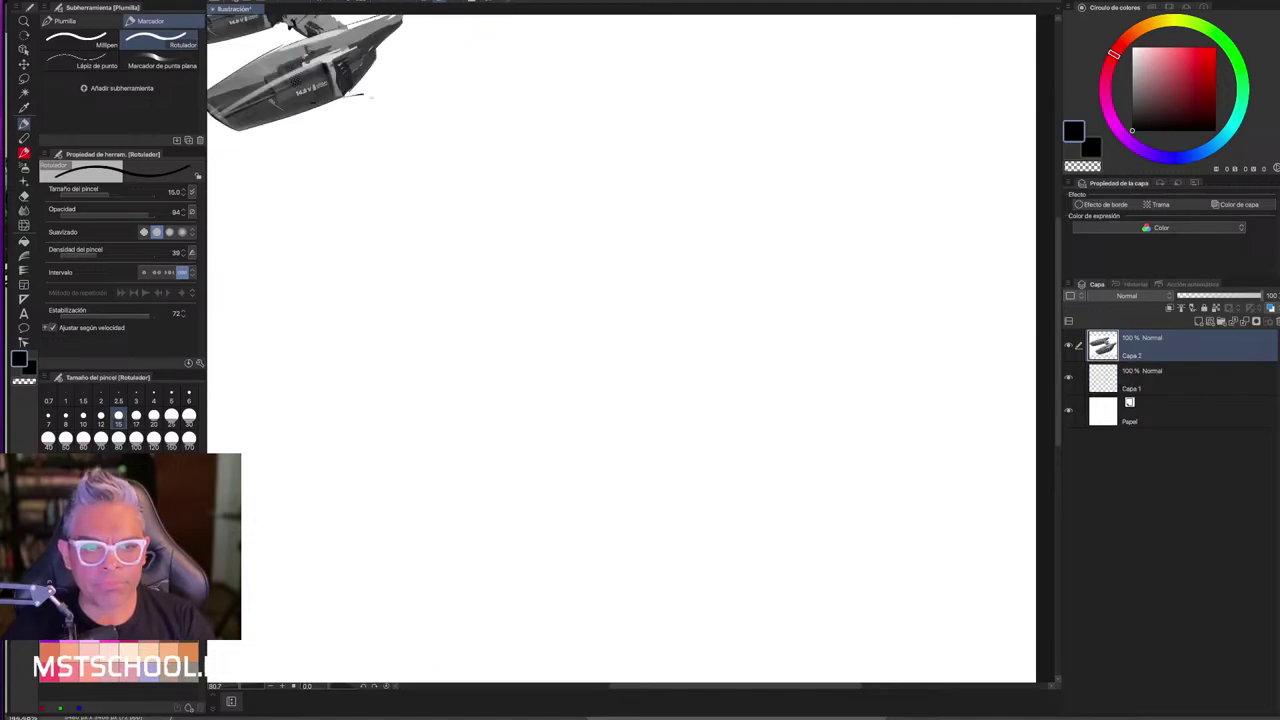
left_click_drag(322, 84, 690, 375)
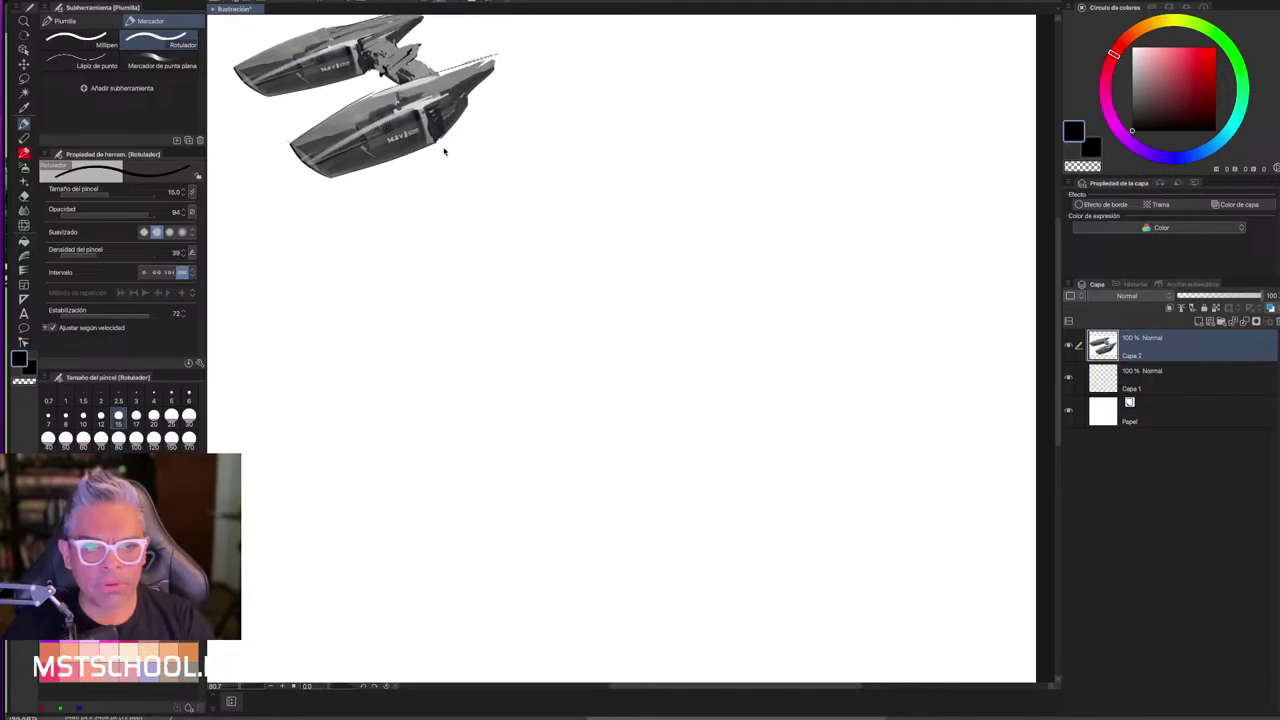
key("super+t")
left_click_drag(746, 235, 744, 219)
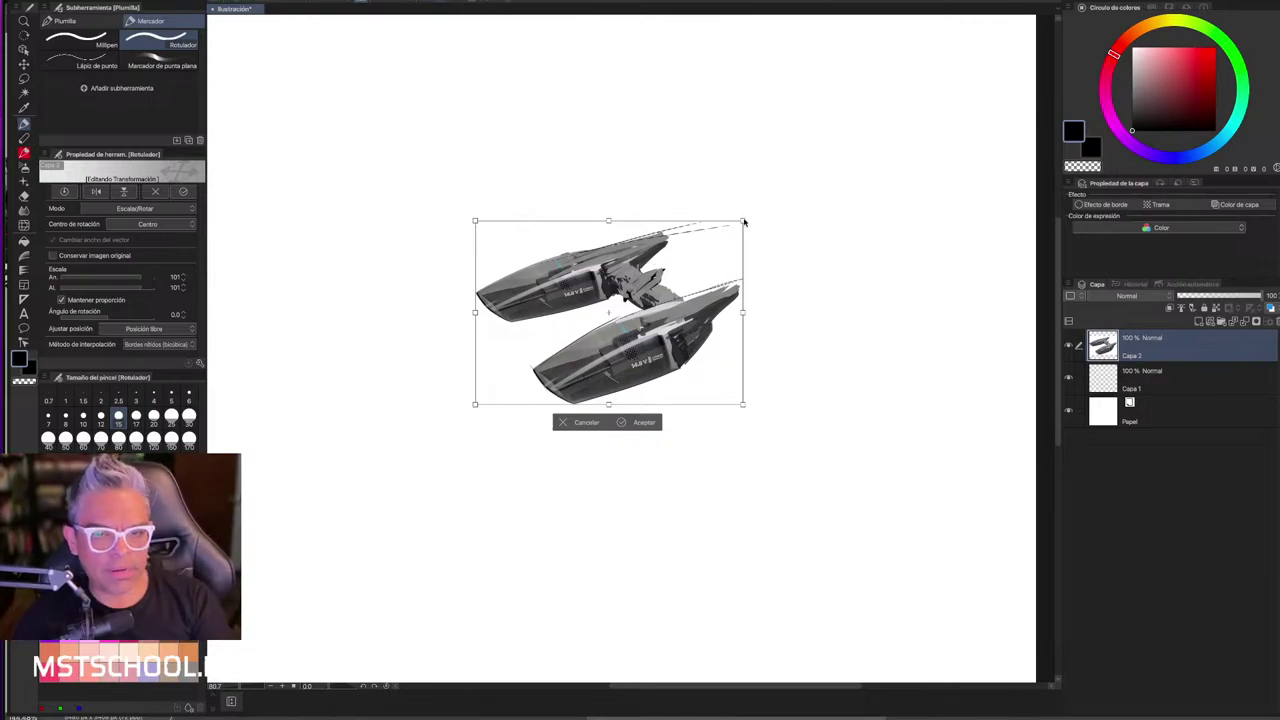
left_click_drag(742, 221, 988, 74)
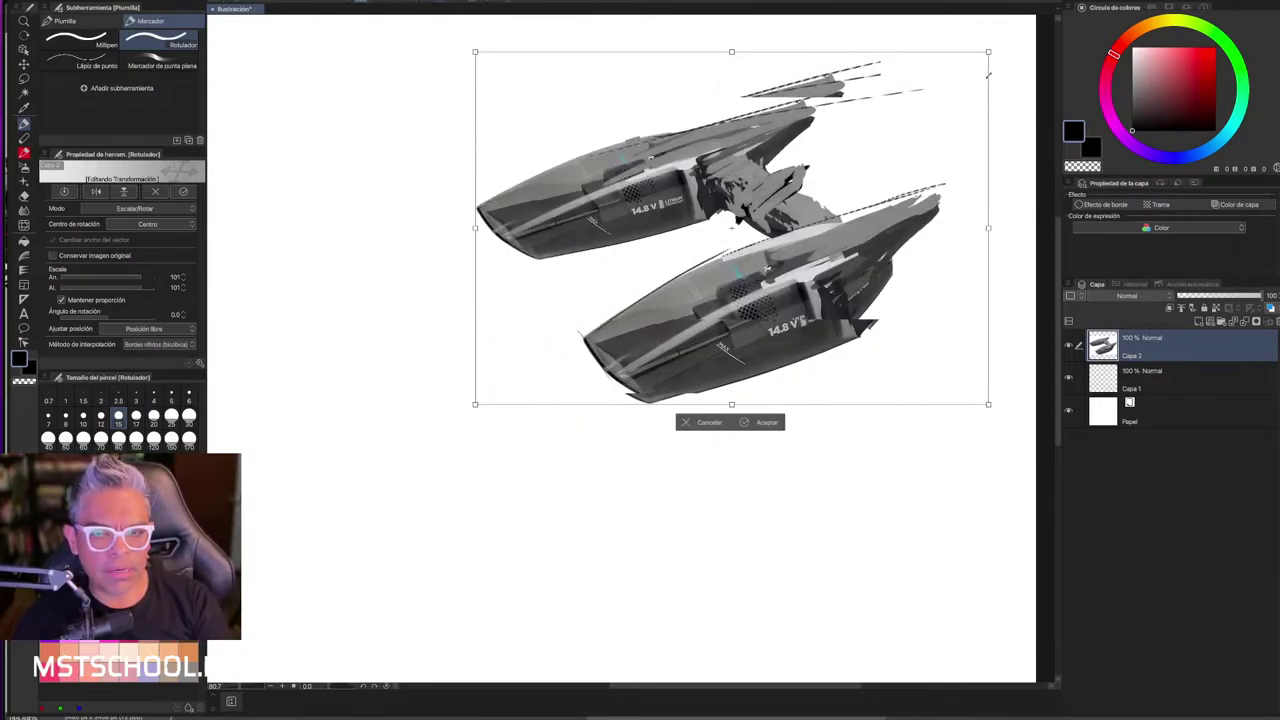
left_click_drag(817, 251, 673, 341)
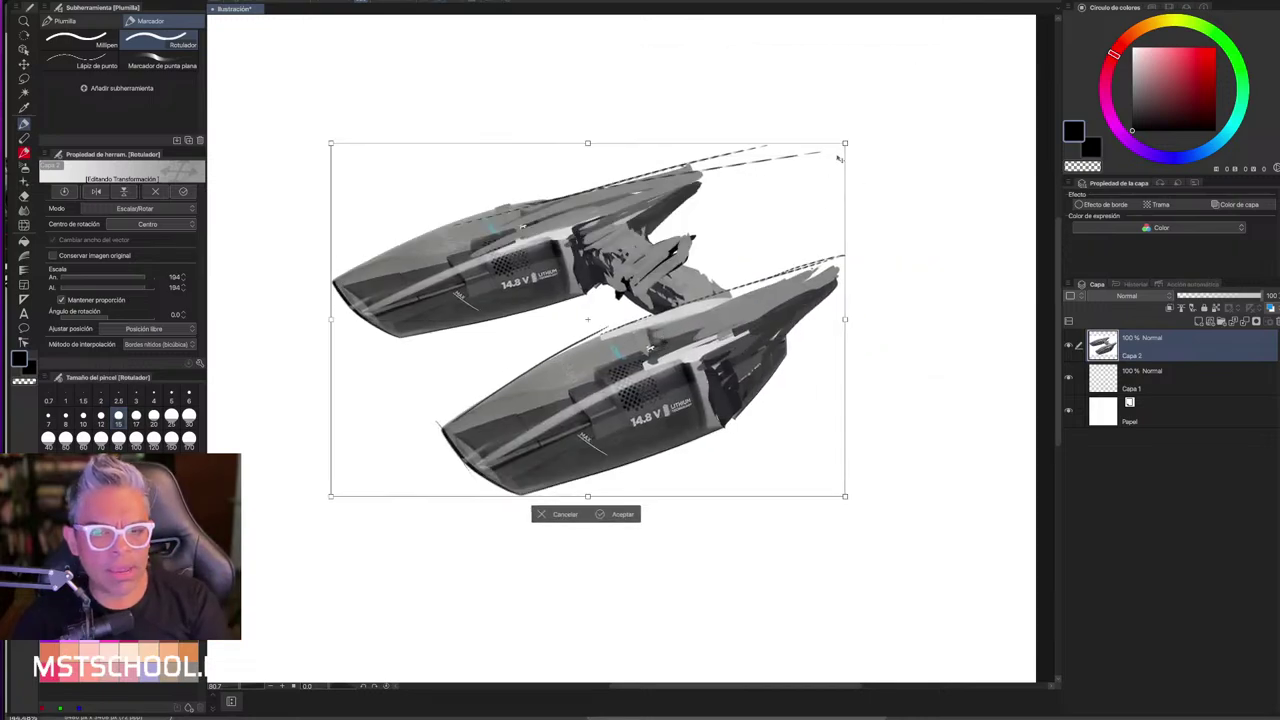
left_click_drag(843, 143, 888, 108)
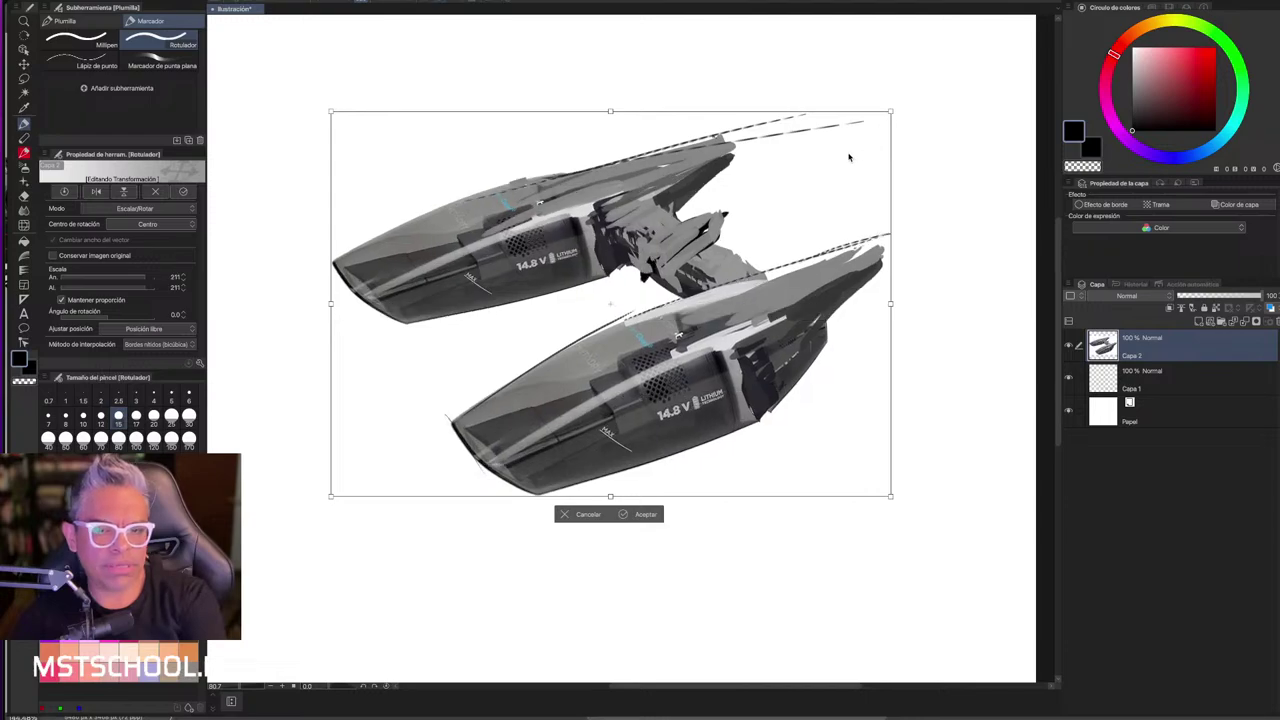
key("Return")
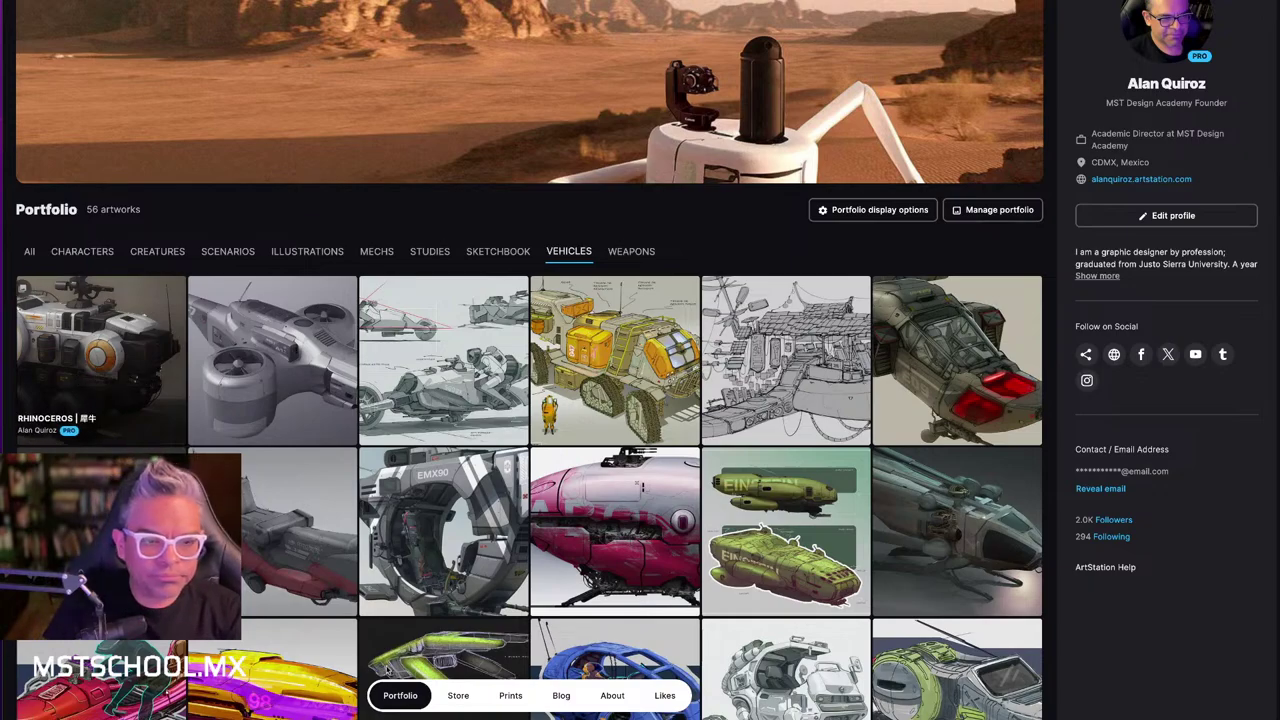
- Open the RHINOCEROS rover project from the VEHICLES thumbnails
left_click(100, 305)
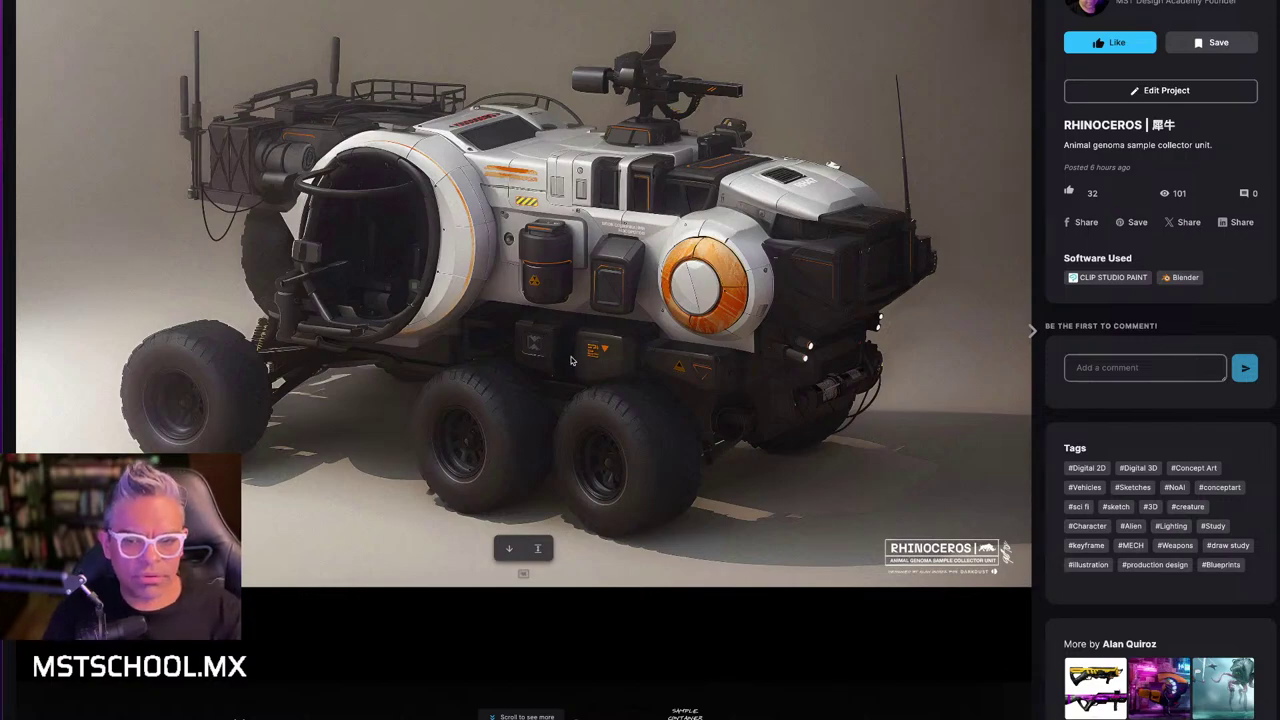
- Scroll past the rover, turret and interior sheets to the rough vehicle form sketches
scroll(603, 498, "down", 1)
scroll(603, 498, "down", 2)
scroll(604, 500, "down", 2)
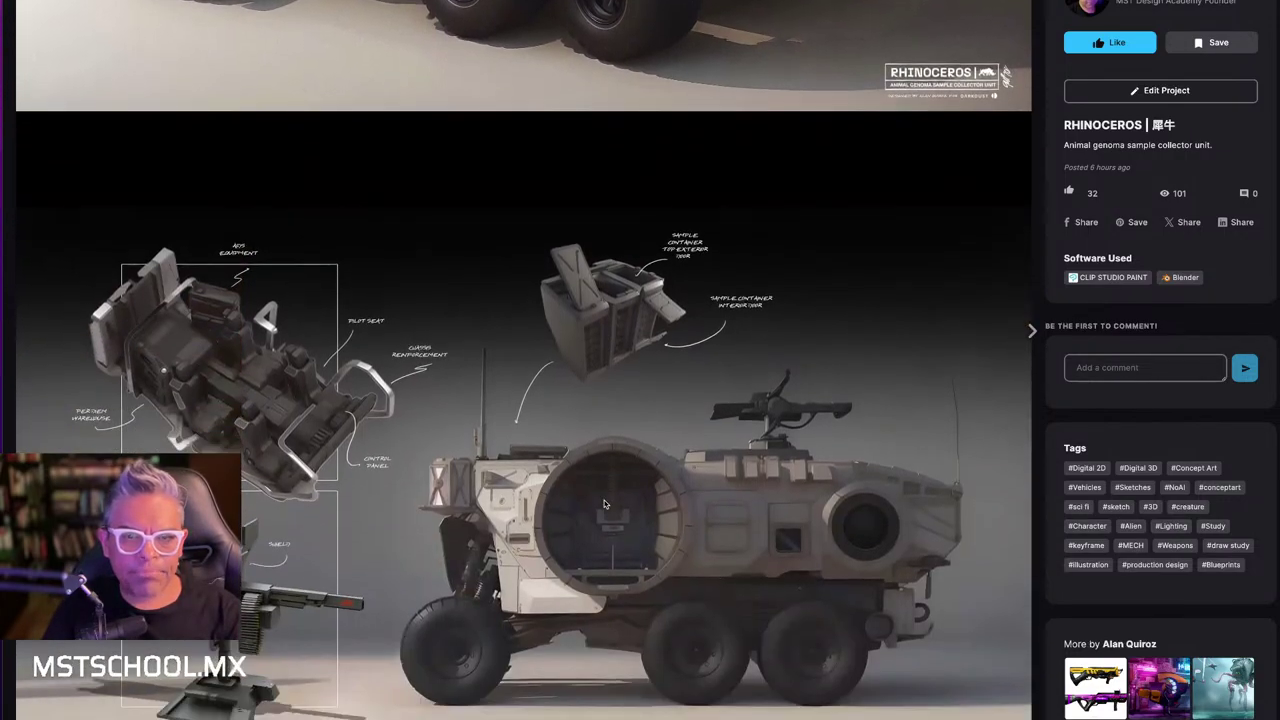
scroll(604, 503, "down", 2)
scroll(604, 503, "down", 1)
scroll(604, 503, "down", 3)
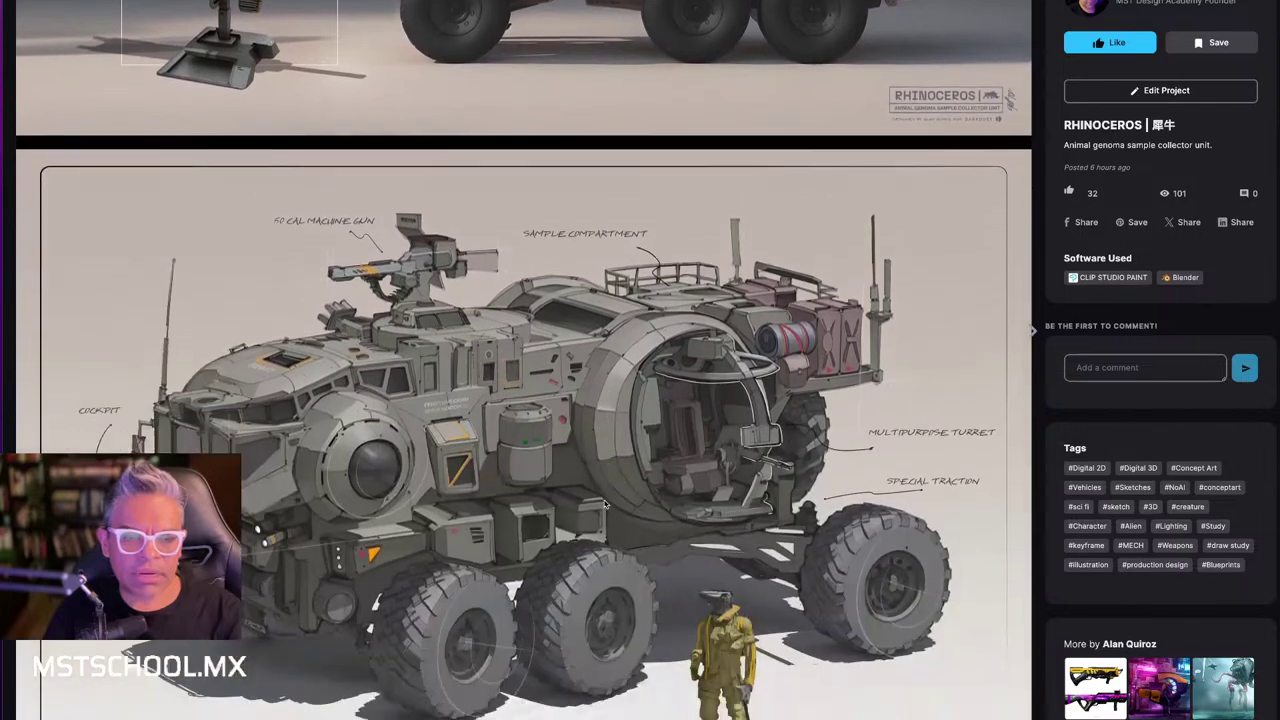
scroll(604, 503, "down", 1)
scroll(604, 503, "down", 1)
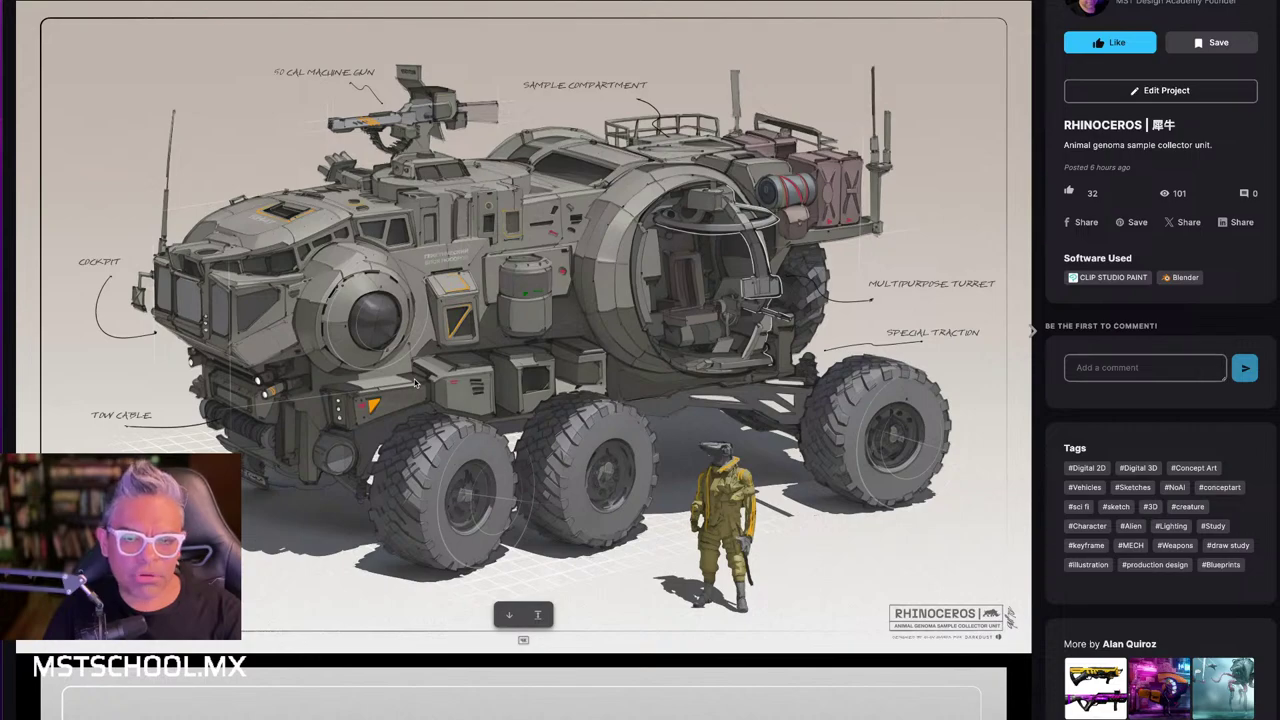
scroll(415, 383, "down", 1)
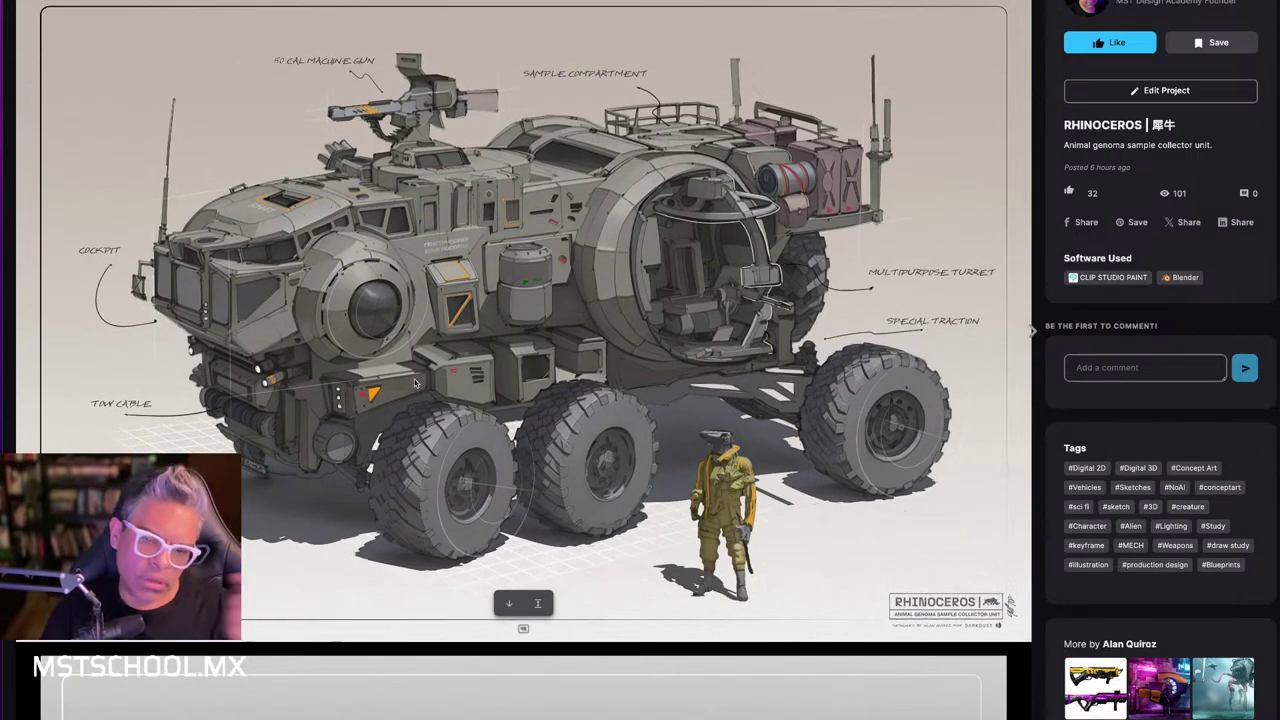
scroll(415, 383, "down", 5)
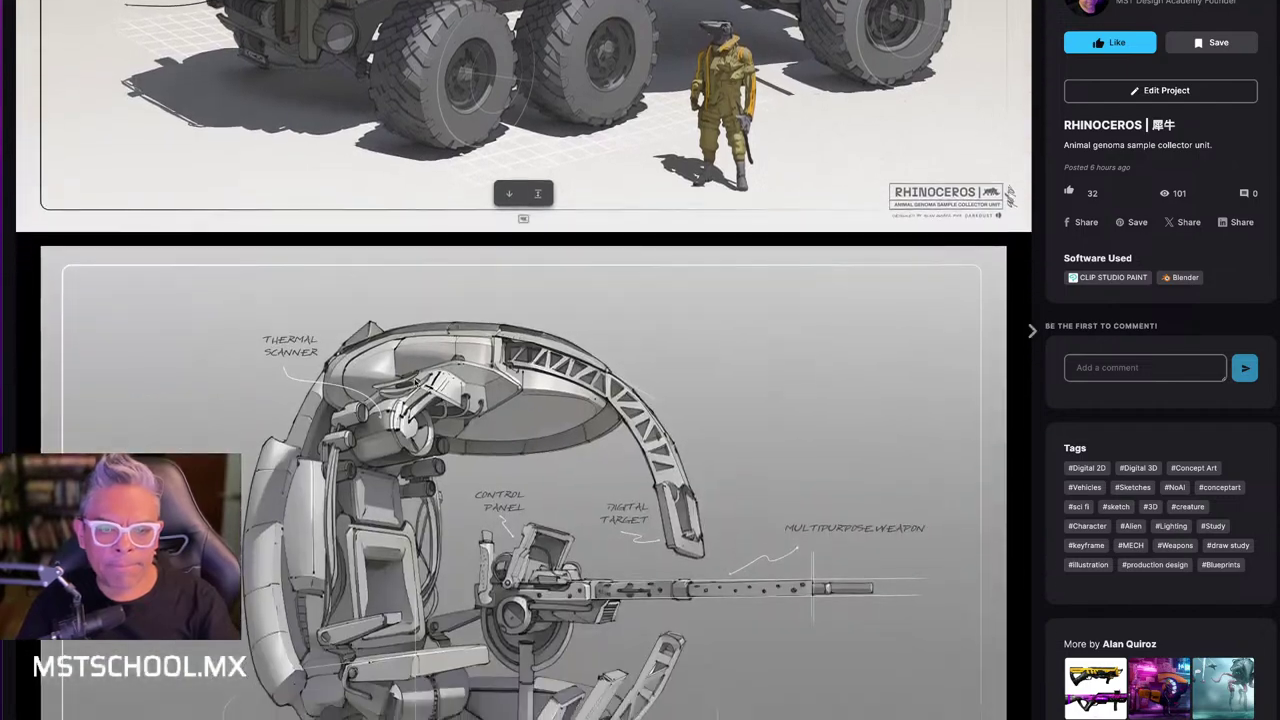
scroll(415, 383, "down", 3)
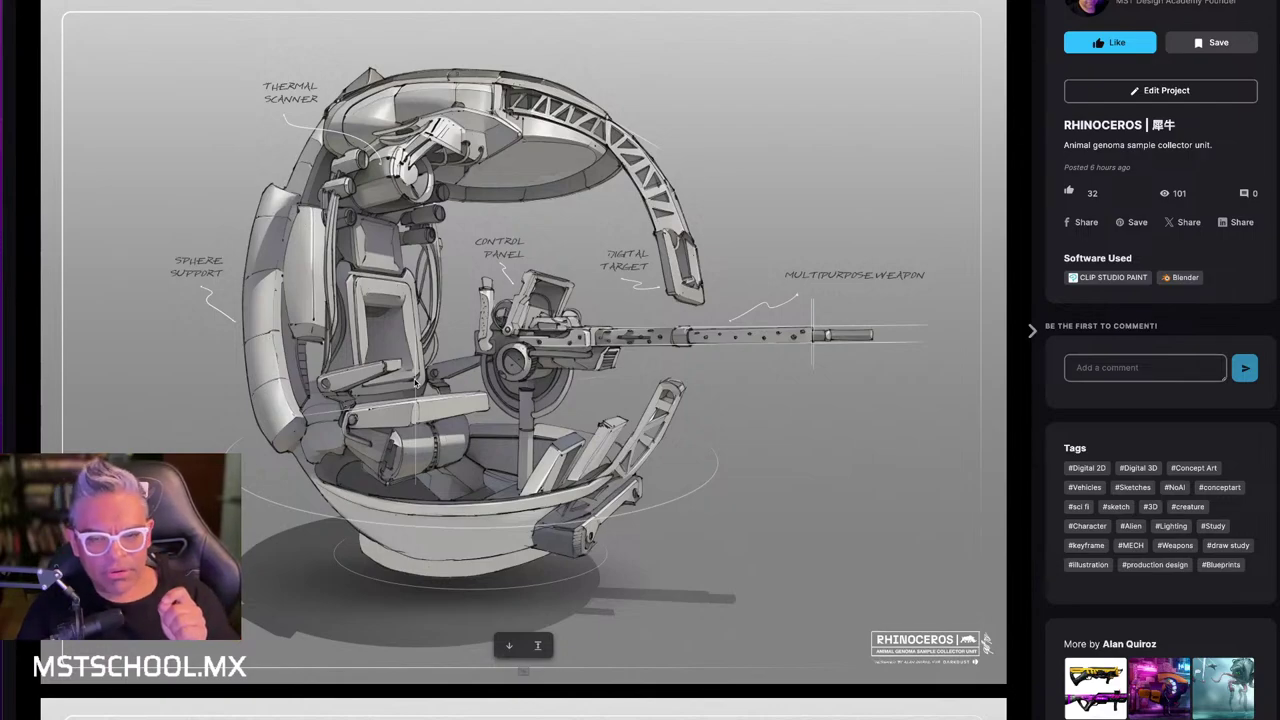
scroll(415, 381, "down", 2)
scroll(415, 381, "down", 3)
scroll(415, 381, "down", 3)
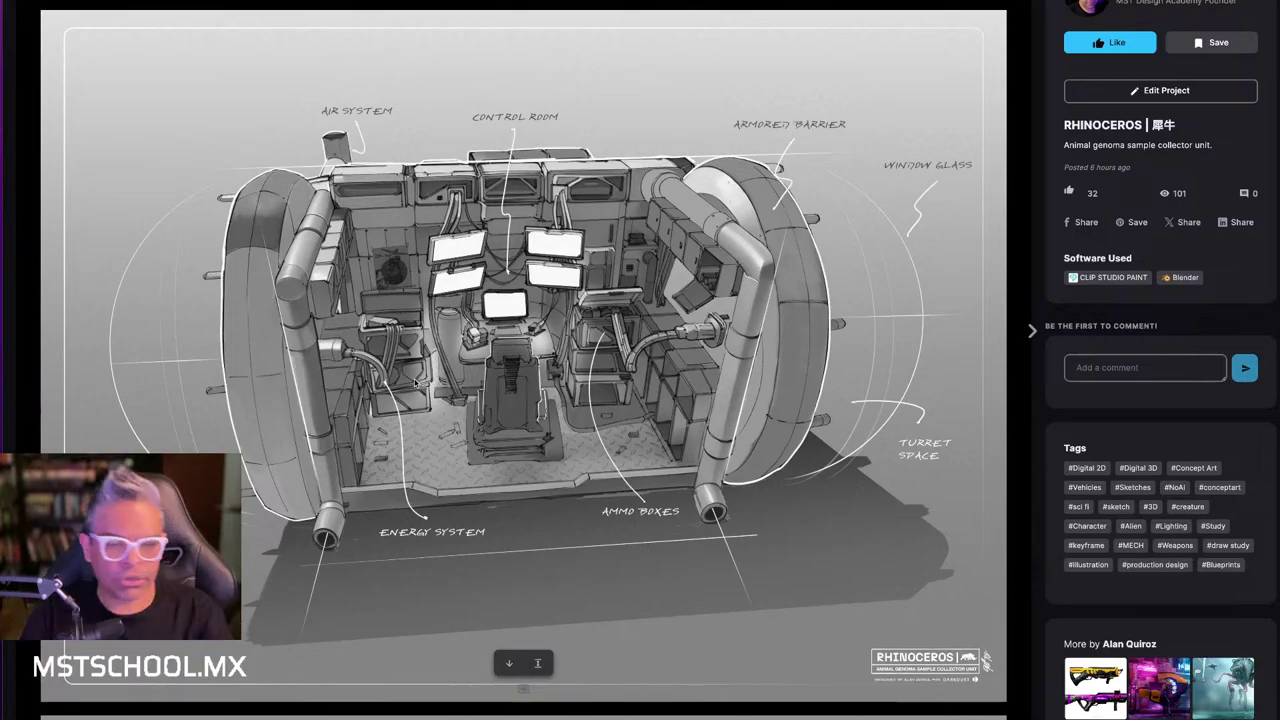
scroll(416, 382, "down", 5)
scroll(420, 395, "down", 2)
scroll(426, 408, "down", 3)
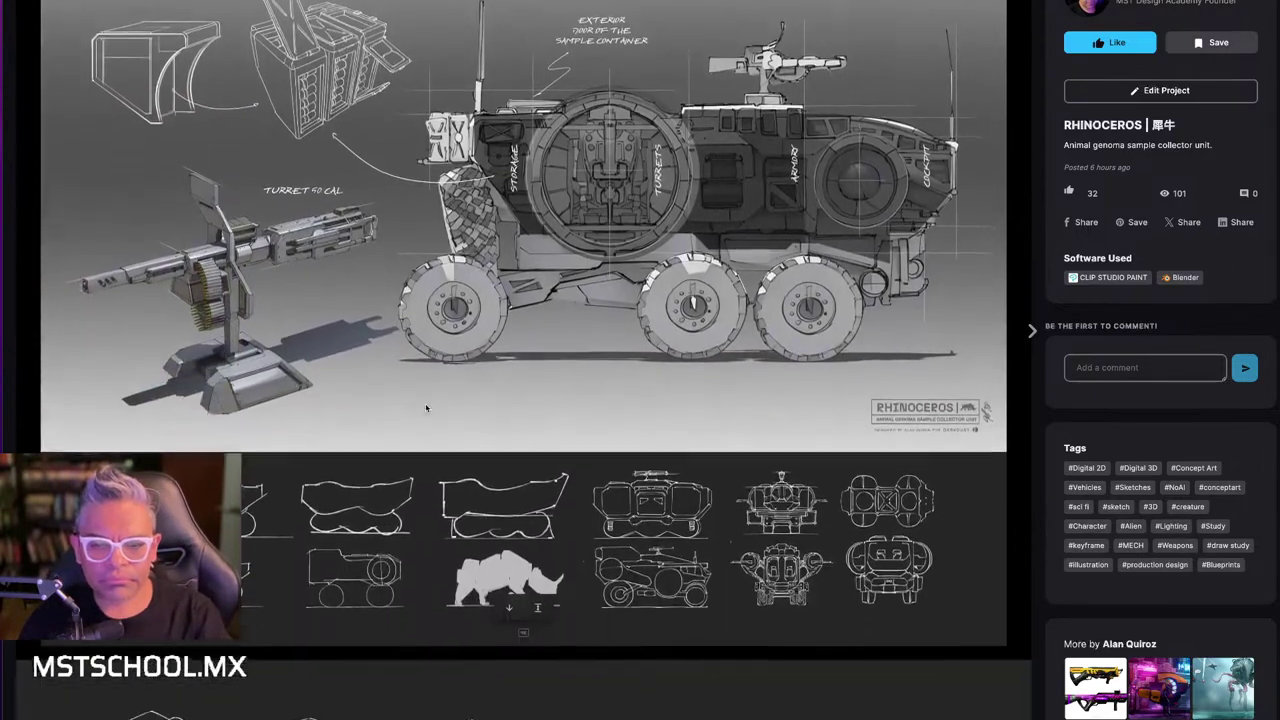
scroll(426, 408, "down", 5)
scroll(426, 408, "down", 4)
scroll(426, 408, "down", 1)
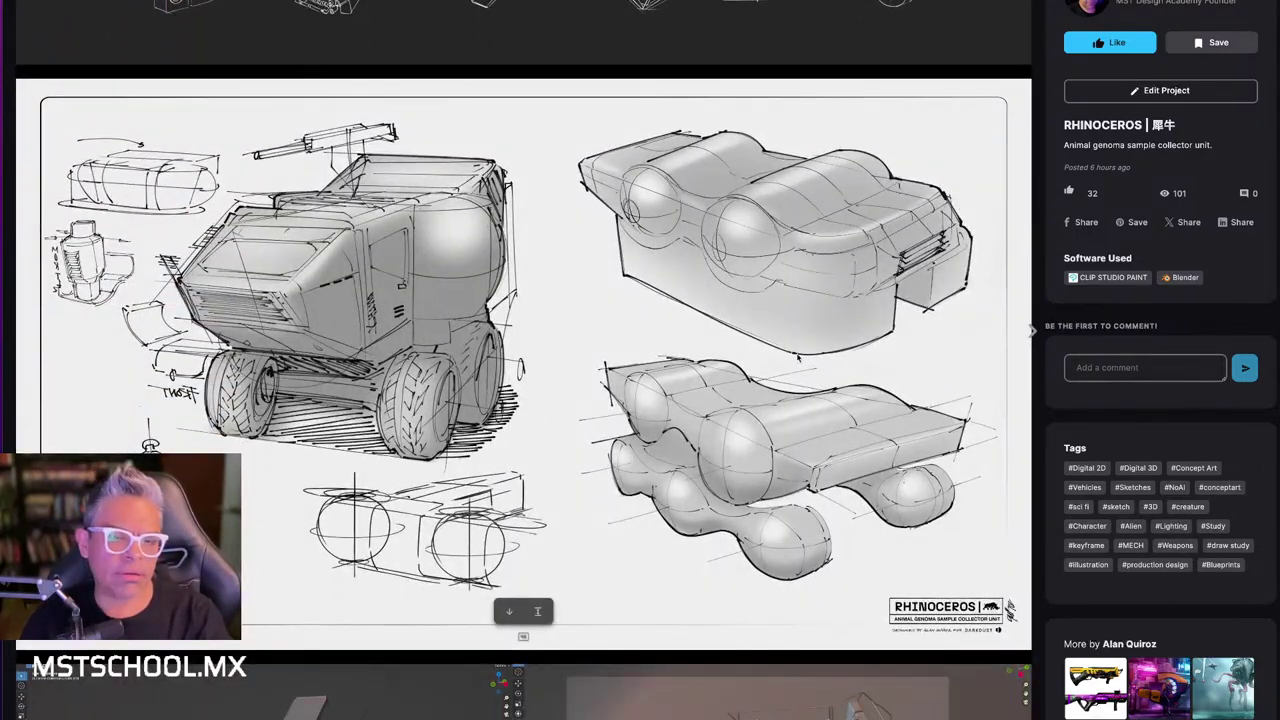
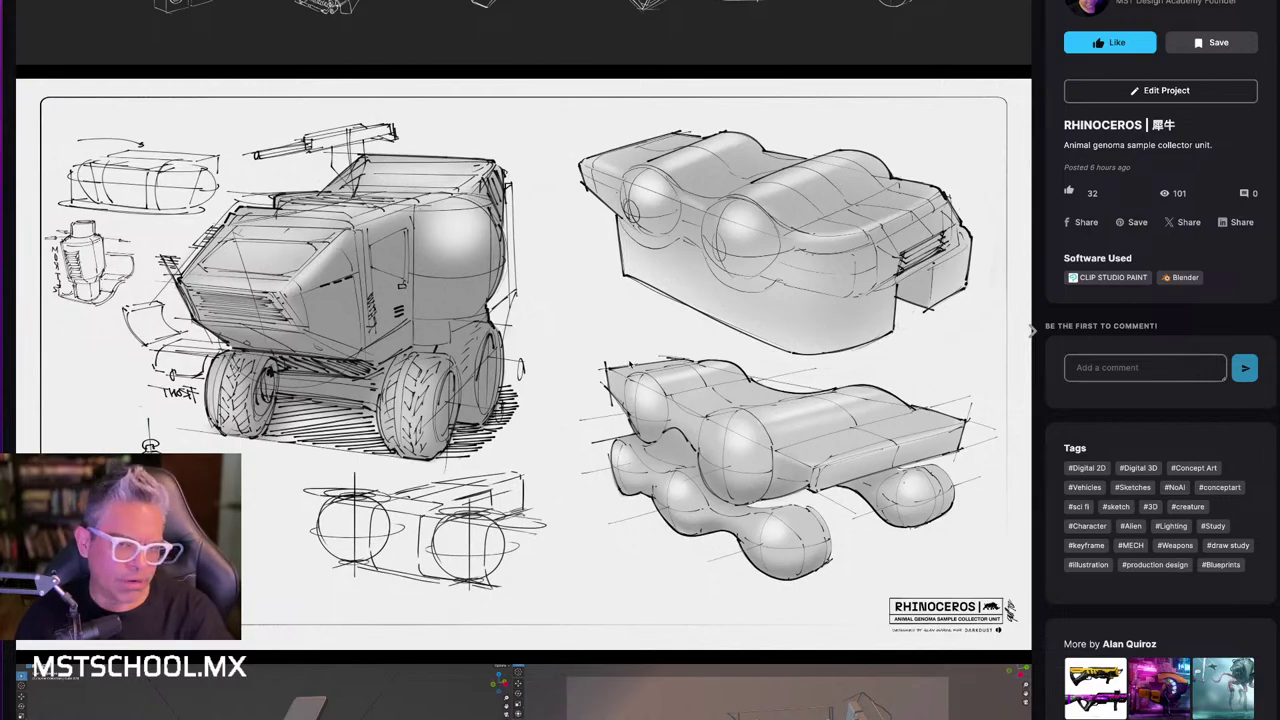
- Scroll the ArtStation RHINOCEROS page past the sketches to the rendered six-wheeled vehicle
scroll(629, 366, "up", 3)
scroll(629, 366, "up", 4)
scroll(629, 366, "up", 4)
scroll(629, 366, "up", 4)
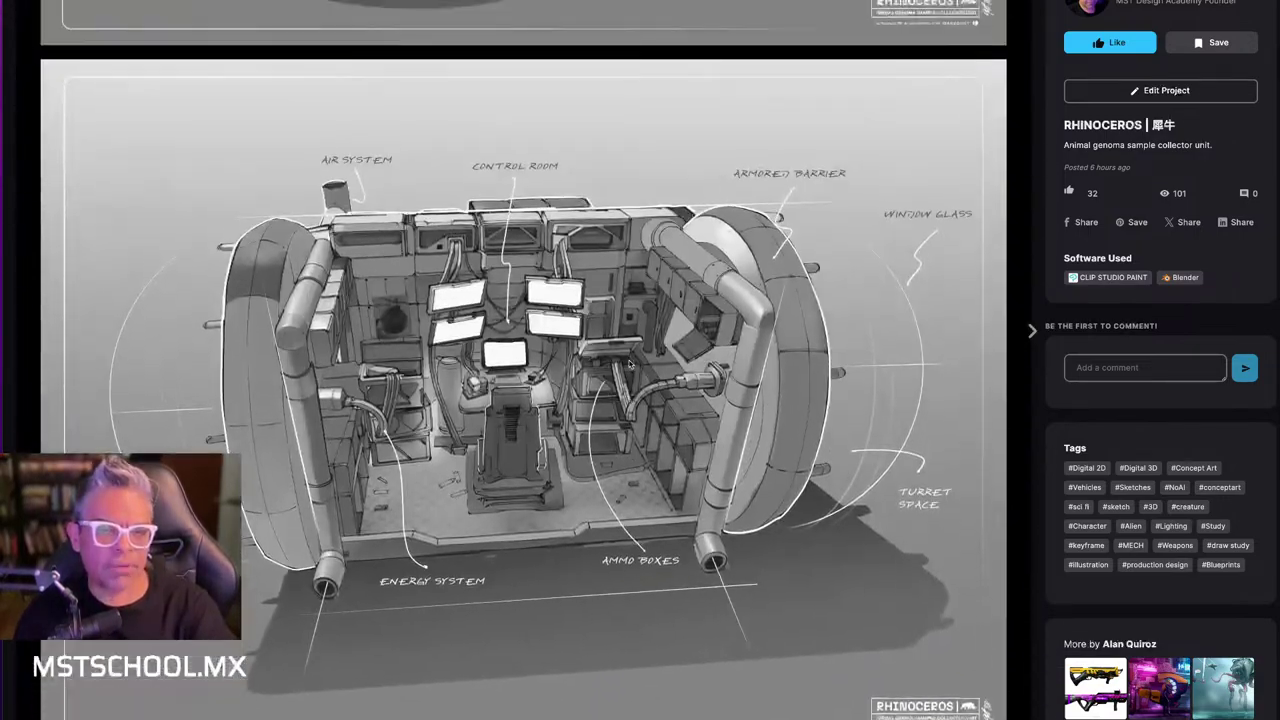
scroll(629, 362, "up", 5)
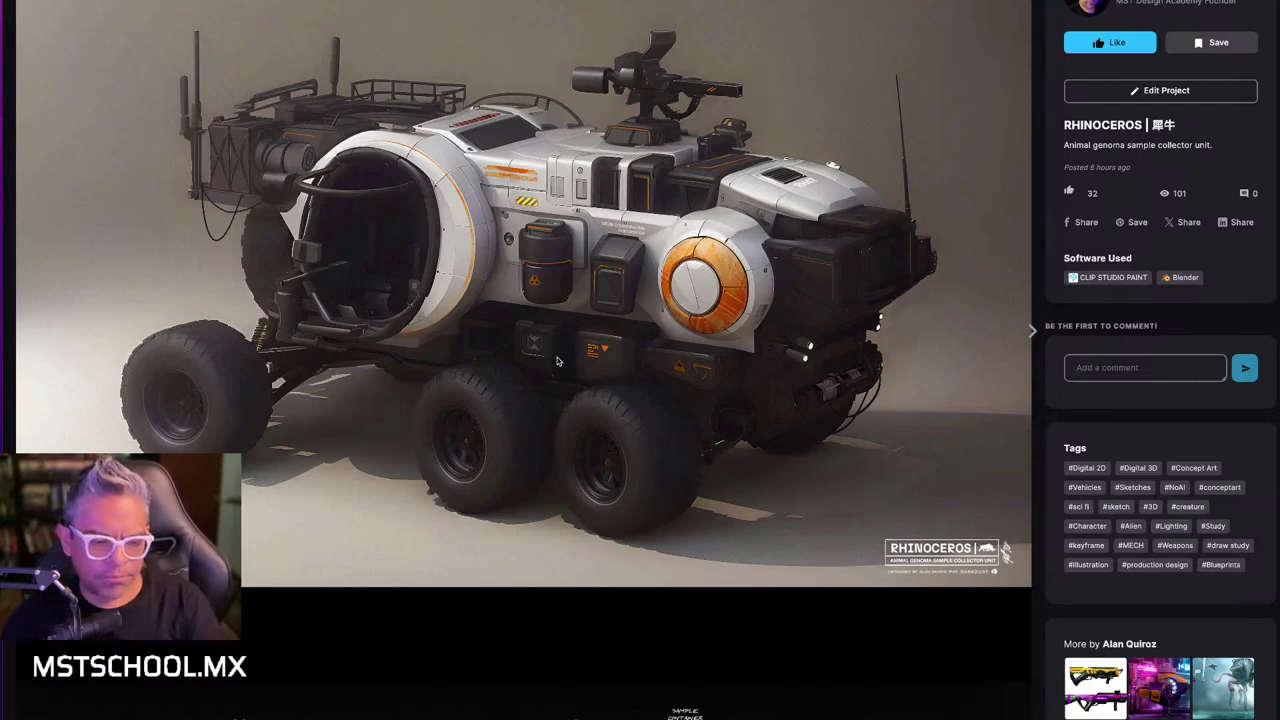
key("super+Tab")
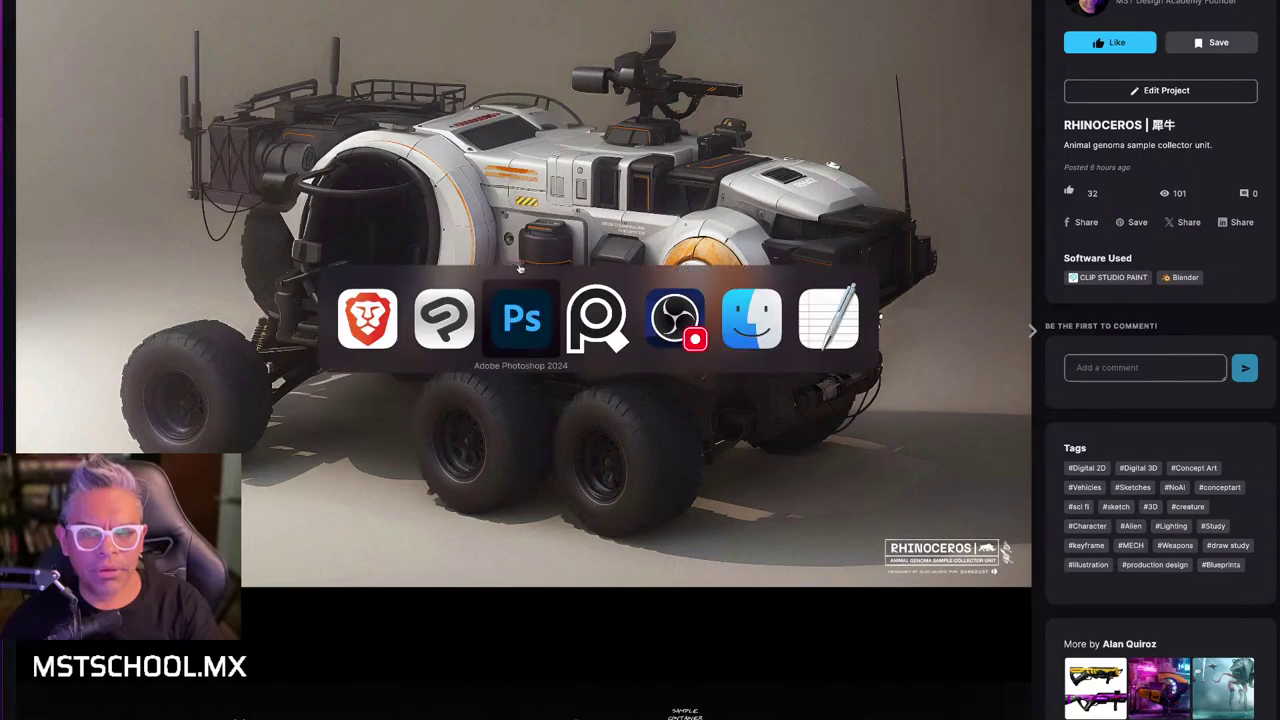
- Move Capa 1 above the ship layer Capa 2 and fade the ship to 13% opacity
left_click(444, 318)
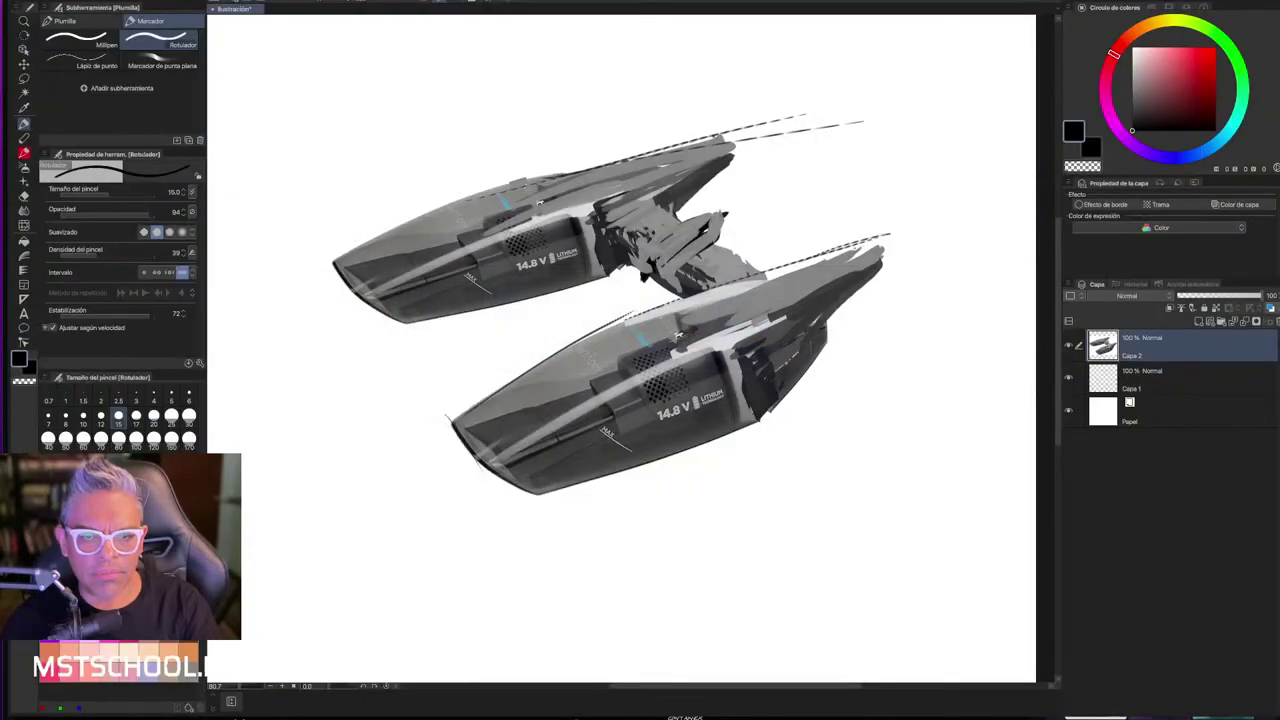
mouse_move(1177, 383)
left_mouse_down()
mouse_move(1175, 343)
mouse_move(1273, 309)
mouse_move(1182, 298)
left_mouse_up()
left_click(1188, 385)
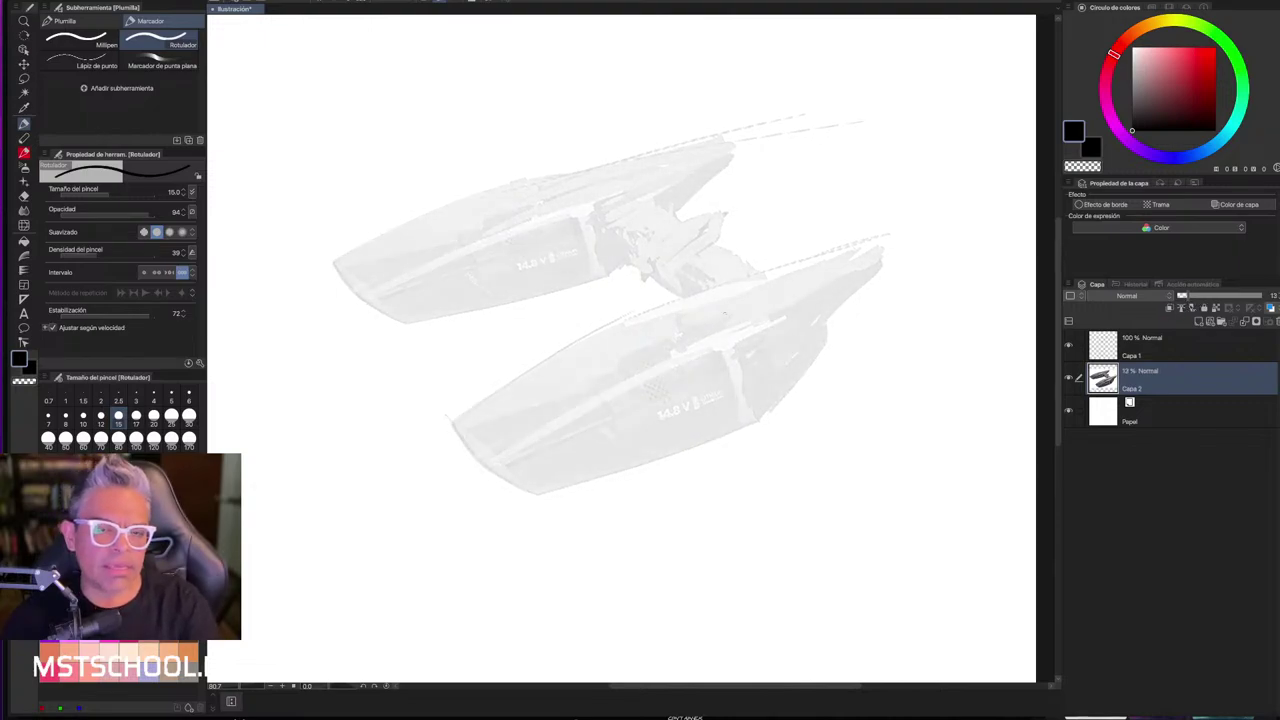
scroll(732, 306, "down", 5)
scroll(726, 311, "up", 5)
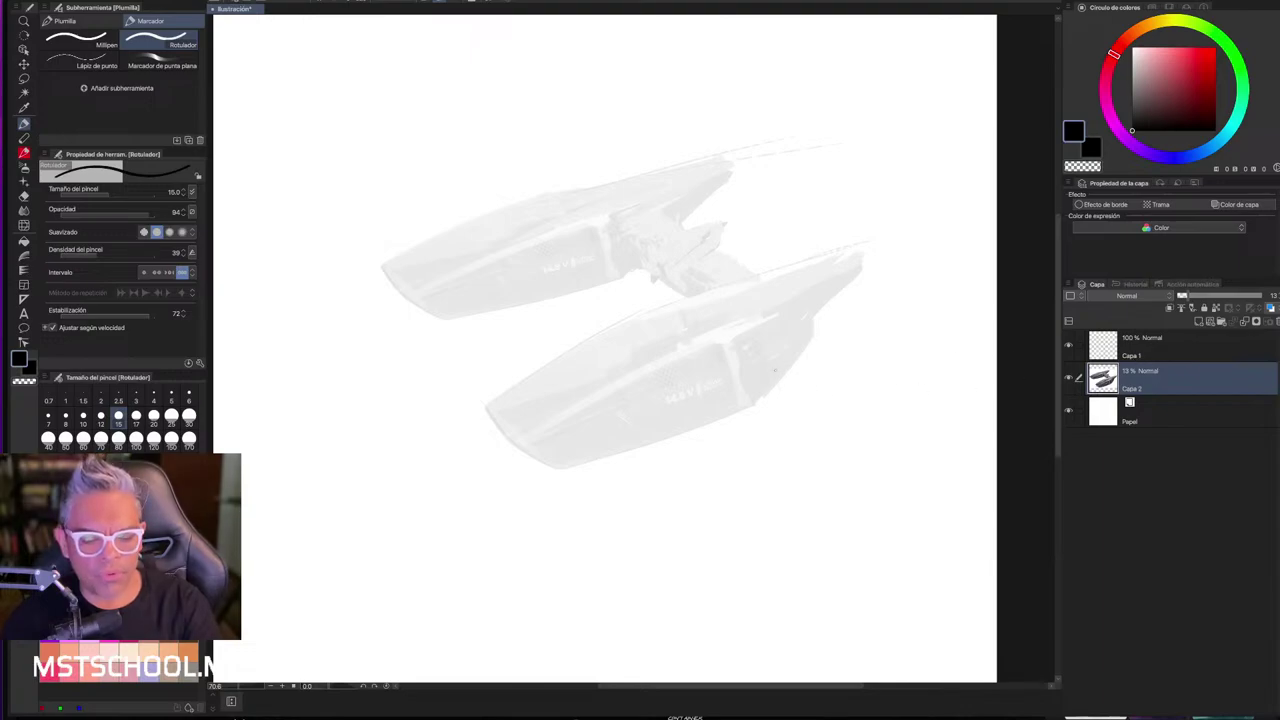
scroll(775, 366, "down", 2)
key("ctrl+t")
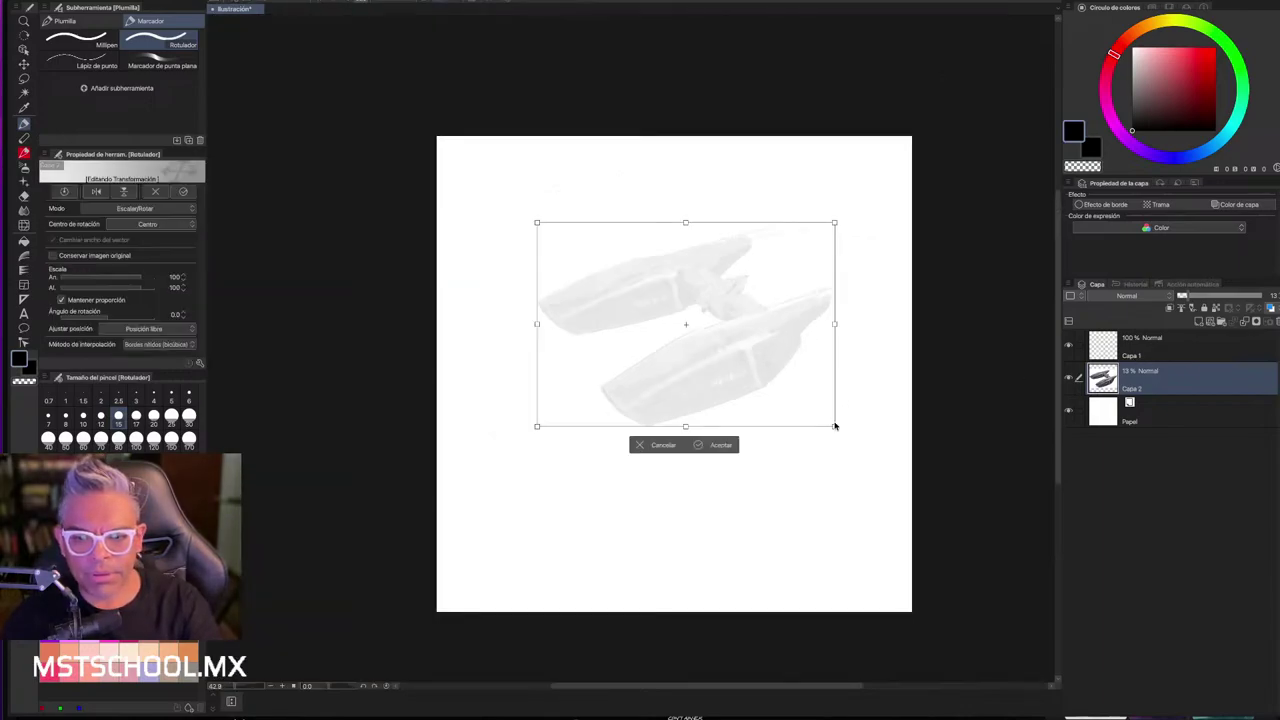
- Scale the faded ship up to 133% from its corner handles and commit the transform
mouse_move(835, 426)
left_mouse_down()
mouse_move(854, 457)
mouse_move(868, 449)
left_mouse_up()
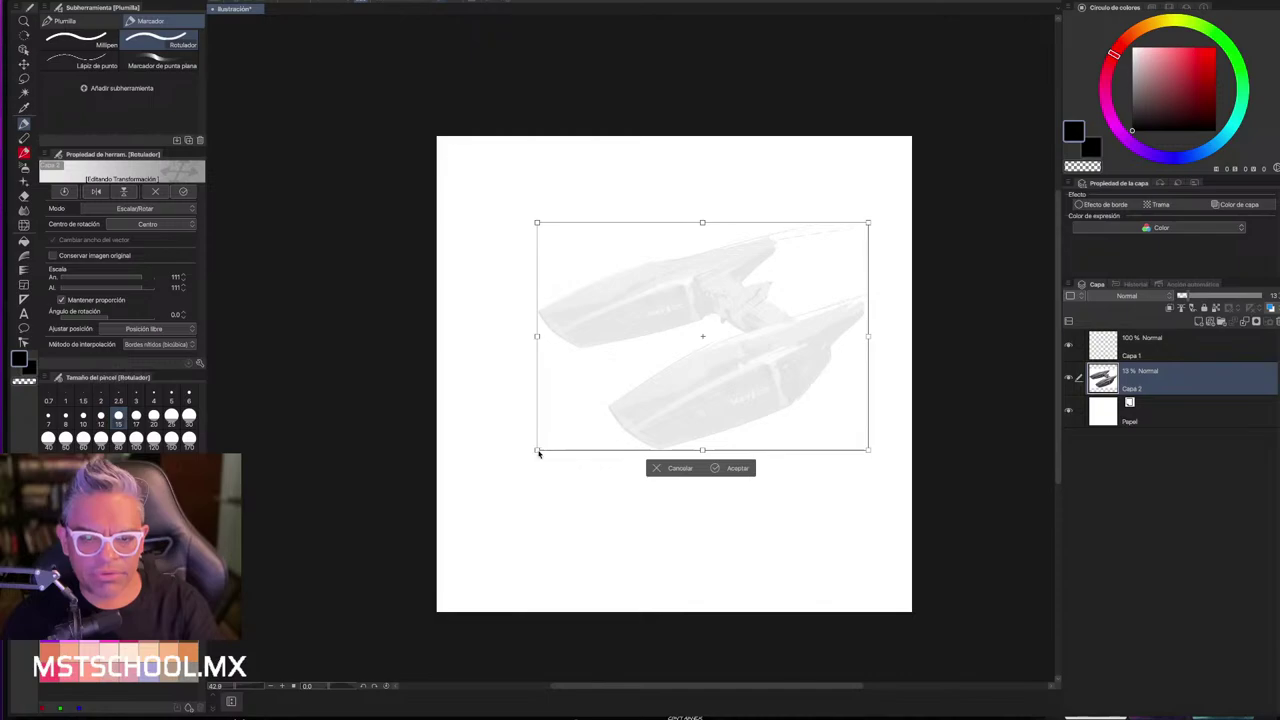
left_click_drag(537, 452, 471, 494)
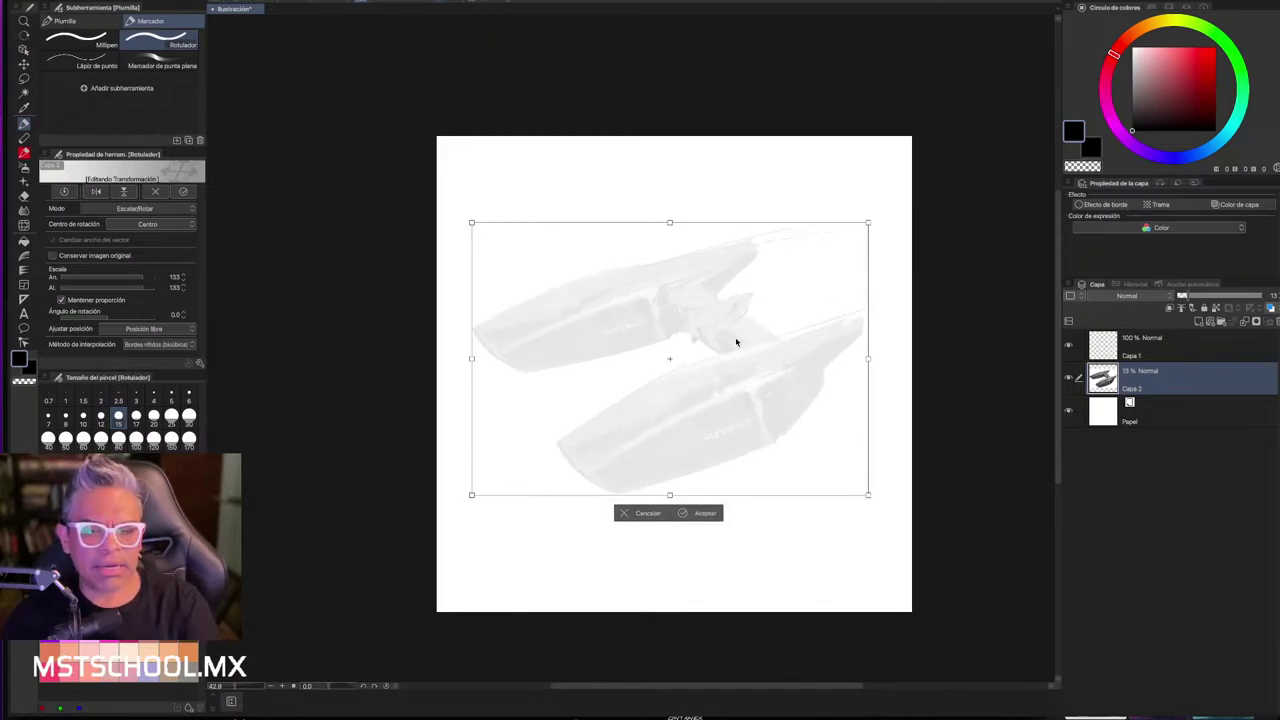
key("Return")
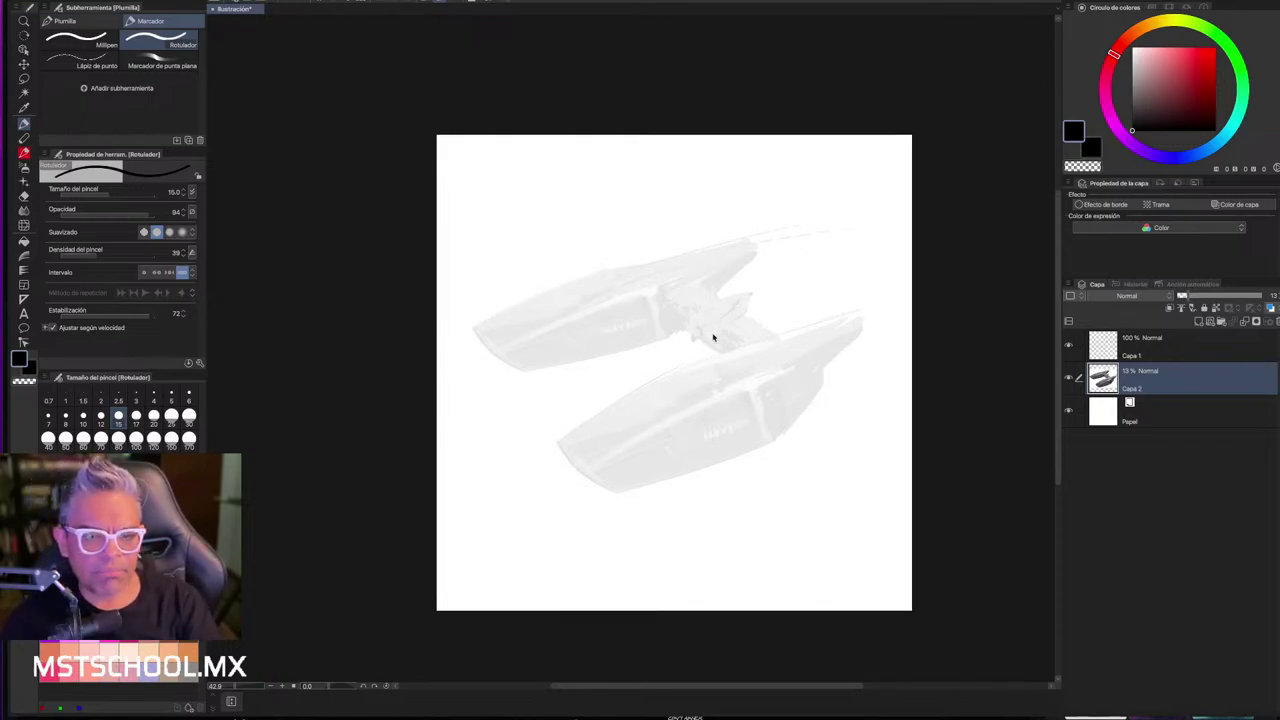
scroll(712, 340, "up", 2)
scroll(728, 338, "up", 2)
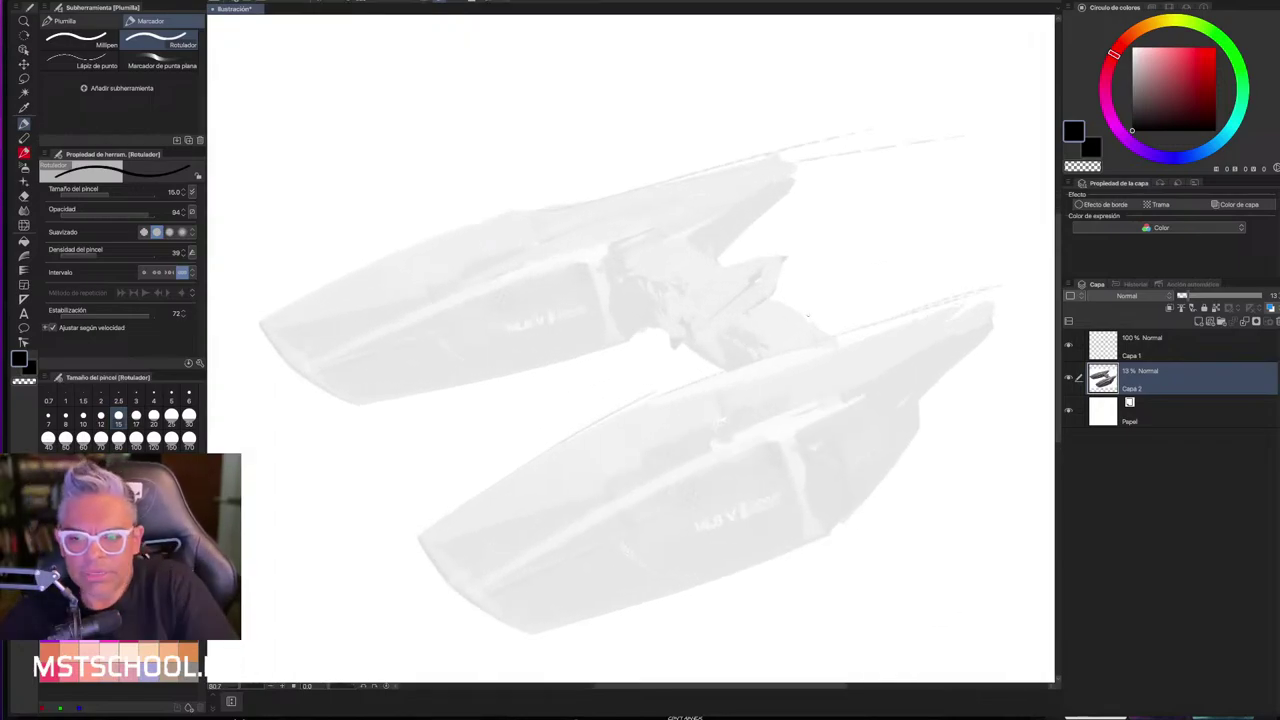
- Make Capa 1 the active drawing layer with the marker pen and frame the ship
key("alt+bracketright")
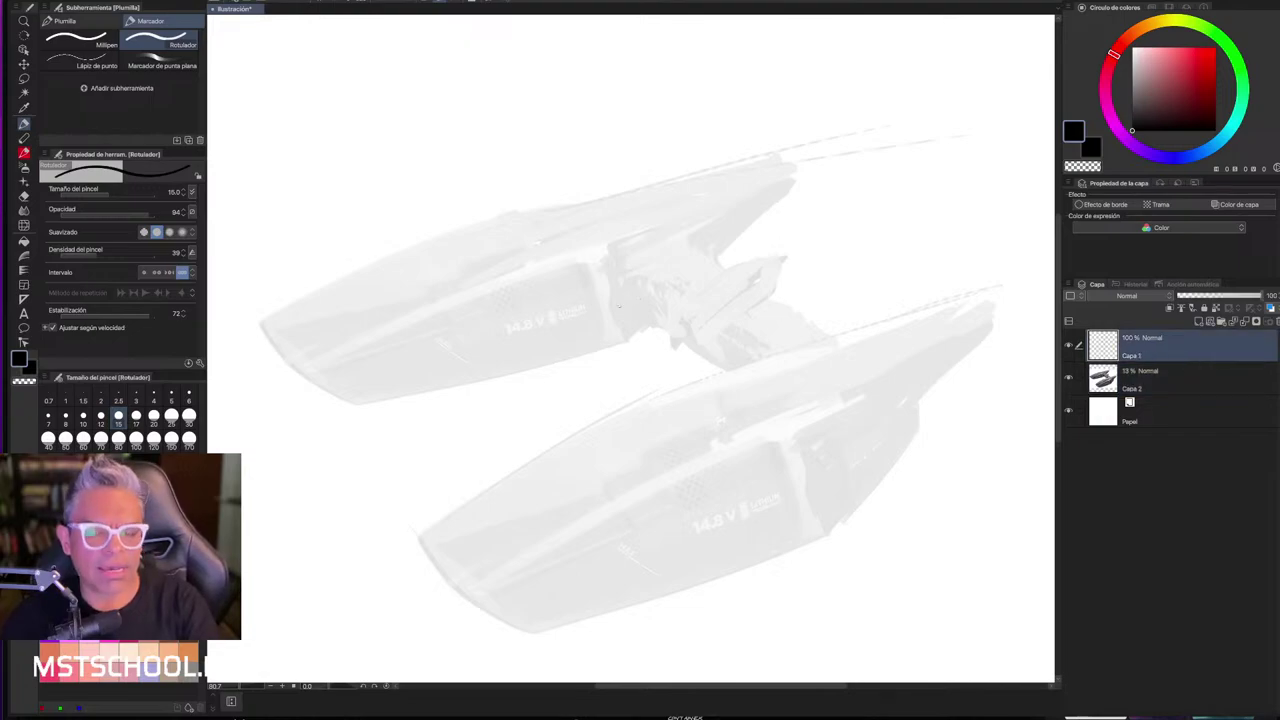
scroll(555, 240, "up", 2)
scroll(560, 236, "up", 1)
scroll(585, 238, "up", 1)
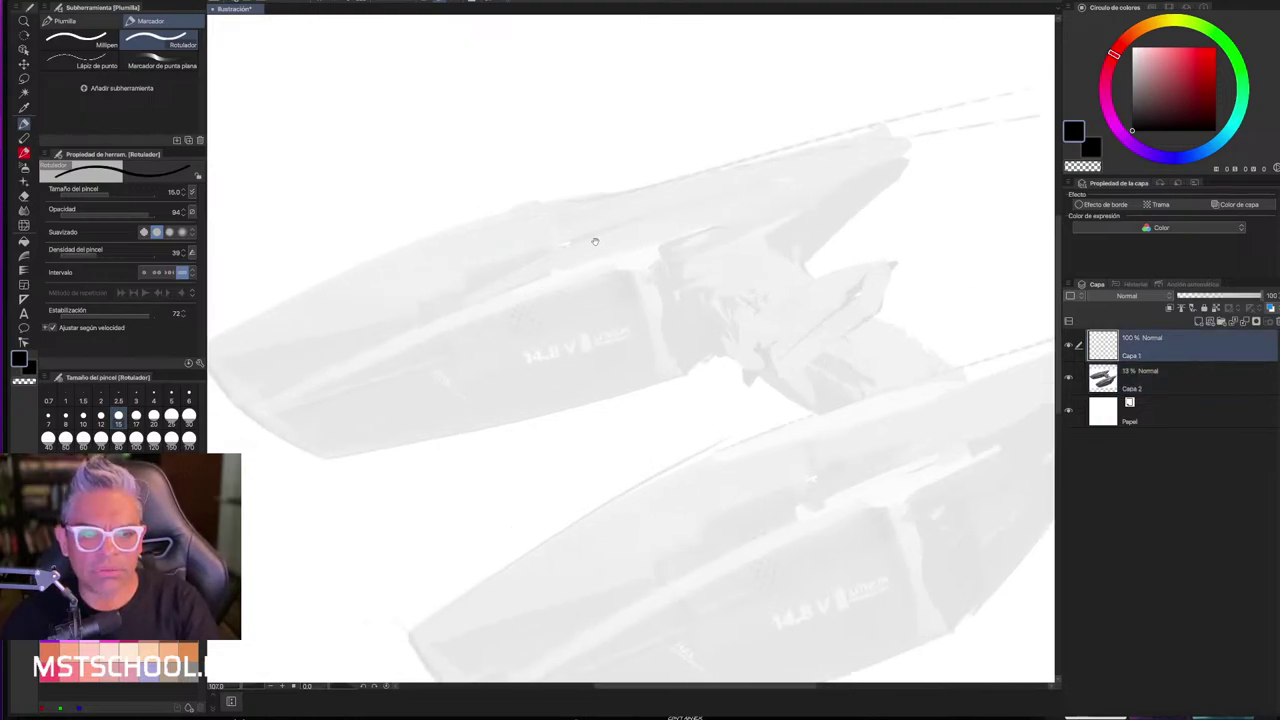
key("b")
key("p")
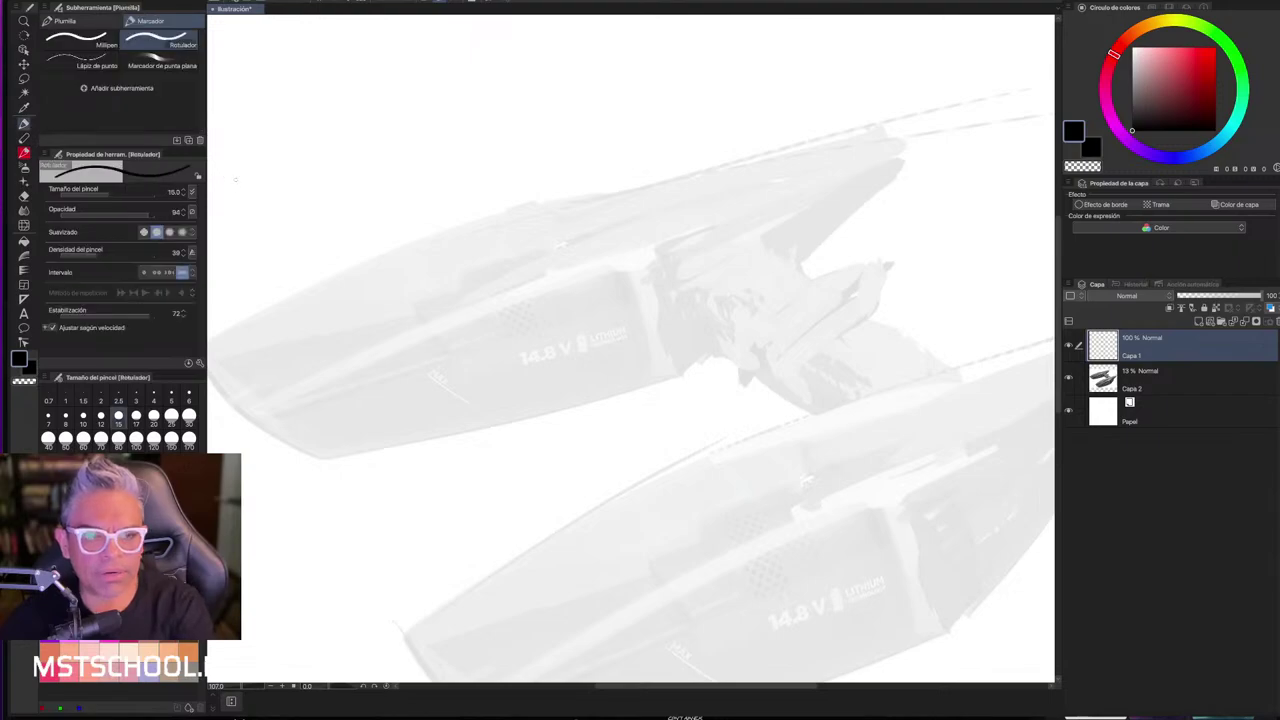
left_click_drag(439, 318, 457, 312)
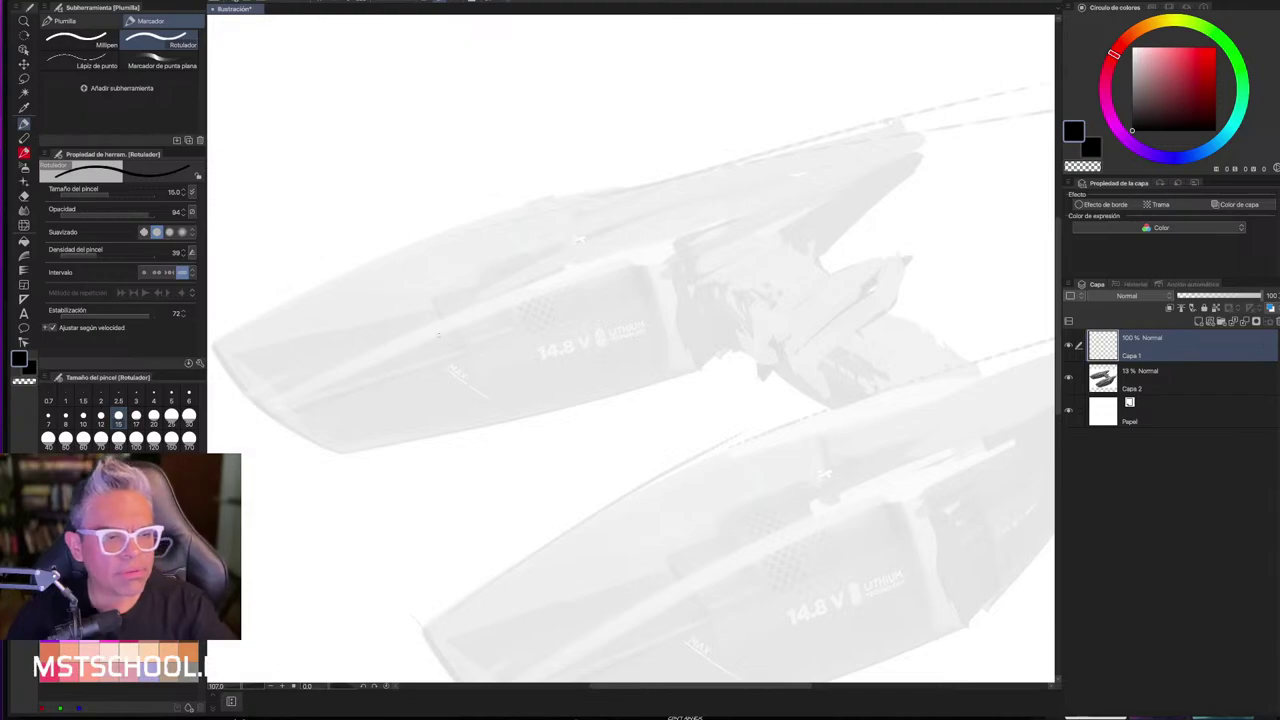
key("super+Tab")
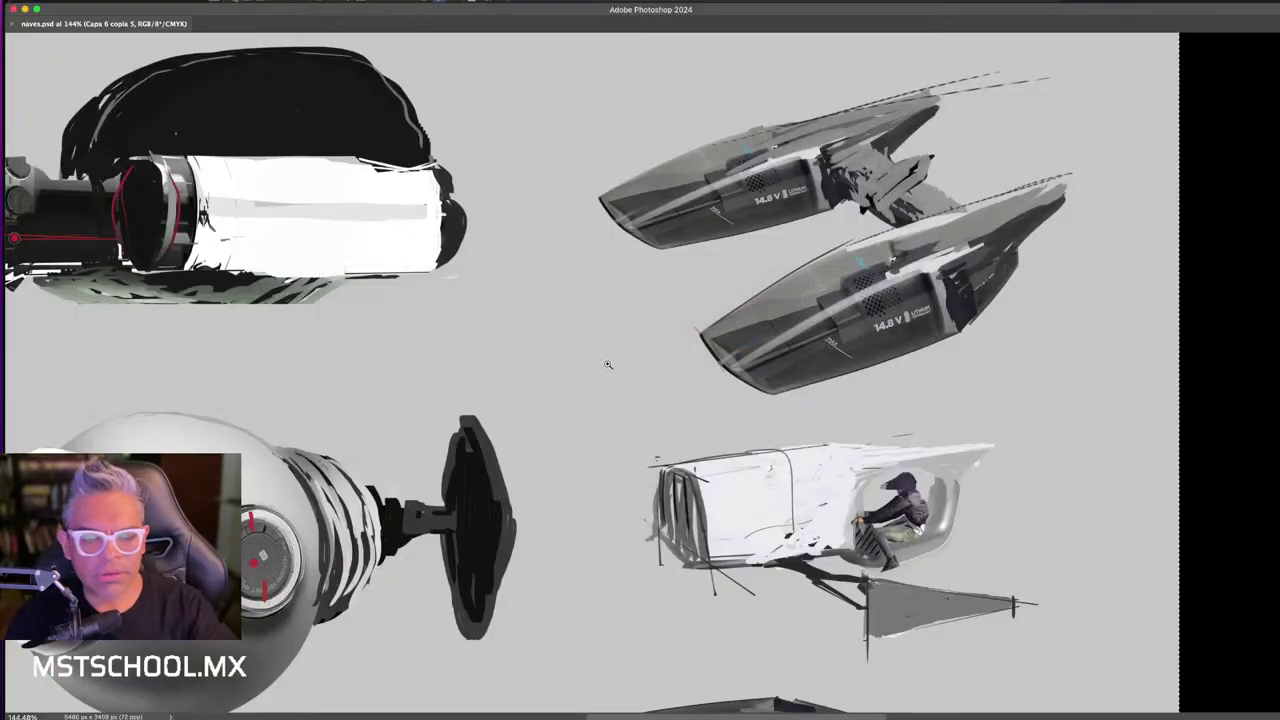
- Browse the ship concepts in naves.psd, zooming in on the lower battery-pack ship
scroll(602, 376, "down", 5)
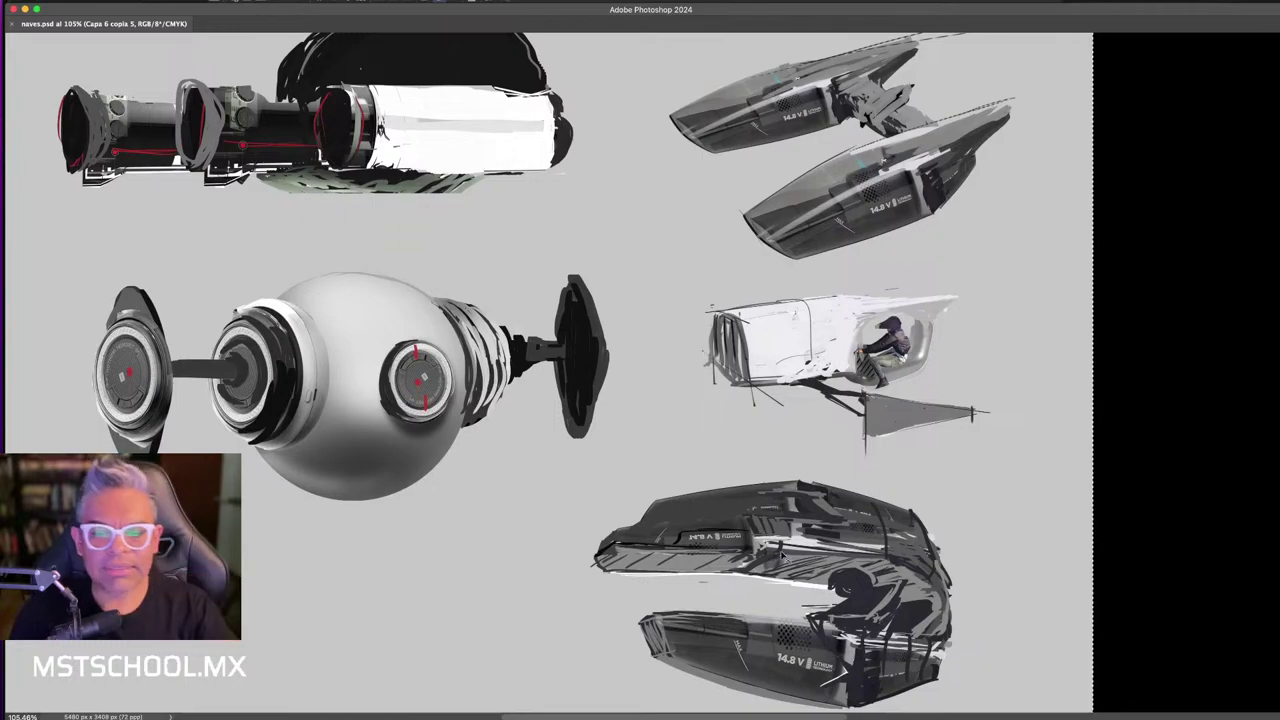
scroll(782, 552, "down", 3)
left_click_drag(788, 517, 755, 440)
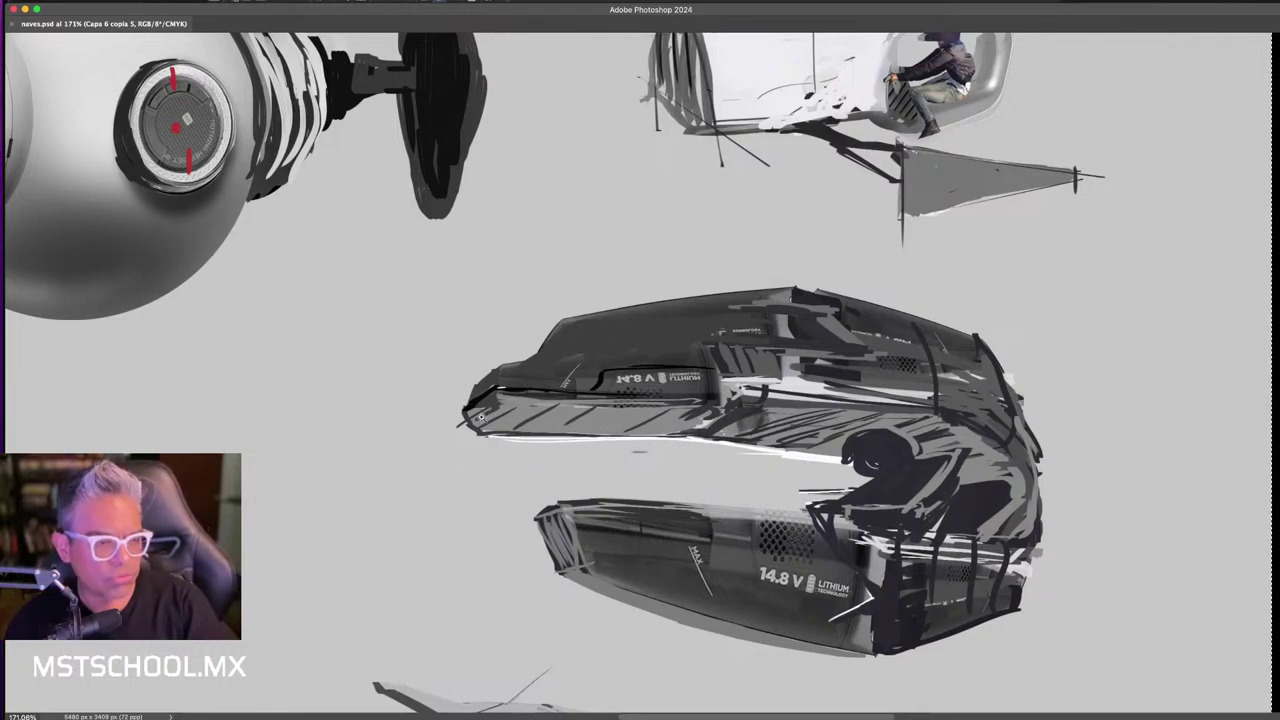
scroll(600, 350, "left", 3)
scroll(600, 350, "up", 3)
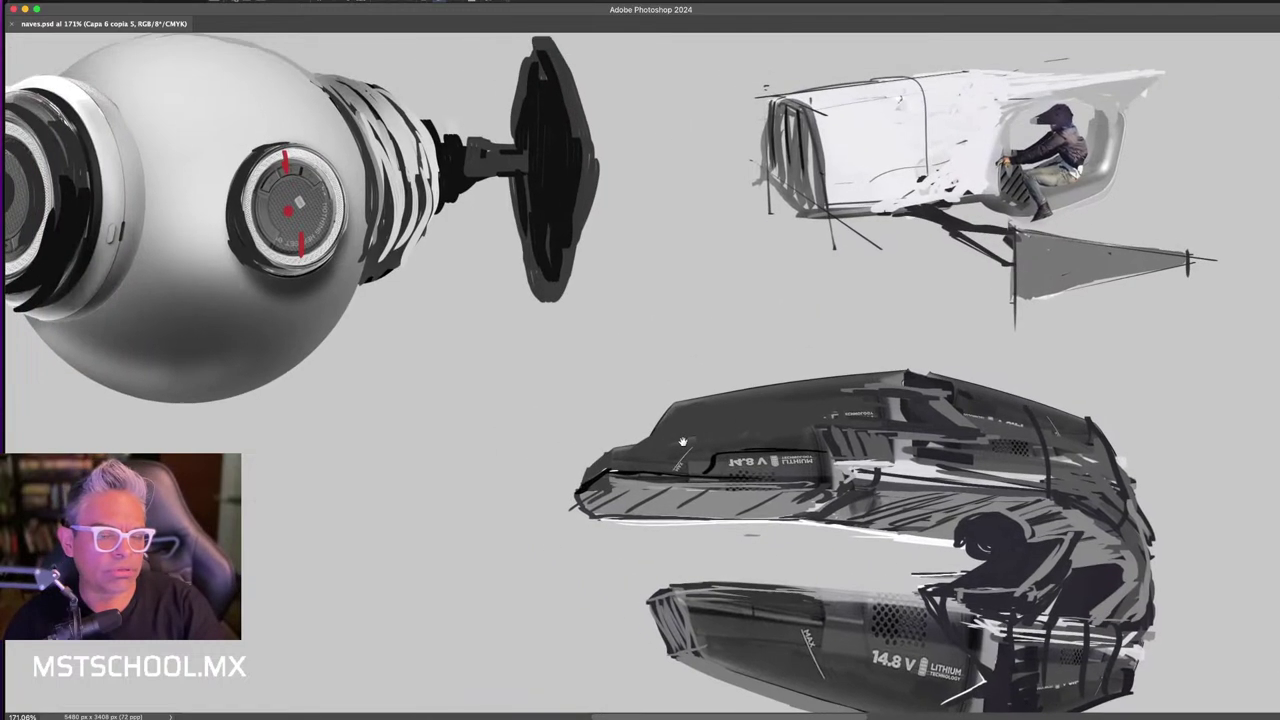
scroll(672, 353, "down", 3)
scroll(660, 365, "up", 3)
scroll(662, 375, "up", 2)
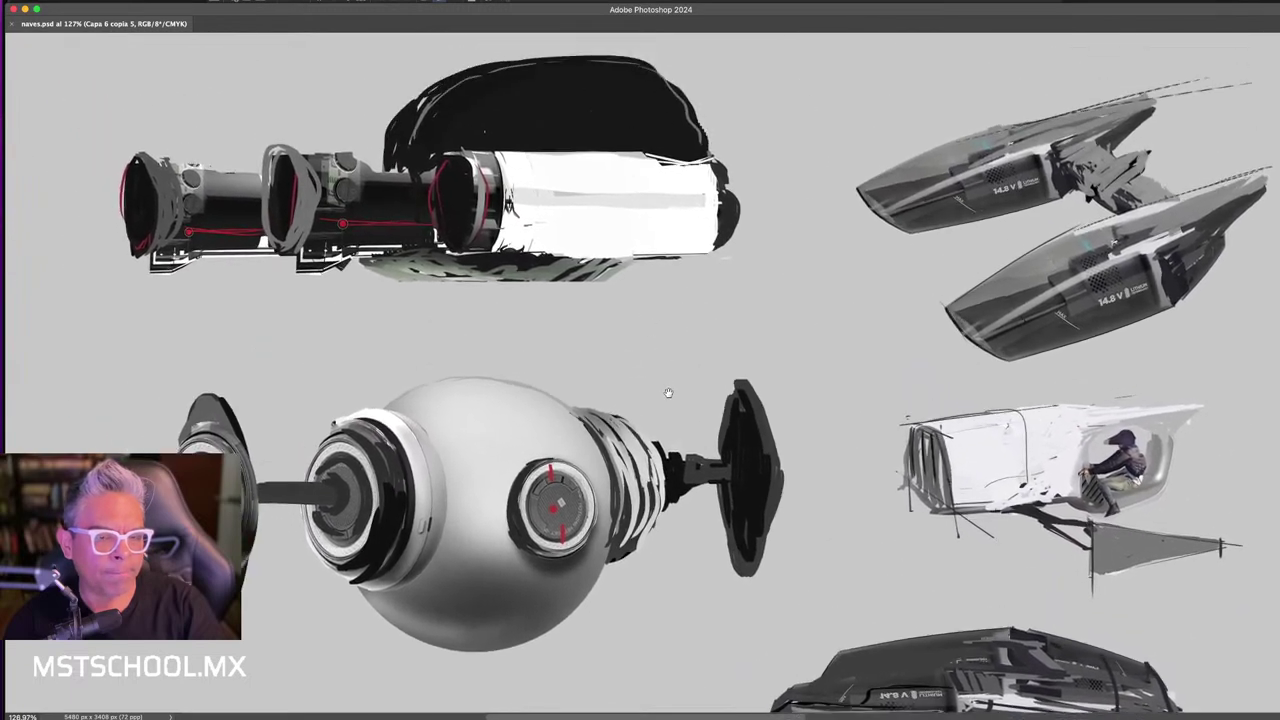
scroll(666, 387, "up", 1)
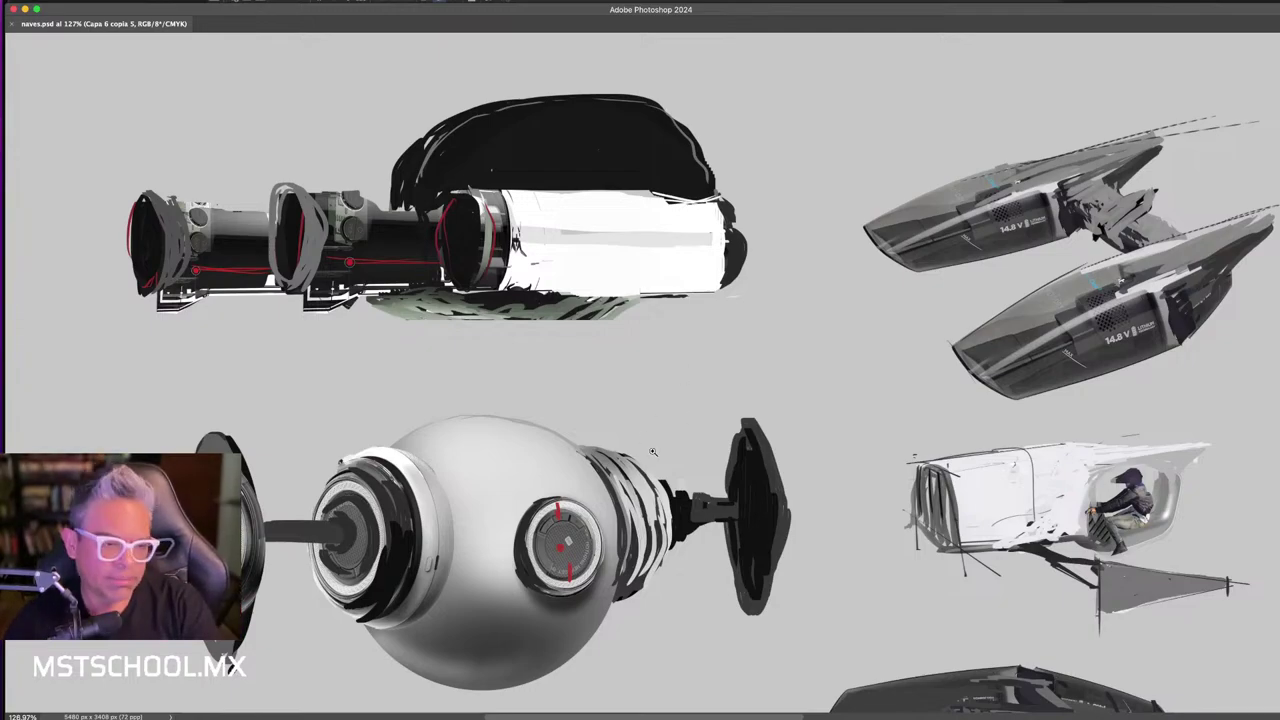
scroll(690, 355, "down", 1)
scroll(677, 346, "right", 2)
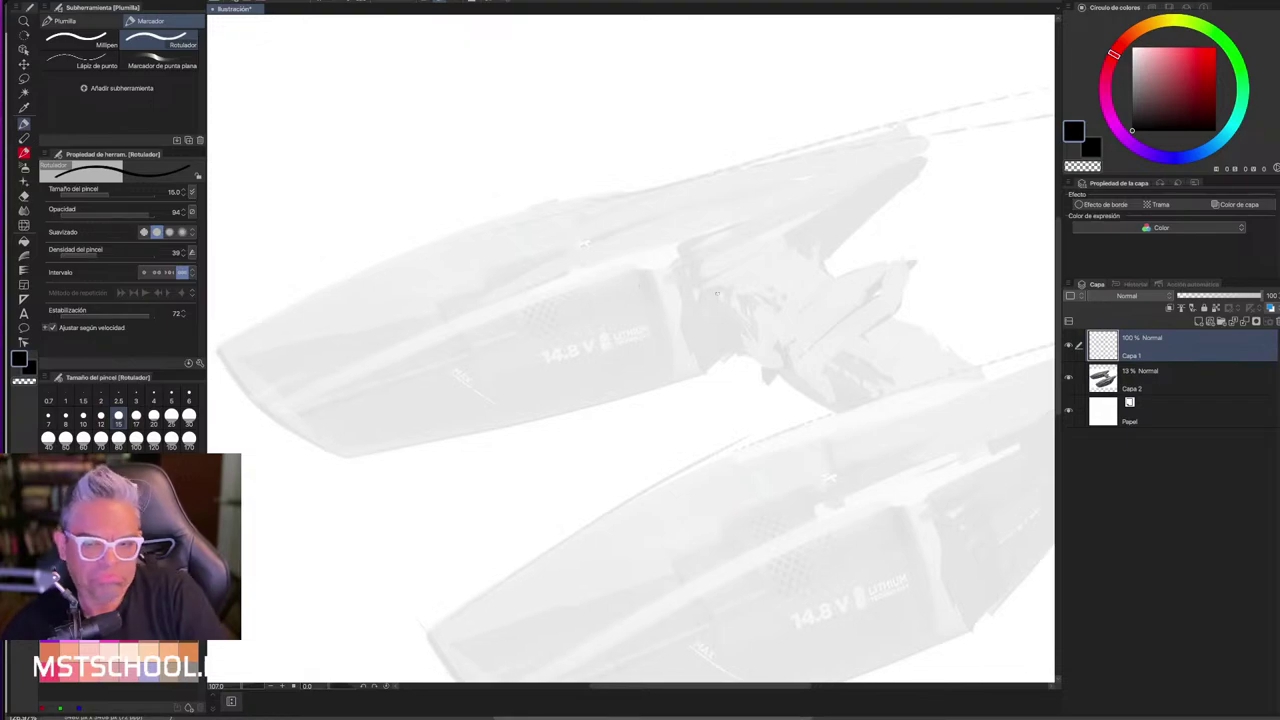
- Hide the side palettes and zoom in on the ship's upper hull
key("Tab")
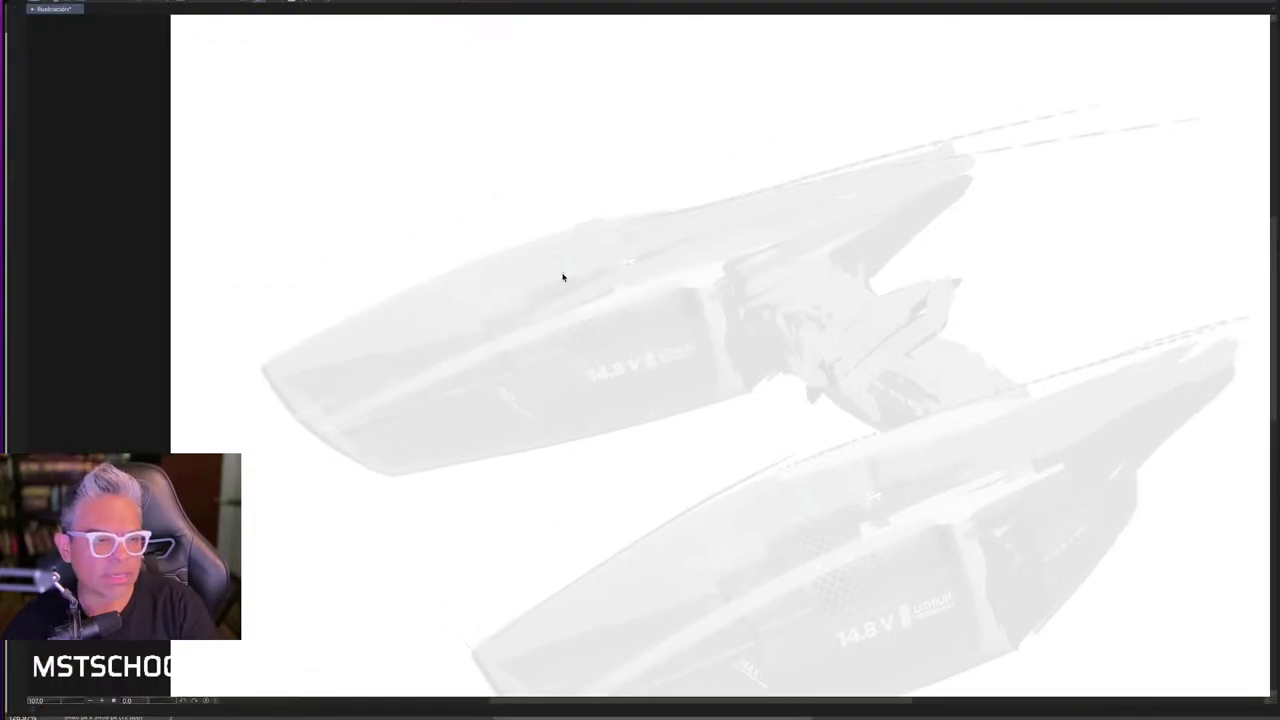
left_click(554, 248)
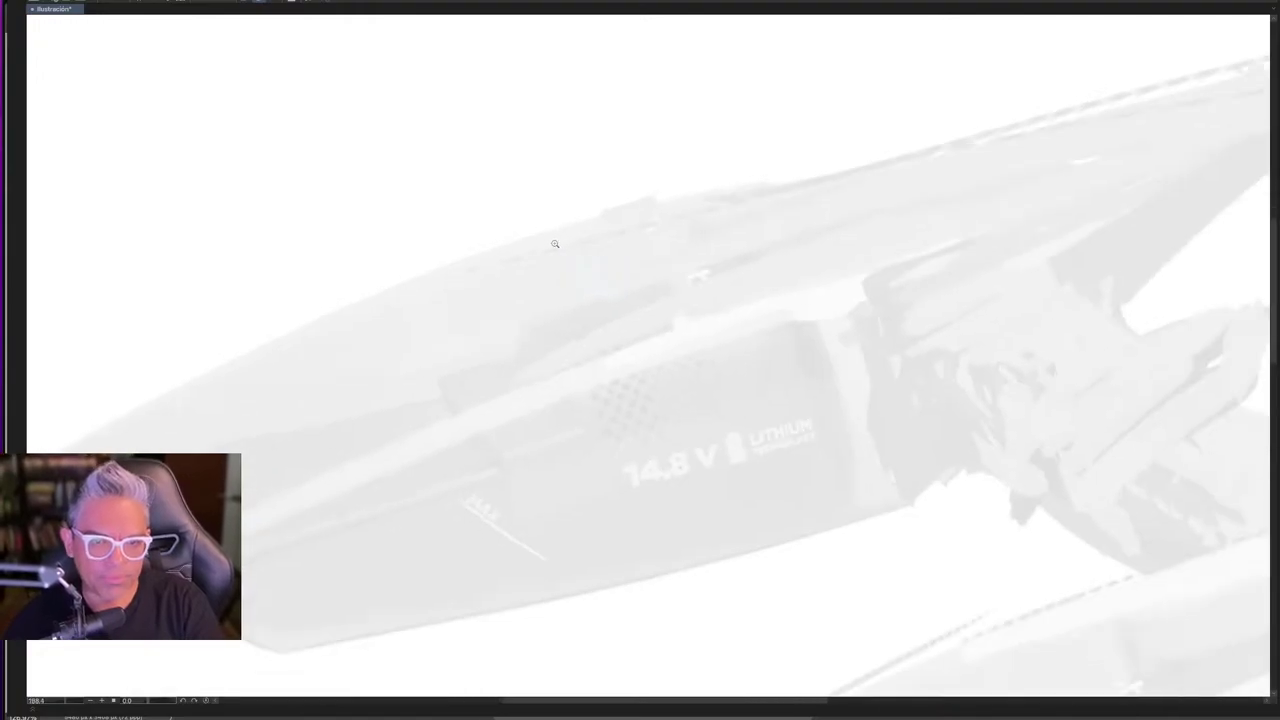
scroll(520, 265, "down", 1)
scroll(420, 325, "down", 1)
scroll(265, 405, "down", 1)
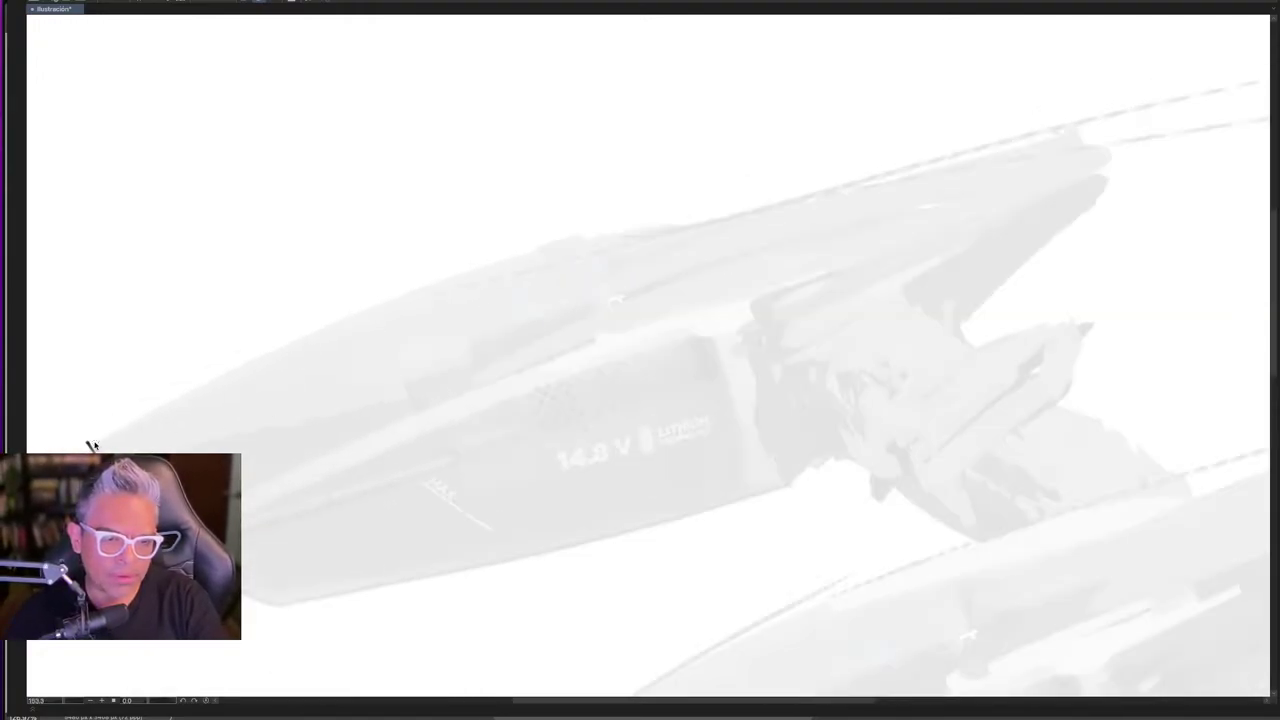
- Ink the upper hull's top-edge curve, the nose line and diagonal panel lines with a bracket mark
left_click_drag(90, 445, 673, 195)
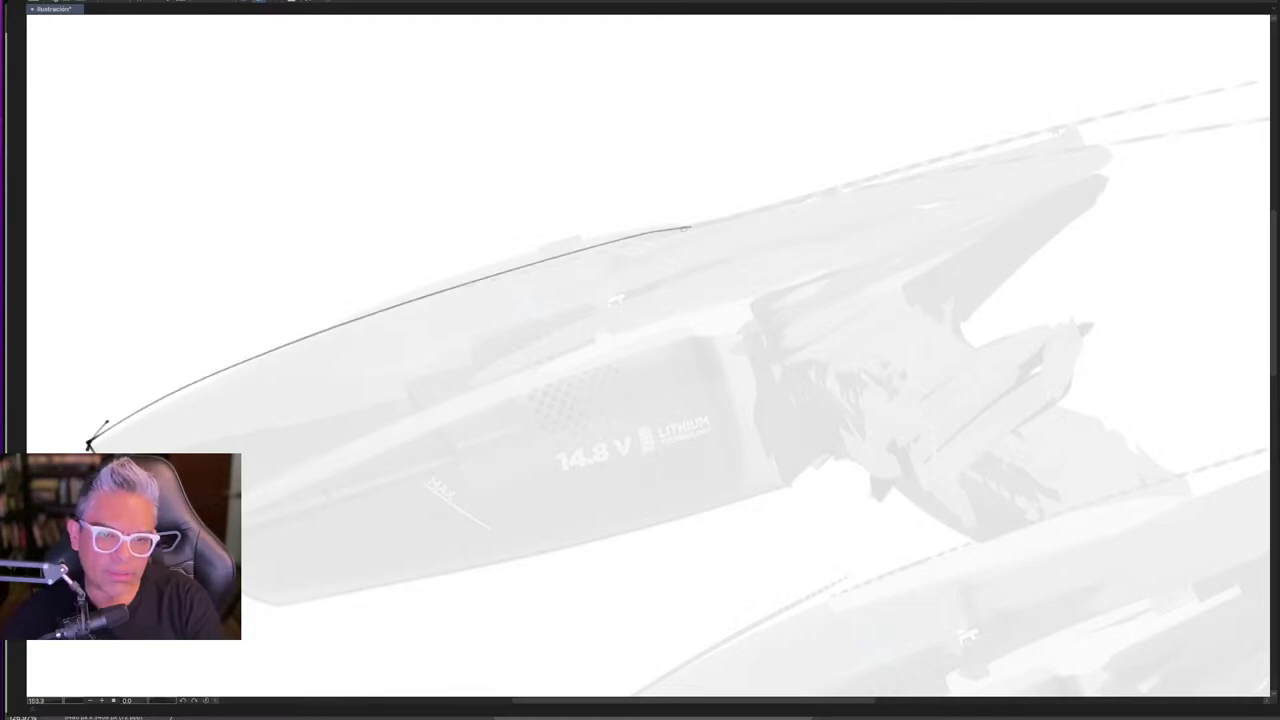
key("ctrl+z")
mouse_move(90, 445)
left_mouse_down()
mouse_move(673, 220)
mouse_move(710, 227)
mouse_move(881, 176)
mouse_move(676, 226)
mouse_move(886, 180)
mouse_move(906, 212)
mouse_move(730, 375)
left_mouse_up()
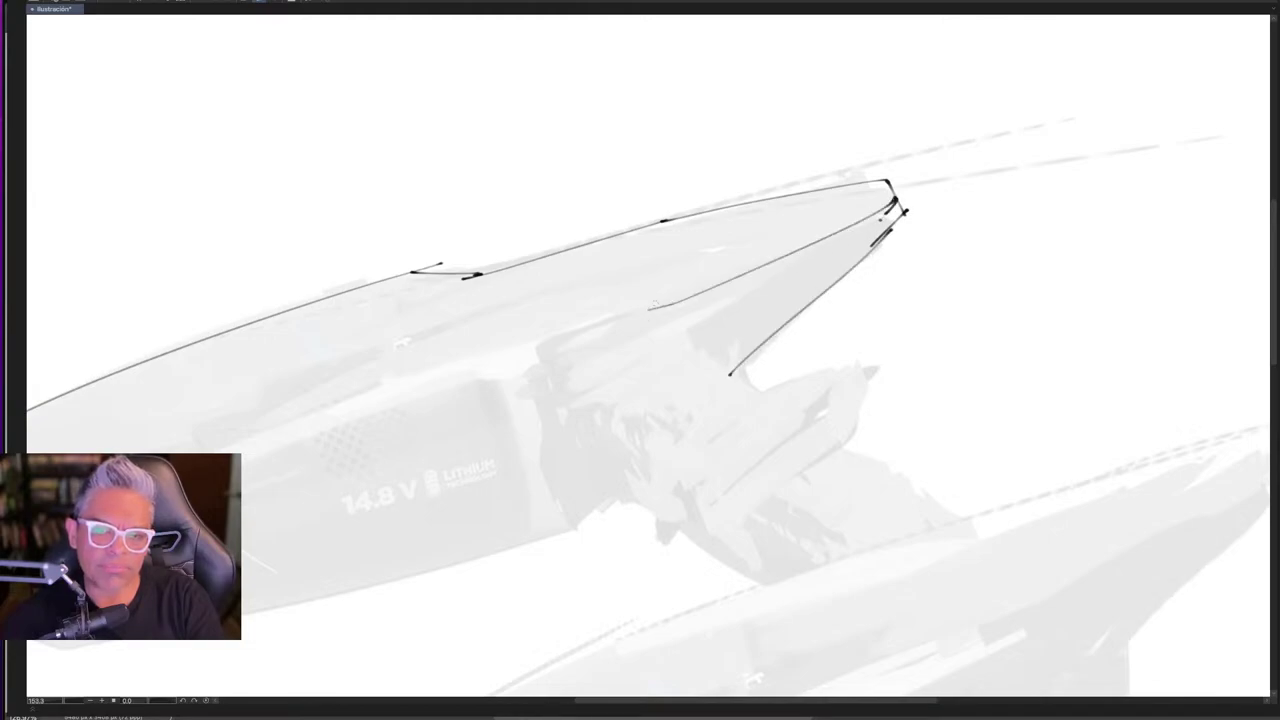
left_click_drag(896, 210, 490, 366)
left_click_drag(558, 330, 517, 392)
mouse_move(520, 342)
left_mouse_down()
mouse_move(580, 494)
mouse_move(618, 498)
left_mouse_up()
left_click_drag(600, 506, 618, 494)
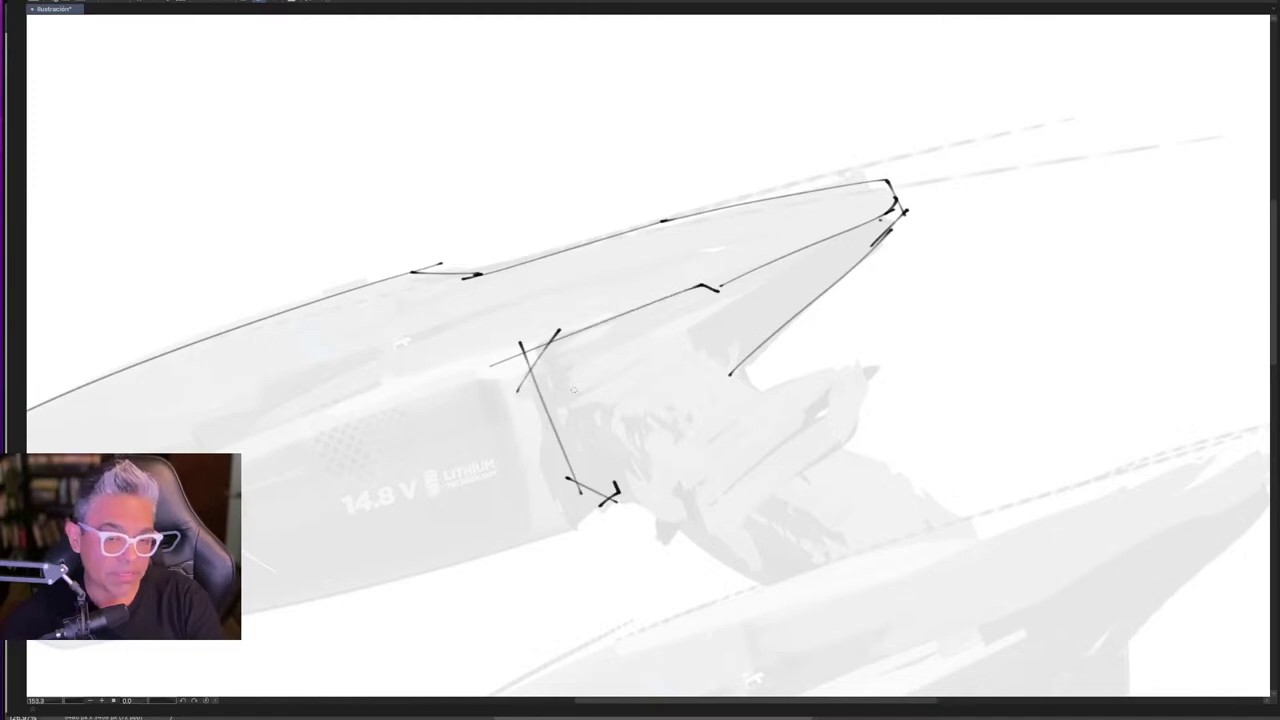
mouse_move(561, 381)
left_mouse_down()
mouse_move(574, 397)
mouse_move(673, 322)
mouse_move(700, 346)
left_mouse_up()
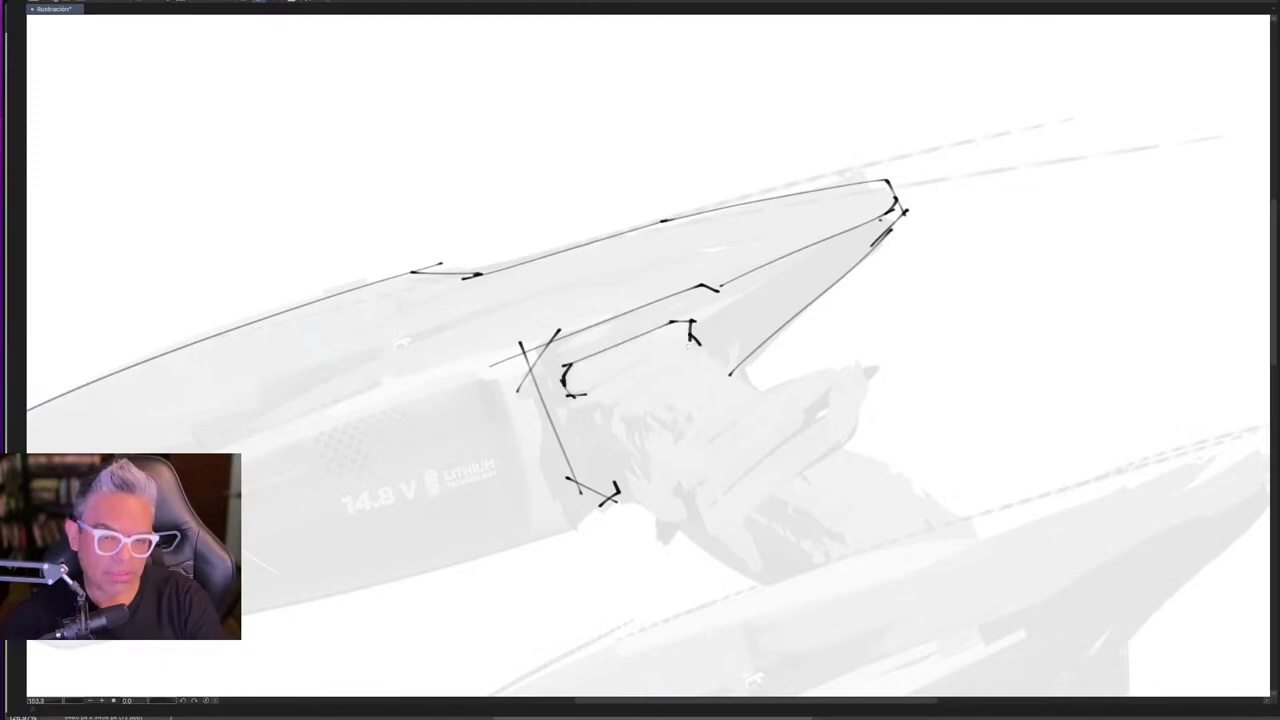
left_click_drag(569, 403, 620, 410)
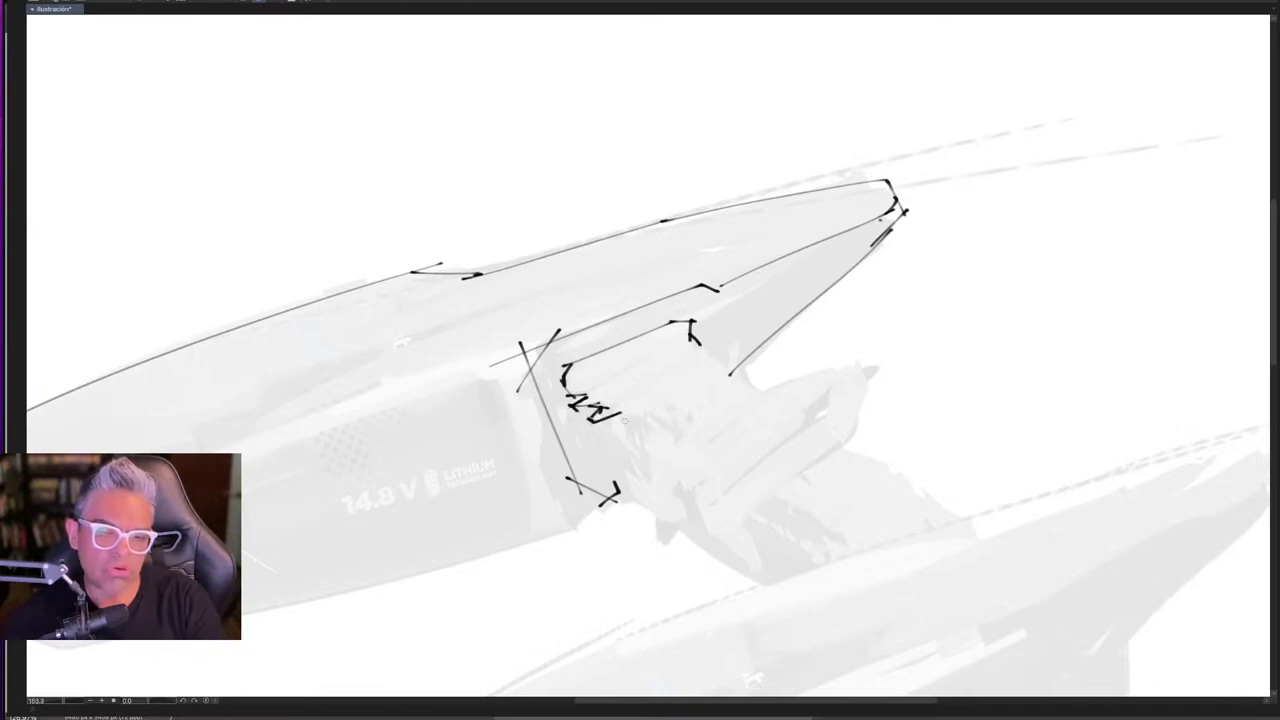
- Ink the cockpit box's edge strokes and lower edge, then erase the scribbles inside the box
mouse_move(700, 346)
left_mouse_down()
mouse_move(686, 366)
mouse_move(713, 356)
left_mouse_up()
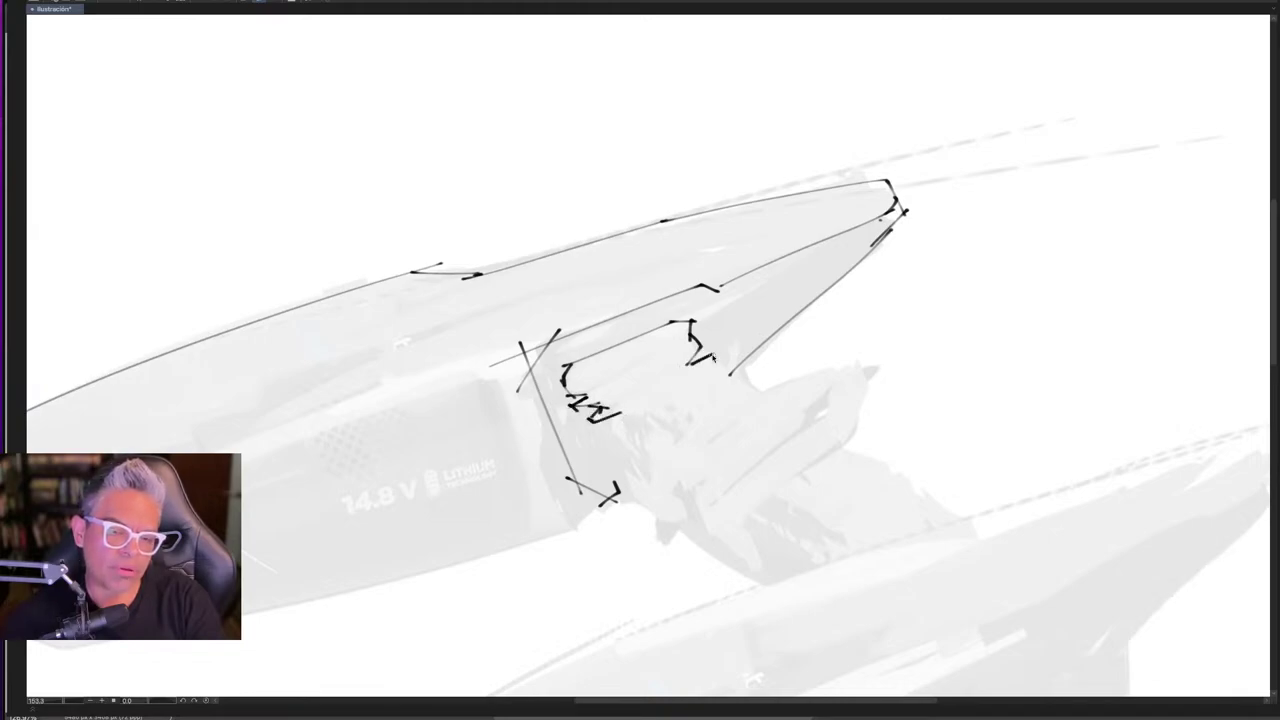
key("ctrl+z")
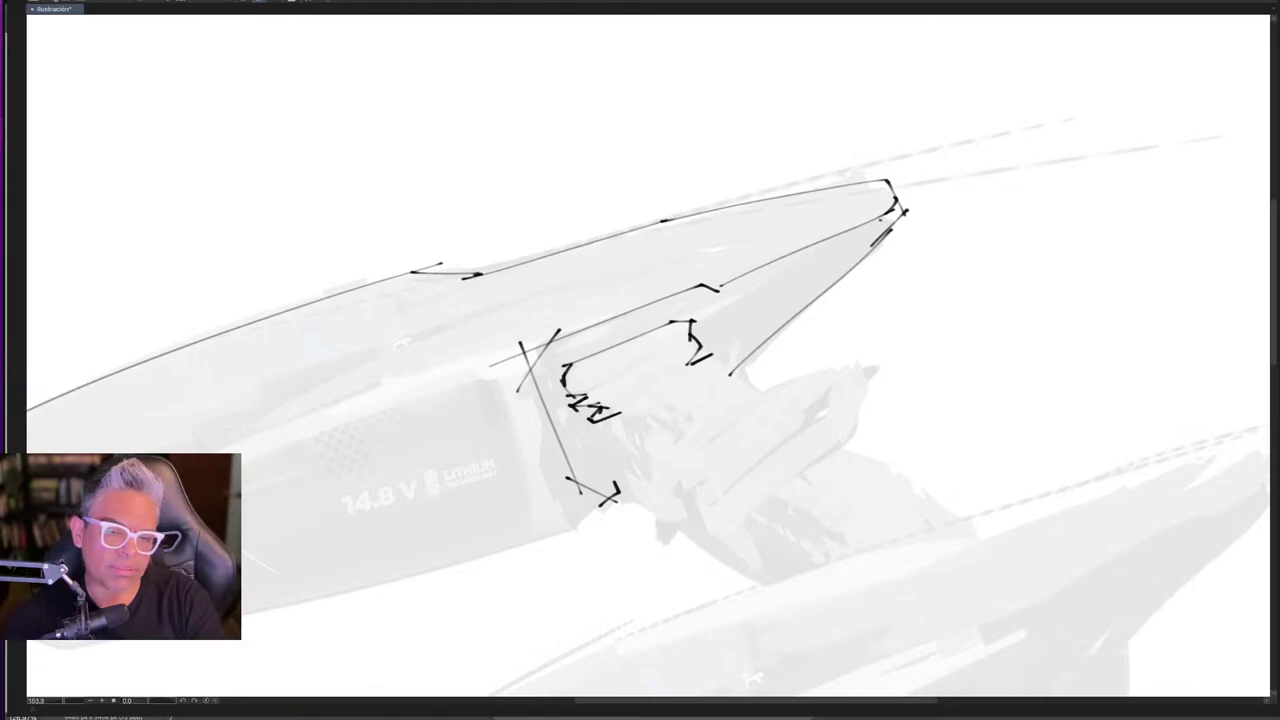
left_click_drag(562, 394, 612, 430)
left_click_drag(699, 352, 732, 373)
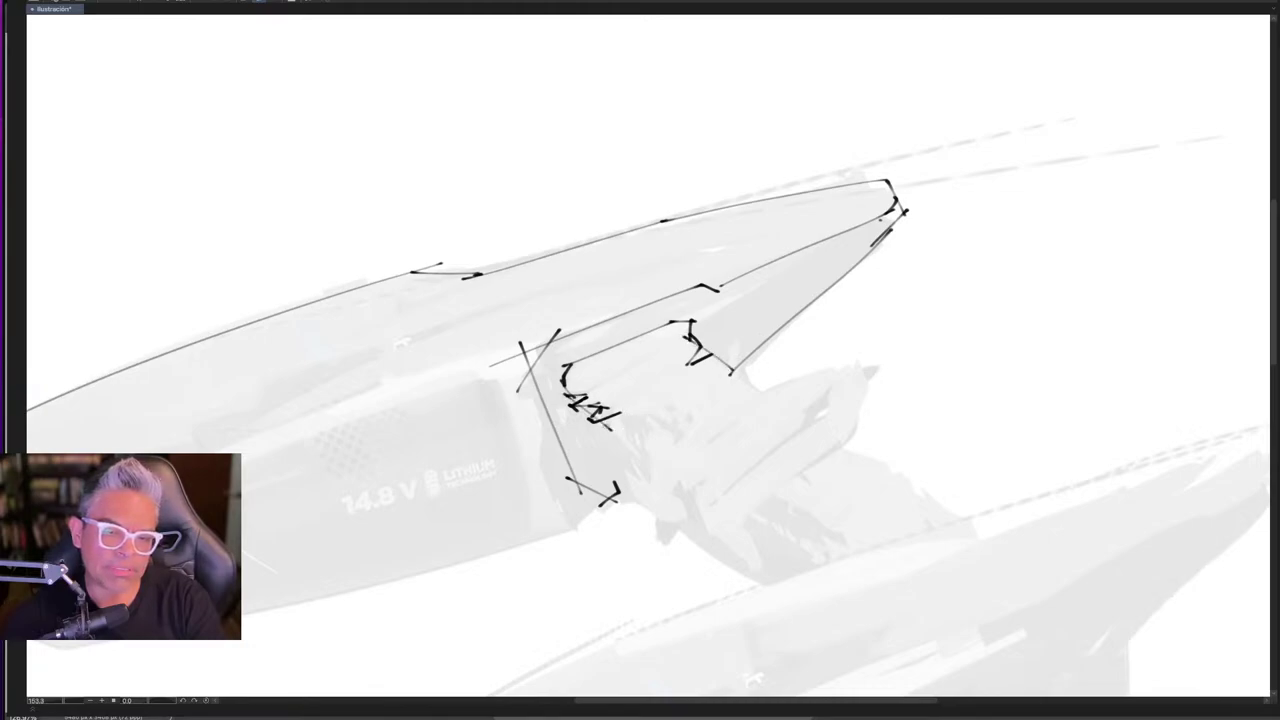
left_click_drag(602, 428, 662, 420)
left_click_drag(724, 362, 695, 402)
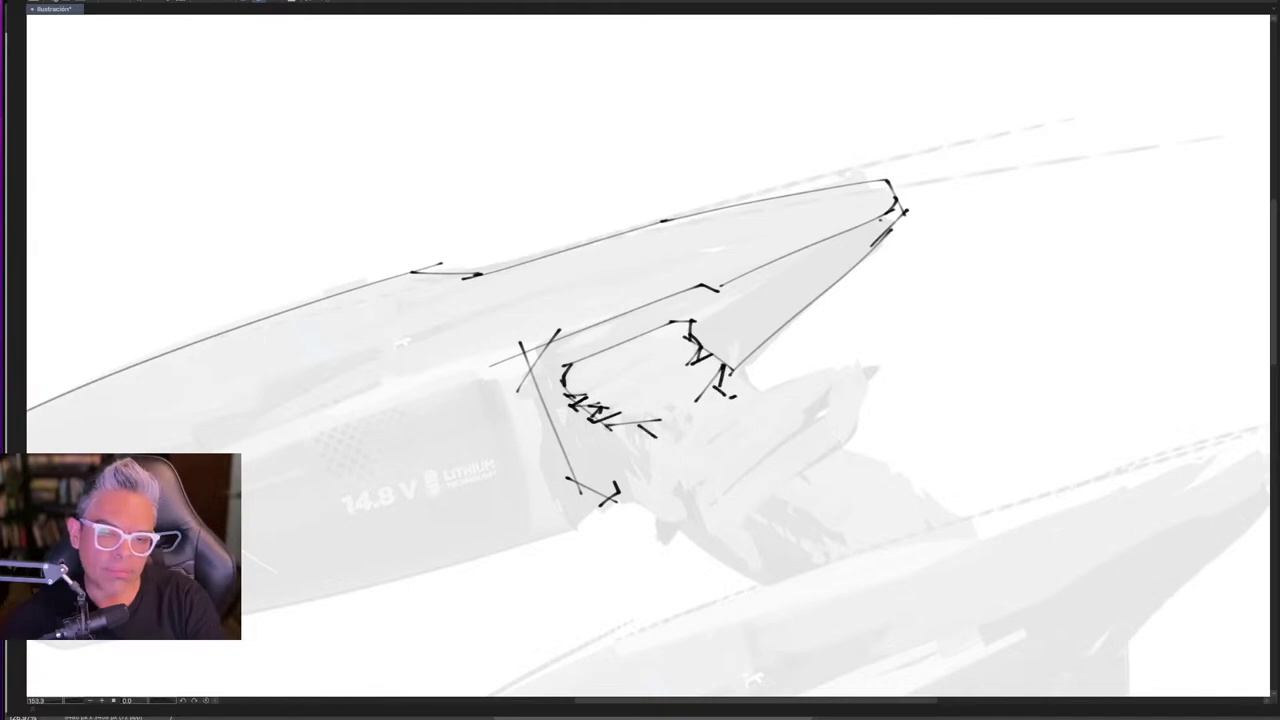
left_click_drag(660, 440, 755, 393)
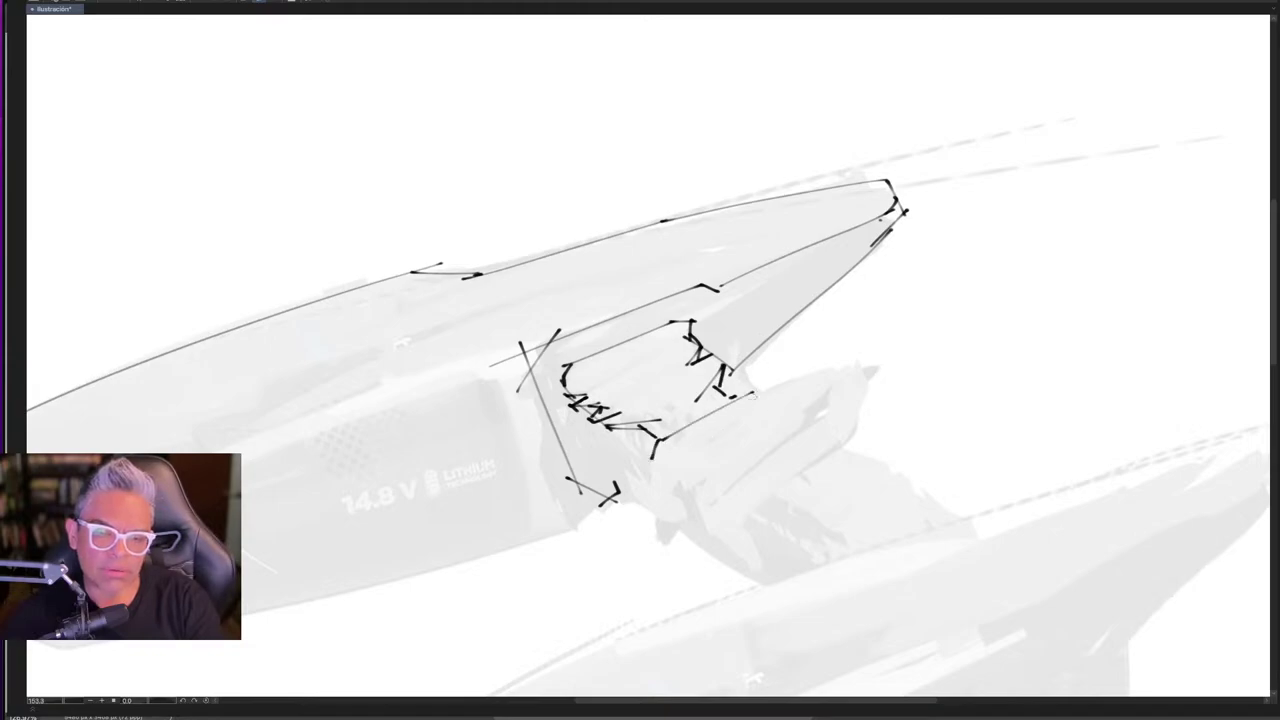
left_click_drag(776, 438, 674, 369)
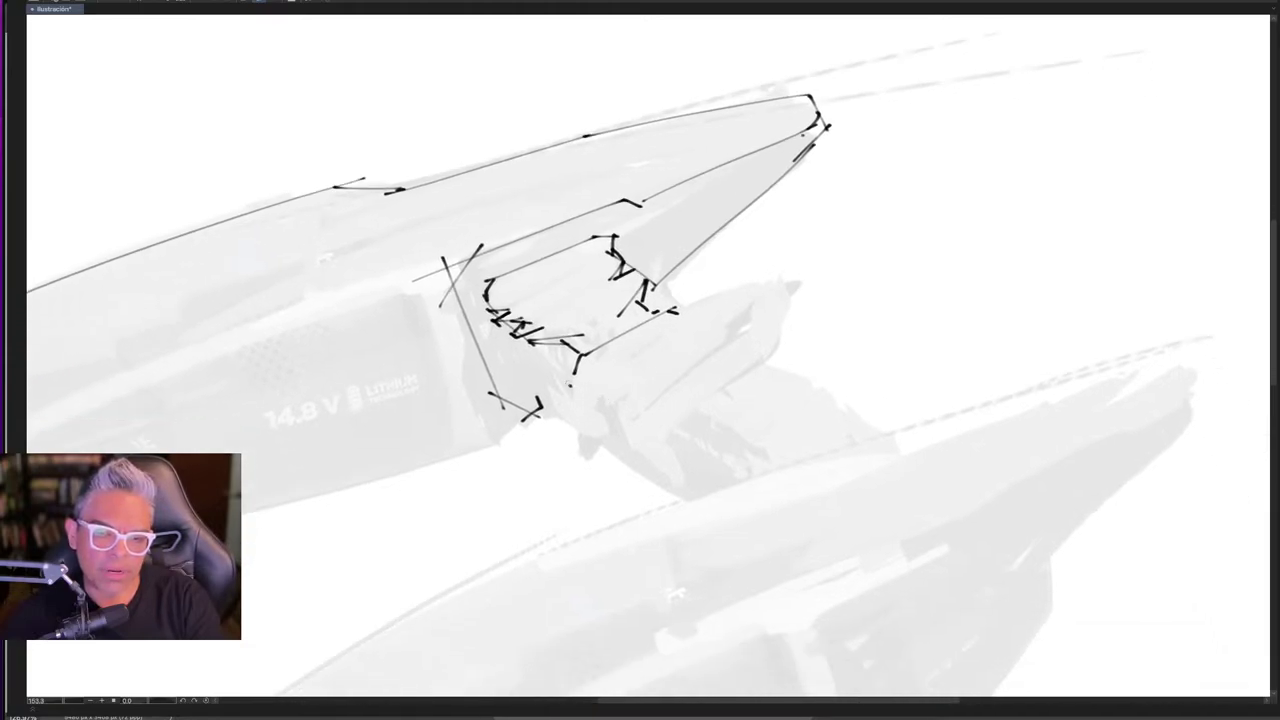
left_click_drag(569, 384, 591, 437)
key("ctrl+z")
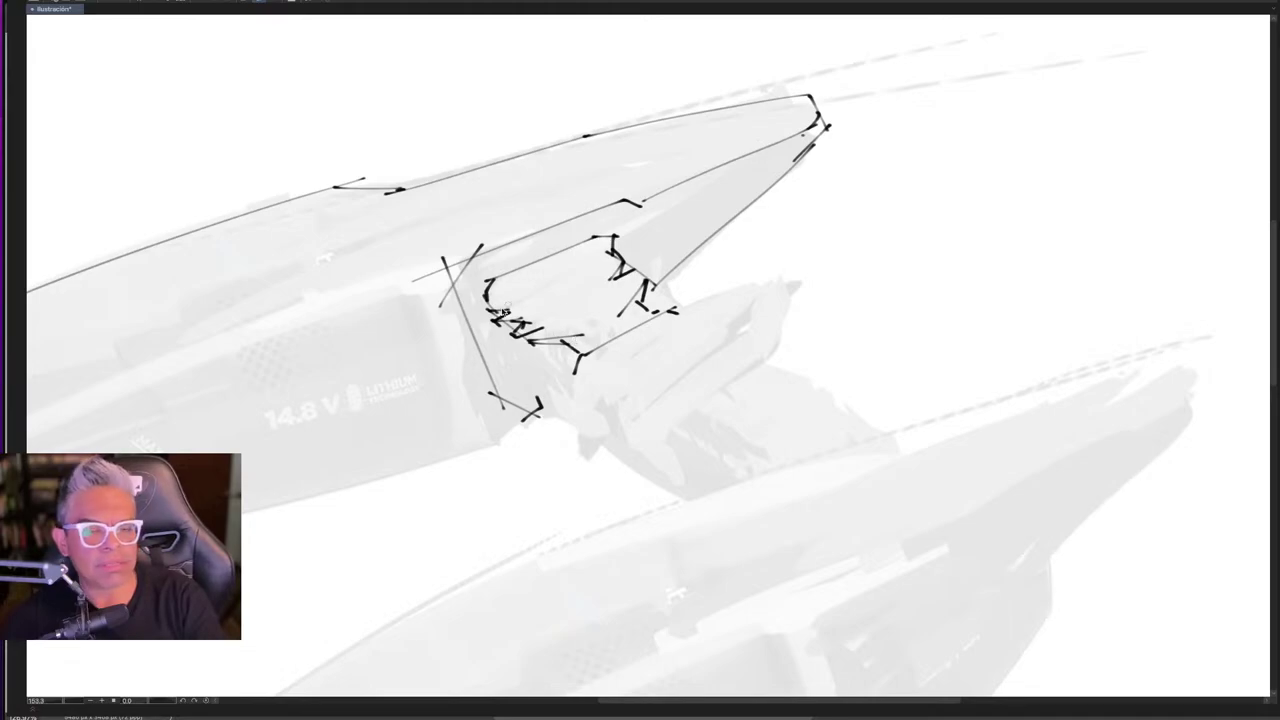
mouse_move(495, 312)
left_mouse_down()
mouse_move(508, 330)
mouse_move(556, 330)
mouse_move(636, 292)
mouse_move(628, 266)
mouse_move(672, 282)
mouse_move(649, 302)
left_mouse_up()
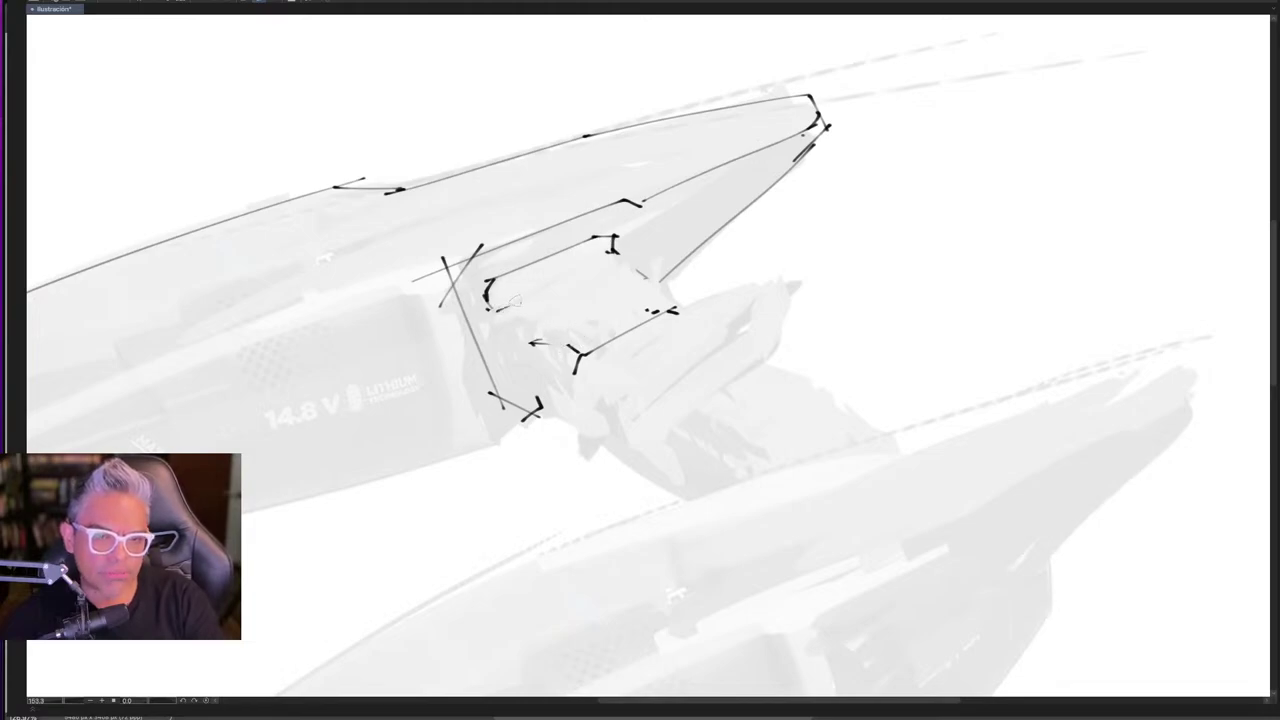
- Ink the cockpit box's top and diagonal edges and hatch vent lines beneath it
left_click_drag(510, 302, 603, 260)
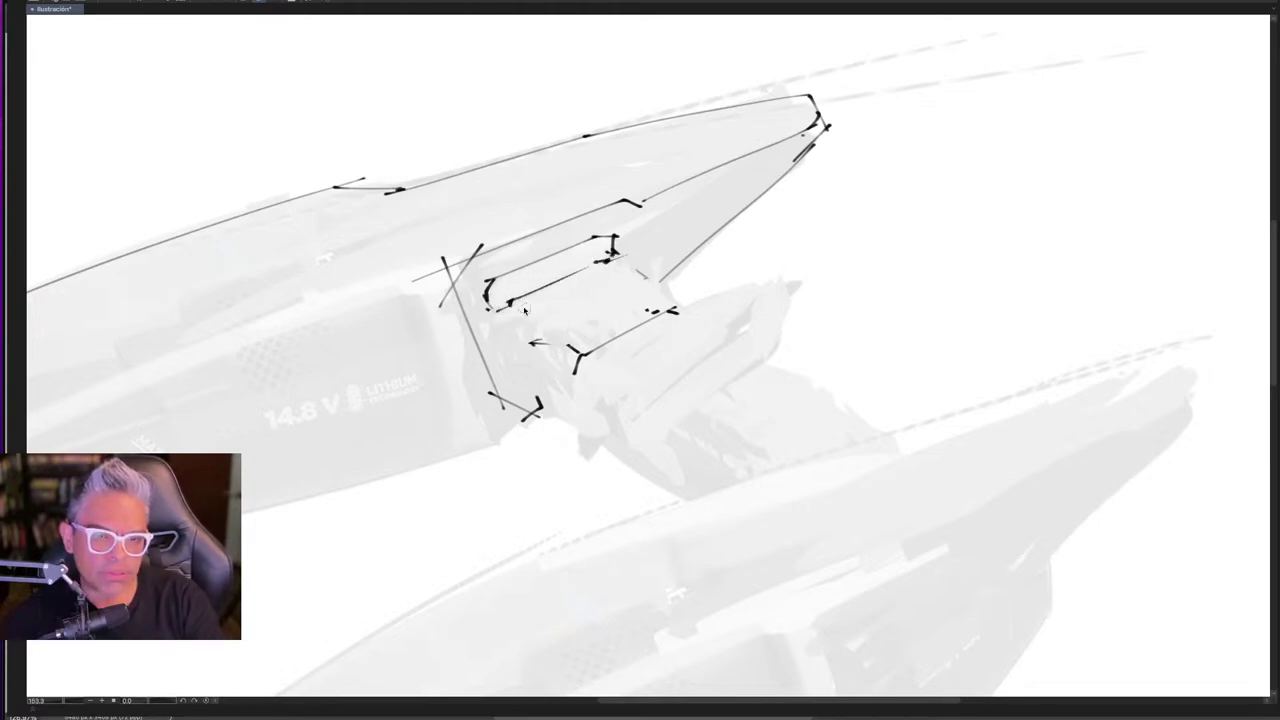
left_click_drag(514, 304, 608, 262)
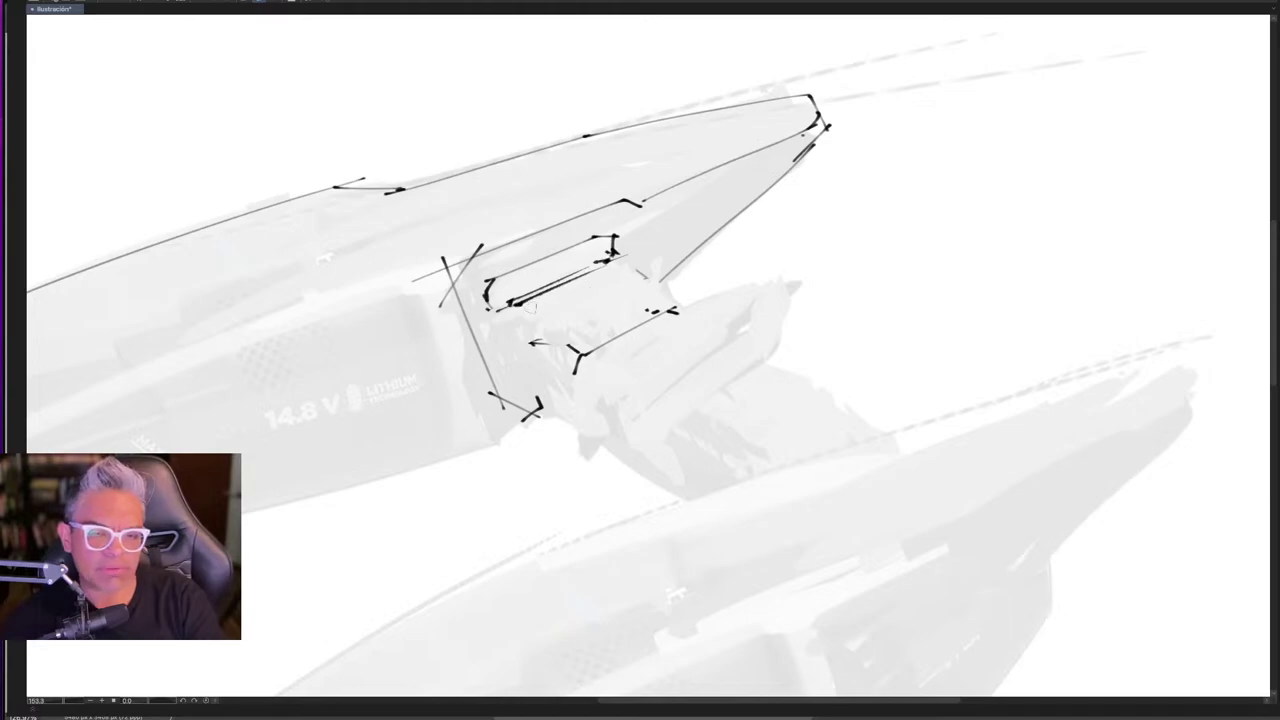
left_click_drag(532, 304, 584, 344)
left_click_drag(596, 274, 660, 316)
left_click_drag(580, 328, 581, 354)
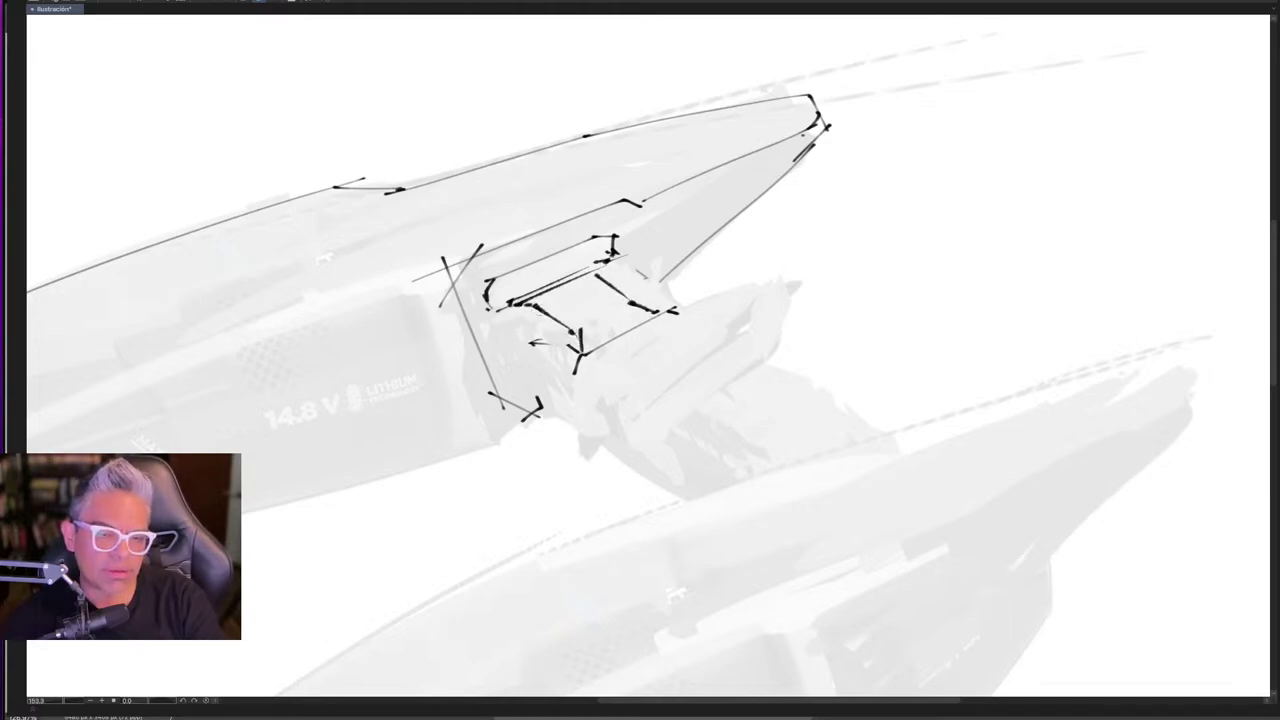
mouse_move(528, 304)
left_mouse_down()
mouse_move(566, 336)
mouse_move(503, 352)
mouse_move(512, 368)
mouse_move(500, 370)
mouse_move(544, 372)
mouse_move(530, 384)
mouse_move(566, 412)
left_mouse_up()
mouse_move(502, 350)
left_mouse_down()
mouse_move(562, 408)
mouse_move(564, 394)
left_mouse_up()
mouse_move(572, 334)
left_mouse_down()
mouse_move(552, 394)
mouse_move(564, 410)
left_mouse_up()
left_click_drag(574, 336, 568, 408)
mouse_move(506, 330)
left_mouse_down()
mouse_move(496, 314)
mouse_move(530, 306)
mouse_move(558, 342)
mouse_move(546, 370)
mouse_move(584, 445)
mouse_move(602, 453)
left_mouse_up()
- Outline the pod under the vents with doubled right end, then trim its right-end strokes
mouse_move(578, 384)
left_mouse_down()
mouse_move(616, 407)
mouse_move(606, 384)
mouse_move(656, 360)
left_mouse_up()
mouse_move(656, 364)
left_mouse_down()
mouse_move(612, 404)
mouse_move(732, 366)
left_mouse_up()
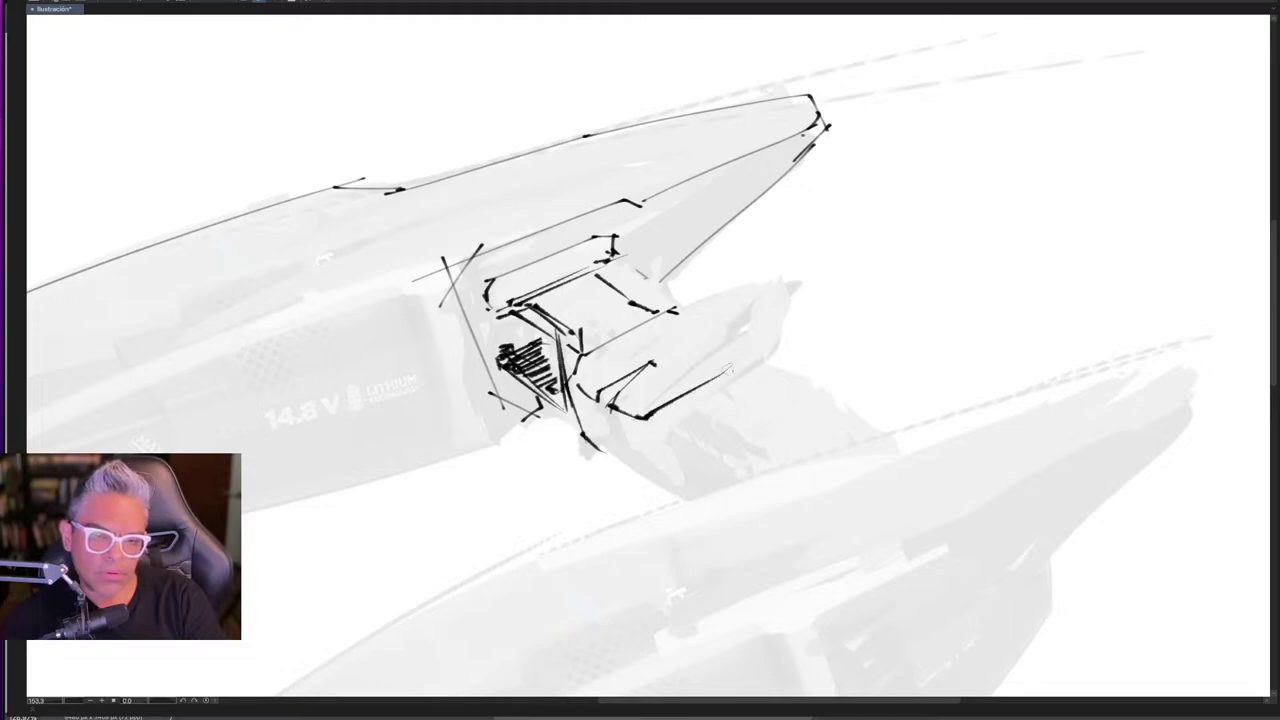
key("ctrl+z")
left_click_drag(612, 409, 758, 361)
mouse_move(675, 312)
left_mouse_down()
mouse_move(768, 283)
mouse_move(764, 358)
left_mouse_up()
left_click_drag(790, 294, 771, 356)
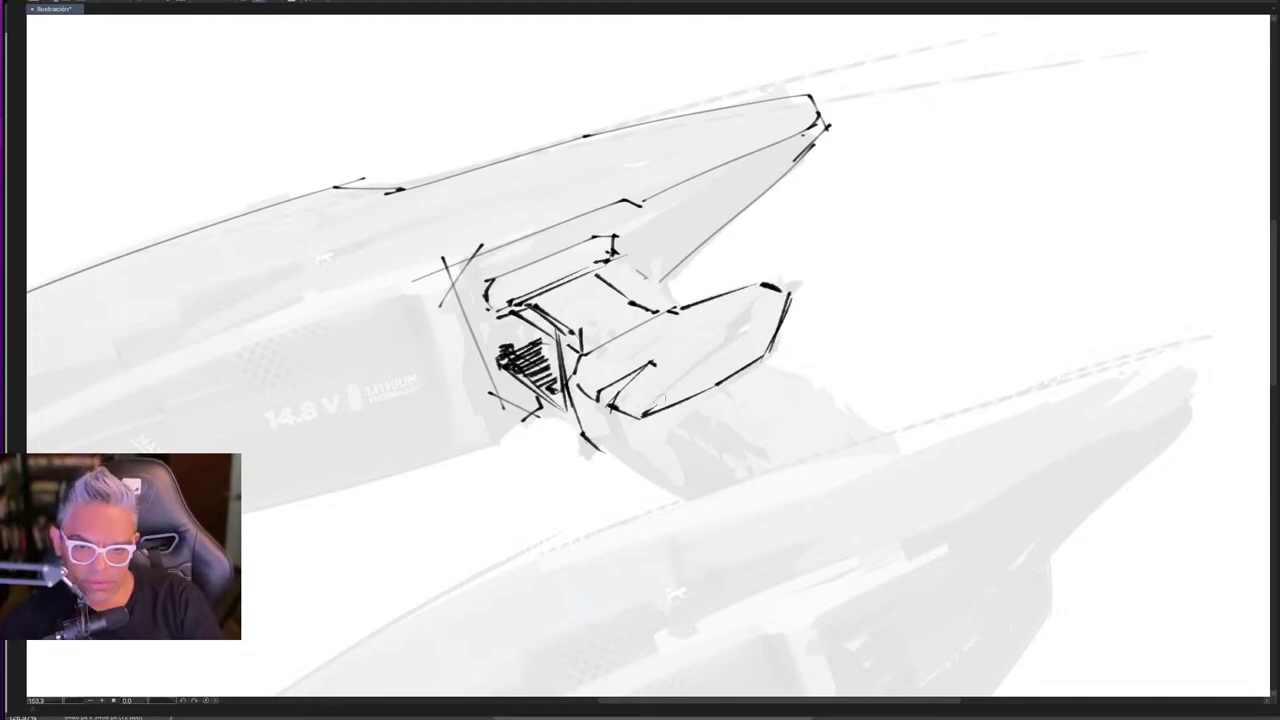
left_click_drag(645, 412, 760, 342)
left_click_drag(778, 296, 755, 350)
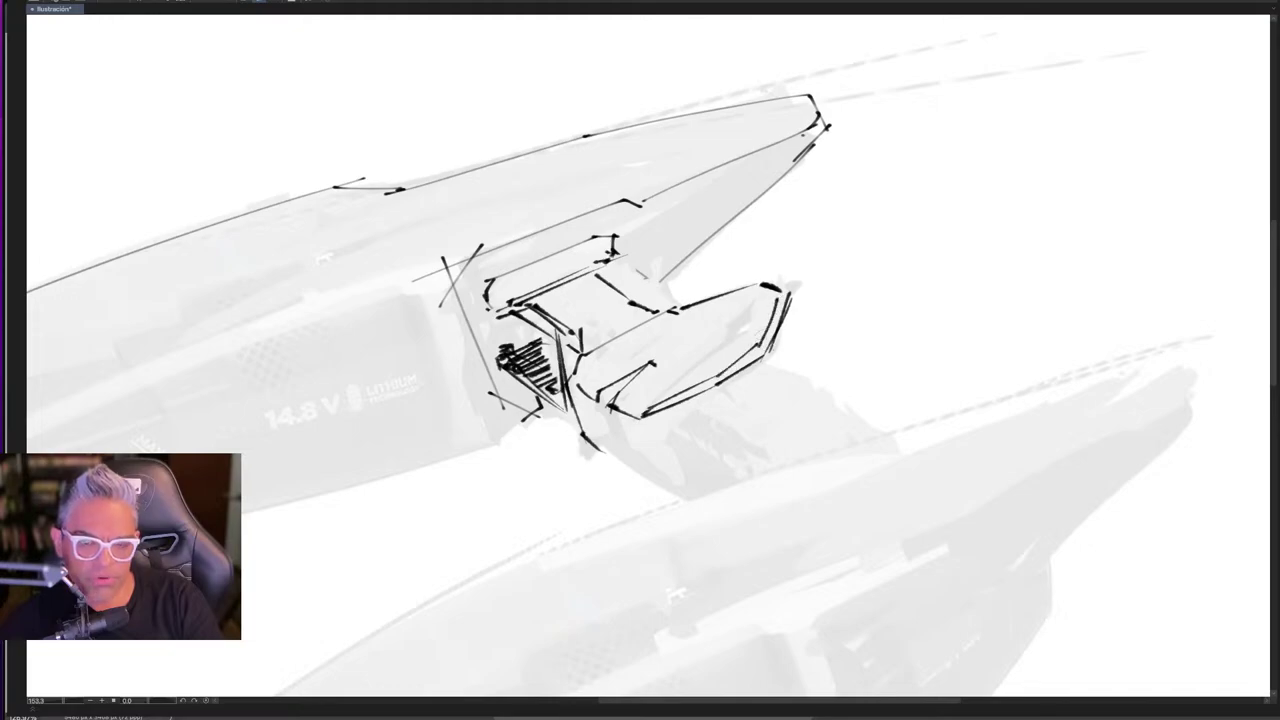
left_click_drag(590, 398, 668, 344)
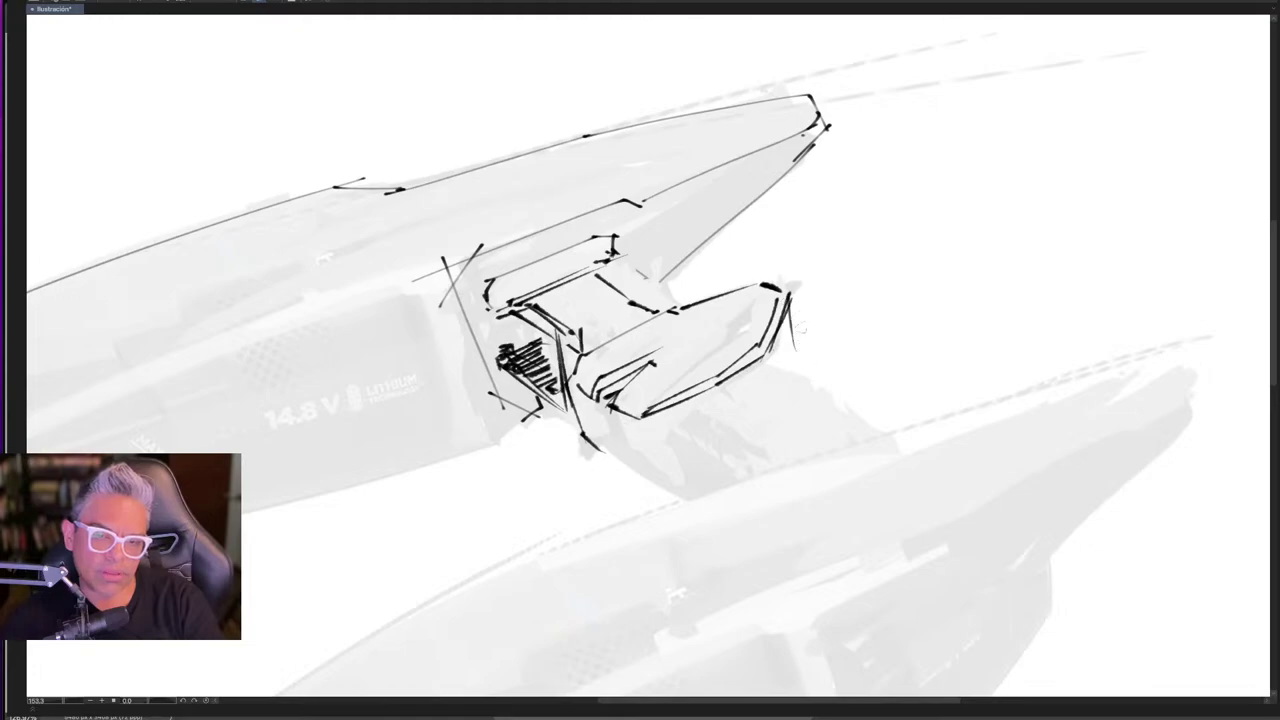
mouse_move(772, 308)
left_mouse_down()
mouse_move(762, 288)
mouse_move(778, 318)
mouse_move(752, 292)
mouse_move(761, 346)
mouse_move(765, 298)
mouse_move(735, 296)
mouse_move(776, 286)
mouse_move(764, 334)
mouse_move(796, 316)
mouse_move(815, 376)
mouse_move(873, 428)
left_mouse_up()
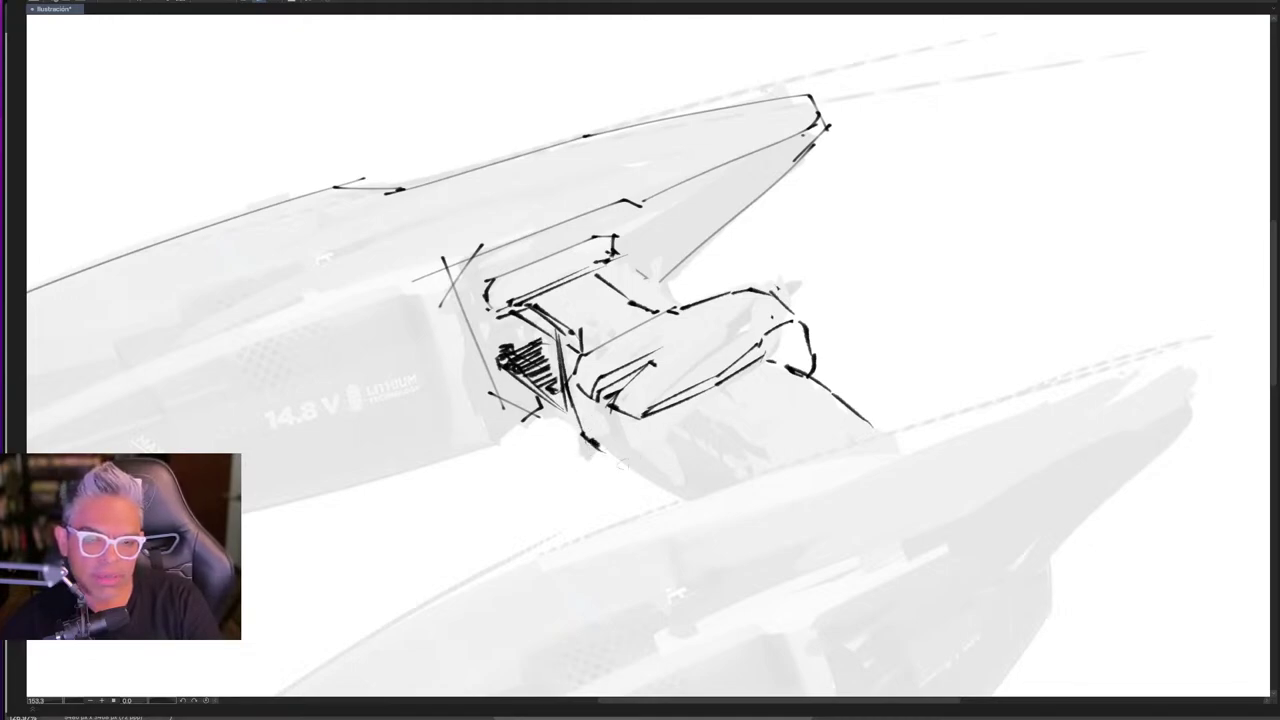
- Ink the lower front edge strokes and the next panel section below the pod
left_click_drag(598, 405, 626, 470)
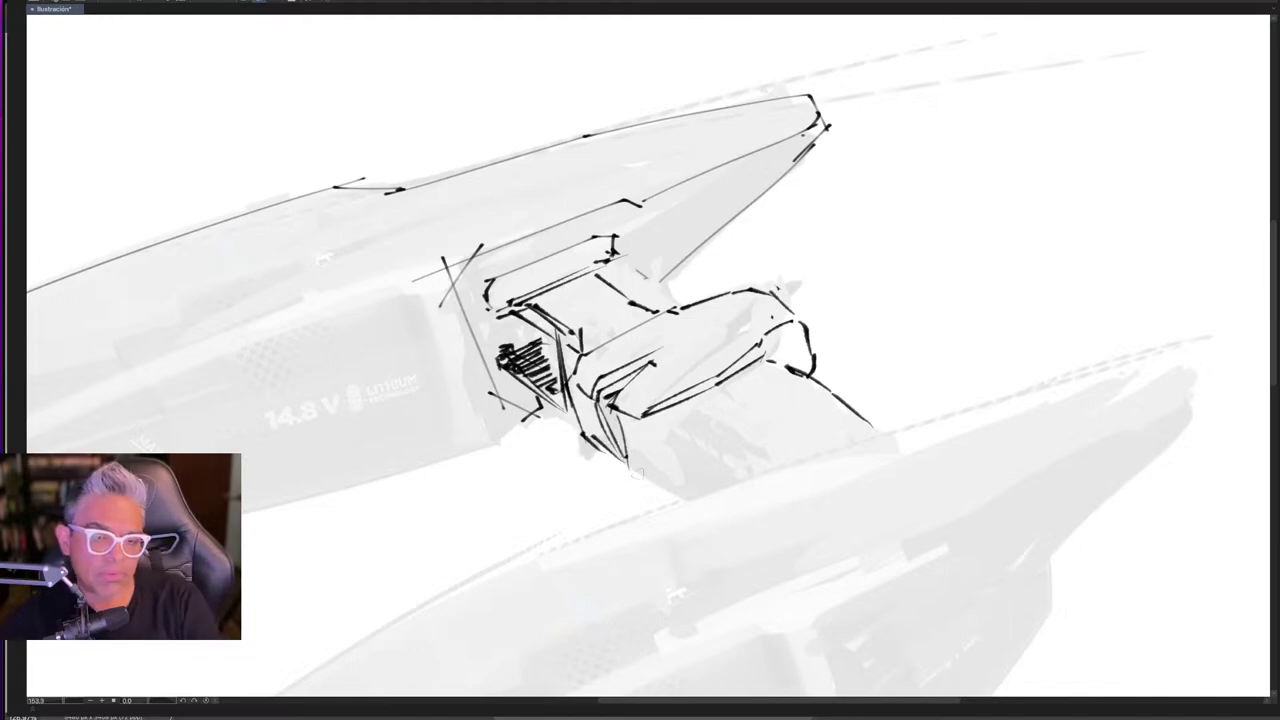
left_click_drag(616, 414, 640, 469)
left_click_drag(636, 416, 670, 487)
left_click_drag(585, 434, 661, 492)
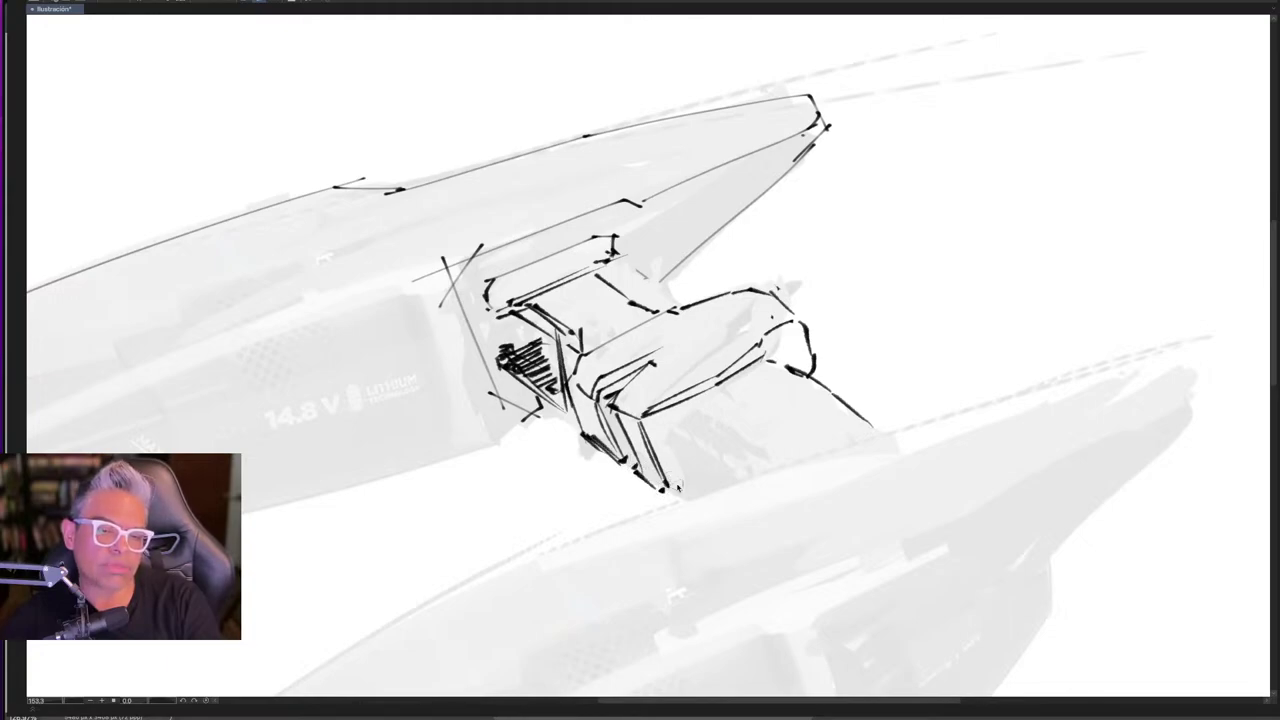
left_click_drag(656, 418, 772, 368)
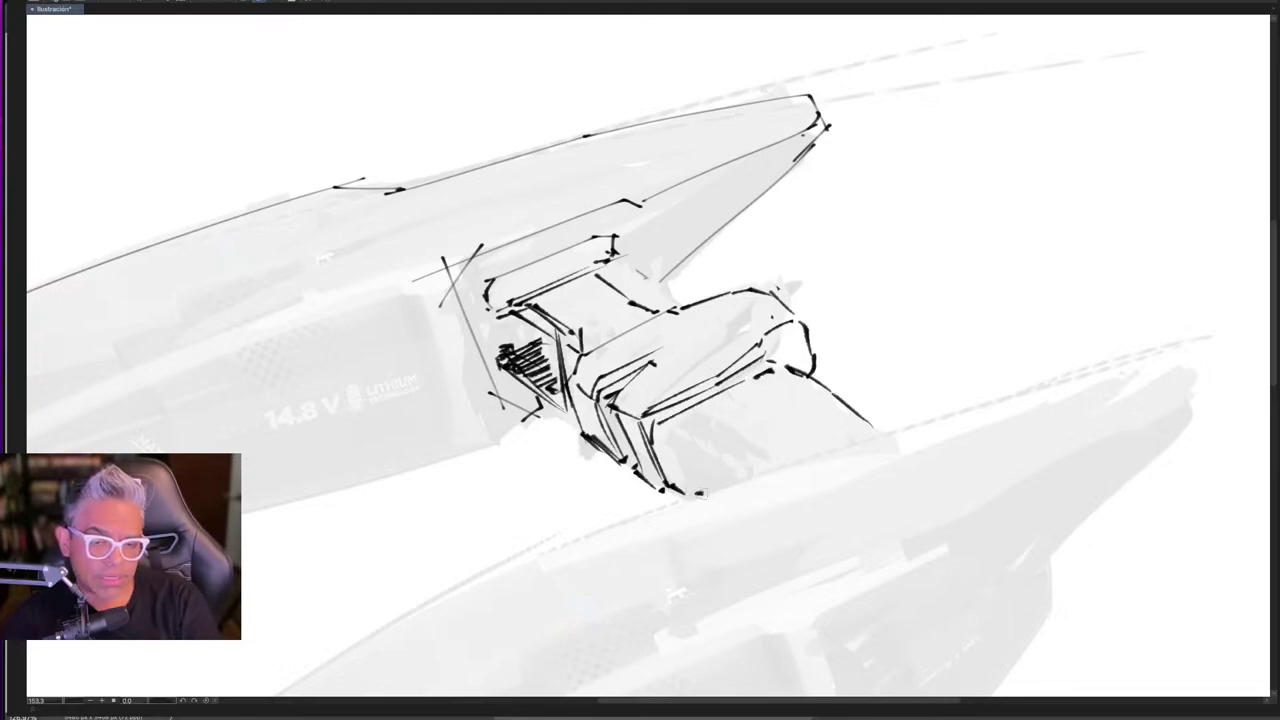
mouse_move(700, 493)
left_mouse_down()
mouse_move(698, 460)
mouse_move(826, 394)
left_mouse_up()
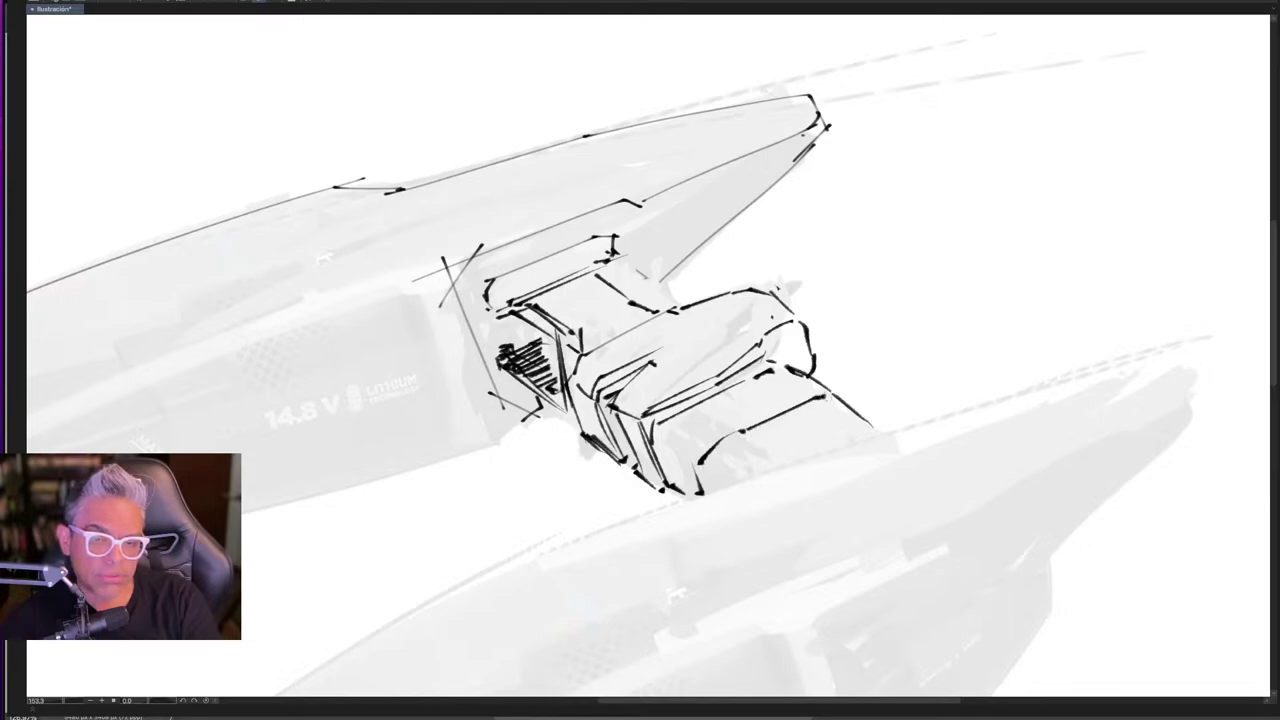
mouse_move(708, 494)
left_mouse_down()
mouse_move(752, 428)
mouse_move(848, 394)
left_mouse_up()
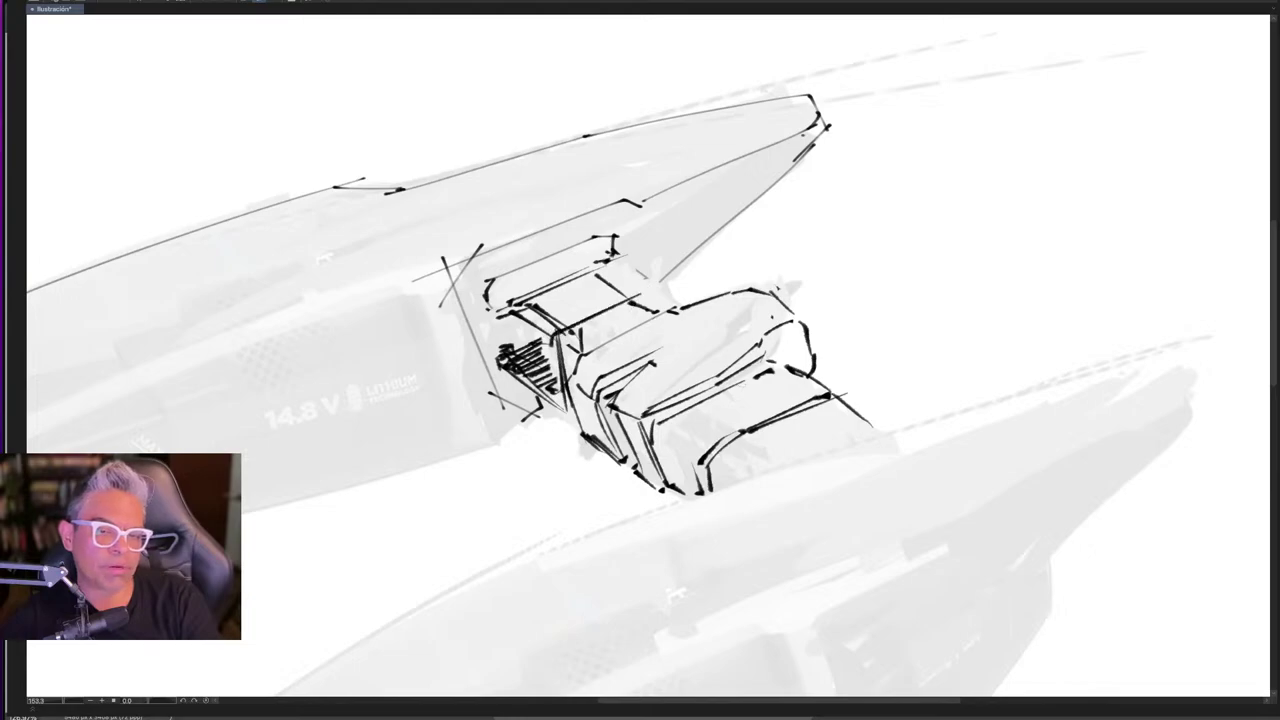
mouse_move(711, 466)
left_mouse_down()
mouse_move(772, 462)
mouse_move(744, 476)
left_mouse_up()
key("ctrl+z")
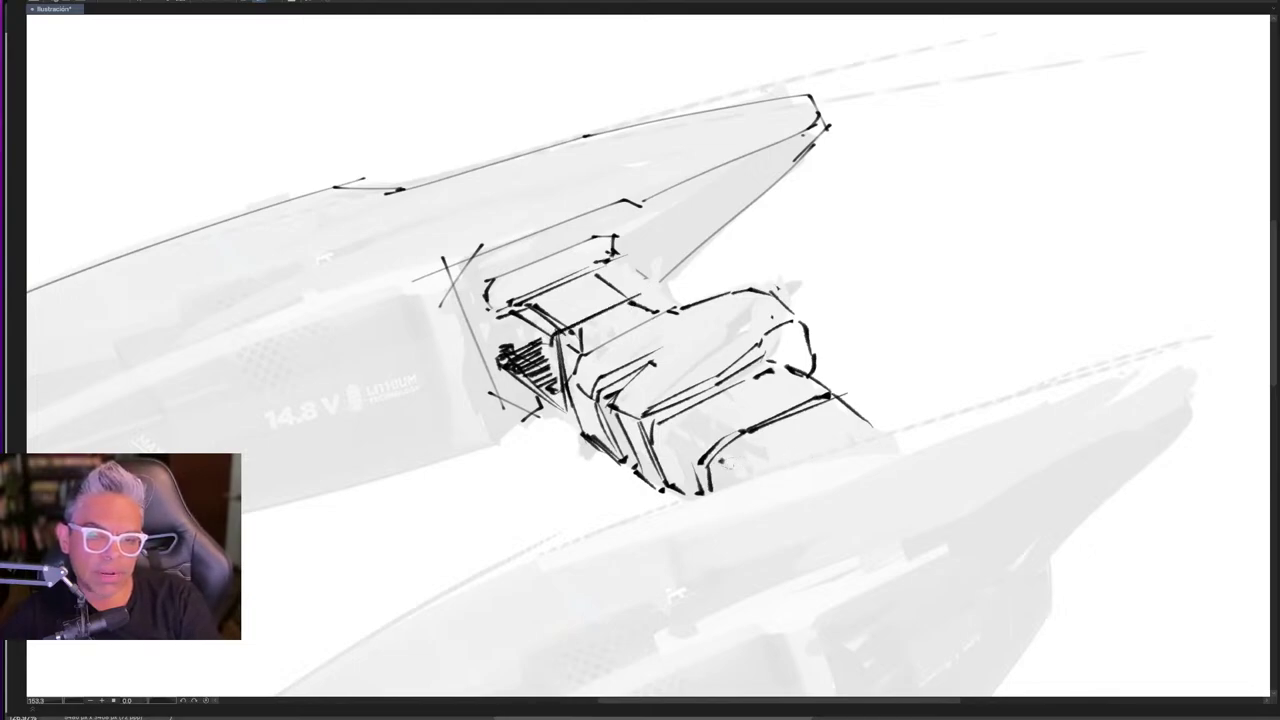
left_click_drag(820, 408, 848, 446)
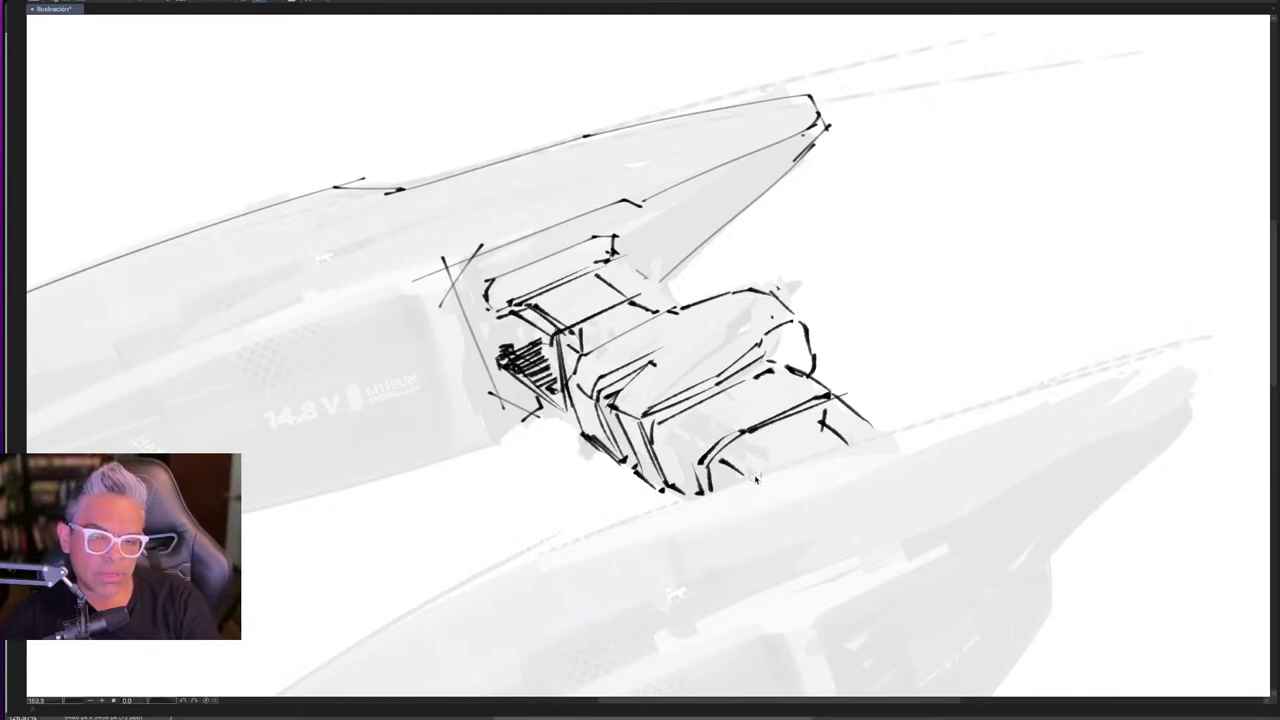
left_click_drag(727, 481, 697, 408)
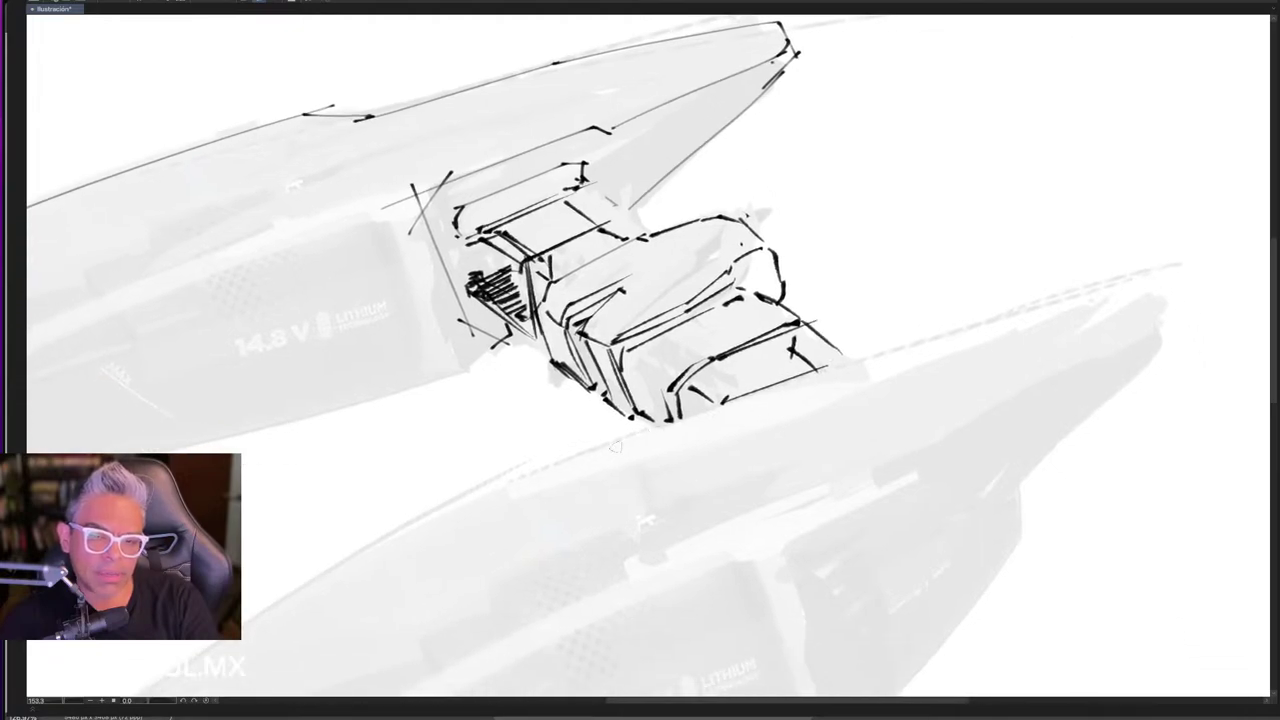
- Ink the long lower hull edge line with corner ticks, redrawing the bad attempts
left_click_drag(615, 447, 1130, 283)
key("ctrl+z")
left_click_drag(633, 444, 1120, 281)
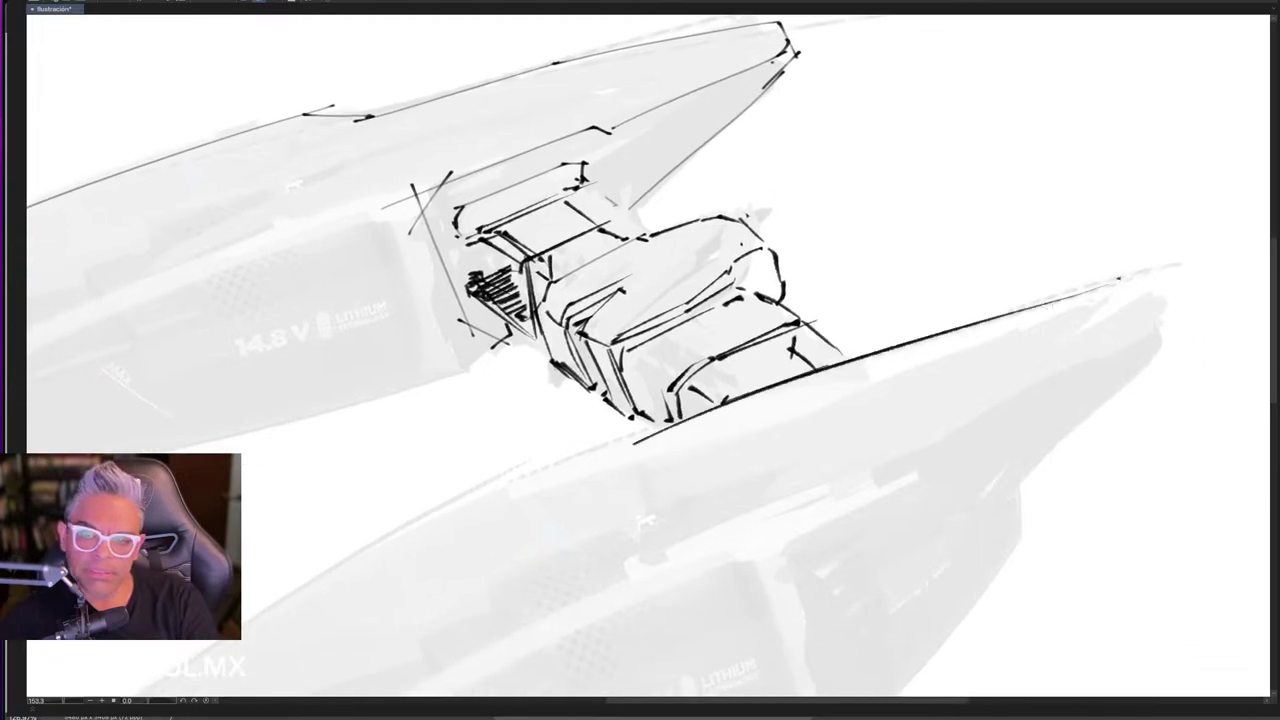
mouse_move(1040, 308)
left_mouse_down()
mouse_move(1150, 276)
mouse_move(1158, 298)
mouse_move(320, 390)
left_mouse_up()
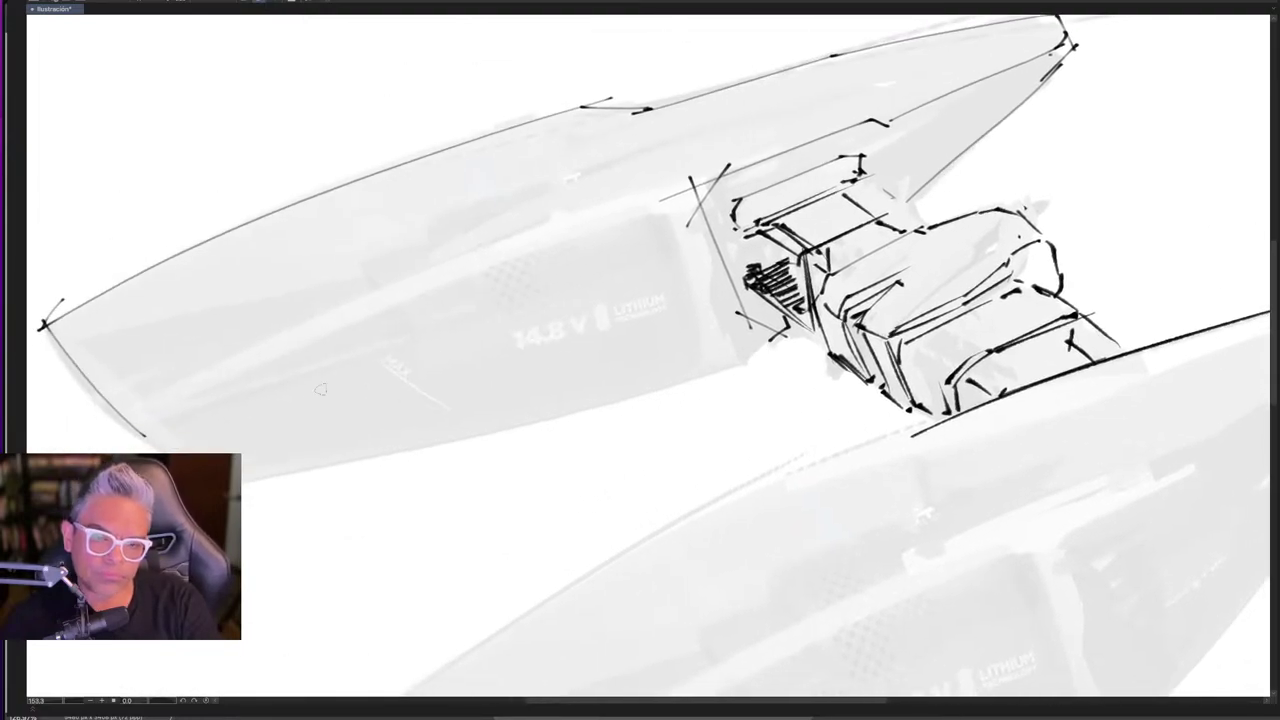
left_click_drag(134, 421, 156, 410)
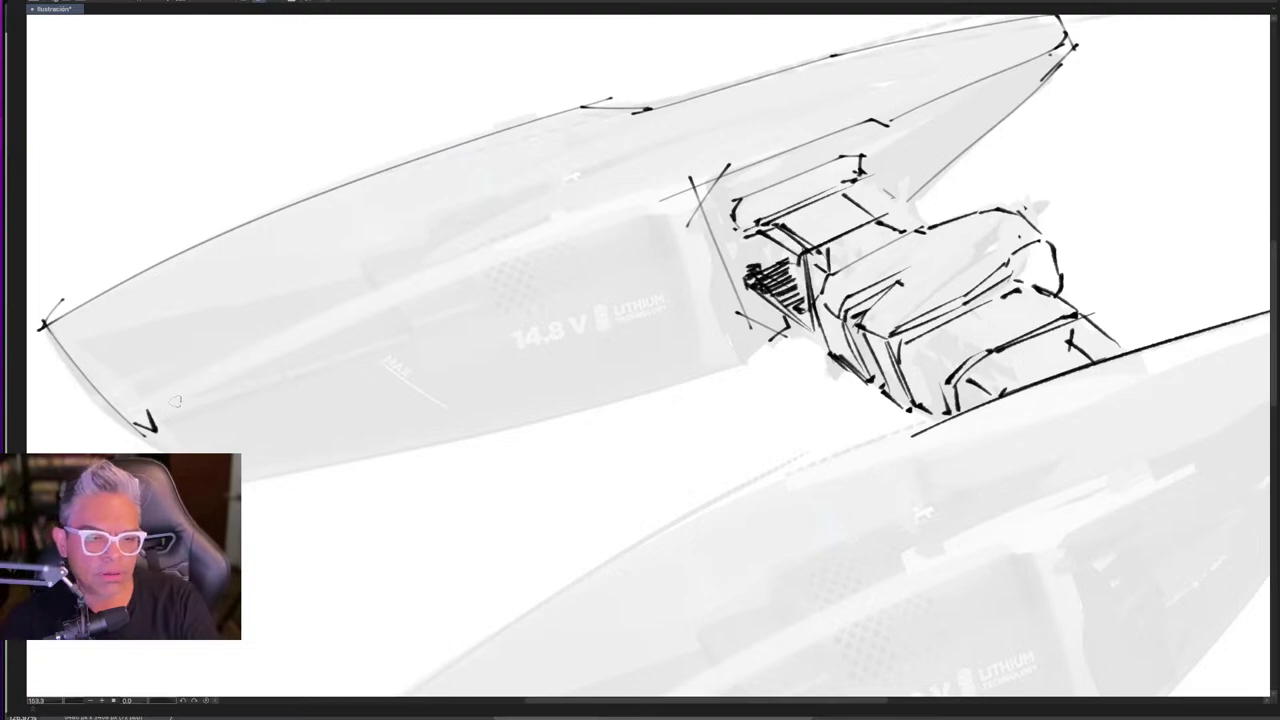
left_click_drag(156, 407, 157, 414)
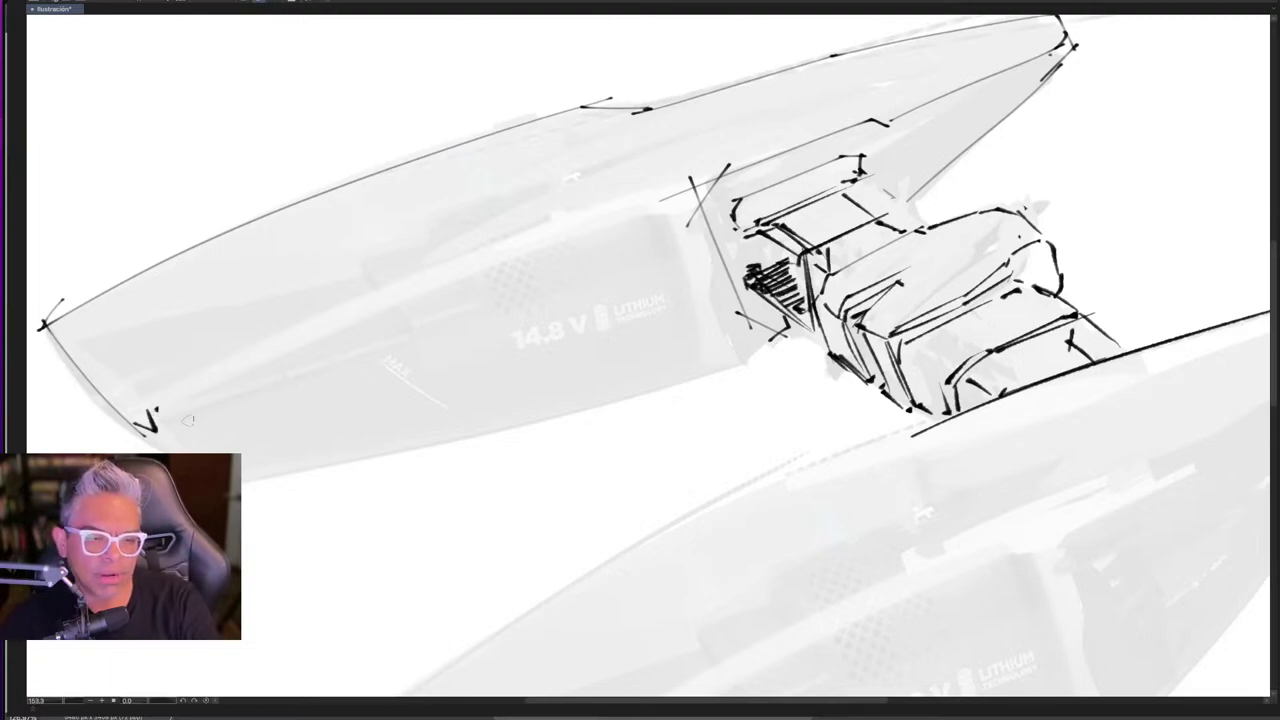
left_click_drag(140, 428, 500, 262)
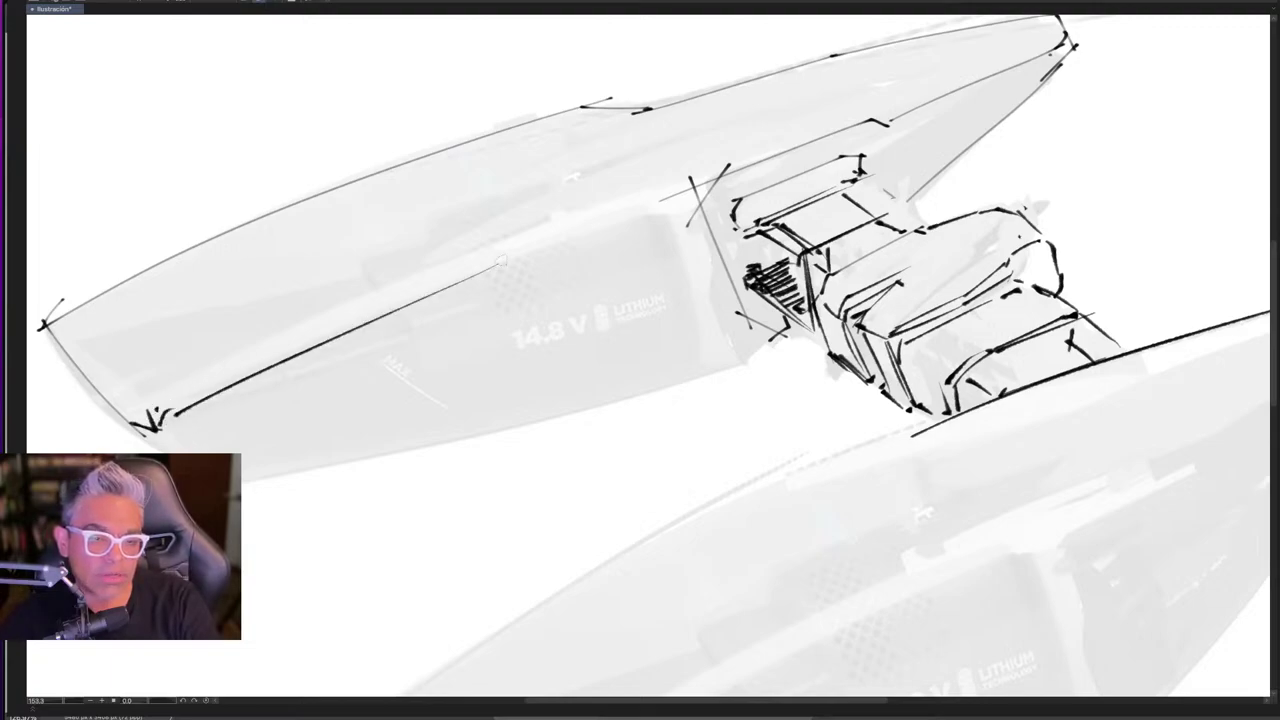
key("ctrl+z")
left_click_drag(176, 398, 538, 241)
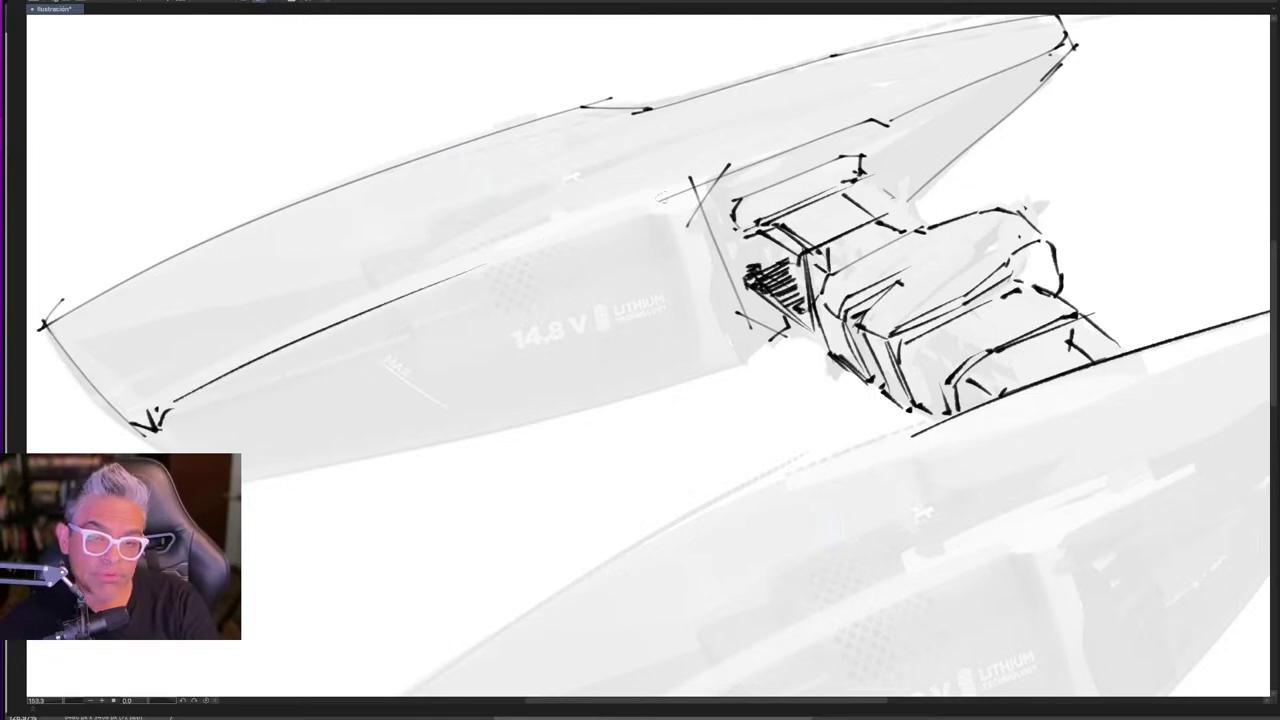
mouse_move(150, 423)
left_mouse_down()
mouse_move(186, 452)
mouse_move(785, 340)
left_mouse_up()
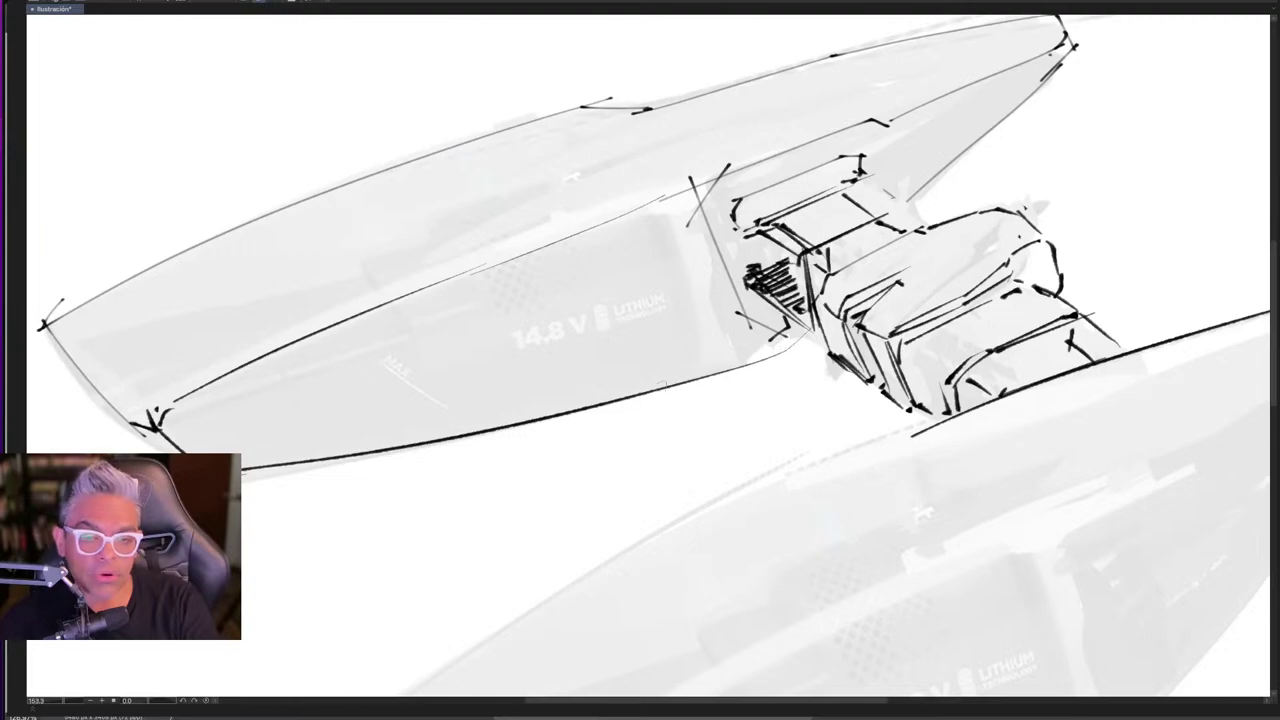
key("ctrl+z")
mouse_move(242, 470)
left_mouse_down()
mouse_move(775, 361)
mouse_move(768, 342)
mouse_move(780, 332)
mouse_move(680, 212)
mouse_move(756, 356)
mouse_move(788, 324)
mouse_move(762, 340)
mouse_move(772, 322)
mouse_move(764, 350)
mouse_move(770, 338)
left_mouse_up()
key("ctrl+z")
- Add vent hatching, a cockpit block line and the upper pod's top edge with a peak
mouse_move(750, 362)
left_mouse_down()
mouse_move(768, 340)
mouse_move(760, 362)
left_mouse_up()
left_click_drag(645, 209, 716, 177)
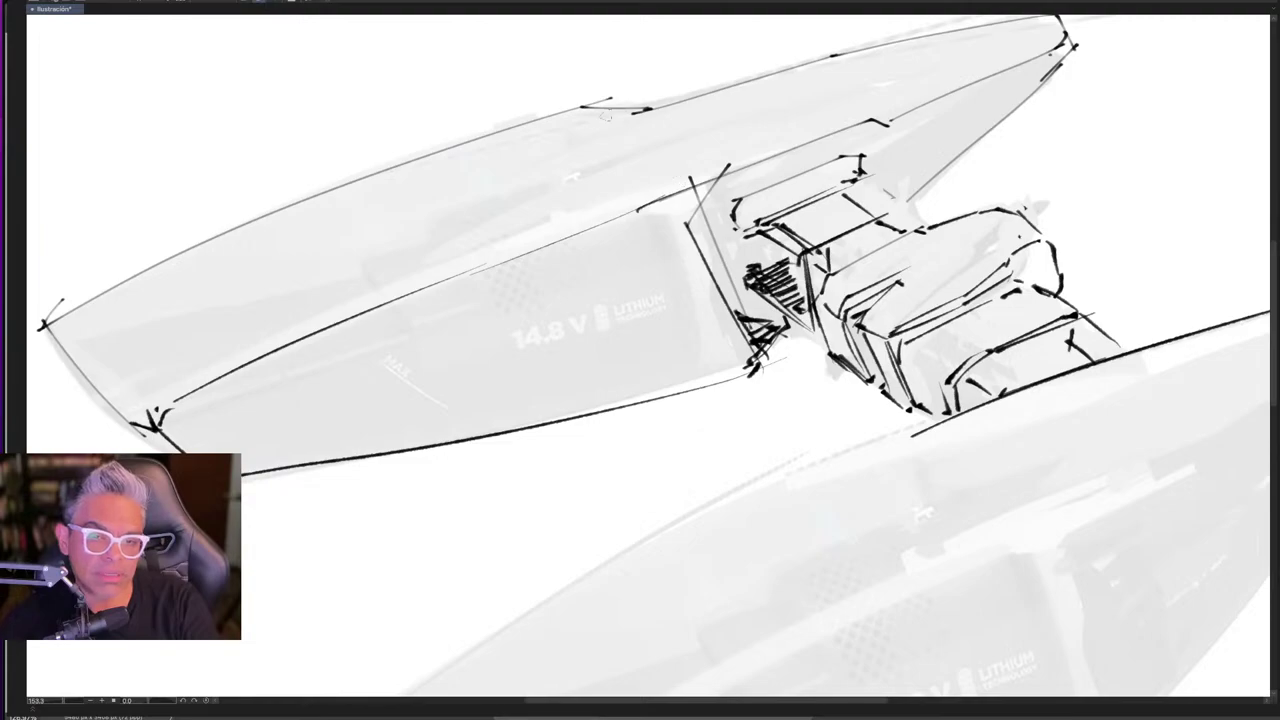
left_click_drag(570, 104, 646, 122)
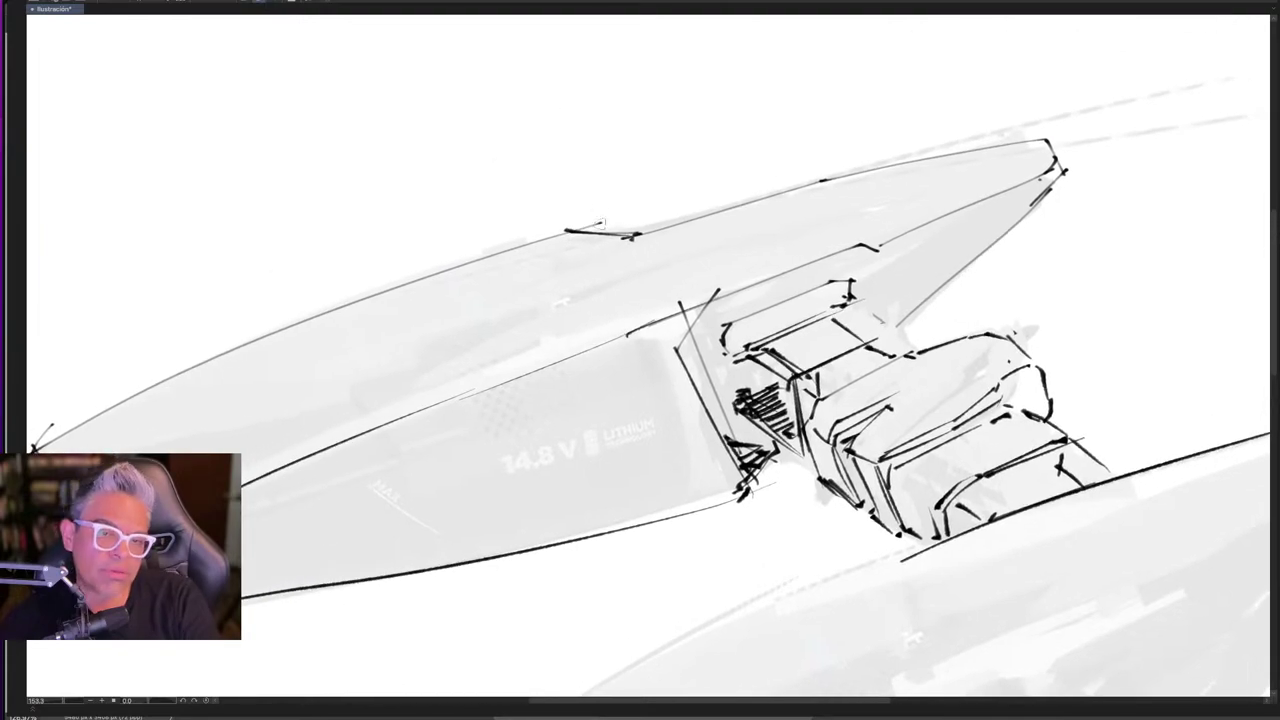
left_click_drag(594, 229, 616, 229)
- Zoom out and ink the upper pod's side panel line, bottom edge and nose tip
scroll(668, 245, "down", 5)
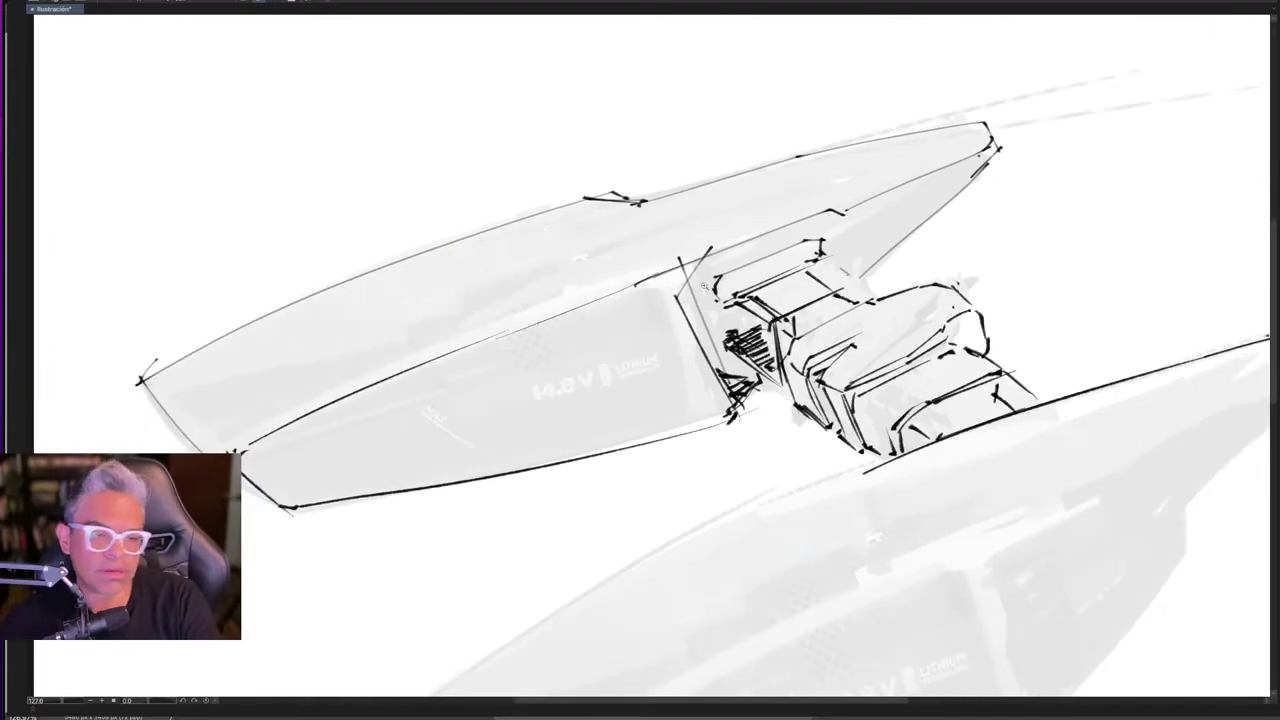
scroll(658, 243, "down", 2)
scroll(657, 242, "down", 2)
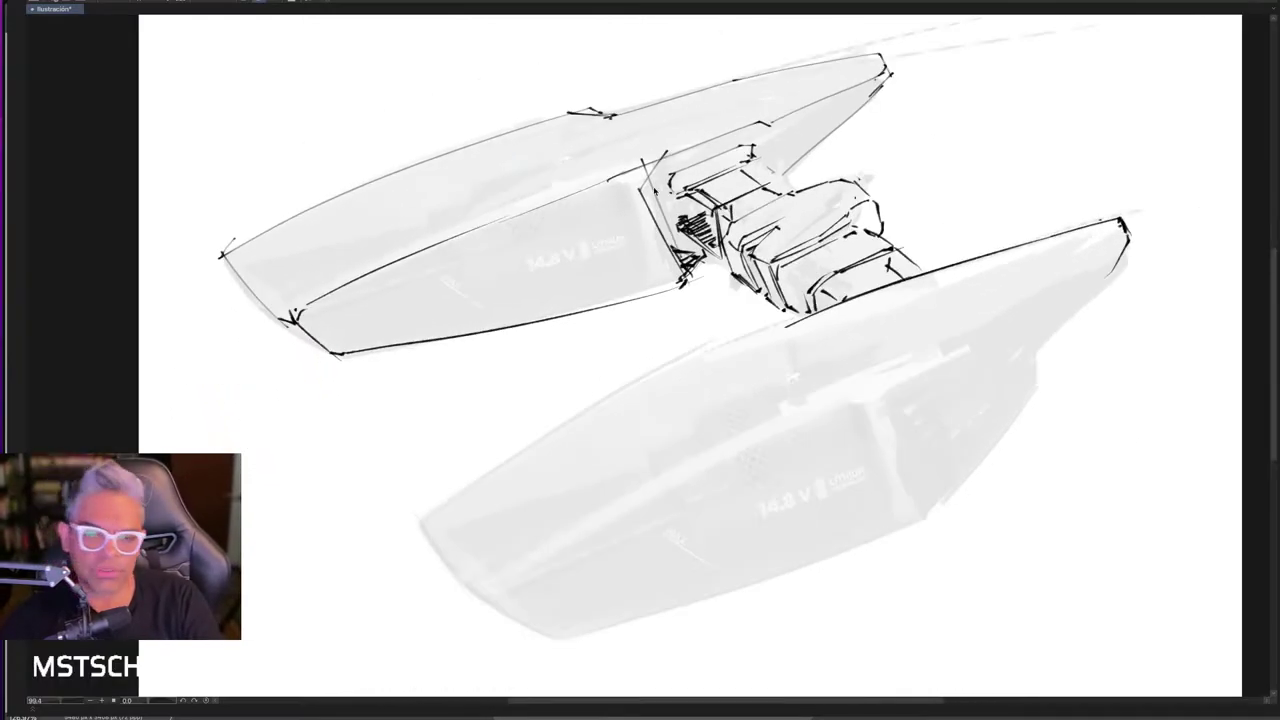
left_click_drag(370, 285, 495, 228)
key("ctrl+z")
mouse_move(359, 283)
left_mouse_down()
mouse_move(598, 185)
mouse_move(654, 268)
mouse_move(460, 334)
left_mouse_up()
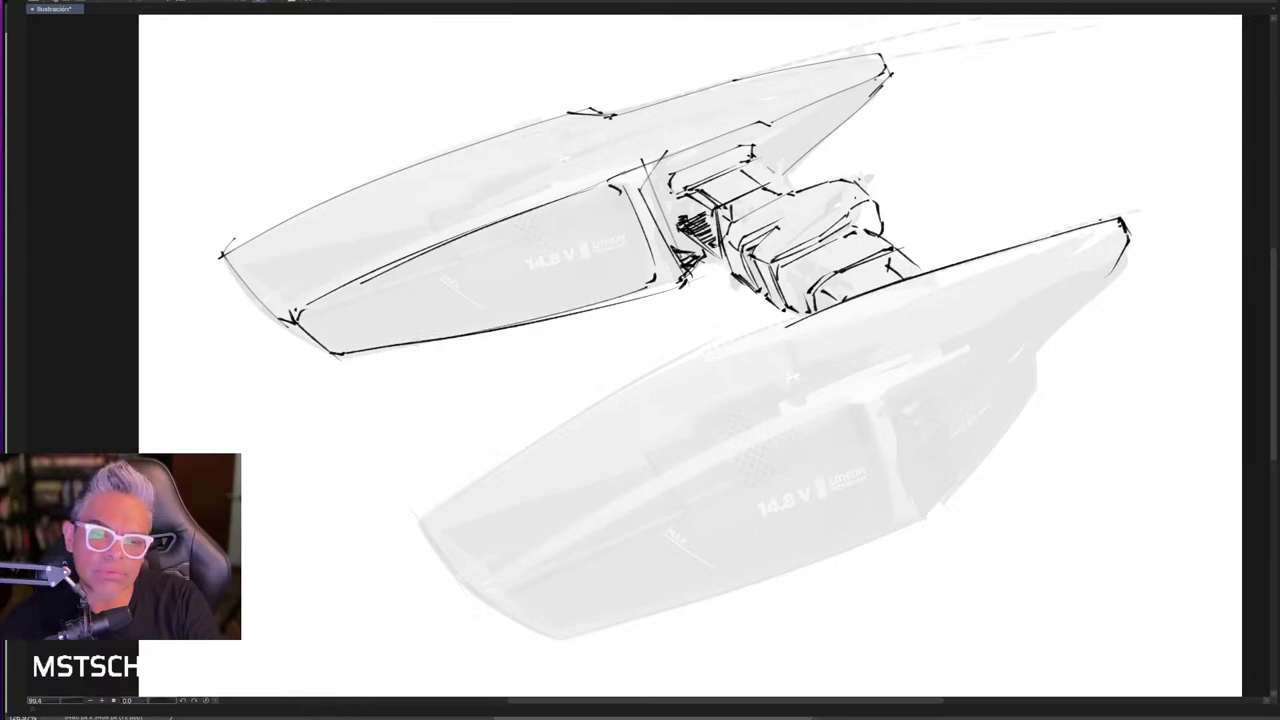
mouse_move(320, 306)
left_mouse_down()
mouse_move(350, 346)
mouse_move(360, 282)
left_mouse_up()
key("ctrl+z")
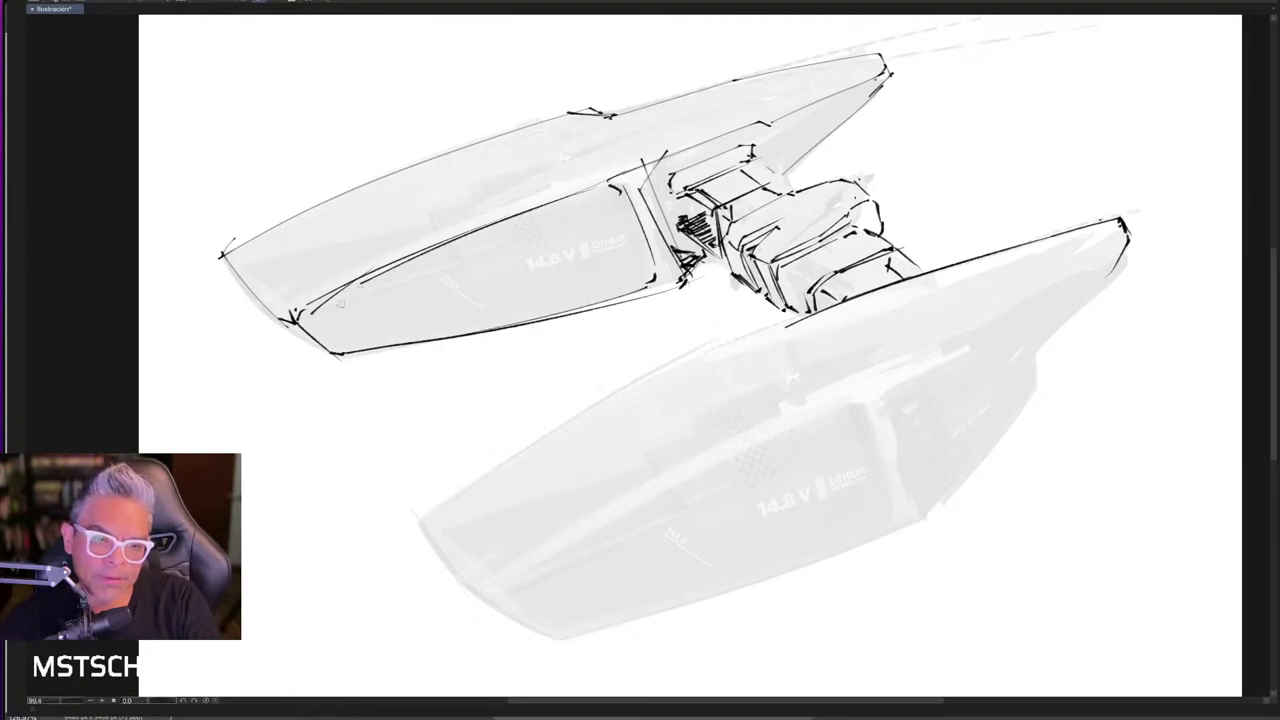
mouse_move(312, 318)
left_mouse_down()
mouse_move(340, 352)
mouse_move(612, 302)
left_mouse_up()
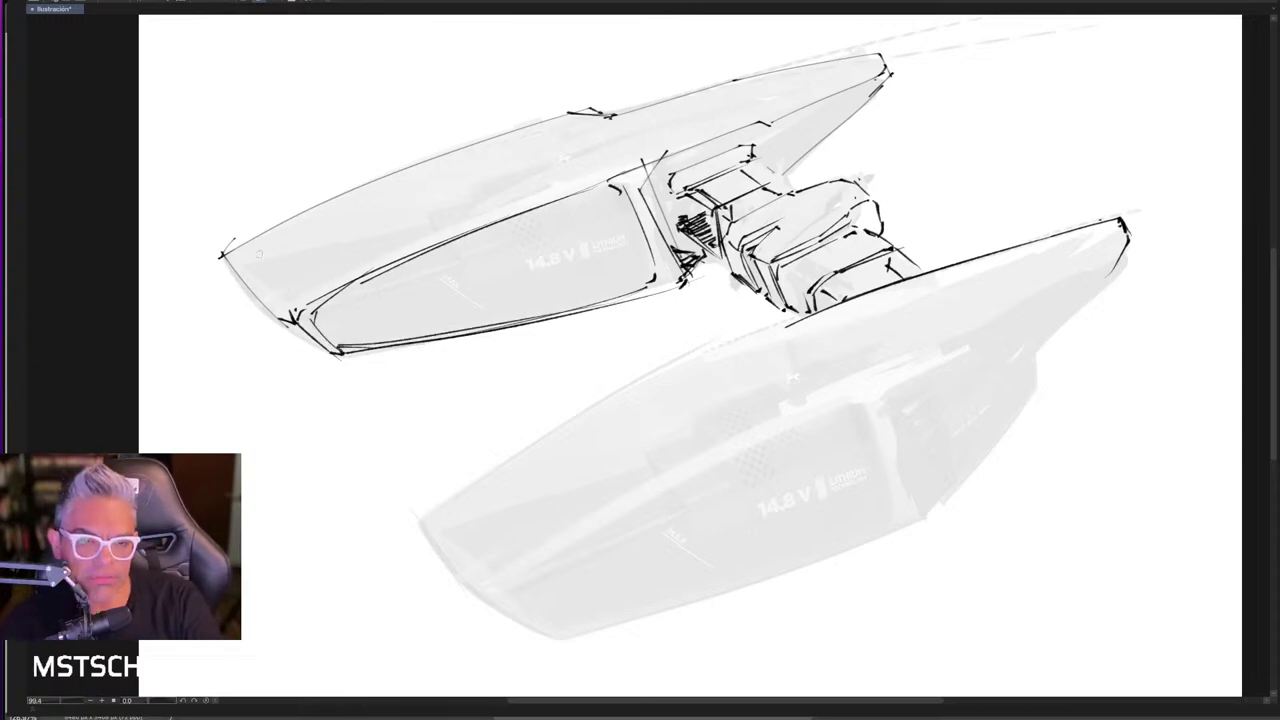
mouse_move(254, 249)
left_mouse_down()
mouse_move(272, 290)
mouse_move(320, 300)
left_mouse_up()
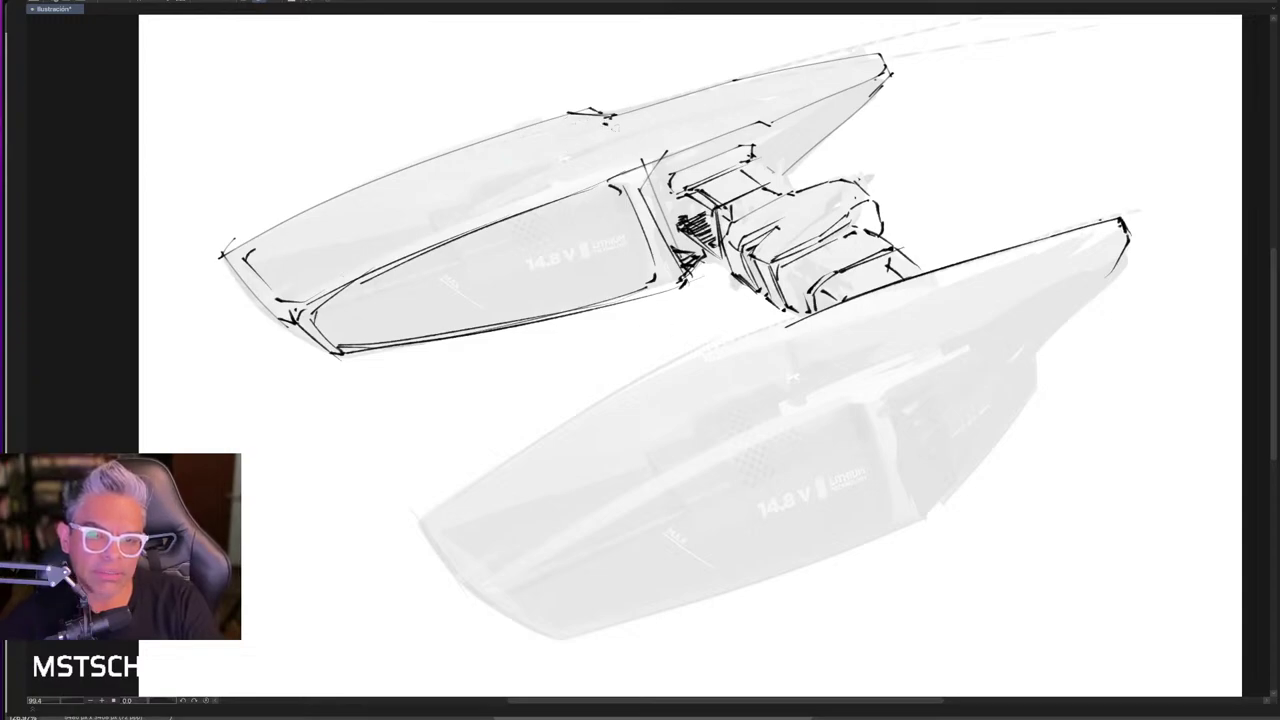
- Ink a stepped notch on the upper pod's top and the lower pod's long upper edge
left_click_drag(556, 158, 618, 170)
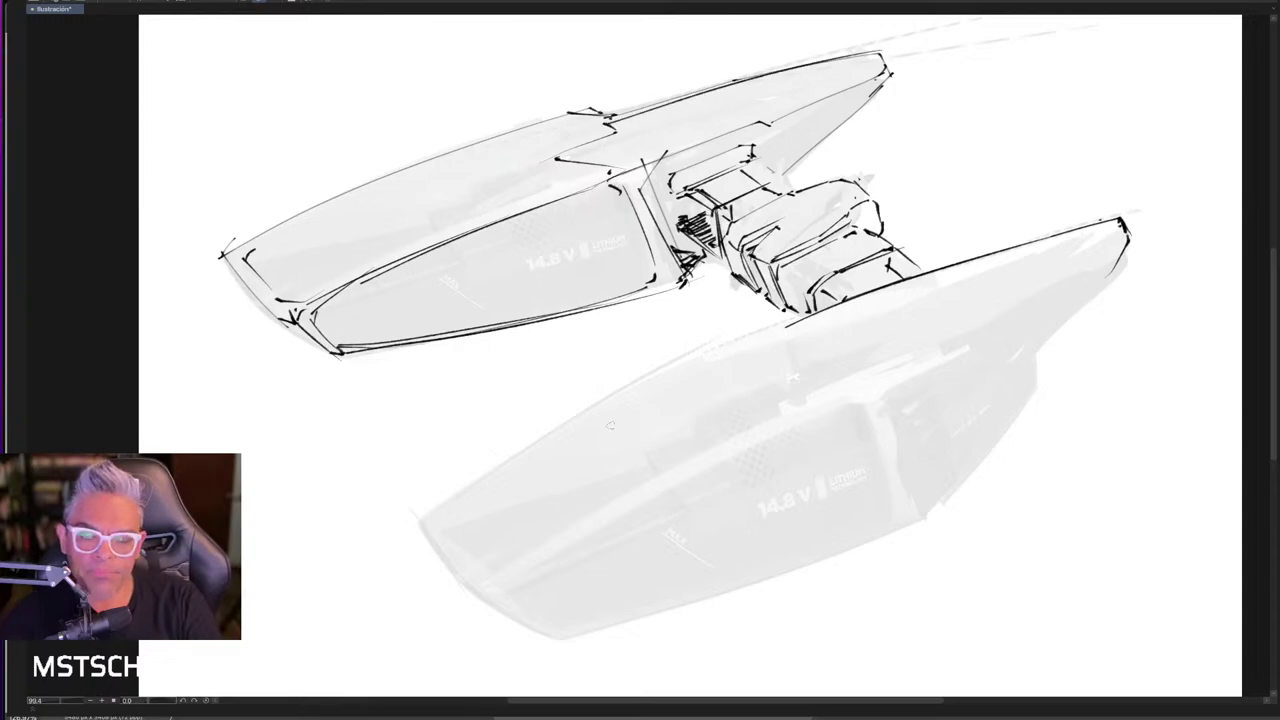
left_click_drag(423, 521, 780, 338)
key("ctrl+z")
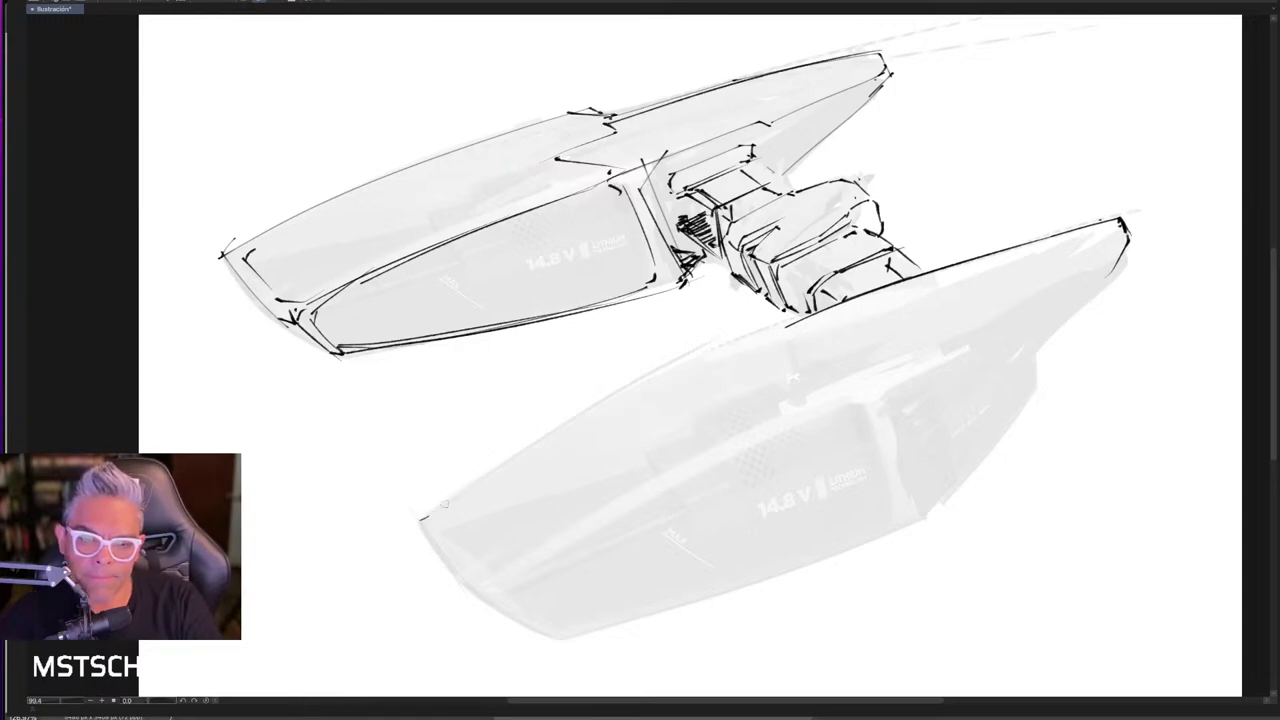
left_click_drag(421, 519, 910, 289)
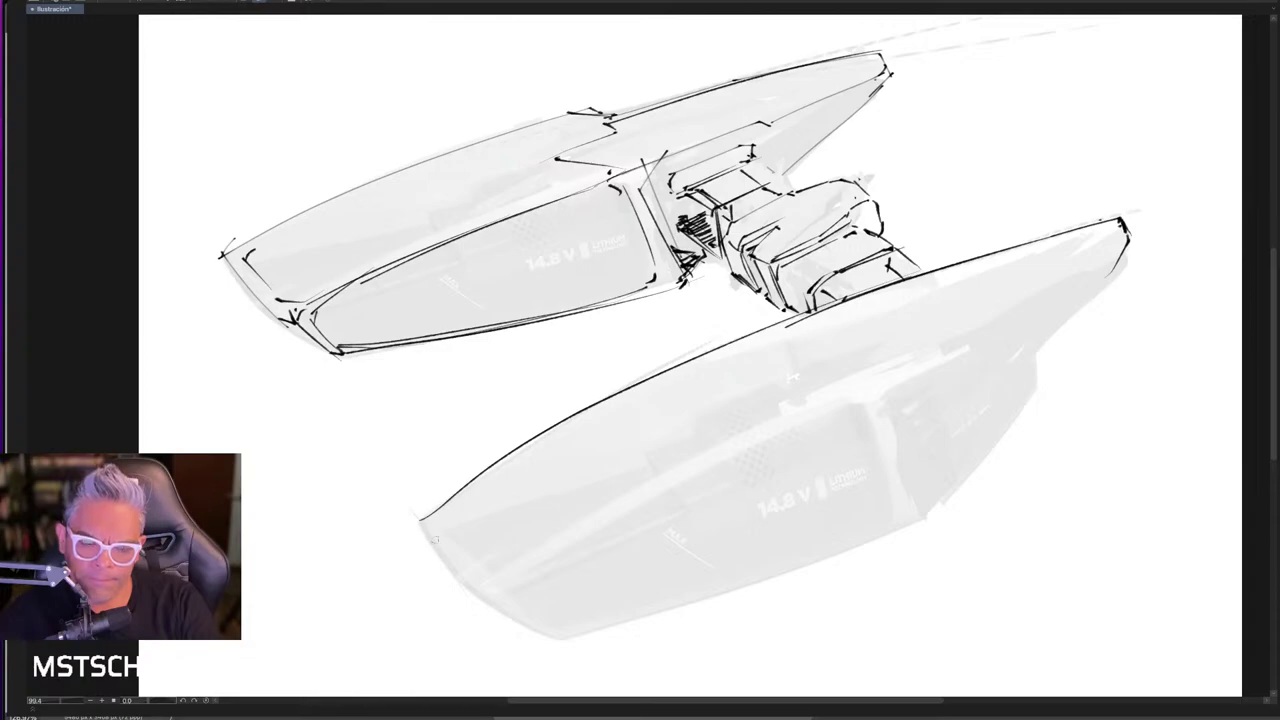
- Ink the lower pod's front end, underside edge and rear end with black lines
mouse_move(436, 538)
left_mouse_down()
mouse_move(438, 520)
mouse_move(478, 580)
mouse_move(560, 638)
left_mouse_up()
left_click_drag(560, 640, 855, 548)
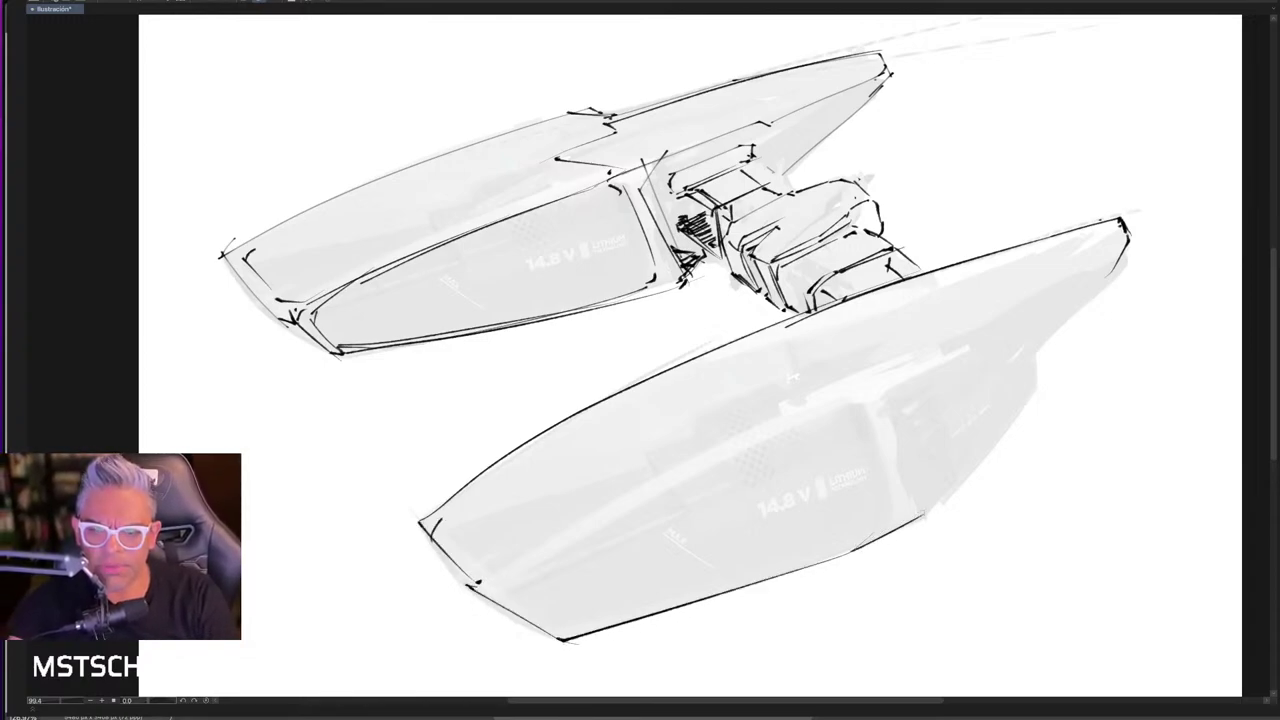
mouse_move(928, 514)
left_mouse_down()
mouse_move(1038, 382)
mouse_move(1038, 345)
mouse_move(1121, 270)
left_mouse_up()
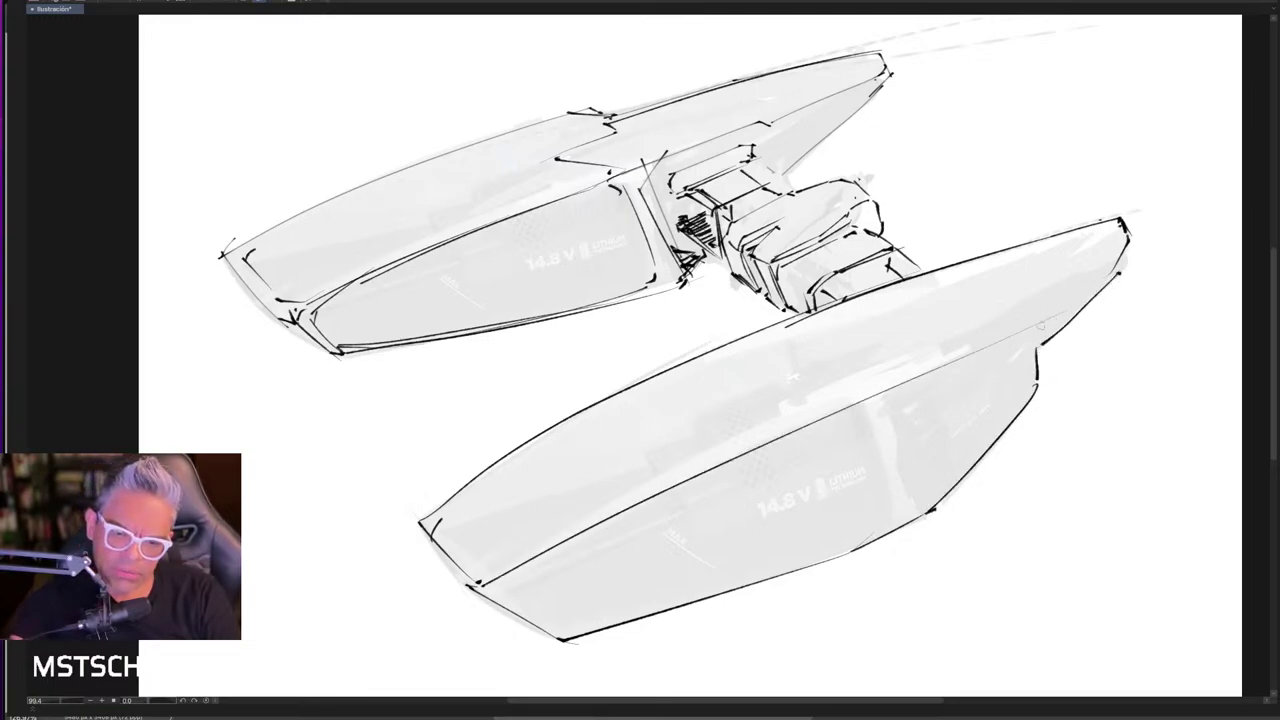
- Try several diagonal panel lines across the lower pod, undoing each attempt
left_click_drag(480, 582, 1020, 325)
key("ctrl+z")
left_click_drag(478, 583, 1025, 322)
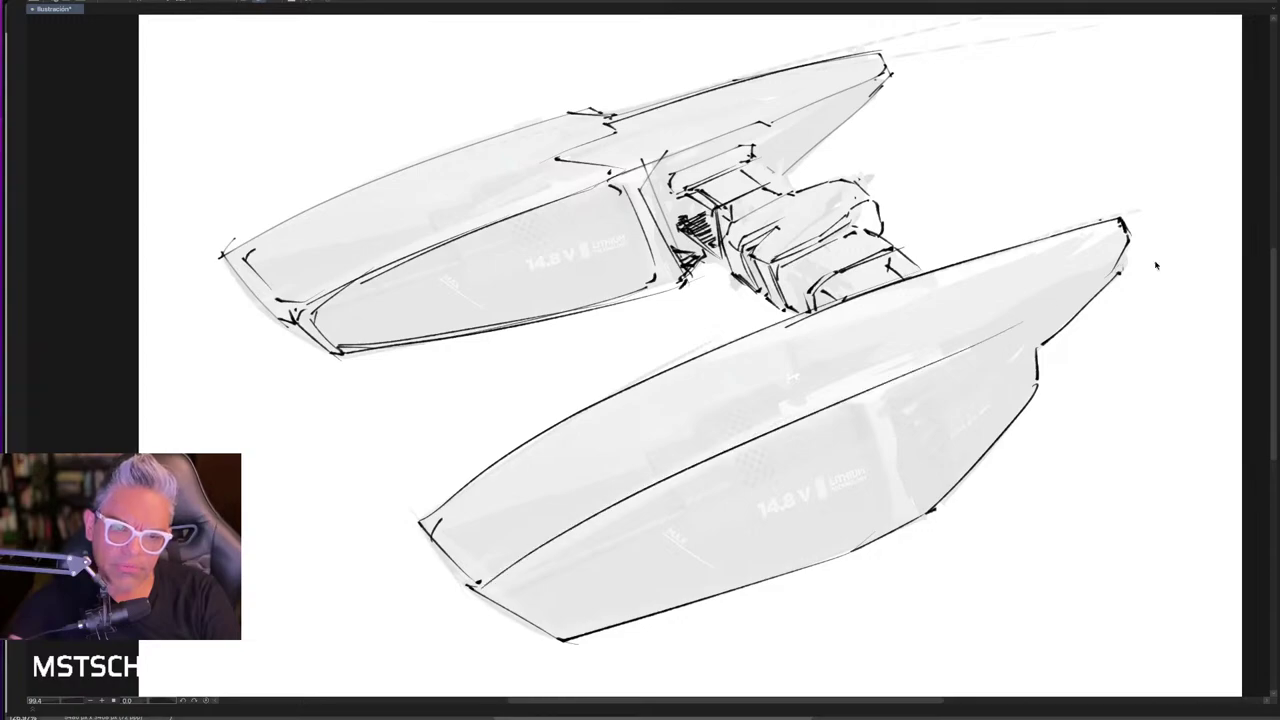
key("ctrl+z")
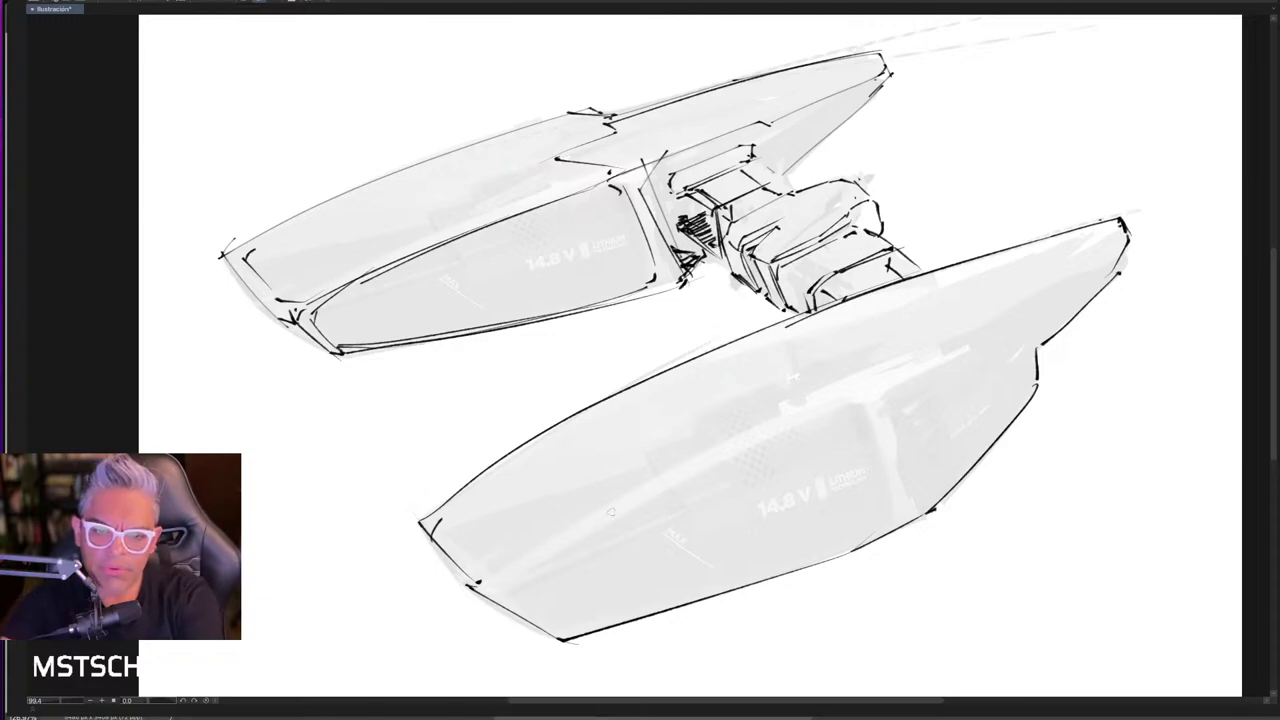
left_click_drag(498, 590, 970, 322)
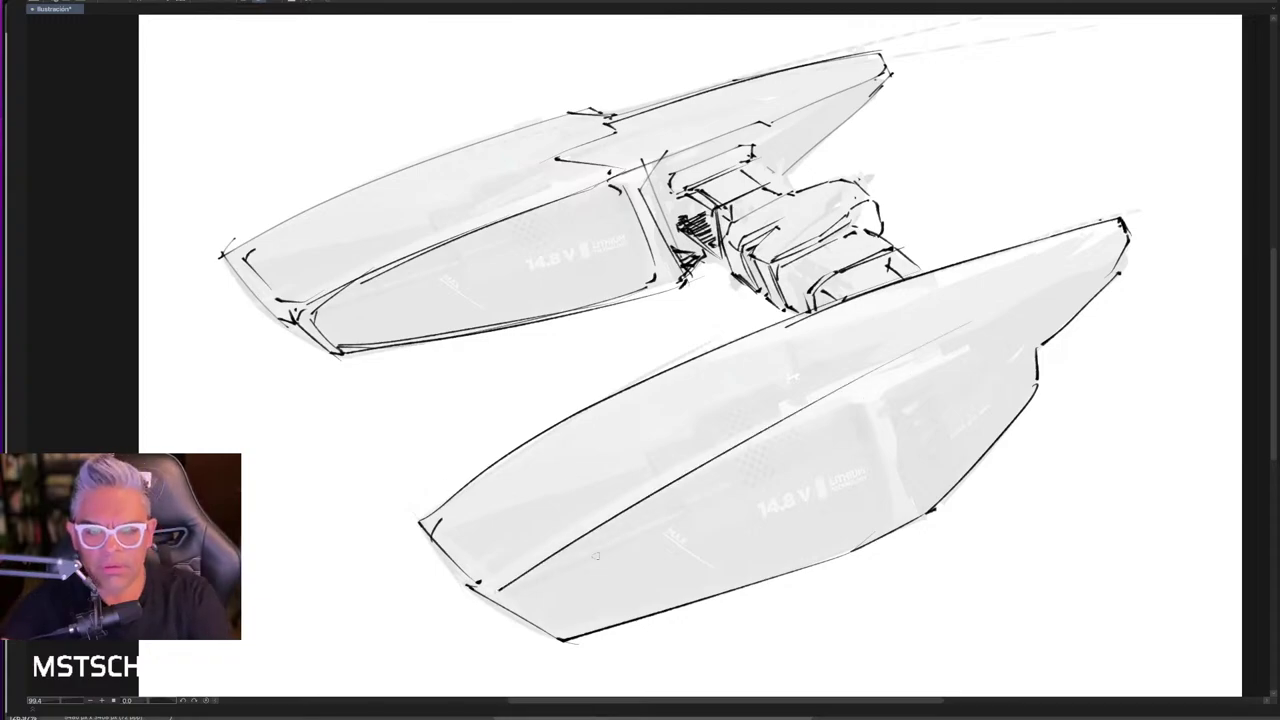
key("ctrl+z")
left_click_drag(490, 590, 778, 408)
key("ctrl+z")
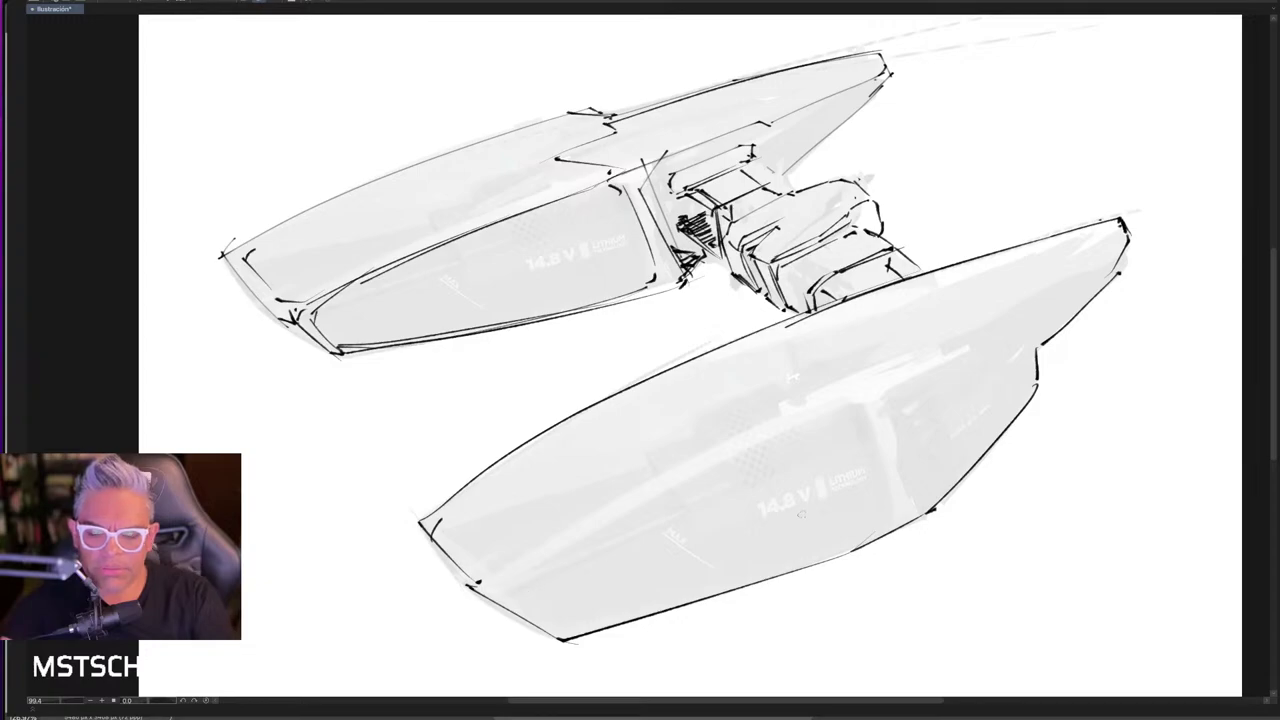
- Ink the lower pod's diagonal panel line out to its rear, plus a doubled panel seam
left_click_drag(480, 590, 820, 418)
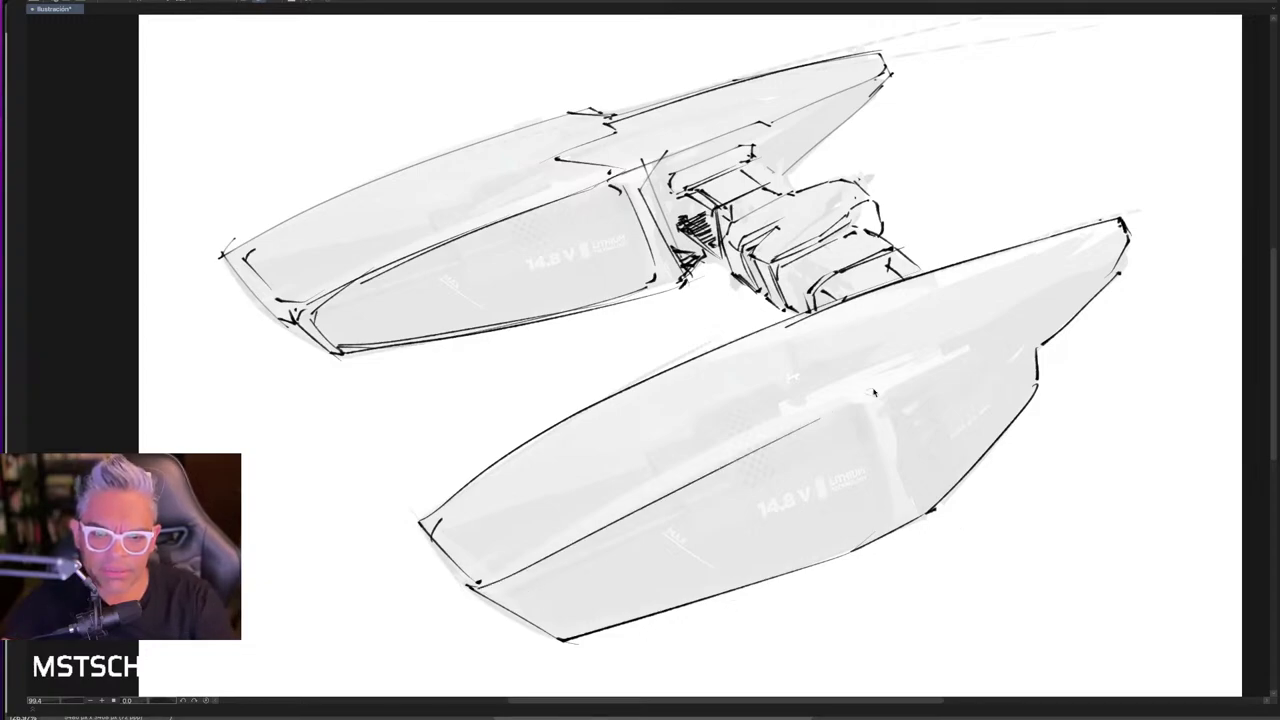
key("ctrl+z")
left_click_drag(484, 588, 716, 458)
left_click_drag(846, 393, 937, 360)
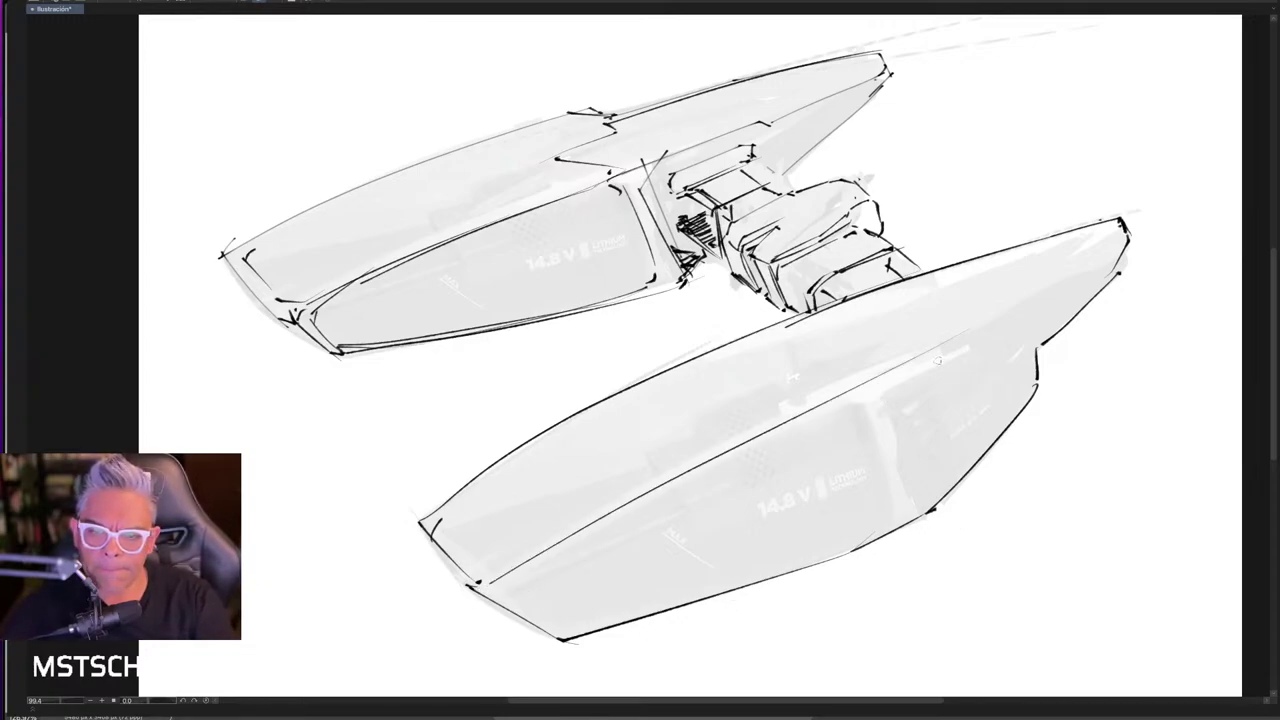
left_click_drag(1013, 315, 1115, 256)
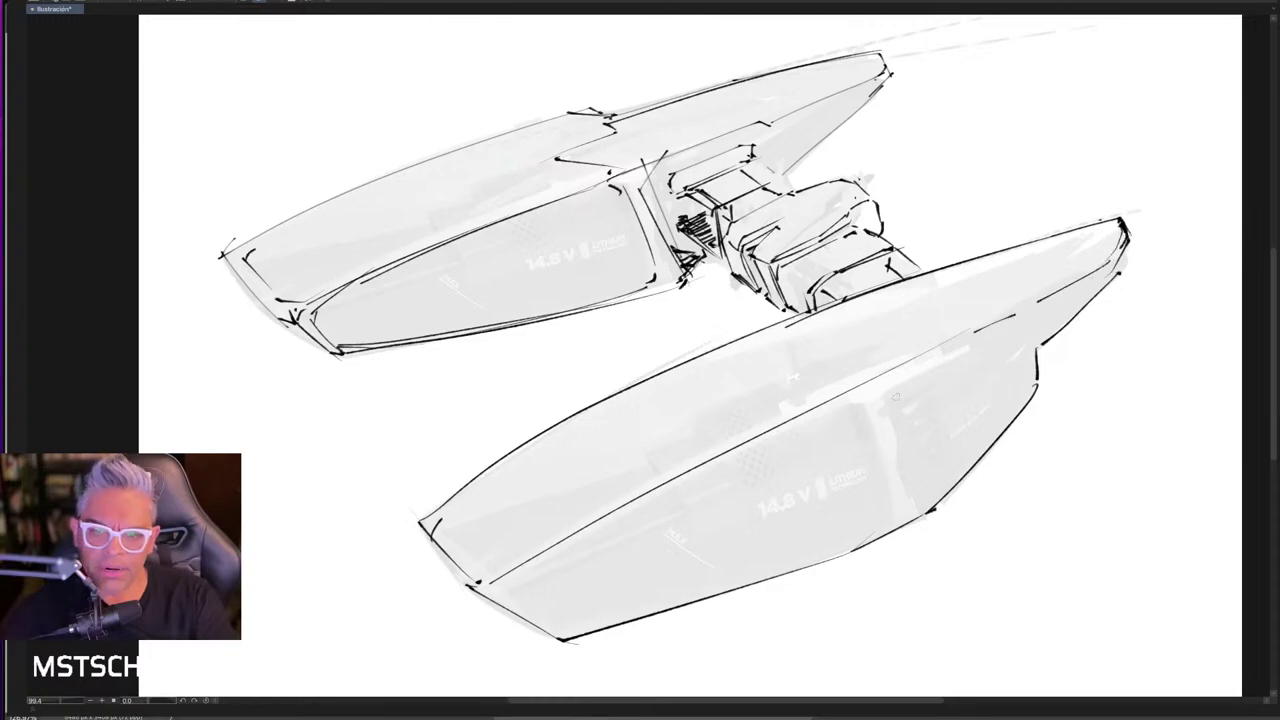
left_click_drag(847, 402, 908, 524)
left_click_drag(870, 392, 932, 510)
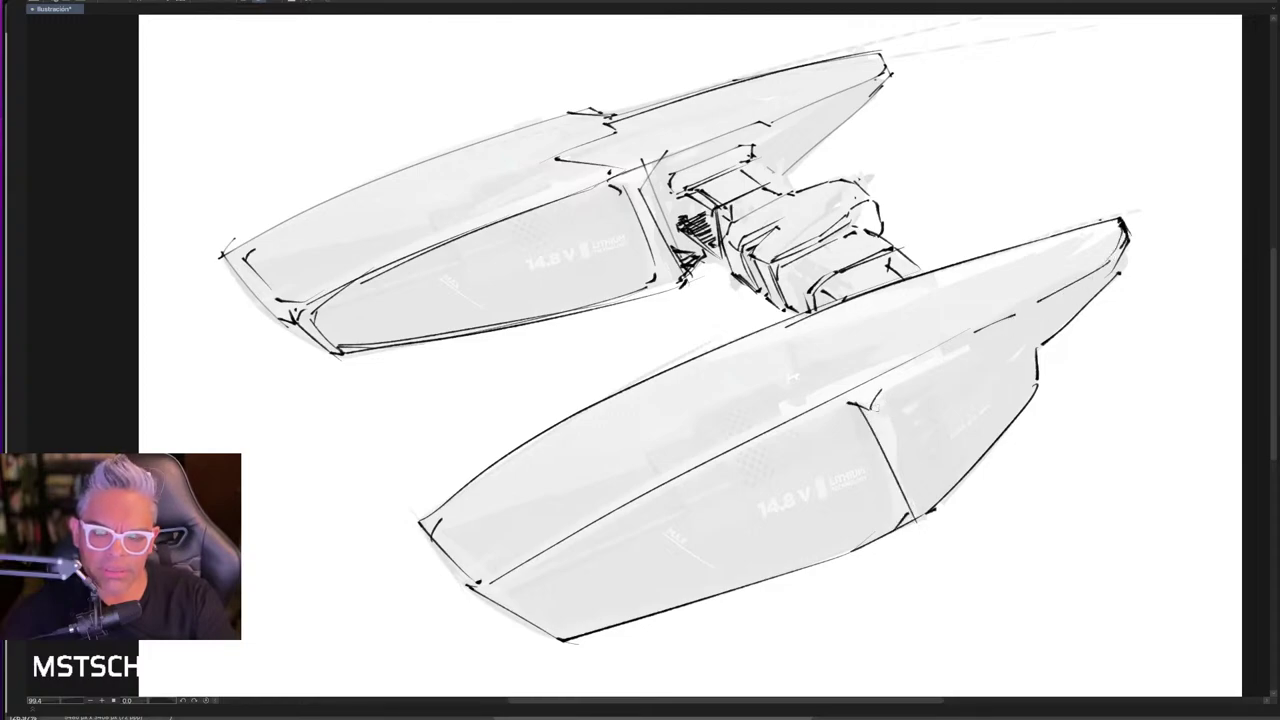
- Darken the lower pod's bottom edge and the upper pod panel's right and lower edges
mouse_move(470, 580)
left_mouse_down()
mouse_move(568, 638)
mouse_move(876, 516)
left_mouse_up()
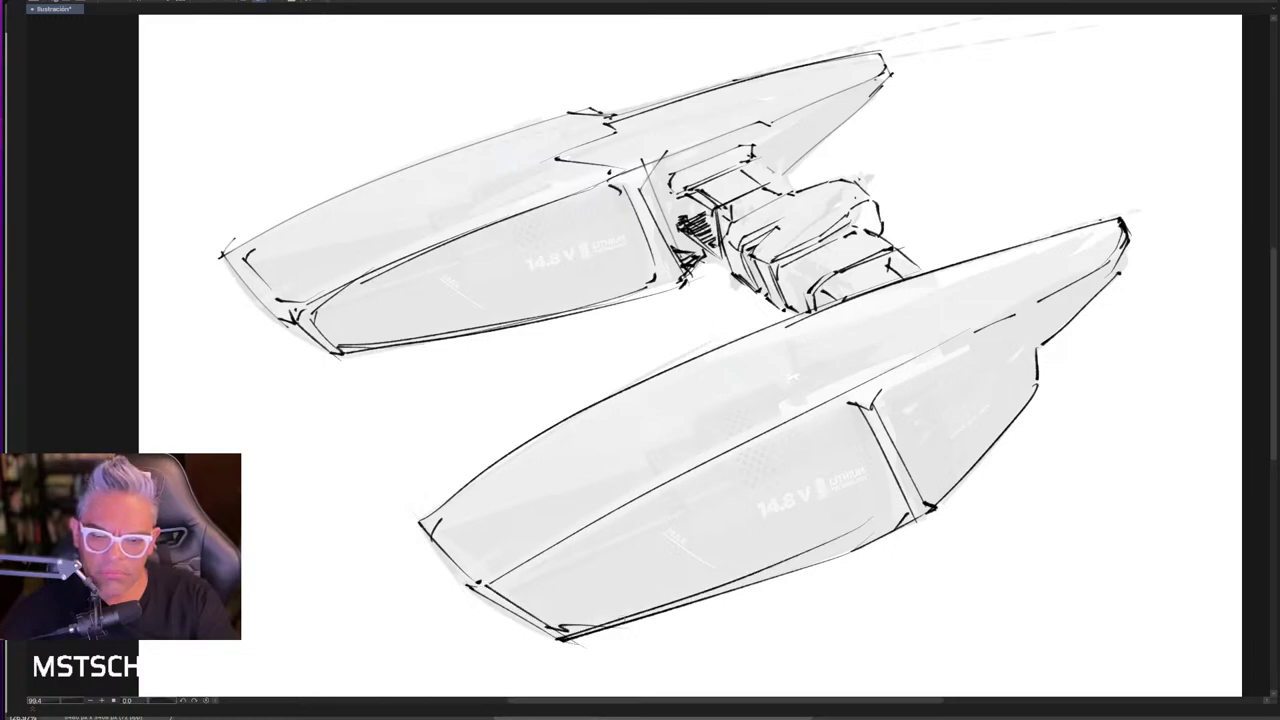
left_click_drag(588, 628, 890, 513)
key("ctrl+z")
key("ctrl+z")
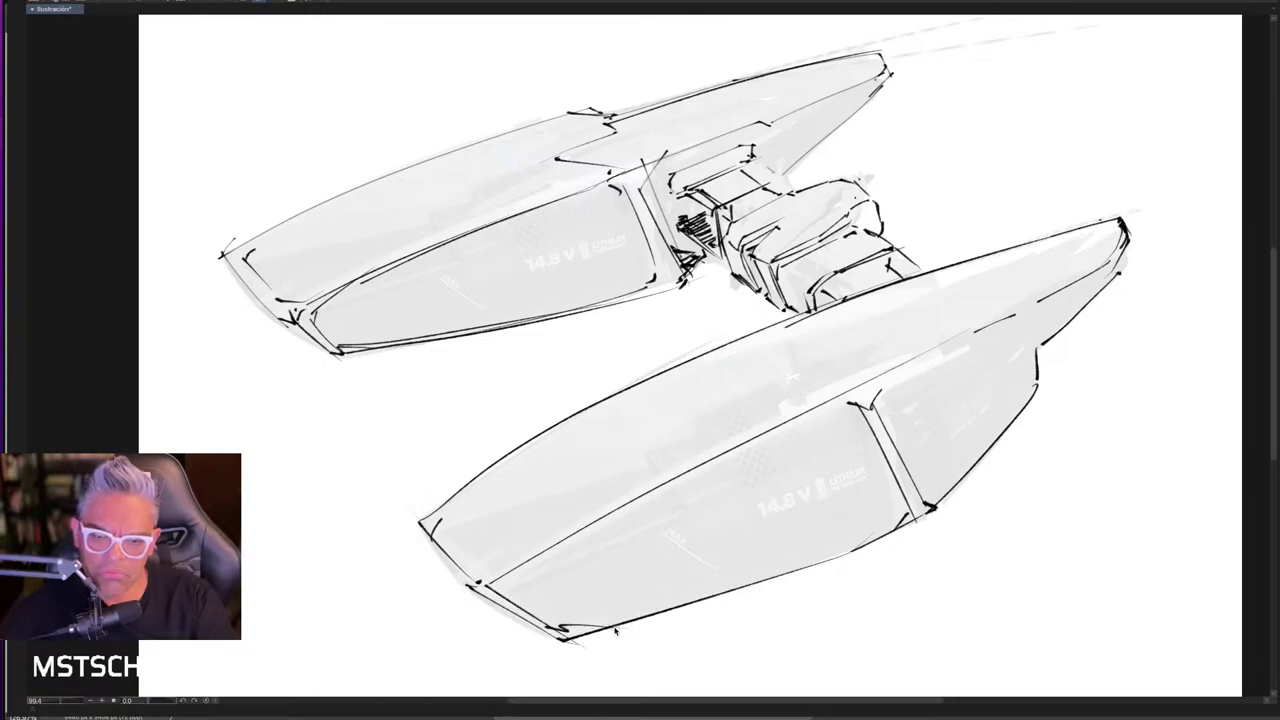
left_click_drag(616, 630, 878, 522)
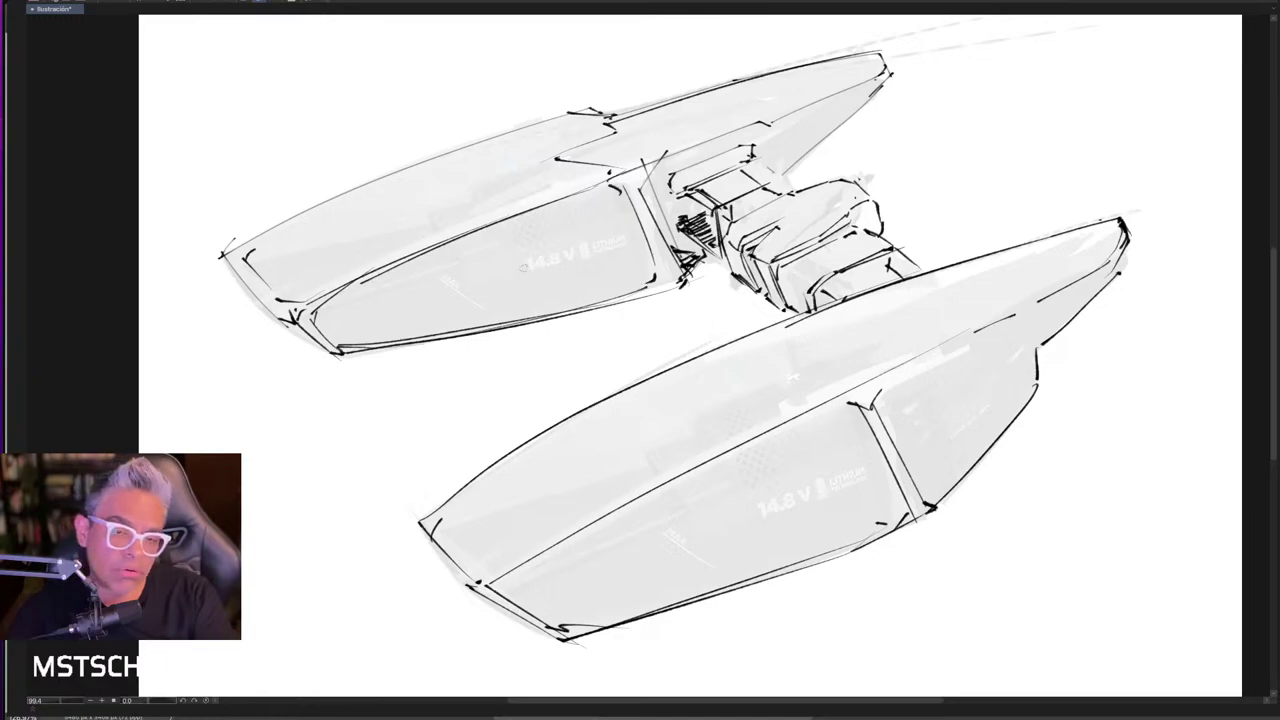
left_click_drag(656, 260, 646, 290)
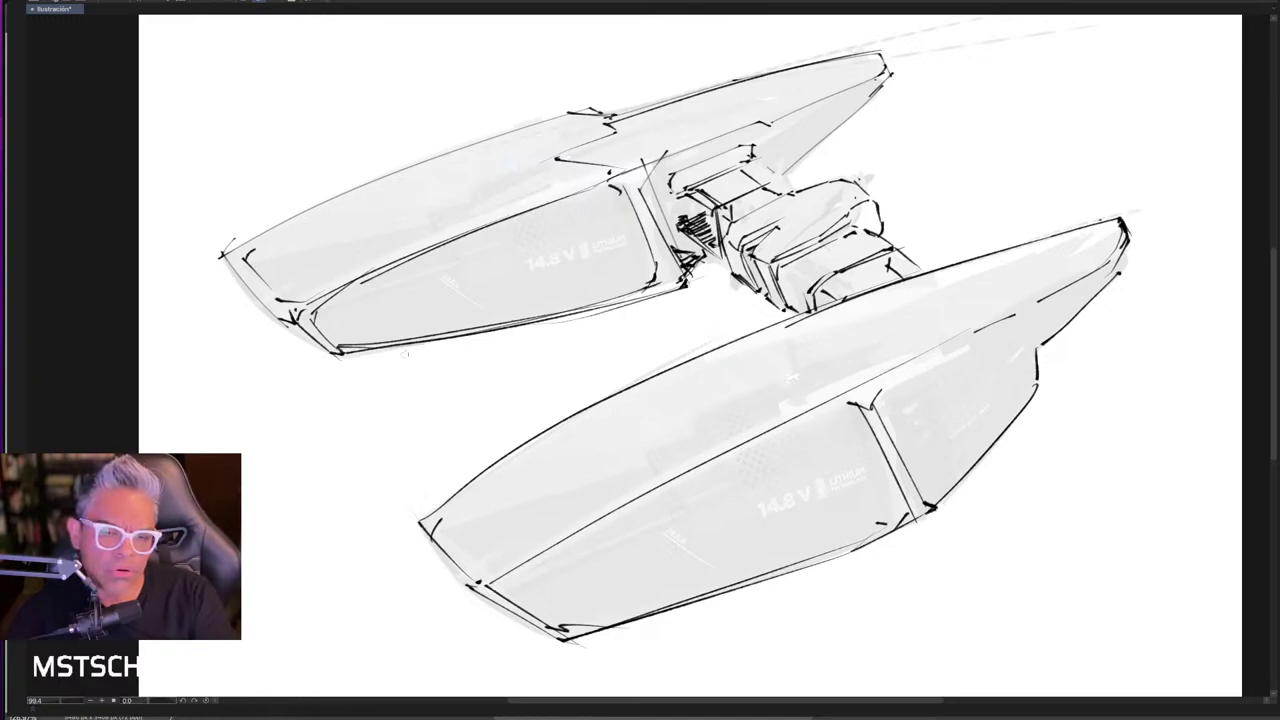
left_click_drag(345, 355, 682, 288)
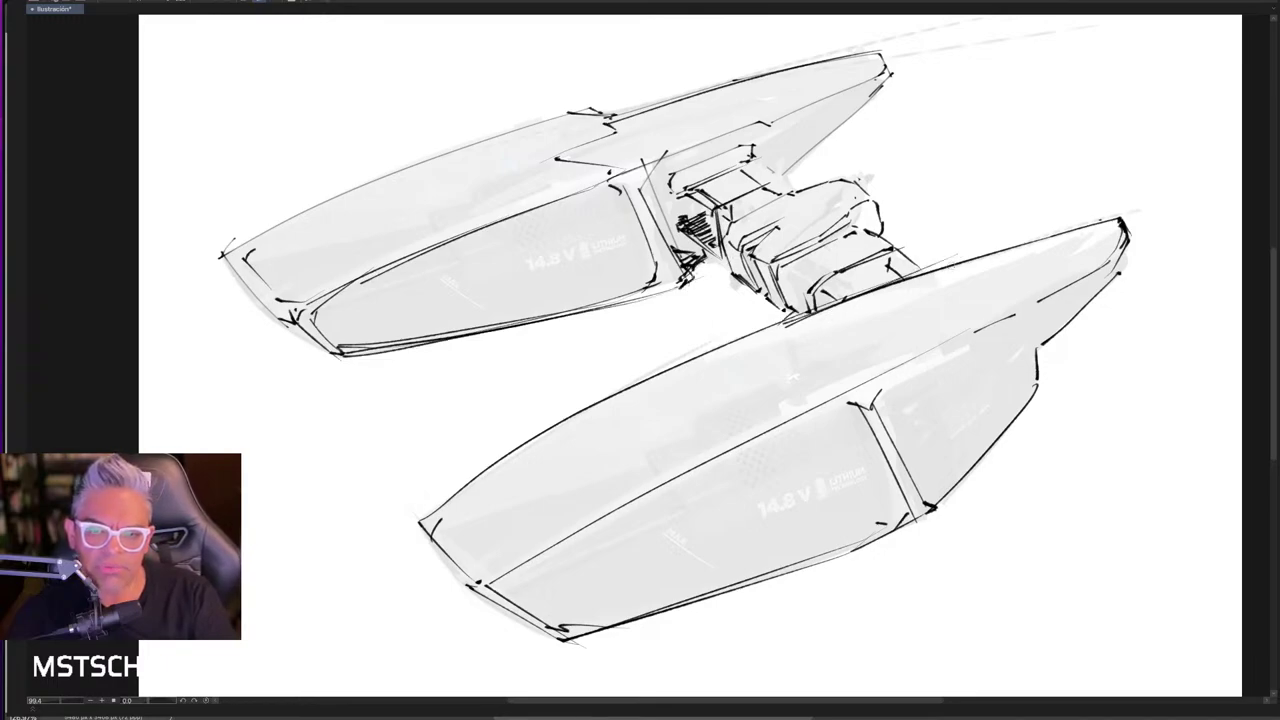
- Redraw the lower pod's top edge and add a panel line, rear underside edge and zigzag detail
left_click_drag(778, 322, 1000, 240)
key("ctrl+z")
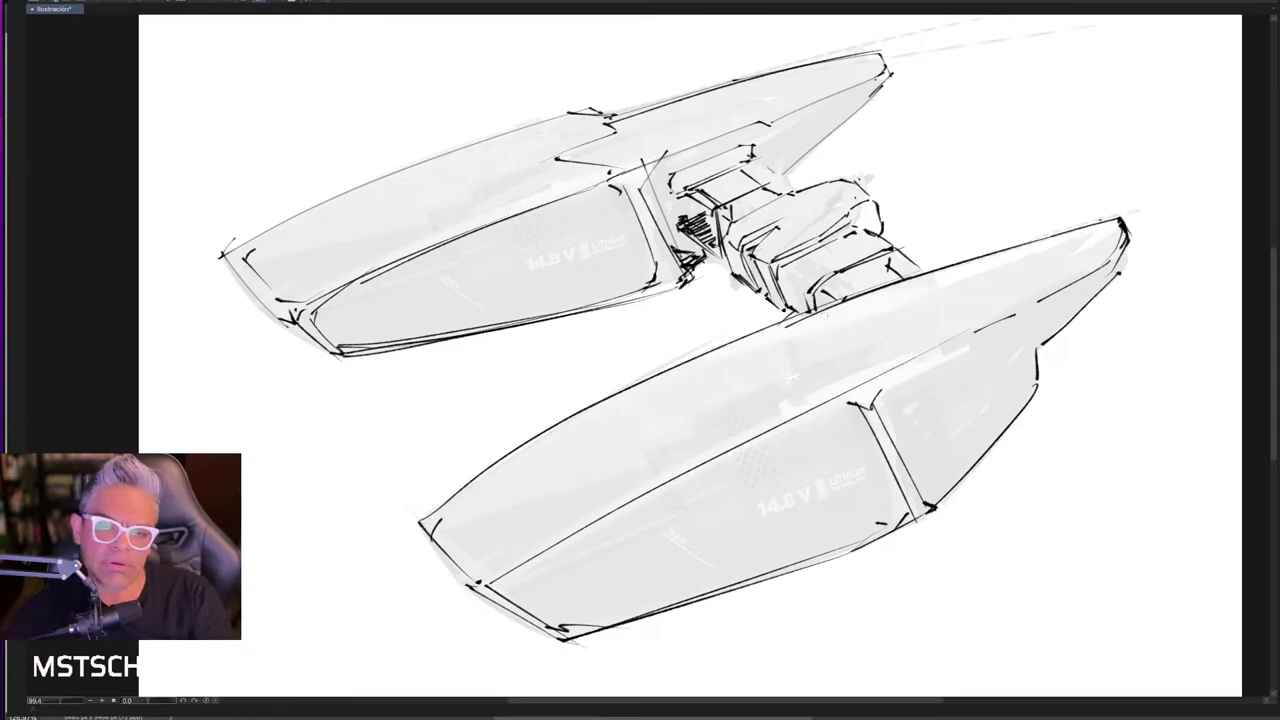
left_click_drag(808, 316, 1052, 238)
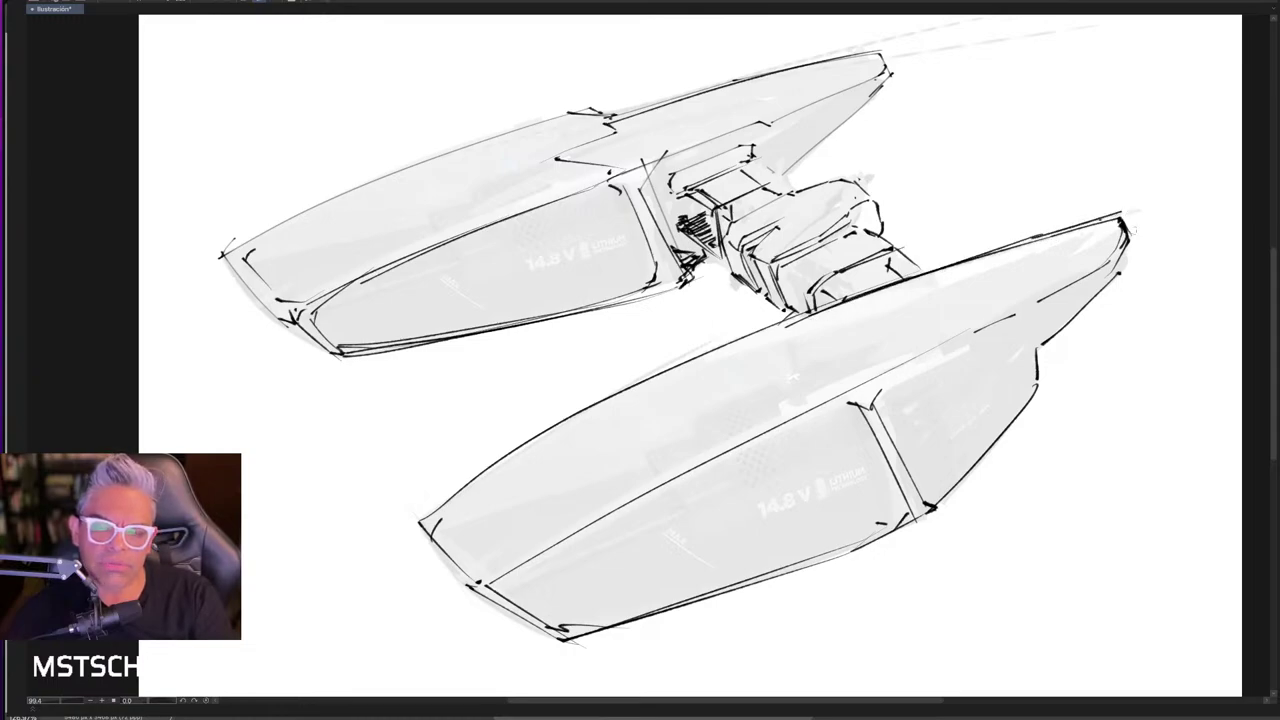
left_click_drag(994, 358, 988, 326)
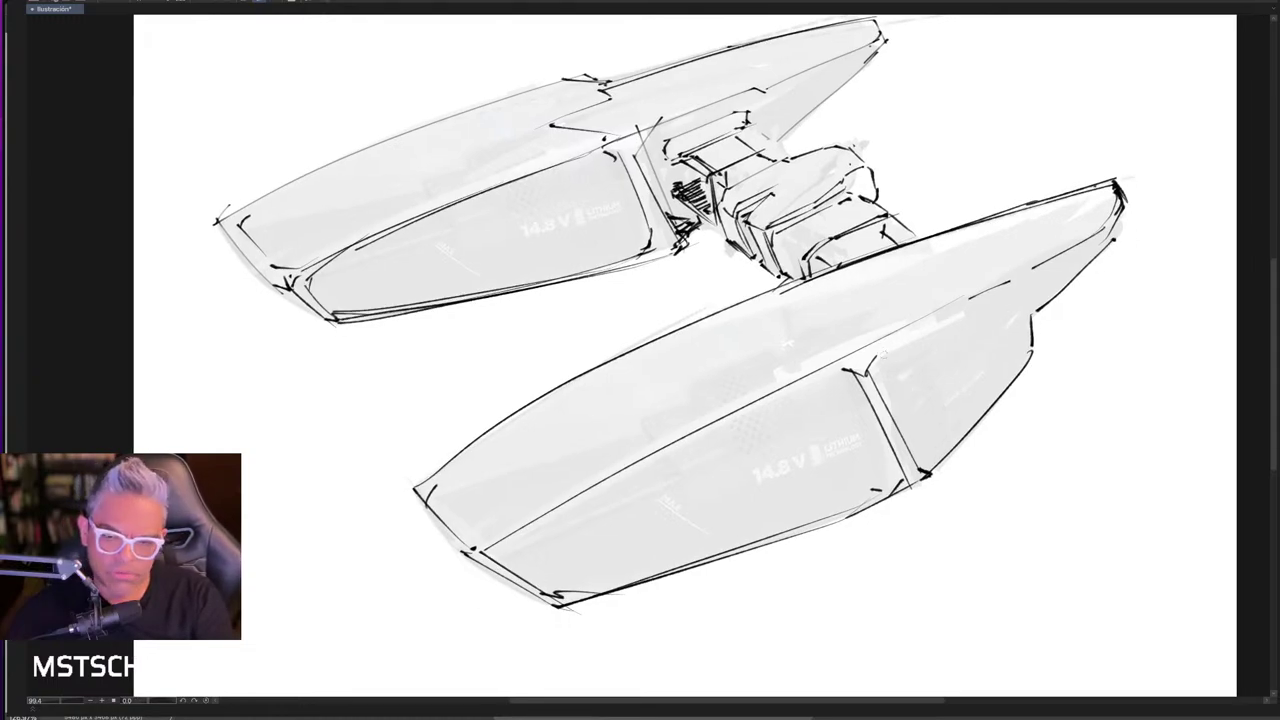
mouse_move(880, 354)
left_mouse_down()
mouse_move(988, 298)
mouse_move(1016, 310)
mouse_move(1028, 354)
mouse_move(912, 476)
left_mouse_up()
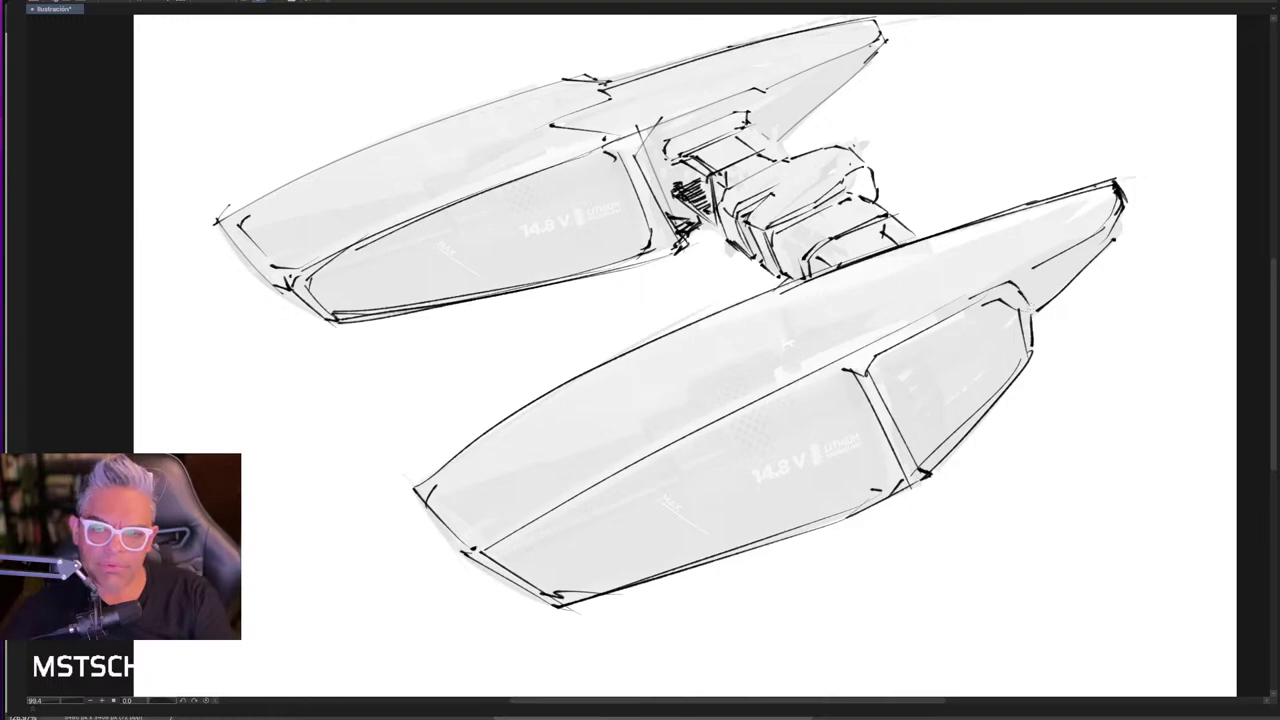
mouse_move(1020, 280)
left_mouse_down()
mouse_move(1118, 216)
mouse_move(1064, 288)
left_mouse_up()
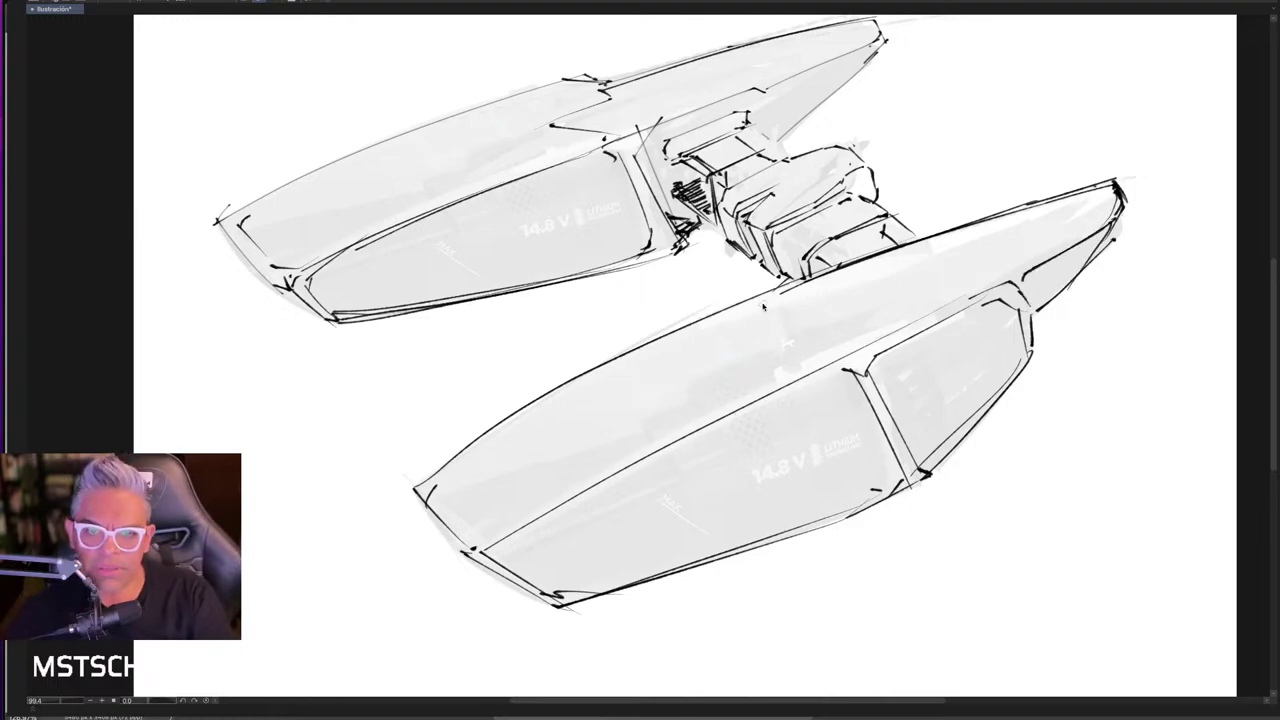
mouse_move(763, 307)
left_mouse_down()
mouse_move(794, 317)
mouse_move(750, 355)
mouse_move(814, 352)
left_mouse_up()
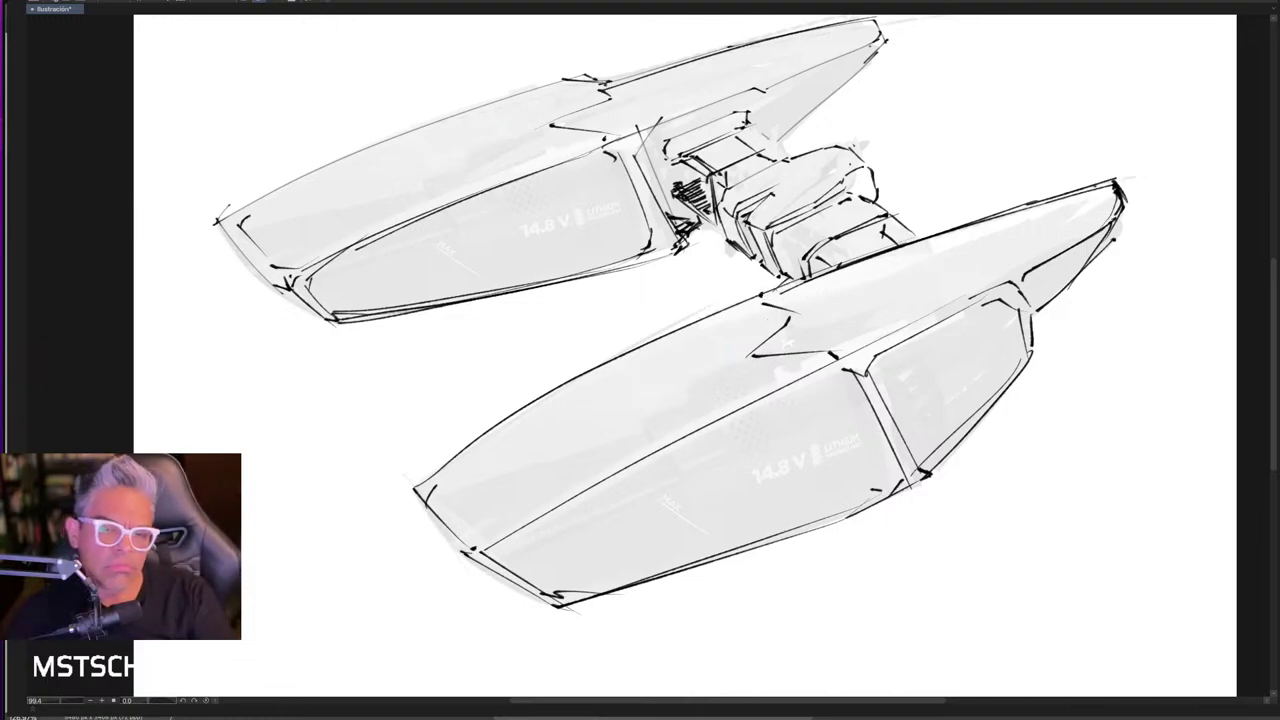
- Redraw the lower pod's top-edge strokes darker, discarding a trial stroke on the upper hull
mouse_move(795, 284)
left_mouse_down()
mouse_move(855, 332)
mouse_move(1080, 236)
left_mouse_up()
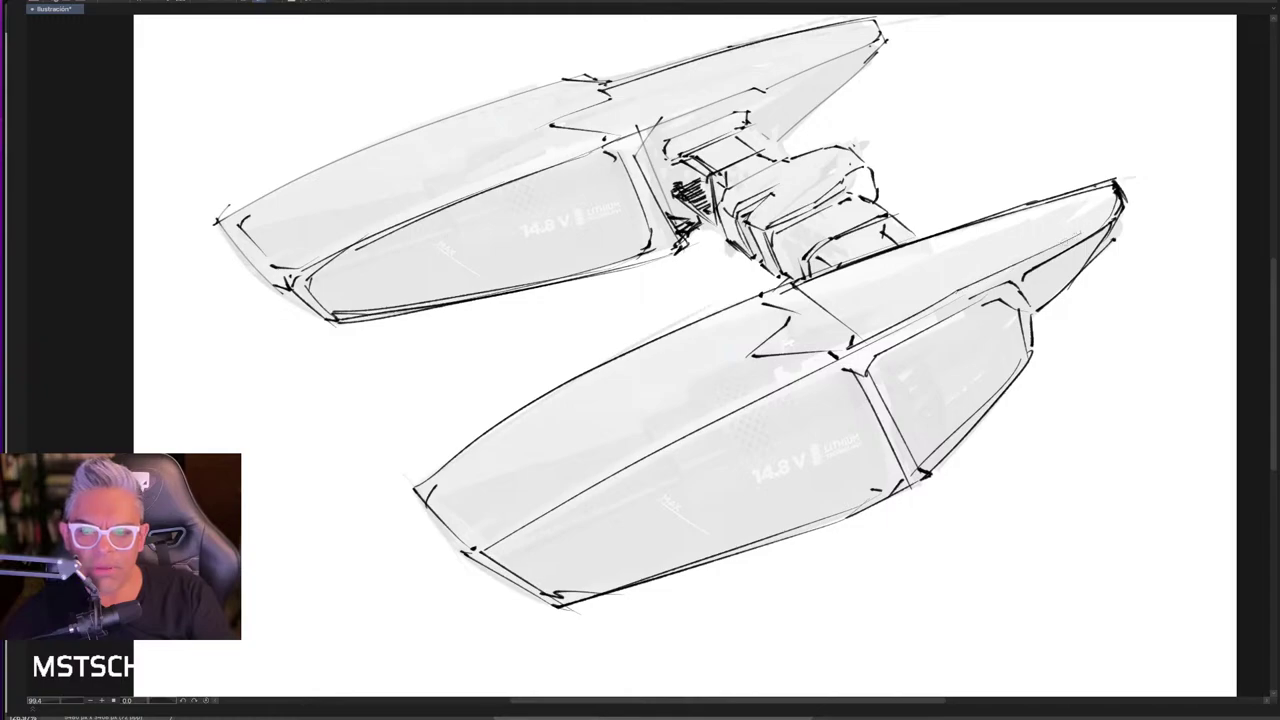
key("ctrl+z")
left_click_drag(950, 296, 1099, 210)
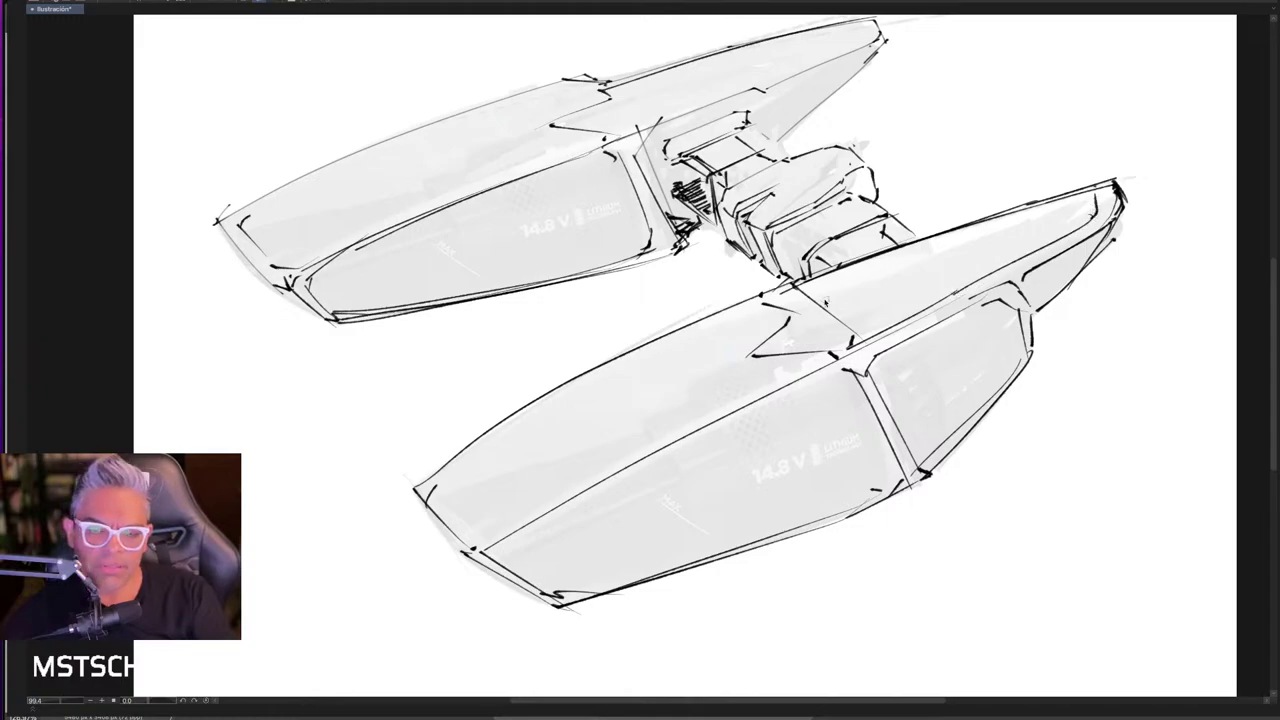
left_click_drag(807, 290, 1104, 192)
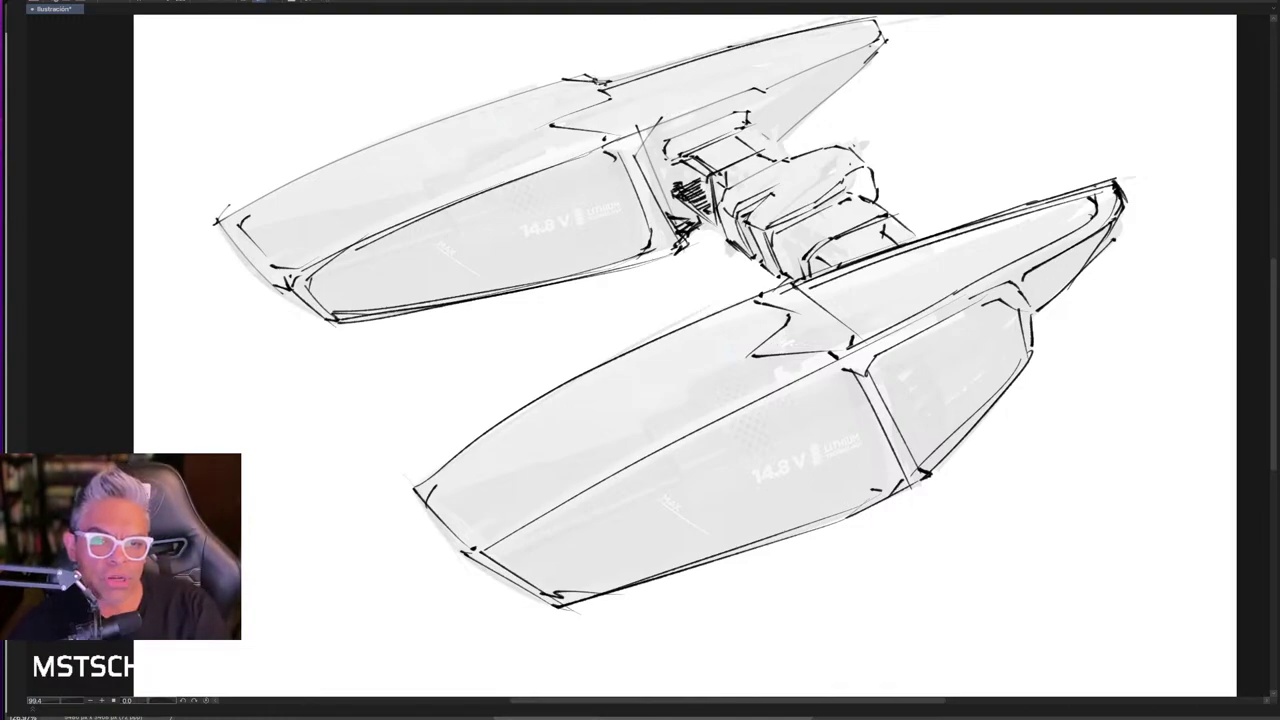
left_click_drag(600, 84, 645, 130)
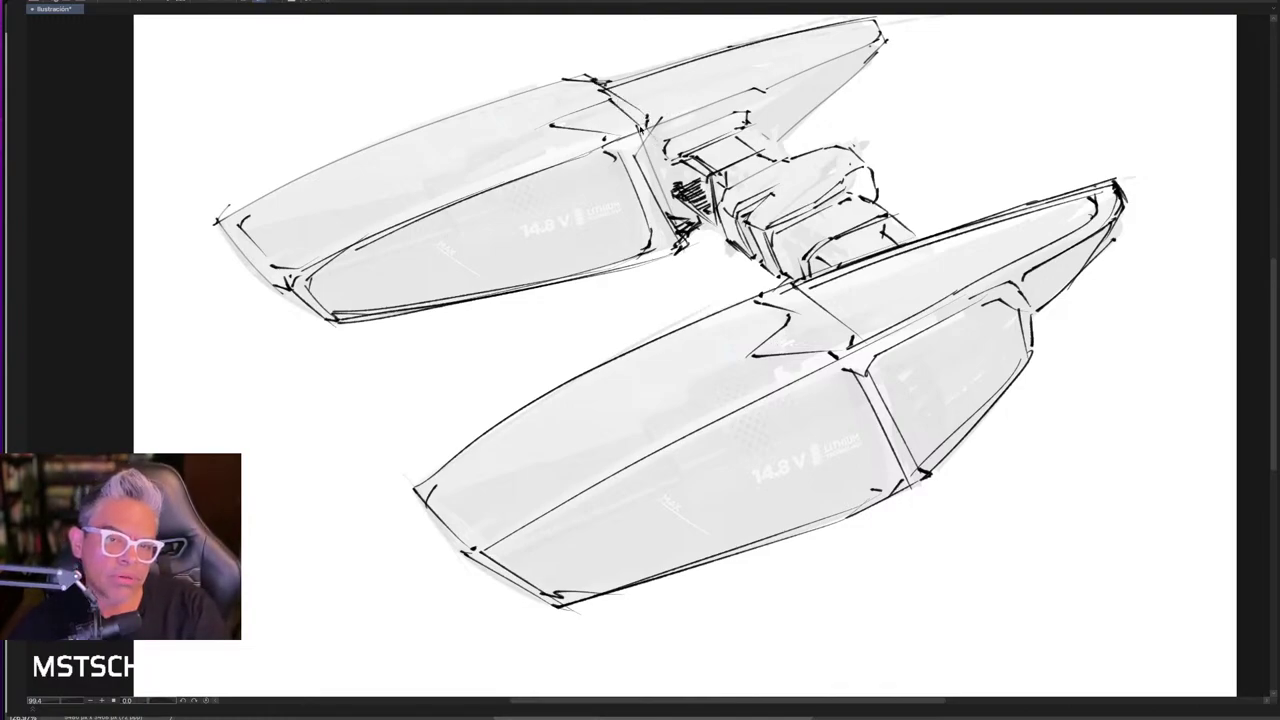
key("ctrl+z")
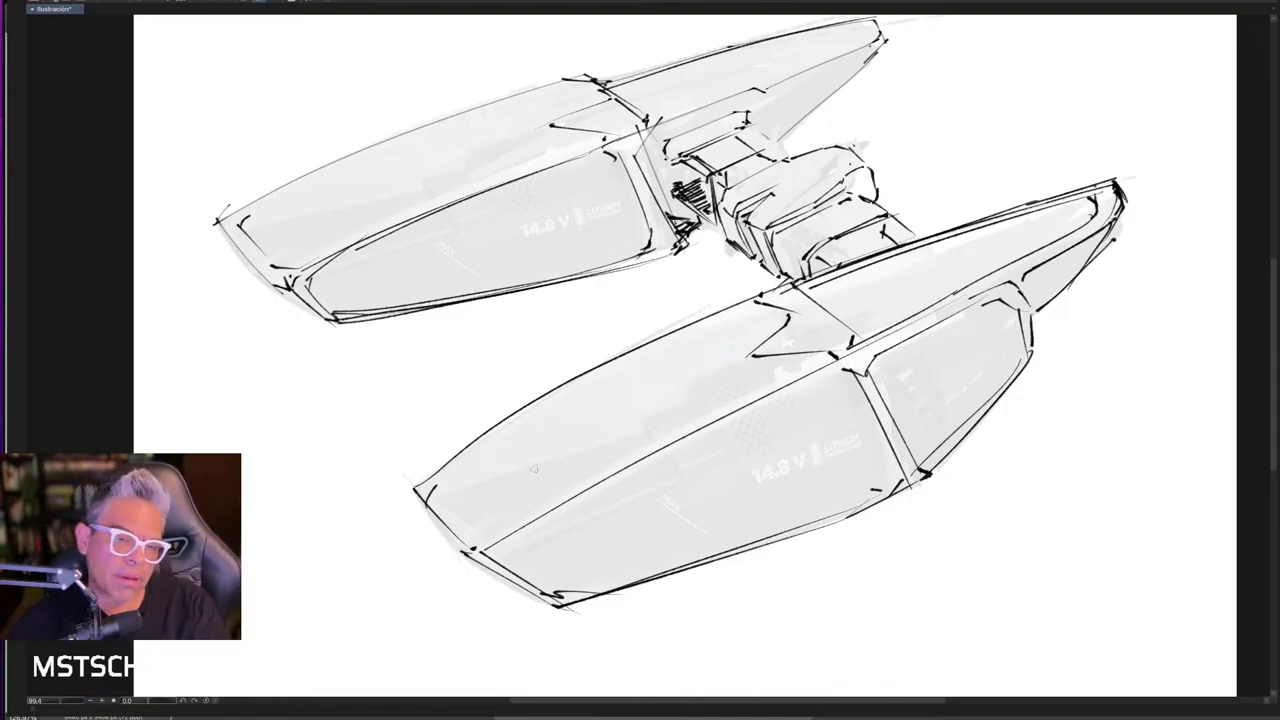
- Ink the lower hull's left tip, upper-left edge, long diagonal line and the pod's bottom edge
mouse_move(420, 486)
left_mouse_down()
mouse_move(472, 540)
mouse_move(556, 490)
left_mouse_up()
left_click_drag(446, 457, 661, 326)
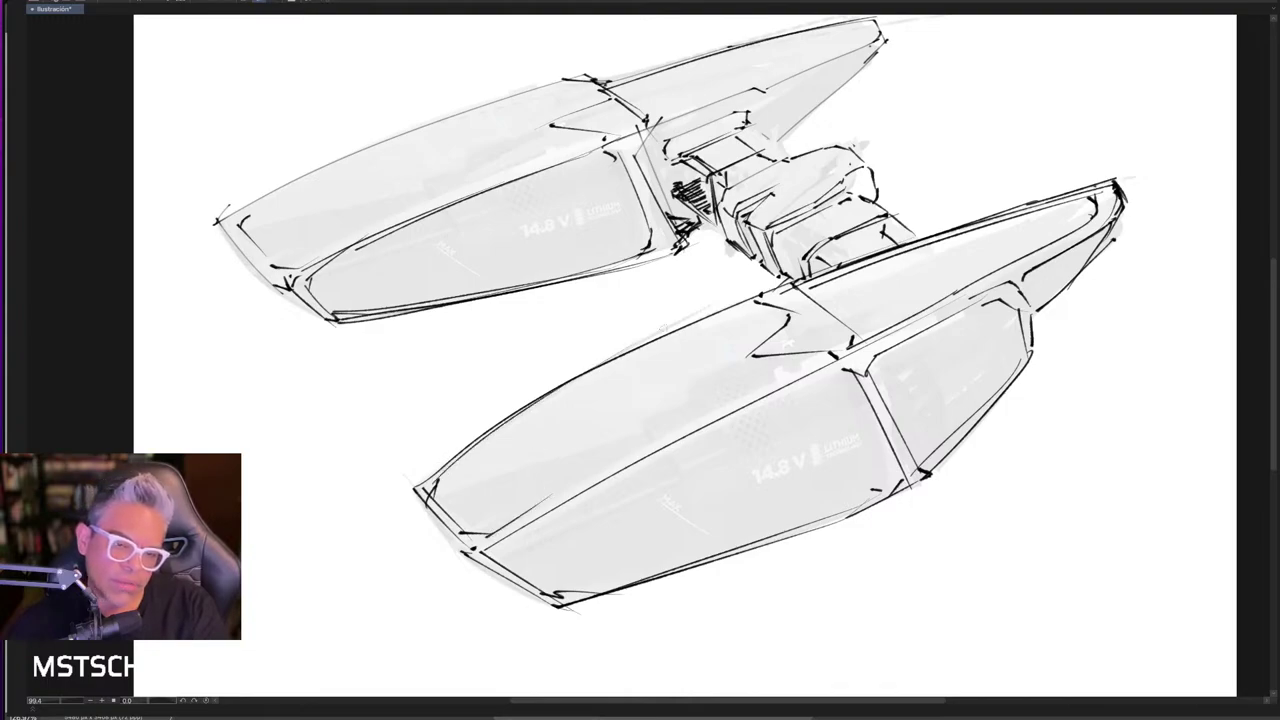
left_click_drag(498, 538, 748, 378)
key("ctrl+z")
left_click_drag(490, 540, 760, 375)
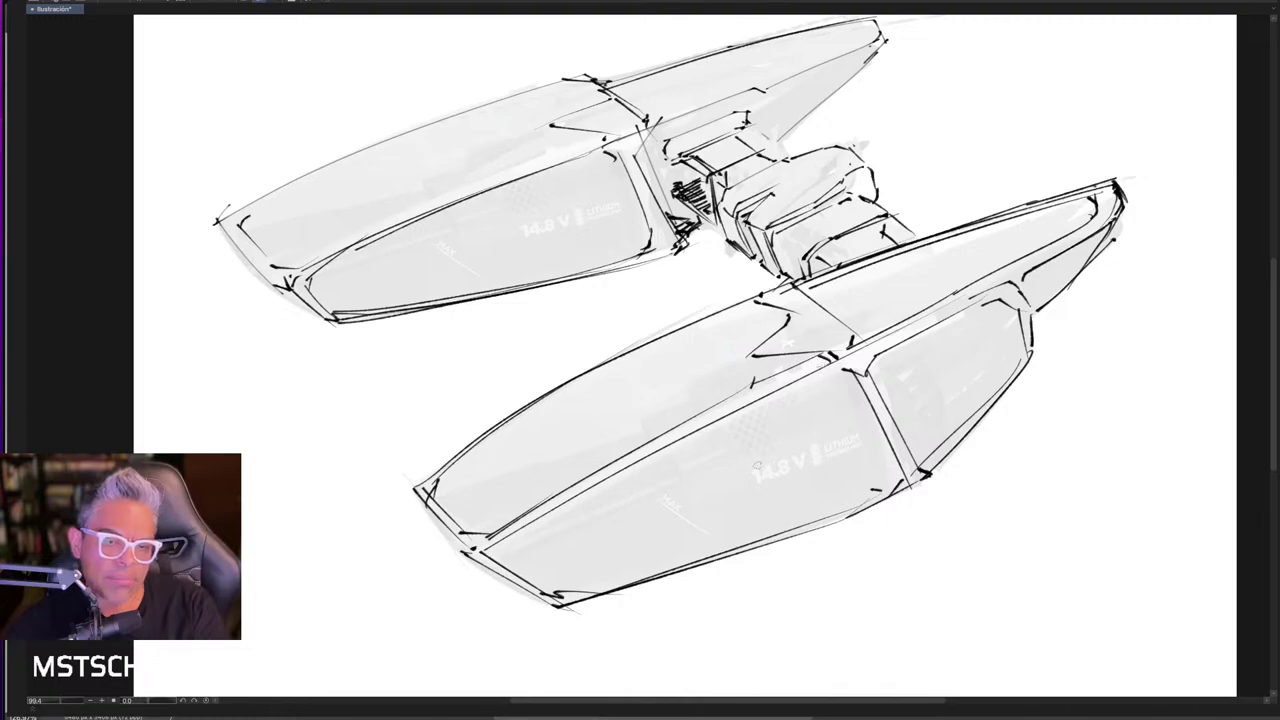
left_click_drag(705, 521, 689, 485)
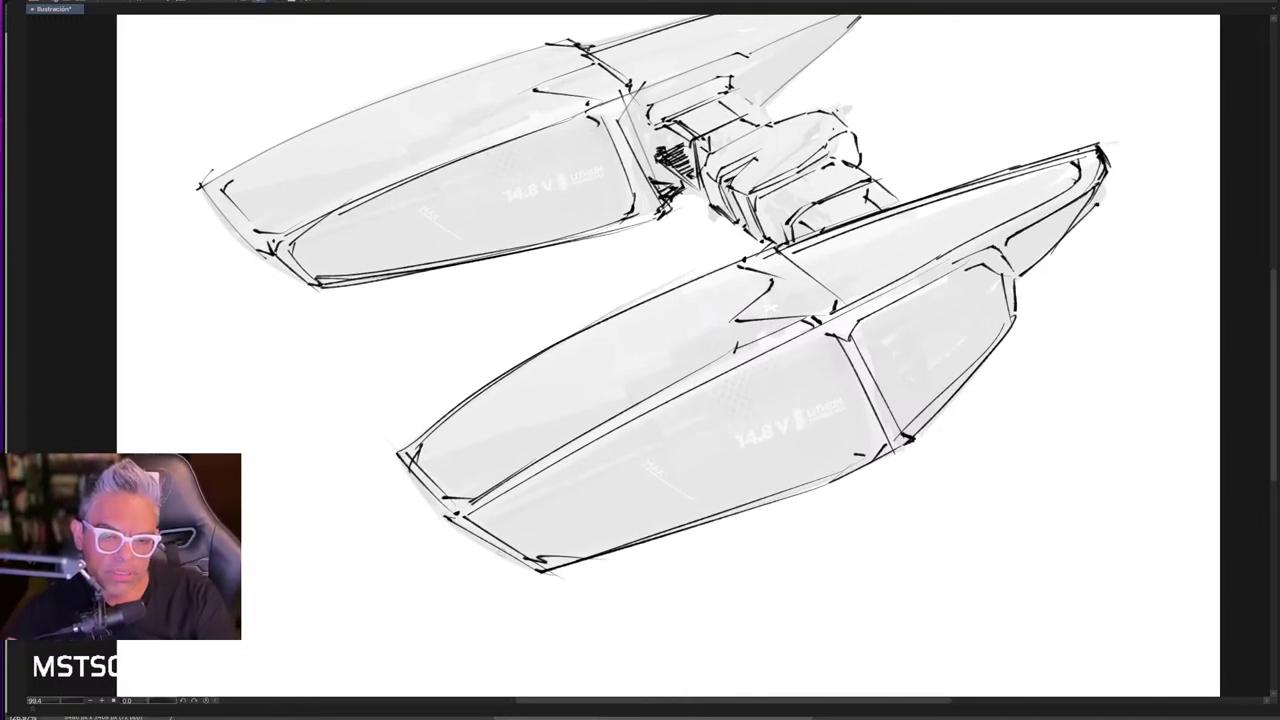
mouse_move(527, 560)
left_mouse_down()
mouse_move(692, 492)
mouse_move(773, 491)
mouse_move(869, 446)
left_mouse_up()
- Ink the left pod's top edge and the upper connector's edge
scroll(748, 436, "down", 3)
scroll(790, 460, "down", 2)
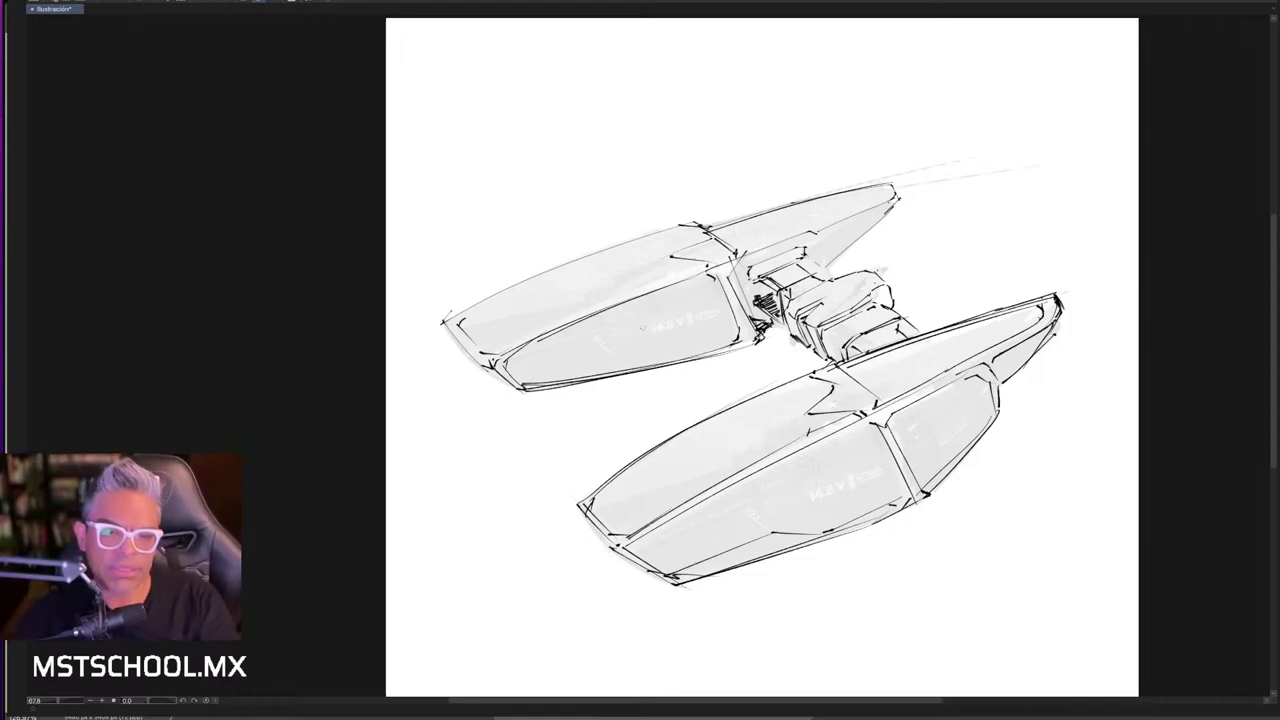
left_click_drag(464, 313, 646, 231)
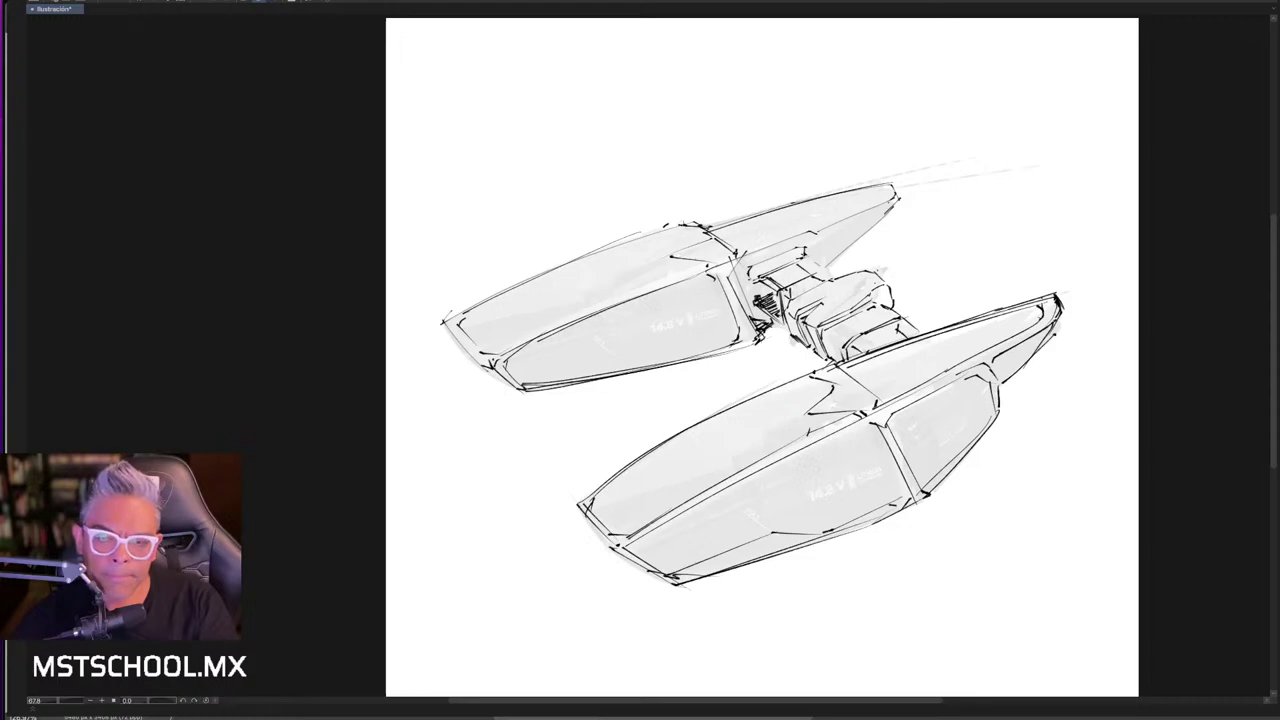
left_click_drag(738, 257, 871, 205)
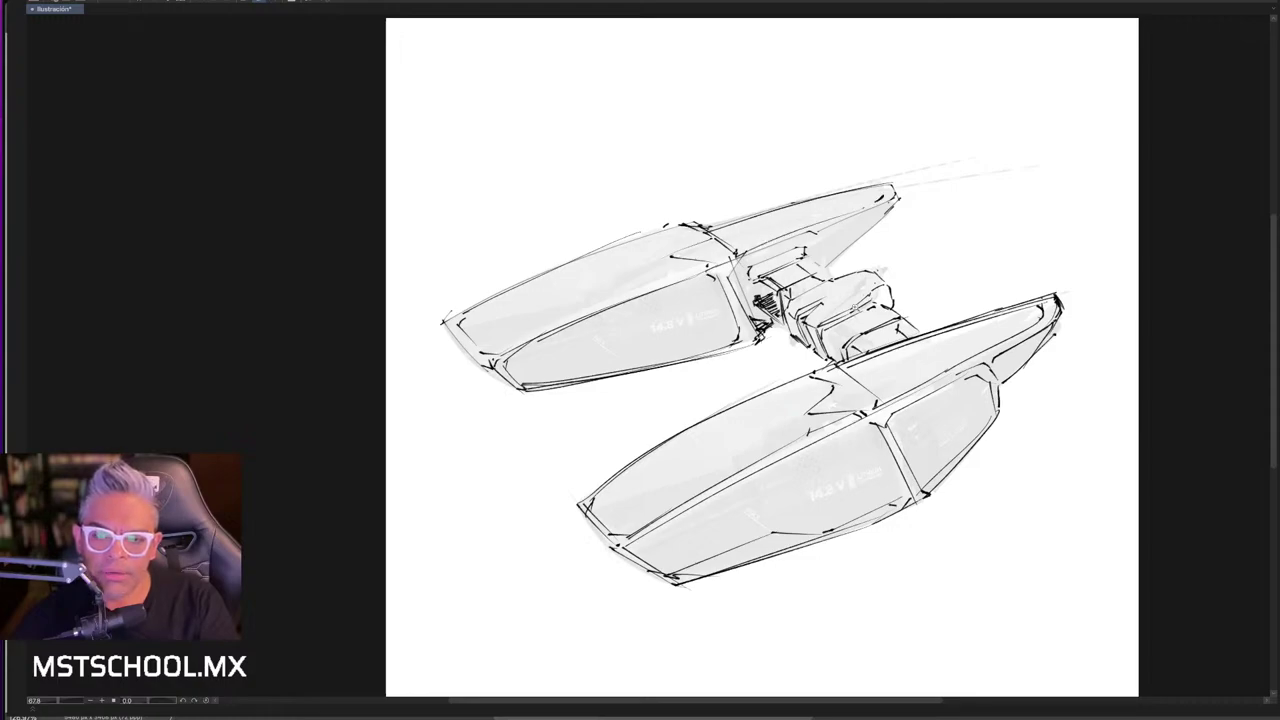
scroll(864, 309, "up", 2)
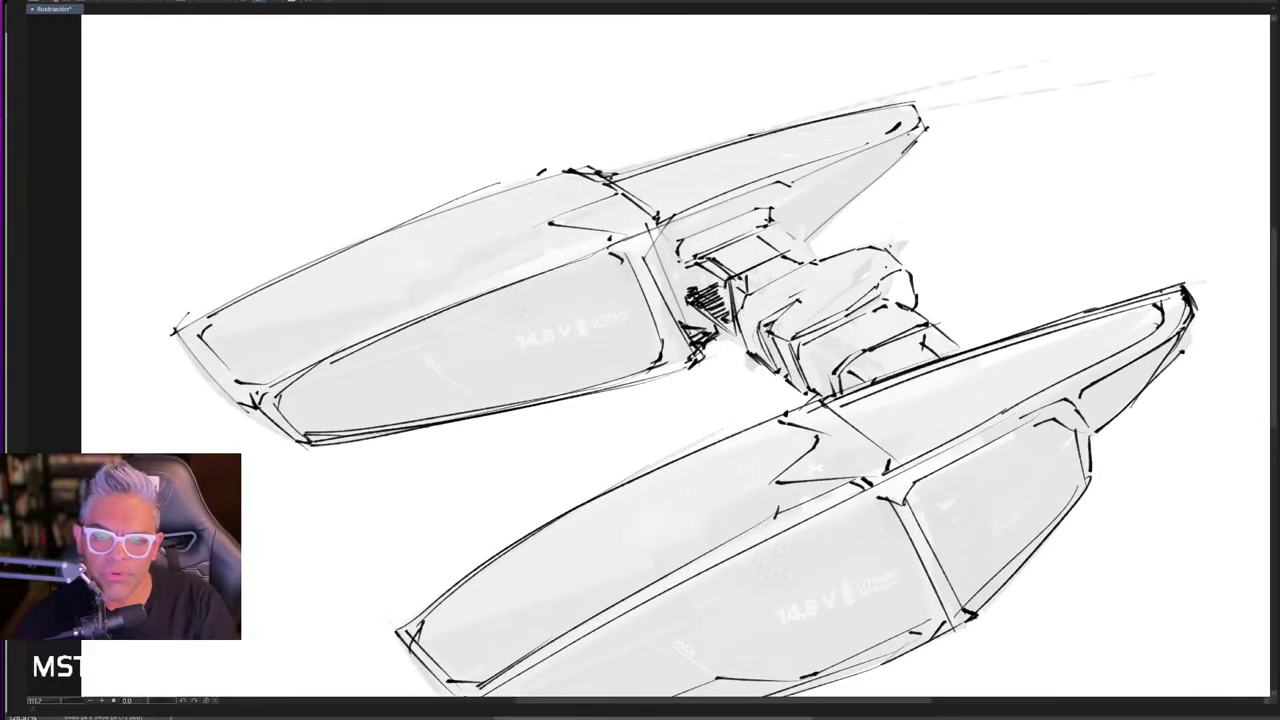
- Paint white over the old hatching on the connector and around the cockpit
mouse_move(760, 360)
left_mouse_down()
mouse_move(760, 346)
mouse_move(867, 292)
left_mouse_up()
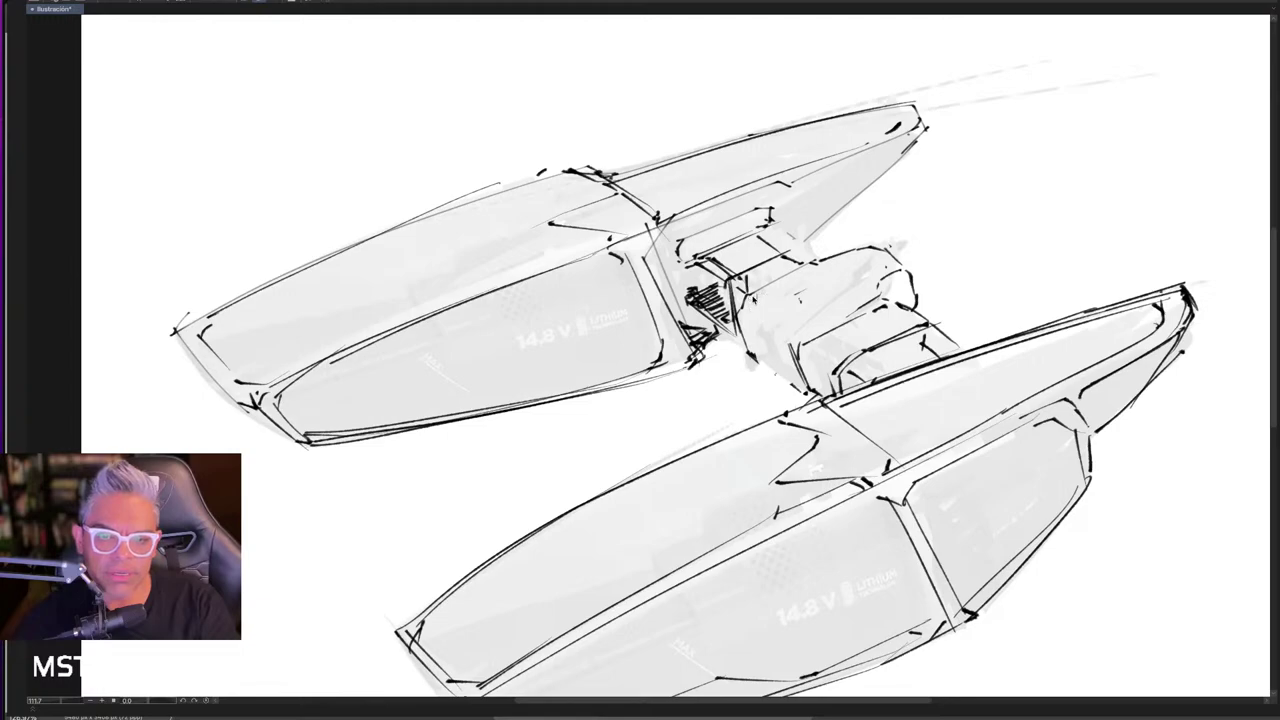
mouse_move(770, 340)
left_mouse_down()
mouse_move(820, 326)
mouse_move(860, 255)
left_mouse_up()
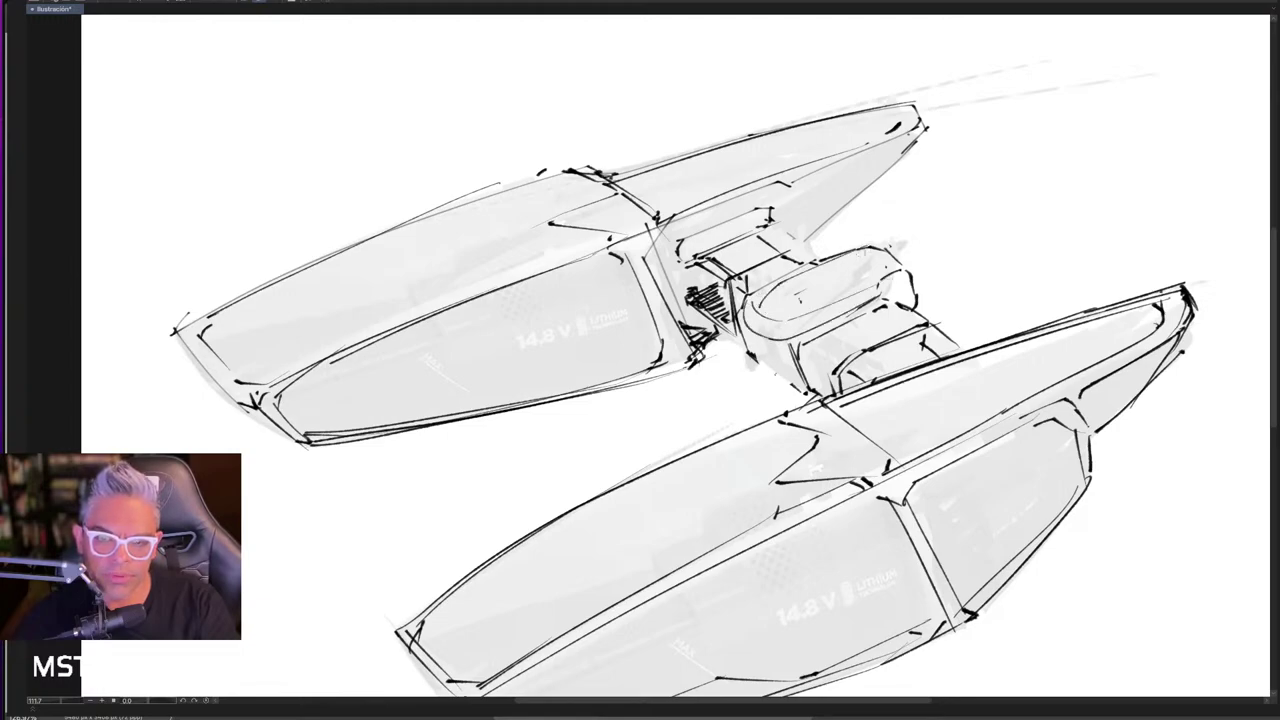
mouse_move(799, 298)
left_mouse_down()
mouse_move(912, 255)
mouse_move(940, 324)
left_mouse_up()
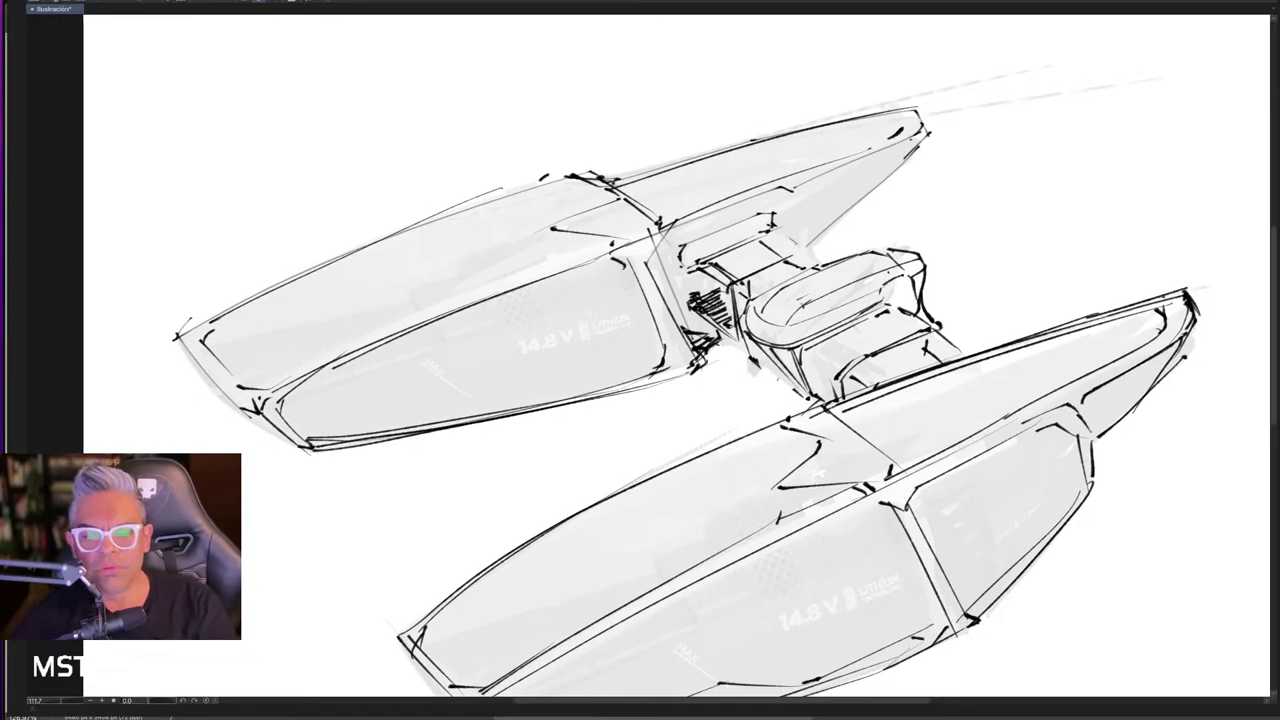
mouse_move(696, 296)
left_mouse_down()
mouse_move(718, 362)
mouse_move(702, 334)
mouse_move(732, 328)
left_mouse_up()
mouse_move(722, 280)
left_mouse_down()
mouse_move(740, 352)
mouse_move(690, 280)
mouse_move(746, 292)
mouse_move(751, 310)
left_mouse_up()
- Darken the cockpit's edge outline and add an ink stroke on its left side
mouse_move(692, 264)
left_mouse_down()
mouse_move(782, 342)
mouse_move(807, 402)
left_mouse_up()
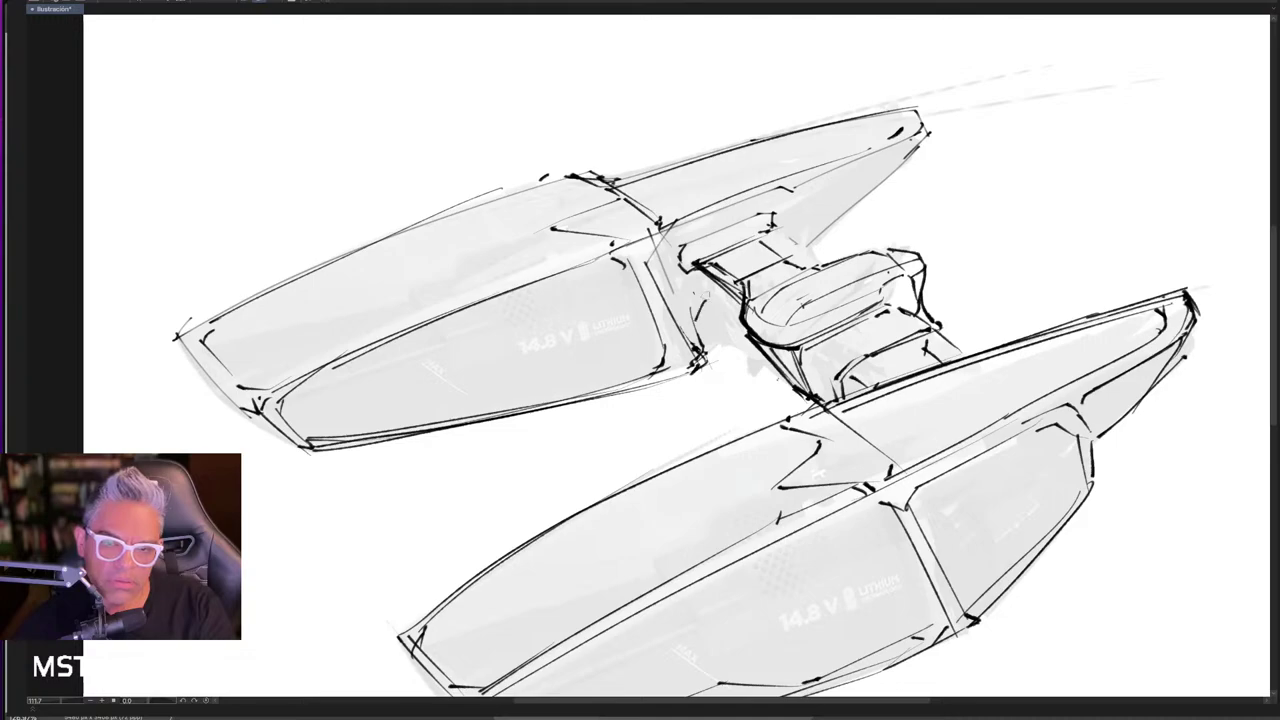
left_click_drag(700, 299, 740, 325)
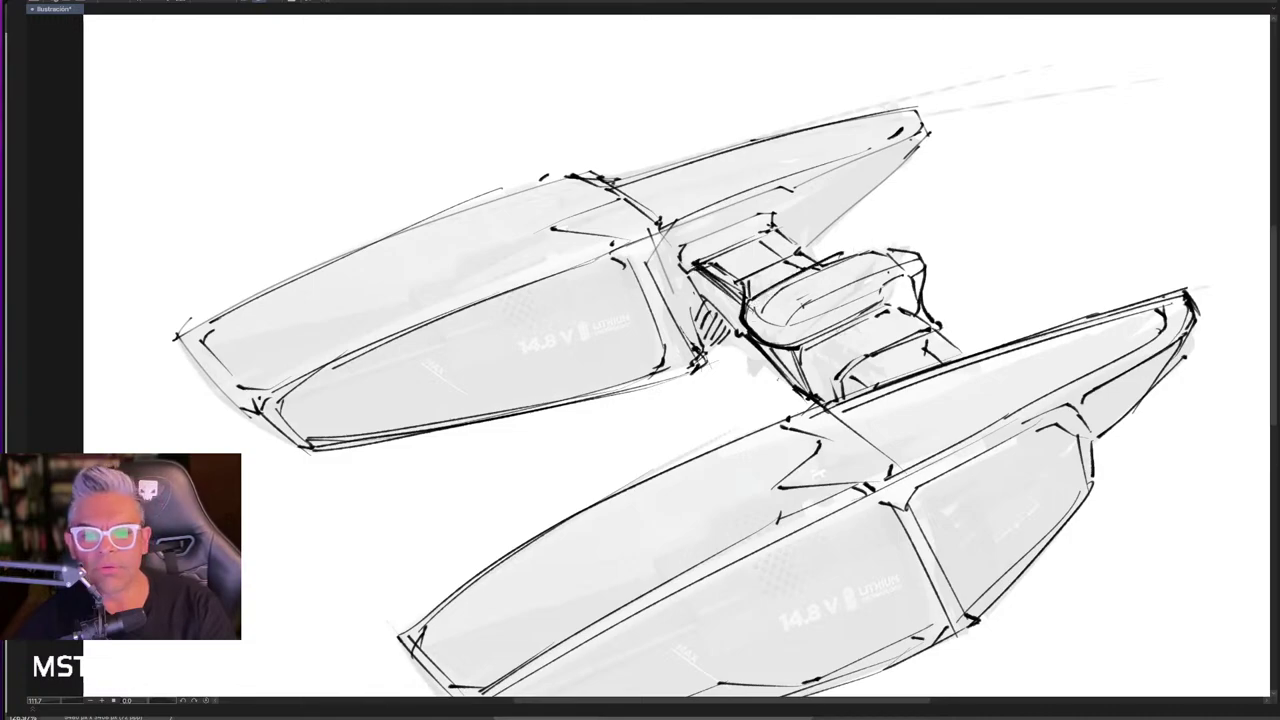
key("ctrl+minus")
key("ctrl+minus")
key("ctrl+minus")
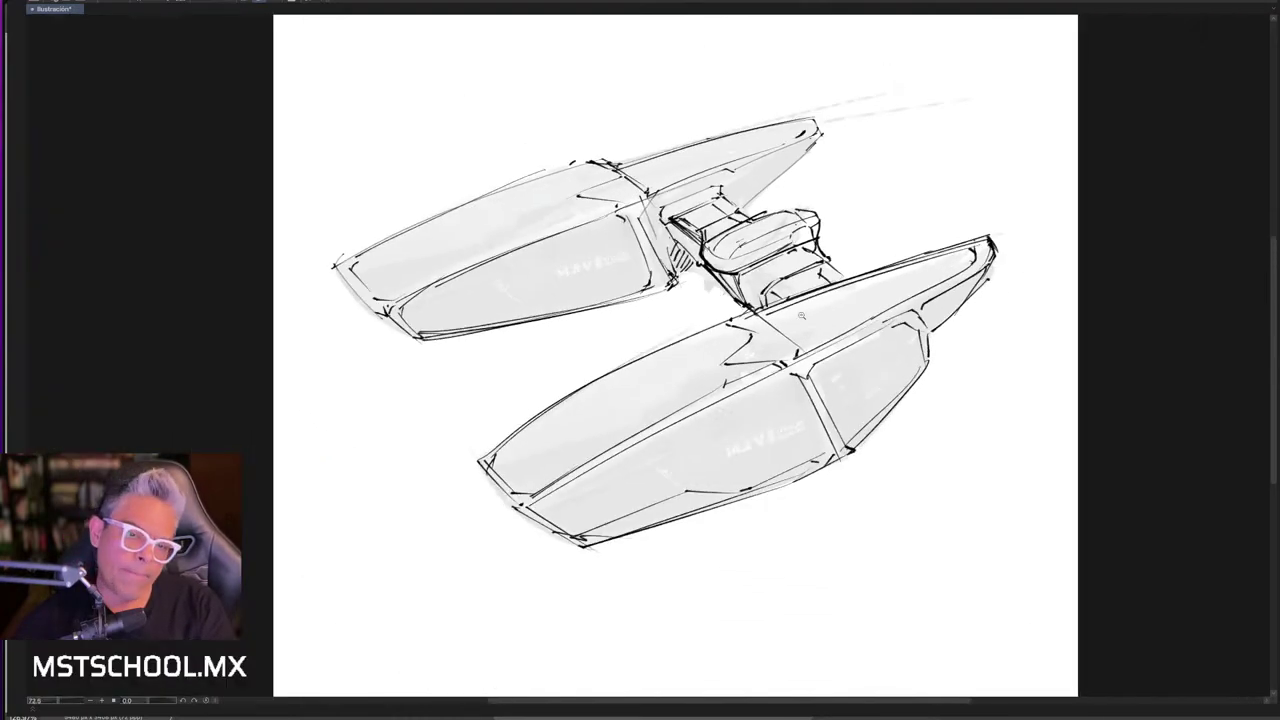
- Set Capa 2 to 100% opacity and hide it, keep Capa 1 ink visible, and add a new raster layer
key("Tab")
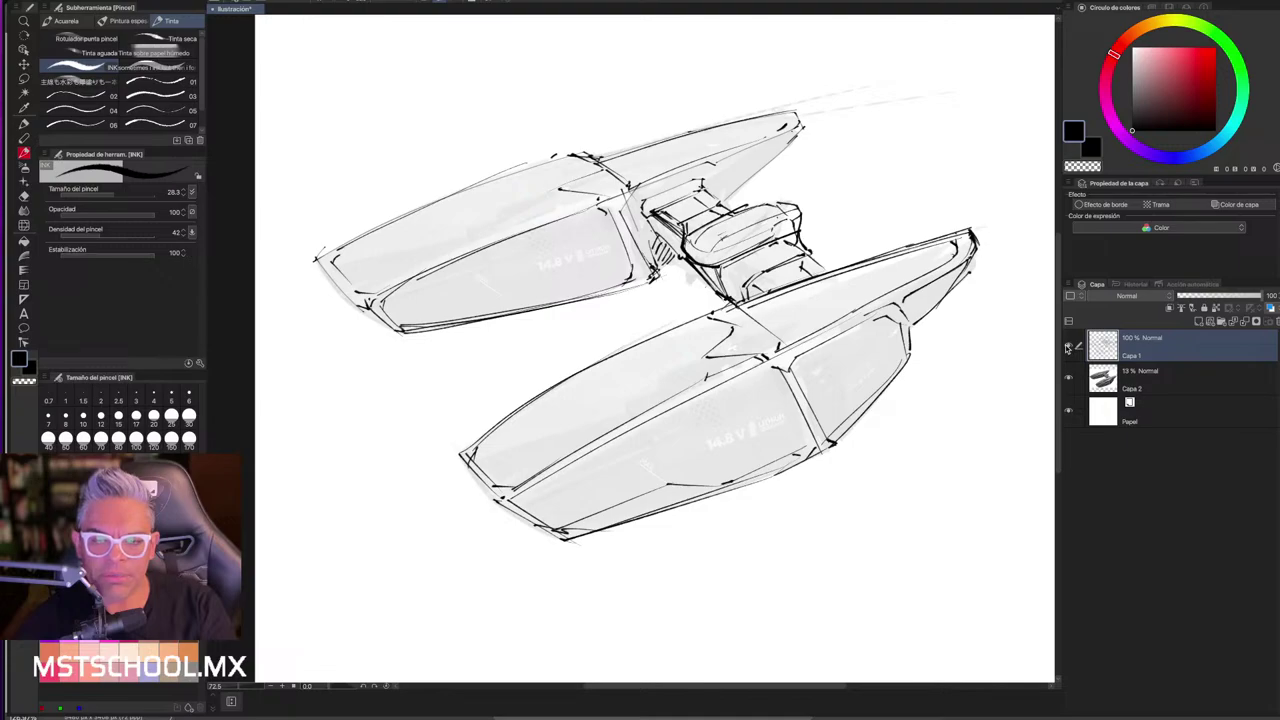
left_click(1068, 345)
left_click(1168, 379)
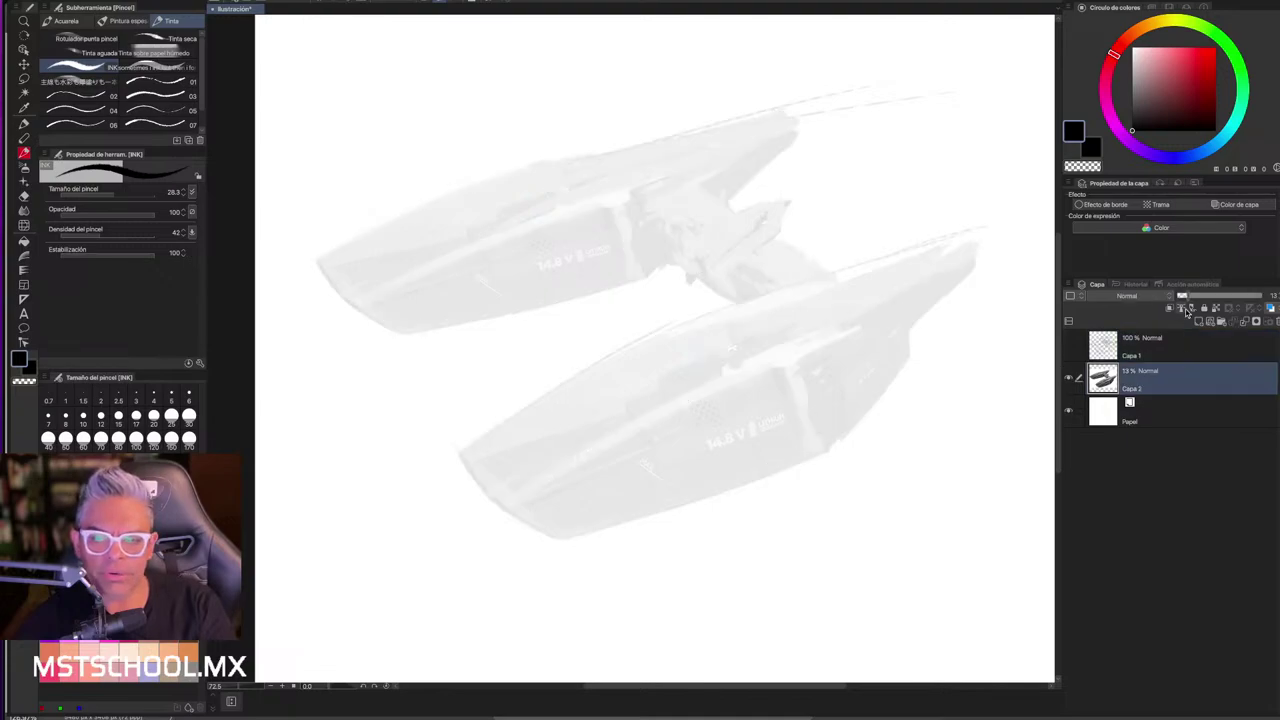
left_click_drag(1190, 300, 1248, 302)
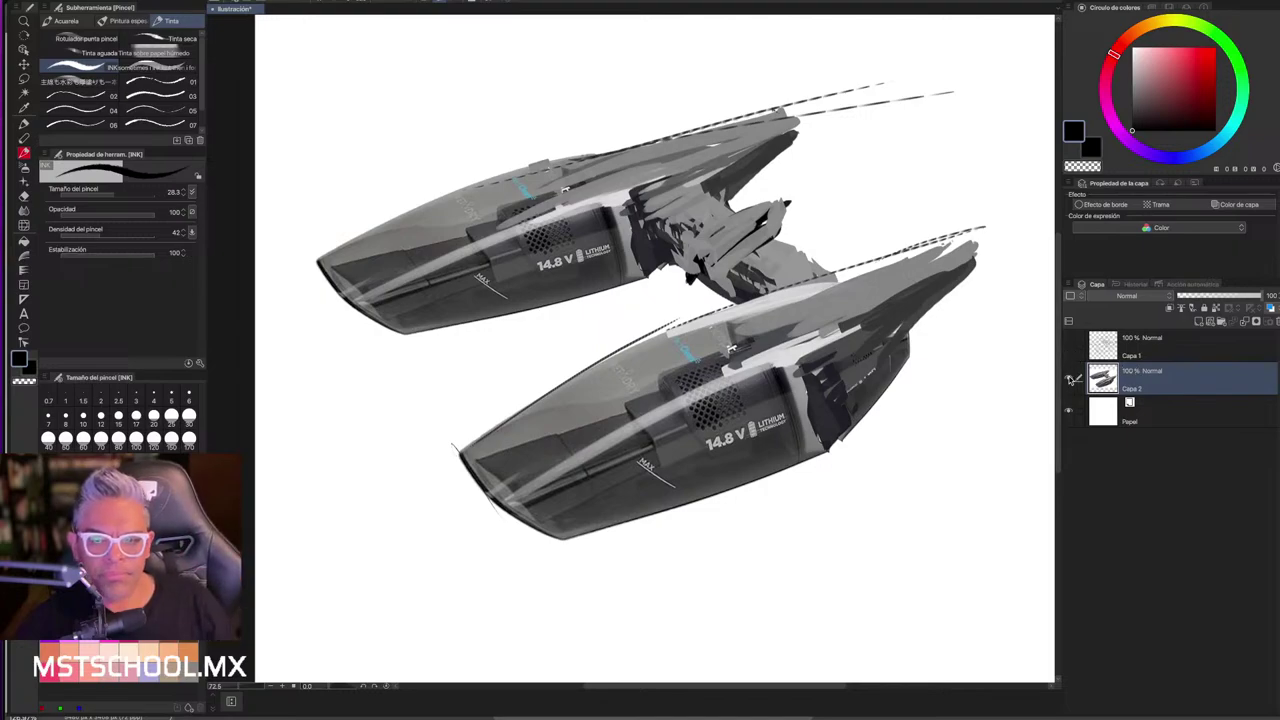
left_click(1069, 377)
left_click(1069, 376)
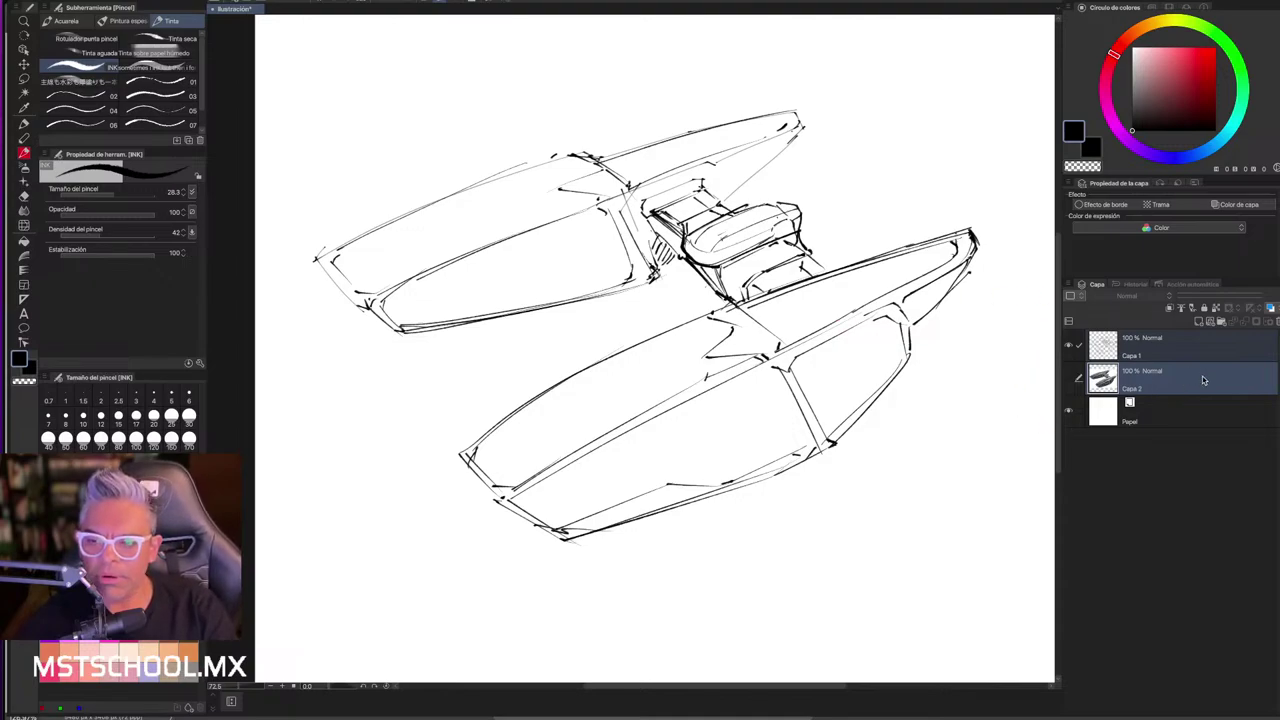
left_click(1199, 325)
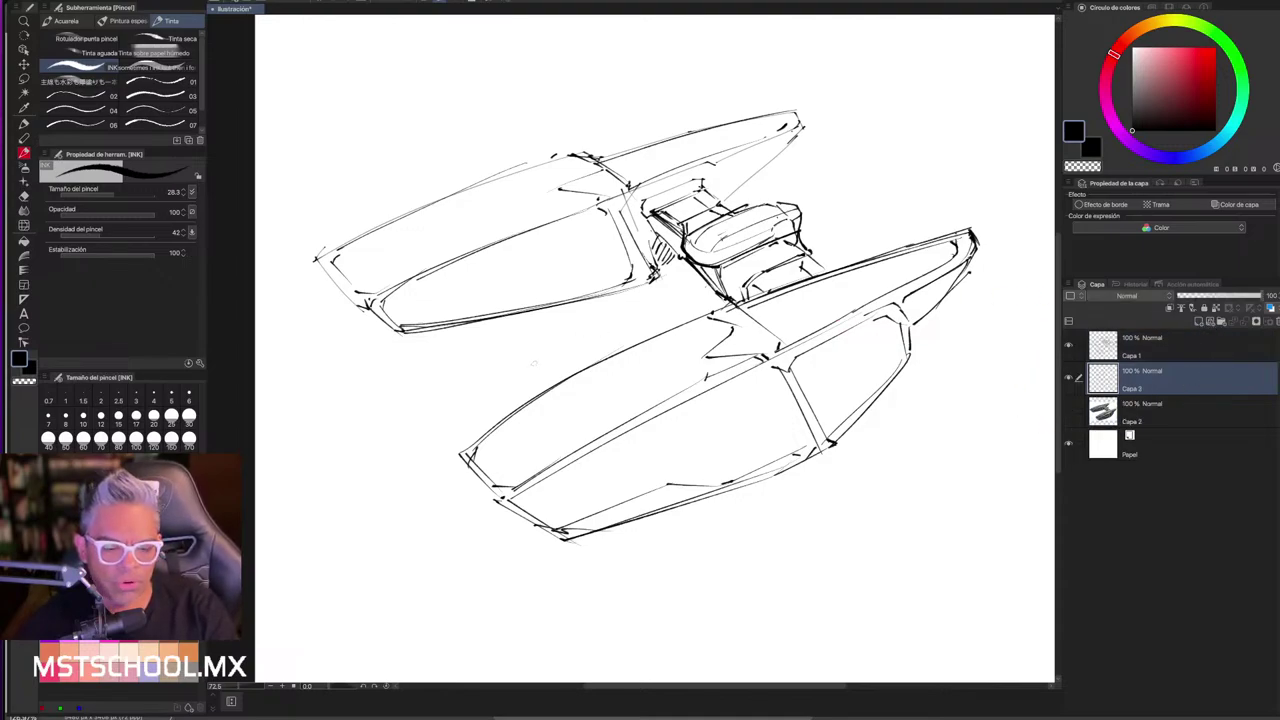
- Set up the soft airbrush with a warm grey colour and a larger brush size
key("b")
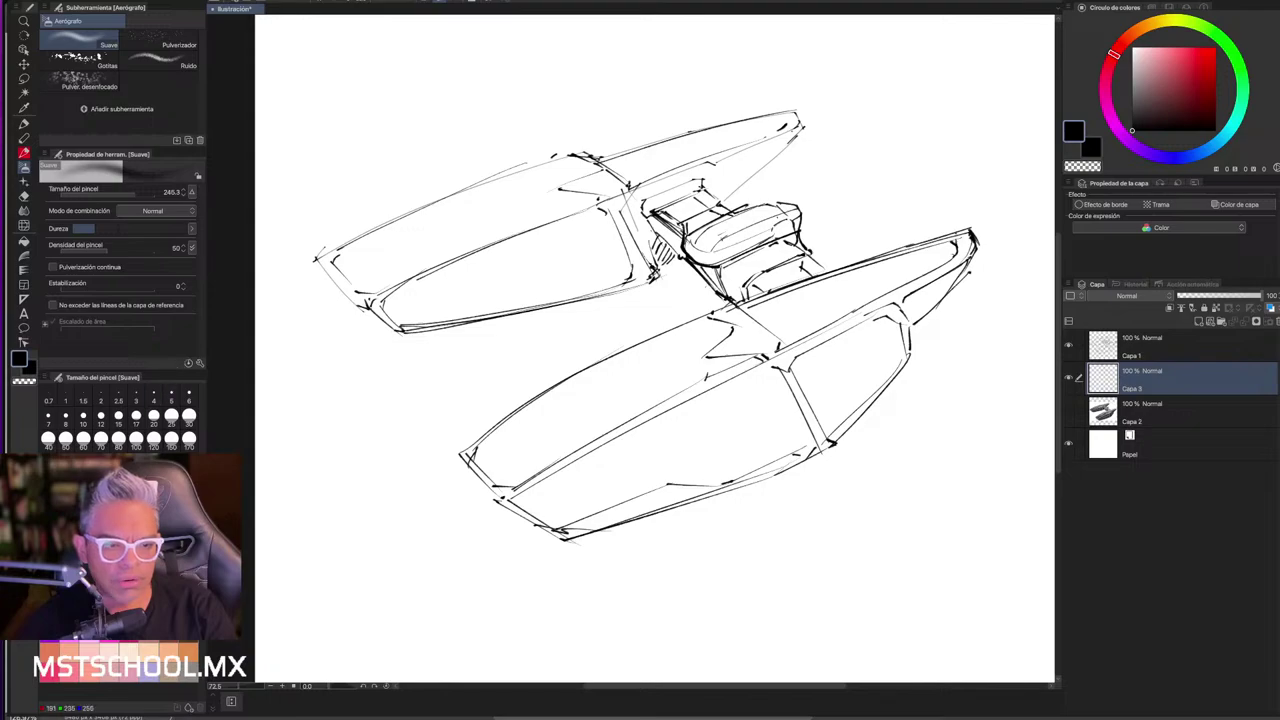
left_click(1138, 84)
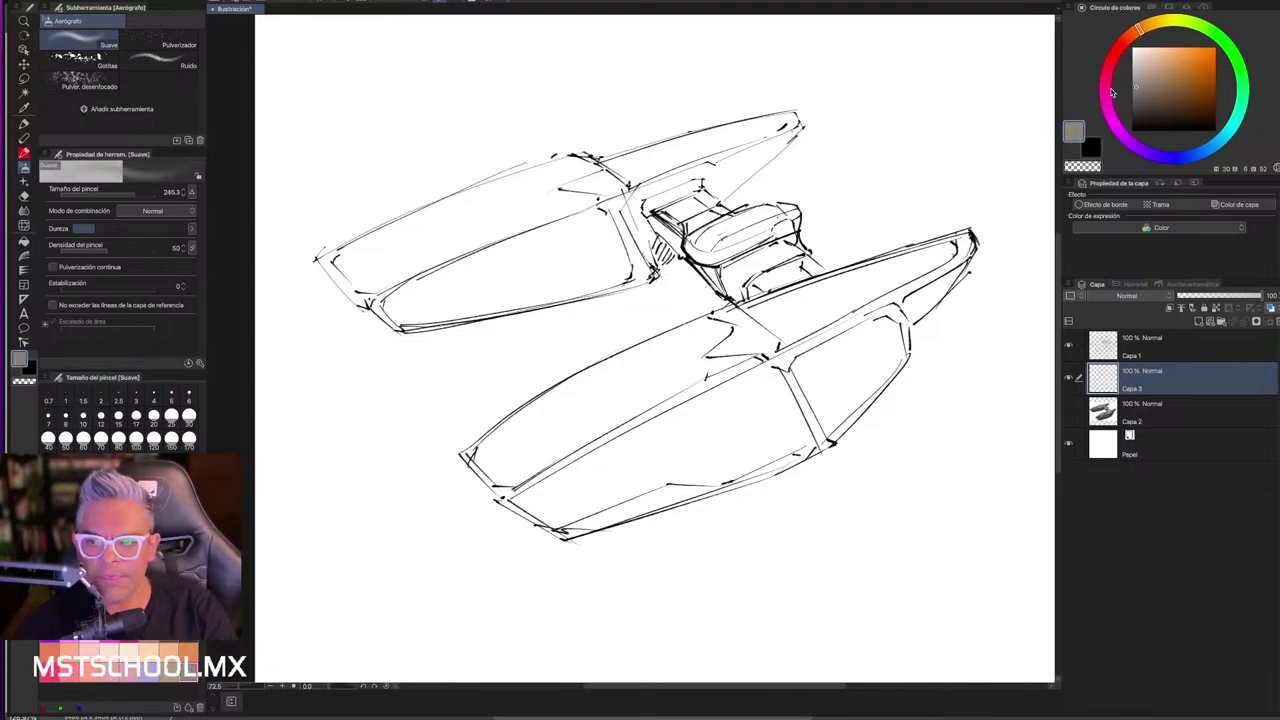
left_click_drag(583, 400, 595, 422)
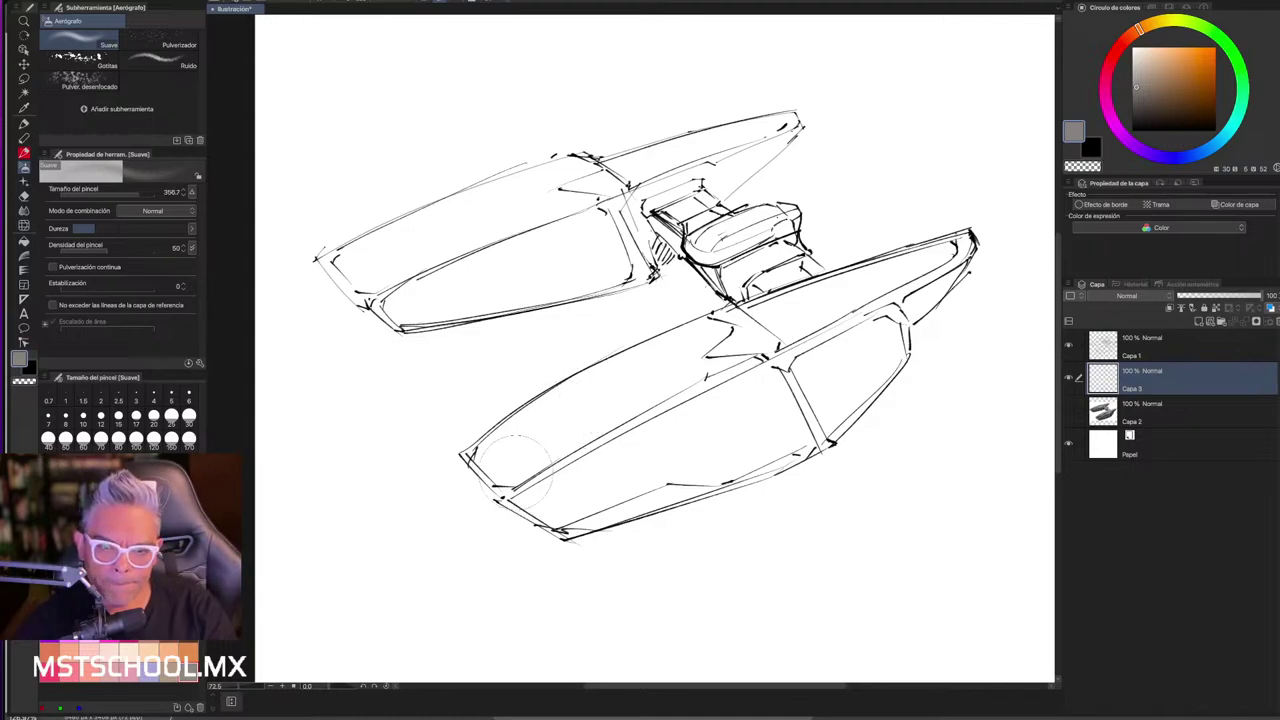
- Spray grey shading along the lower hull, the wing tips and around the cockpit block
mouse_move(515, 465)
left_mouse_down()
mouse_move(877, 305)
mouse_move(686, 437)
mouse_move(797, 361)
mouse_move(786, 334)
mouse_move(600, 460)
left_mouse_up()
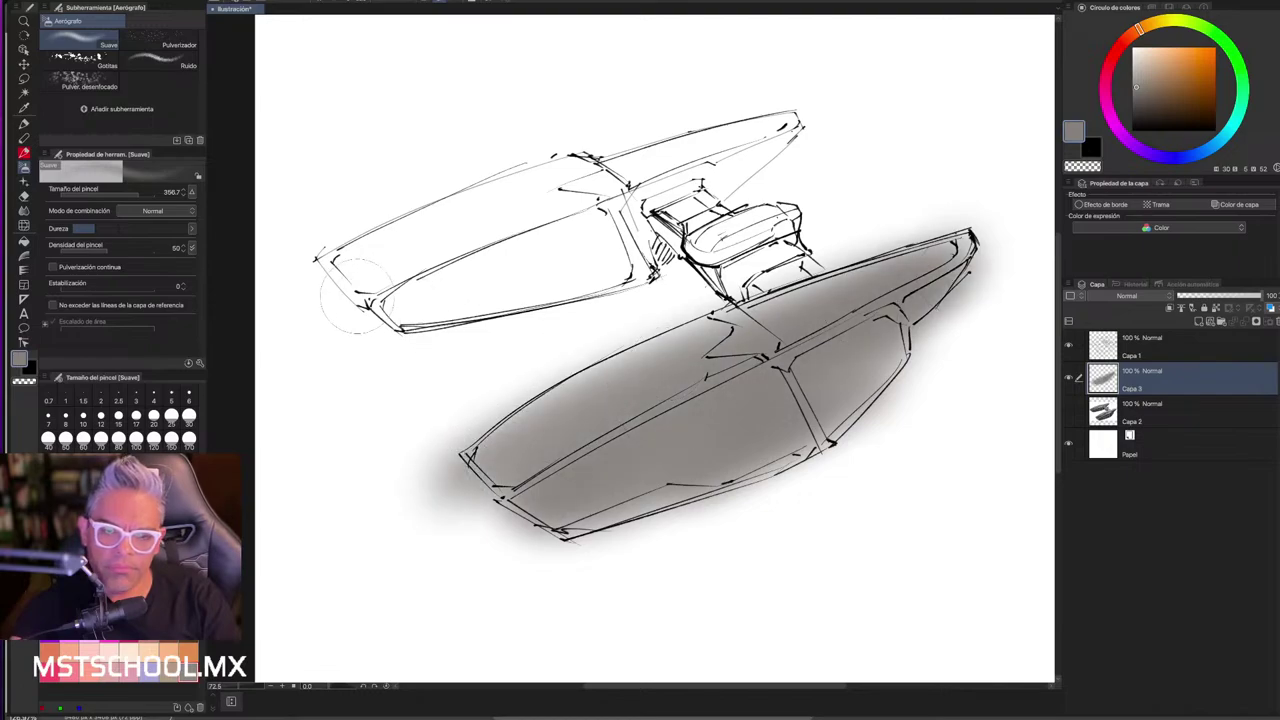
mouse_move(330, 300)
left_mouse_down()
mouse_move(440, 300)
mouse_move(596, 245)
mouse_move(480, 300)
mouse_move(620, 200)
mouse_move(690, 165)
mouse_move(755, 160)
mouse_move(700, 200)
mouse_move(780, 125)
mouse_move(600, 150)
left_mouse_up()
left_click_drag(660, 260, 475, 297)
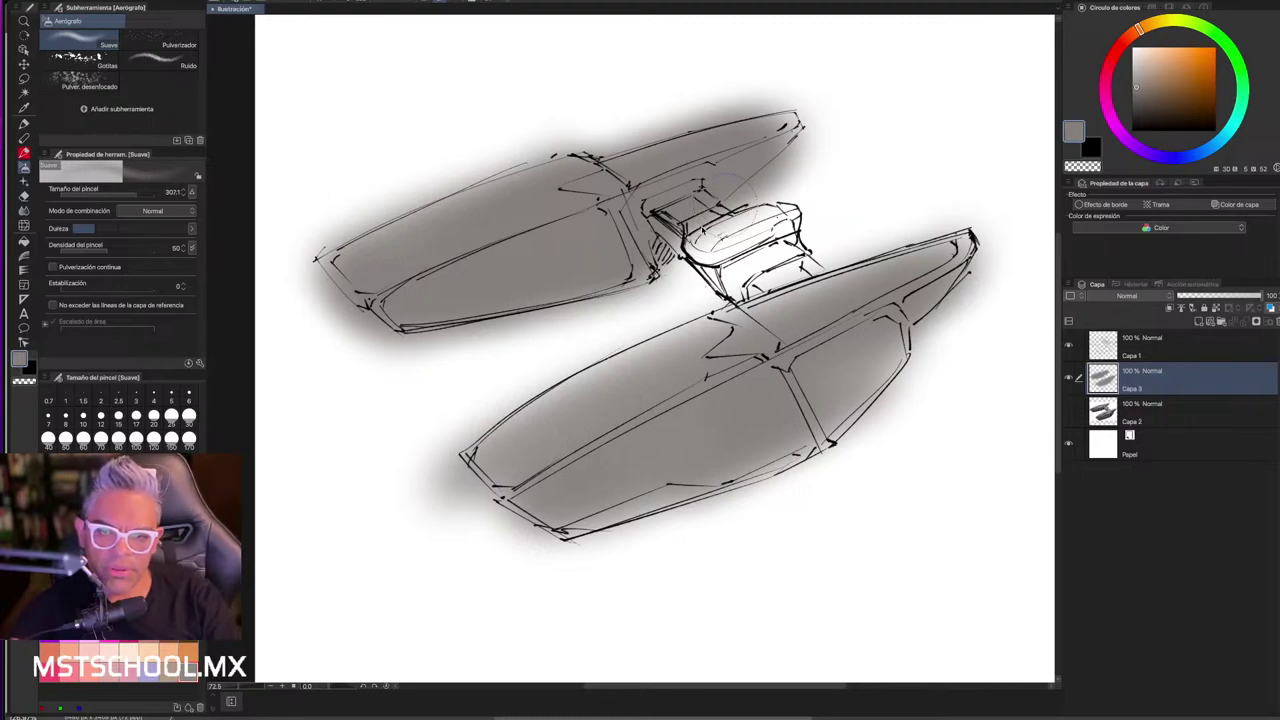
mouse_move(680, 230)
left_mouse_down()
mouse_move(754, 300)
mouse_move(774, 285)
mouse_move(790, 220)
left_mouse_up()
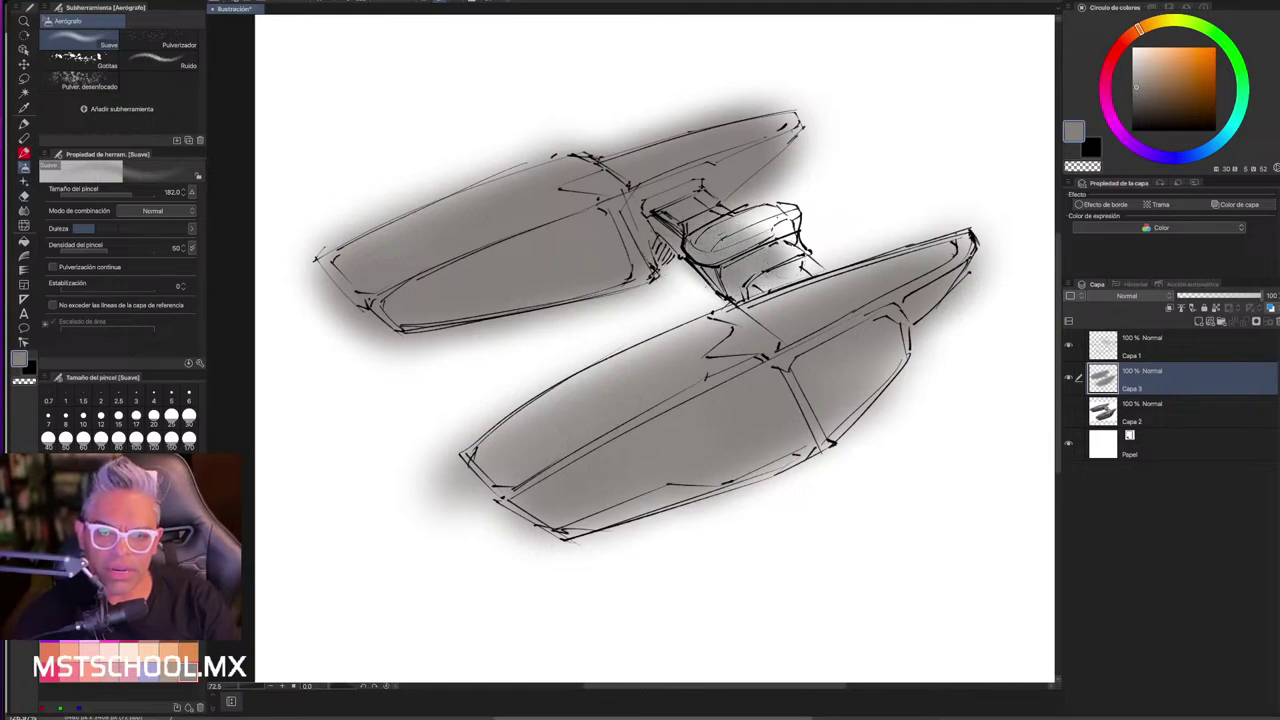
left_click_drag(725, 270, 800, 200)
mouse_move(760, 250)
left_mouse_down()
mouse_move(805, 200)
mouse_move(812, 262)
mouse_move(711, 312)
left_mouse_up()
left_click_drag(795, 275, 685, 298)
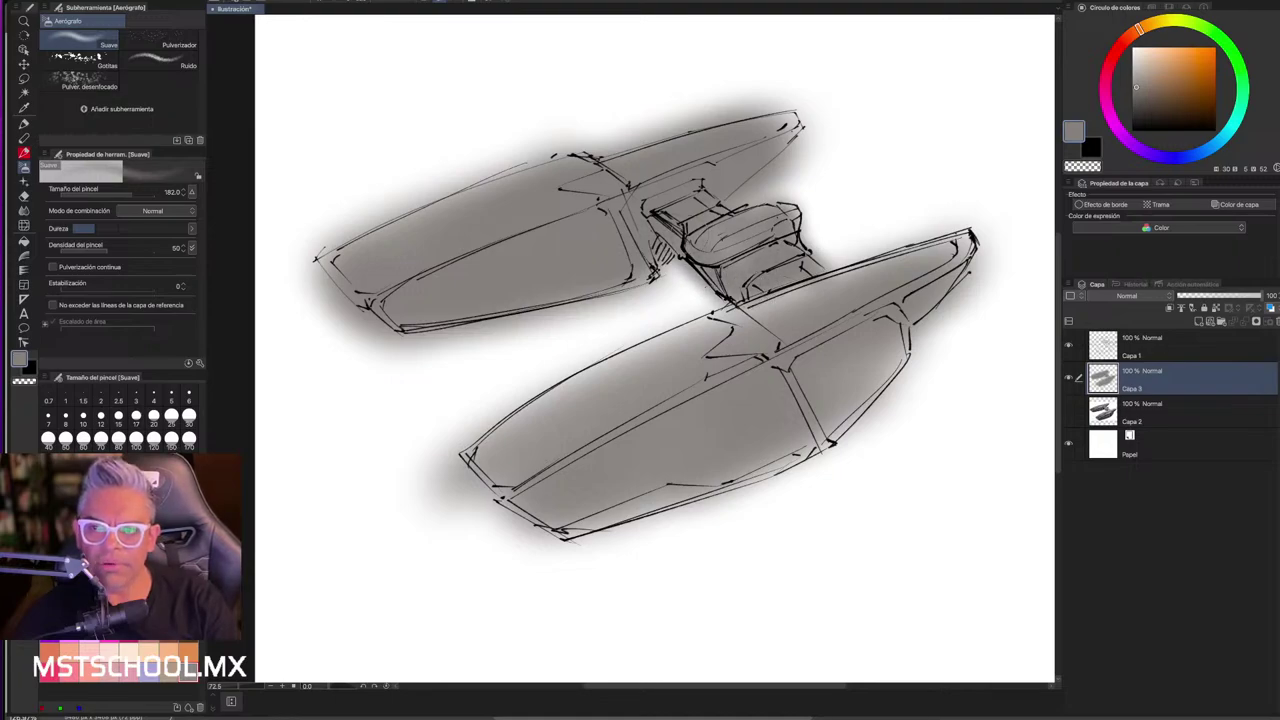
- Erase the grey haze along the upper wing's top edge and lower-left edge
key("e")
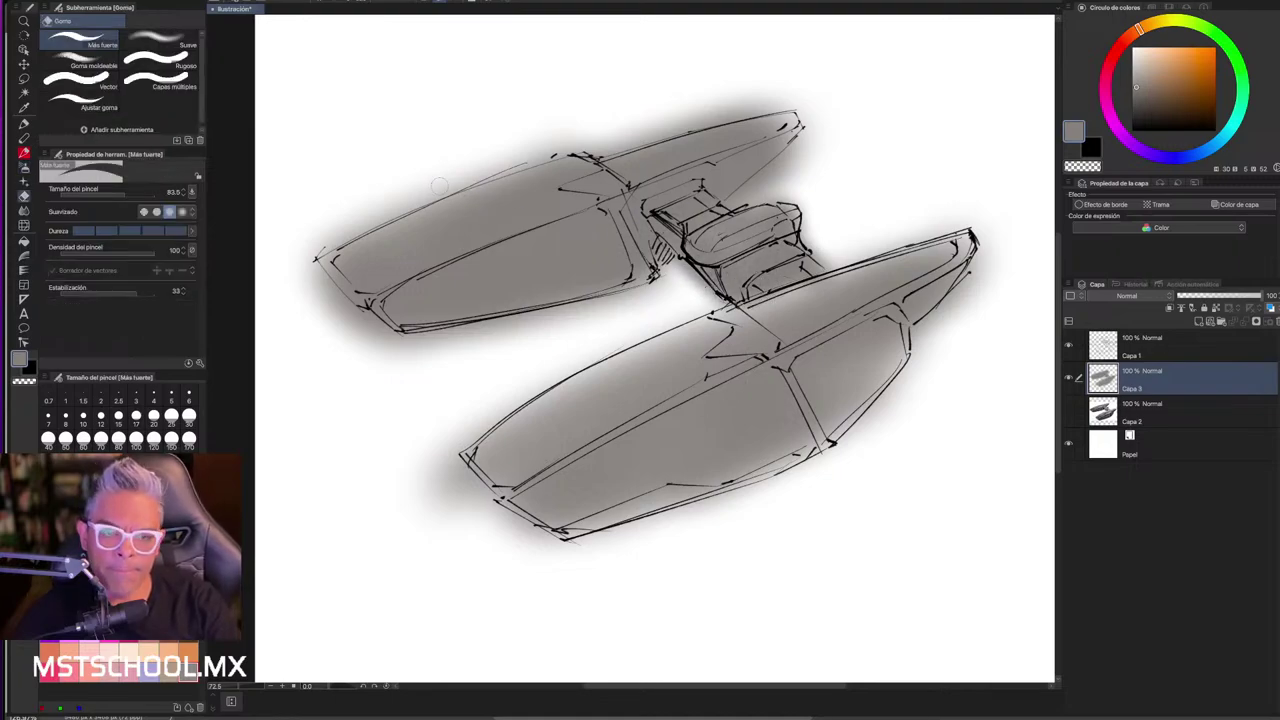
left_click_drag(318, 245, 594, 130)
left_click_drag(418, 193, 609, 125)
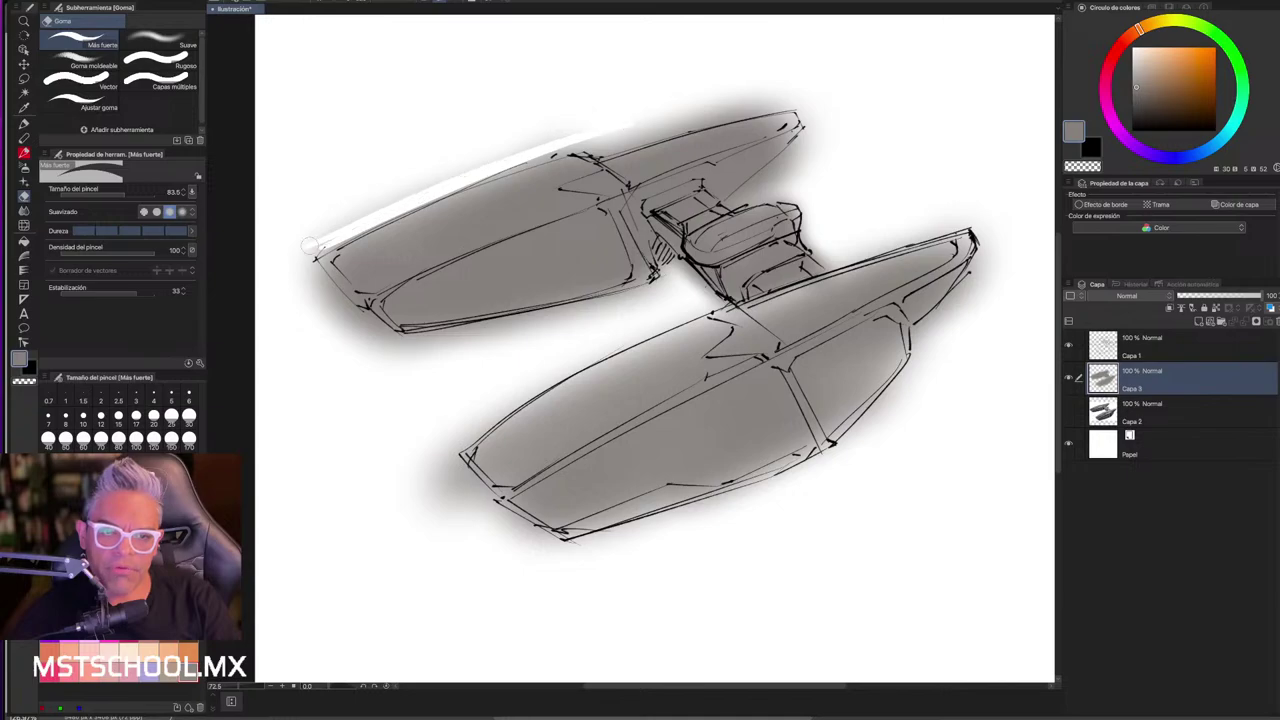
left_click_drag(335, 232, 570, 135)
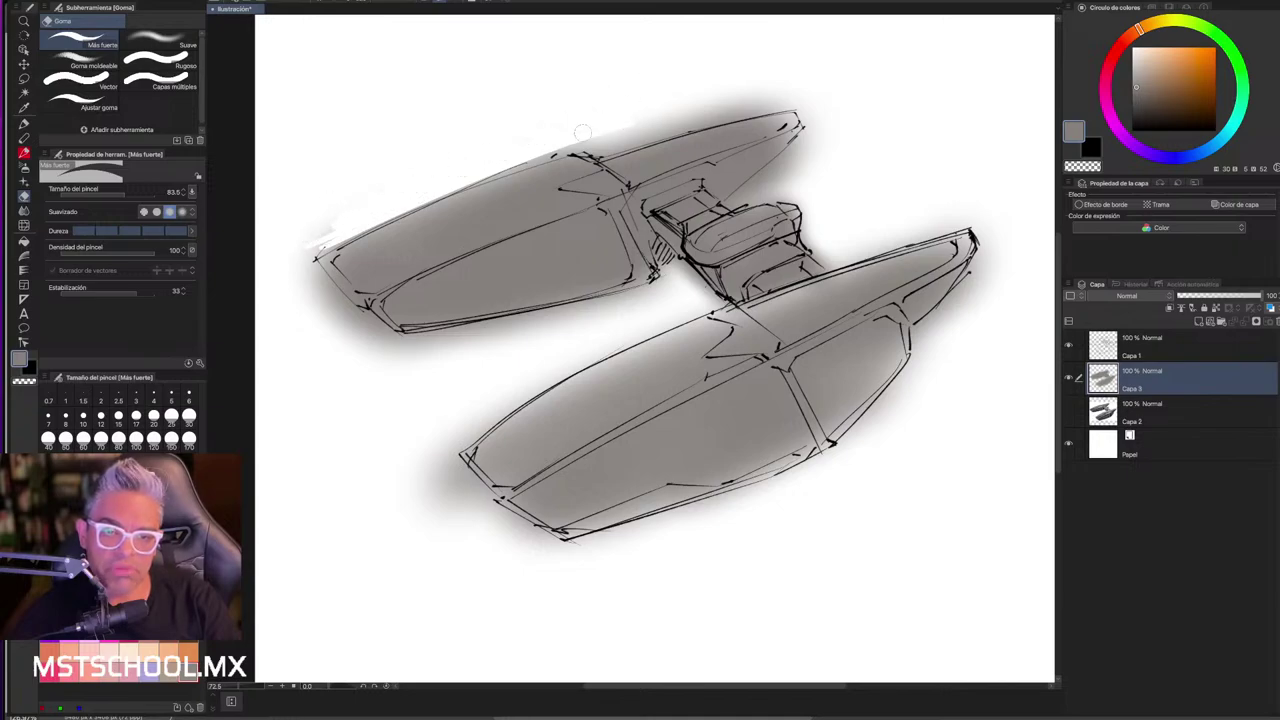
mouse_move(584, 142)
left_mouse_down()
mouse_move(854, 92)
mouse_move(490, 152)
left_mouse_up()
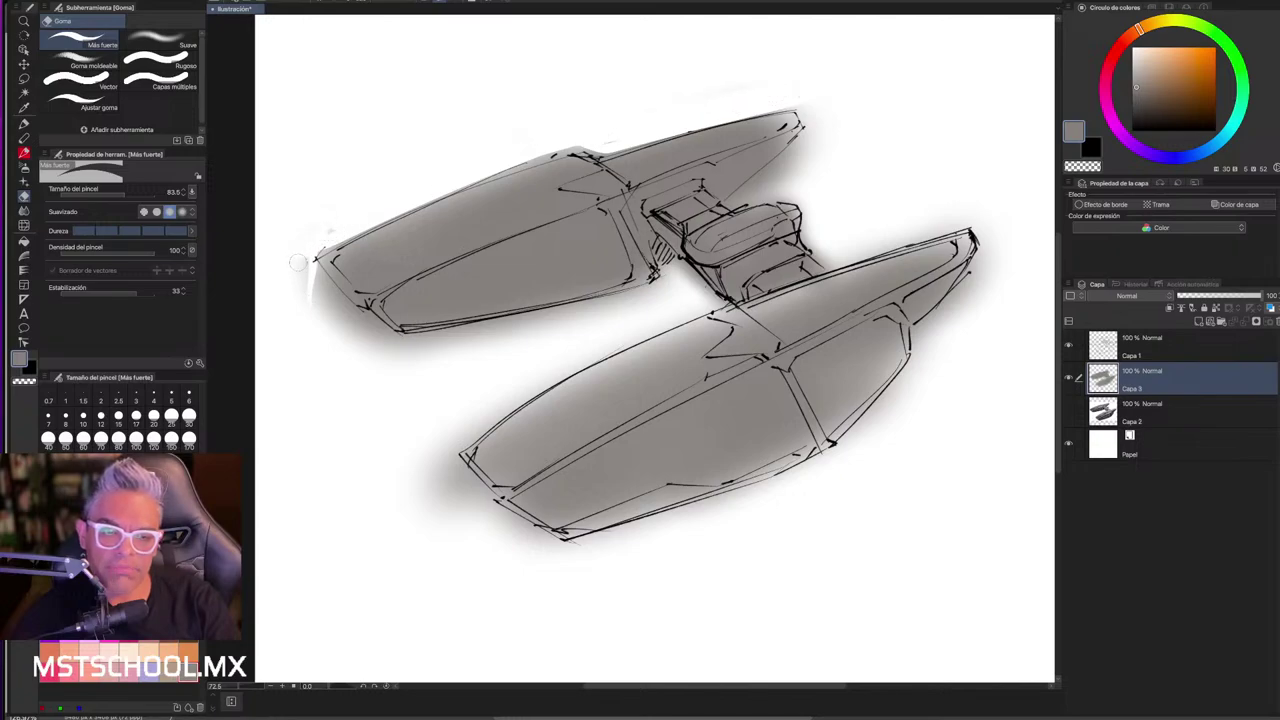
left_click_drag(310, 266, 380, 348)
left_click_drag(308, 266, 385, 350)
mouse_move(322, 292)
left_mouse_down()
mouse_move(376, 347)
mouse_move(400, 350)
mouse_move(634, 294)
mouse_move(381, 348)
mouse_move(550, 326)
mouse_move(400, 368)
mouse_move(657, 294)
mouse_move(608, 307)
left_mouse_up()
- Whiten the shadow between the two wings and around the lower wing's tip
mouse_move(667, 268)
left_mouse_down()
mouse_move(714, 300)
mouse_move(629, 334)
left_mouse_up()
left_click_drag(678, 276, 646, 316)
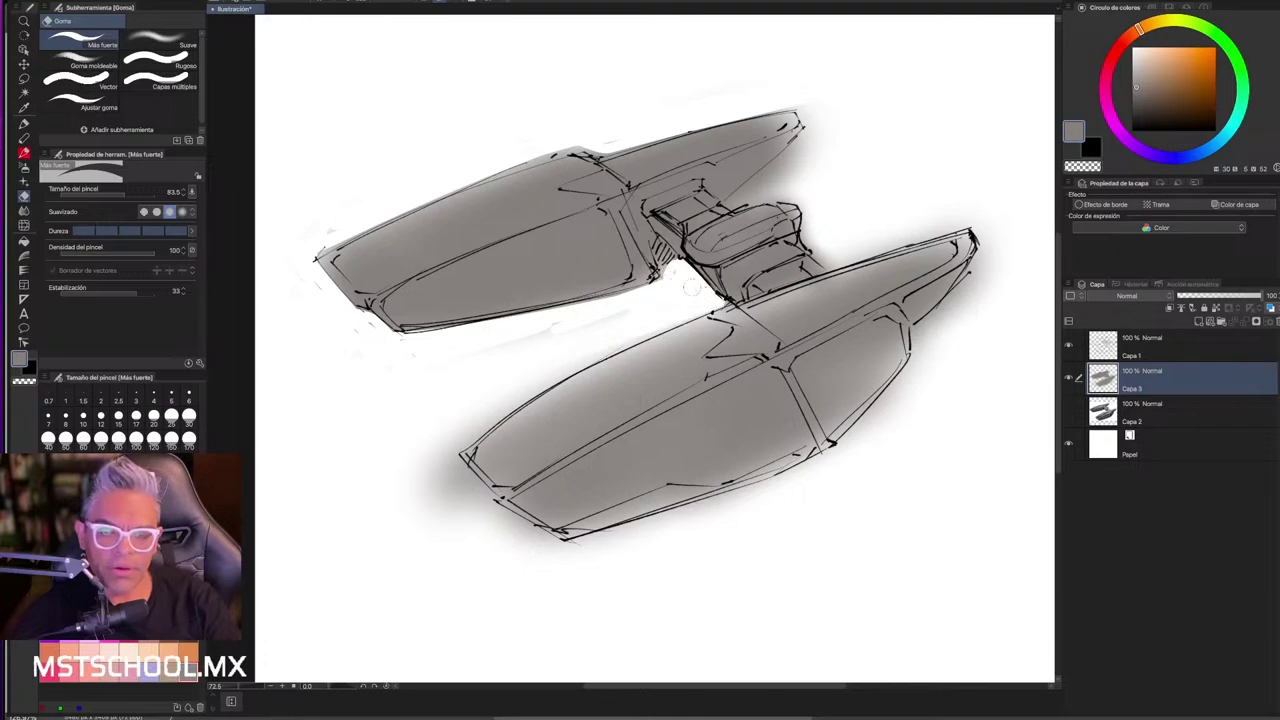
mouse_move(556, 328)
left_mouse_down()
mouse_move(538, 333)
mouse_move(460, 445)
mouse_move(452, 423)
mouse_move(442, 480)
mouse_move(500, 525)
left_mouse_up()
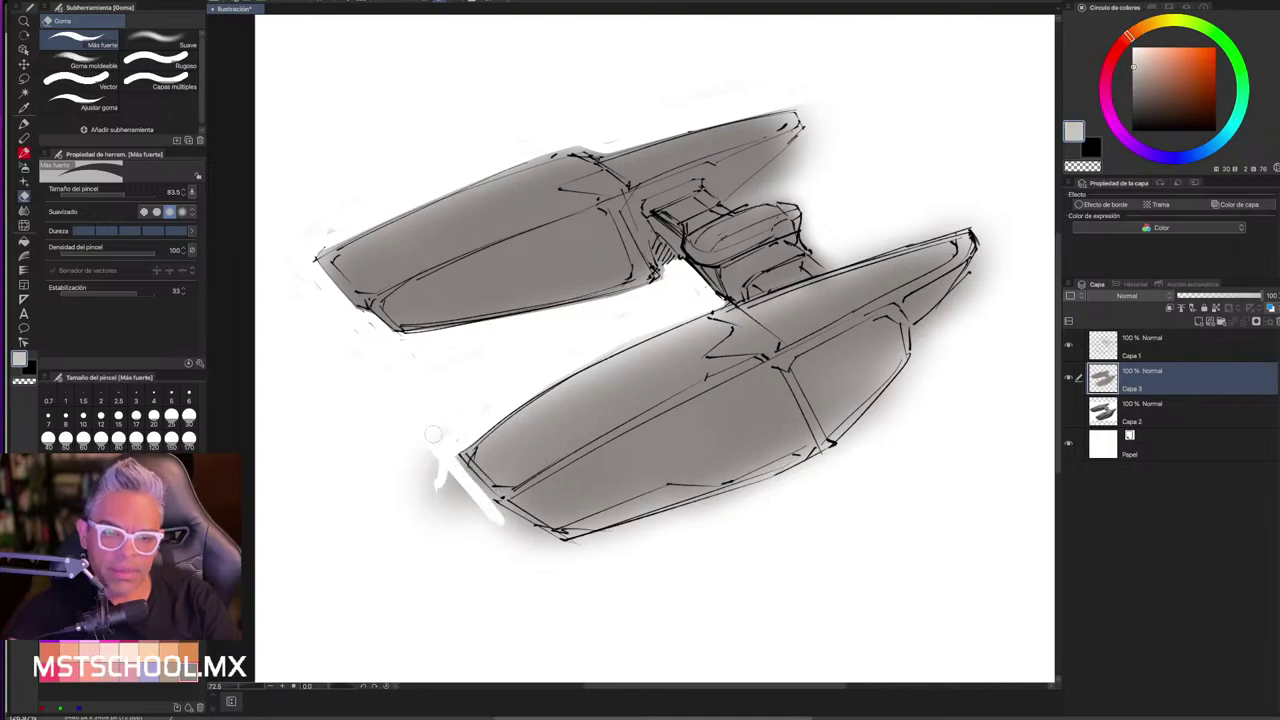
left_click_drag(433, 433, 520, 545)
left_click_drag(495, 500, 540, 560)
mouse_move(485, 470)
left_mouse_down()
mouse_move(435, 514)
mouse_move(419, 505)
left_mouse_up()
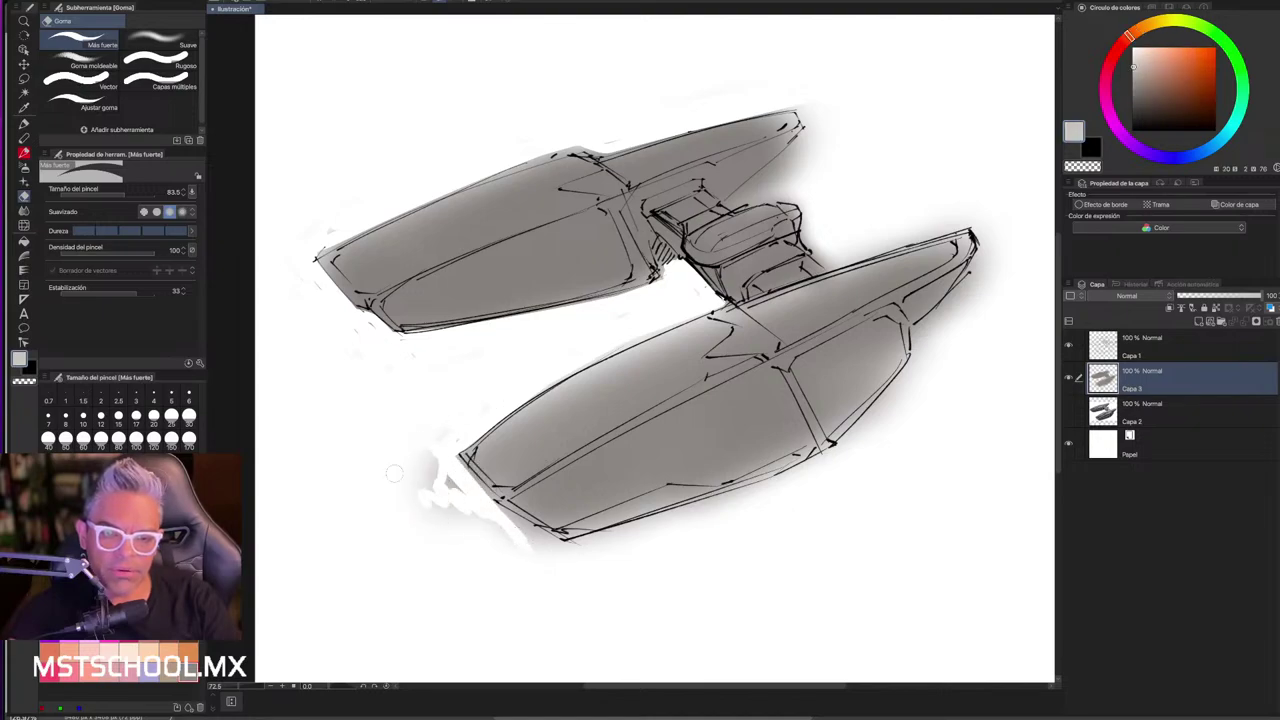
left_click(446, 514, "alt")
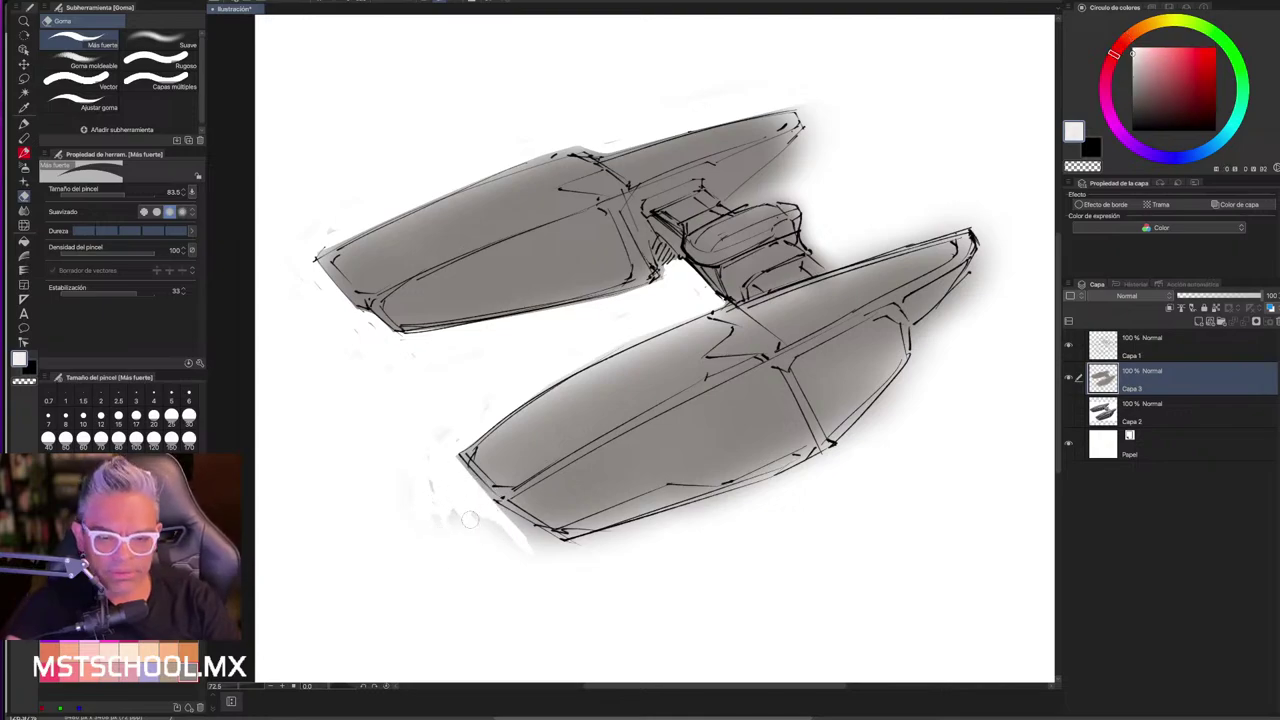
mouse_move(465, 508)
left_mouse_down()
mouse_move(575, 560)
mouse_move(463, 521)
left_mouse_up()
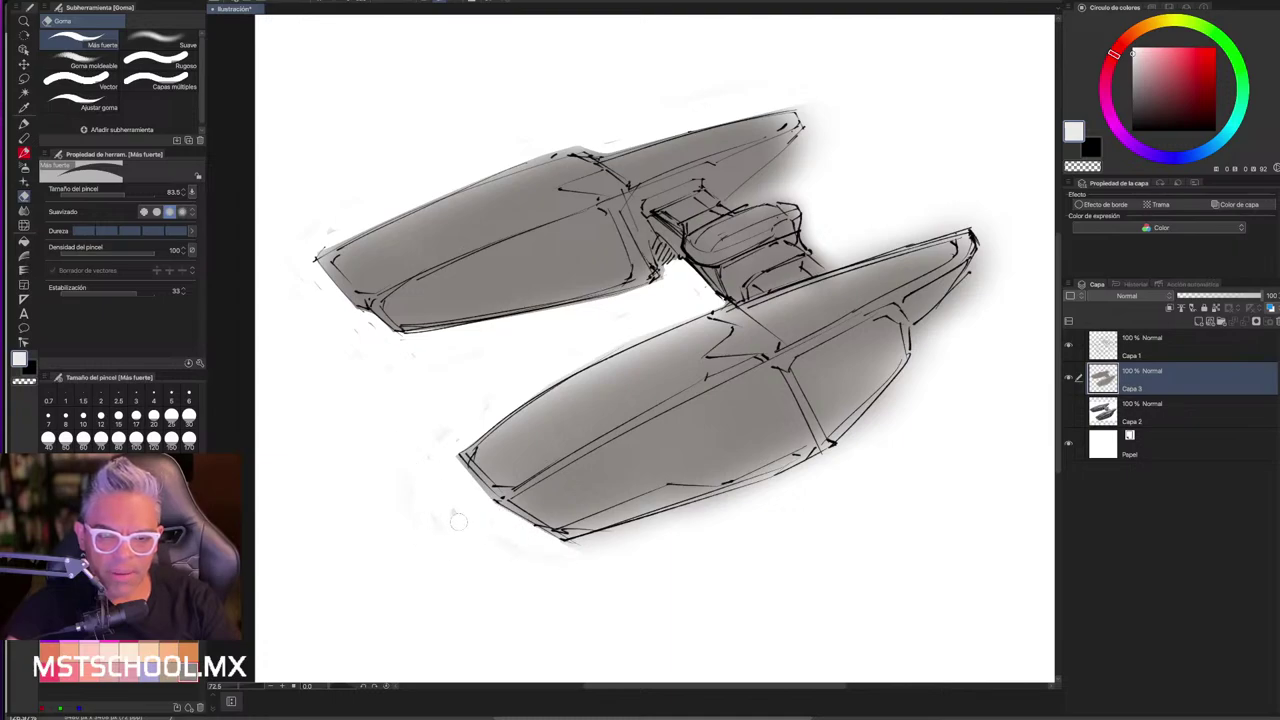
- Erase shadow along the lower wing's edges and near the cockpit with a much larger eraser
left_click_drag(617, 549, 804, 473)
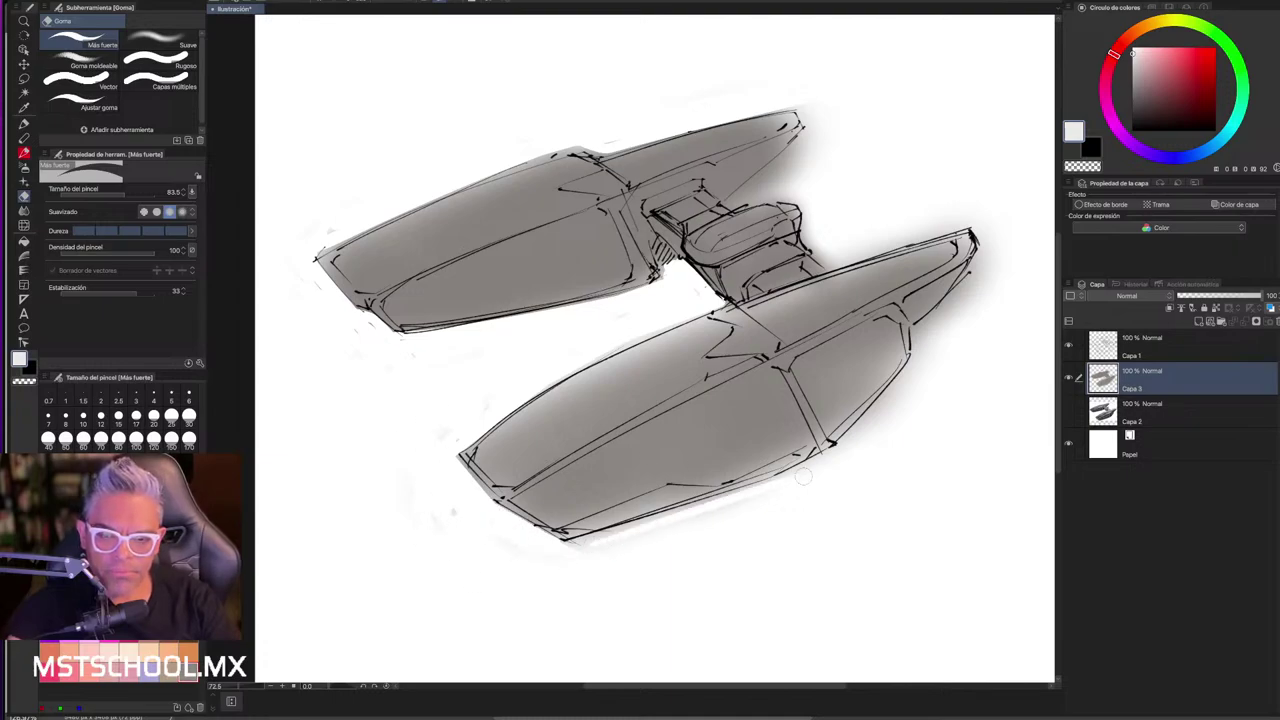
mouse_move(592, 553)
left_mouse_down()
mouse_move(790, 476)
mouse_move(885, 420)
mouse_move(920, 325)
mouse_move(985, 258)
left_mouse_up()
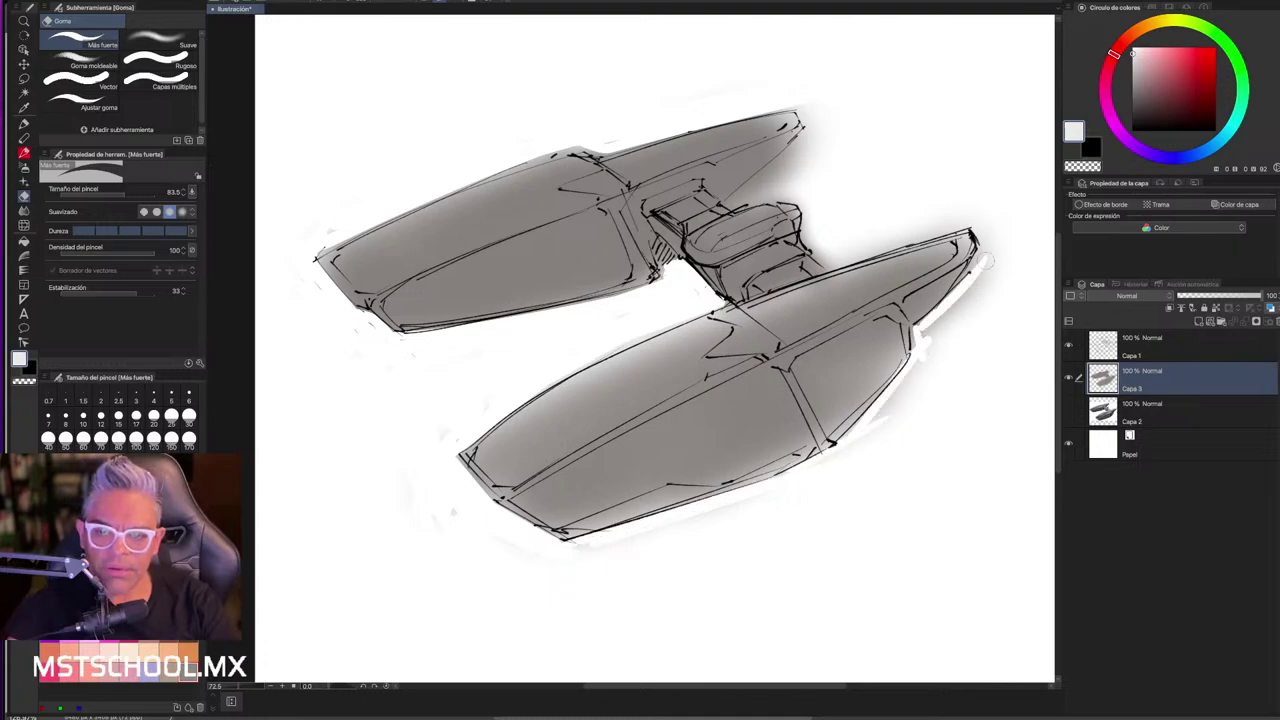
left_click_drag(835, 262, 901, 228)
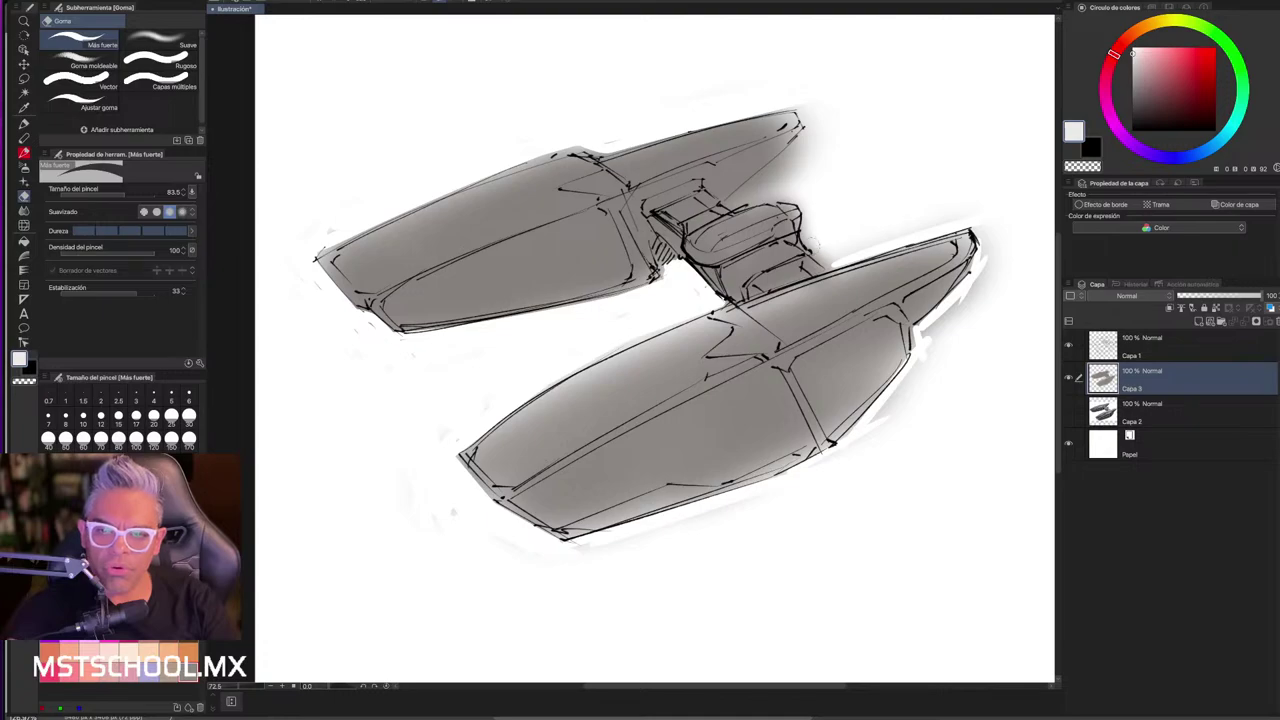
left_click_drag(830, 250, 815, 268)
mouse_move(805, 205)
left_mouse_down()
mouse_move(730, 205)
mouse_move(810, 140)
left_mouse_up()
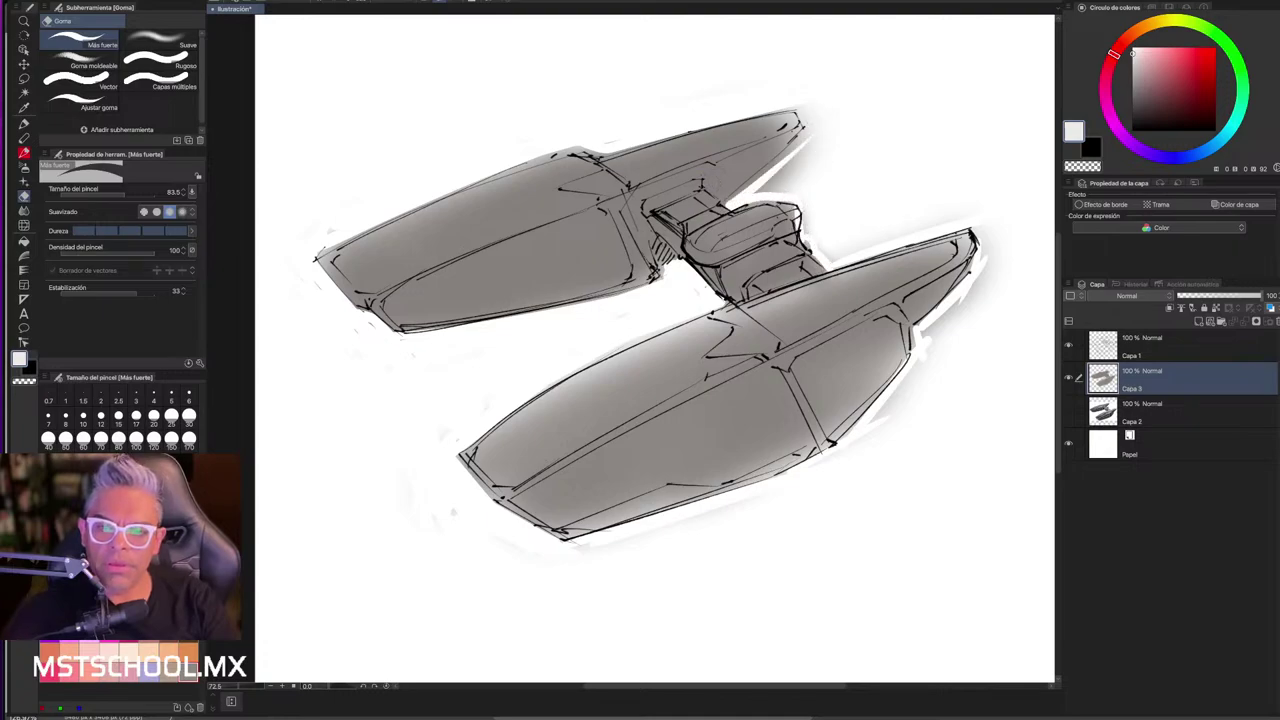
mouse_move(740, 192)
left_mouse_down()
mouse_move(815, 118)
mouse_move(815, 145)
mouse_move(765, 185)
mouse_move(810, 138)
left_mouse_up()
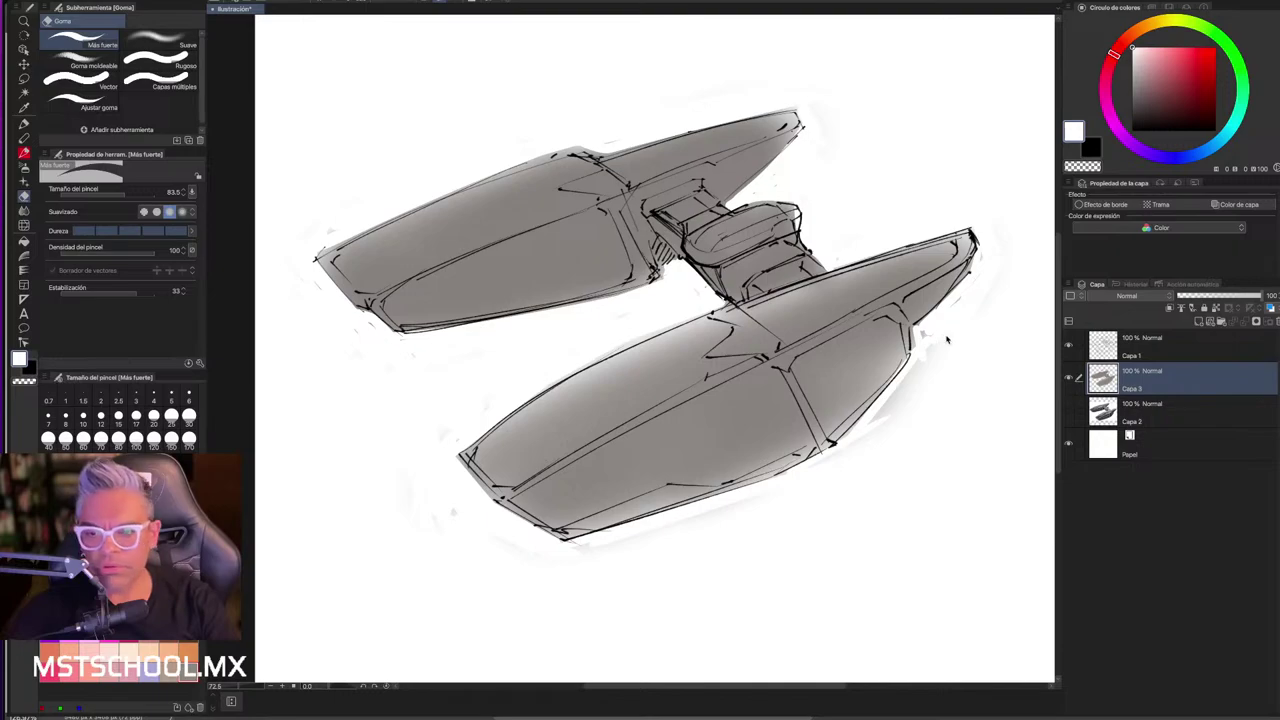
mouse_move(989, 328)
left_mouse_down()
mouse_move(990, 292)
mouse_move(849, 430)
mouse_move(830, 485)
mouse_move(590, 562)
left_mouse_up()
left_click_drag(780, 490, 570, 564)
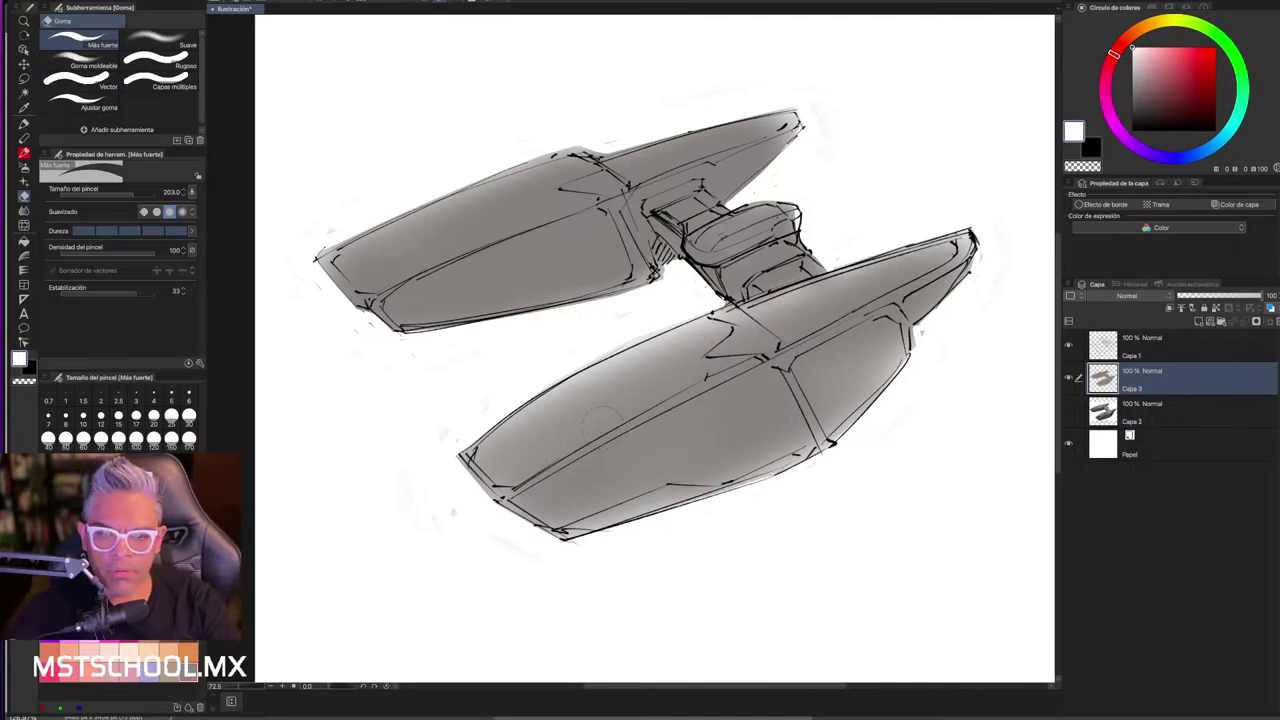
- Airbrush soft white diagonal highlights along the lower wing, redoing one stroke
key("b")
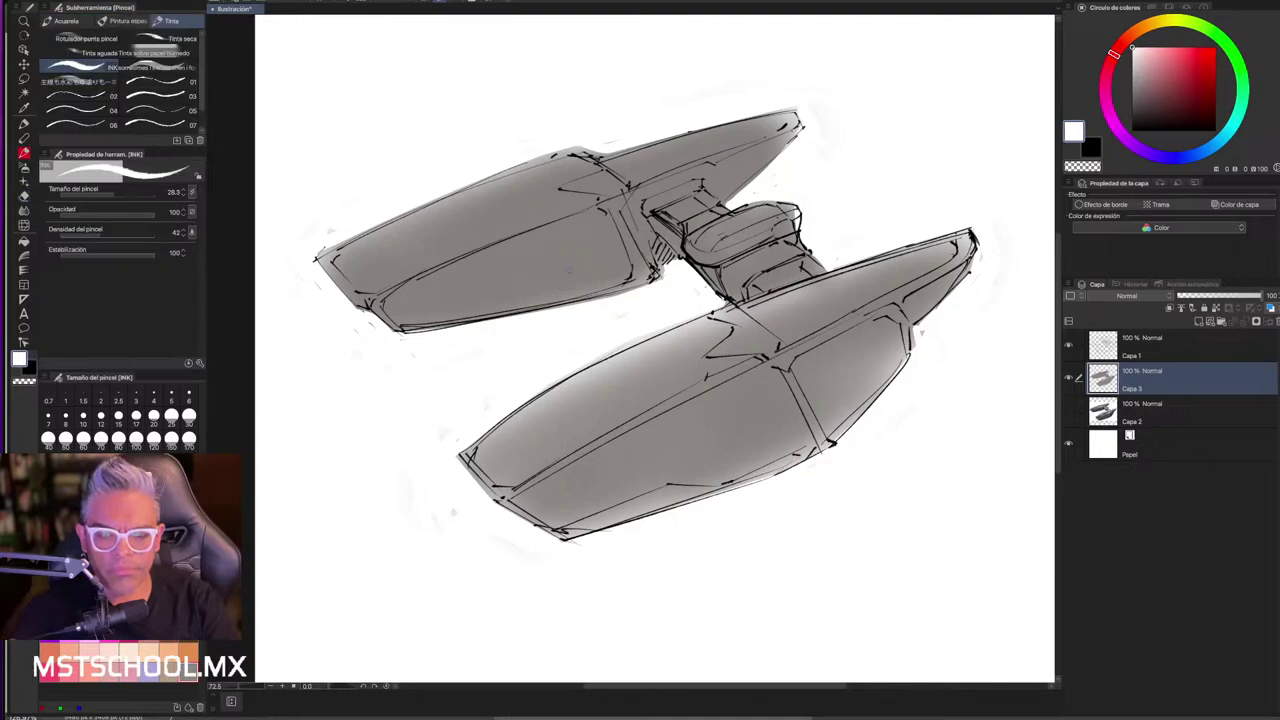
key("b")
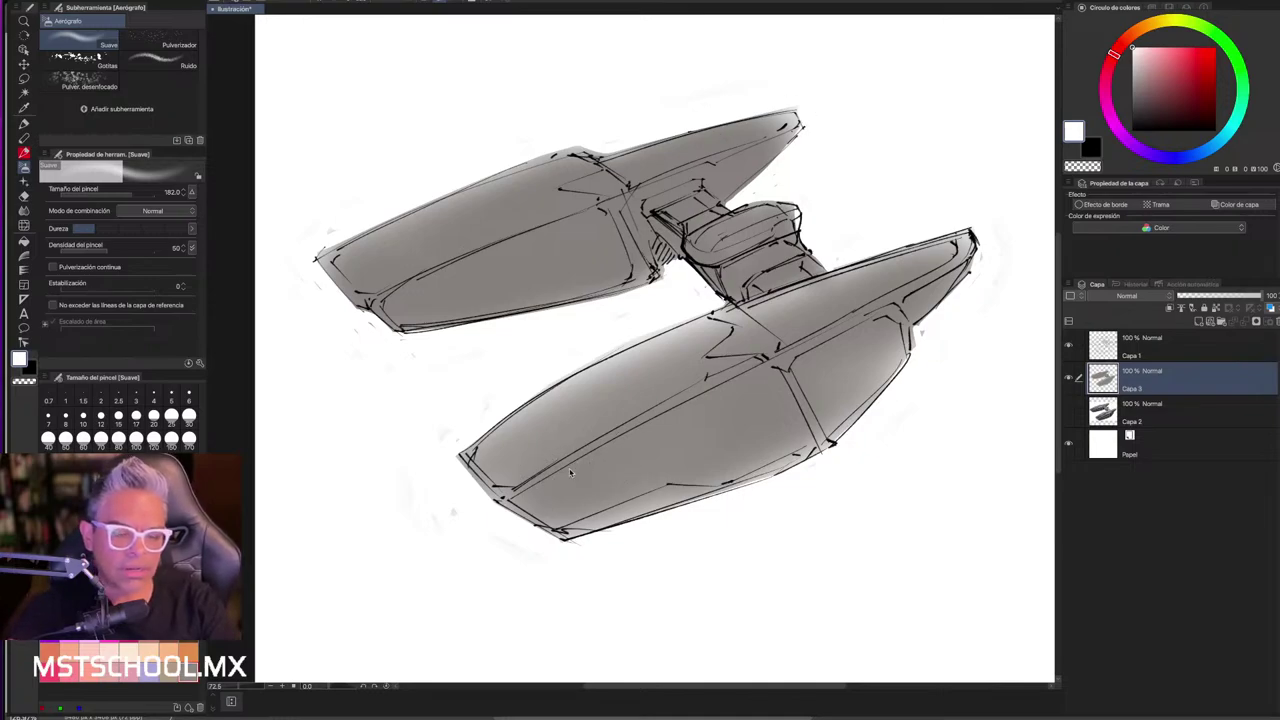
left_click_drag(519, 467, 915, 276)
key("ctrl+z")
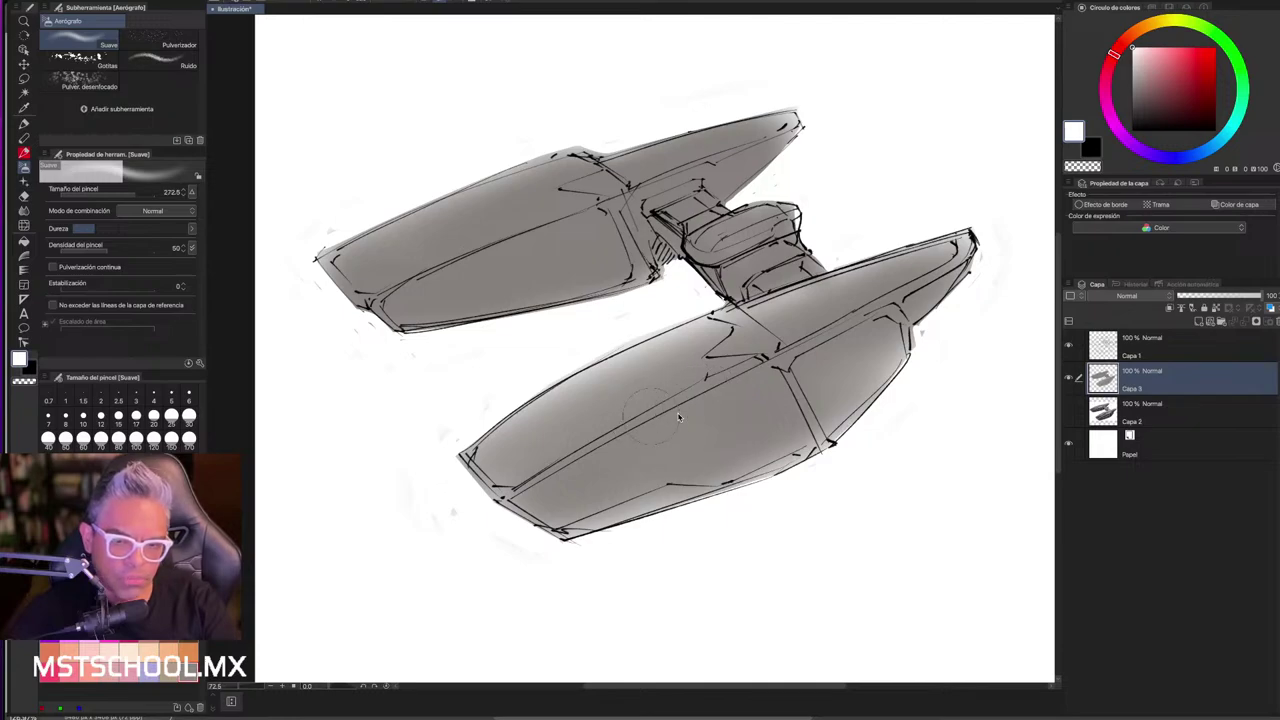
left_click_drag(543, 487, 915, 280)
left_click_drag(640, 420, 930, 270)
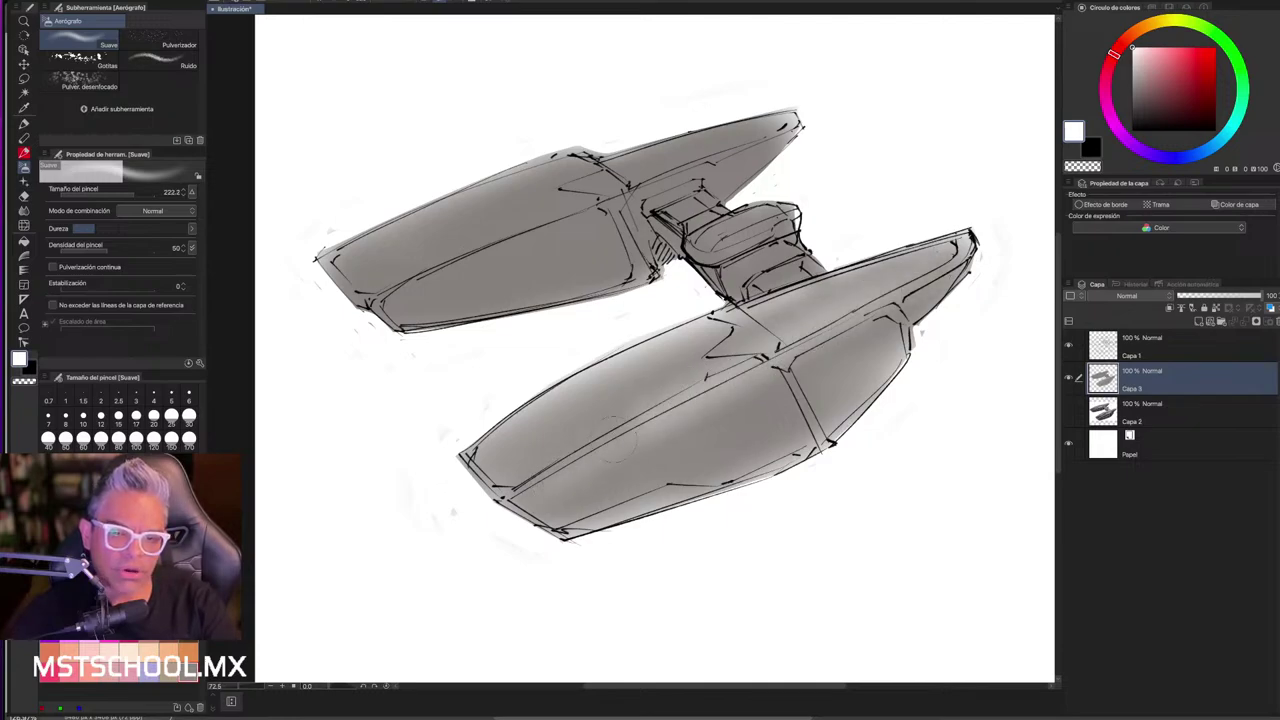
left_click_drag(480, 500, 864, 292)
left_click_drag(800, 330, 520, 480)
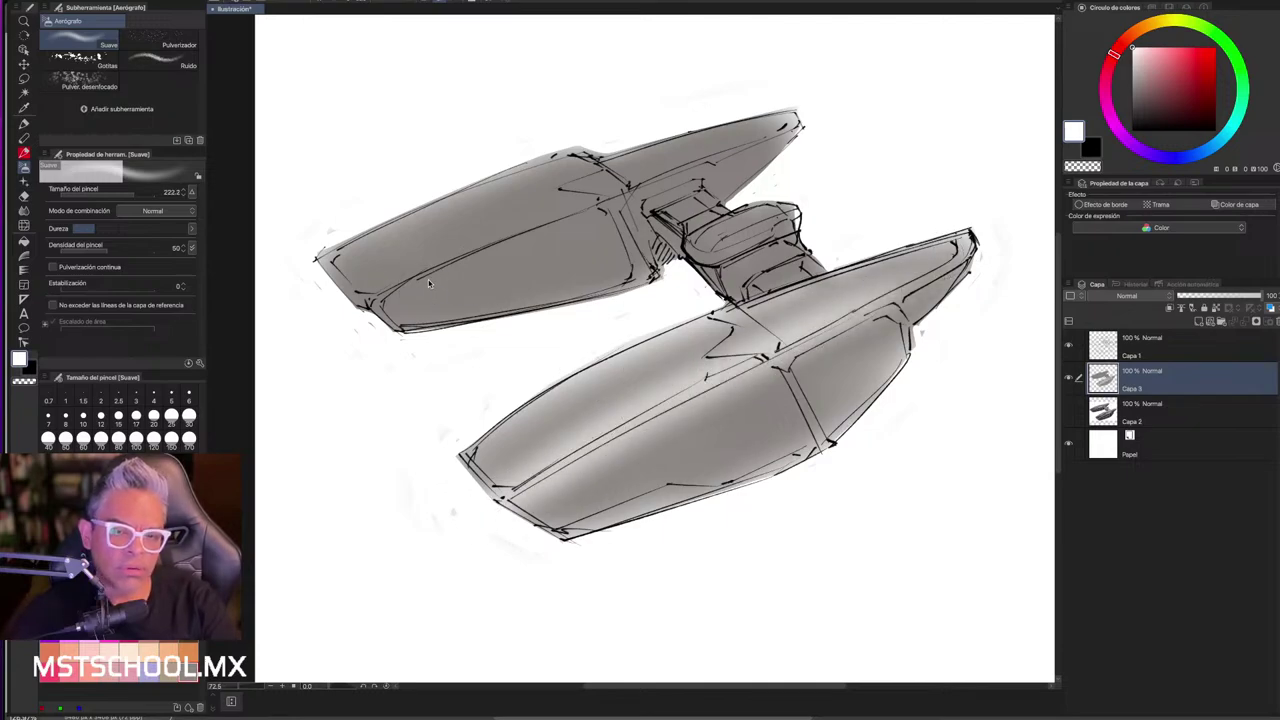
- Lighten the upper wing toward its tip and add more highlight bands to the lower wing
left_click_drag(376, 266, 780, 100)
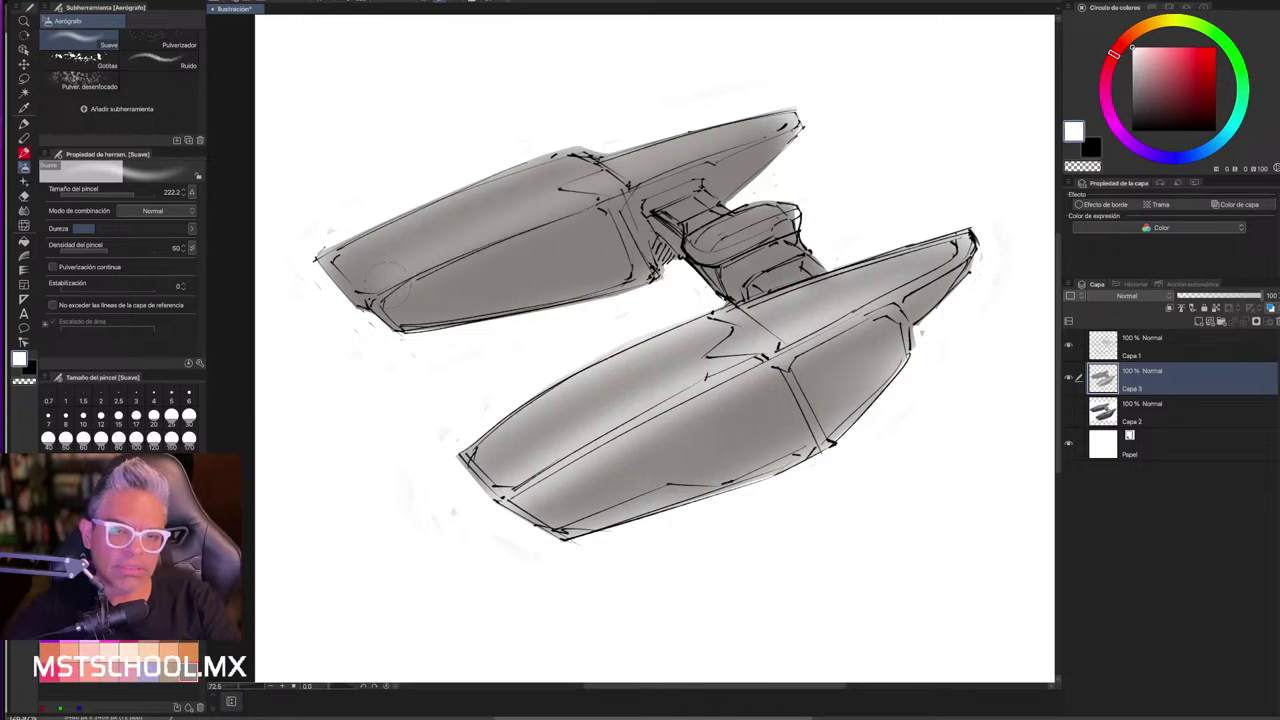
left_click_drag(385, 280, 620, 180)
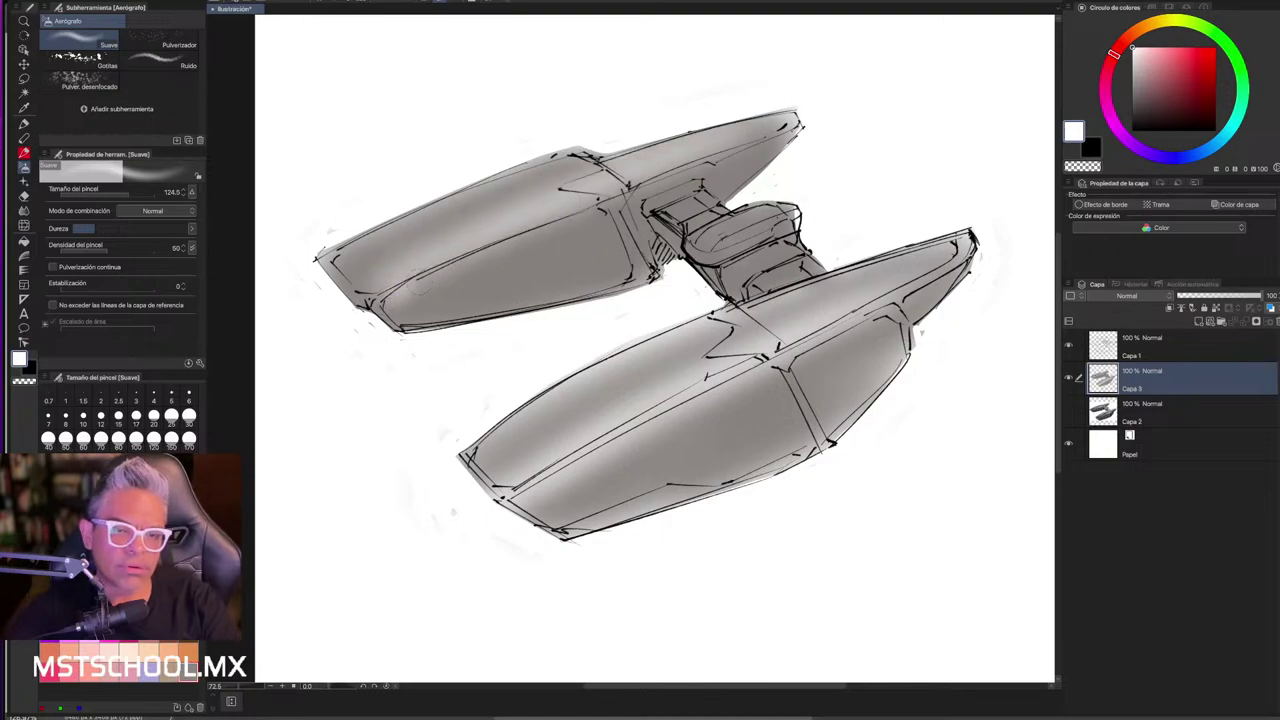
mouse_move(400, 300)
left_mouse_down()
mouse_move(790, 120)
mouse_move(728, 145)
left_mouse_up()
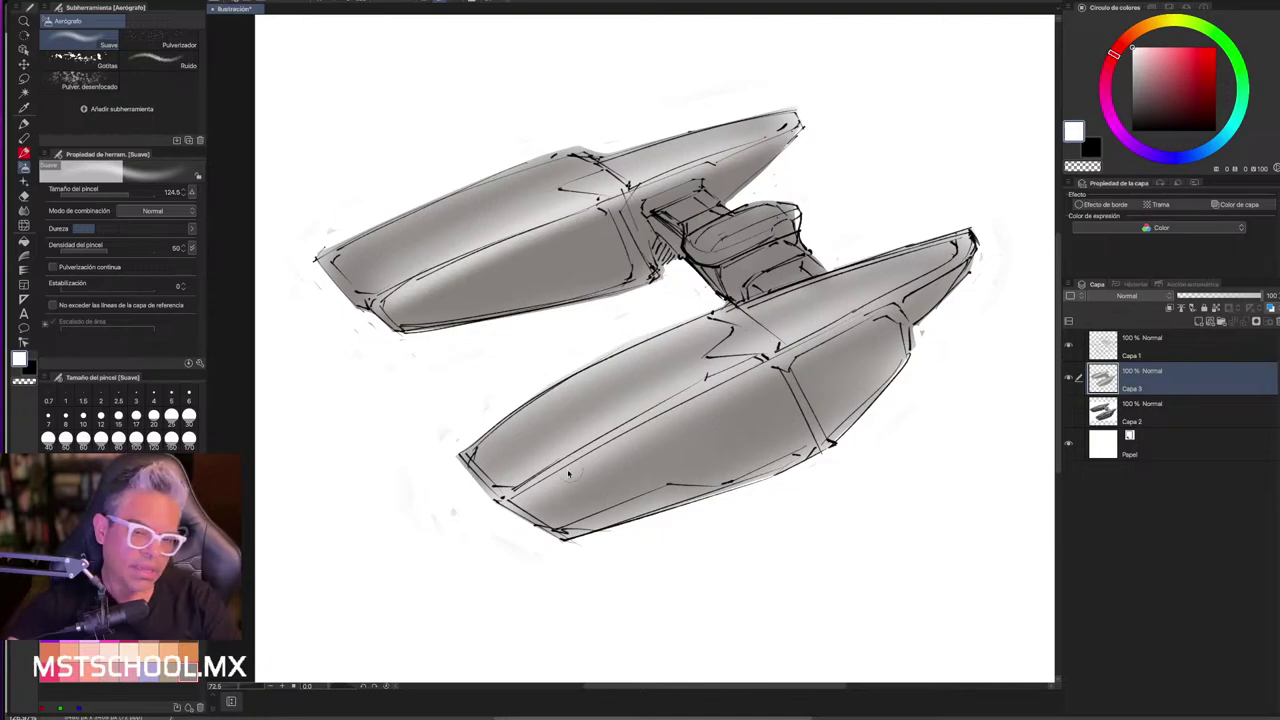
left_click_drag(568, 474, 940, 270)
left_click_drag(585, 440, 939, 275)
left_click_drag(555, 485, 900, 300)
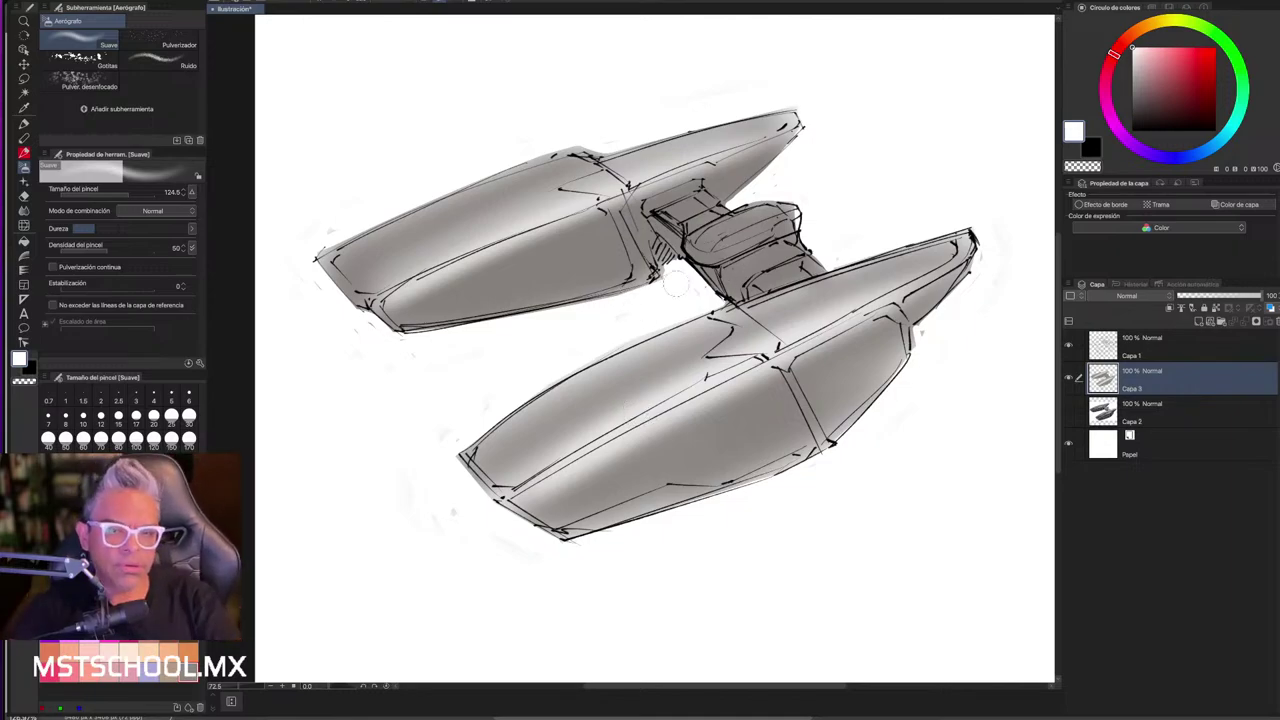
- Airbrush black over the central joint, then eyedrop a mid grey and shade it further
key("x")
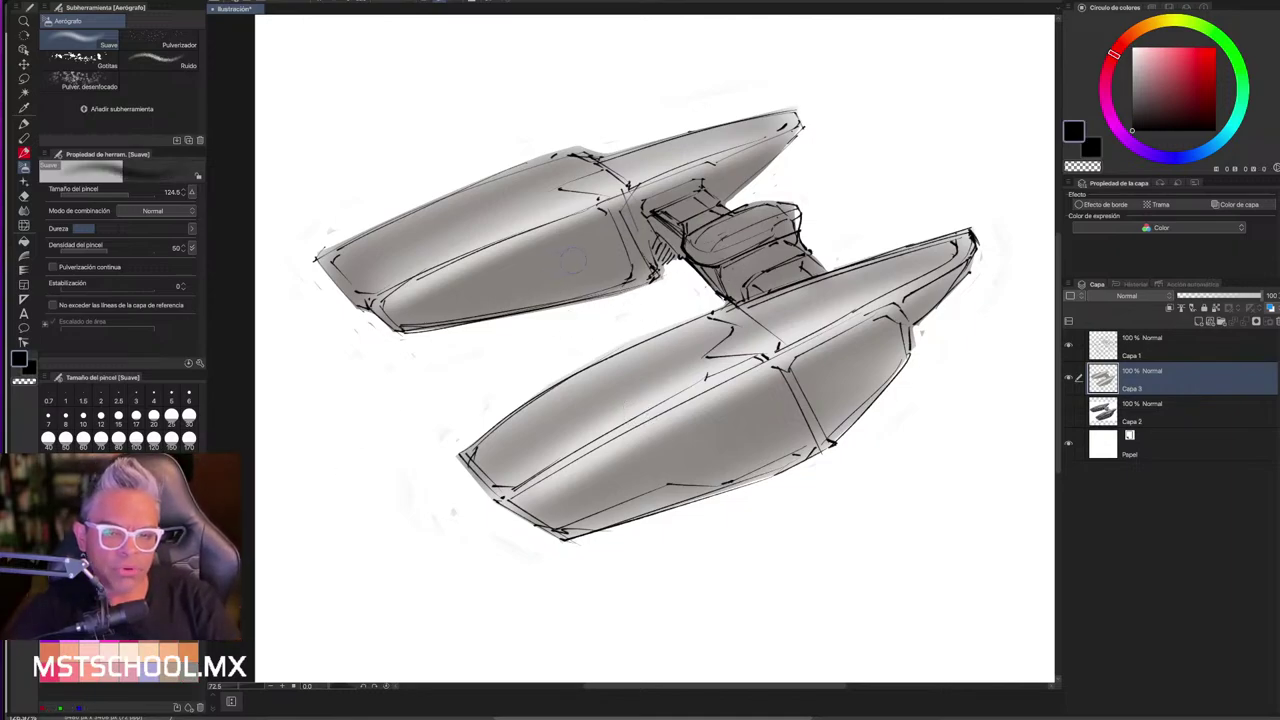
mouse_move(650, 240)
left_mouse_down()
mouse_move(704, 175)
mouse_move(718, 190)
left_mouse_up()
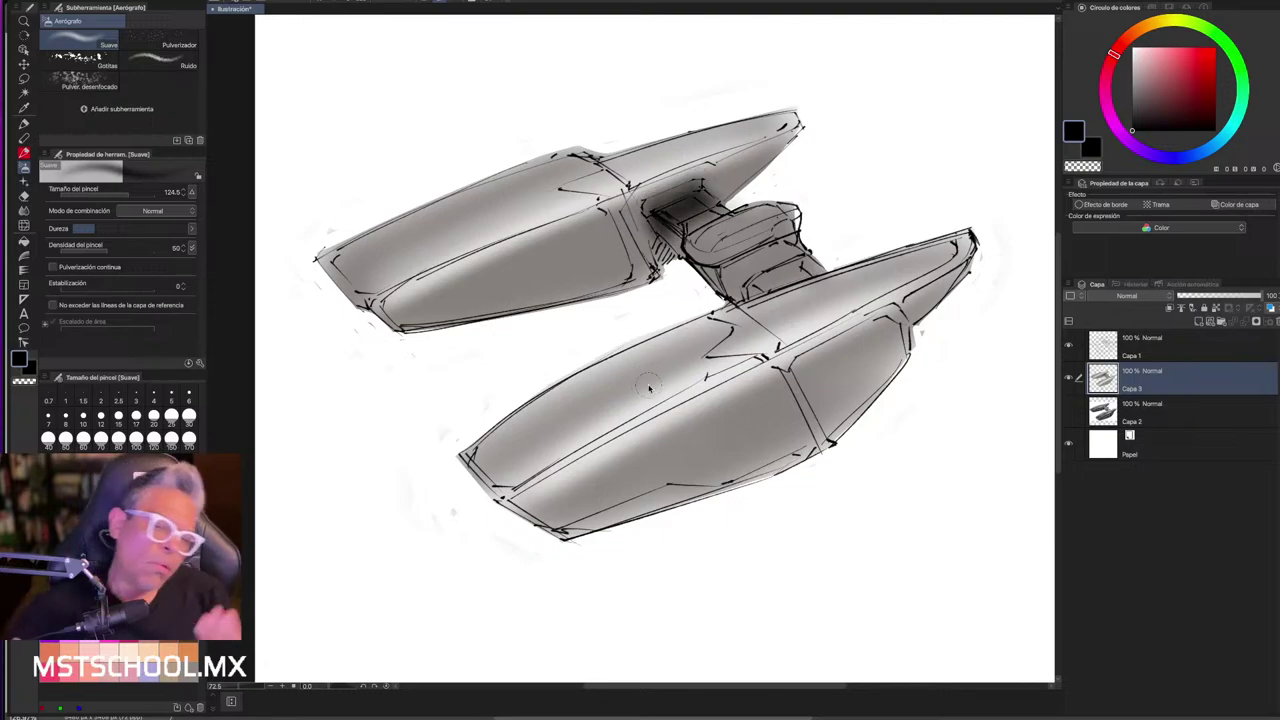
key("ctrl+z")
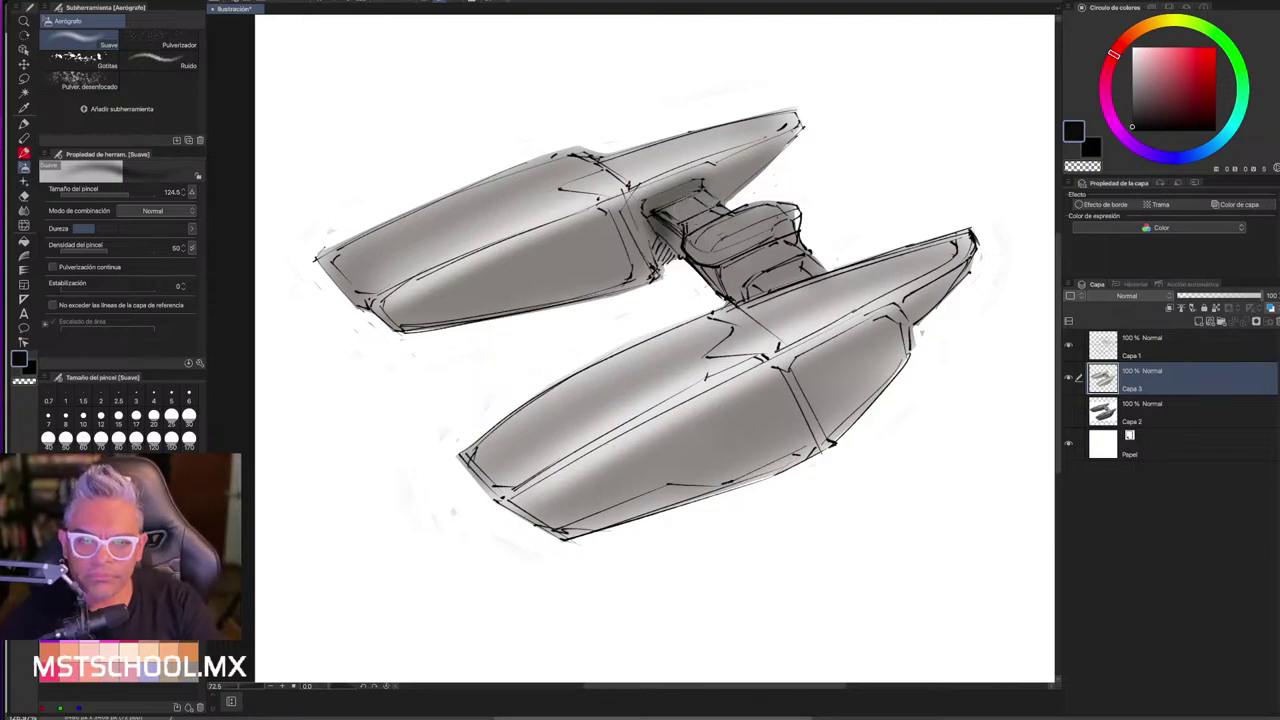
mouse_move(664, 222)
left_mouse_down()
mouse_move(714, 192)
mouse_move(714, 206)
mouse_move(715, 190)
left_mouse_up()
left_click(700, 210, "alt")
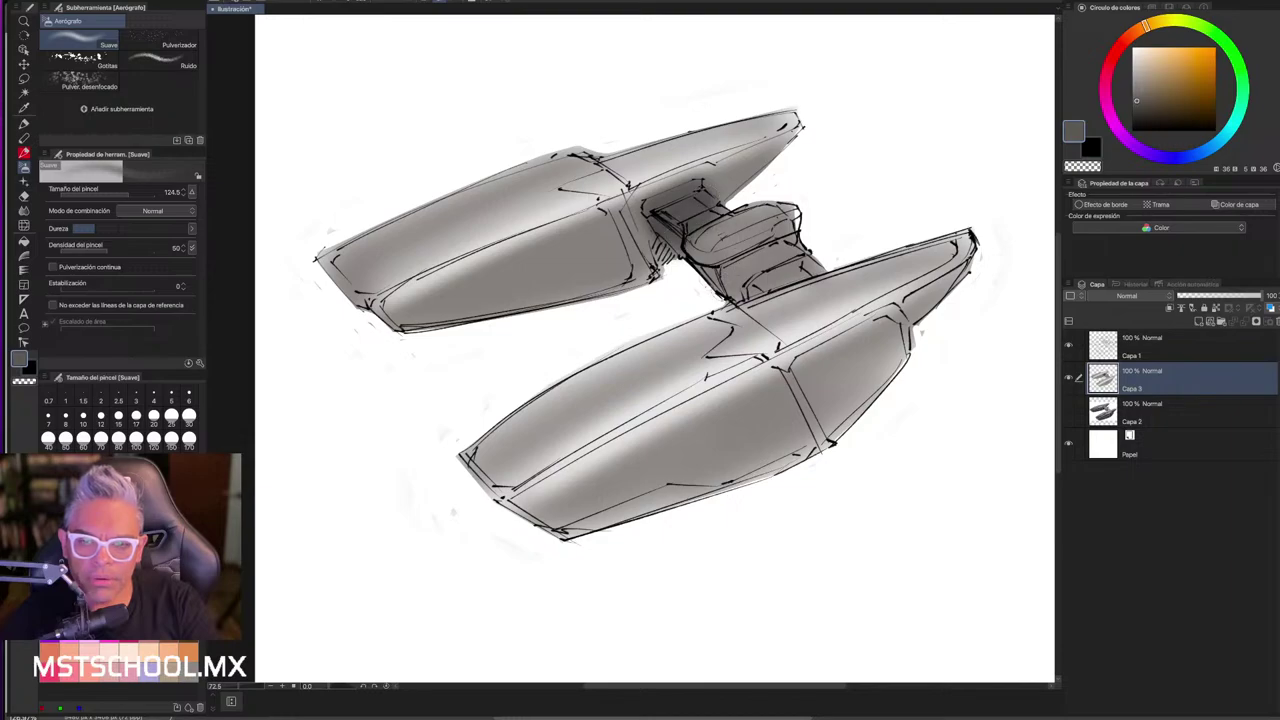
mouse_move(710, 298)
left_mouse_down()
mouse_move(785, 252)
mouse_move(760, 260)
left_mouse_up()
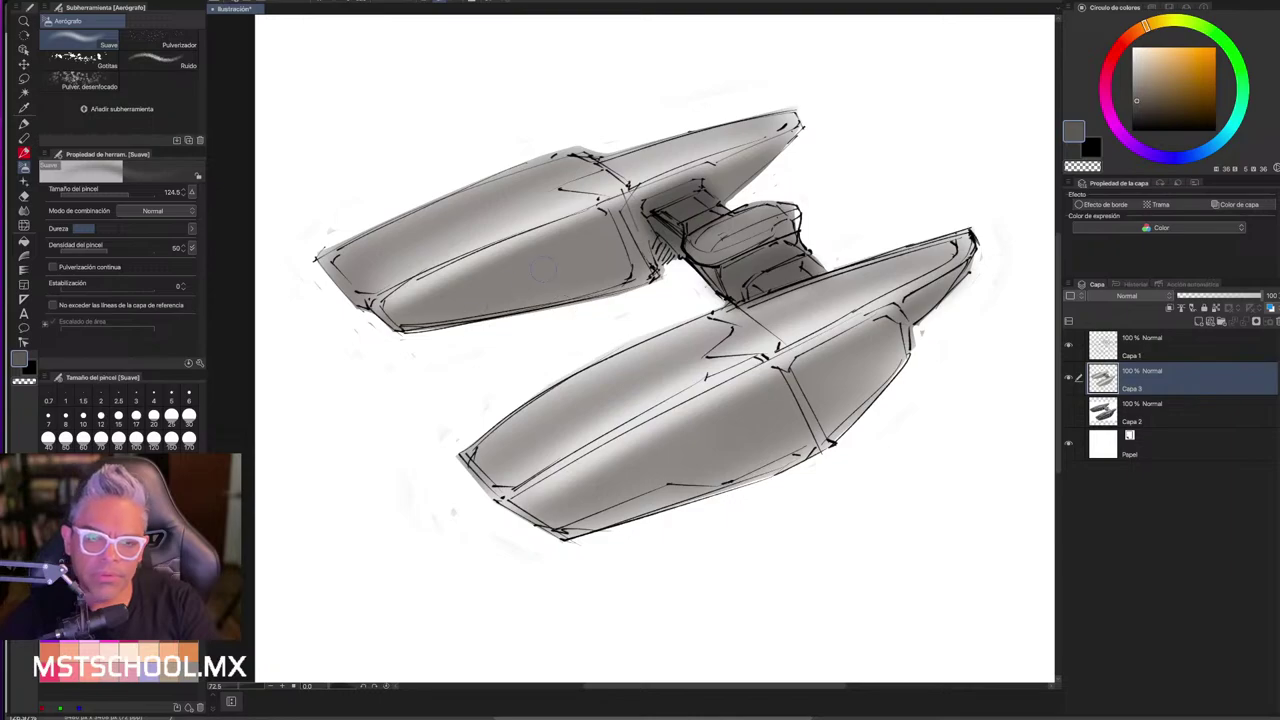
scroll(437, 276, "up", 3)
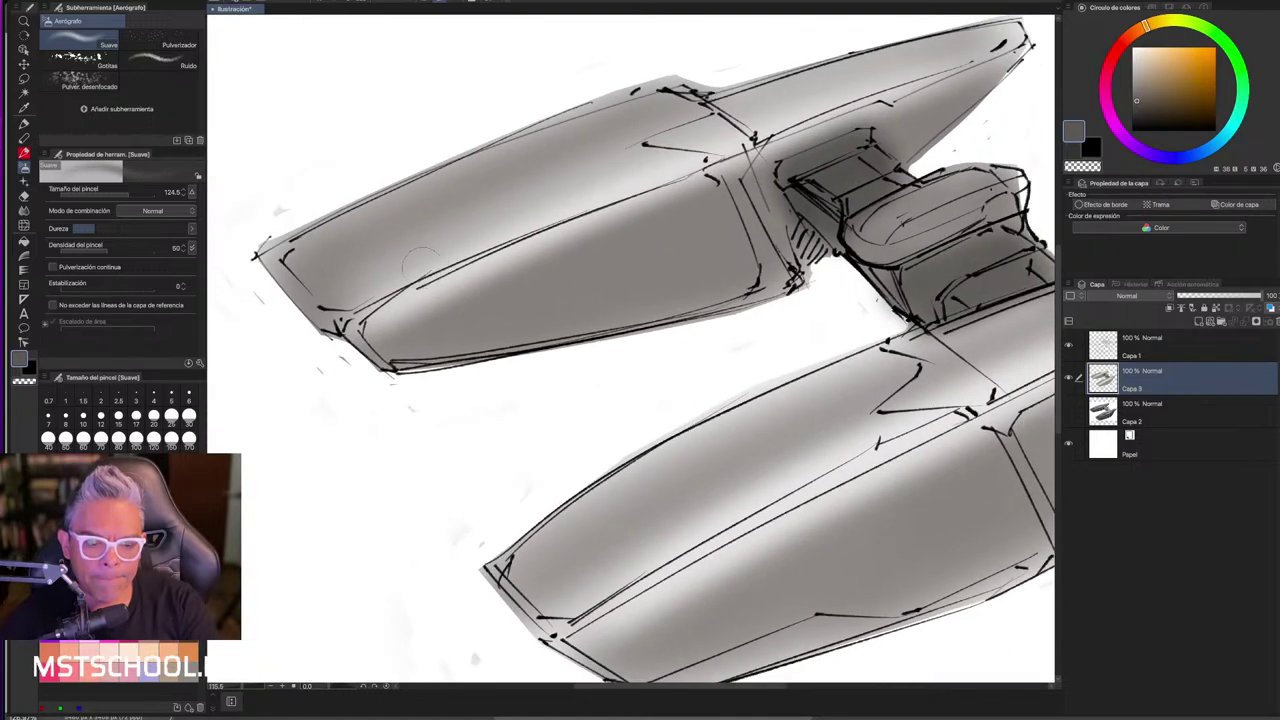
- With white selected, brighten the upper hull's lower-left edge and the area near the upper seam
key("b")
key("b")
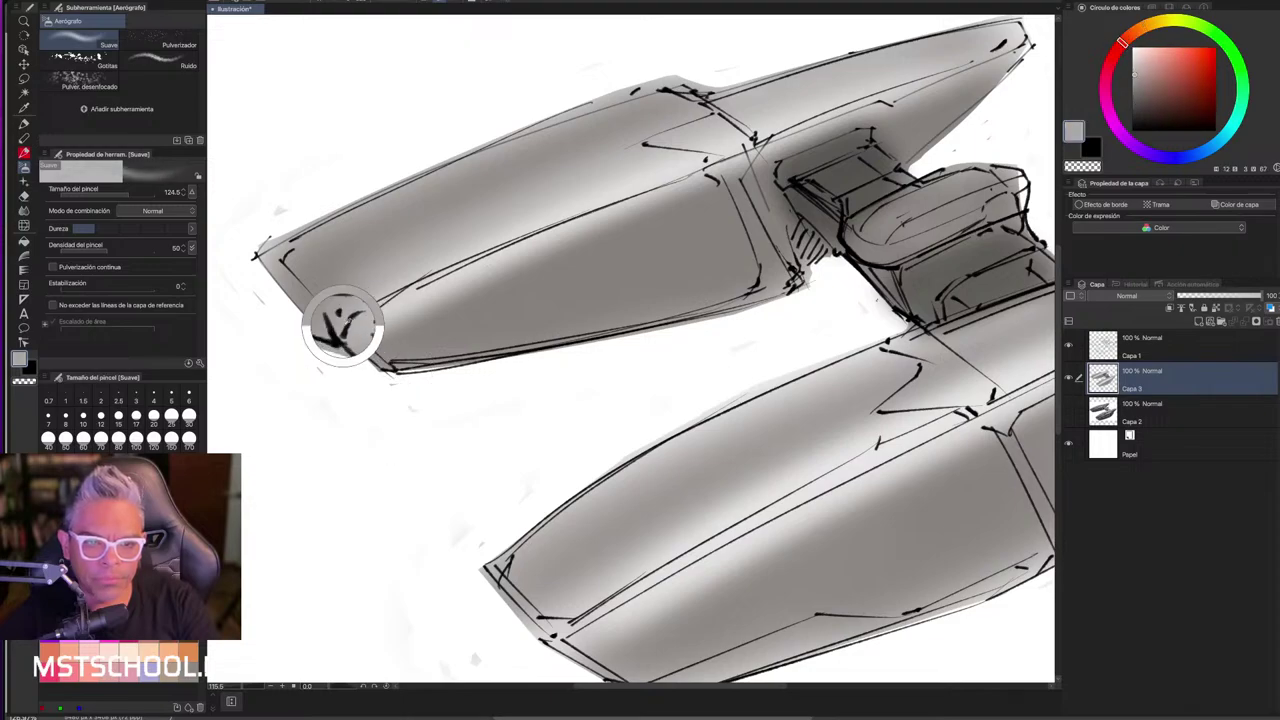
left_click(343, 407, "alt")
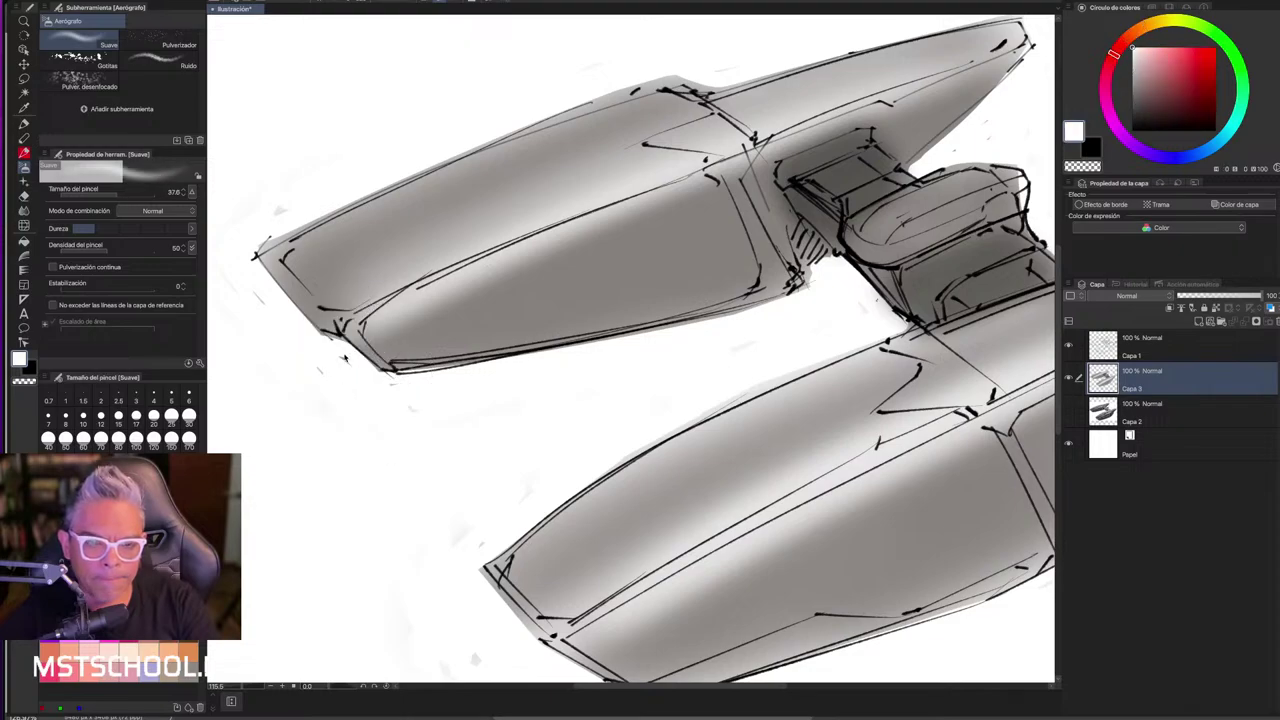
left_click_drag(276, 266, 366, 322)
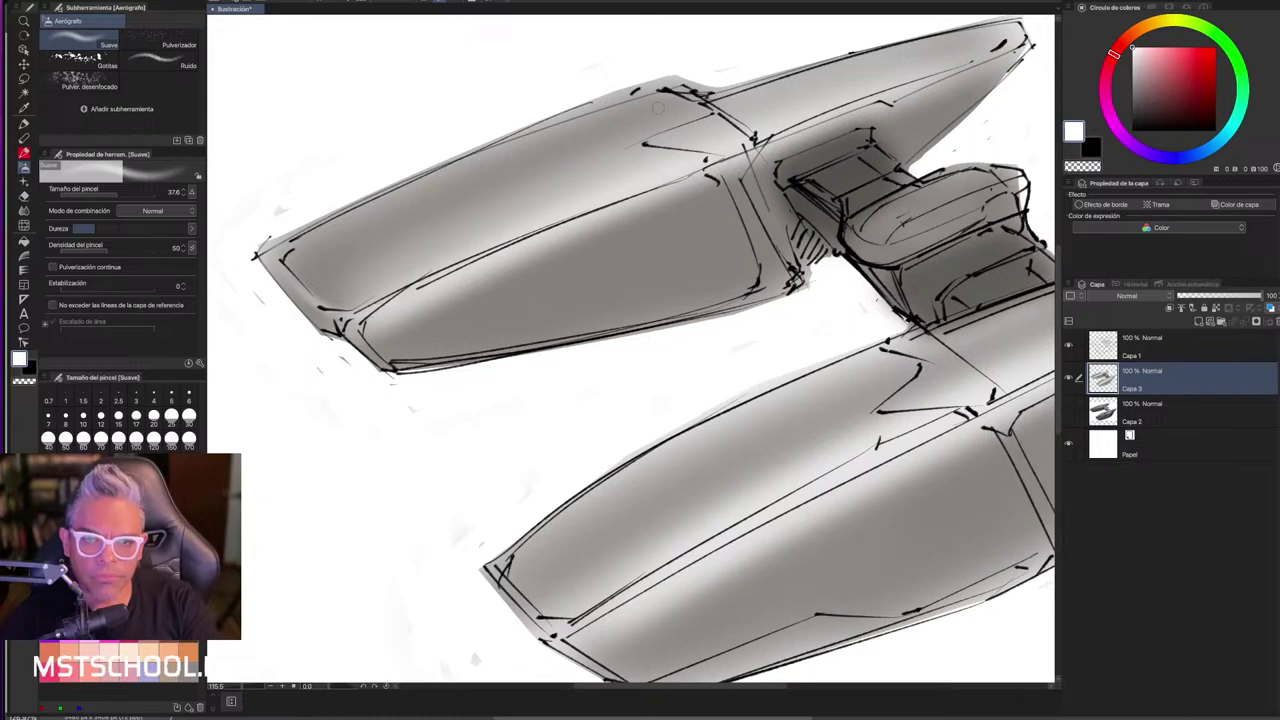
mouse_move(660, 96)
left_mouse_down()
mouse_move(702, 106)
mouse_move(648, 137)
left_mouse_up()
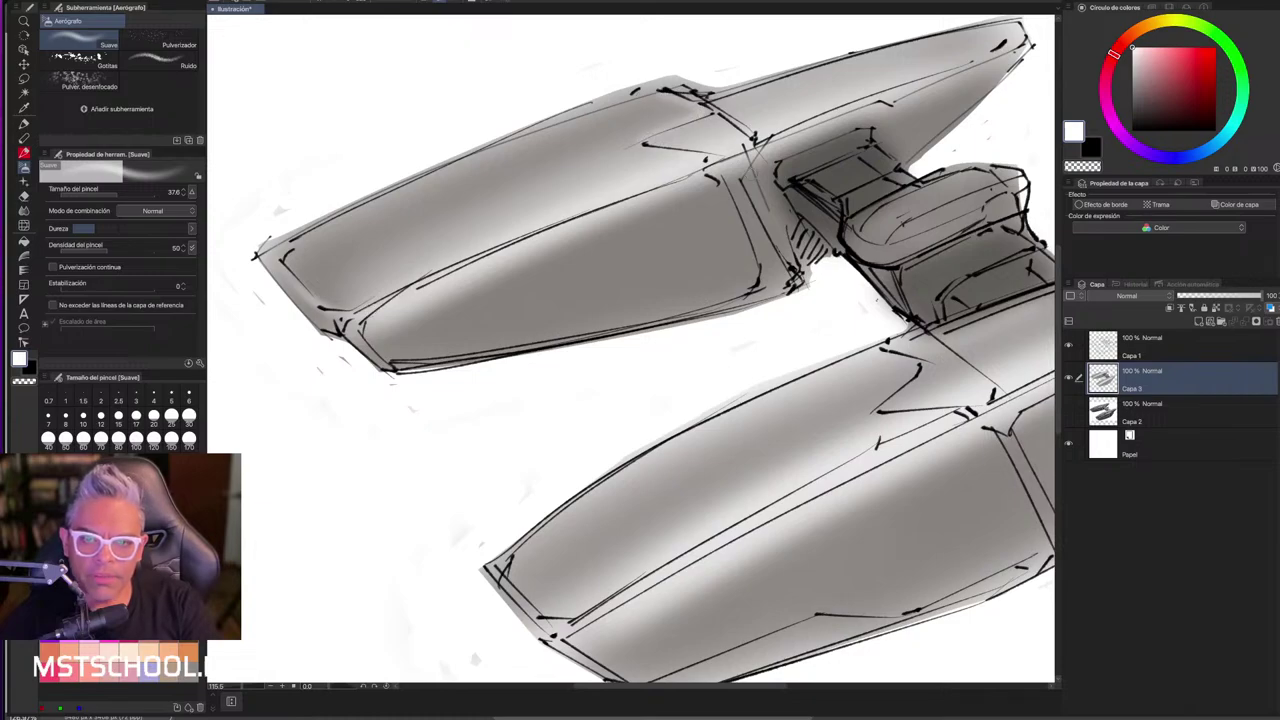
scroll(697, 250, "down", 3)
scroll(559, 400, "up", 3)
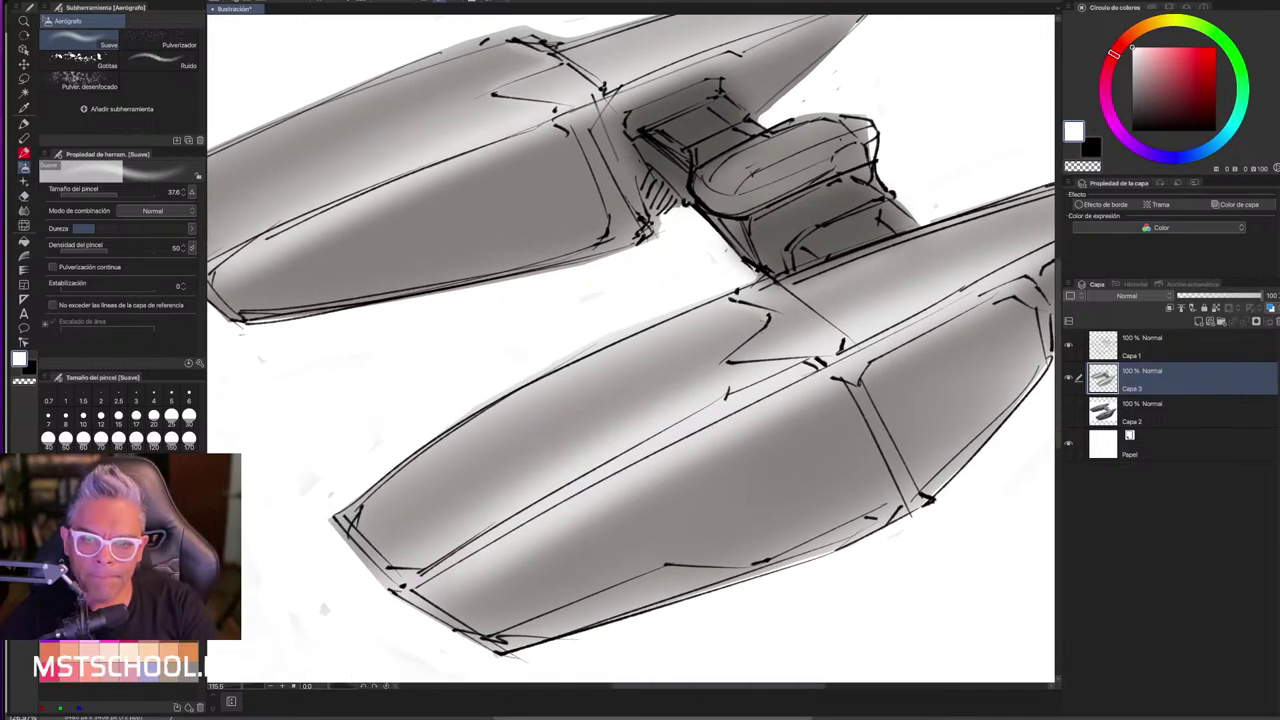
mouse_move(760, 190)
left_mouse_down()
mouse_move(570, 300)
mouse_move(670, 262)
left_mouse_up()
- Add white highlights across the cockpit canopy and along the right hull edge
left_click_drag(530, 308, 638, 260)
left_click_drag(520, 312, 640, 252)
left_click_drag(522, 336, 670, 266)
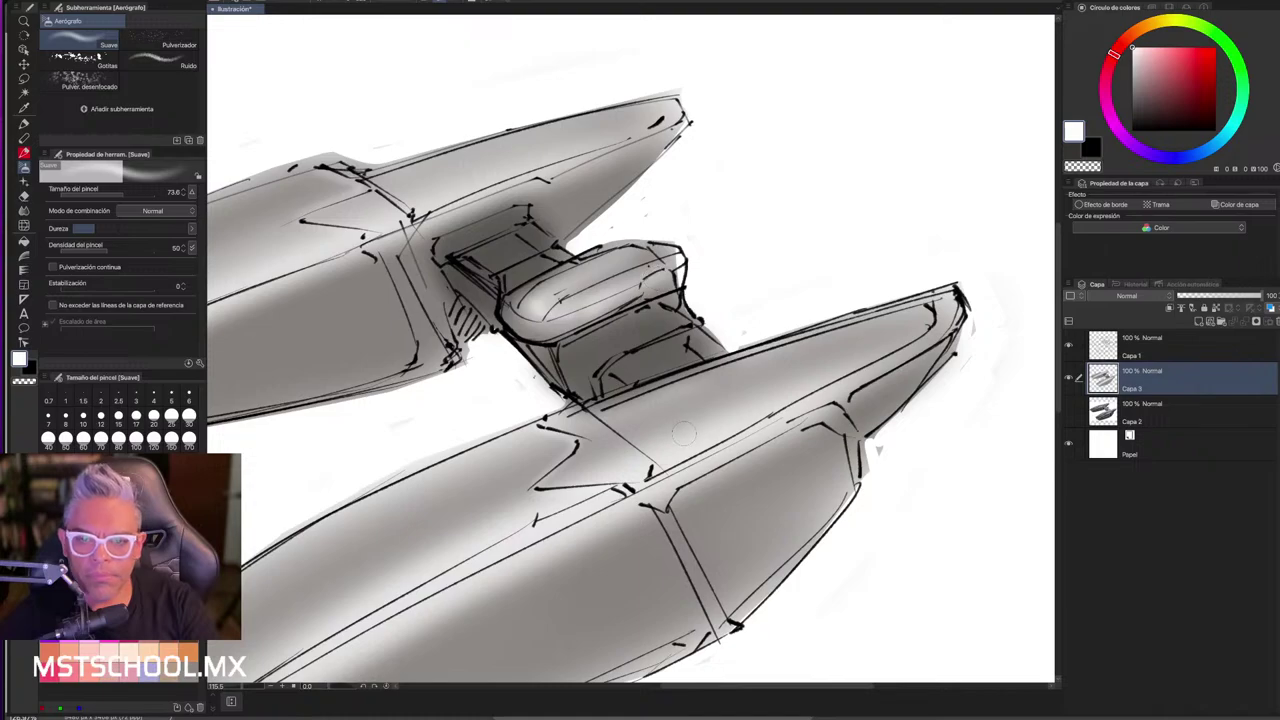
left_click_drag(770, 400, 935, 320)
left_click_drag(711, 428, 802, 298)
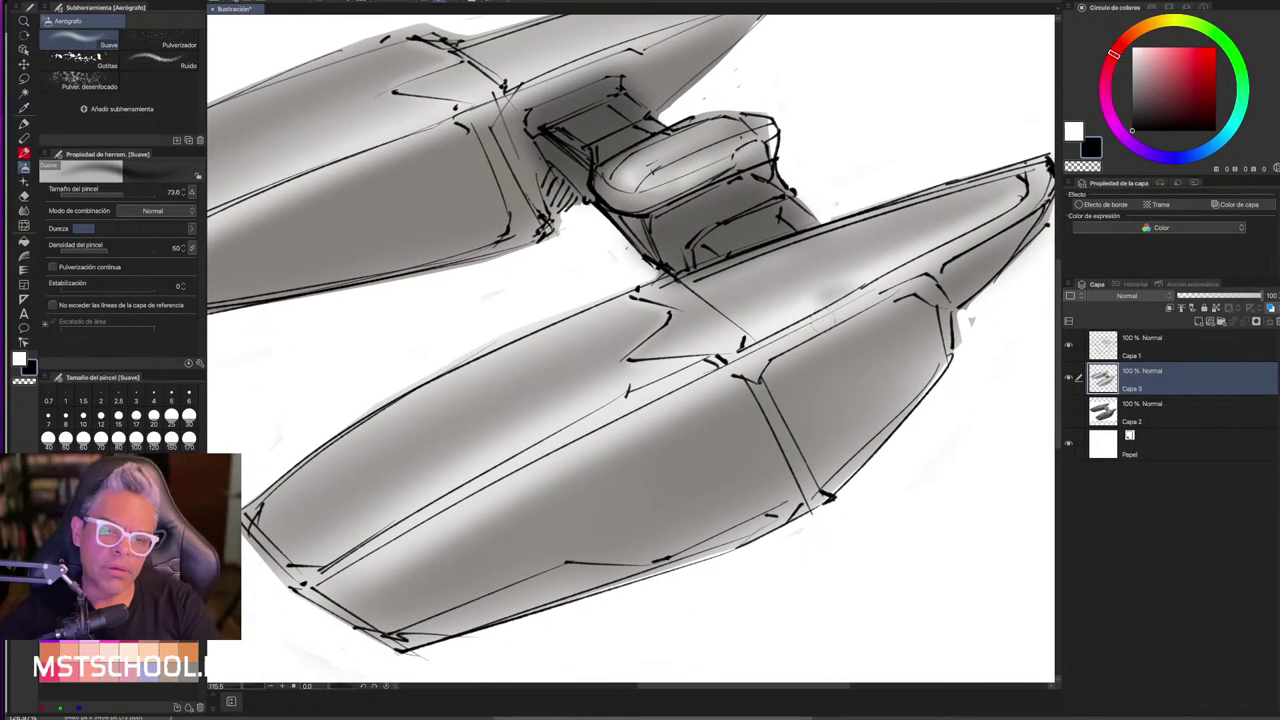
scroll(802, 298, "down", 5)
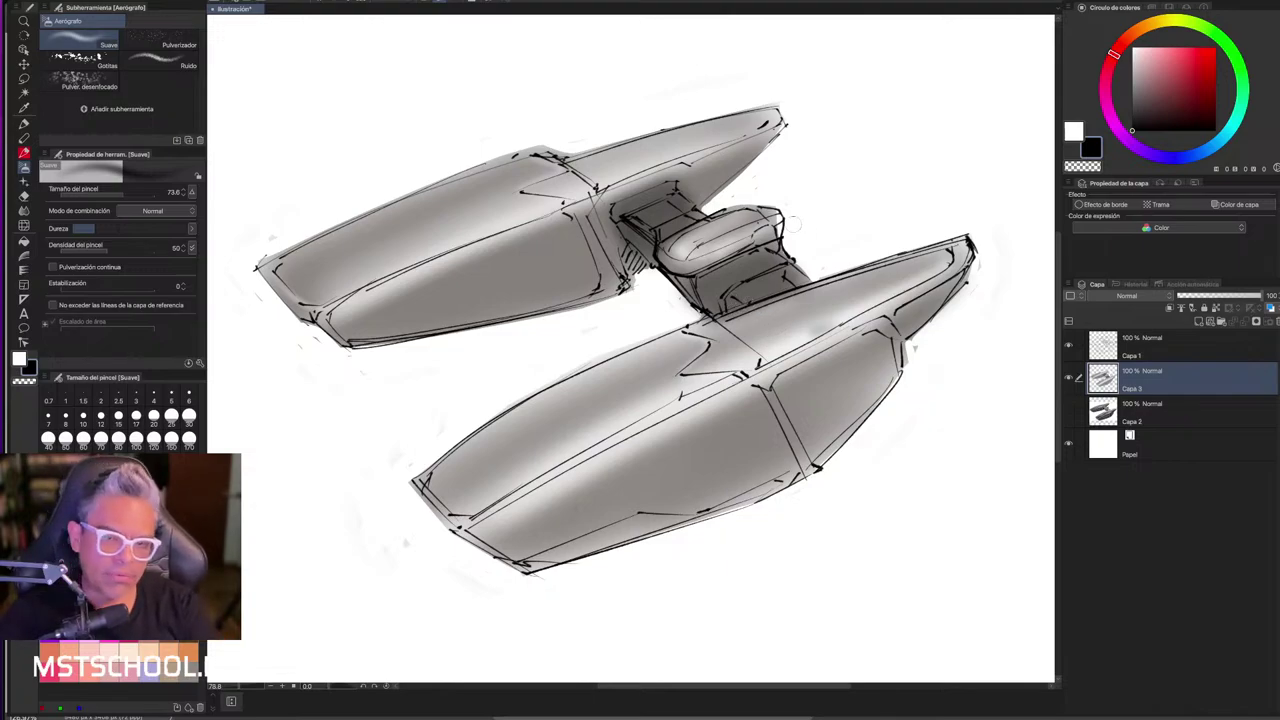
- Sample greys from the drawing, then hard-erase the shading below the cockpit between the pods
key("b")
key("b")
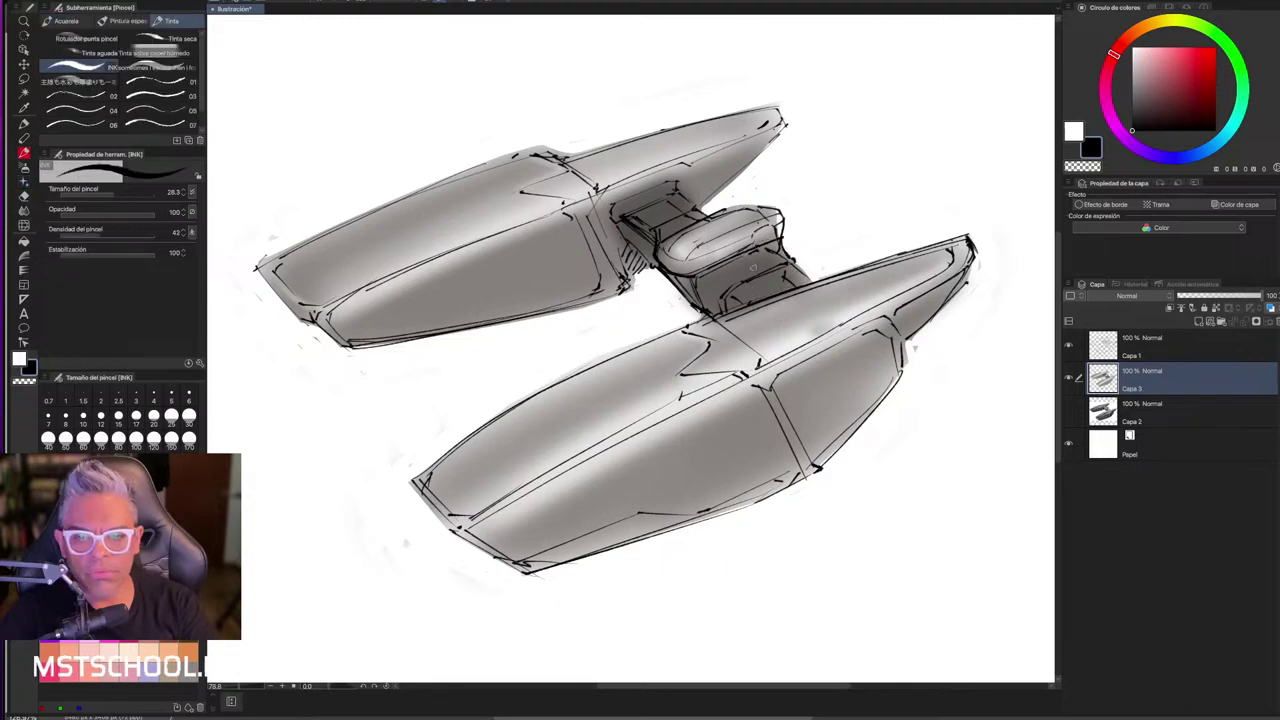
key("b")
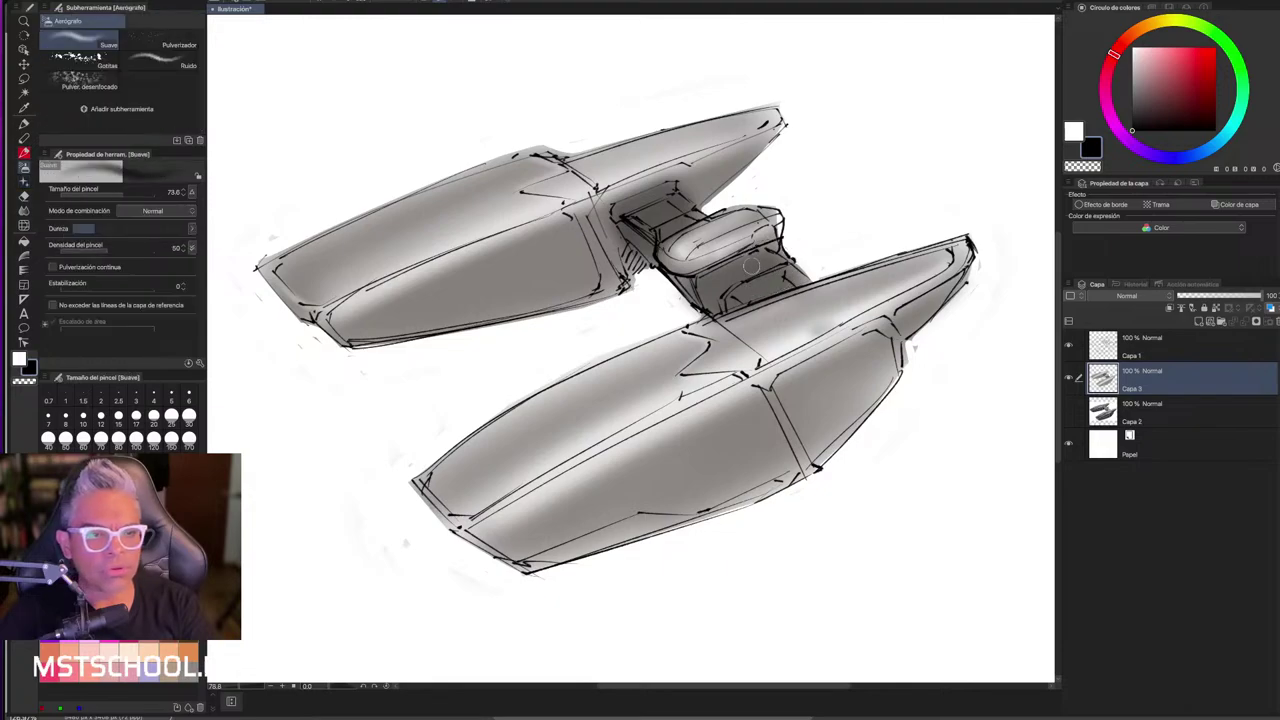
left_click(752, 265, "alt")
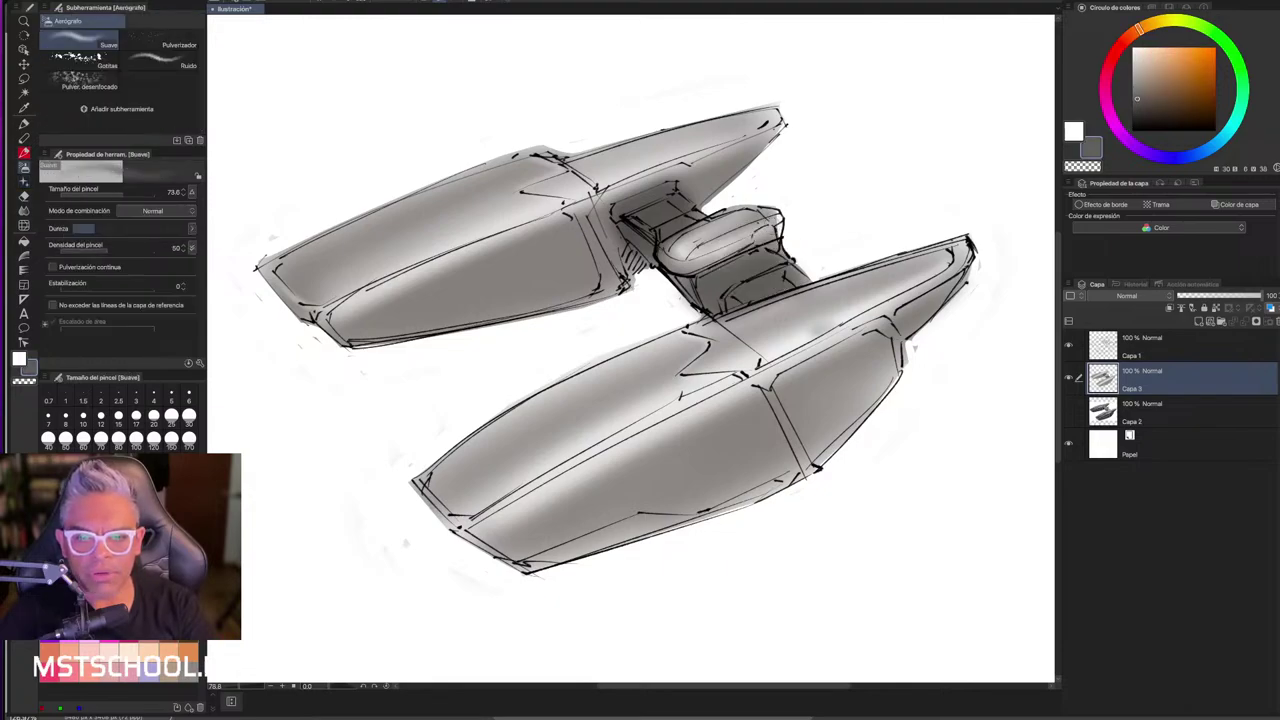
left_click(760, 225, "alt")
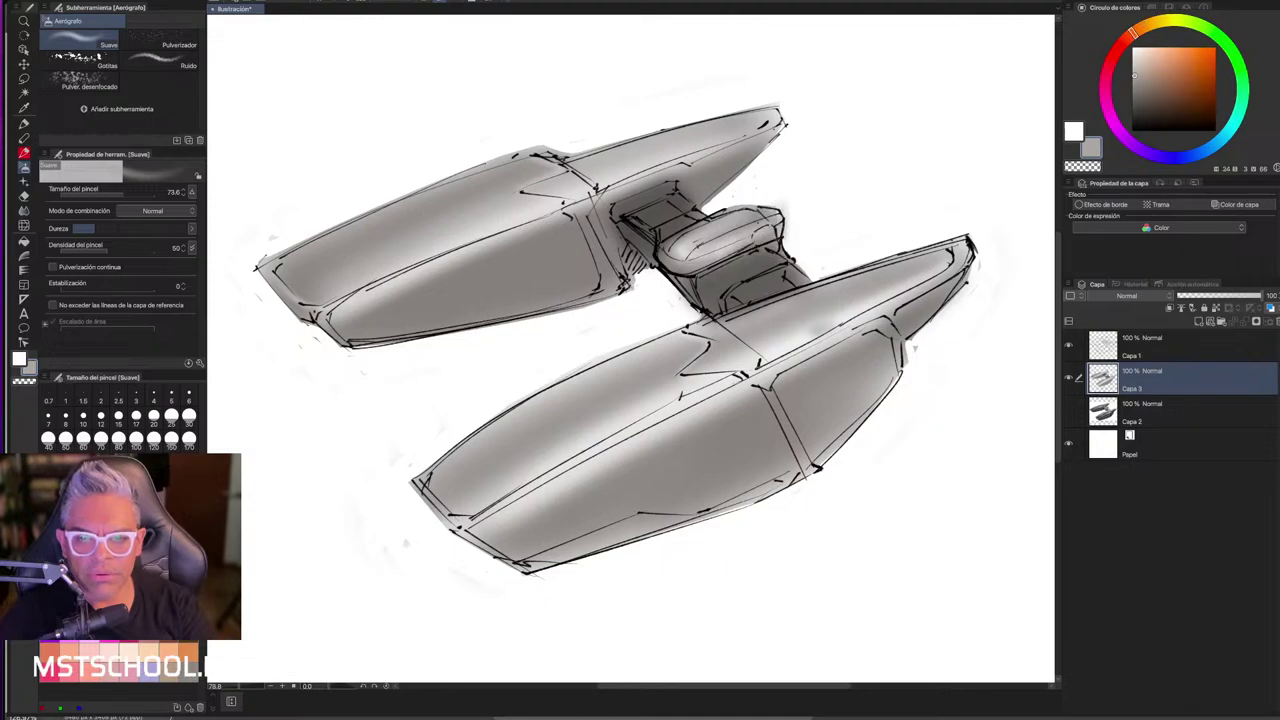
key("e")
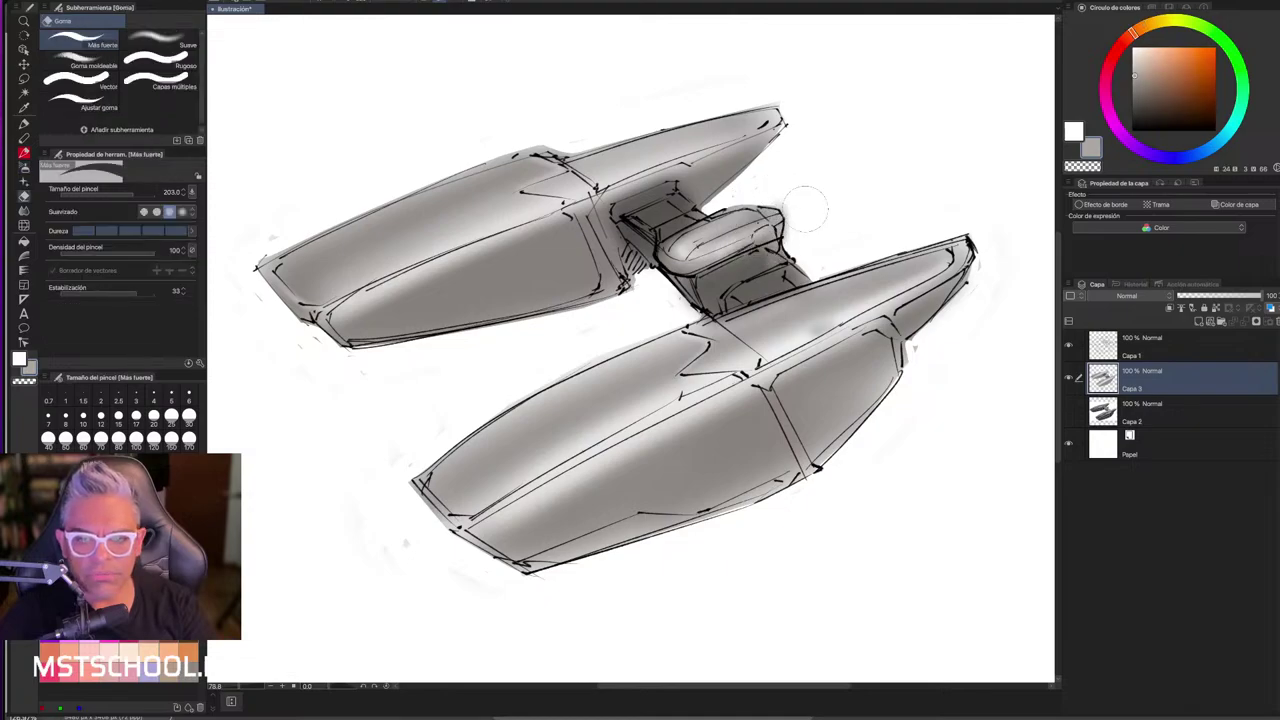
left_click_drag(790, 205, 830, 308)
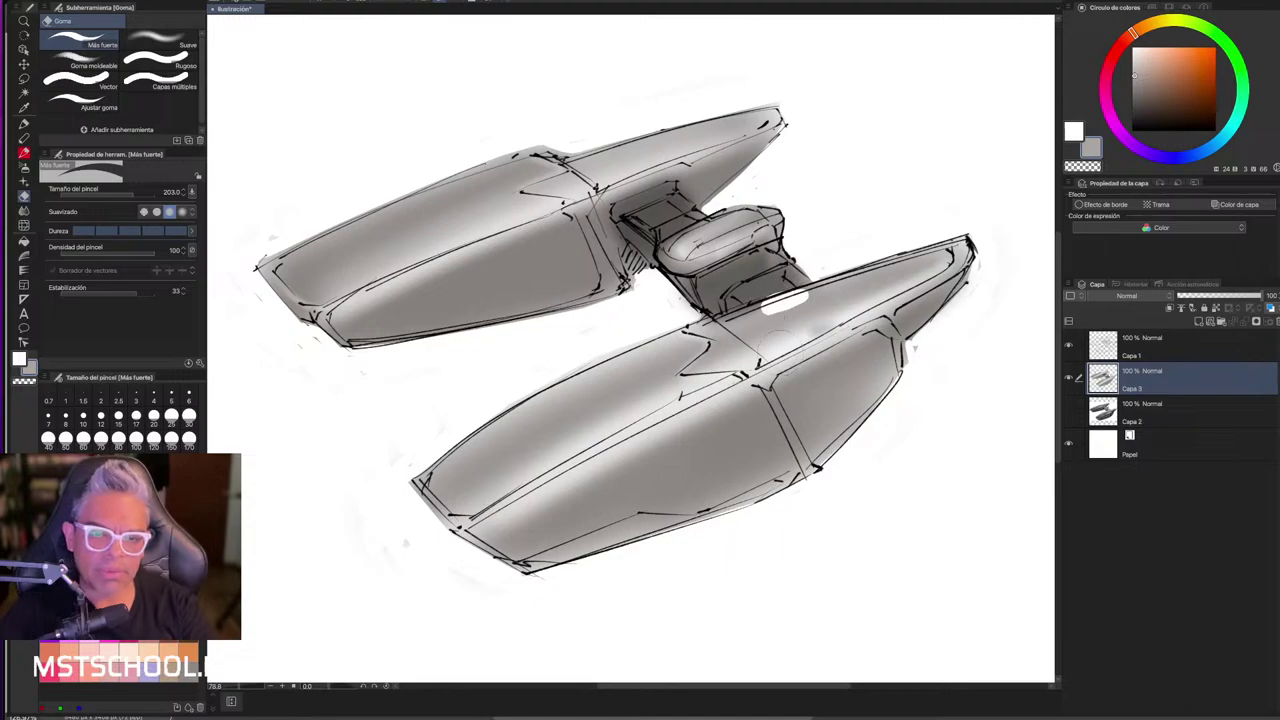
scroll(805, 326, "down", 3)
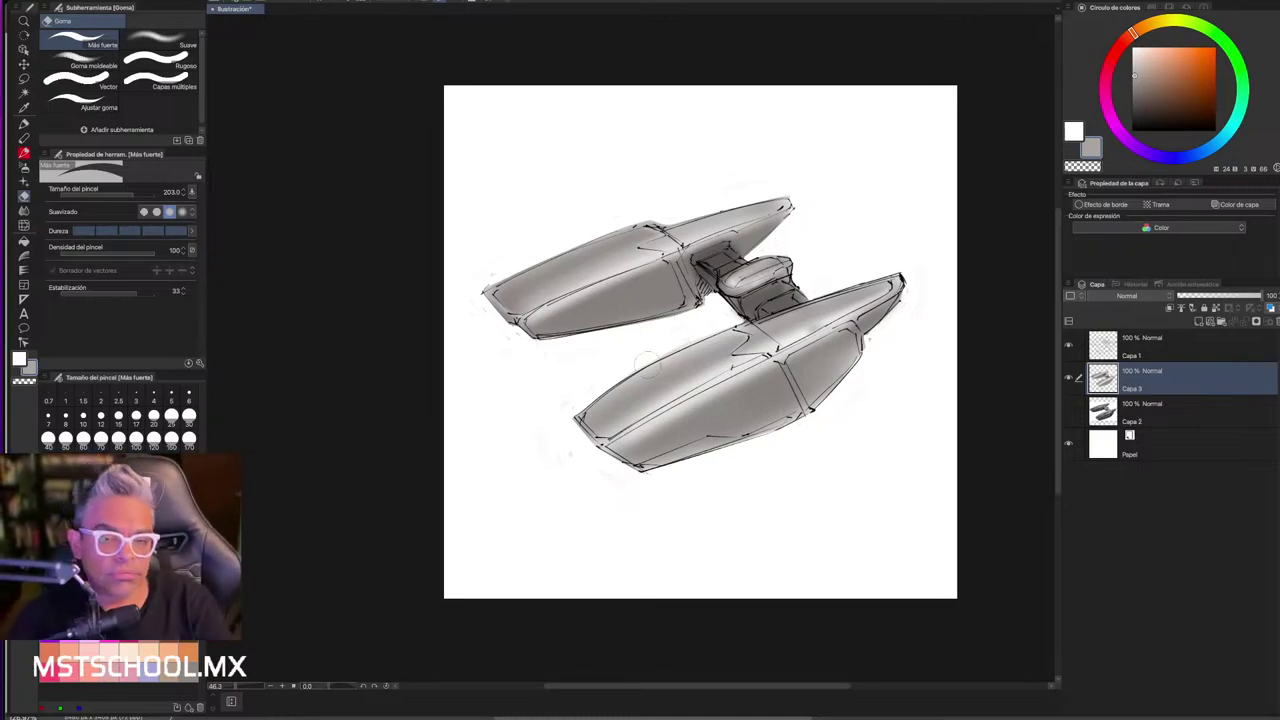
left_click(725, 262, "alt")
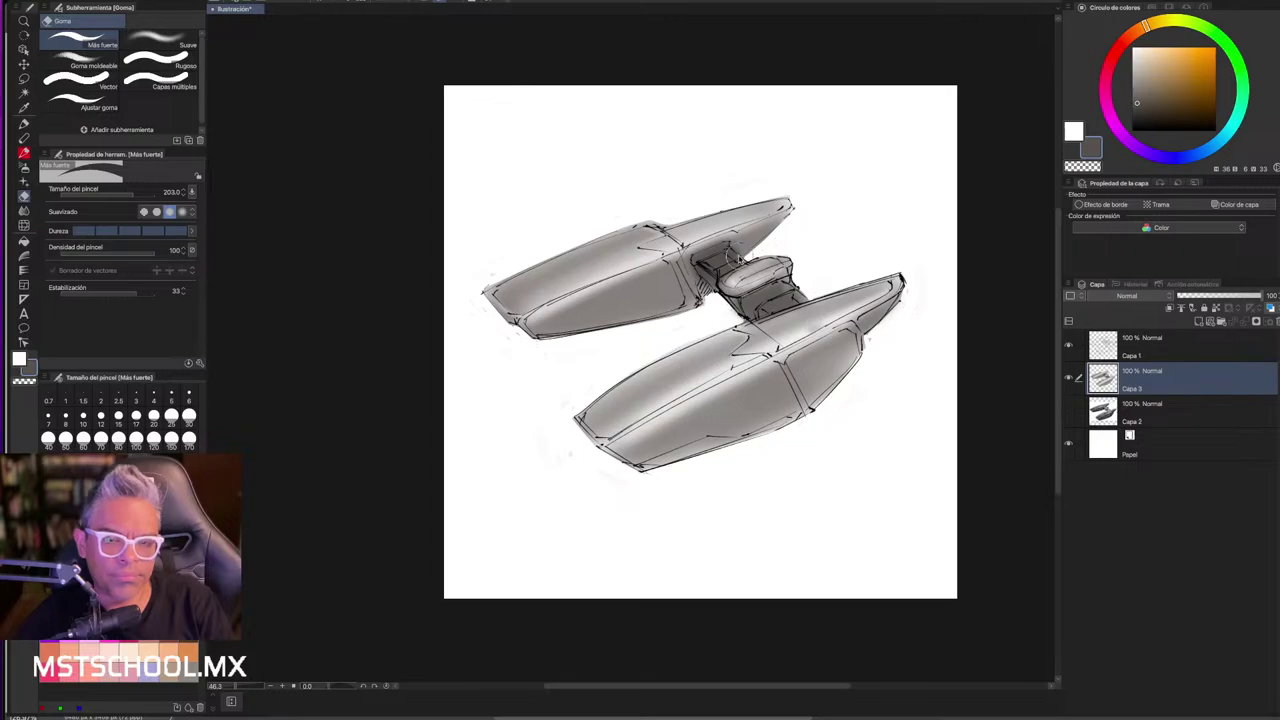
scroll(740, 257, "up", 3)
scroll(738, 258, "down", 1)
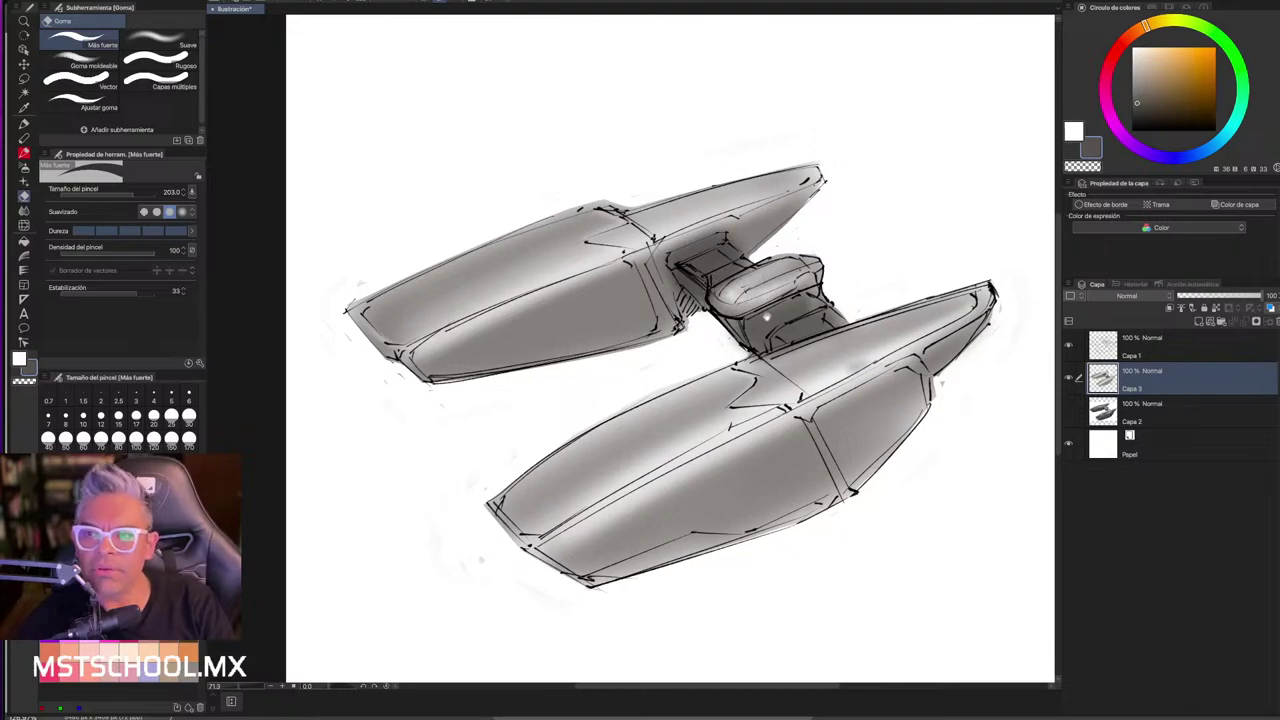
left_click_drag(759, 312, 740, 294)
scroll(724, 298, "up", 1)
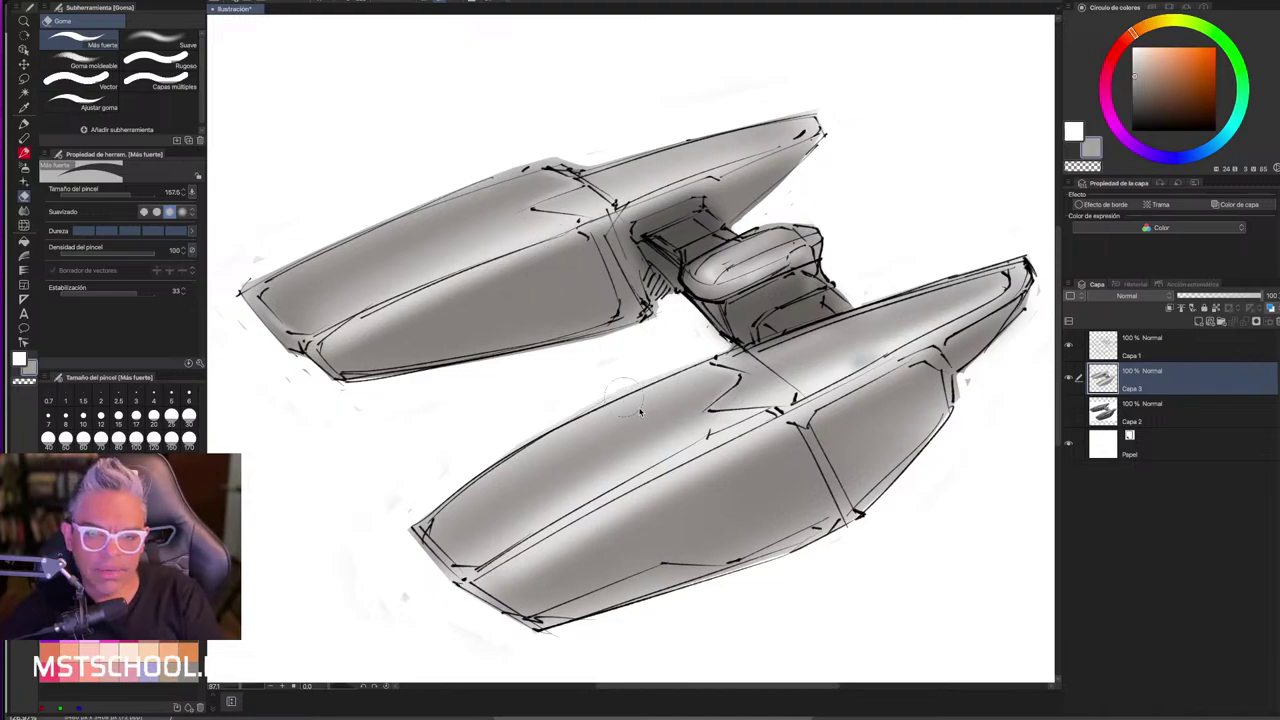
- Shrink the eraser slightly, then go back to the soft airbrush and enlarge it
key("bracketleft")
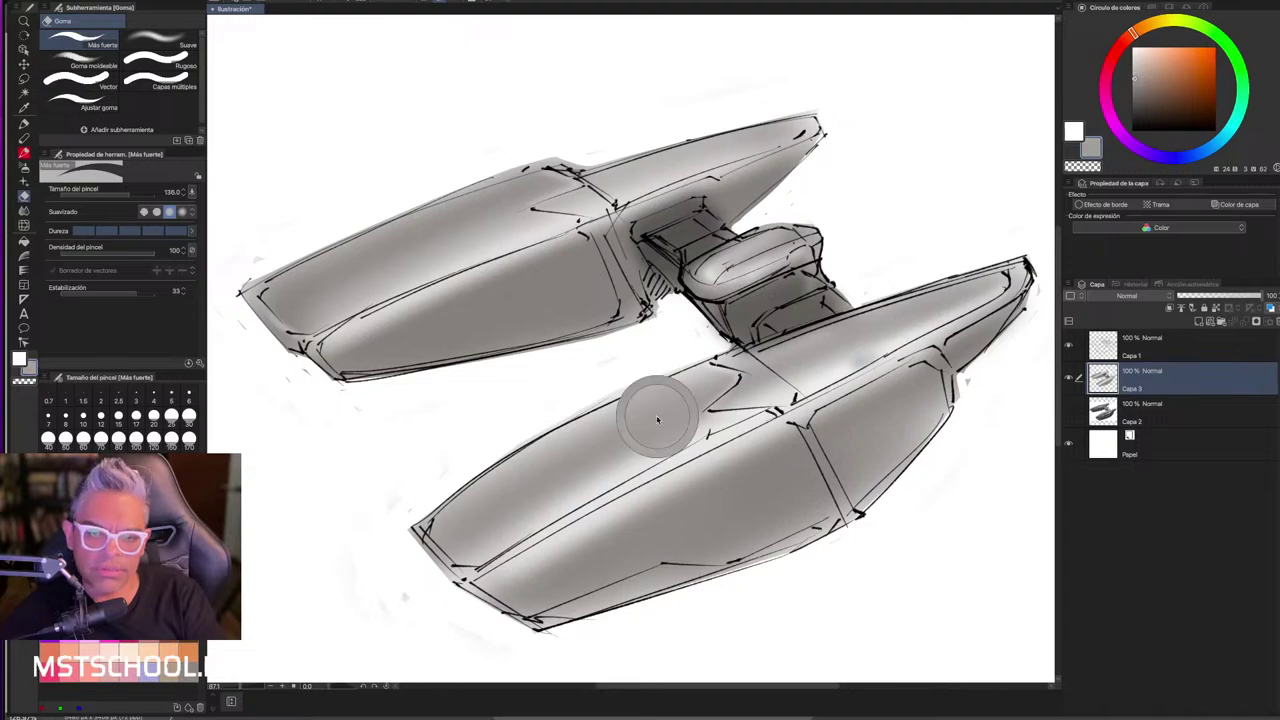
key("b")
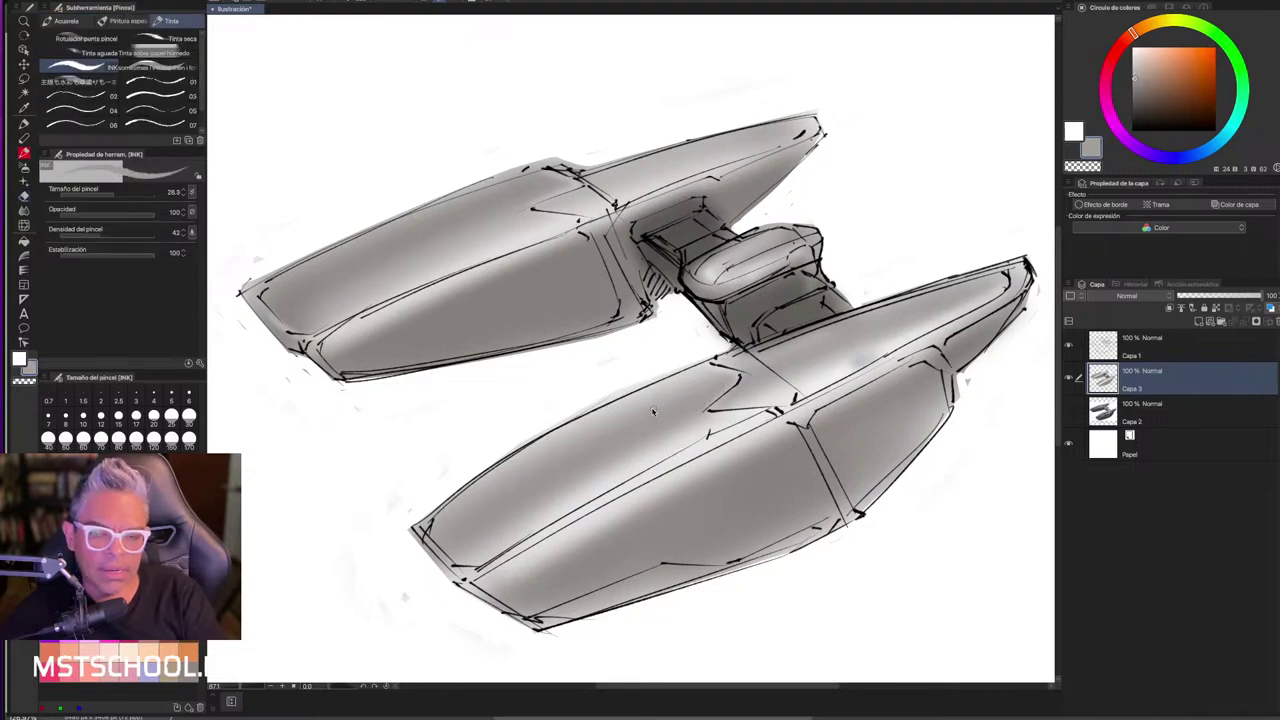
key("b")
key("b")
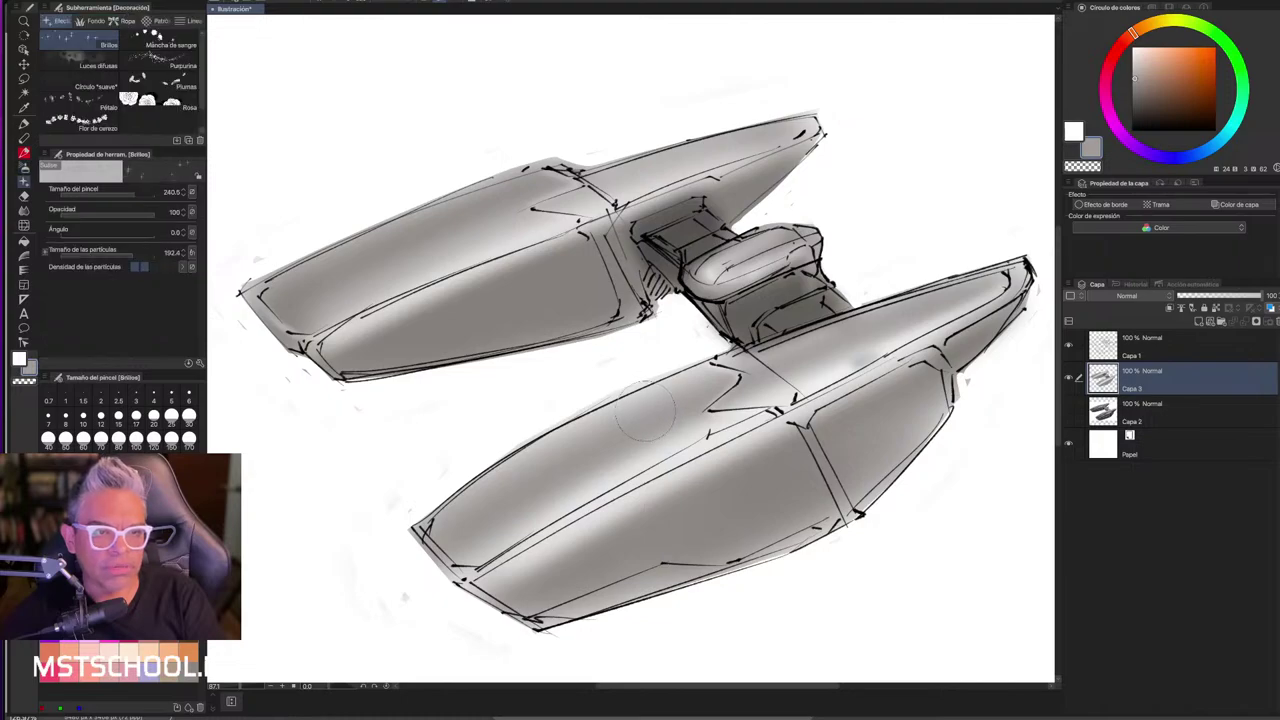
key("b")
key("b")
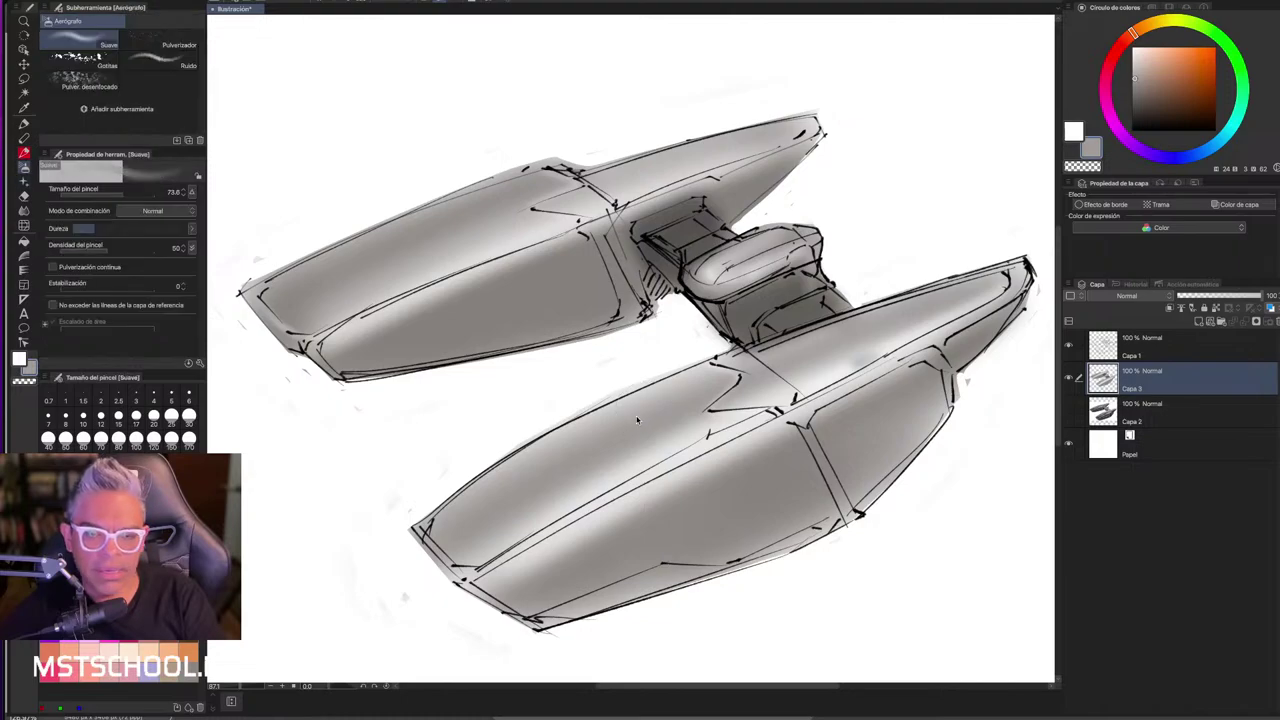
left_click_drag(636, 420, 663, 411)
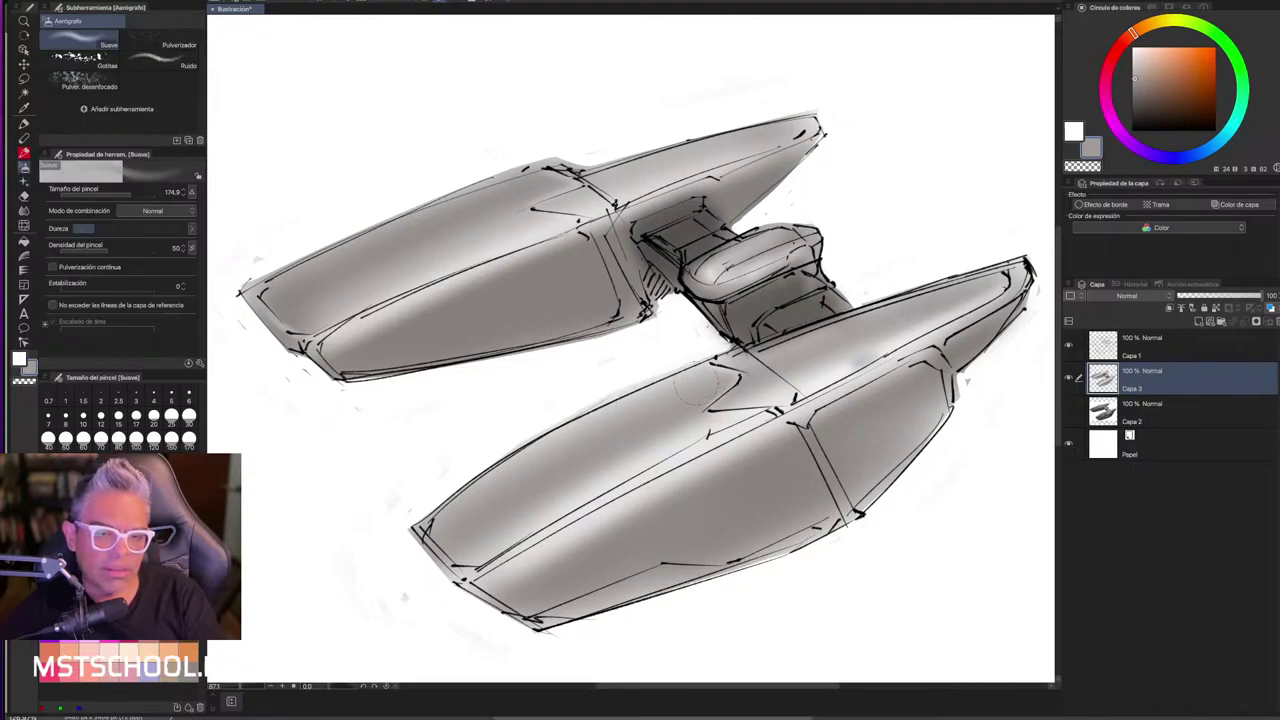
- Erase stray grey shading around the hulls with the hard eraser, resizing it for fine cleanup
key("e")
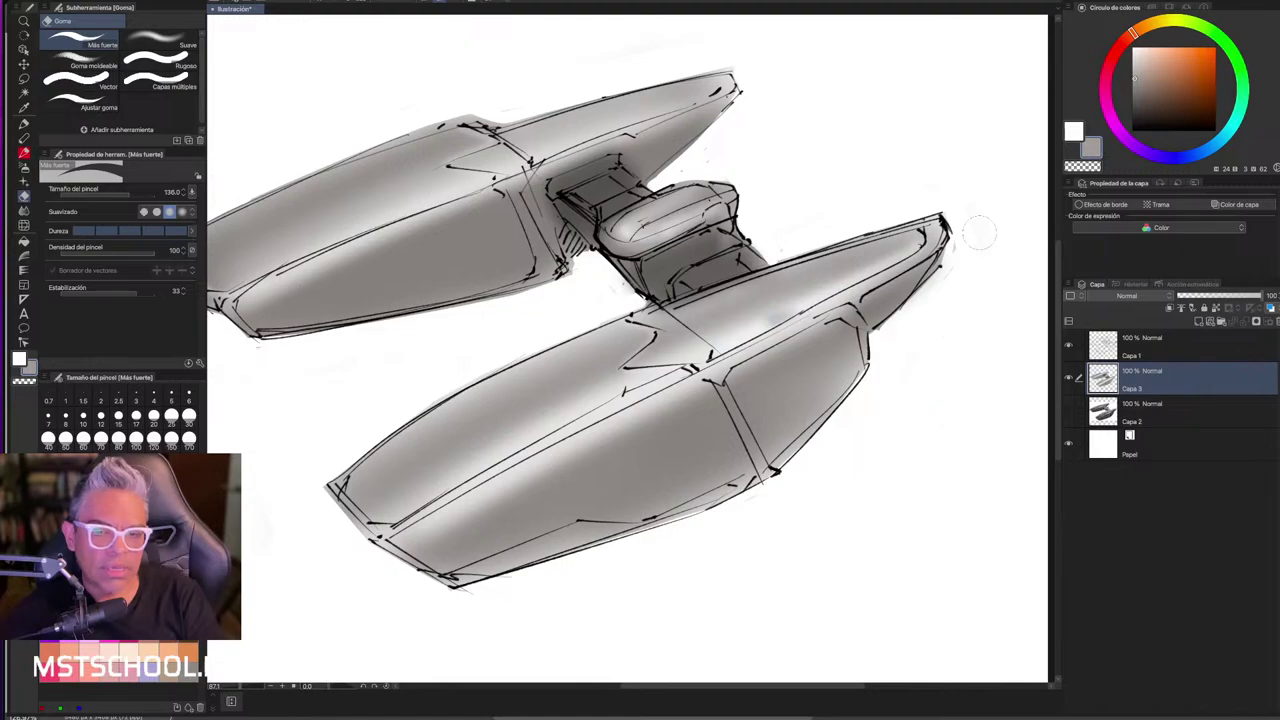
key("bracketleft")
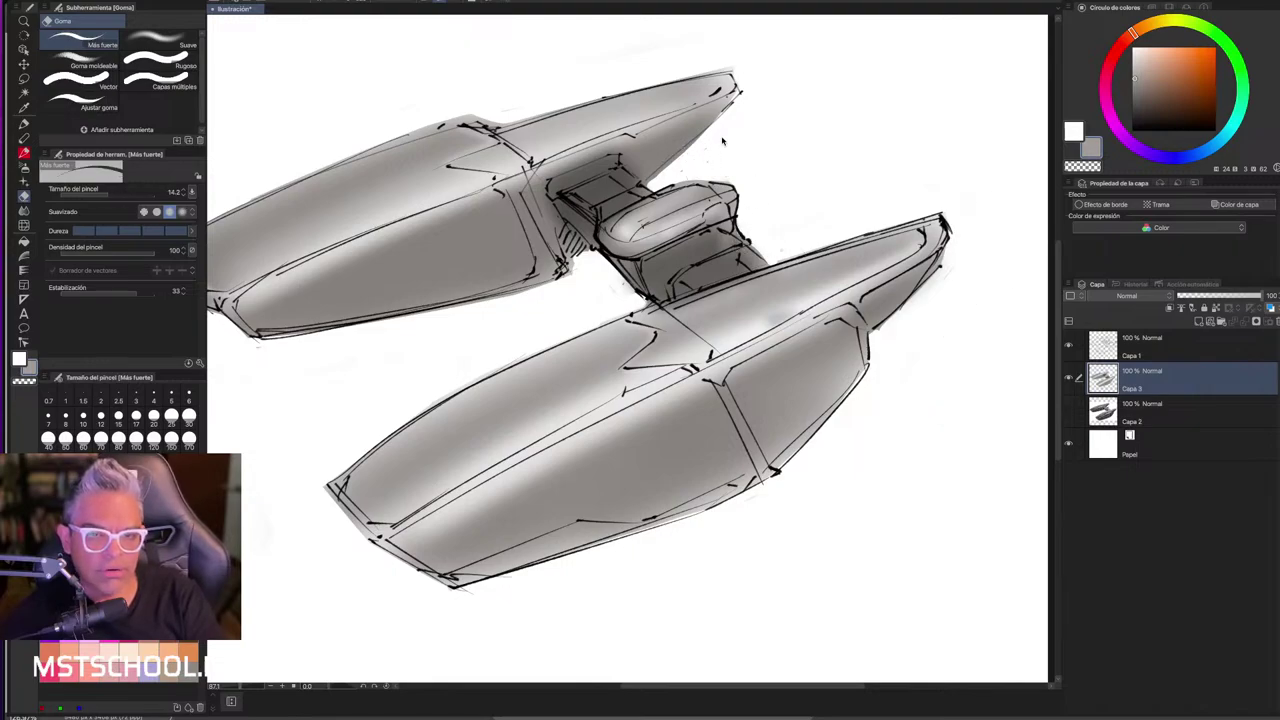
key("bracketright")
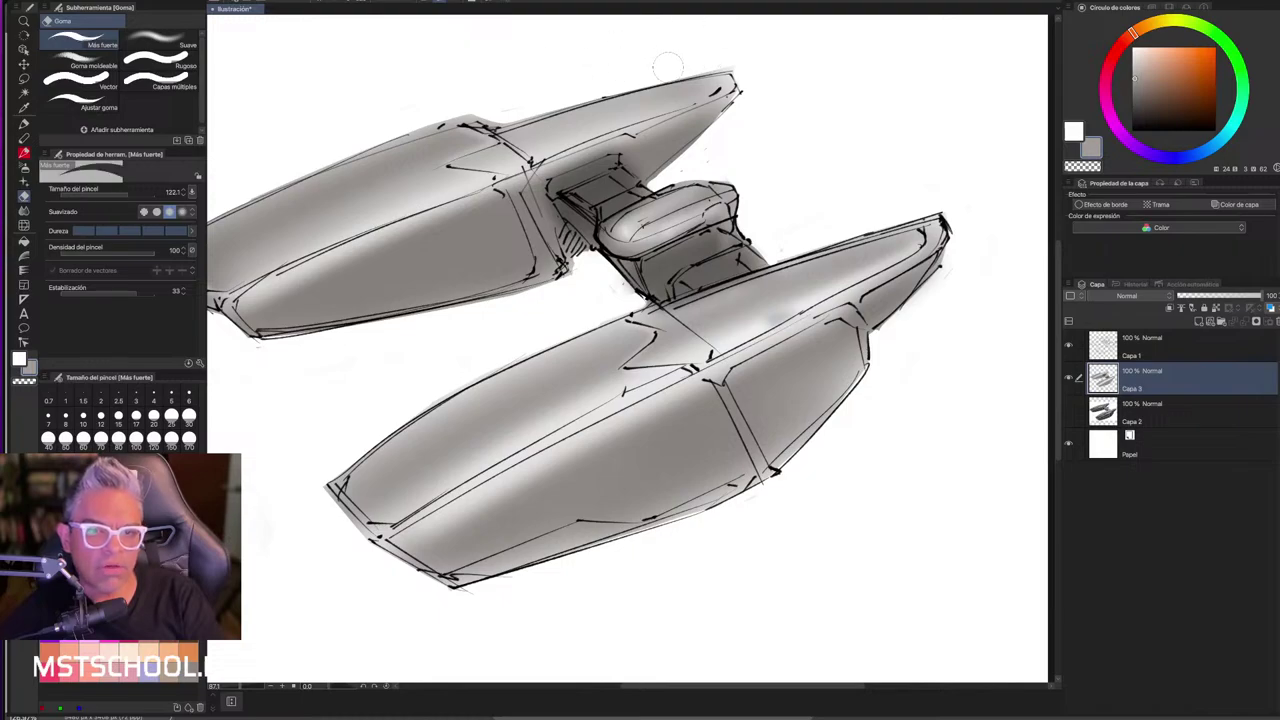
key("bracketleft")
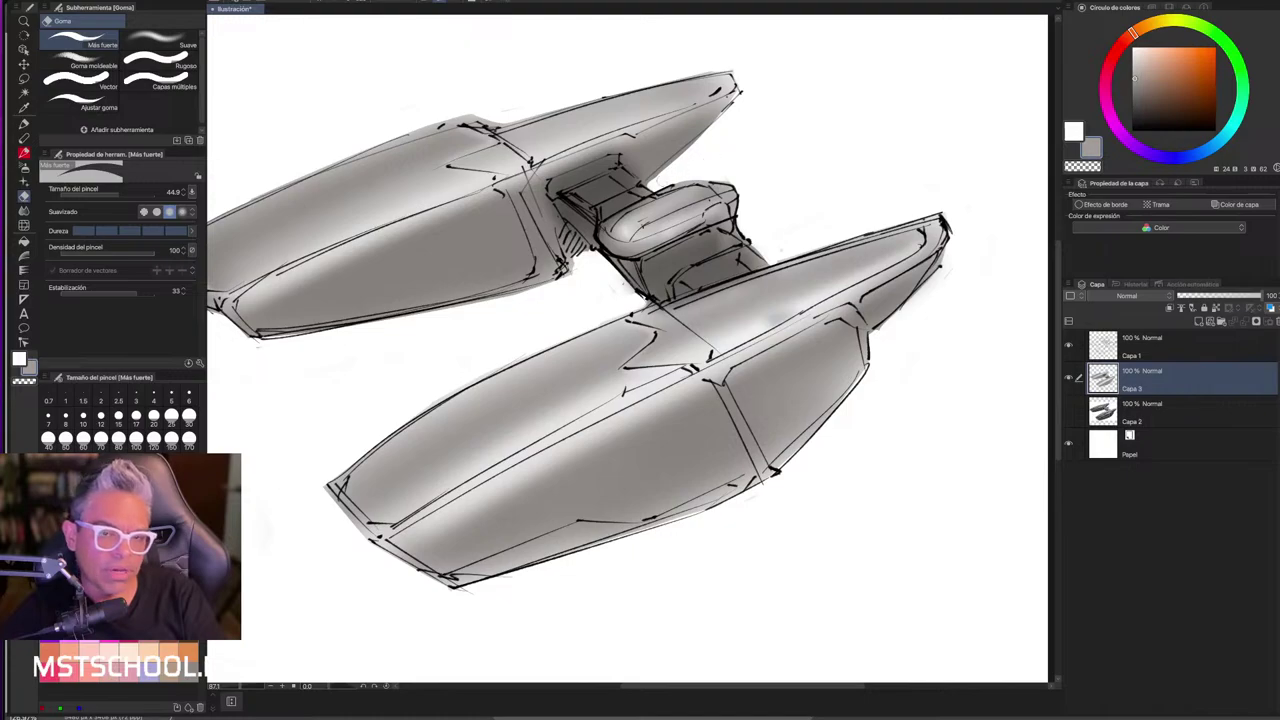
key("bracketright")
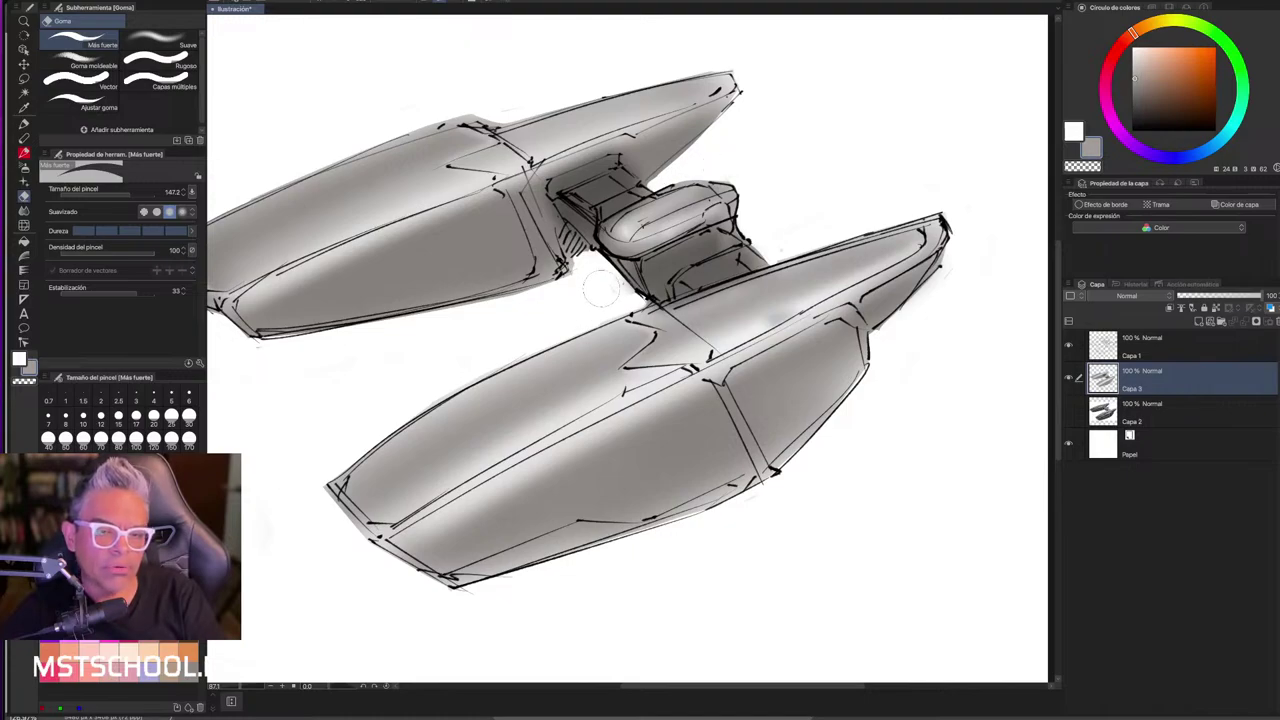
key("bracketleft")
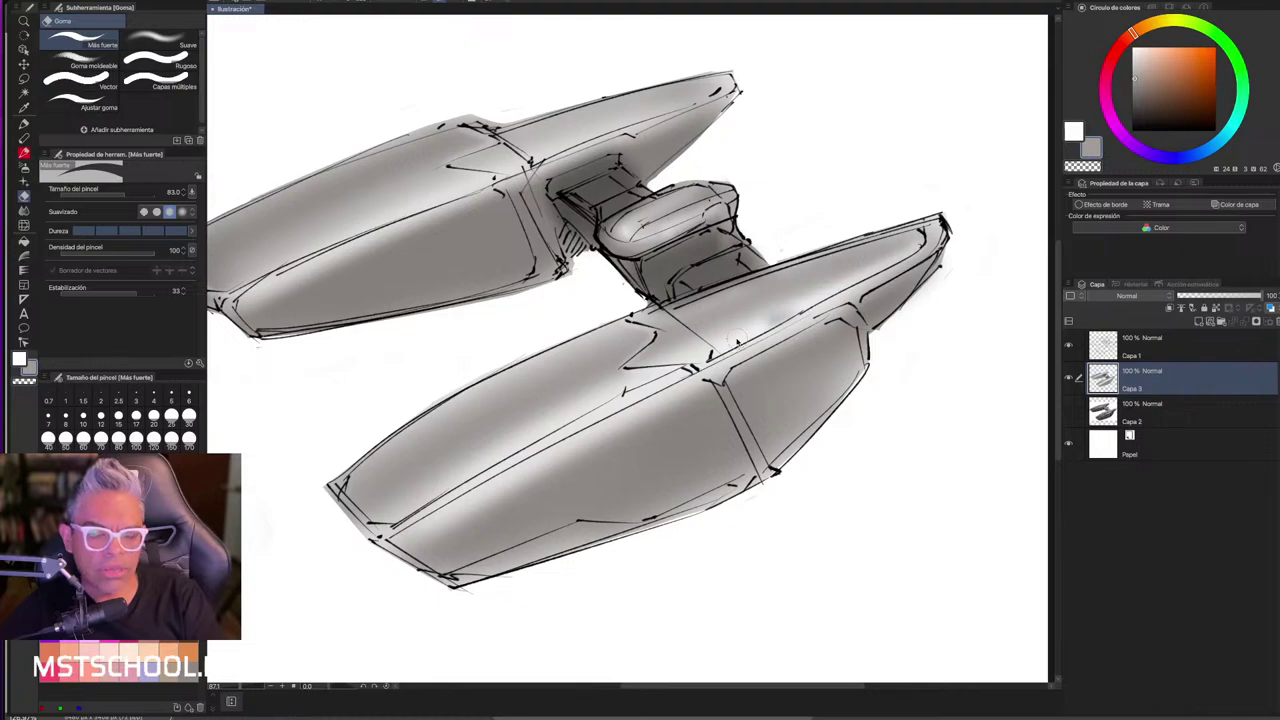
- Airbrush soft shading along the lower hull's upper edge
key("b")
key("b")
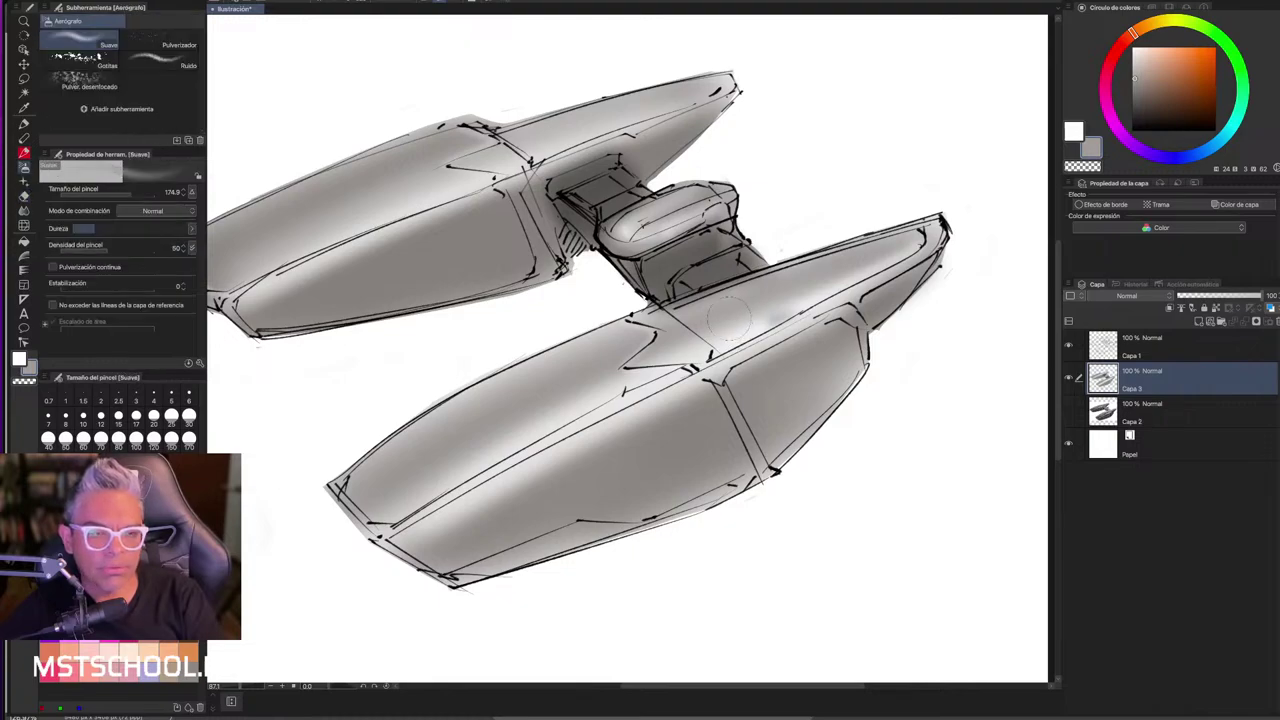
key("b")
key("b")
key("b")
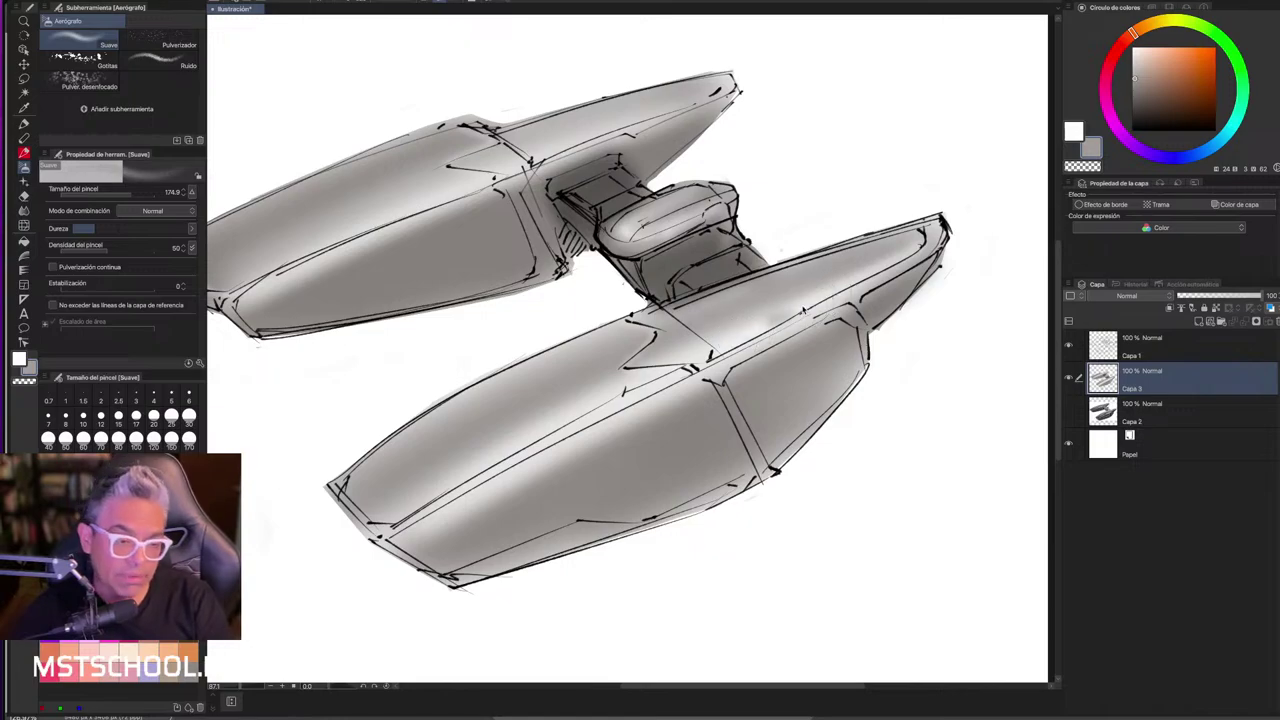
left_click(1113, 52)
left_click_drag(760, 330, 935, 250)
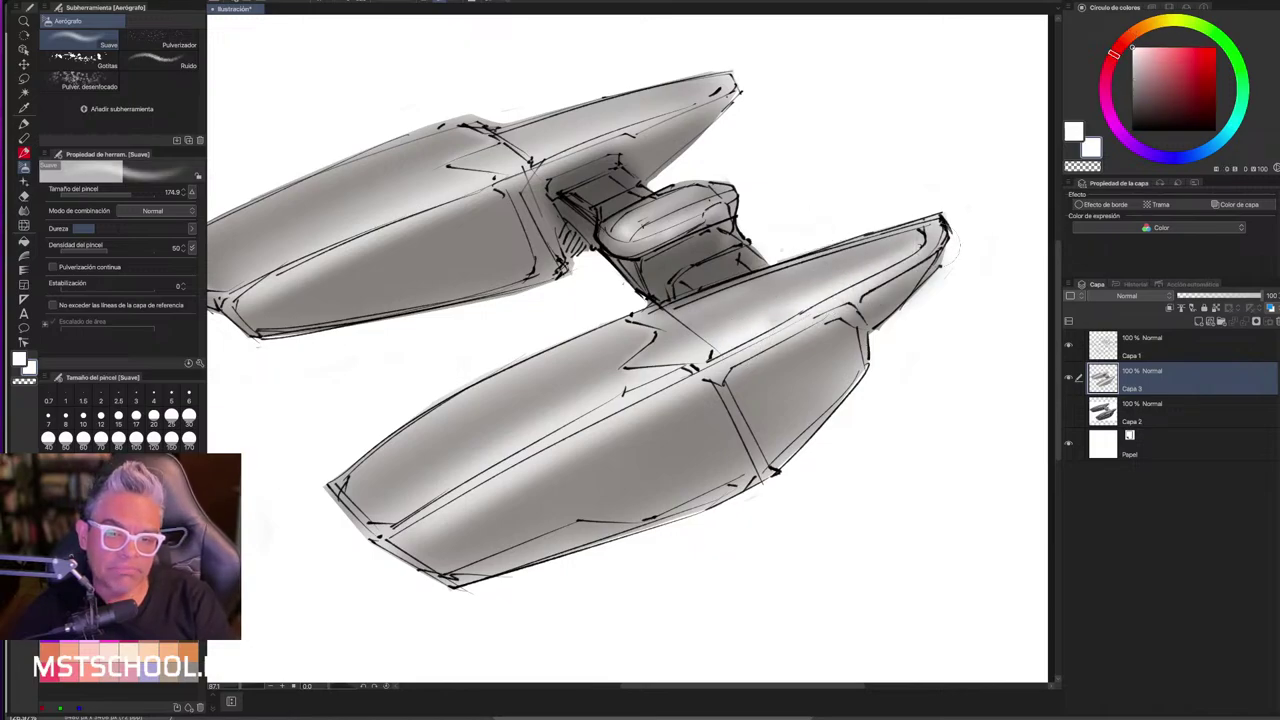
left_click_drag(800, 340, 715, 372)
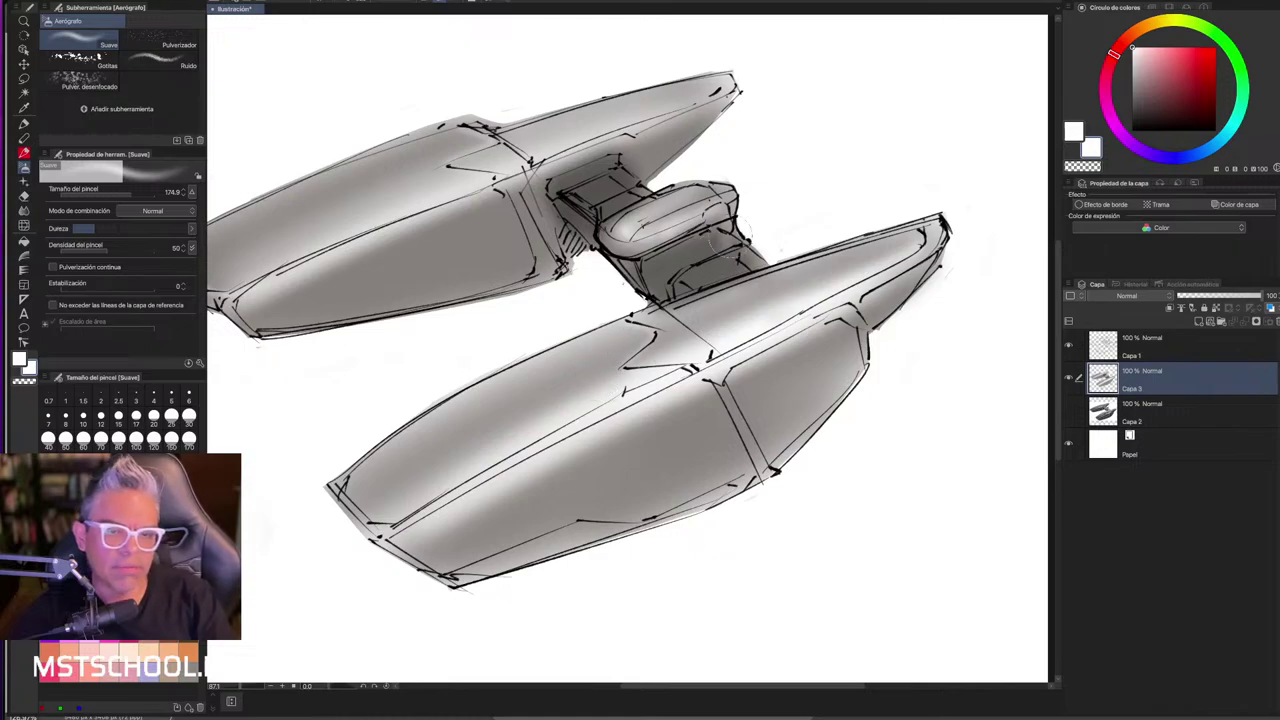
- Shrink the airbrush, sample a dark grey, fit the page to the window, then switch to Photoshop
left_click_drag(712, 270, 669, 275)
left_click(674, 268, "alt")
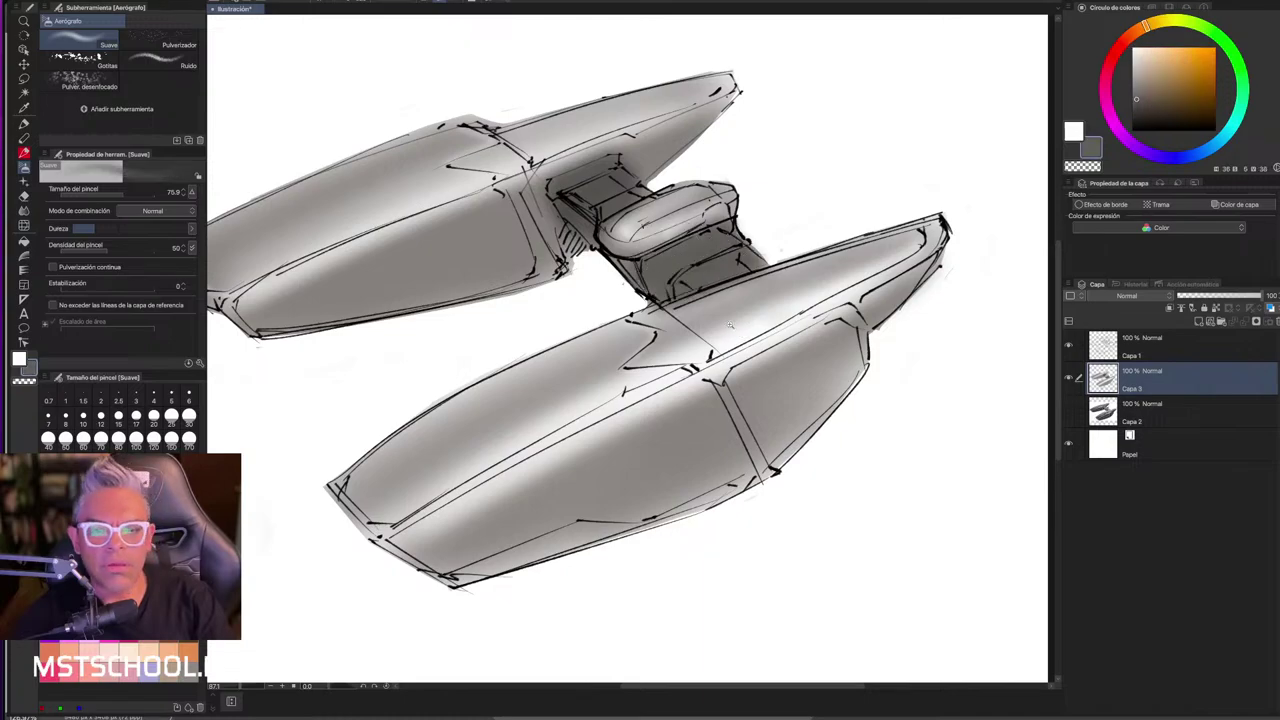
key("ctrl+0")
key("super+Tab")
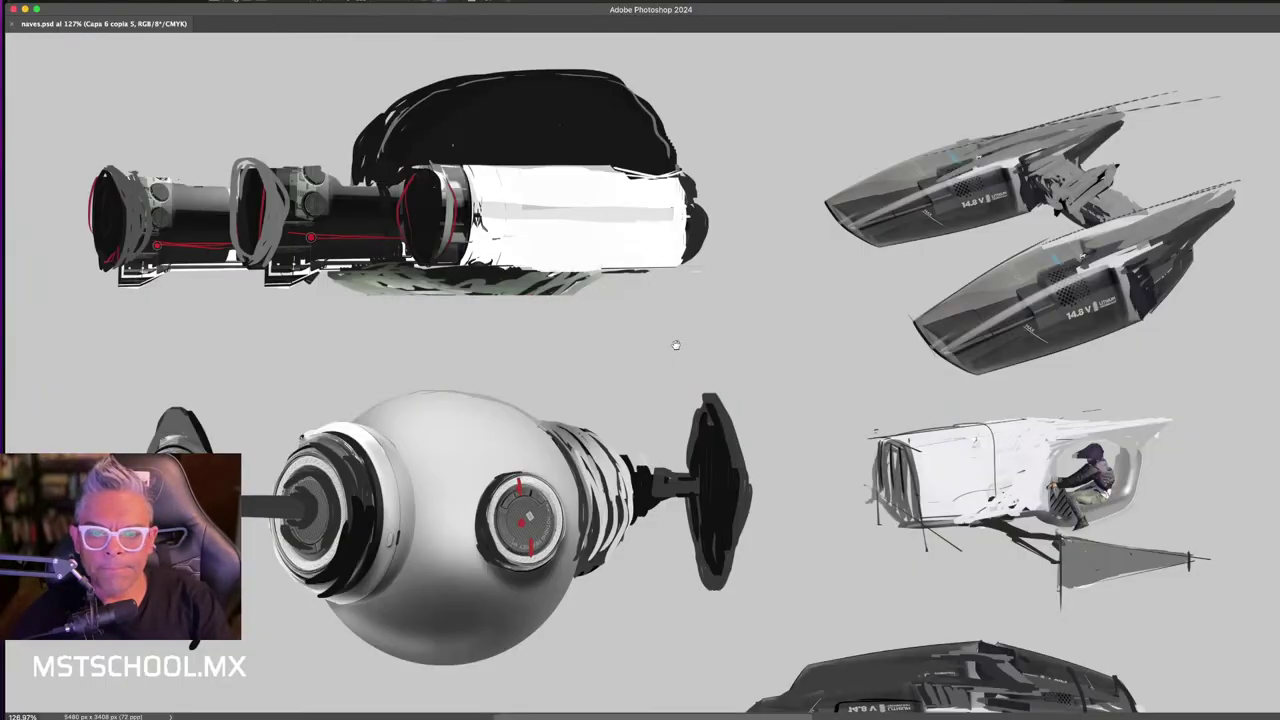
- Zoom into the 14.8 V ship in naves.psd and grab its layer for copying
mouse_move(677, 345)
left_mouse_down()
mouse_move(505, 110)
mouse_move(523, 437)
mouse_move(553, 380)
mouse_move(540, 610)
left_mouse_up()
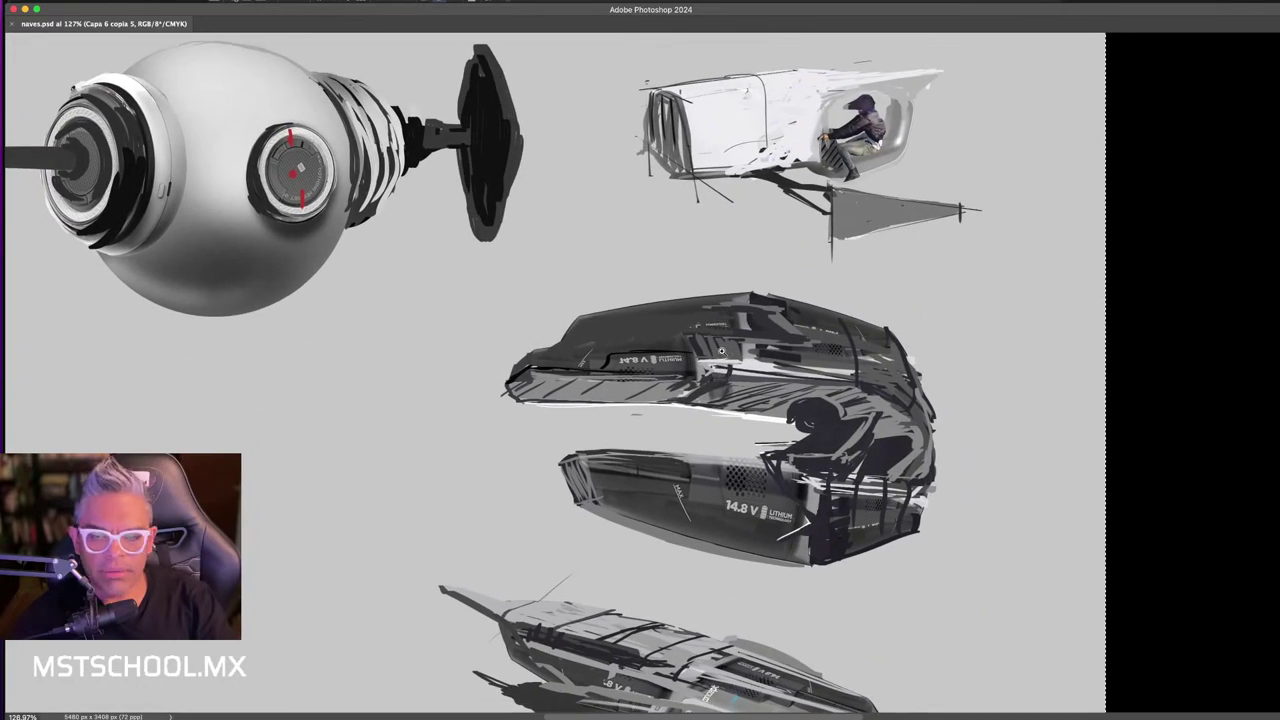
scroll(737, 350, "up", 2)
scroll(745, 352, "up", 1)
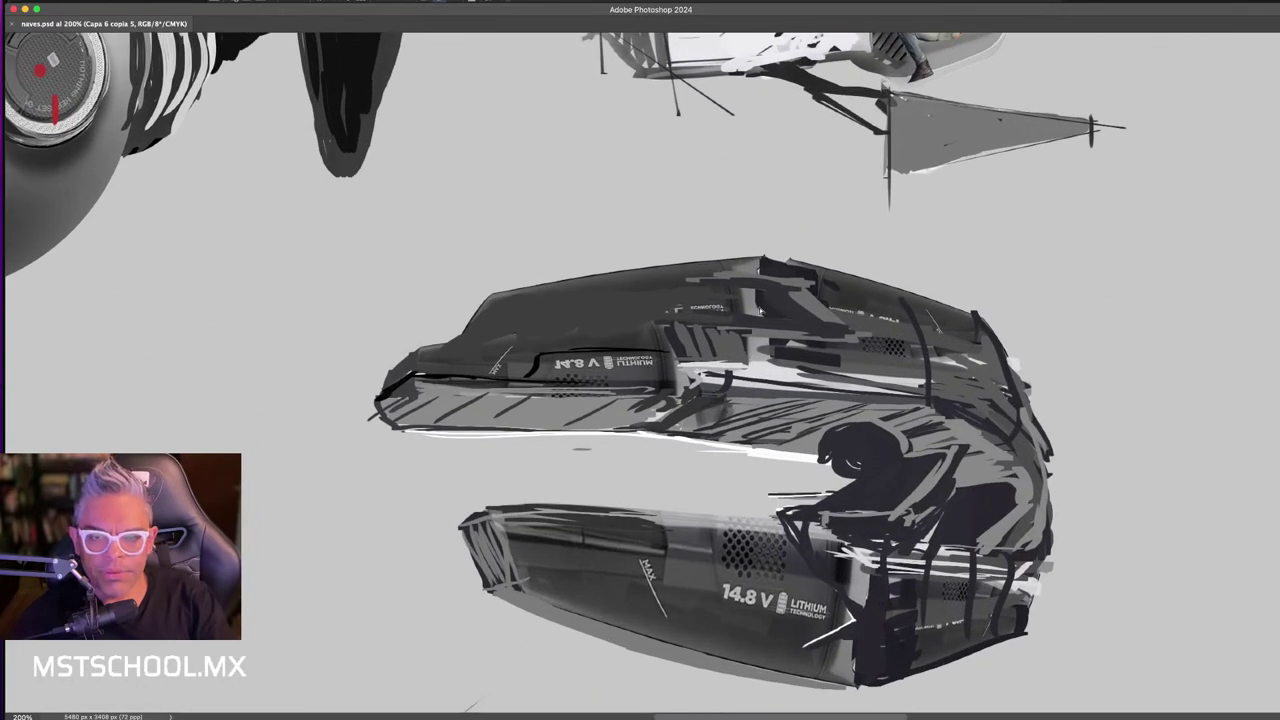
key("ctrl")
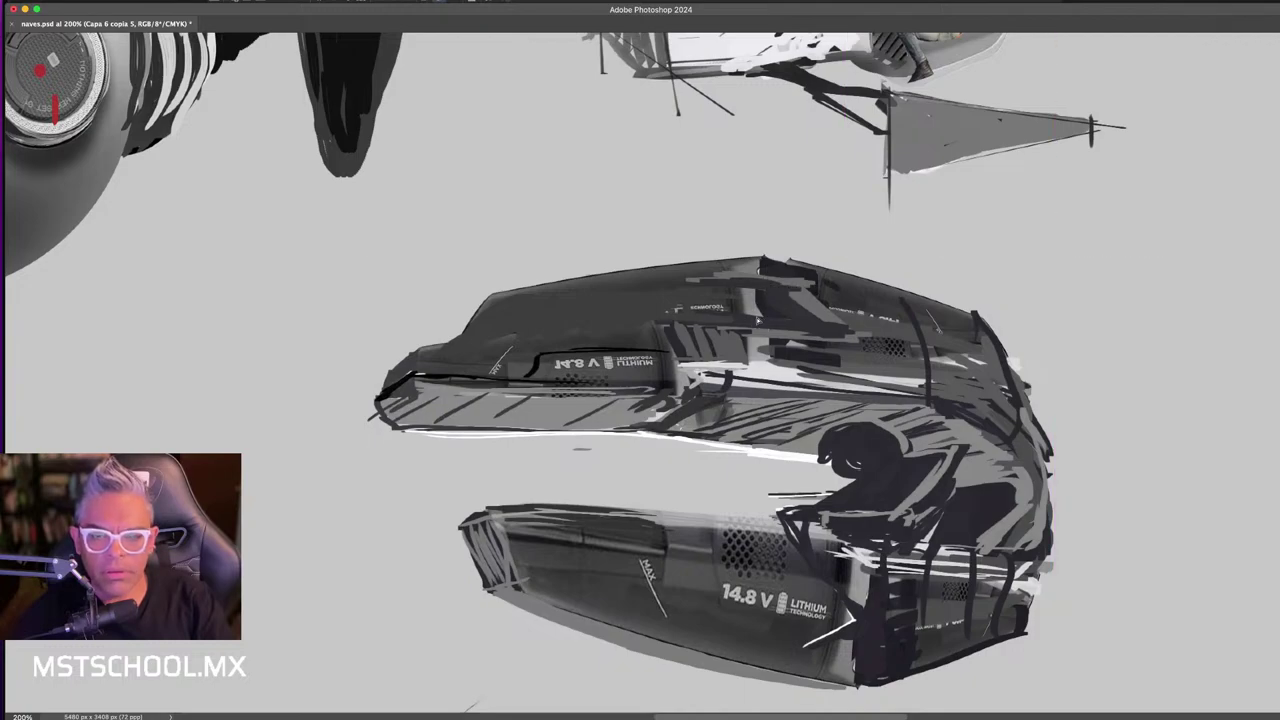
left_click_drag(757, 330, 757, 318)
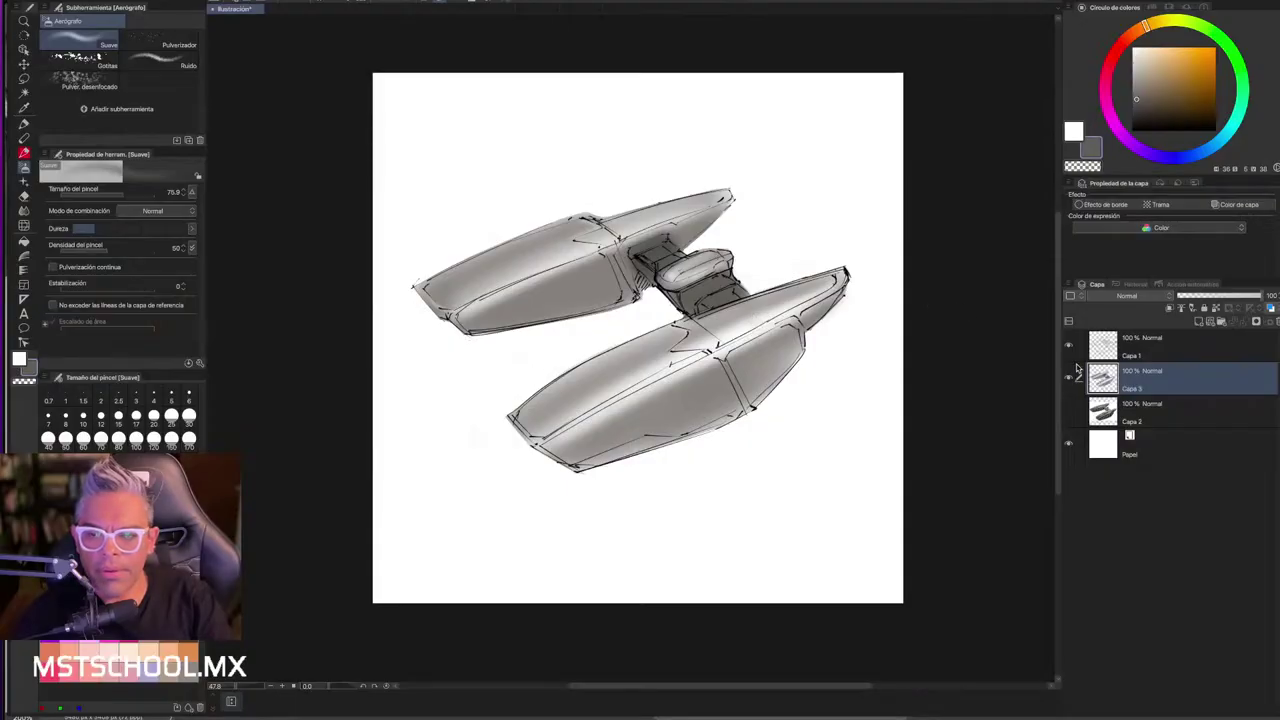
- Hide Capa 1–3 and paste the painted ship, centring it on the page
left_click(1068, 344)
left_click(1068, 376)
left_click(1142, 410)
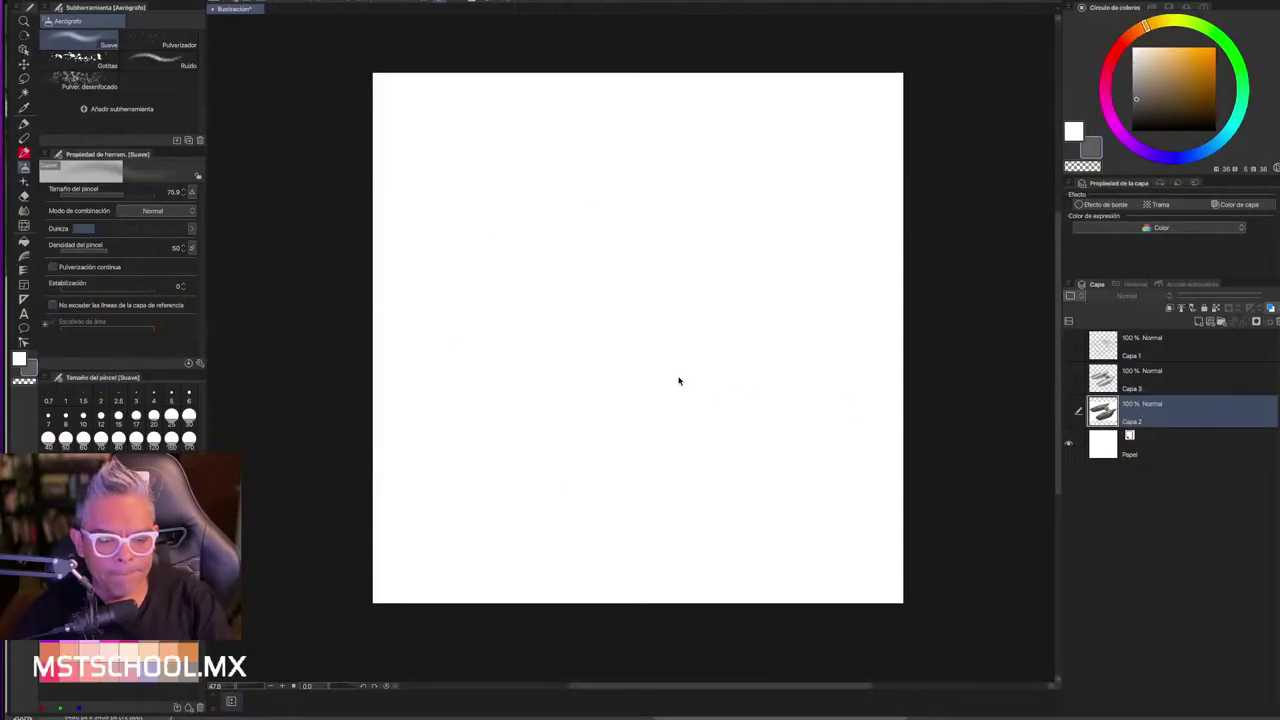
key("ctrl+v")
left_click_drag(531, 194, 690, 390)
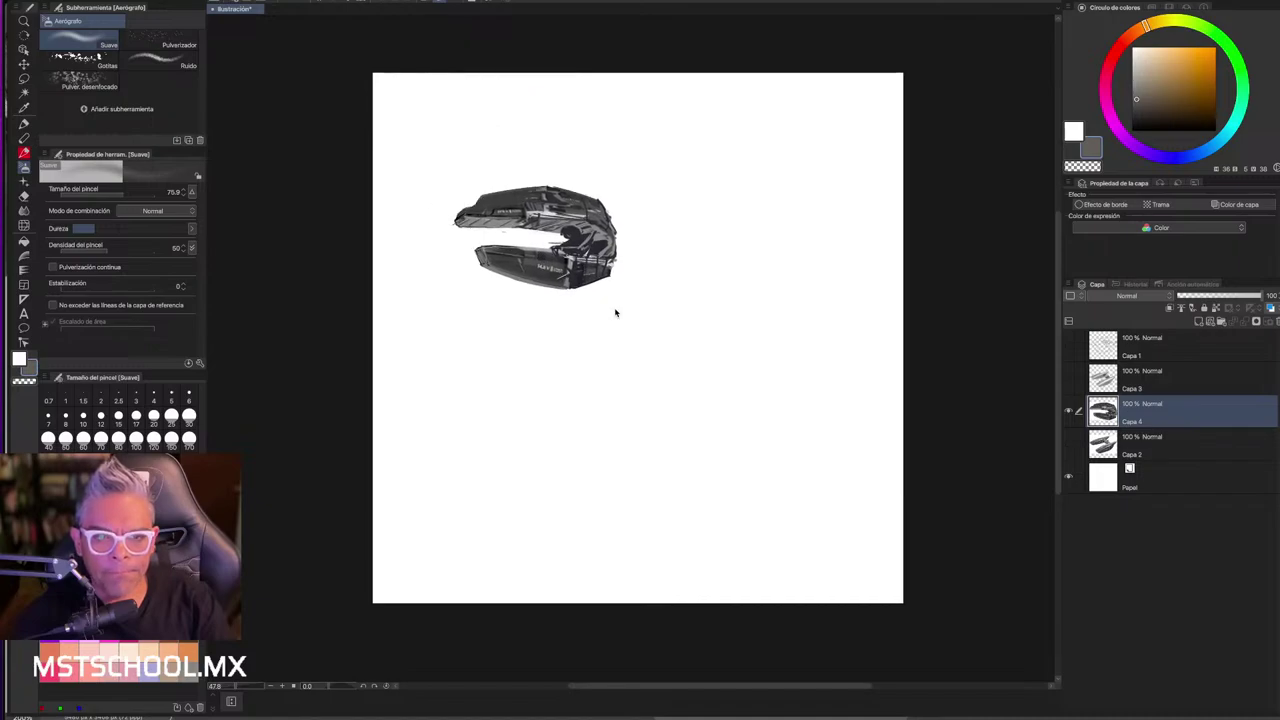
- Transform the pasted ship upright, enlarged to about 231%, and shifted left and down
key("ctrl+t")
left_click_drag(700, 288, 888, 146)
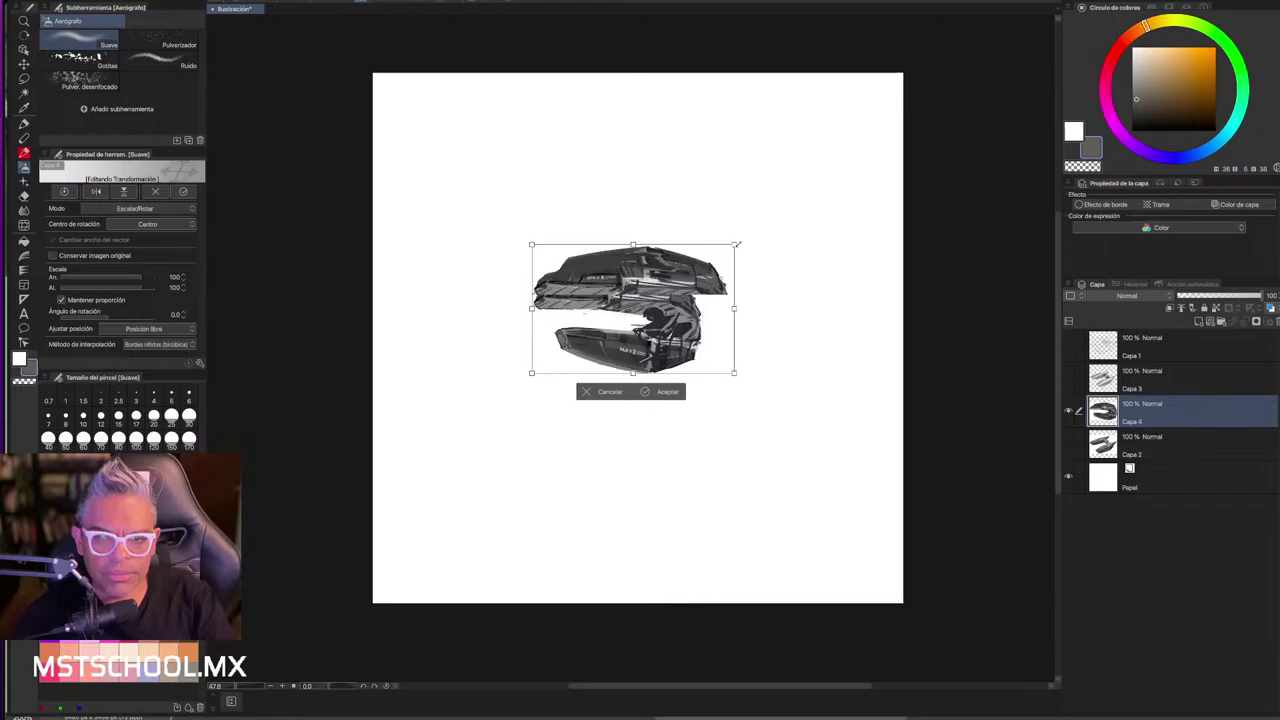
left_click_drag(694, 297, 623, 379)
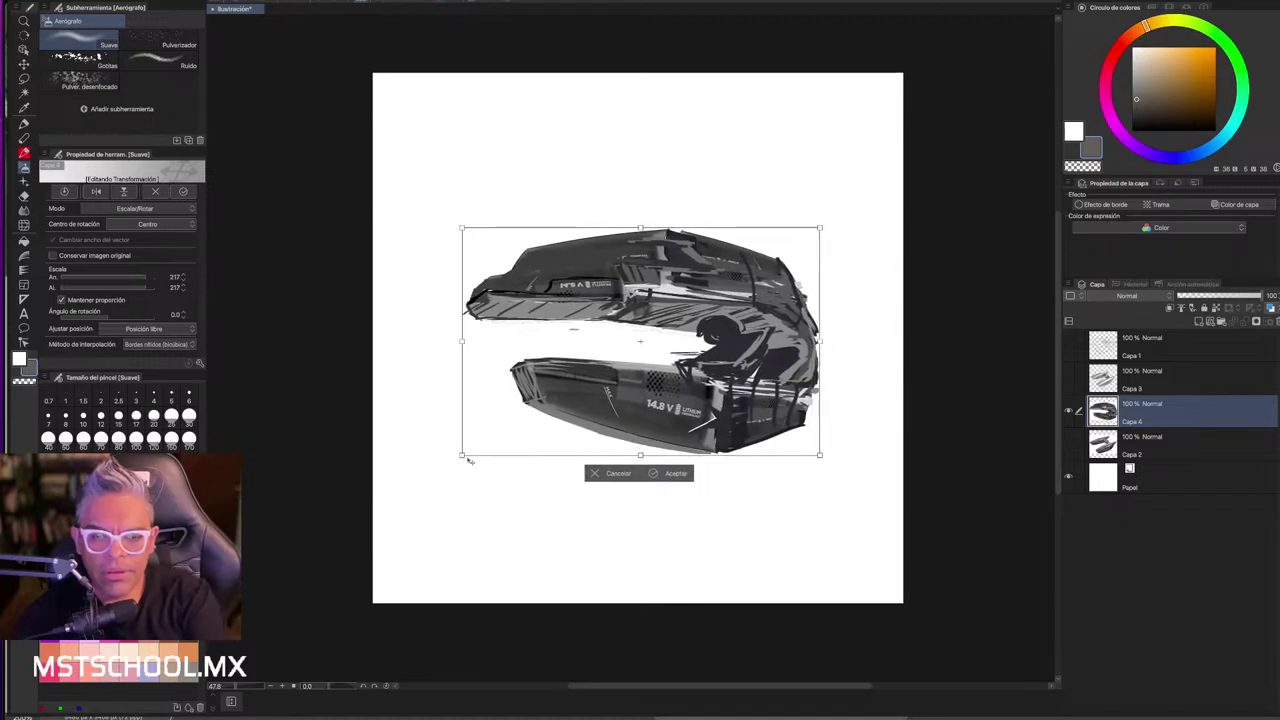
left_click_drag(460, 455, 438, 469)
key("Return")
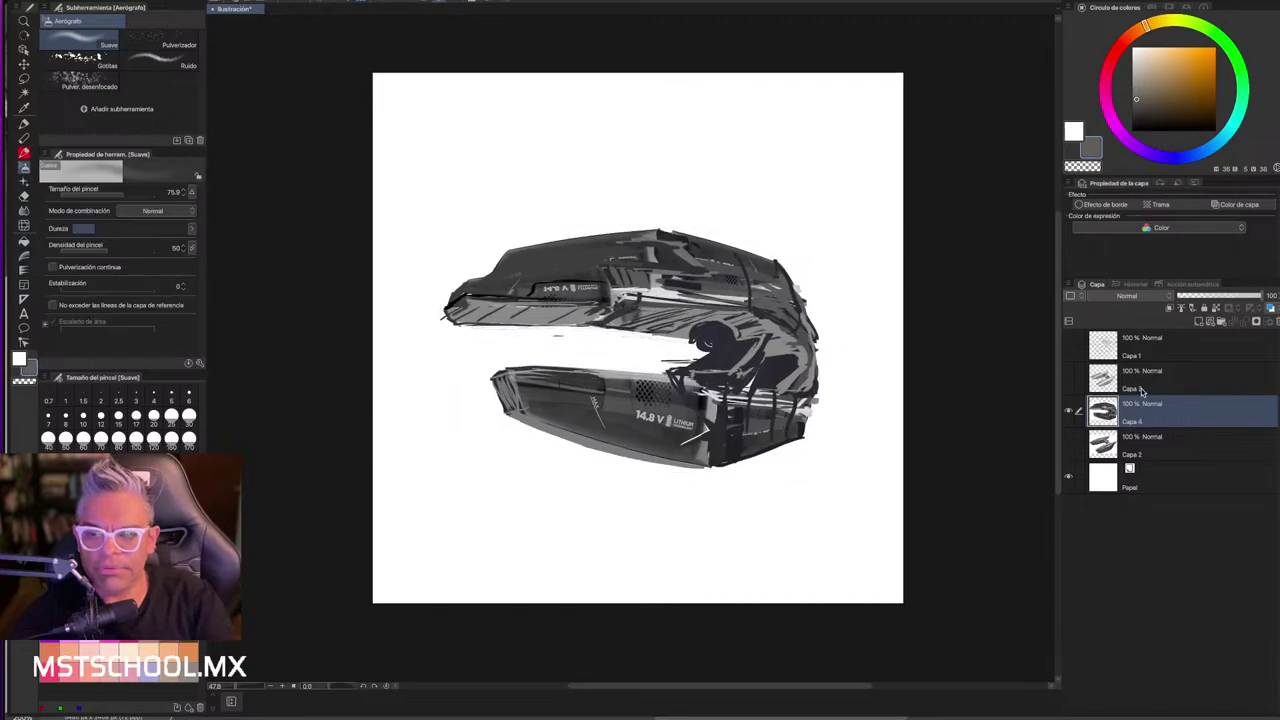
- Fade the ship layer to about 15% opacity and add a new empty raster layer above
left_click_drag(1260, 297, 1184, 297)
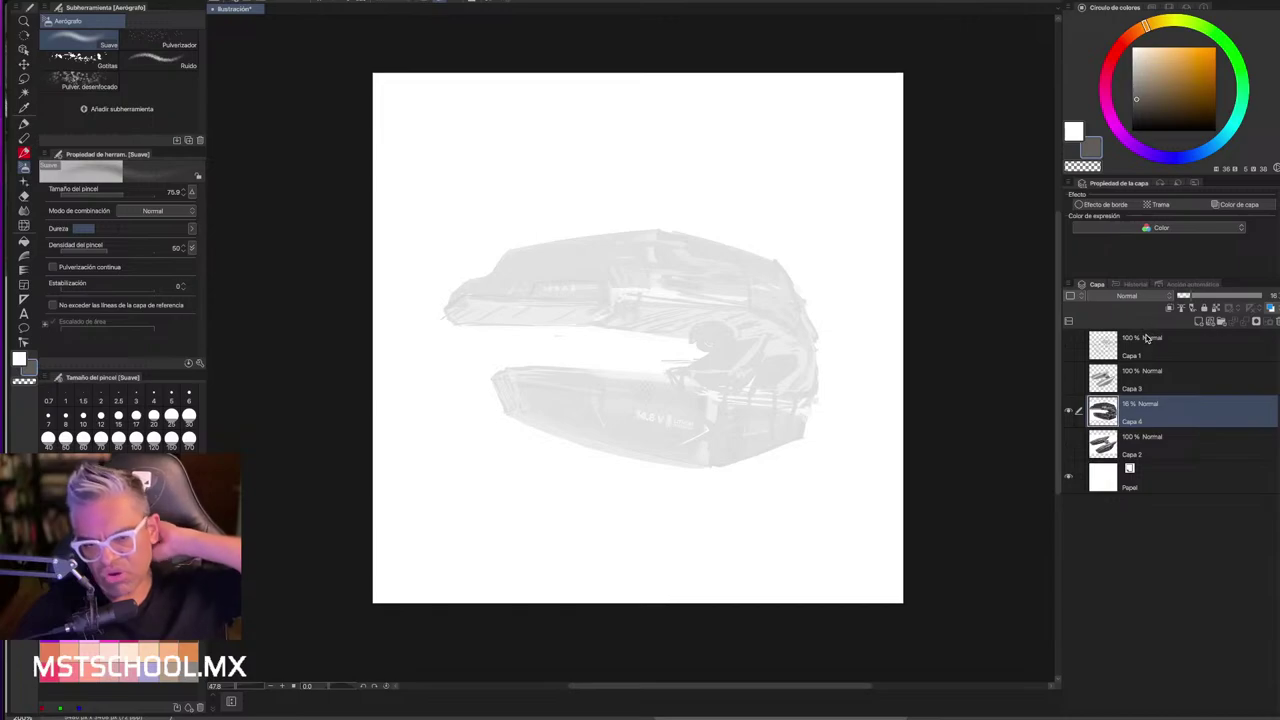
left_click(1186, 298)
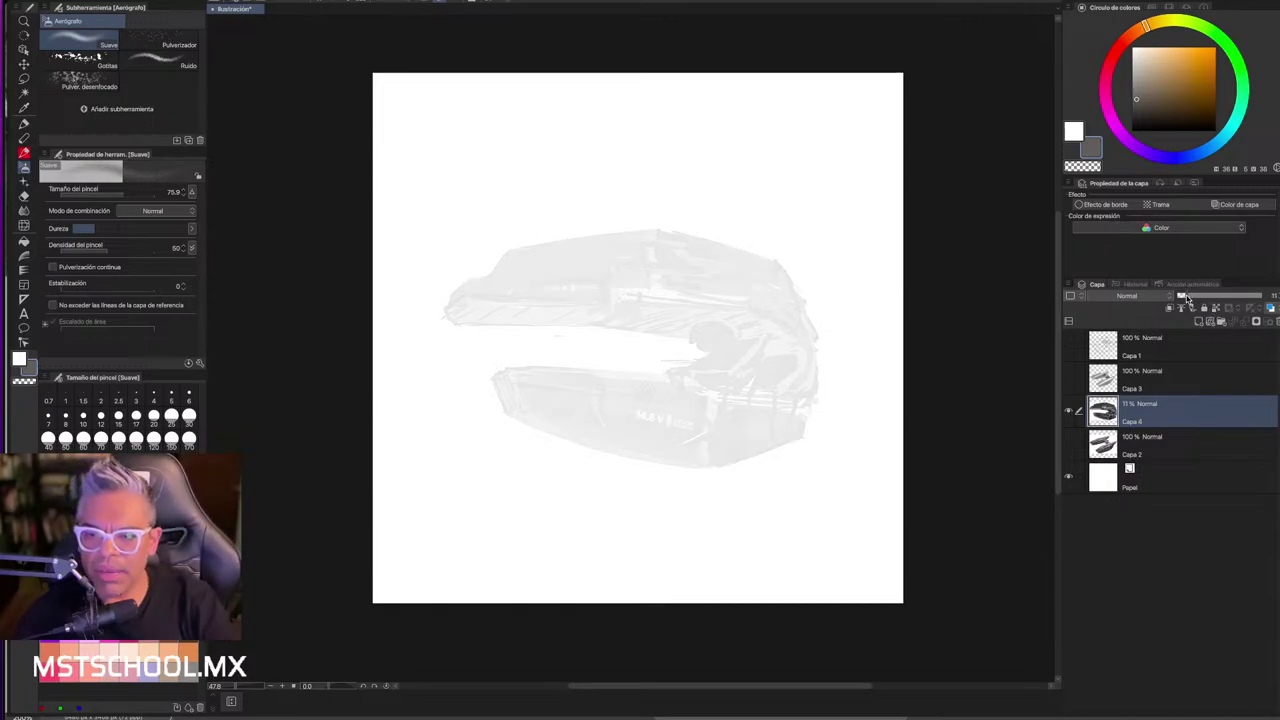
left_click_drag(1187, 300, 1191, 298)
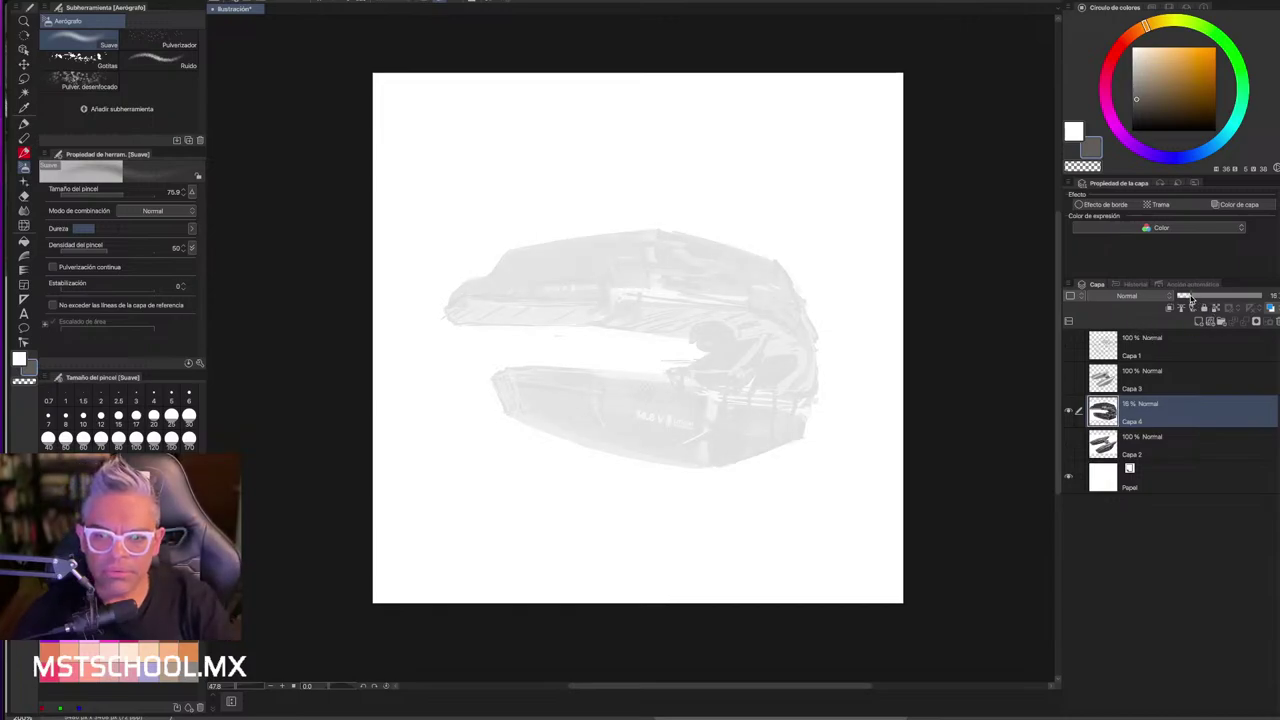
left_click(666, 357)
left_click(1198, 321)
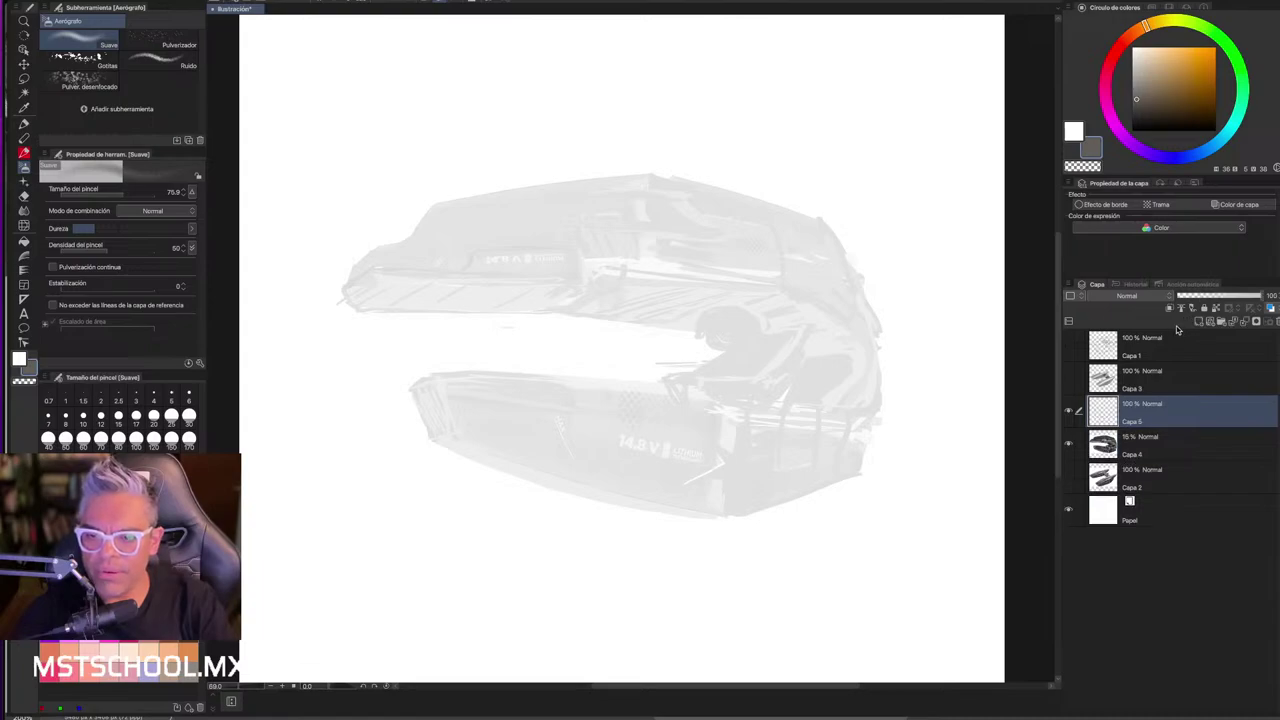
- With the Rotulador marker, ink the hull's upper-left front edge, long top edge and nose
key("p")
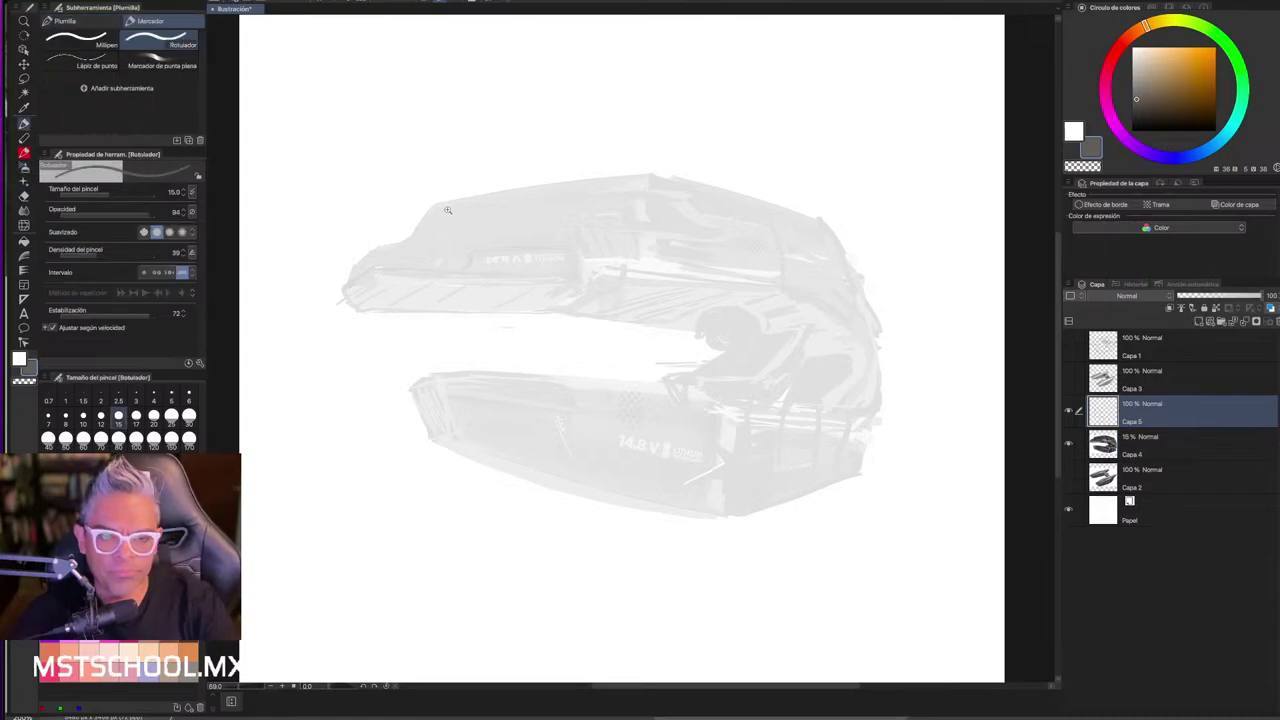
left_click(447, 209)
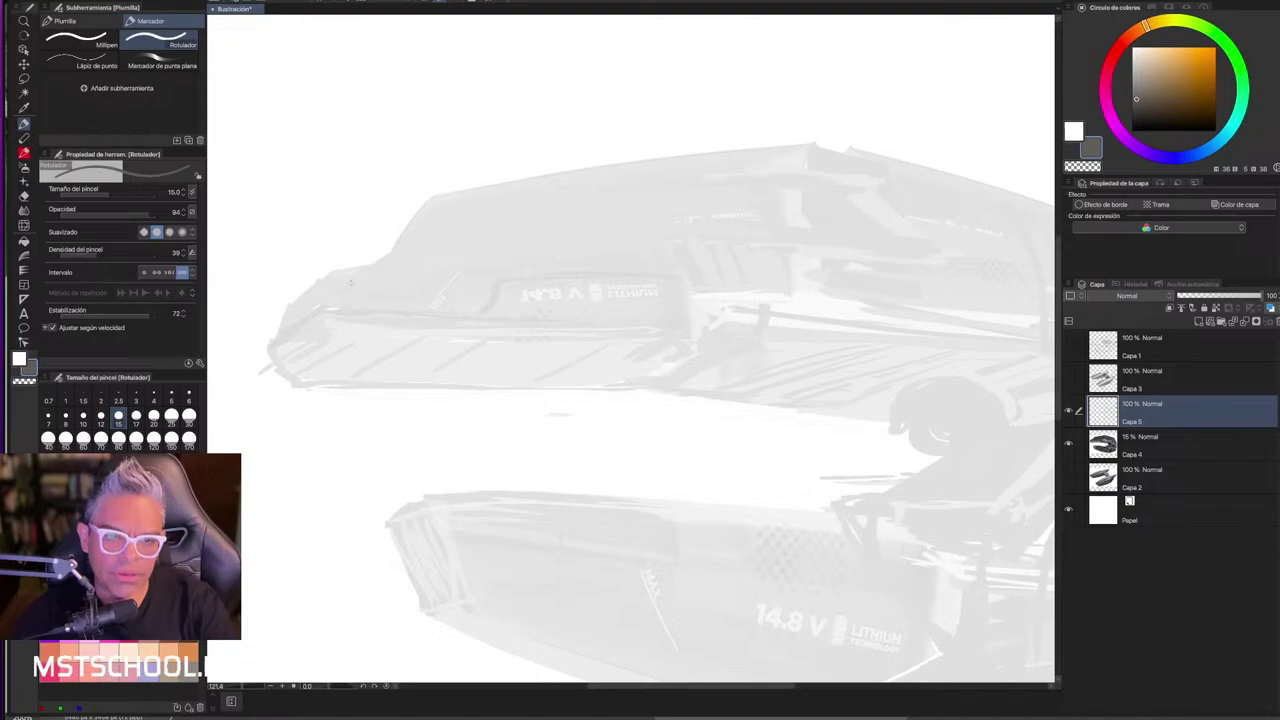
mouse_move(279, 310)
left_mouse_down()
mouse_move(333, 268)
mouse_move(377, 258)
mouse_move(432, 188)
left_mouse_up()
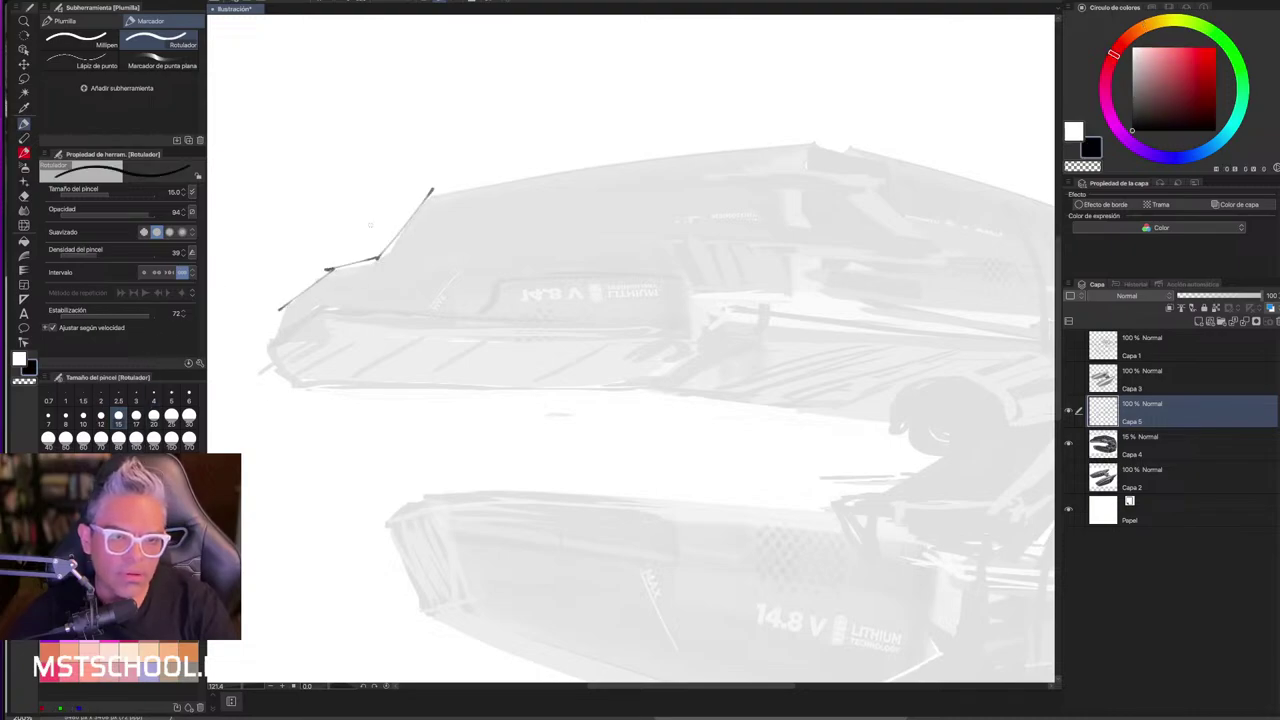
left_click_drag(434, 189, 776, 132)
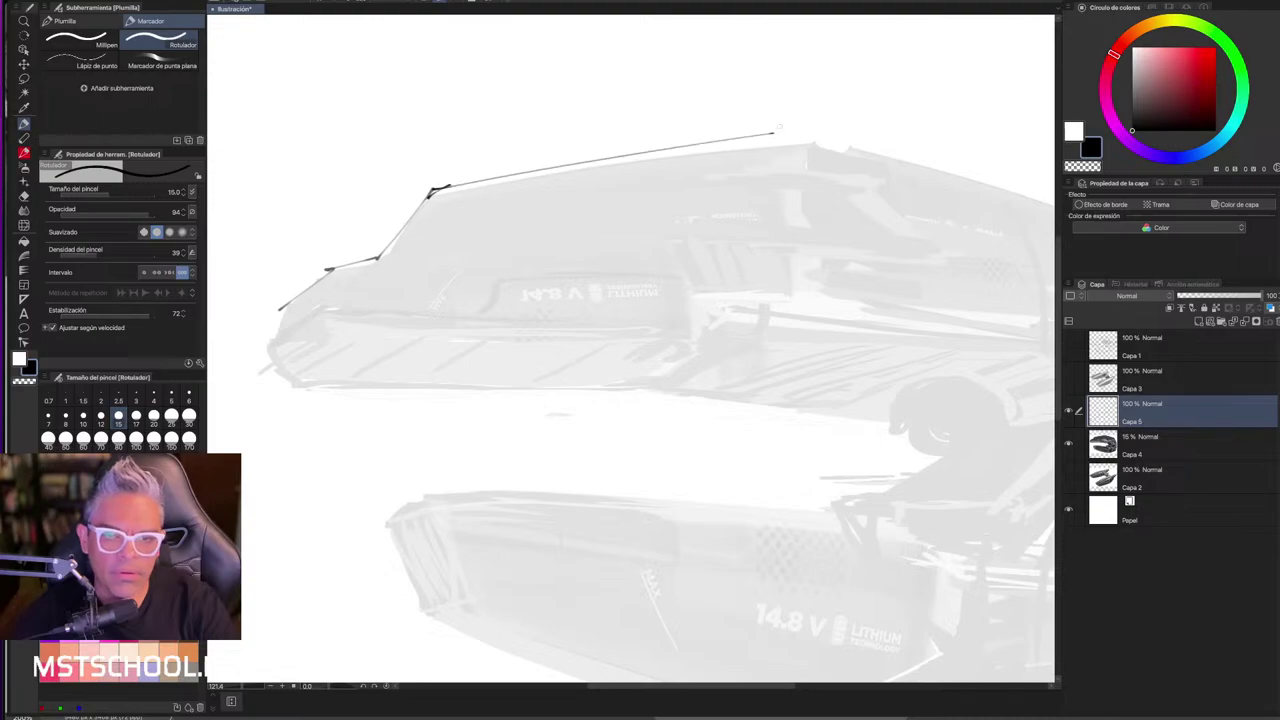
key("ctrl+z")
left_click_drag(452, 187, 805, 146)
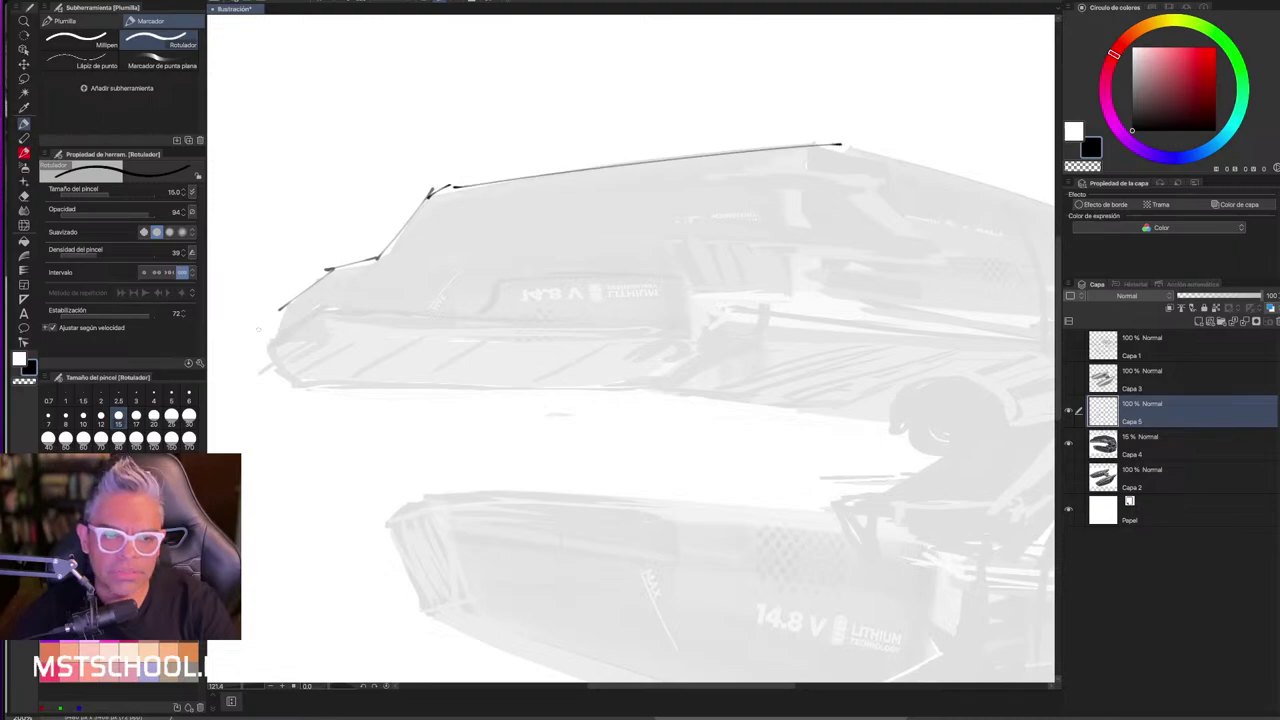
mouse_move(288, 304)
left_mouse_down()
mouse_move(267, 347)
mouse_move(285, 380)
left_mouse_up()
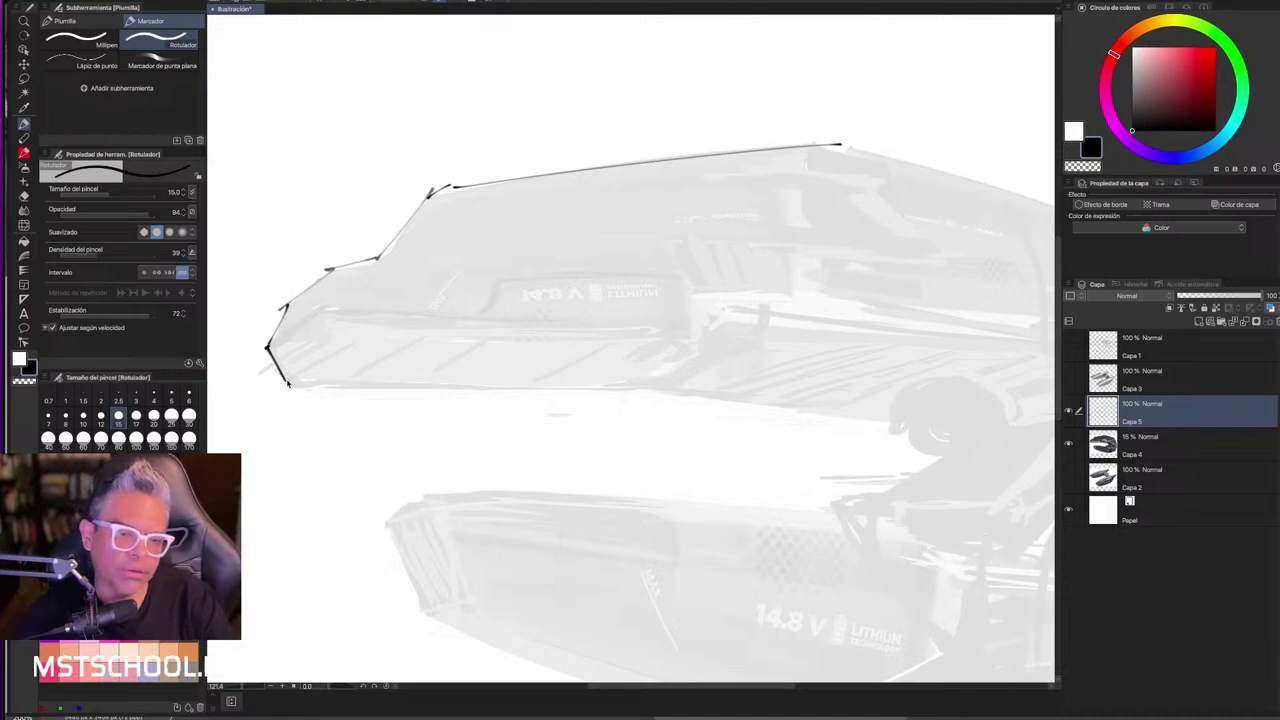
- Ink the long lower edge of the upper hull and its lower-left corner
left_click_drag(347, 414, 349, 406)
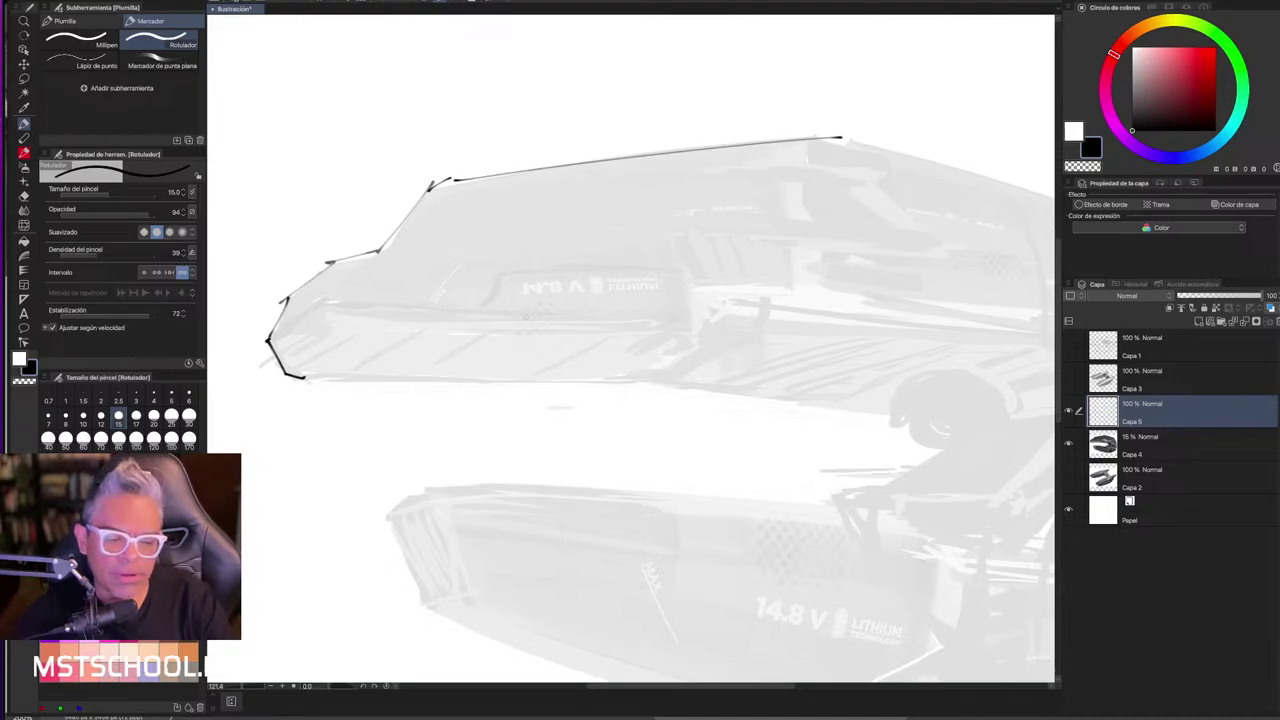
left_click_drag(582, 353, 535, 285)
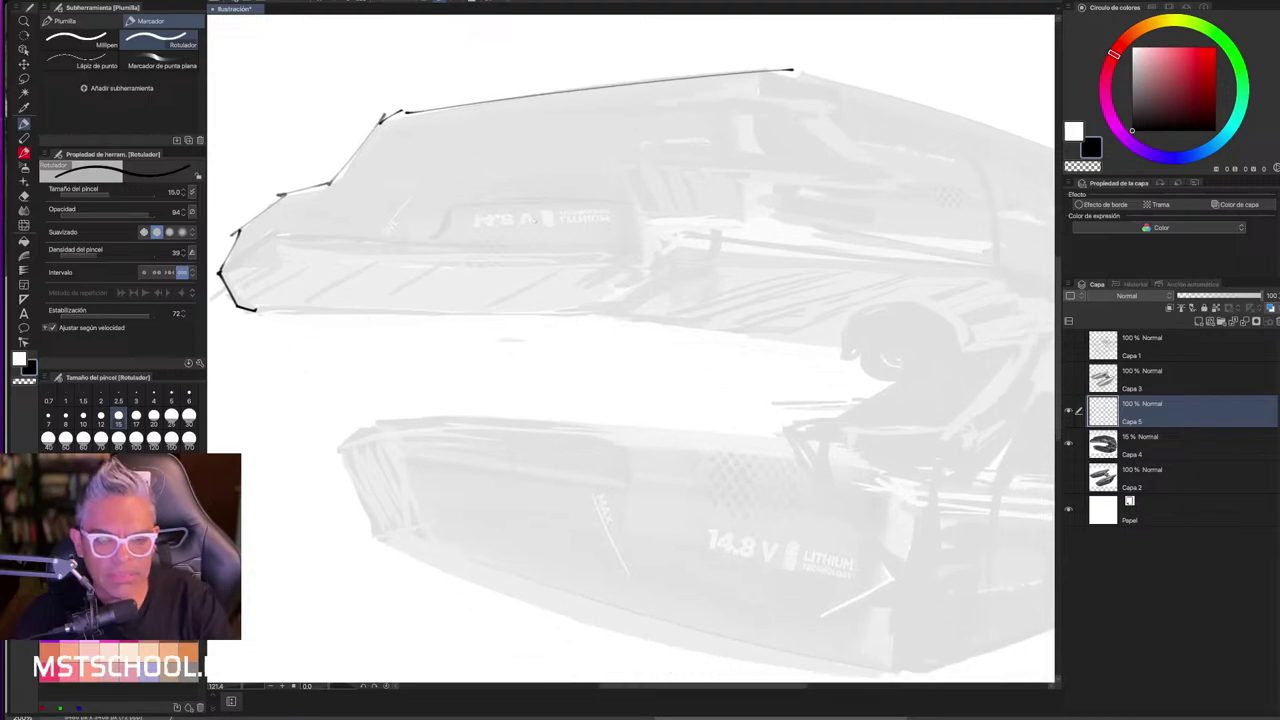
left_click_drag(534, 219, 384, 419)
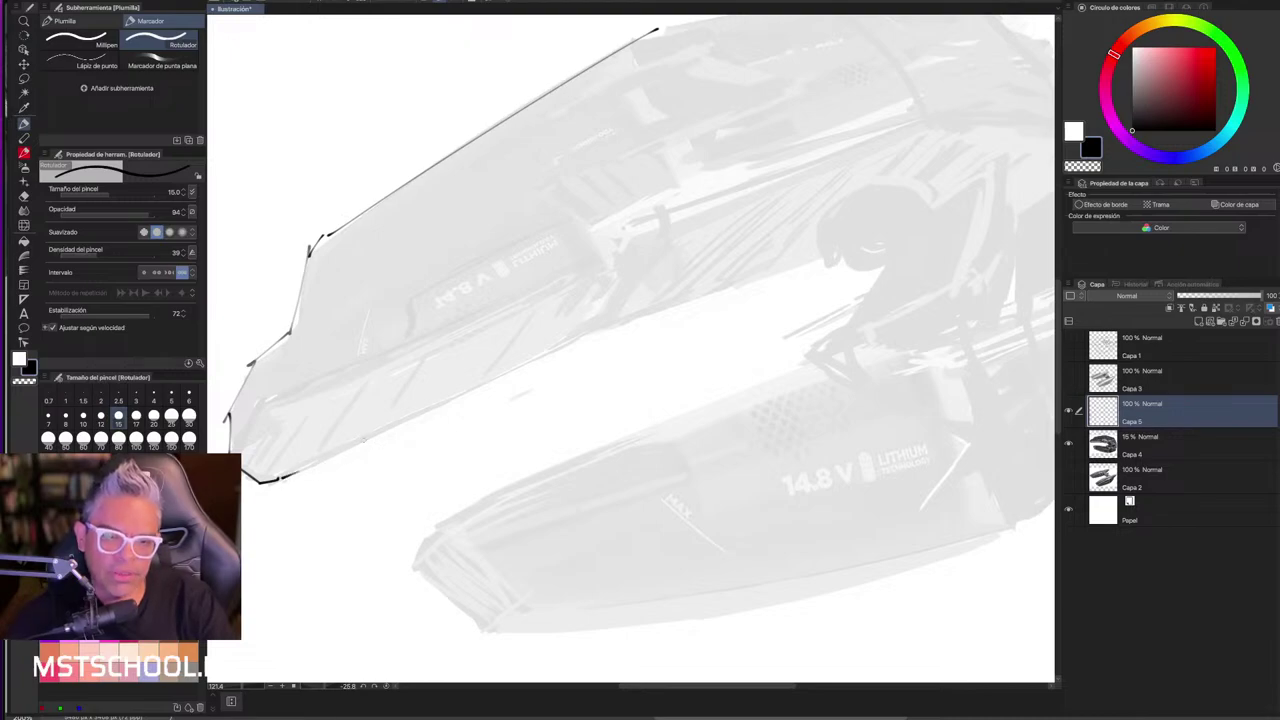
mouse_move(284, 476)
left_mouse_down()
mouse_move(585, 341)
mouse_move(805, 262)
left_mouse_up()
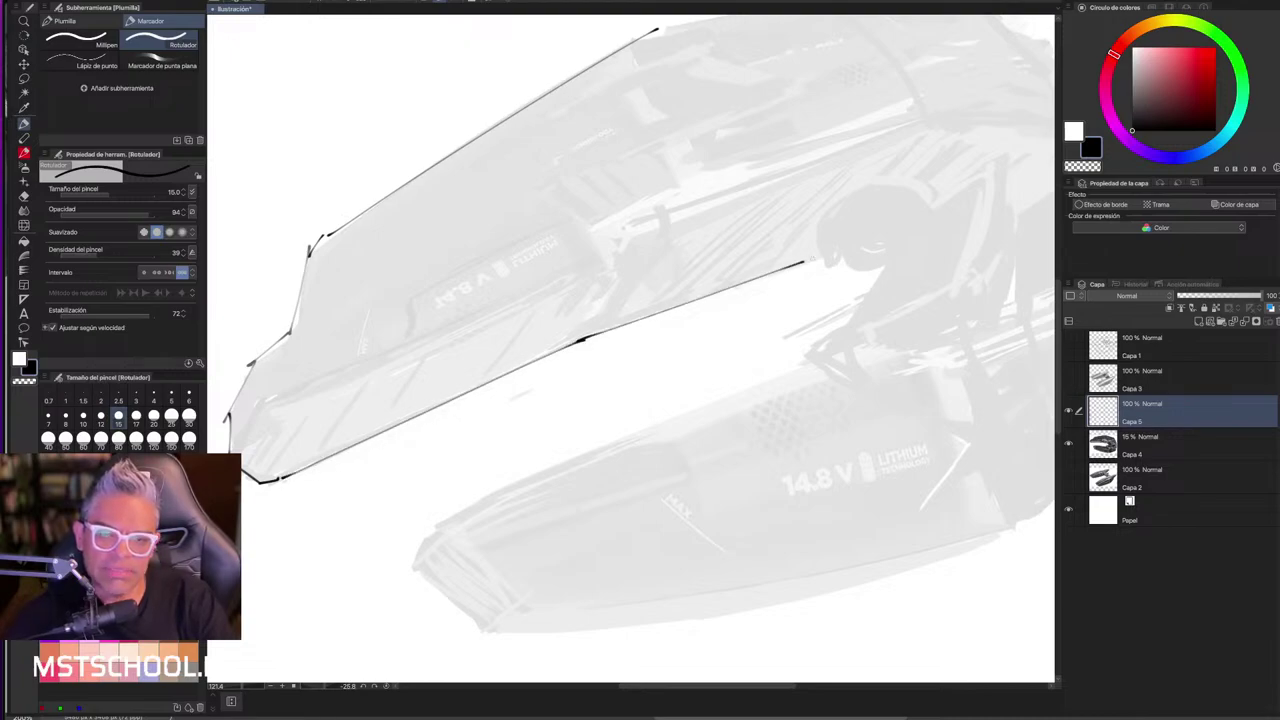
scroll(778, 296, "up", 2)
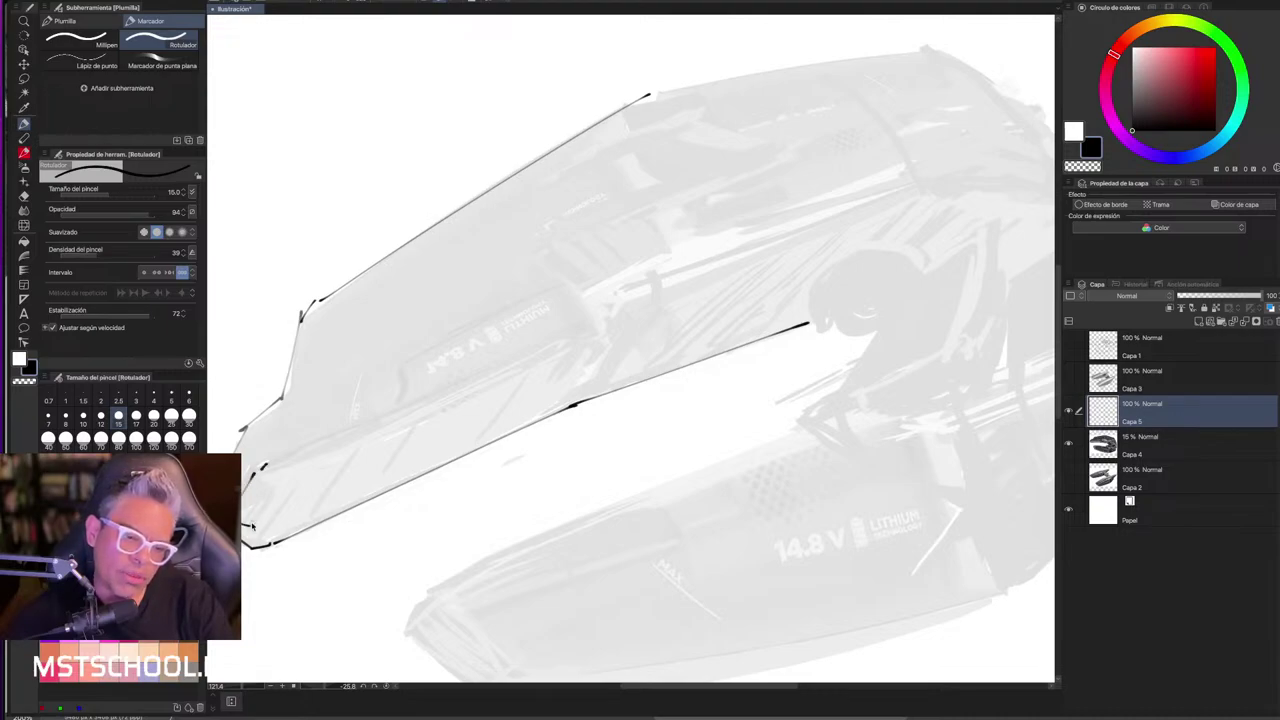
mouse_move(252, 527)
left_mouse_down()
mouse_move(272, 497)
mouse_move(542, 343)
left_mouse_up()
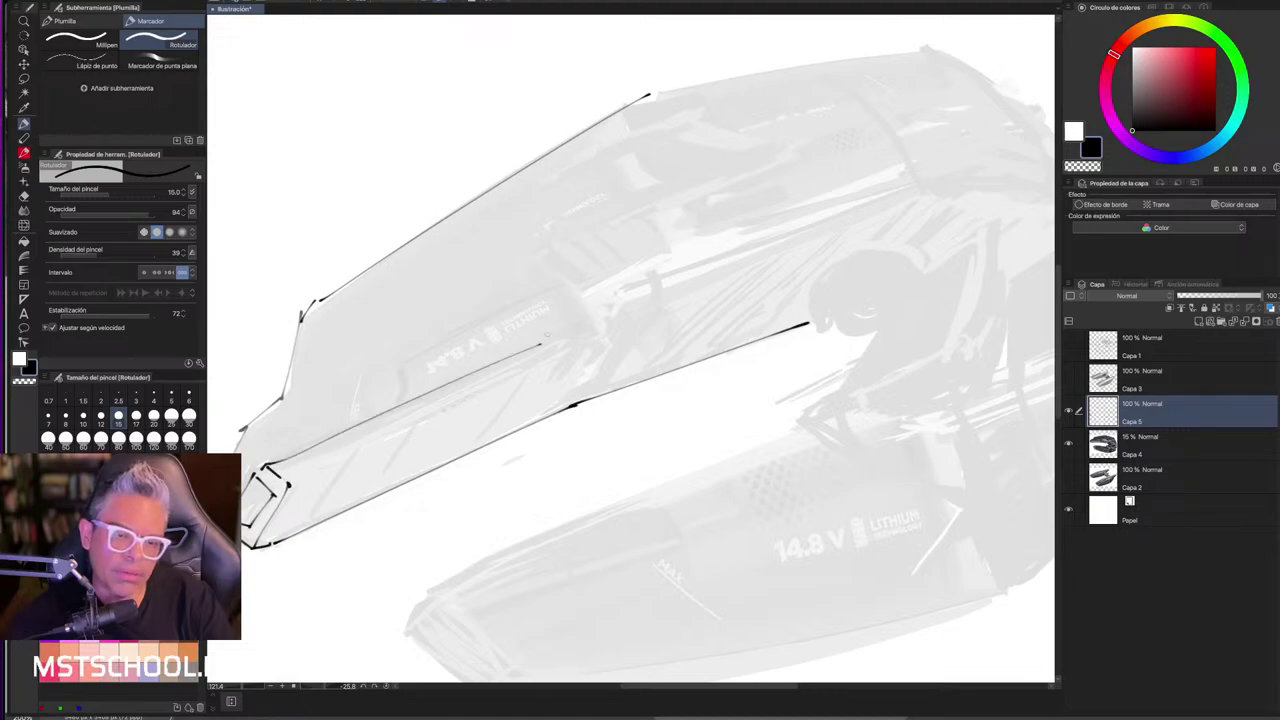
key("ctrl+z")
left_click_drag(268, 464, 590, 332)
key("ctrl+z")
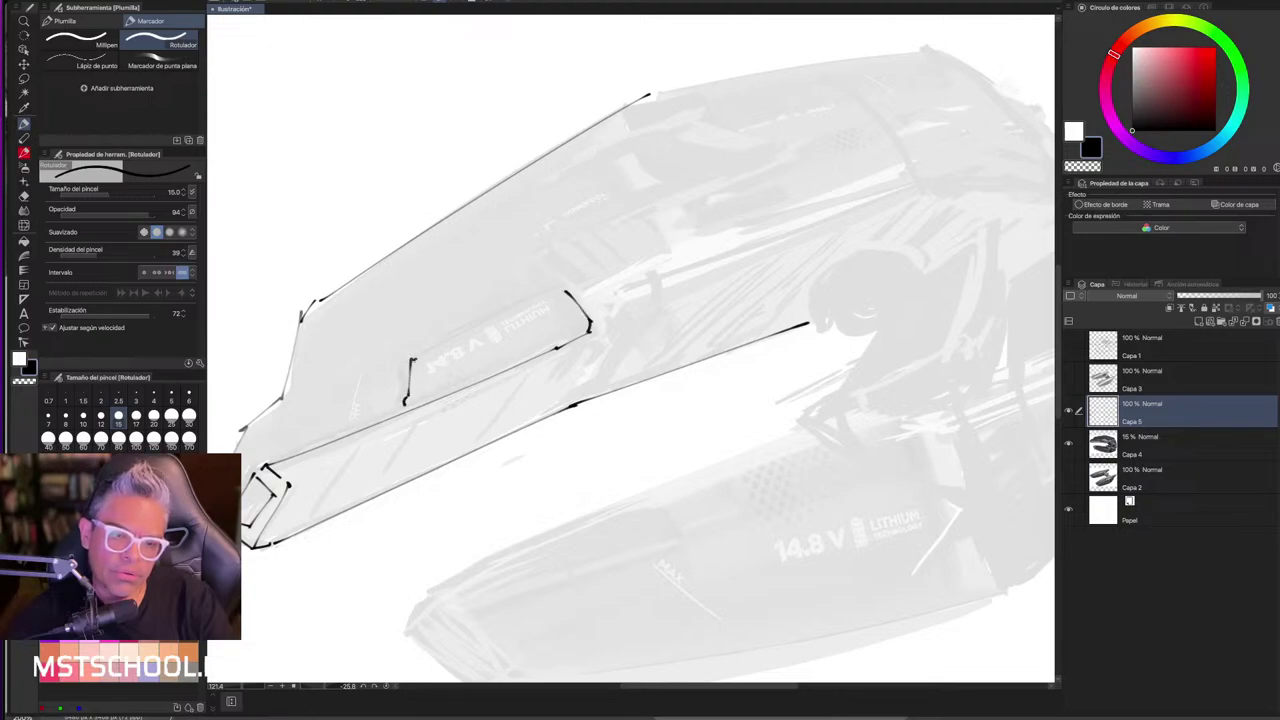
- Outline the label panel and box, and draw the parallel lines of the long tube
left_click_drag(410, 360, 564, 292)
left_click_drag(600, 350, 582, 352)
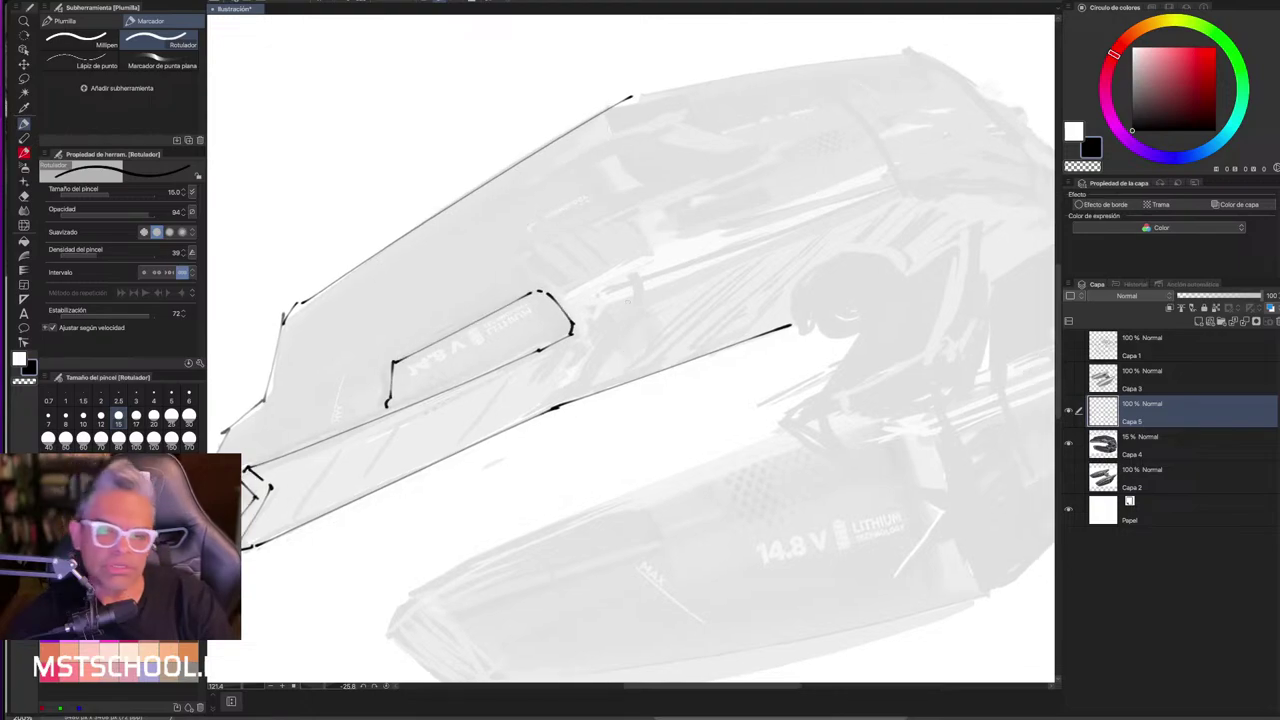
mouse_move(522, 258)
left_mouse_down()
mouse_move(545, 292)
mouse_move(643, 256)
left_mouse_up()
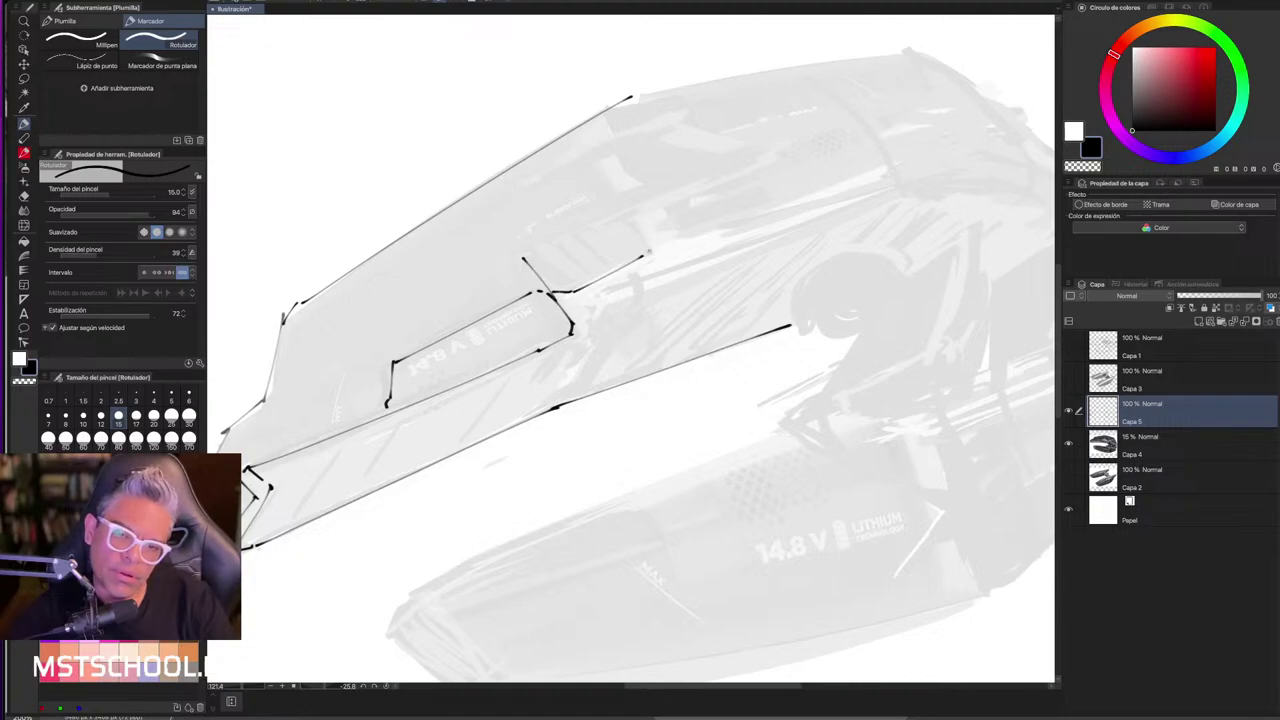
left_click_drag(528, 251, 614, 212)
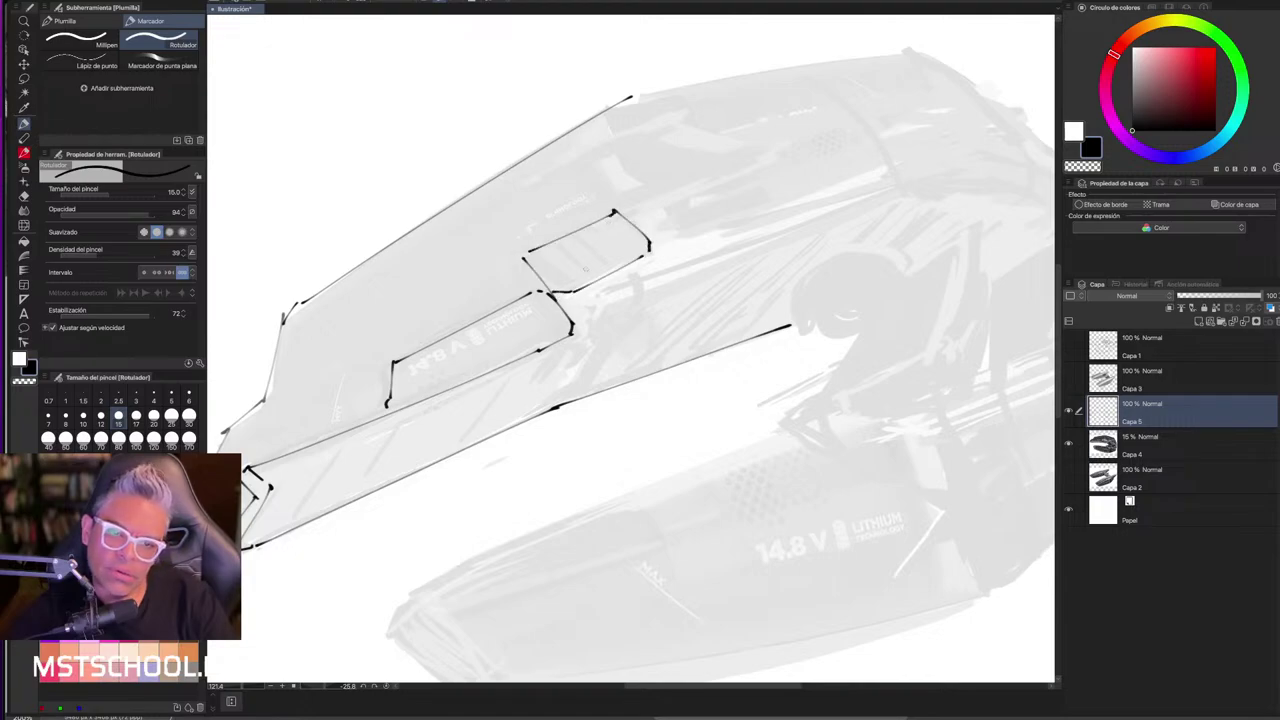
left_click_drag(558, 296, 643, 258)
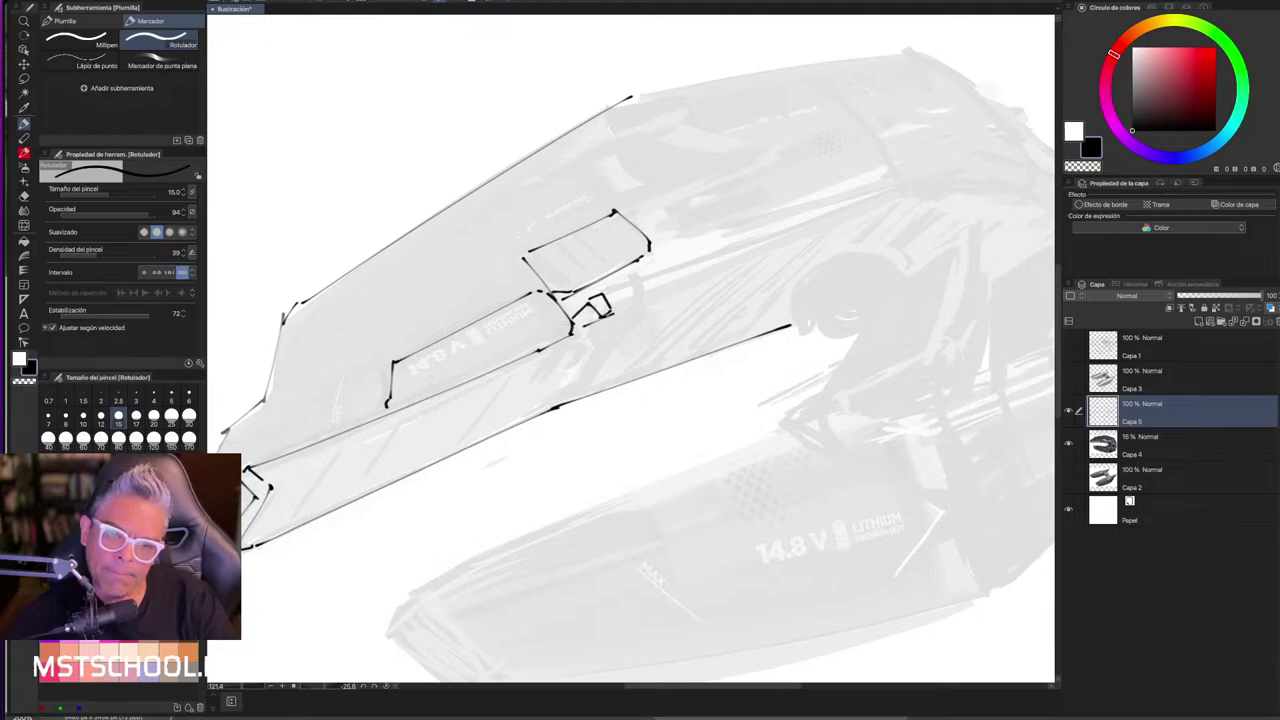
left_click_drag(632, 283, 688, 257)
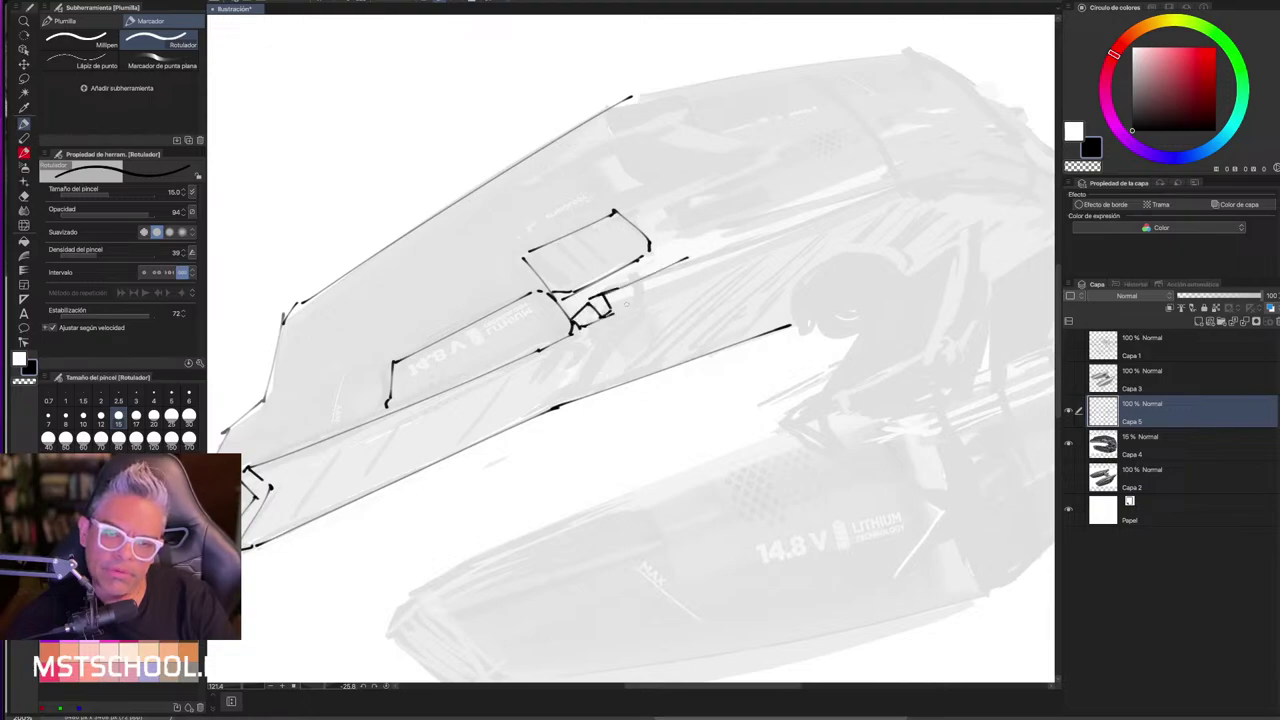
key("ctrl+z")
left_click_drag(599, 293, 688, 258)
mouse_move(610, 318)
left_mouse_down()
mouse_move(694, 284)
mouse_move(602, 318)
mouse_move(712, 261)
left_mouse_up()
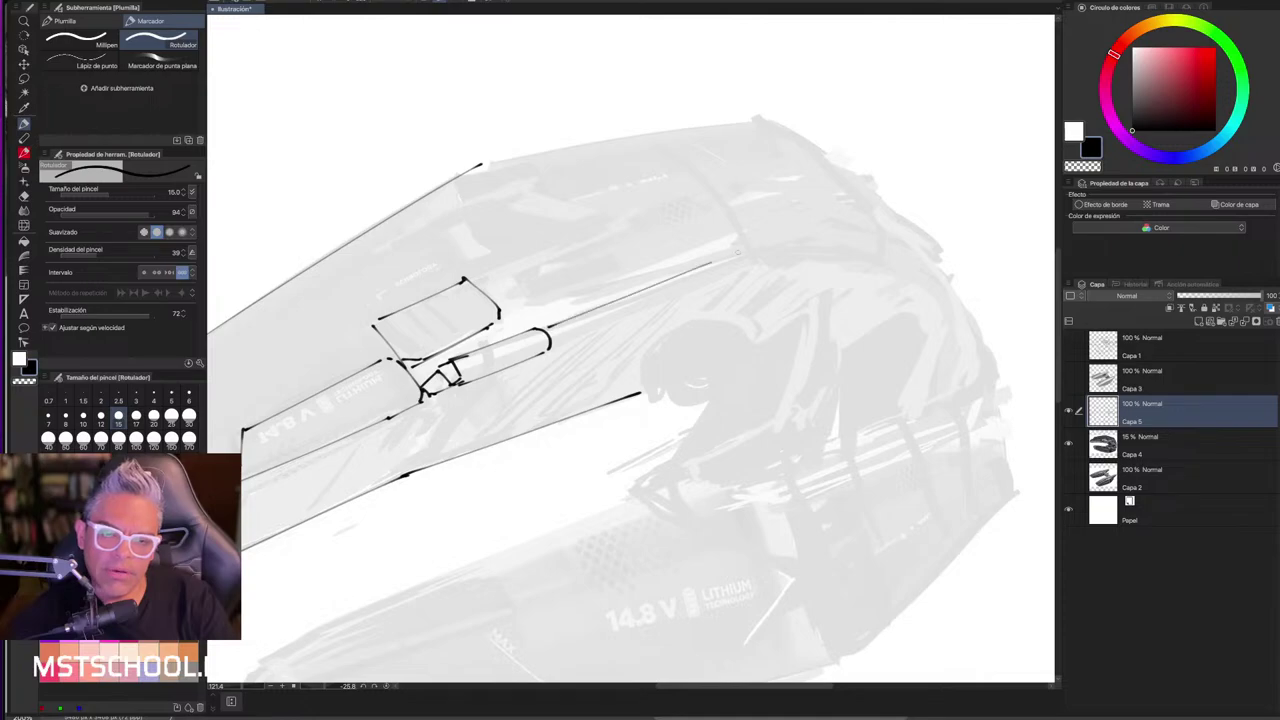
left_click_drag(556, 342, 758, 264)
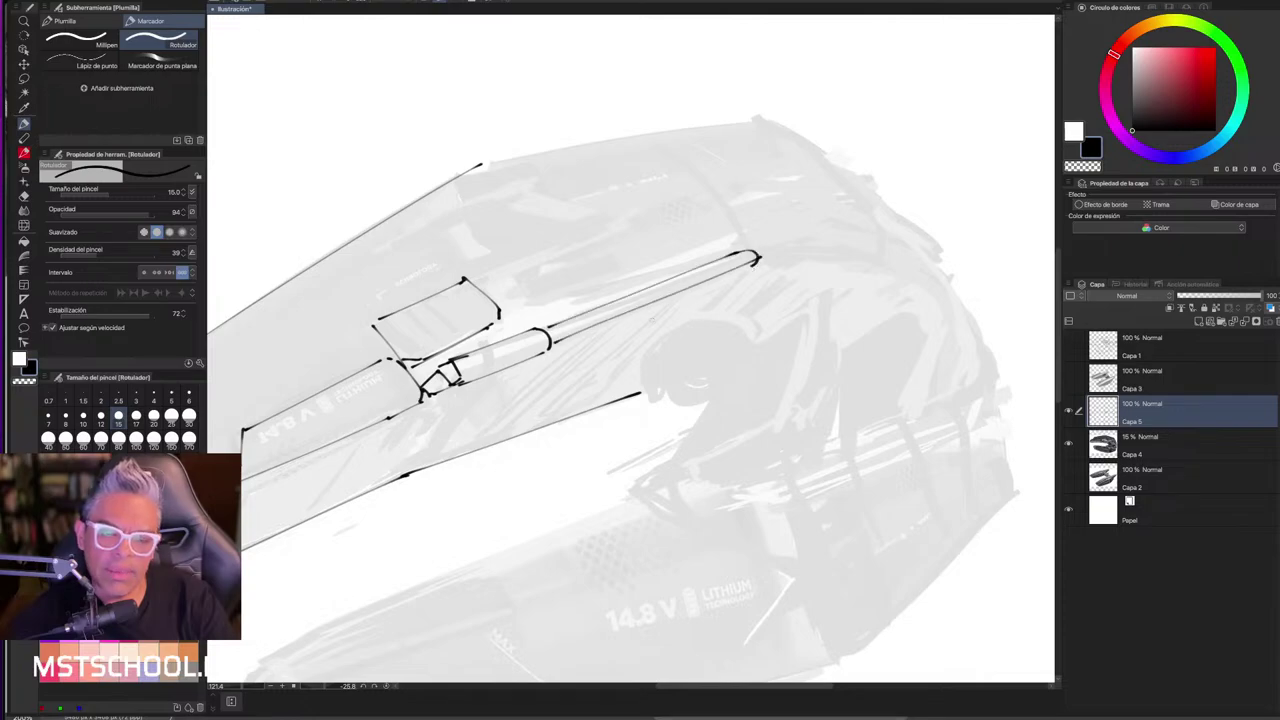
- Redraw the hull's top edge line and tilt the canvas view
left_click_drag(484, 163, 766, 118)
key("ctrl+z")
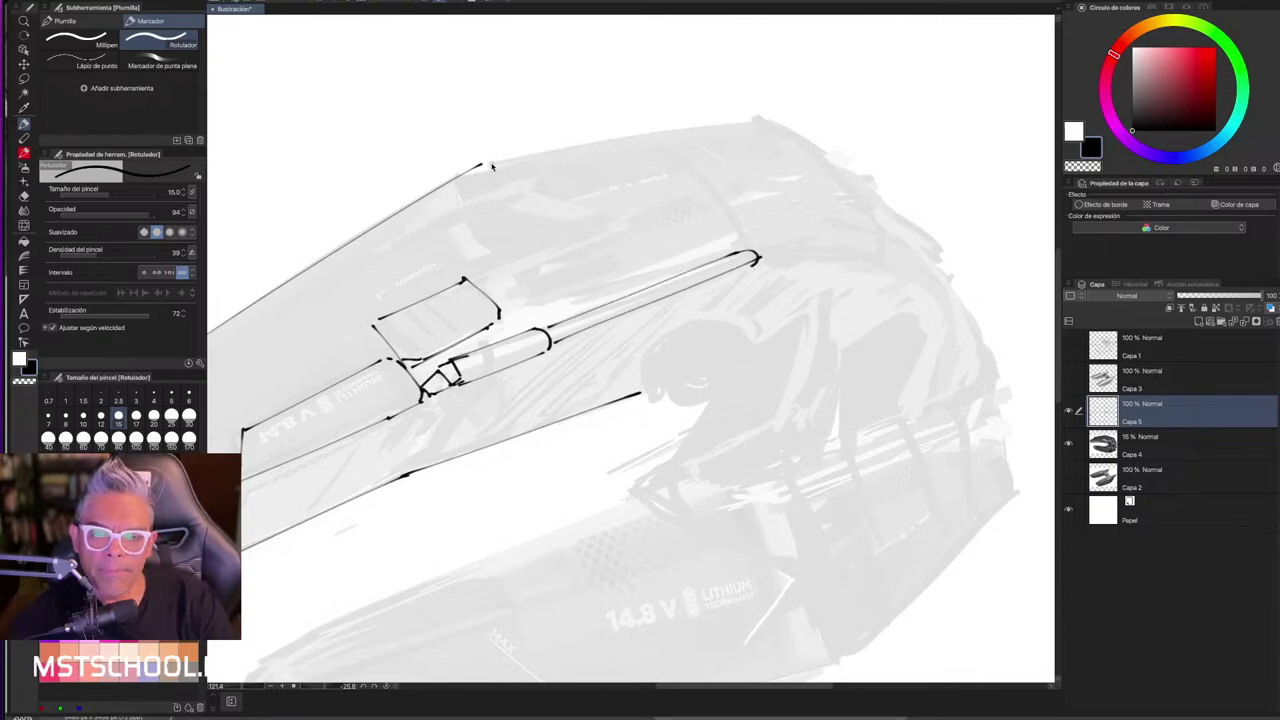
left_click_drag(484, 163, 765, 118)
left_click_drag(728, 209, 464, 158)
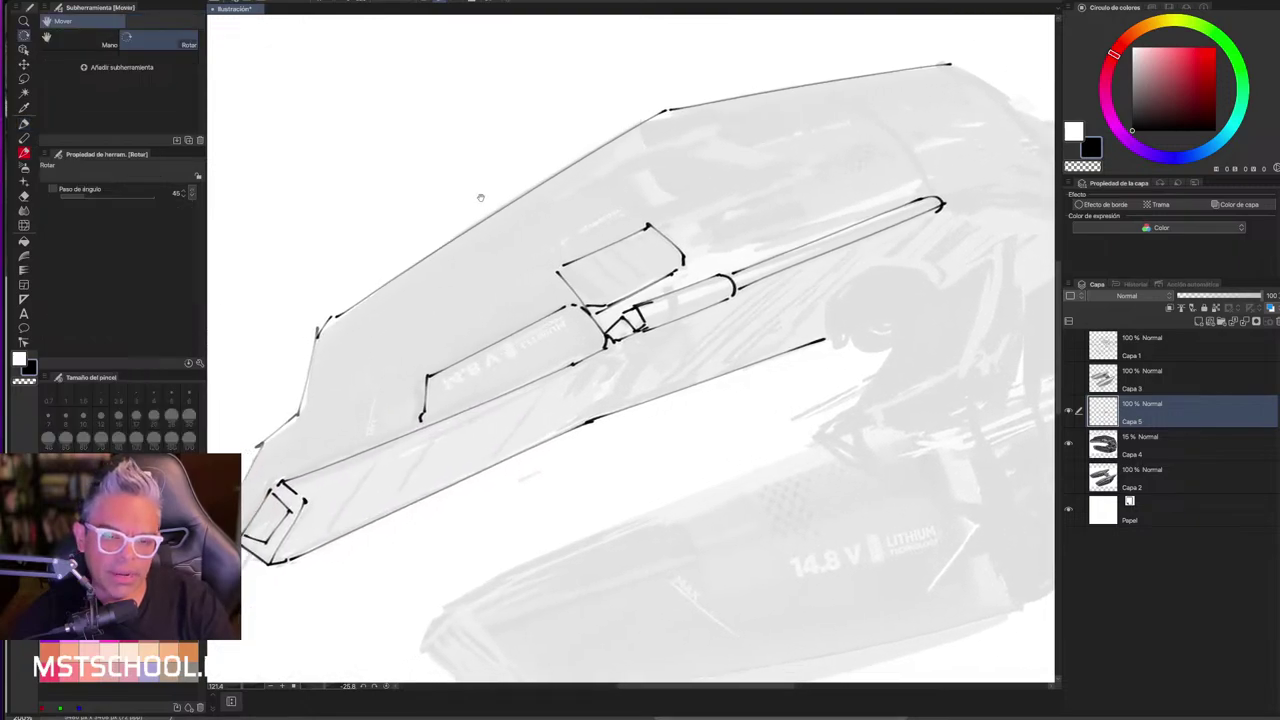
- With the marker pen, ink the battery's end caps and lower edge, and double the upper box edges
left_click(487, 372)
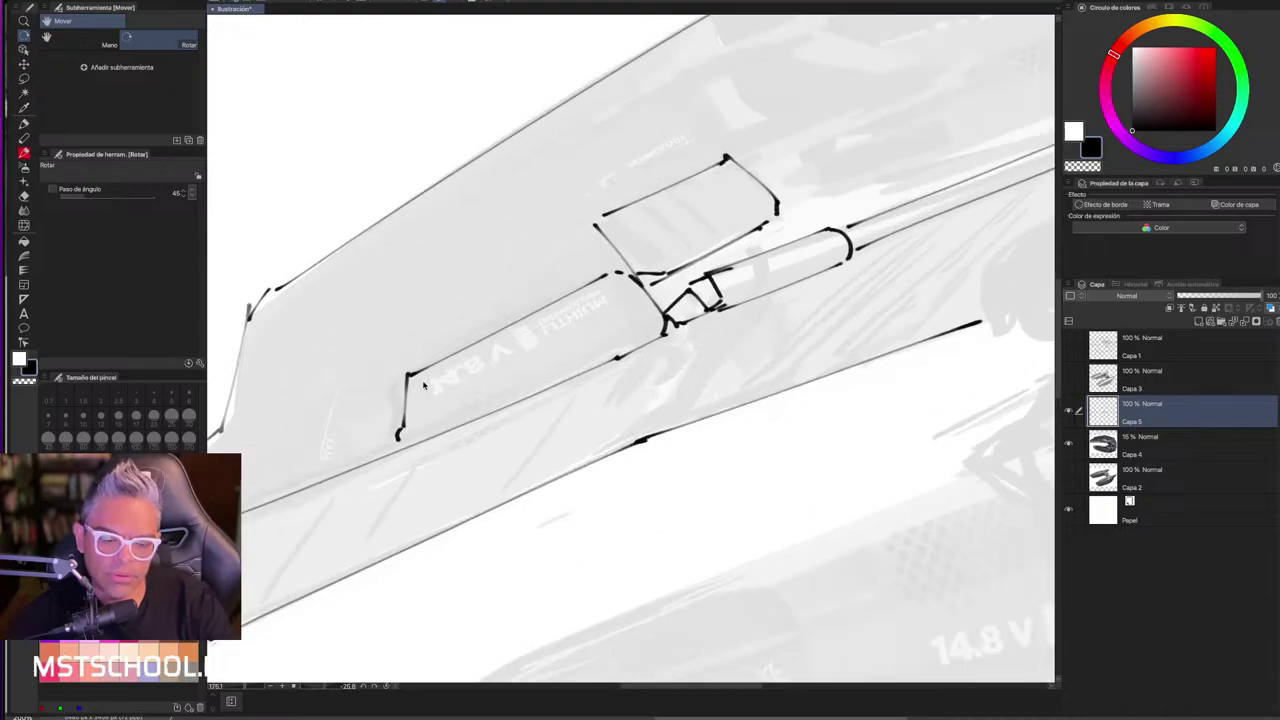
key("b")
key("p")
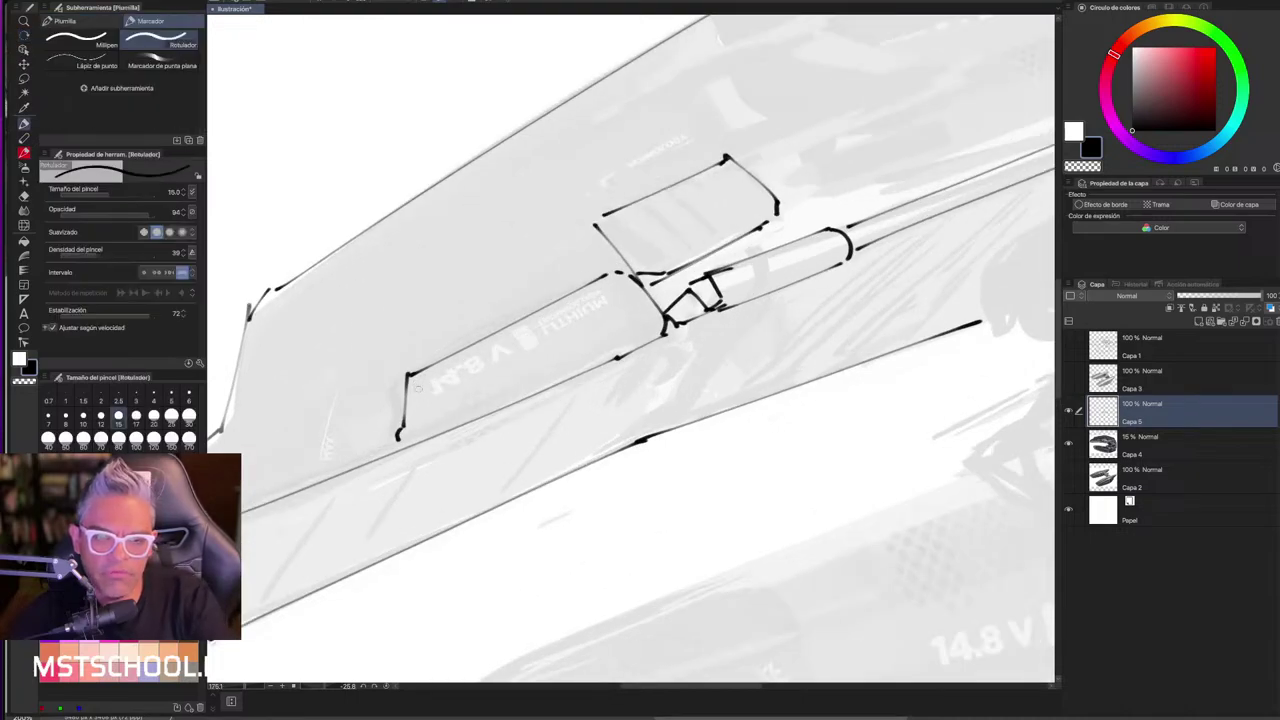
left_click_drag(408, 376, 436, 410)
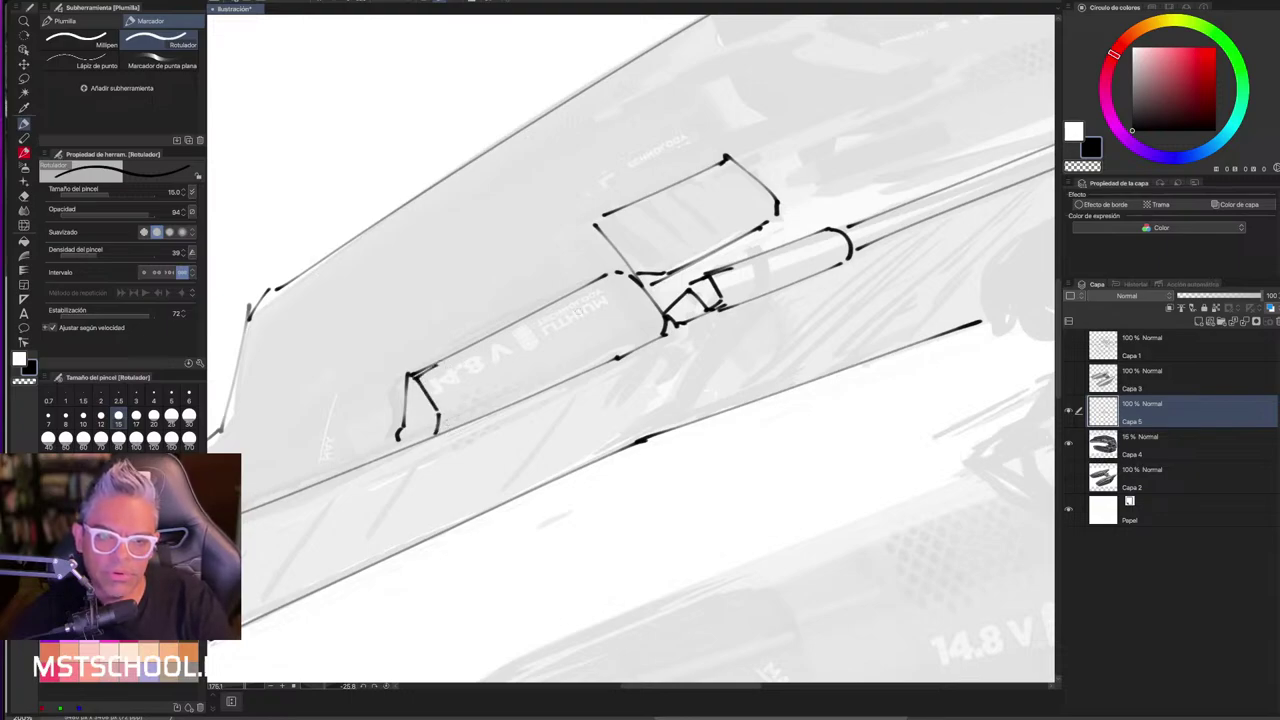
left_click_drag(610, 280, 625, 345)
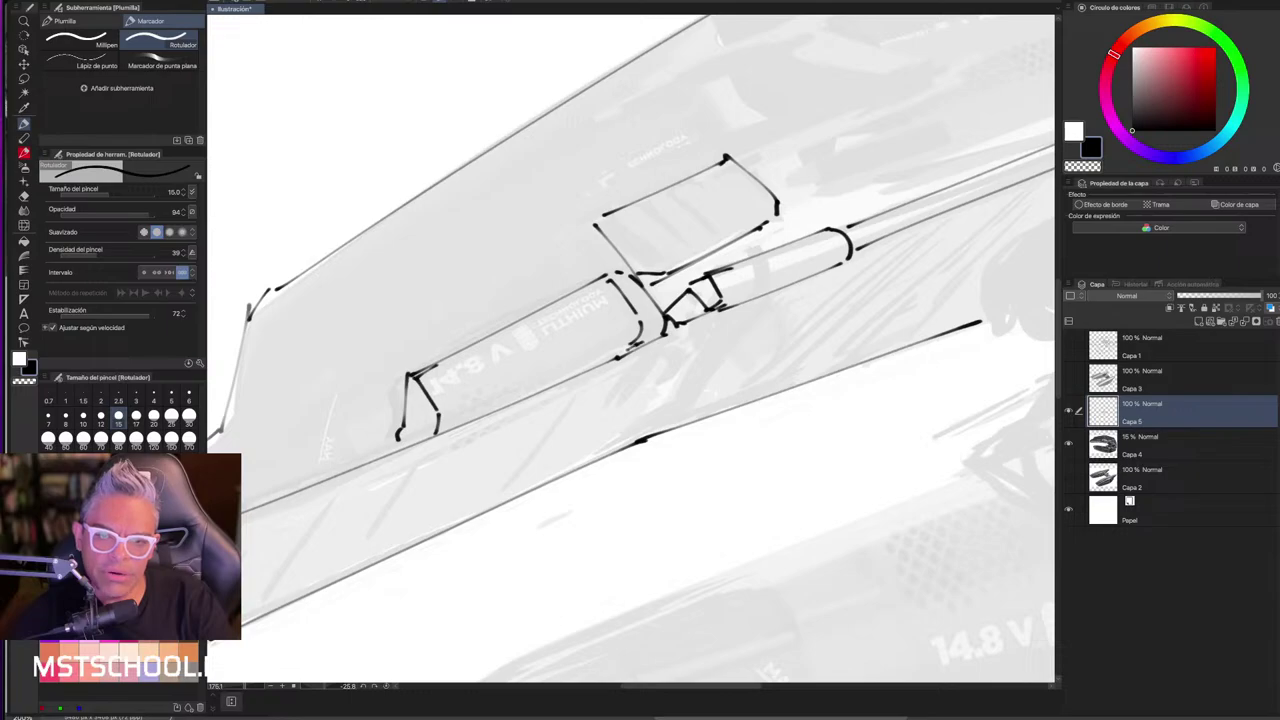
mouse_move(446, 432)
left_mouse_down()
mouse_move(640, 343)
mouse_move(604, 420)
left_mouse_up()
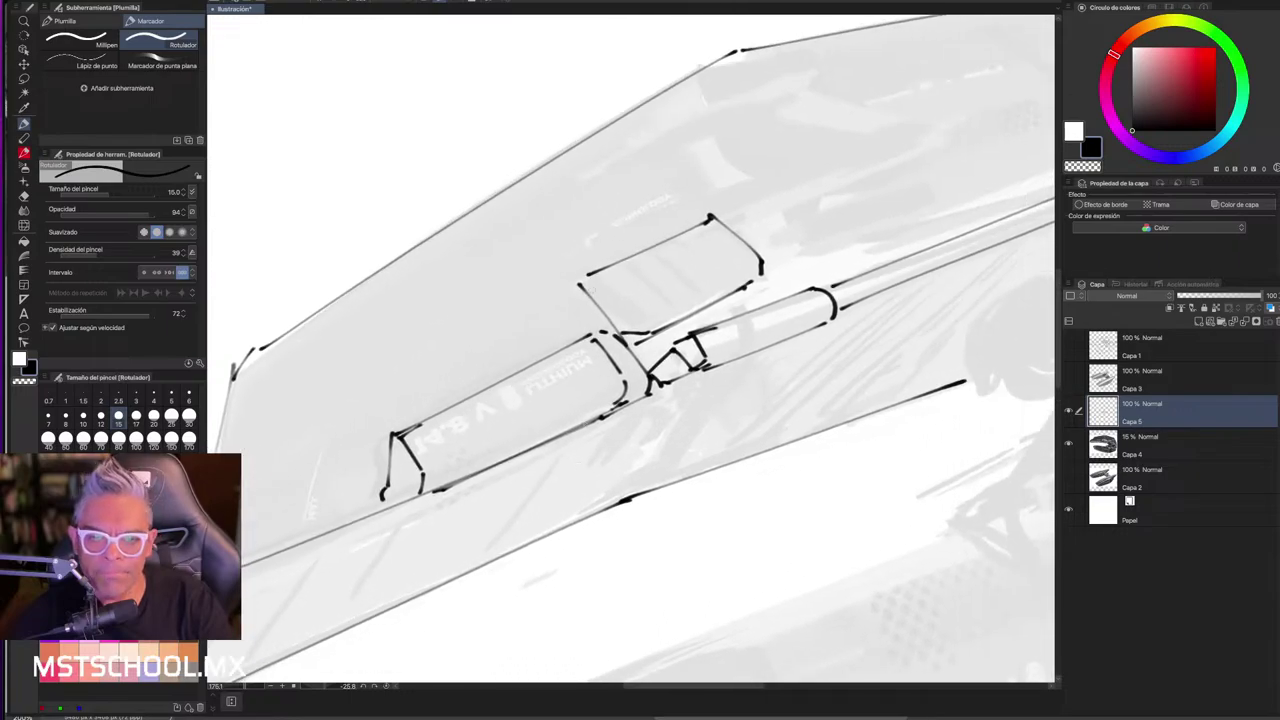
left_click_drag(587, 281, 628, 329)
mouse_move(598, 280)
left_mouse_down()
mouse_move(710, 233)
mouse_move(754, 282)
mouse_move(752, 268)
left_mouse_up()
left_click_drag(636, 328, 744, 272)
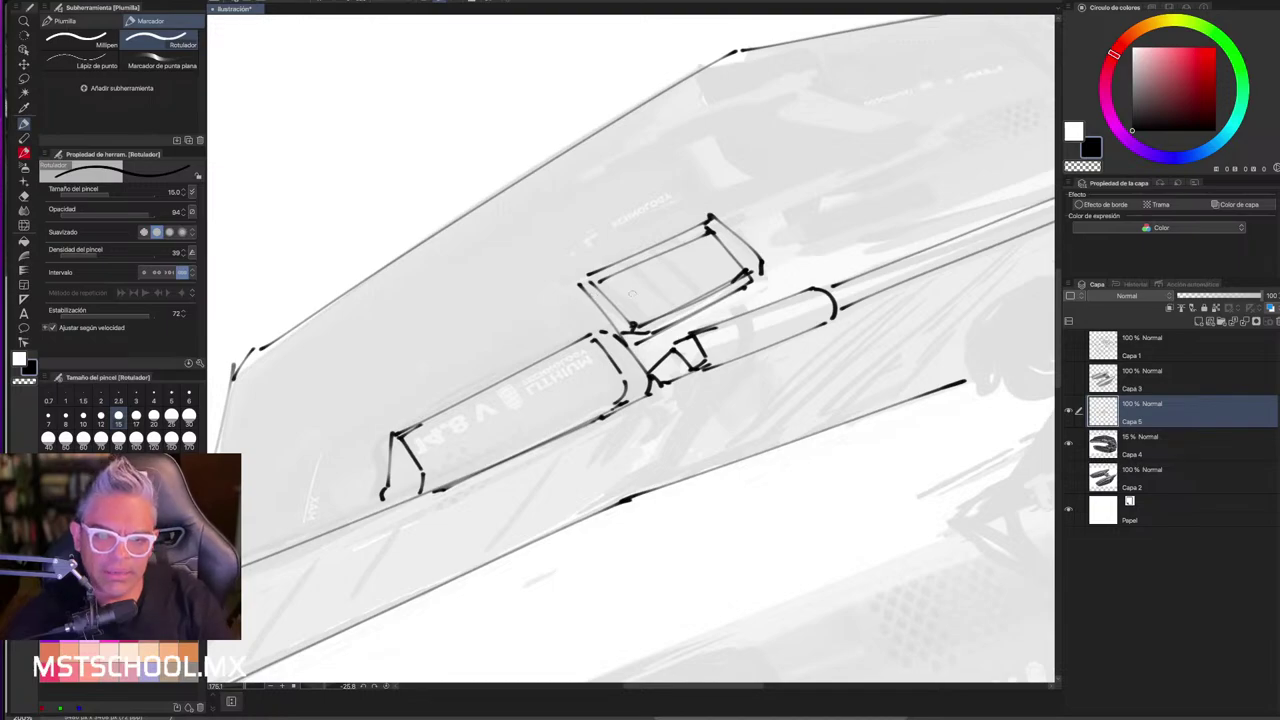
- Ink a bold line above the box and a hull panel line running down from the corner
scroll(632, 293, "up", 3)
scroll(620, 270, "down", 2)
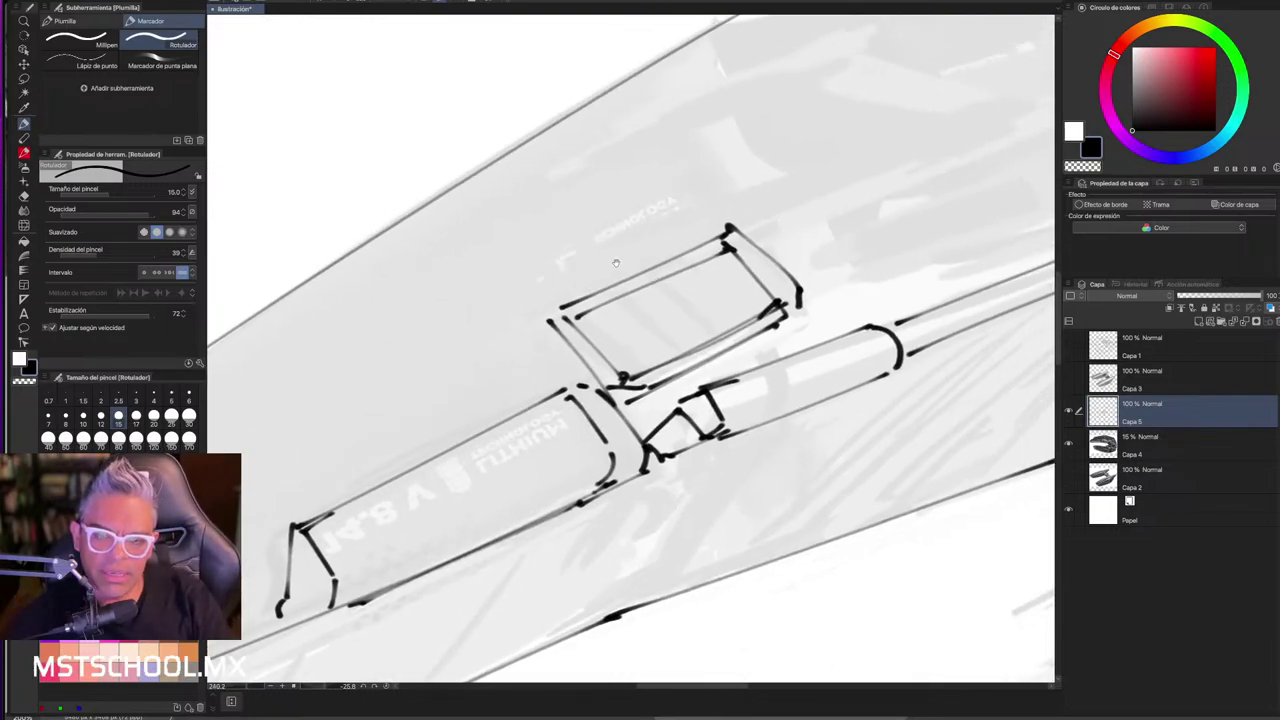
scroll(629, 285, "down", 2)
left_click_drag(457, 291, 575, 238)
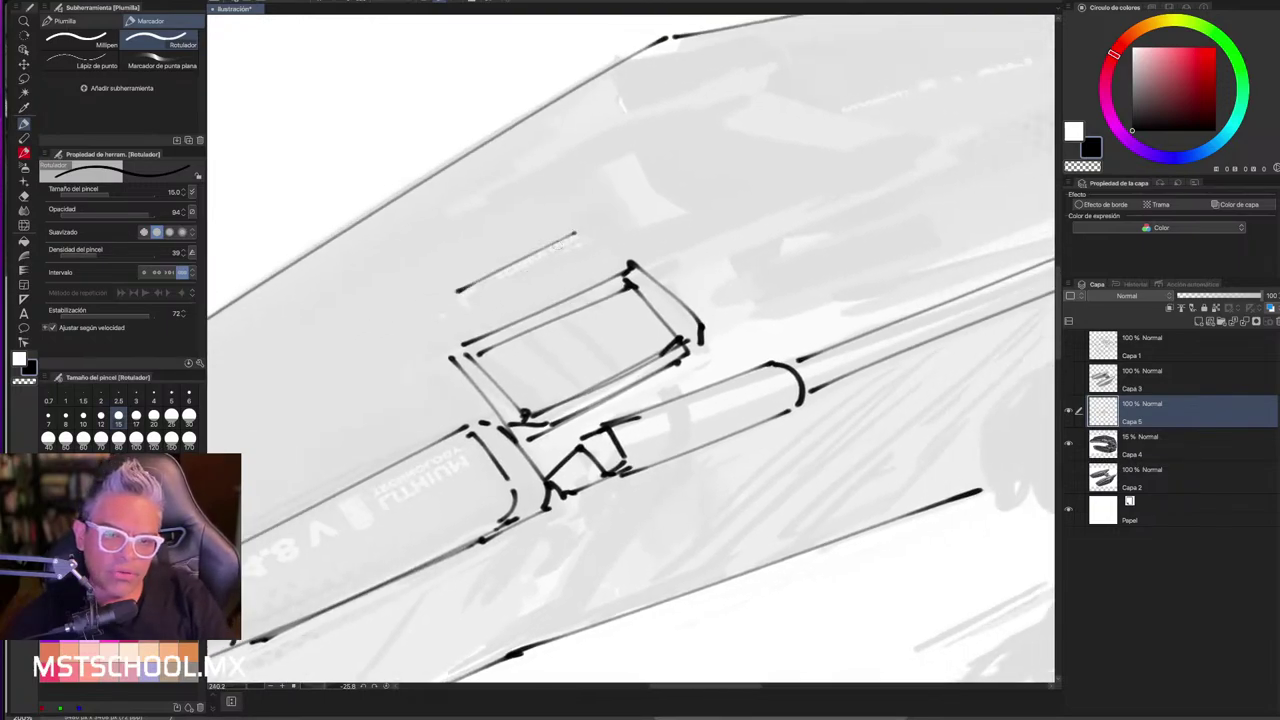
mouse_move(460, 291)
left_mouse_down()
mouse_move(575, 238)
mouse_move(518, 222)
mouse_move(467, 234)
left_mouse_up()
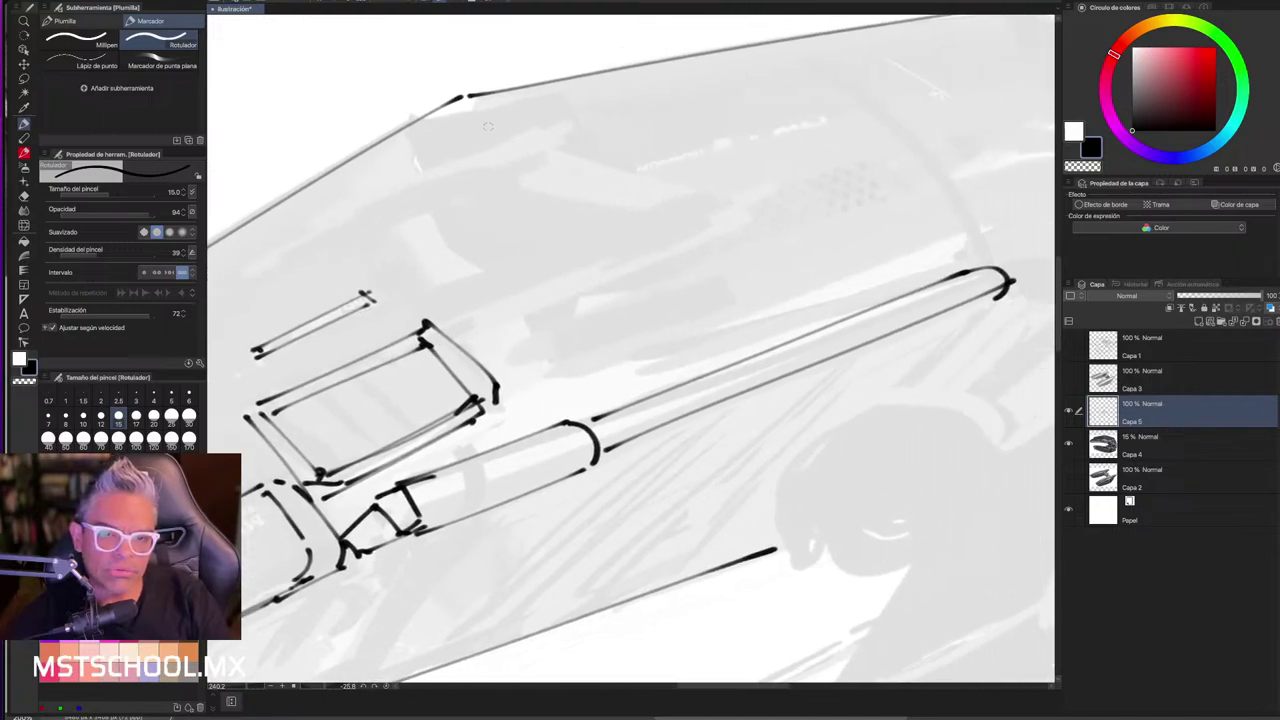
mouse_move(469, 106)
left_mouse_down()
mouse_move(554, 184)
mouse_move(694, 202)
mouse_move(757, 273)
mouse_move(772, 338)
left_mouse_up()
scroll(758, 342, "down", 3)
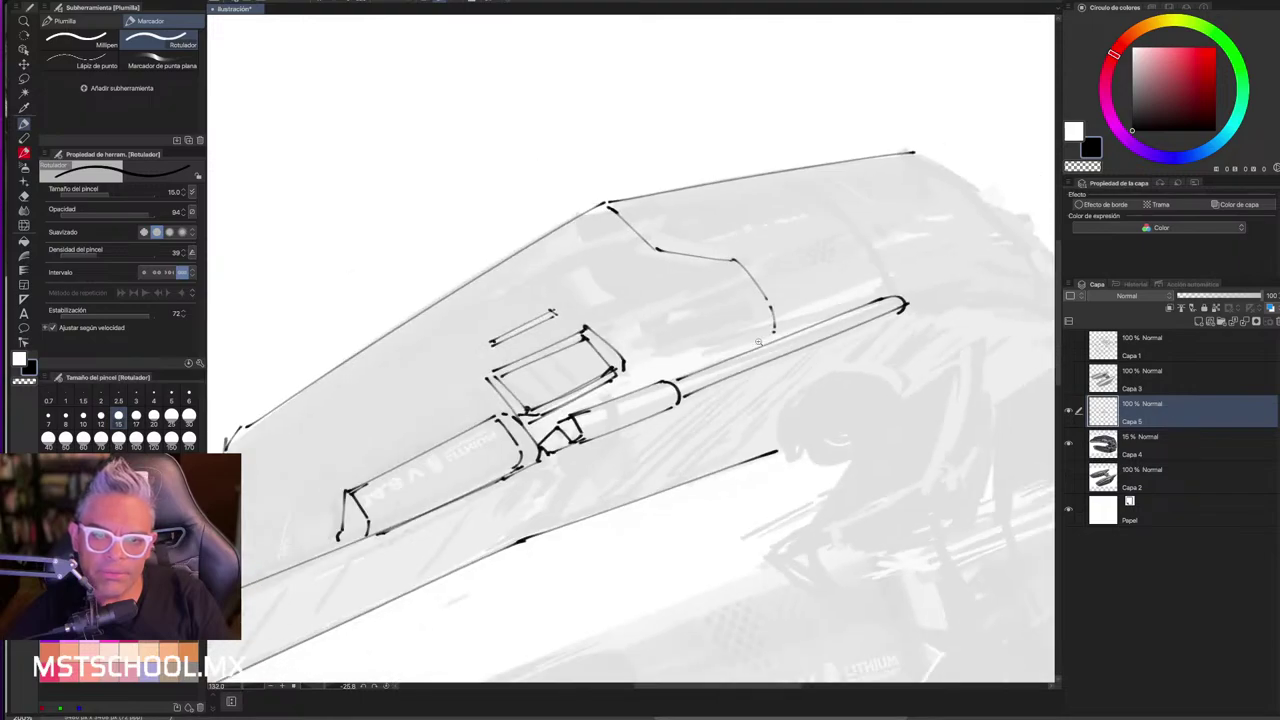
scroll(744, 342, "down", 5)
scroll(640, 357, "up", 5)
scroll(800, 290, "up", 3)
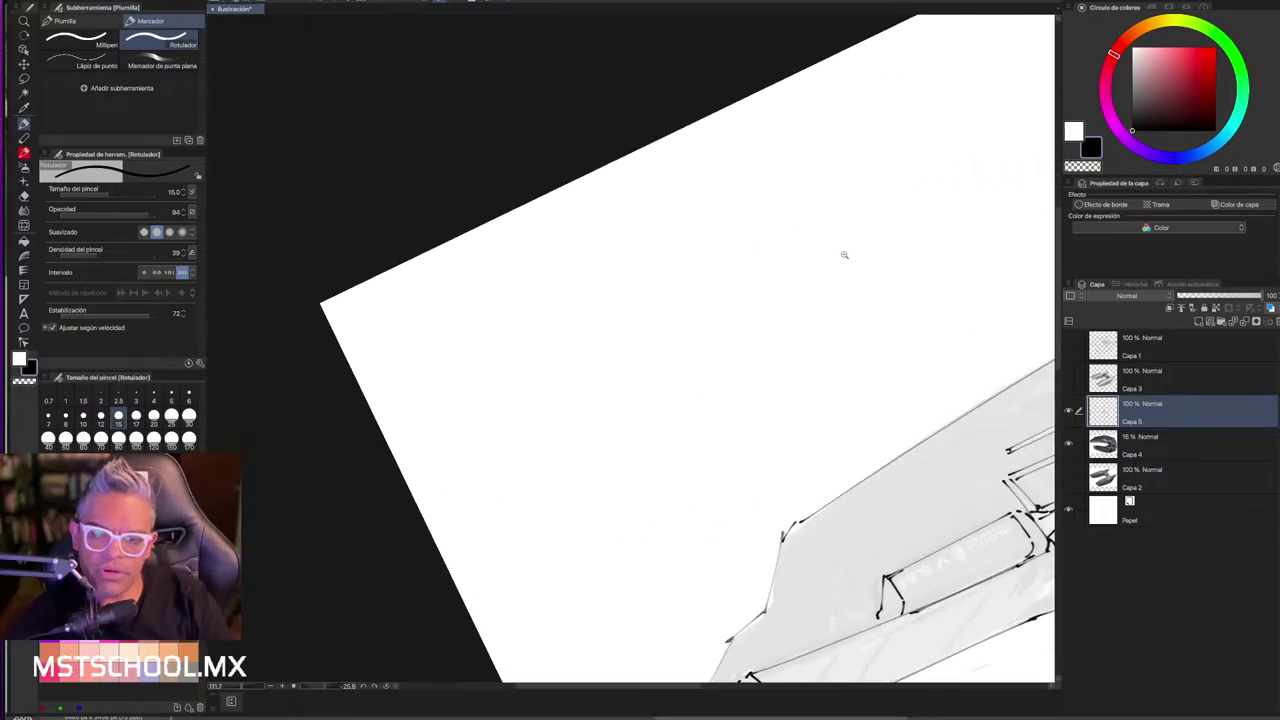
scroll(681, 295, "up", 2)
mouse_move(681, 295)
left_mouse_down()
mouse_move(583, 349)
mouse_move(391, 223)
mouse_move(629, 183)
mouse_move(683, 195)
mouse_move(770, 265)
mouse_move(758, 306)
left_mouse_up()
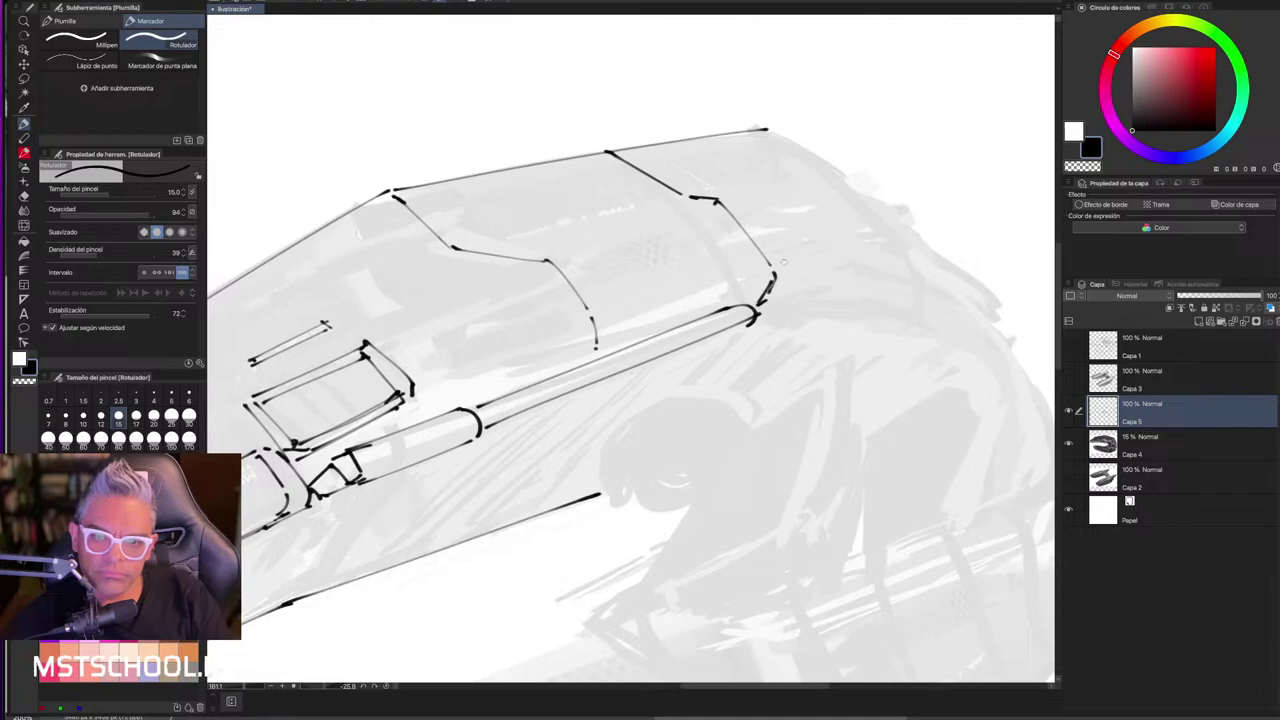
- Draw a long panel line across the top hull and extend the top-right outline downward
left_click_drag(555, 248, 784, 191)
key("ctrl+z")
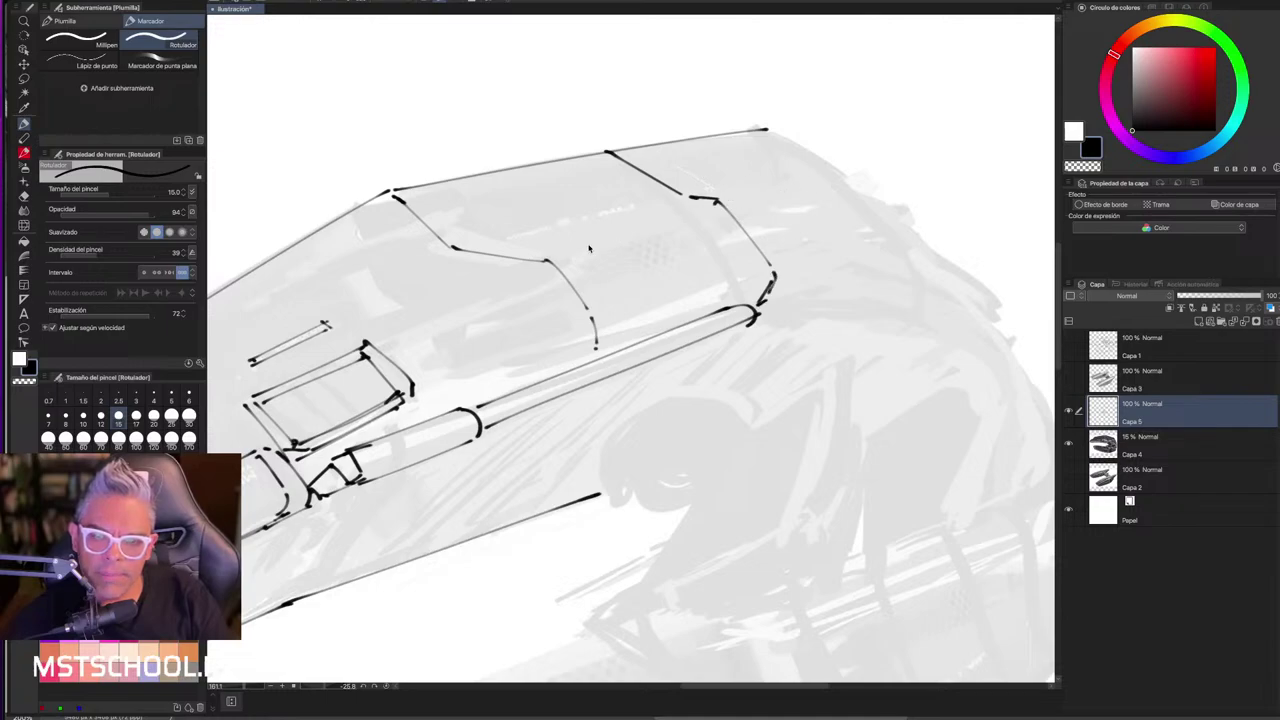
left_click_drag(550, 252, 828, 170)
left_click_drag(764, 131, 894, 208)
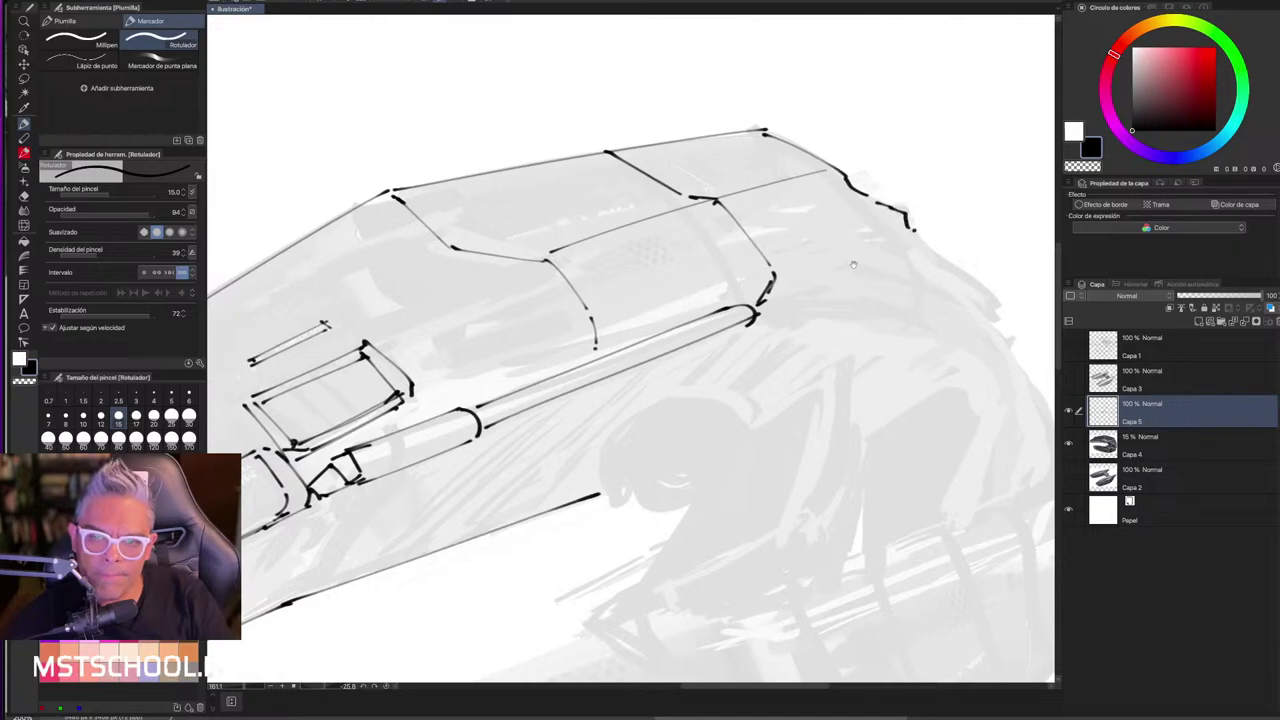
scroll(852, 264, "down", 2)
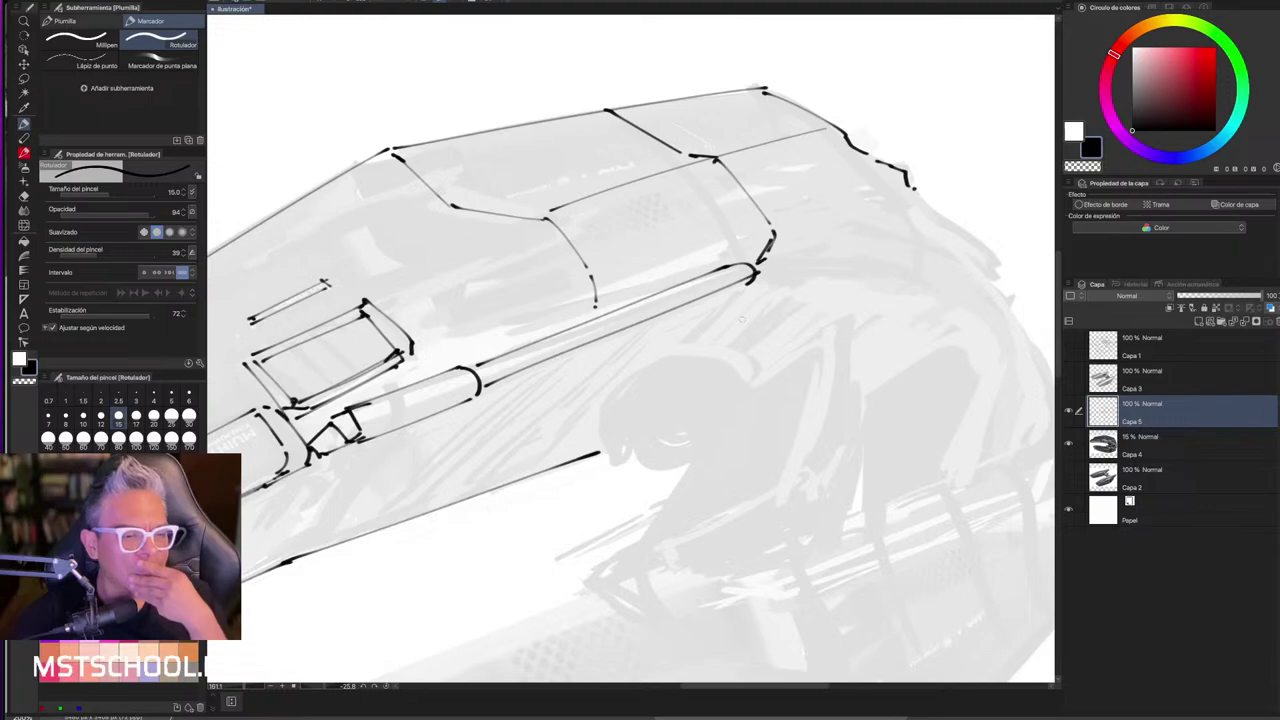
scroll(674, 368, "down", 3)
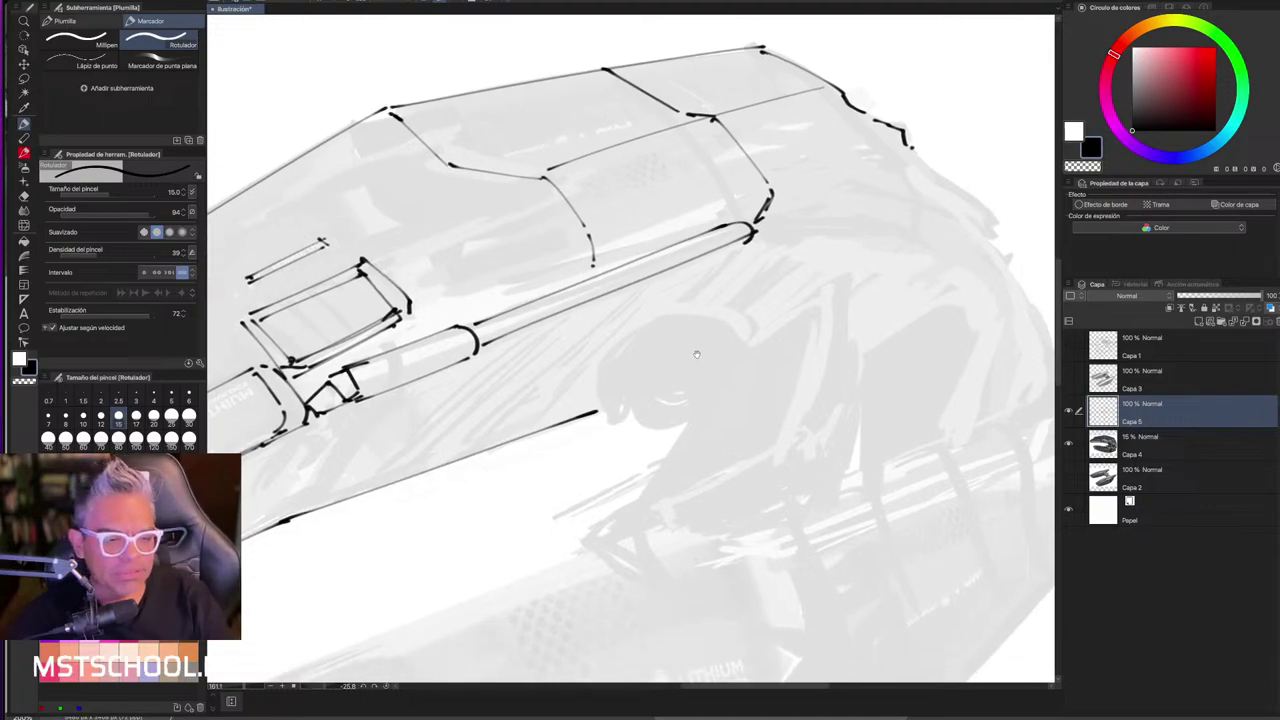
left_click_drag(701, 352, 719, 273)
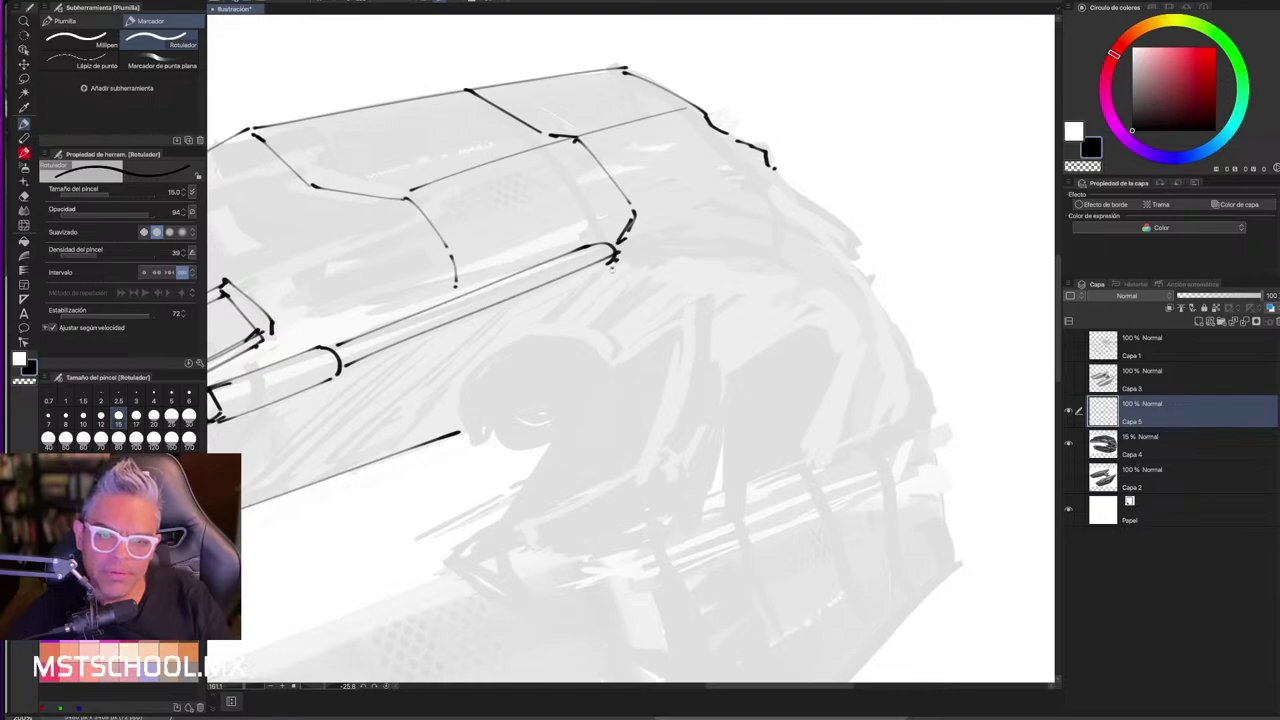
- Ink panel lines and the curved contour around the ship's nose
mouse_move(612, 262)
left_mouse_down()
mouse_move(700, 318)
mouse_move(711, 346)
mouse_move(657, 529)
mouse_move(671, 327)
left_mouse_up()
key("ctrl+z")
mouse_move(725, 155)
left_mouse_down()
mouse_move(750, 186)
mouse_move(722, 308)
mouse_move(656, 306)
left_mouse_up()
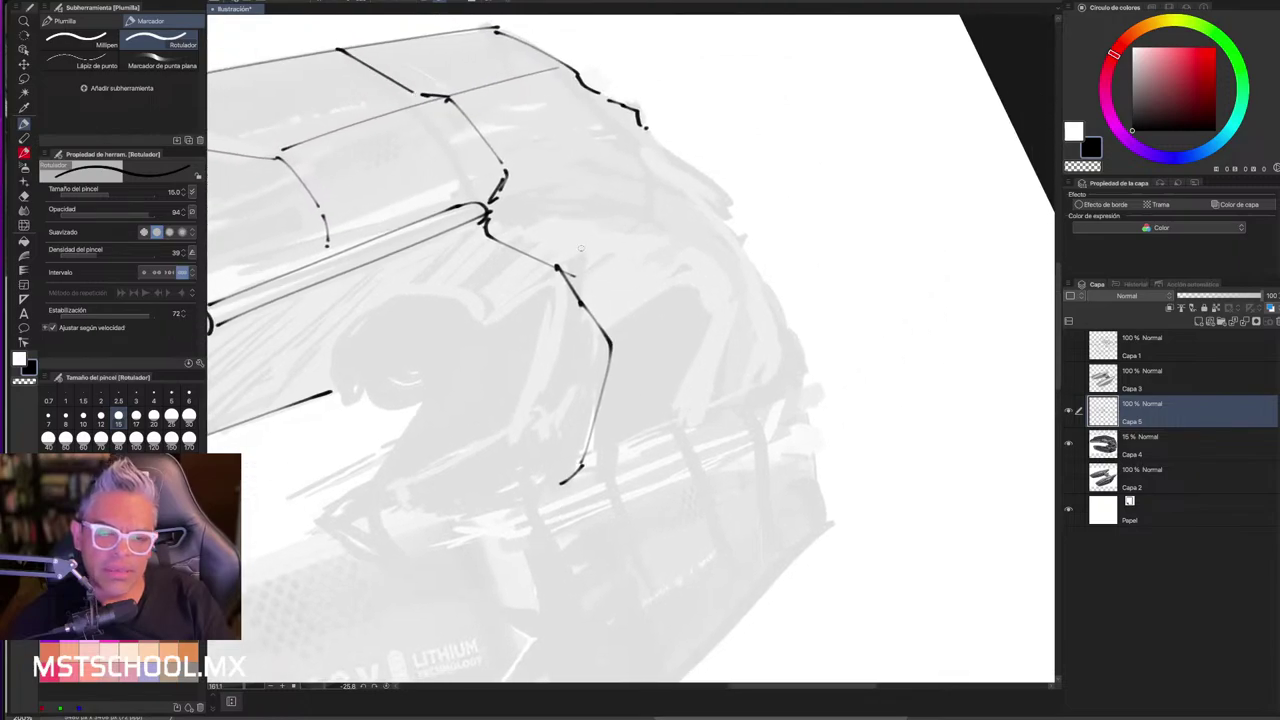
mouse_move(560, 262)
left_mouse_down()
mouse_move(604, 228)
mouse_move(702, 194)
left_mouse_up()
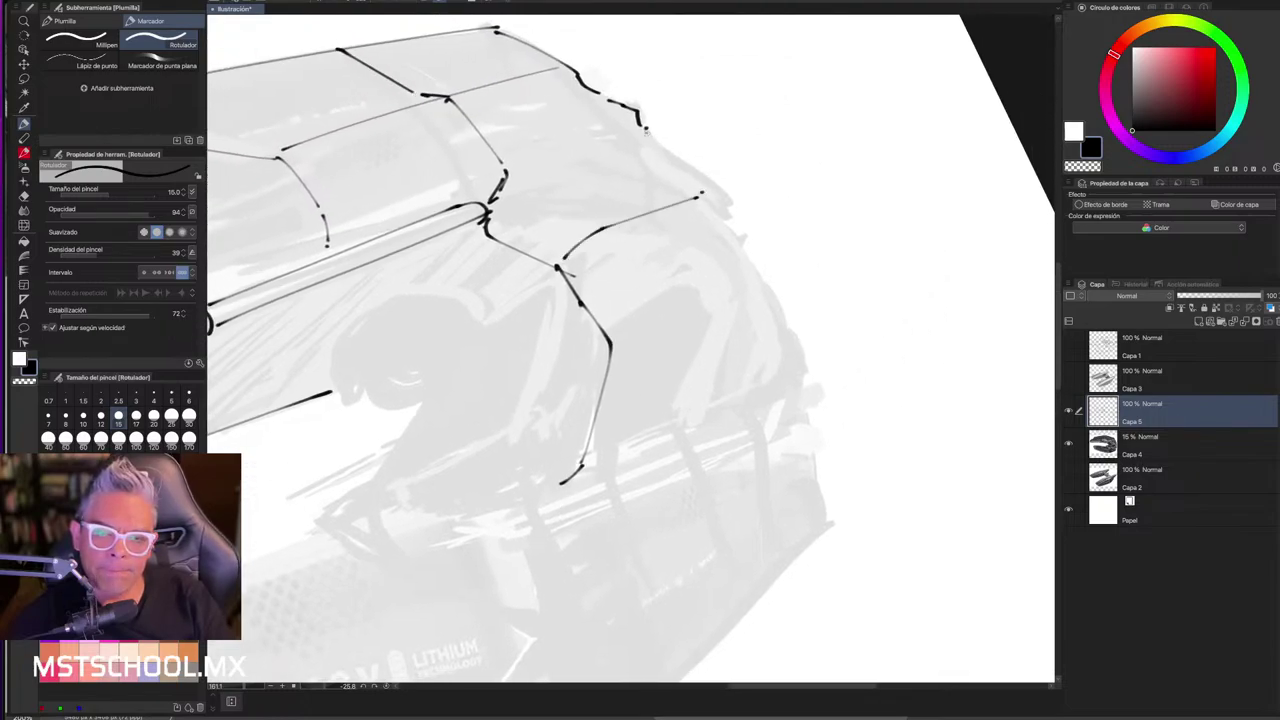
mouse_move(645, 129)
left_mouse_down()
mouse_move(712, 200)
mouse_move(799, 373)
mouse_move(793, 315)
mouse_move(805, 436)
mouse_move(822, 458)
left_mouse_up()
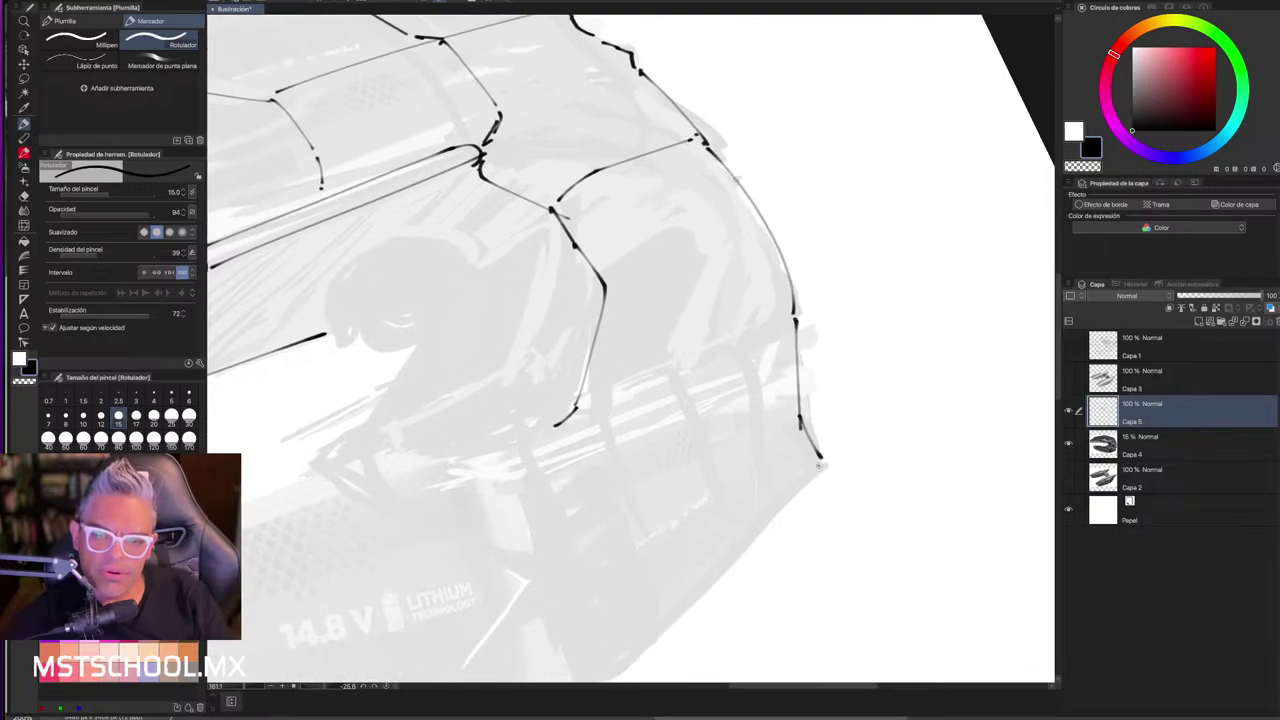
mouse_move(590, 382)
left_mouse_down()
mouse_move(536, 413)
mouse_move(568, 498)
mouse_move(558, 526)
mouse_move(595, 610)
mouse_move(772, 496)
mouse_move(830, 430)
mouse_move(616, 622)
left_mouse_up()
key("ctrl+z")
key("ctrl+z")
scroll(650, 578, "down", 2)
- Rotate the view vertically and ink the side panel's top, left and right edges
scroll(700, 480, "down", 3)
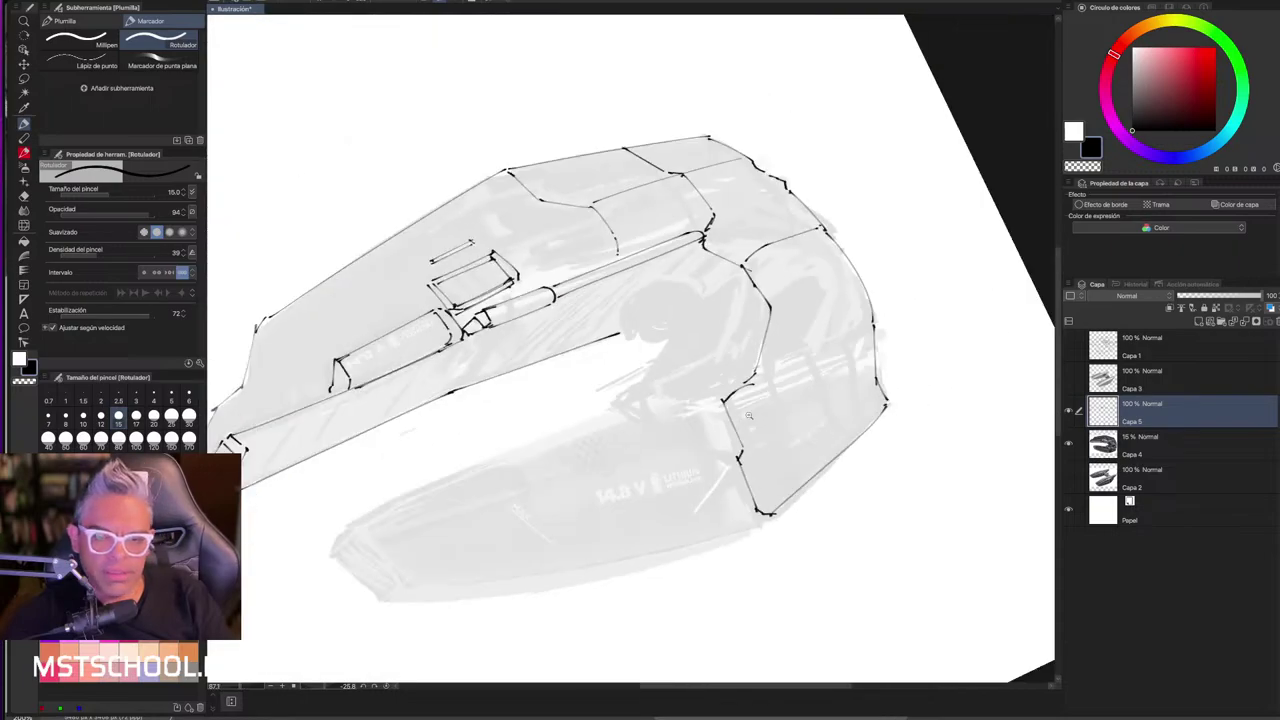
scroll(755, 406, "up", 3)
scroll(760, 400, "up", 2)
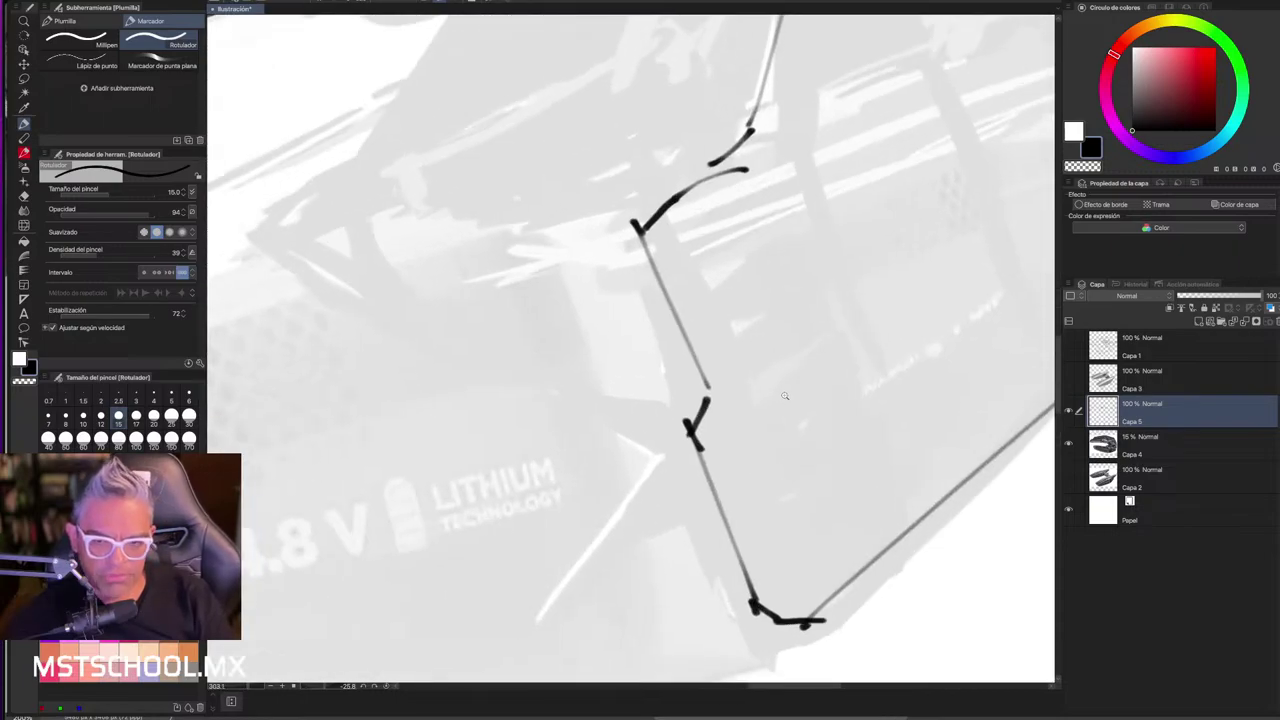
scroll(760, 400, "down", 5)
scroll(757, 405, "up", 2)
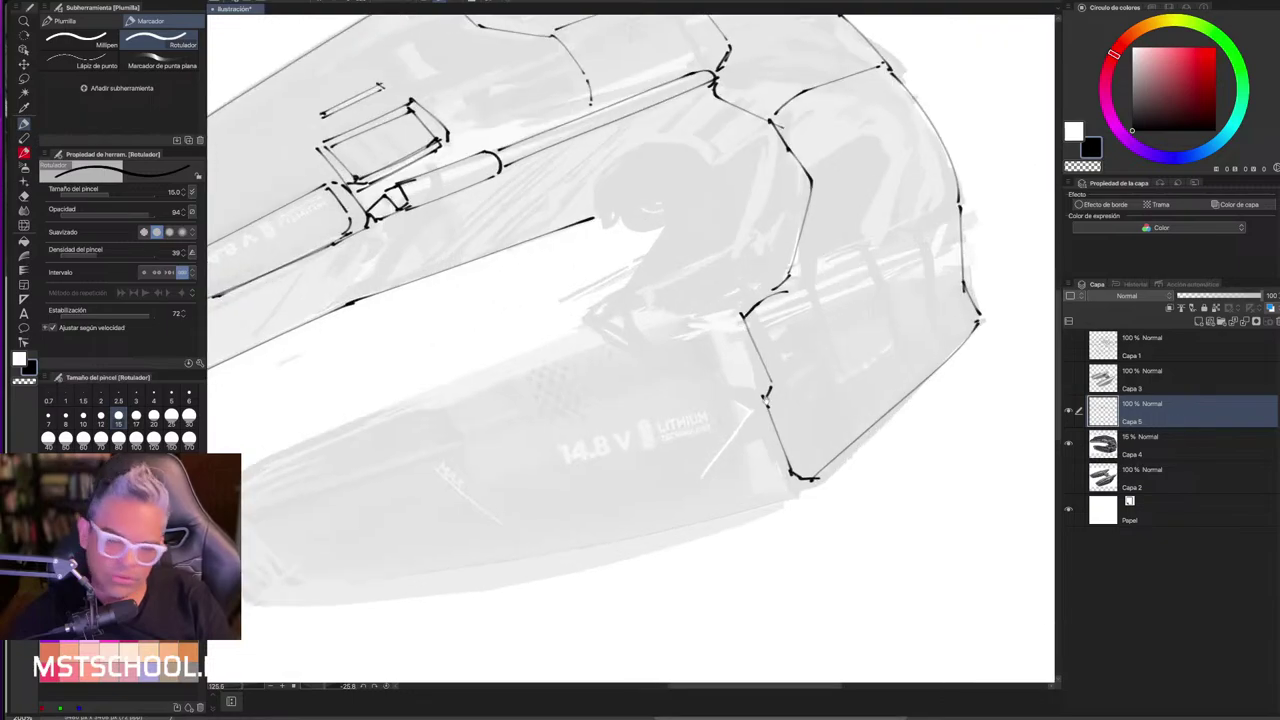
left_click_drag(619, 213, 581, 271)
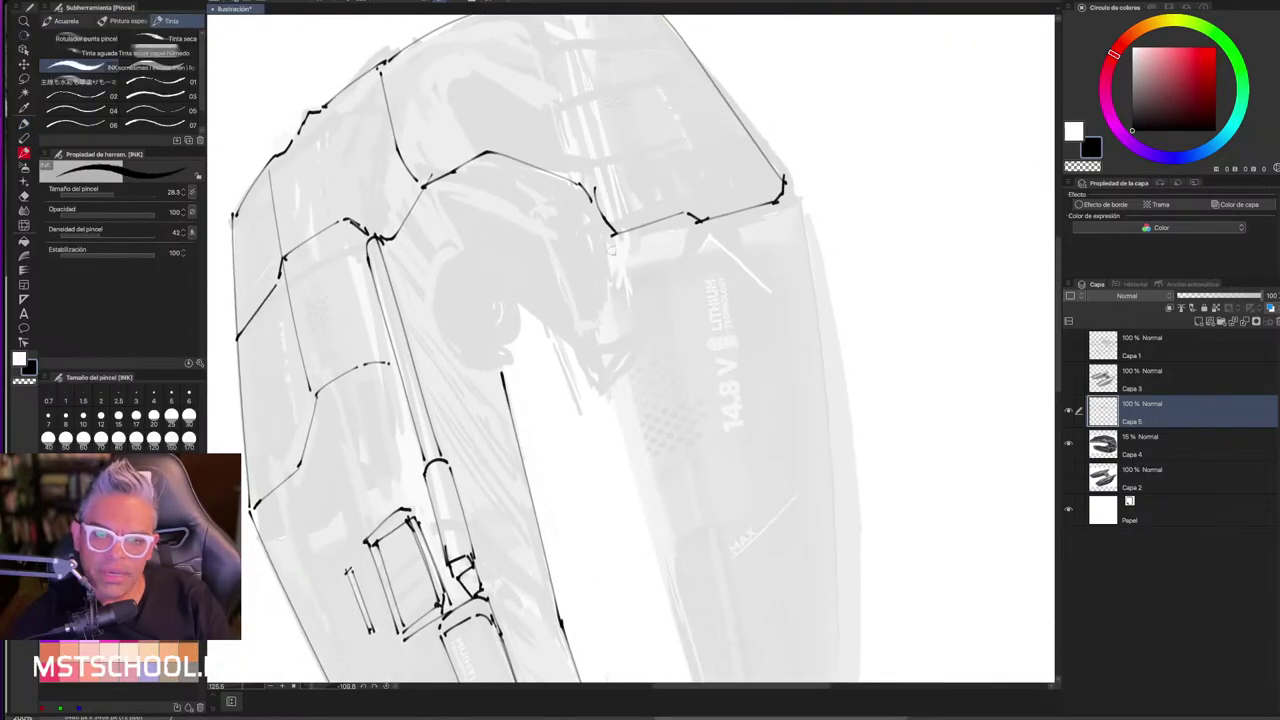
left_click_drag(610, 248, 788, 205)
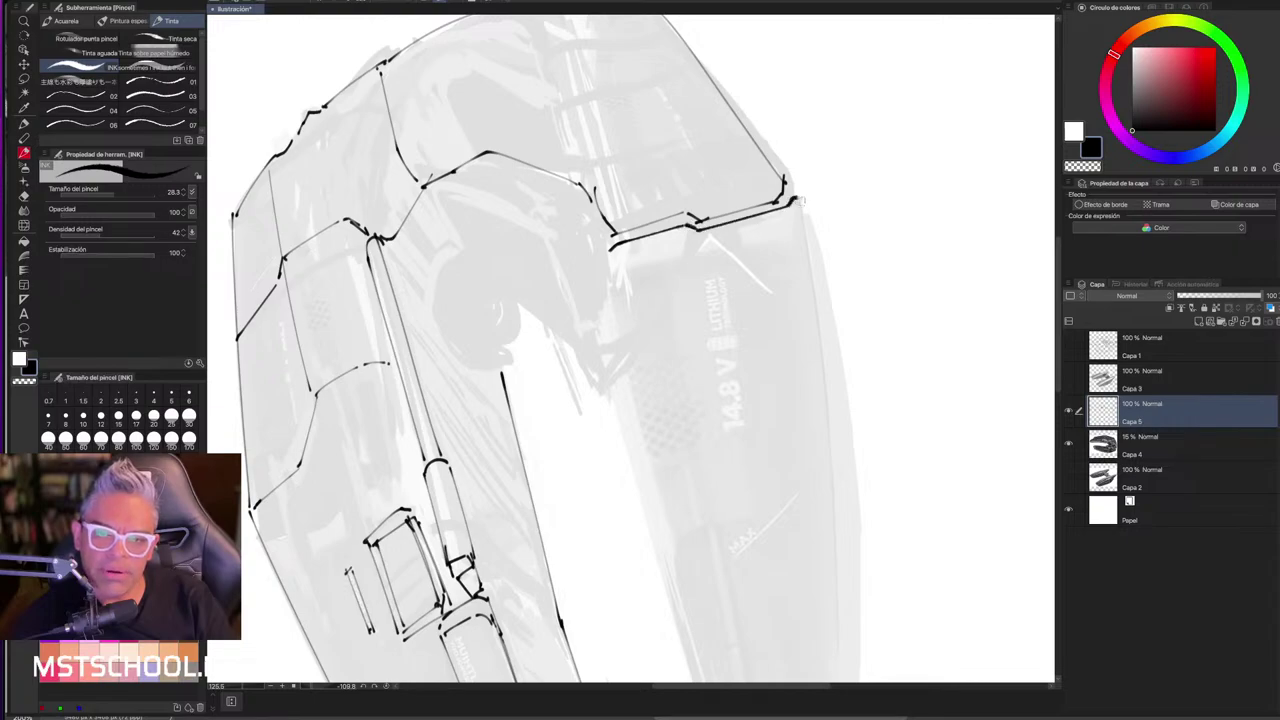
left_click_drag(607, 250, 603, 320)
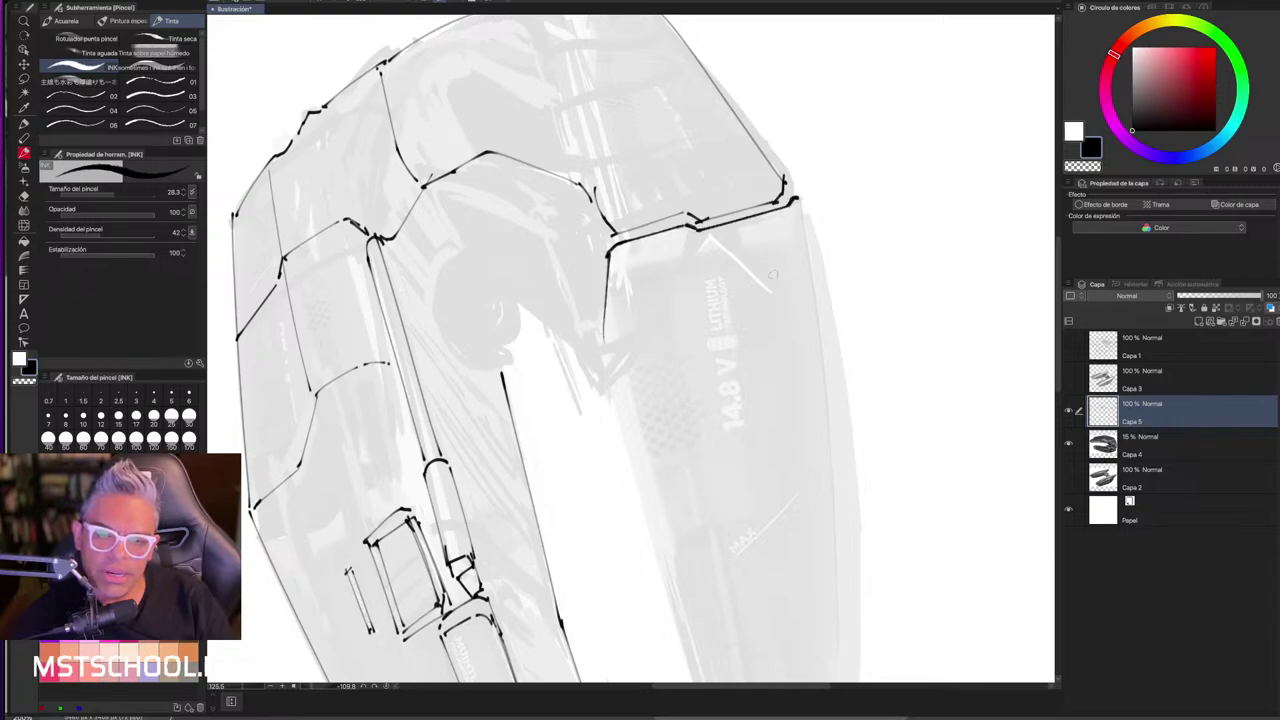
left_click_drag(797, 205, 850, 440)
- Ink the upper pod's top edge, lower edge and tapered right end
mouse_move(782, 275)
left_mouse_down()
mouse_move(762, 225)
mouse_move(420, 195)
left_mouse_up()
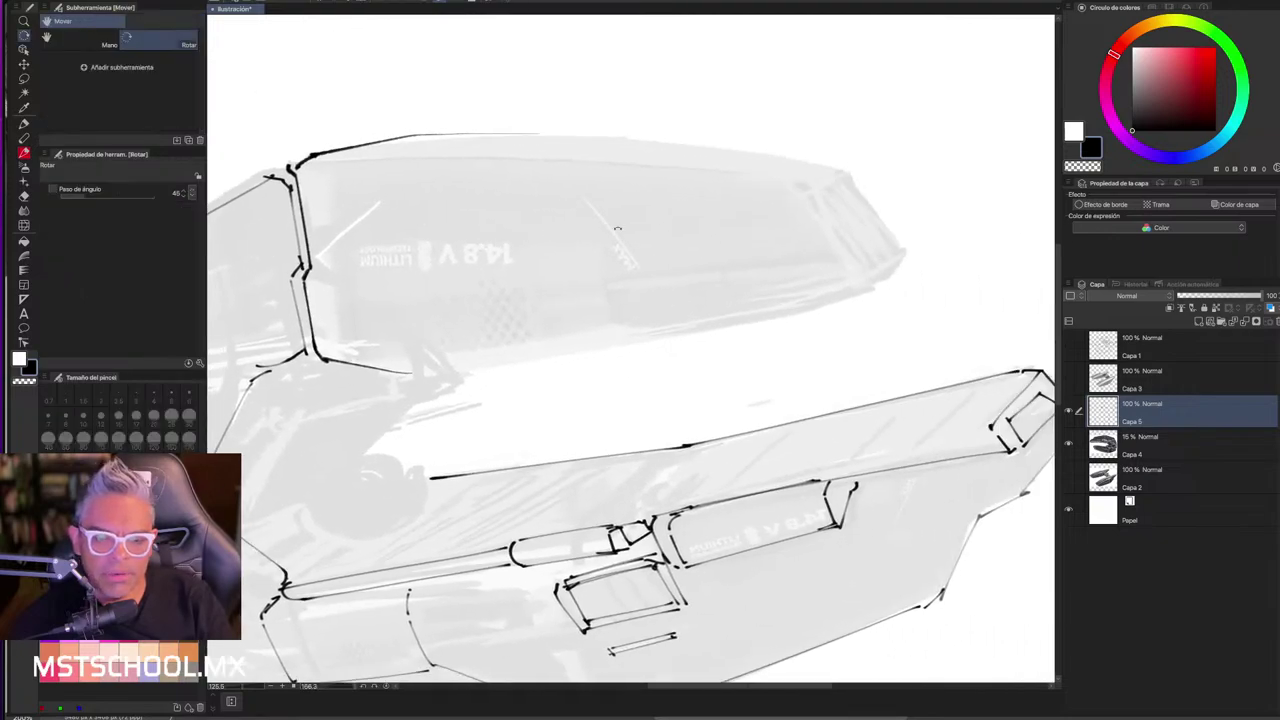
left_click_drag(414, 133, 846, 166)
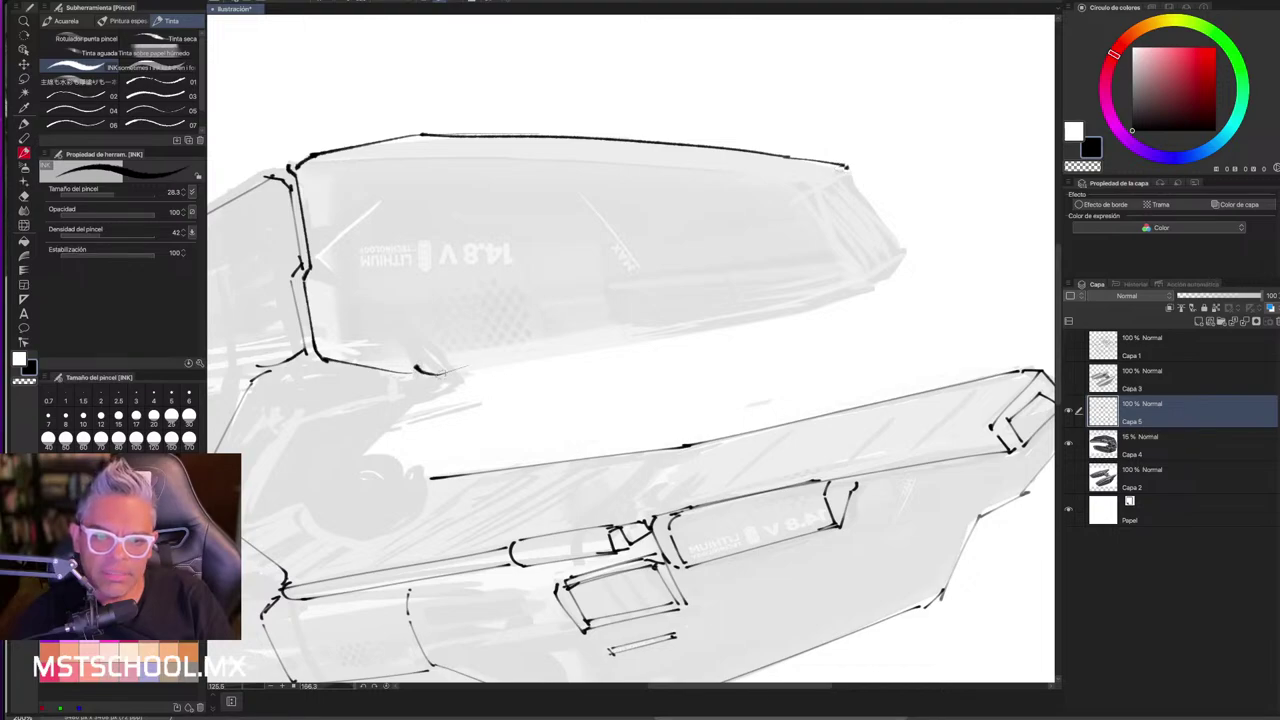
mouse_move(443, 372)
left_mouse_down()
mouse_move(824, 304)
mouse_move(872, 282)
left_mouse_up()
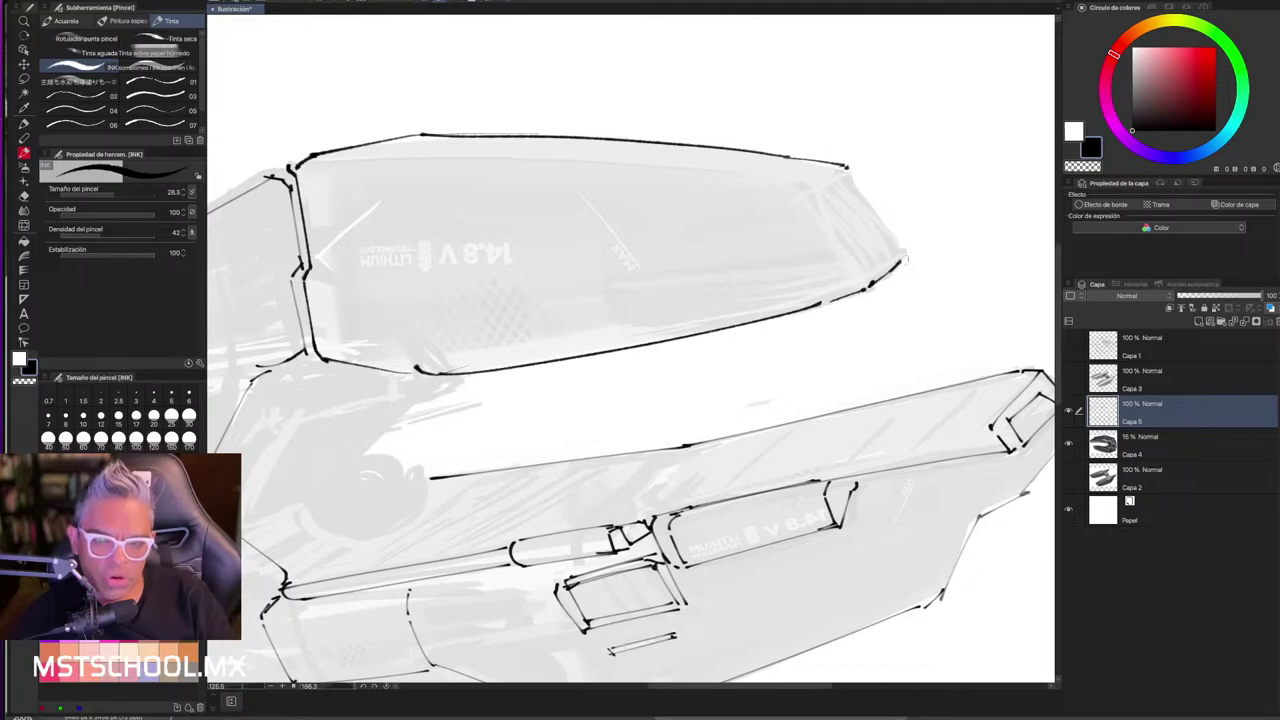
left_click_drag(849, 169, 907, 243)
key("ctrl+z")
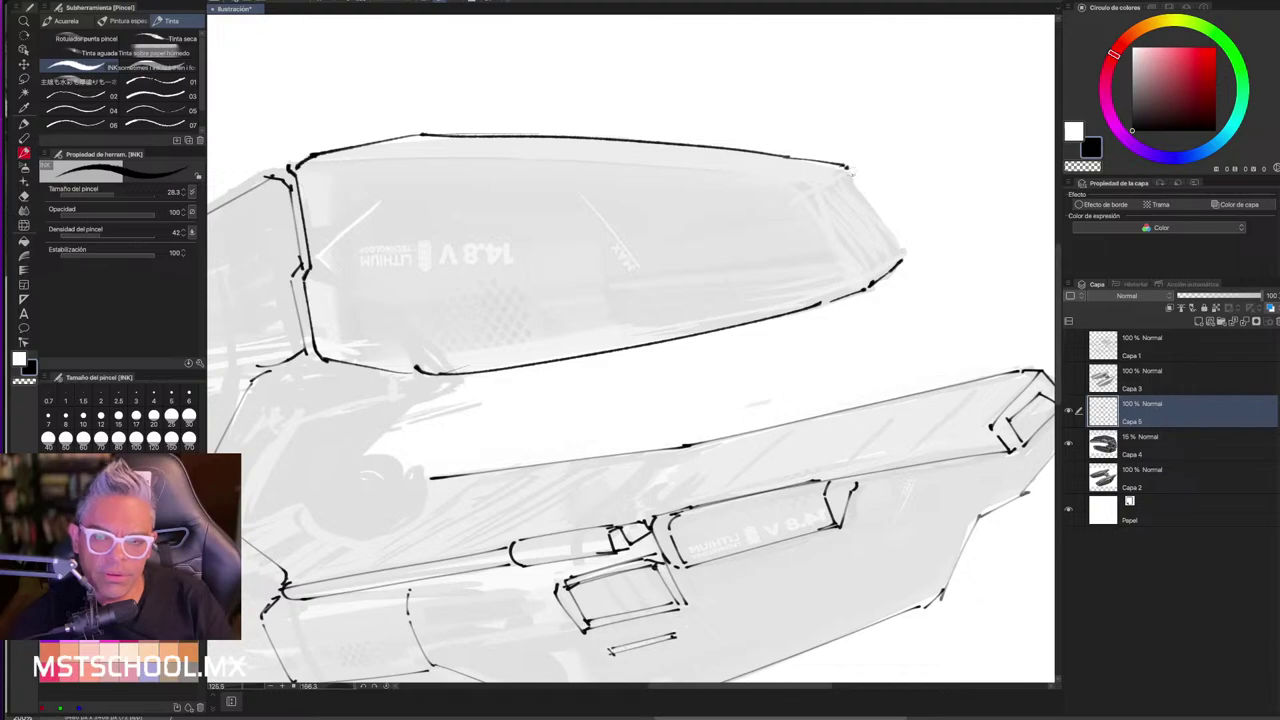
left_click_drag(849, 168, 903, 236)
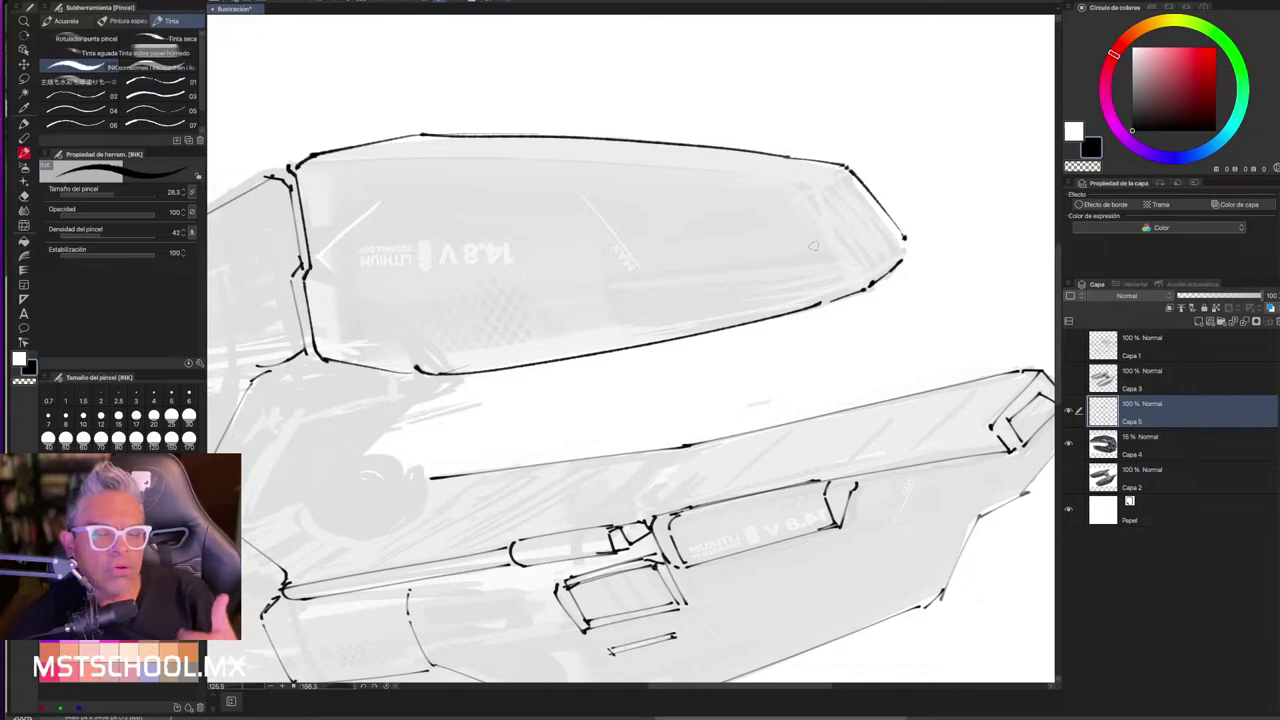
mouse_move(811, 197)
left_mouse_down()
mouse_move(845, 179)
mouse_move(848, 262)
mouse_move(878, 272)
mouse_move(904, 252)
left_mouse_up()
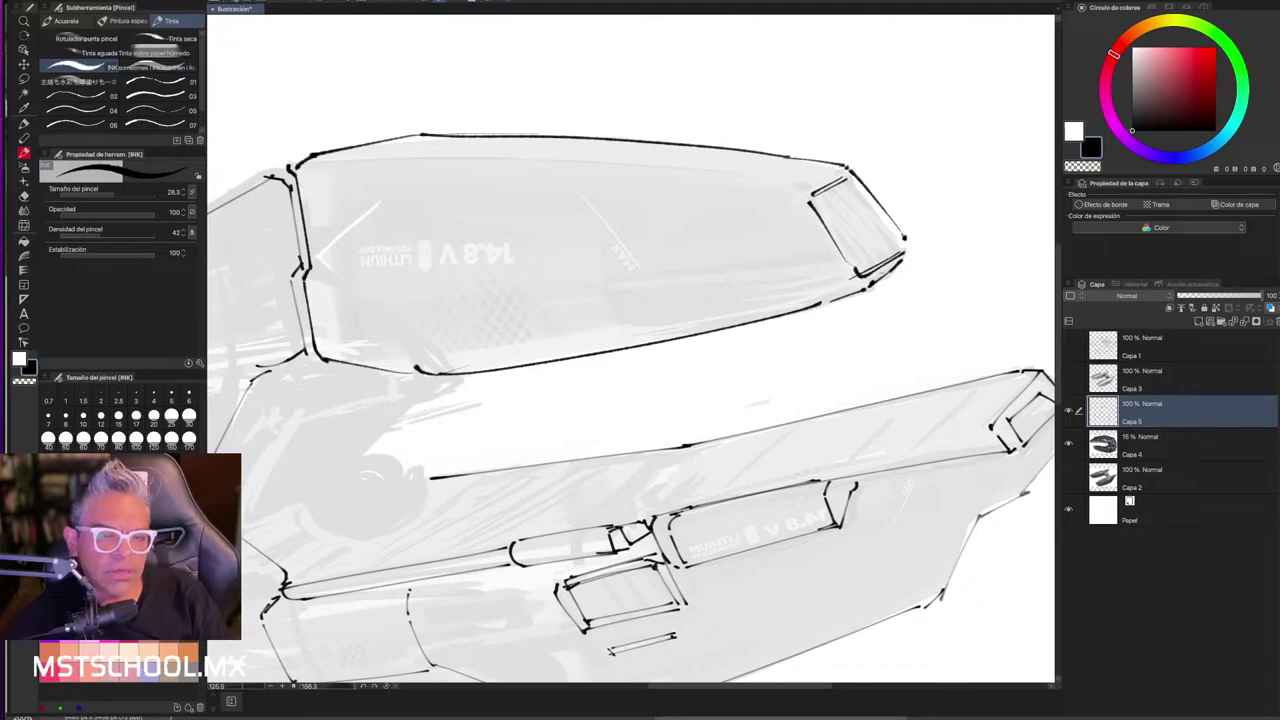
- Ink a vent with a thick left edge and parallel louvre lines at the pod's end
scroll(905, 193, "up", 2)
left_click_drag(757, 205, 830, 318)
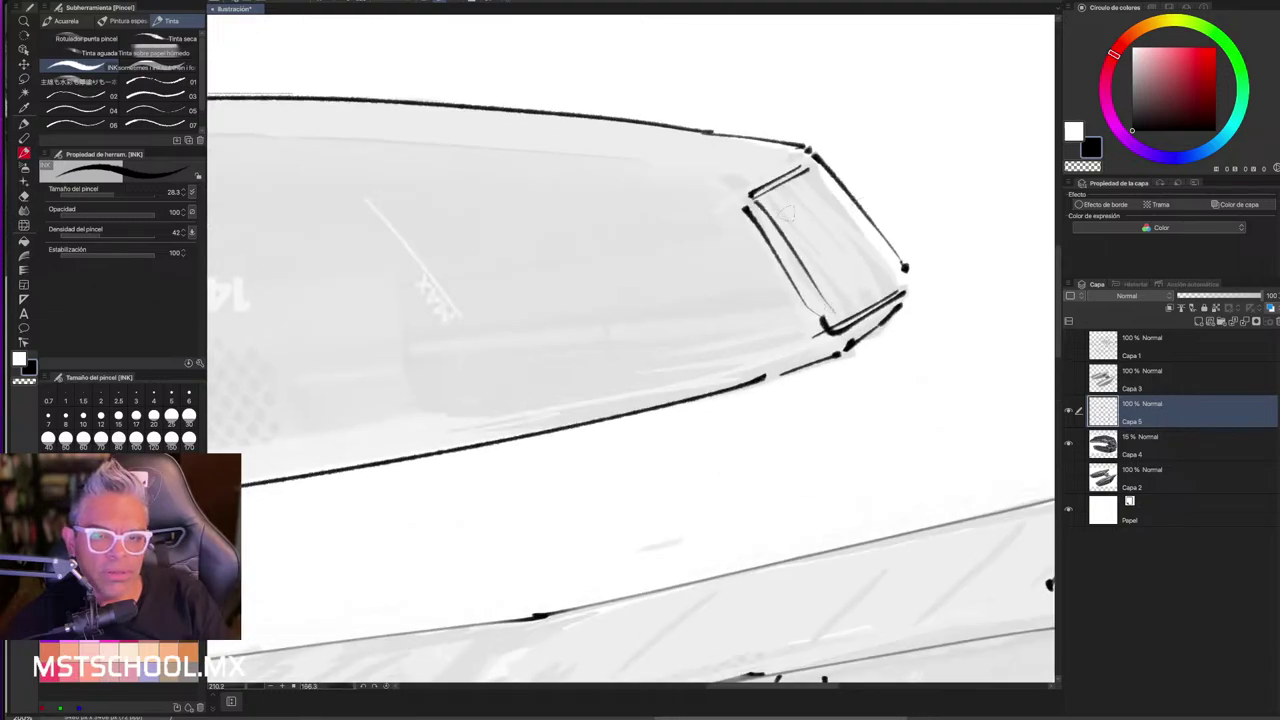
key("ctrl+z")
left_click_drag(755, 203, 830, 324)
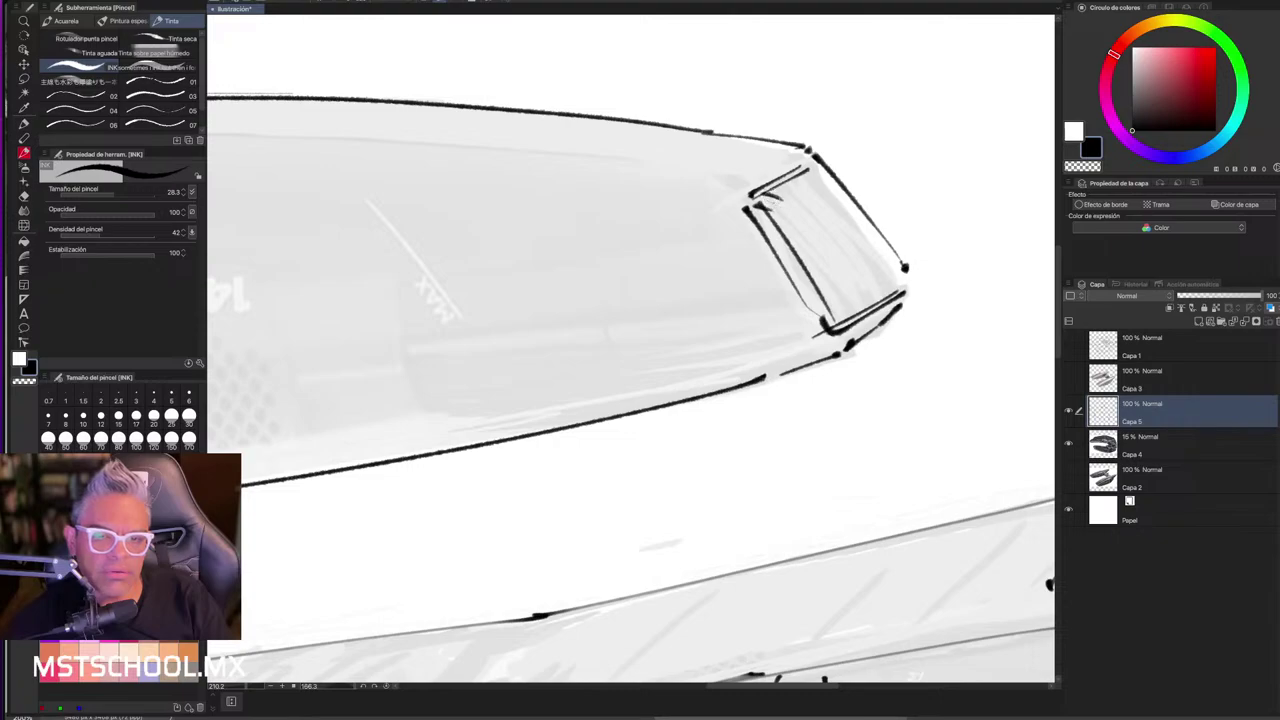
left_click_drag(767, 205, 848, 314)
left_click_drag(796, 208, 877, 312)
mouse_move(786, 186)
left_mouse_down()
mouse_move(882, 296)
mouse_move(910, 282)
left_mouse_up()
scroll(746, 352, "down", 2)
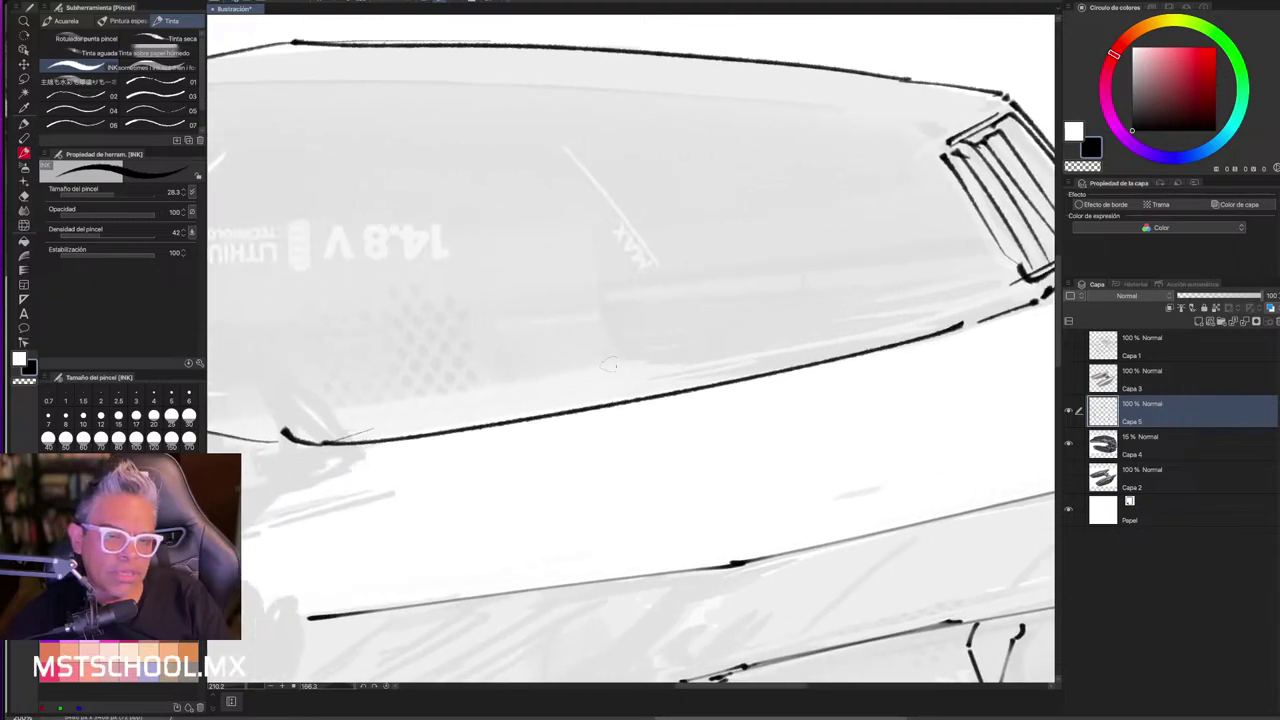
key("Tab")
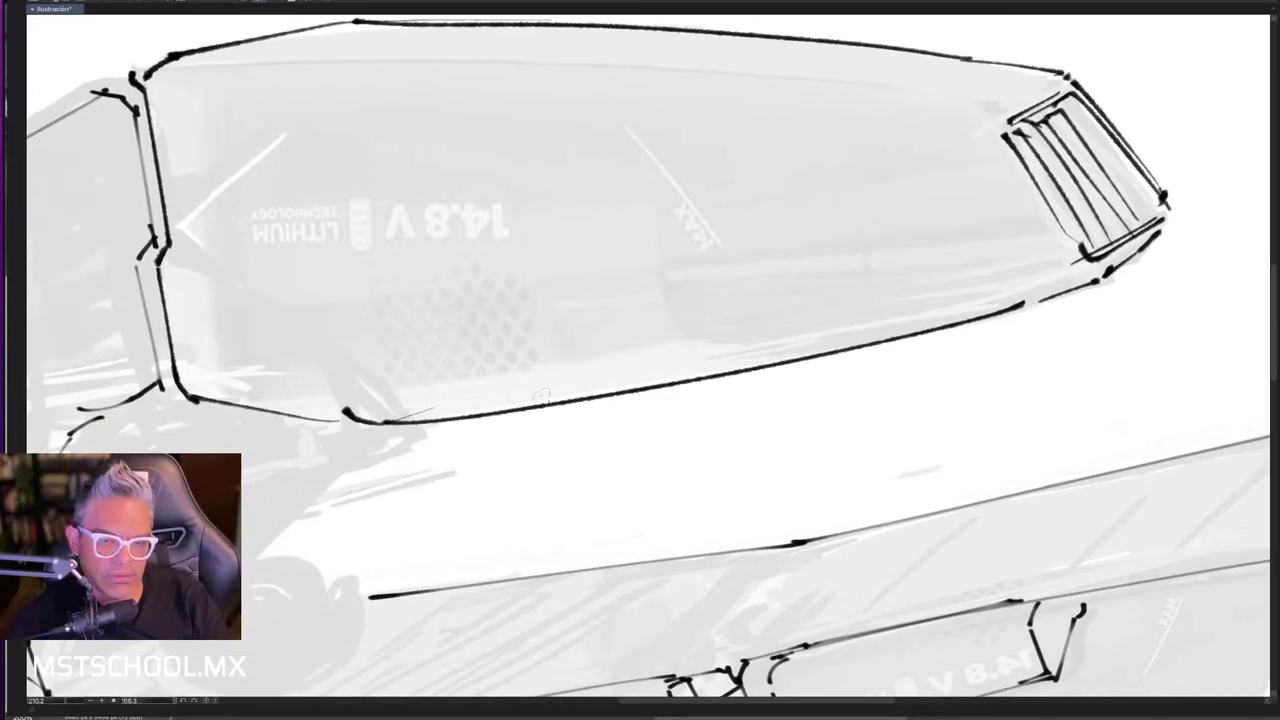
- Extend the pod's lower edge, ink a doubled inner frame and top line, and add a vertical divider
left_click_drag(541, 395, 1020, 303)
left_click_drag(540, 394, 340, 410)
left_click_drag(190, 380, 342, 412)
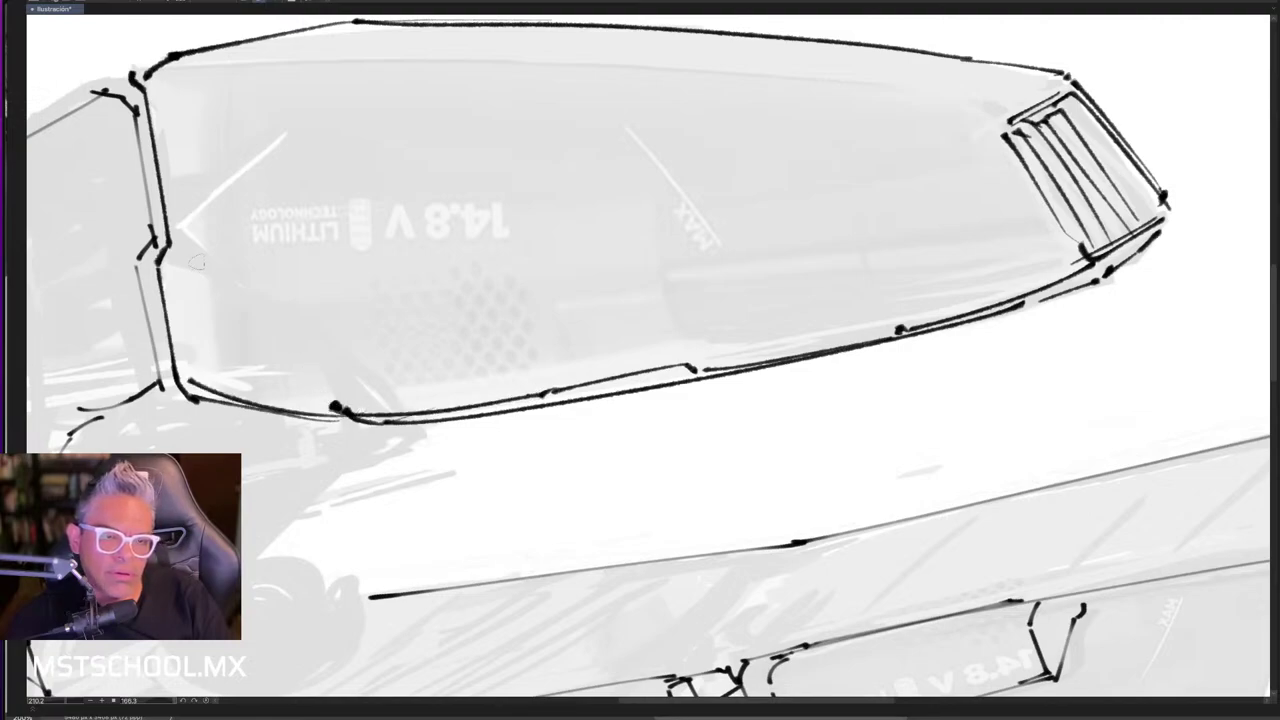
left_click_drag(172, 250, 197, 248)
mouse_move(222, 88)
left_mouse_down()
mouse_move(201, 110)
mouse_move(219, 338)
mouse_move(268, 379)
left_mouse_up()
left_click_drag(246, 255, 270, 376)
left_click_drag(218, 92, 270, 378)
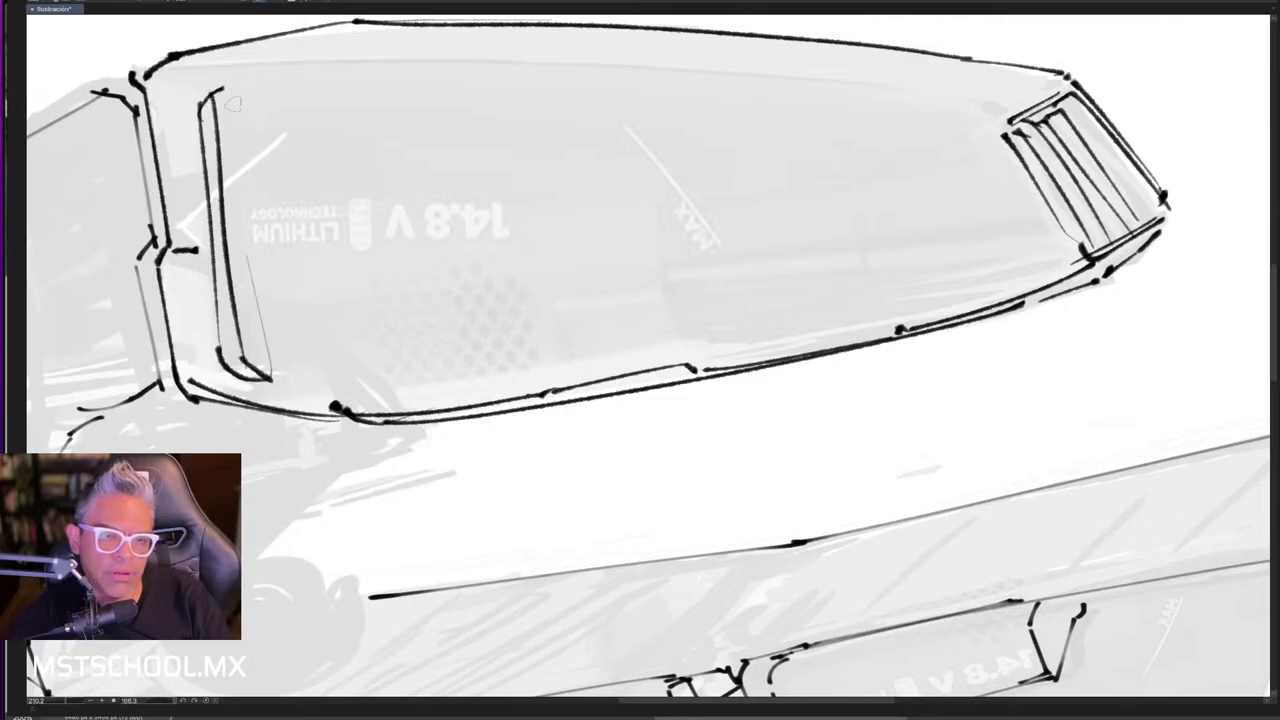
left_click_drag(232, 83, 816, 80)
mouse_move(650, 88)
left_mouse_down()
mouse_move(692, 338)
mouse_move(708, 338)
mouse_move(298, 385)
left_mouse_up()
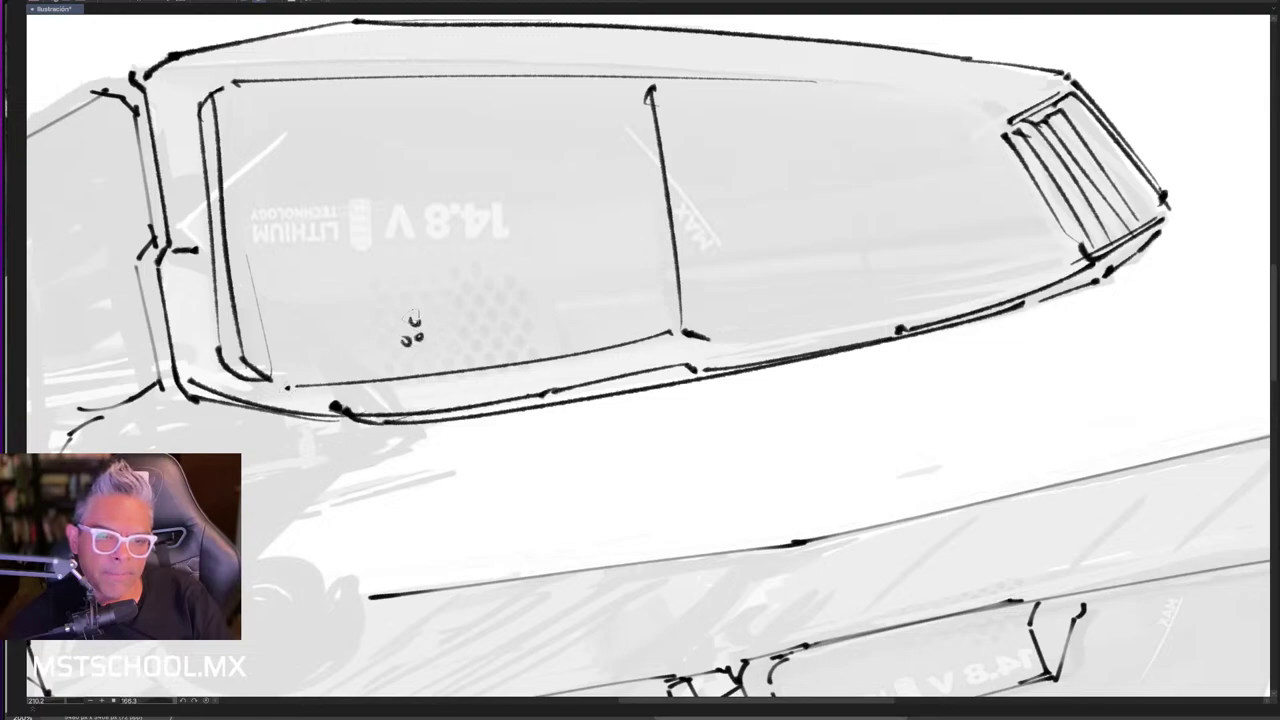
- Dot a cluster of small screw holes on the pod's inset panel
left_click_drag(424, 318, 440, 316)
left_click_drag(446, 312, 470, 332)
left_click_drag(452, 340, 432, 358)
mouse_move(404, 360)
left_mouse_down()
mouse_move(384, 316)
mouse_move(445, 292)
left_mouse_up()
left_click_drag(411, 275, 382, 286)
left_click_drag(462, 284, 468, 288)
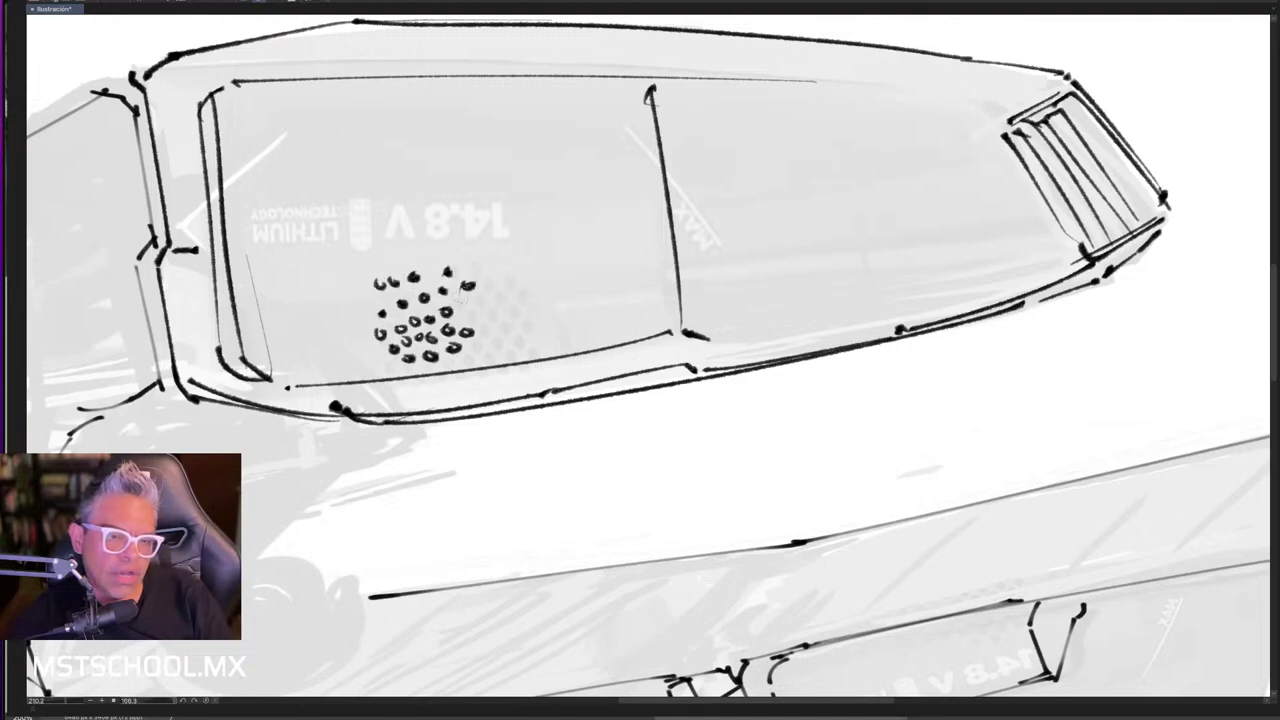
left_click_drag(479, 346, 494, 333)
mouse_move(487, 314)
left_mouse_down()
mouse_move(503, 284)
mouse_move(515, 299)
left_mouse_up()
mouse_move(517, 320)
left_mouse_down()
mouse_move(509, 353)
mouse_move(545, 346)
mouse_move(536, 326)
mouse_move(672, 277)
left_mouse_up()
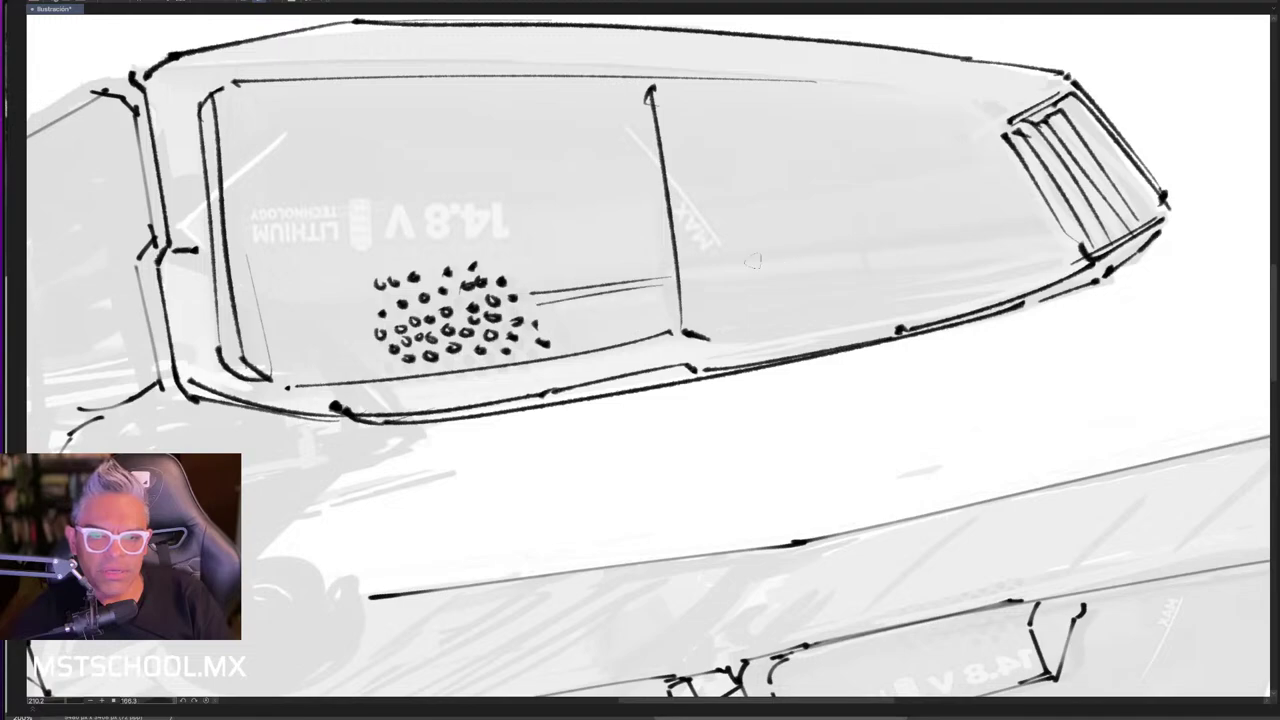
- Redraw the line beside the screw holes darker, darken the vent's diagonal edge, and ink the panel's top edge
key("ctrl+z")
left_click_drag(553, 296, 1048, 230)
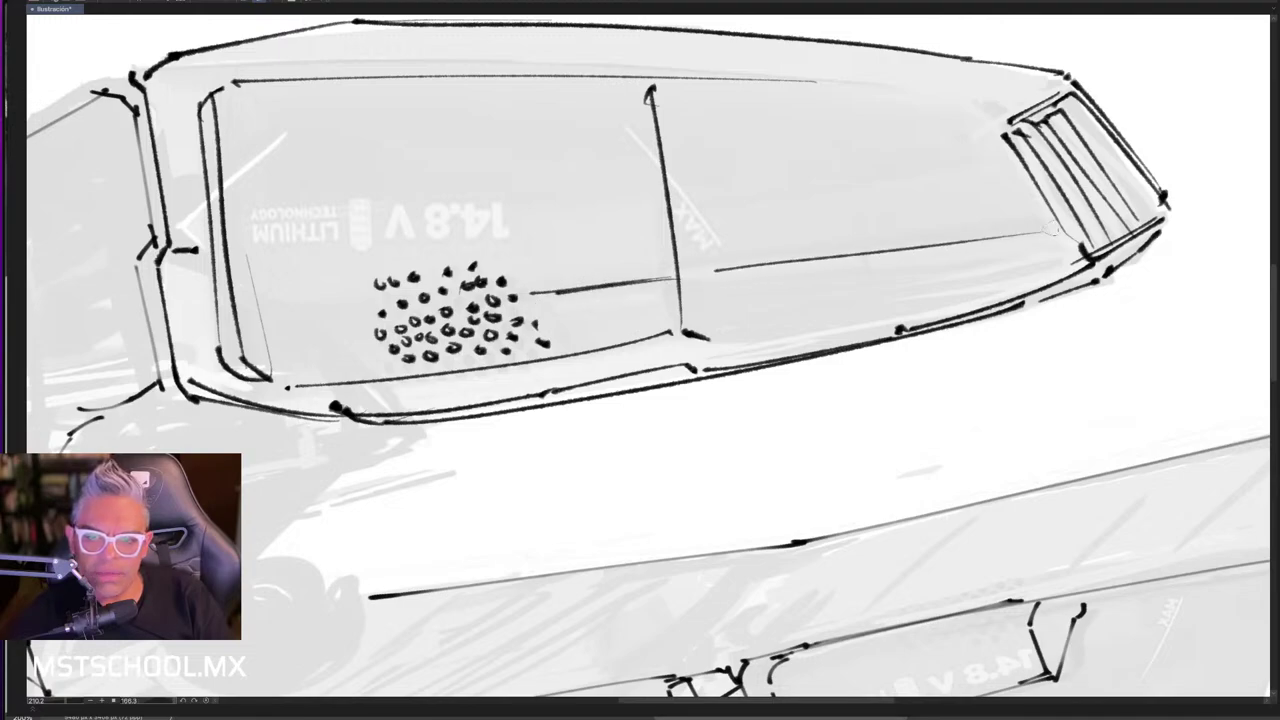
left_click_drag(980, 134, 1076, 266)
mouse_move(877, 277)
left_mouse_down()
mouse_move(712, 284)
mouse_move(778, 279)
left_mouse_up()
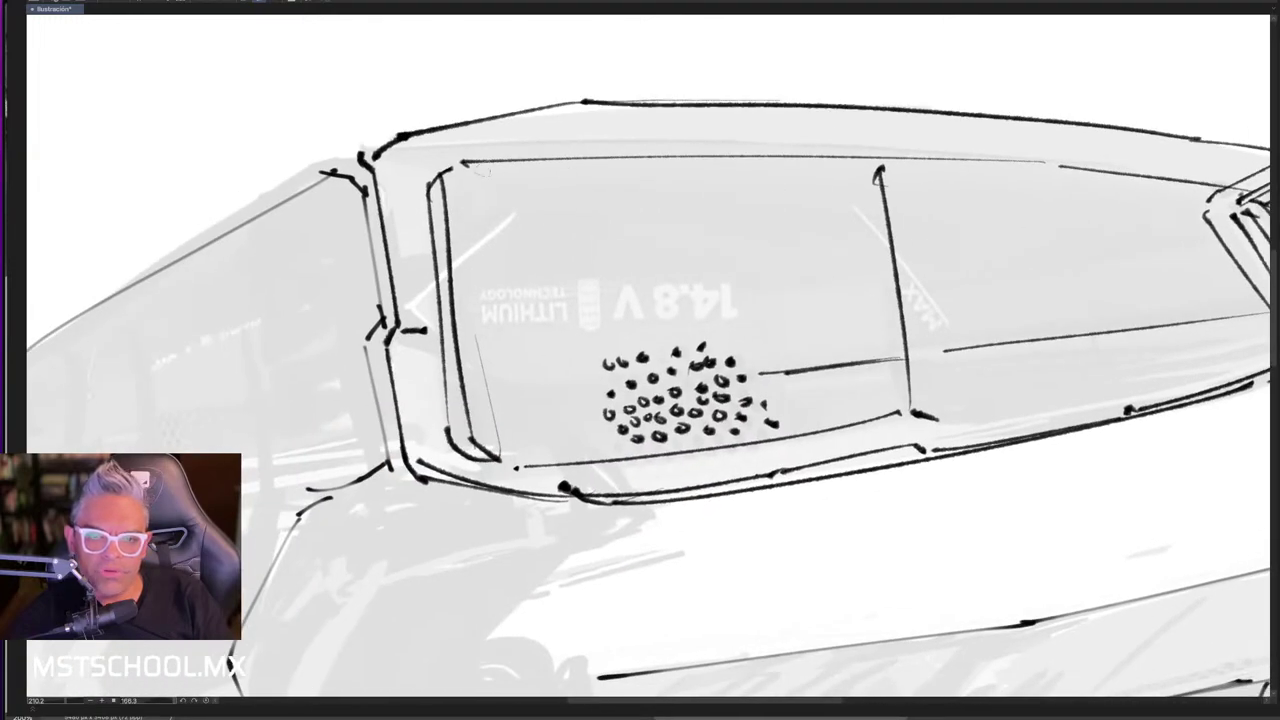
left_click_drag(481, 170, 887, 171)
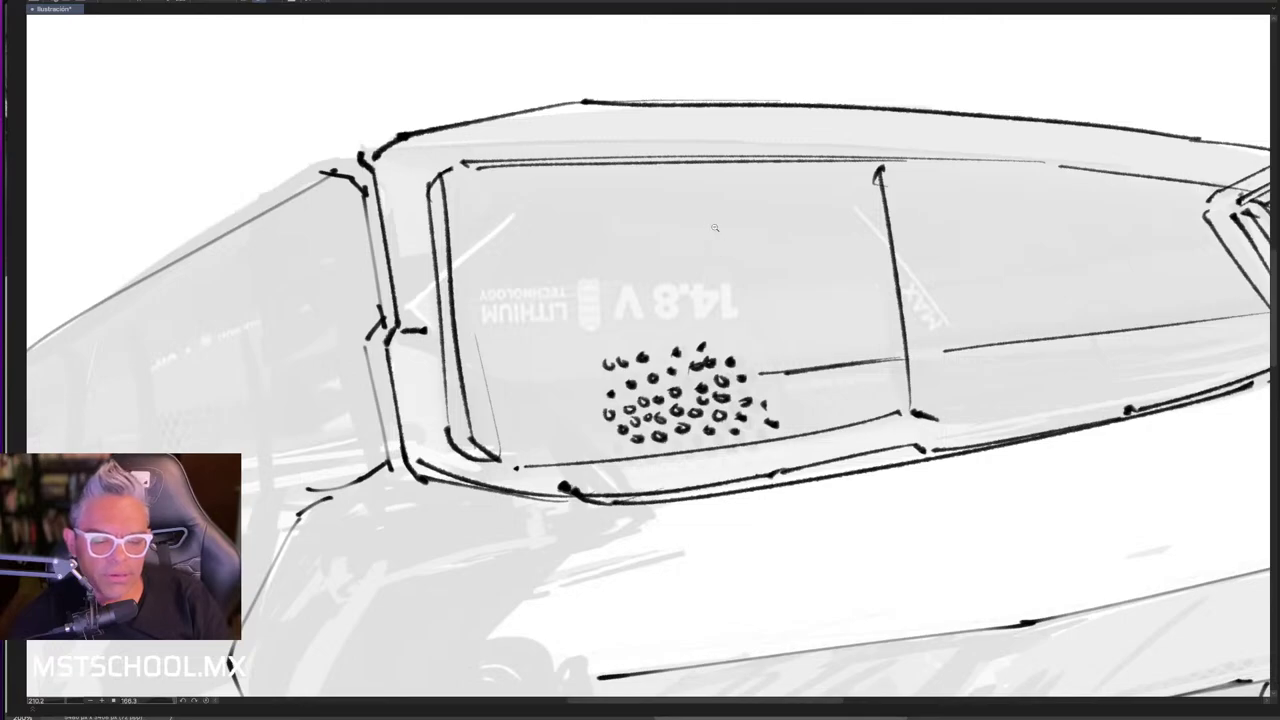
- Zoom out and rotate the canvas to view the whole ship
scroll(717, 248, "down", 3)
mouse_move(627, 131)
left_mouse_down()
mouse_move(900, 489)
mouse_move(570, 549)
left_mouse_up()
scroll(633, 428, "up", 1)
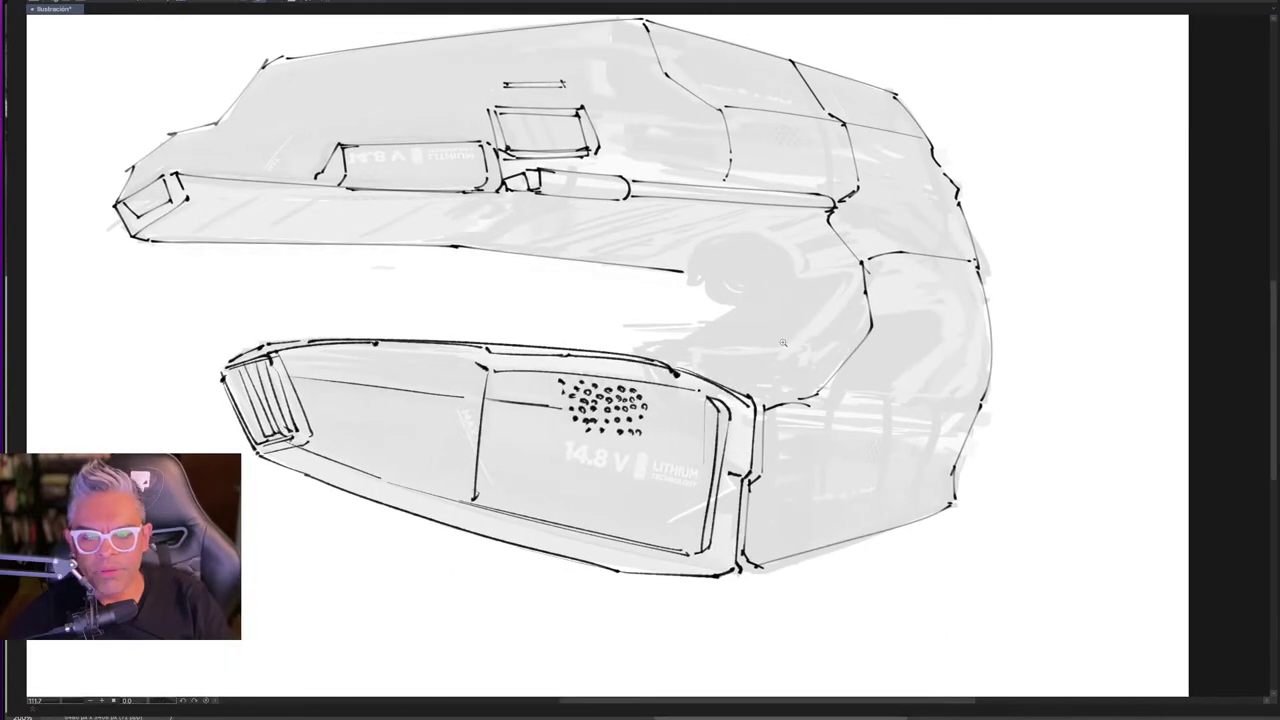
- Zoom in on the rear section and ink two curved vertical panel seams
scroll(783, 343, "up", 2)
scroll(760, 320, "up", 2)
scroll(730, 298, "up", 1)
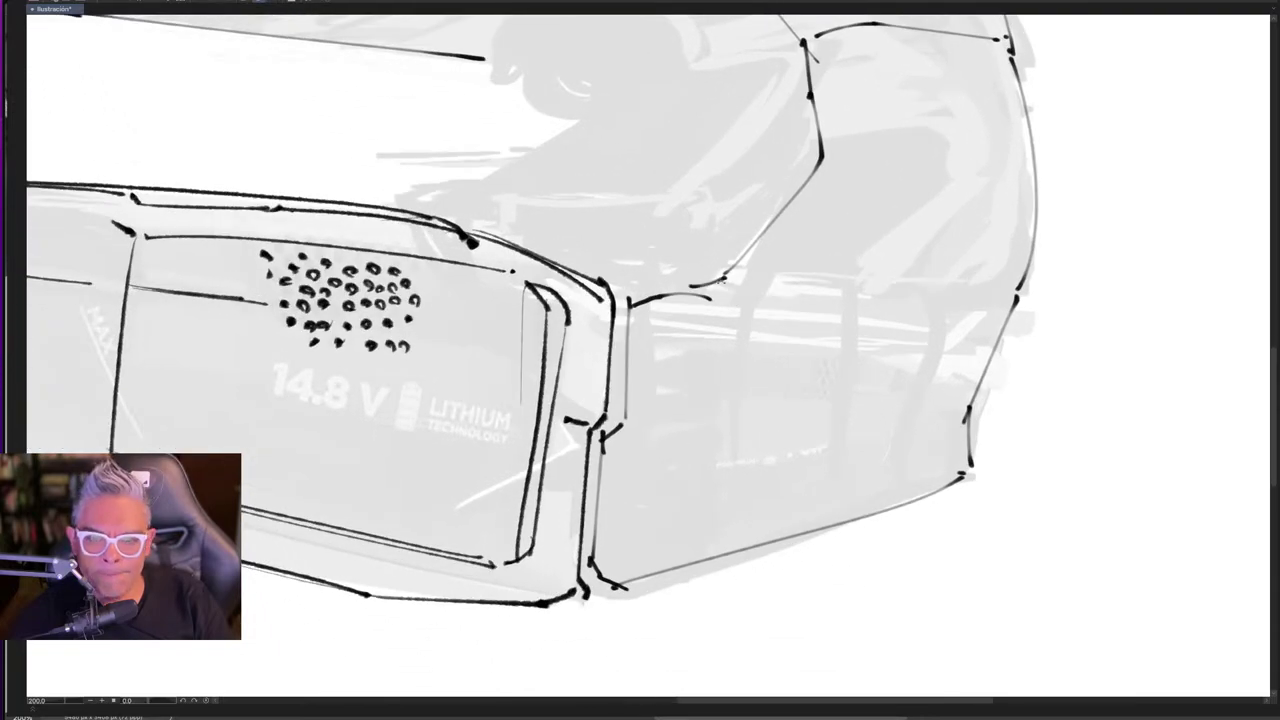
mouse_move(730, 277)
left_mouse_down()
mouse_move(752, 302)
mouse_move(758, 532)
left_mouse_up()
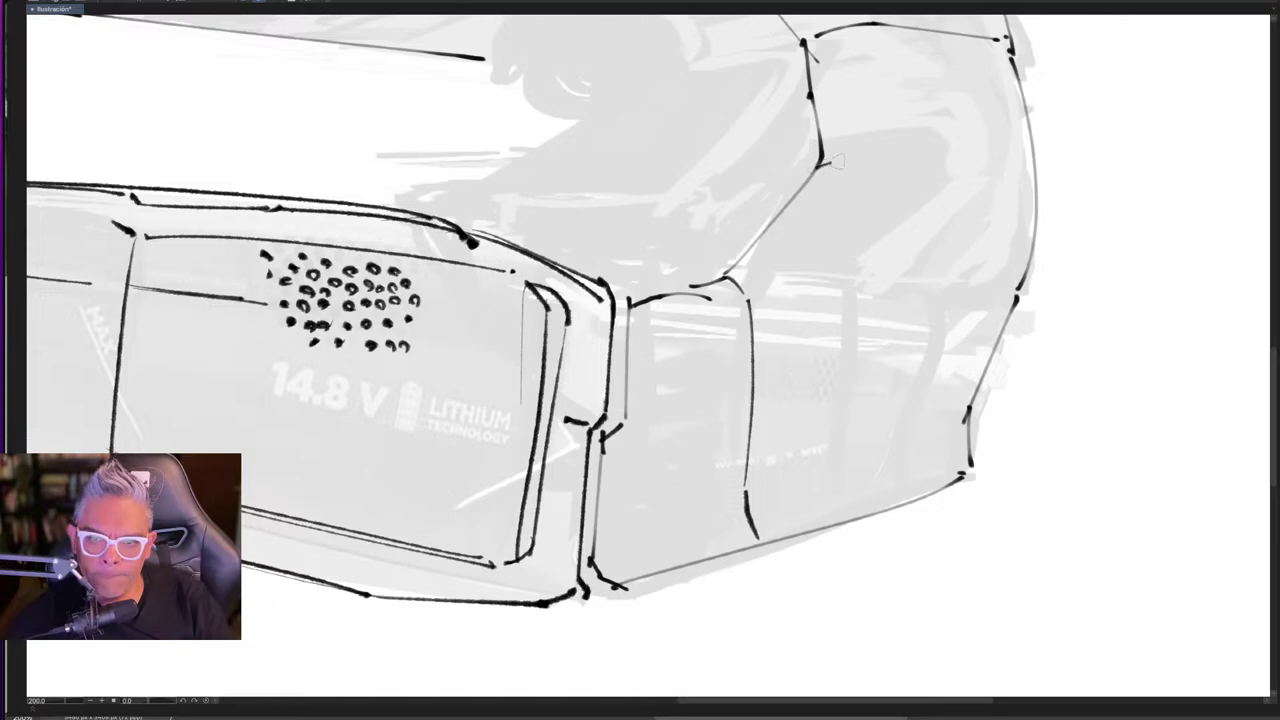
mouse_move(838, 162)
left_mouse_down()
mouse_move(896, 234)
mouse_move(926, 398)
mouse_move(870, 470)
mouse_move(869, 511)
left_mouse_up()
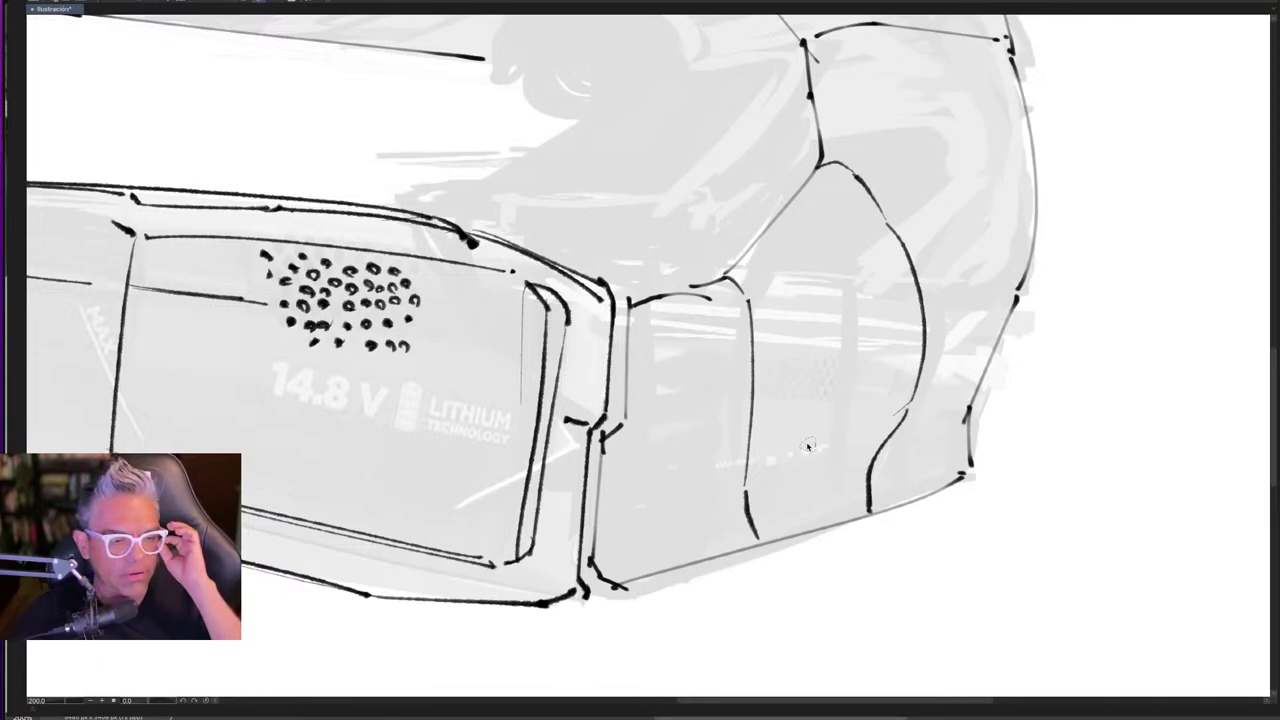
- Trace the rear section's top-right edge, undoing the unwanted hatching on the lower panel
scroll(773, 229, "down", 2)
scroll(780, 200, "up", 2)
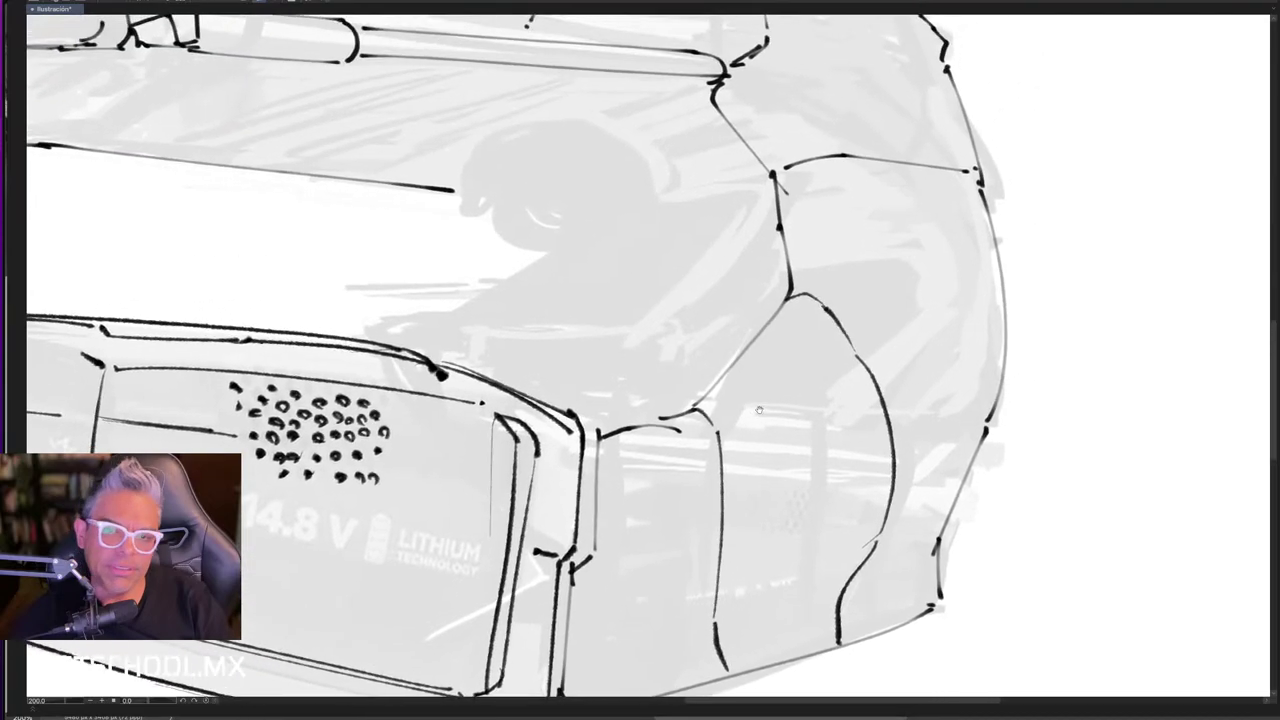
mouse_move(784, 165)
left_mouse_down()
mouse_move(972, 172)
mouse_move(976, 214)
left_mouse_up()
left_click_drag(847, 319, 775, 186)
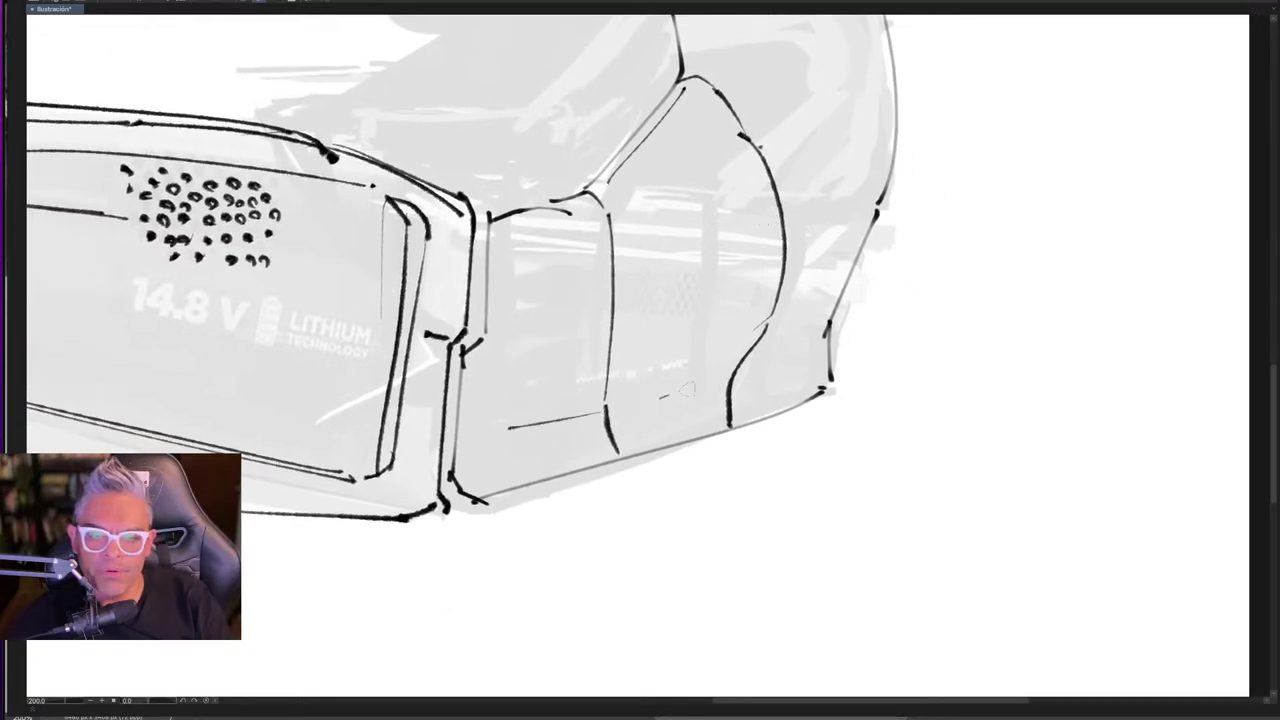
left_click_drag(812, 334, 482, 432)
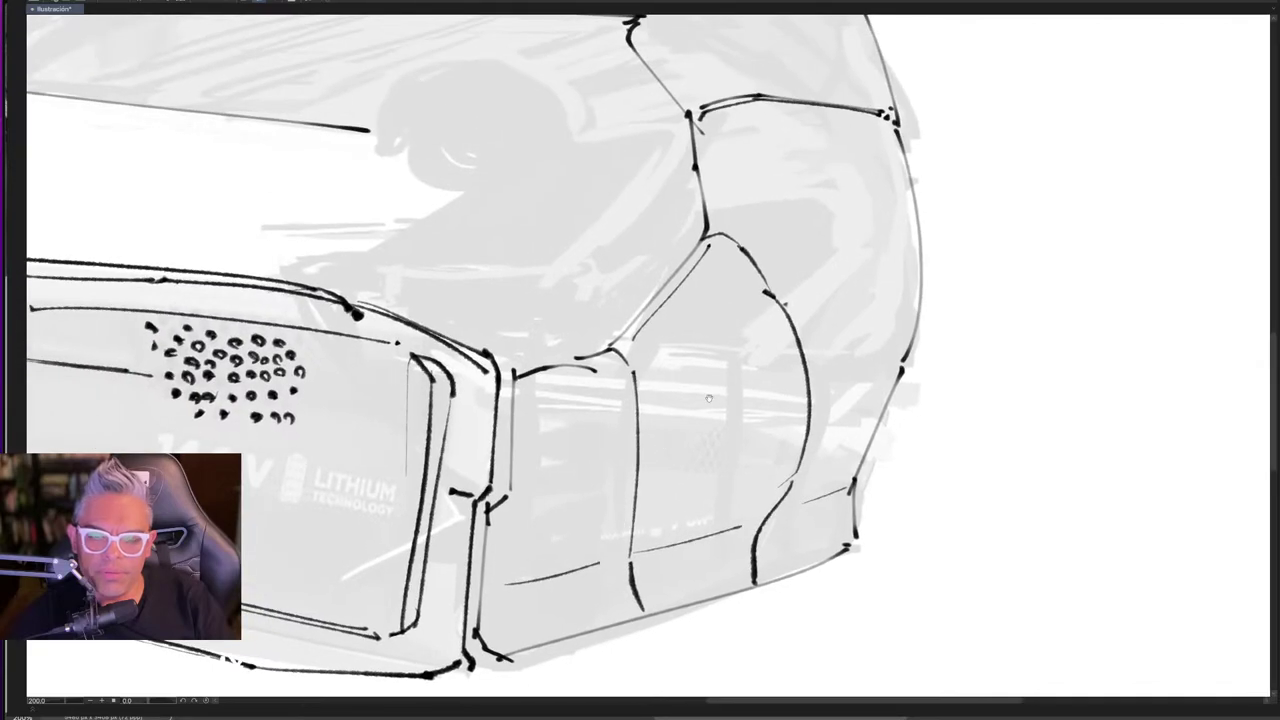
key("ctrl+z")
key("ctrl+z")
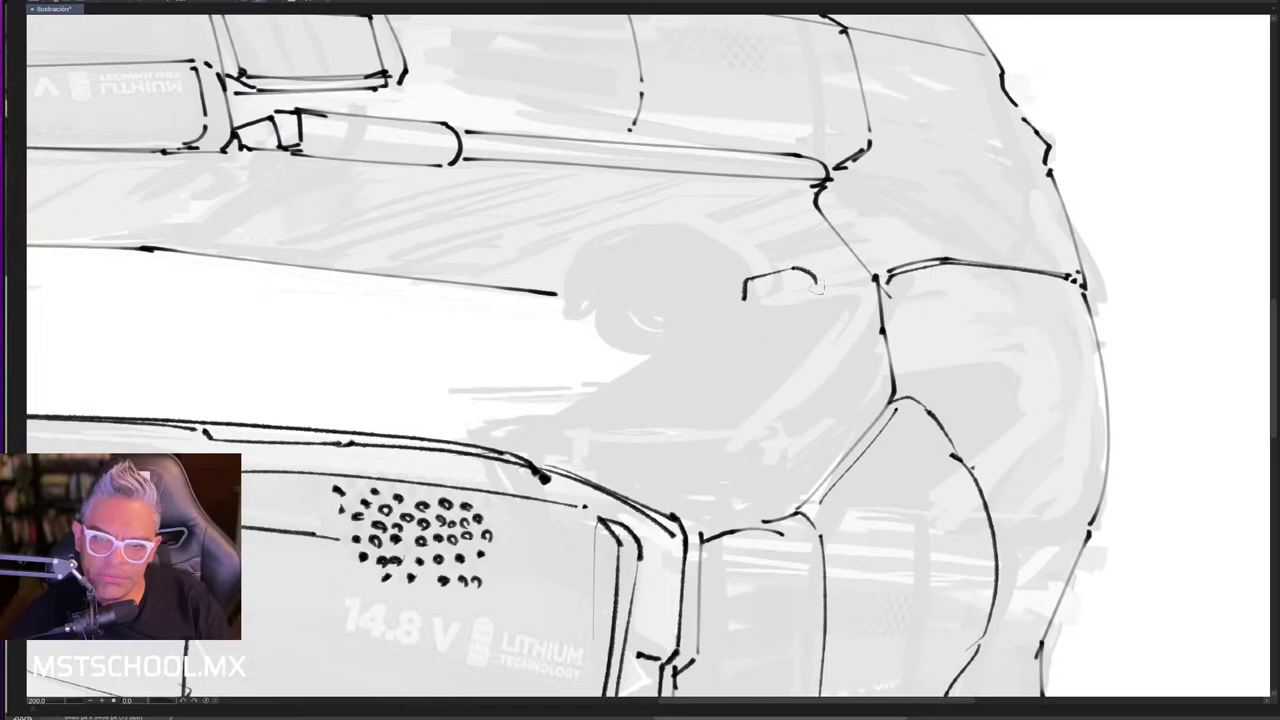
- Close the small seat shape's bottom, right side and lower-left corner, undoing the base lines
mouse_move(748, 302)
left_mouse_down()
mouse_move(816, 292)
mouse_move(822, 330)
mouse_move(761, 386)
left_mouse_up()
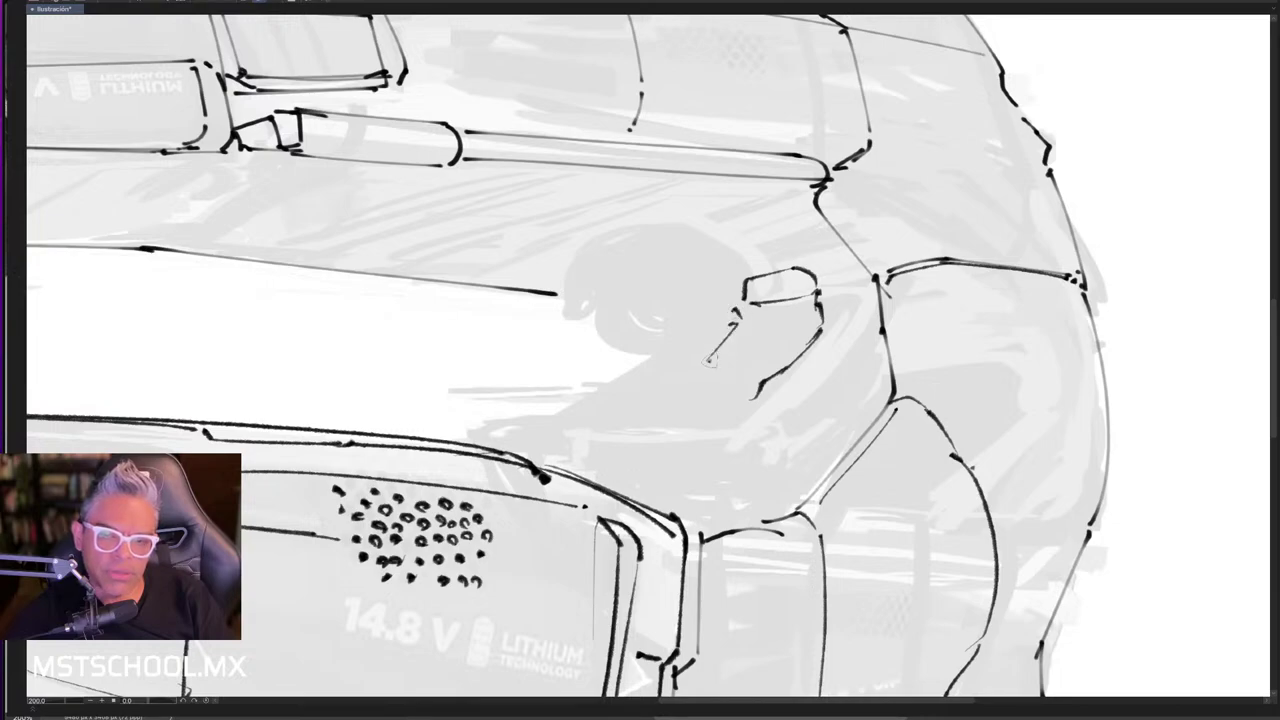
mouse_move(703, 372)
left_mouse_down()
mouse_move(762, 404)
mouse_move(582, 440)
mouse_move(502, 432)
mouse_move(612, 434)
left_mouse_up()
mouse_move(500, 422)
left_mouse_down()
mouse_move(588, 410)
mouse_move(516, 408)
mouse_move(662, 410)
mouse_move(752, 390)
mouse_move(758, 410)
mouse_move(753, 330)
left_mouse_up()
key("ctrl+z")
key("ctrl+z")
- Hatch the slanted seat back with diagonal lines and darken its top edge
left_click_drag(727, 385, 764, 331)
mouse_move(739, 385)
left_mouse_down()
mouse_move(775, 333)
mouse_move(775, 406)
left_mouse_up()
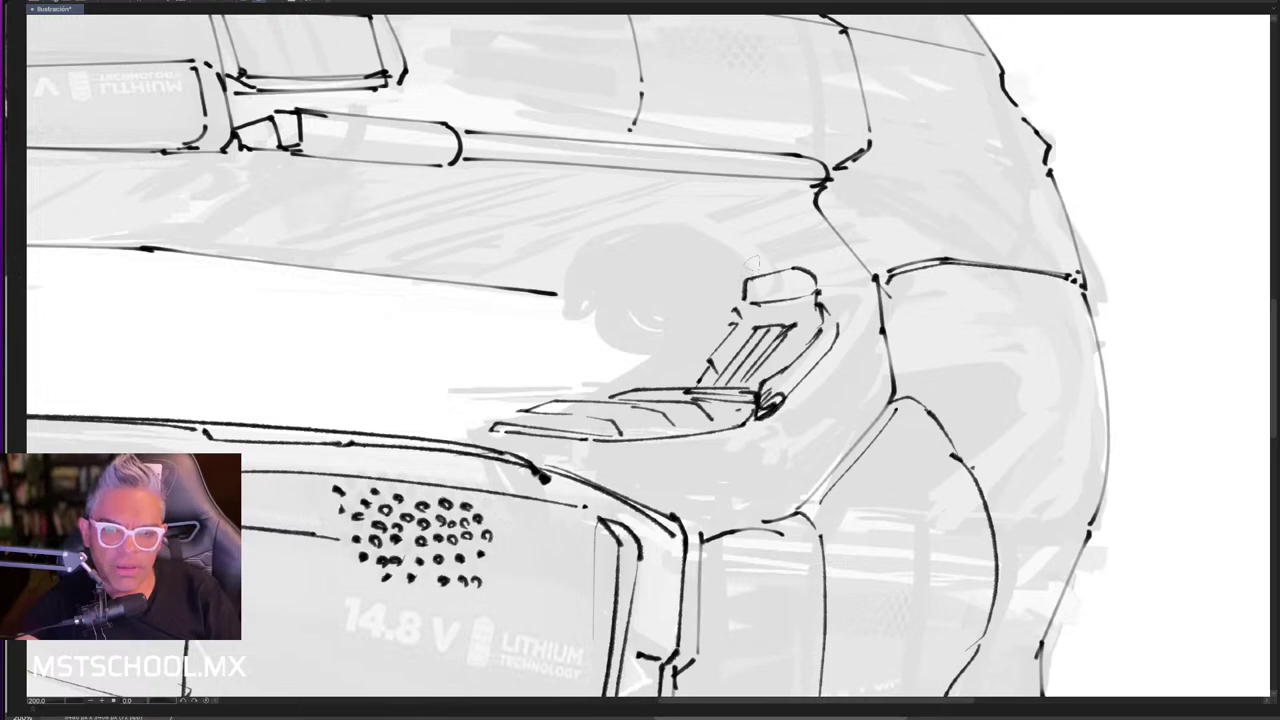
left_click_drag(798, 278, 820, 294)
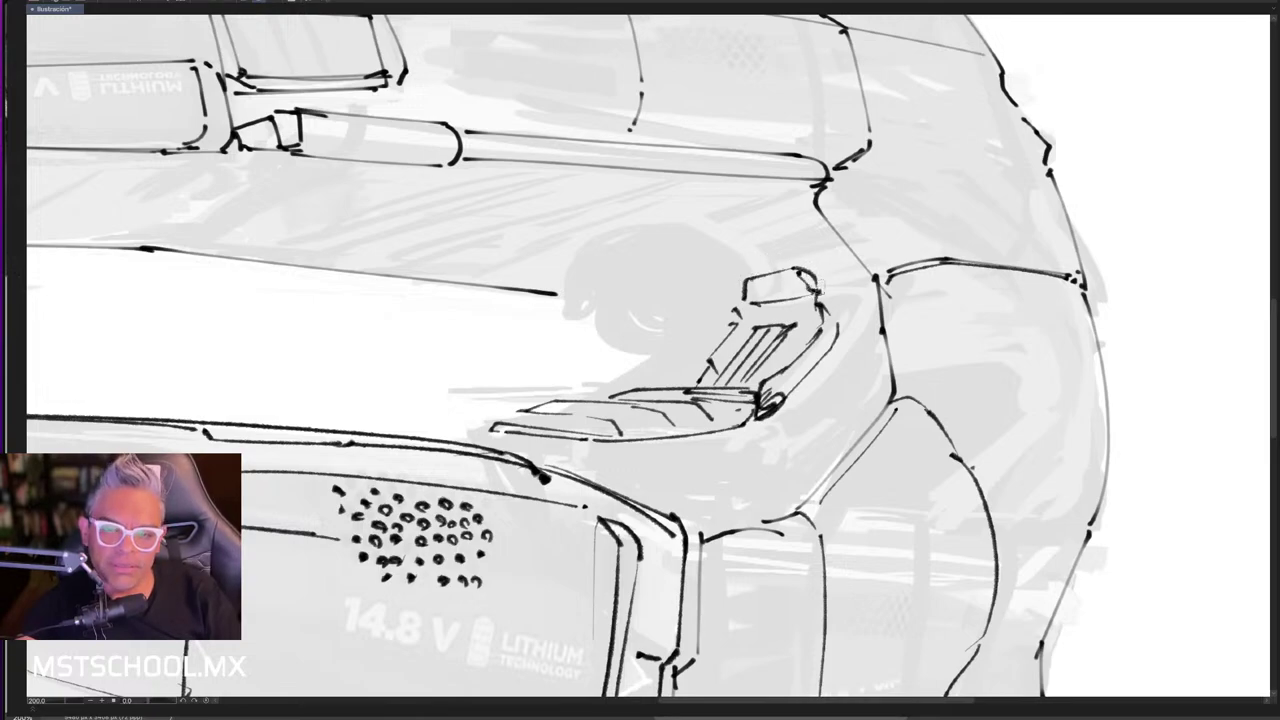
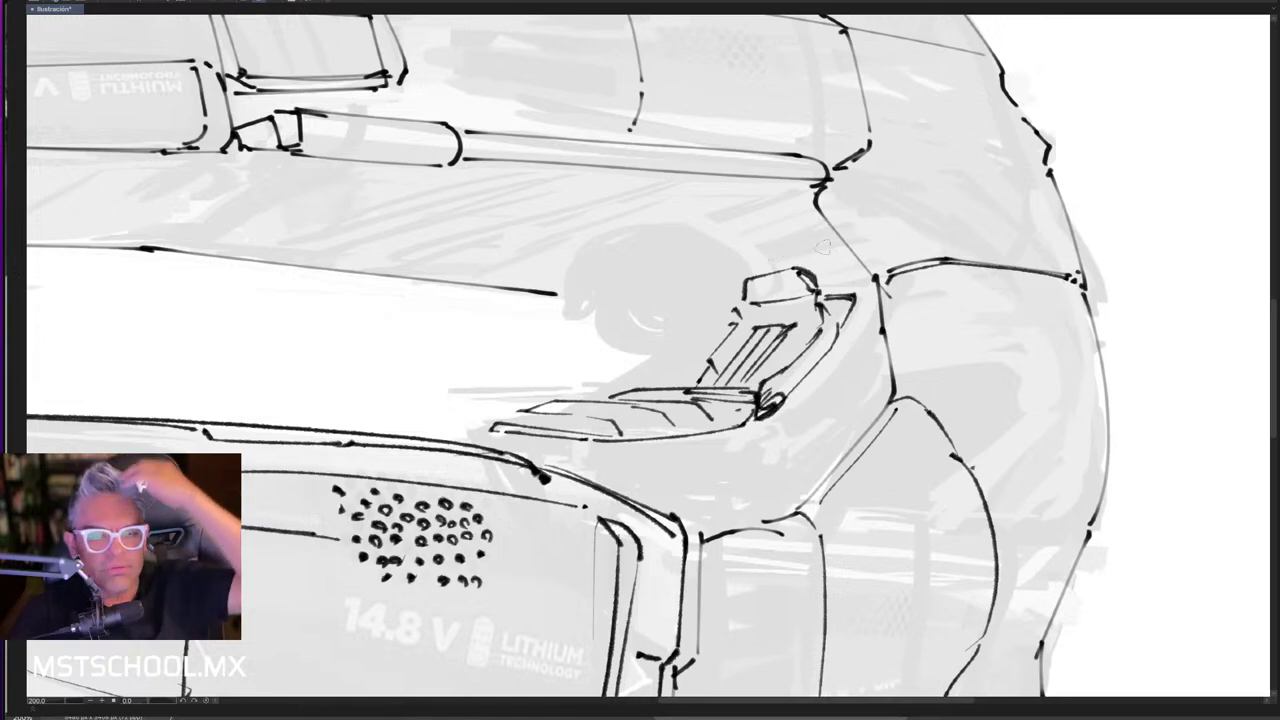
- Ink the small seat box's top, left side, inner hatching and right edge
left_click_drag(750, 300, 839, 278)
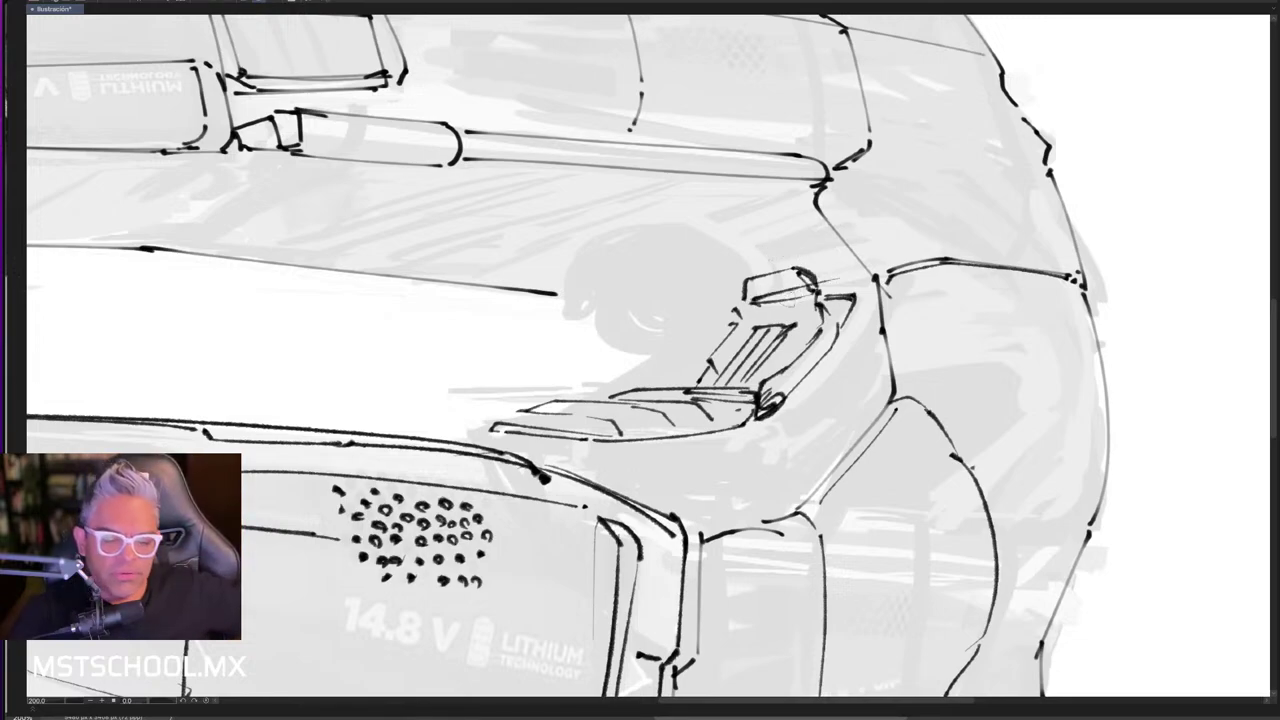
key("ctrl+z")
left_click_drag(750, 302, 697, 382)
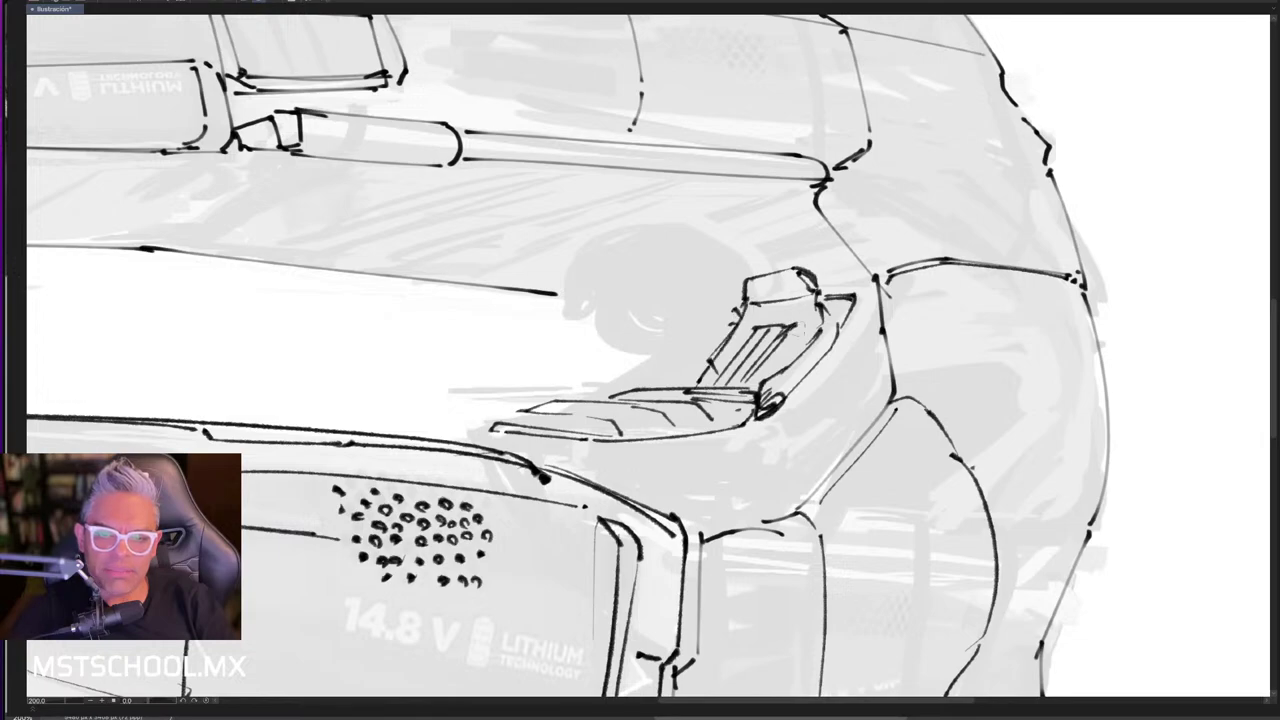
left_click_drag(826, 302, 762, 386)
left_click_drag(822, 314, 766, 378)
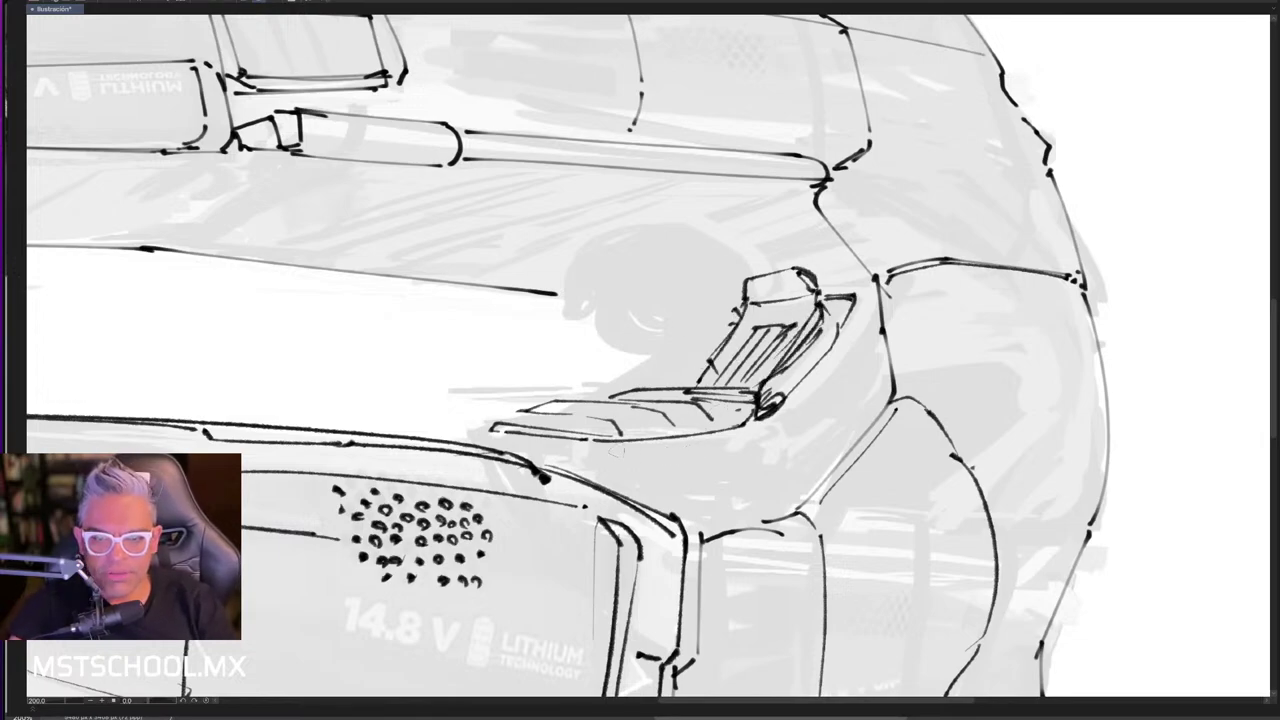
- Draw the line below the tray and turn the small circle into a cylinder with a base line
mouse_move(600, 454)
left_mouse_down()
mouse_move(728, 457)
mouse_move(760, 431)
mouse_move(769, 445)
mouse_move(700, 433)
left_mouse_up()
mouse_move(700, 444)
left_mouse_down()
mouse_move(760, 448)
mouse_move(705, 450)
mouse_move(766, 508)
mouse_move(700, 511)
left_mouse_up()
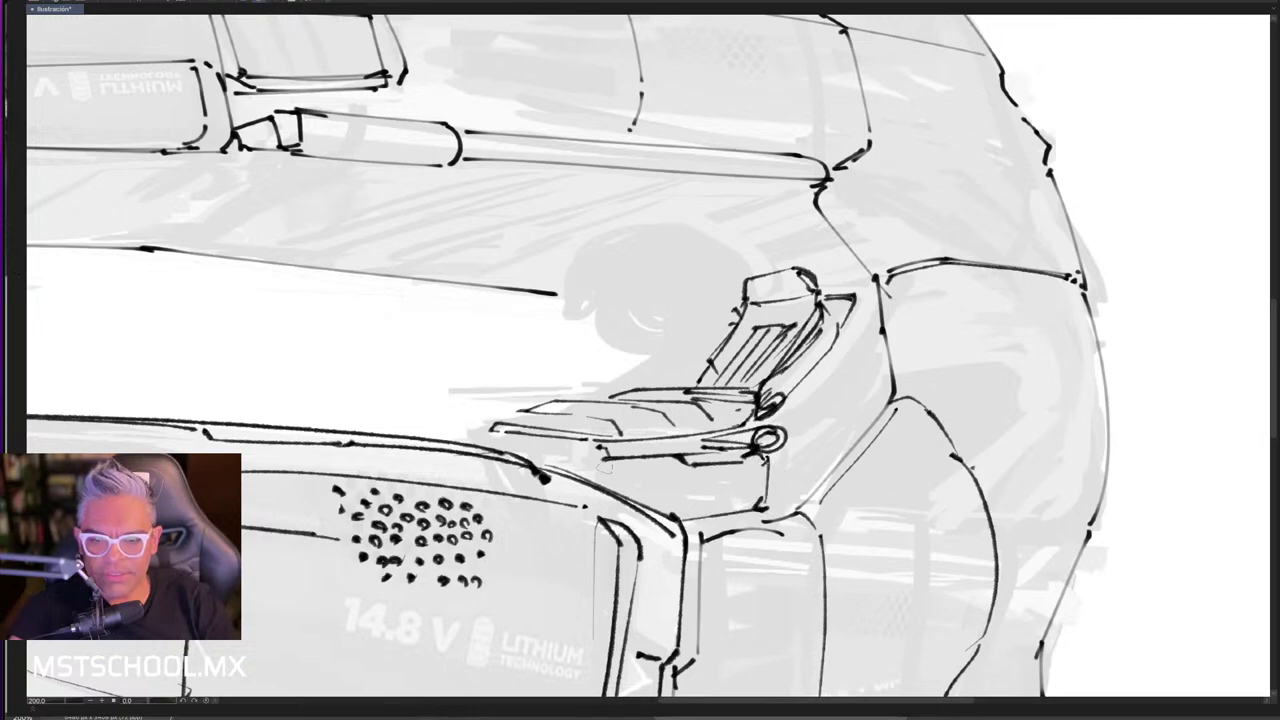
mouse_move(605, 472)
left_mouse_down()
mouse_move(768, 464)
mouse_move(766, 512)
left_mouse_up()
left_click_drag(768, 505, 710, 508)
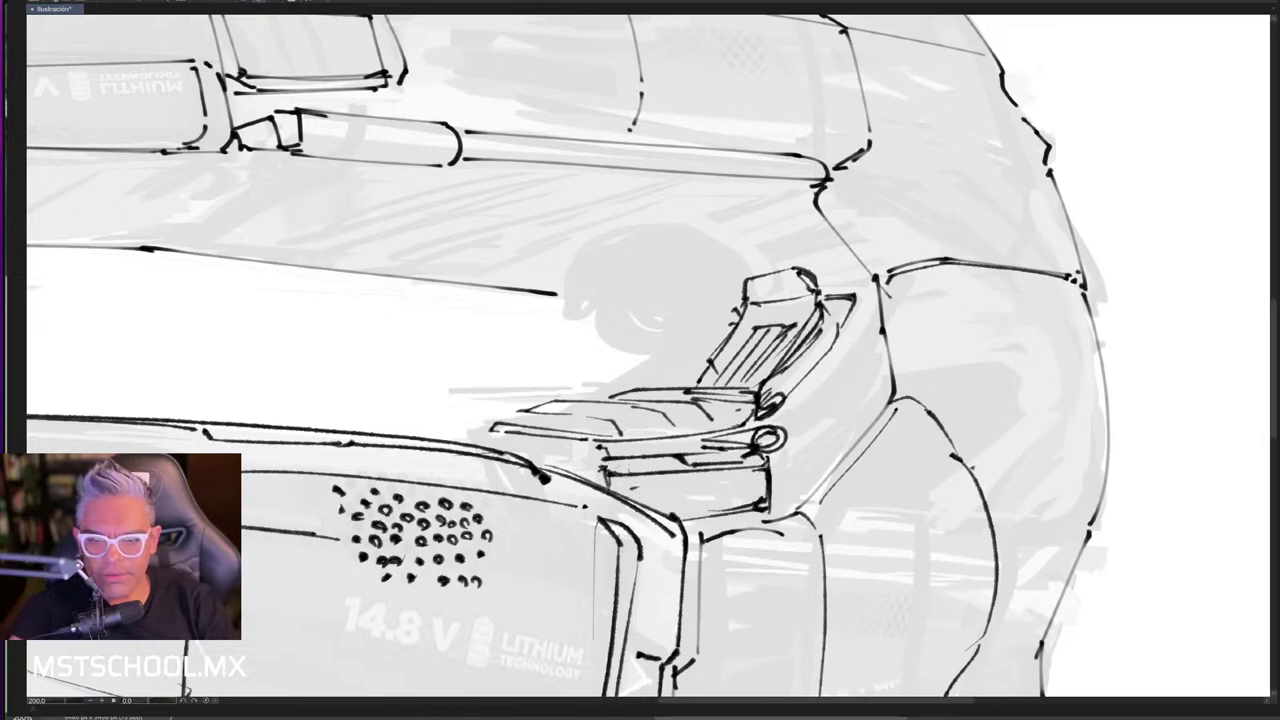
mouse_move(626, 476)
left_mouse_down()
mouse_move(510, 452)
mouse_move(638, 458)
left_mouse_up()
- Ink the seat back's right and left edges and extend the horizon line left
left_click_drag(842, 304, 886, 398)
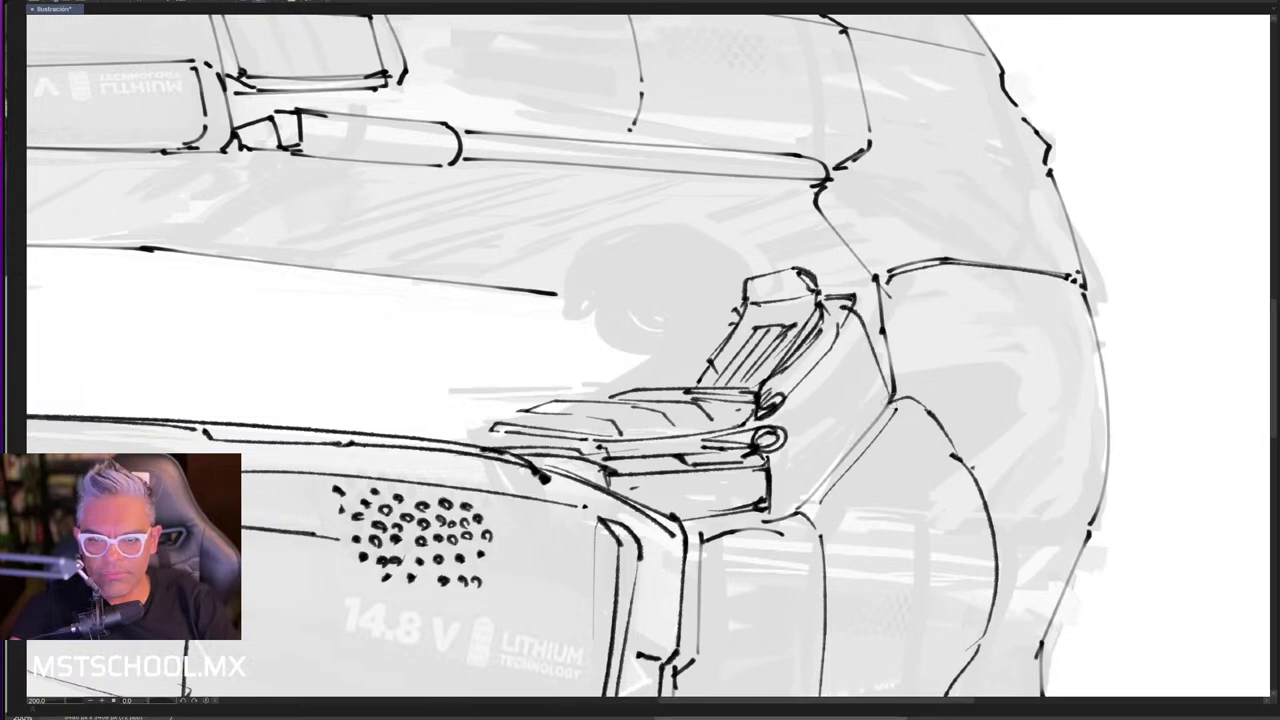
left_click_drag(808, 405, 835, 465)
left_click_drag(700, 400, 730, 440)
mouse_move(770, 332)
left_mouse_down()
mouse_move(748, 369)
mouse_move(580, 326)
mouse_move(668, 341)
left_mouse_up()
- Draw a hatched curved band arching up over the seat, then zoom out
left_click_drag(785, 312, 577, 265)
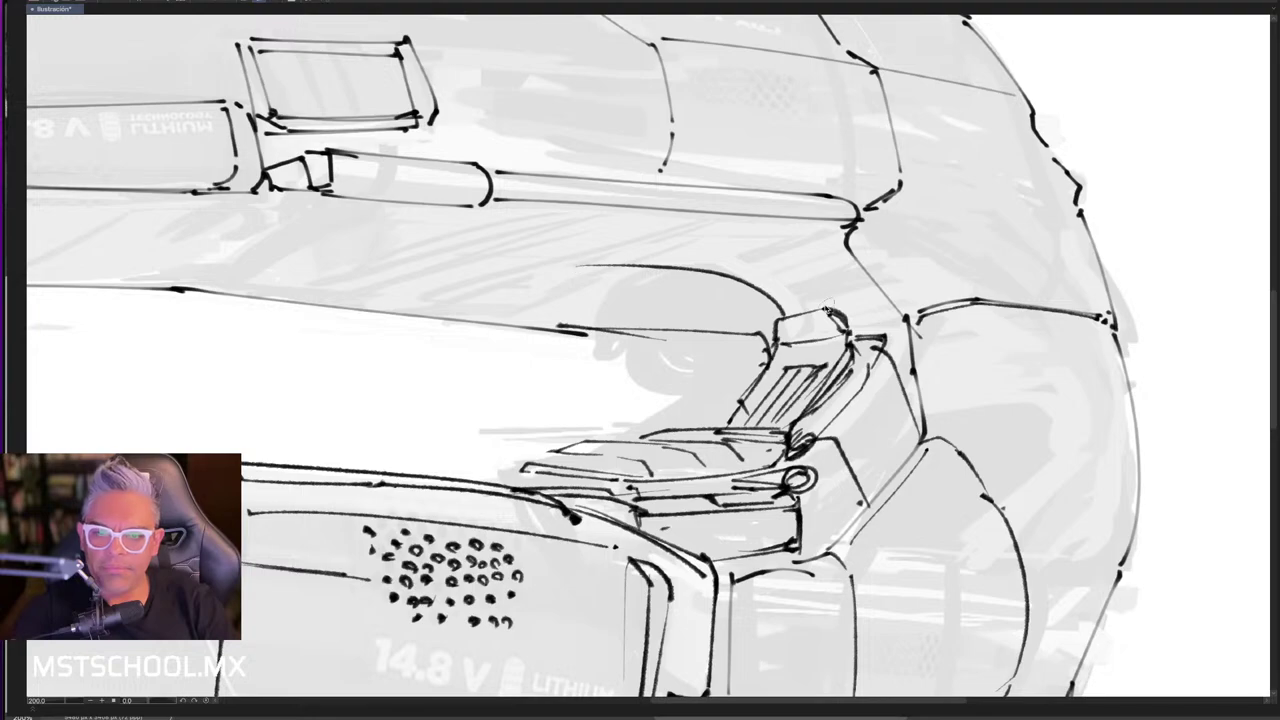
mouse_move(852, 302)
left_mouse_down()
mouse_move(590, 258)
mouse_move(580, 268)
left_mouse_up()
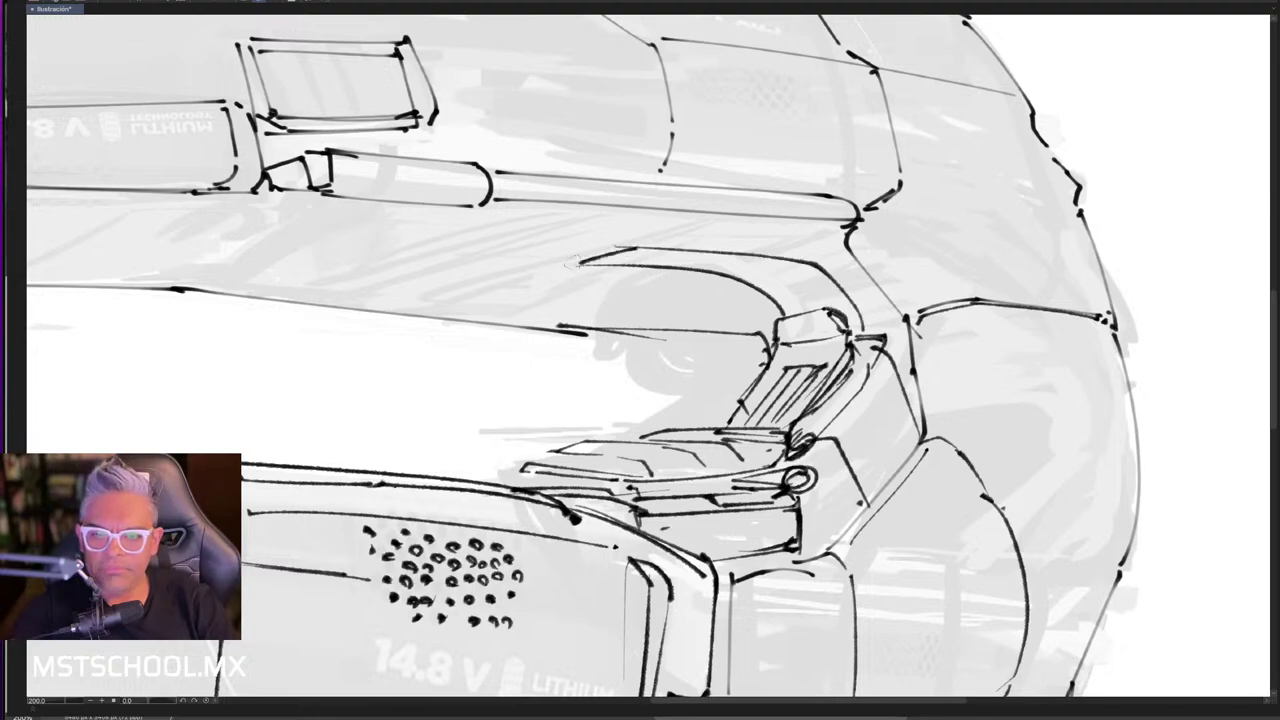
mouse_move(642, 234)
left_mouse_down()
mouse_move(548, 270)
mouse_move(690, 240)
mouse_move(845, 272)
left_mouse_up()
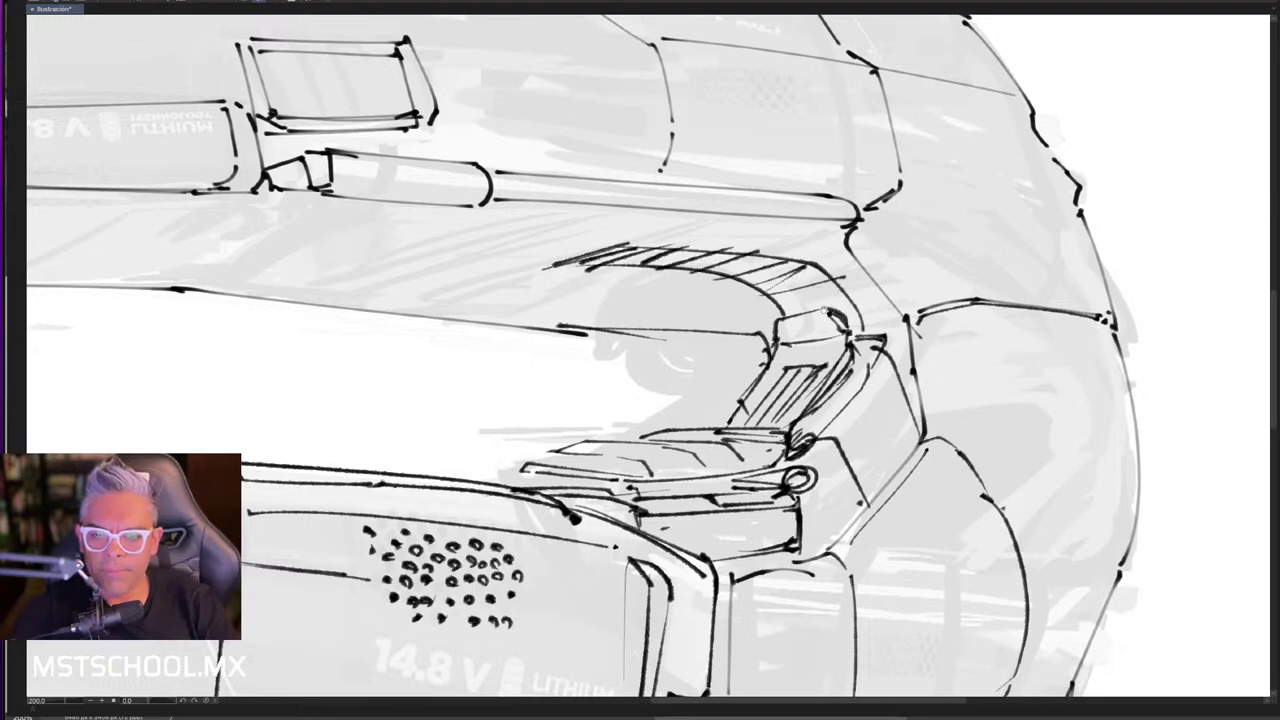
scroll(723, 357, "down", 2)
scroll(723, 357, "down", 2)
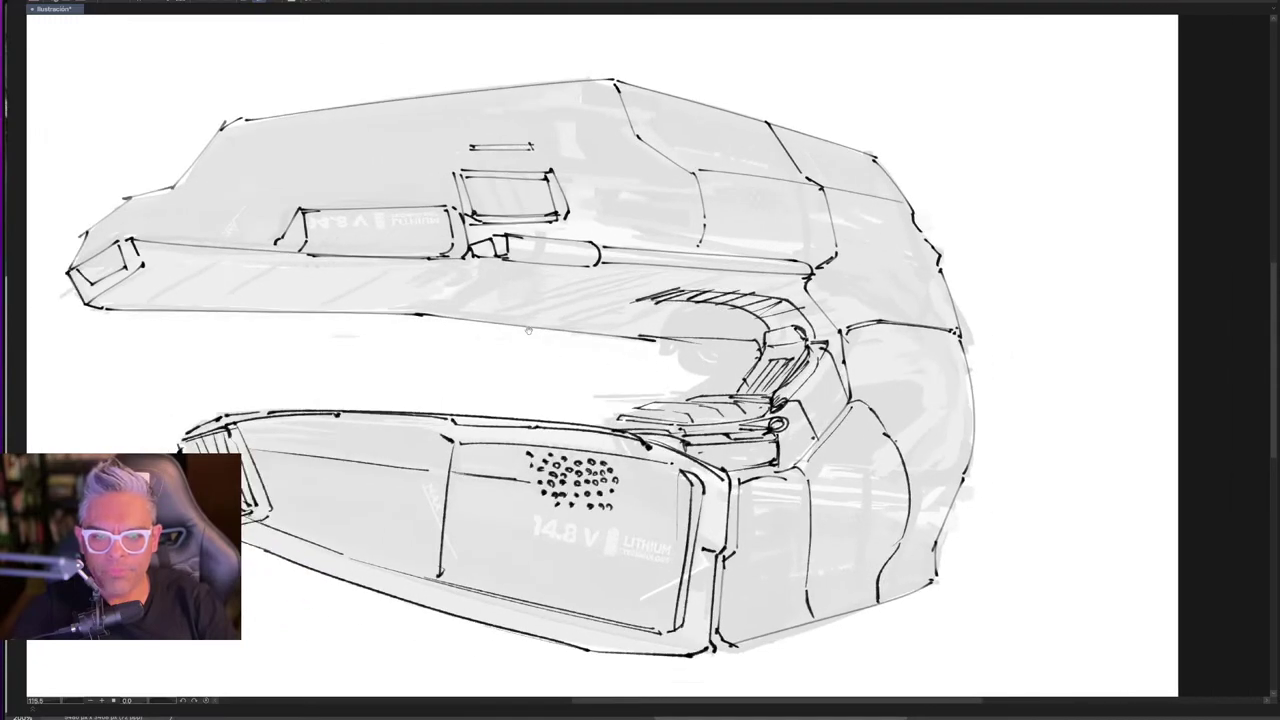
- Ink the long underside lines of the upper arm, redoing misplaced strokes
left_click_drag(147, 264, 779, 299)
key("ctrl+z")
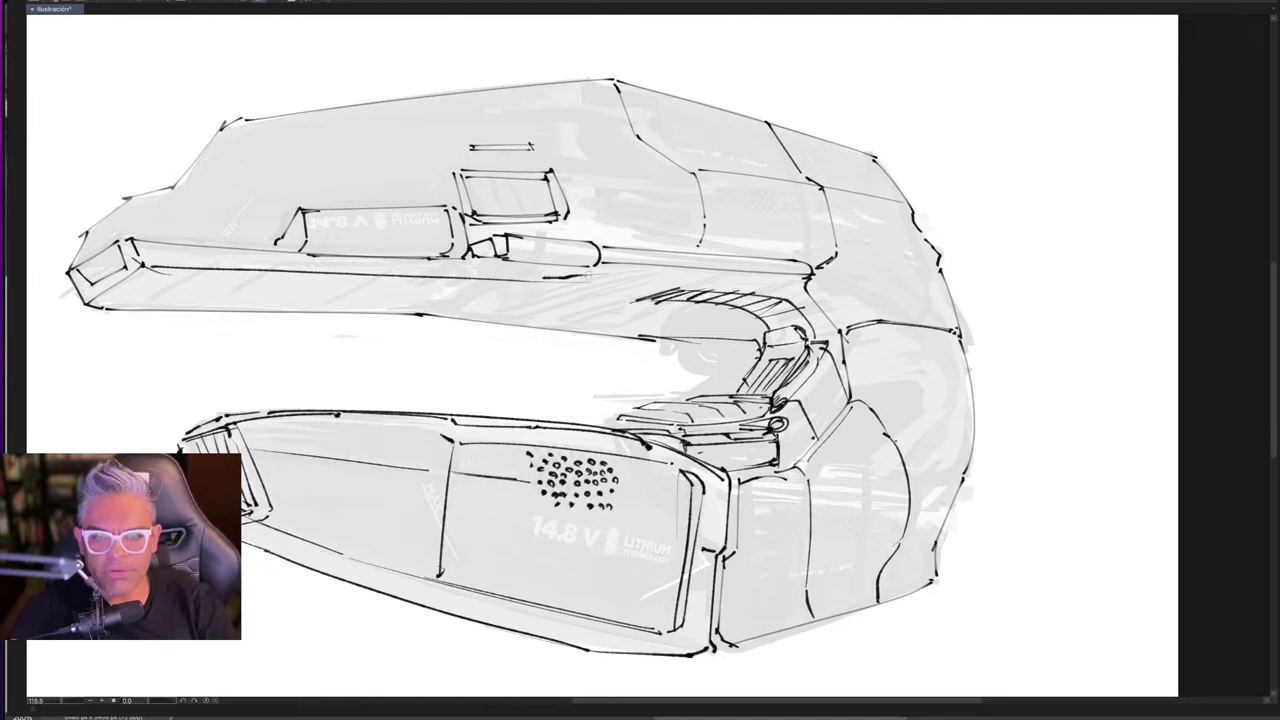
left_click_drag(592, 273, 794, 299)
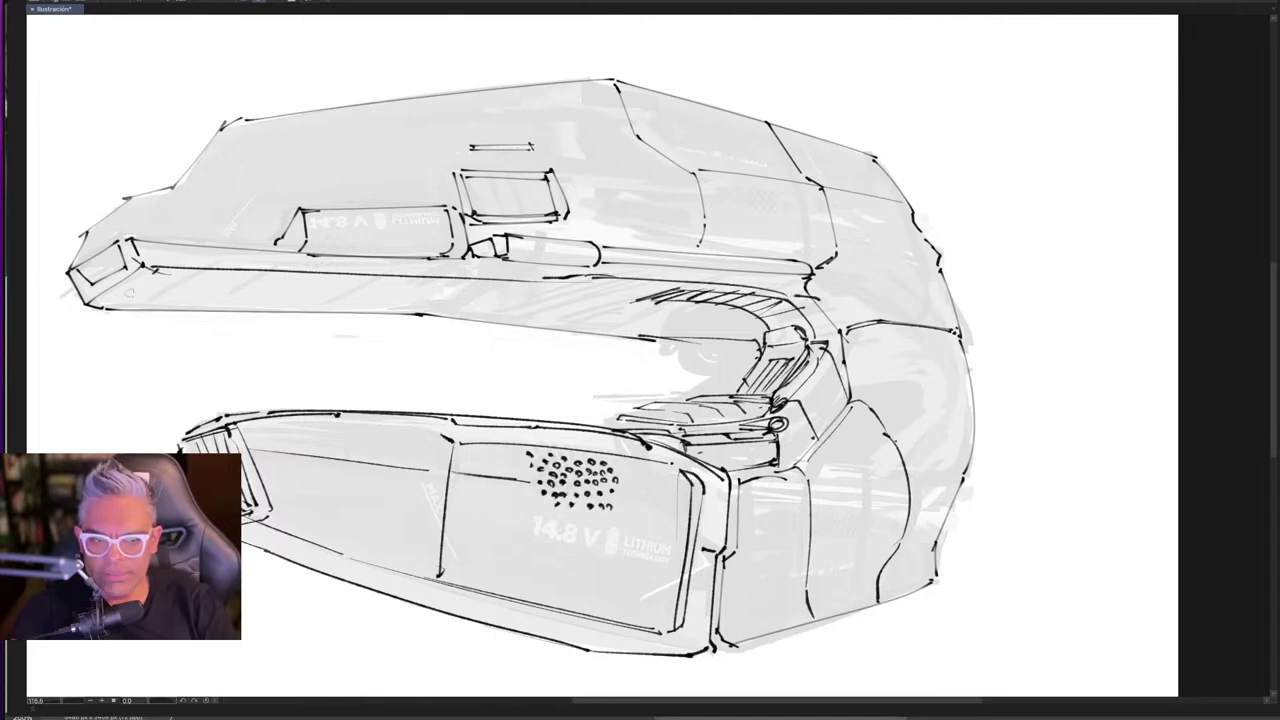
left_click_drag(110, 296, 680, 334)
key("ctrl+z")
left_click_drag(420, 308, 756, 342)
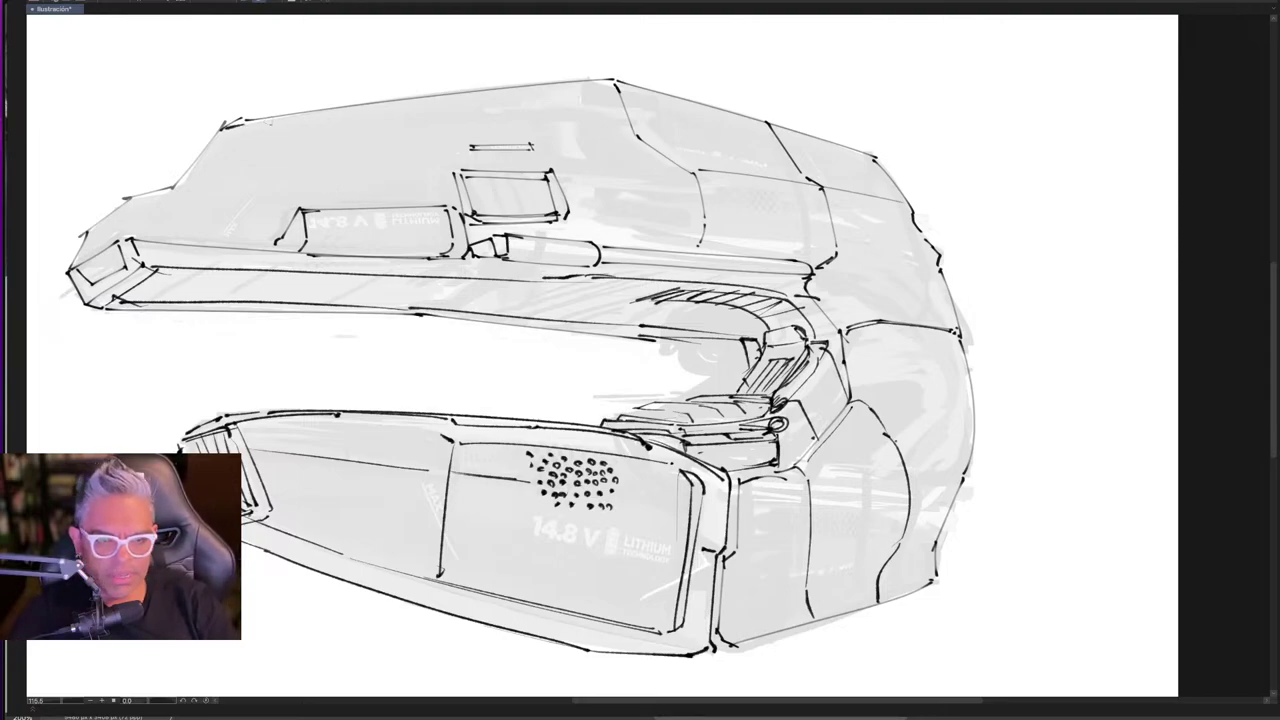
- Darken the arm's top edge, line the small window, hatch the underside, and restore the panels
left_click_drag(240, 122, 460, 90)
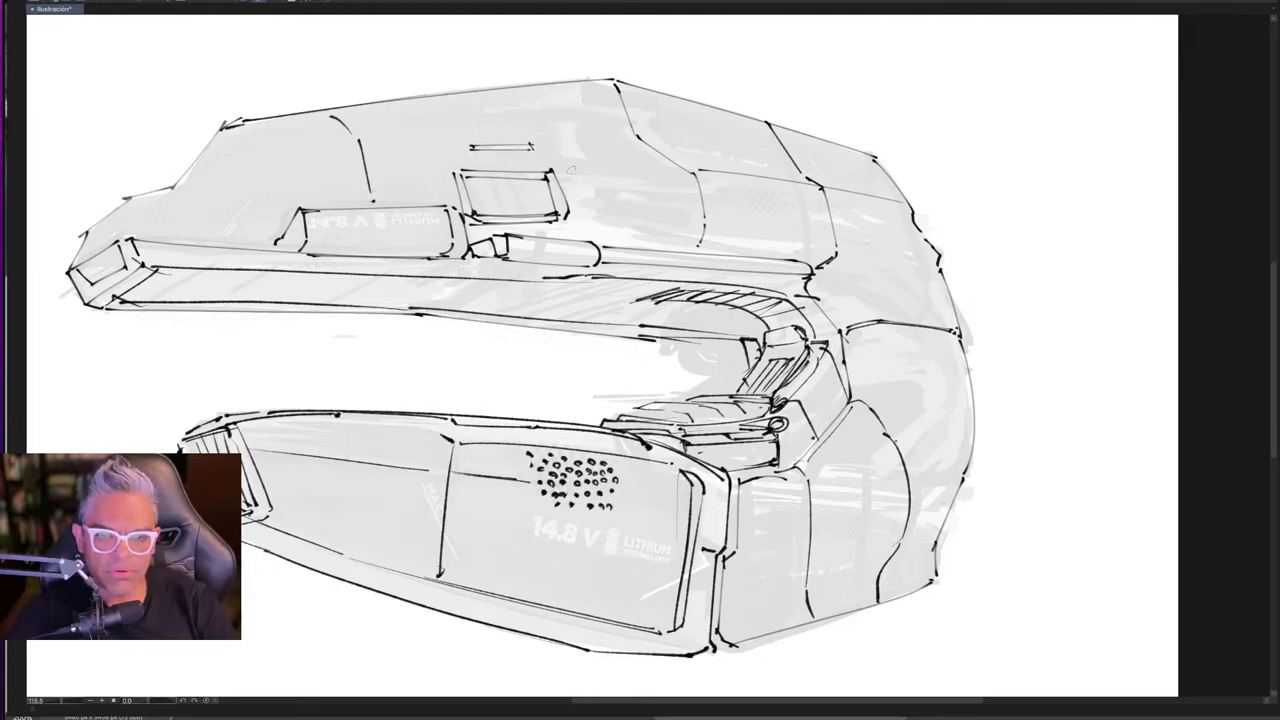
left_click_drag(576, 164, 673, 168)
left_click_drag(576, 220, 688, 244)
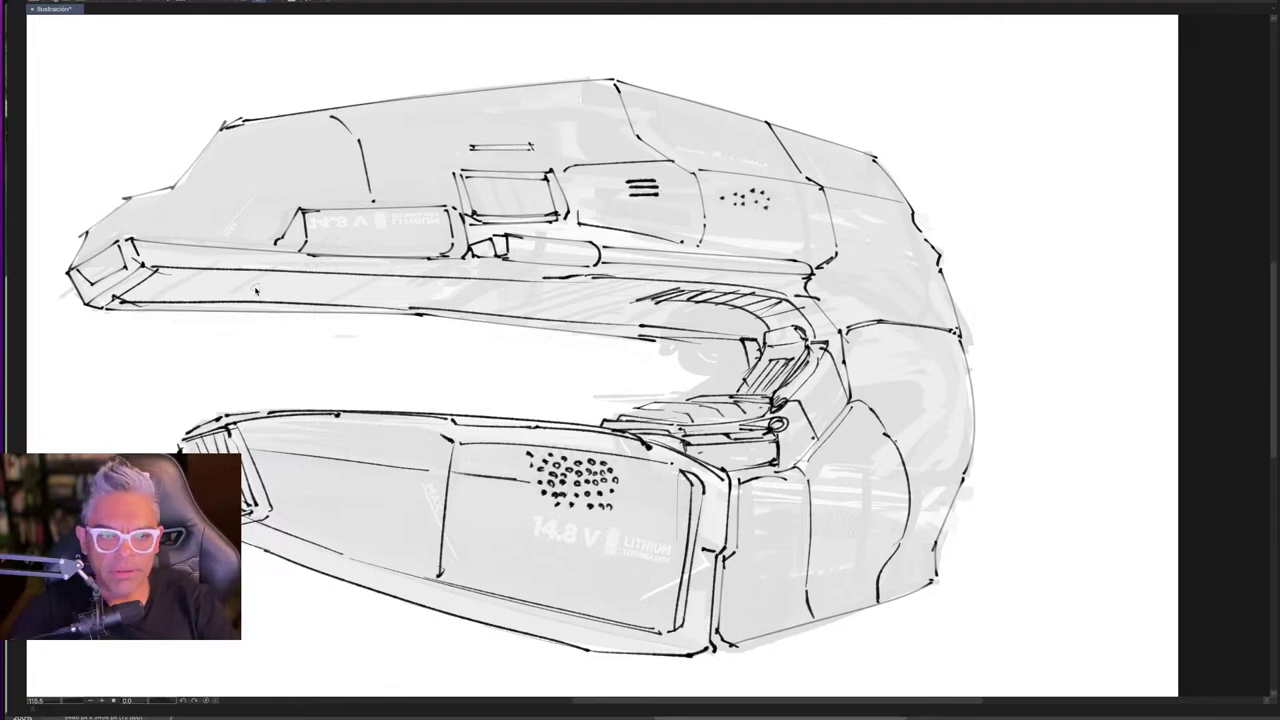
left_click_drag(200, 294, 234, 276)
left_click_drag(222, 302, 286, 272)
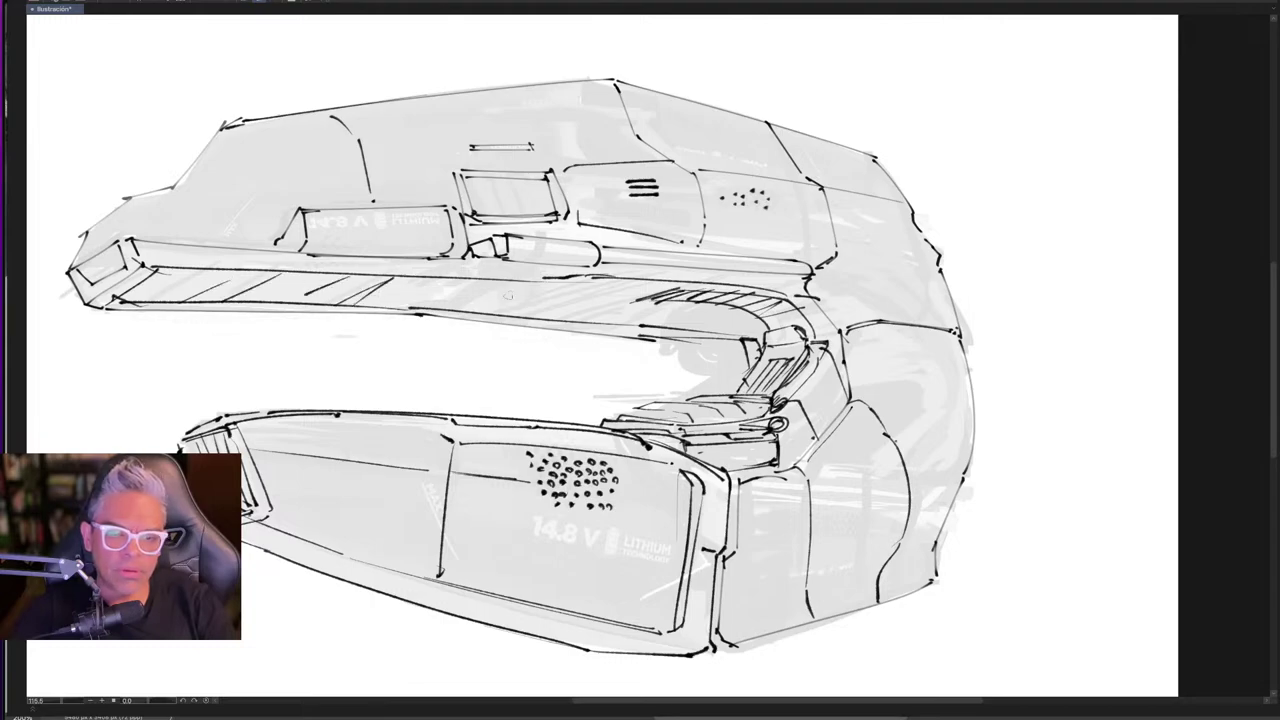
key("Tab")
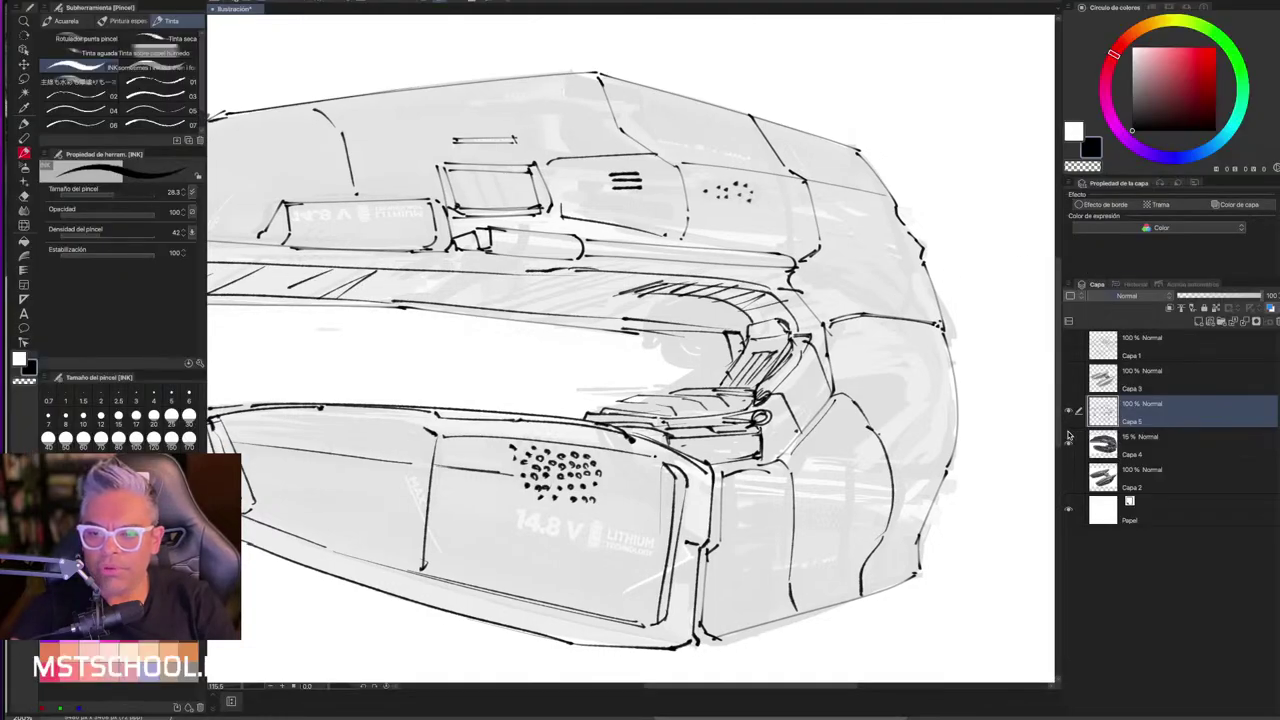
- Hide Capa 4's grey reference, add layer Capa 6 above it, and pick the soft airbrush
left_click(1068, 446)
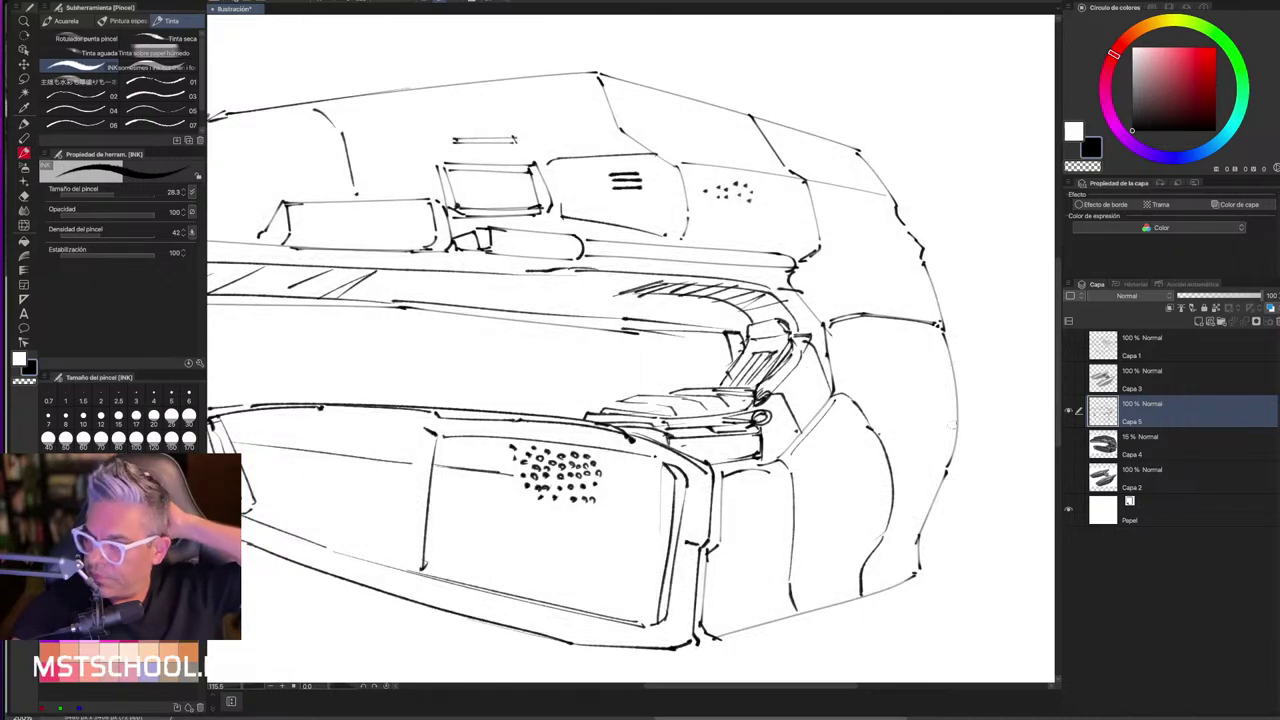
scroll(704, 308, "down", 2)
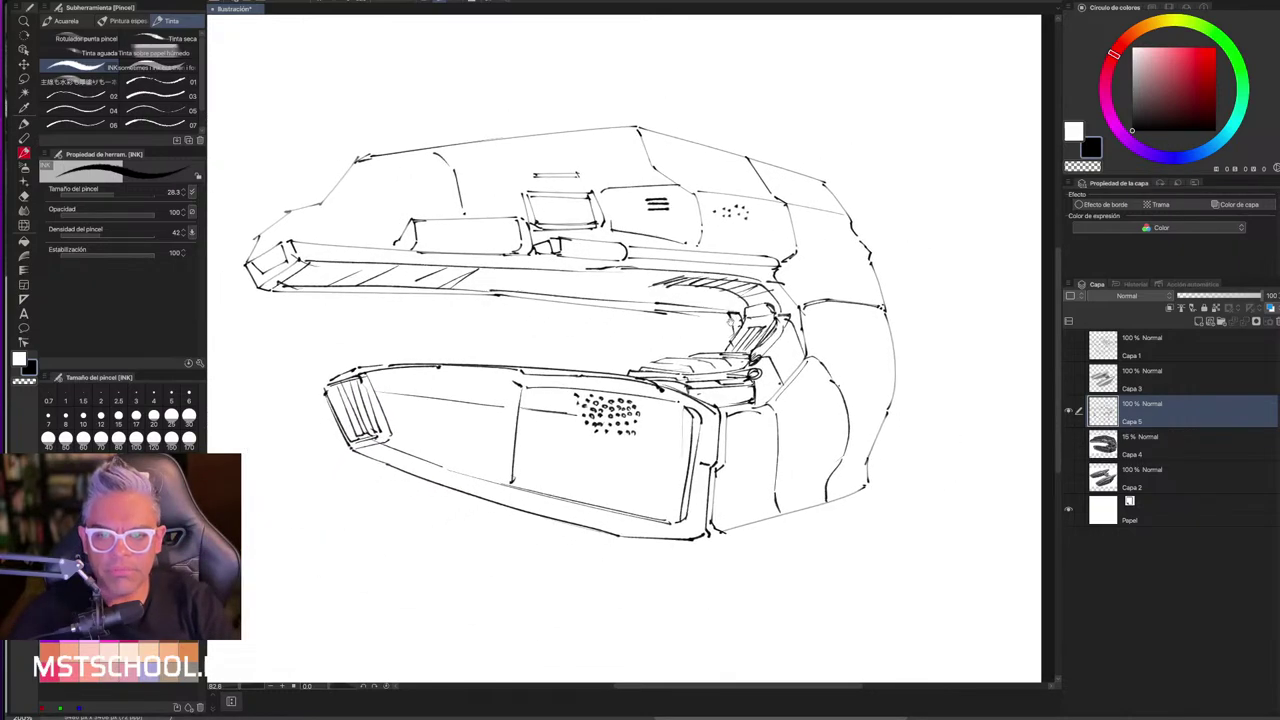
left_click(1180, 446)
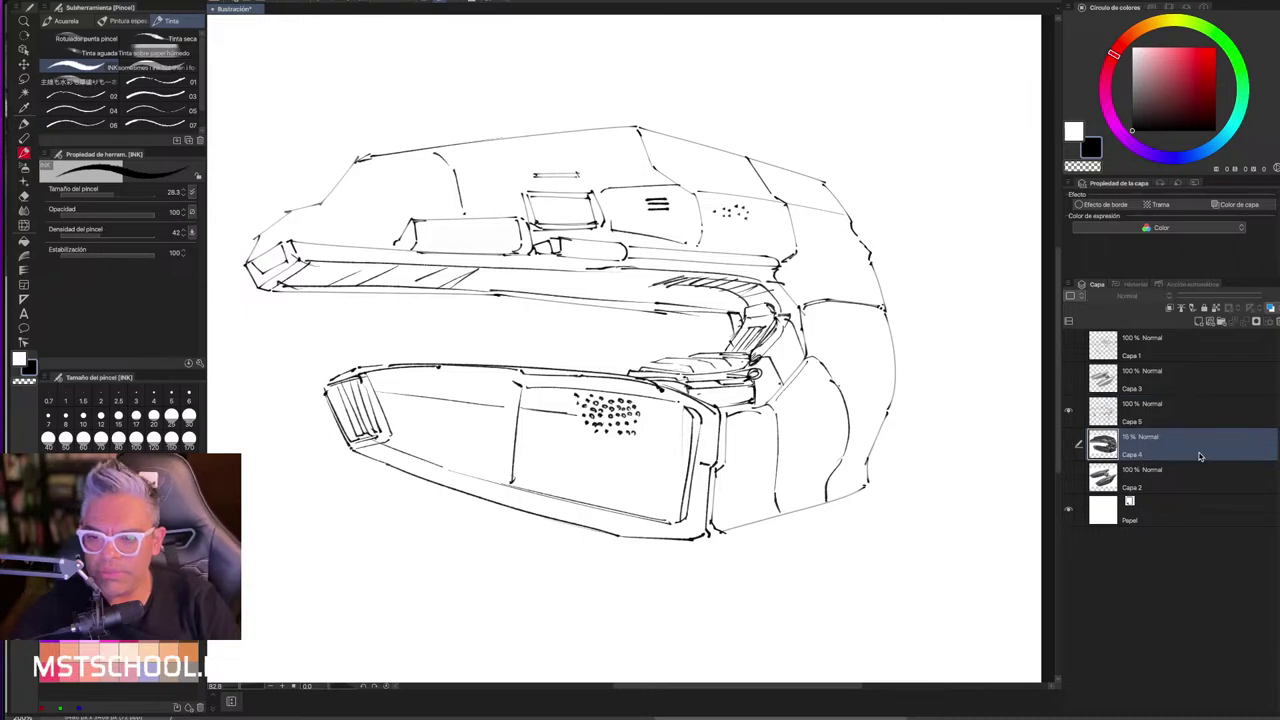
left_click(1199, 321)
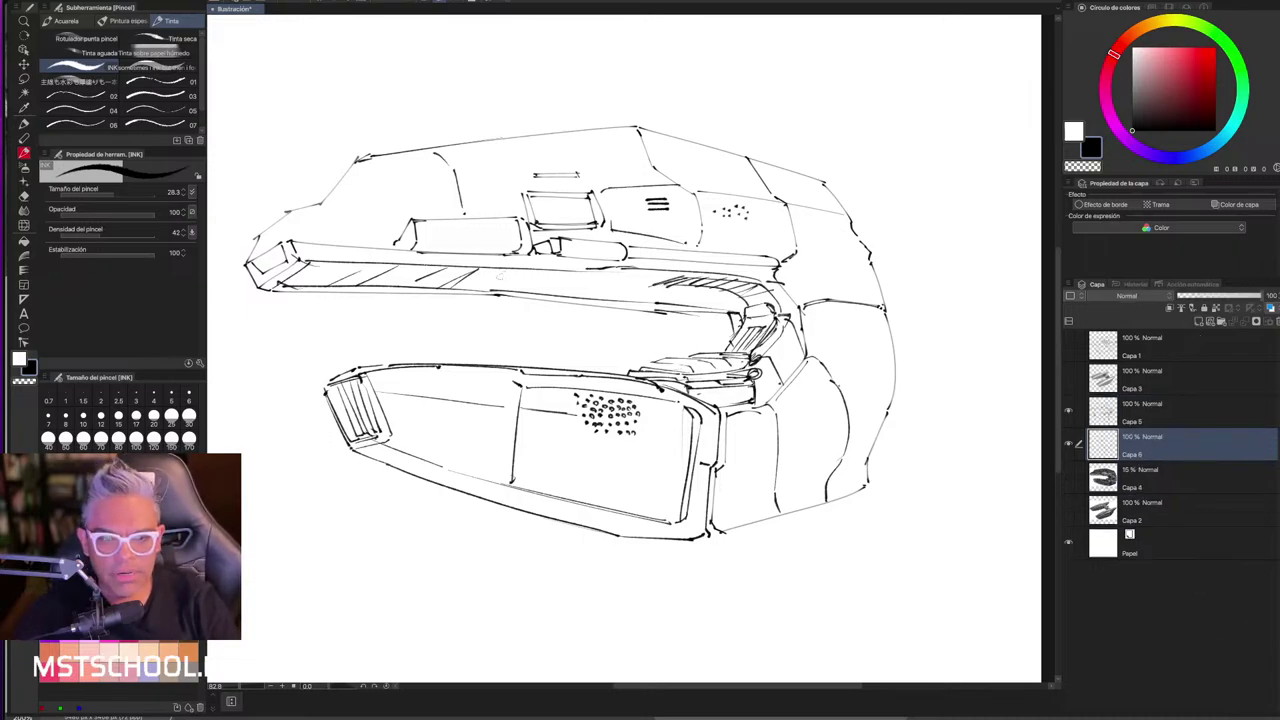
key("b")
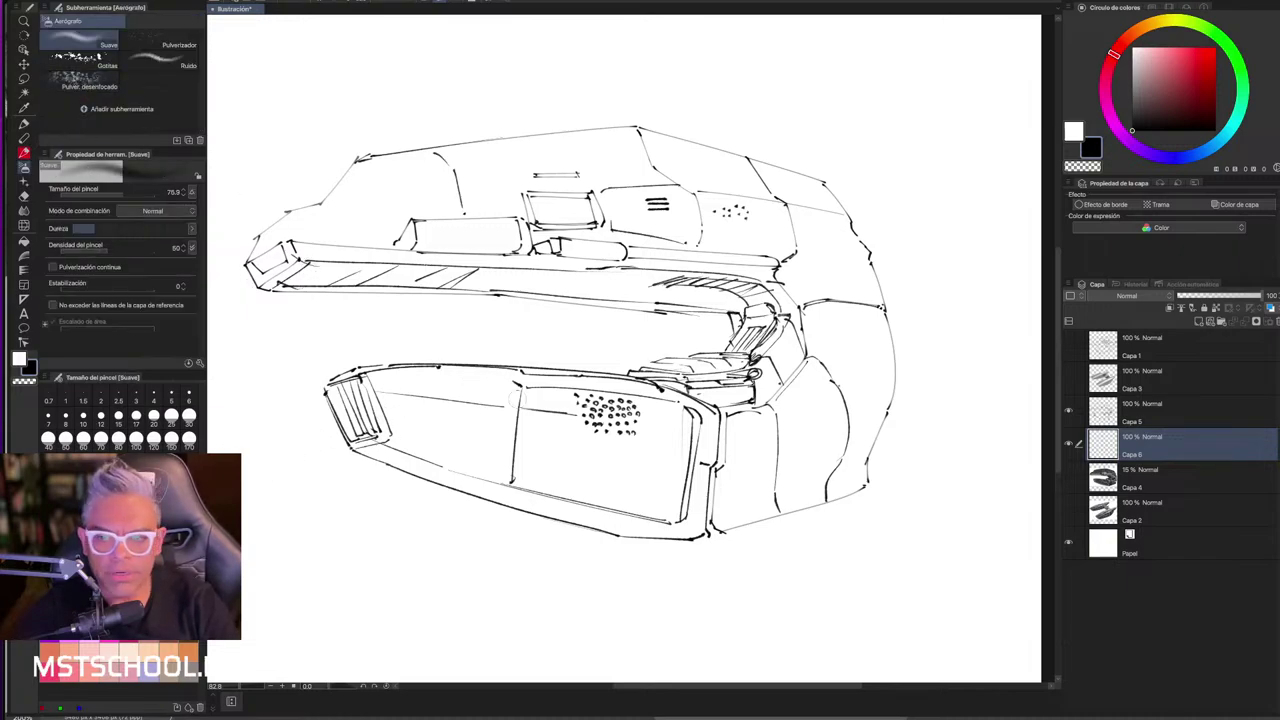
- Pick a mid grey, size the brush to about 218, and shade the nose and upper body
left_click_drag(1146, 109, 1132, 91)
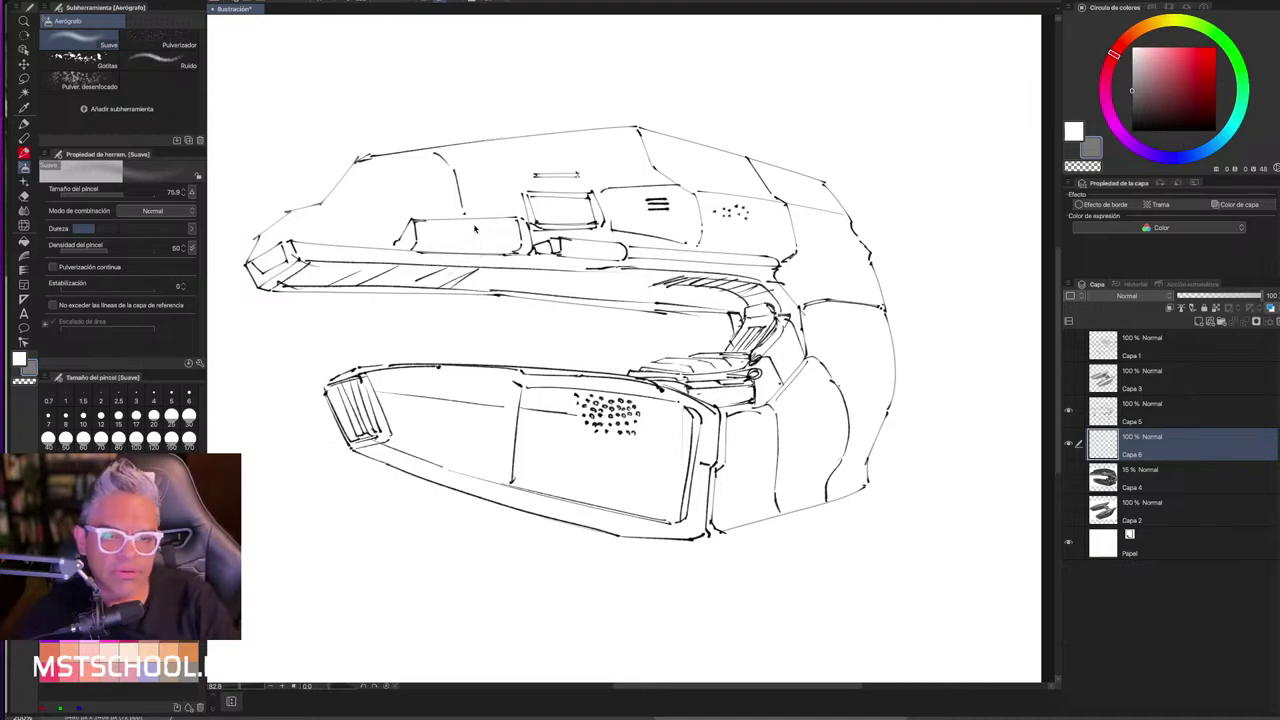
left_click_drag(489, 228, 455, 238)
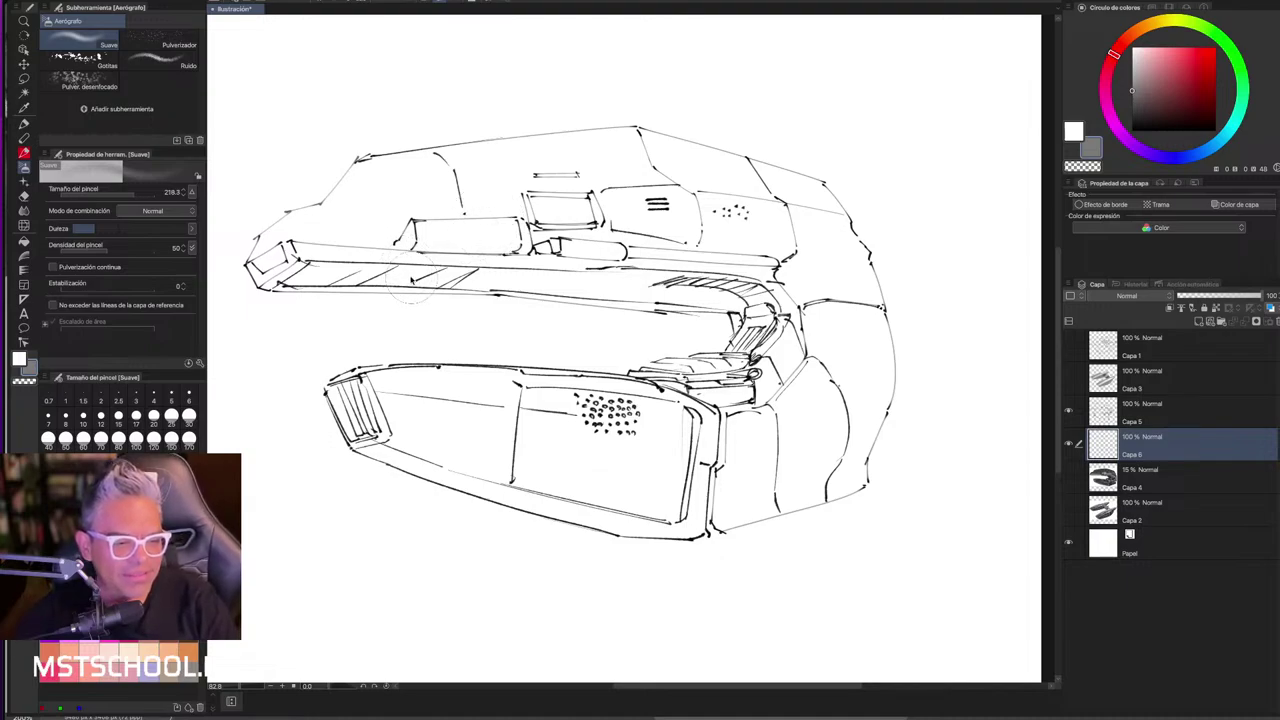
left_click_drag(420, 271, 412, 284)
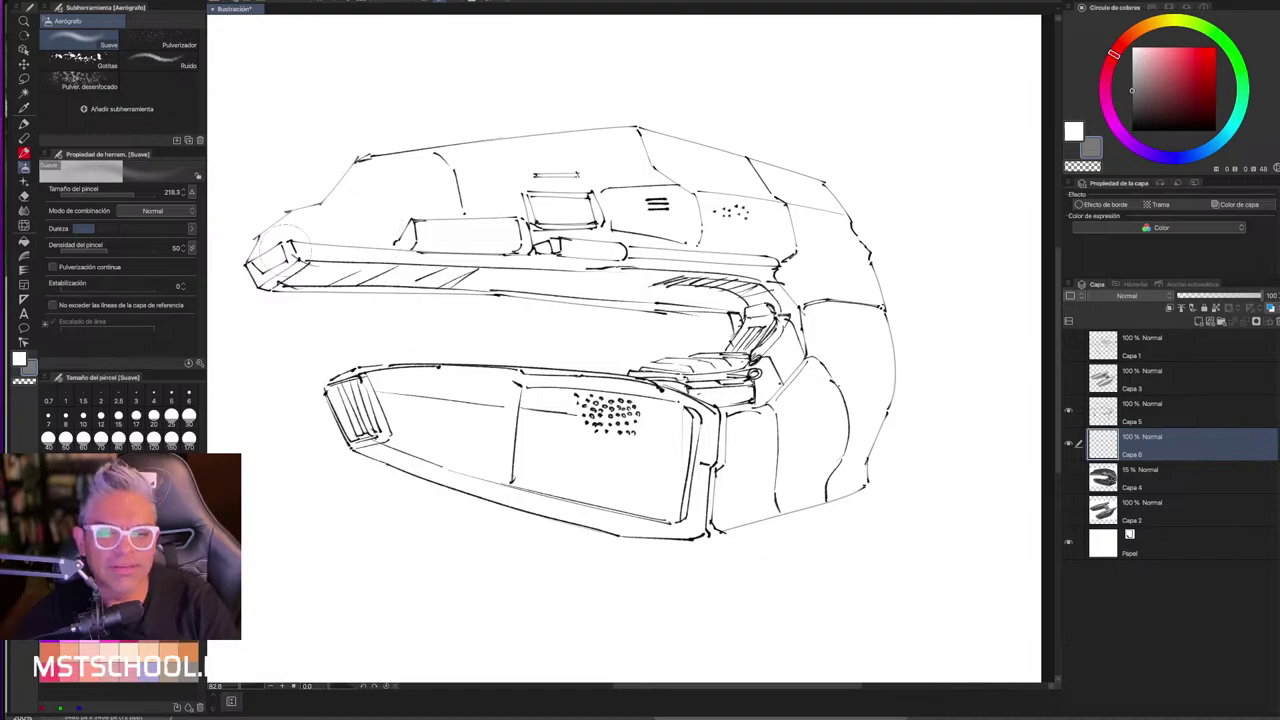
mouse_move(265, 260)
left_mouse_down()
mouse_move(325, 215)
mouse_move(262, 250)
mouse_move(278, 288)
mouse_move(412, 272)
mouse_move(430, 225)
mouse_move(350, 195)
mouse_move(600, 165)
left_mouse_up()
mouse_move(400, 175)
left_mouse_down()
mouse_move(430, 160)
mouse_move(700, 165)
mouse_move(760, 188)
mouse_move(525, 160)
mouse_move(630, 205)
mouse_move(400, 235)
mouse_move(563, 258)
mouse_move(300, 270)
mouse_move(404, 288)
left_mouse_up()
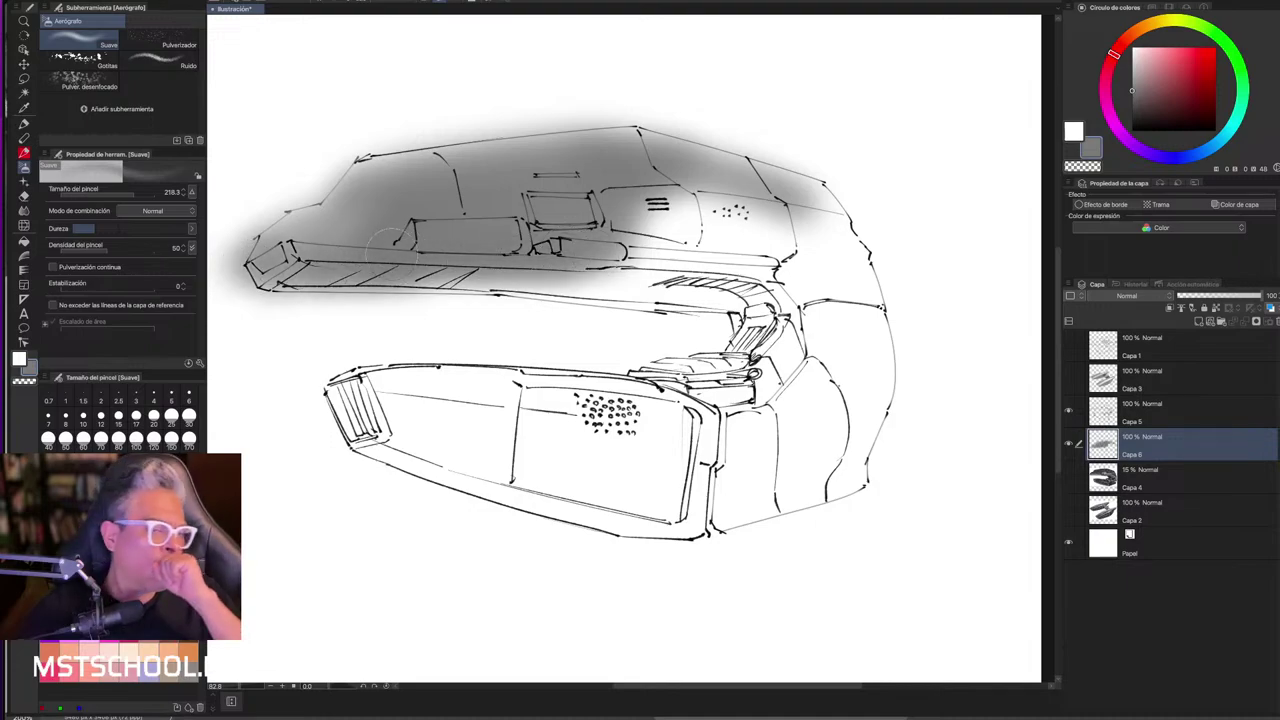
left_click_drag(340, 215, 261, 240)
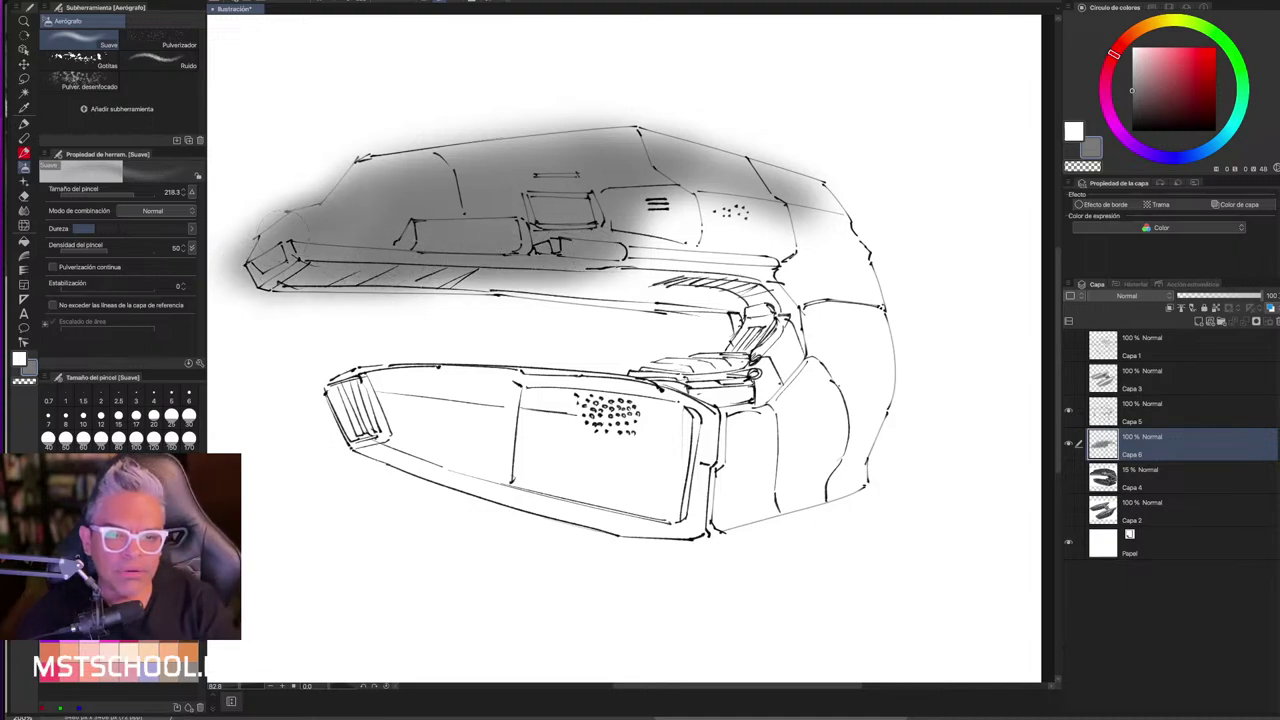
mouse_move(607, 278)
left_mouse_down()
mouse_move(300, 290)
mouse_move(720, 280)
mouse_move(600, 295)
mouse_move(637, 243)
mouse_move(690, 240)
left_mouse_up()
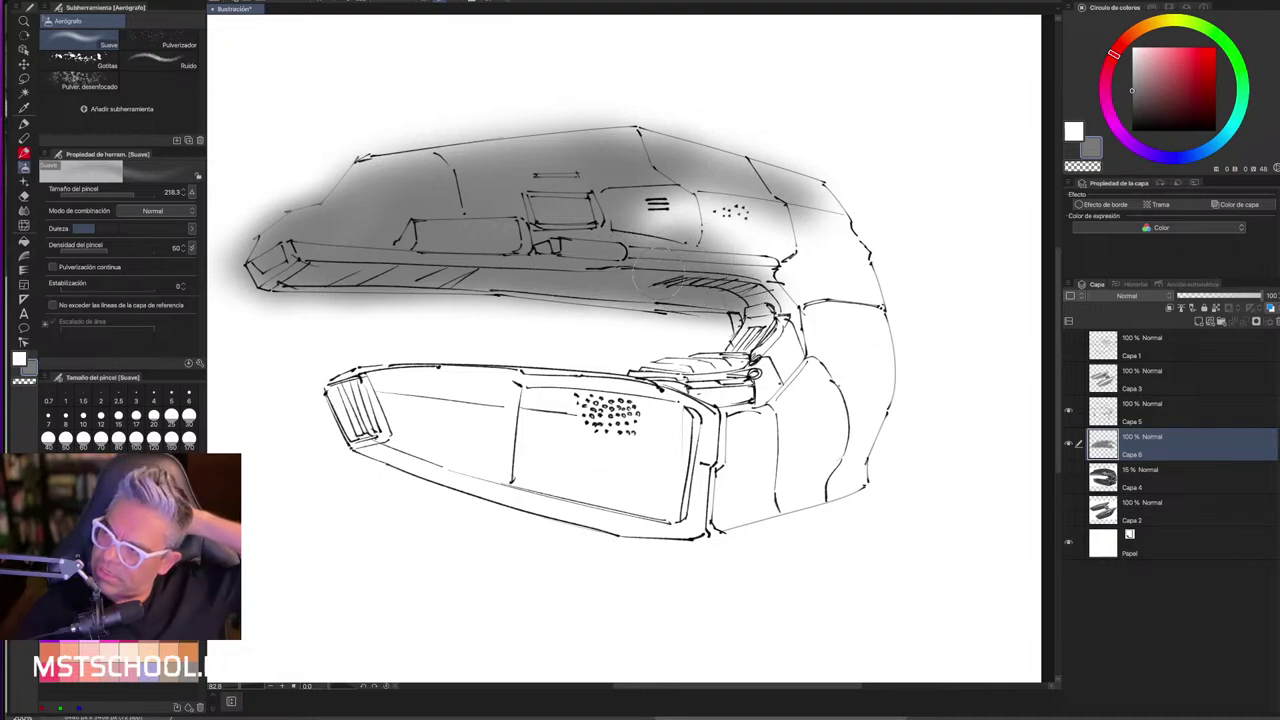
mouse_move(655, 275)
left_mouse_down()
mouse_move(720, 205)
mouse_move(765, 290)
mouse_move(790, 225)
left_mouse_up()
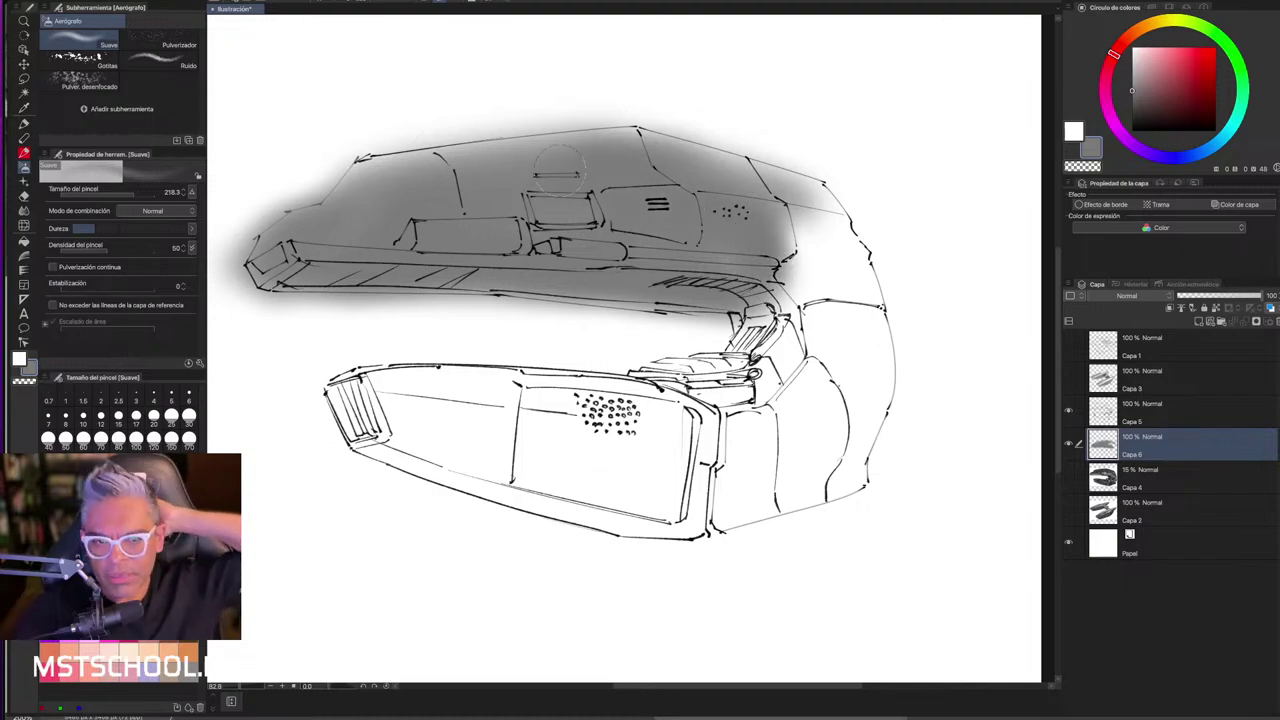
mouse_move(440, 165)
left_mouse_down()
mouse_move(350, 170)
mouse_move(650, 135)
mouse_move(400, 155)
left_mouse_up()
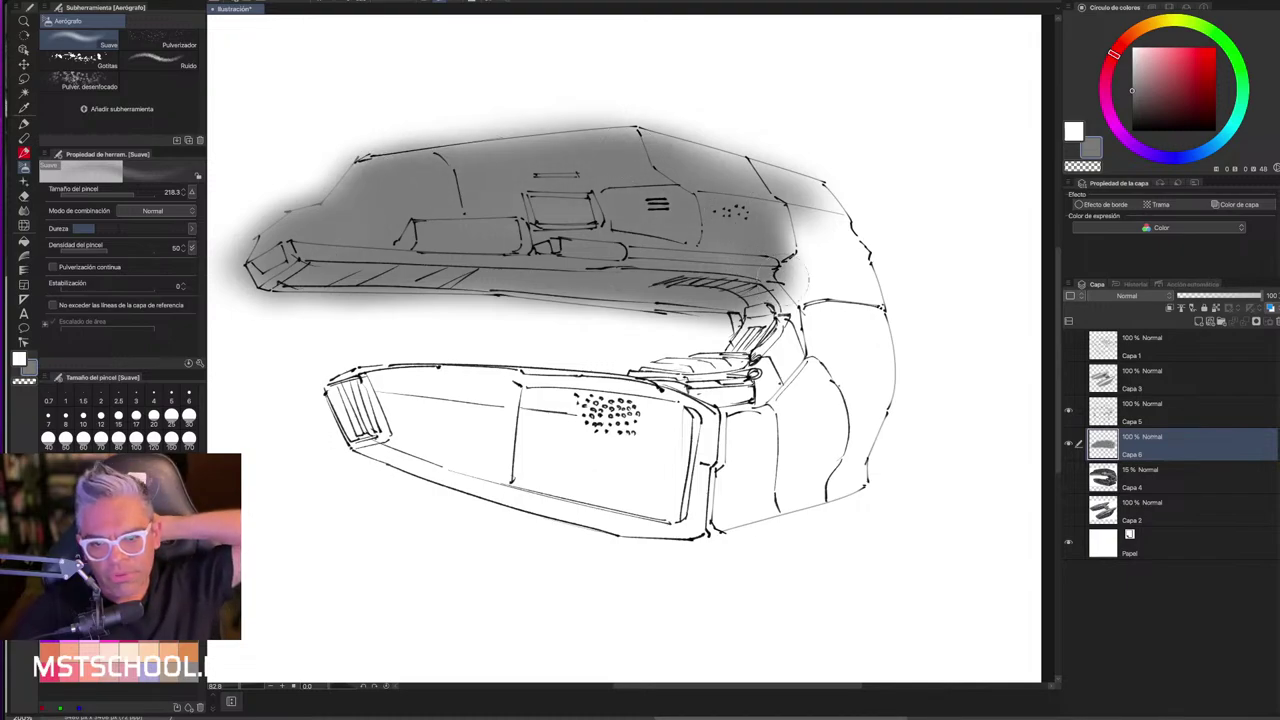
mouse_move(785, 290)
left_mouse_down()
mouse_move(795, 230)
mouse_move(810, 265)
mouse_move(835, 215)
mouse_move(760, 165)
mouse_move(840, 270)
mouse_move(855, 390)
mouse_move(860, 230)
left_mouse_up()
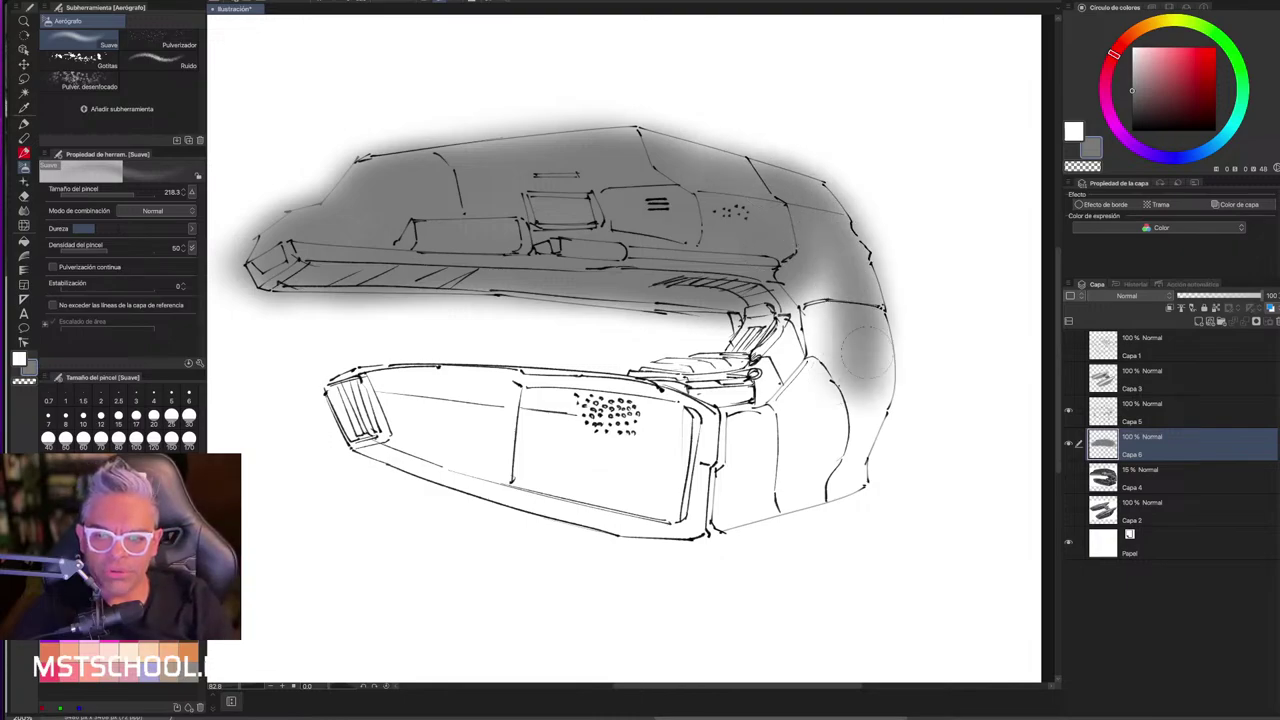
mouse_move(860, 340)
left_mouse_down()
mouse_move(860, 460)
mouse_move(845, 474)
mouse_move(660, 525)
mouse_move(870, 370)
mouse_move(700, 450)
mouse_move(834, 256)
mouse_move(785, 315)
mouse_move(640, 385)
mouse_move(730, 340)
left_mouse_up()
- Shade the right shoulder and fill the lower body grey, darkening both top edges
left_click_drag(815, 360, 855, 305)
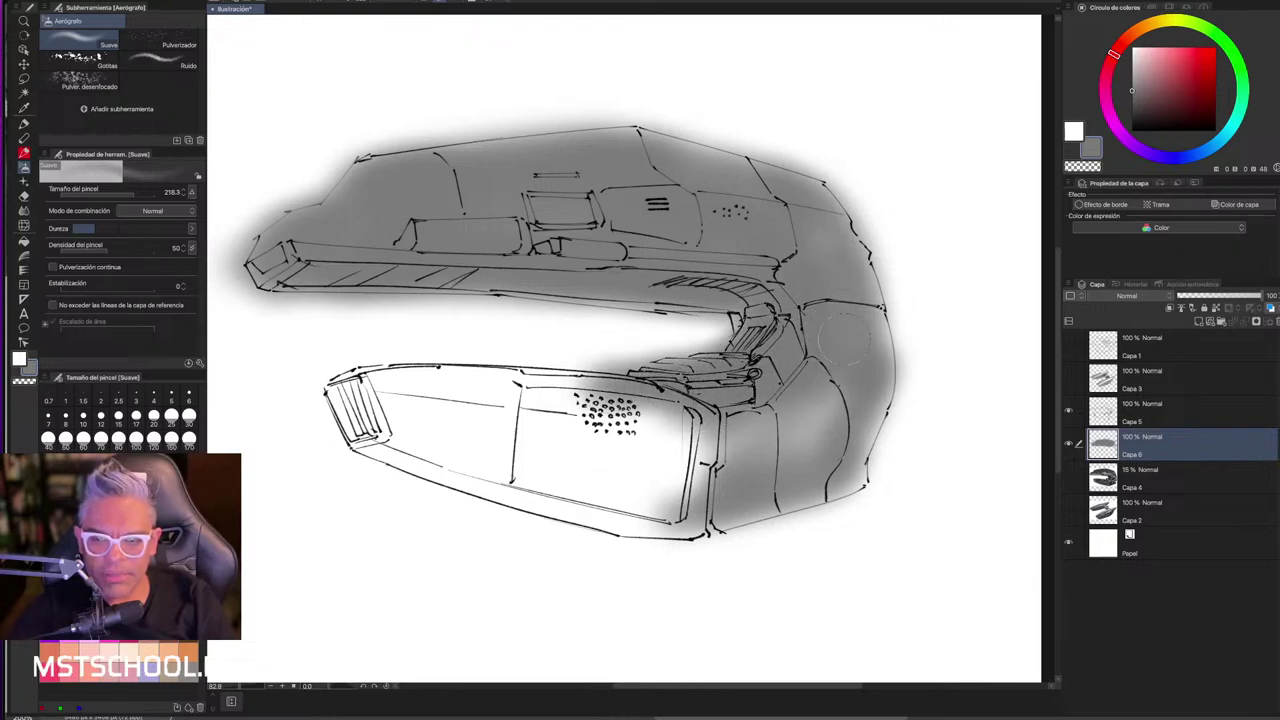
left_click_drag(840, 385, 660, 480)
mouse_move(830, 440)
left_mouse_down()
mouse_move(879, 260)
mouse_move(880, 320)
left_mouse_up()
mouse_move(880, 380)
left_mouse_down()
mouse_move(840, 490)
mouse_move(620, 505)
mouse_move(437, 466)
mouse_move(340, 395)
left_mouse_up()
mouse_move(330, 440)
left_mouse_down()
mouse_move(360, 375)
mouse_move(560, 380)
left_mouse_up()
left_click_drag(360, 390, 690, 415)
mouse_move(400, 394)
left_mouse_down()
mouse_move(700, 420)
mouse_move(380, 460)
left_mouse_up()
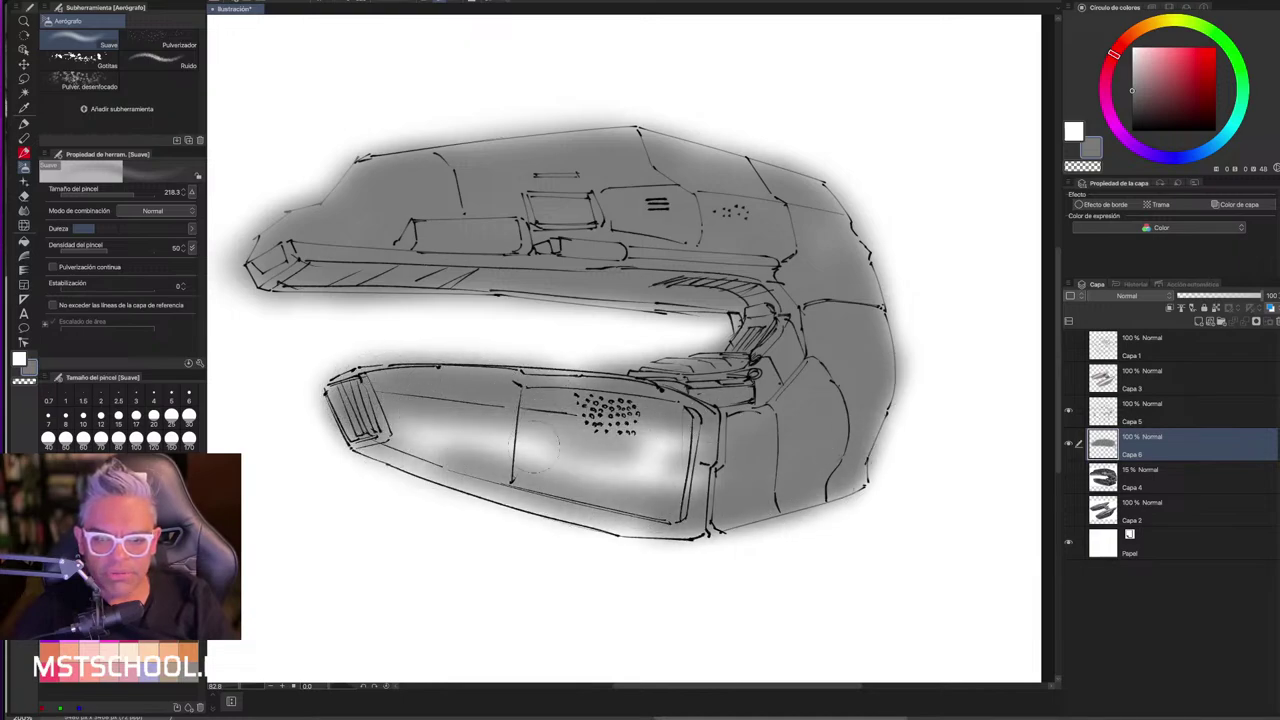
mouse_move(580, 470)
left_mouse_down()
mouse_move(330, 415)
mouse_move(490, 500)
left_mouse_up()
mouse_move(332, 433)
left_mouse_down()
mouse_move(700, 530)
mouse_move(450, 420)
mouse_move(700, 430)
mouse_move(615, 487)
left_mouse_up()
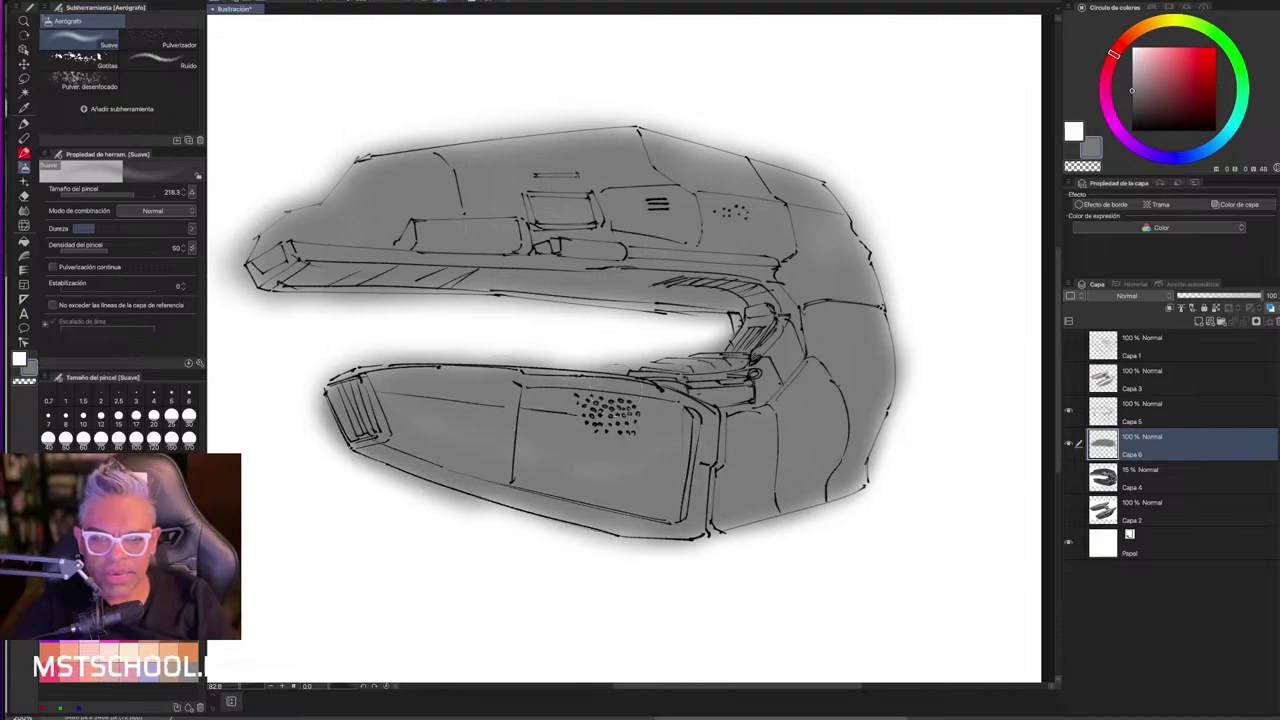
left_click_drag(640, 368, 320, 366)
mouse_move(628, 150)
left_mouse_down()
mouse_move(830, 190)
mouse_move(250, 240)
left_mouse_up()
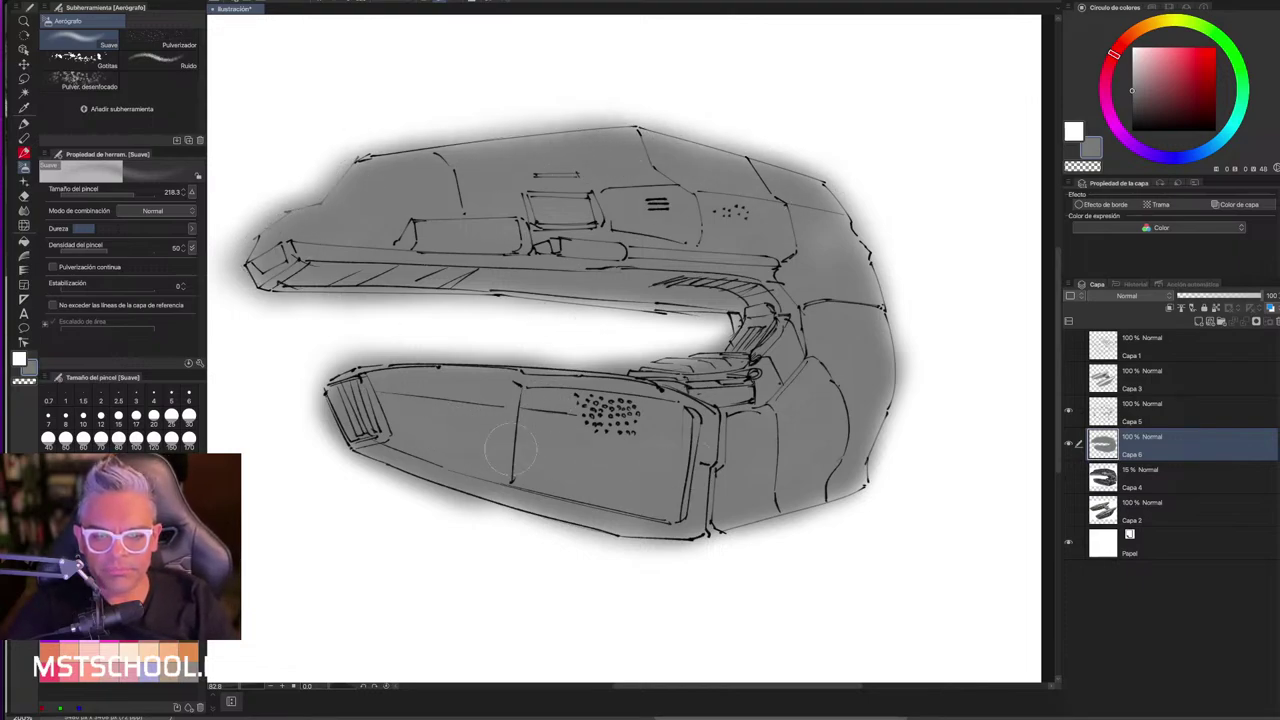
- With a lighter grey at brush size about 200, lighten the hull tops and set stabilization 27
left_click(1130, 68)
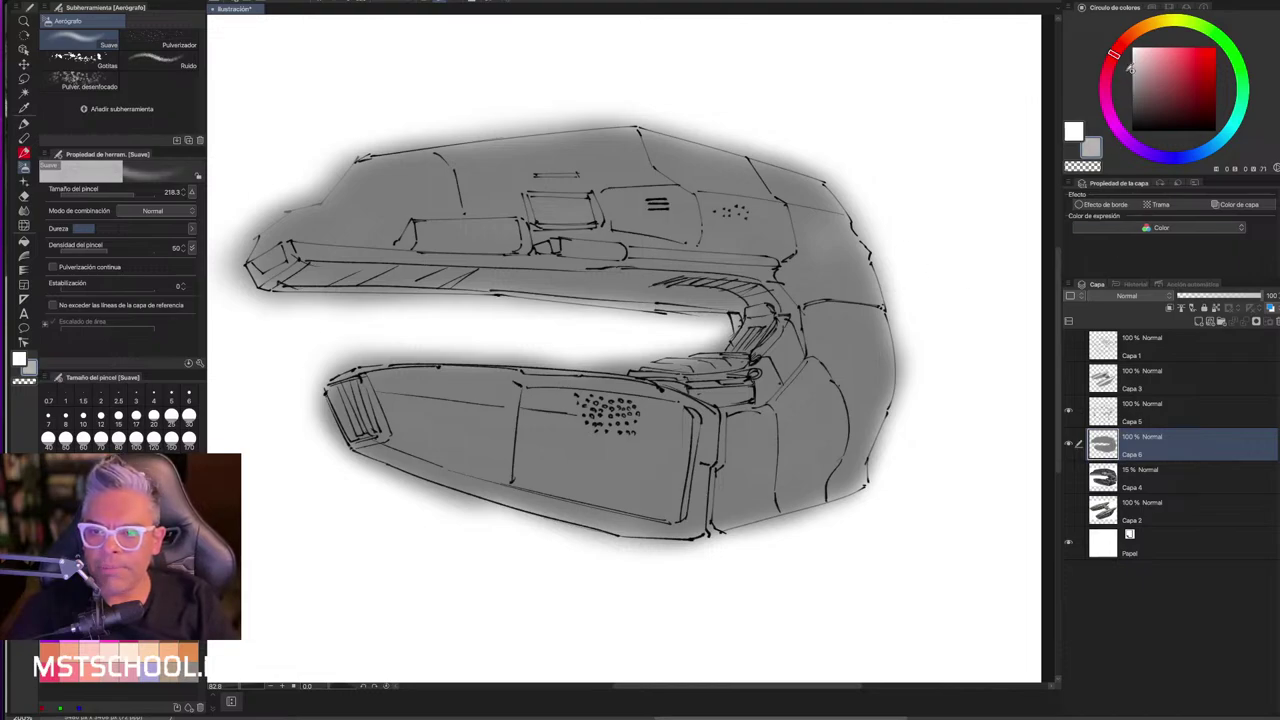
left_click_drag(585, 259, 598, 248)
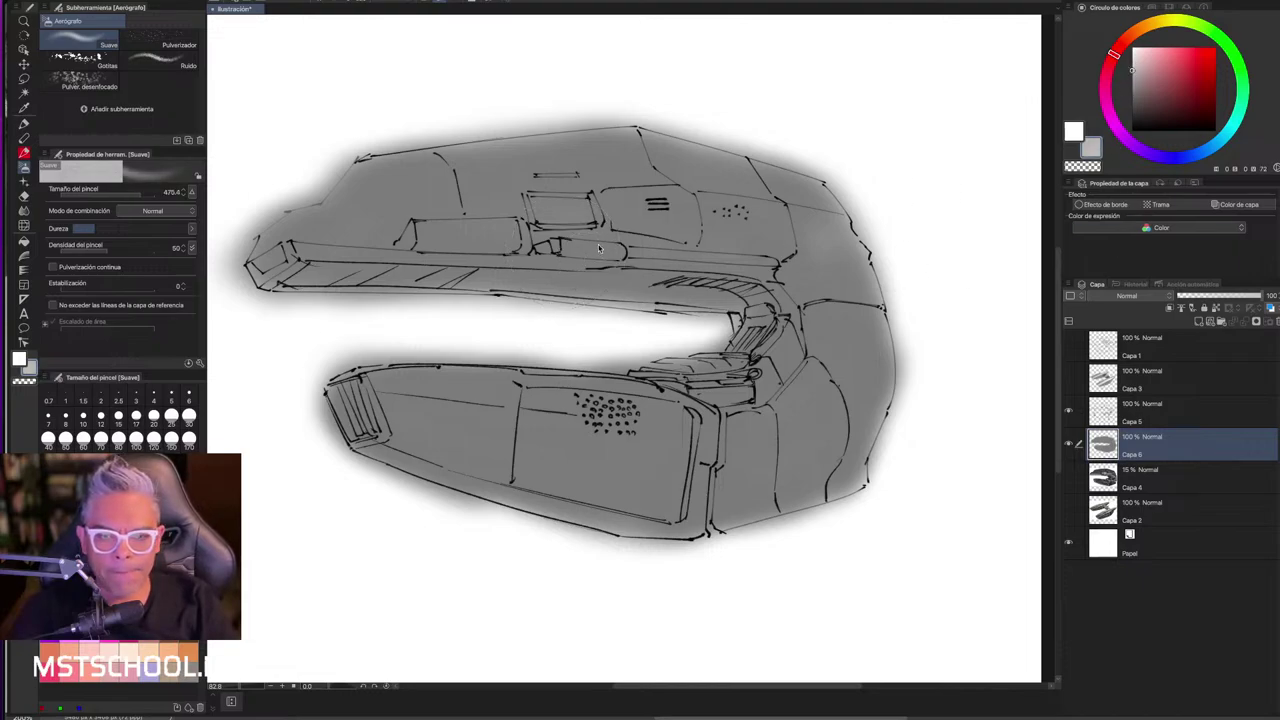
left_click_drag(516, 195, 491, 199)
left_click_drag(505, 170, 684, 160)
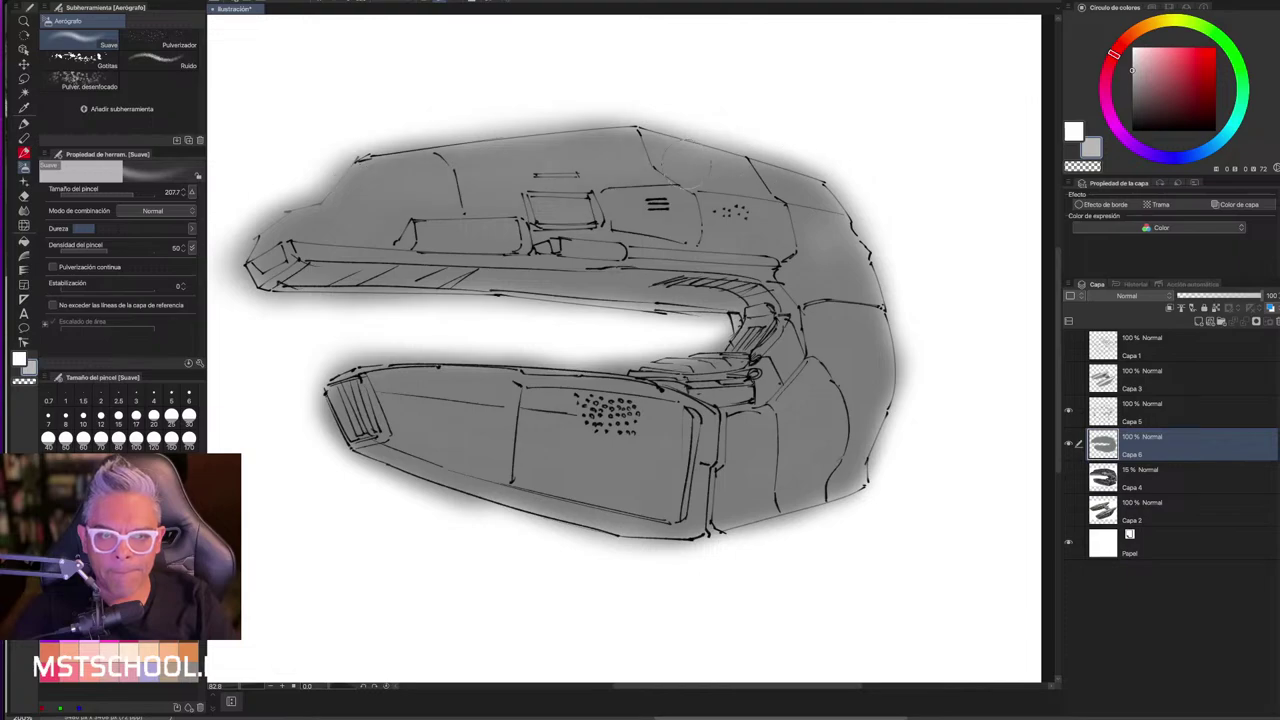
mouse_move(543, 155)
left_mouse_down()
mouse_move(652, 215)
mouse_move(828, 233)
left_mouse_up()
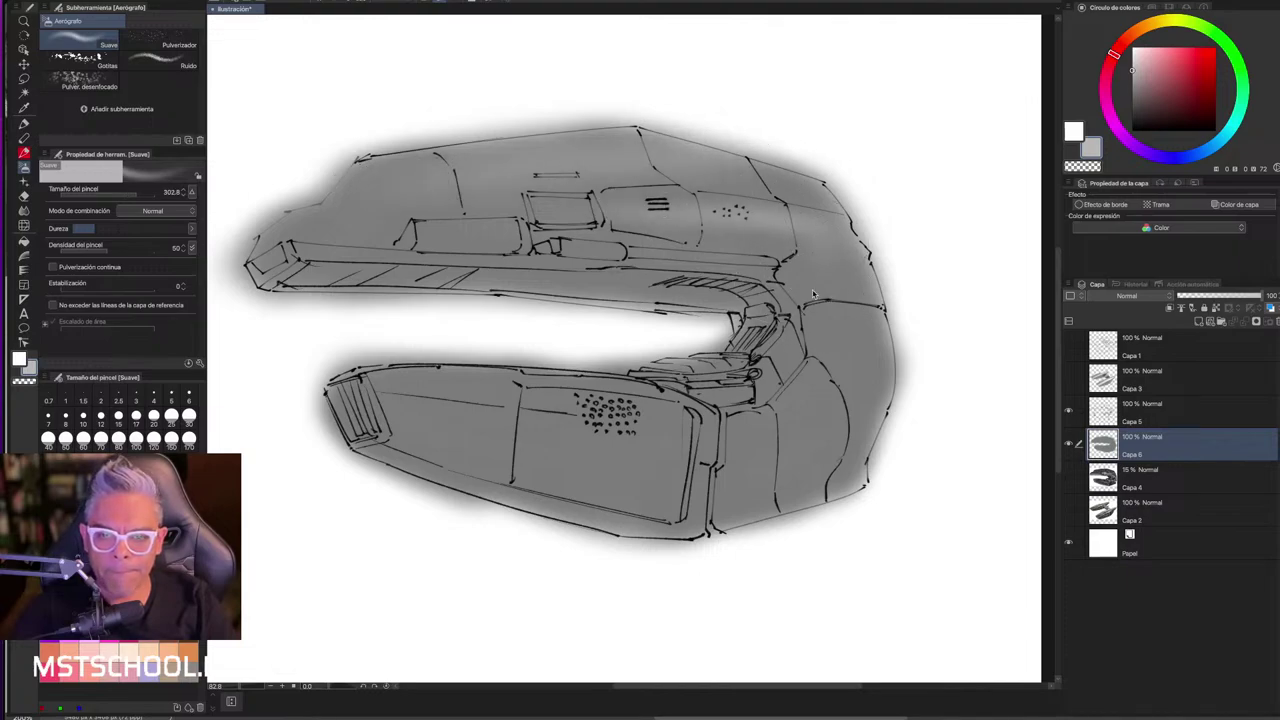
left_click_drag(815, 295, 400, 405)
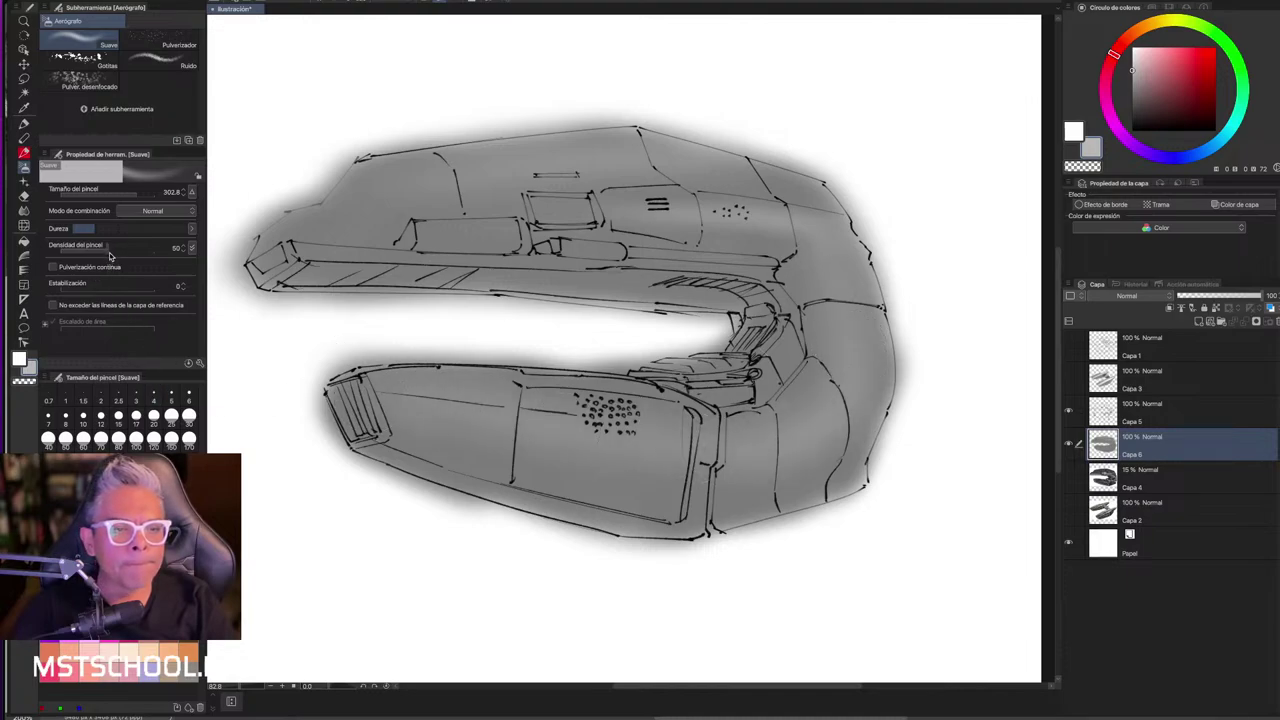
left_click_drag(73, 291, 130, 289)
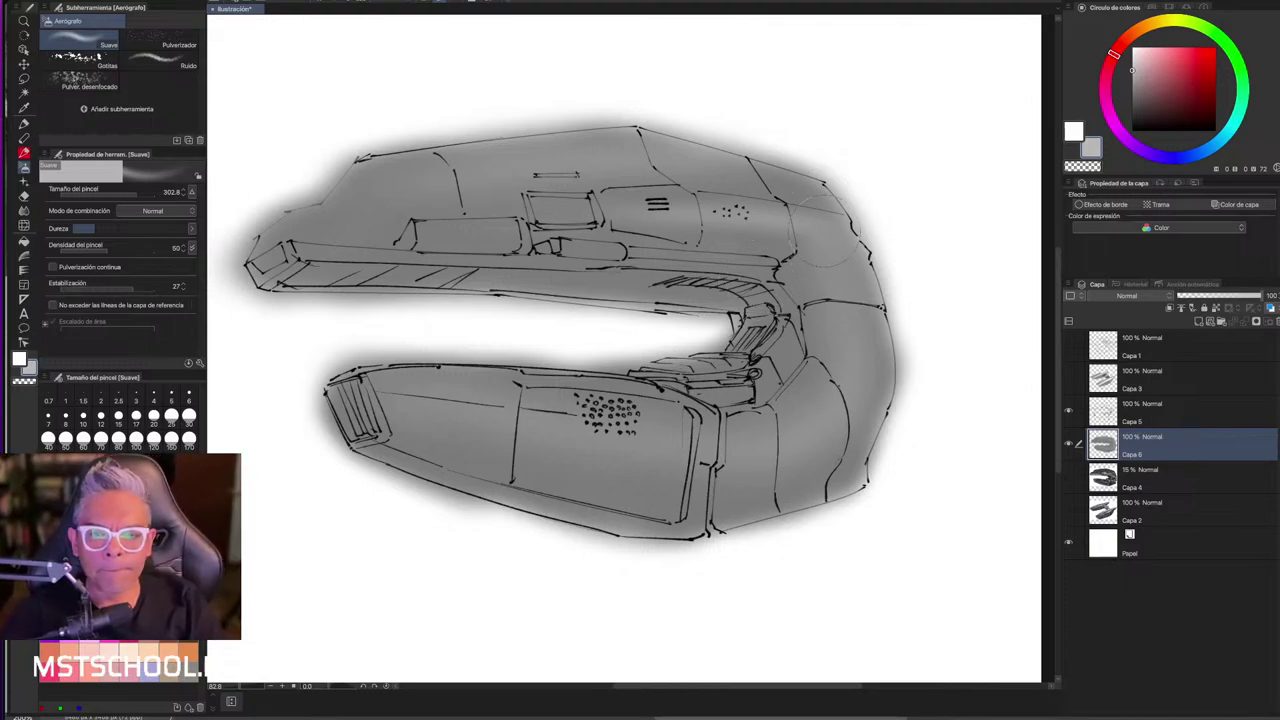
- Airbrush highlights across the right curve, lower hull and upper hull top edges
left_click_drag(822, 255, 330, 412)
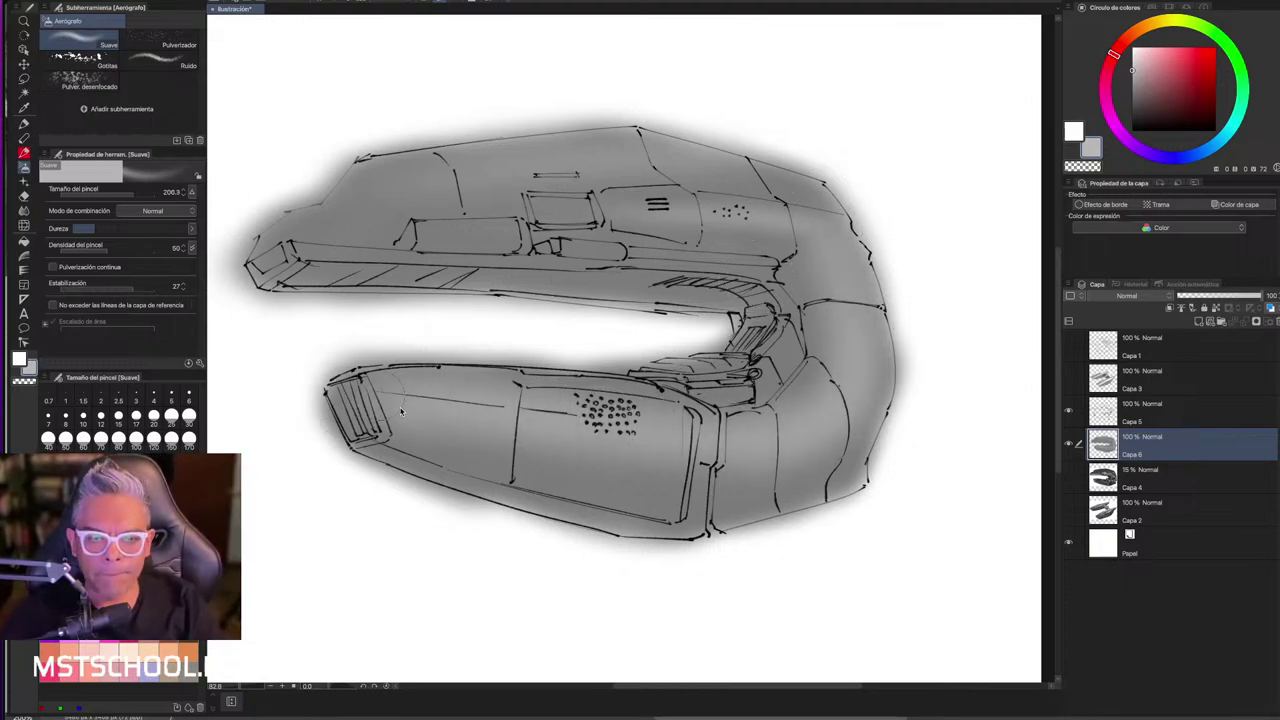
left_click_drag(498, 423, 753, 445)
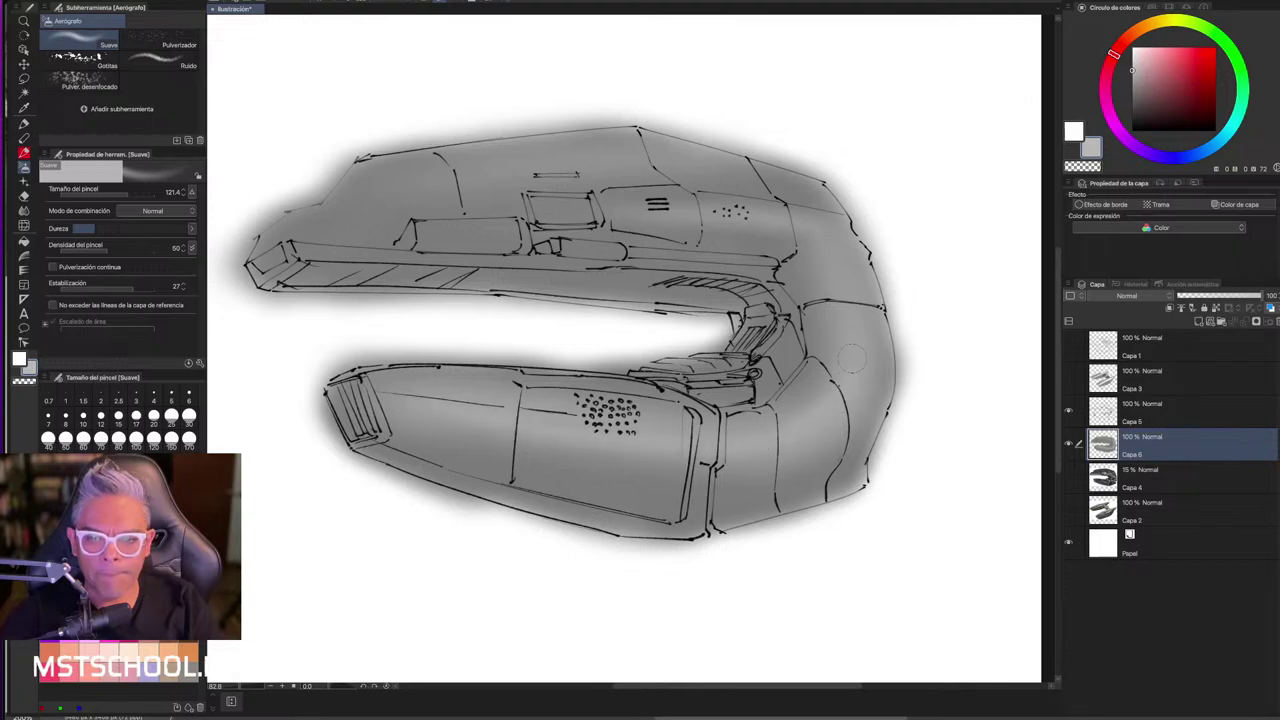
mouse_move(851, 358)
left_mouse_down()
mouse_move(796, 231)
mouse_move(605, 210)
left_mouse_up()
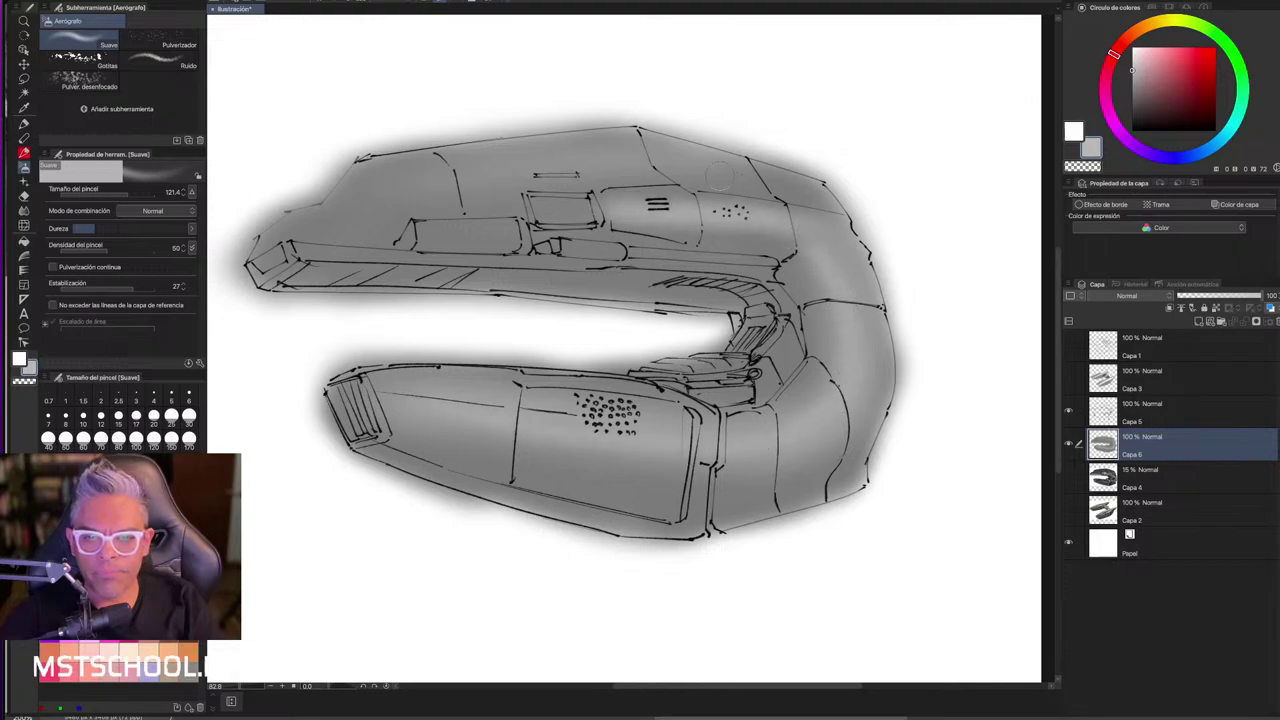
left_click_drag(640, 140, 300, 188)
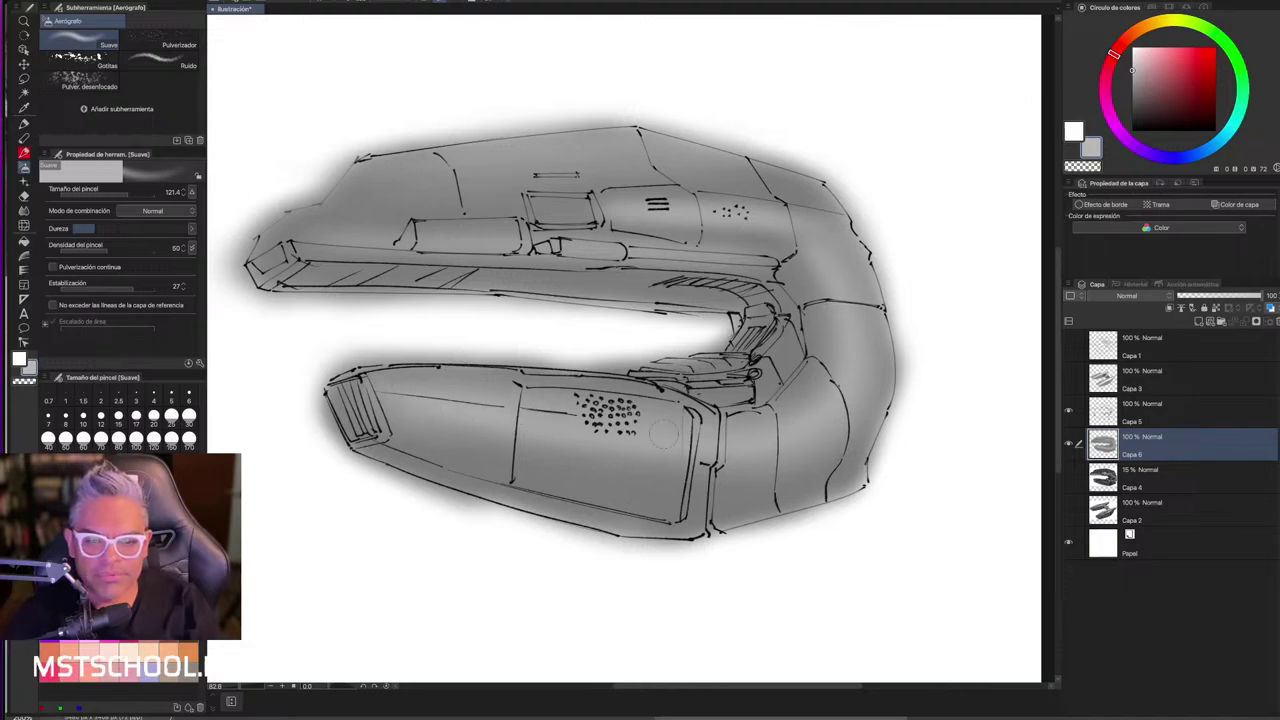
left_click_drag(821, 310, 802, 258)
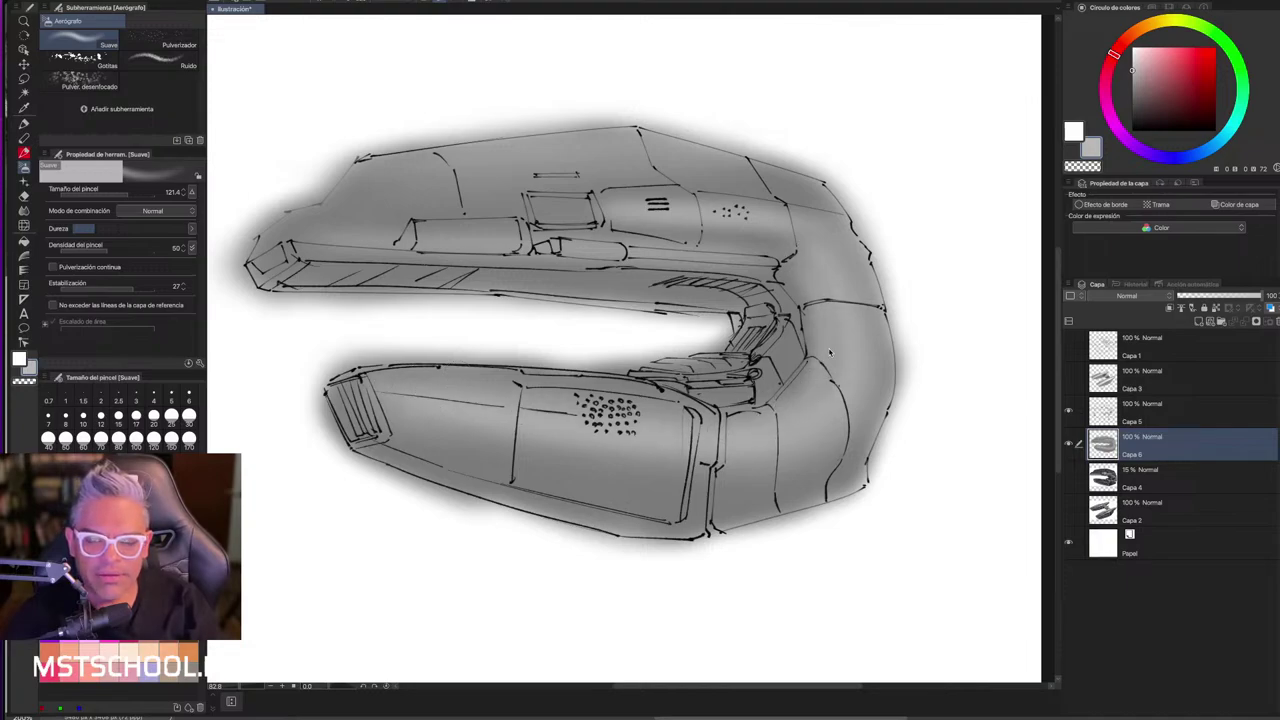
mouse_move(755, 435)
left_mouse_down()
mouse_move(427, 395)
mouse_move(793, 344)
mouse_move(785, 390)
mouse_move(790, 245)
left_mouse_up()
left_click_drag(375, 170, 605, 152)
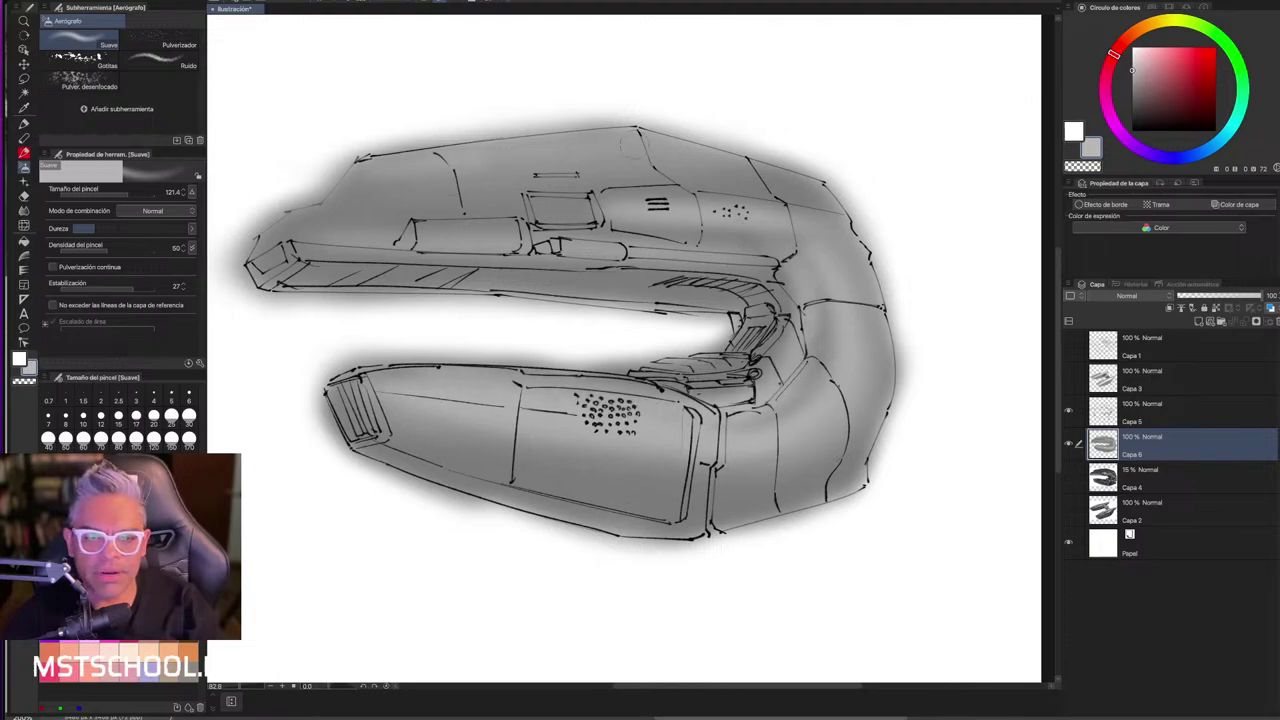
- Erase grey overspill from the upper hull's top, left edge, nose tip and underside
key("e")
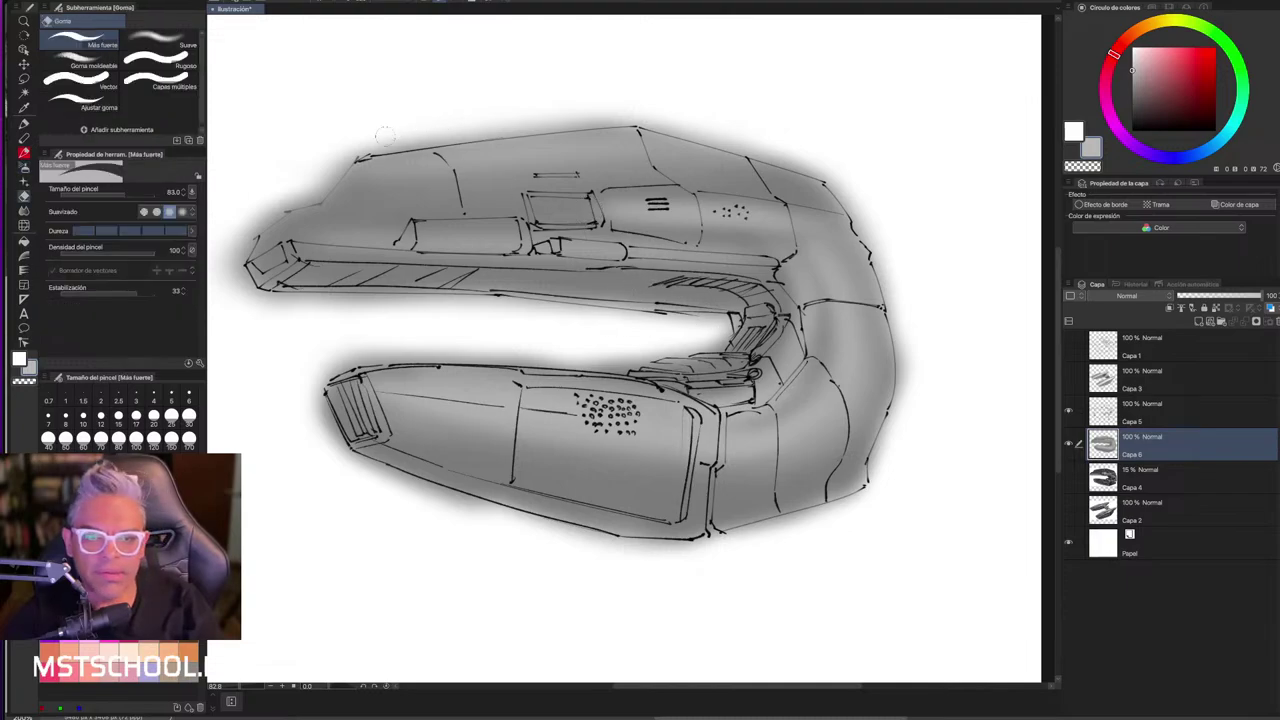
left_click_drag(350, 157, 625, 122)
key("ctrl+z")
mouse_move(348, 157)
left_mouse_down()
mouse_move(660, 118)
mouse_move(430, 117)
left_mouse_up()
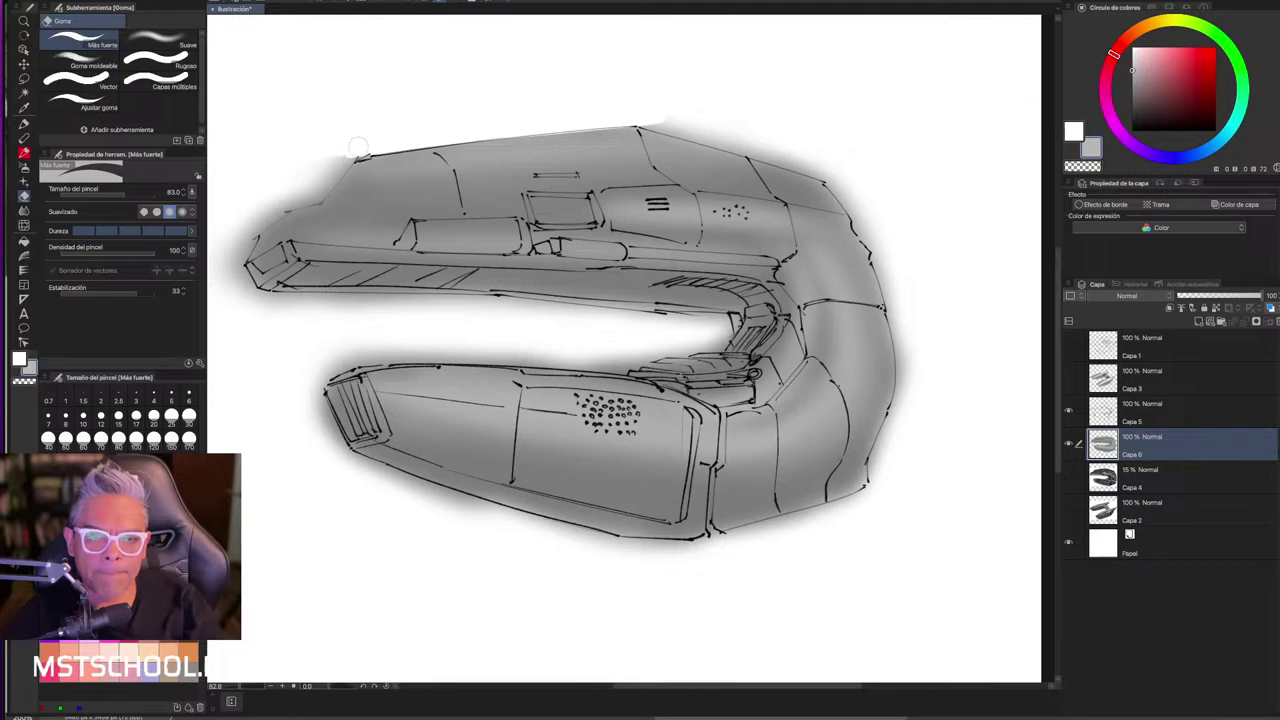
mouse_move(358, 148)
left_mouse_down()
mouse_move(250, 224)
mouse_move(238, 288)
mouse_move(223, 243)
left_mouse_up()
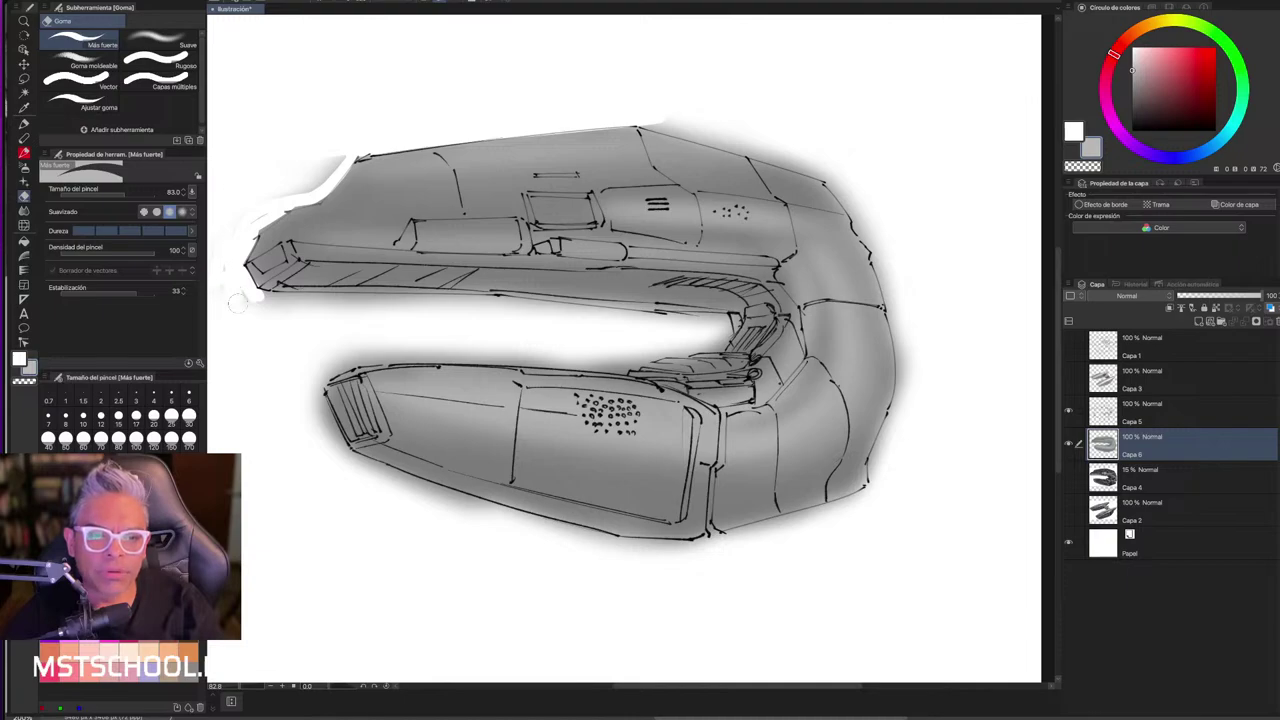
left_click_drag(237, 303, 231, 287)
mouse_move(283, 205)
left_mouse_down()
mouse_move(340, 160)
mouse_move(266, 210)
left_mouse_up()
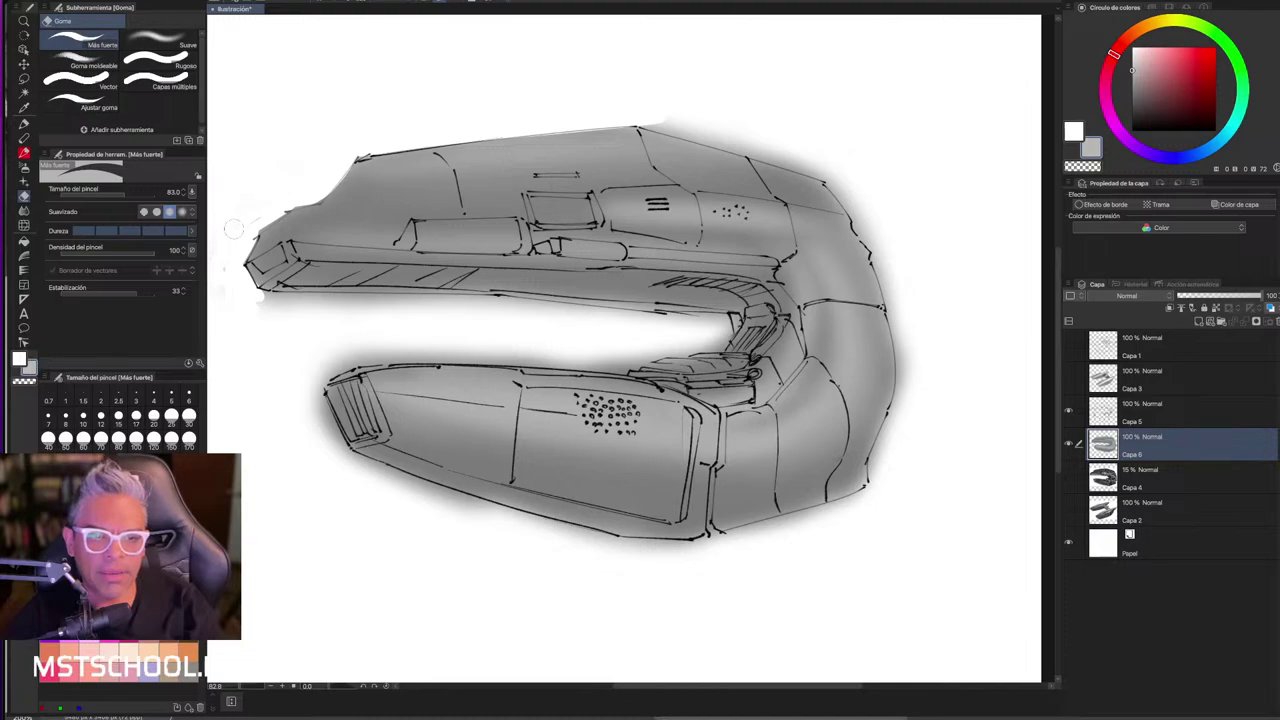
left_click_drag(262, 300, 372, 305)
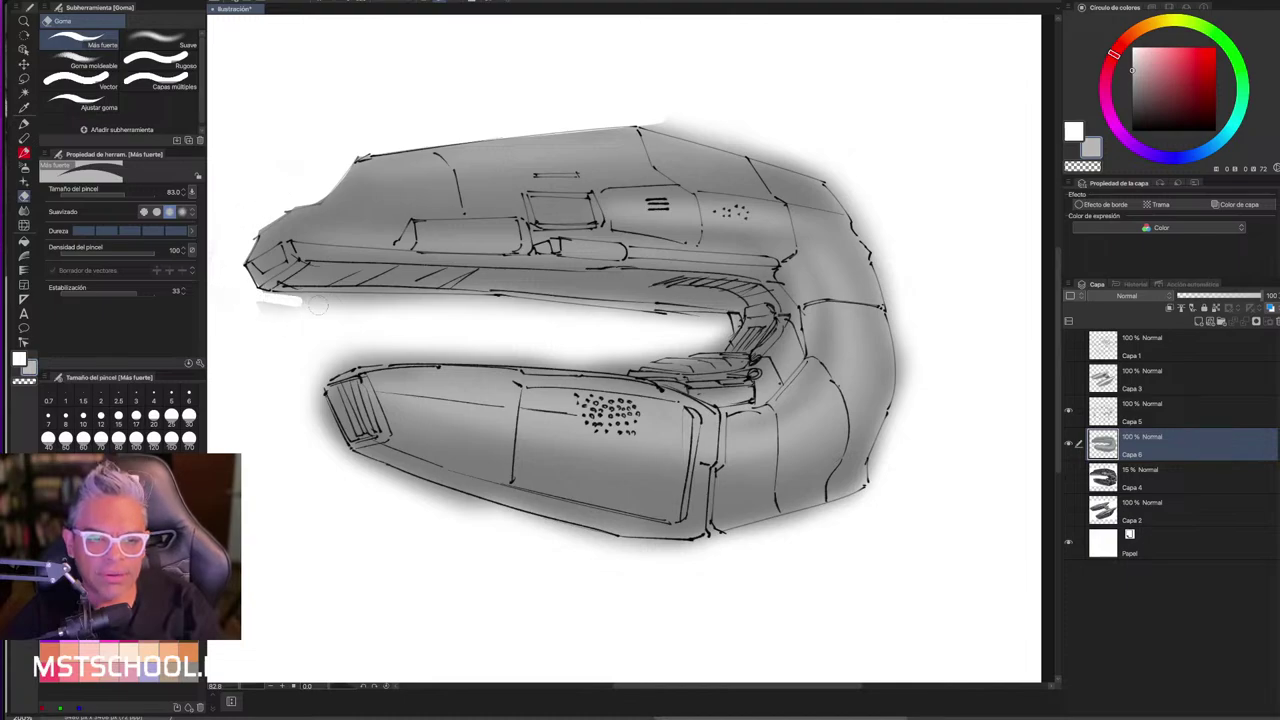
left_click_drag(290, 305, 505, 312)
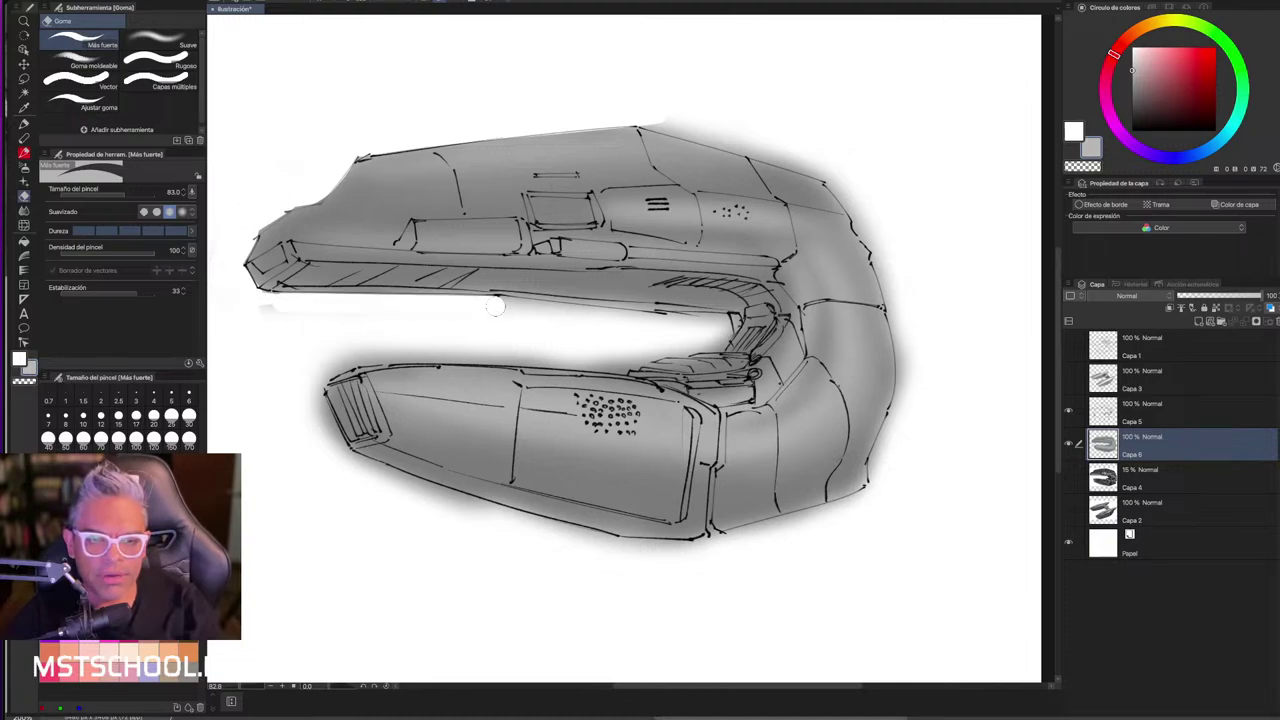
- Erase leftover shading in the central gap and along the lower hull's top and left edges
left_click(723, 330, "shift")
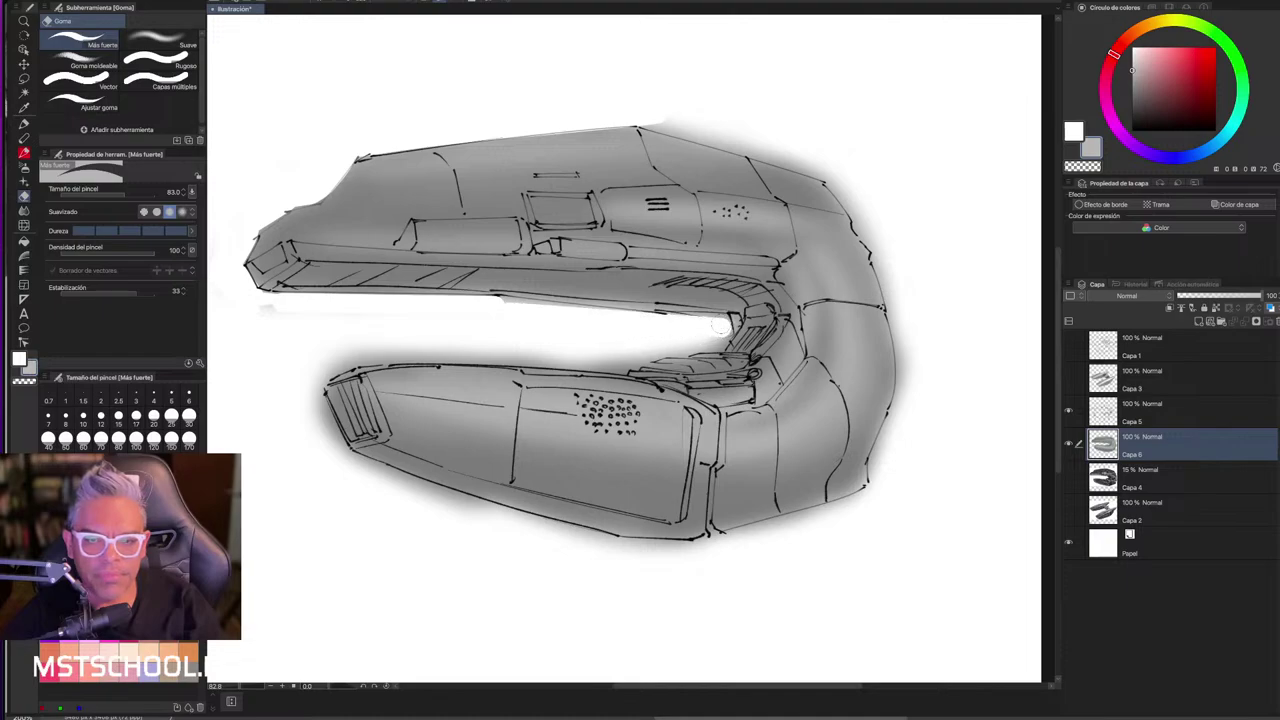
mouse_move(691, 323)
left_mouse_down()
mouse_move(718, 330)
mouse_move(640, 355)
mouse_move(720, 341)
mouse_move(580, 368)
left_mouse_up()
mouse_move(580, 368)
left_mouse_down()
mouse_move(658, 347)
mouse_move(570, 362)
mouse_move(360, 360)
mouse_move(580, 364)
mouse_move(330, 352)
left_mouse_up()
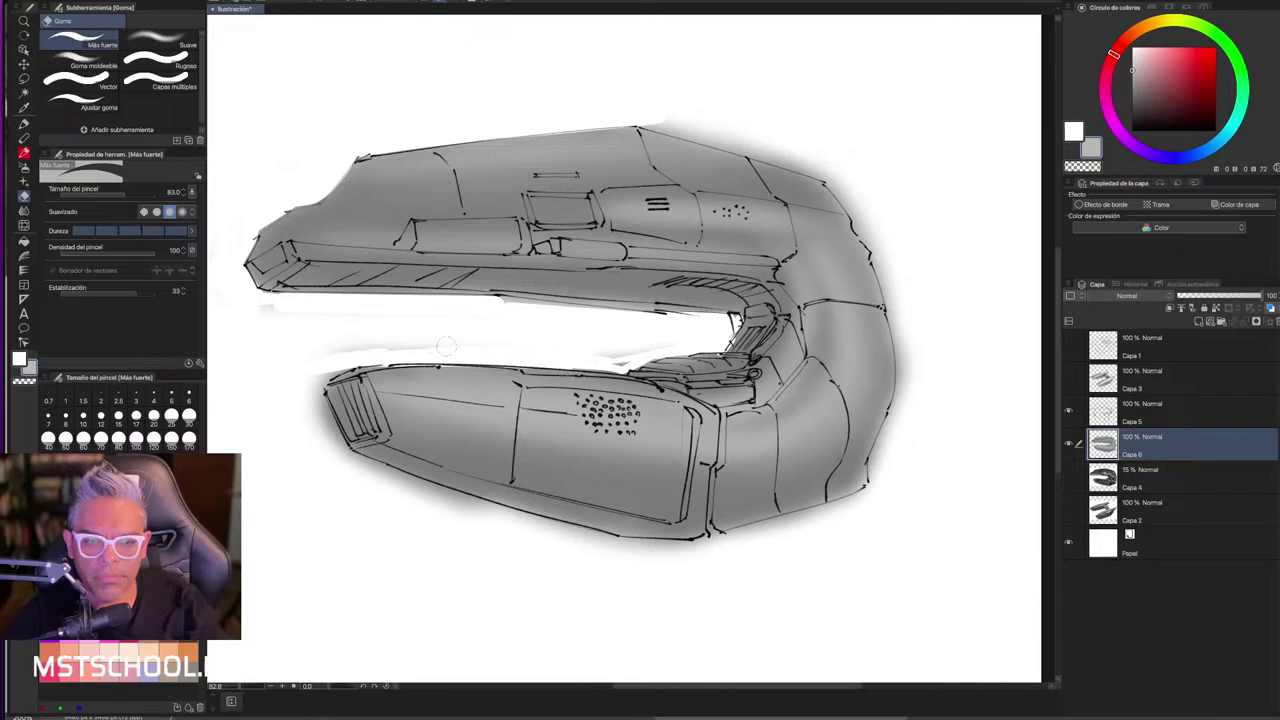
left_click_drag(450, 350, 328, 343)
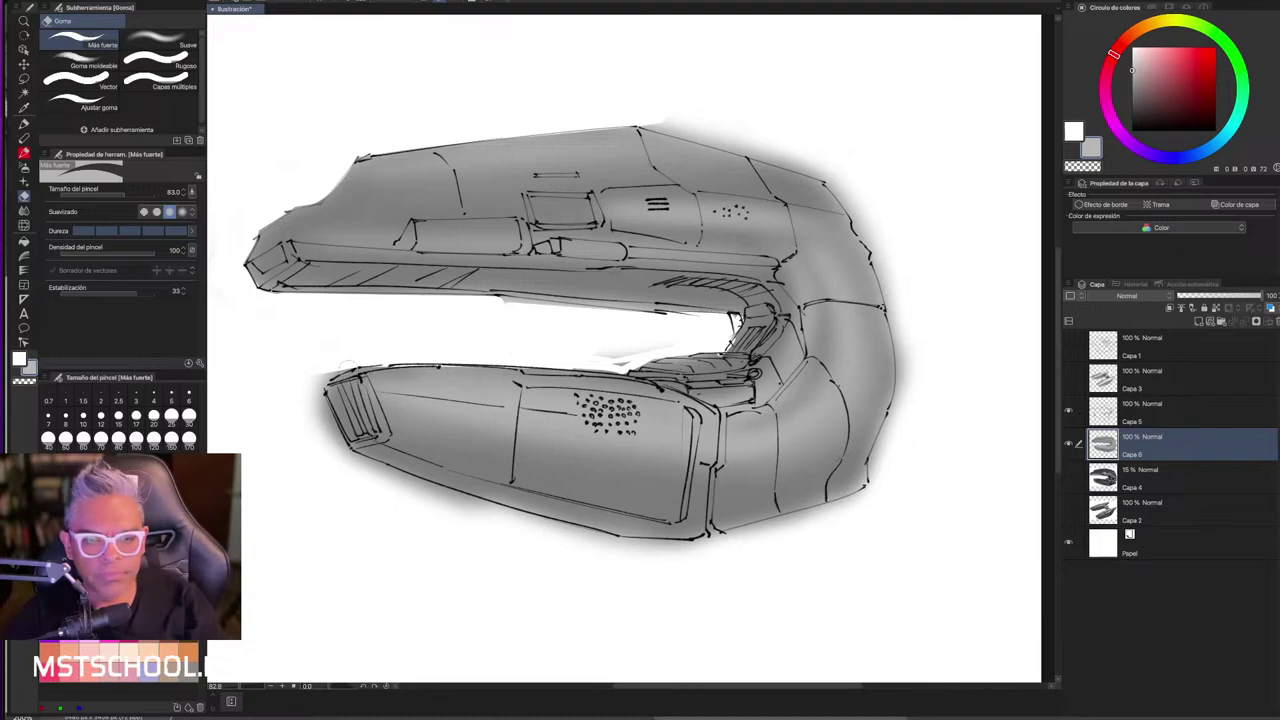
mouse_move(344, 356)
left_mouse_down()
mouse_move(296, 422)
mouse_move(318, 415)
mouse_move(338, 452)
left_mouse_up()
left_click_drag(320, 395, 334, 445)
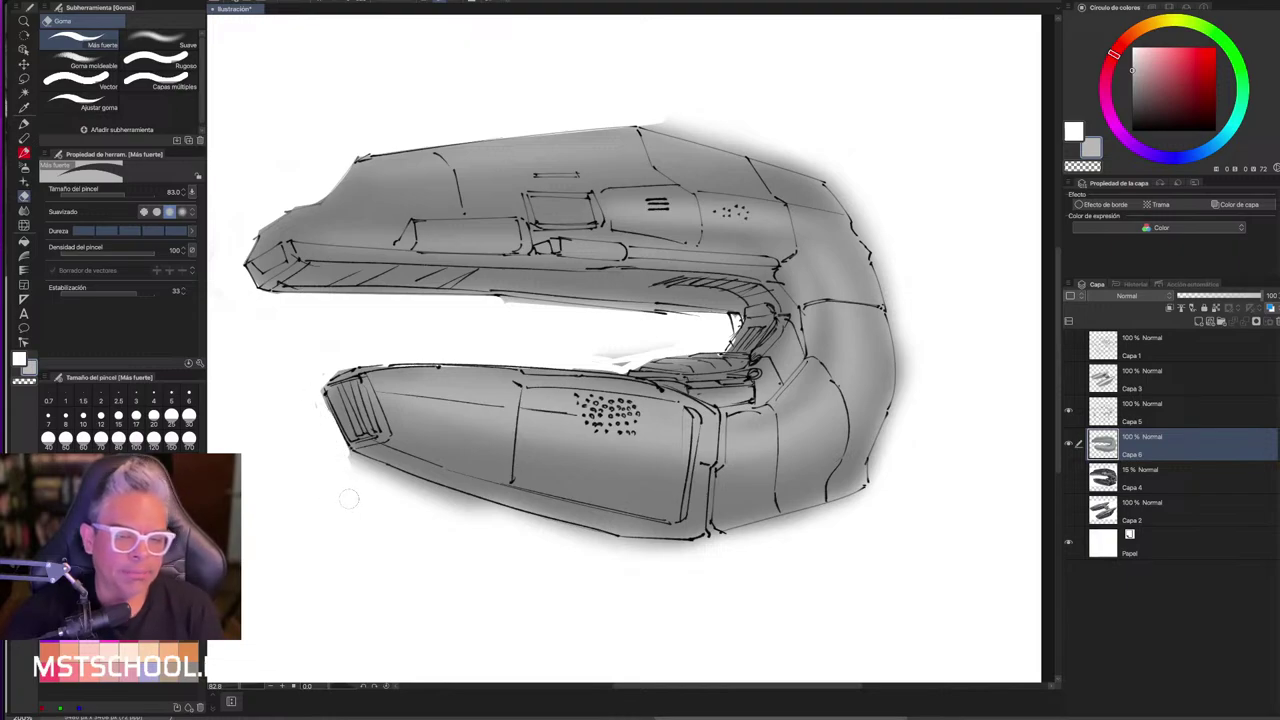
- Erase overspill along the lower hull's bottom edge and faint shading above the hull top
left_click_drag(340, 458, 572, 536)
left_click_drag(345, 452, 378, 470)
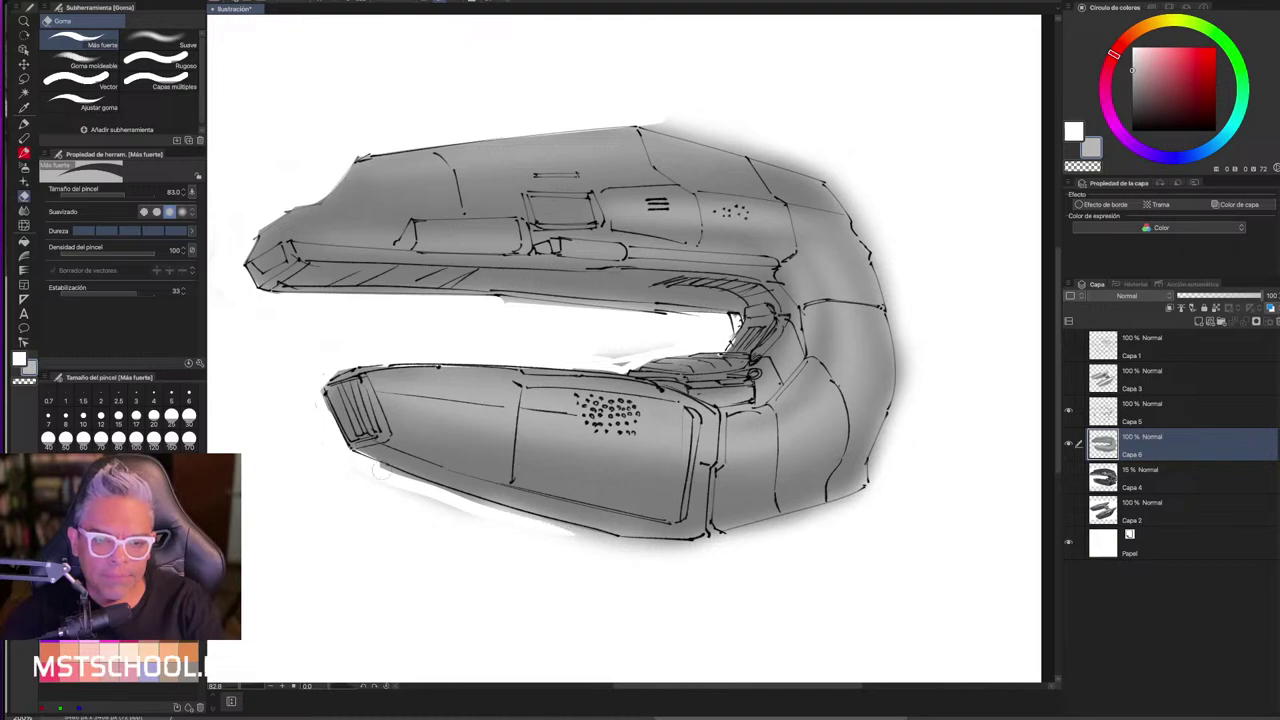
left_click_drag(441, 495, 697, 543)
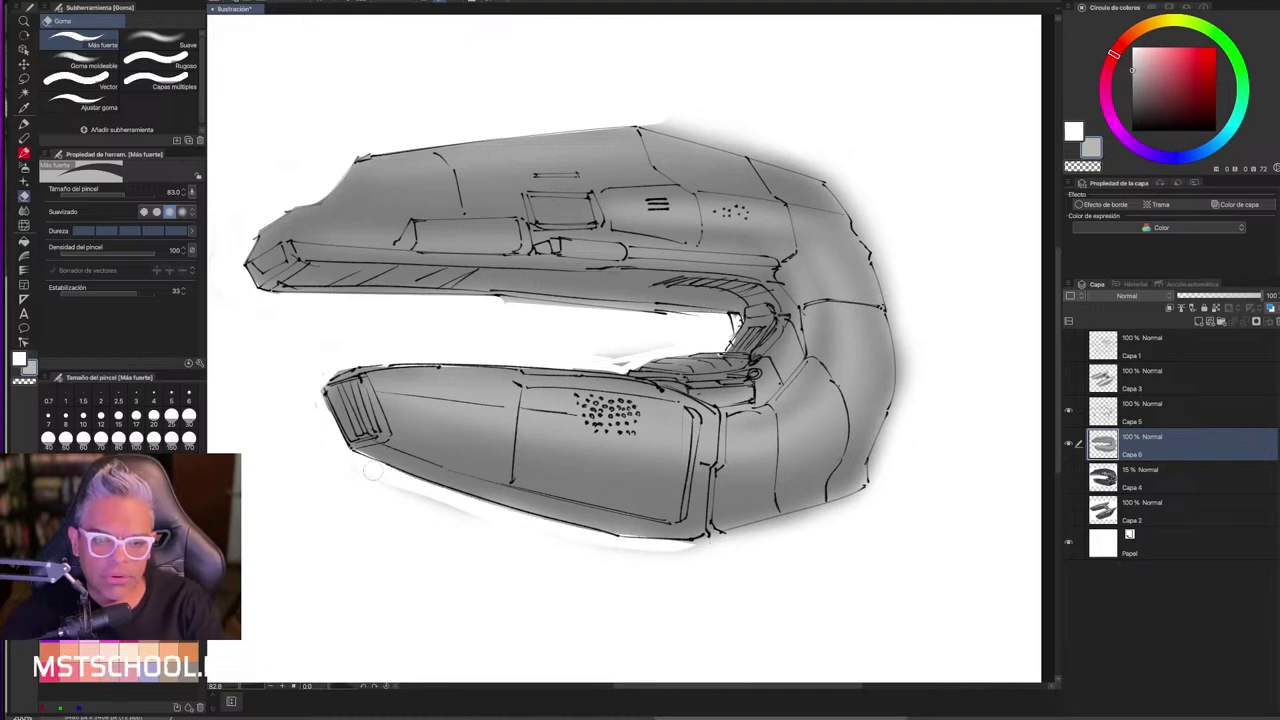
mouse_move(372, 470)
left_mouse_down()
mouse_move(567, 546)
mouse_move(740, 550)
mouse_move(868, 492)
left_mouse_up()
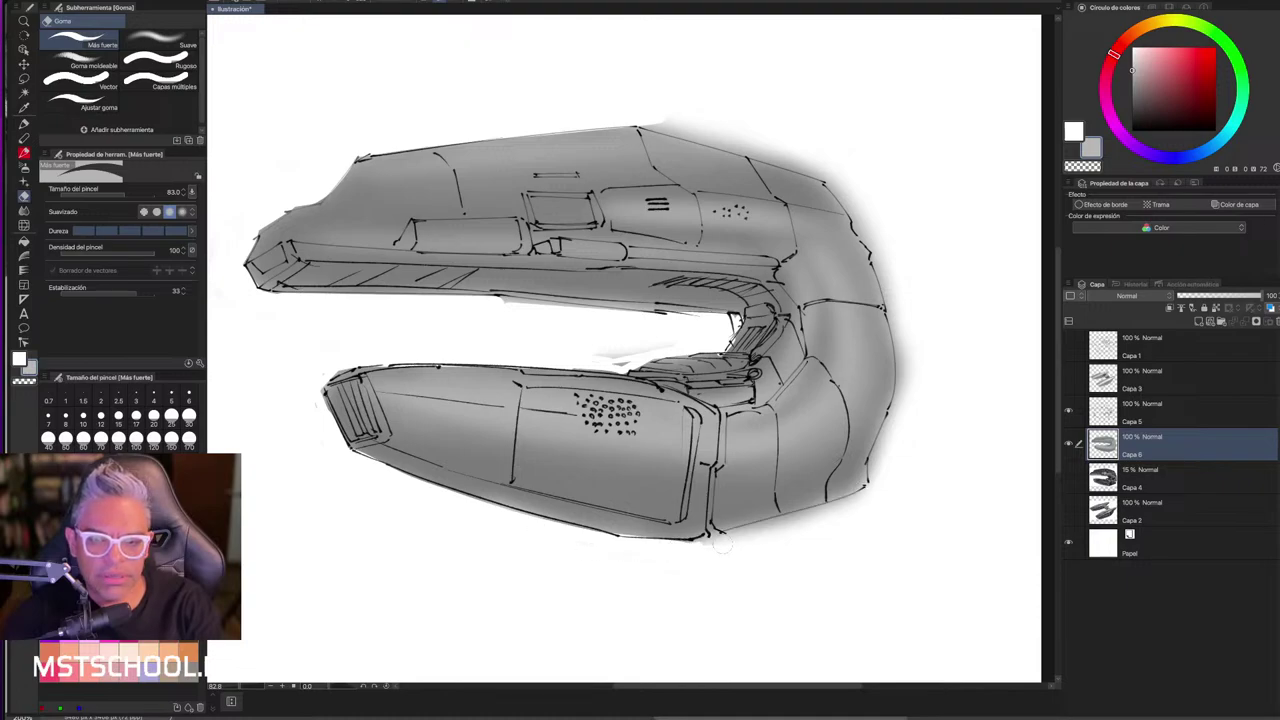
left_click_drag(700, 550, 865, 498)
left_click_drag(733, 538, 920, 482)
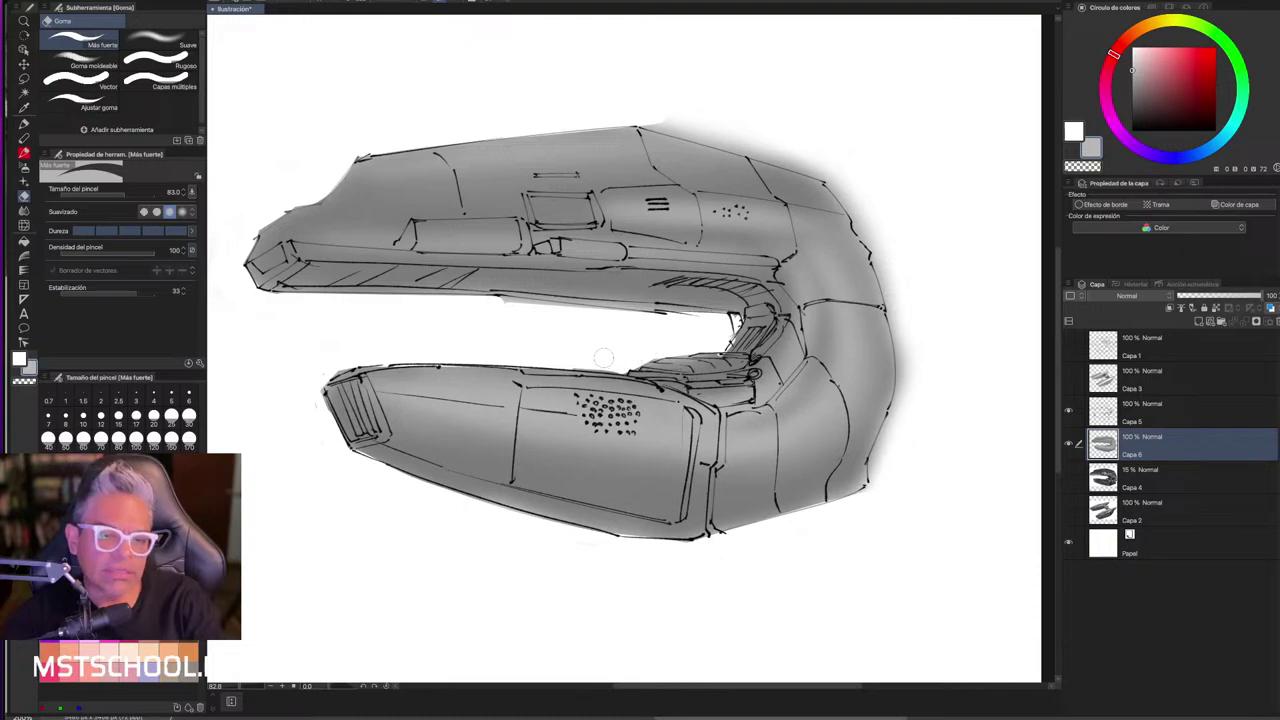
mouse_move(495, 305)
left_mouse_down()
mouse_move(610, 308)
mouse_move(517, 305)
left_mouse_up()
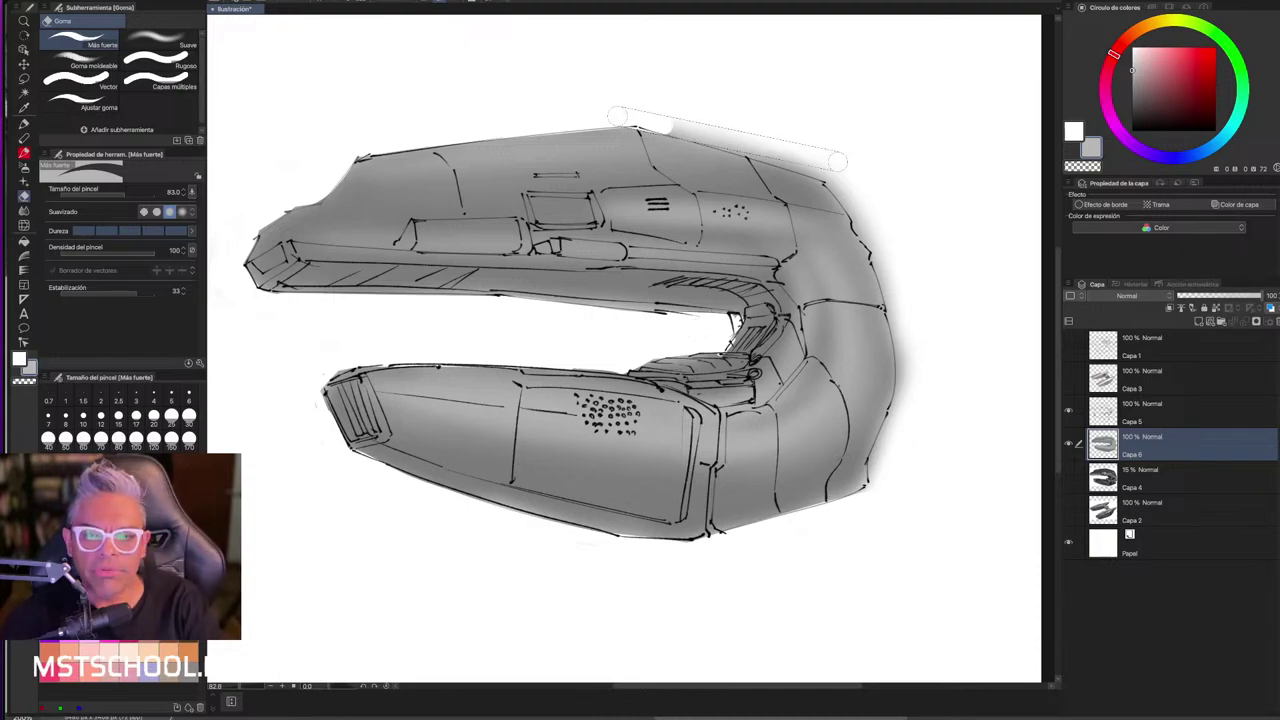
left_click_drag(640, 114, 843, 163)
mouse_move(627, 114)
left_mouse_down()
mouse_move(840, 173)
mouse_move(873, 229)
mouse_move(900, 360)
mouse_move(894, 425)
mouse_move(866, 494)
left_mouse_up()
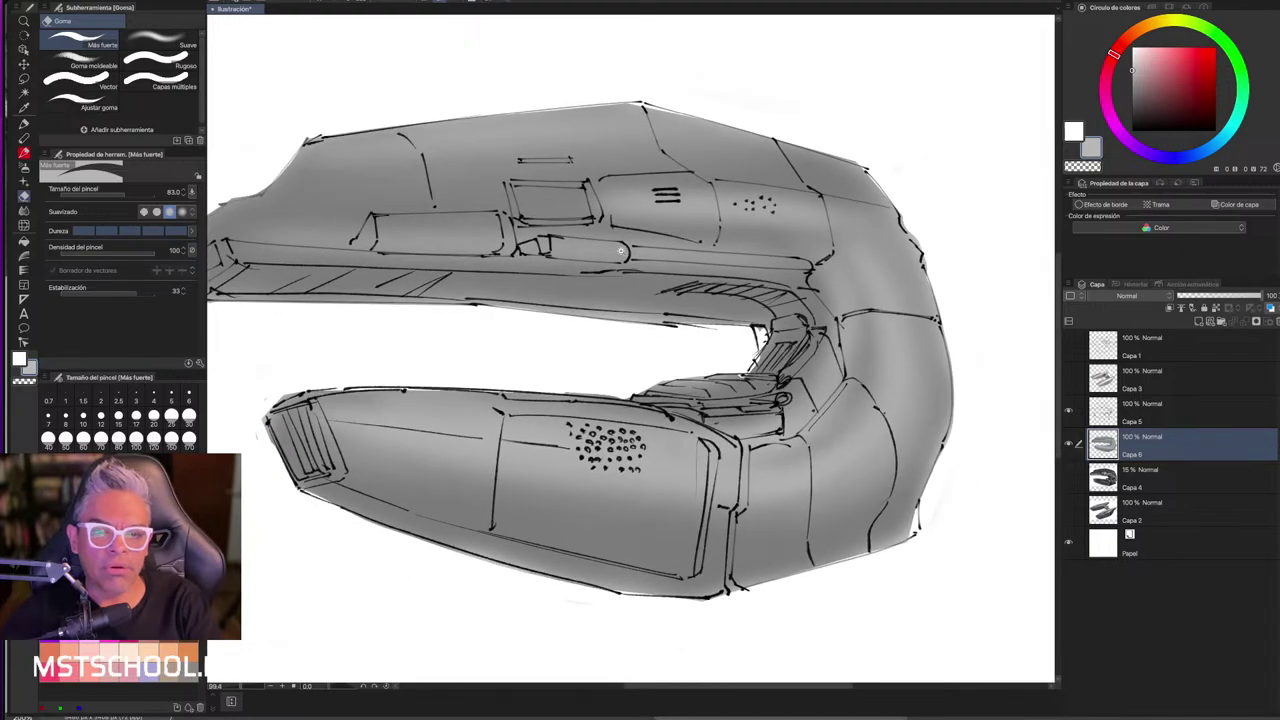
- Create layer Capa 7 with a large soft airbrush and try highlights along the upper hull band
scroll(669, 251, "up", 1)
left_click_drag(669, 251, 955, 377)
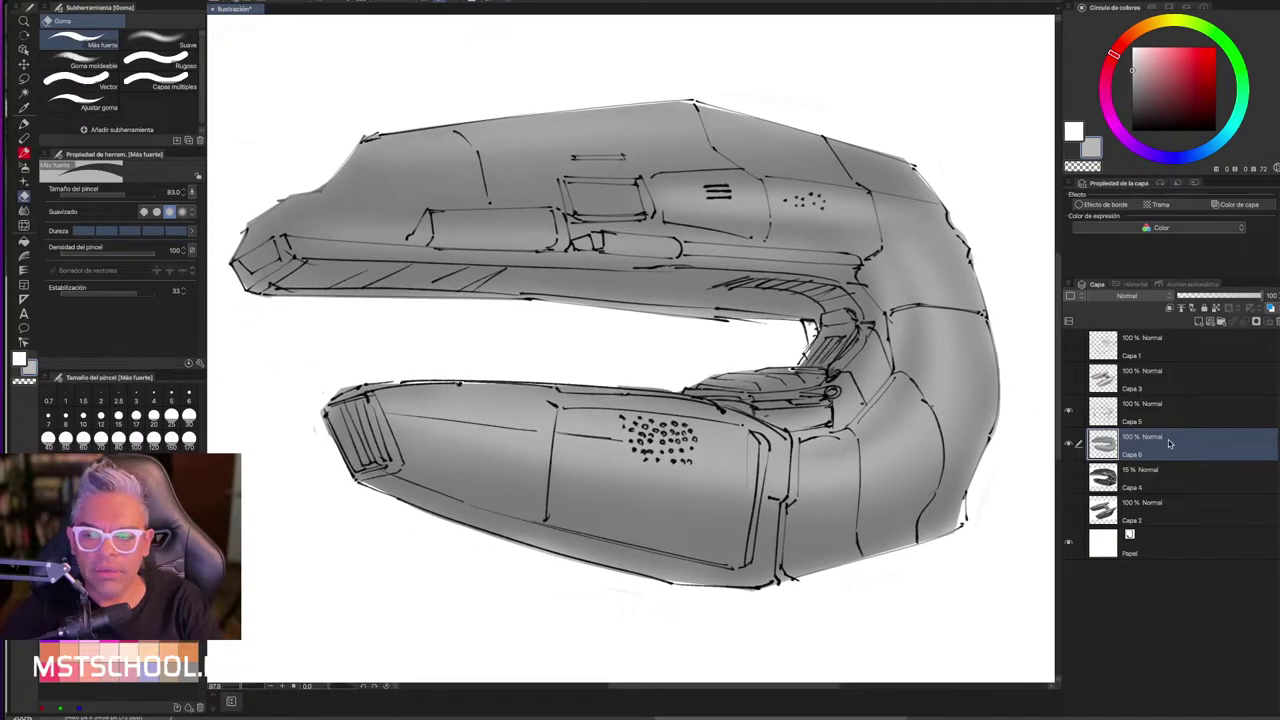
left_click(1198, 321)
key("b")
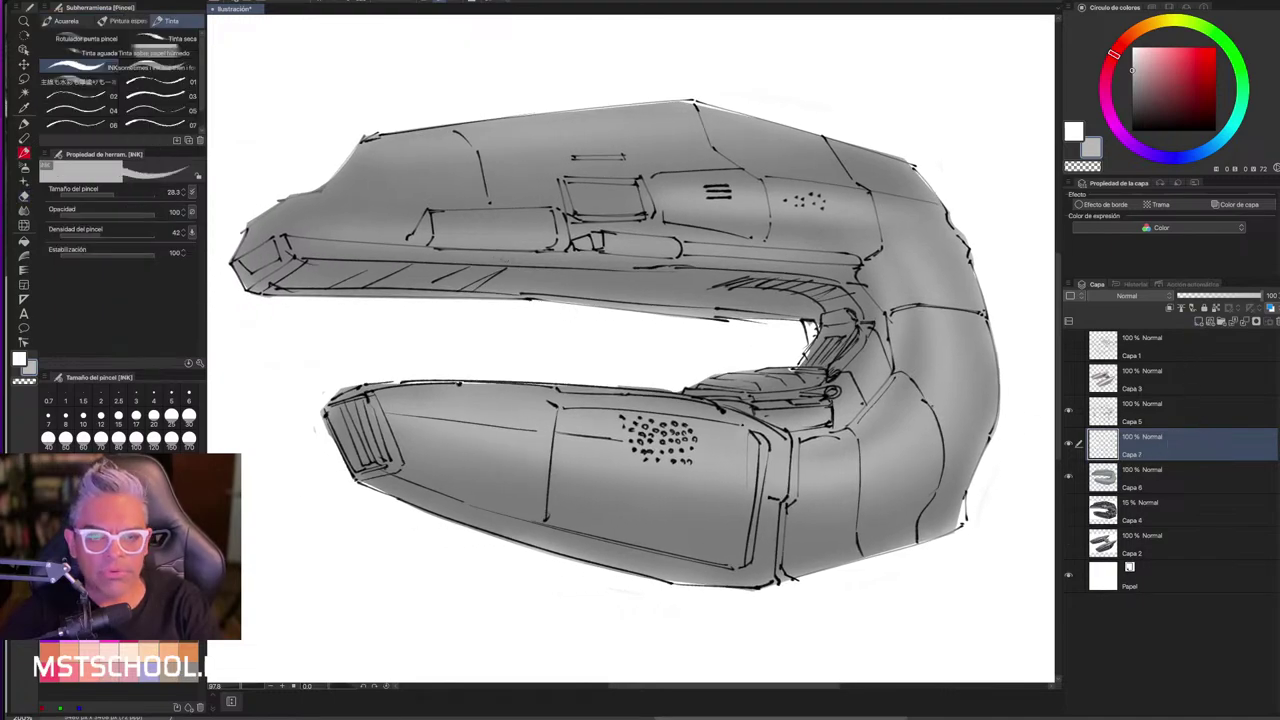
key("b")
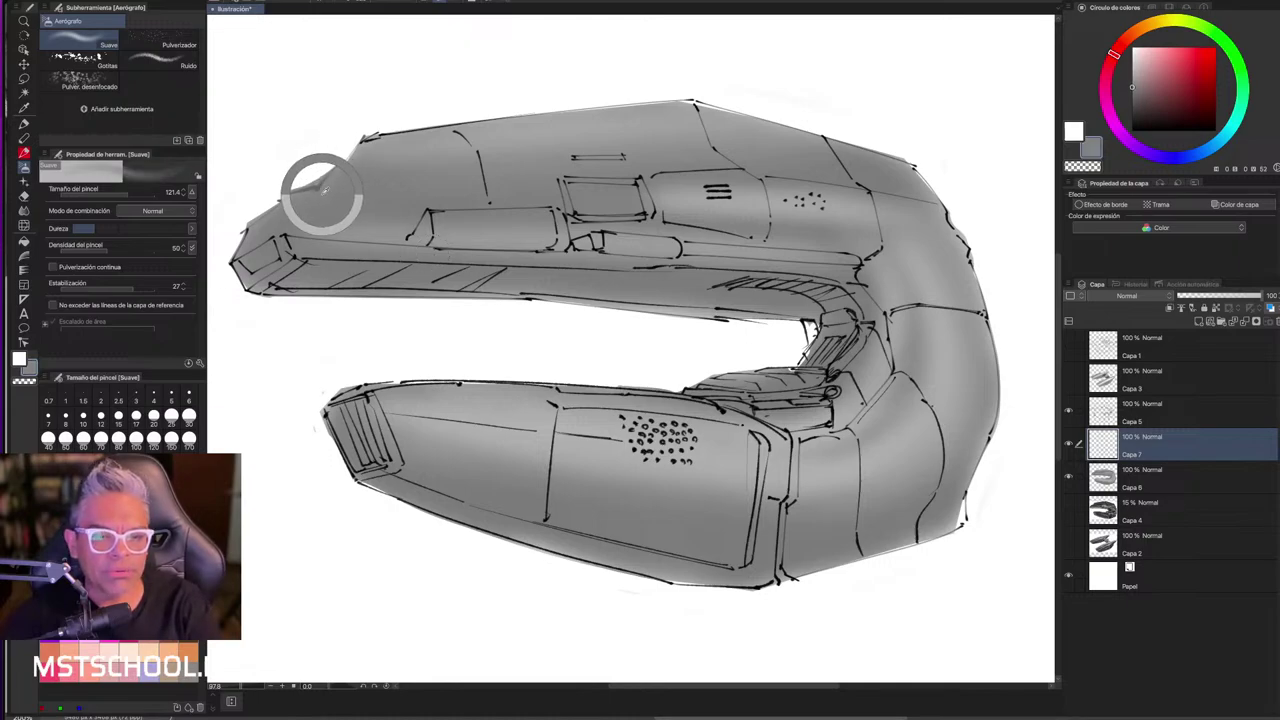
mouse_move(337, 188)
left_mouse_down()
mouse_move(338, 120)
mouse_move(360, 108)
left_mouse_up()
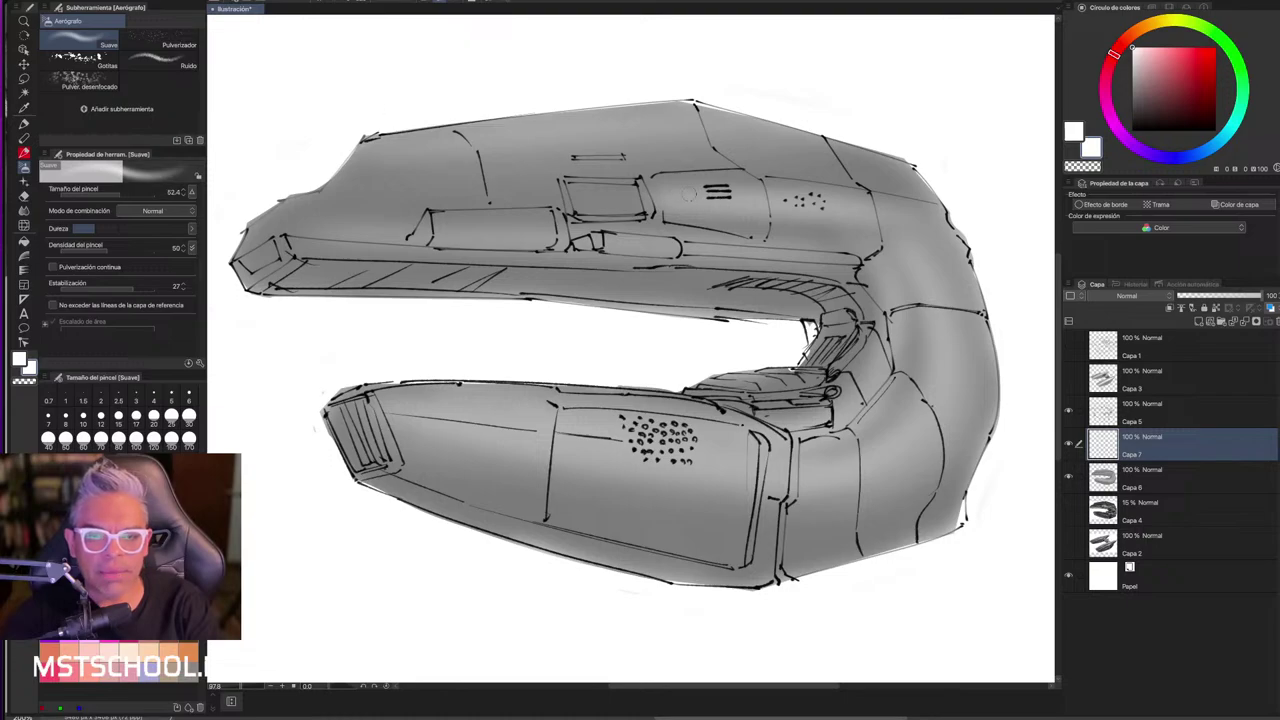
left_click_drag(687, 193, 868, 210)
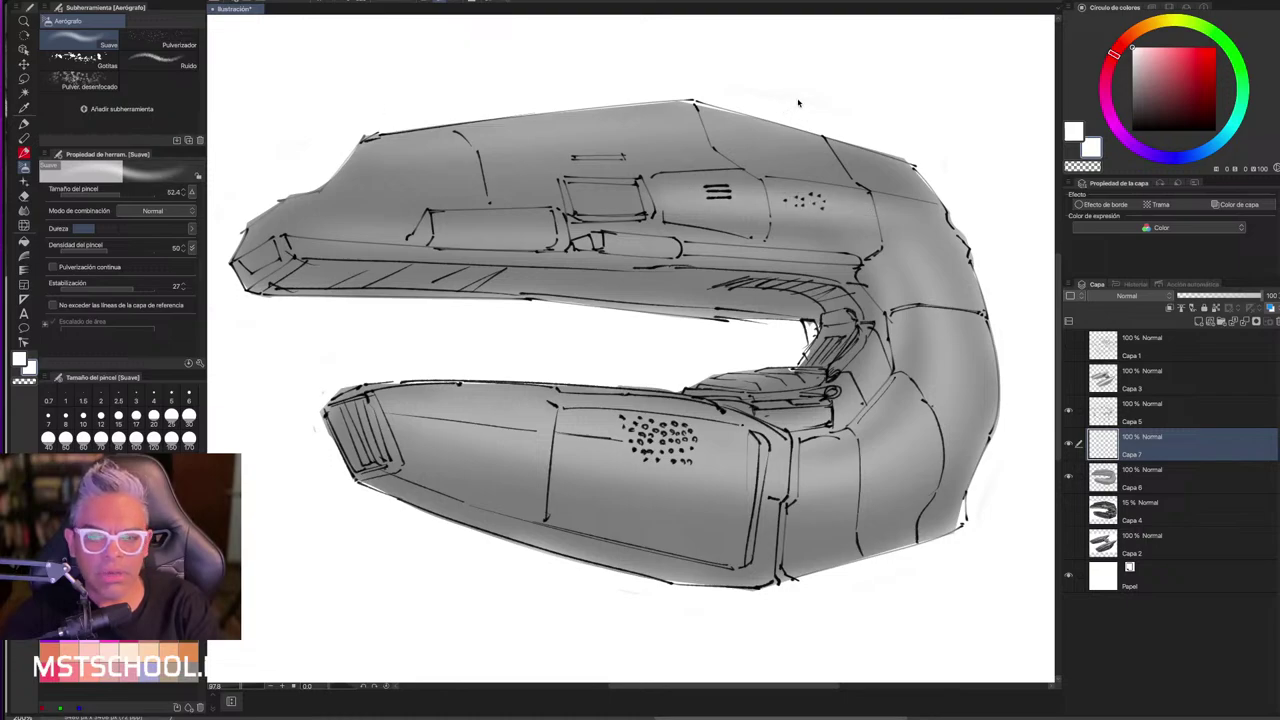
left_click_drag(798, 103, 793, 99)
mouse_move(692, 200)
left_mouse_down()
mouse_move(862, 213)
mouse_move(923, 300)
mouse_move(447, 446)
left_mouse_up()
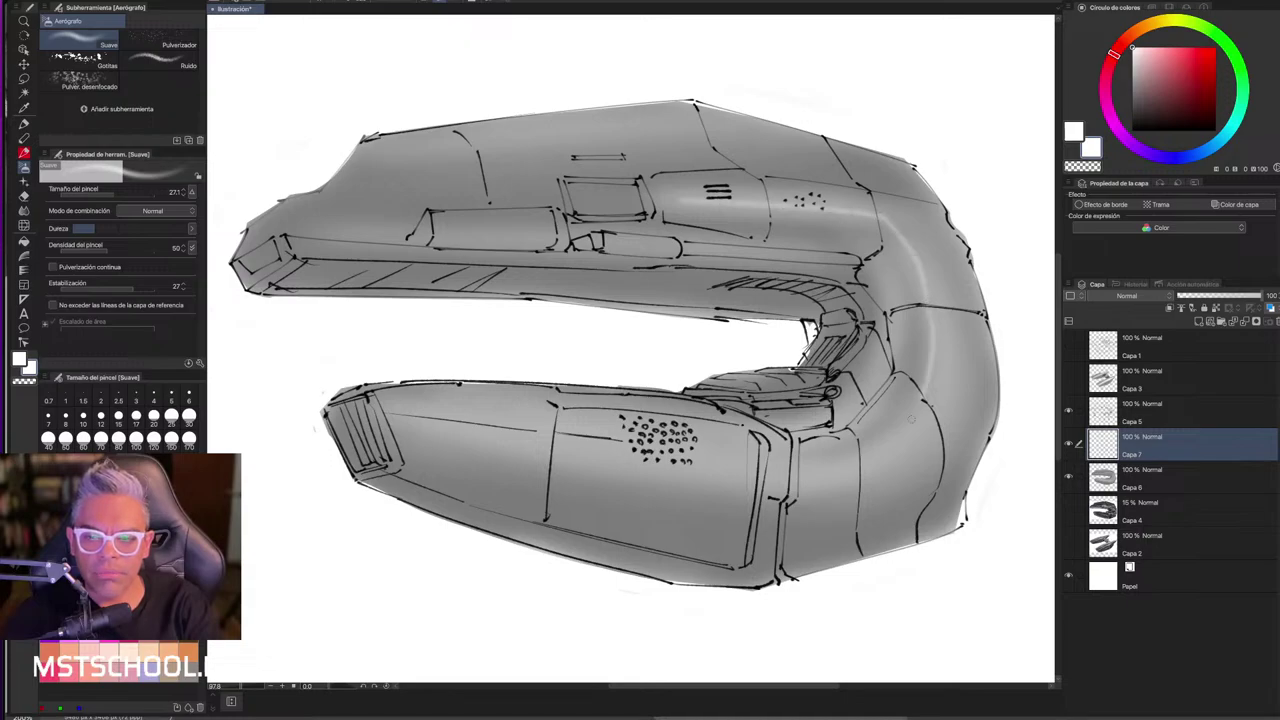
key("ctrl+z")
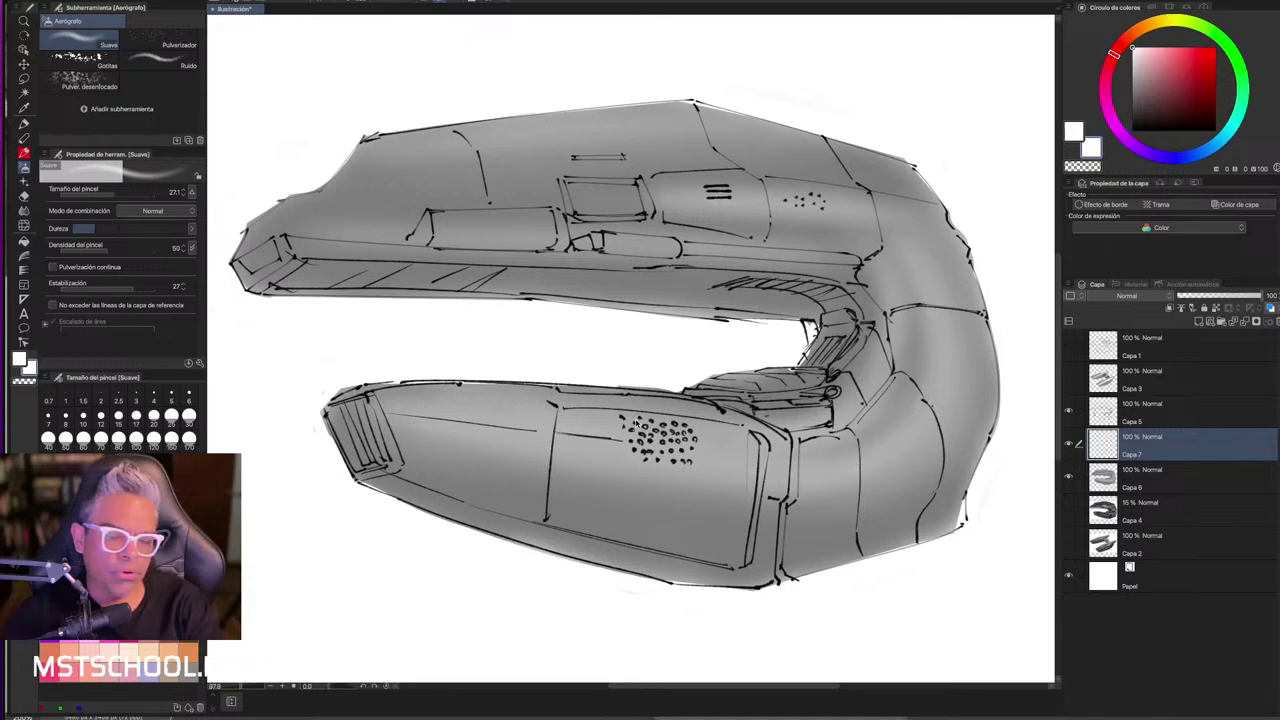
- Highlight the right bend, the lower hull's top and the upper hull's top surface
left_click_drag(640, 350, 659, 355)
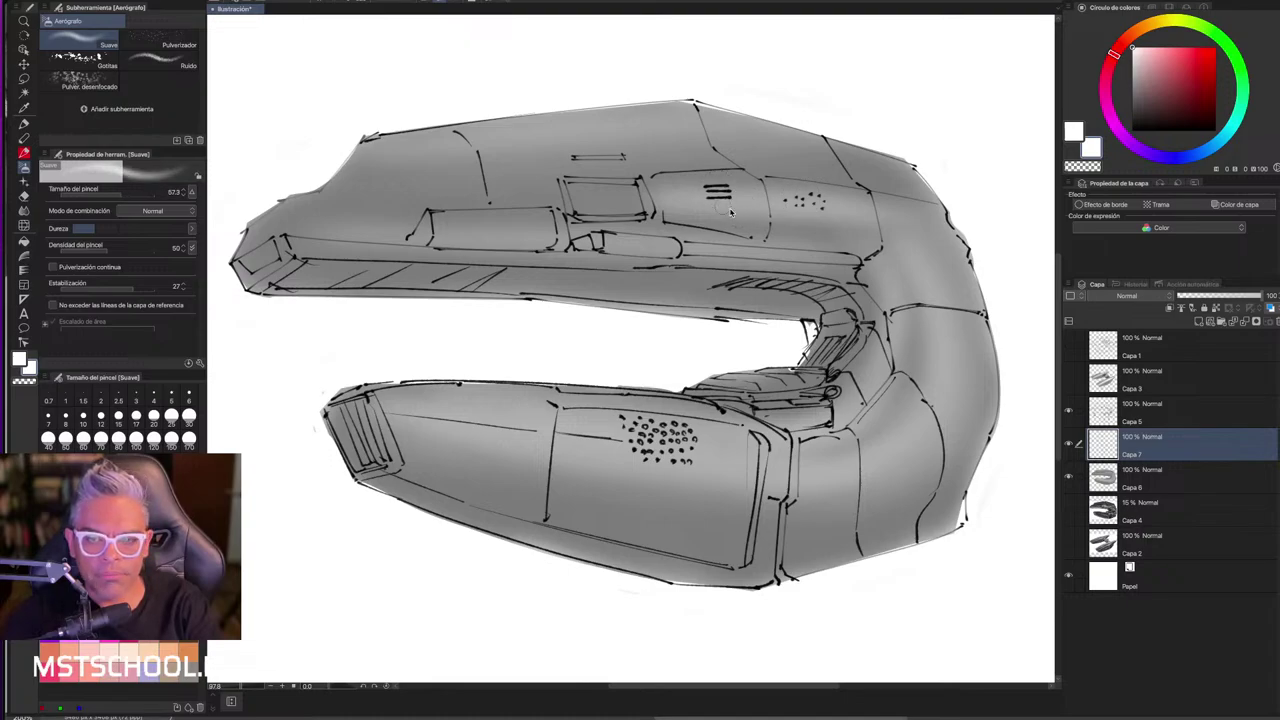
left_click_drag(728, 204, 845, 476)
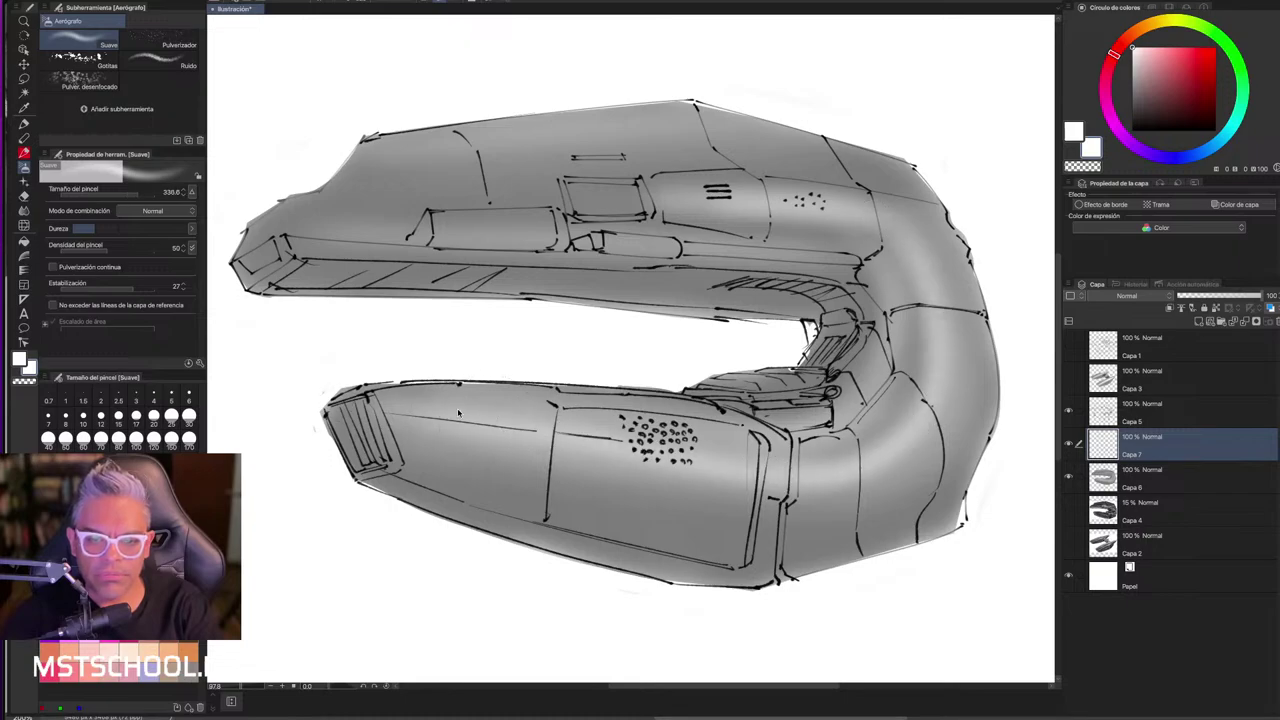
left_click_drag(458, 413, 888, 425)
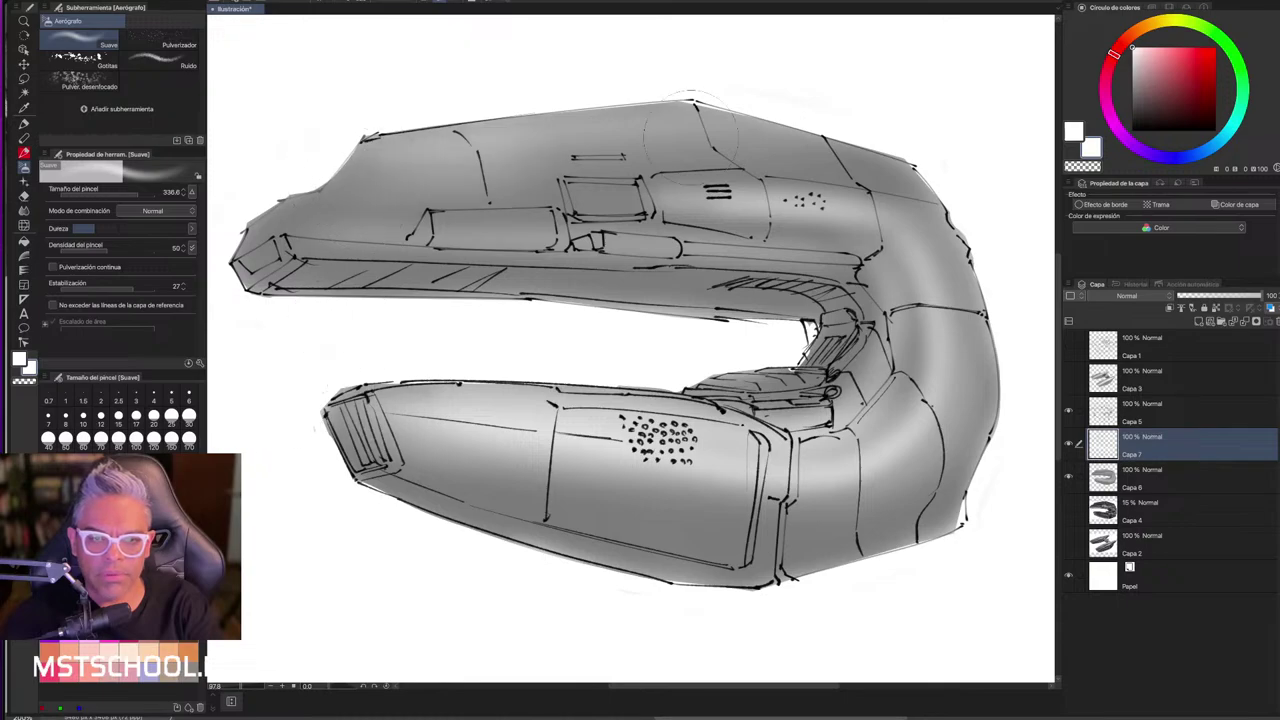
left_click_drag(345, 178, 720, 144)
left_click_drag(352, 133, 915, 150)
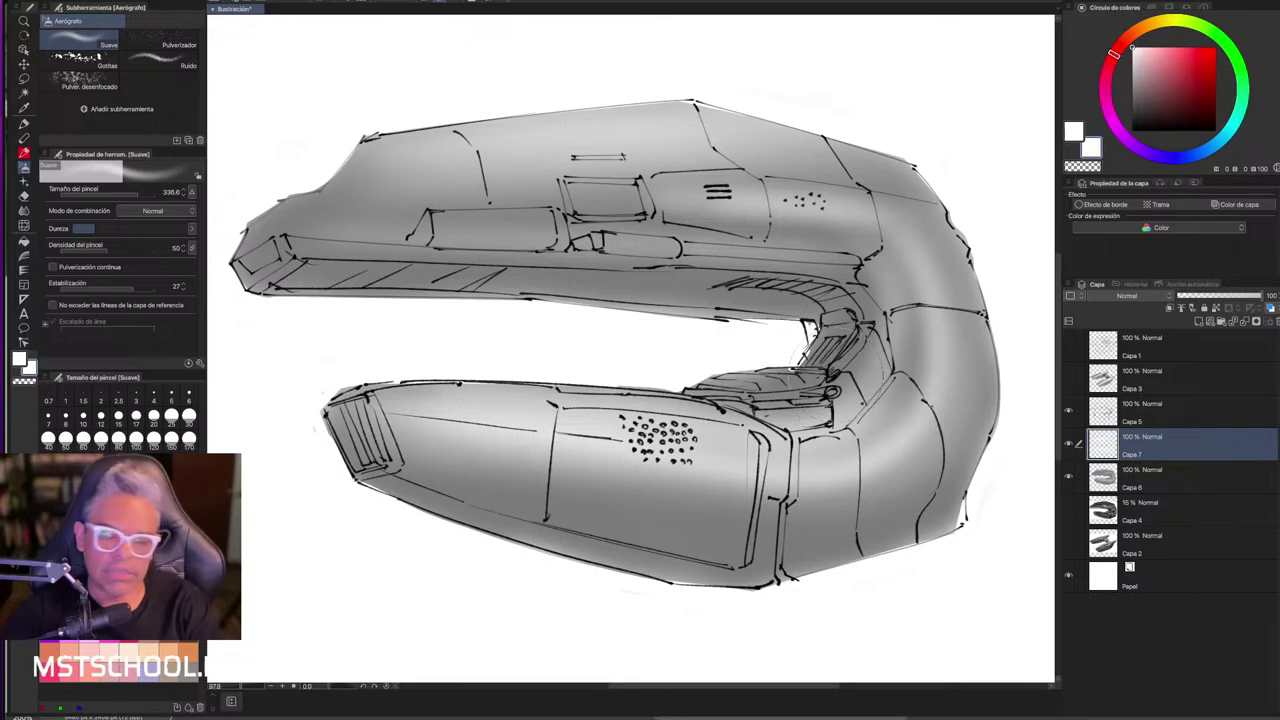
- Try darker grey shading along the hull underside with a smaller brush, then undo it
left_click(1137, 106)
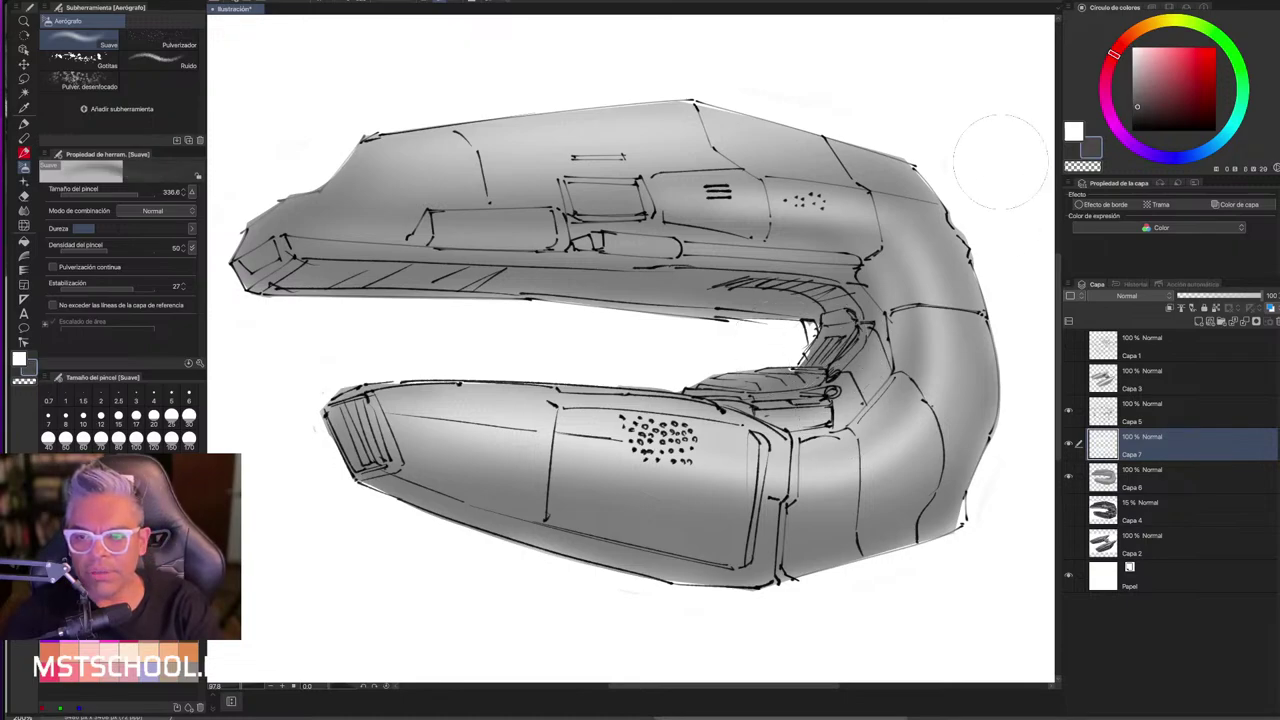
left_click_drag(637, 313, 609, 313)
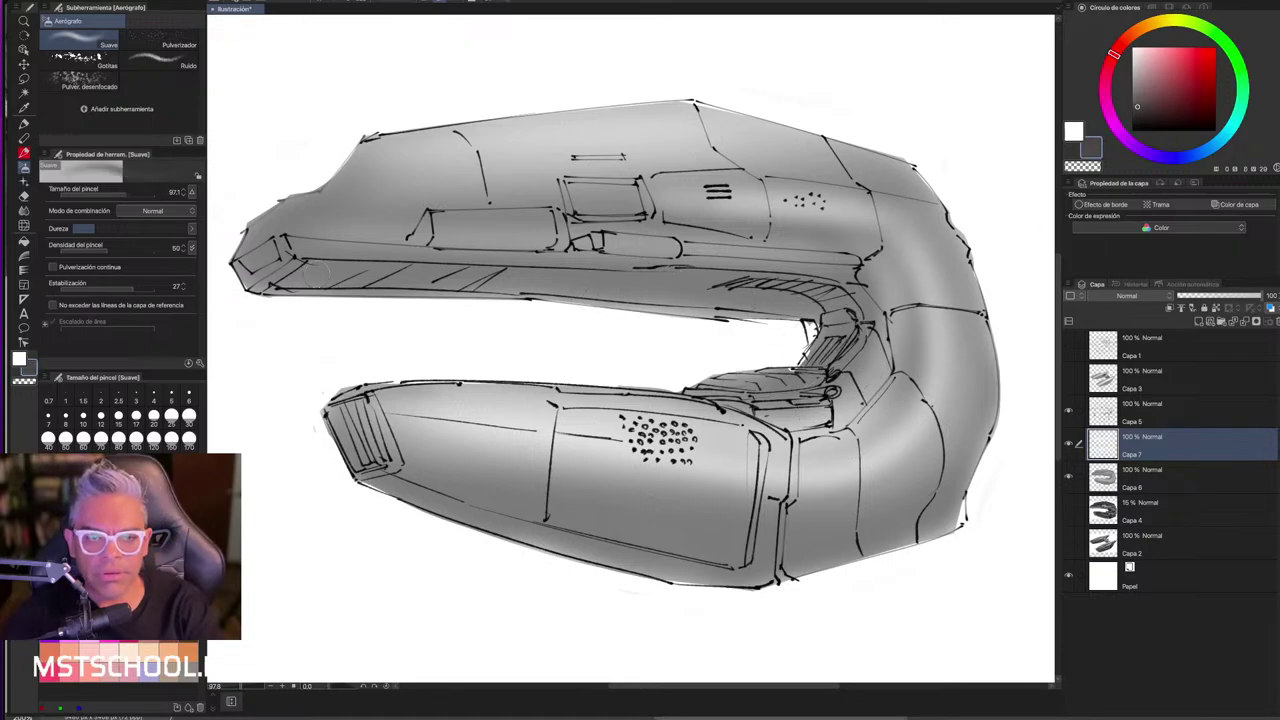
left_click_drag(342, 272, 839, 305)
key("ctrl+z")
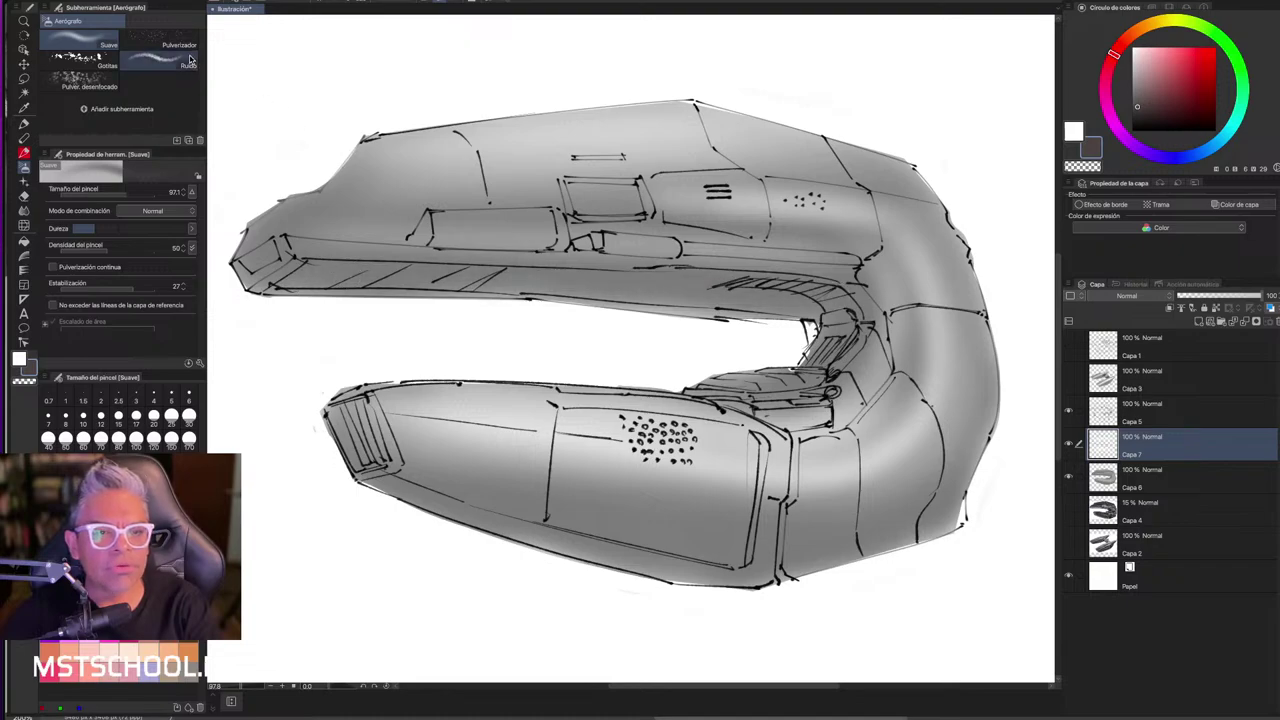
- Pick the flat-tip marker and paint darker grey shading under the upper hull
key("p")
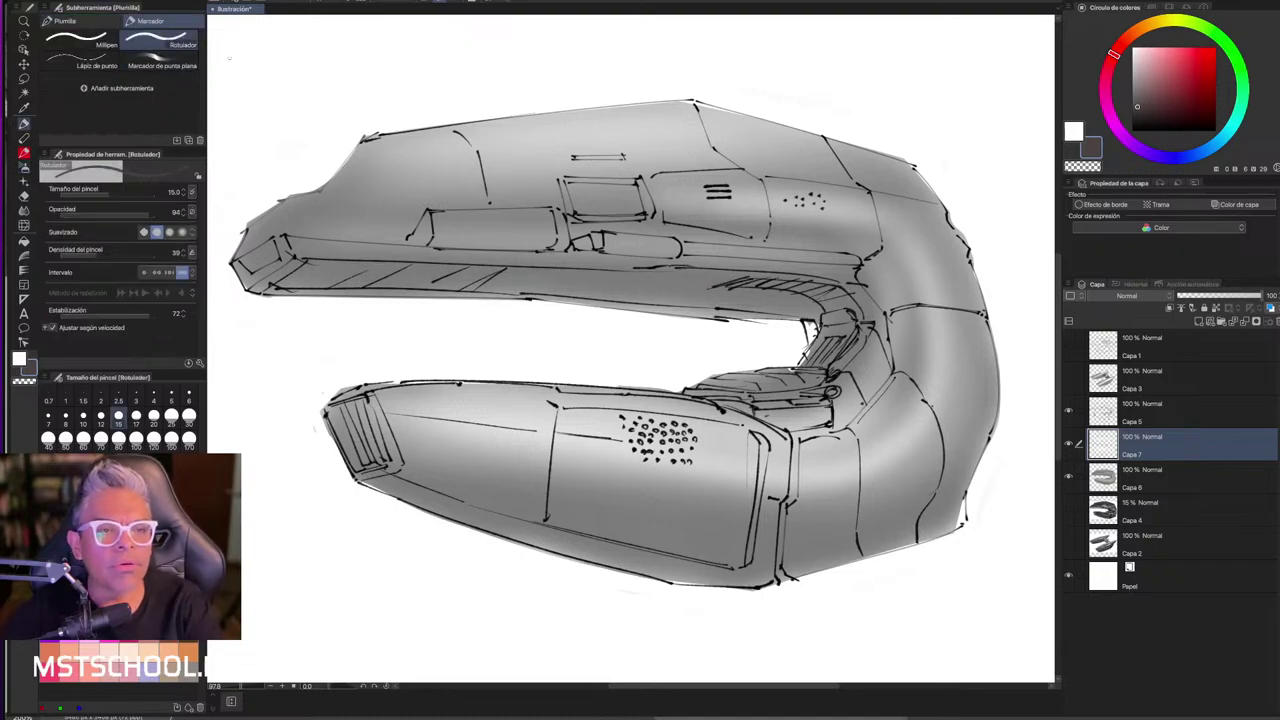
left_click(162, 55)
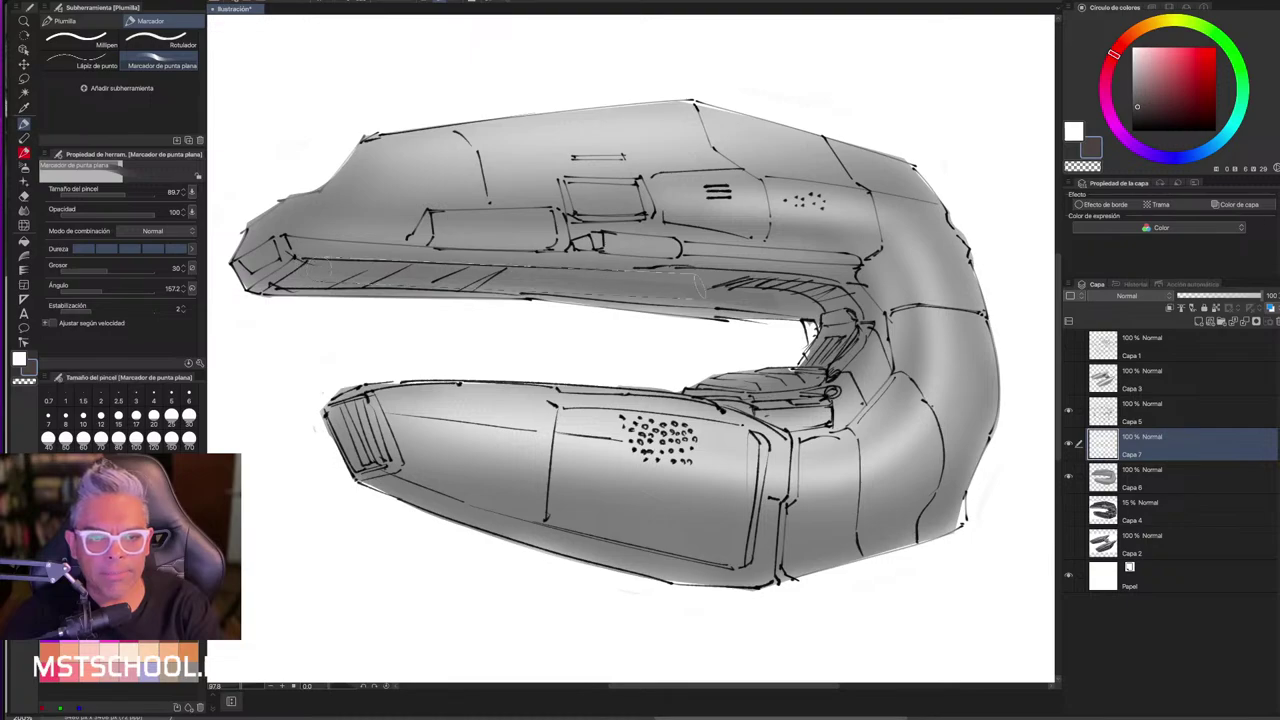
left_click_drag(312, 262, 846, 296)
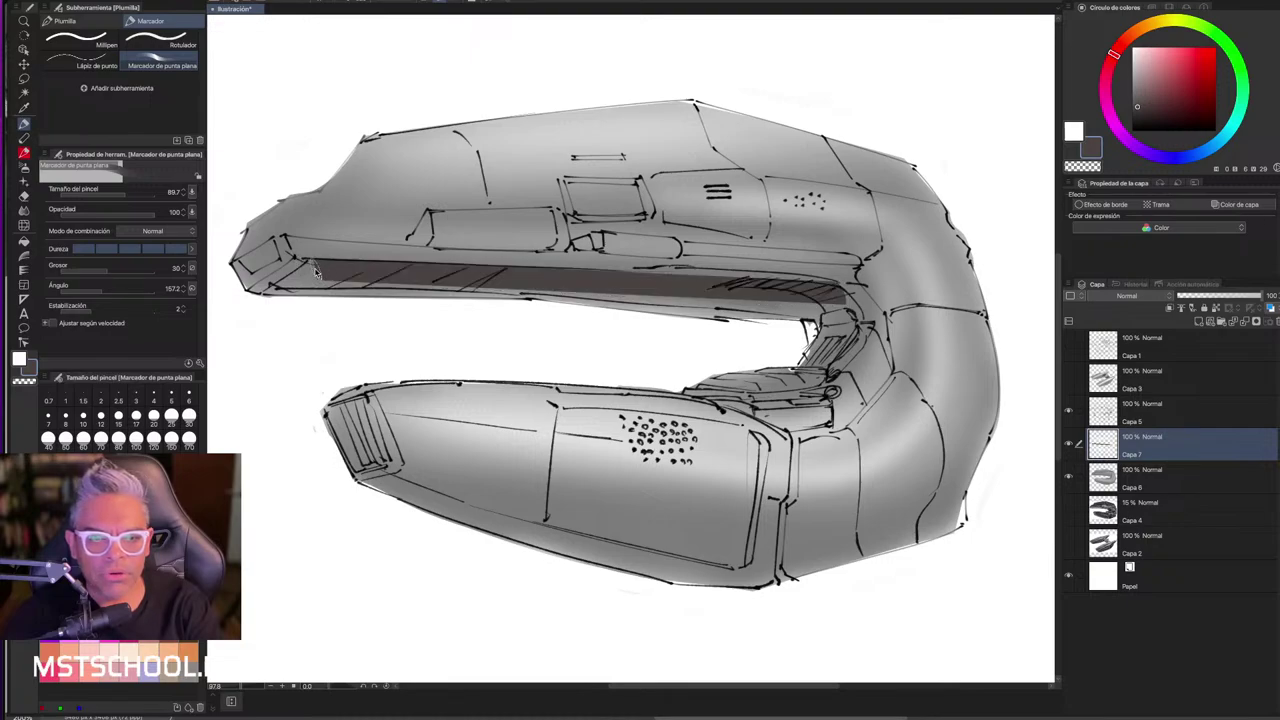
key("ctrl+z")
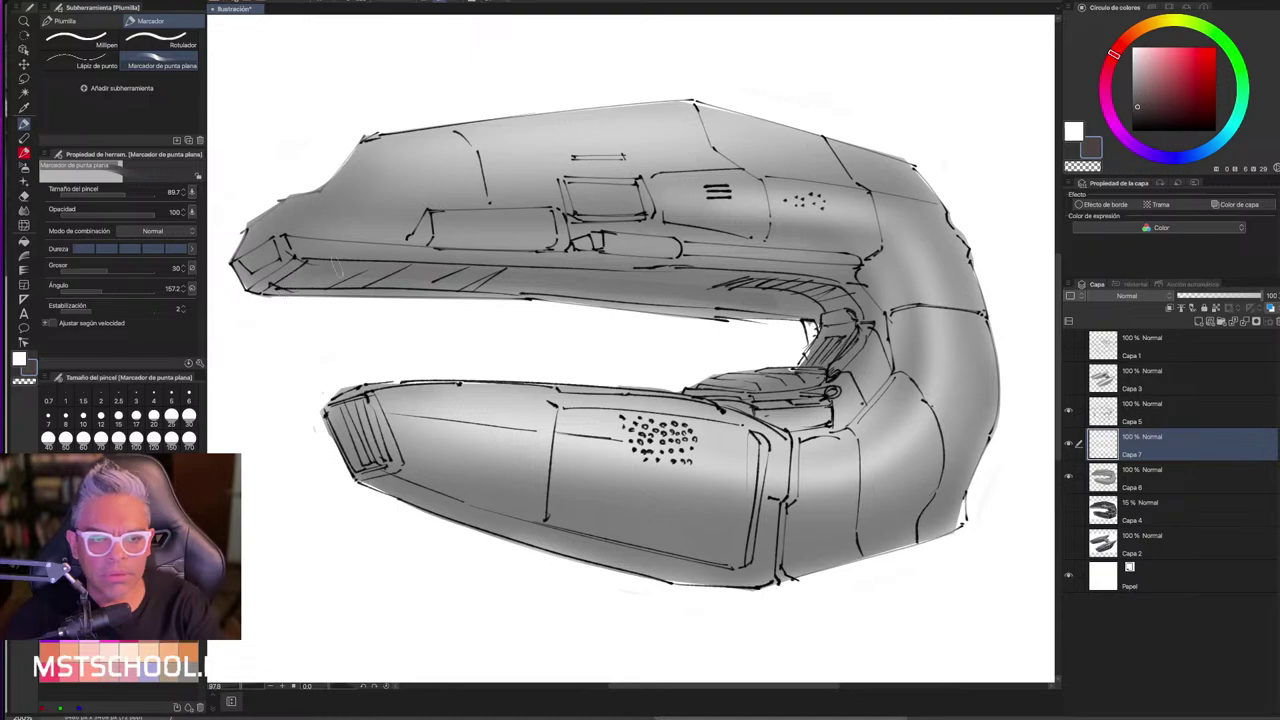
left_click_drag(440, 286, 524, 289)
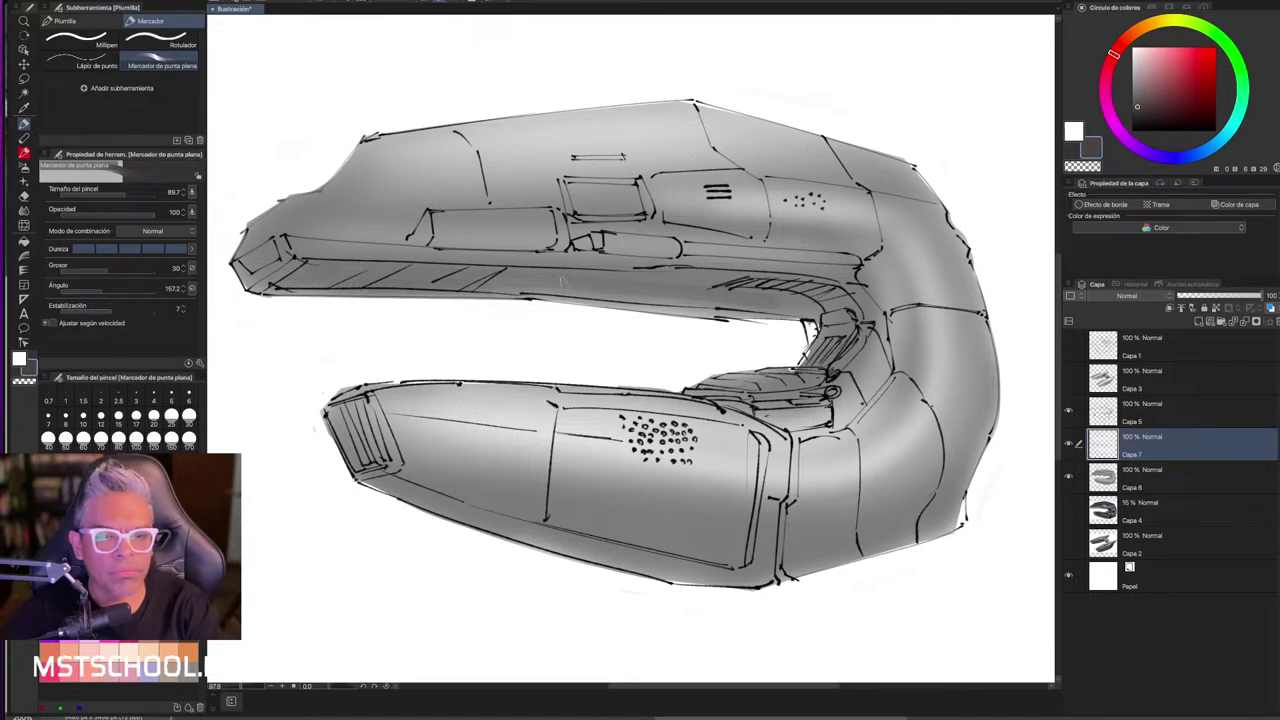
left_click(1132, 114)
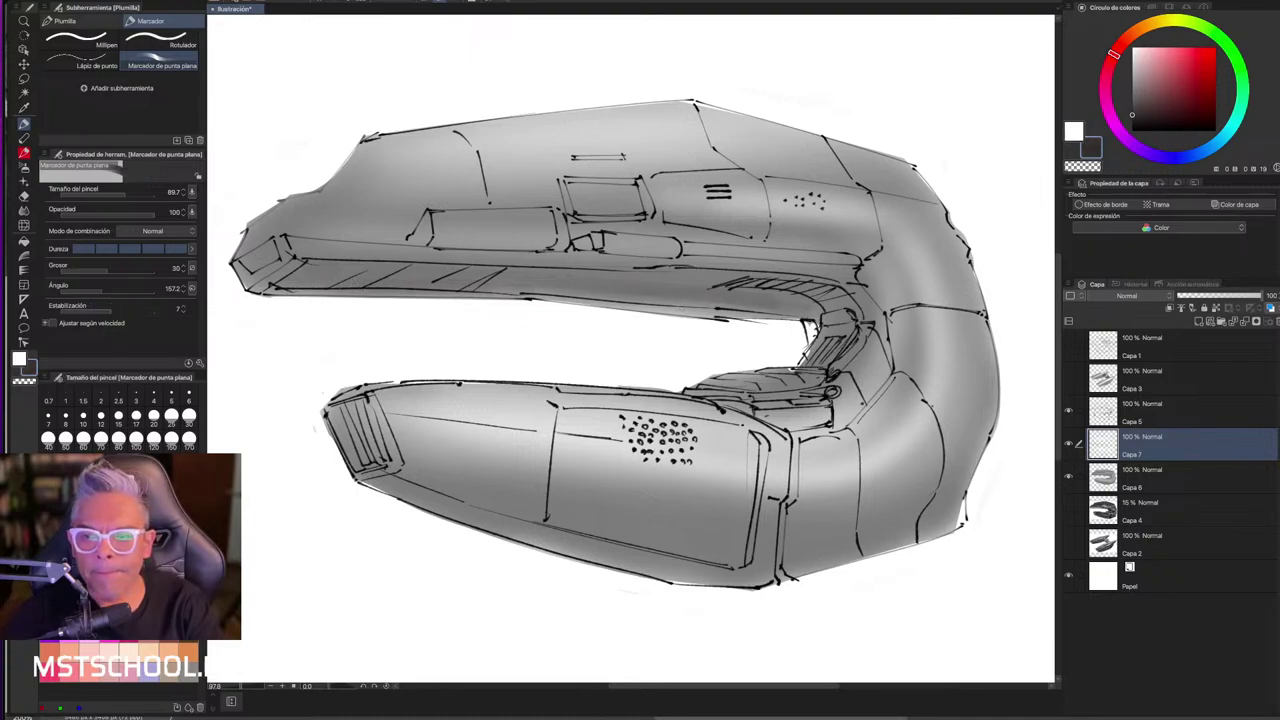
mouse_move(710, 304)
left_mouse_down()
mouse_move(810, 318)
mouse_move(584, 282)
left_mouse_up()
left_click_drag(730, 280, 576, 272)
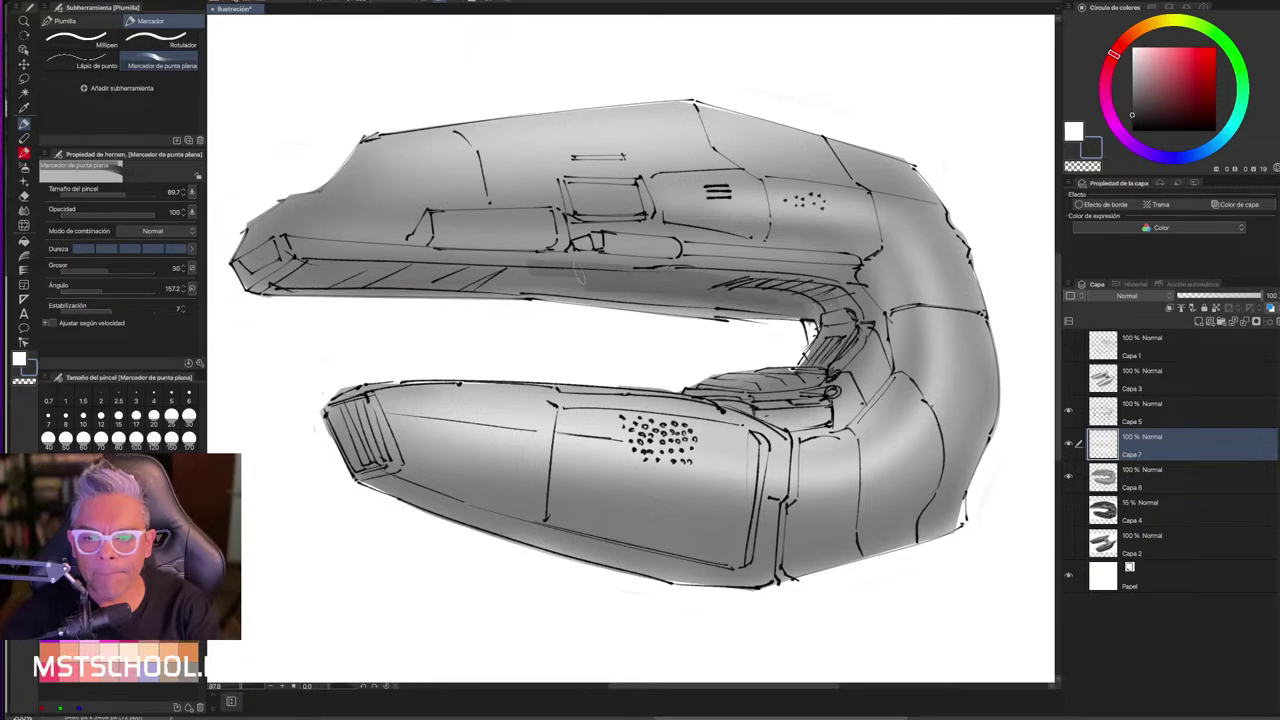
left_click(1068, 443)
left_click(1068, 443)
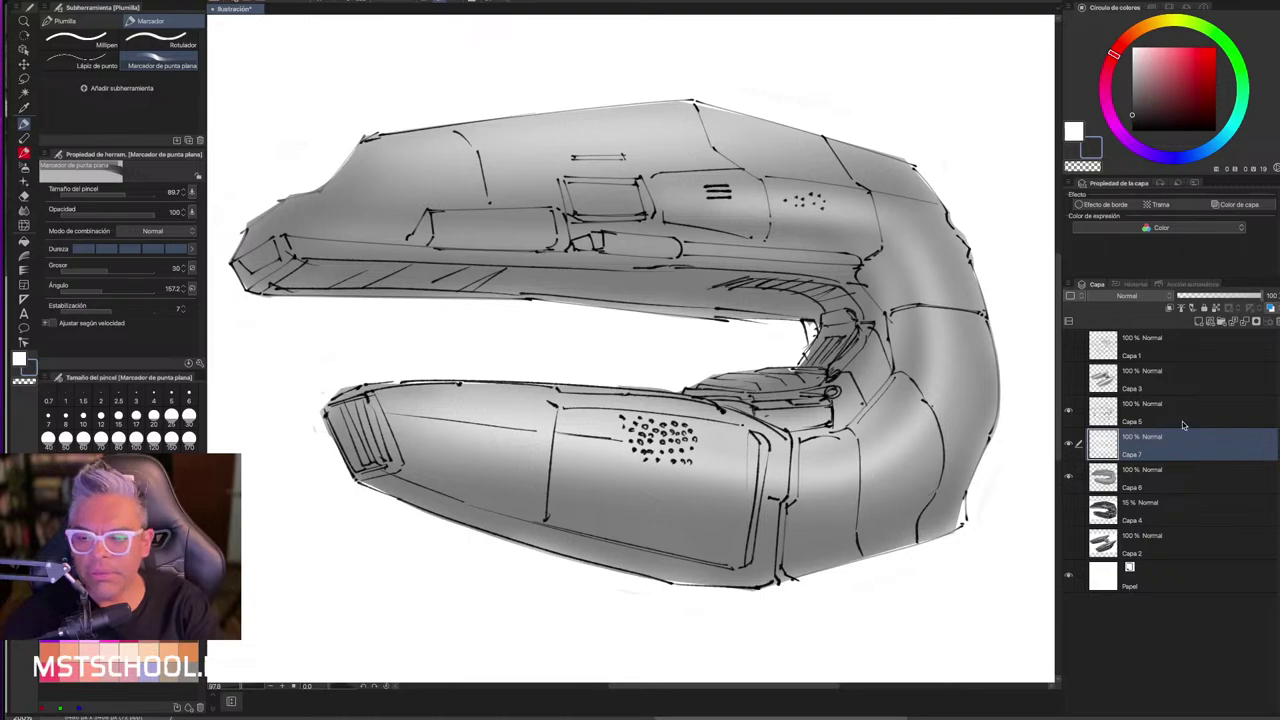
- Add layer Capa 8 above Capa 7 and paint black strokes under the upper hull
left_click(1199, 320)
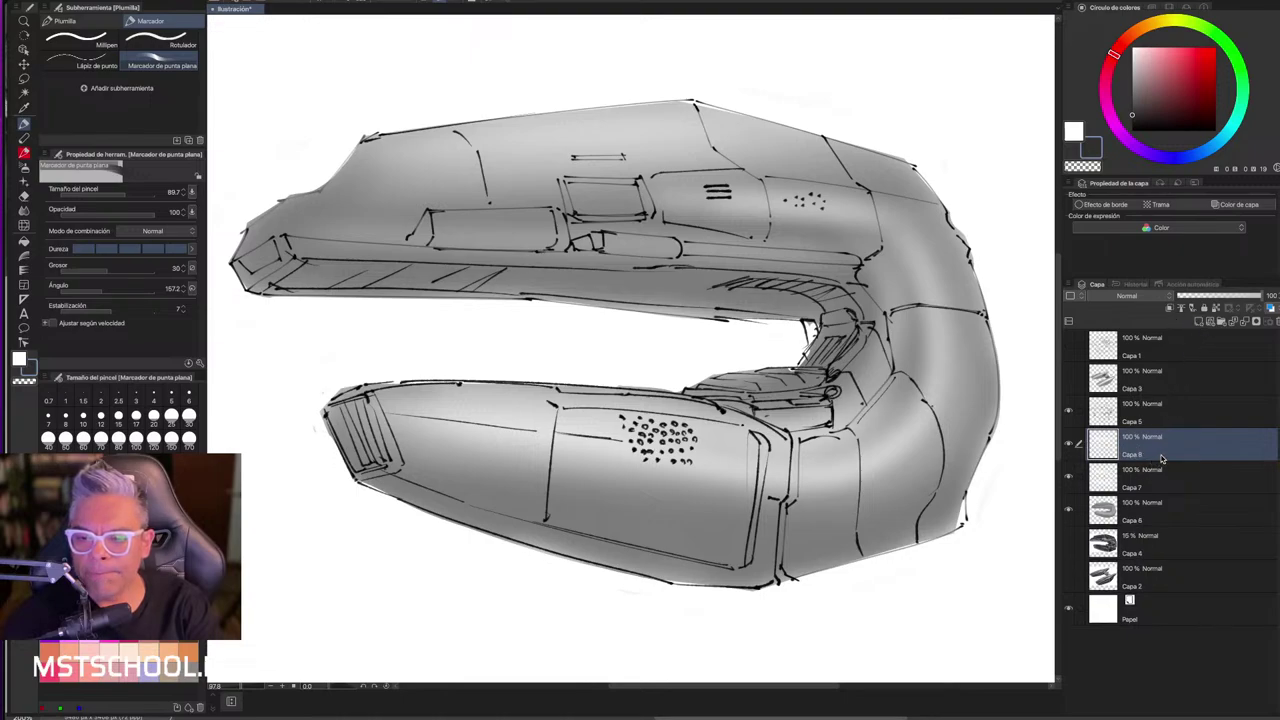
left_click_drag(1161, 457, 1154, 483)
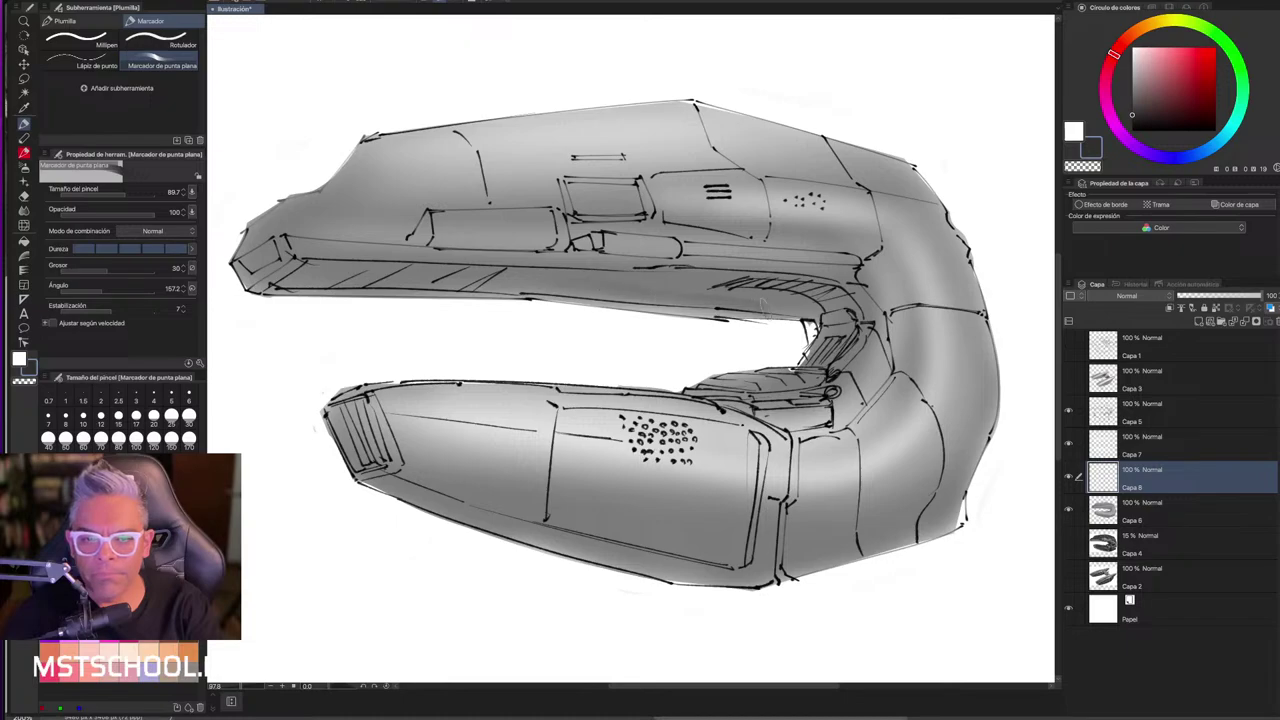
left_click_drag(1161, 476, 1162, 442)
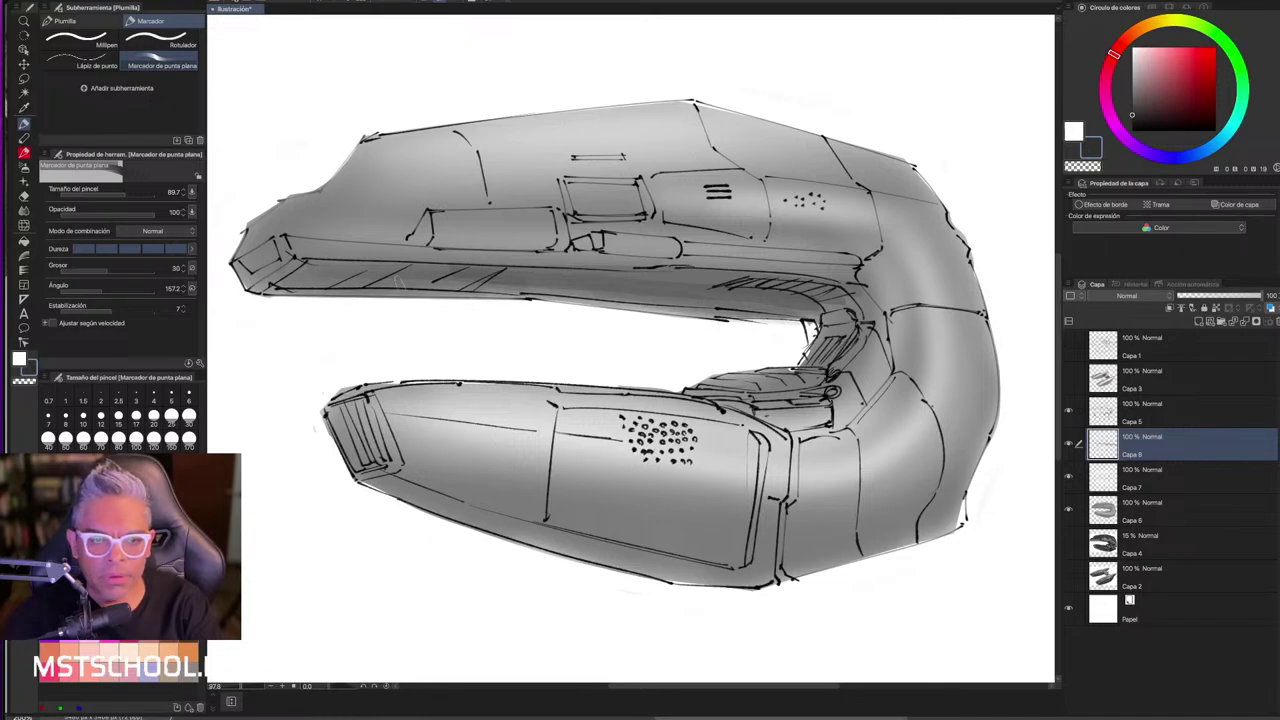
left_click_drag(360, 298, 668, 293)
left_click(664, 292, "alt")
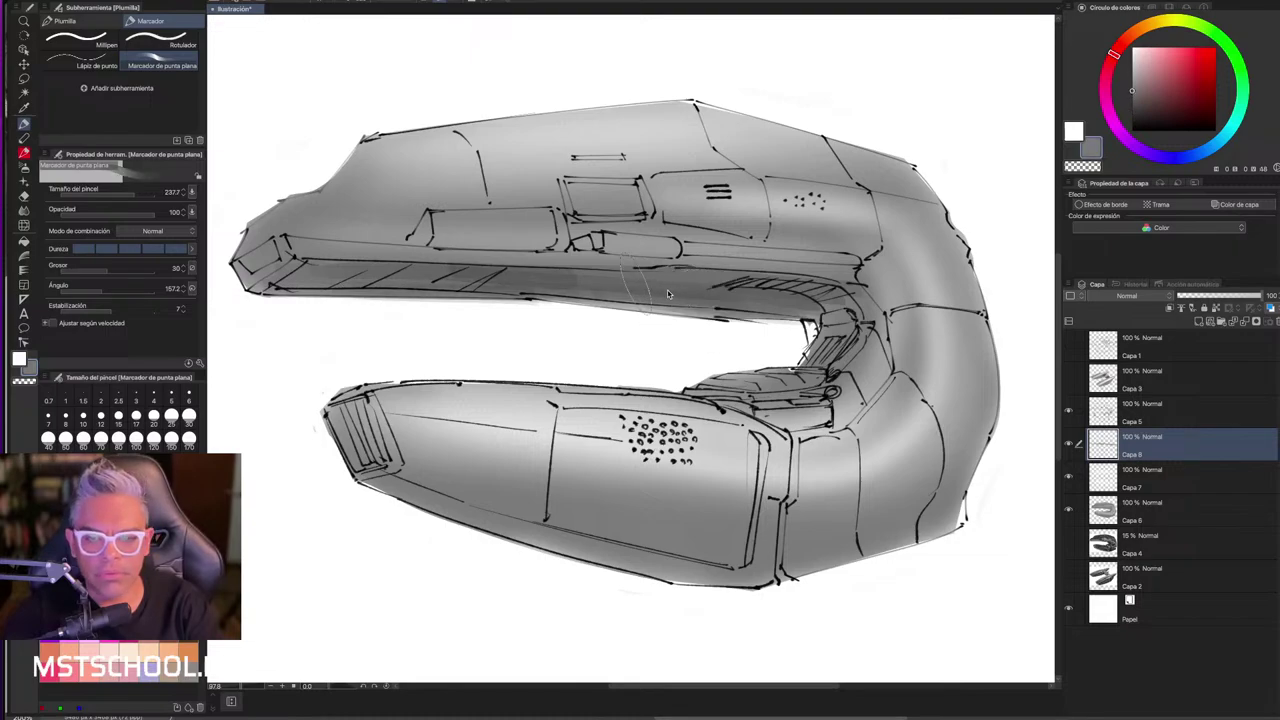
left_click(1132, 126)
mouse_move(818, 300)
left_mouse_down()
mouse_move(615, 268)
mouse_move(858, 290)
left_mouse_up()
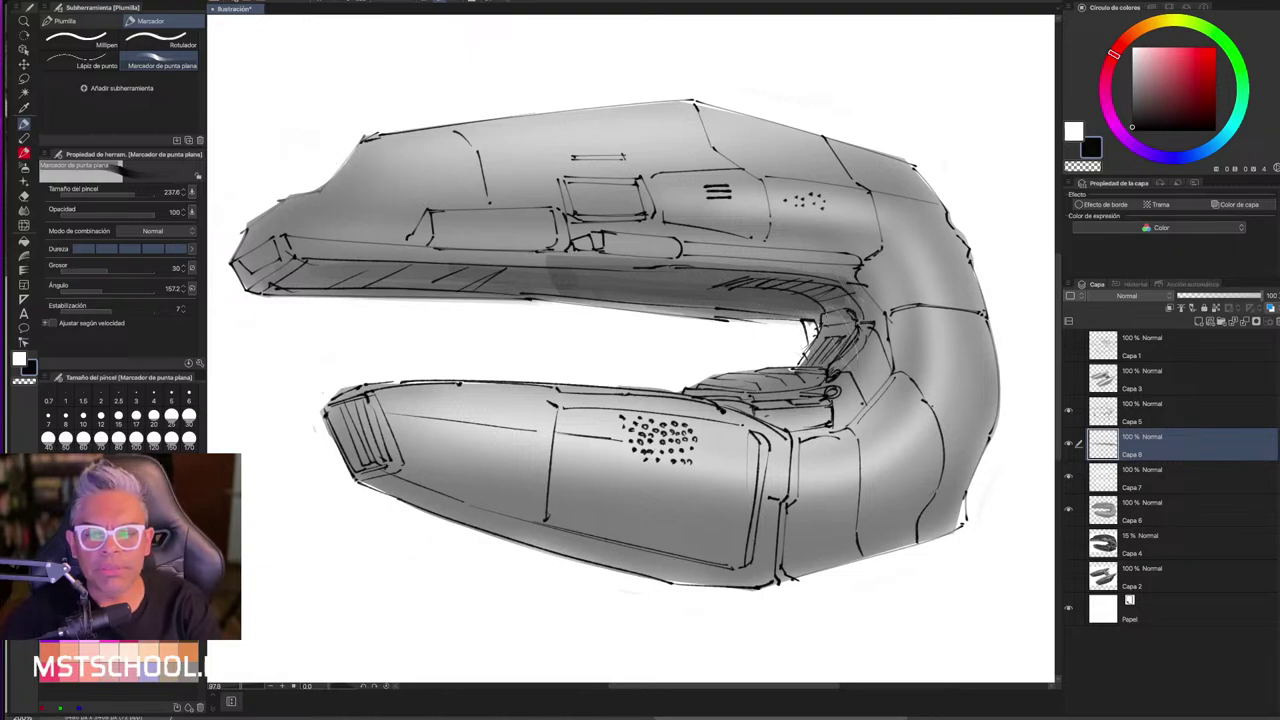
- Lay a narrower dark band under the upper arm with a smaller marker, then soften it with the eraser
key("bracketleft")
key("bracketleft")
key("bracketleft")
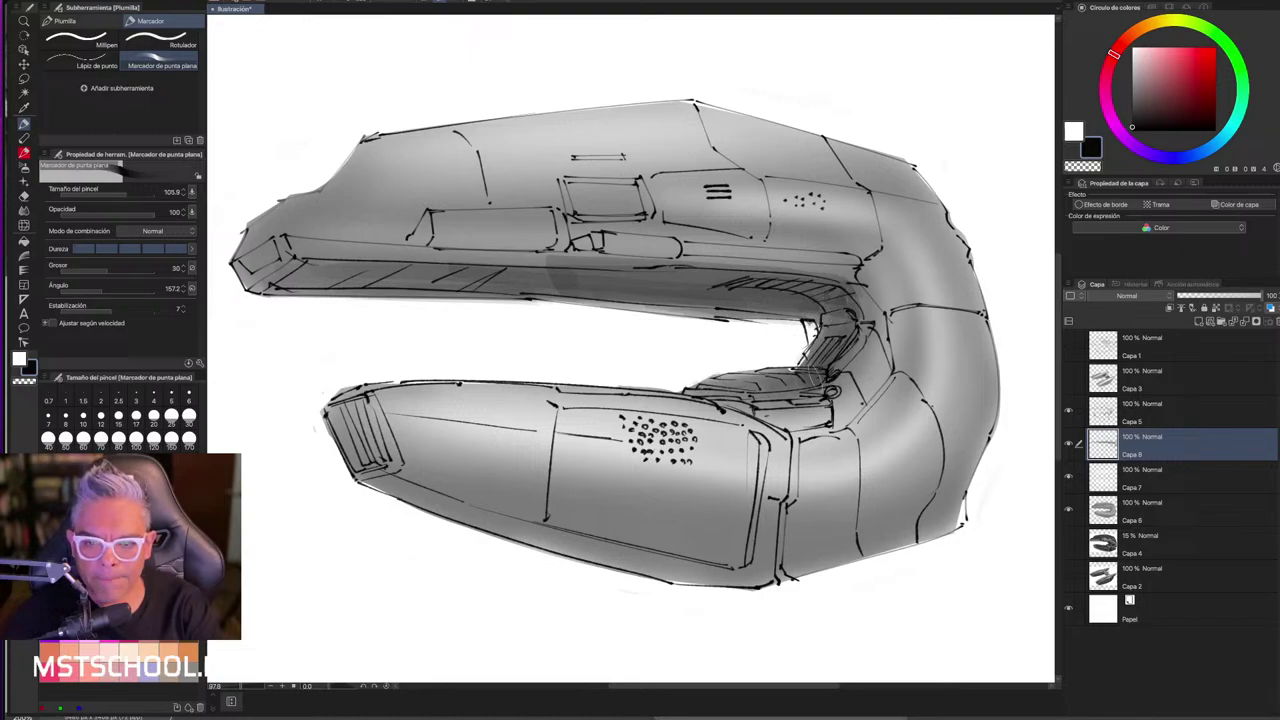
left_click_drag(828, 380, 758, 396)
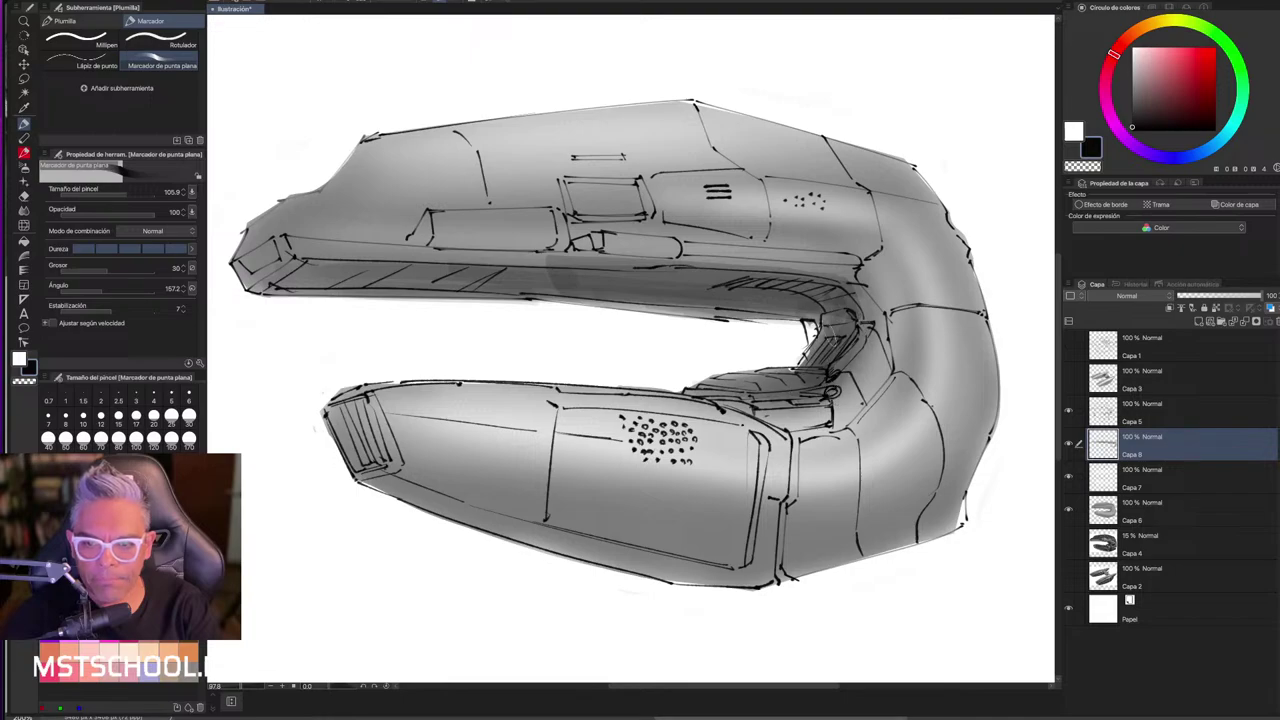
left_click_drag(542, 274, 408, 262)
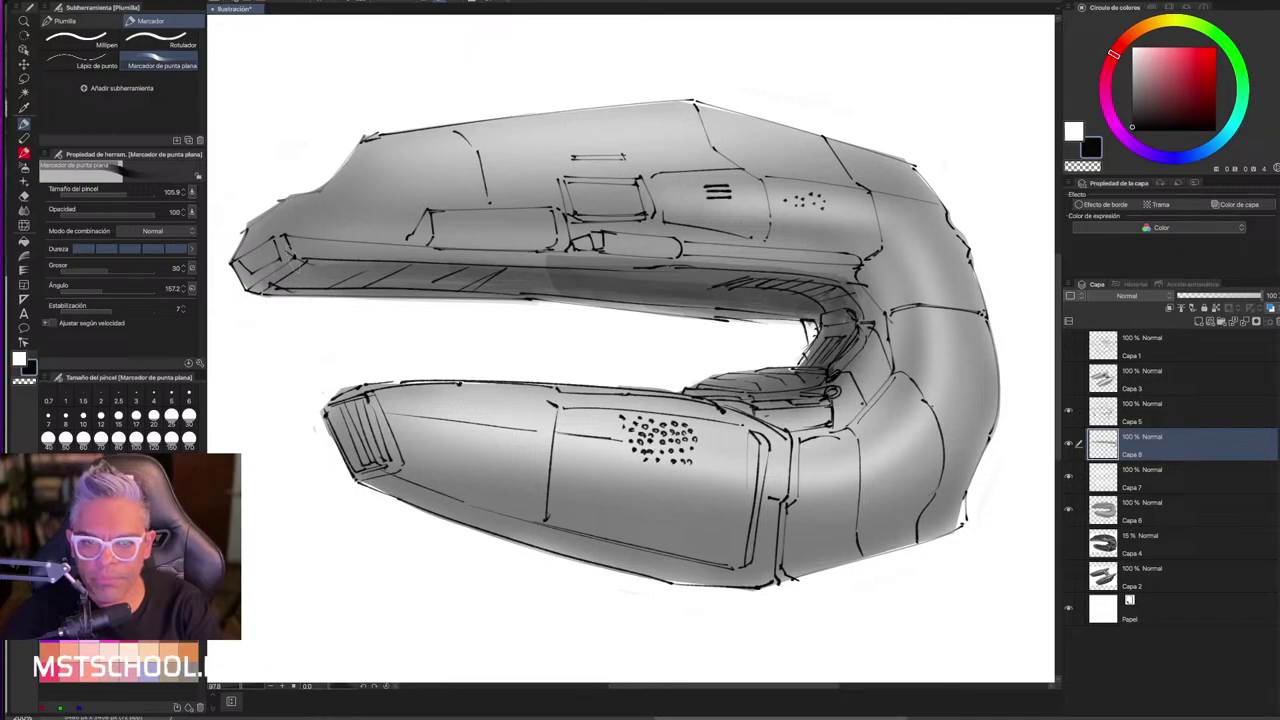
mouse_move(306, 268)
left_mouse_down()
mouse_move(632, 288)
mouse_move(452, 274)
left_mouse_up()
key("ctrl+z")
left_click_drag(630, 286, 278, 282)
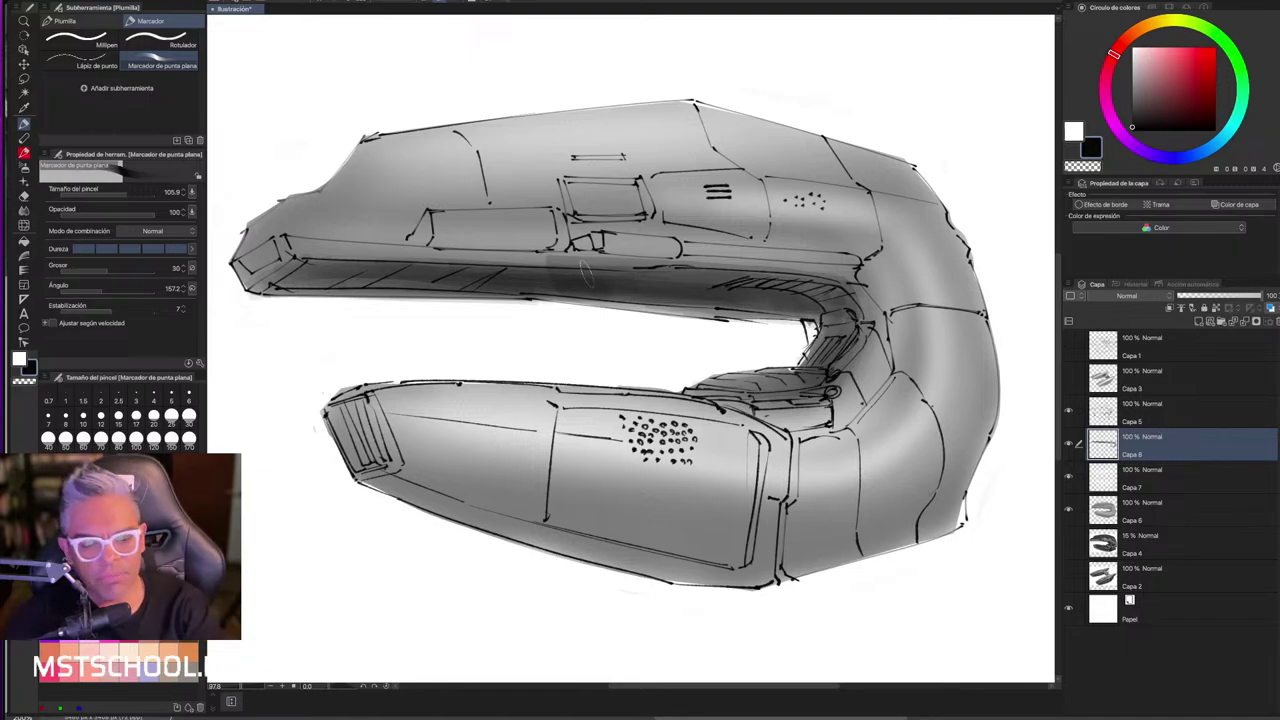
key("e")
mouse_move(550, 264)
left_mouse_down()
mouse_move(805, 274)
mouse_move(857, 298)
left_mouse_up()
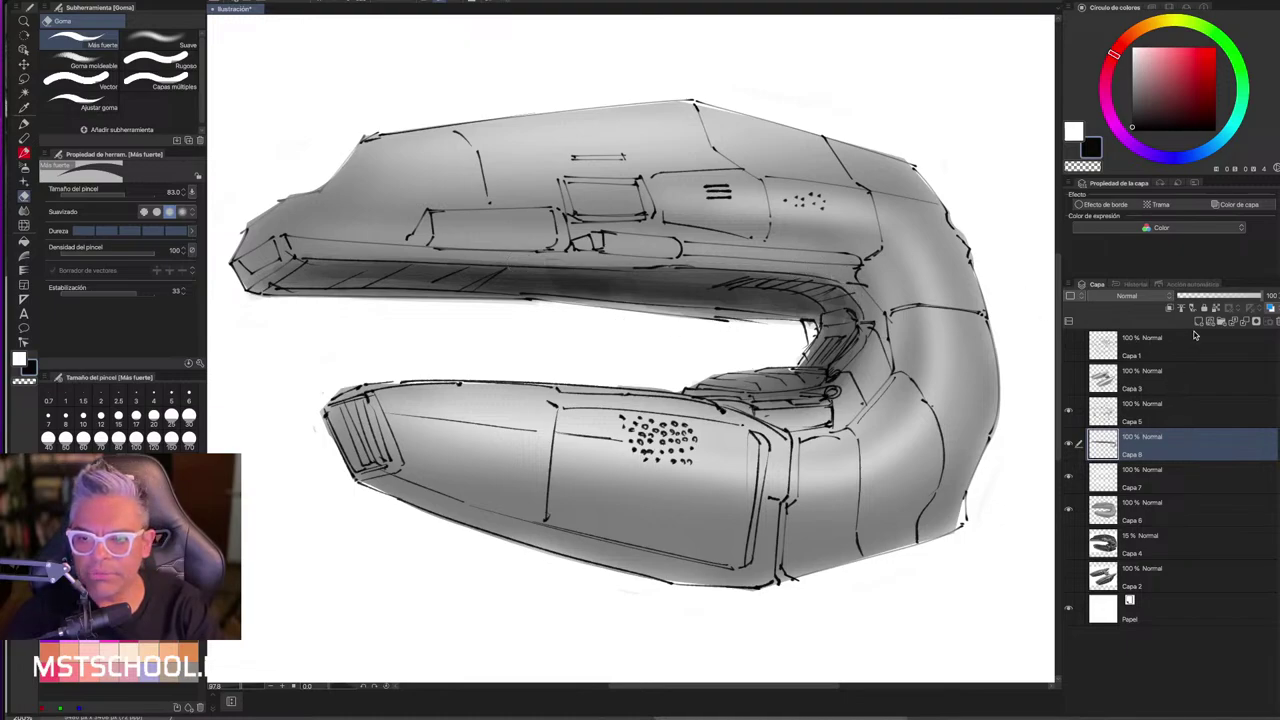
- On a new layer, ink bold marker outlines along the upper hull's front, tip, underside and the lower hull's end
left_click(1197, 321)
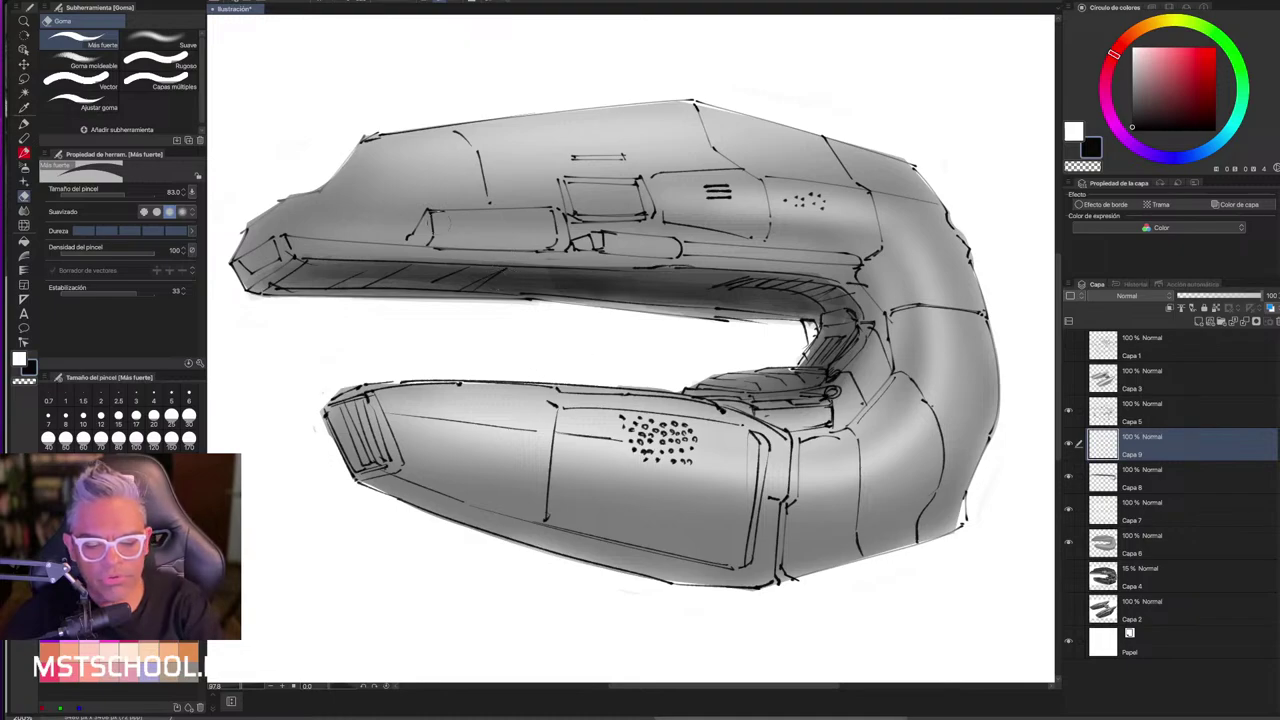
key("p")
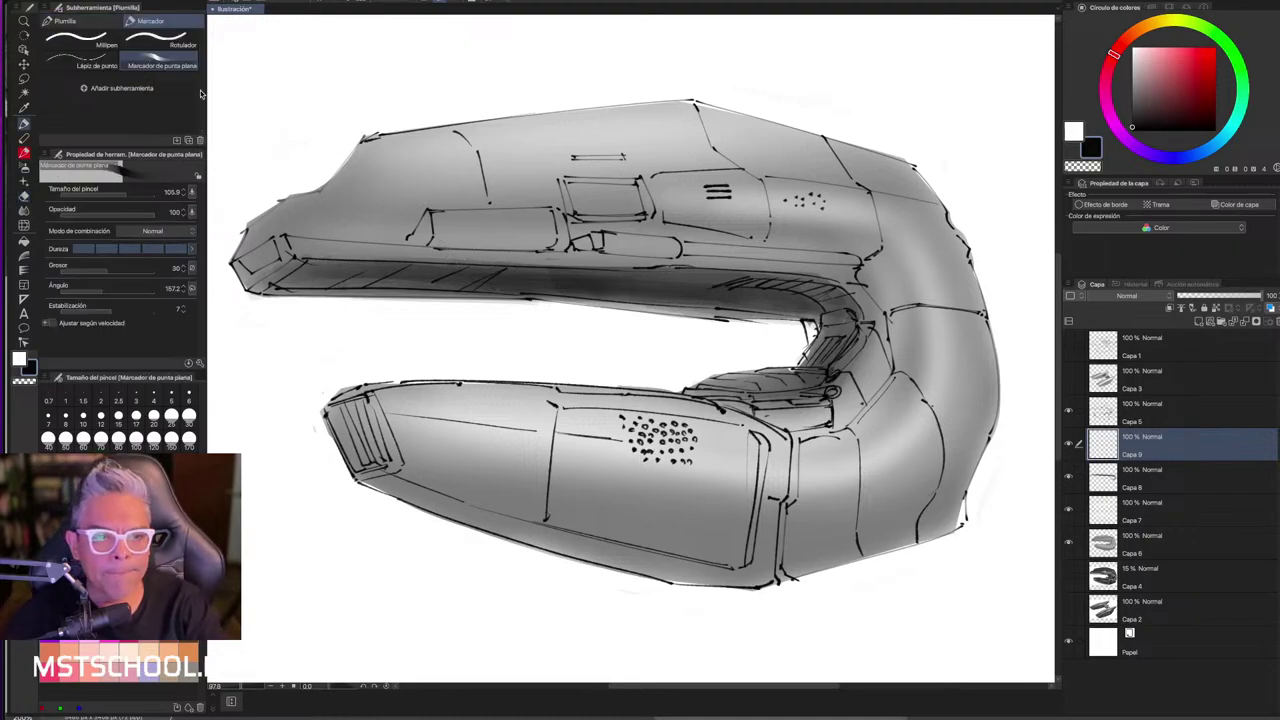
left_click(157, 40)
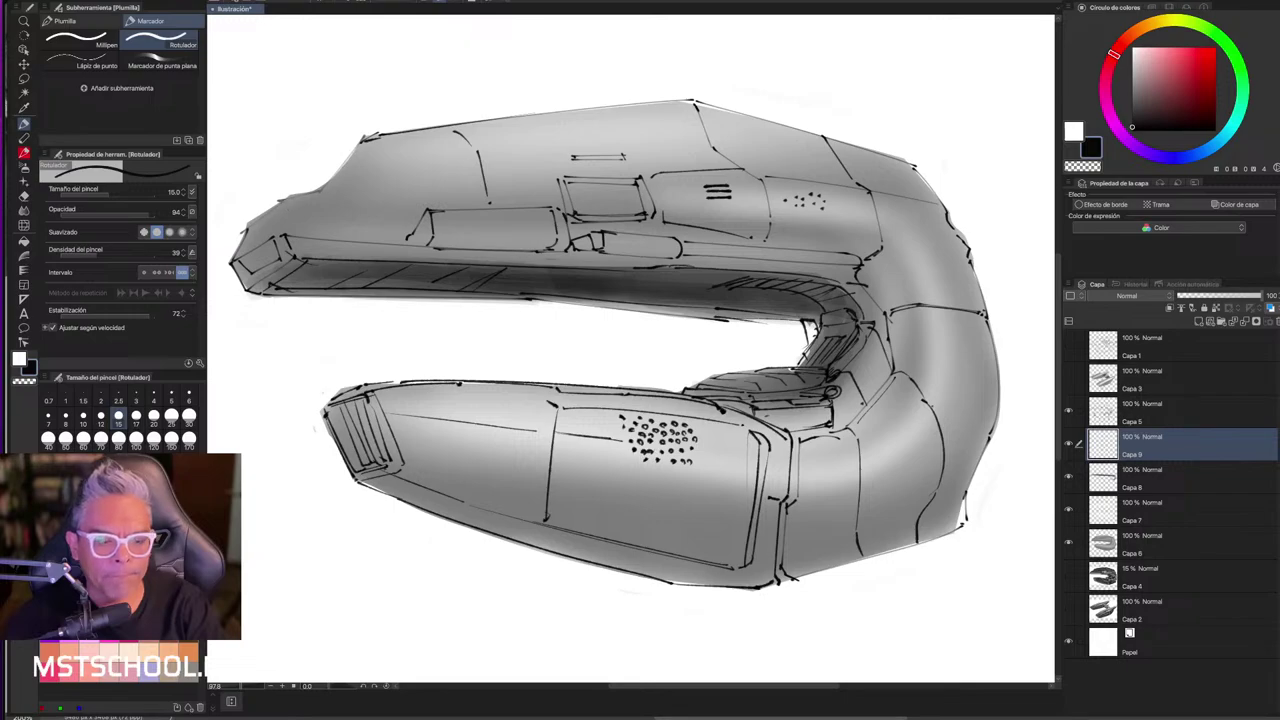
left_click_drag(297, 177, 304, 177)
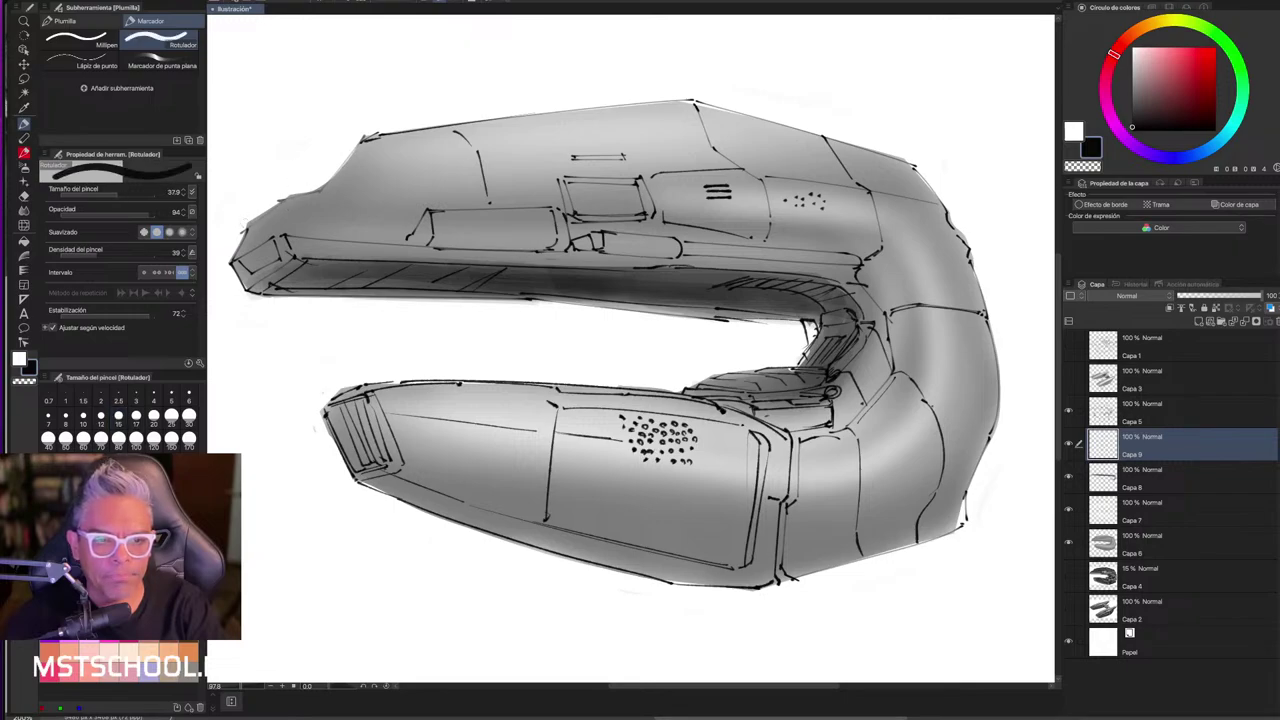
left_click_drag(242, 224, 304, 192)
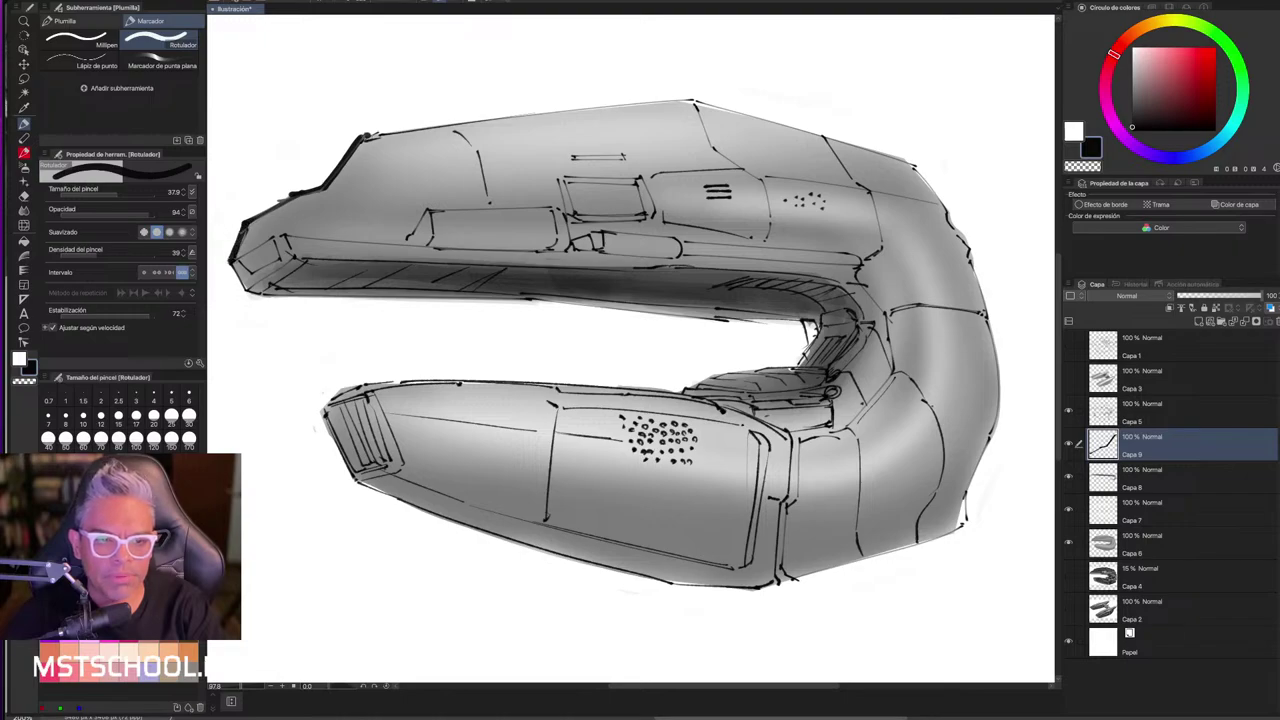
left_click_drag(230, 258, 252, 292)
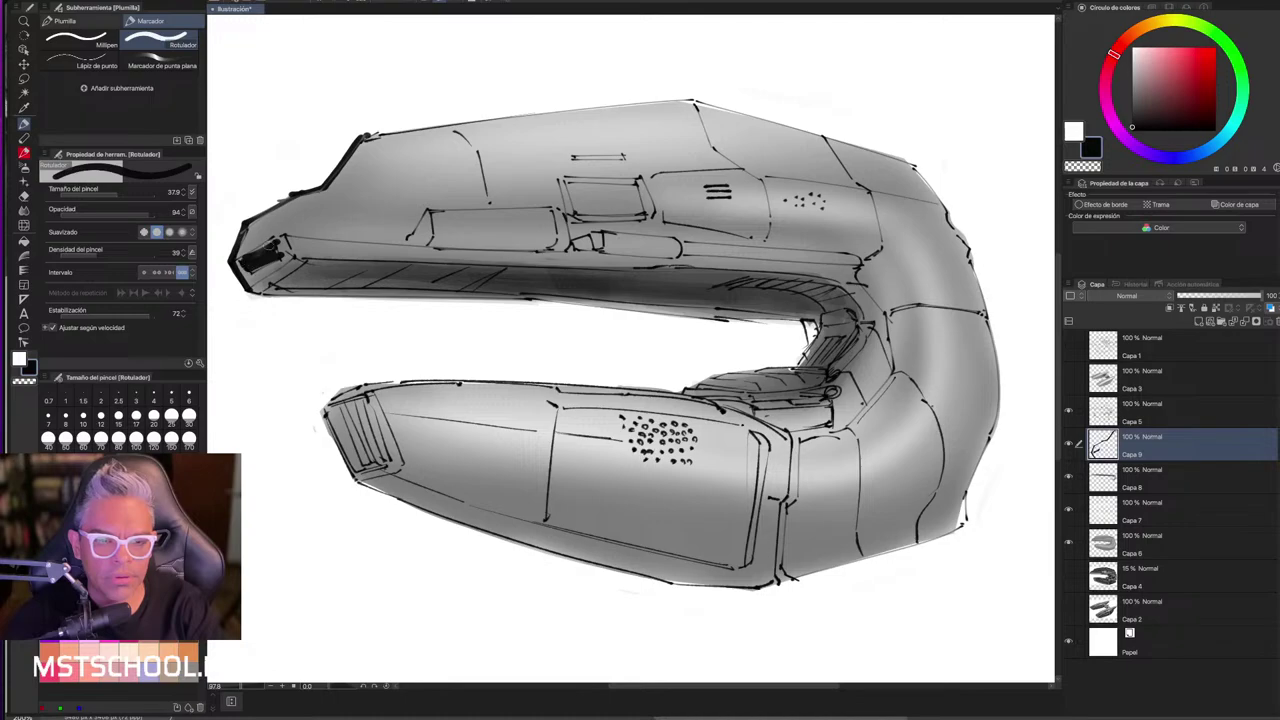
mouse_move(248, 288)
left_mouse_down()
mouse_move(814, 322)
mouse_move(786, 370)
left_mouse_up()
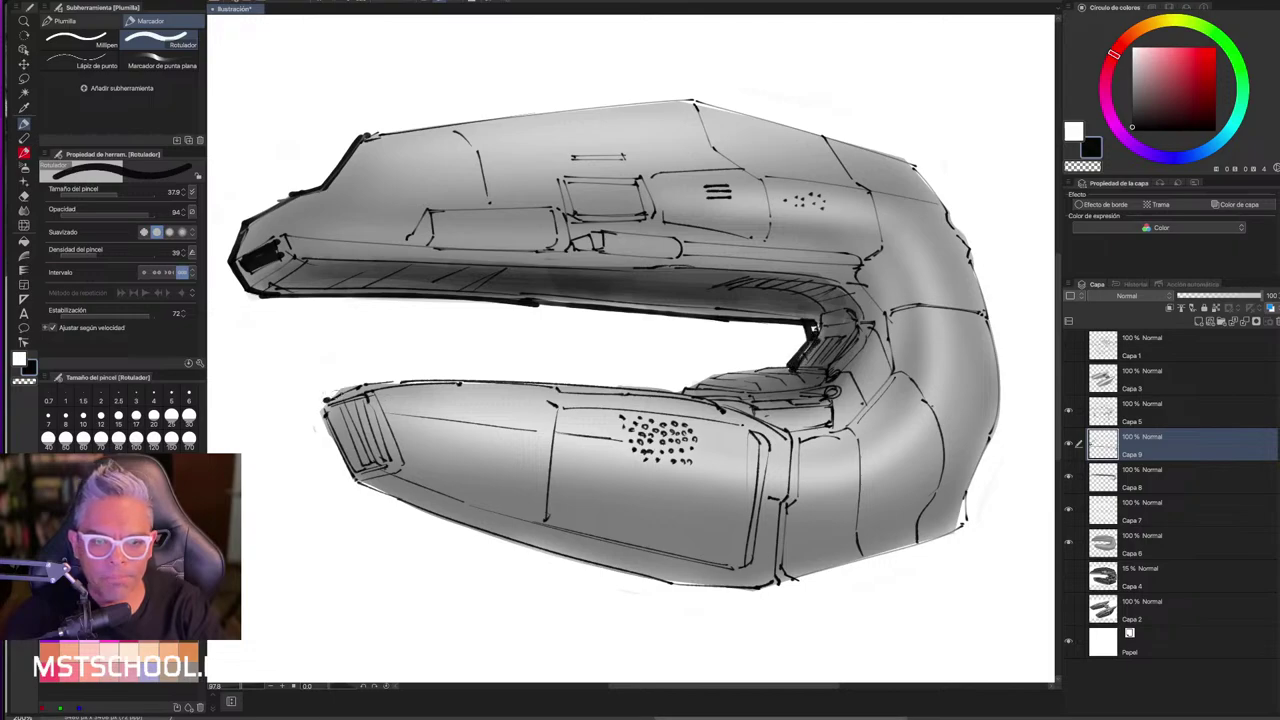
left_click_drag(326, 400, 422, 381)
left_click_drag(318, 405, 362, 496)
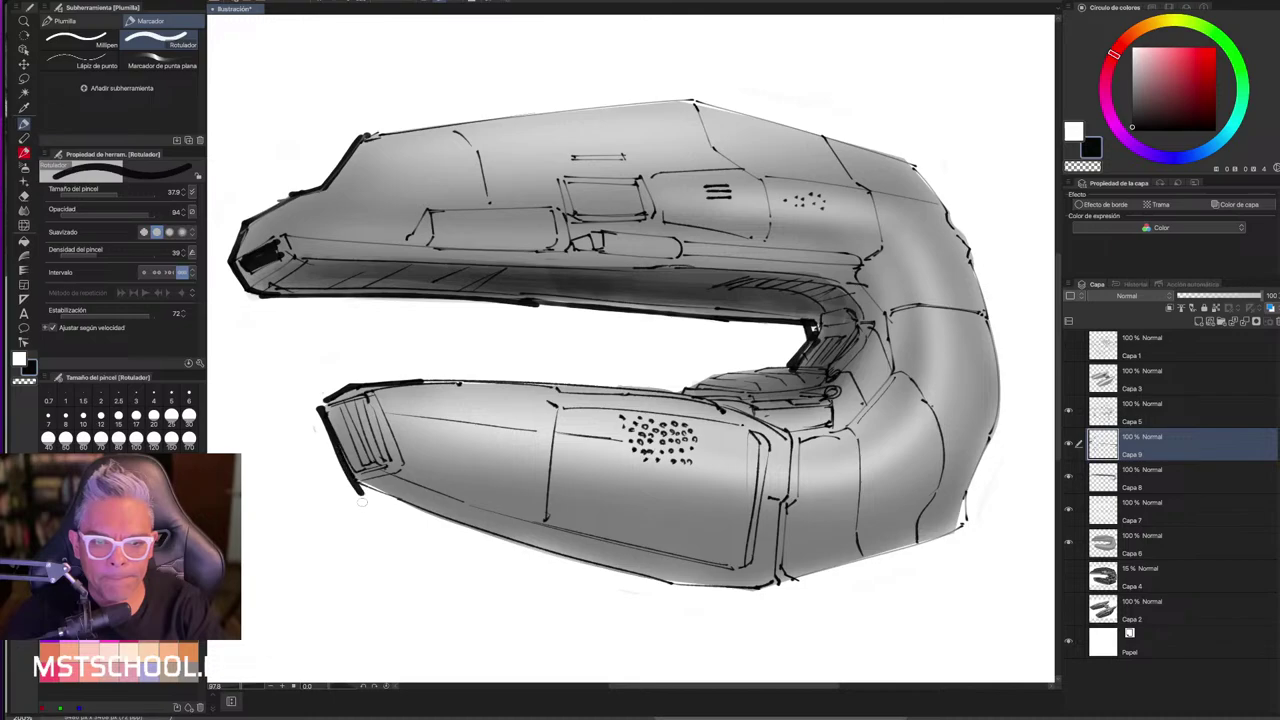
- Cancel an accidental text box and rotate the canvas to reach the ship's outer edges
key("t")
left_click_drag(371, 210, 929, 348)
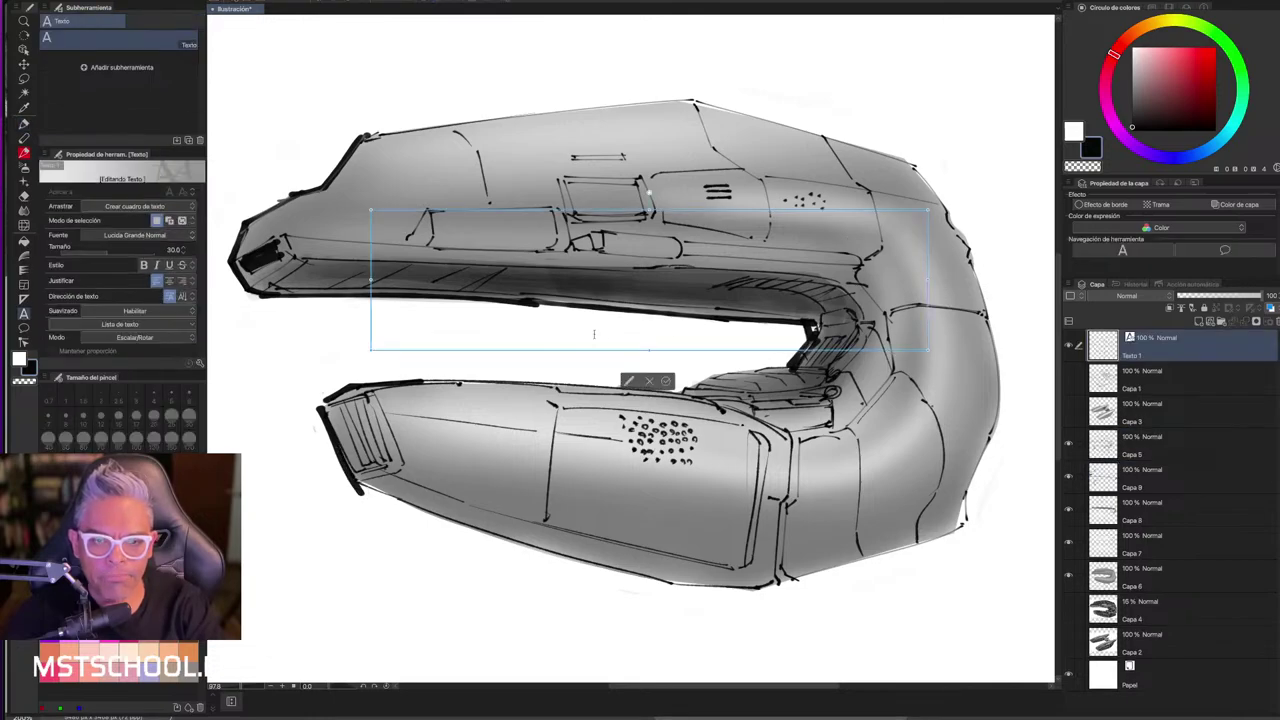
key("Escape")
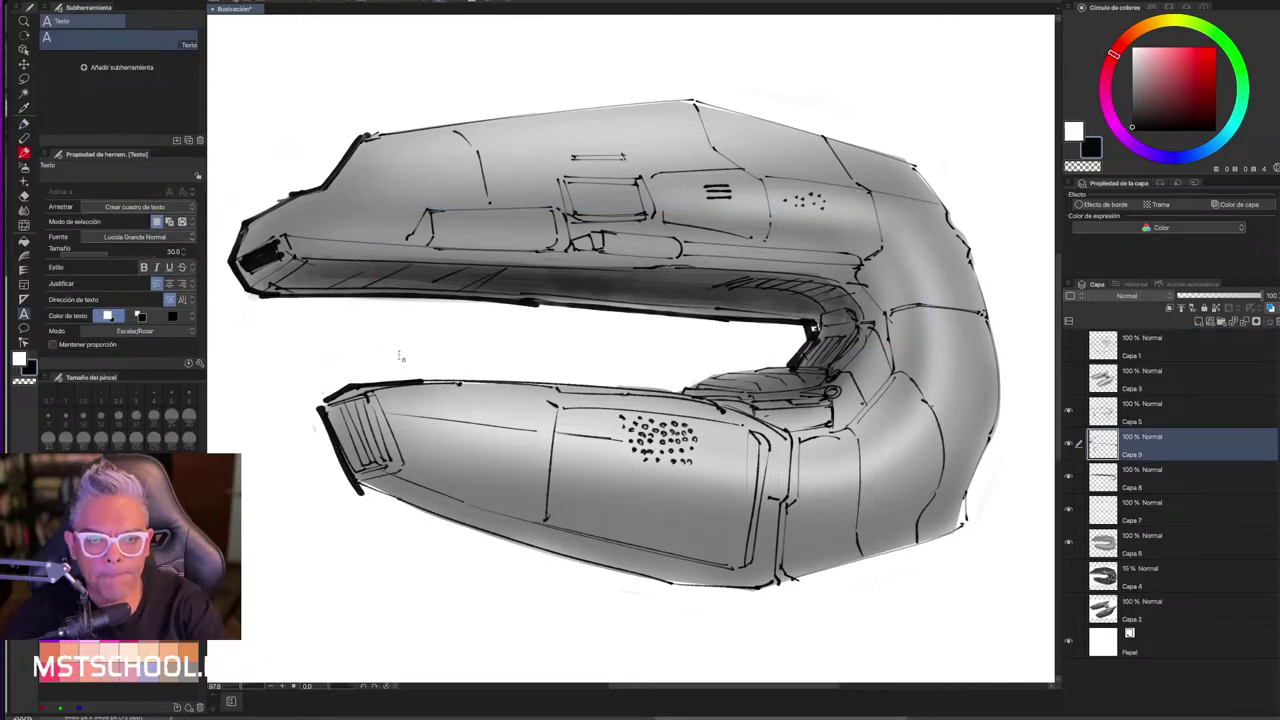
key("r")
left_click_drag(353, 234, 498, 223)
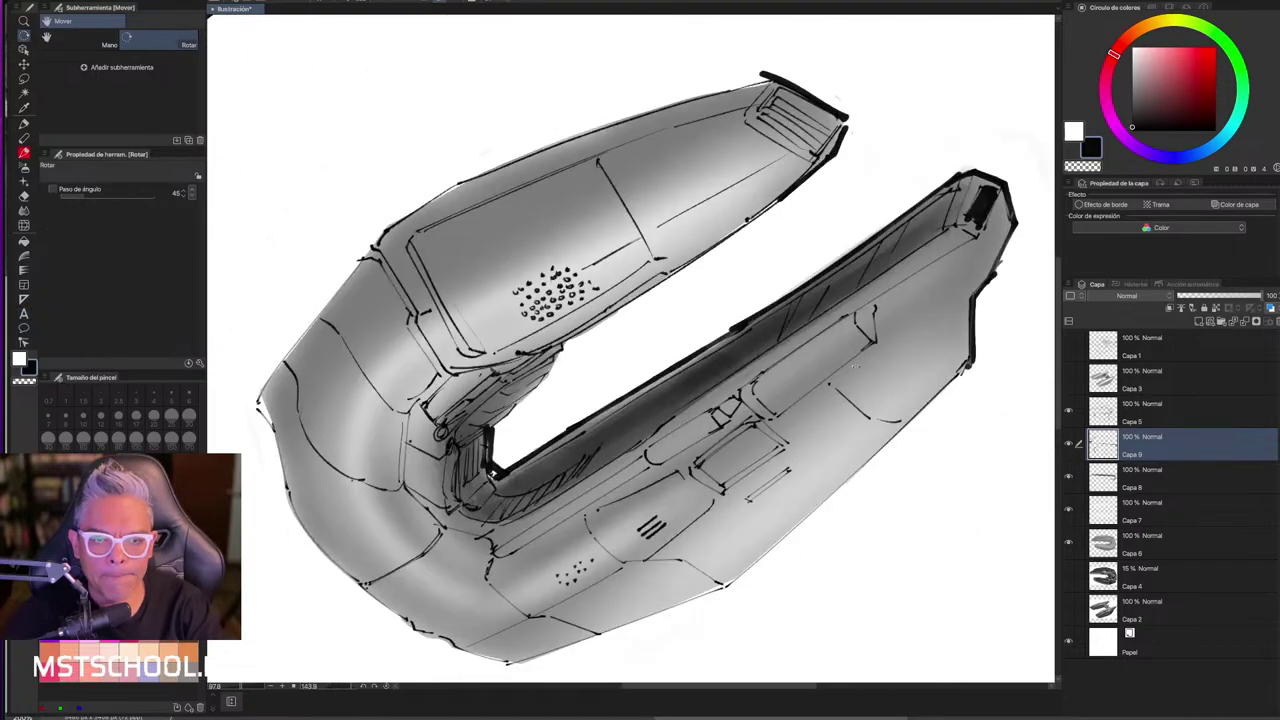
key("t")
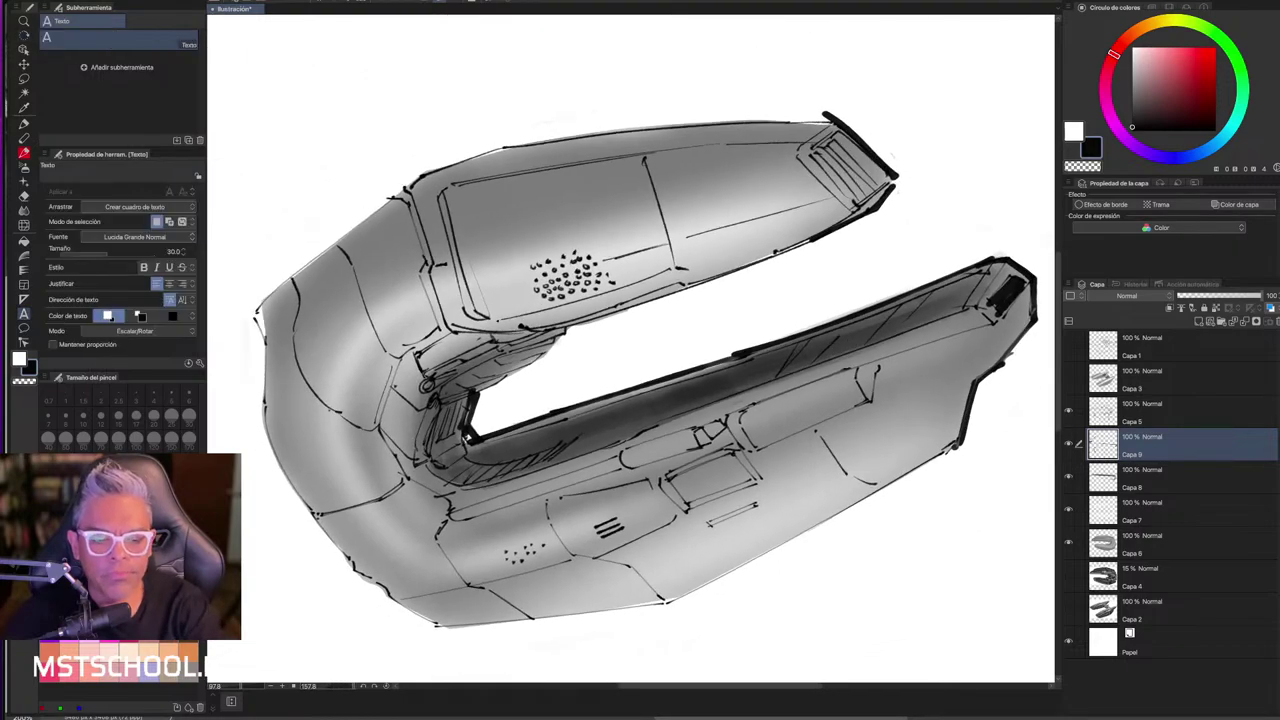
key("p")
- Ink heavy lines along the upper arm's top, the outer curved edge and the upper-left edge
left_click_drag(406, 186, 509, 148)
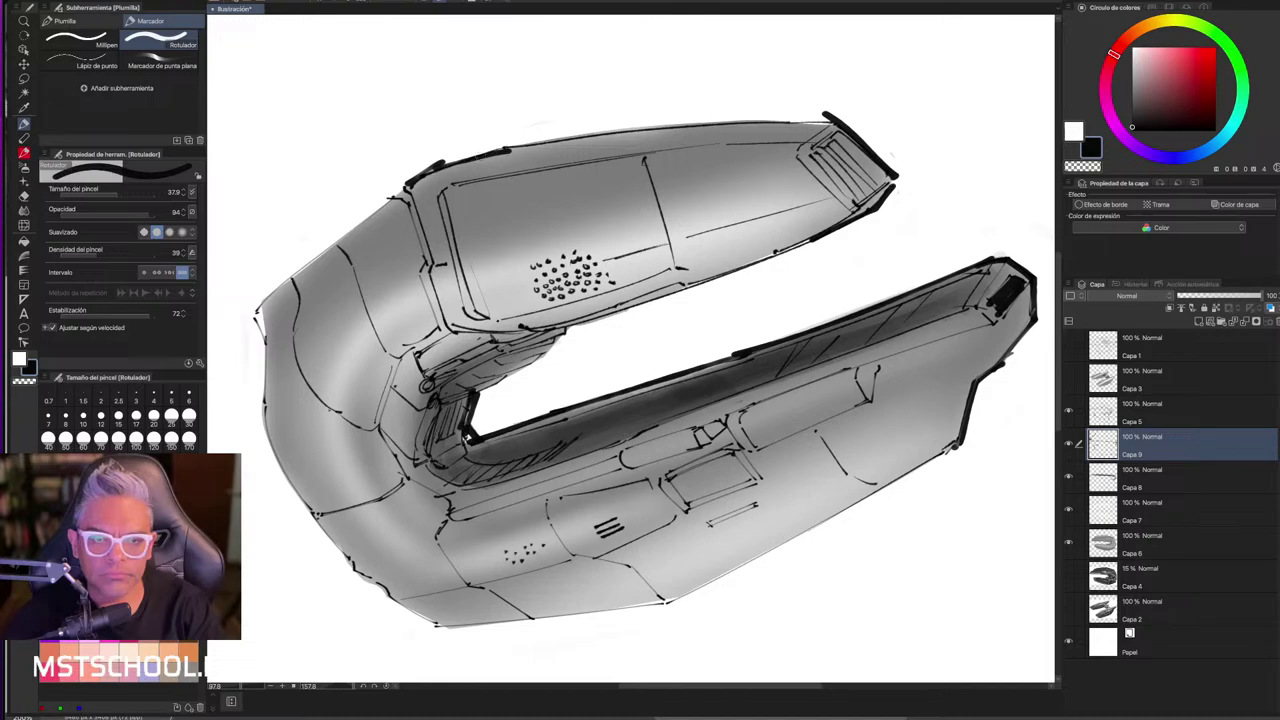
key("ctrl+z")
mouse_move(418, 174)
left_mouse_down()
mouse_move(532, 141)
mouse_move(866, 127)
left_mouse_up()
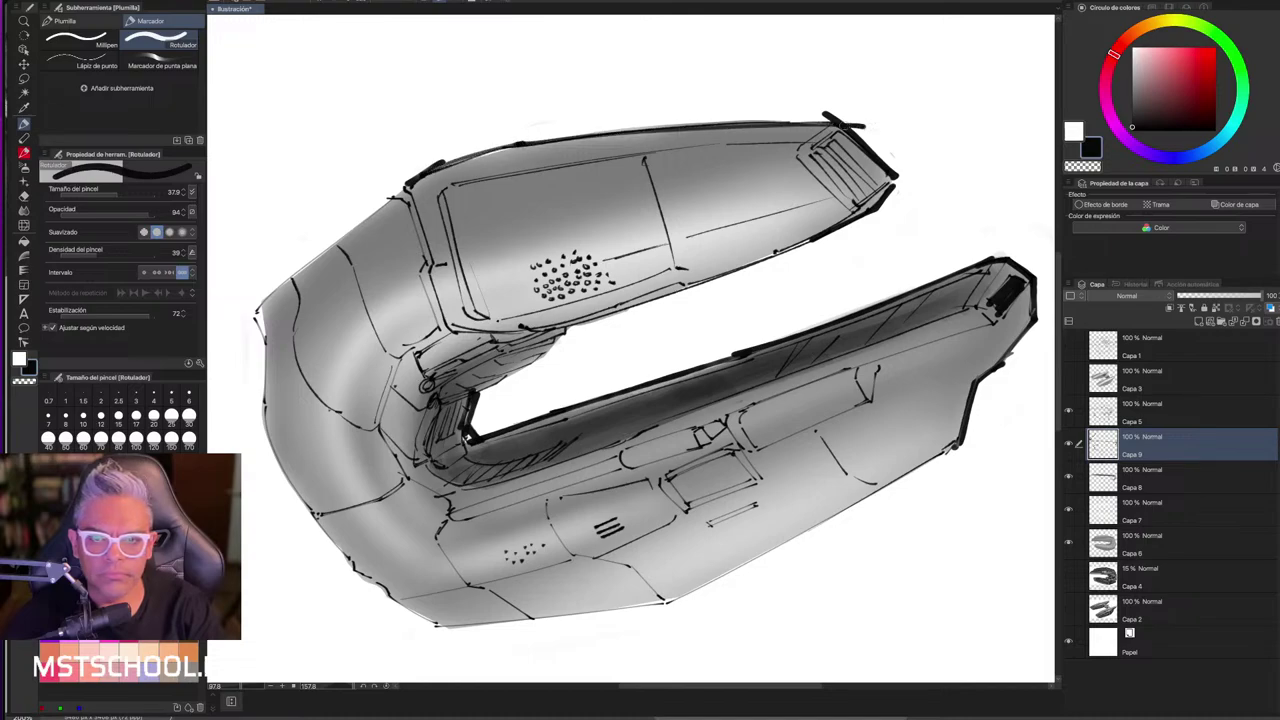
mouse_move(412, 182)
left_mouse_down()
mouse_move(240, 326)
mouse_move(420, 178)
left_mouse_up()
key("ctrl+z")
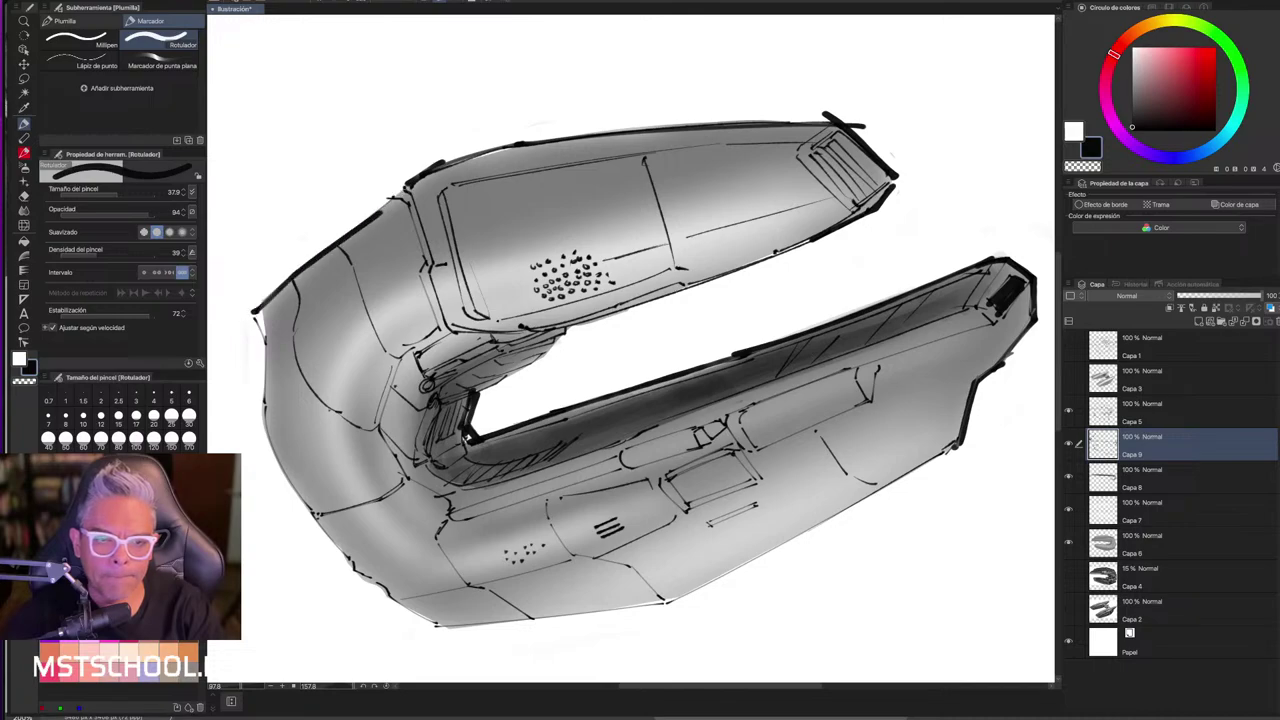
mouse_move(508, 126)
left_mouse_down()
mouse_move(536, 113)
mouse_move(704, 413)
left_mouse_up()
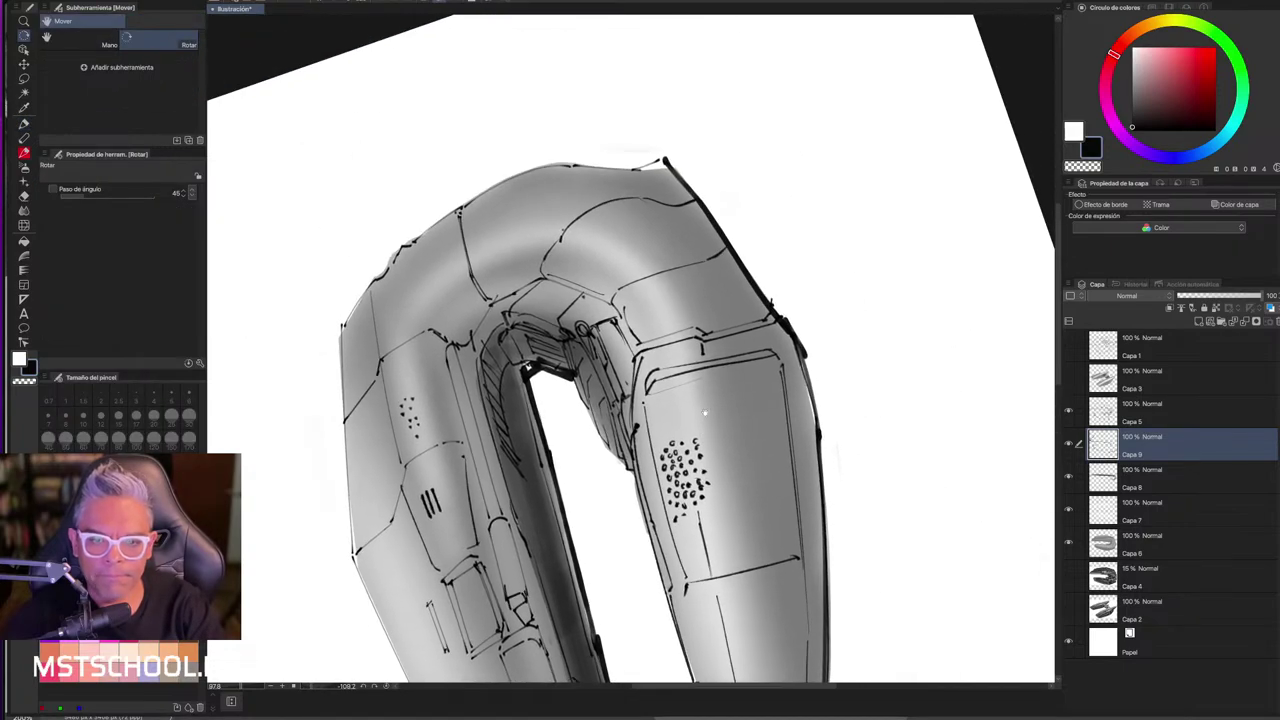
key("p")
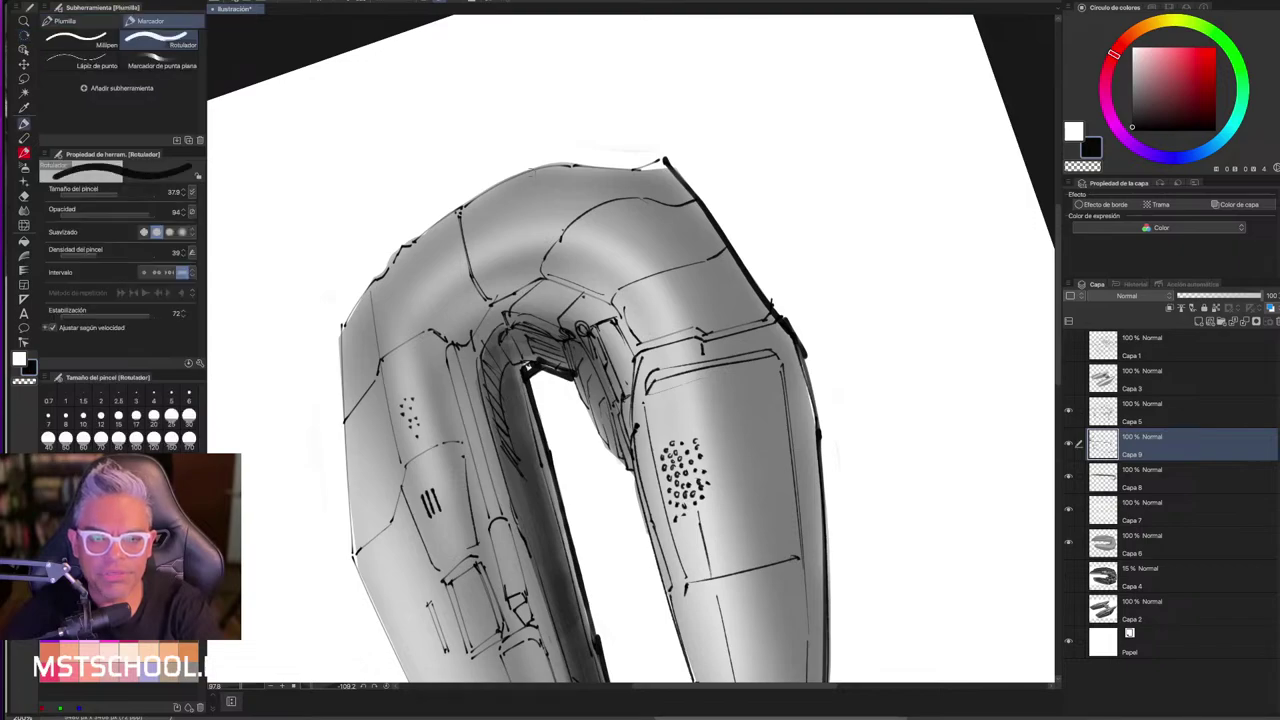
left_click_drag(536, 166, 680, 168)
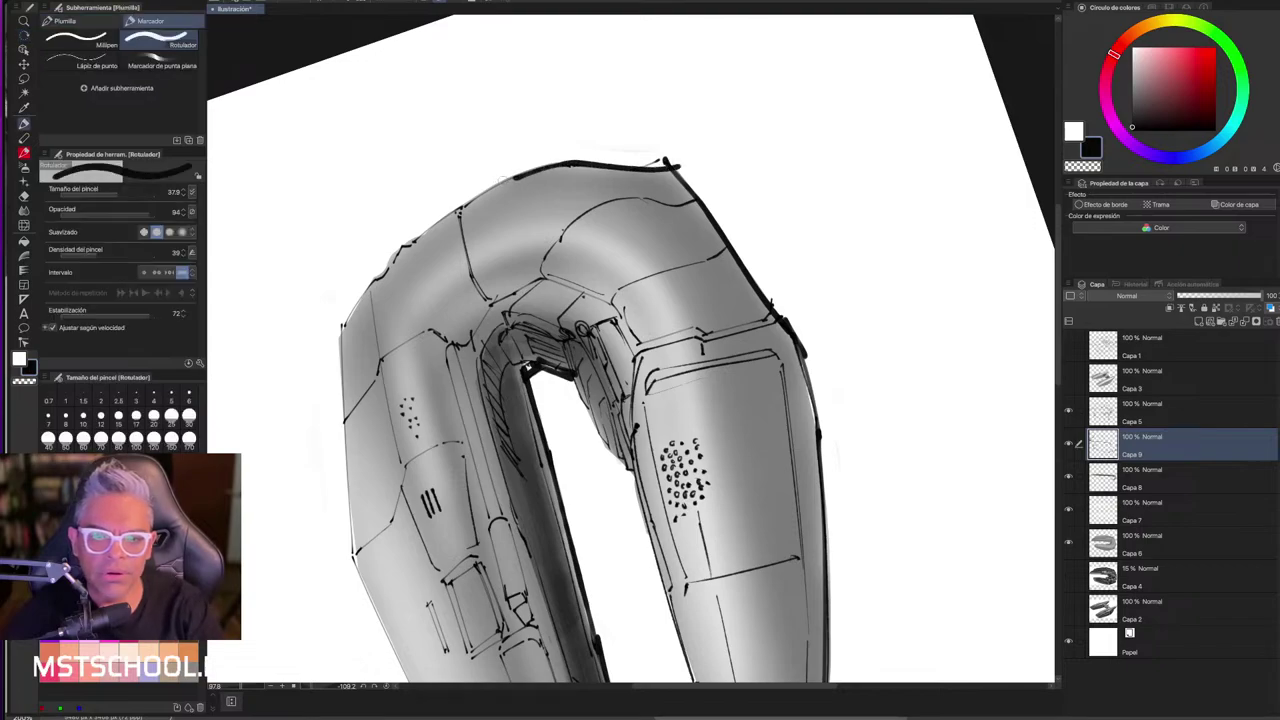
left_click_drag(517, 174, 391, 254)
key("ctrl+z")
mouse_move(520, 174)
left_mouse_down()
mouse_move(386, 258)
mouse_move(332, 386)
left_mouse_up()
- Ink thick lines down the left edge and across the hull's top, then turn the view upright
mouse_move(286, 245)
left_mouse_down()
mouse_move(490, 131)
mouse_move(849, 210)
left_mouse_up()
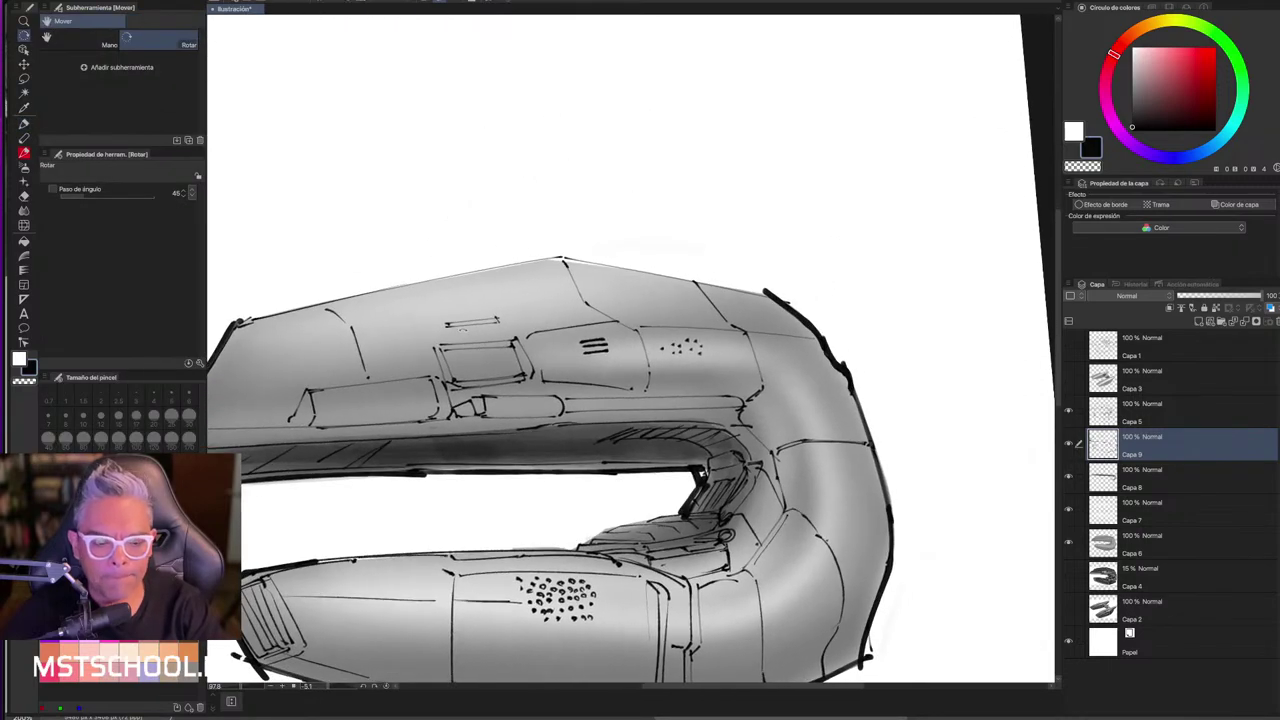
left_click_drag(238, 322, 560, 256)
key("ctrl+z")
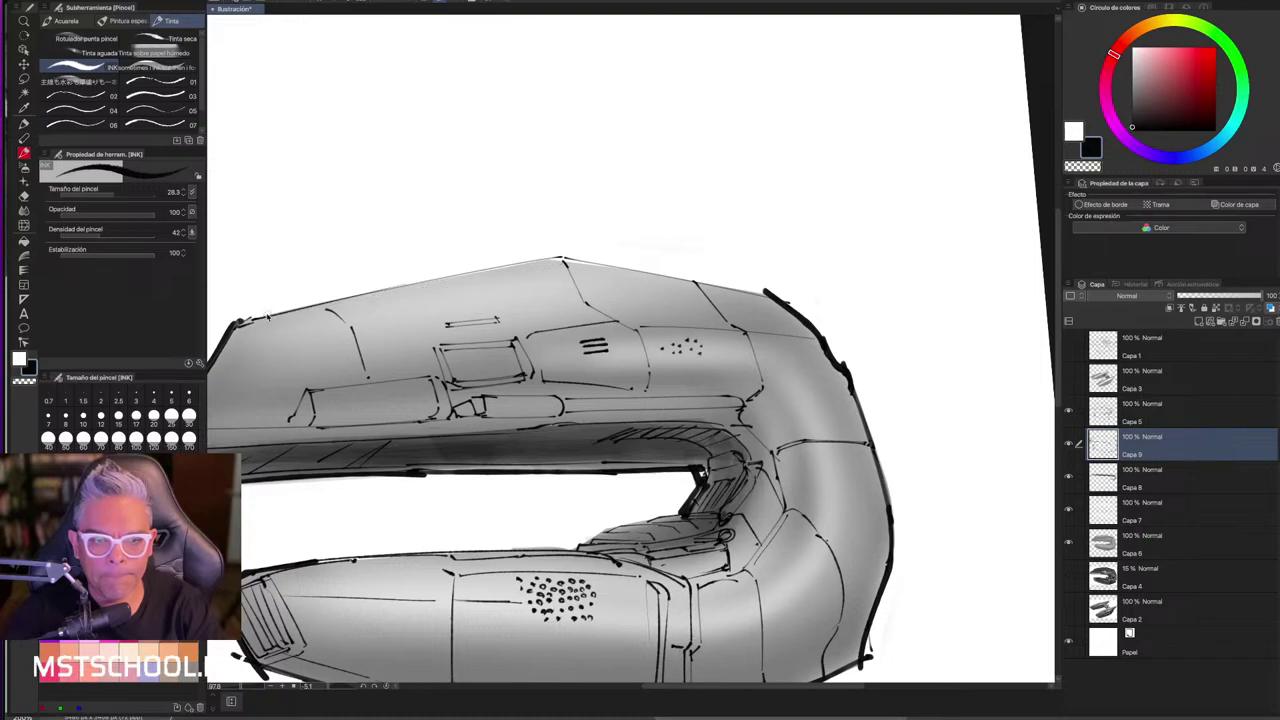
left_click_drag(240, 320, 562, 256)
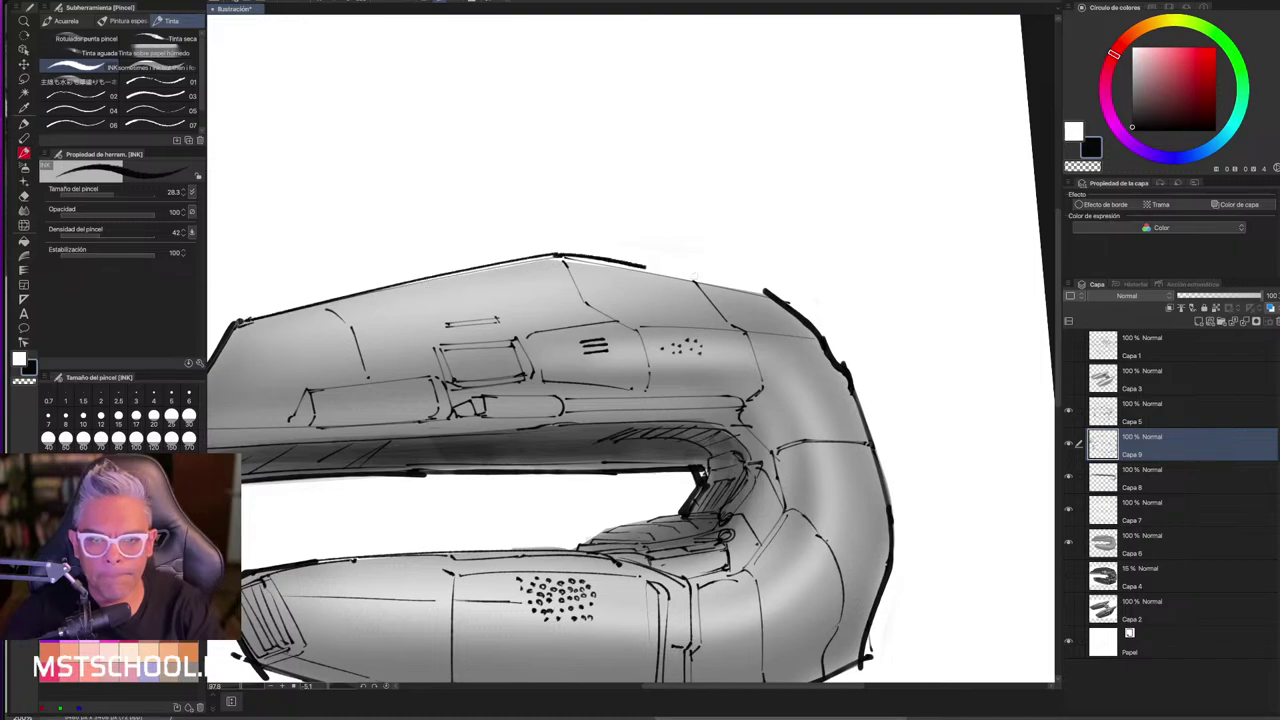
left_click_drag(644, 268, 726, 282)
key("ctrl+z")
left_click_drag(556, 256, 770, 296)
scroll(627, 368, "down", 3)
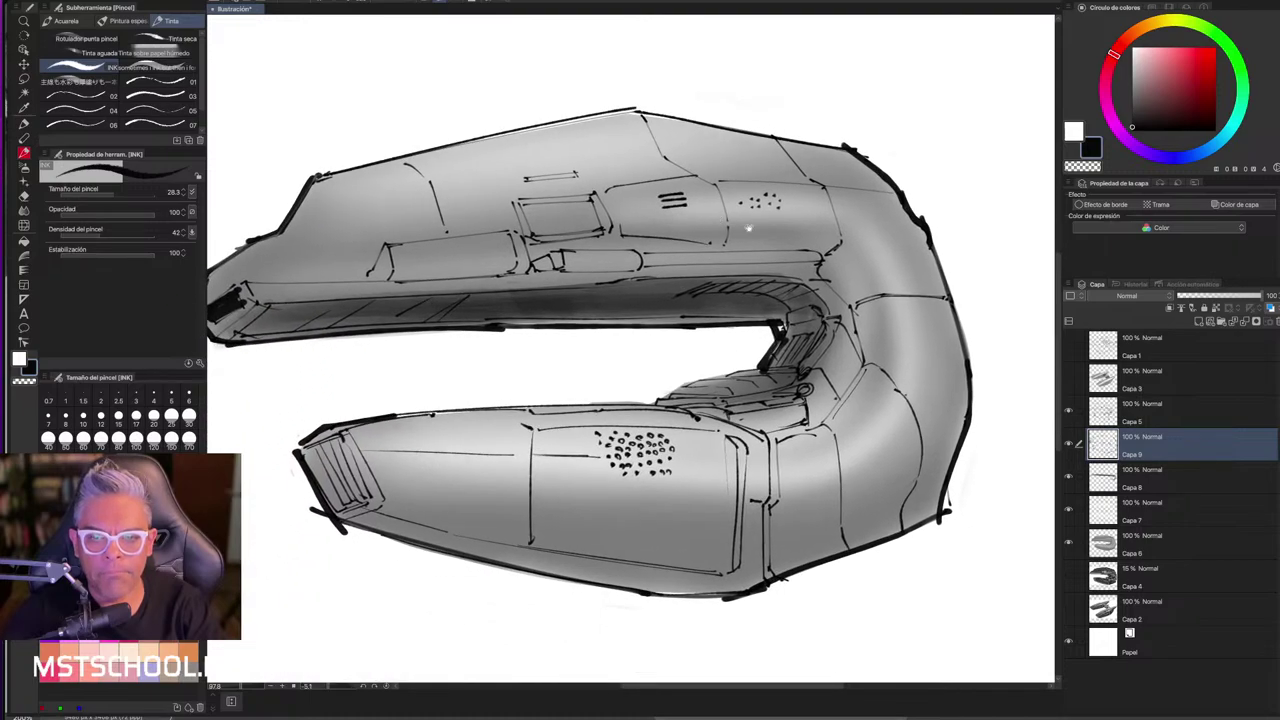
mouse_move(627, 368)
left_mouse_down()
mouse_move(700, 300)
mouse_move(703, 344)
left_mouse_up()
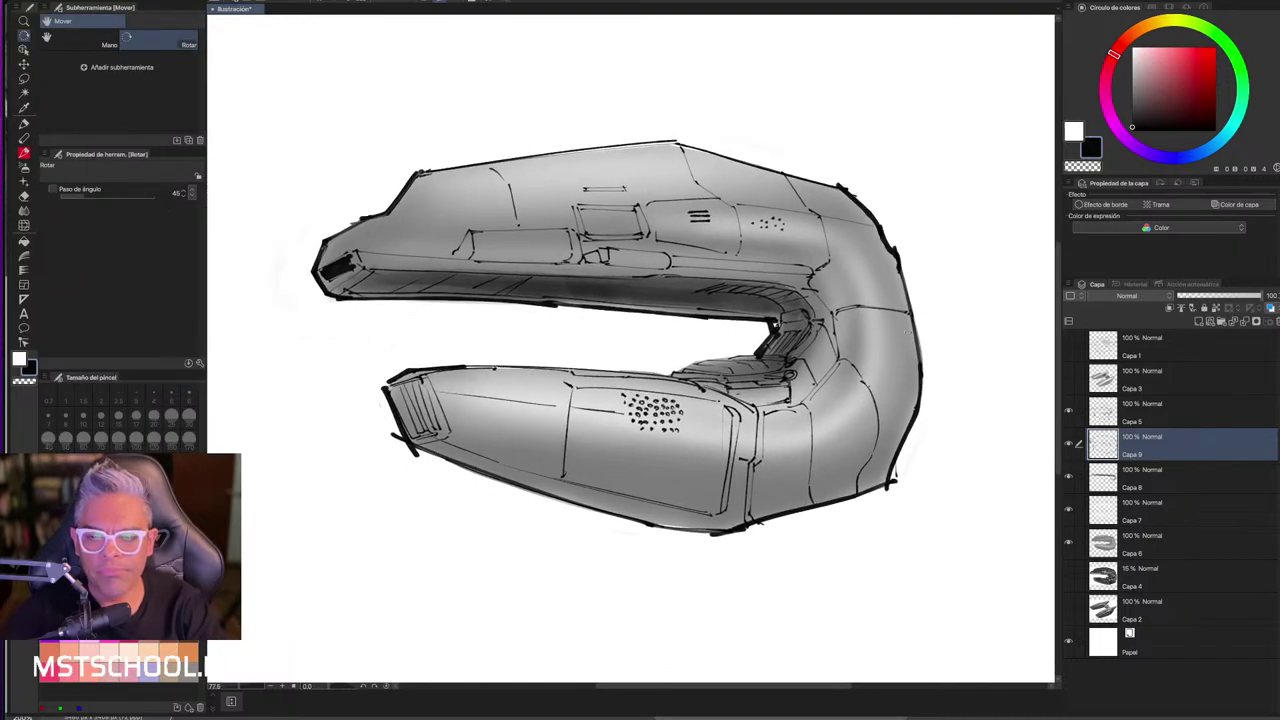
key("super+Tab")
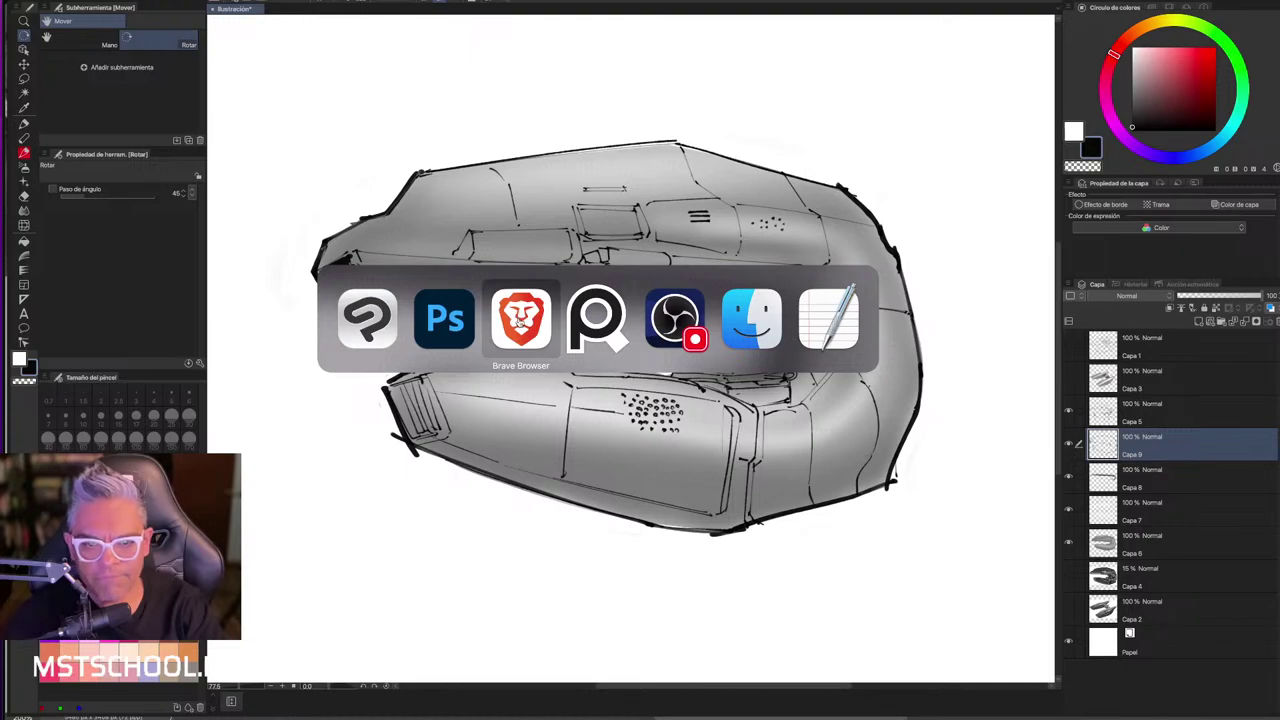
- Search Google Images in Brave for 'textura oxido' and copy the Vecteezy rust texture image
left_click(520, 320)
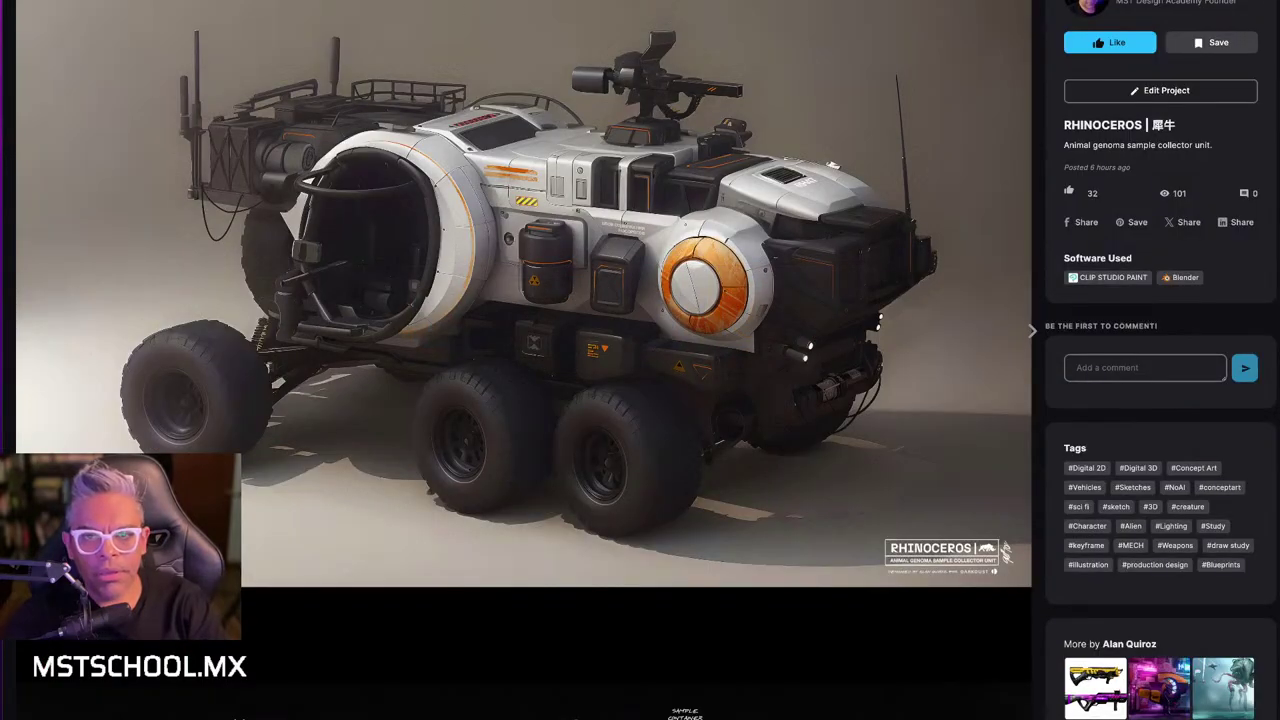
left_click(1005, 550)
key("super+l")
type("textura")
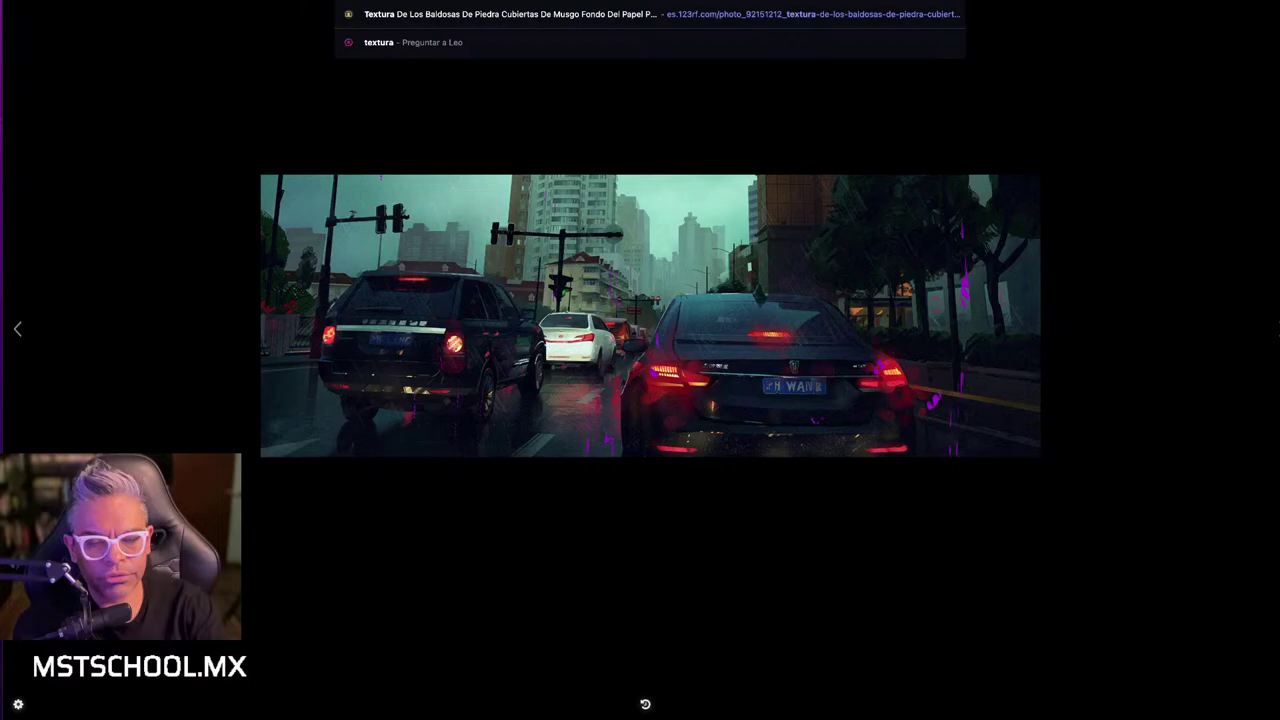
key("Return")
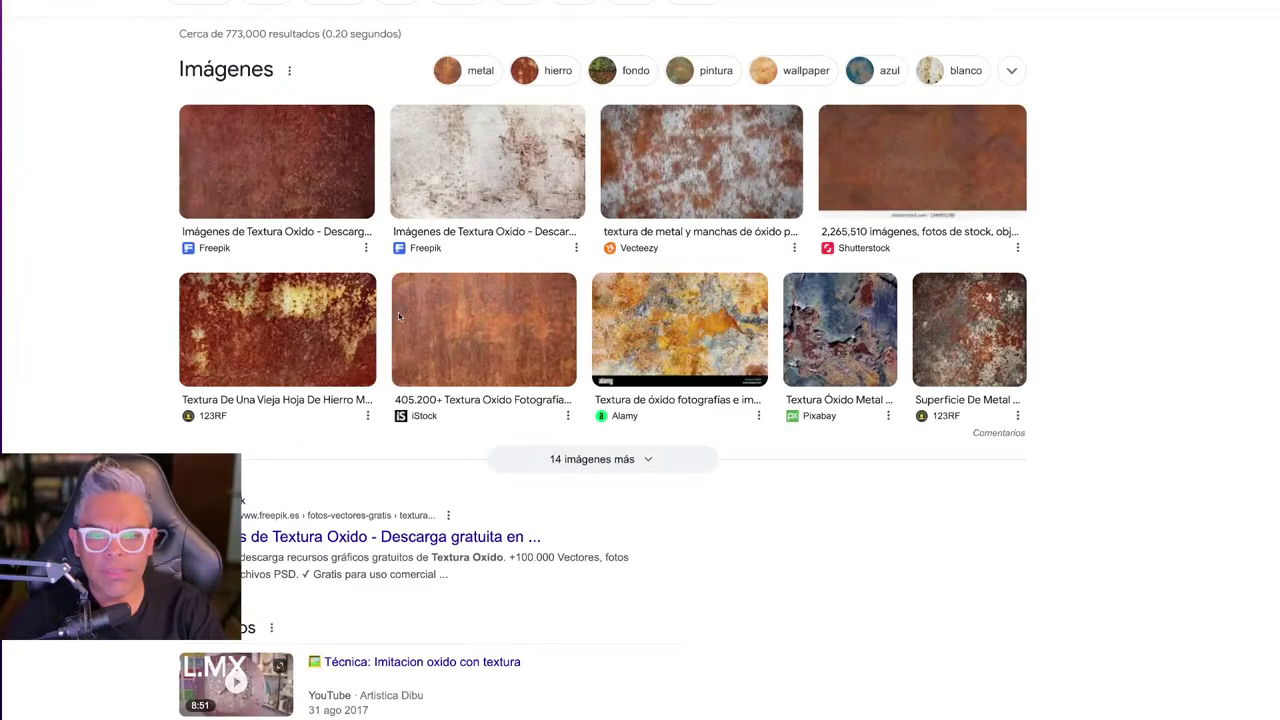
left_click_drag(735, 190, 735, 185)
left_click(735, 185)
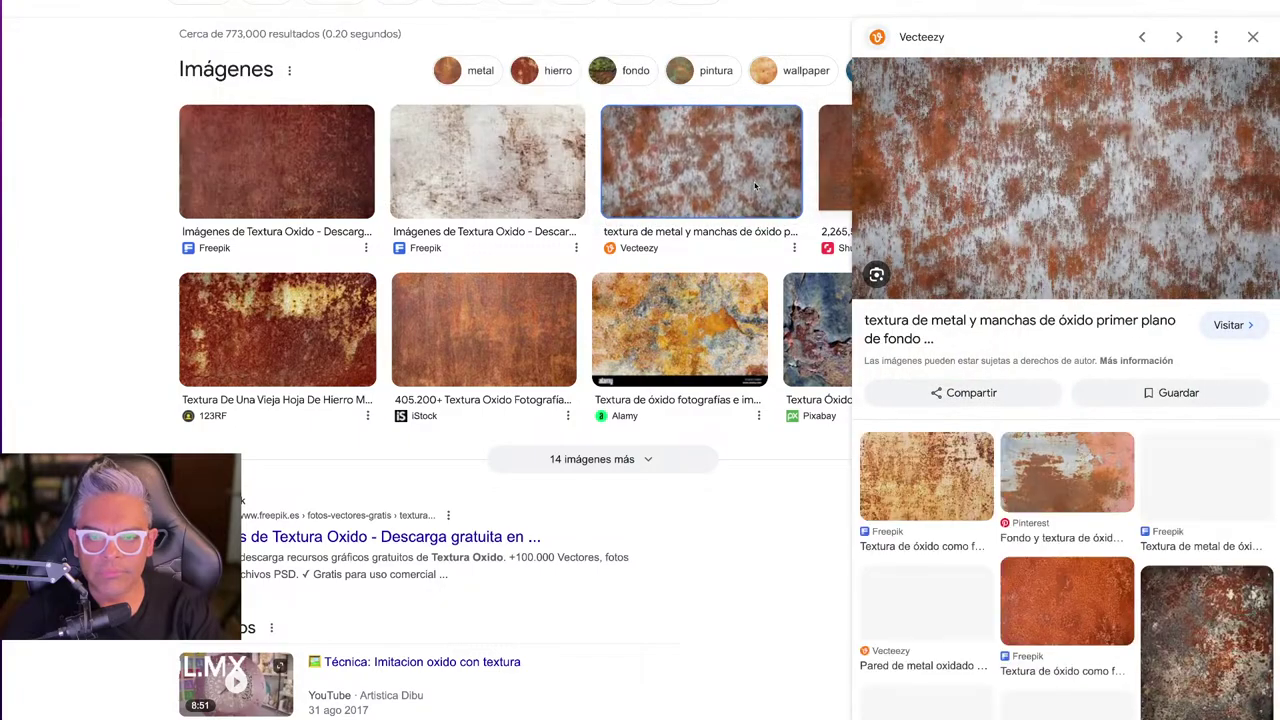
right_click(1060, 180)
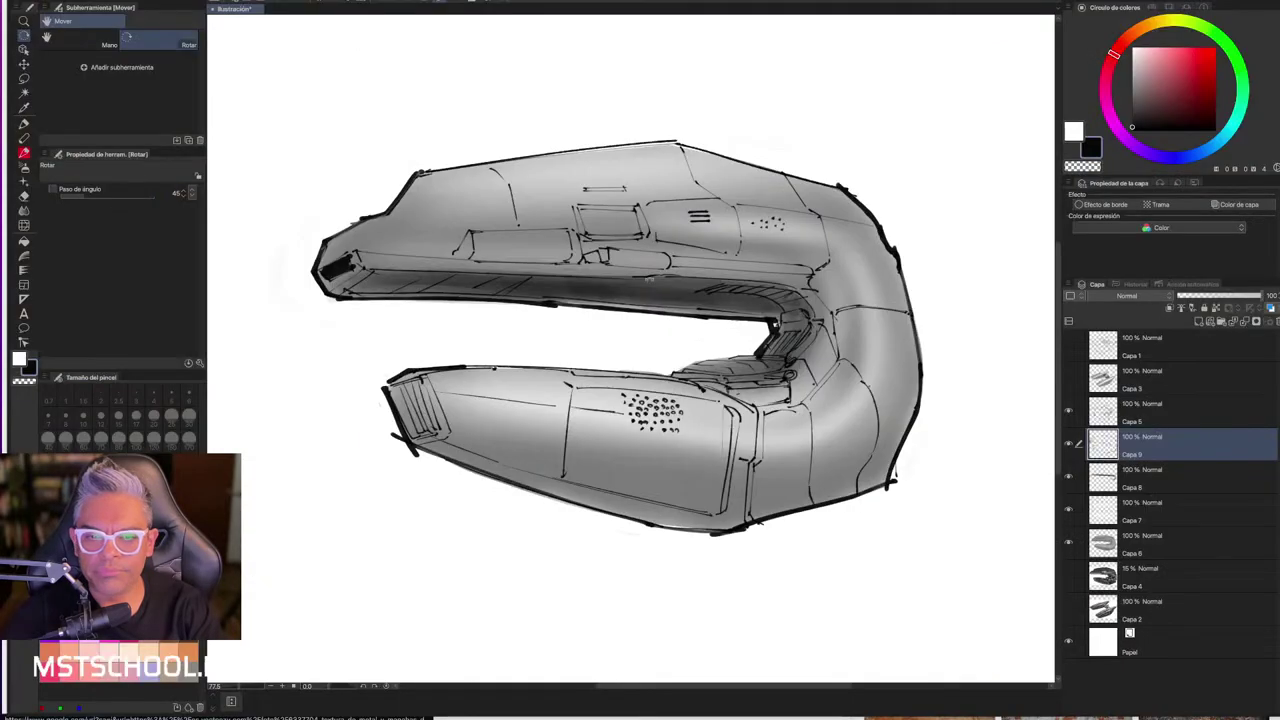
- Paste the rust texture into the ship drawing, move it onto the ship and scale it up
left_click(1068, 355)
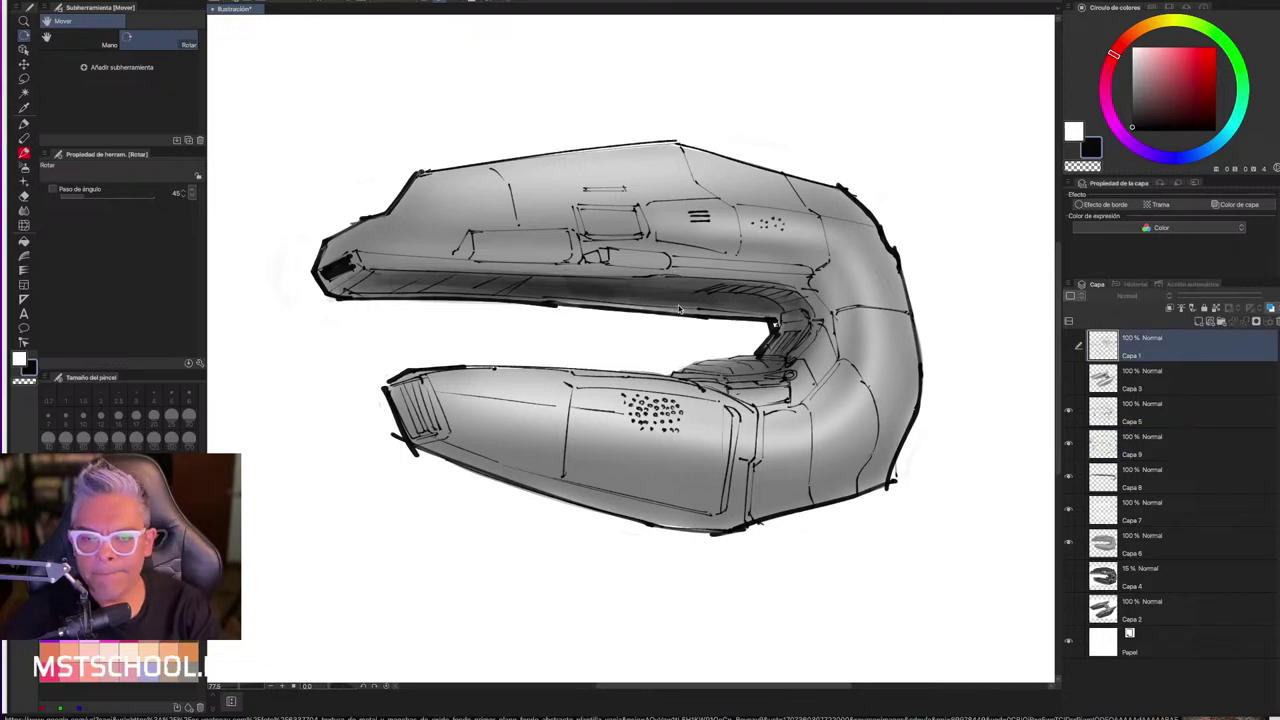
key("ctrl+v")
left_click_drag(571, 113, 519, 67)
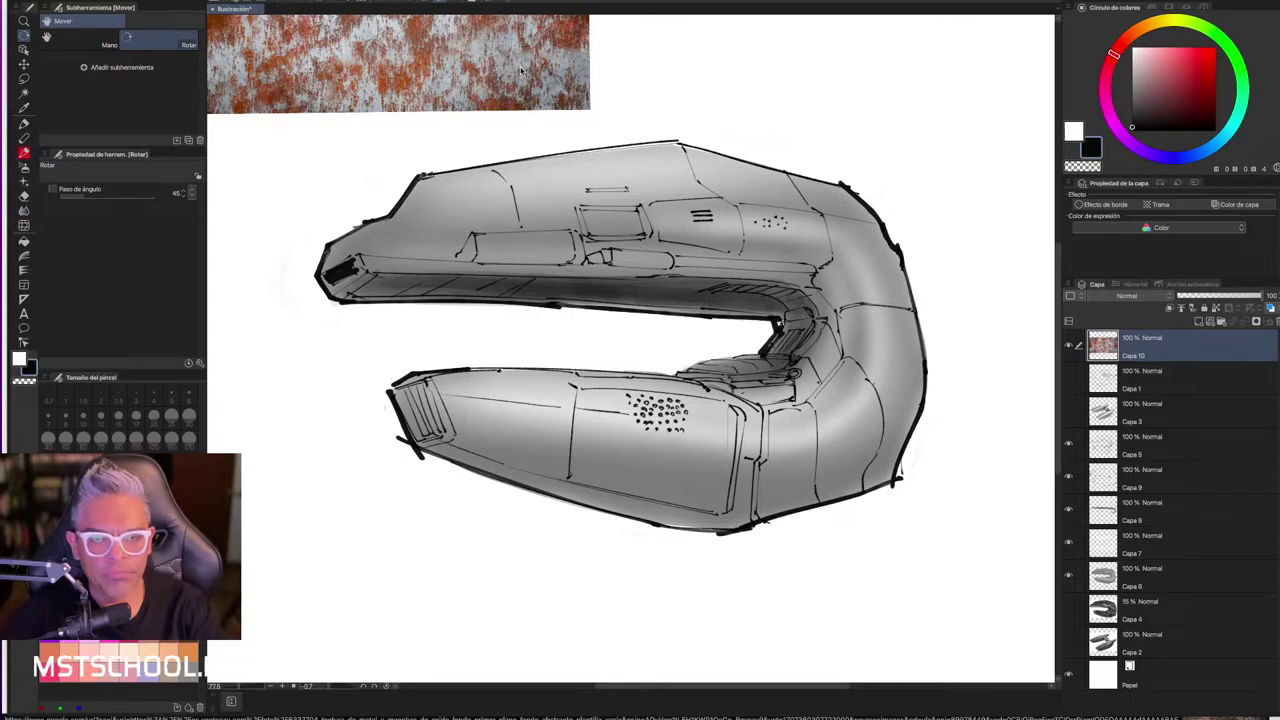
key("ctrl+t")
mouse_move(520, 70)
left_mouse_down()
mouse_move(715, 260)
mouse_move(695, 263)
left_mouse_up()
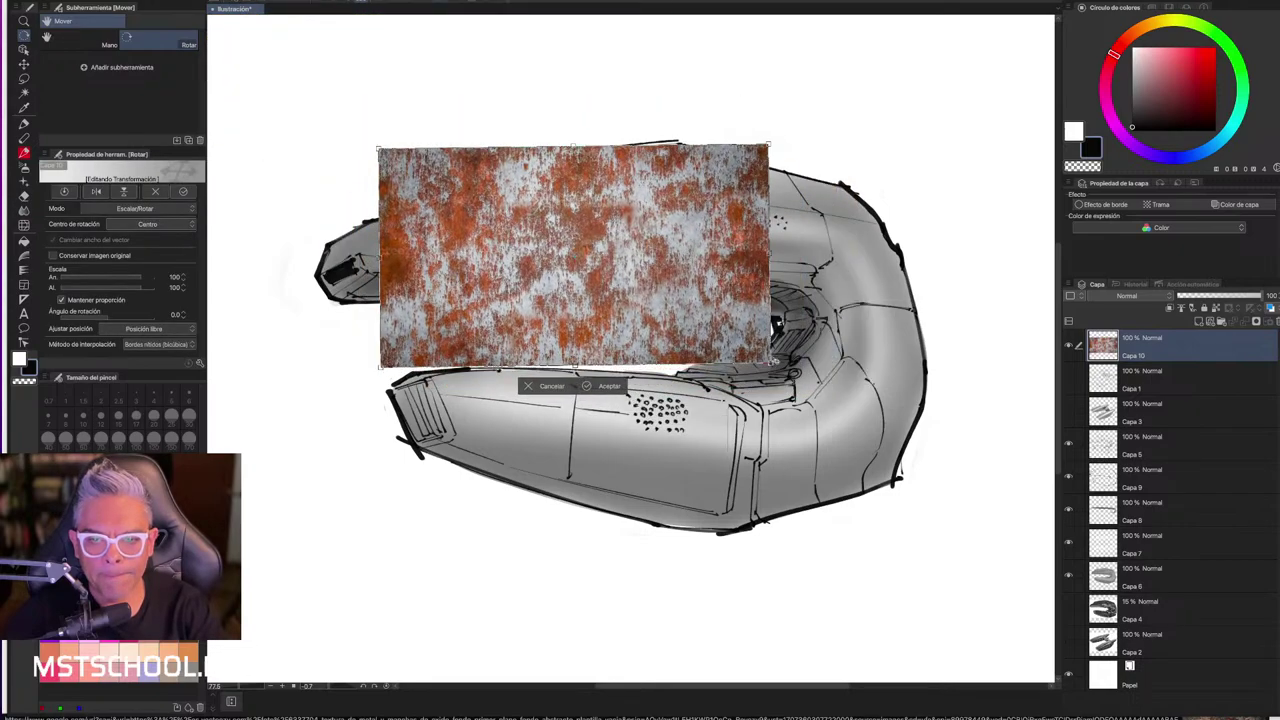
left_click_drag(770, 362, 874, 455)
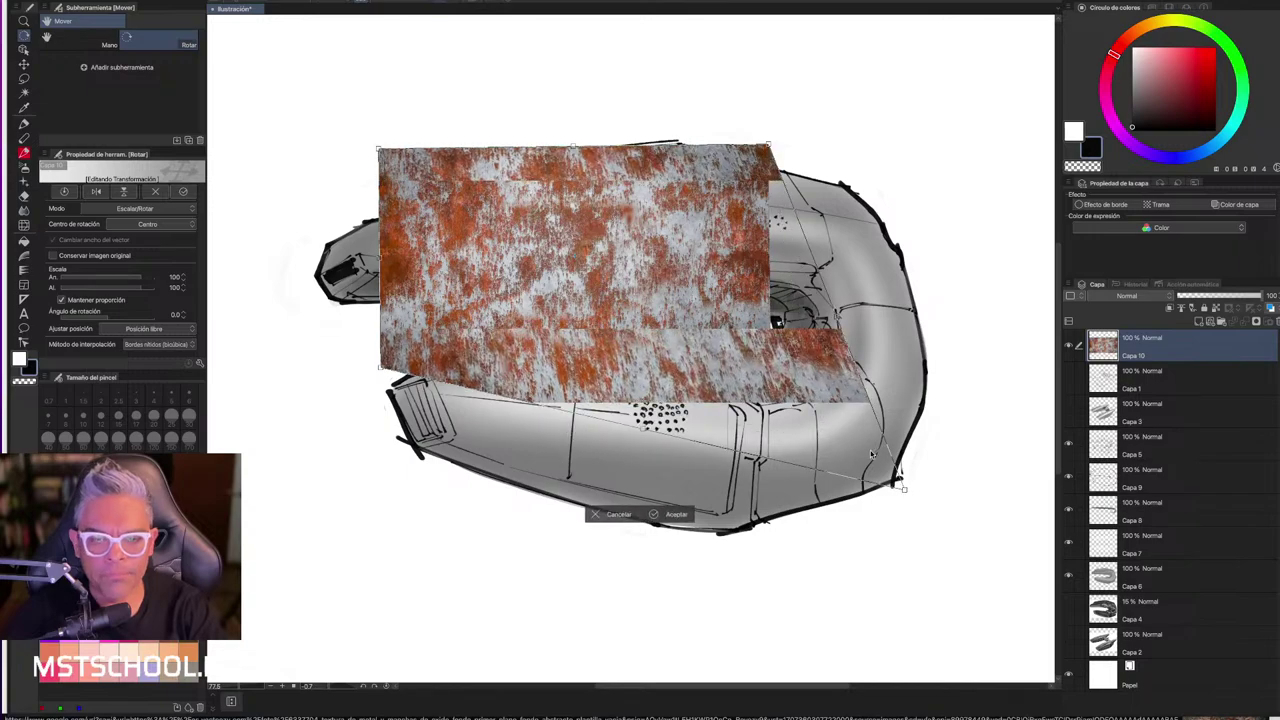
key("ctrl+z")
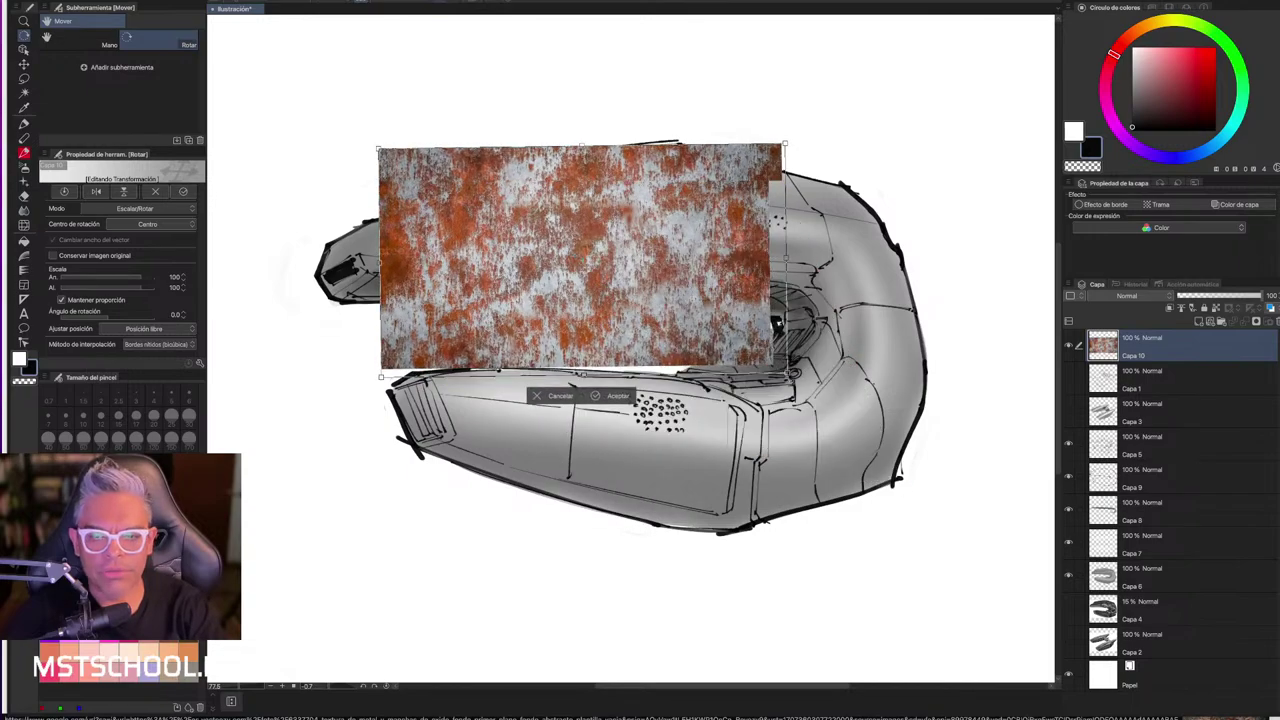
left_click_drag(770, 363, 957, 465)
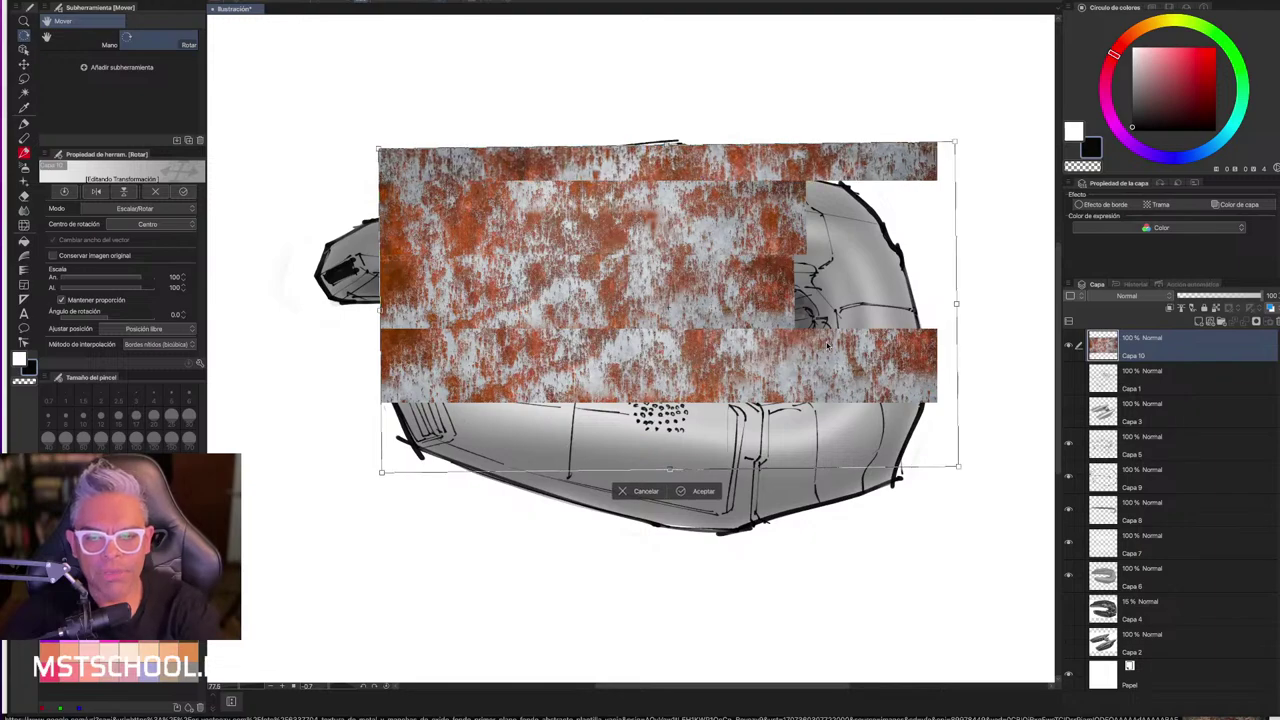
left_click_drag(381, 471, 350, 483)
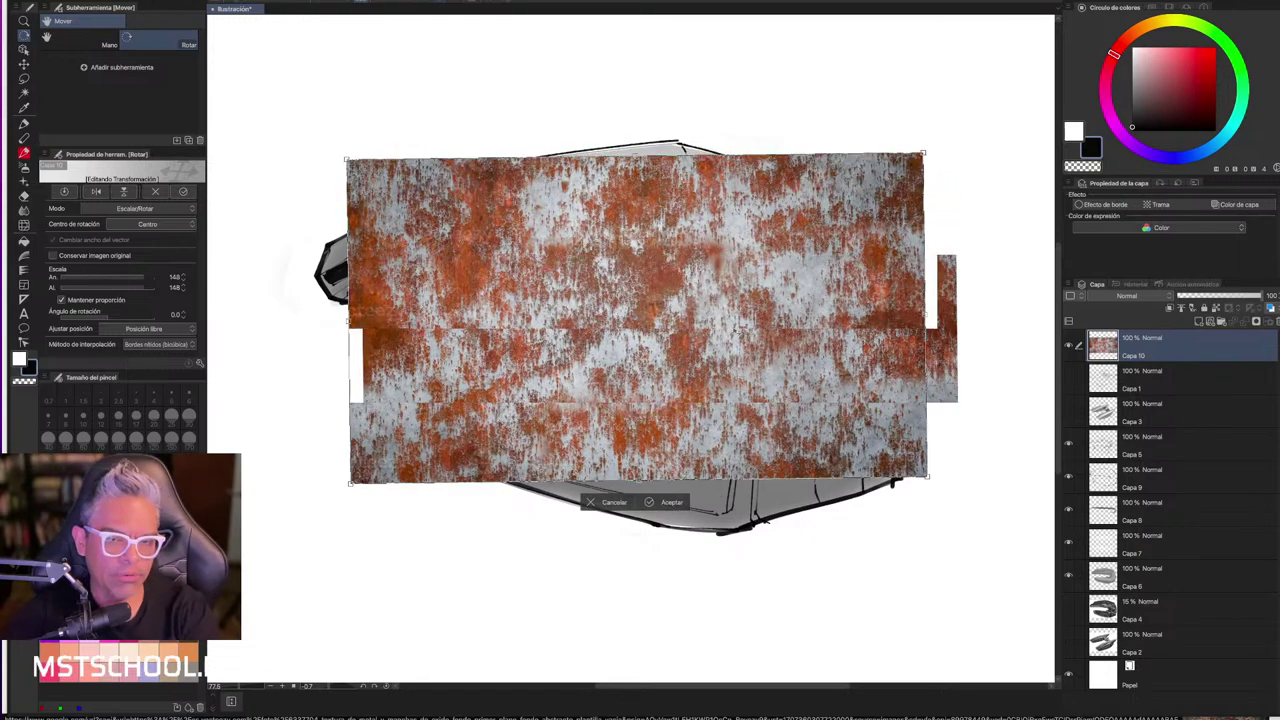
- Distort the texture's four corners so it stretches and skews over the whole ship
right_click(850, 259)
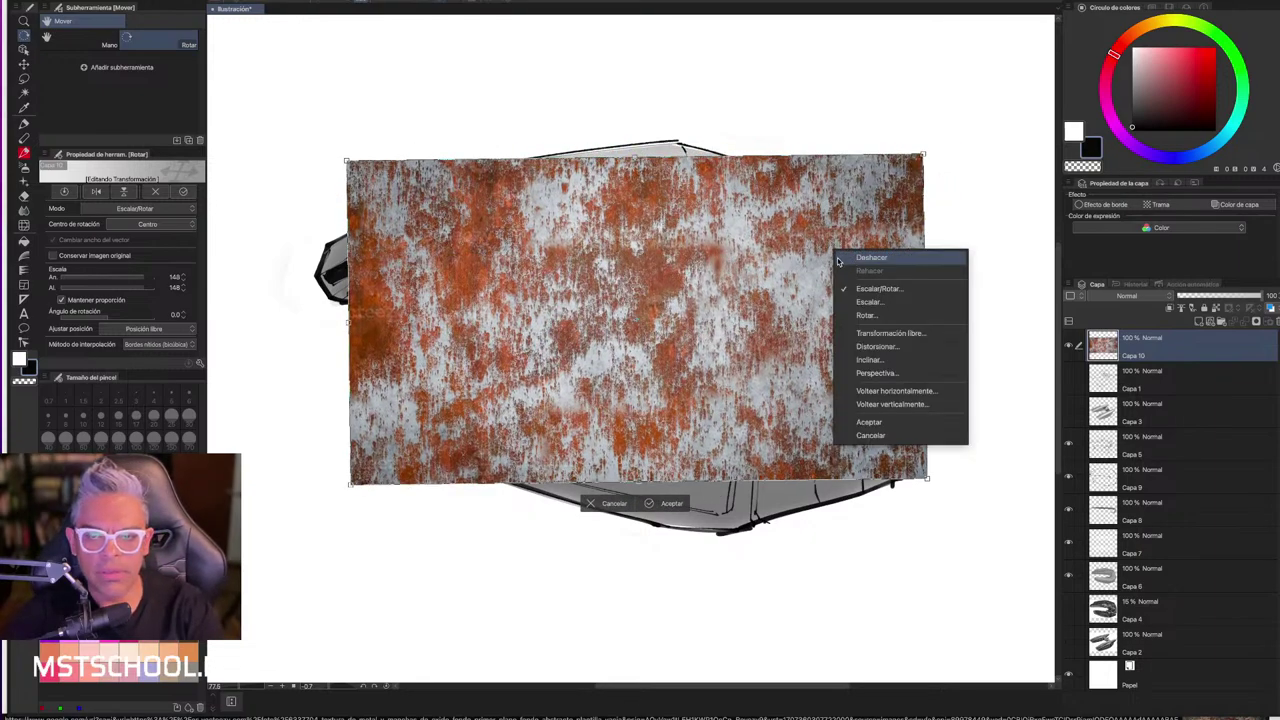
left_click(877, 346)
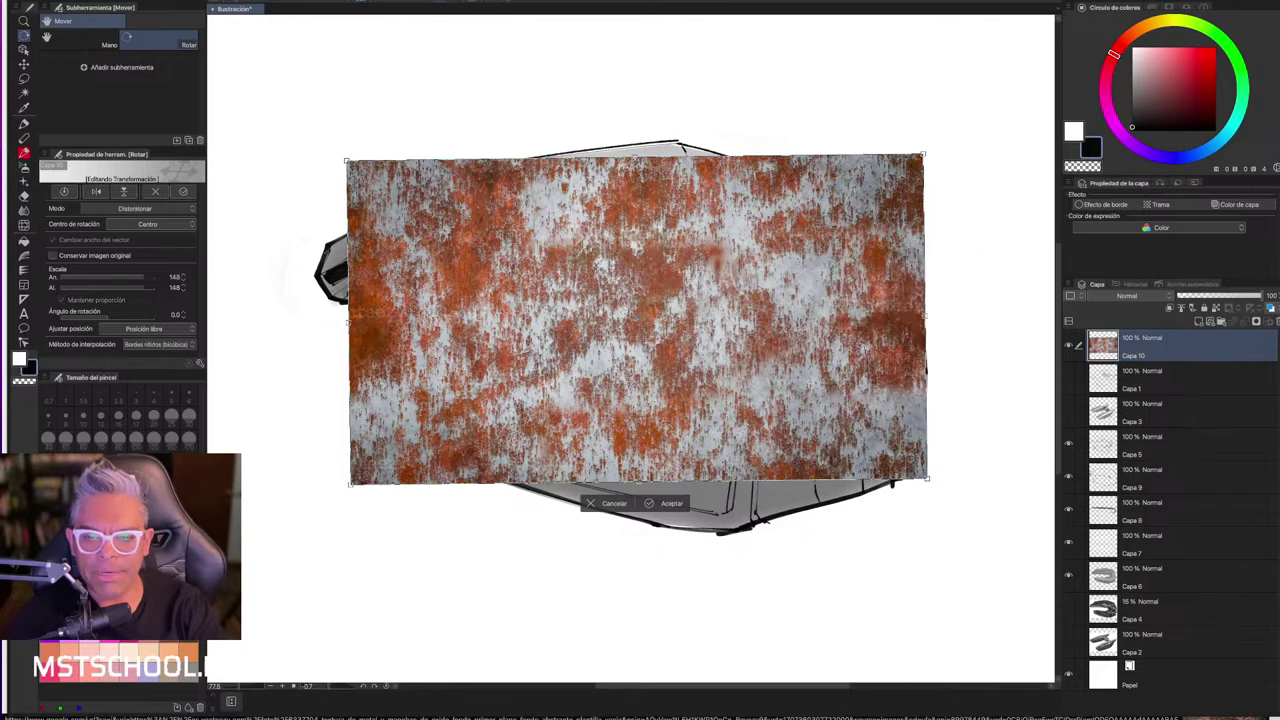
left_click_drag(928, 155, 865, 156)
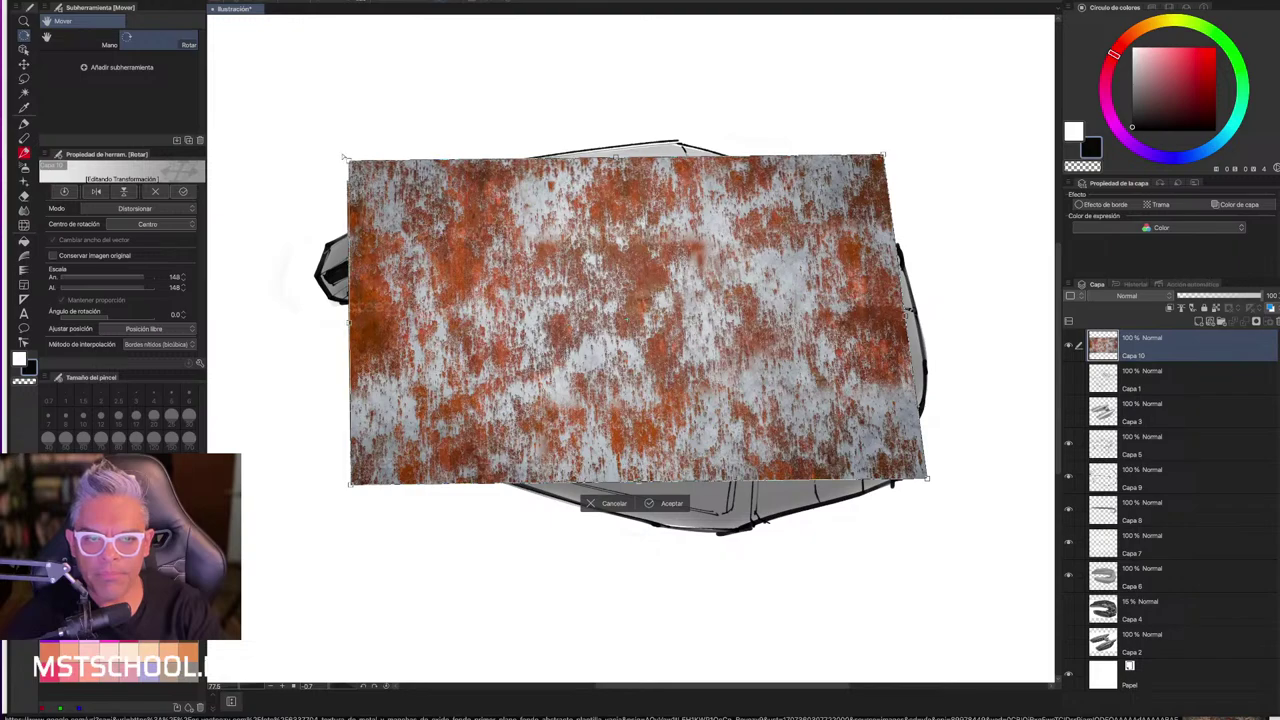
left_click_drag(347, 160, 335, 145)
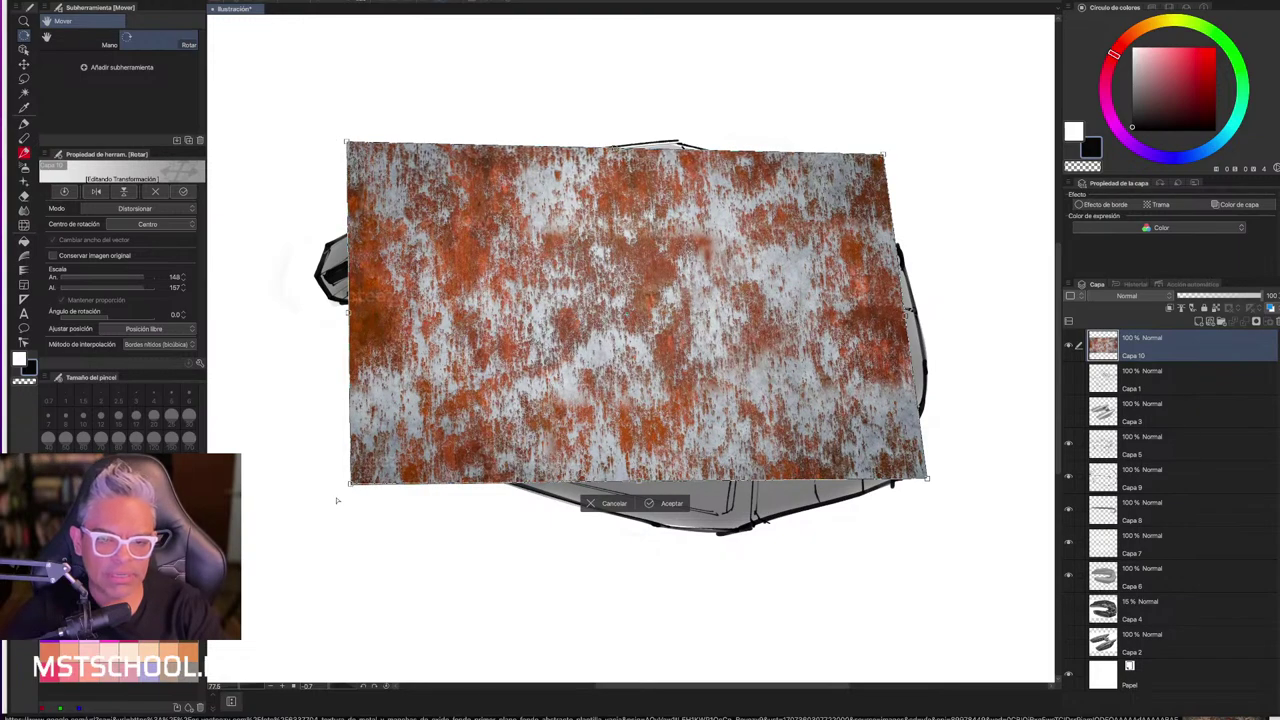
mouse_move(349, 485)
left_mouse_down()
mouse_move(335, 486)
mouse_move(350, 512)
left_mouse_up()
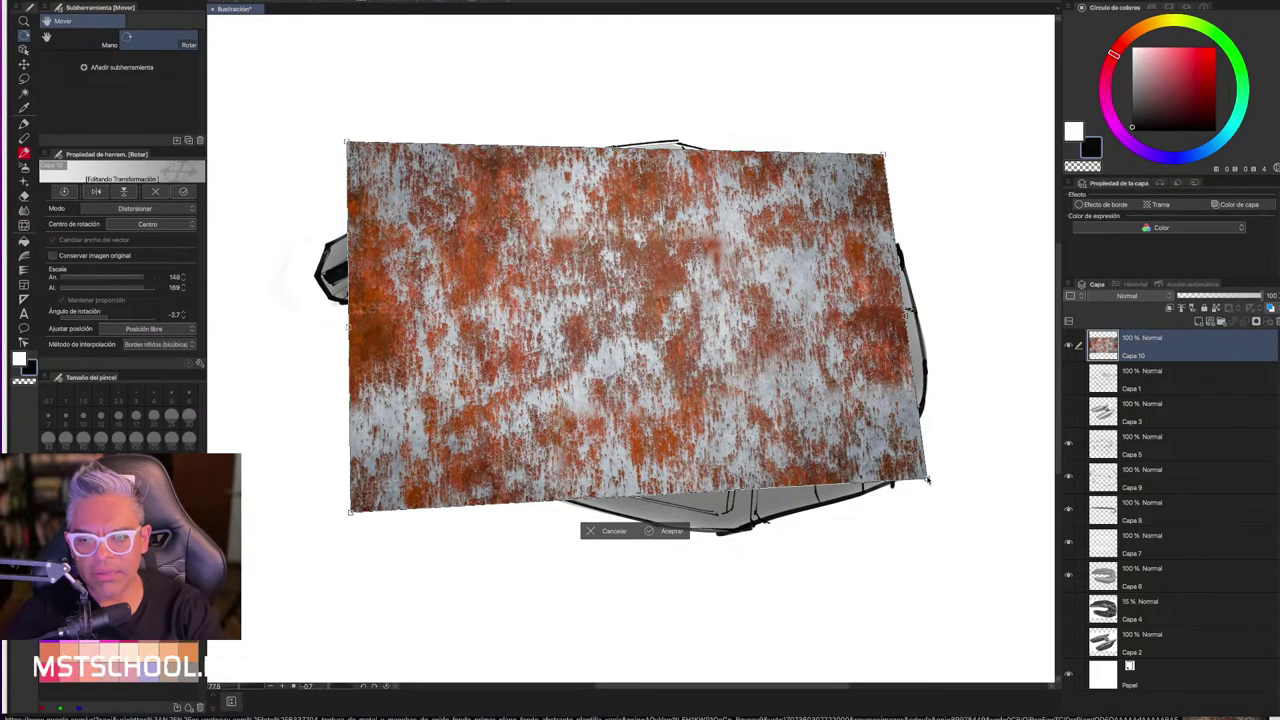
left_click_drag(926, 481, 948, 534)
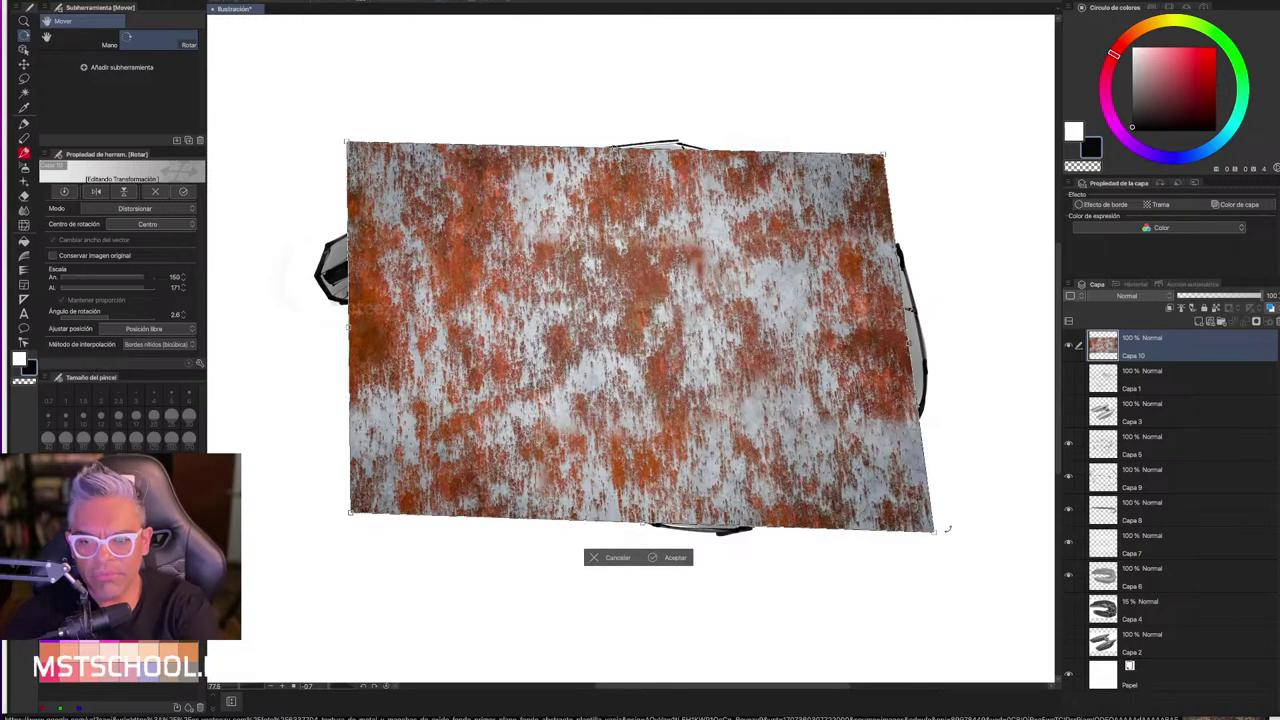
left_click_drag(936, 533, 960, 534)
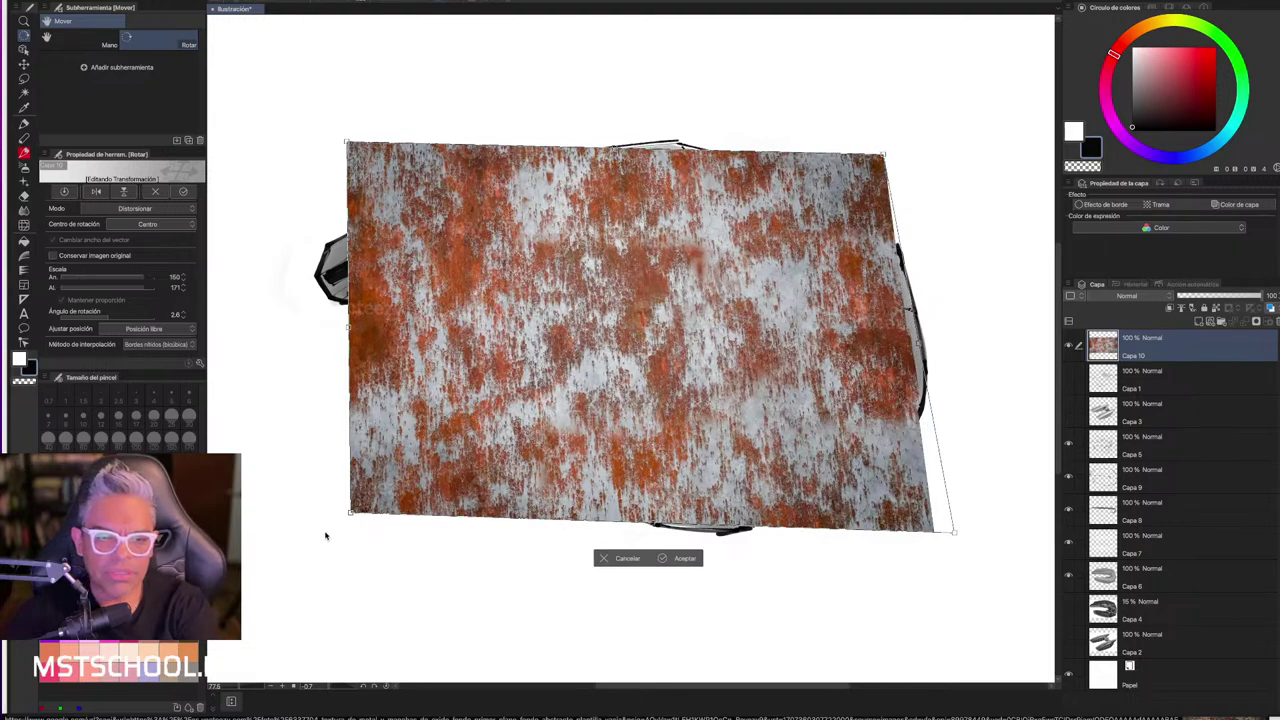
left_click_drag(355, 519, 343, 535)
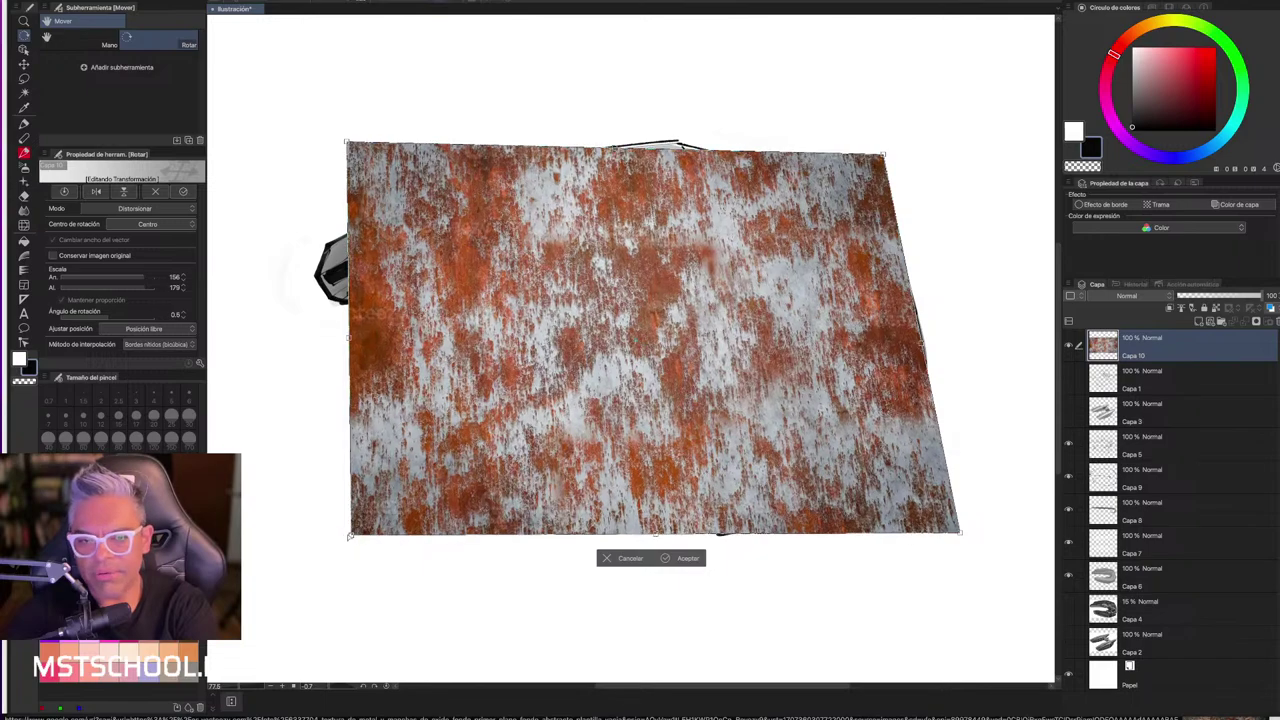
key("Return")
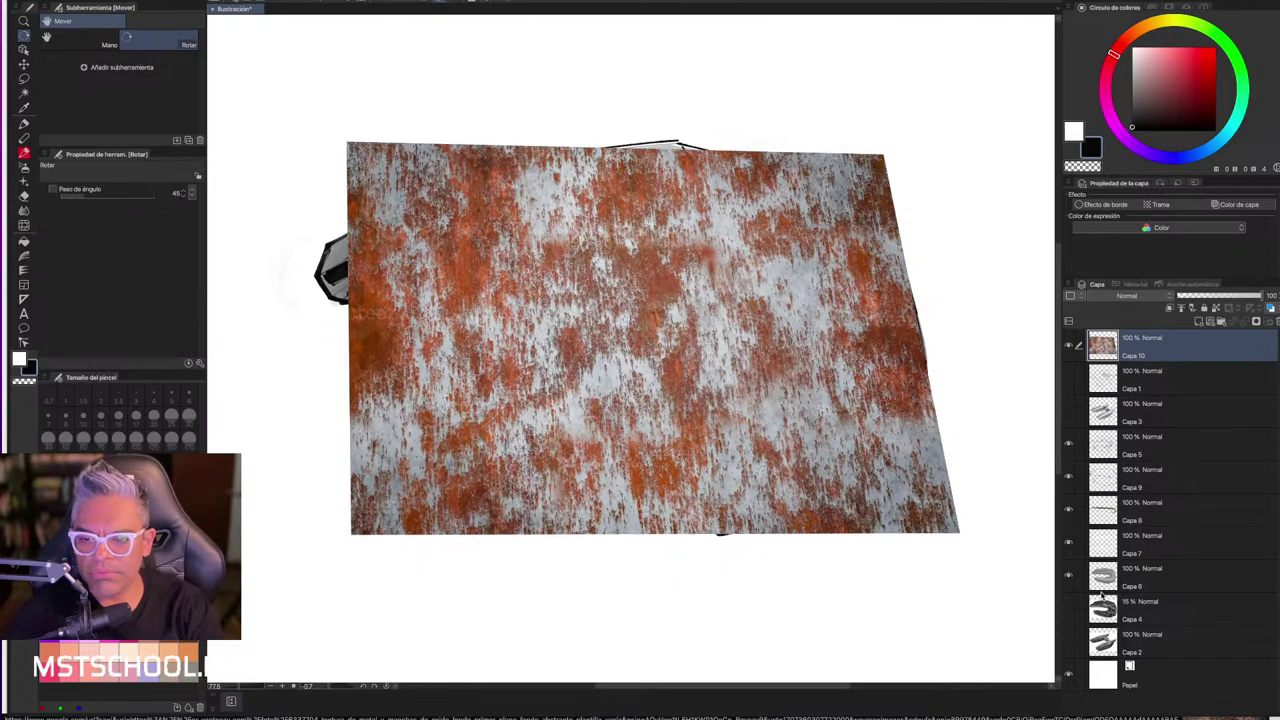
- Deselect, save the drawing as Ilustración.psd in Photoshop document format, and close it
left_click(1104, 606, "ctrl")
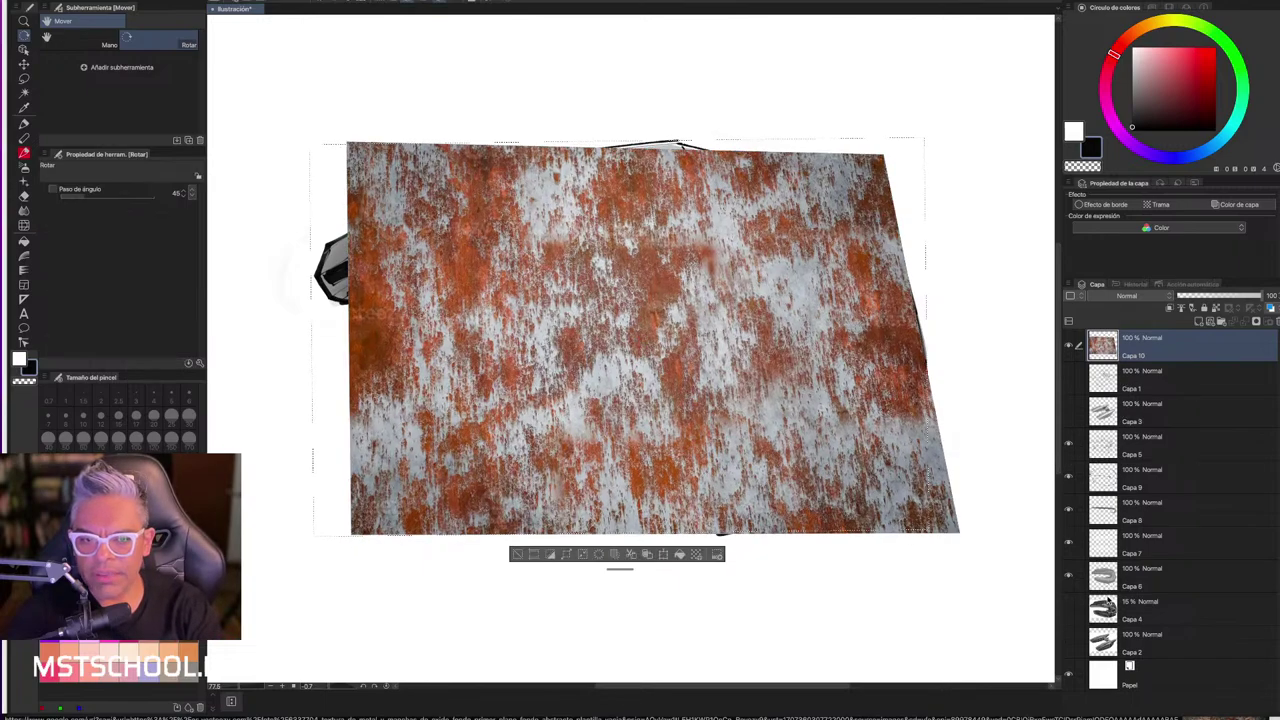
key("ctrl+d")
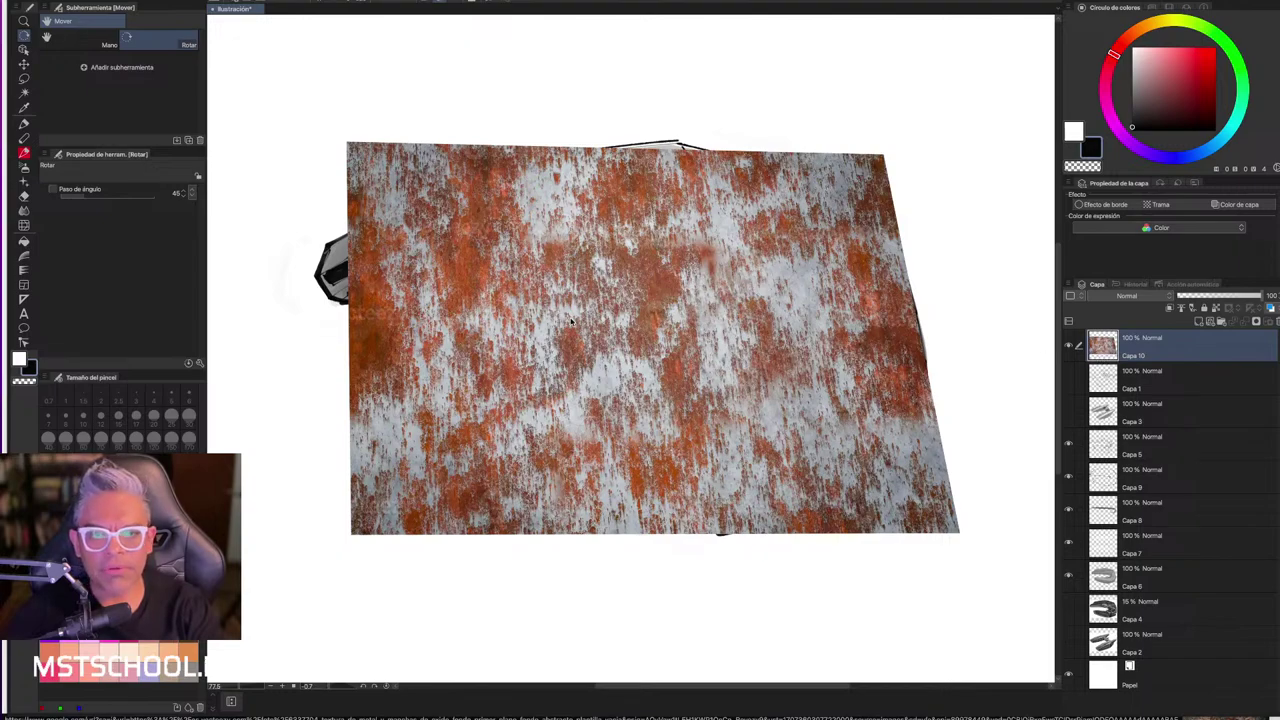
key("ctrl+s")
left_click(590, 136)
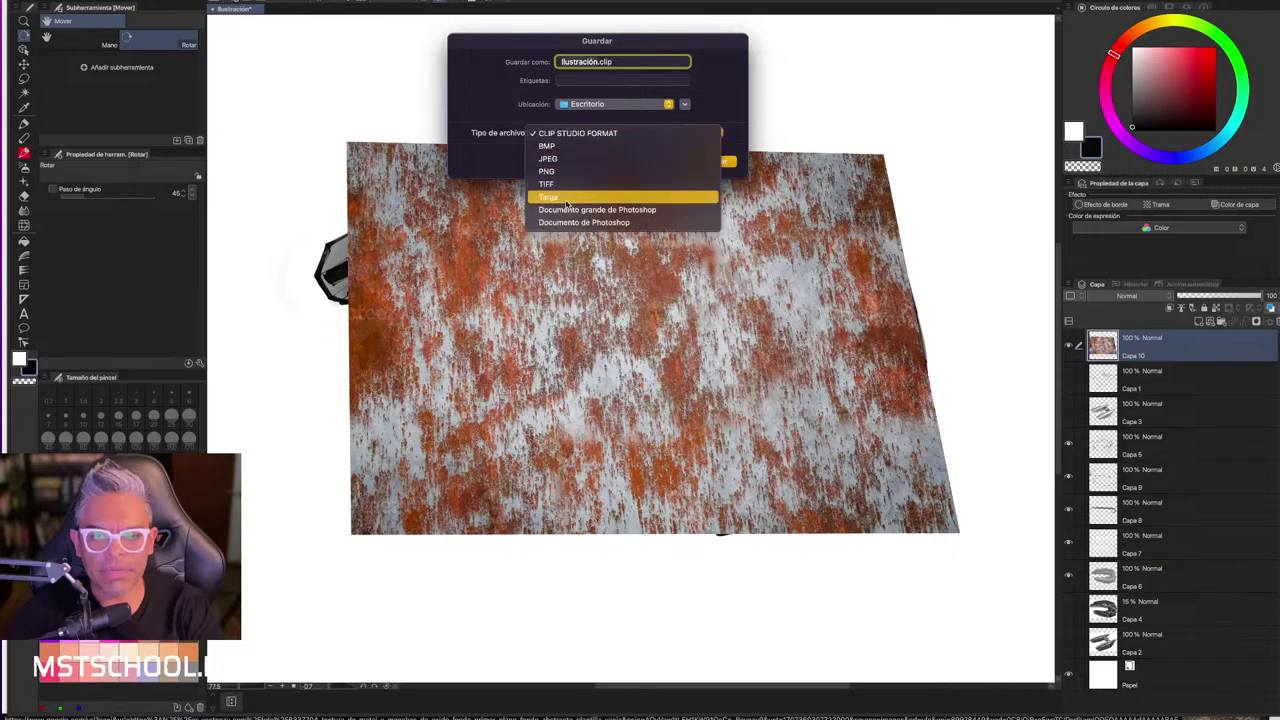
left_click(567, 222)
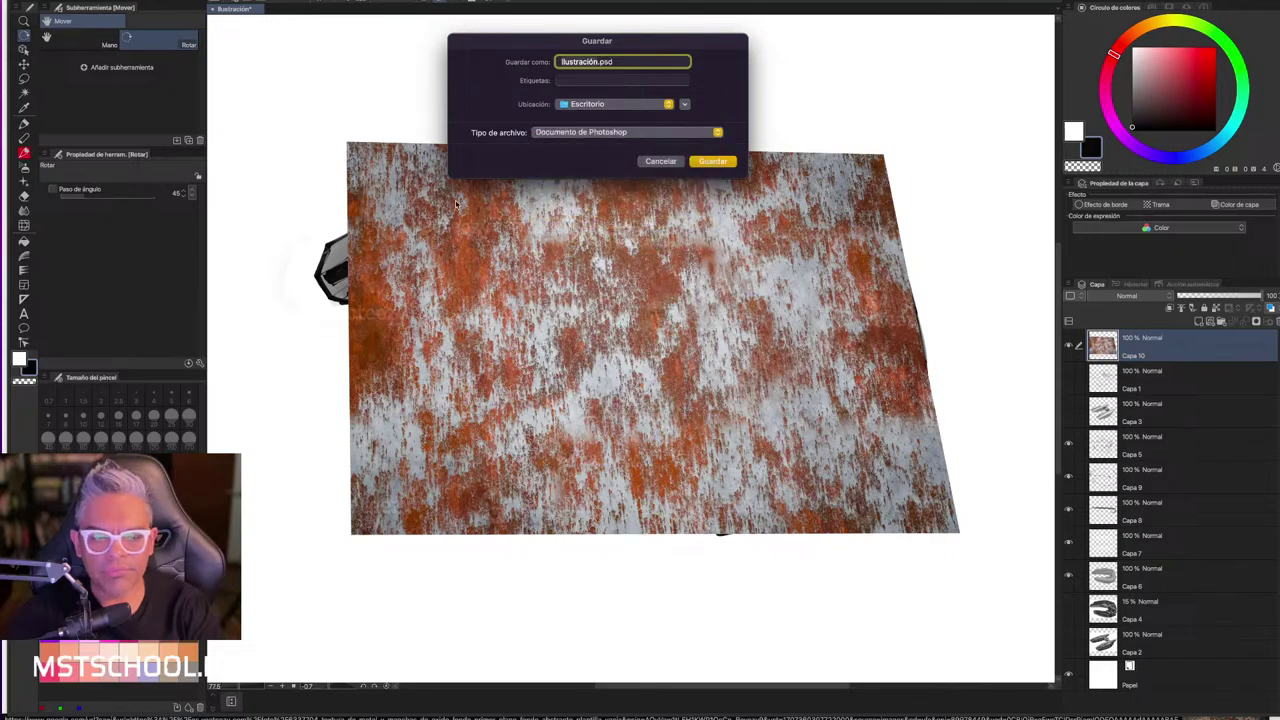
type("text")
key("Return")
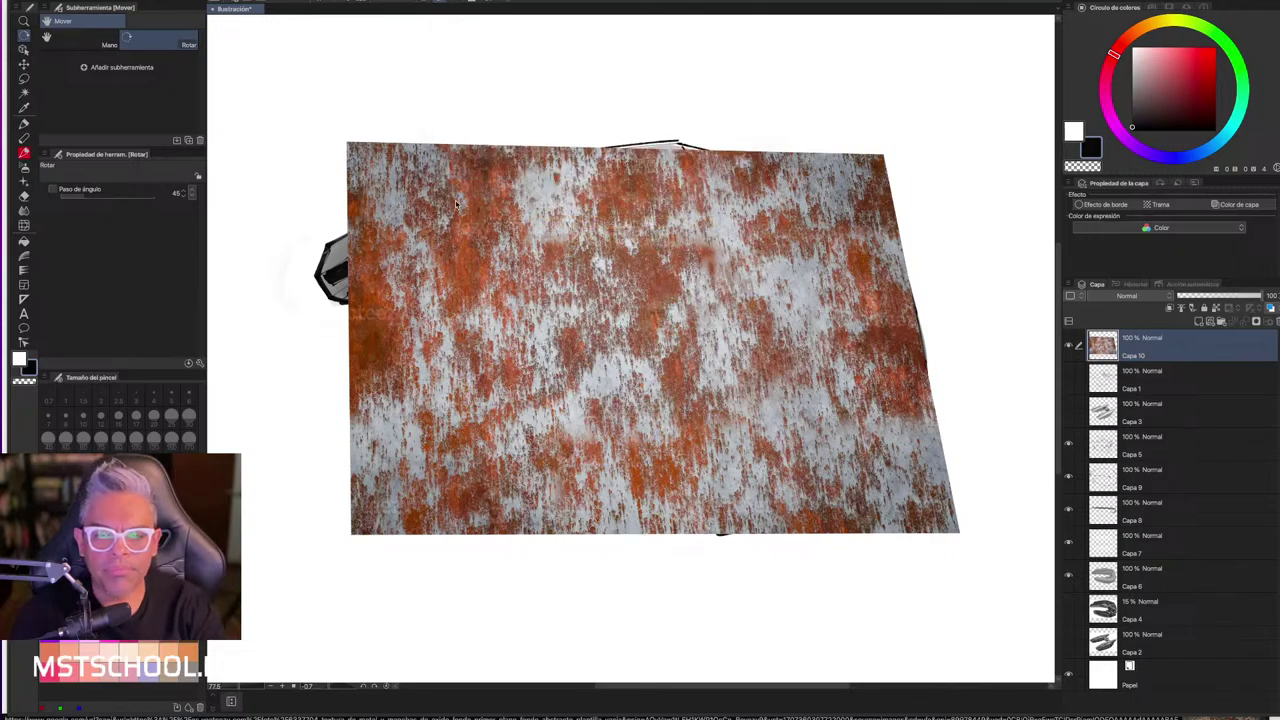
key("super+Tab")
key("super+Tab")
key("super+w")
- Open Ilustración.psd in Photoshop and mask the rust texture to the ship's silhouette
key("super+Tab")
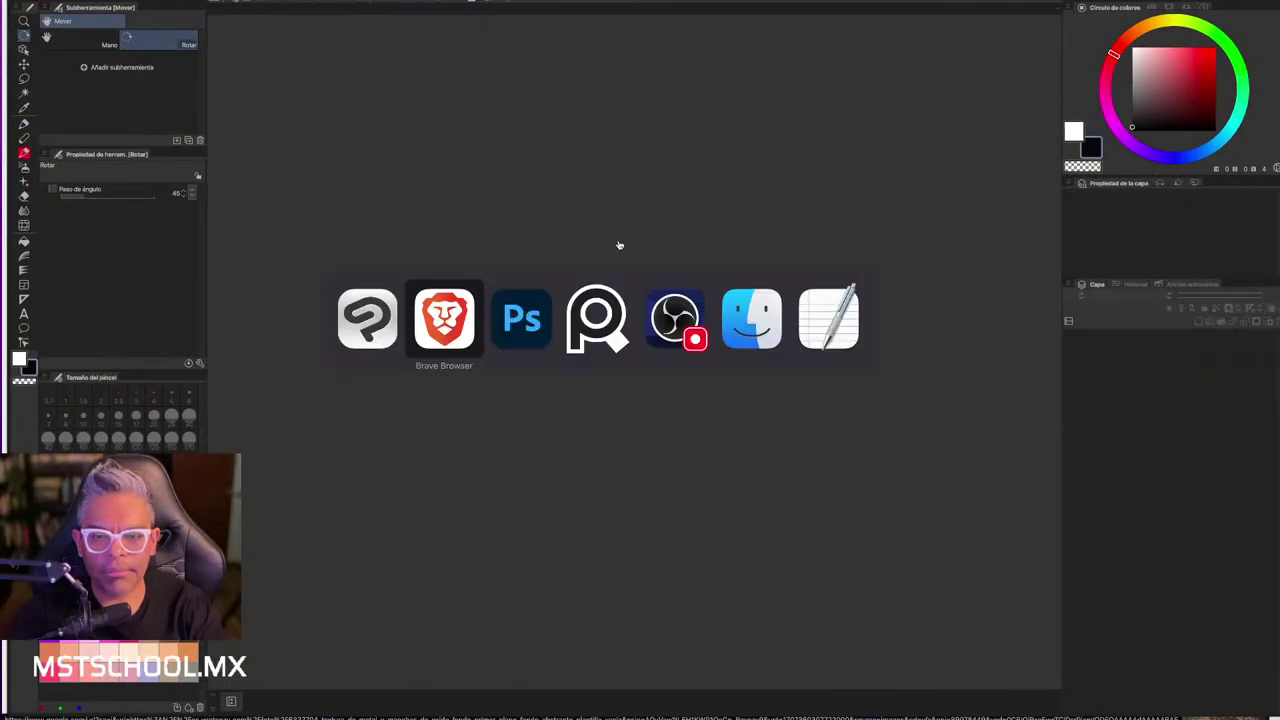
key("super+Tab")
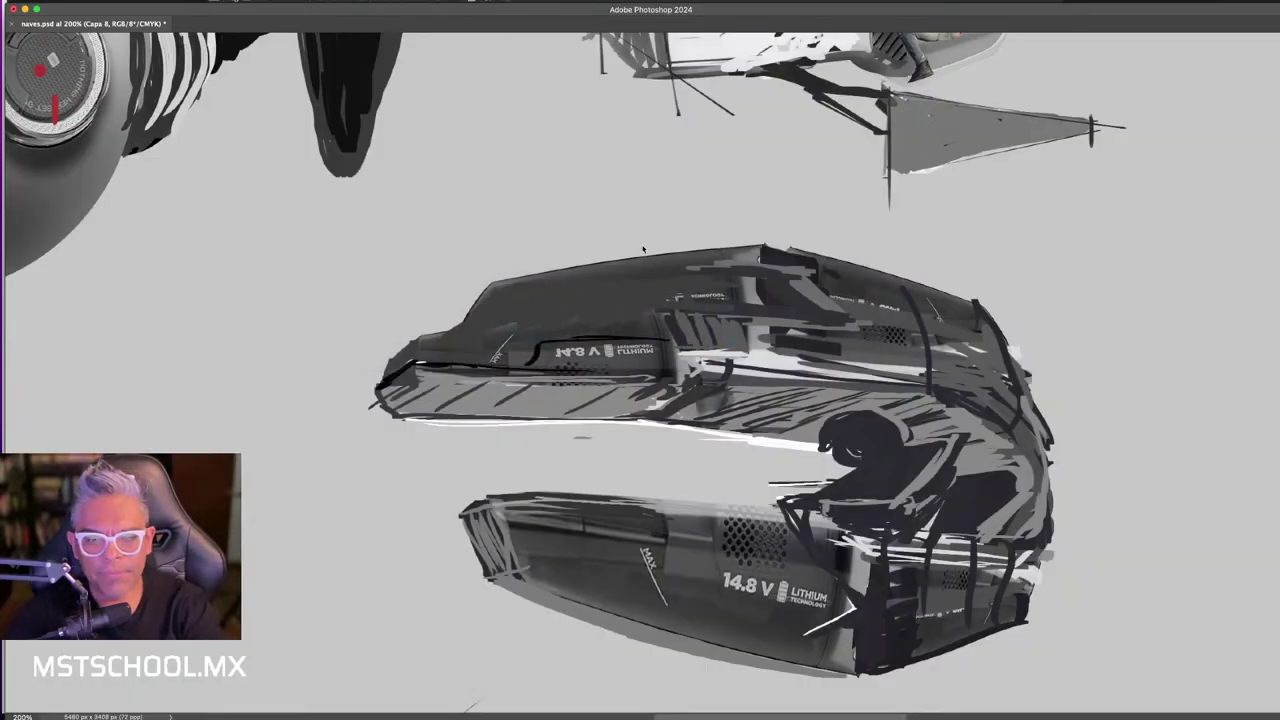
key("super+o")
double_click(838, 147)
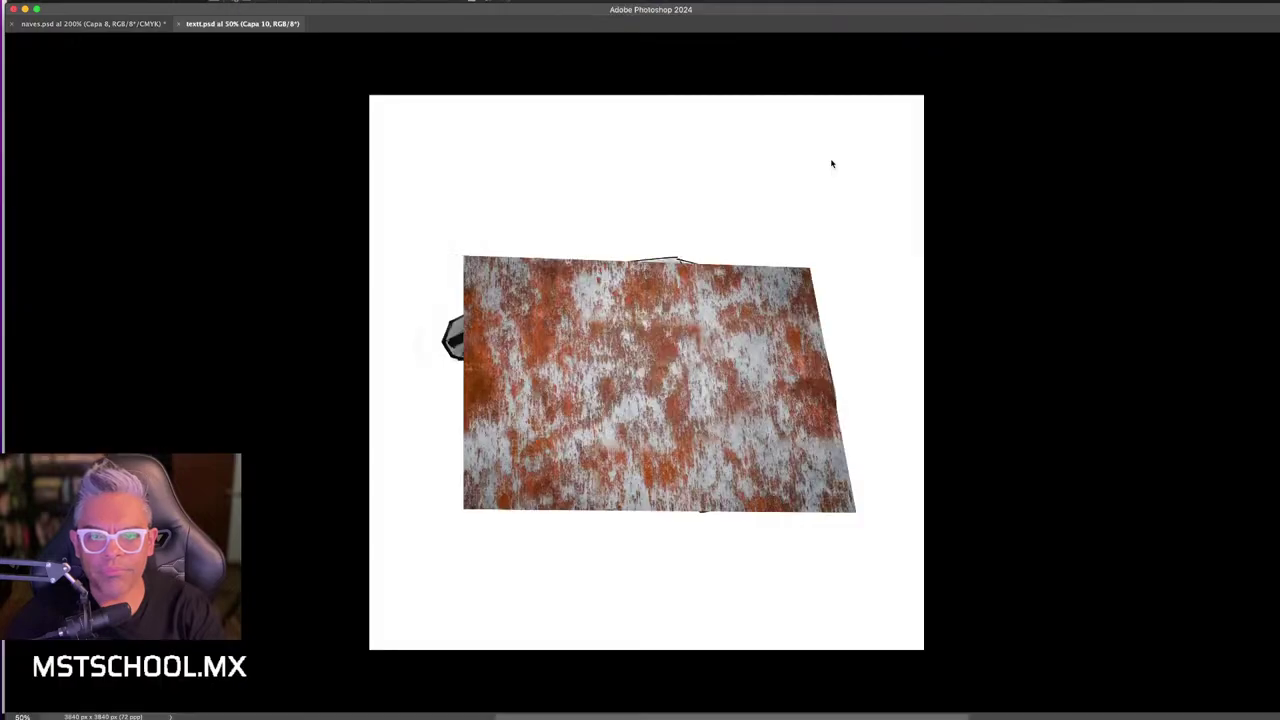
key("Tab")
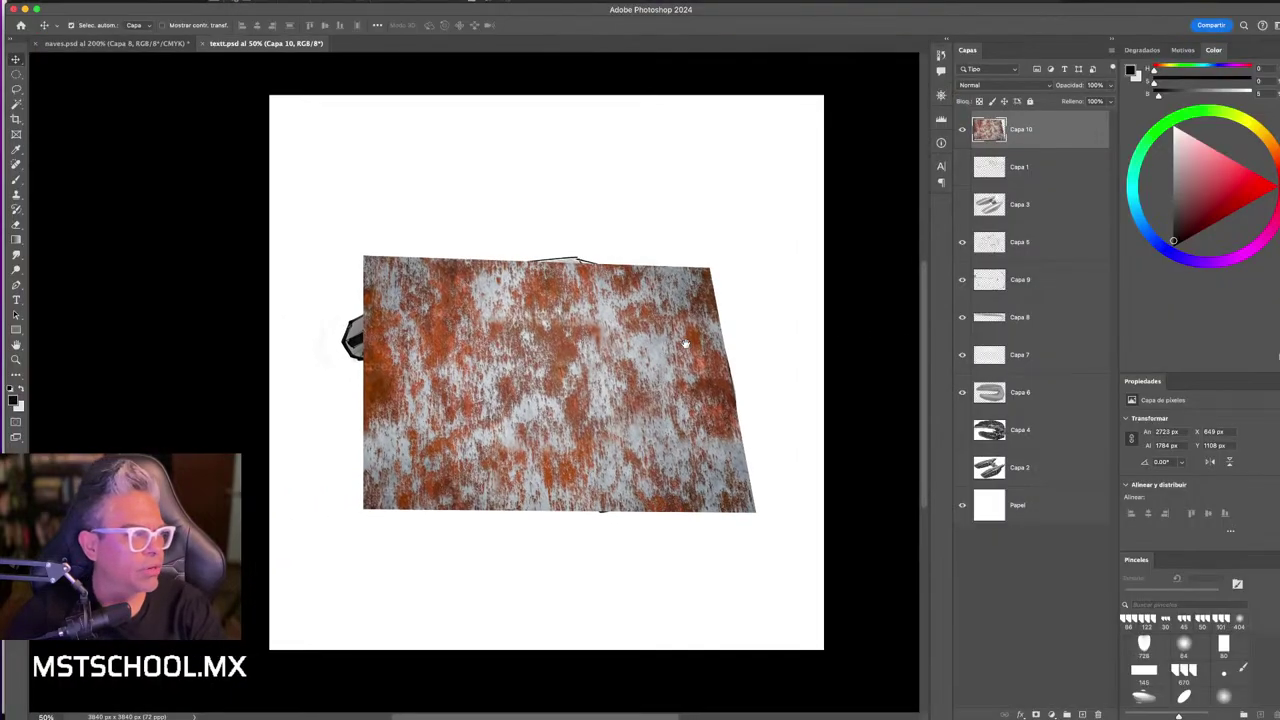
left_click(992, 393, "super")
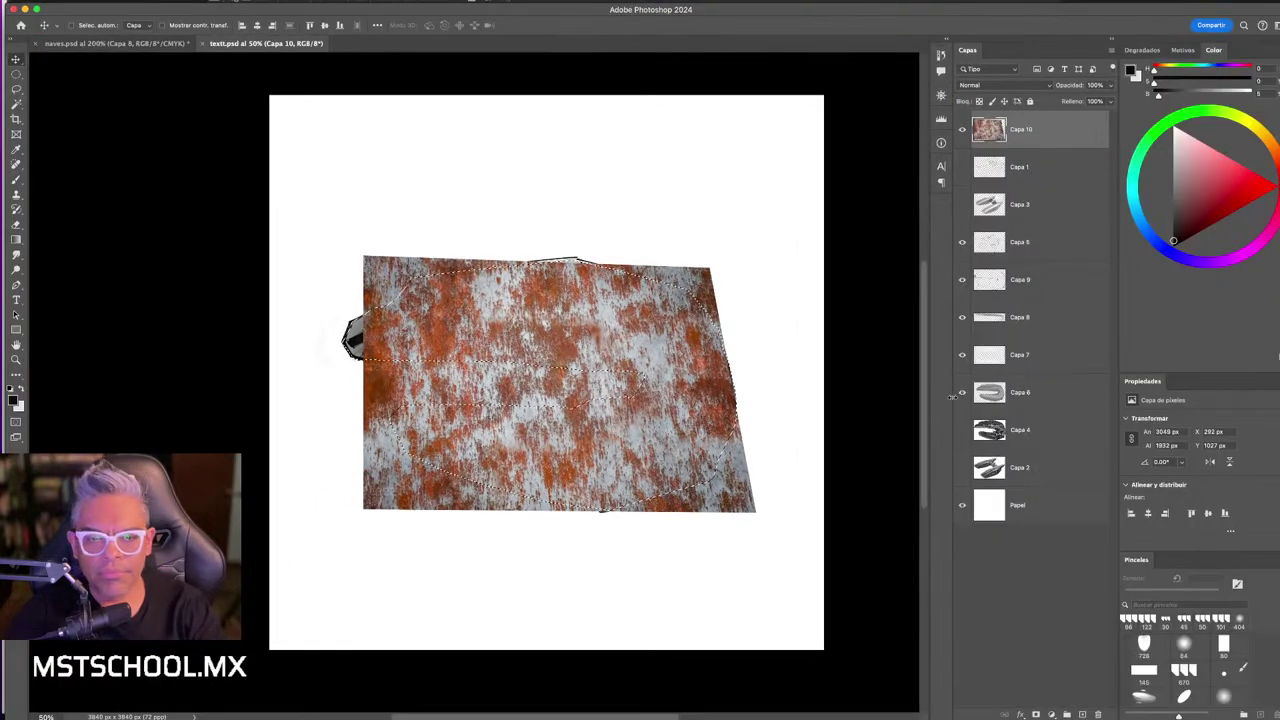
left_click(1050, 167)
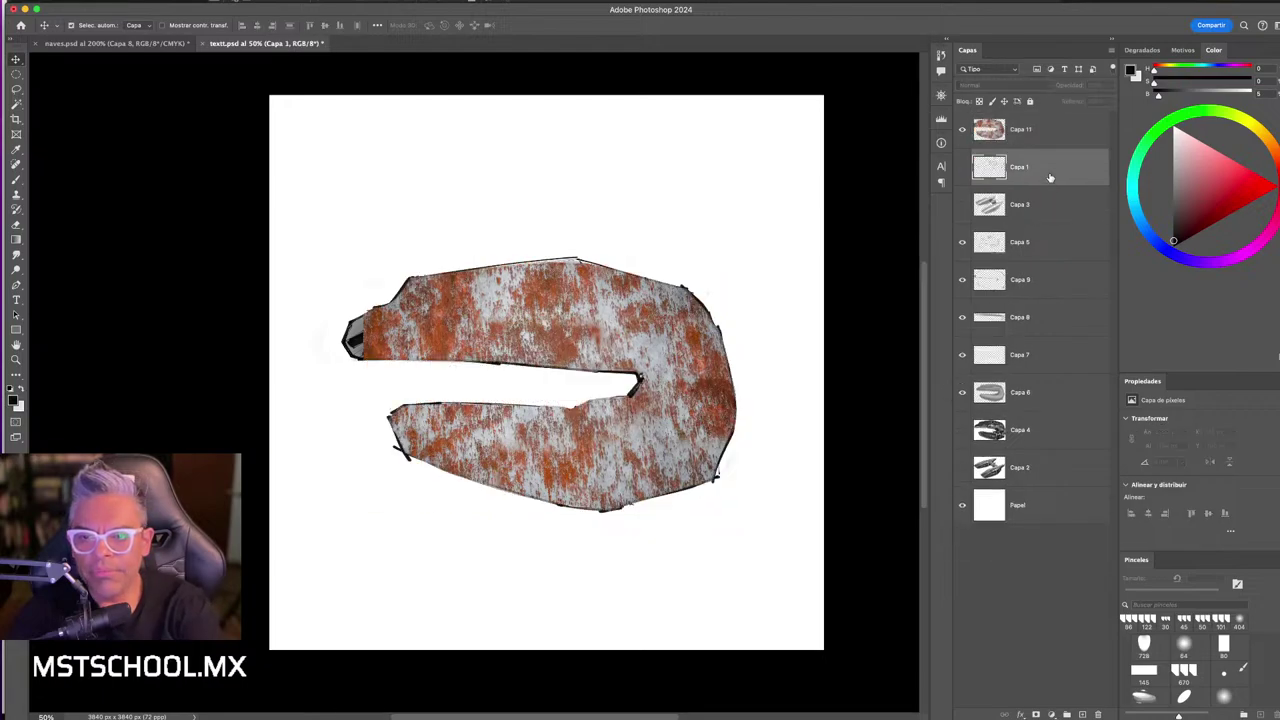
- Zoom in and set the rust texture layer's blend mode to Luz suave
key("z")
left_click_drag(573, 372, 600, 360)
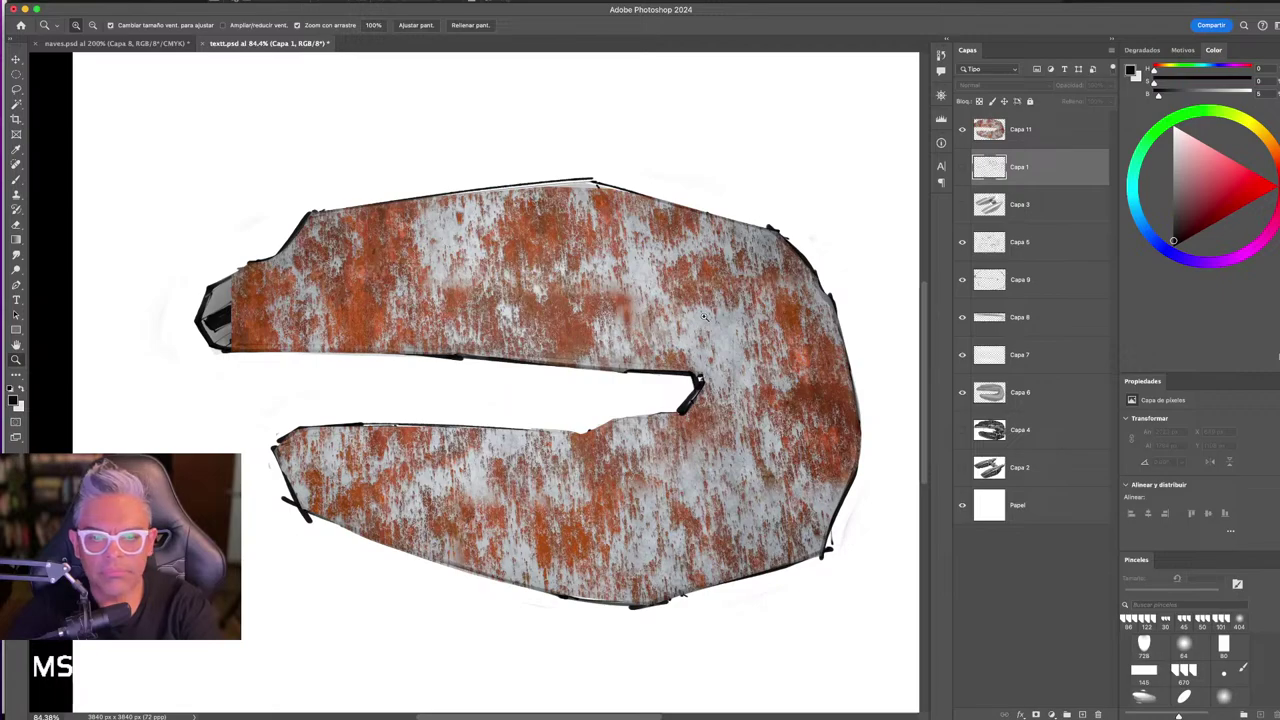
key("alt+bracketright")
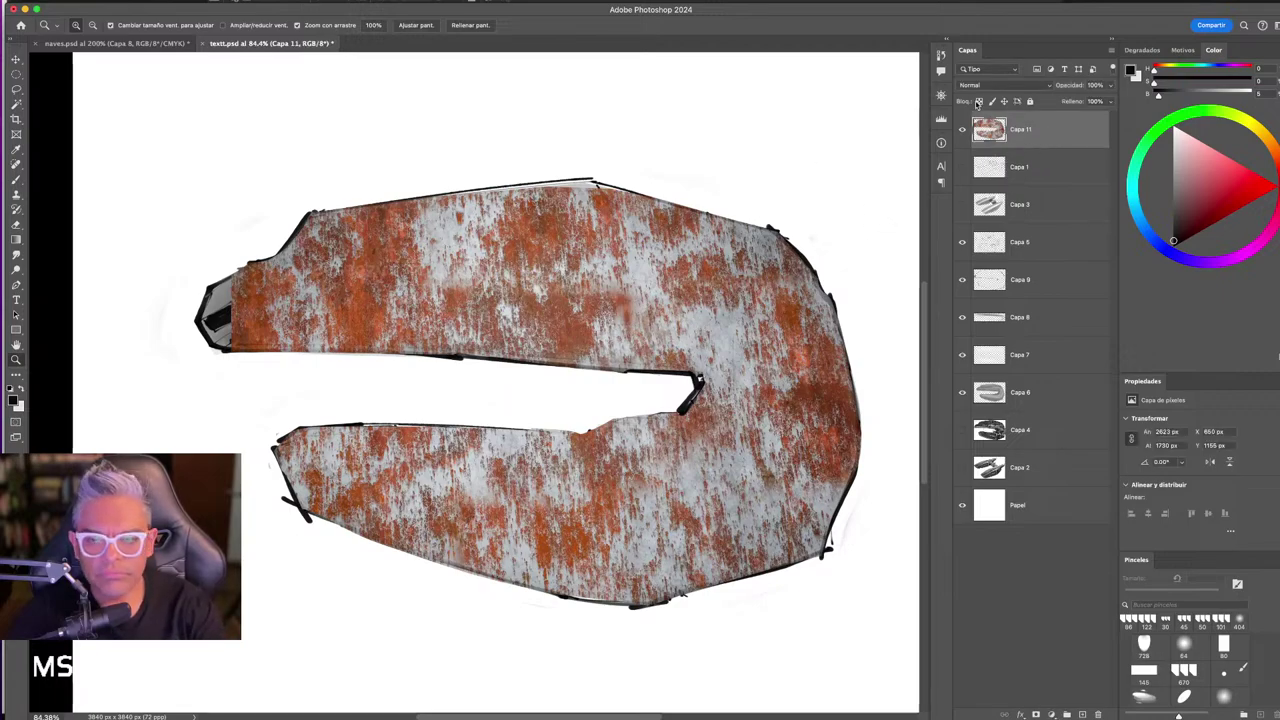
left_click(1000, 88)
left_click(1016, 250)
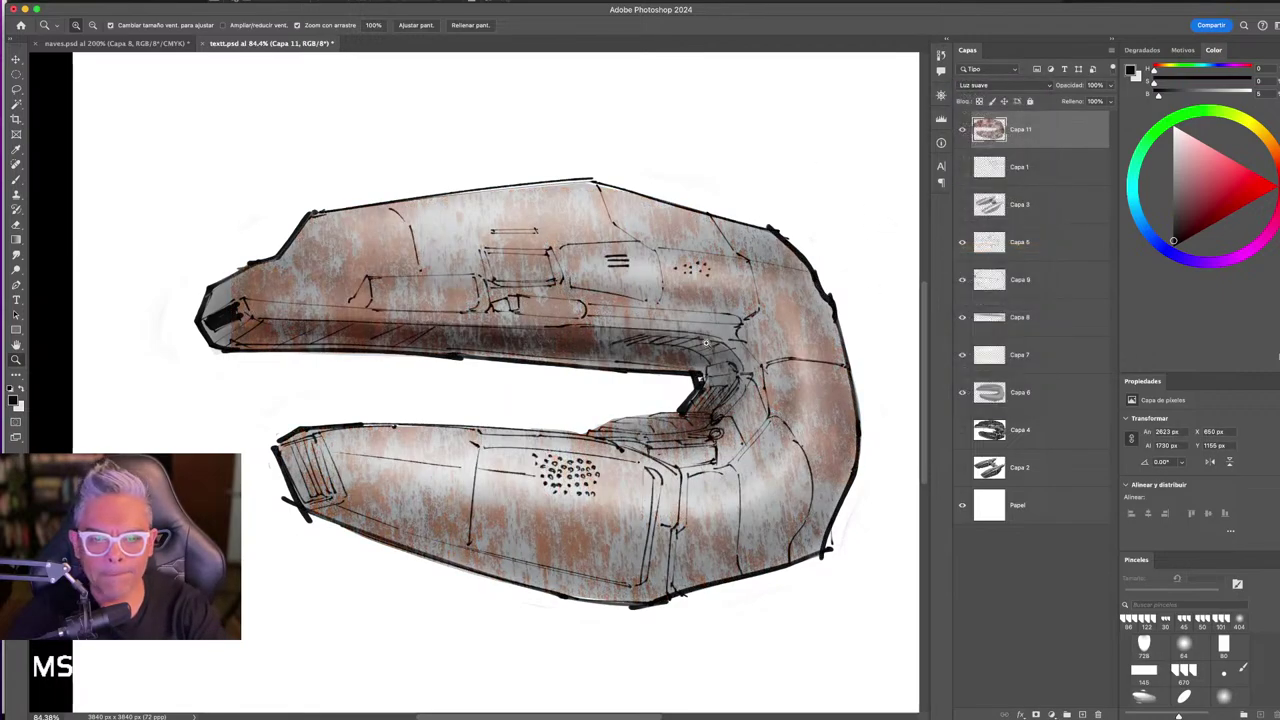
- Revert to the unmasked texture and apply a first warp transform to it
key("e")
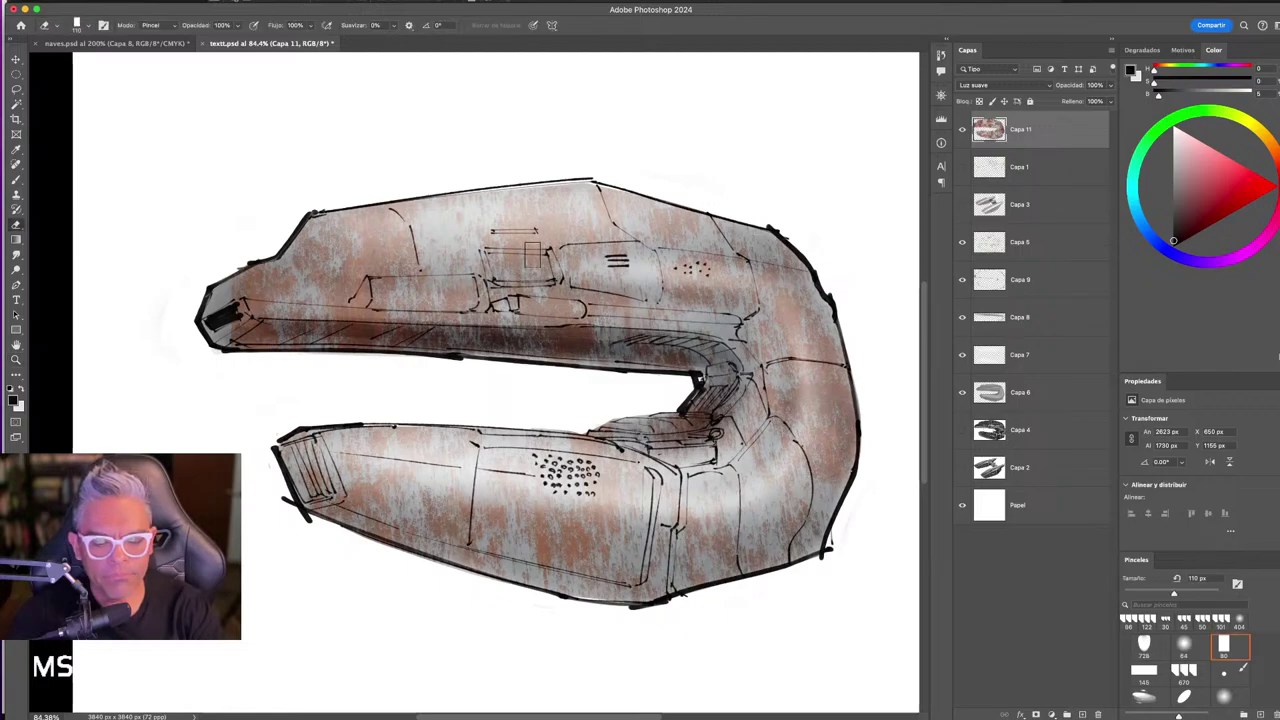
key("ctrl+t")
right_click(544, 250)
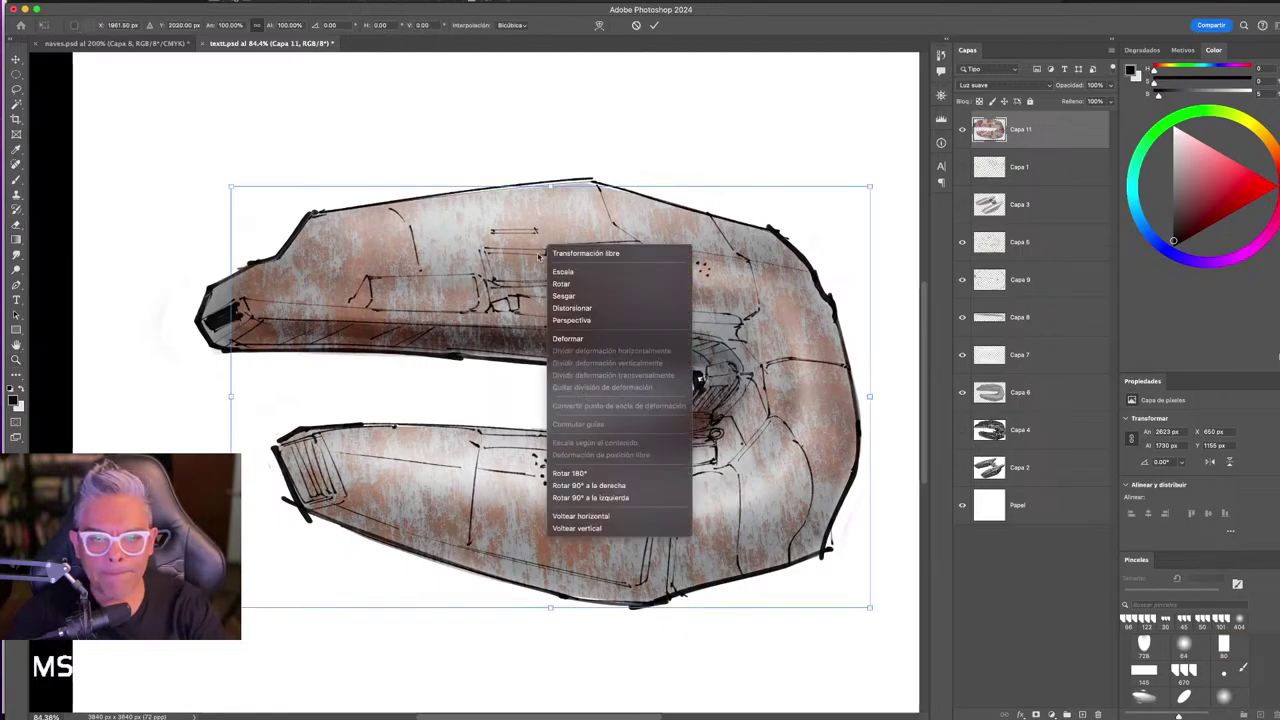
key("Escape")
key("ctrl+z")
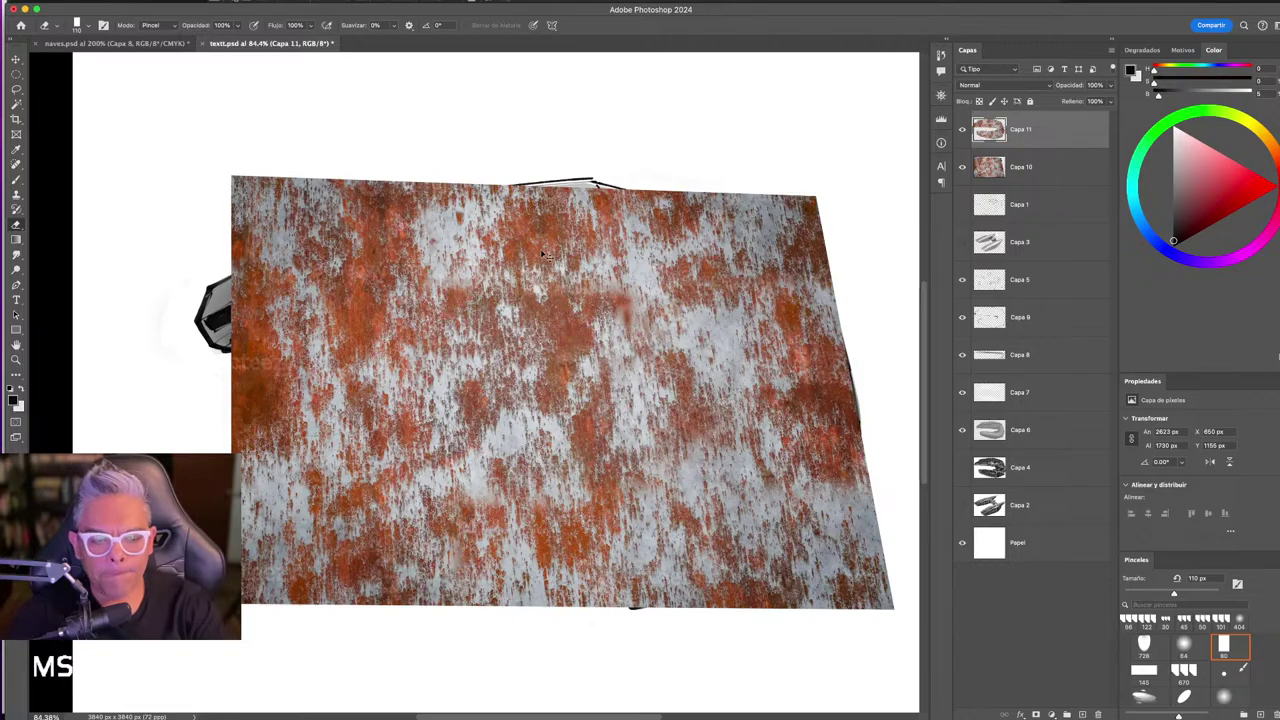
key("ctrl+t")
right_click(555, 259)
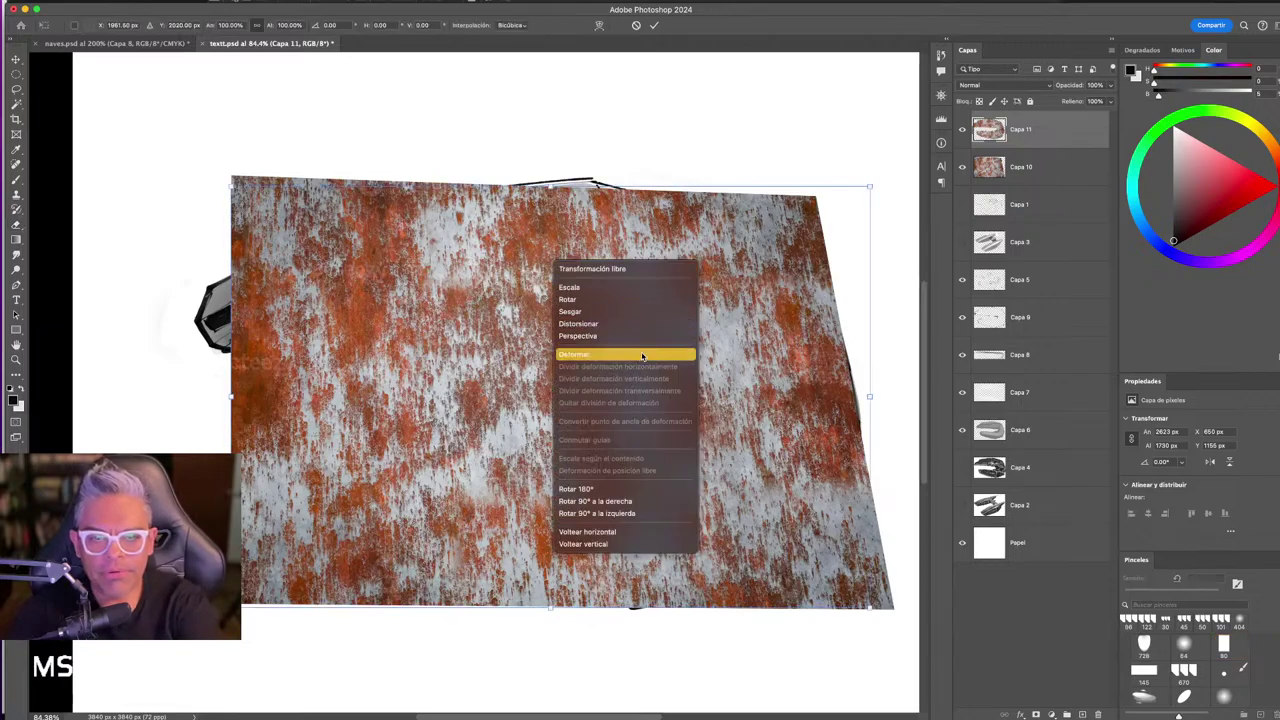
left_click(645, 356)
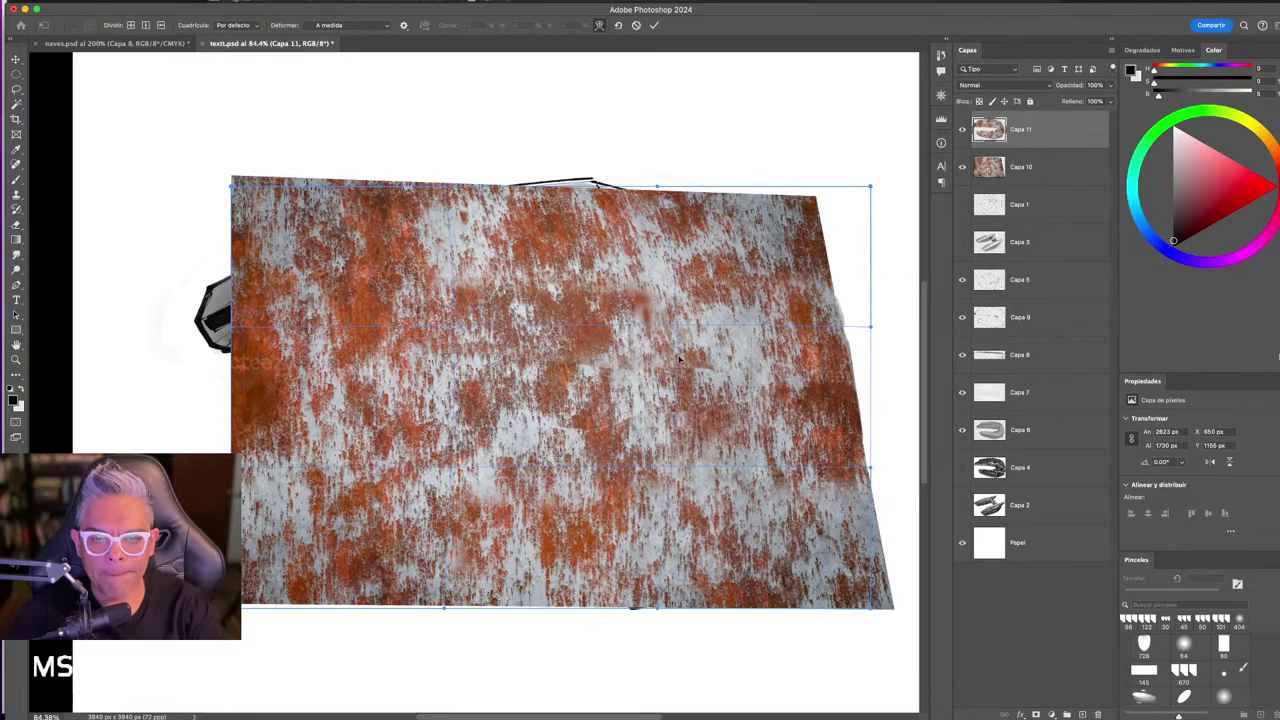
key("Return")
key("e")
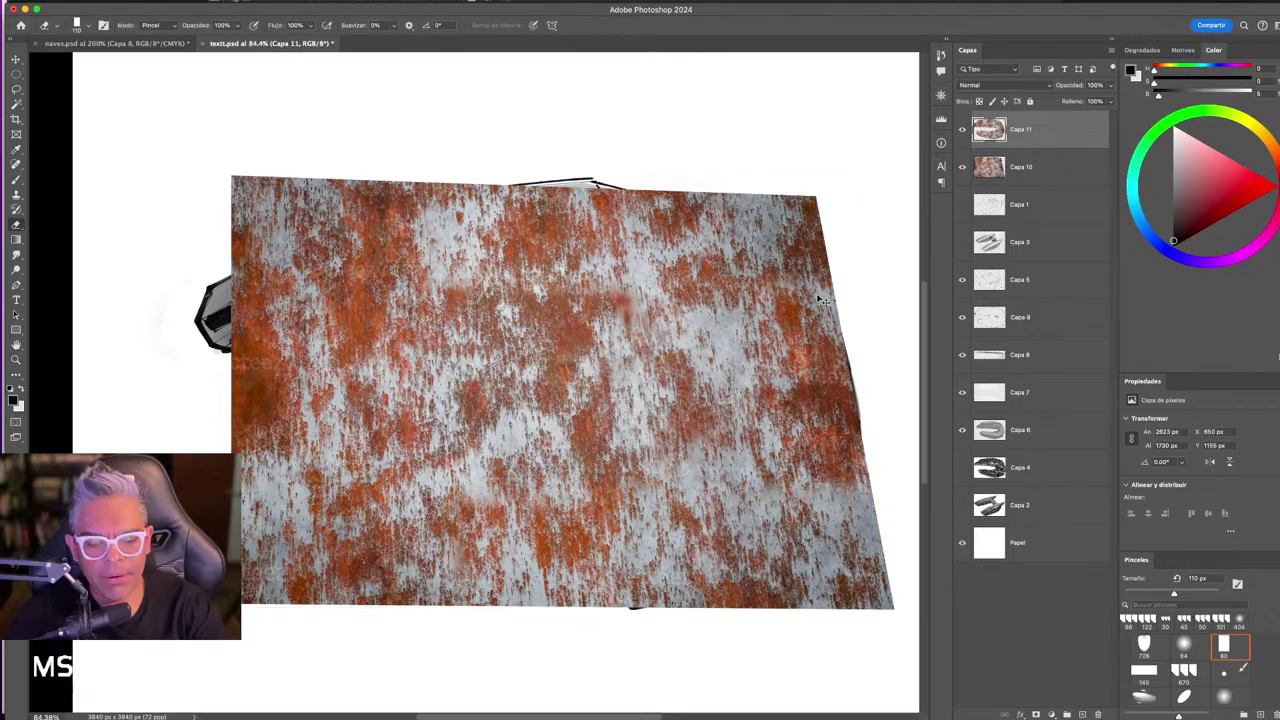
- Merge the two rust layers, enlarge the result and warp it to curve along the hull
key("ctrl+e")
key("ctrl+t")
right_click(507, 287)
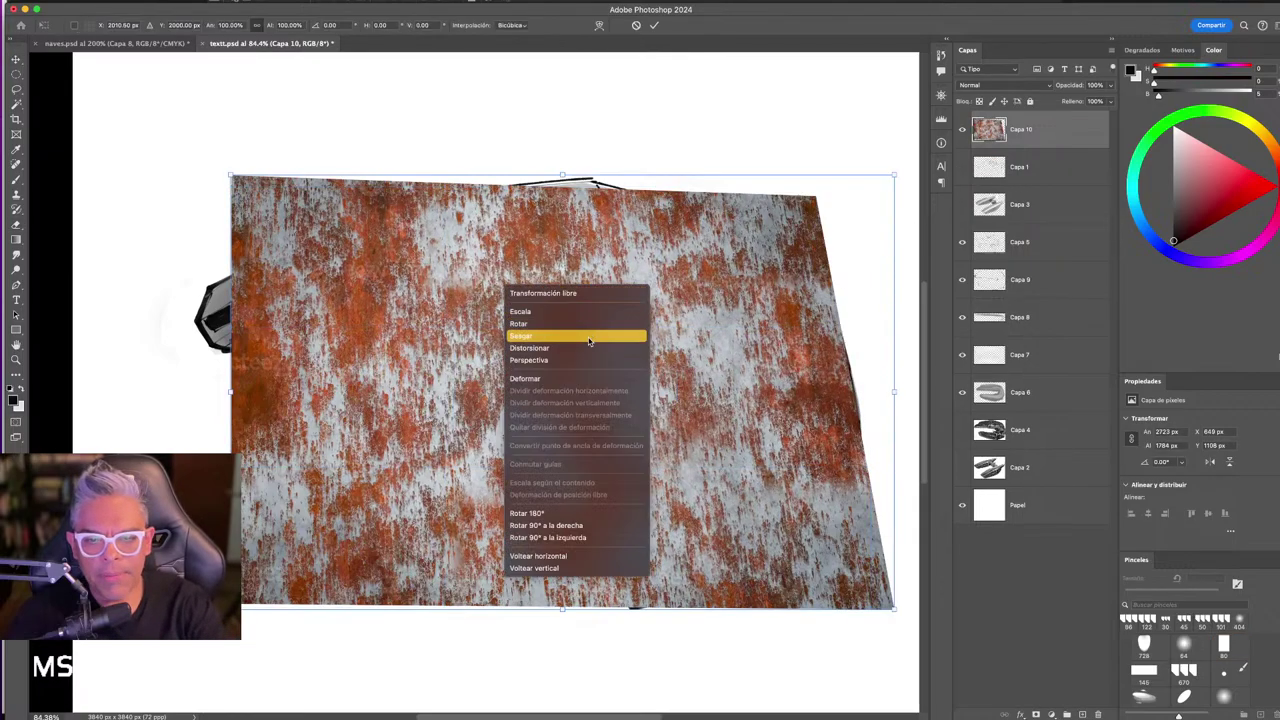
left_click(589, 322)
left_click_drag(665, 262, 659, 258)
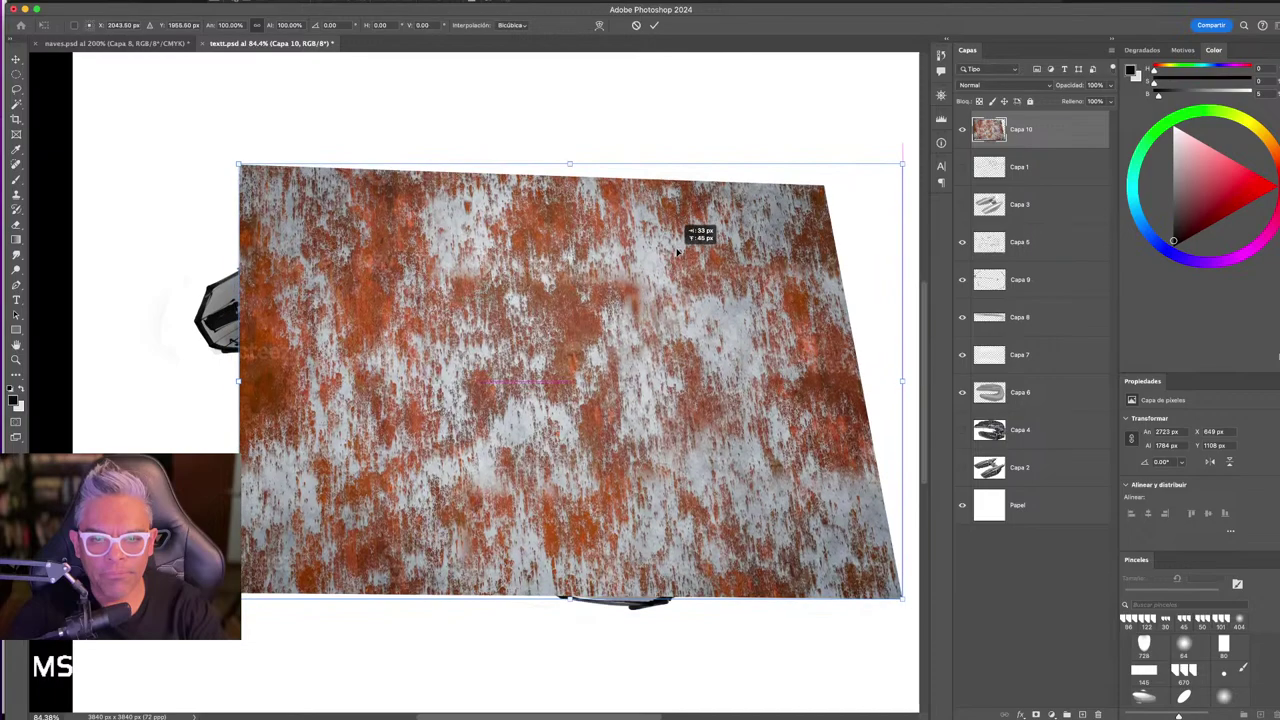
right_click(647, 280)
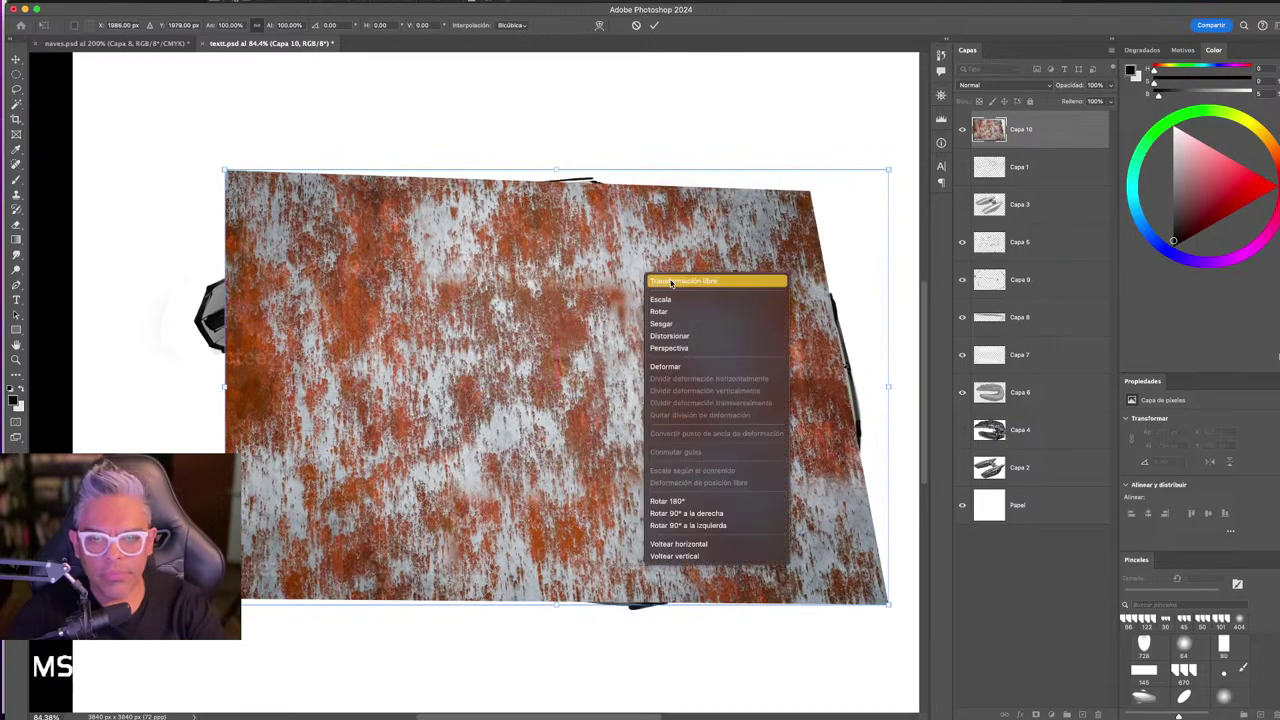
left_click(672, 284)
left_click_drag(886, 170, 920, 143)
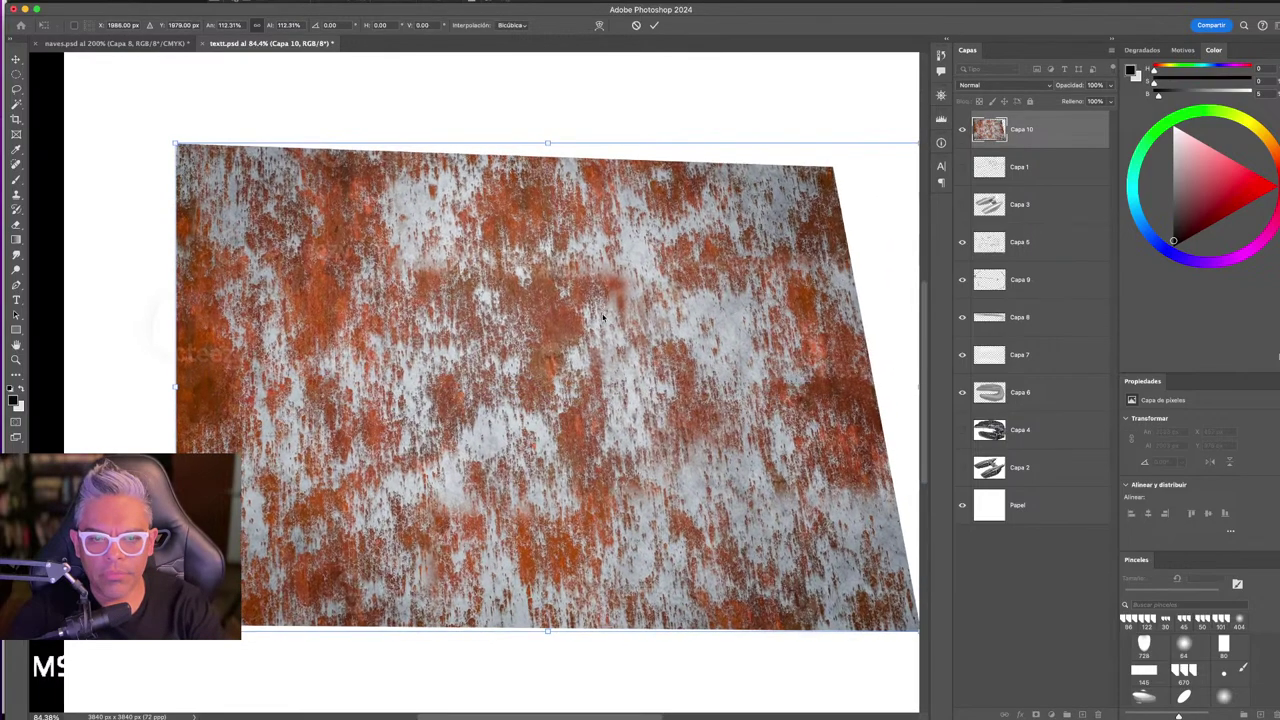
right_click(603, 314)
left_click(616, 403)
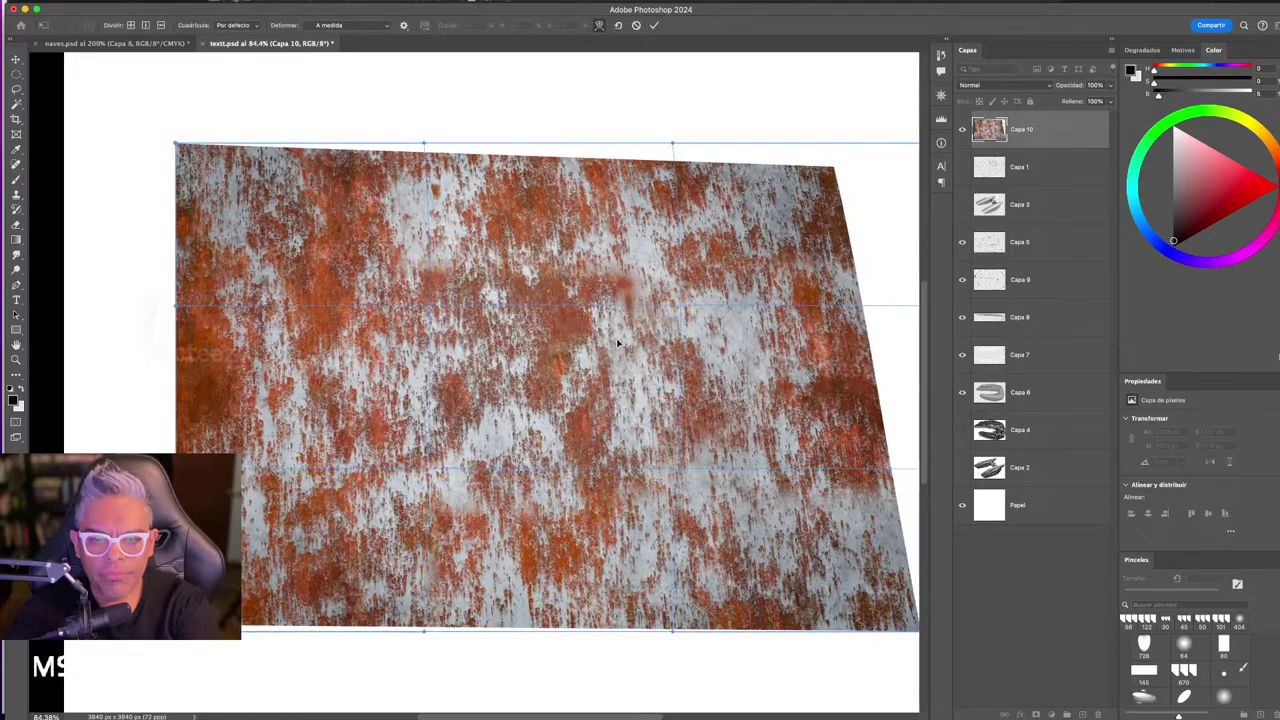
mouse_move(296, 184)
left_mouse_down()
mouse_move(323, 366)
mouse_move(368, 383)
left_mouse_up()
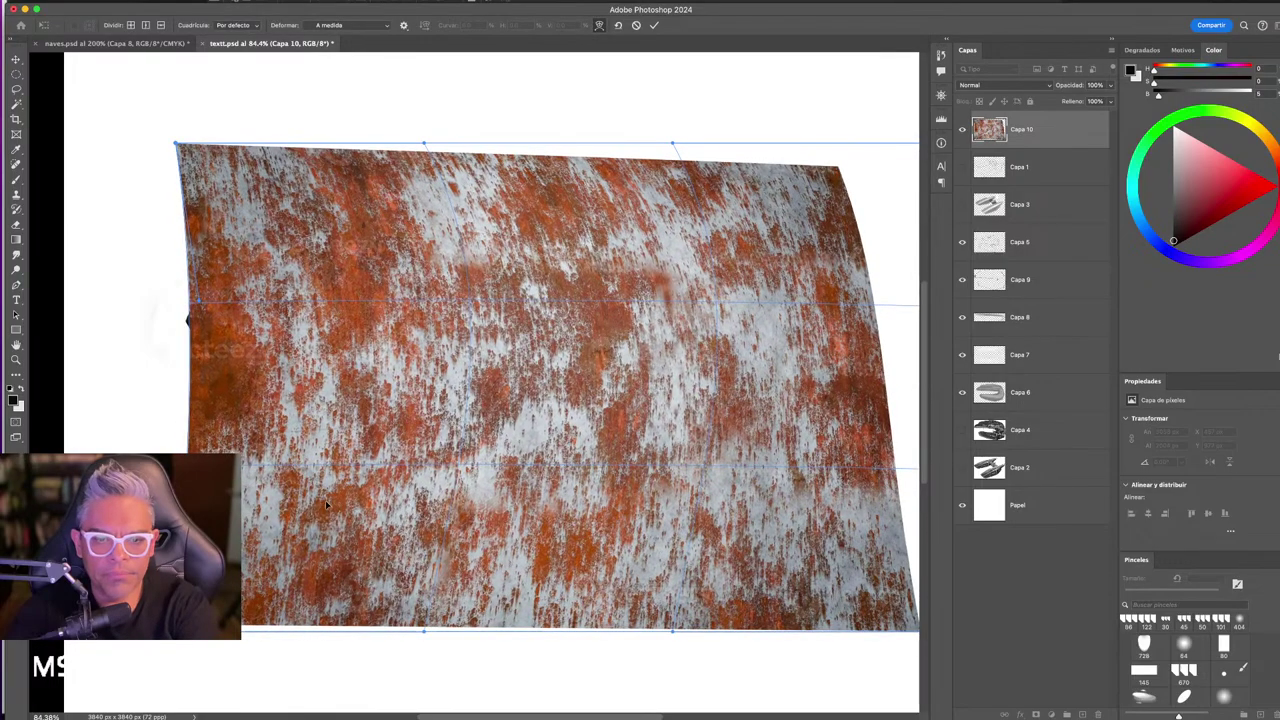
left_click_drag(755, 523, 394, 353)
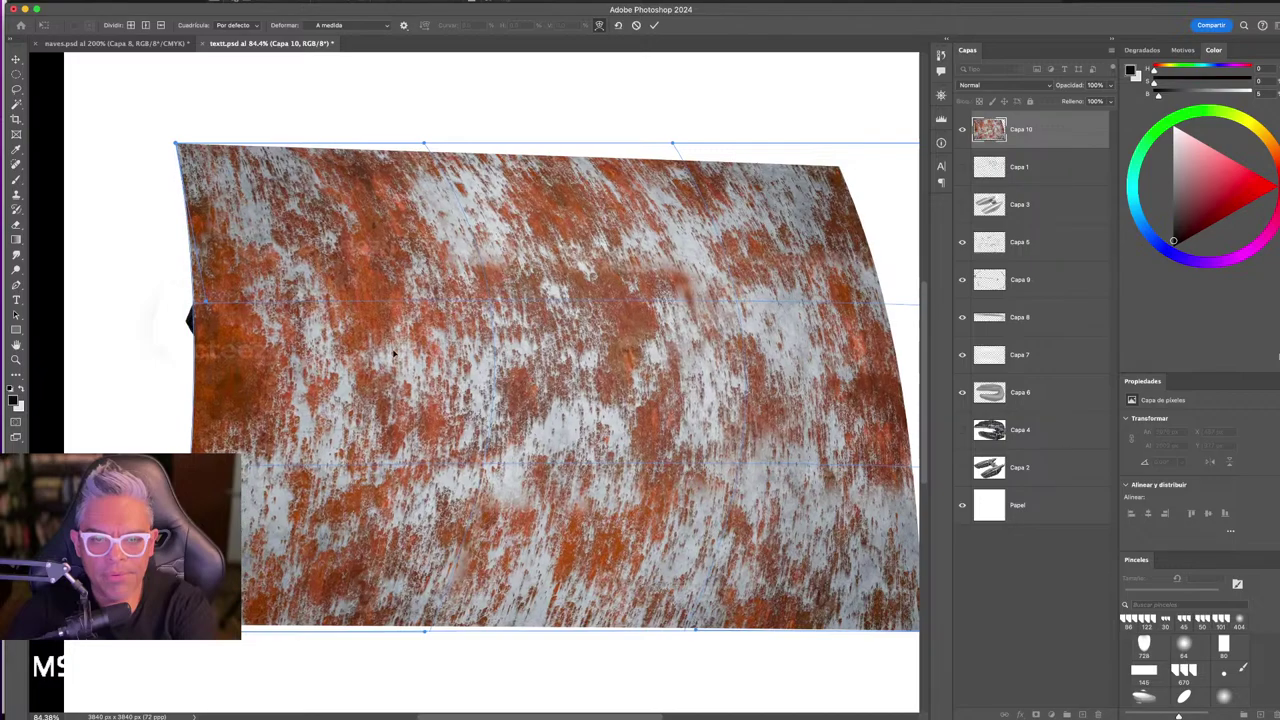
key("Return")
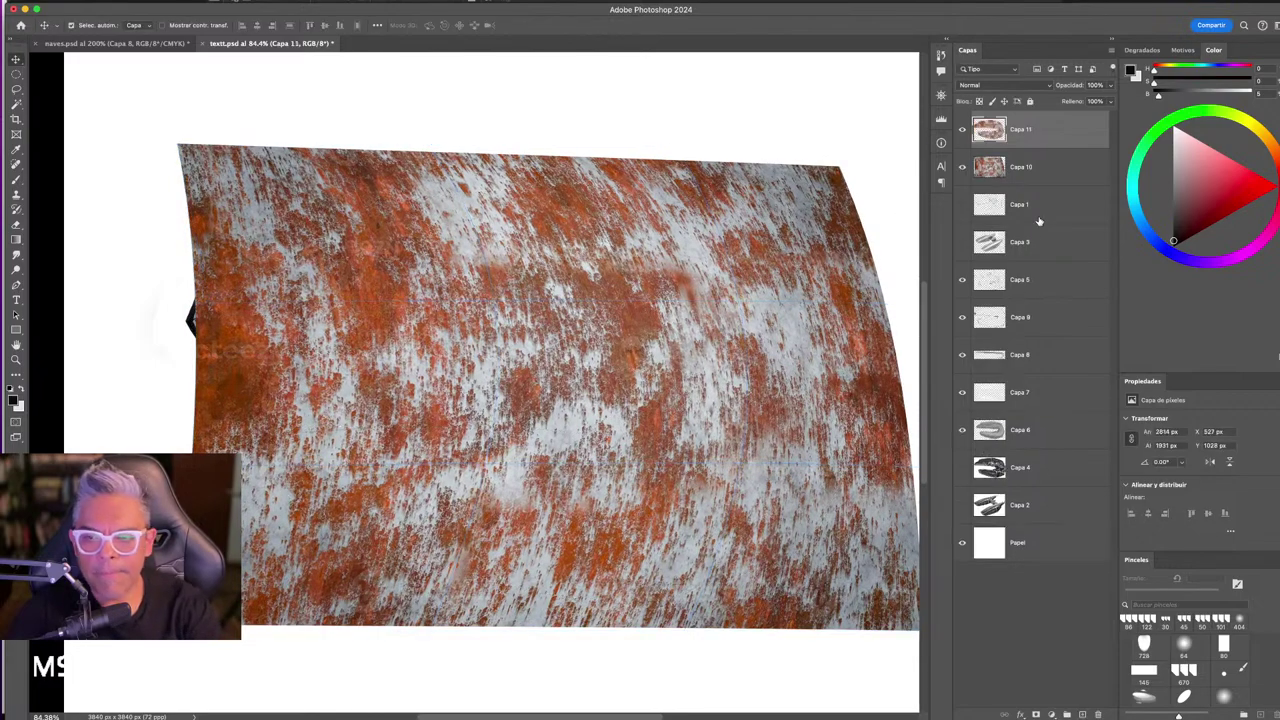
- Clip the rust texture to Capa 1 and blend it in Luz suave at 40% opacity
left_click(1063, 168)
left_click(965, 150, "alt")
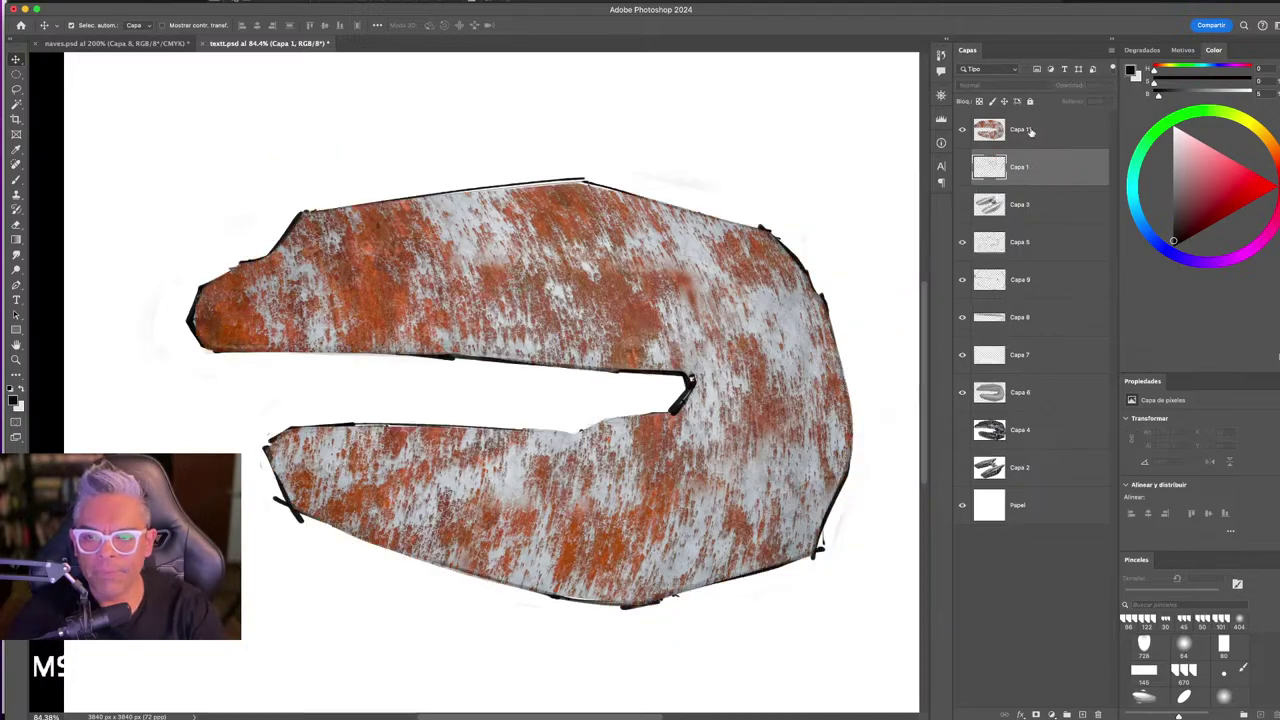
left_click(1010, 129)
left_click(1040, 85)
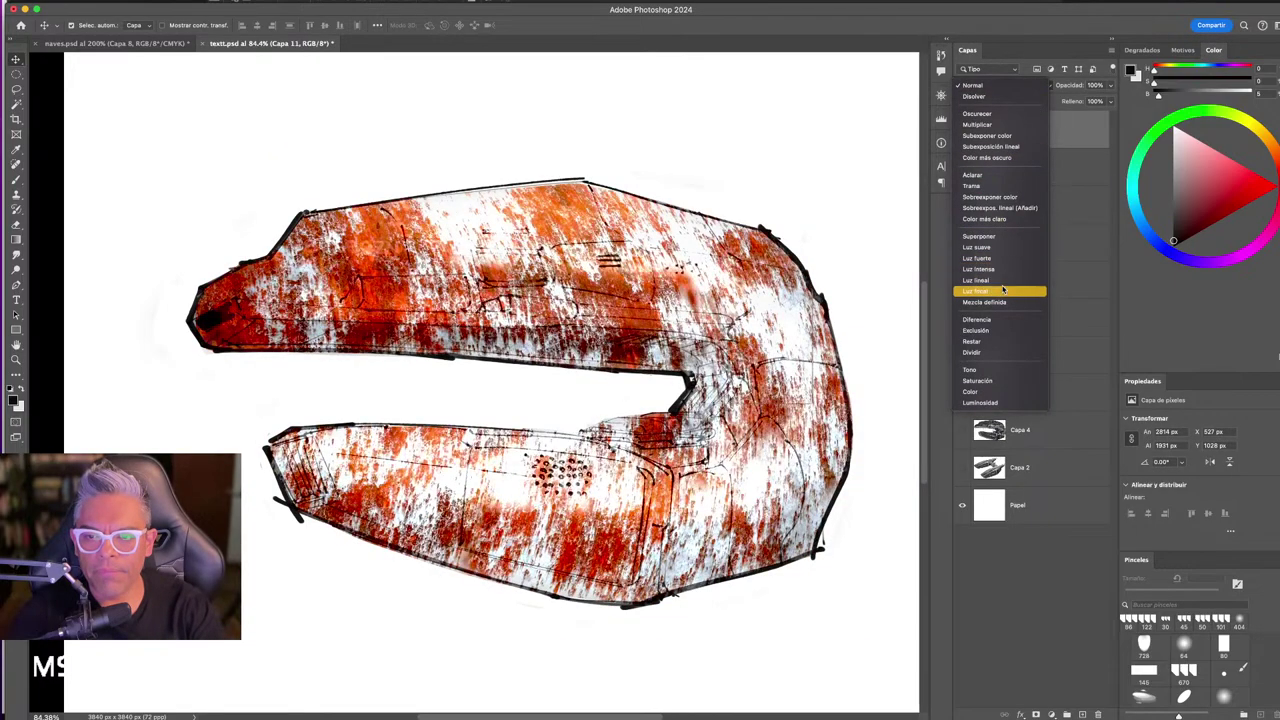
left_click(1013, 251)
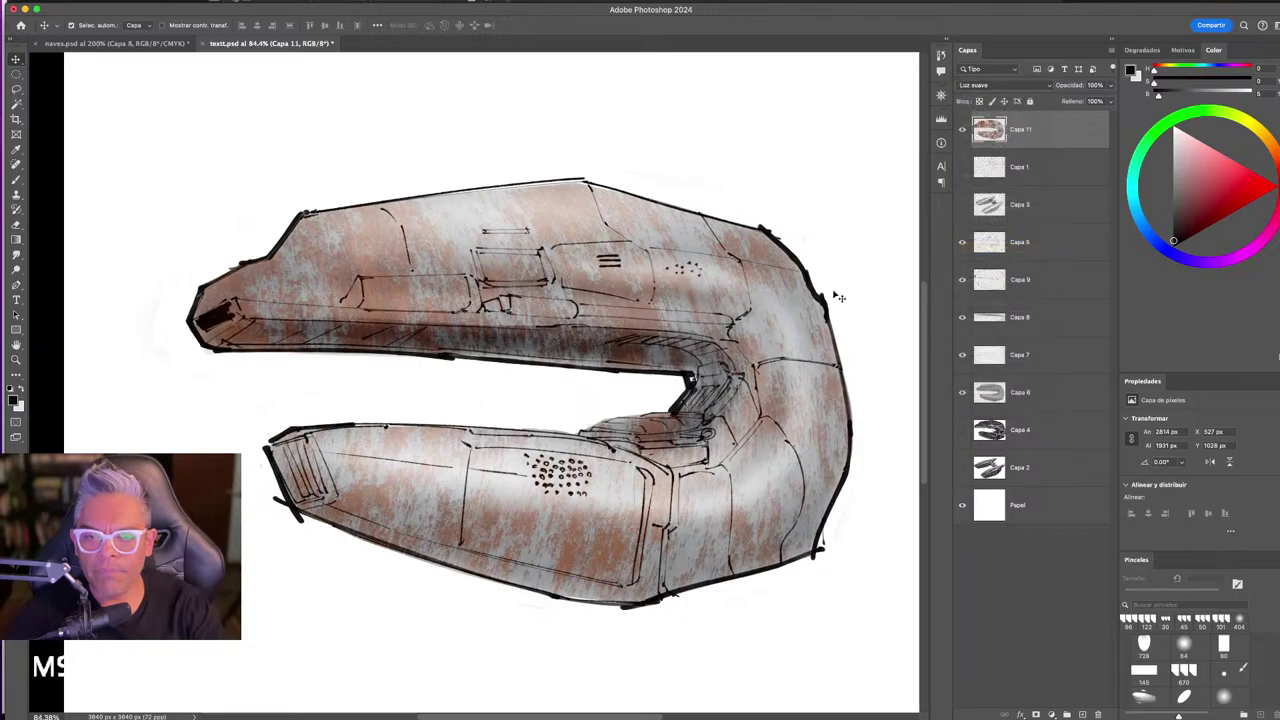
key("4")
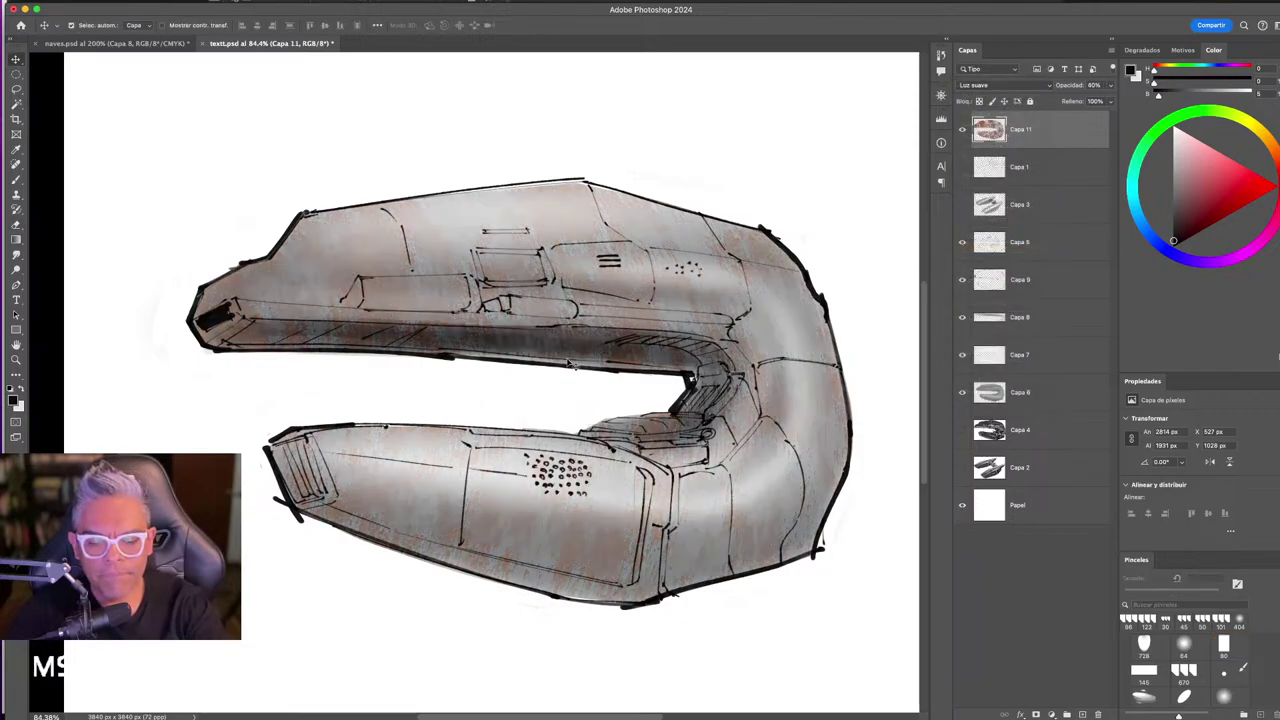
- Set up the eraser with a textured brush preset at about 299 px
key("e")
scroll(493, 370, "down", 2)
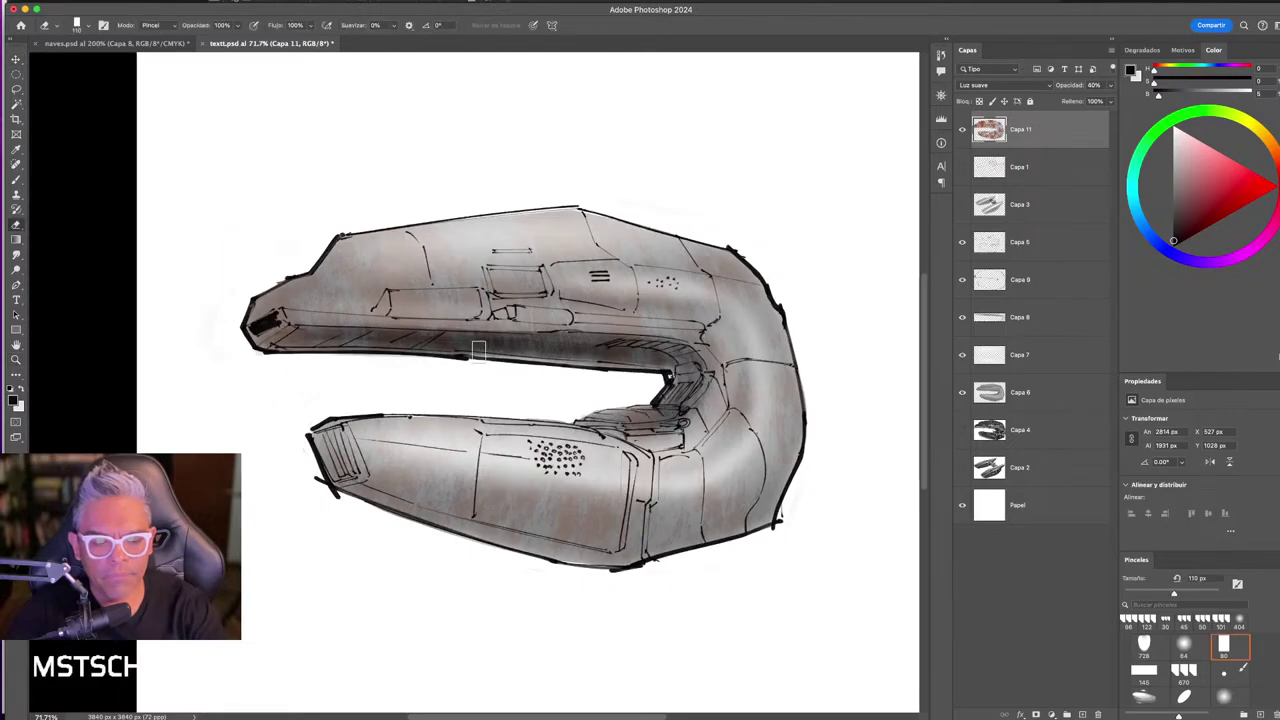
left_click_drag(493, 370, 495, 370)
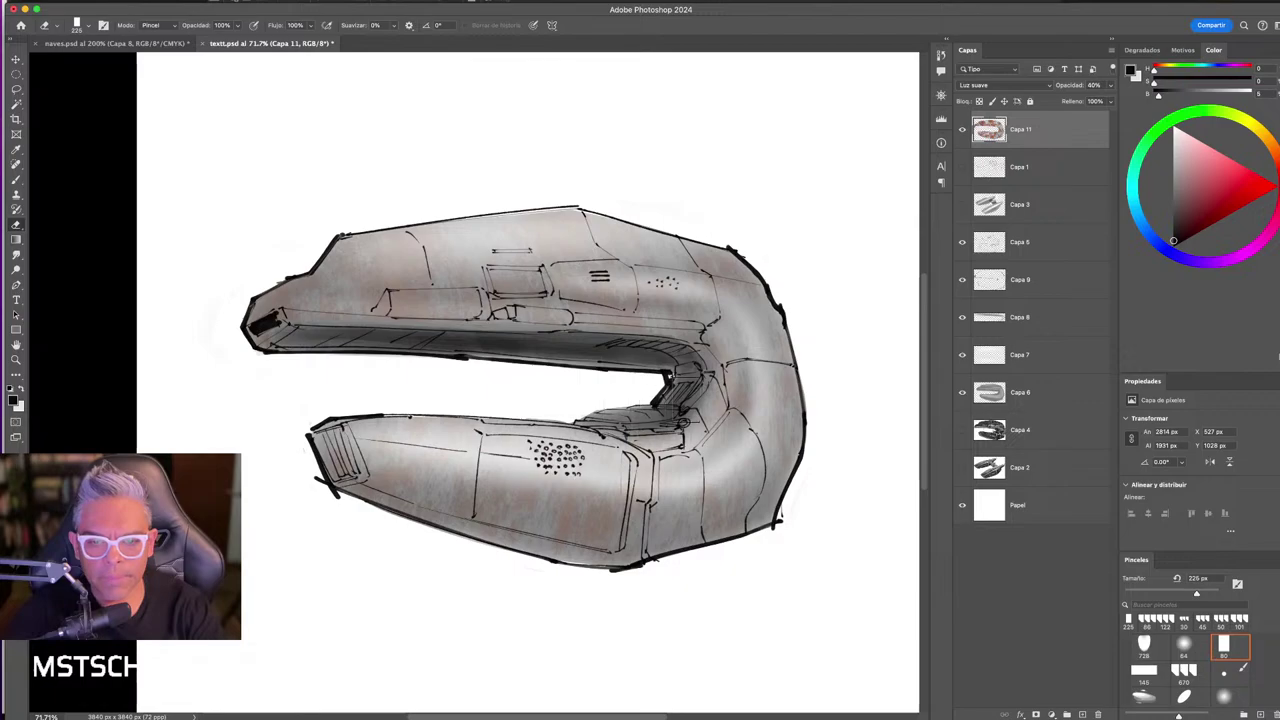
right_click(645, 405)
left_click(824, 420)
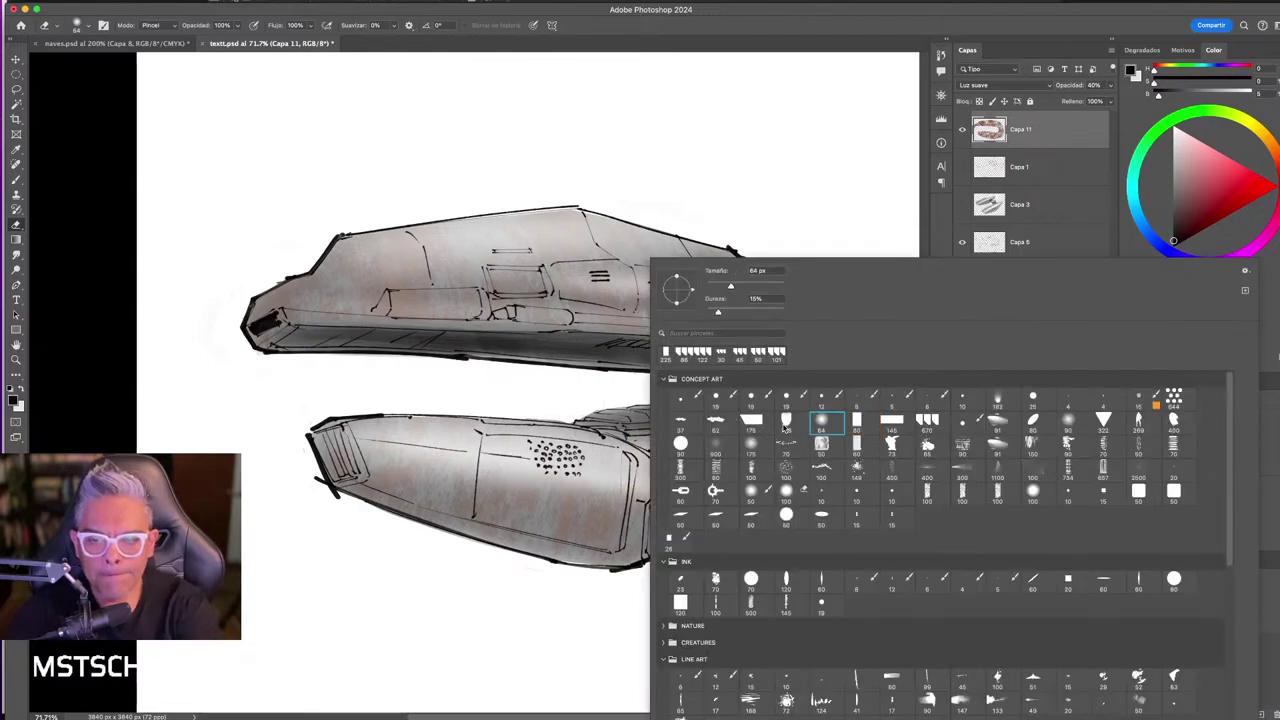
key("Return")
left_click_drag(500, 297, 632, 234)
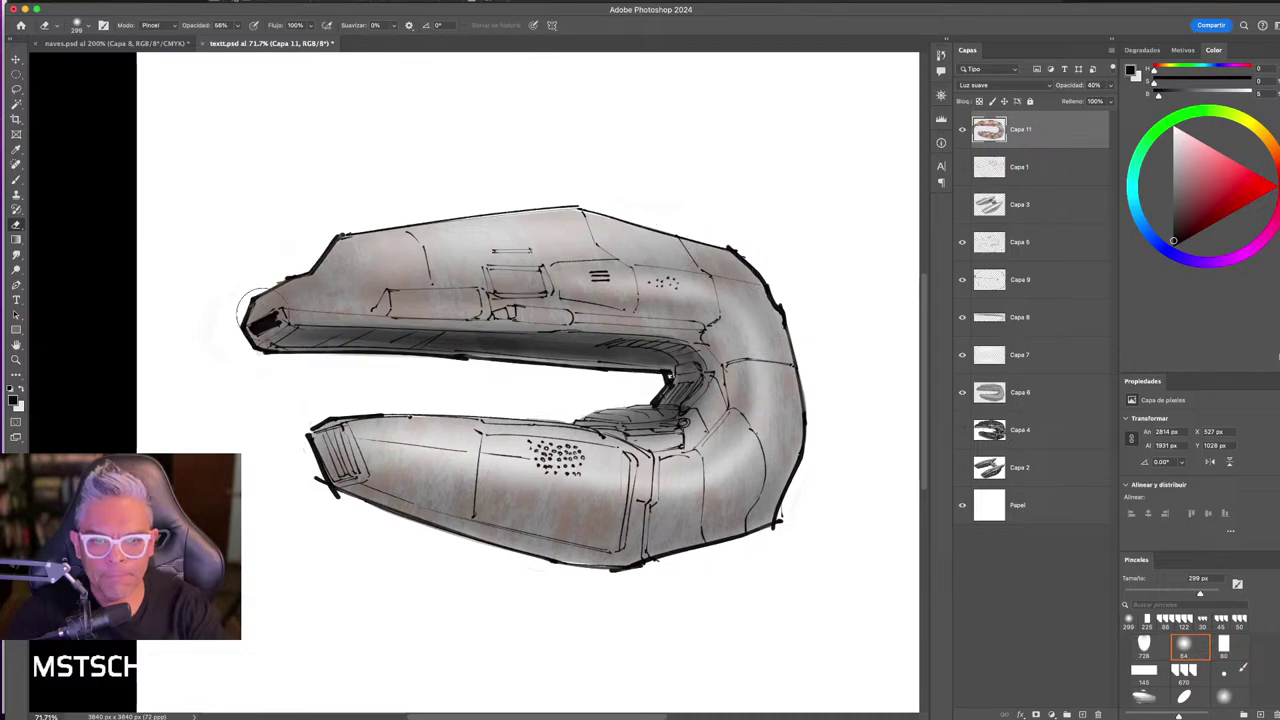
right_click(500, 262)
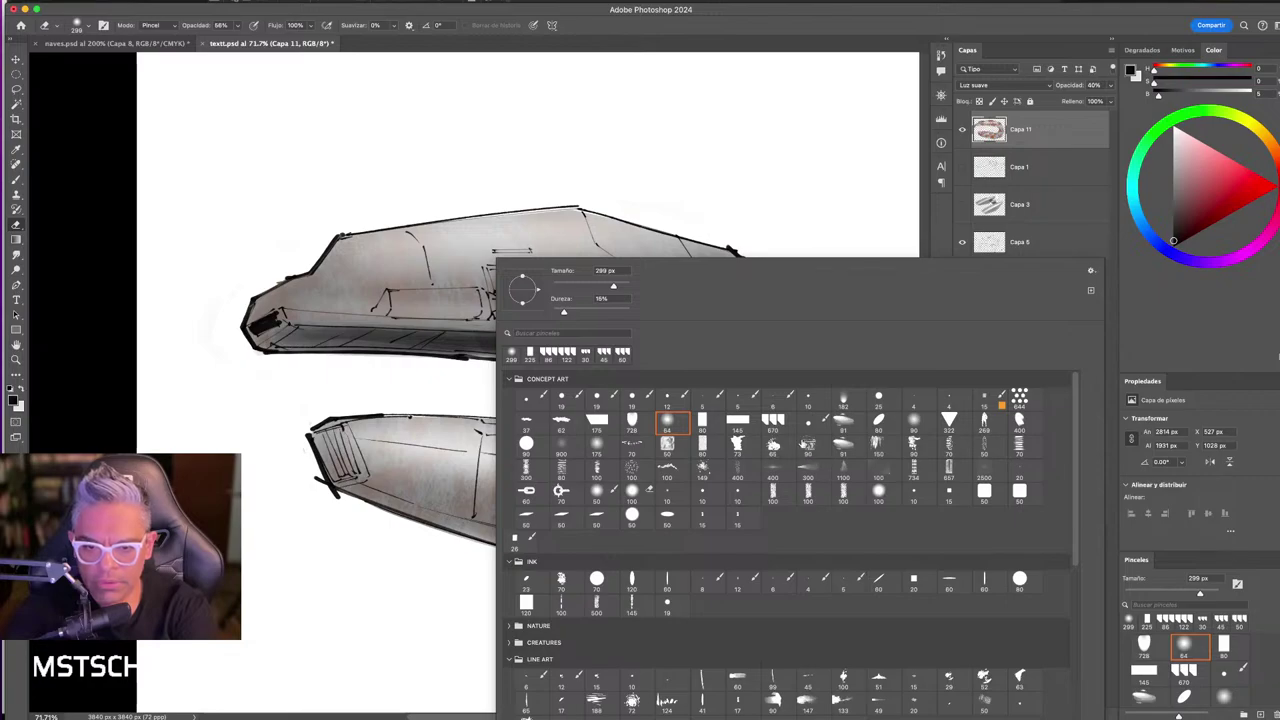
left_click(808, 445)
key("Return")
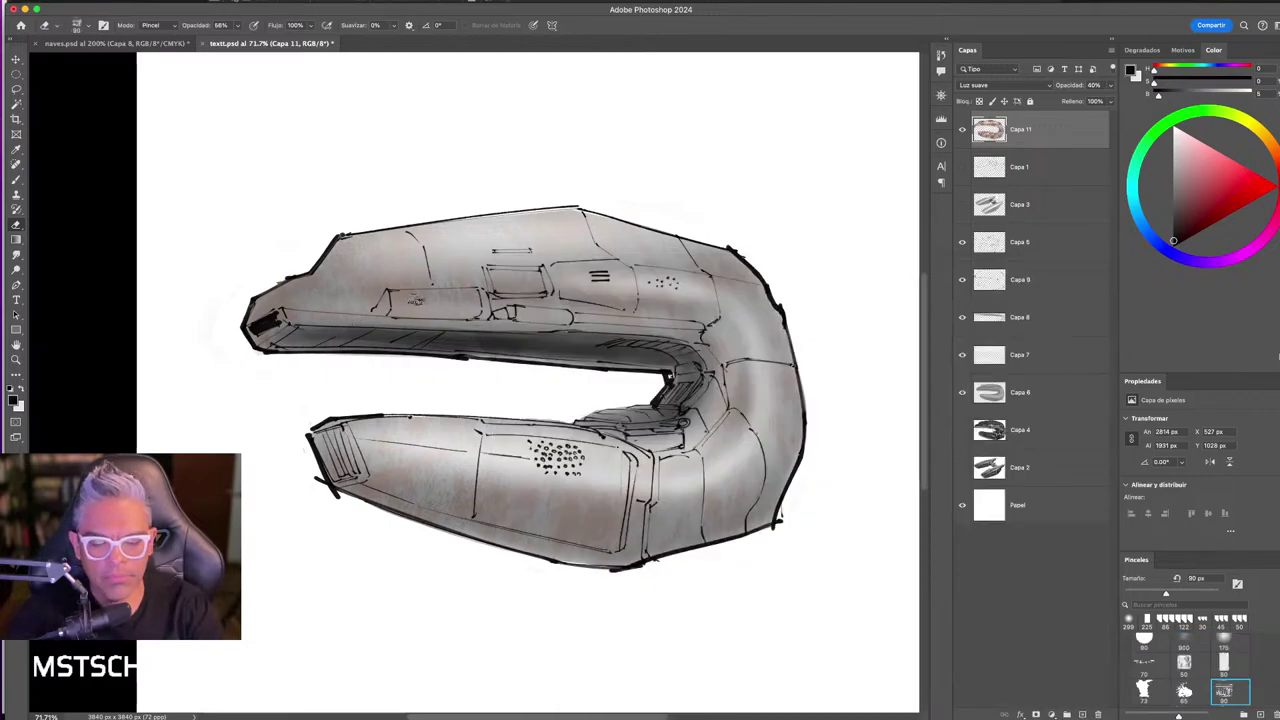
key("ctrl+t")
key("Return")
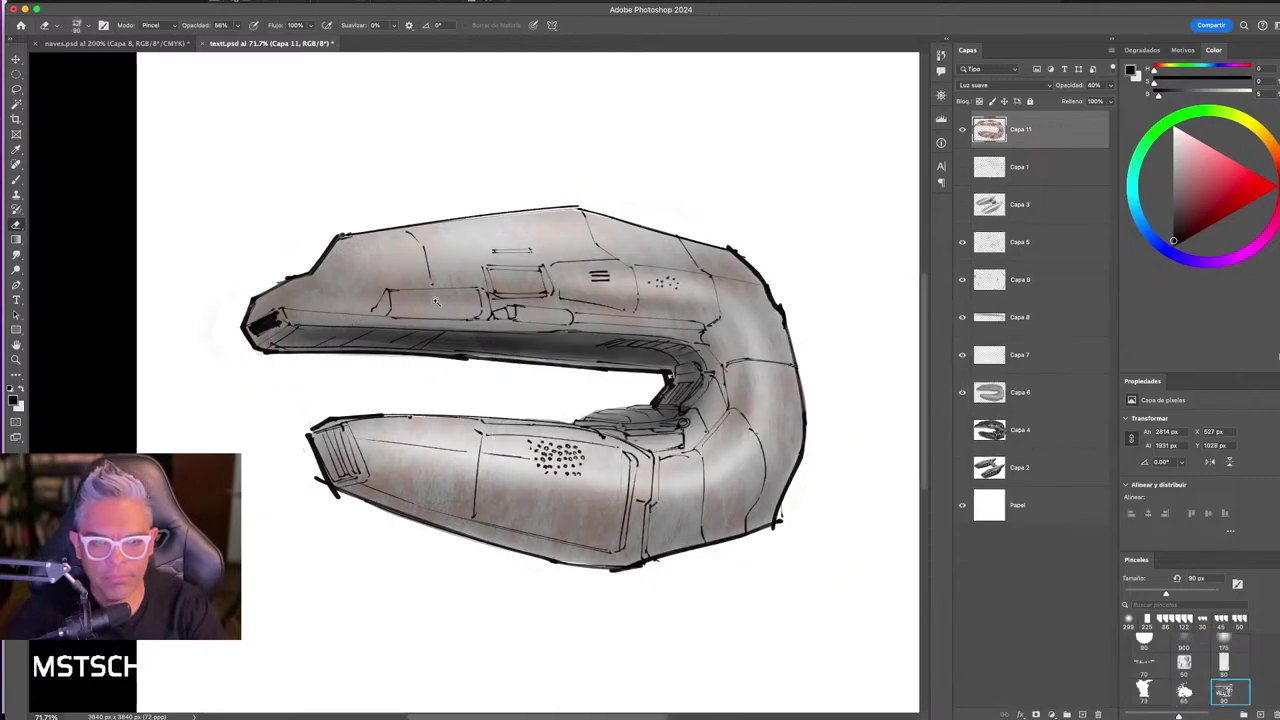
- Set the eraser to 70% opacity and 277 px, then drop Capa 11's opacity to 30%
scroll(447, 298, "up", 3)
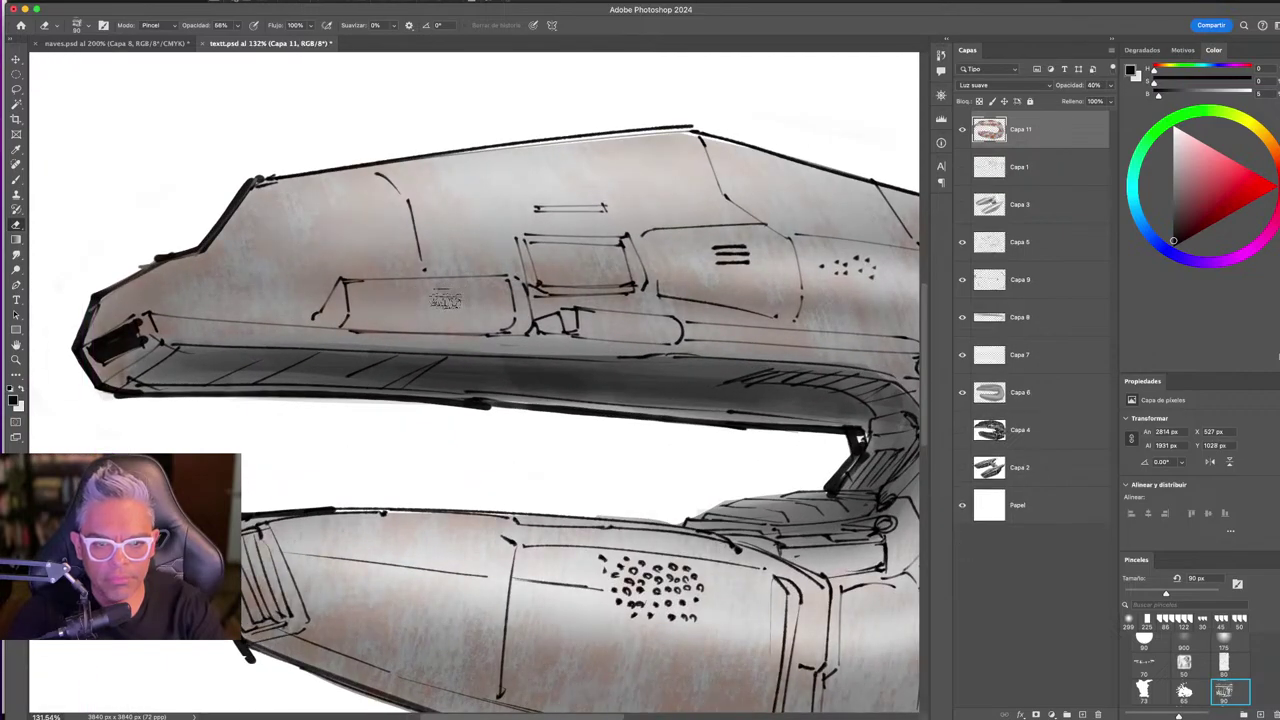
left_click_drag(450, 300, 490, 296)
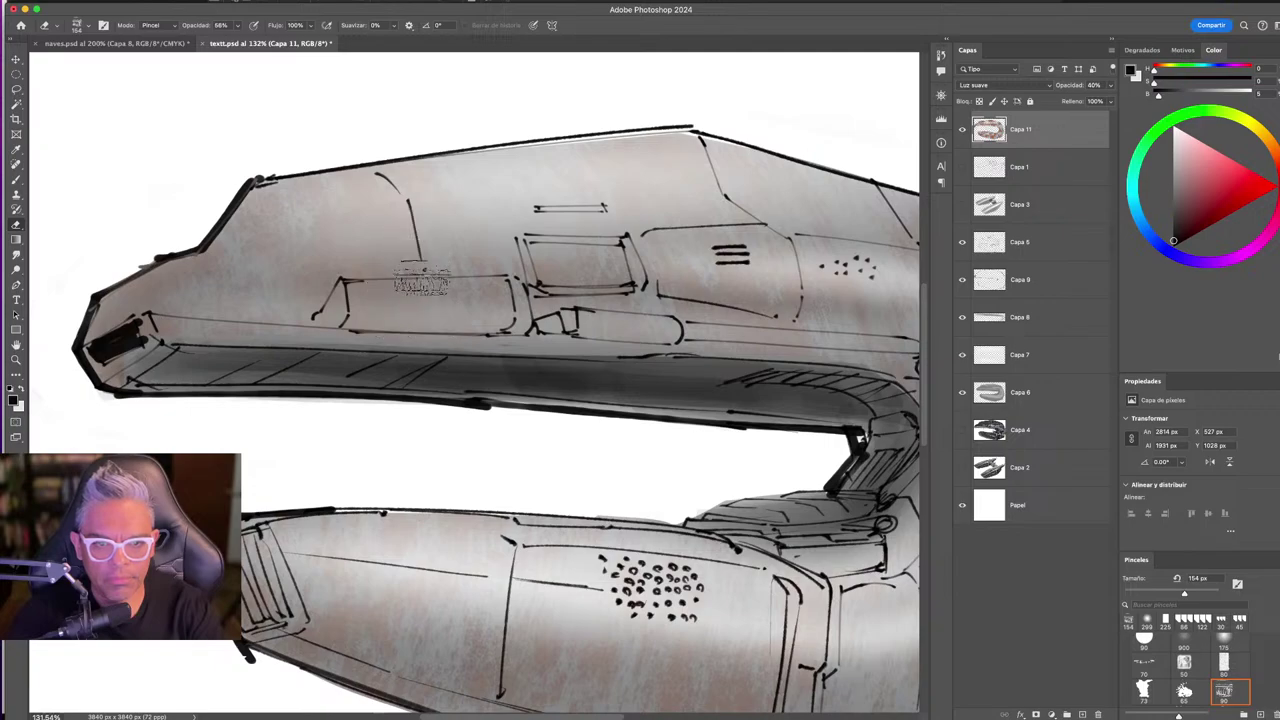
key("7")
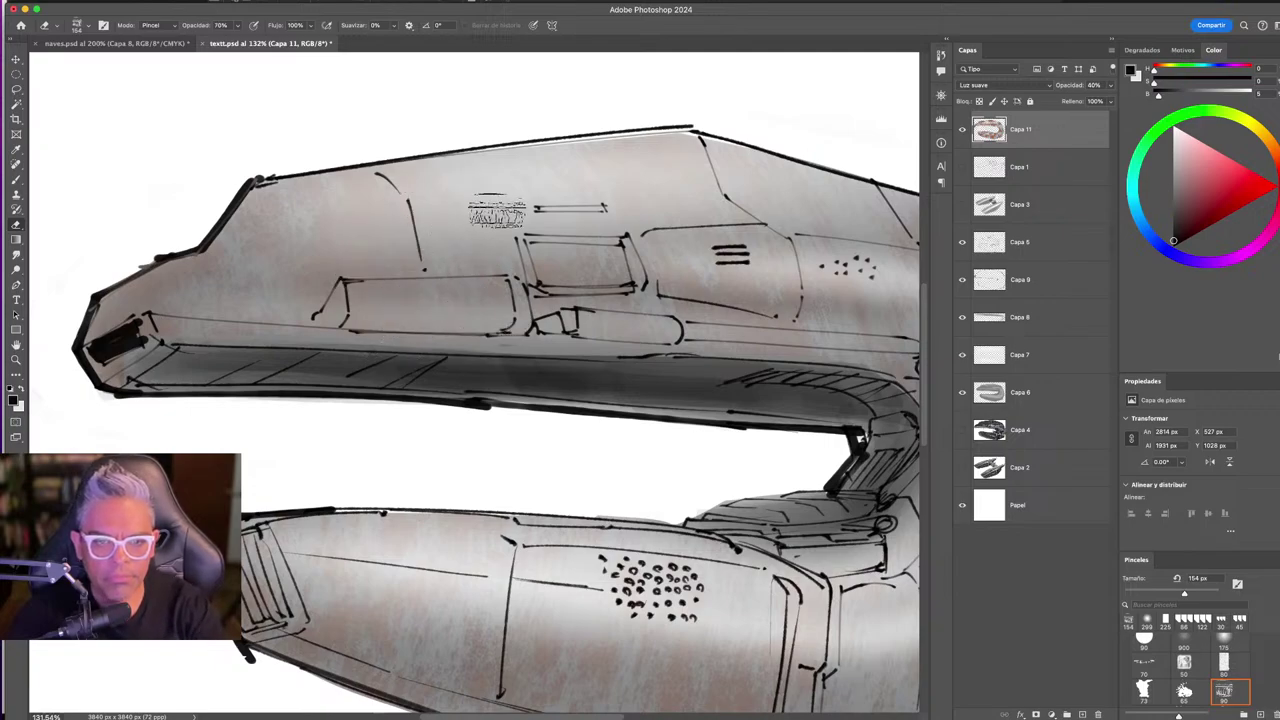
scroll(185, 345, "down", 5)
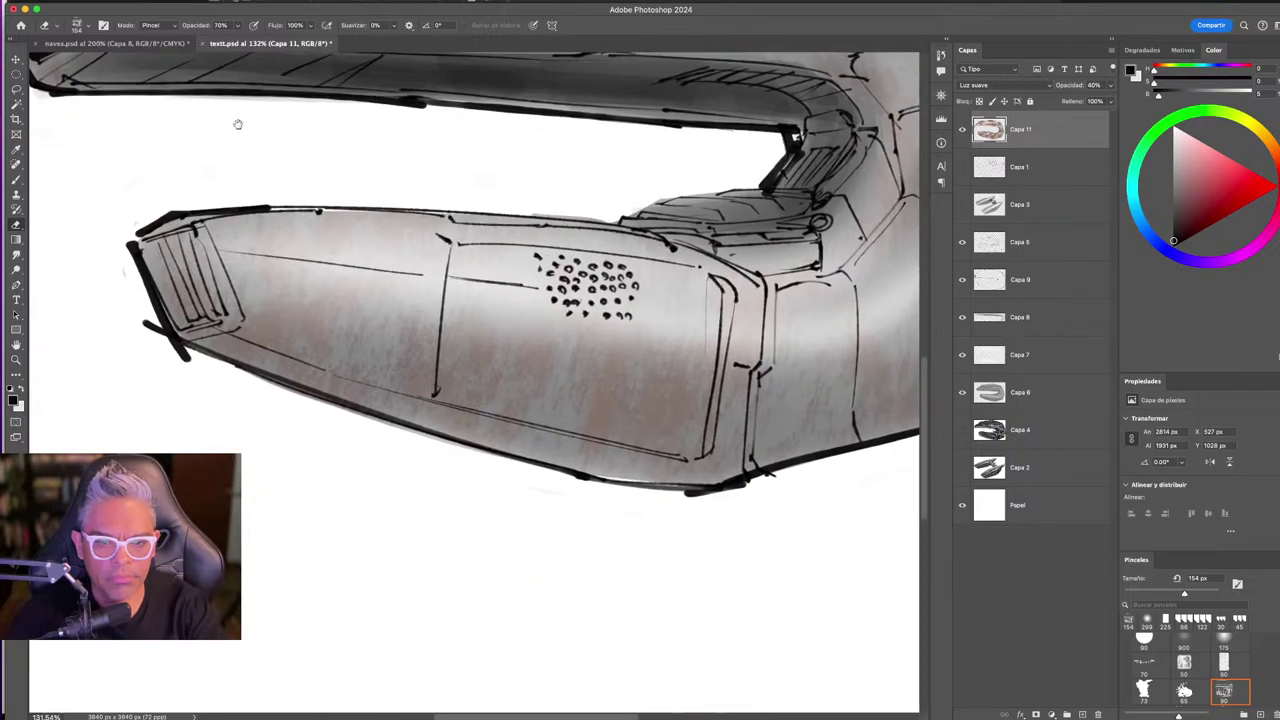
scroll(330, 210, "right", 3)
scroll(419, 292, "down", 1)
scroll(419, 292, "right", 1)
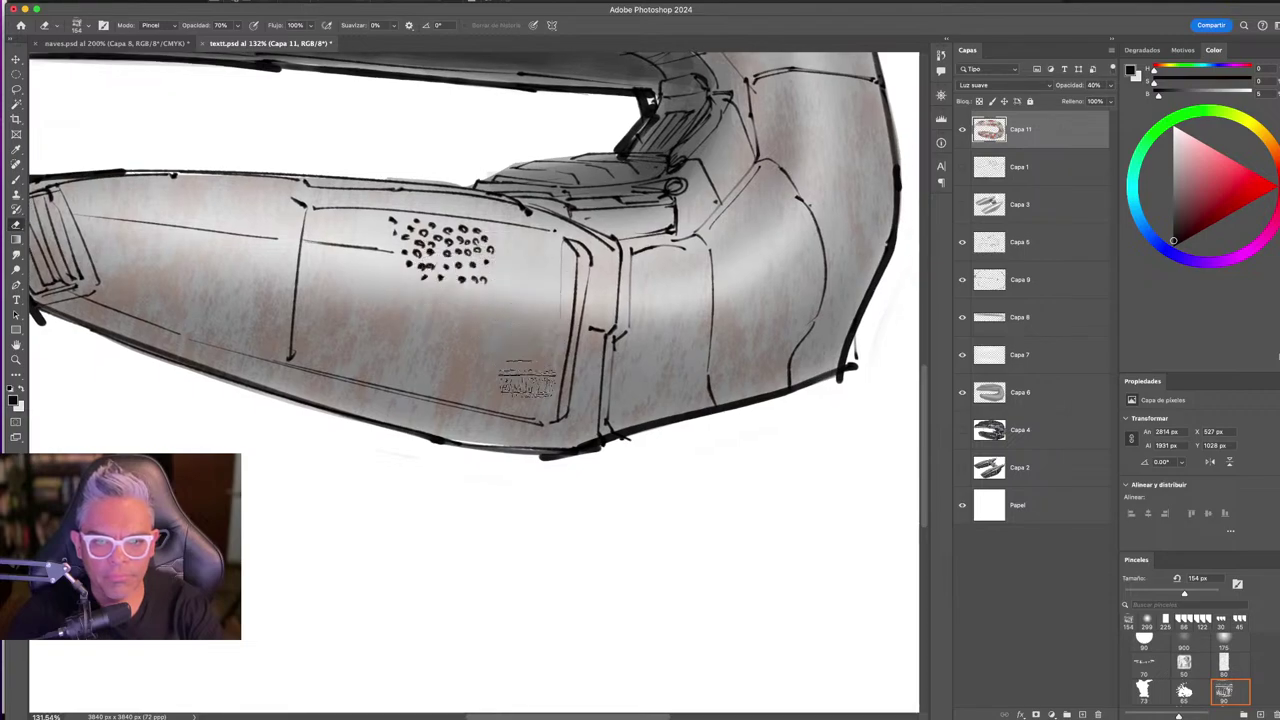
key("]")
key("]")
key("]")
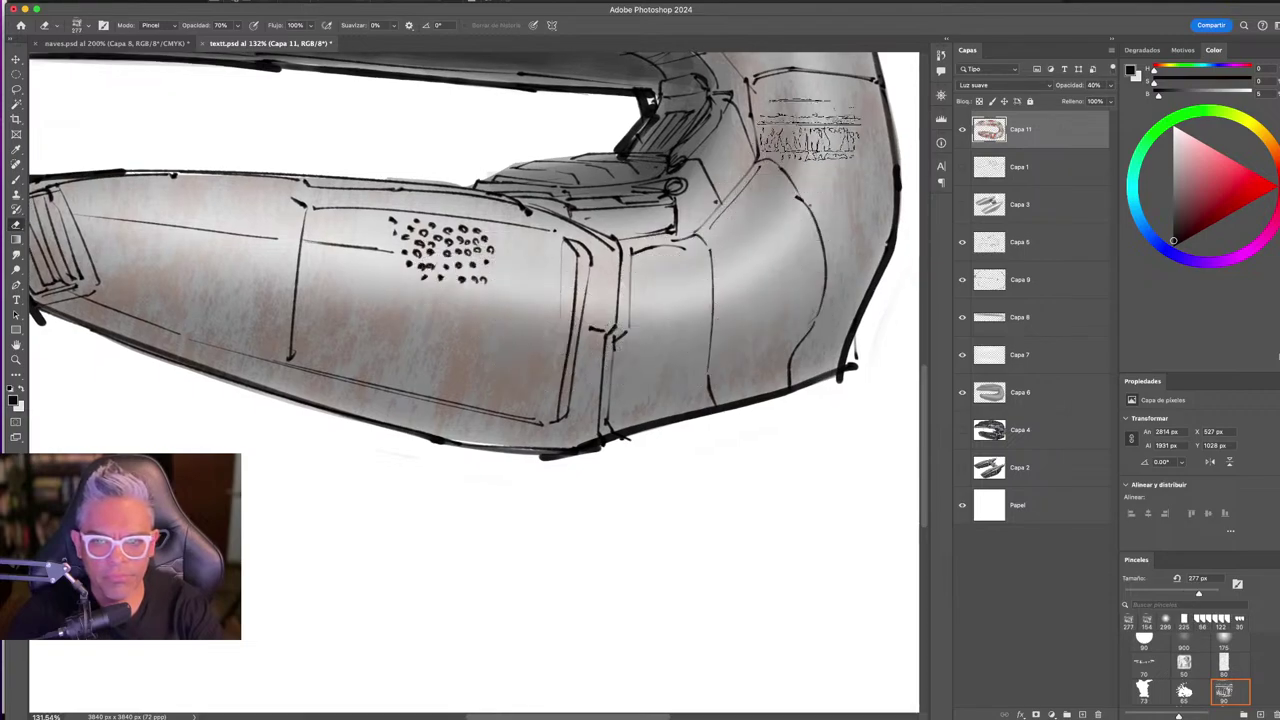
scroll(697, 240, "up", 4)
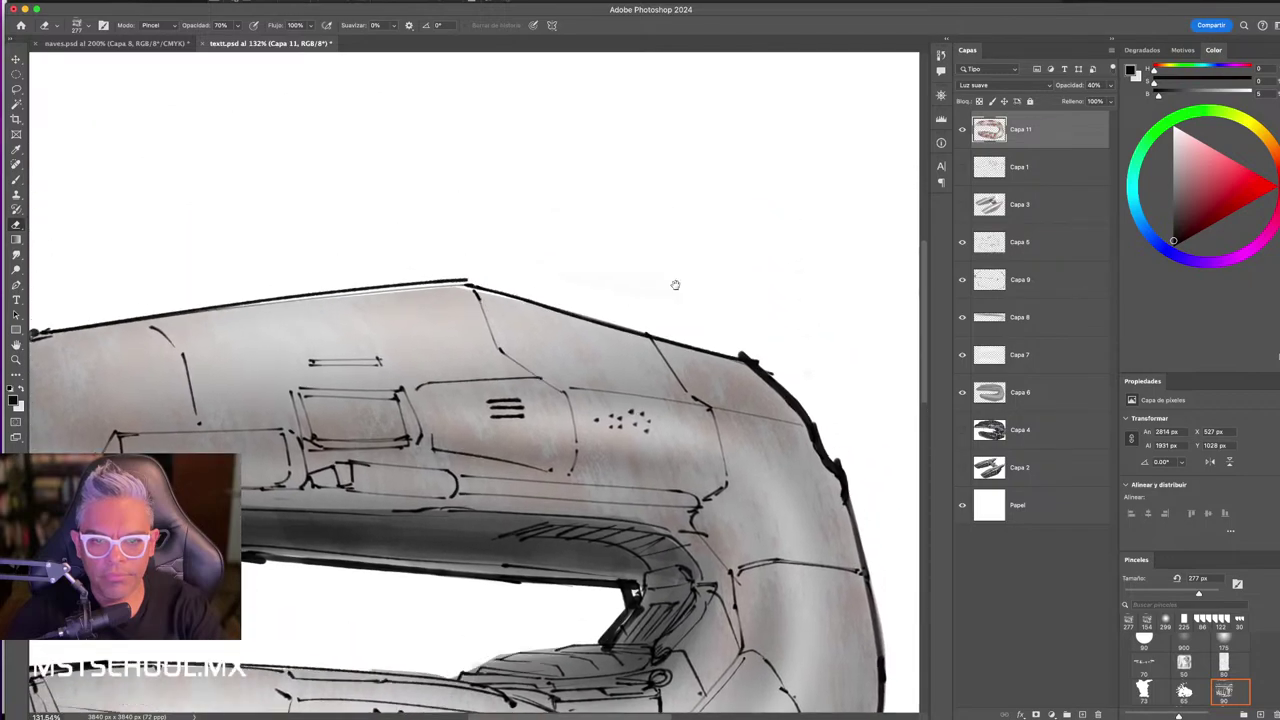
key("v")
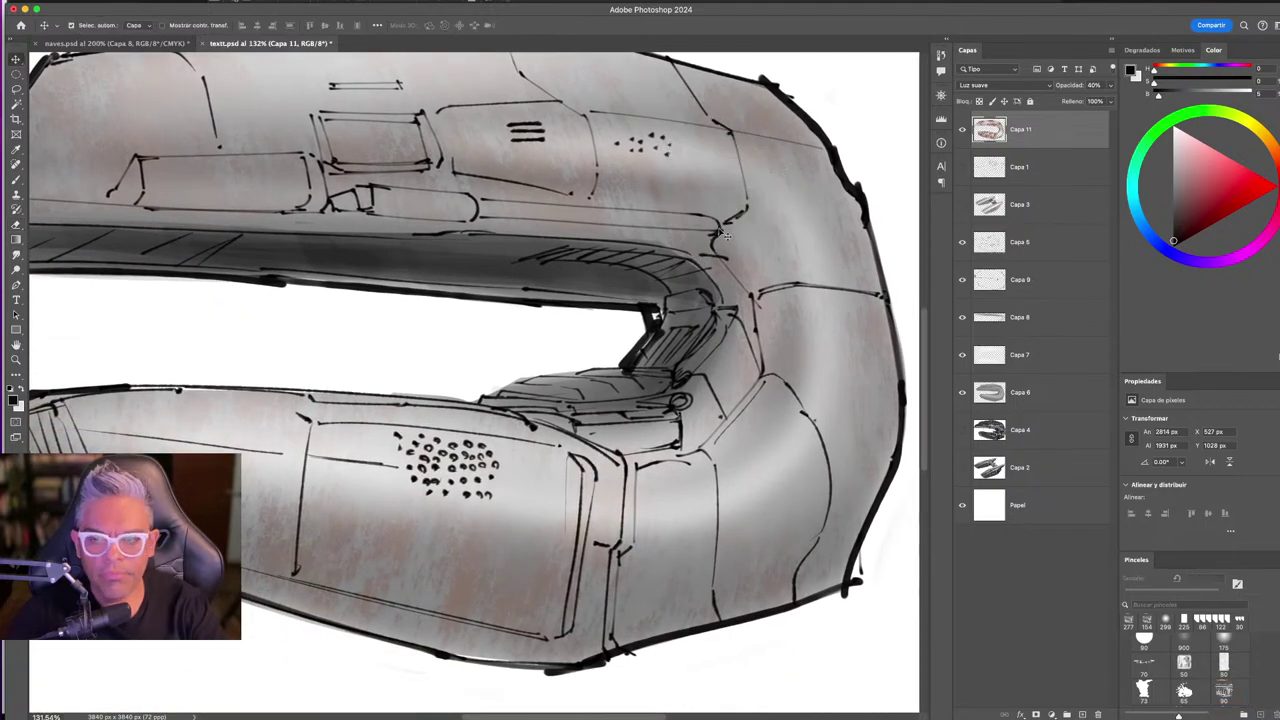
key("3")
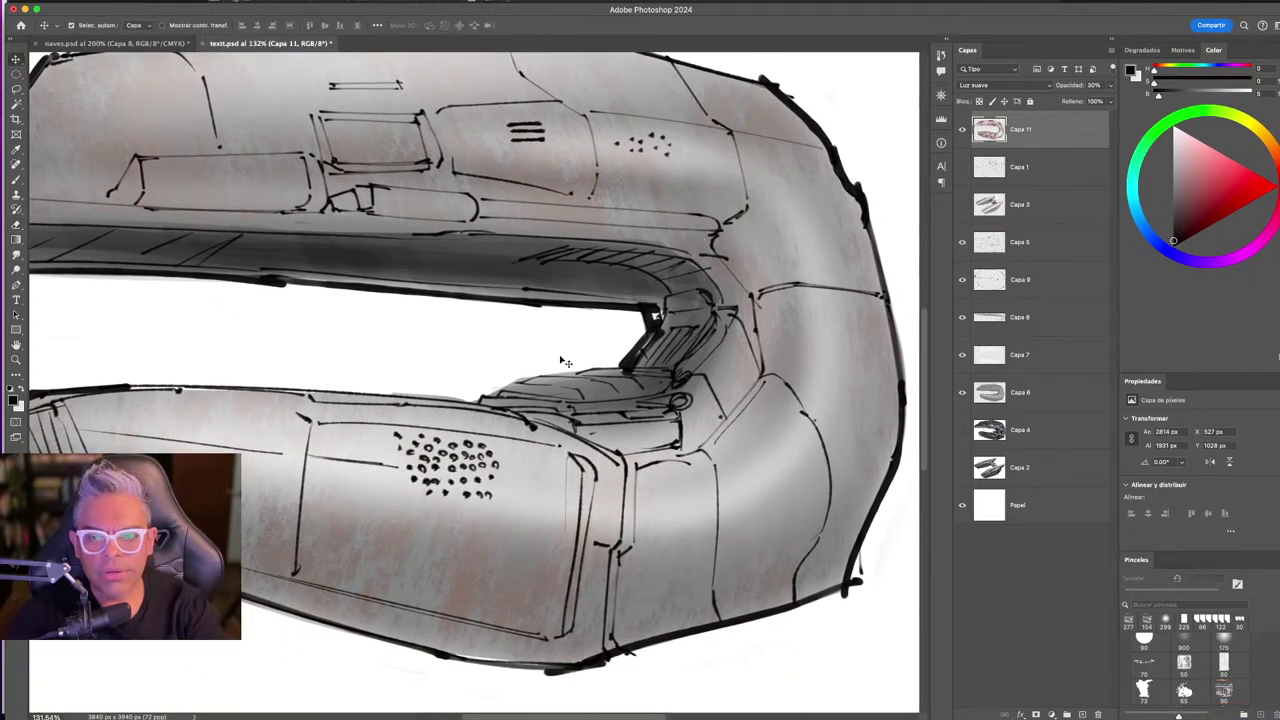
key("z")
scroll(565, 362, "down", 3)
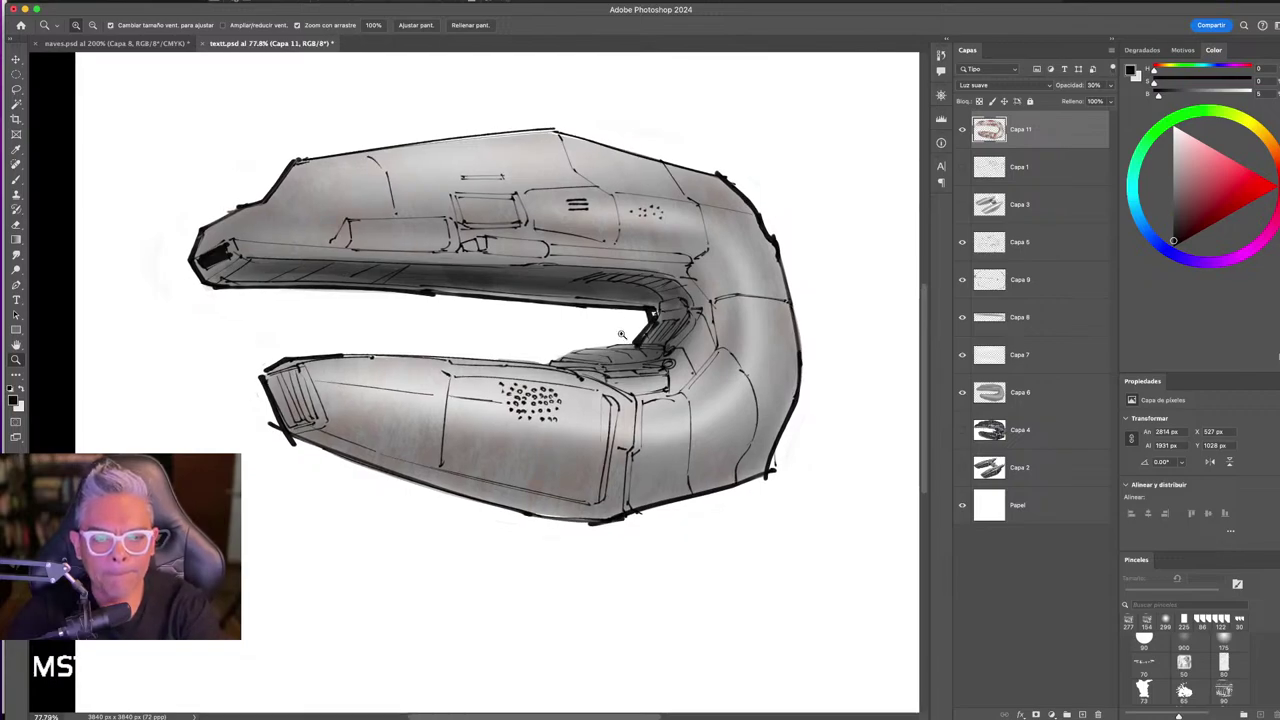
- Inspect the ship full-screen without panels, then restore the panels and fit the whole sketch
key("v")
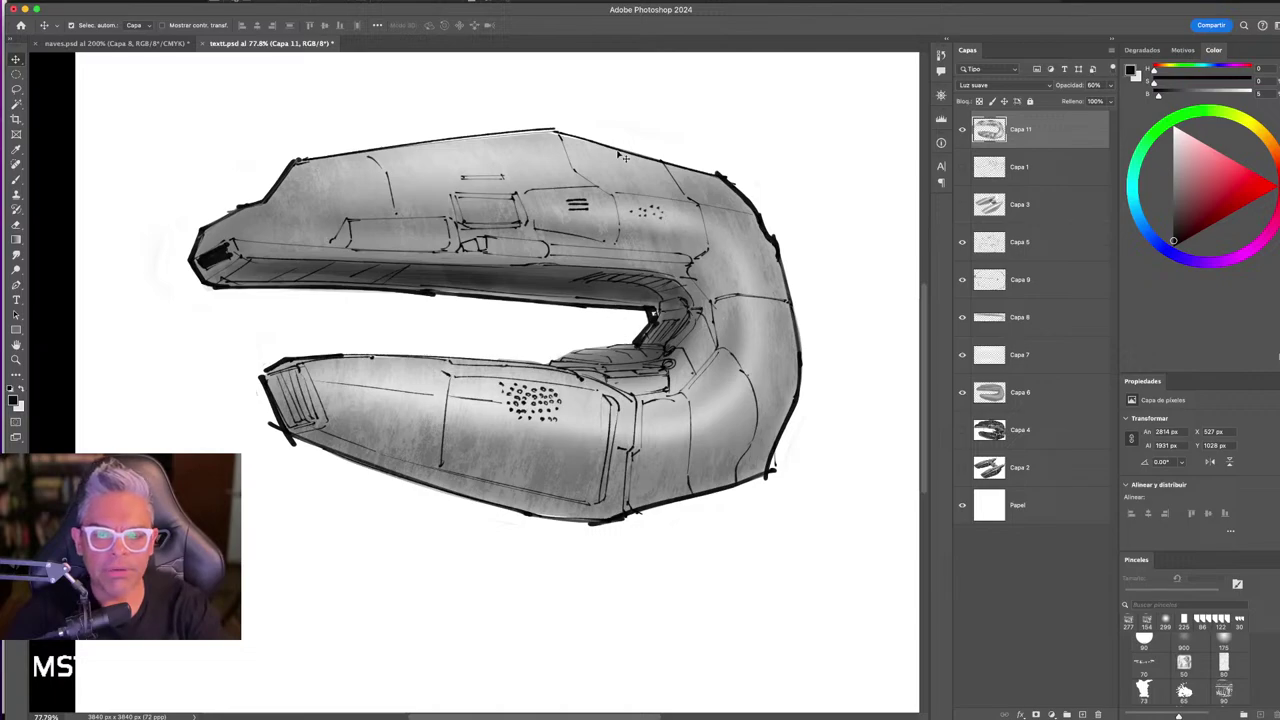
key("Tab")
scroll(622, 157, "up", 5)
left_click_drag(695, 207, 777, 229)
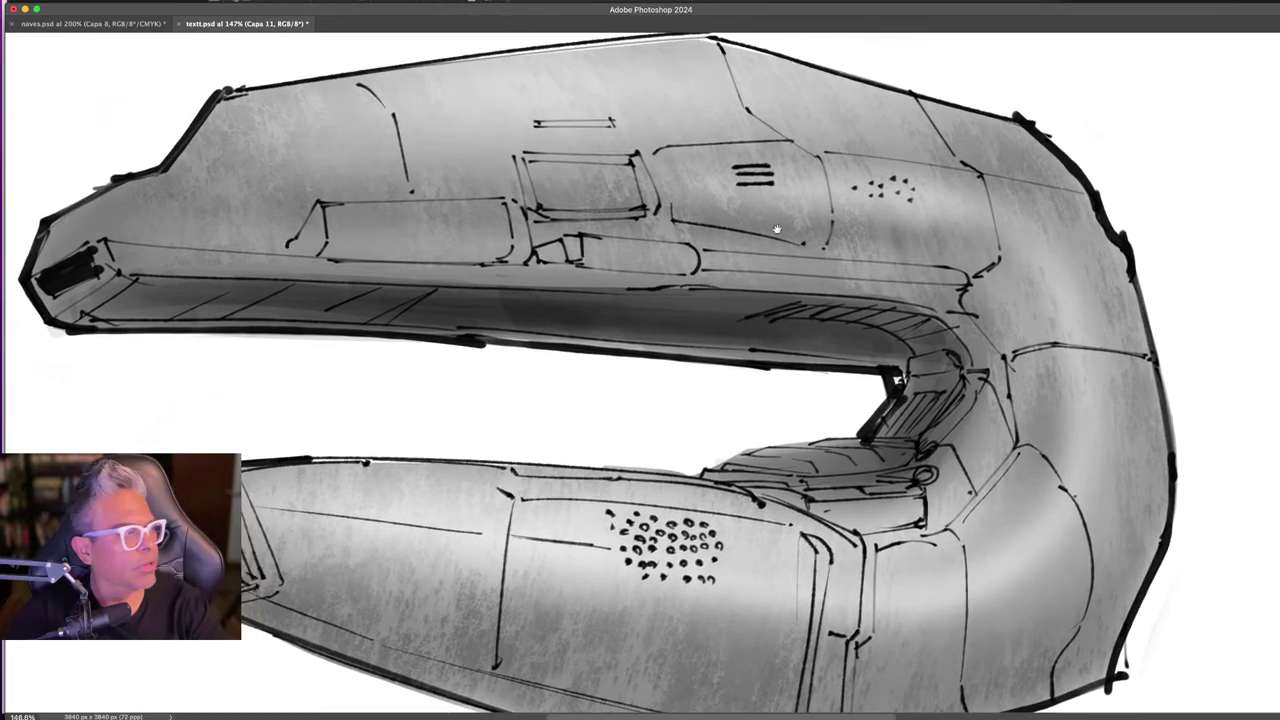
scroll(777, 229, "down", 2)
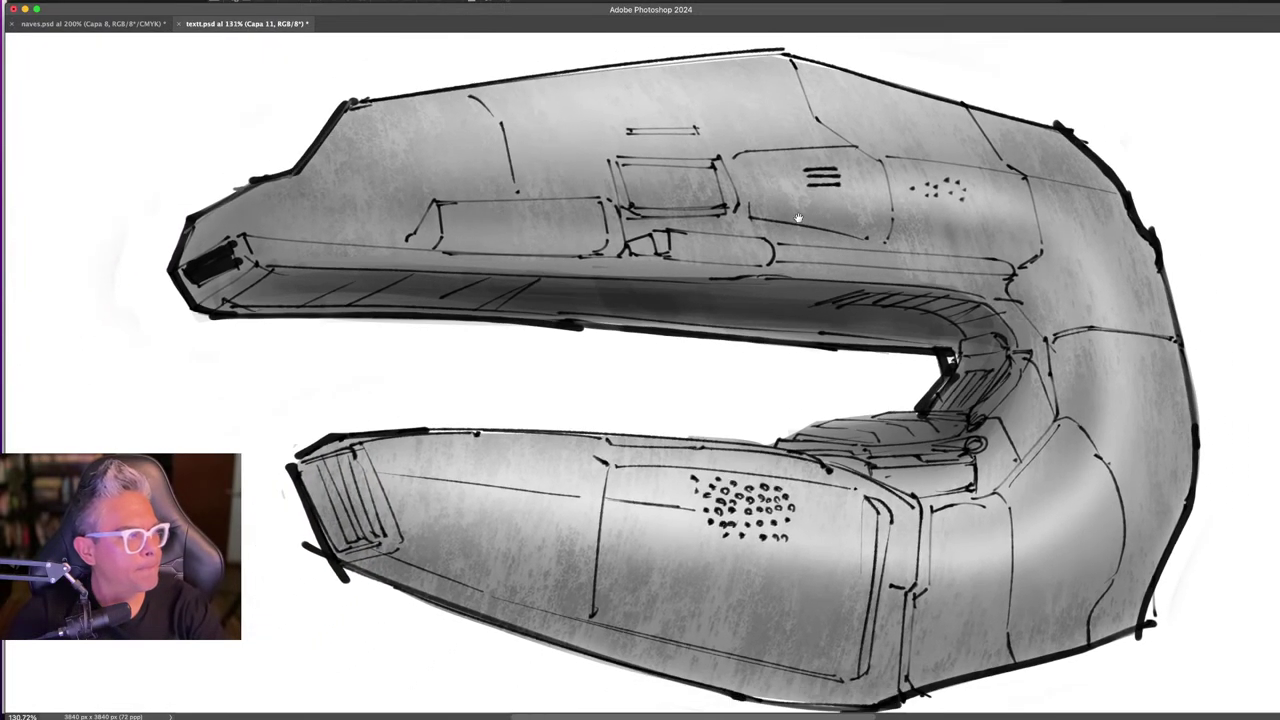
scroll(798, 217, "down", 1)
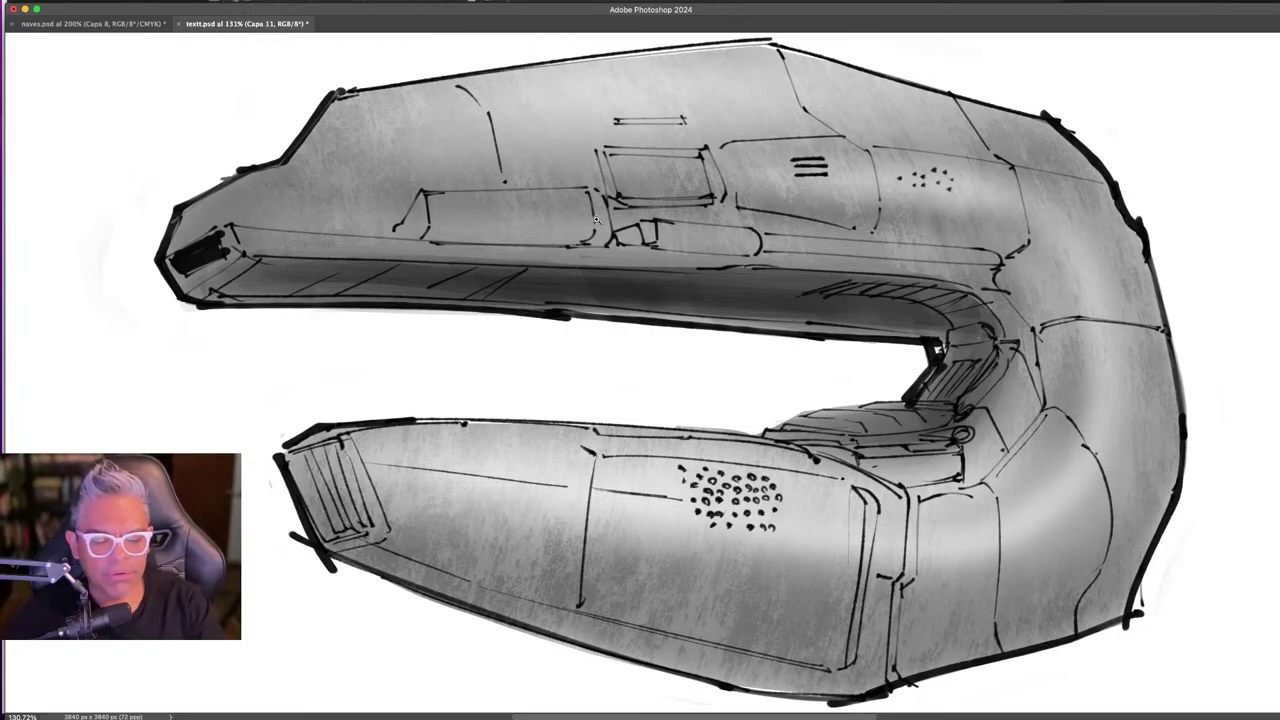
key("Tab")
key("ctrl+0")
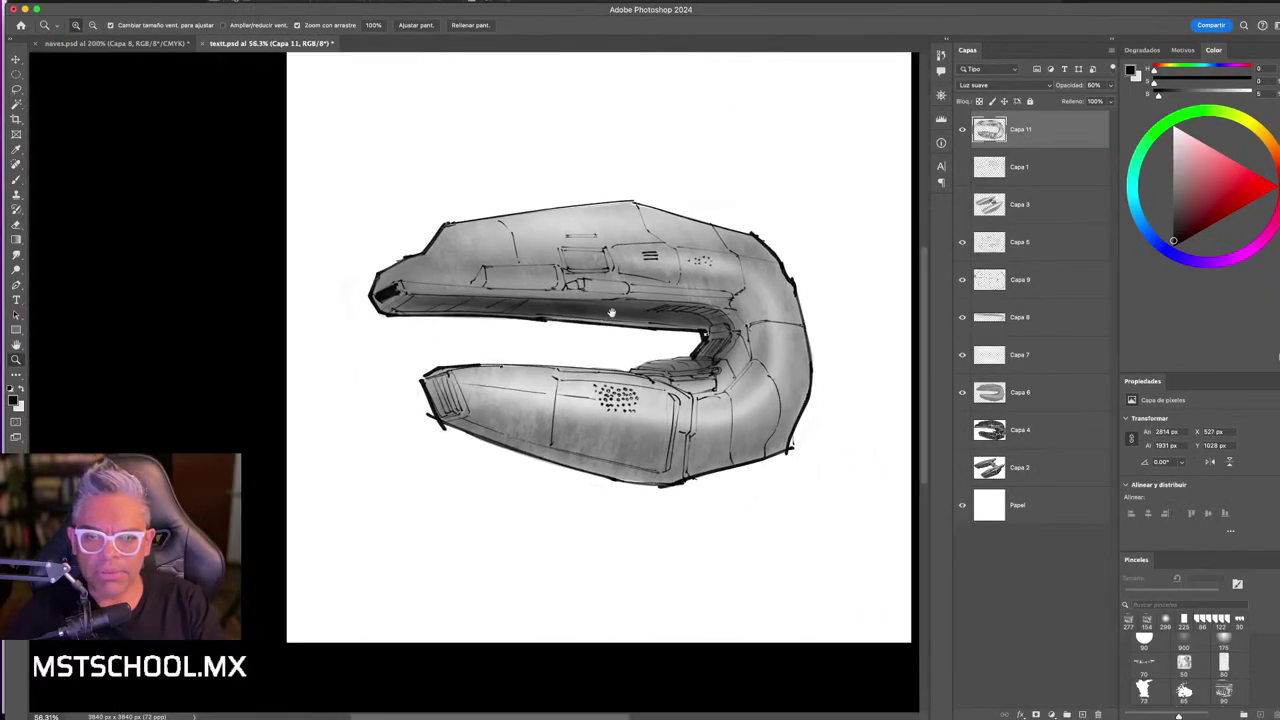
- Load the ship outline from Capa 6 as a selection and add new layer Capa 12
left_click_drag(611, 313, 782, 330)
left_click(1040, 392)
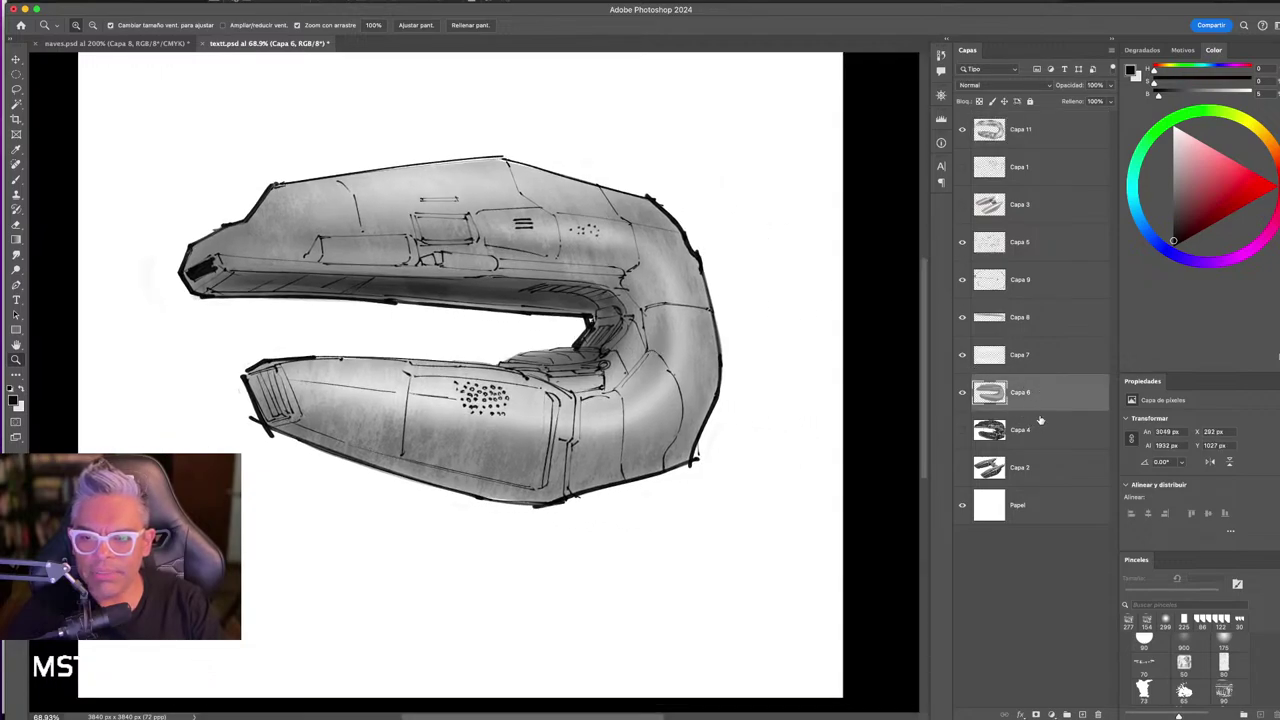
left_click(990, 395, "ctrl")
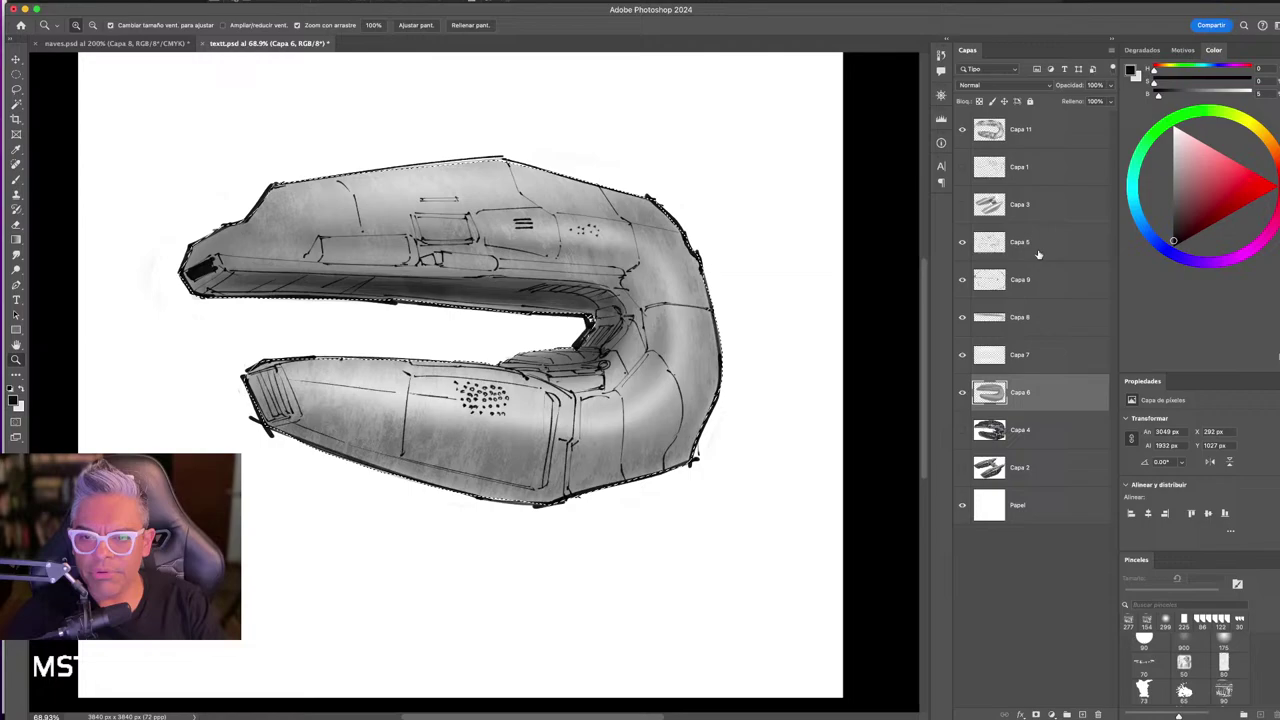
left_click(1040, 129)
key("ctrl+shift+n")
key("Return")
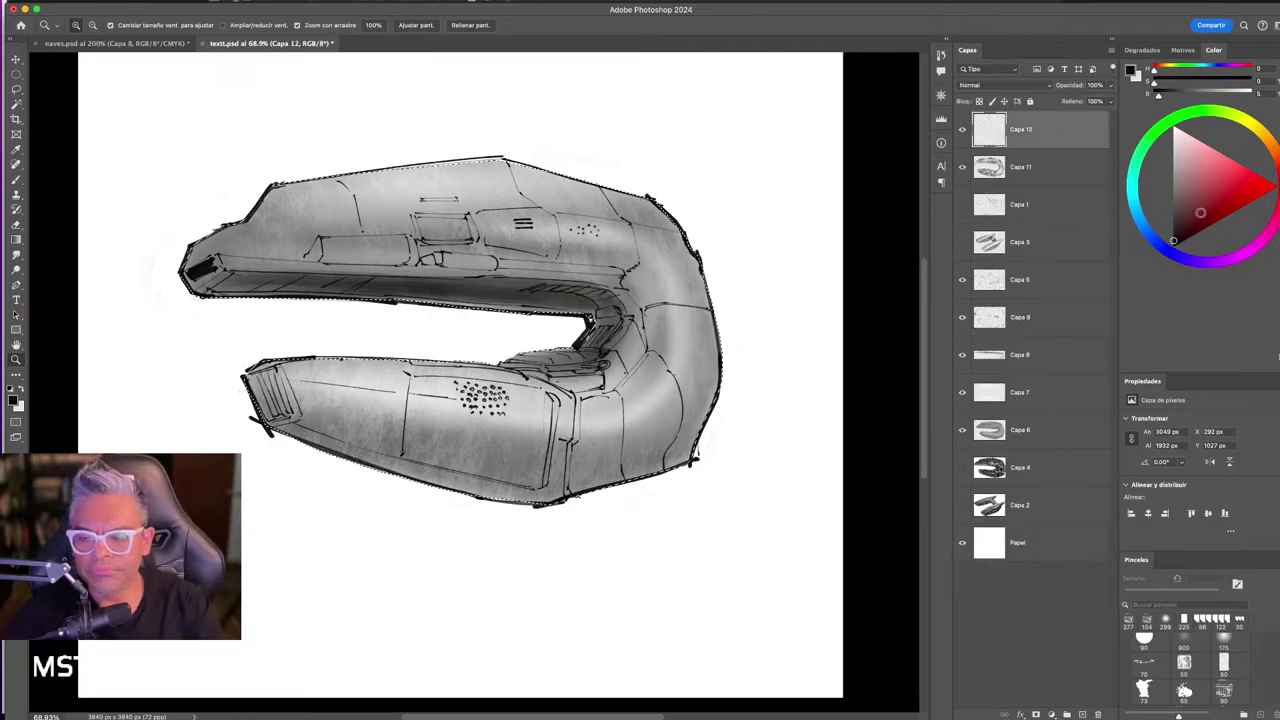
- Fill the selection with purple, set it to Color blending, then start Levels on Capa 6
left_click_drag(1173, 240, 1227, 190)
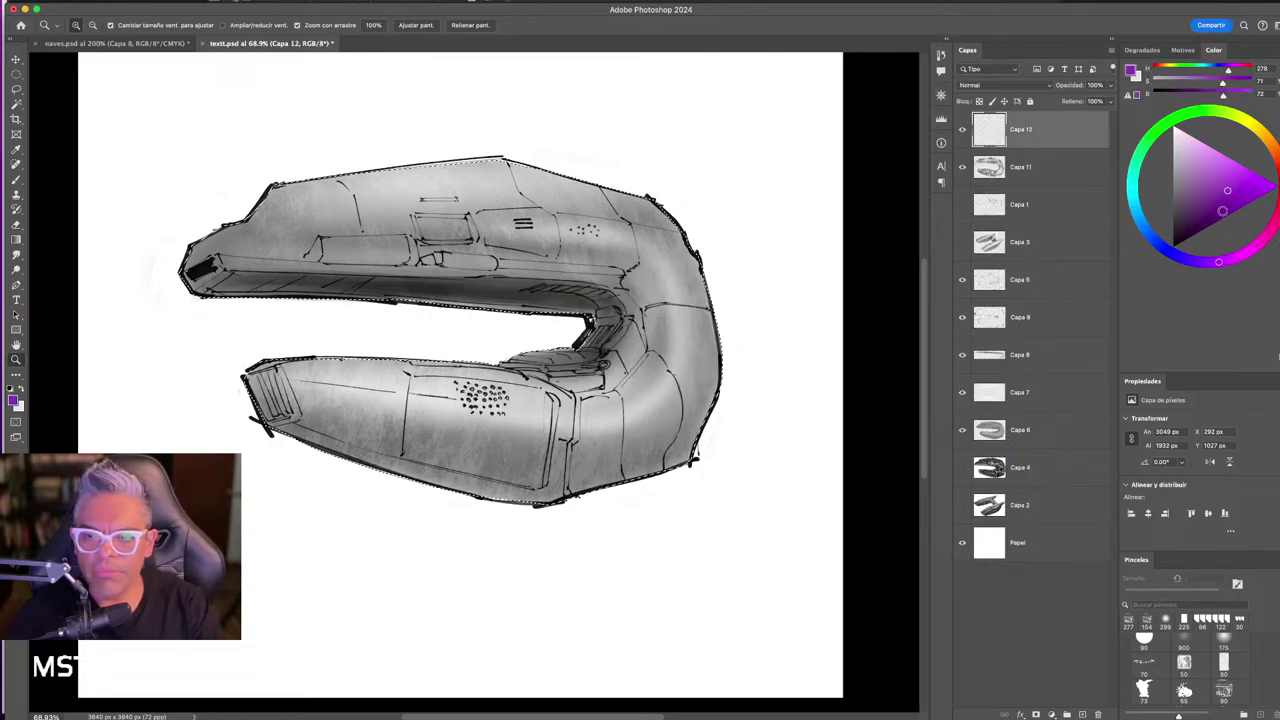
key("alt+BackSpace")
key("ctrl+d")
left_click(1003, 85)
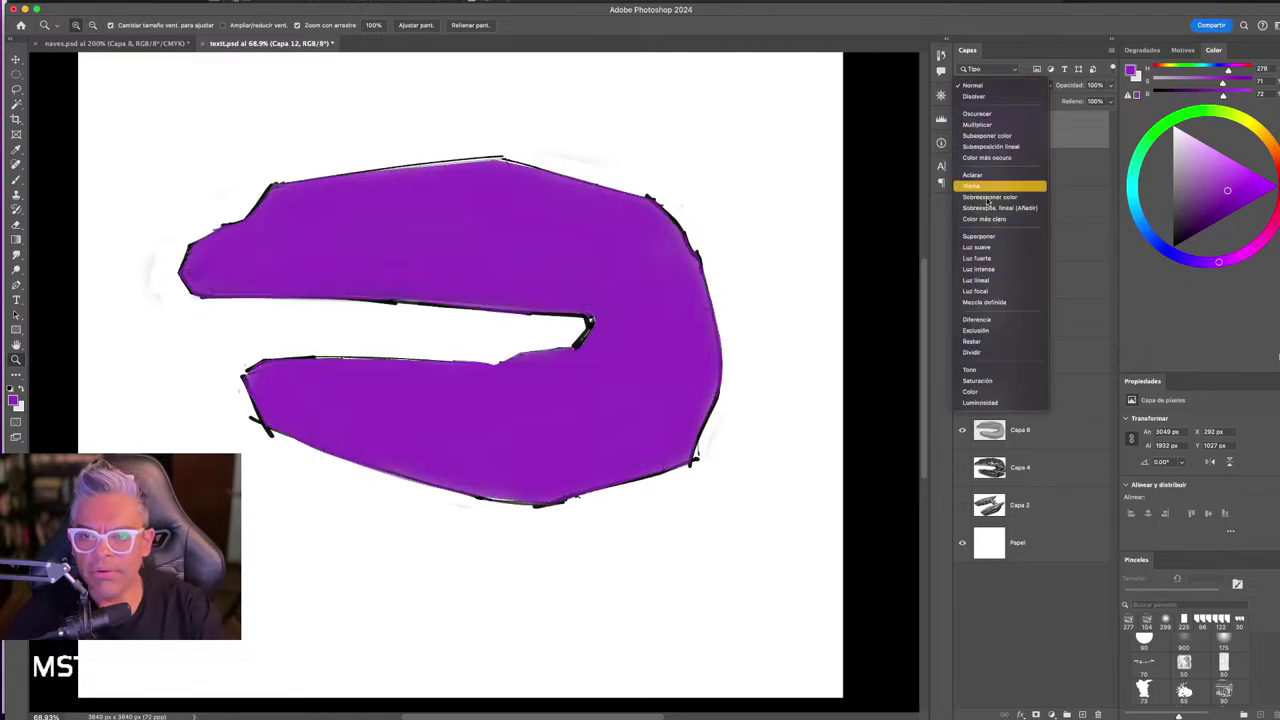
left_click(993, 391)
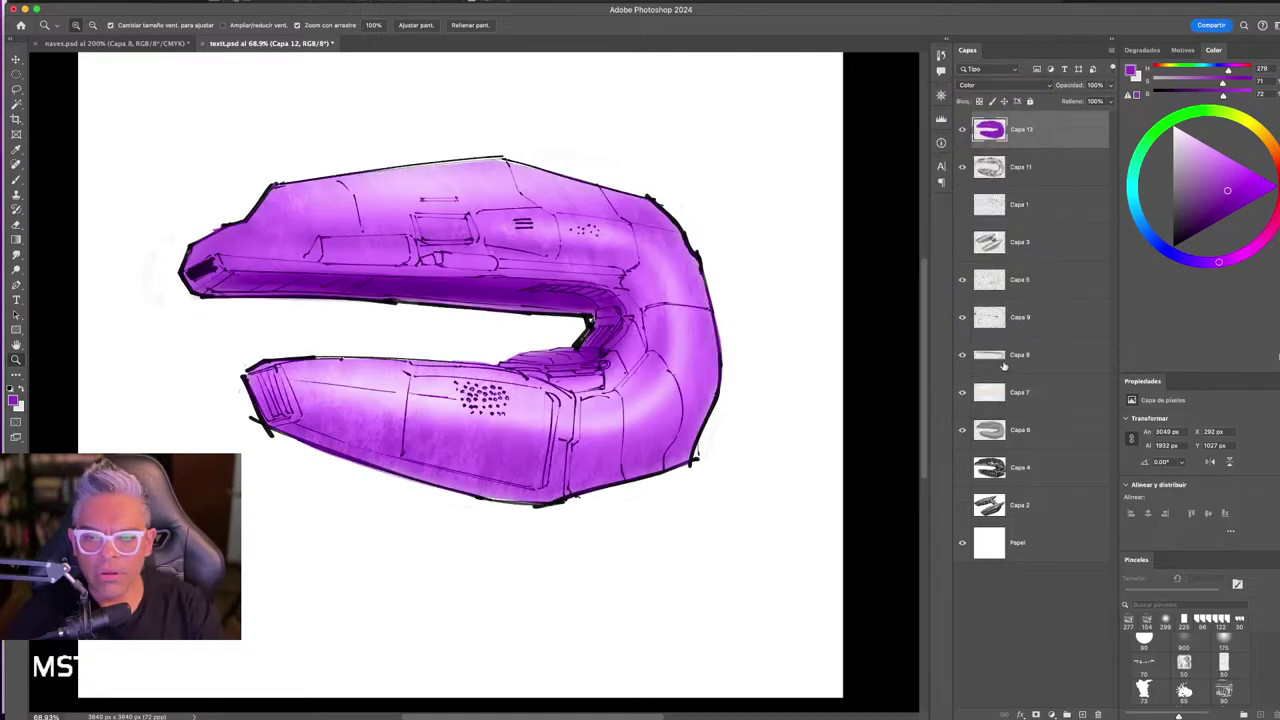
left_click(1037, 428)
key("ctrl+l")
- Darken Capa 6 by lowering the Levels output white, and set Capa 12 to 30% opacity
left_click_drag(578, 213, 971, 154)
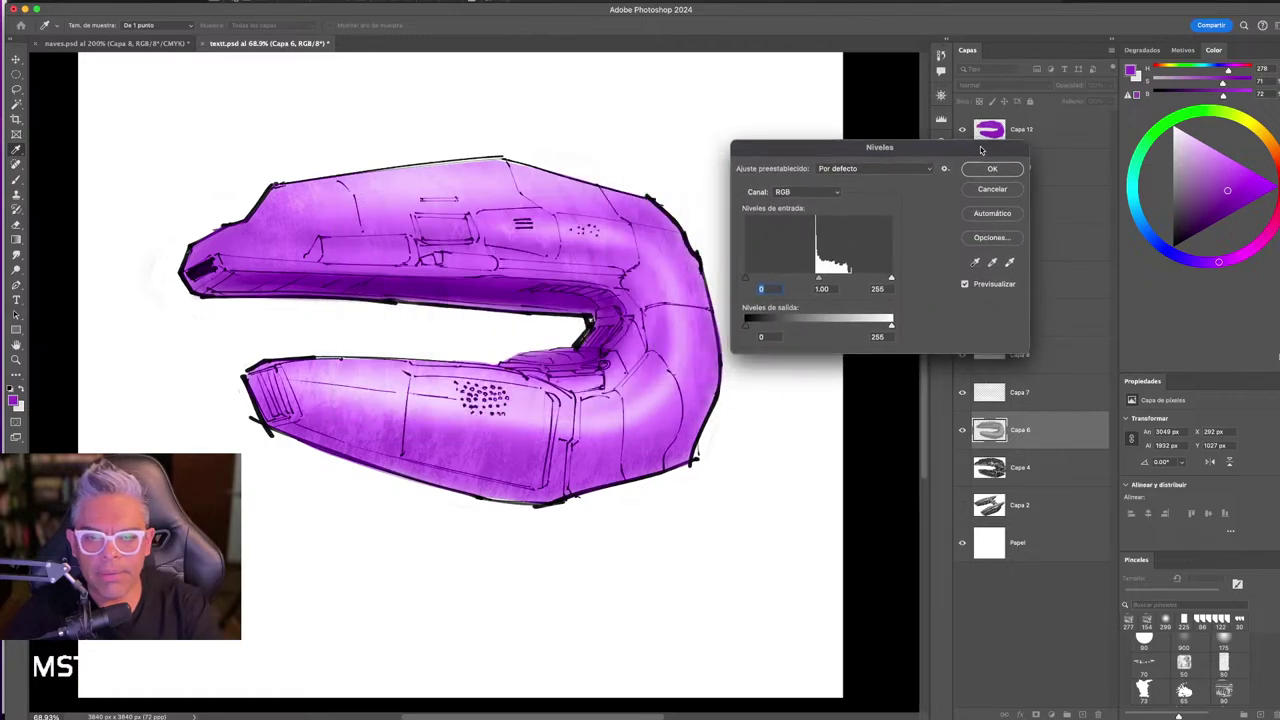
left_click_drag(891, 326, 847, 328)
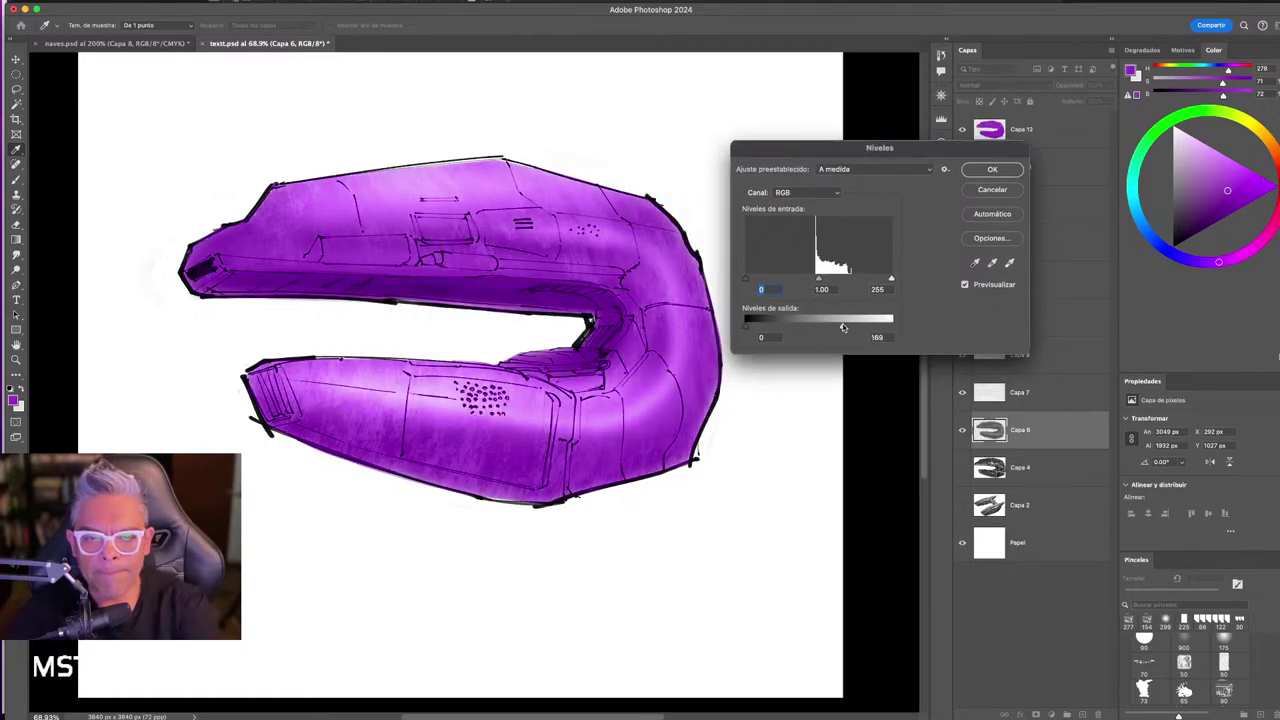
left_click(993, 169)
left_click(1040, 135)
key("3")
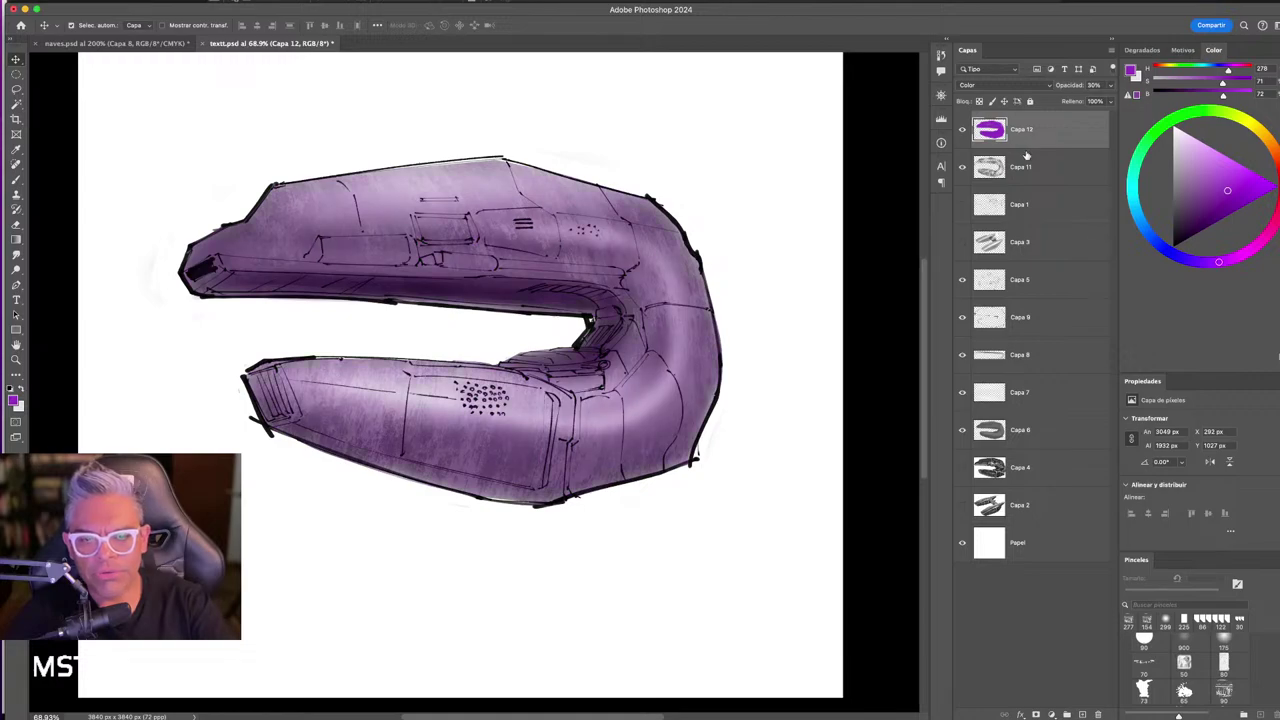
- Zoom in to check the purple ship, glance at the references, and switch to naves.psd
key("z")
mouse_move(428, 353)
left_mouse_down()
mouse_move(631, 326)
mouse_move(620, 305)
left_mouse_up()
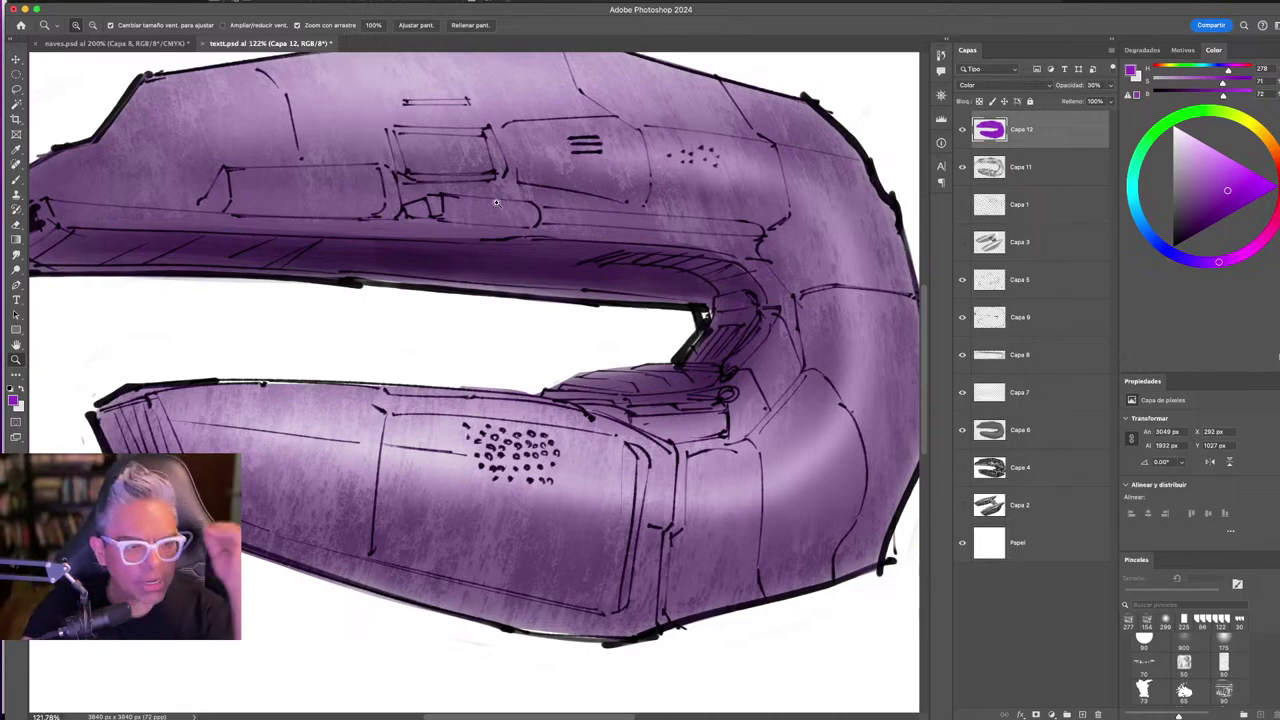
left_click_drag(858, 390, 634, 349)
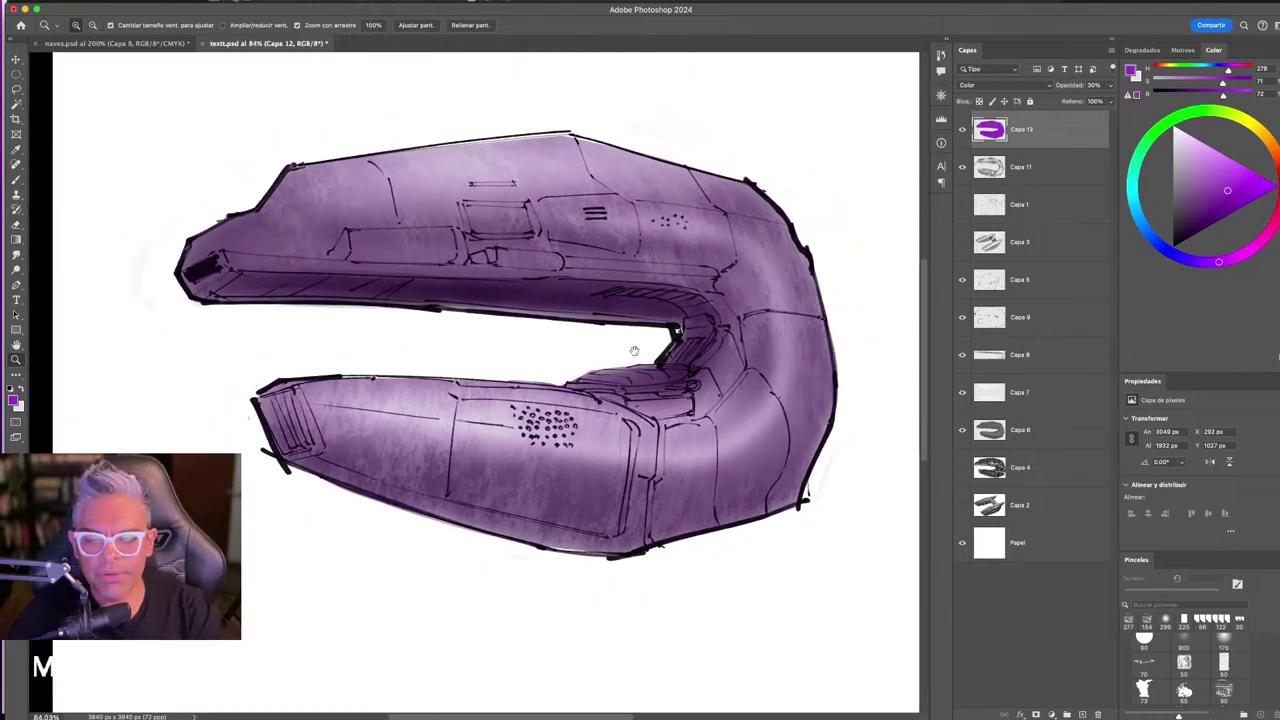
key("super+Tab")
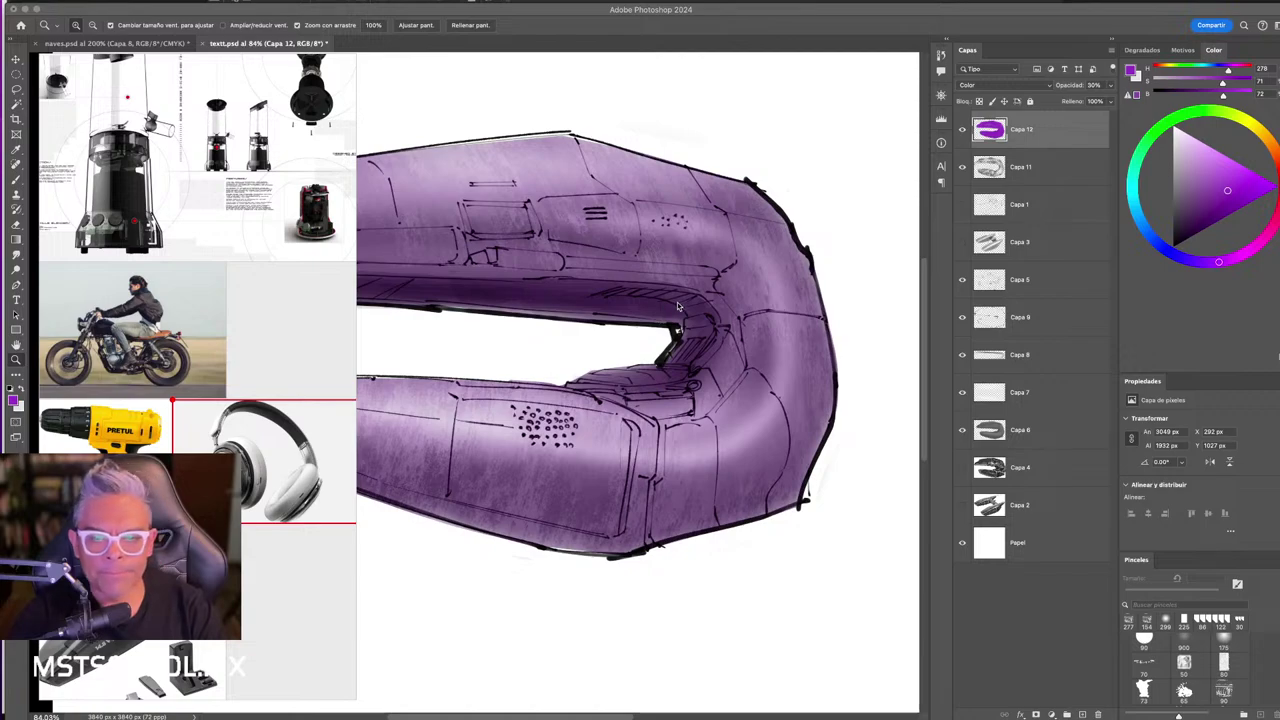
key("super+Tab")
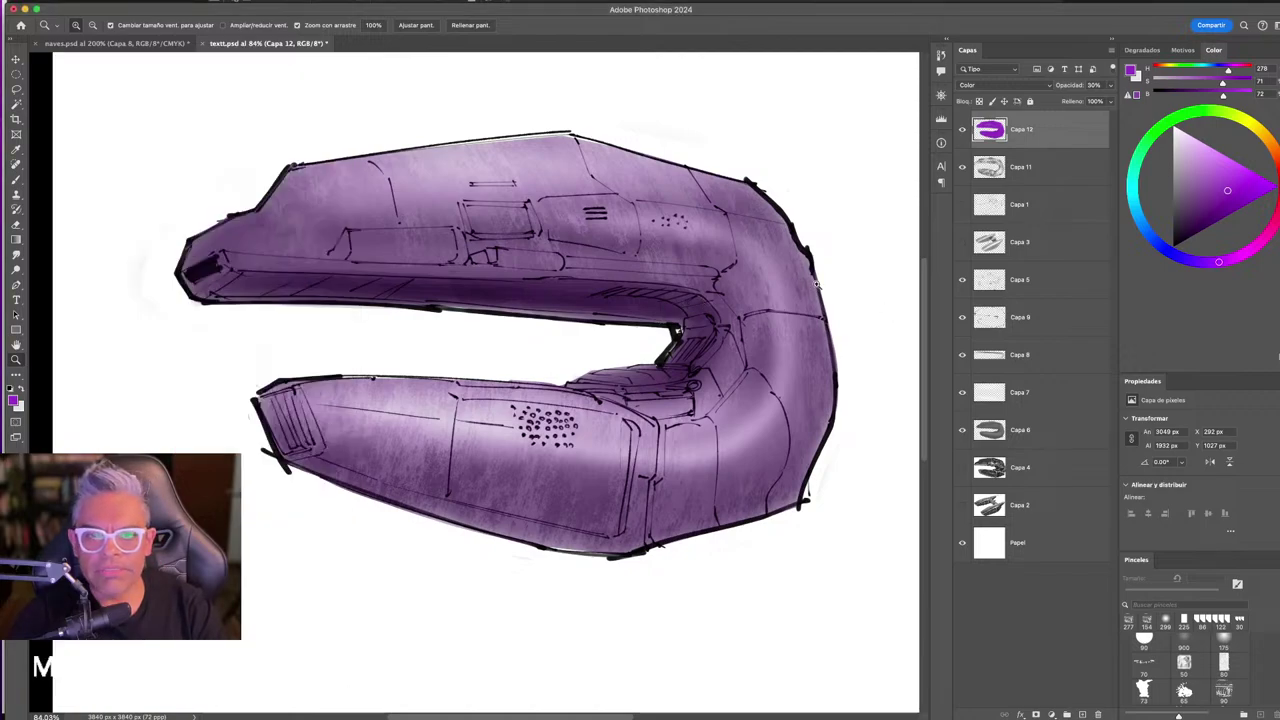
key("ctrl+Tab")
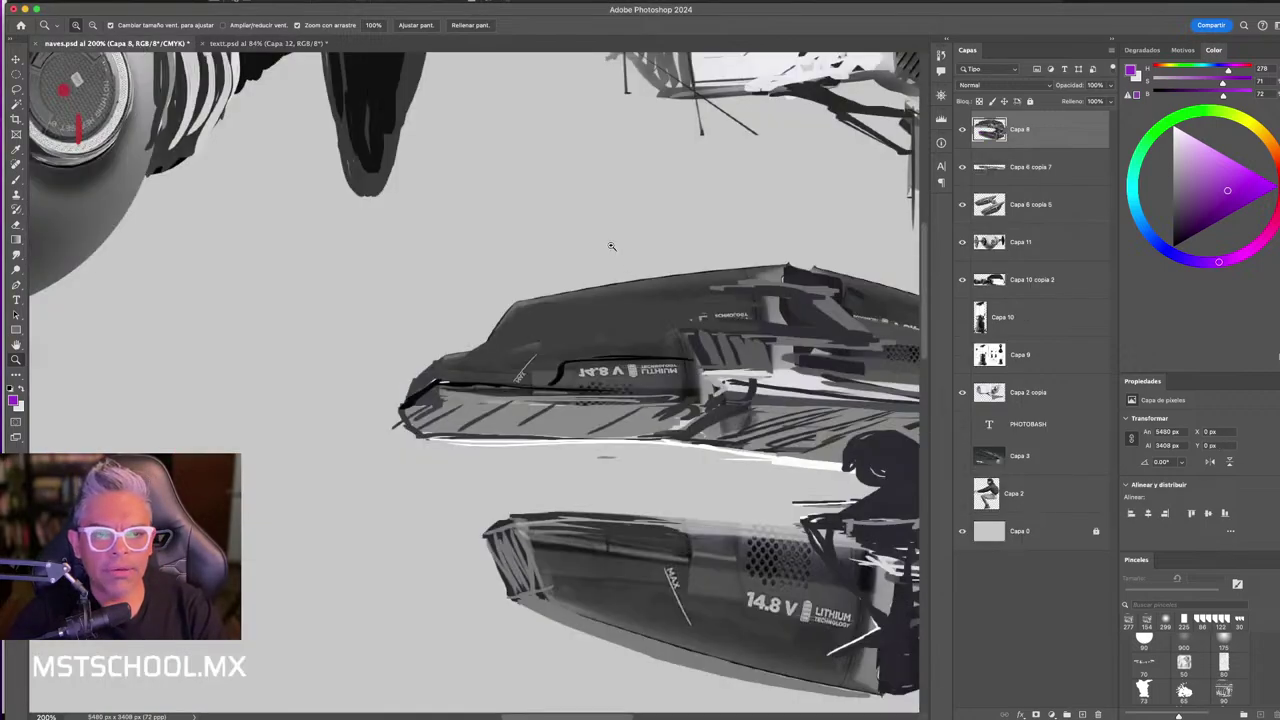
- Fit the naves.psd sheet on screen with panels hidden, checking the reference board
key("ctrl+0")
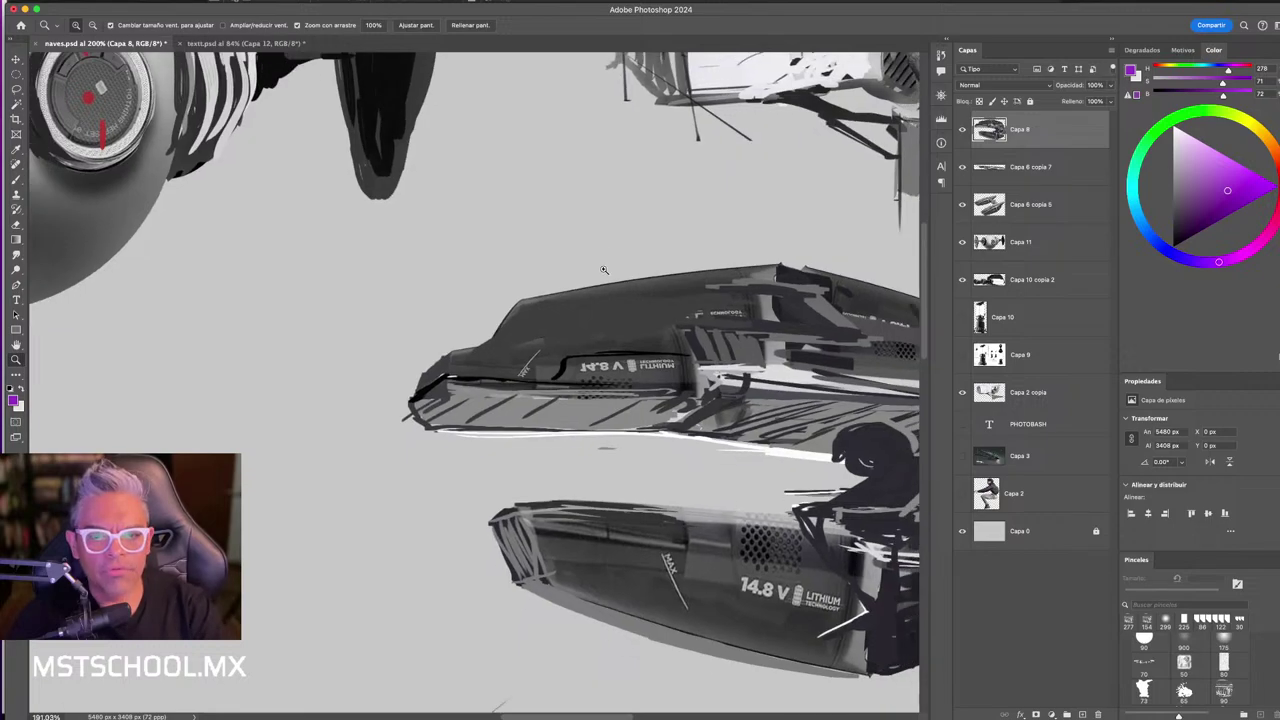
key("Tab")
scroll(578, 283, "up", 5)
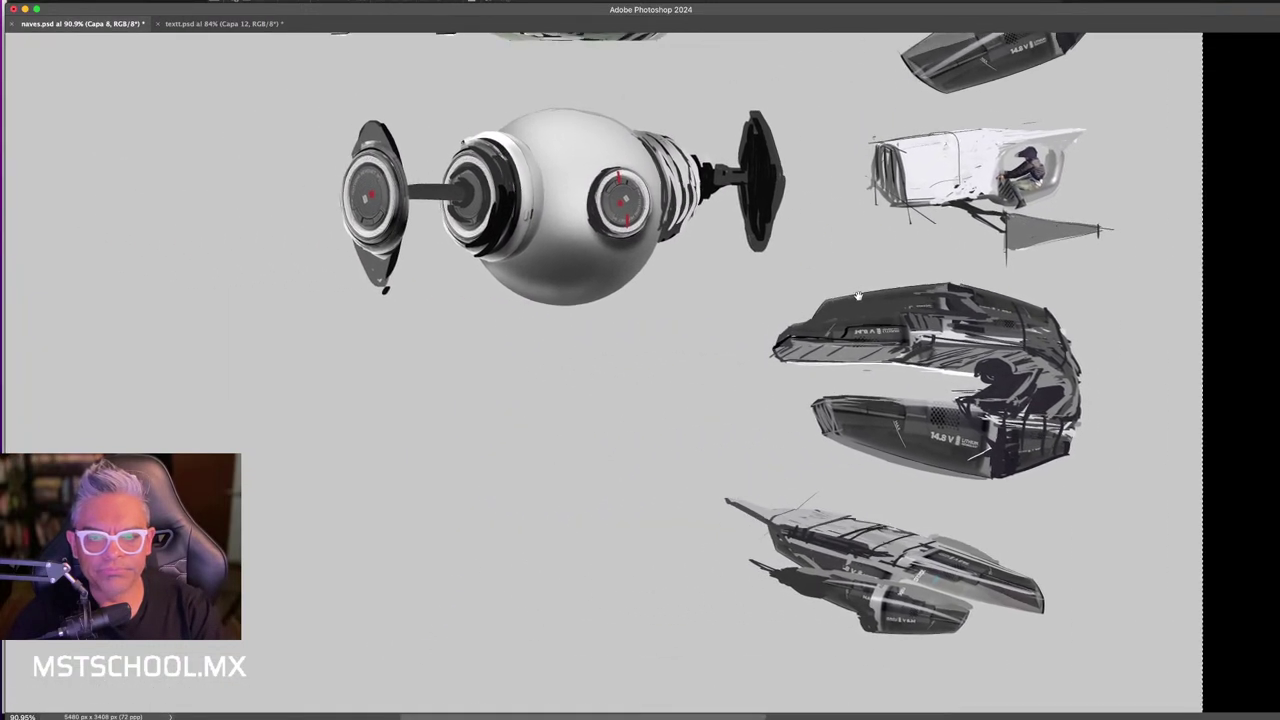
key("Tab")
key("super+Tab")
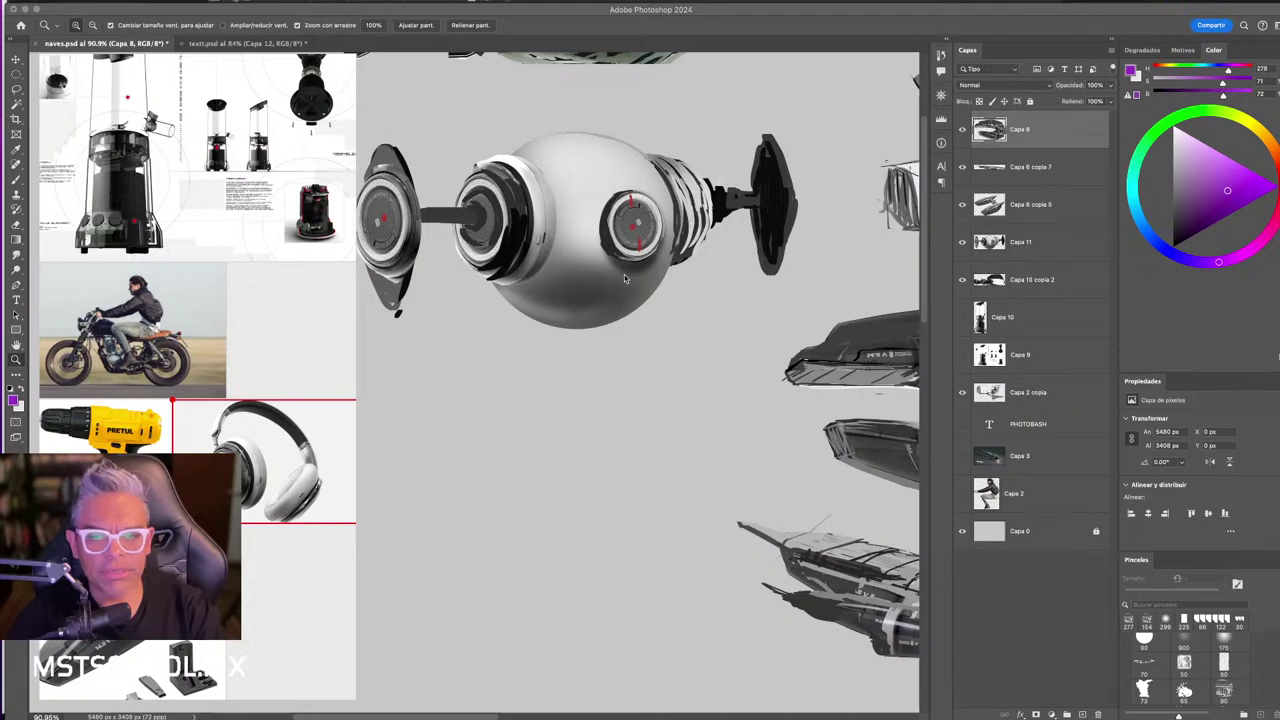
key("super+Tab")
key("Tab")
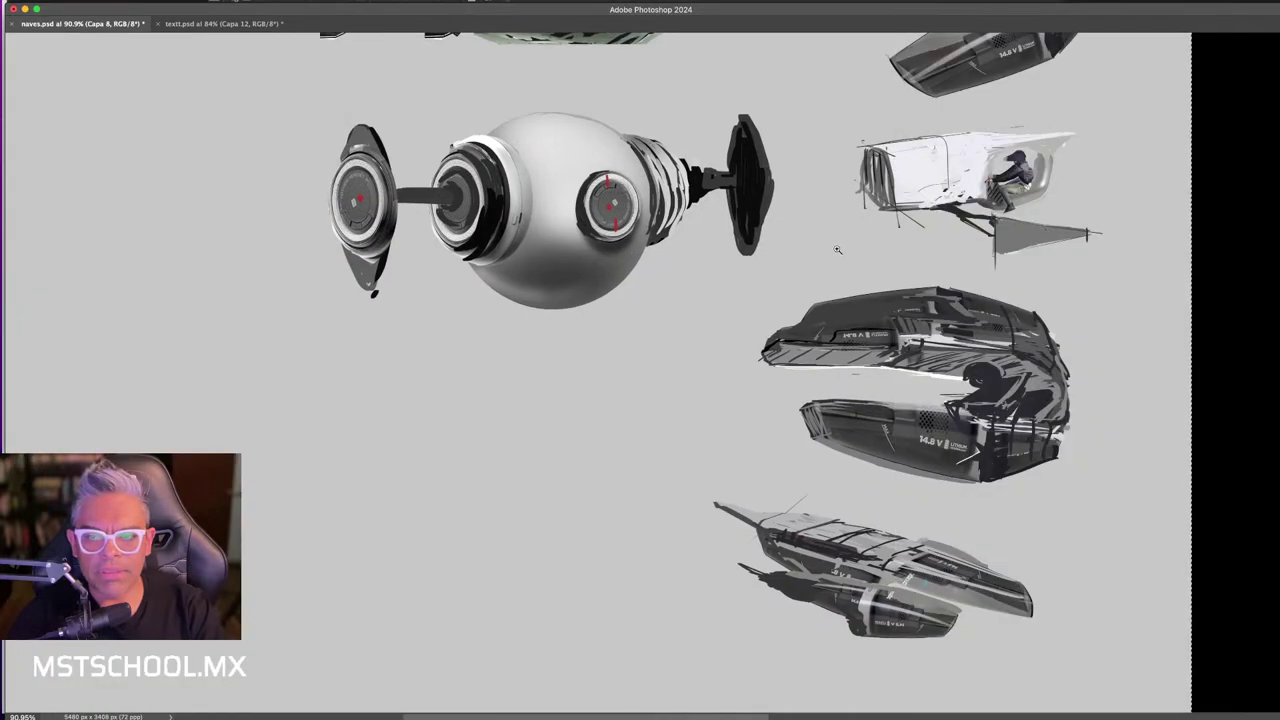
key("Tab")
key("Tab")
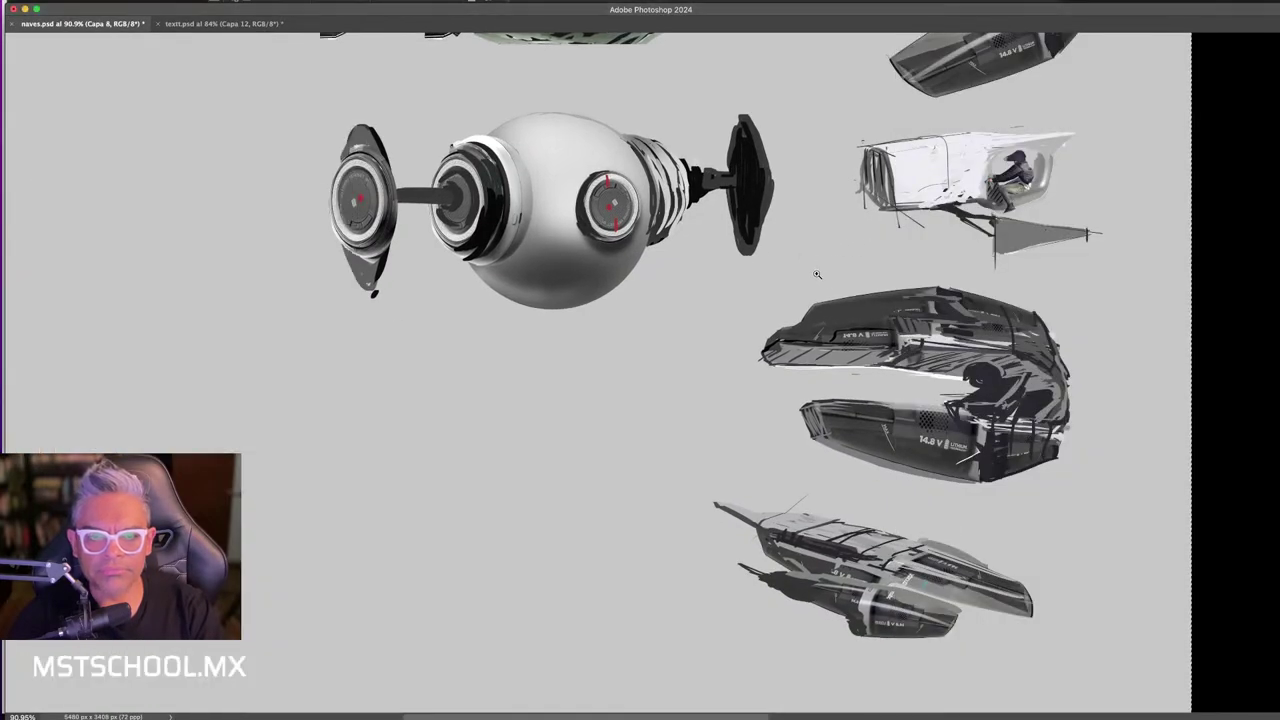
- View the ship sheet at 100% and scroll up to the cylindrical, spherical and twin-hull ships
key("super+Tab")
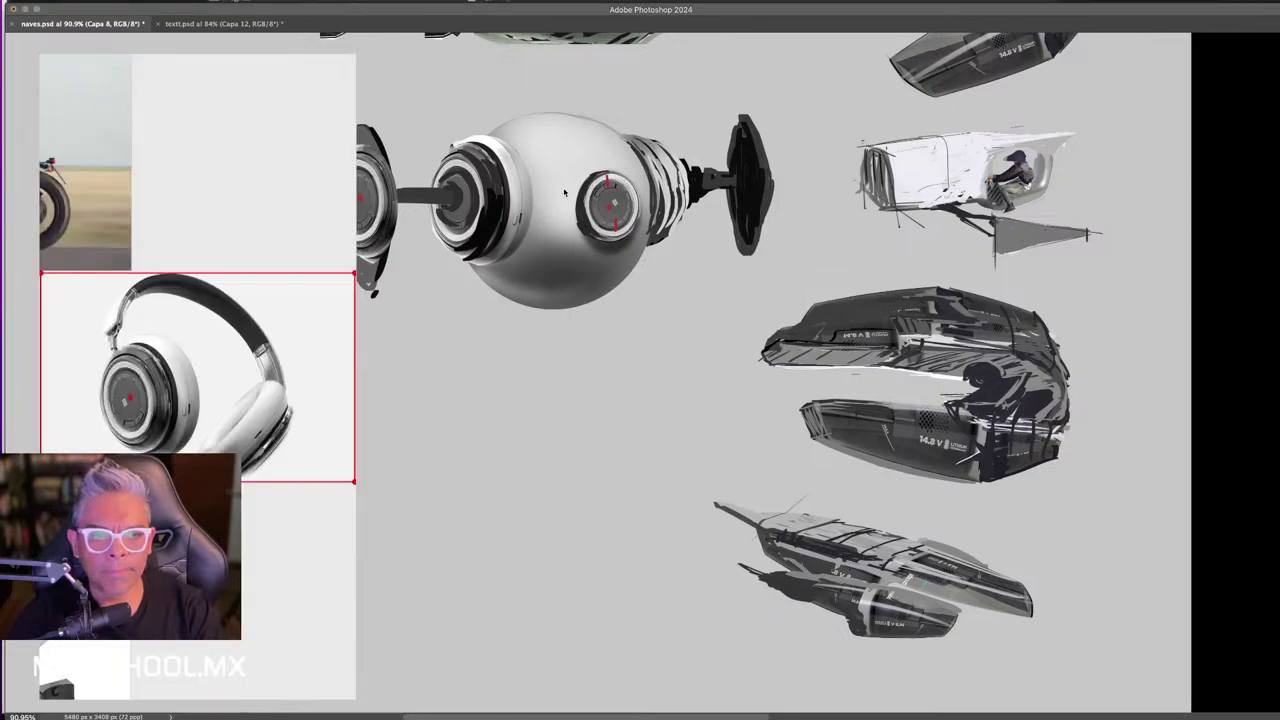
left_click_drag(586, 14, 603, 13)
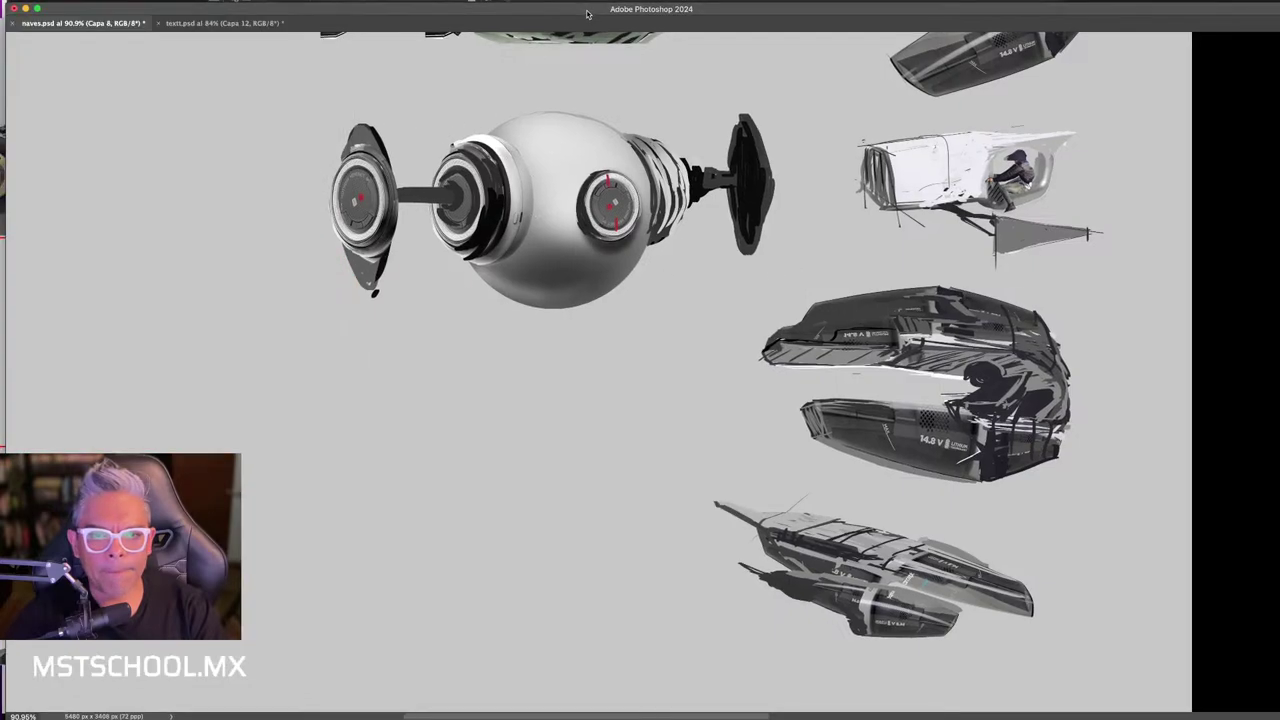
key("super+1")
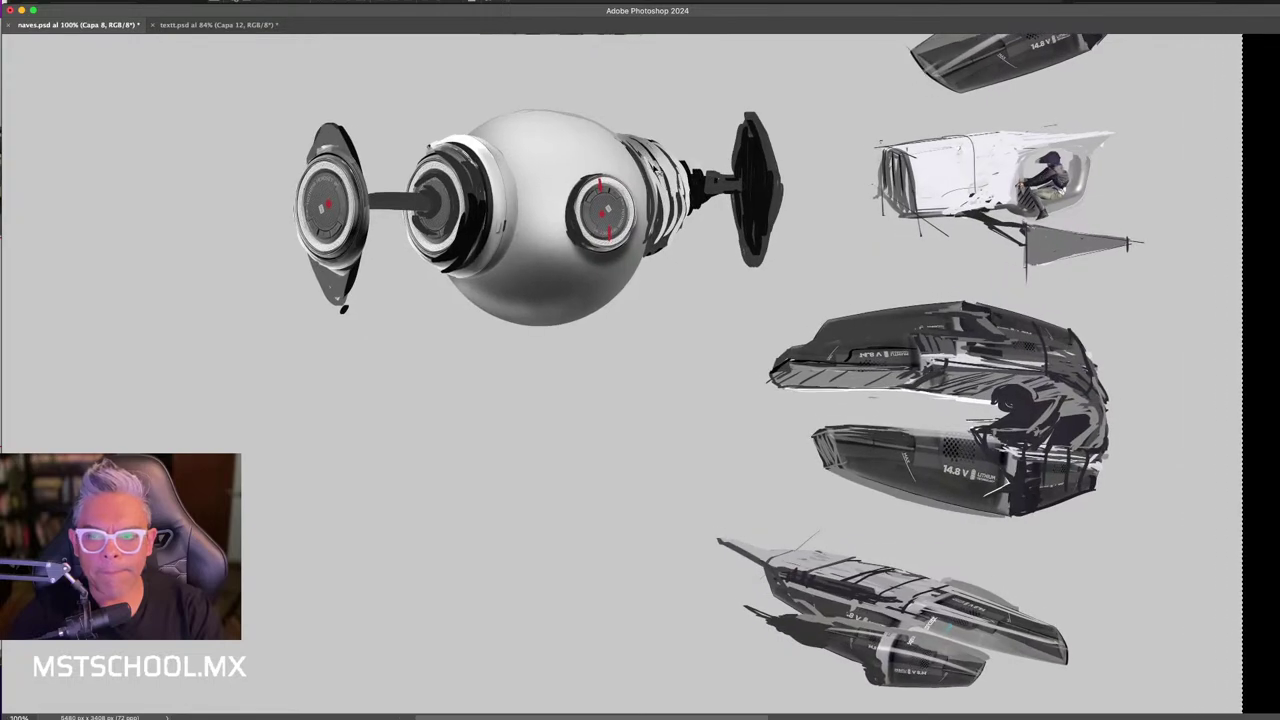
scroll(660, 228, "up", 3)
scroll(800, 215, "up", 3)
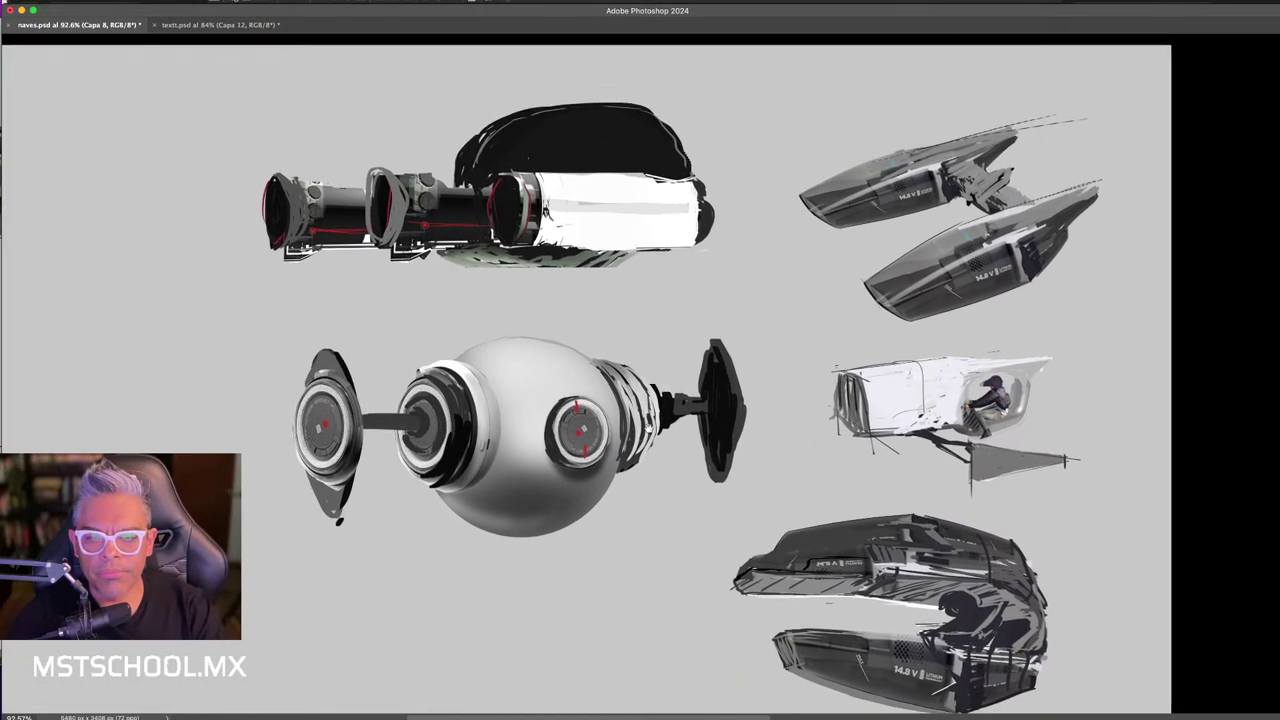
scroll(900, 205, "up", 2)
scroll(928, 203, "up", 5)
scroll(913, 259, "down", 2)
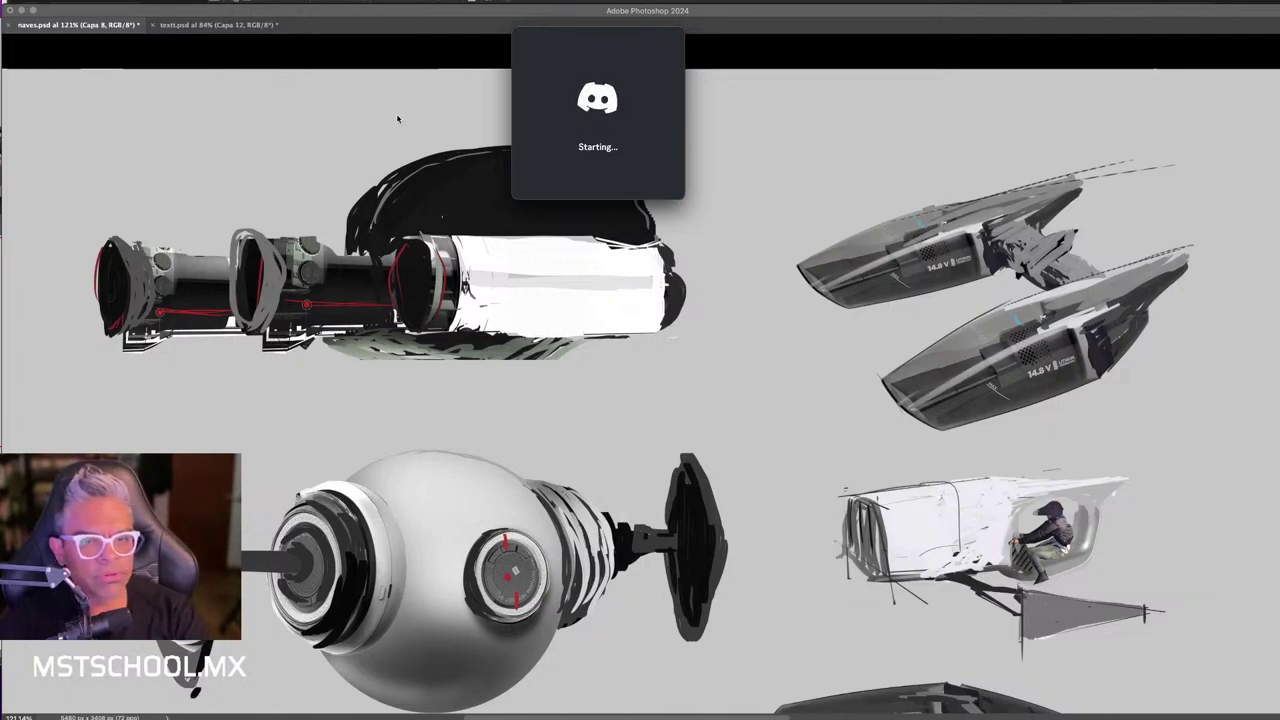
- Move the Discord splash aside, glance at the headphone reference, and switch to Clip Studio Paint
left_click_drag(574, 34, 451, 51)
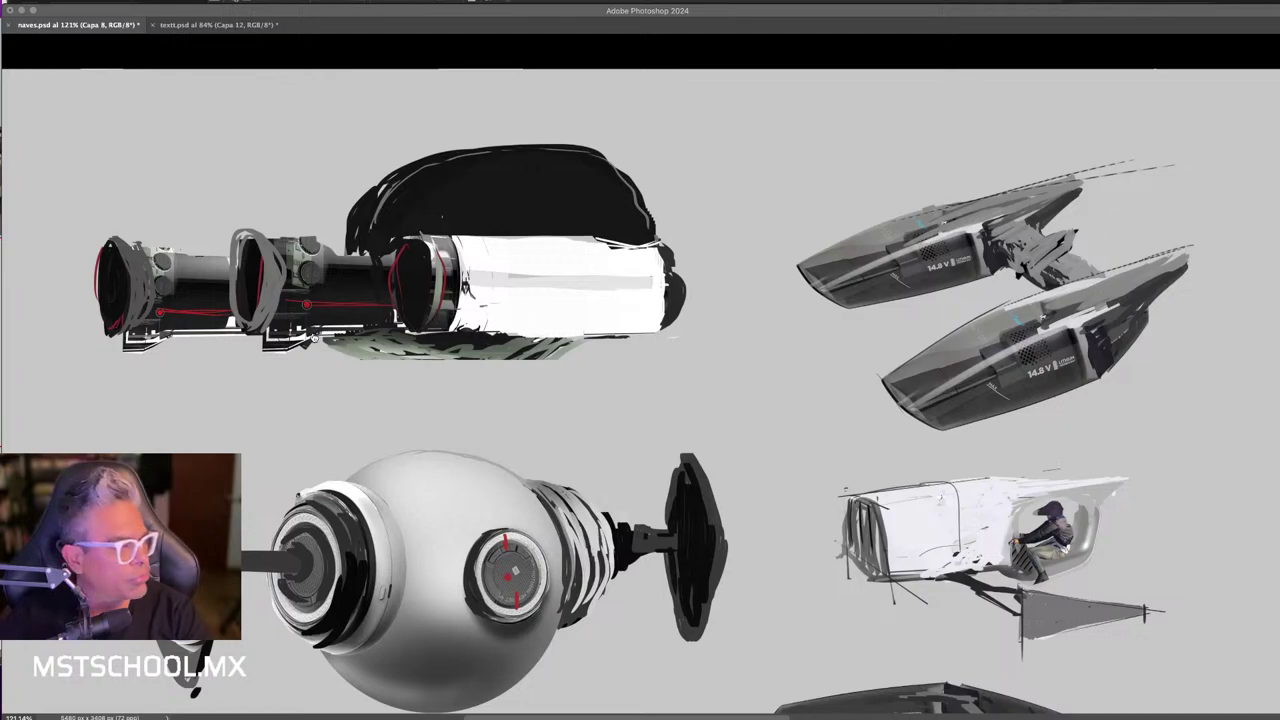
key("super+Tab")
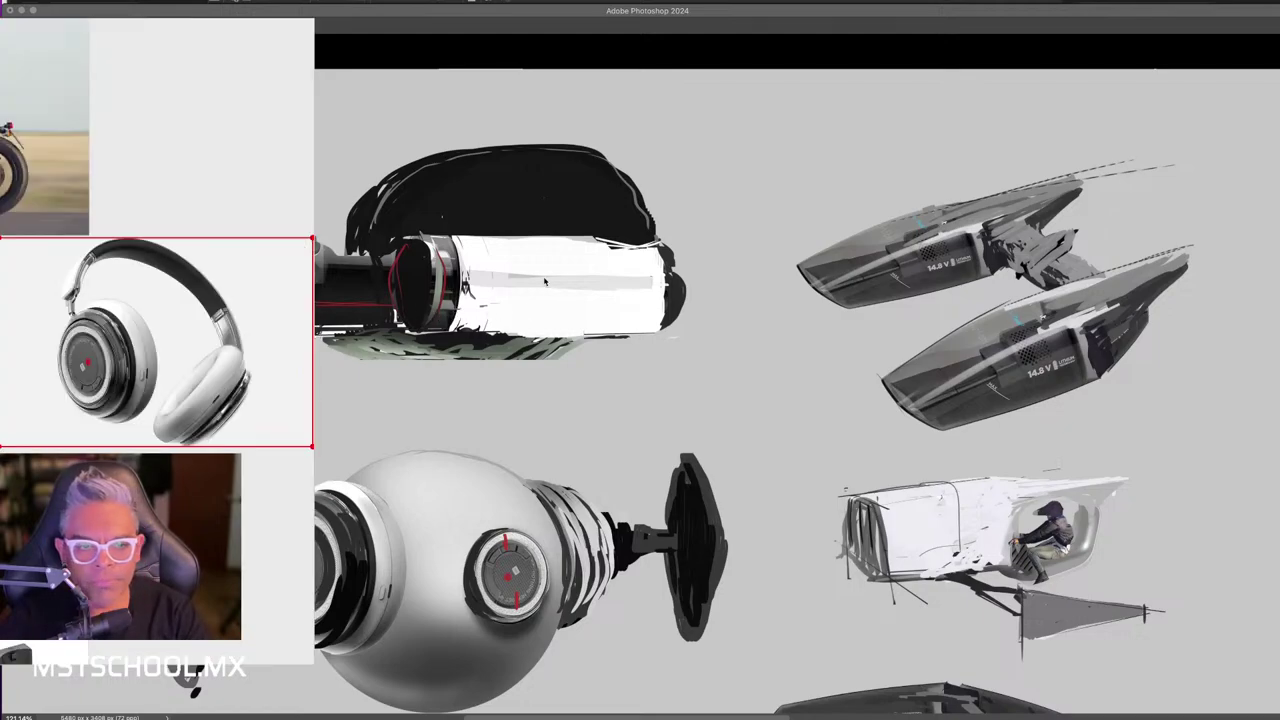
key("super+Tab")
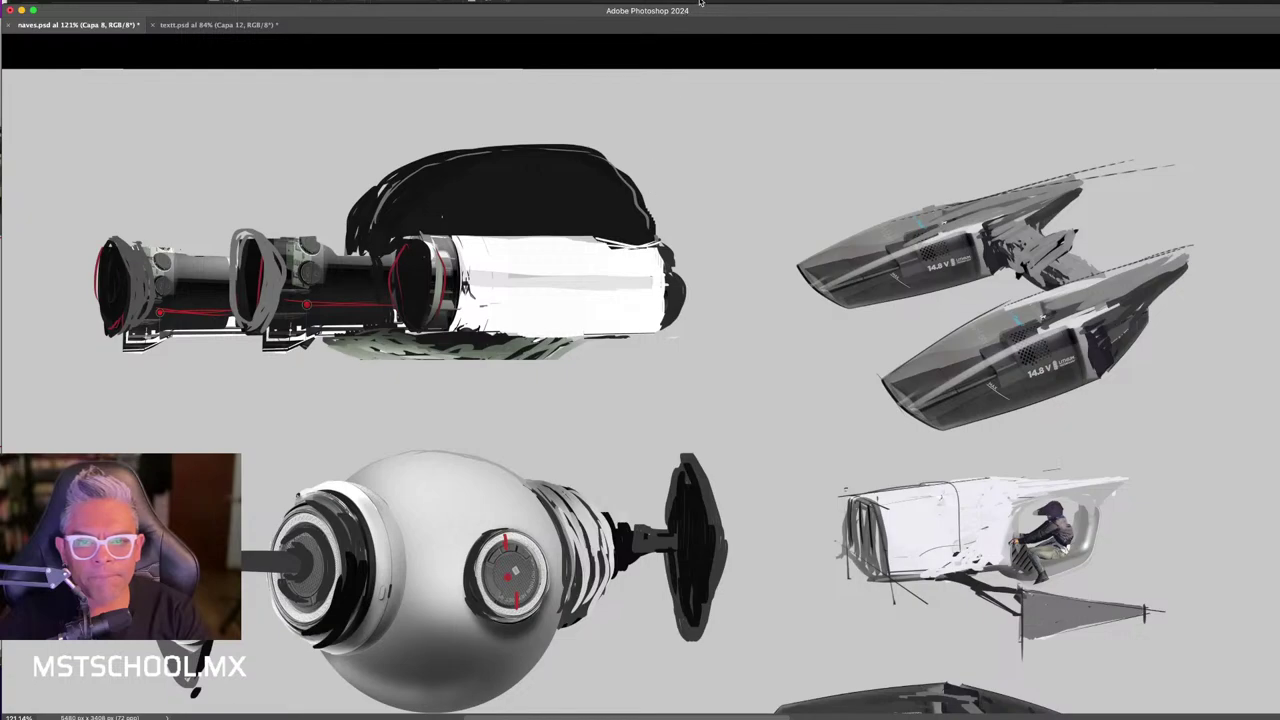
key("super+Tab")
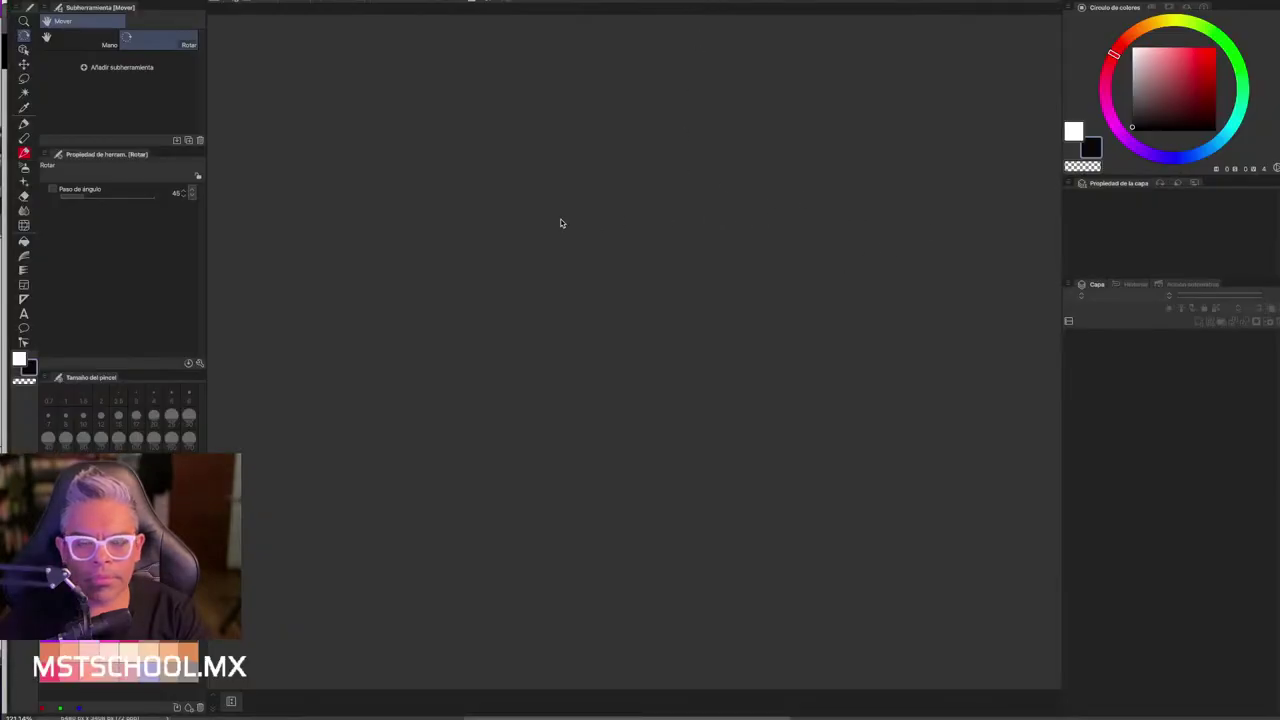
- Save the purple ship document textt.psd and return to Clip Studio Paint
key("super+Tab")
left_click(200, 25)
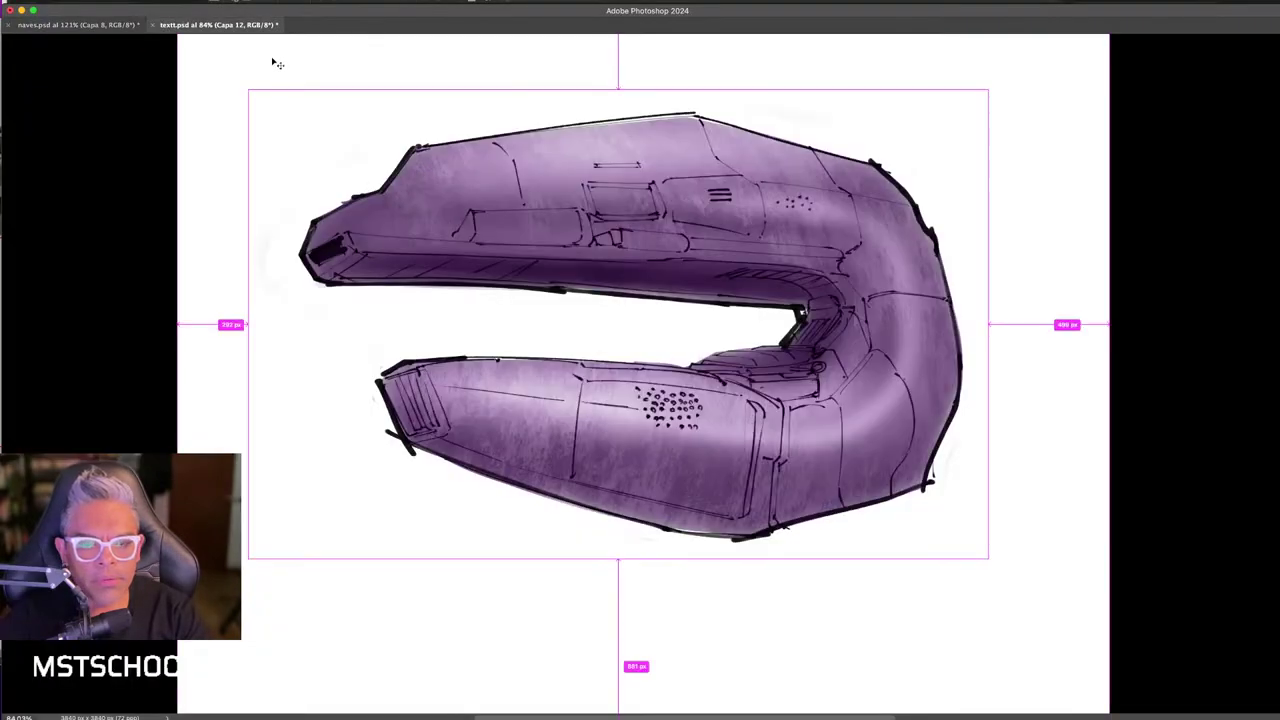
key("ctrl+s")
key("ctrl+Tab")
key("super+Tab")
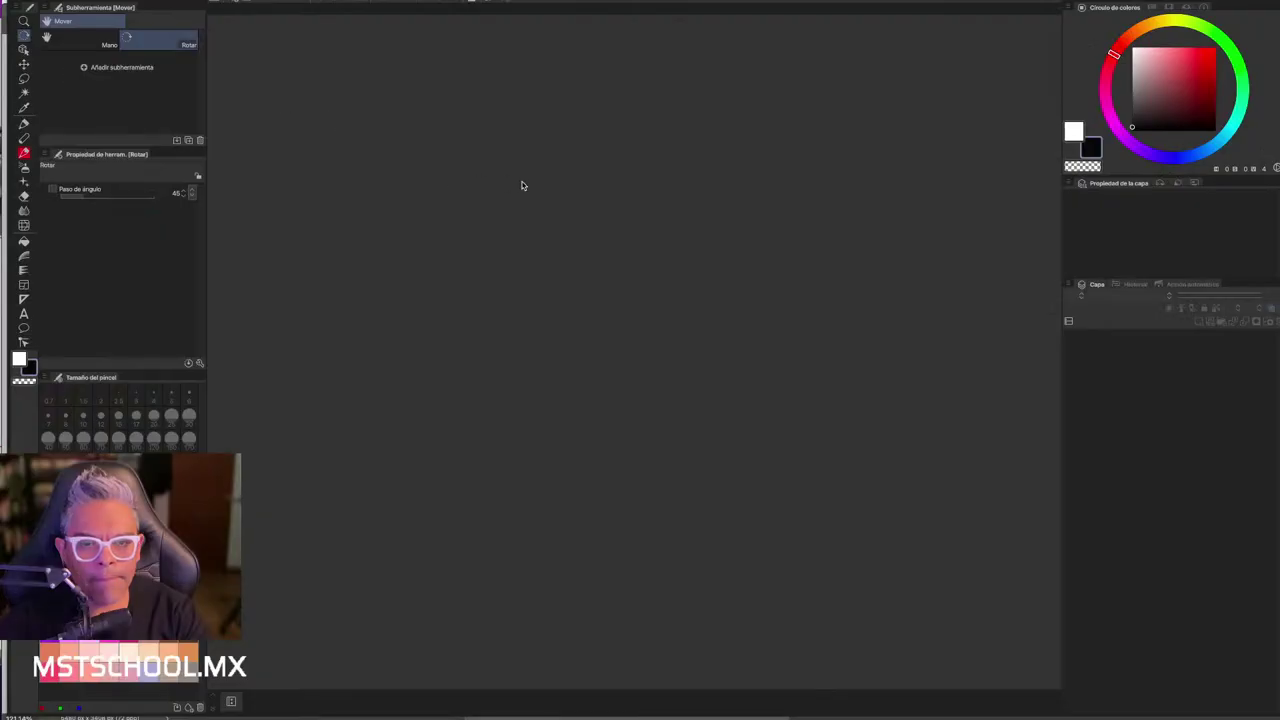
- Open the ship sketch file and hide and delete the purple colour layer Capa 12
key("ctrl+o")
double_click(740, 196)
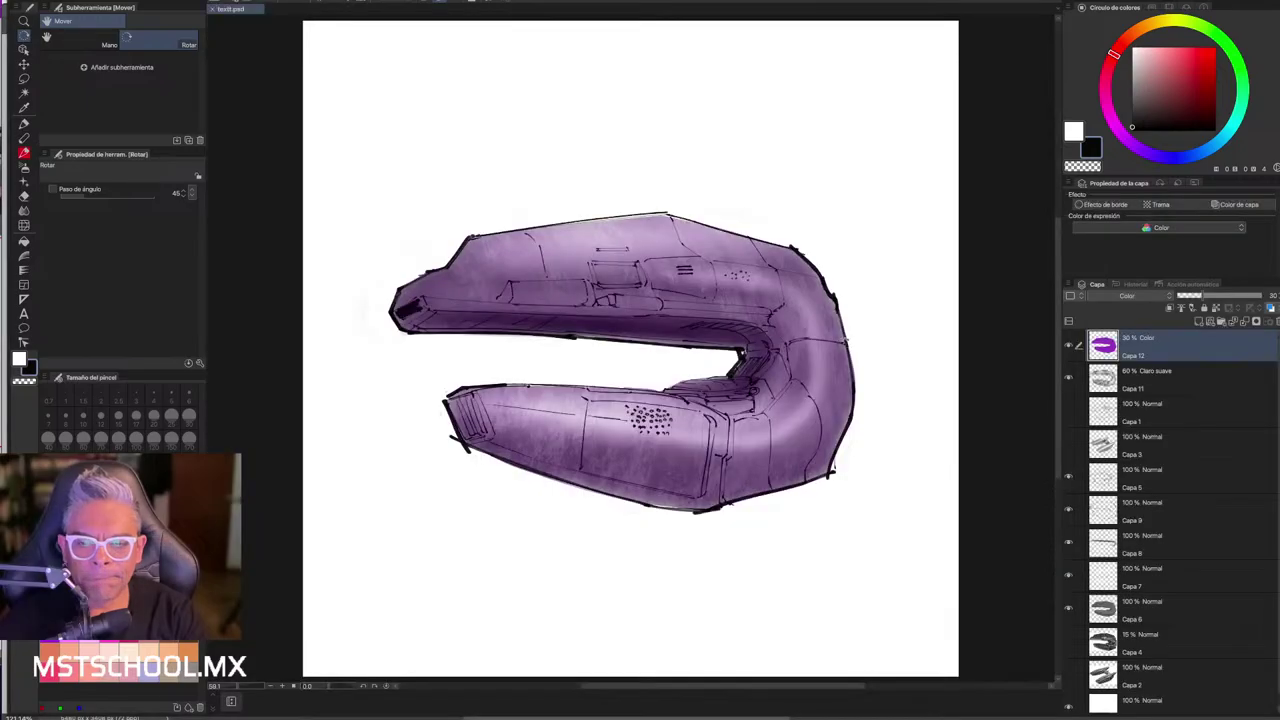
left_click(1068, 345)
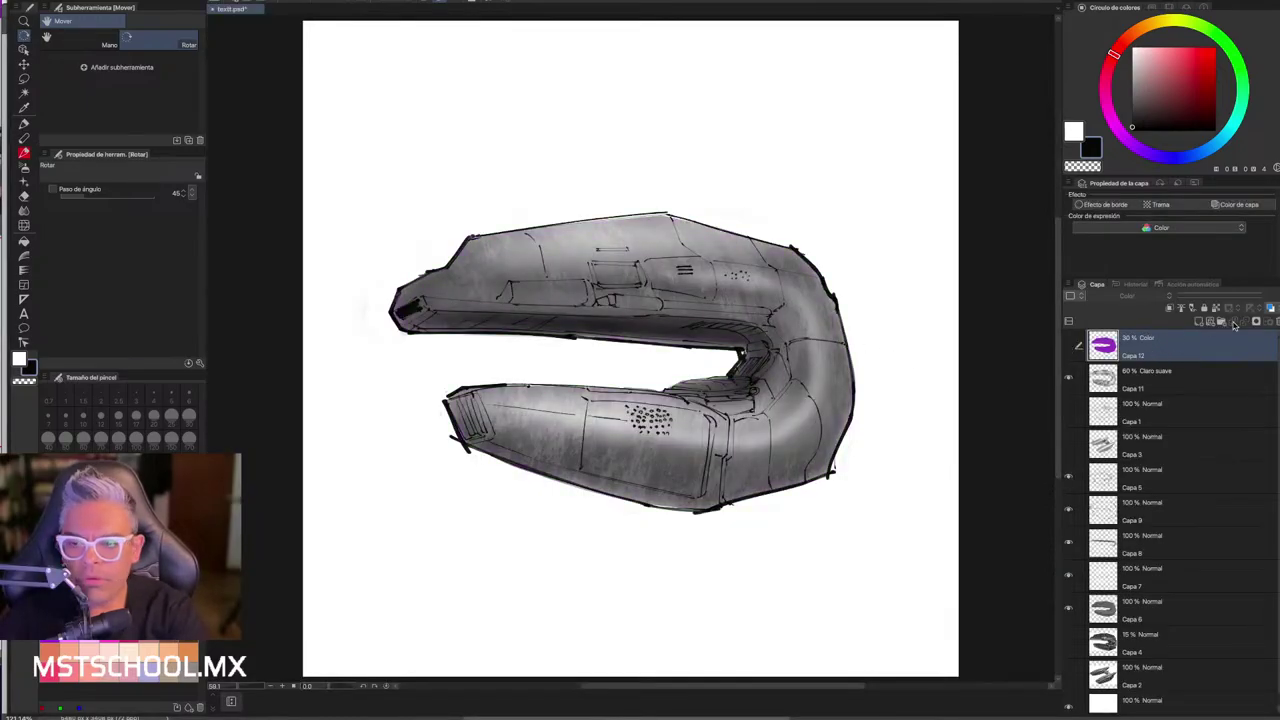
key("Delete")
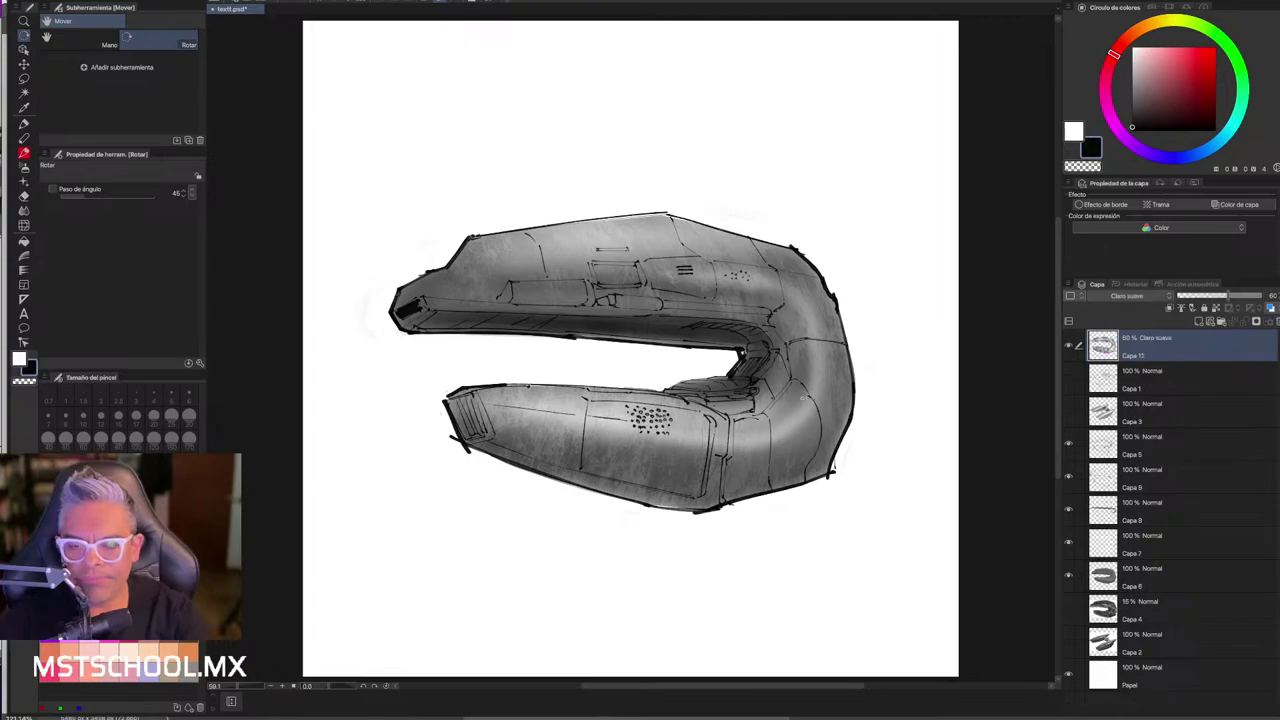
- Reveal Capa 1 and Capa 3, then move the second ship up and shrink it toward the top-left
left_click_drag(1068, 378, 1068, 411)
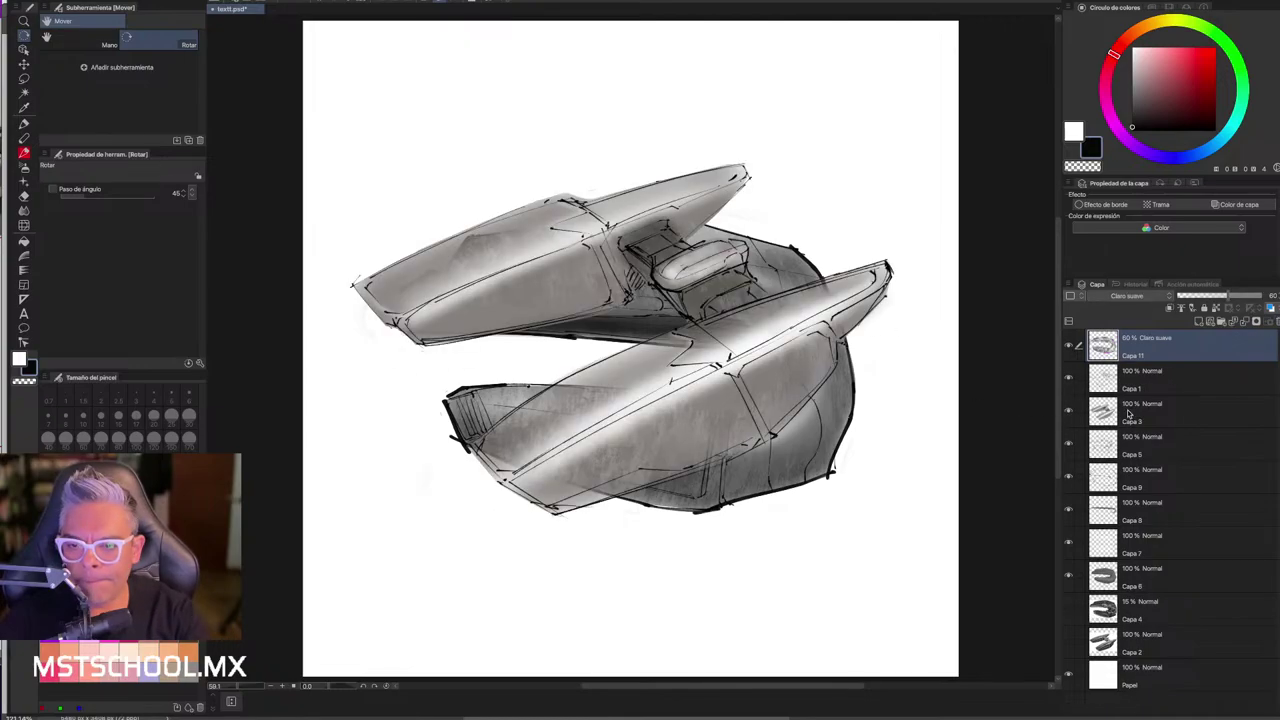
left_click(1140, 411)
key("ctrl+t")
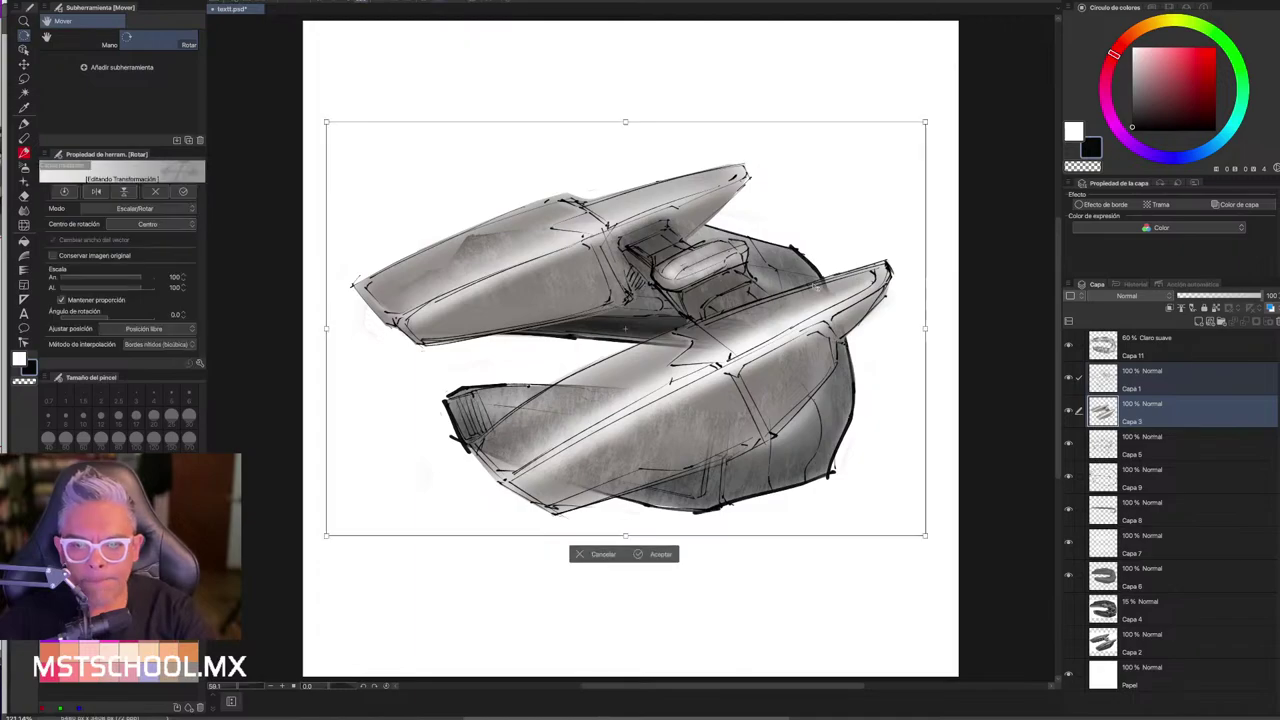
left_click_drag(804, 257, 810, 137)
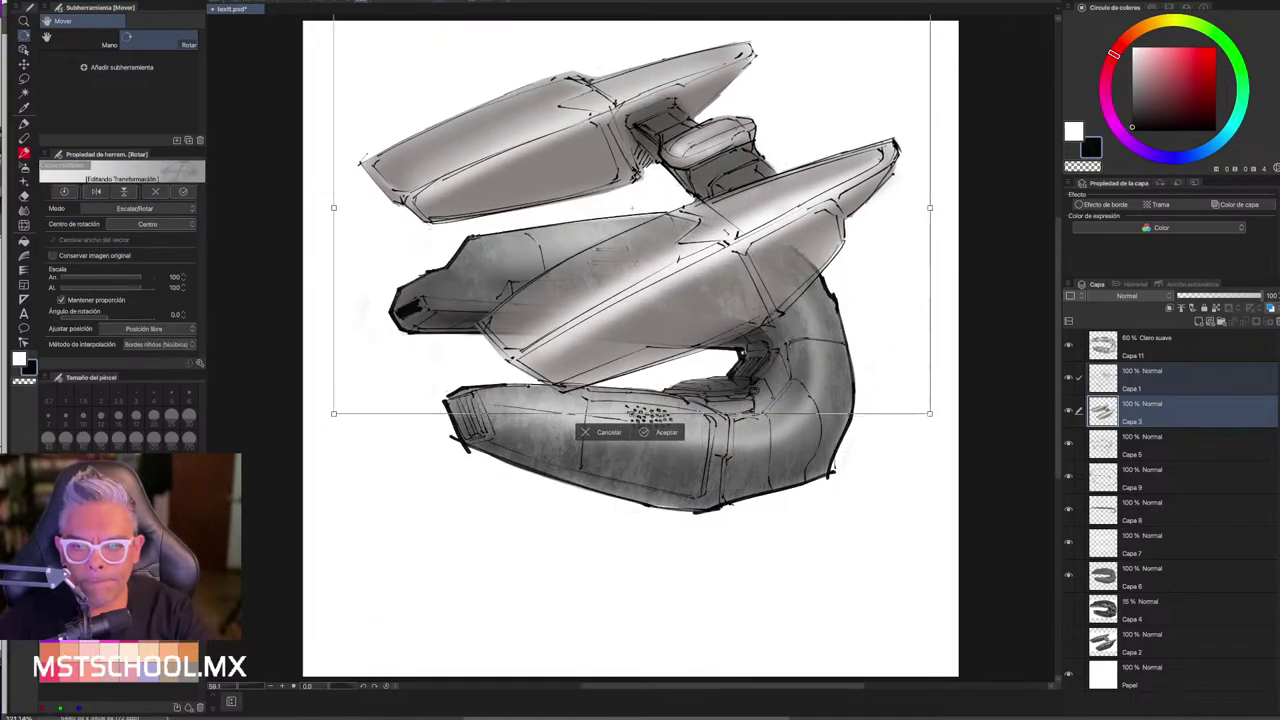
left_click_drag(929, 413, 646, 204)
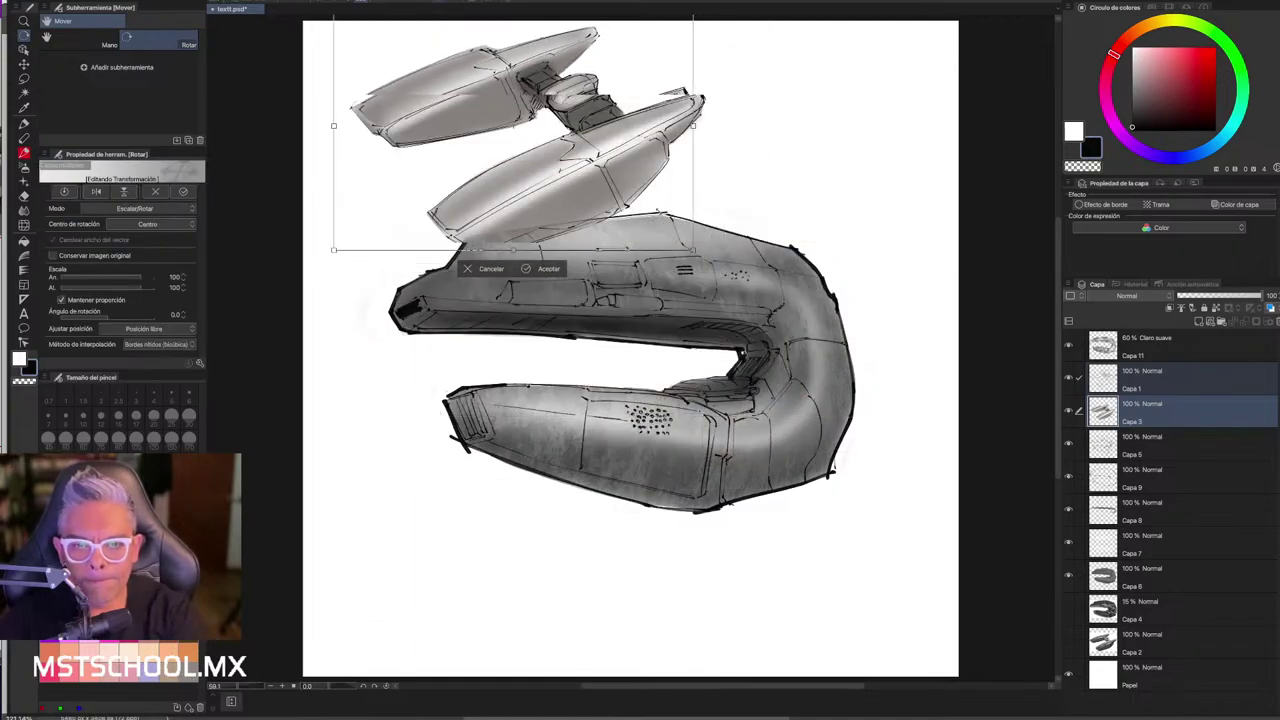
key("Return")
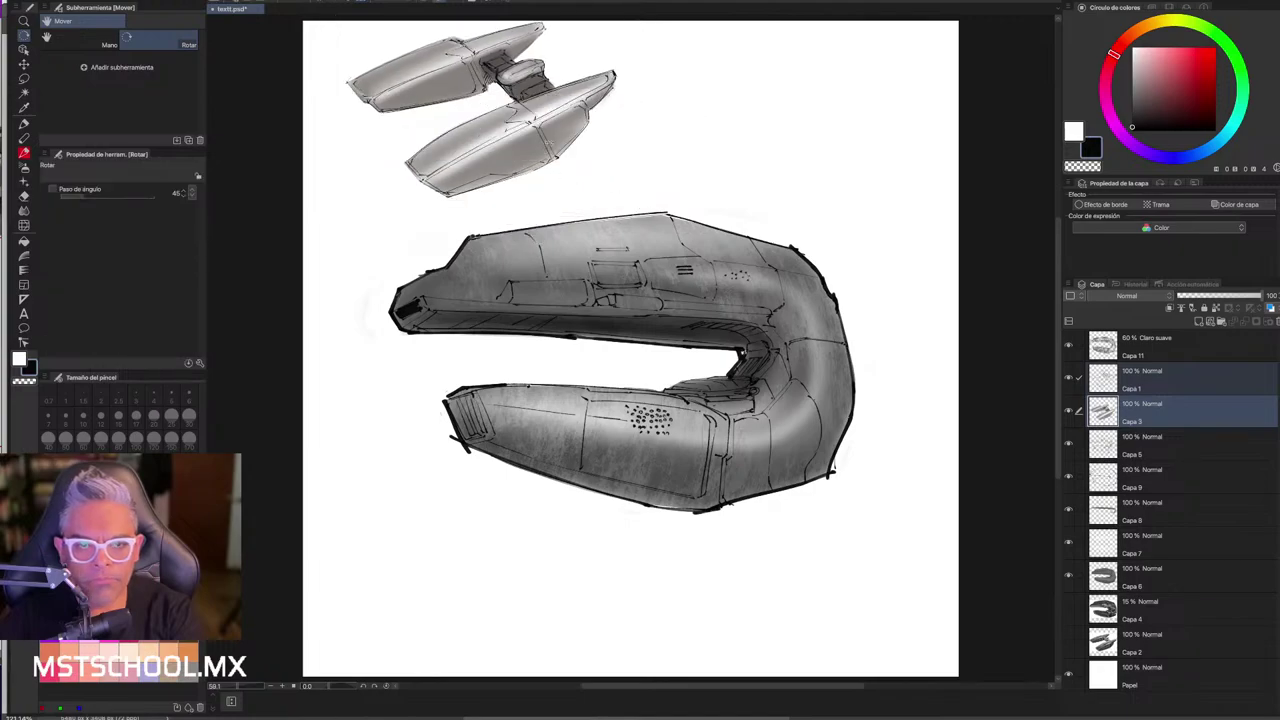
left_click_drag(551, 140, 586, 137)
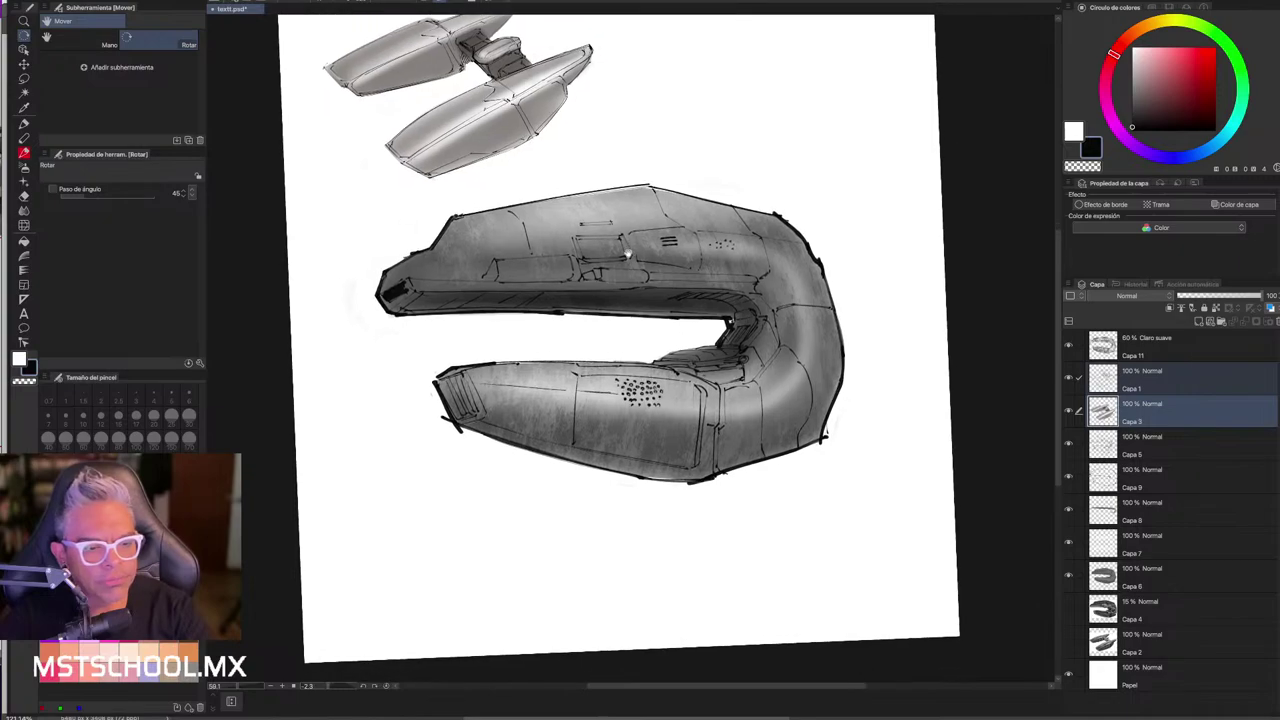
left_click_drag(600, 300, 562, 298)
left_click_drag(692, 157, 761, 132)
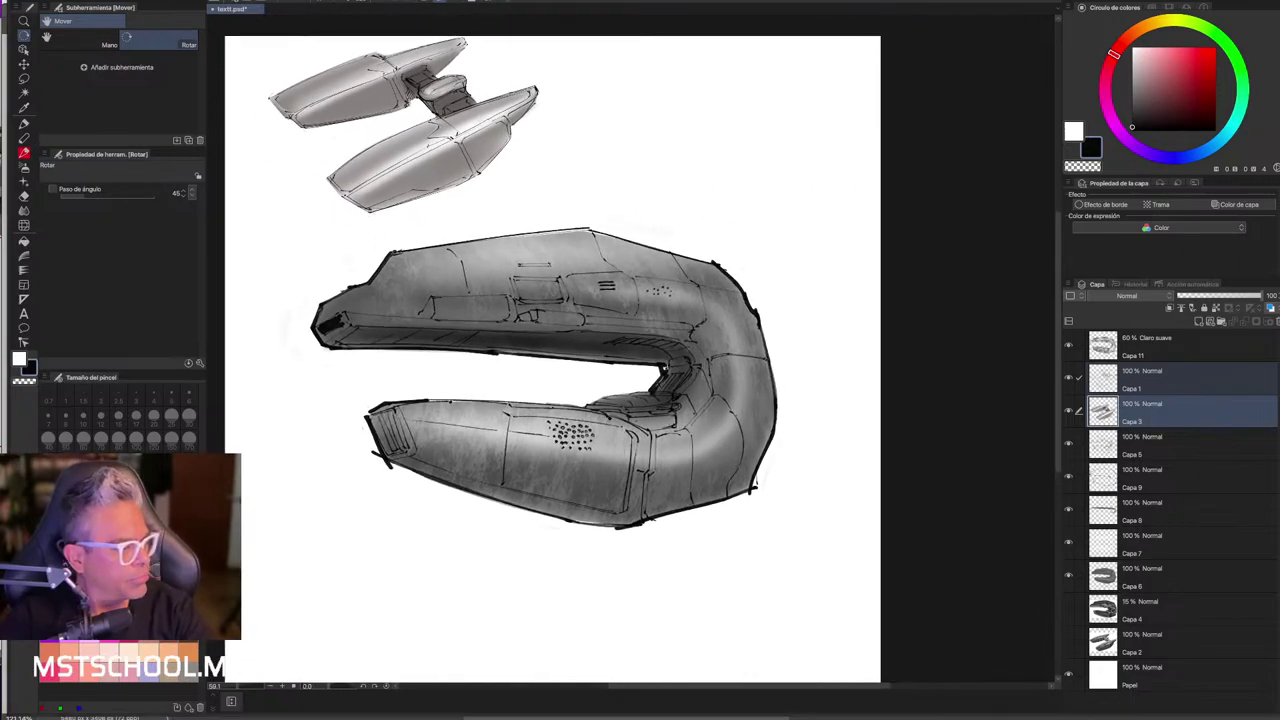
mouse_move(600, 300)
left_mouse_down()
mouse_move(560, 330)
mouse_move(600, 300)
left_mouse_up()
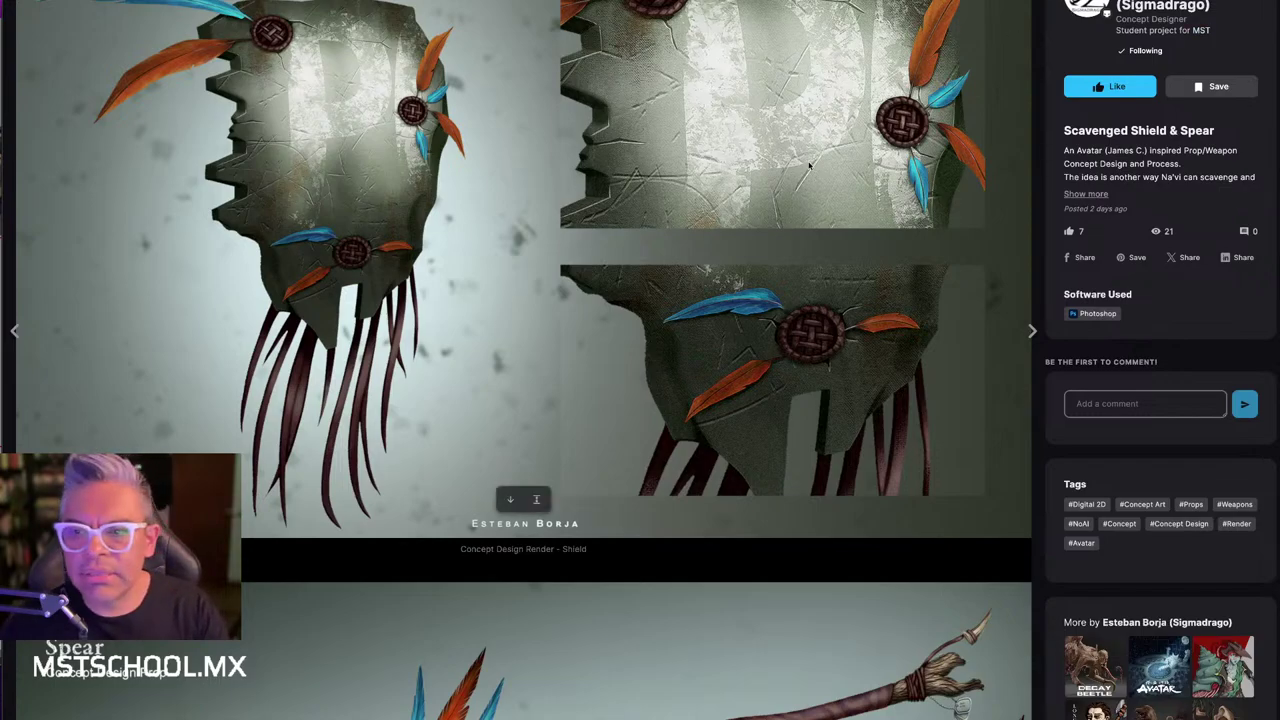
mouse_move(428, 175)
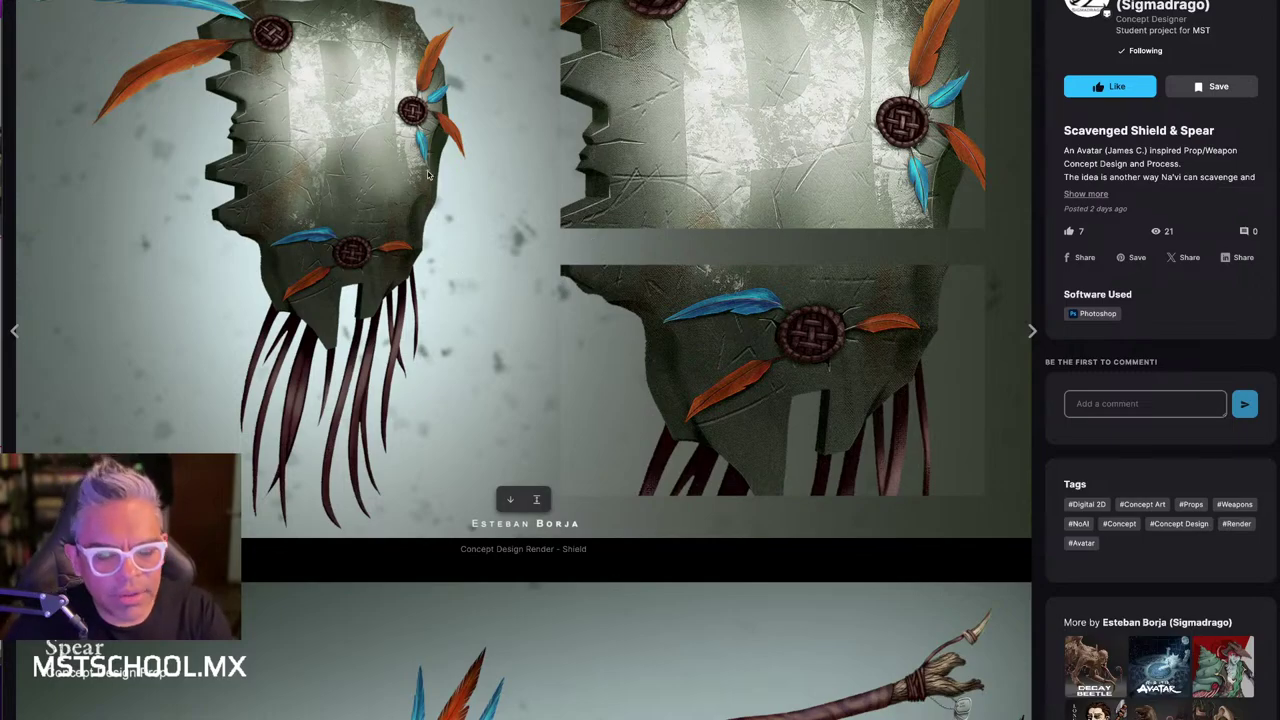
- Scroll through the Scavenged Shield & Spear project sheets and back to the top
scroll(498, 197, "down", 5)
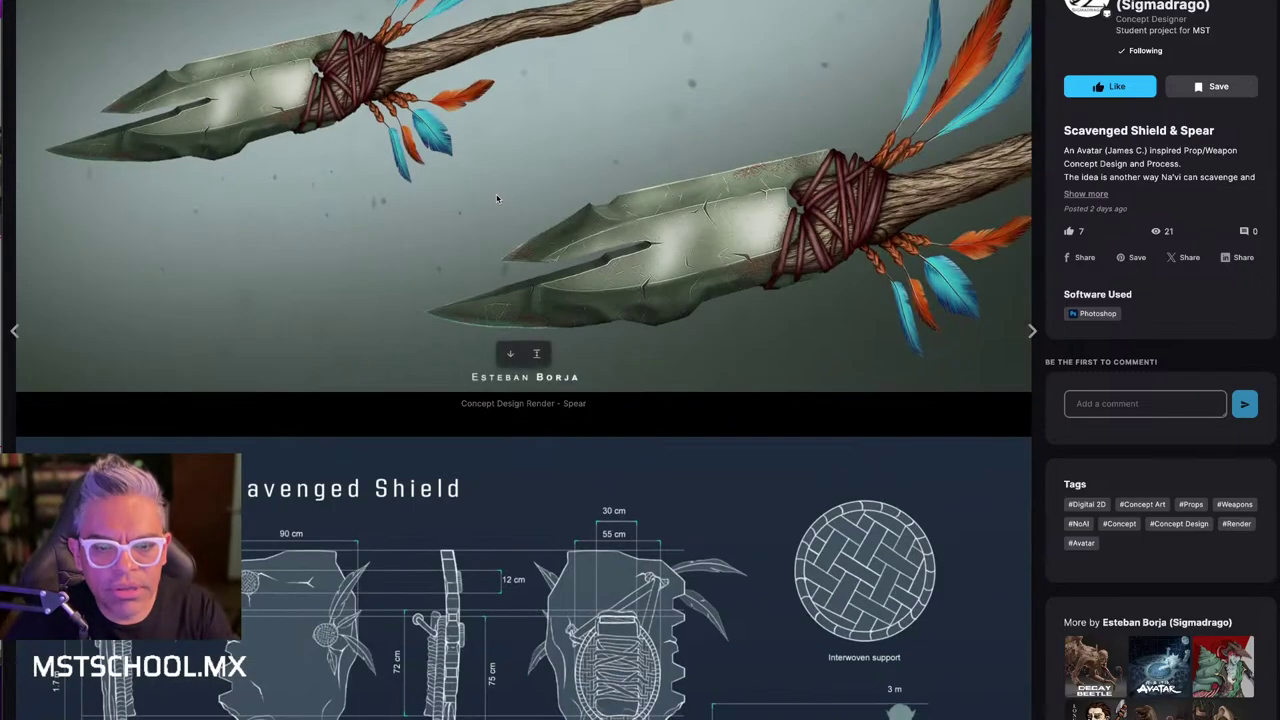
scroll(497, 199, "down", 5)
scroll(496, 200, "down", 5)
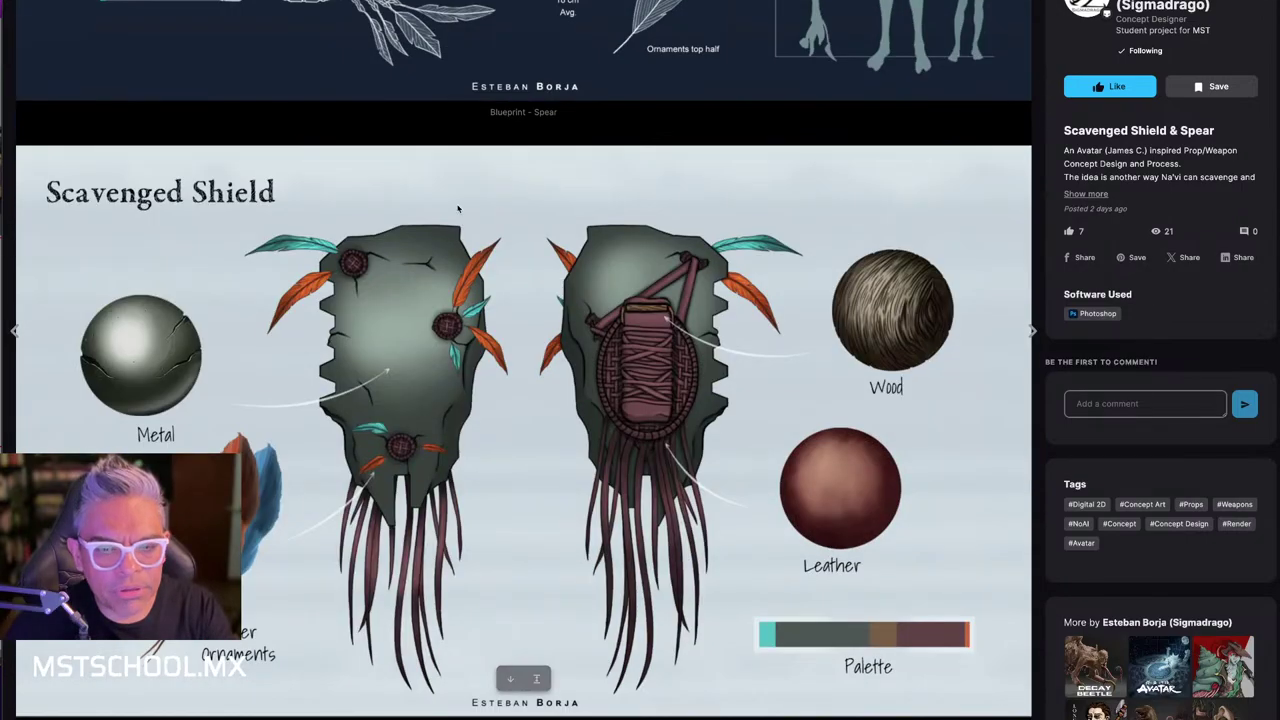
scroll(707, 219, "up", 2)
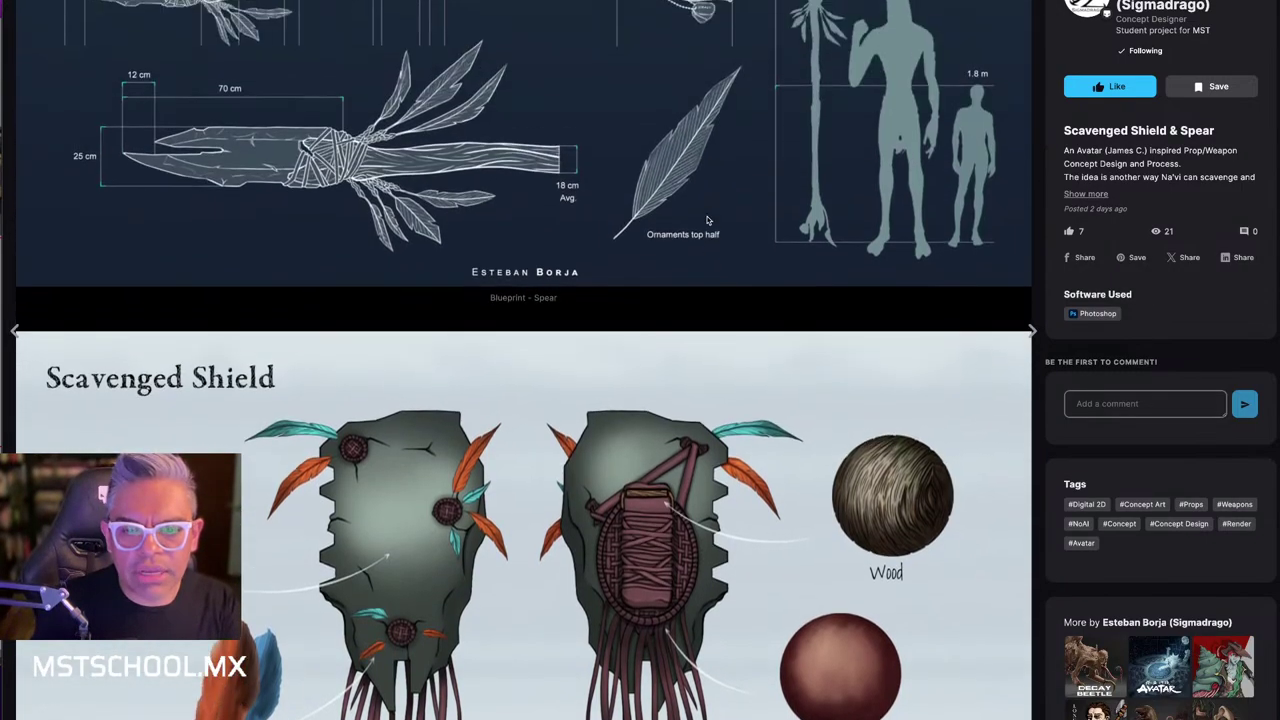
scroll(712, 221, "down", 5)
scroll(720, 224, "down", 3)
scroll(723, 224, "down", 2)
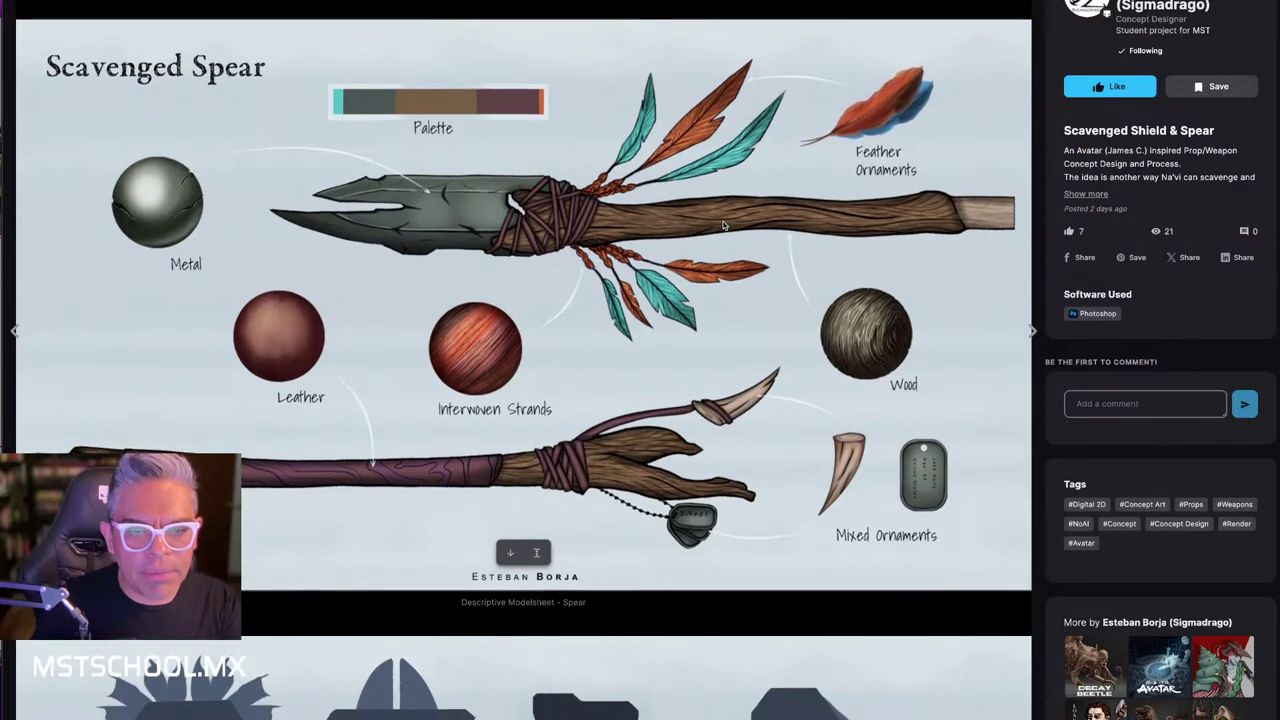
scroll(723, 224, "down", 2)
scroll(723, 225, "up", 3)
scroll(723, 225, "up", 2)
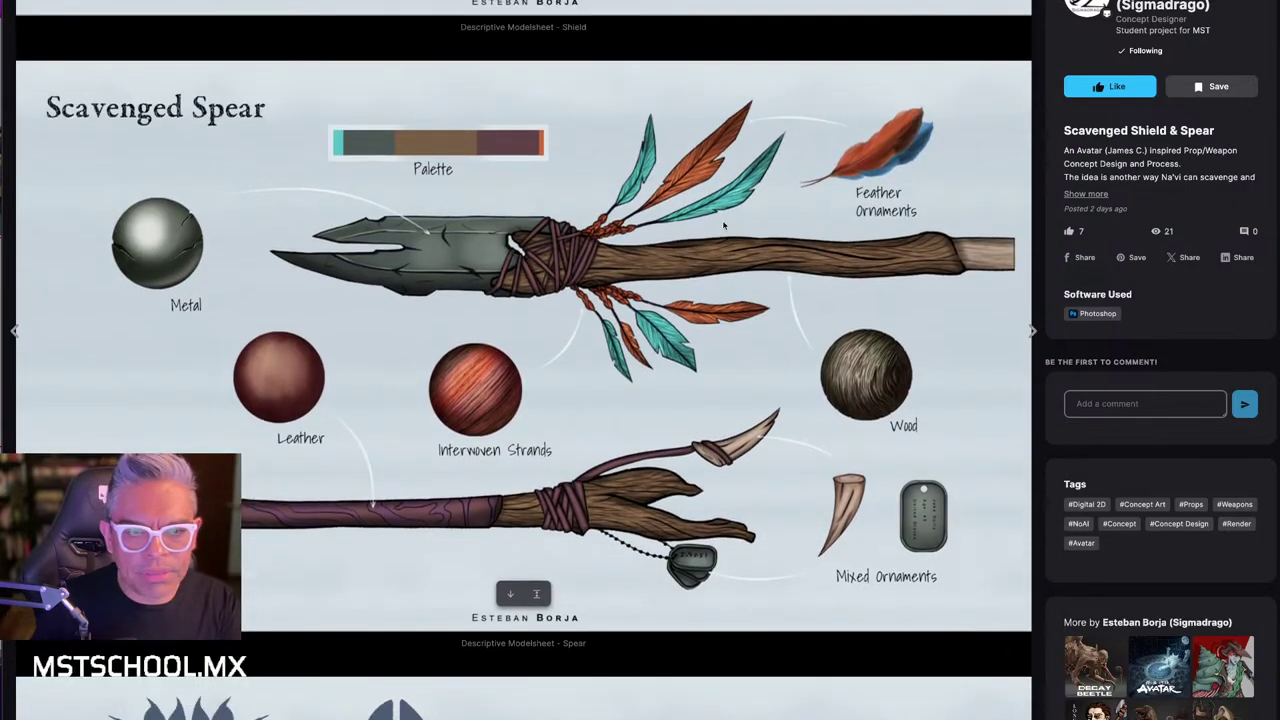
scroll(723, 225, "up", 1)
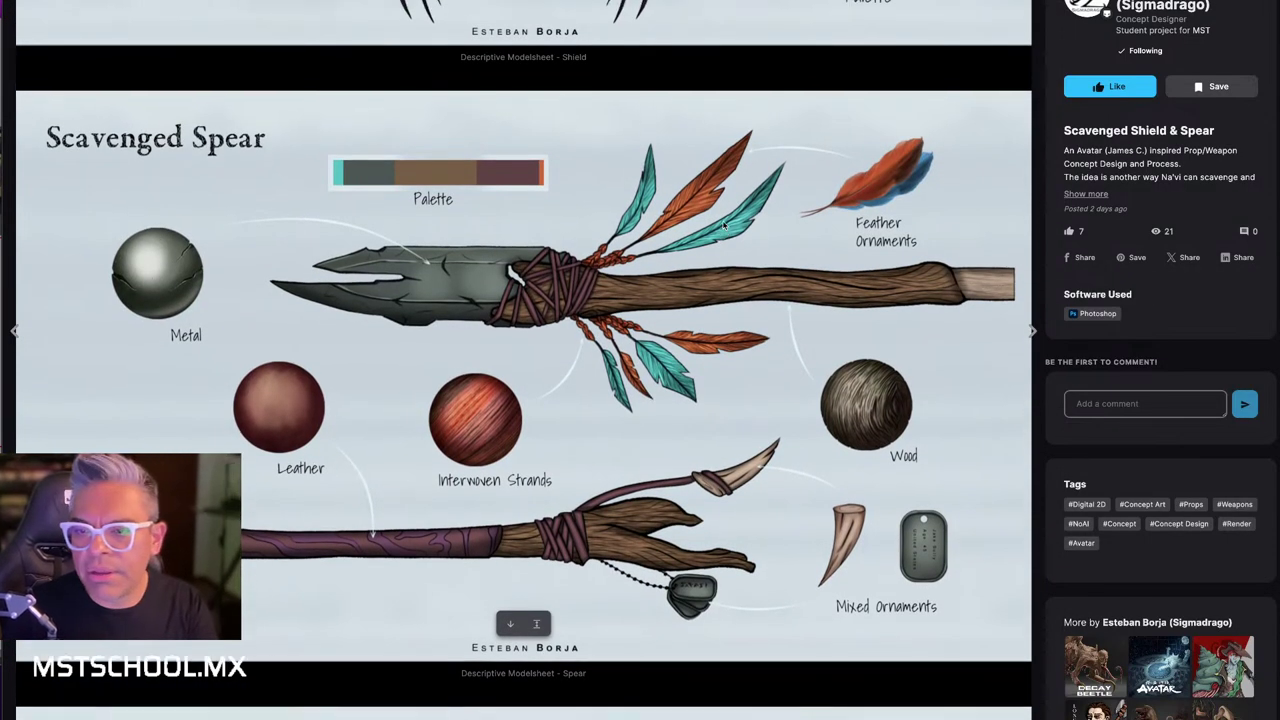
scroll(723, 225, "up", 1)
scroll(800, 200, "up", 4)
scroll(952, 158, "up", 2)
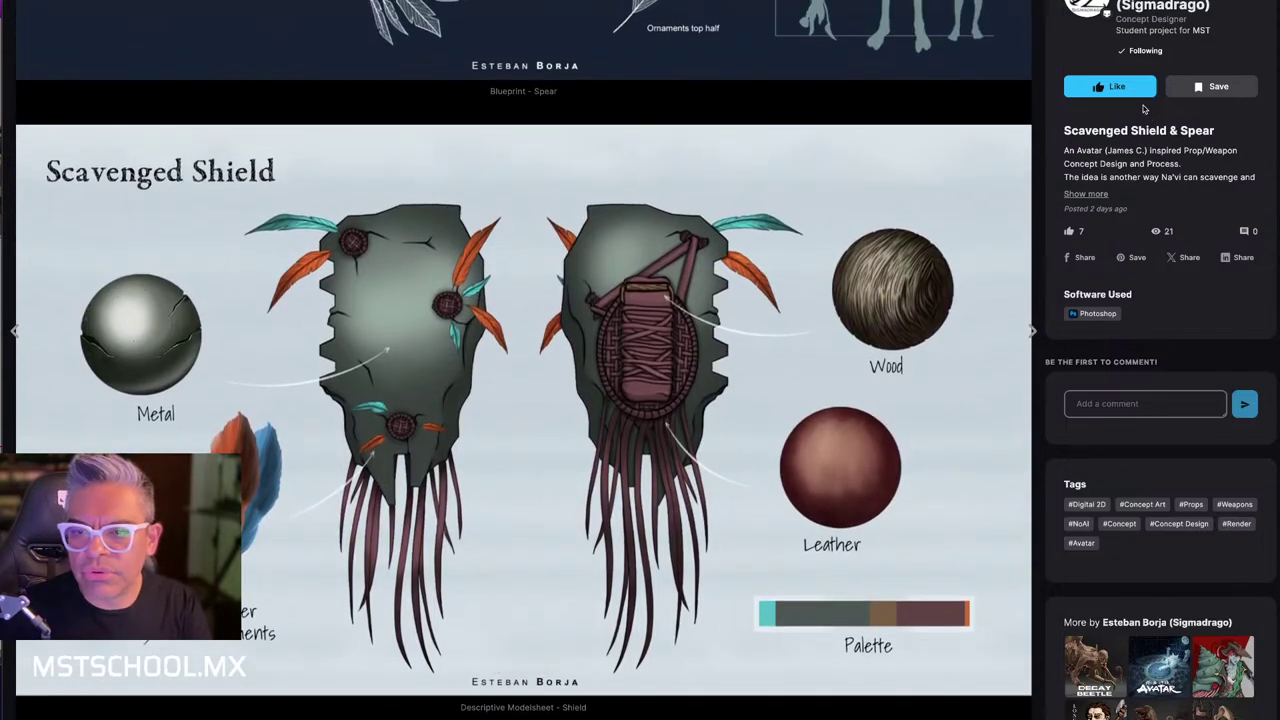
- Like the project and view one of its artworks in the fullscreen lightbox
left_click(1141, 93)
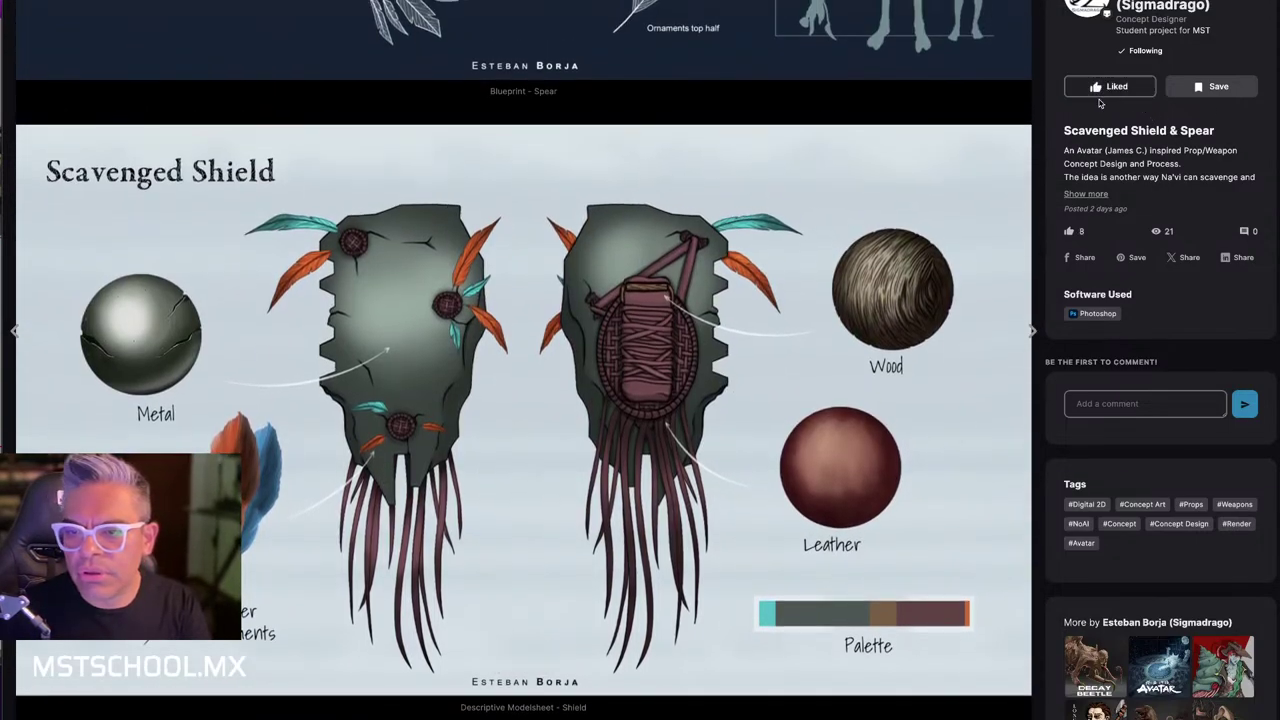
scroll(748, 138, "up", 3)
scroll(746, 141, "up", 3)
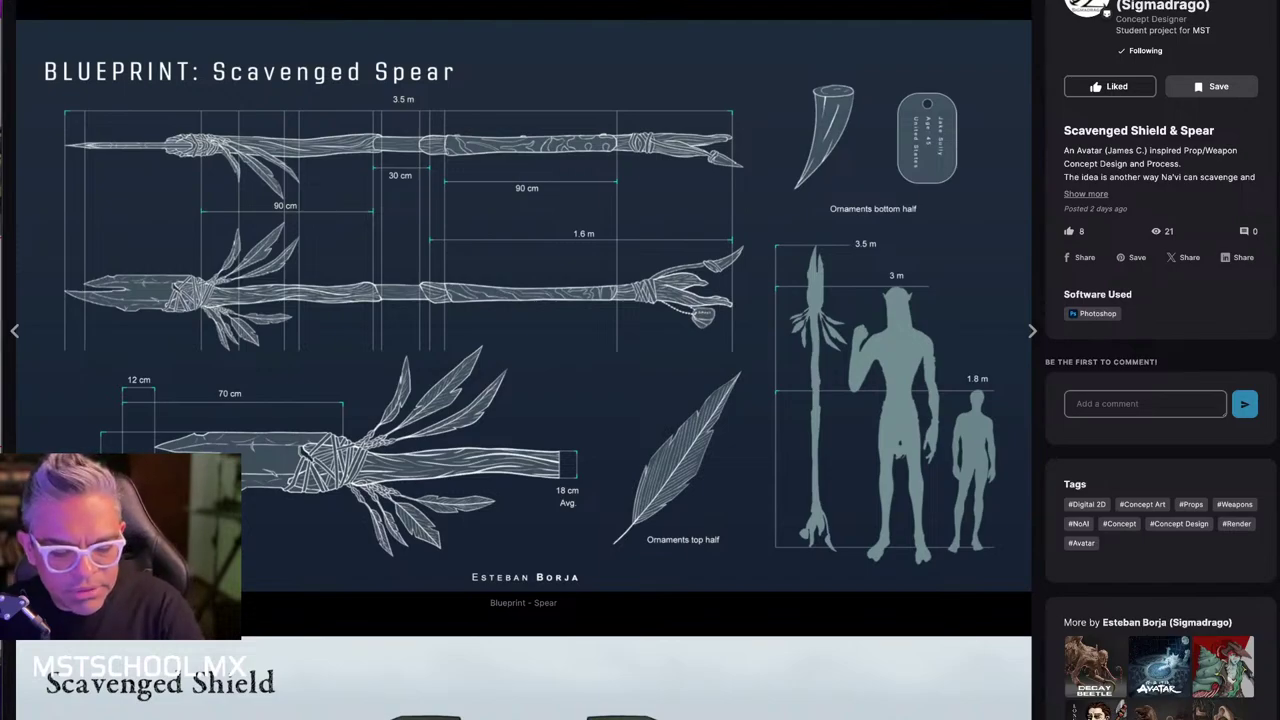
left_click(870, 349)
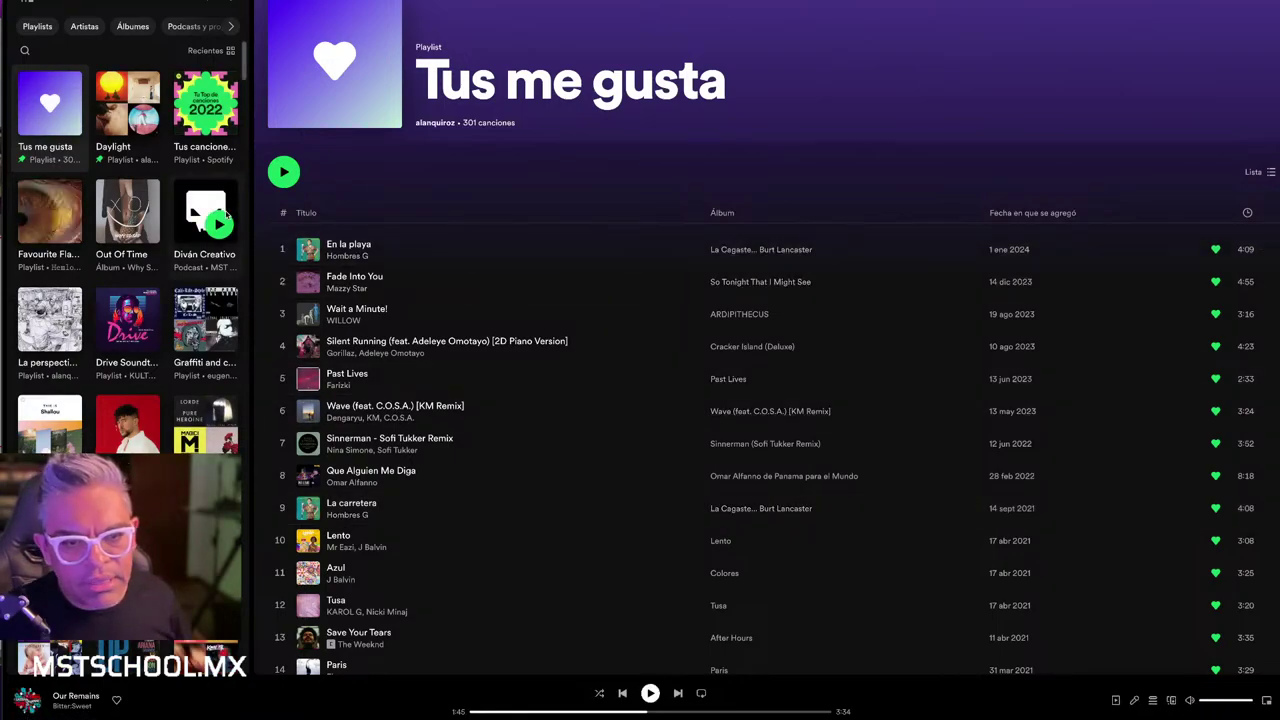
- Go to the Diván Creativo podcast page from the library and browse its T01 episode list
left_click(226, 205)
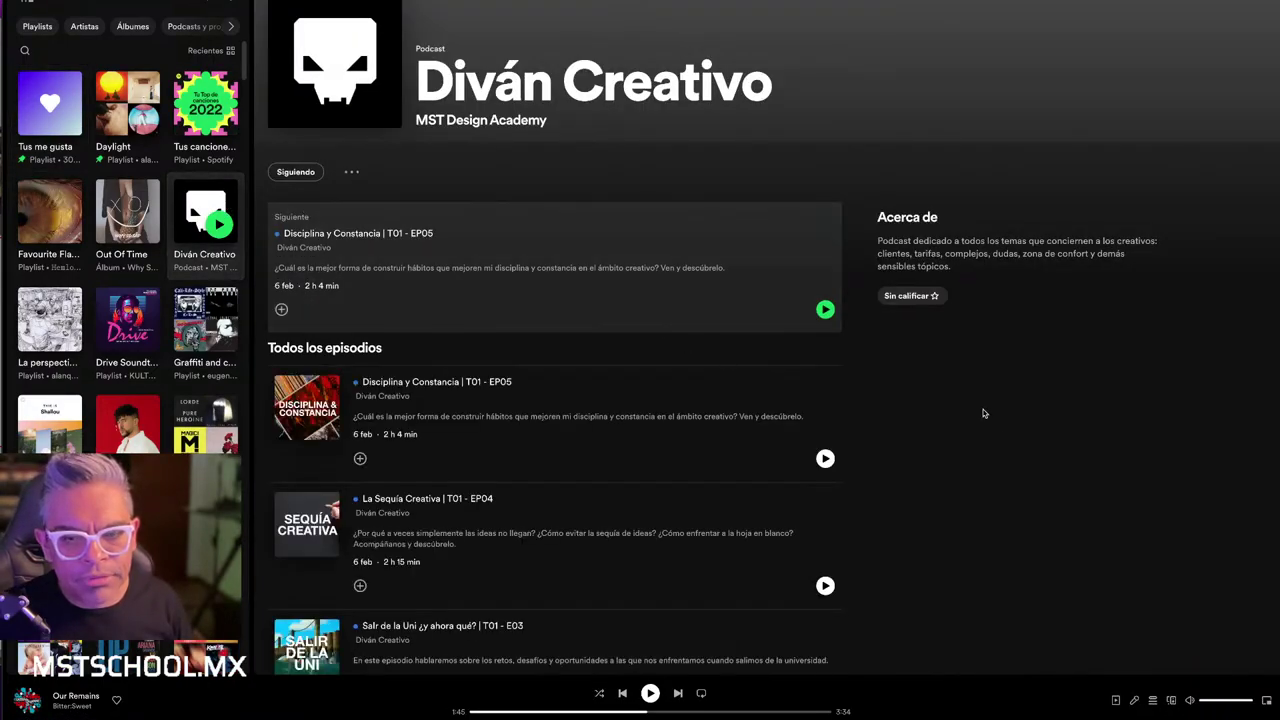
scroll(1007, 420, "down", 1)
scroll(1008, 420, "down", 2)
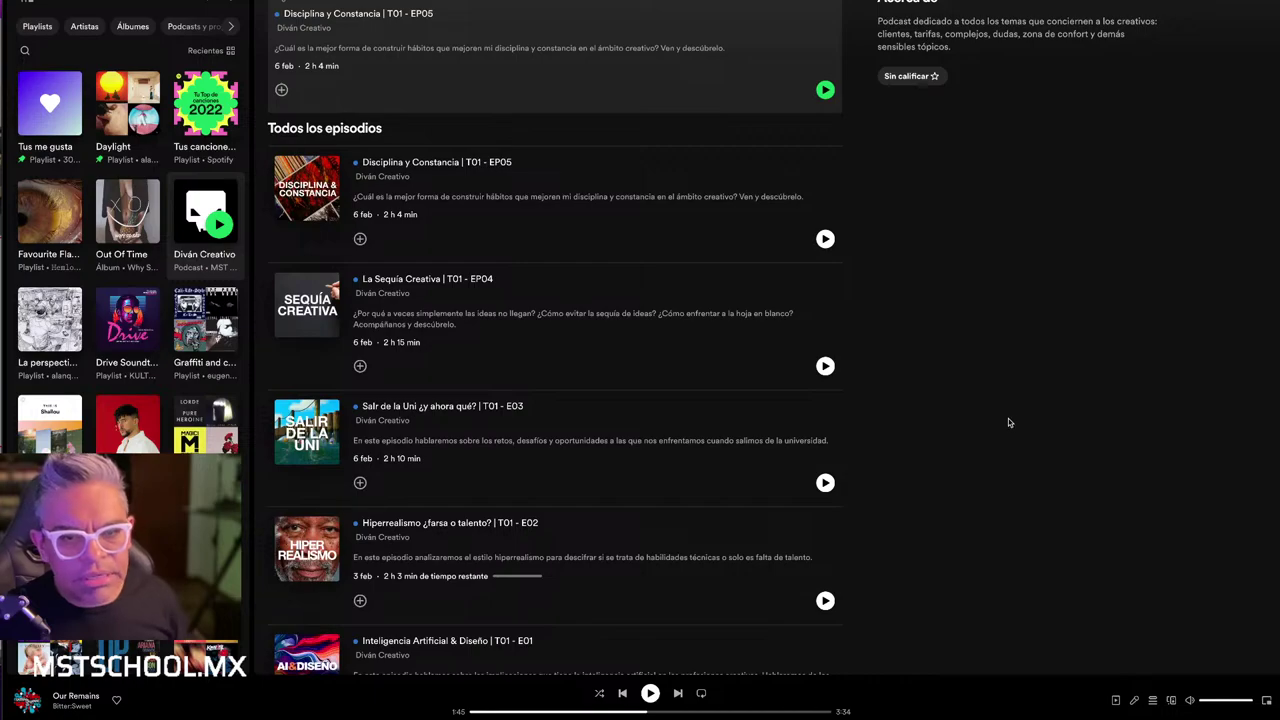
scroll(1008, 420, "up", 3)
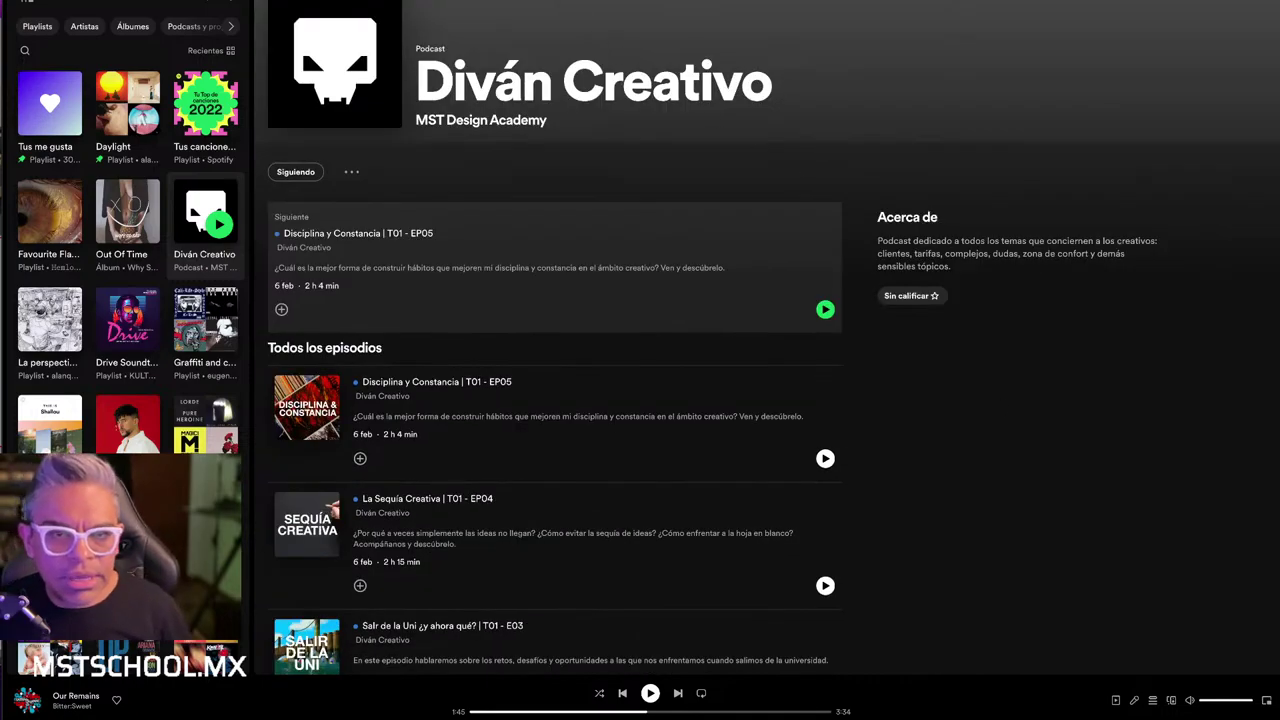